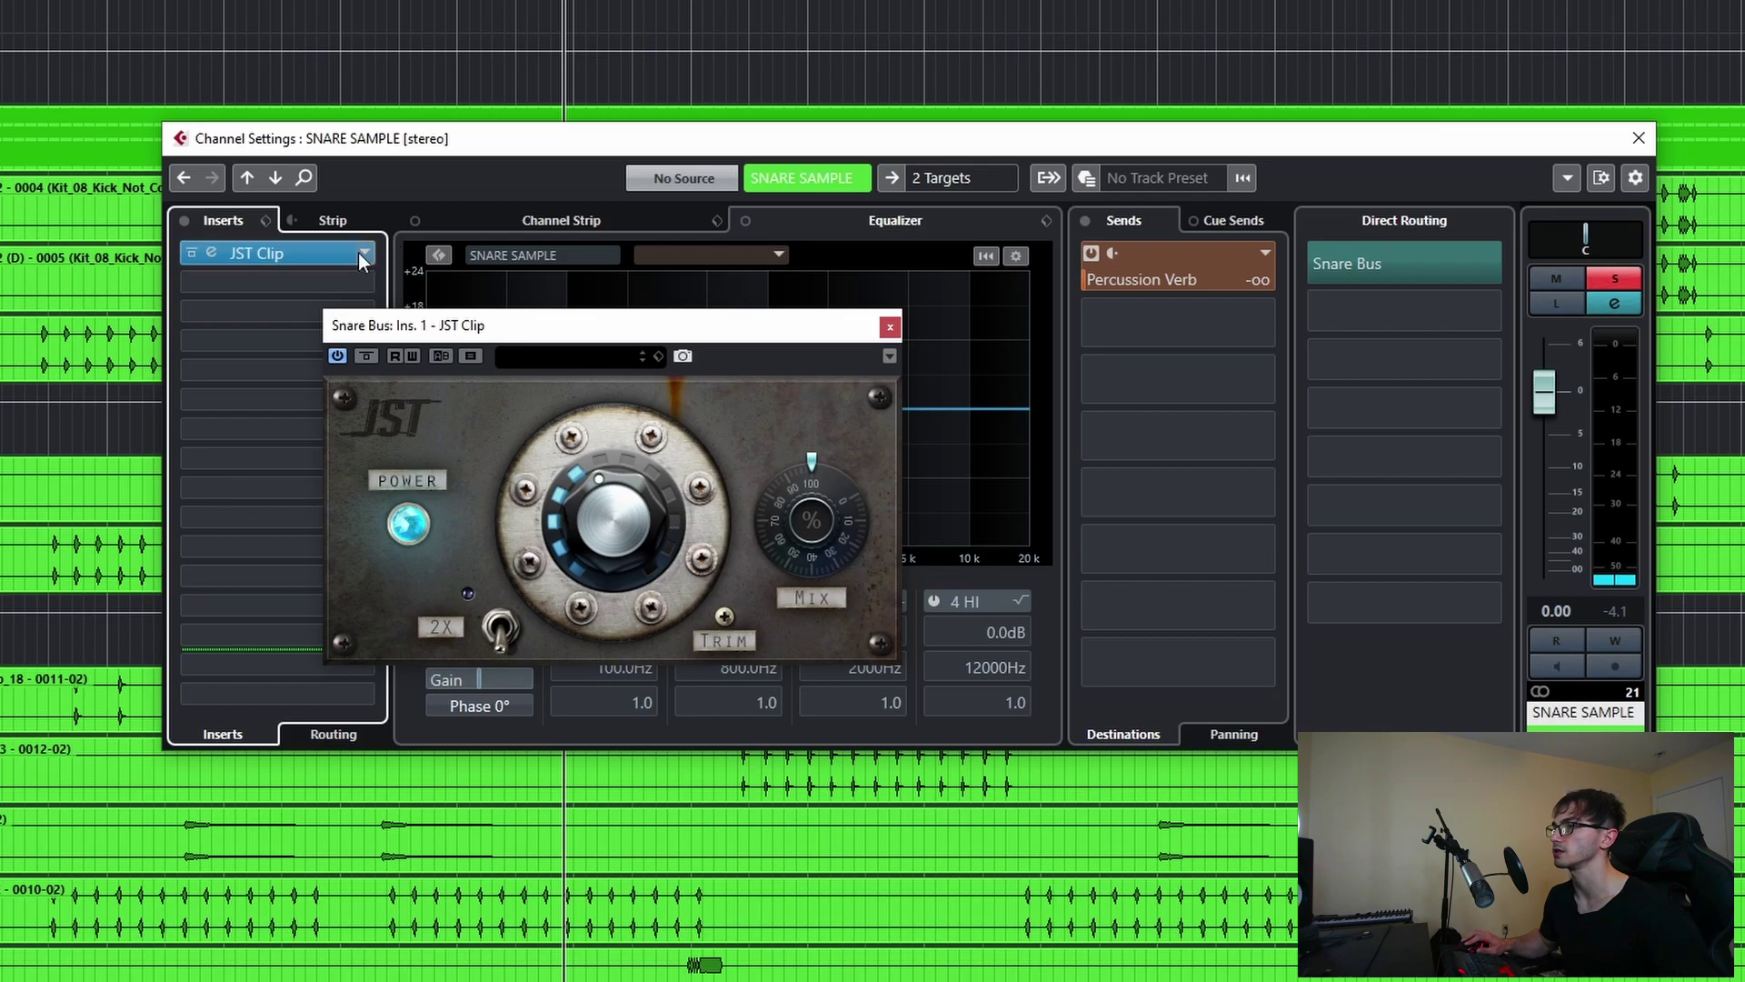
- Remove the JST Clip insert from SNARE SAMPLE and turn up the main clipping knob of JST Clip on Snare Bus during playback
{"action": "left_click", "coordinate": [281, 297]}
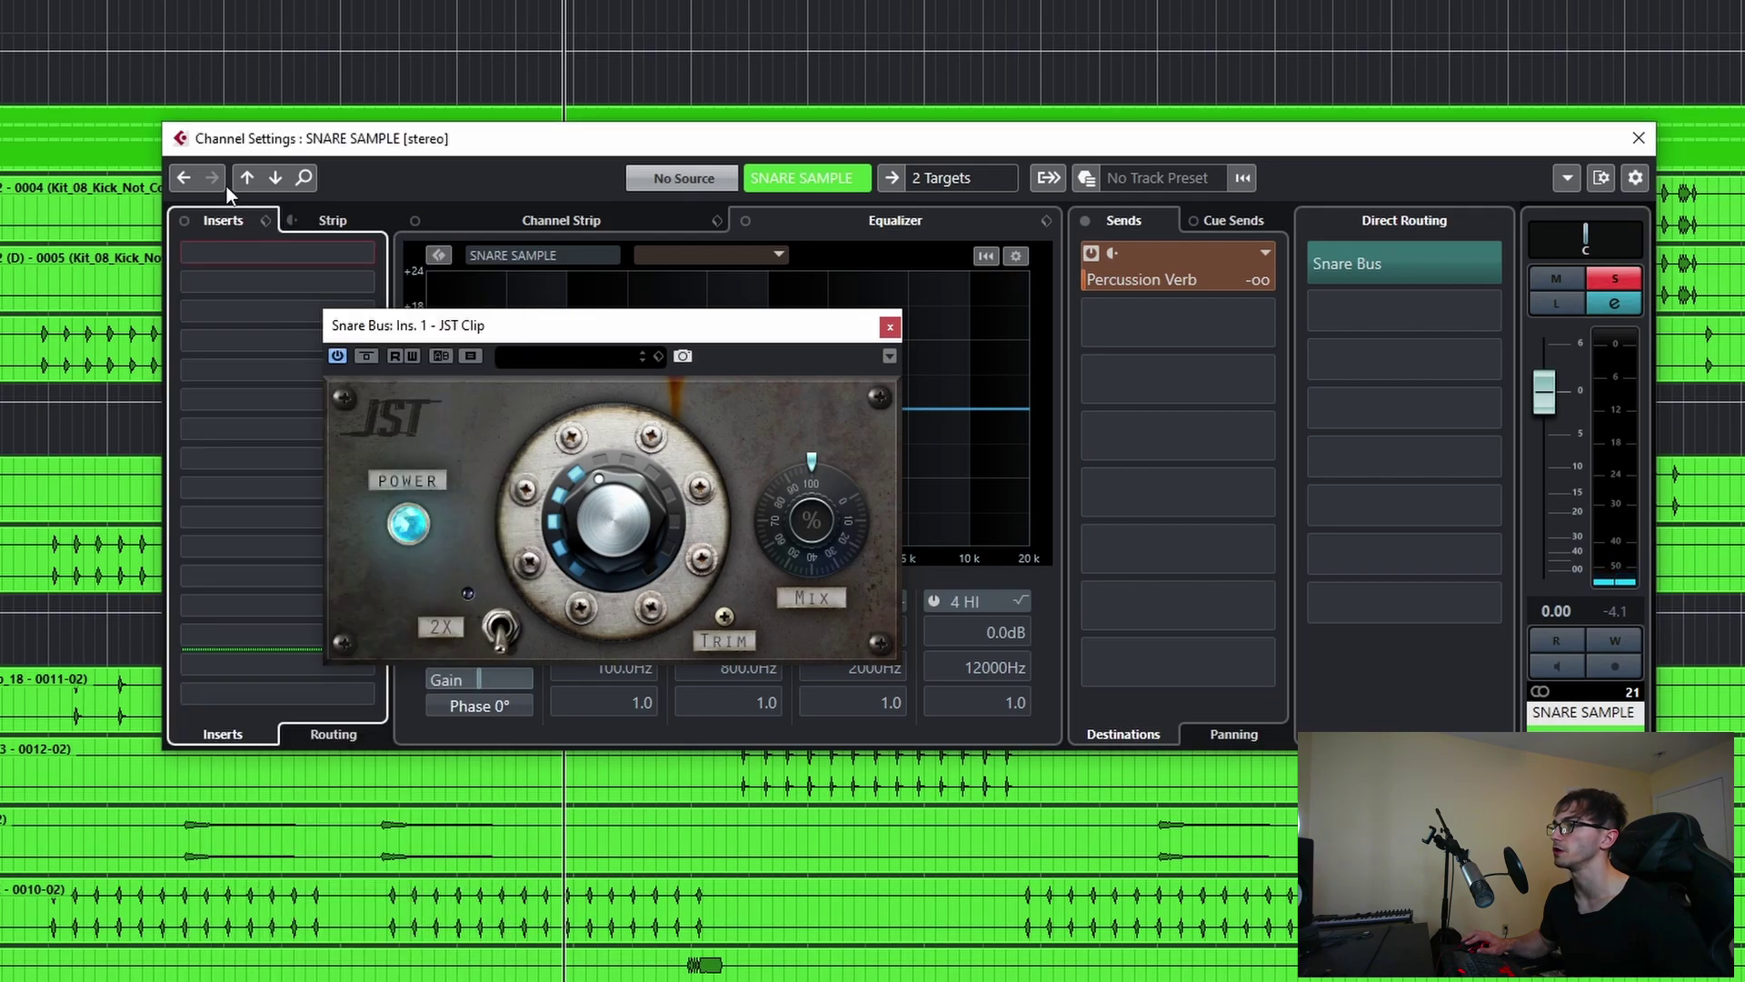
{"action": "left_click", "coordinate": [269, 187]}
{"action": "key", "text": "space"}
{"action": "left_click_drag", "start_coordinate": [625, 520], "coordinate": [661, 433]}
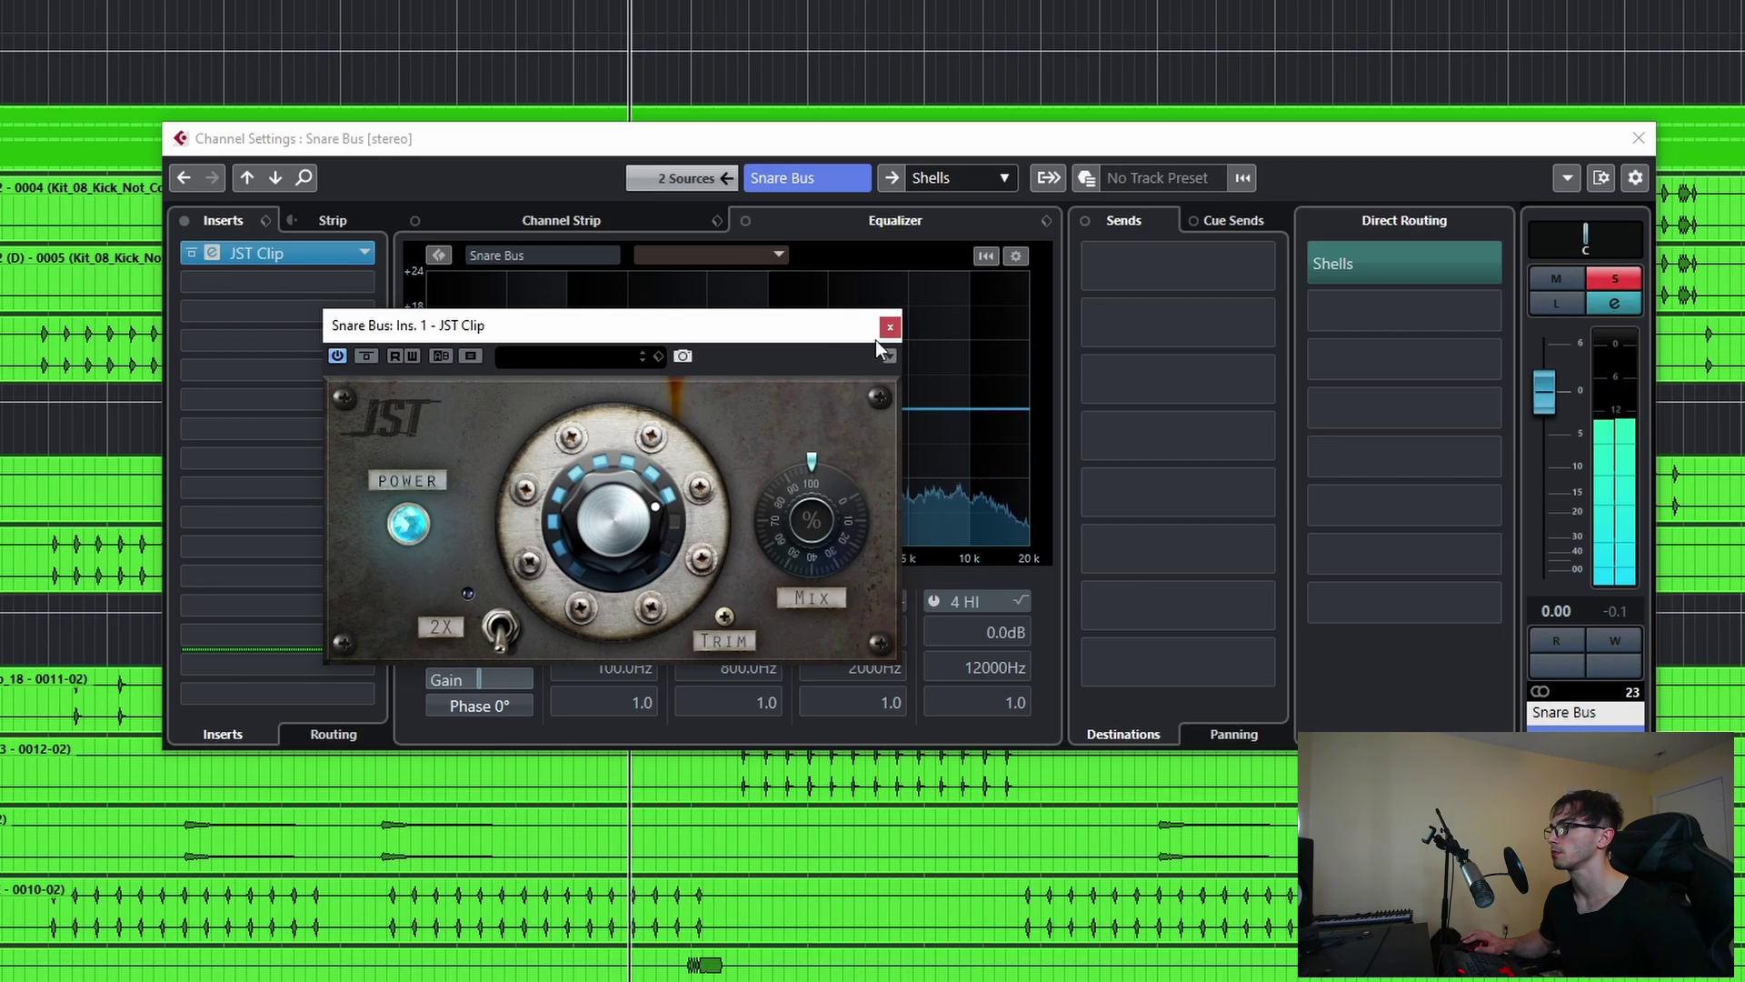
{"action": "left_click", "coordinate": [890, 326]}
{"action": "left_click", "coordinate": [1638, 138]}
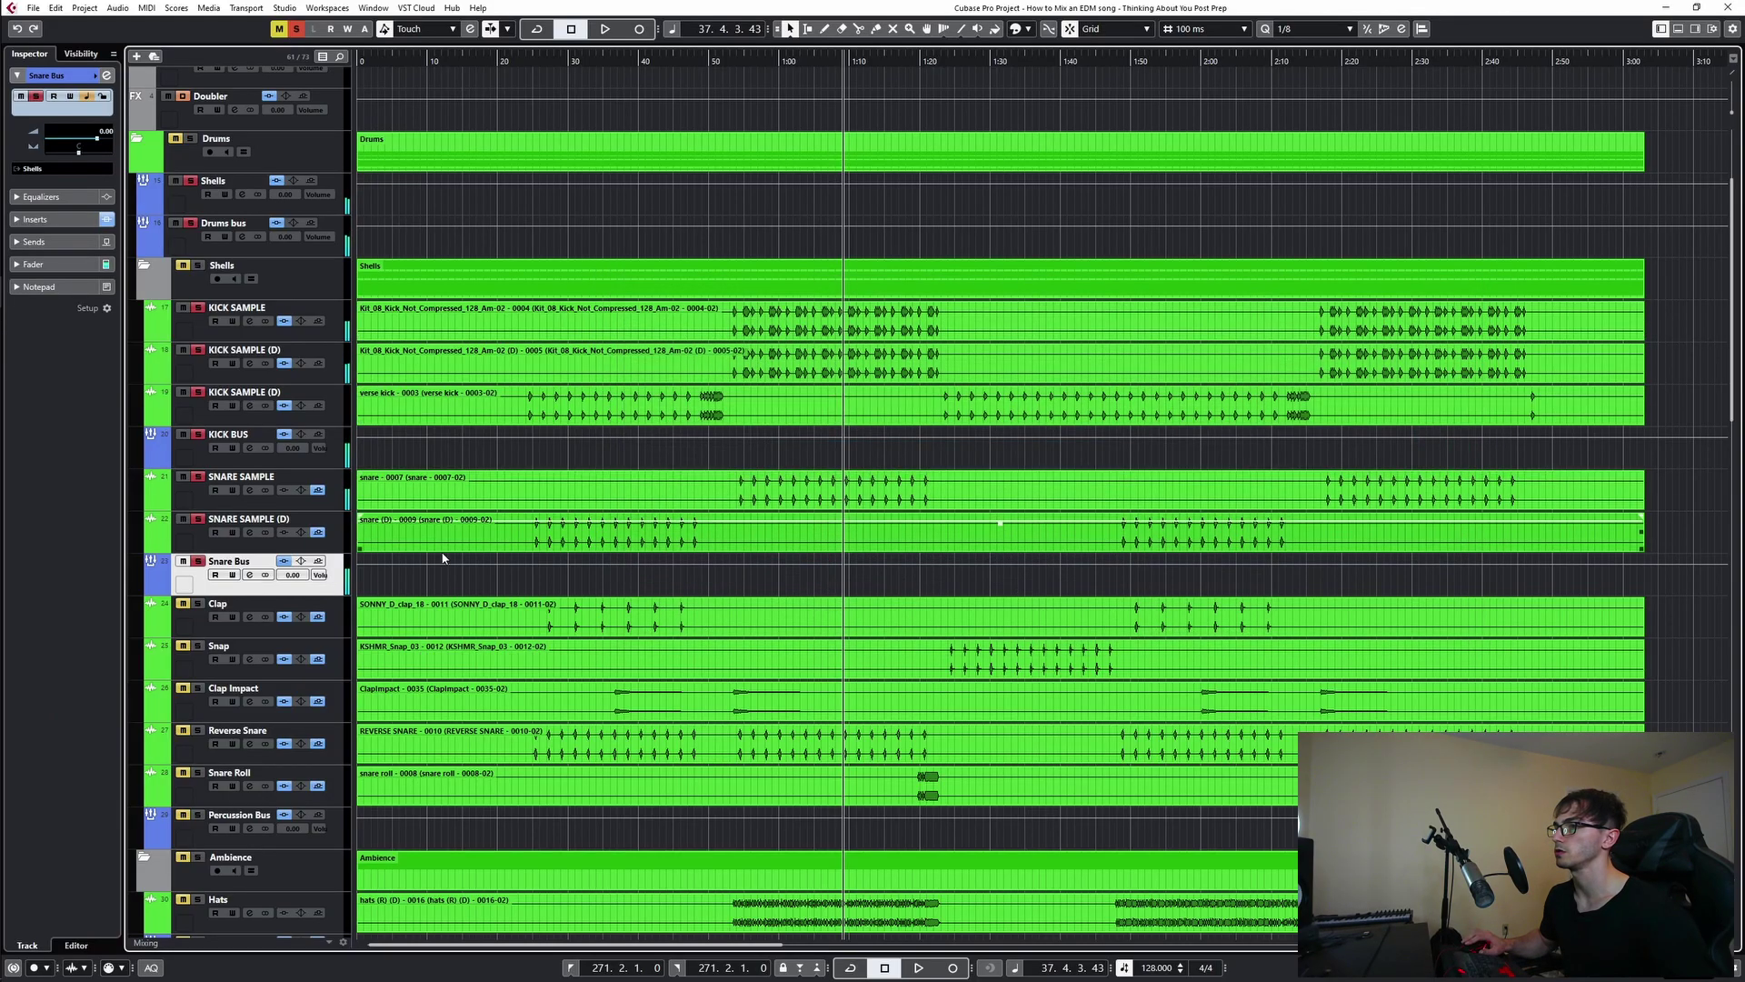
- Raise the SNARE SAMPLE channel's send level to Percussion Verb to -9.78 dB while playing back the snare
{"action": "left_click", "coordinate": [444, 558]}
{"action": "left_click", "coordinate": [337, 502]}
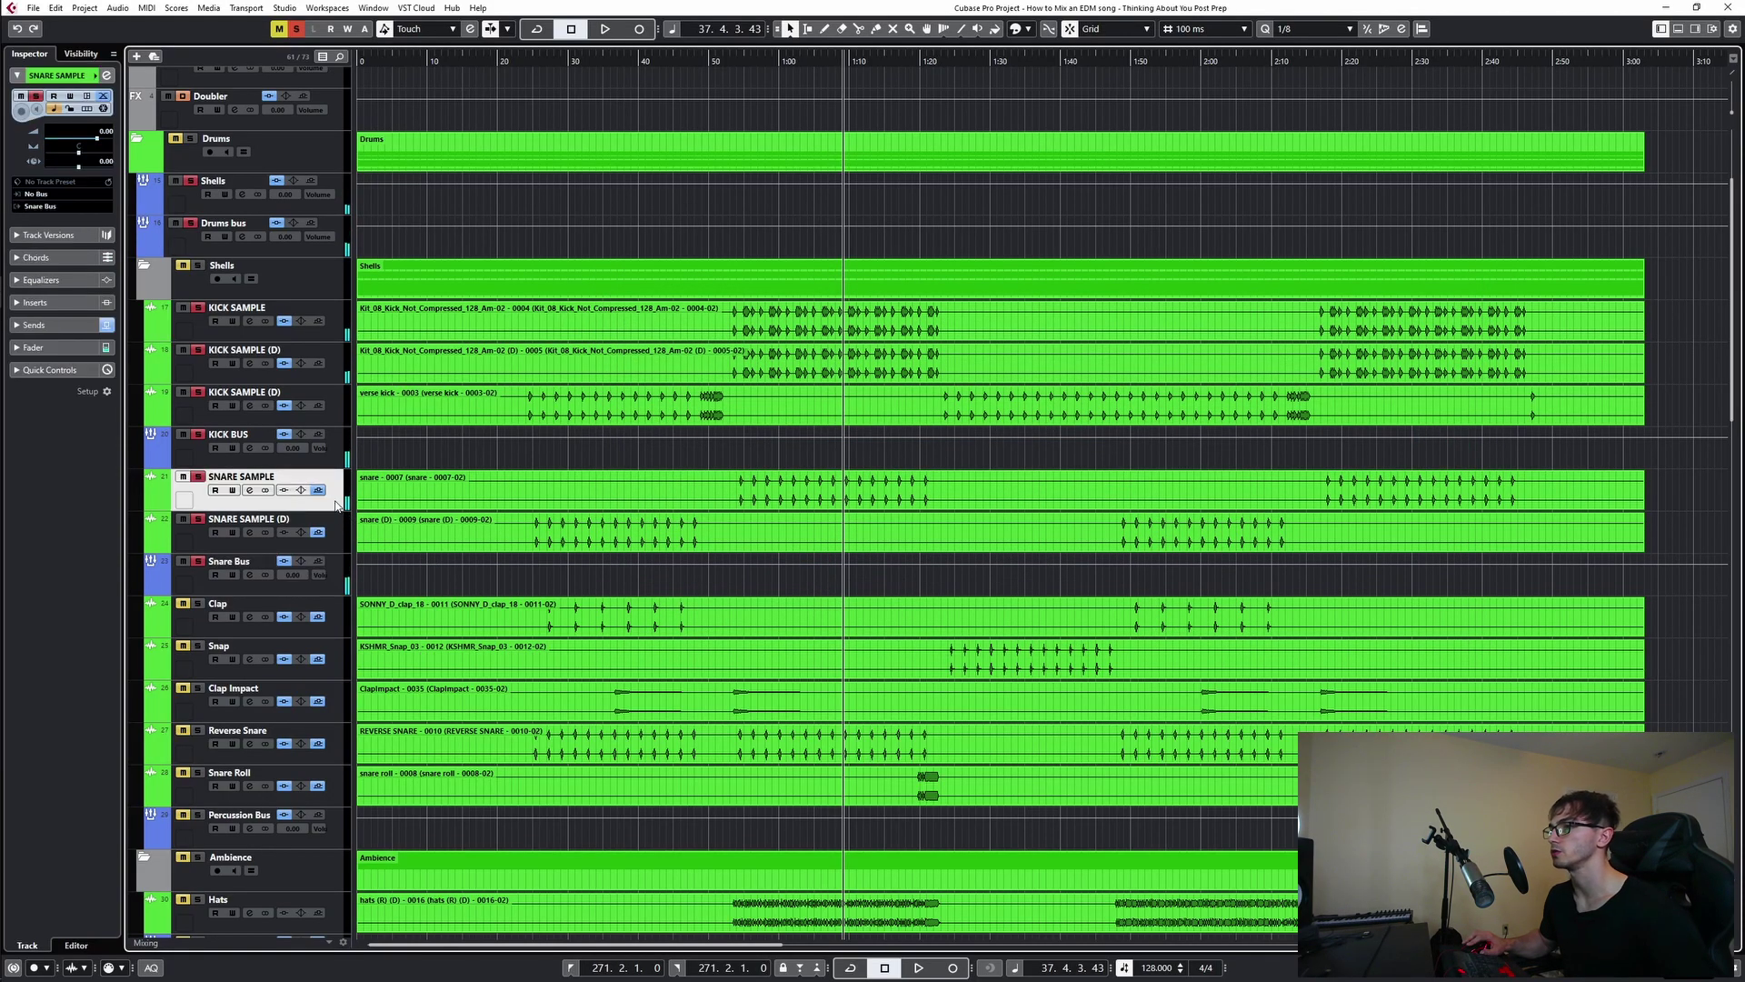
{"action": "left_click", "coordinate": [248, 491]}
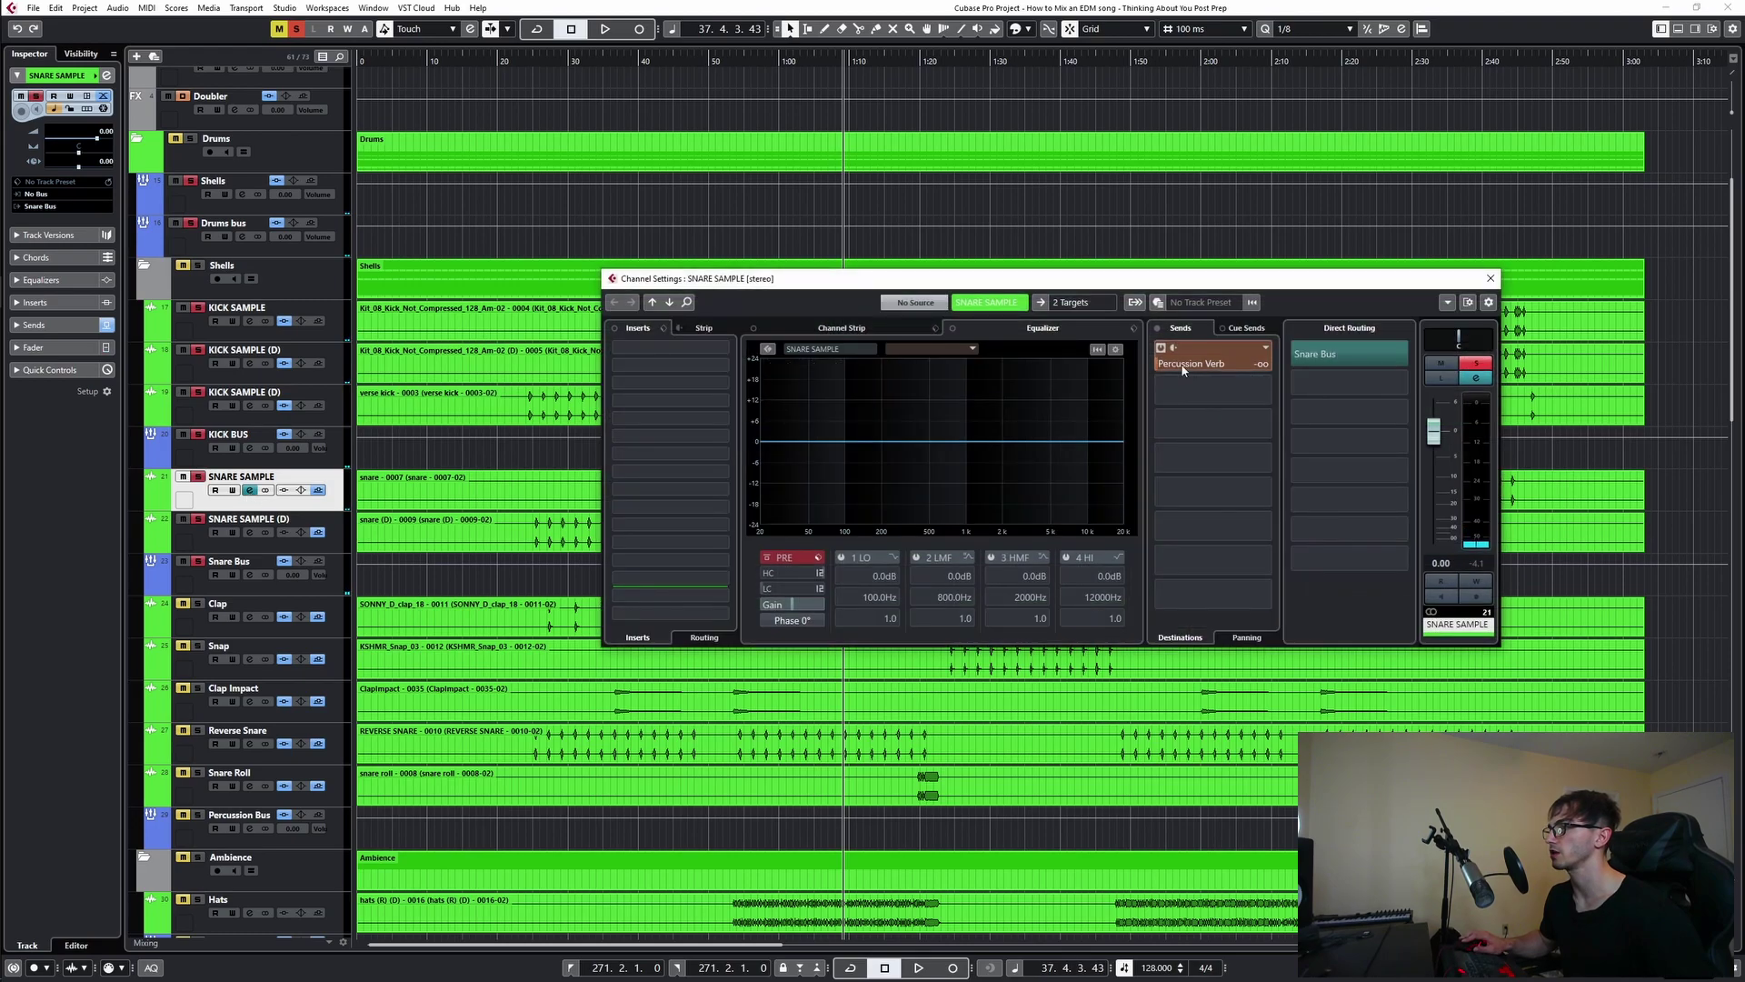
{"action": "left_click_drag", "start_coordinate": [1184, 368], "coordinate": [1258, 370]}
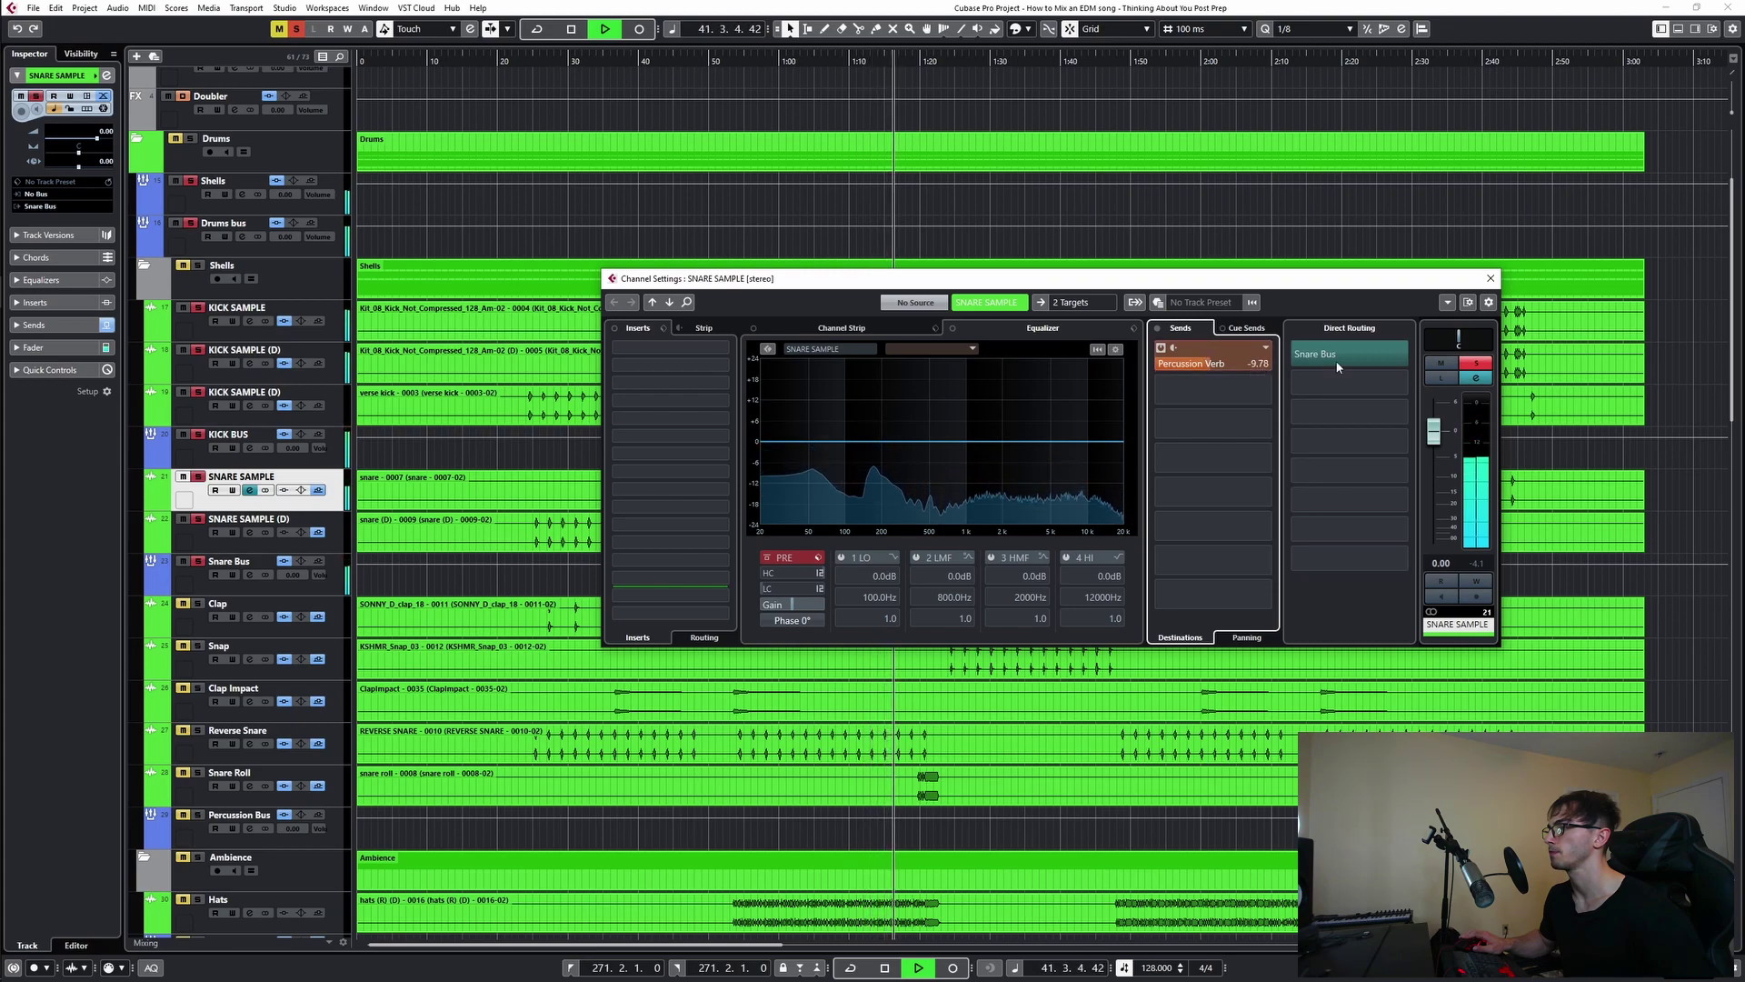
{"action": "left_click", "coordinate": [1489, 279]}
{"action": "key", "text": "space"}
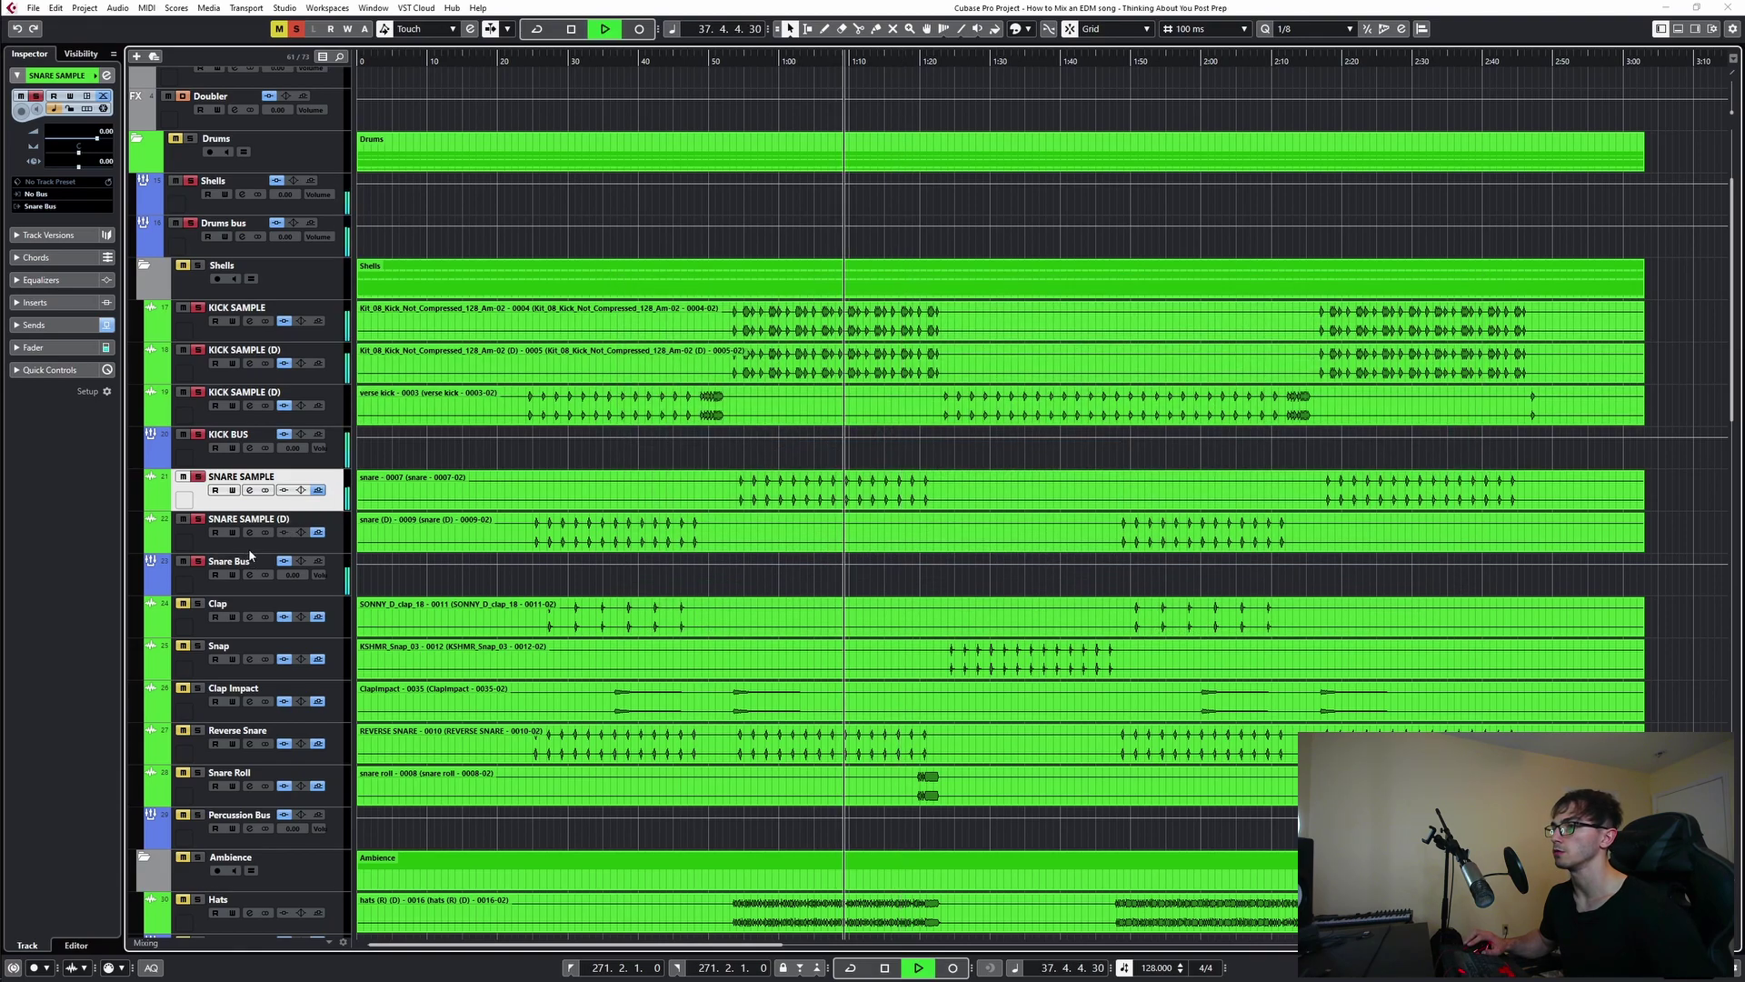
- Place the playback cursor at about bar 21, within the first snare section of SNARE SAMPLE (D)
{"action": "left_click", "coordinate": [250, 532]}
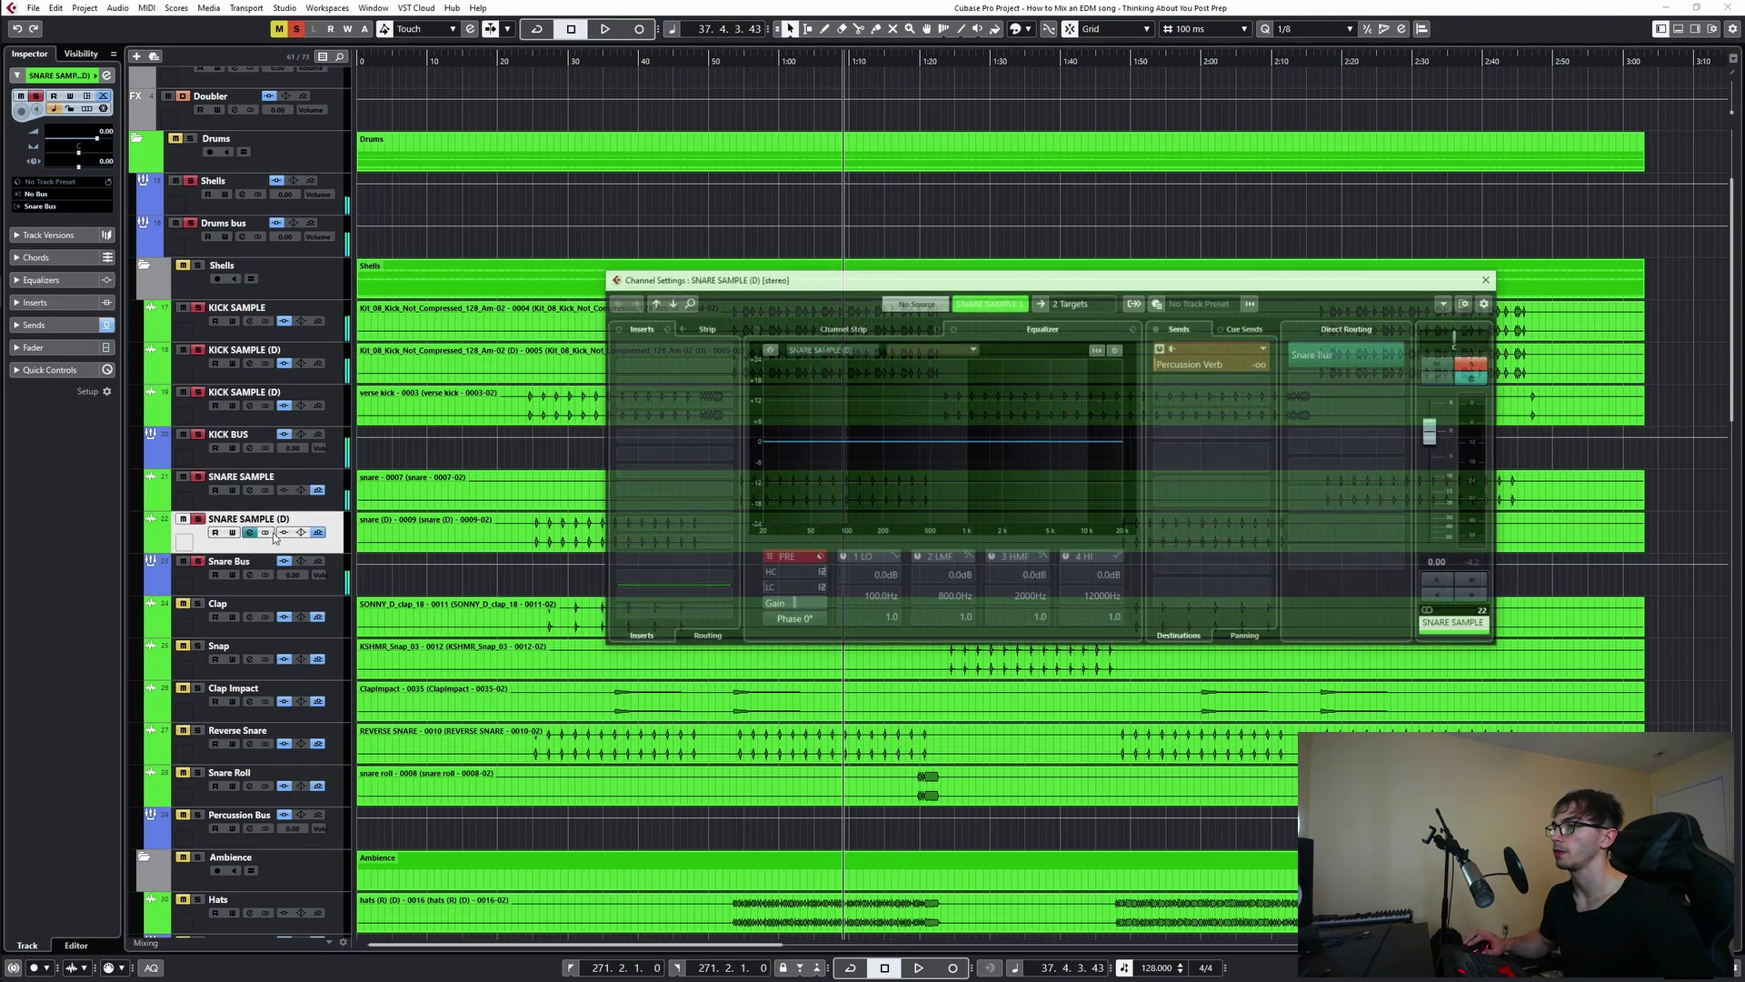
{"action": "left_click", "coordinate": [1489, 279]}
{"action": "left_click", "coordinate": [622, 472]}
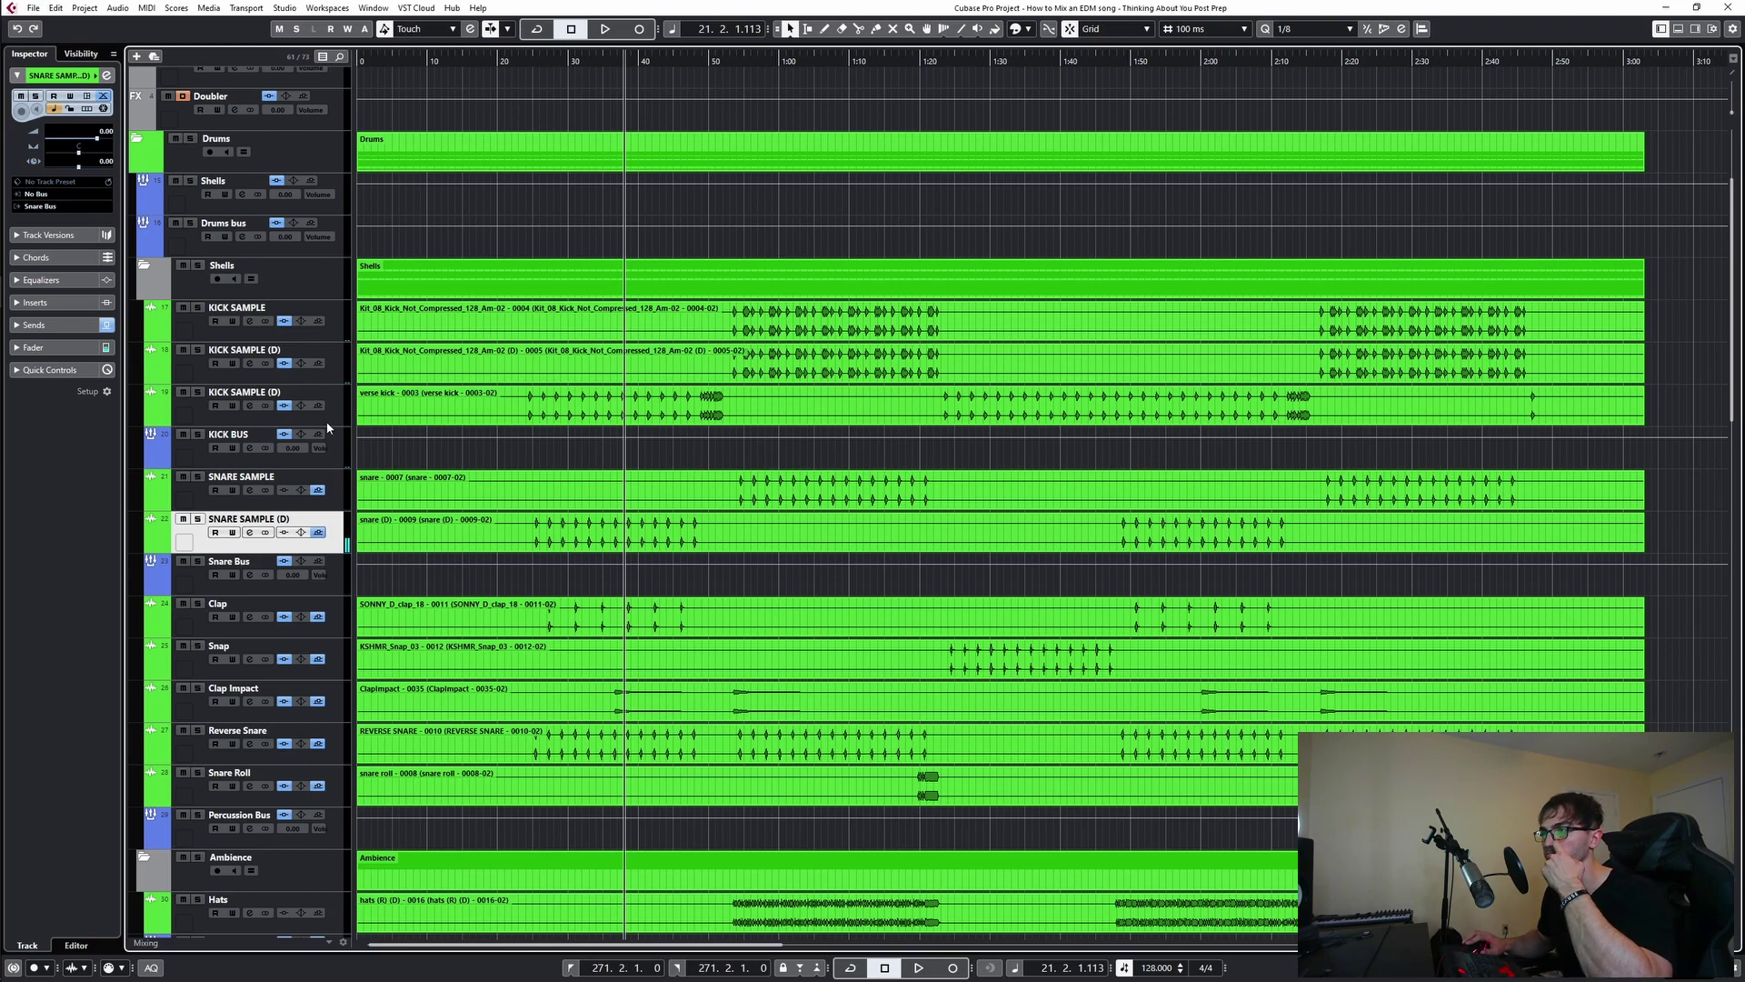
{"action": "left_click", "coordinate": [514, 548]}
{"action": "left_click", "coordinate": [763, 461]}
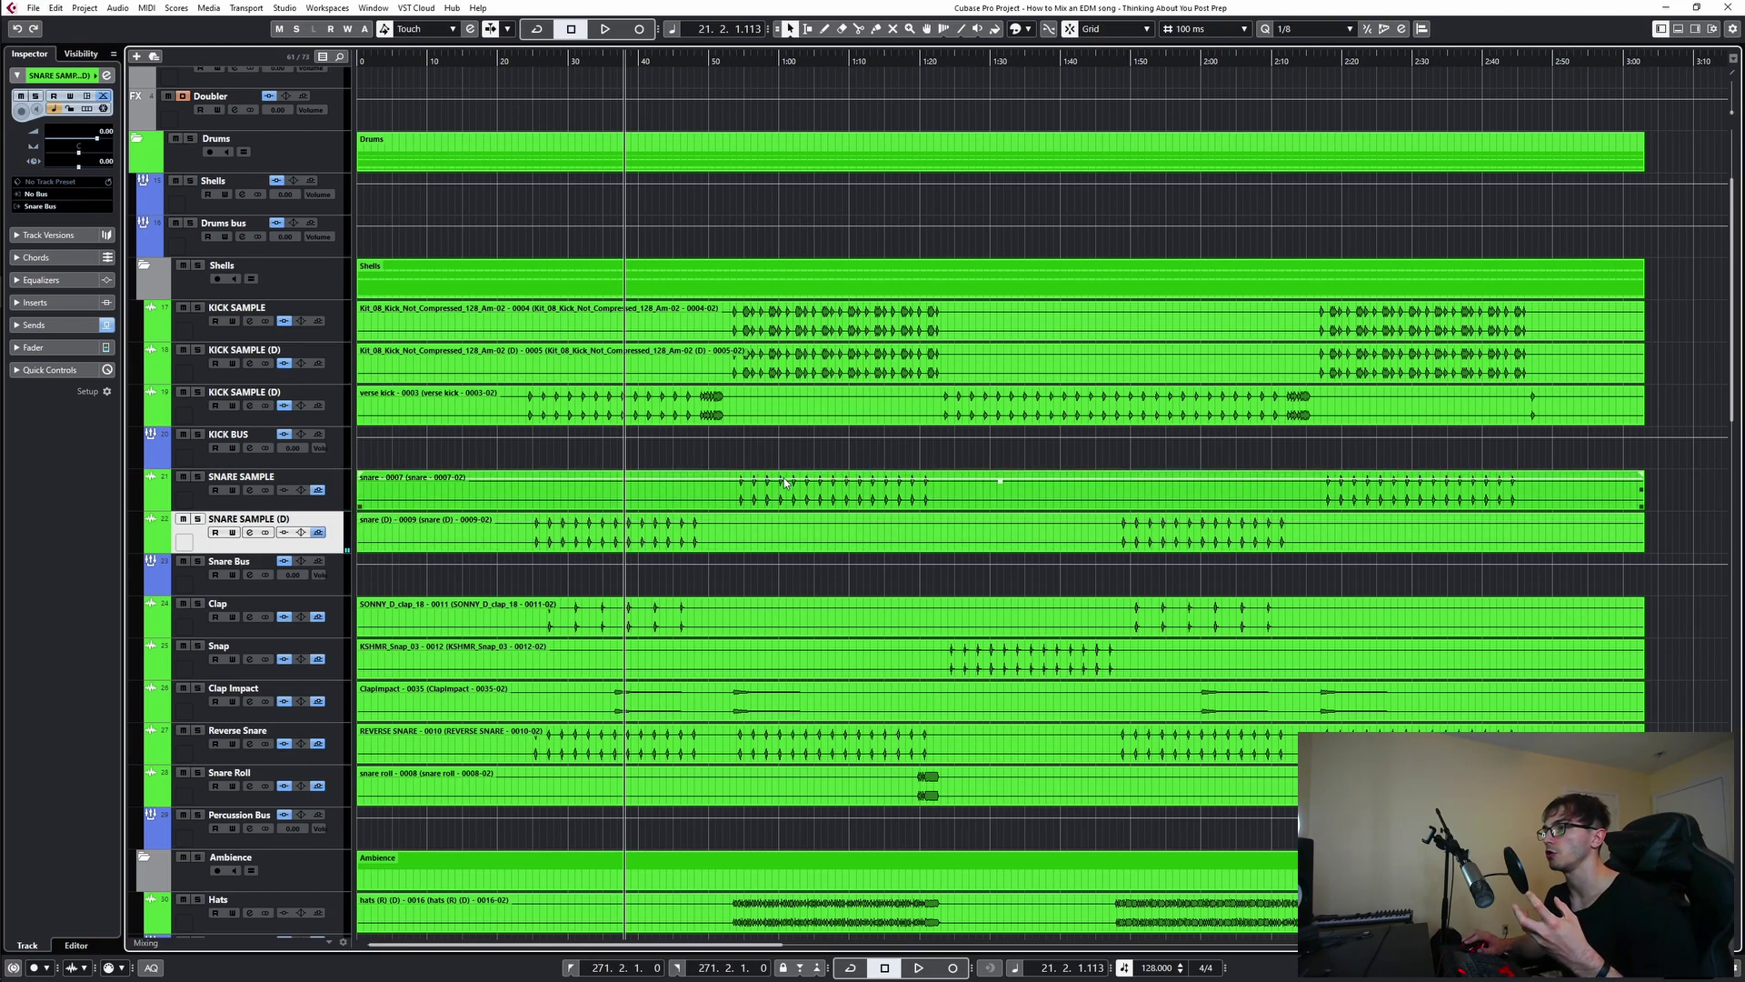
{"action": "left_click", "coordinate": [718, 491]}
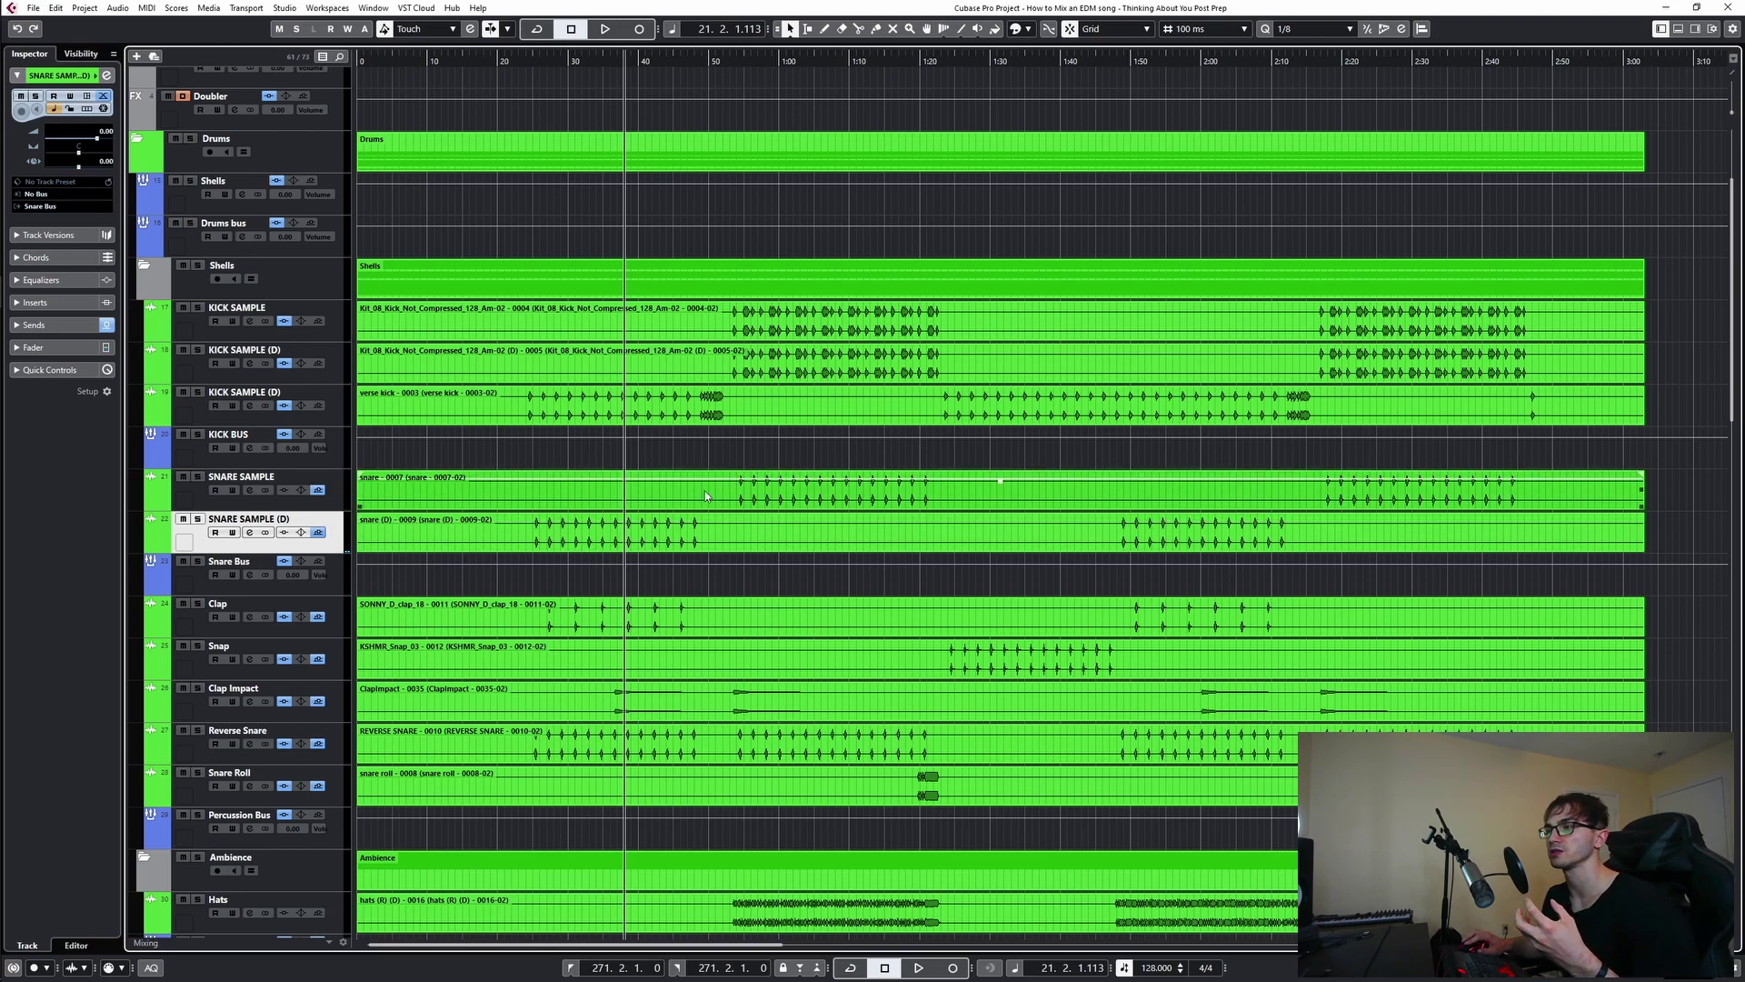
{"action": "left_click", "coordinate": [539, 459]}
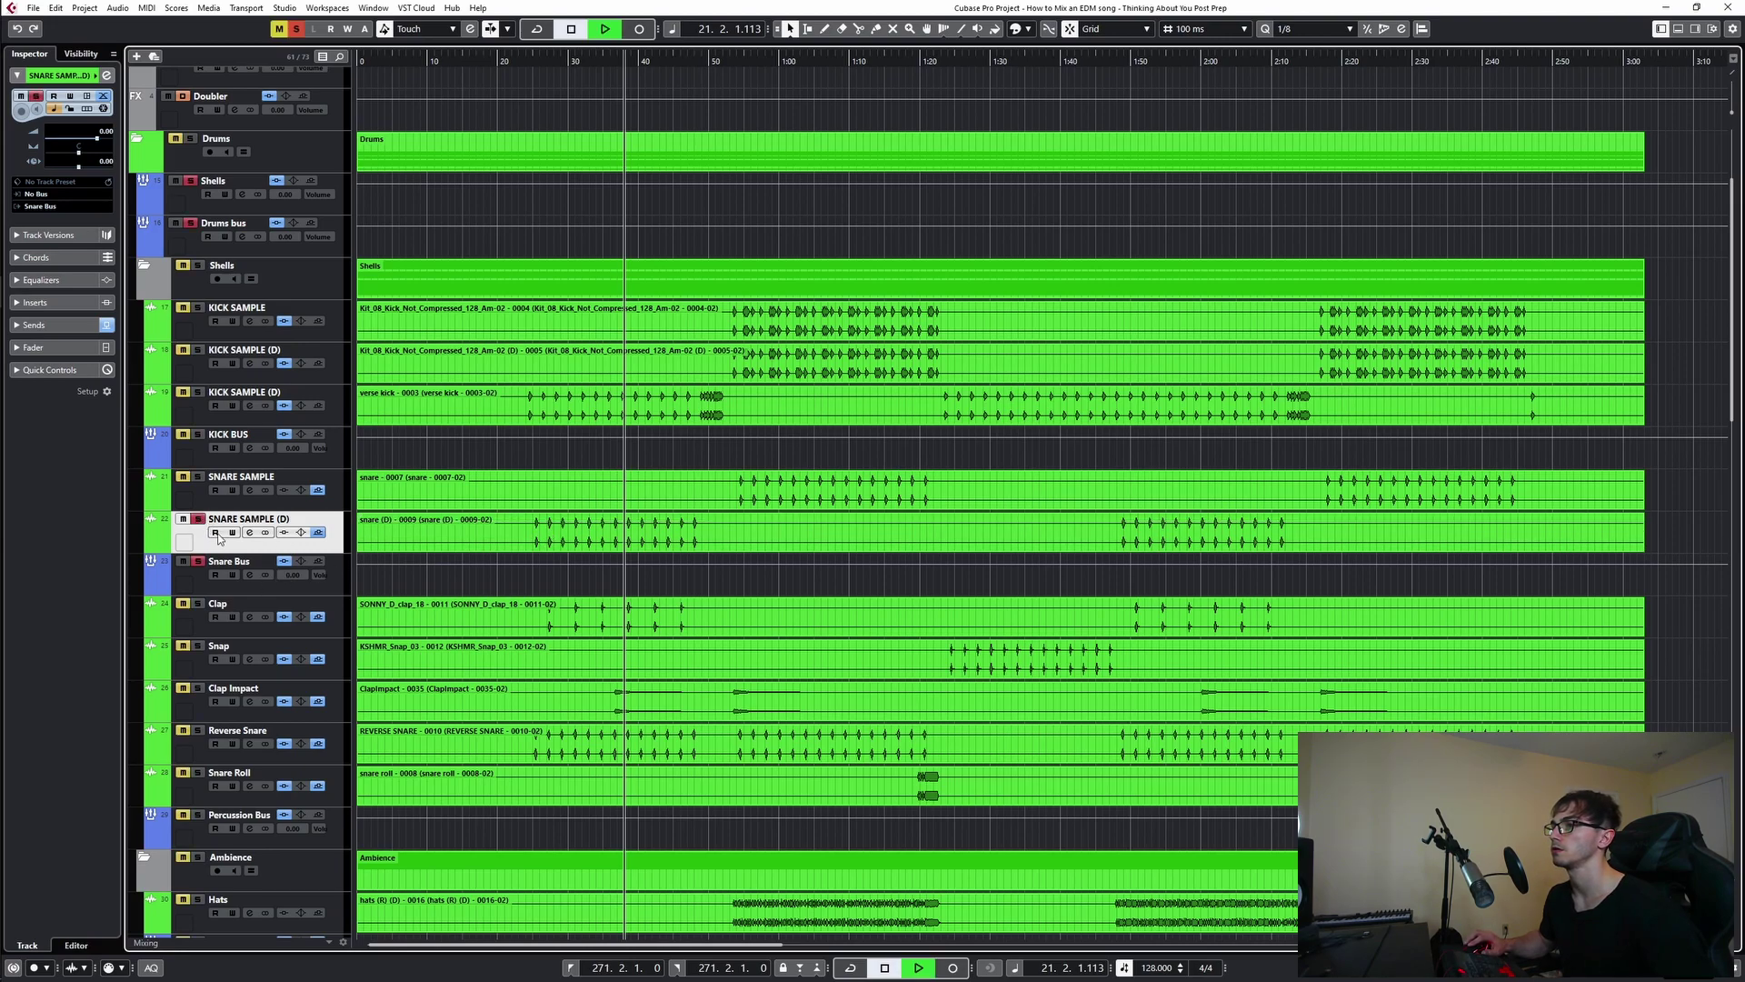
- Raise the SNARE SAMPLE (D) send to Percussion Verb to -8.72 dB during playback and turn off the channel's solo
{"action": "left_click", "coordinate": [250, 532]}
{"action": "key", "text": "space"}
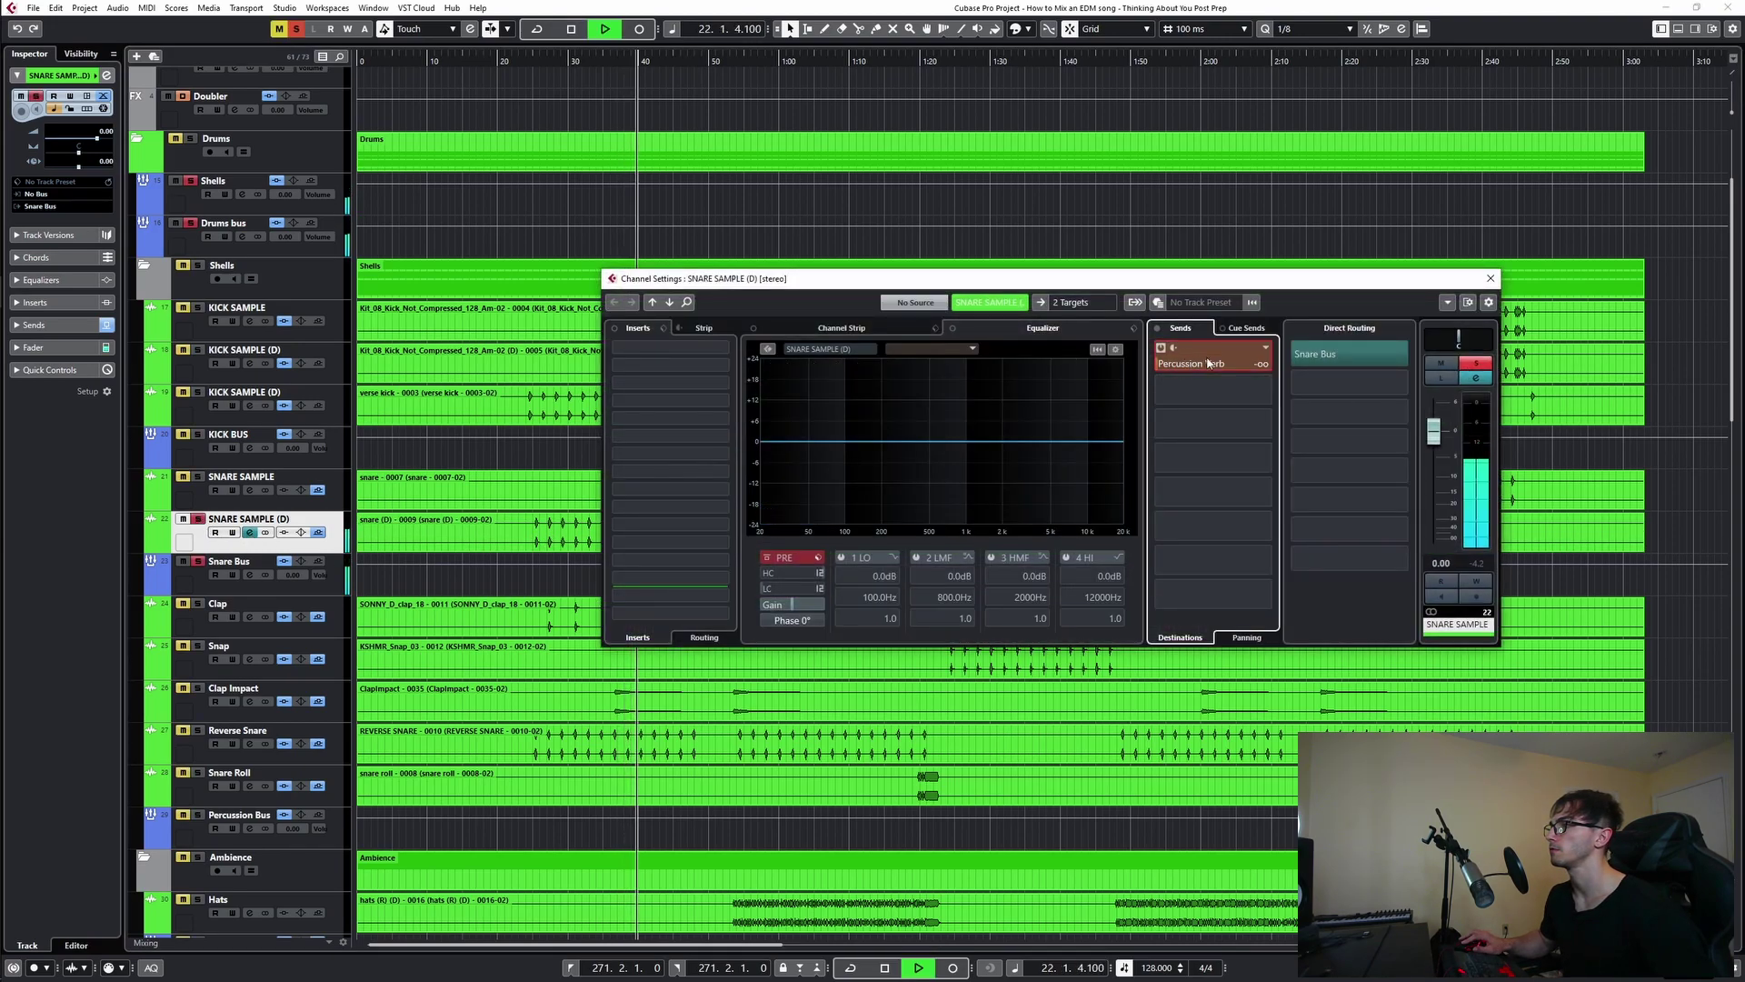
{"action": "left_click", "coordinate": [1476, 363]}
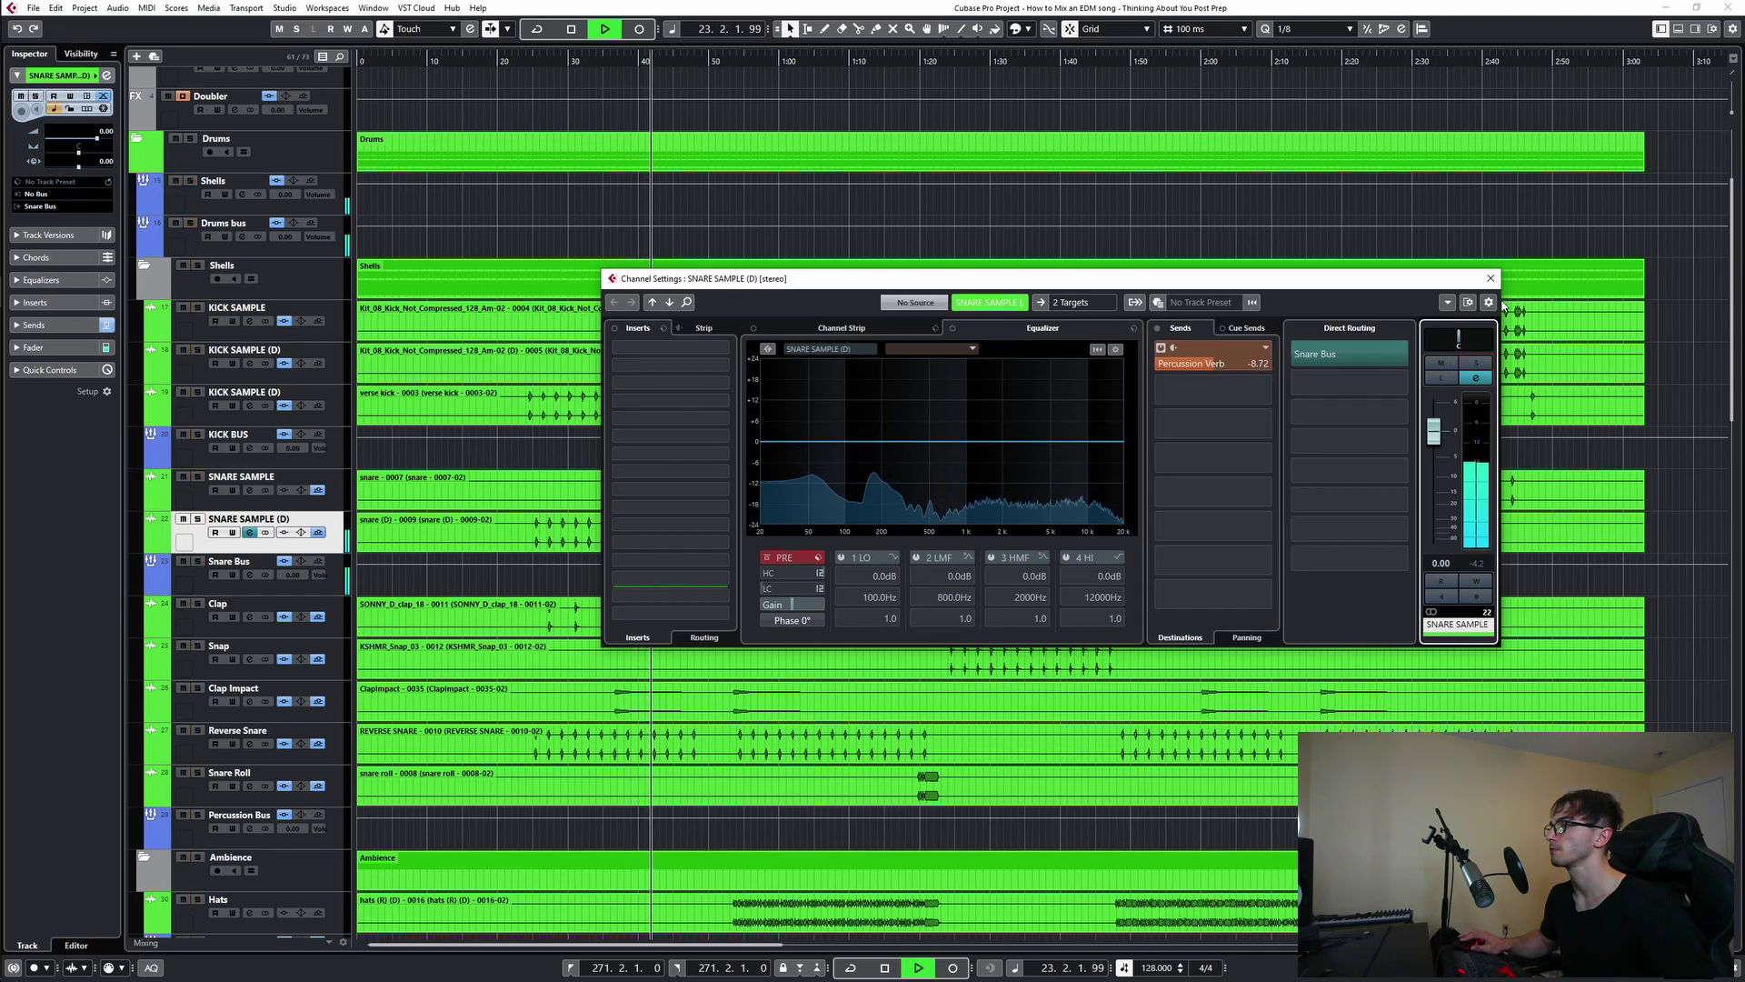
{"action": "left_click", "coordinate": [1490, 279]}
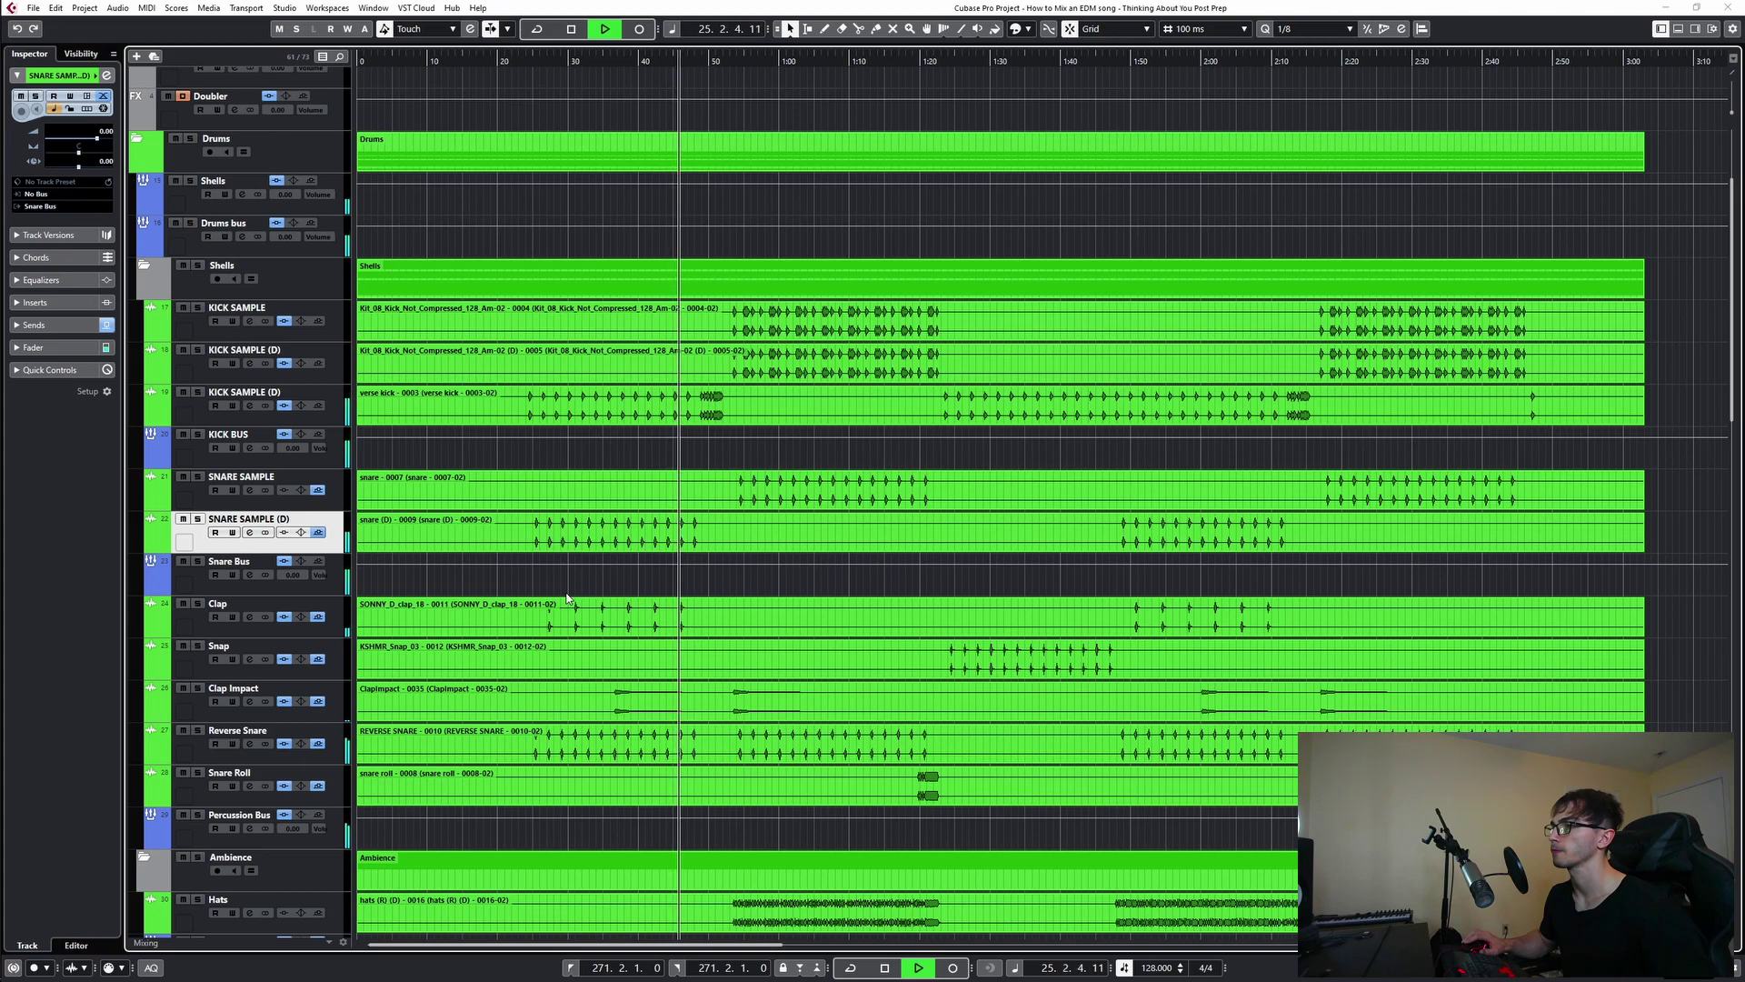
- Play the section from bar 21 and compare Snare Bus soloed against the full mix
{"action": "key", "text": "space"}
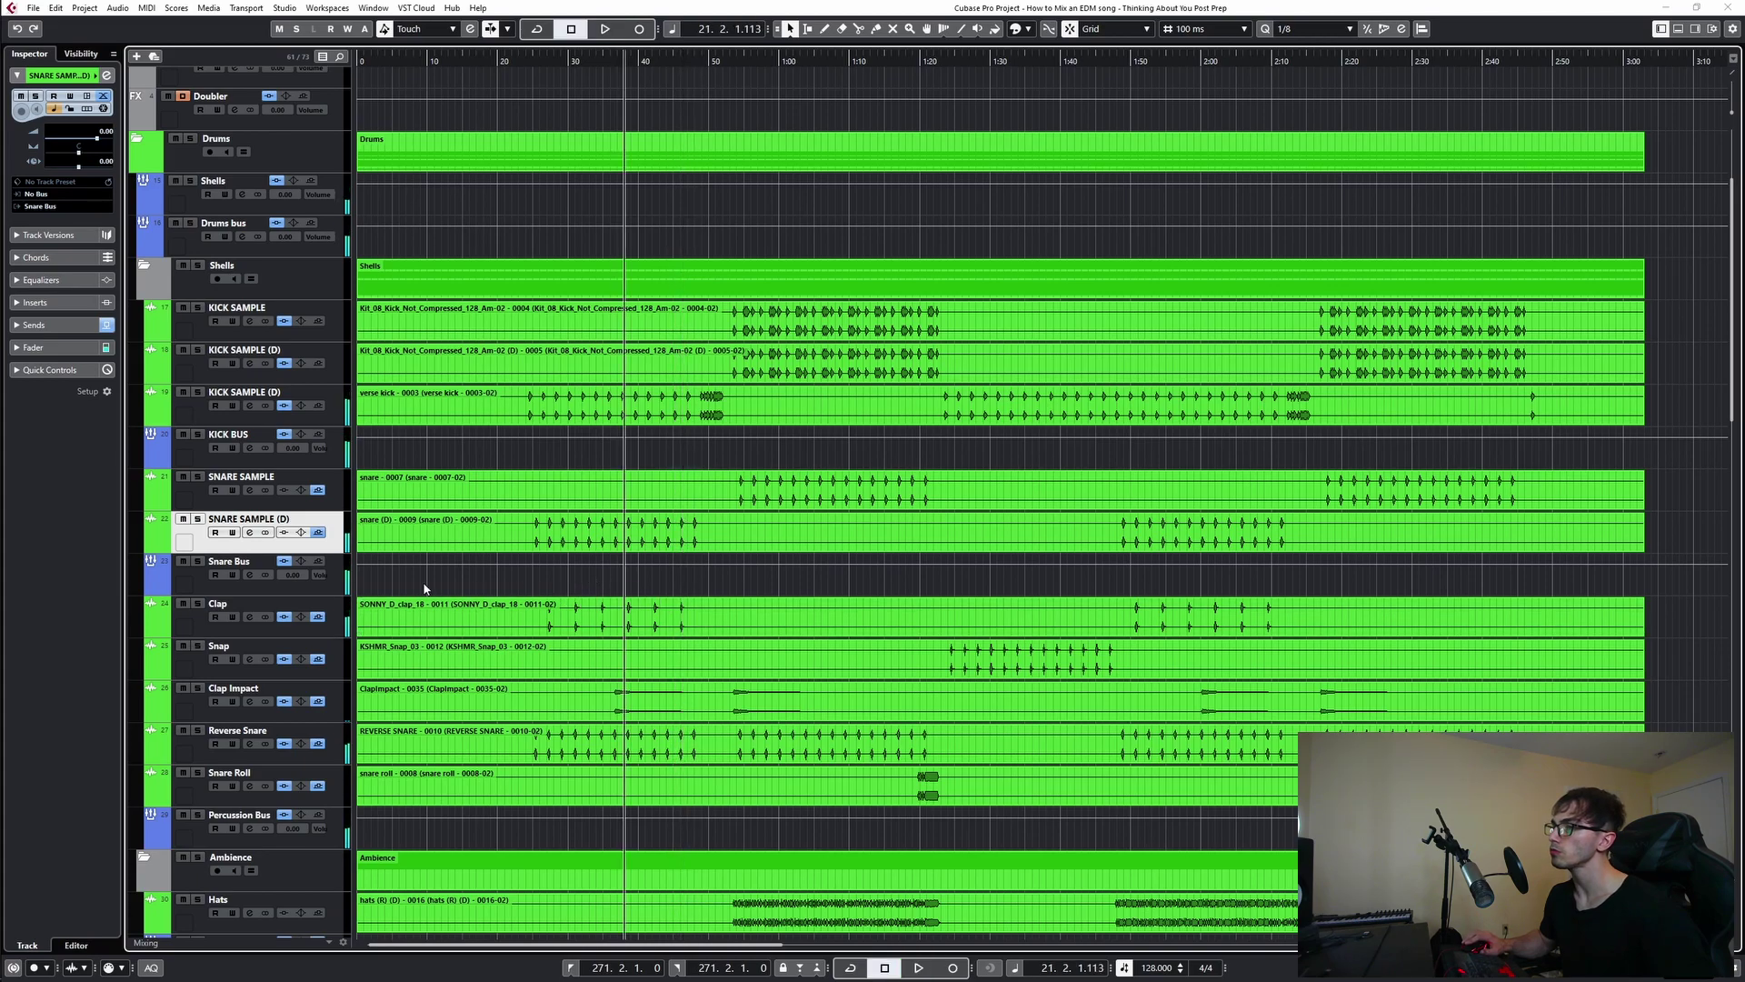
{"action": "key", "text": "space"}
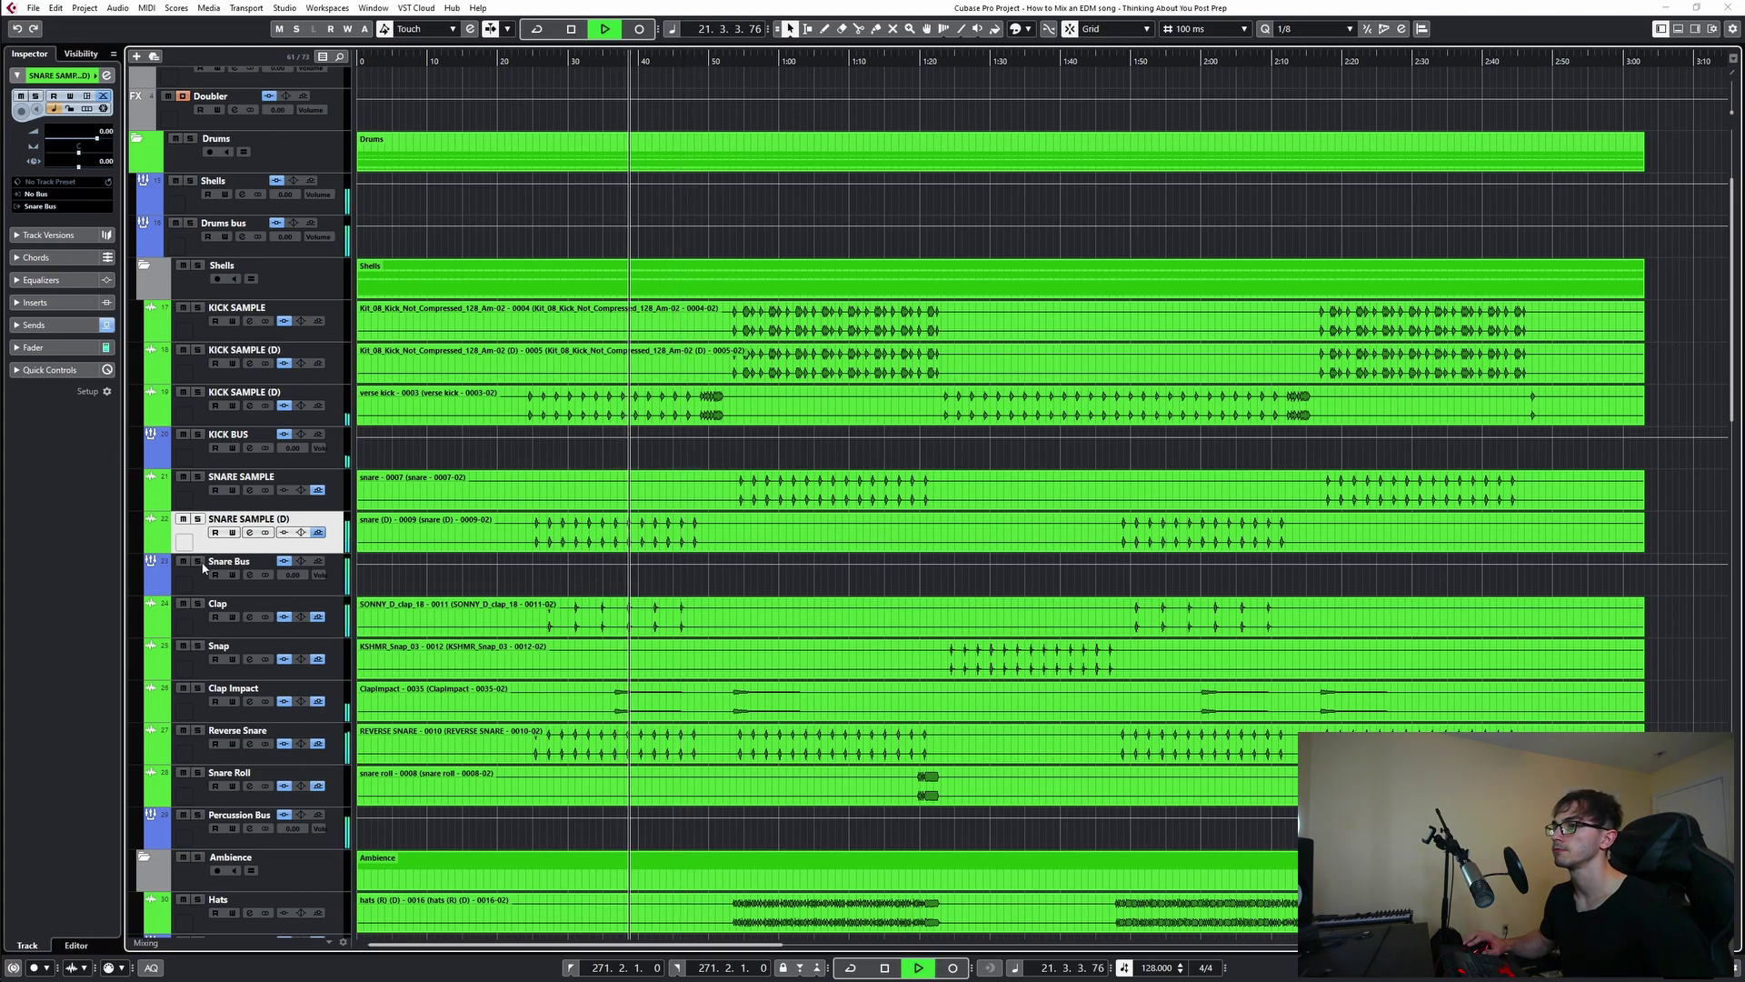
{"action": "left_click", "coordinate": [199, 562]}
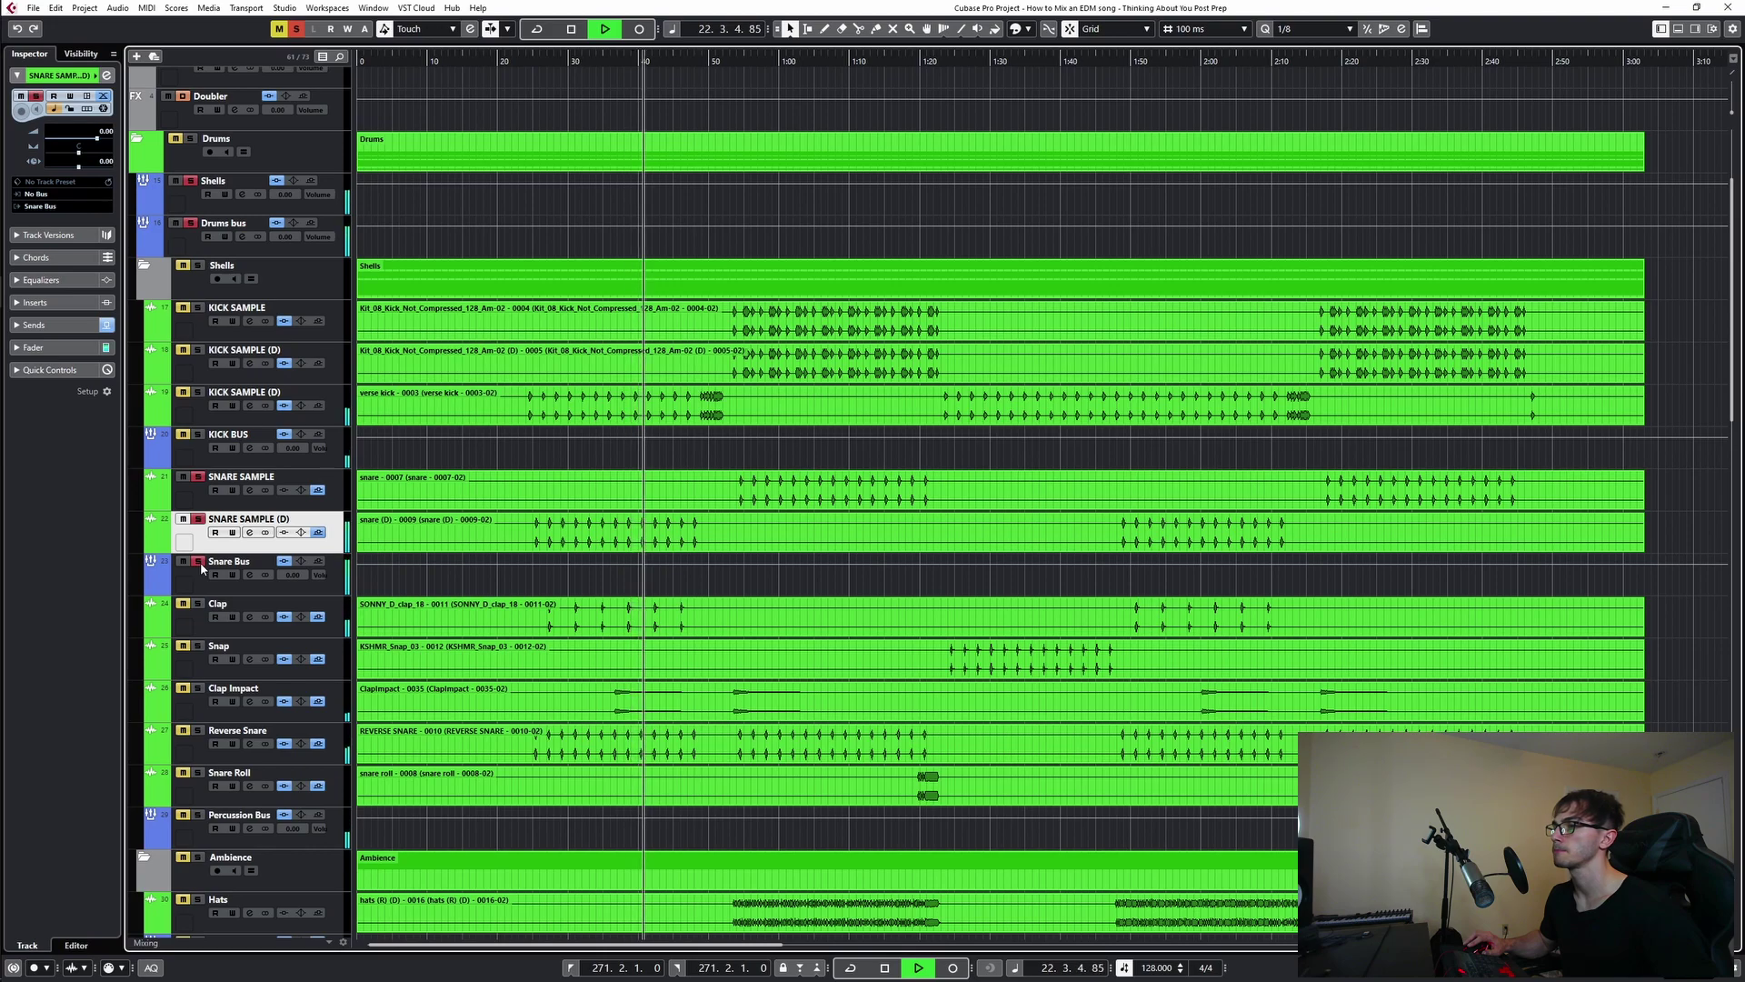
{"action": "left_click", "coordinate": [198, 562]}
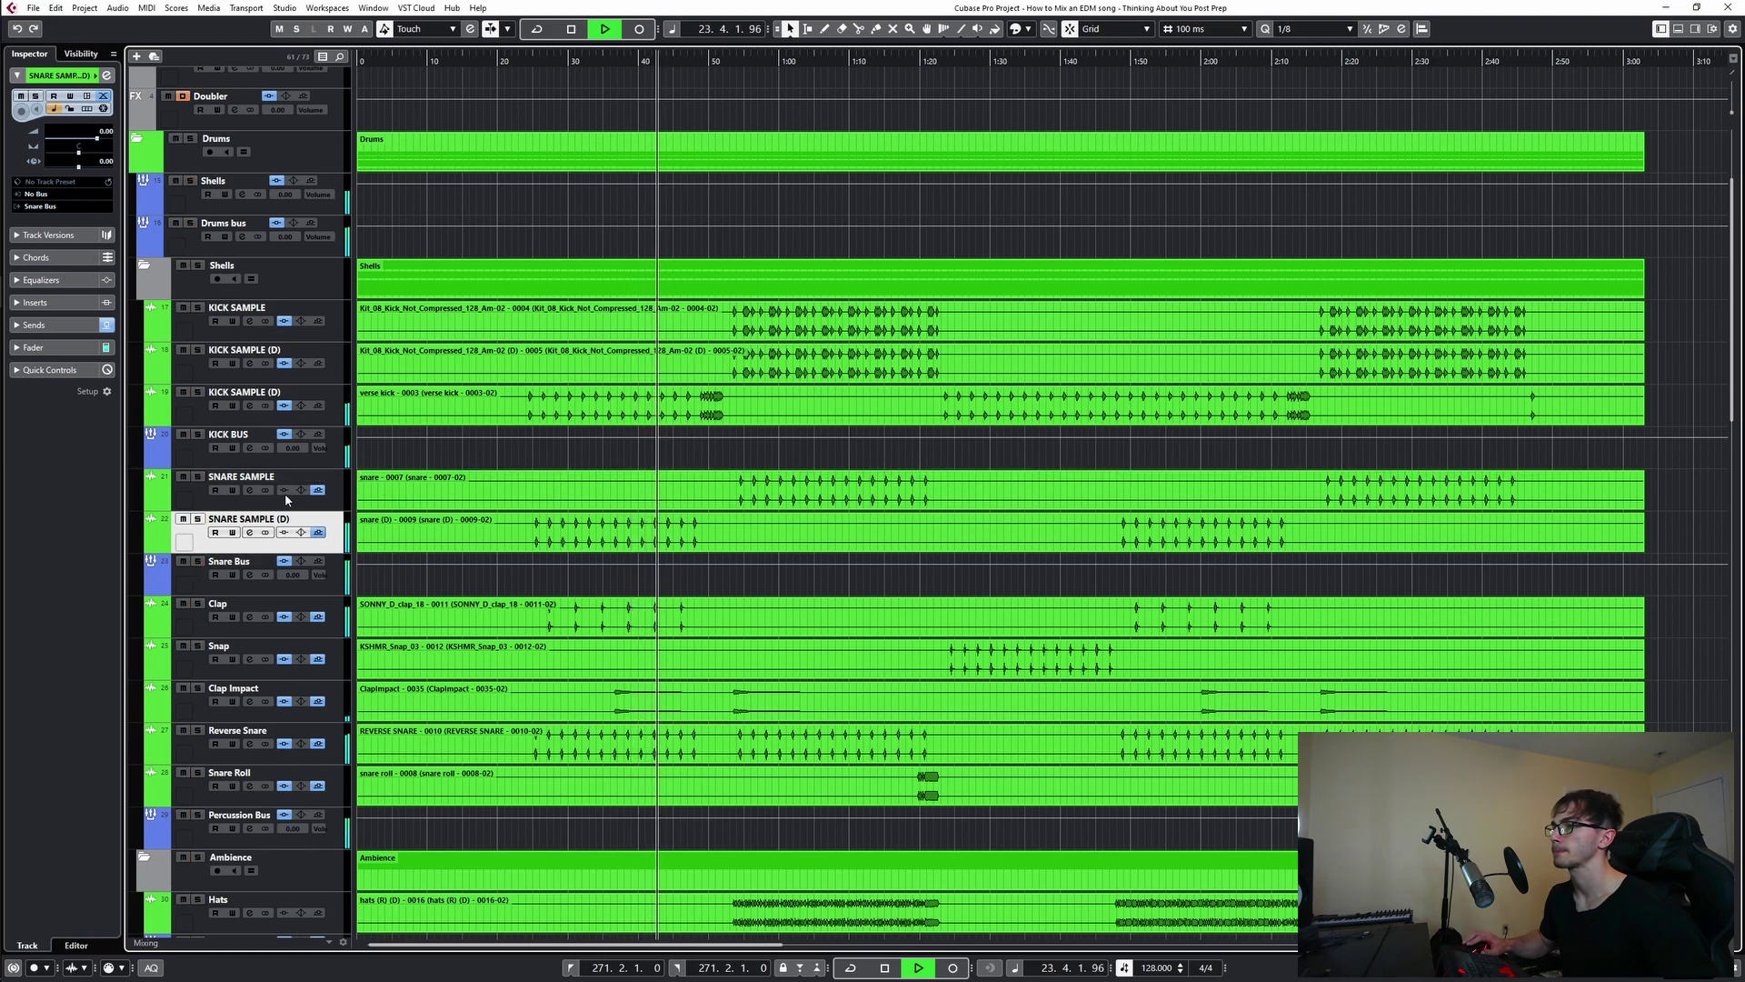
- Set the SNARE SAMPLE (D) send level to Percussion Verb to -4.96 dB
{"action": "left_click", "coordinate": [250, 532]}
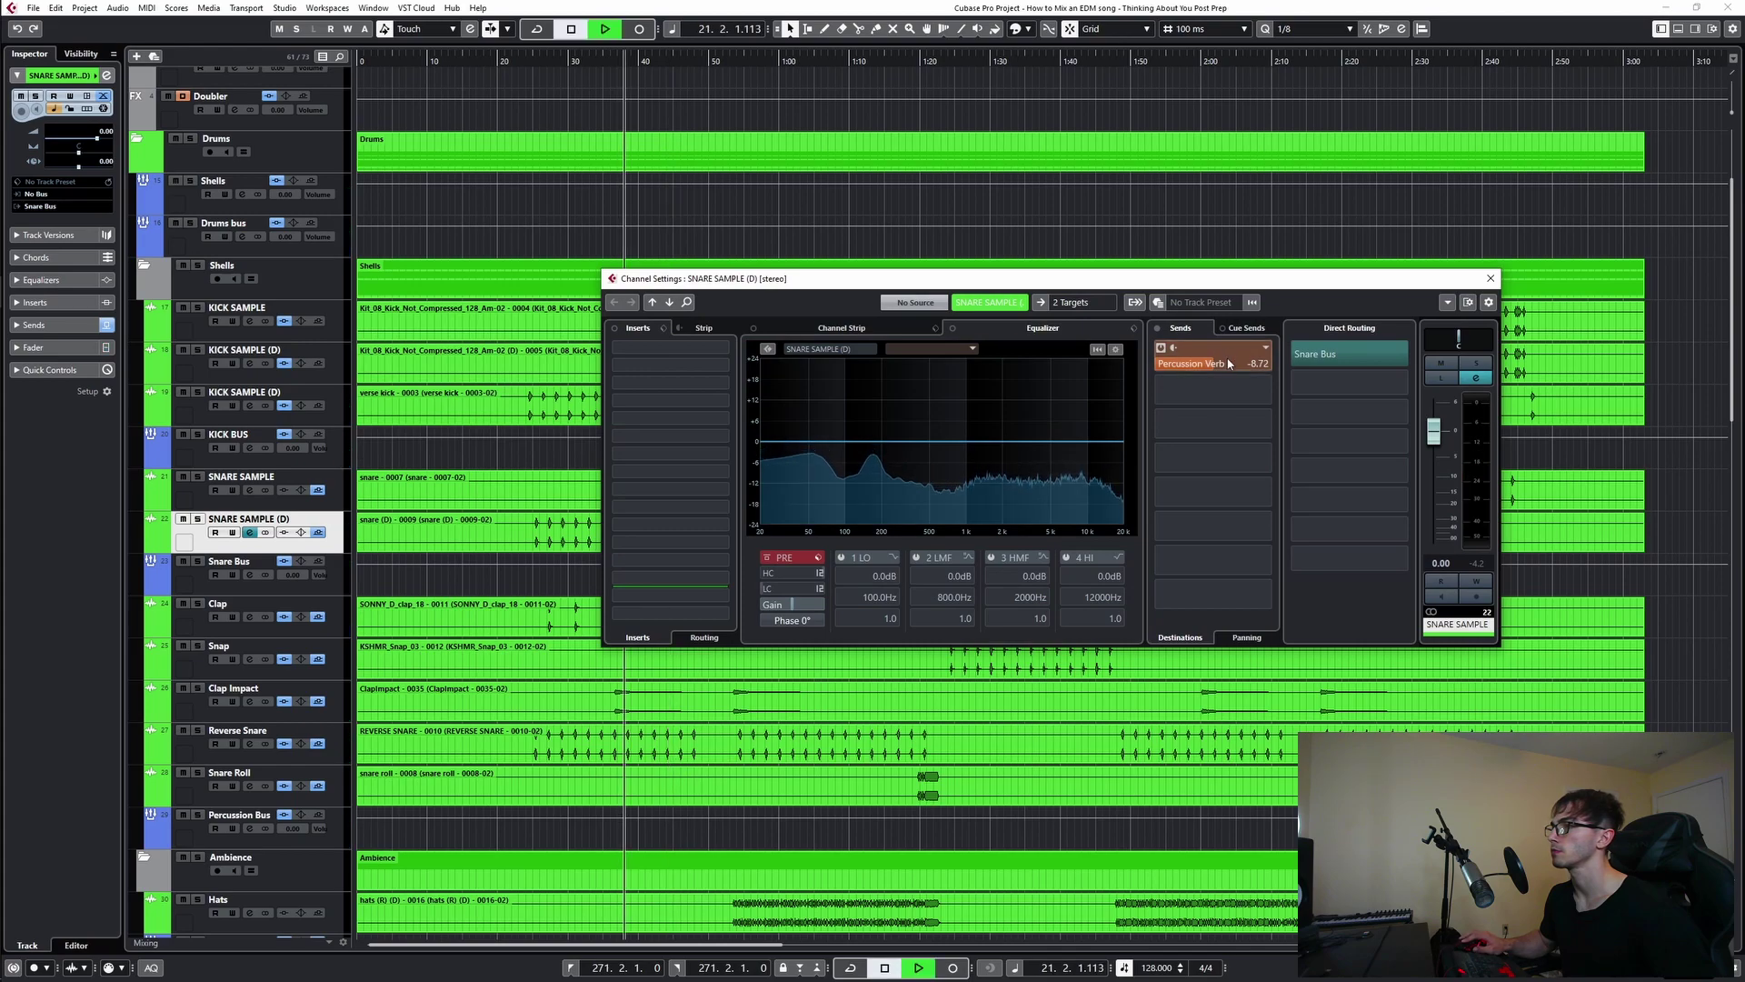
{"action": "left_click_drag", "start_coordinate": [1265, 369], "coordinate": [1258, 369]}
{"action": "key", "text": "space"}
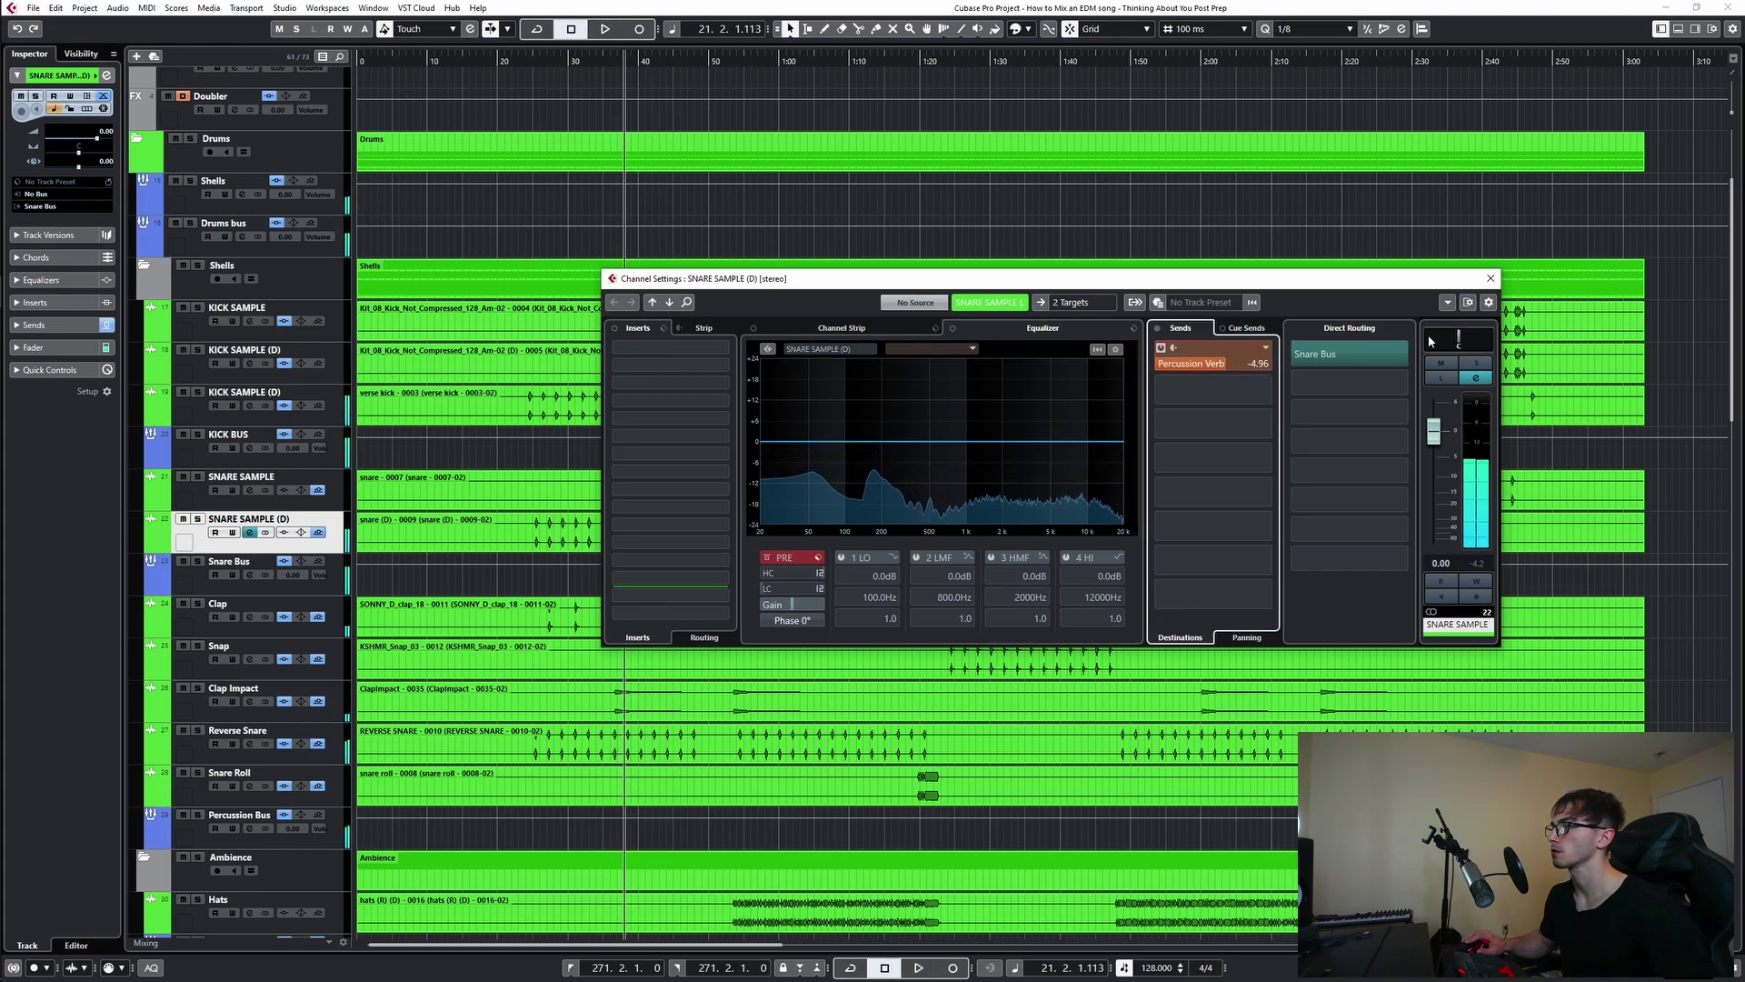
{"action": "left_click", "coordinate": [1491, 278]}
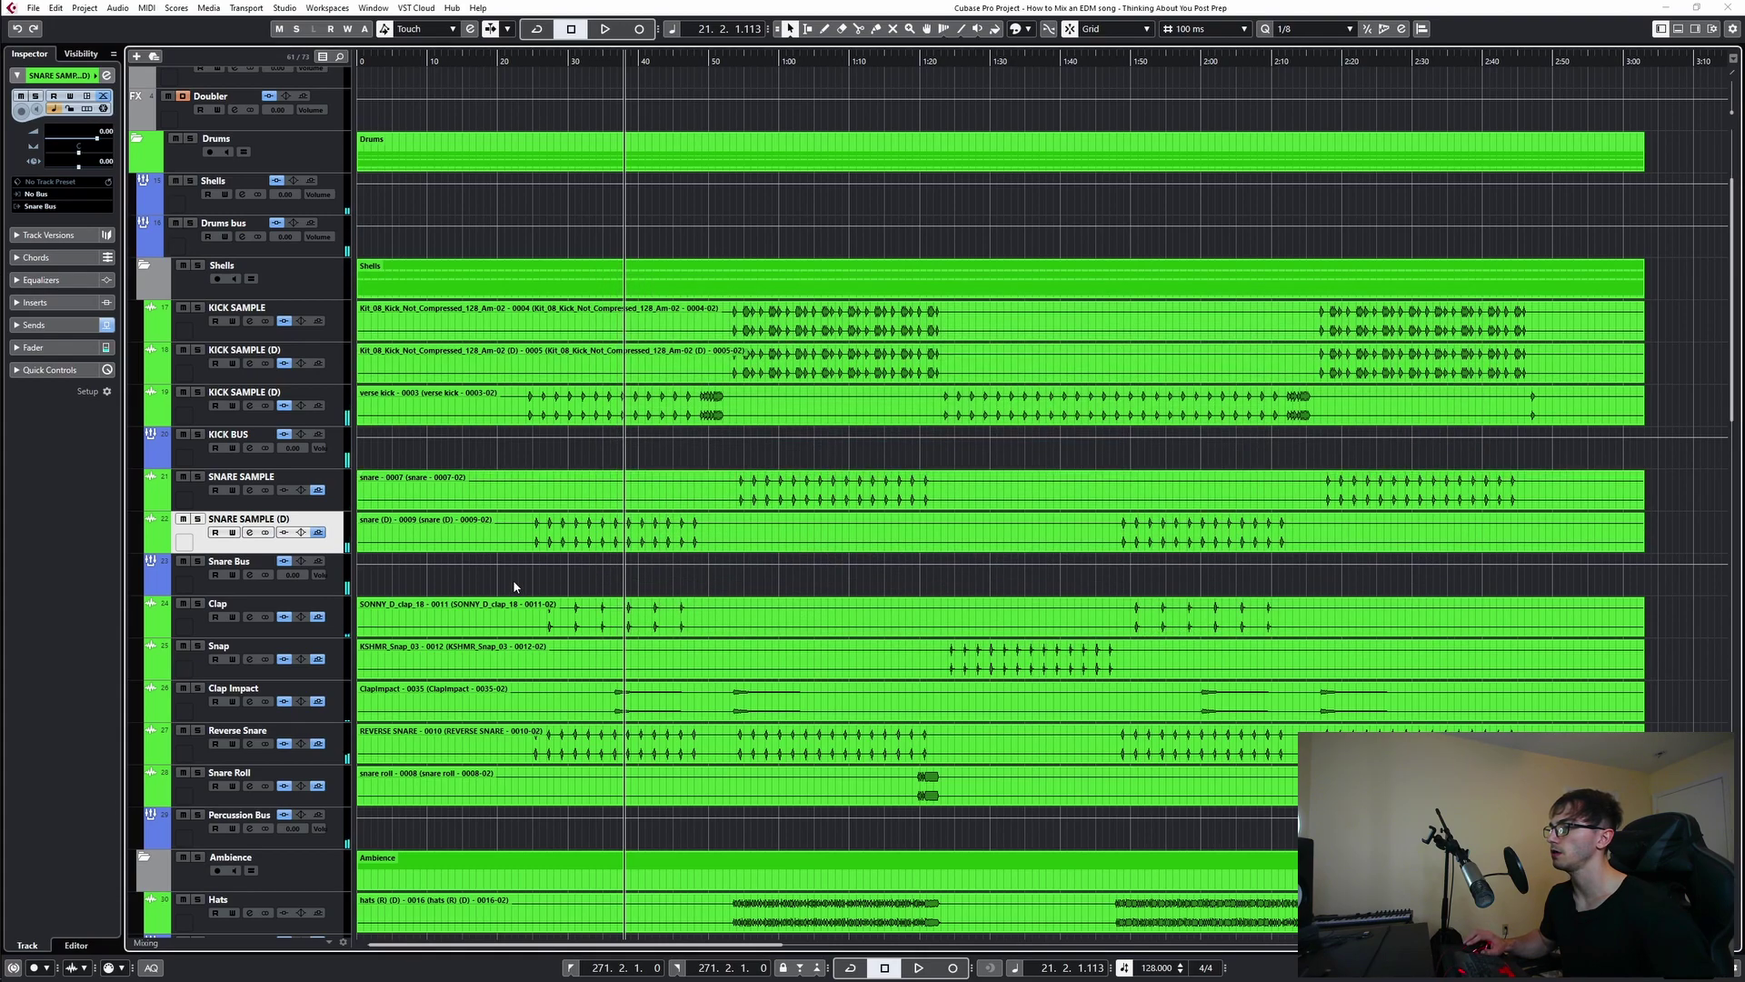
- Play back from about bar 31 and compare the Shells folder soloed against the full mix
{"action": "left_click", "coordinate": [751, 587]}
{"action": "key", "text": "space"}
{"action": "left_click", "coordinate": [766, 533]}
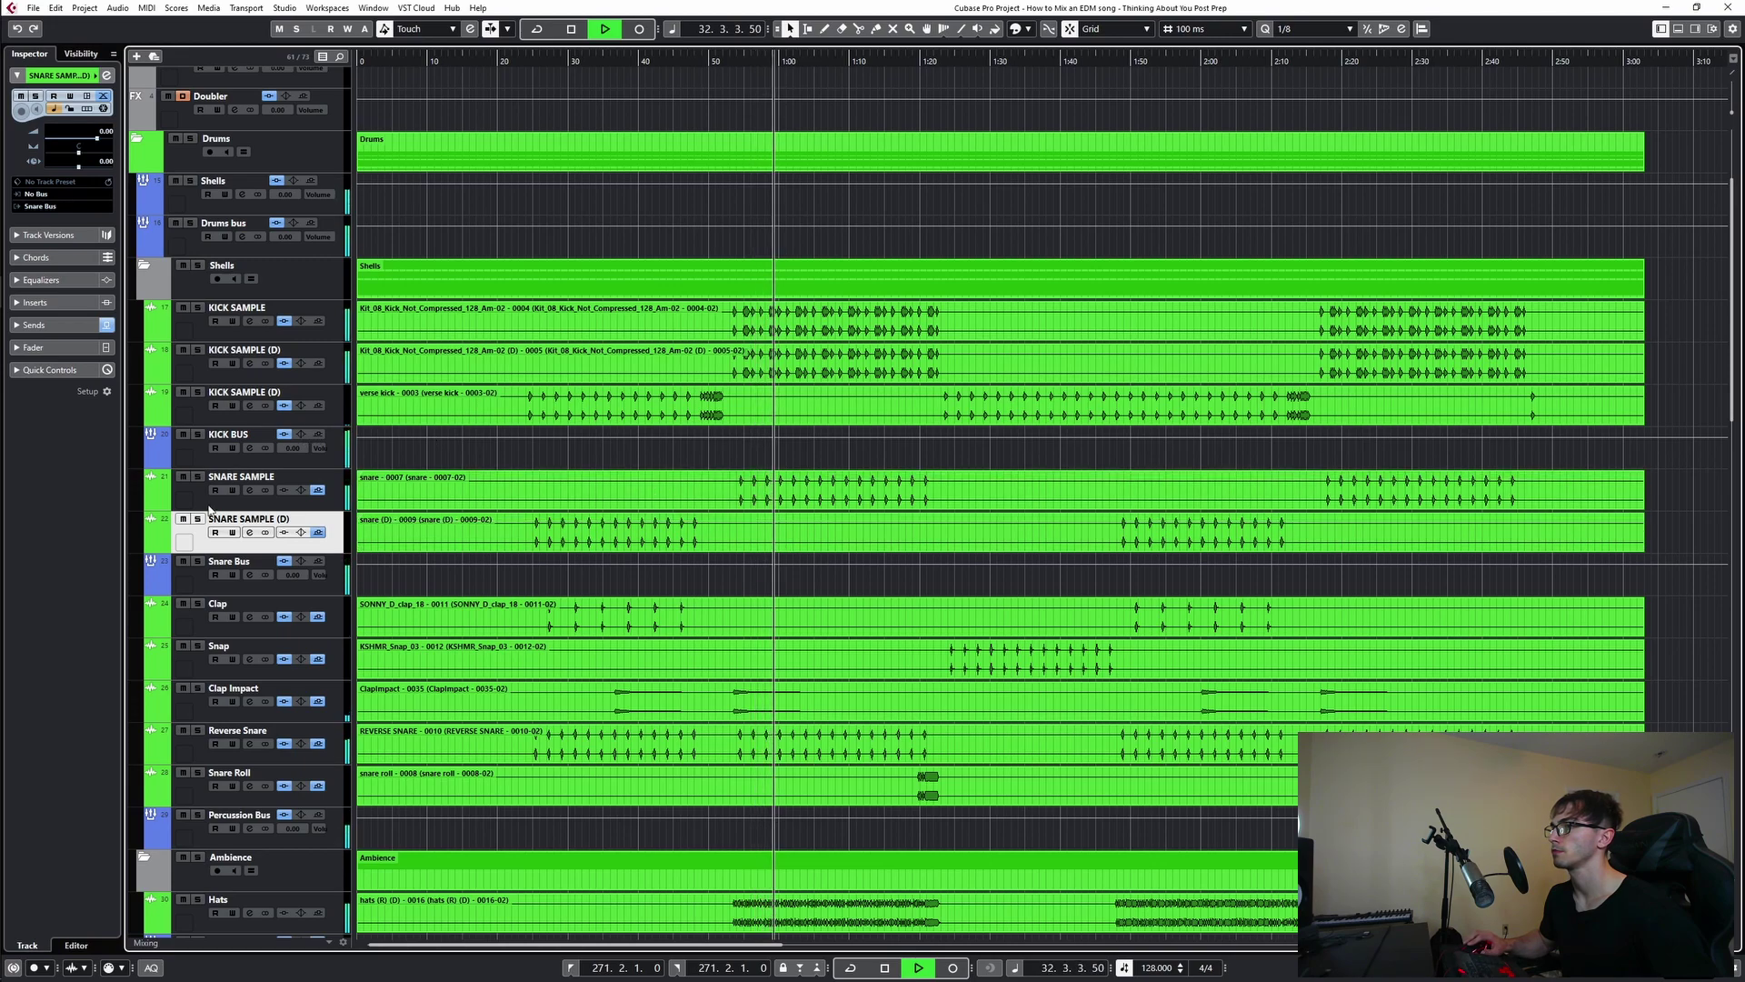
{"action": "left_click", "coordinate": [197, 266]}
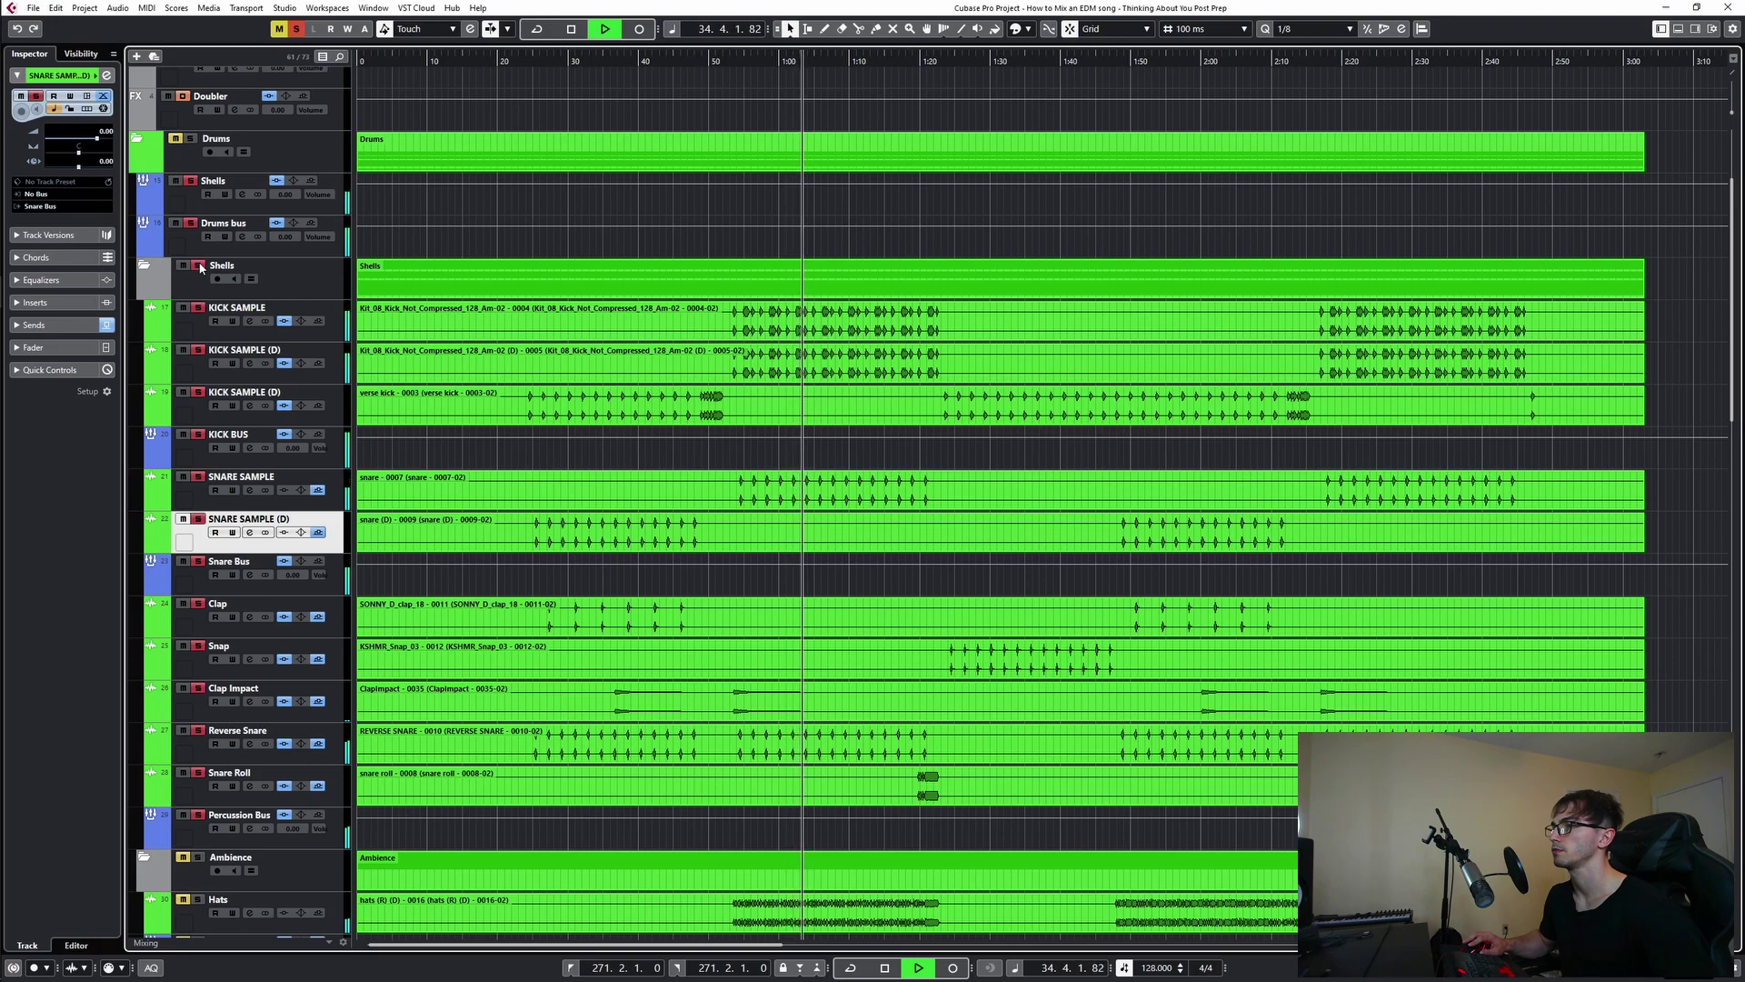
{"action": "key", "text": "space"}
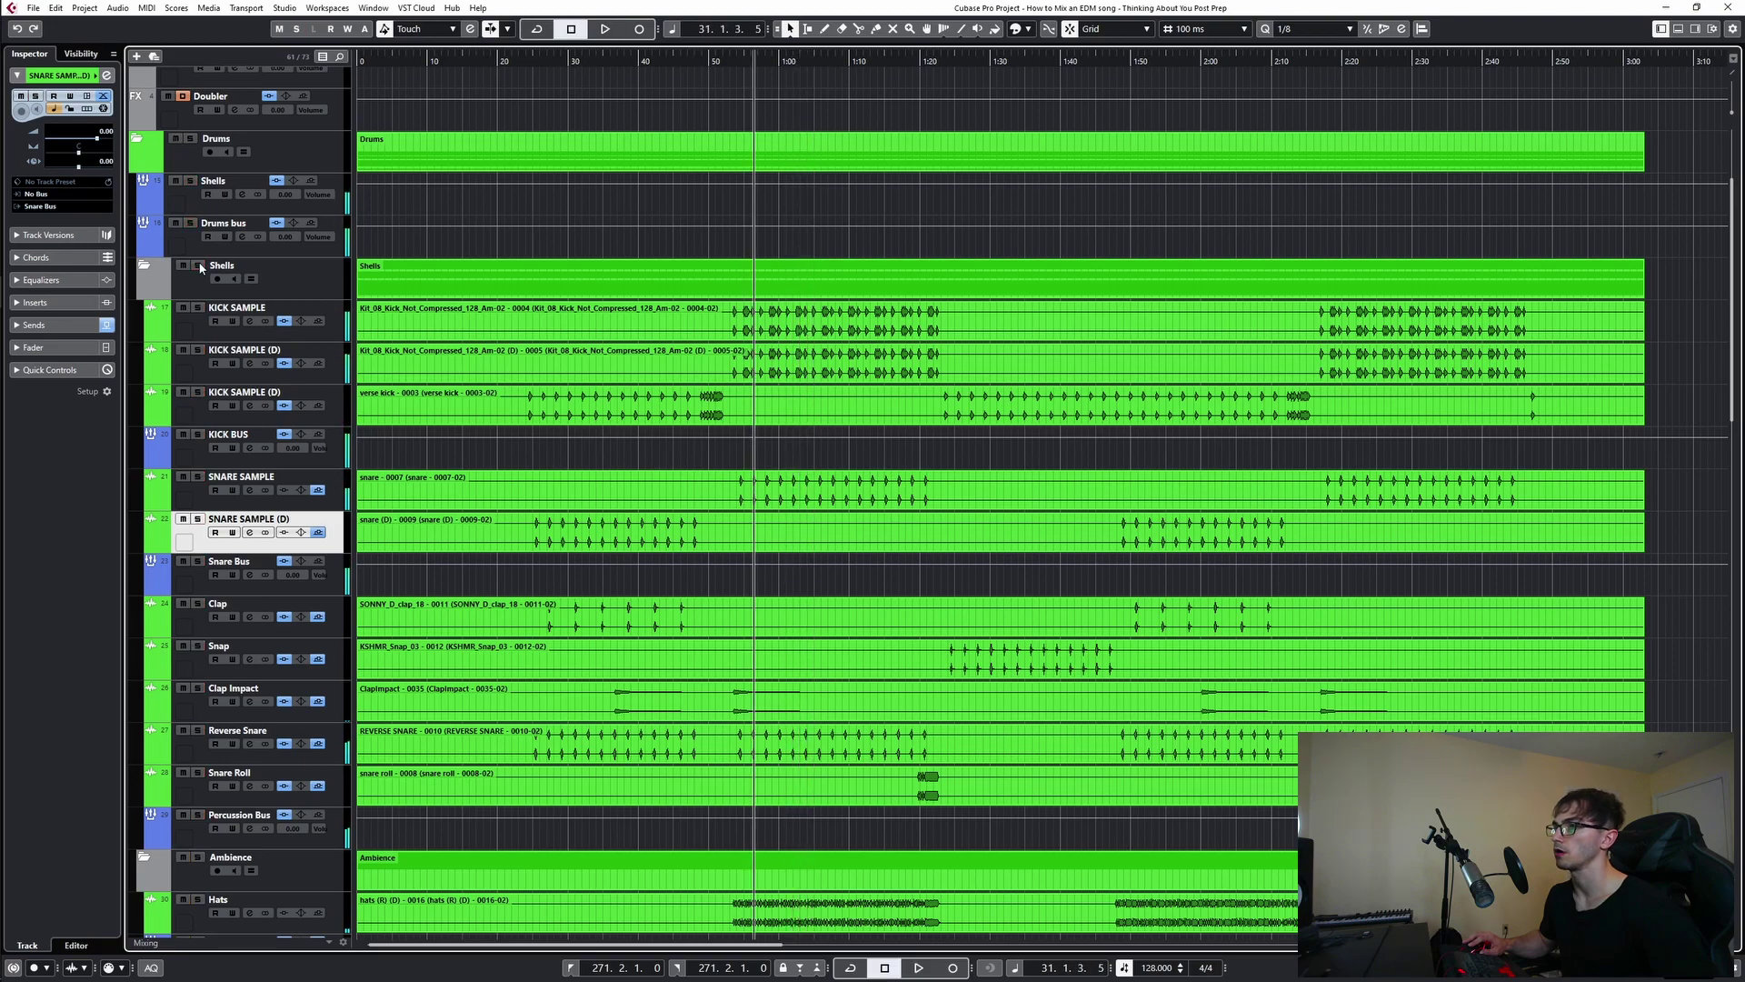
- Solo Snare Bus and load Pro-Q 3 into its second insert slot, below JST Clip
{"action": "left_click", "coordinate": [200, 566]}
{"action": "key", "text": "space"}
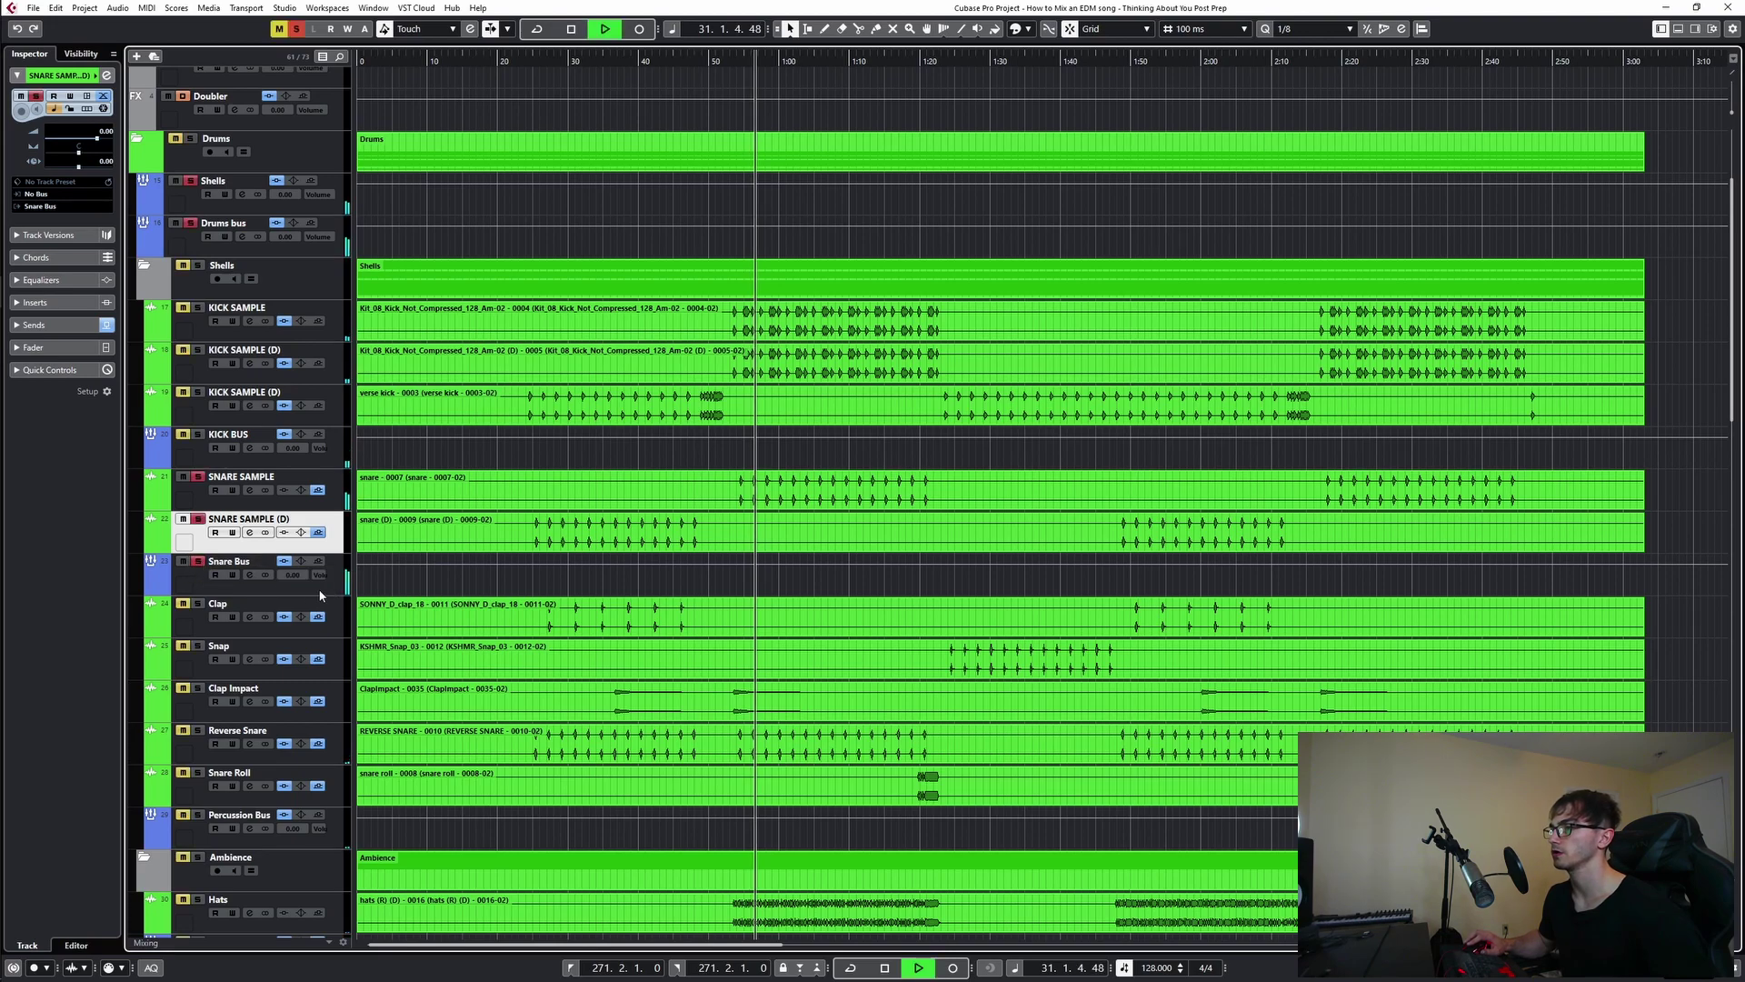
{"action": "left_click", "coordinate": [249, 574]}
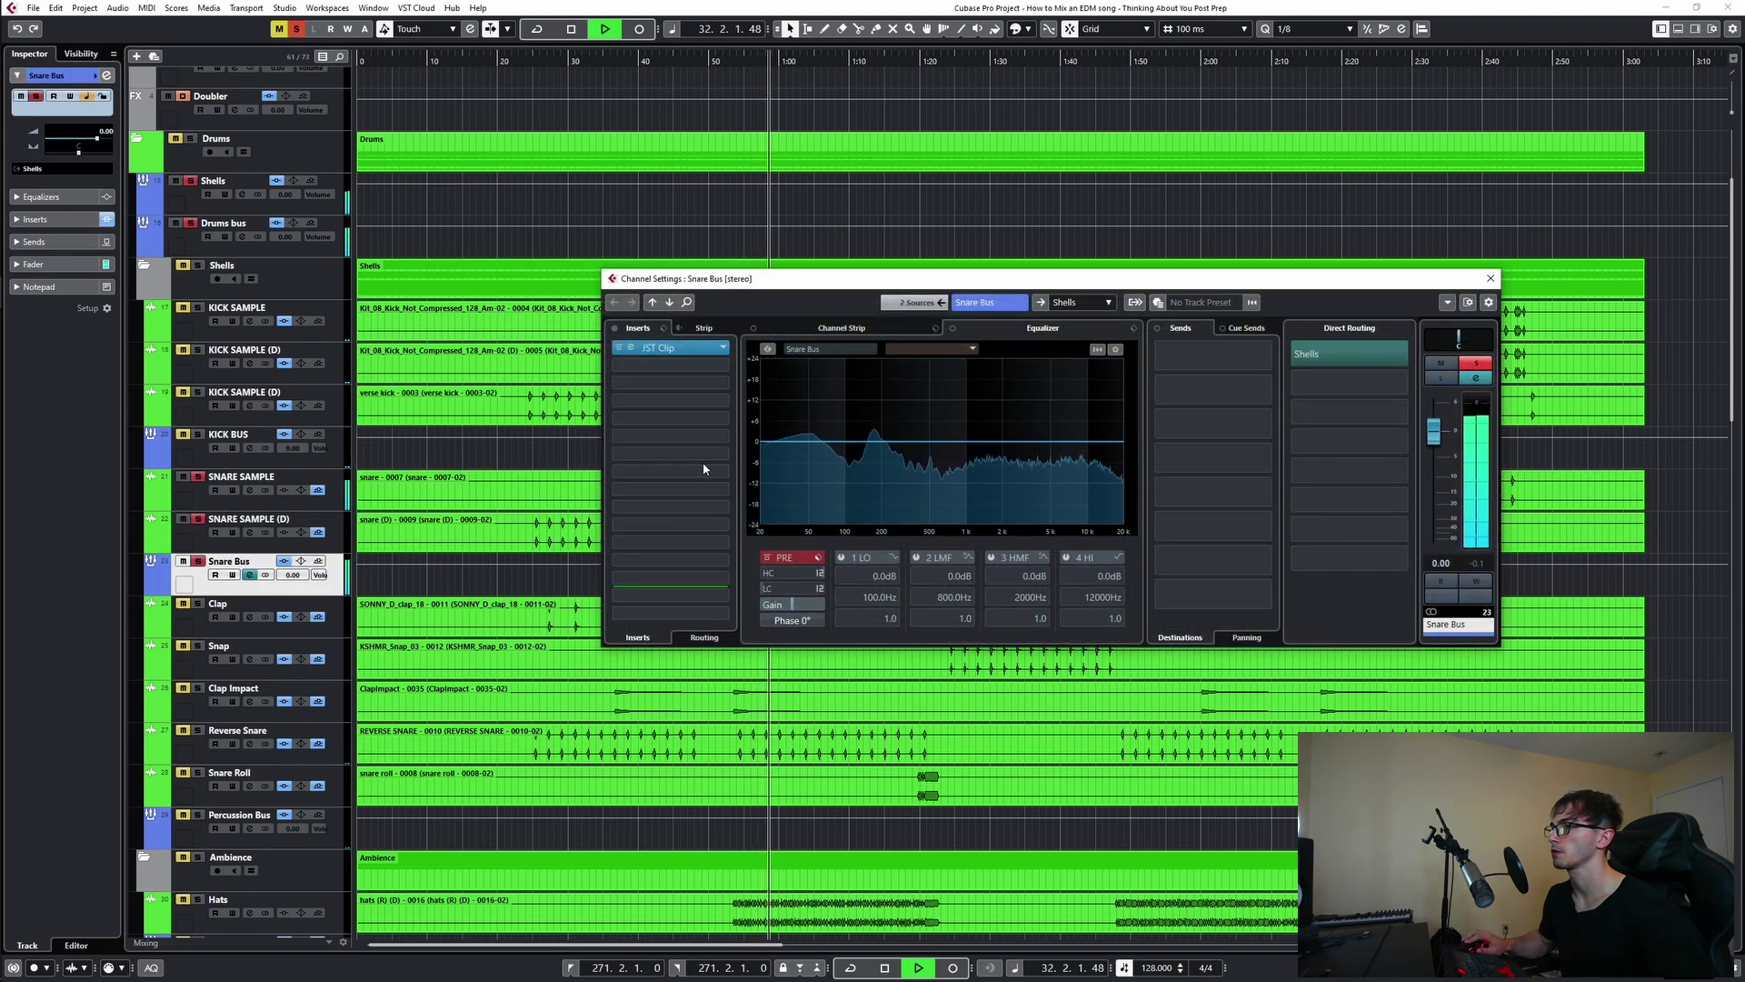
{"action": "key", "text": "space"}
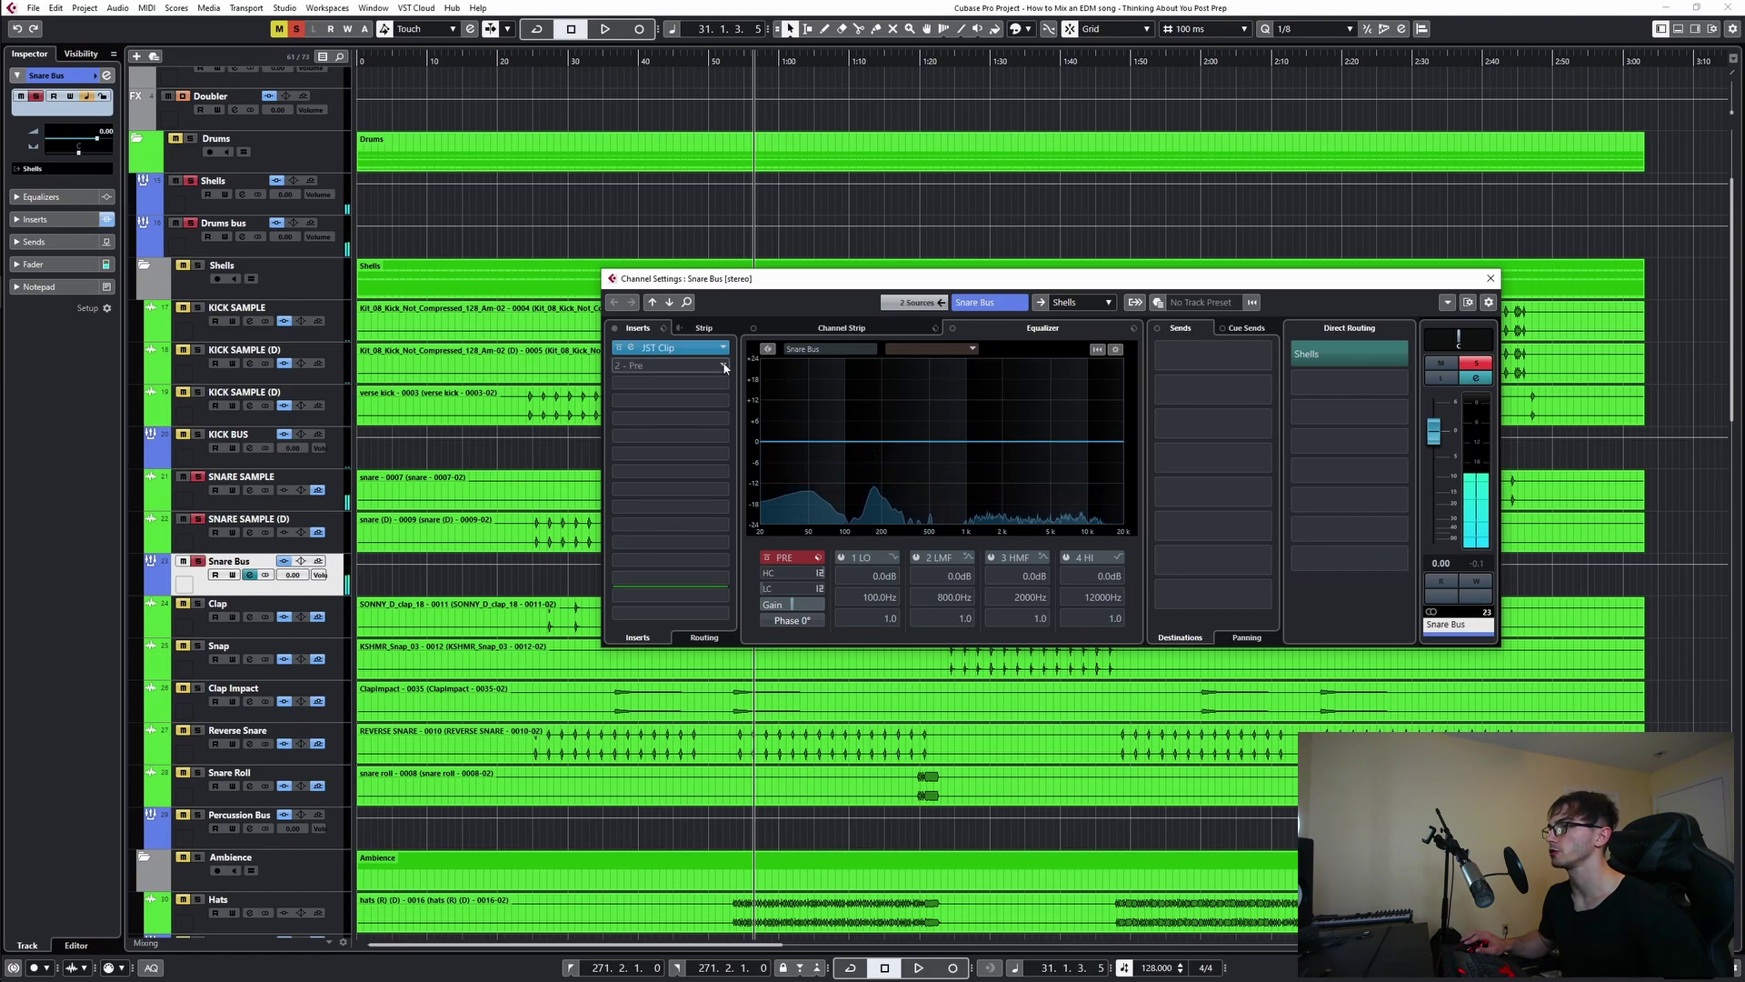
{"action": "left_click", "coordinate": [724, 366]}
{"action": "left_click", "coordinate": [677, 403]}
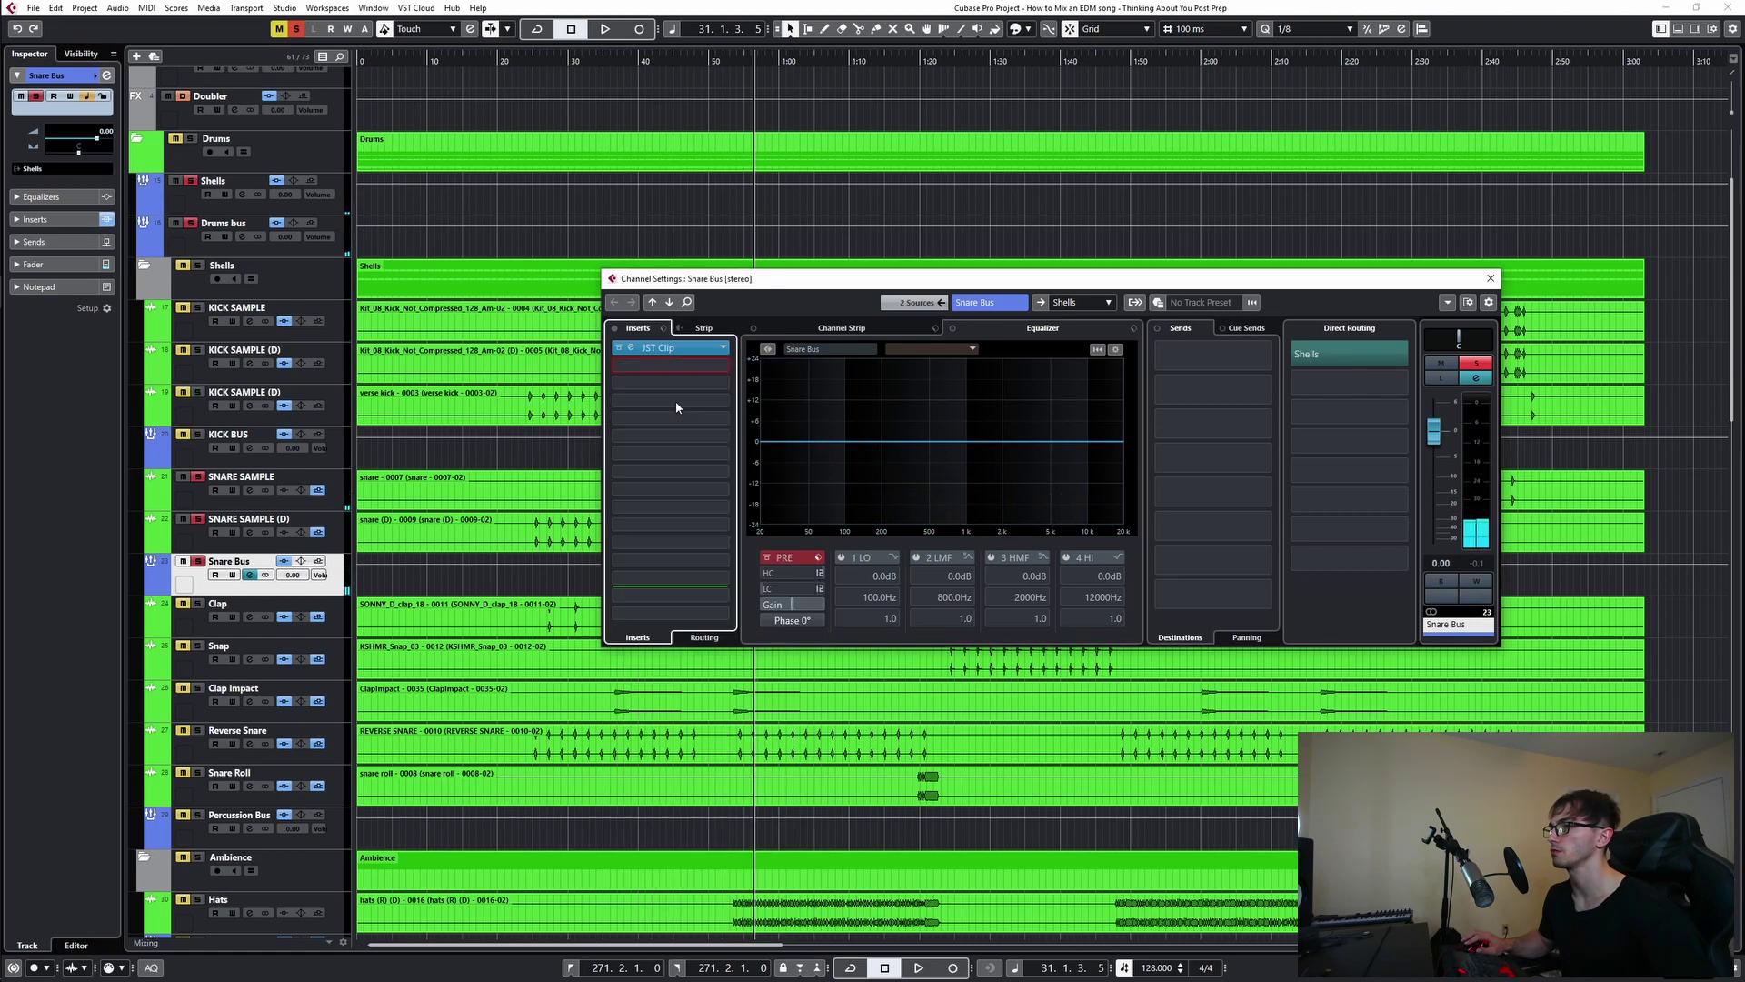
- Move the low-cut band of the Snare Bus Pro-Q 3 upward in frequency to filter out the snare's low end
{"action": "left_click_drag", "start_coordinate": [520, 461], "coordinate": [738, 465]}
{"action": "key", "text": "space"}
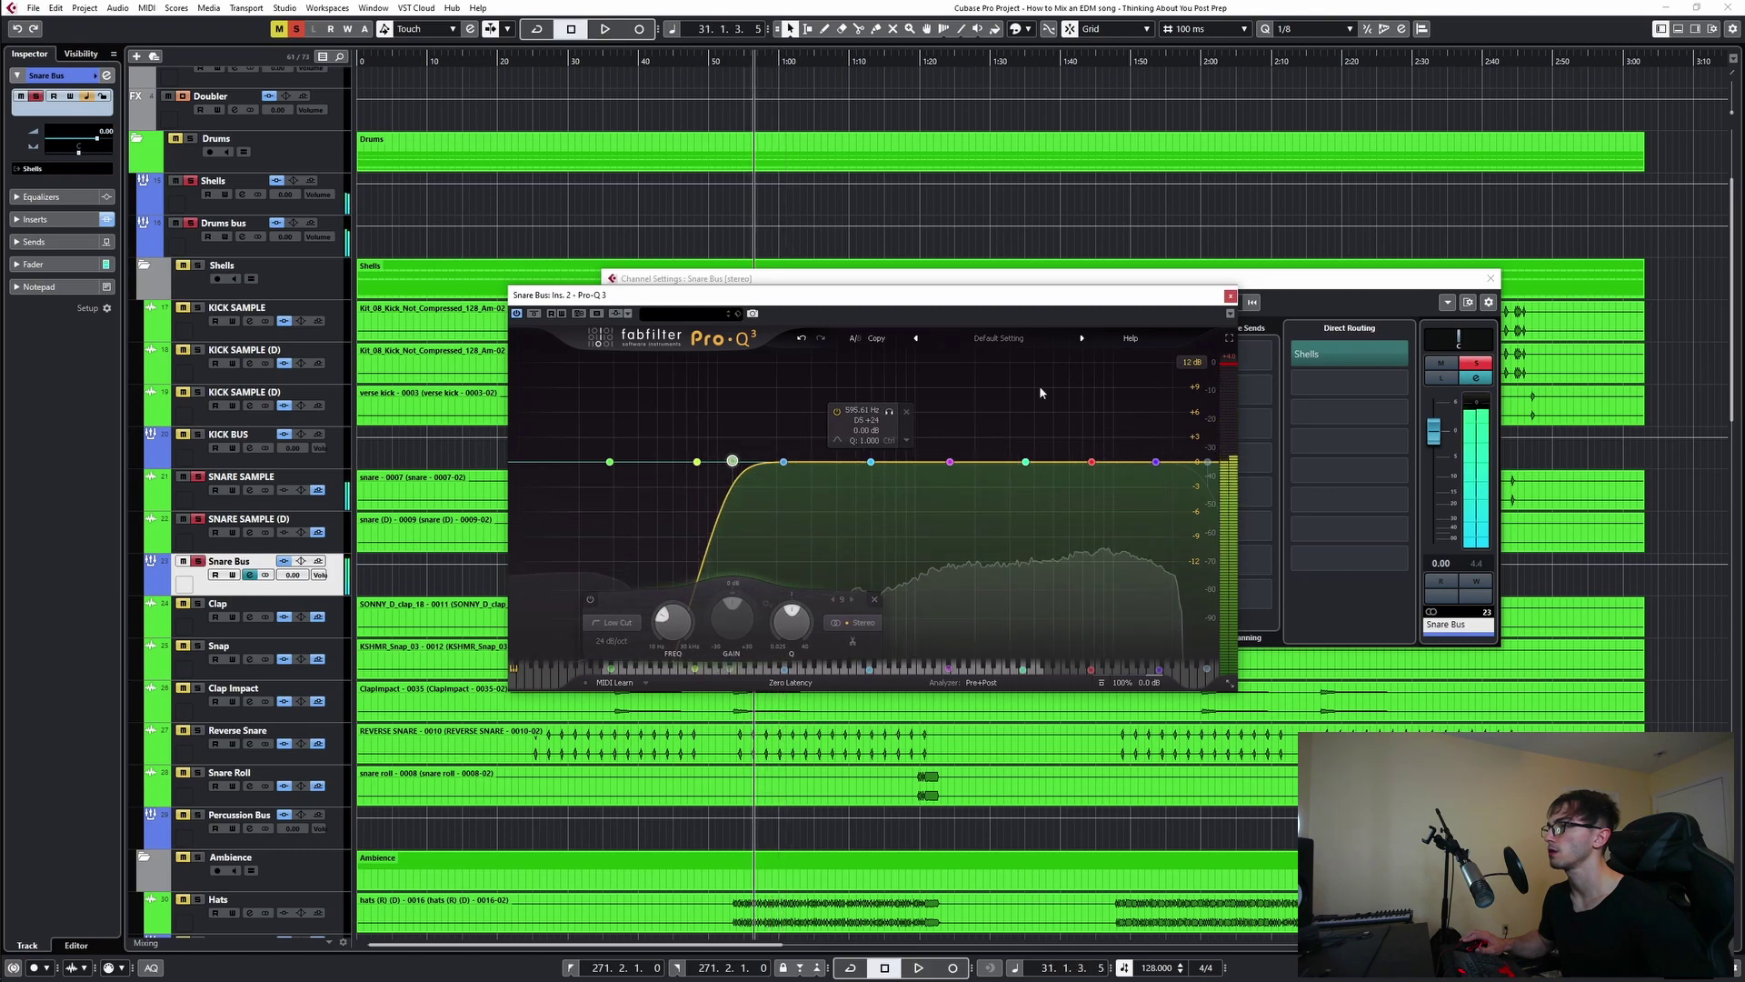
{"action": "key", "text": "space"}
{"action": "left_click", "coordinate": [1228, 296]}
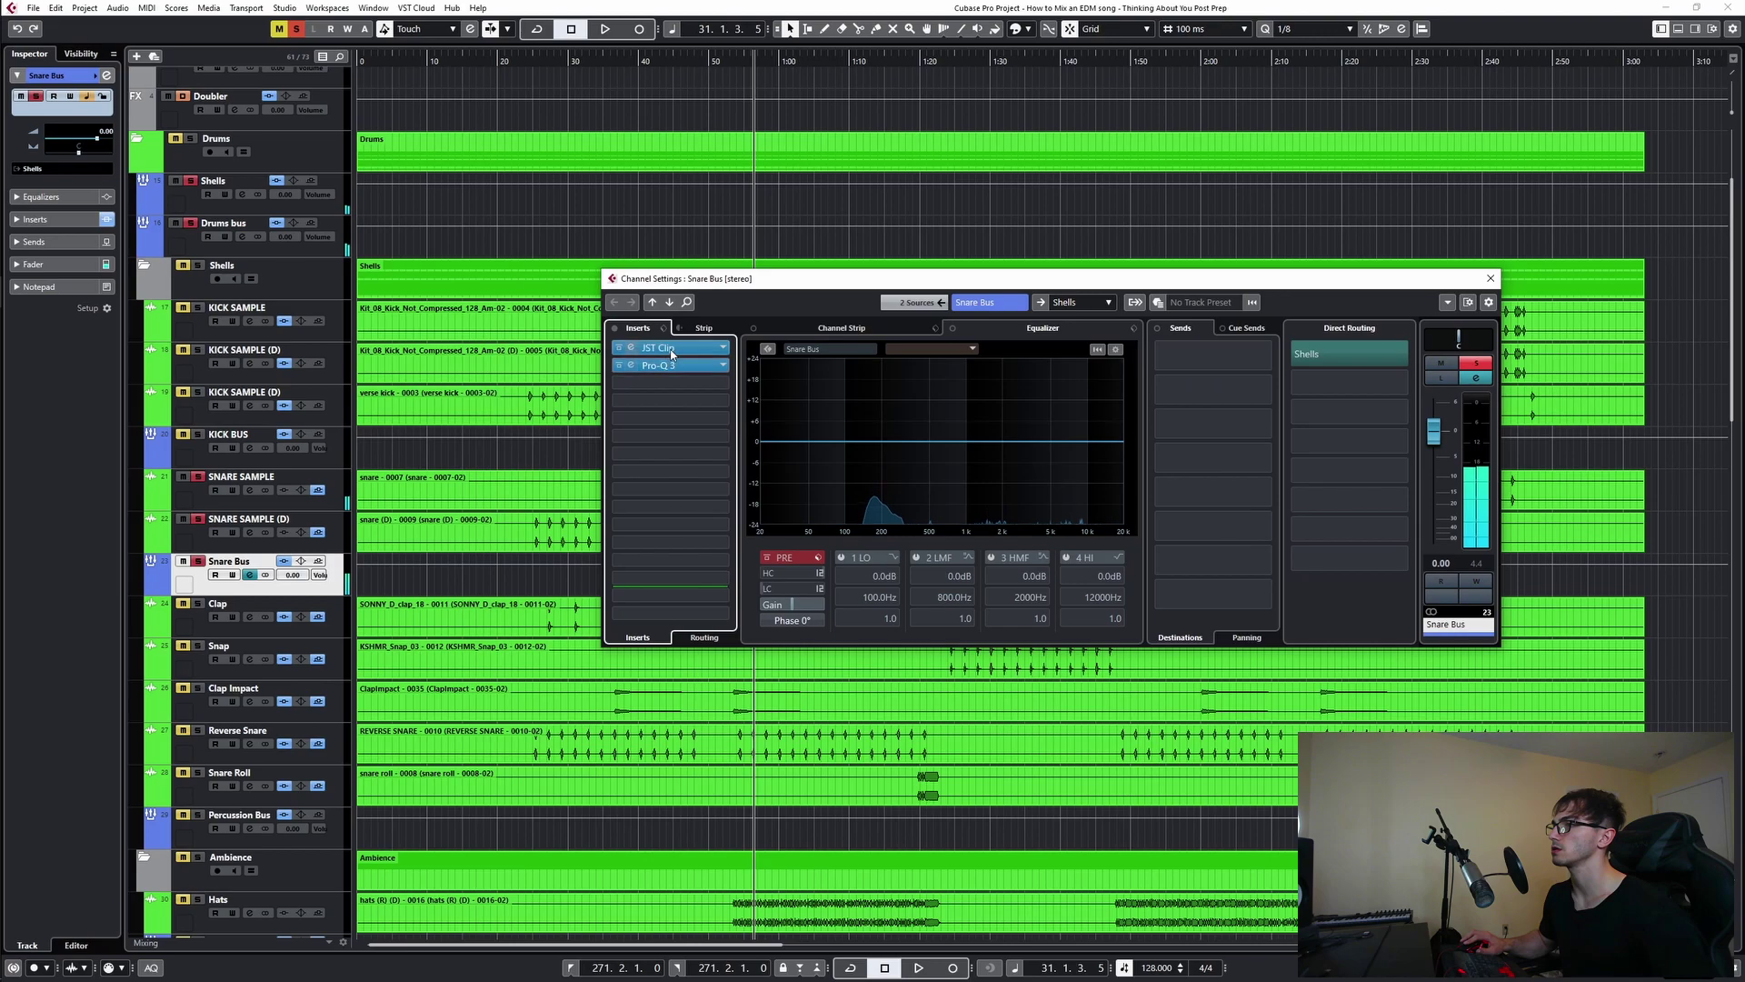
- Move JST Clip to the fourth insert slot of Snare Bus and Pro-Q 3 to the fifth
{"action": "left_click_drag", "start_coordinate": [685, 382], "coordinate": [691, 405]}
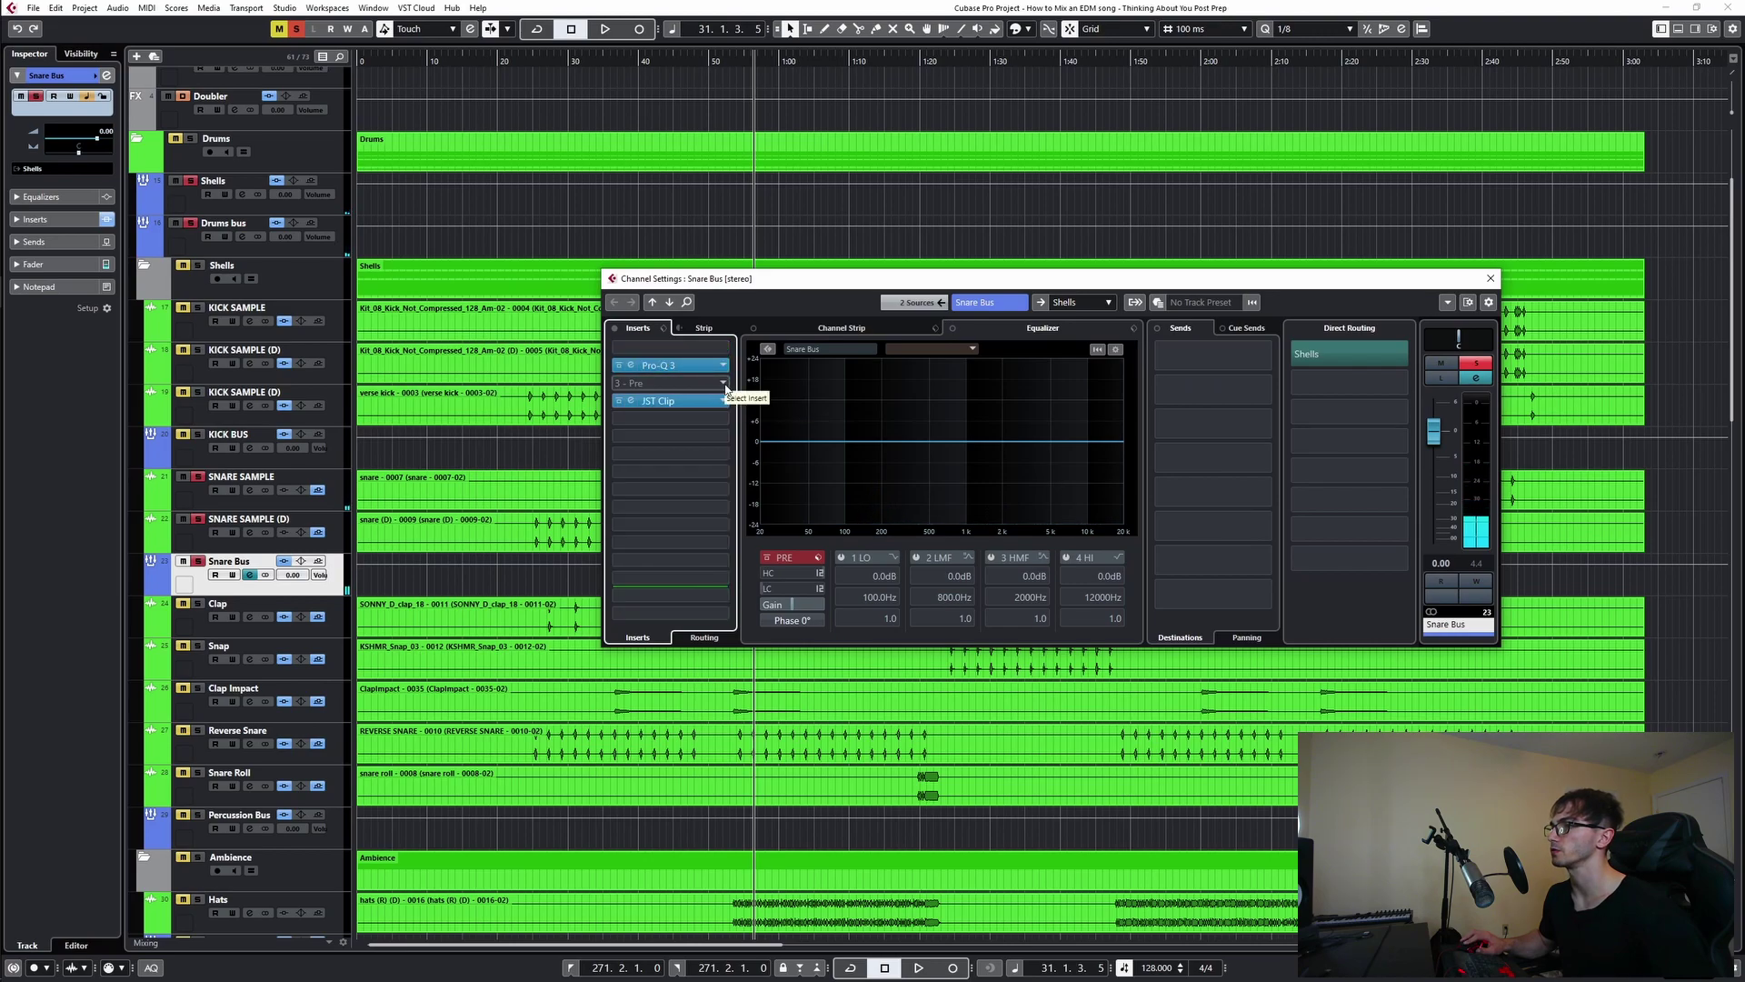
{"action": "left_click", "coordinate": [725, 384]}
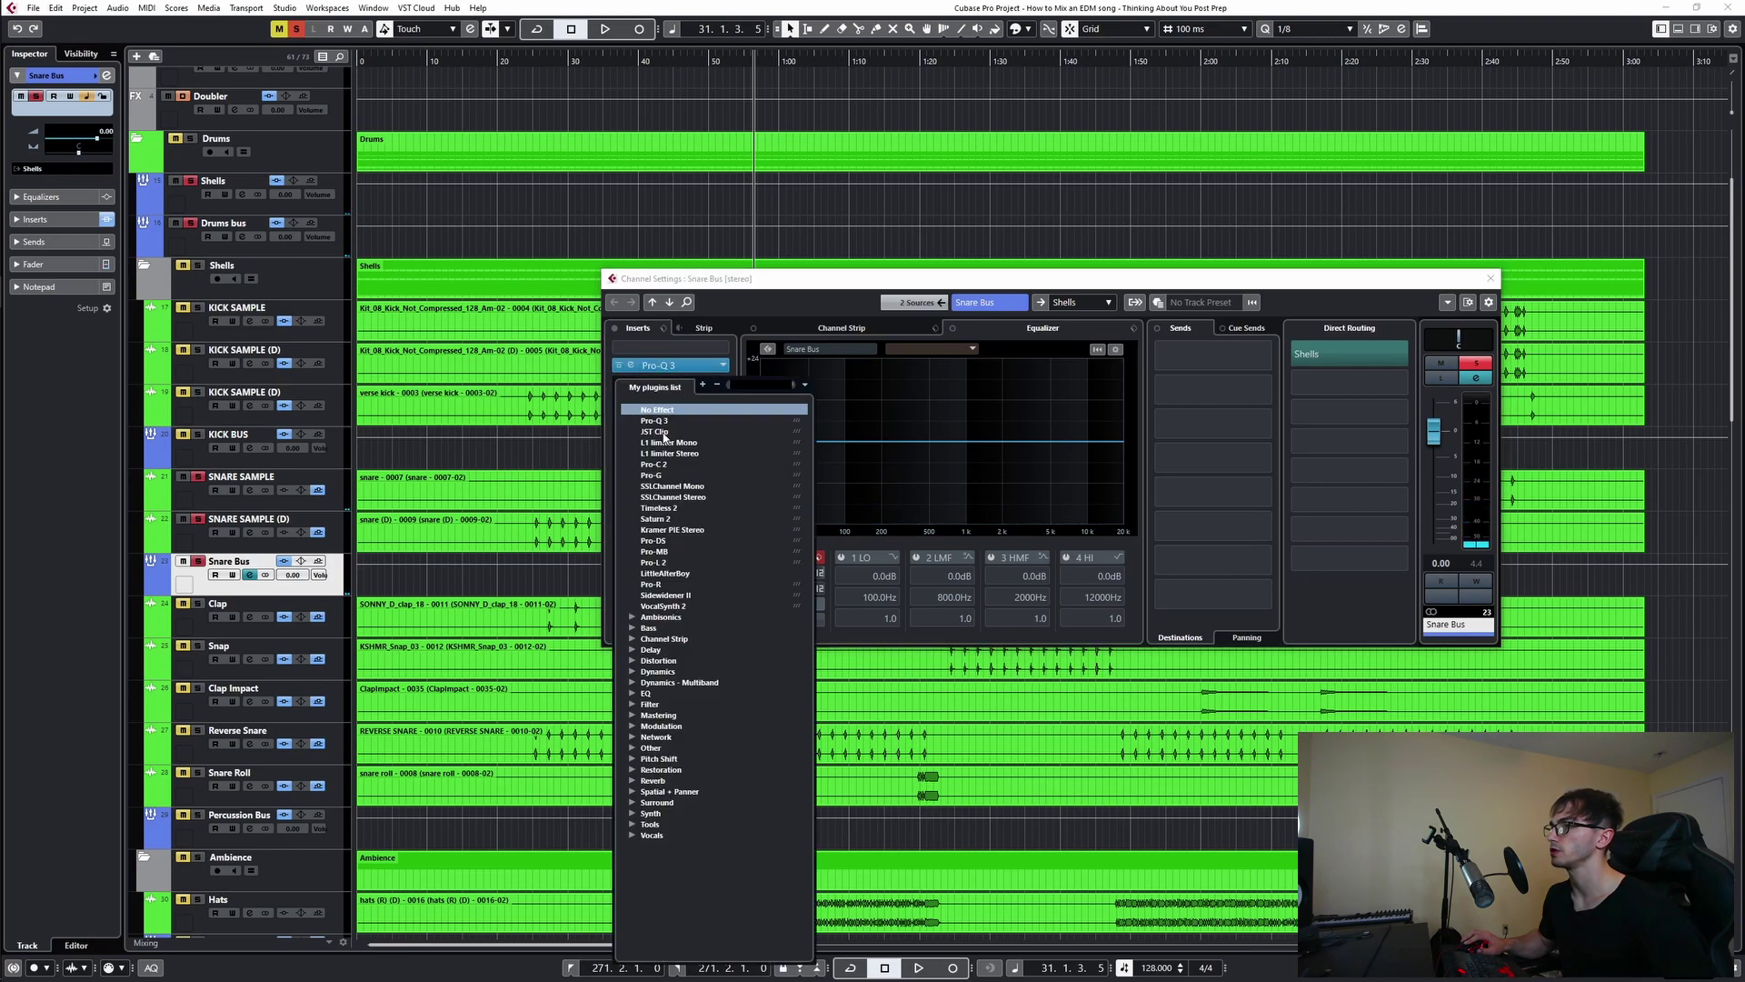
{"action": "left_click", "coordinate": [800, 303]}
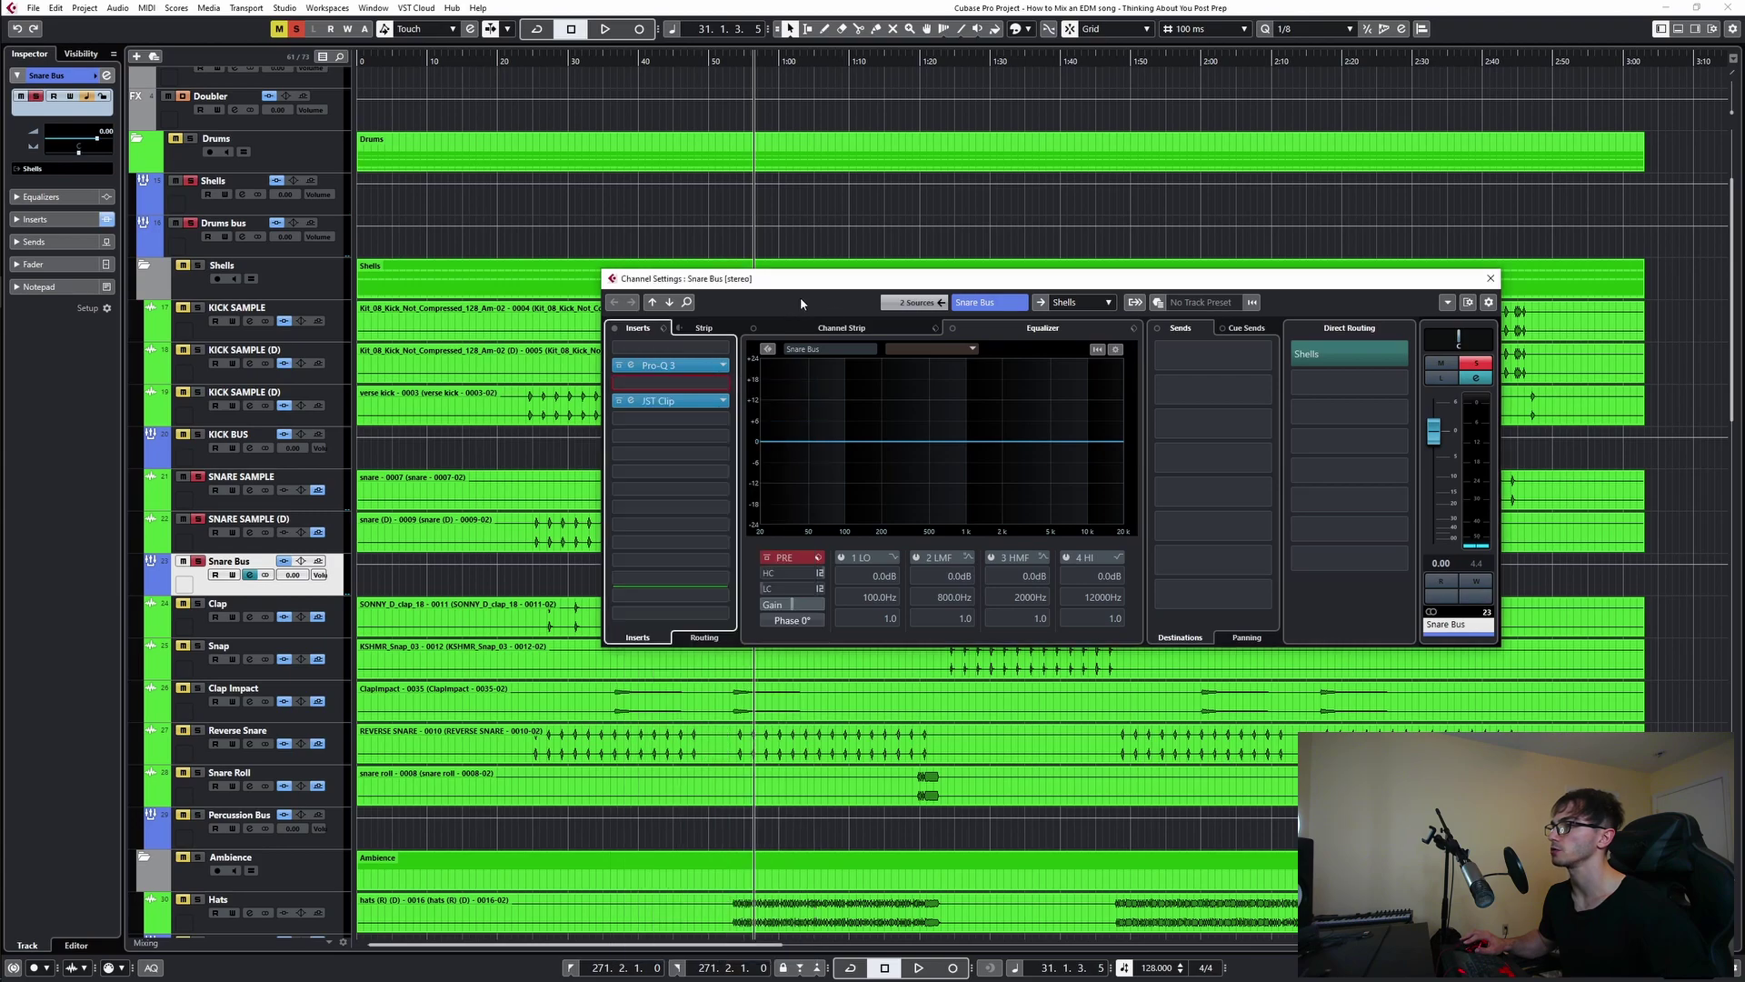
{"action": "left_click_drag", "start_coordinate": [689, 366], "coordinate": [700, 416]}
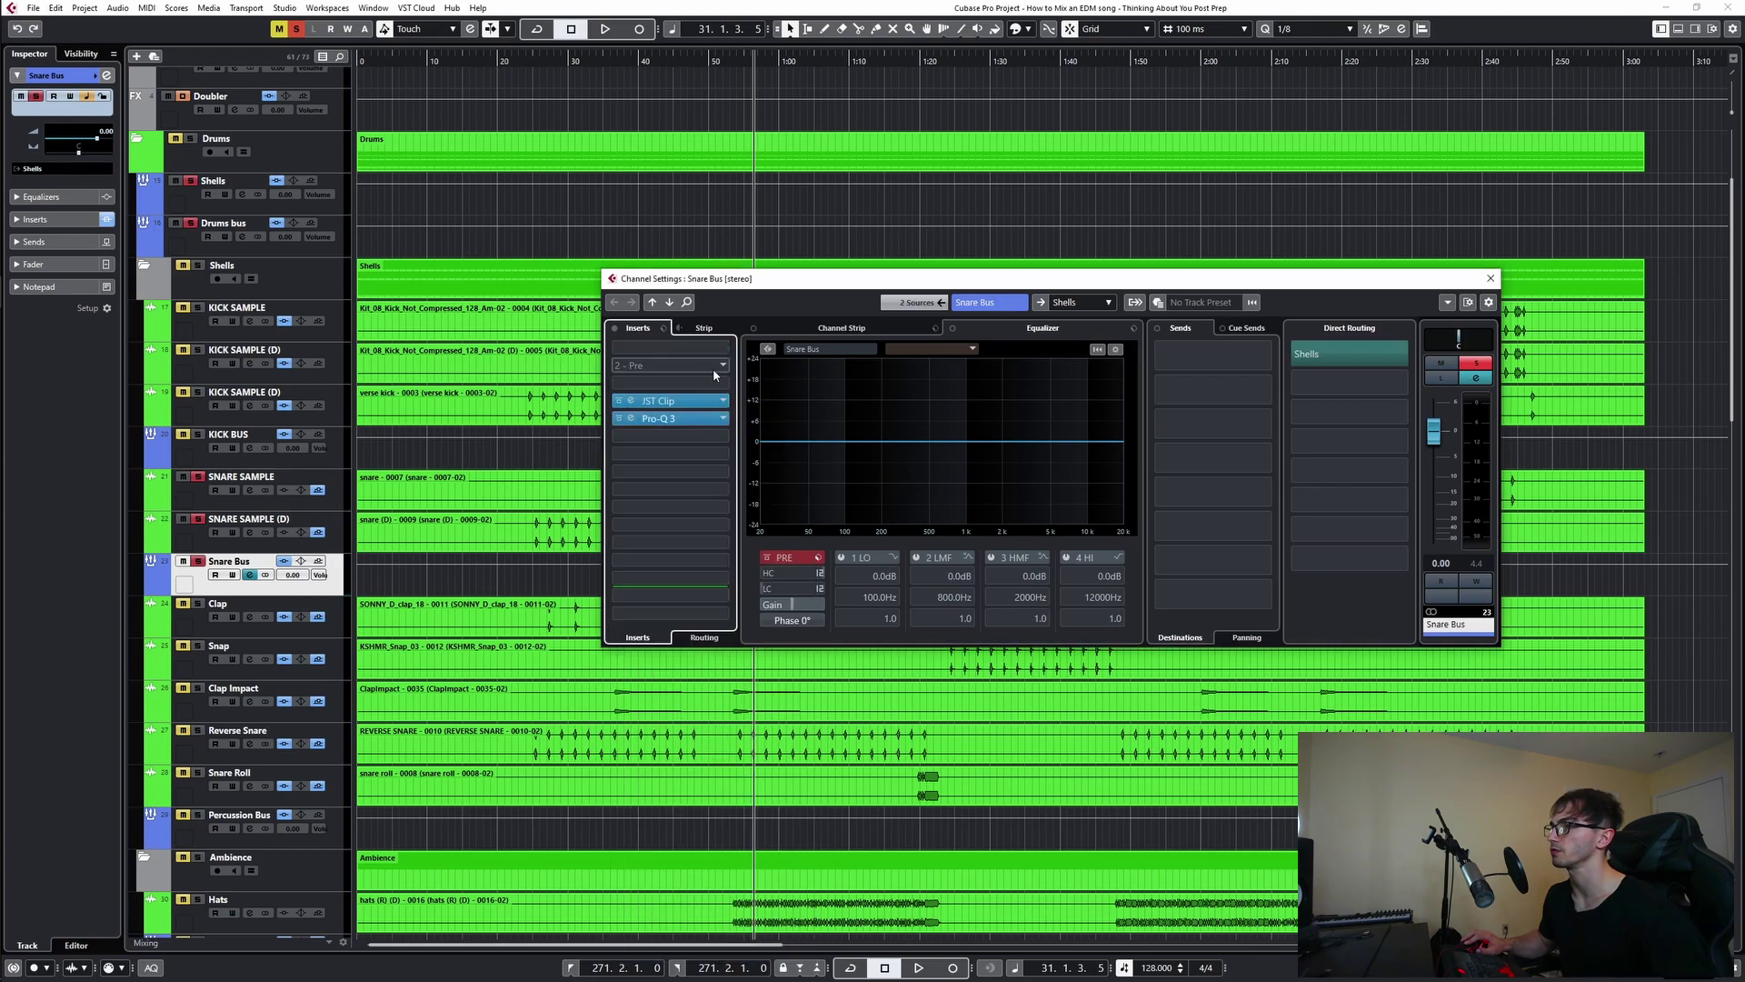
- Load SSLChannel Stereo into the third insert slot of Snare Bus, ahead of JST Clip
{"action": "left_click", "coordinate": [722, 384]}
{"action": "type", "text": "ss"}
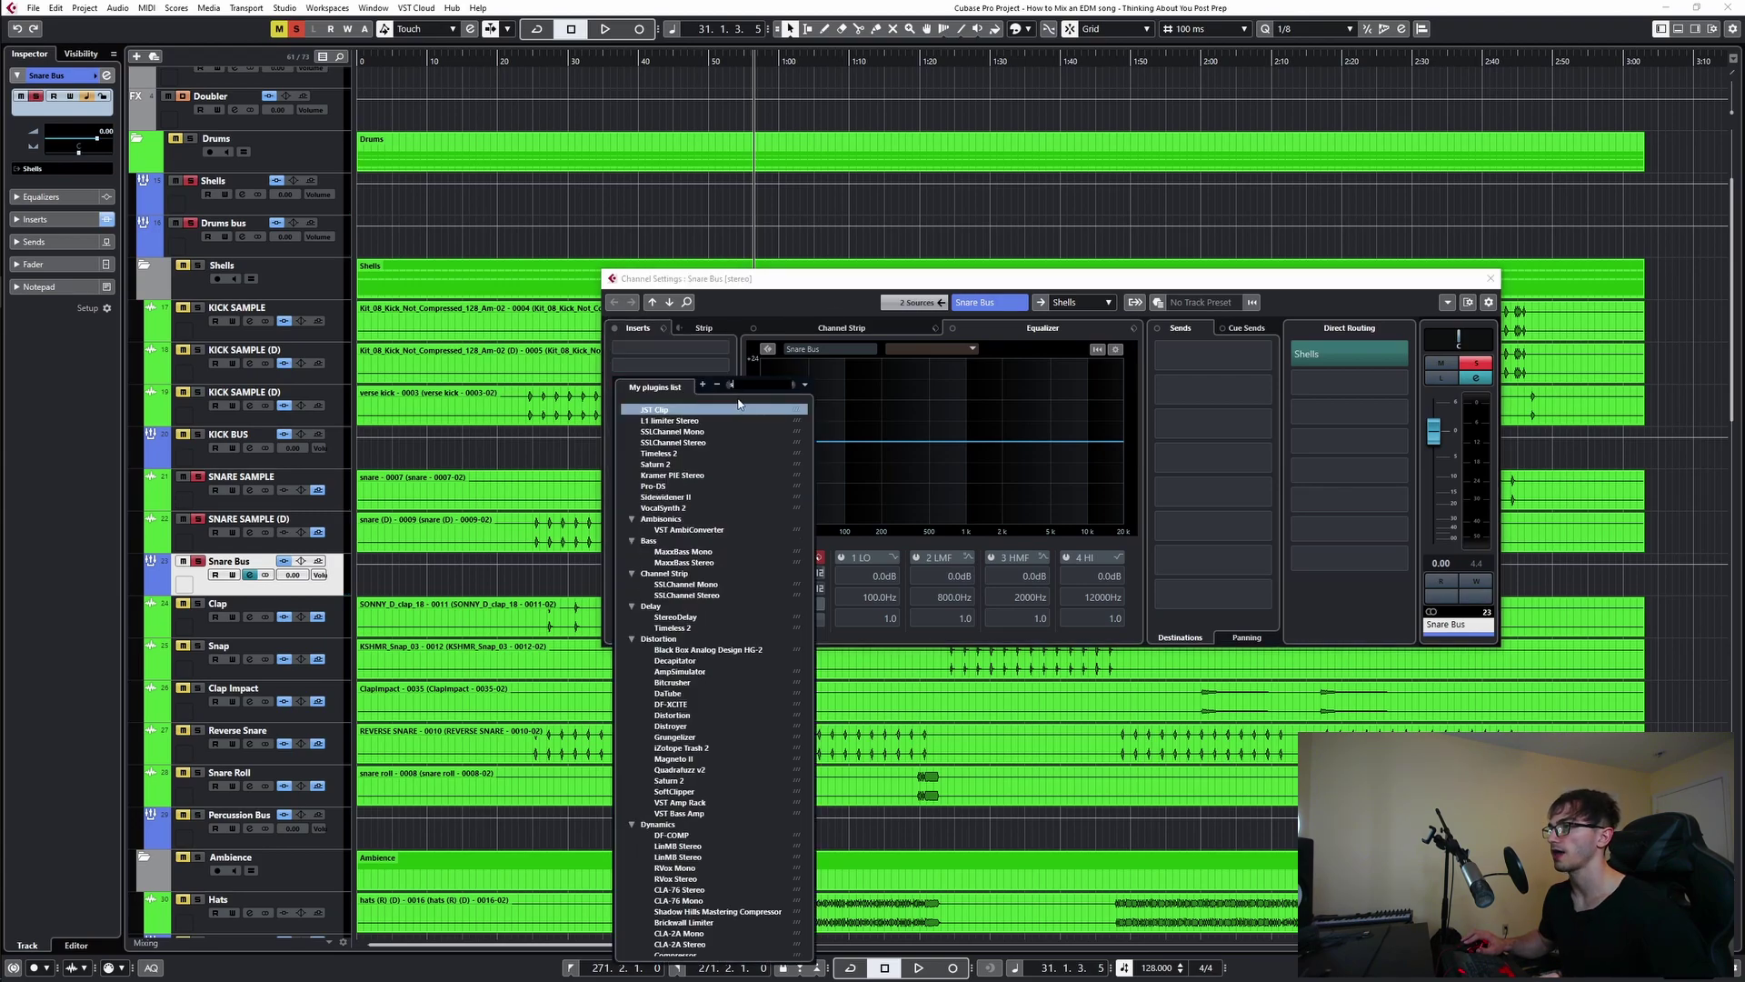
{"action": "left_click", "coordinate": [707, 421]}
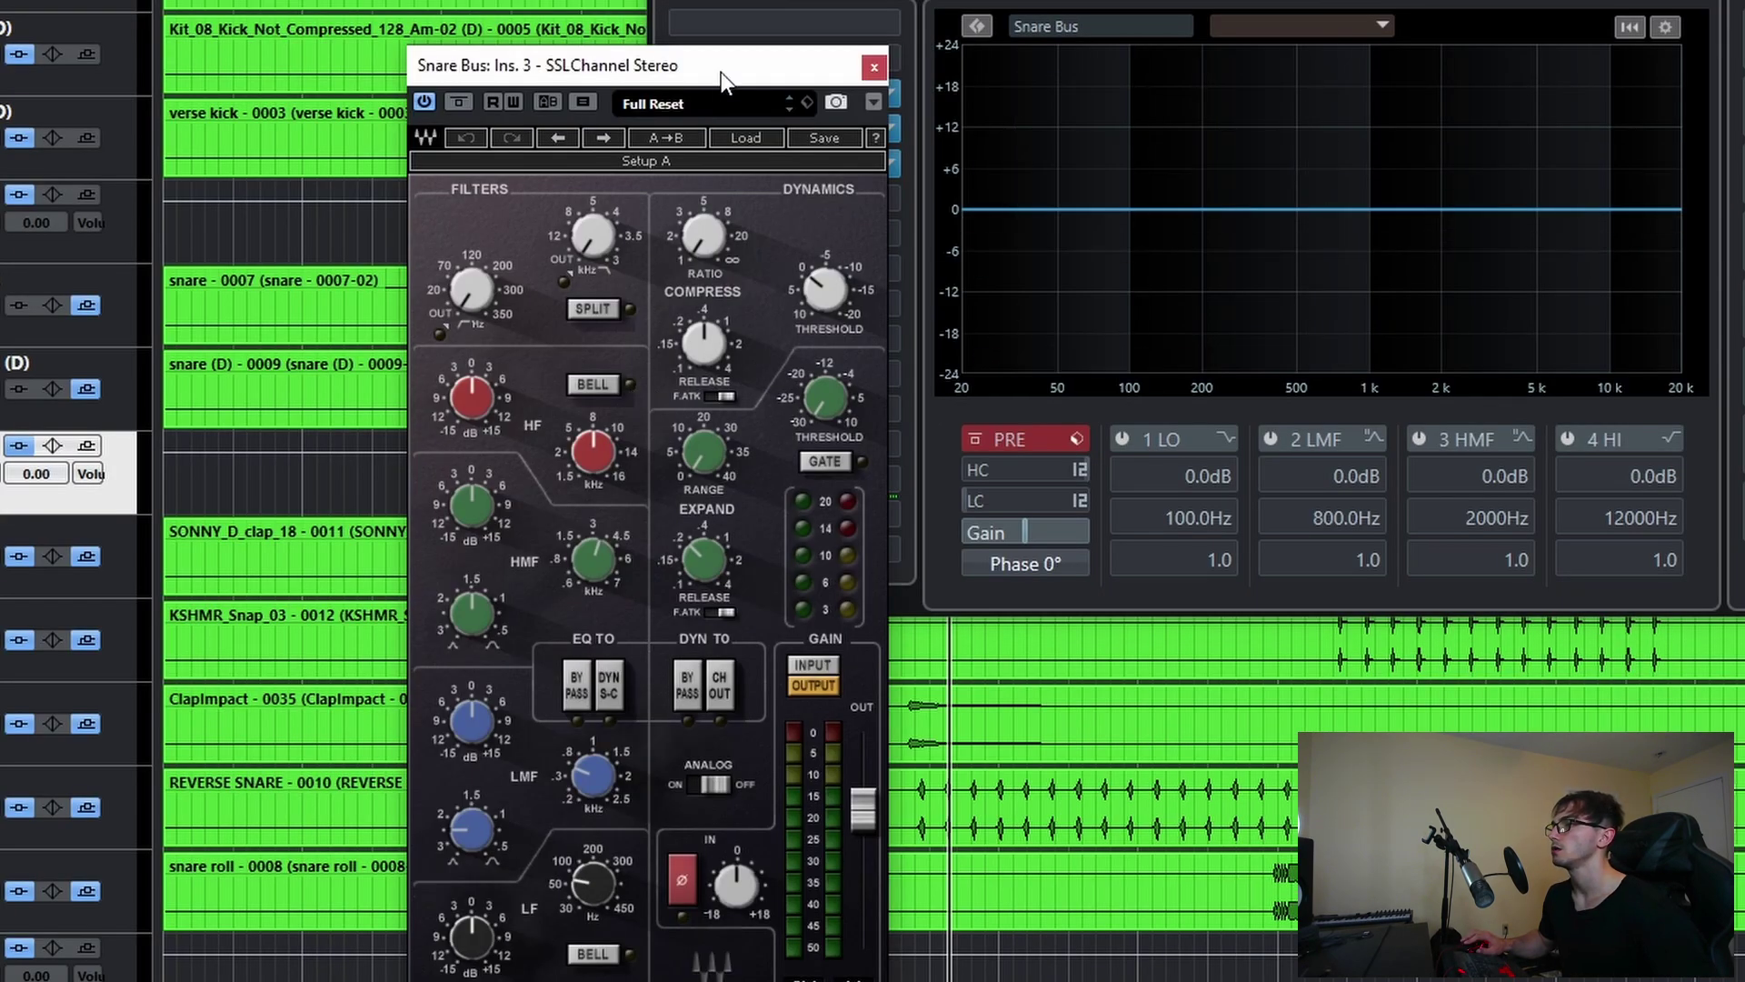
{"action": "left_click_drag", "start_coordinate": [721, 69], "coordinate": [916, 0]}
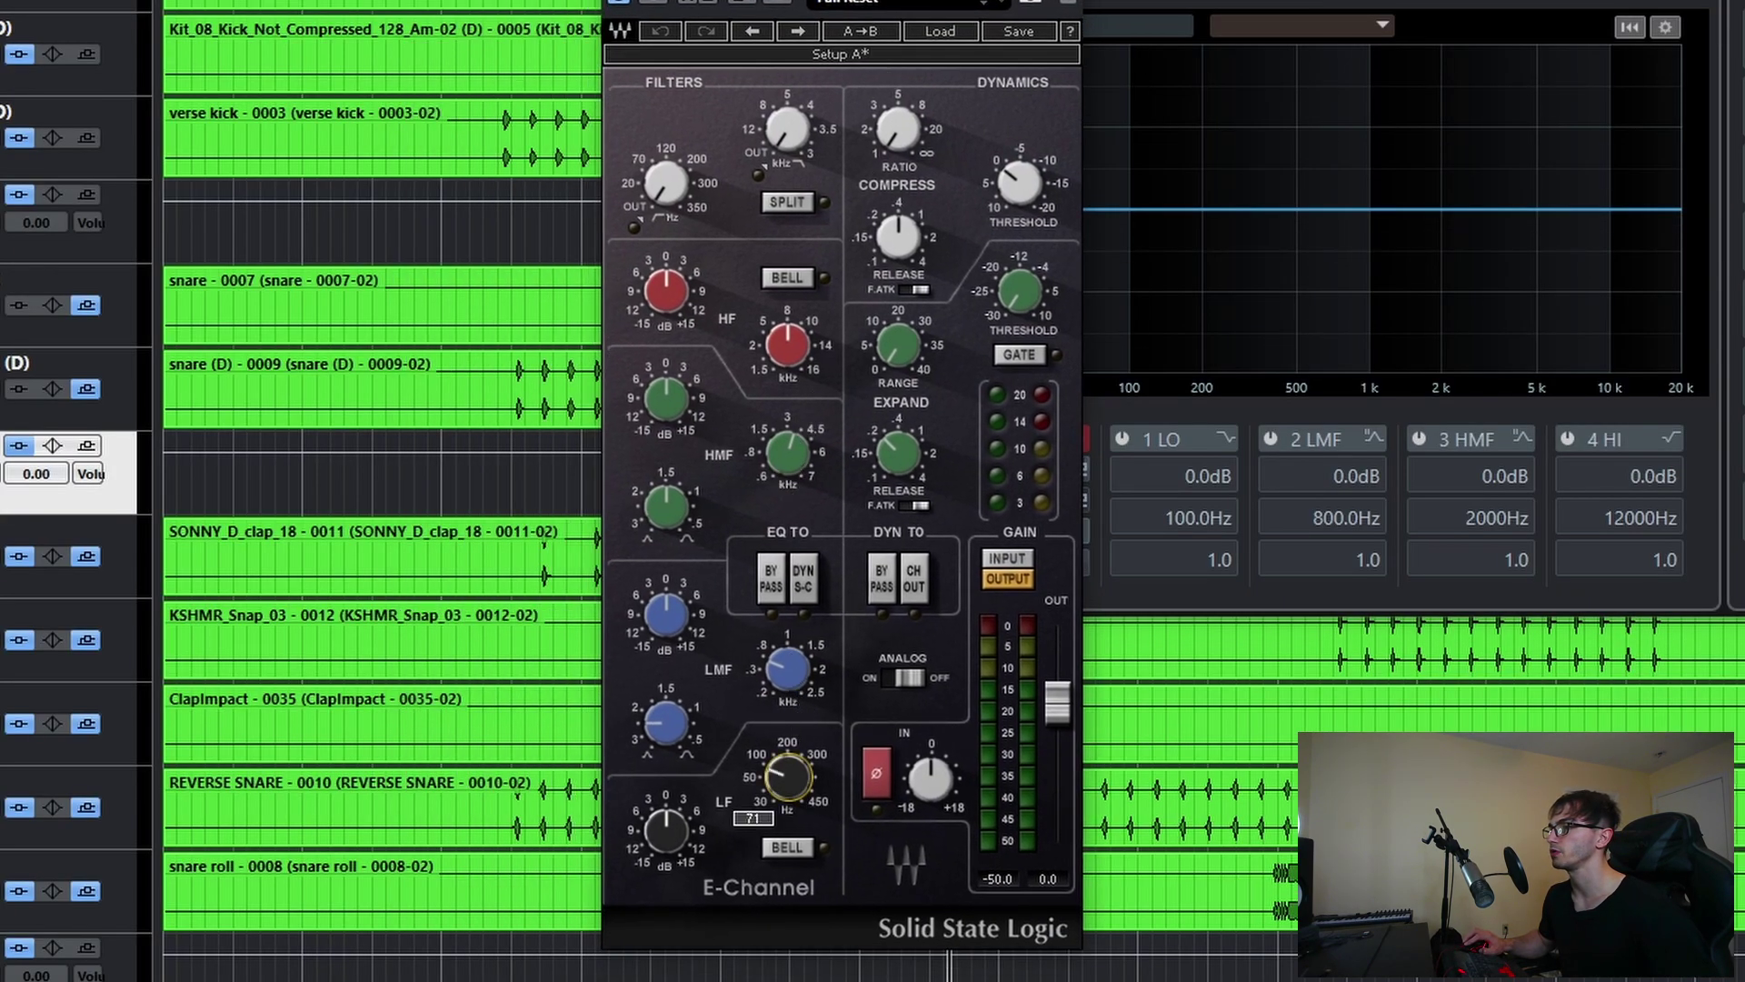
- Boost the SSLChannel's LF band on Snare Bus by about 6.2 dB with a bell shape at about 150 Hz
{"action": "key", "text": "space"}
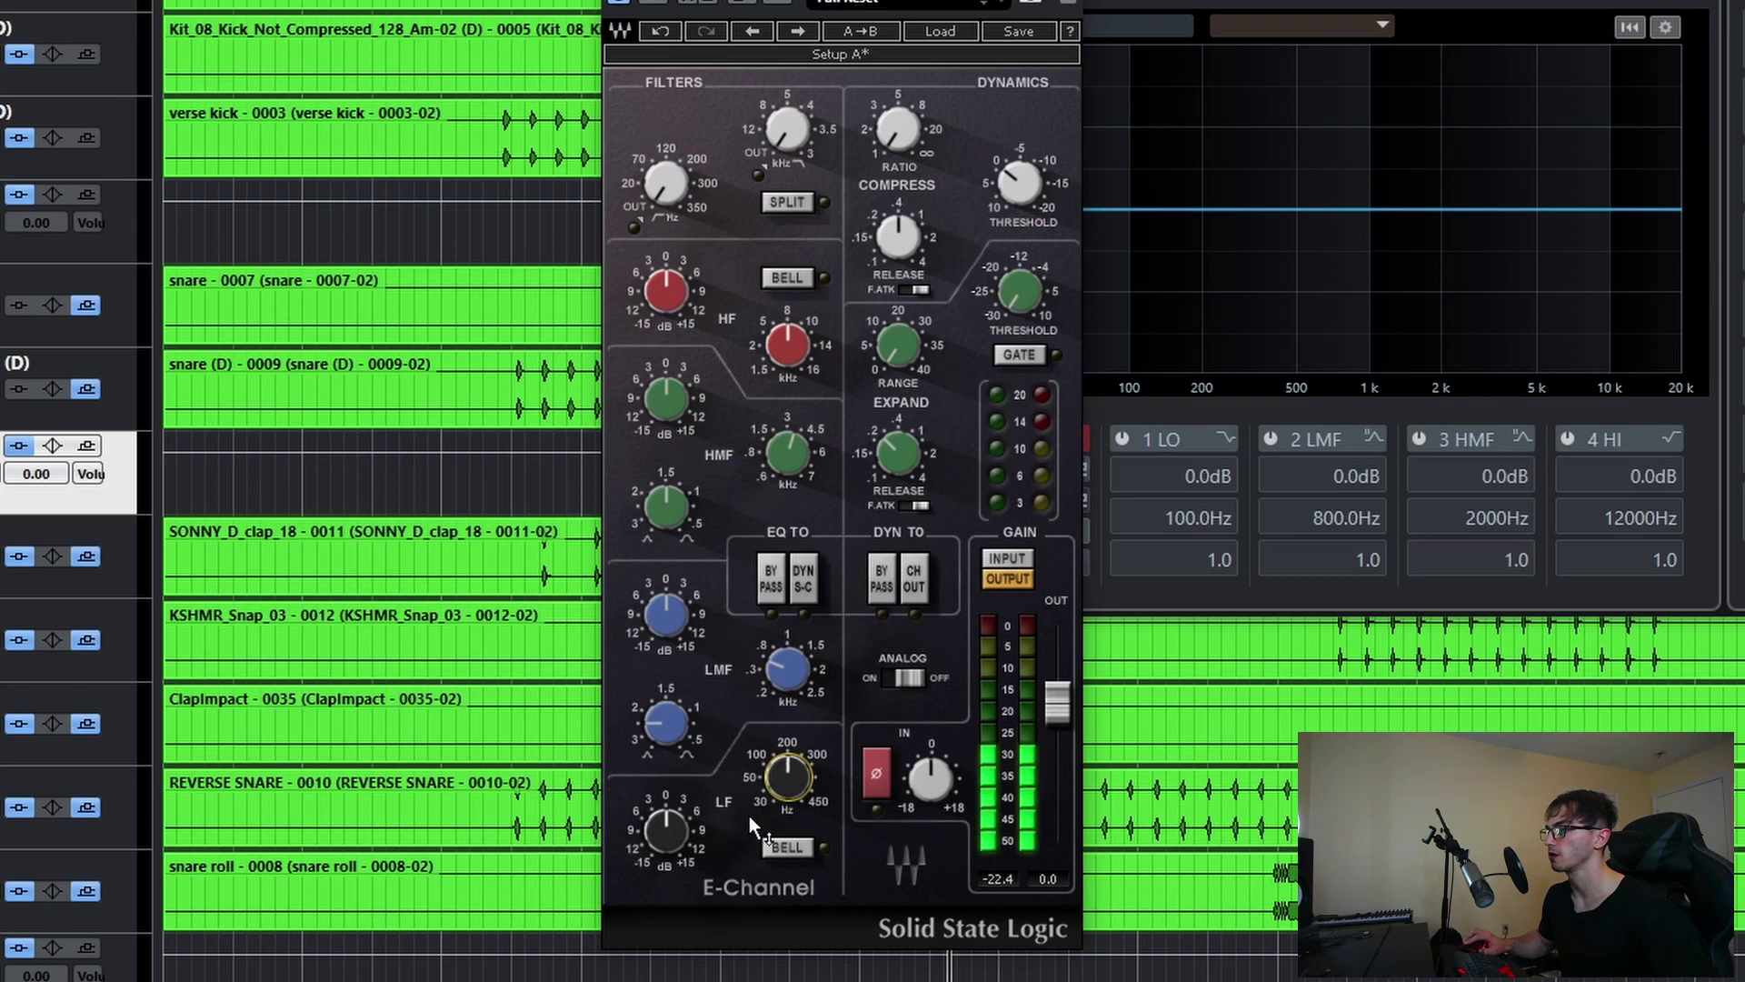
{"action": "left_click_drag", "start_coordinate": [677, 835], "coordinate": [807, 853]}
{"action": "left_click", "coordinate": [789, 846]}
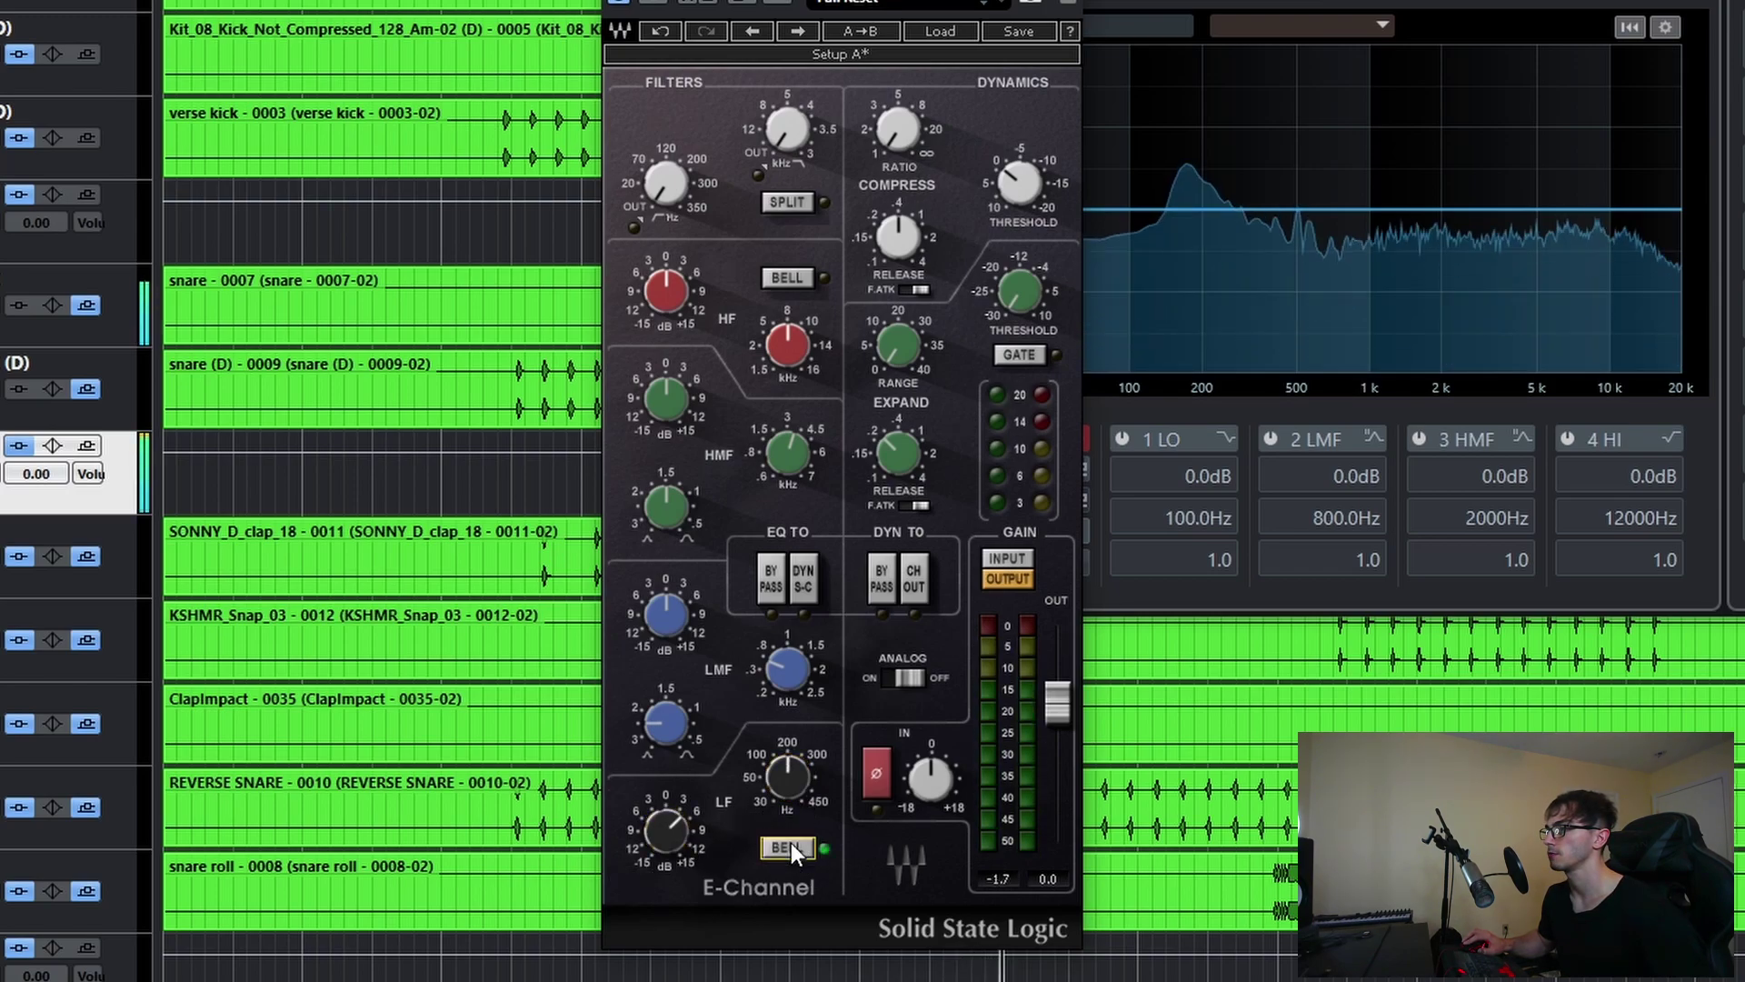
{"action": "left_click_drag", "start_coordinate": [772, 756], "coordinate": [772, 729]}
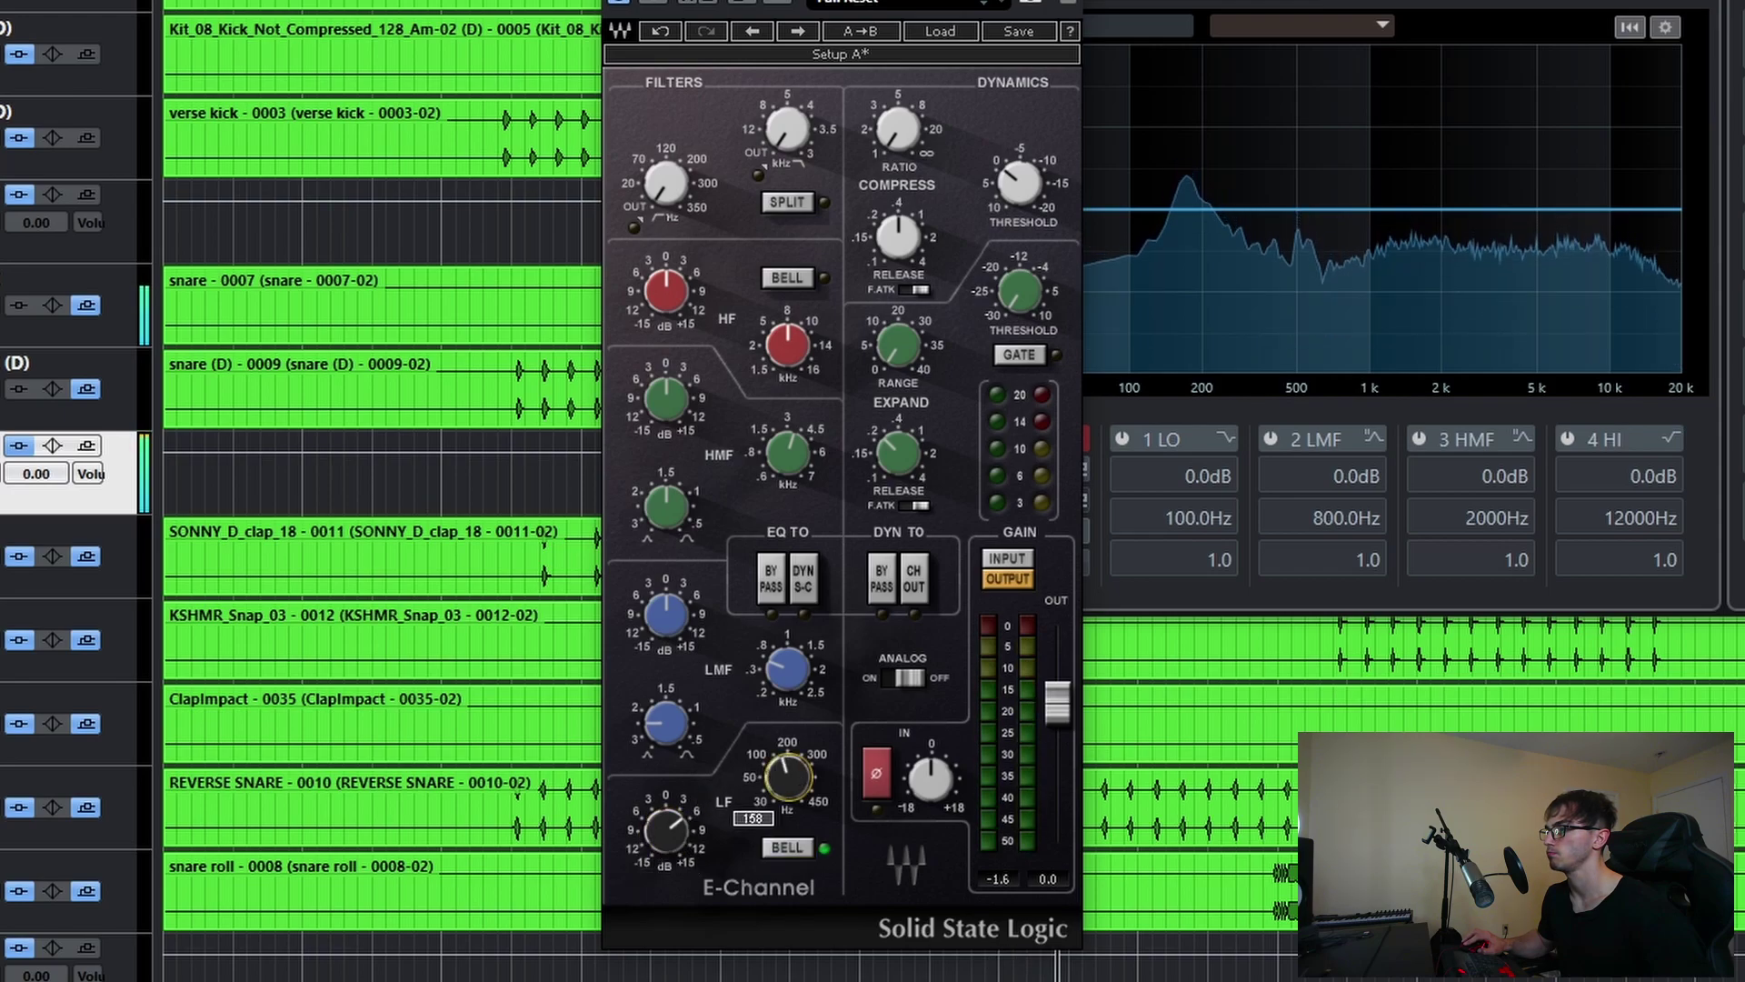
{"action": "mouse_move", "coordinate": [668, 831]}
{"action": "left_mouse_down"}
{"action": "mouse_move", "coordinate": [668, 798]}
{"action": "mouse_move", "coordinate": [668, 824]}
{"action": "left_mouse_up"}
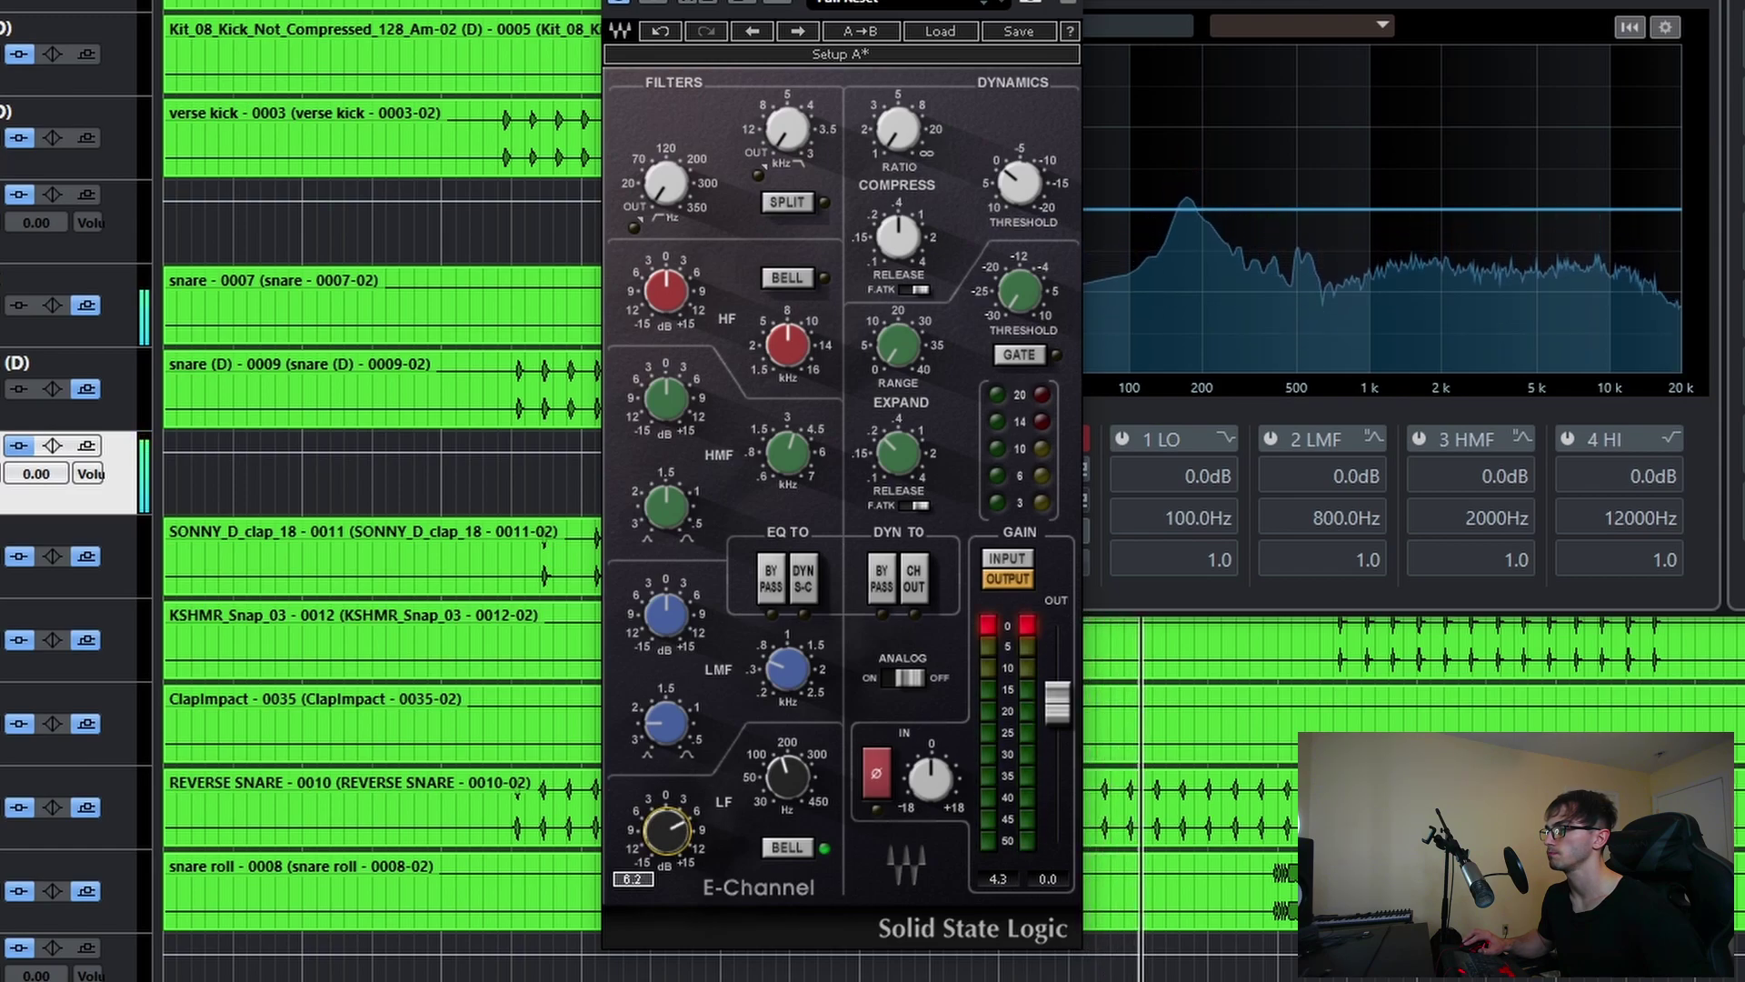
- Compare Snare Bus playback with SSLChannel bypassed and enabled, and turn off the Snare Bus solo
{"action": "left_click", "coordinate": [810, 313]}
{"action": "key", "text": "space"}
{"action": "left_click", "coordinate": [622, 380]}
{"action": "key", "text": "space"}
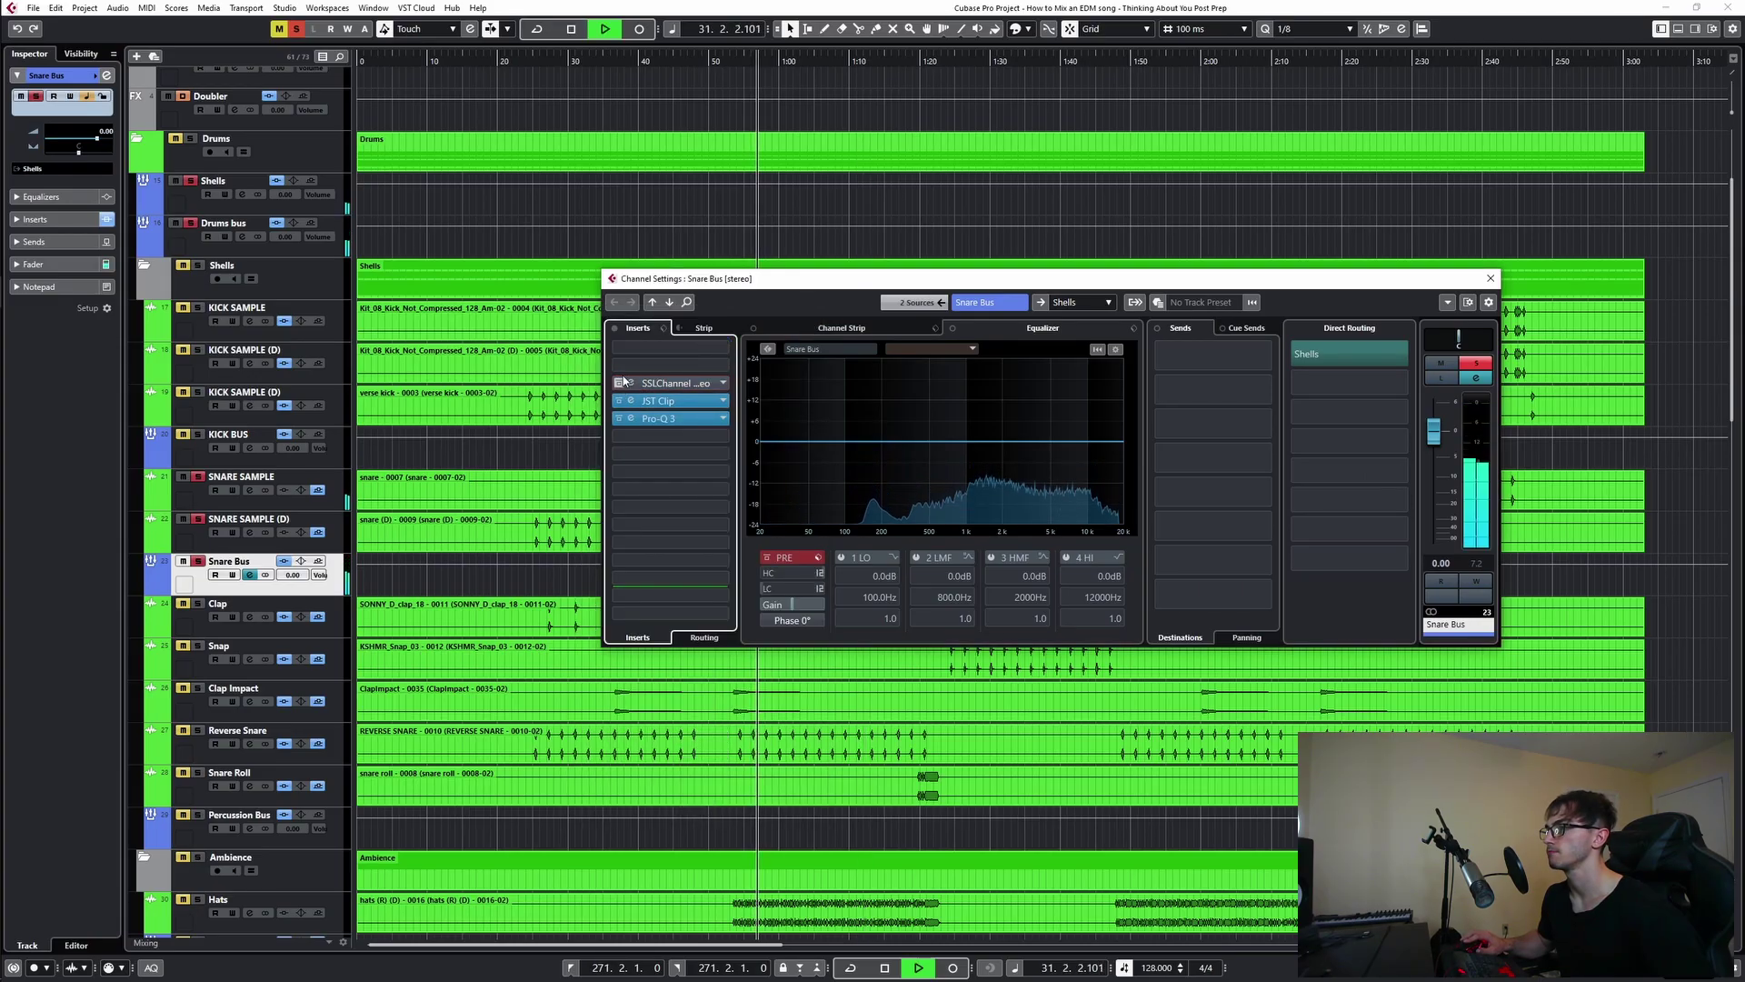
{"action": "left_click", "coordinate": [622, 382]}
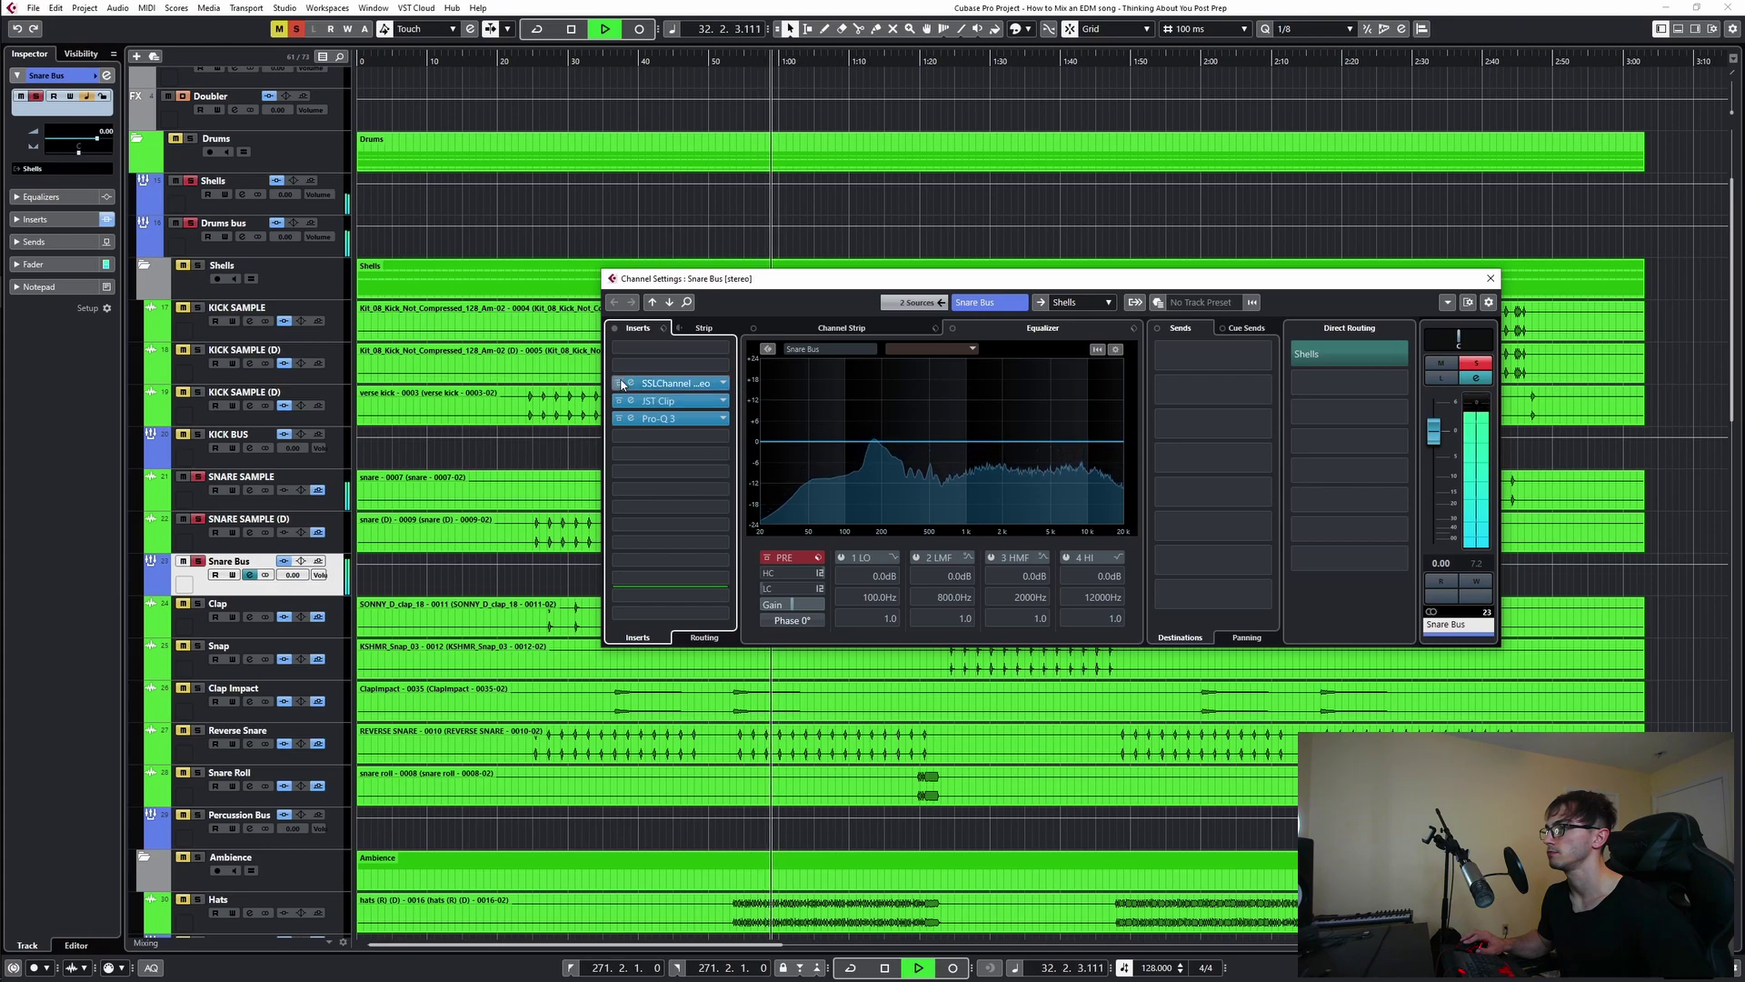
{"action": "key", "text": "space"}
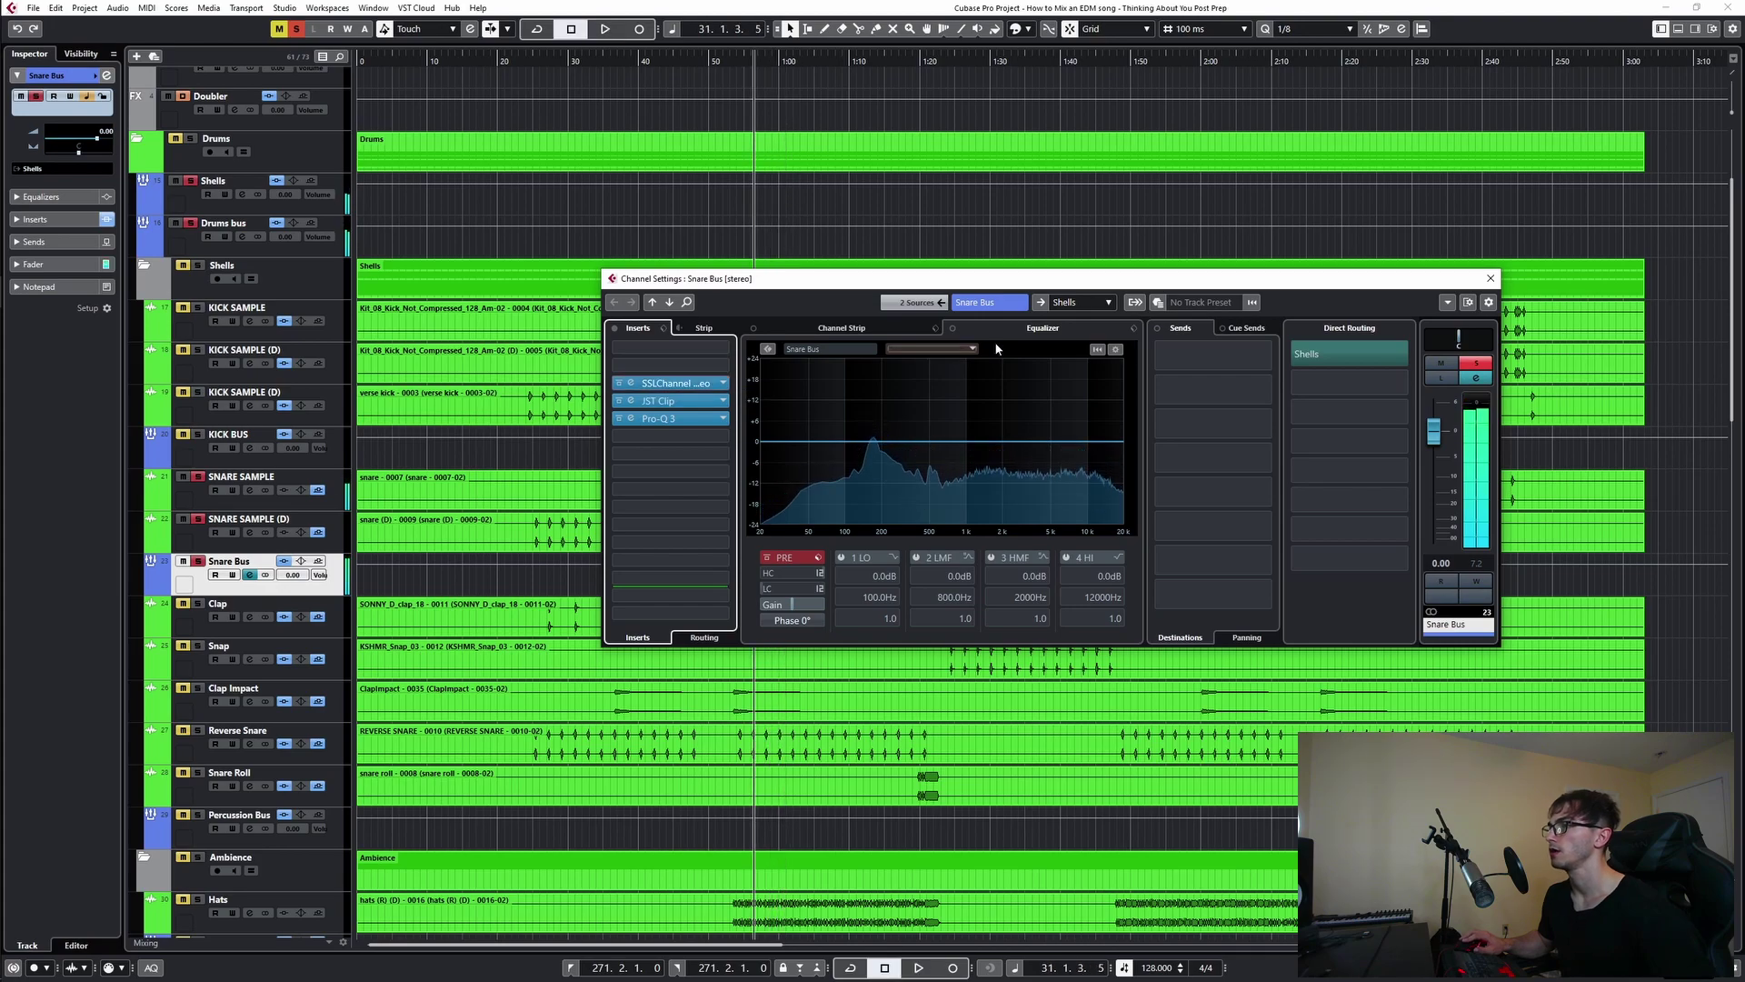
{"action": "left_click", "coordinate": [1477, 366]}
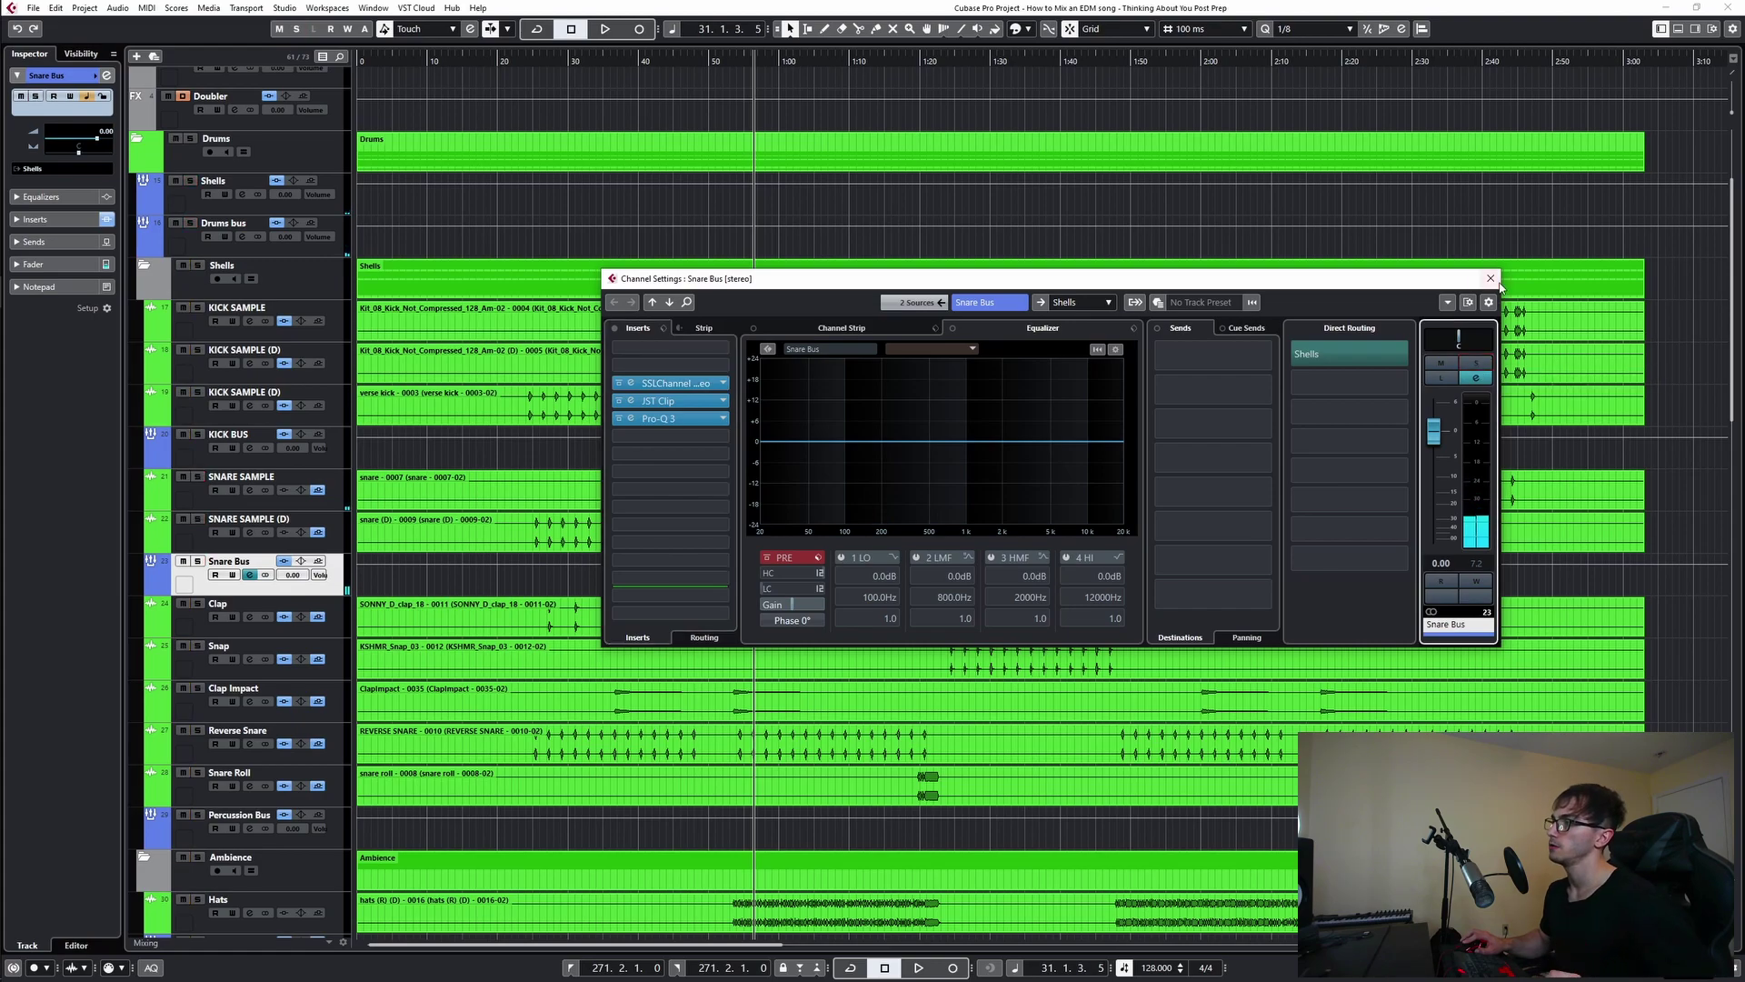
{"action": "left_click", "coordinate": [1491, 278]}
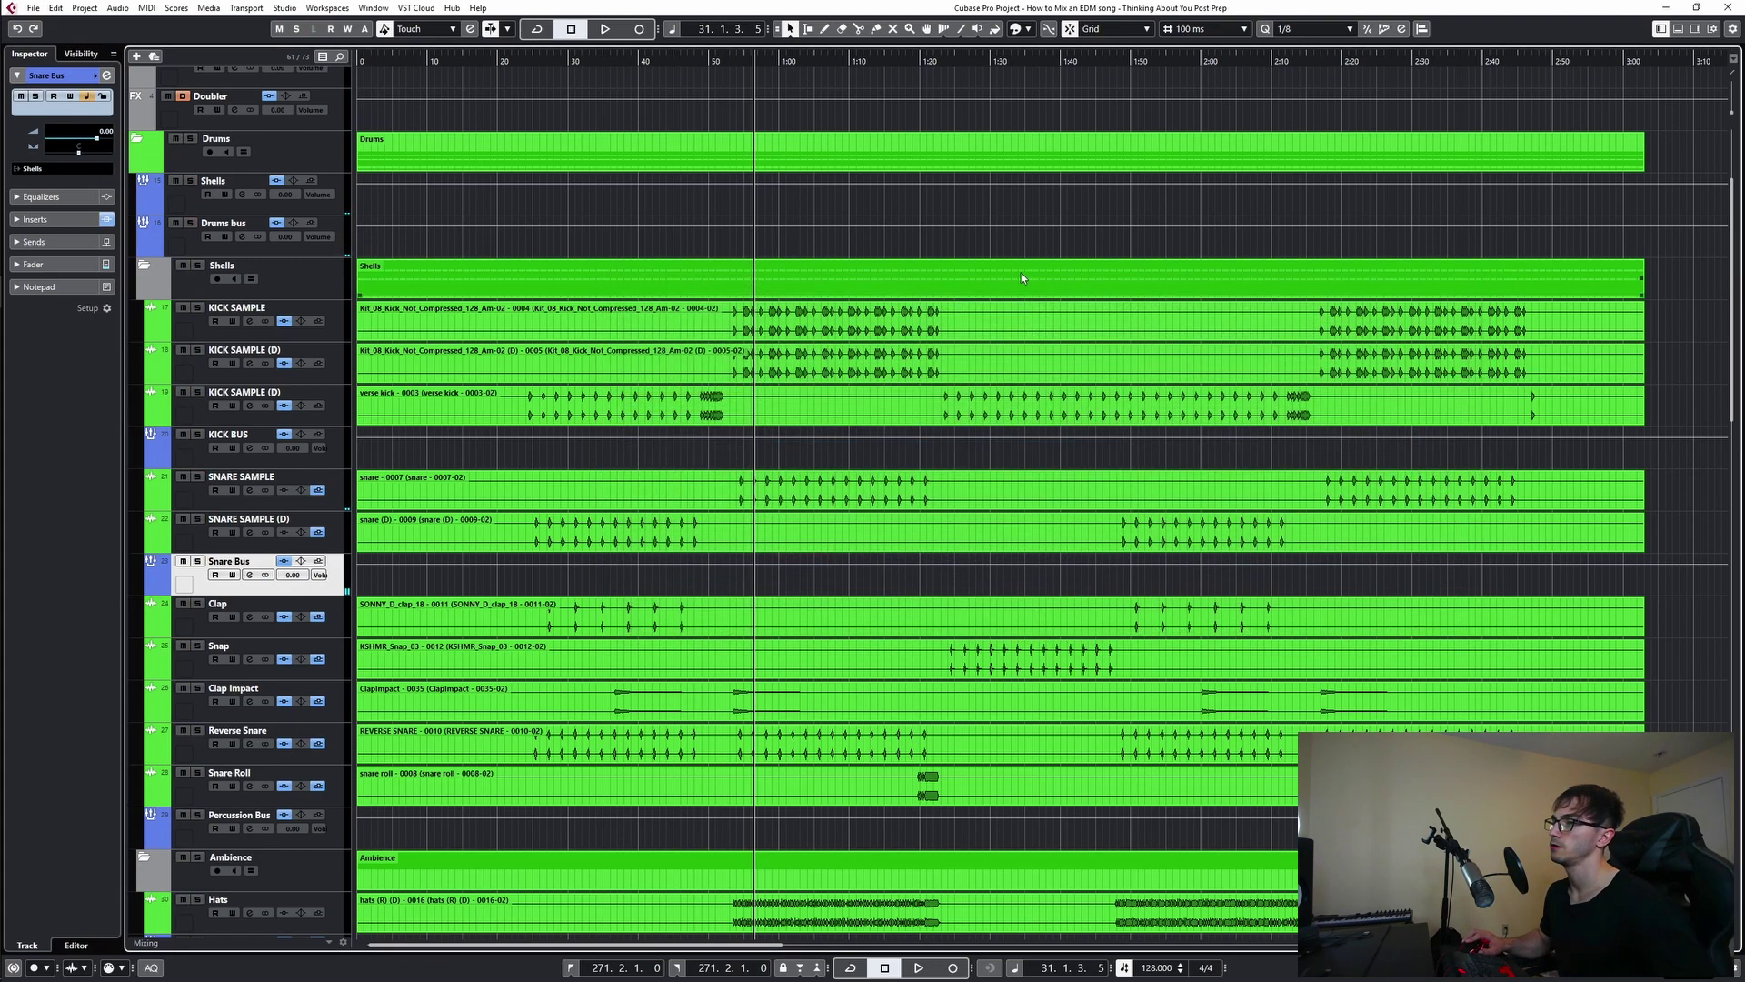
- Review the low-cut curve in the Snare Bus Pro-Q 3
{"action": "left_click", "coordinate": [249, 575]}
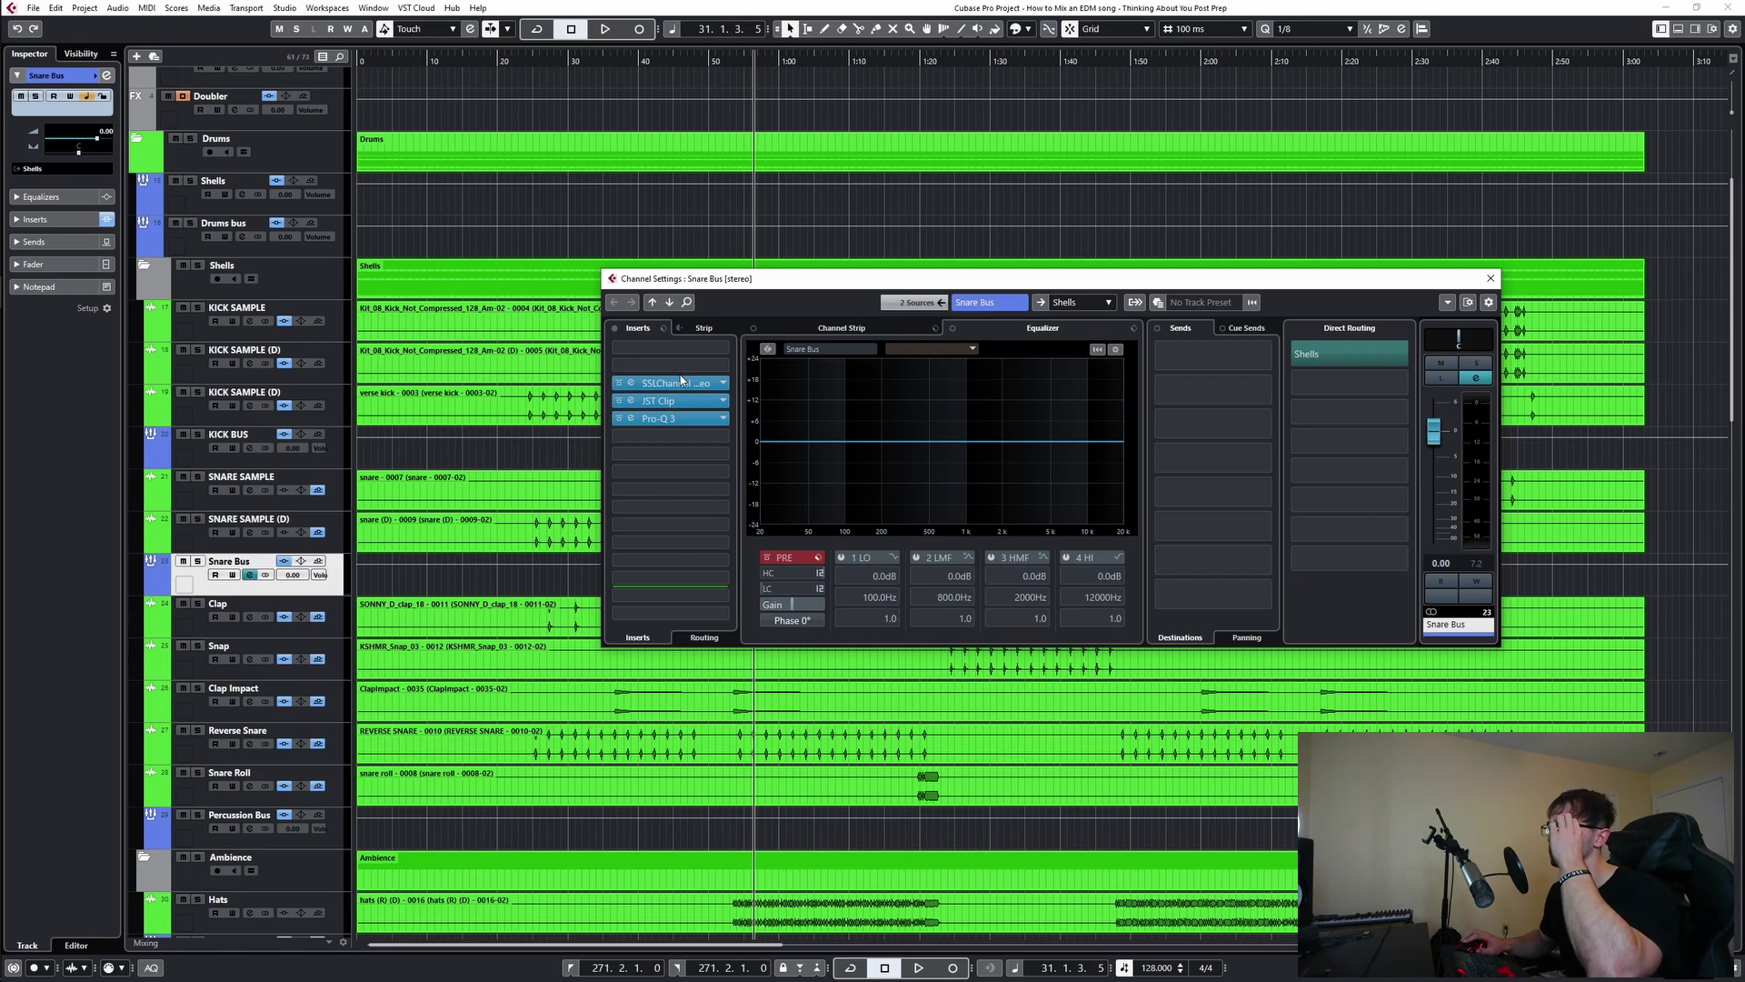
{"action": "left_click", "coordinate": [681, 420]}
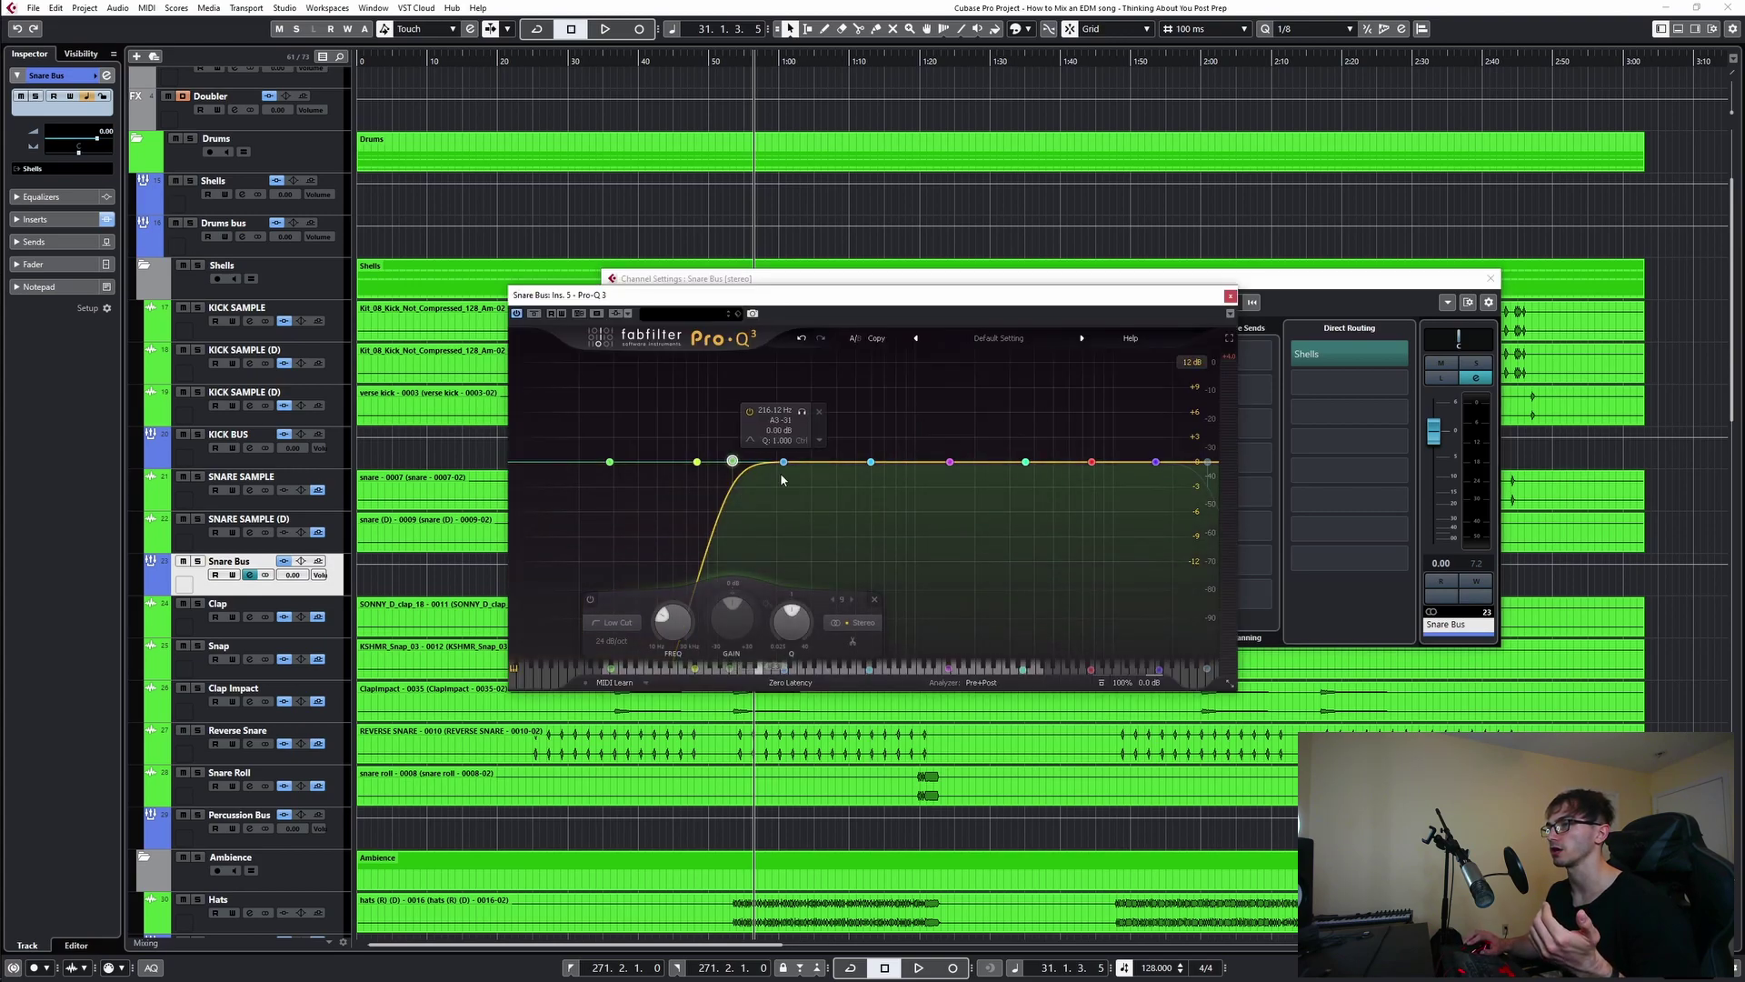
{"action": "left_click", "coordinate": [1230, 297]}
{"action": "left_click", "coordinate": [1491, 278]}
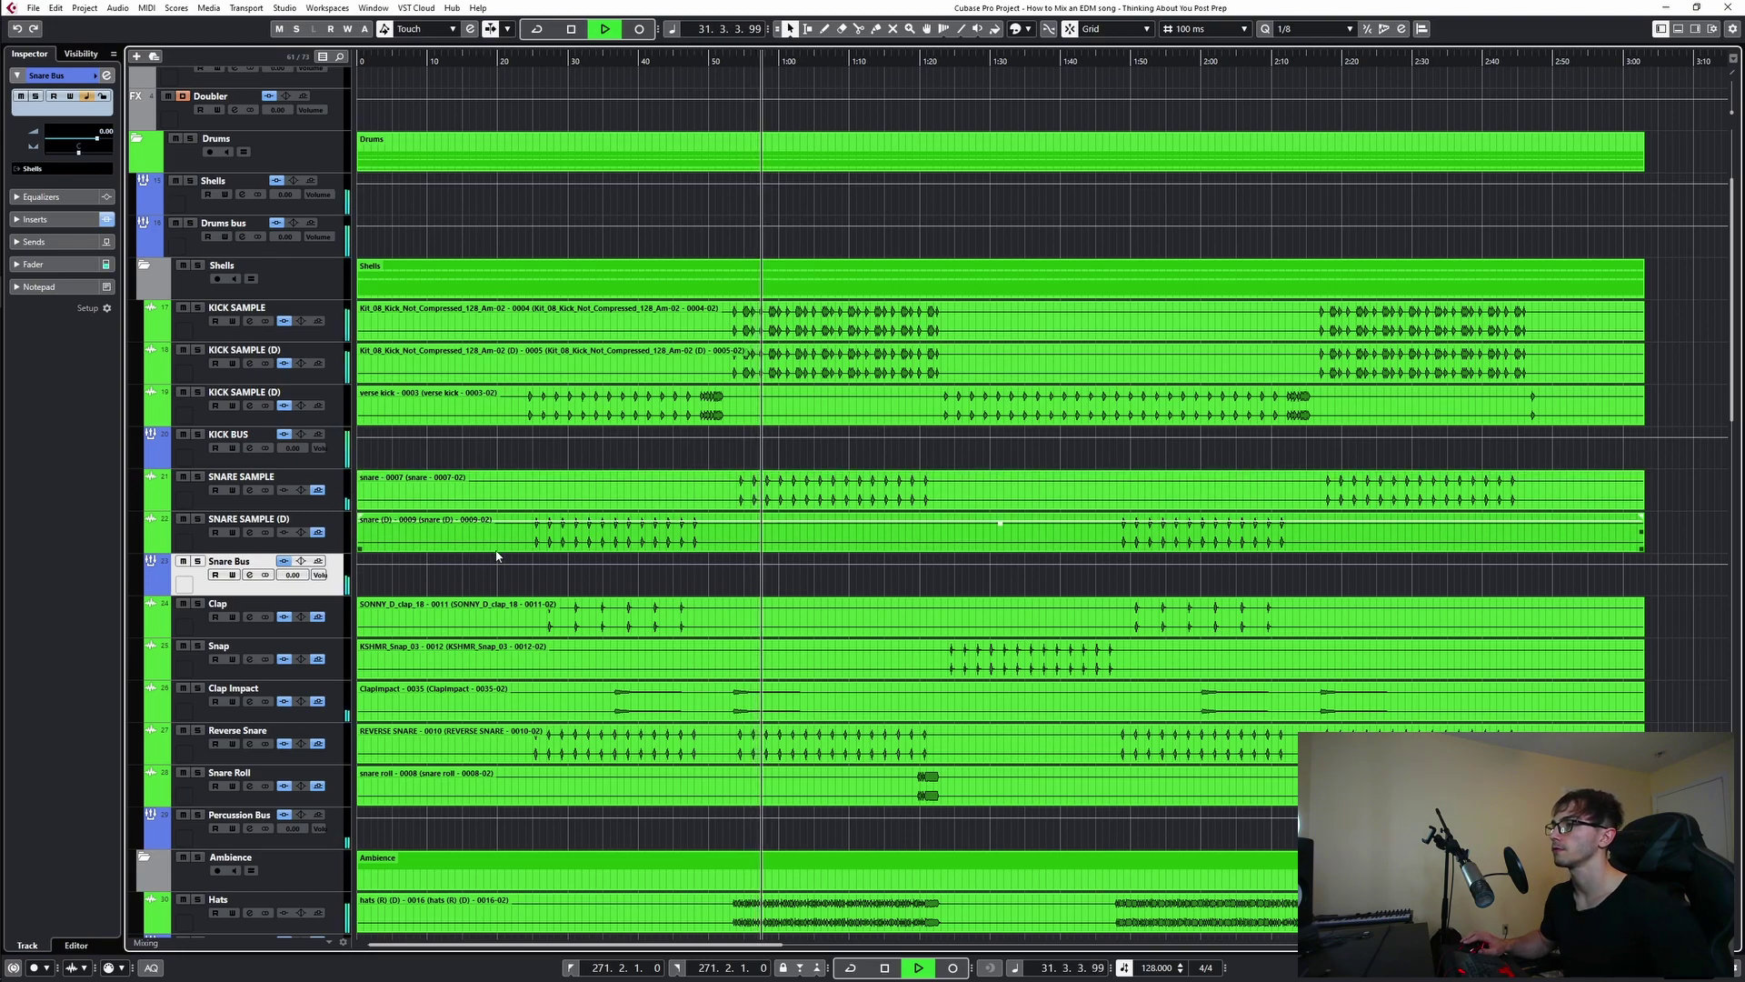
- Solo the Drums folder and audition the drums, then play from about bar 17 where the claps occur
{"action": "left_click", "coordinate": [190, 138]}
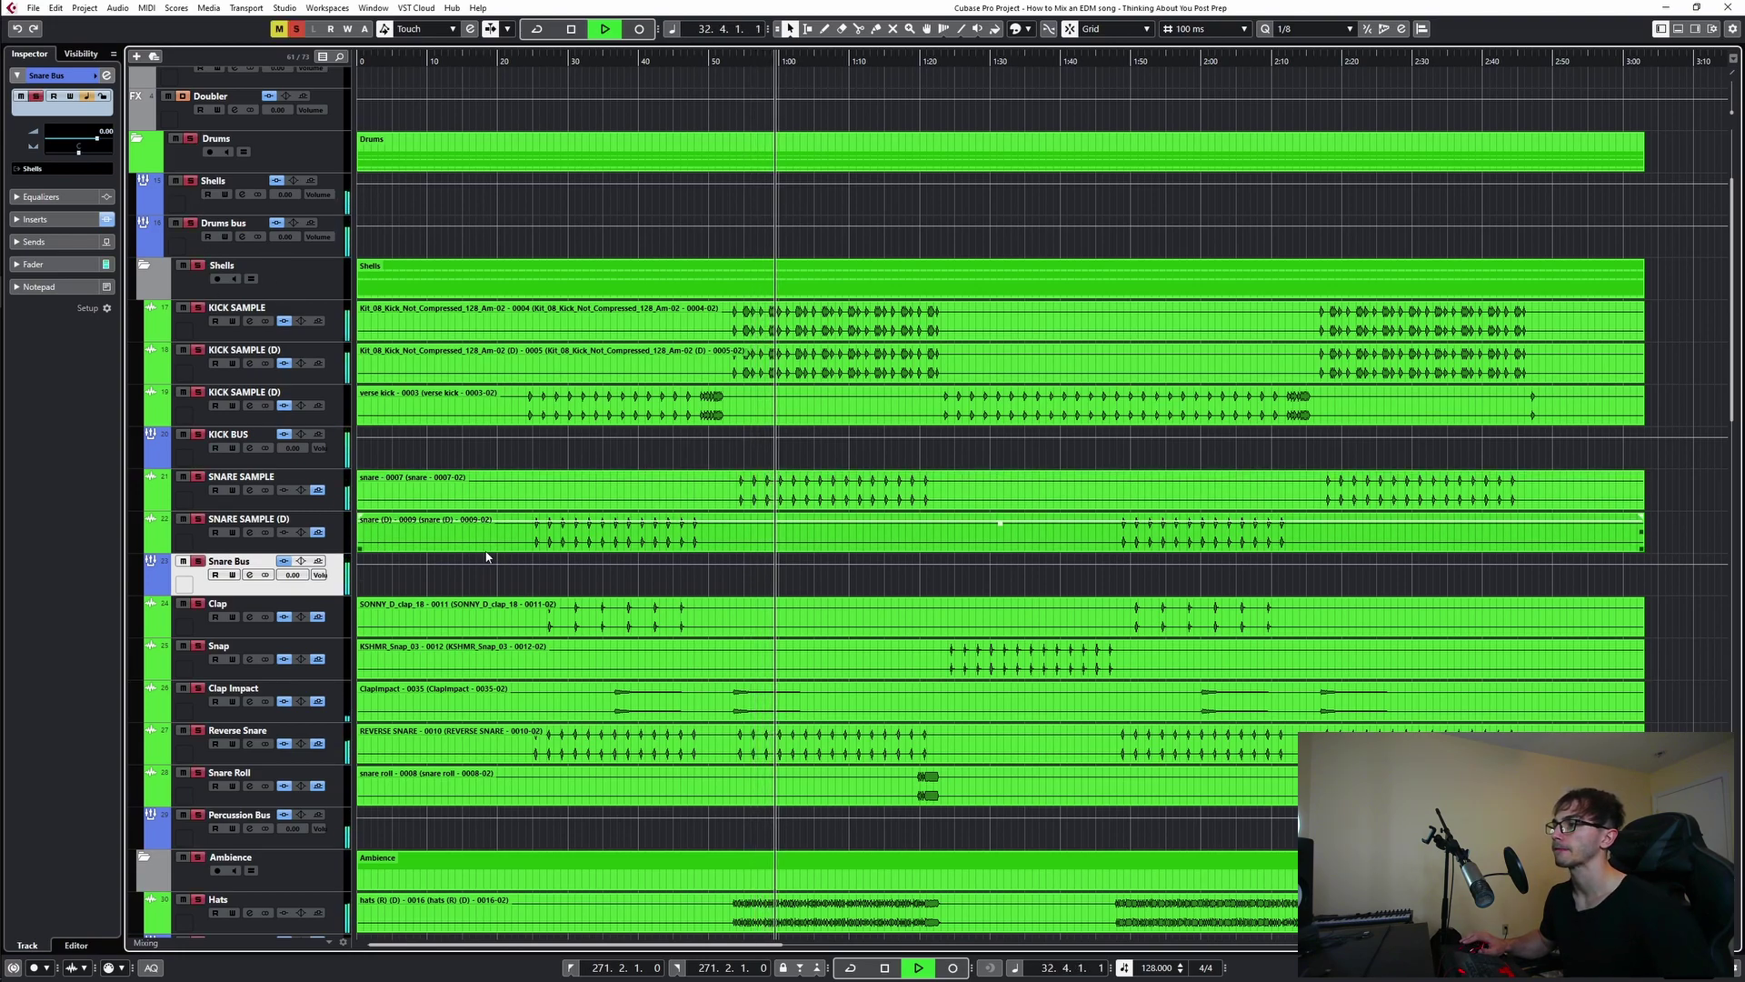
{"action": "scroll", "coordinate": [712, 533], "scroll_direction": "down", "scroll_amount": 4}
{"action": "key", "text": "space"}
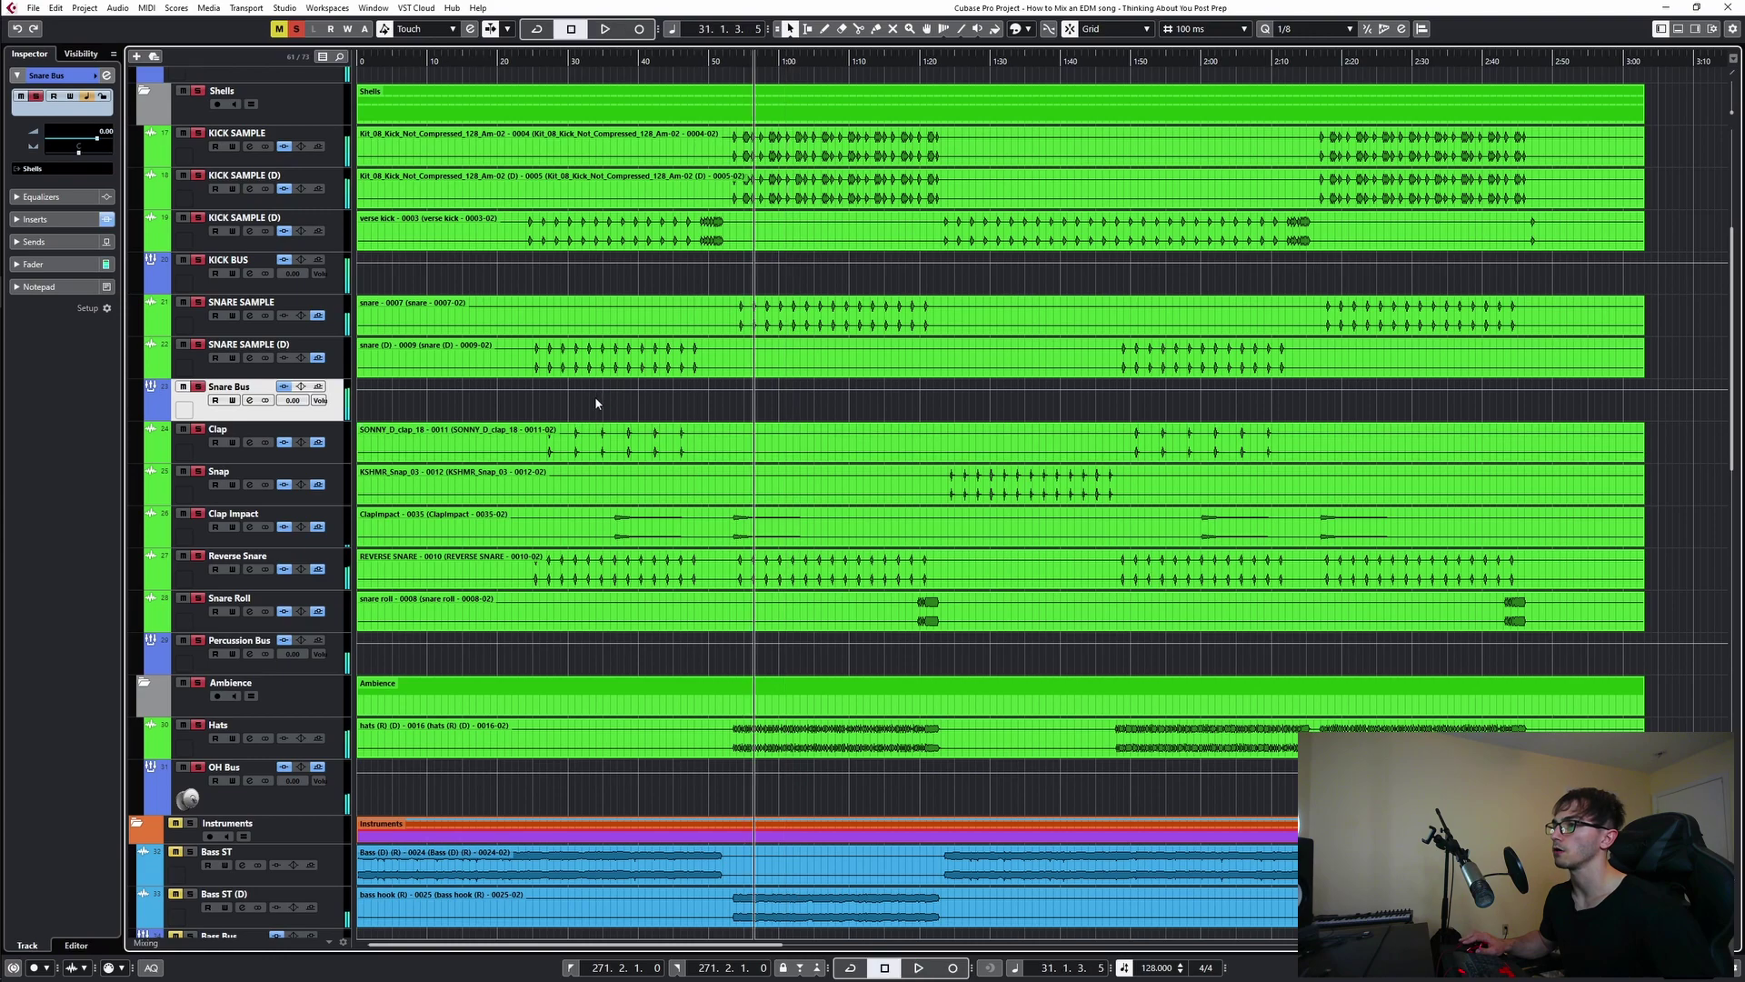
{"action": "left_click", "coordinate": [572, 413]}
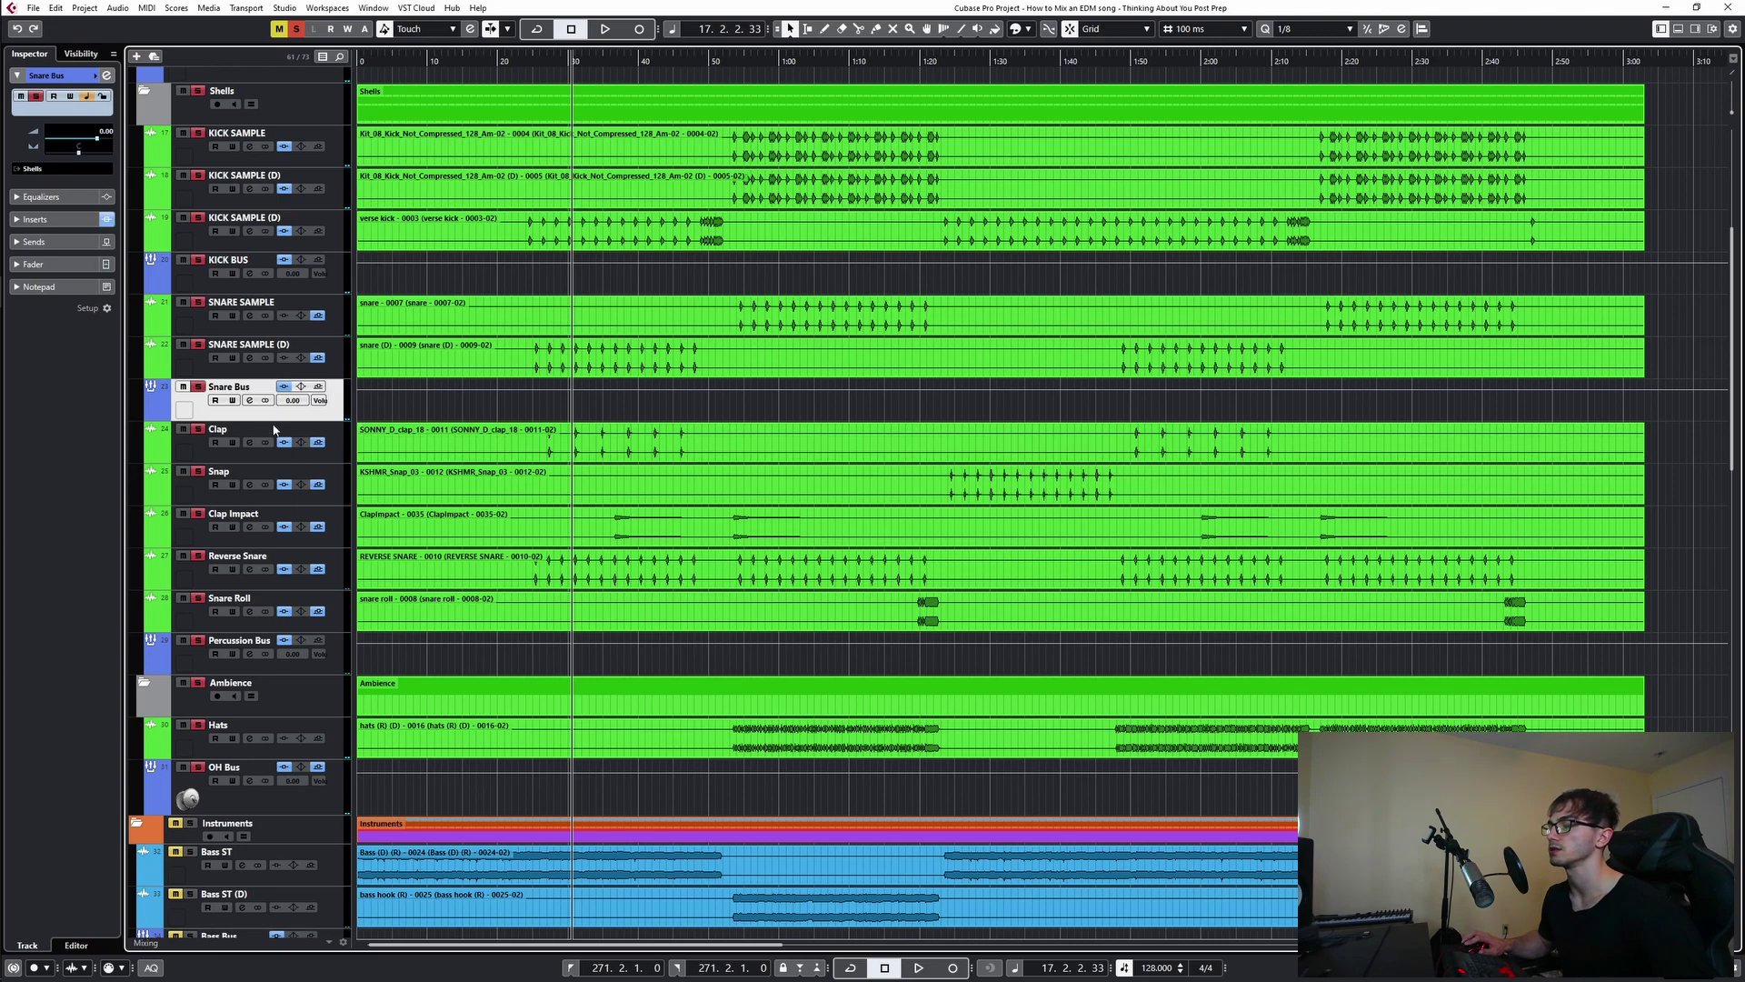
{"action": "key", "text": "space"}
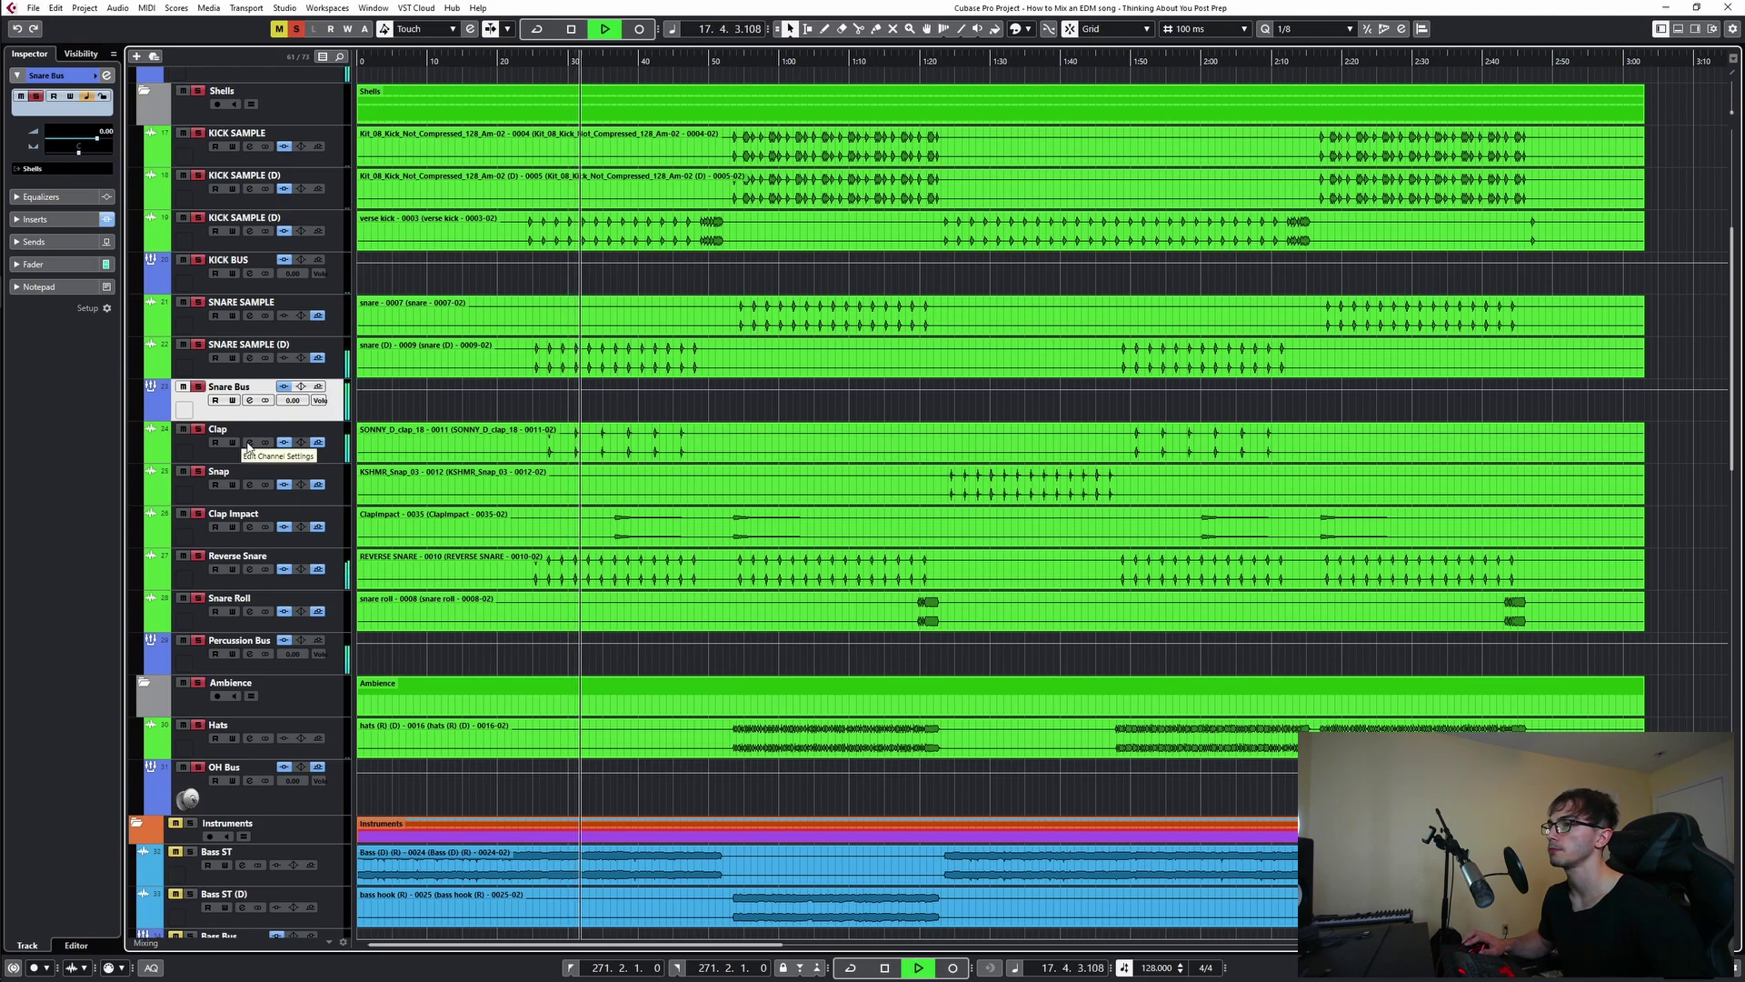
- Solo the Clap track and adjust the clipping amount of its JST Clip insert during playback
{"action": "left_click", "coordinate": [249, 441]}
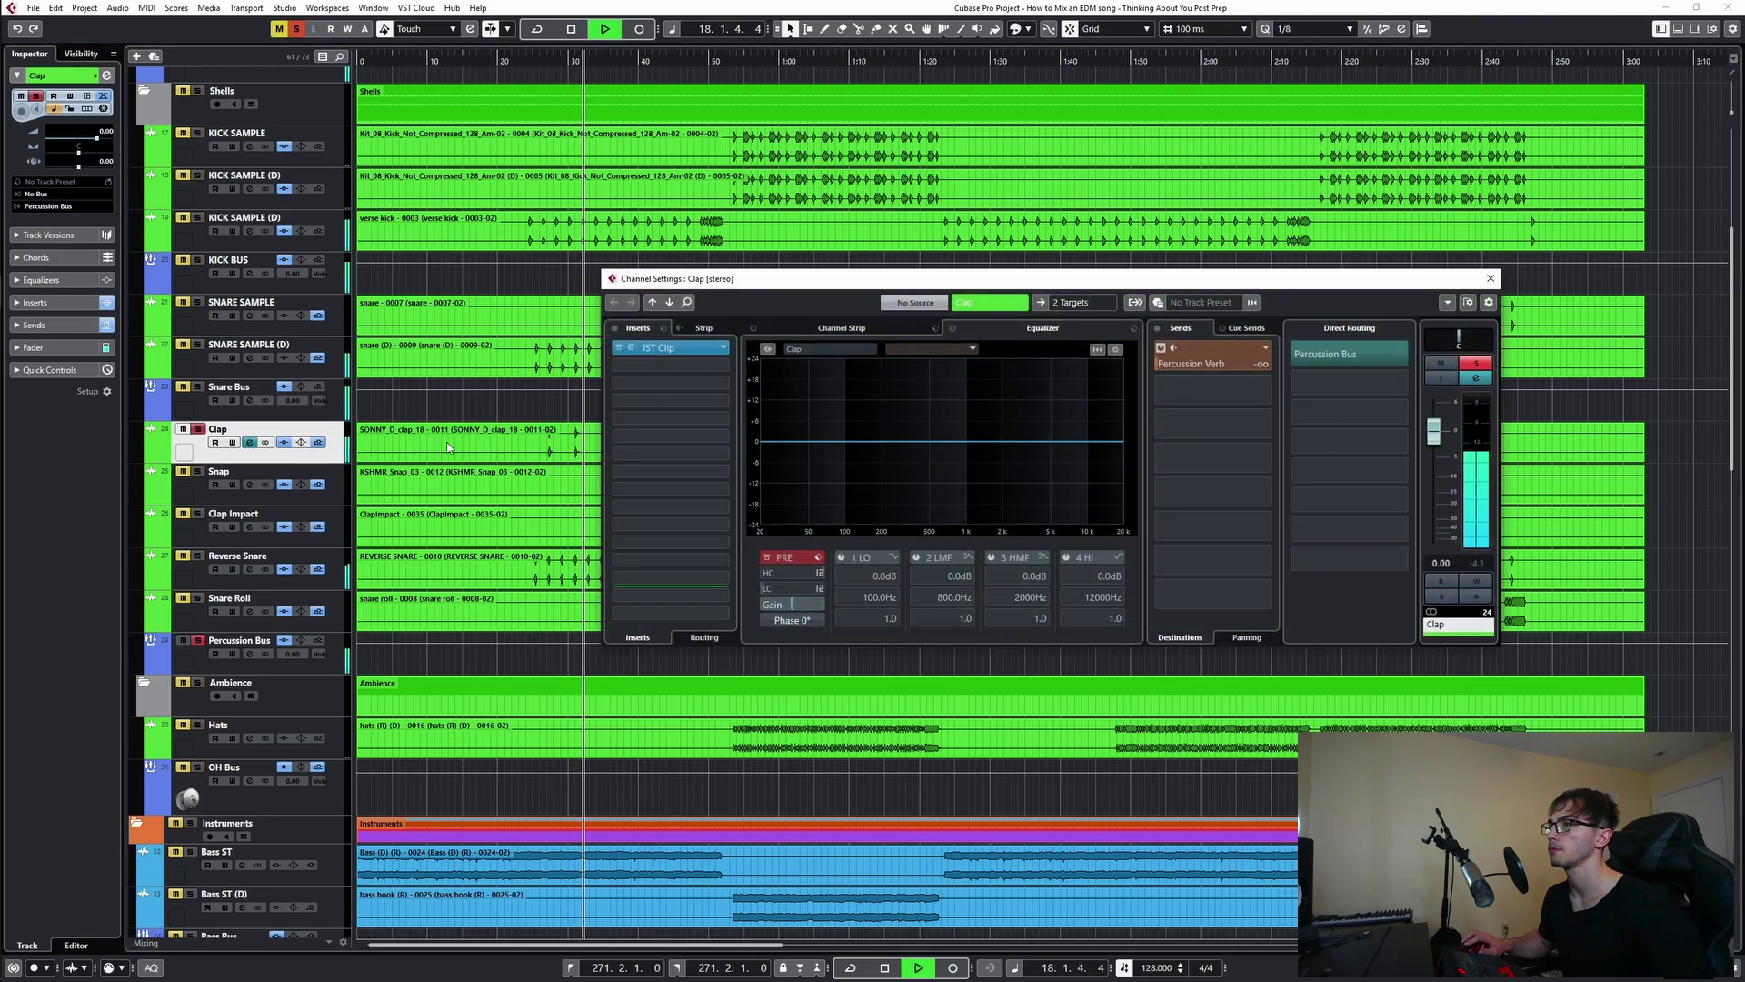
{"action": "left_click", "coordinate": [692, 352]}
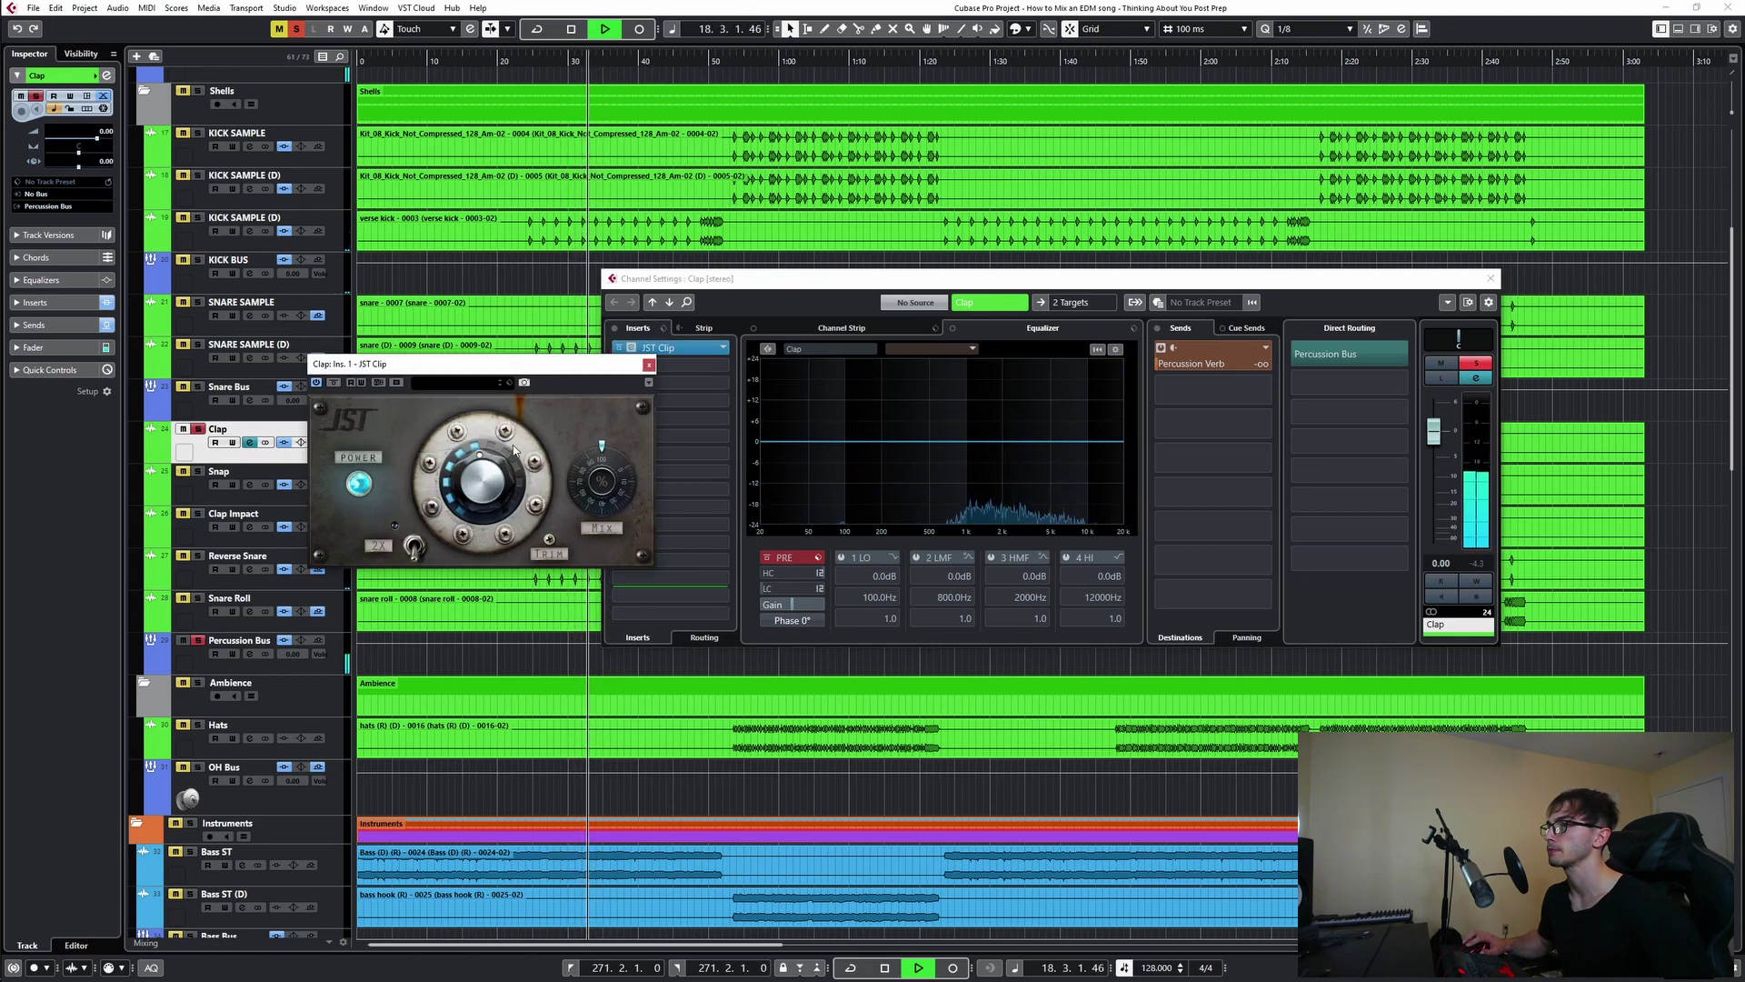
{"action": "key", "text": "space"}
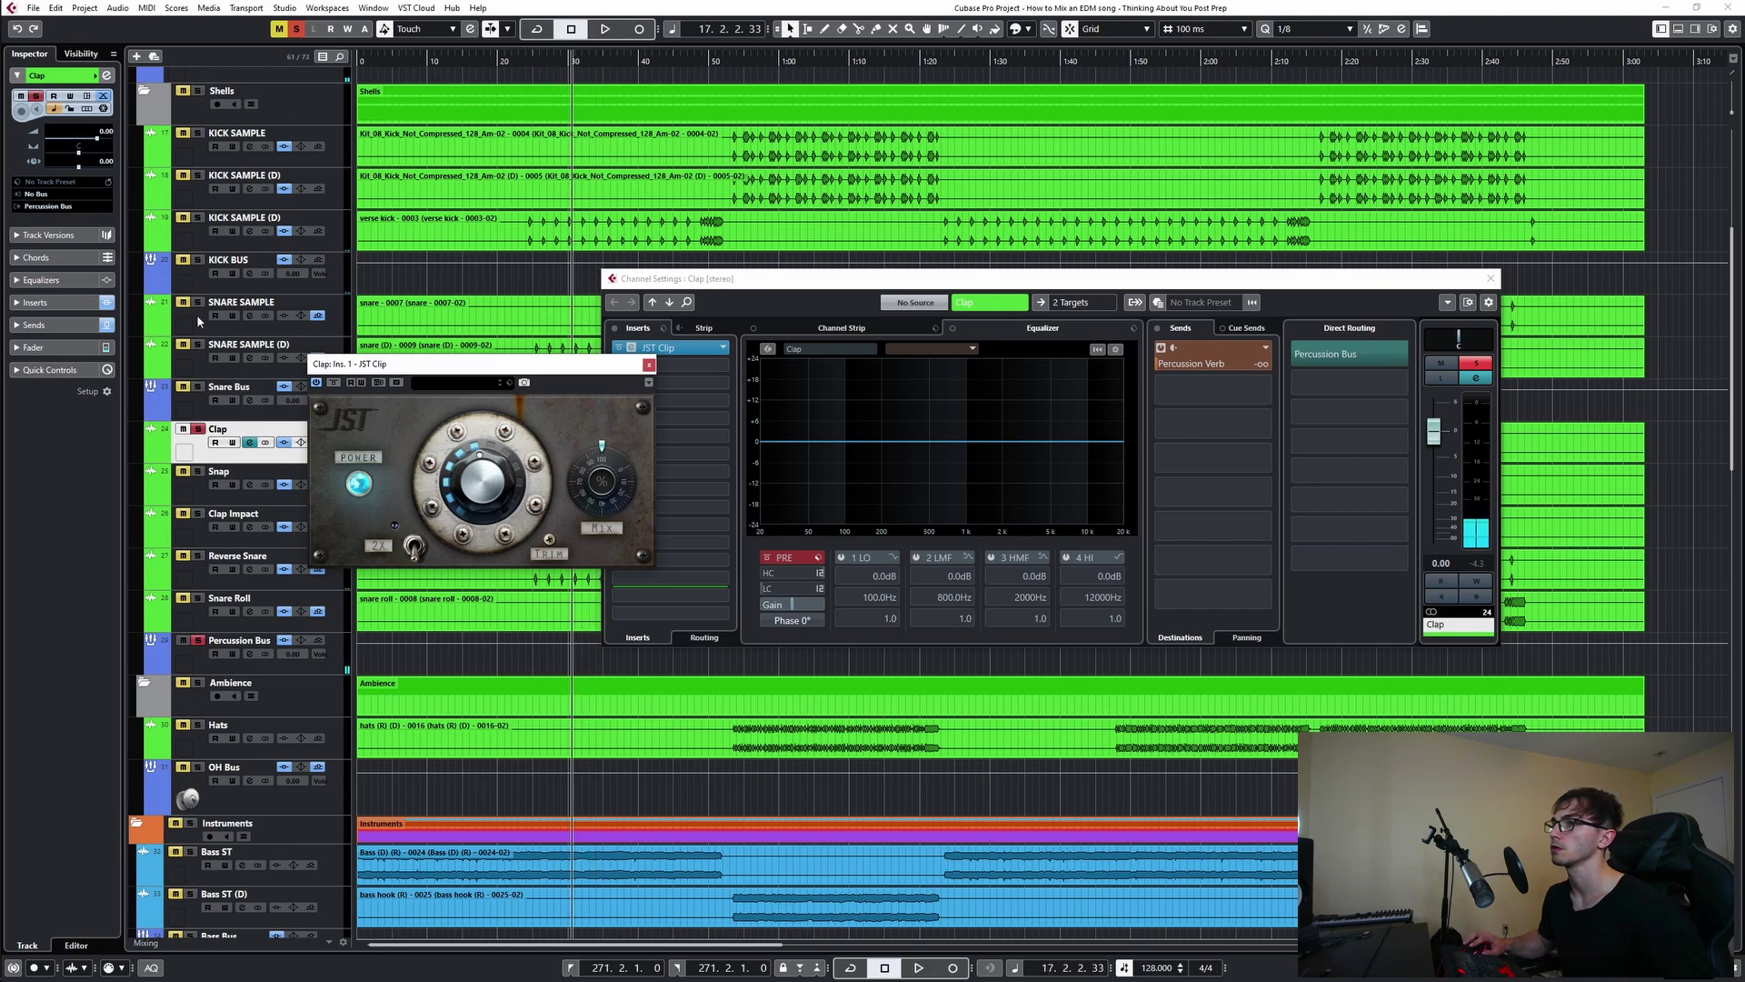
{"action": "left_click", "coordinate": [199, 388]}
{"action": "key", "text": "space"}
{"action": "left_click_drag", "start_coordinate": [483, 494], "coordinate": [483, 482]}
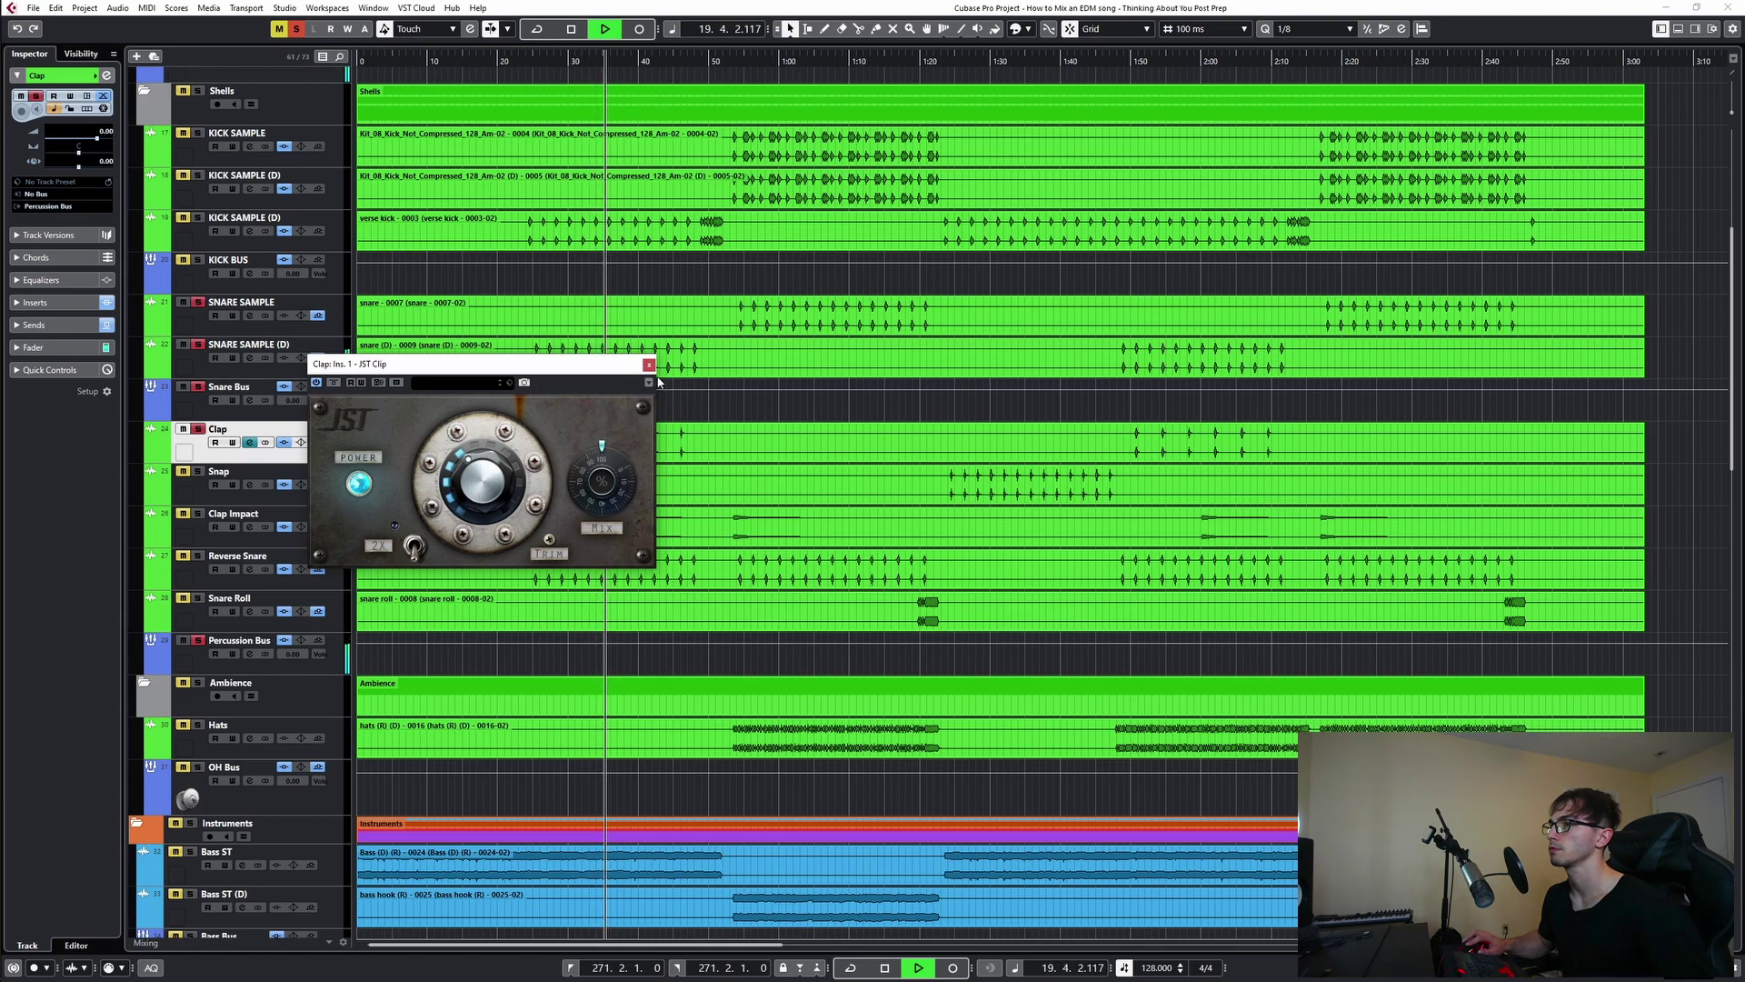
{"action": "left_click", "coordinate": [648, 364]}
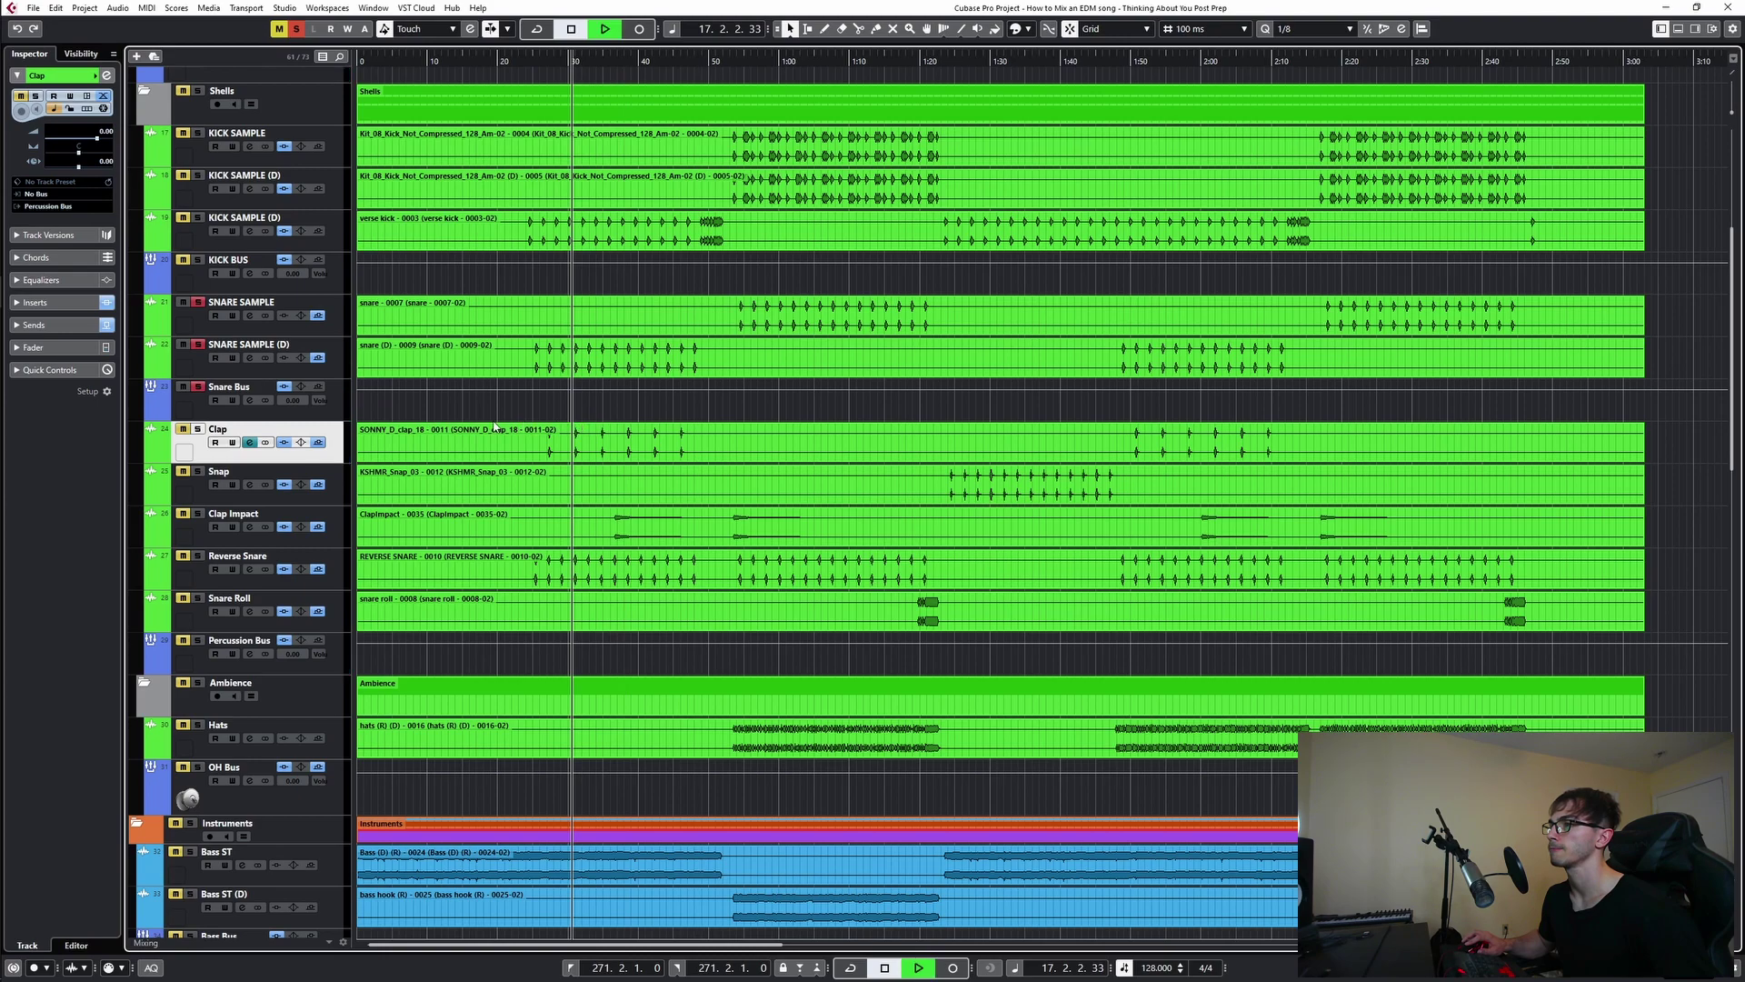
- Play back from about bar 17, comparing the snare with and without Clap, then against the full mix
{"action": "key", "text": "space"}
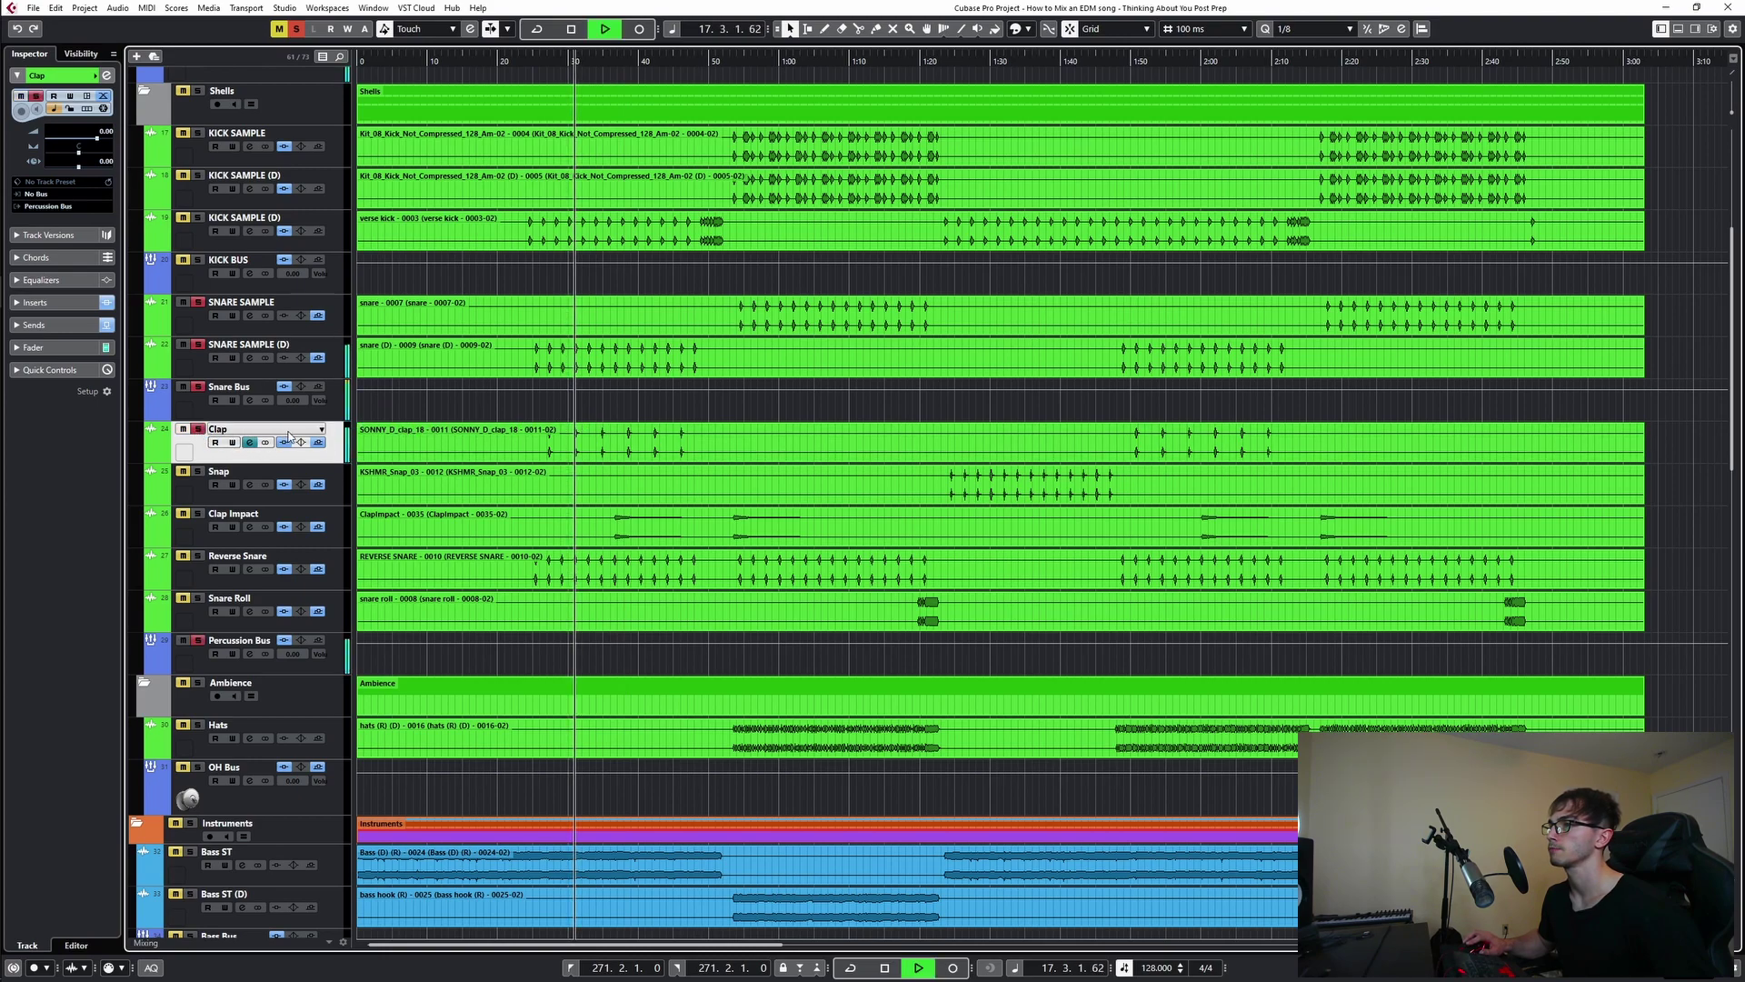
{"action": "key", "text": "space"}
{"action": "key", "text": "space"}
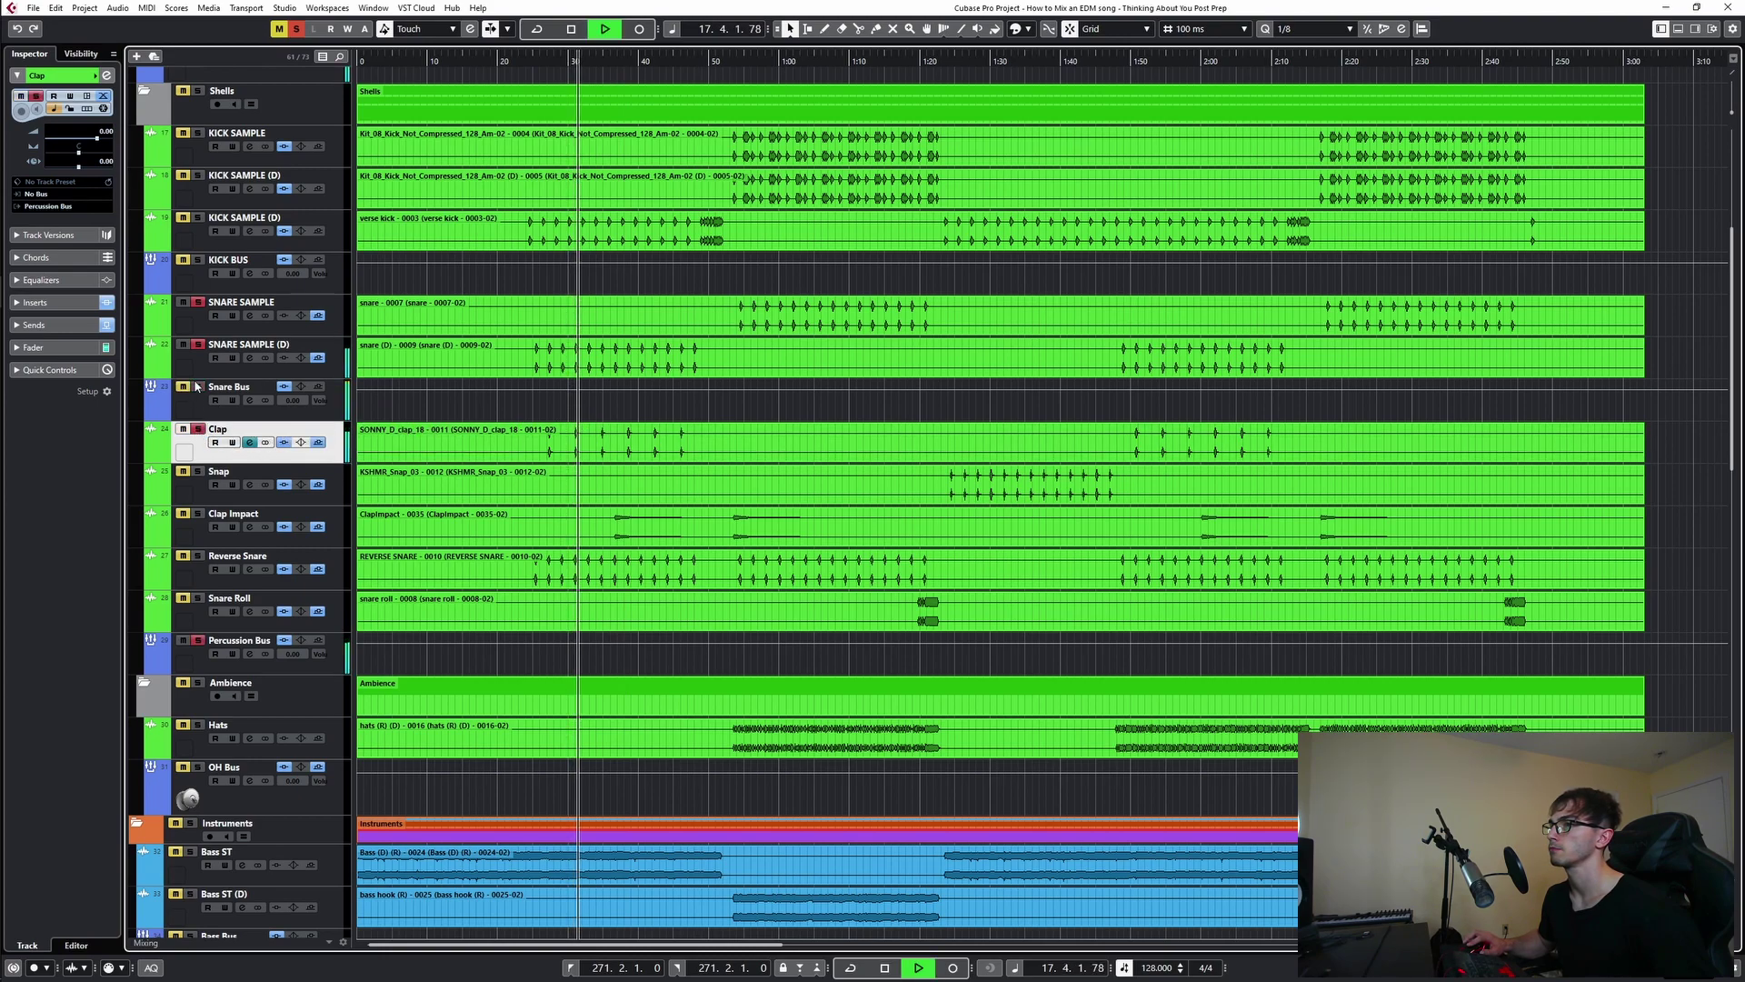
{"action": "left_click", "coordinate": [298, 34]}
{"action": "key", "text": "space"}
{"action": "key", "text": "space"}
{"action": "key", "text": "space"}
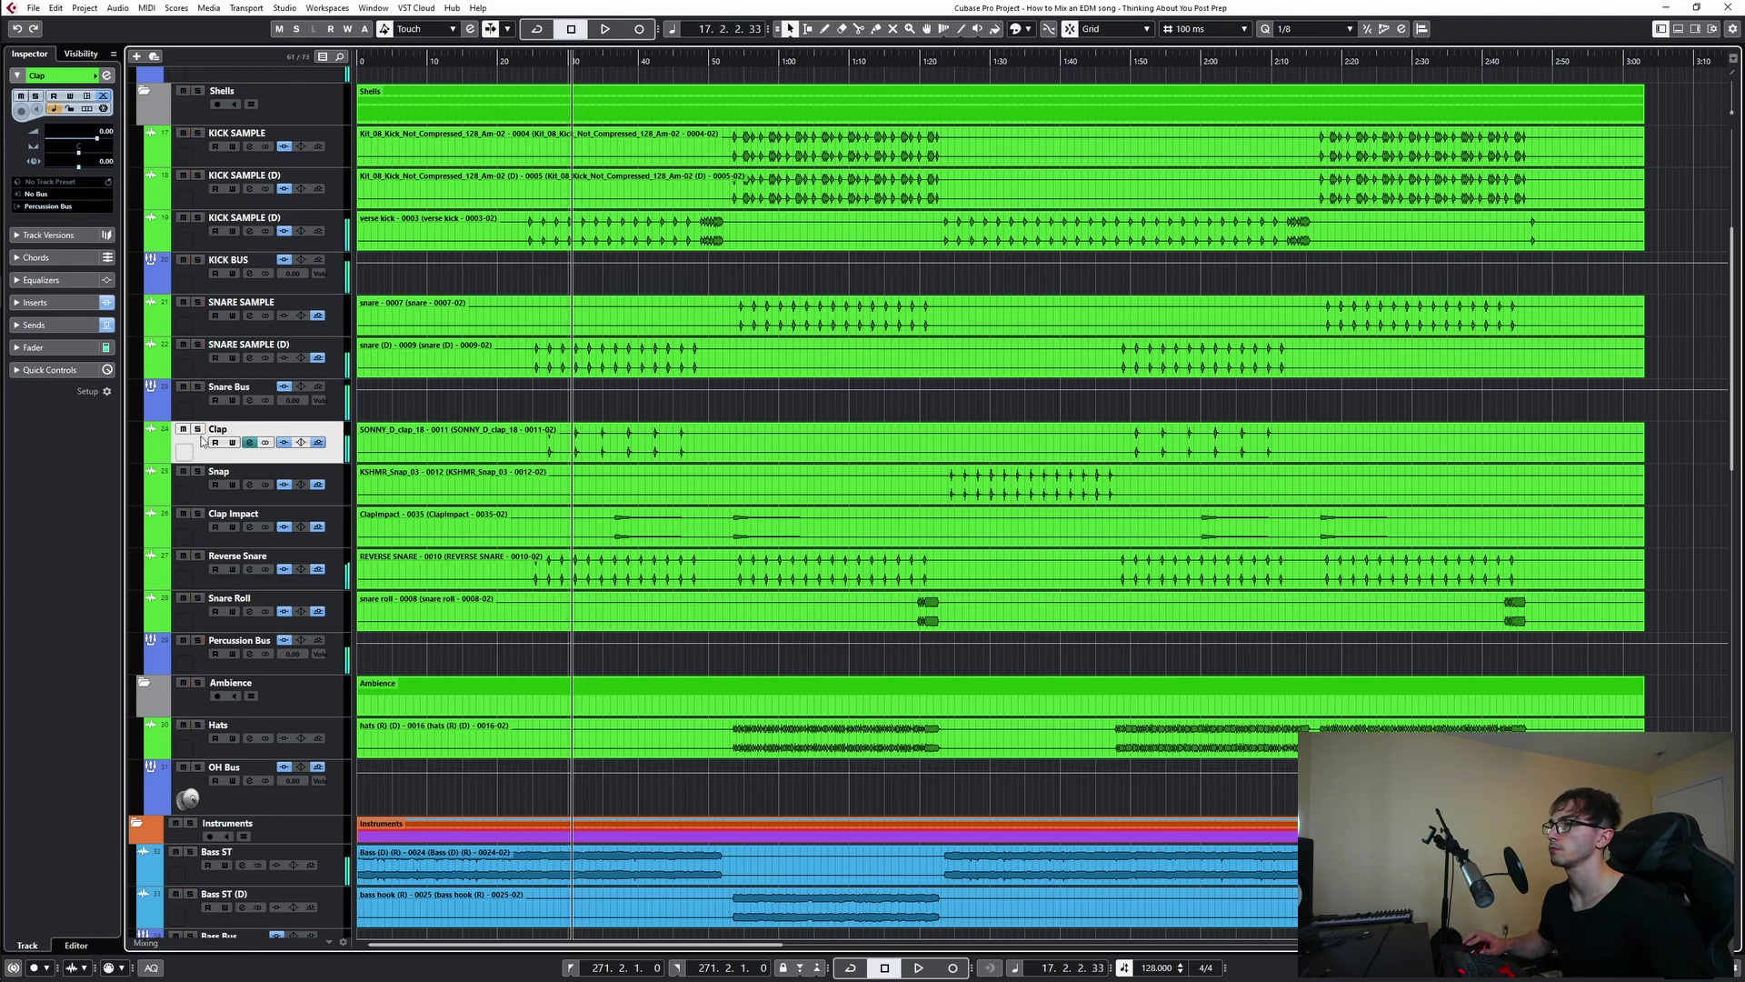
- Solo Clap and Snare Bus together, compare the snare with and without the clap, and clear all solos
{"action": "left_click", "coordinate": [198, 428]}
{"action": "key", "text": "space"}
{"action": "left_click", "coordinate": [198, 387]}
{"action": "key", "text": "space"}
{"action": "key", "text": "space"}
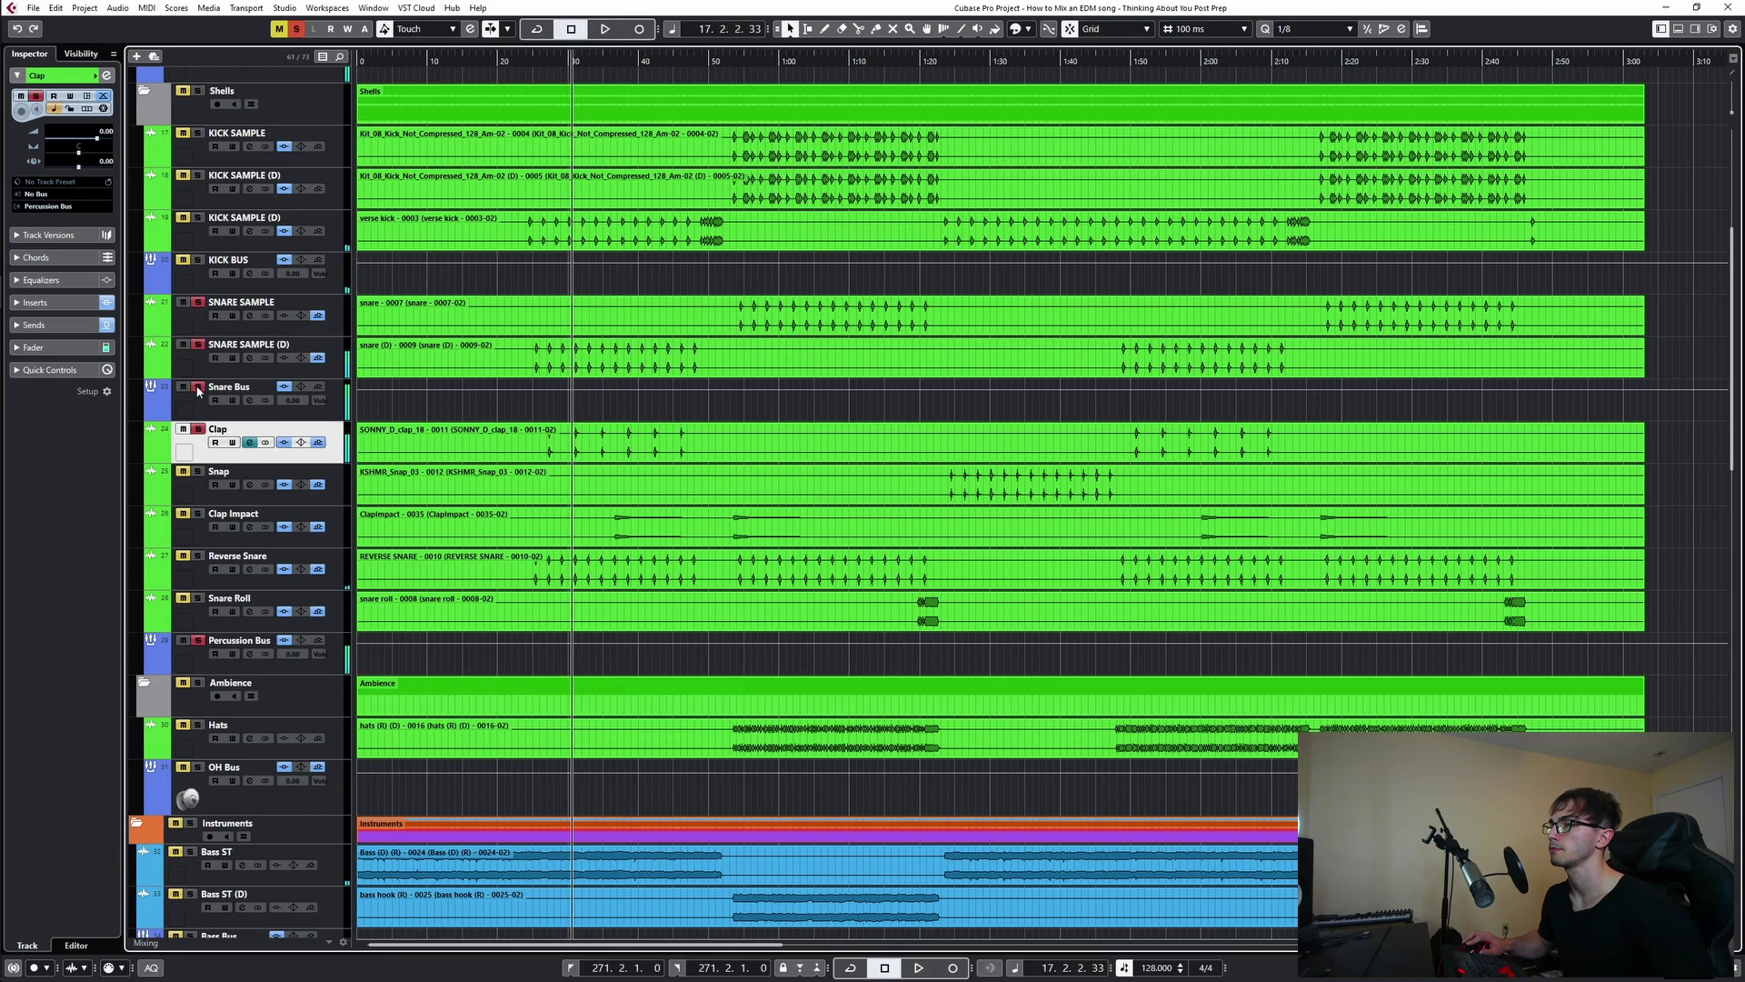
{"action": "key", "text": "space"}
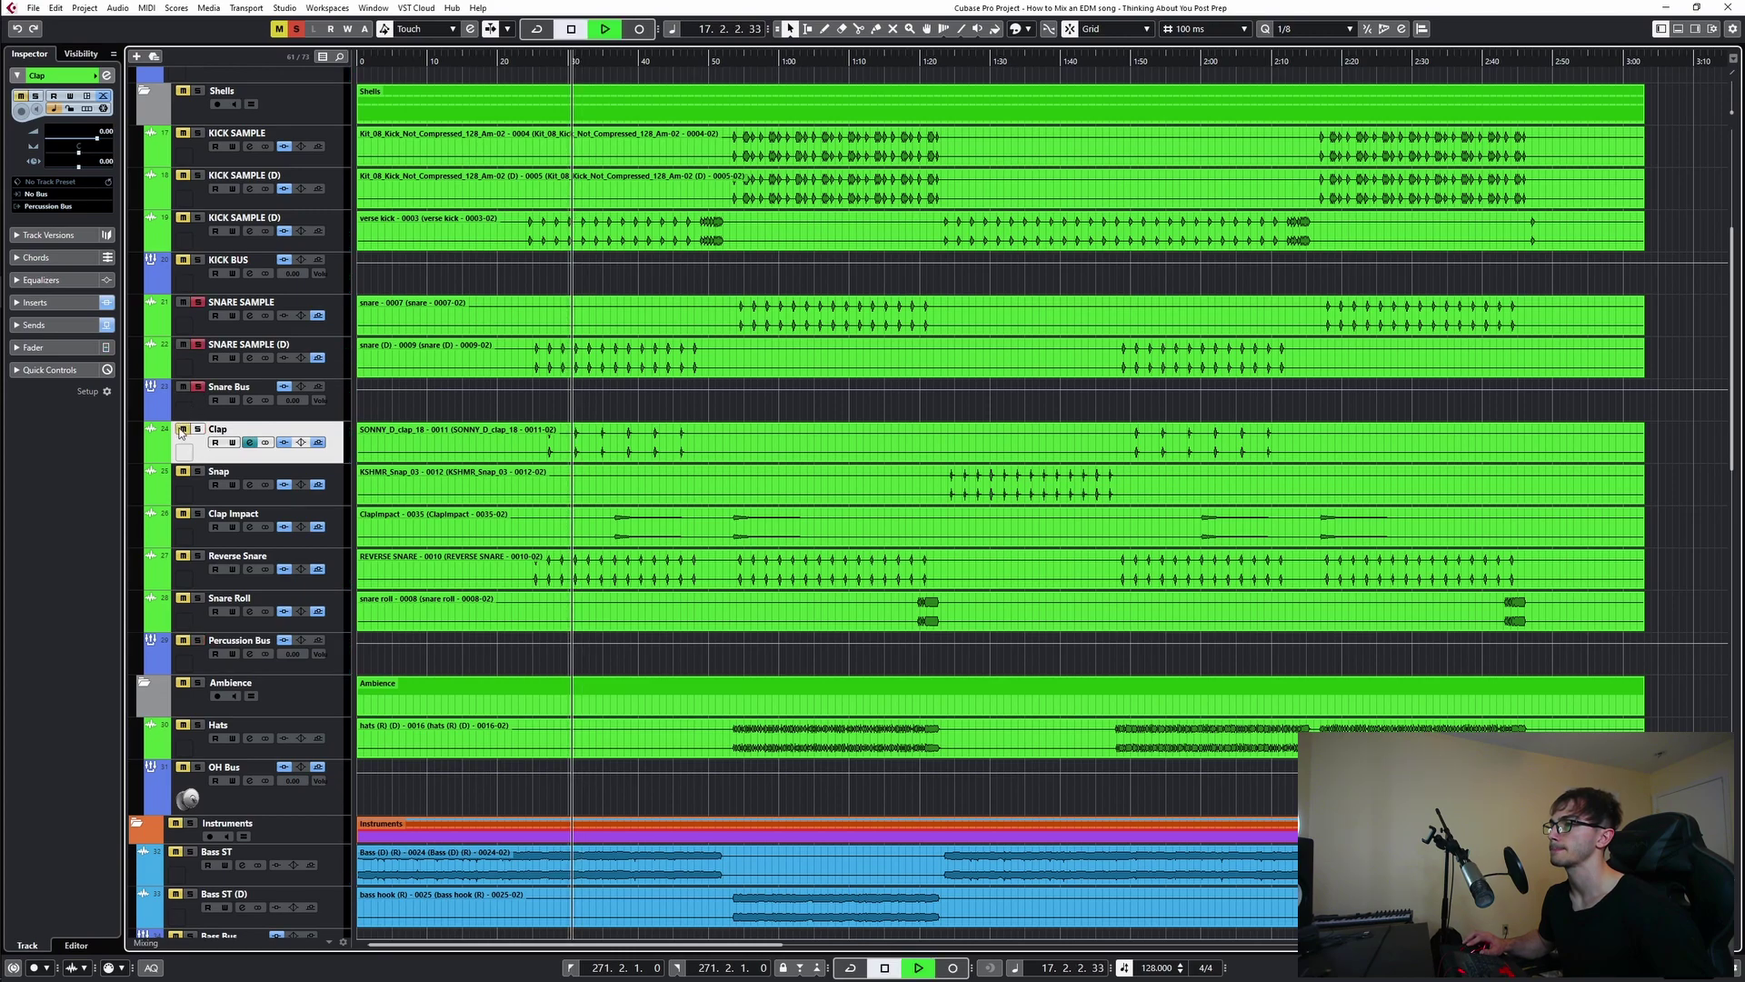
{"action": "key", "text": "space"}
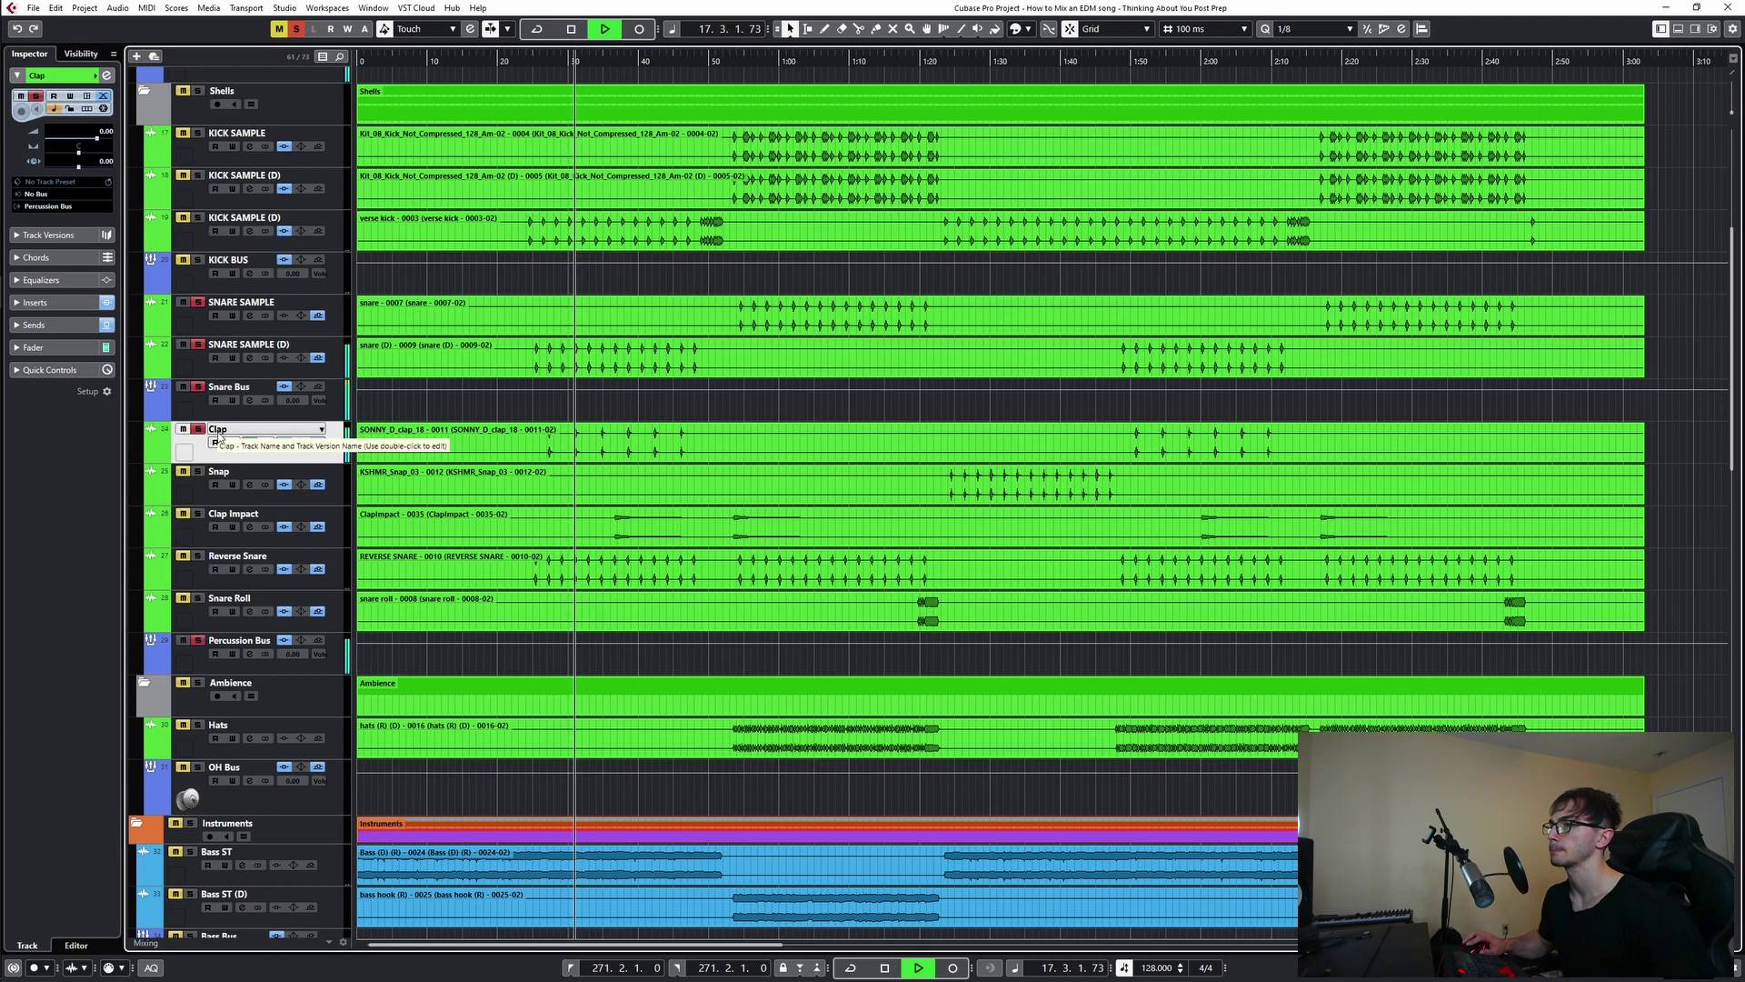
{"action": "key", "text": "space"}
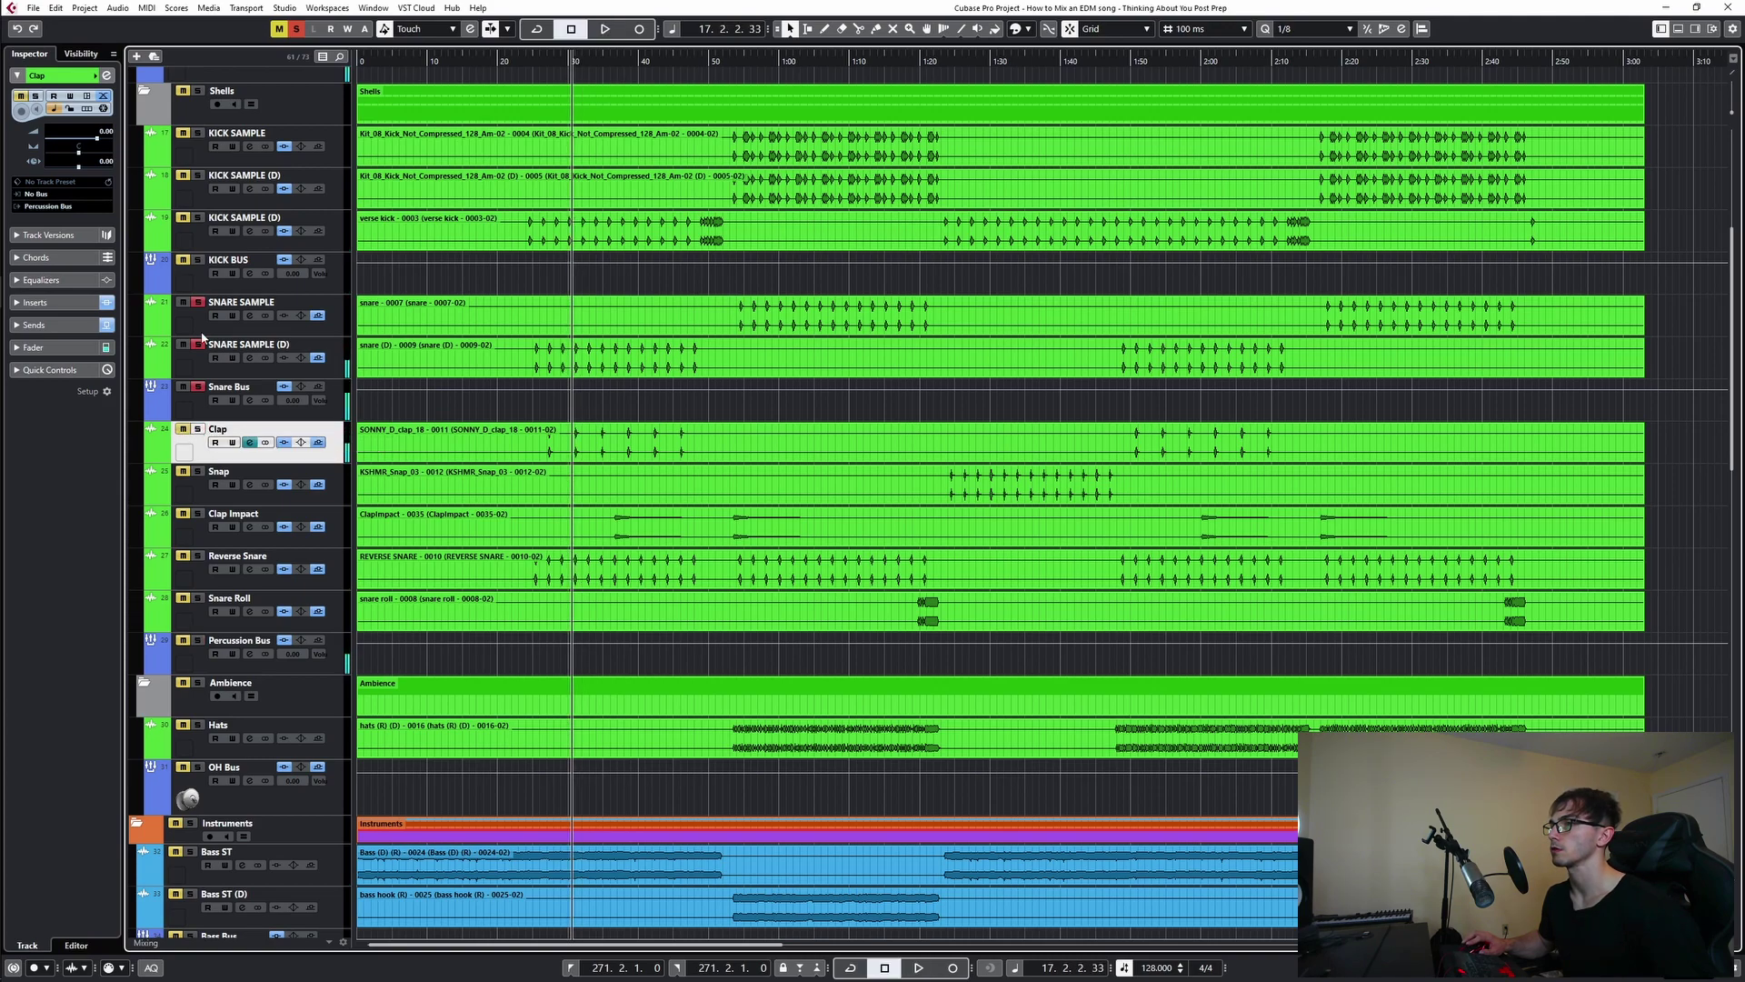
{"action": "left_click", "coordinate": [298, 29]}
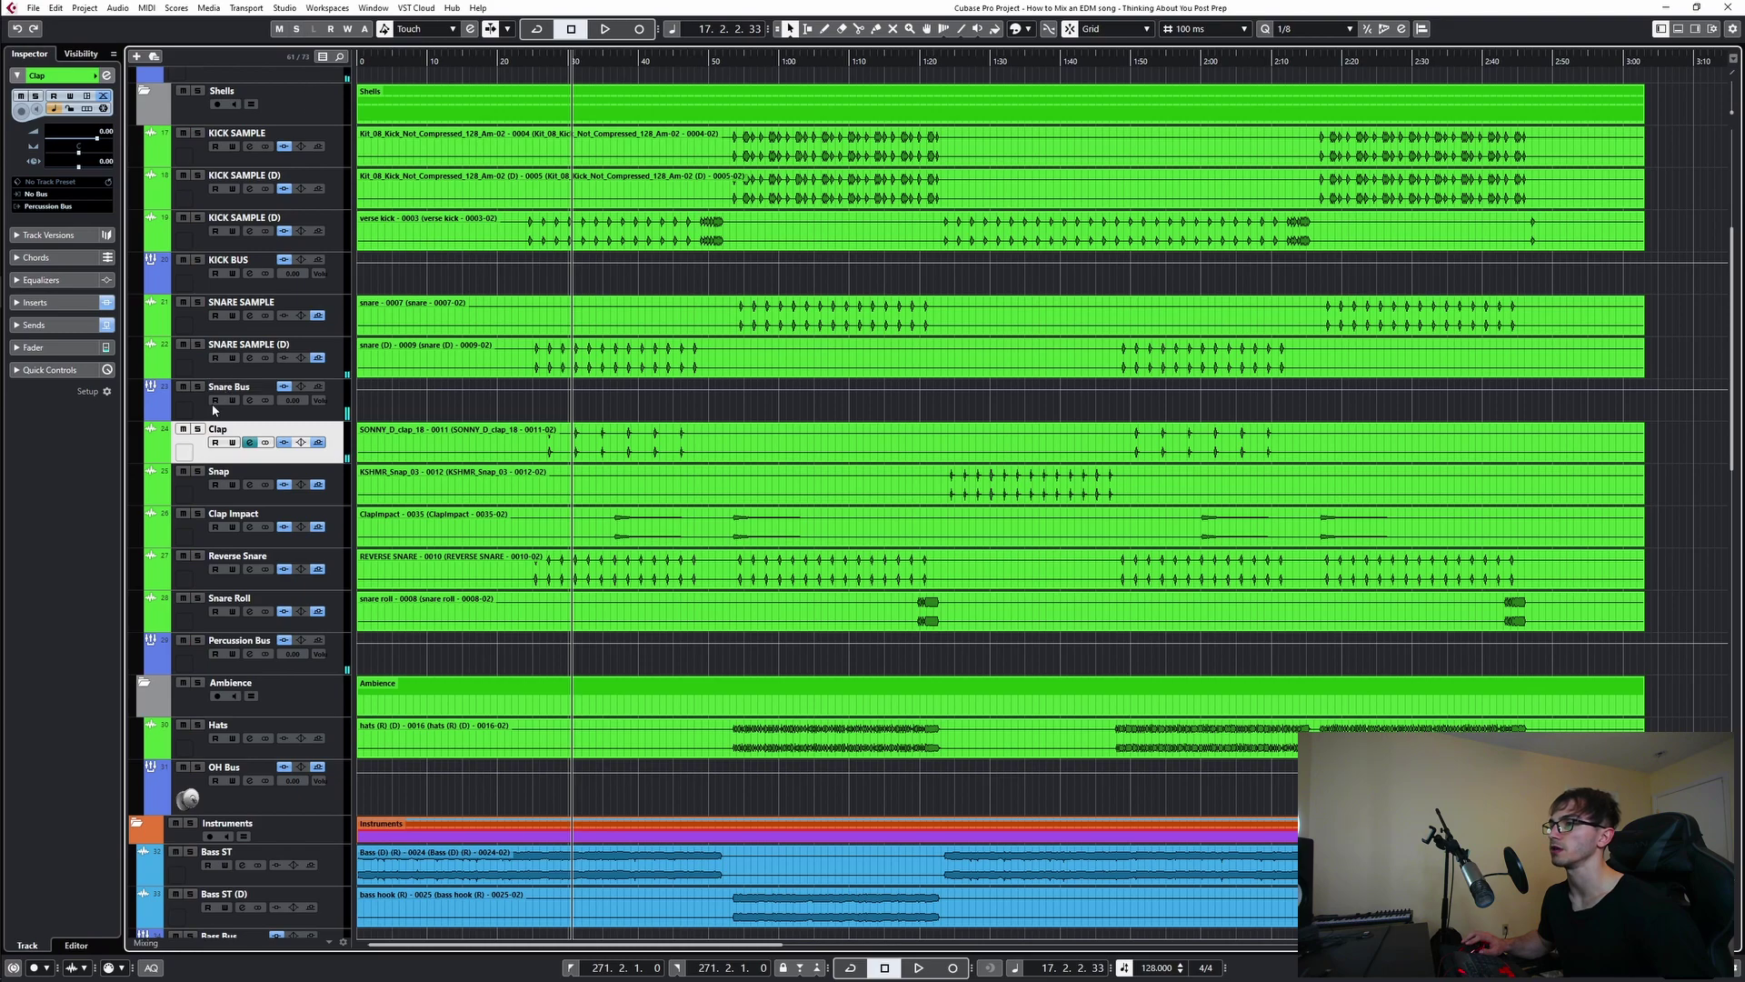
- Raise the Clap channel's send level to Percussion Verb during playback
{"action": "left_click", "coordinate": [247, 443]}
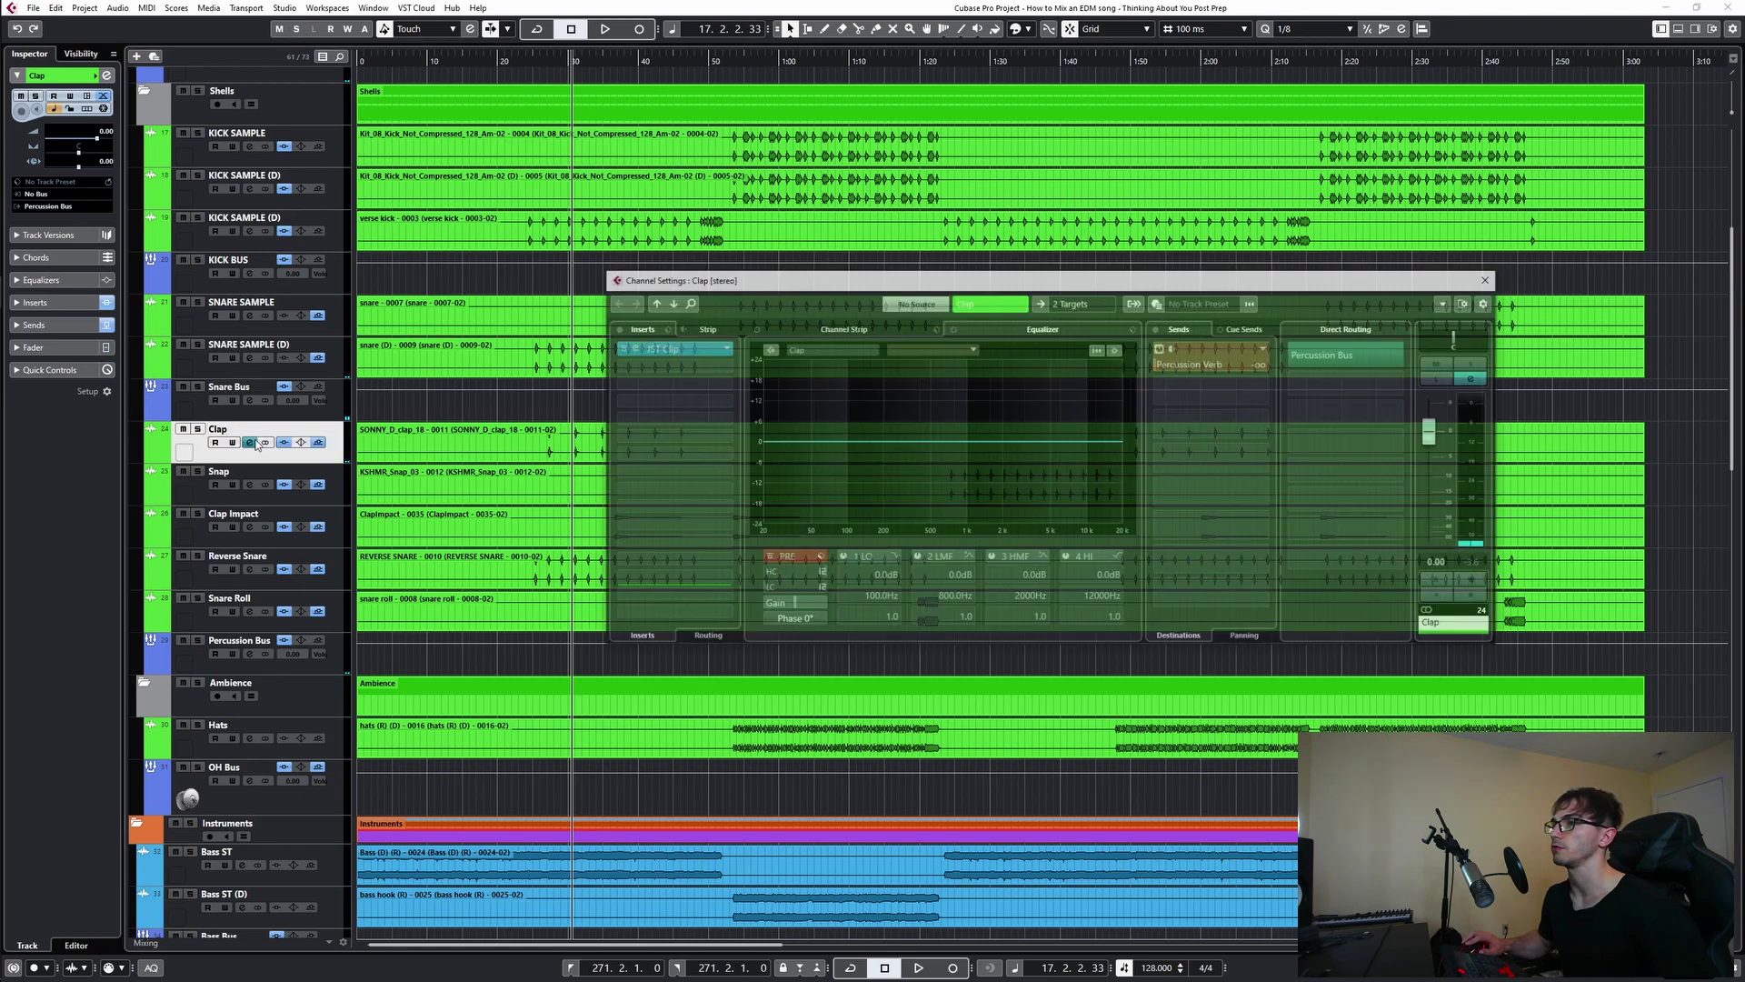
{"action": "key", "text": "space"}
{"action": "left_click_drag", "start_coordinate": [1210, 369], "coordinate": [1231, 367]}
- Solo the Drums folder and listen to the clap within the full drum group
{"action": "scroll", "coordinate": [303, 240], "scroll_direction": "up", "scroll_amount": 4}
{"action": "scroll", "coordinate": [305, 240], "scroll_direction": "up", "scroll_amount": 1}
{"action": "left_click", "coordinate": [190, 313]}
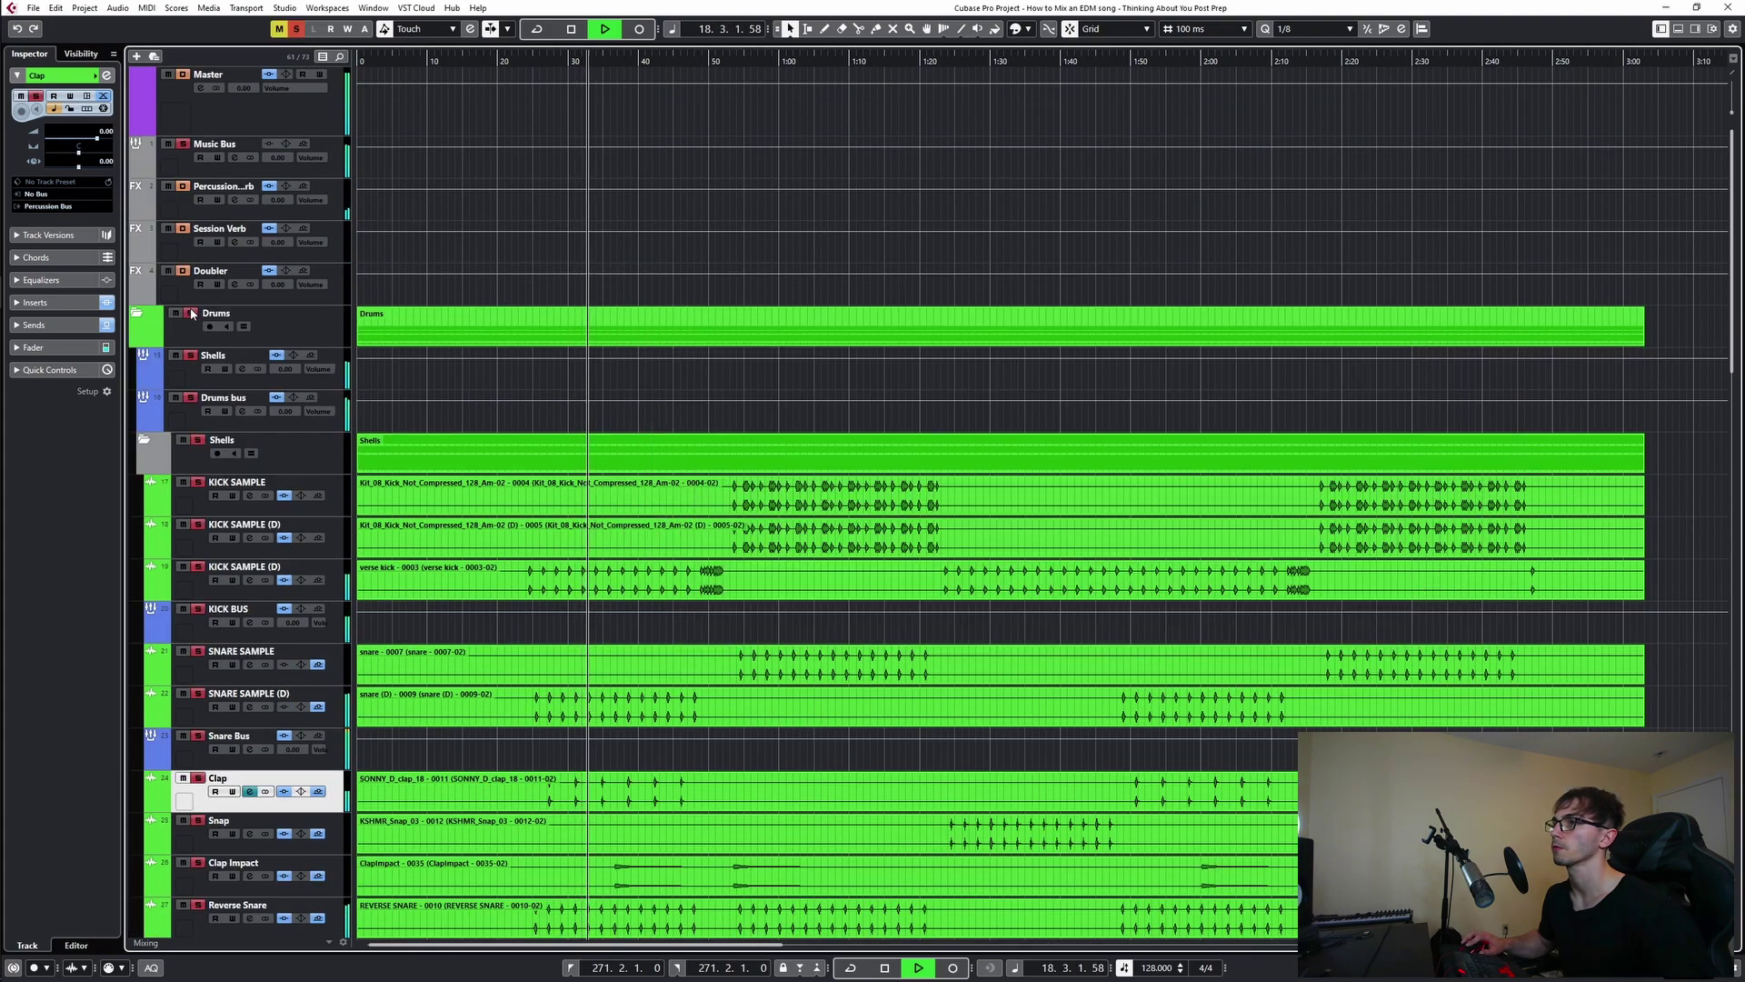
{"action": "scroll", "coordinate": [332, 616], "scroll_direction": "down", "scroll_amount": 3}
{"action": "scroll", "coordinate": [330, 616], "scroll_direction": "up", "scroll_amount": 4}
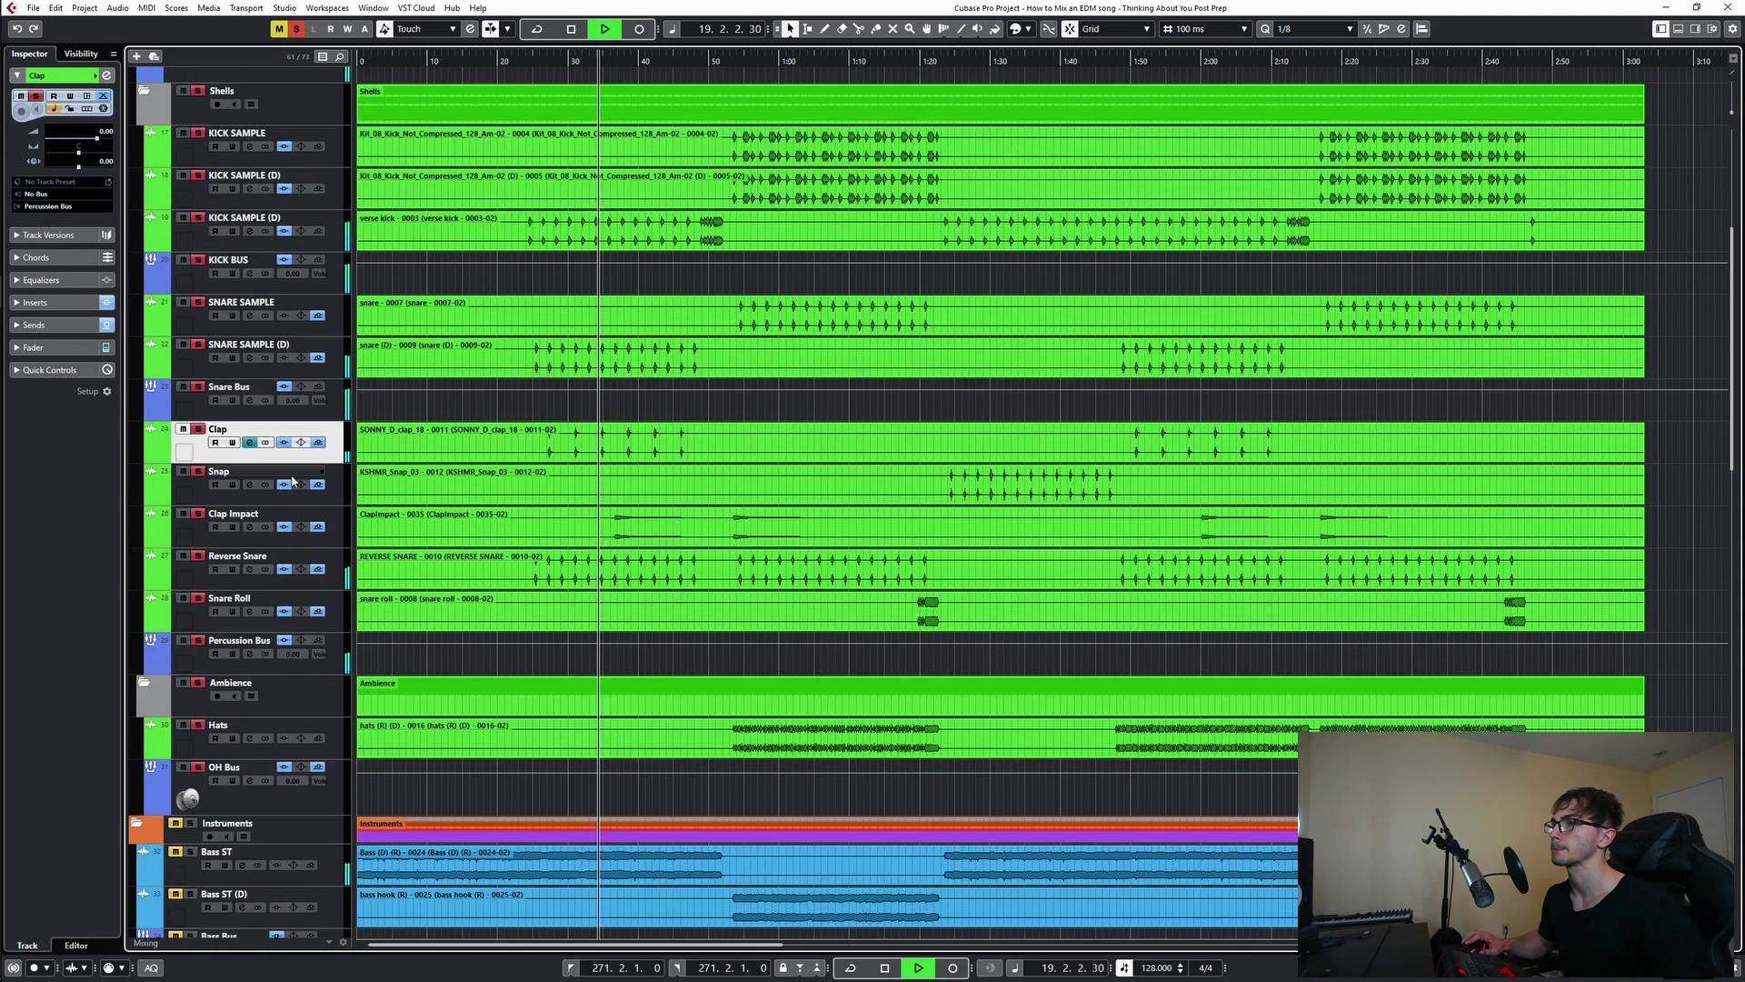
- Slightly lower the Clap channel's send level to Percussion Verb and listen to the drums from about bar 17
{"action": "left_click", "coordinate": [250, 442]}
{"action": "key", "text": "space"}
{"action": "mouse_move", "coordinate": [1194, 368]}
{"action": "left_mouse_down"}
{"action": "mouse_move", "coordinate": [1210, 375]}
{"action": "mouse_move", "coordinate": [1178, 369]}
{"action": "left_mouse_up"}
{"action": "key", "text": "space"}
{"action": "left_click", "coordinate": [1490, 279]}
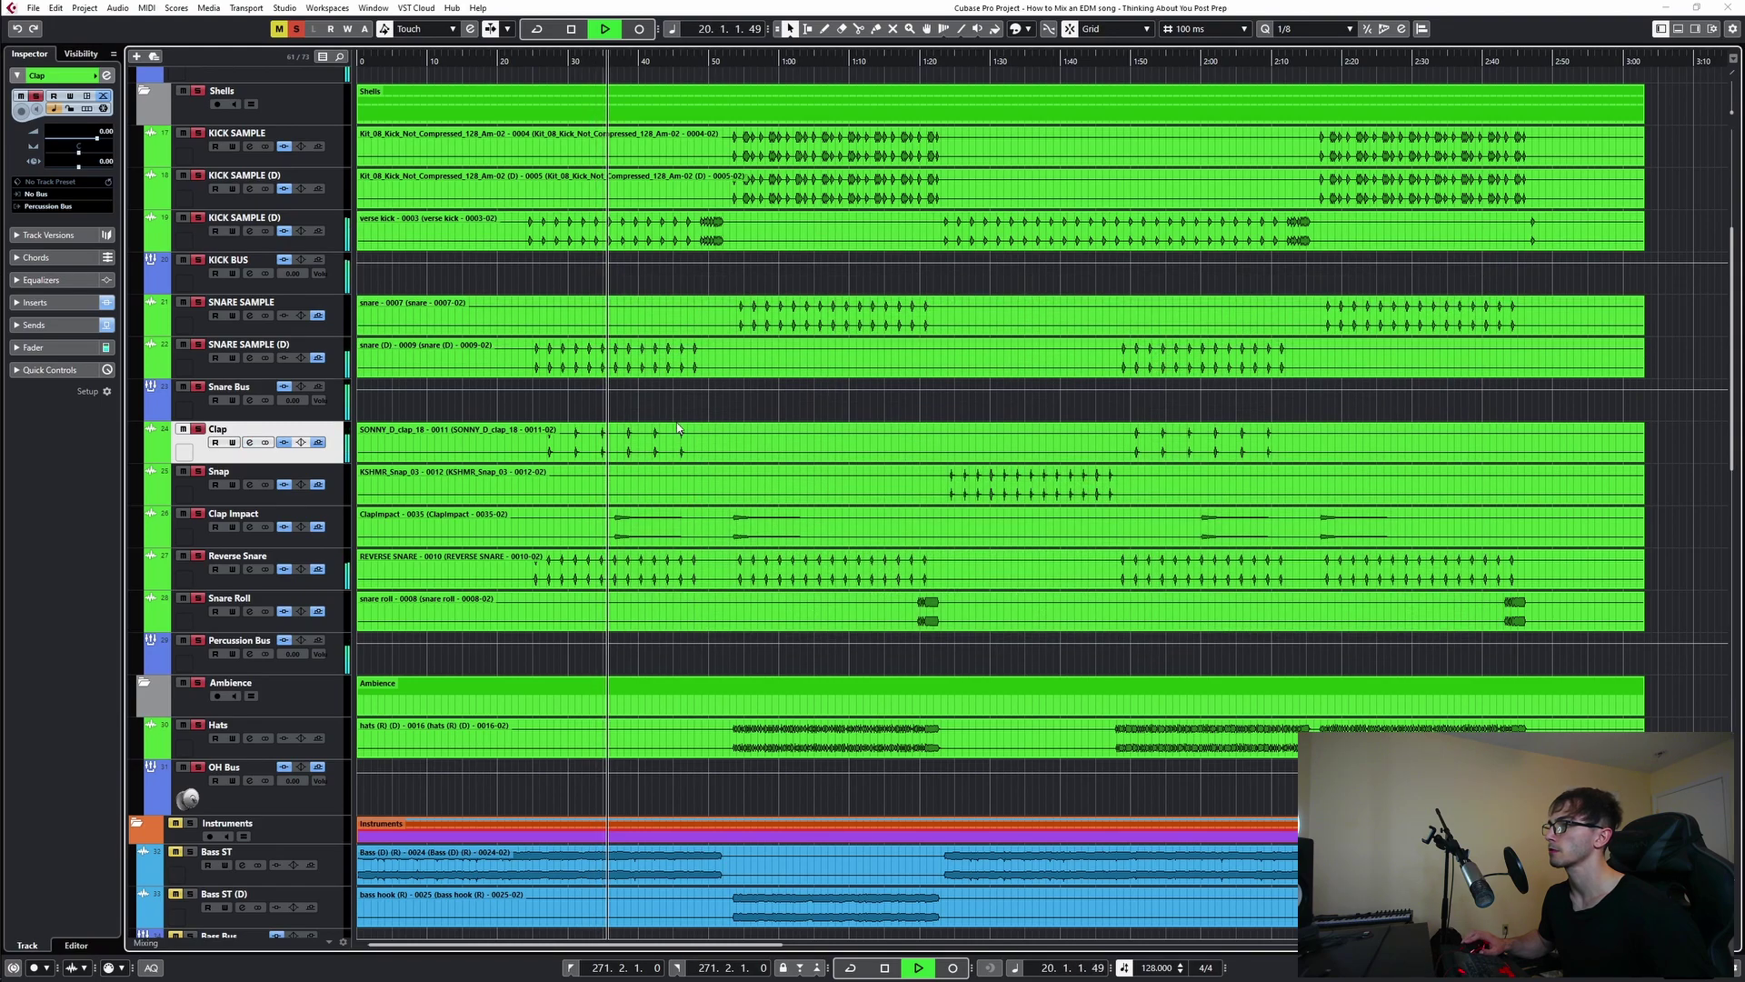
{"action": "key", "text": "space"}
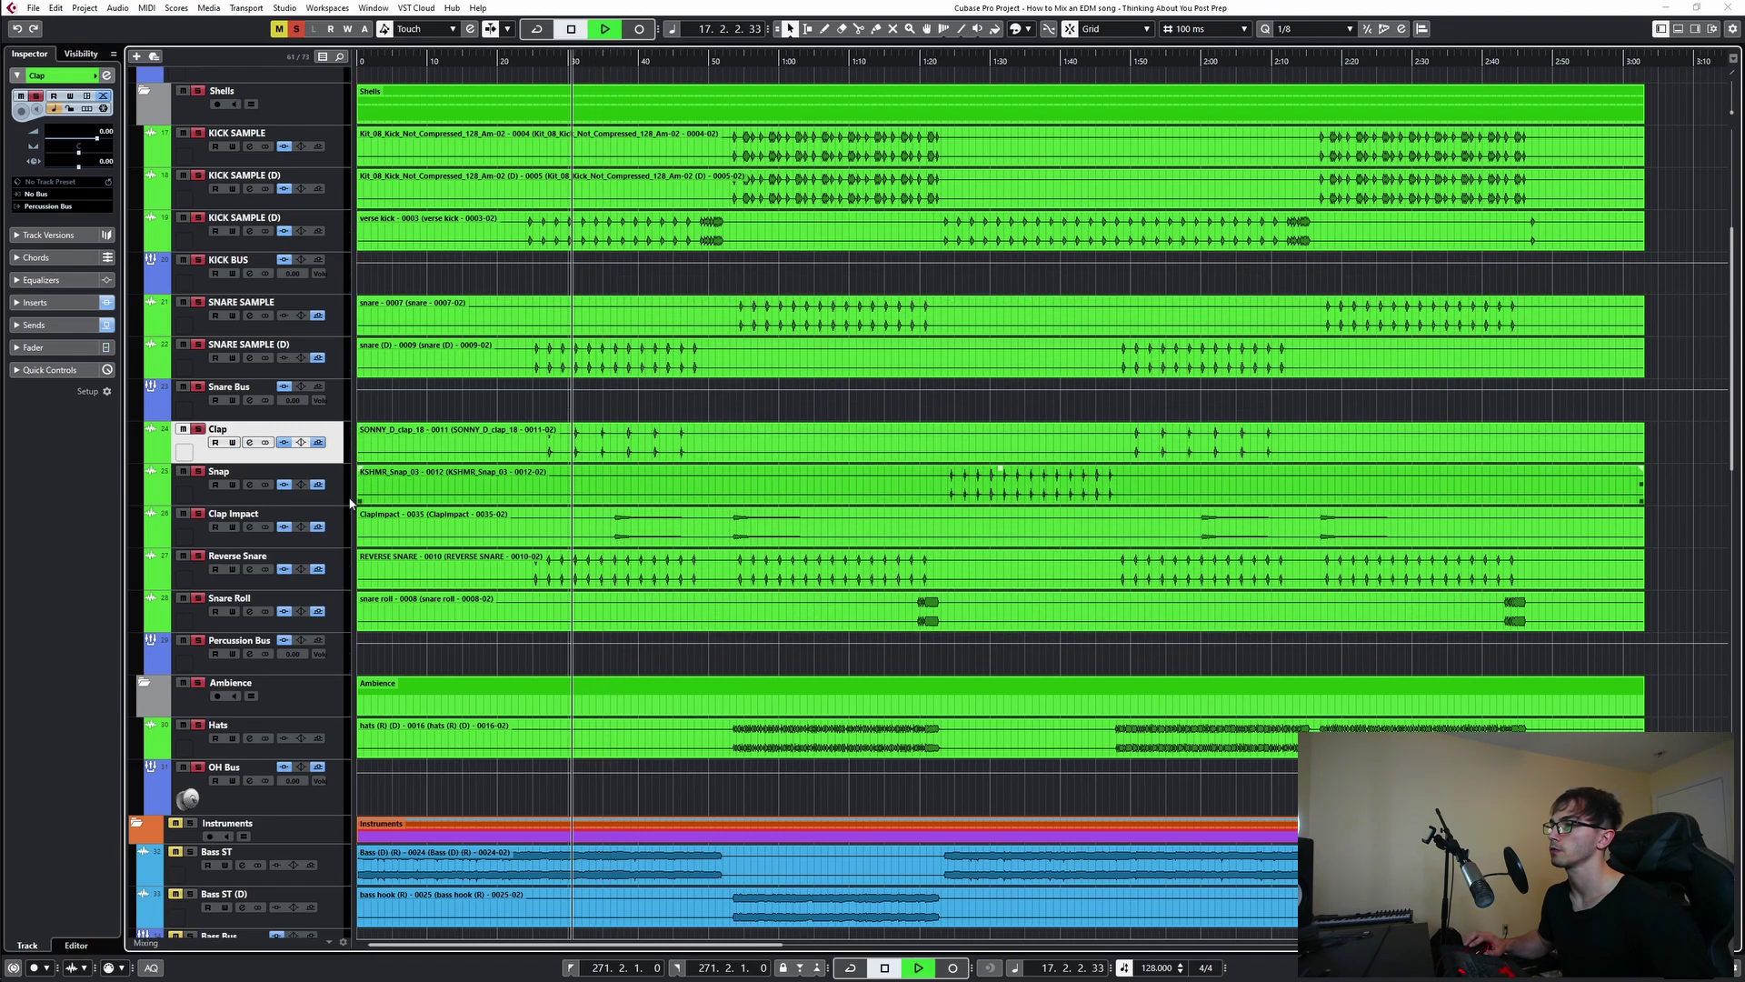
{"action": "key", "text": "space"}
{"action": "left_click", "coordinate": [670, 425]}
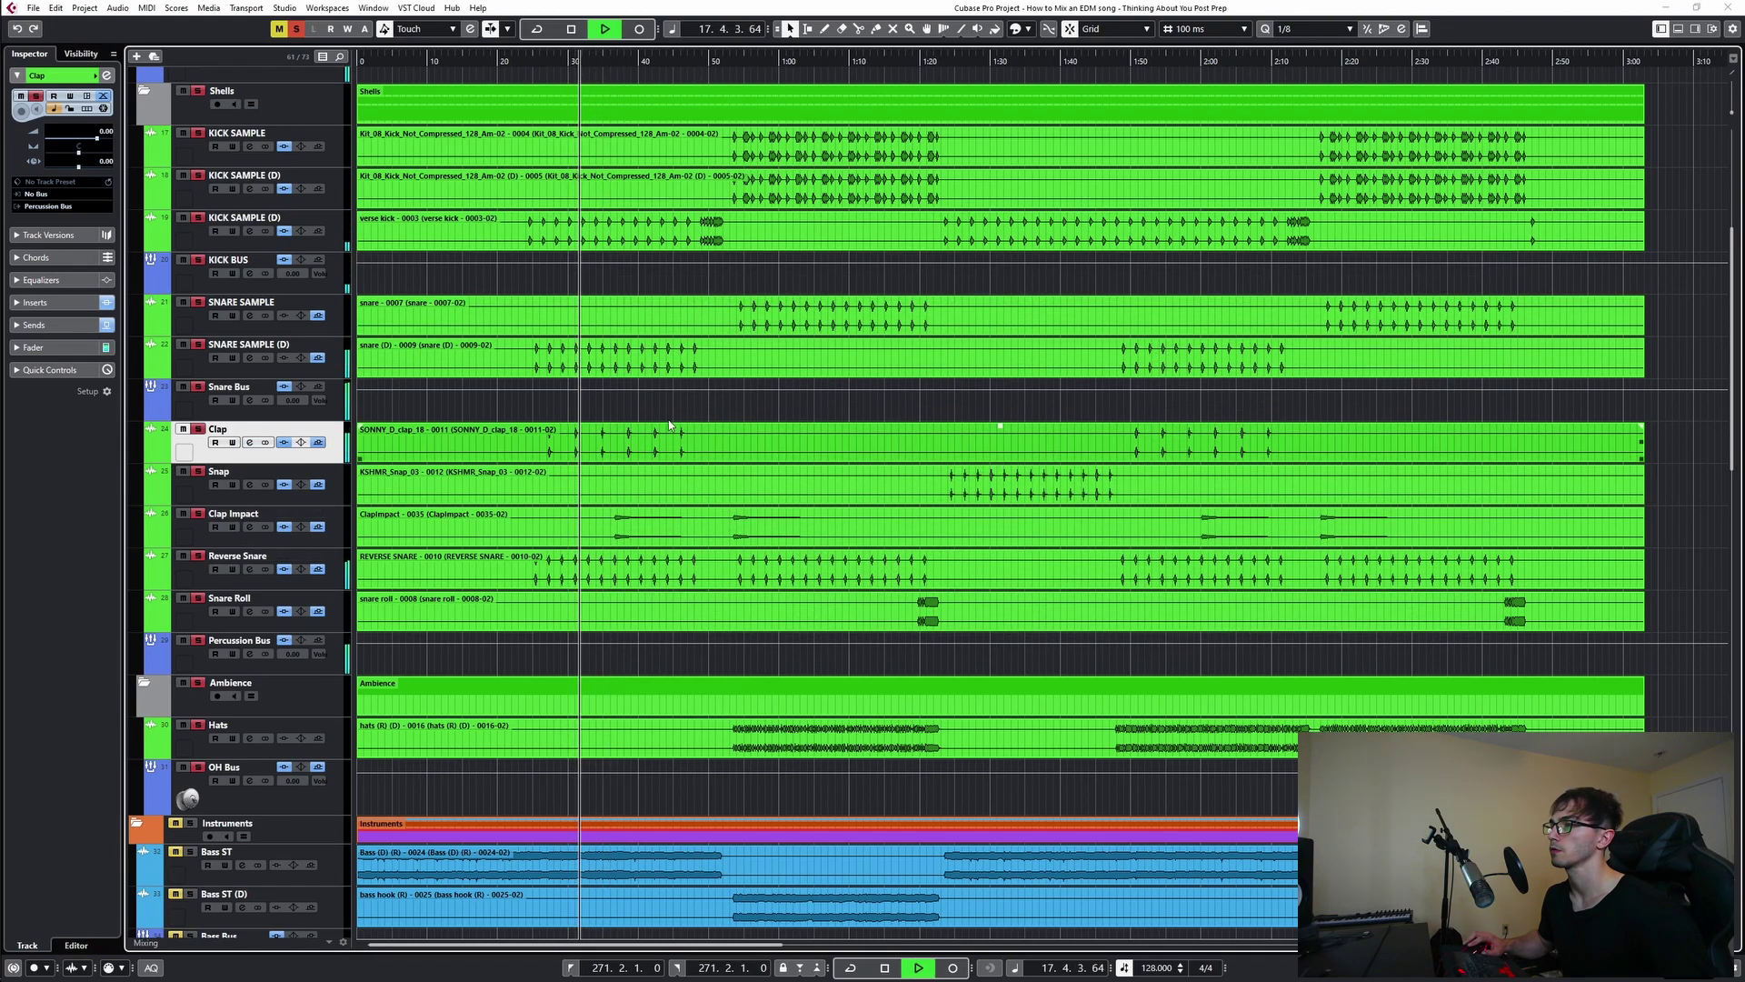
- Play the Snap part from about bar 45 and raise the Snap channel's Percussion Verb send to about -4.75
{"action": "left_click", "coordinate": [946, 409]}
{"action": "left_click", "coordinate": [374, 470]}
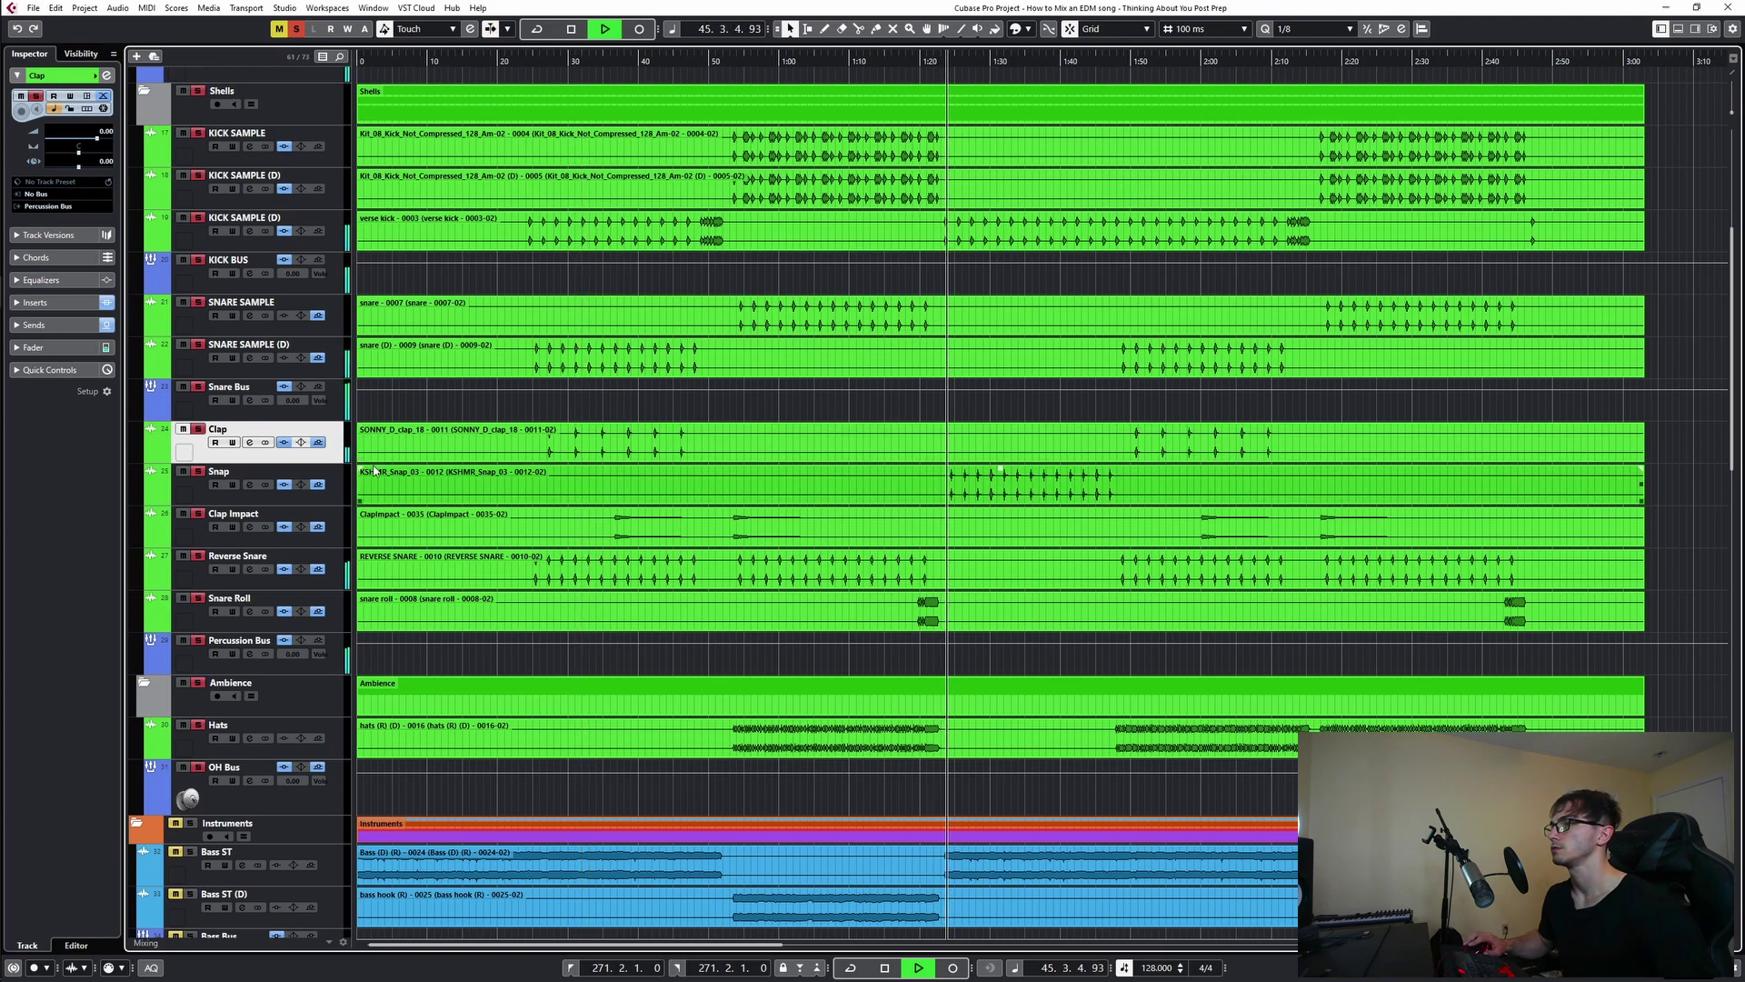
{"action": "key", "text": "space"}
{"action": "left_click", "coordinate": [249, 484]}
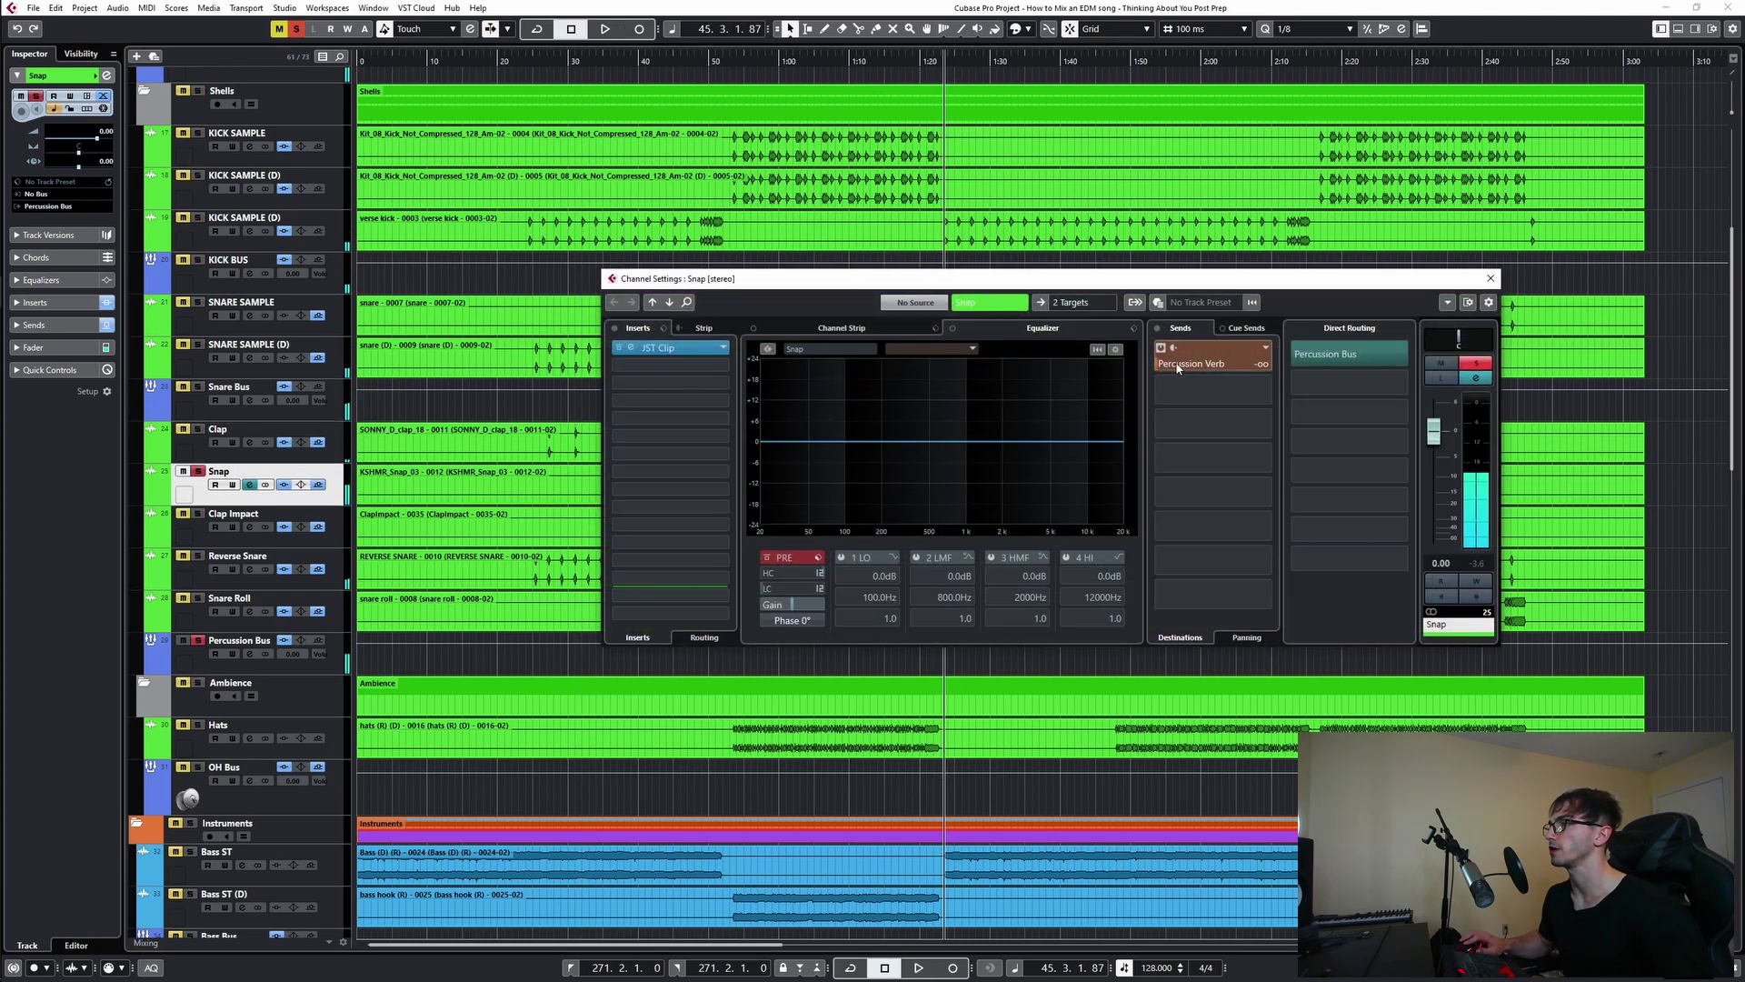
{"action": "left_click", "coordinate": [1172, 369]}
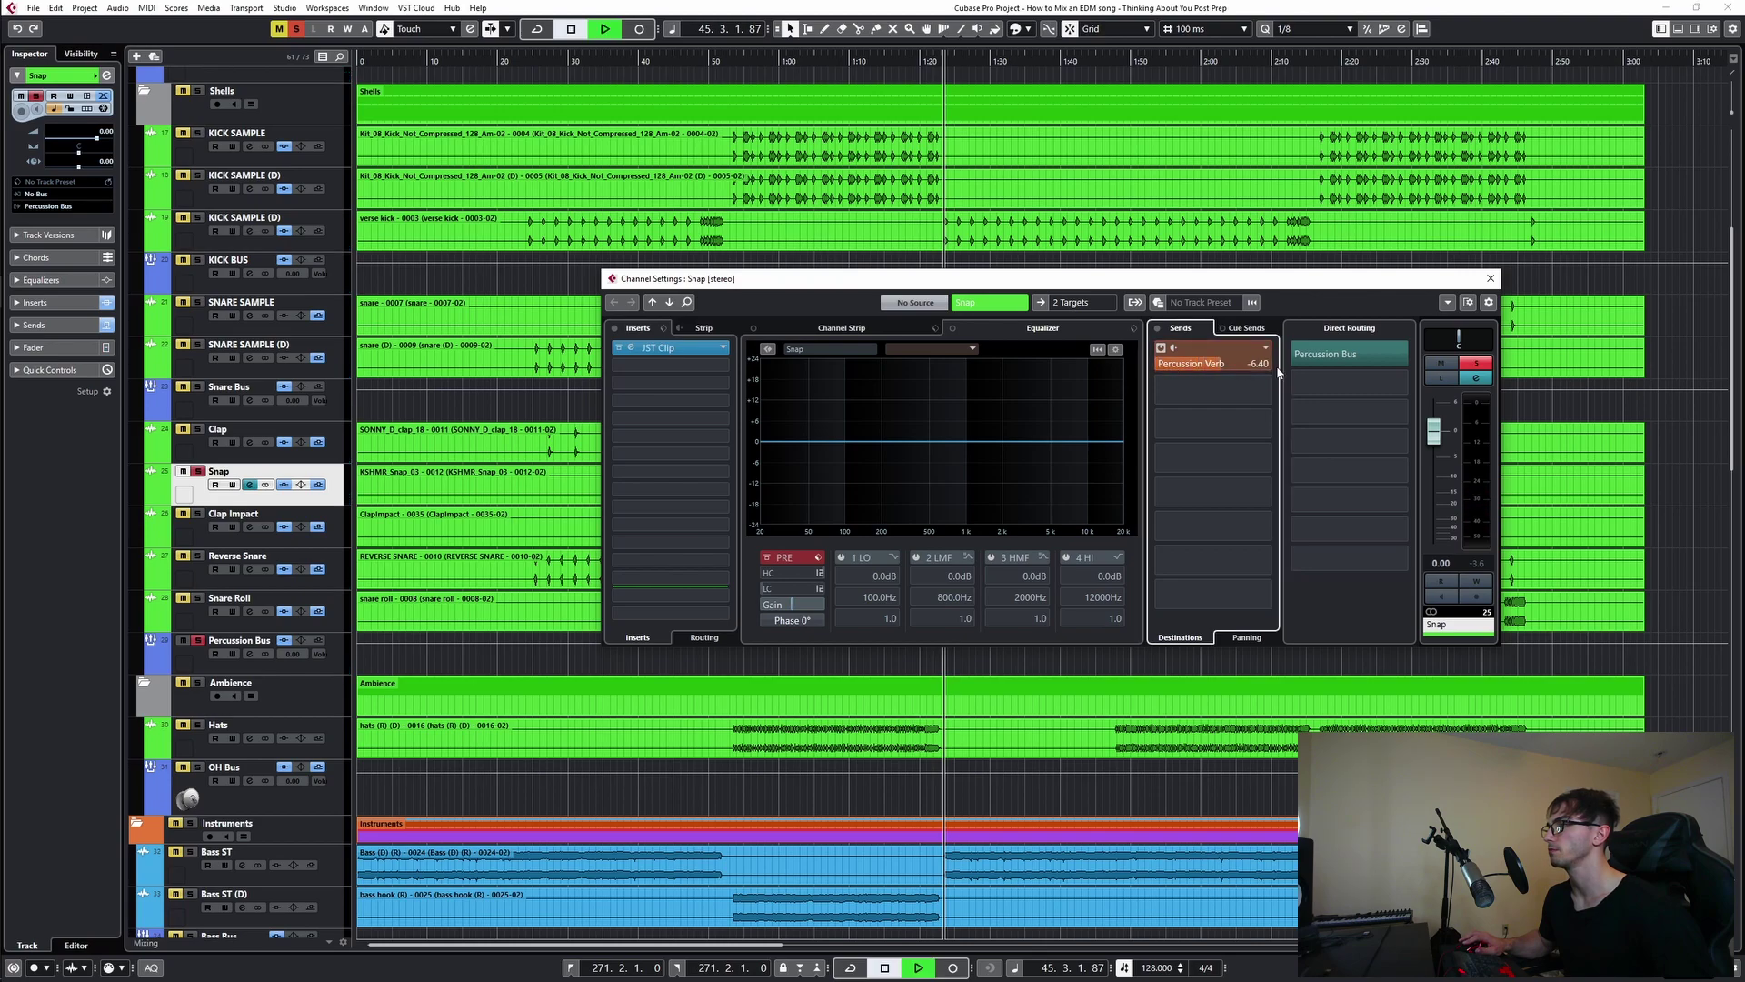
{"action": "key", "text": "space"}
{"action": "left_click_drag", "start_coordinate": [1221, 364], "coordinate": [1230, 364]}
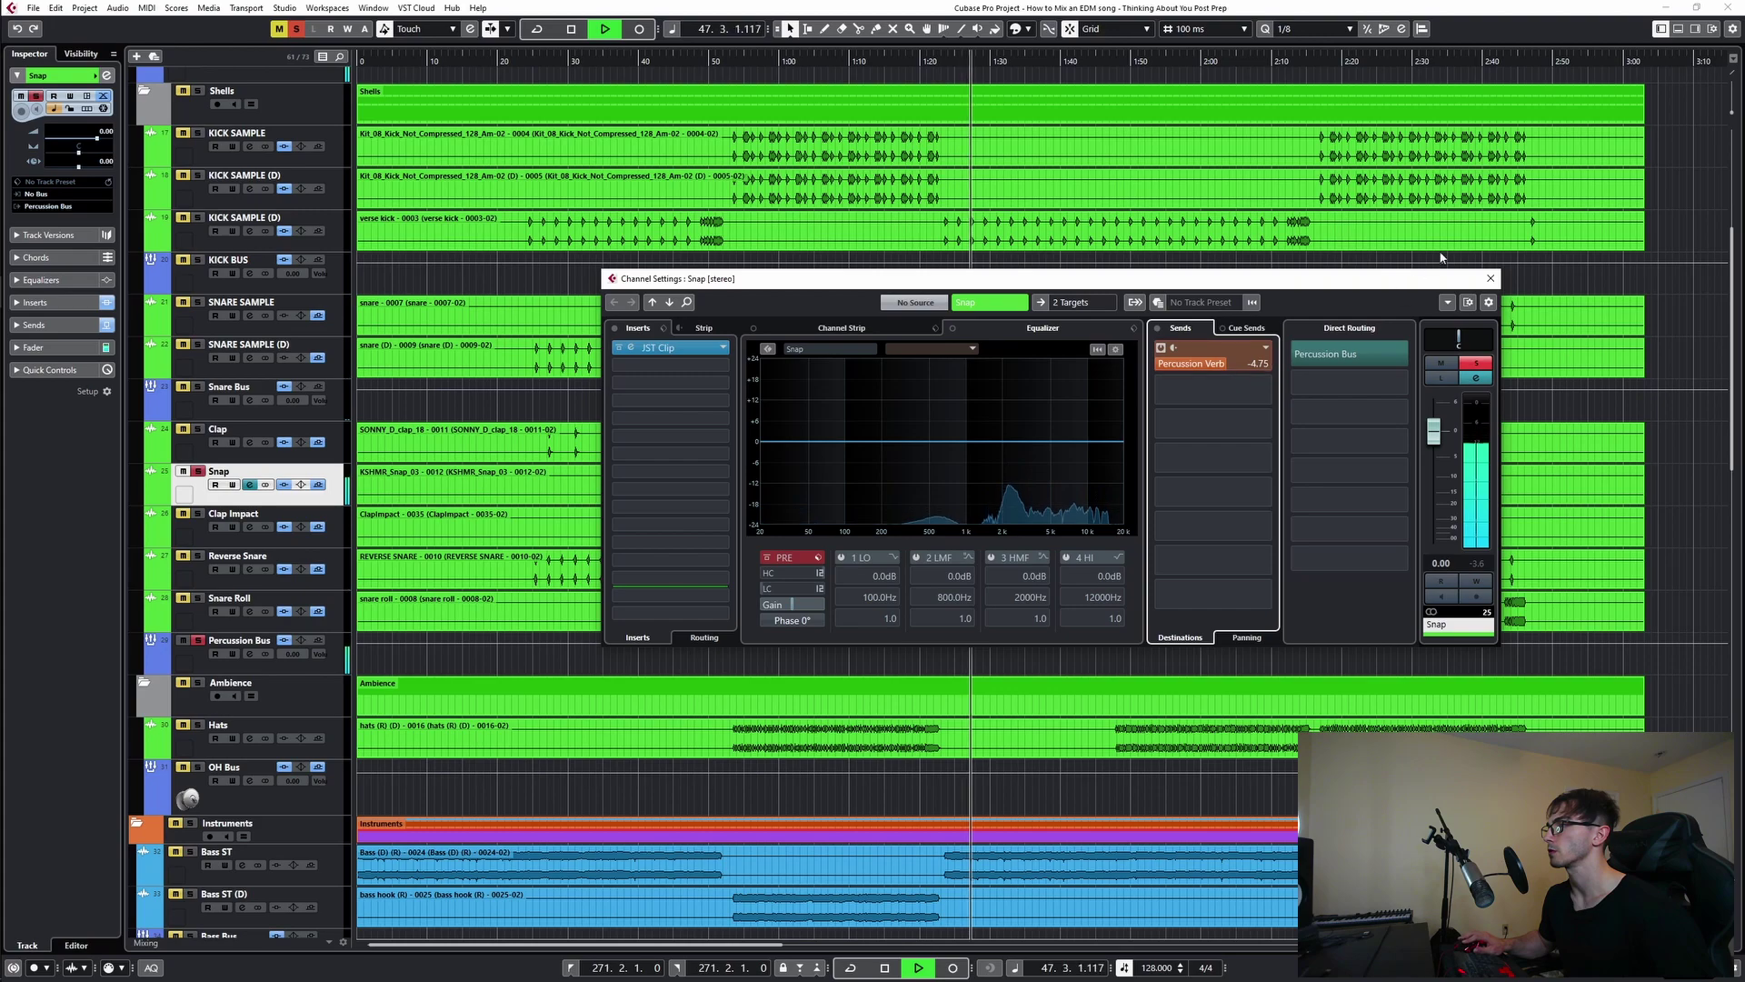
{"action": "left_click", "coordinate": [1491, 278]}
{"action": "key", "text": "space"}
{"action": "left_click", "coordinate": [882, 484]}
- Examine the Pro-R reverb settings on the Percussion Verb effect channel
{"action": "scroll", "coordinate": [234, 316], "scroll_direction": "up", "scroll_amount": 5}
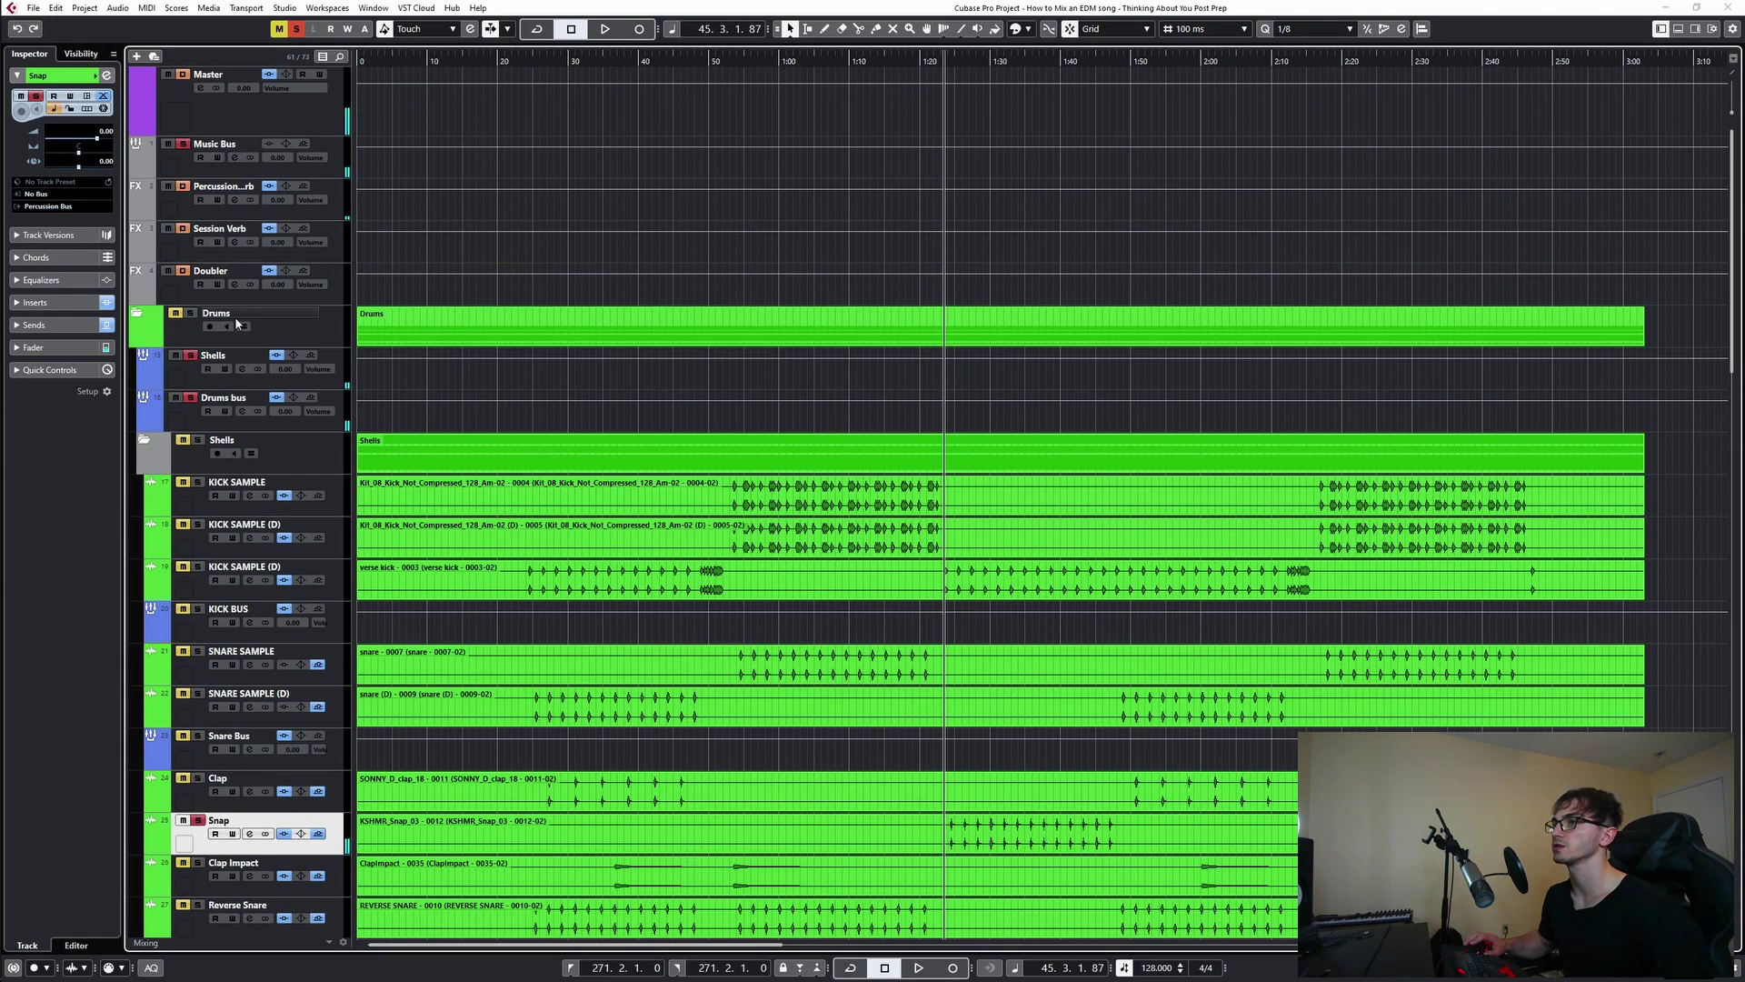
{"action": "left_click", "coordinate": [233, 200]}
{"action": "left_click", "coordinate": [687, 383]}
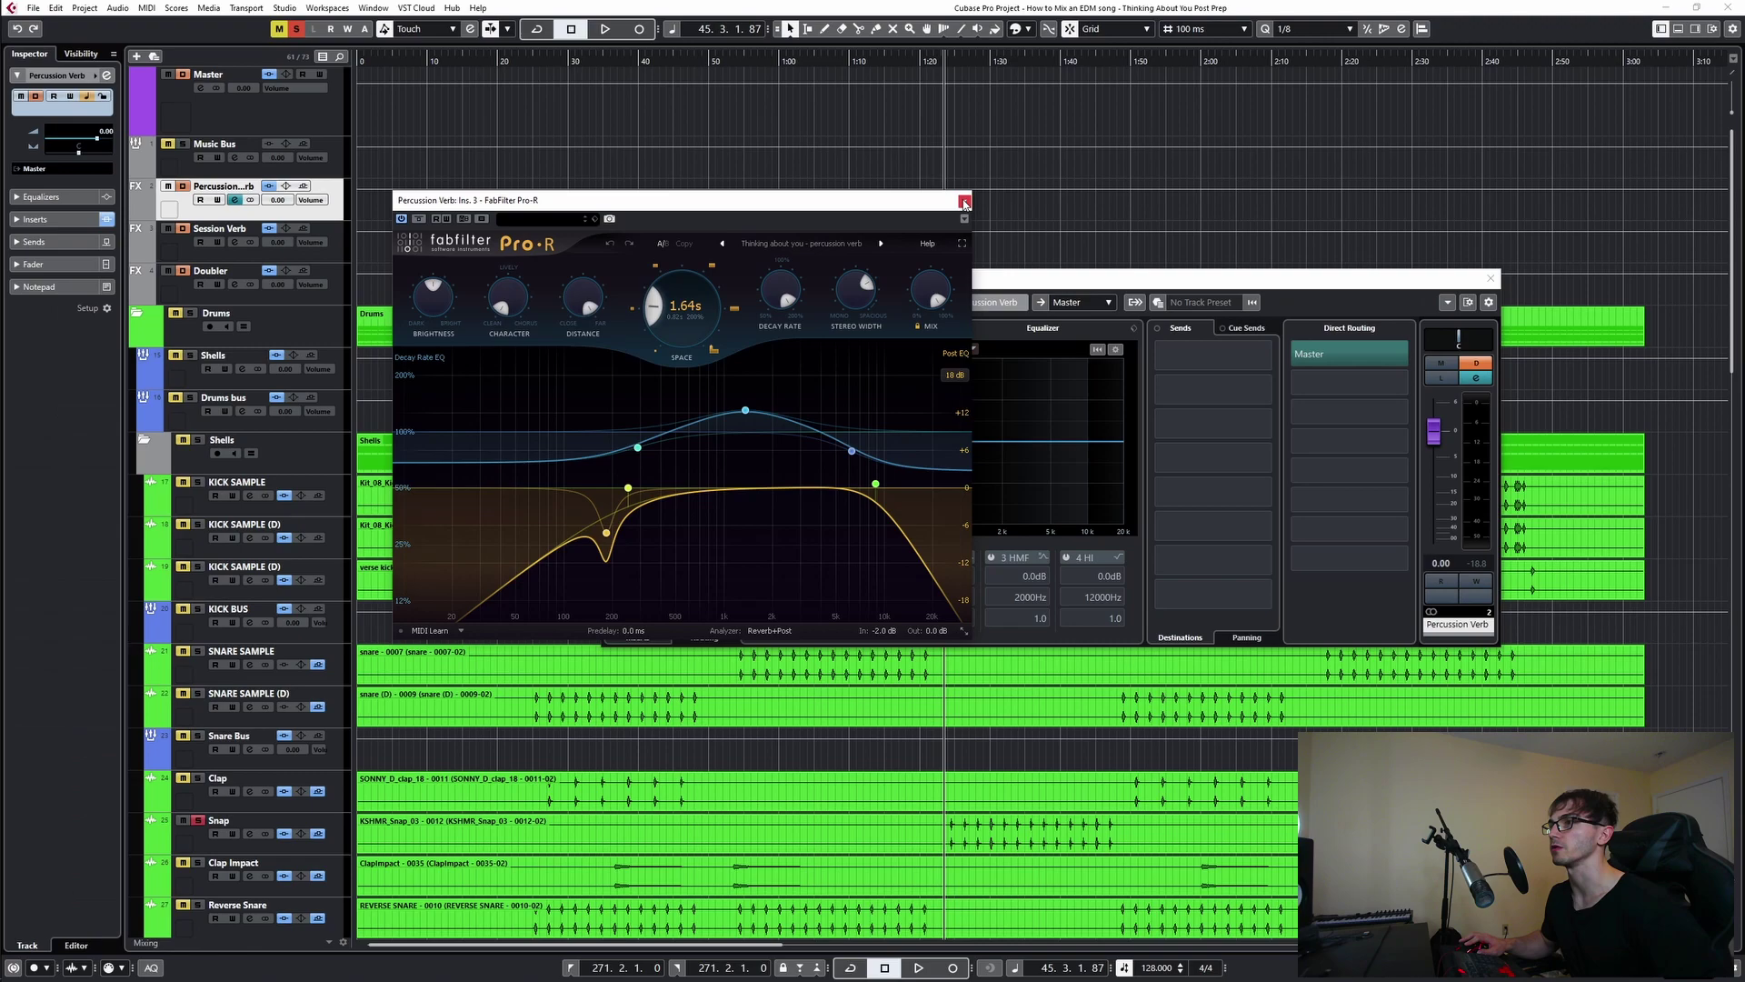
{"action": "left_click", "coordinate": [1373, 41]}
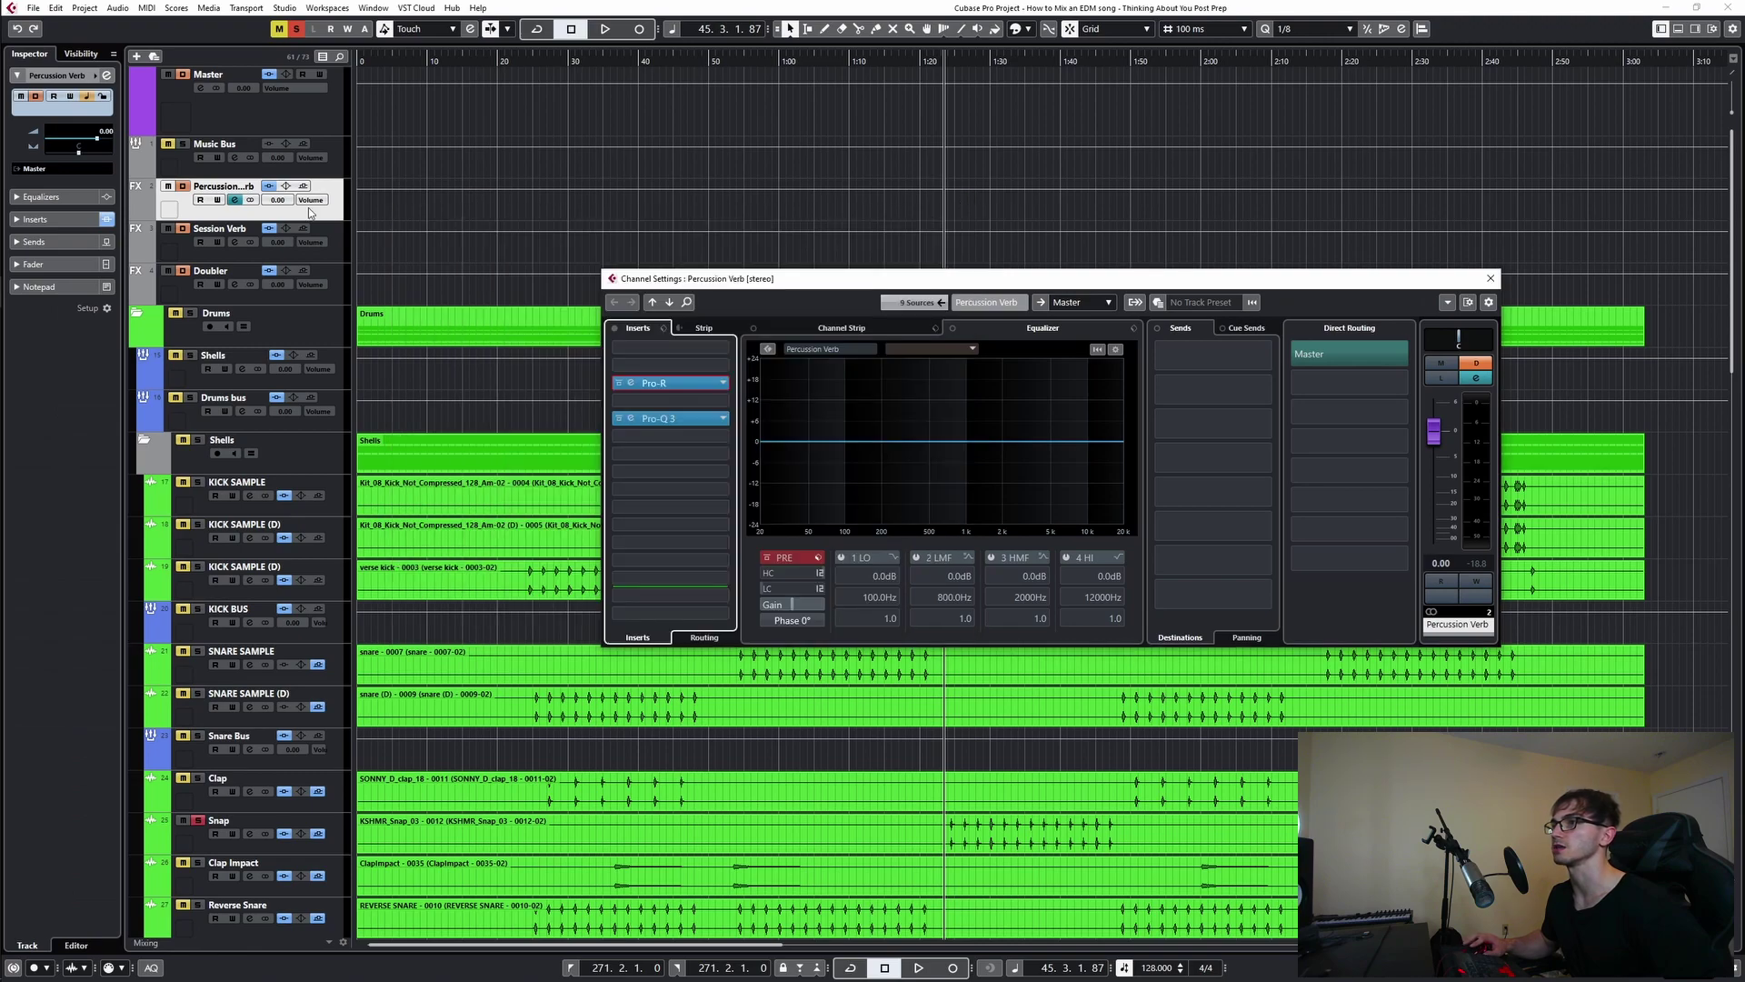
- Examine the Pro-R reverb settings on the Session Verb effect channel
{"action": "left_click", "coordinate": [236, 242]}
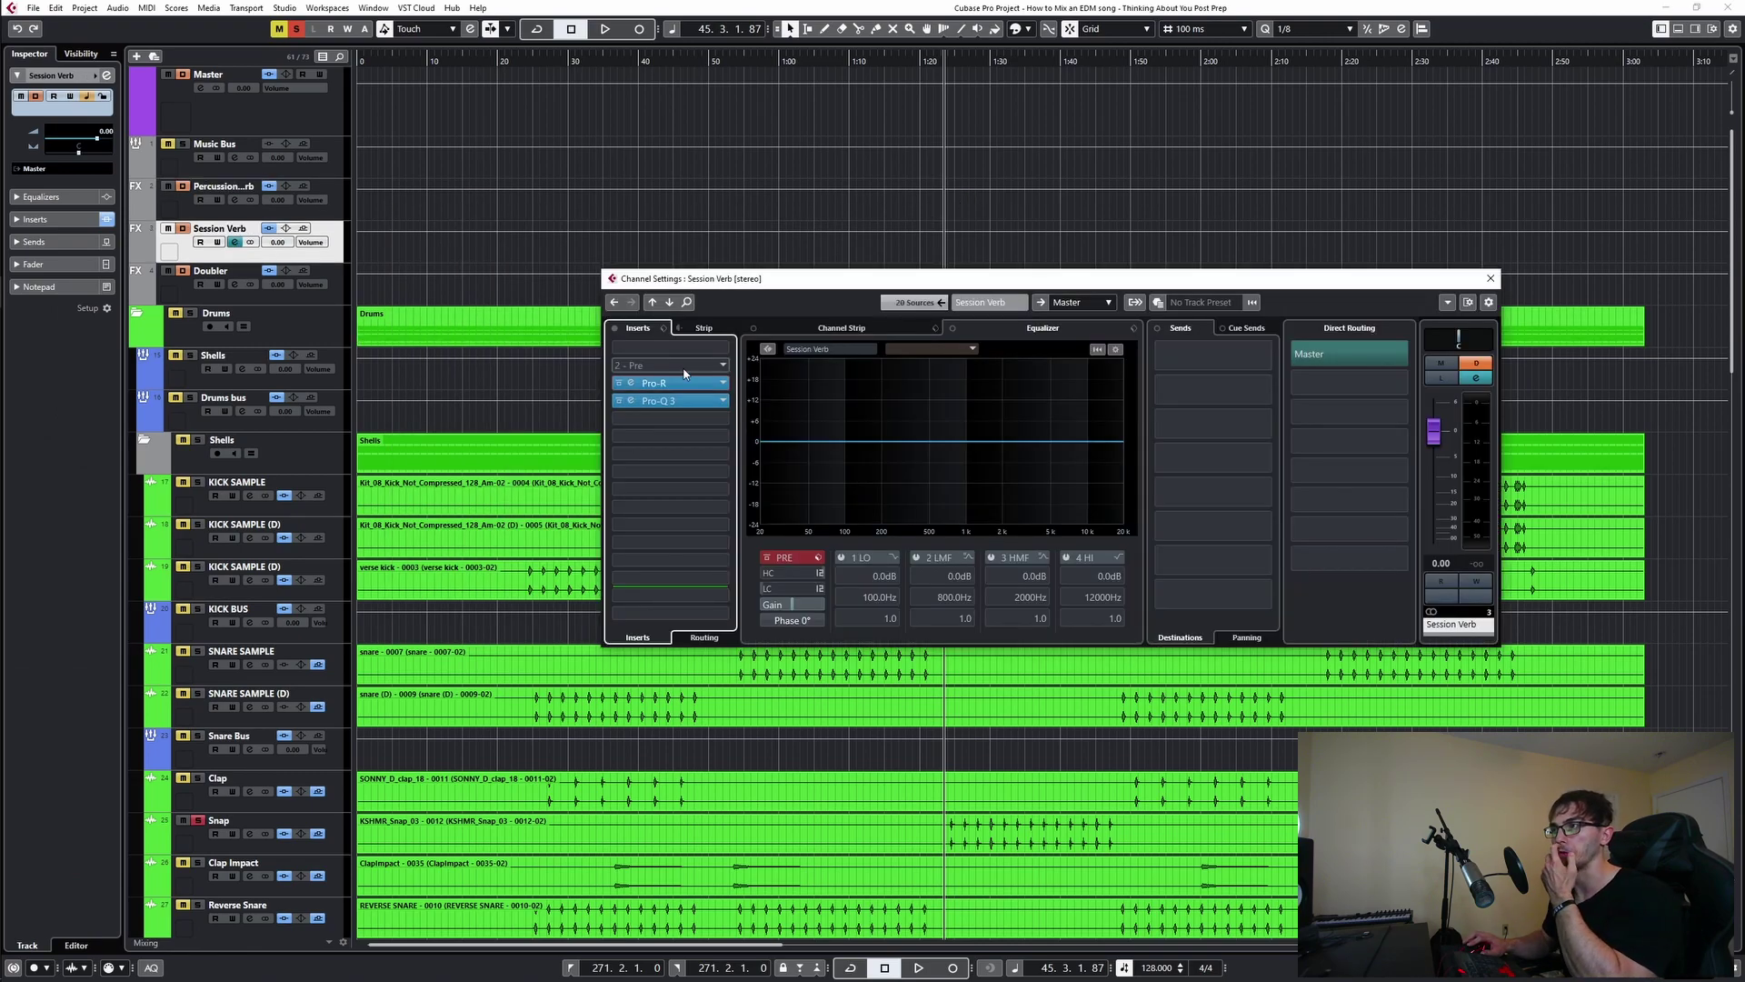
{"action": "left_click", "coordinate": [685, 392]}
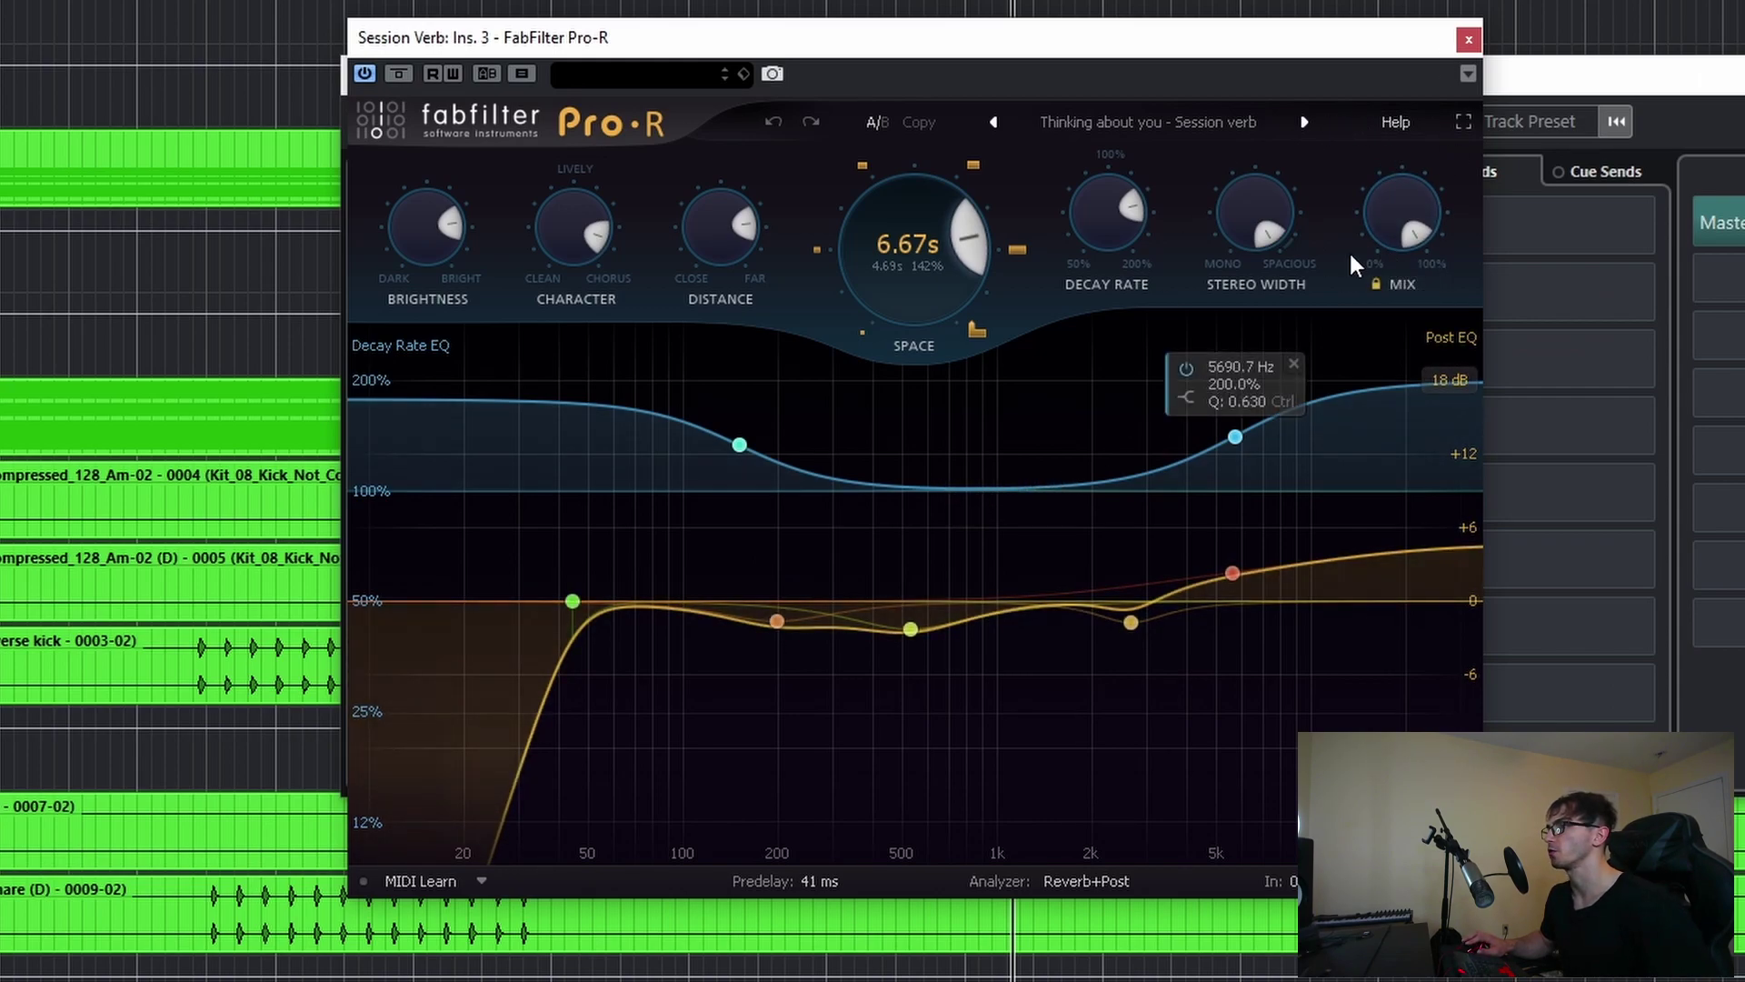
{"action": "left_click", "coordinate": [1468, 39]}
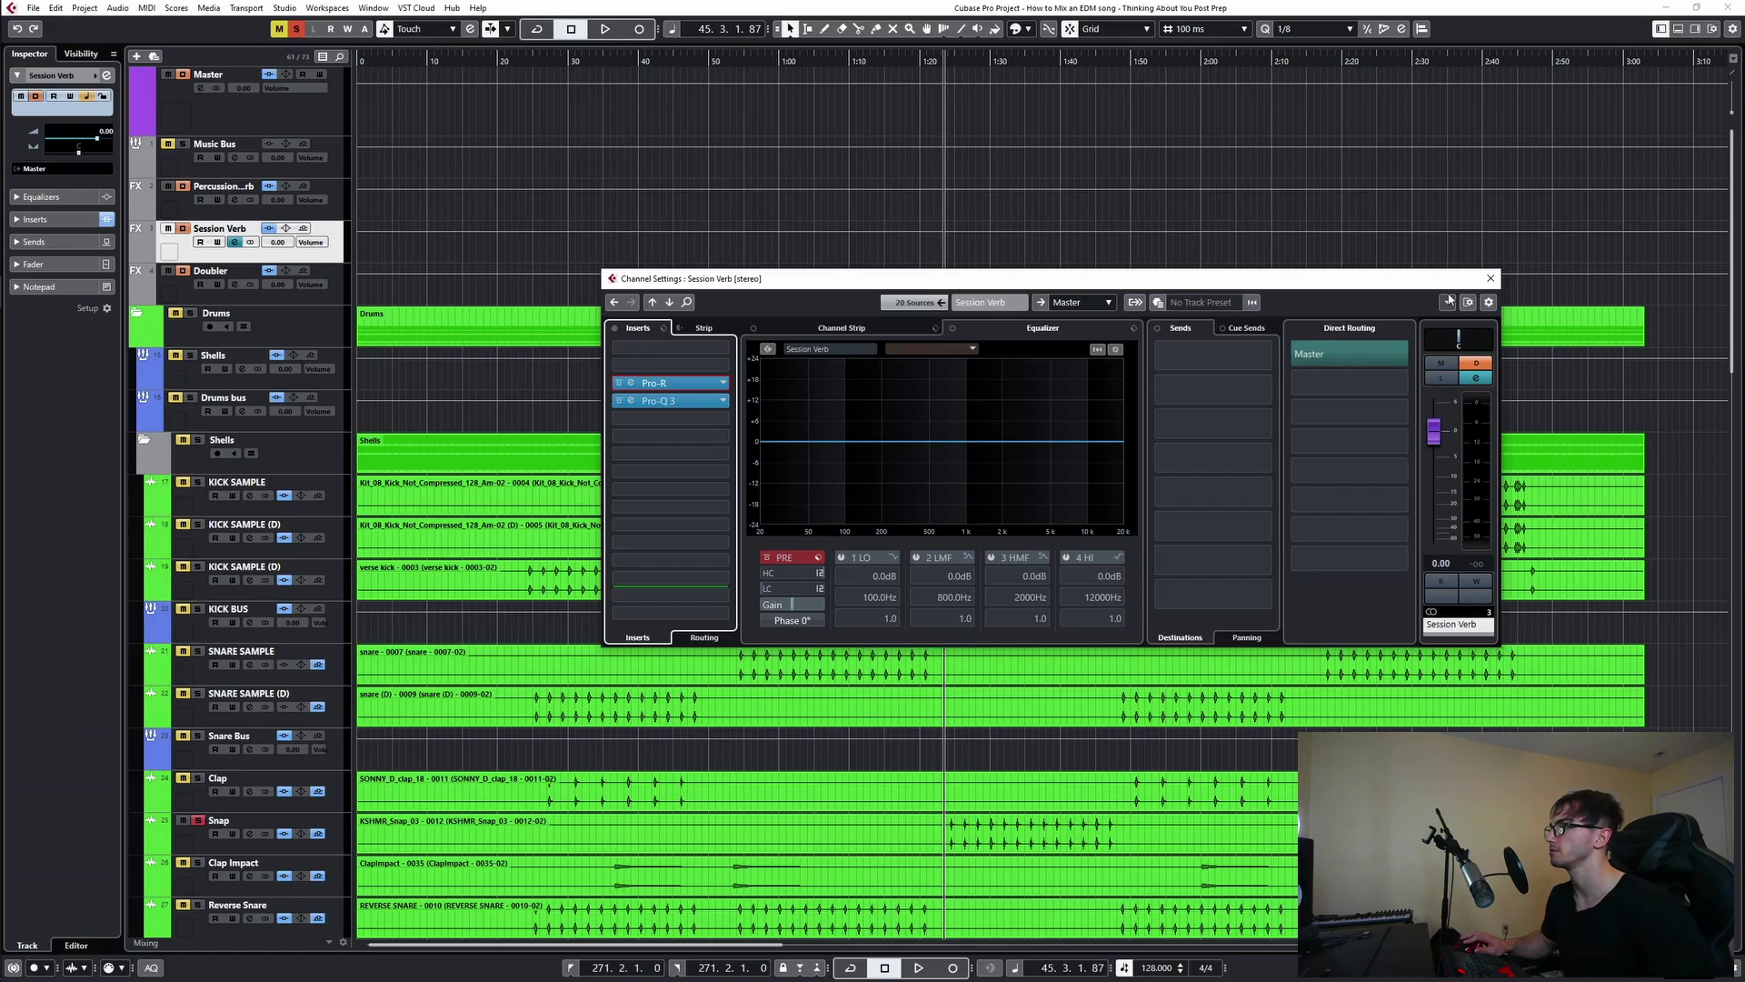
{"action": "left_click", "coordinate": [1491, 278]}
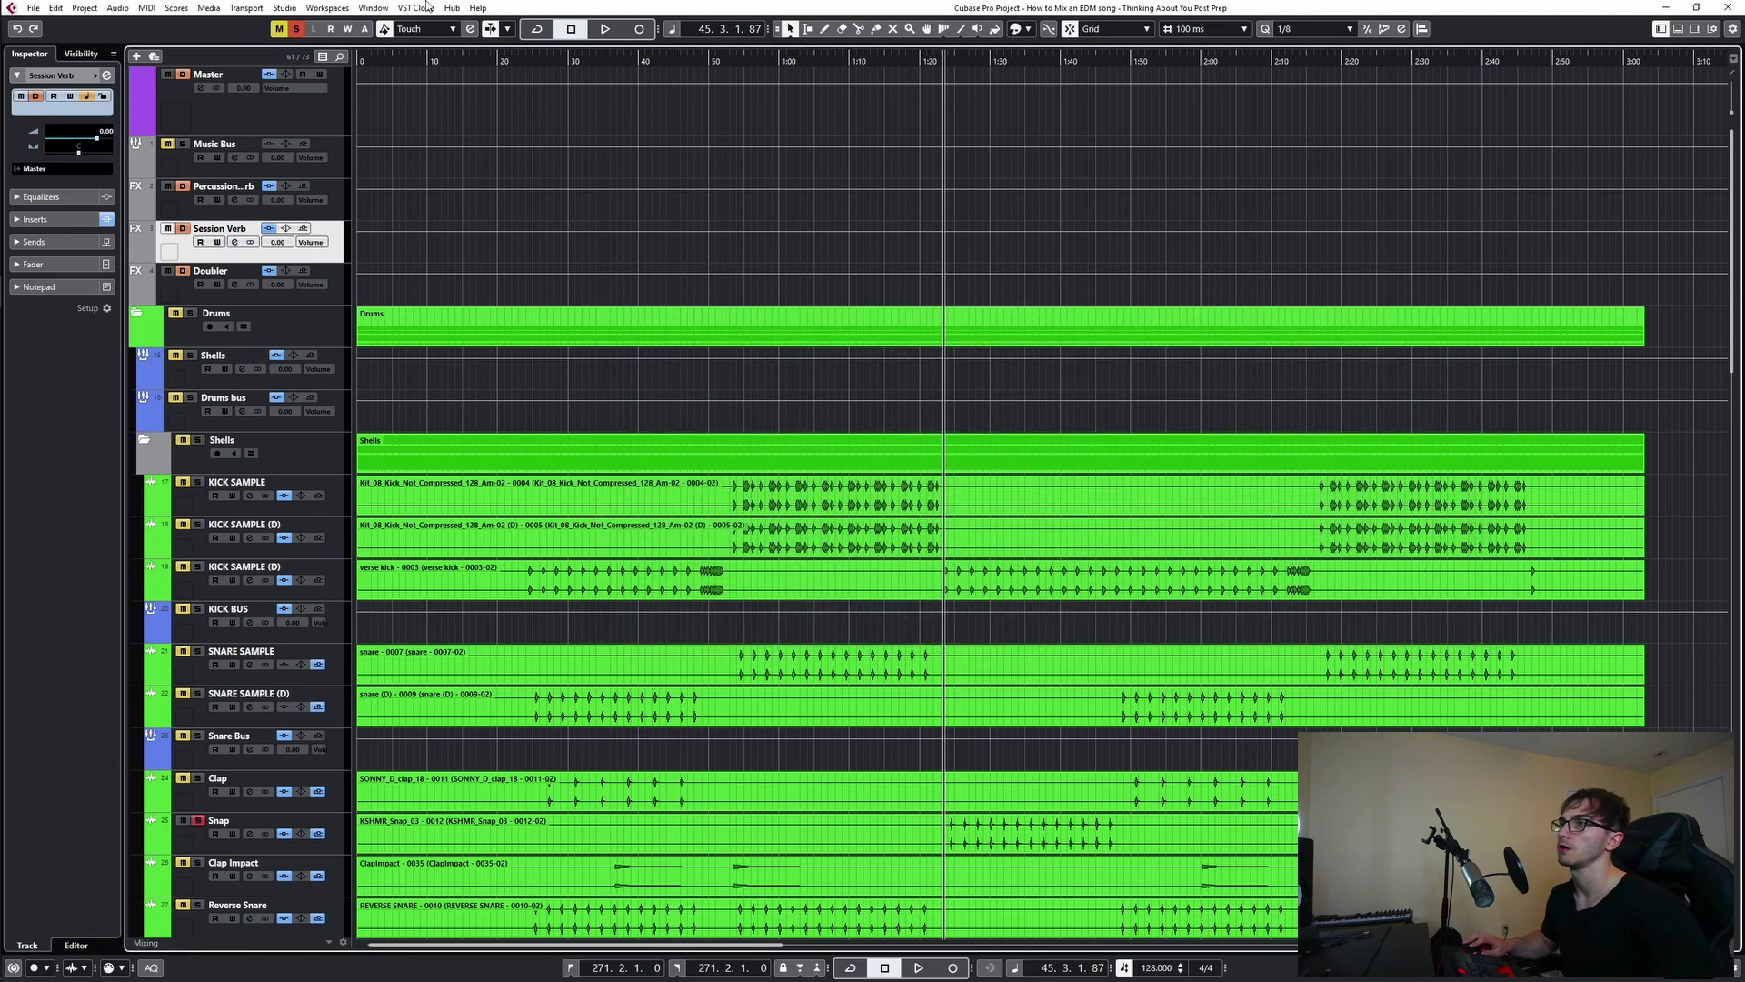
- Clear all solos and listen to the snap in the full mix from about bar 45
{"action": "left_click", "coordinate": [299, 30]}
{"action": "scroll", "coordinate": [803, 477], "scroll_direction": "down", "scroll_amount": 5}
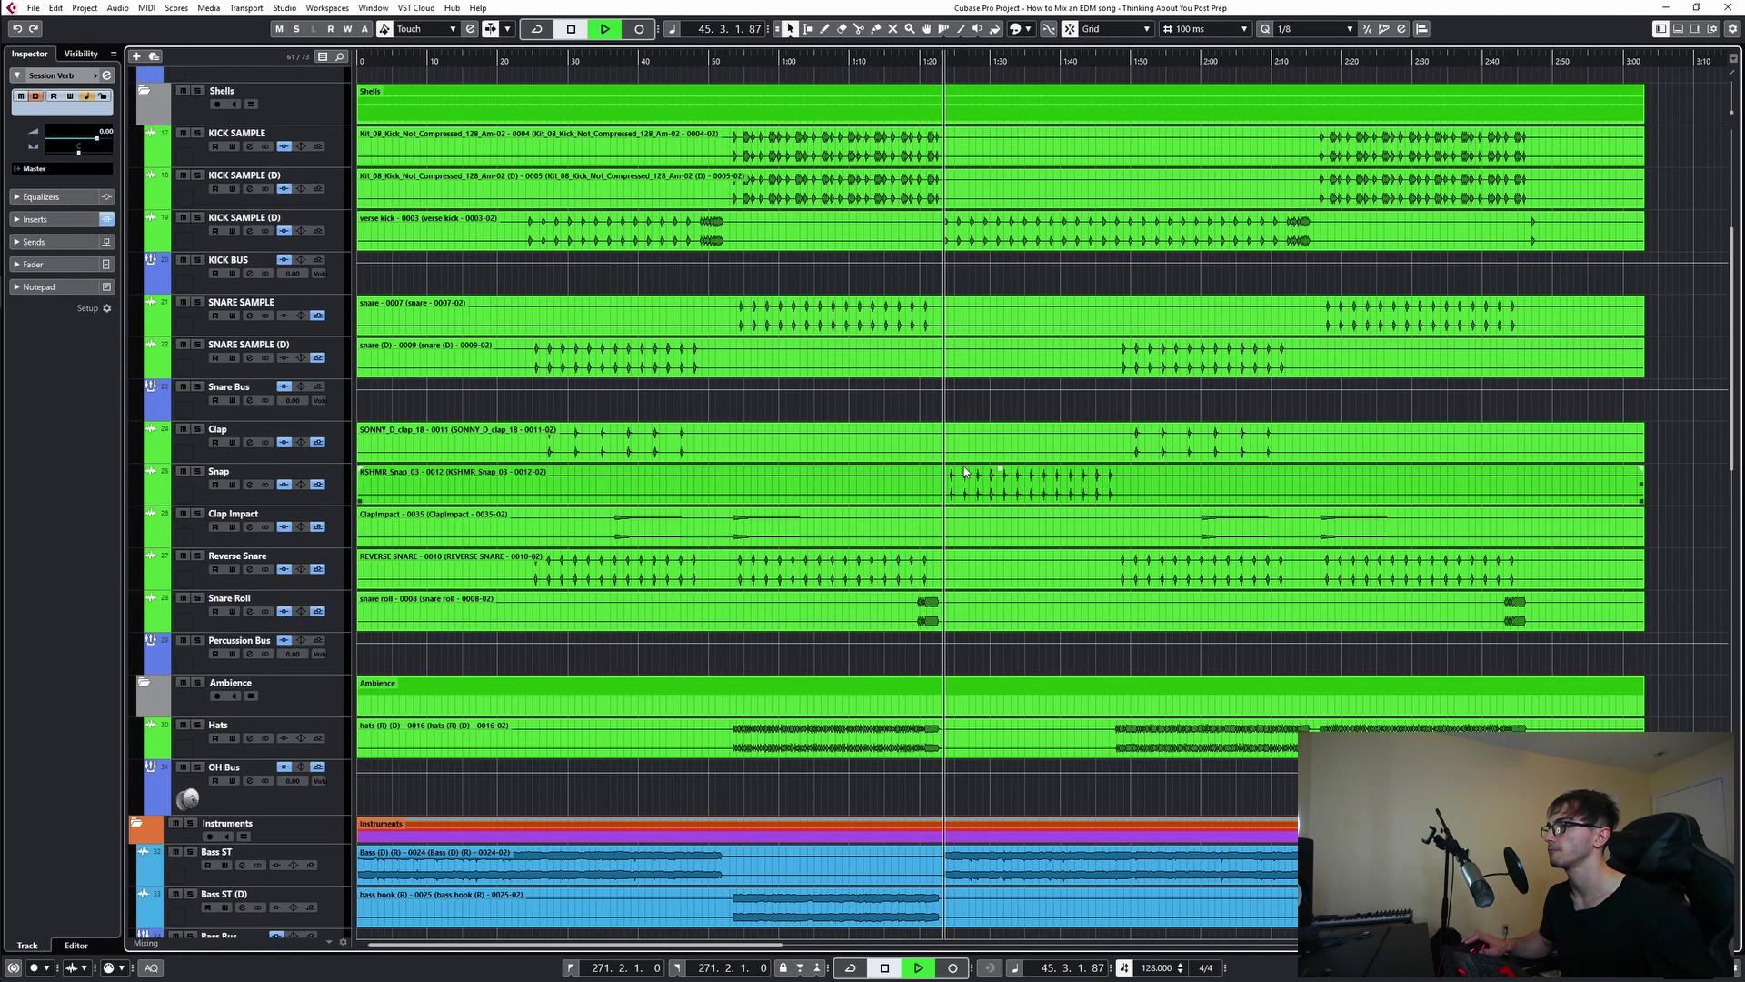
{"action": "key", "text": "space"}
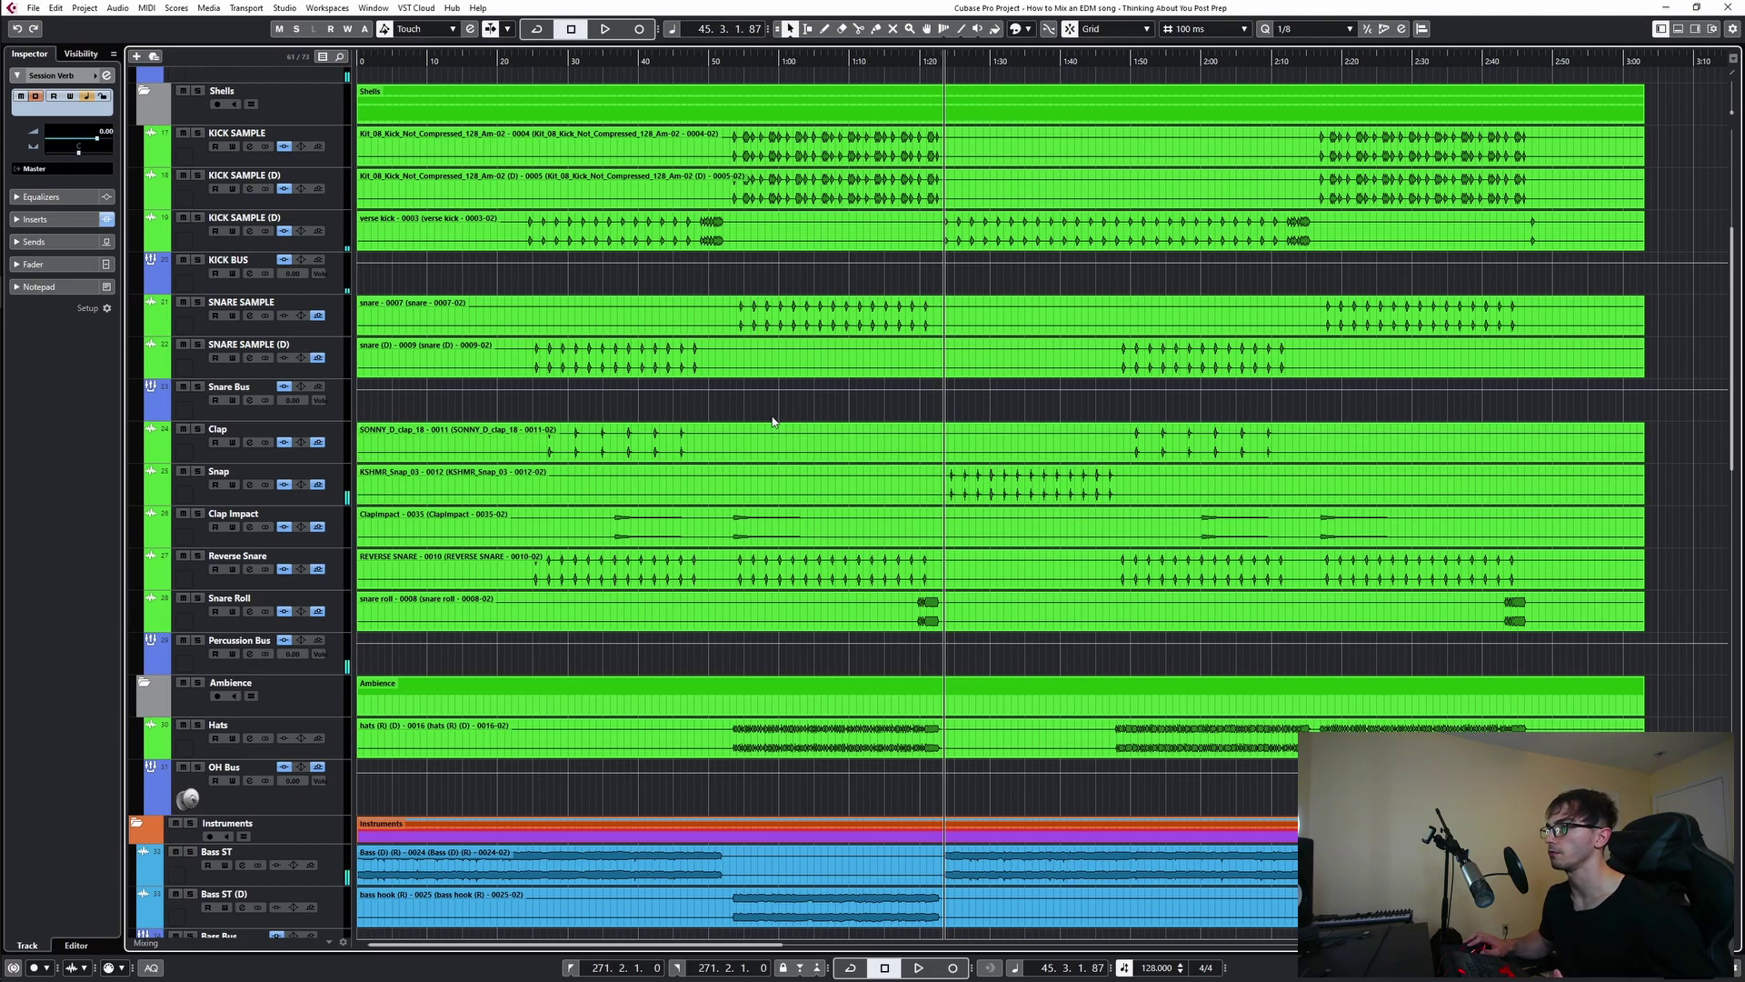
- Play back from about bar 30 with the Drums folder soloed
{"action": "left_click", "coordinate": [743, 405]}
{"action": "key", "text": "space"}
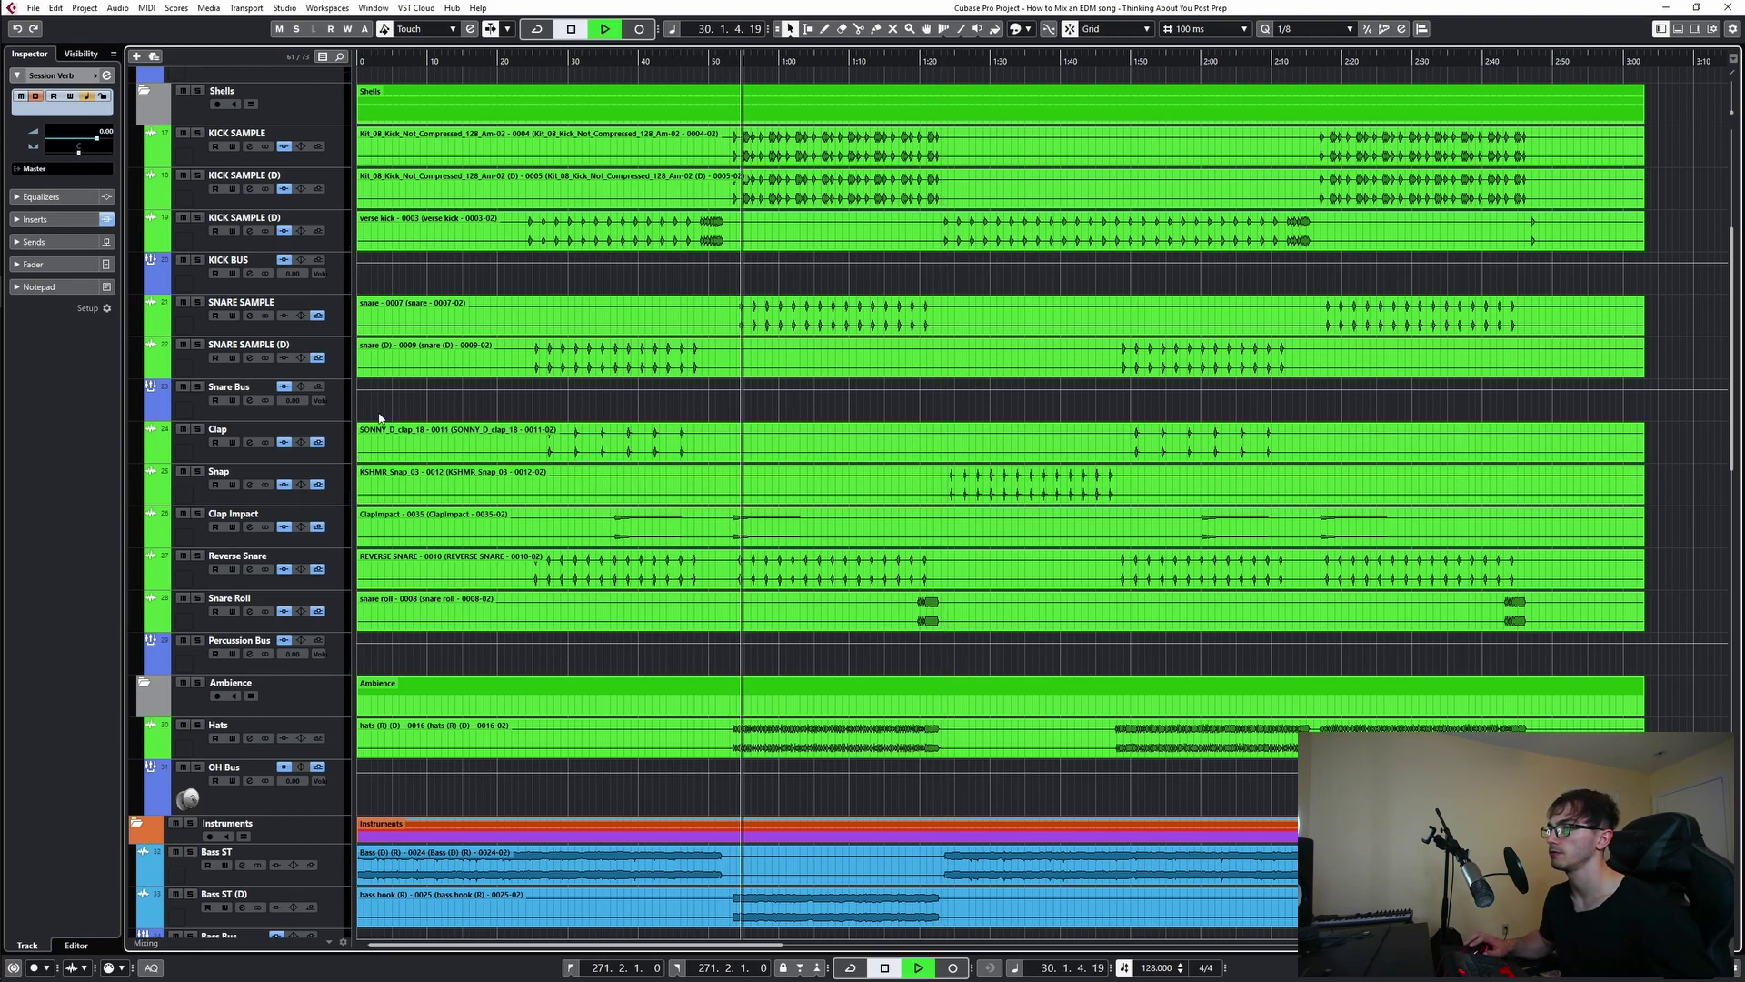
{"action": "scroll", "coordinate": [244, 314], "scroll_direction": "up", "scroll_amount": 3}
{"action": "left_click", "coordinate": [190, 139]}
{"action": "scroll", "coordinate": [562, 556], "scroll_direction": "down", "scroll_amount": 3}
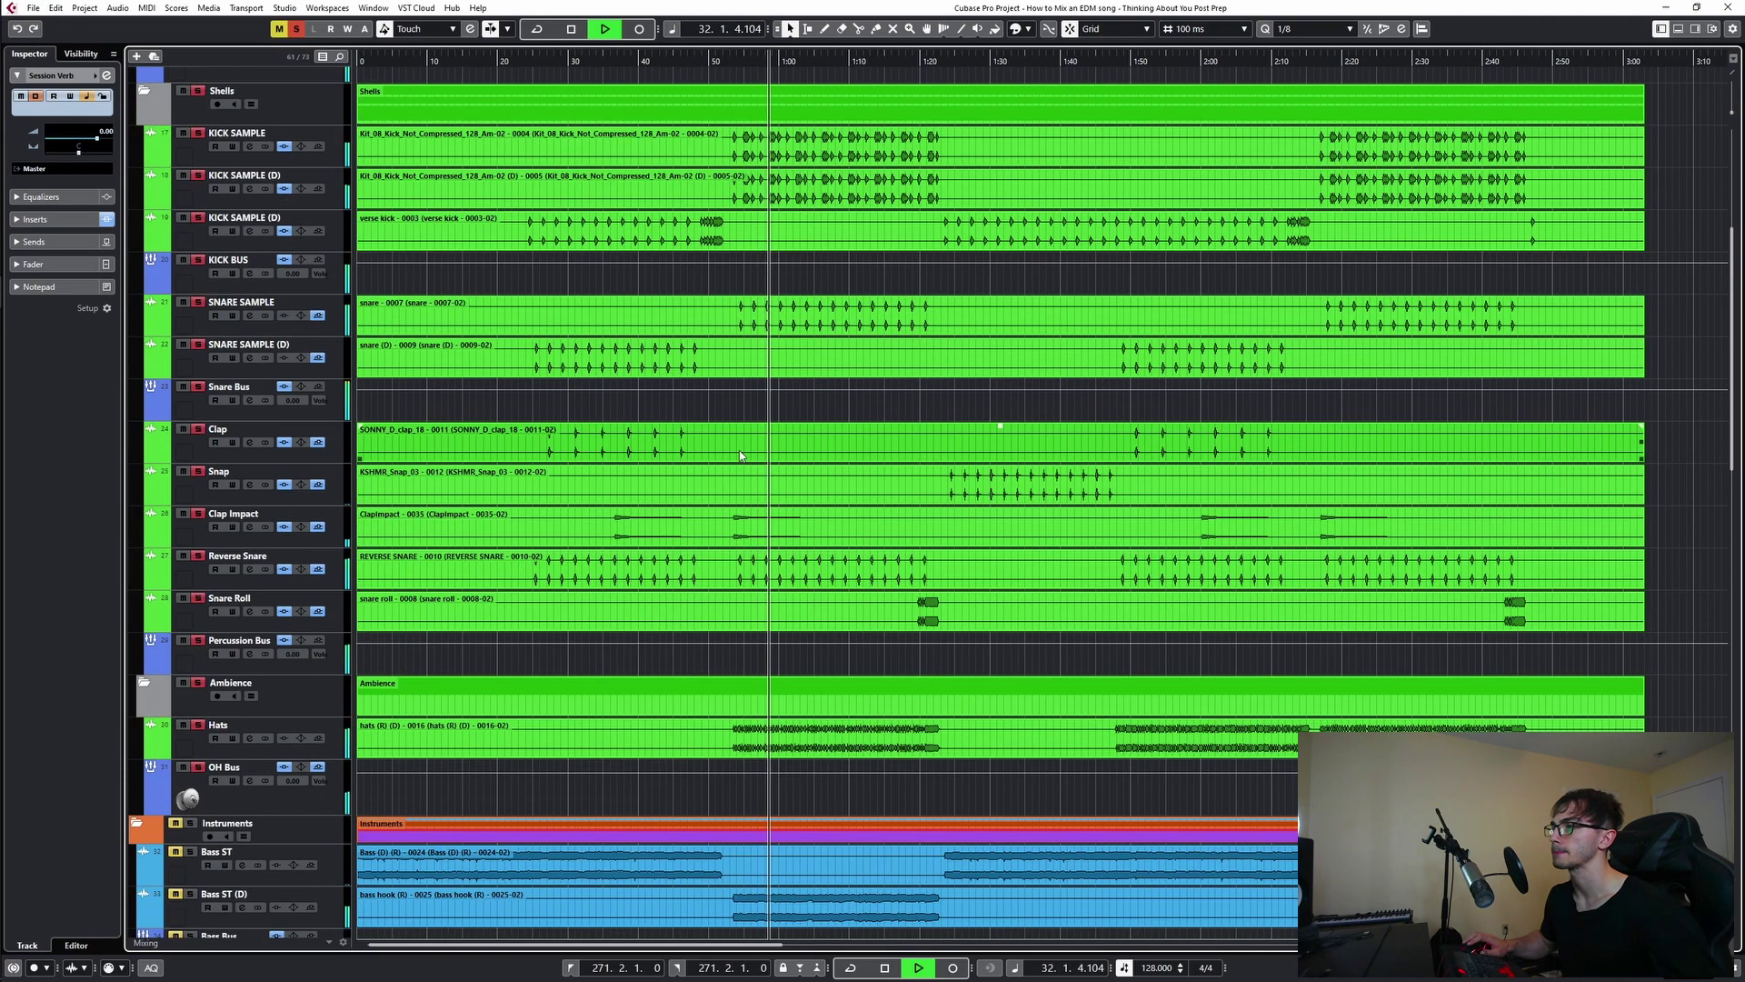
- Raise the Reverse Snare channel's send level to Percussion Verb to about -12.9
{"action": "left_click", "coordinate": [250, 569]}
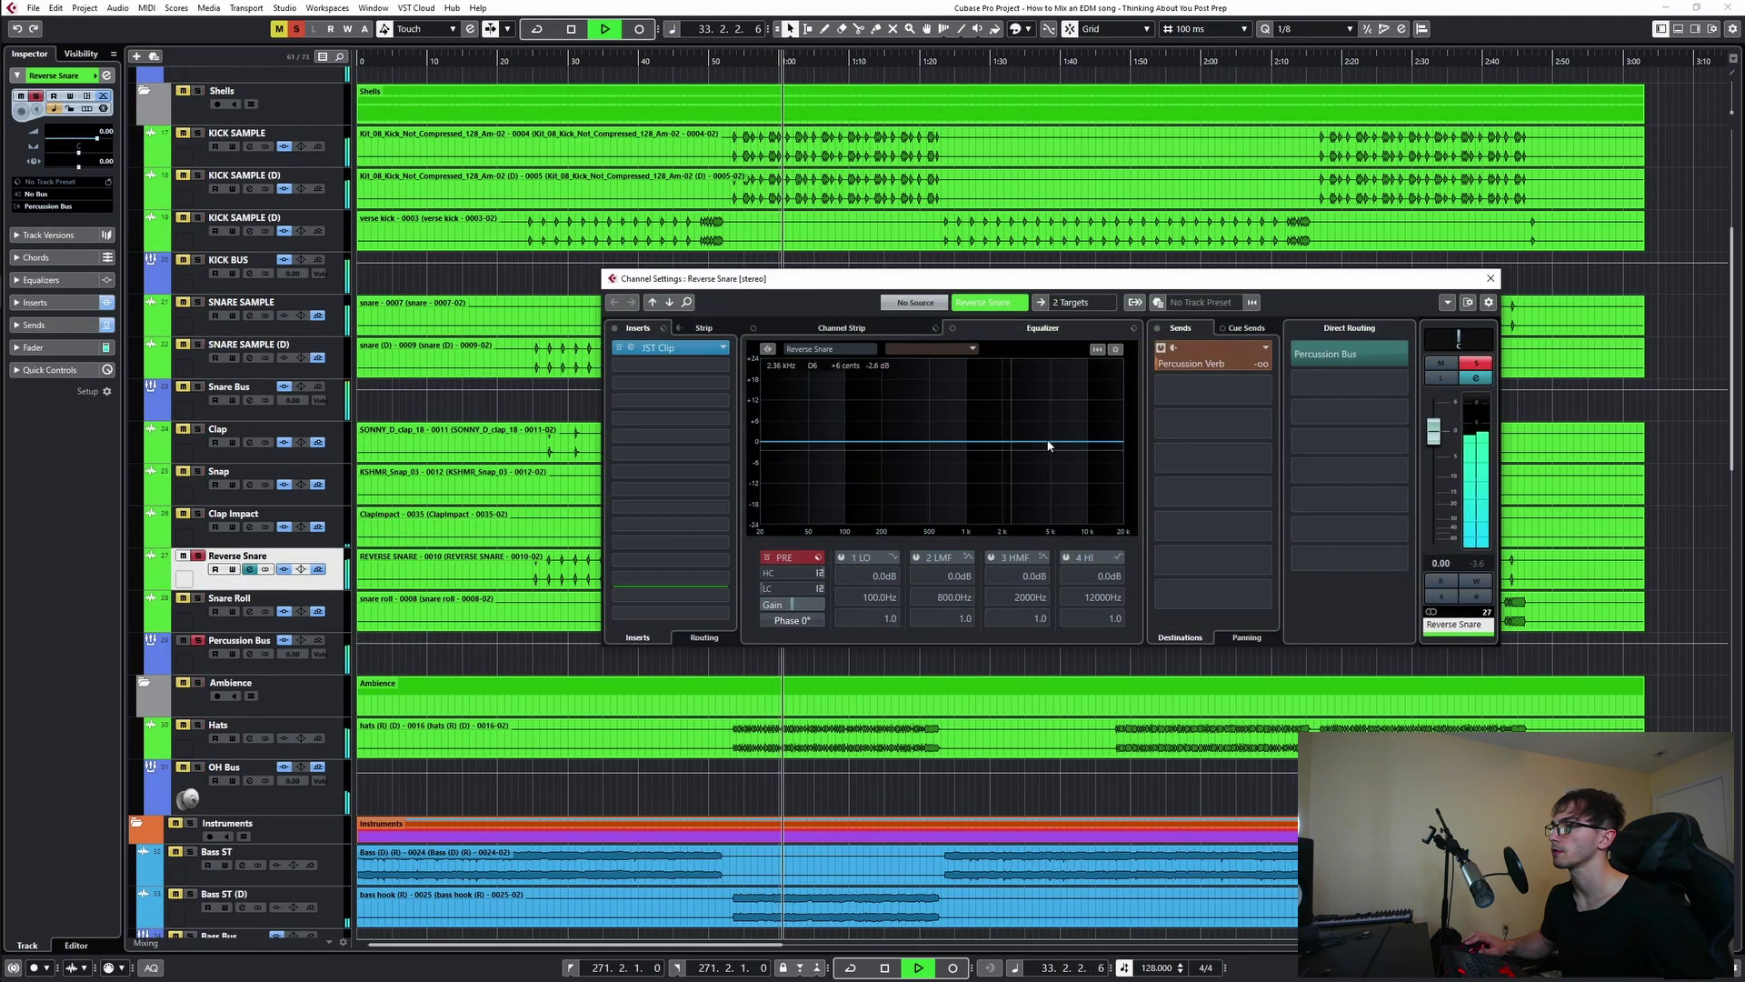
{"action": "key", "text": "space"}
{"action": "mouse_move", "coordinate": [1185, 362]}
{"action": "left_mouse_down"}
{"action": "mouse_move", "coordinate": [1235, 363]}
{"action": "mouse_move", "coordinate": [1172, 367]}
{"action": "mouse_move", "coordinate": [1210, 366]}
{"action": "left_mouse_up"}
{"action": "key", "text": "space"}
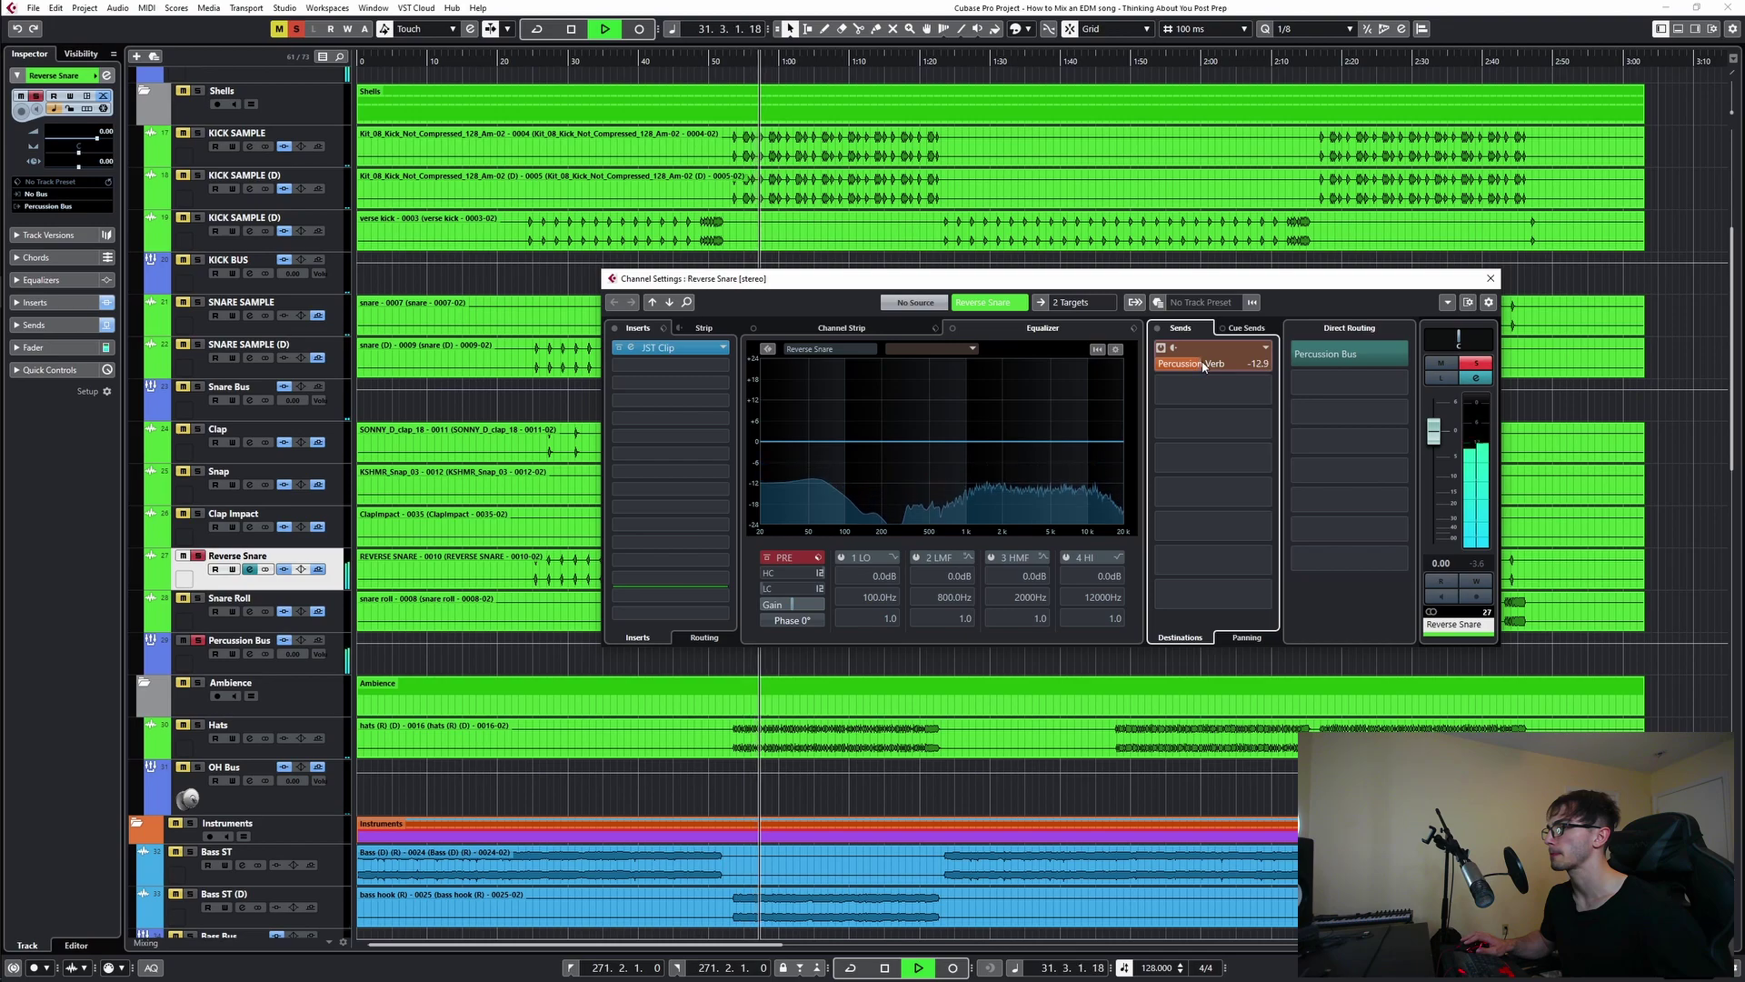
- Solo the Drums folder again and listen to the reverse snare within the full drum group
{"action": "scroll", "coordinate": [298, 288], "scroll_direction": "up", "scroll_amount": 2}
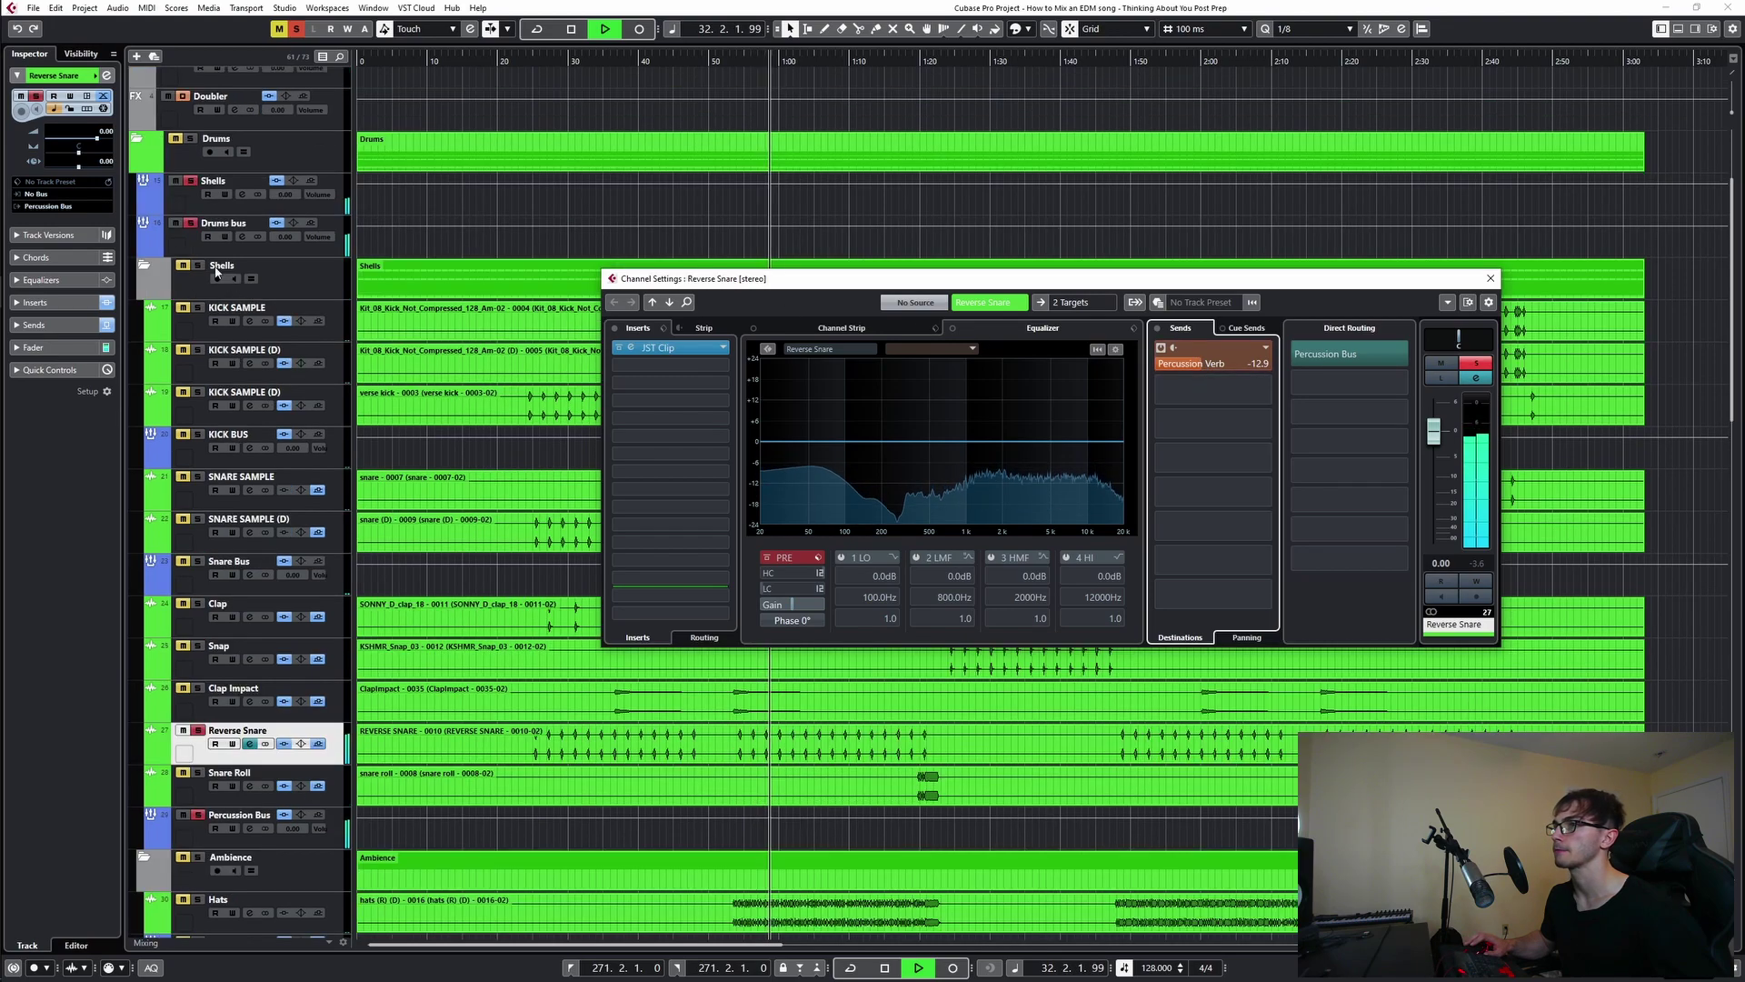
{"action": "left_click", "coordinate": [192, 136]}
{"action": "scroll", "coordinate": [767, 658], "scroll_direction": "down", "scroll_amount": 3}
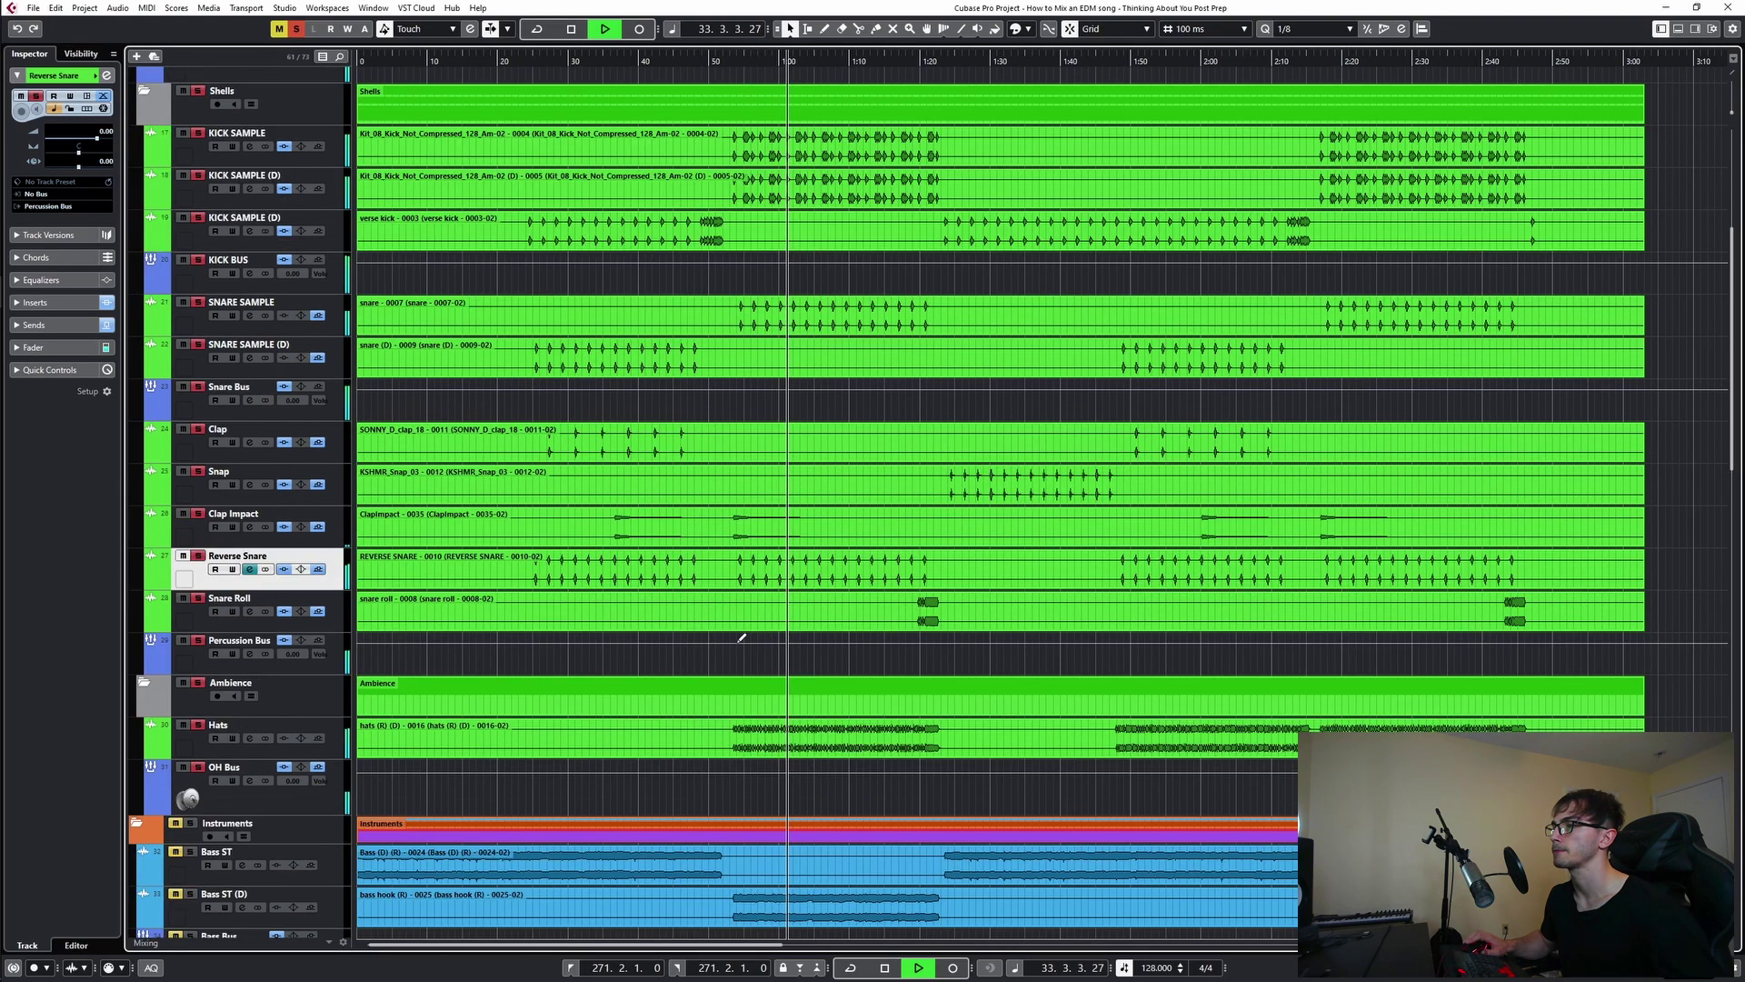
- Check the Hats channel's routing and open the L1 limiter Stereo insert on its OH Bus
{"action": "scroll", "coordinate": [678, 637], "scroll_direction": "down", "scroll_amount": 3}
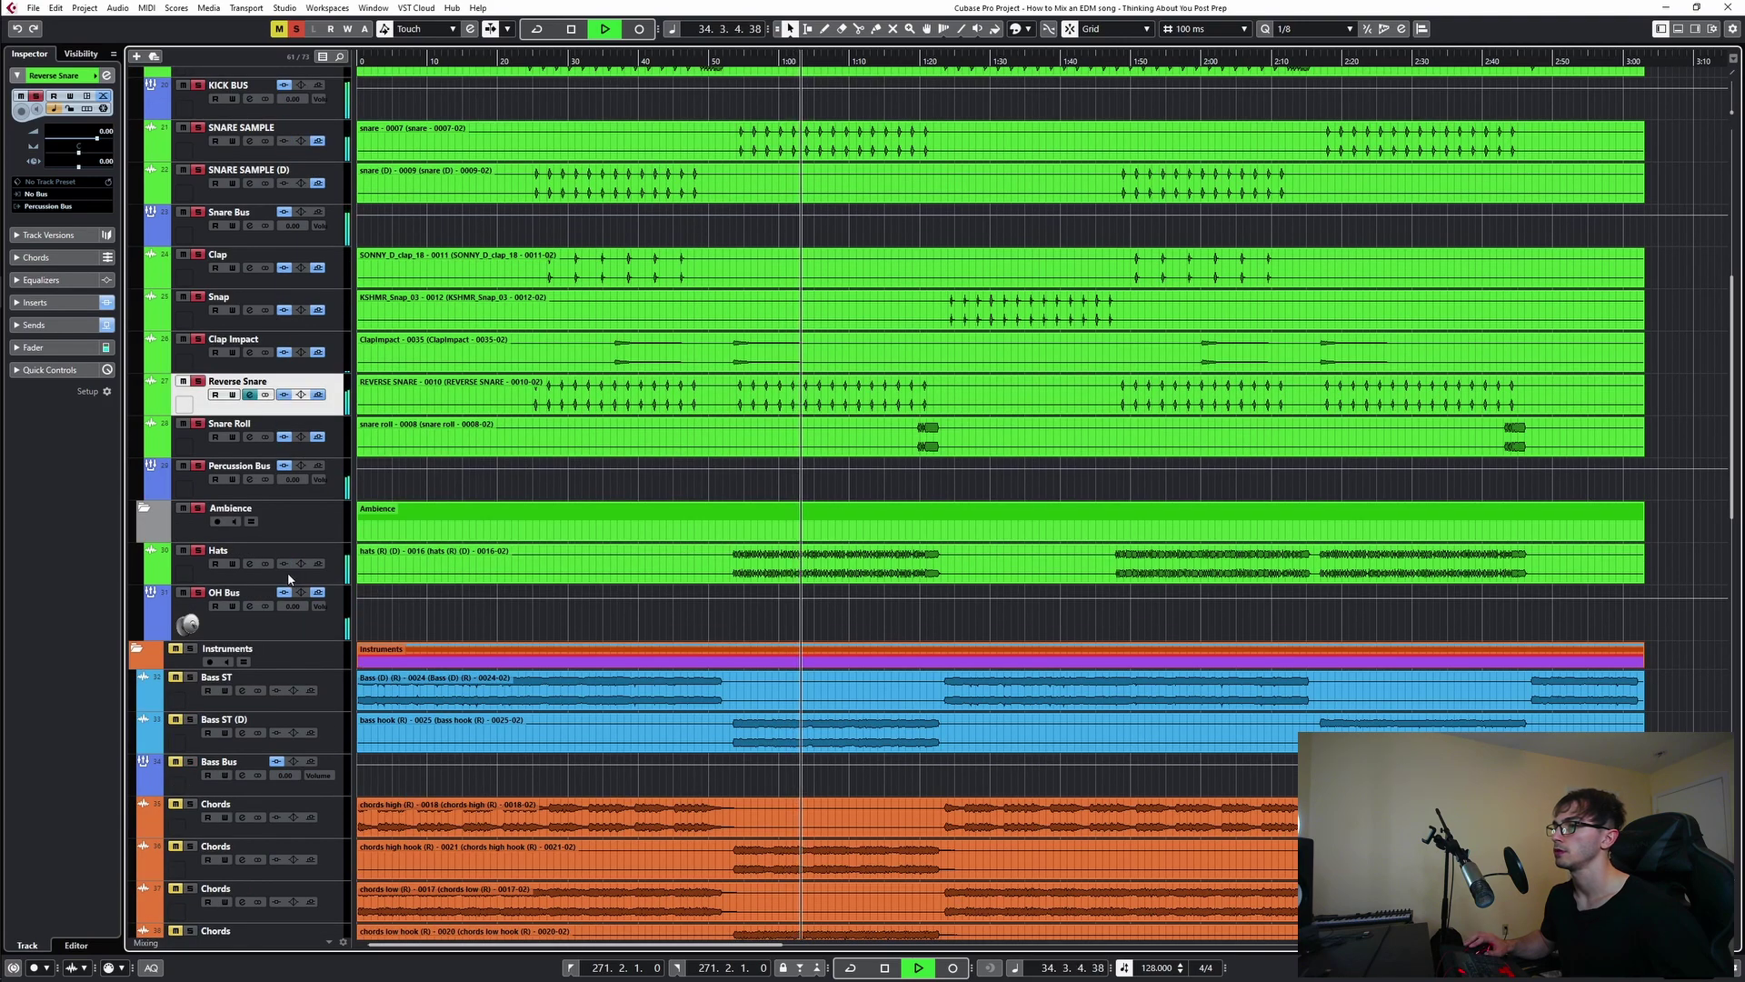
{"action": "key", "text": "space"}
{"action": "left_click", "coordinate": [249, 564]}
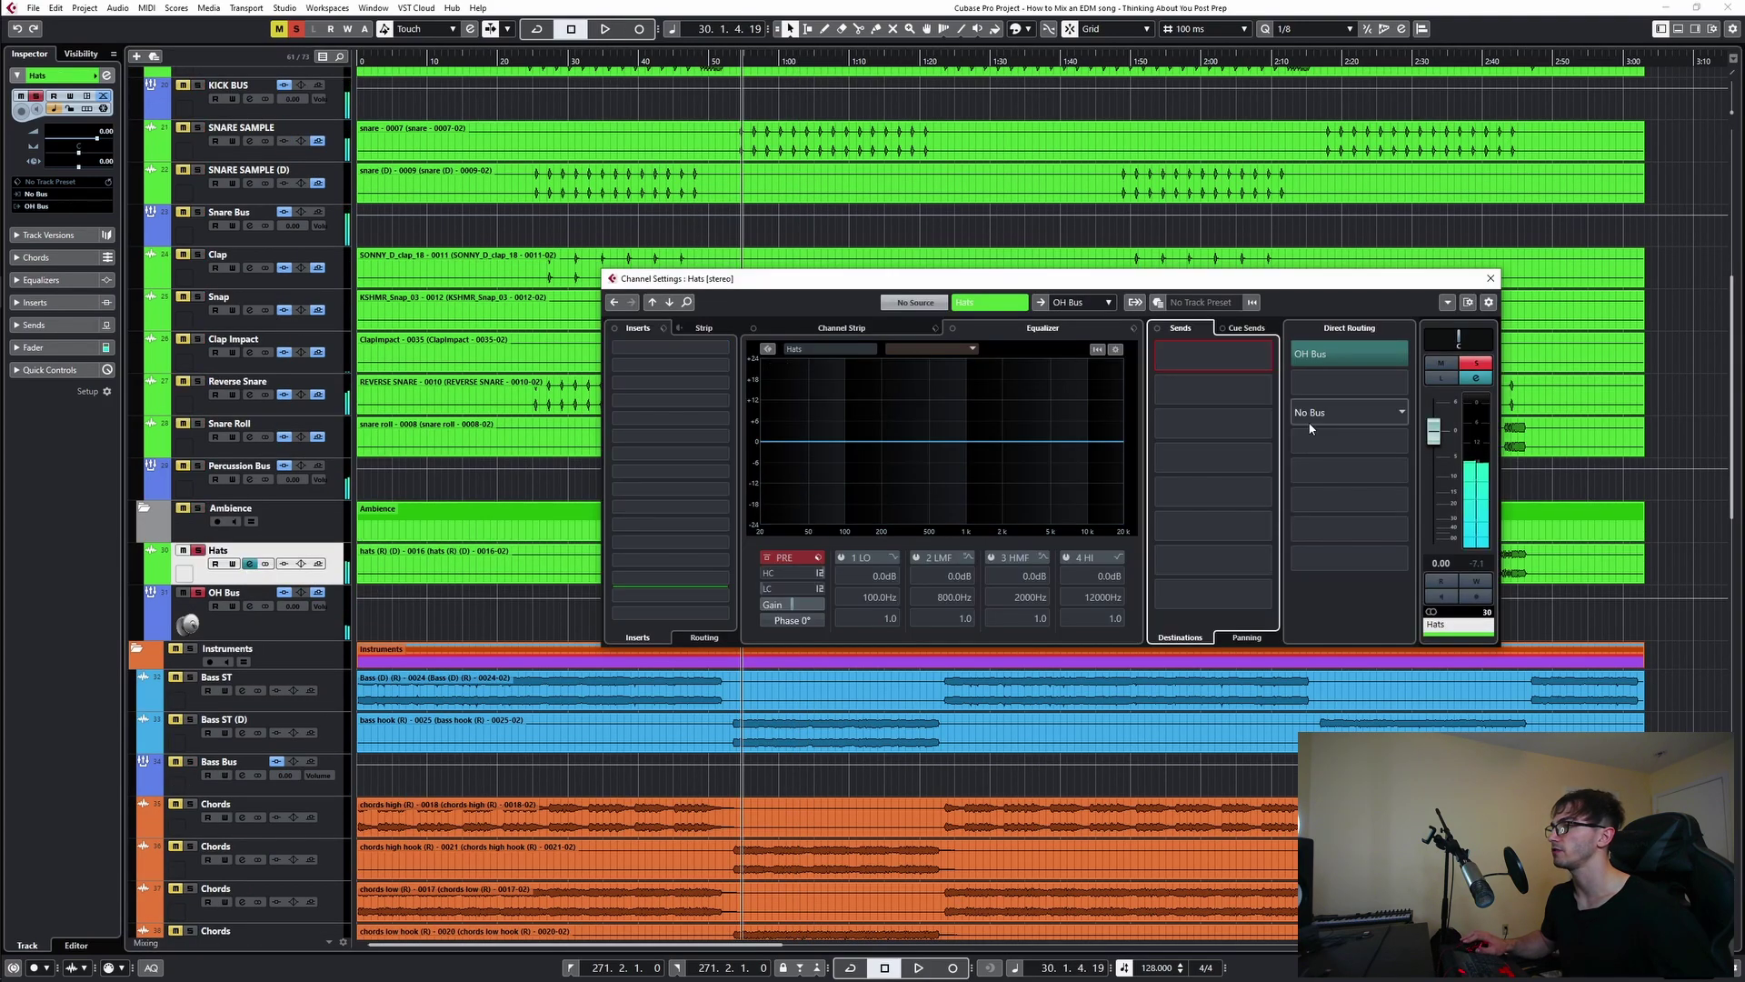
{"action": "left_click", "coordinate": [245, 608]}
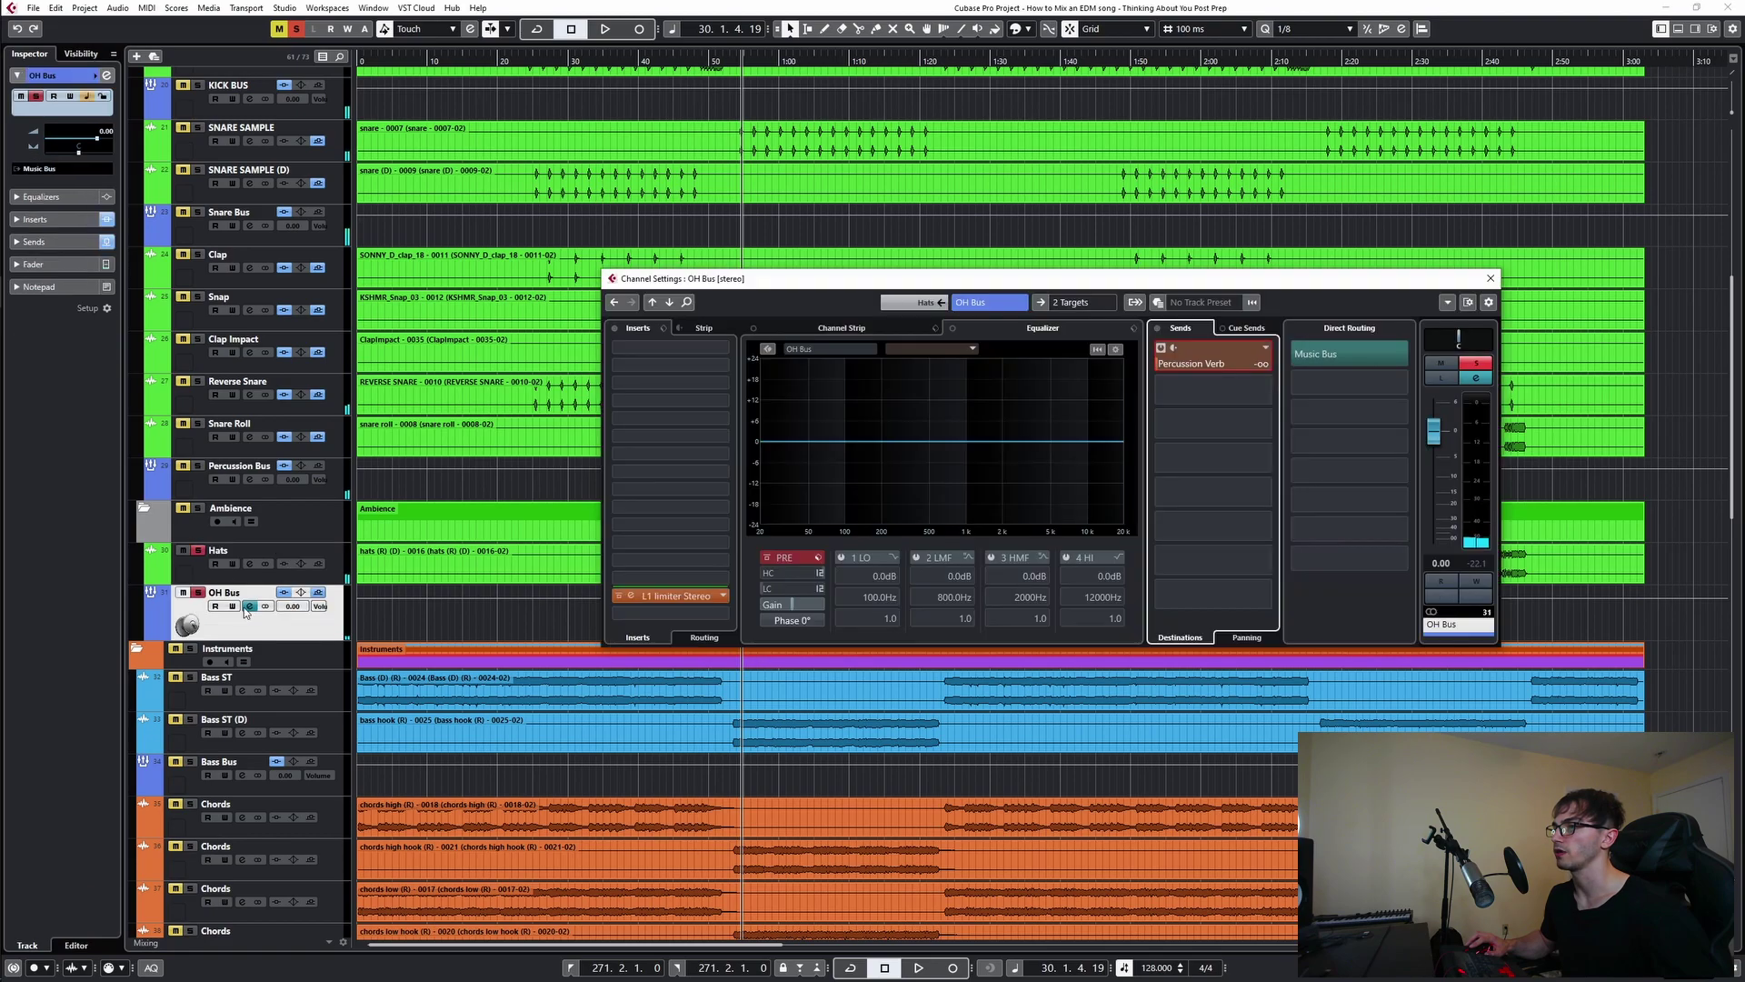
{"action": "left_click", "coordinate": [668, 597]}
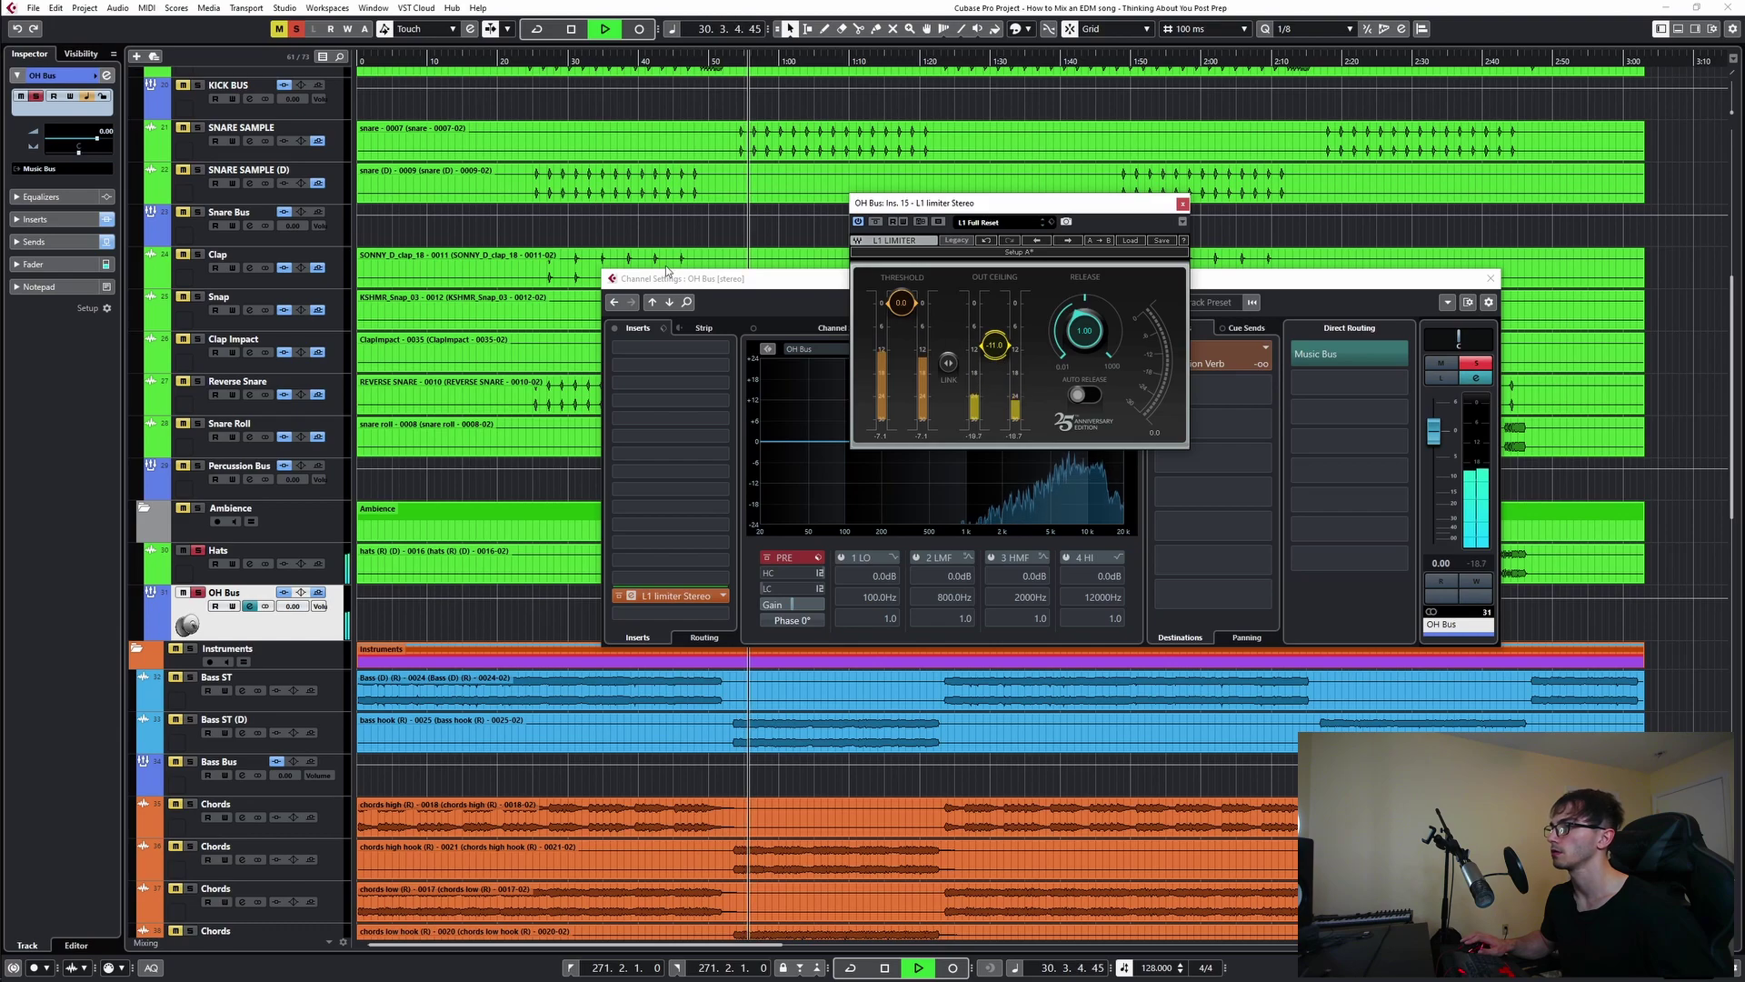
- Solo the Drums folder and lower the OH Bus limiter's output ceiling to about -12 dB during playback
{"action": "scroll", "coordinate": [250, 284], "scroll_direction": "up", "scroll_amount": 3}
{"action": "left_click", "coordinate": [190, 139]}
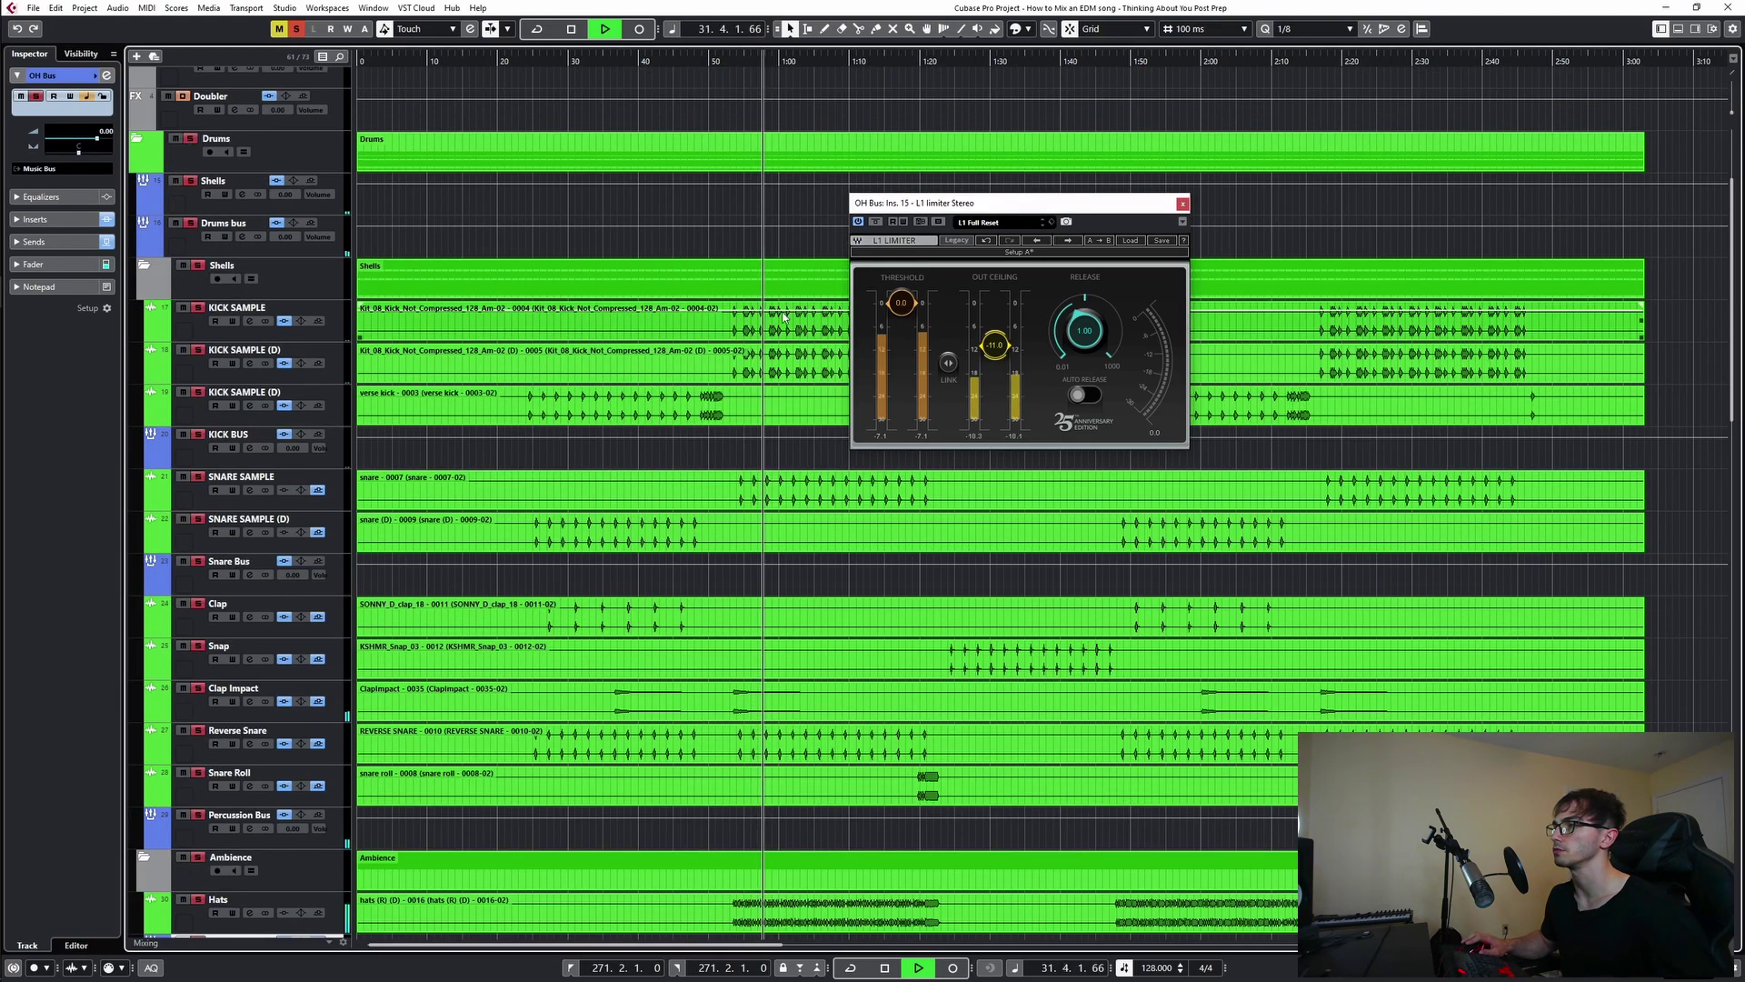
{"action": "left_click_drag", "start_coordinate": [995, 346], "coordinate": [995, 349]}
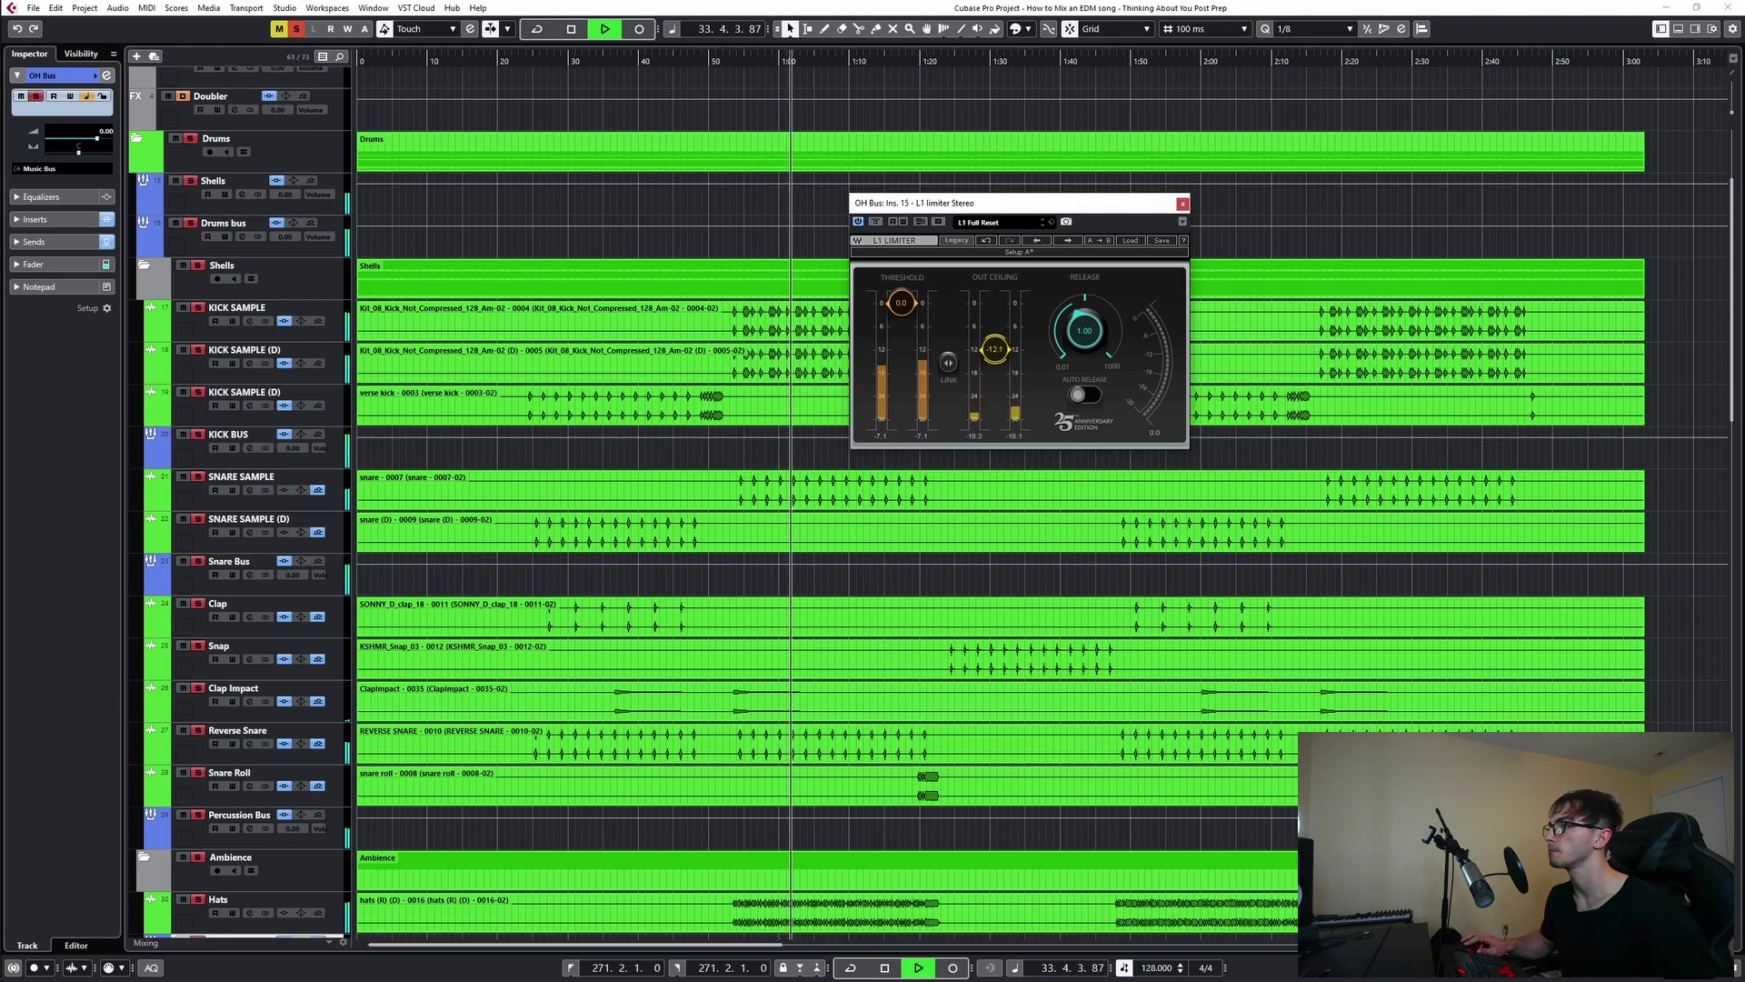
{"action": "left_click", "coordinate": [1182, 203]}
{"action": "scroll", "coordinate": [781, 468], "scroll_direction": "down", "scroll_amount": 5}
- Raise the OH Bus send level to Percussion Verb to about -1.89 while playing from bar 30
{"action": "key", "text": "space"}
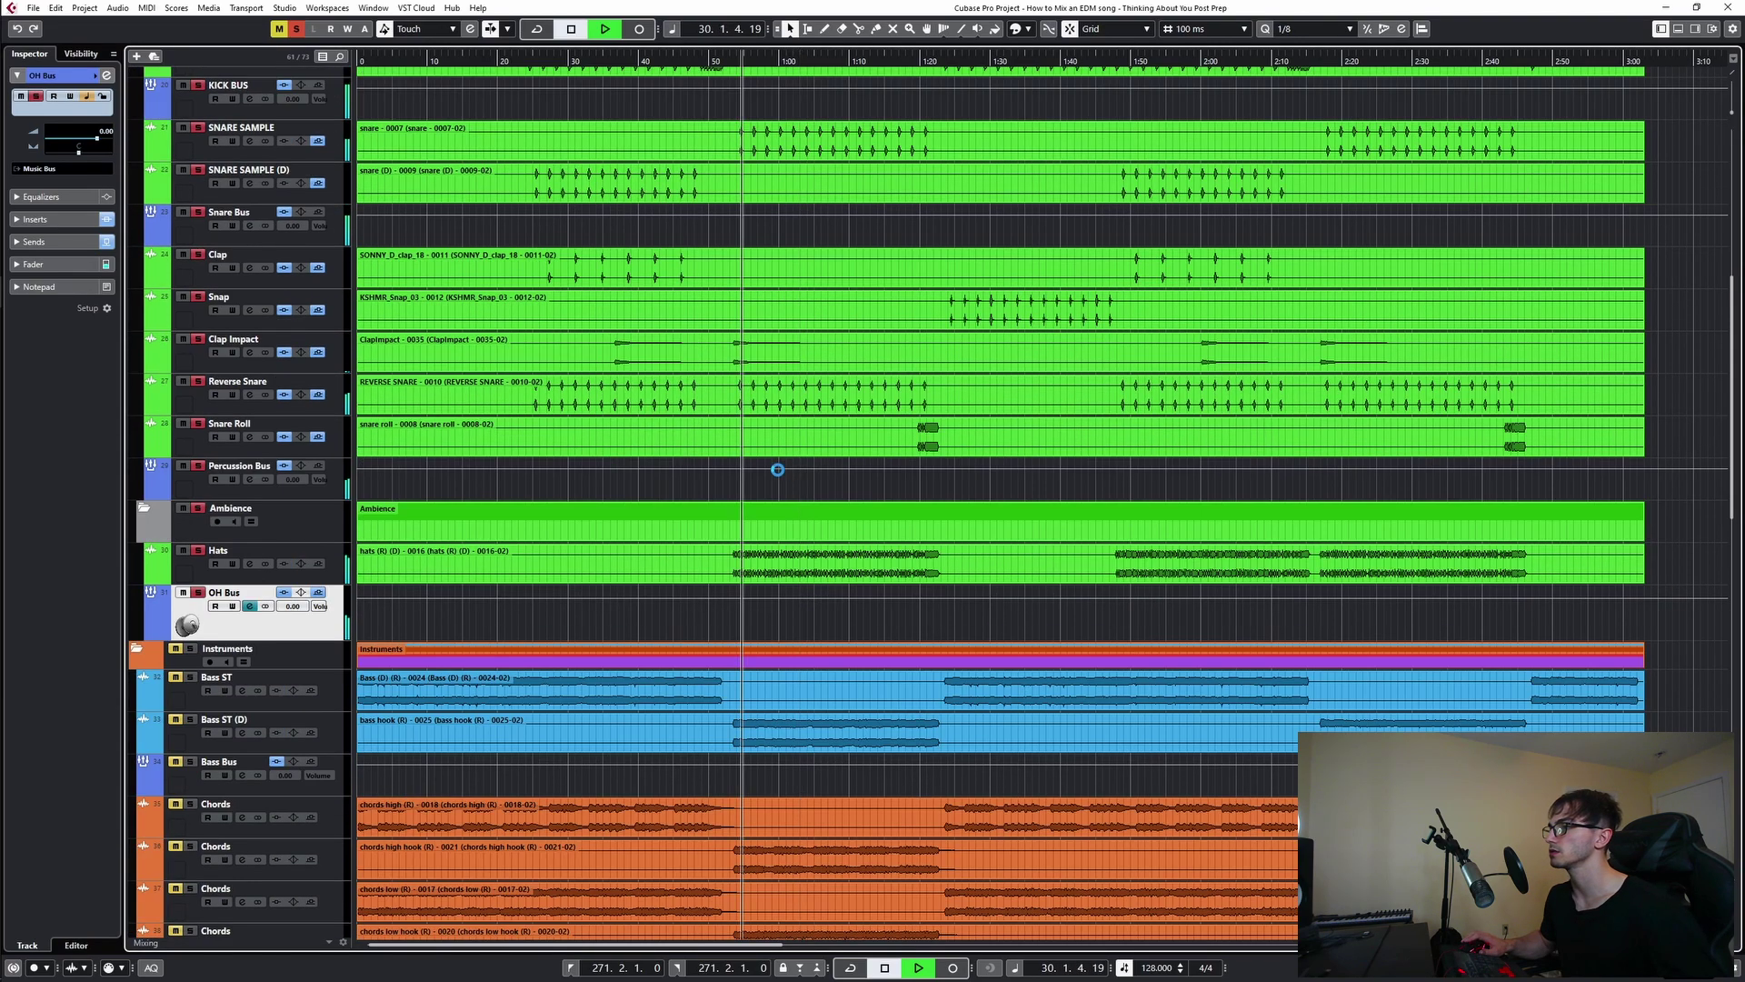
{"action": "left_click", "coordinate": [247, 606]}
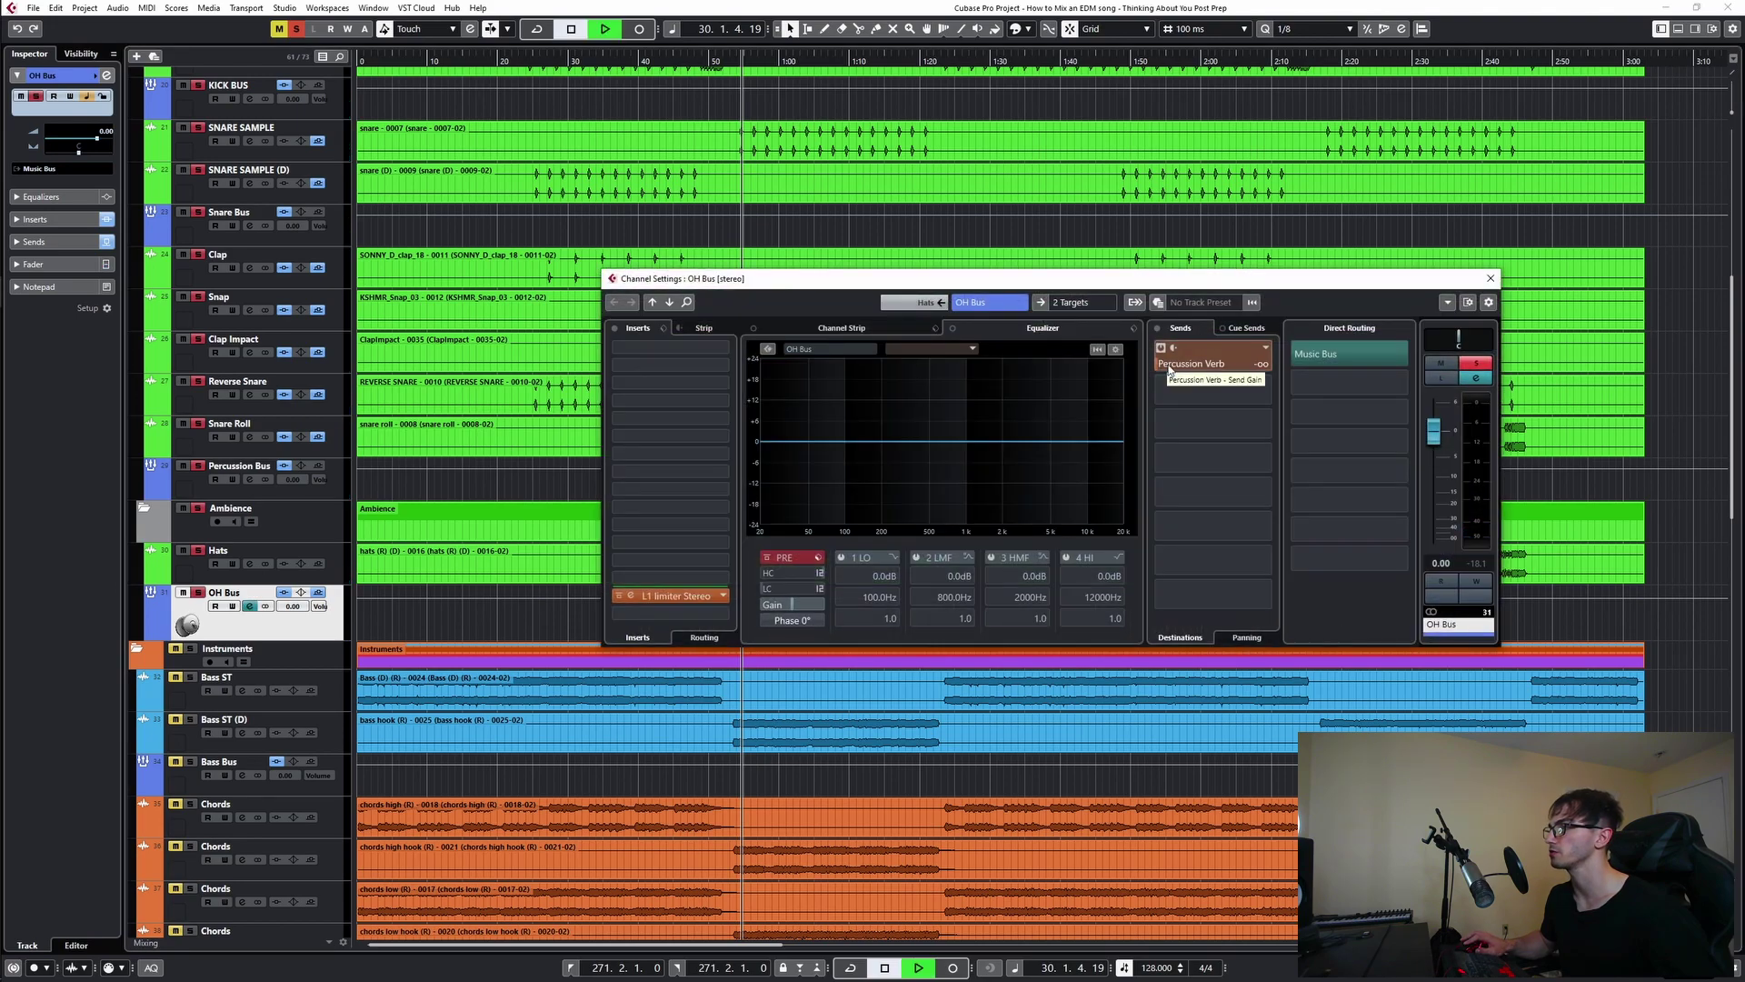
{"action": "key", "text": "space"}
{"action": "left_click_drag", "start_coordinate": [1170, 371], "coordinate": [1282, 367]}
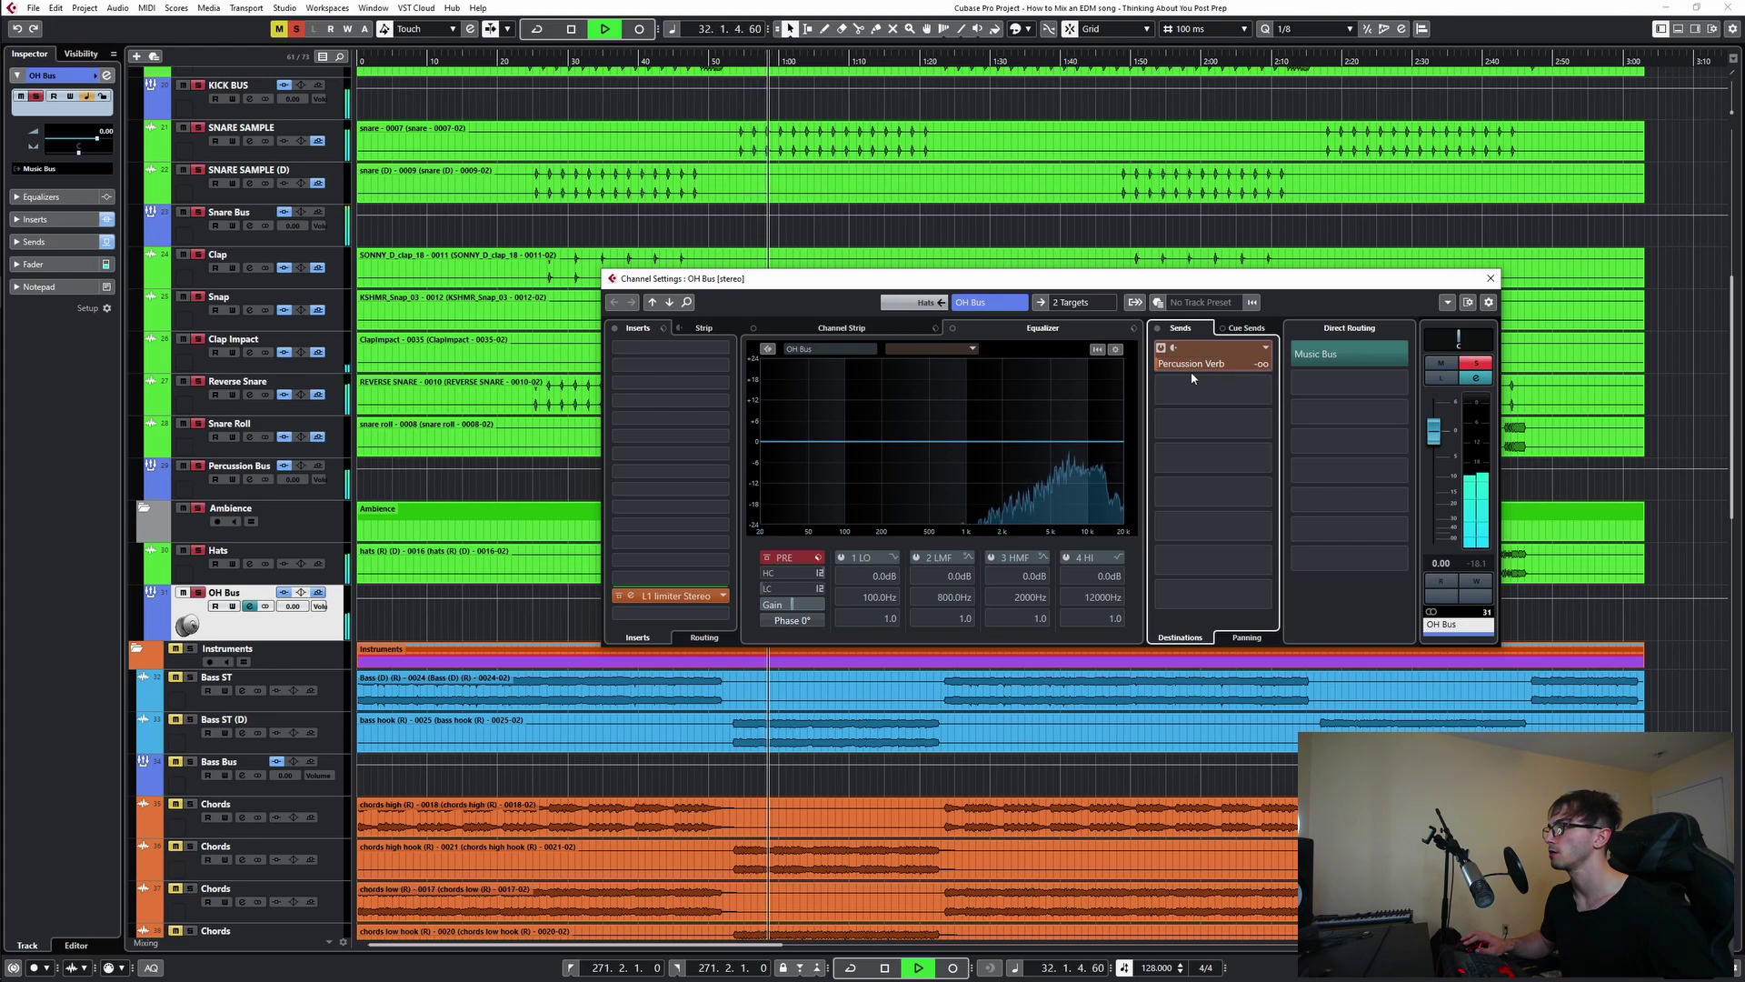
{"action": "left_click_drag", "start_coordinate": [1260, 369], "coordinate": [1278, 364]}
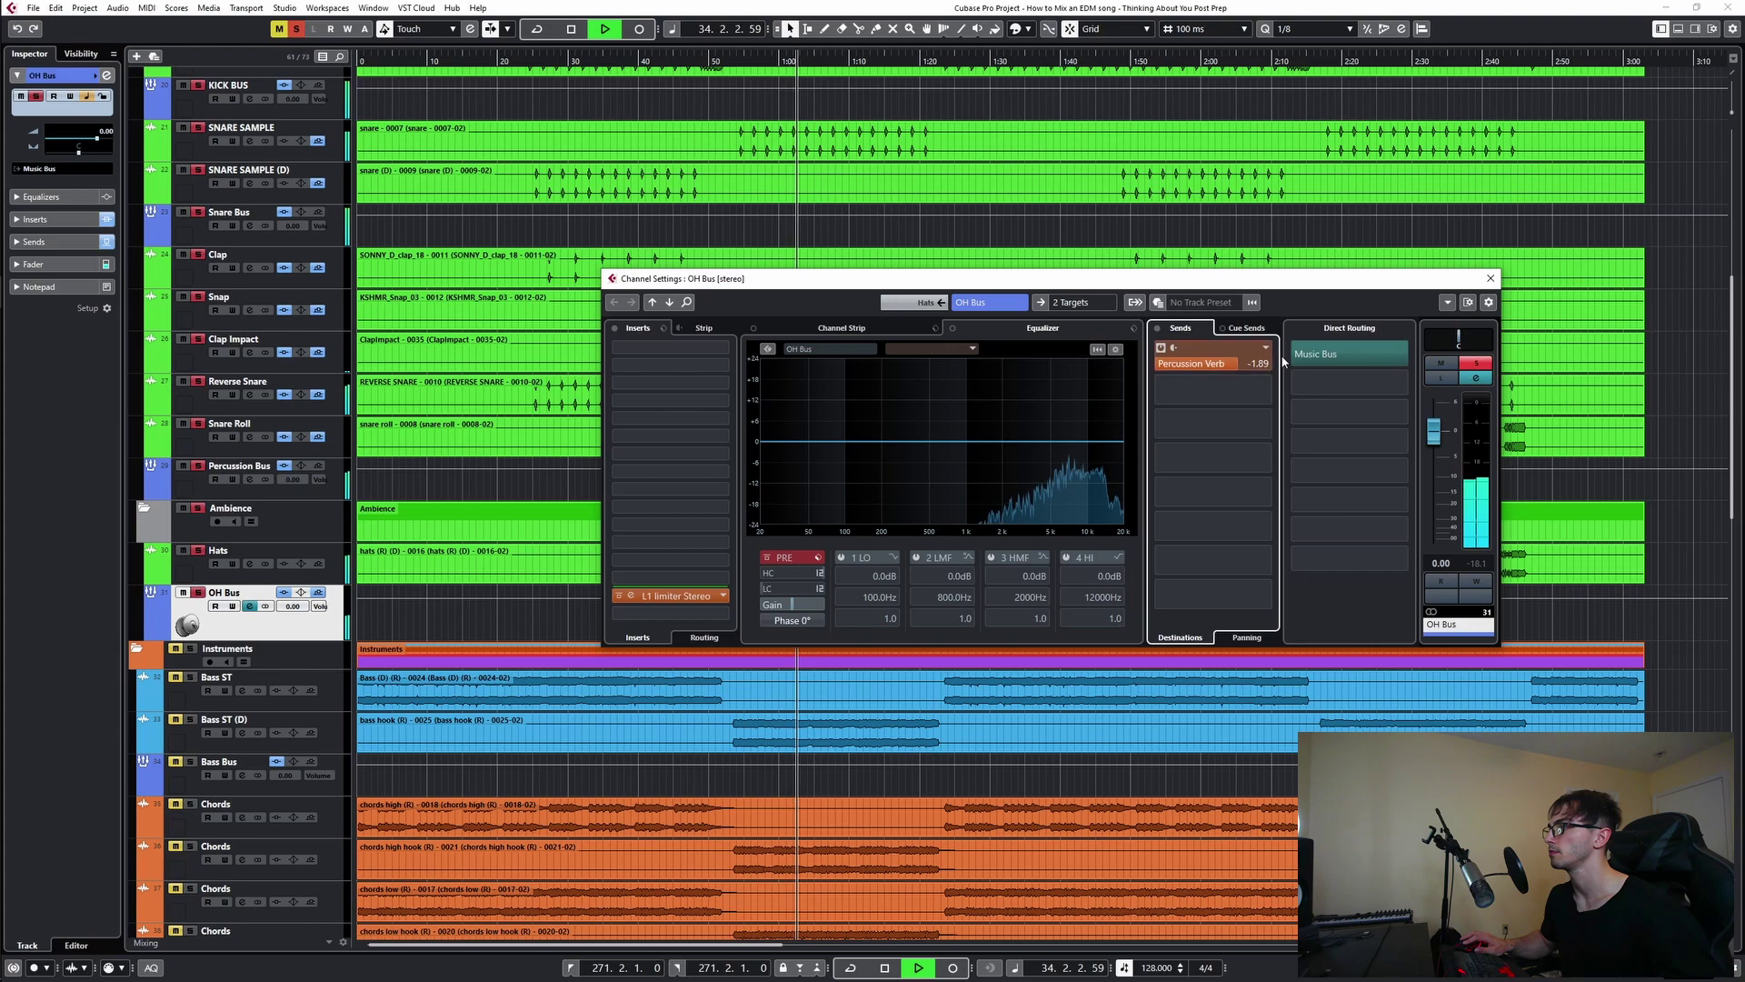
- Raise the OH Bus L1 limiter's output ceiling to -9.2 dB during playback and close its windows
{"action": "left_click", "coordinate": [690, 597]}
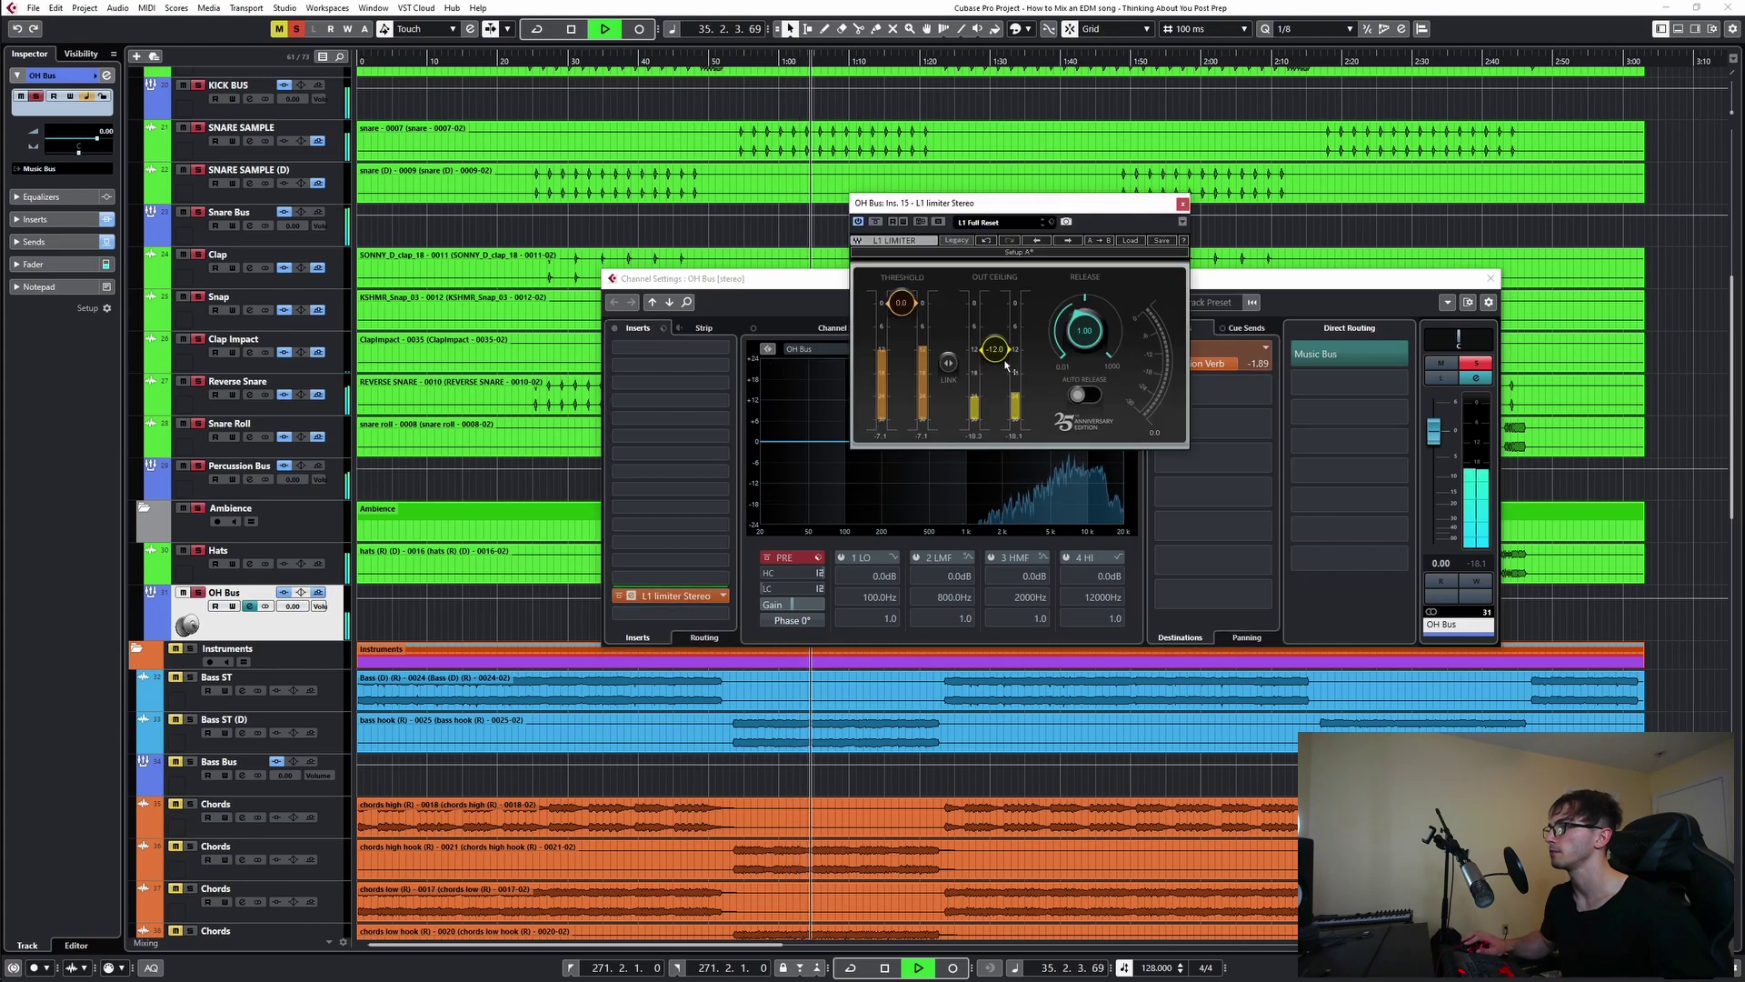
{"action": "left_click_drag", "start_coordinate": [995, 347], "coordinate": [995, 338]}
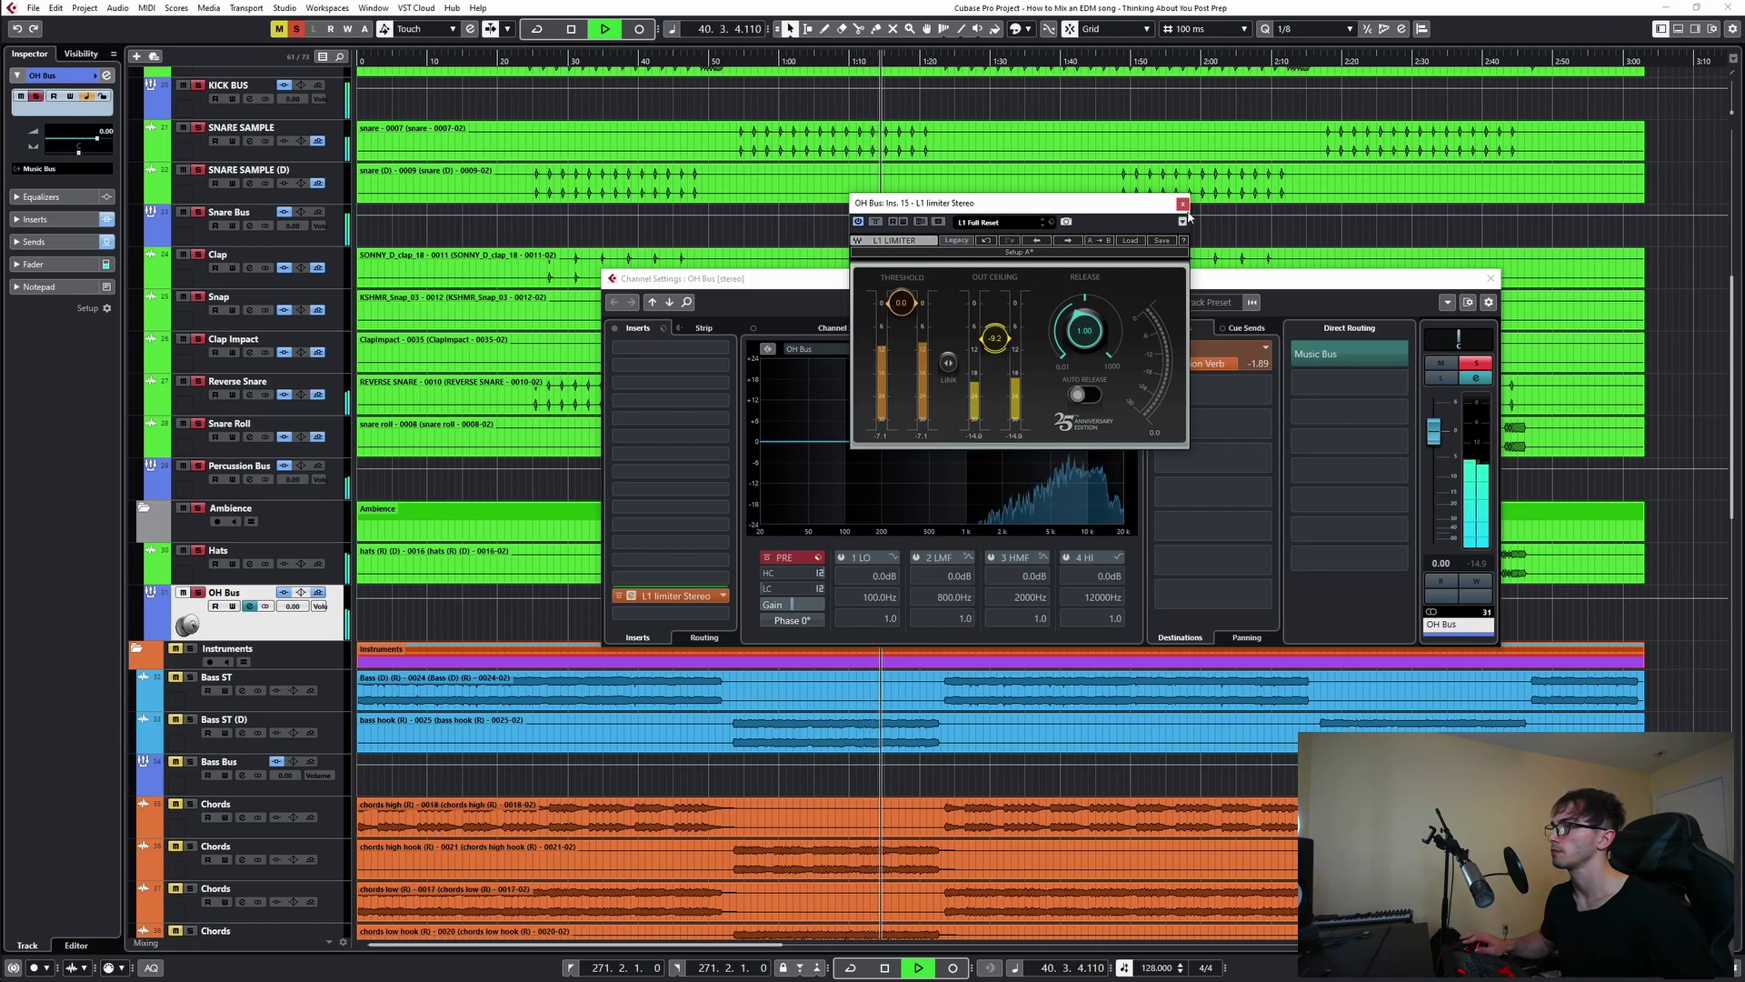
{"action": "left_click", "coordinate": [1182, 203]}
{"action": "left_click", "coordinate": [830, 264]}
{"action": "key", "text": "space"}
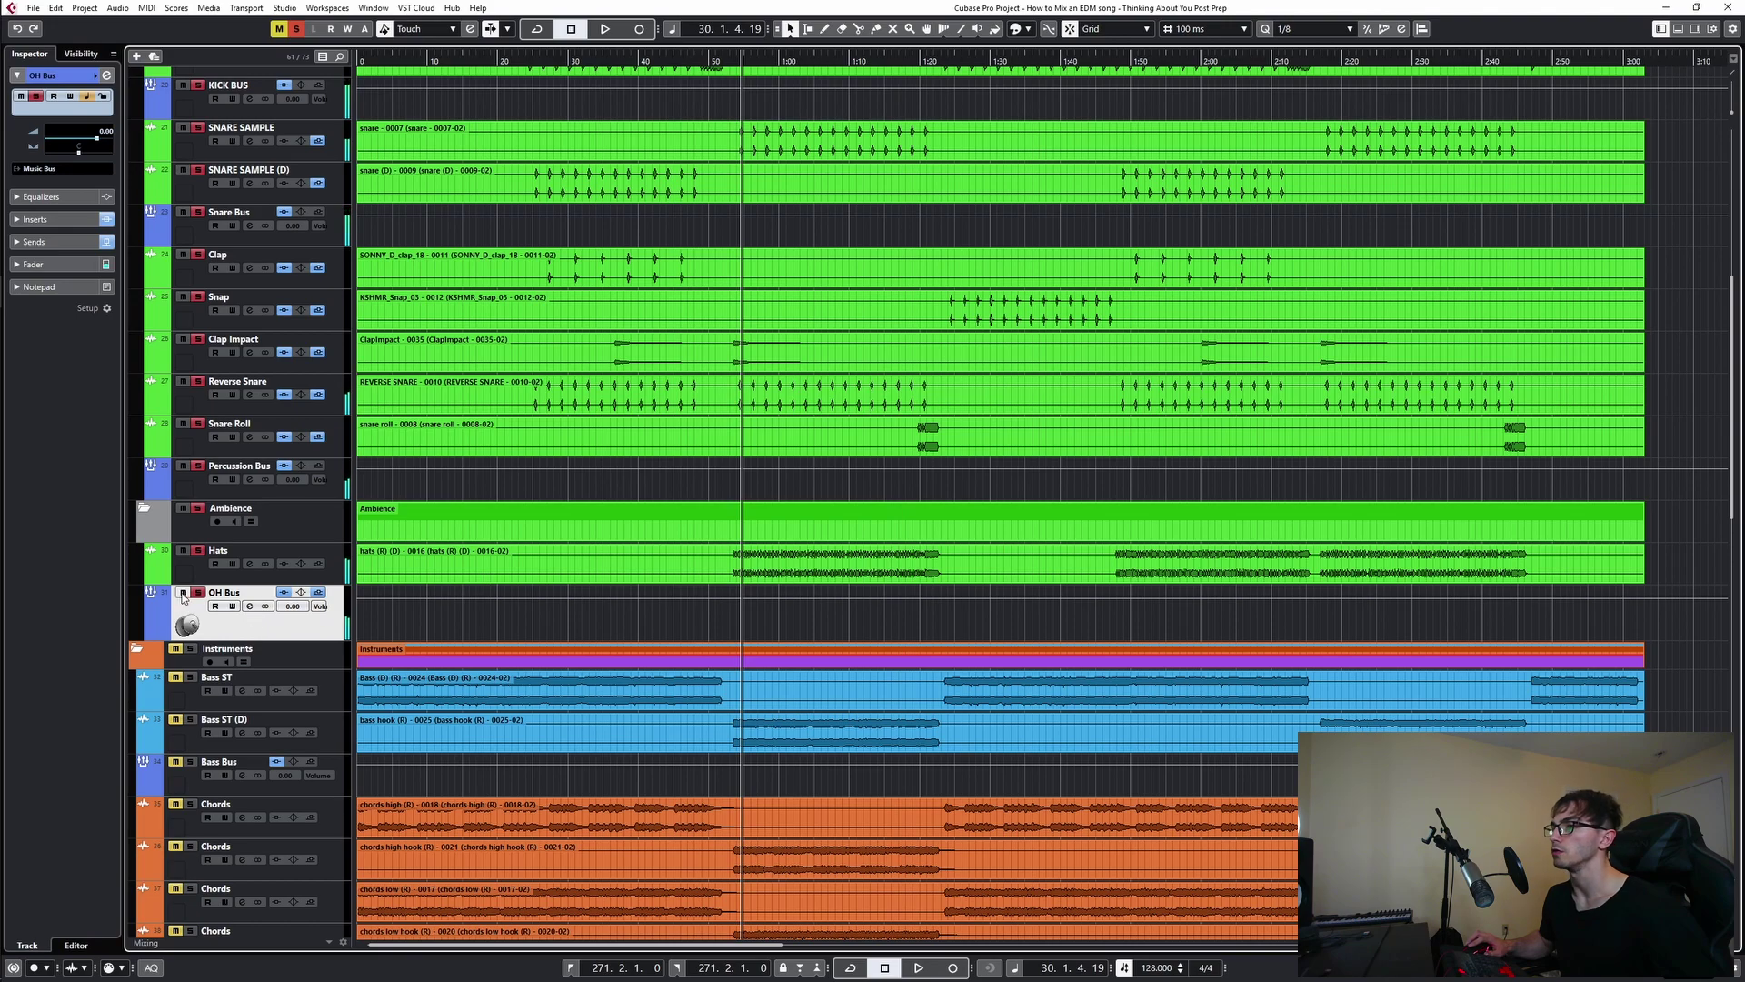
- Play the soloed drums through the snare roll section from the end of bar 43
{"action": "scroll", "coordinate": [925, 659], "scroll_direction": "up", "scroll_amount": 3}
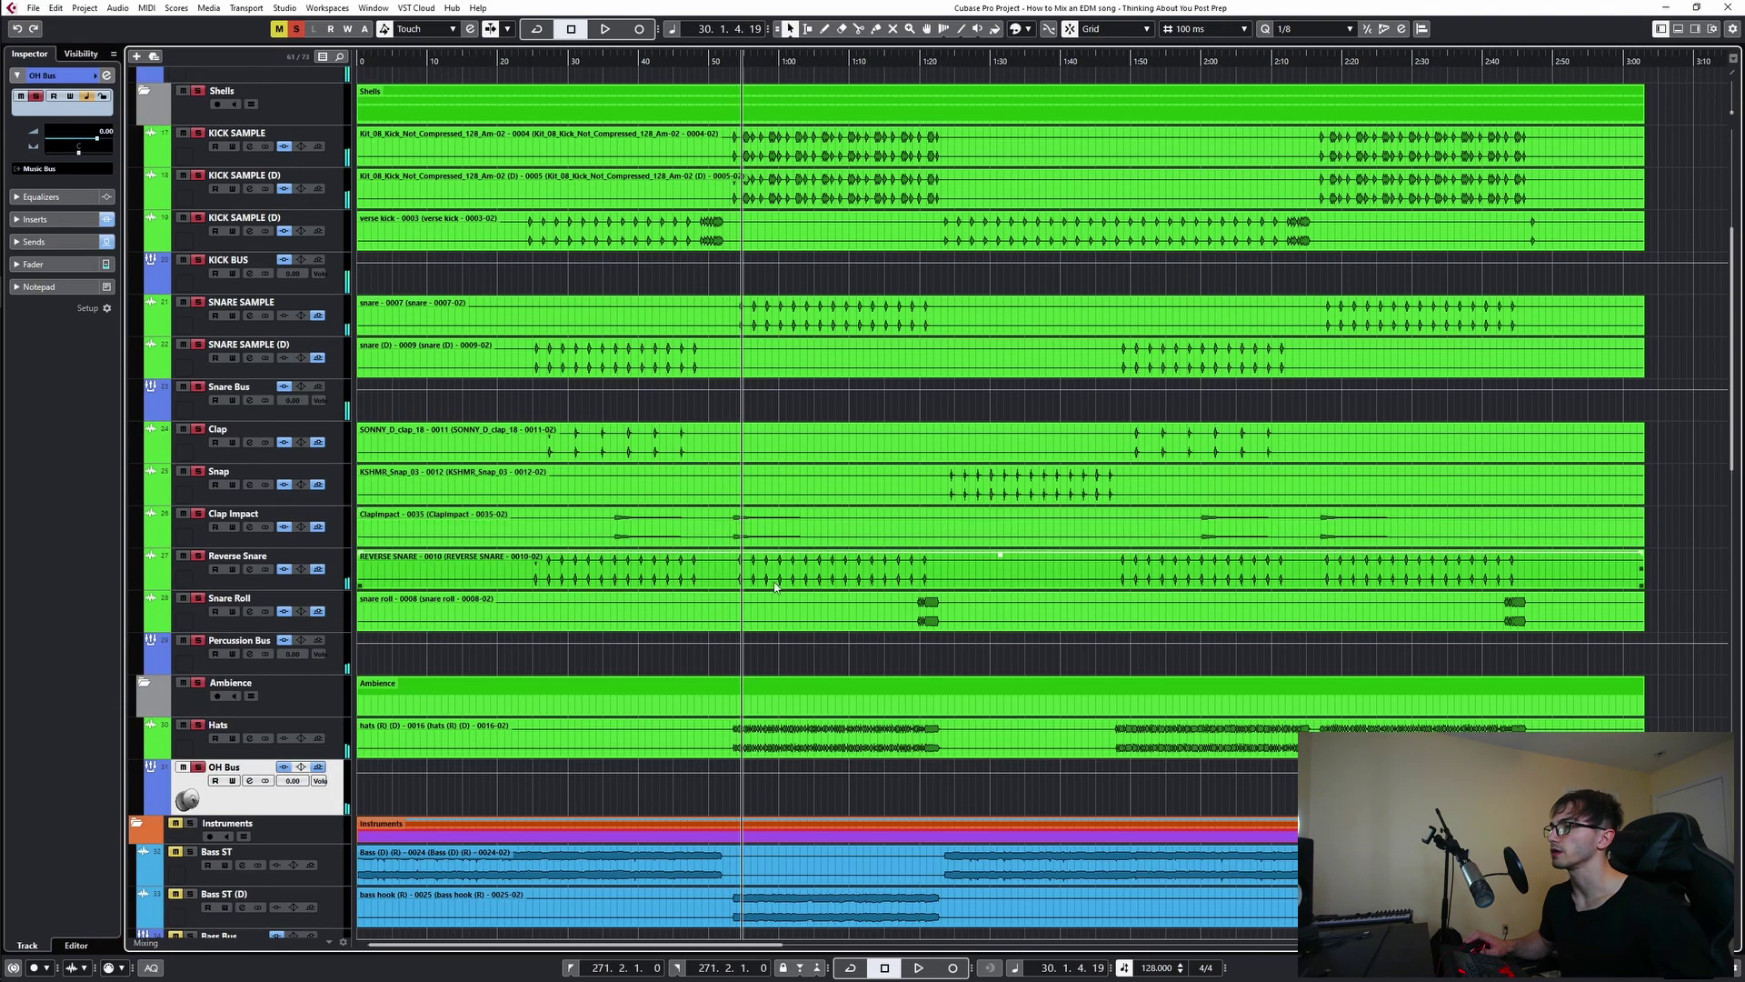
{"action": "left_click", "coordinate": [923, 656]}
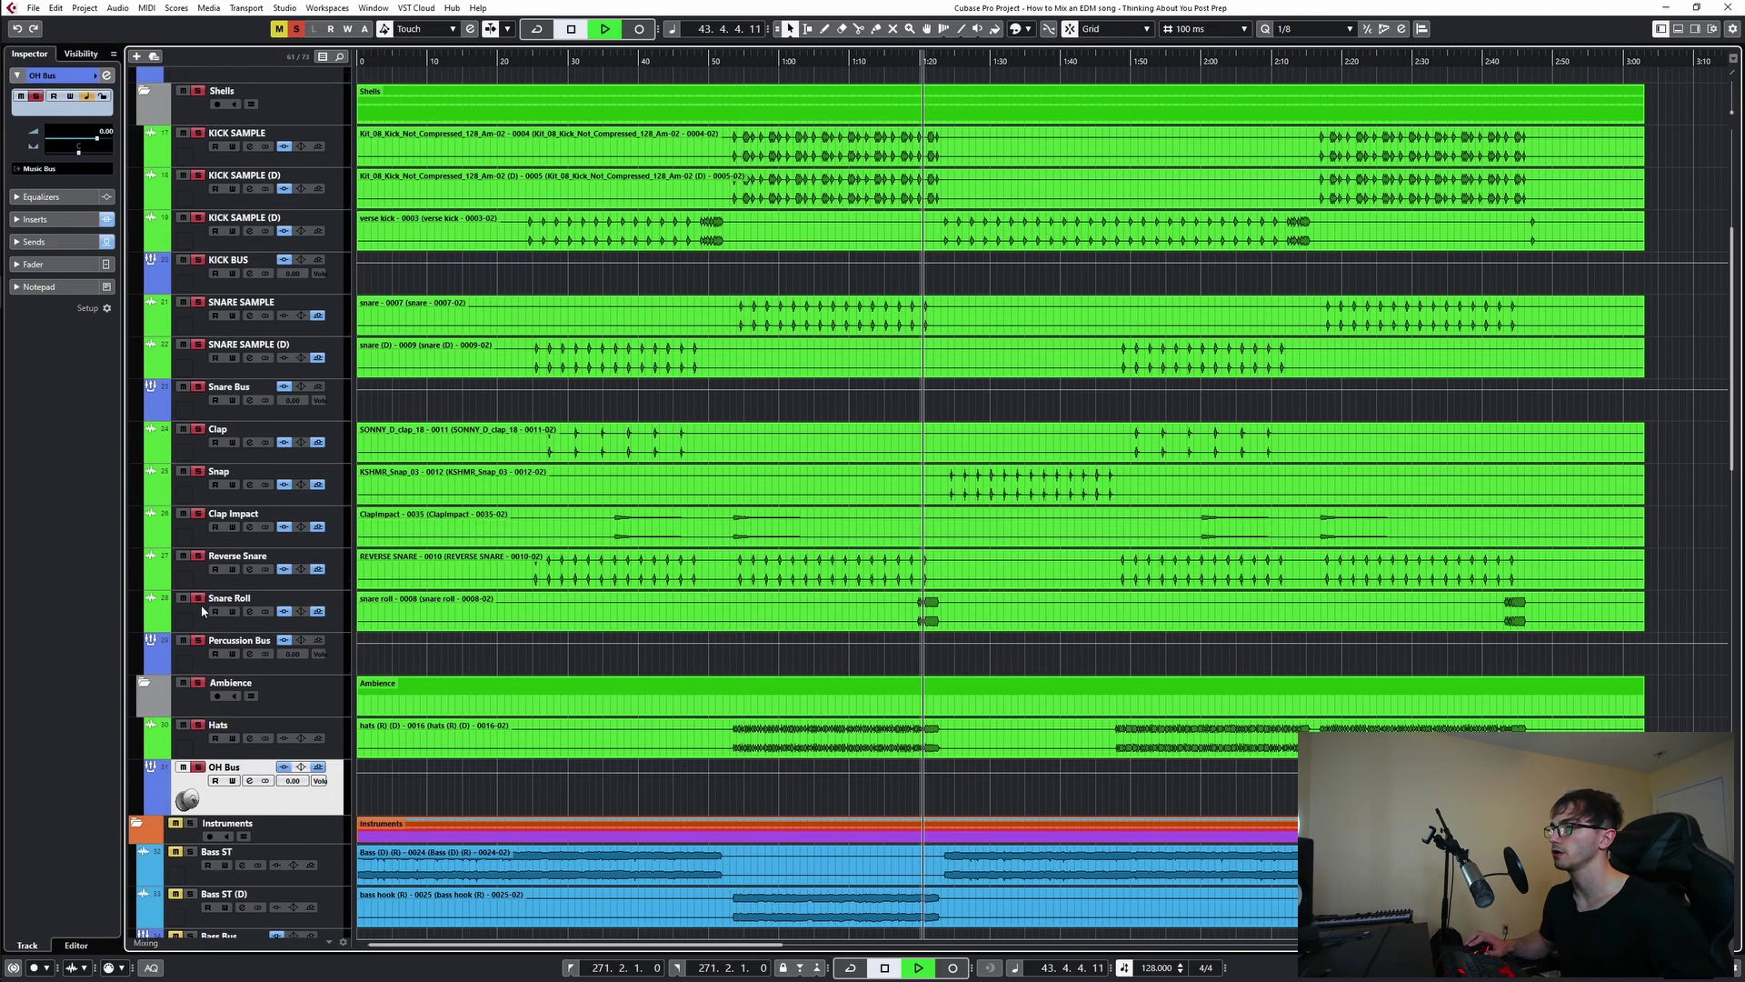
{"action": "key", "text": "space"}
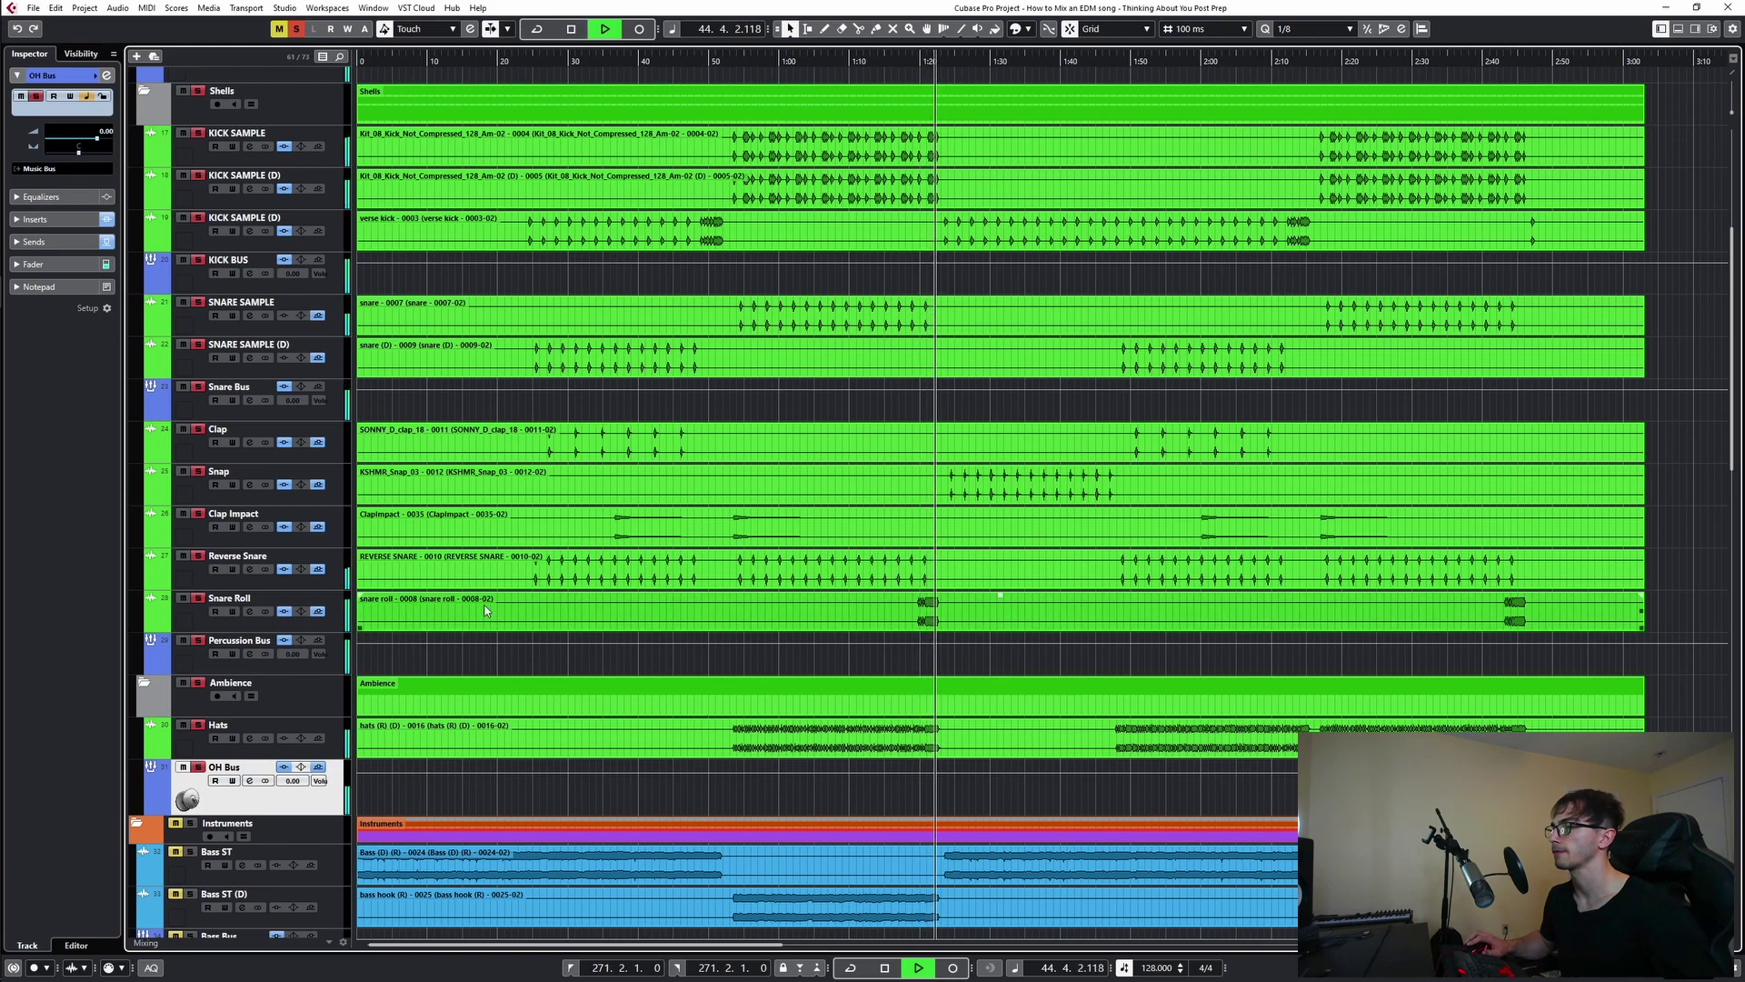
{"action": "key", "text": "space"}
{"action": "key", "text": "space"}
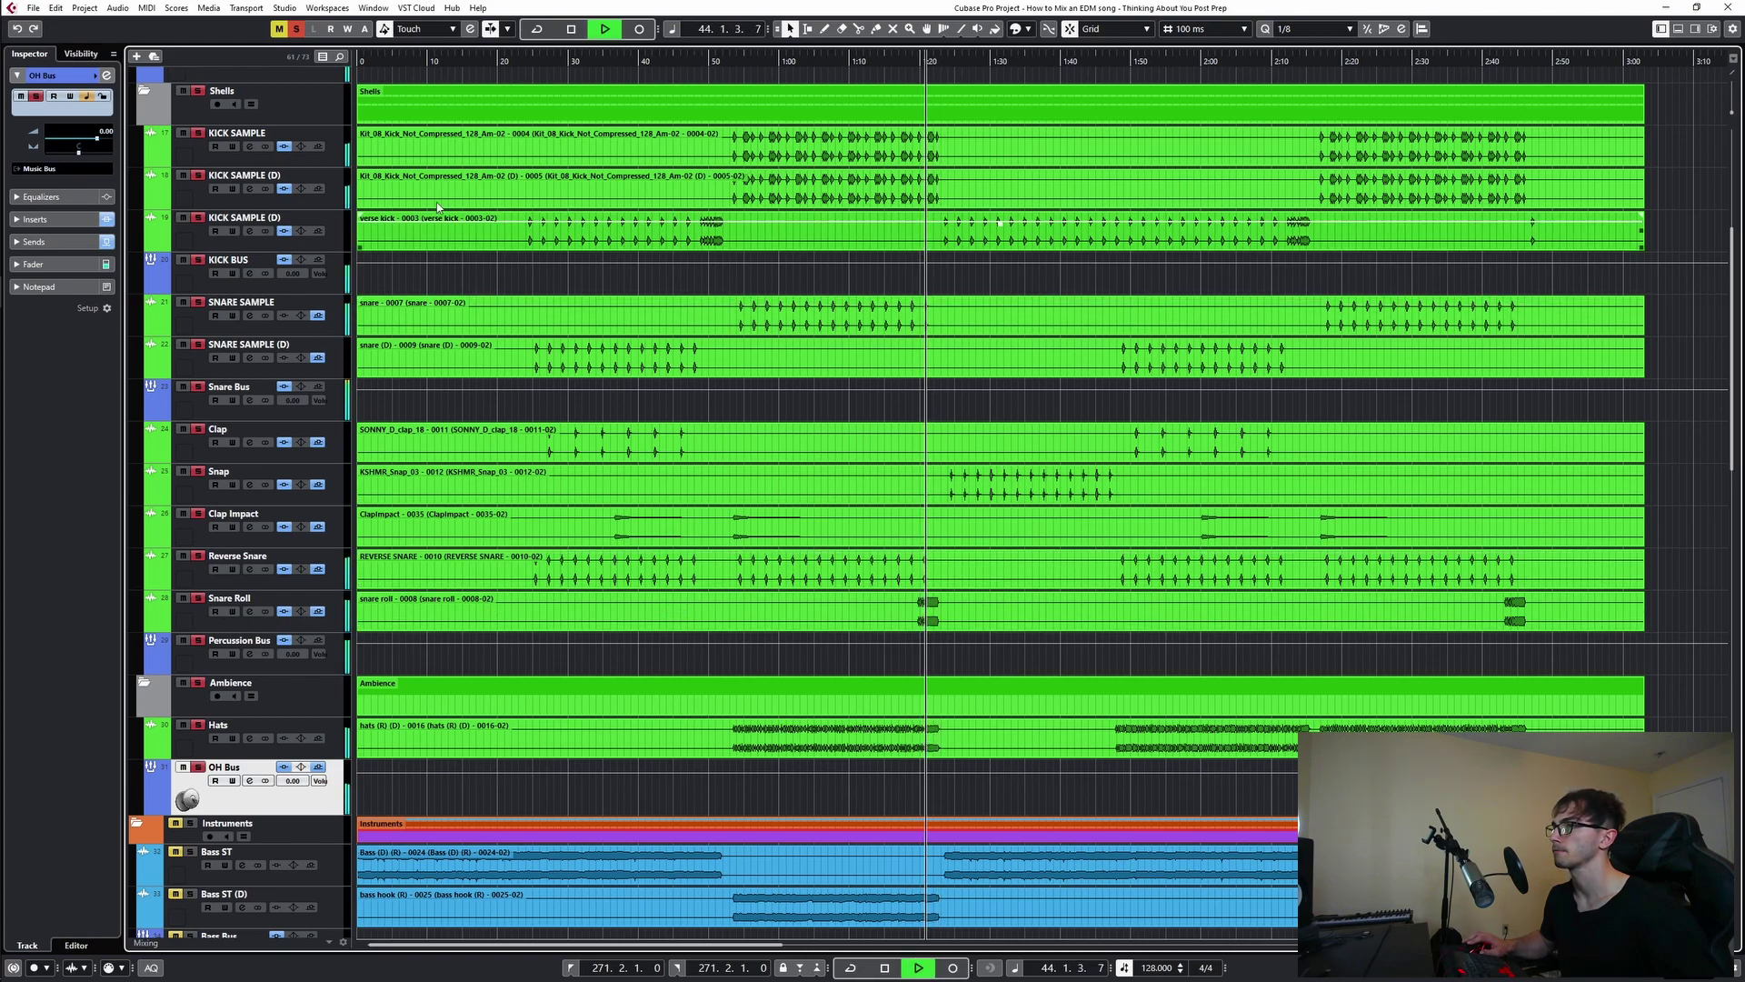
- Clear all solos and play the full mix through the same snare roll section from bar 43
{"action": "left_click", "coordinate": [295, 30]}
{"action": "key", "text": "space"}
{"action": "key", "text": "space"}
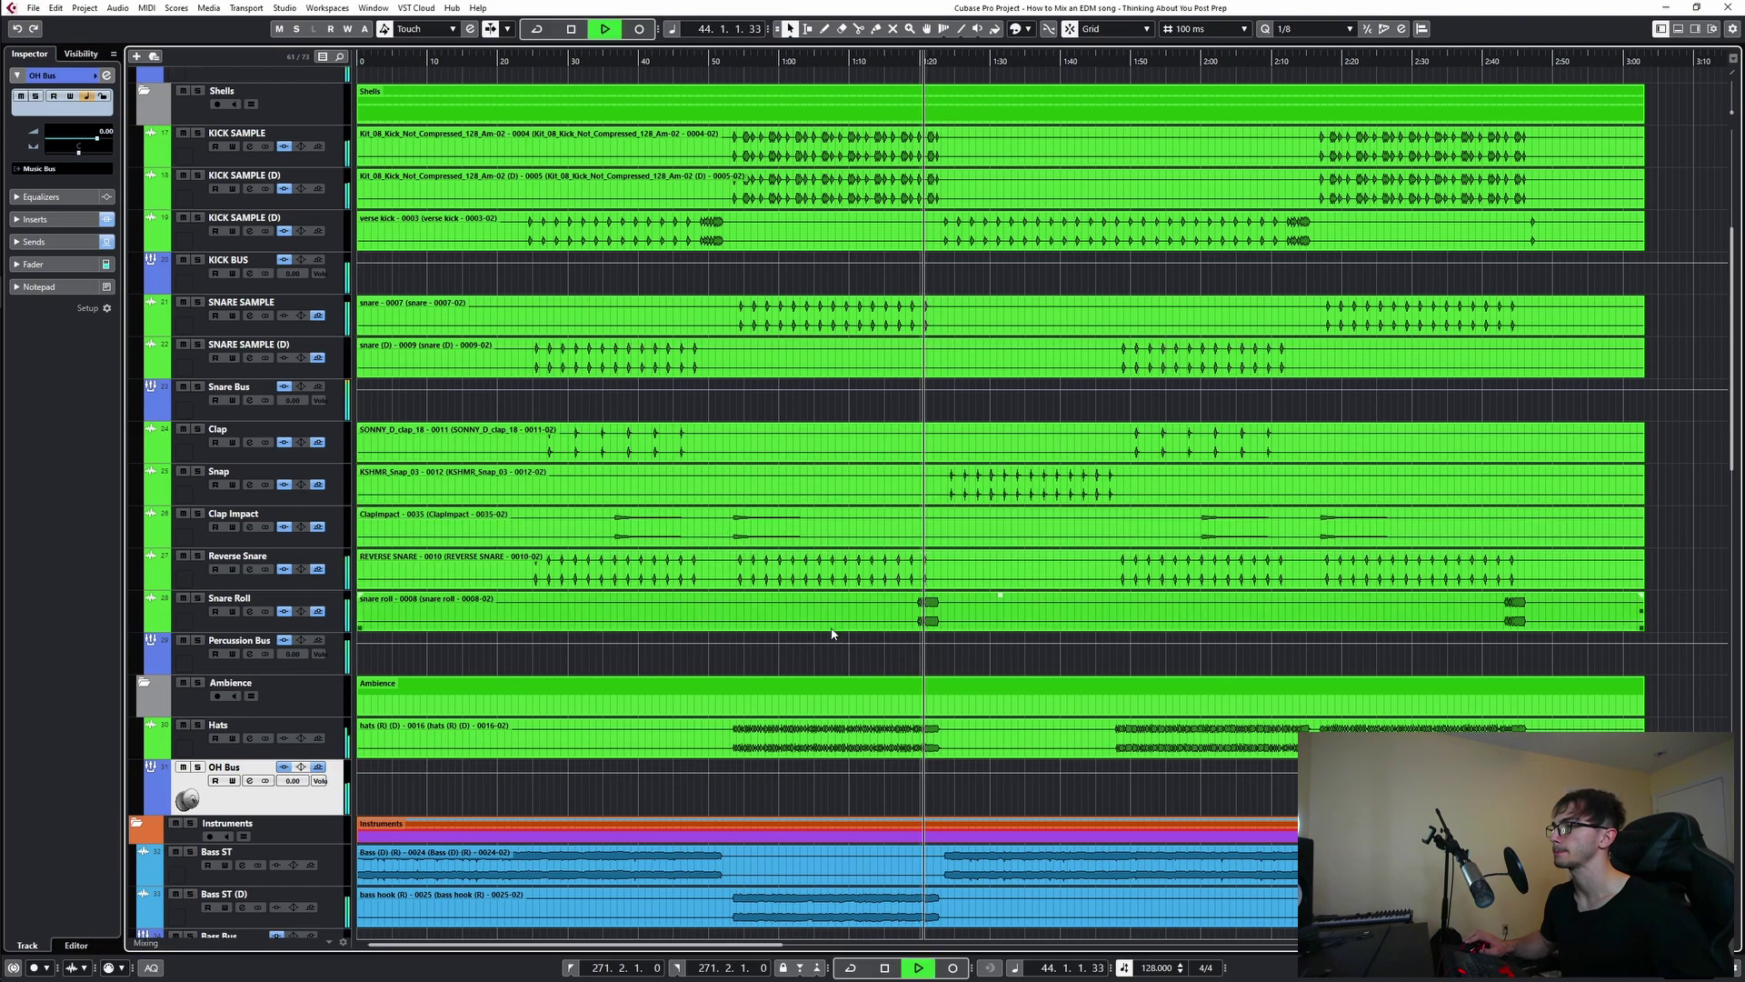
{"action": "key", "text": "space"}
{"action": "key", "text": "space"}
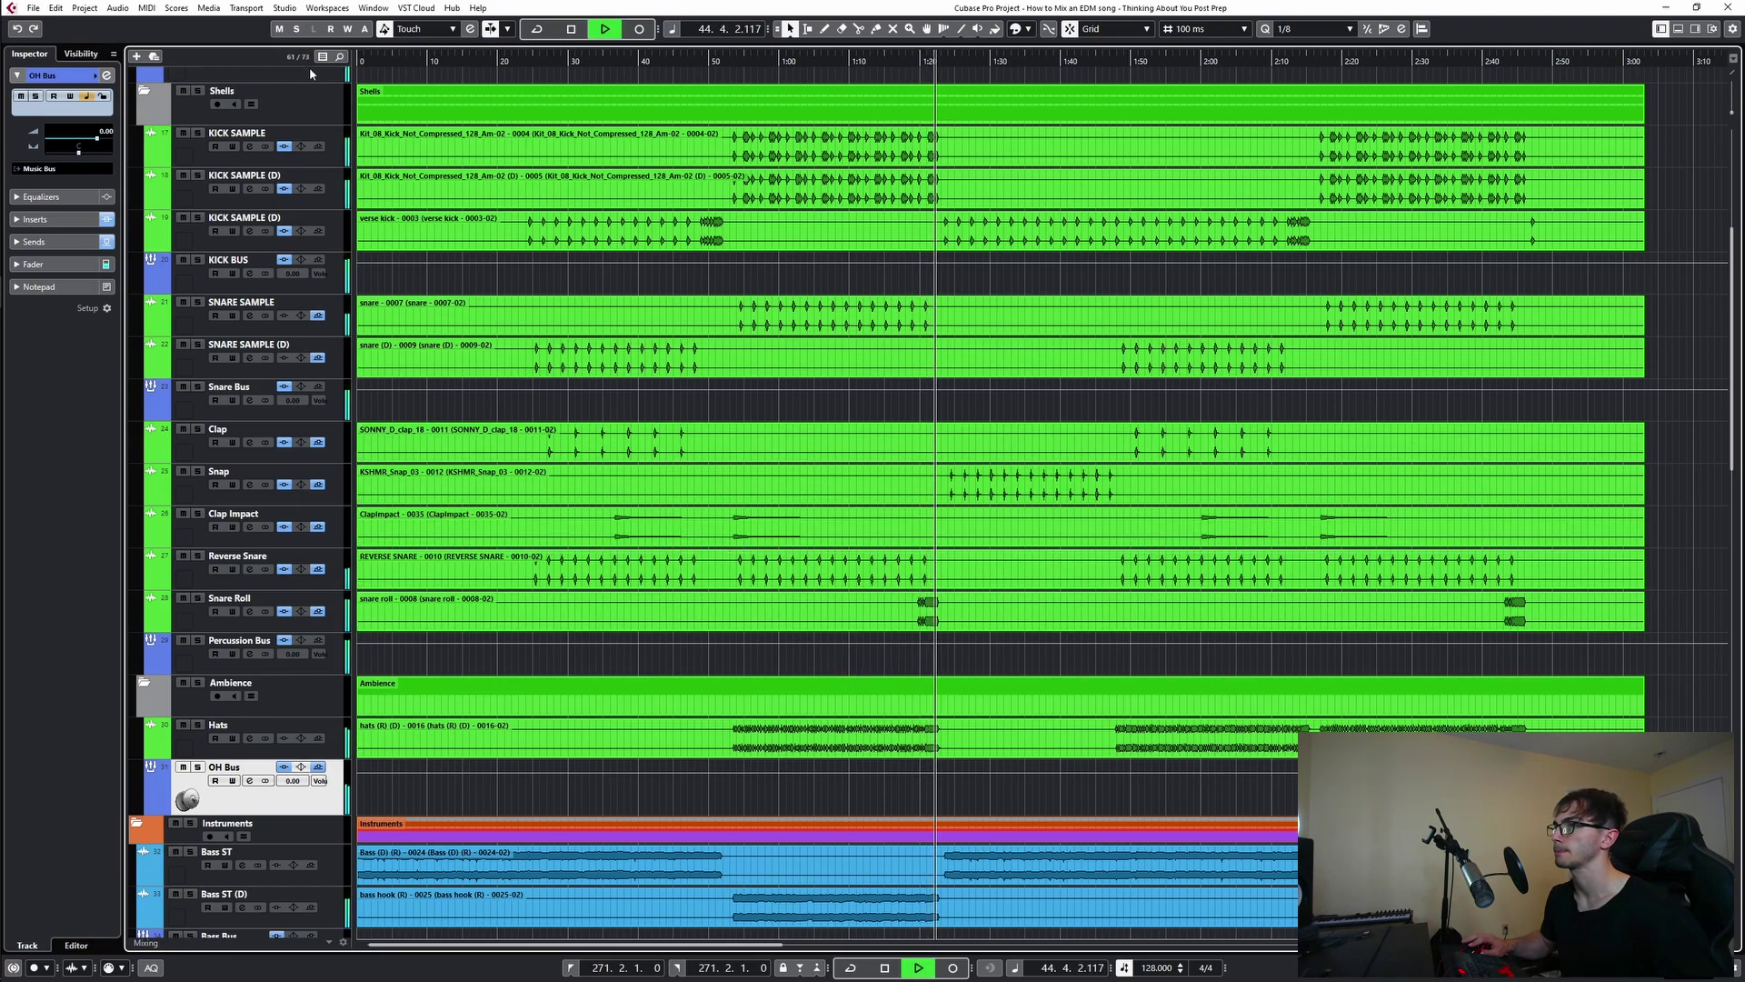
{"action": "key", "text": "space"}
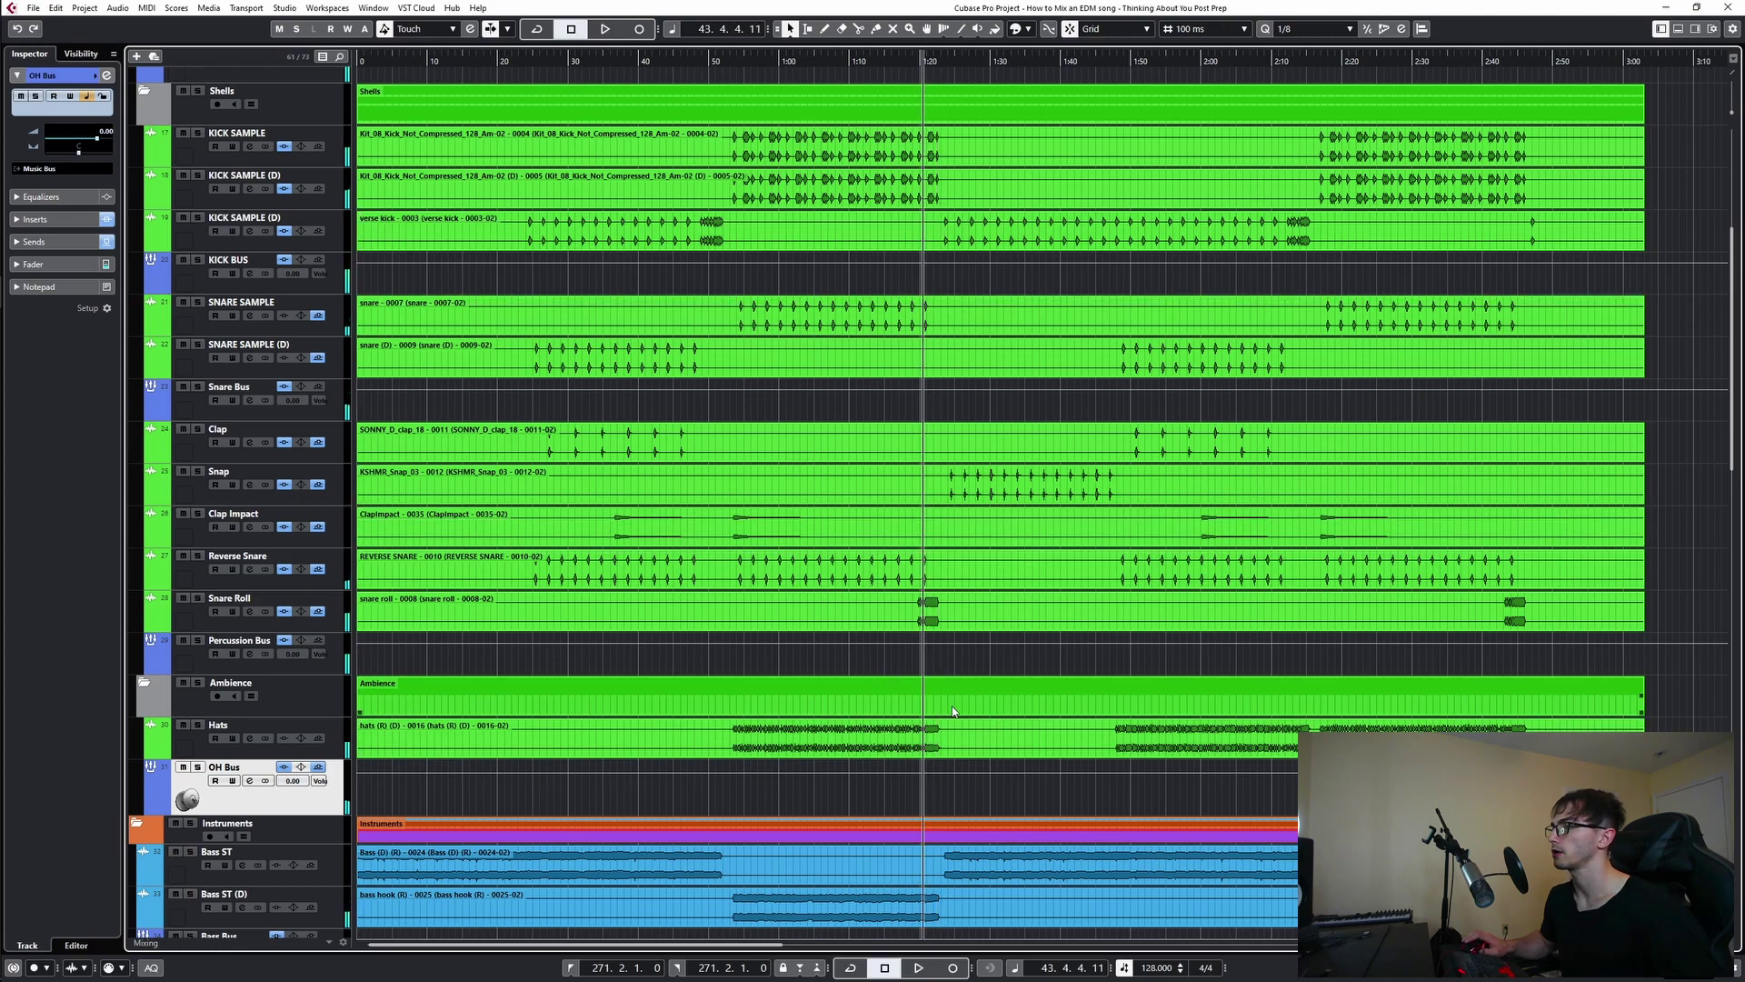
- Solo the Drums folder and play the drums from the end of bar 29
{"action": "scroll", "coordinate": [951, 707], "scroll_direction": "down", "scroll_amount": 4}
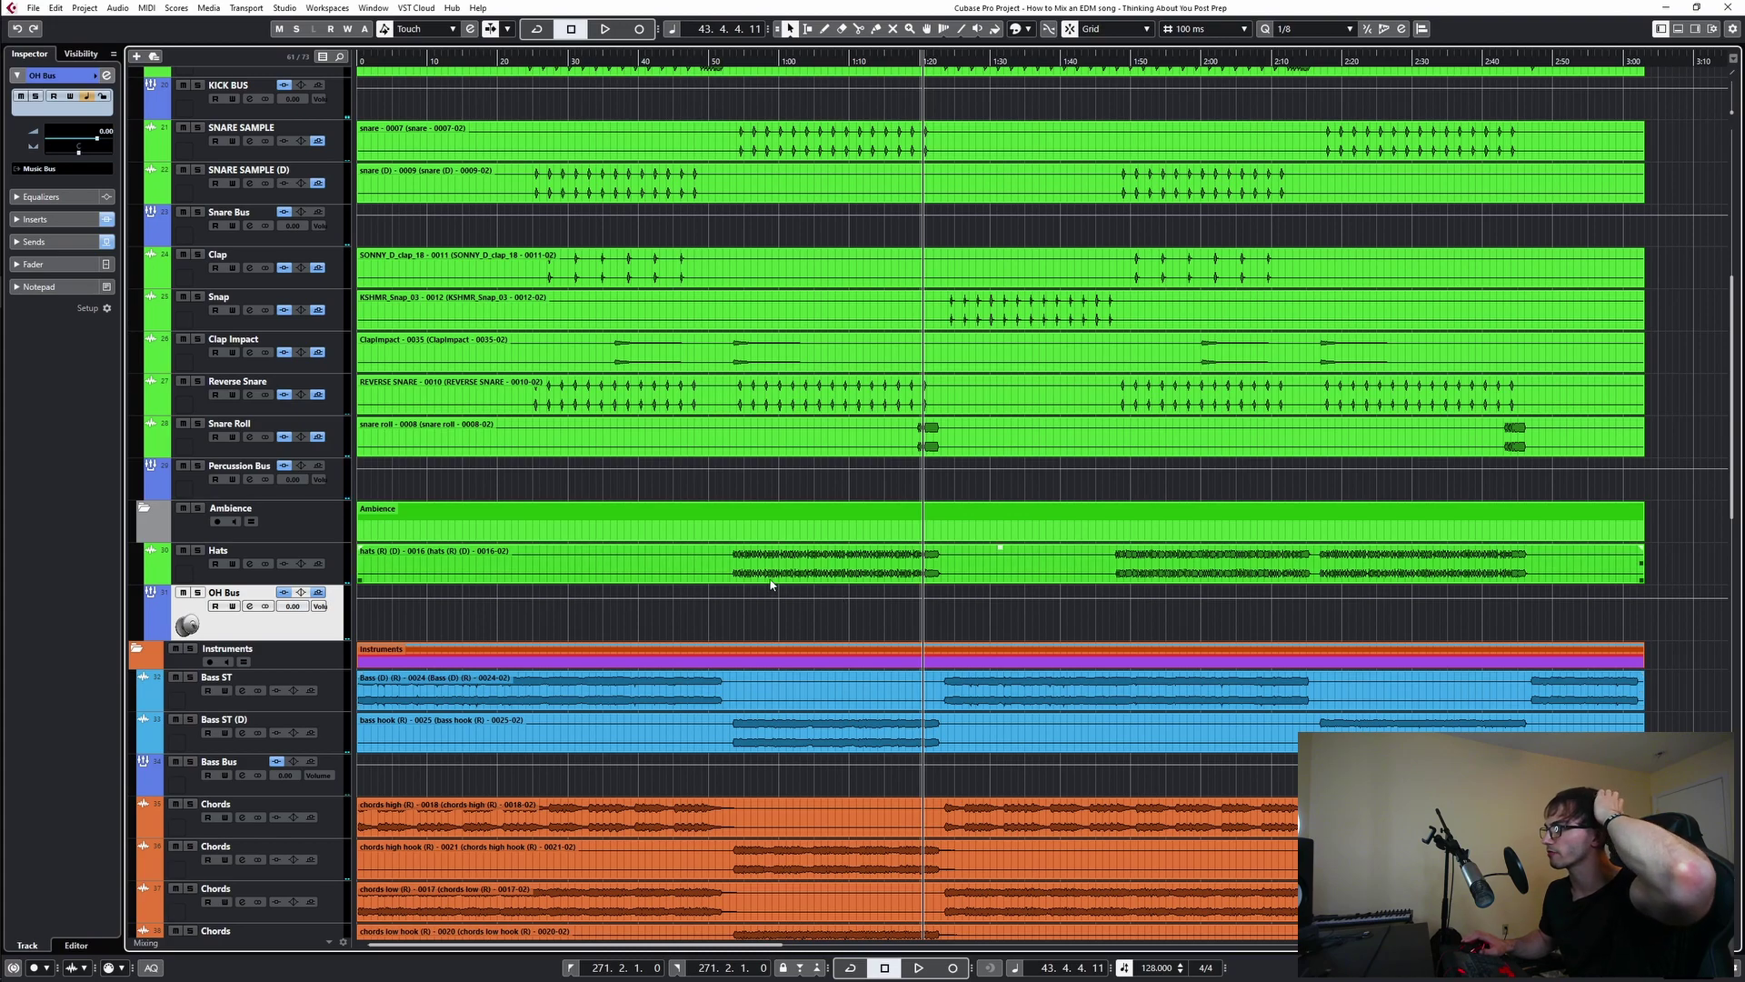
{"action": "scroll", "coordinate": [788, 587], "scroll_direction": "up", "scroll_amount": 12}
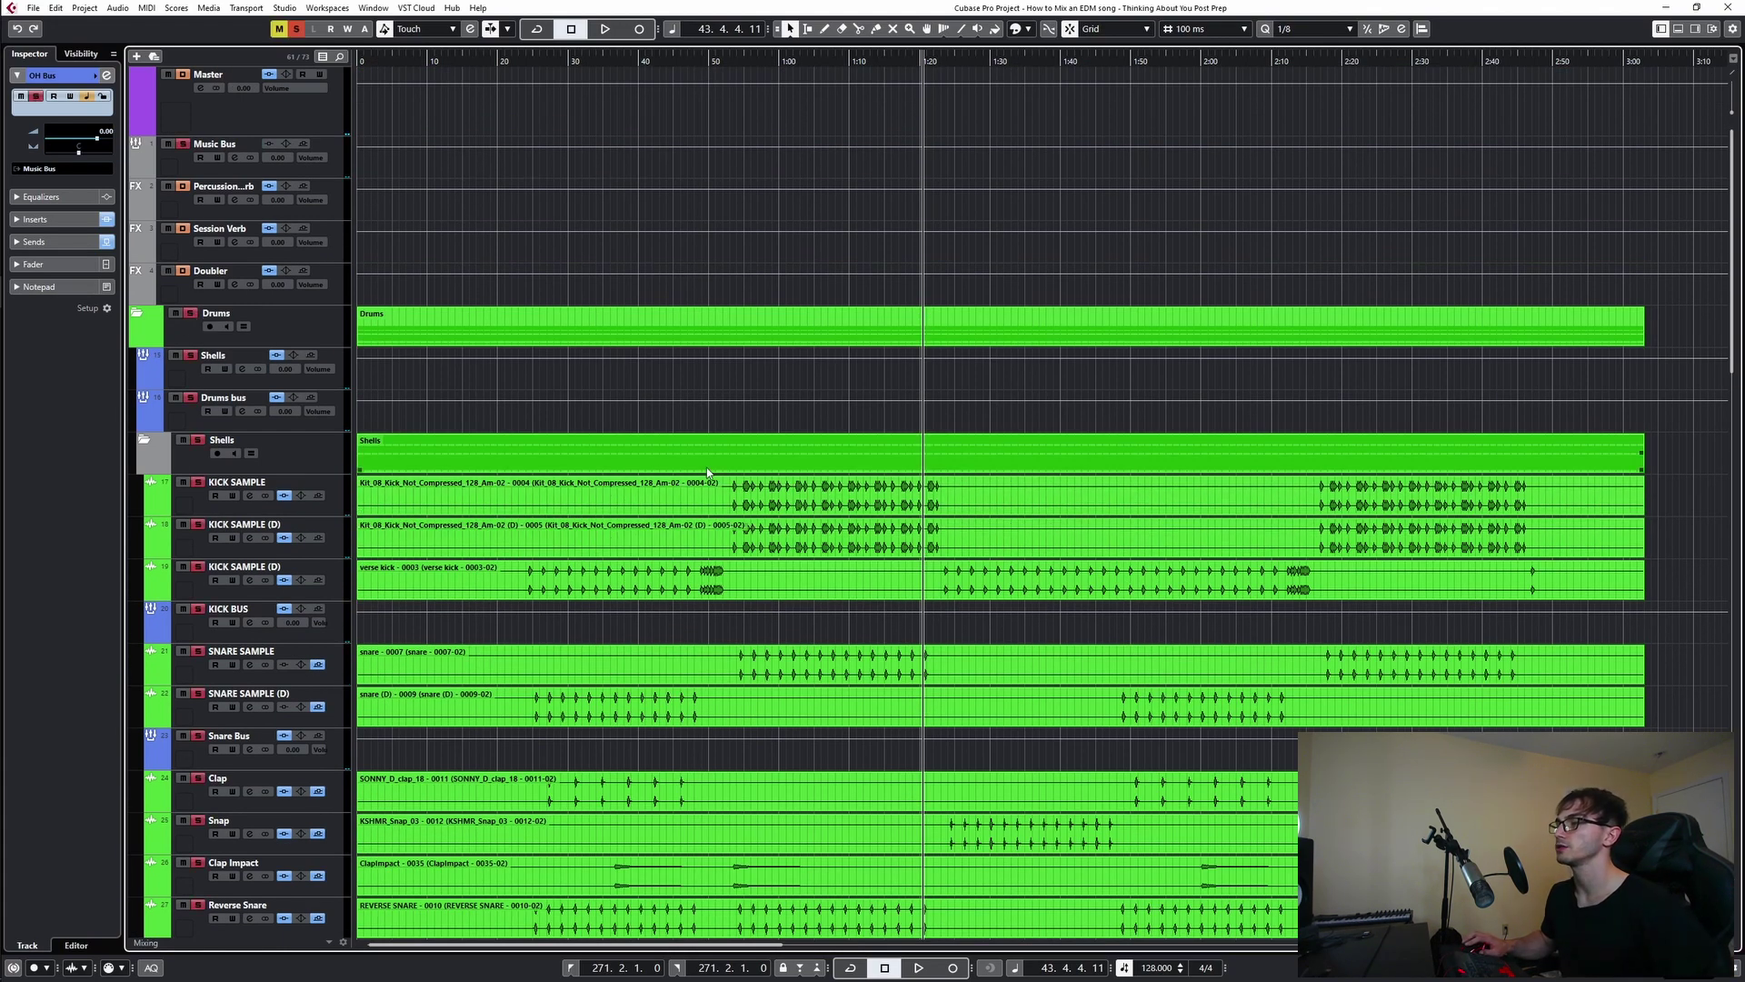
{"action": "left_click", "coordinate": [740, 423]}
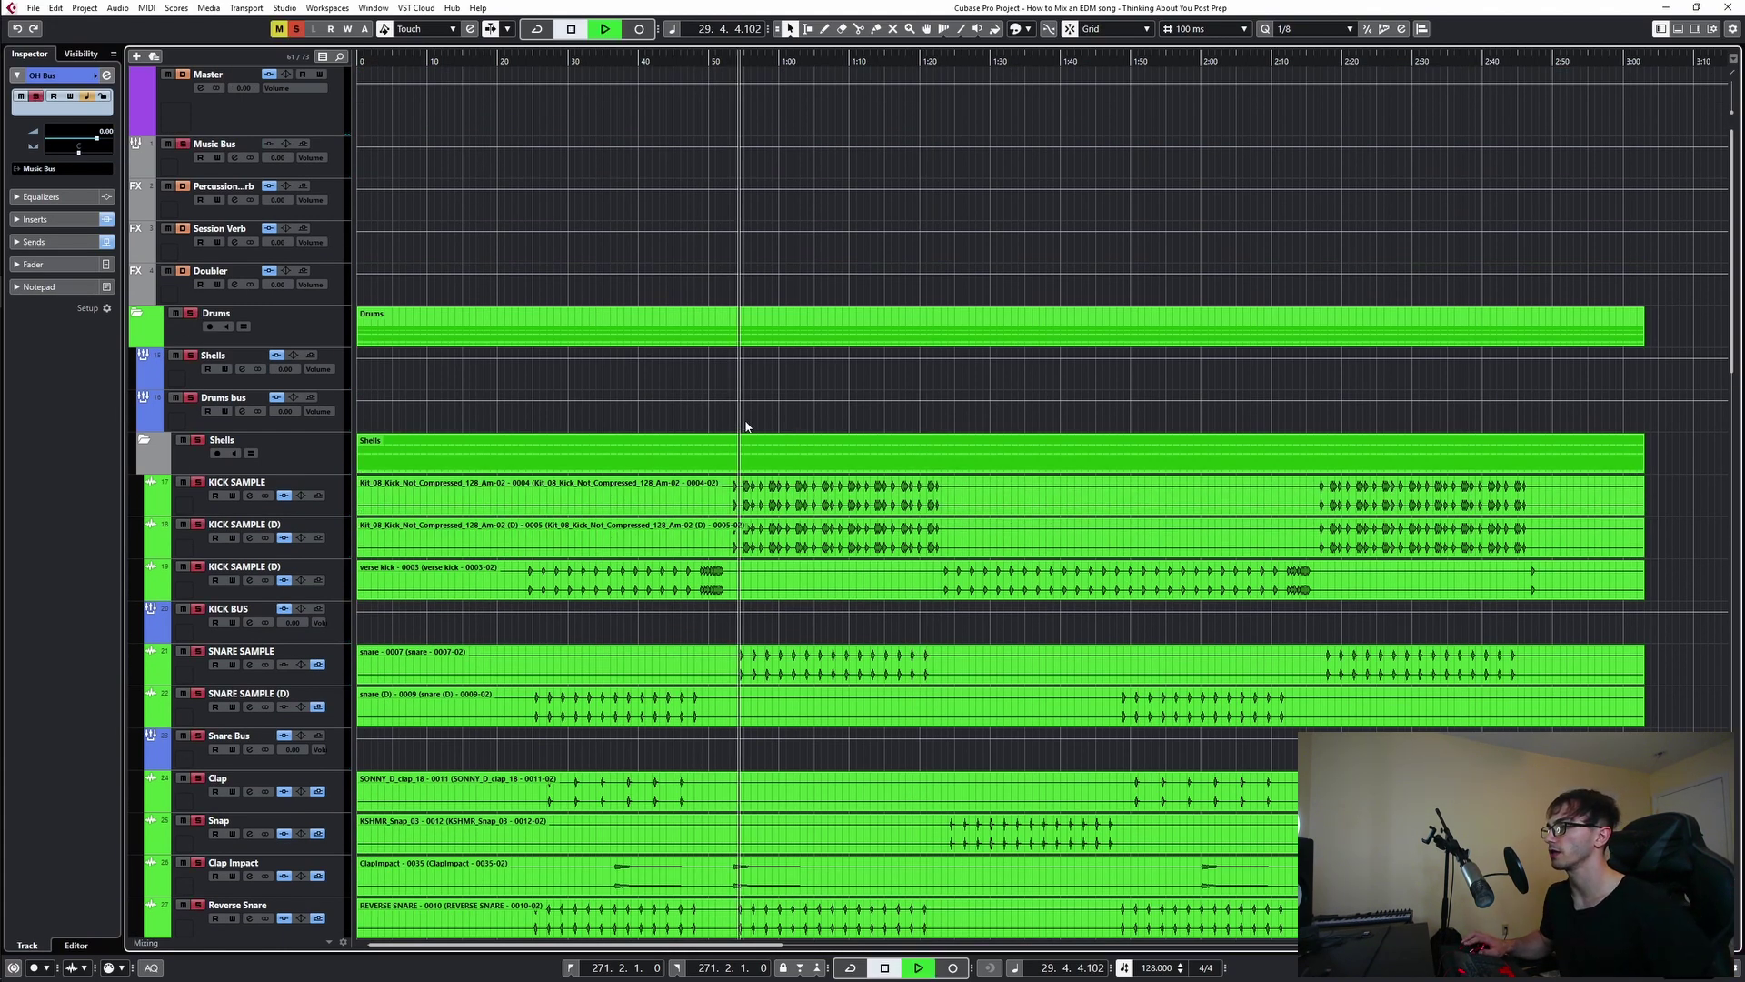
{"action": "scroll", "coordinate": [751, 429], "scroll_direction": "down", "scroll_amount": 4}
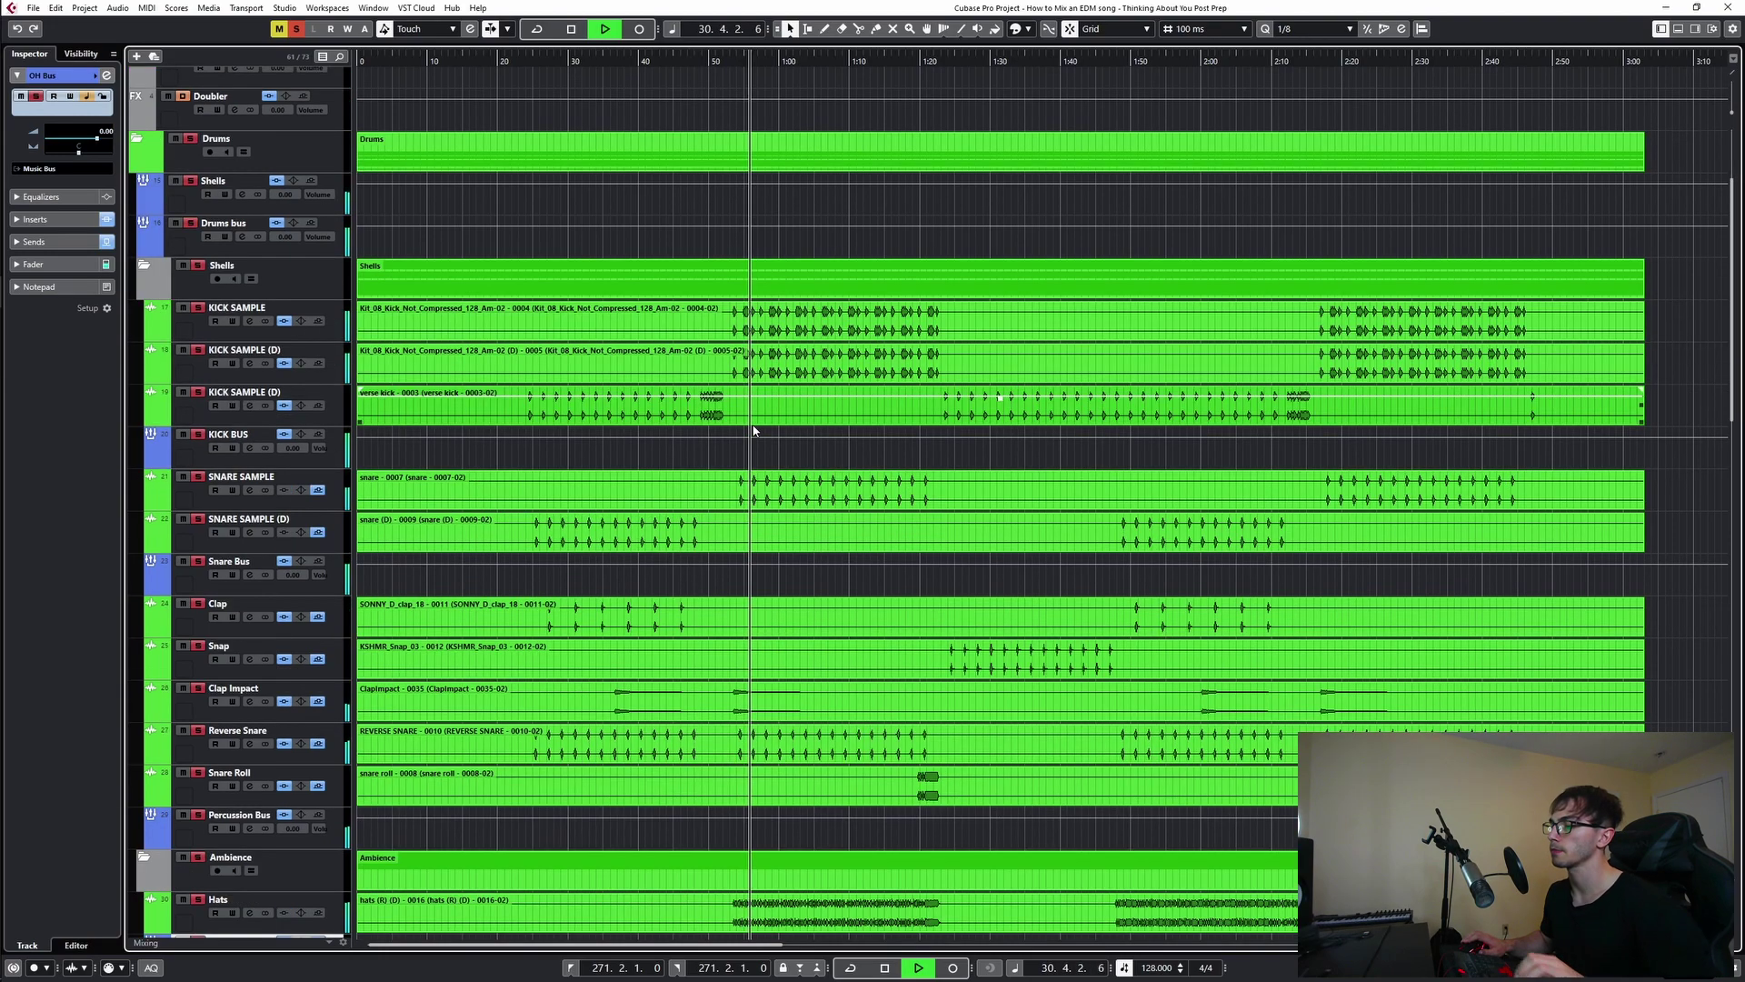
{"action": "scroll", "coordinate": [725, 596], "scroll_direction": "down", "scroll_amount": 4}
{"action": "key", "text": "space"}
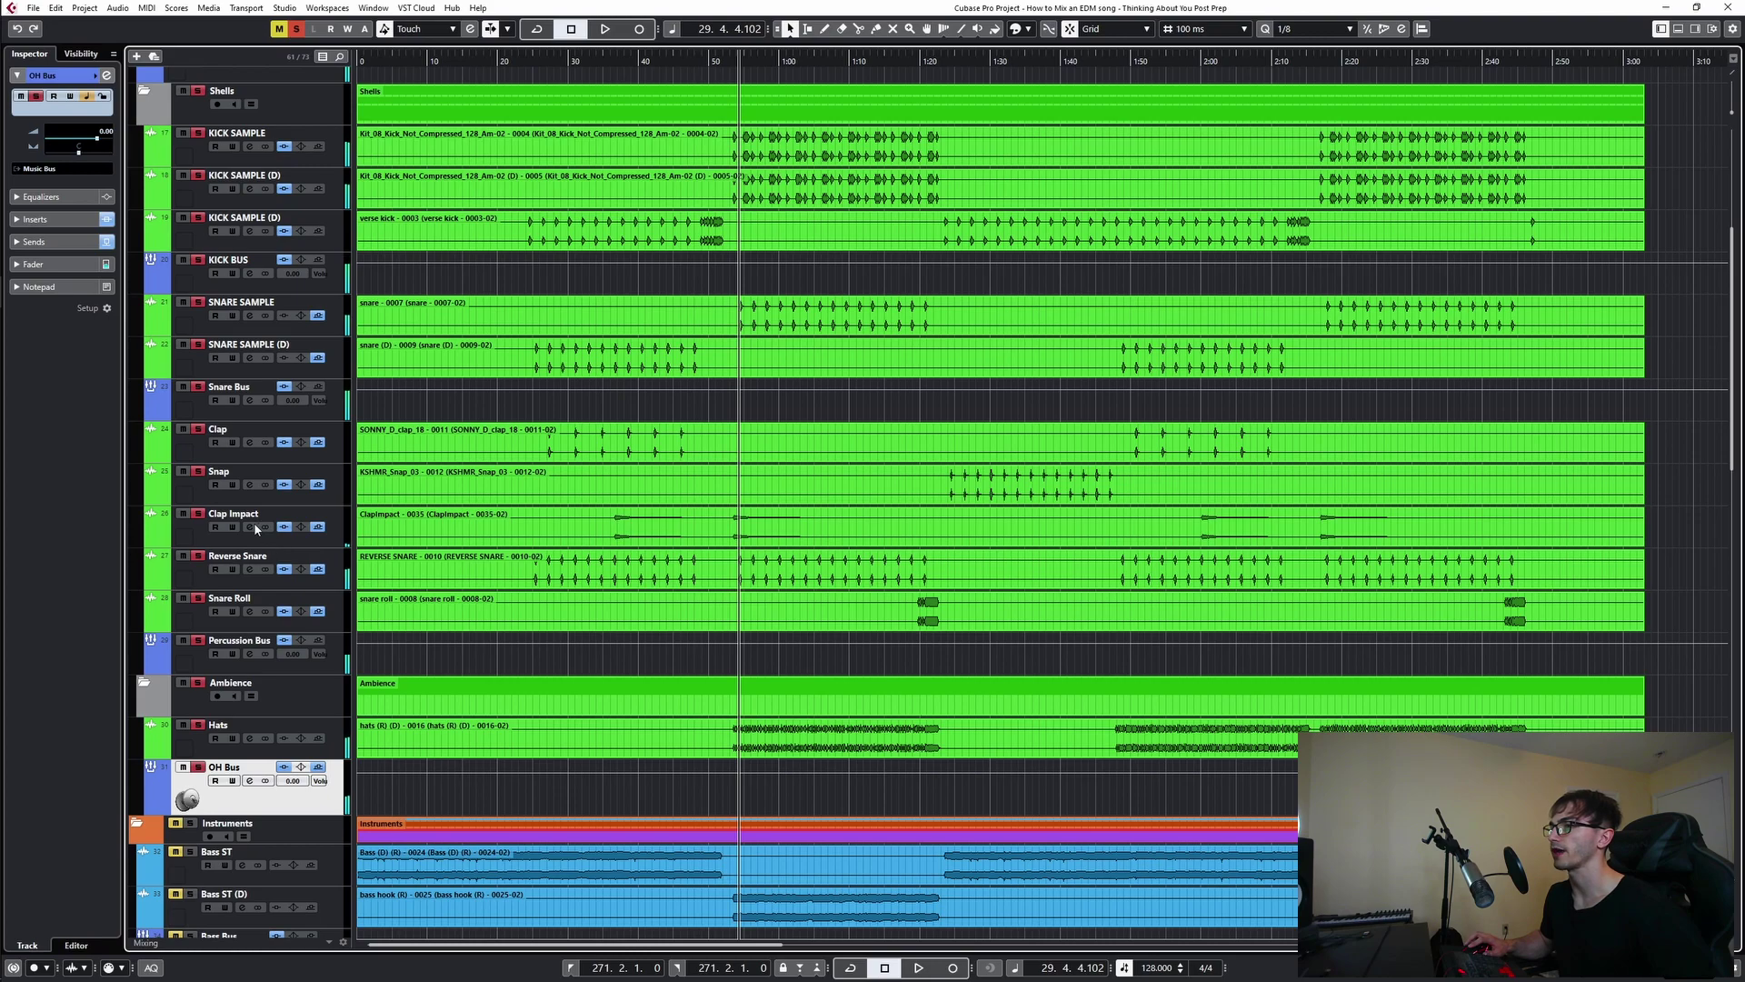
- Solo the Clap Impact channel, lower its fader to -7.21 dB and play it back
{"action": "left_click", "coordinate": [254, 527]}
{"action": "left_click_drag", "start_coordinate": [1434, 430], "coordinate": [1444, 463]}
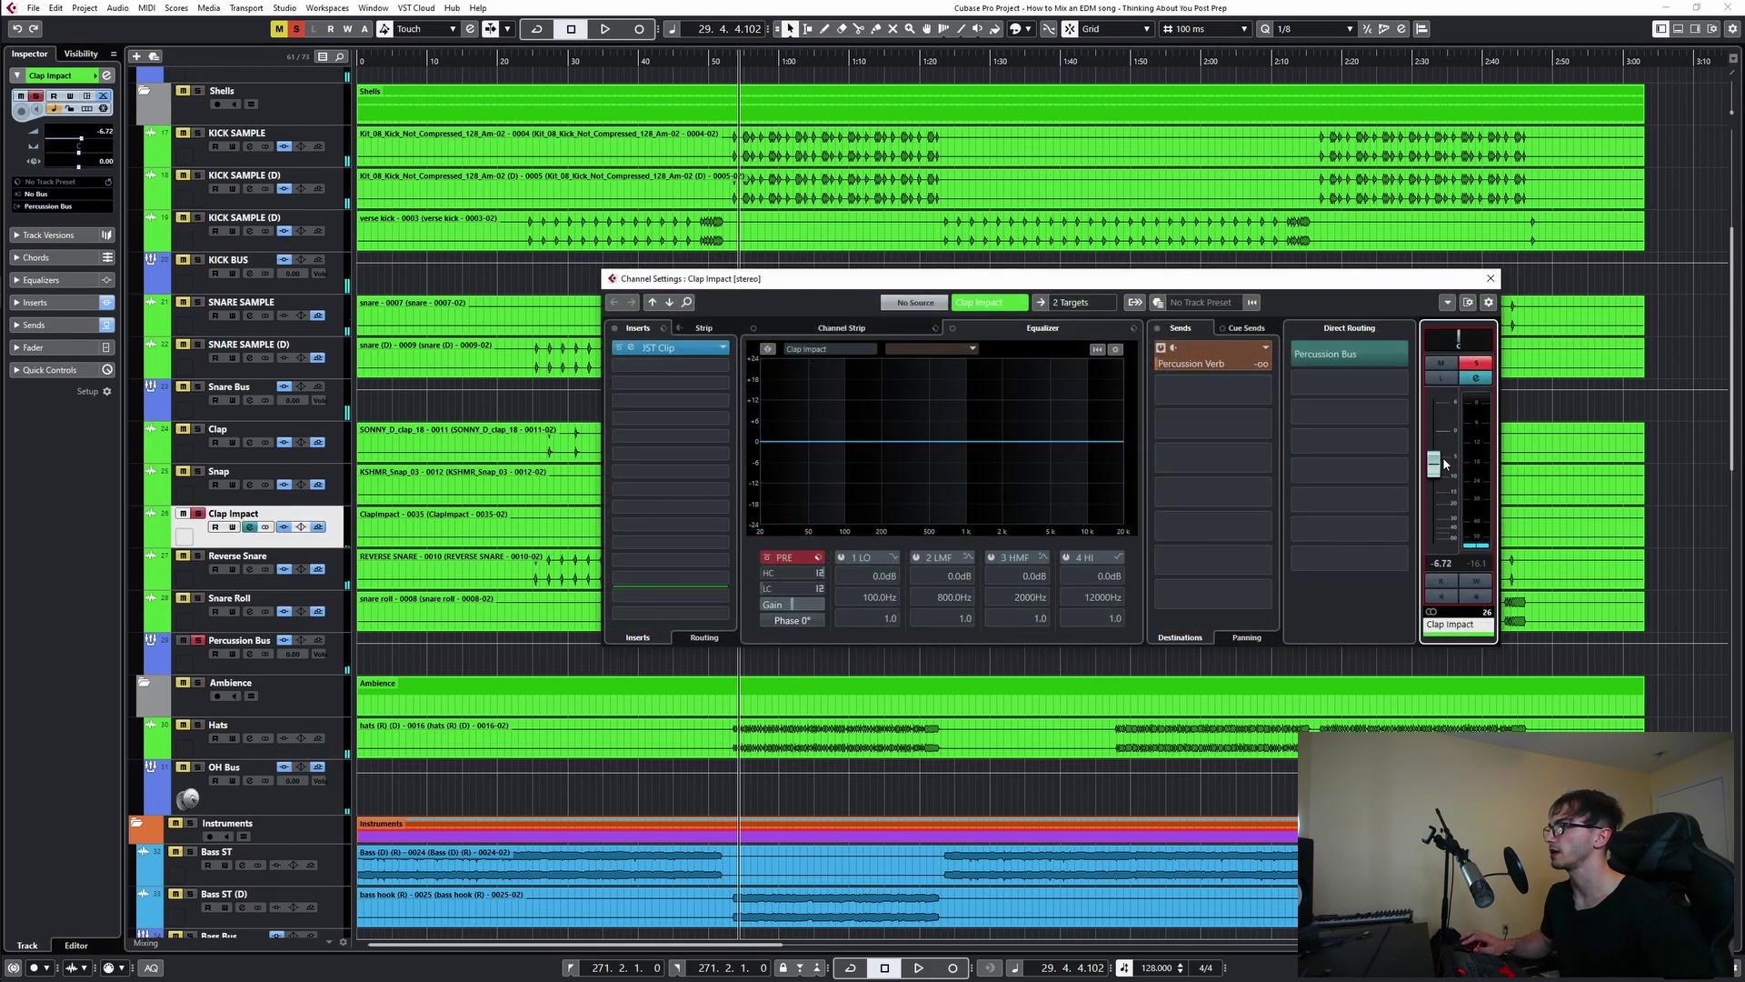
{"action": "key", "text": "space"}
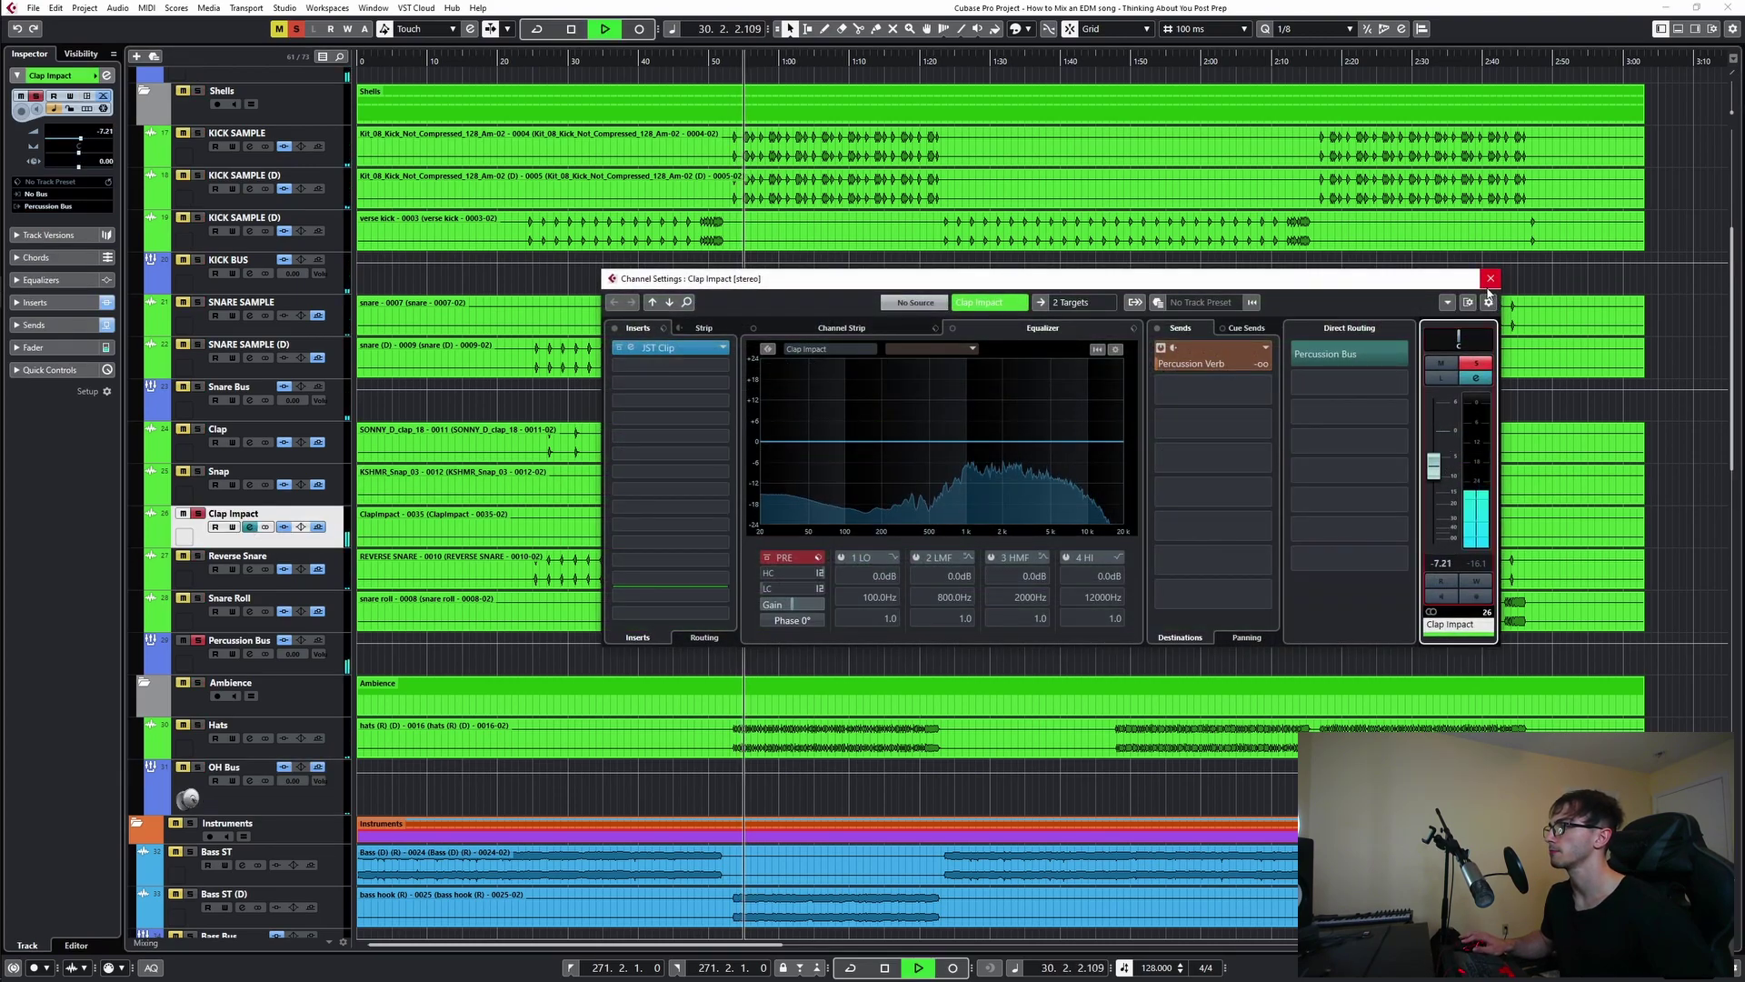
- Bypass the JST Clip insert on the Clap Impact channel and replay the impact from bar 29
{"action": "mouse_move", "coordinate": [1410, 398]}
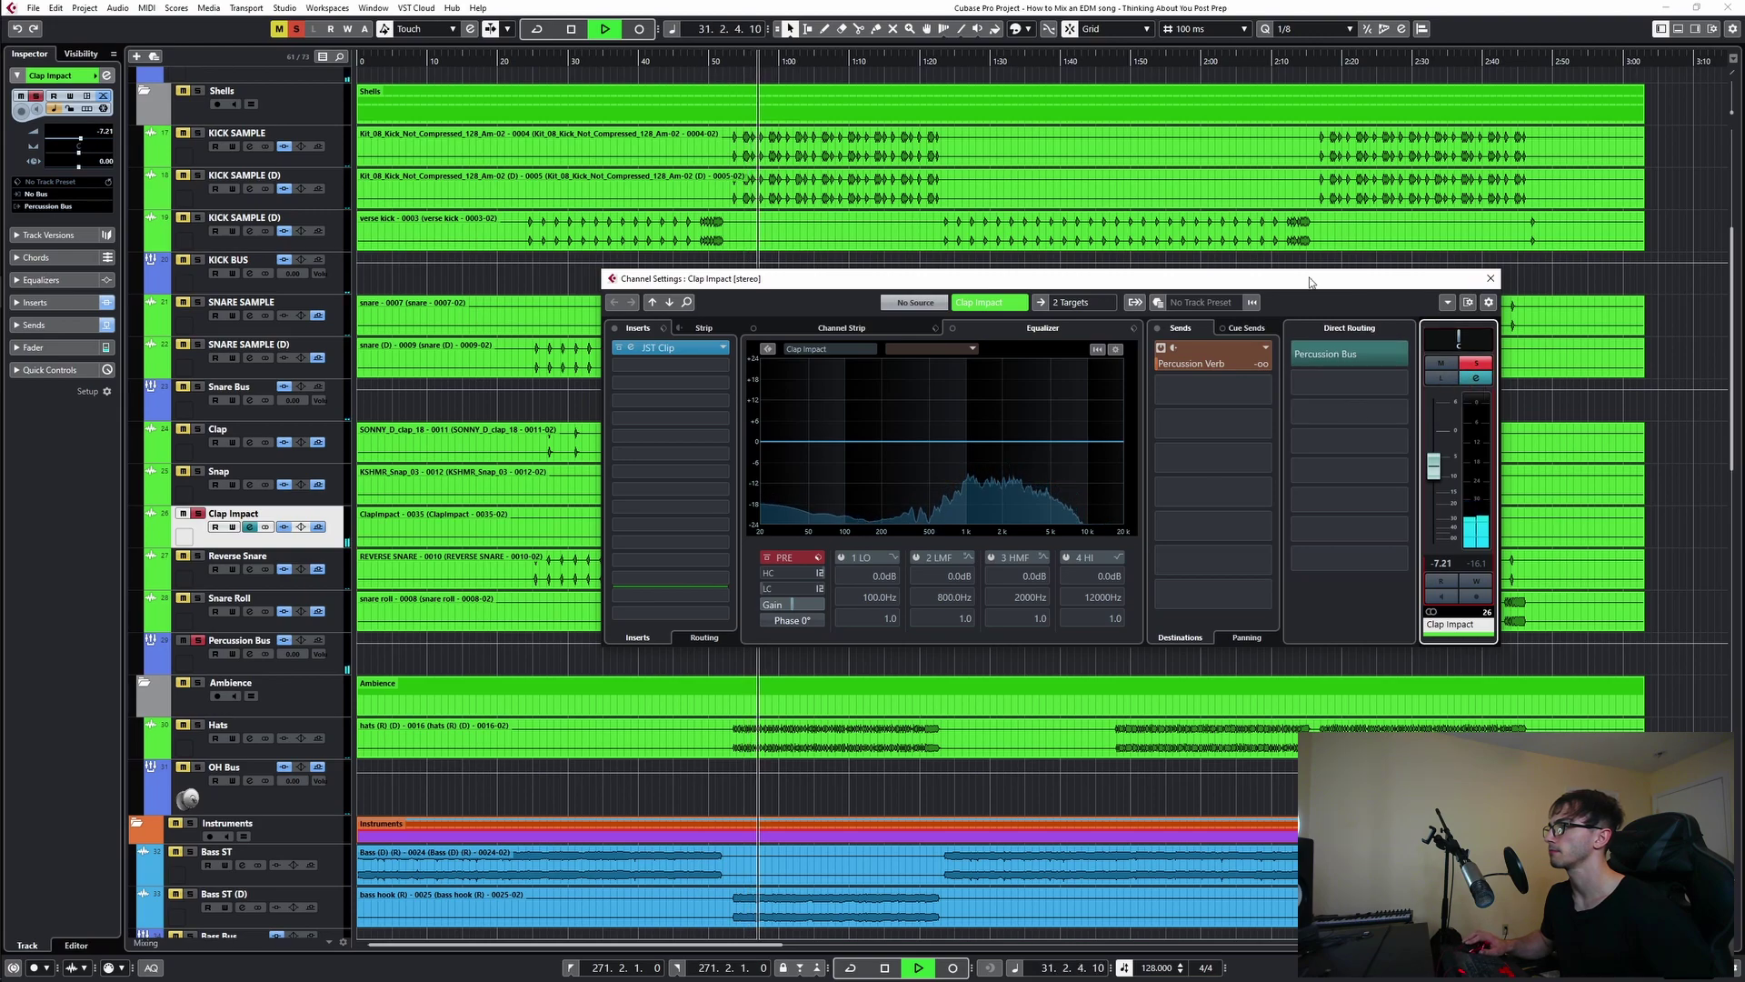
{"action": "left_click_drag", "start_coordinate": [1180, 279], "coordinate": [1482, 280]}
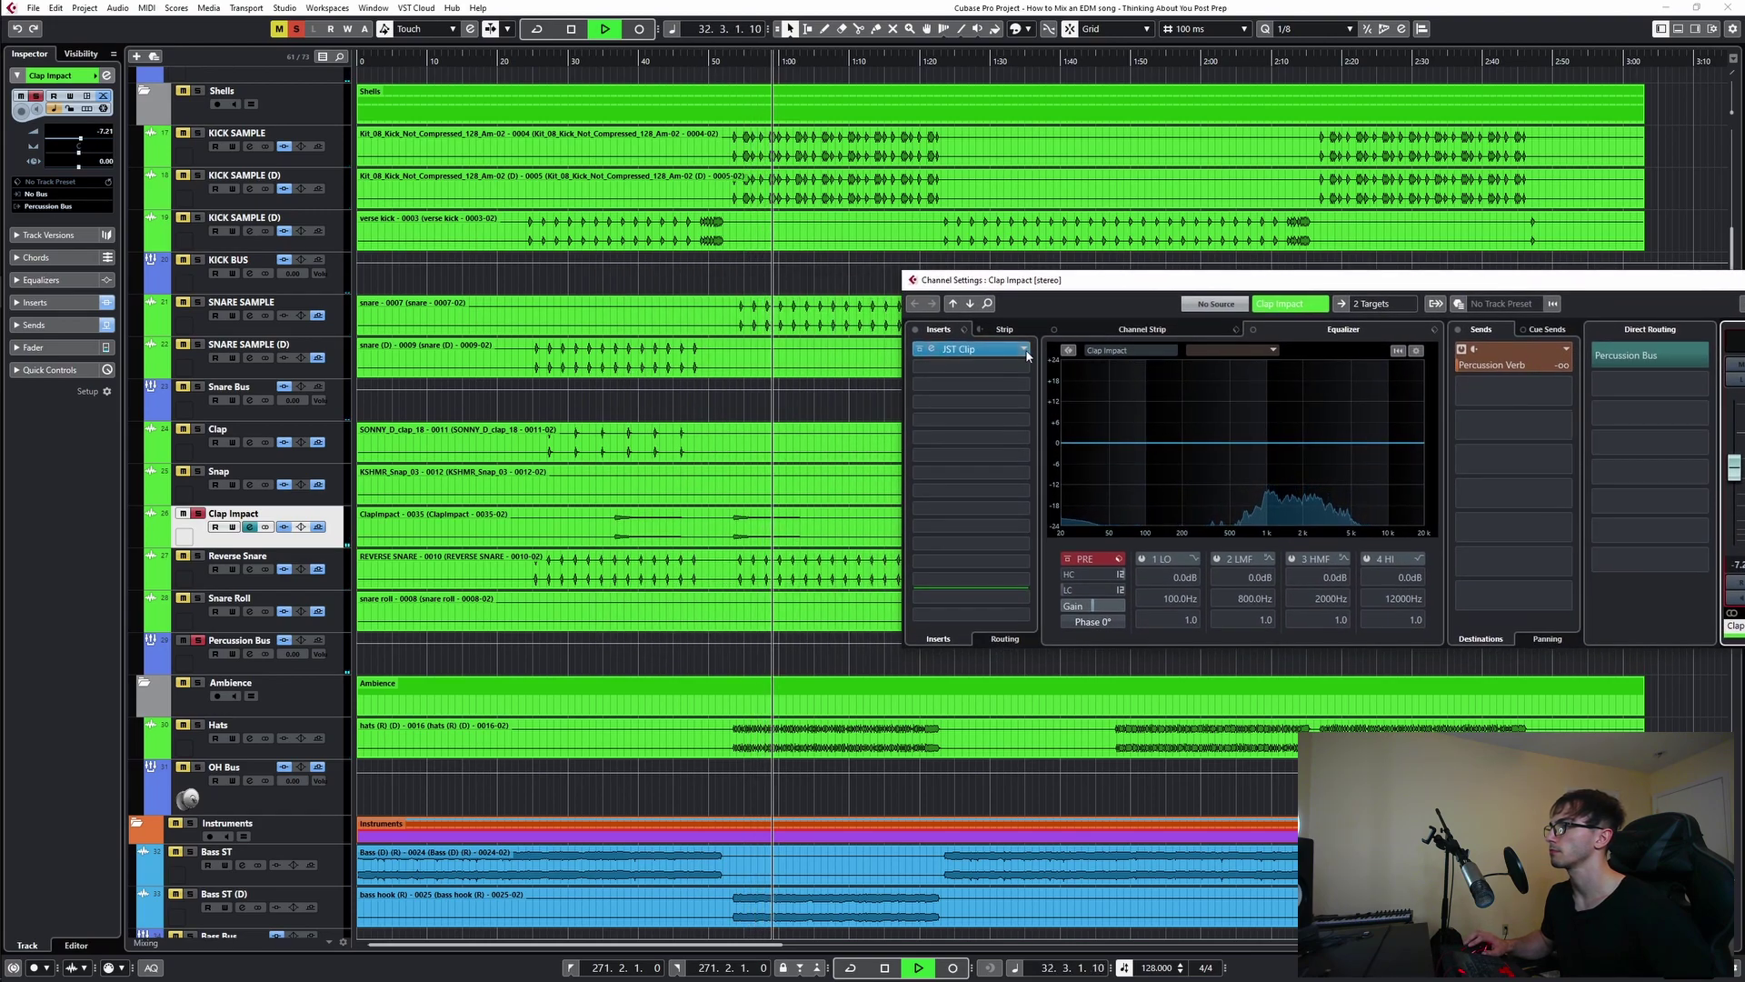
{"action": "left_click", "coordinate": [970, 349]}
{"action": "left_click", "coordinate": [1053, 283]}
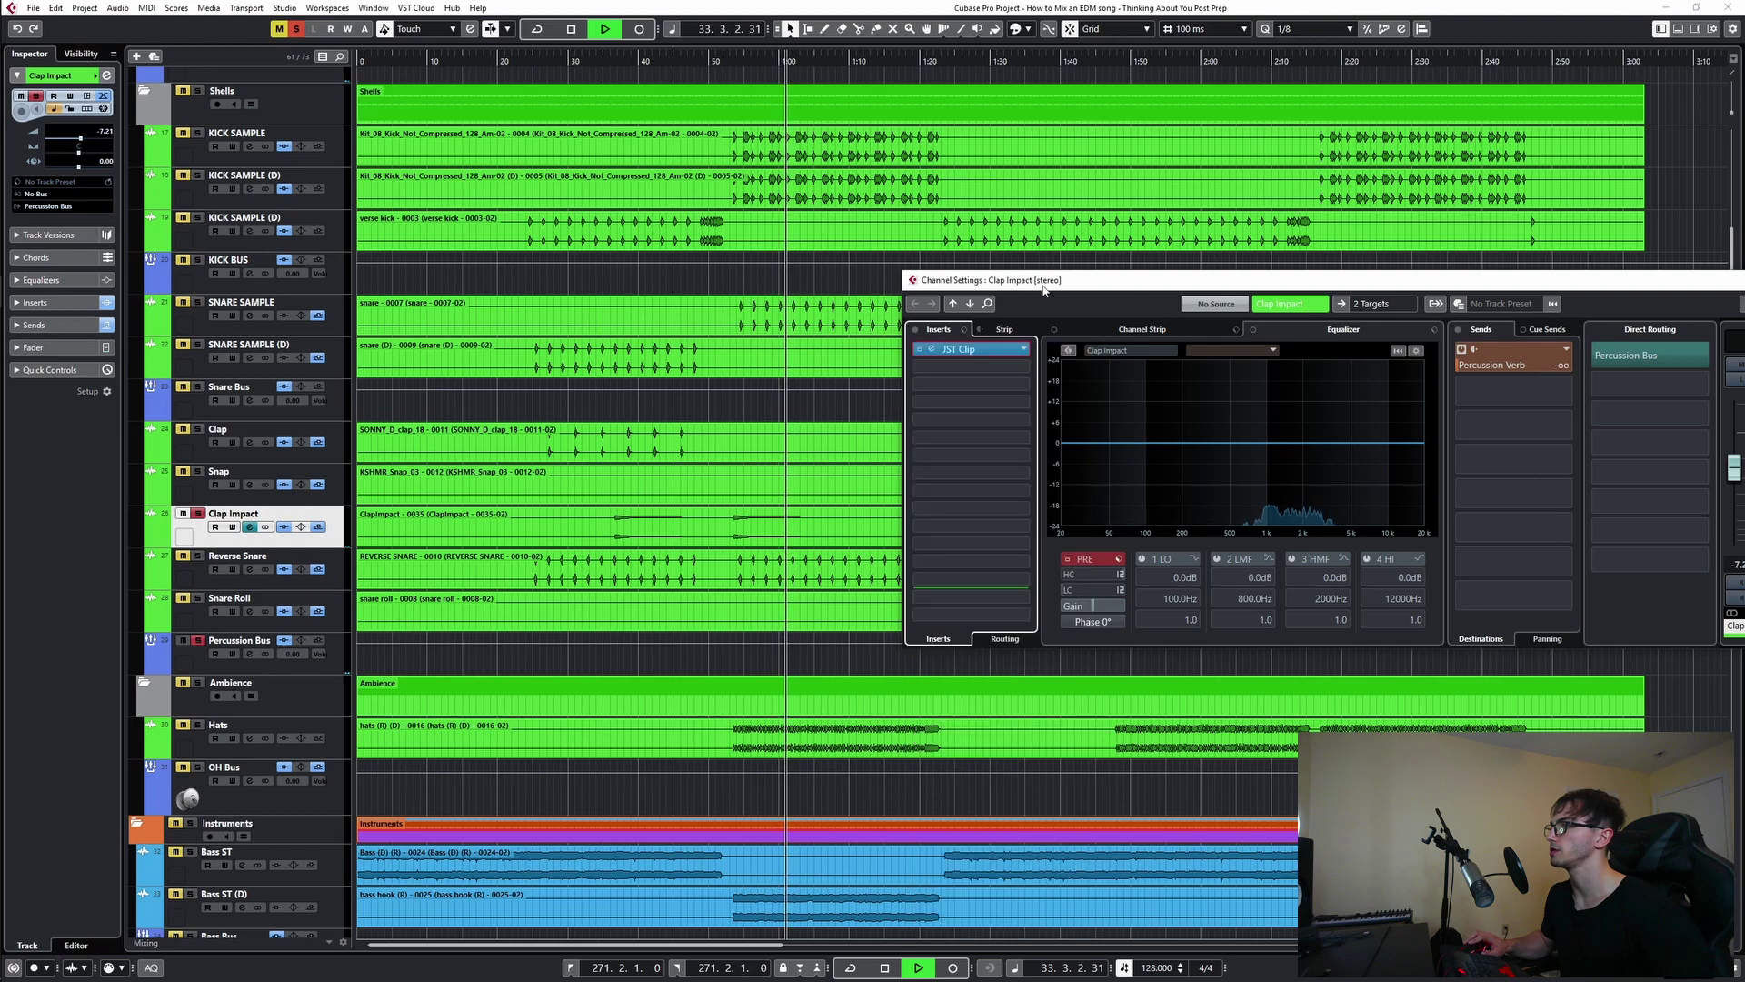
{"action": "left_click", "coordinate": [918, 350]}
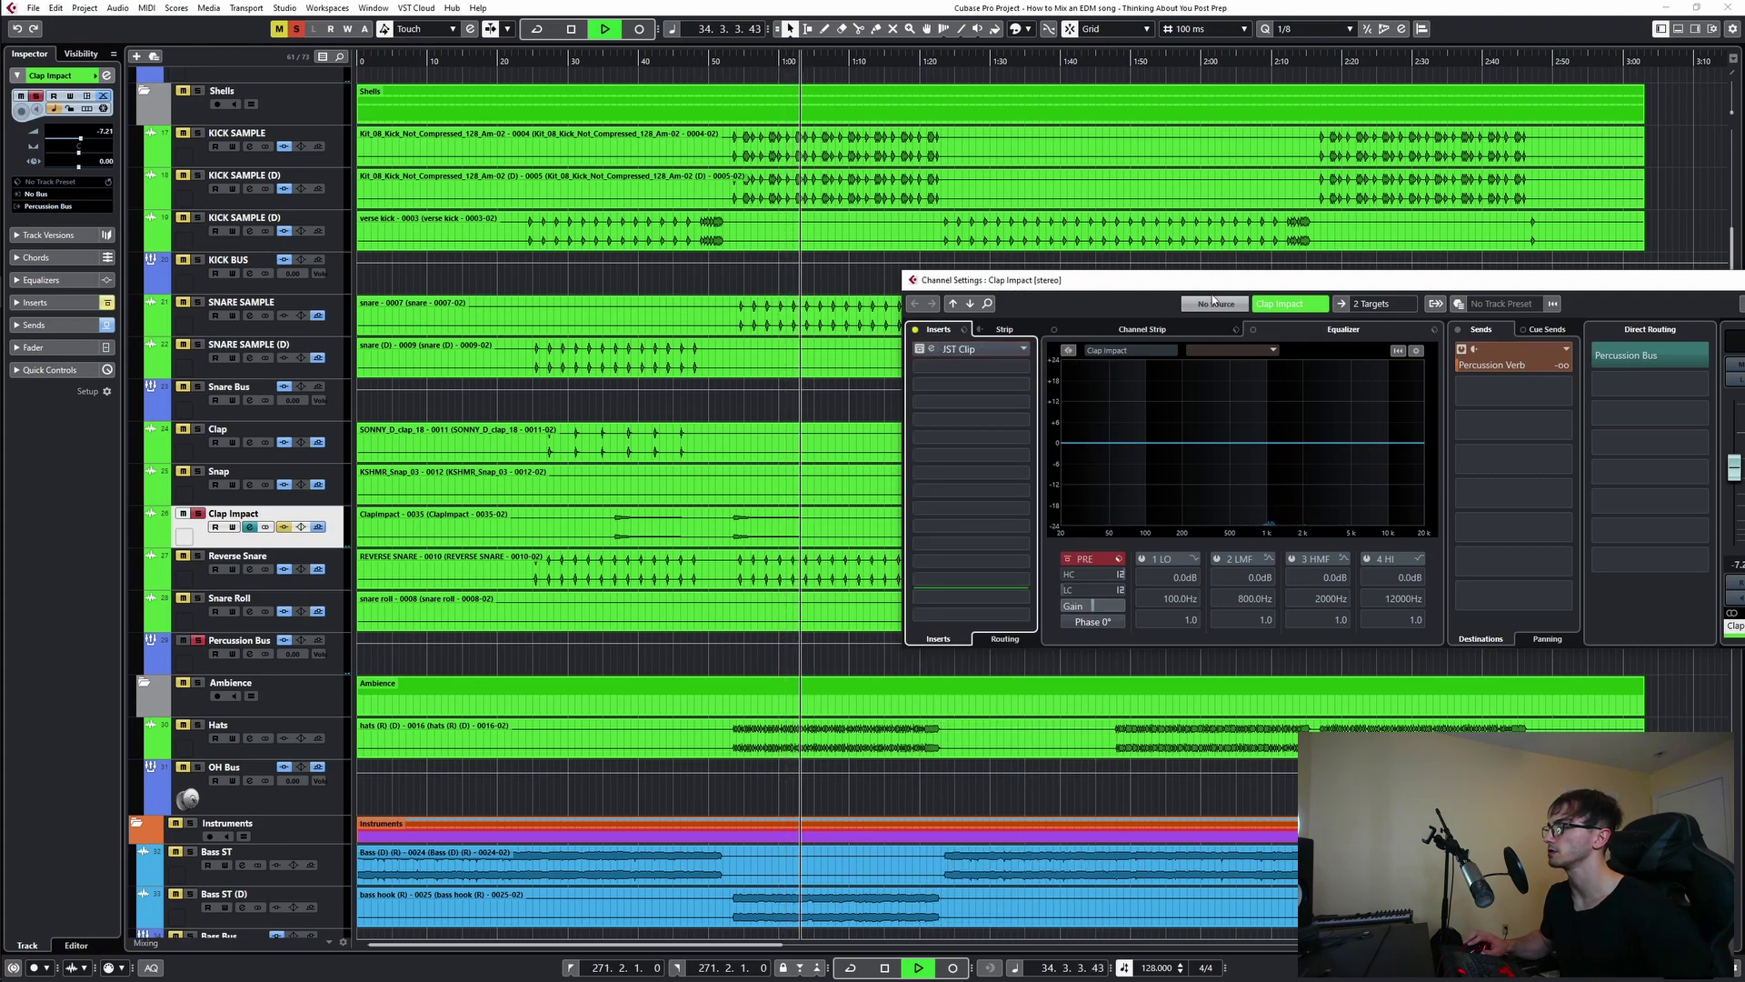
{"action": "left_click", "coordinate": [731, 443]}
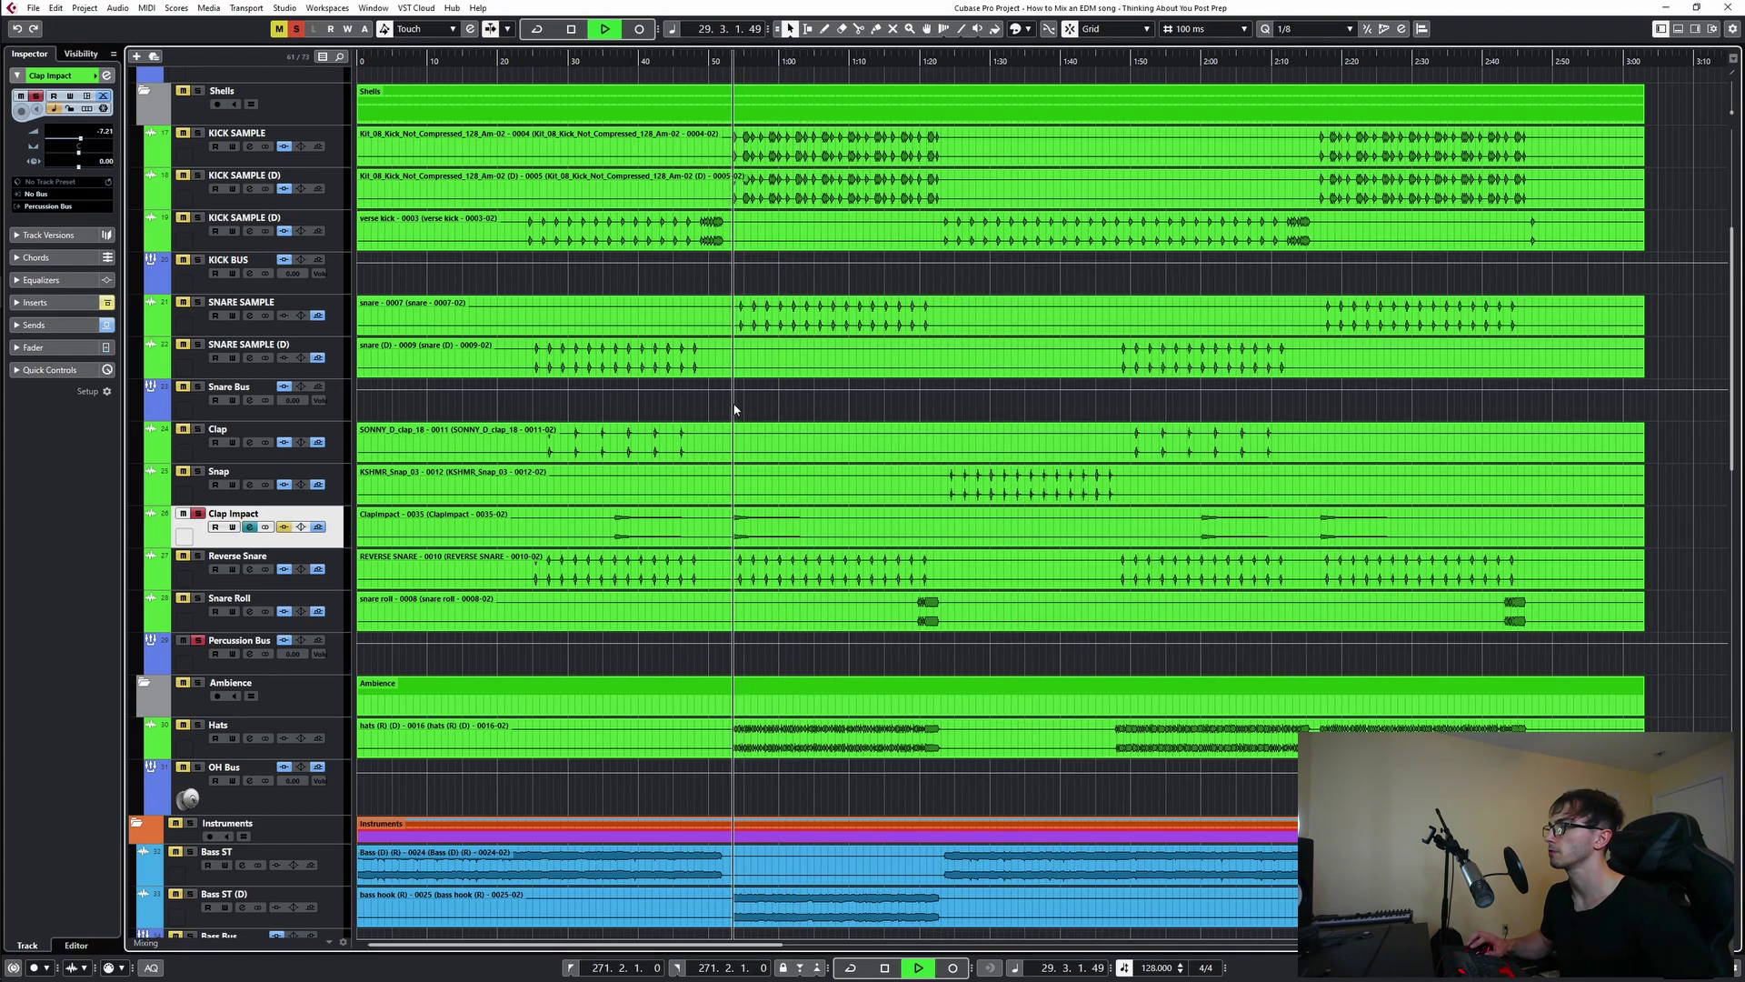
{"action": "key", "text": "space"}
{"action": "left_click", "coordinate": [251, 526]}
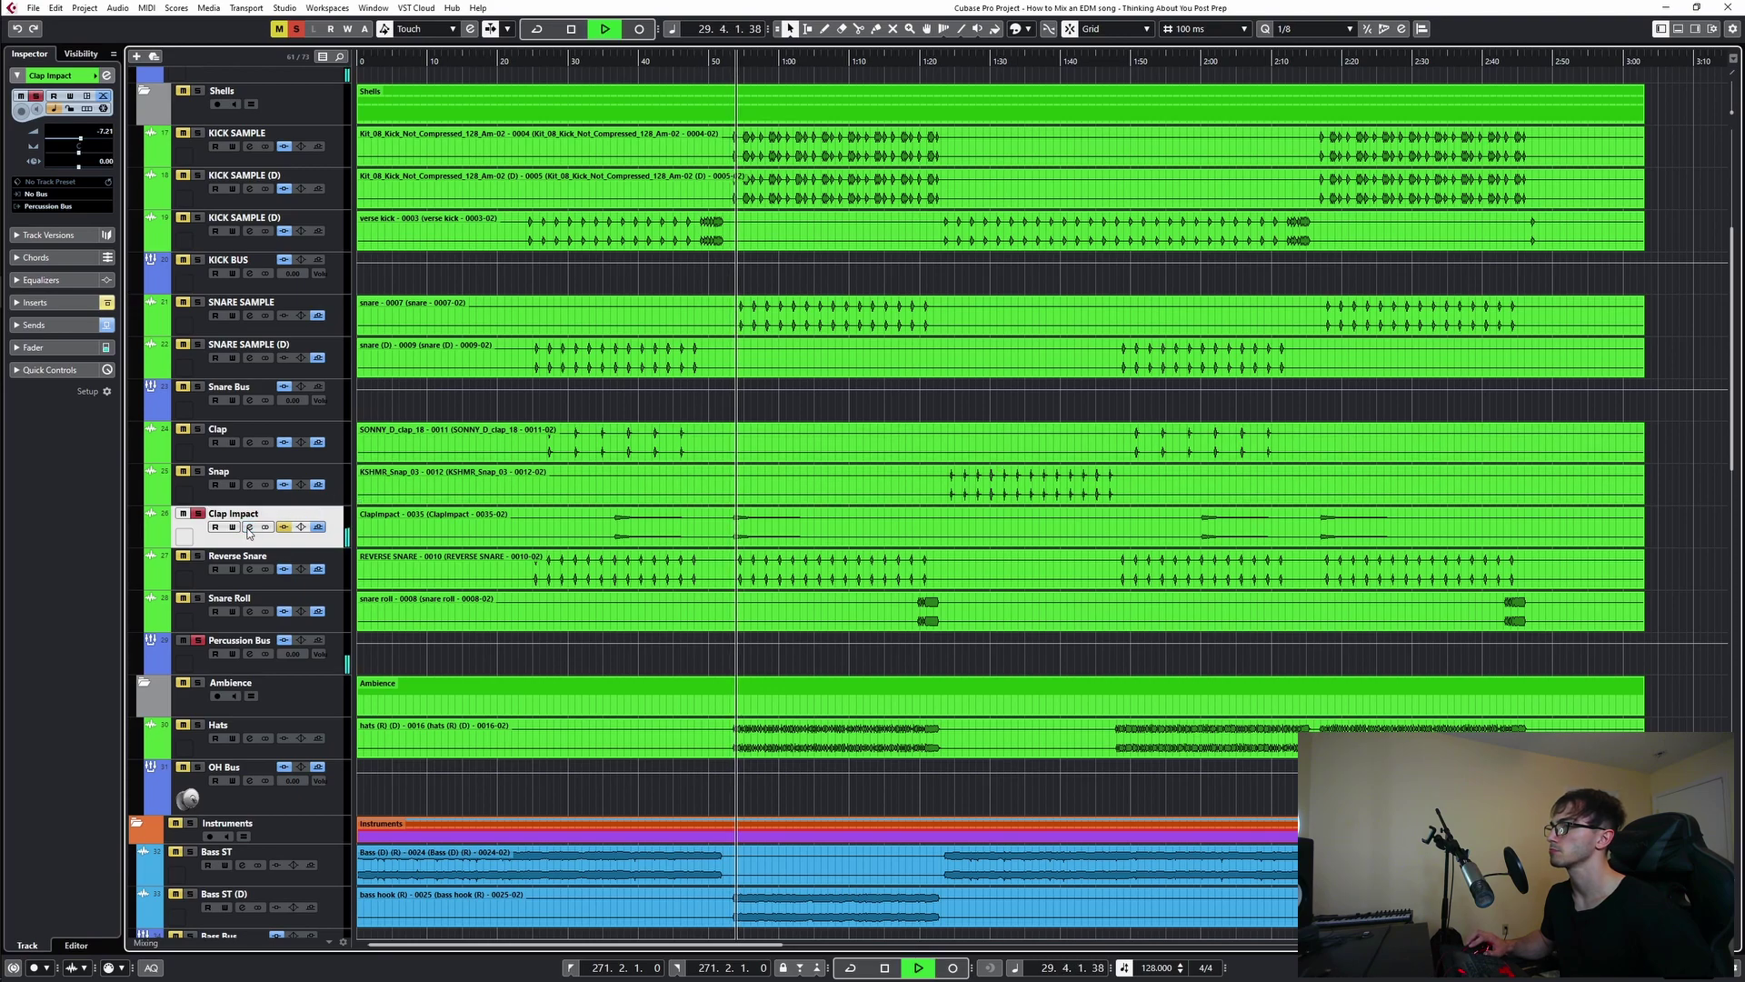
{"action": "left_click", "coordinate": [1724, 367]}
{"action": "left_click_drag", "start_coordinate": [998, 279], "coordinate": [437, 218]}
- Clear the Clap Impact solo, solo the whole Drums folder and play it from bar 29
{"action": "left_click", "coordinate": [298, 30]}
{"action": "left_click", "coordinate": [727, 62]}
{"action": "scroll", "coordinate": [252, 432], "scroll_direction": "up", "scroll_amount": 4}
{"action": "left_click", "coordinate": [190, 312]}
{"action": "scroll", "coordinate": [428, 504], "scroll_direction": "down", "scroll_amount": 6}
{"action": "key", "text": "space"}
{"action": "key", "text": "space"}
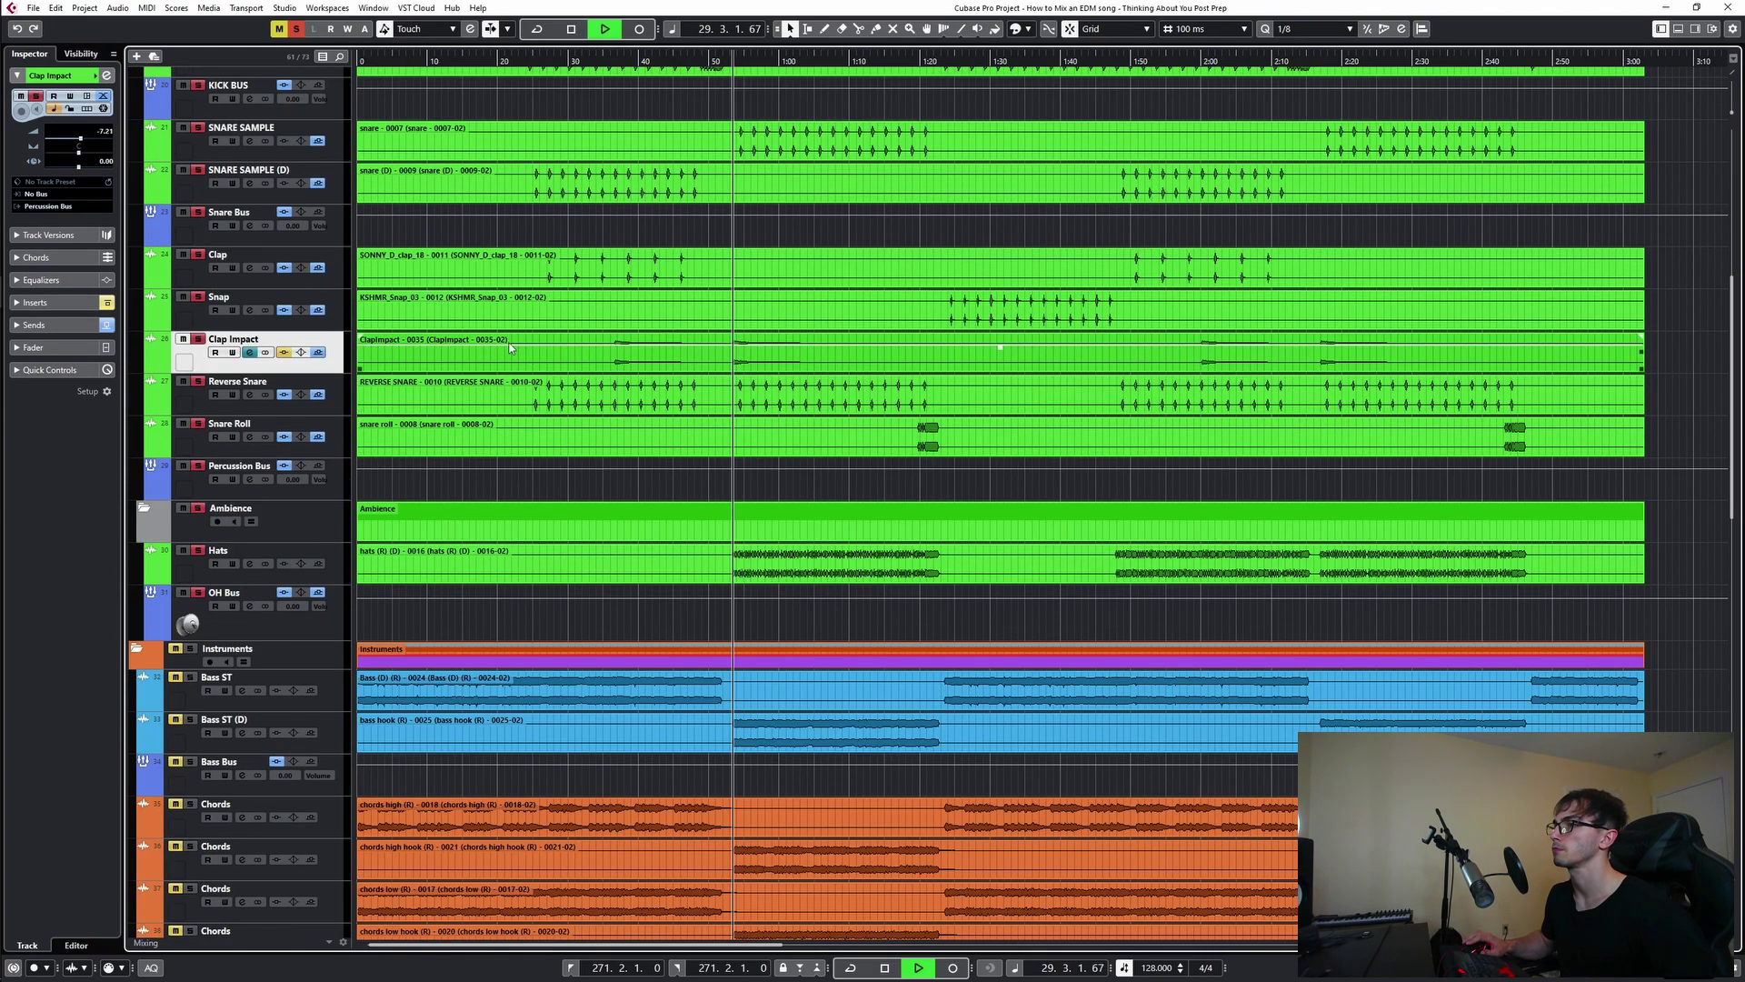
- Enable automation read on Clap Impact and raise its fader to -4.14 dB while playing the drums from bar 28
{"action": "left_click", "coordinate": [721, 220]}
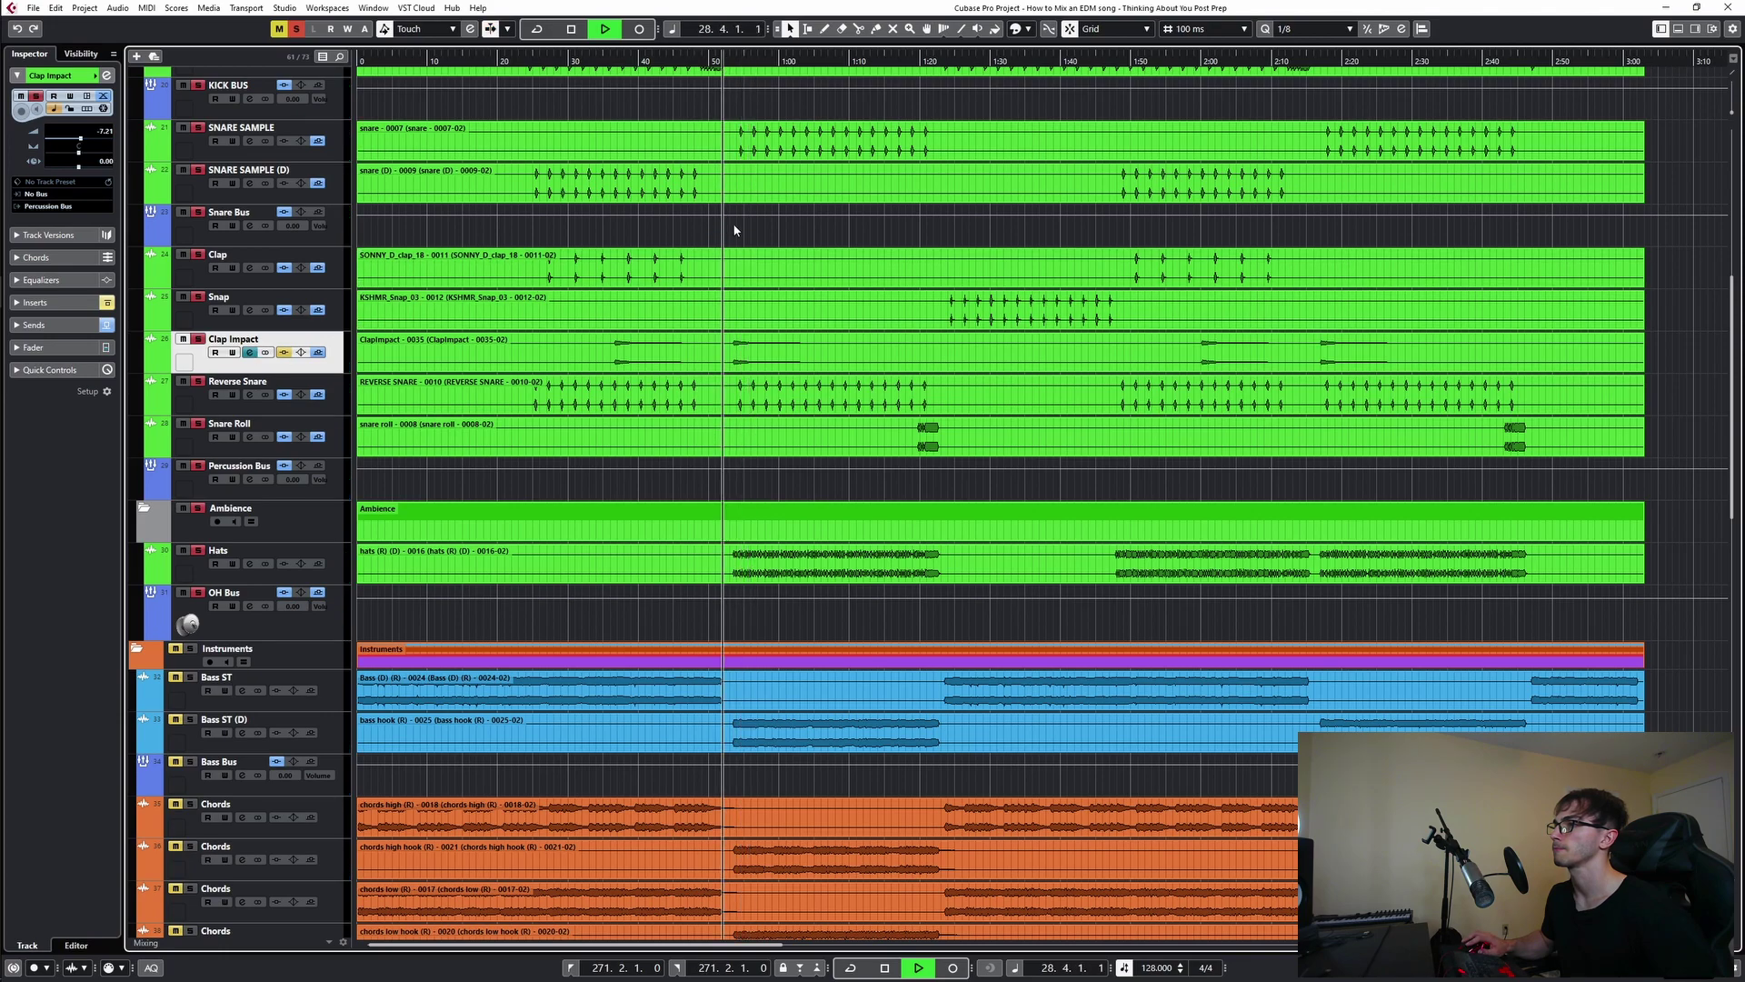
{"action": "left_click", "coordinate": [250, 353]}
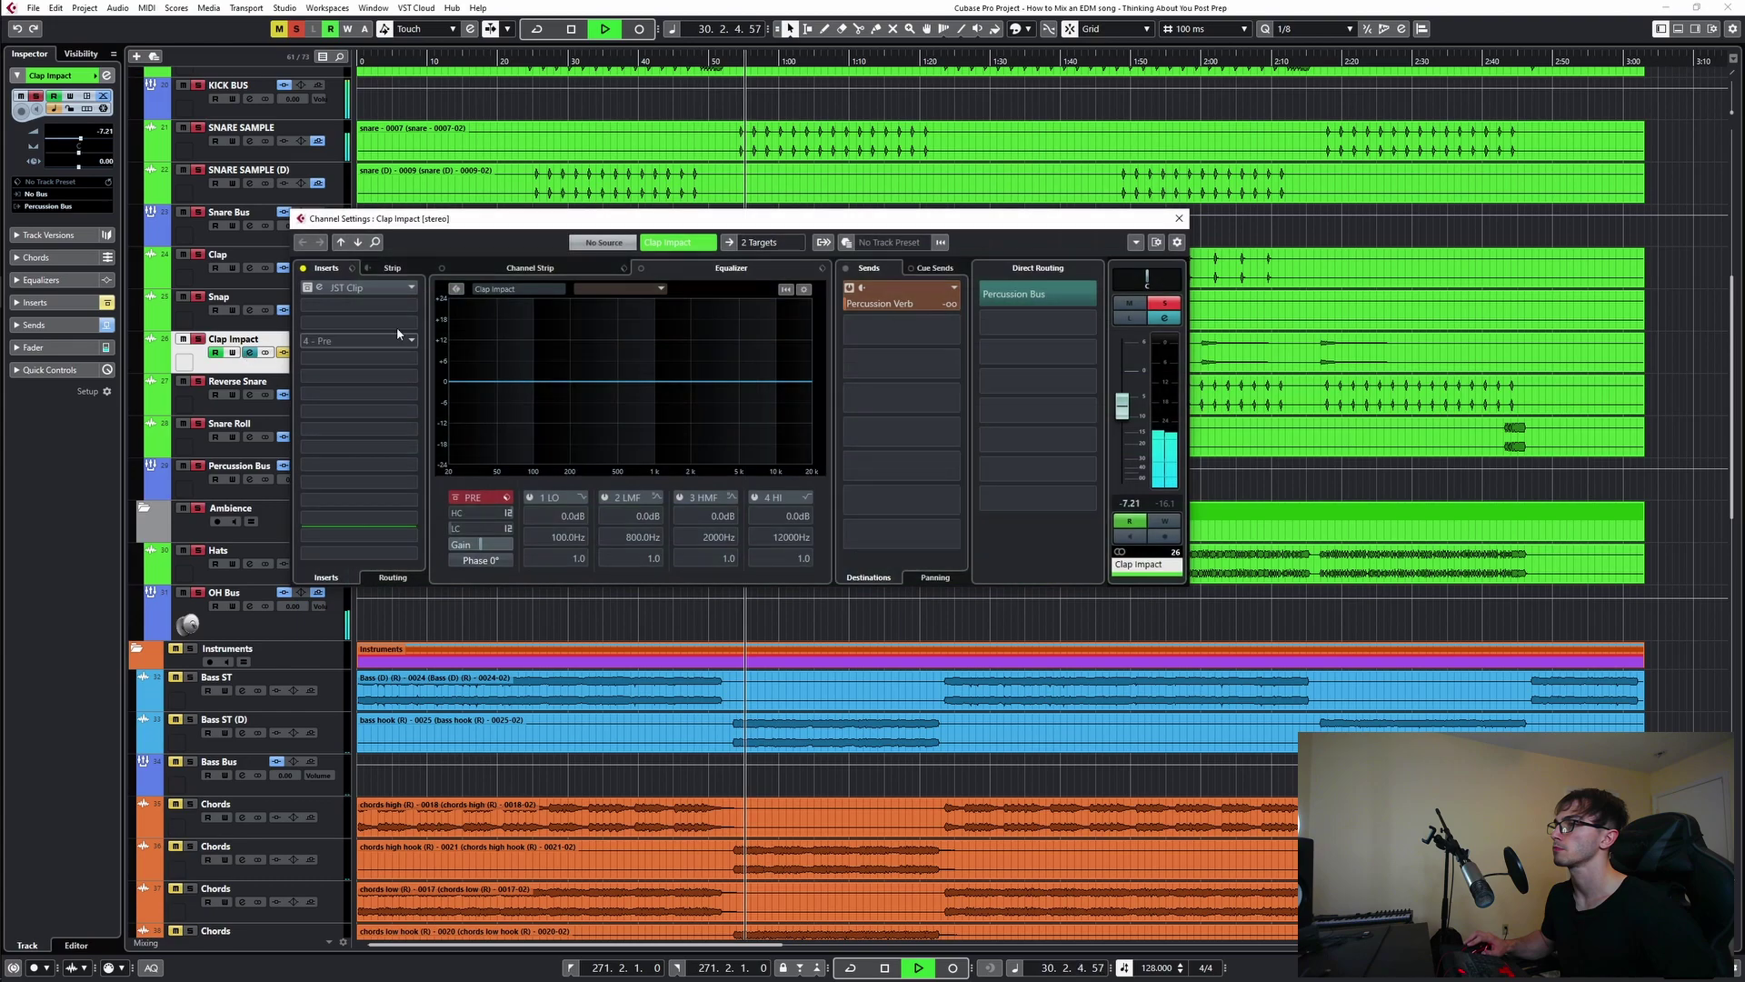
{"action": "left_click_drag", "start_coordinate": [1132, 410], "coordinate": [1138, 399]}
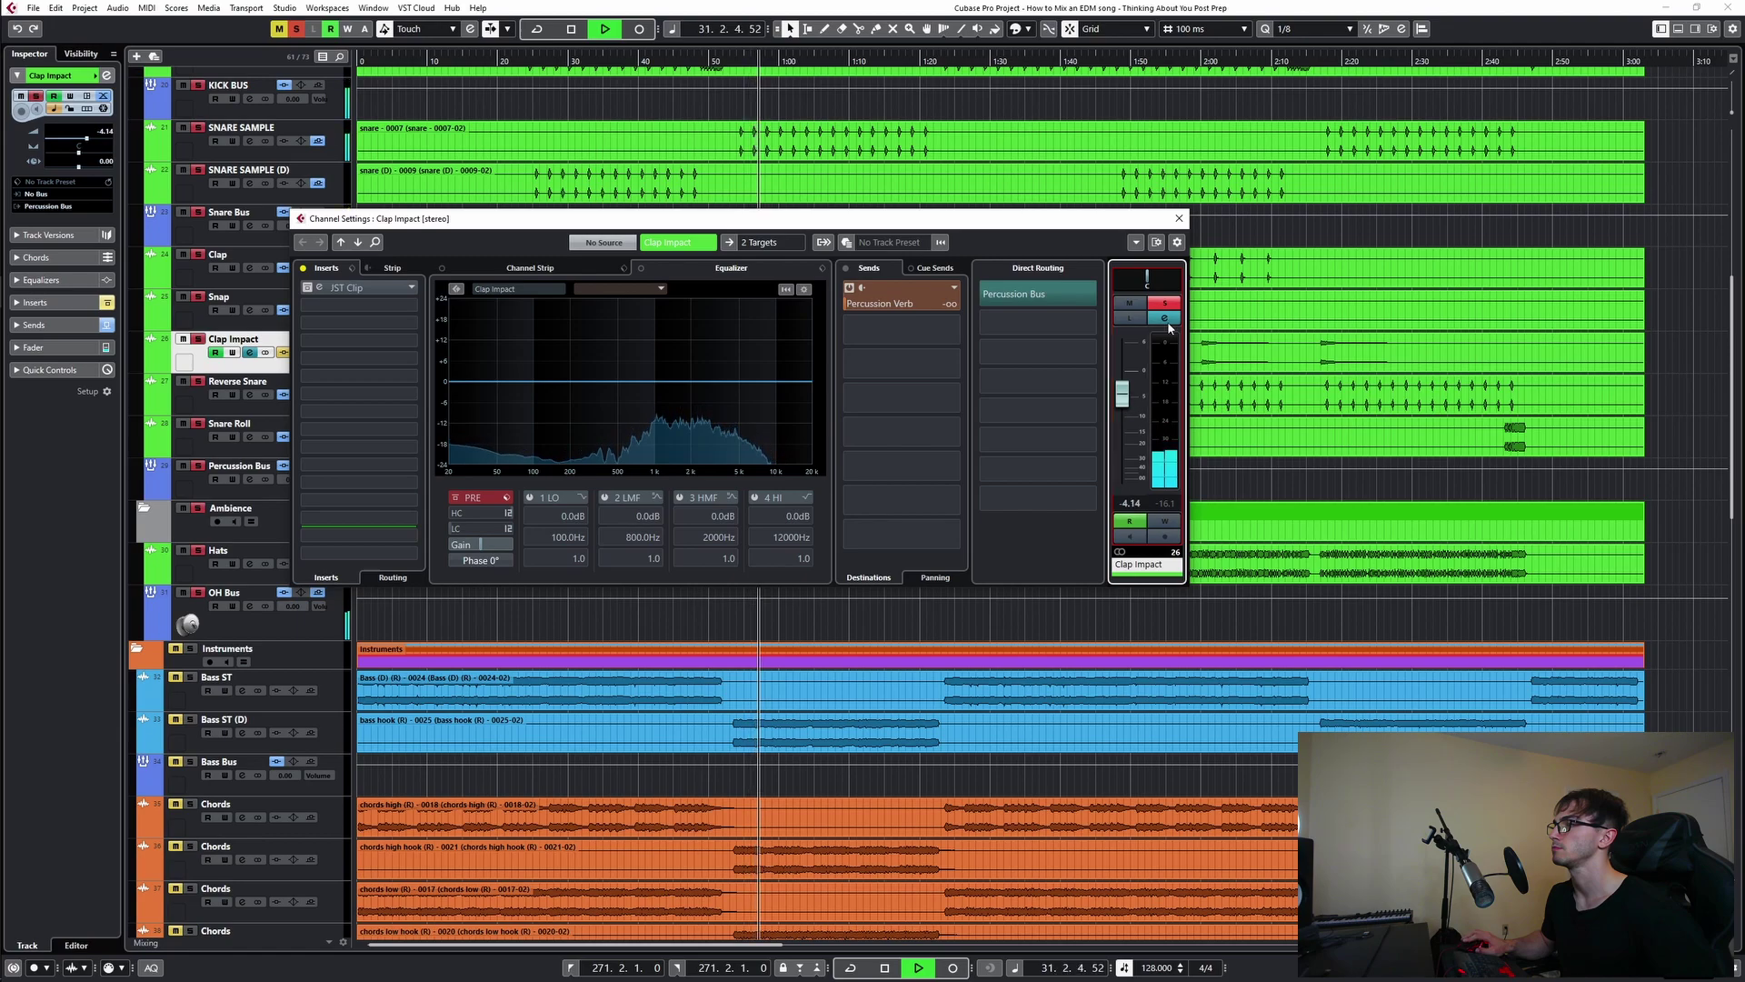
{"action": "left_click", "coordinate": [1187, 221]}
{"action": "key", "text": "space"}
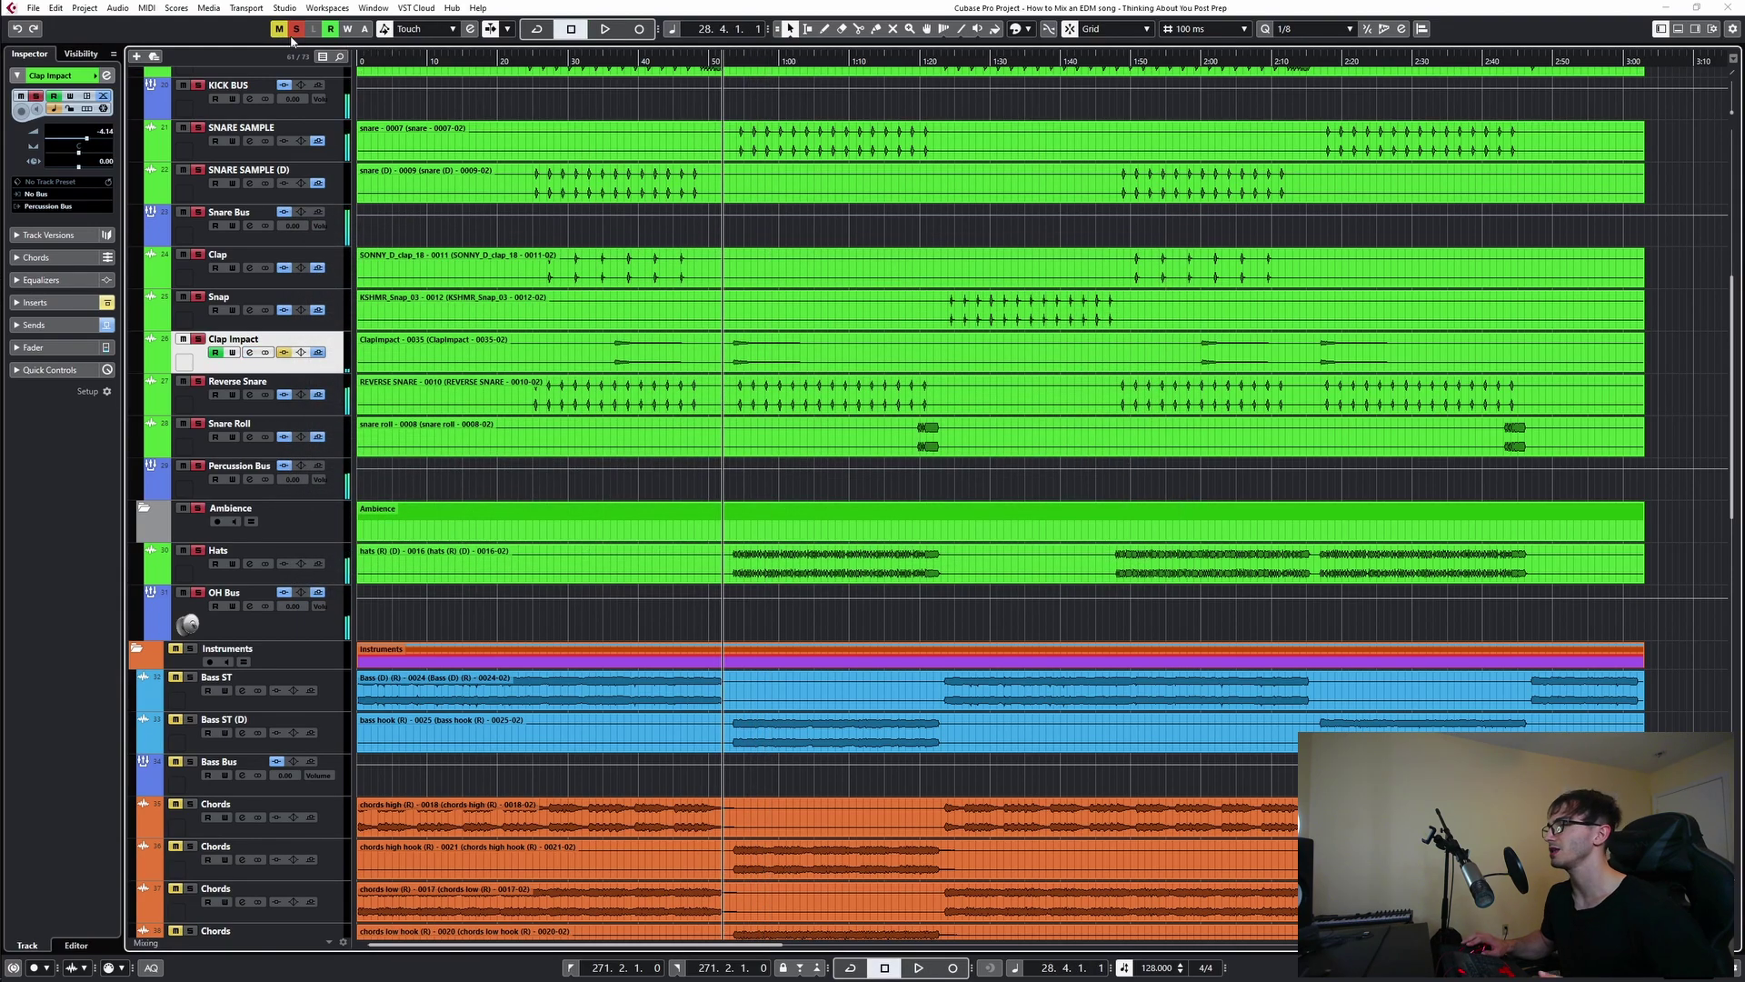
- Clear all solos and play the full mix from bar 28
{"action": "left_click", "coordinate": [296, 33]}
{"action": "key", "text": "space"}
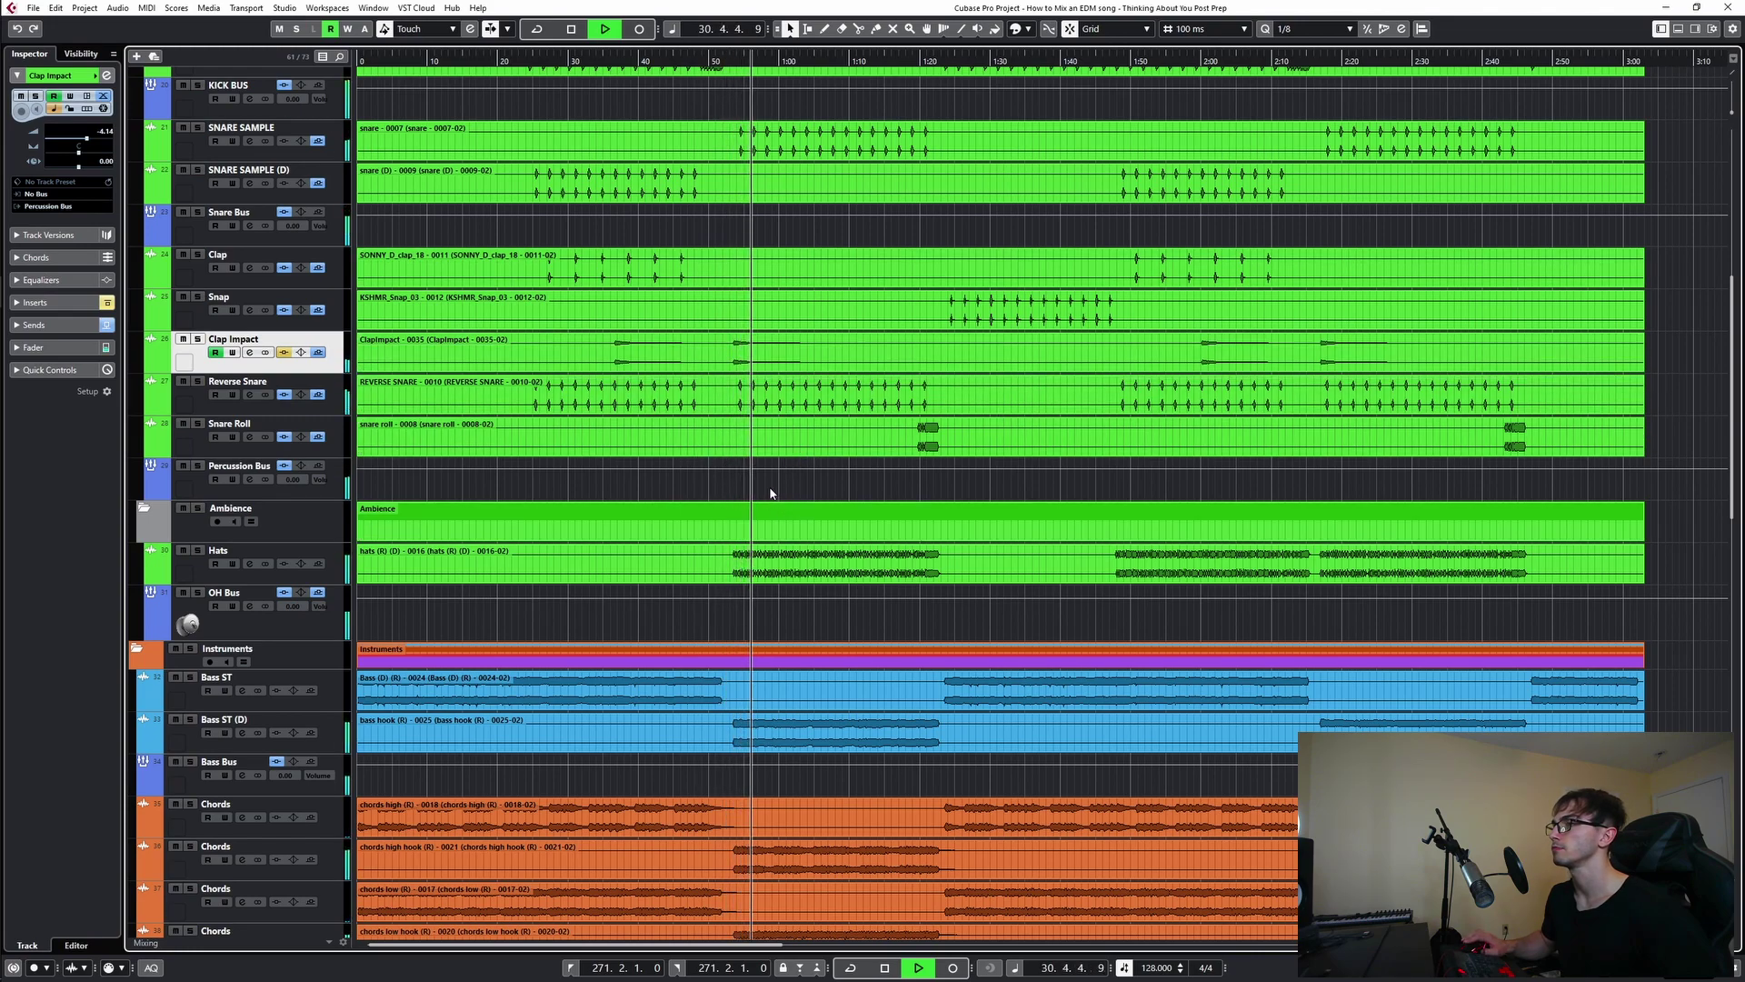
{"action": "scroll", "coordinate": [758, 483], "scroll_direction": "down", "scroll_amount": 4}
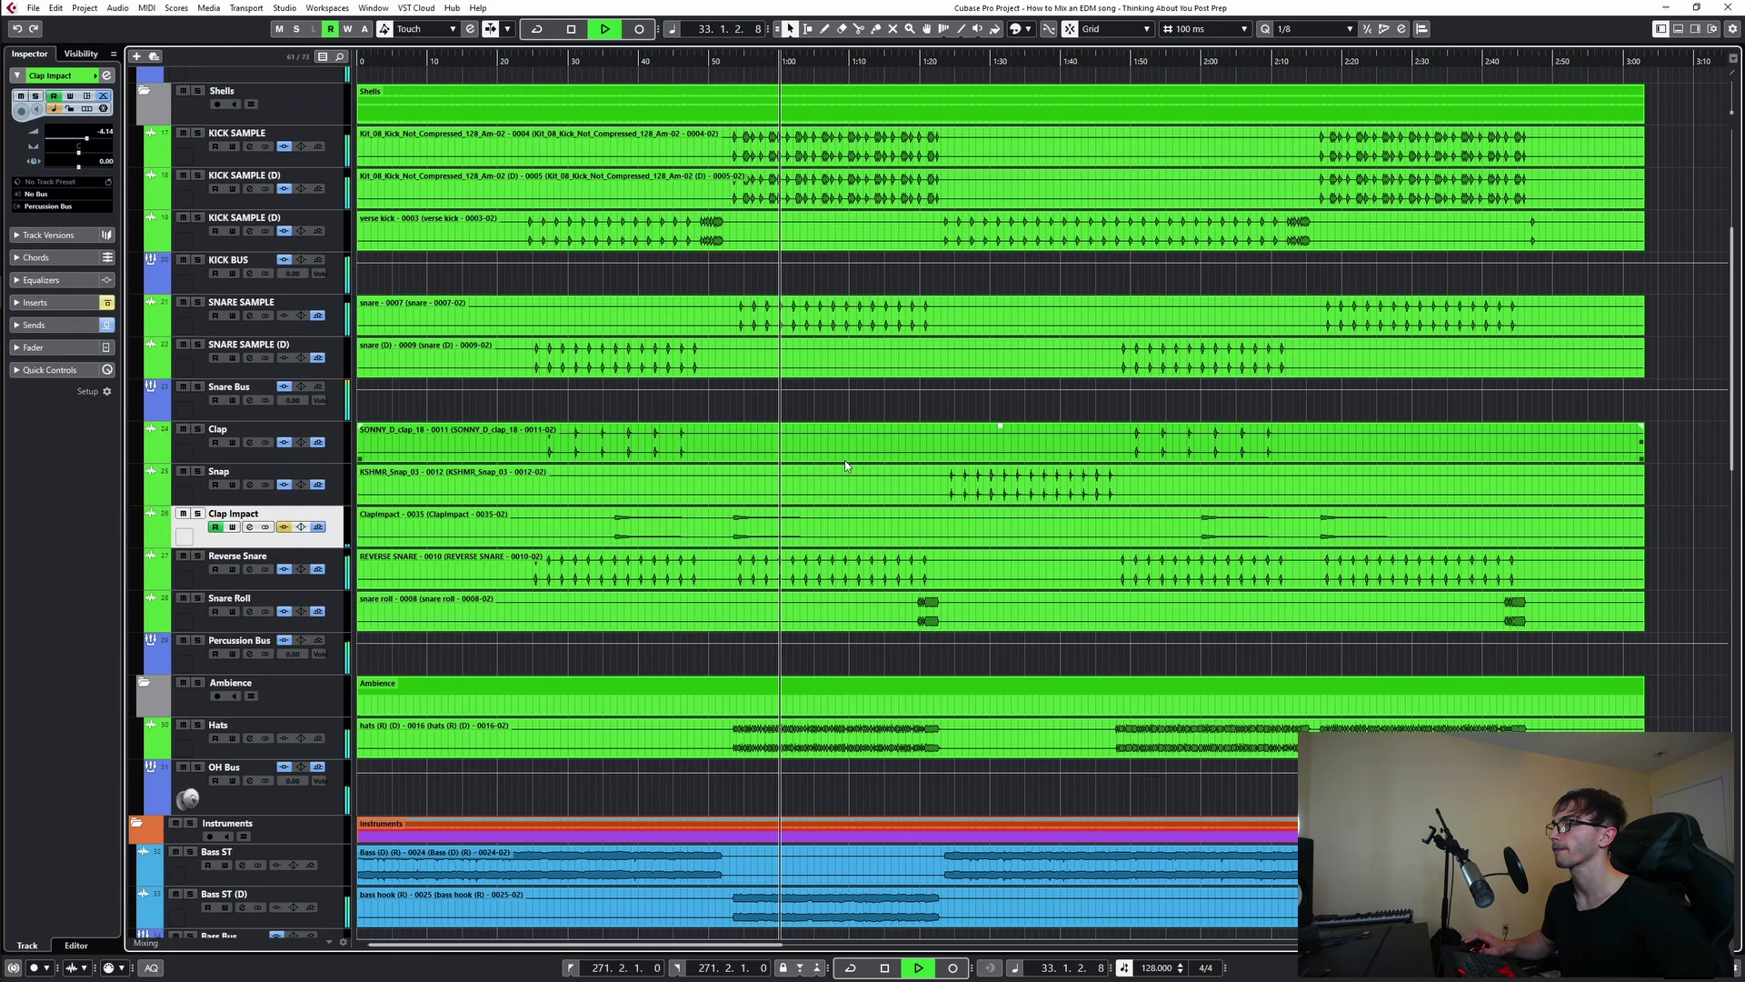
- Solo the Drums folder and open the JST BG-Drums insert on the Drums bus
{"action": "scroll", "coordinate": [211, 325], "scroll_direction": "up", "scroll_amount": 16}
{"action": "left_click", "coordinate": [190, 312]}
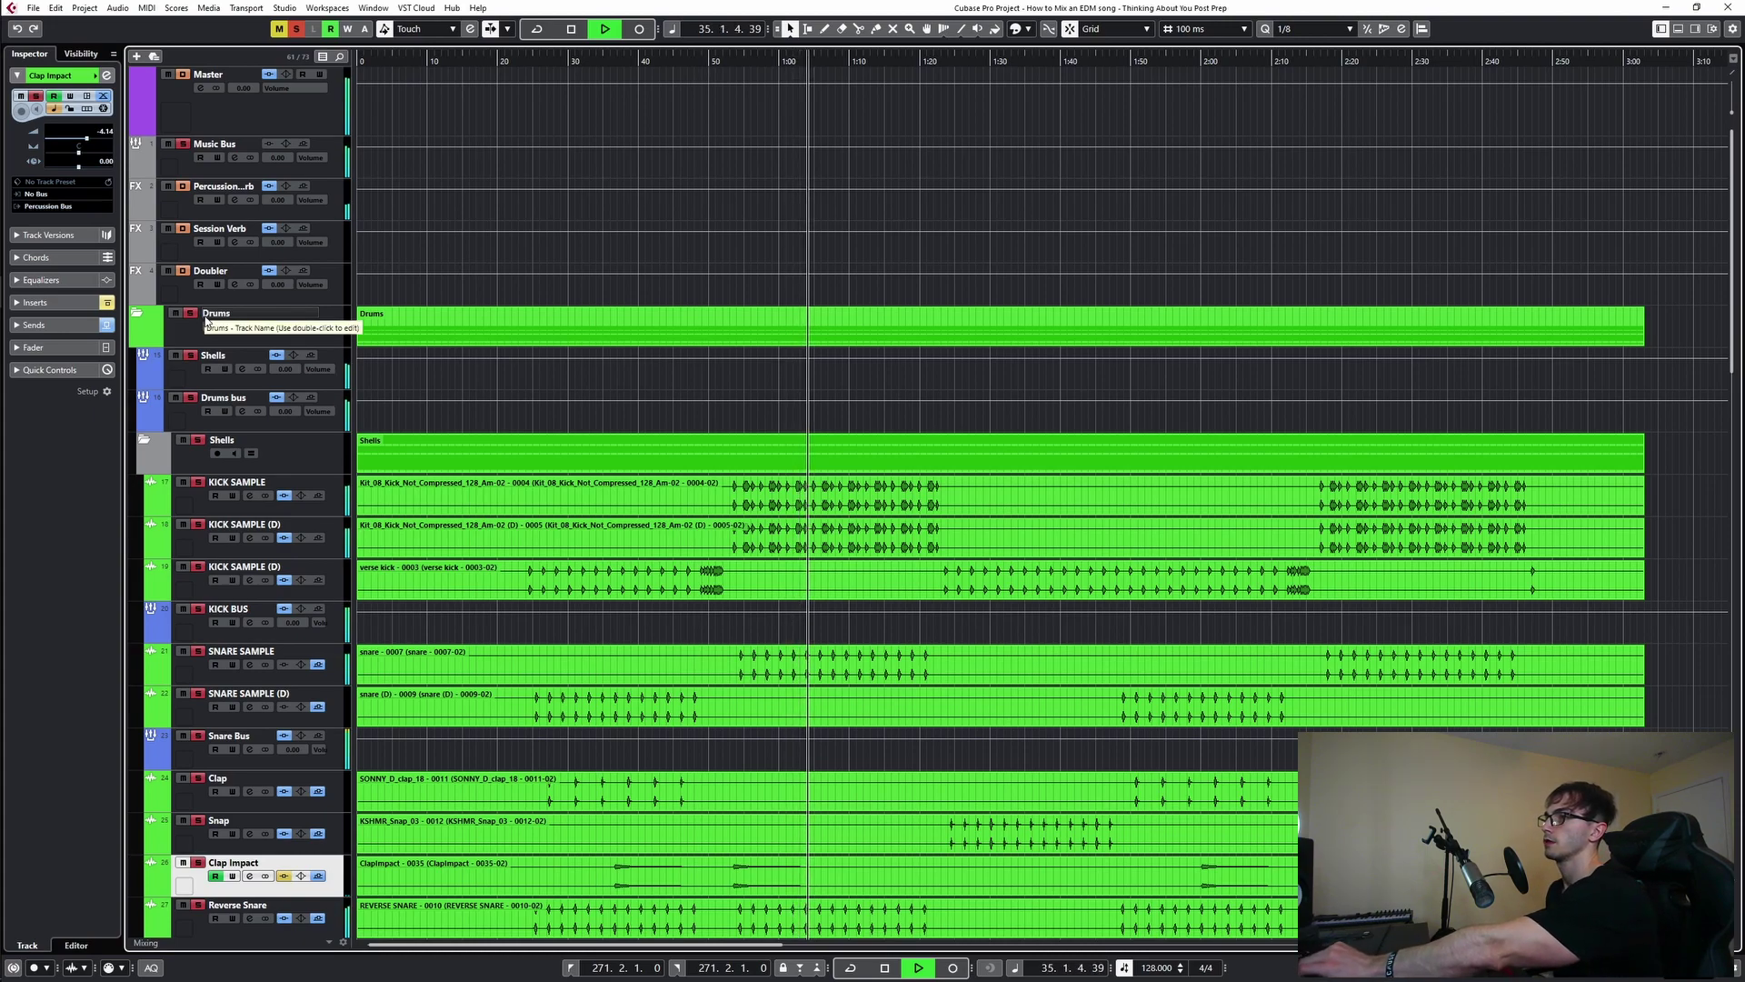
{"action": "key", "text": "space"}
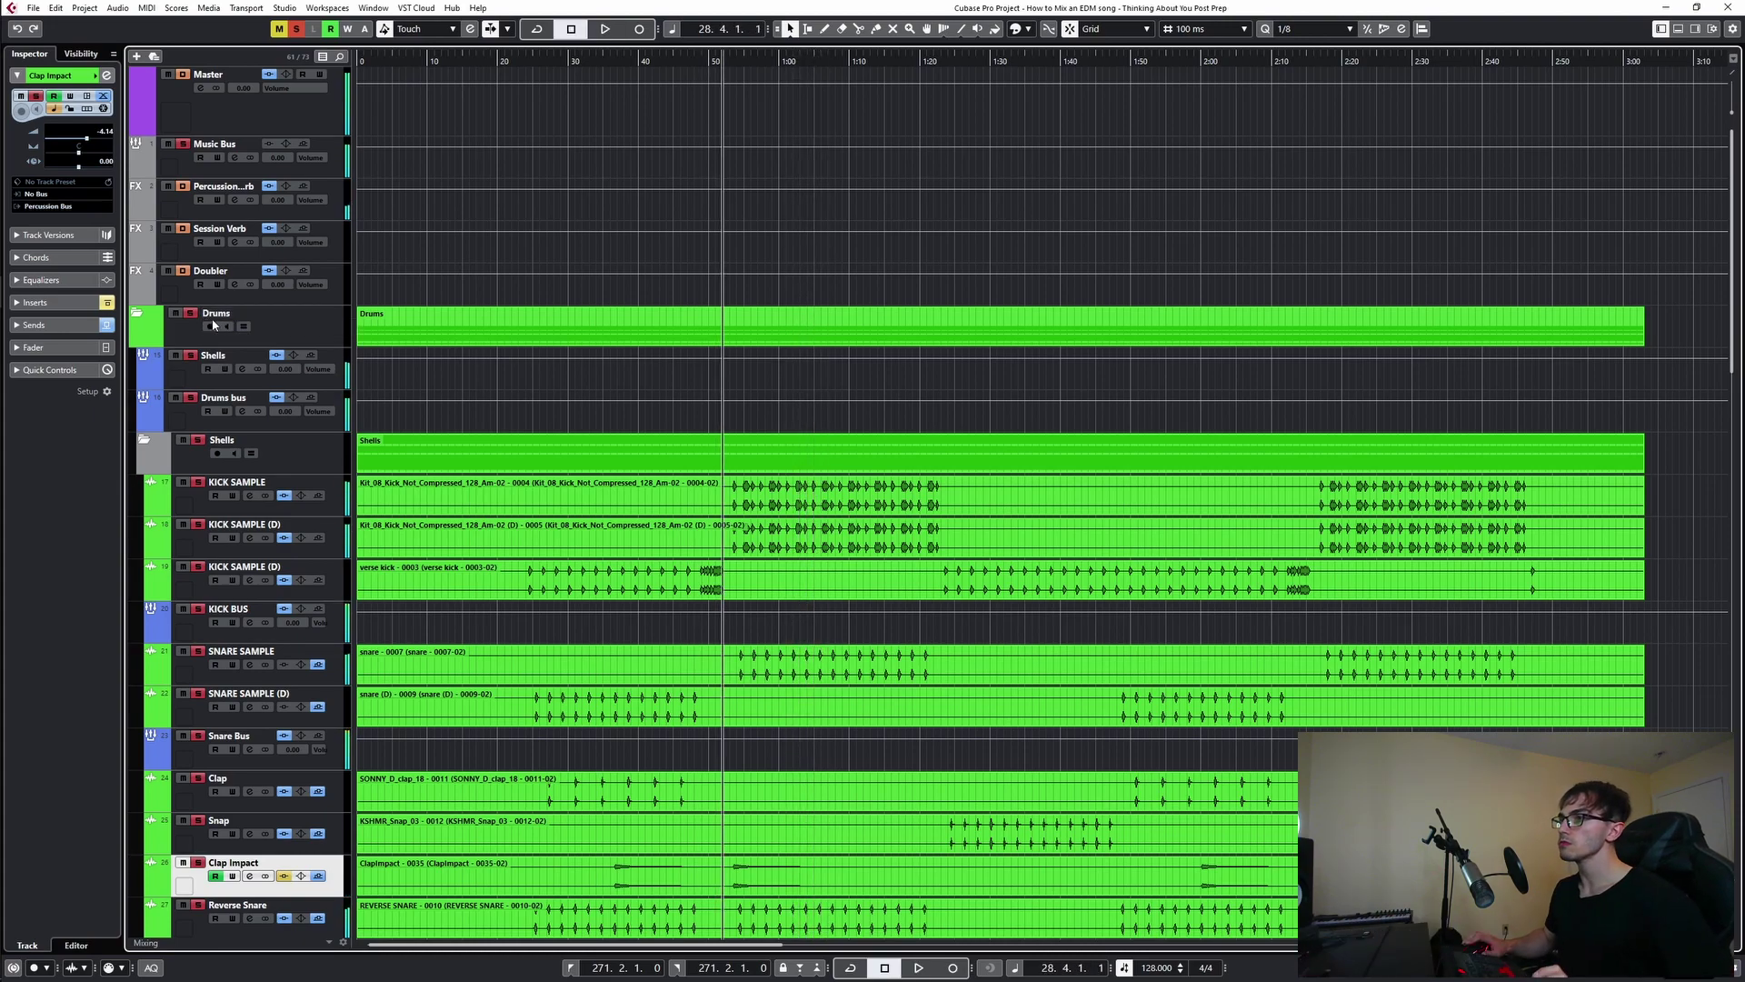
{"action": "left_click", "coordinate": [242, 411]}
{"action": "left_click", "coordinate": [371, 321]}
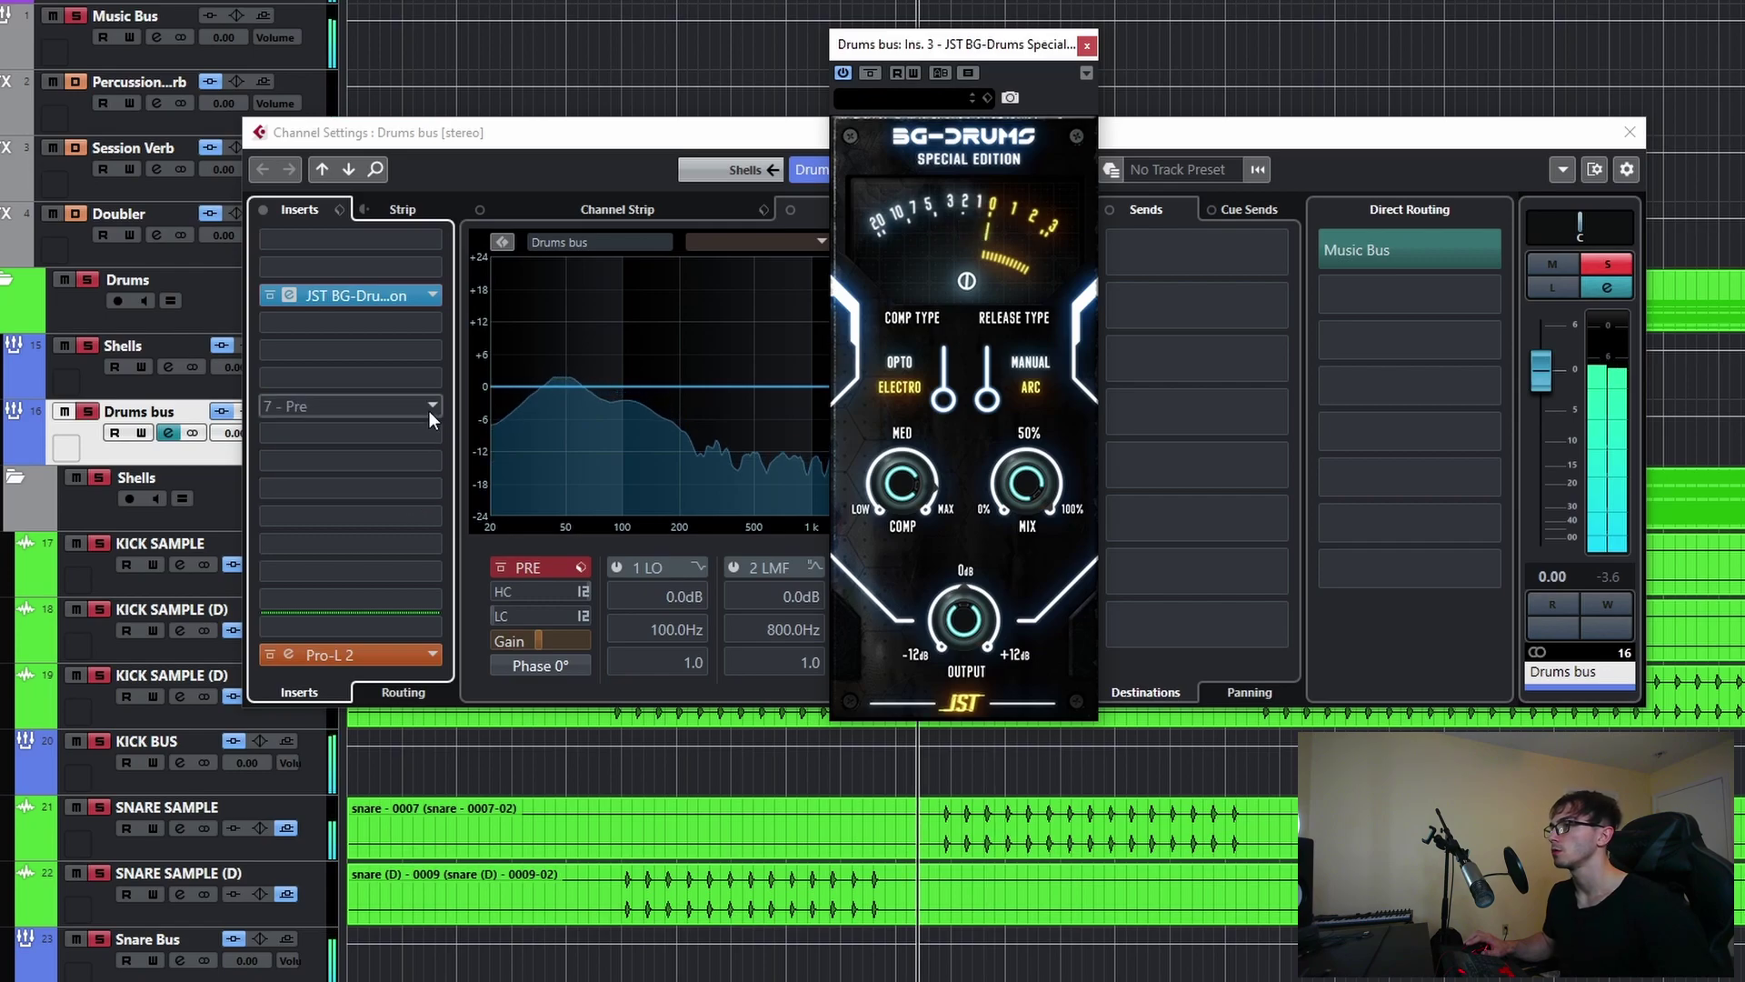
- Insert DF-XCITE on slot 5 of the Drums bus and set its mode to Drum Group/Drum Room
{"action": "left_click", "coordinate": [433, 352]}
{"action": "type", "text": "df"}
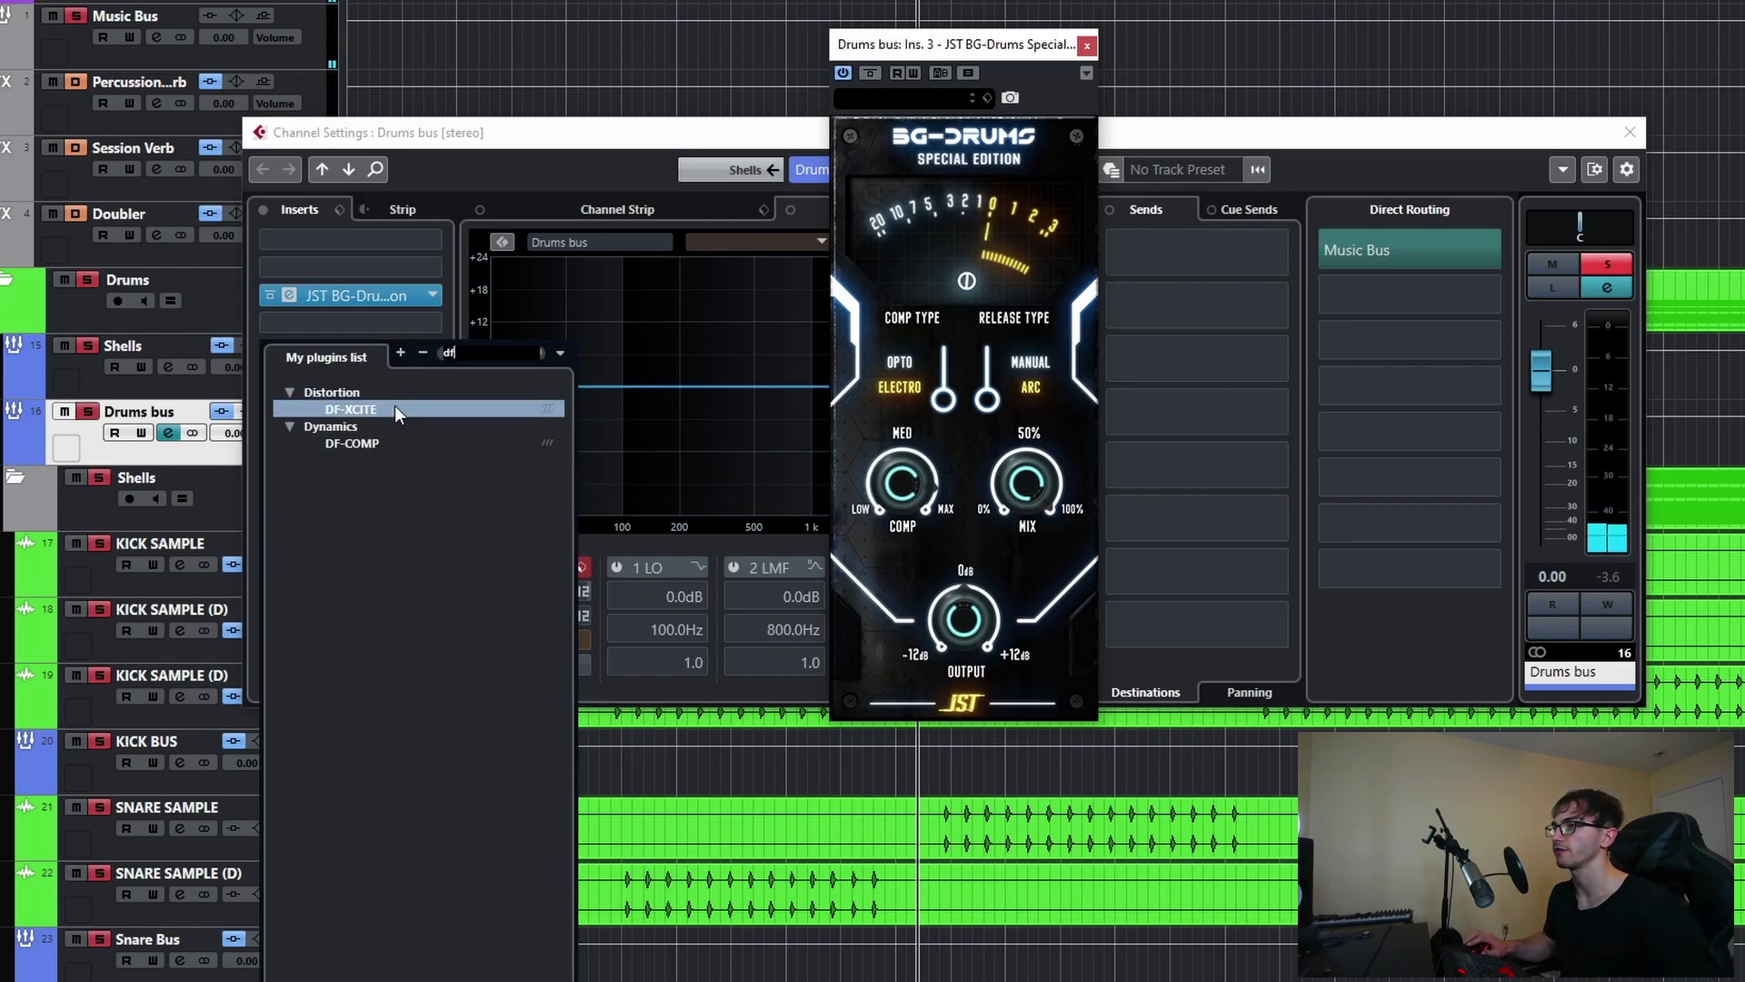
{"action": "left_click", "coordinate": [382, 404]}
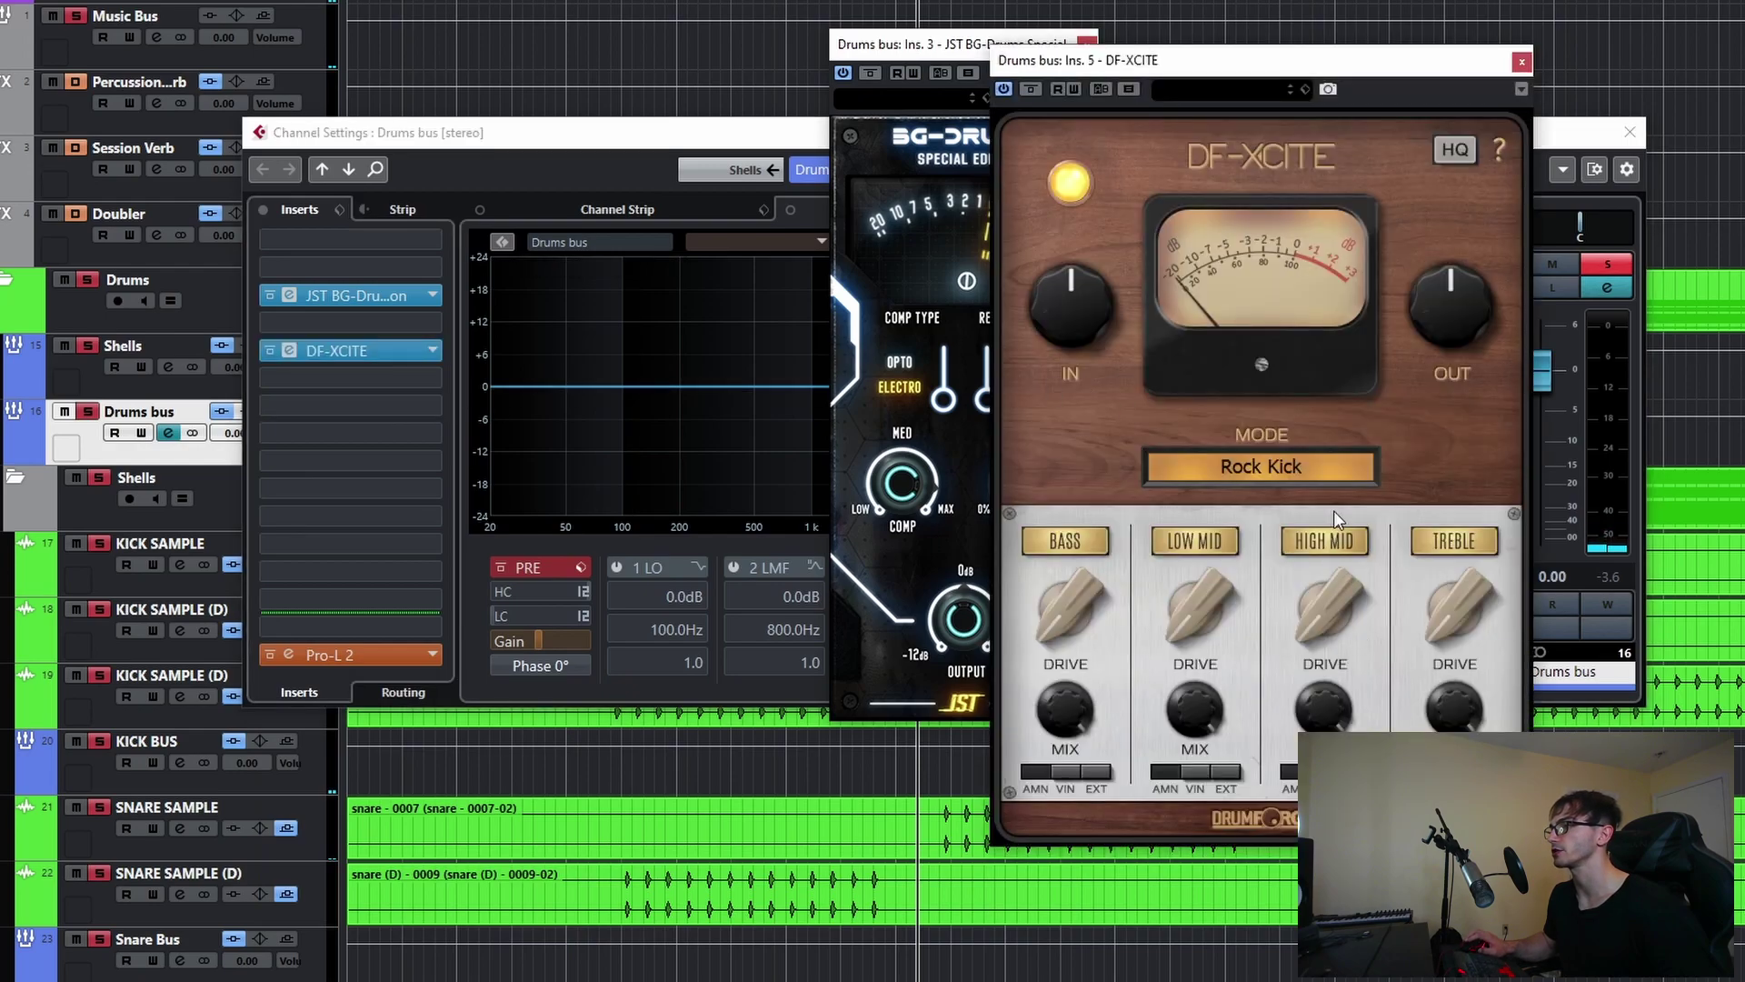
{"action": "left_click", "coordinate": [1267, 464]}
{"action": "left_click", "coordinate": [1299, 718]}
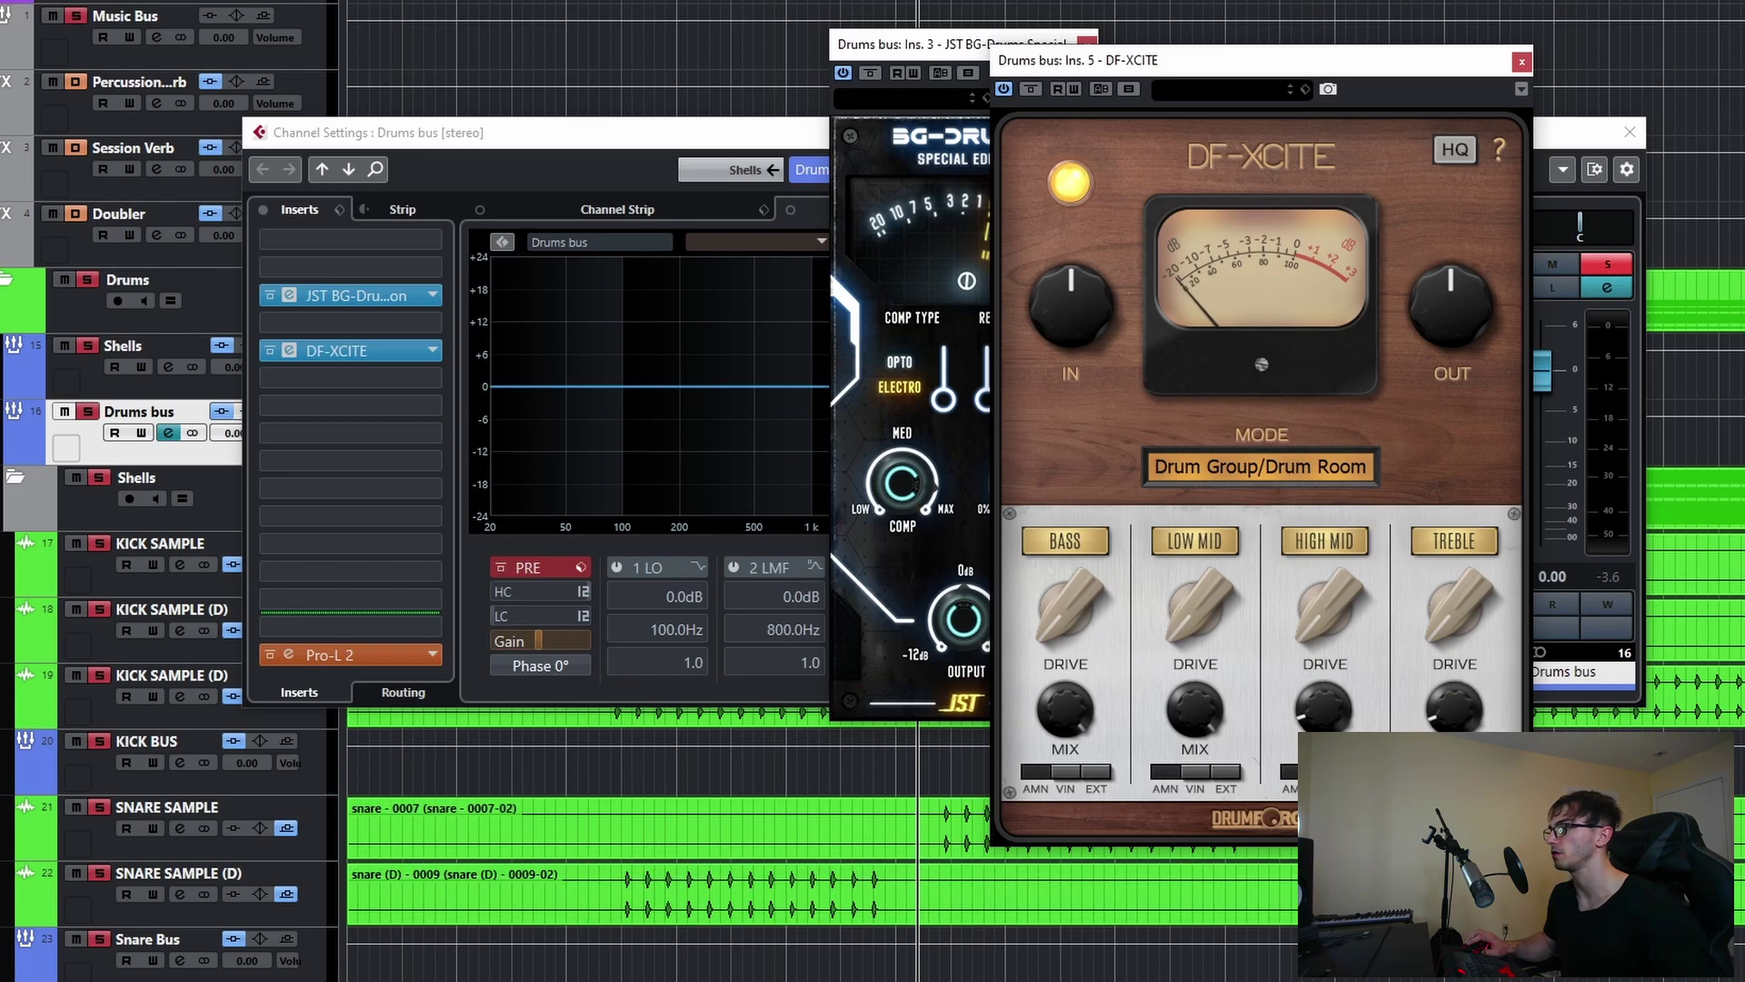
- Look through the saved DF-XCITE presets and close the list without loading one
{"action": "left_click", "coordinate": [1305, 89]}
{"action": "left_click", "coordinate": [1322, 127]}
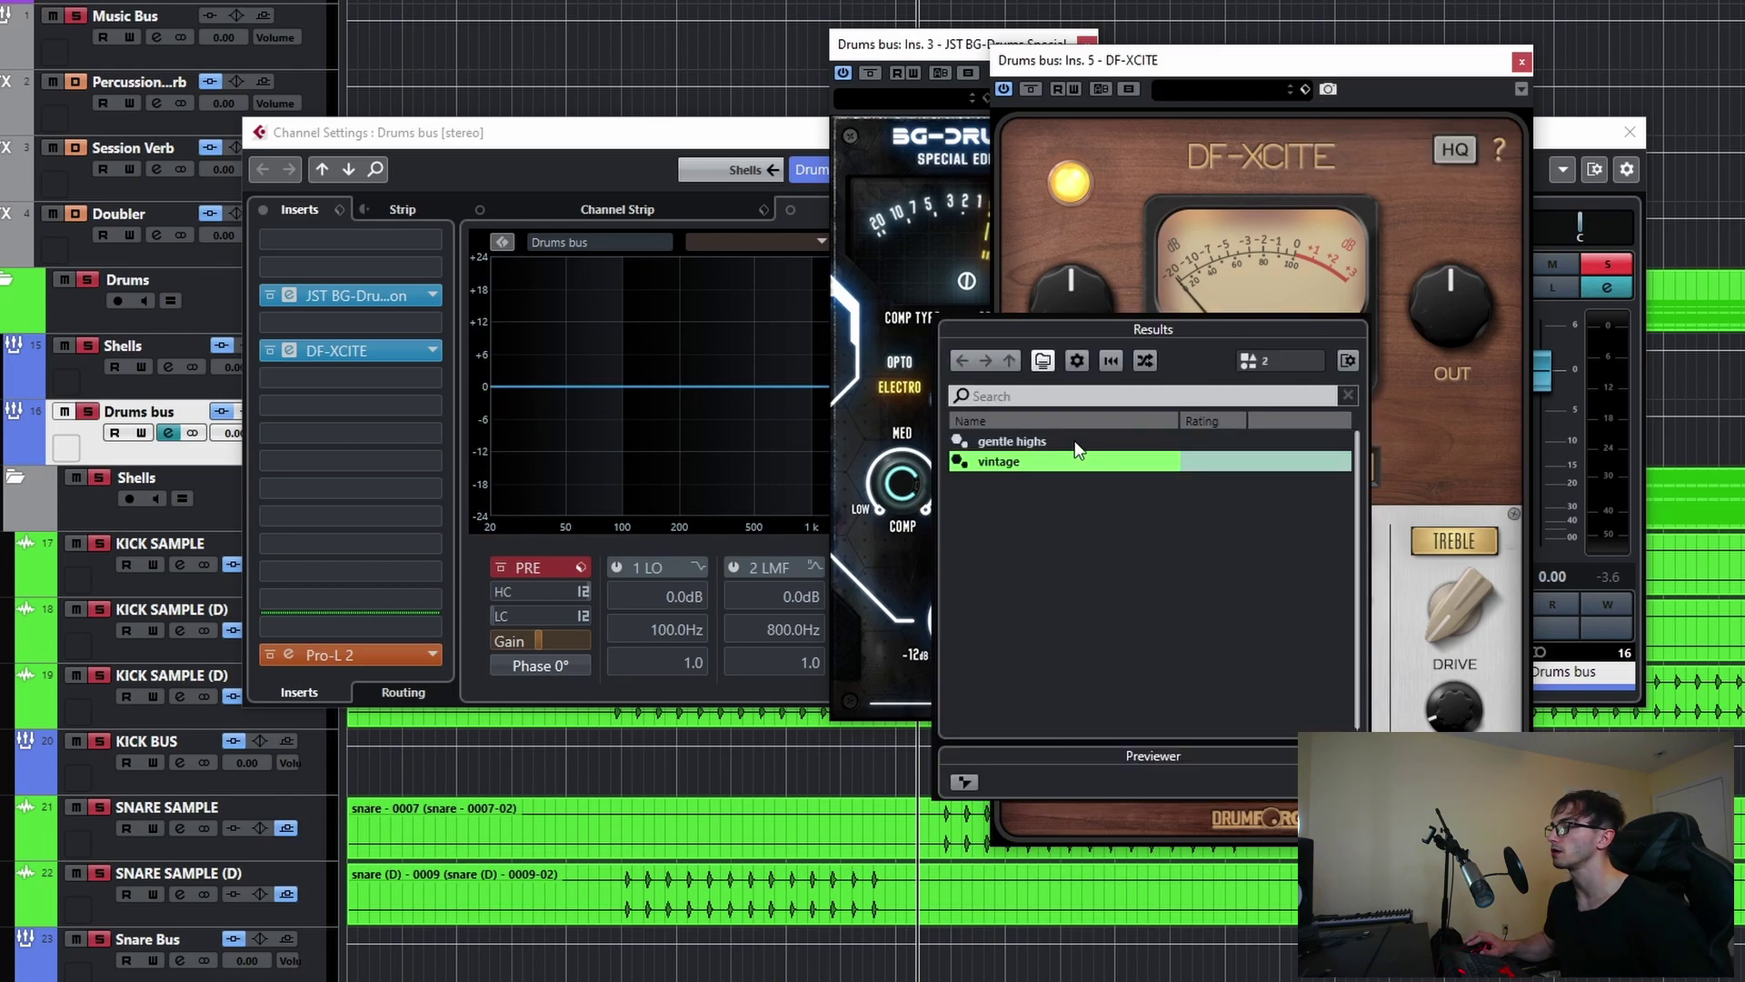
{"action": "left_click", "coordinate": [1496, 409]}
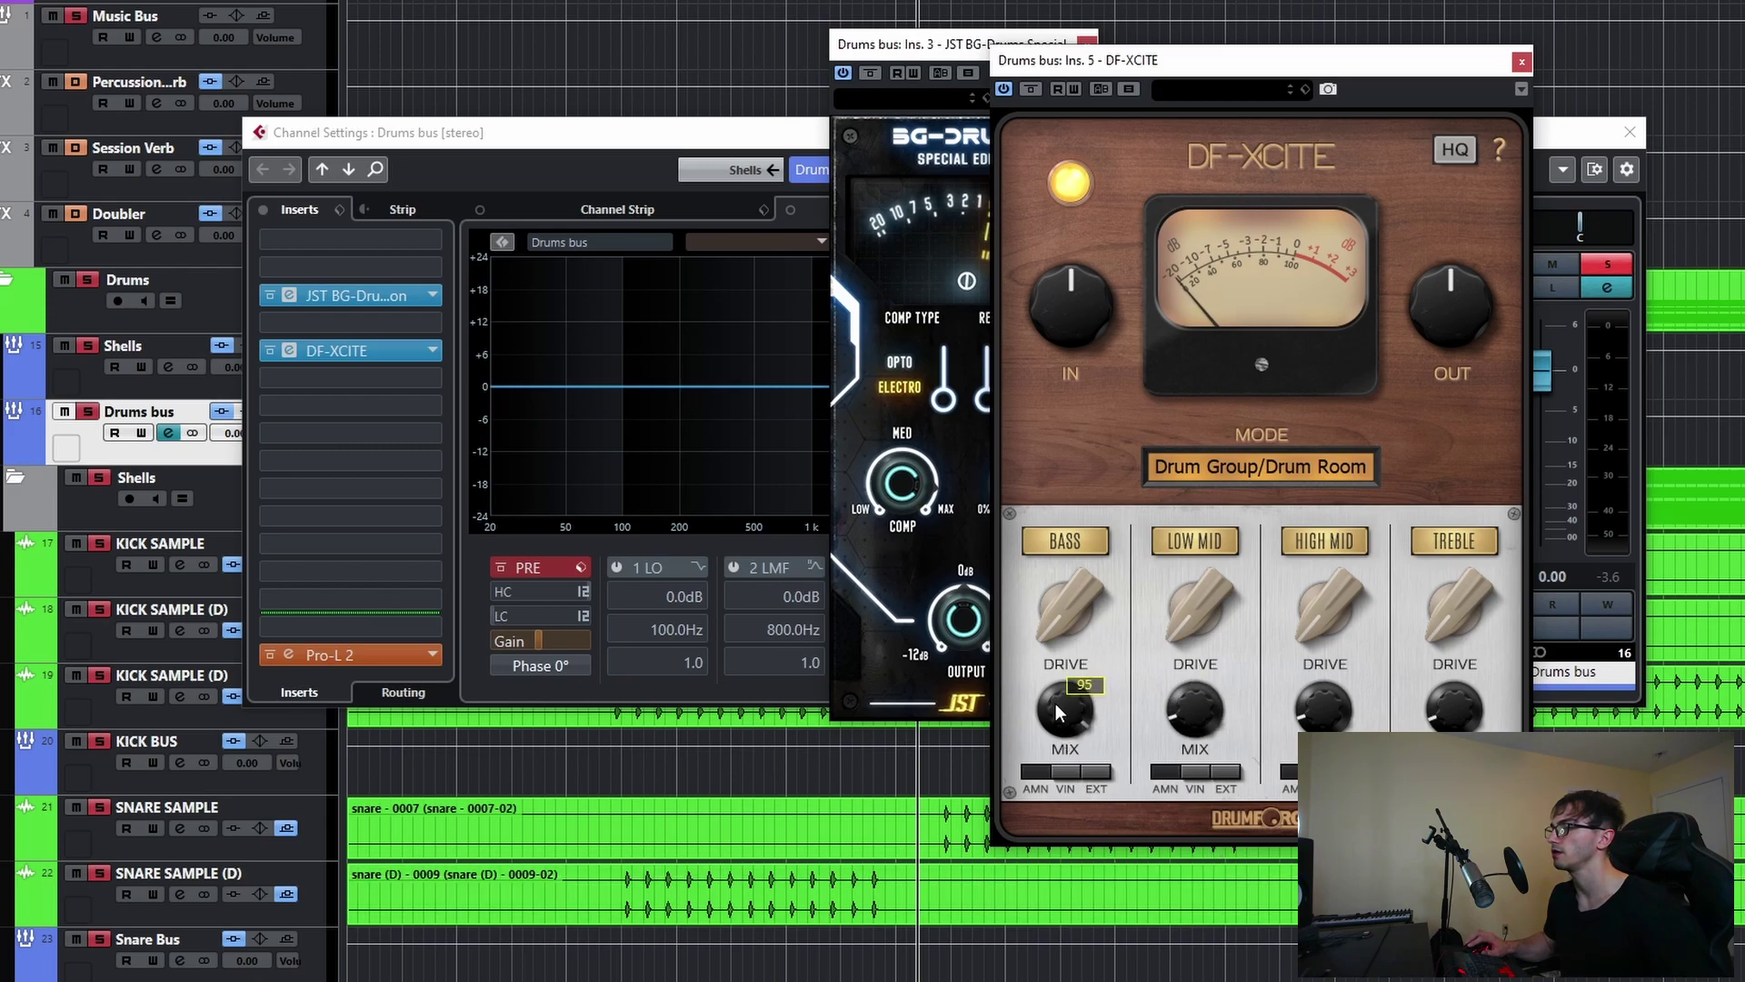
- Enable HQ in DF-XCITE and adjust the drive of the high mid and treble bands on the Drums bus
{"action": "left_click_drag", "start_coordinate": [1086, 929], "coordinate": [1089, 926]}
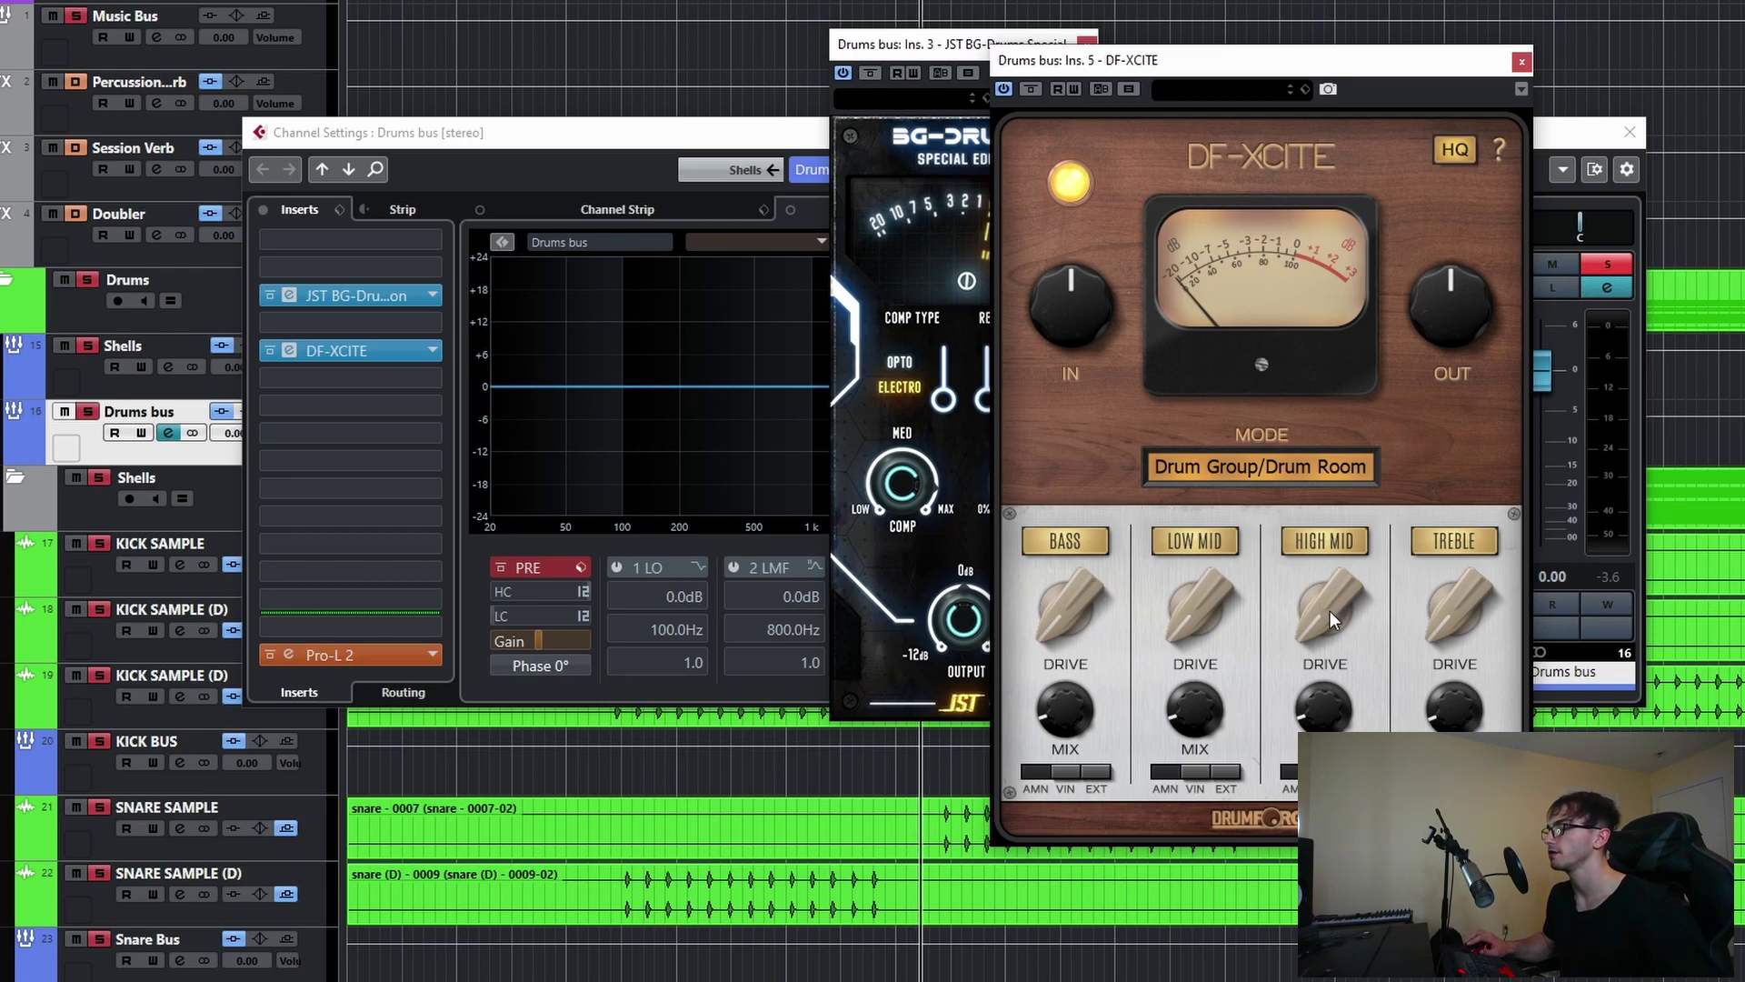
{"action": "left_click_drag", "start_coordinate": [1338, 608], "coordinate": [1495, 575]}
{"action": "left_click_drag", "start_coordinate": [1076, 592], "coordinate": [1240, 587]}
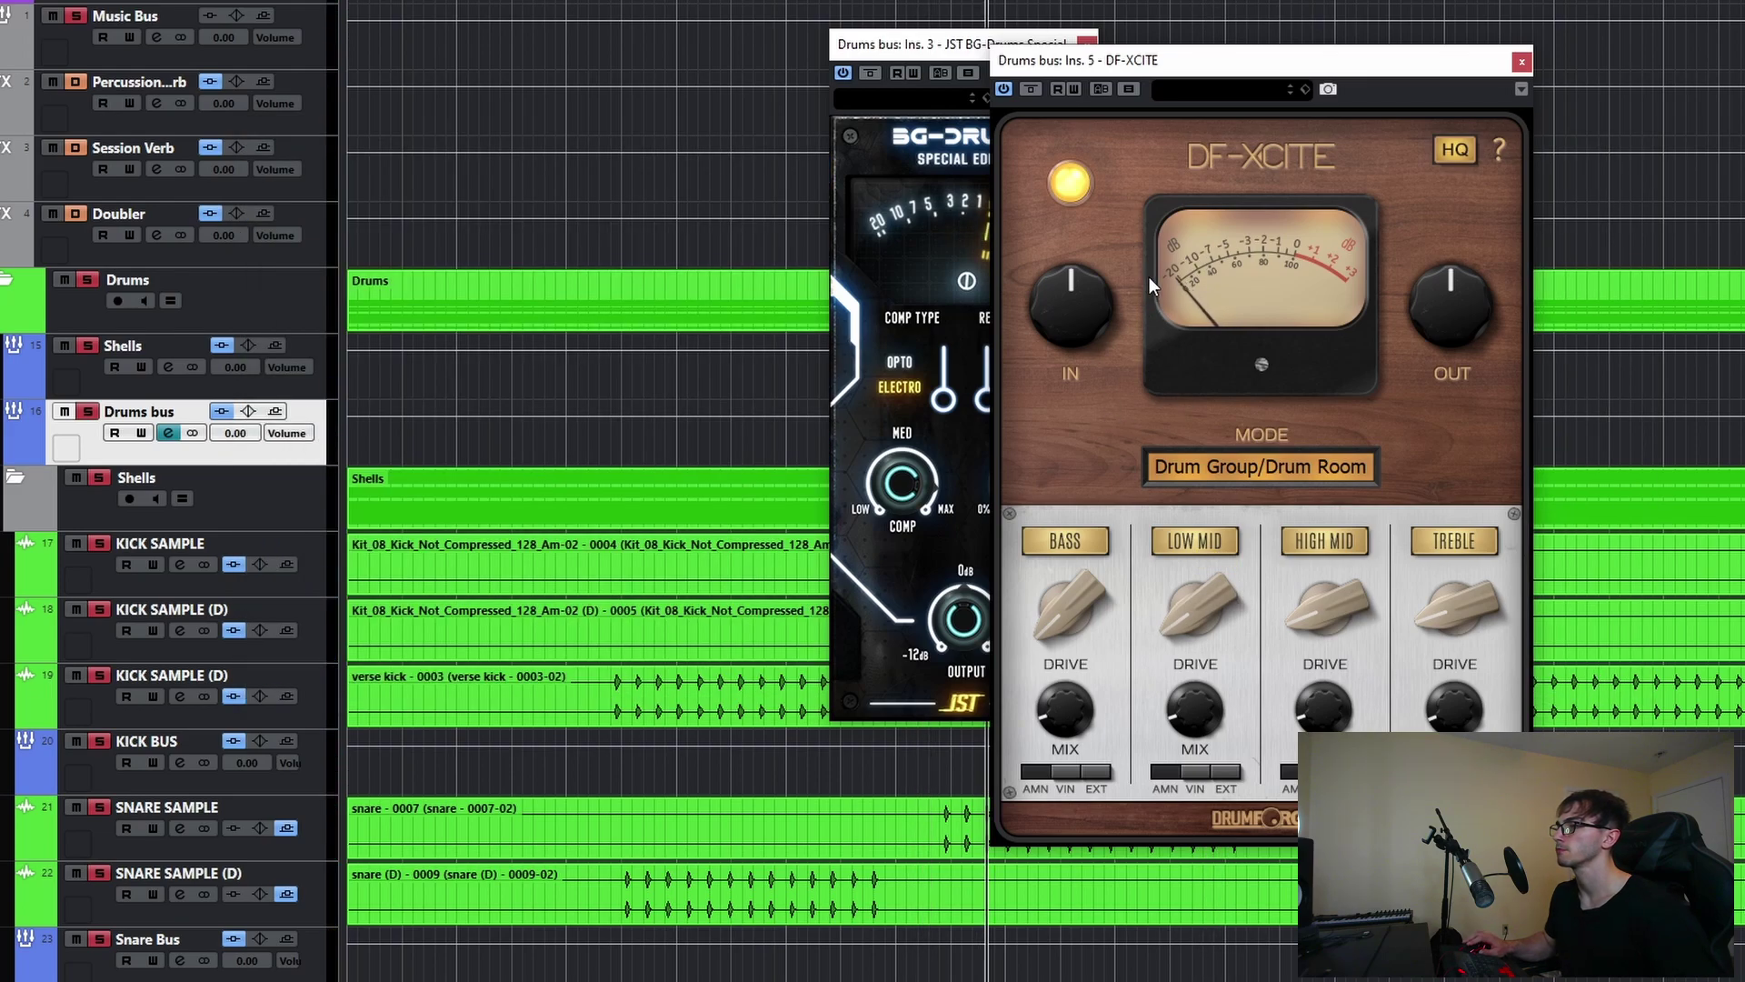
- Compare the playing drums with DF-XCITE bypassed and active, and close the Drums bus plug-in and channel windows
{"action": "left_click", "coordinate": [166, 432]}
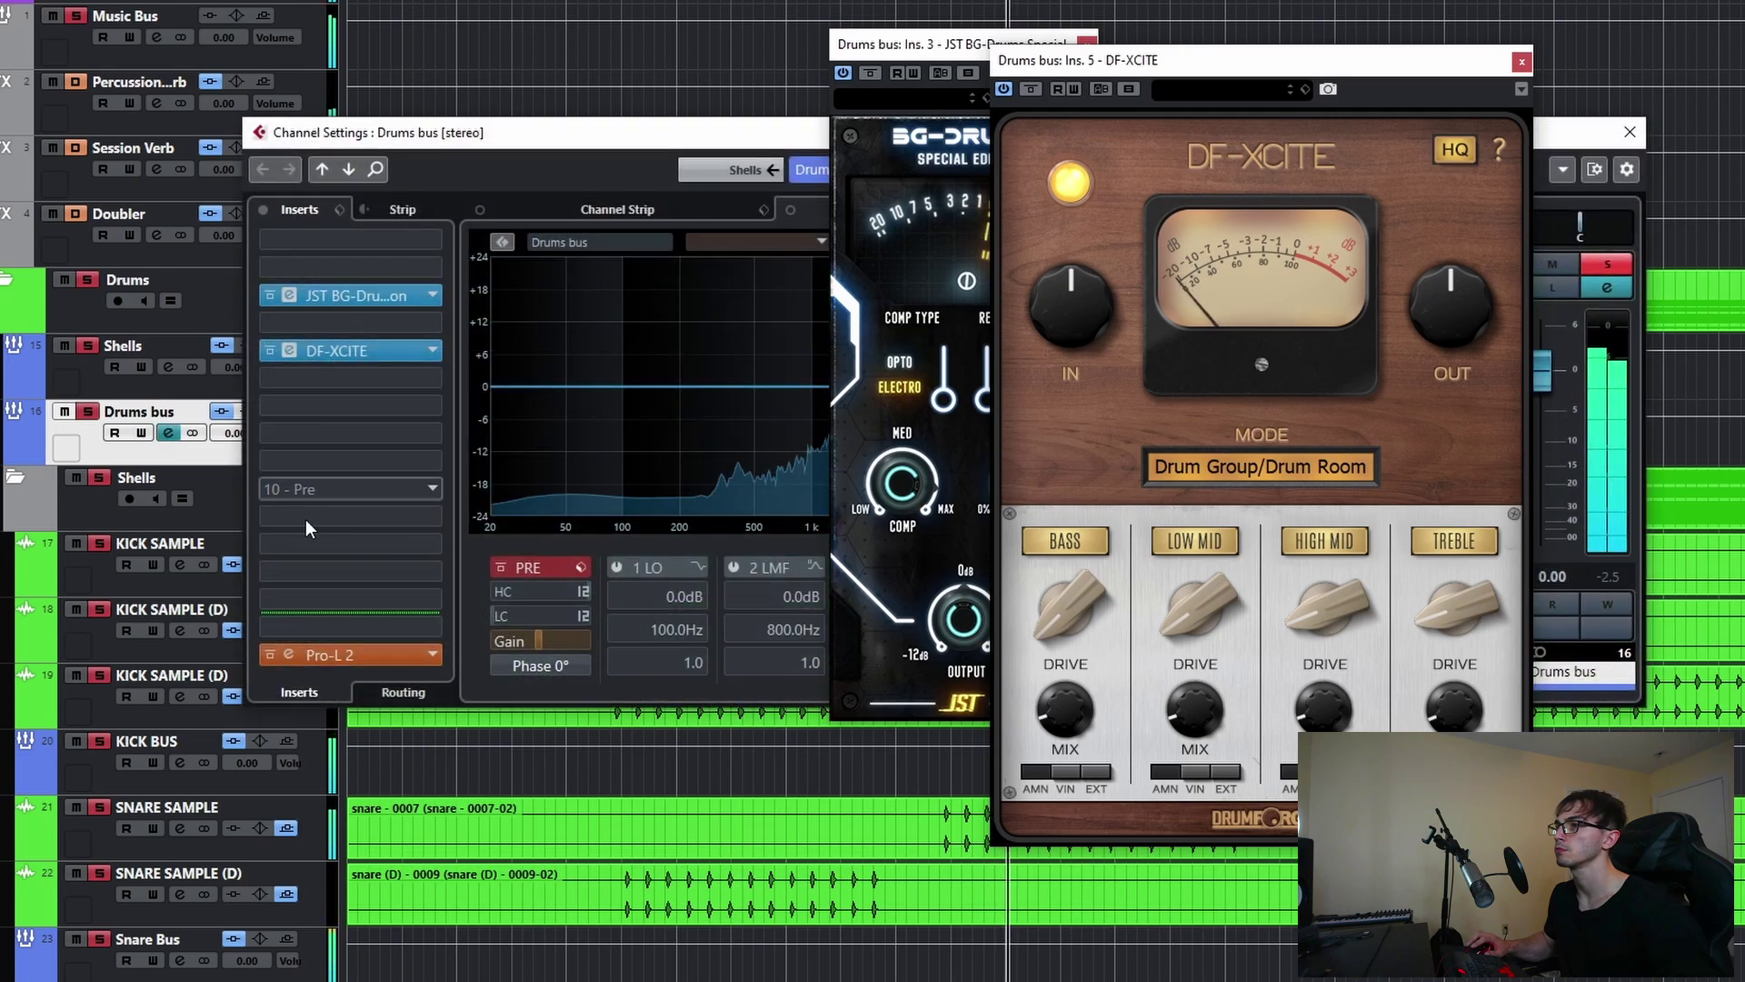
{"action": "left_click", "coordinate": [269, 346]}
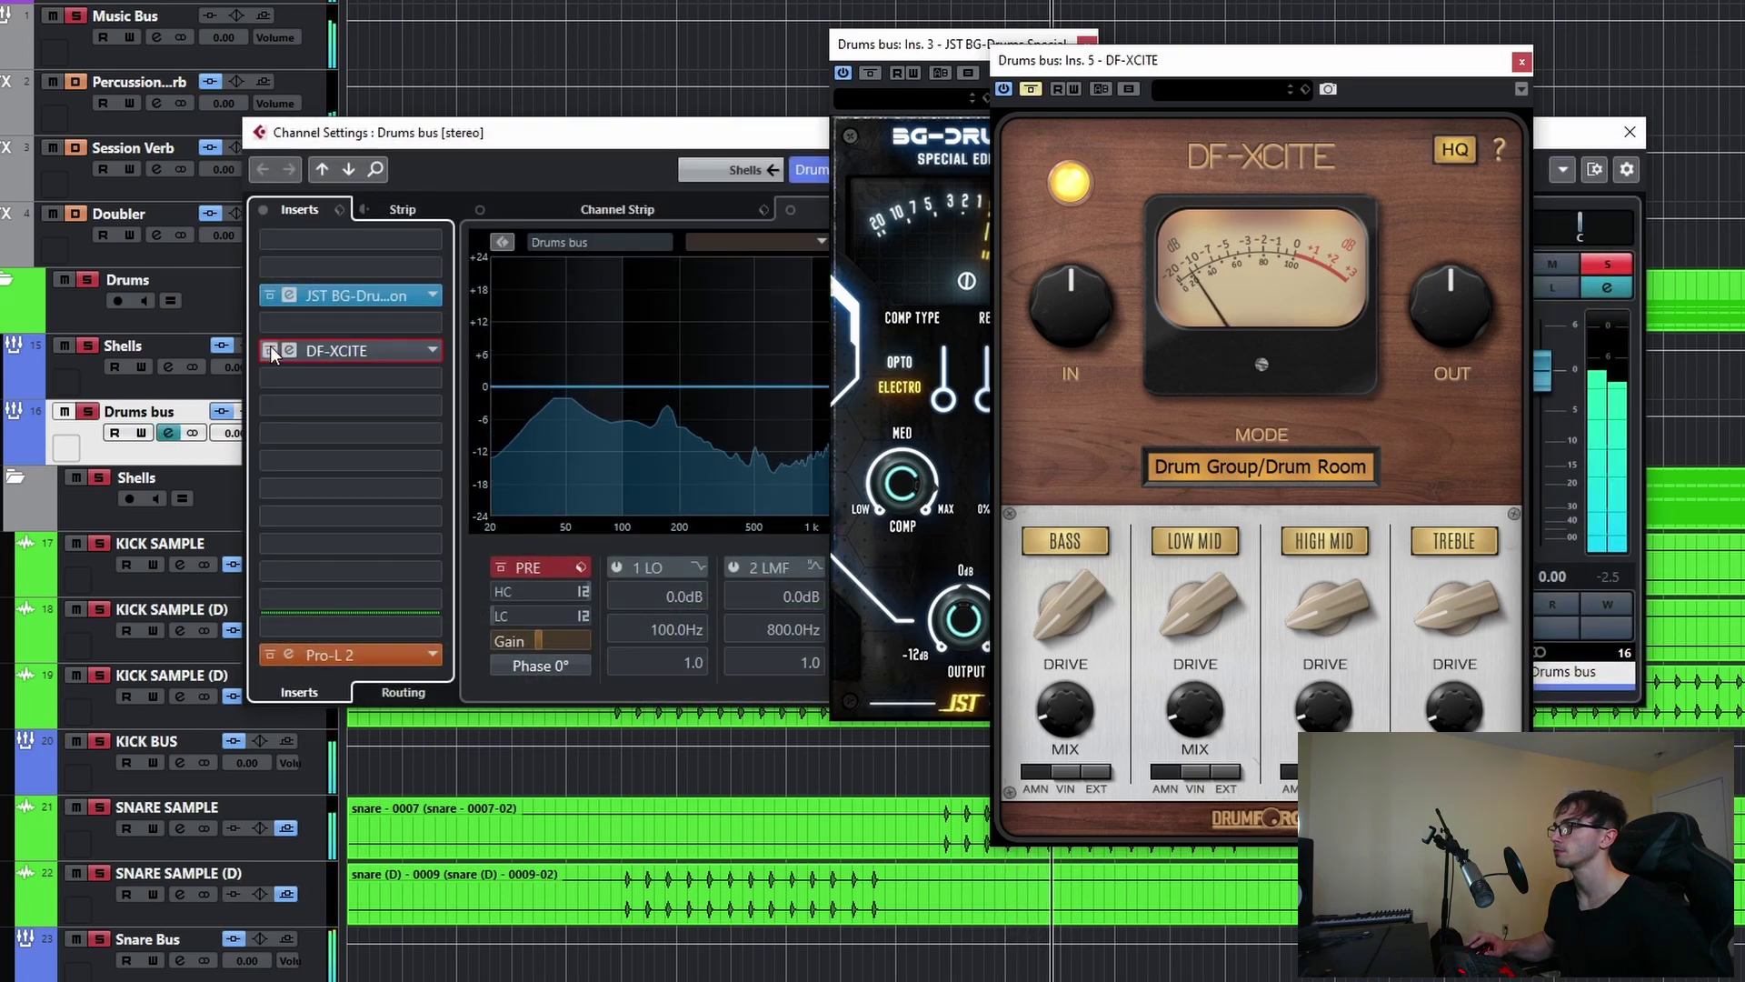
{"action": "left_click", "coordinate": [270, 347]}
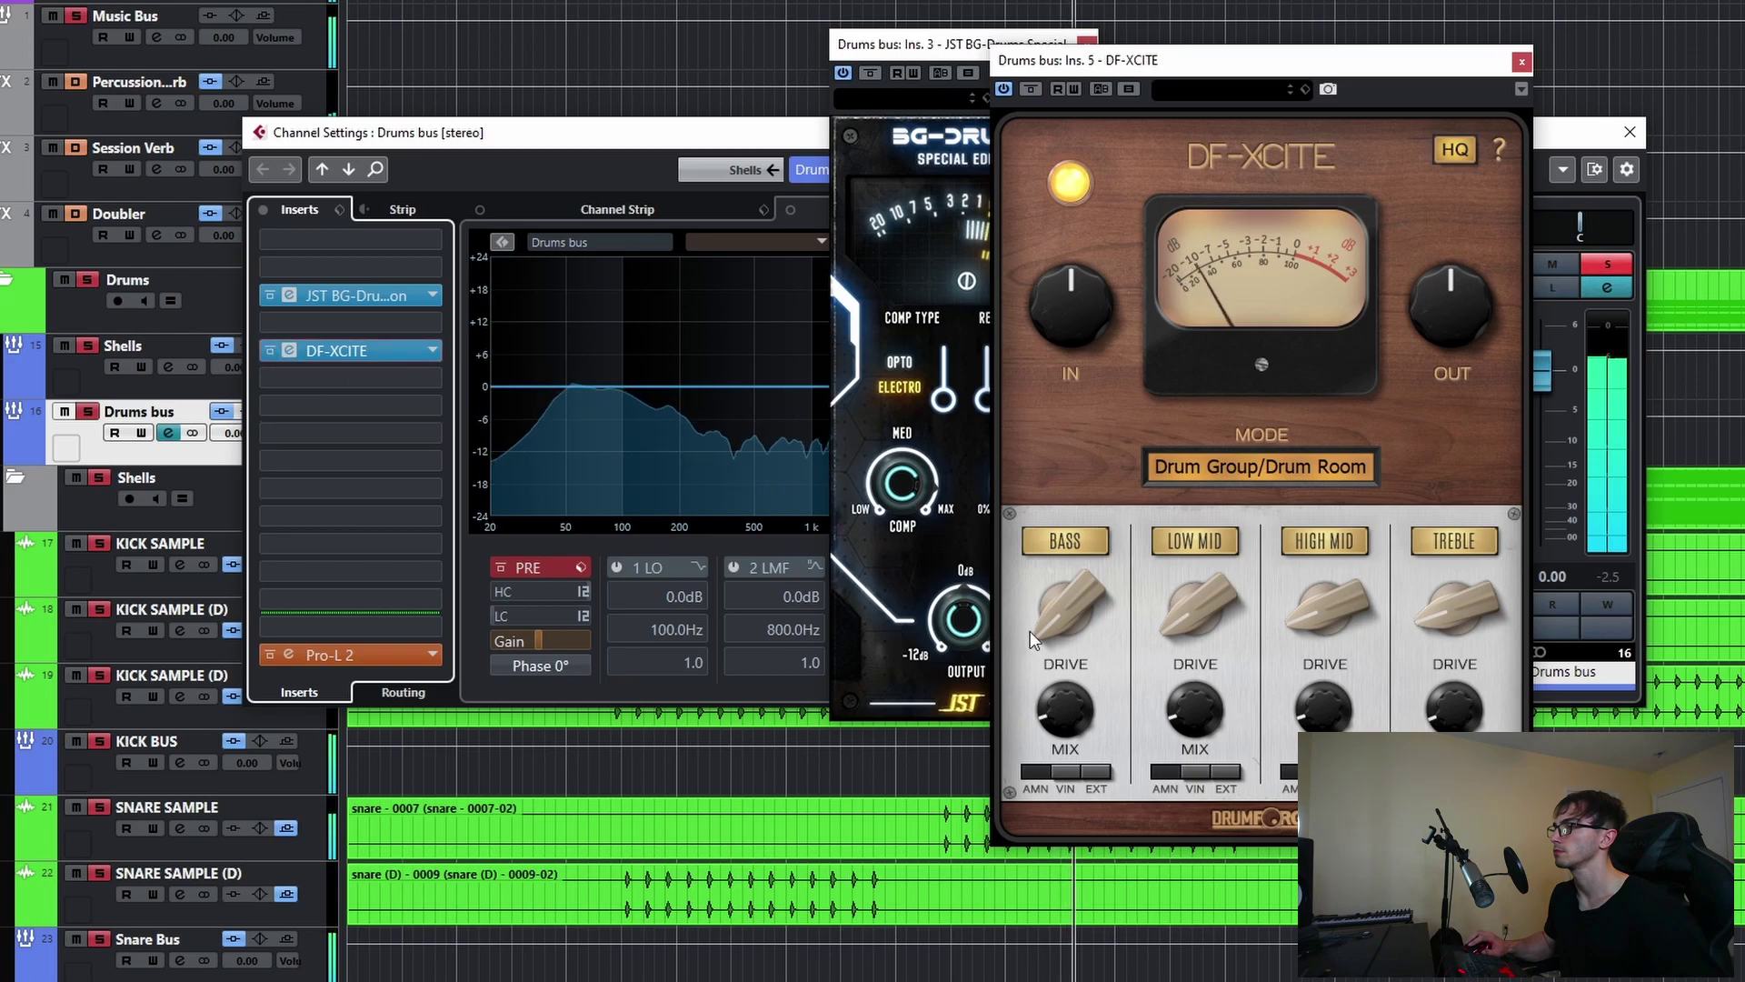
{"action": "left_click_drag", "start_coordinate": [1201, 612], "coordinate": [1203, 618]}
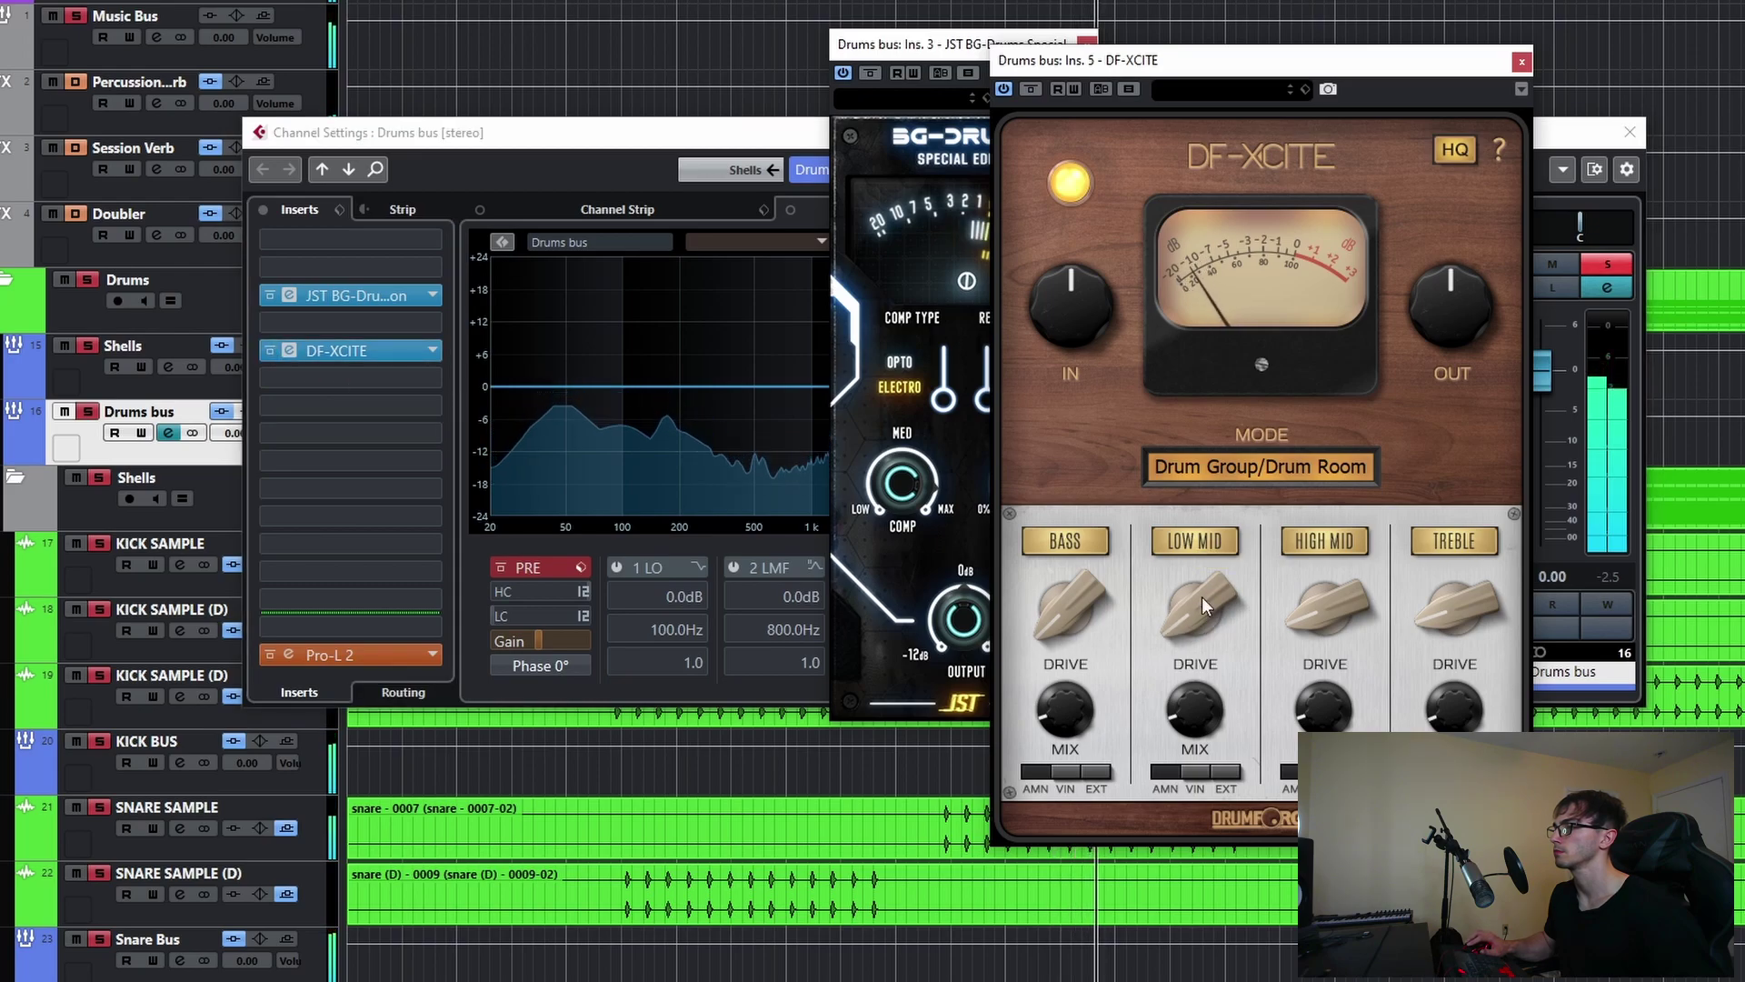
{"action": "left_click", "coordinate": [1072, 182]}
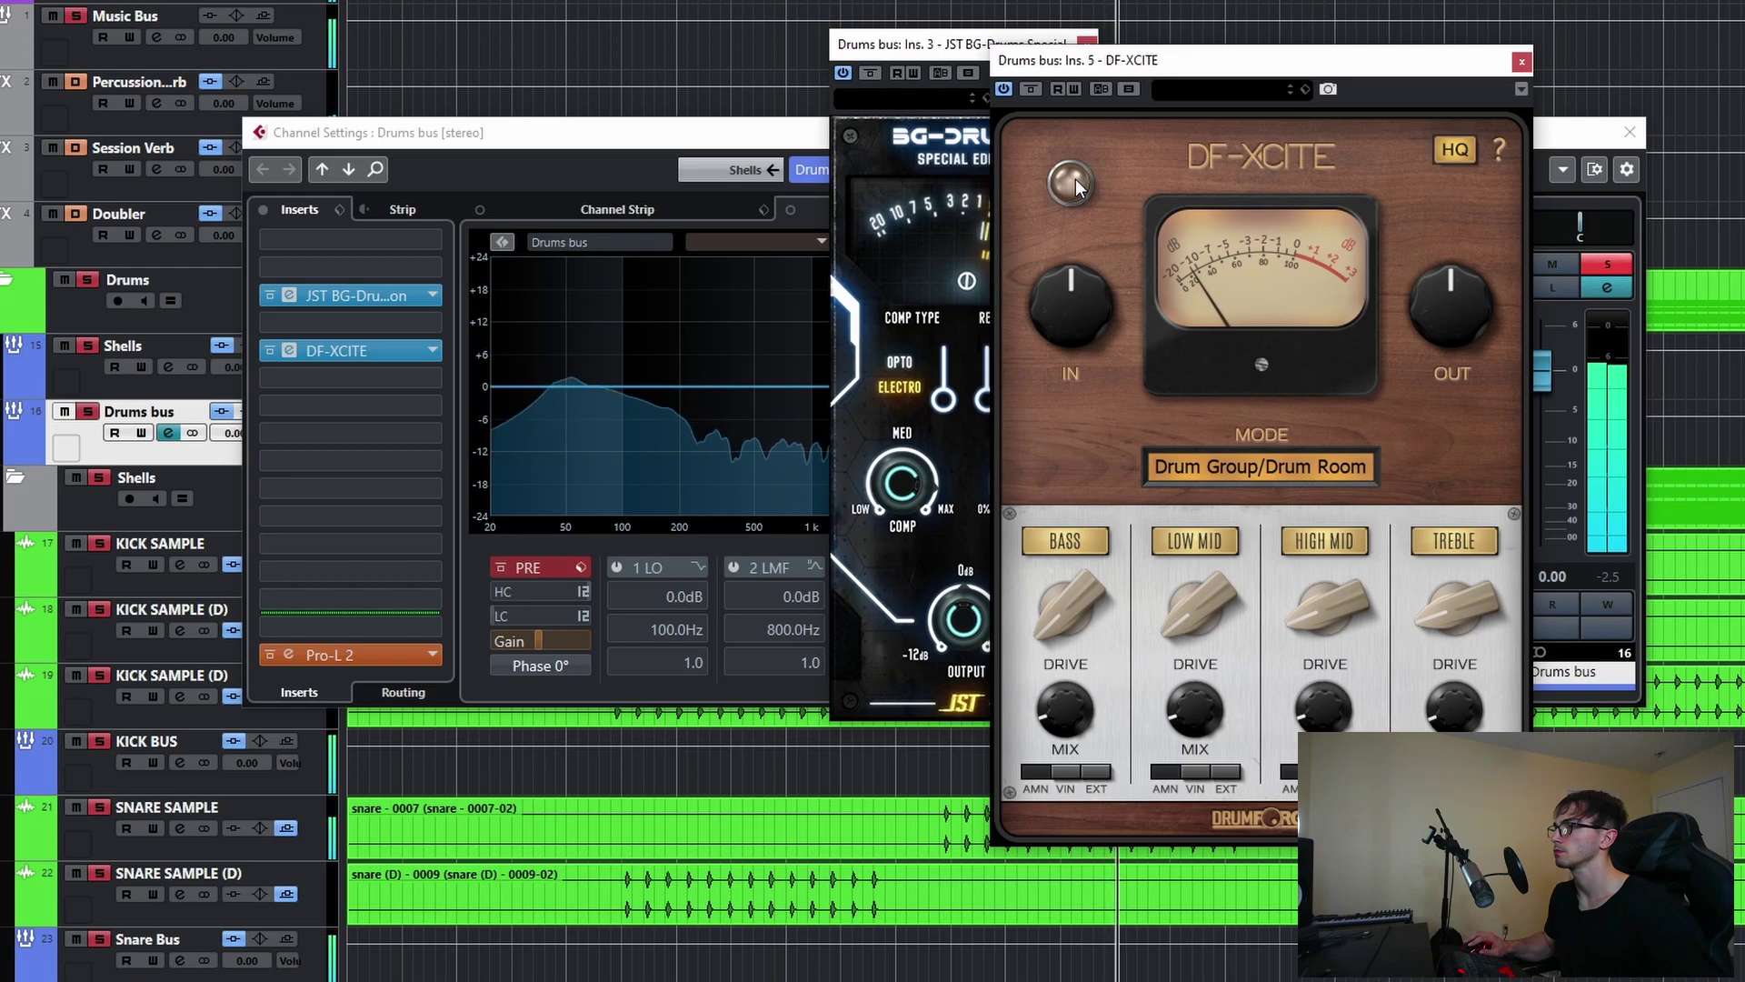
{"action": "left_click", "coordinate": [1072, 182]}
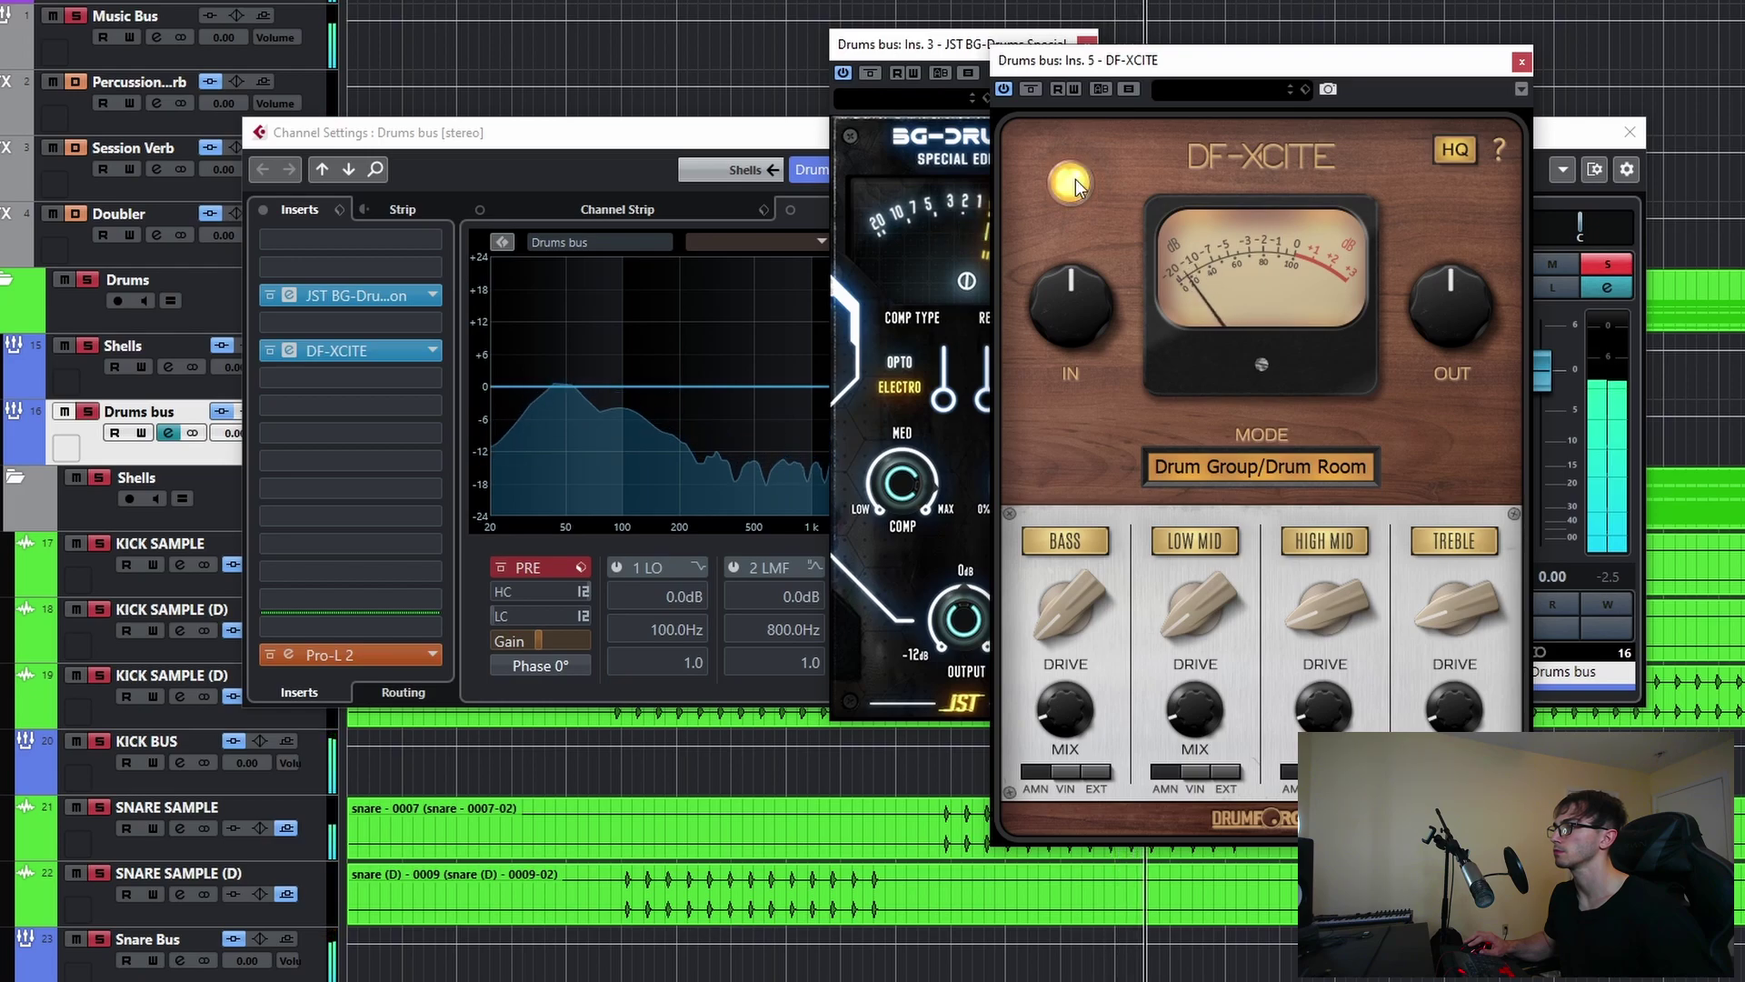
{"action": "left_click", "coordinate": [1521, 61]}
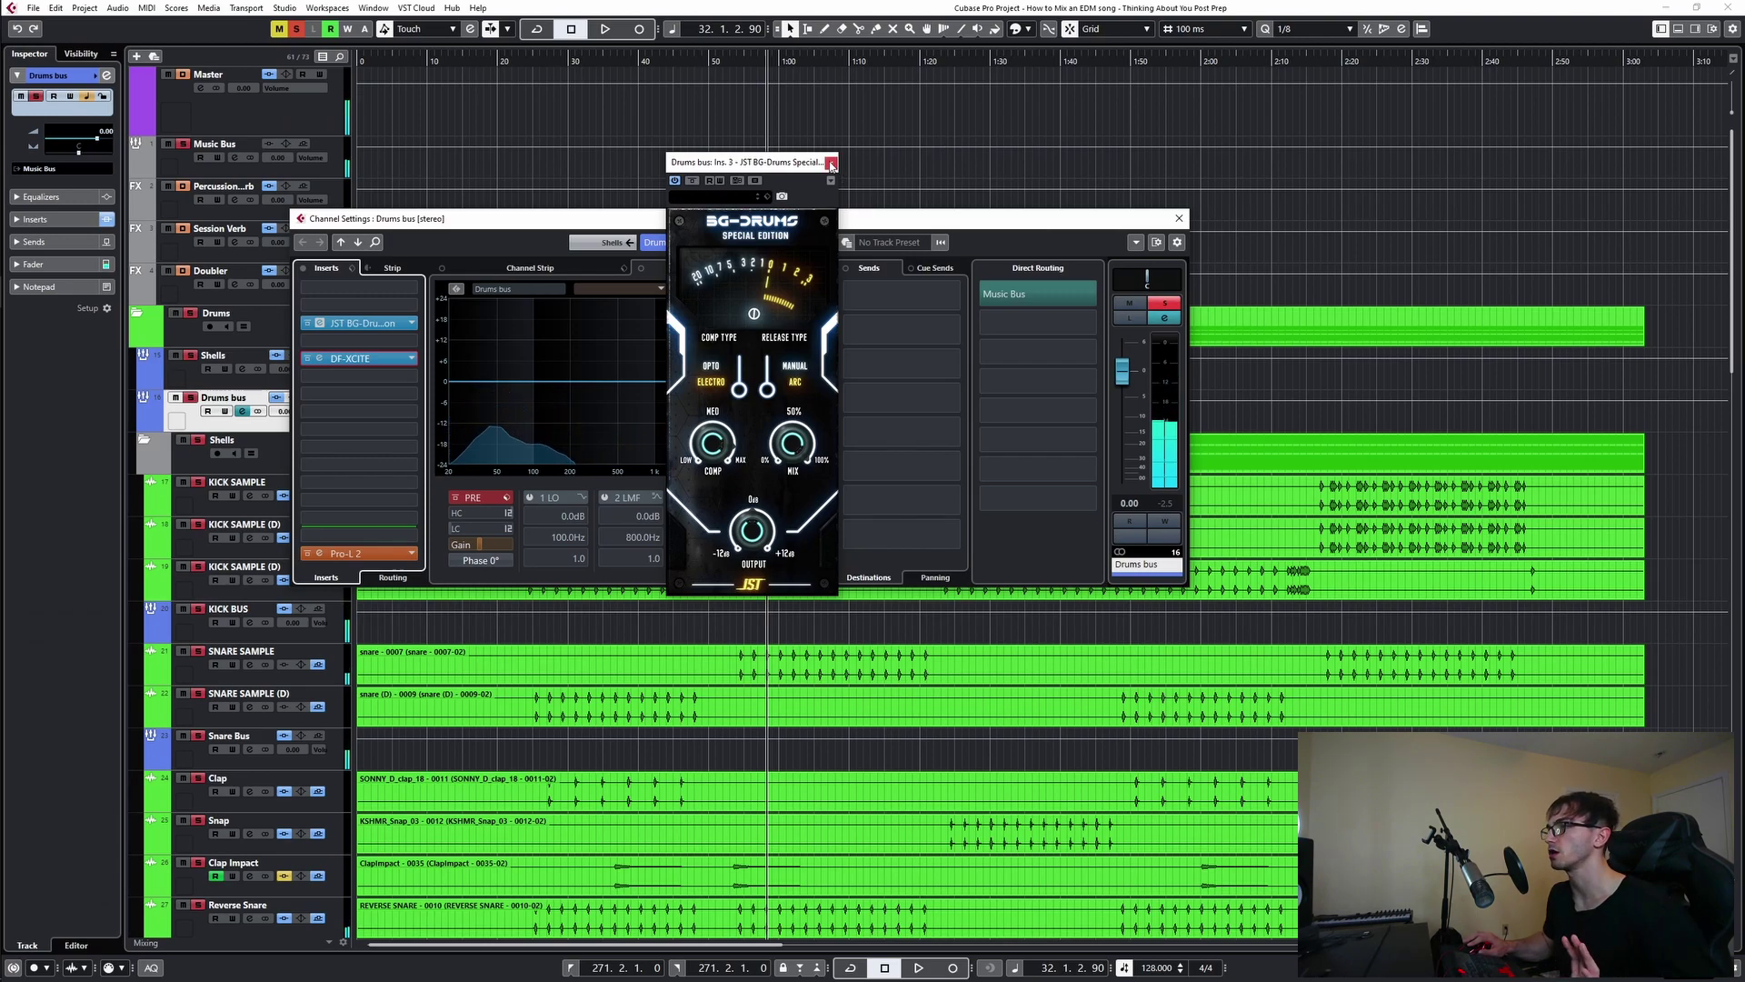
{"action": "left_click", "coordinate": [831, 164]}
{"action": "left_click", "coordinate": [1178, 219]}
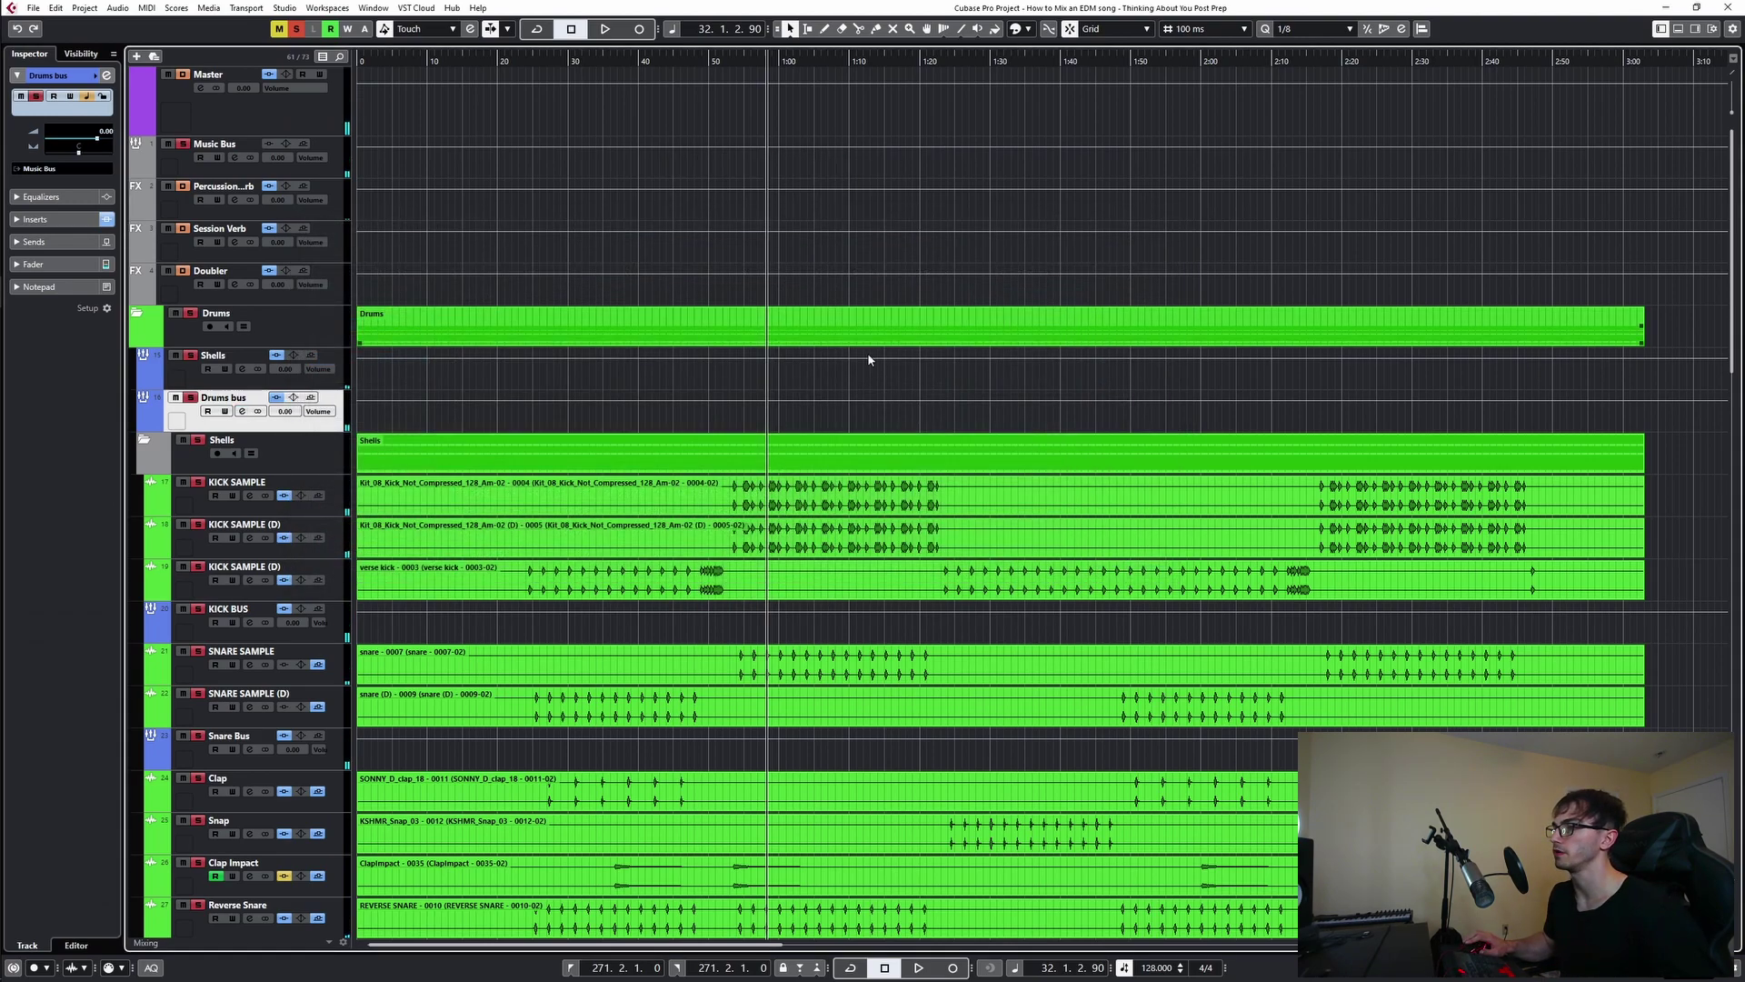
- Check how the soloed drums hit the JW BG-Mix insert on the Master channel and close its windows
{"action": "left_click", "coordinate": [201, 88]}
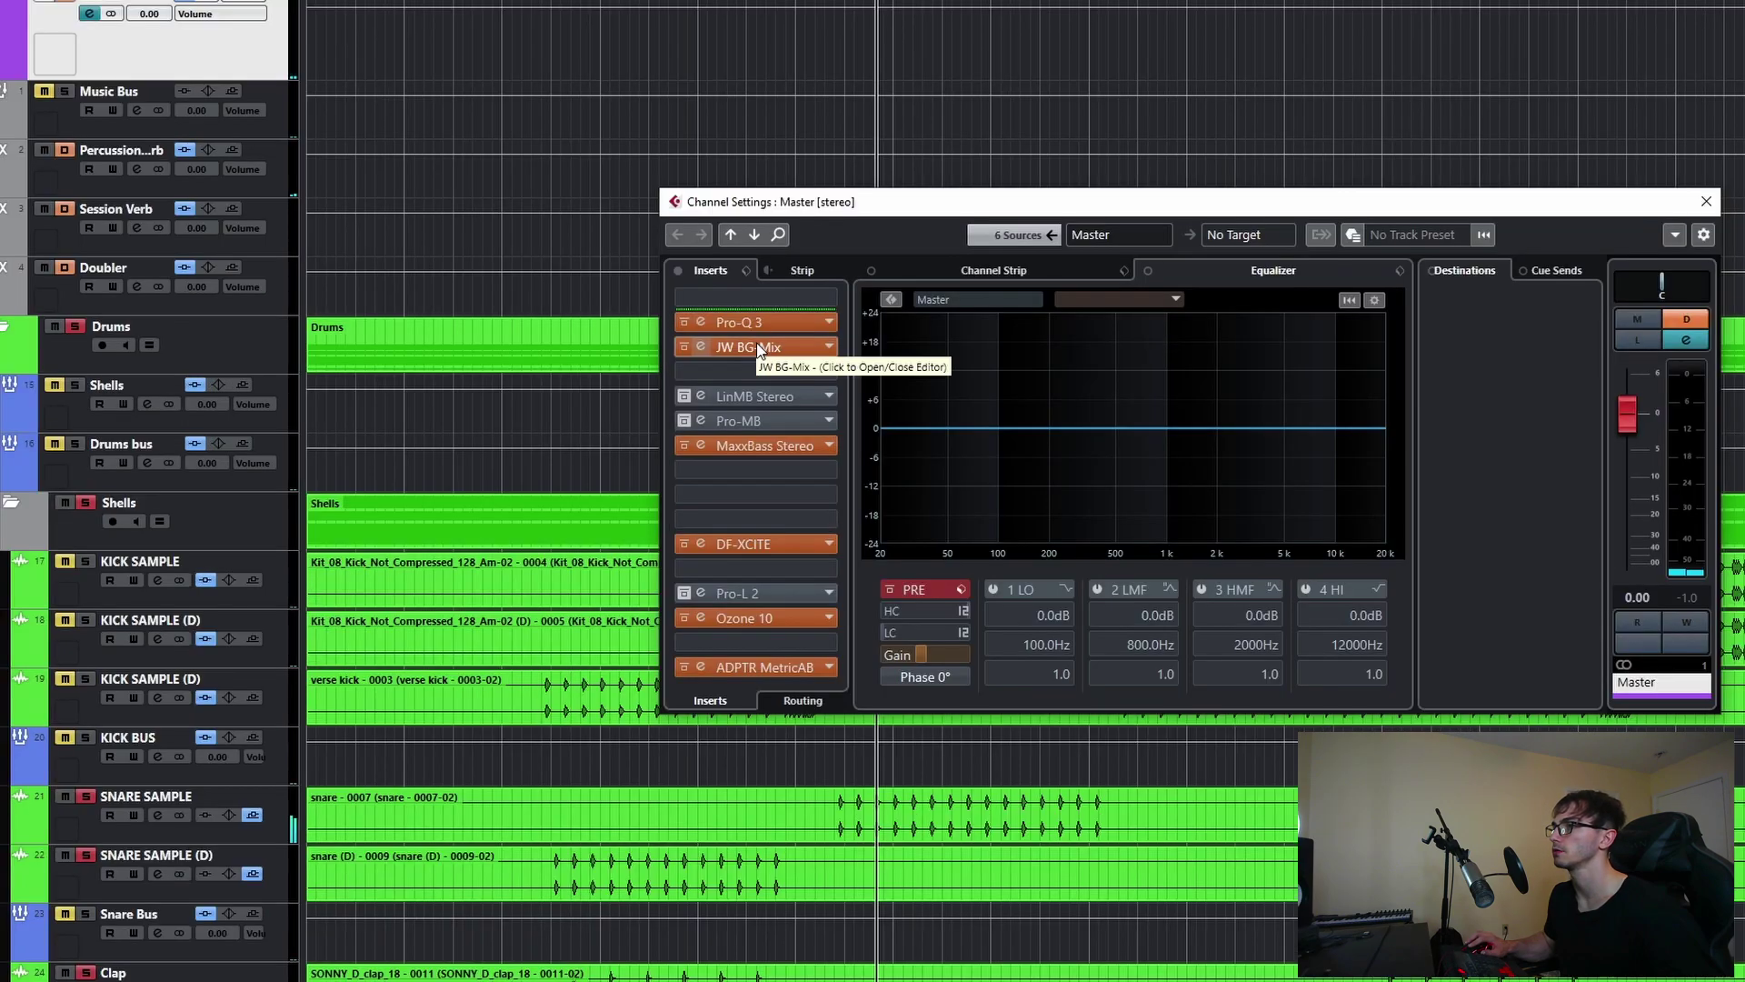
{"action": "left_click", "coordinate": [683, 329]}
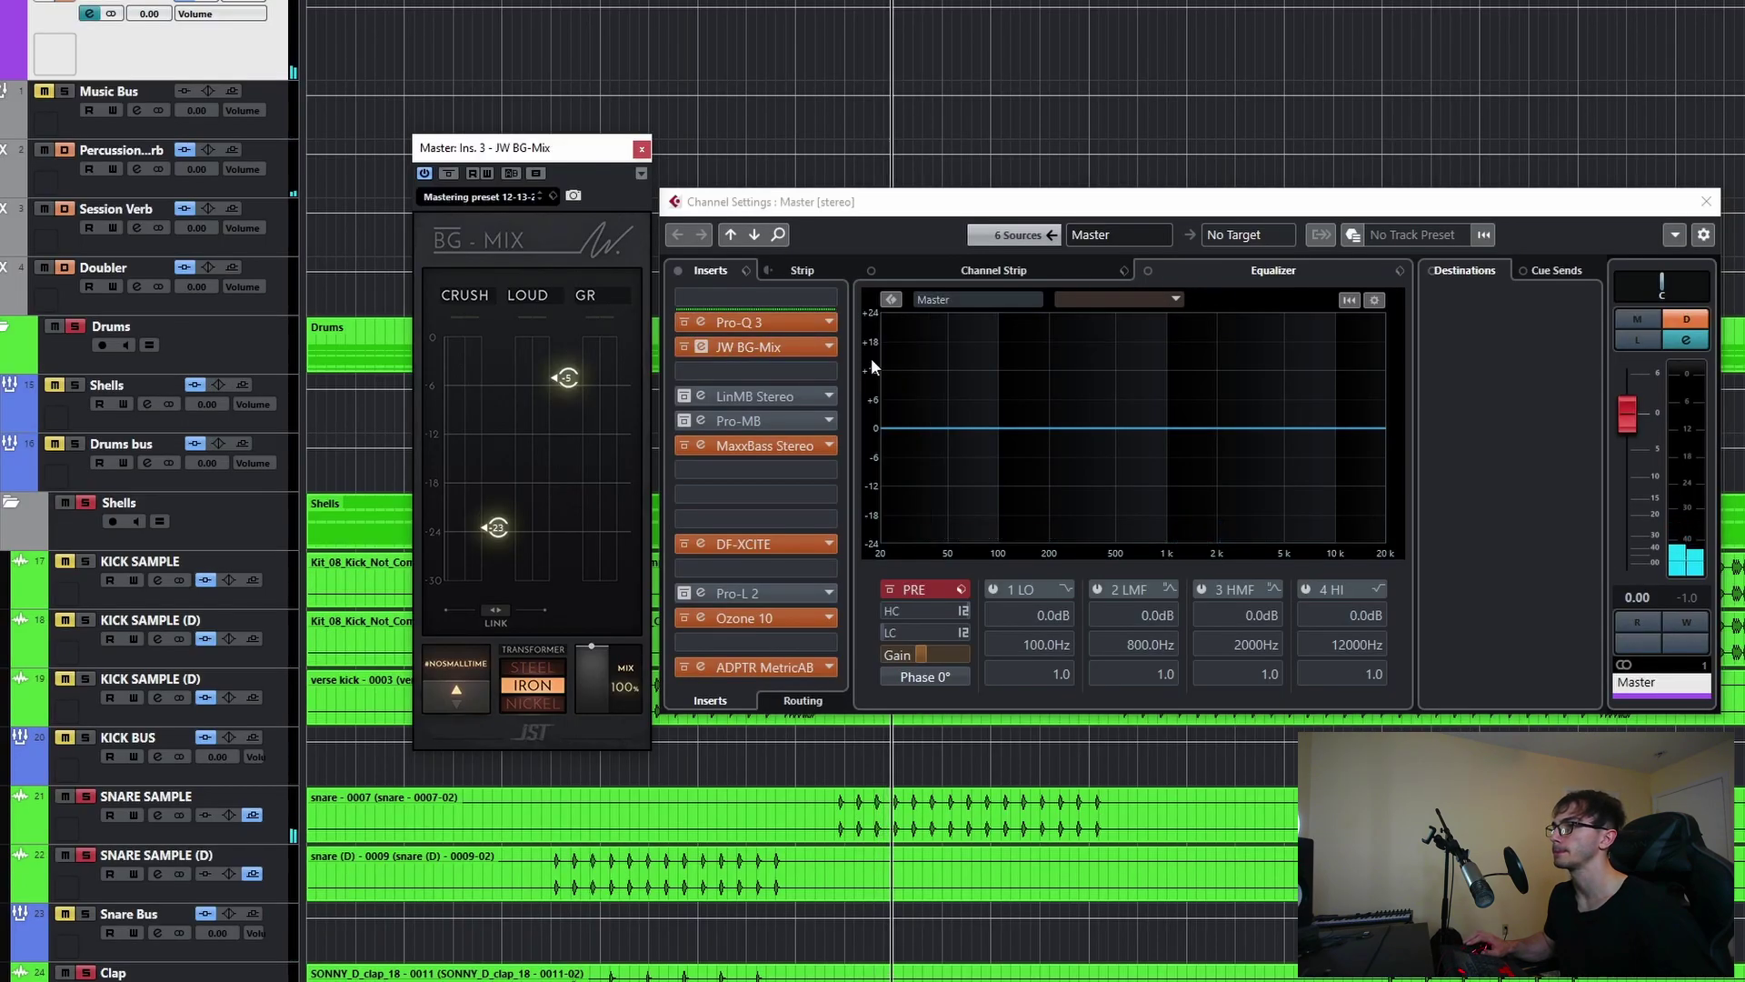
{"action": "left_click", "coordinate": [74, 324]}
{"action": "left_click", "coordinate": [76, 326]}
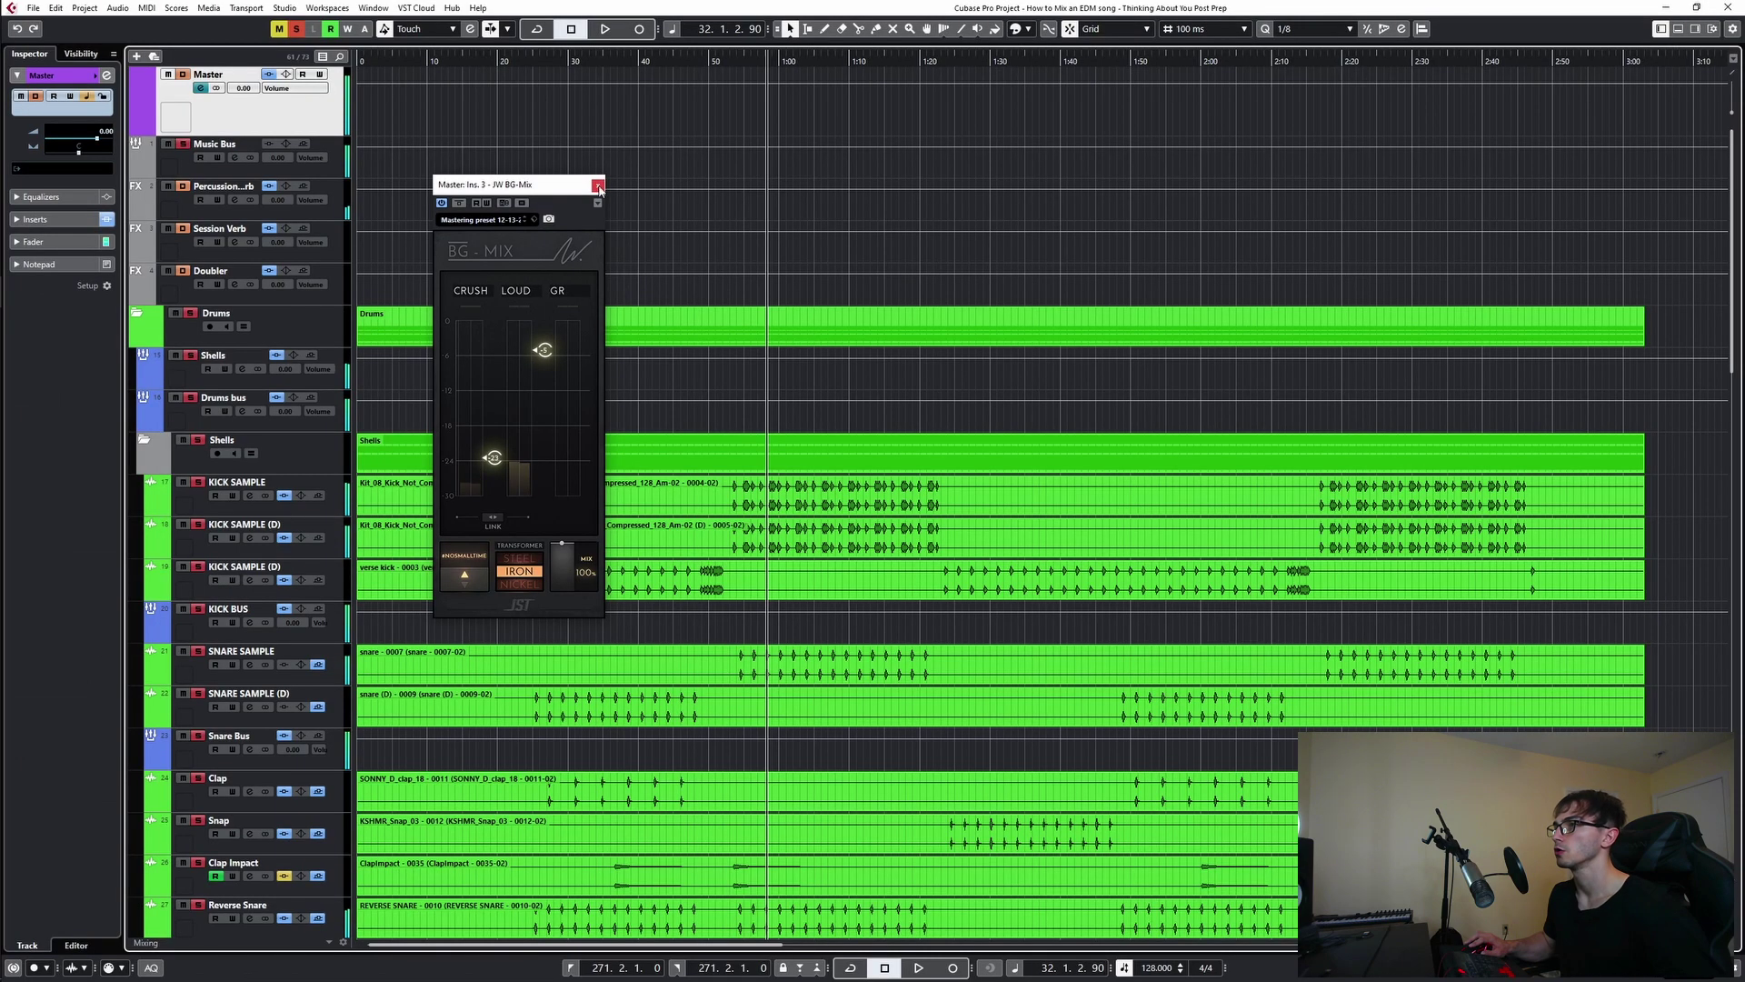
{"action": "left_click", "coordinate": [641, 148]}
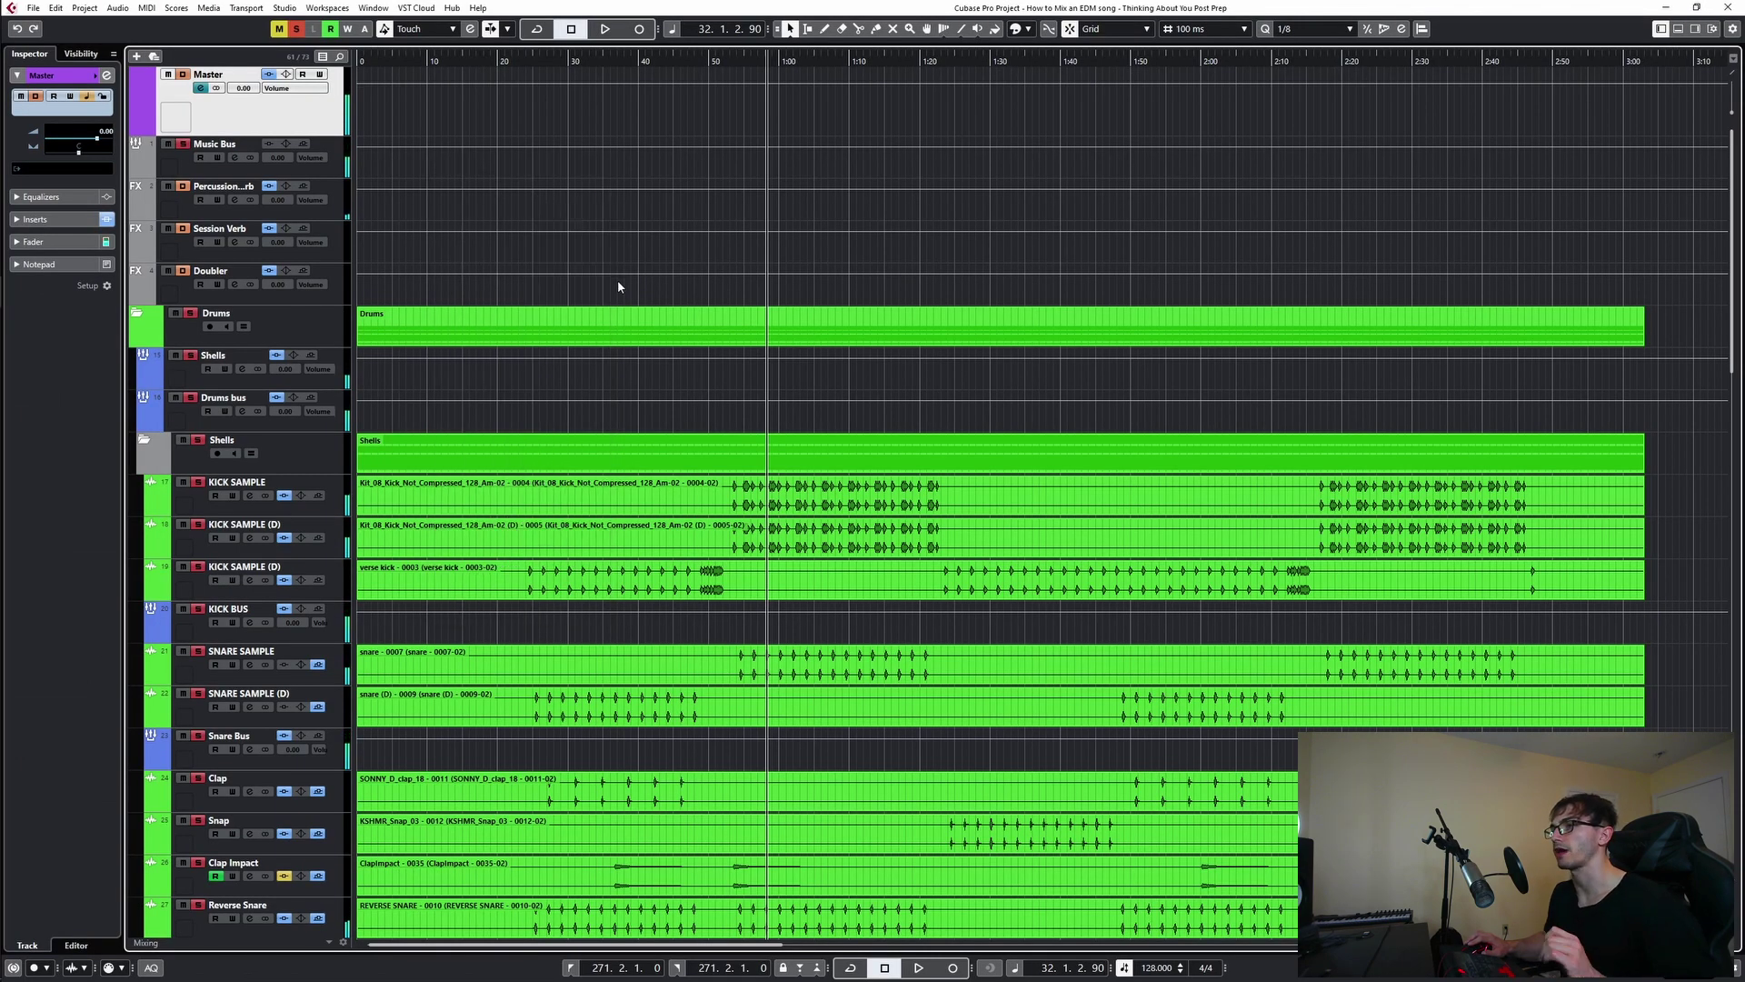
- Clear all solos, solo the Bass Bus and open its channel settings
{"action": "scroll", "coordinate": [614, 287], "scroll_direction": "down", "scroll_amount": 5}
{"action": "scroll", "coordinate": [646, 382], "scroll_direction": "down", "scroll_amount": 5}
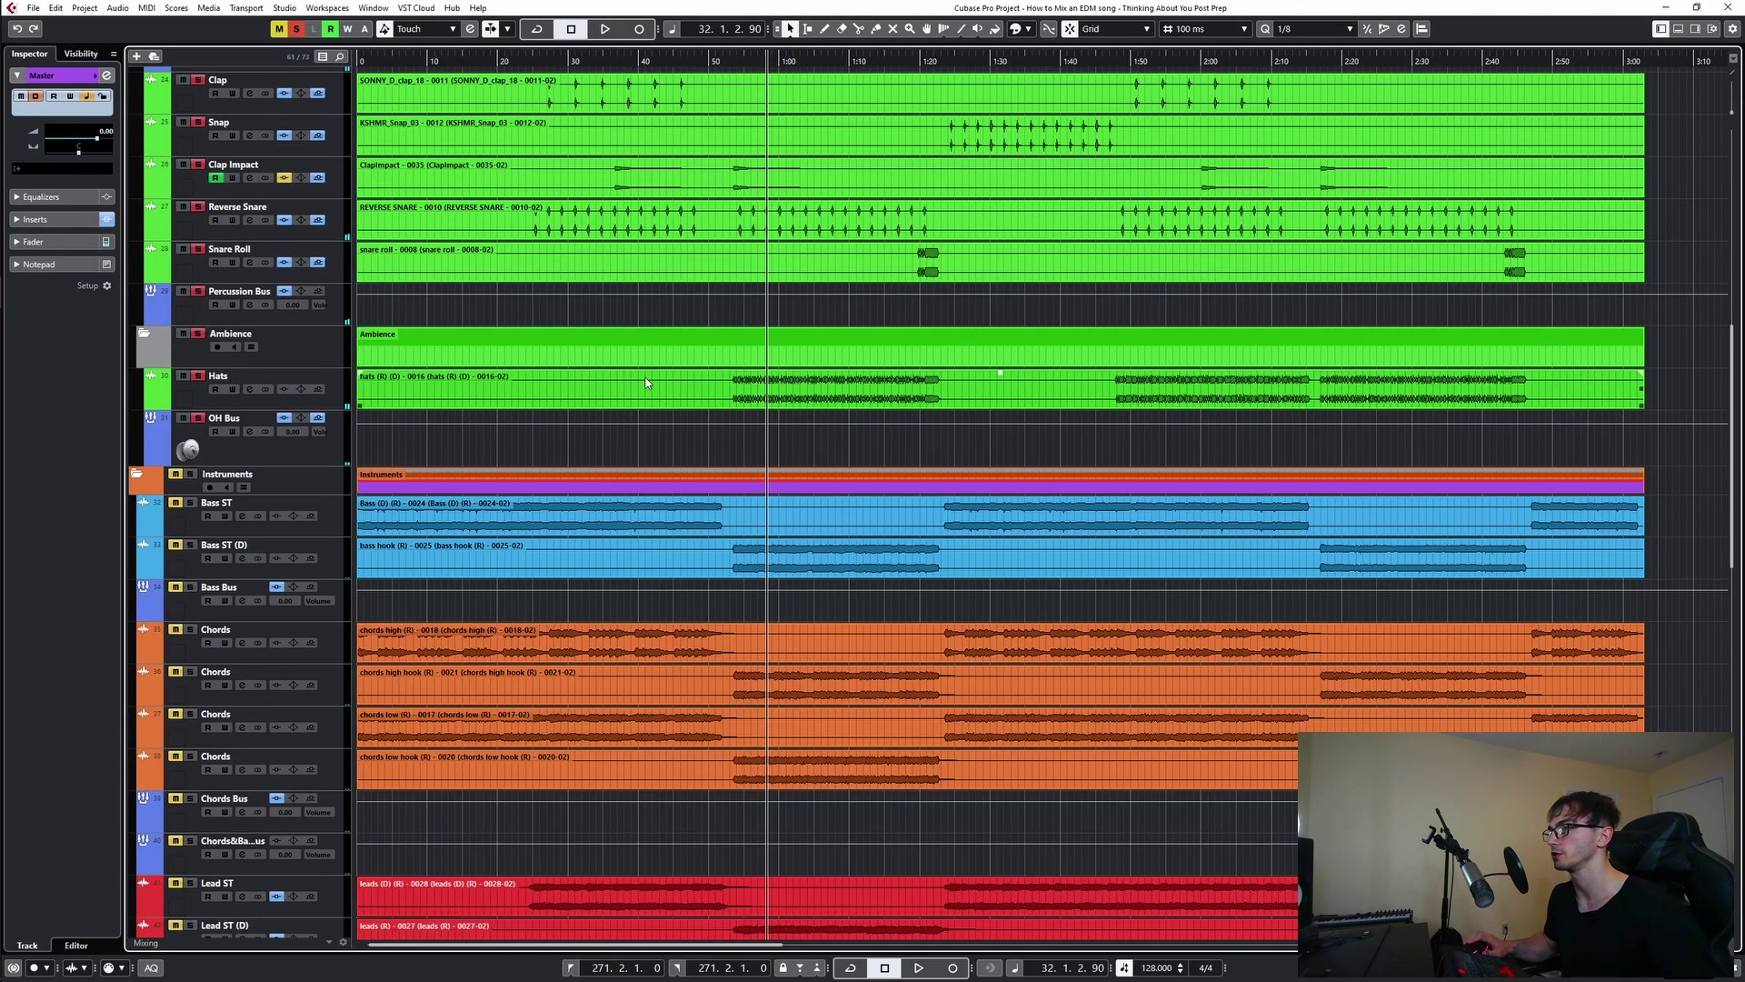
{"action": "left_click", "coordinate": [296, 33]}
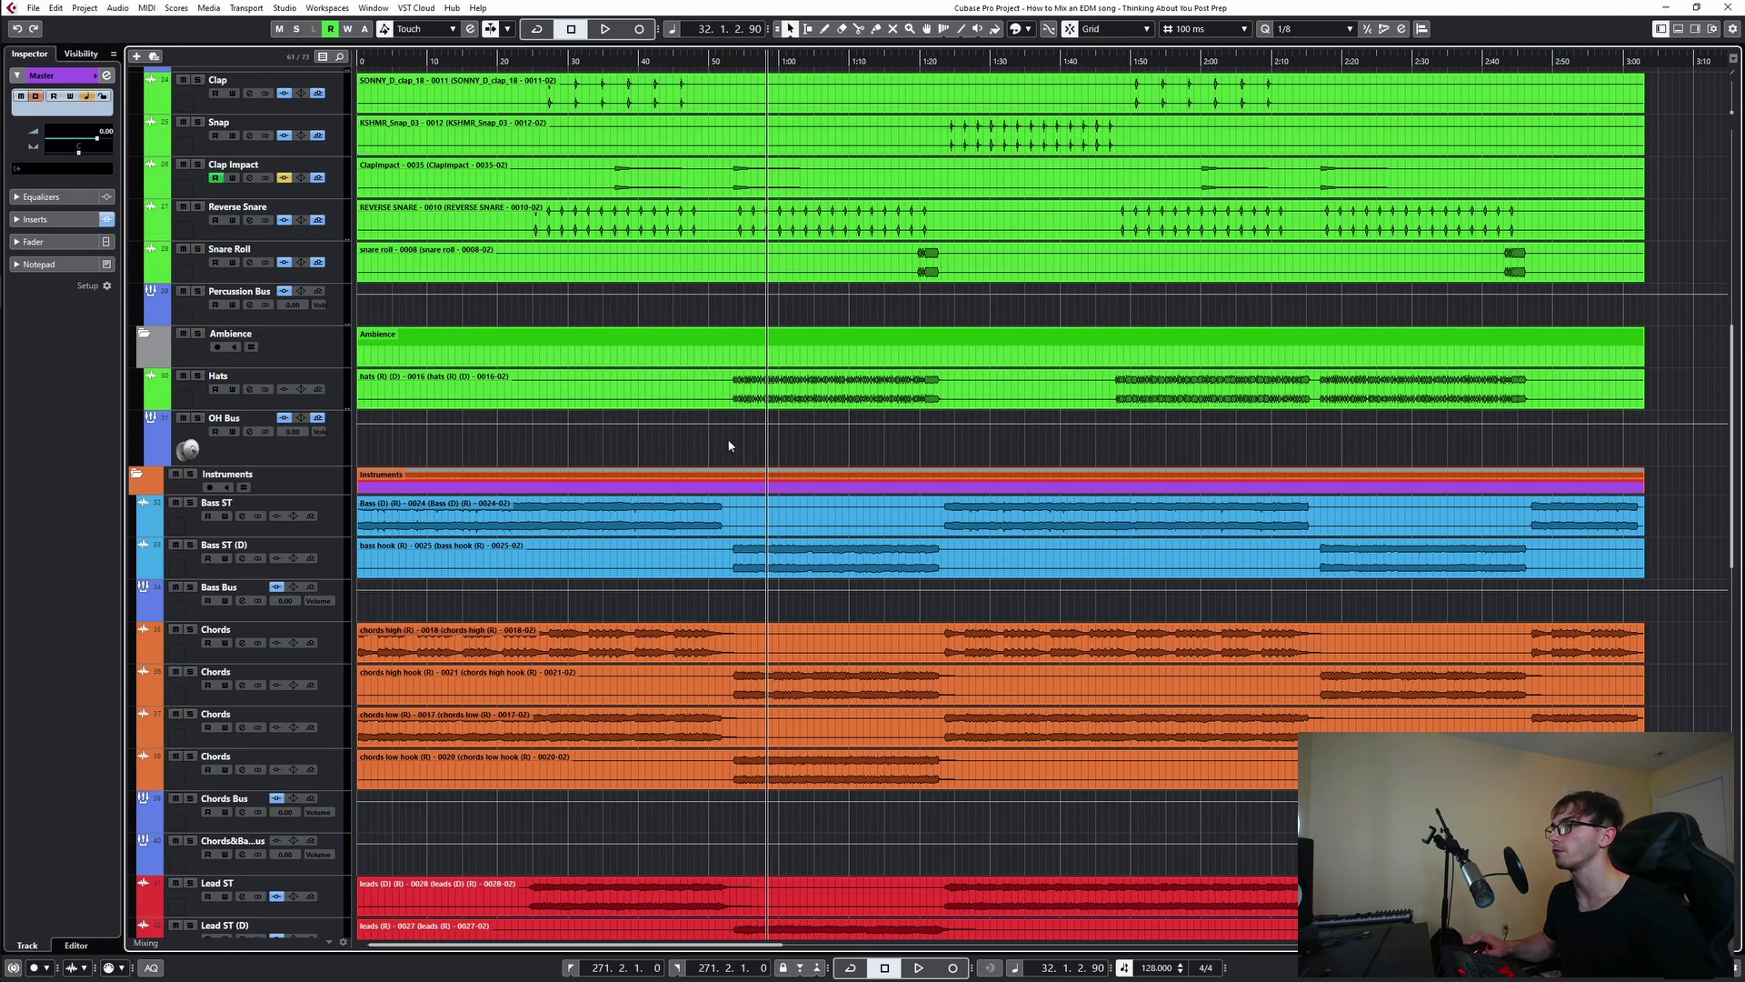
{"action": "scroll", "coordinate": [729, 446], "scroll_direction": "down", "scroll_amount": 2}
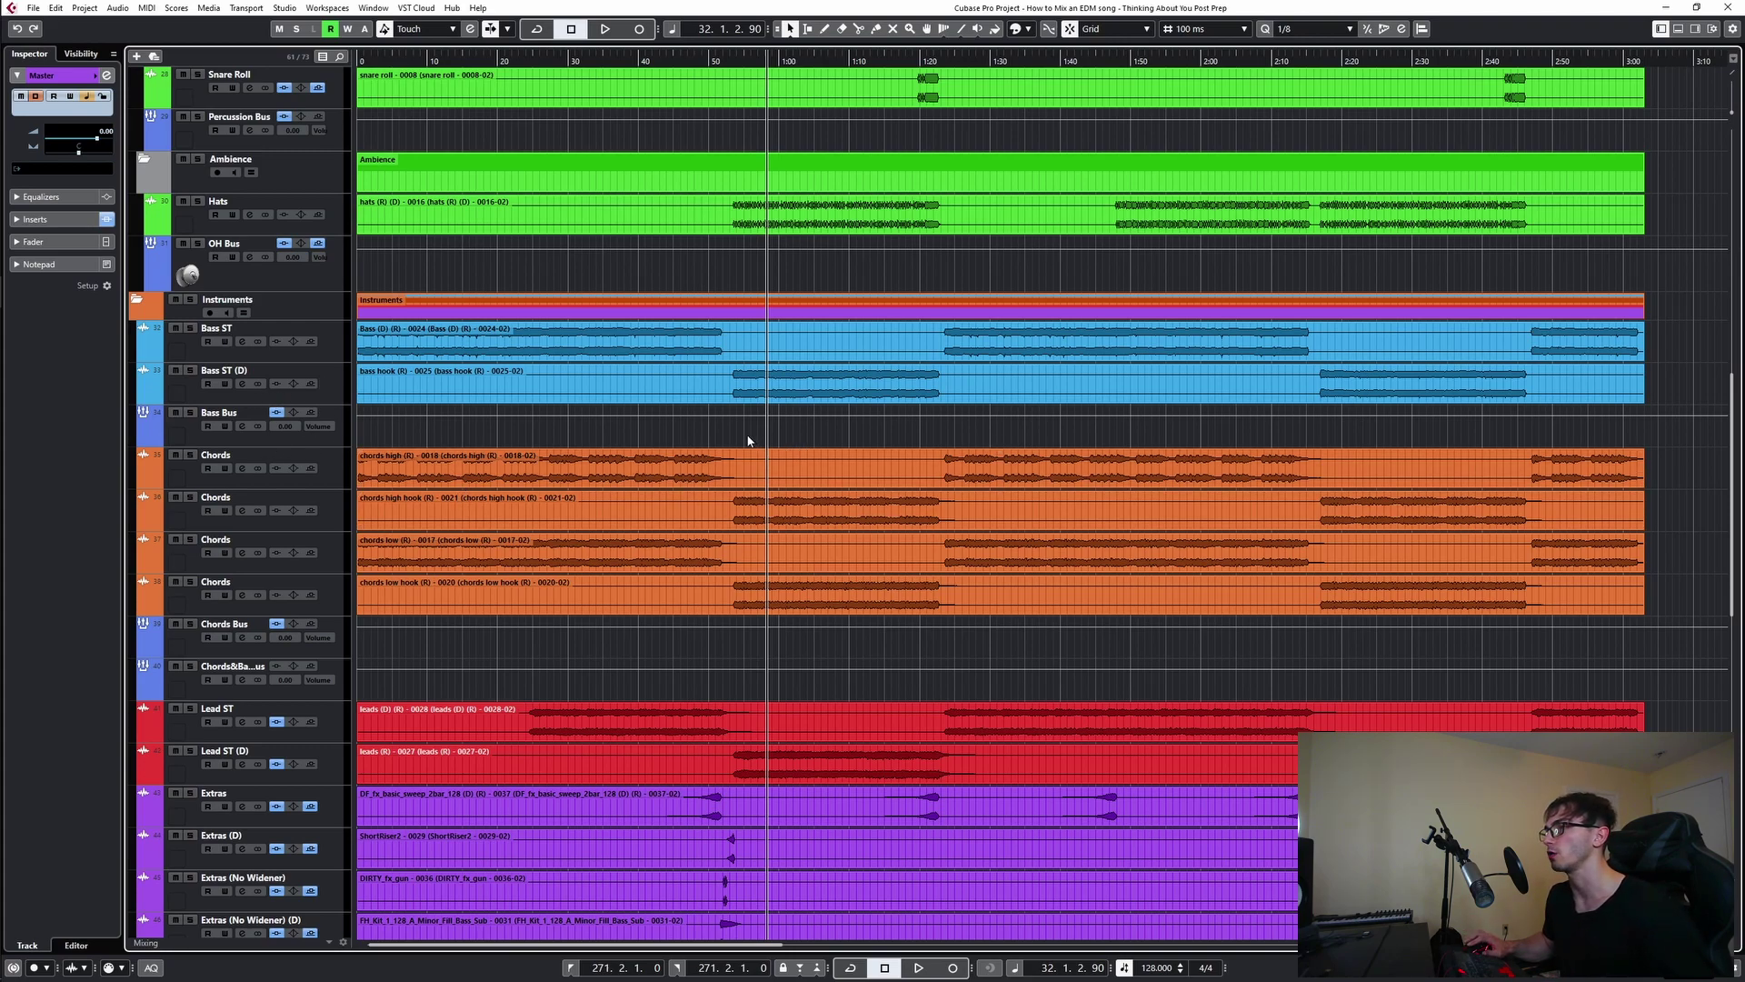
{"action": "left_click", "coordinate": [191, 413]}
{"action": "left_click", "coordinate": [241, 427]}
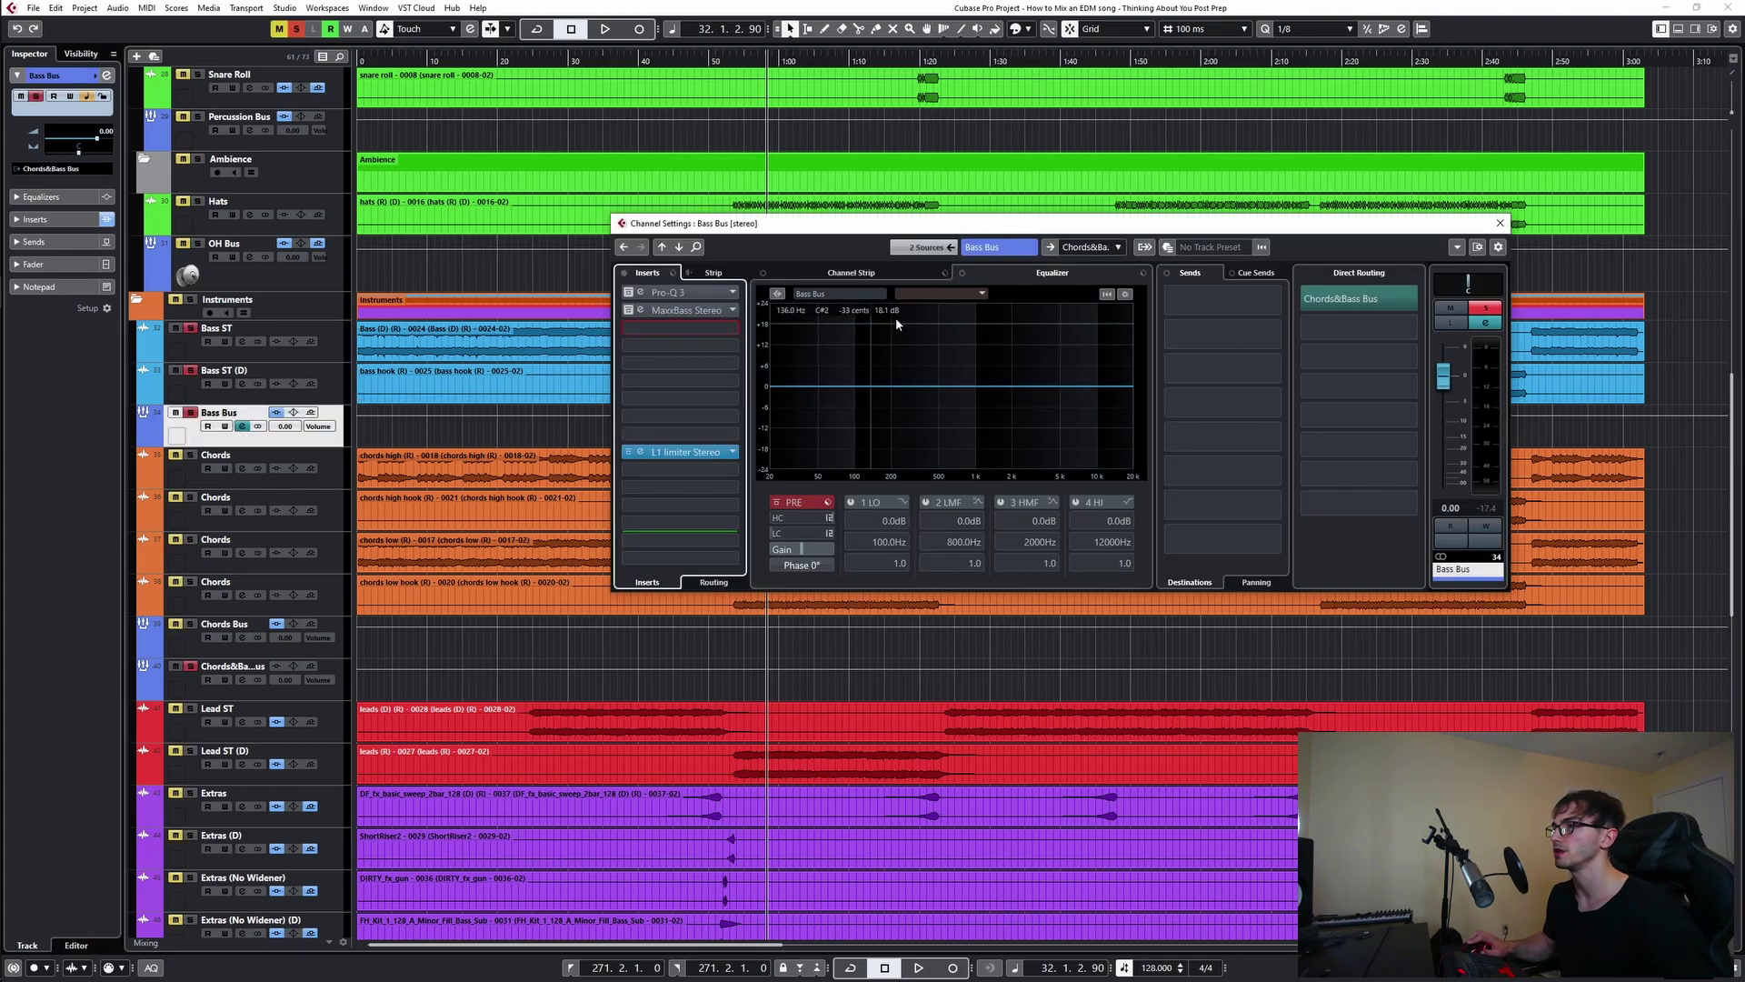
- Play the soloed bass while examining the L1 limiter insert, and close the Bass Bus windows
{"action": "left_click", "coordinate": [690, 453]}
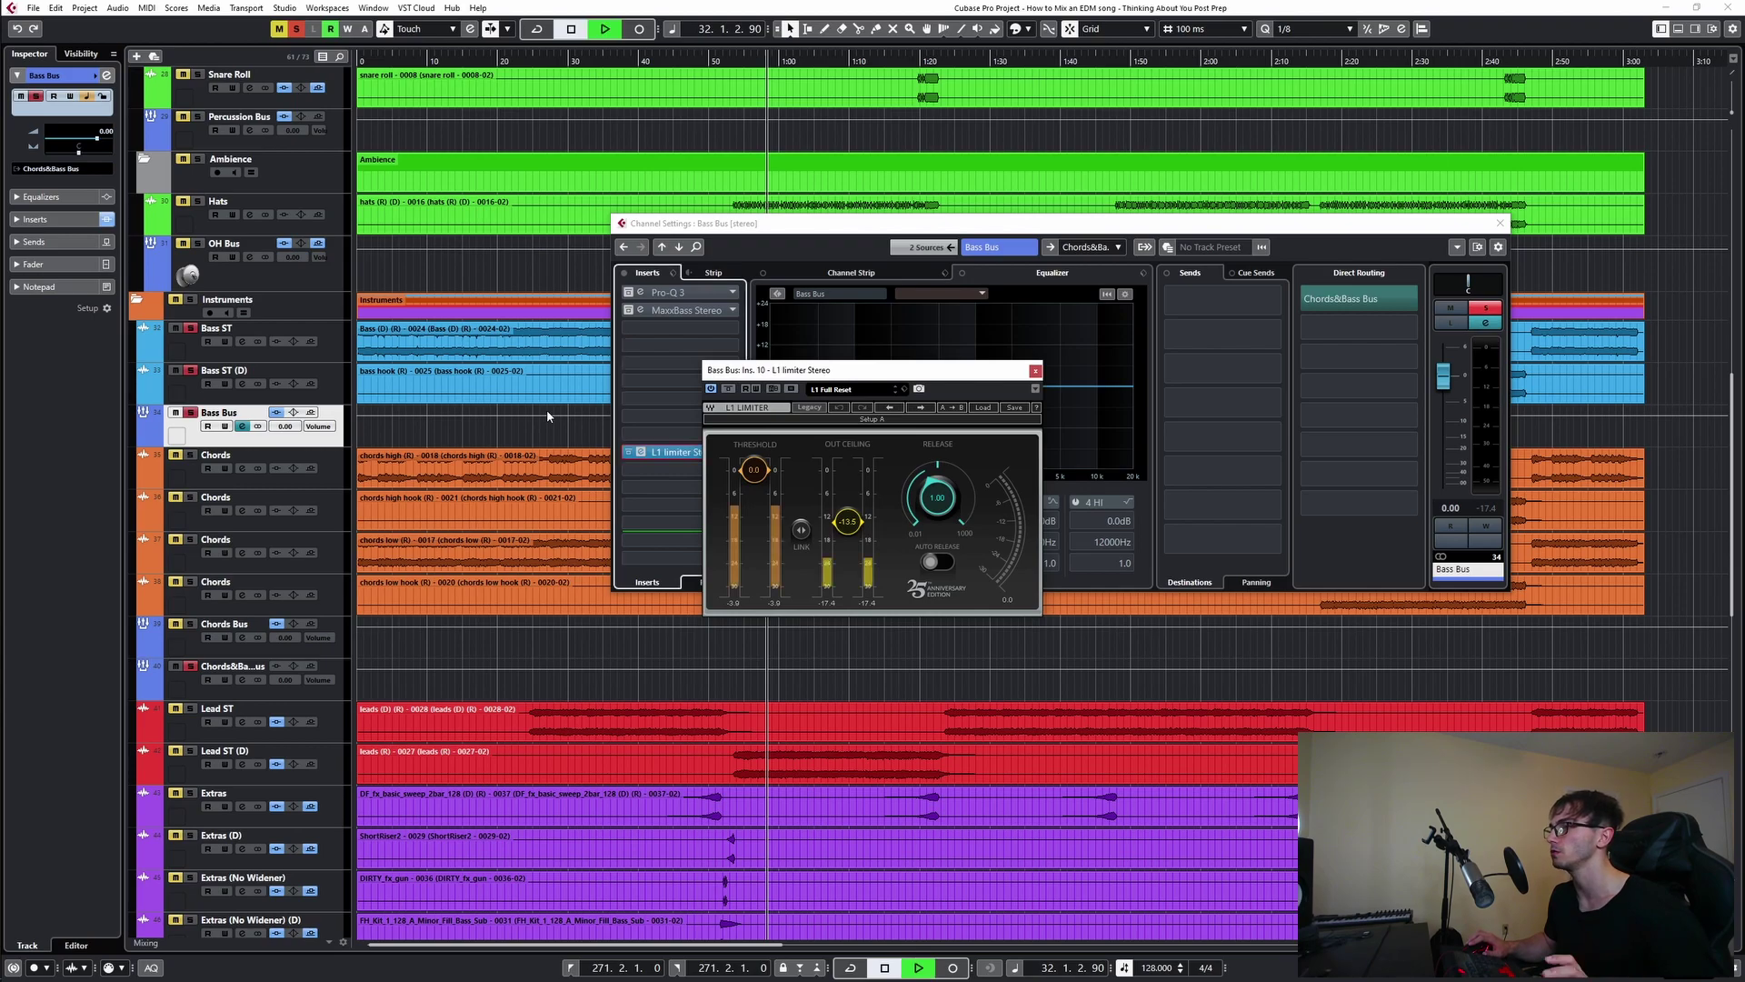
{"action": "key", "text": "space"}
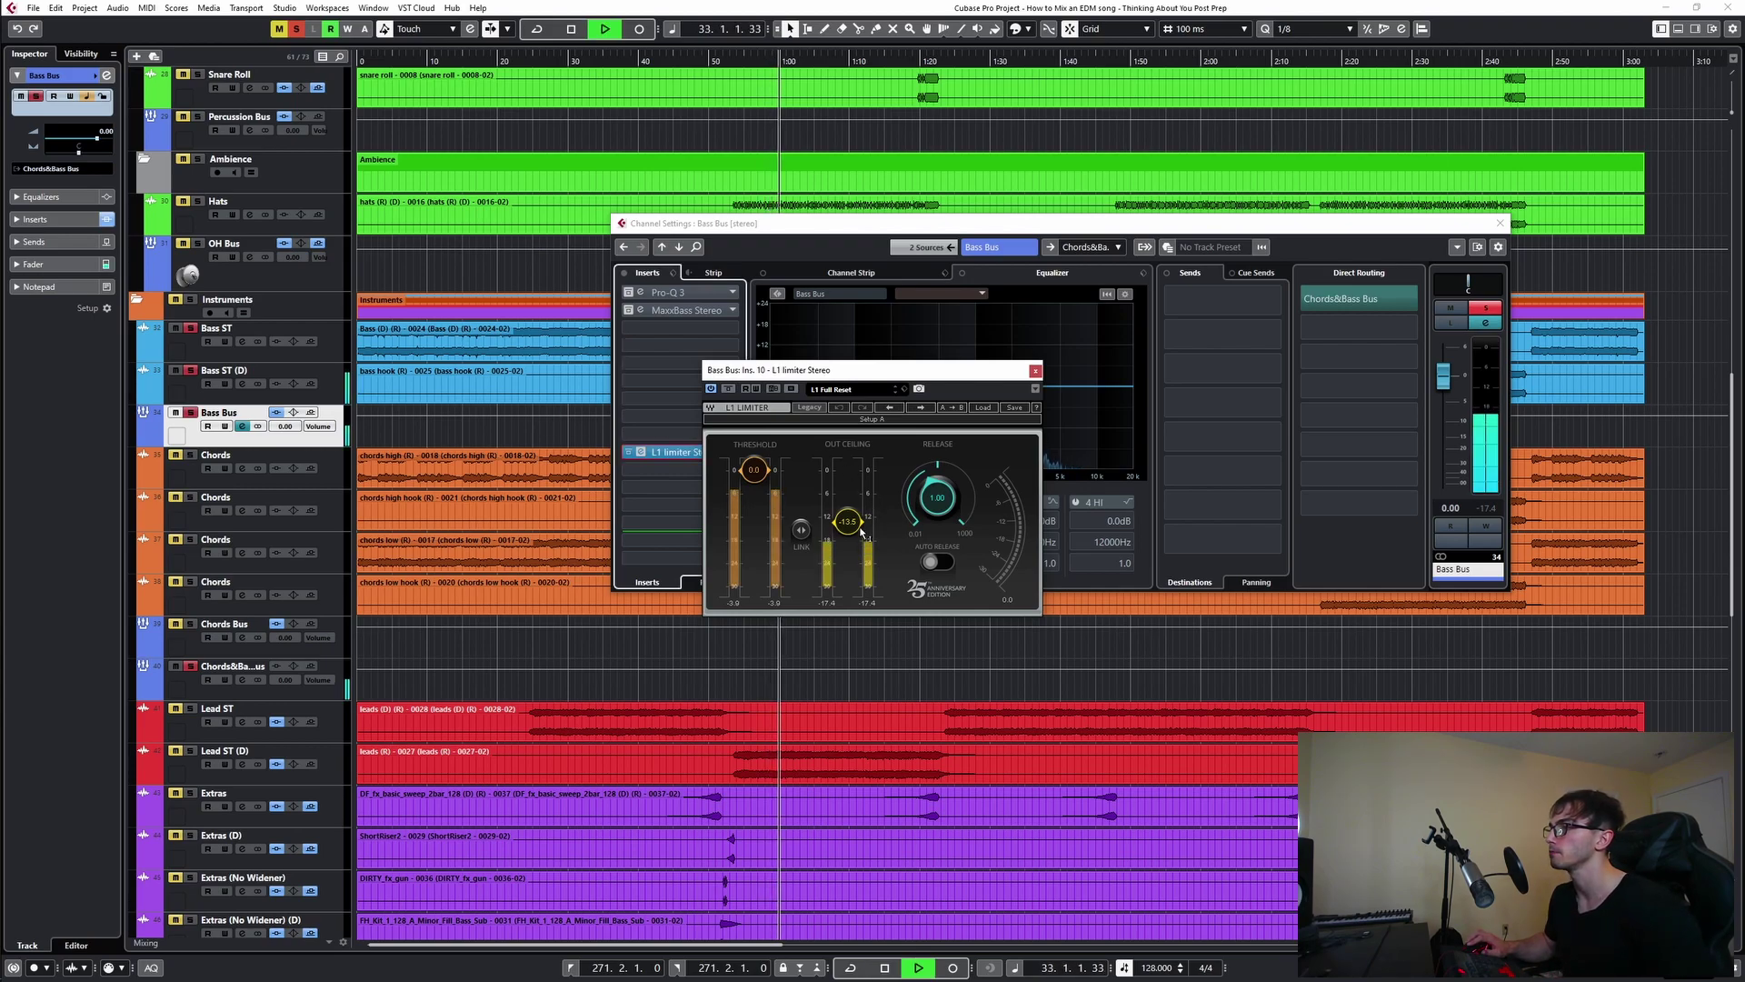
{"action": "left_click", "coordinate": [1035, 370]}
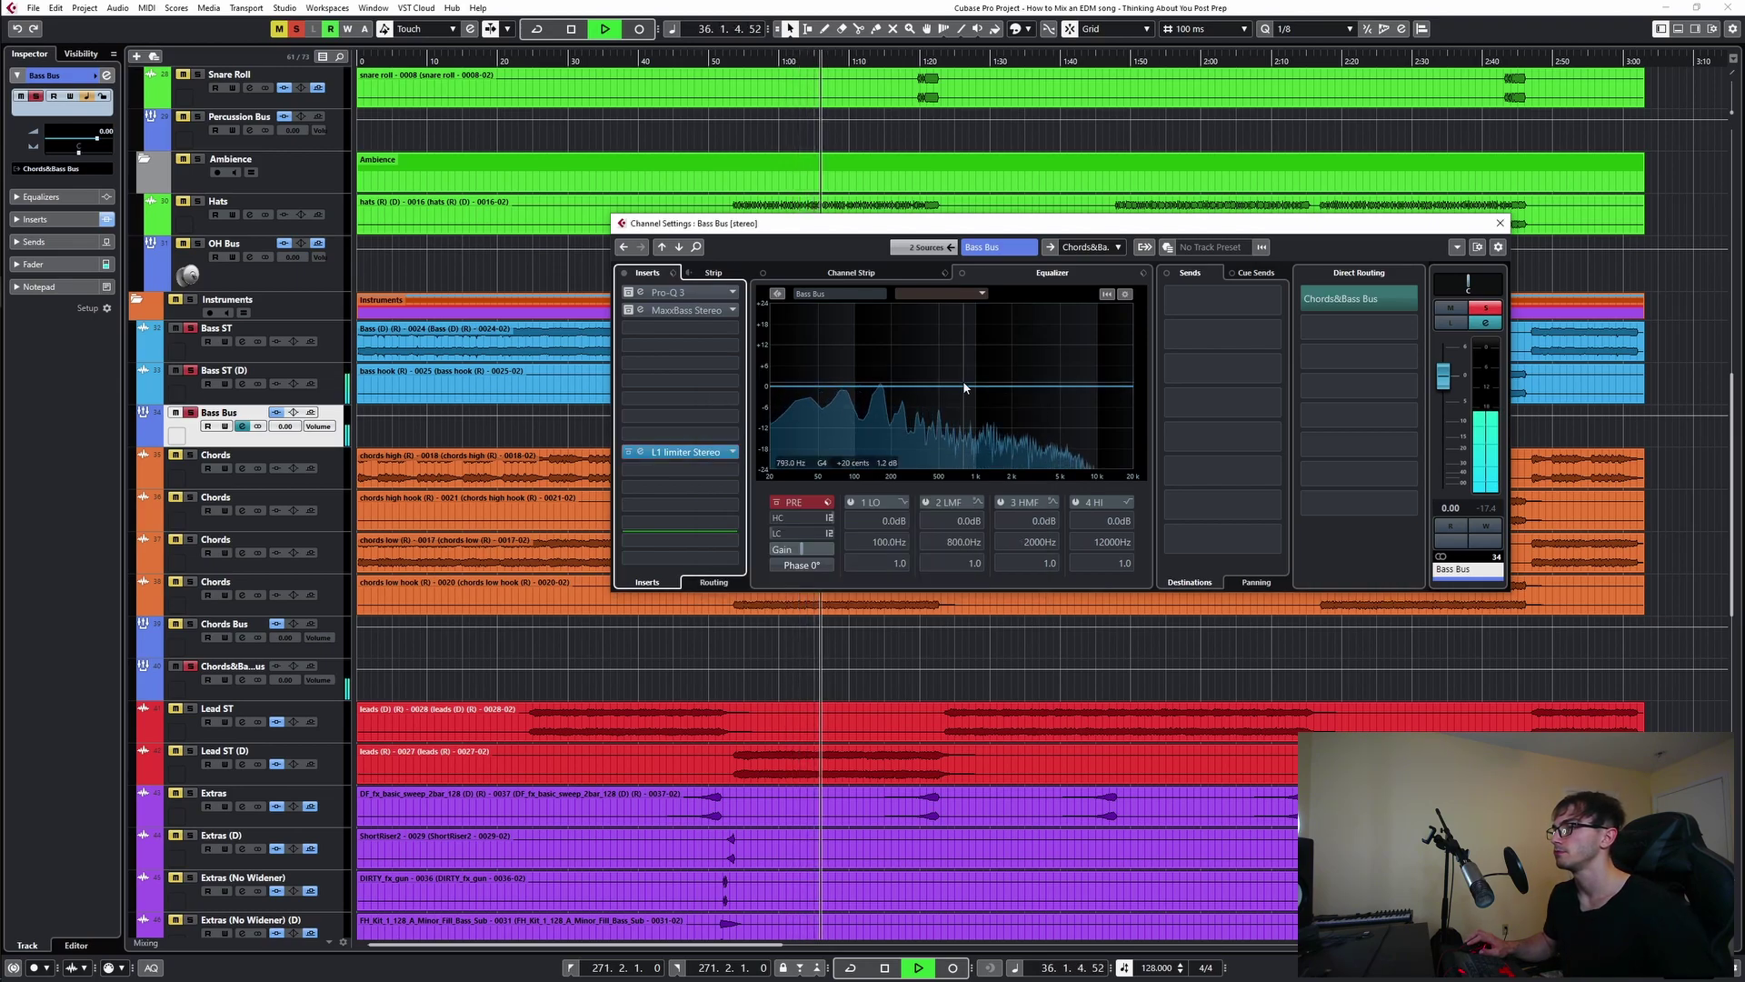
{"action": "key", "text": "space"}
{"action": "key", "text": "e"}
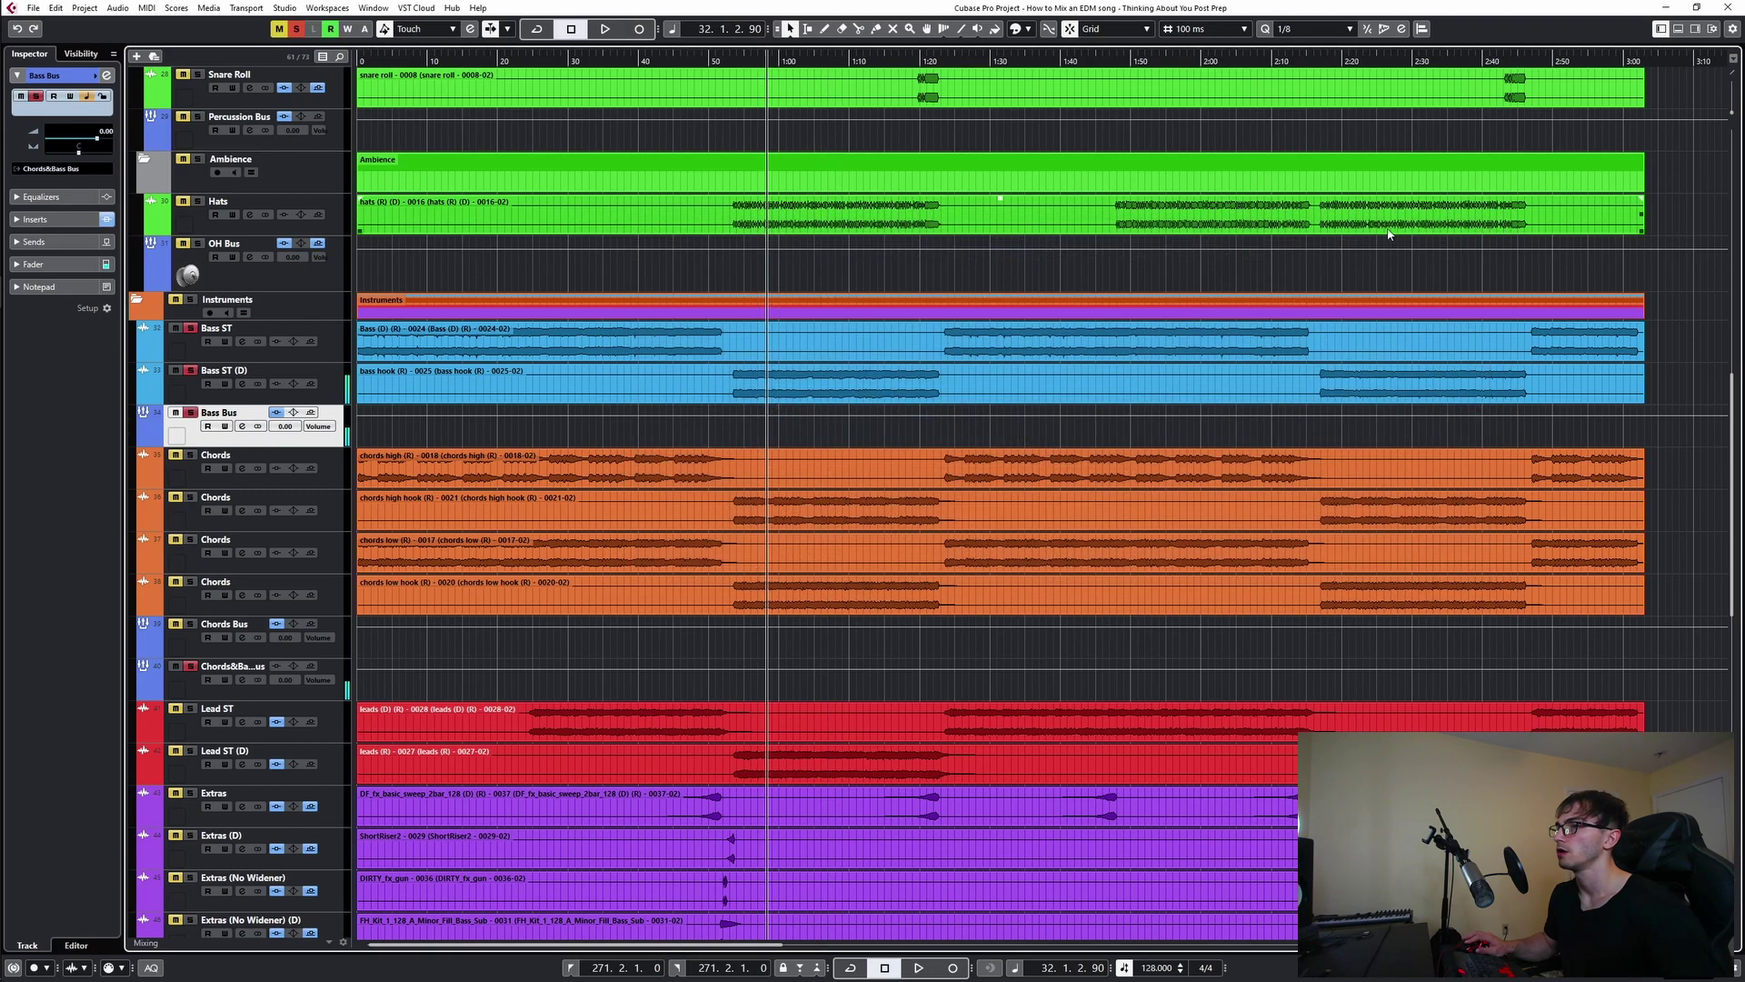
- Solo the Chords Bus instead of the Bass Bus and listen to the chords
{"action": "left_click", "coordinate": [188, 624]}
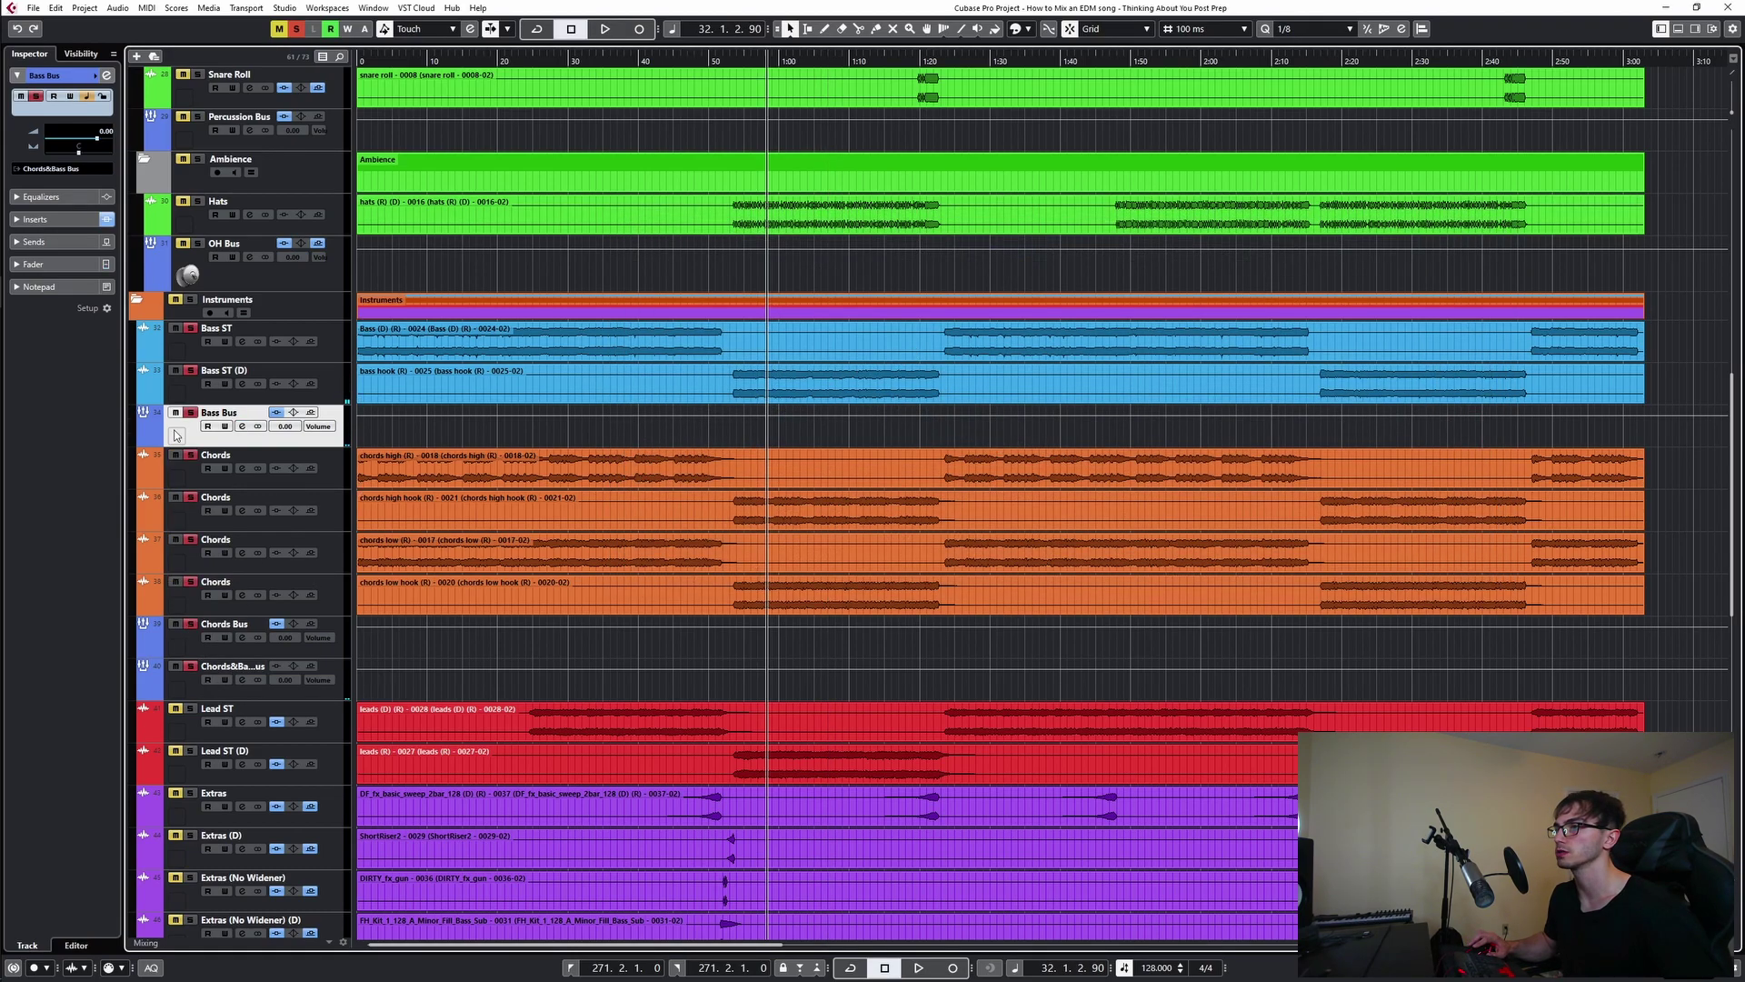
{"action": "key", "text": "space"}
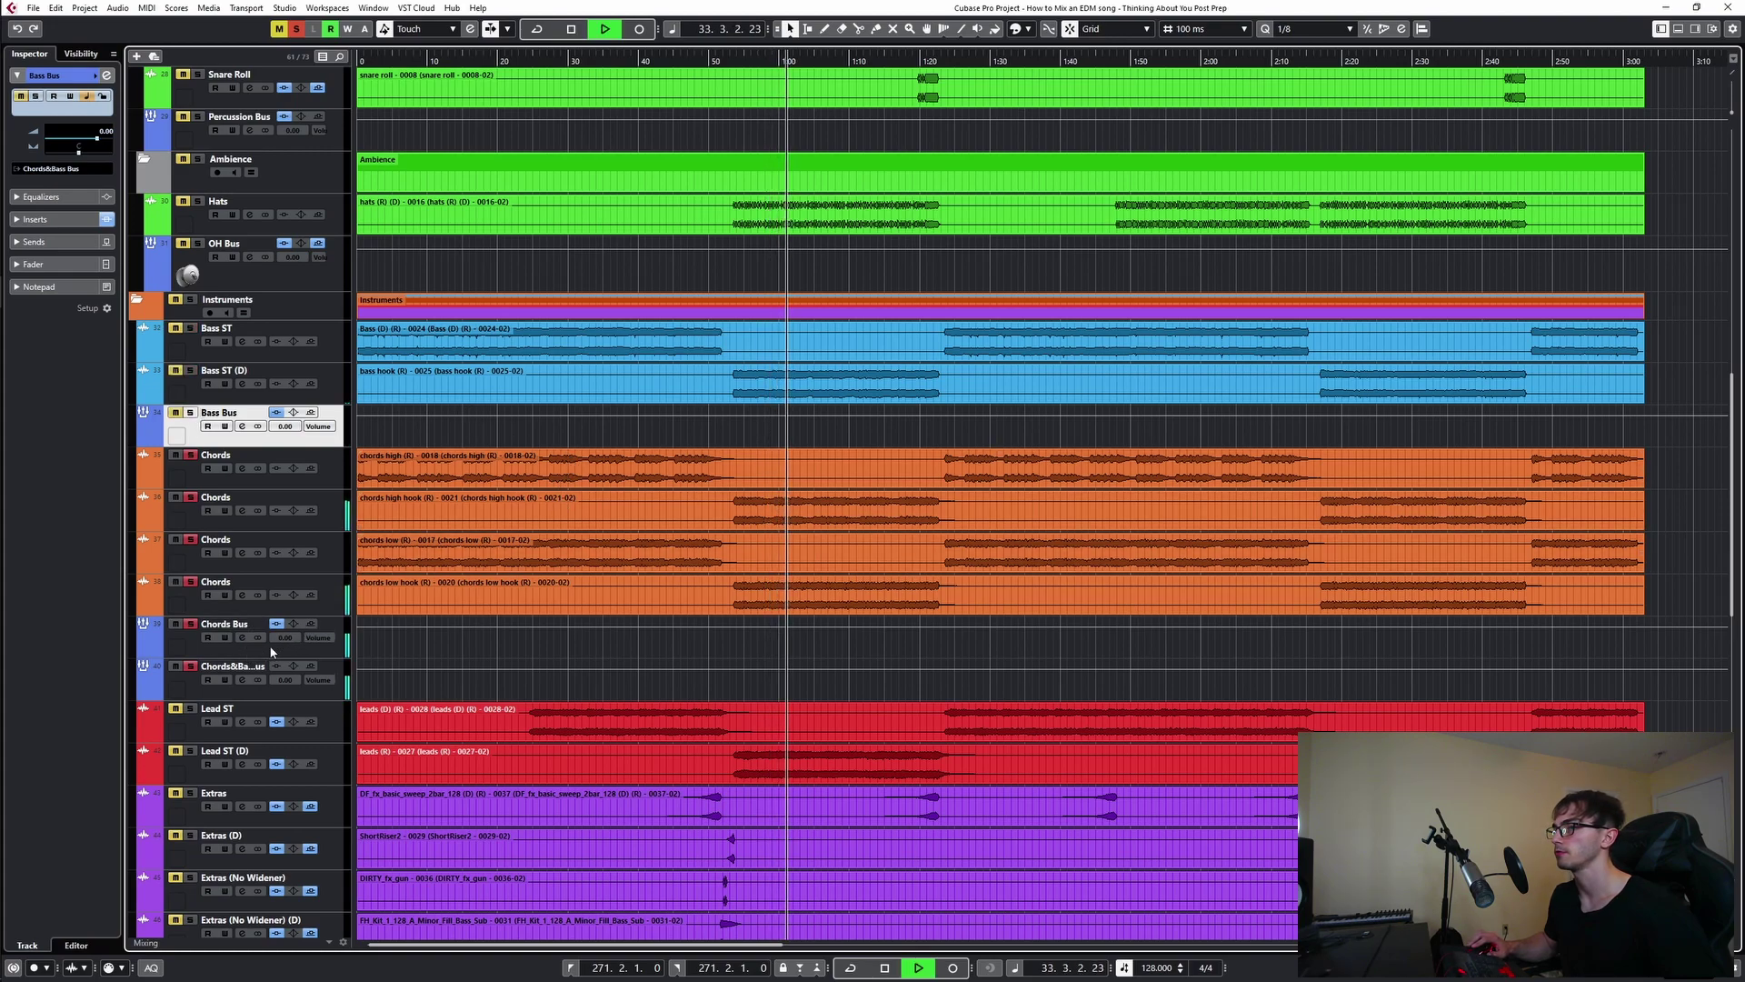
{"action": "key", "text": "space"}
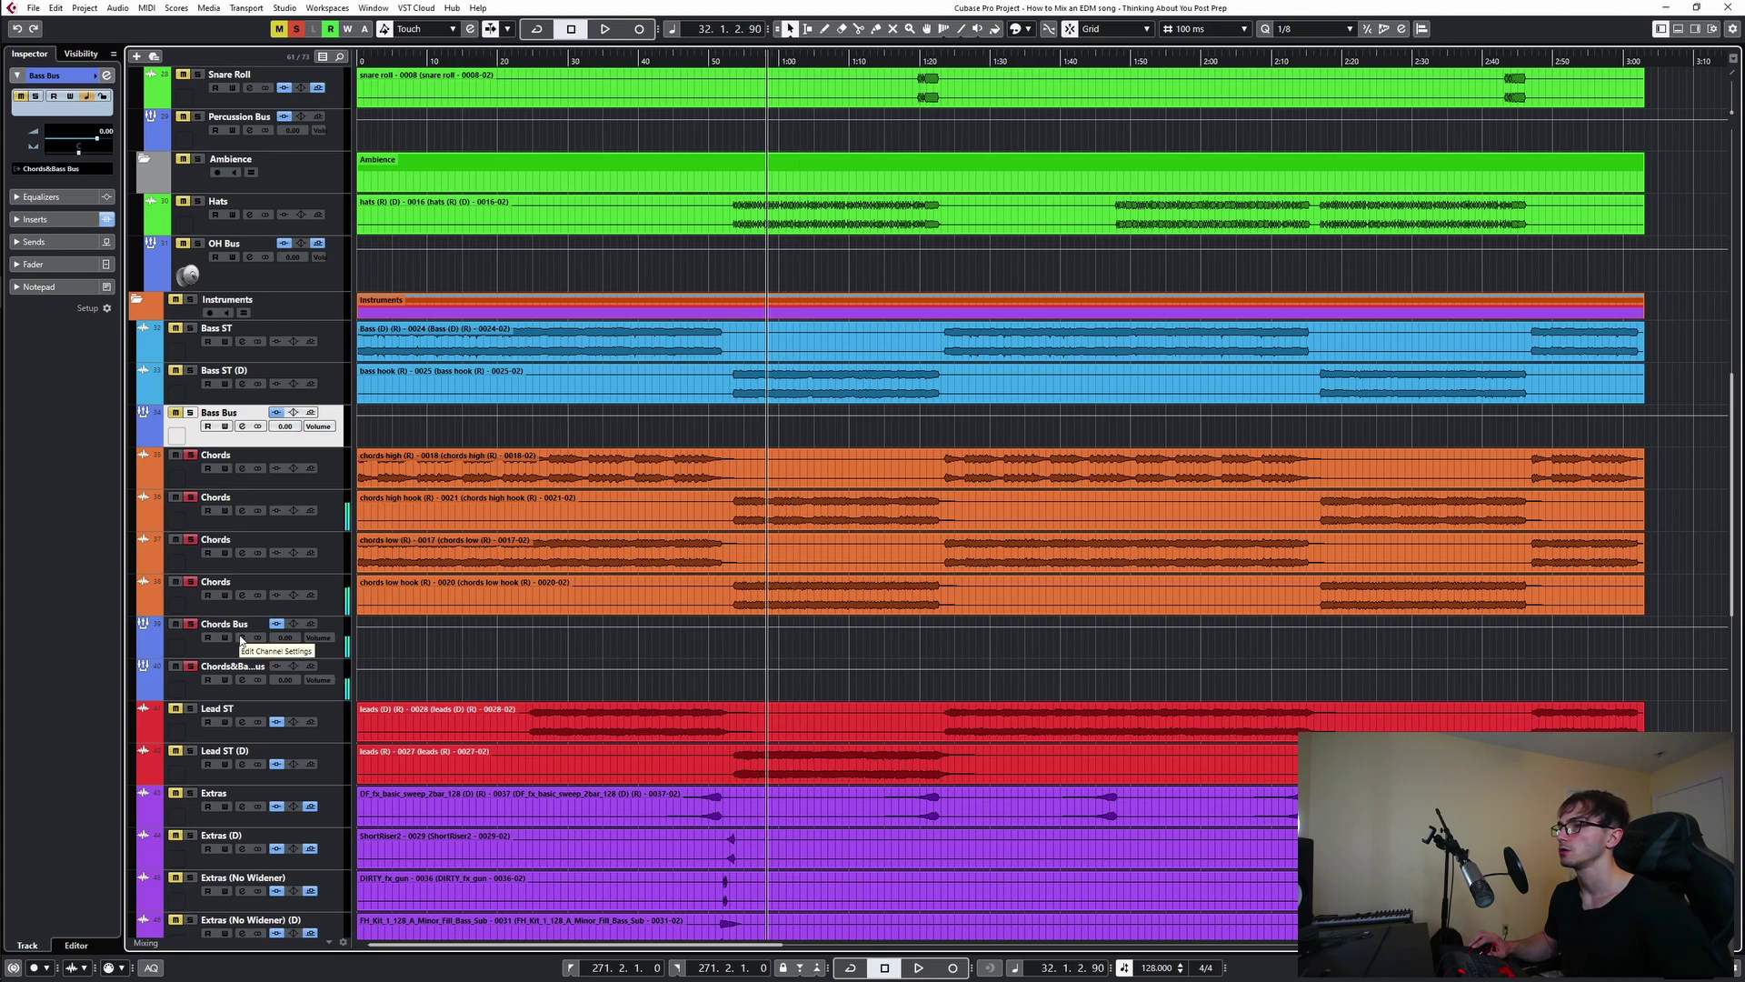
- Add an active send from the Chords Bus to Session Verb and set its level to -13.5 during playback
{"action": "left_click", "coordinate": [243, 638]}
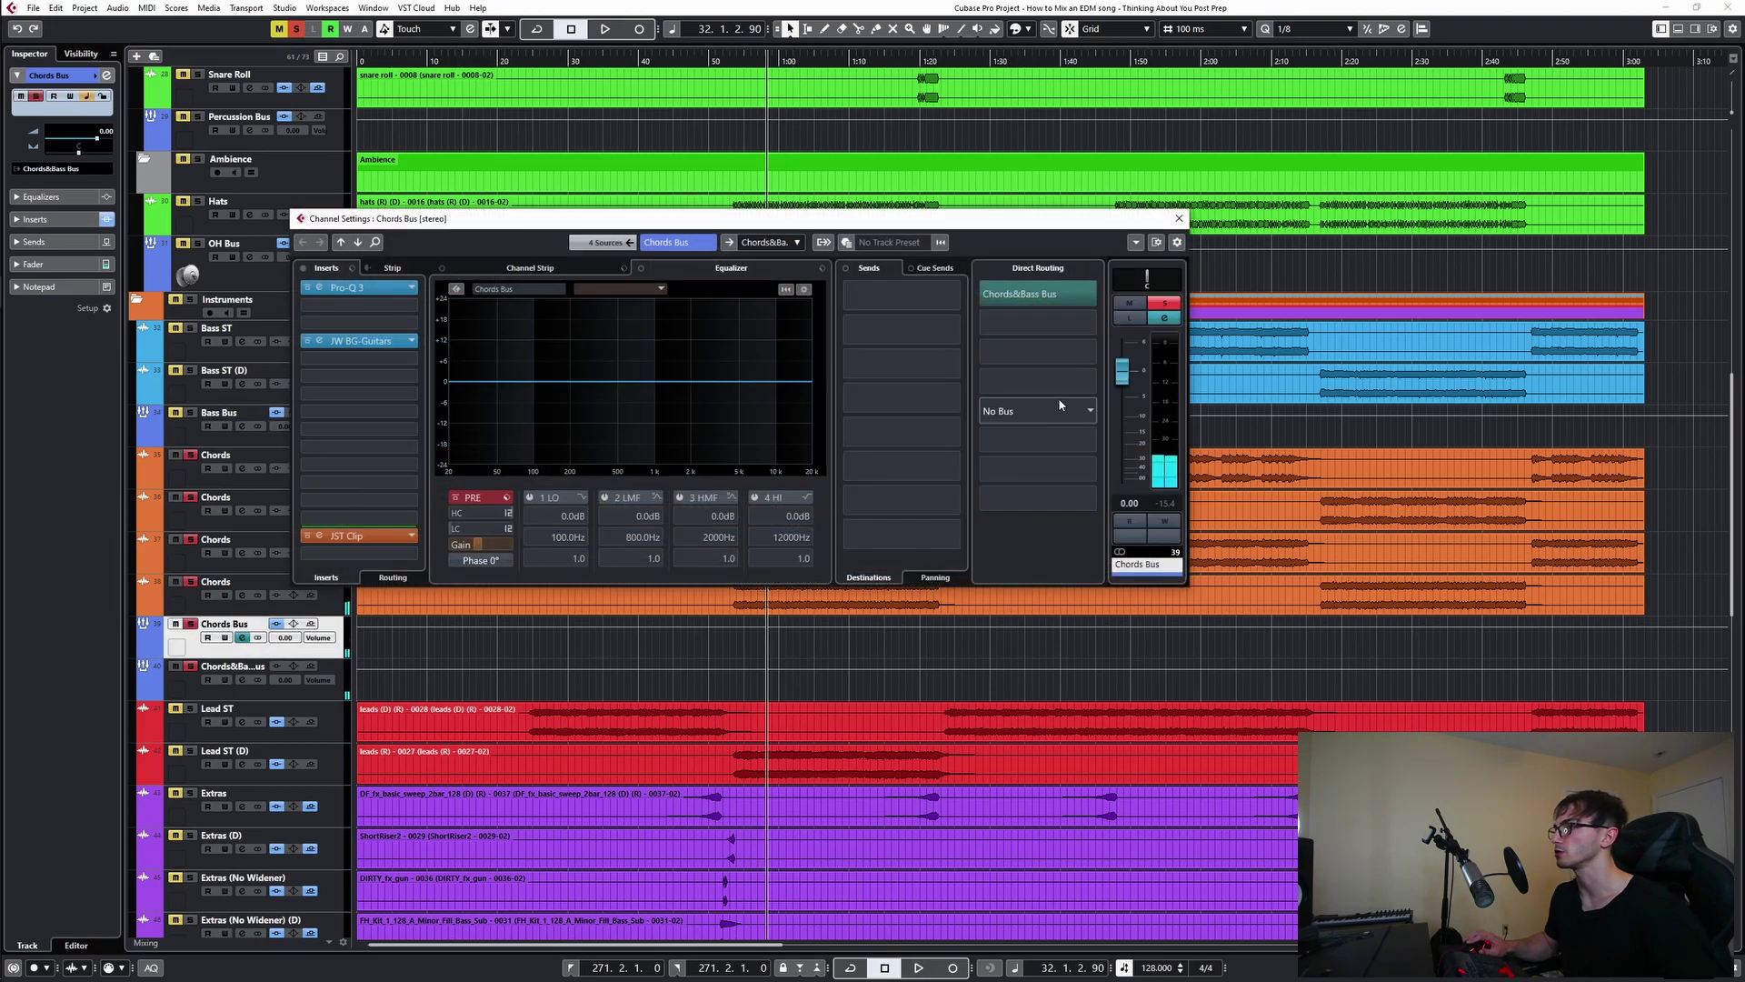
{"action": "left_click", "coordinate": [943, 300]}
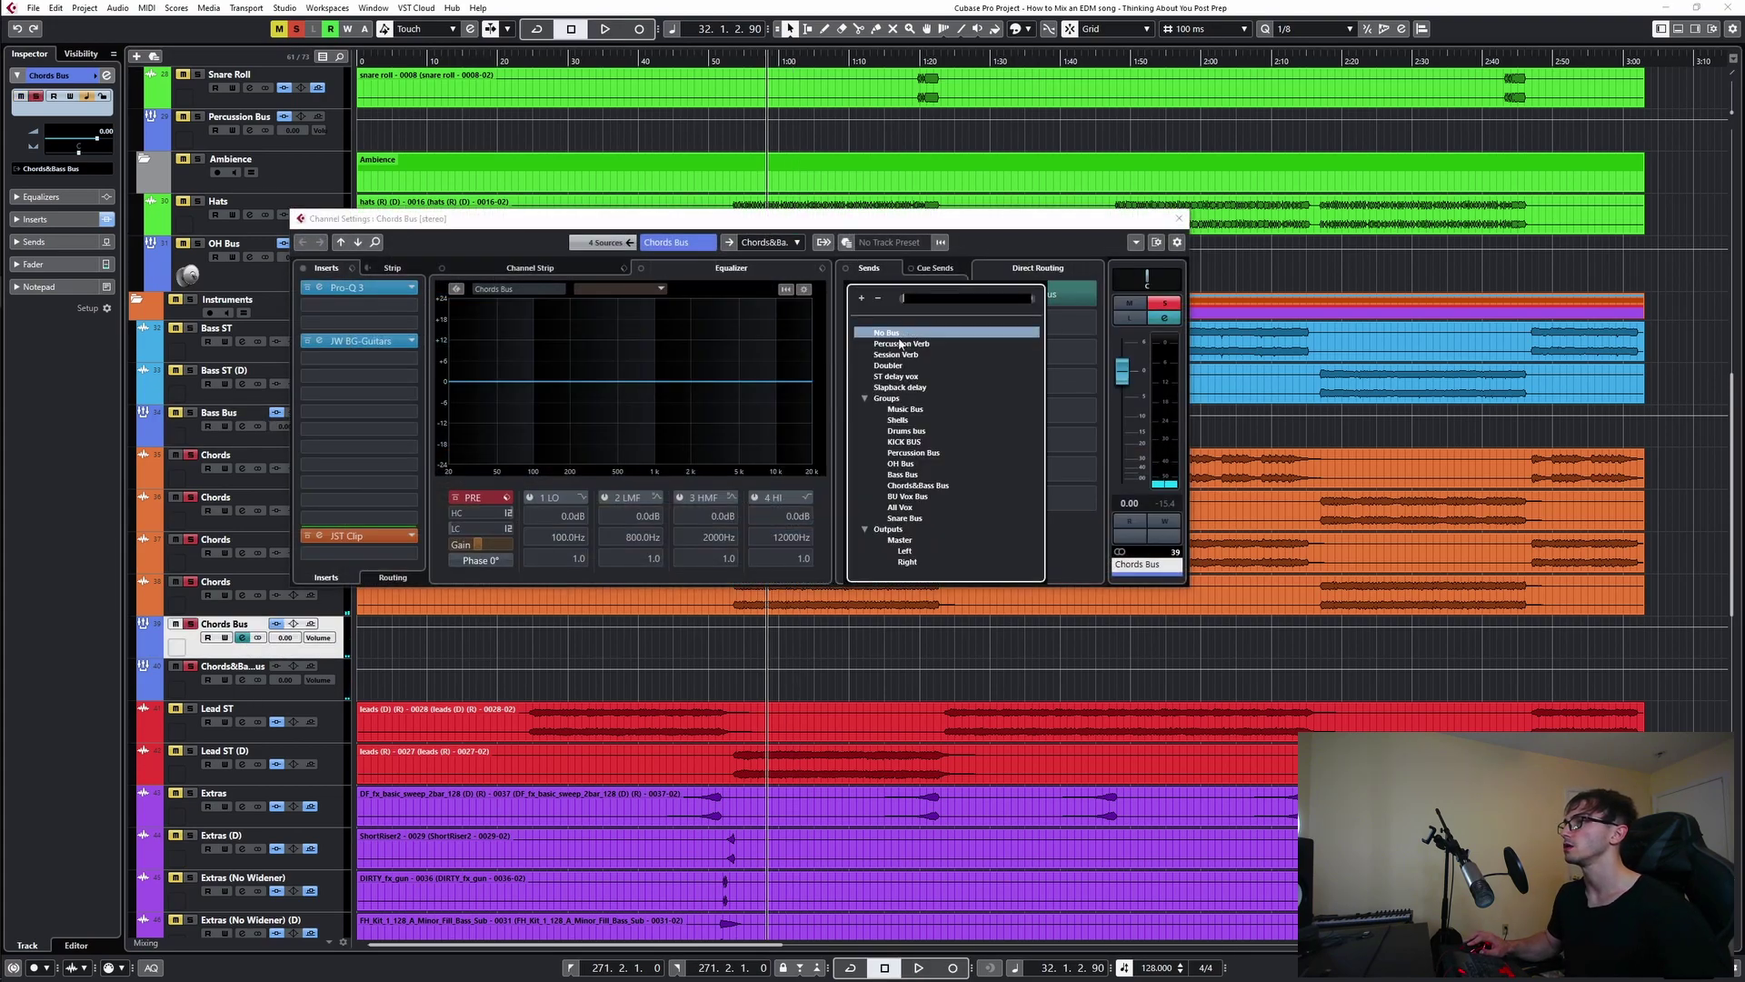
{"action": "left_click", "coordinate": [895, 355]}
{"action": "left_click", "coordinate": [851, 288]}
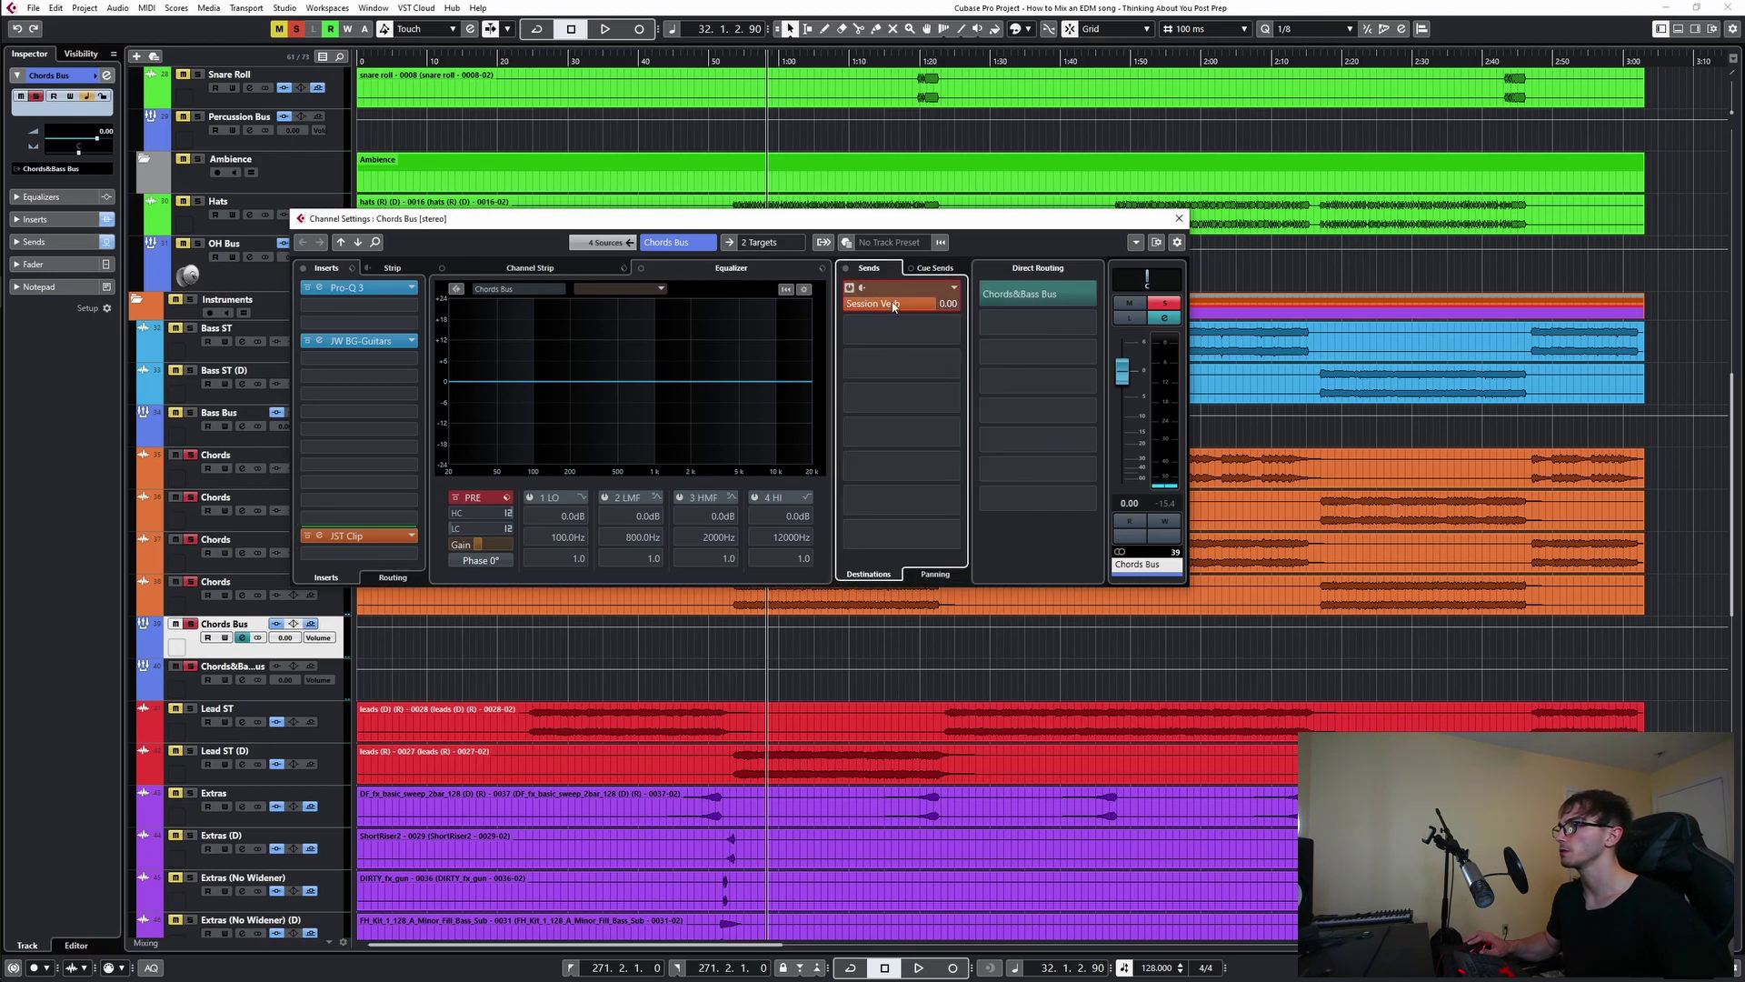
{"action": "key", "text": "space"}
{"action": "left_click_drag", "start_coordinate": [912, 305], "coordinate": [863, 323]}
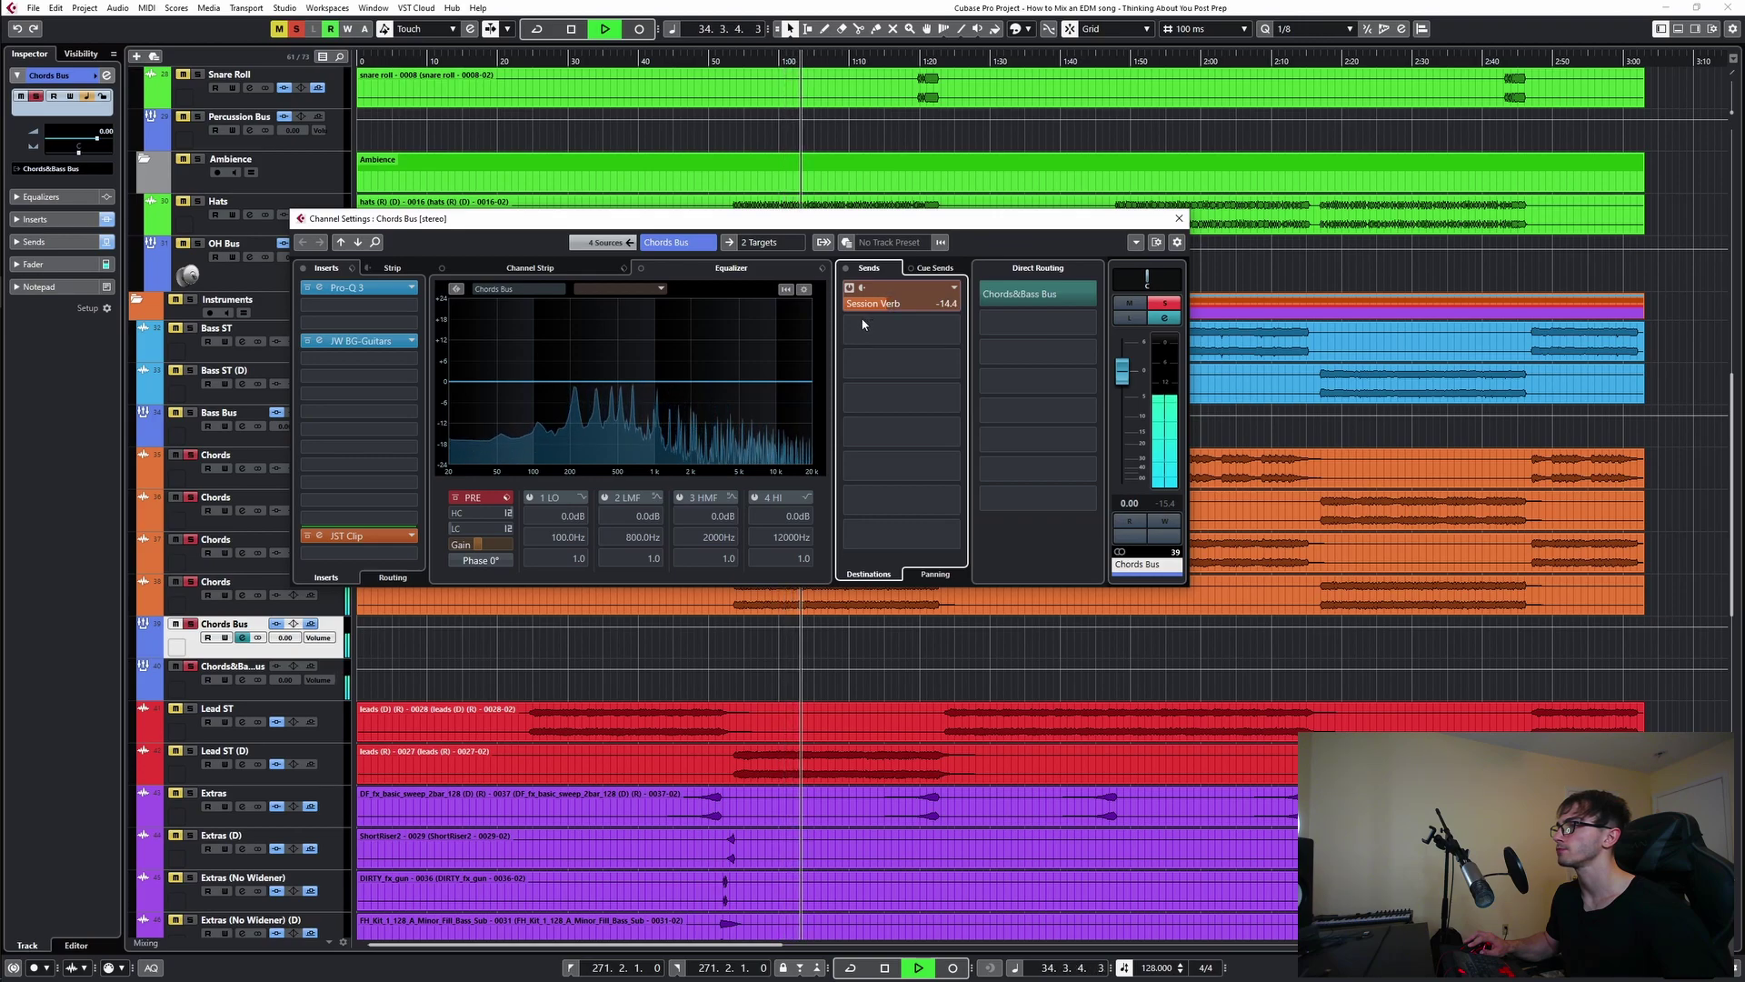
{"action": "left_click", "coordinate": [862, 319]}
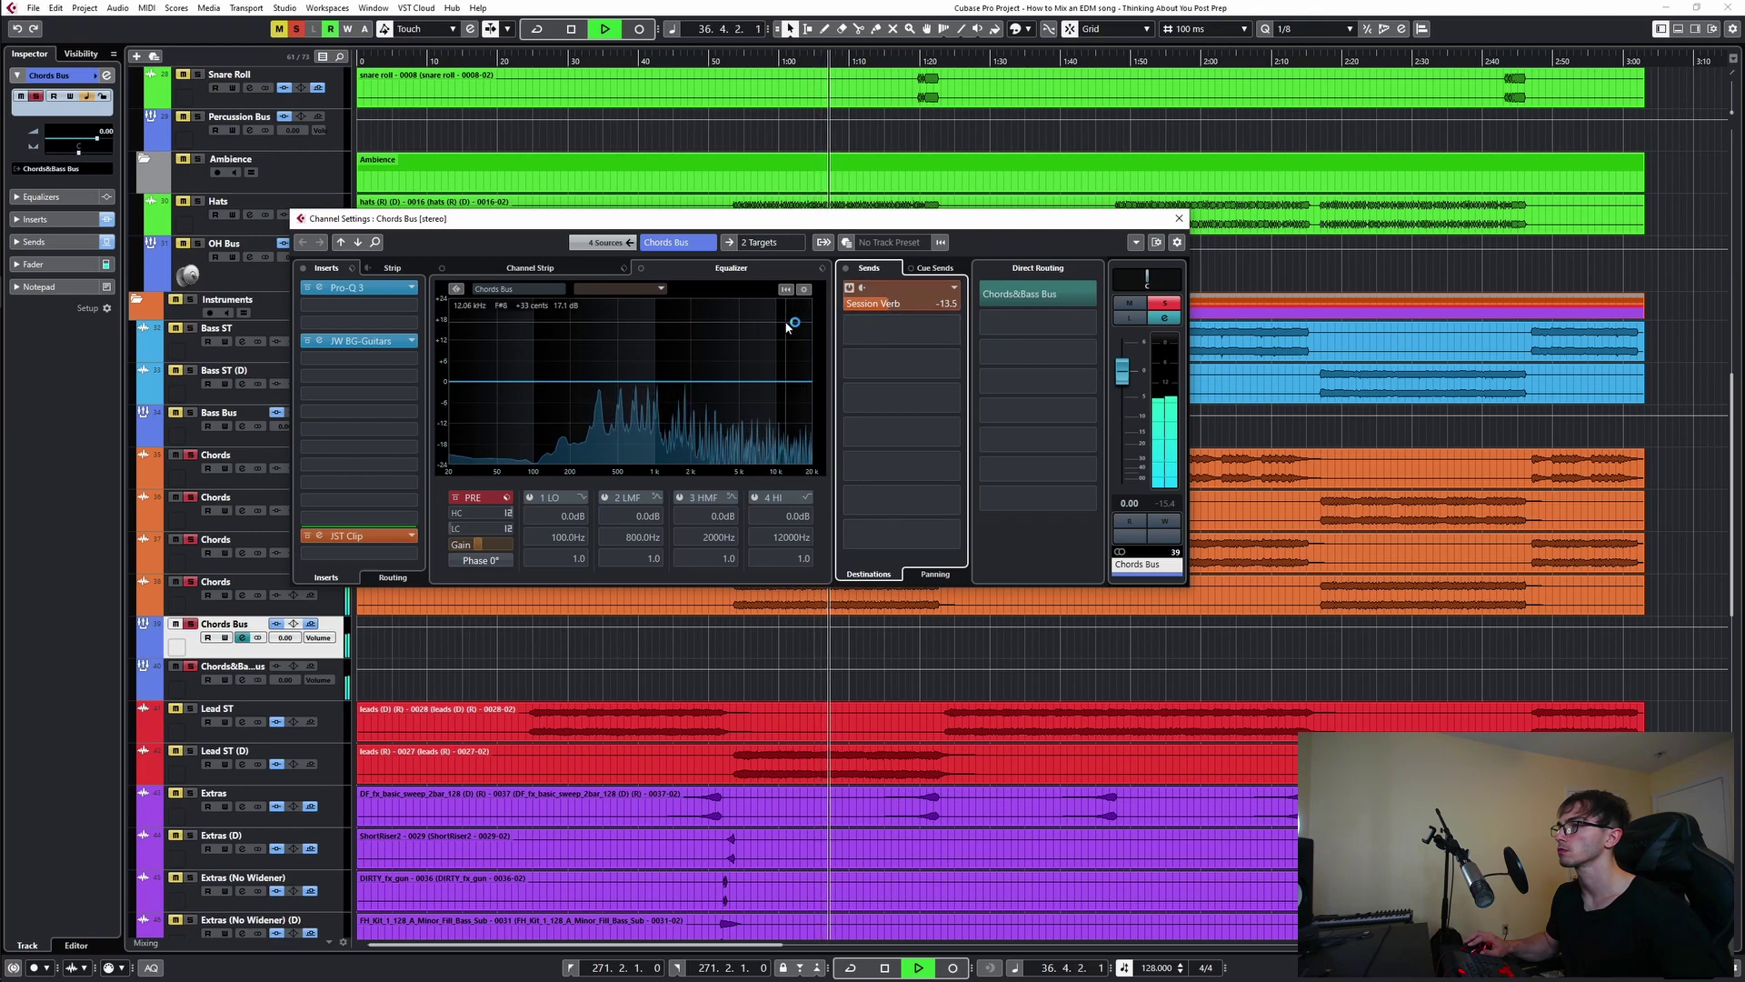
- Raise the linked CRUSH and LOUD controls of JW BG-Guitars on the Chords Bus, bringing LOUD to -12.40, and close the windows
{"action": "double_click", "coordinate": [377, 342]}
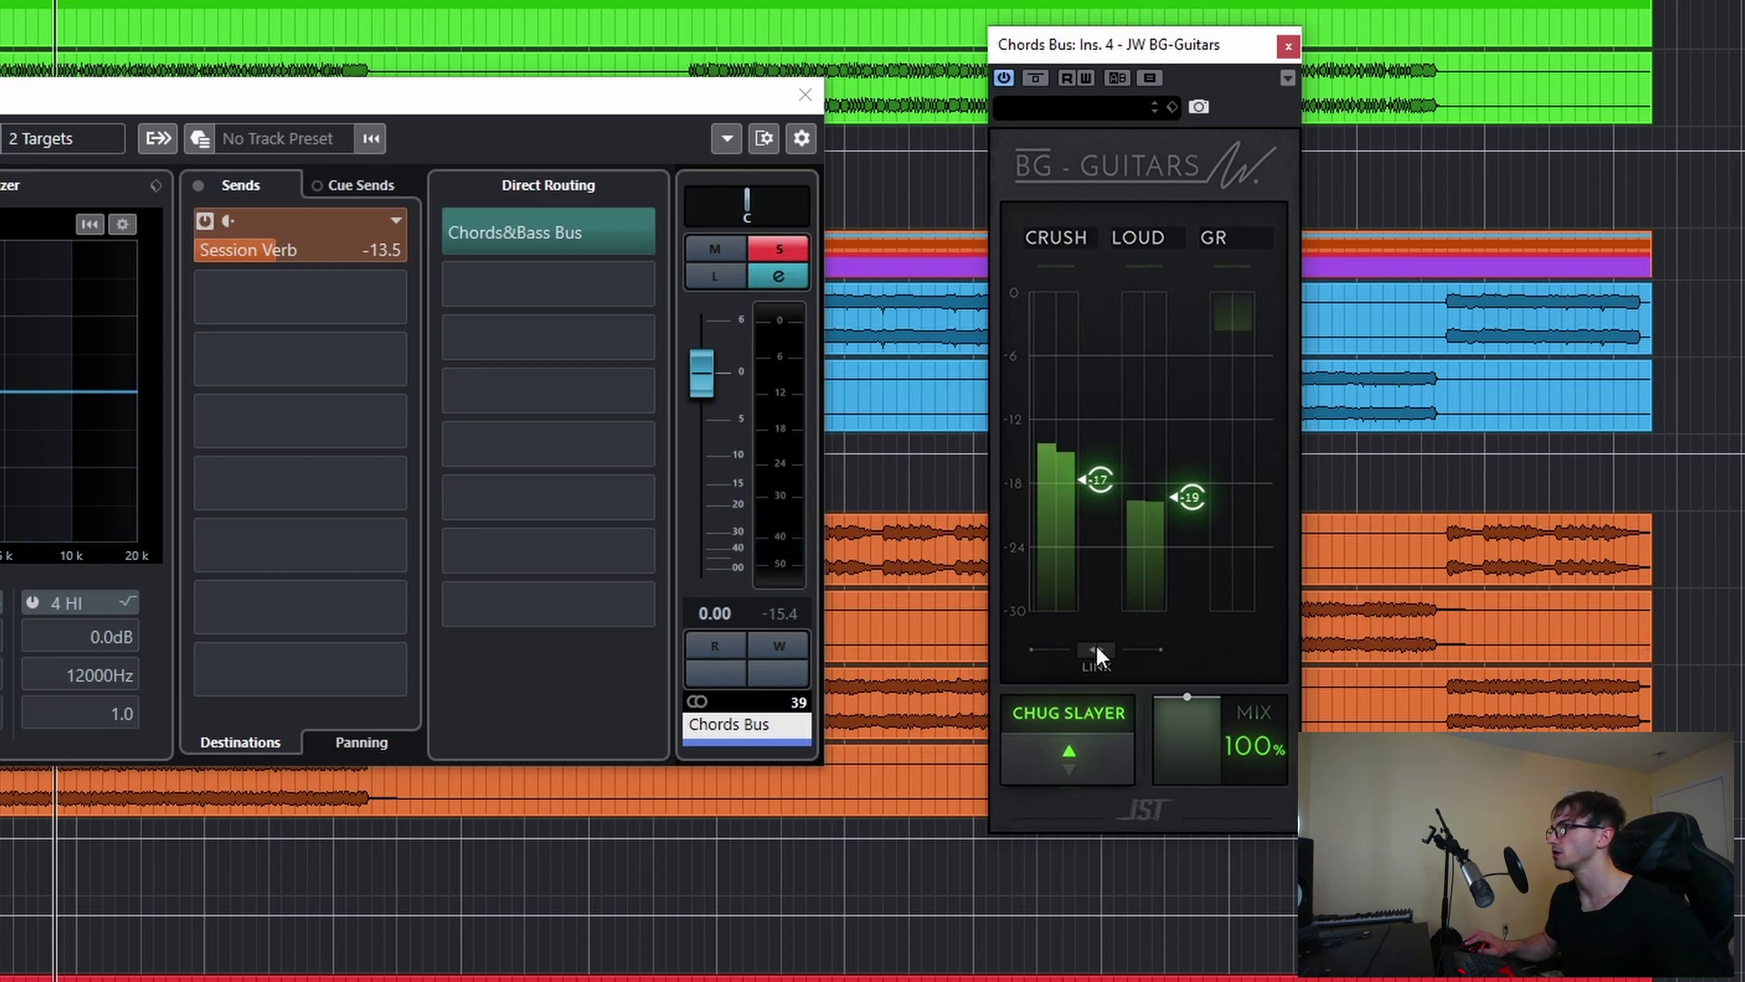
{"action": "mouse_move", "coordinate": [1096, 650]}
{"action": "left_mouse_down"}
{"action": "mouse_move", "coordinate": [1096, 589]}
{"action": "mouse_move", "coordinate": [1099, 632]}
{"action": "left_mouse_up"}
{"action": "key", "text": "space"}
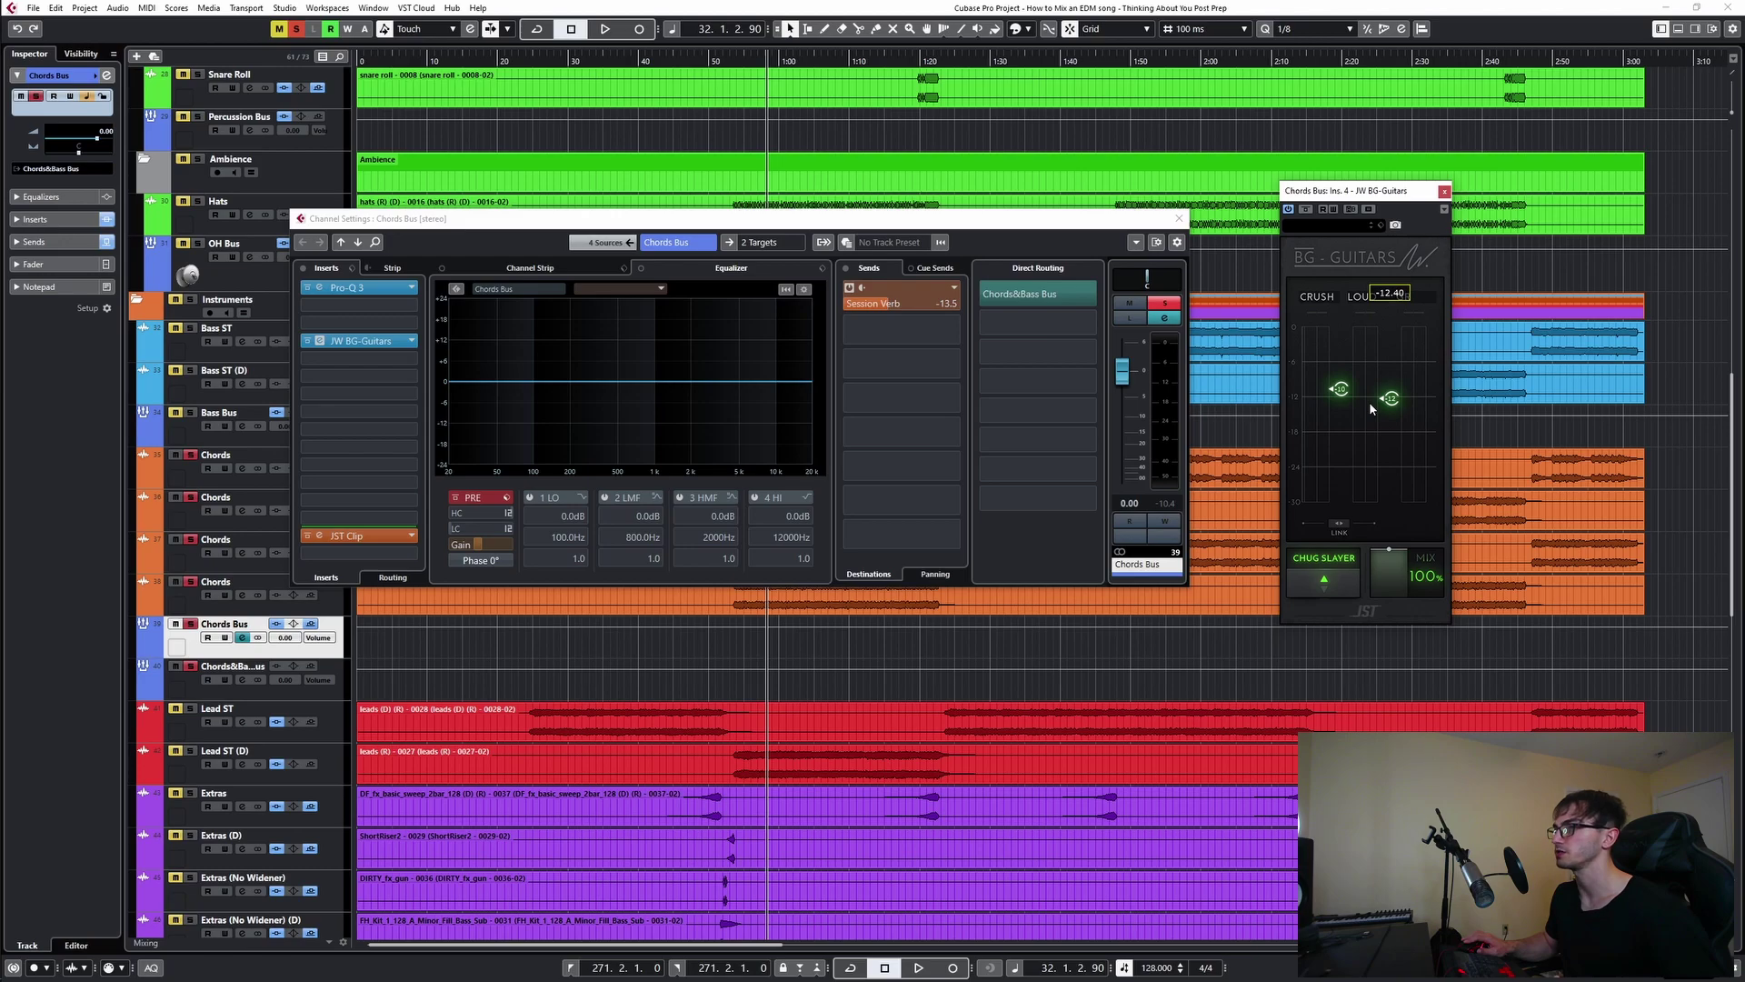
{"action": "left_click", "coordinate": [1444, 193]}
{"action": "left_click", "coordinate": [1179, 218]}
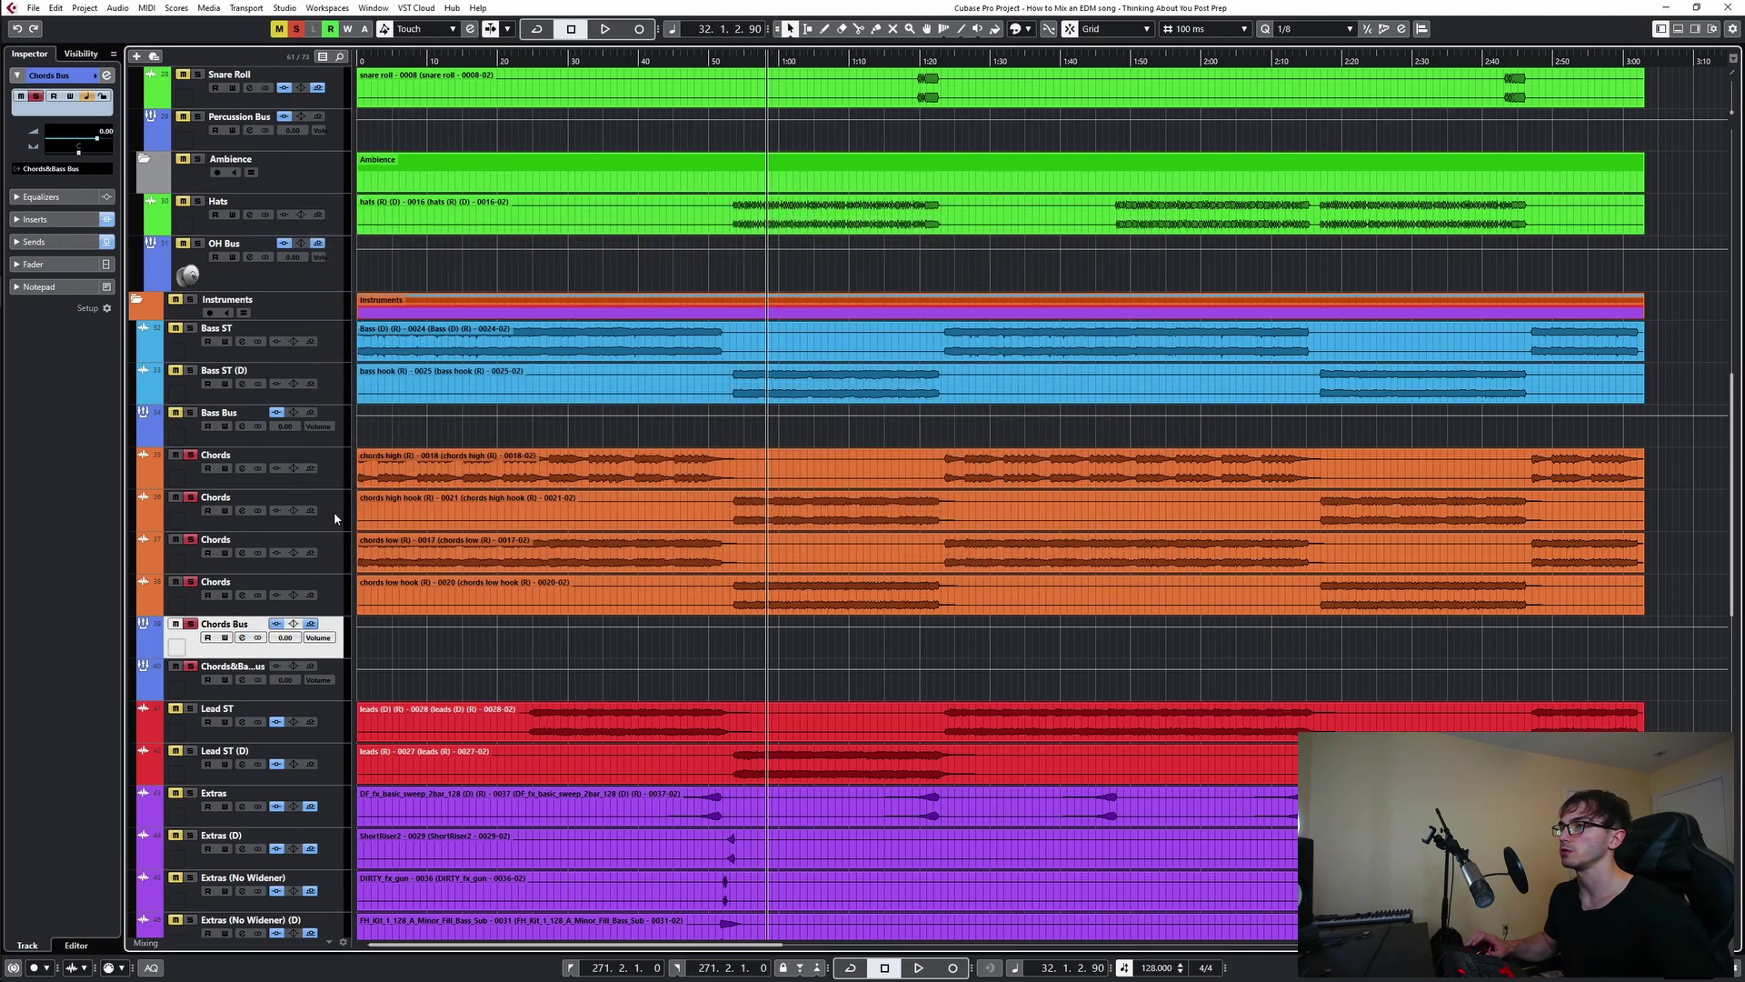
{"action": "scroll", "coordinate": [334, 511], "scroll_direction": "up", "scroll_amount": 12}
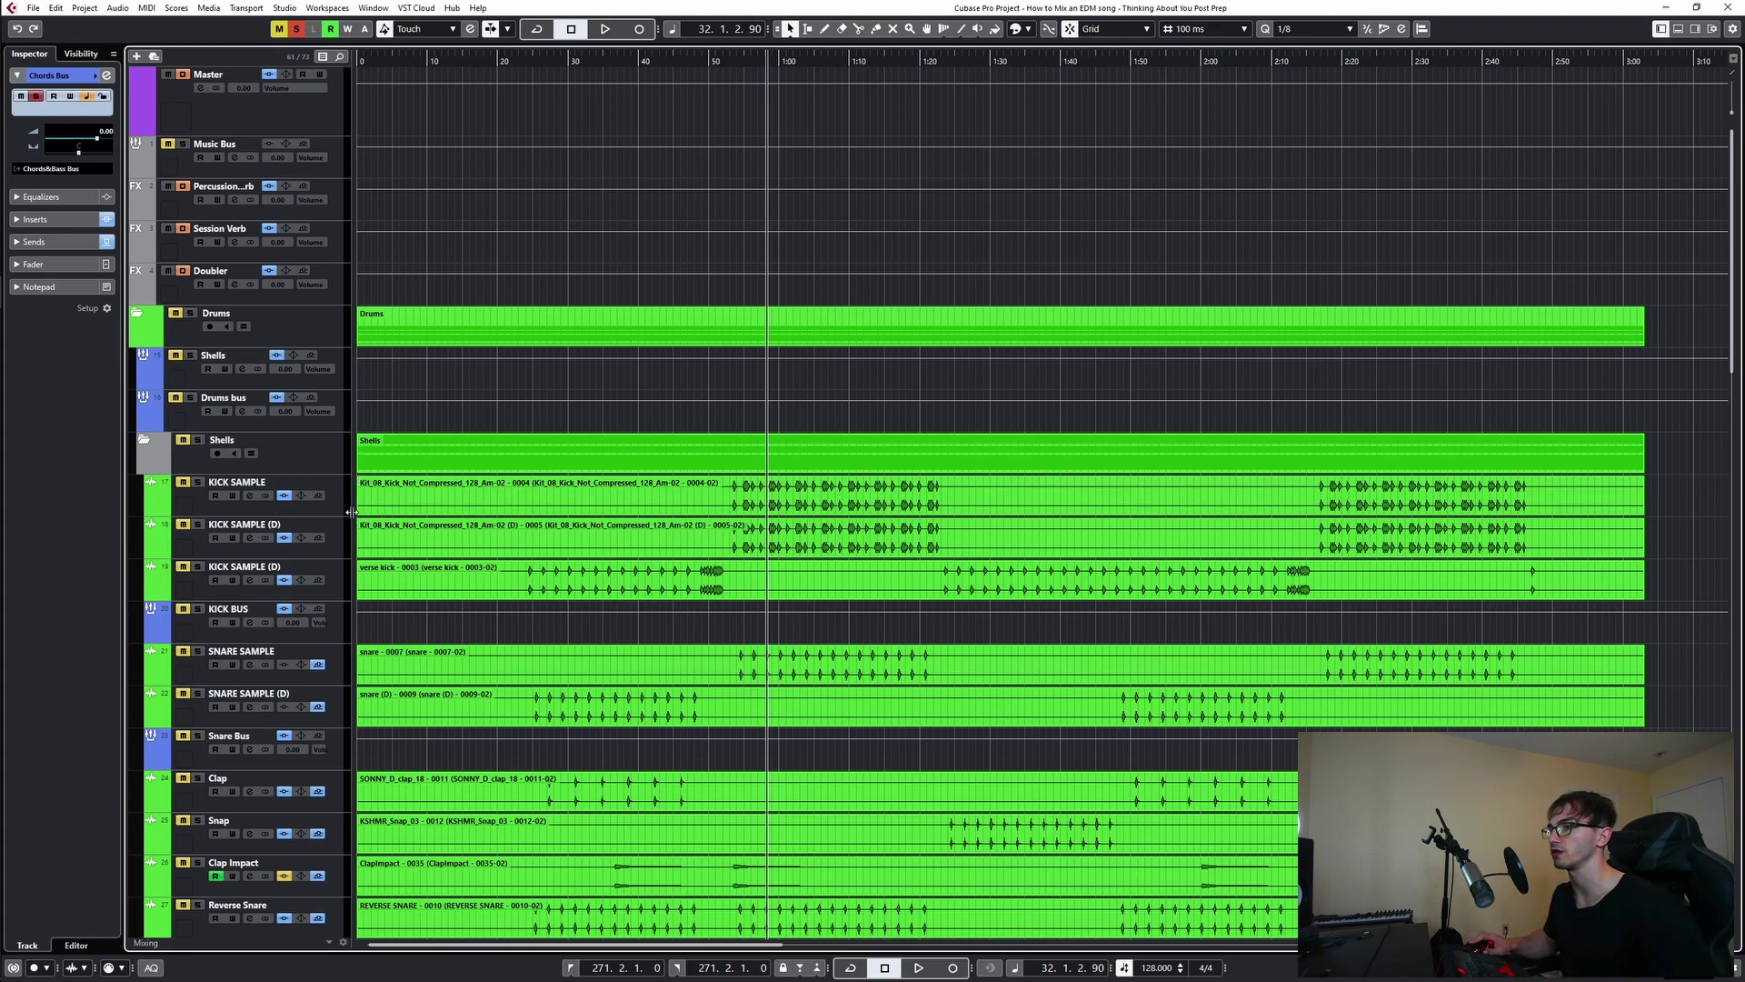
{"action": "scroll", "coordinate": [200, 605], "scroll_direction": "down", "scroll_amount": 10}
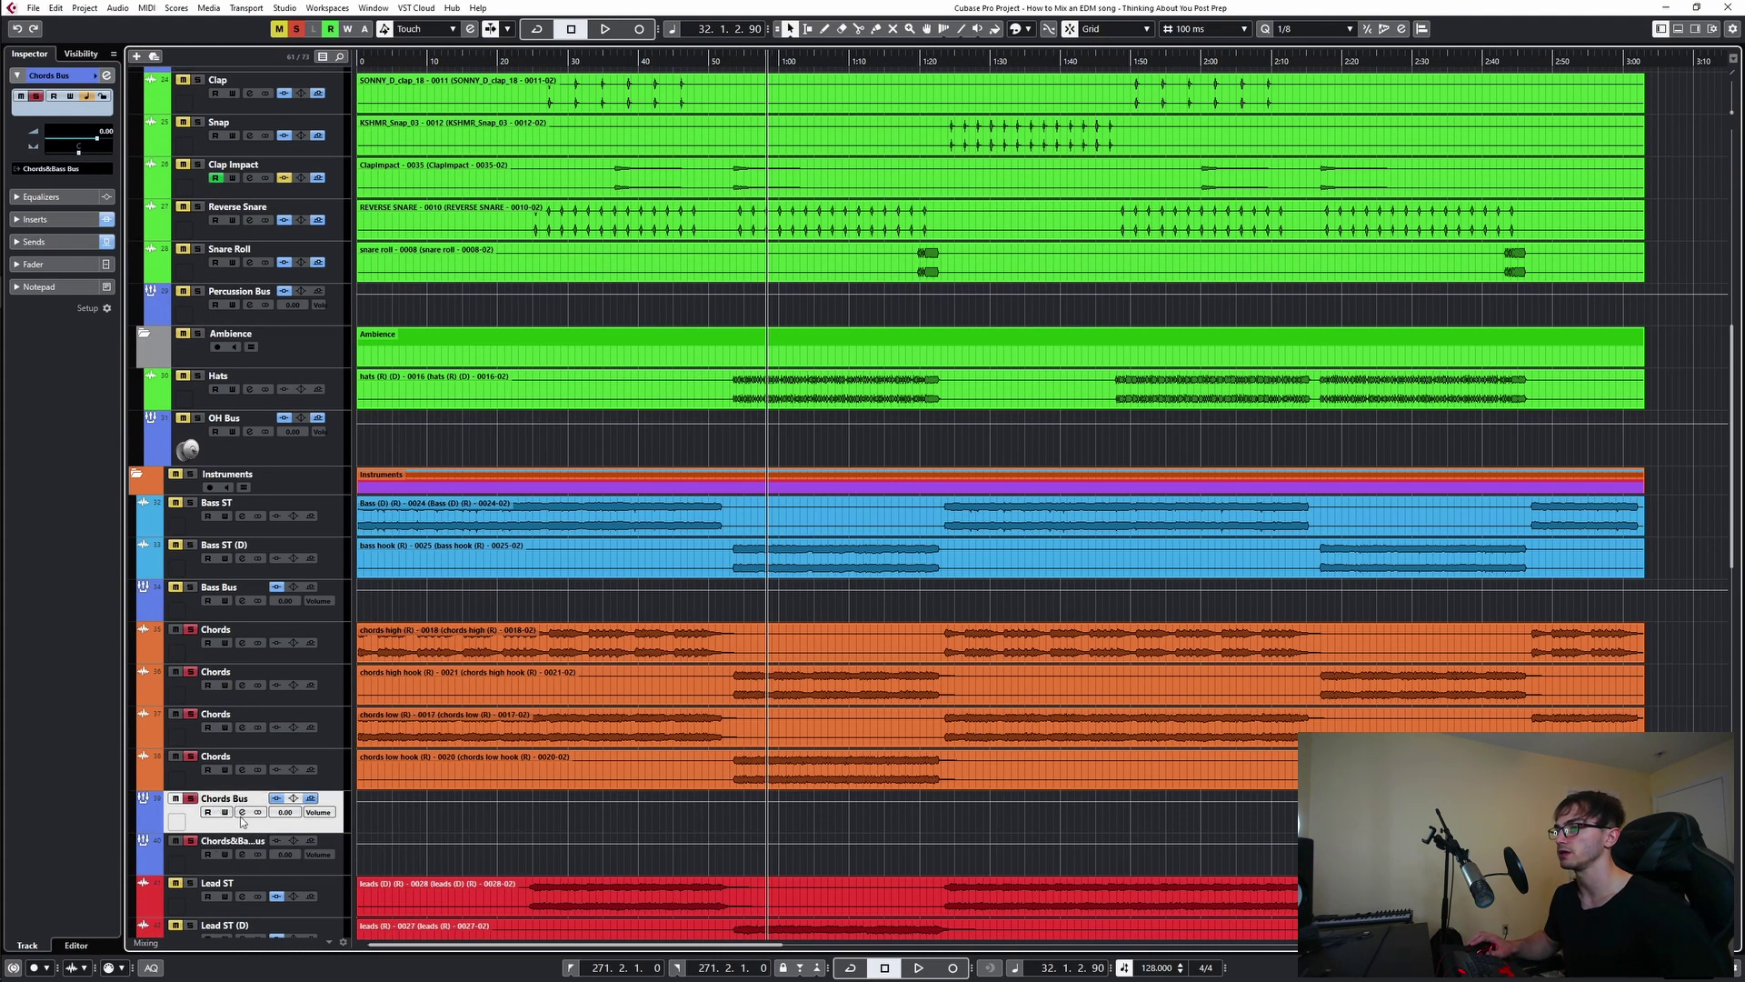
- Insert a Pro-C 2 compressor in the first insert slot of the Chords&Bass Bus
{"action": "scroll", "coordinate": [243, 820], "scroll_direction": "down", "scroll_amount": 4}
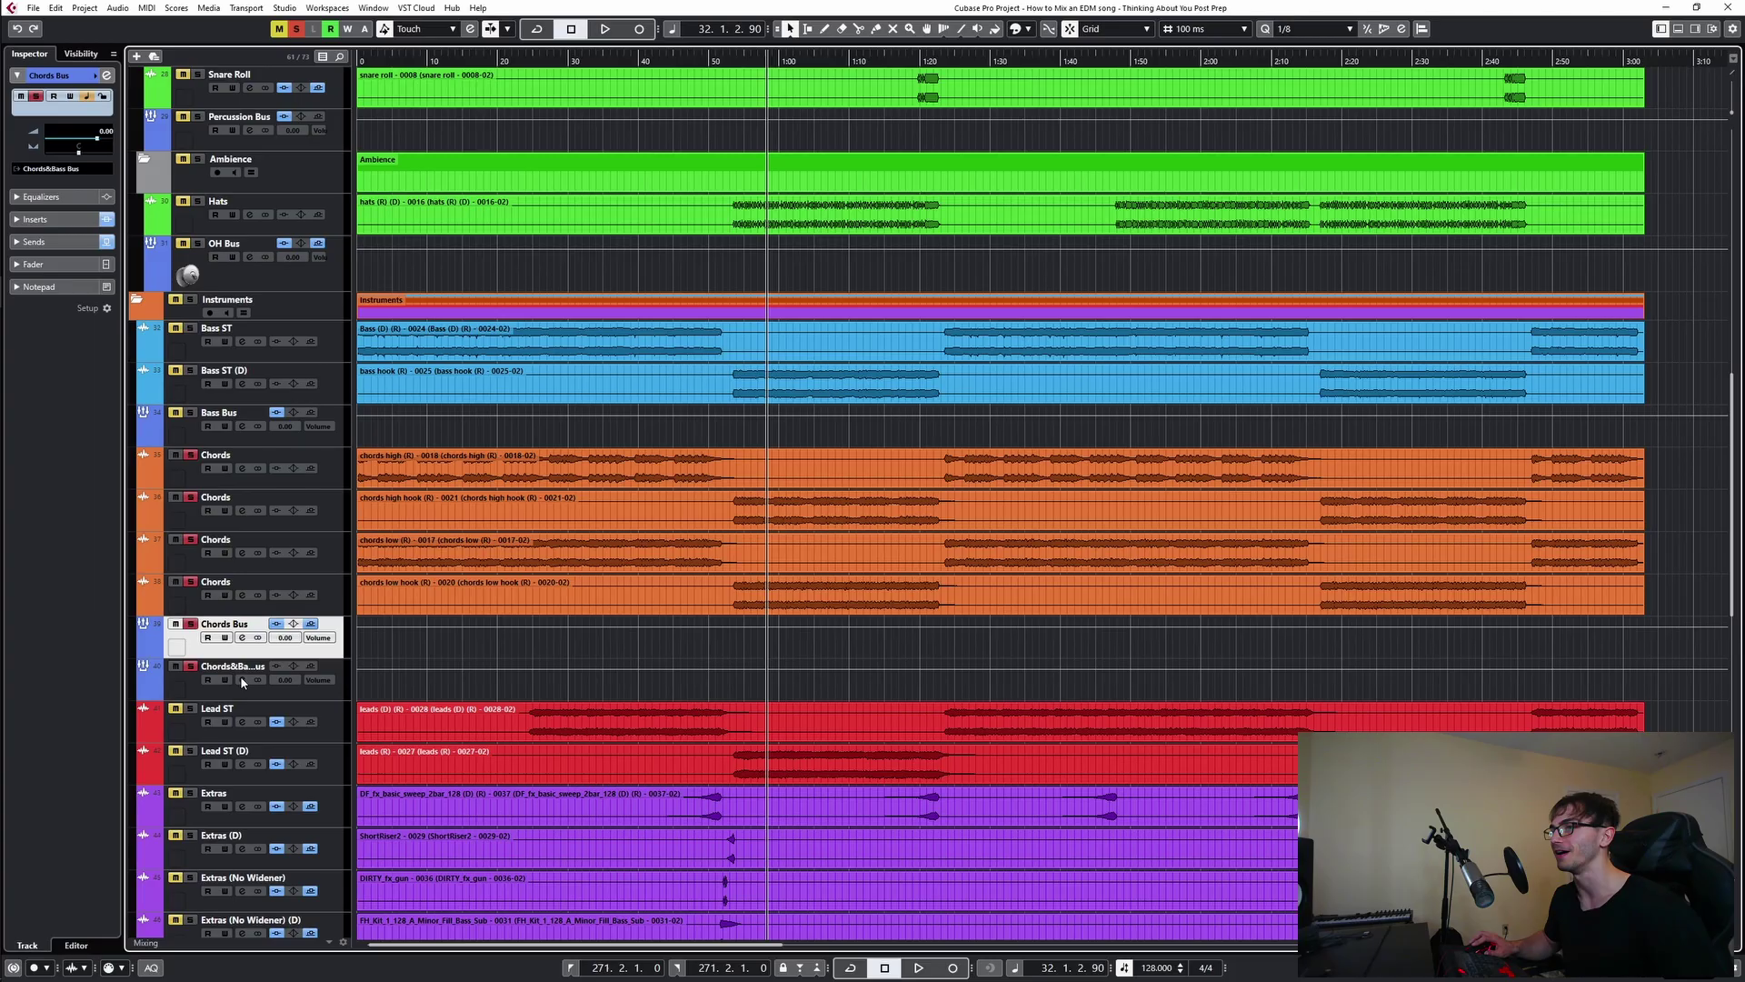
{"action": "left_click", "coordinate": [406, 746]}
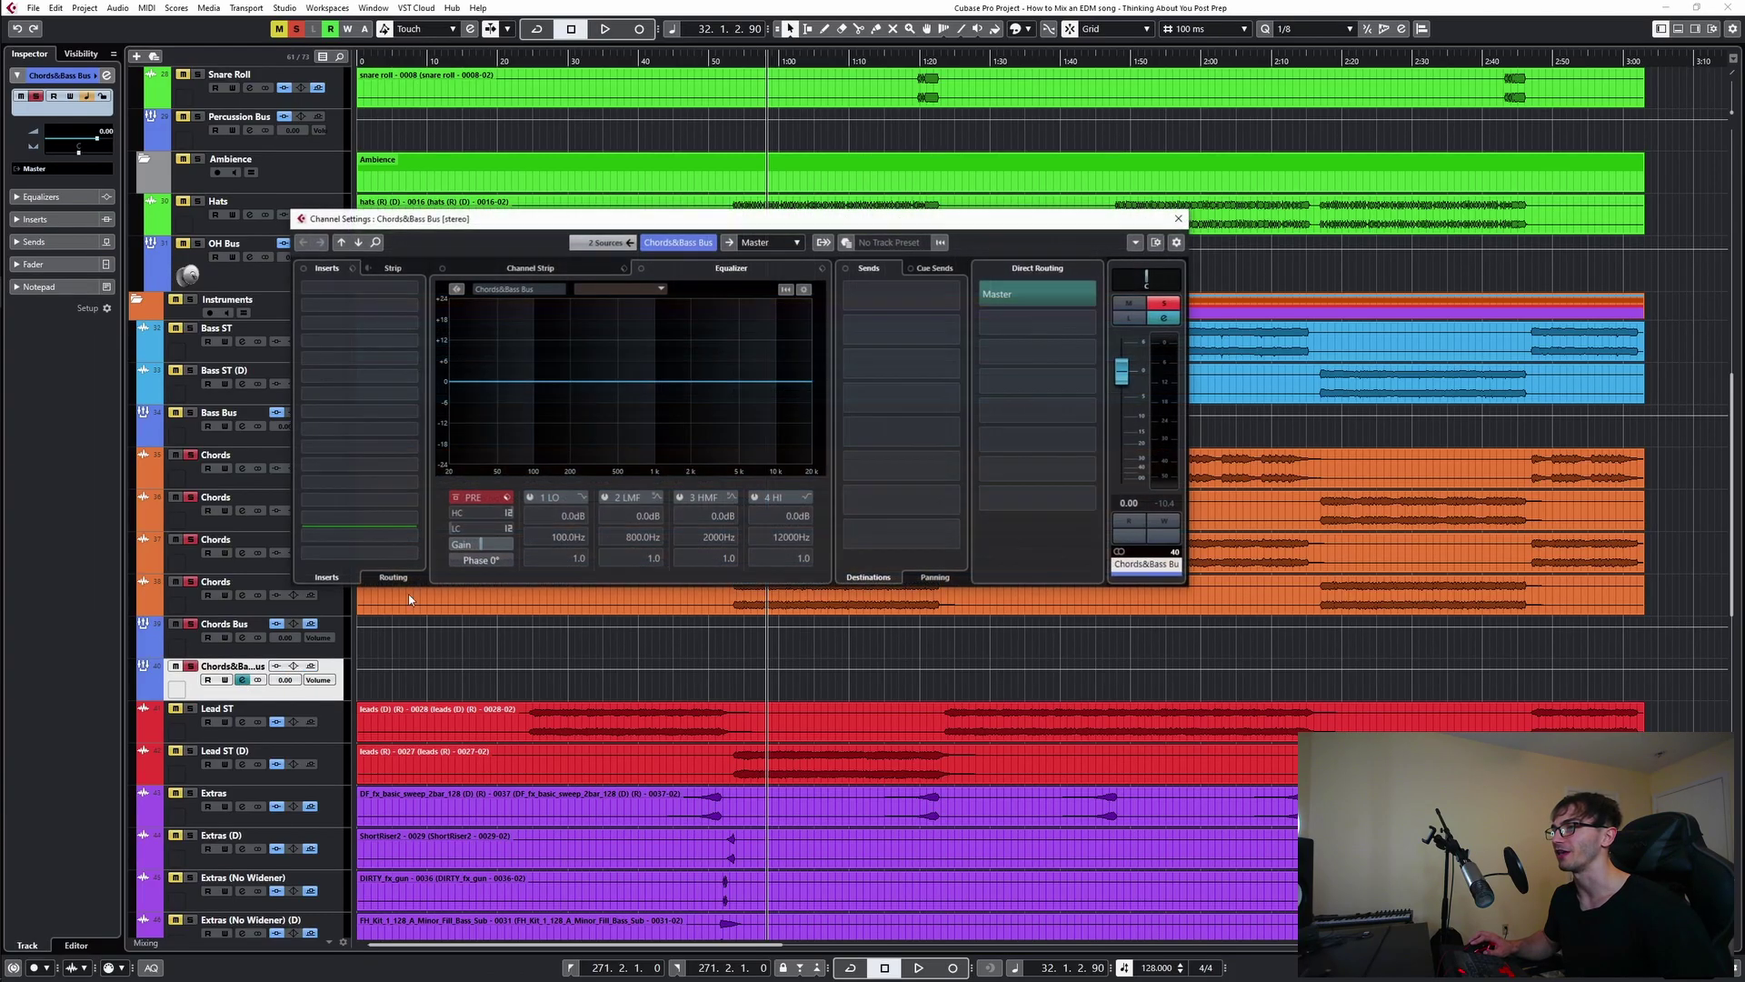
{"action": "left_click", "coordinate": [411, 289]}
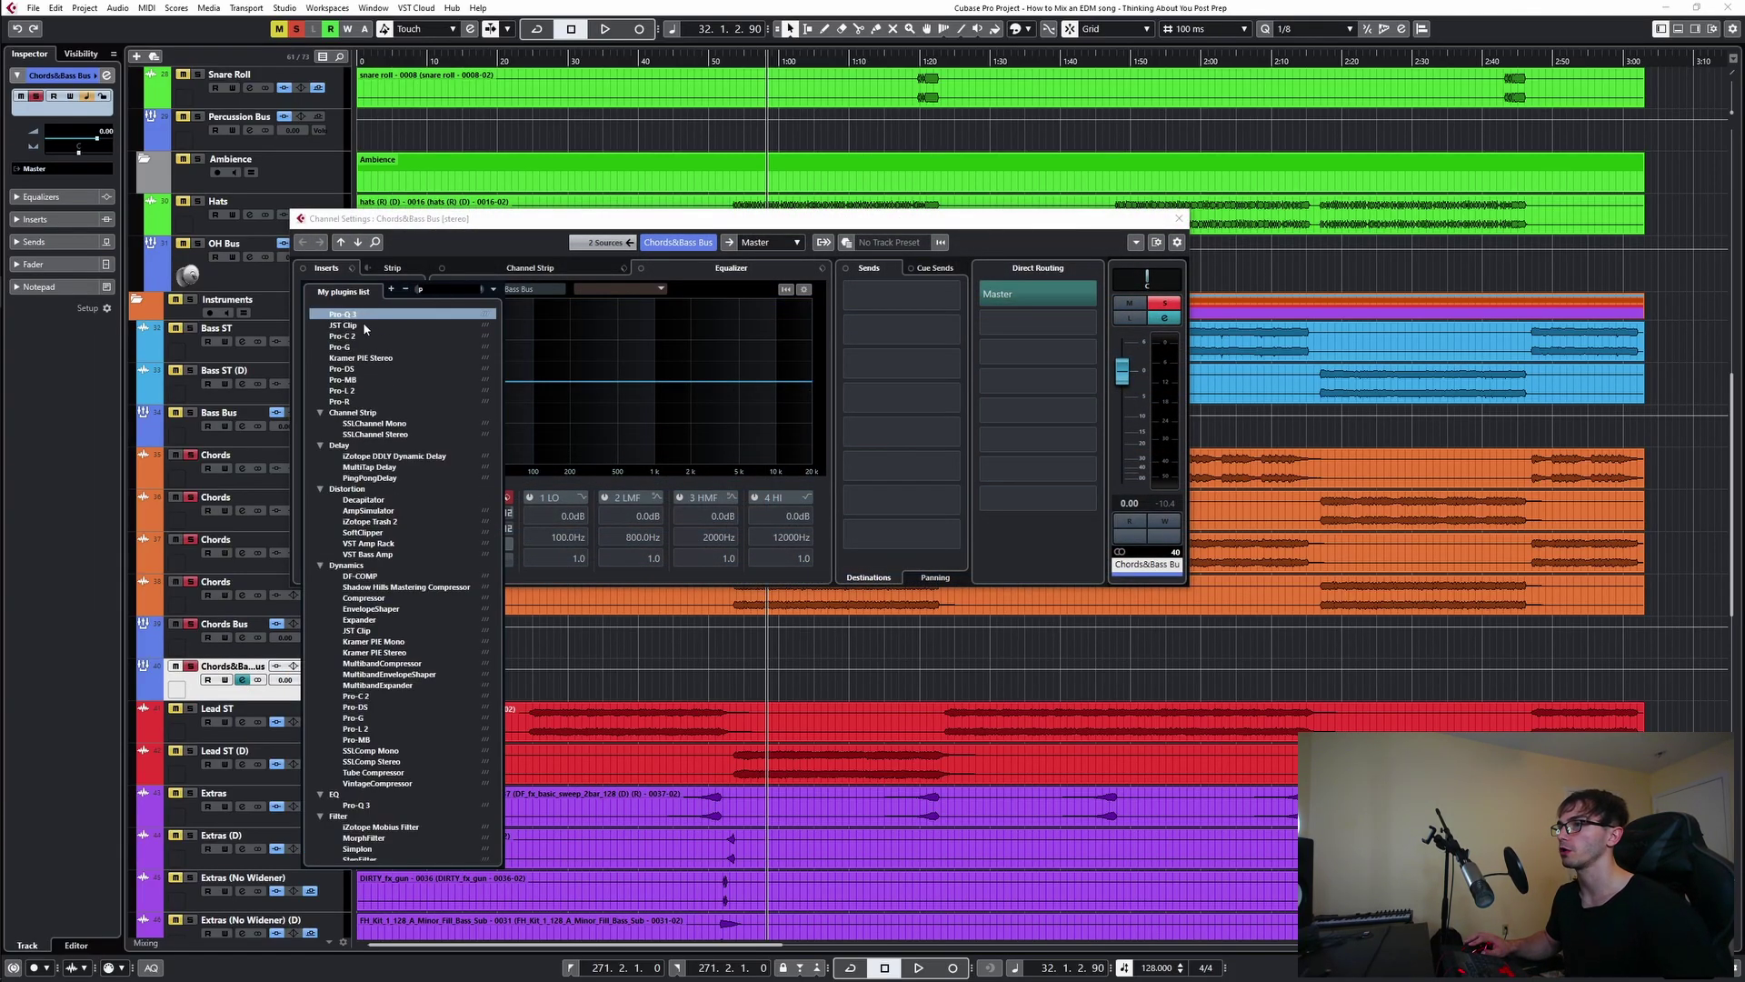
{"action": "left_click", "coordinate": [358, 335]}
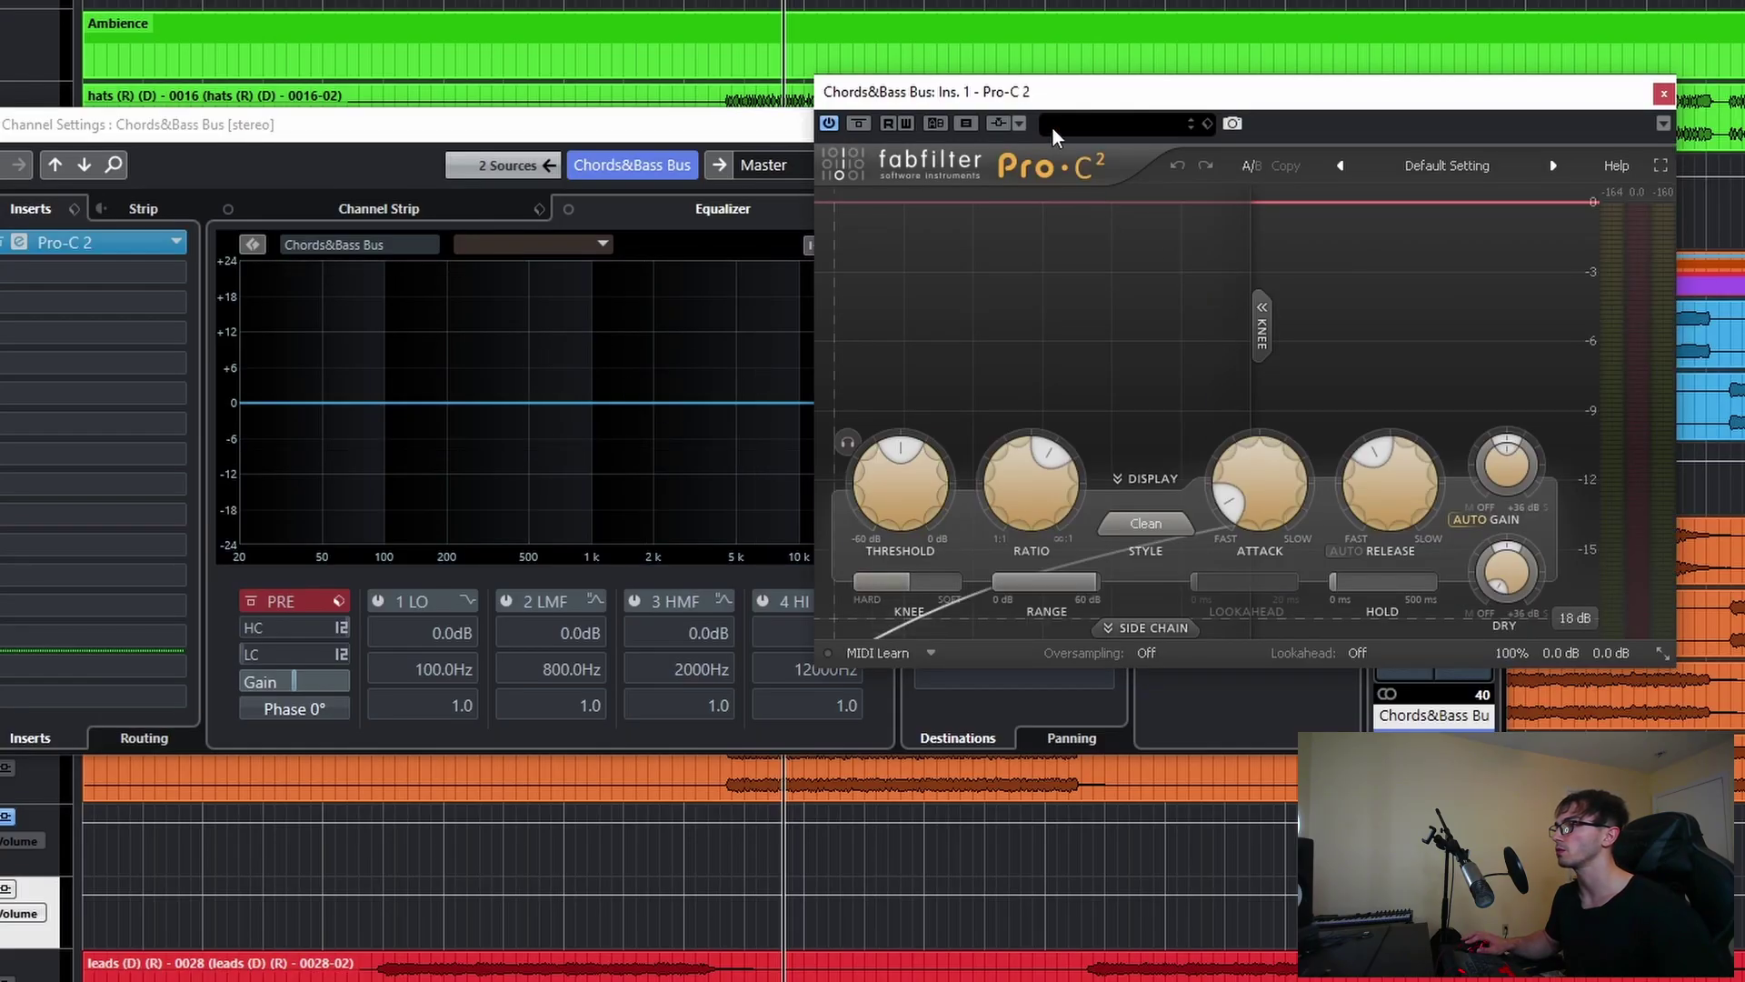
- Browse the tracks available as side-chain inputs for Pro-C 2, and activate its side-chain with the external signal as trigger
{"action": "left_click", "coordinate": [1018, 125]}
{"action": "left_click", "coordinate": [1282, 378]}
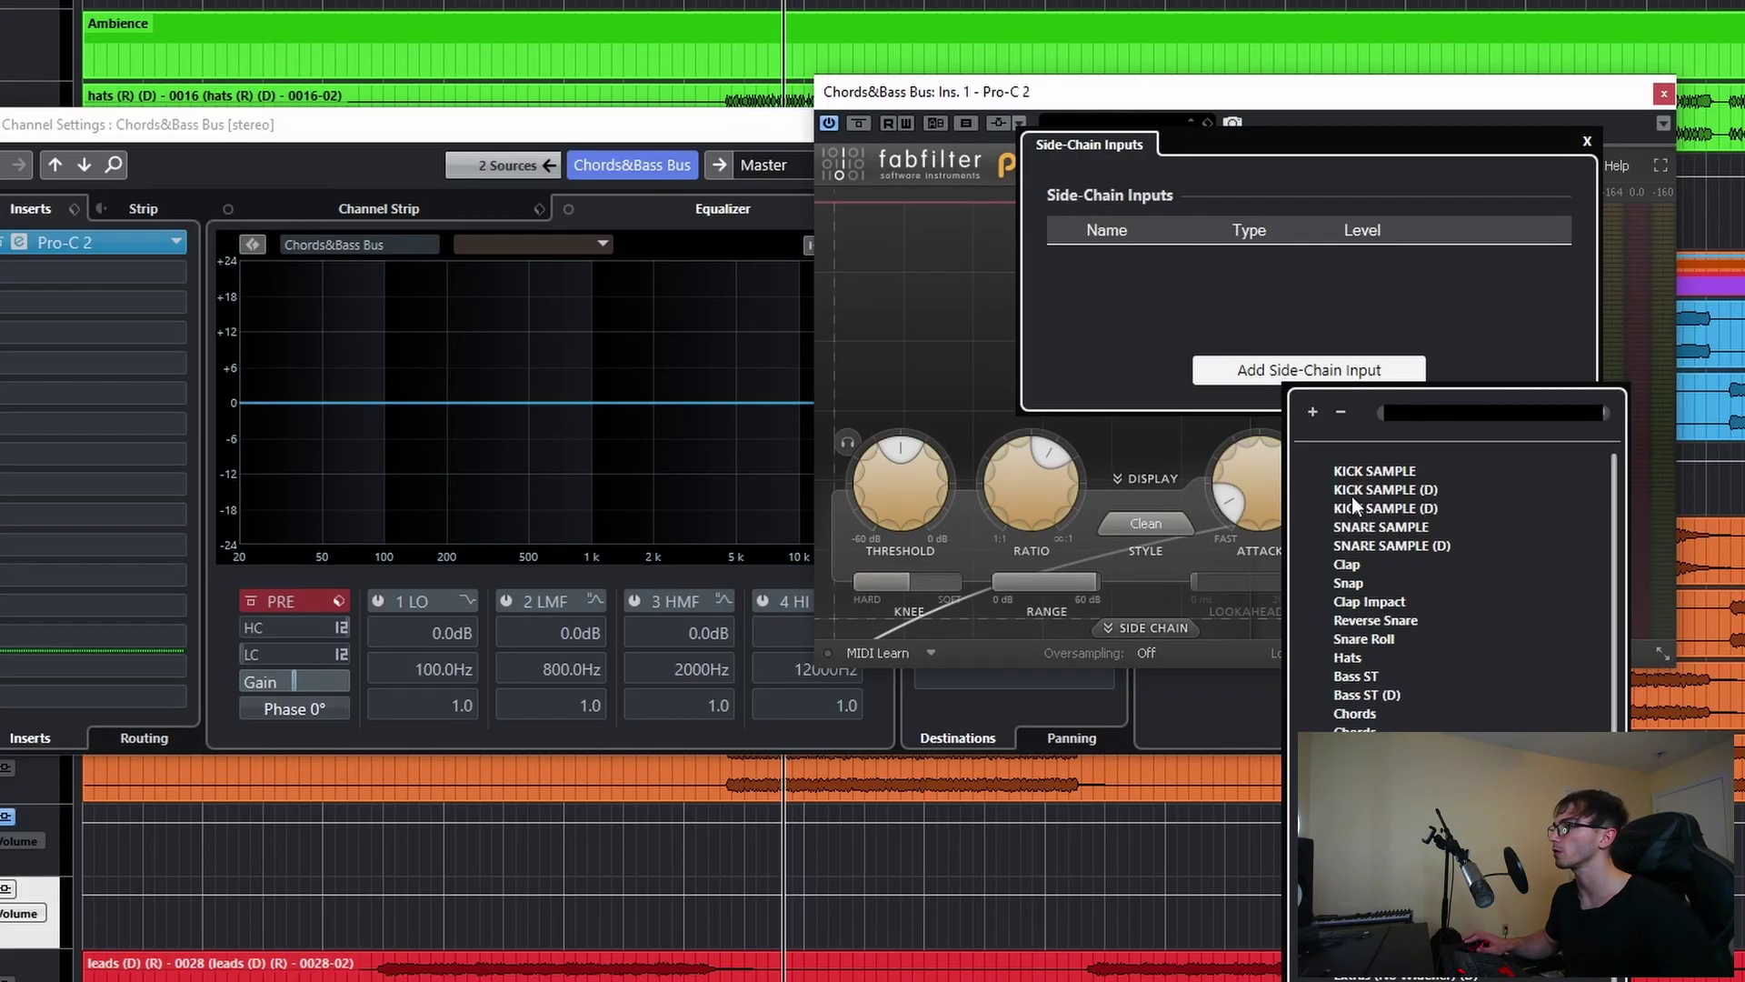
{"action": "scroll", "coordinate": [1454, 591], "scroll_direction": "down", "scroll_amount": 3}
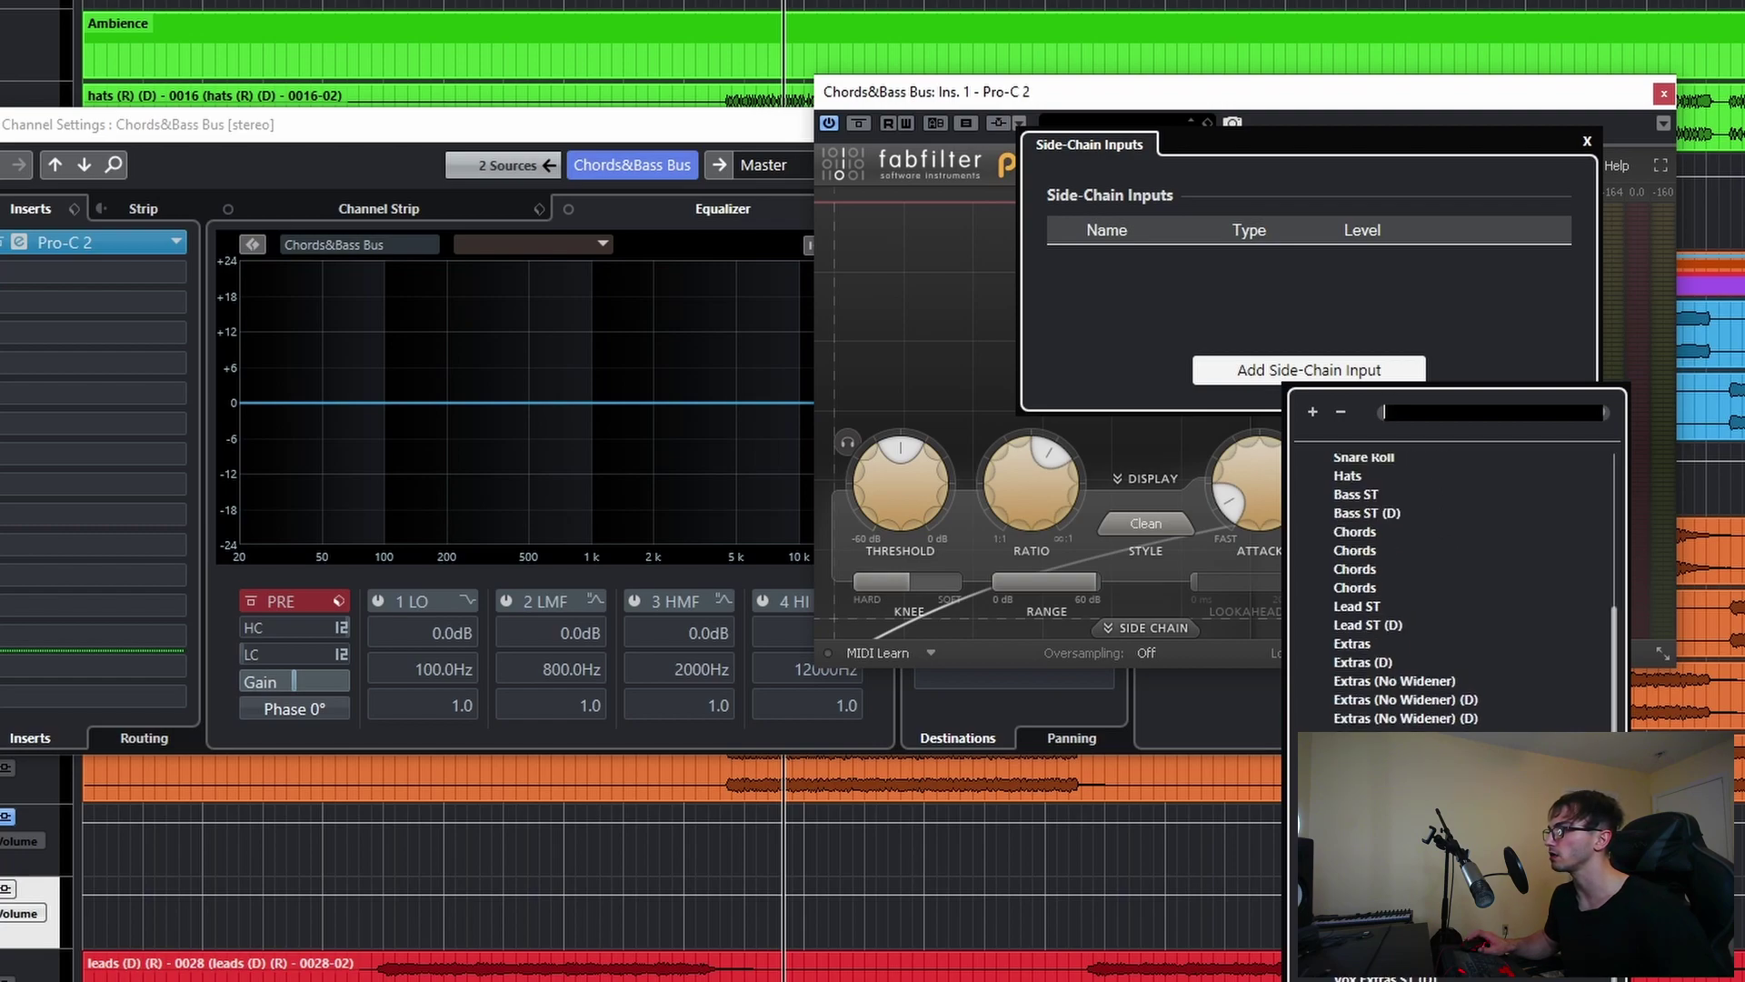
{"action": "scroll", "coordinate": [1454, 591], "scroll_direction": "up", "scroll_amount": 3}
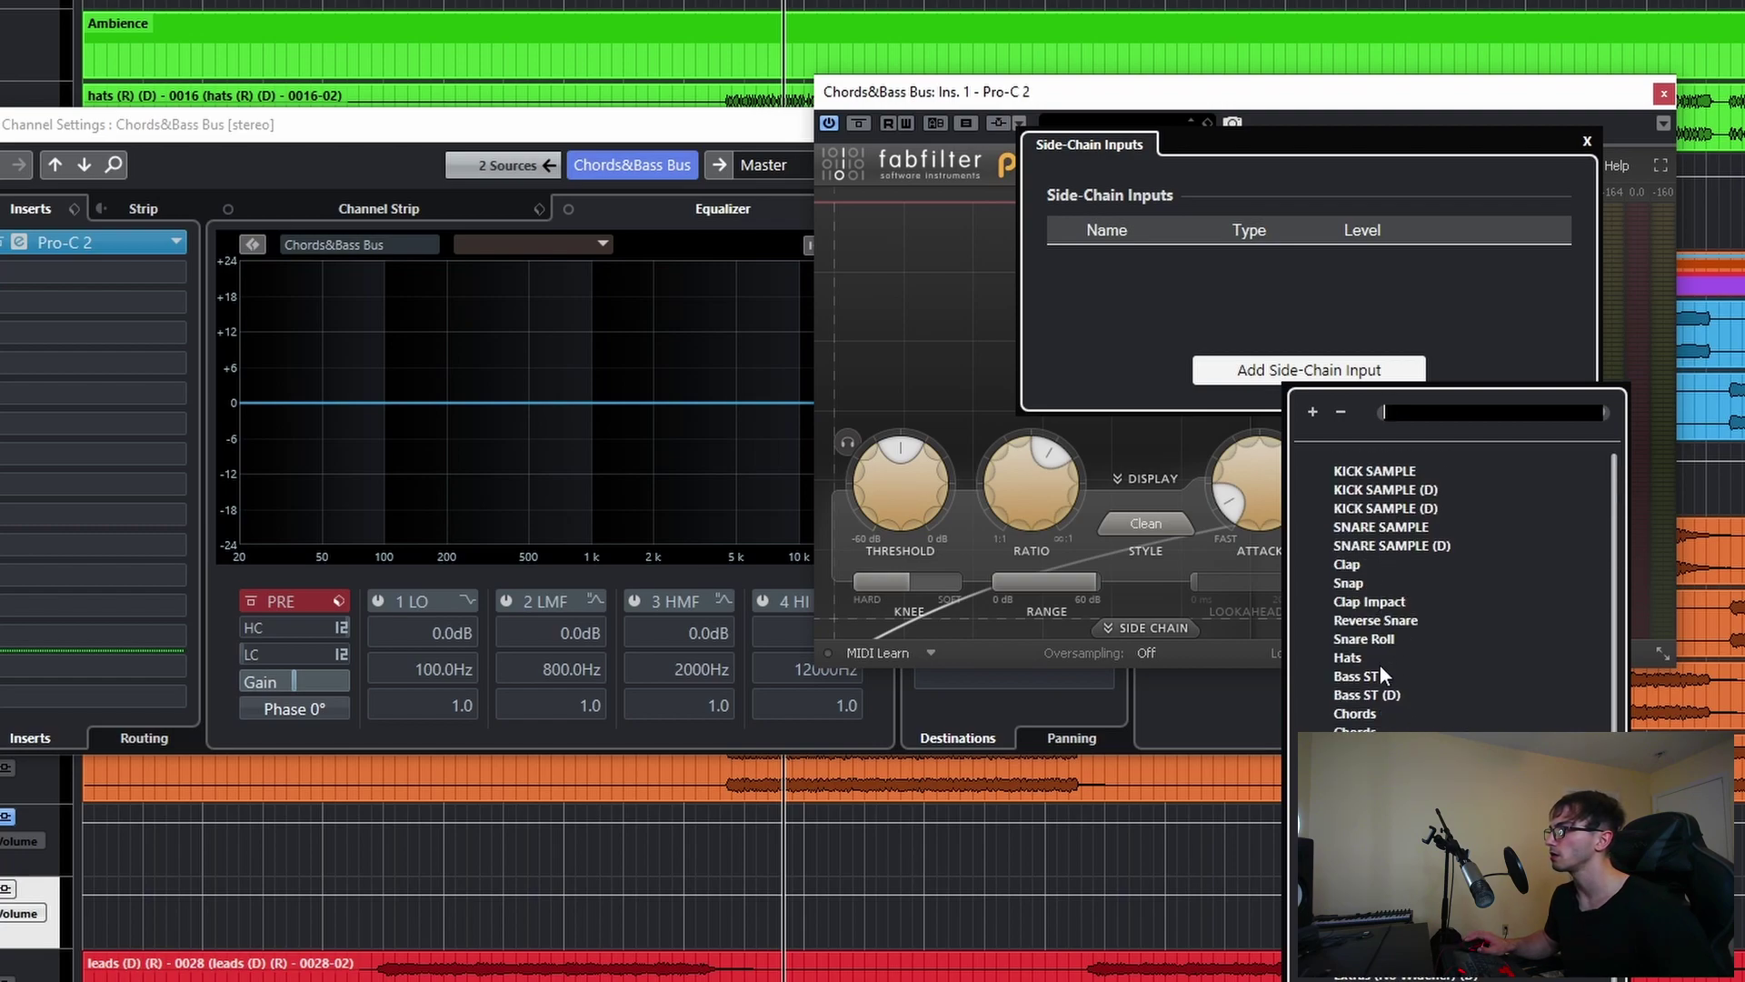
{"action": "scroll", "coordinate": [1381, 698], "scroll_direction": "down", "scroll_amount": 3}
{"action": "left_click", "coordinate": [1363, 867]}
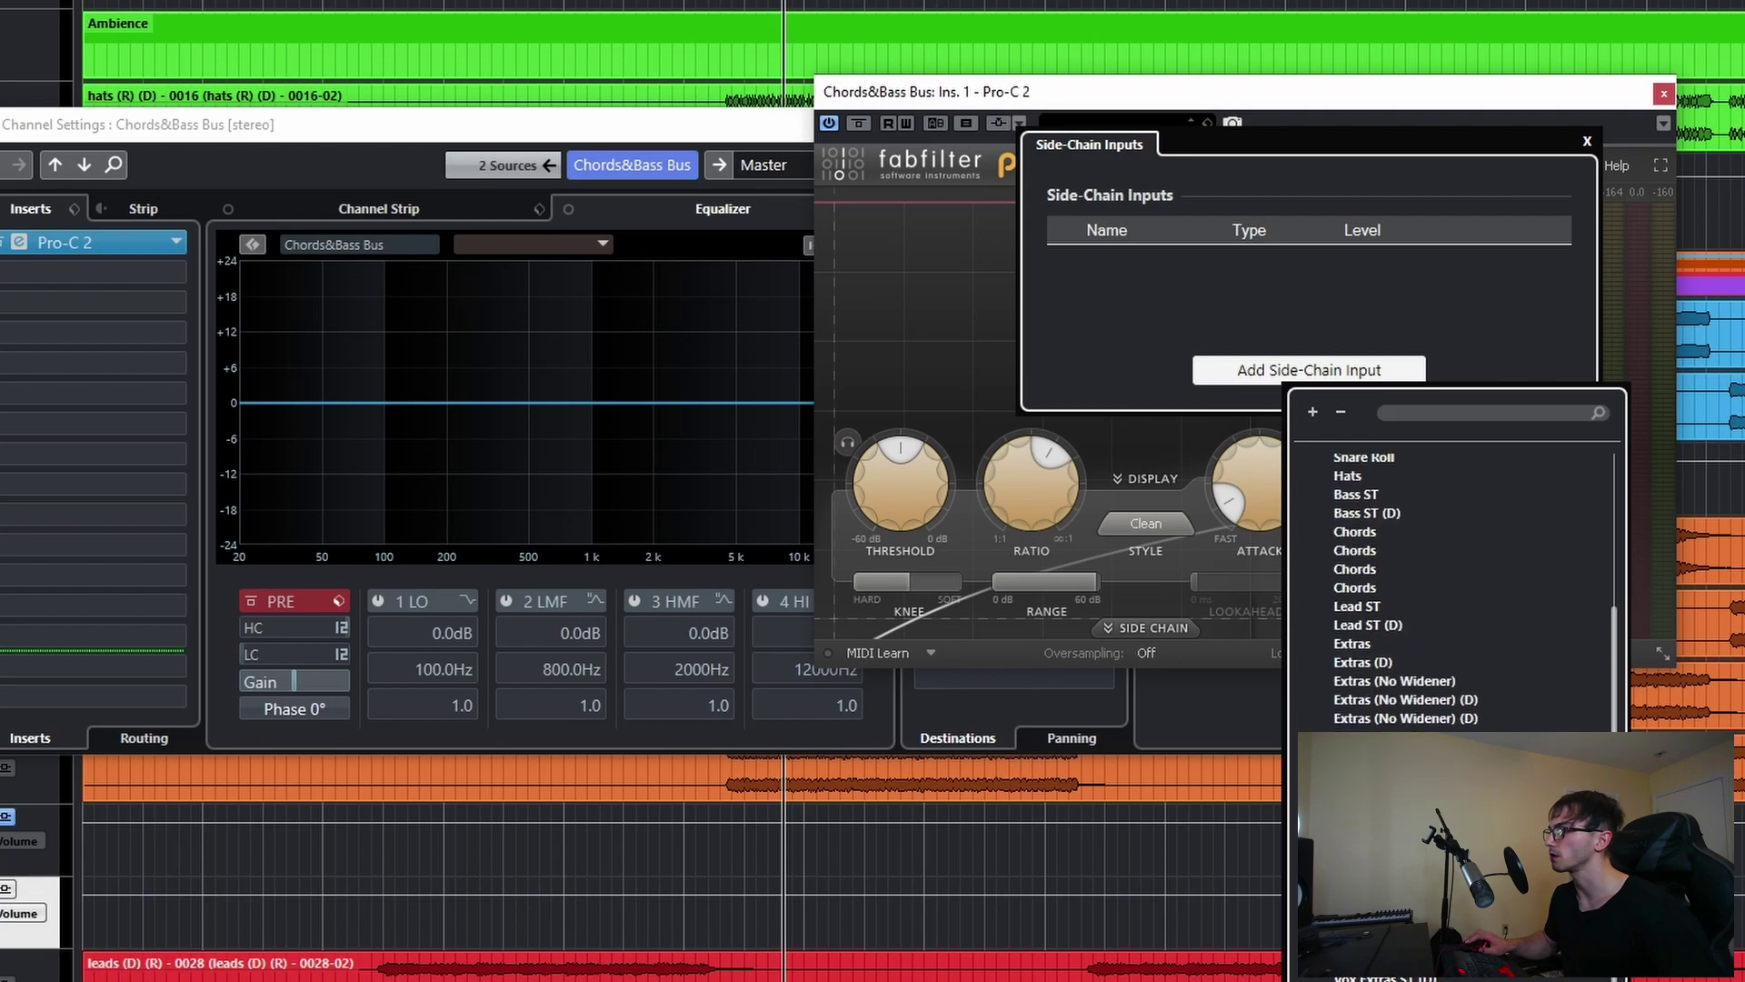
{"action": "left_click", "coordinate": [978, 236]}
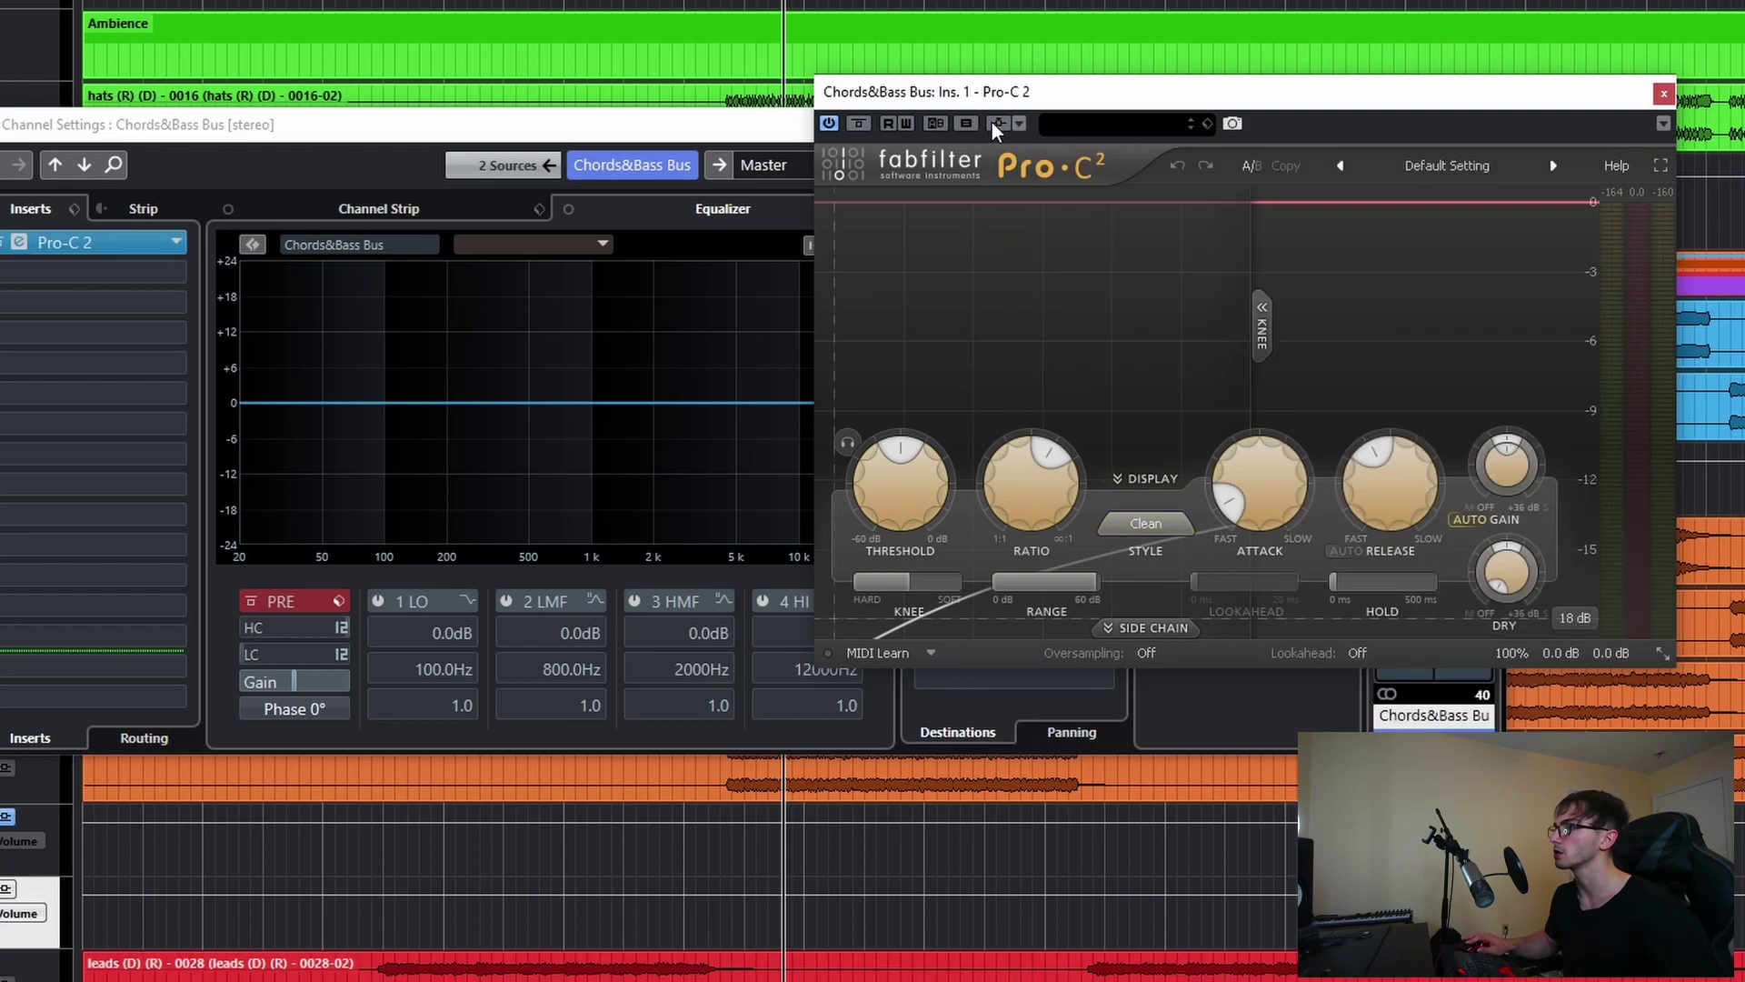
{"action": "left_click", "coordinate": [1147, 627]}
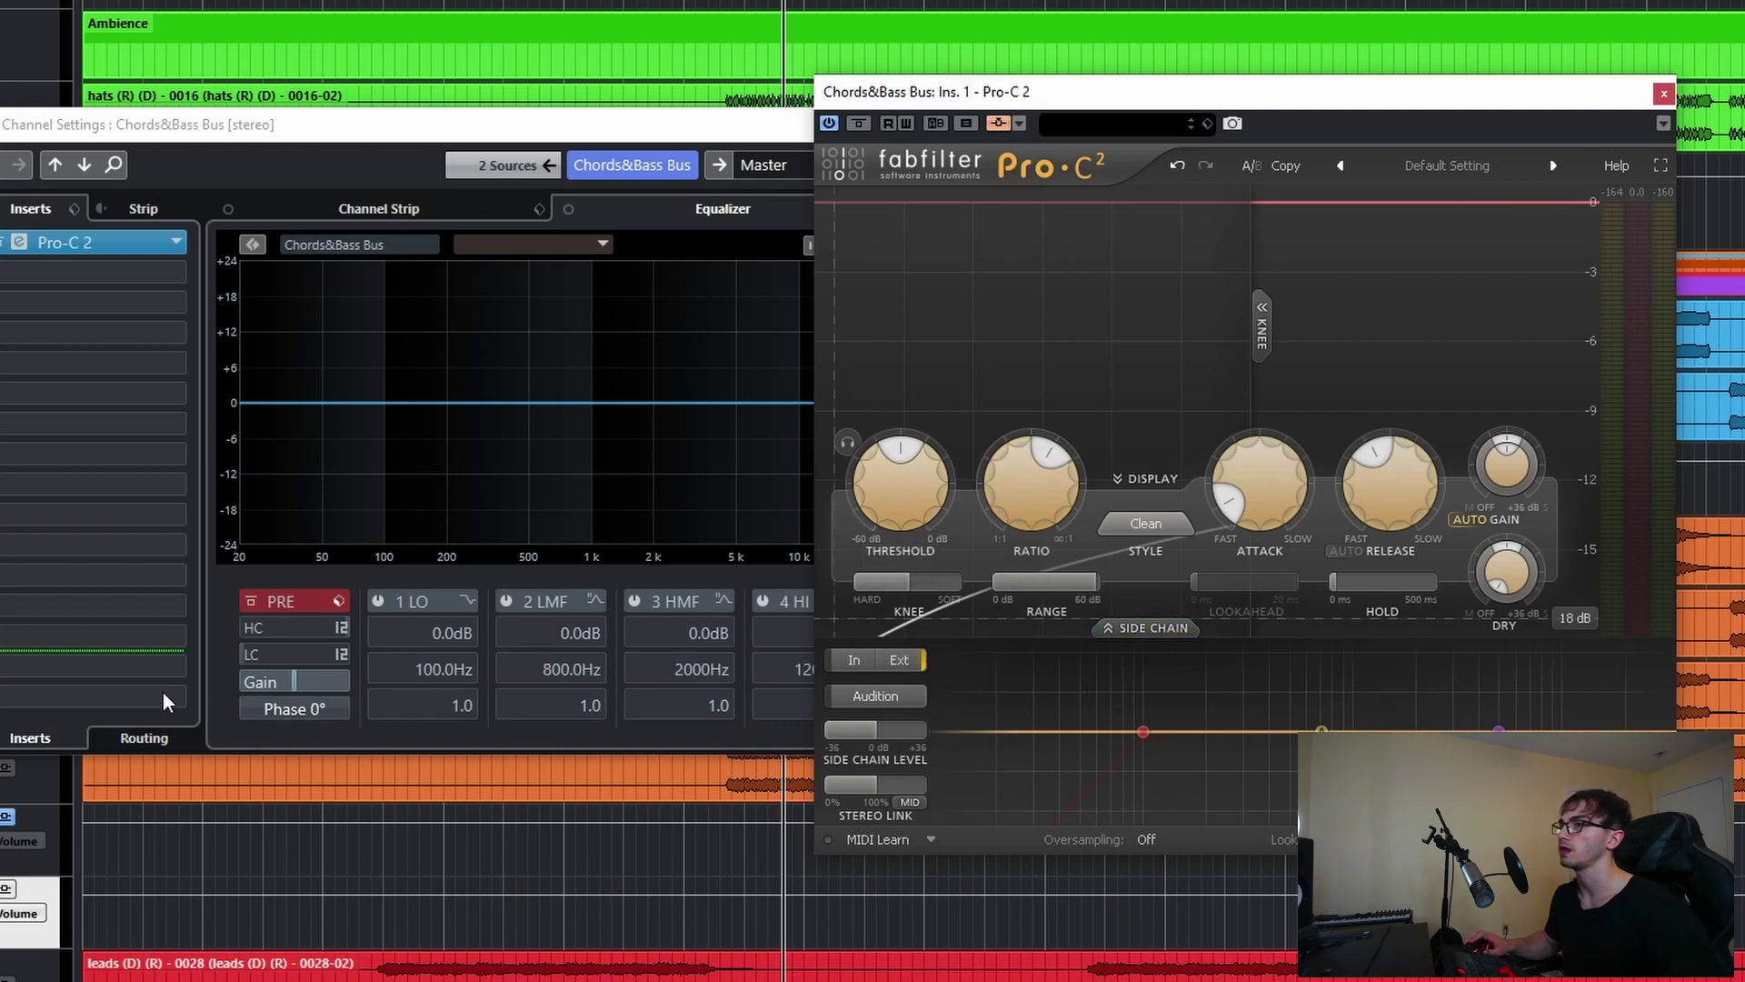
- During playback, set Pro-C 2's threshold to -4.88 dB and slow its attack slightly
{"action": "mouse_move", "coordinate": [1005, 493]}
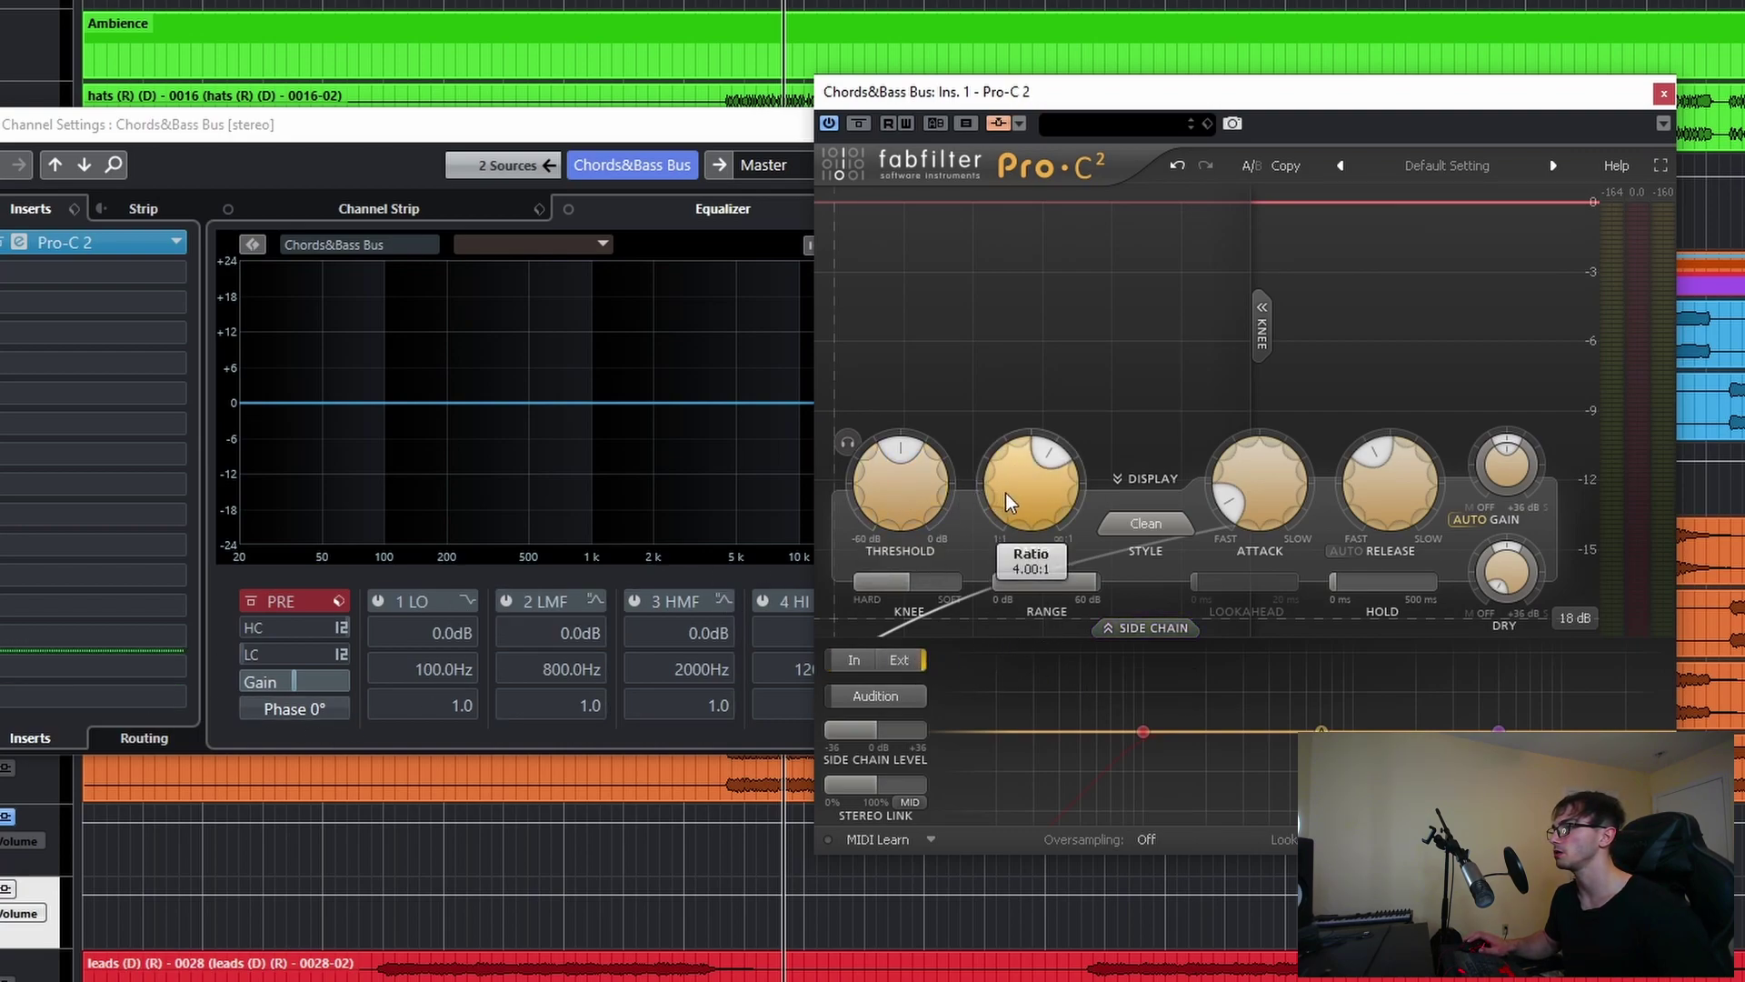
{"action": "key", "text": "space"}
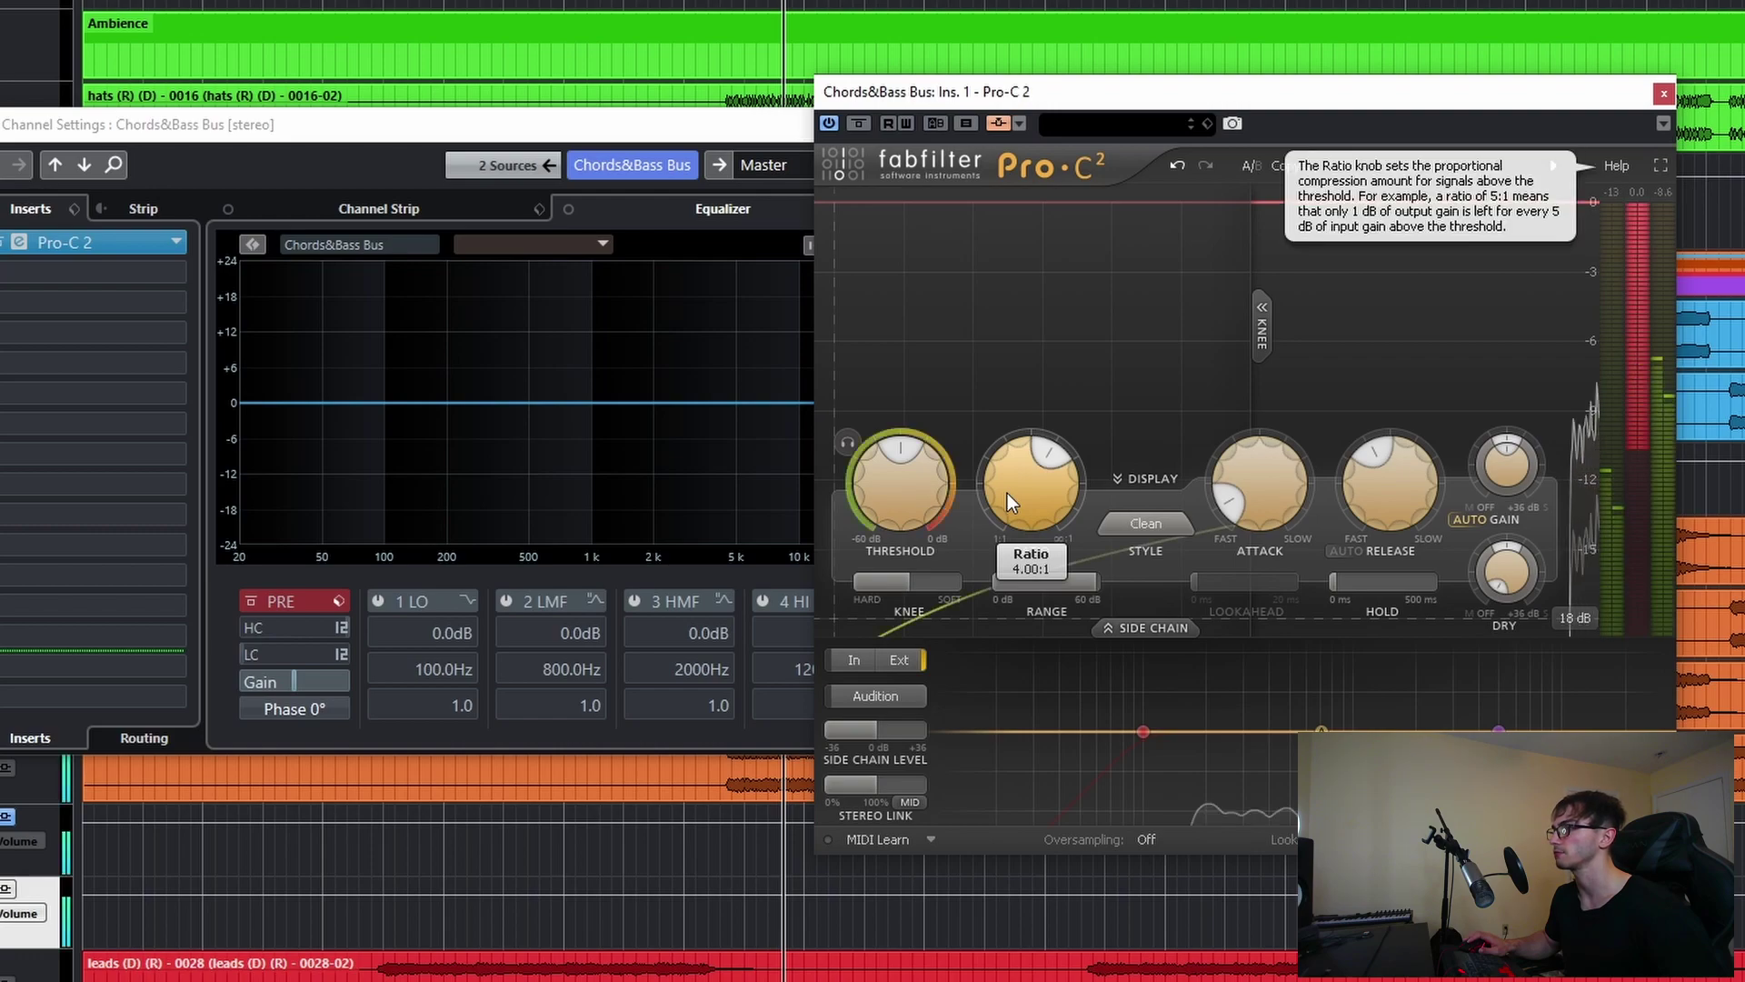
{"action": "mouse_move", "coordinate": [902, 509]}
{"action": "left_click_drag", "start_coordinate": [900, 506], "coordinate": [901, 464]}
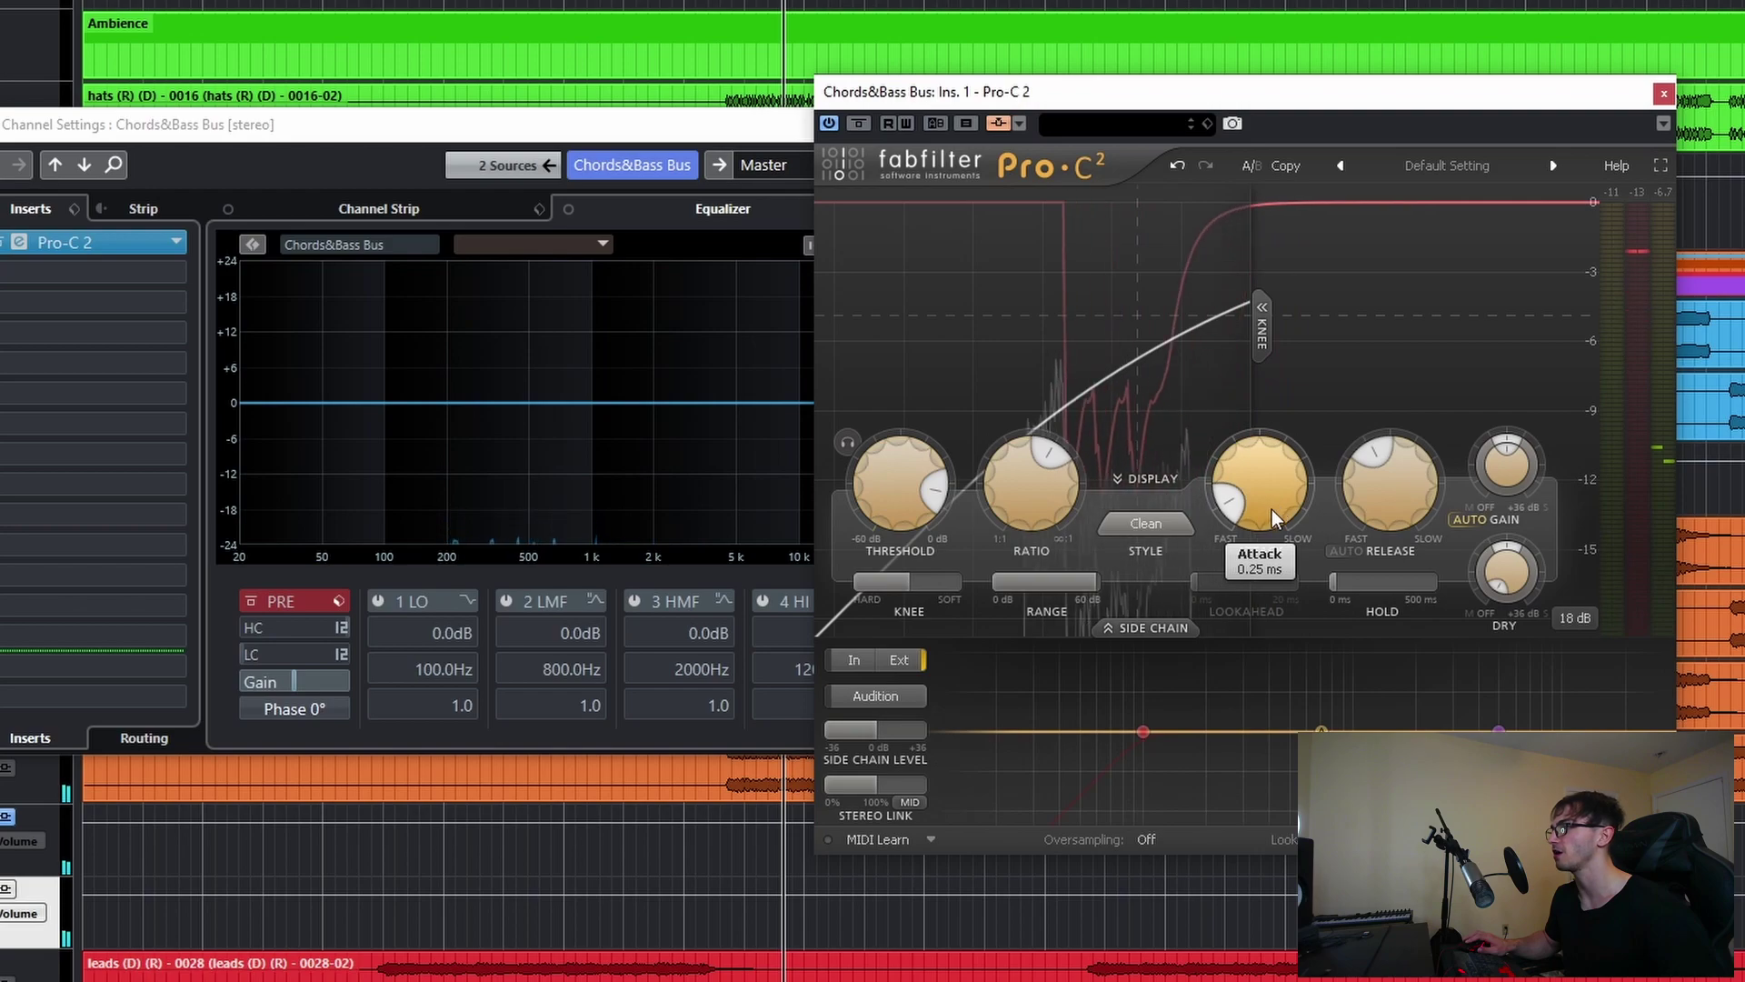
{"action": "left_click_drag", "start_coordinate": [1276, 509], "coordinate": [1273, 553]}
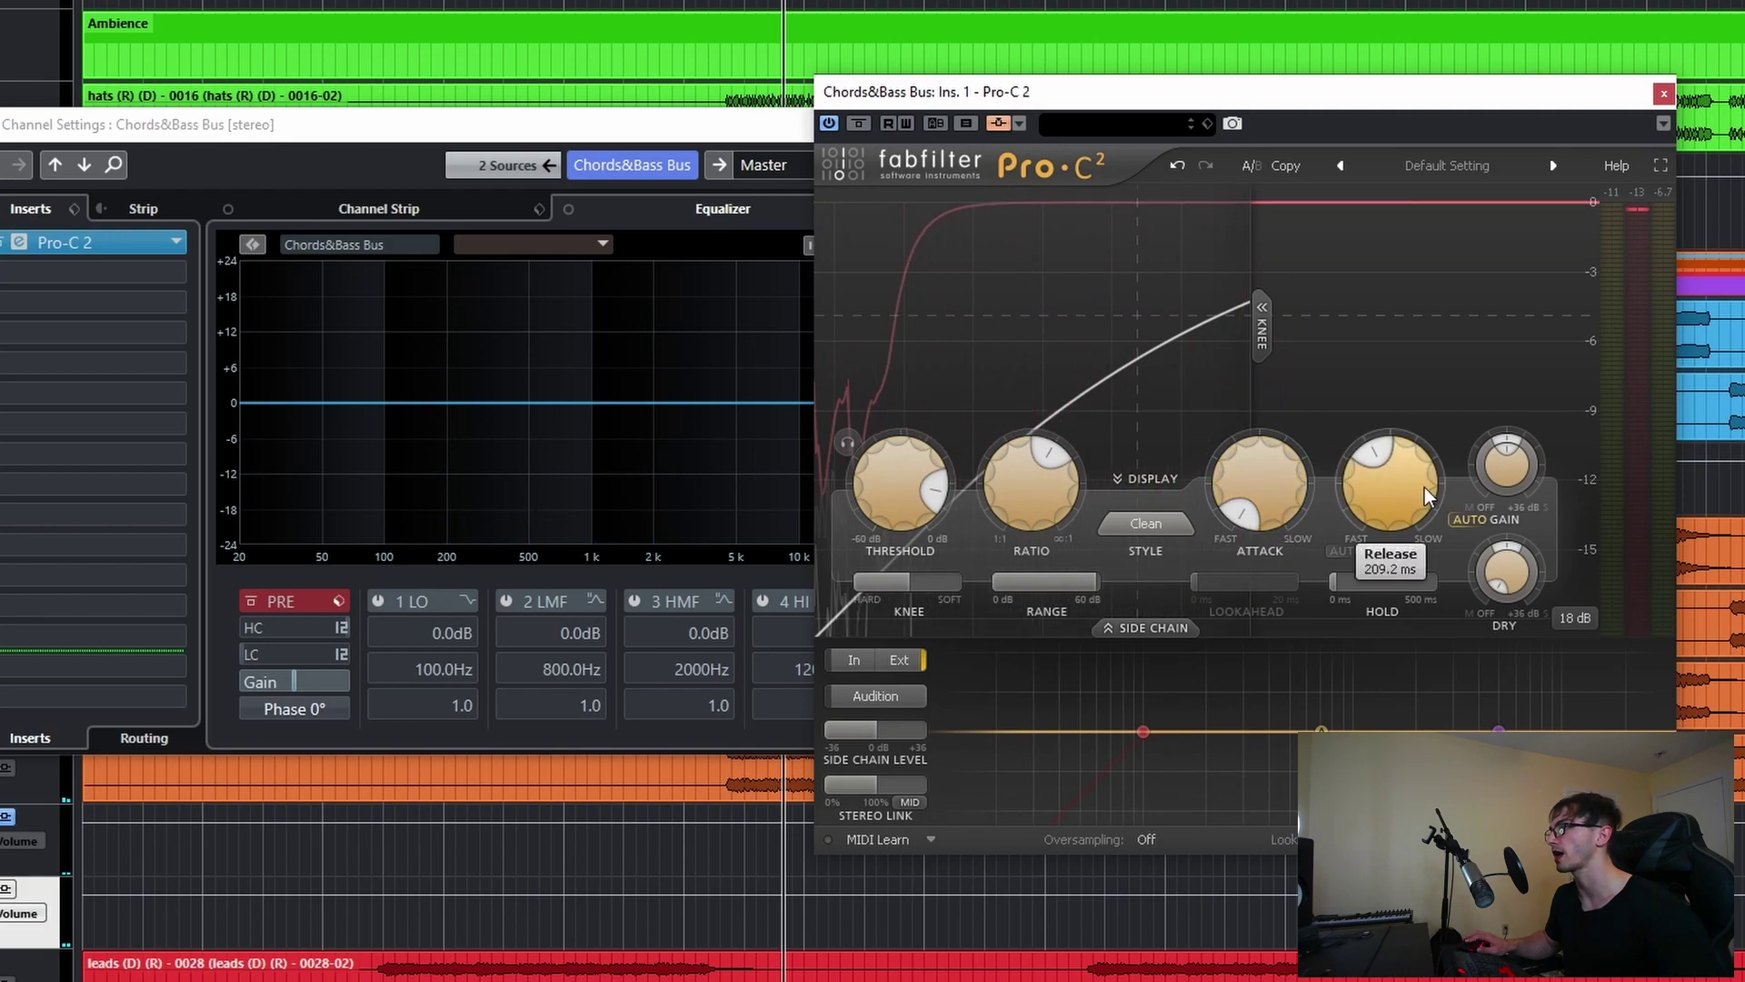
- Turn off Pro-C 2's auto gain and shorten its release while listening to the side-chained compression
{"action": "mouse_move", "coordinate": [1374, 500]}
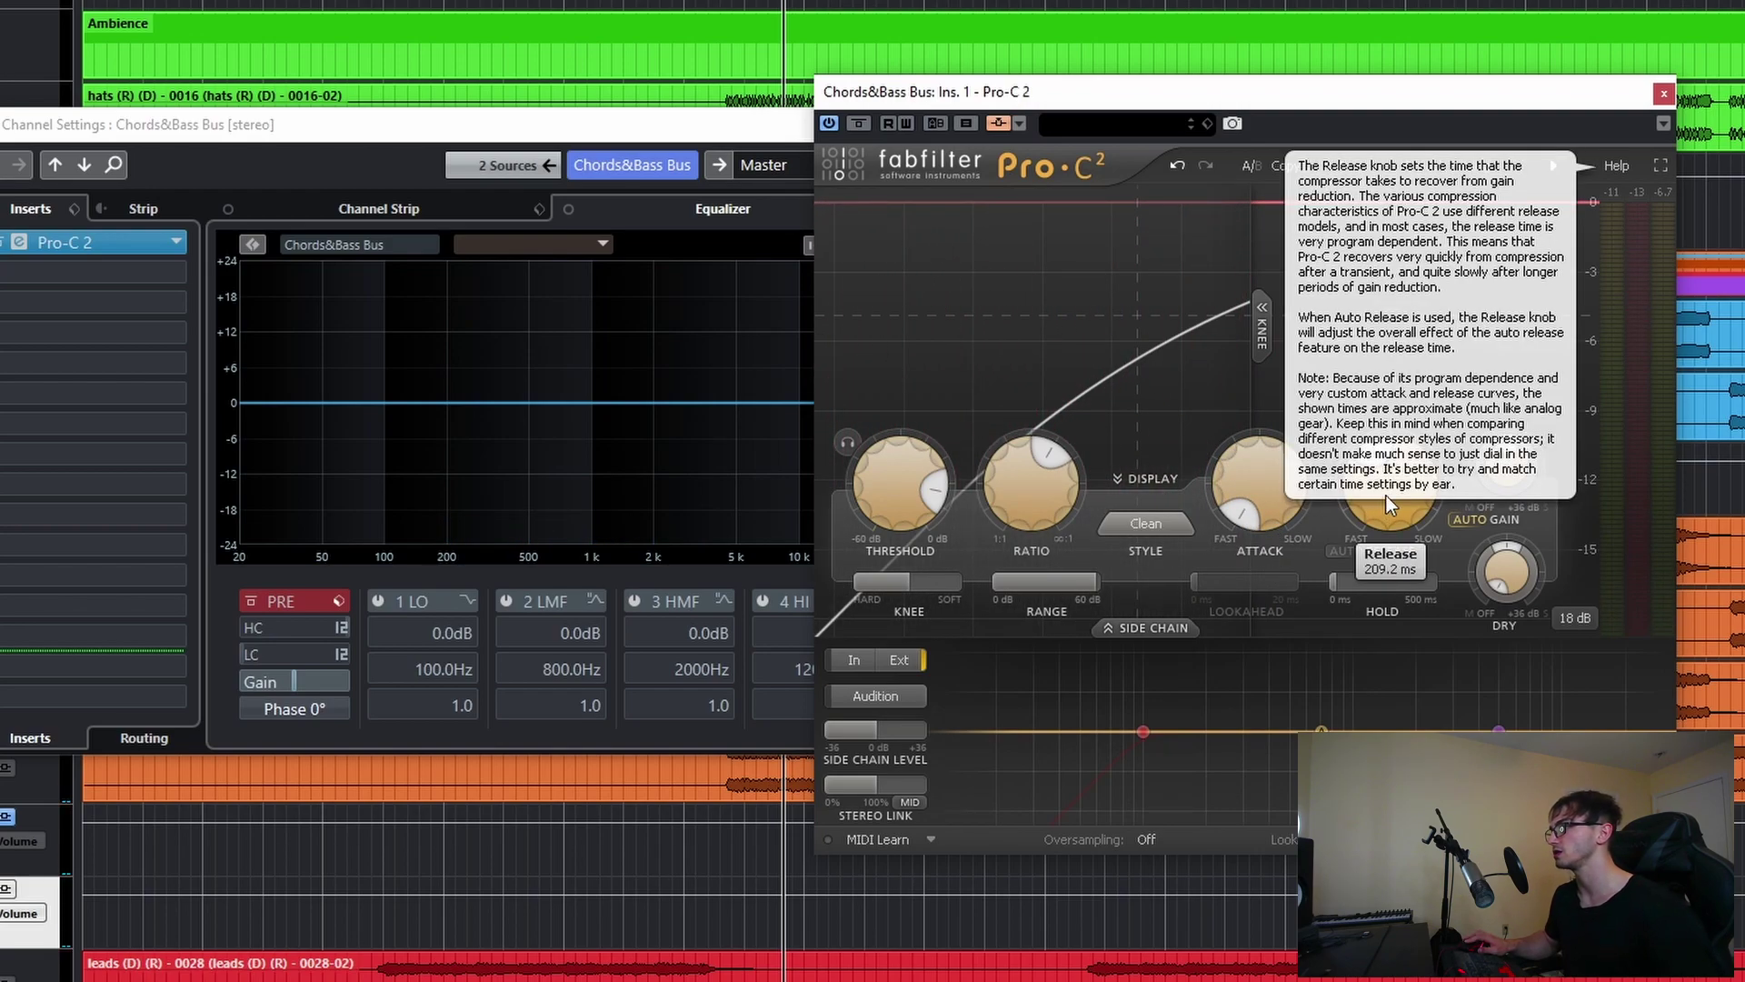
{"action": "left_click_drag", "start_coordinate": [1380, 509], "coordinate": [1405, 502]}
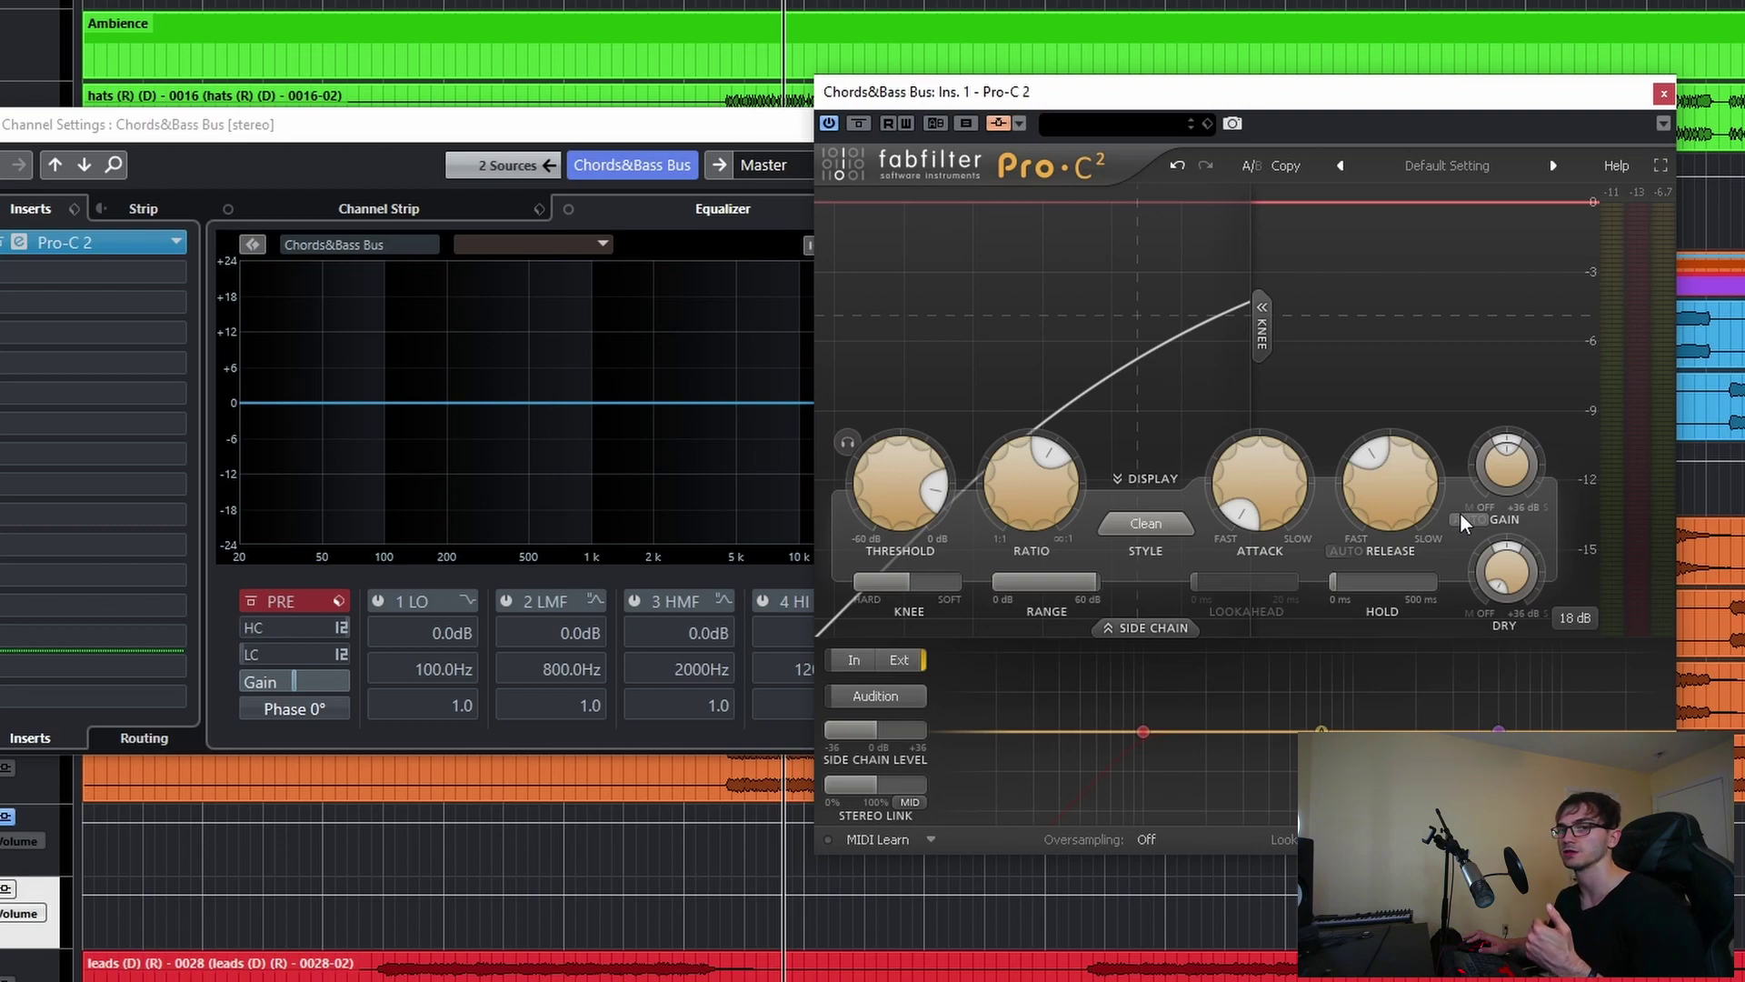
{"action": "mouse_move", "coordinate": [1391, 521]}
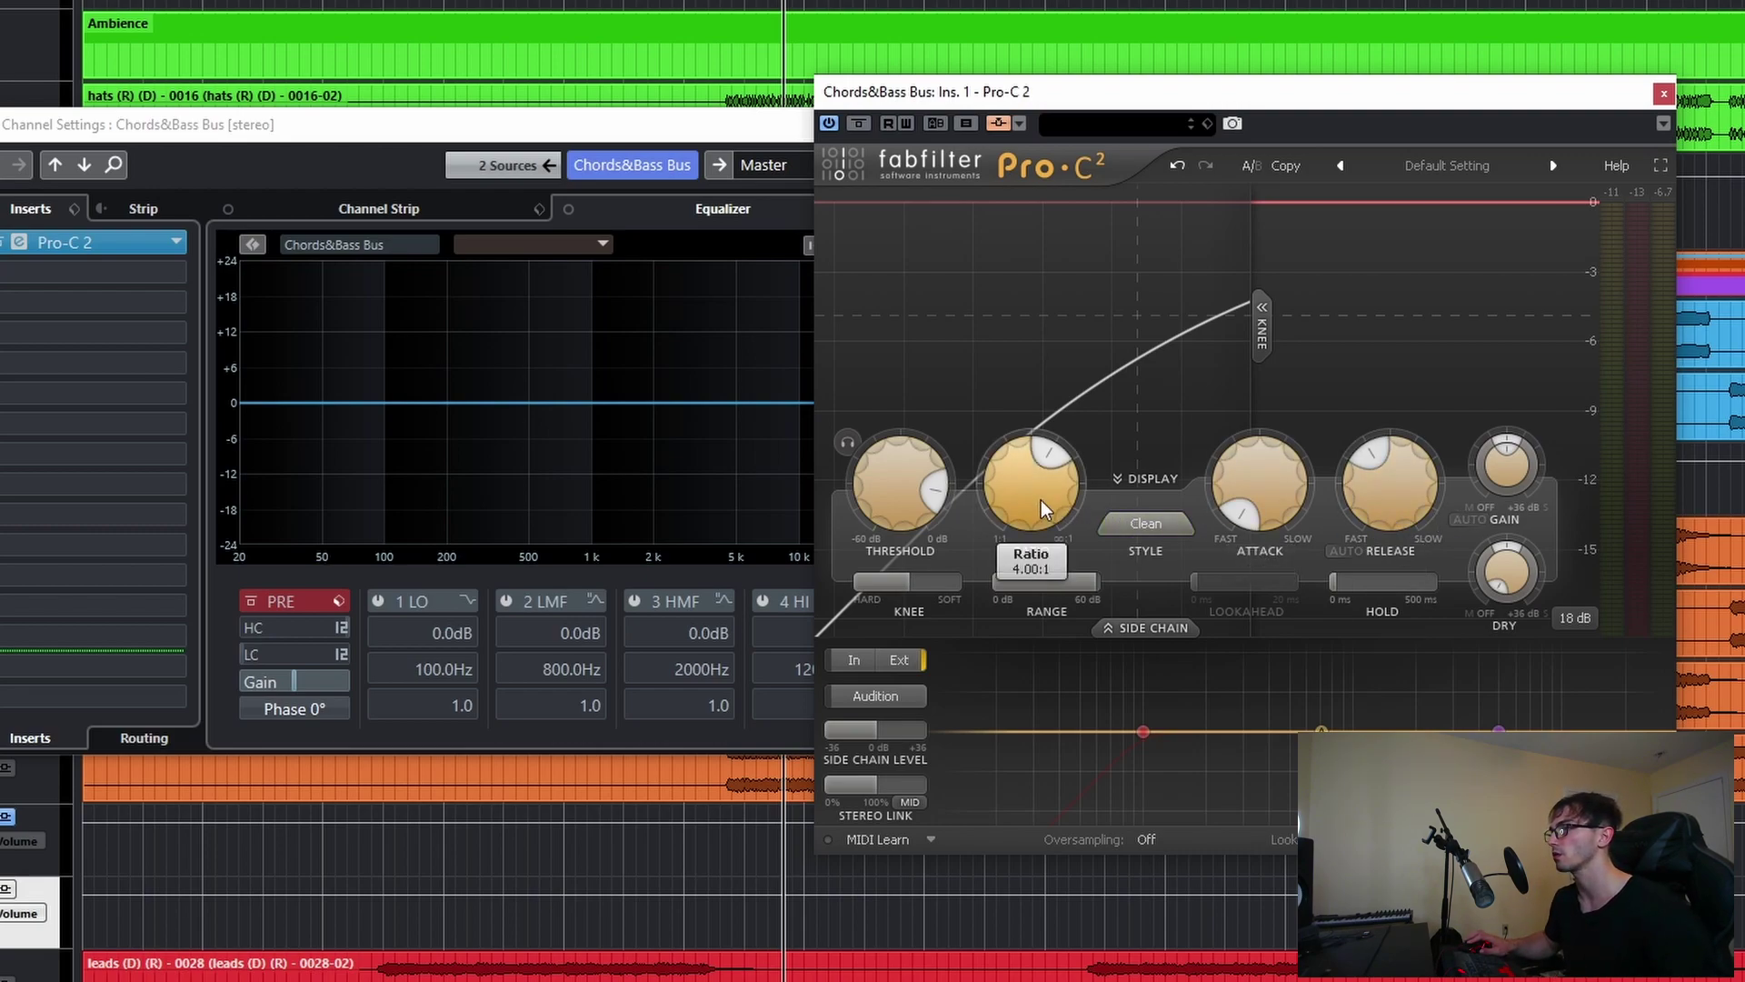
{"action": "mouse_move", "coordinate": [903, 511]}
{"action": "key", "text": "space"}
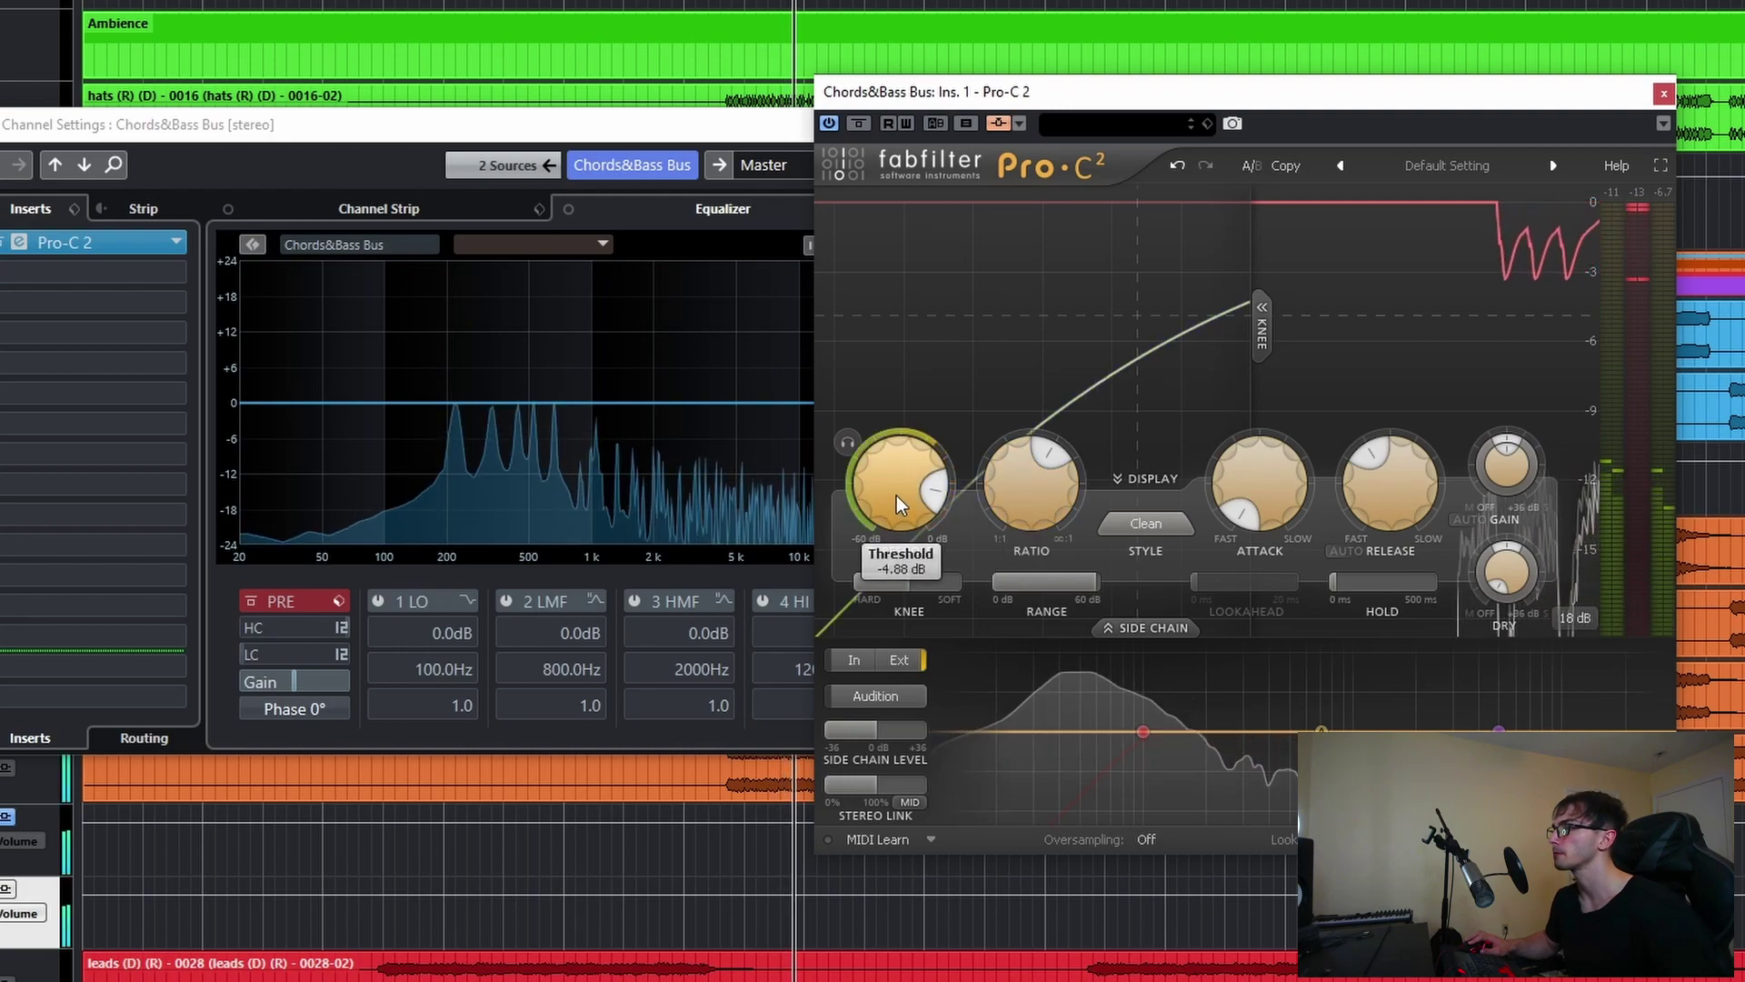
{"action": "mouse_move", "coordinate": [1271, 483]}
{"action": "mouse_move", "coordinate": [1376, 483]}
{"action": "left_mouse_down"}
{"action": "mouse_move", "coordinate": [1427, 304]}
{"action": "mouse_move", "coordinate": [1411, 582]}
{"action": "mouse_move", "coordinate": [1402, 369]}
{"action": "mouse_move", "coordinate": [1375, 515]}
{"action": "left_mouse_up"}
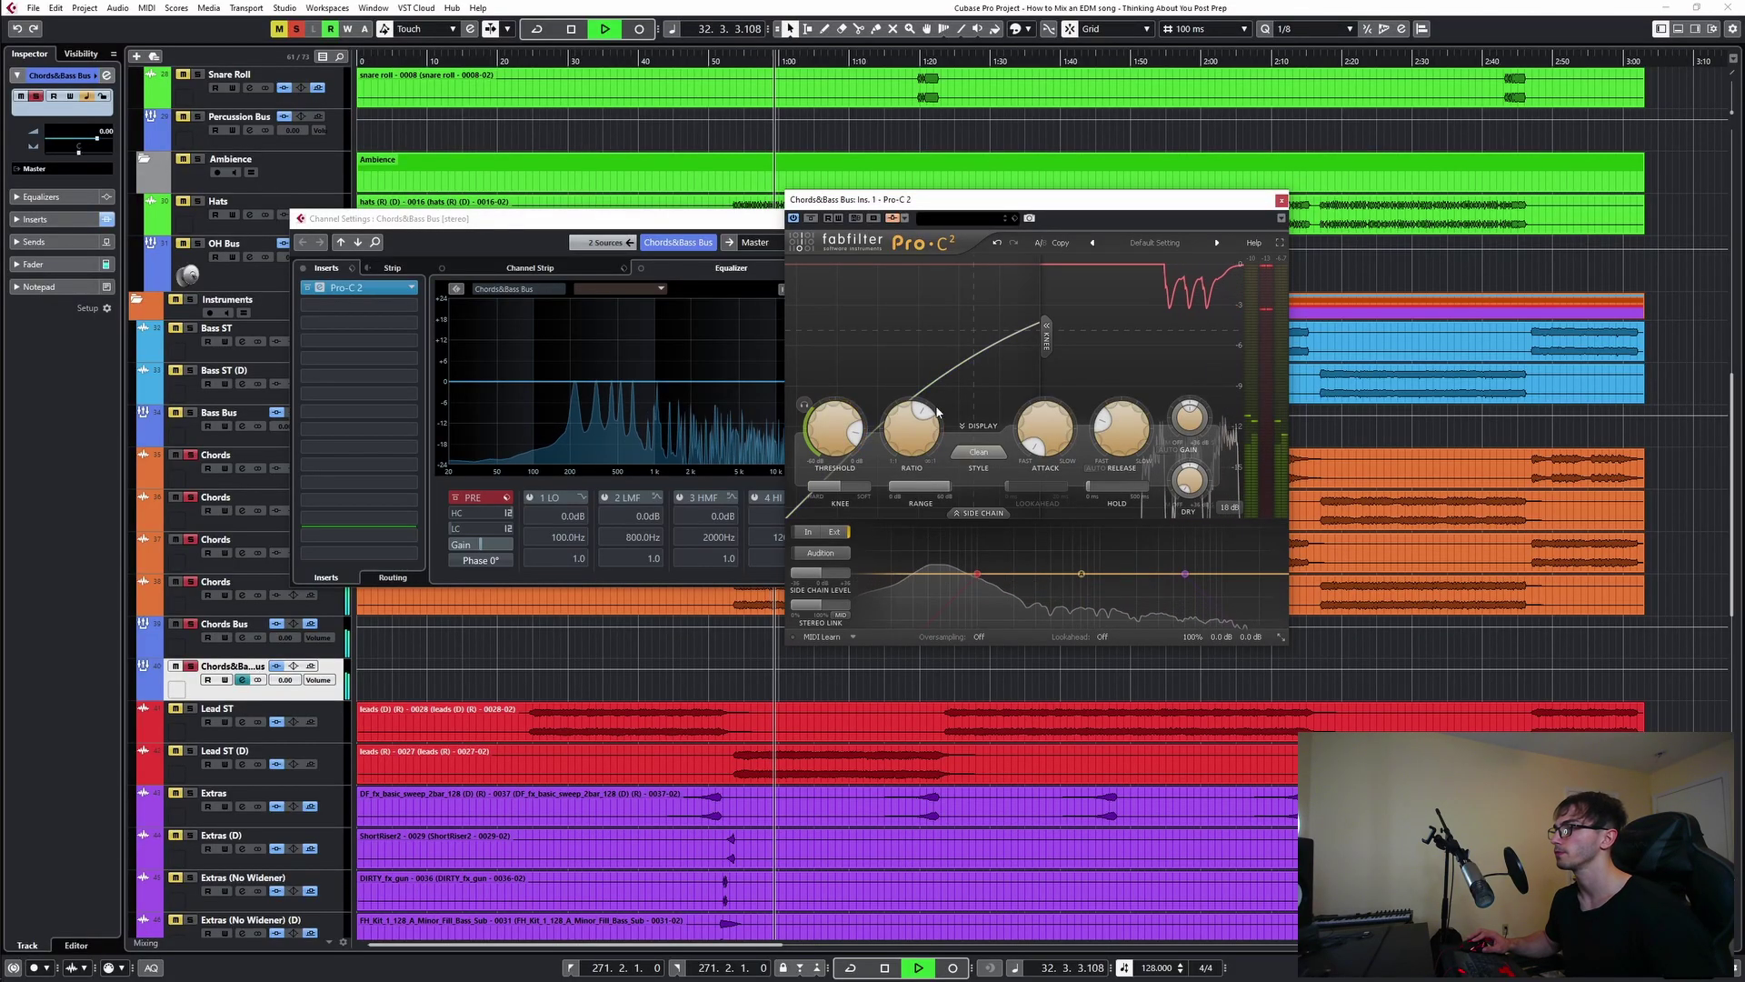
- Close the Pro-C 2 and Chords&Bass Bus windows and stop playback
{"action": "left_click", "coordinate": [1281, 201]}
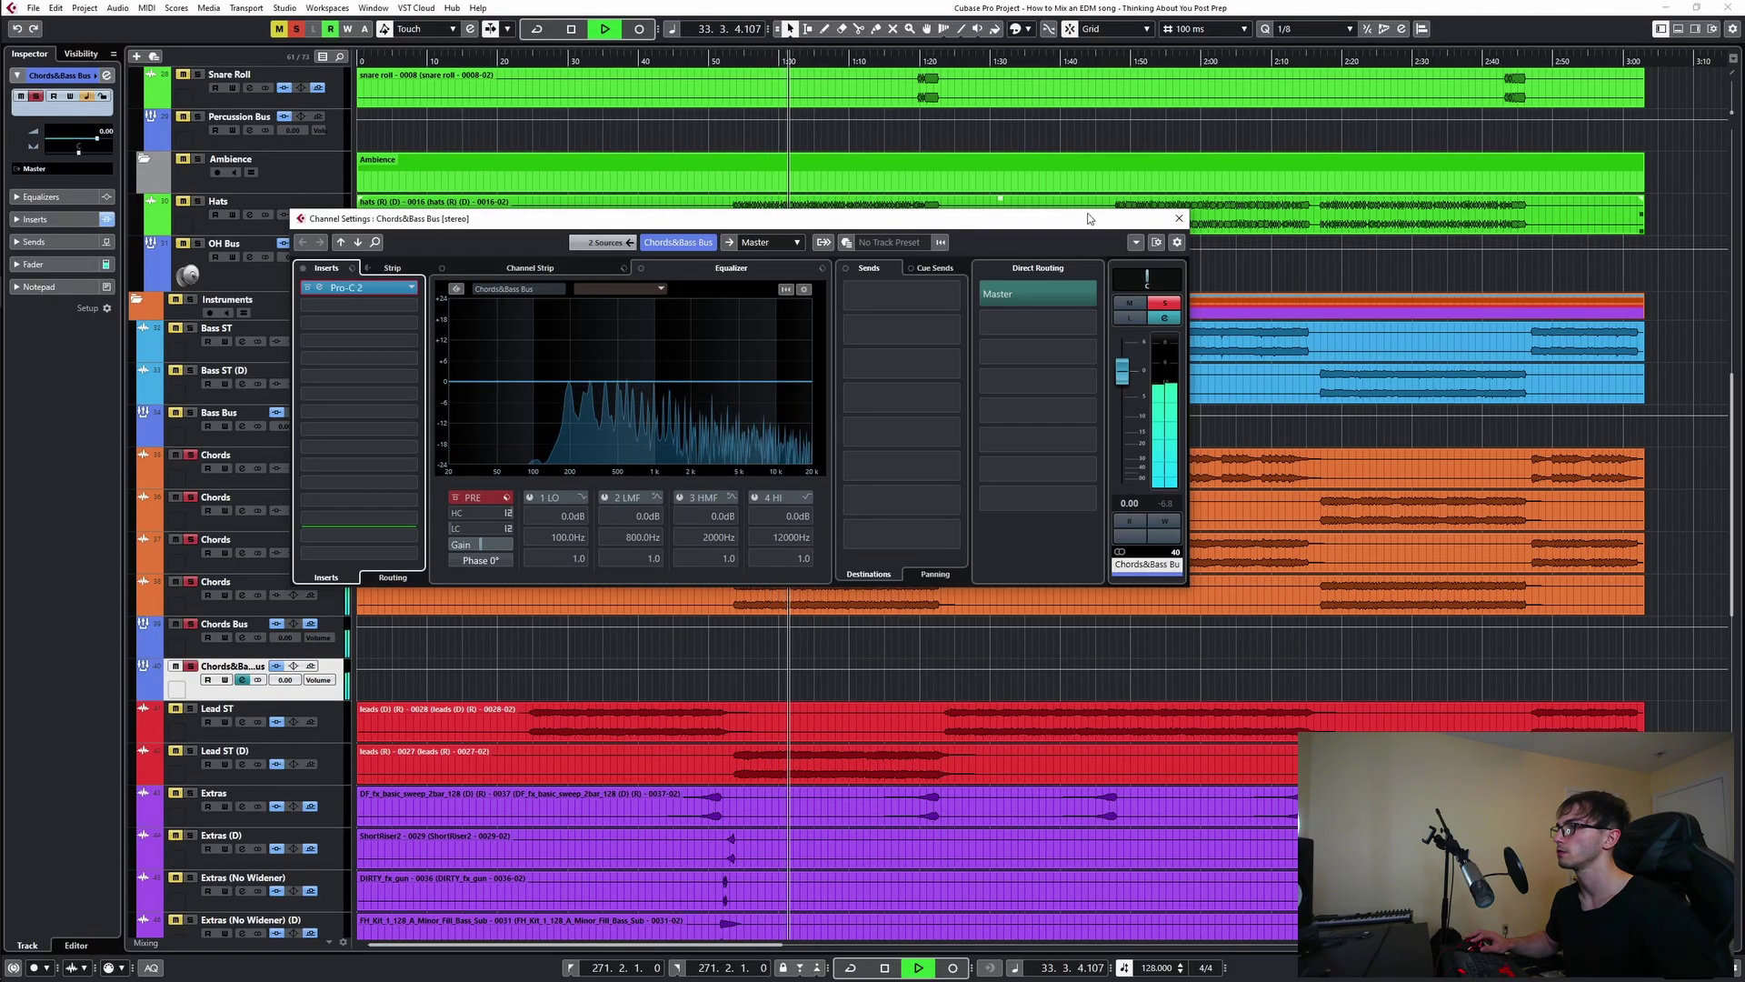
{"action": "left_click", "coordinate": [1180, 219]}
{"action": "key", "text": "space"}
{"action": "left_click", "coordinate": [766, 202]}
{"action": "left_click", "coordinate": [771, 238]}
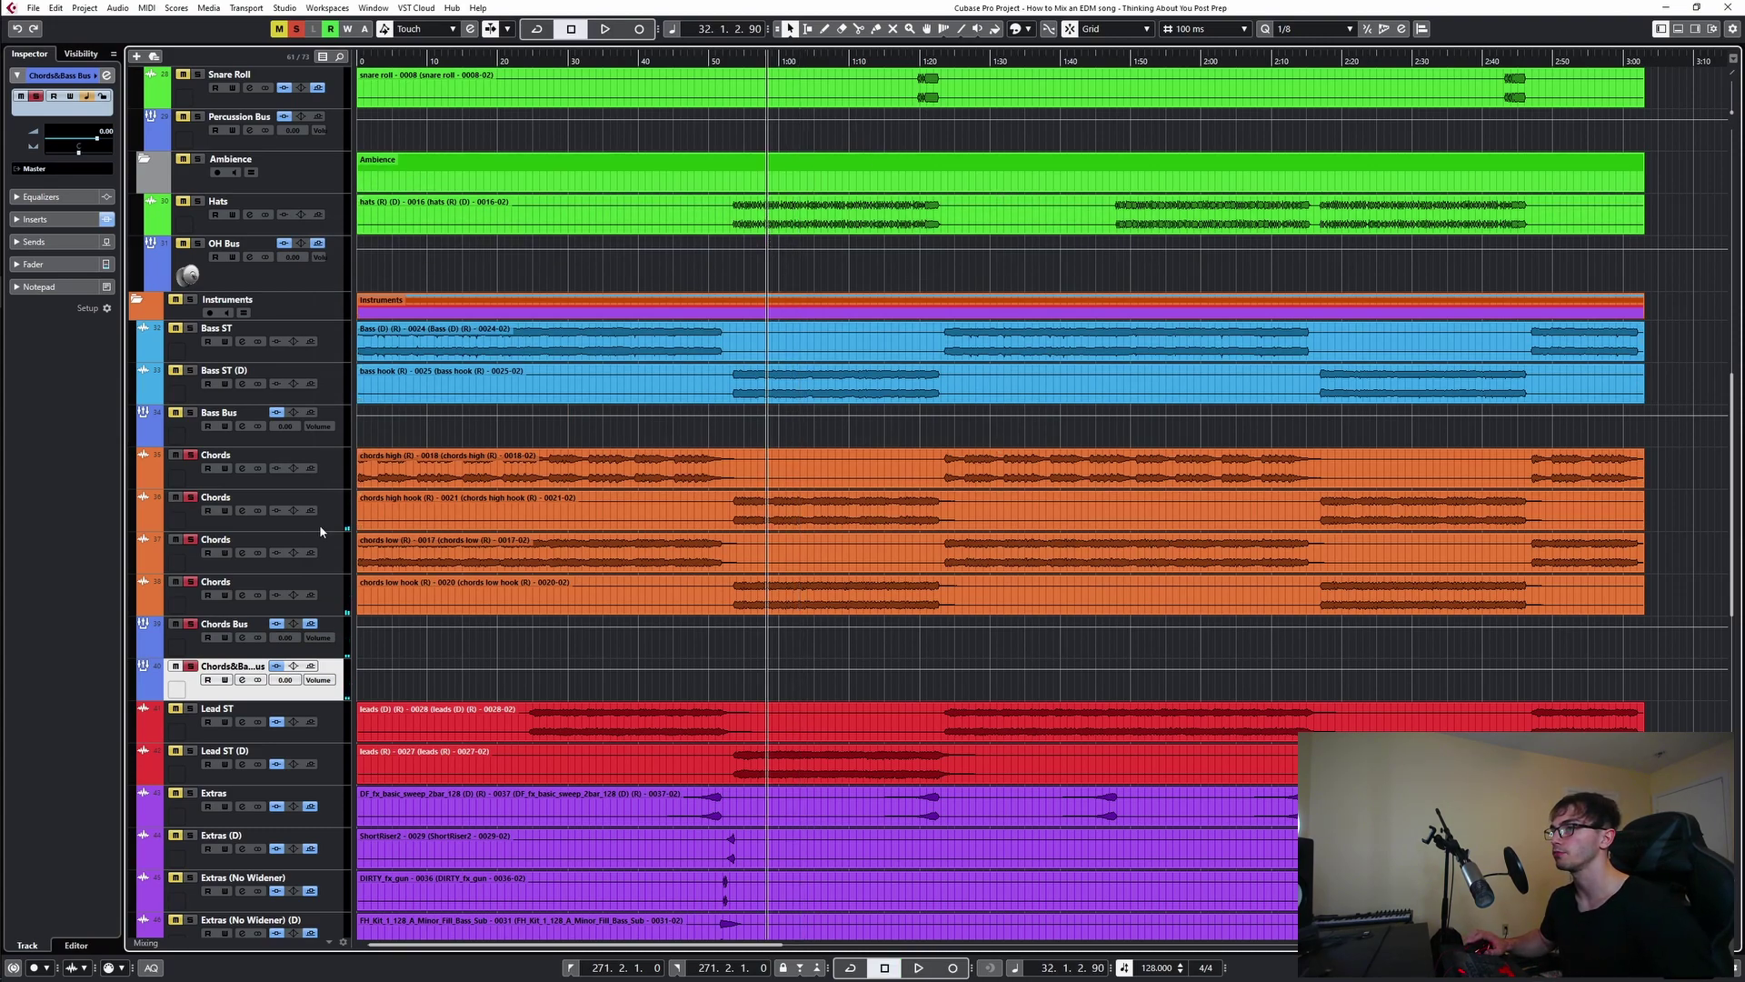
- Clear all solos, and solo the Drums folder together with the Chords&Bass Bus
{"action": "left_click", "coordinate": [190, 666]}
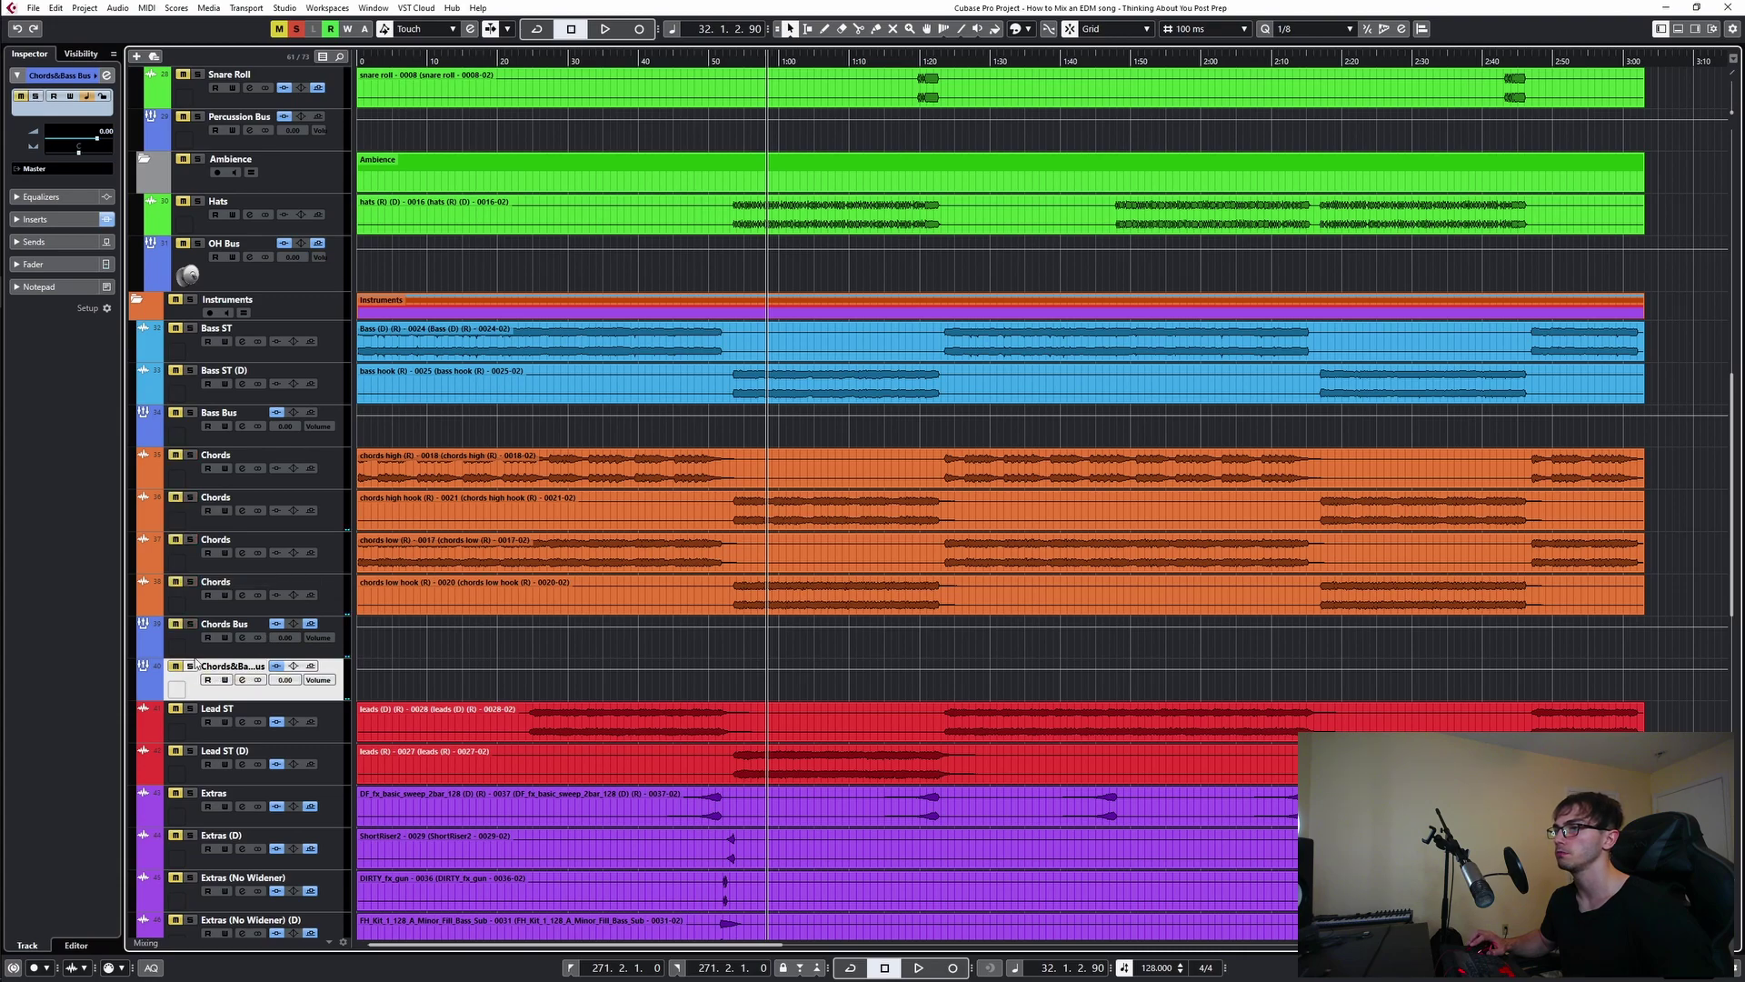
{"action": "left_click", "coordinate": [296, 28]}
{"action": "scroll", "coordinate": [257, 313], "scroll_direction": "up", "scroll_amount": 15}
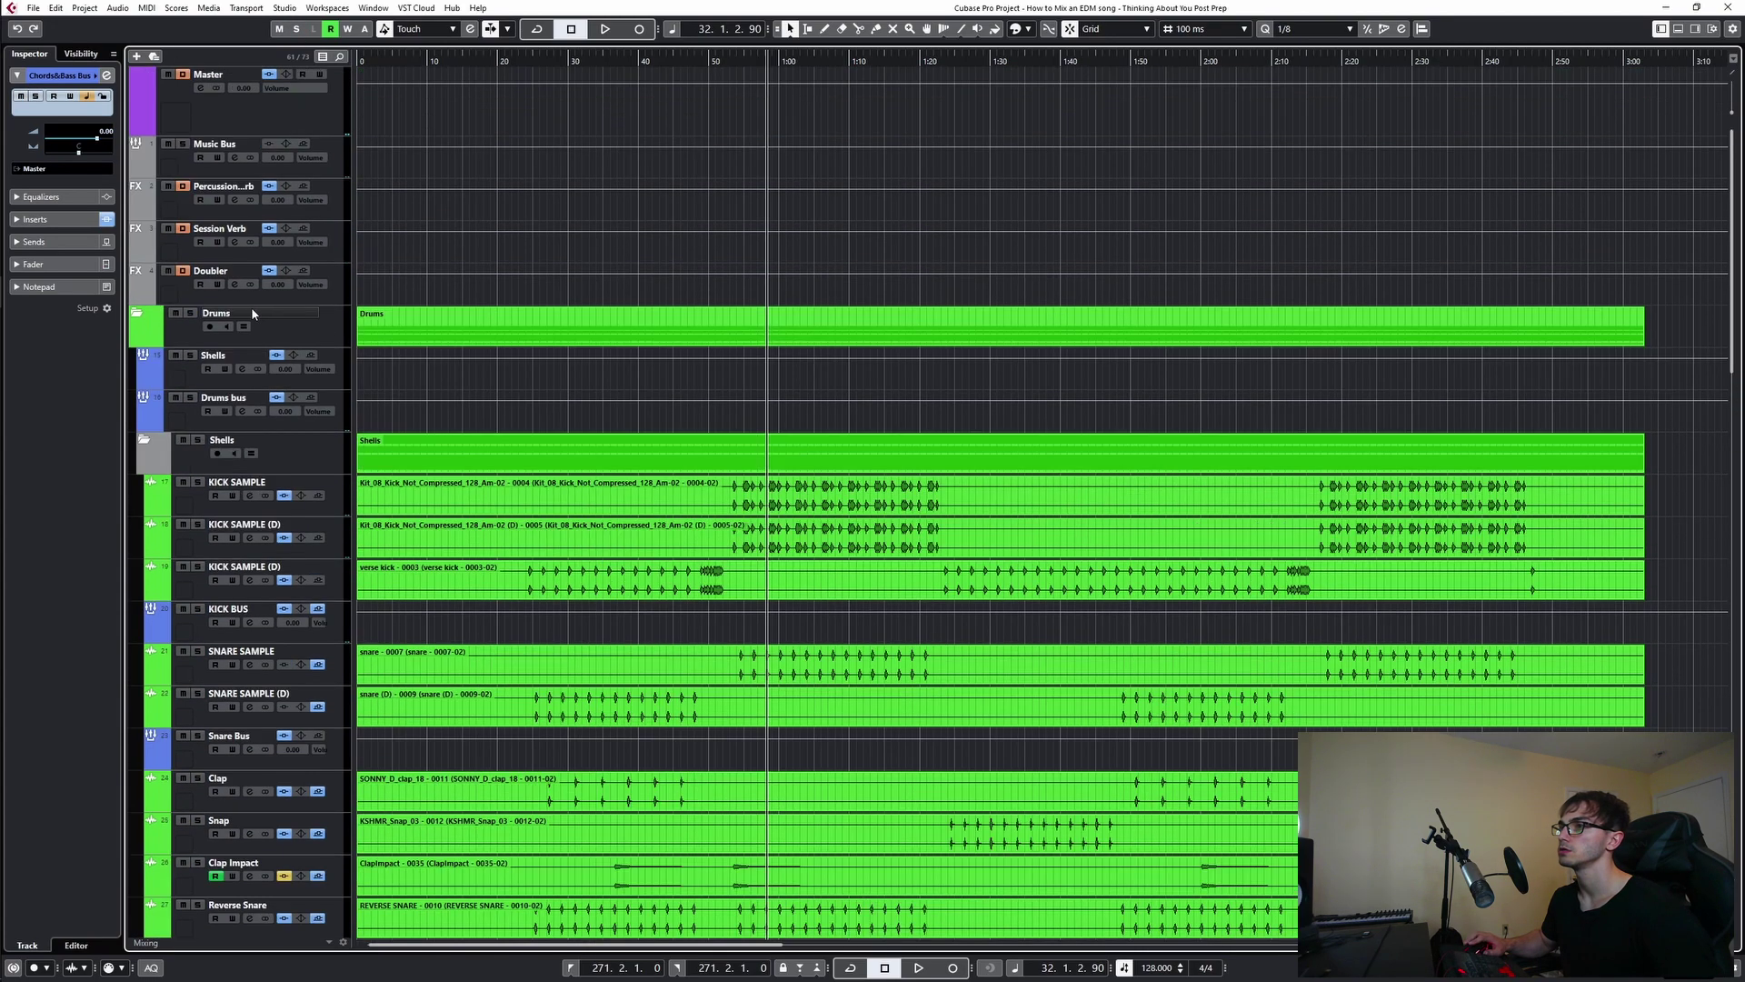
{"action": "left_click", "coordinate": [190, 312]}
{"action": "scroll", "coordinate": [198, 454], "scroll_direction": "down", "scroll_amount": 15}
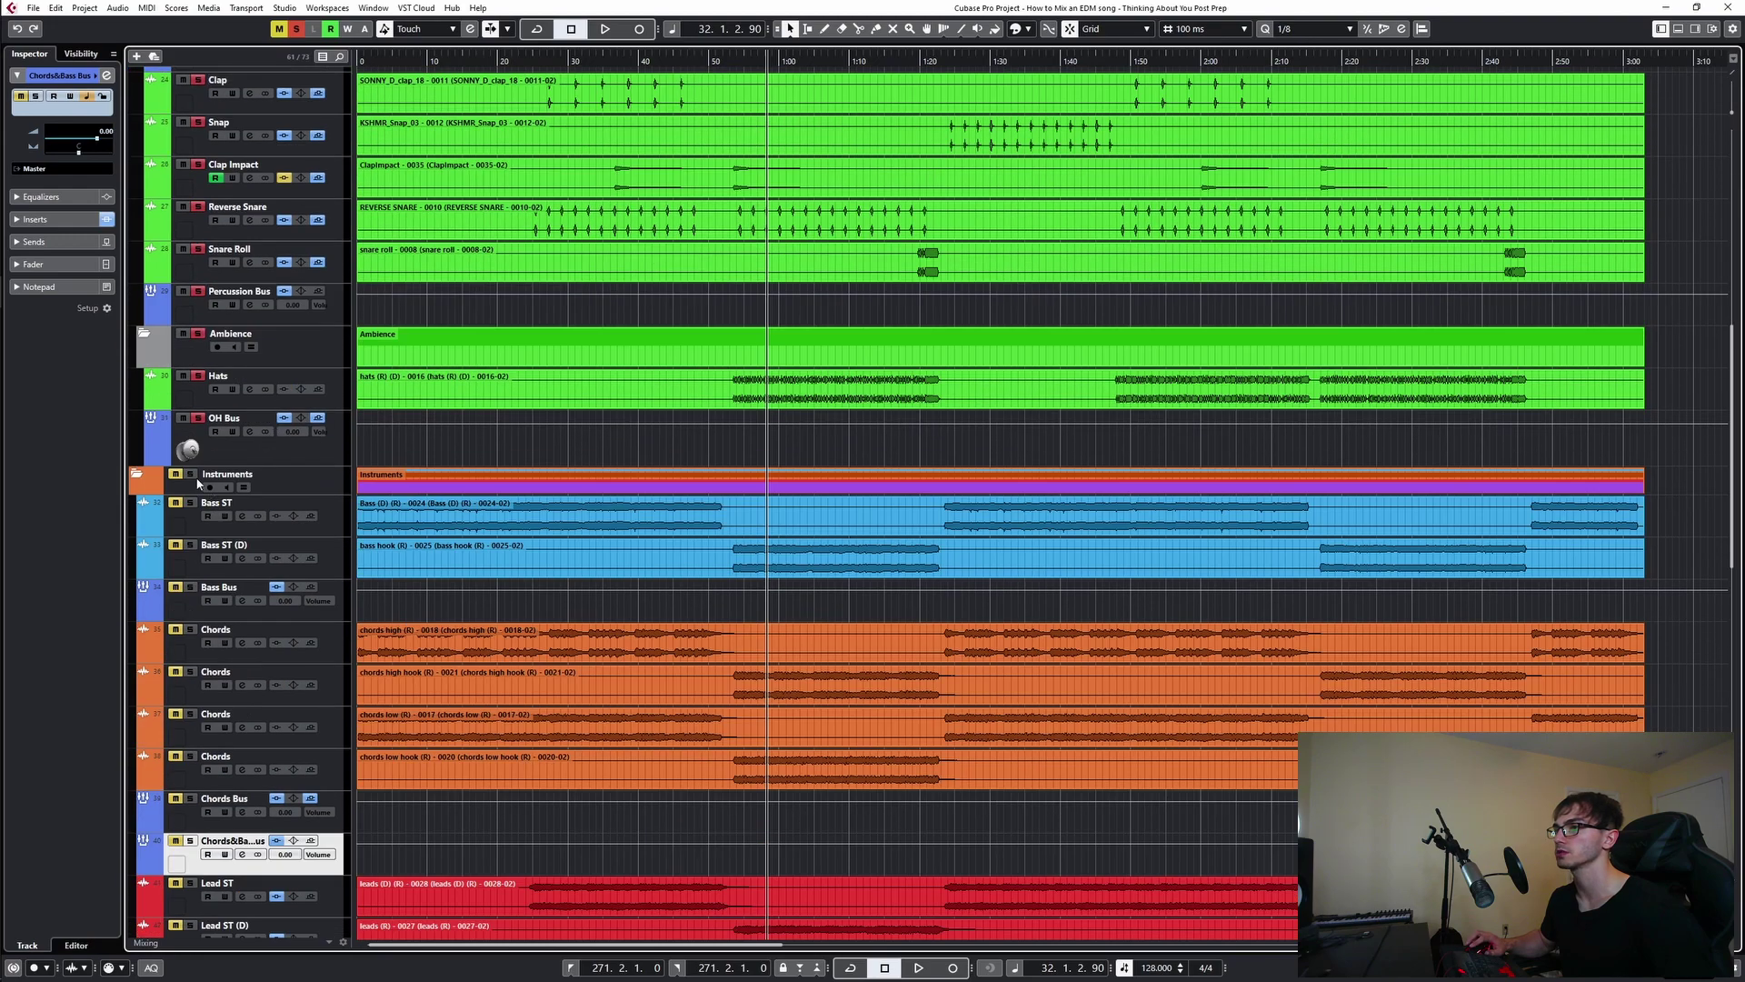
{"action": "left_click", "coordinate": [190, 840]}
- Play the soloed drums with the chords and bass to judge how the side-chain compression works between them
{"action": "left_click", "coordinate": [401, 556]}
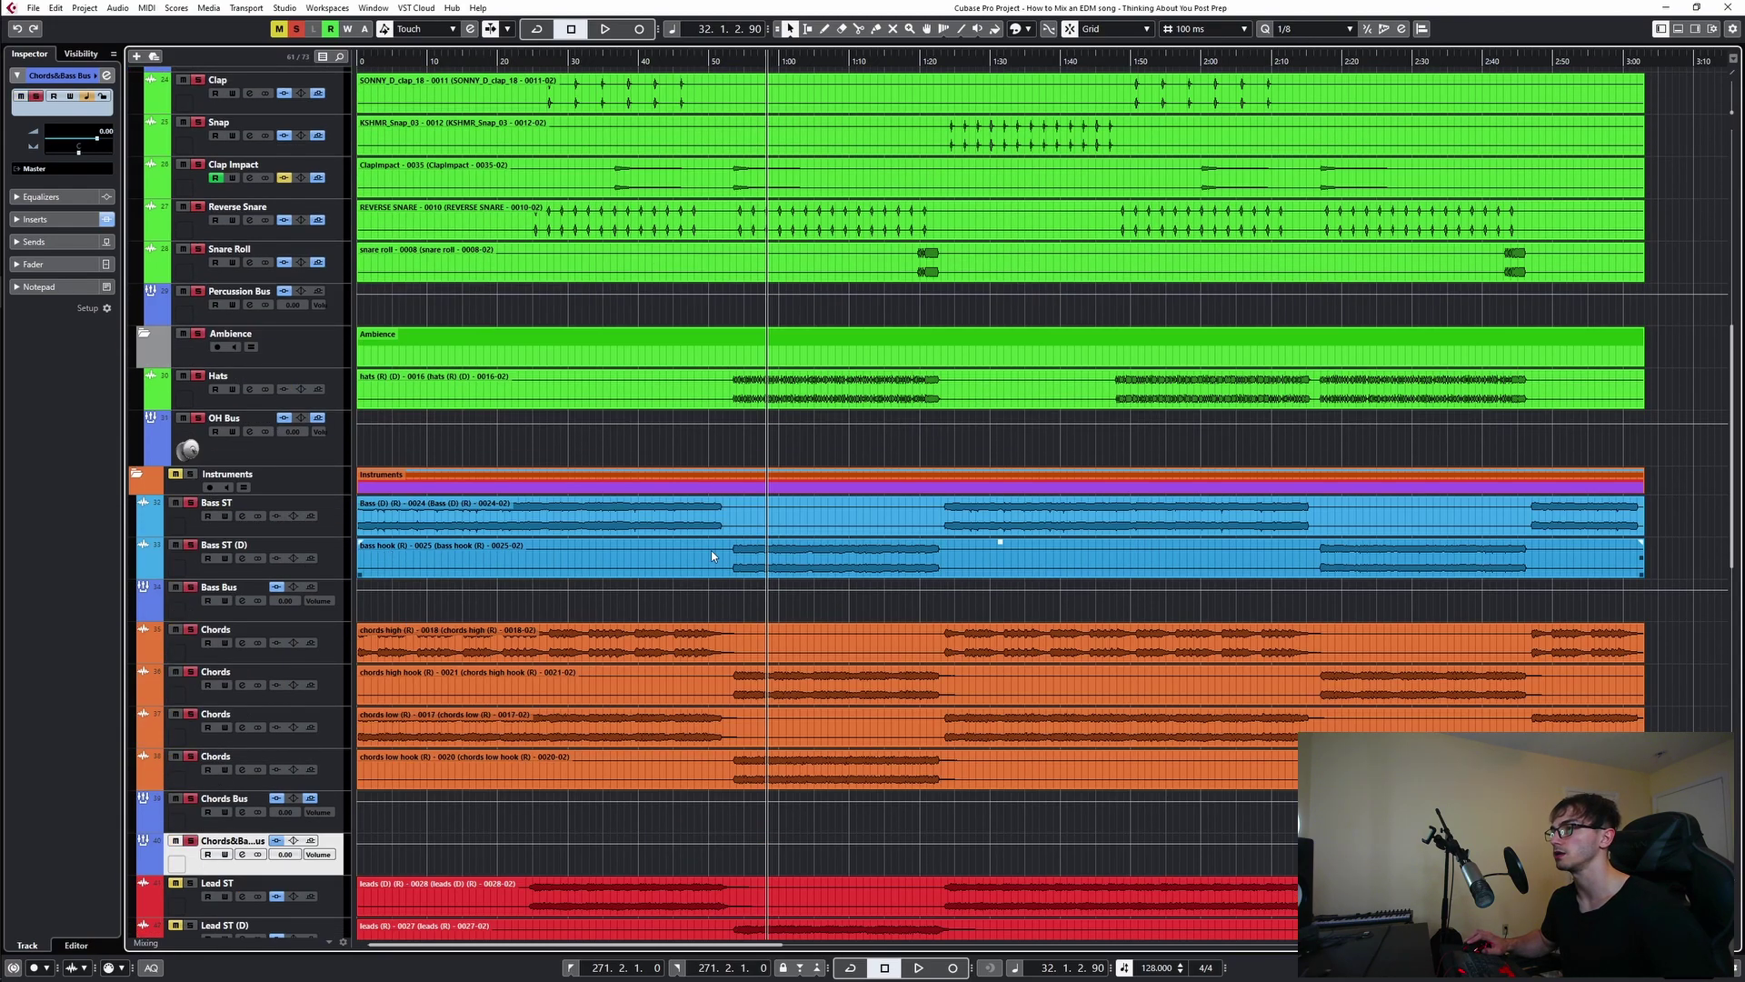
{"action": "left_click", "coordinate": [734, 527]}
{"action": "key", "text": "space"}
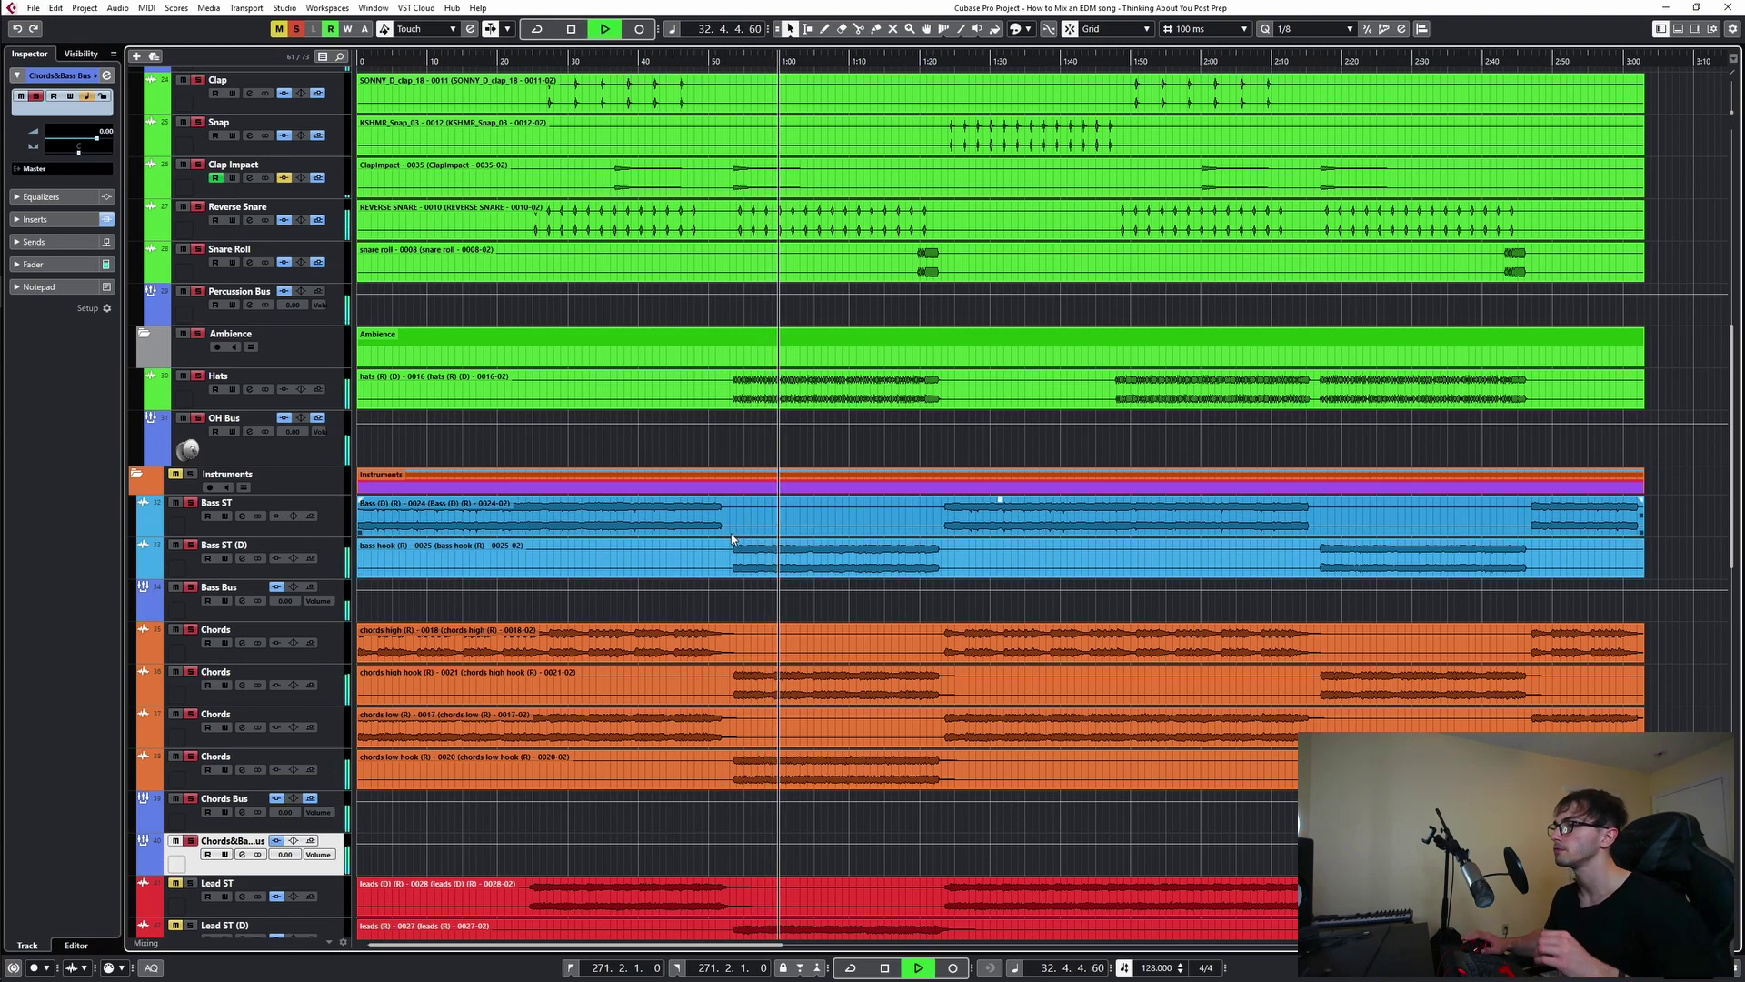
{"action": "left_click", "coordinate": [604, 448]}
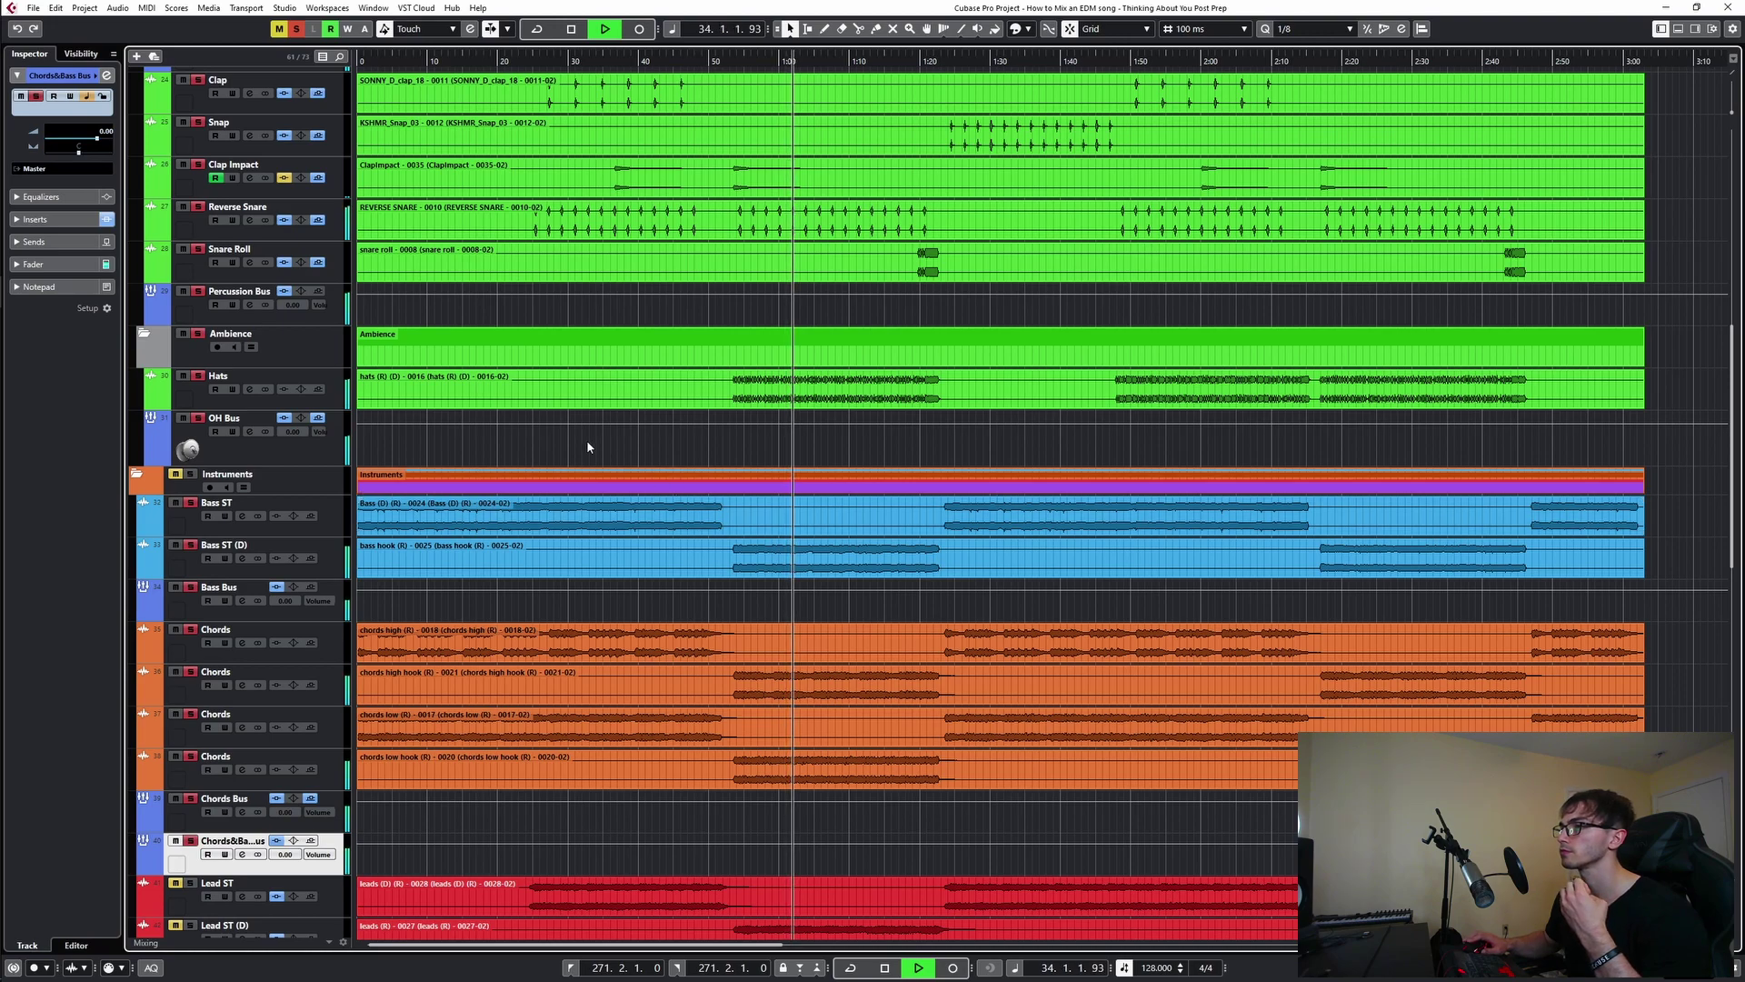
{"action": "key", "text": "space"}
- Solo the hats, raise the out ceiling of the OH Bus's L1 limiter to -7.5, and close the OH Bus windows
{"action": "left_click", "coordinate": [250, 393]}
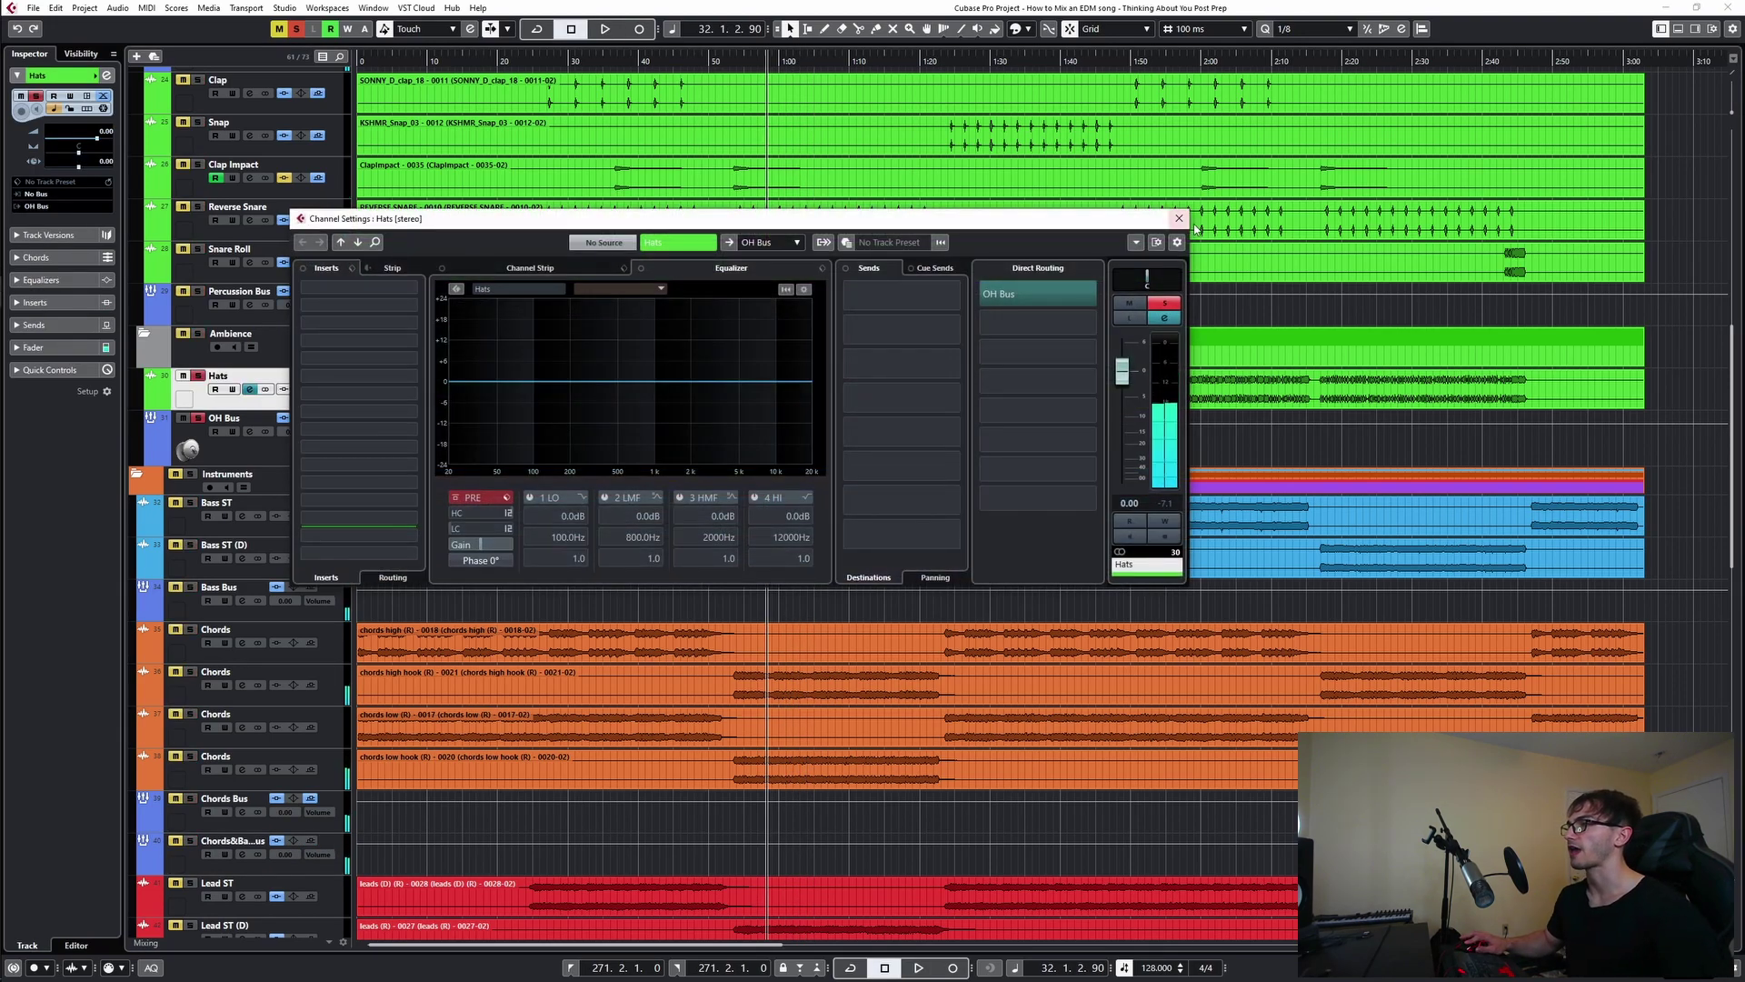
{"action": "left_click", "coordinate": [1179, 219]}
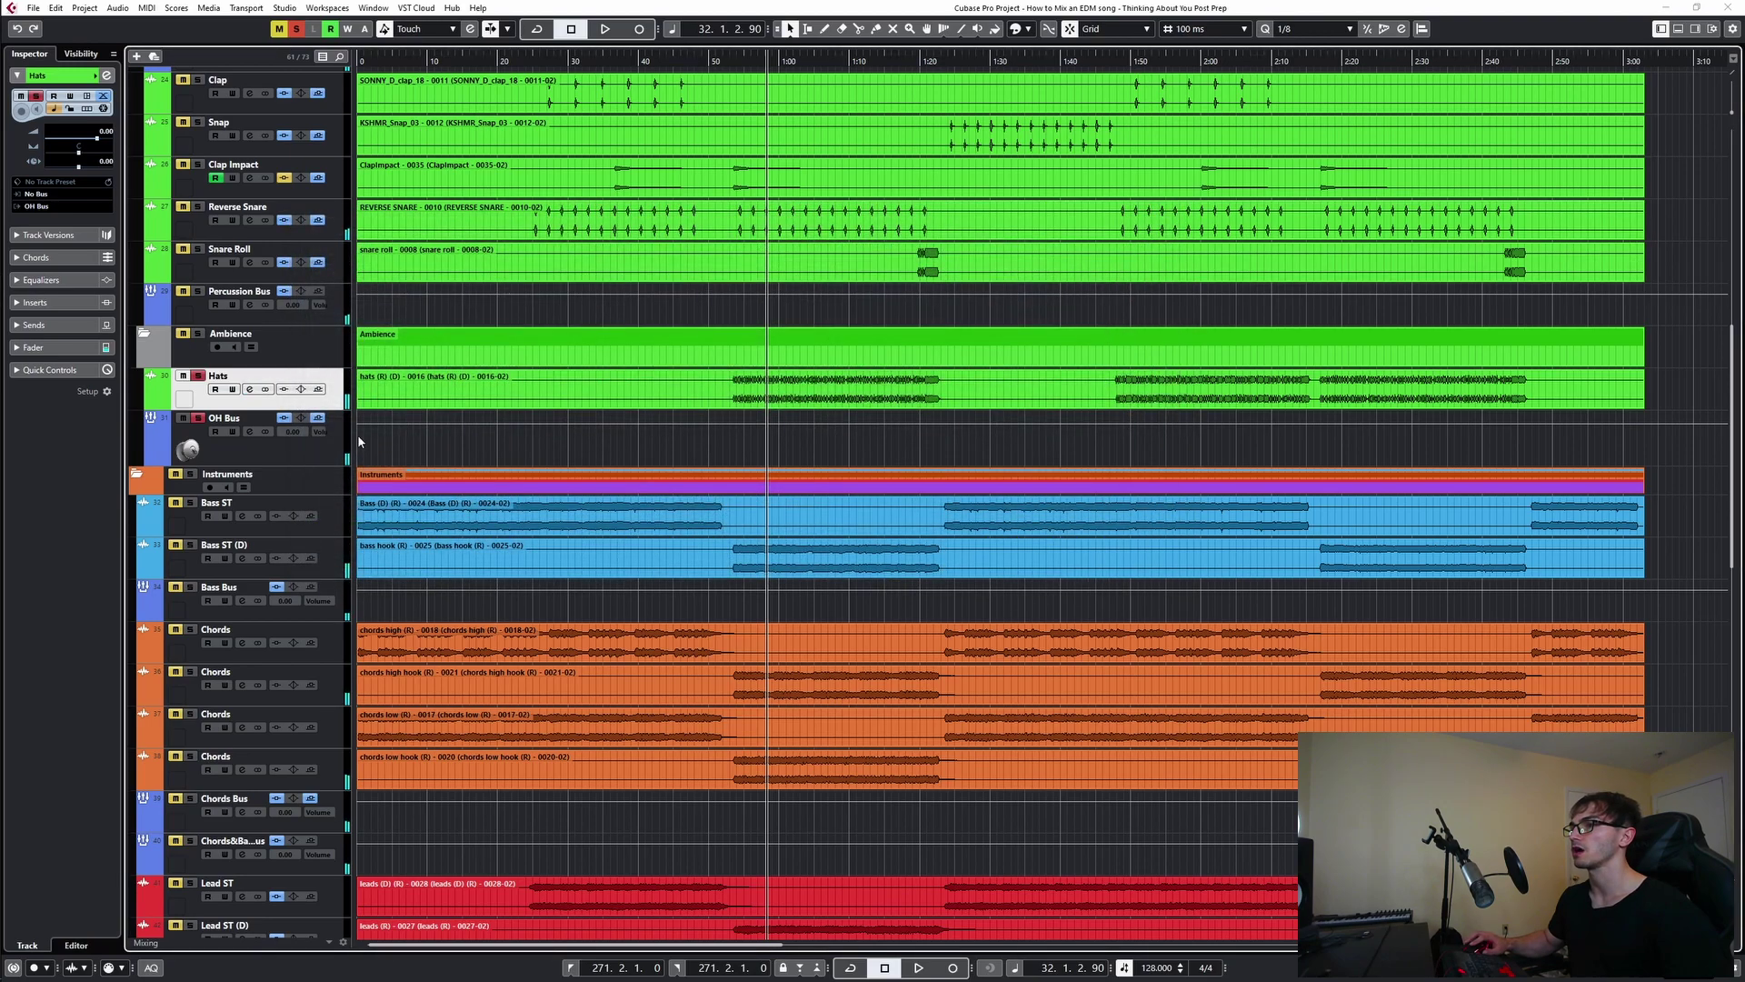
{"action": "left_click", "coordinate": [250, 431]}
{"action": "left_click", "coordinate": [363, 535]}
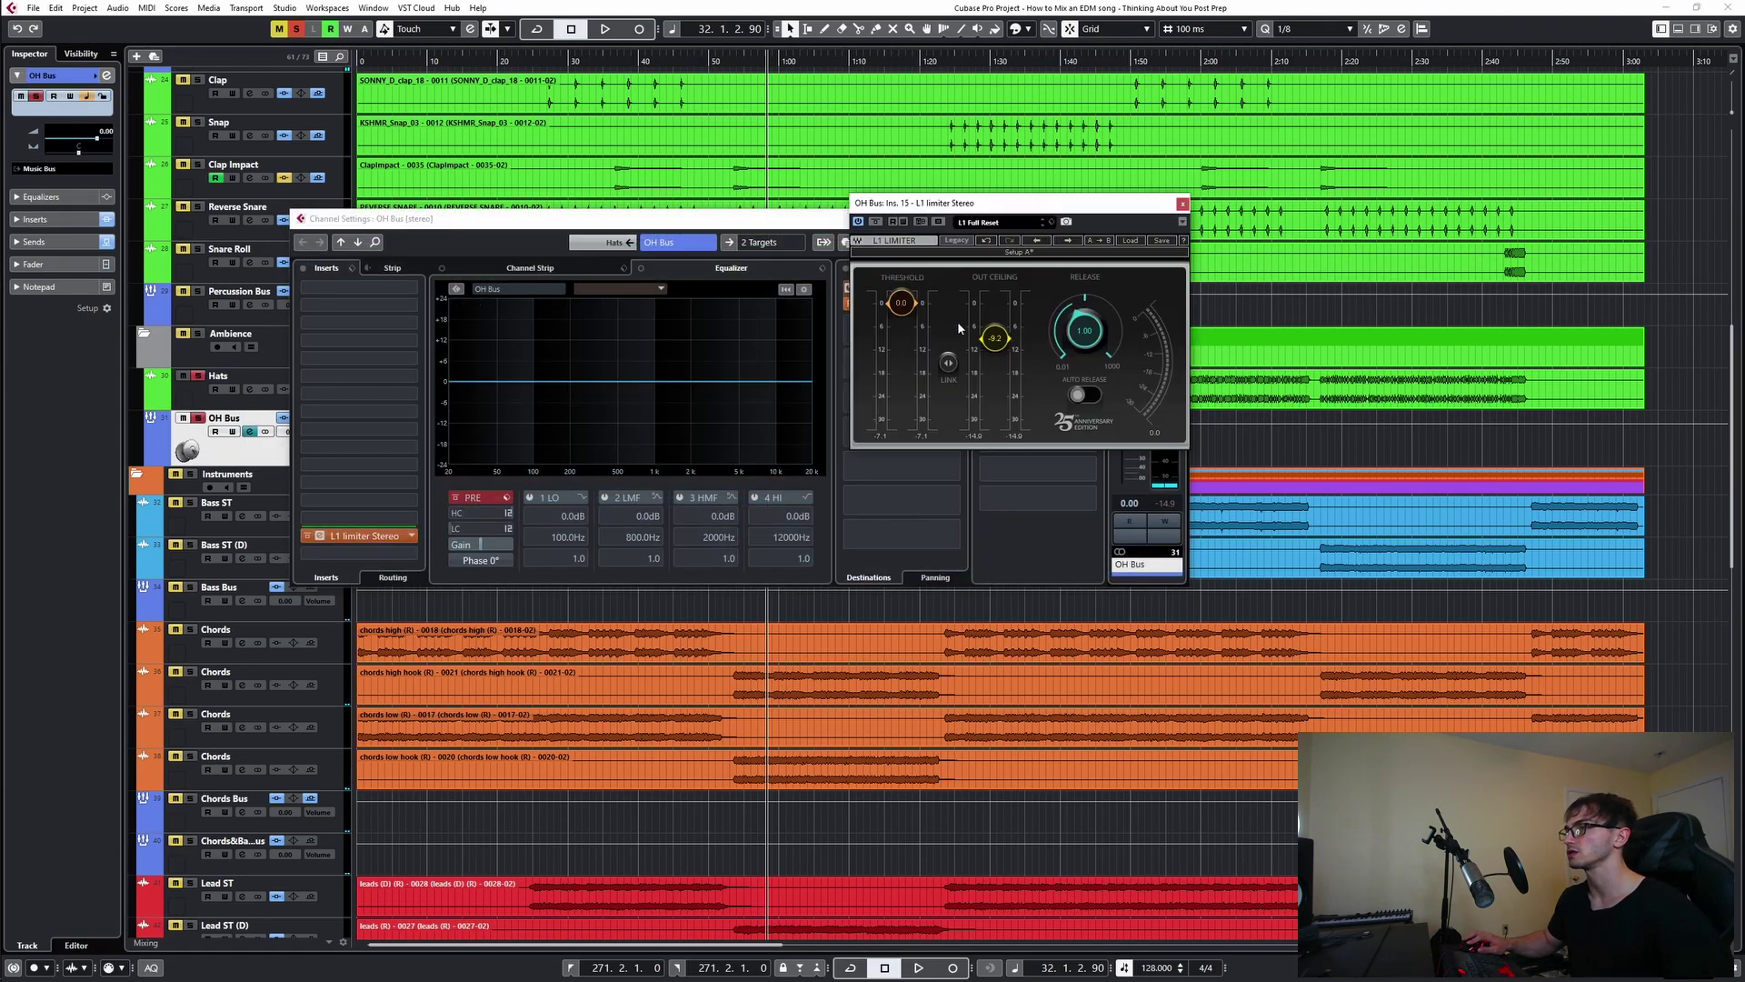
{"action": "left_click_drag", "start_coordinate": [995, 338], "coordinate": [995, 333]}
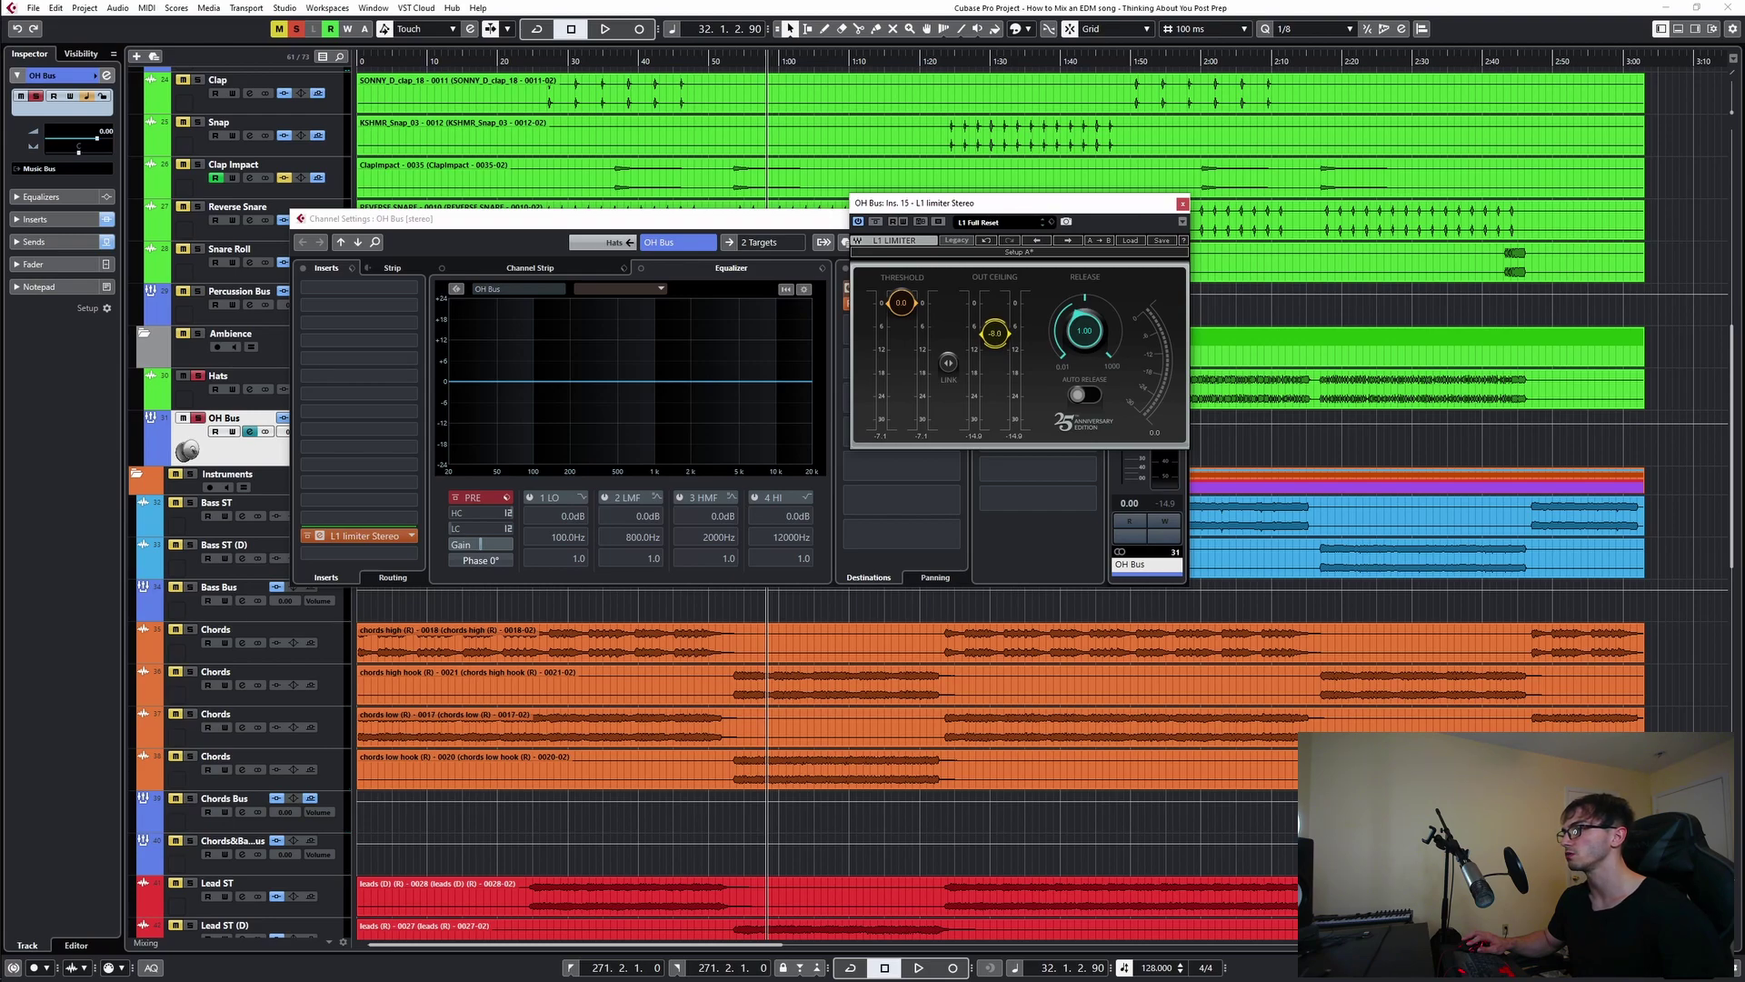
{"action": "left_click_drag", "start_coordinate": [995, 334], "coordinate": [996, 330]}
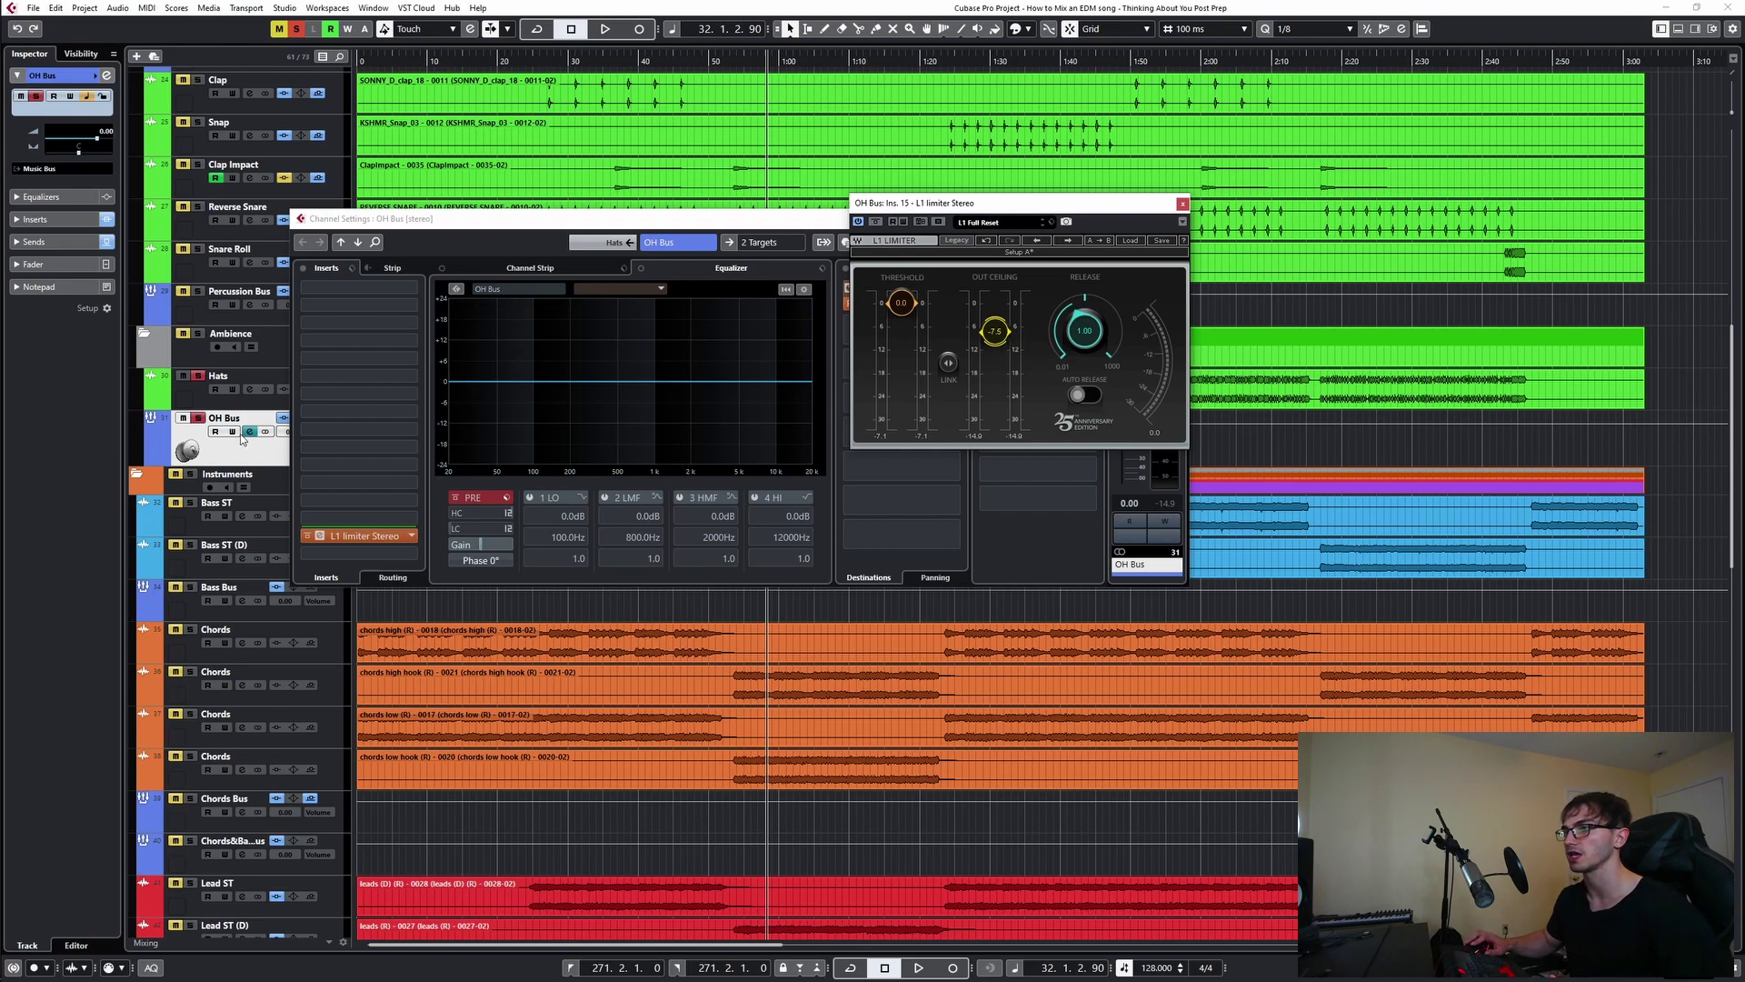
{"action": "scroll", "coordinate": [292, 812], "scroll_direction": "down", "scroll_amount": 1}
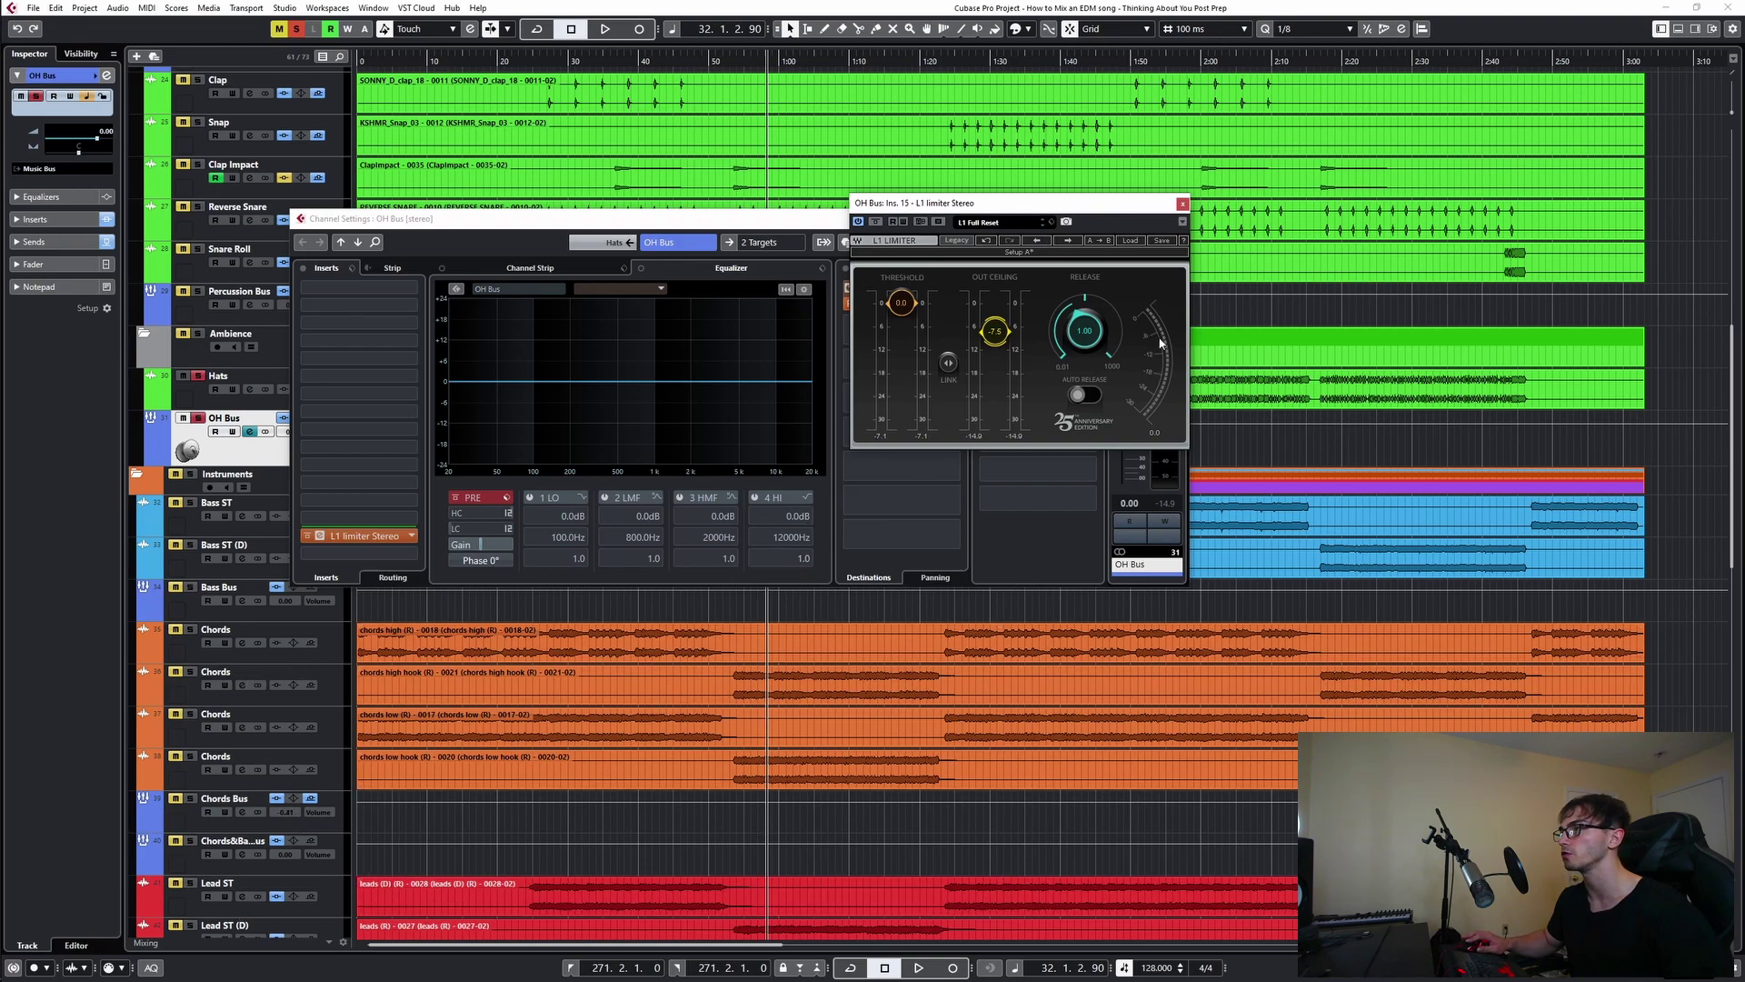
{"action": "left_click", "coordinate": [1181, 205]}
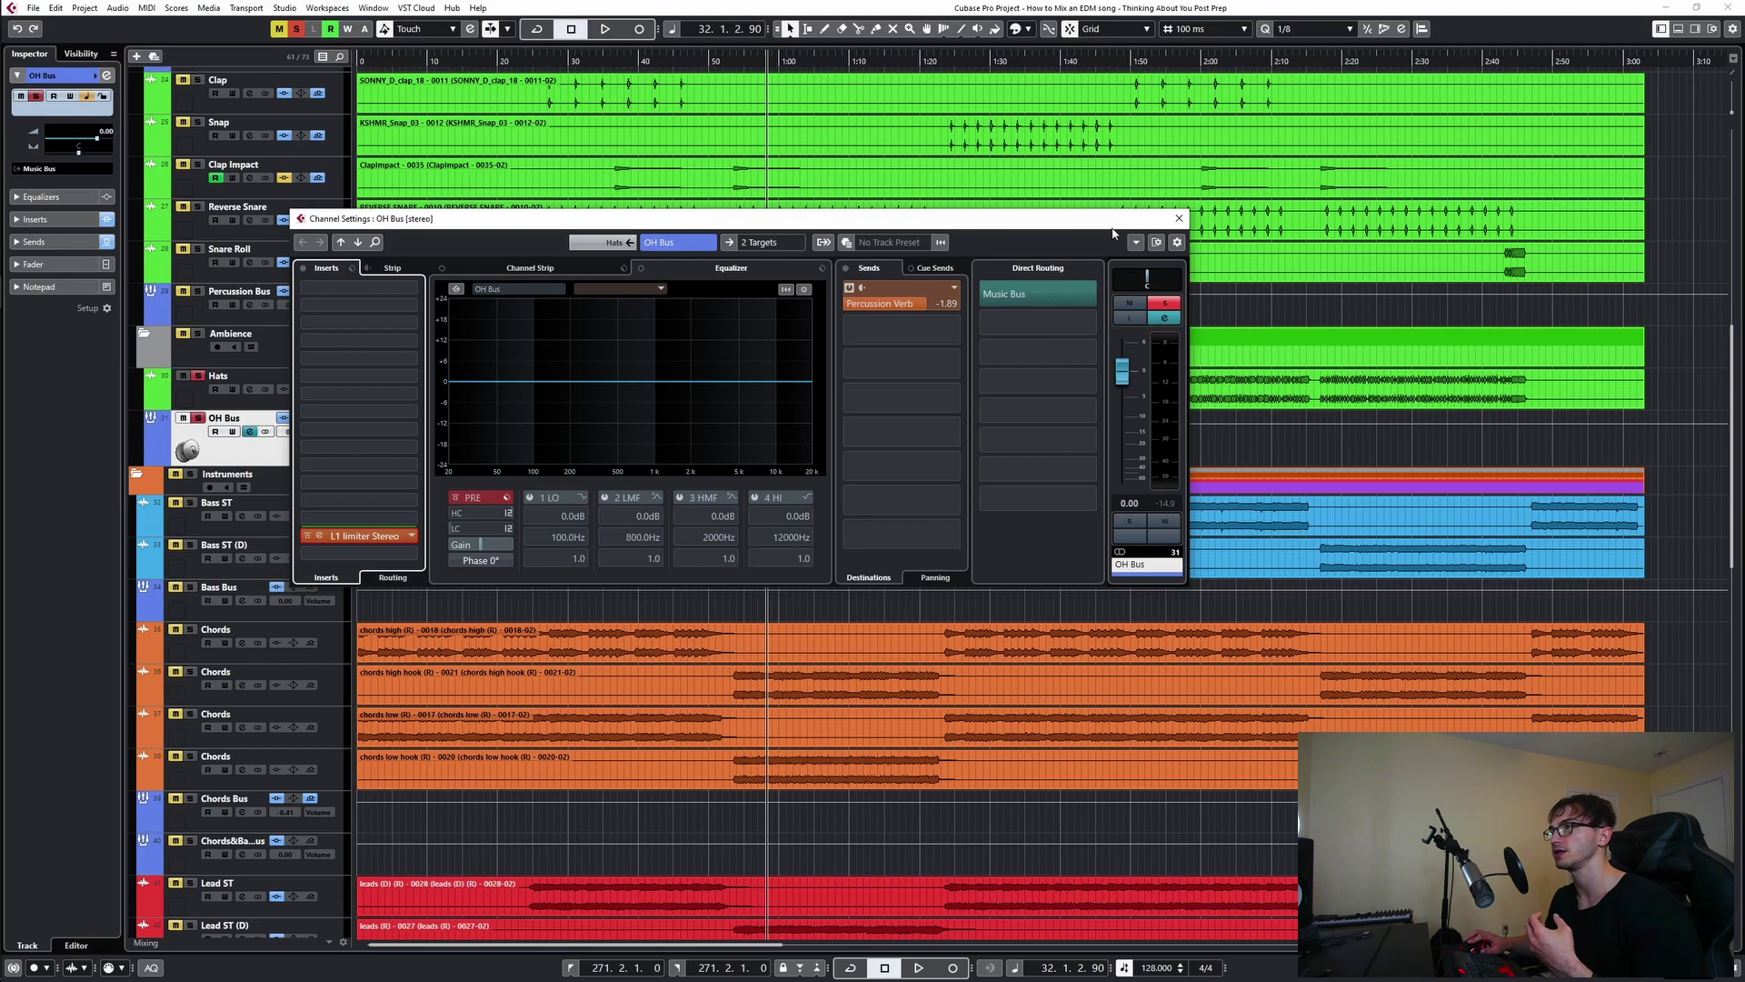
{"action": "left_click", "coordinate": [1179, 219]}
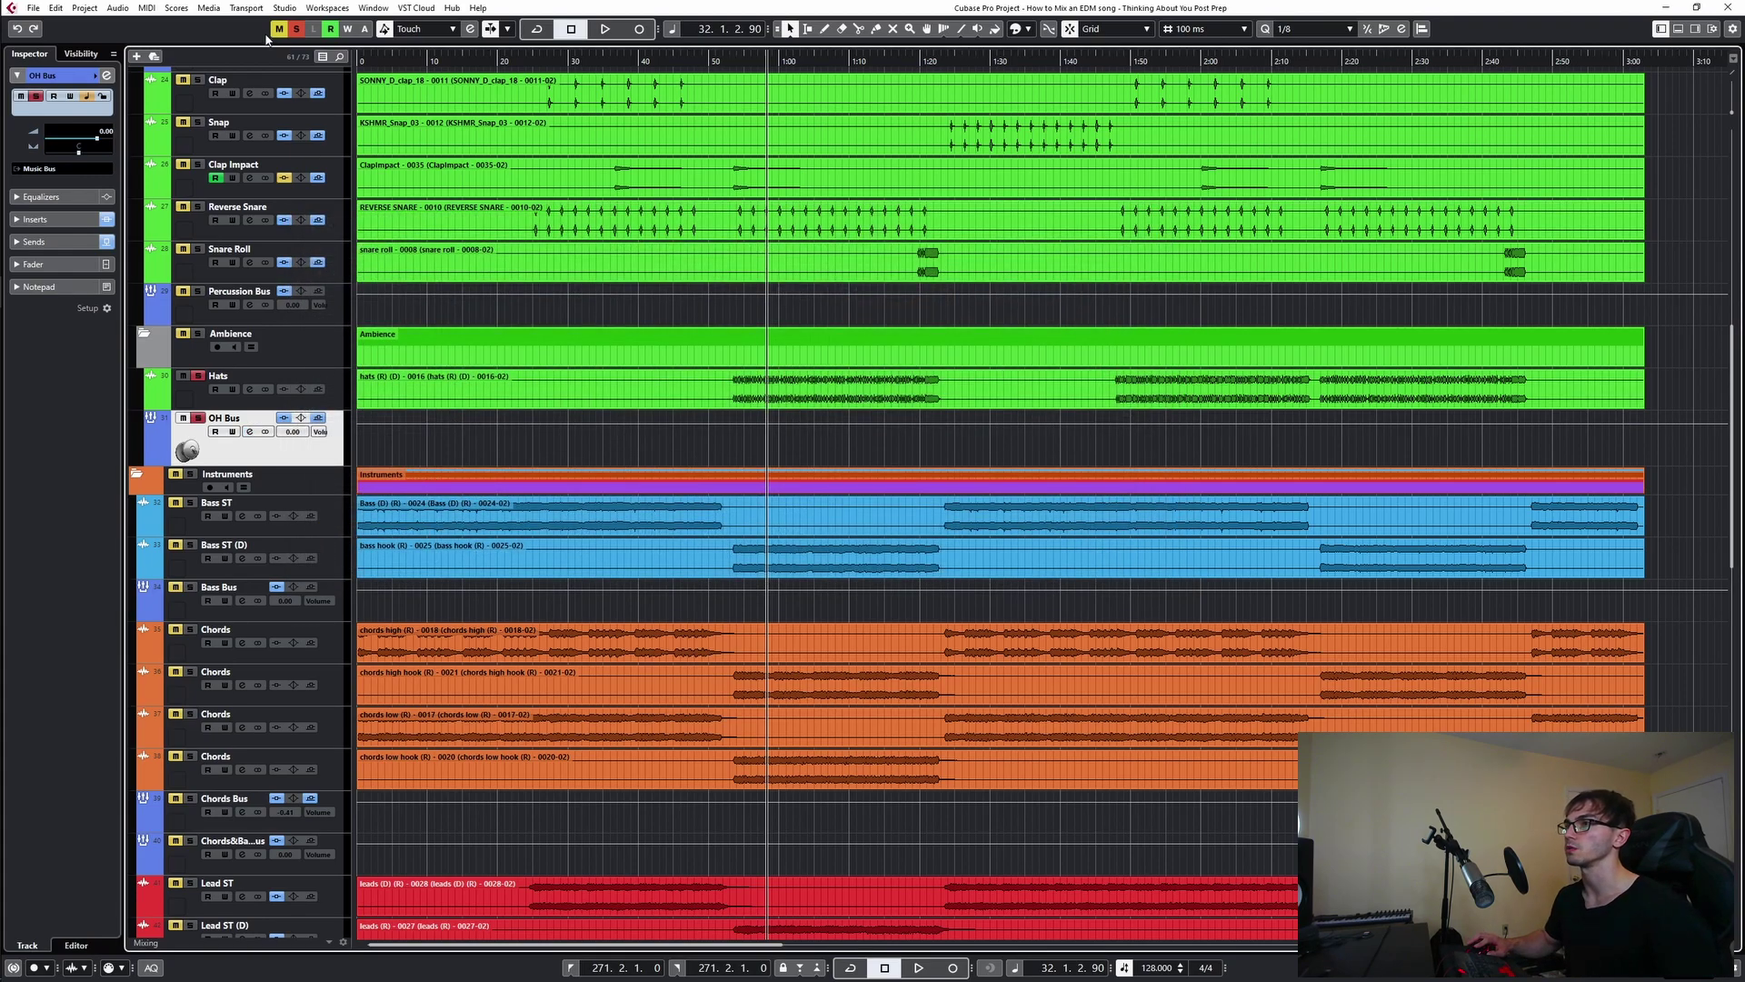
- Clear all solos and solo the Drums folder
{"action": "left_click", "coordinate": [295, 30]}
{"action": "scroll", "coordinate": [276, 506], "scroll_direction": "down", "scroll_amount": 5}
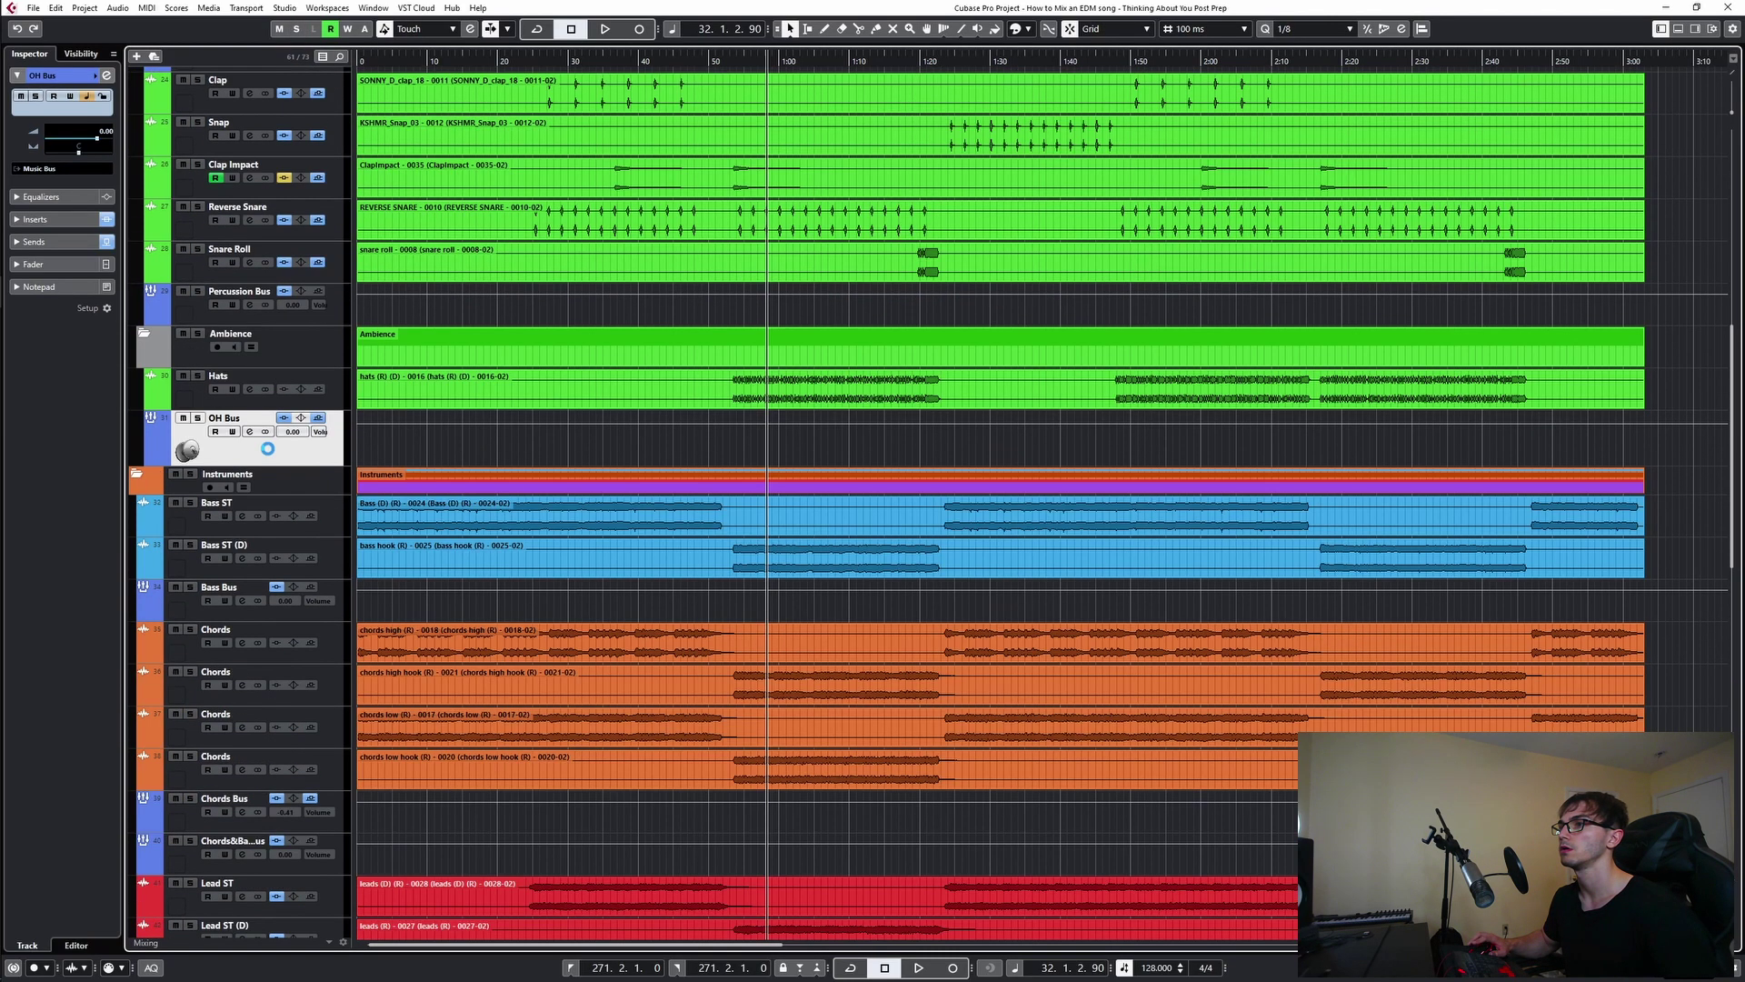
{"action": "scroll", "coordinate": [216, 391], "scroll_direction": "up", "scroll_amount": 7}
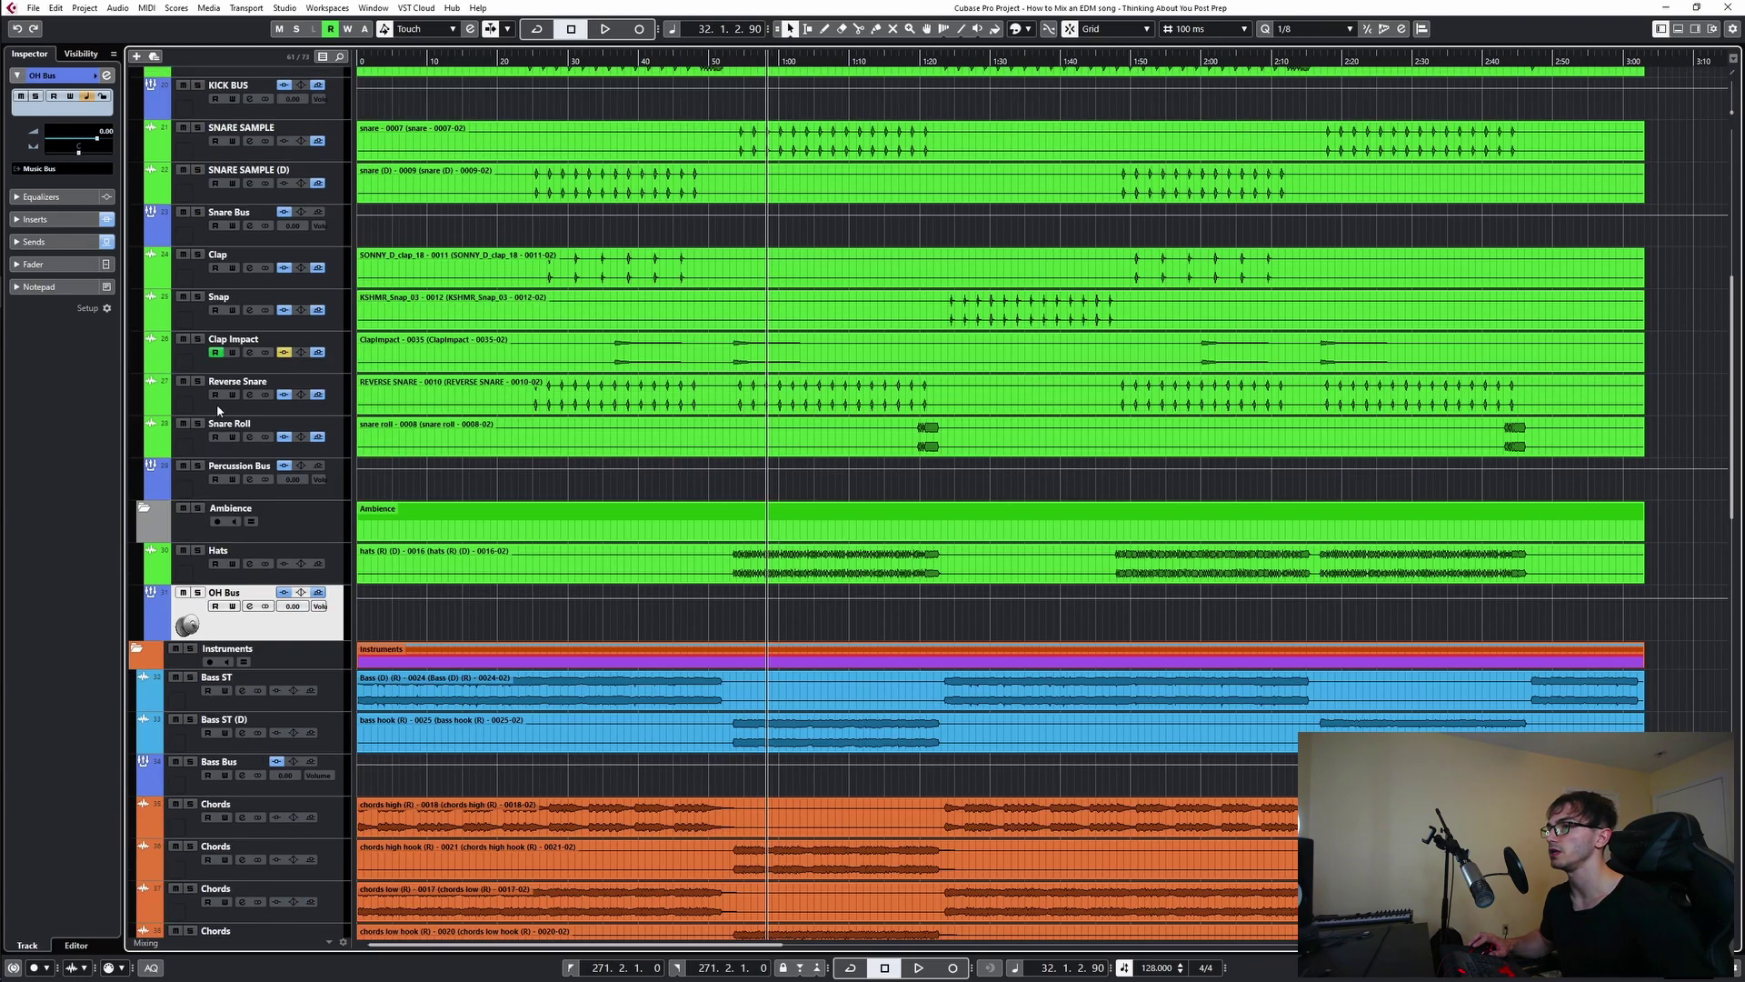
{"action": "scroll", "coordinate": [227, 470], "scroll_direction": "down", "scroll_amount": 5}
{"action": "left_click", "coordinate": [191, 491]}
{"action": "scroll", "coordinate": [200, 275], "scroll_direction": "up", "scroll_amount": 5}
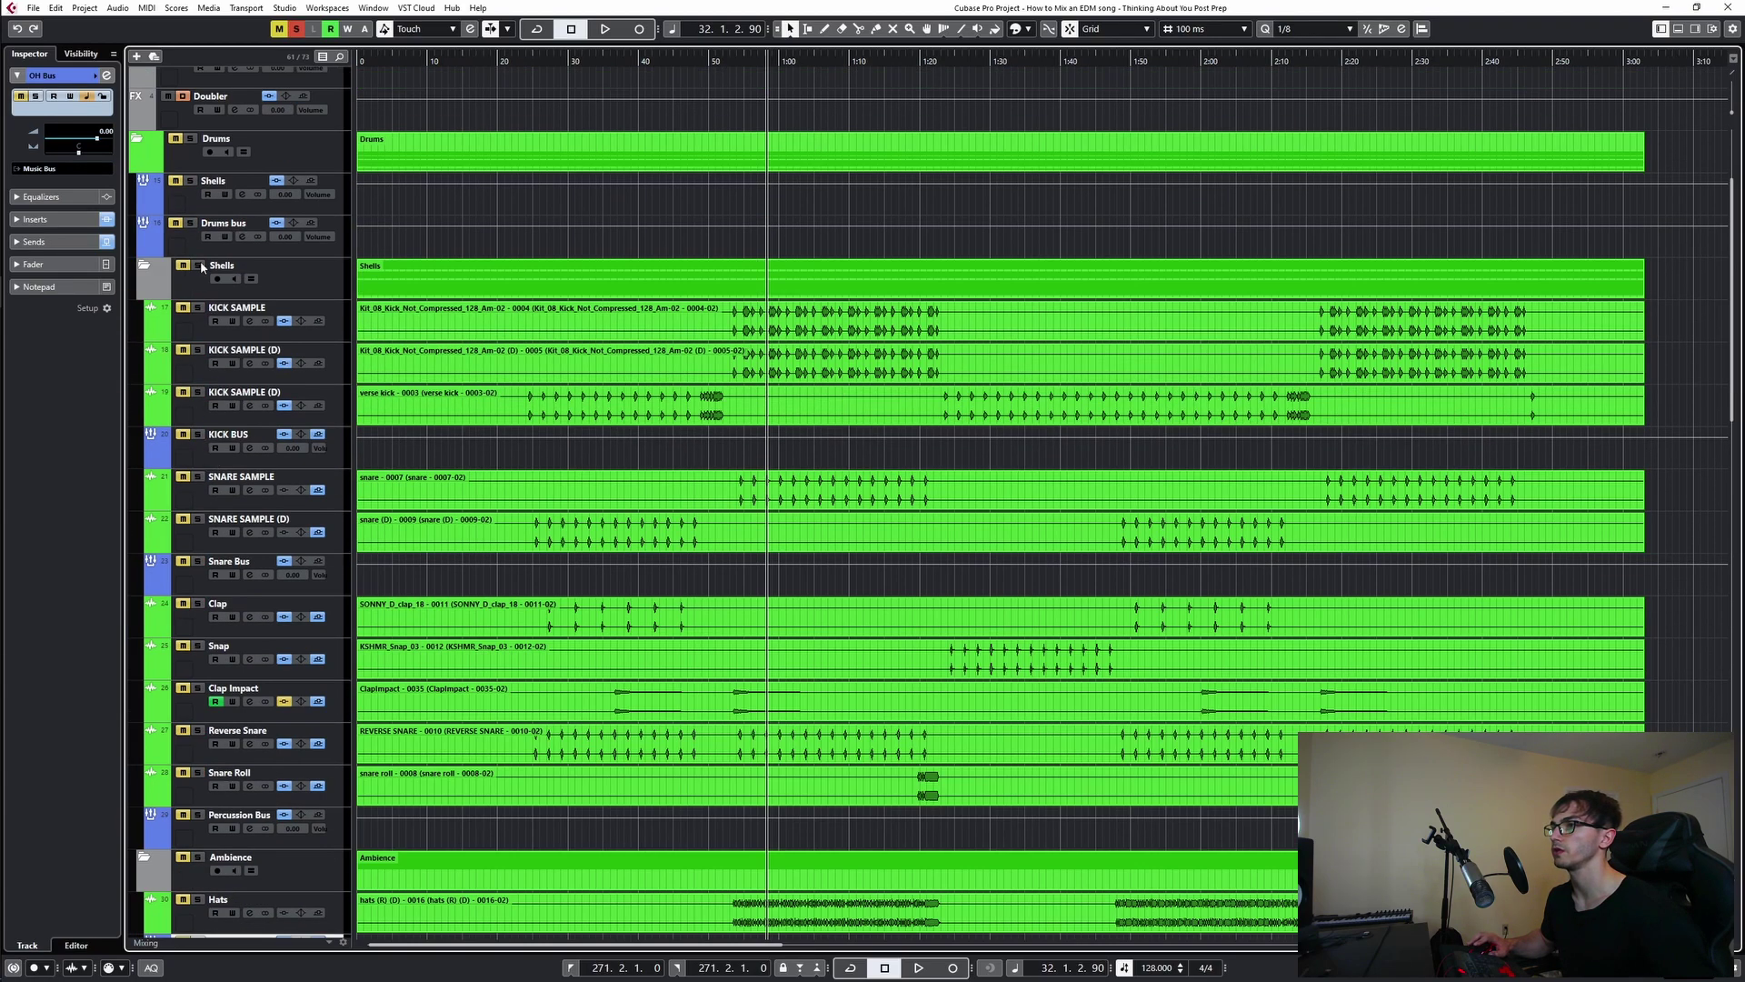
{"action": "left_click", "coordinate": [190, 139]}
- Collapse the Drums folder and solo the Instruments folder too, leaving its tracks expanded
{"action": "left_click", "coordinate": [139, 143]}
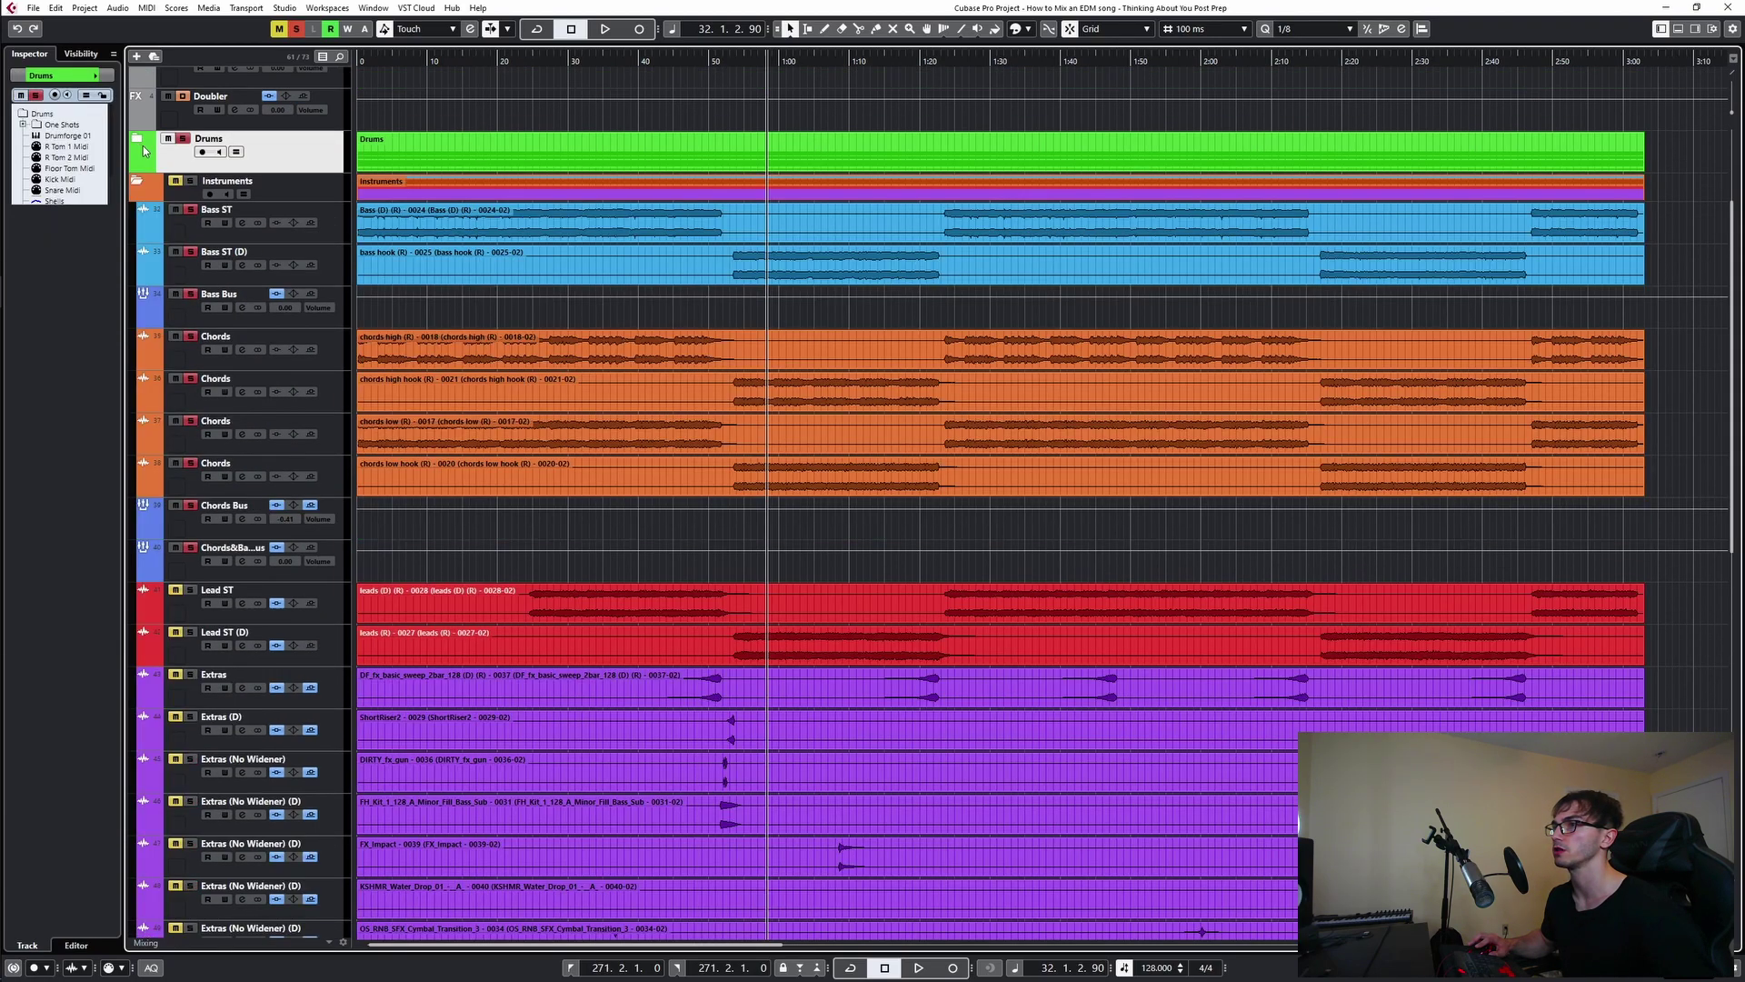
{"action": "left_click", "coordinate": [191, 183]}
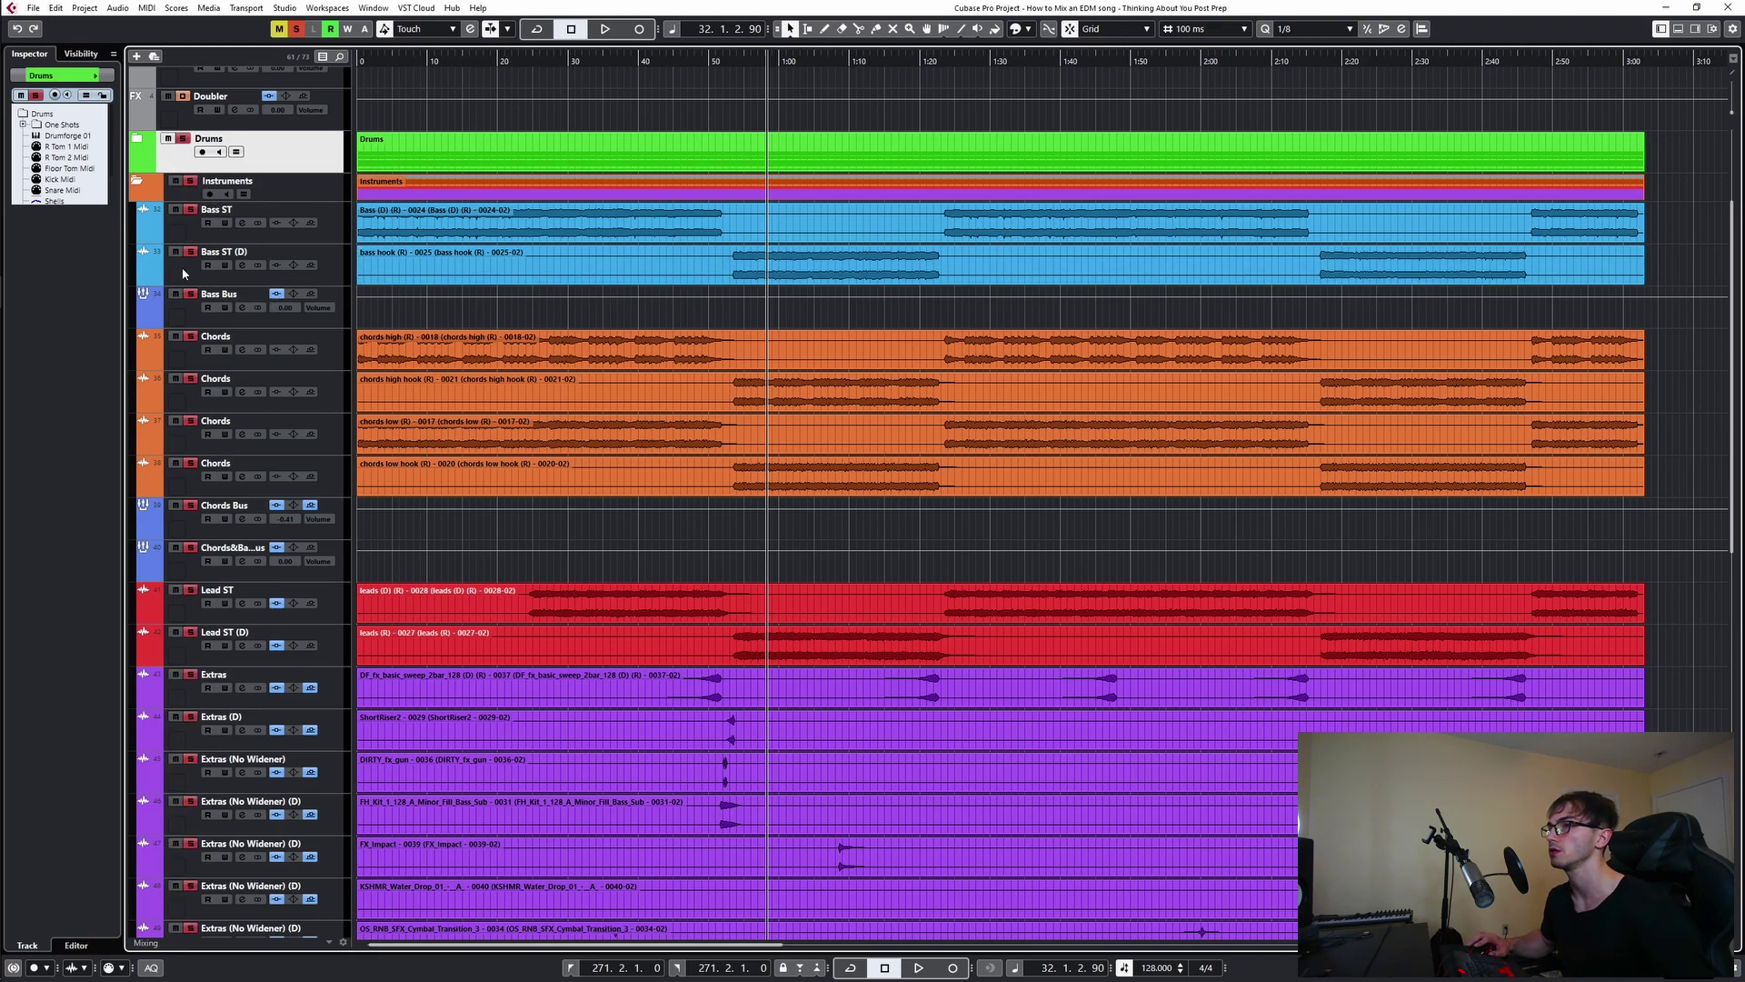
{"action": "left_click", "coordinate": [148, 182]}
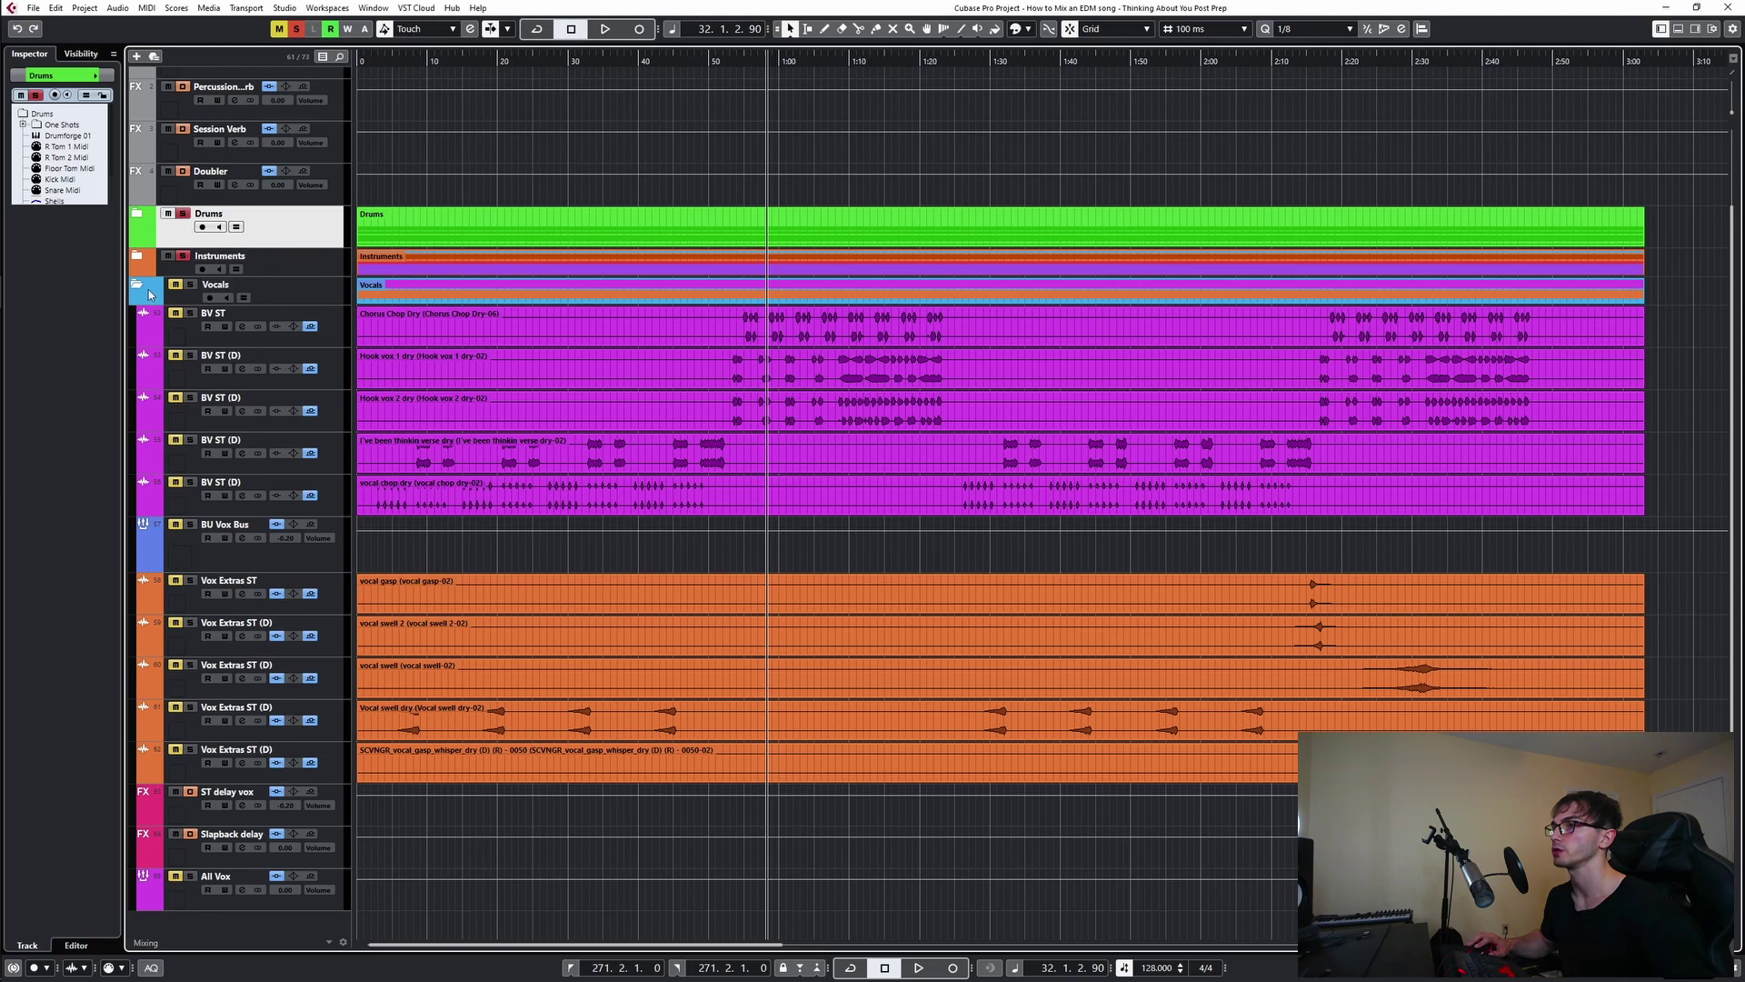
{"action": "left_click", "coordinate": [147, 261]}
{"action": "left_click", "coordinate": [138, 257]}
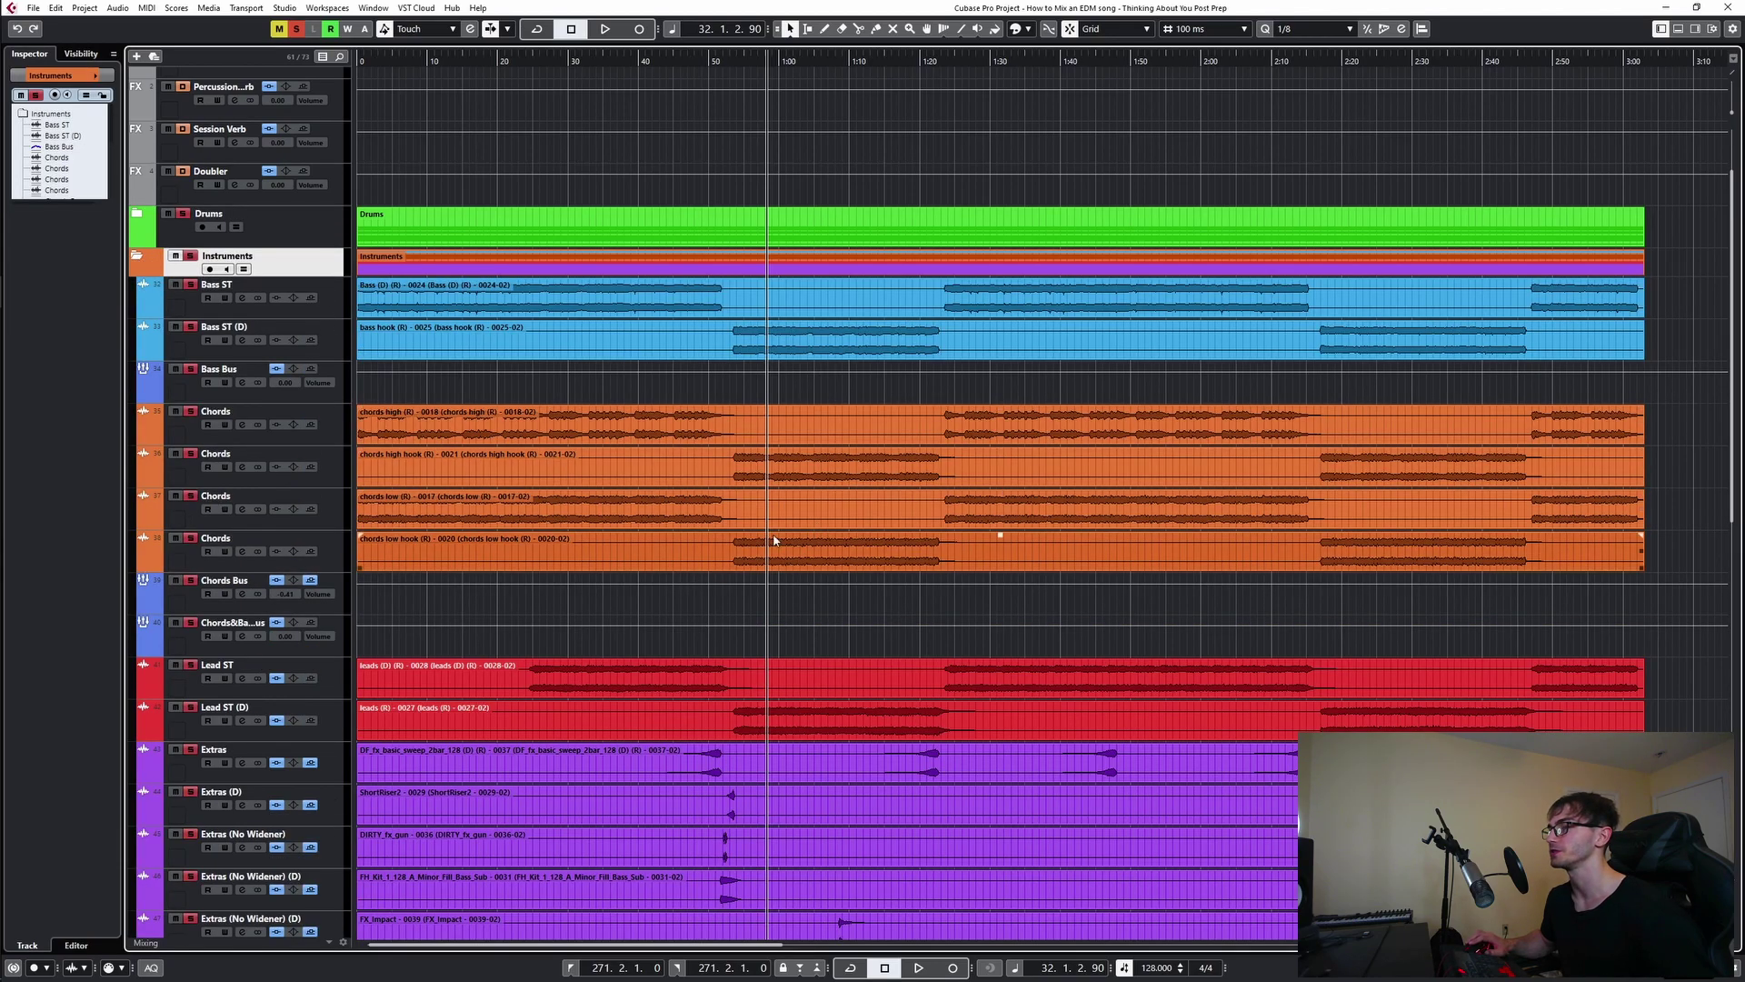
- Play the soloed drums and instruments in the verse and the hook to judge their overall balance, and stop playback
{"action": "scroll", "coordinate": [751, 509], "scroll_direction": "down", "scroll_amount": 2}
{"action": "scroll", "coordinate": [203, 536], "scroll_direction": "down", "scroll_amount": 8}
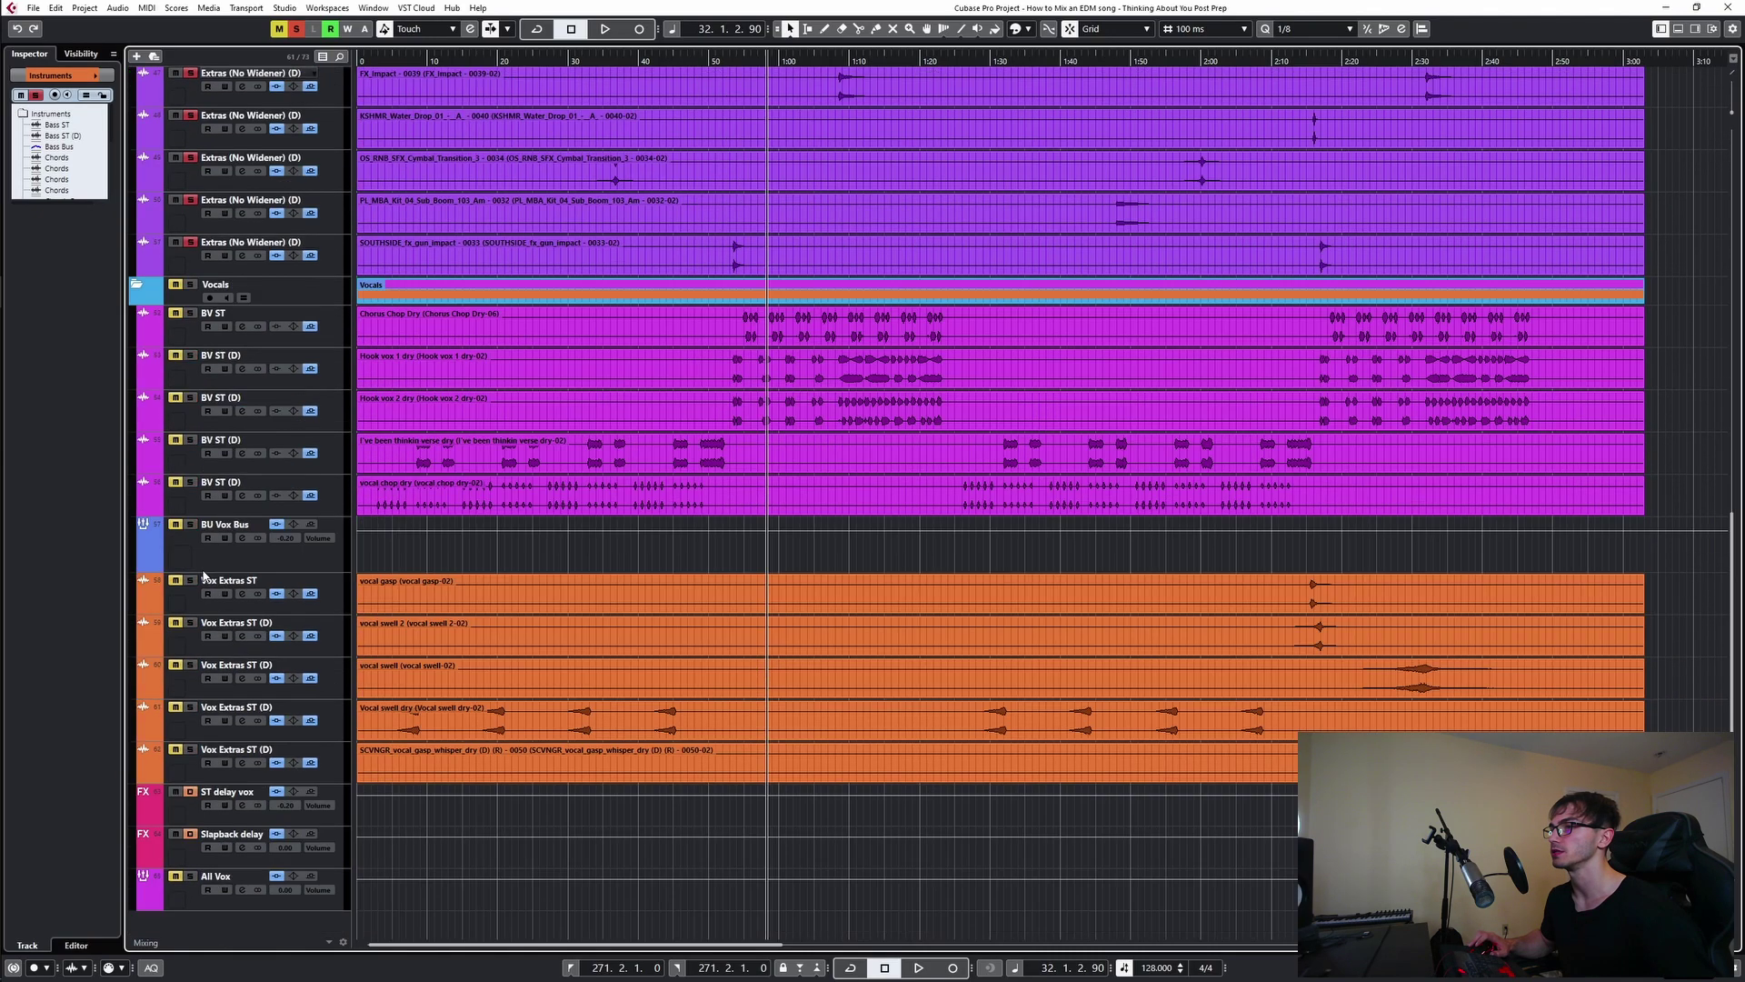
{"action": "scroll", "coordinate": [195, 291], "scroll_direction": "up", "scroll_amount": 6}
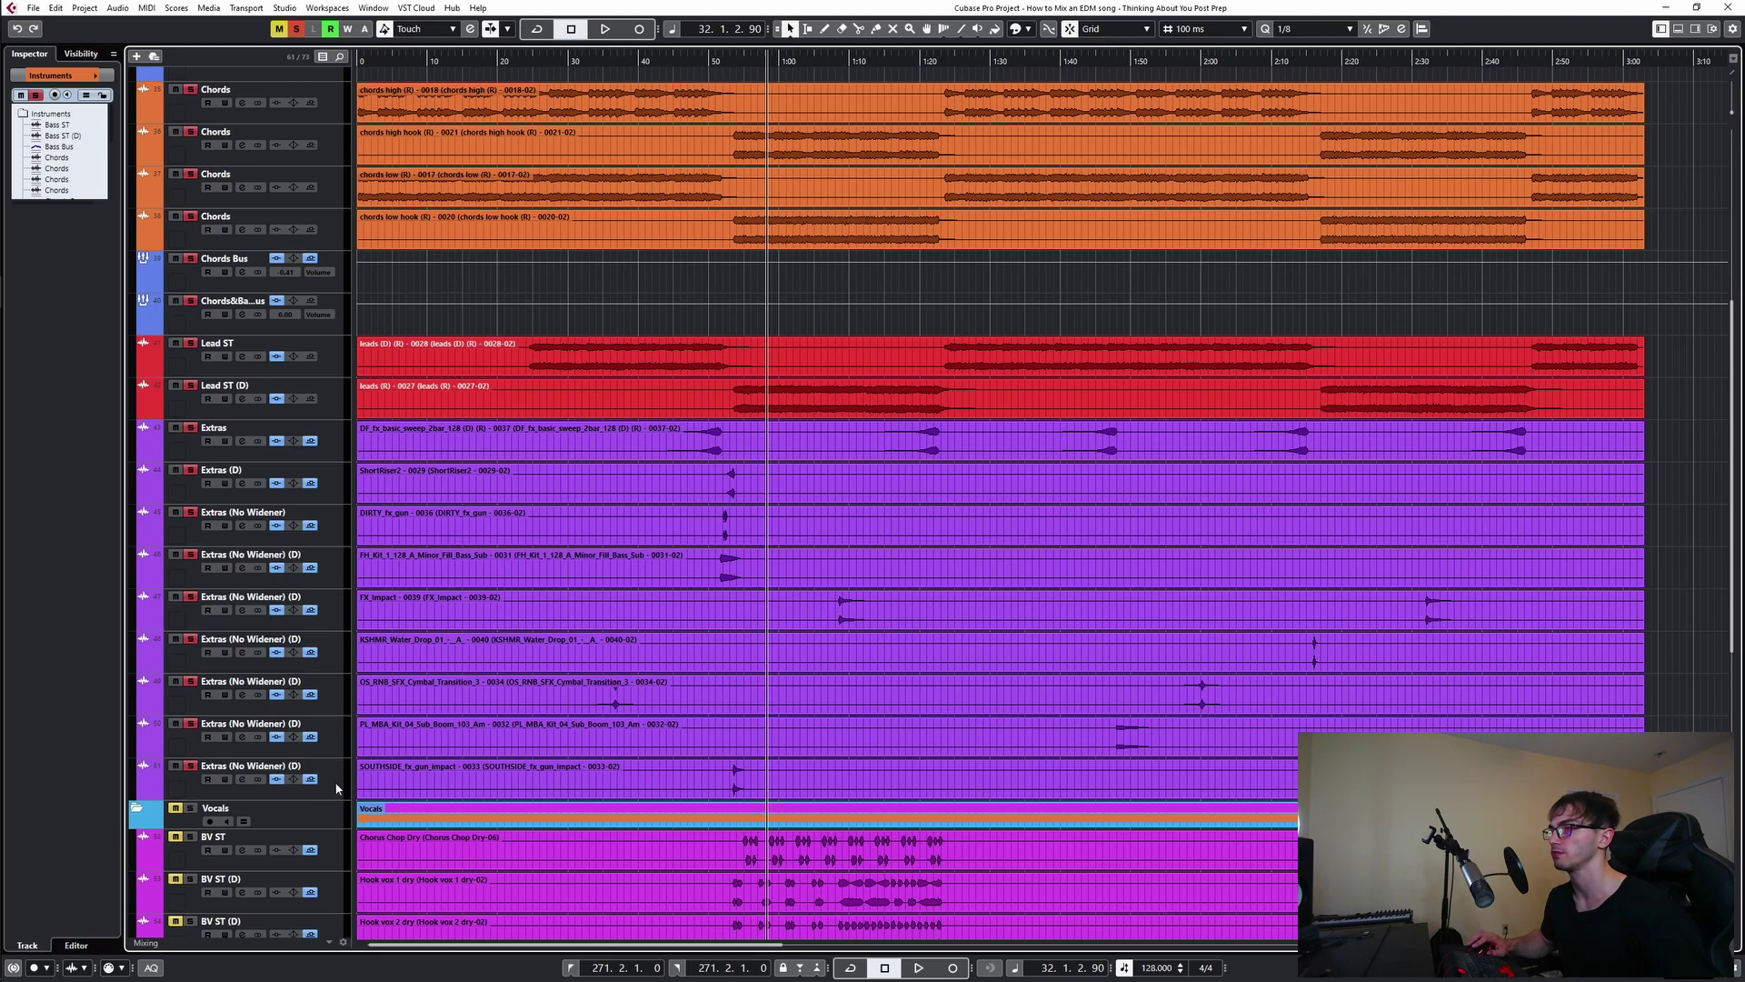
{"action": "scroll", "coordinate": [337, 779], "scroll_direction": "down", "scroll_amount": 2}
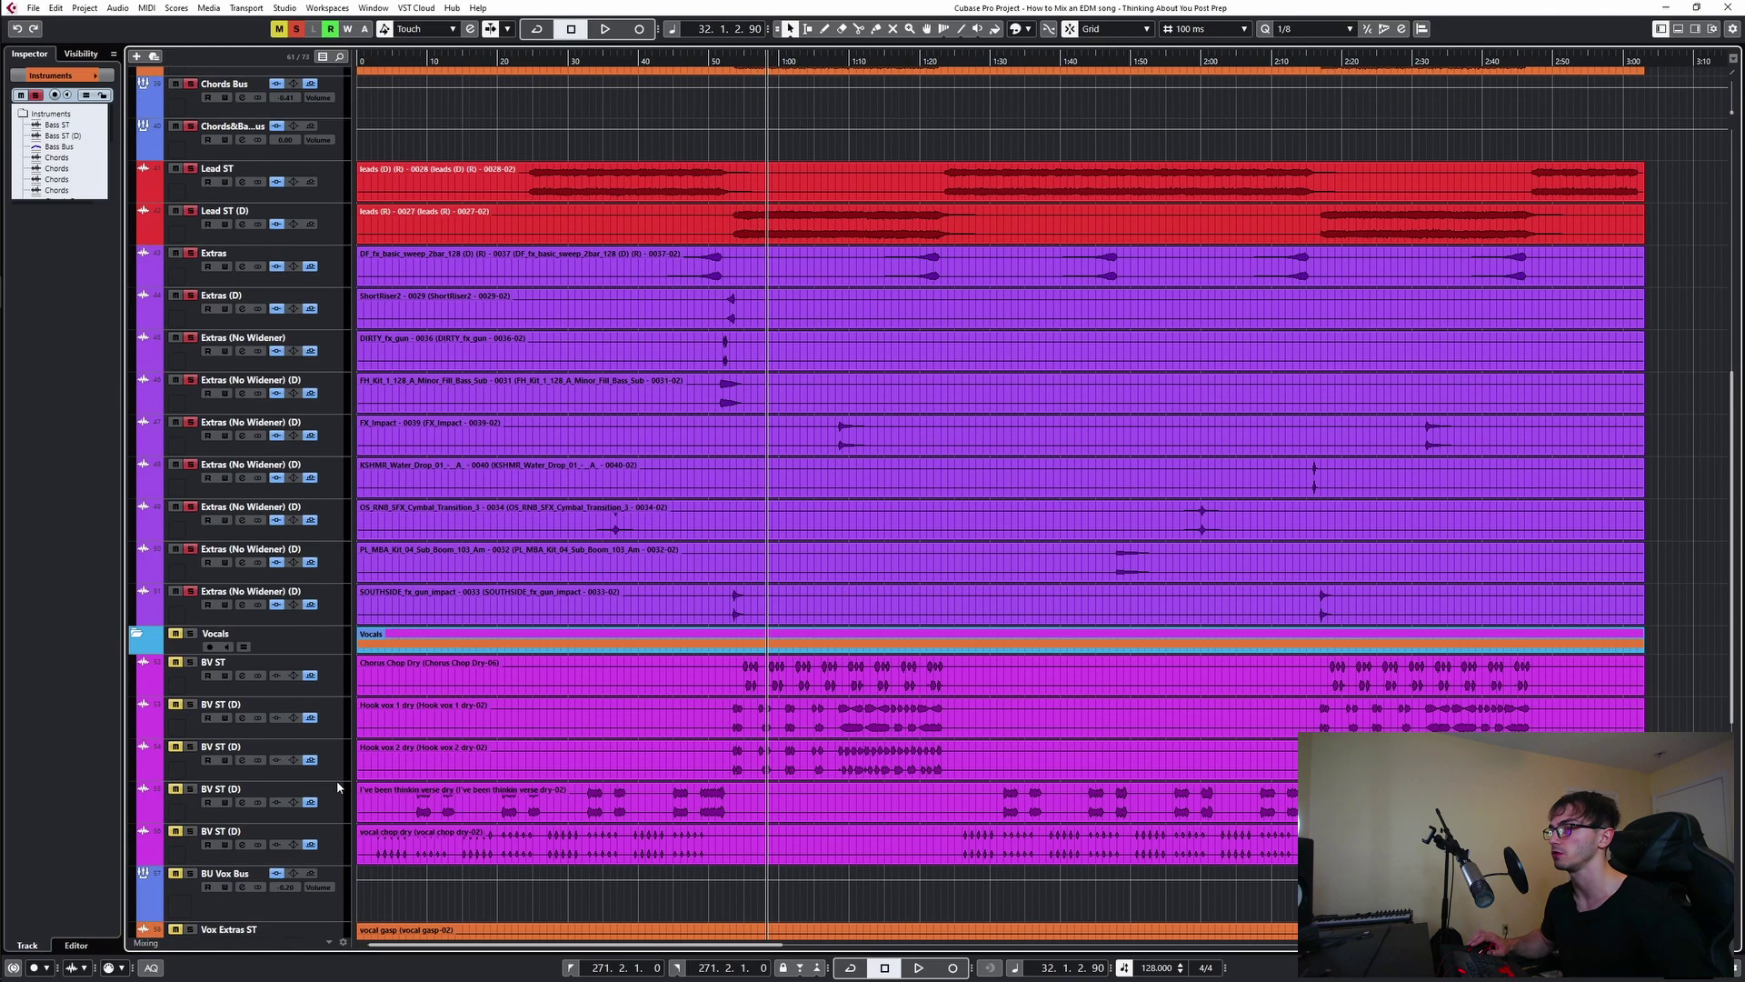
{"action": "scroll", "coordinate": [681, 500], "scroll_direction": "up", "scroll_amount": 4}
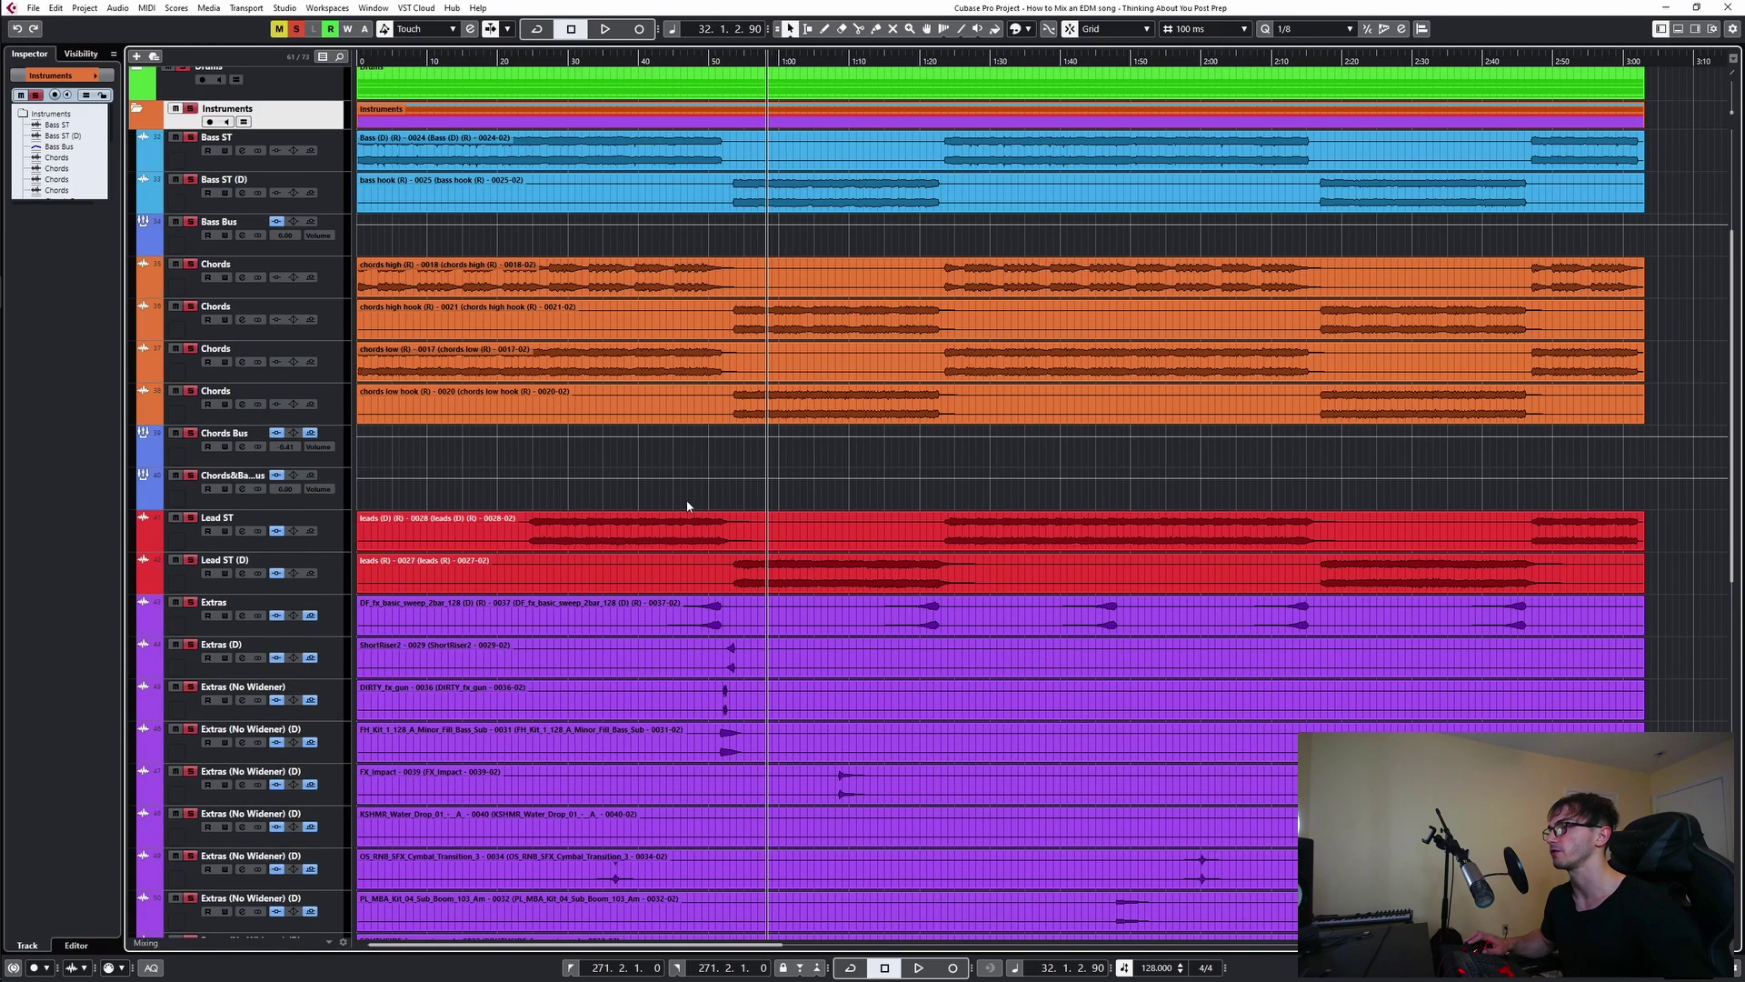
{"action": "key", "text": "space"}
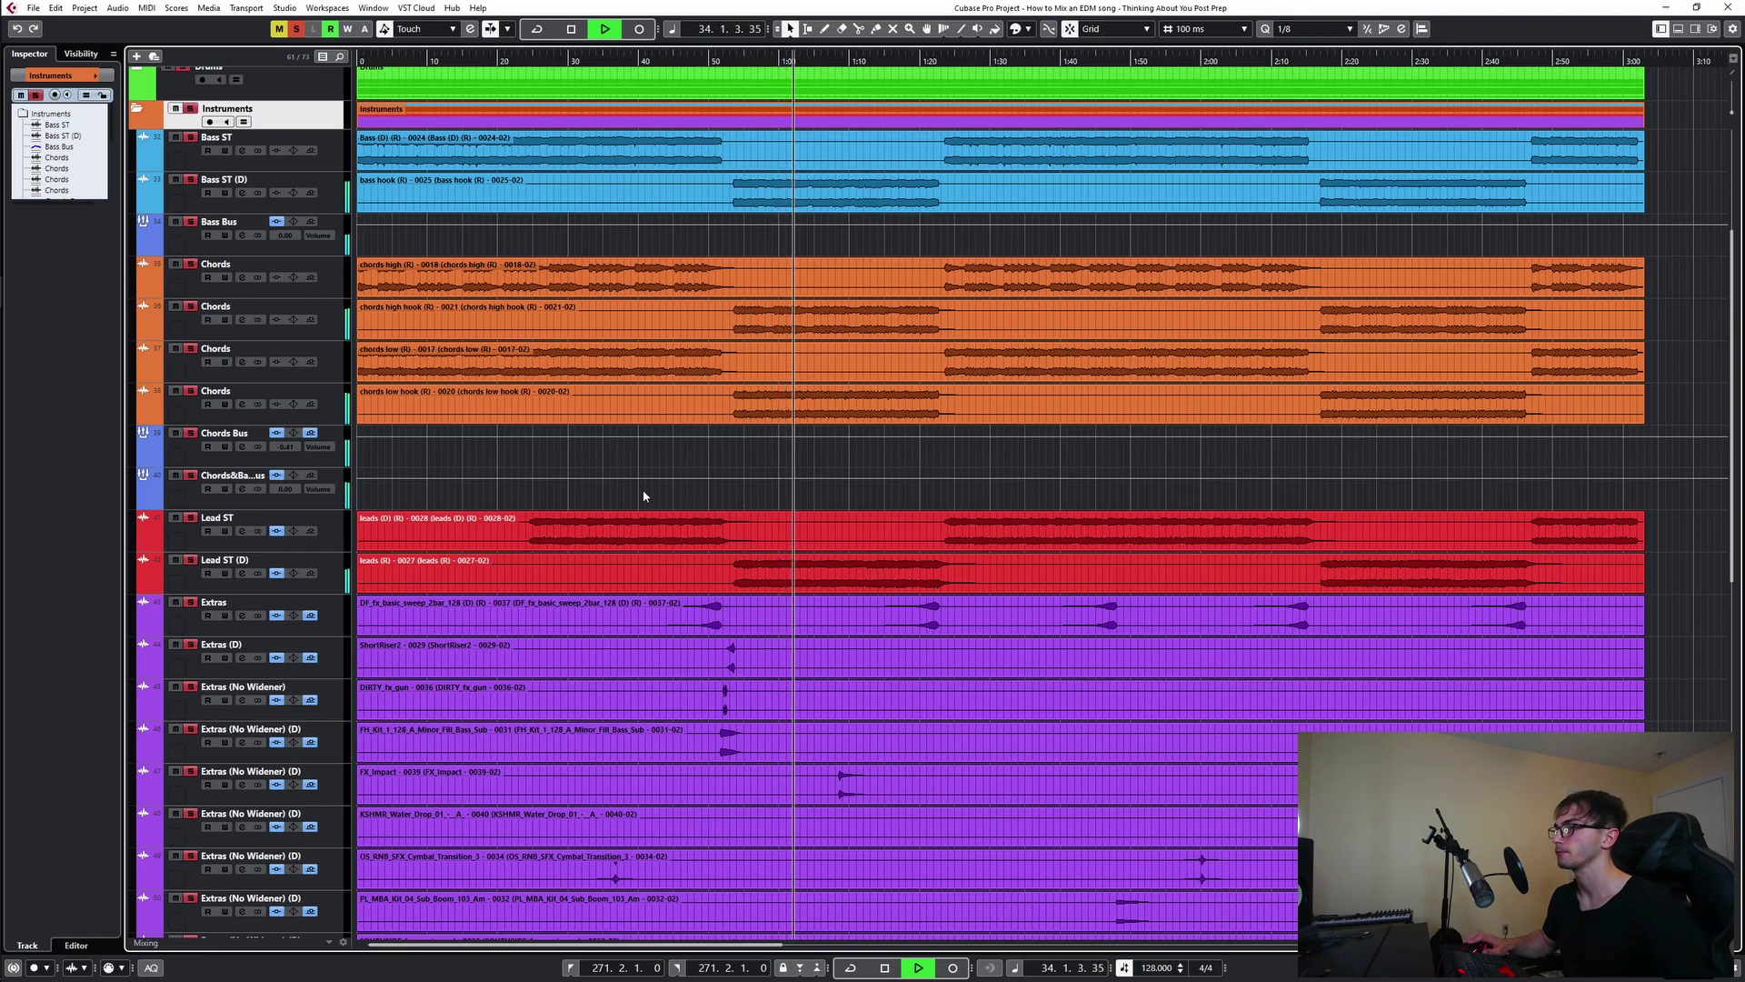
{"action": "left_click", "coordinate": [568, 497]}
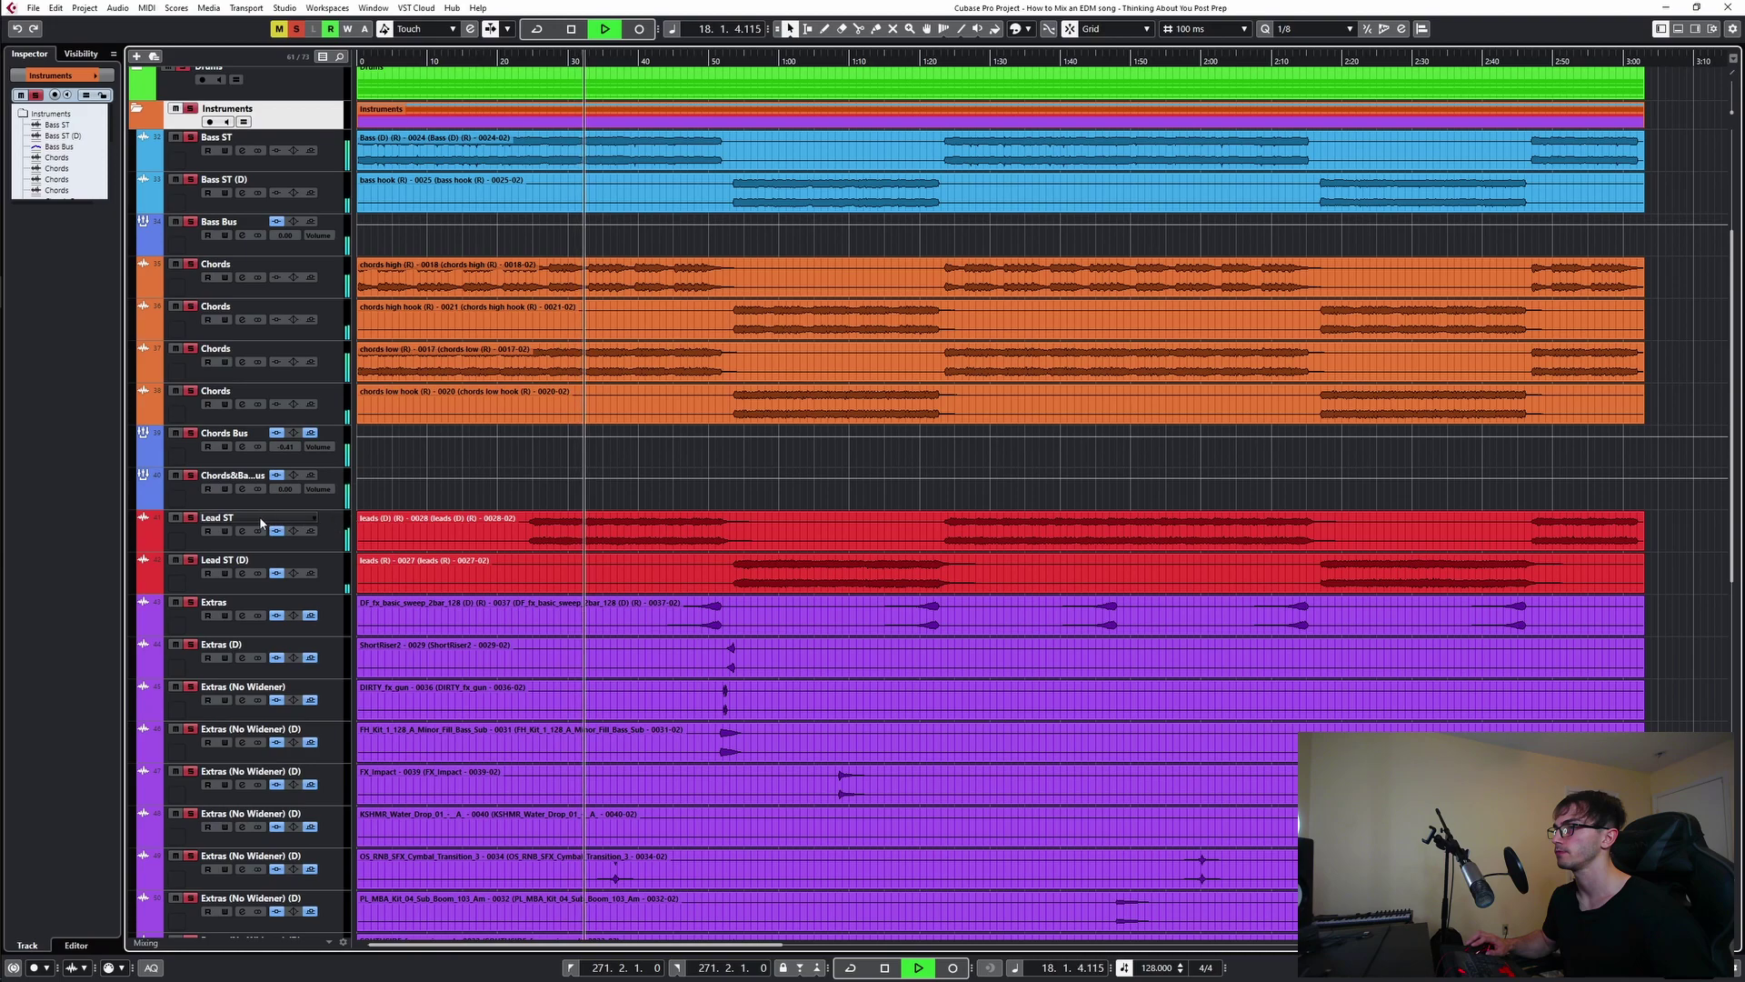
{"action": "left_click", "coordinate": [772, 490]}
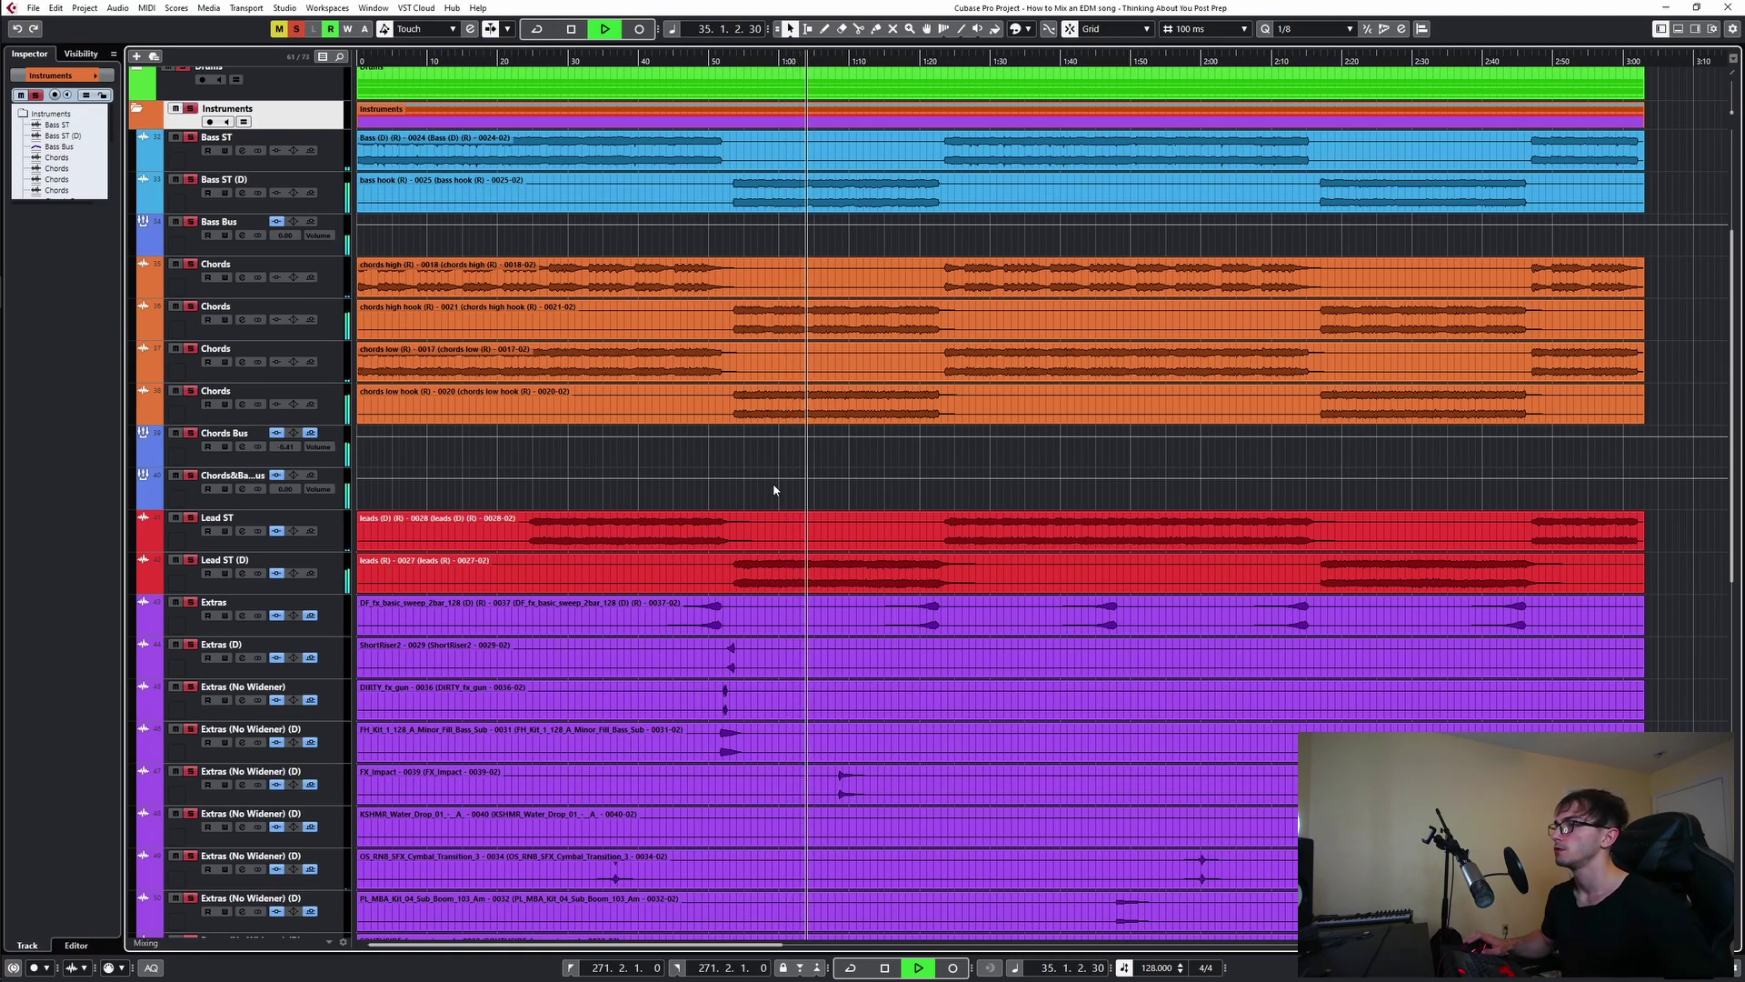
{"action": "scroll", "coordinate": [773, 490], "scroll_direction": "up", "scroll_amount": 5}
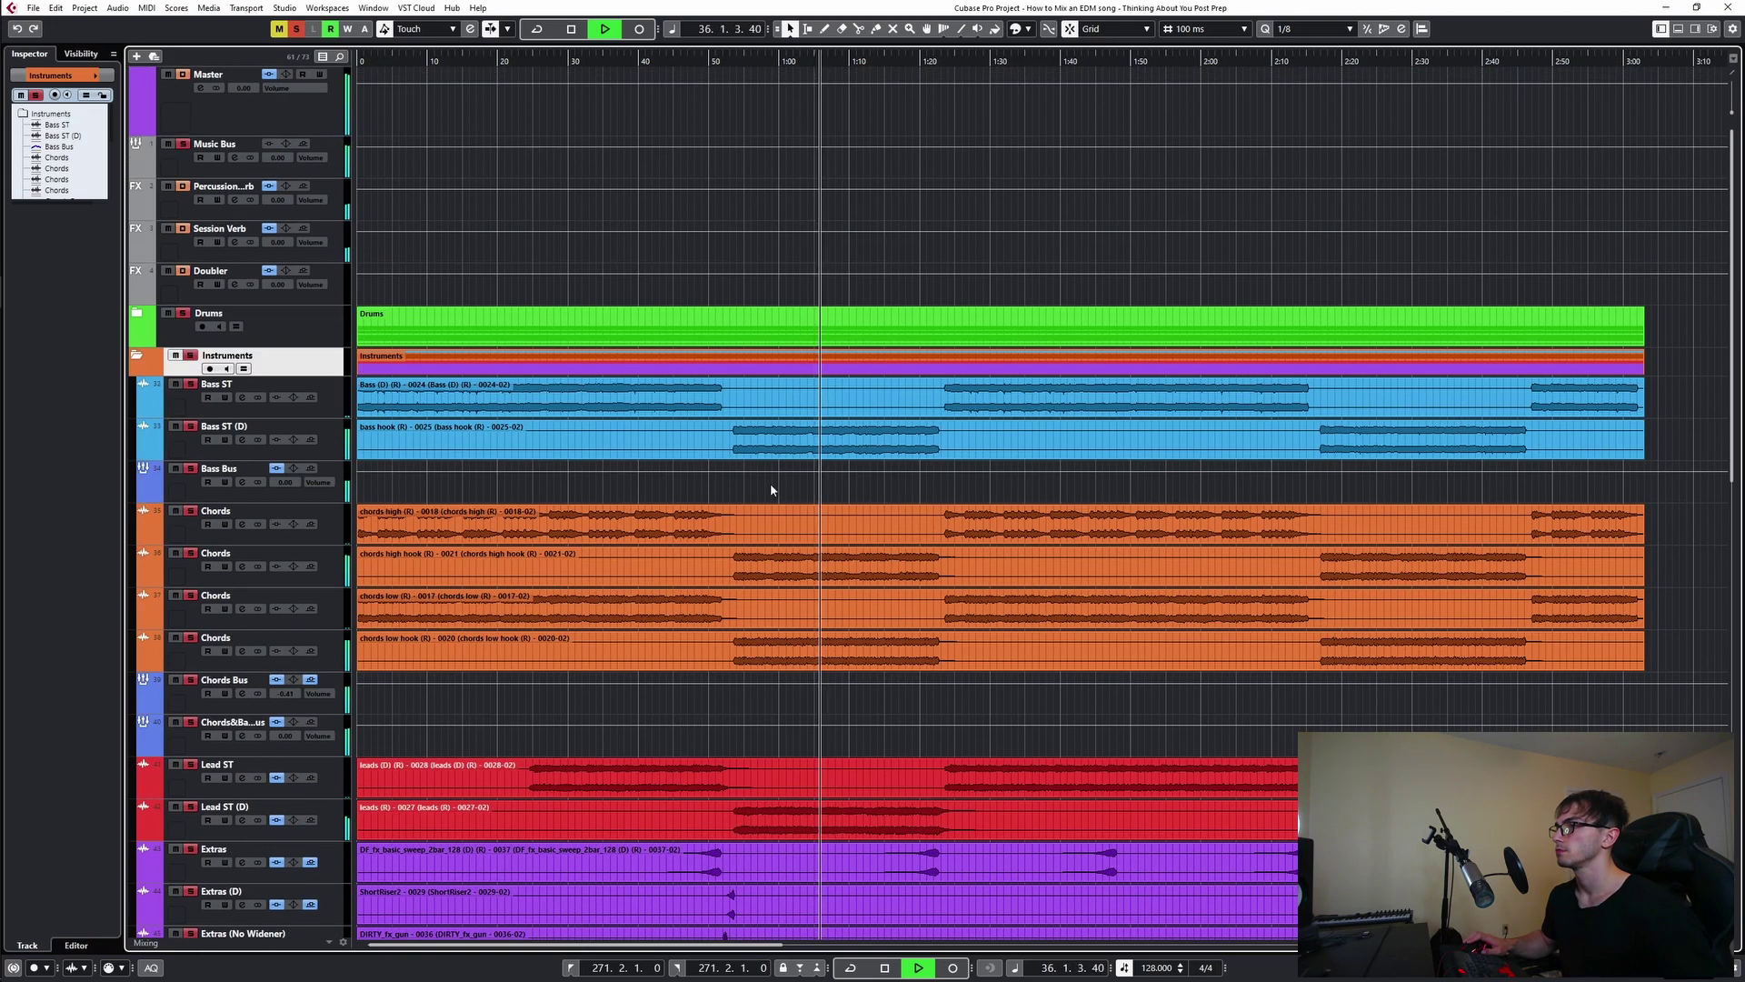
{"action": "key", "text": "space"}
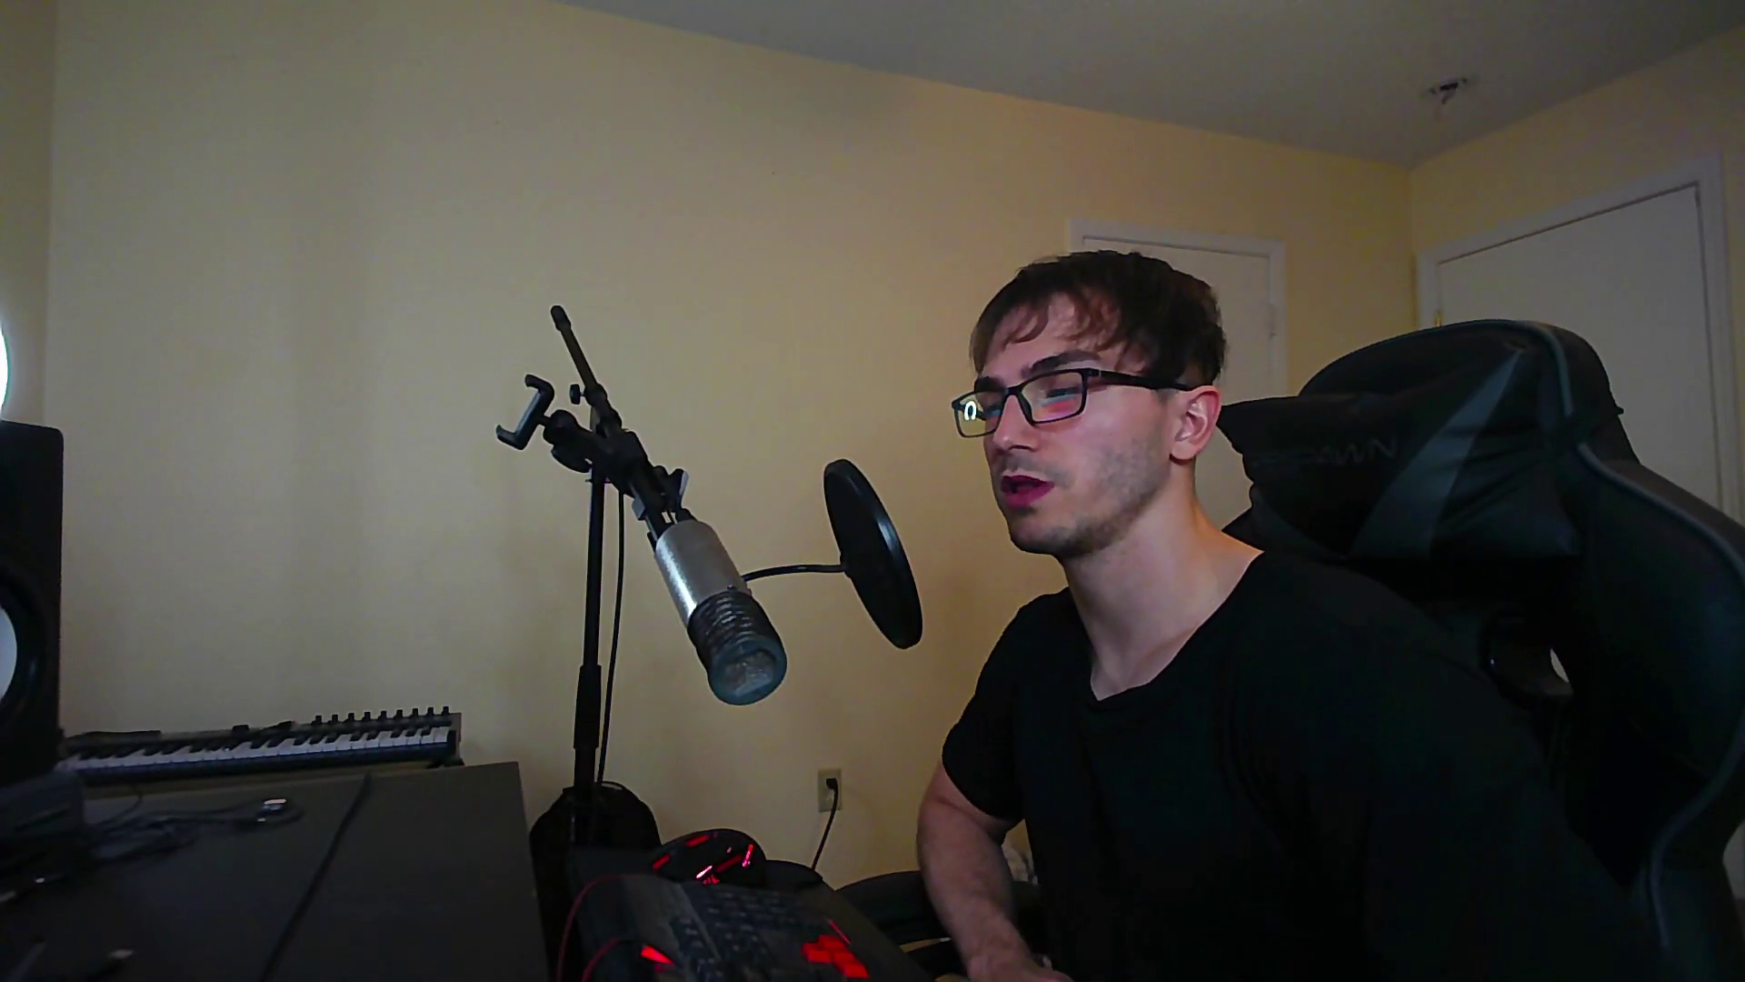
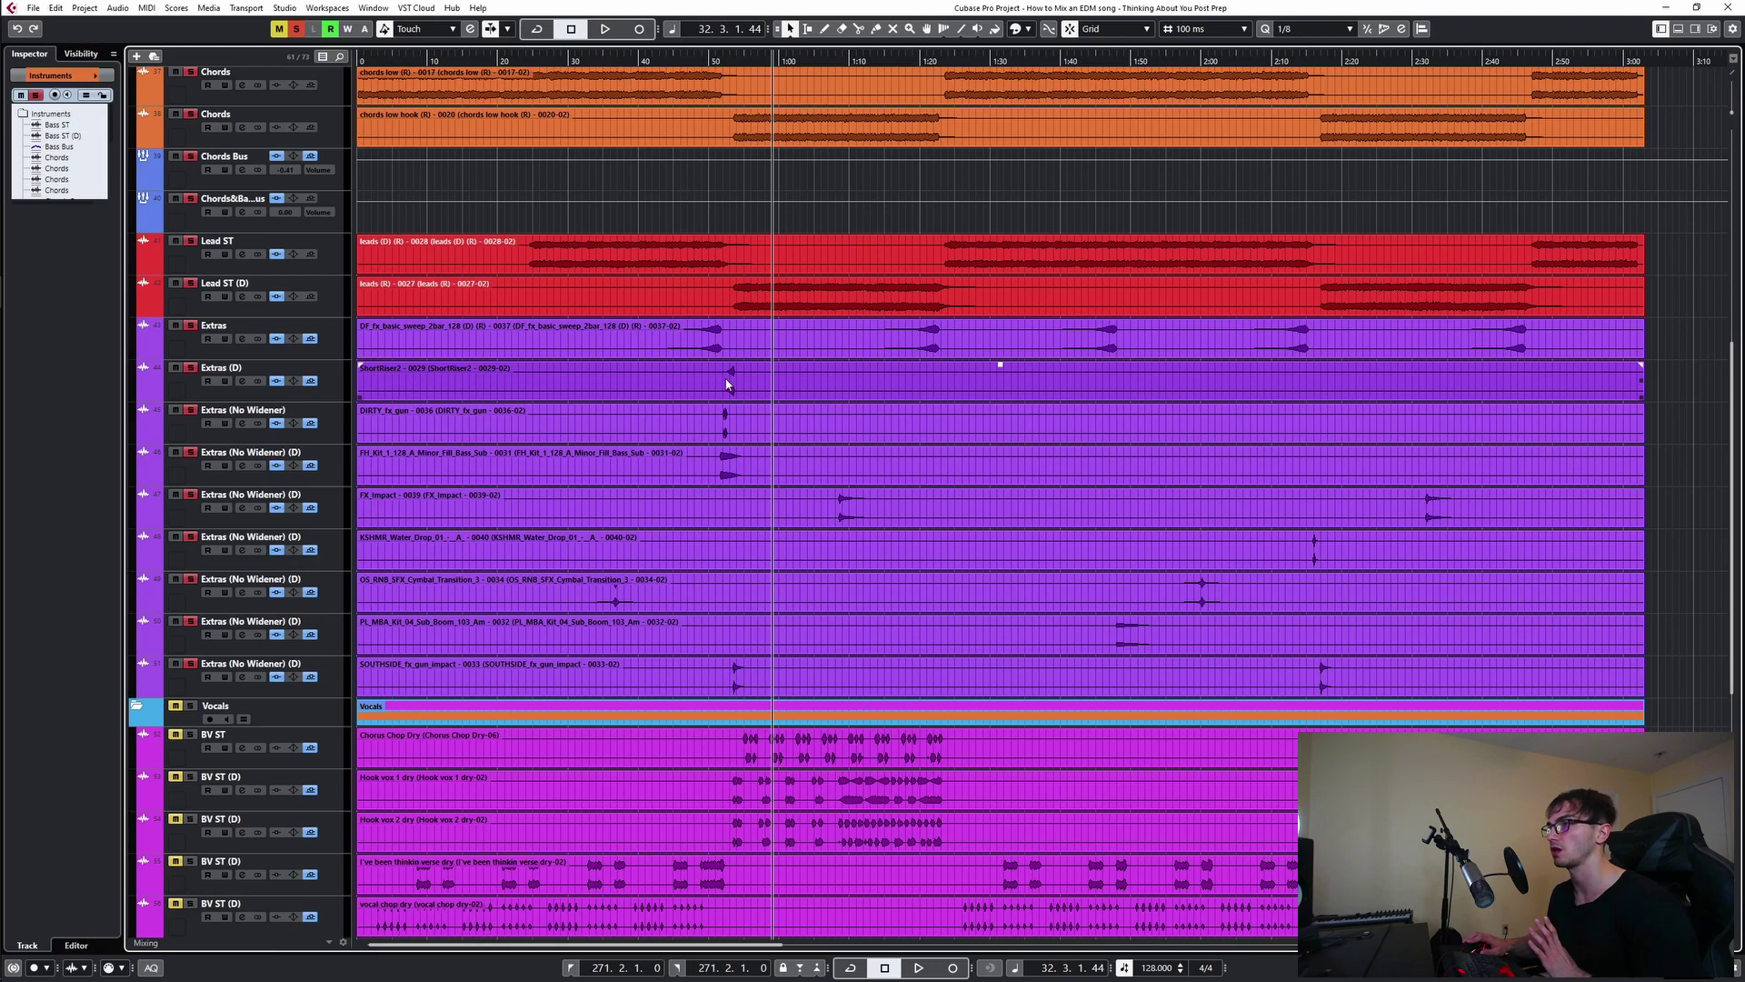
- Solo the BU Vox Bus with the drums and instruments, and place the playback cursor in bar 5
{"action": "scroll", "coordinate": [736, 436], "scroll_direction": "down", "scroll_amount": 4}
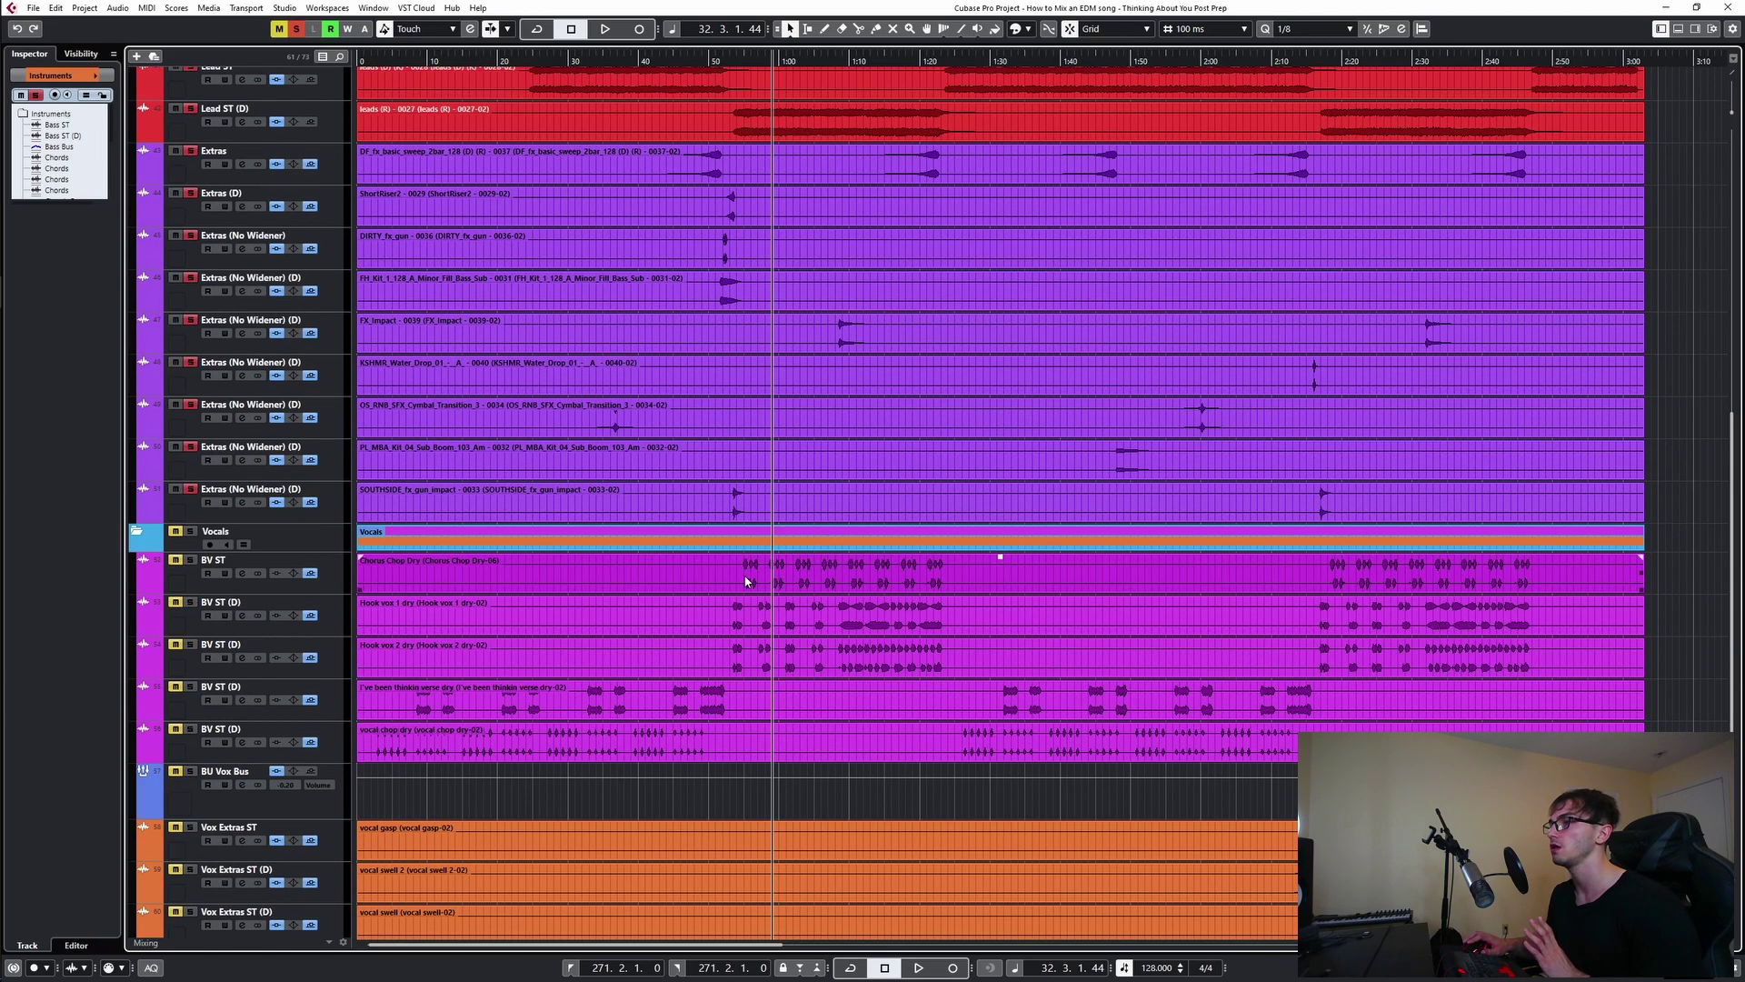
{"action": "scroll", "coordinate": [766, 600], "scroll_direction": "down", "scroll_amount": 4}
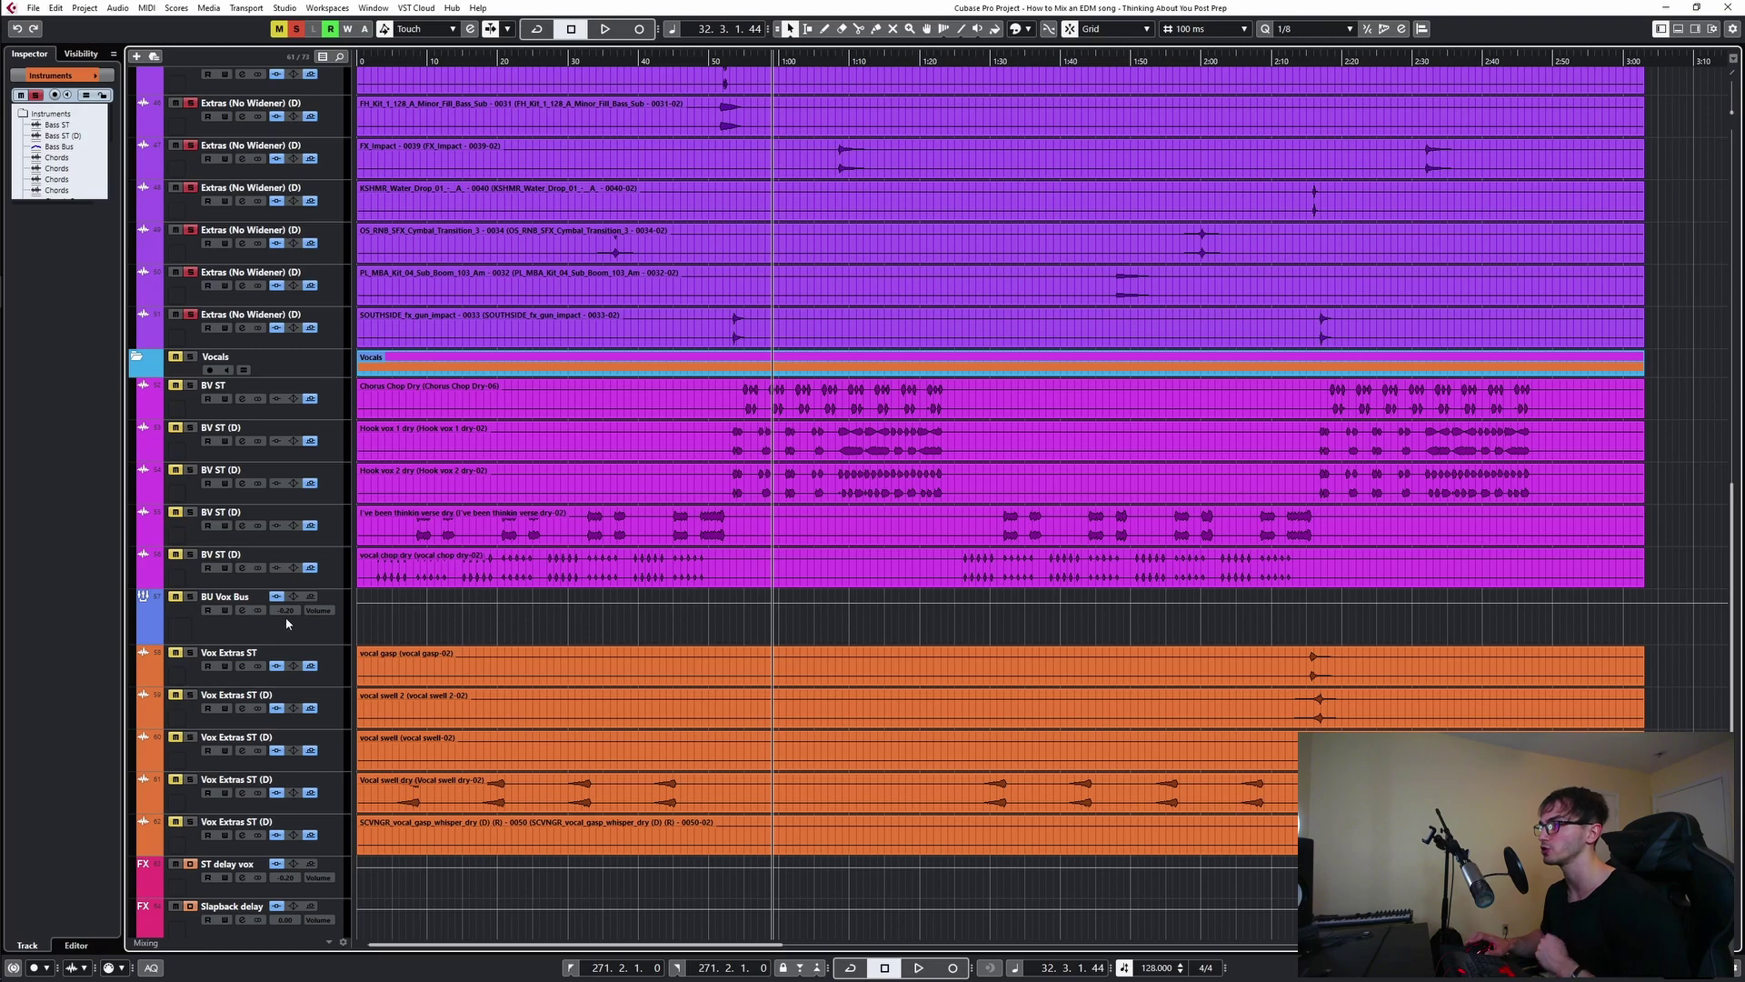
{"action": "left_click", "coordinate": [189, 598]}
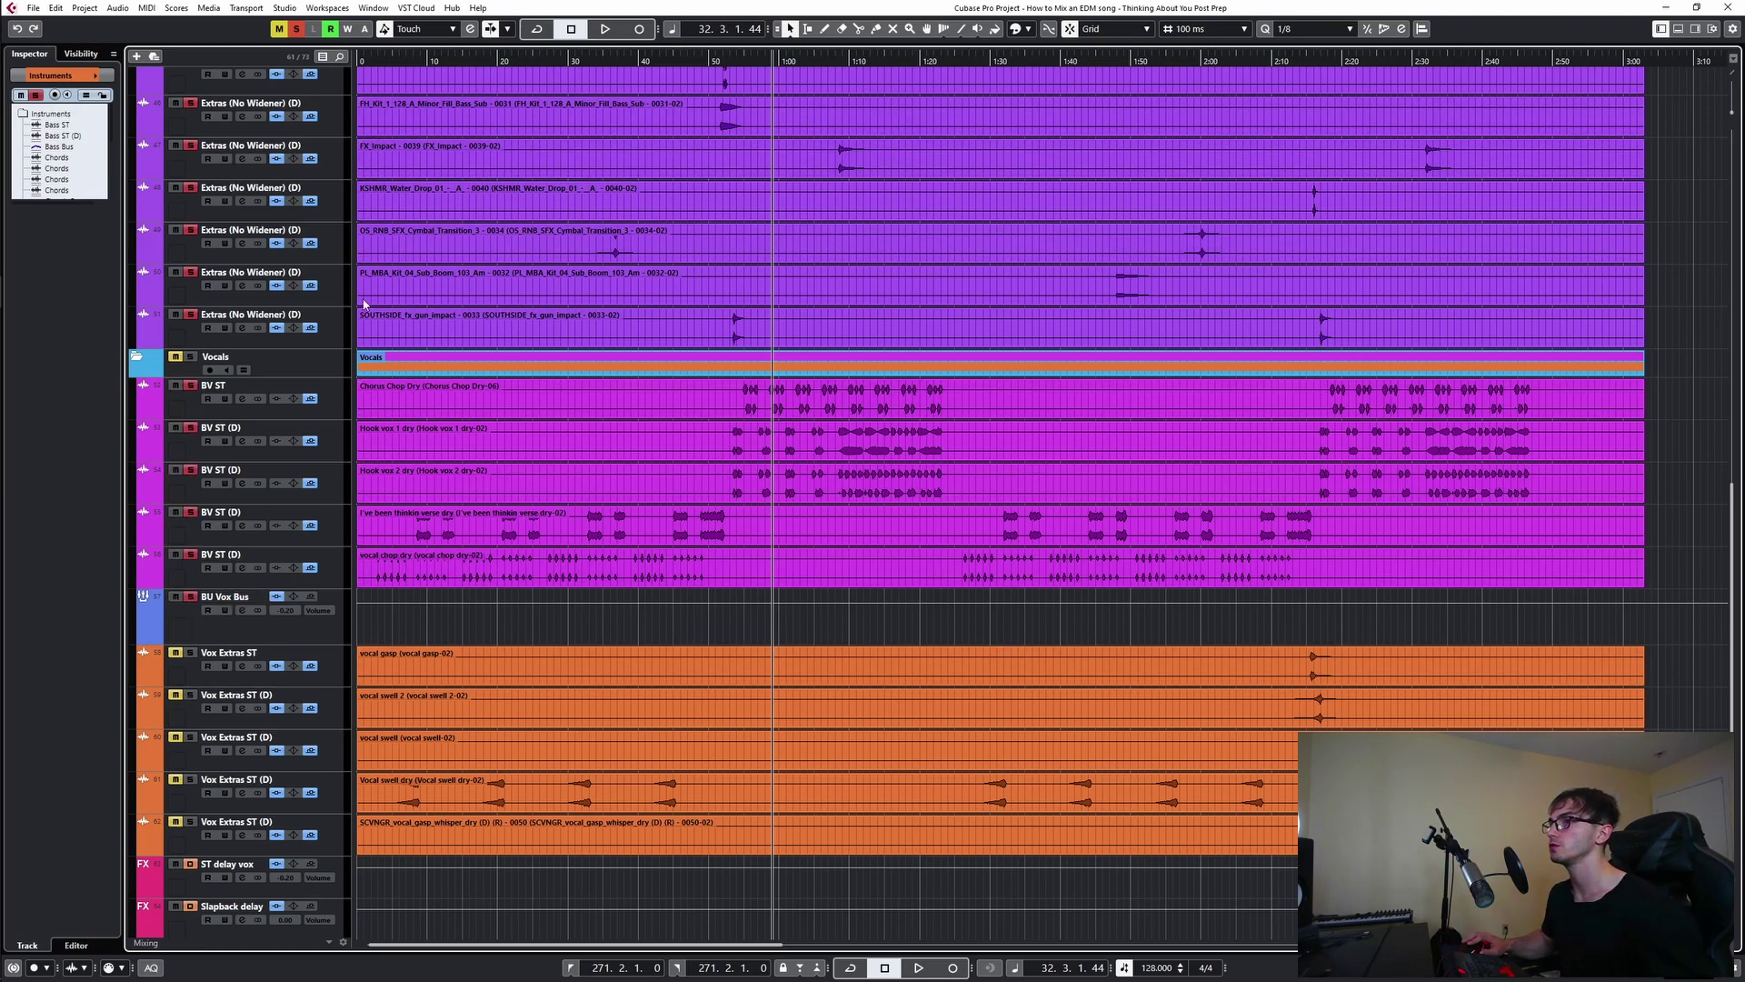
{"action": "scroll", "coordinate": [288, 415], "scroll_direction": "up", "scroll_amount": 5}
{"action": "scroll", "coordinate": [351, 443], "scroll_direction": "down", "scroll_amount": 6}
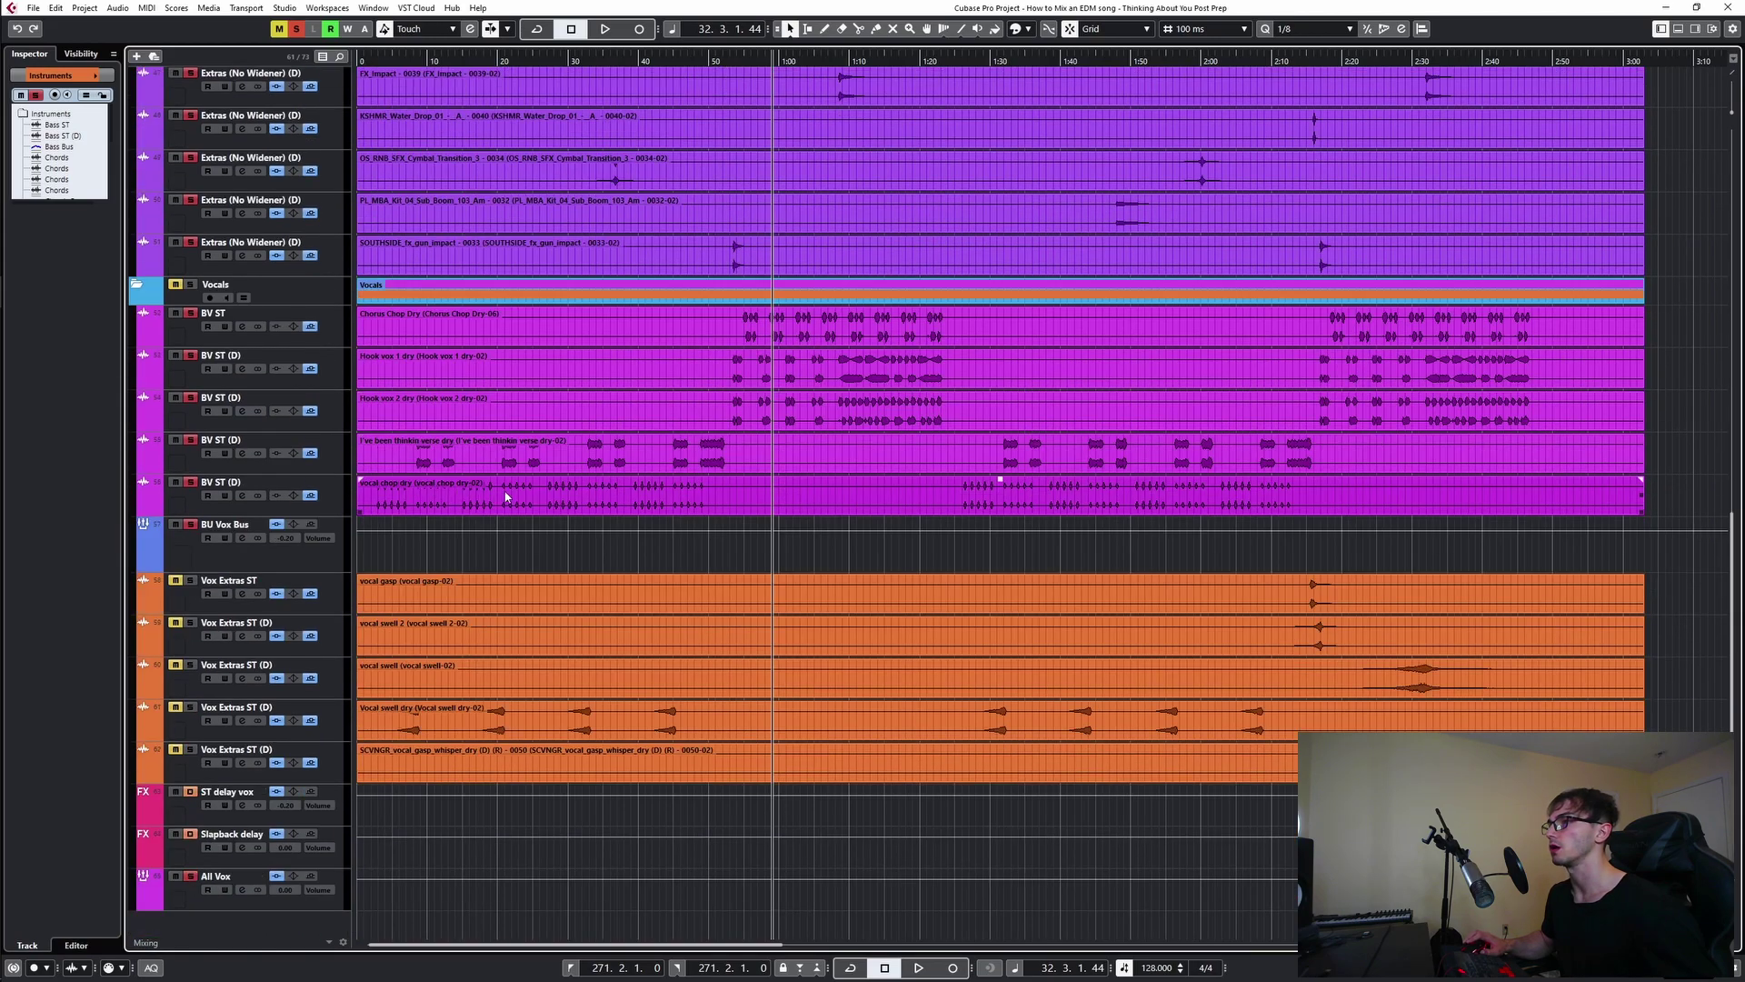
{"action": "left_click", "coordinate": [418, 542]}
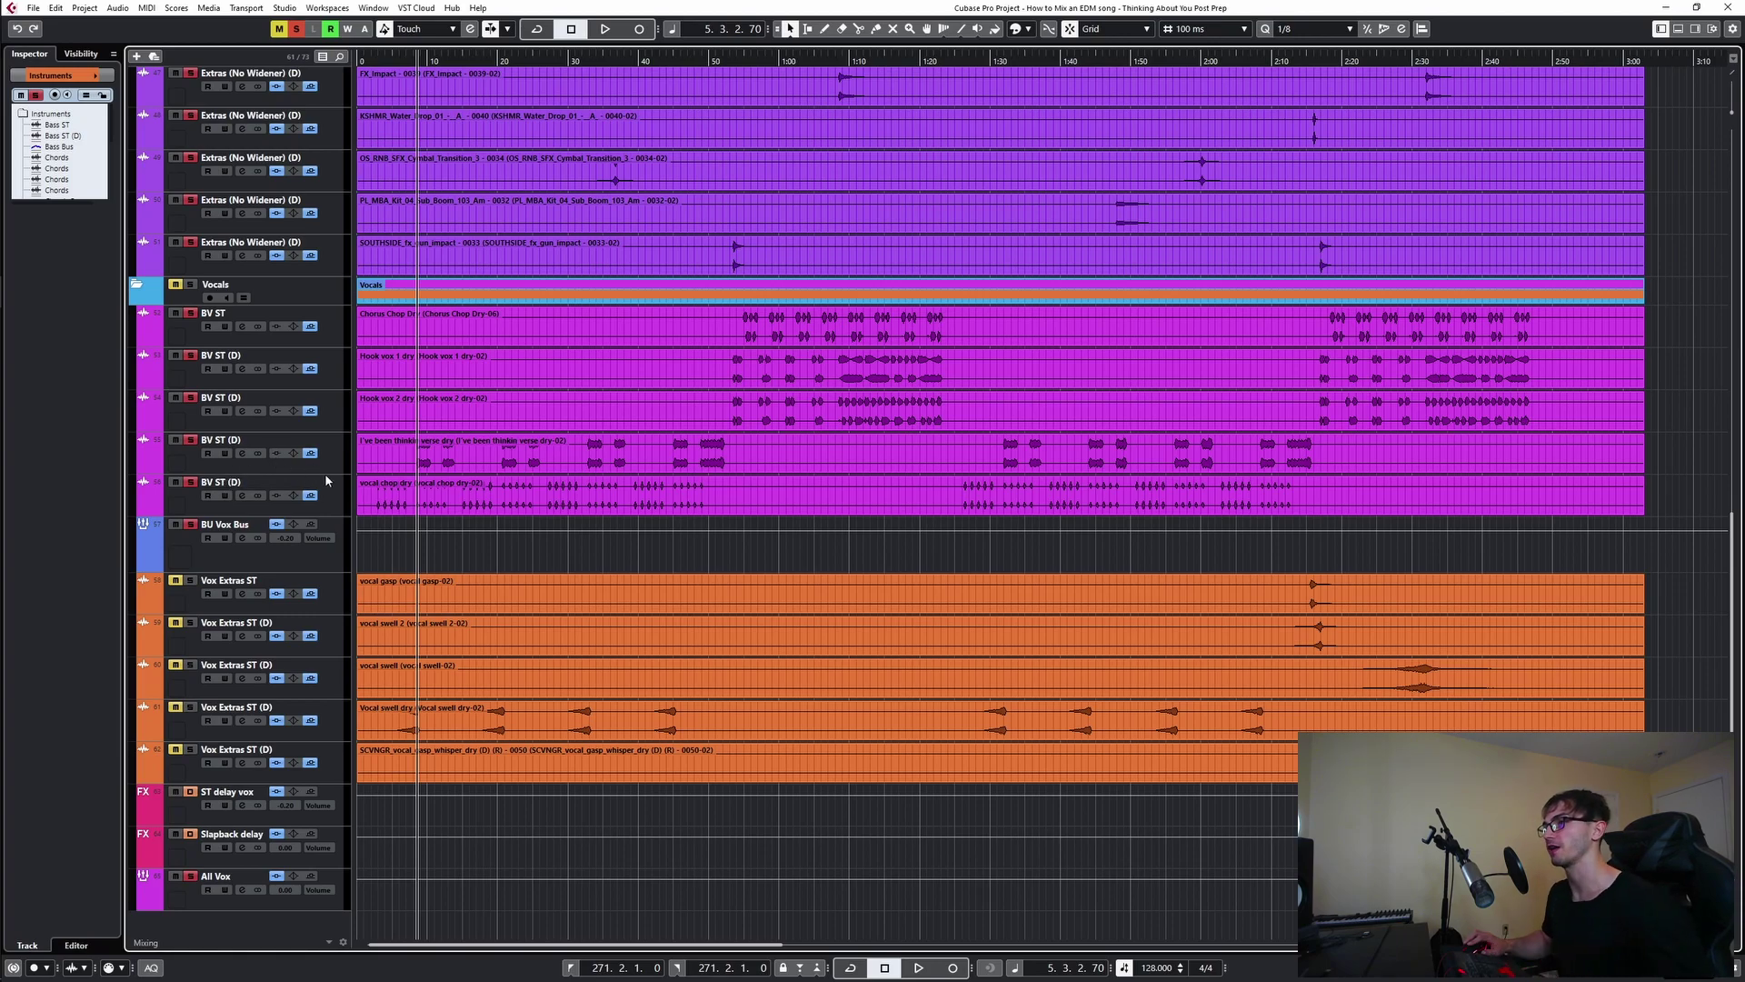
- Move the verse vocal and vocal chop tracks above the chorus chop track, at the start of the Vocals folder
{"action": "left_click", "coordinate": [520, 400]}
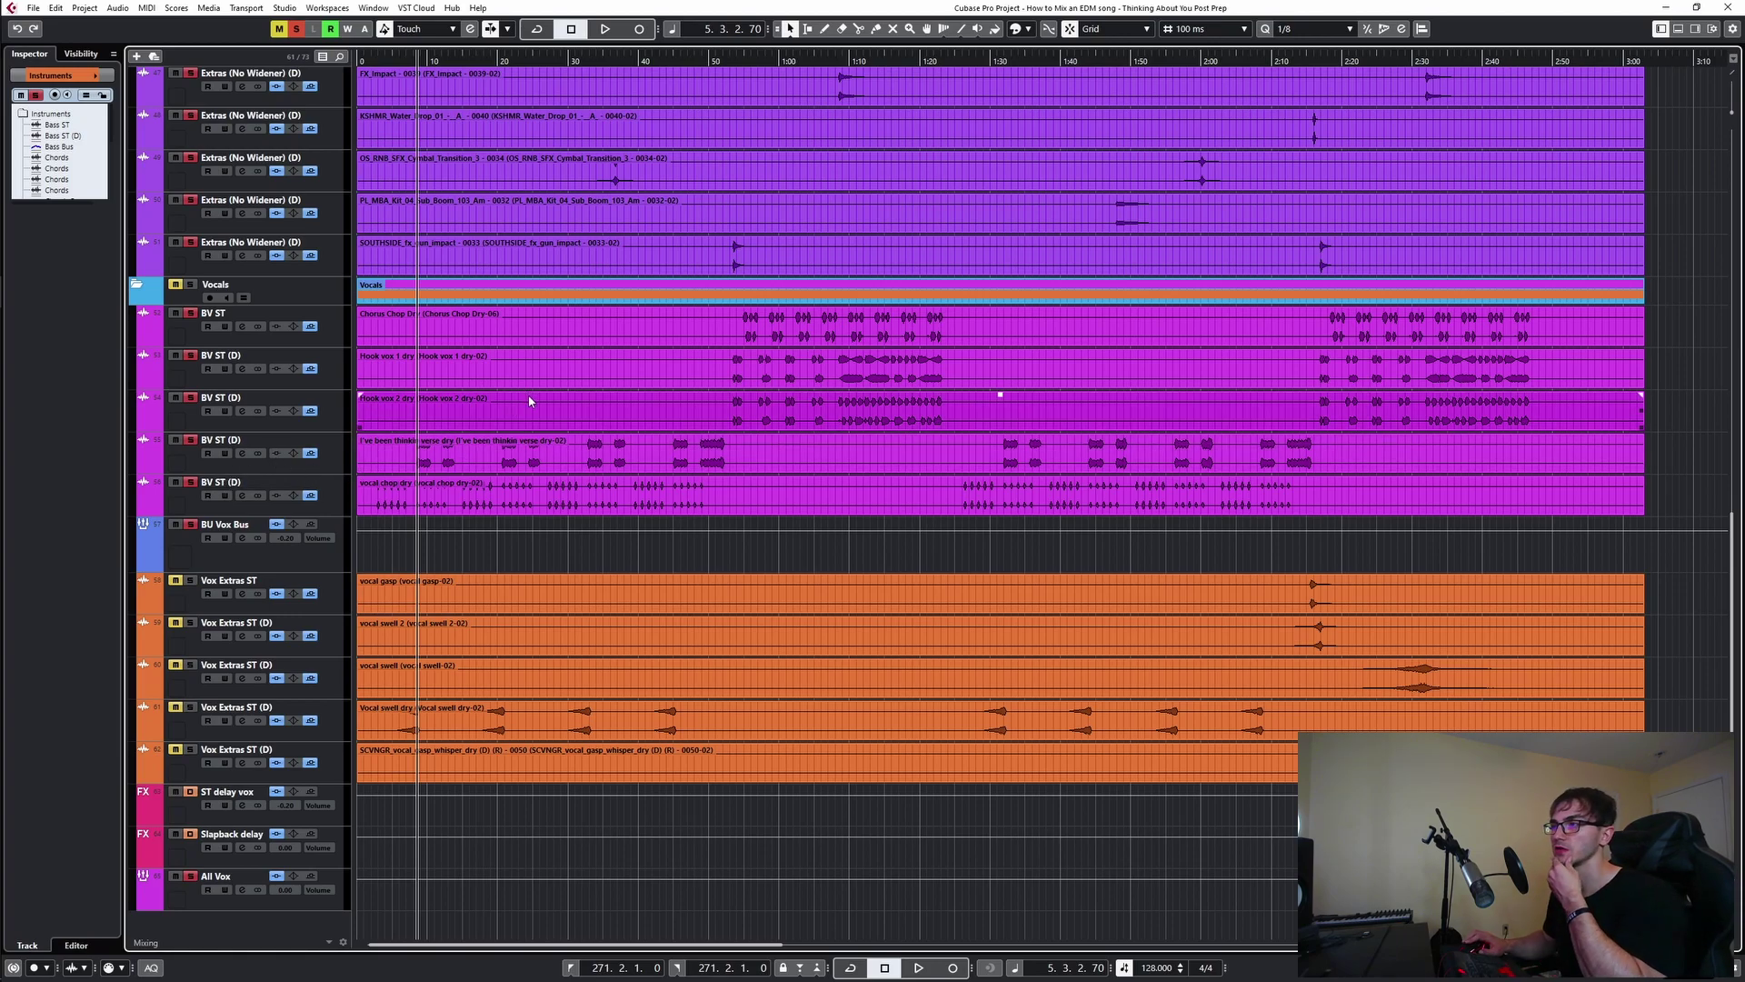
{"action": "left_click", "coordinate": [630, 446]}
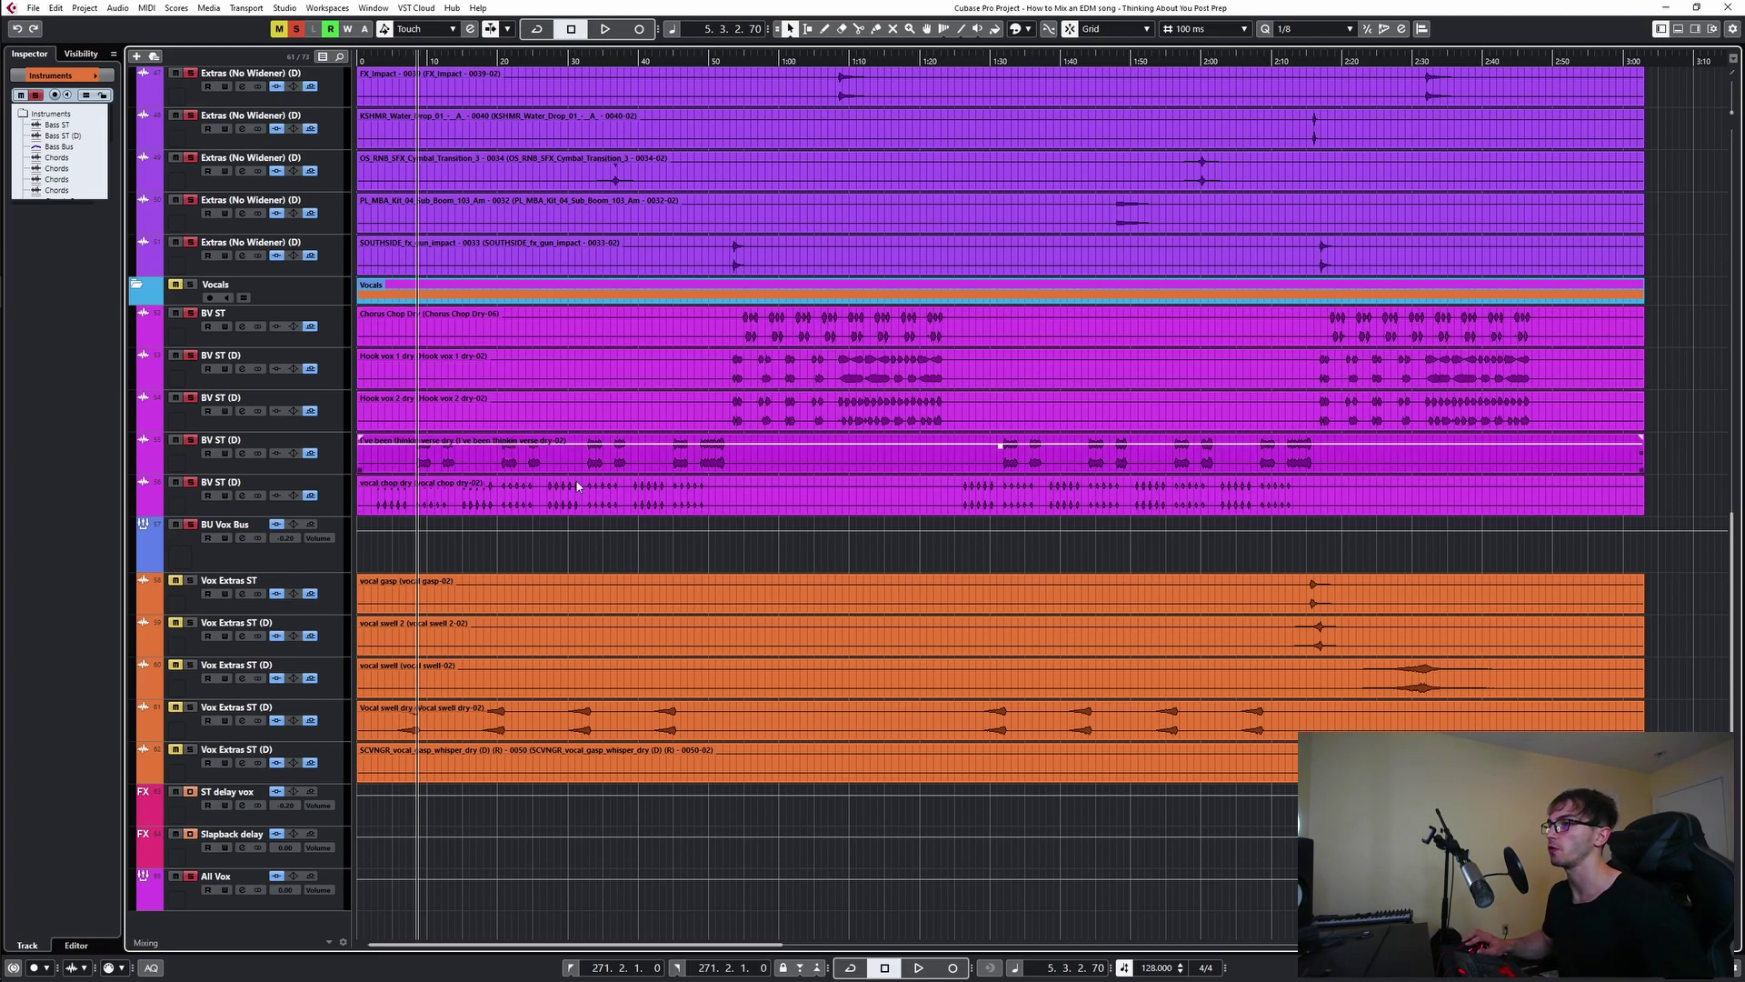
{"action": "left_click", "coordinate": [331, 449]}
{"action": "left_click", "coordinate": [341, 494], "text": "shift"}
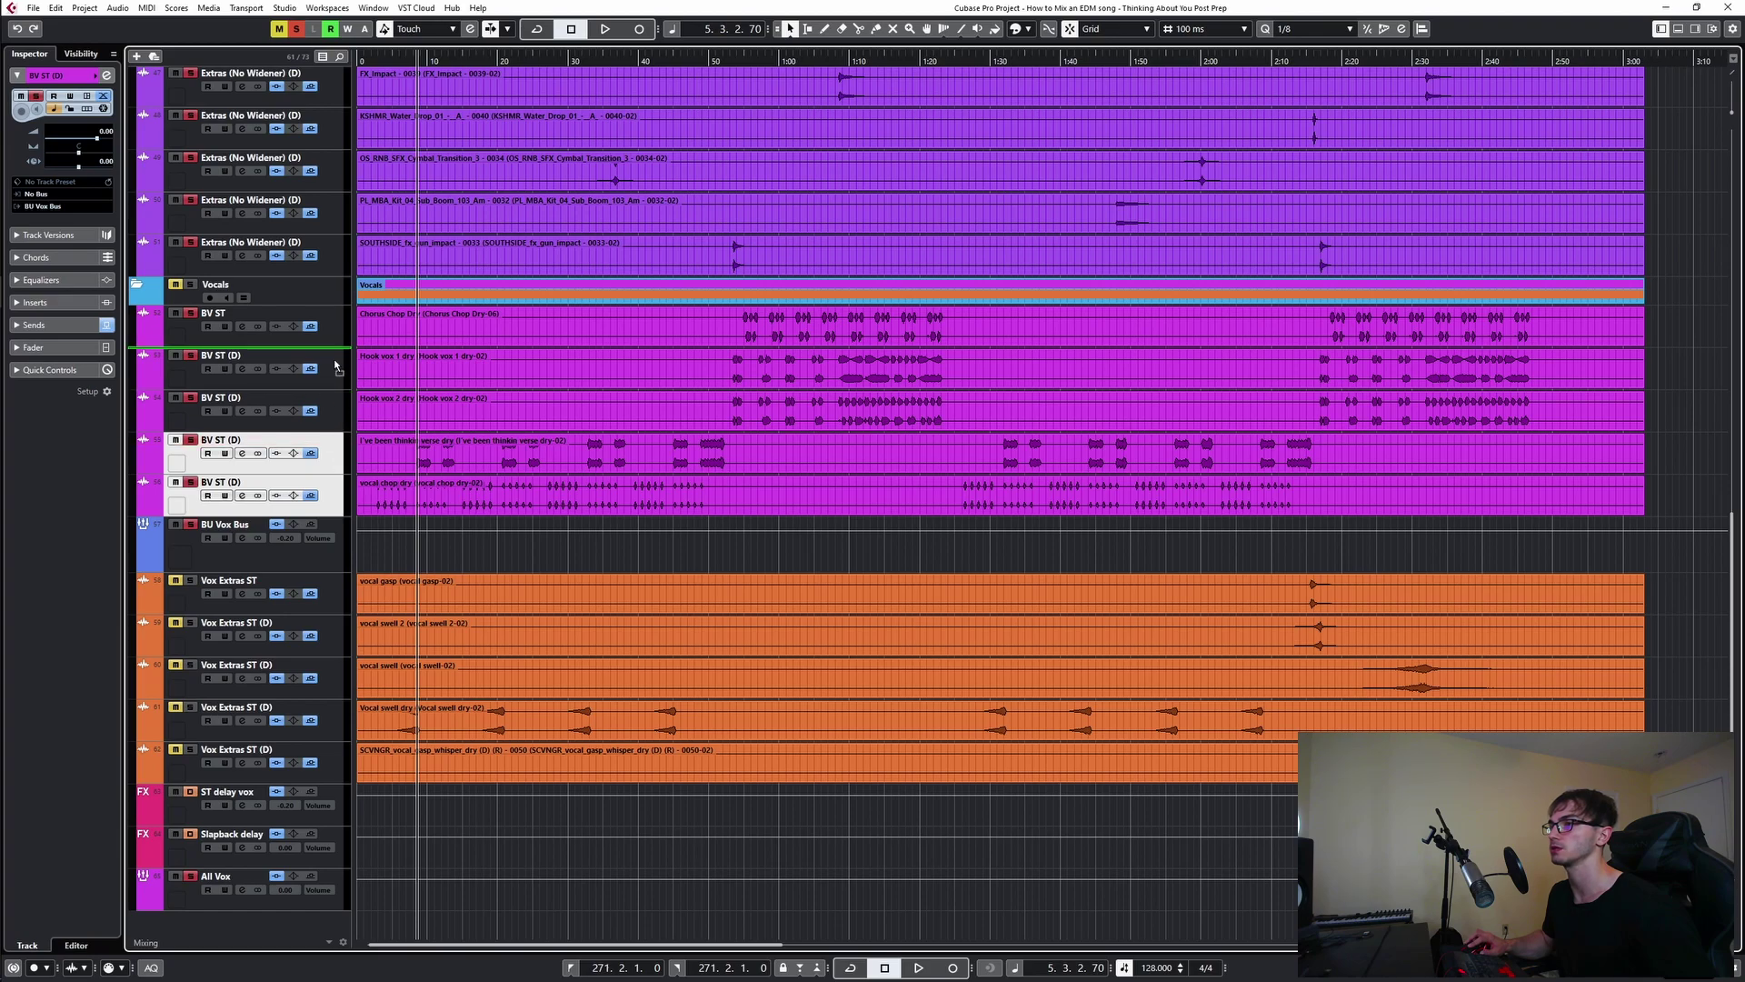
{"action": "left_click_drag", "start_coordinate": [334, 339], "coordinate": [336, 336]}
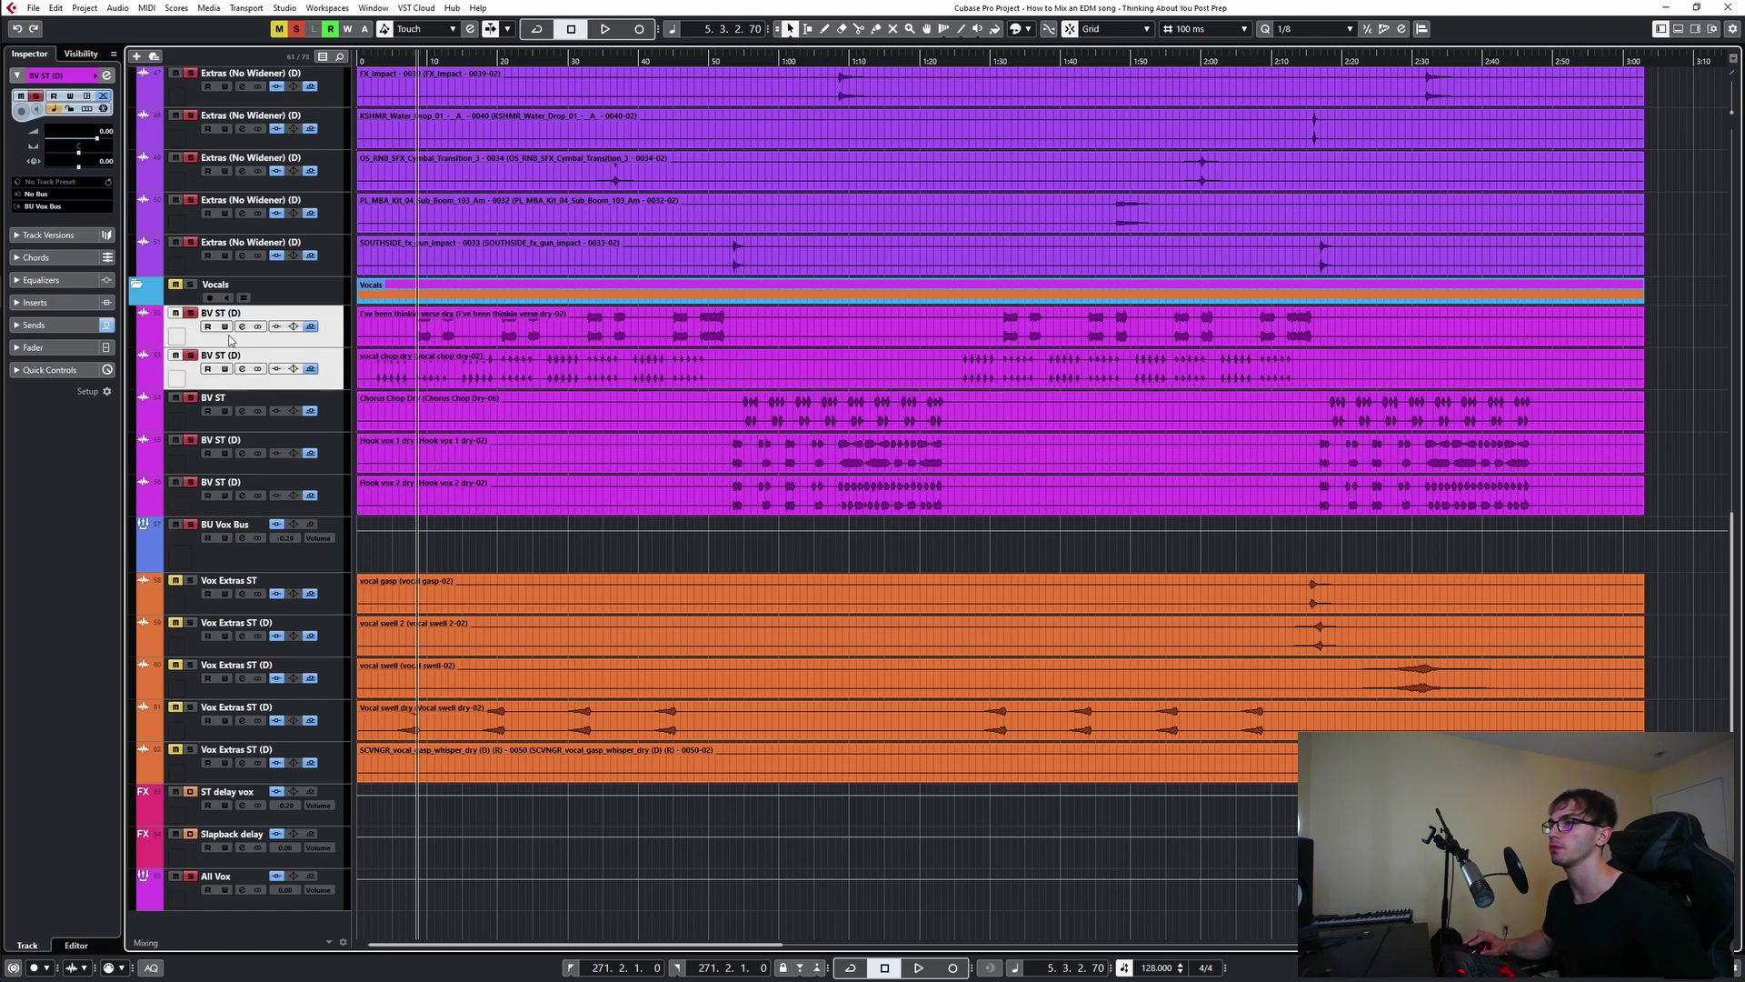
- Clear all solos, solo the verse vocal track, and play it briefly from bar 5
{"action": "left_click", "coordinate": [299, 32]}
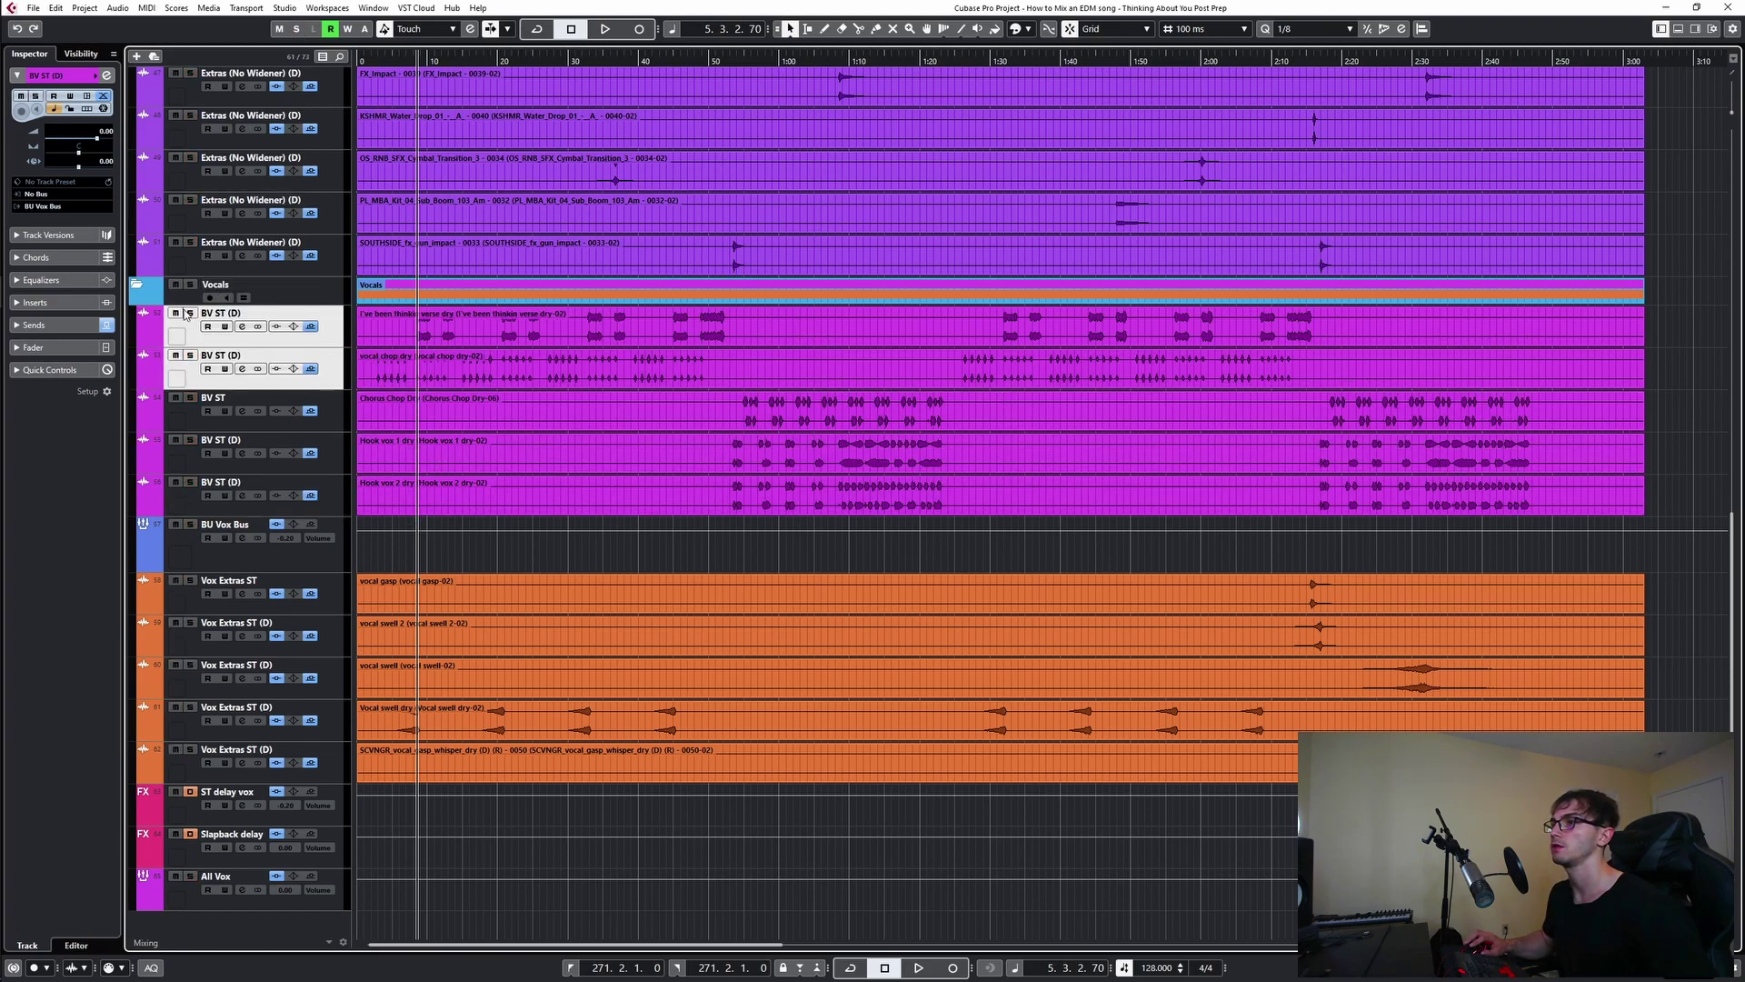
{"action": "left_click", "coordinate": [189, 313]}
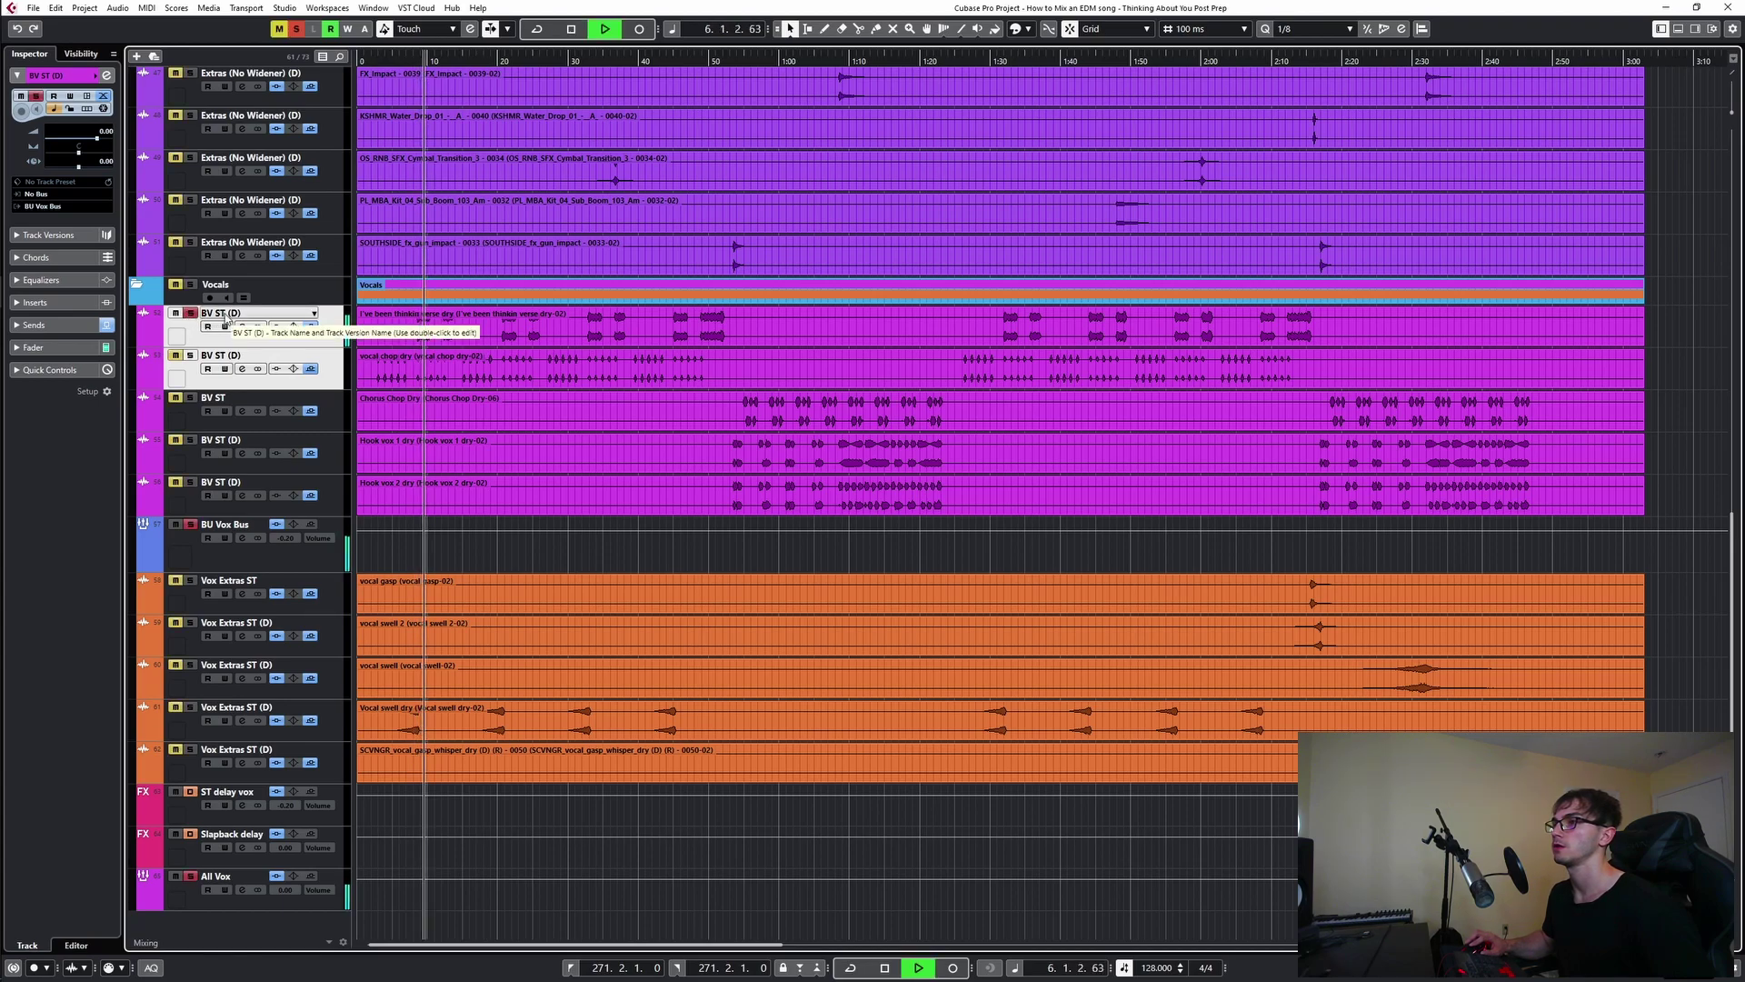
{"action": "key", "text": "space"}
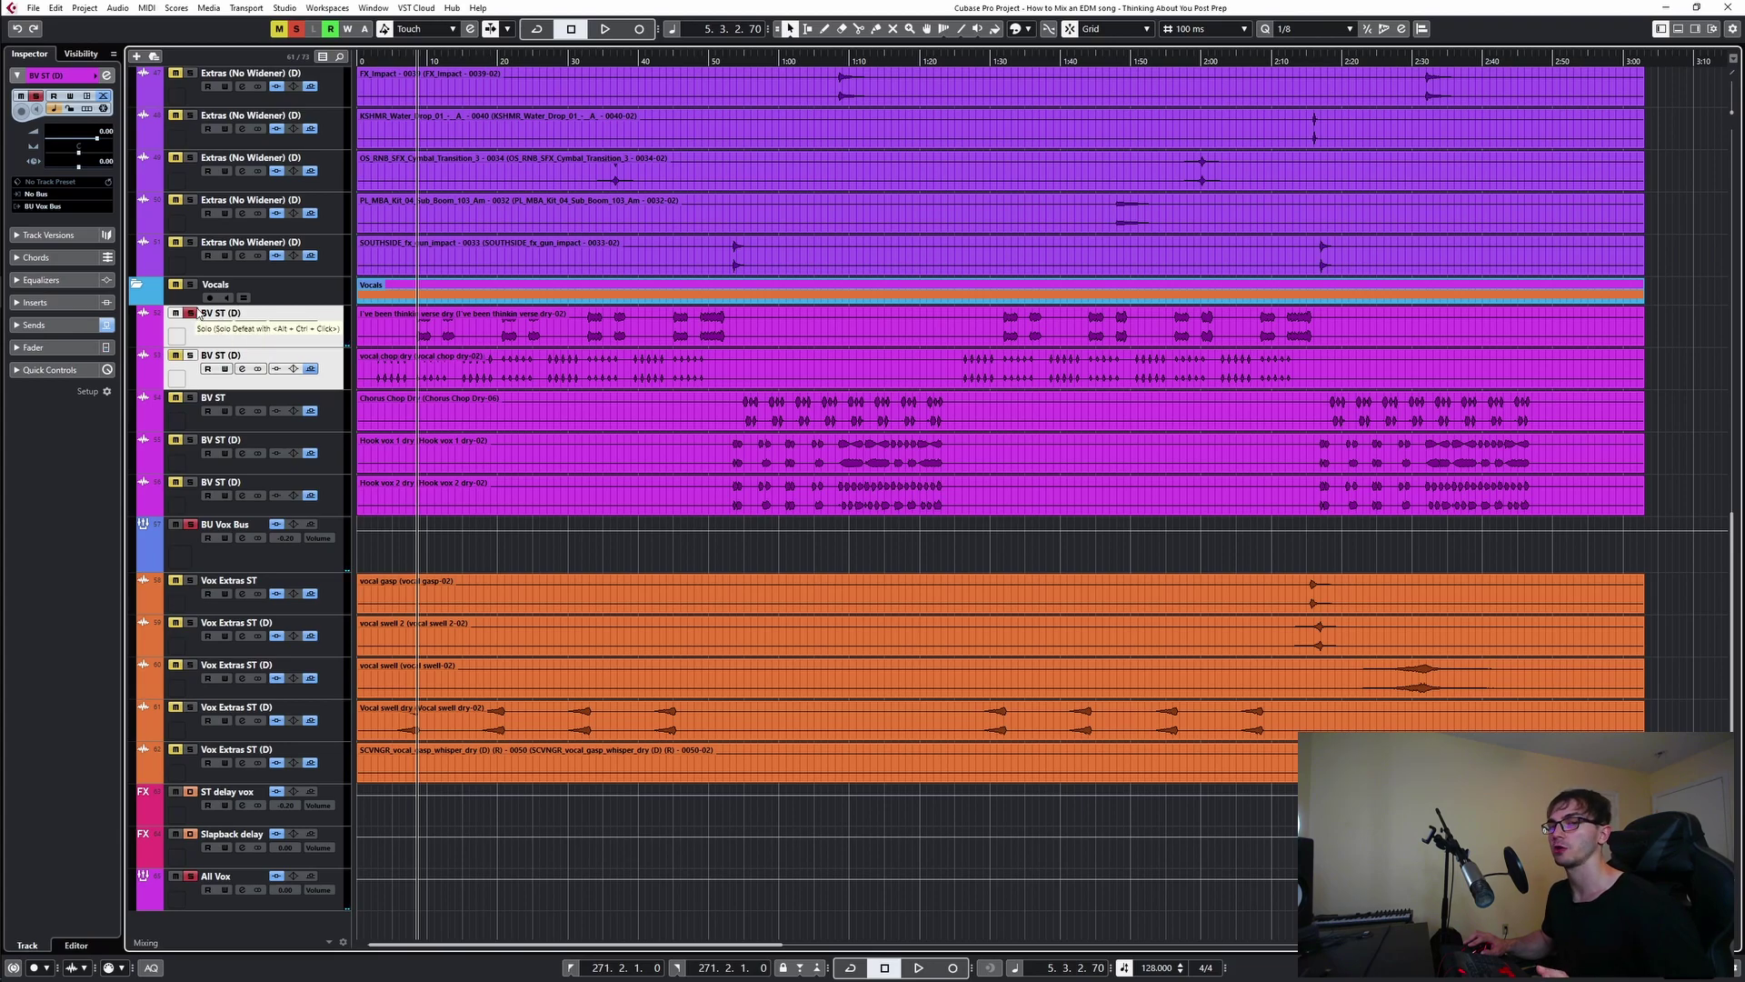
- Raise the verse vocal track's Session Verb send to -7.91 in its channel settings while it plays
{"action": "left_click", "coordinate": [241, 327]}
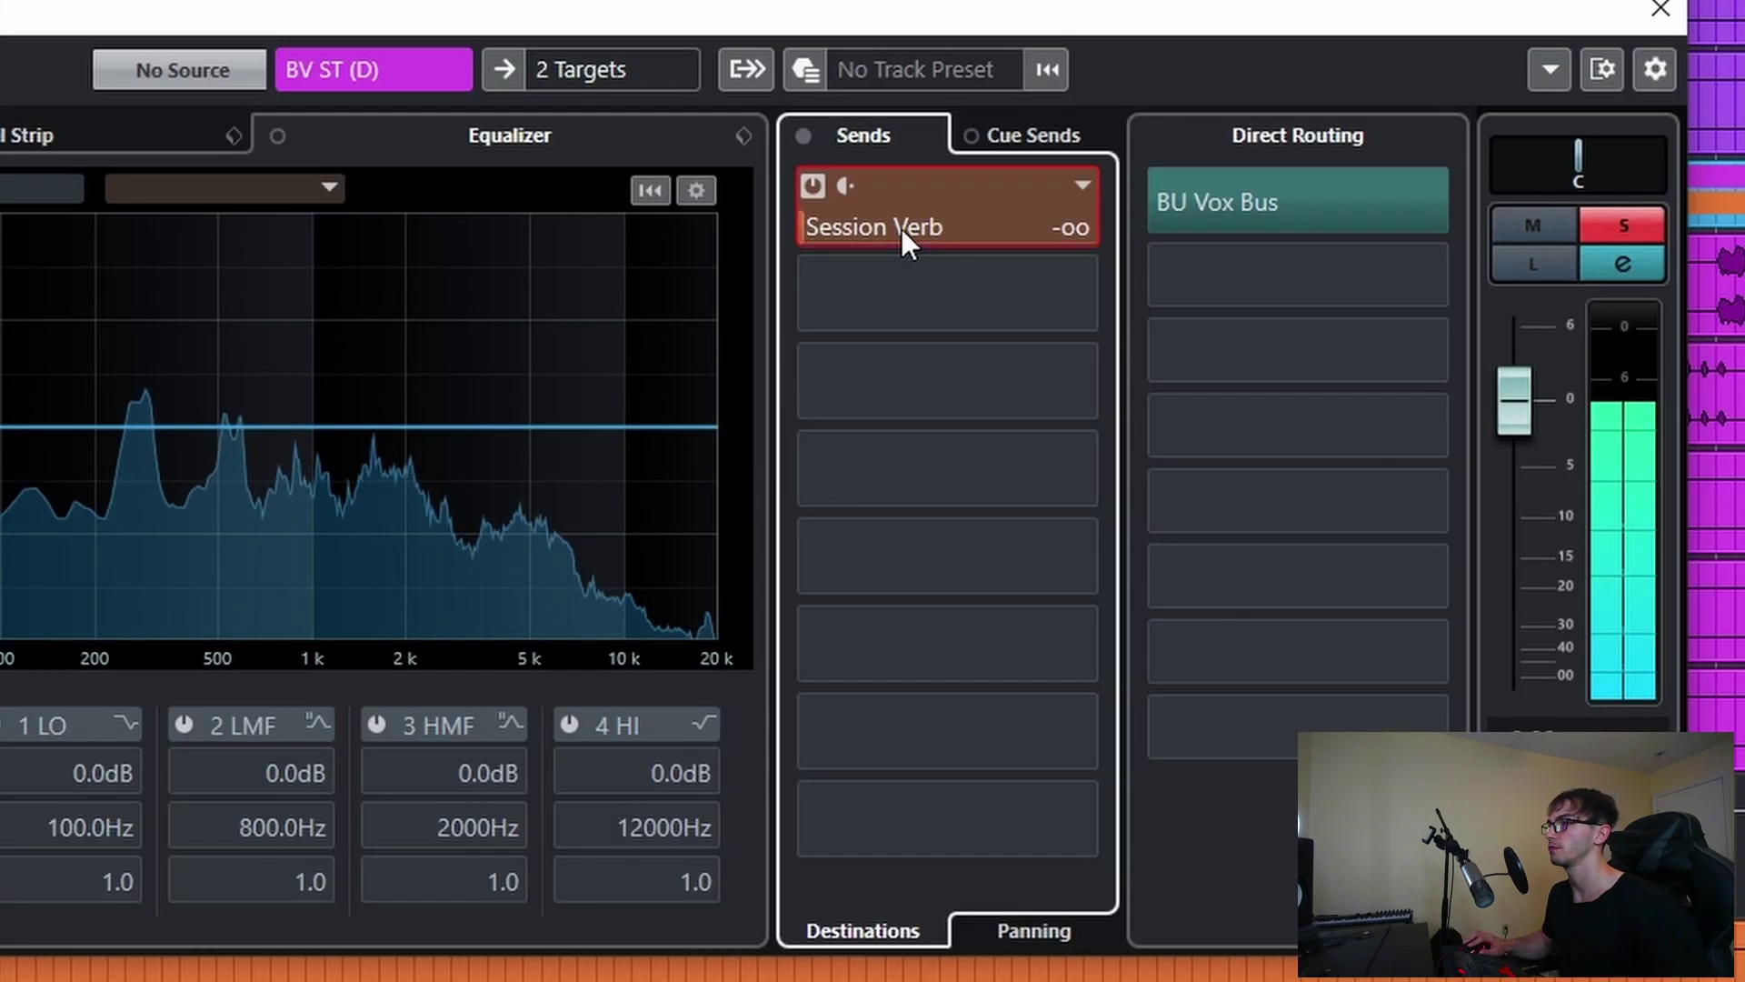
{"action": "left_click_drag", "start_coordinate": [884, 307], "coordinate": [954, 316]}
{"action": "left_click_drag", "start_coordinate": [1078, 253], "coordinate": [1120, 247]}
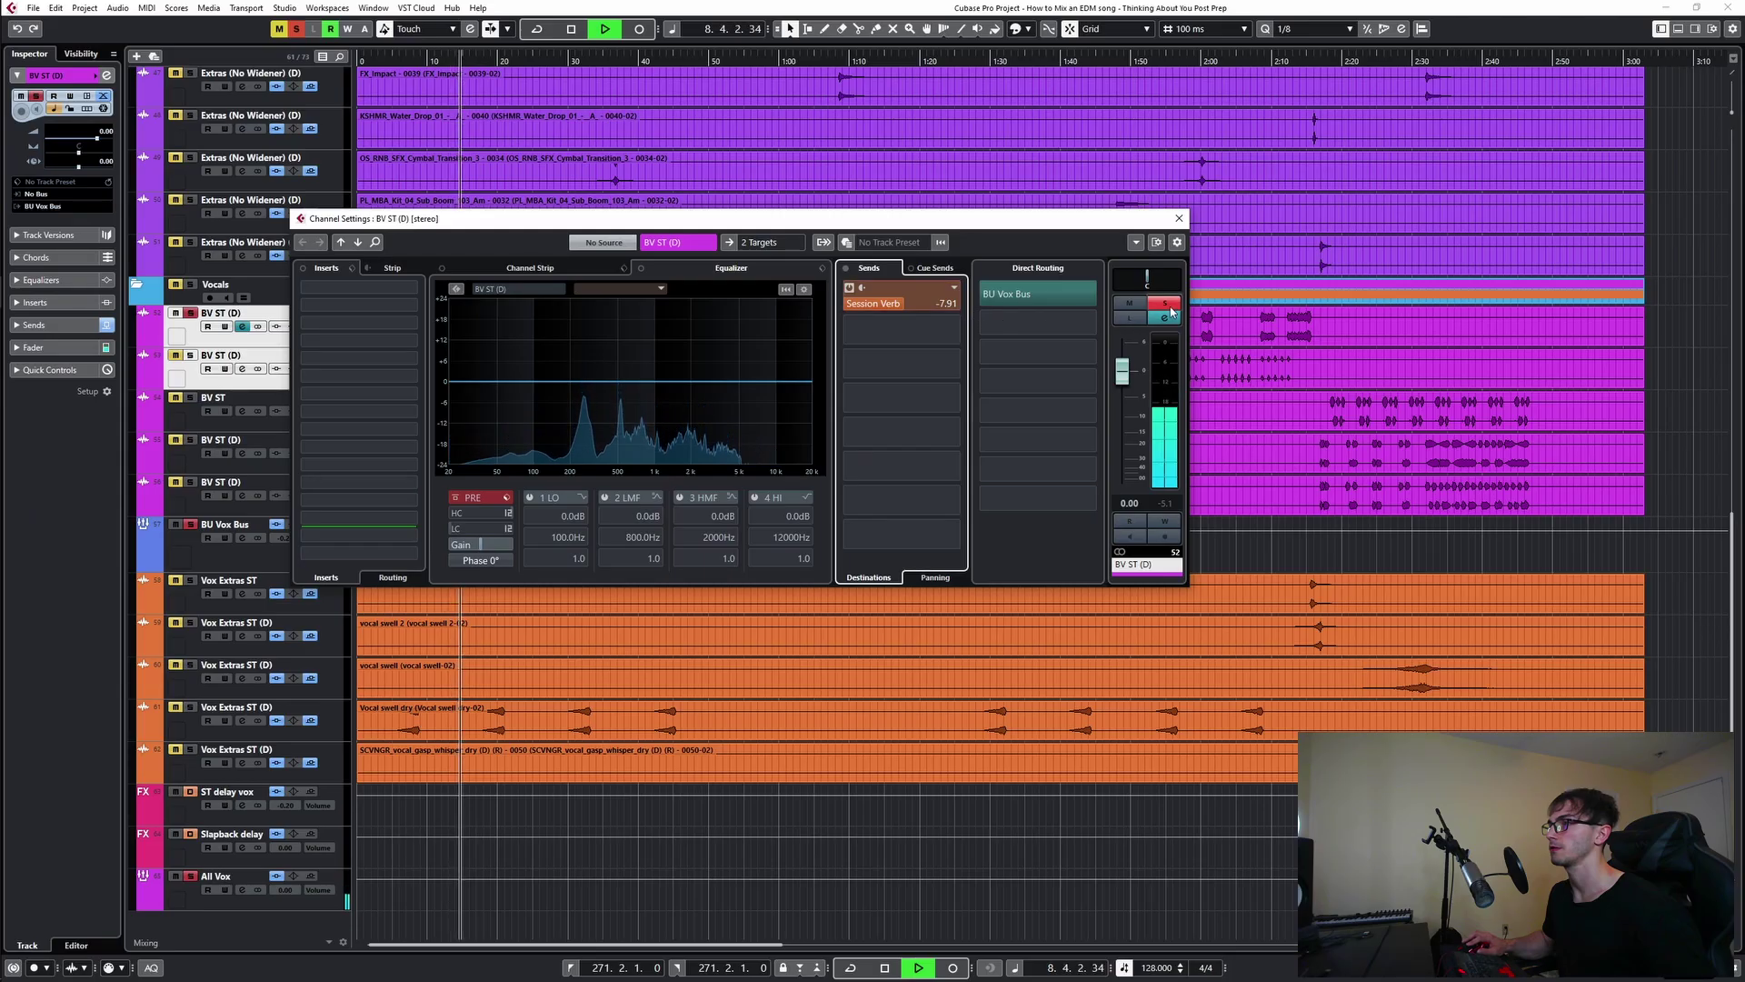
{"action": "key", "text": "space"}
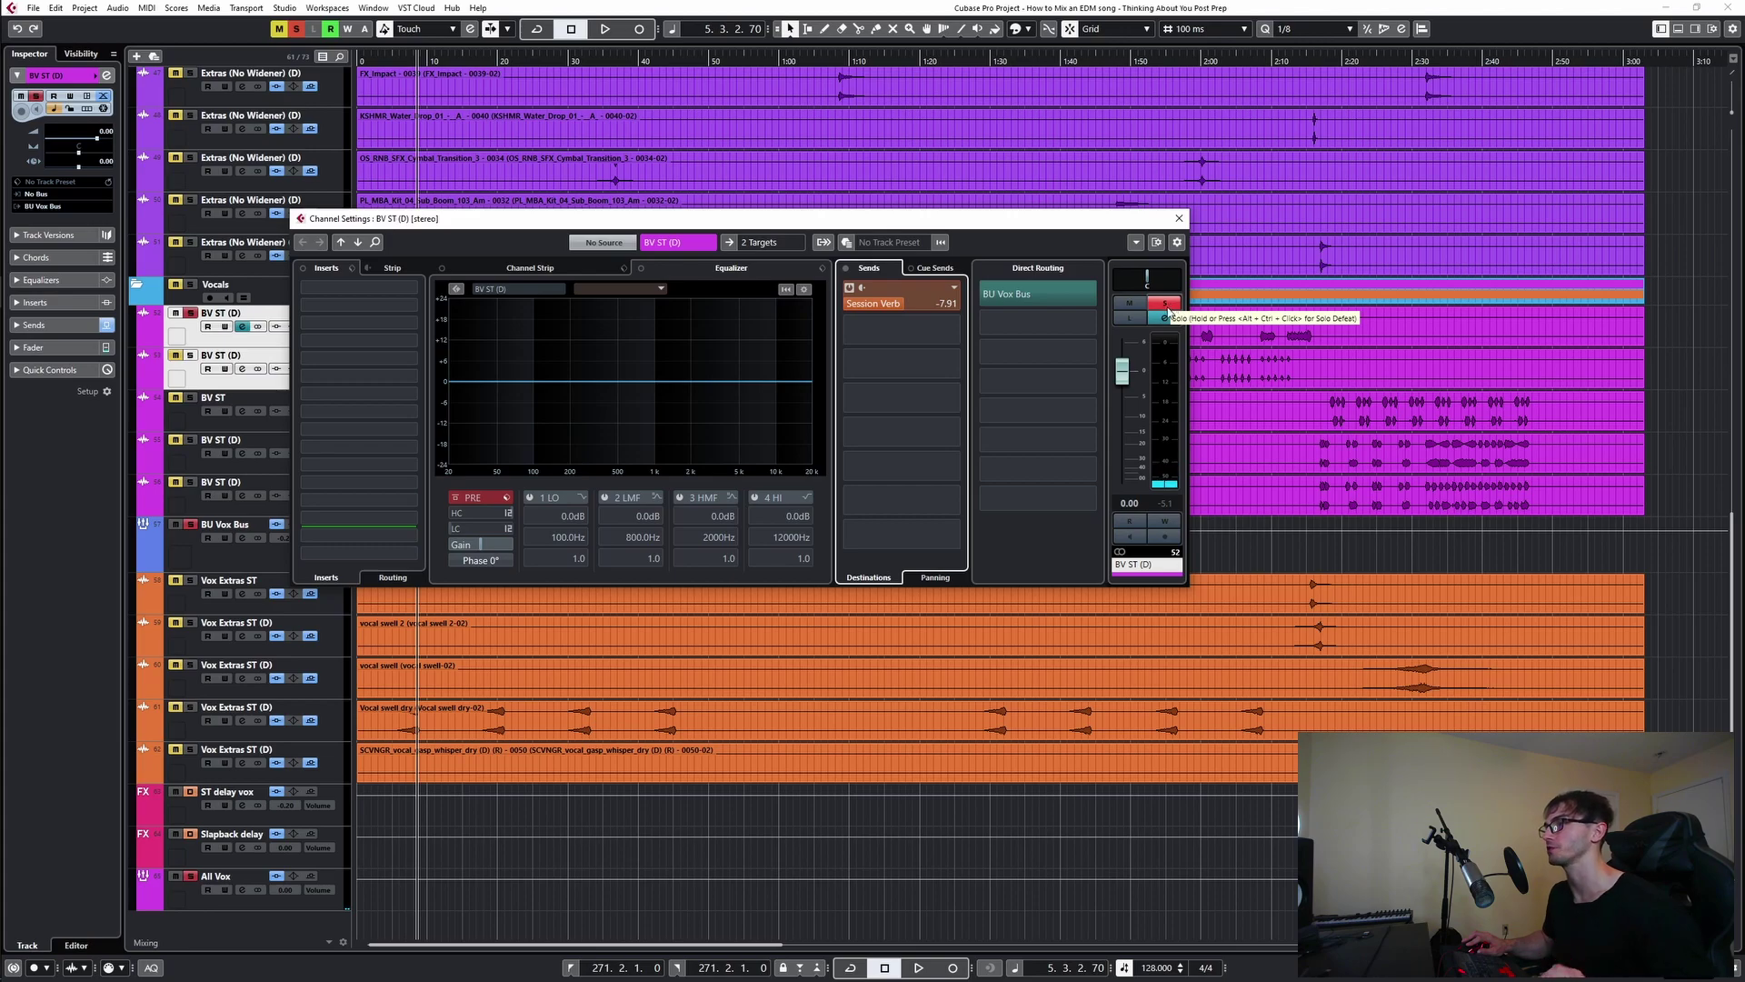
- Unsolo the verse vocal, close its channel settings, and play it within the full mix
{"action": "left_click", "coordinate": [1167, 306]}
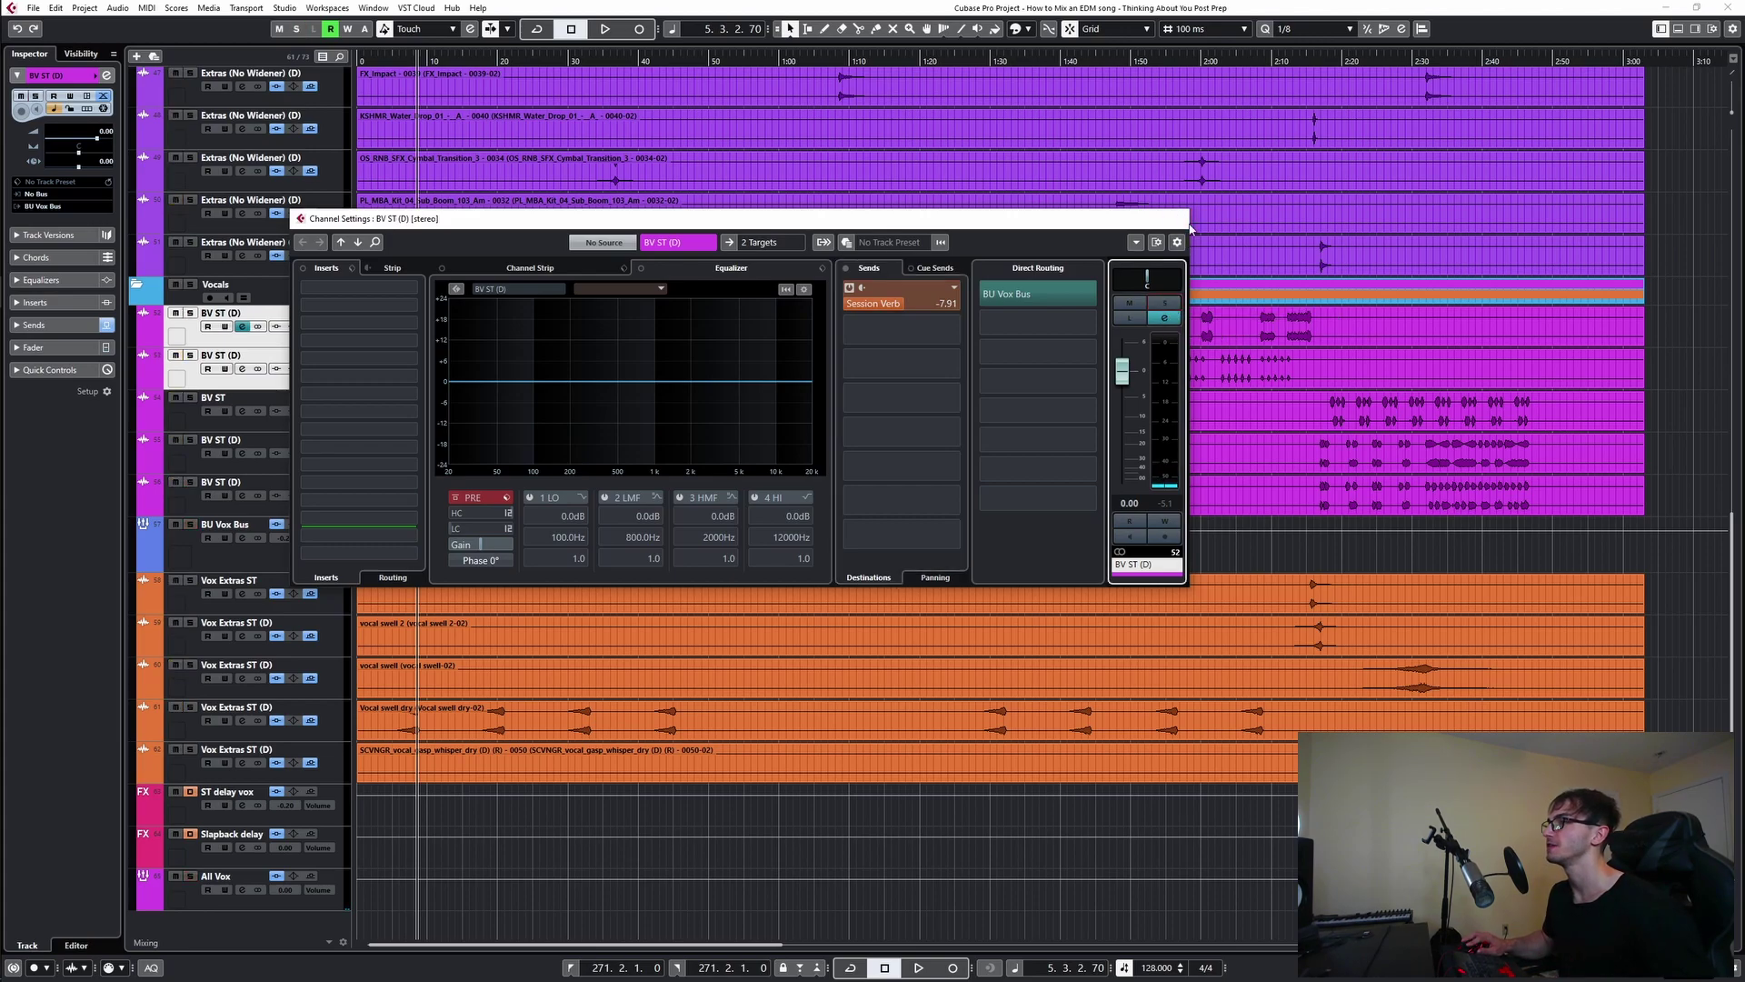
{"action": "left_click", "coordinate": [1180, 220]}
{"action": "key", "text": "space"}
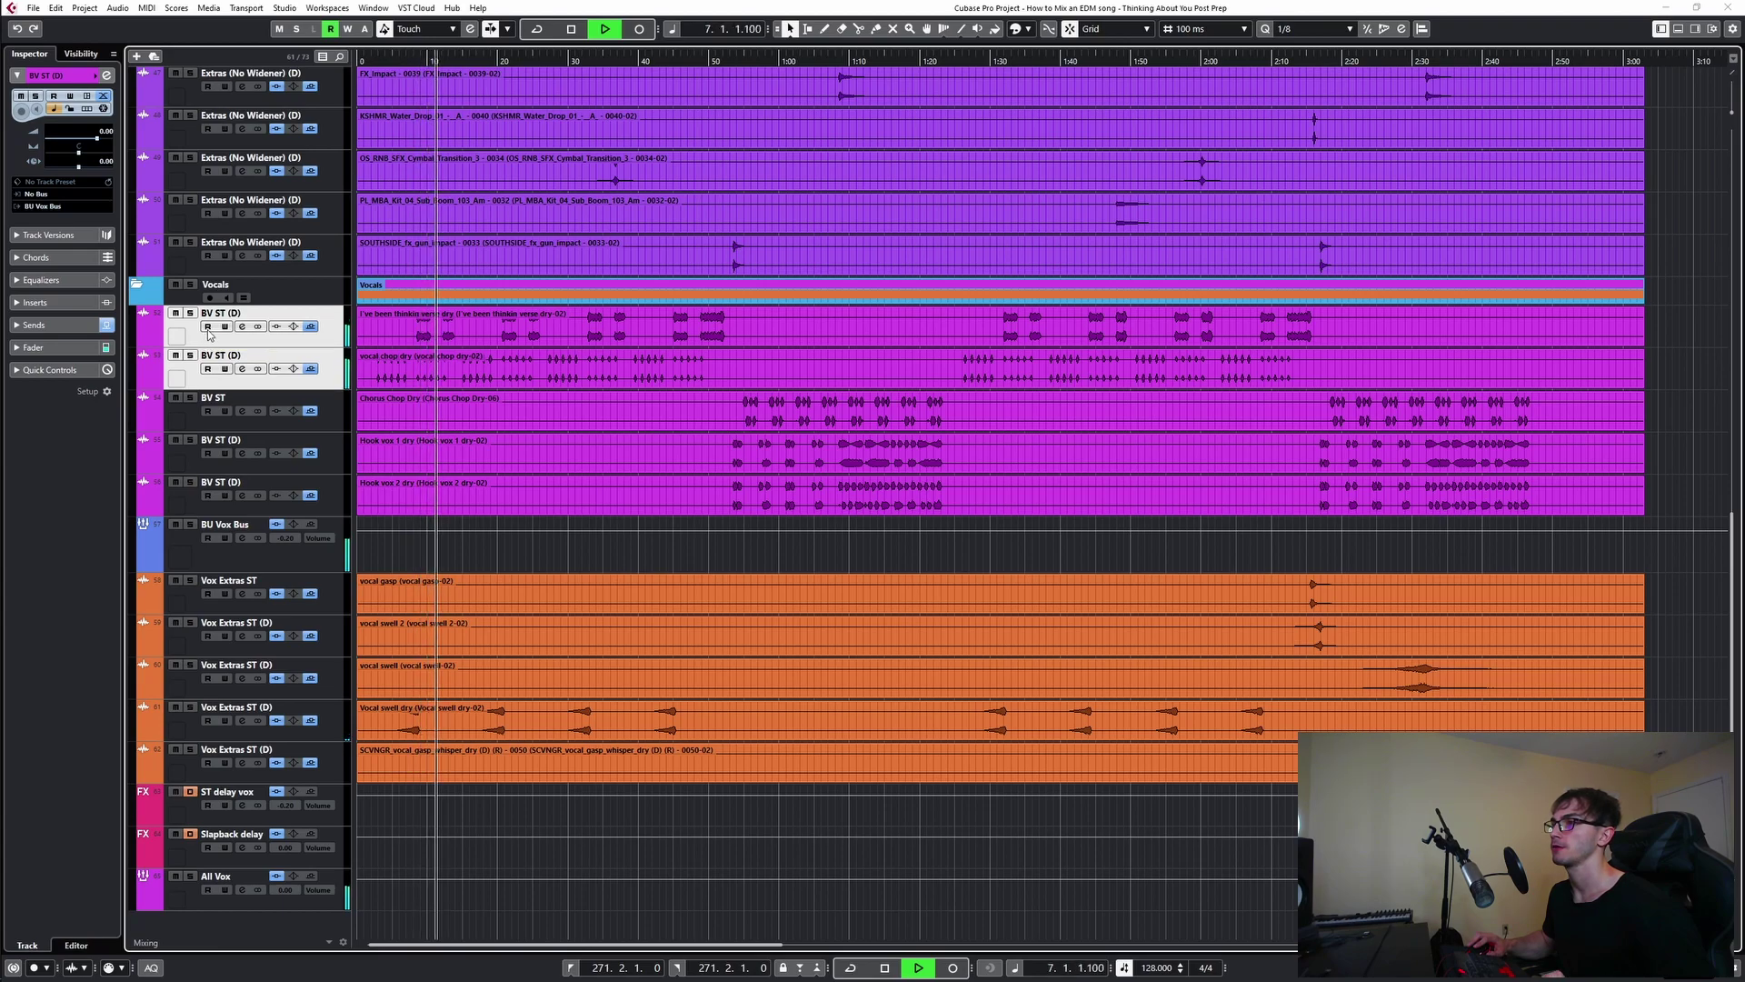
{"action": "key", "text": "space"}
- Insert L1 limiter Stereo in the vocal chop track's fifth insert slot and set its out ceiling to -6.0
{"action": "left_click", "coordinate": [243, 368]}
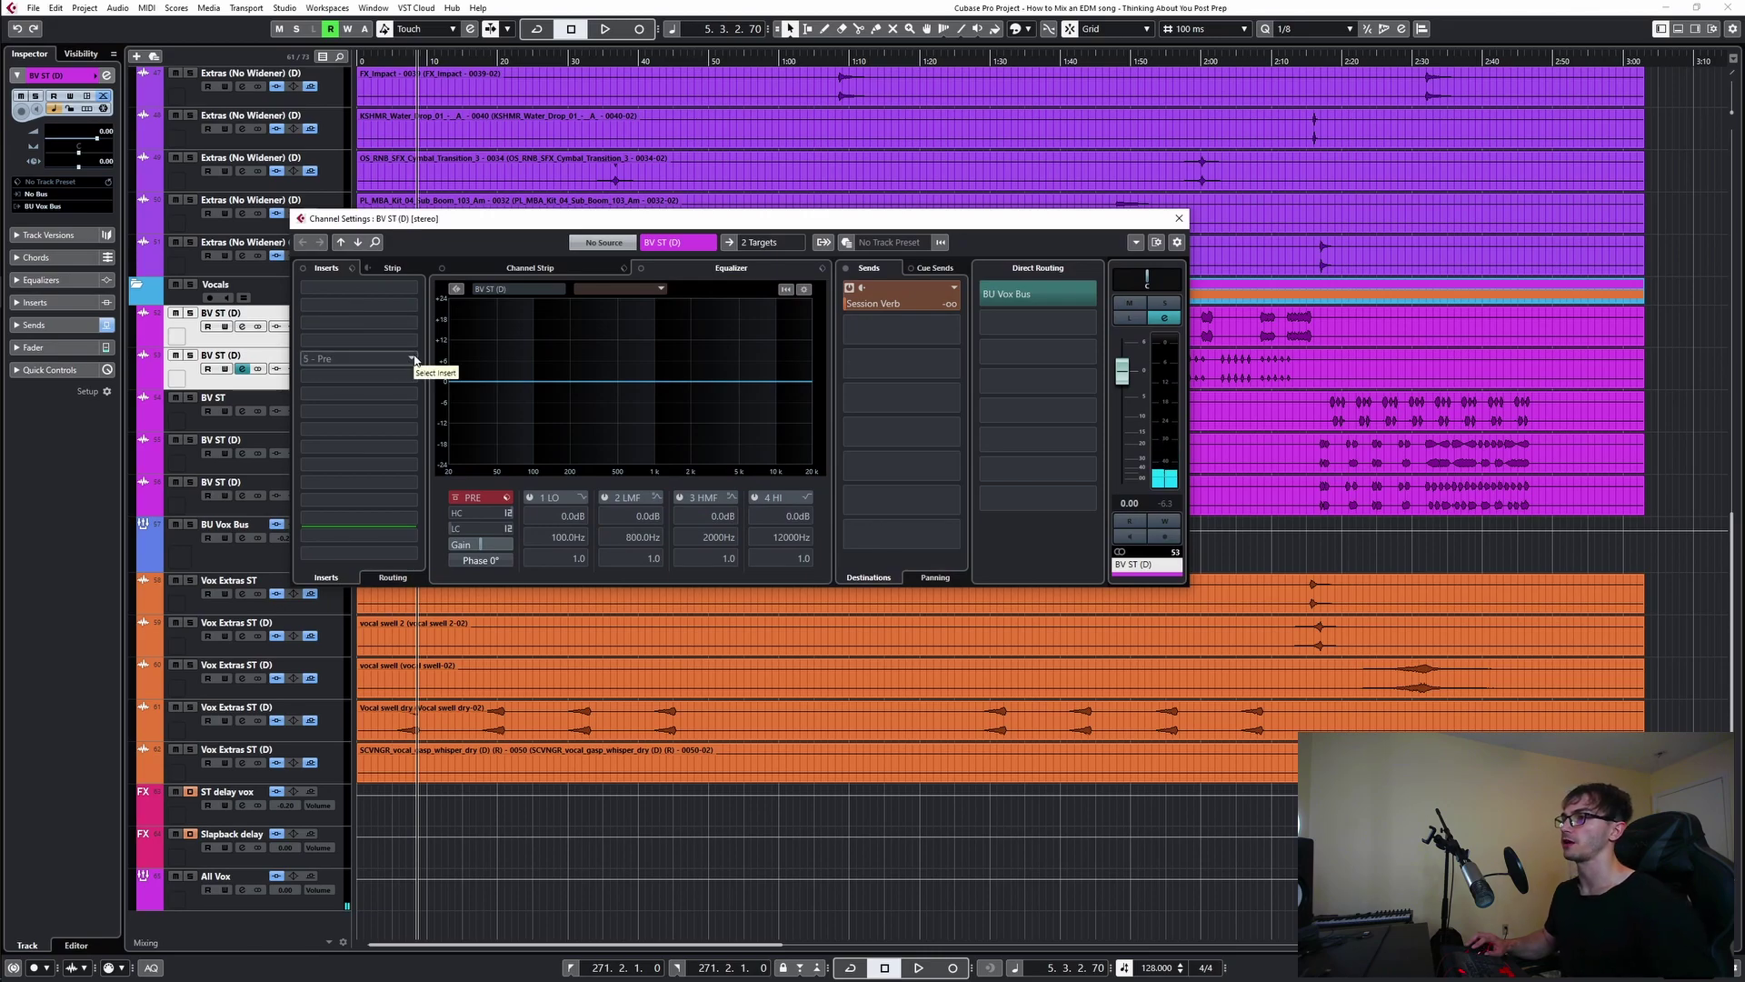
{"action": "left_click", "coordinate": [414, 359]}
{"action": "left_click", "coordinate": [374, 431]}
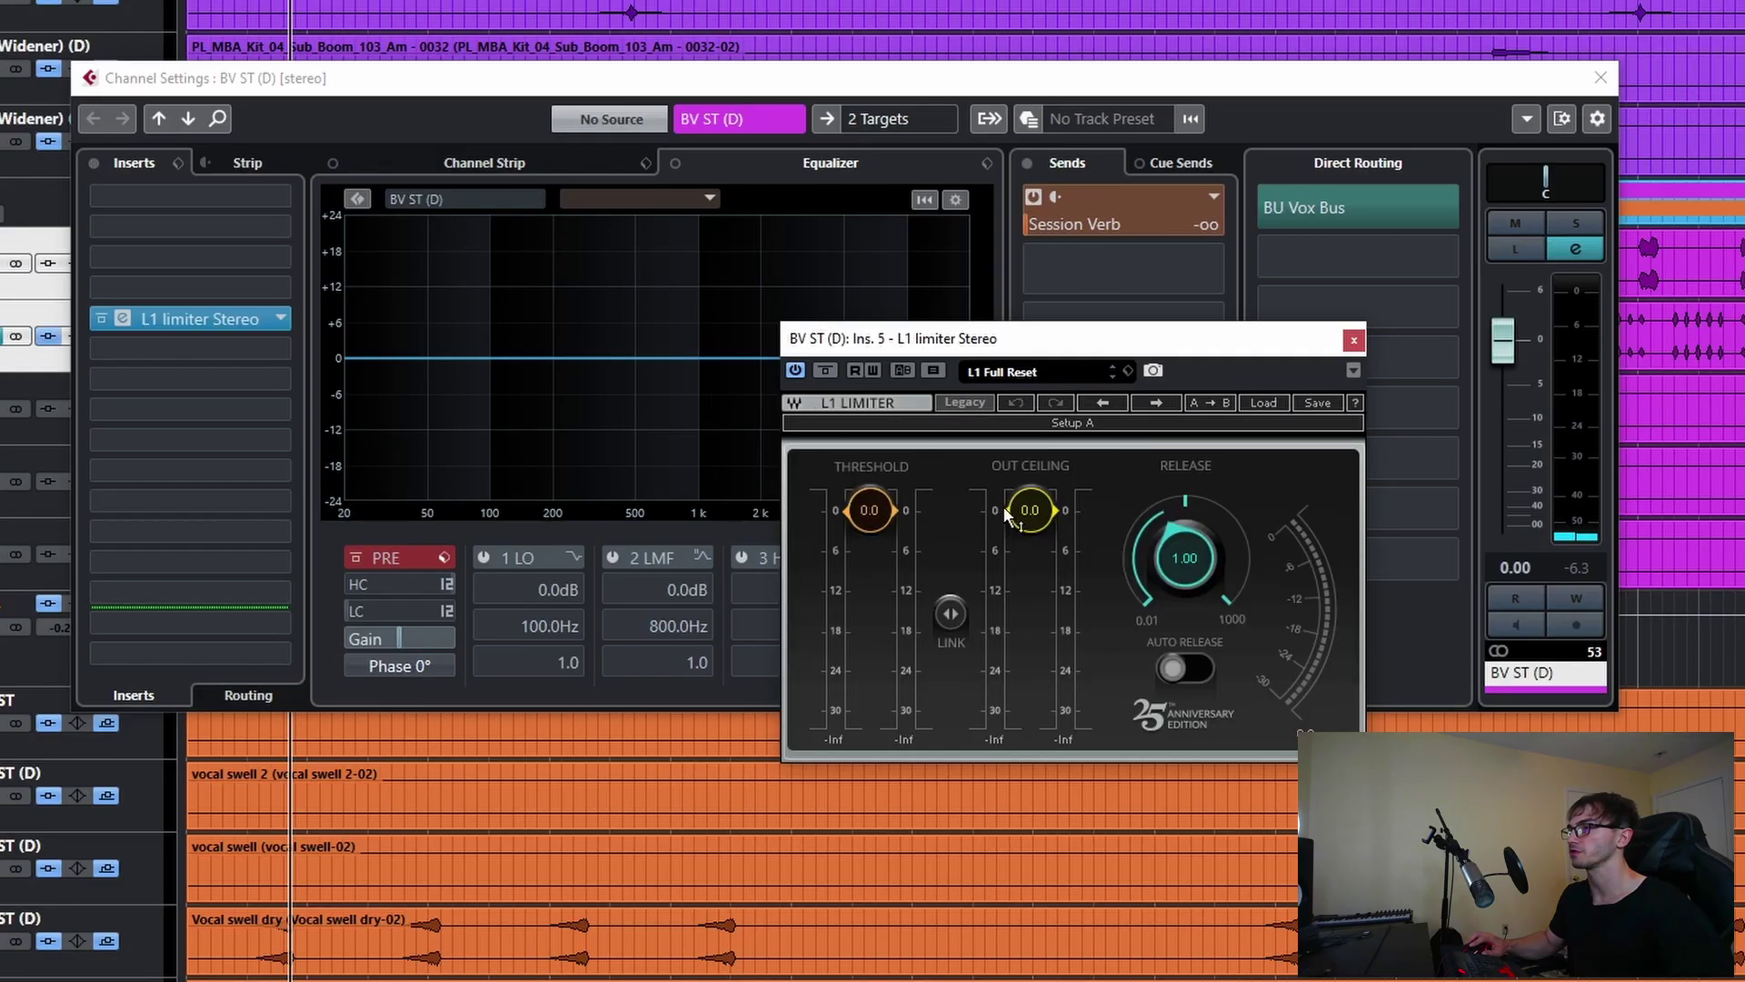
{"action": "left_click_drag", "start_coordinate": [1052, 518], "coordinate": [1052, 535]}
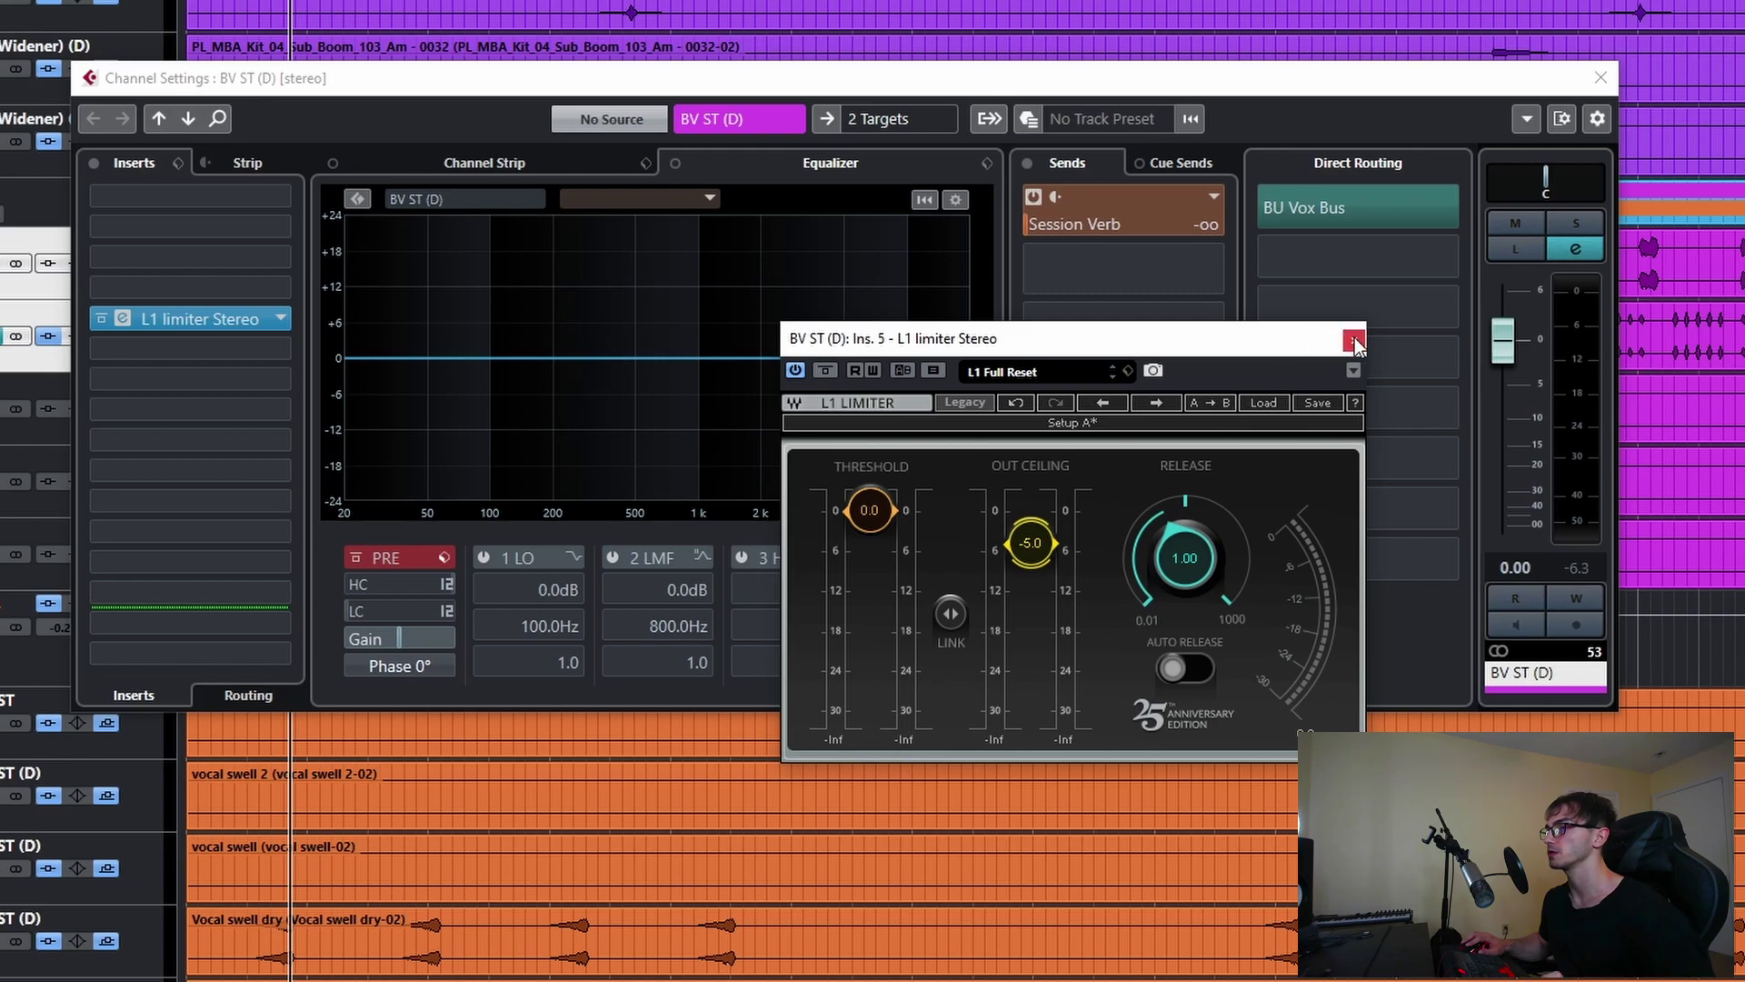
{"action": "left_click_drag", "start_coordinate": [1029, 543], "coordinate": [1029, 549]}
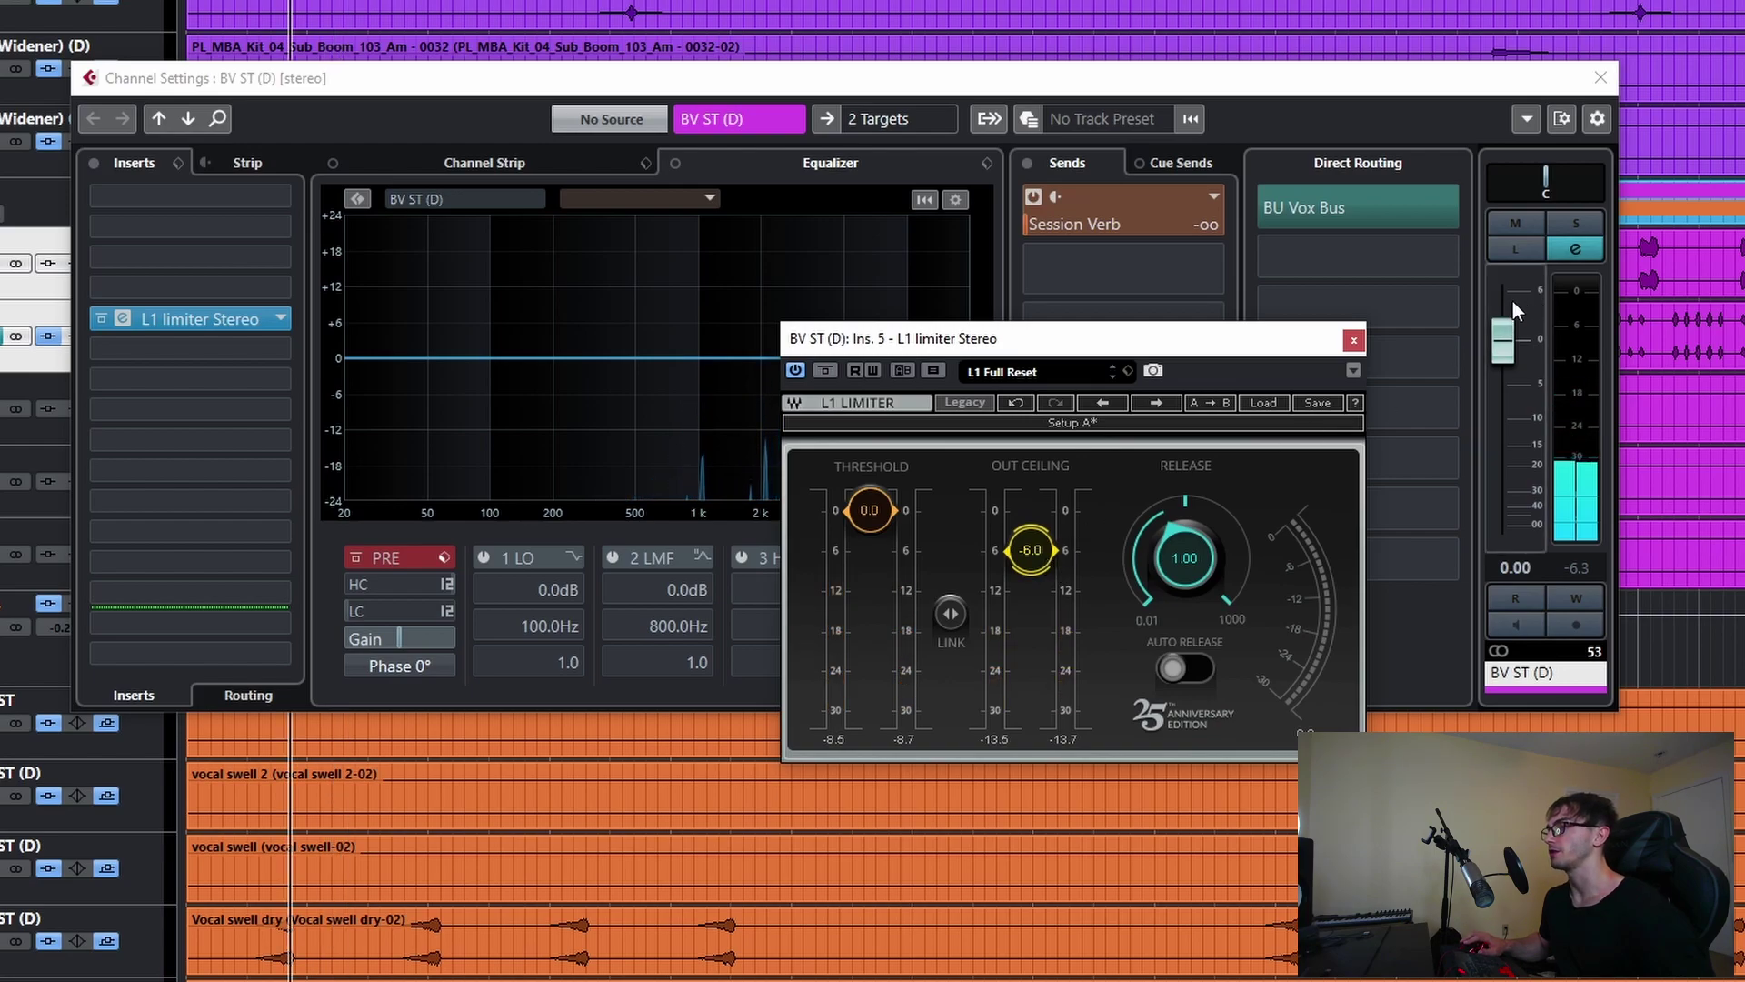
- Solo the vocal chop track to raise its Session Verb send, and play the verse vocals in the full mix
{"action": "left_click", "coordinate": [1575, 223]}
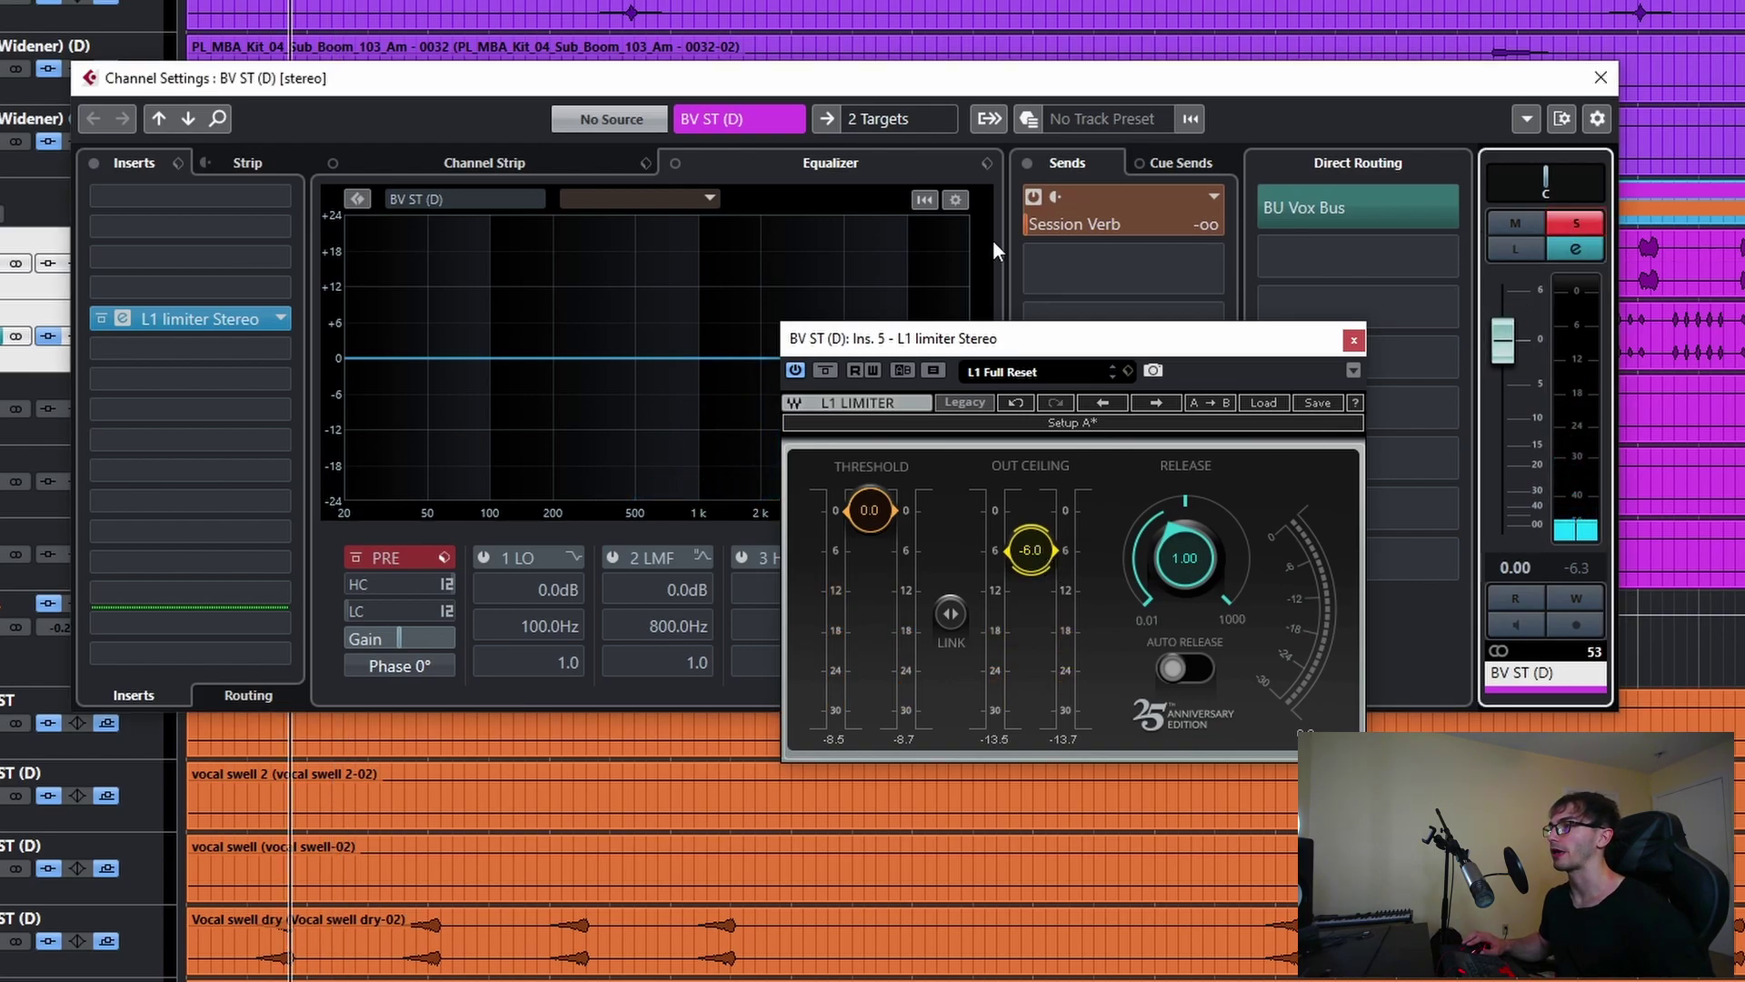
{"action": "left_click_drag", "start_coordinate": [1044, 225], "coordinate": [1193, 231]}
{"action": "key", "text": "space"}
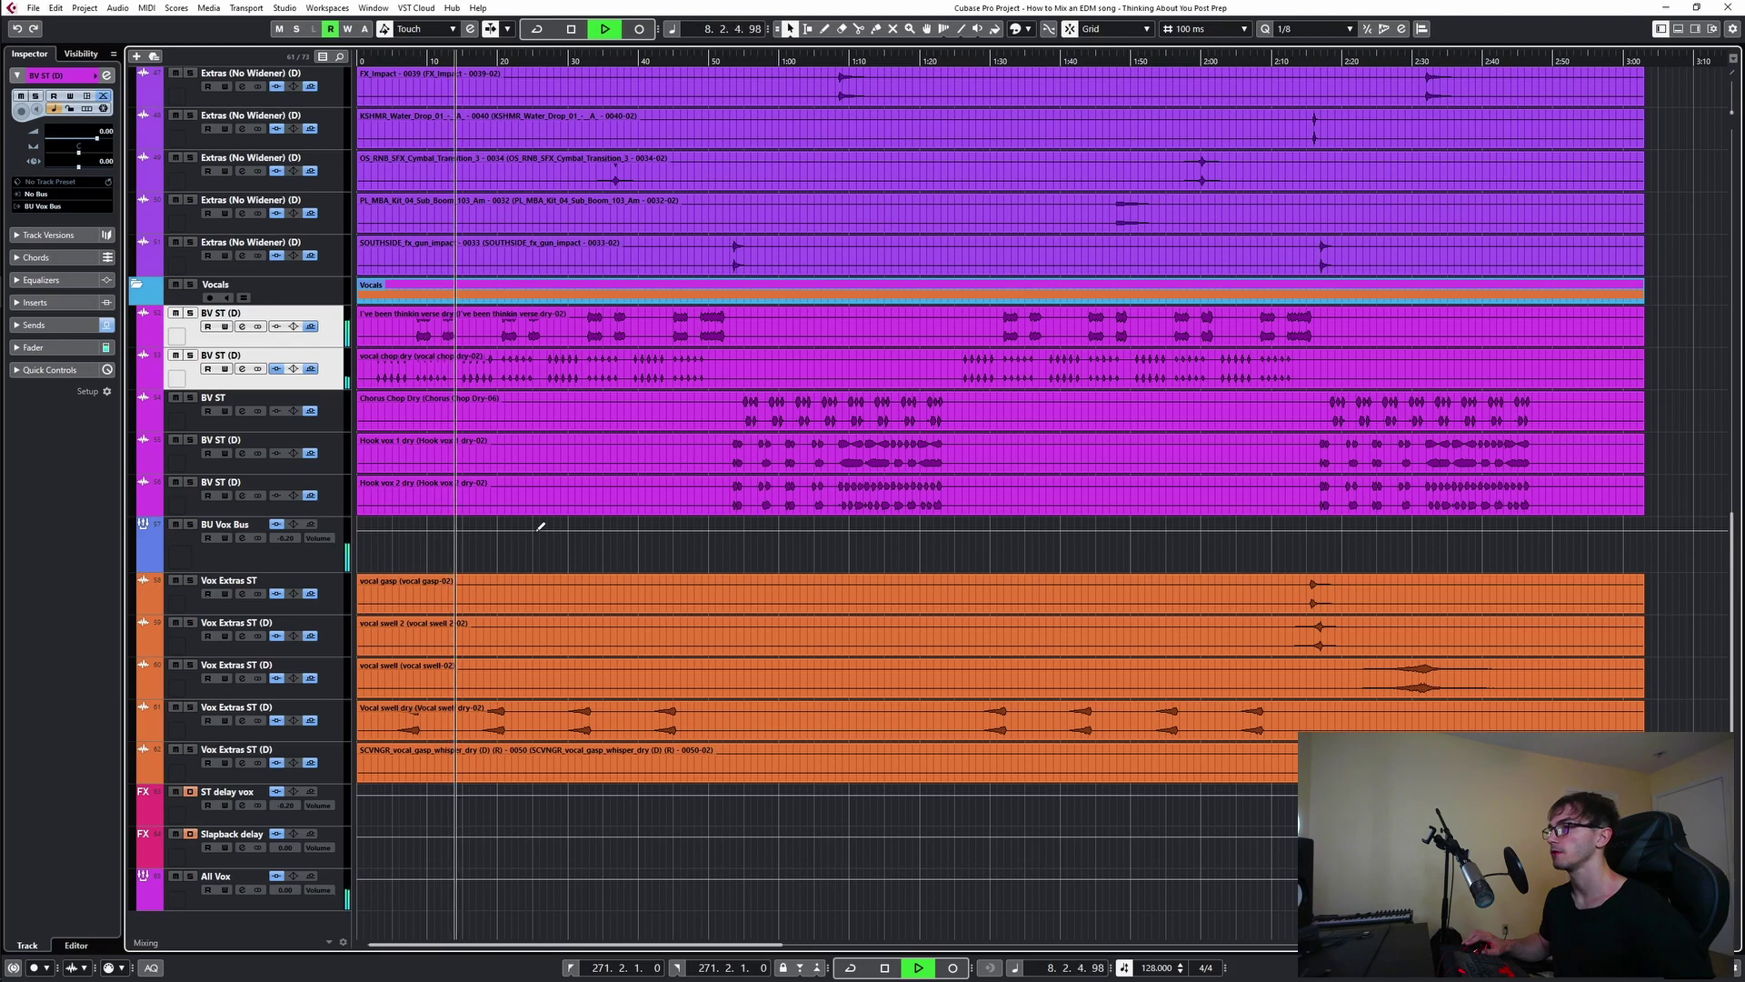
{"action": "key", "text": "space"}
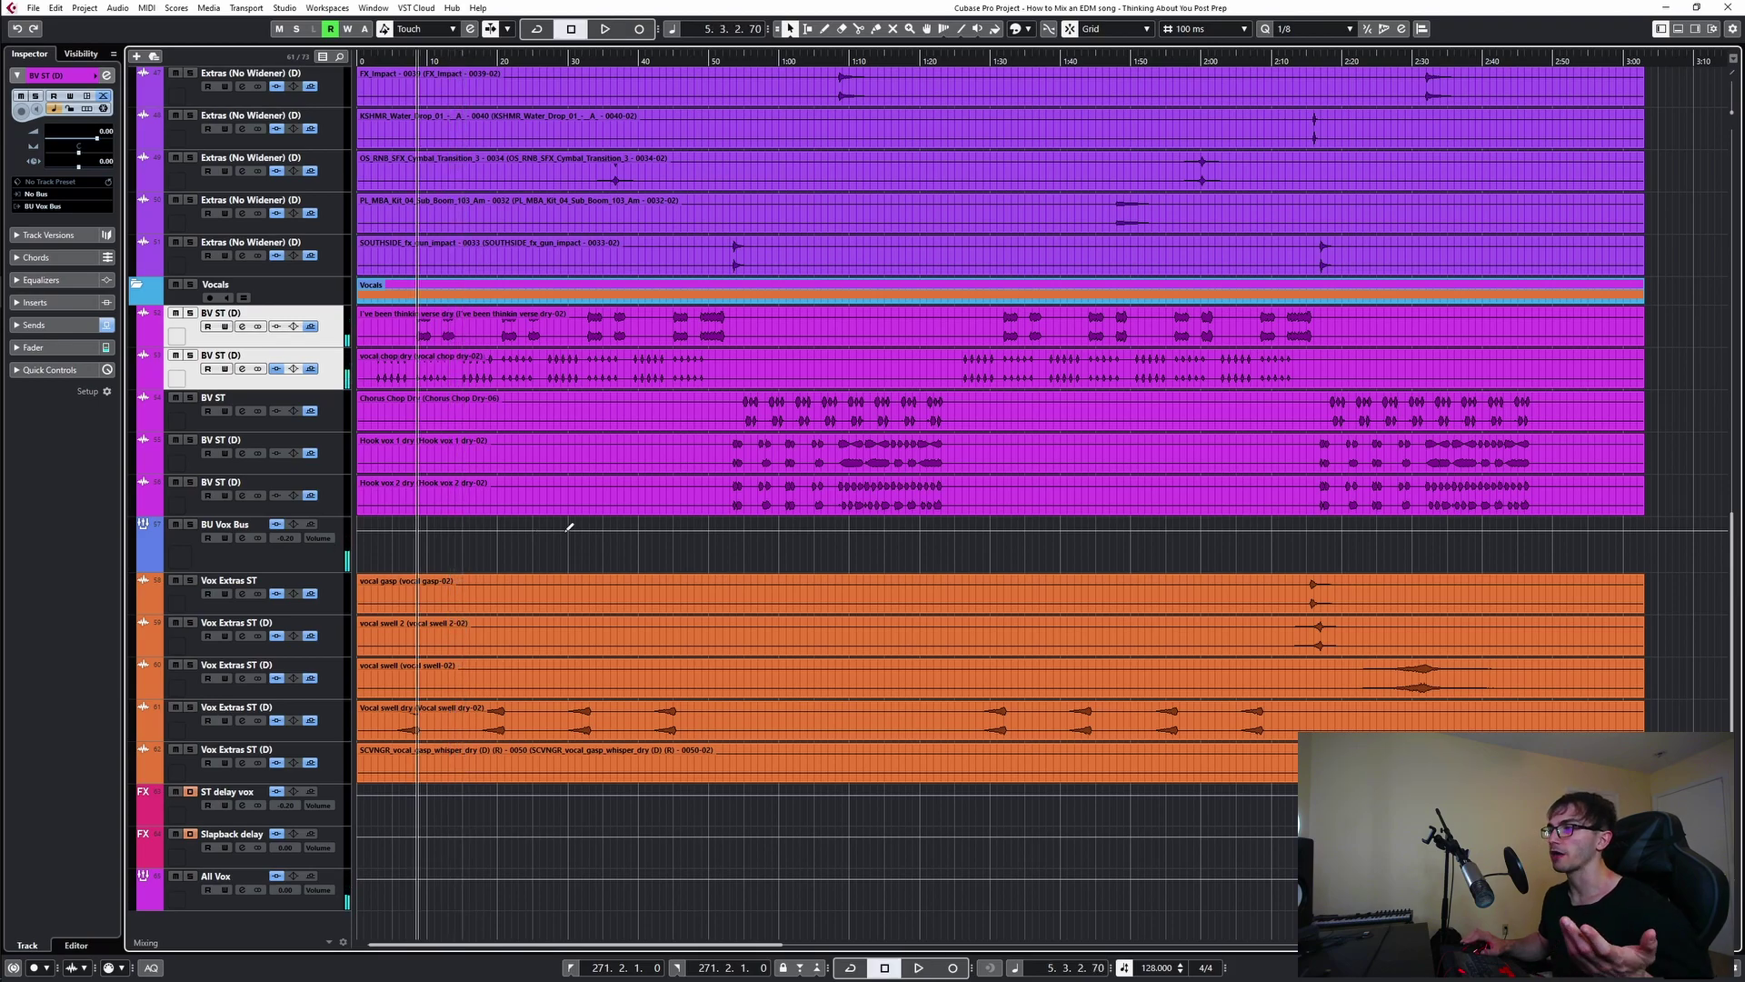
- Play the chorus vocals in the full mix, starting near bar 29 and skipping ahead to bar 37
{"action": "left_click", "coordinate": [733, 548]}
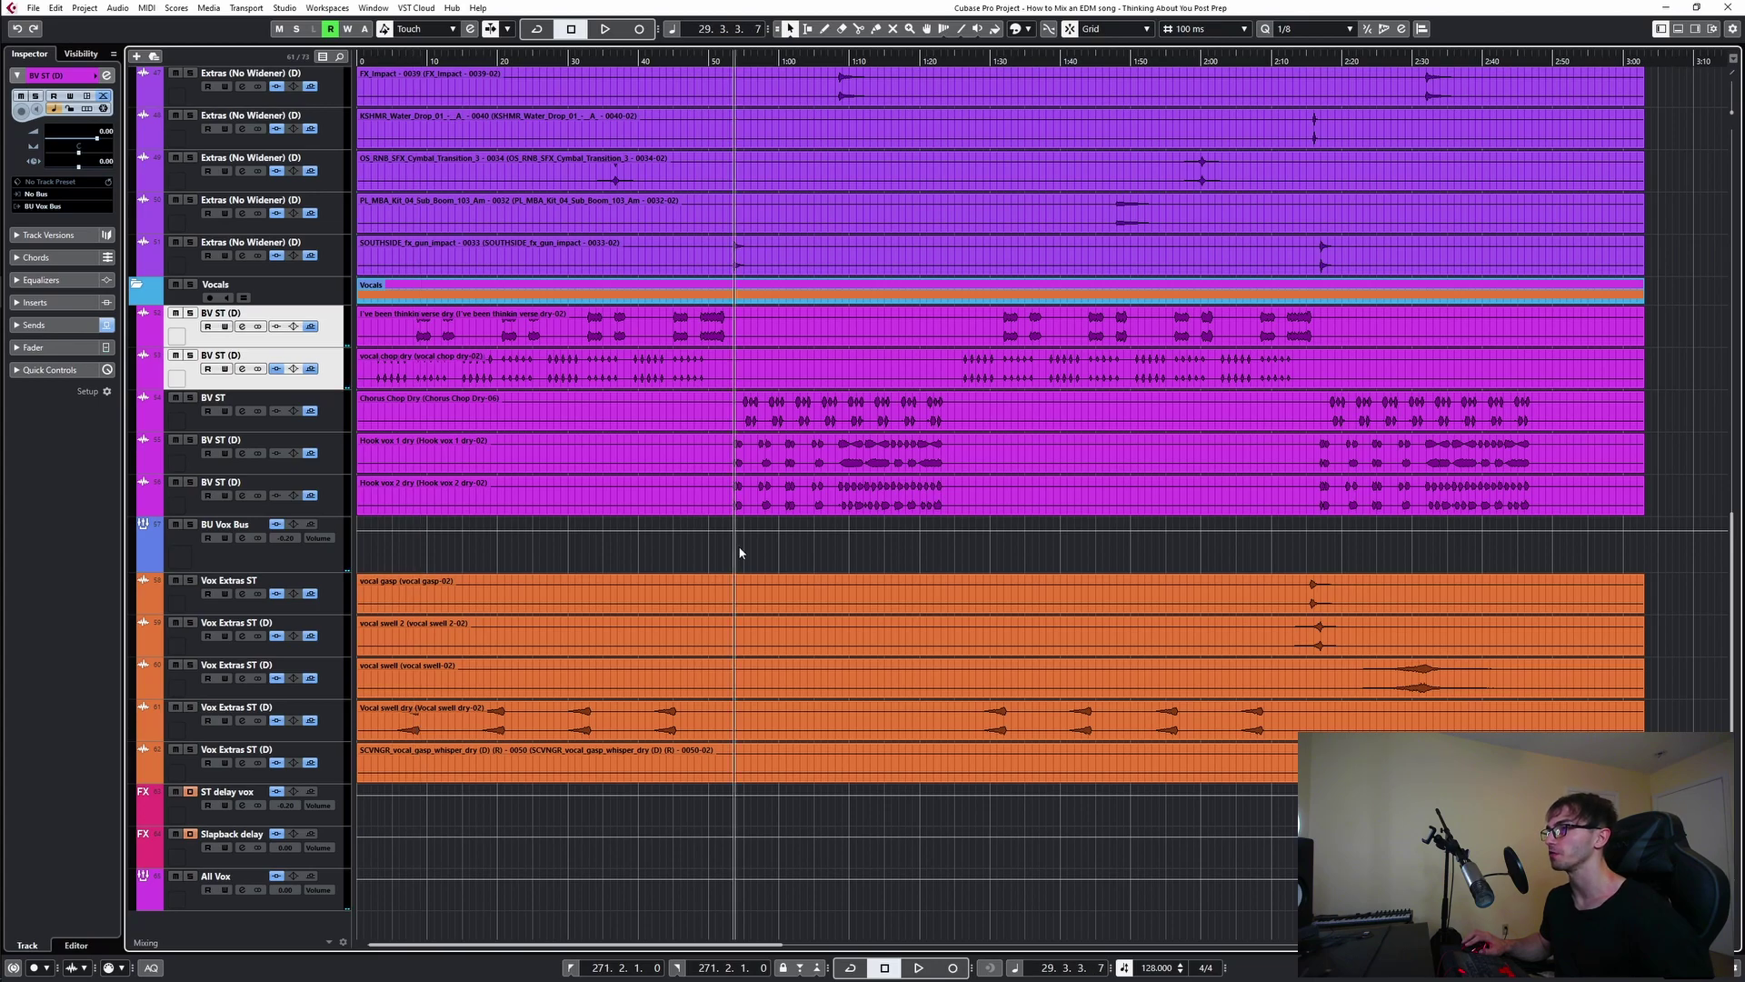
{"action": "left_click", "coordinate": [748, 544]}
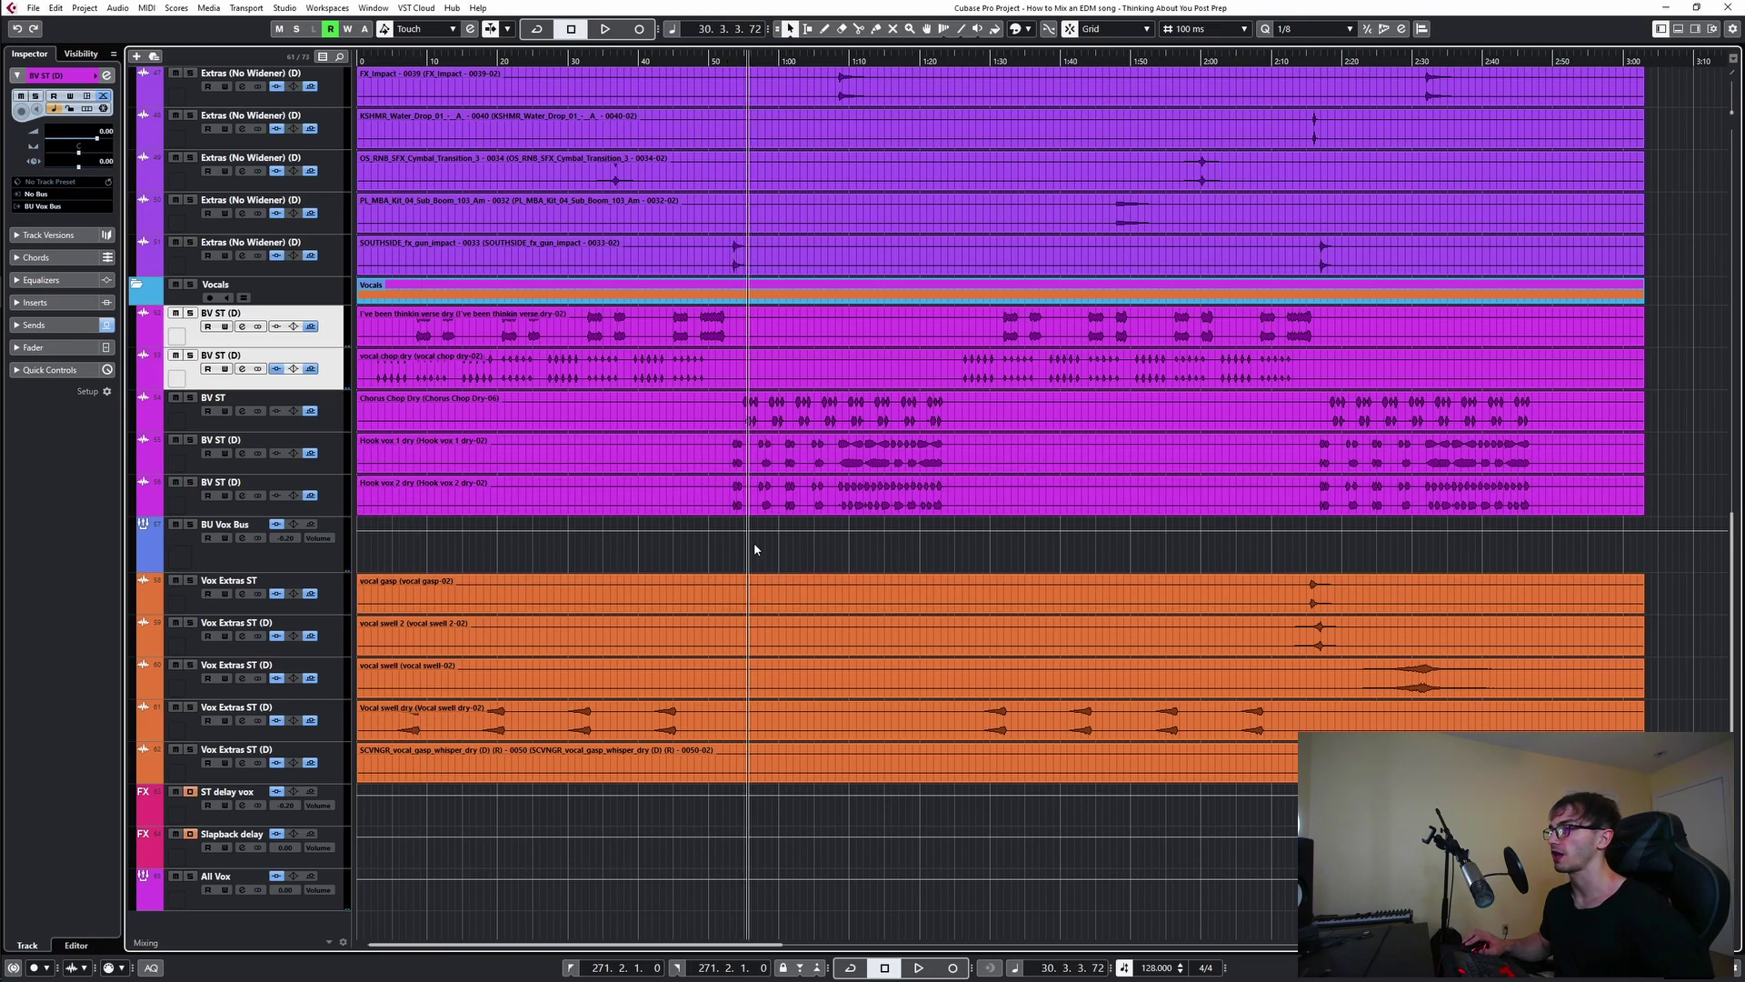
{"action": "left_click", "coordinate": [742, 541]}
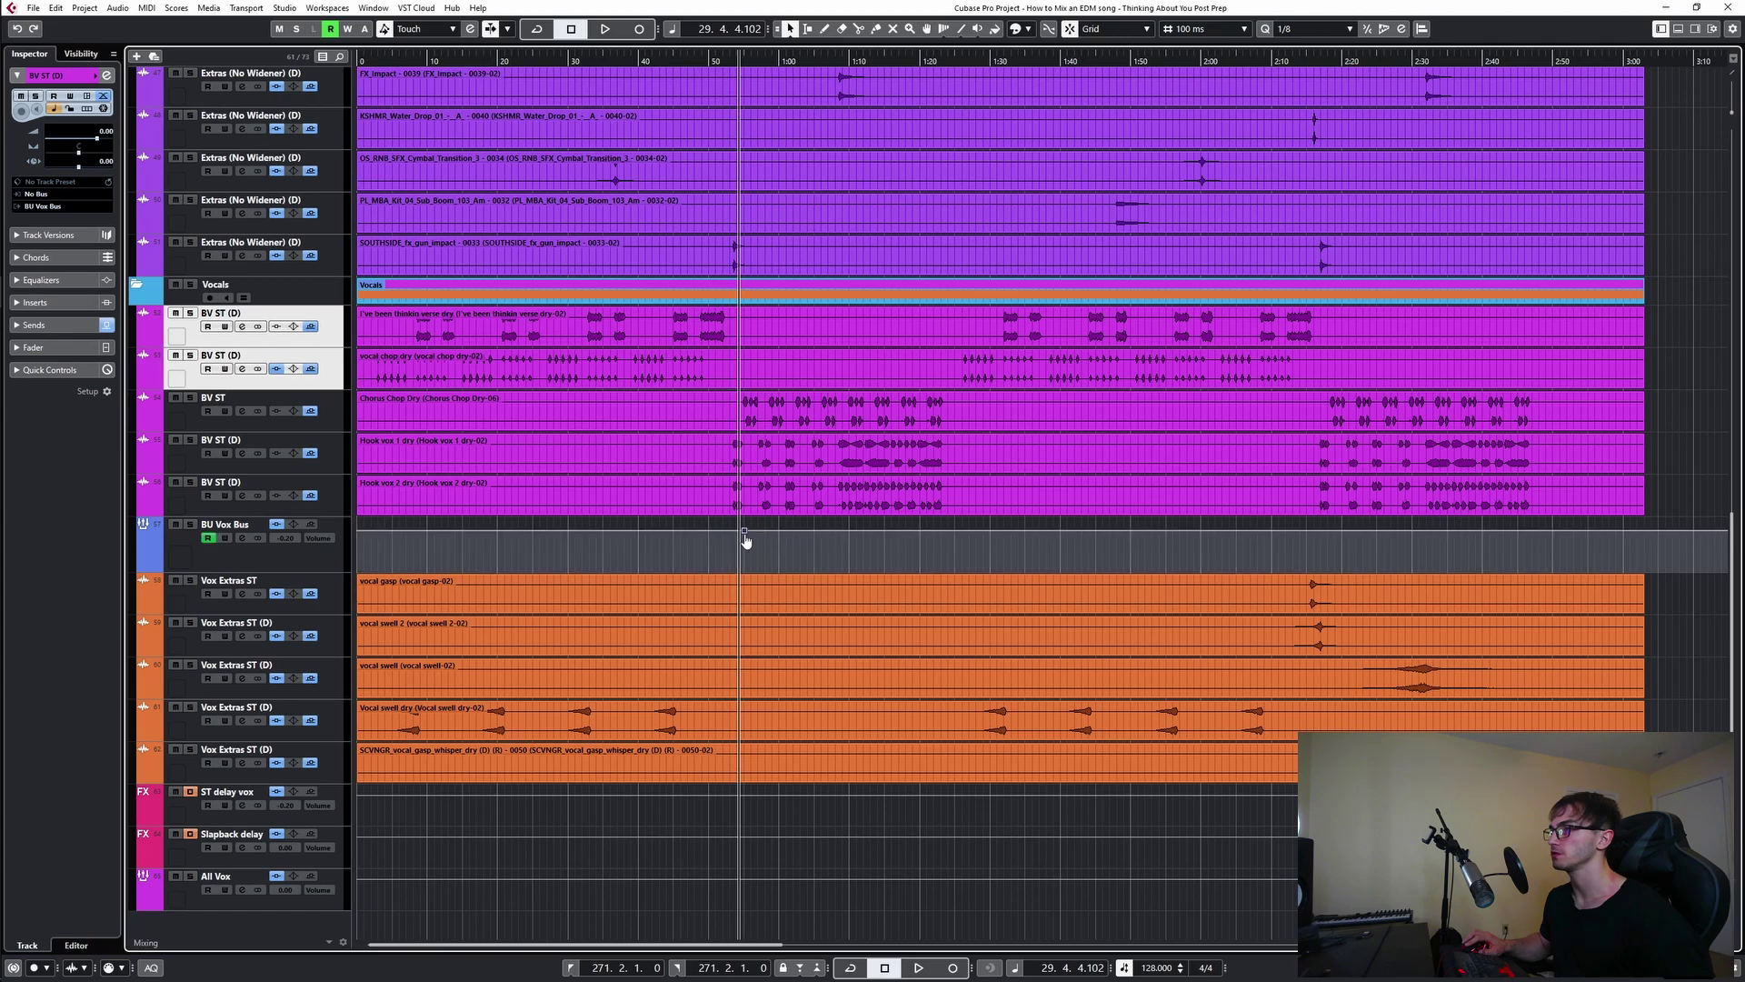
{"action": "key", "text": "space"}
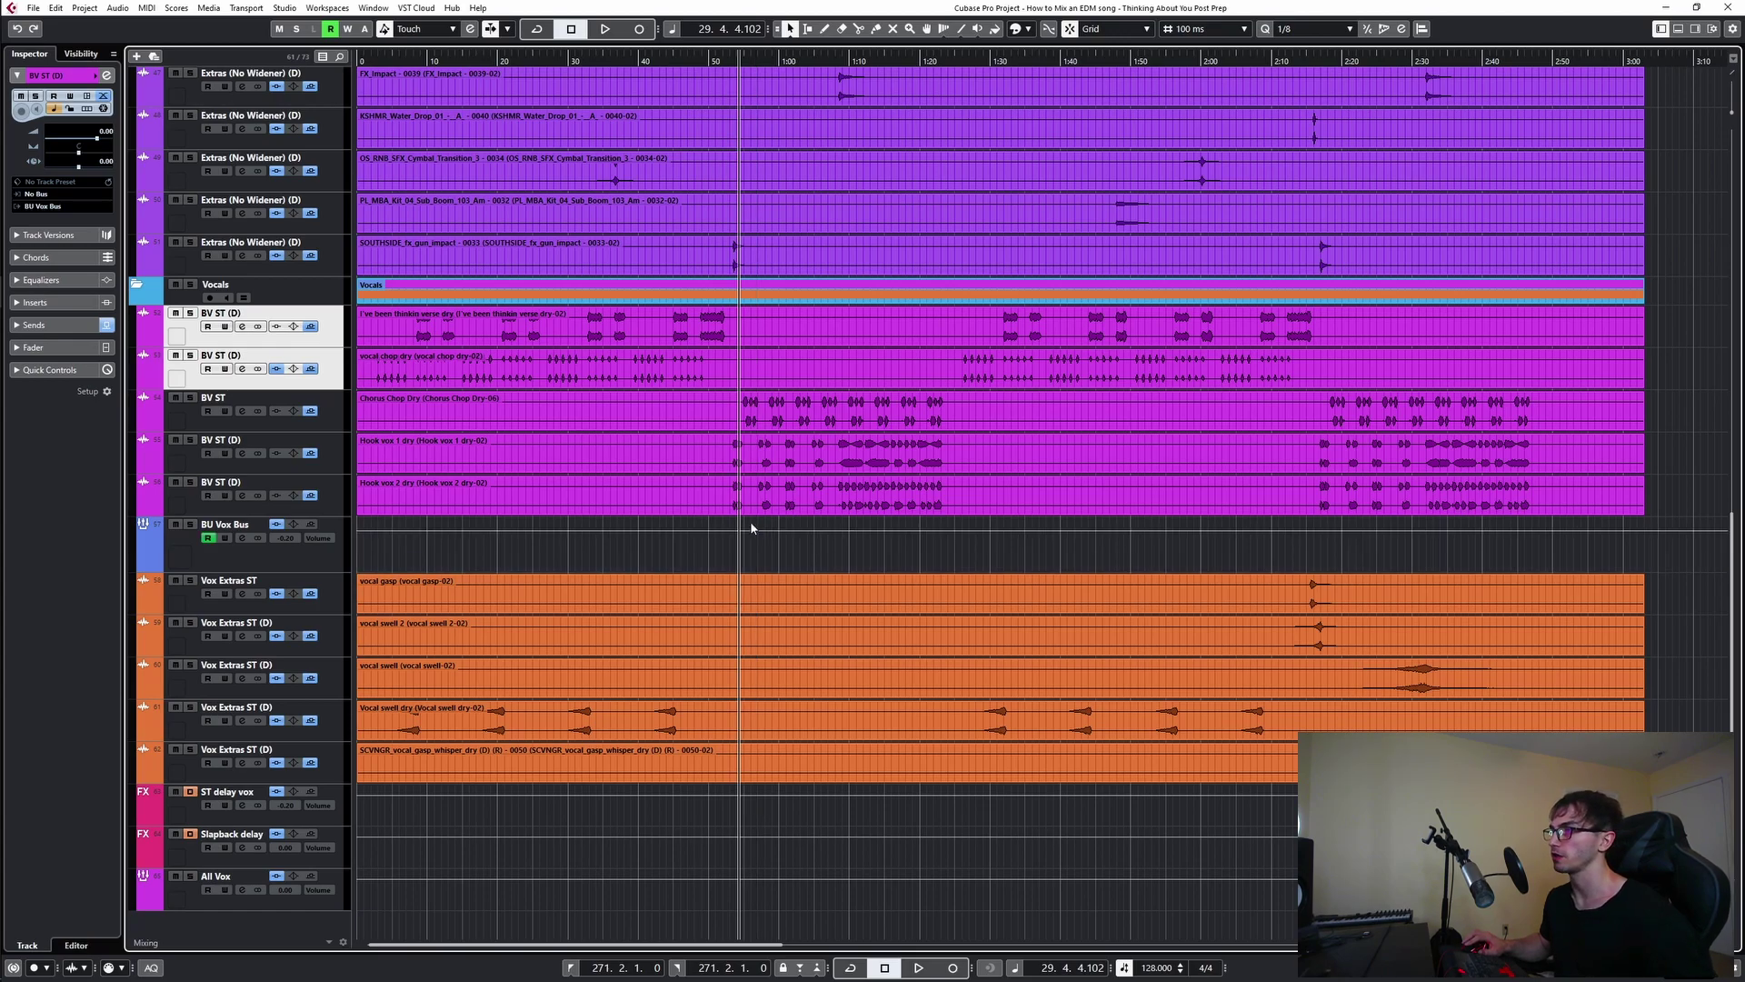
{"action": "left_click", "coordinate": [842, 525]}
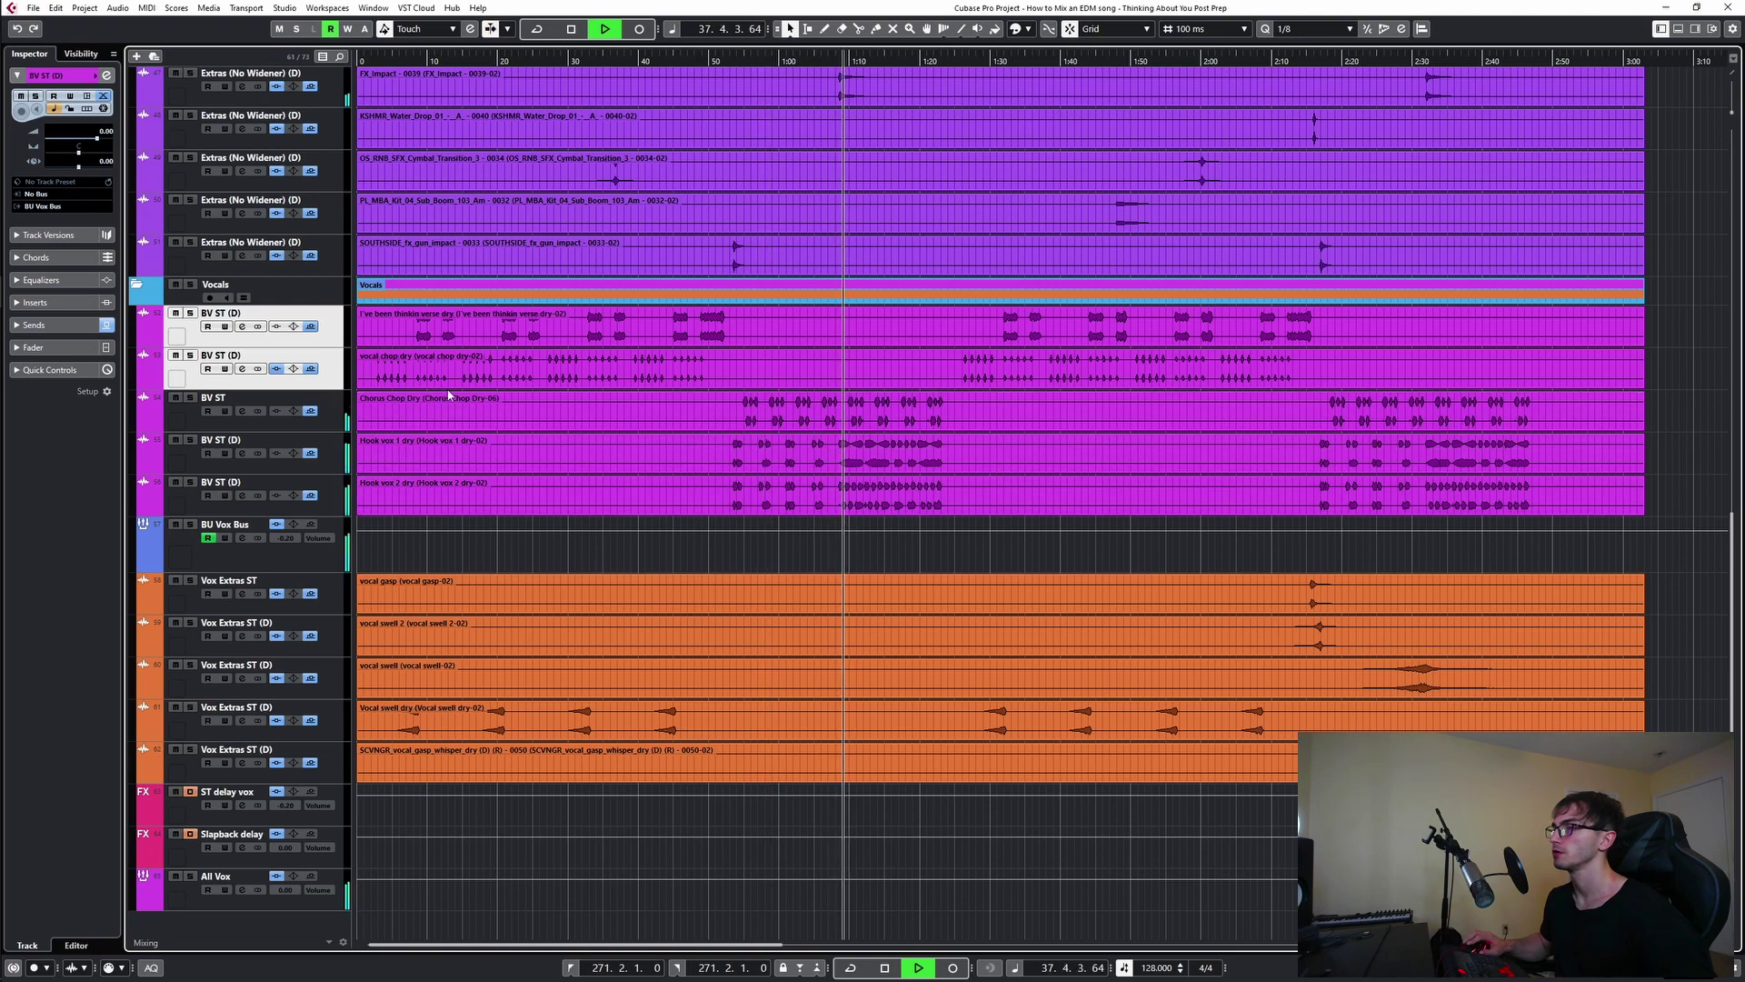
{"action": "key", "text": "space"}
- Solo the chorus chop track and raise its Session Verb send to -7.91 while it plays
{"action": "left_click", "coordinate": [192, 400]}
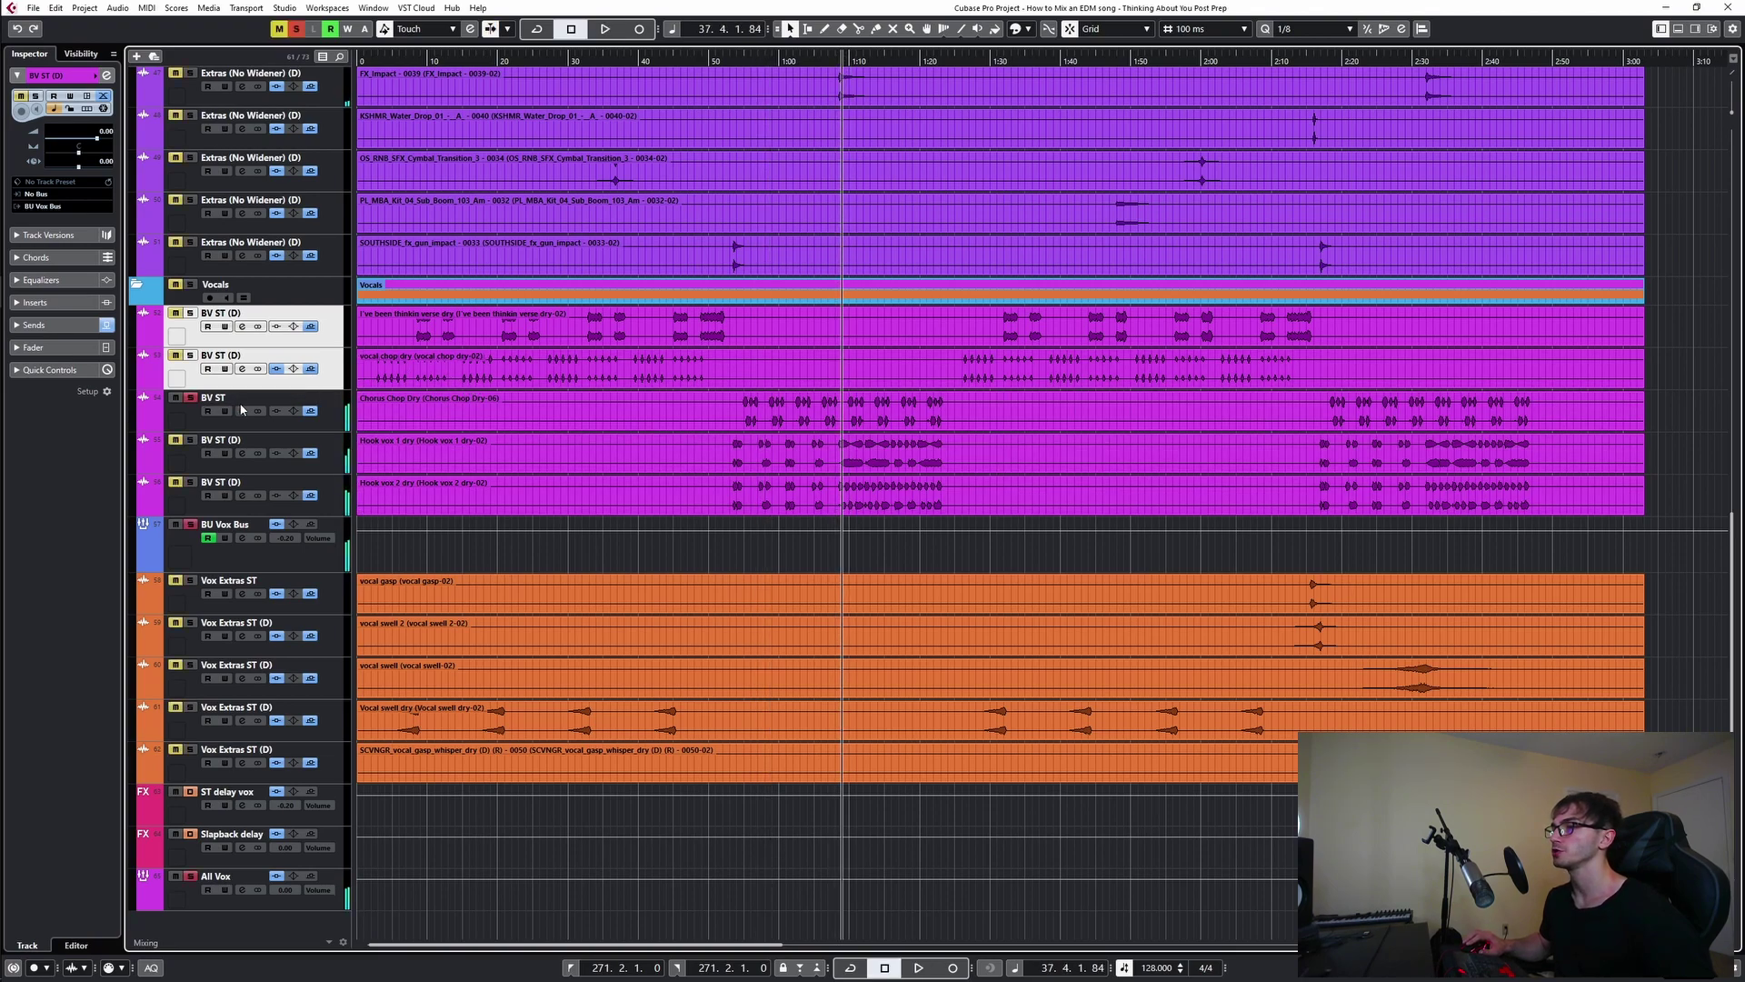
{"action": "key", "text": "space"}
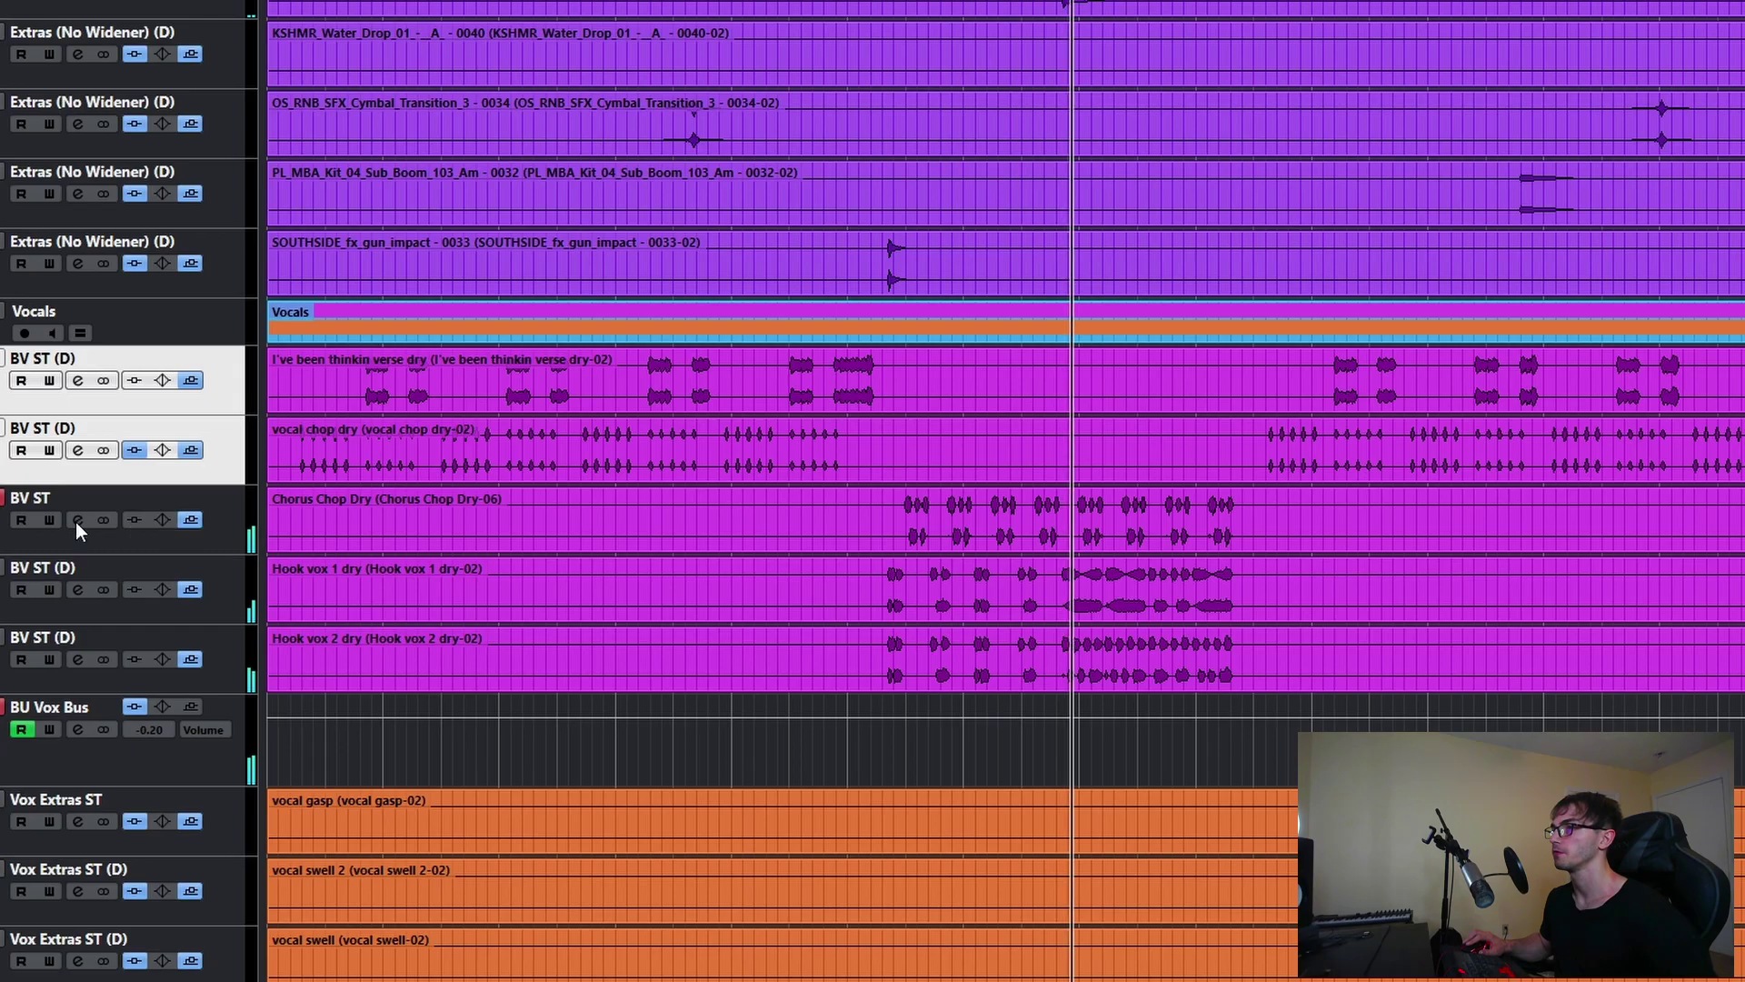
{"action": "left_click", "coordinate": [78, 520]}
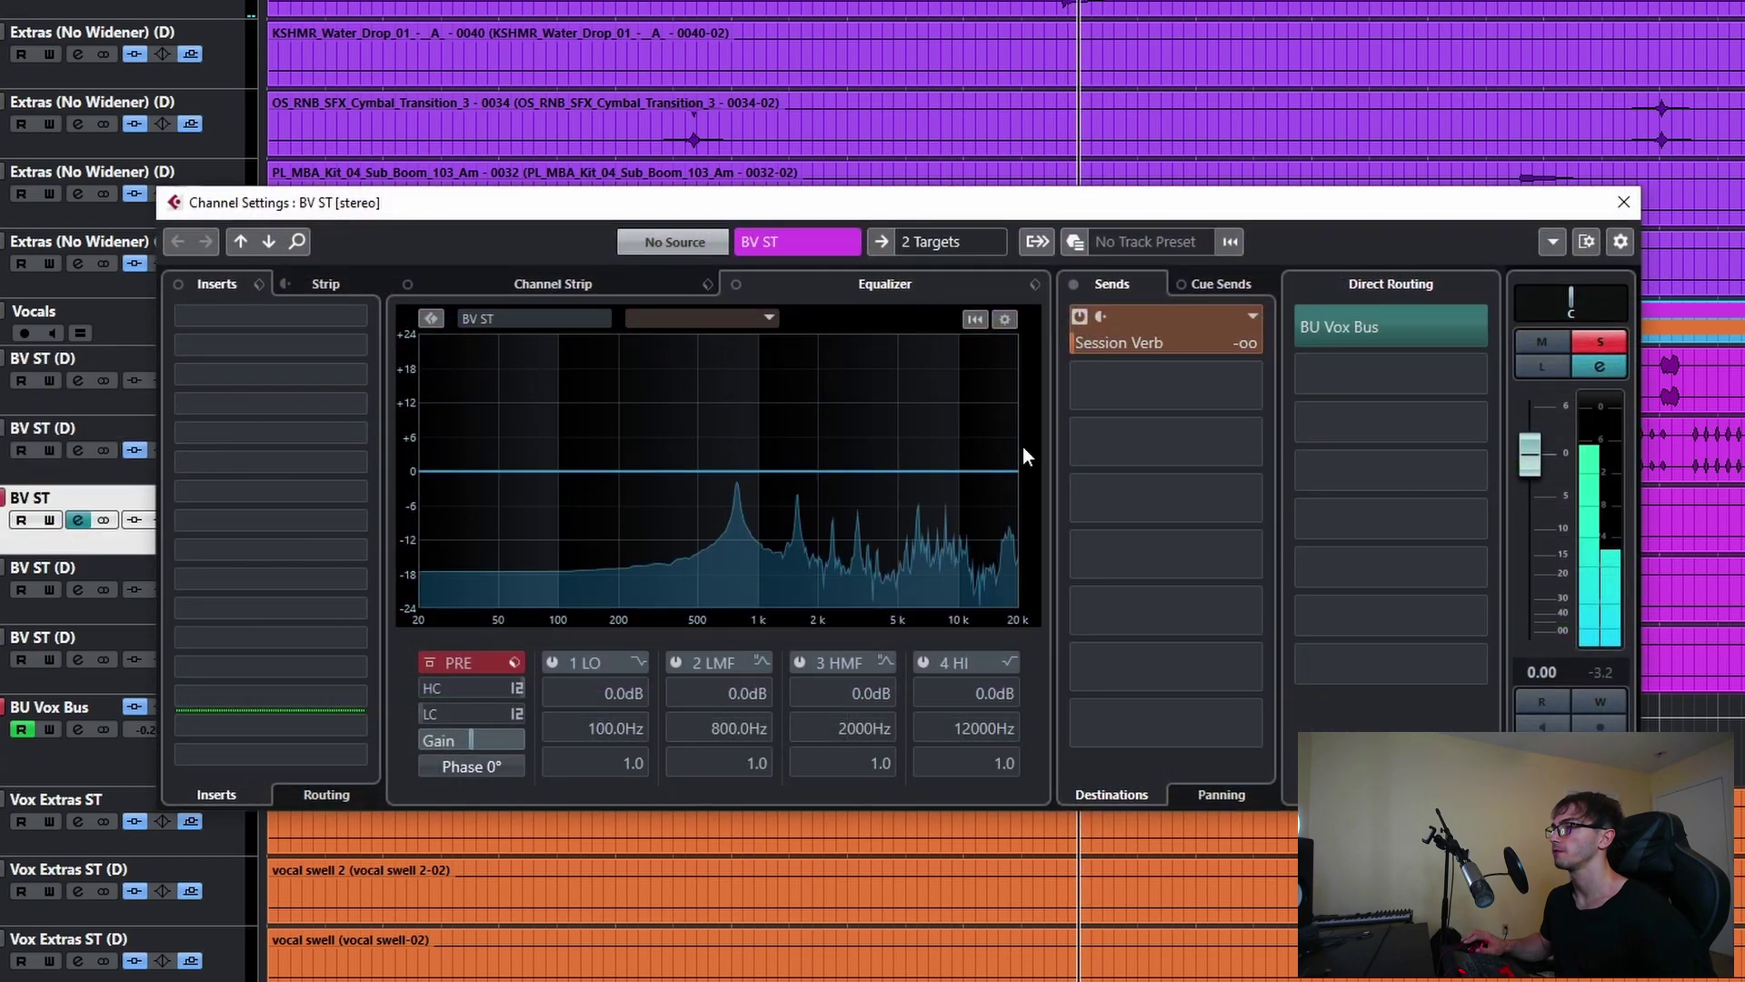
{"action": "left_click_drag", "start_coordinate": [1190, 342], "coordinate": [1256, 350]}
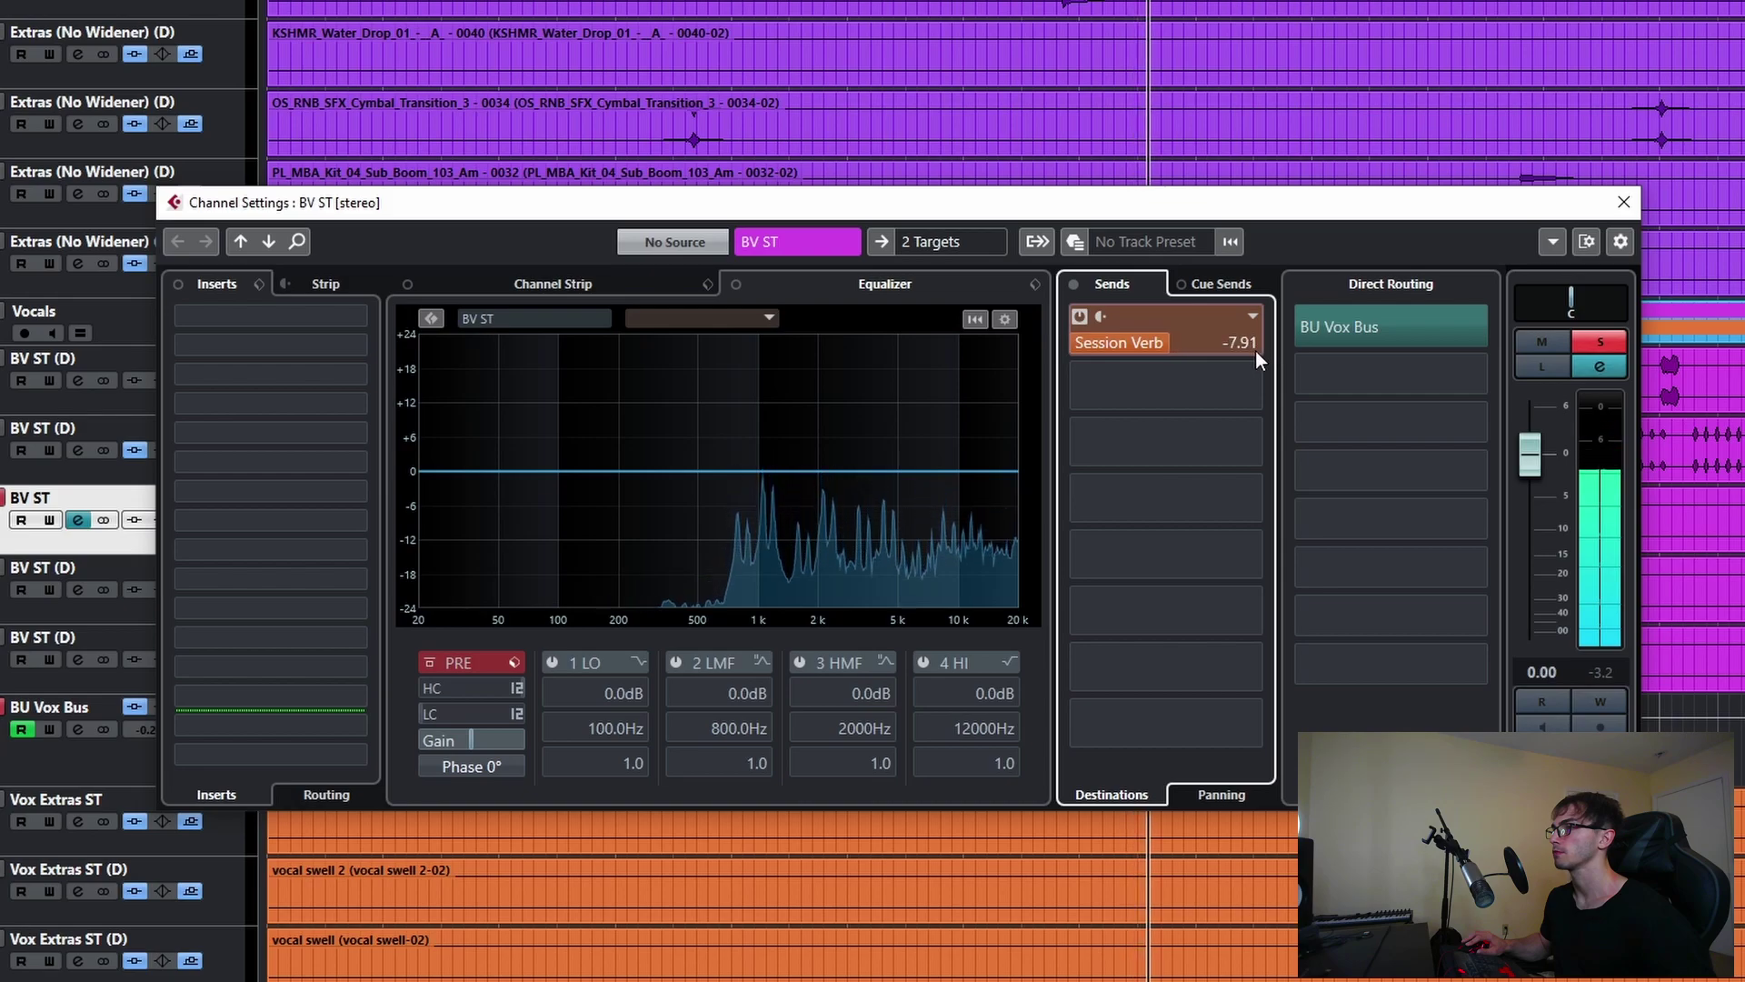
- Set the Session Verb send to -9.56 on Hook vox 1 and -6.95 on Hook vox 2, and clear the solo
{"action": "left_click", "coordinate": [275, 244]}
{"action": "left_click_drag", "start_coordinate": [1125, 339], "coordinate": [1245, 353]}
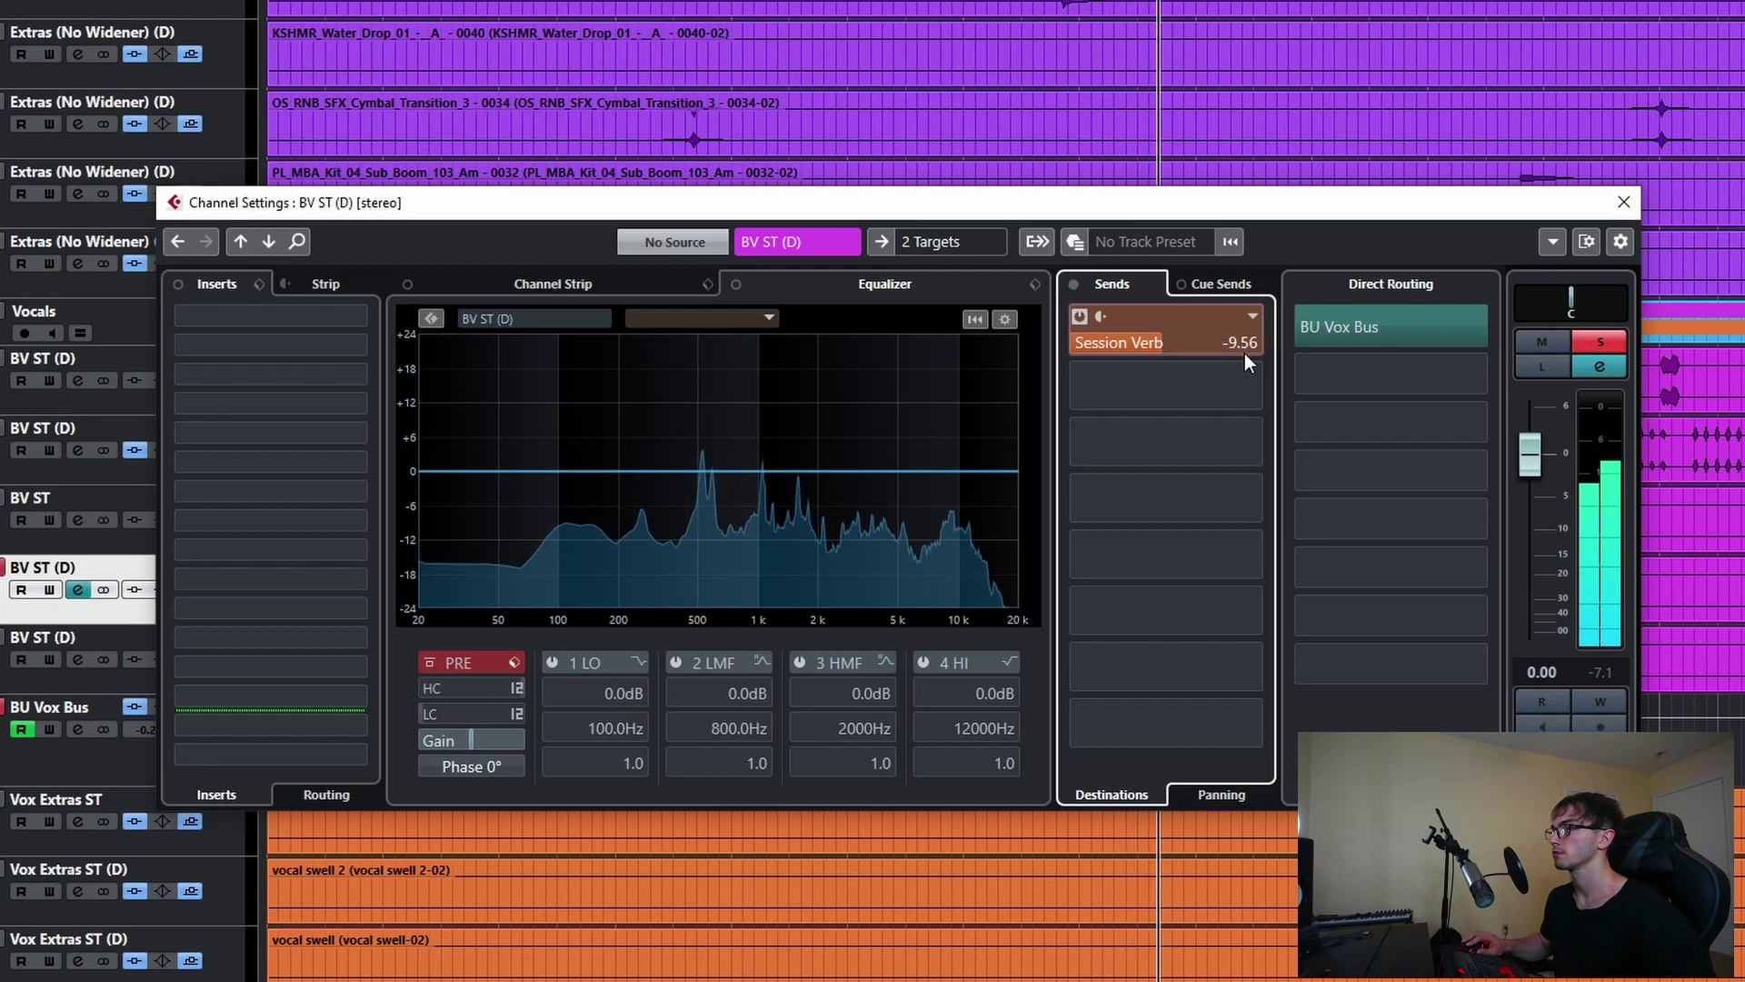
{"action": "left_click", "coordinate": [269, 240]}
{"action": "left_click_drag", "start_coordinate": [1136, 332], "coordinate": [1186, 345]}
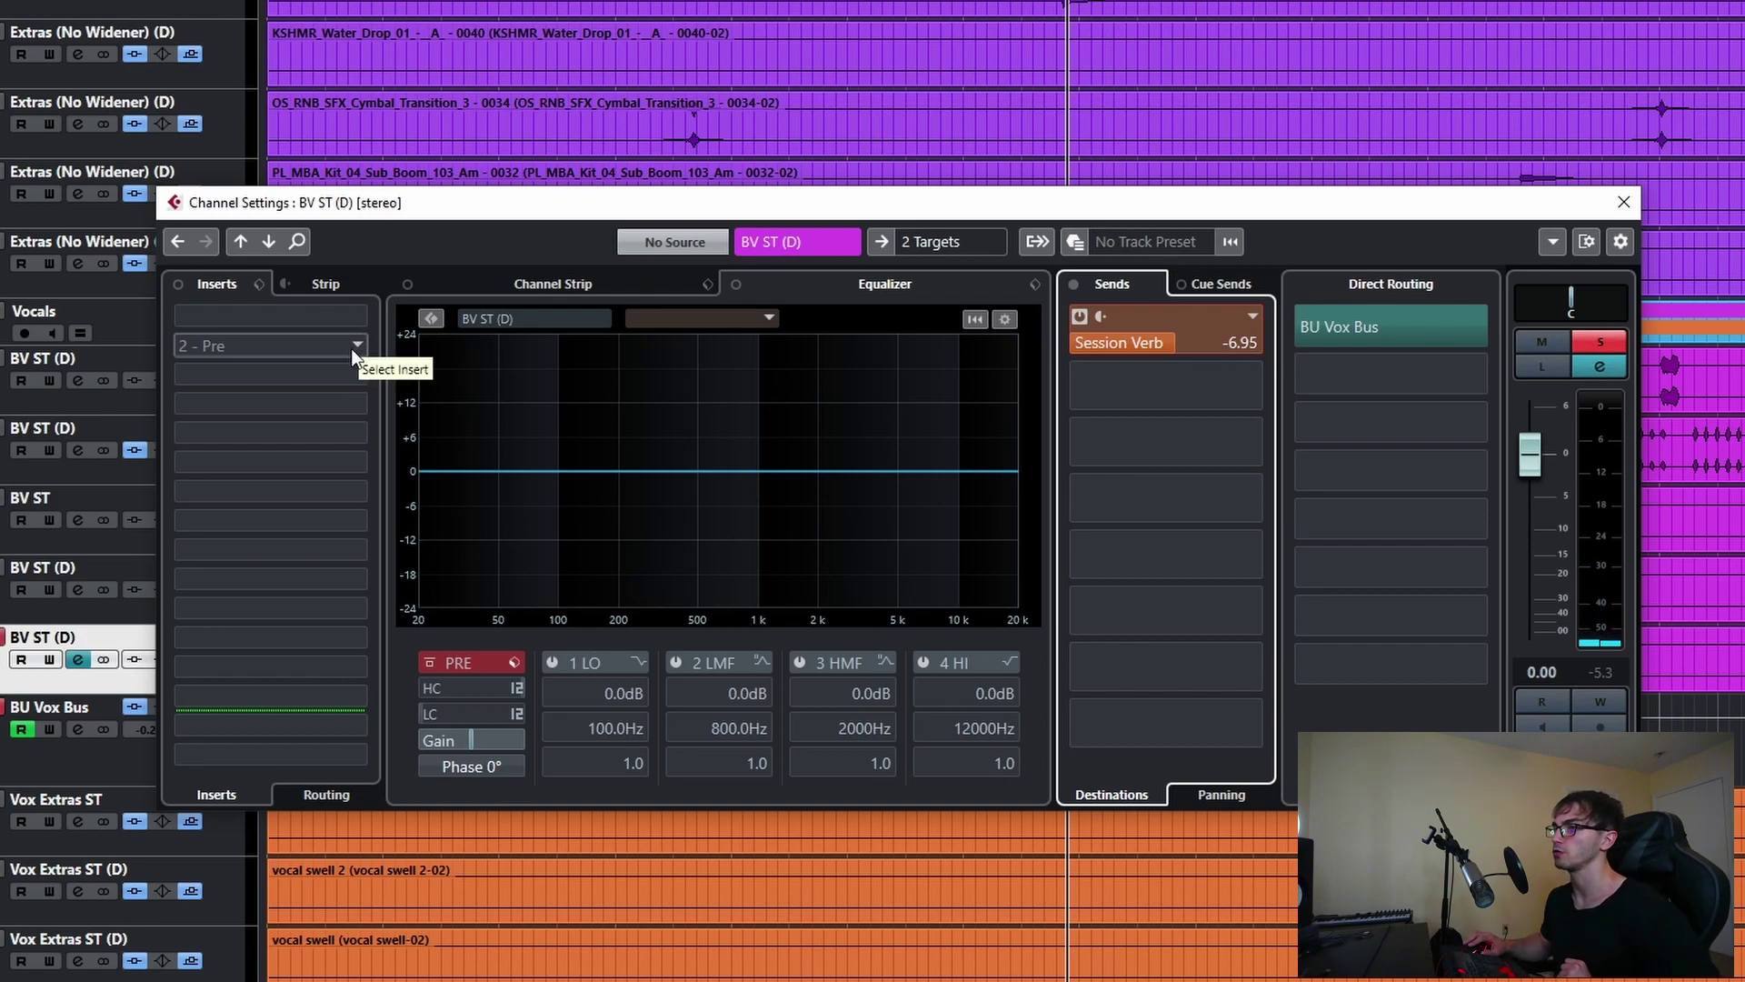
{"action": "left_click", "coordinate": [1622, 205]}
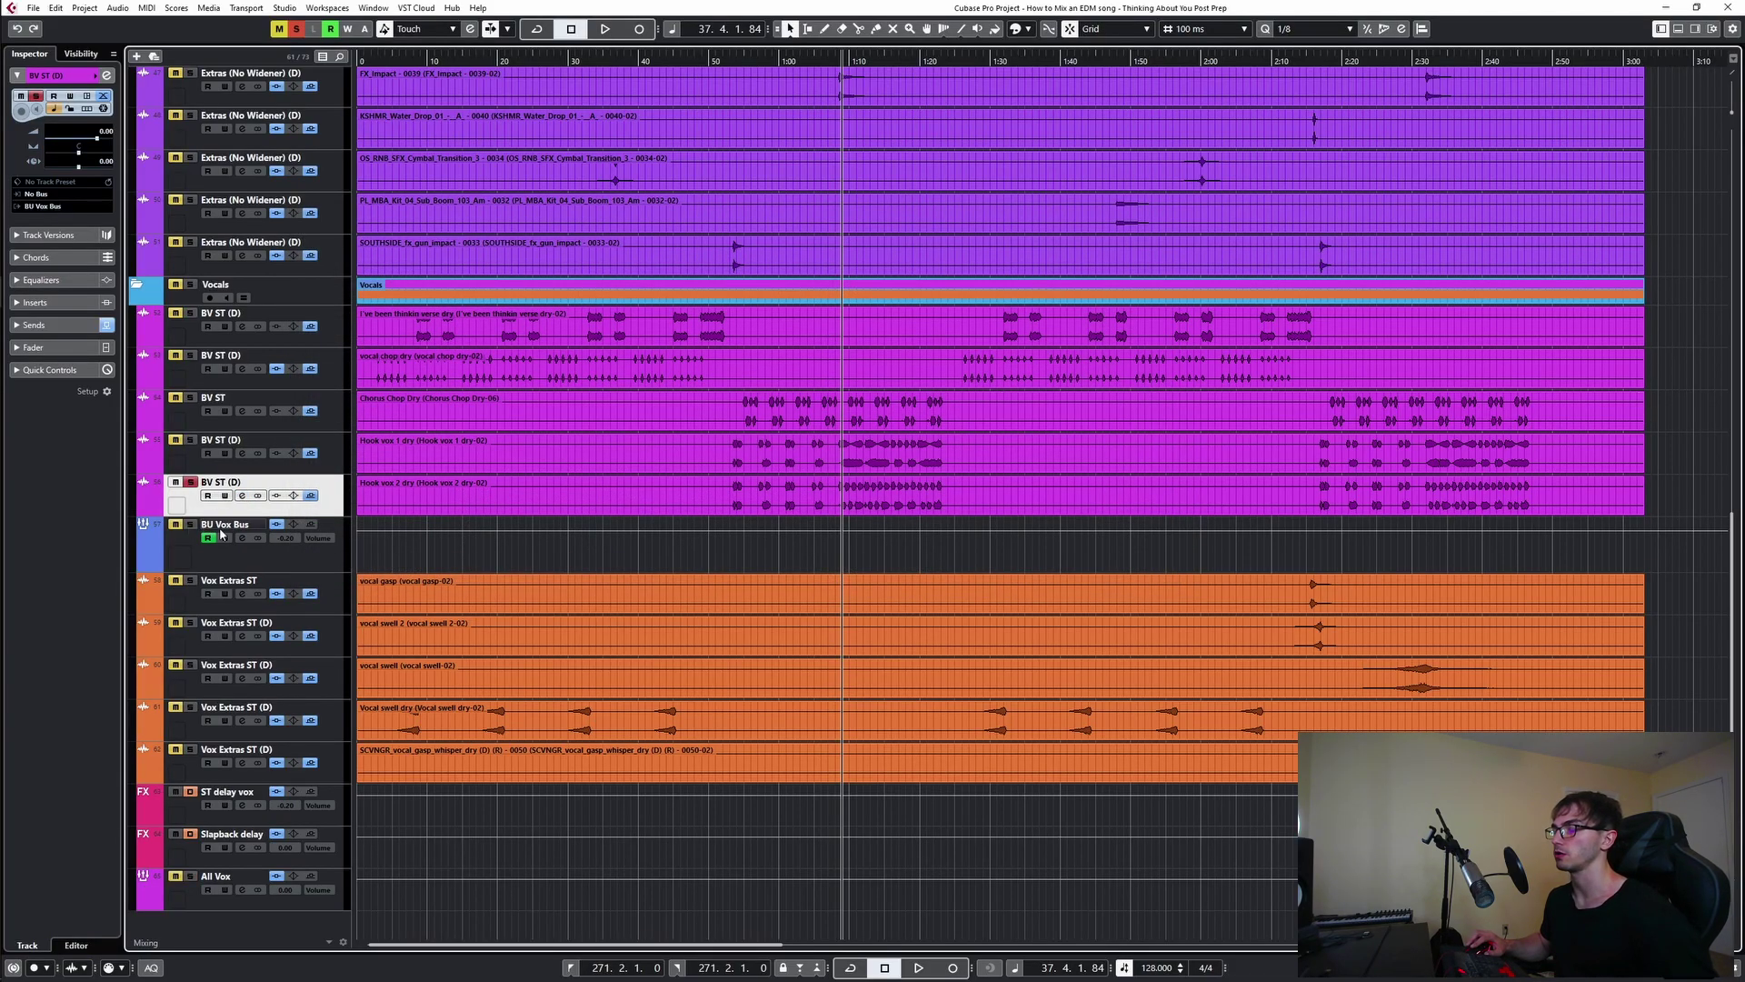
{"action": "left_click", "coordinate": [191, 482]}
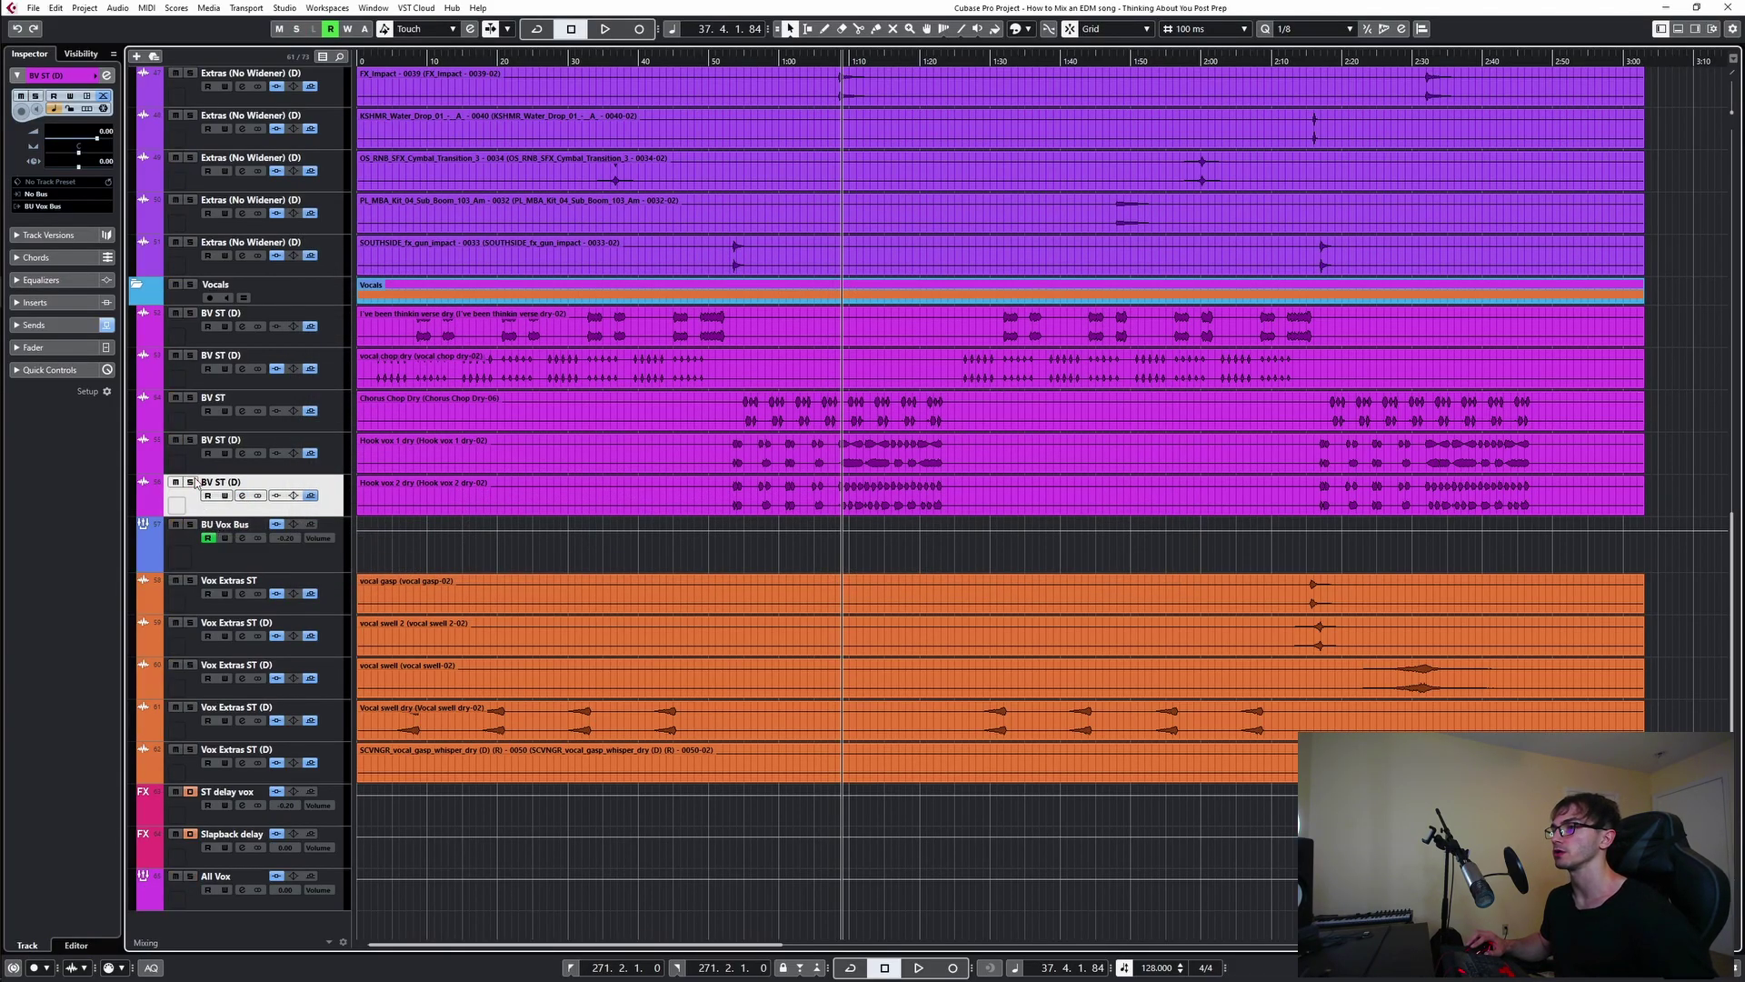
- Find Pro-MB in the plug-in list and insert it in the second slot of the BU Vox Bus
{"action": "left_click", "coordinate": [242, 538]}
{"action": "left_click", "coordinate": [409, 309]}
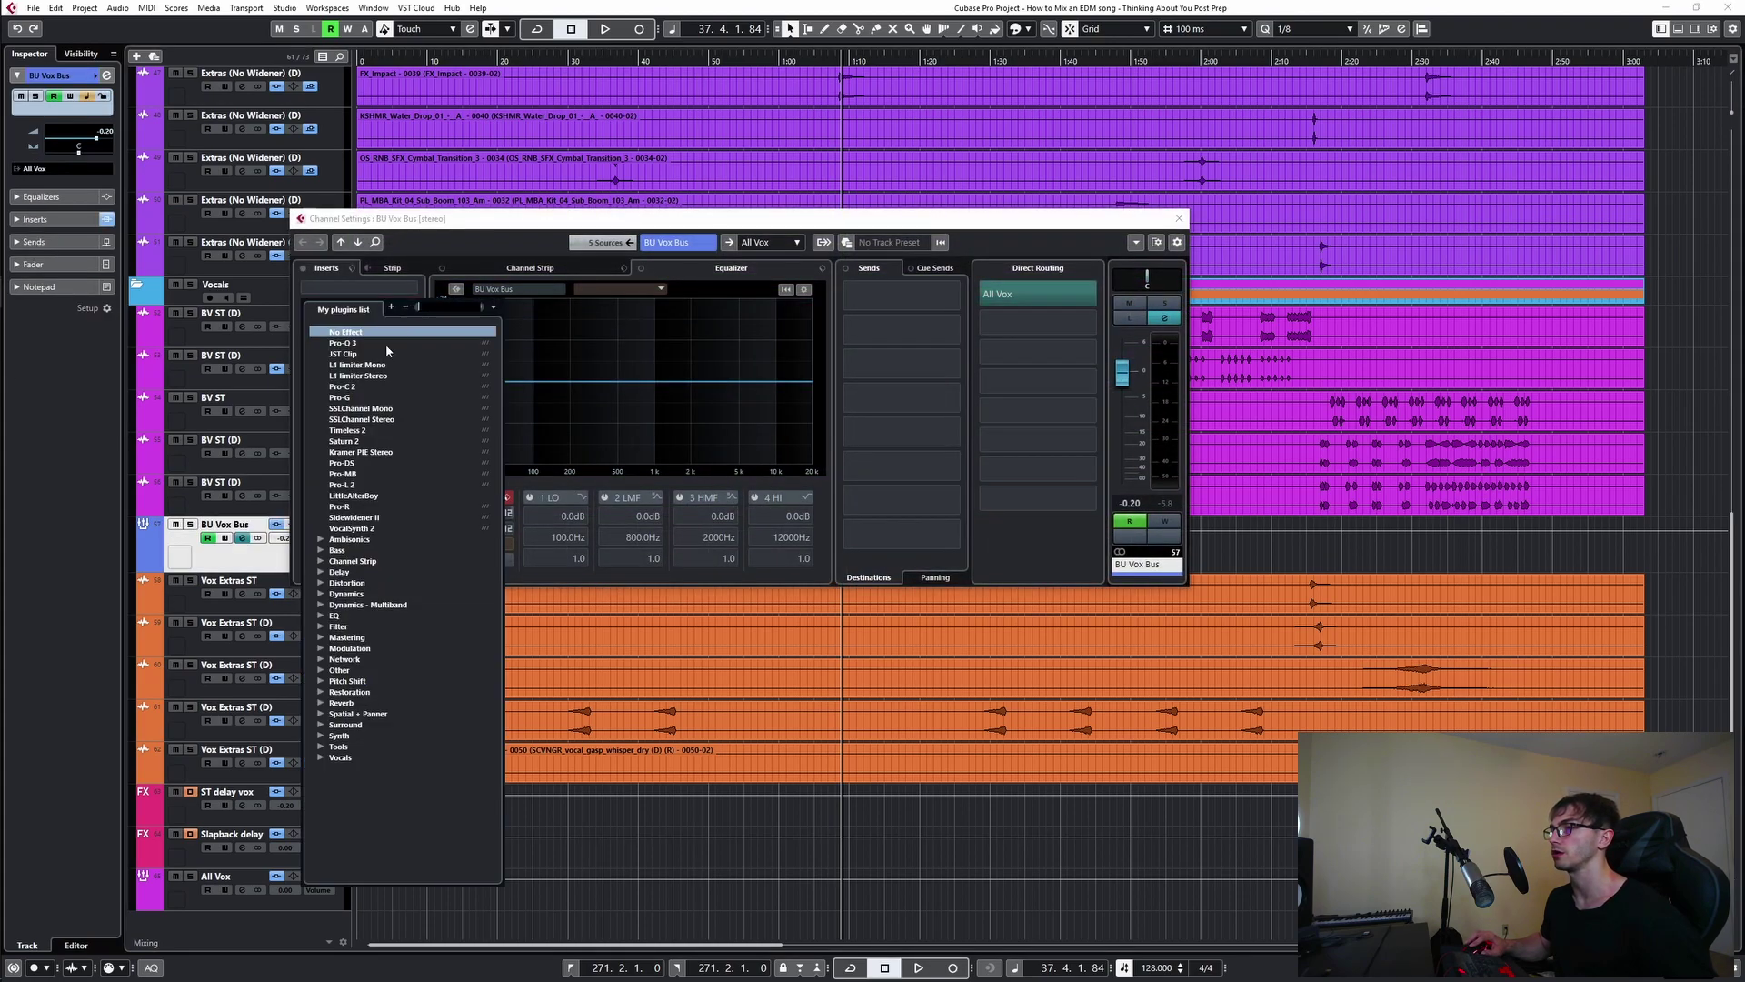
{"action": "type", "text": "mbr"}
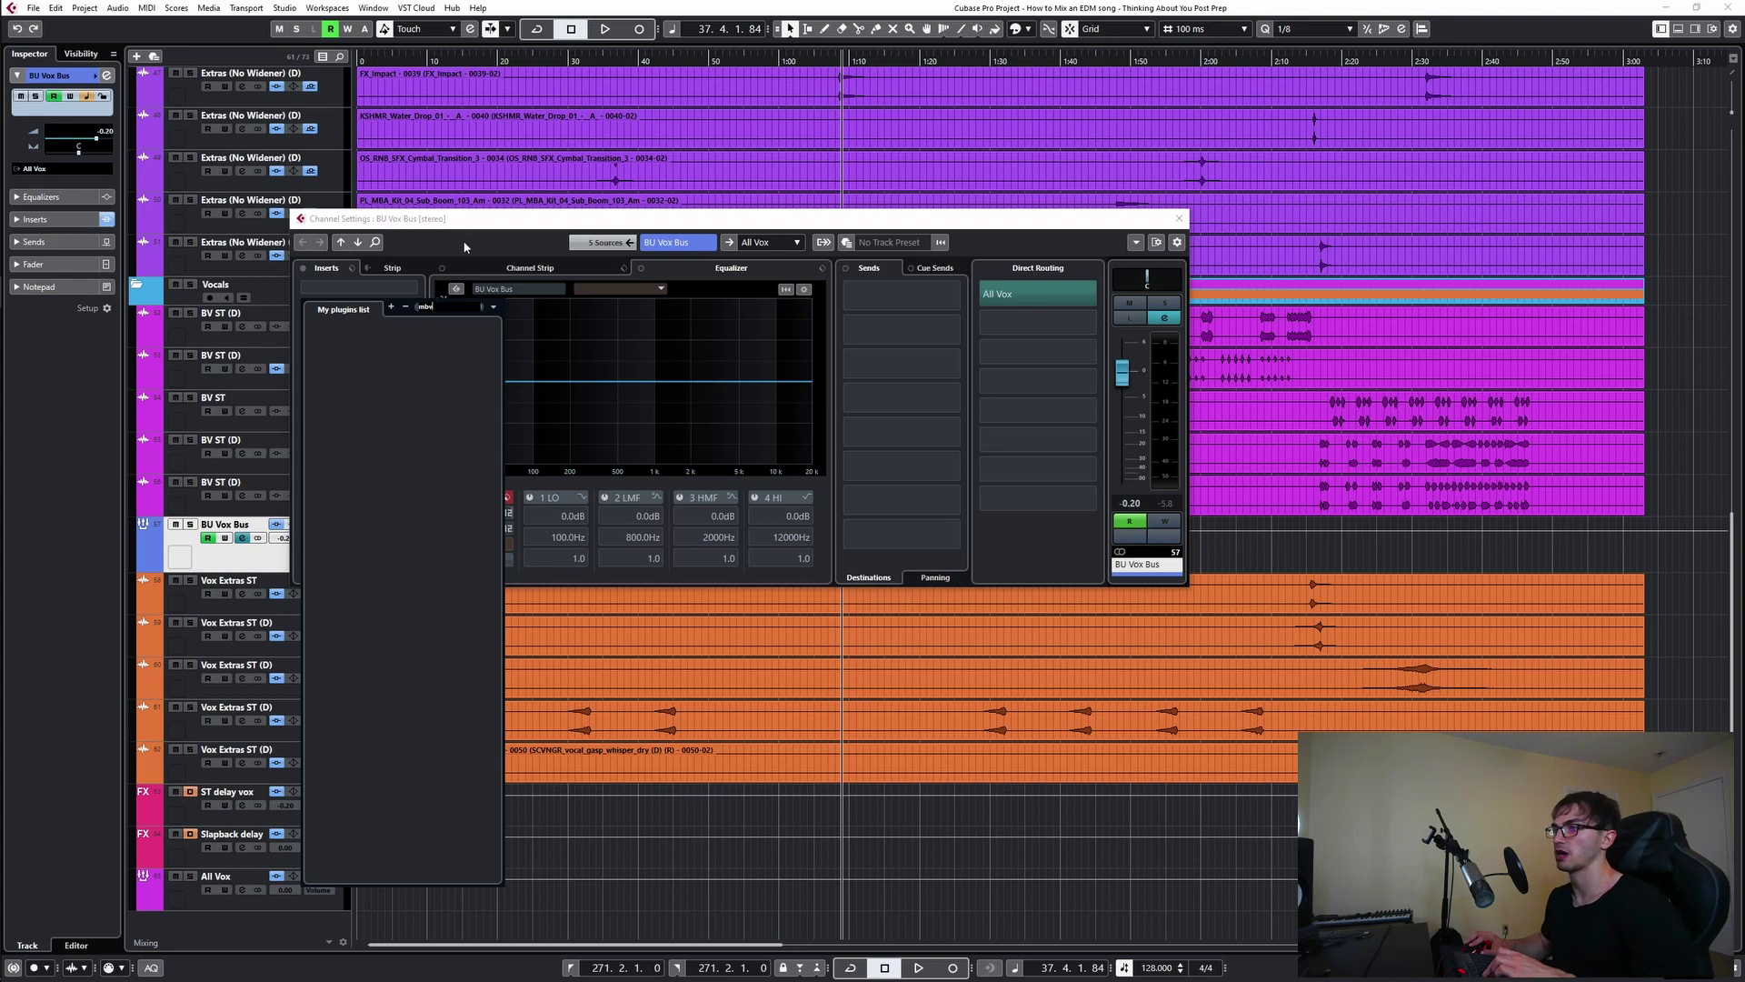
{"action": "key", "text": "BackSpace"}
{"action": "left_click", "coordinate": [354, 334]}
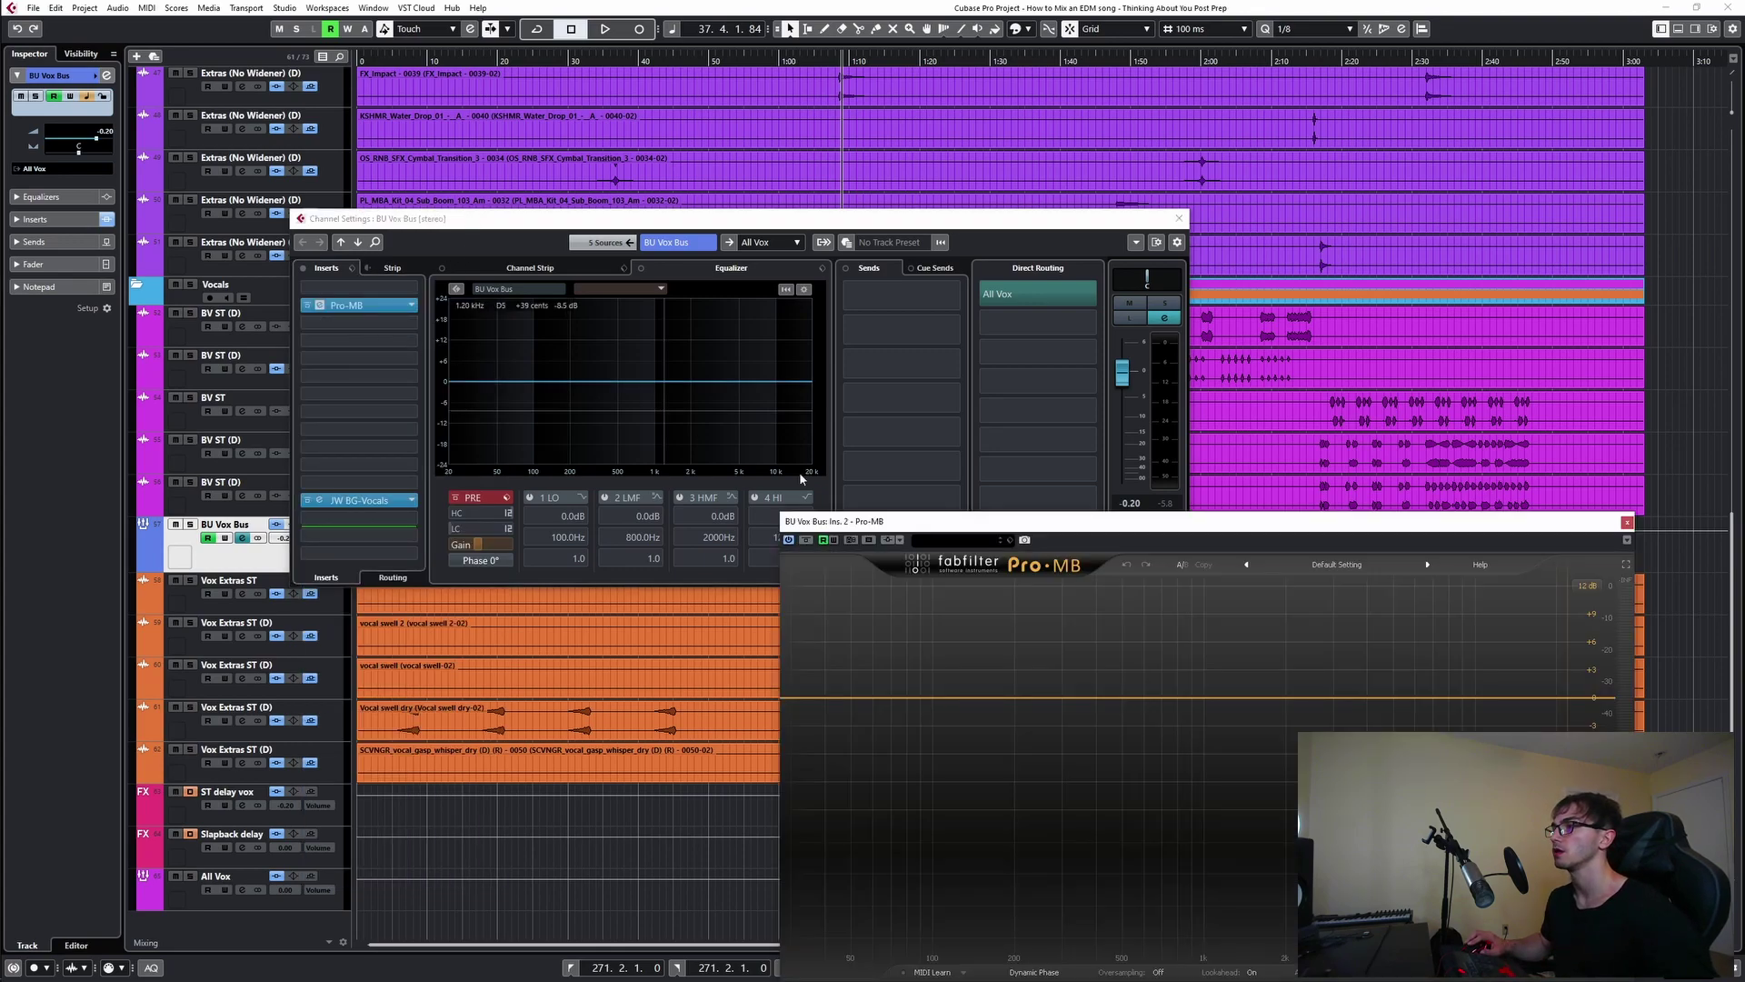
{"action": "left_click_drag", "start_coordinate": [985, 521], "coordinate": [767, 244]}
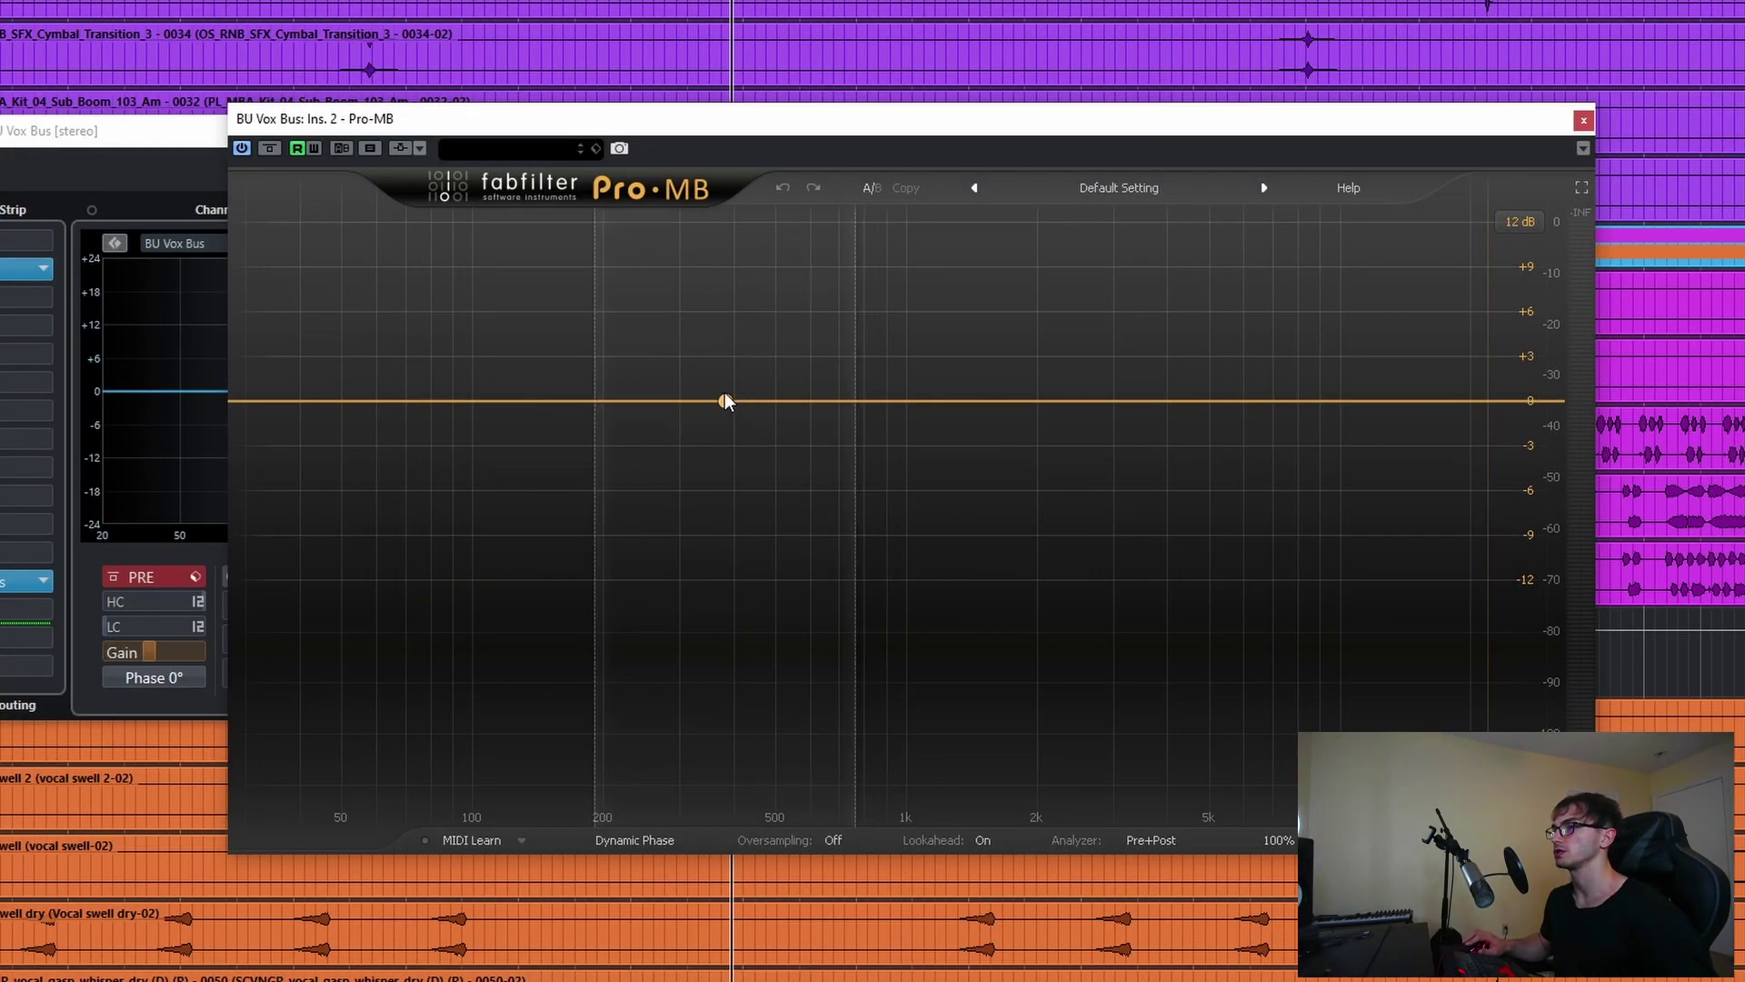
- Create a Pro-MB compression band spanning about 130 to 500 Hz while the vocals play
{"action": "left_click", "coordinate": [725, 402]}
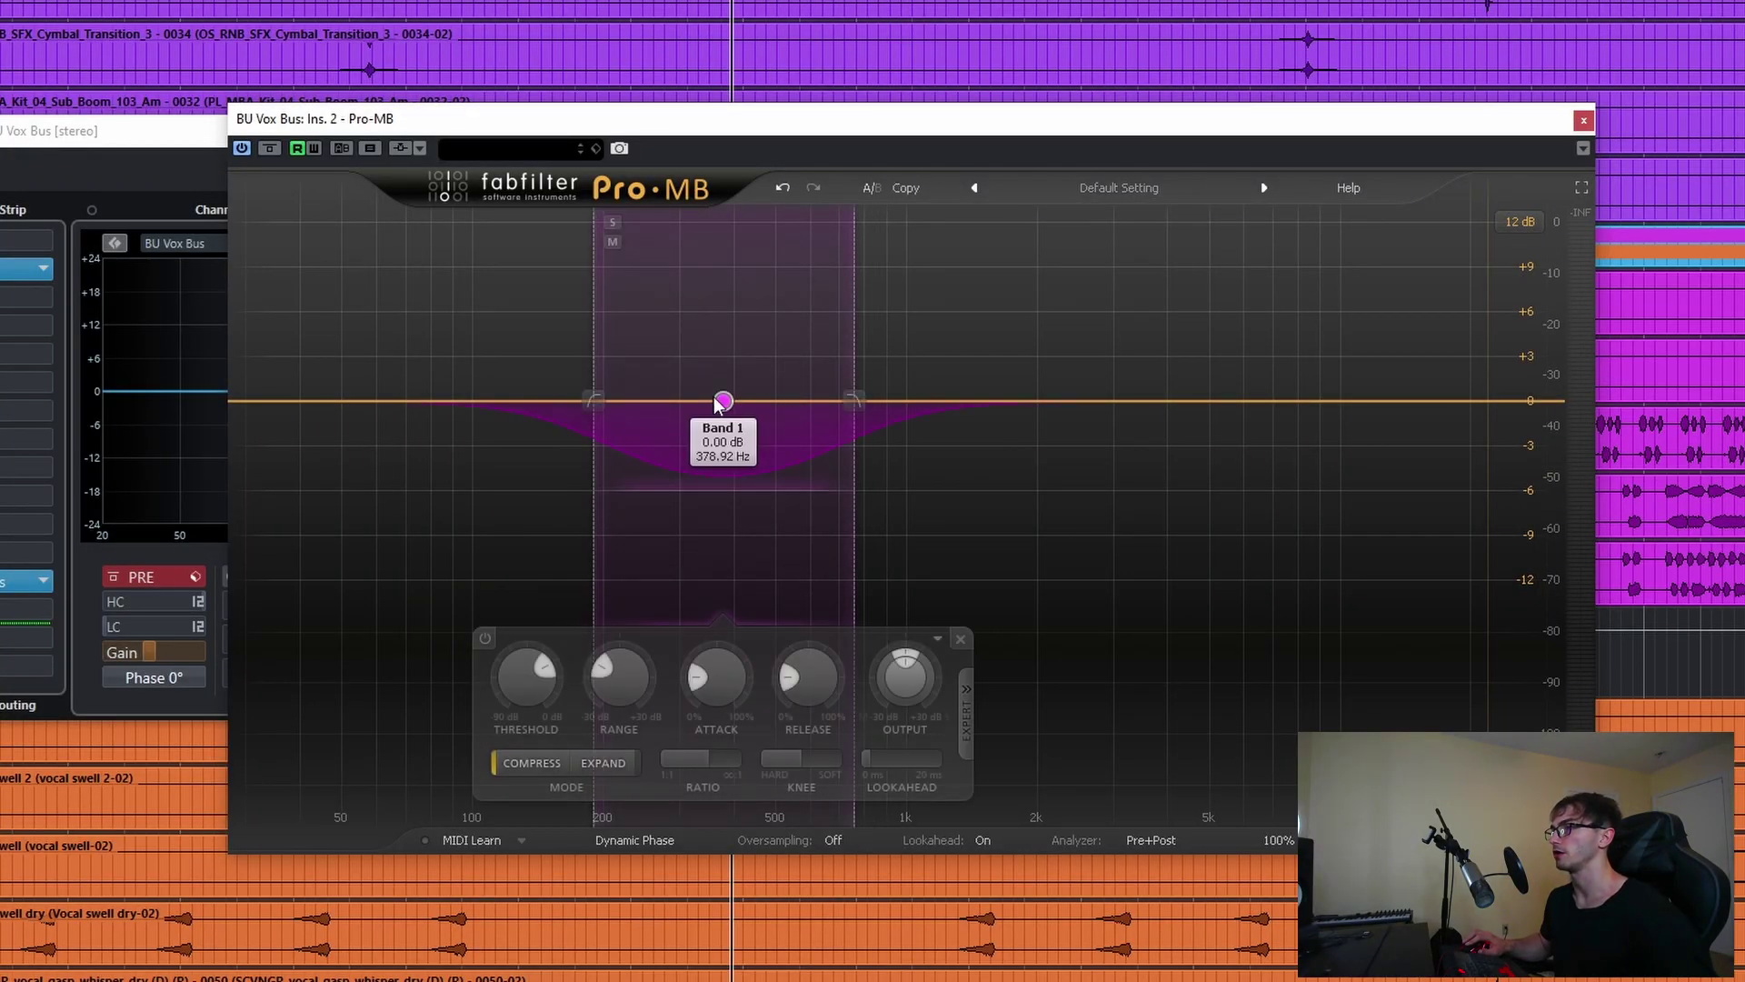
{"action": "left_click_drag", "start_coordinate": [593, 402], "coordinate": [542, 413]}
{"action": "key", "text": "space"}
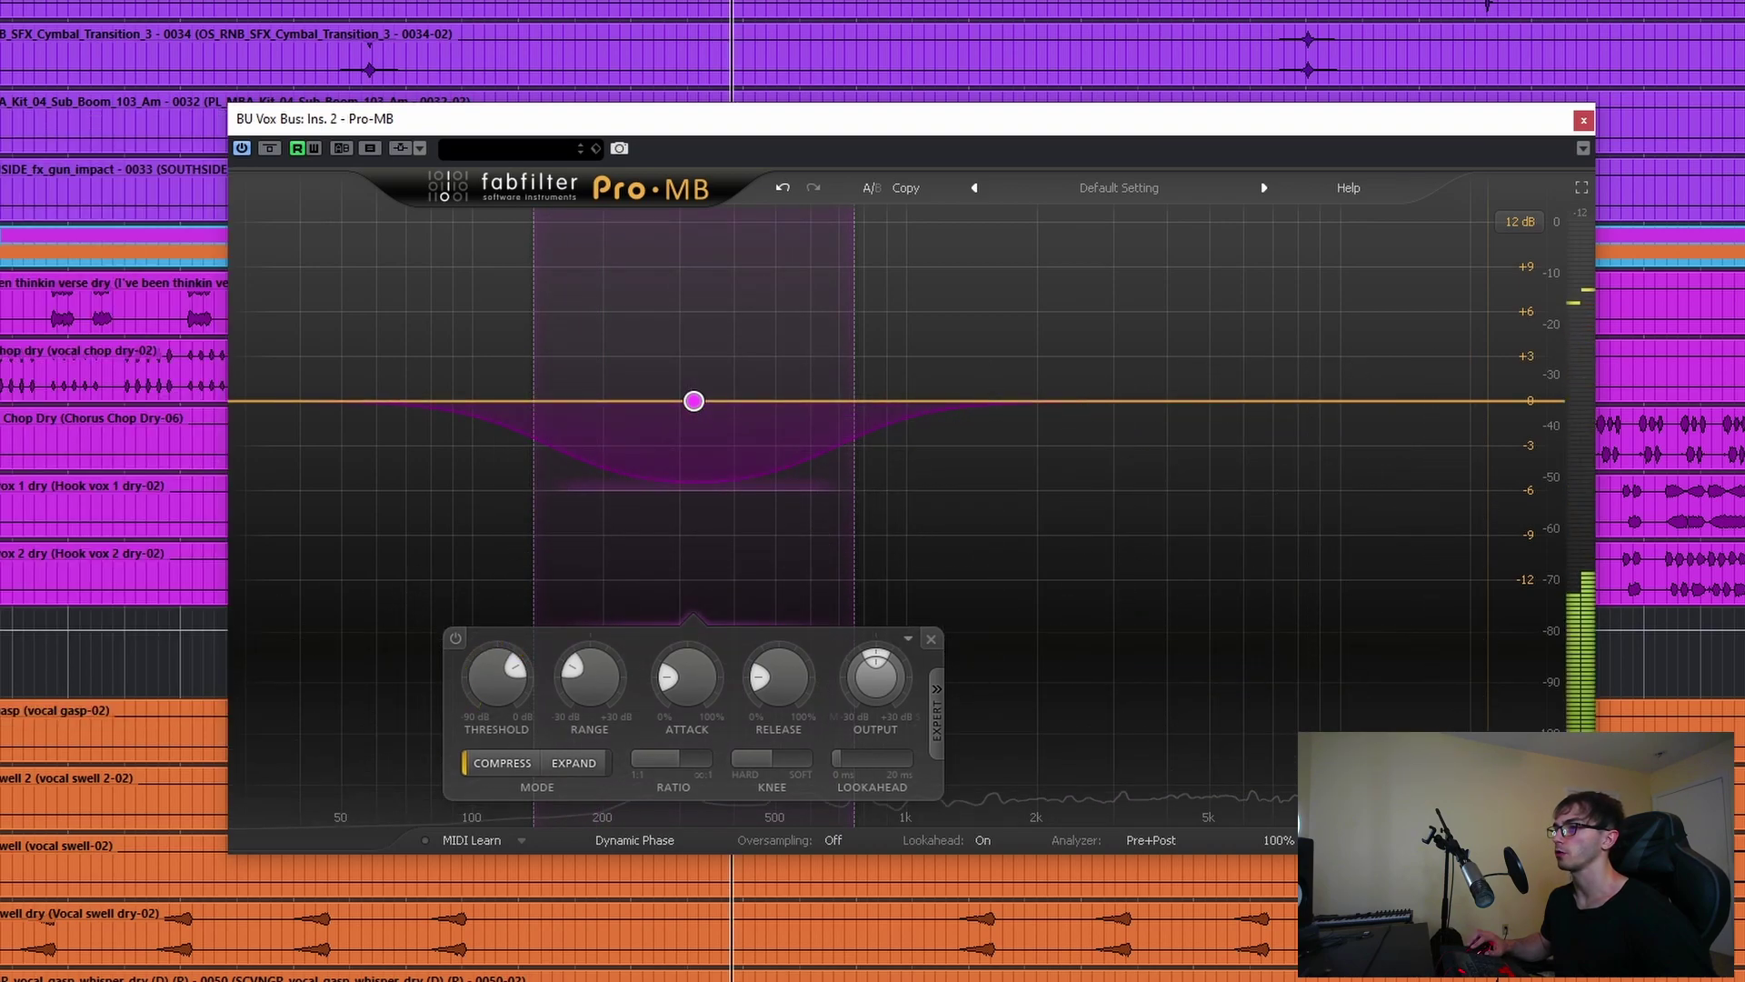
{"action": "left_click_drag", "start_coordinate": [854, 407], "coordinate": [771, 405]}
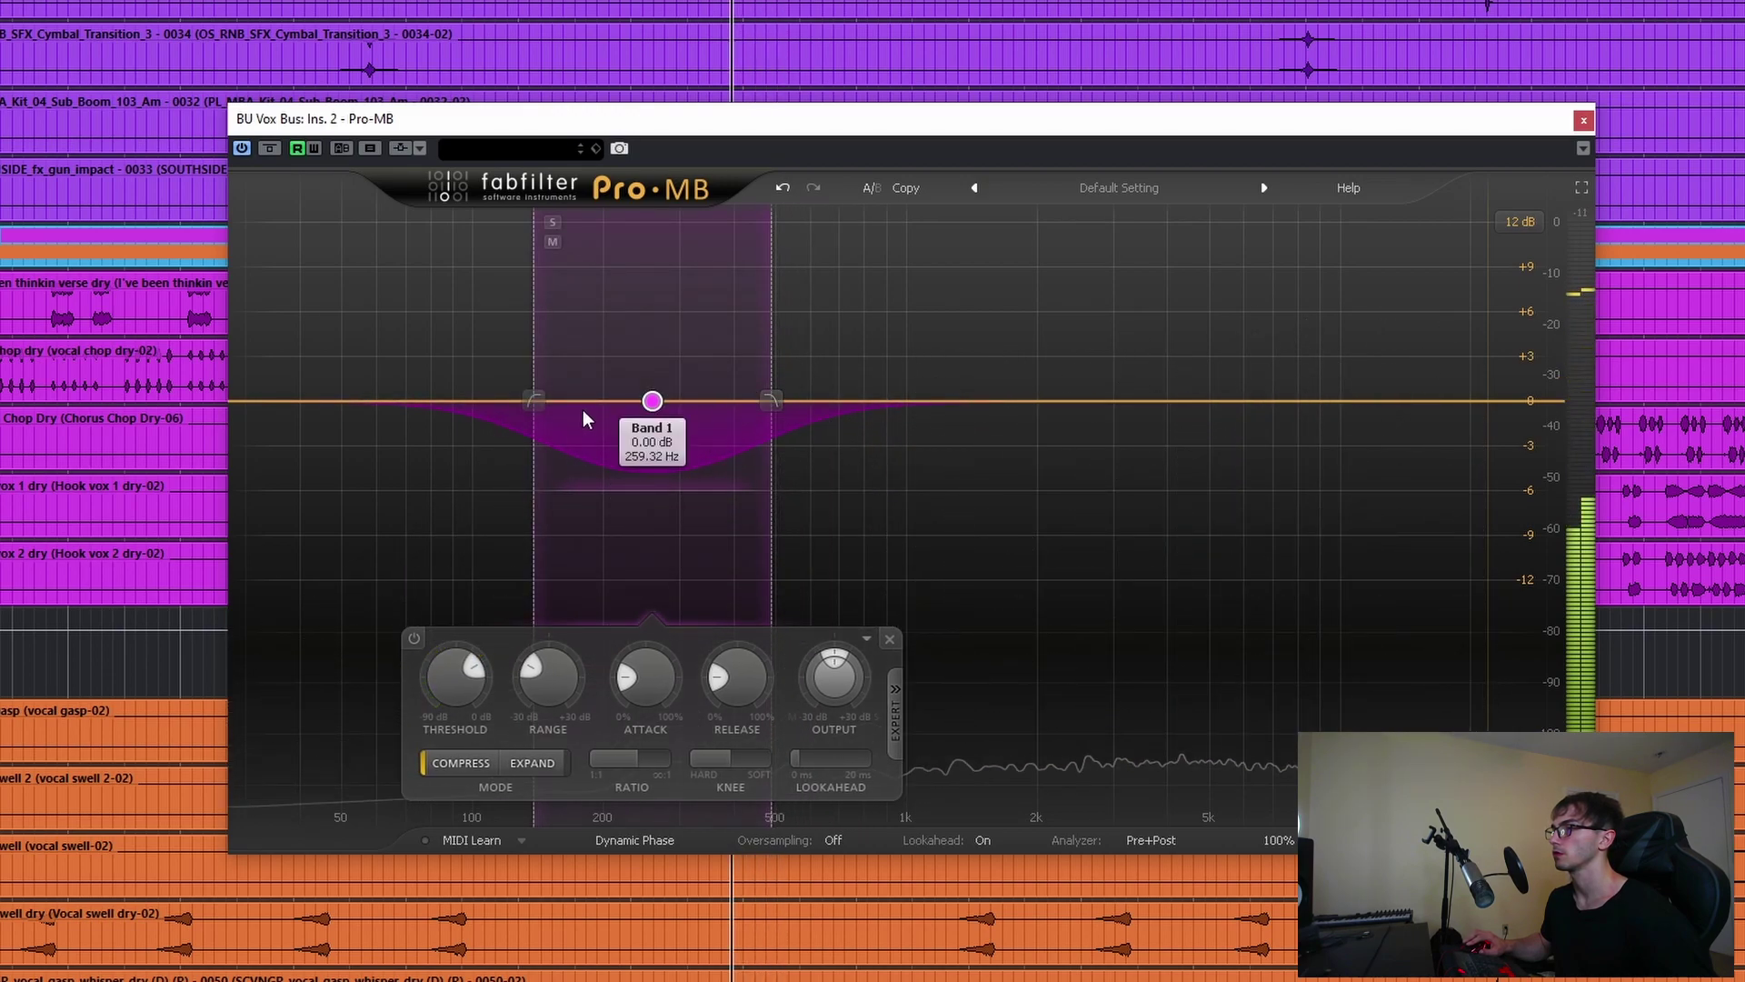
{"action": "left_click_drag", "start_coordinate": [534, 403], "coordinate": [523, 410]}
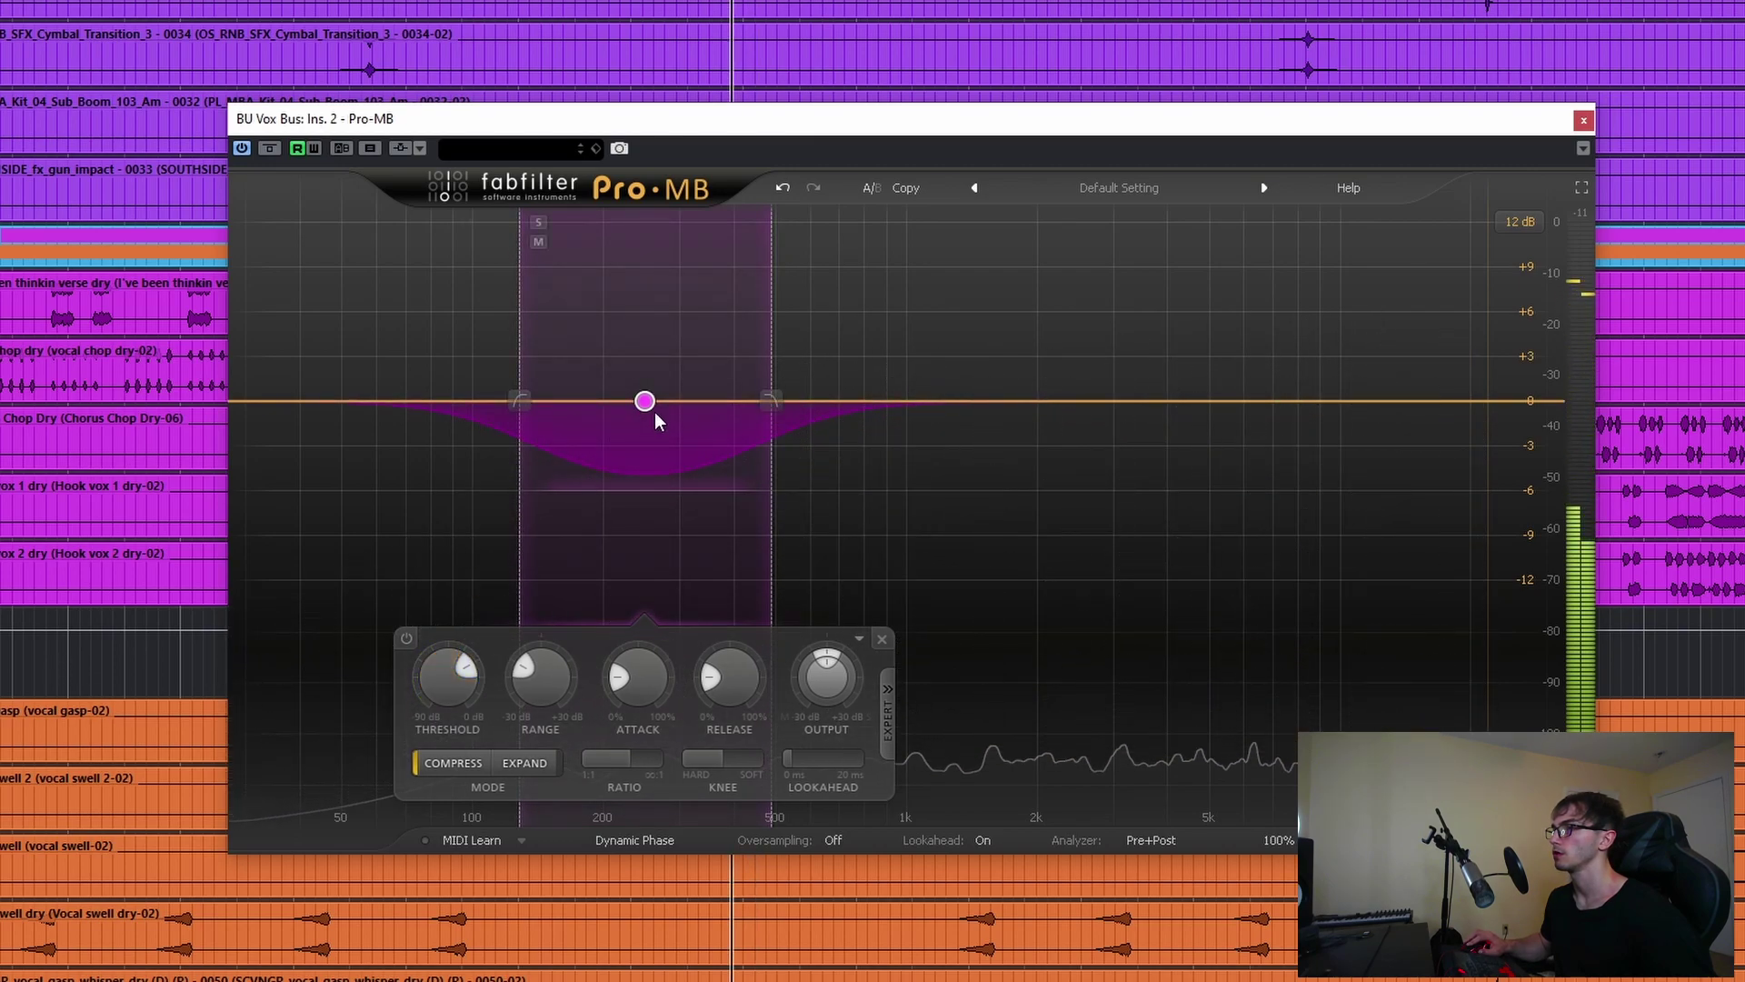
- Move the Pro-MB band down to about 135 Hz, lower its threshold, narrow its upper edge, and close the plug-in
{"action": "left_click_drag", "start_coordinate": [644, 401], "coordinate": [578, 407]}
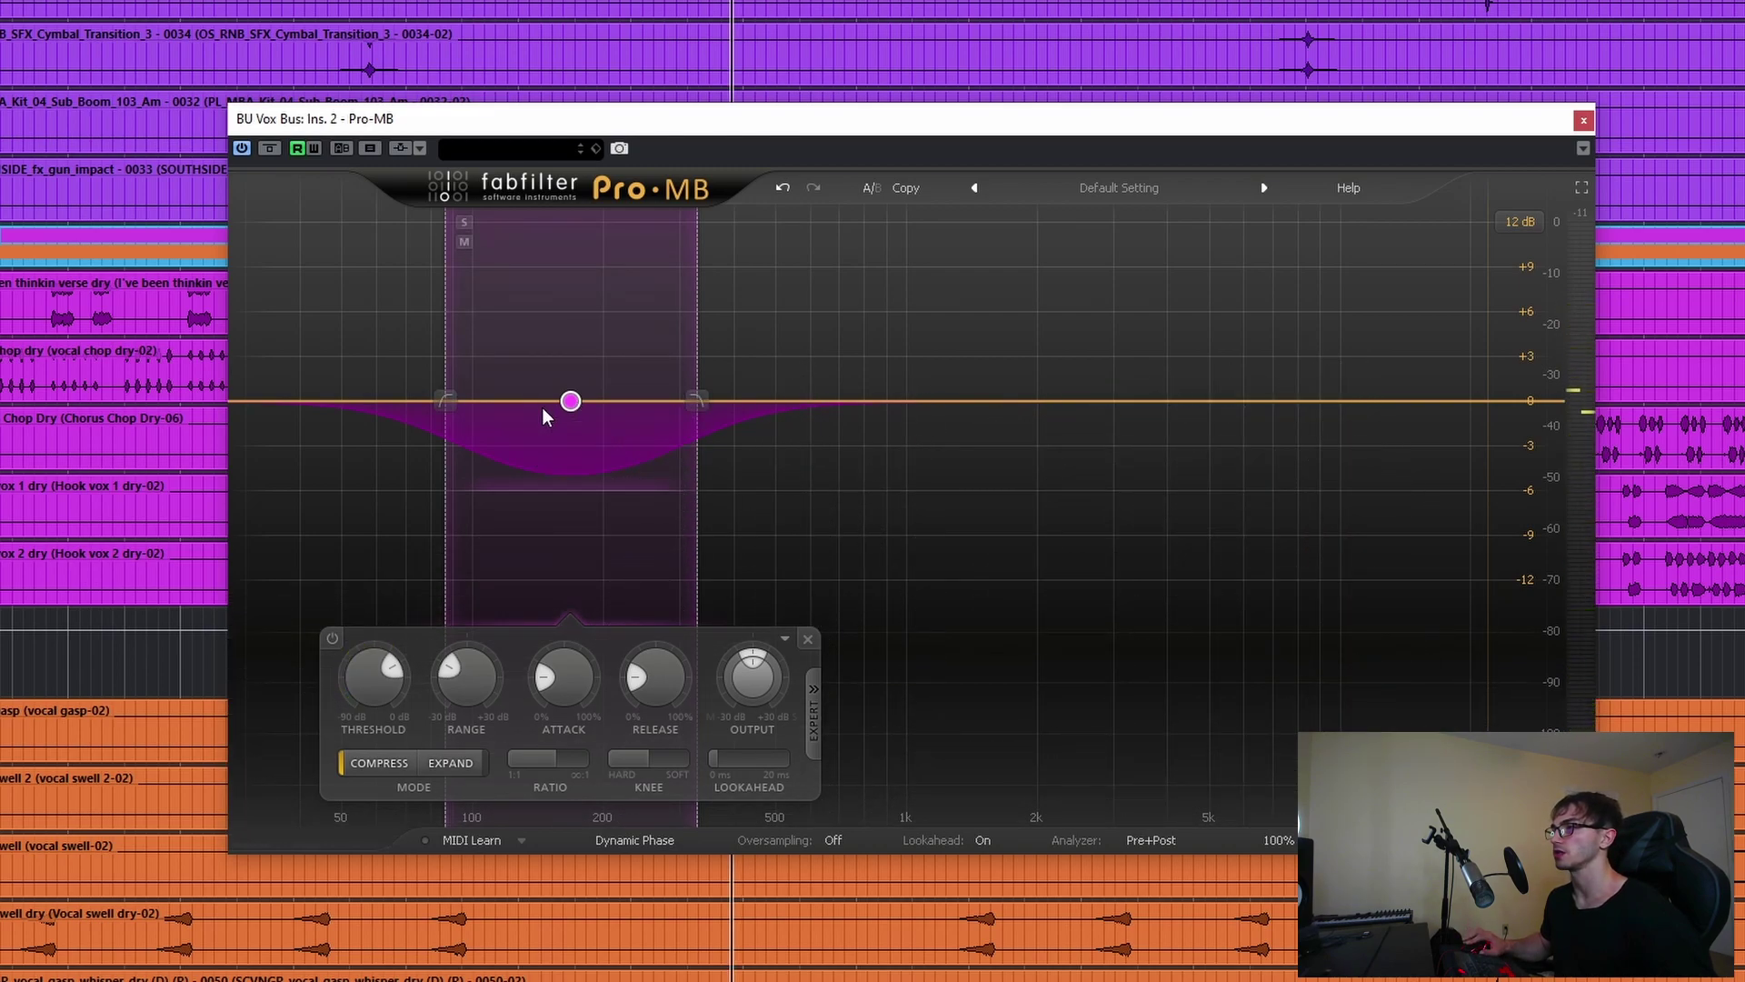
{"action": "left_click_drag", "start_coordinate": [704, 406], "coordinate": [684, 405]}
{"action": "left_click_drag", "start_coordinate": [350, 693], "coordinate": [336, 766]}
{"action": "left_click_drag", "start_coordinate": [563, 401], "coordinate": [527, 401]}
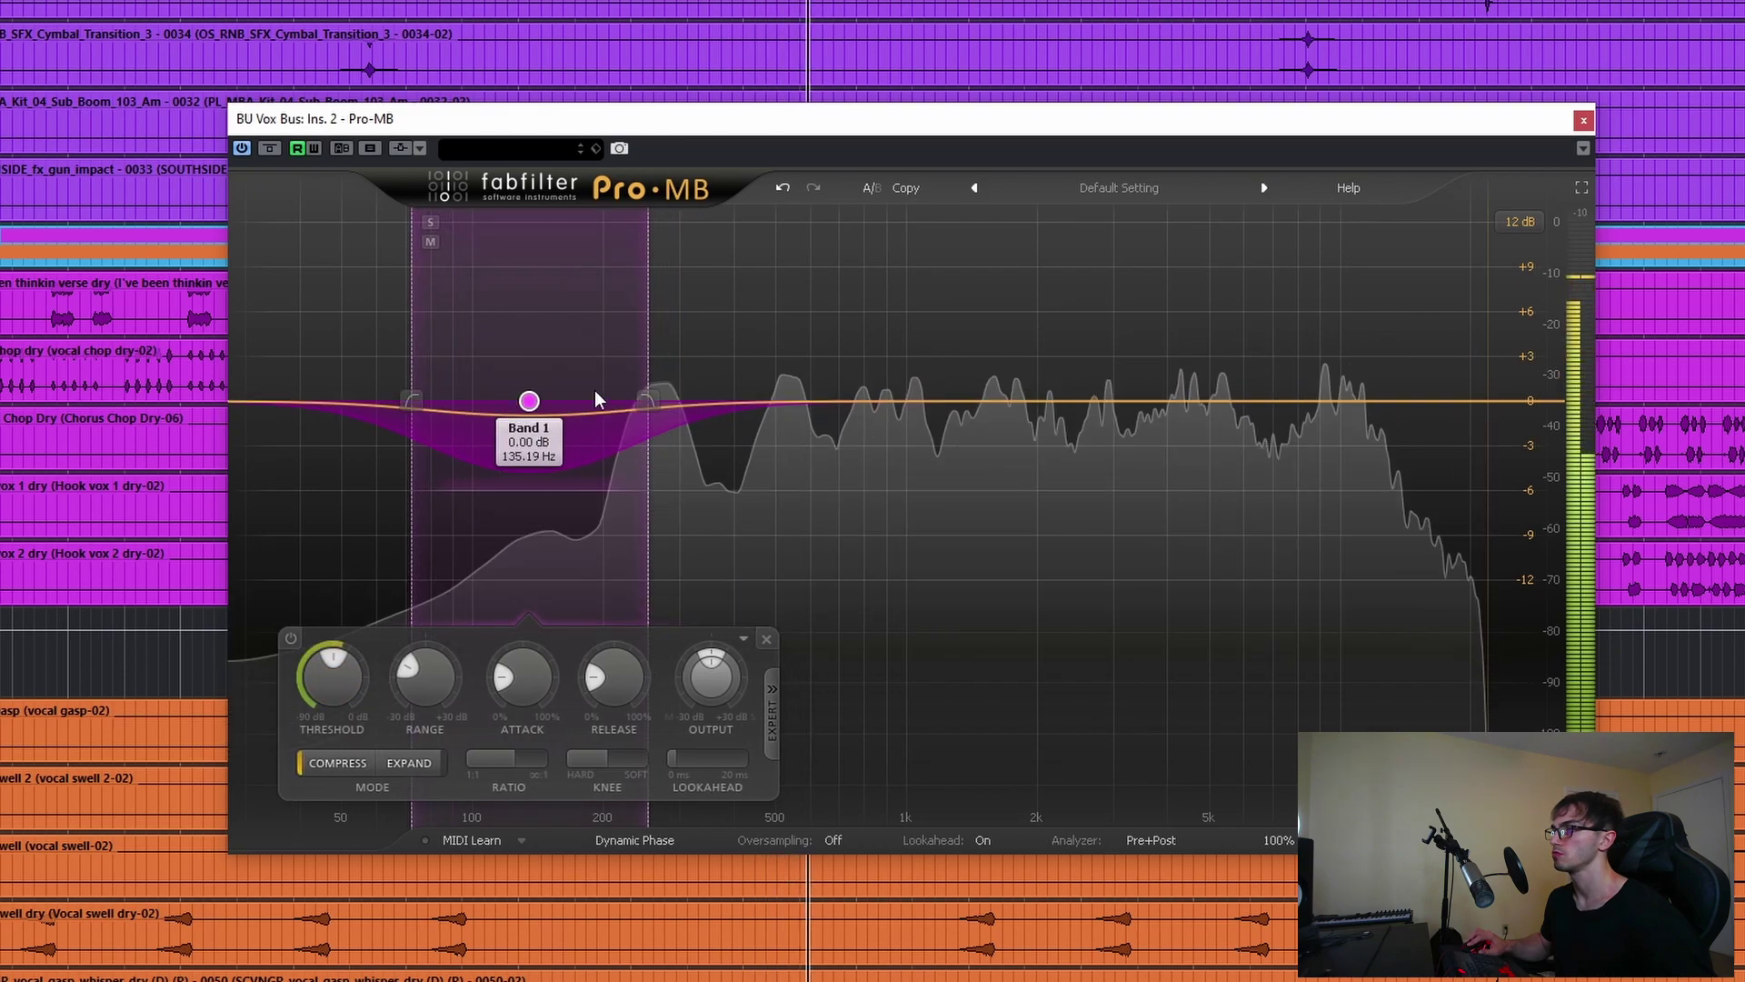
{"action": "left_click_drag", "start_coordinate": [653, 403], "coordinate": [632, 403]}
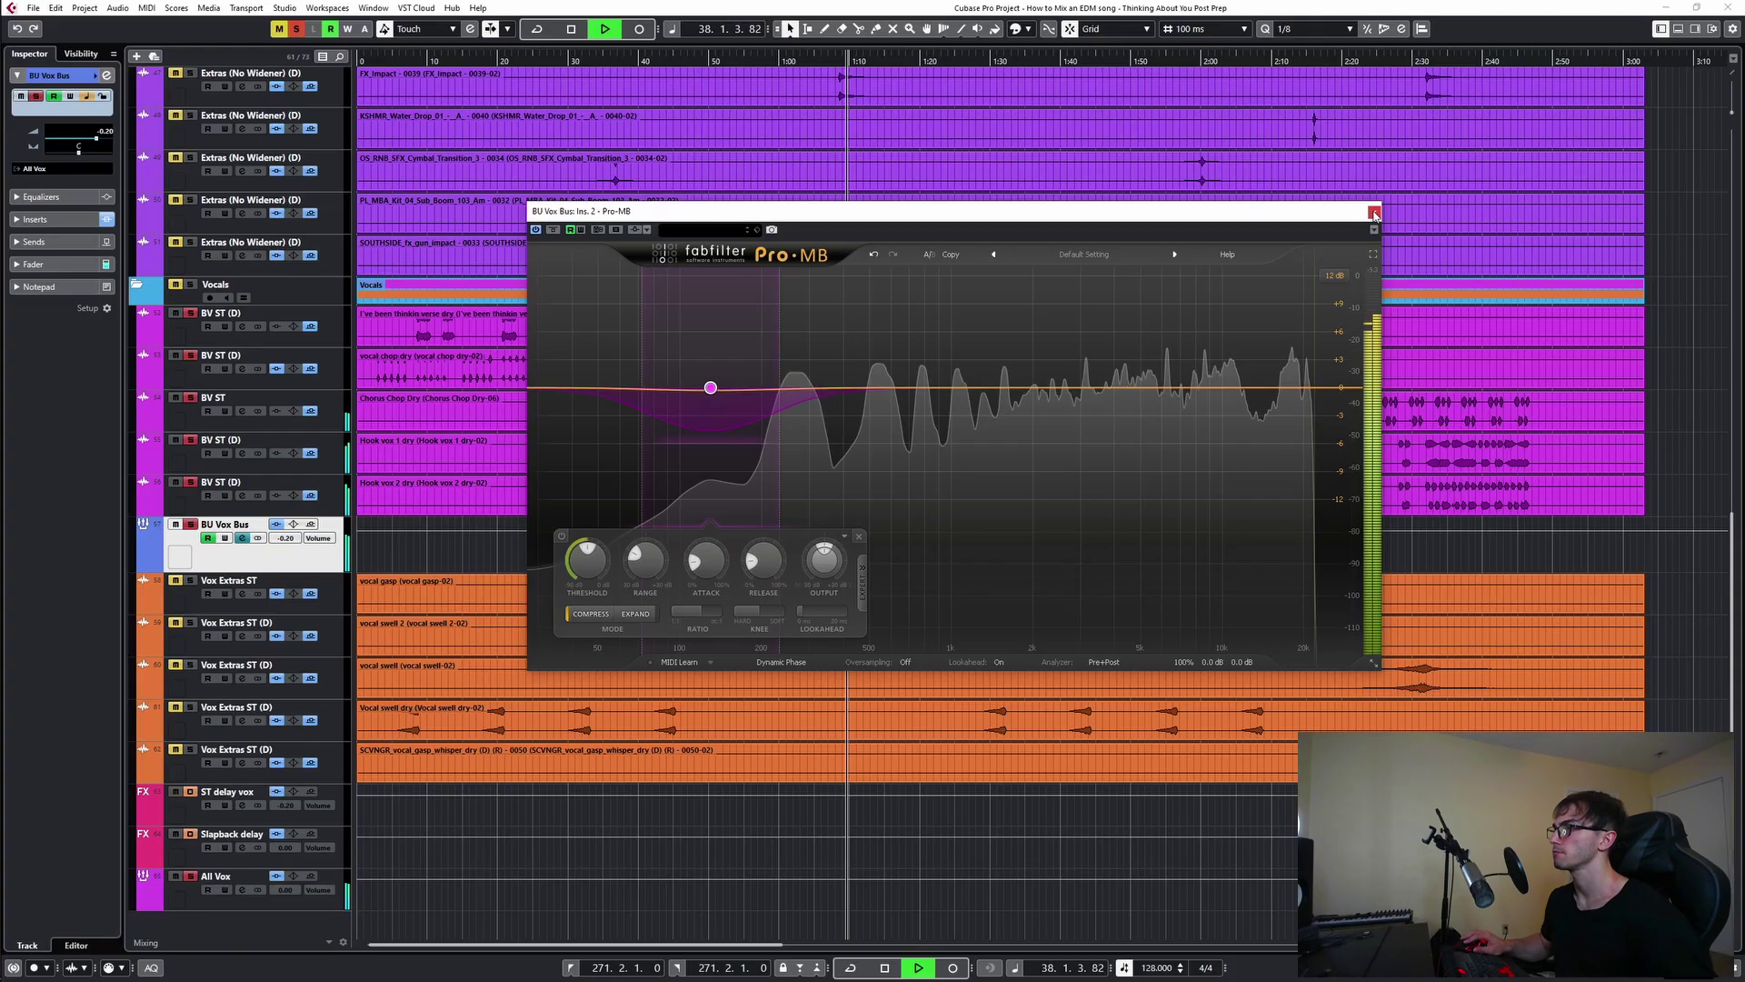
{"action": "left_click", "coordinate": [1584, 120]}
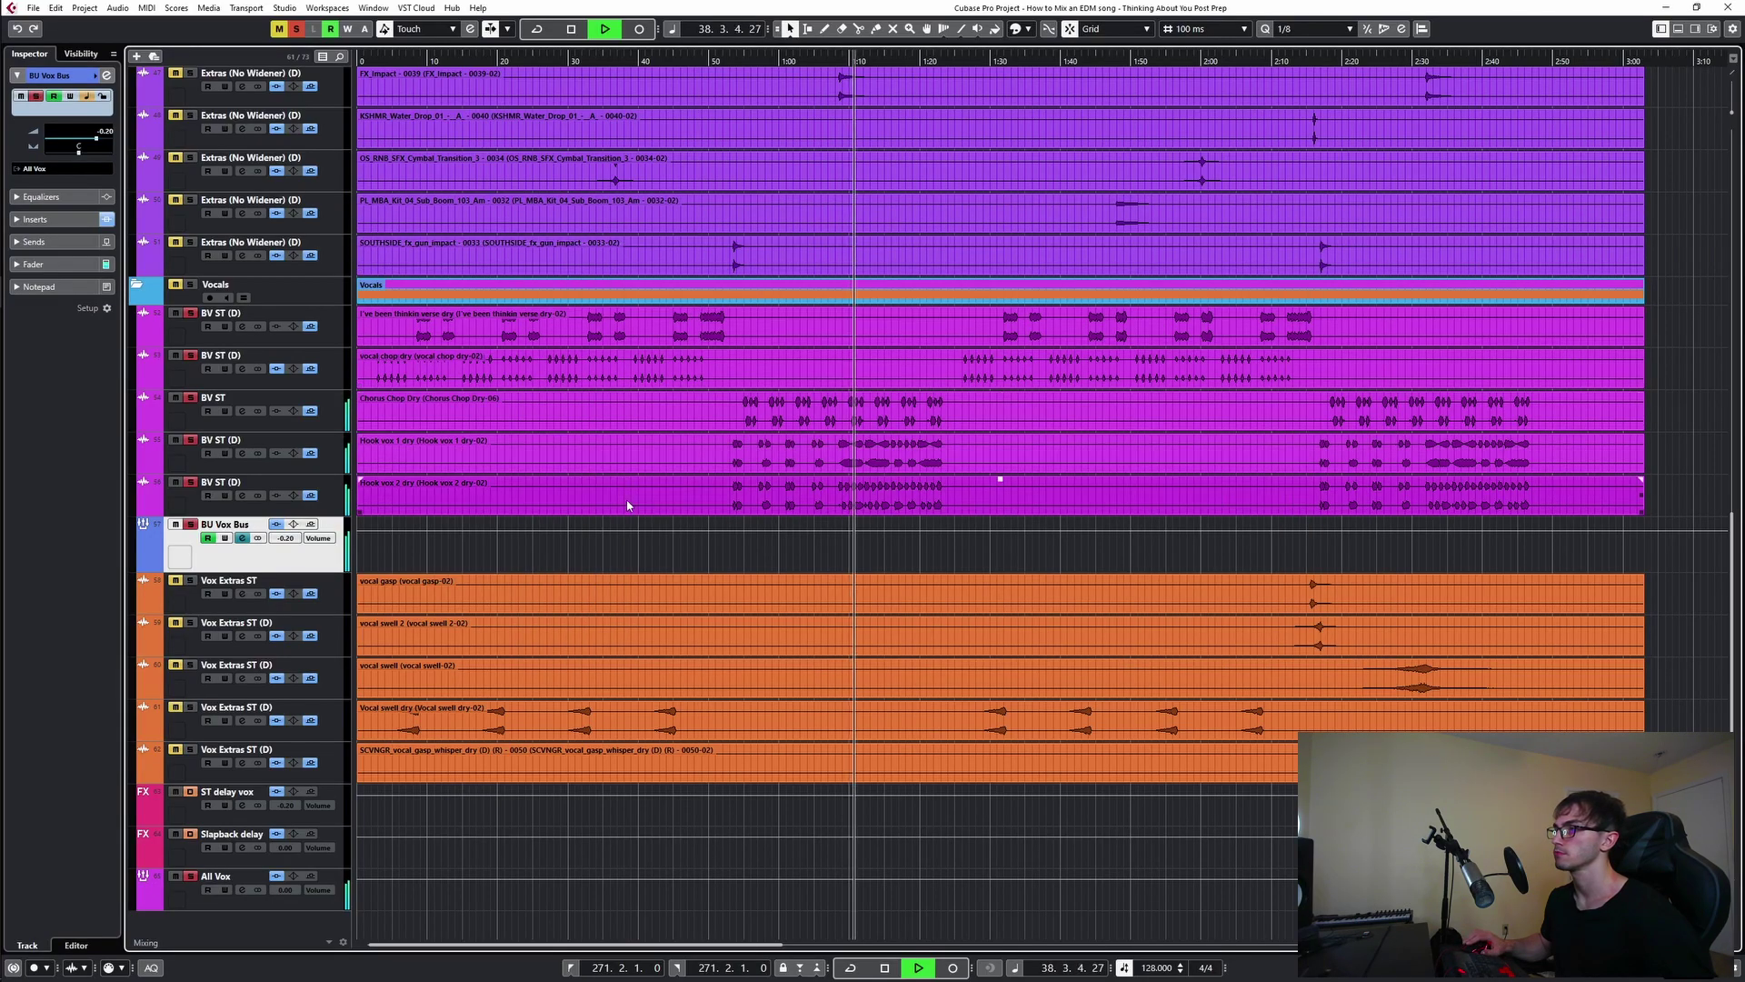
- Bypass Pro-MB in the BU Vox Bus channel settings during playback to compare the vocals without it
{"action": "key", "text": "space"}
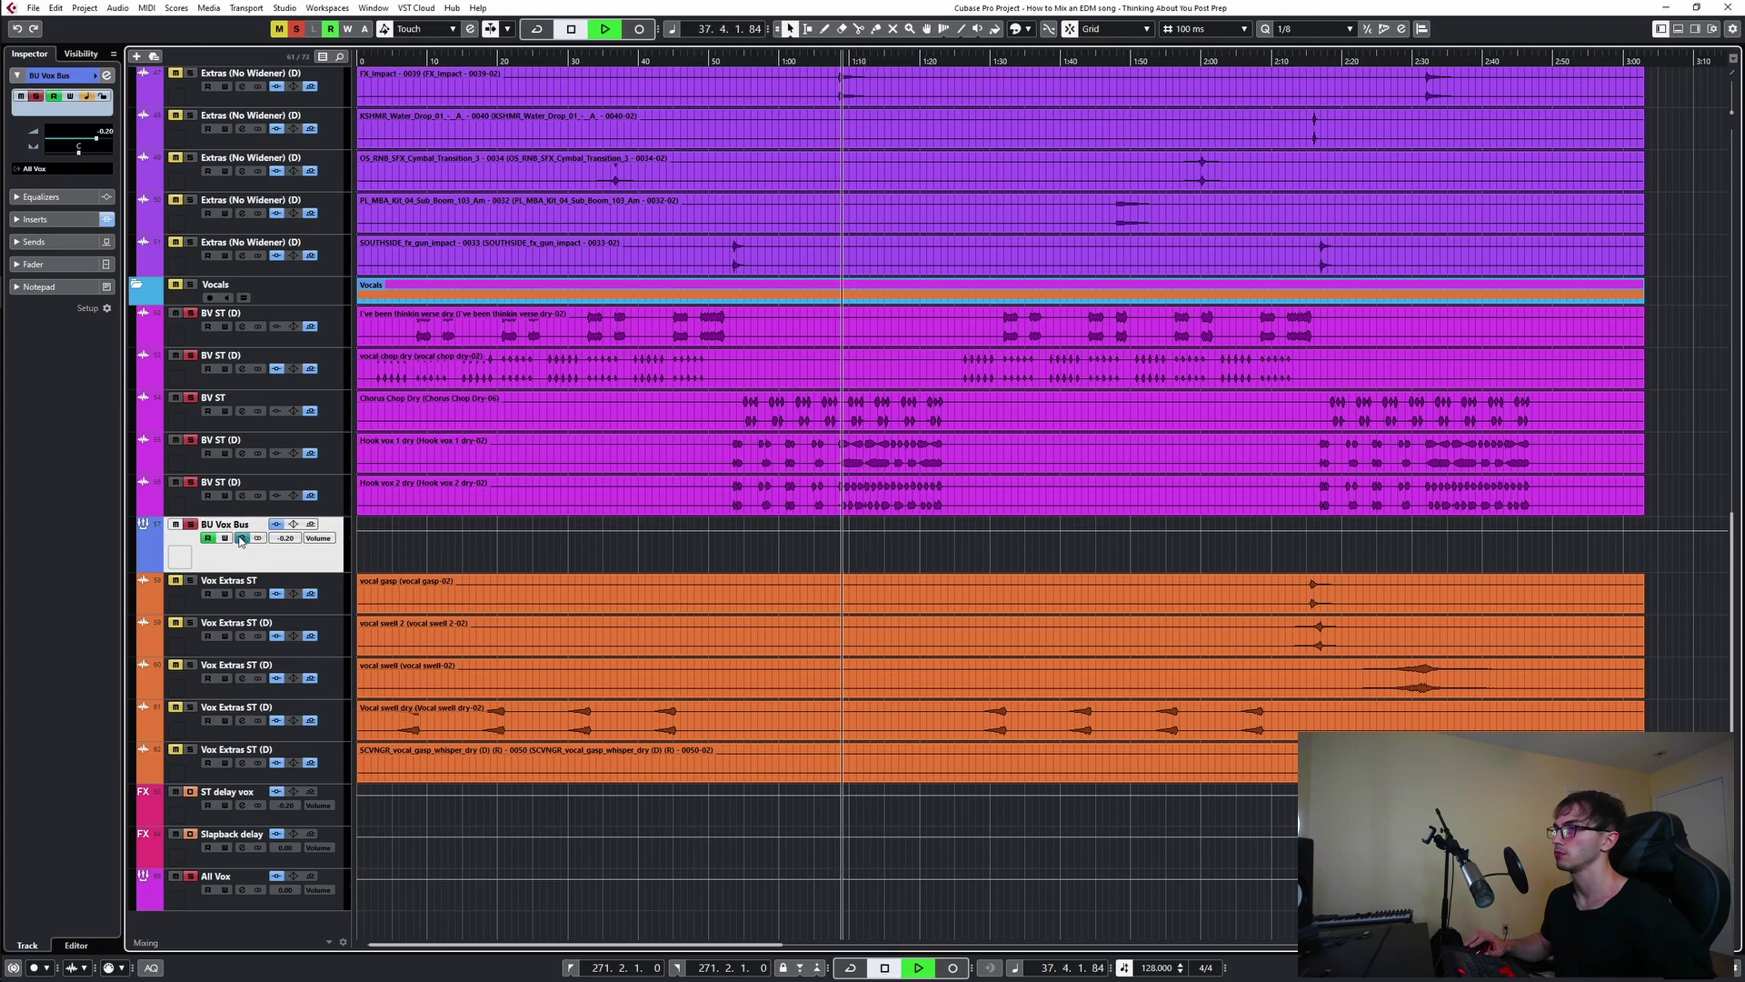
{"action": "left_click", "coordinate": [243, 537]}
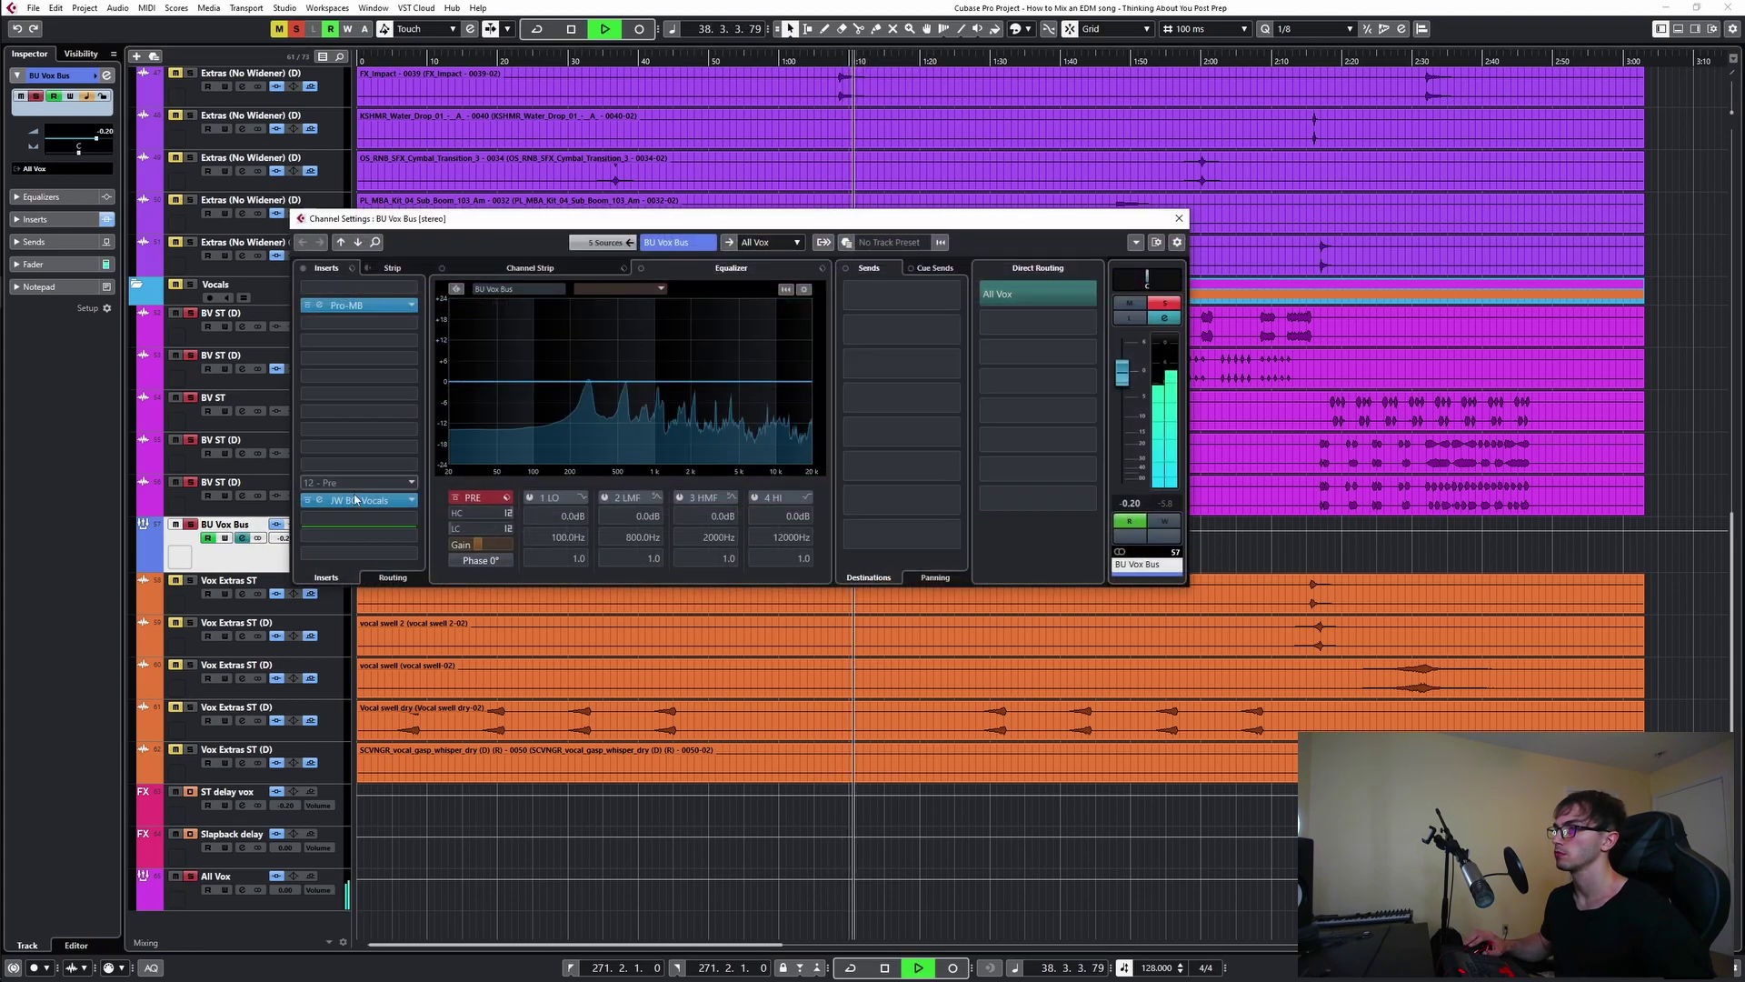
{"action": "key", "text": "space"}
{"action": "key", "text": "space"}
{"action": "left_click", "coordinate": [309, 305]}
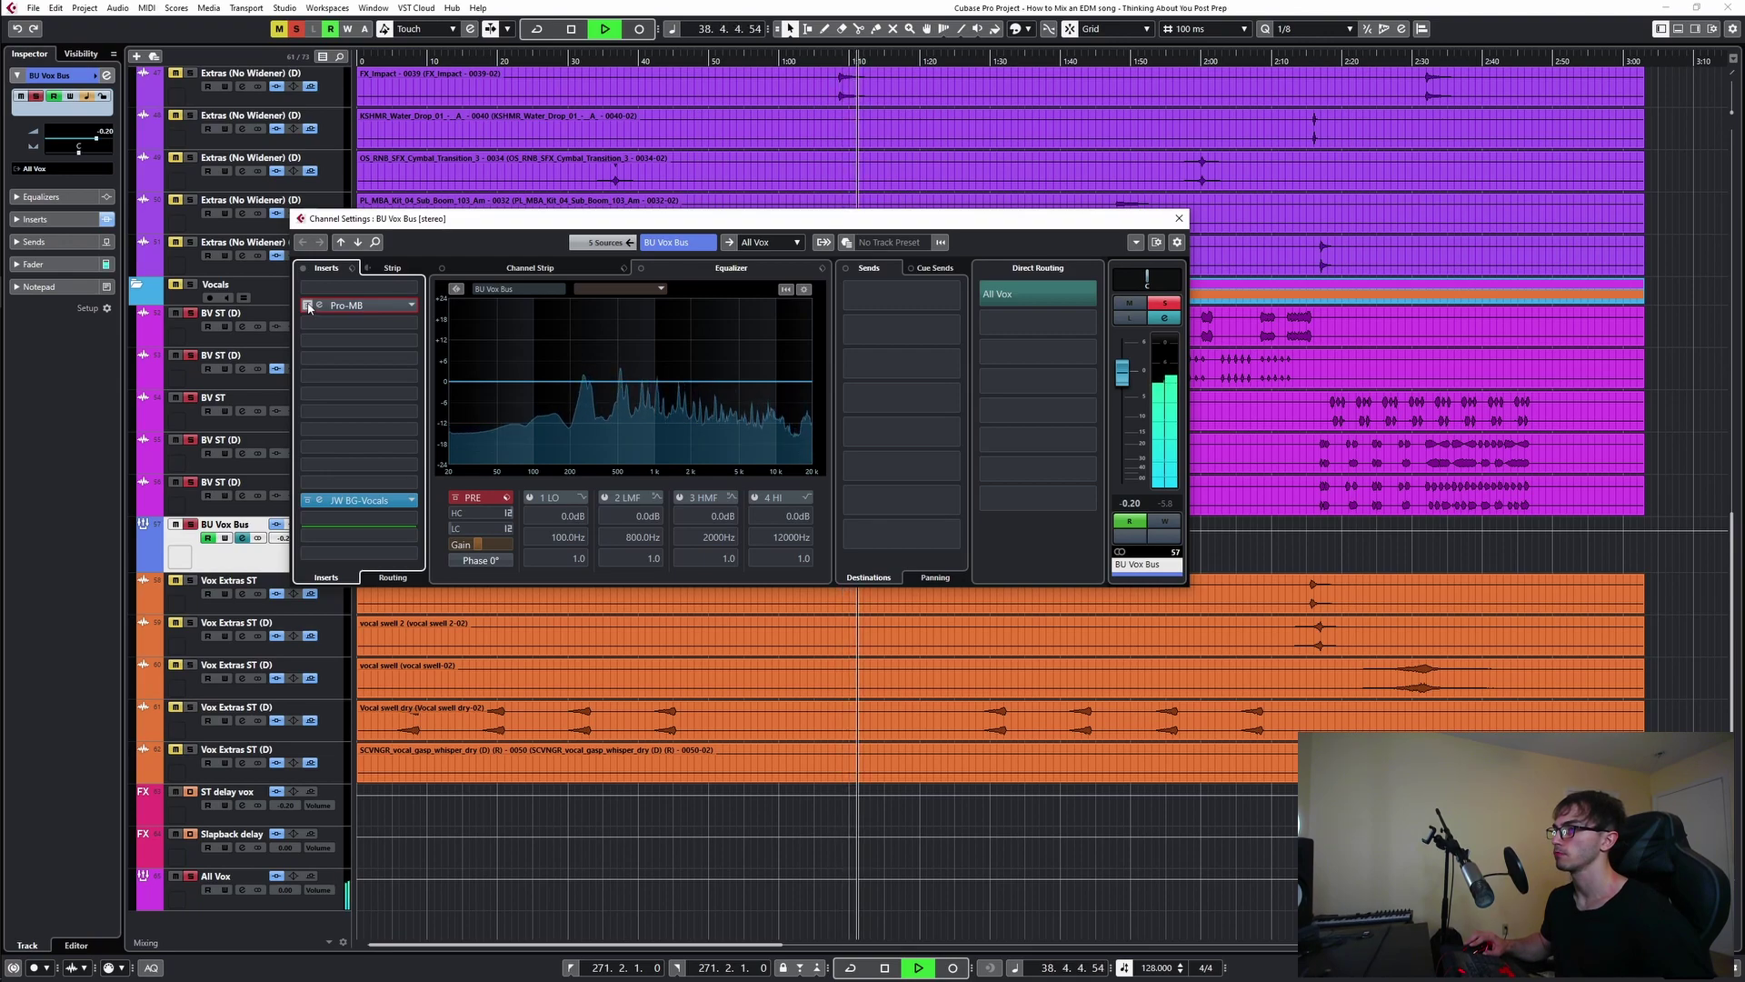
- Re-enable Pro-MB on the BU Vox Bus and replay the soloed hook vocals from about bar 38
{"action": "left_click", "coordinate": [308, 306]}
{"action": "key", "text": "space"}
{"action": "key", "text": "space"}
{"action": "left_click_drag", "start_coordinate": [899, 219], "coordinate": [1027, 216]}
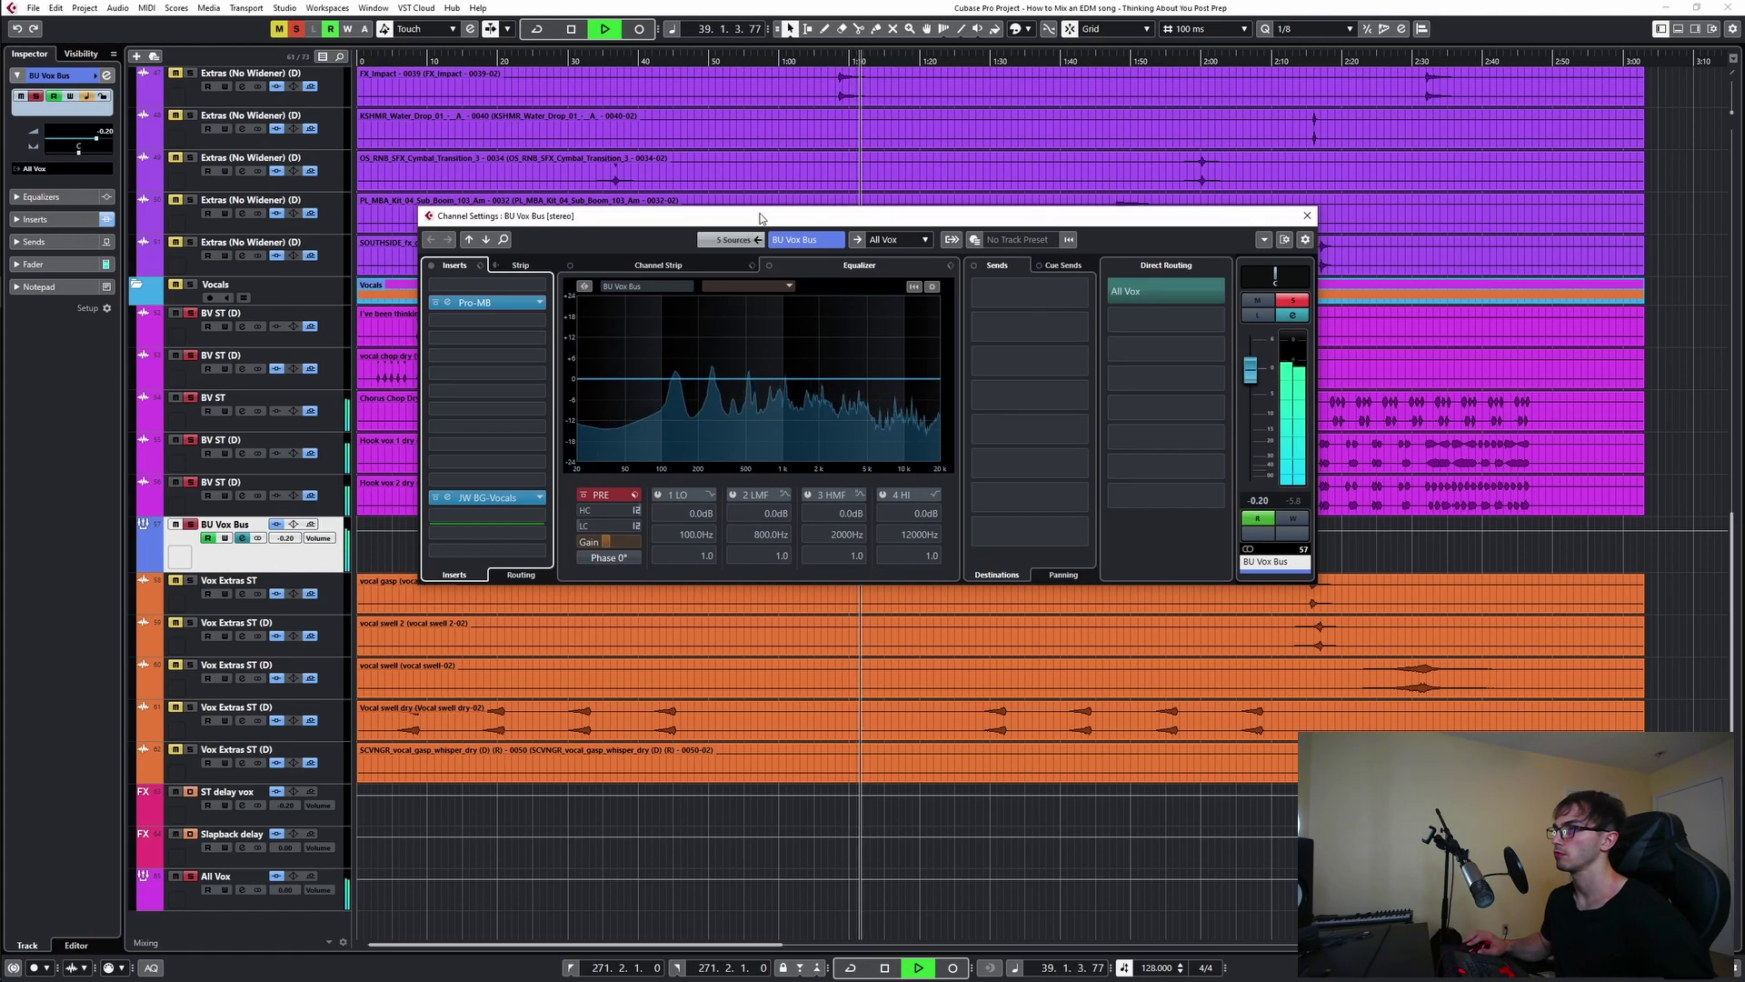
{"action": "left_click_drag", "start_coordinate": [760, 218], "coordinate": [960, 572]}
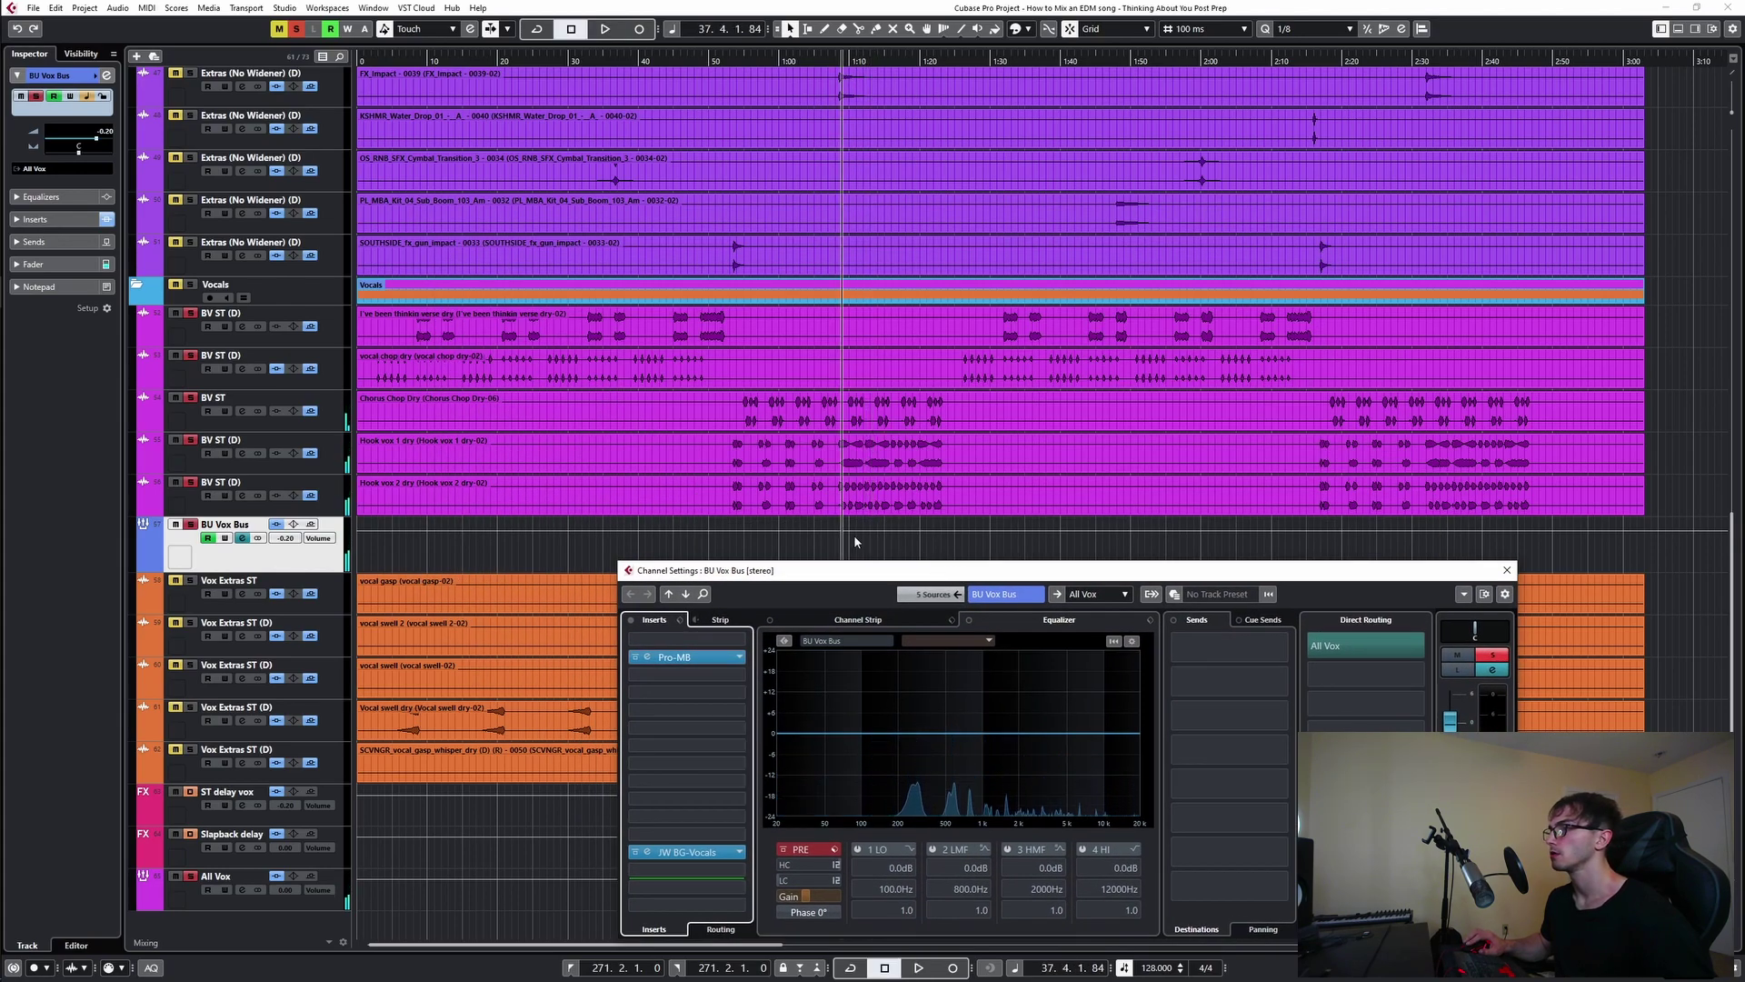
{"action": "left_click", "coordinate": [854, 542]}
{"action": "left_click", "coordinate": [571, 506]}
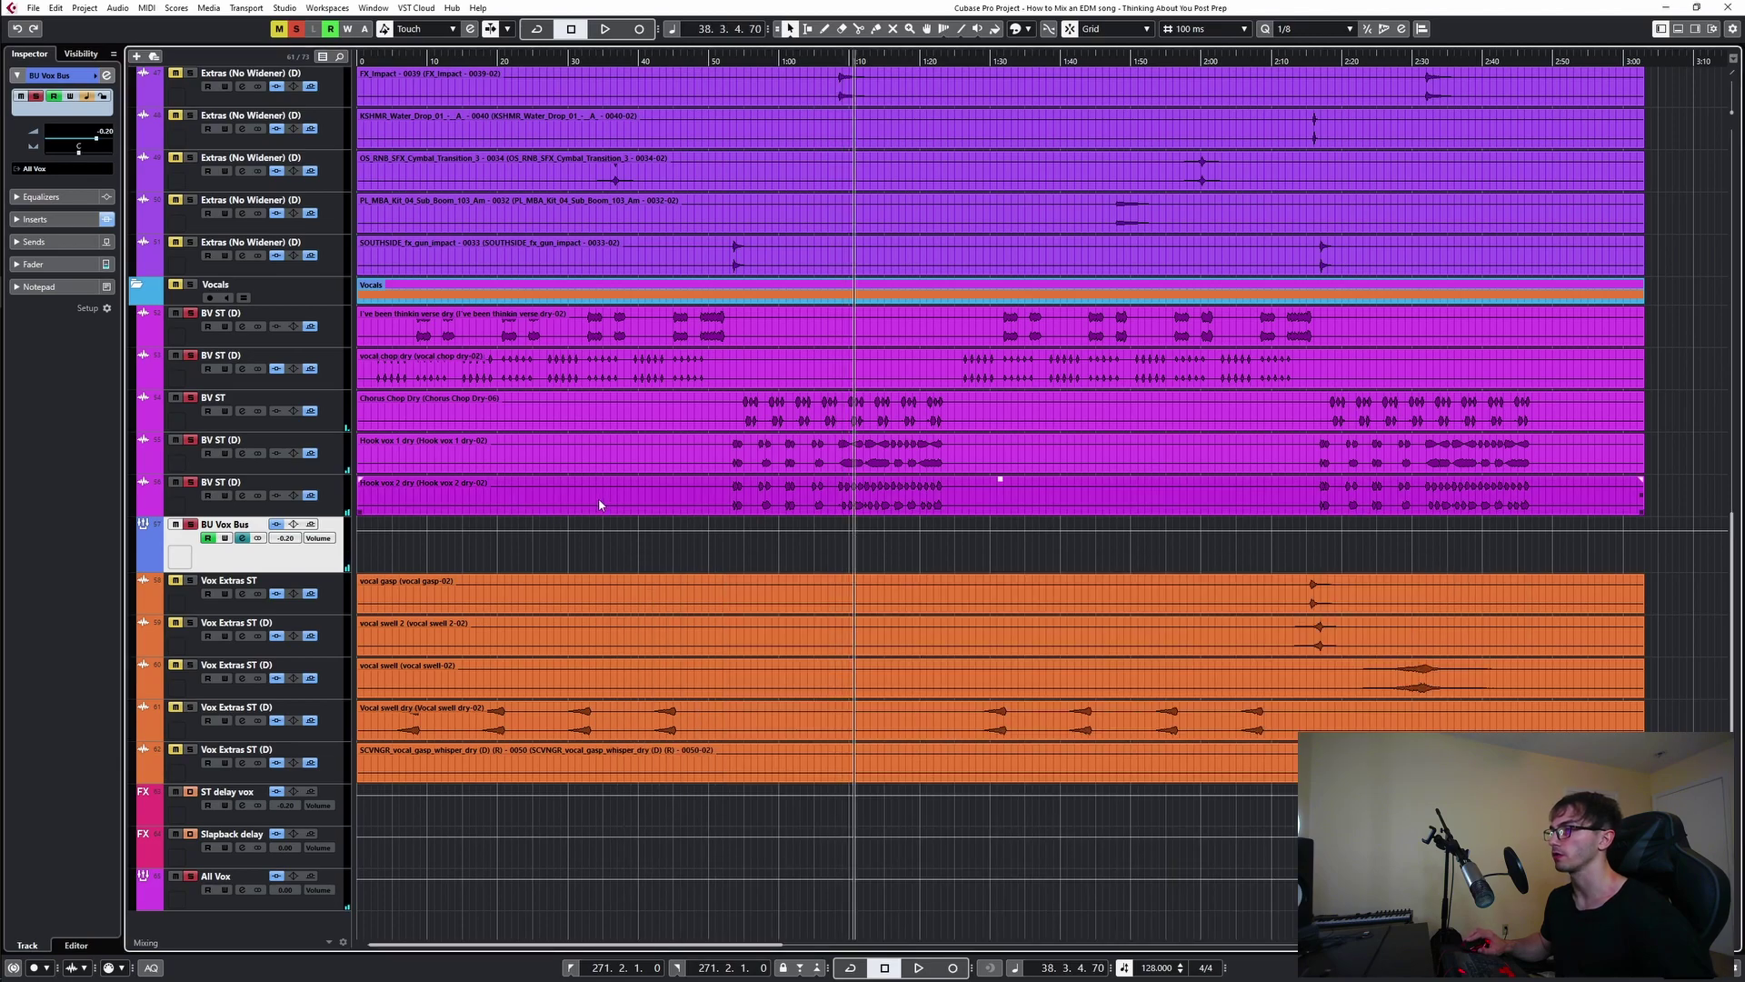
{"action": "left_click", "coordinate": [526, 527]}
{"action": "key", "text": "space"}
{"action": "key", "text": "space"}
- Reopen Pro-MB on the BU Vox Bus, deepen the band's compression range, pull its upper edge down to about 215 Hz, and close the plug-in
{"action": "left_click", "coordinate": [243, 539]}
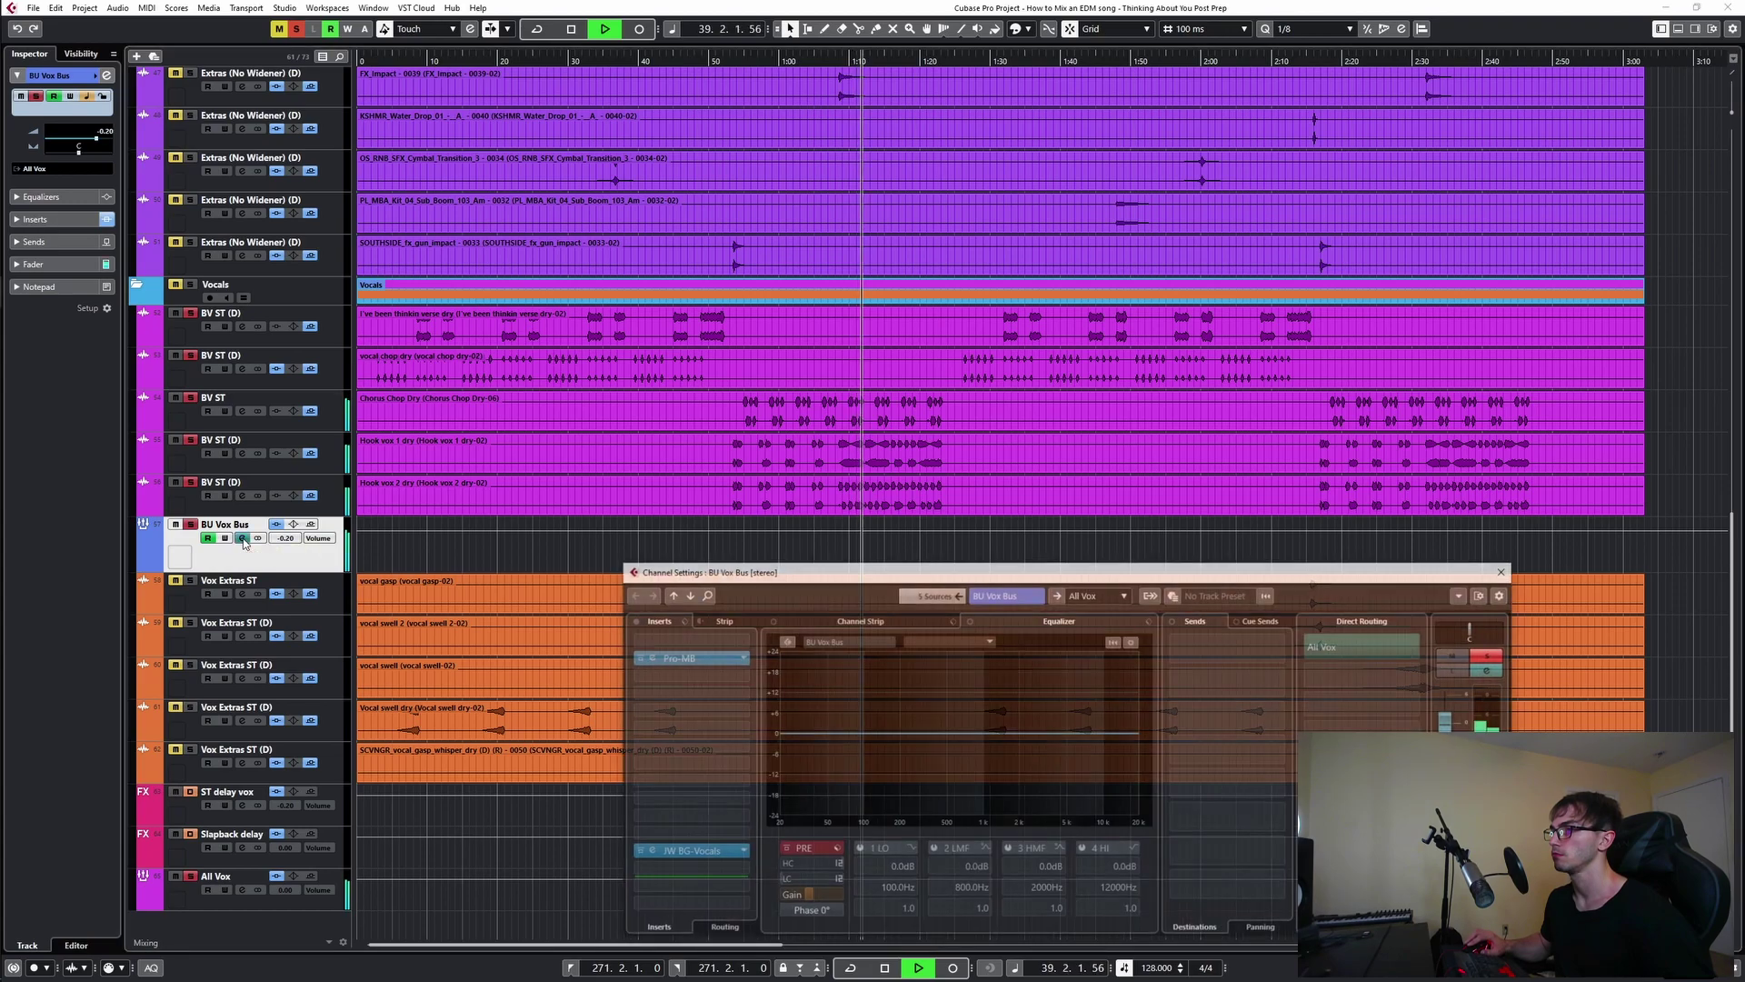
{"action": "key", "text": "space"}
{"action": "left_click_drag", "start_coordinate": [664, 570], "coordinate": [585, 390]}
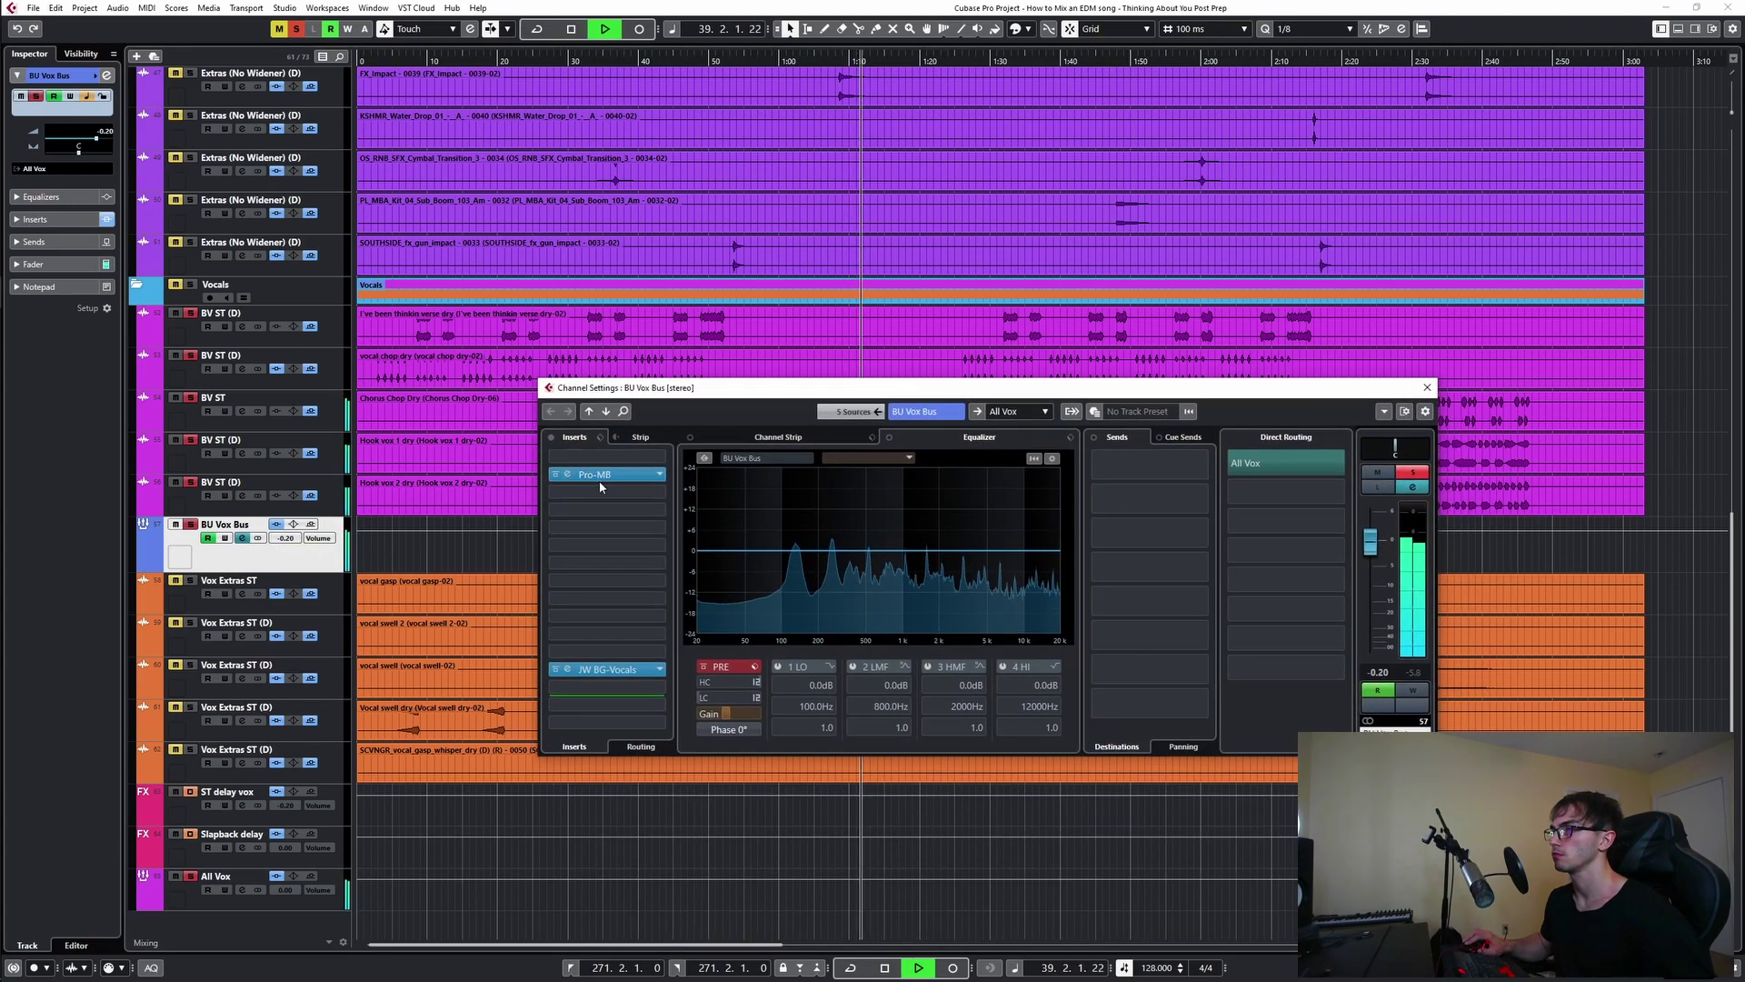
{"action": "left_click", "coordinate": [600, 477]}
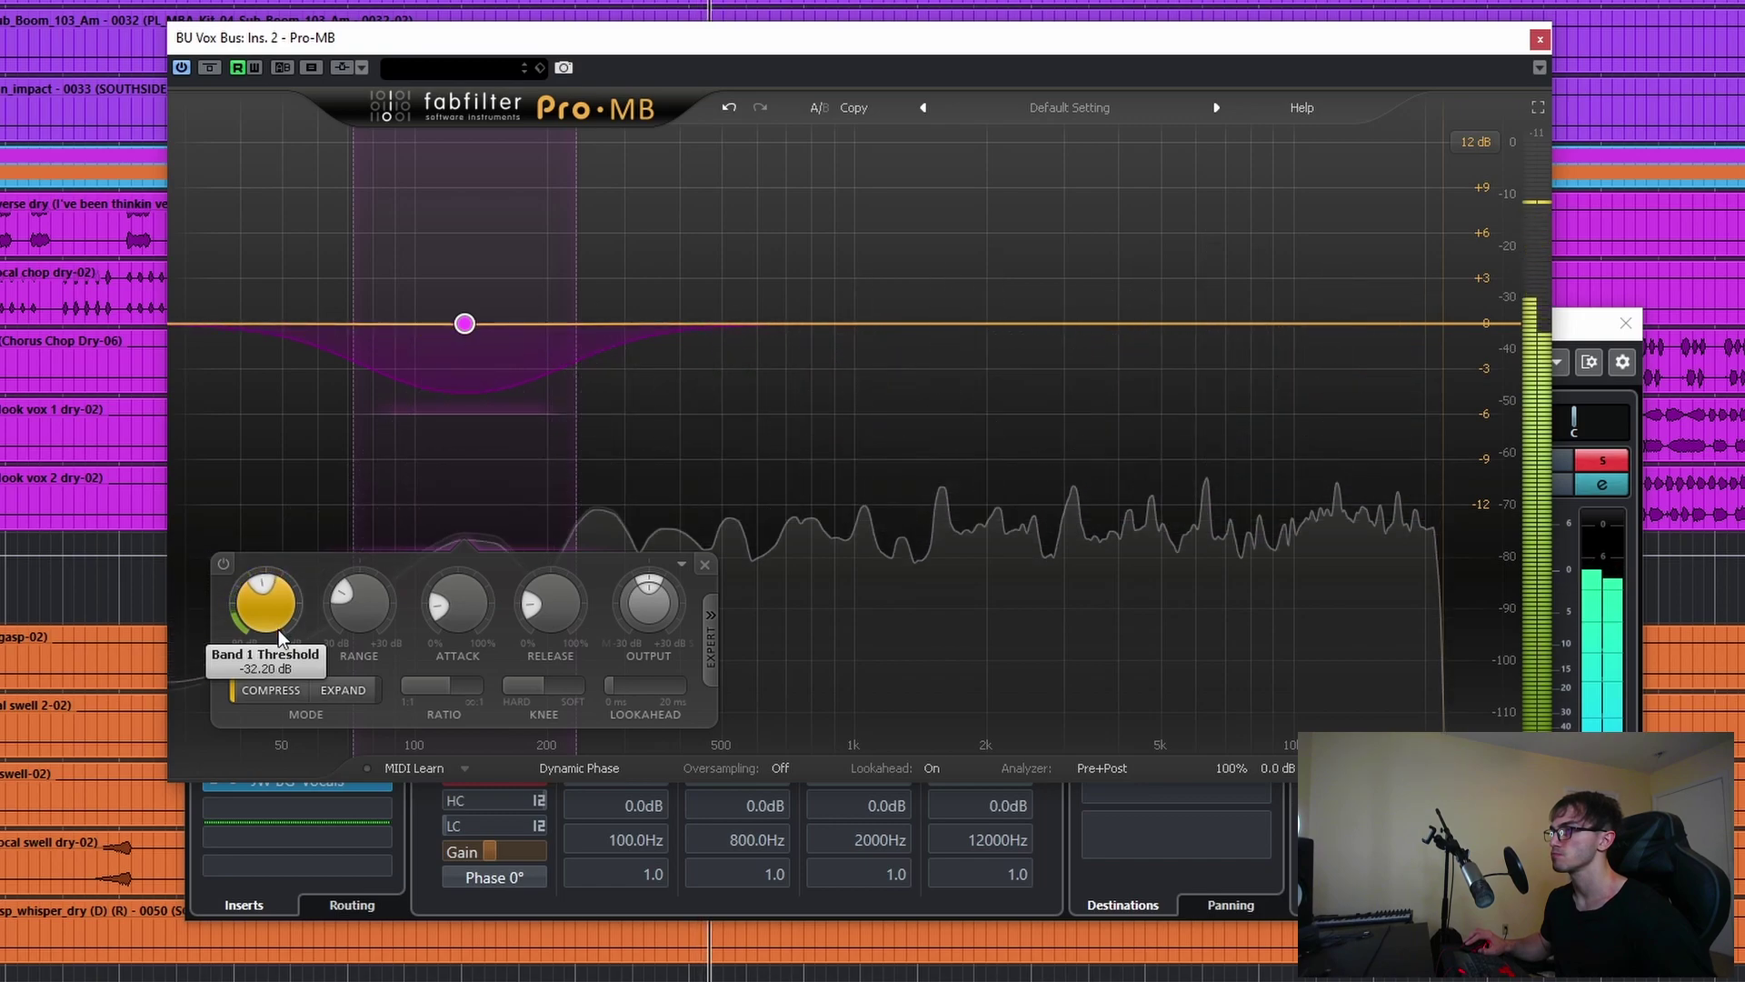
{"action": "key", "text": "space"}
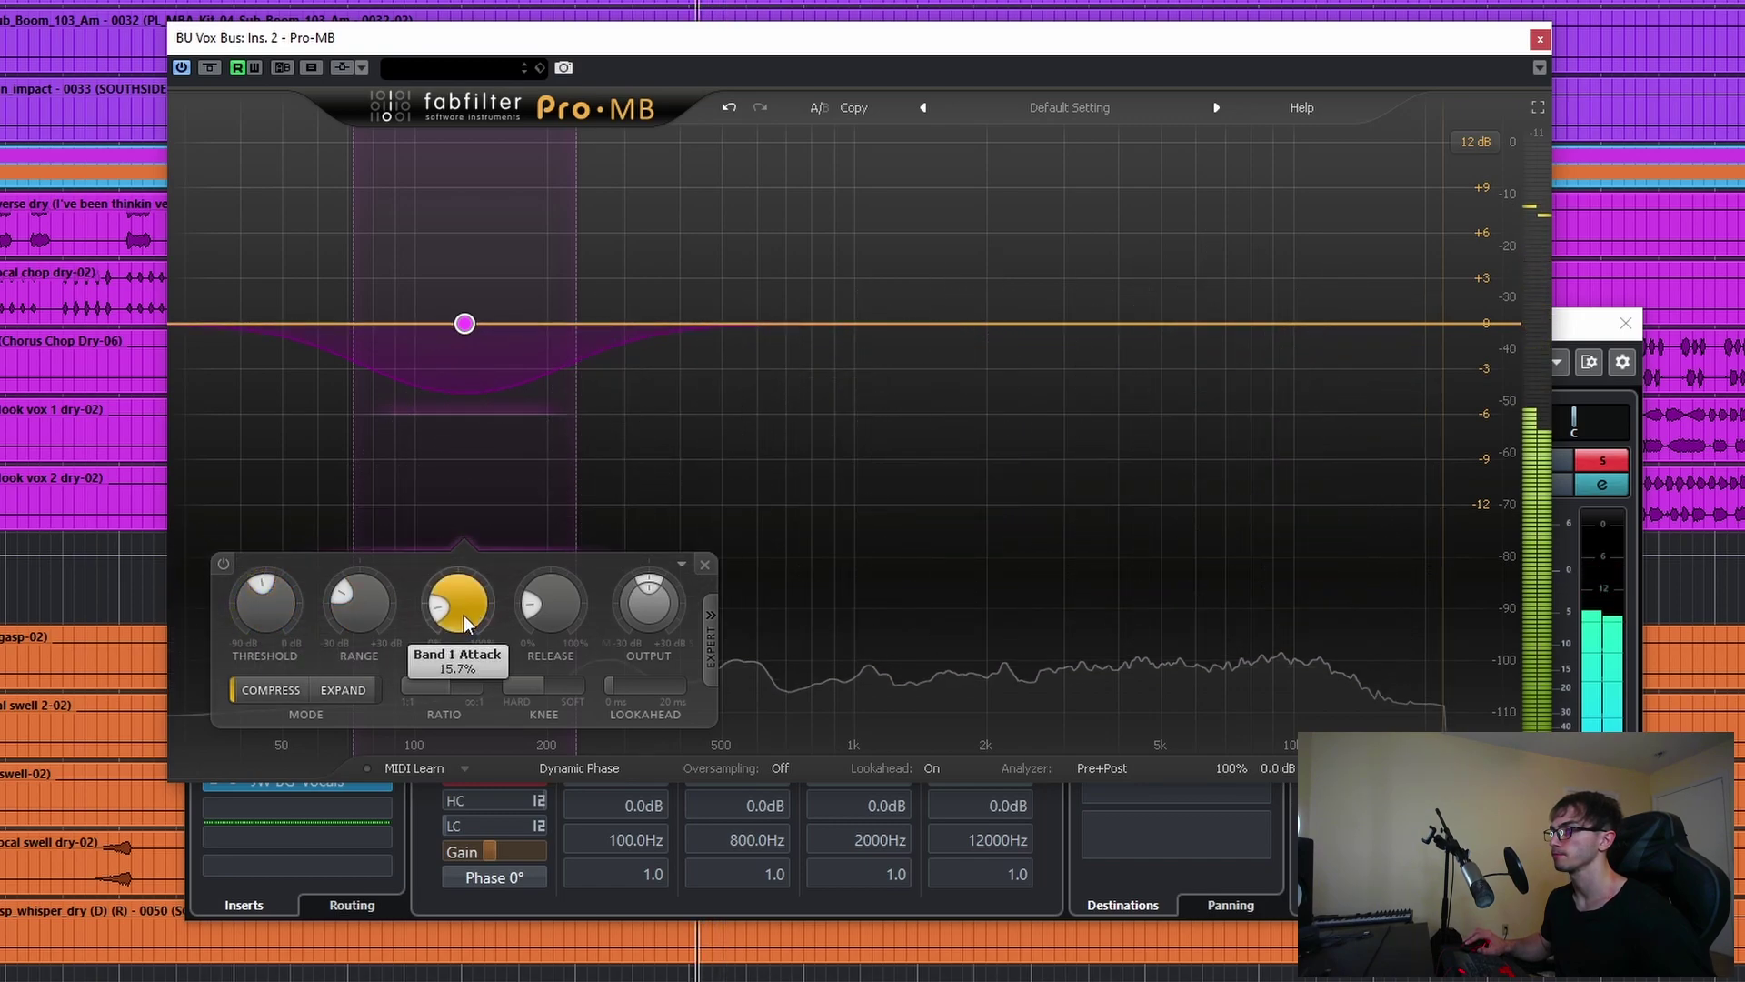
{"action": "key", "text": "space"}
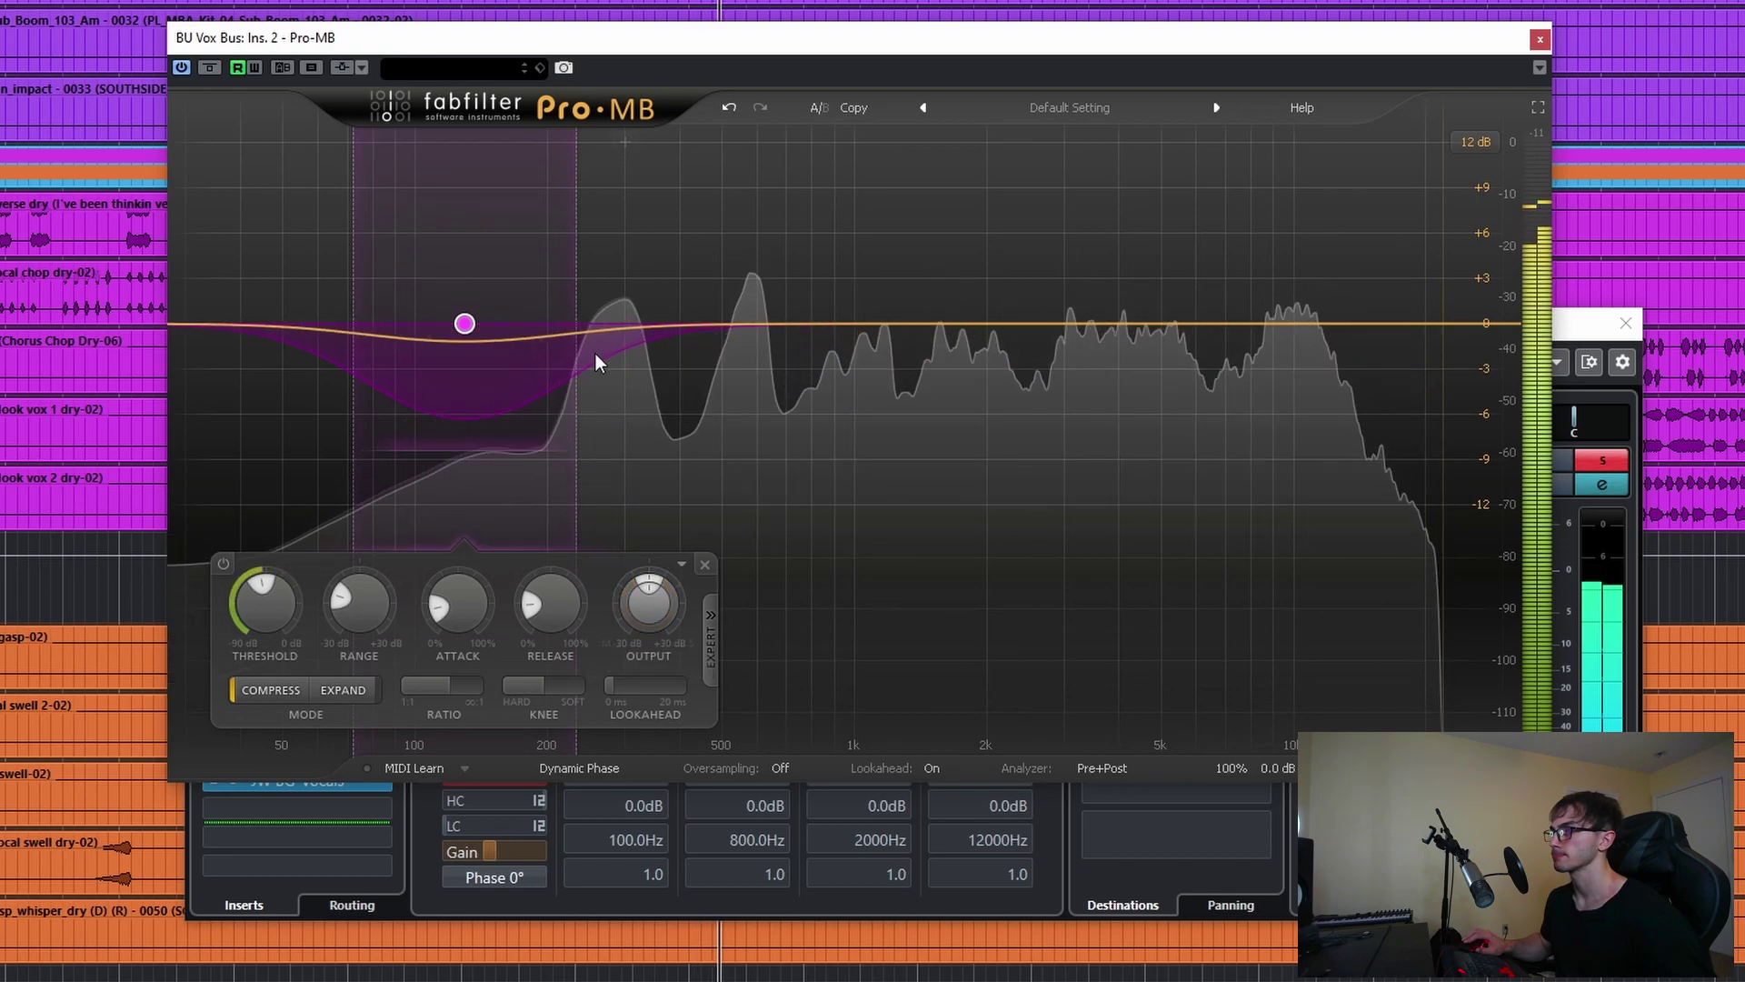
{"action": "left_click_drag", "start_coordinate": [575, 322], "coordinate": [558, 326]}
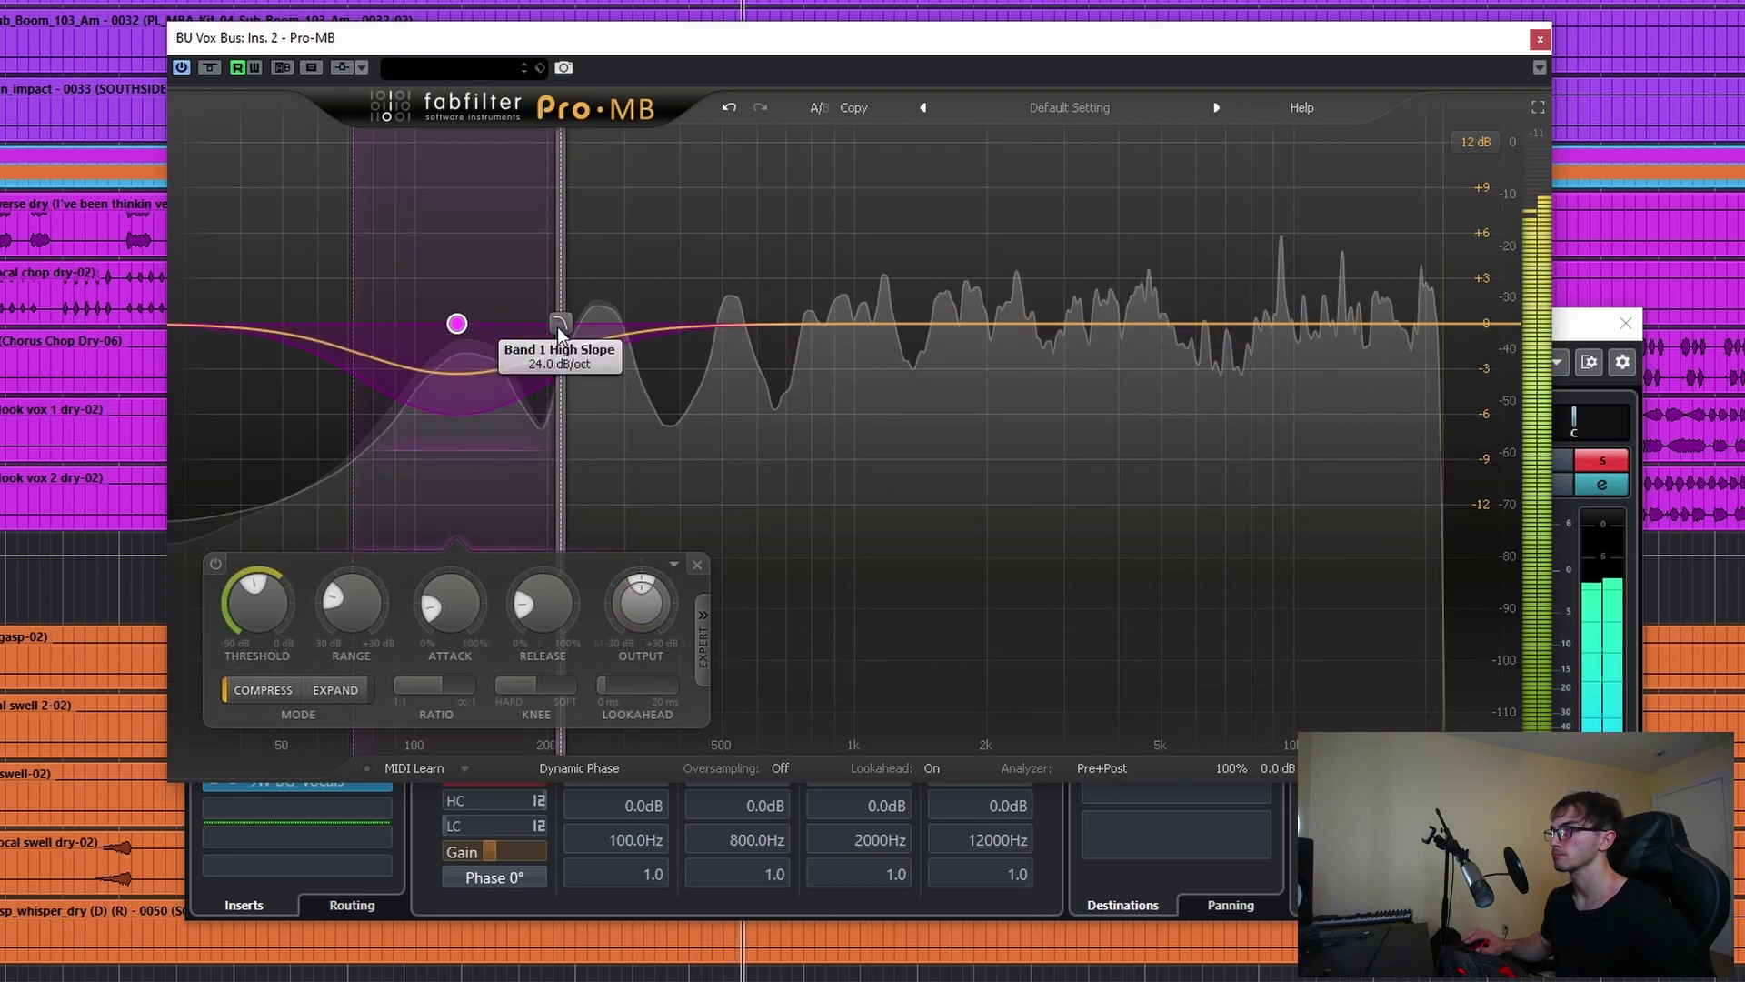
{"action": "key", "text": "space"}
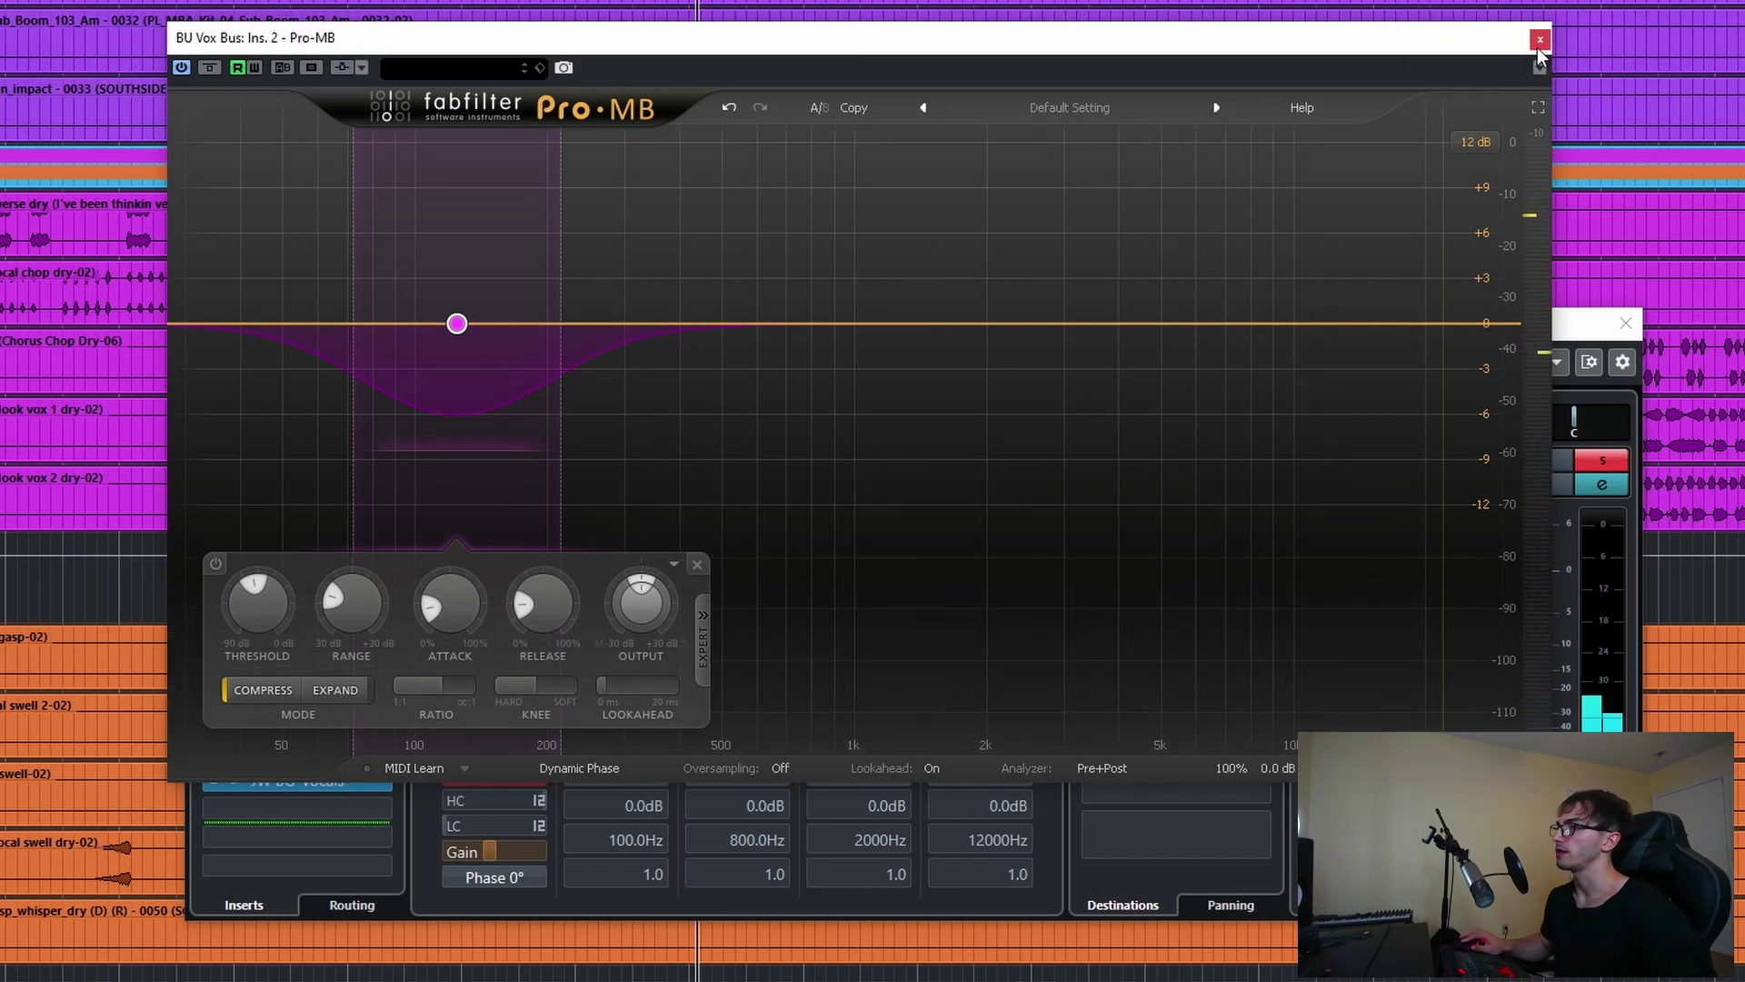
{"action": "left_click", "coordinate": [1540, 40]}
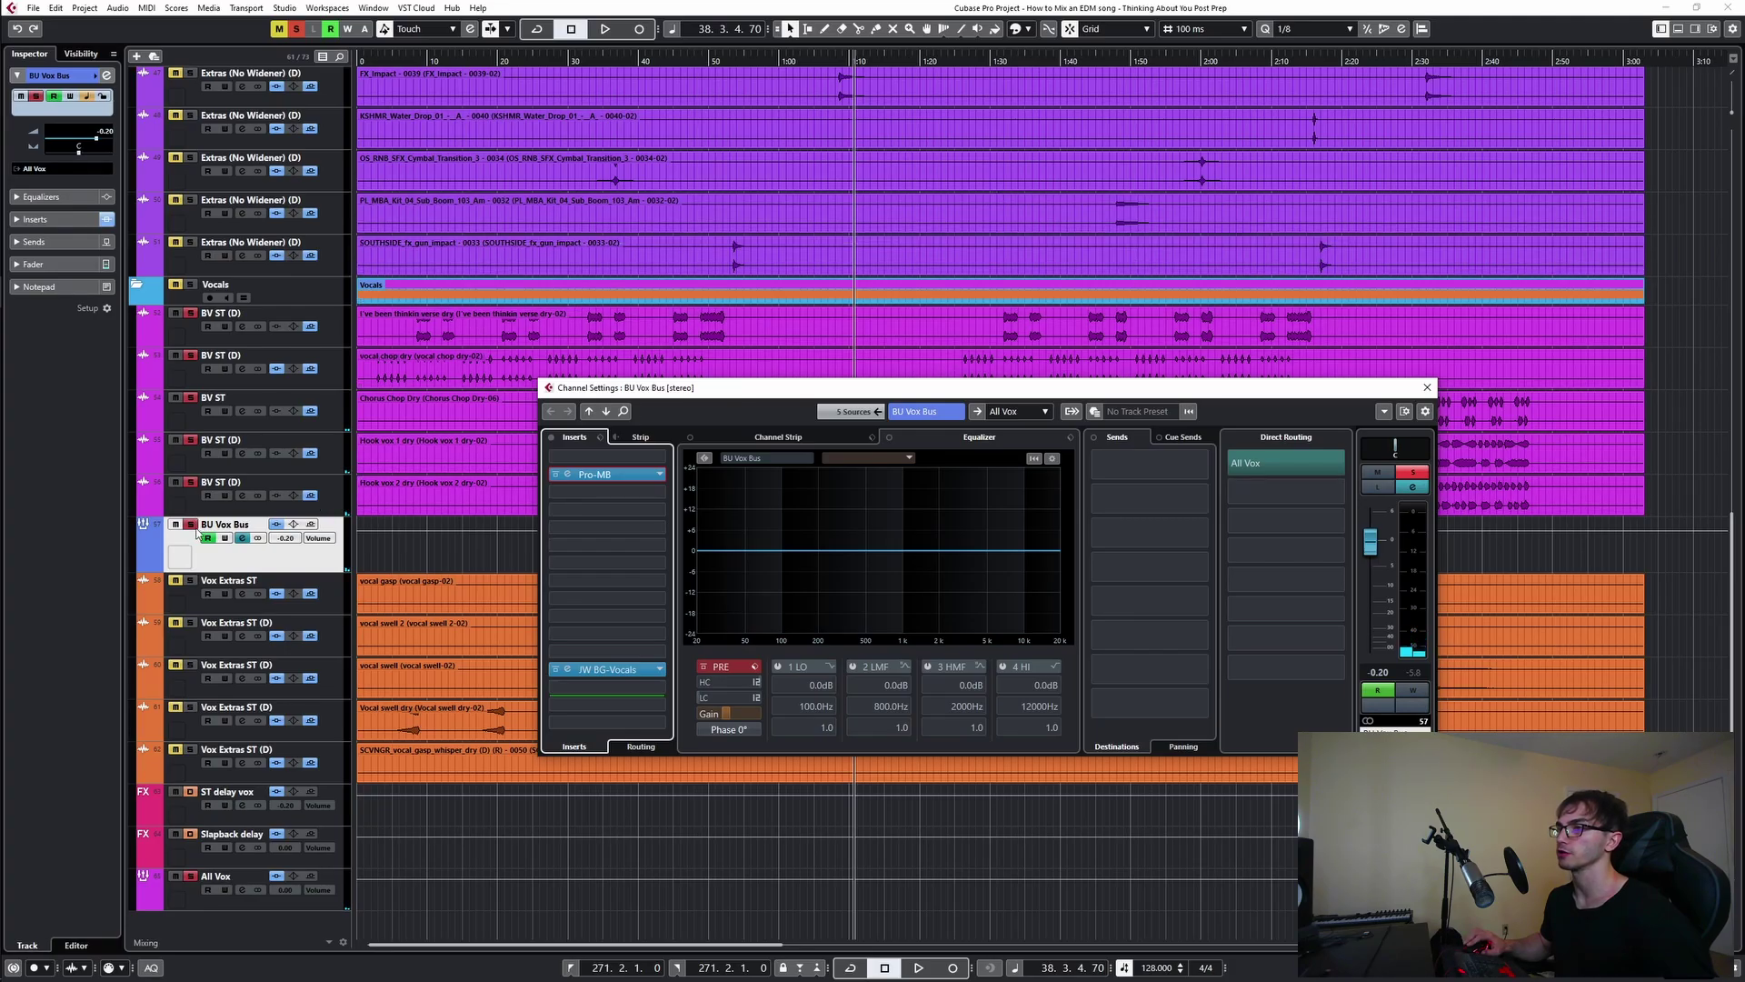
- Unsolo the BU Vox Bus and play the hook section to hear the vocals in the full mix
{"action": "left_click", "coordinate": [192, 526]}
{"action": "key", "text": "space"}
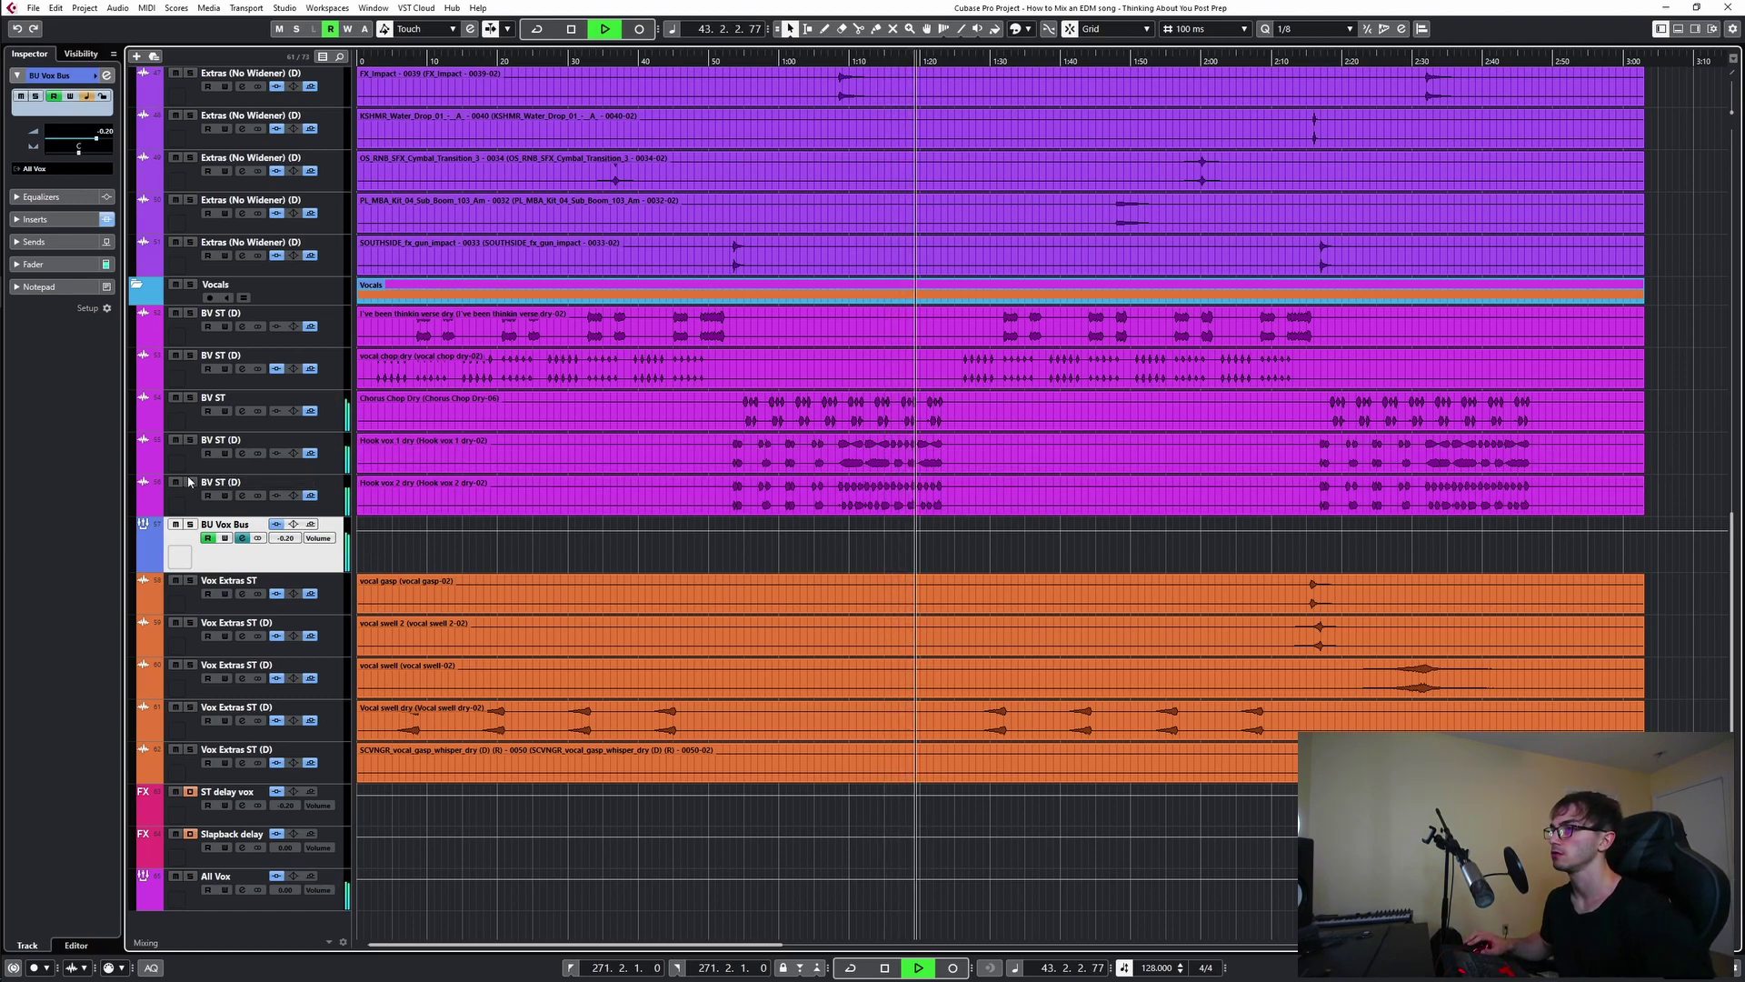
{"action": "key", "text": "space"}
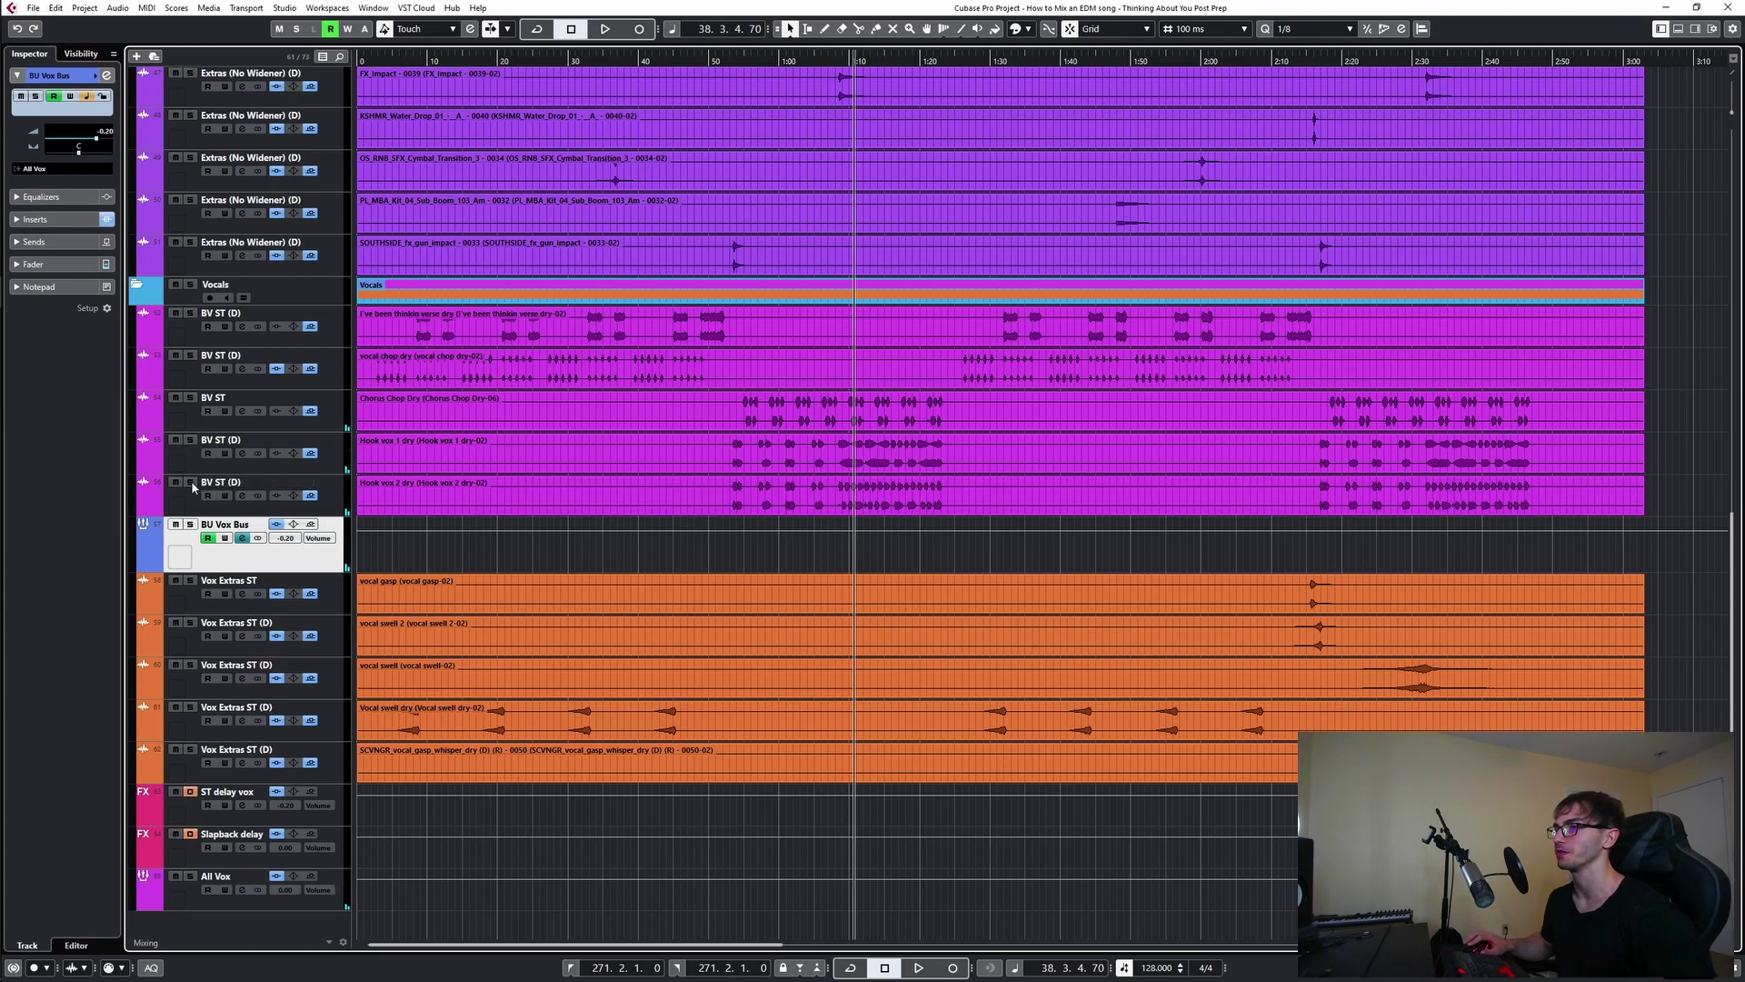
- Solo the Hook vox 2 dry track and set its Session Verb send to about -12.1 dB during playback
{"action": "key", "text": "space"}
{"action": "left_click", "coordinate": [257, 492]}
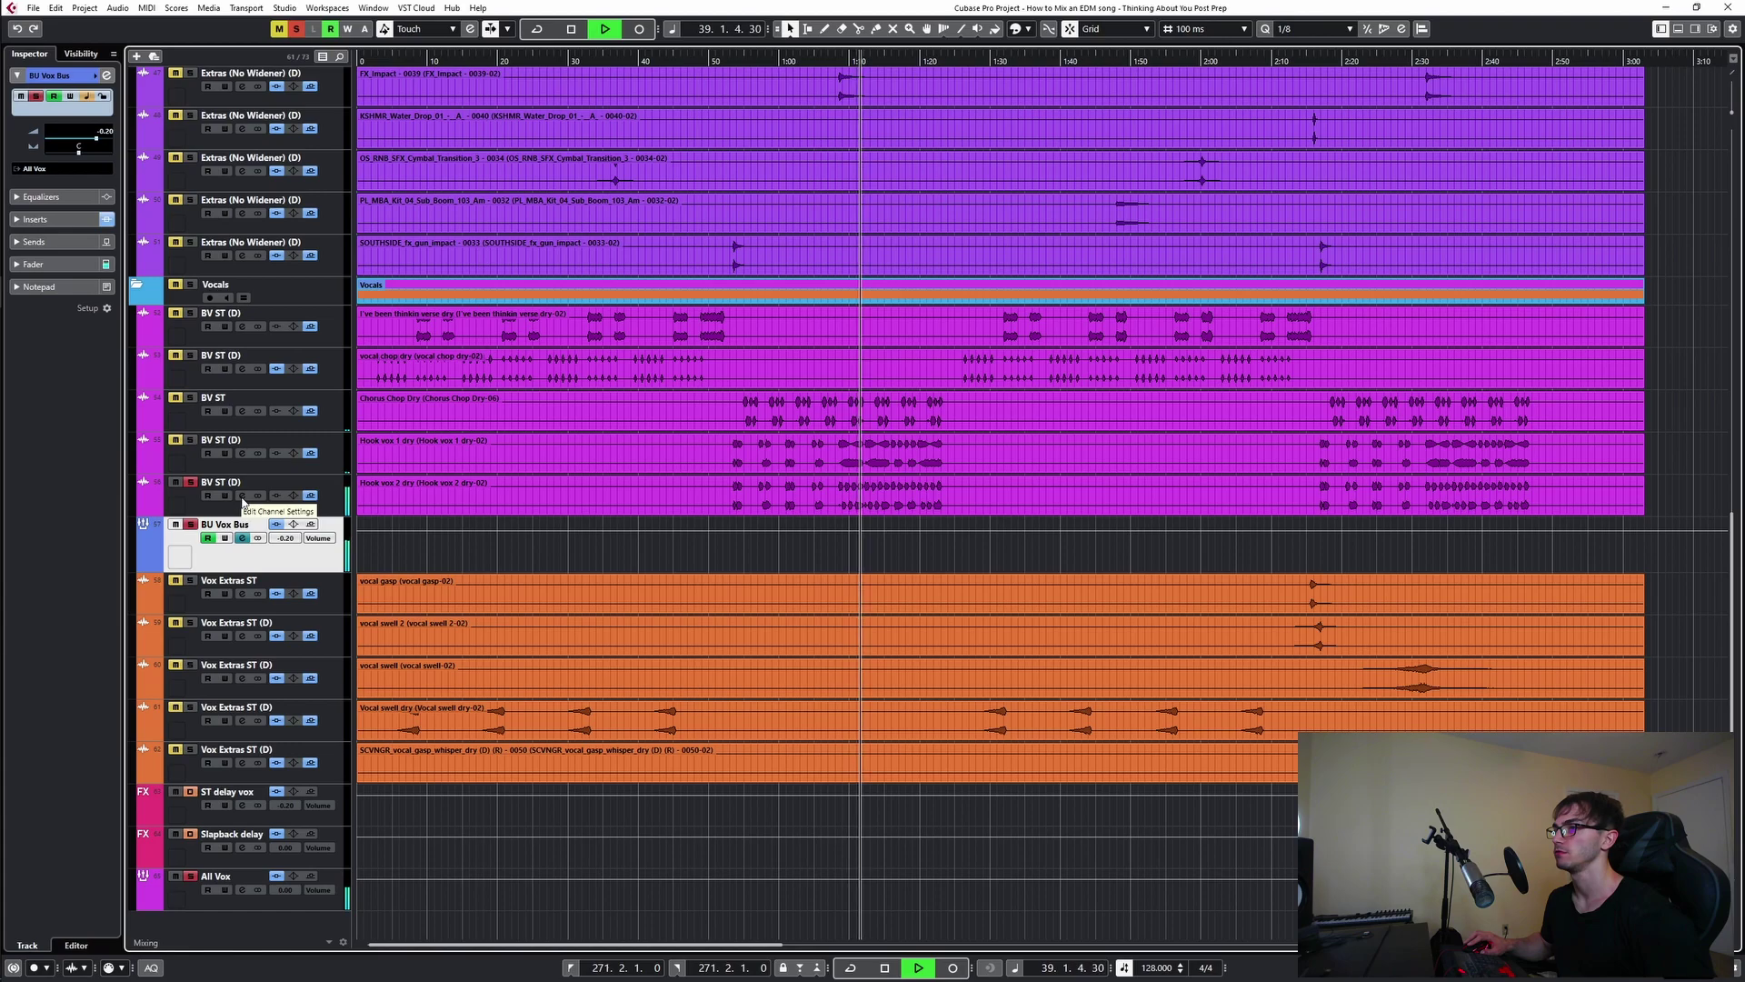
{"action": "left_click", "coordinate": [242, 495]}
{"action": "left_click", "coordinate": [1136, 473]}
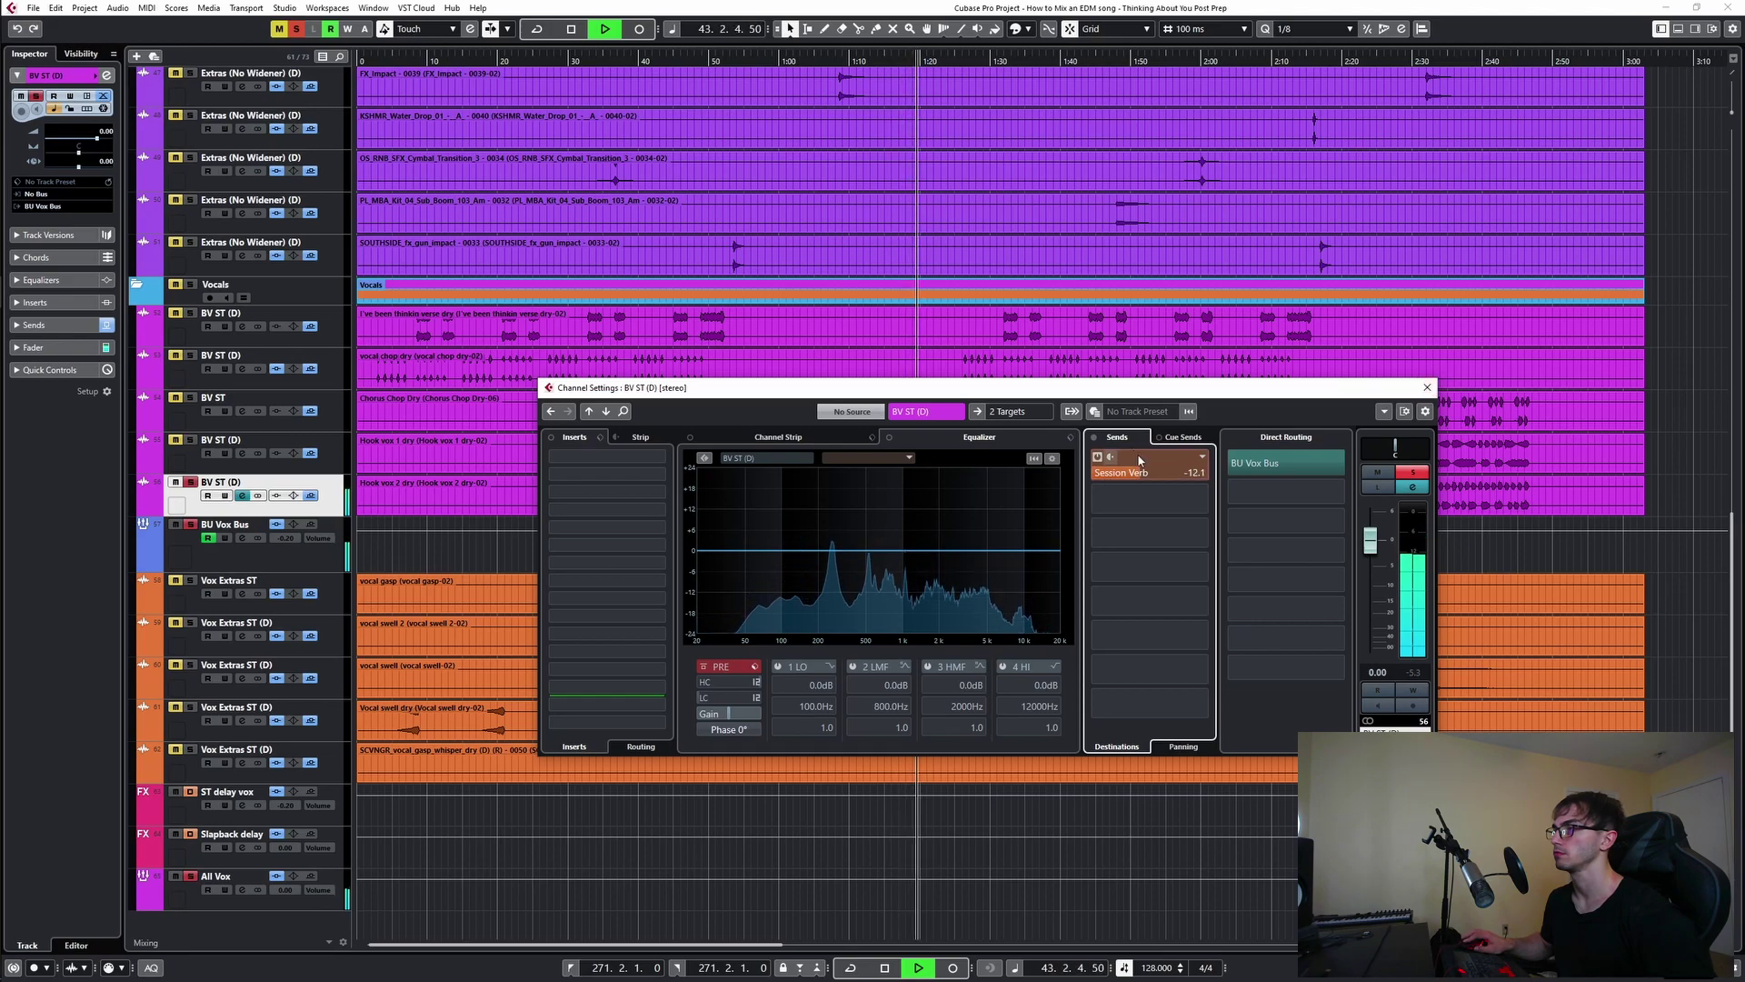
{"action": "left_click", "coordinate": [1426, 387]}
- Unsolo the Hook vox 2 track and raise its Session Verb send to -11.2 dB while playing the full mix
{"action": "left_click", "coordinate": [192, 524]}
{"action": "left_click", "coordinate": [190, 483]}
{"action": "key", "text": "space"}
{"action": "key", "text": "space"}
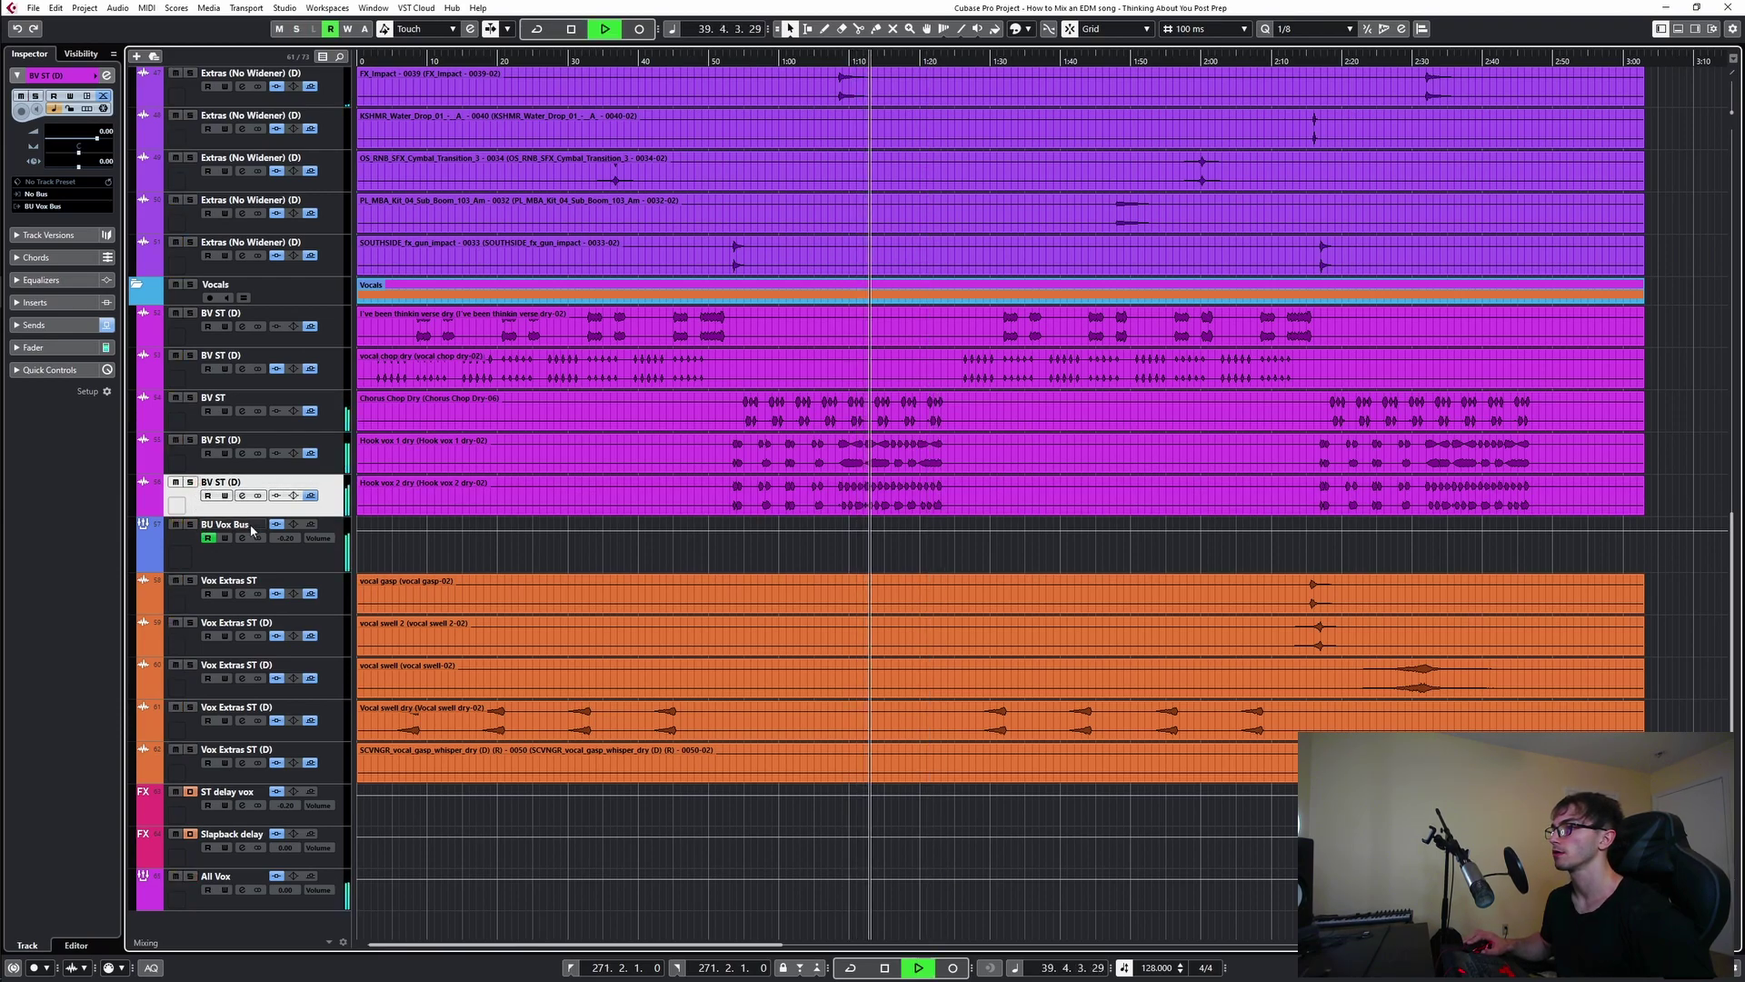
{"action": "left_click", "coordinate": [242, 496]}
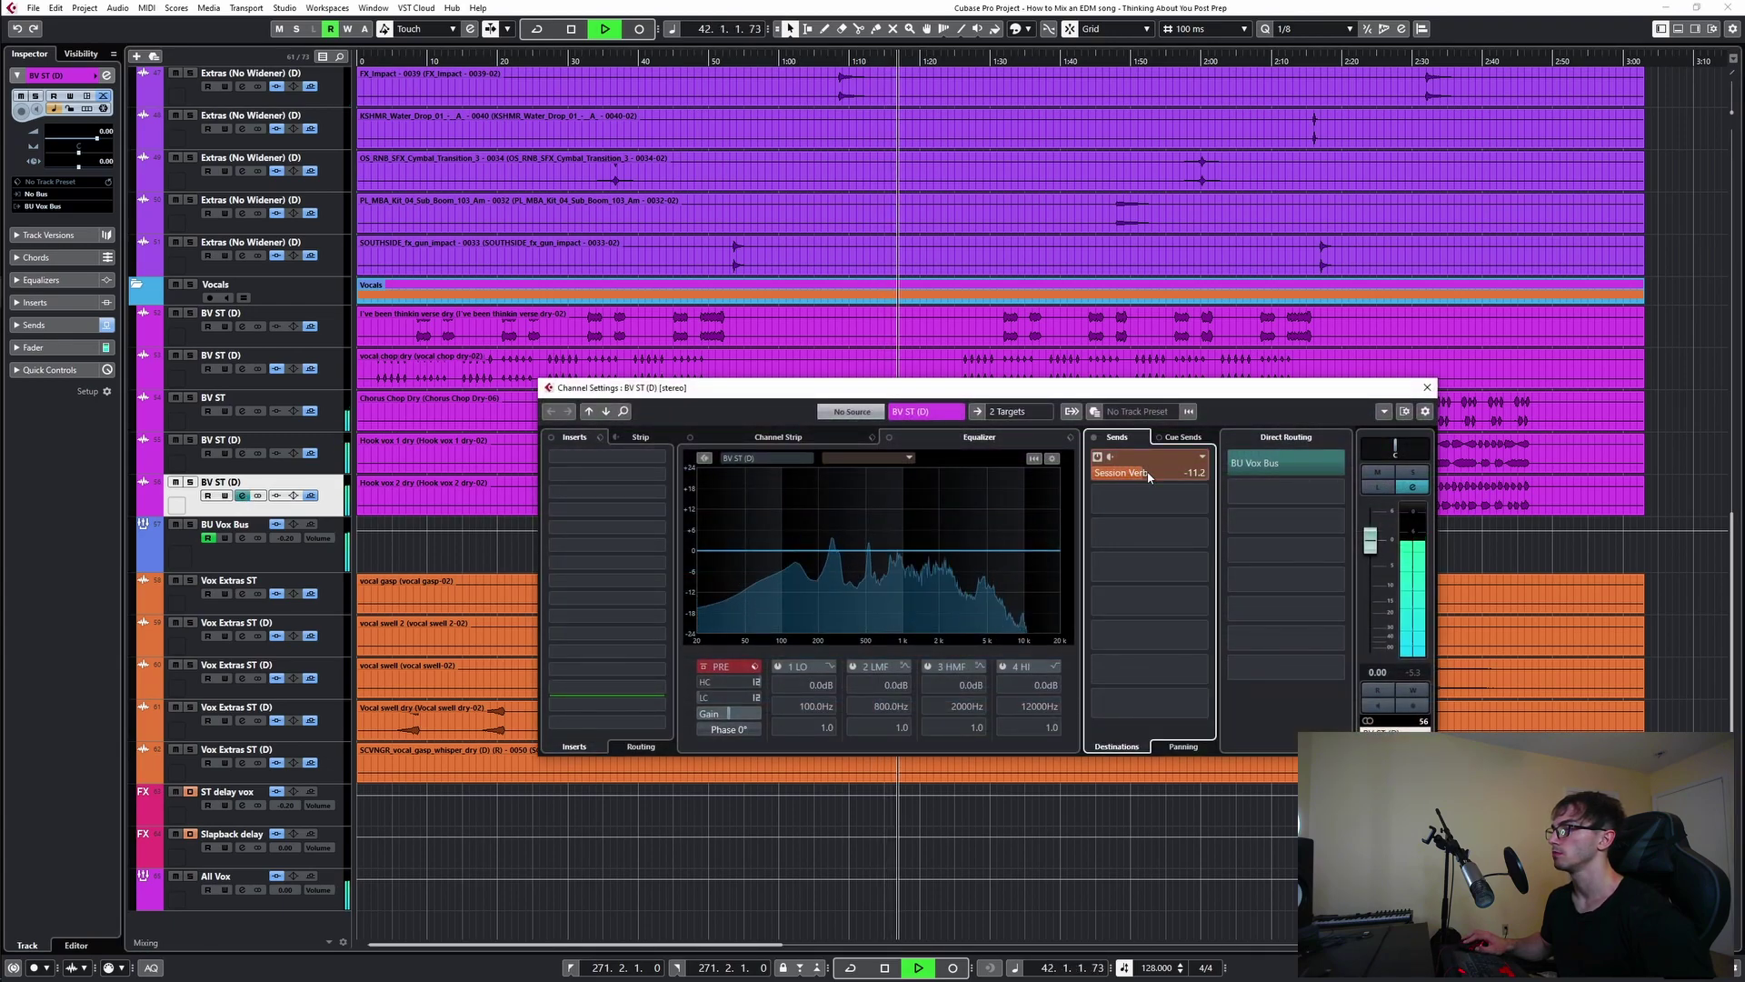
{"action": "left_click", "coordinate": [1428, 388]}
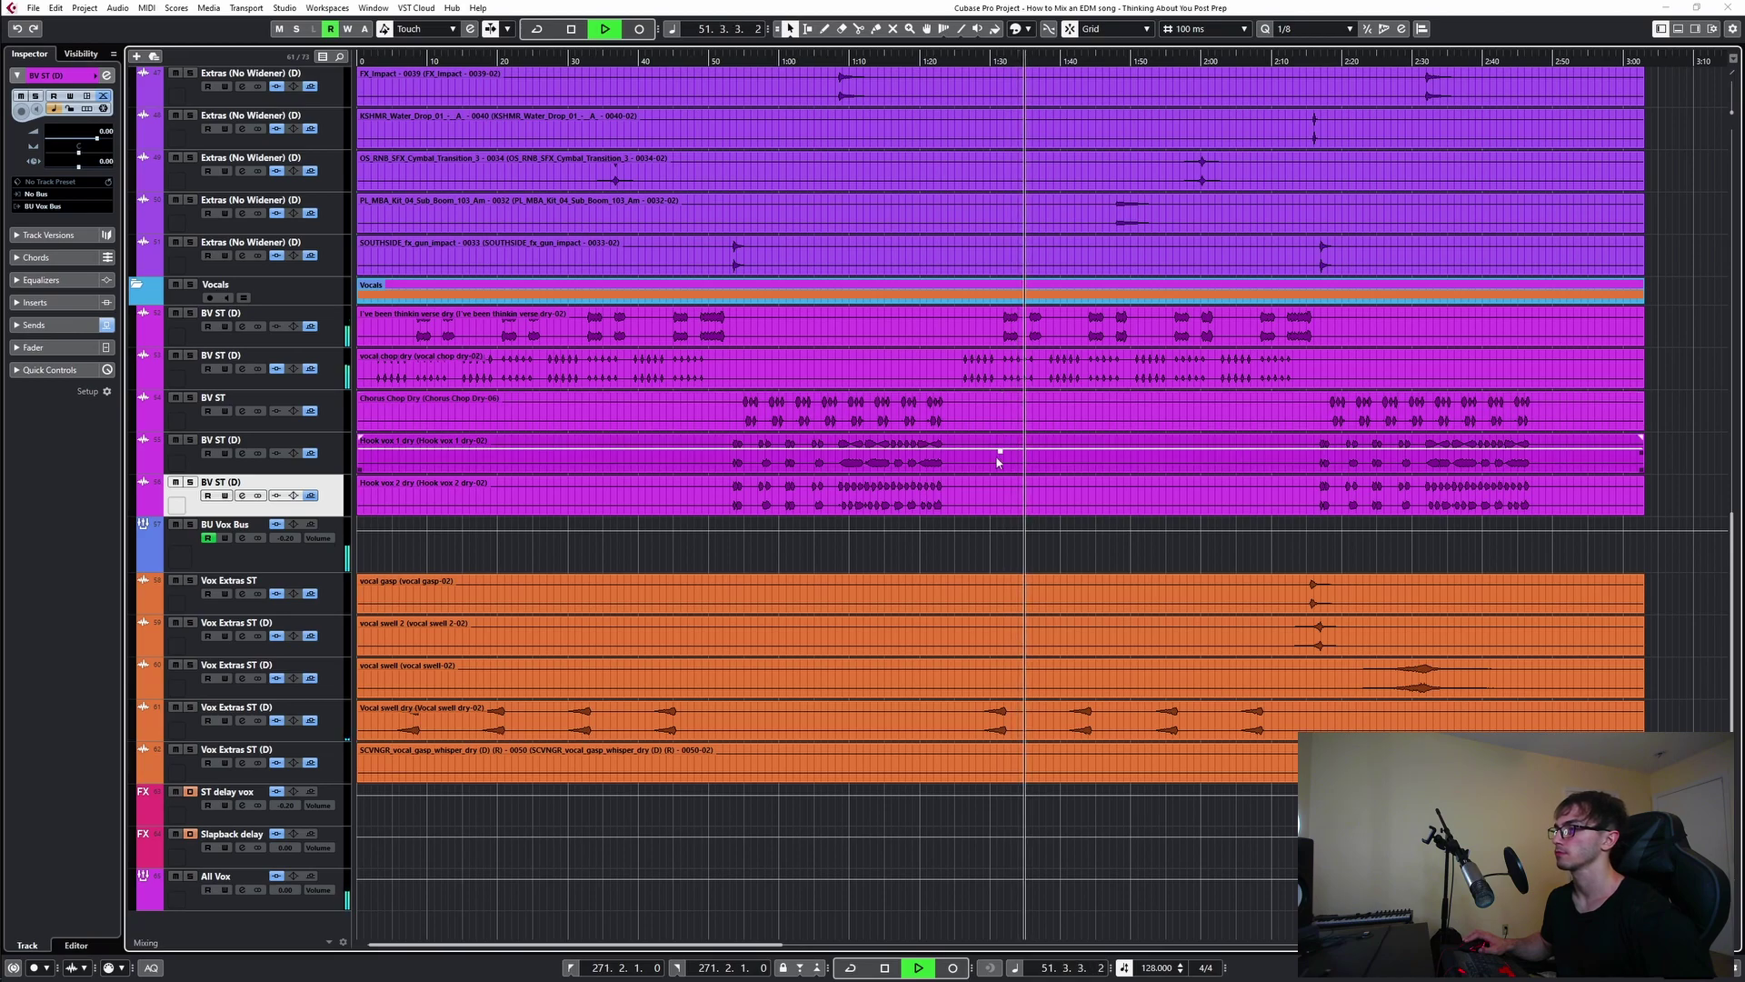
{"action": "key", "text": "space"}
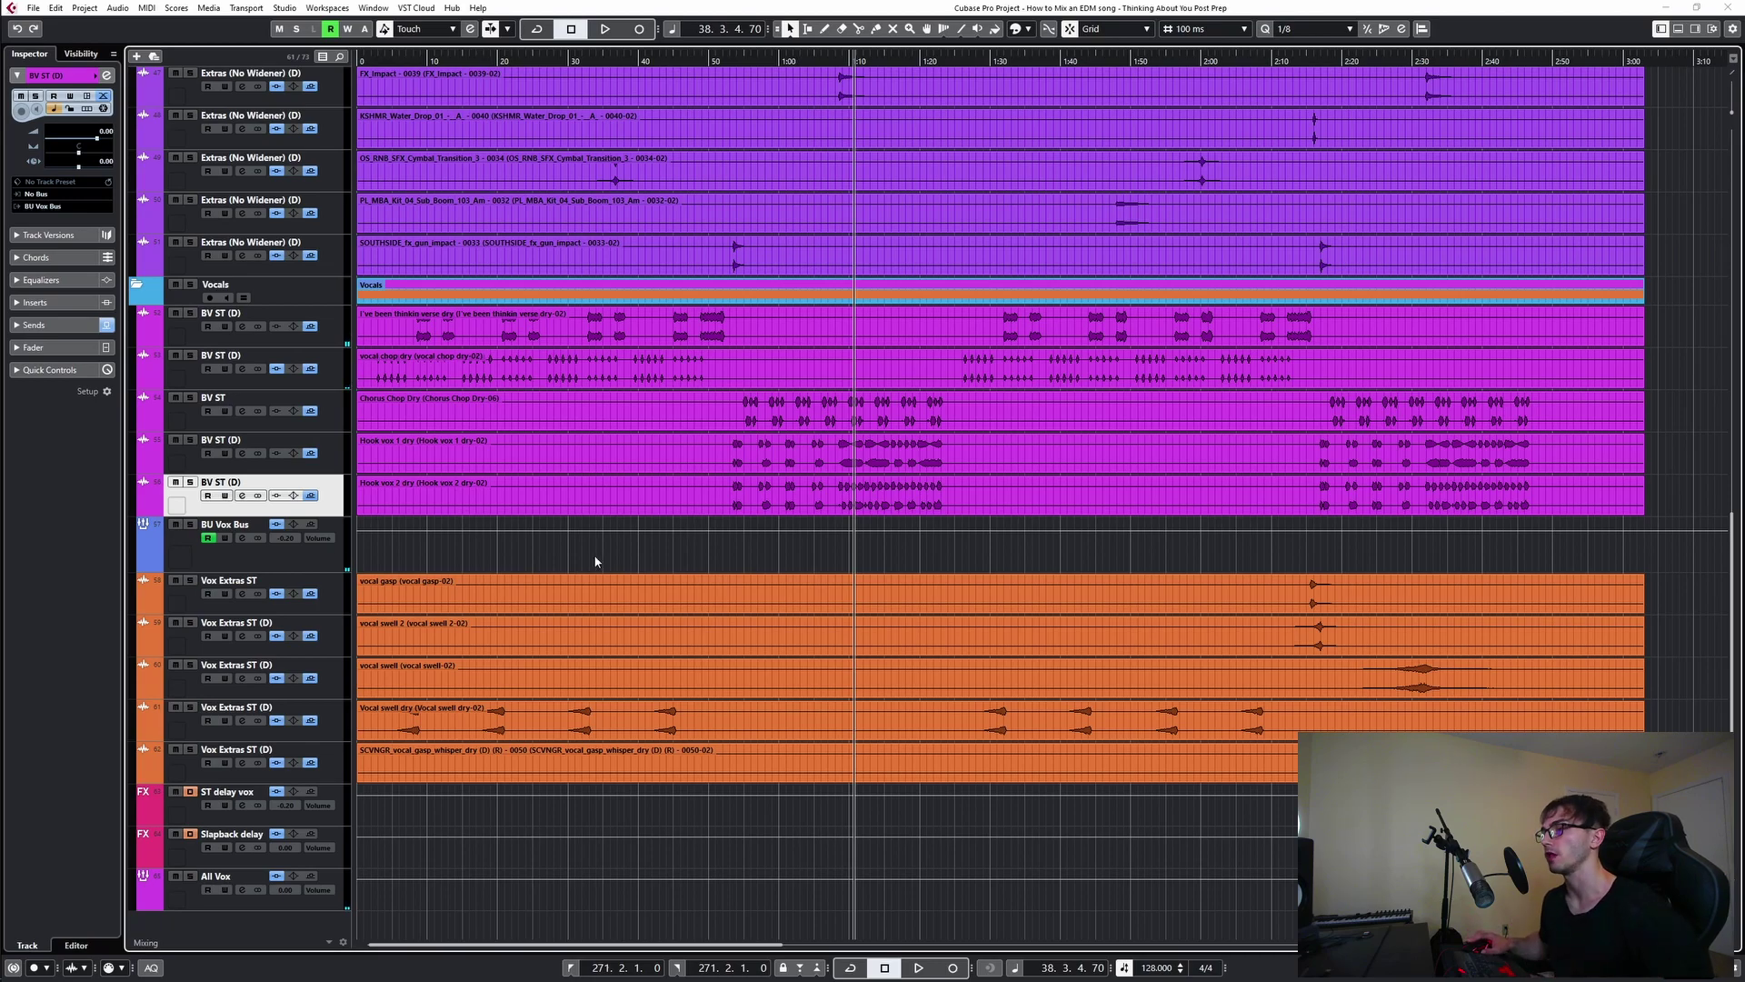
- Play the Vocal swell dry track from about bar 4, first soloed and again within the full mix
{"action": "scroll", "coordinate": [487, 576], "scroll_direction": "up", "scroll_amount": 3}
{"action": "scroll", "coordinate": [491, 578], "scroll_direction": "left", "scroll_amount": 2}
{"action": "scroll", "coordinate": [485, 571], "scroll_direction": "down", "scroll_amount": 2}
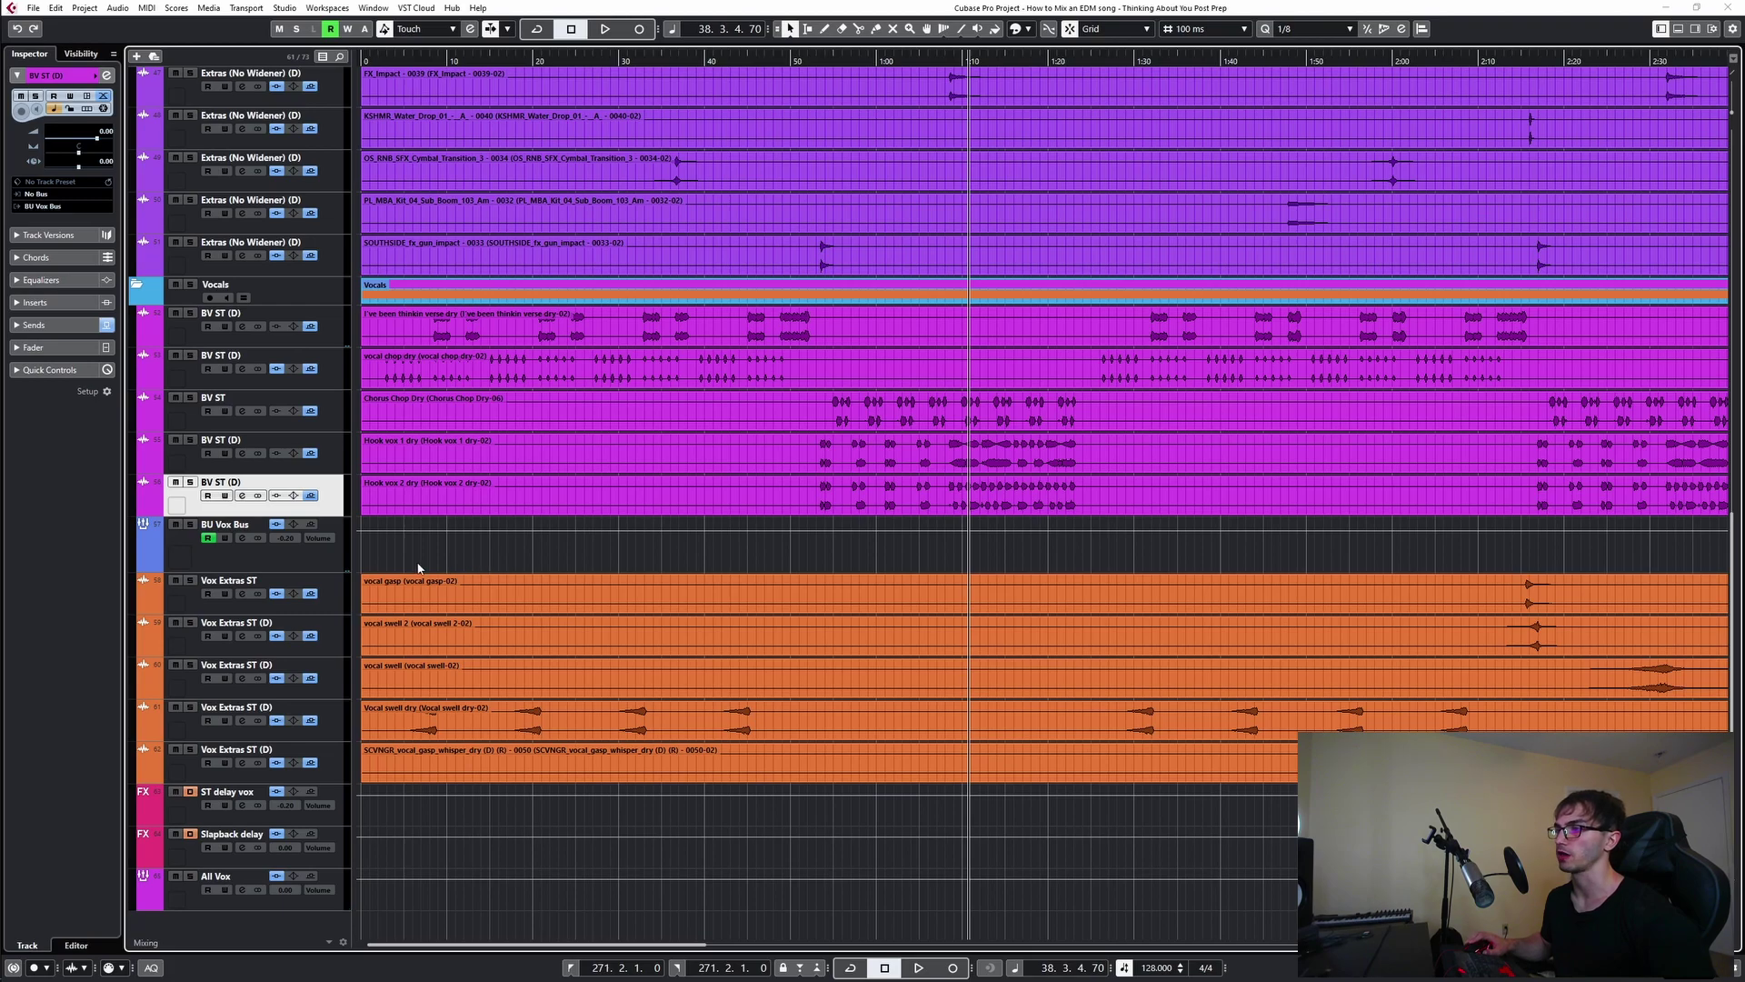
{"action": "scroll", "coordinate": [423, 567], "scroll_direction": "up", "scroll_amount": 2}
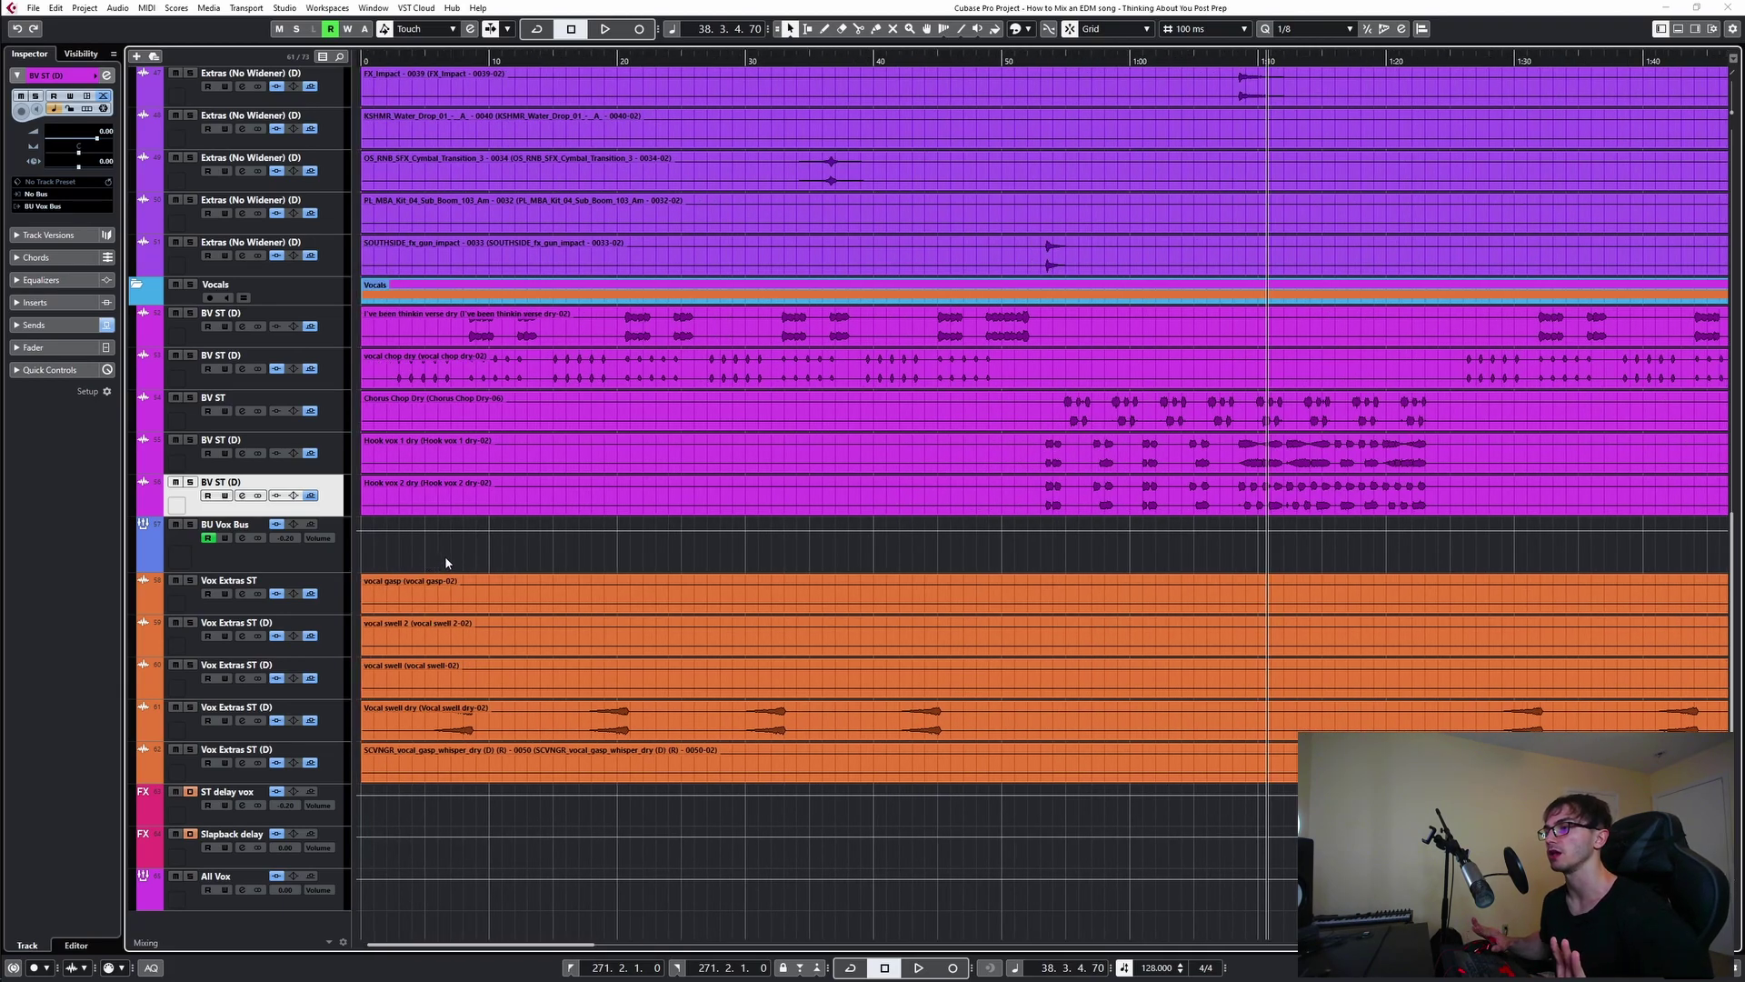
{"action": "left_click", "coordinate": [451, 553]}
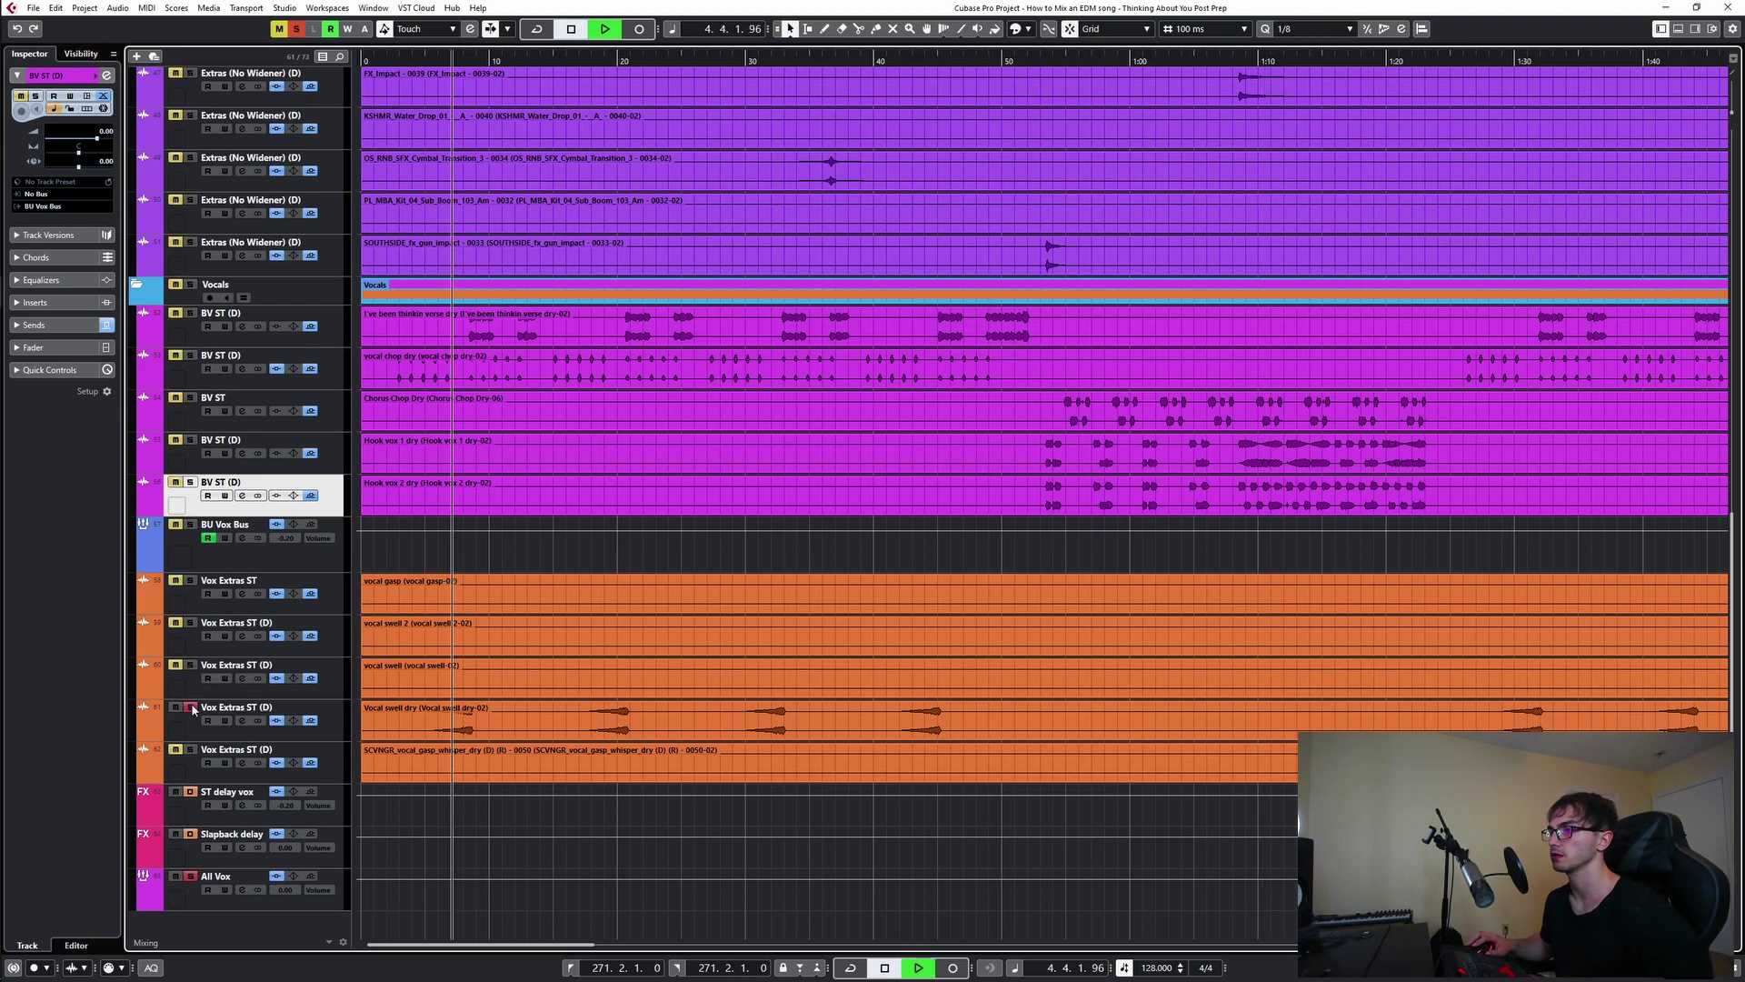
{"action": "left_click", "coordinate": [191, 707]}
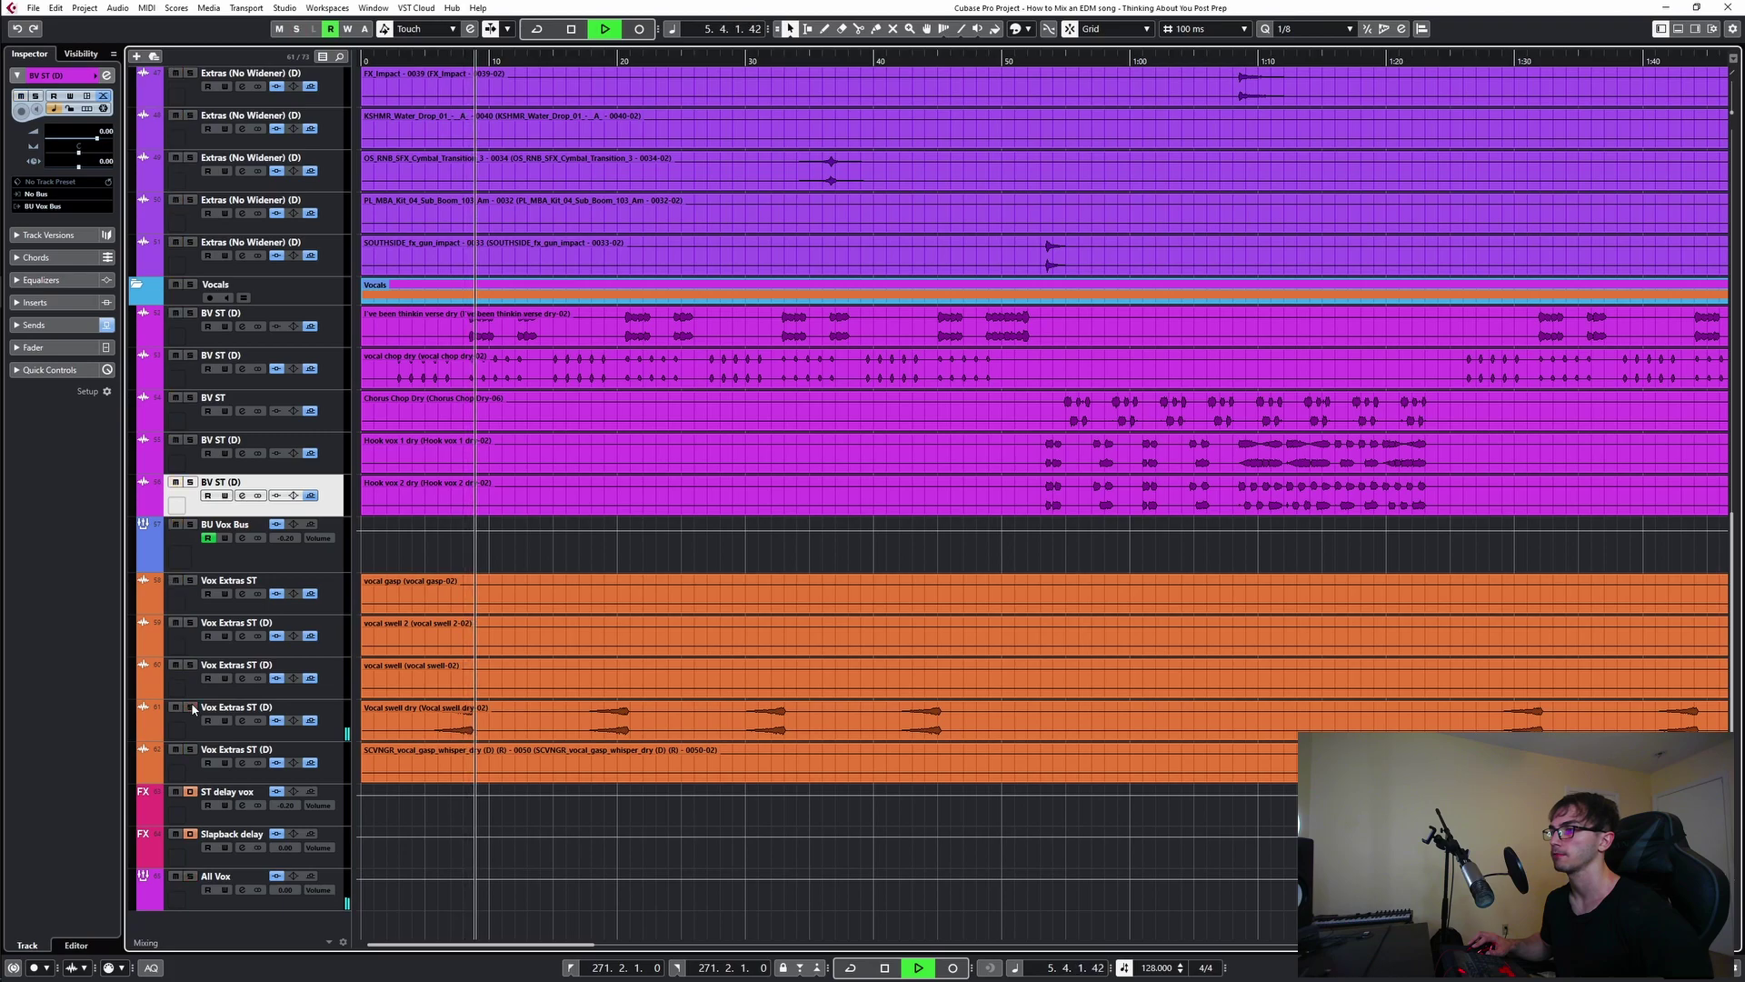
{"action": "key", "text": "space"}
{"action": "key", "text": "space"}
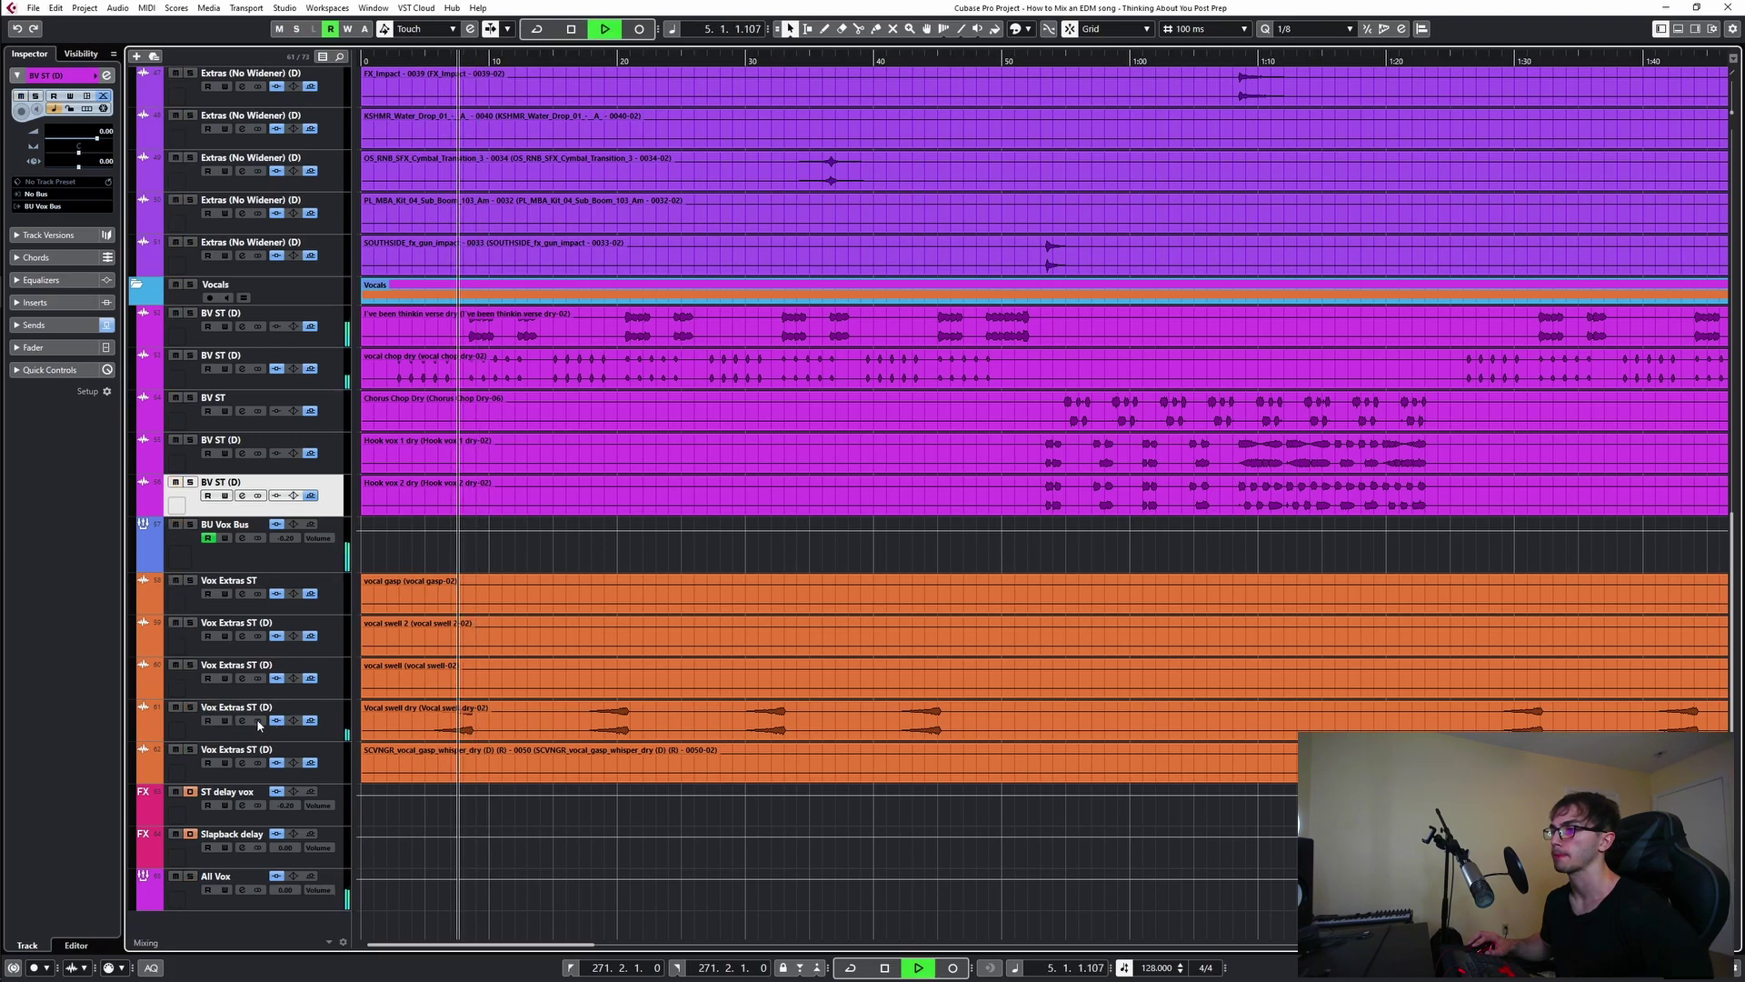
- Set the L1 limiter's output ceiling to -9.0 dB on the Vocal swell dry track
{"action": "left_click", "coordinate": [240, 720]}
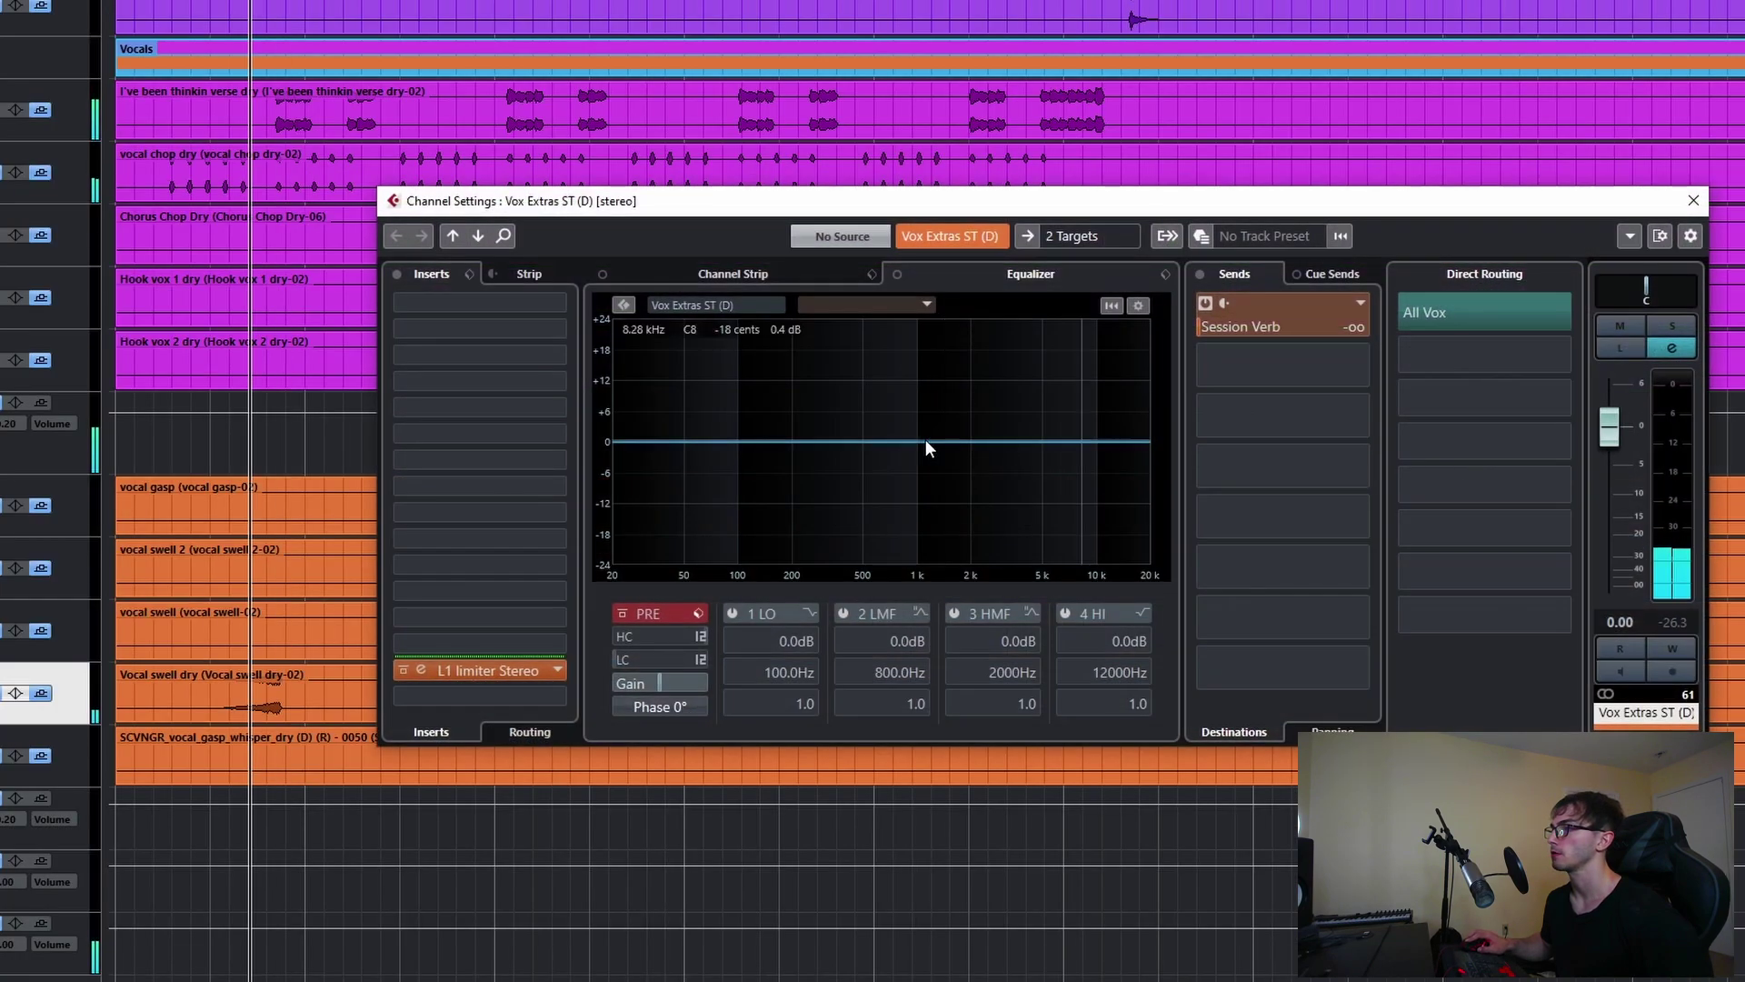
{"action": "left_click", "coordinate": [489, 664]}
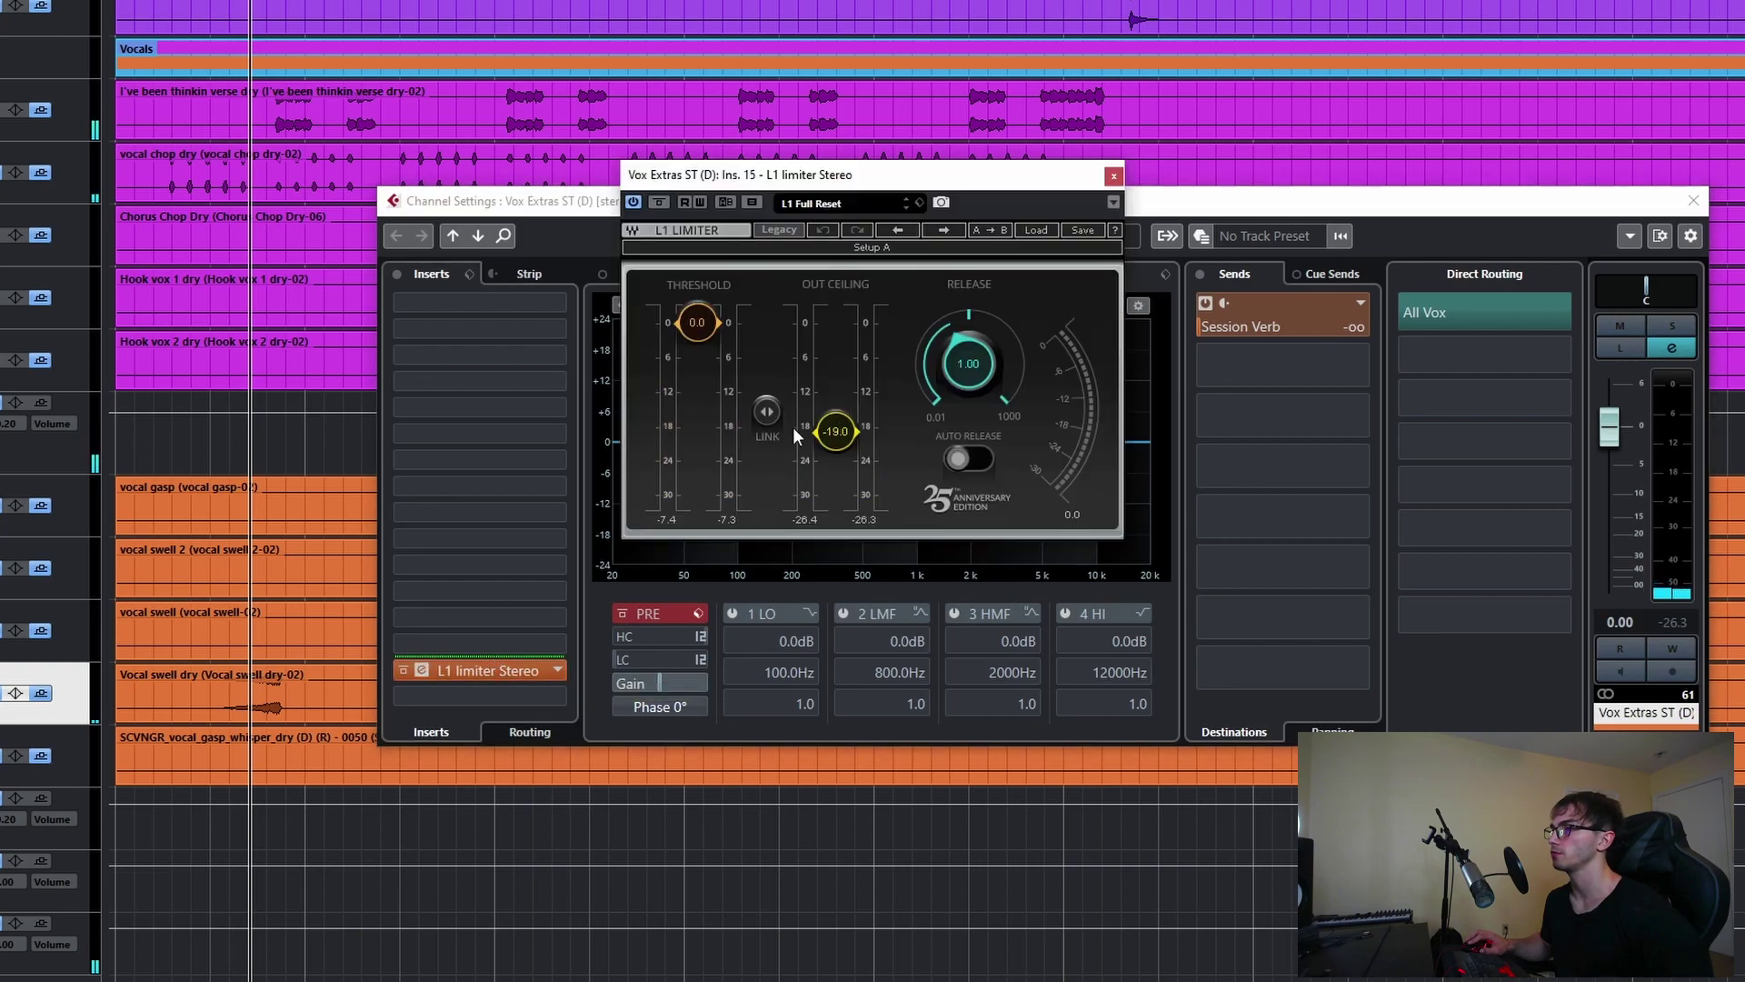
{"action": "left_click_drag", "start_coordinate": [842, 435], "coordinate": [842, 377]}
{"action": "key", "text": "space"}
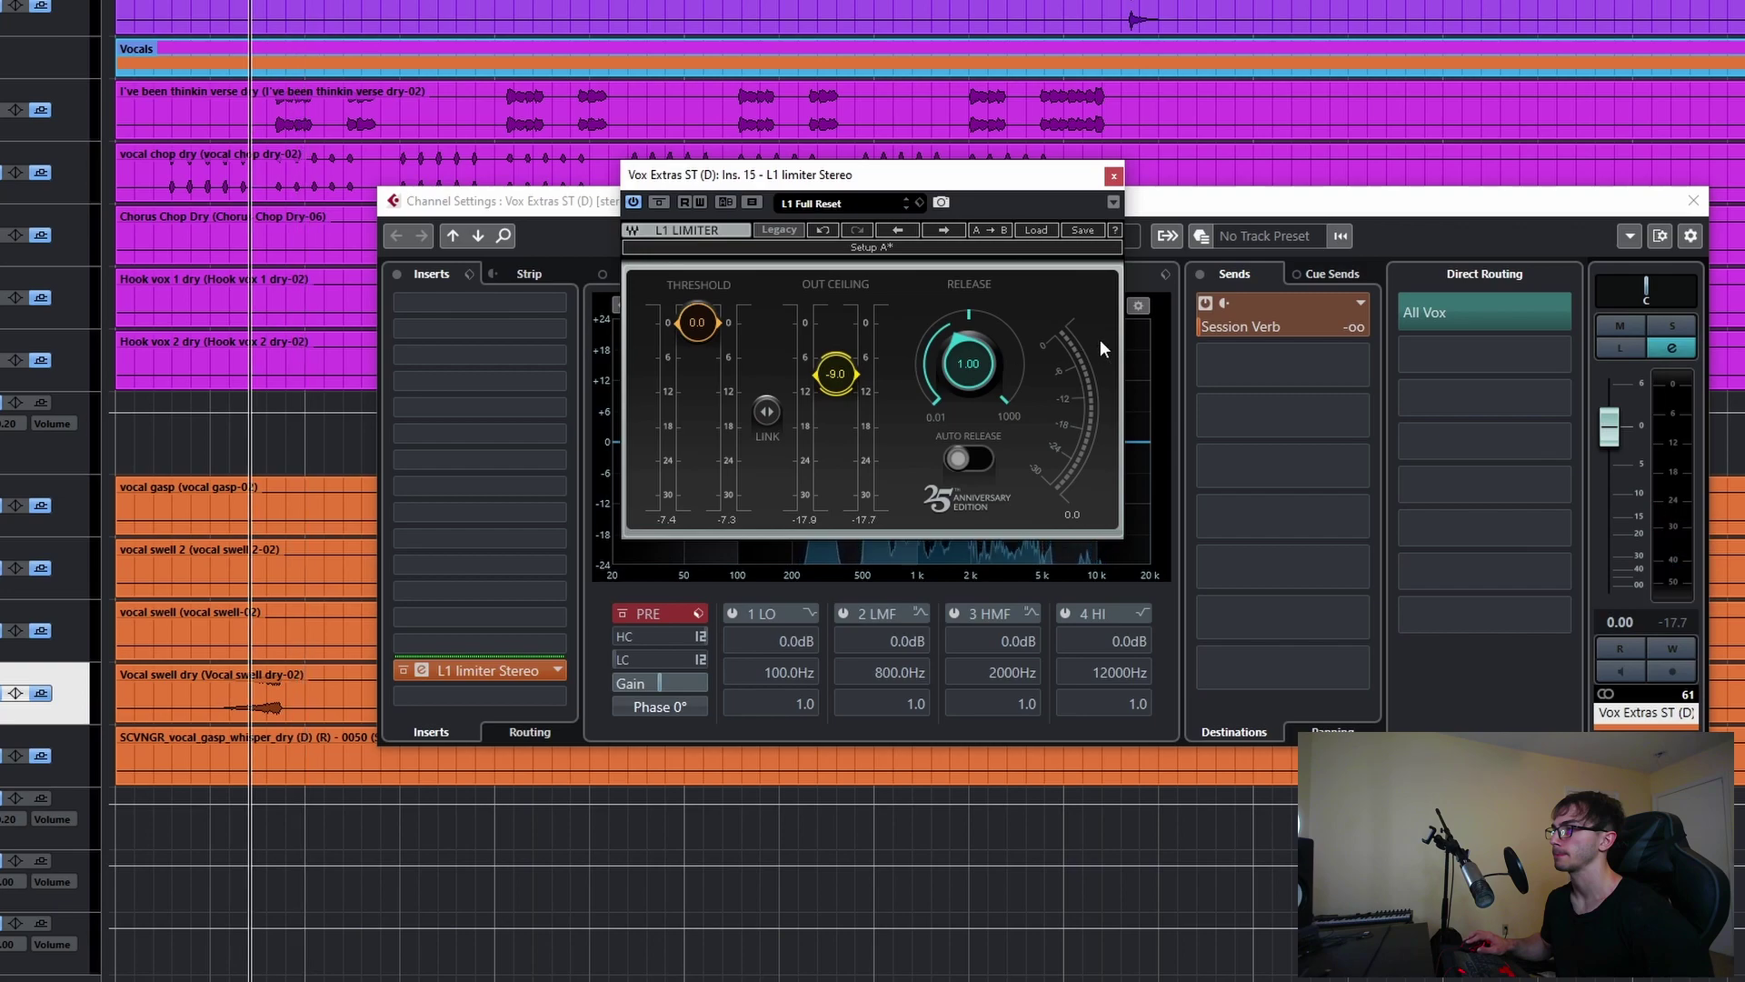
{"action": "key", "text": "space"}
- Set the Vocal swell dry track's Session Verb send to -11.4 dB, check it in the mix, and close its limiter and channel settings
{"action": "left_click", "coordinate": [1229, 326]}
{"action": "left_click_drag", "start_coordinate": [1229, 325], "coordinate": [1344, 325]}
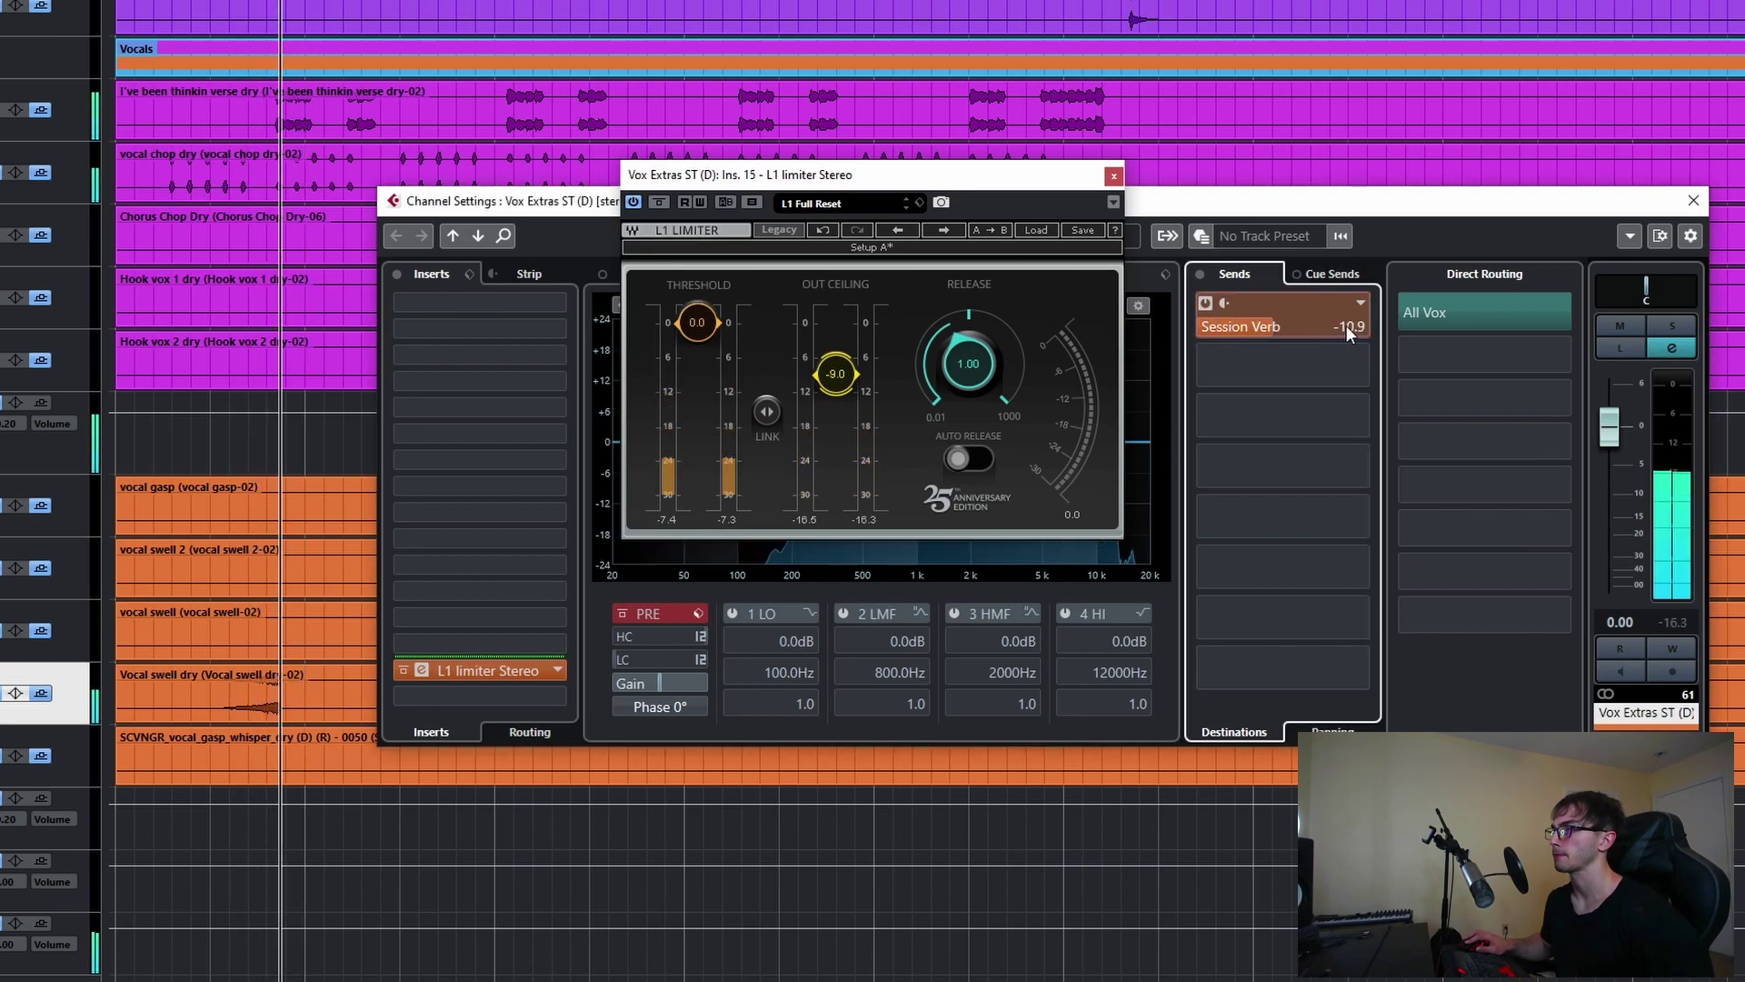
{"action": "left_click_drag", "start_coordinate": [1351, 327], "coordinate": [1346, 333]}
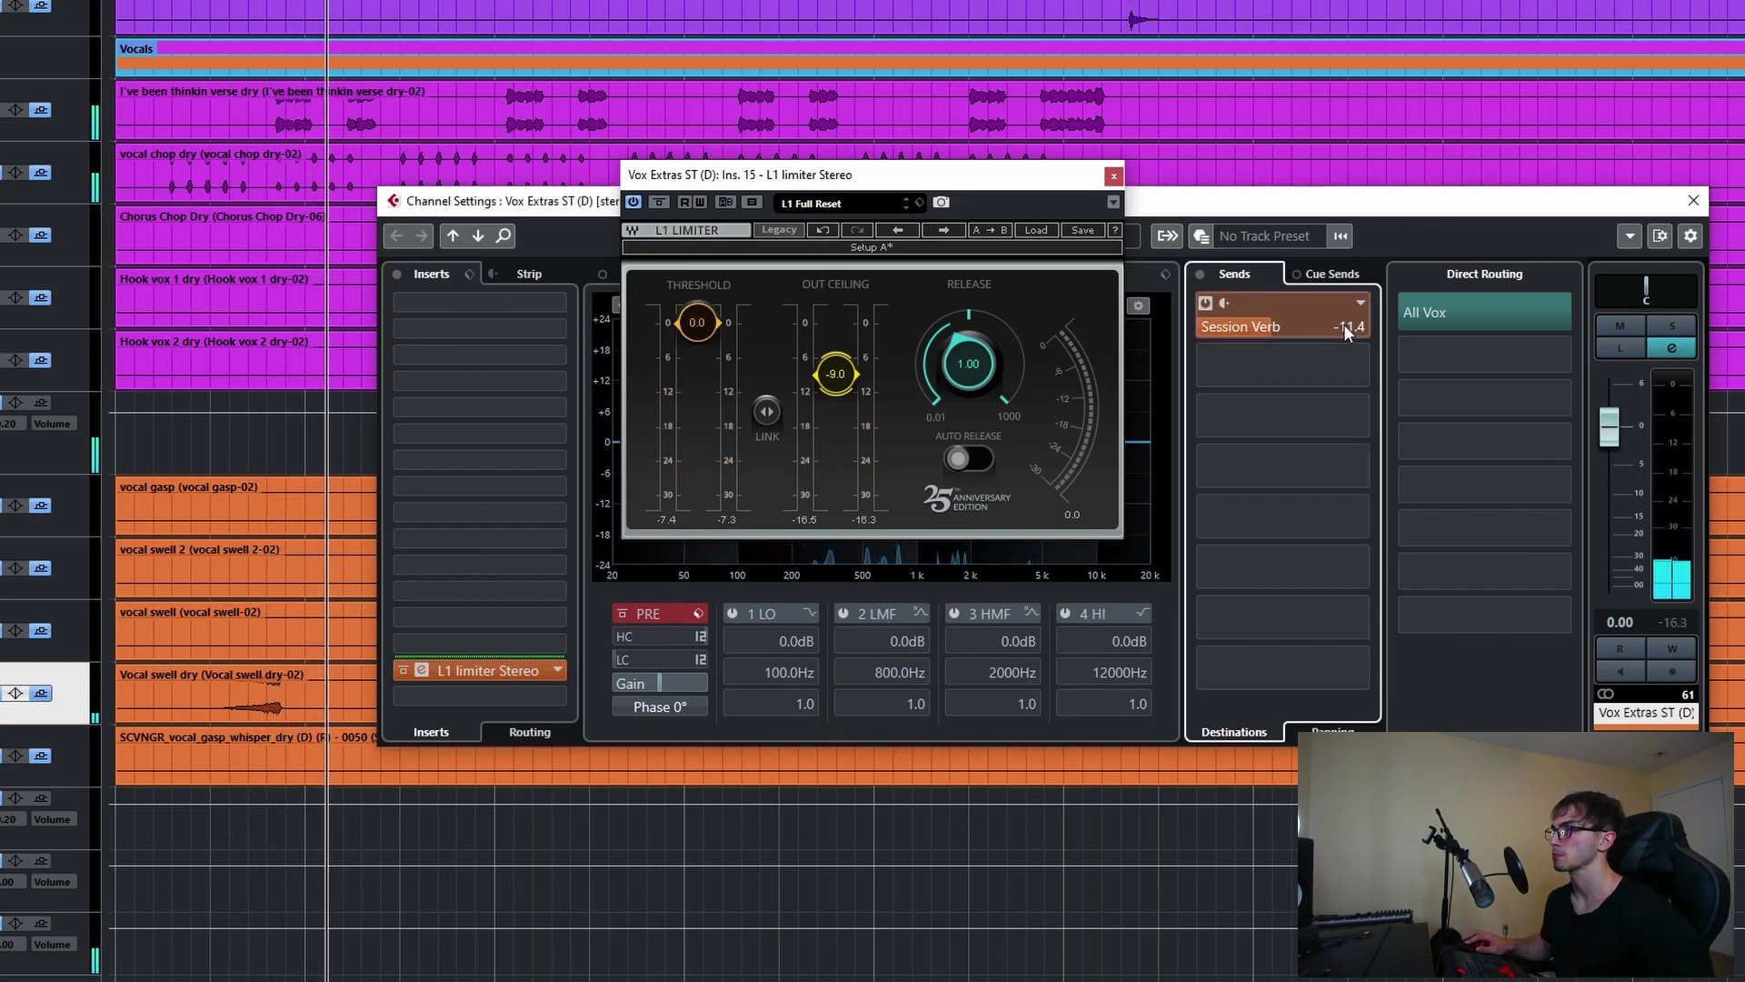
{"action": "left_click", "coordinate": [1115, 176]}
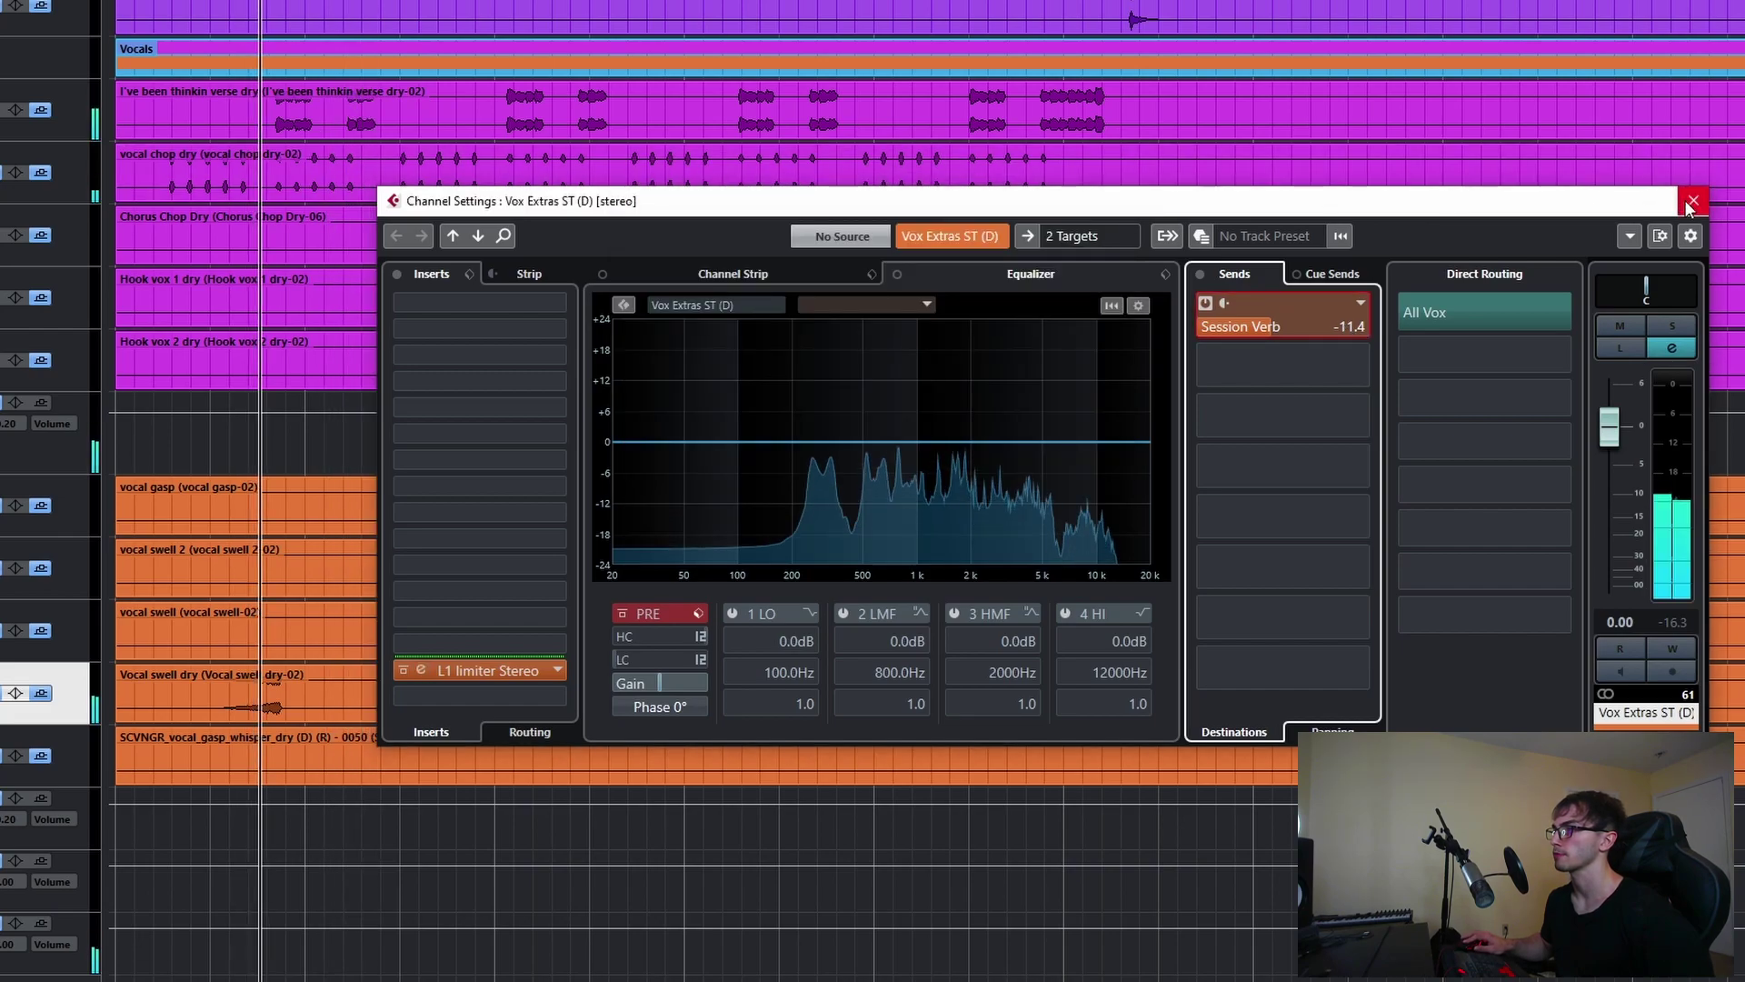
{"action": "left_click", "coordinate": [1680, 204]}
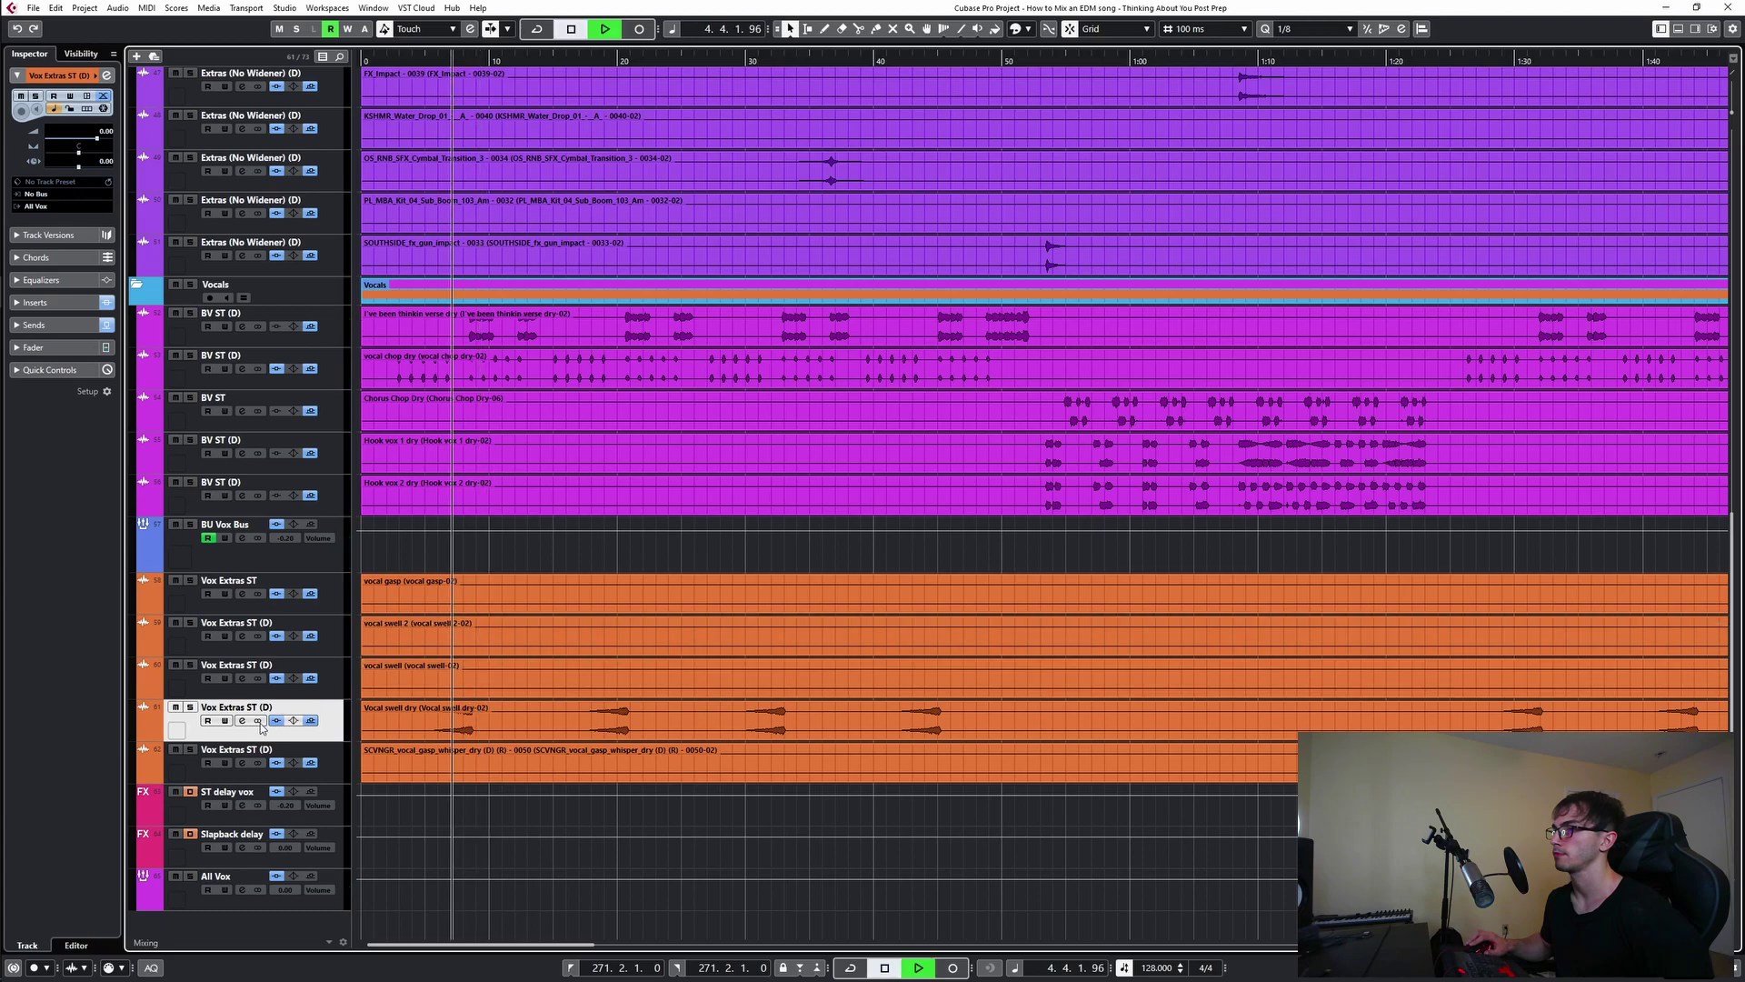
{"action": "left_click", "coordinate": [242, 721]}
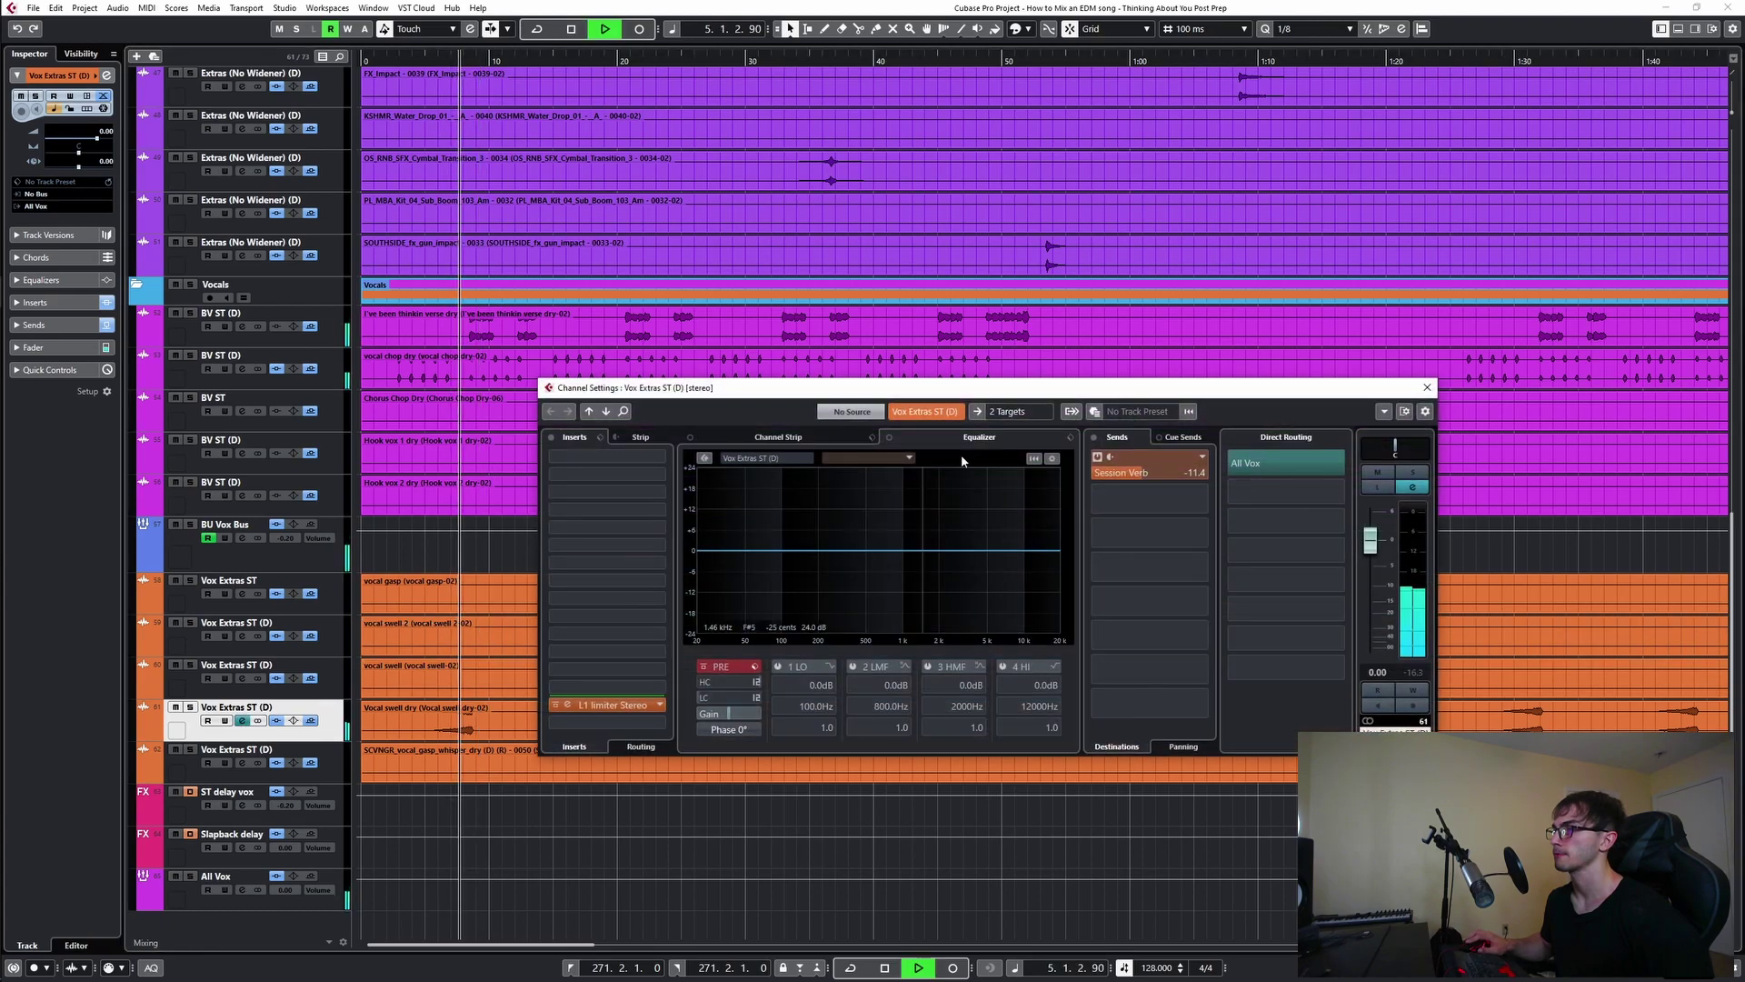
{"action": "left_click", "coordinate": [1427, 388]}
- Solo the vocal gasp track from about bar 215 and set its L1 limiter's output ceiling to -11.8 dB
{"action": "scroll", "coordinate": [899, 589], "scroll_direction": "down", "scroll_amount": 3}
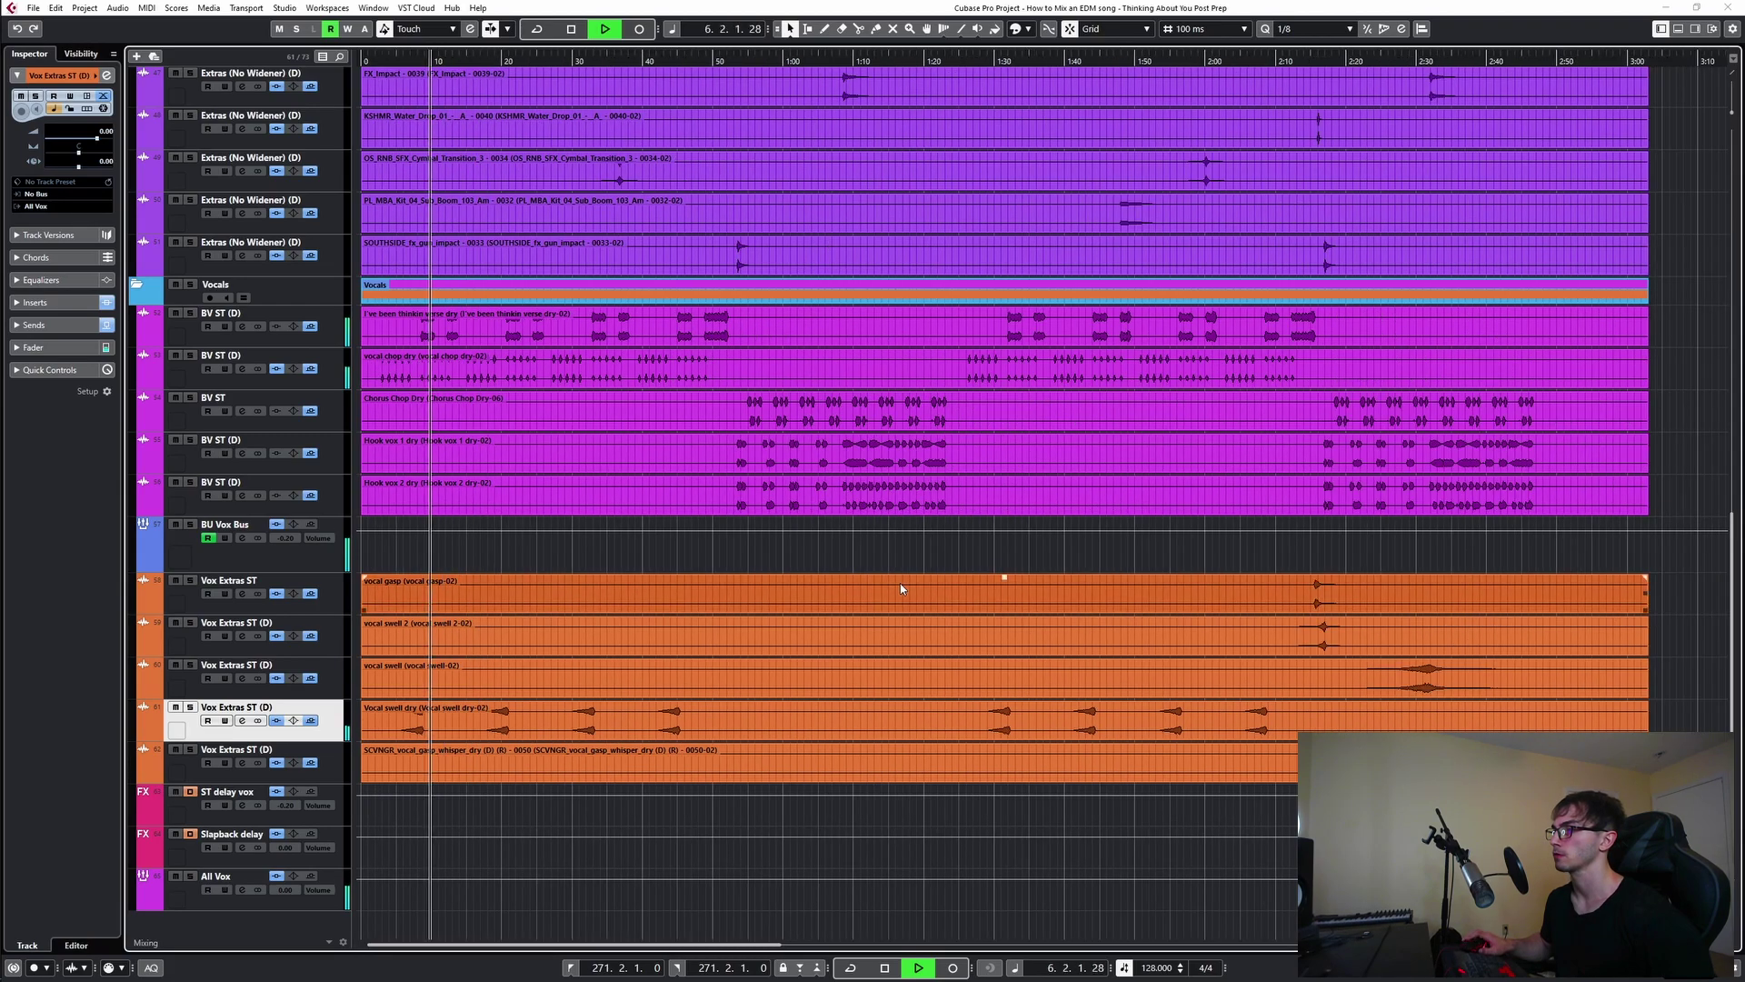
{"action": "scroll", "coordinate": [899, 589], "scroll_direction": "right", "scroll_amount": 3}
{"action": "left_click", "coordinate": [1038, 561]}
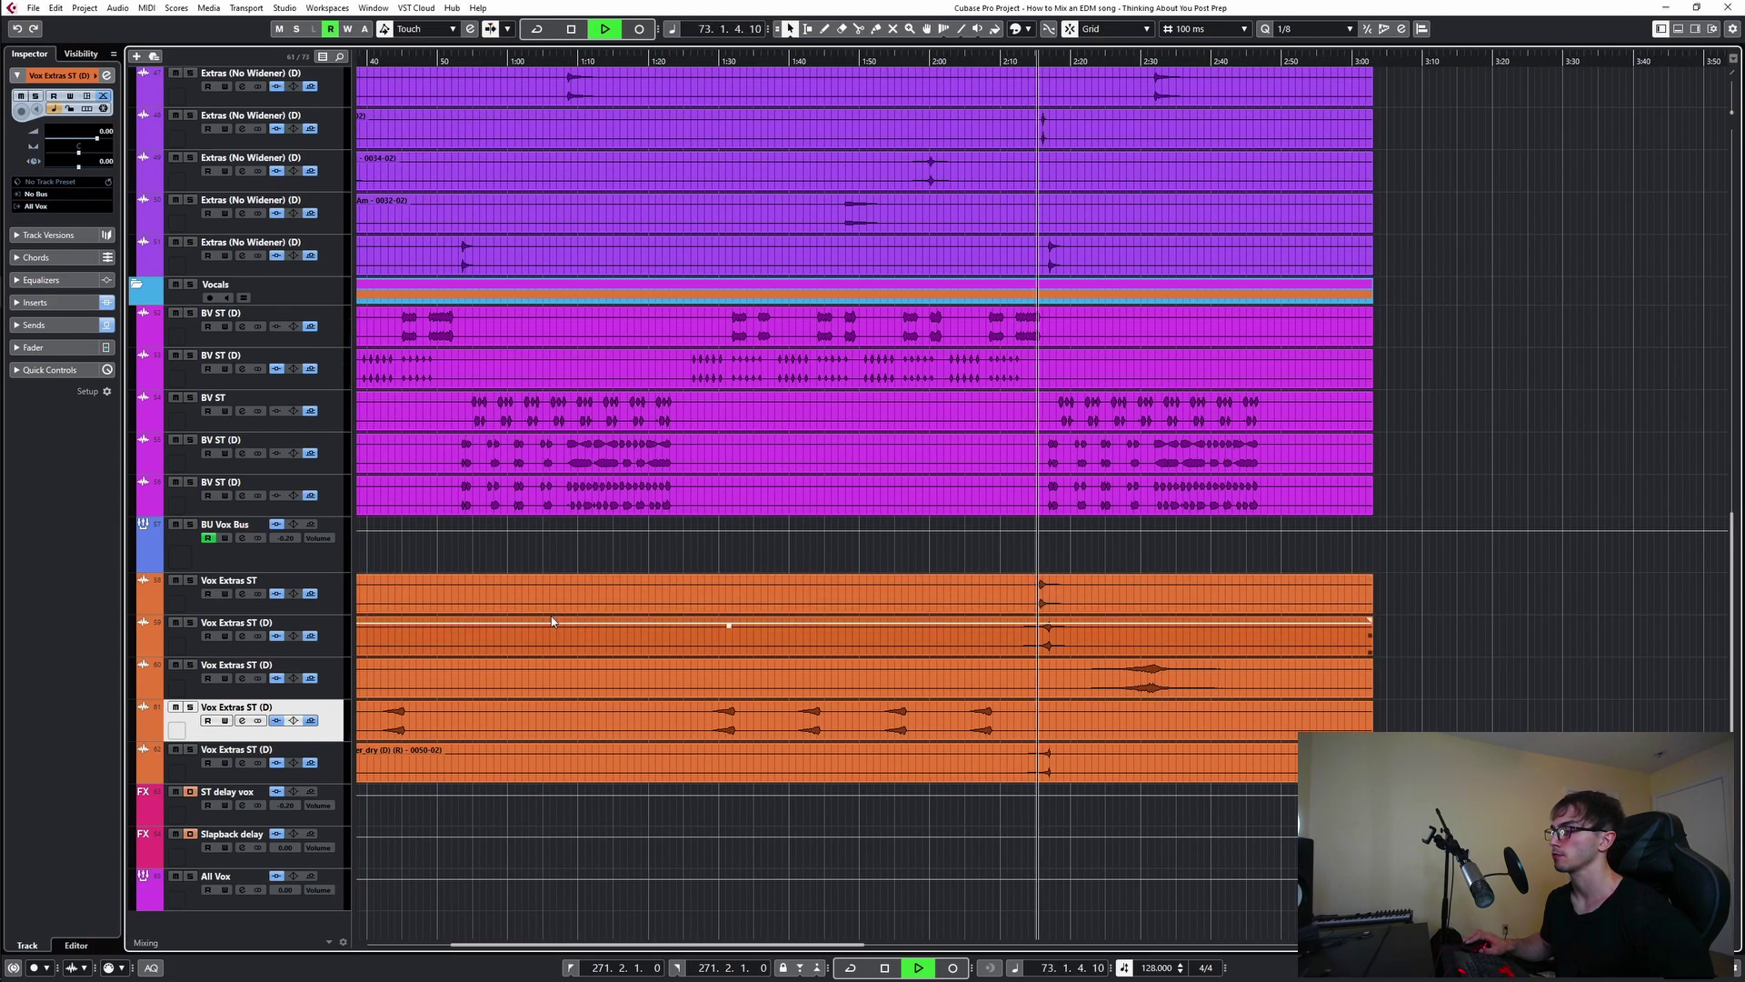
{"action": "key", "text": "space"}
{"action": "left_click", "coordinate": [243, 595]}
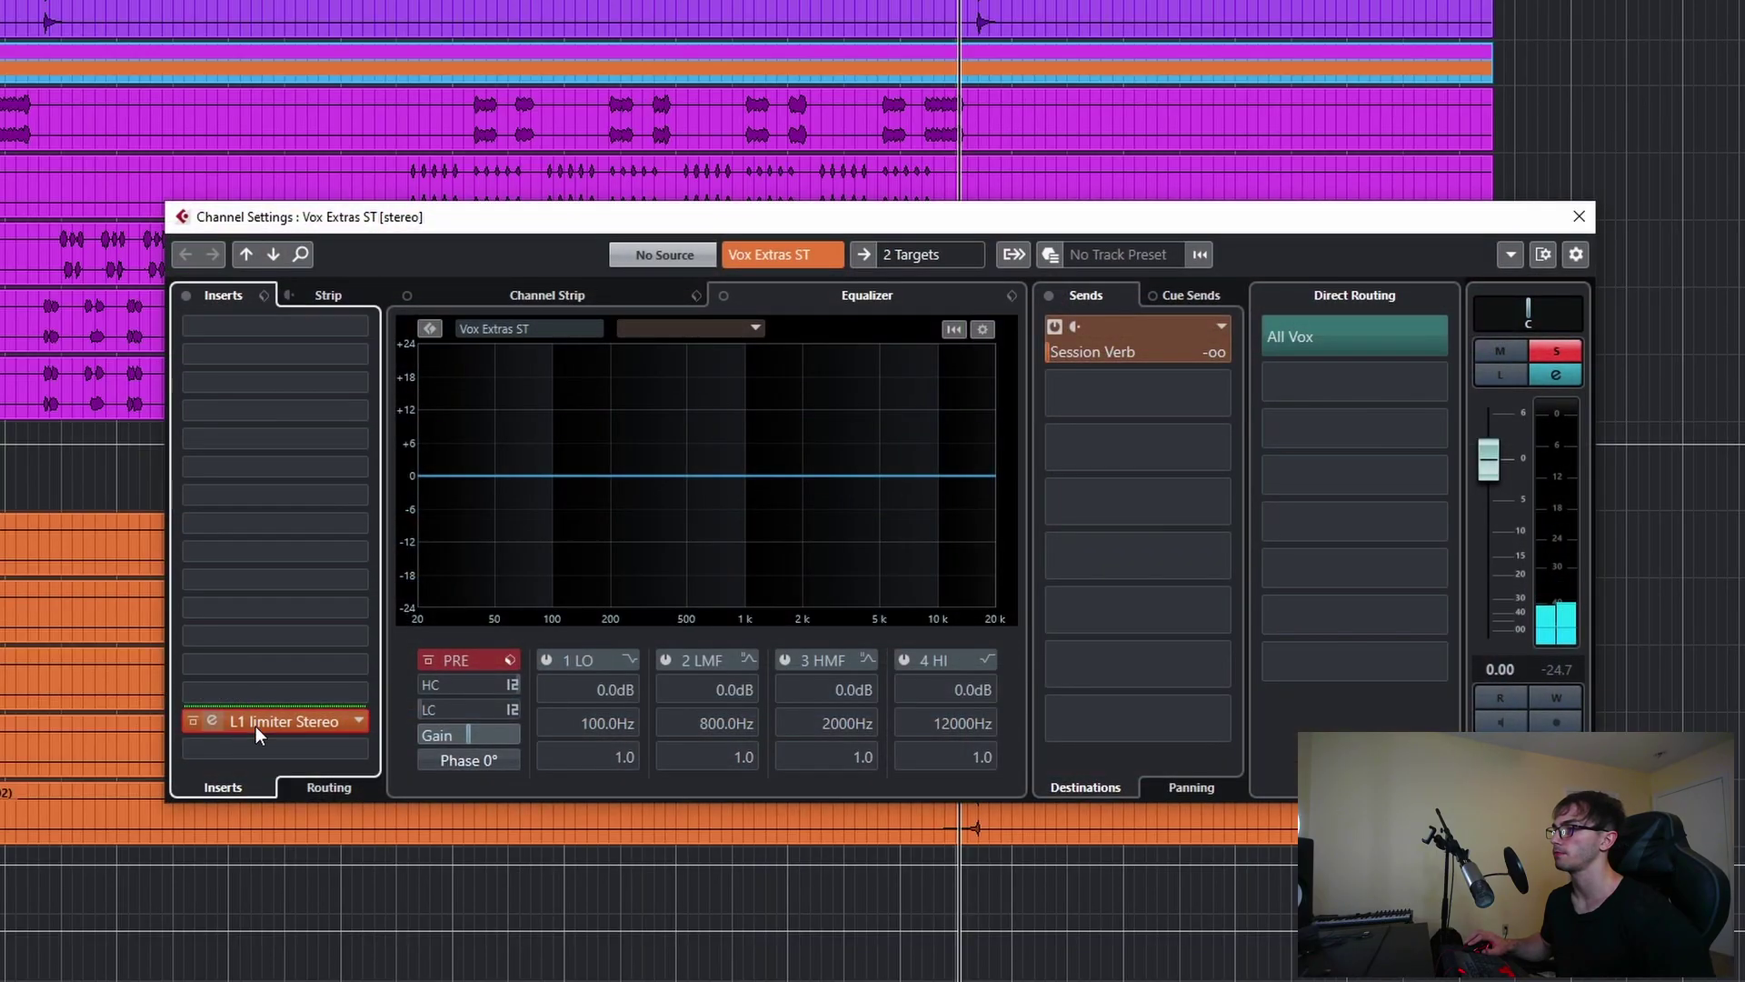
{"action": "left_click", "coordinate": [254, 727]}
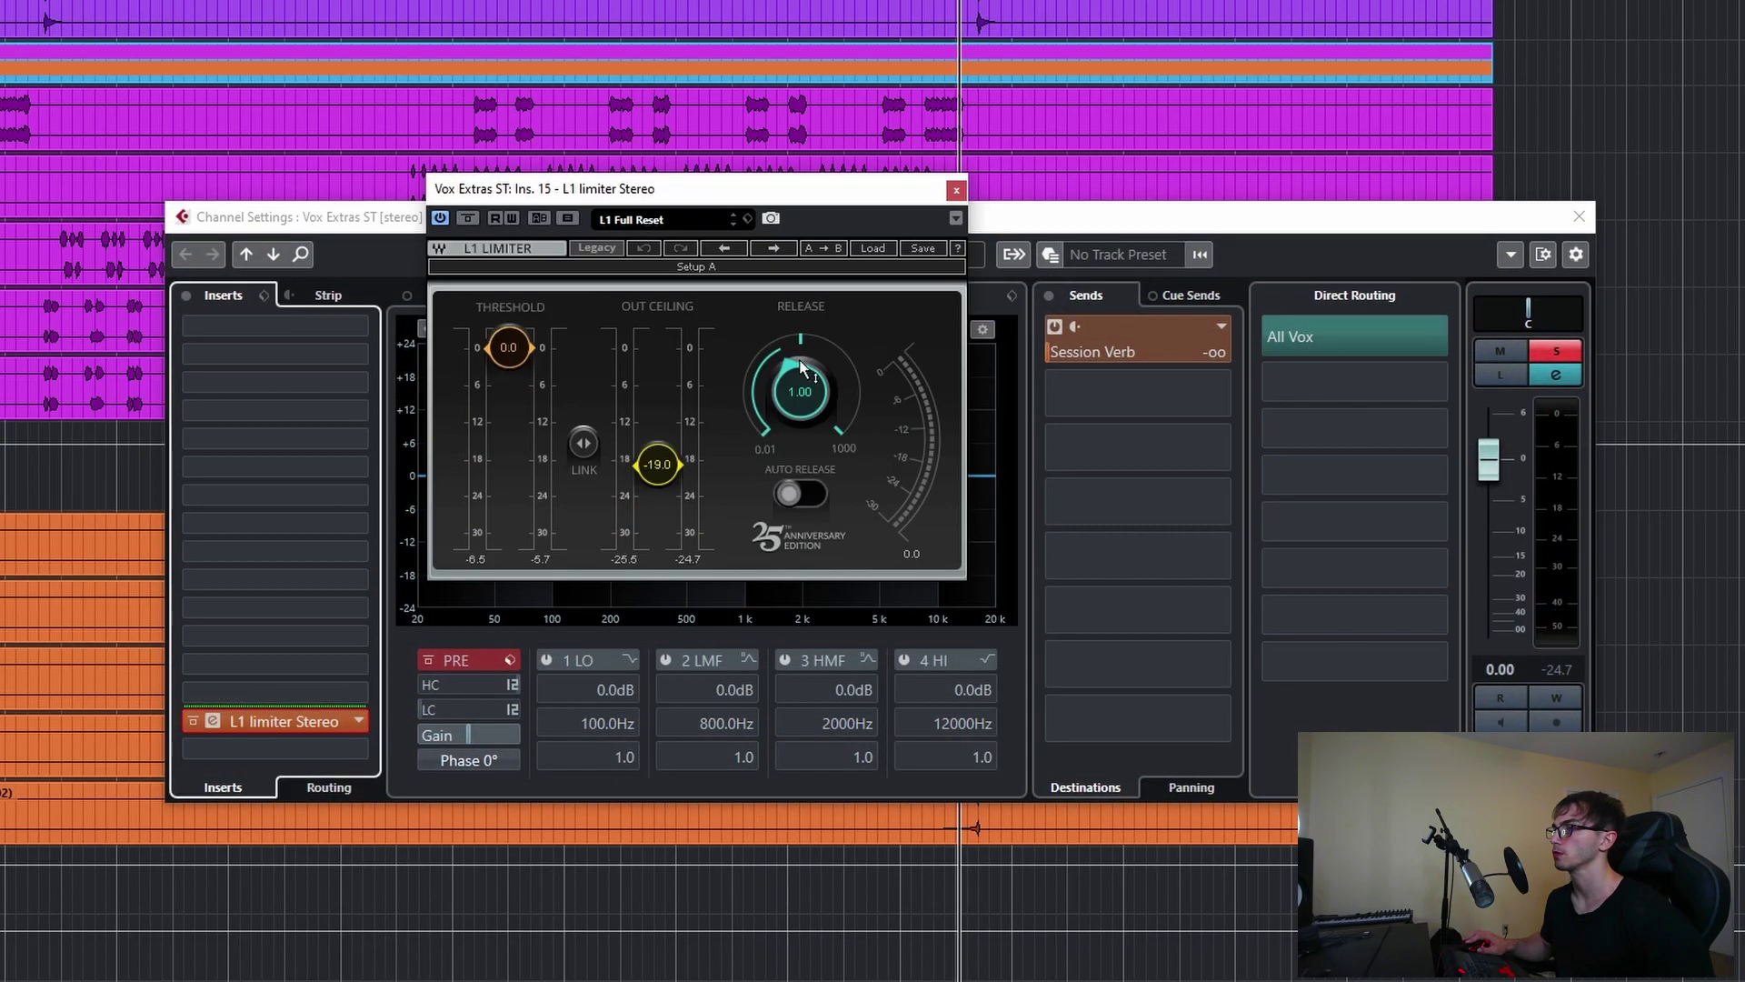
{"action": "left_click_drag", "start_coordinate": [661, 465], "coordinate": [661, 420]}
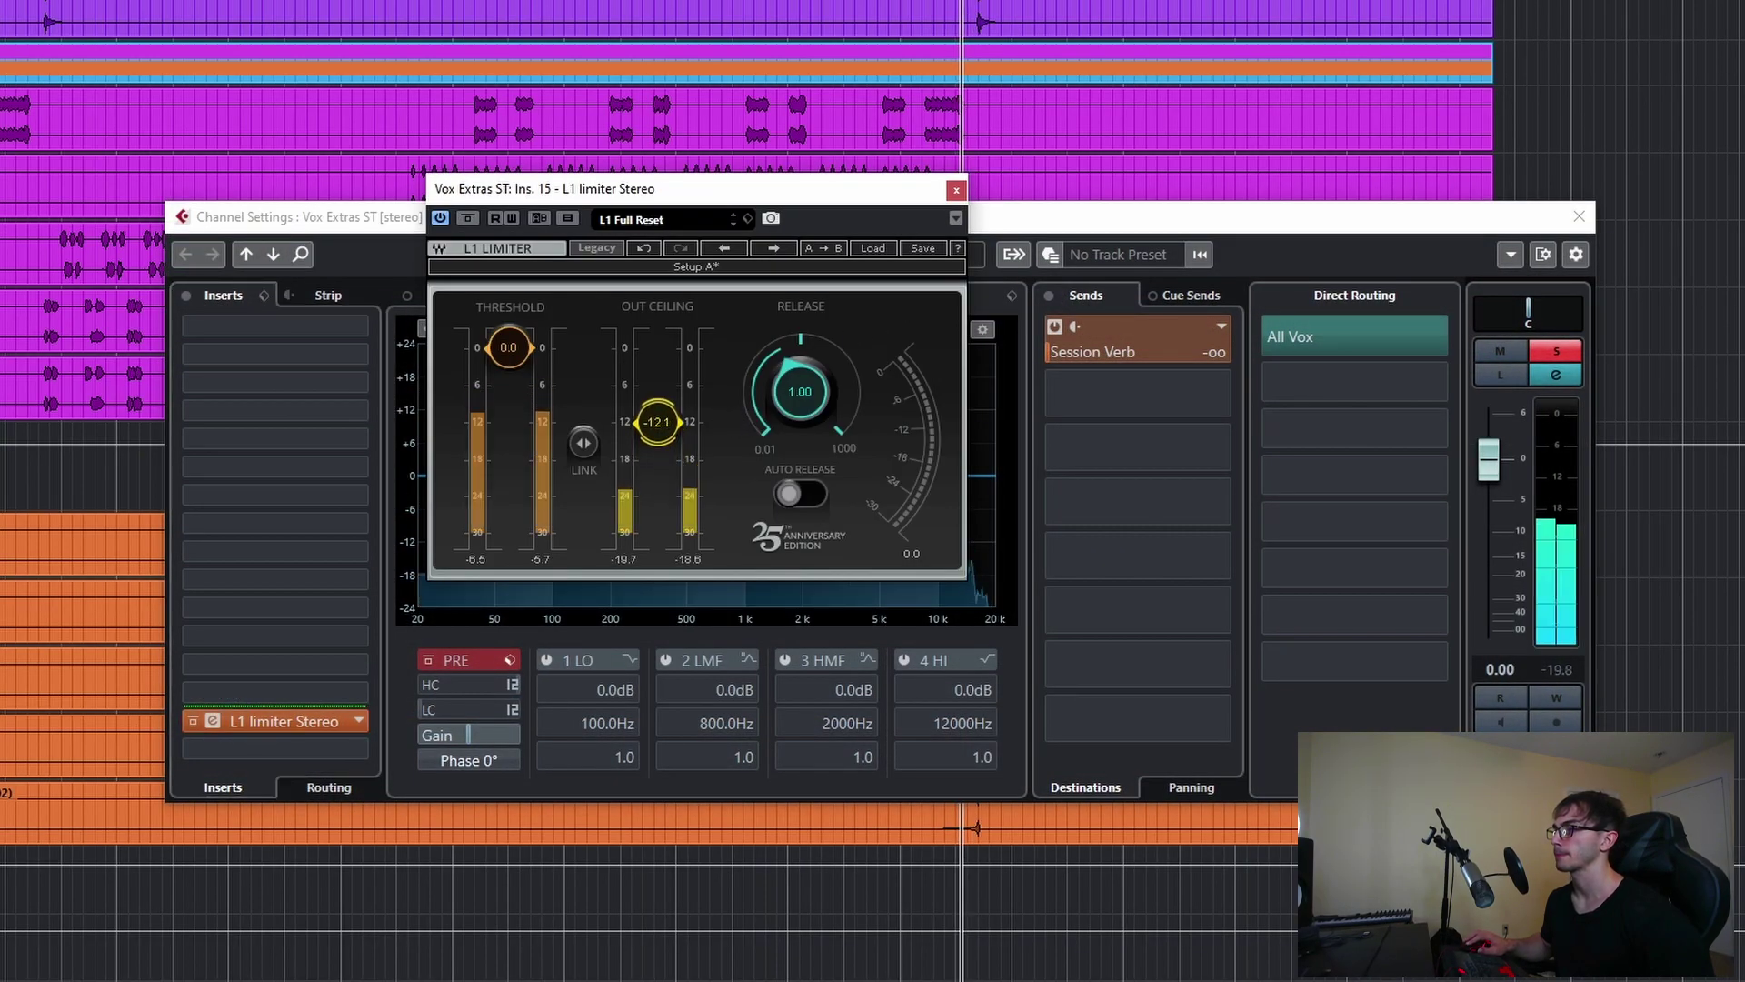
- Unsolo the vocal gasp track, set its Session Verb send to -12.4 dB, and close its channel settings and limiter
{"action": "left_click", "coordinate": [1547, 342]}
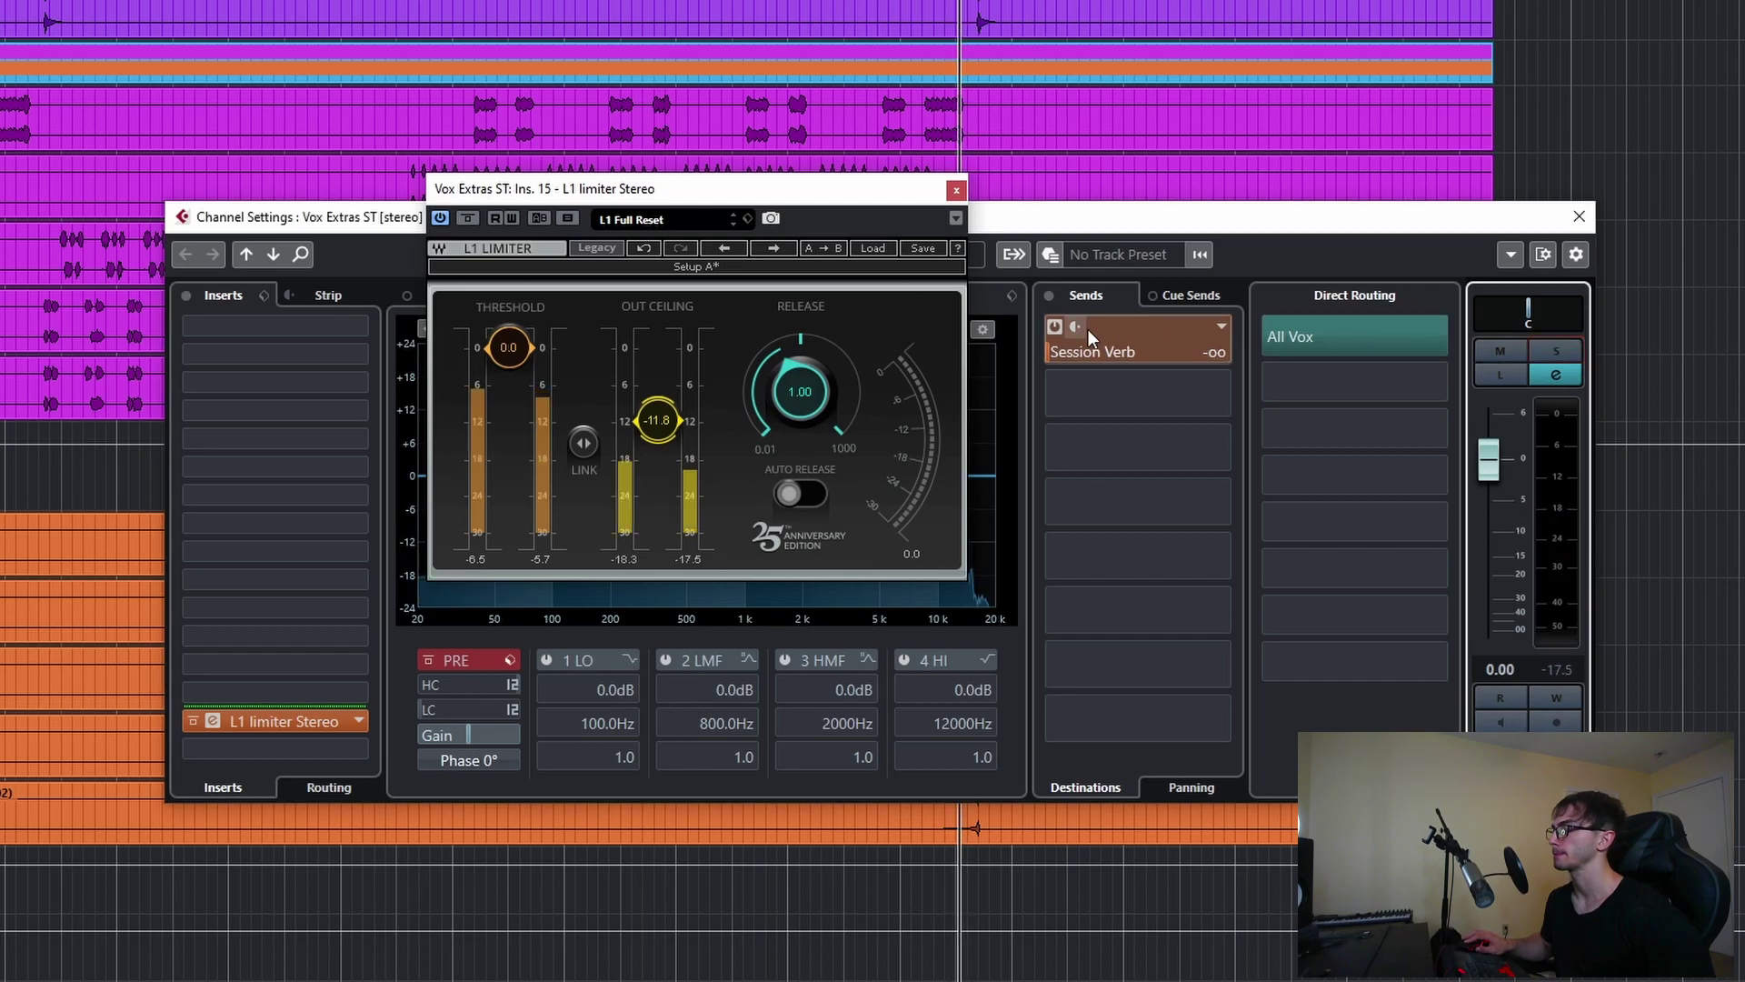
{"action": "left_click_drag", "start_coordinate": [1062, 351], "coordinate": [1122, 353]}
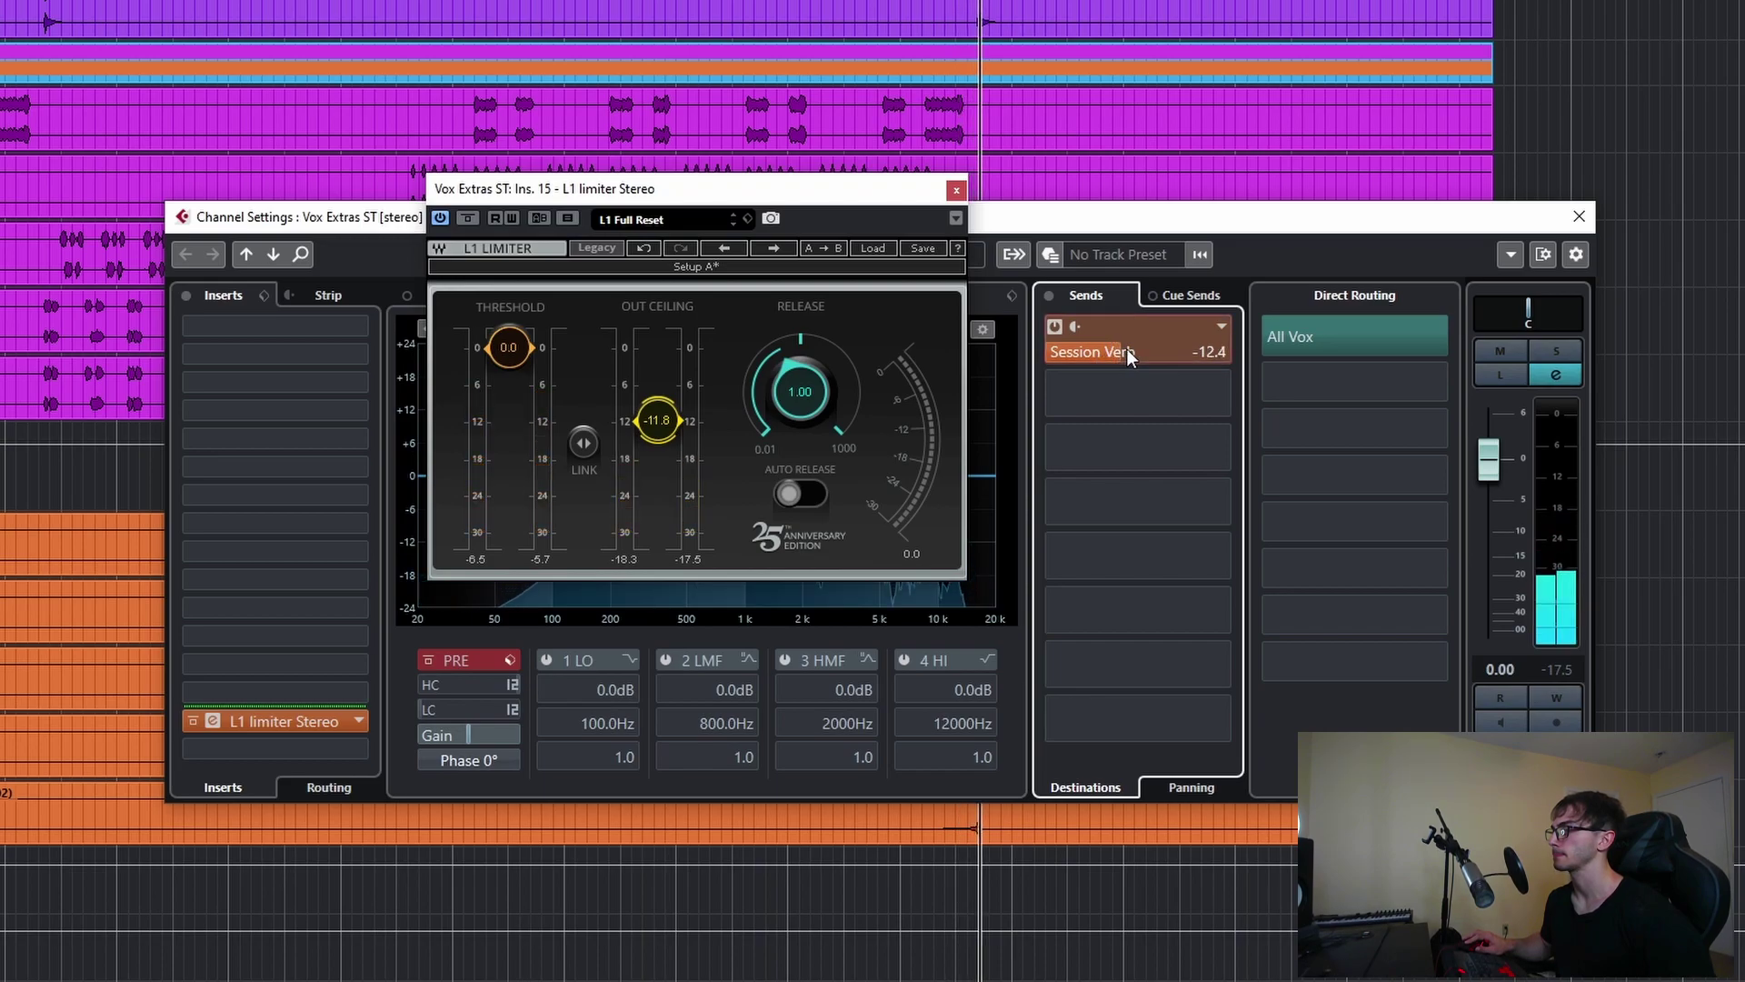
{"action": "left_click", "coordinate": [1579, 216]}
{"action": "left_click", "coordinate": [956, 190]}
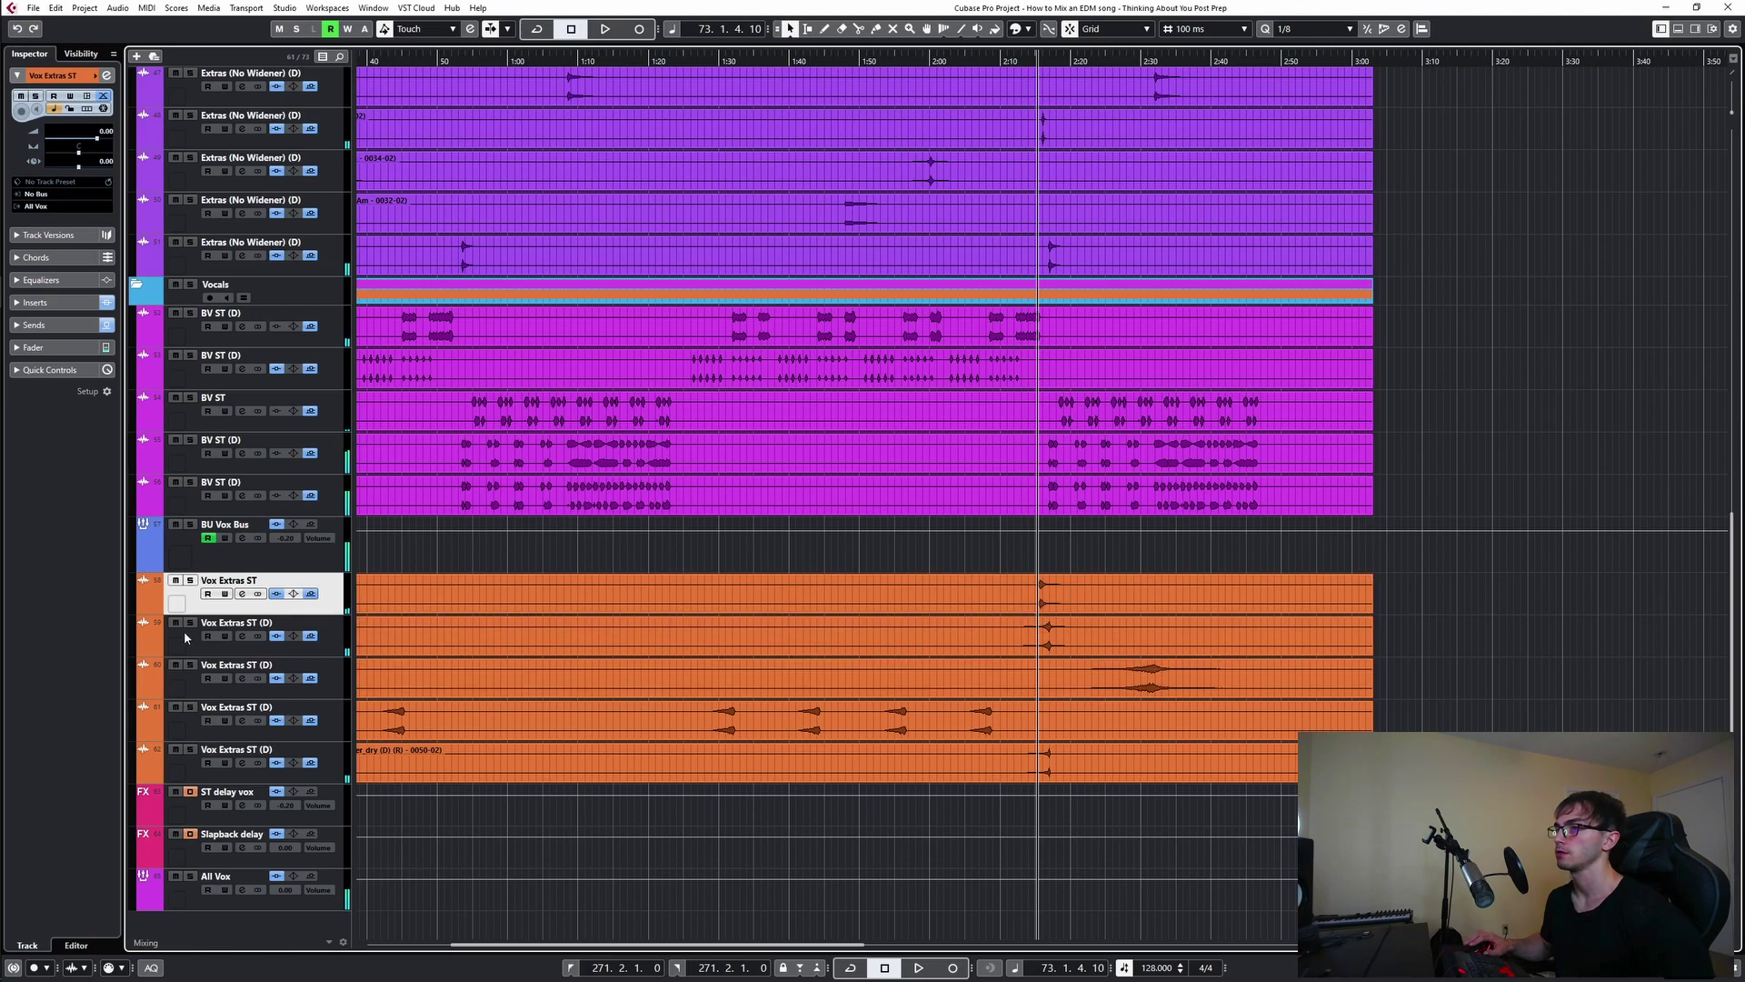
- Solo the vocal swell 2 track and set its L1 limiter's output ceiling to -7.7 dB
{"action": "left_click", "coordinate": [190, 623]}
{"action": "left_click", "coordinate": [242, 636]}
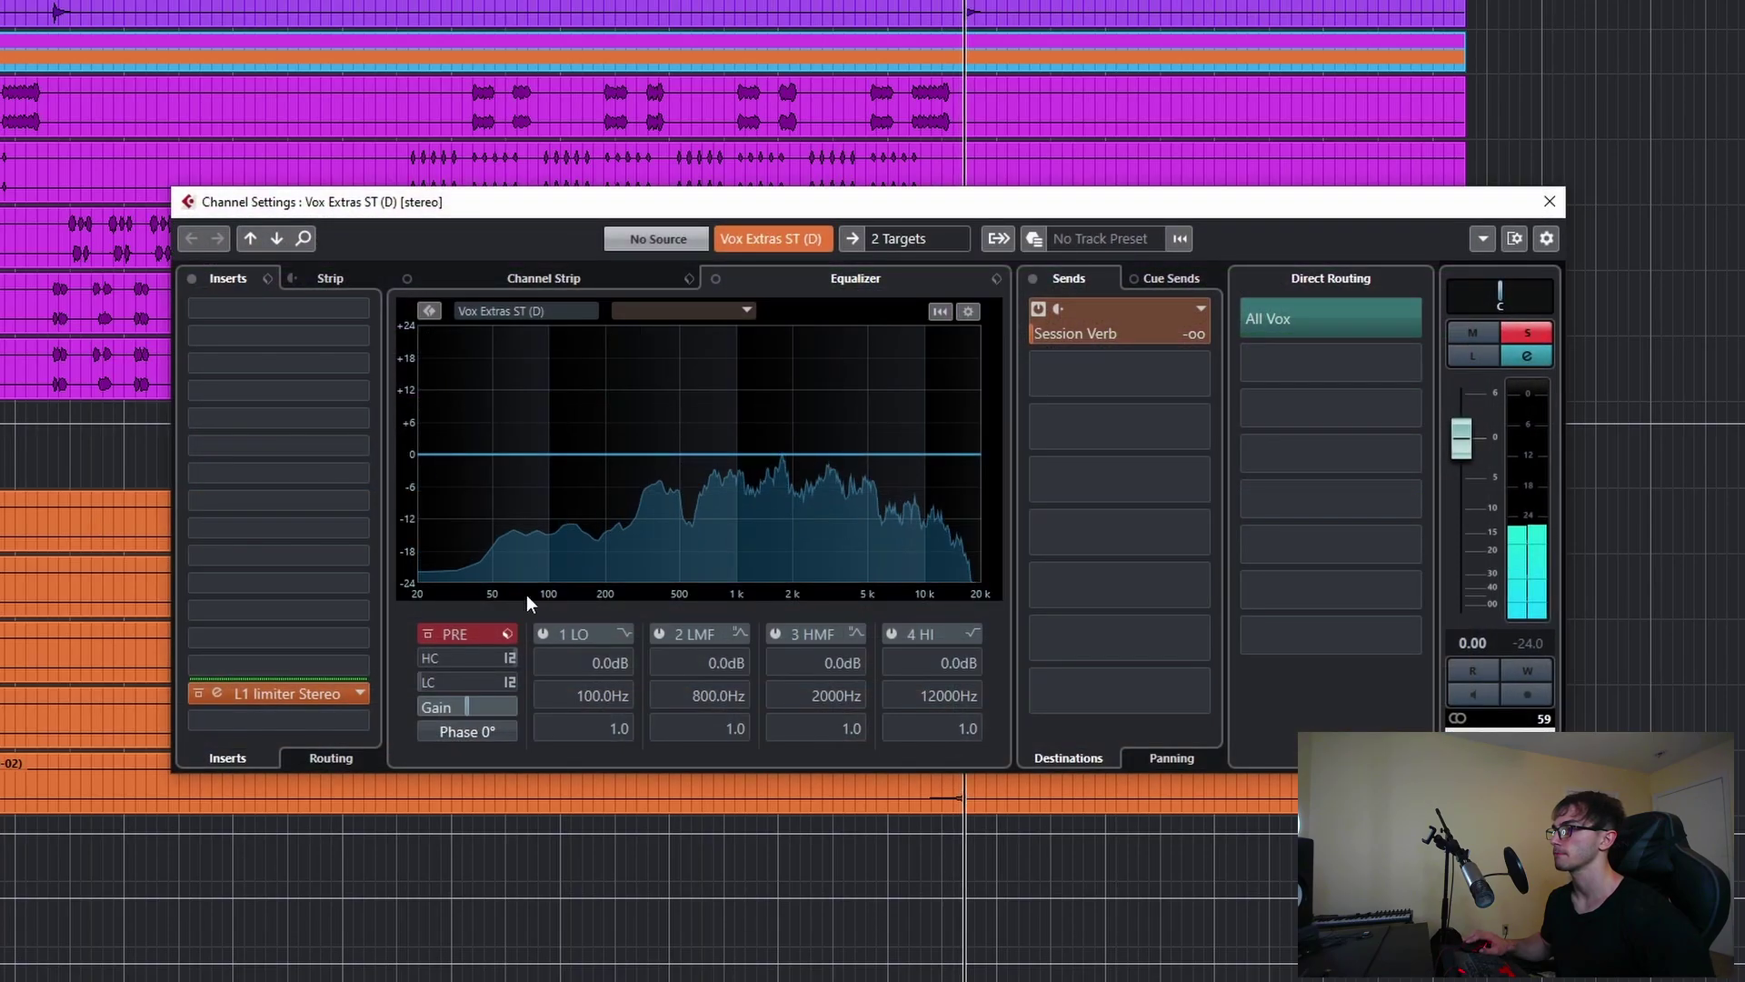
{"action": "left_click", "coordinate": [259, 694]}
{"action": "left_click_drag", "start_coordinate": [678, 451], "coordinate": [677, 374]}
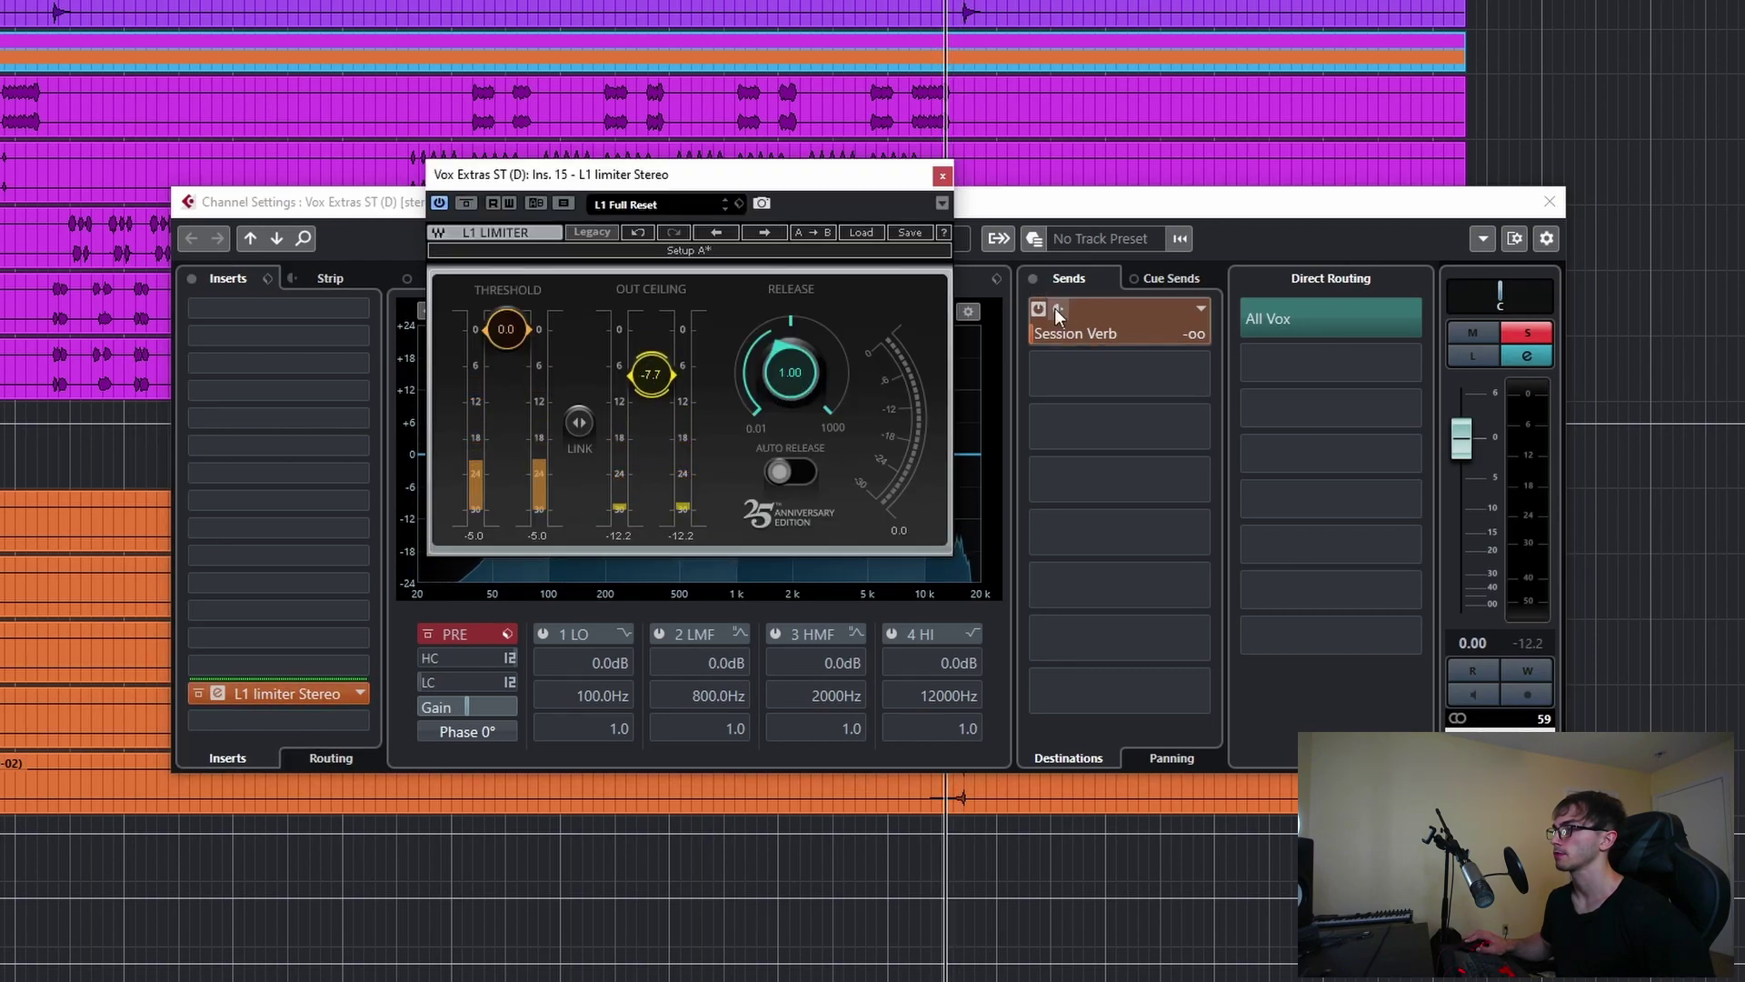
- Set the vocal swell 2 track's Session Verb send to -9.78 dB and unsolo it to play it within the full mix
{"action": "left_click_drag", "start_coordinate": [1110, 329], "coordinate": [1170, 325]}
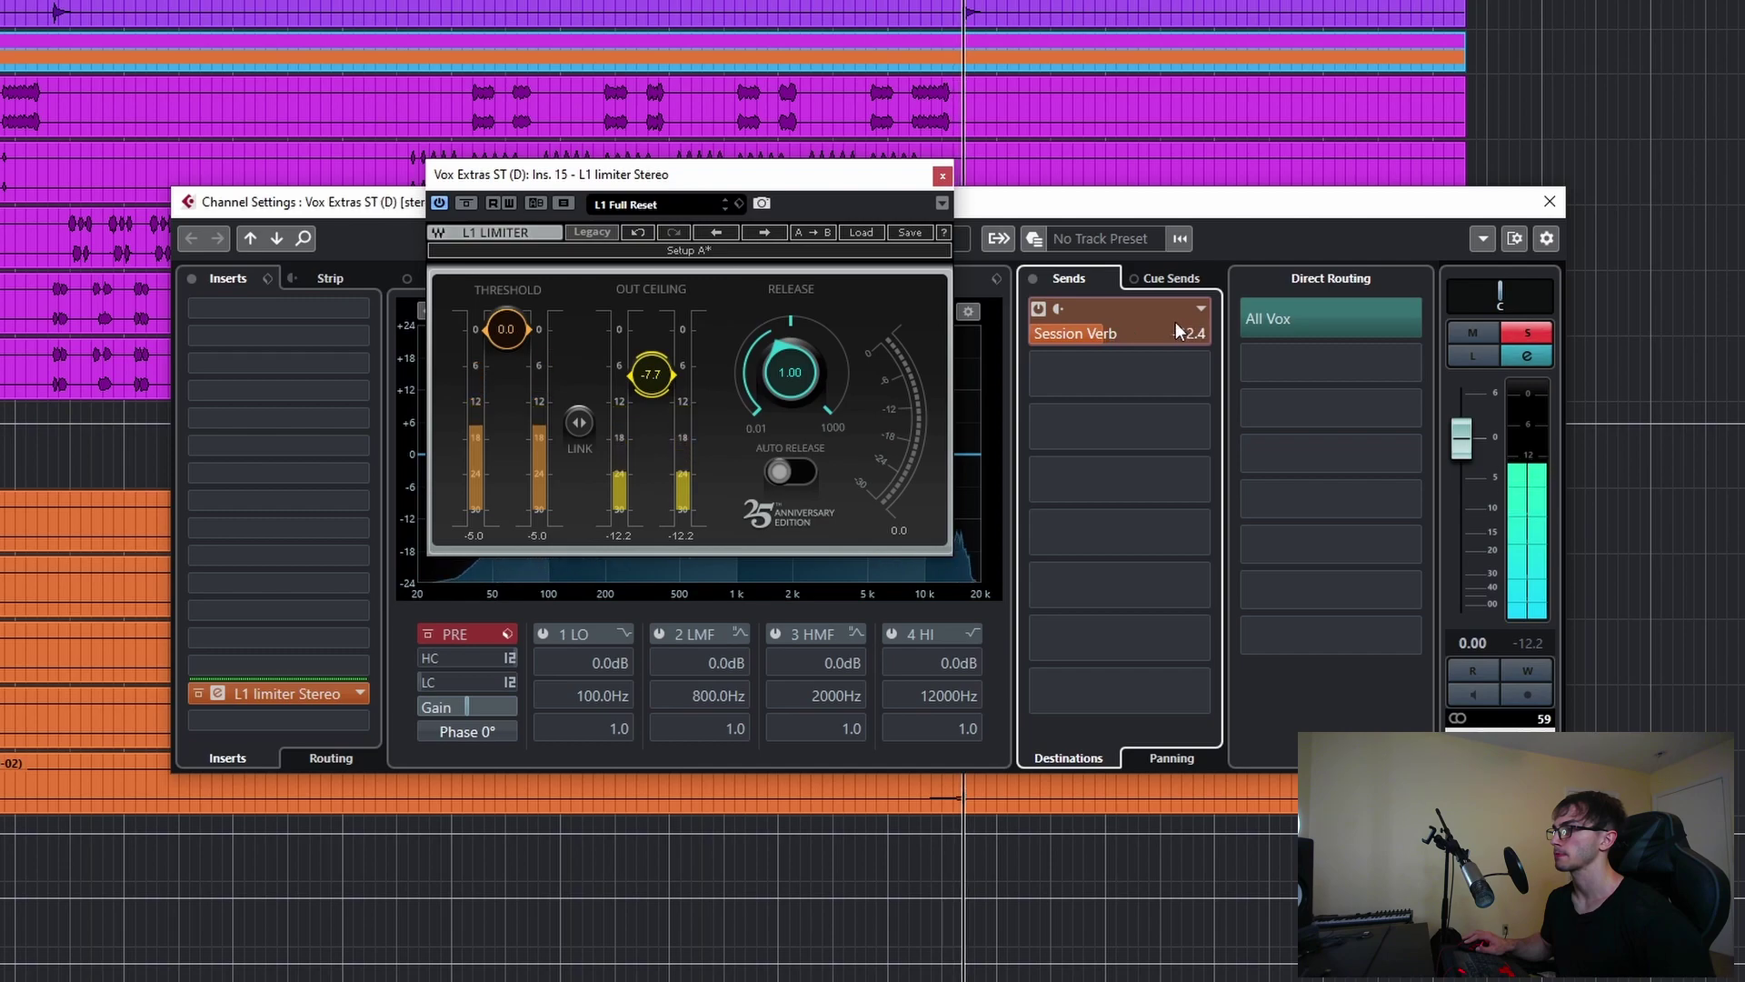
{"action": "key", "text": "space"}
{"action": "left_click", "coordinate": [1522, 334]}
{"action": "key", "text": "space"}
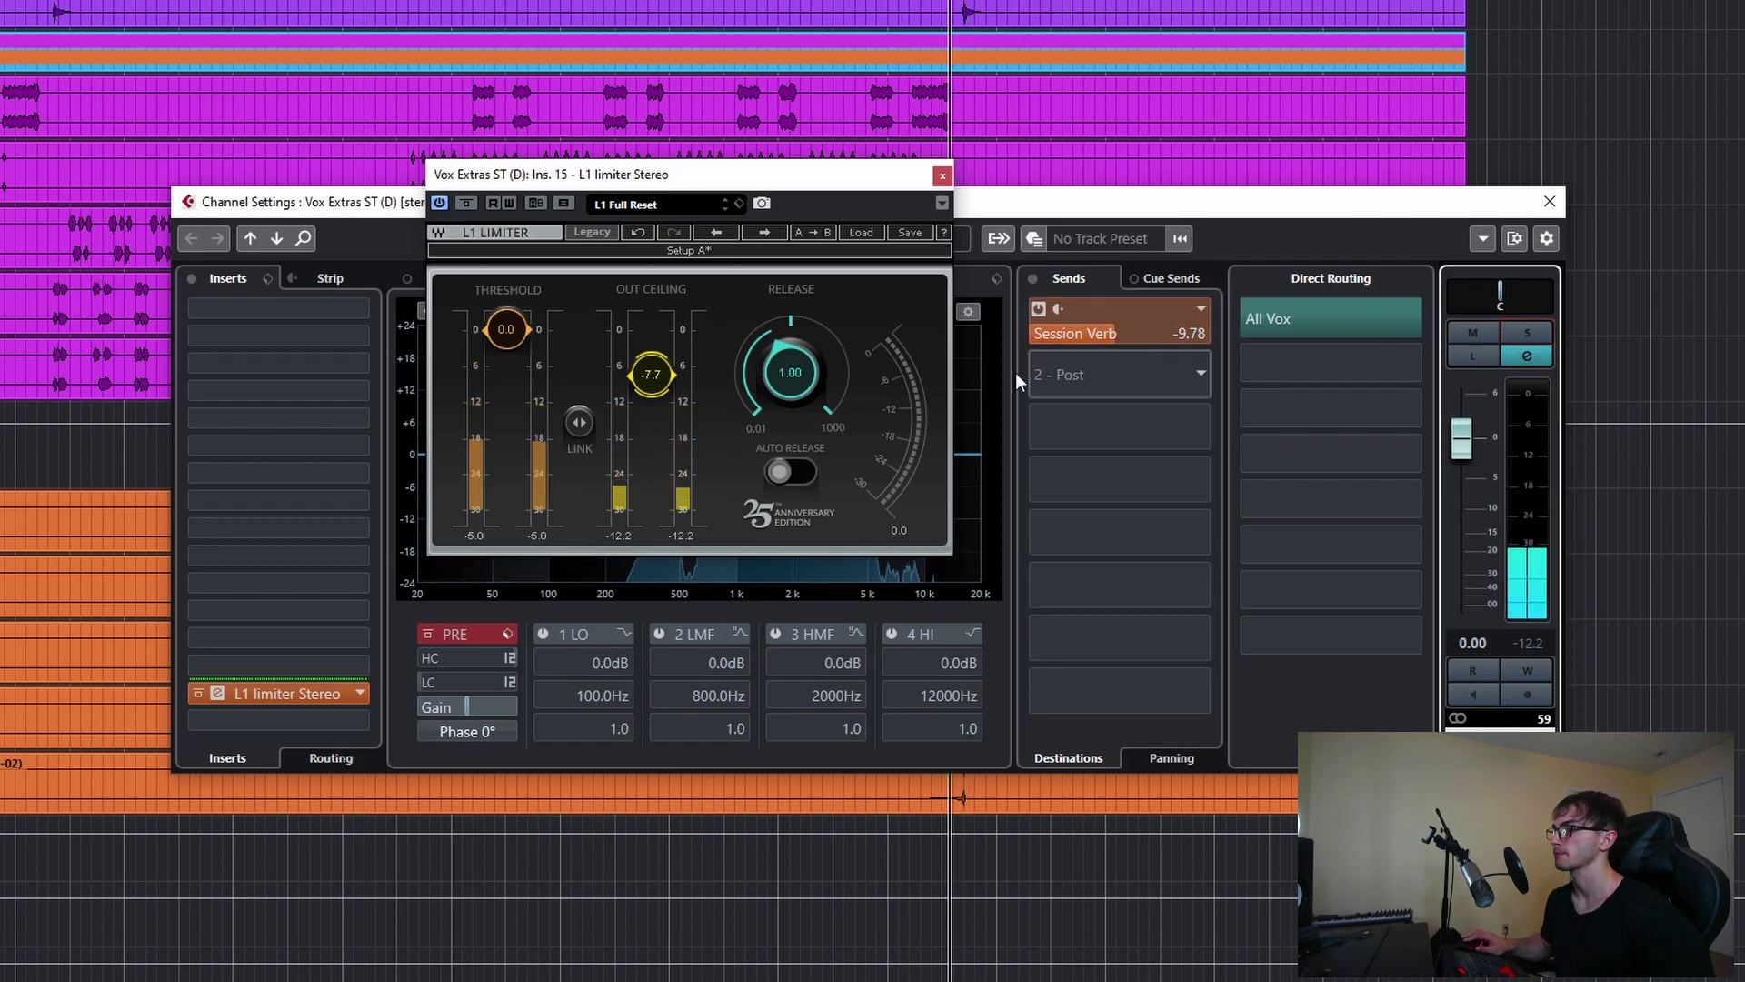
- Audition the vocal swell 2 track, set its L1 limiter out ceiling to -7.1, and close the plug-in and channel settings
{"action": "mouse_move", "coordinate": [654, 380]}
{"action": "left_mouse_down"}
{"action": "mouse_move", "coordinate": [653, 402]}
{"action": "mouse_move", "coordinate": [653, 388]}
{"action": "left_mouse_up"}
{"action": "key", "text": "space"}
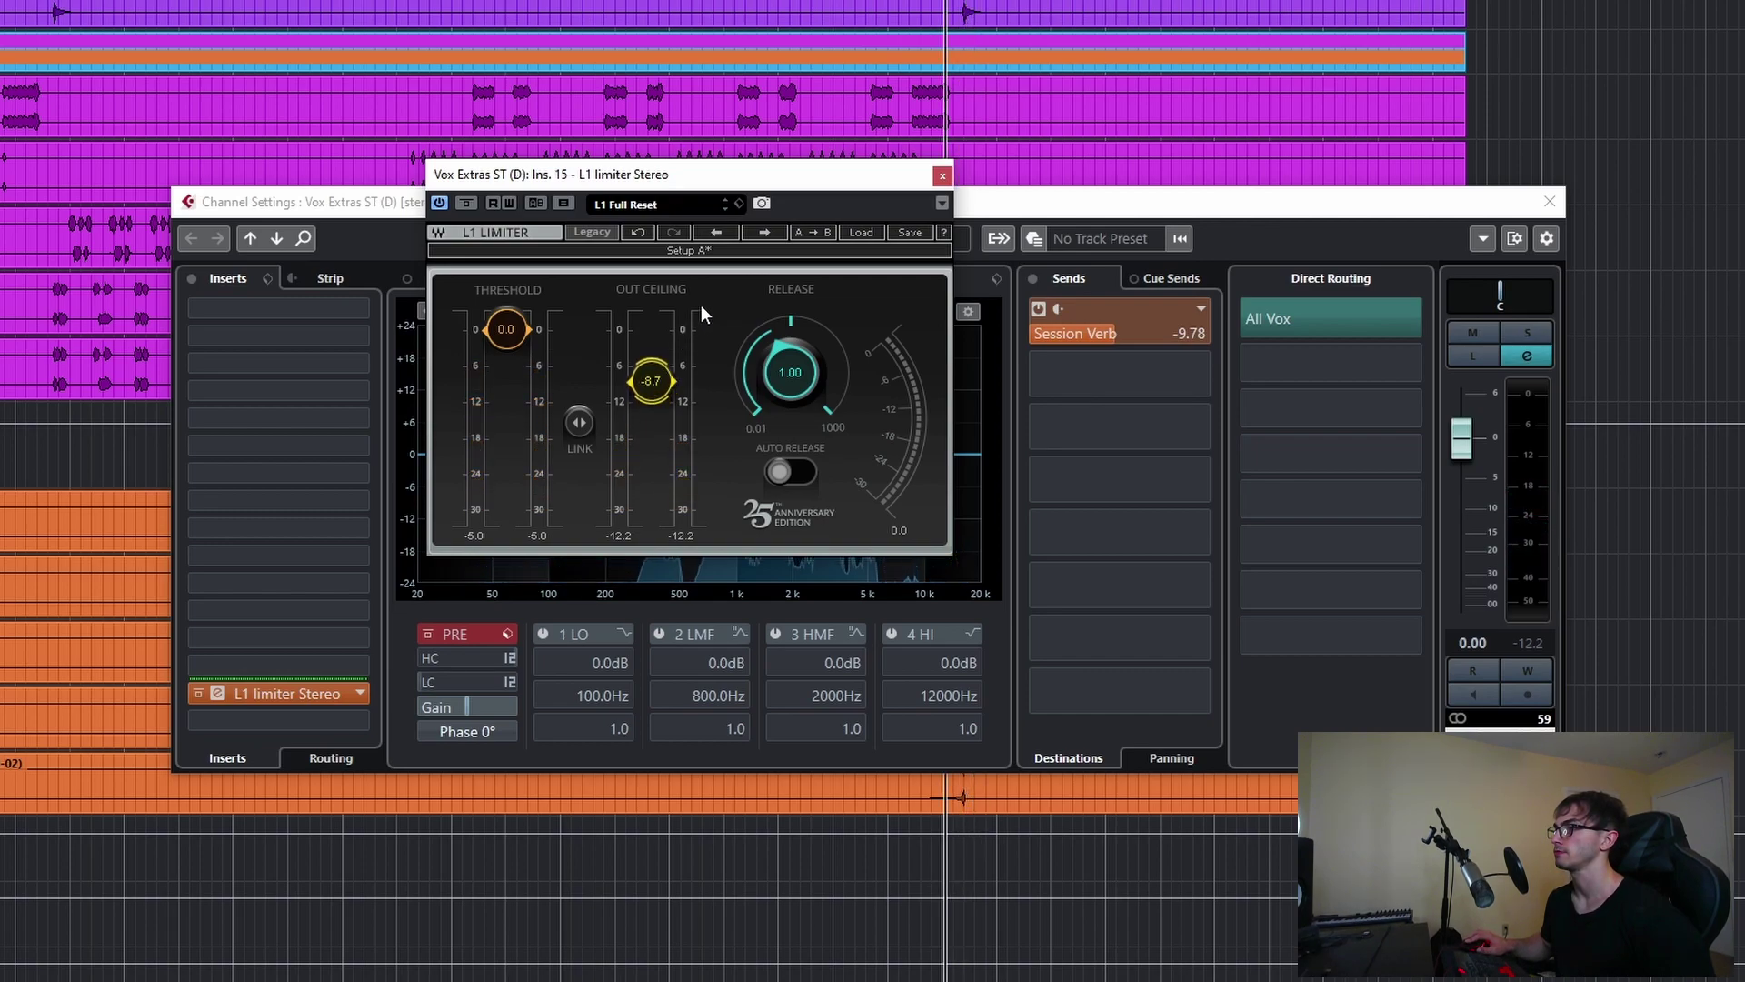
{"action": "key", "text": "space"}
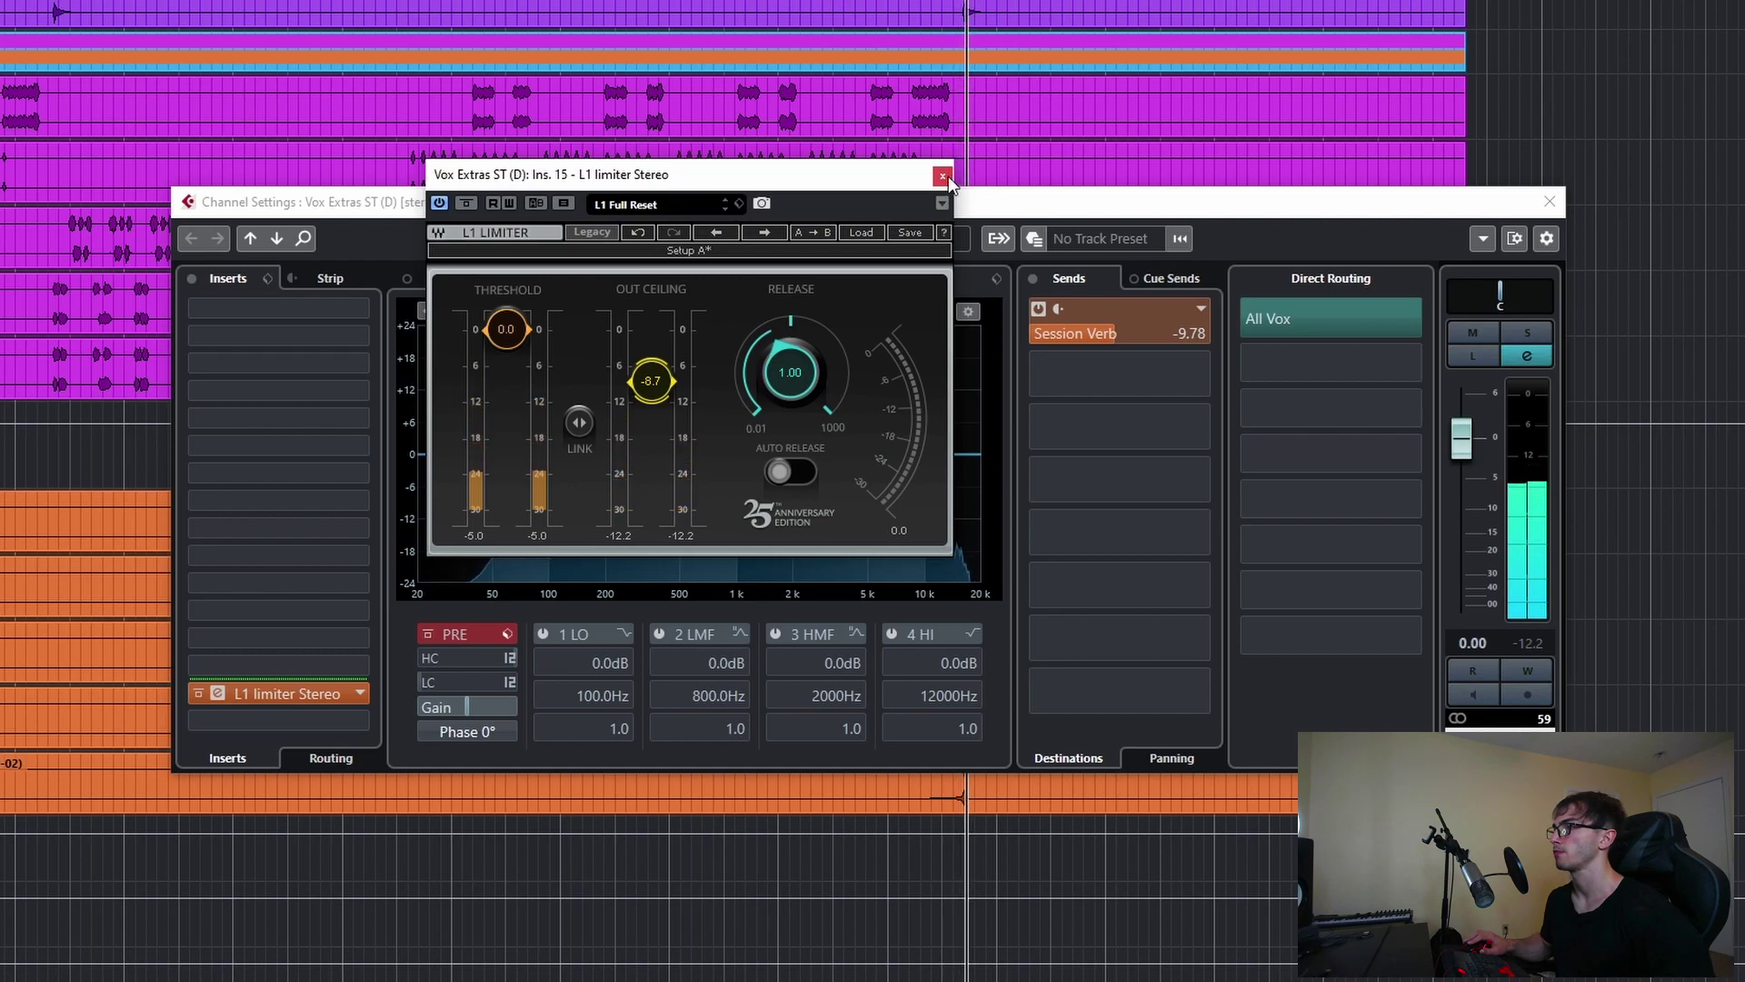
{"action": "left_click_drag", "start_coordinate": [653, 383], "coordinate": [654, 372]}
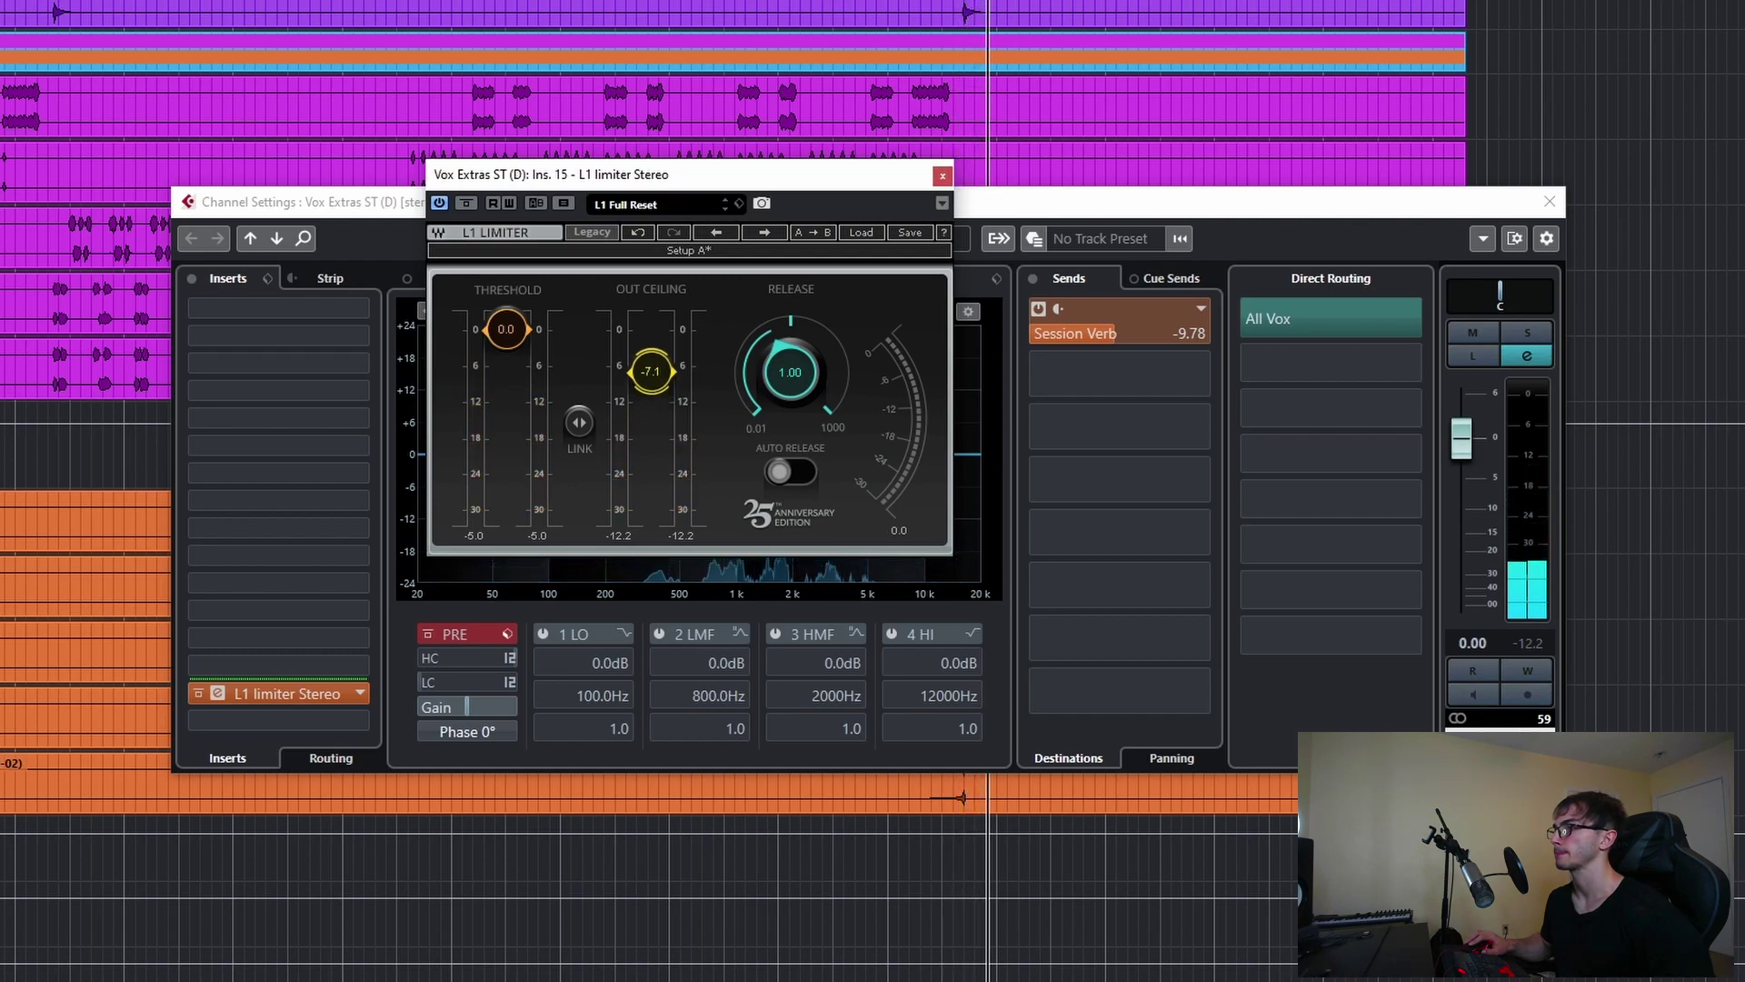
{"action": "key", "text": "space"}
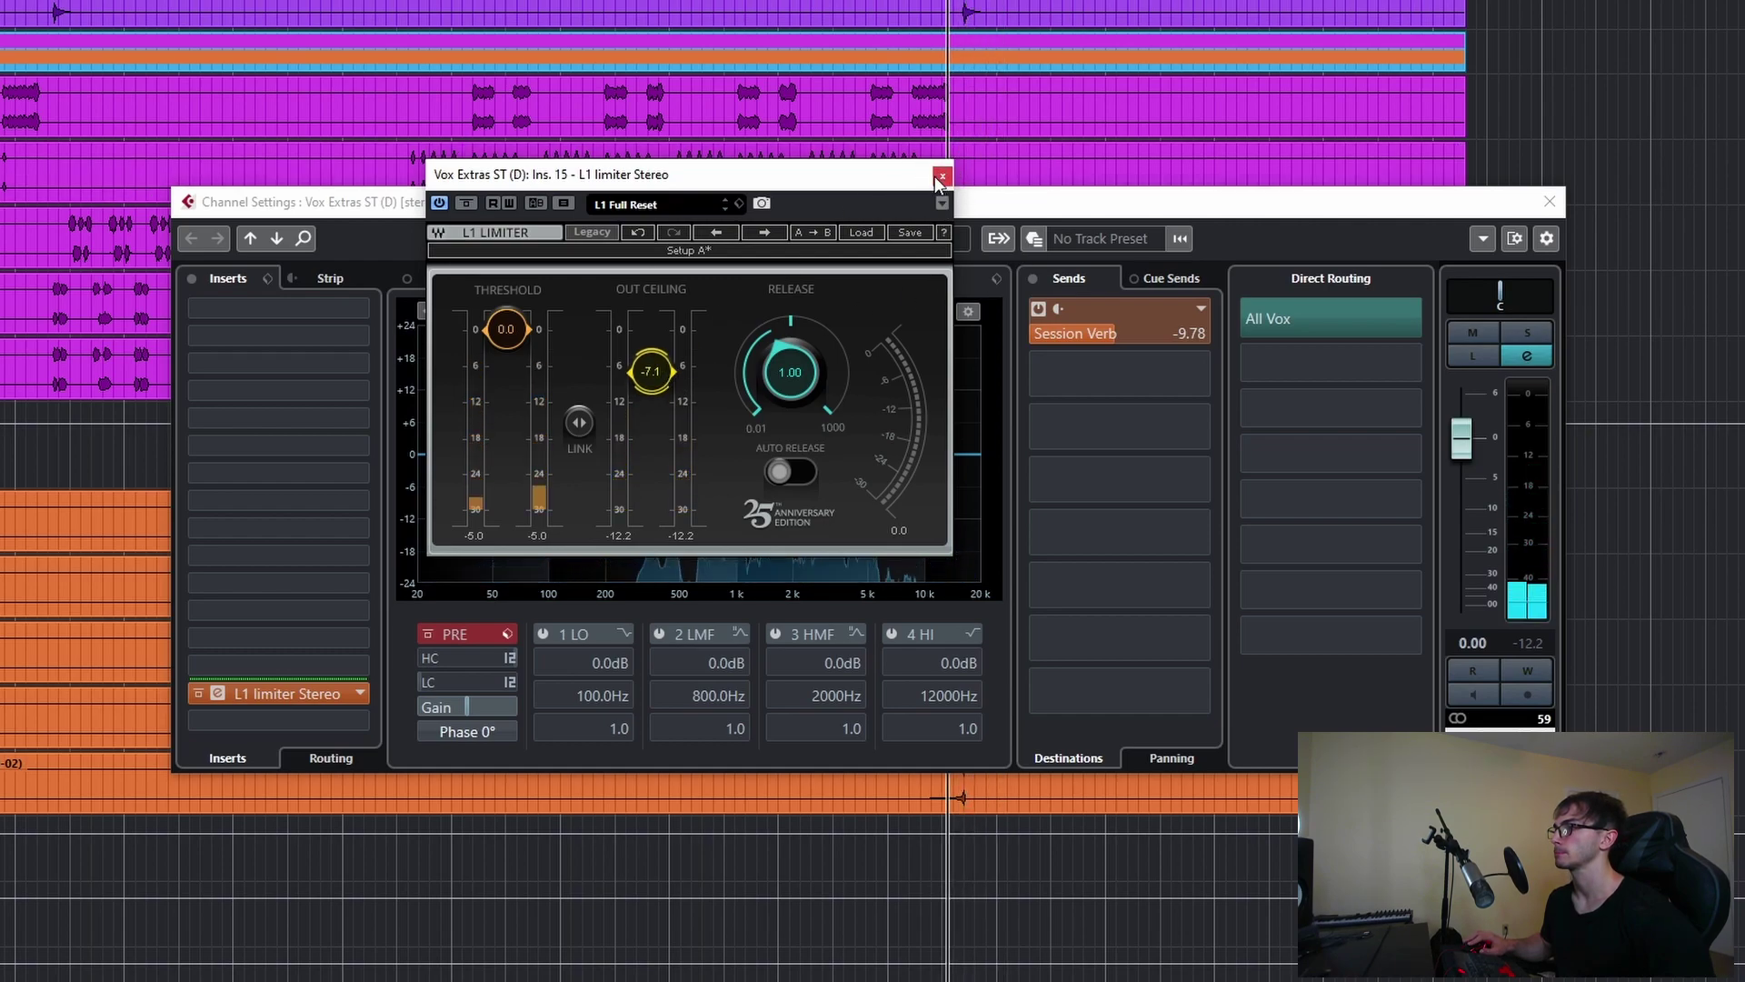
{"action": "key", "text": "space"}
{"action": "left_click", "coordinate": [945, 175]}
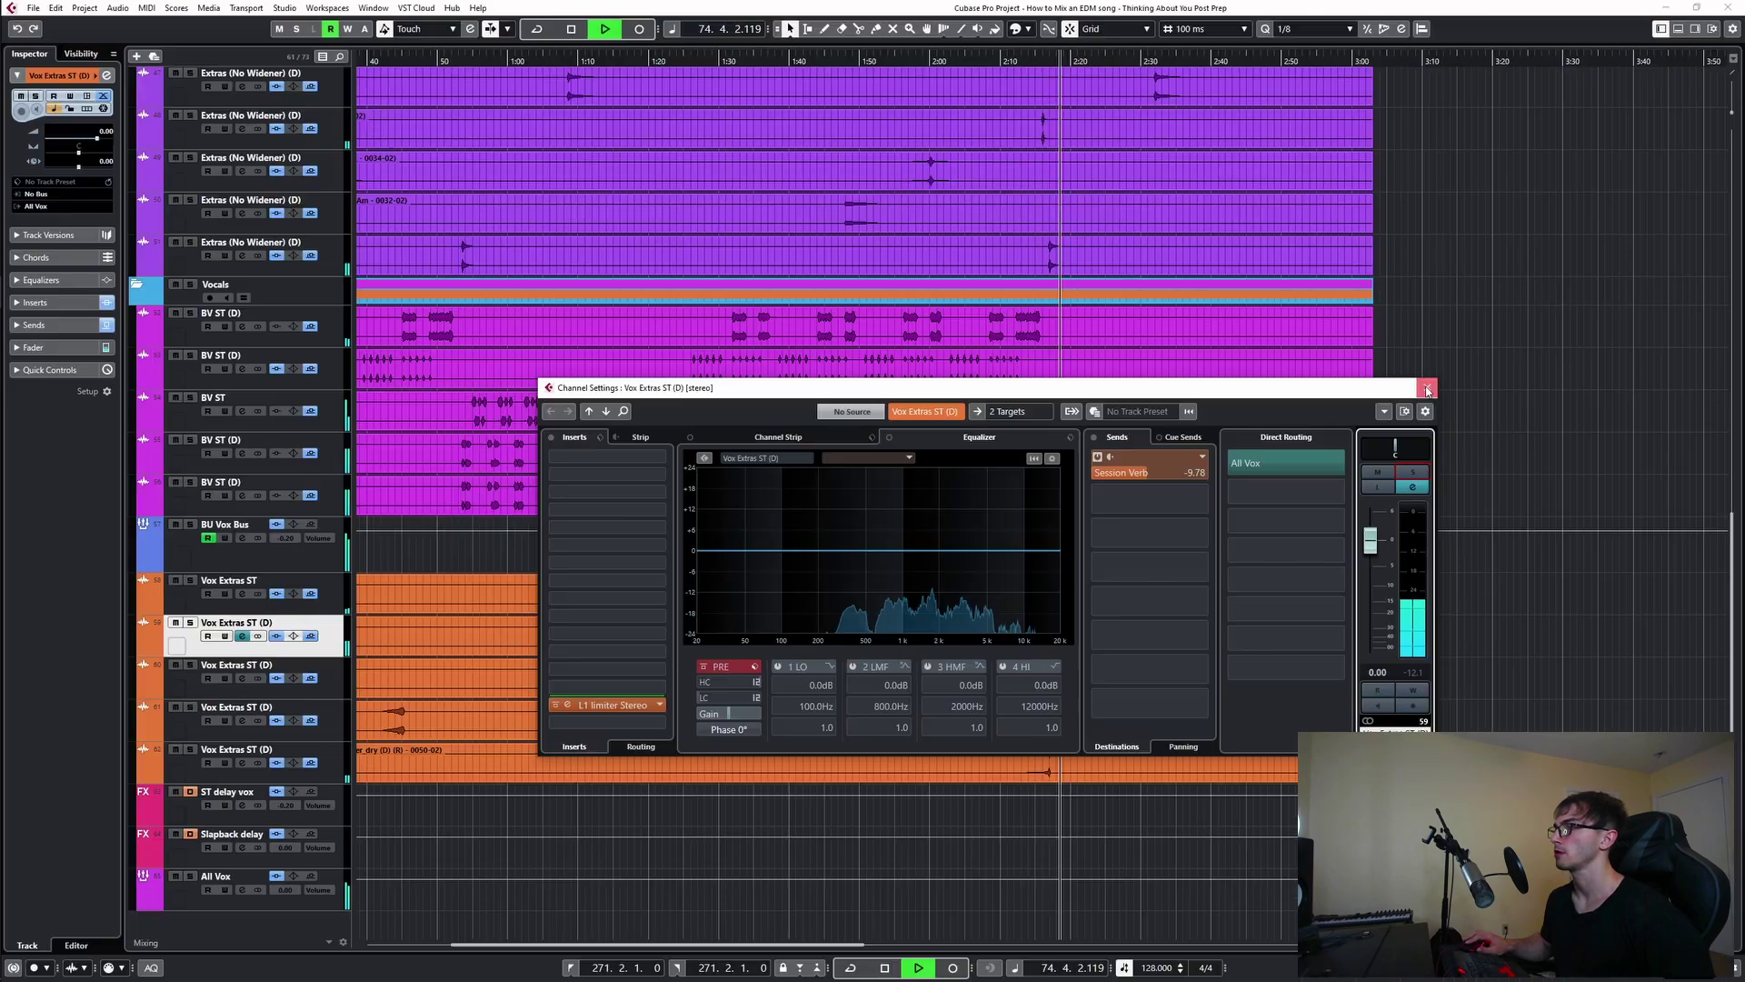
{"action": "left_click", "coordinate": [1550, 201]}
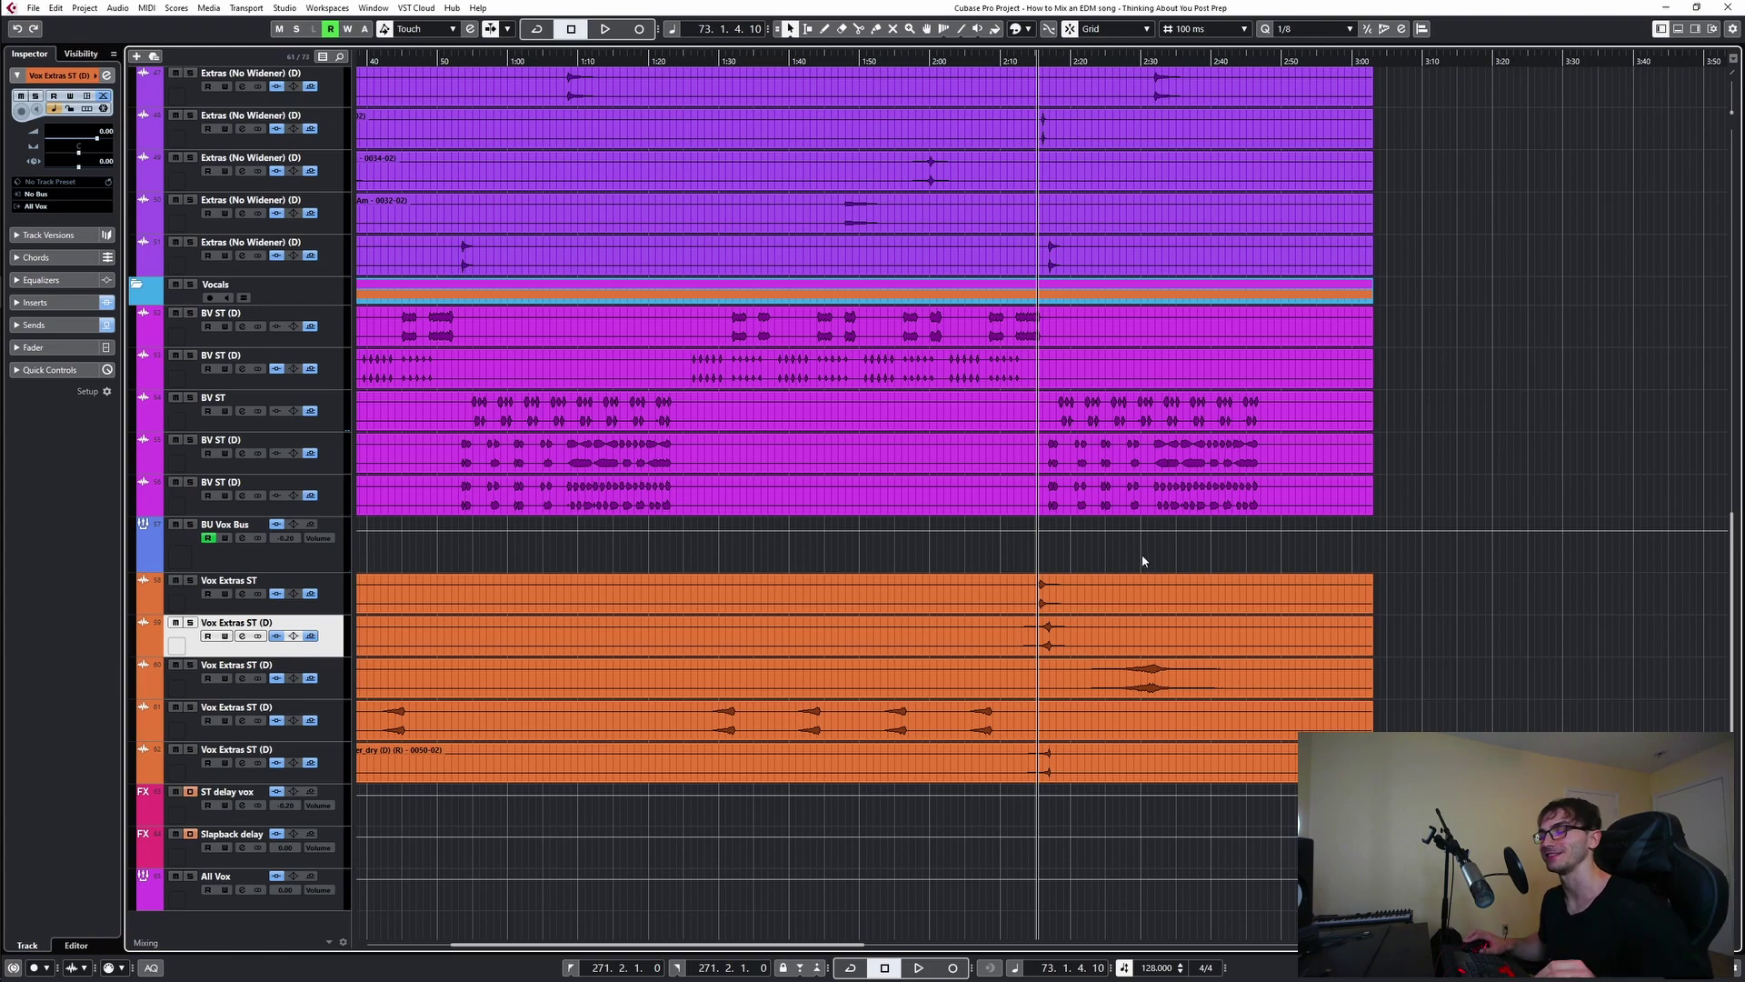
- Solo the vocal swell track, play it from around bar 80, and open its channel settings
{"action": "left_click", "coordinate": [1137, 578]}
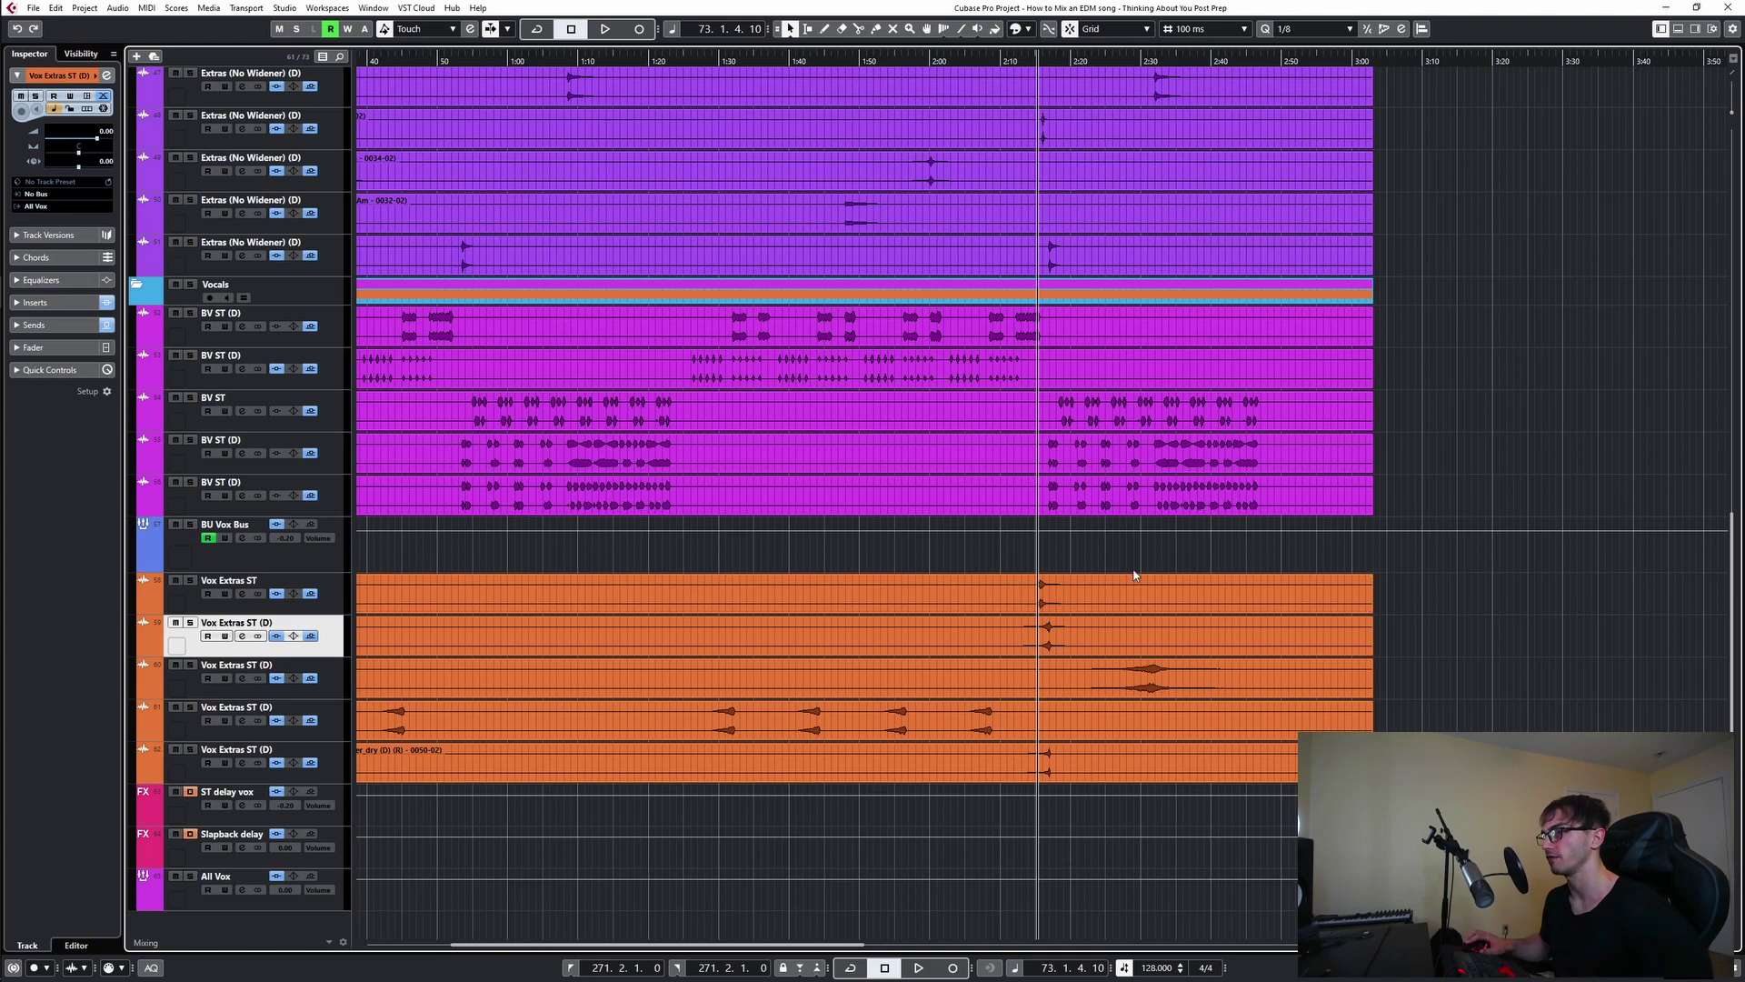
{"action": "left_click", "coordinate": [1136, 555]}
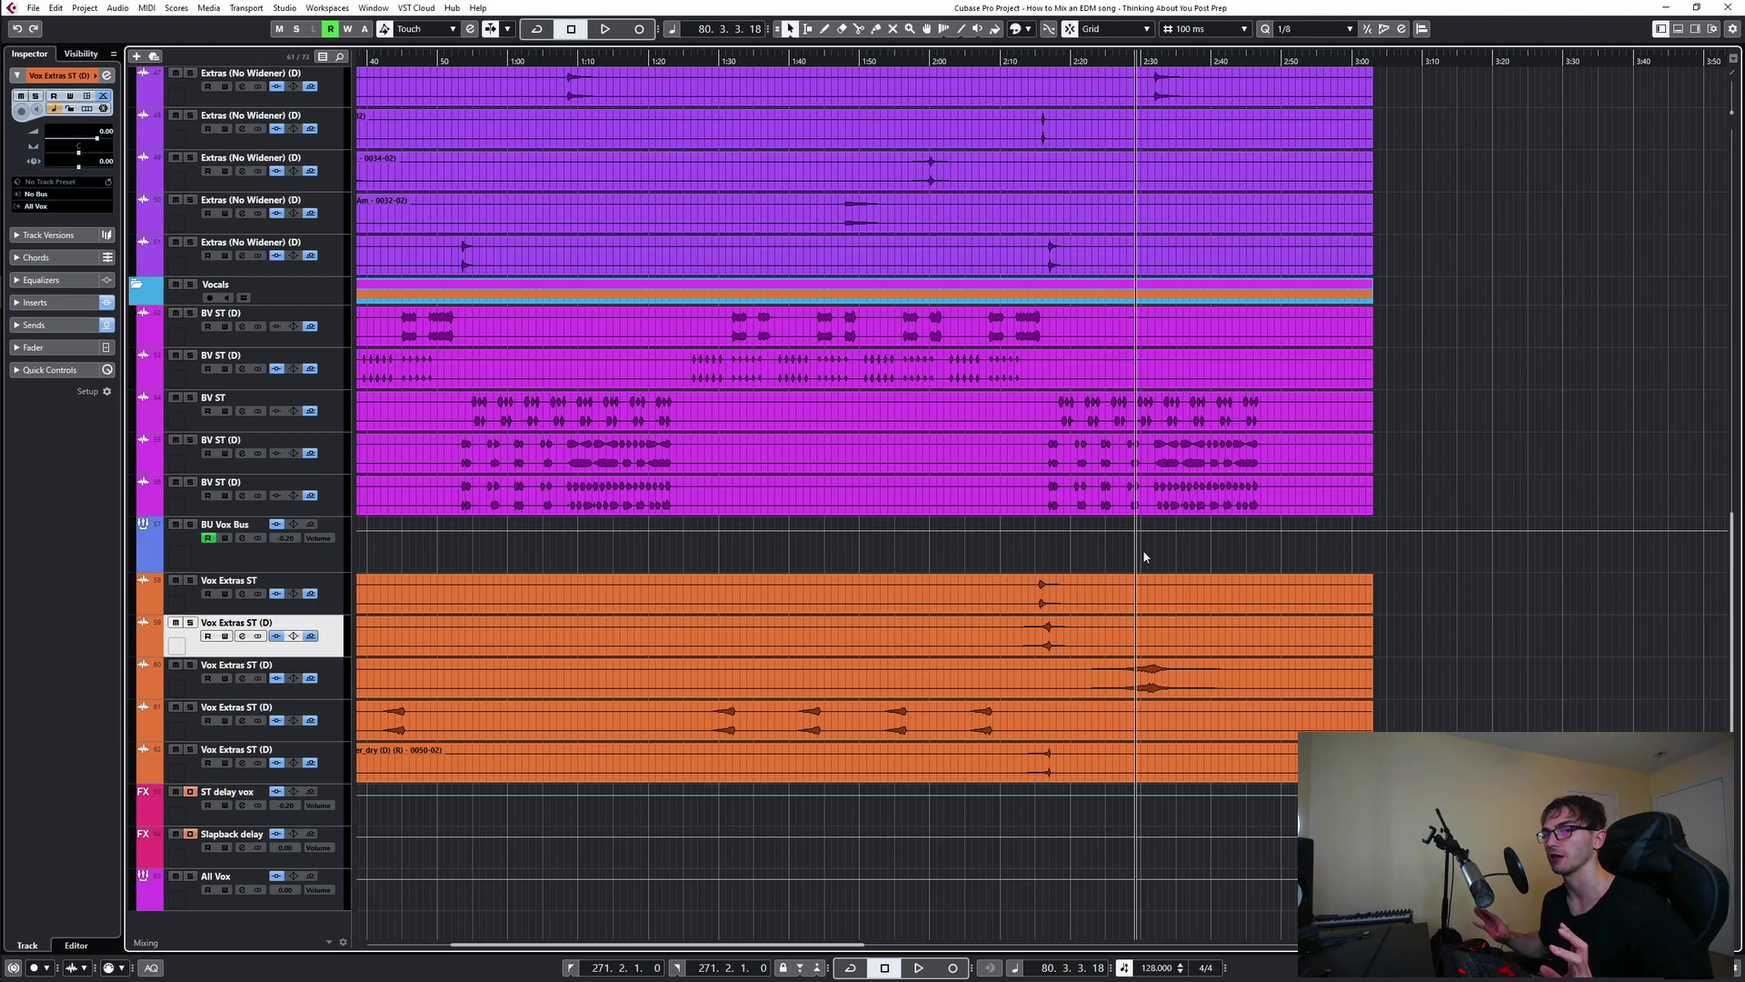
{"action": "left_click", "coordinate": [954, 607]}
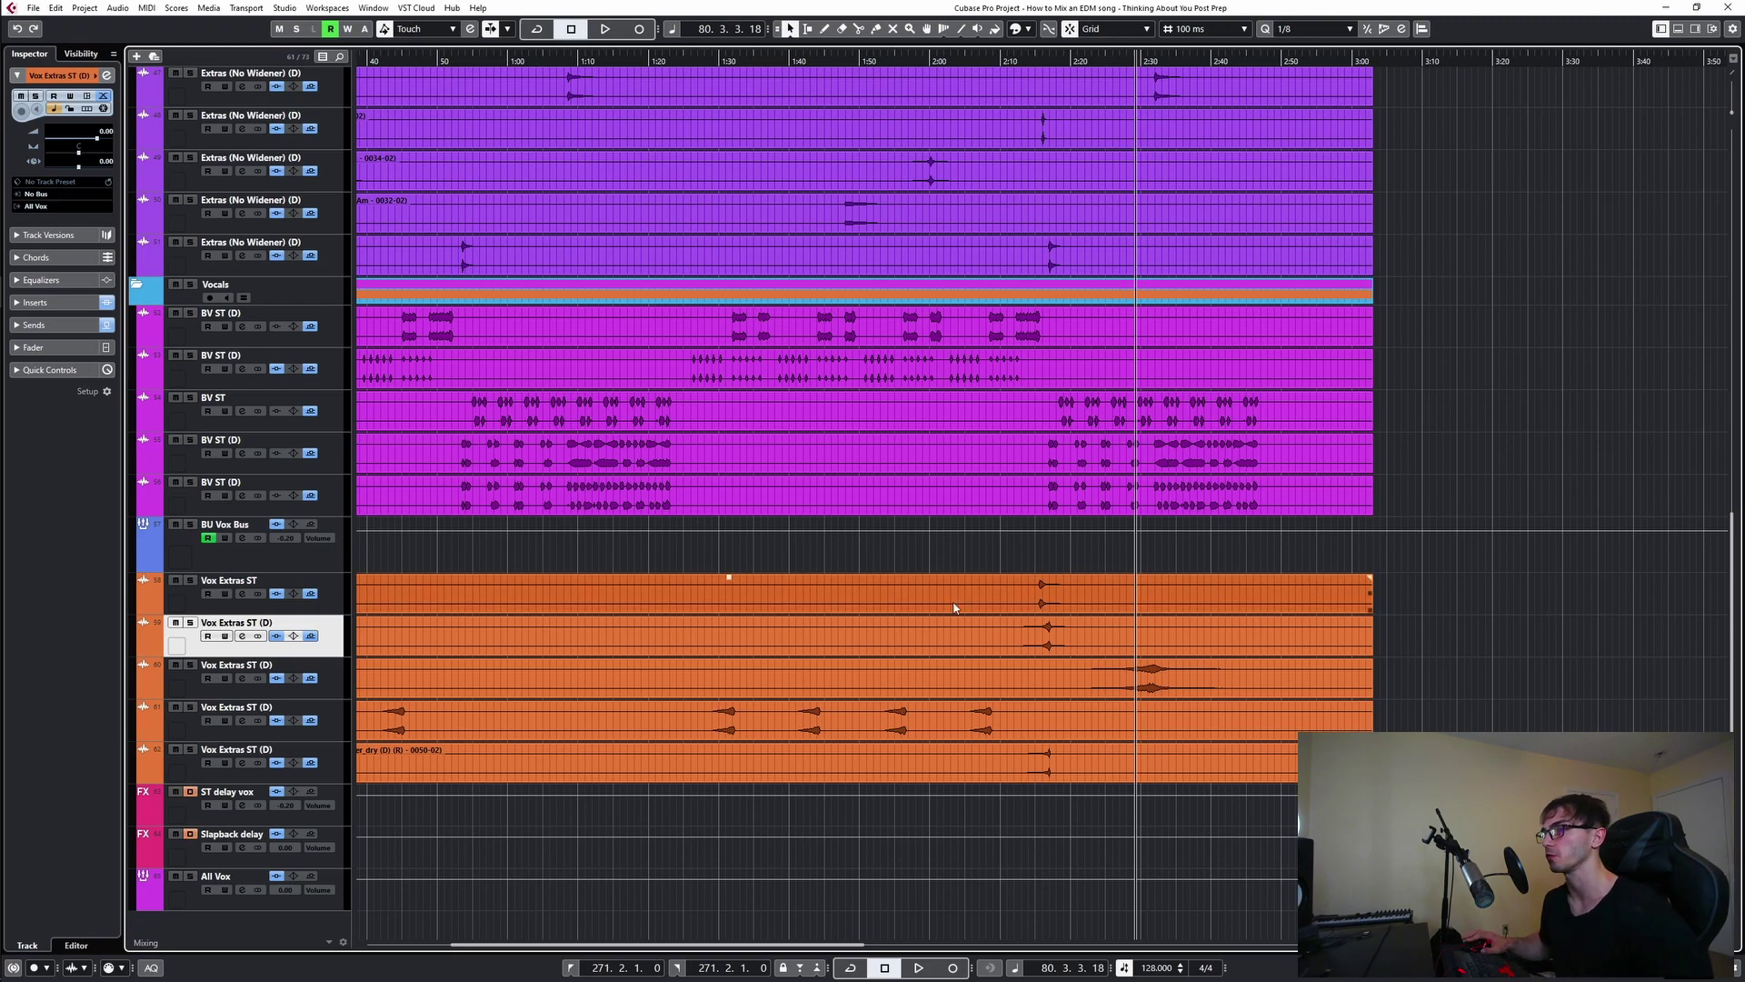
{"action": "left_click", "coordinate": [190, 665]}
{"action": "key", "text": "space"}
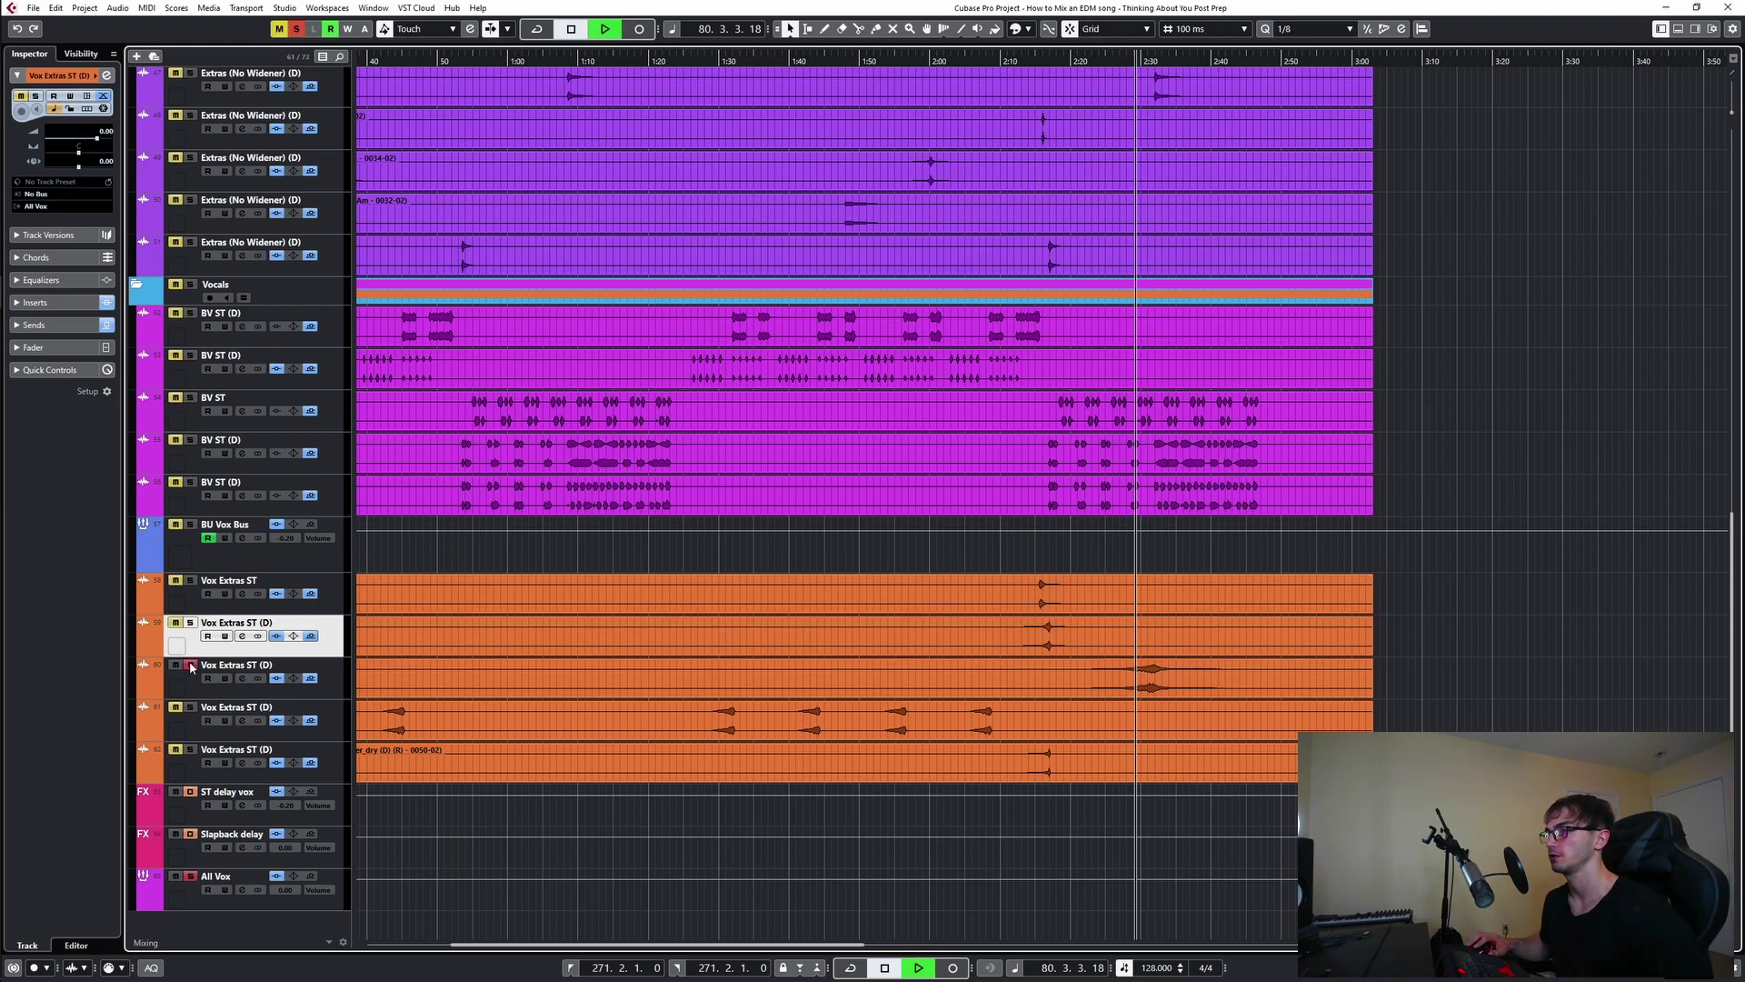
{"action": "left_click", "coordinate": [242, 678]}
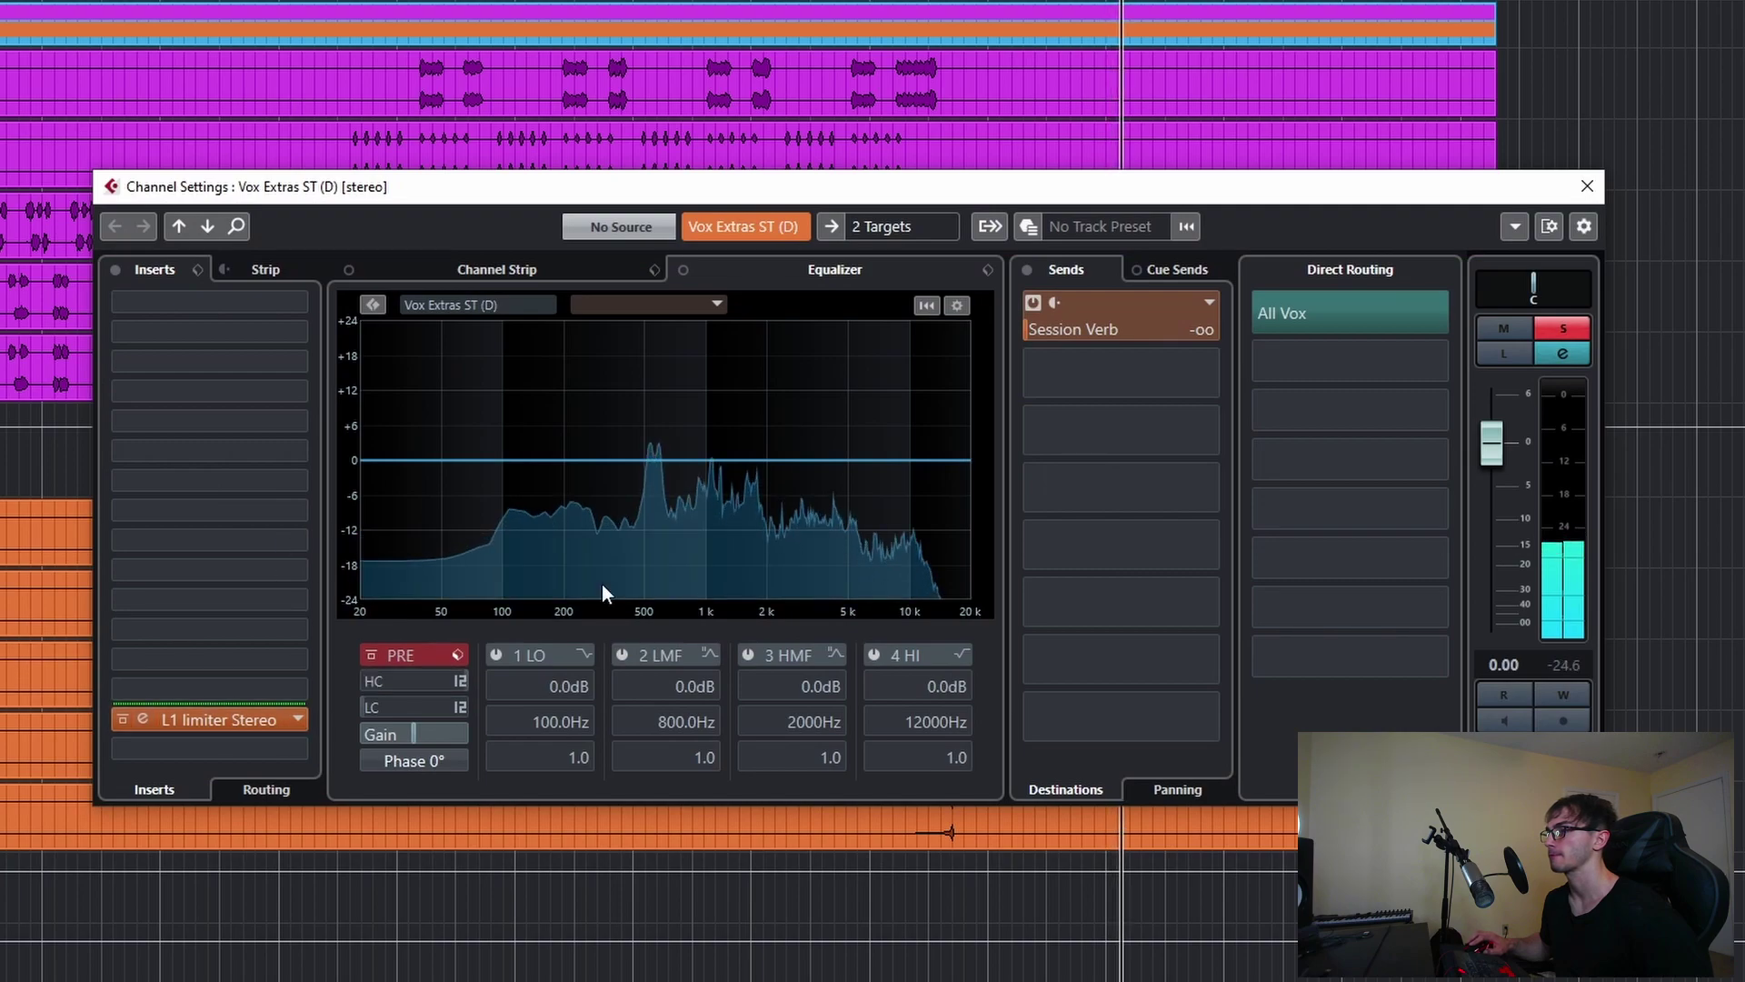
- Lower the L1 limiter's out ceiling to -9.9 on the vocal swell channel and unsolo the channel
{"action": "left_click", "coordinate": [253, 725]}
{"action": "left_click_drag", "start_coordinate": [613, 448], "coordinate": [613, 388]}
{"action": "left_click", "coordinate": [1578, 333]}
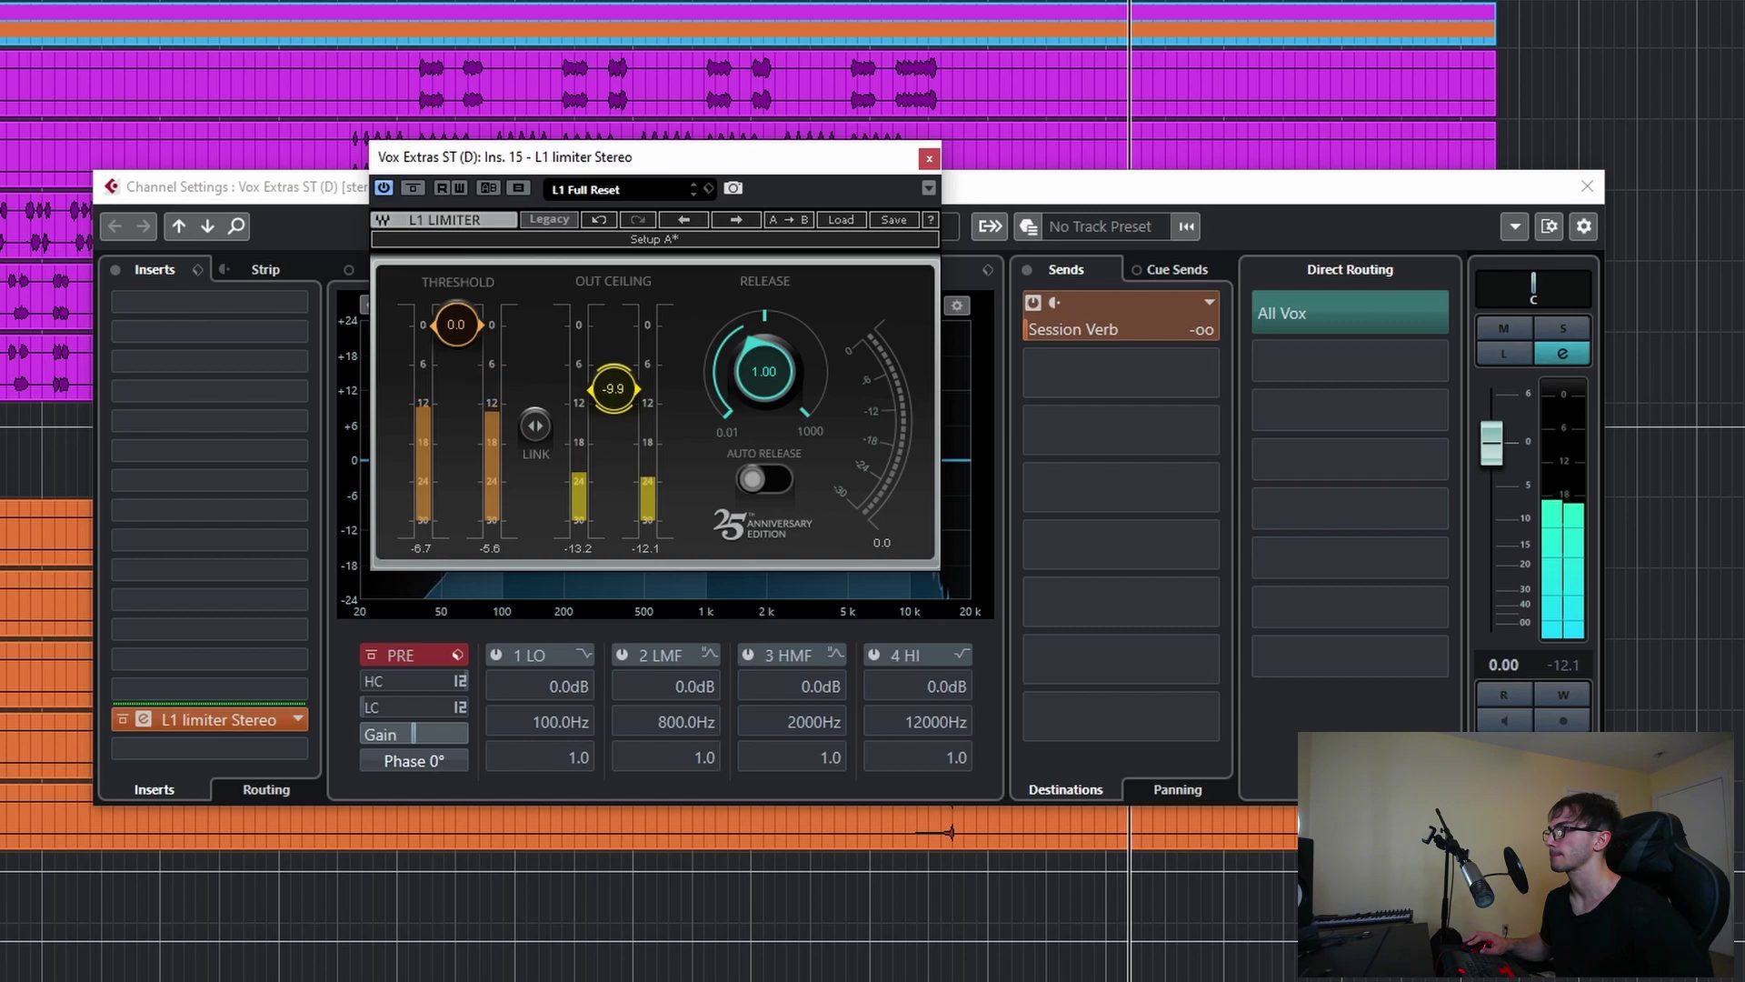
- Raise the vocal swell's Session Verb send to -10.7, compare it in solo, and close the channel and limiter windows
{"action": "left_click_drag", "start_coordinate": [1084, 335], "coordinate": [1214, 329]}
{"action": "left_click", "coordinate": [1554, 333]}
{"action": "left_click", "coordinate": [1556, 335]}
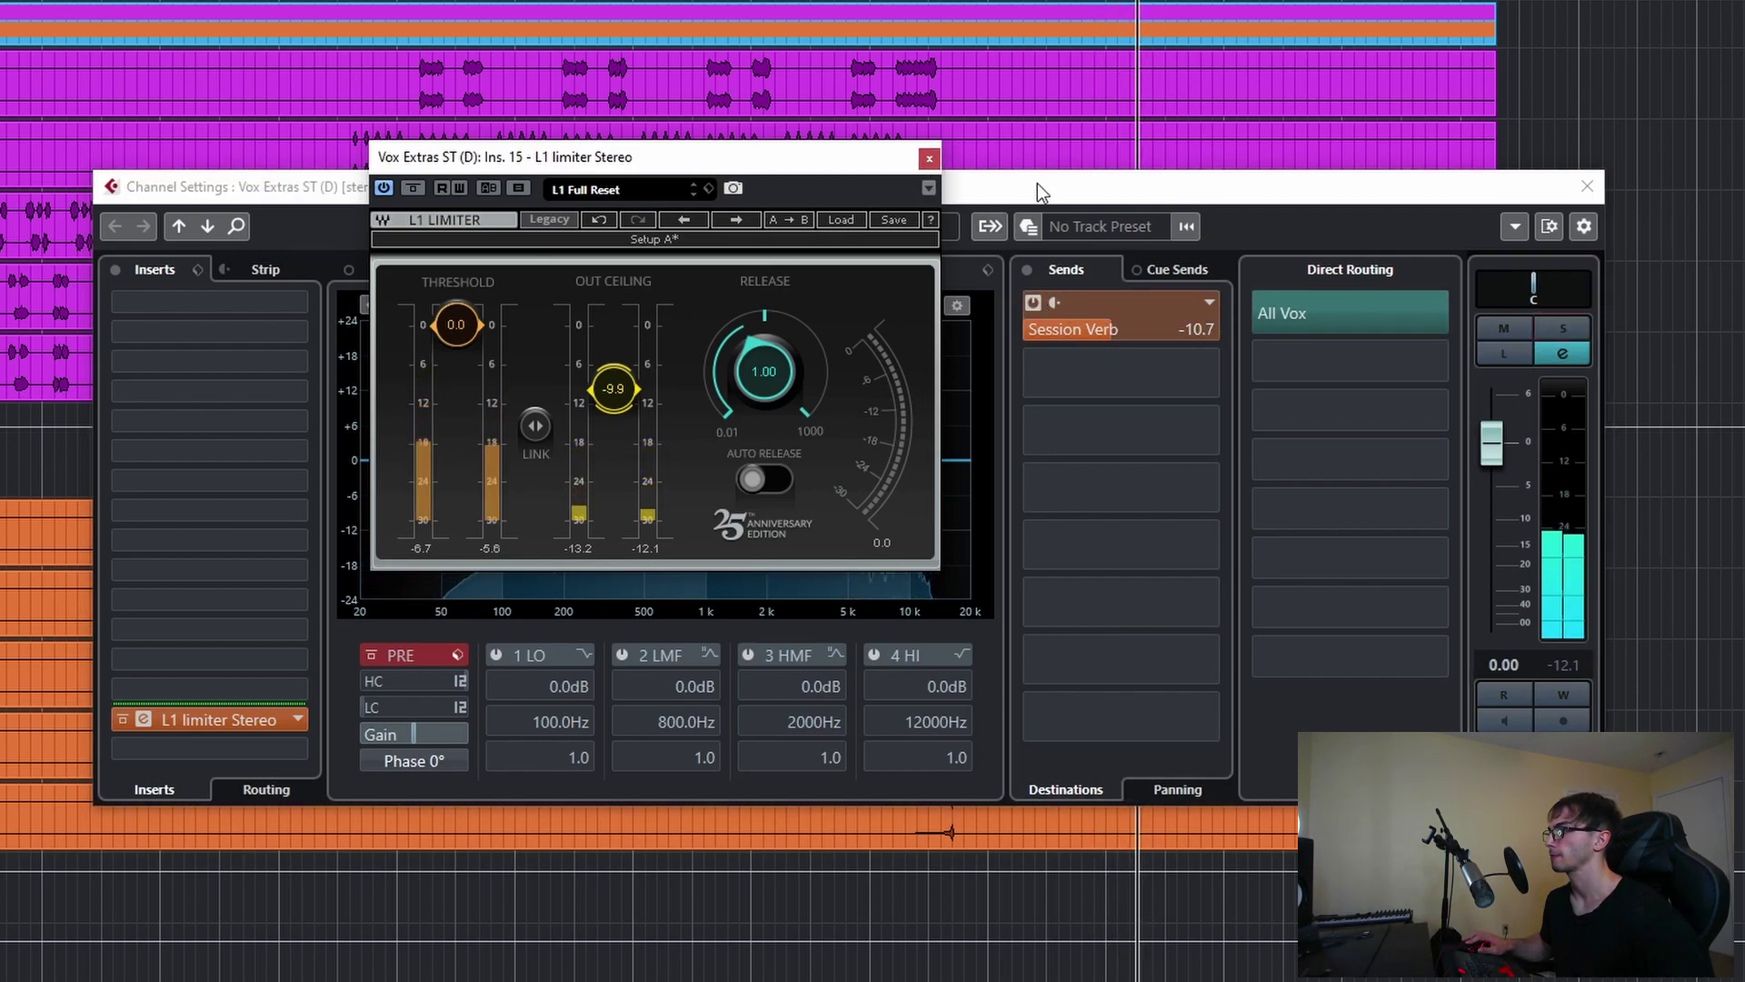
{"action": "left_click", "coordinate": [1586, 187]}
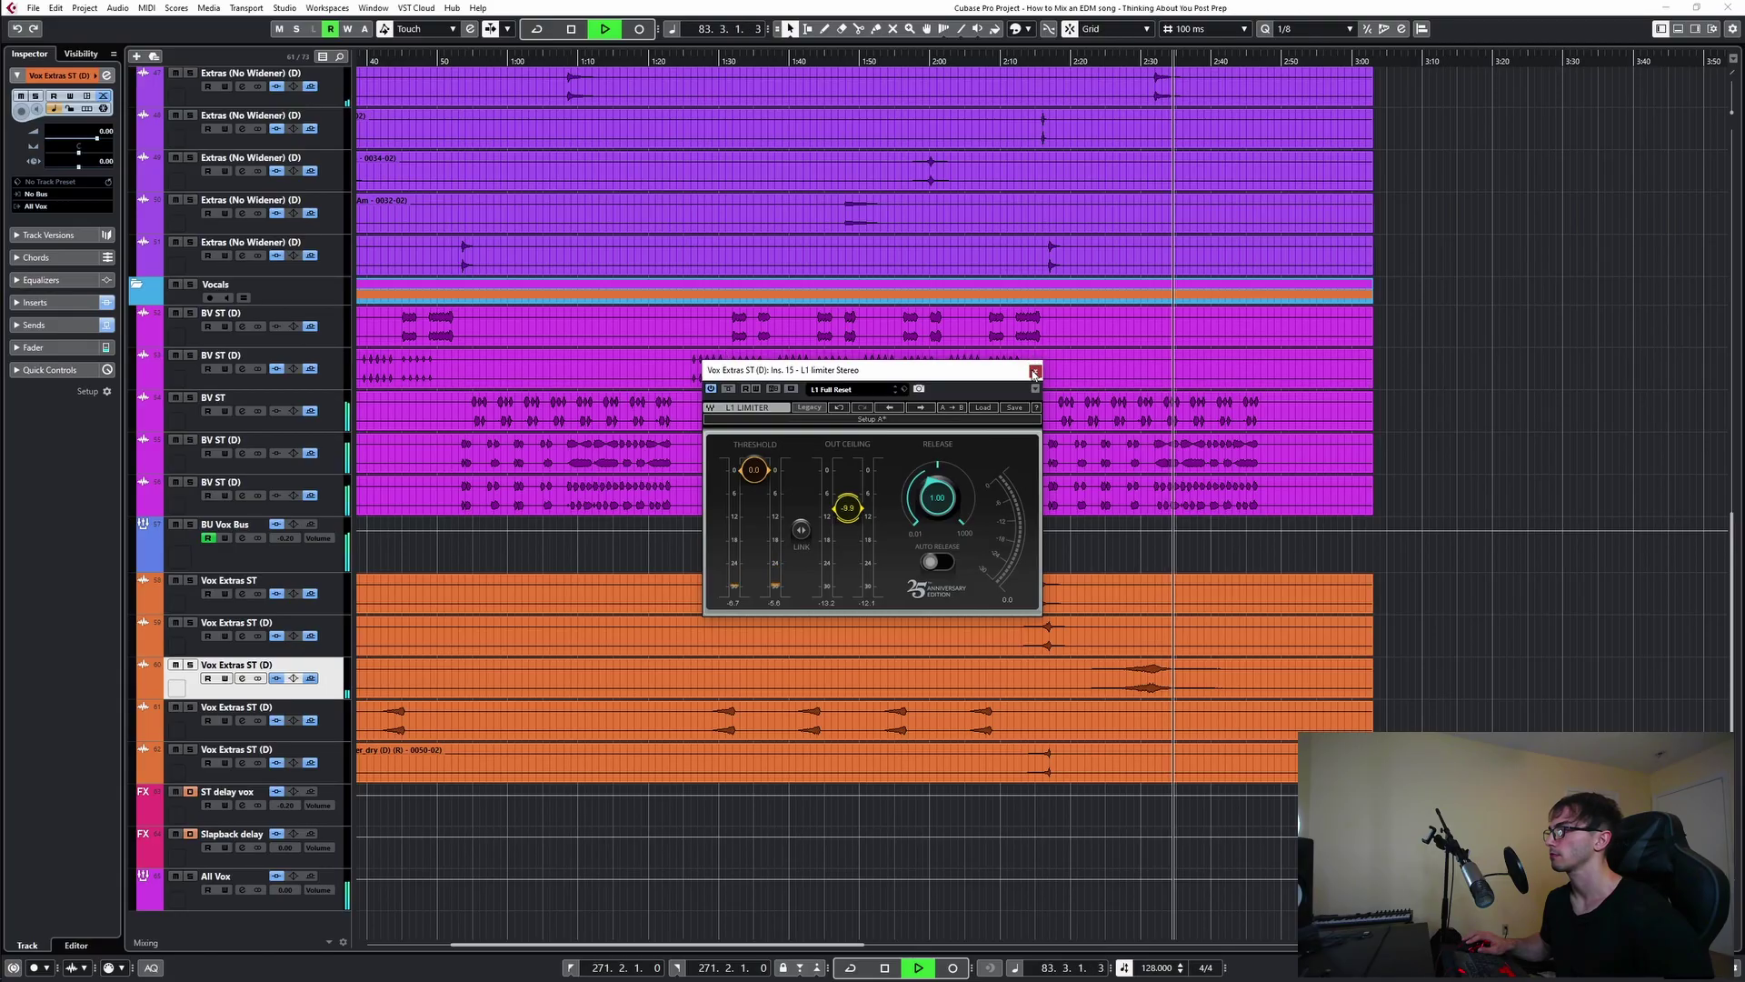
{"action": "left_click", "coordinate": [1036, 370]}
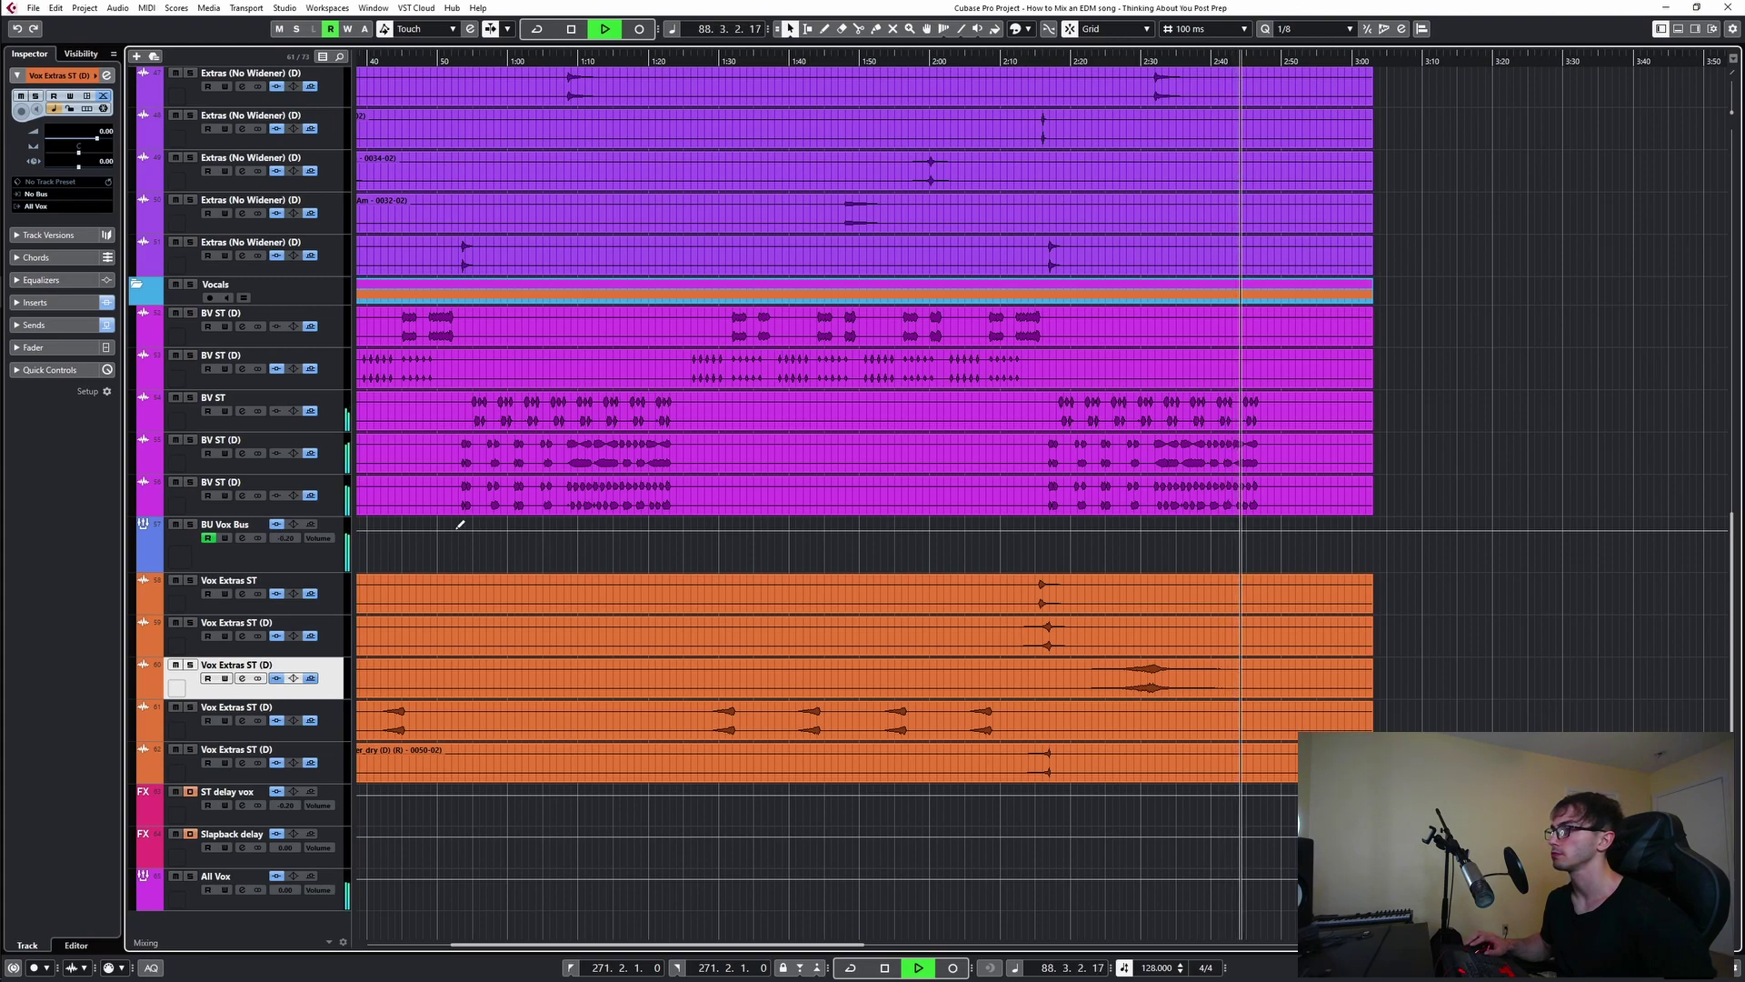
- Replay the section from around bars 82 to 84 to check the vocals in the full mix
{"action": "left_click", "coordinate": [1156, 544]}
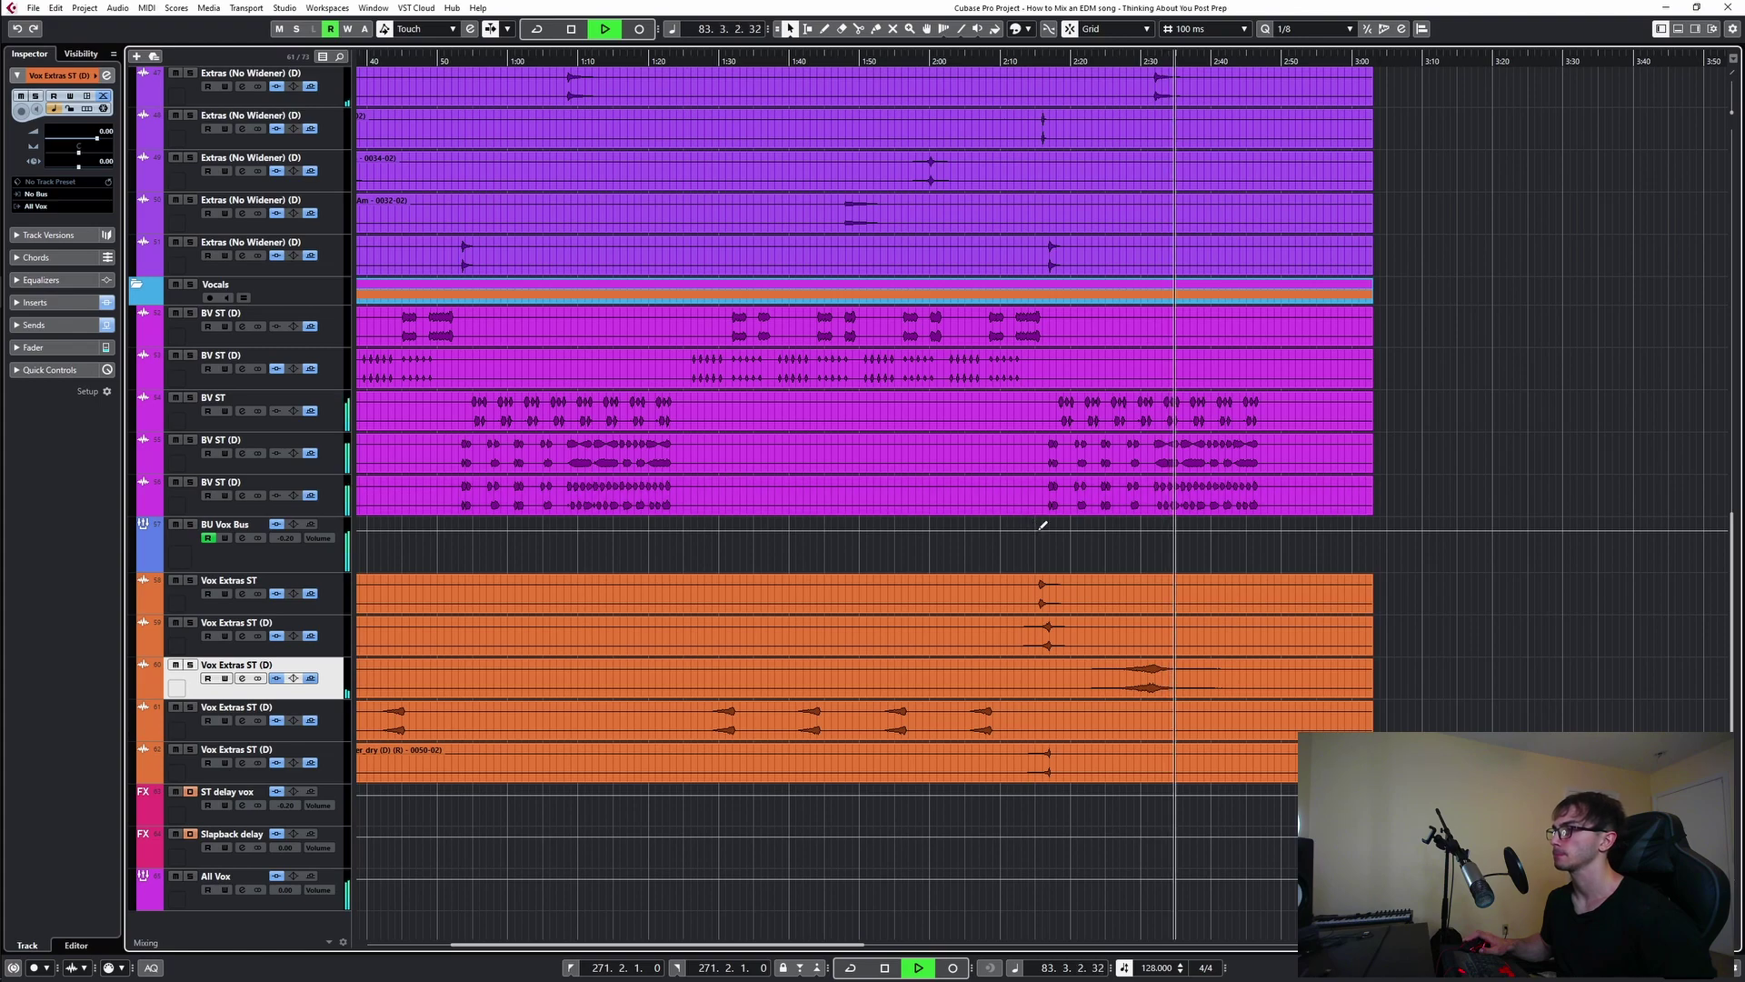
{"action": "scroll", "coordinate": [981, 536], "scroll_direction": "left", "scroll_amount": 5}
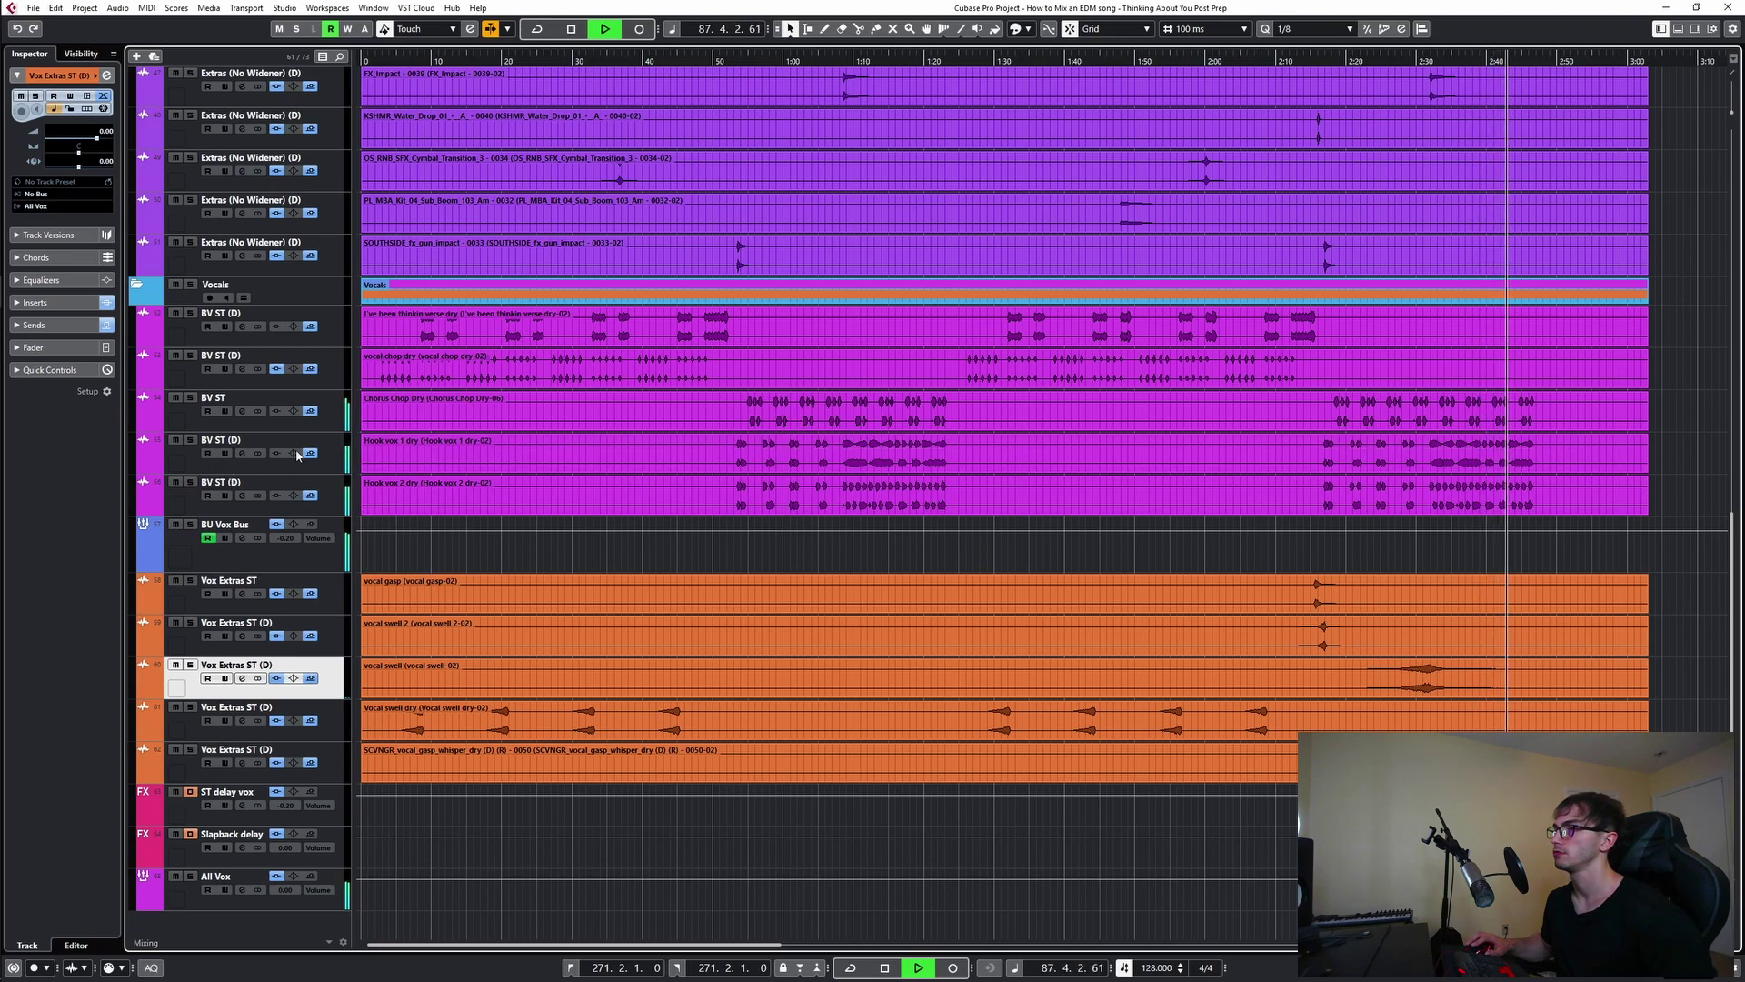
{"action": "left_click", "coordinate": [1454, 538]}
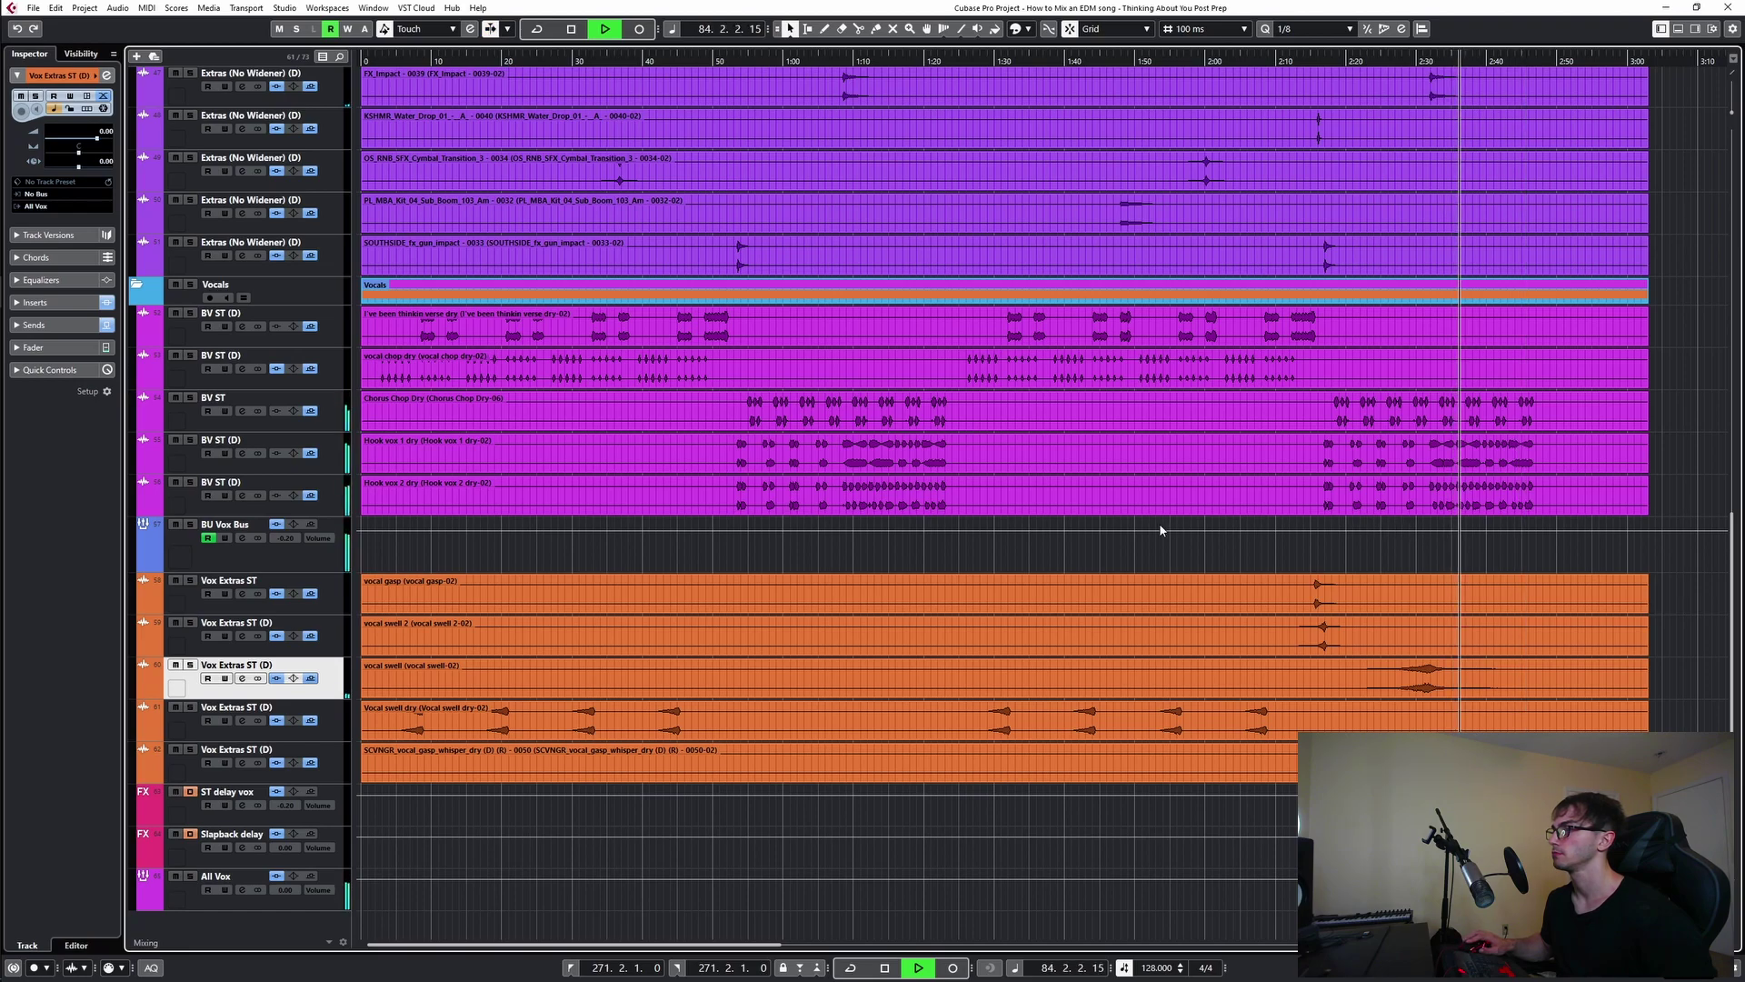
{"action": "left_click", "coordinate": [1438, 539]}
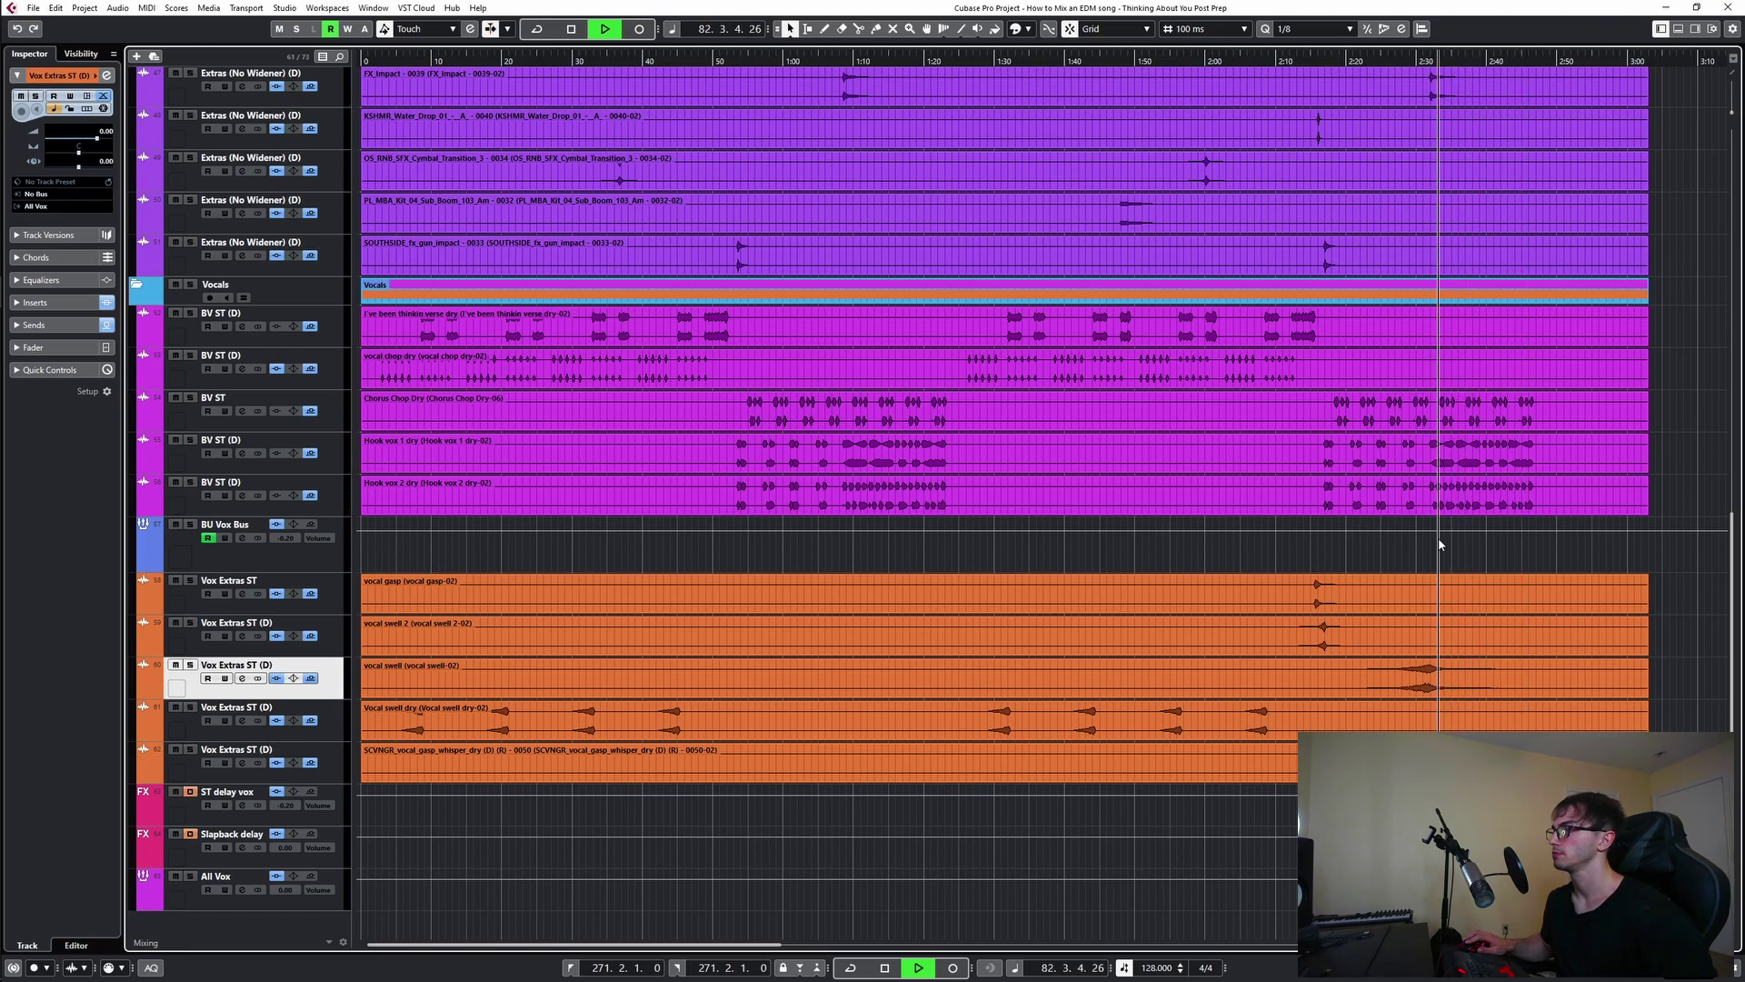
- Solo the BU Vox Bus, stop playback, and open its JW BG-Vocals insert
{"action": "left_click", "coordinate": [190, 525]}
{"action": "key", "text": "space"}
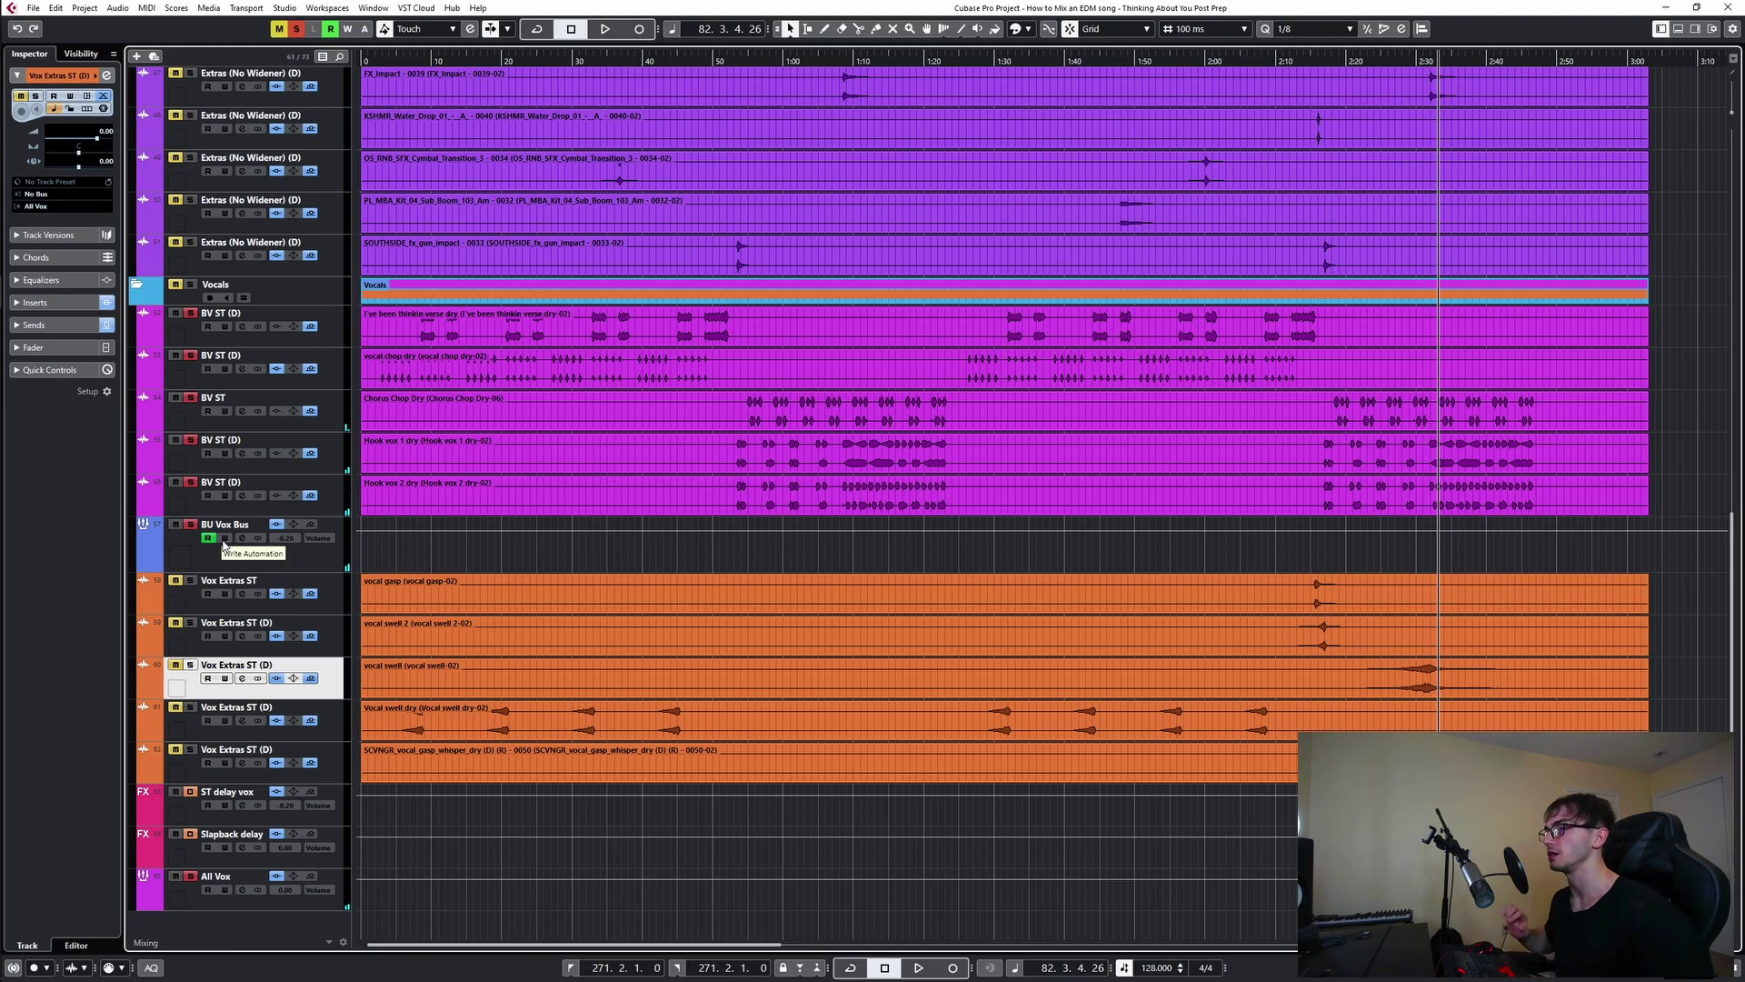
{"action": "left_click", "coordinate": [242, 538]}
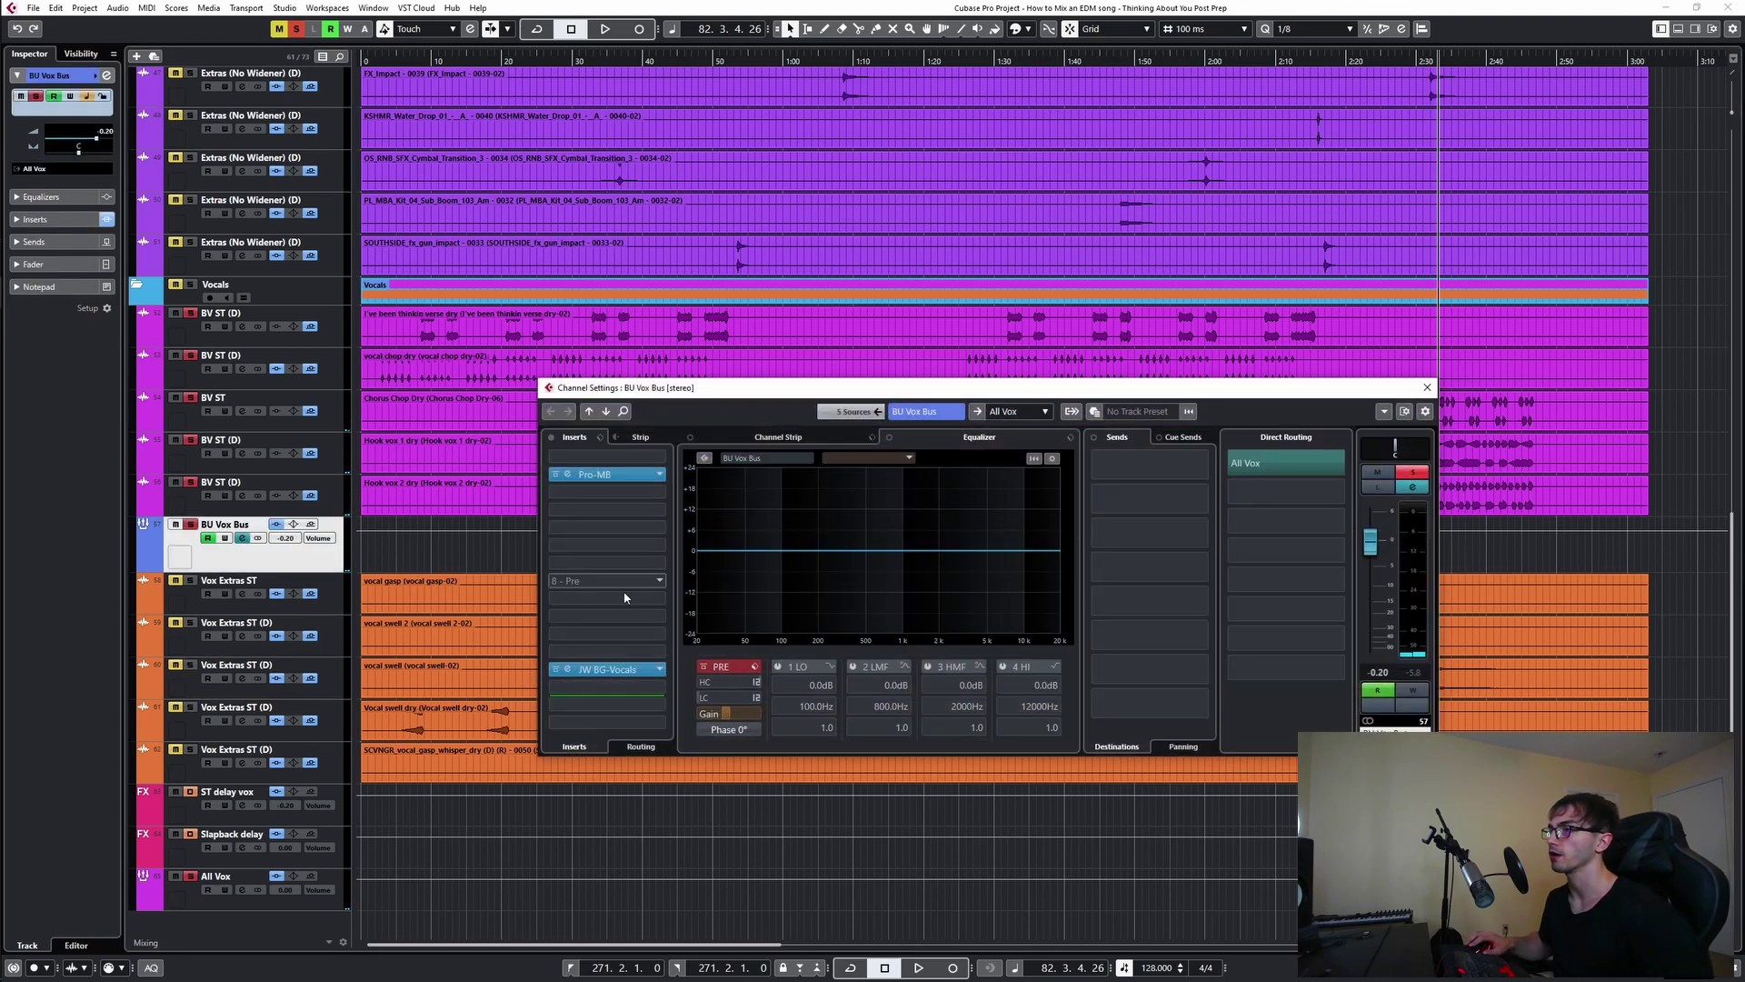
{"action": "left_click", "coordinate": [636, 669]}
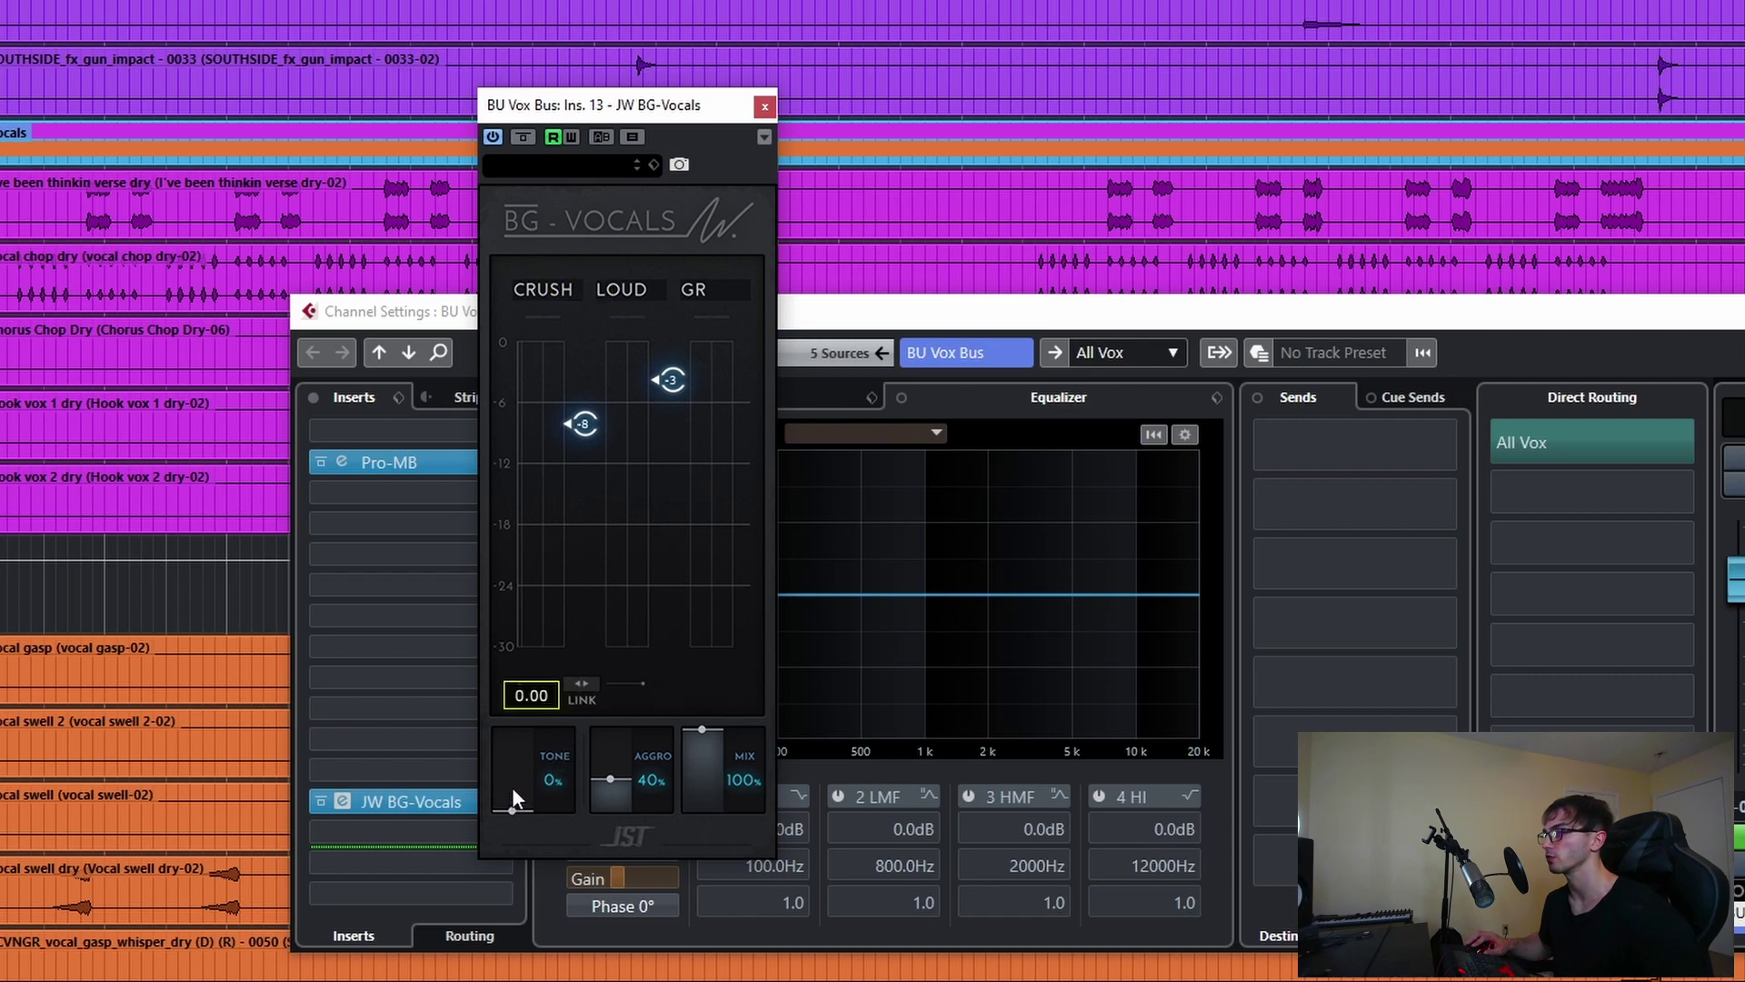
- Test the BG-Vocals tone and crush levels during playback, bringing tone to 15% and crush to -7
{"action": "key", "text": "space"}
{"action": "left_click_drag", "start_coordinate": [521, 783], "coordinate": [543, 738]}
{"action": "left_click_drag", "start_coordinate": [580, 429], "coordinate": [581, 662]}
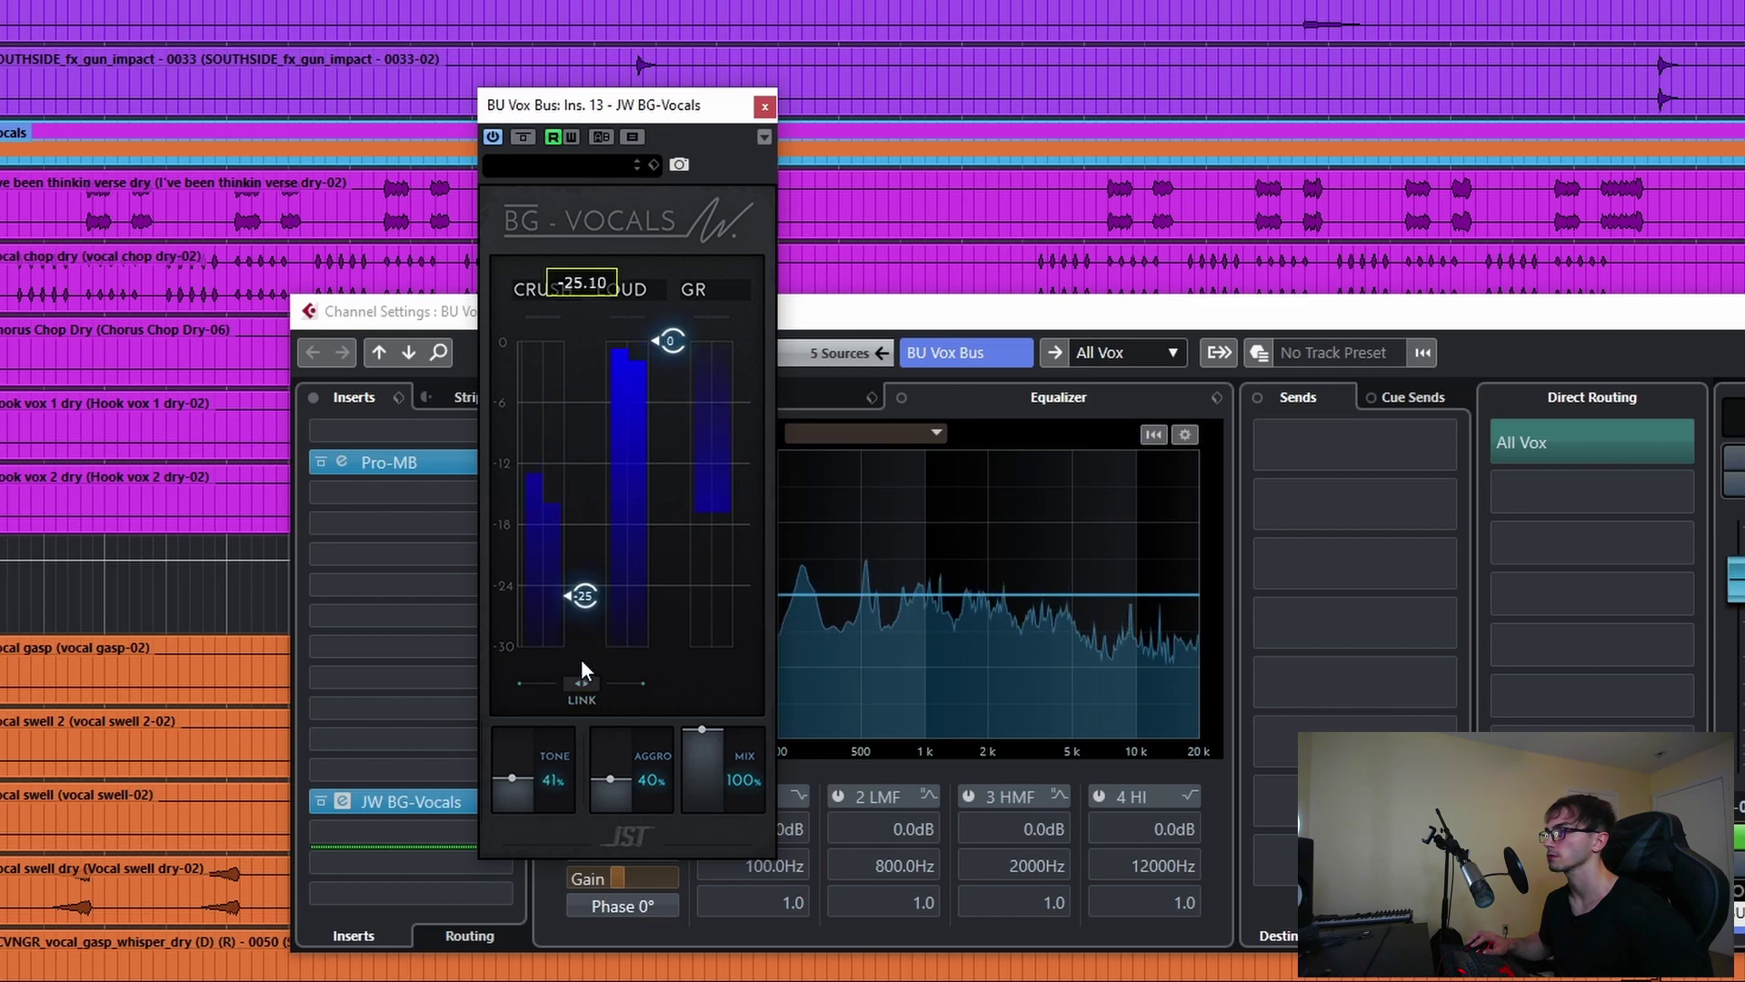
{"action": "left_click_drag", "start_coordinate": [592, 593], "coordinate": [606, 426]}
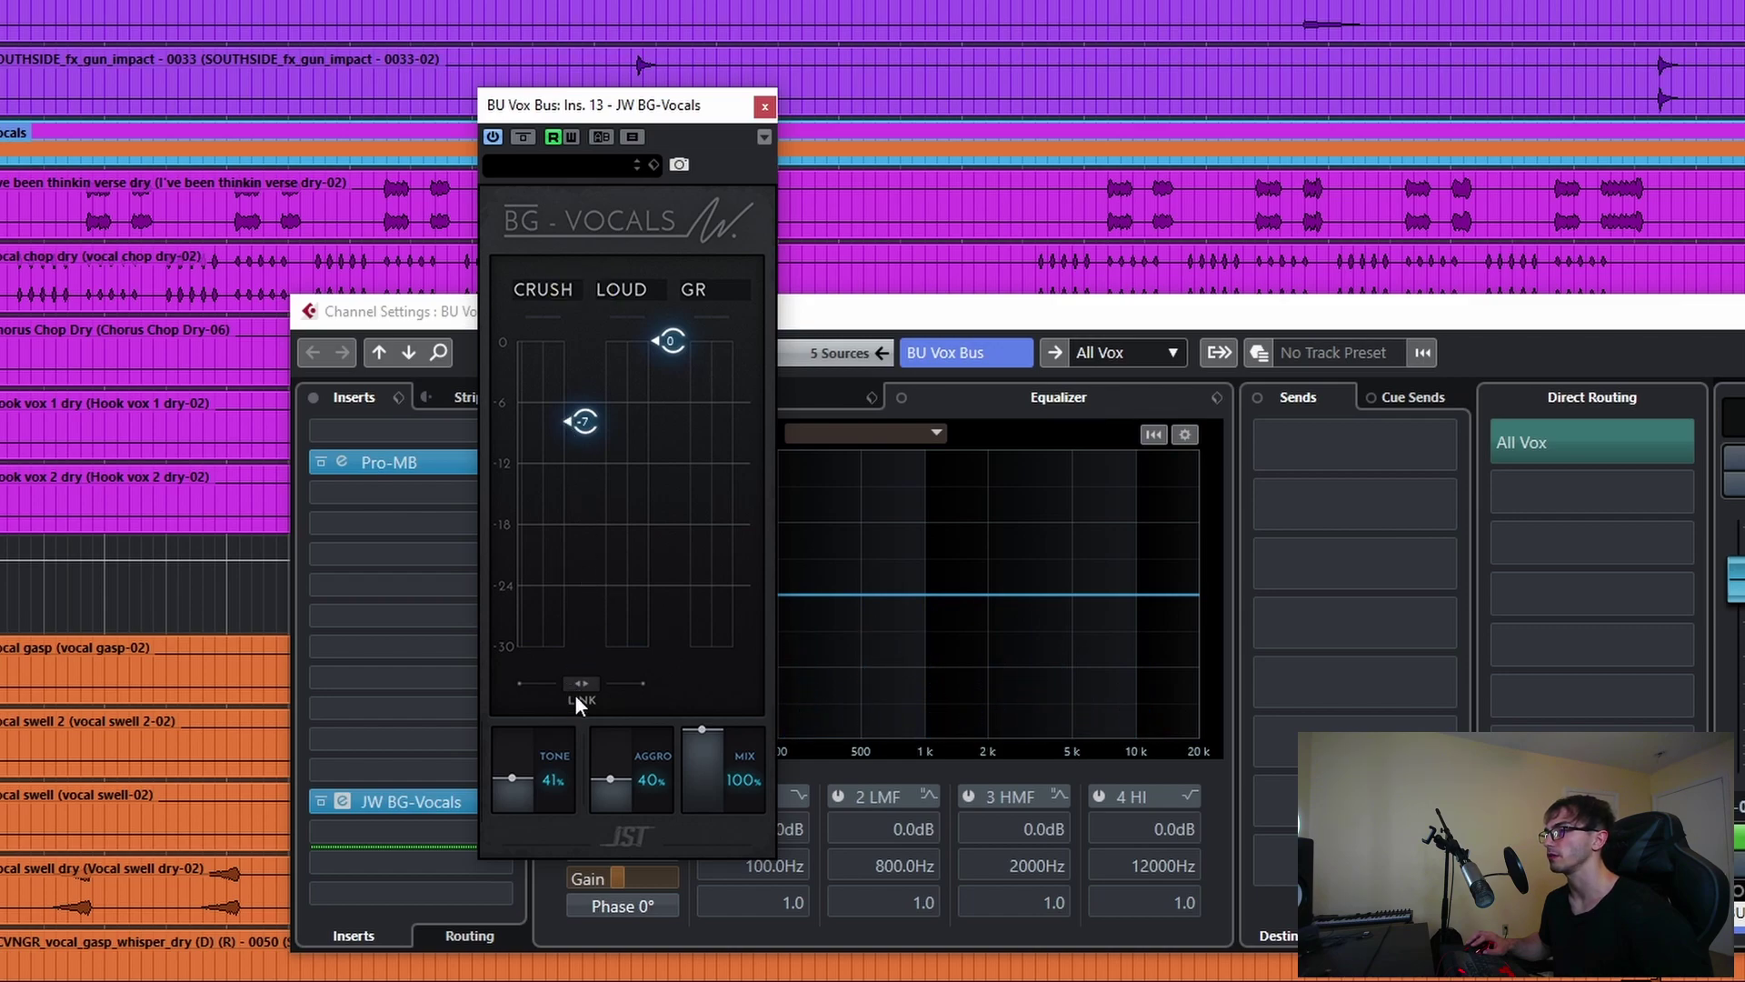
{"action": "key", "text": "space"}
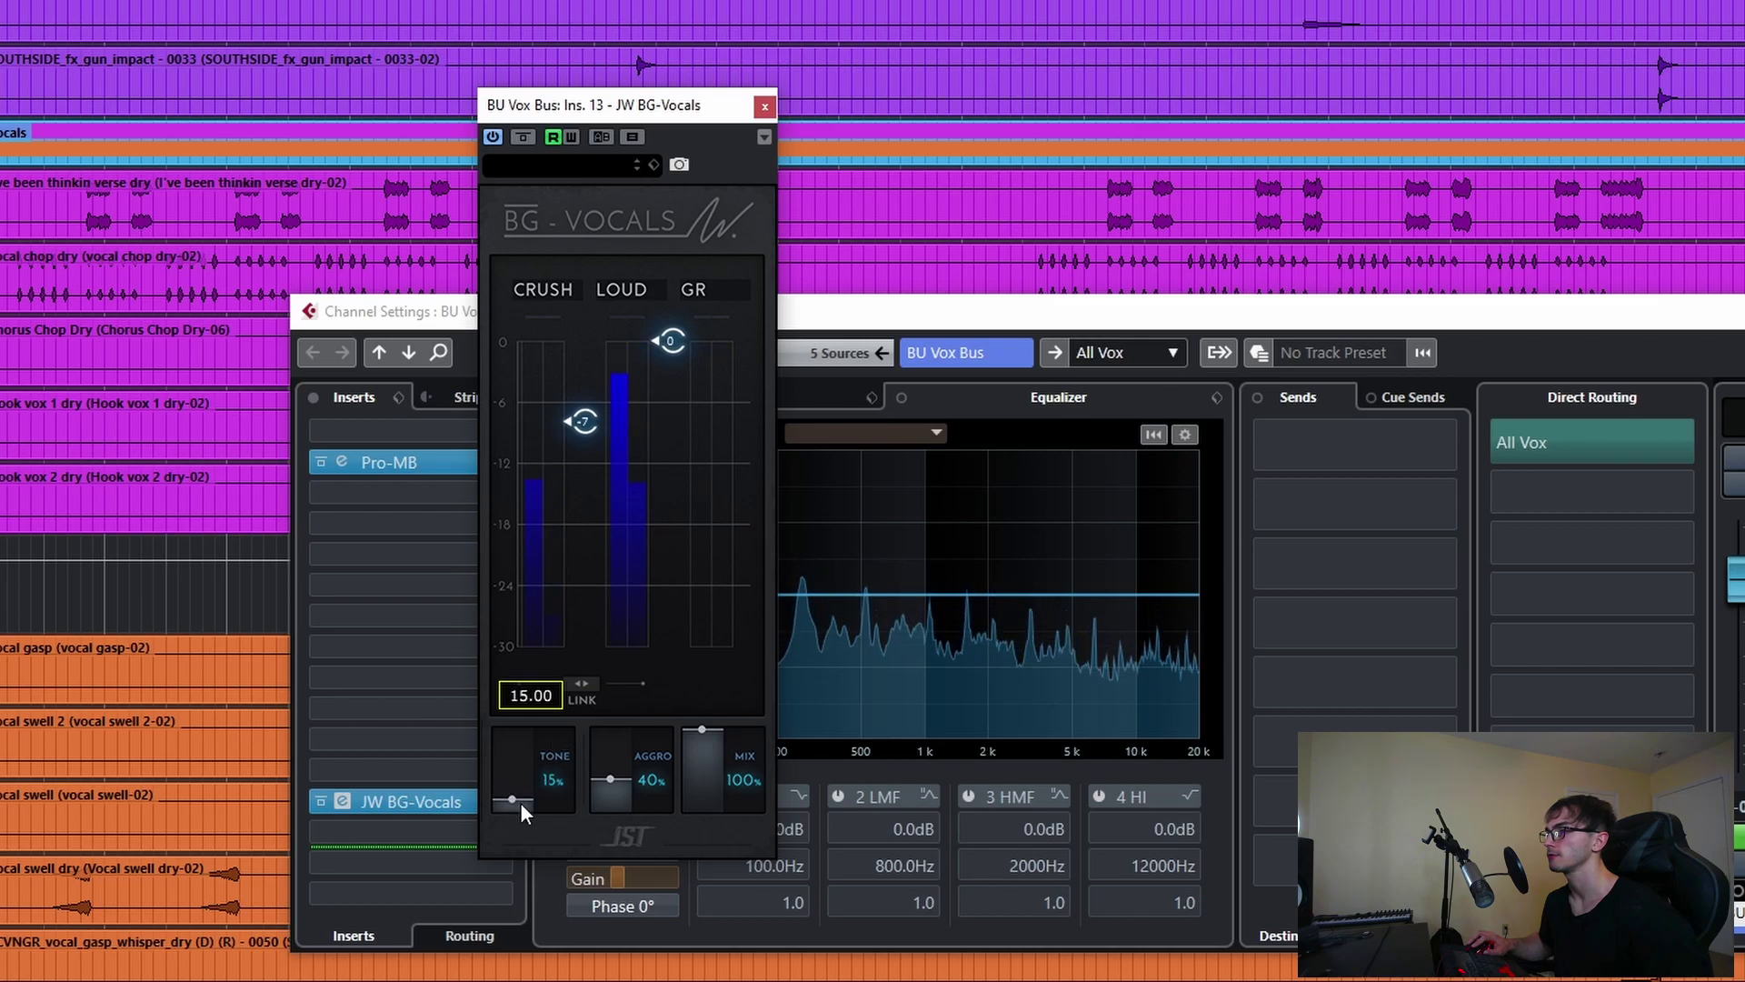
{"action": "left_click_drag", "start_coordinate": [520, 802], "coordinate": [527, 802]}
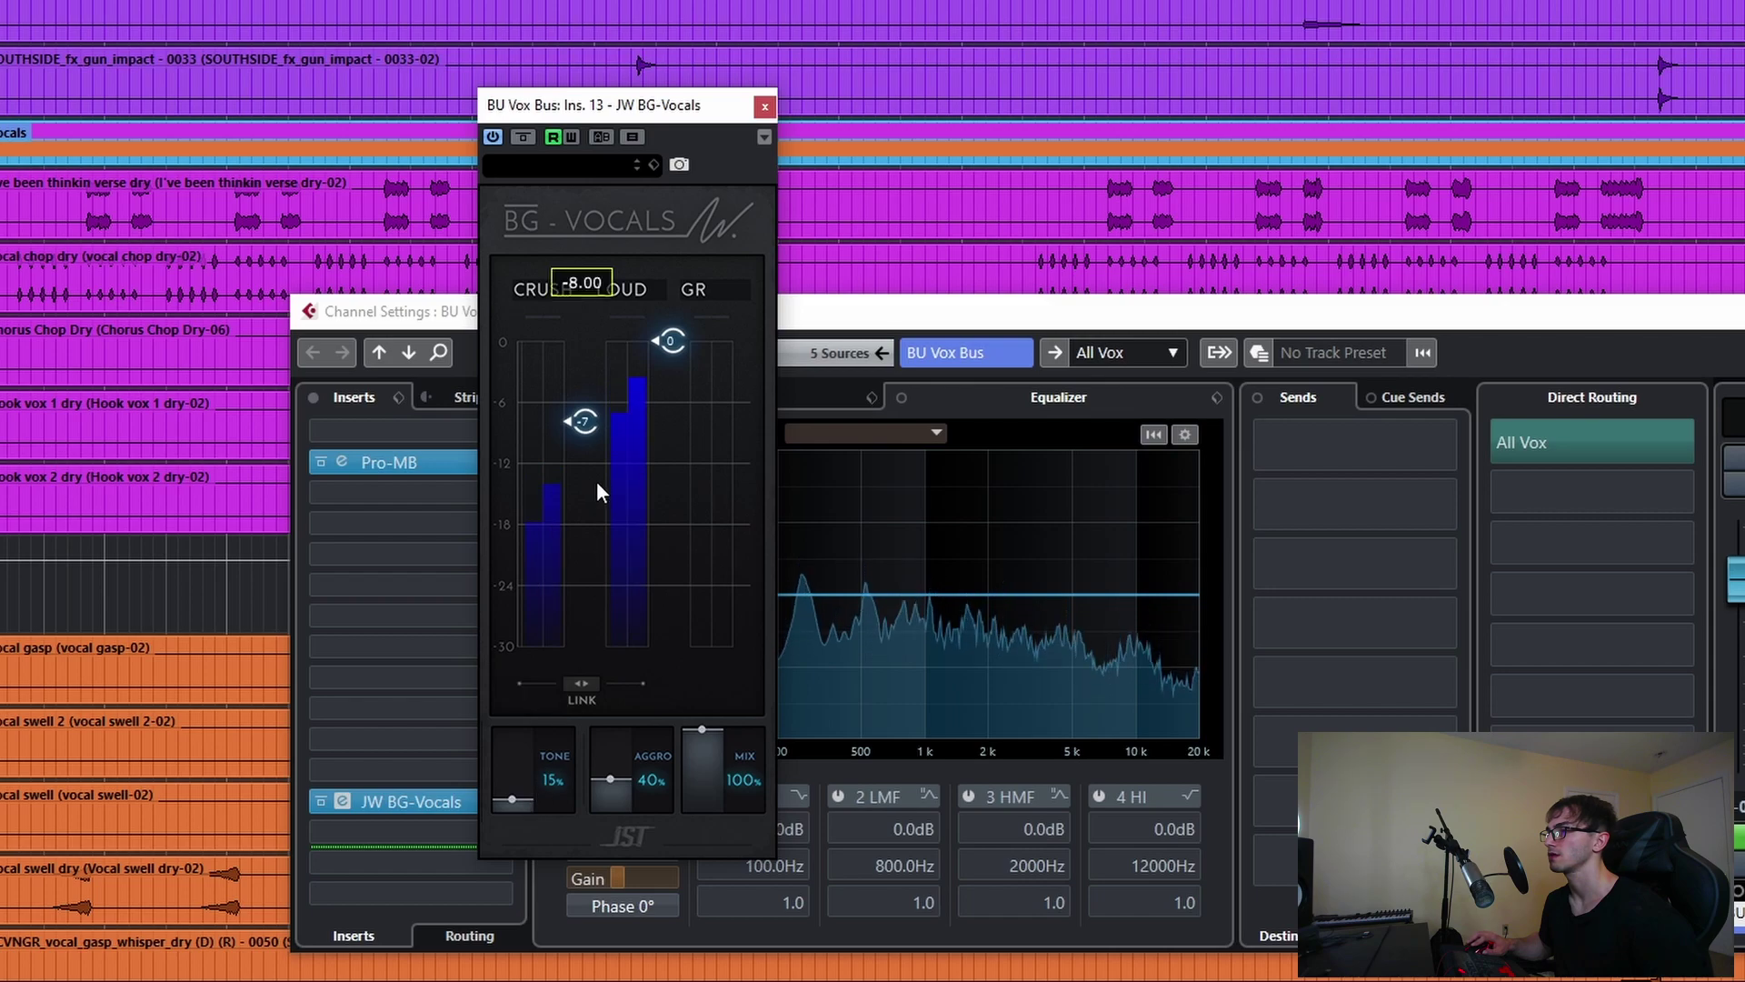
- Toggle the BG-Vocals link, set crush to -12, loud to -4 and aggro to 15%, and close the plug-in
{"action": "left_click", "coordinate": [588, 689]}
{"action": "left_click_drag", "start_coordinate": [584, 422], "coordinate": [582, 476]}
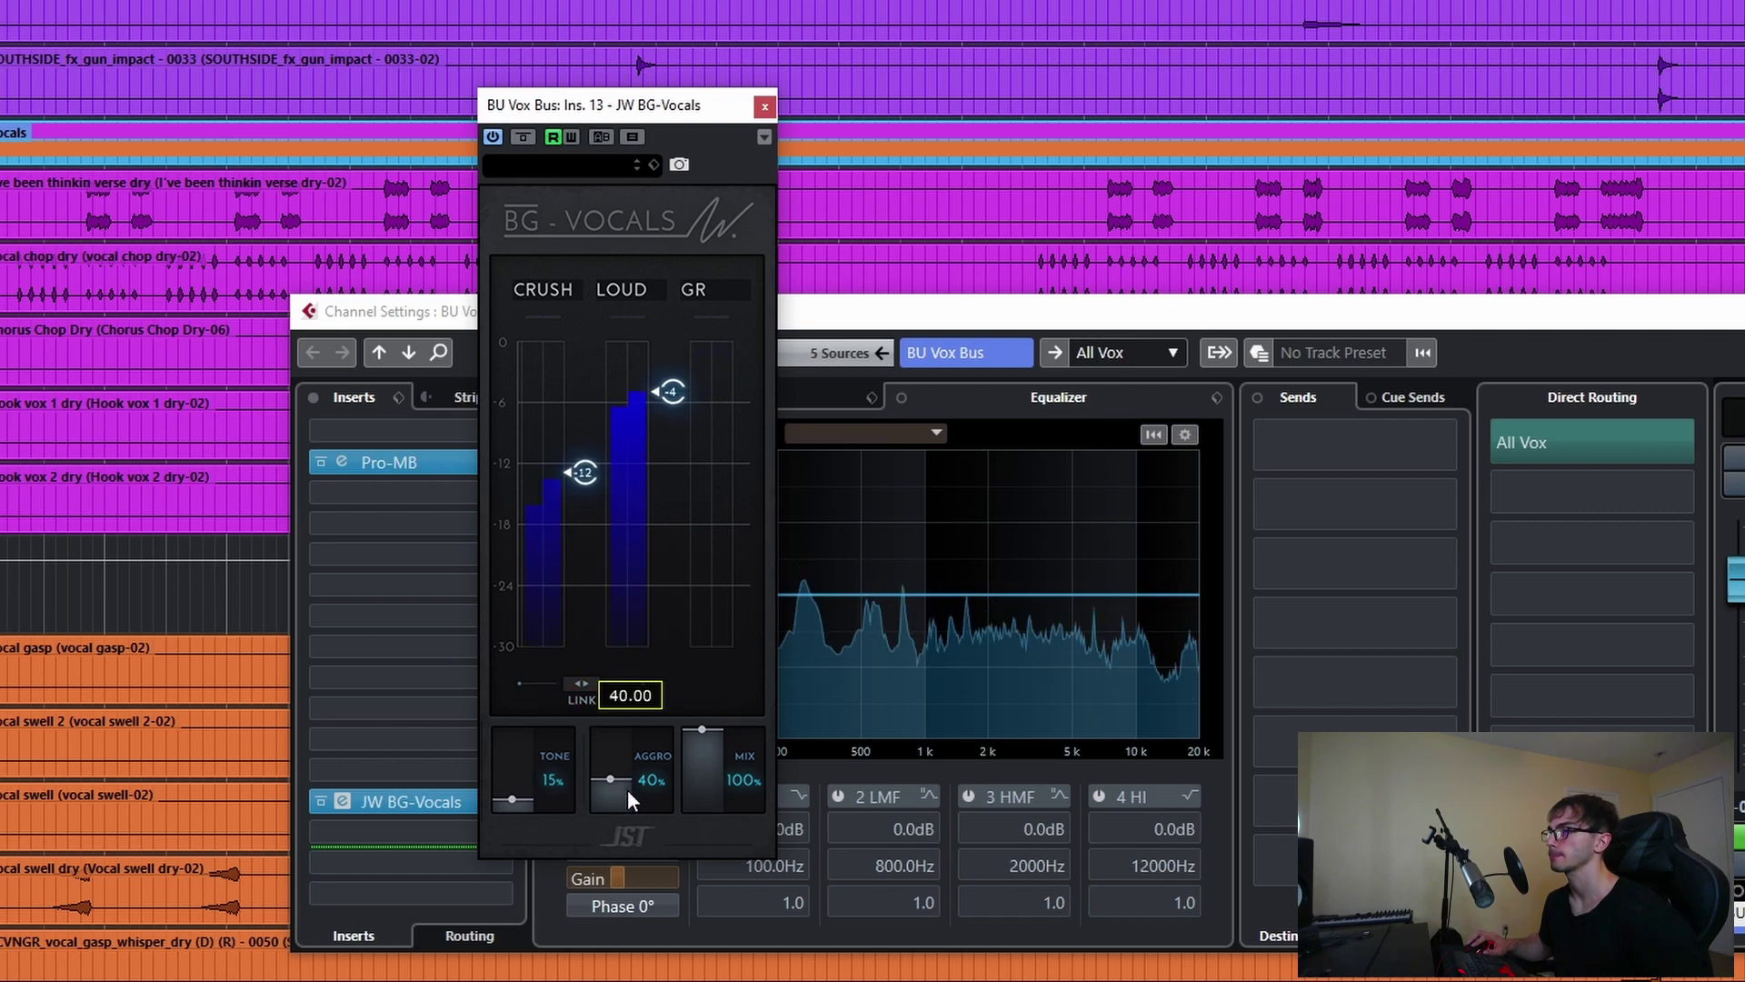
{"action": "left_click_drag", "start_coordinate": [620, 785], "coordinate": [626, 885]}
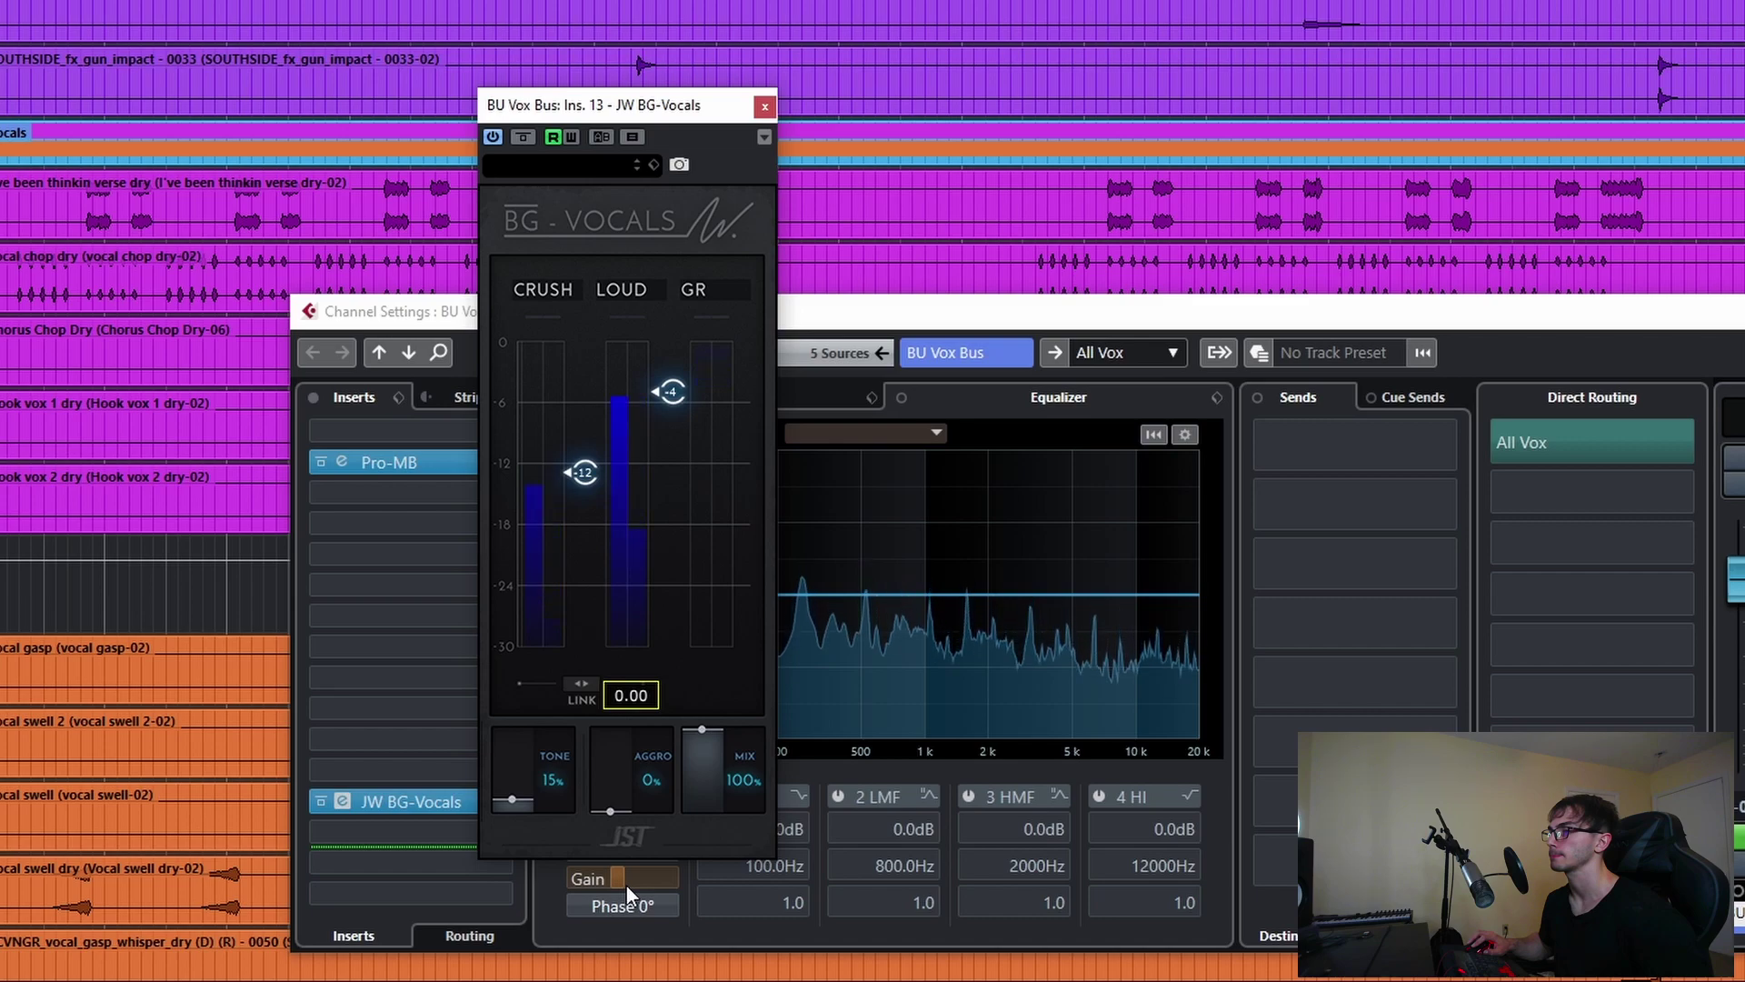
{"action": "left_click_drag", "start_coordinate": [500, 798], "coordinate": [609, 793]}
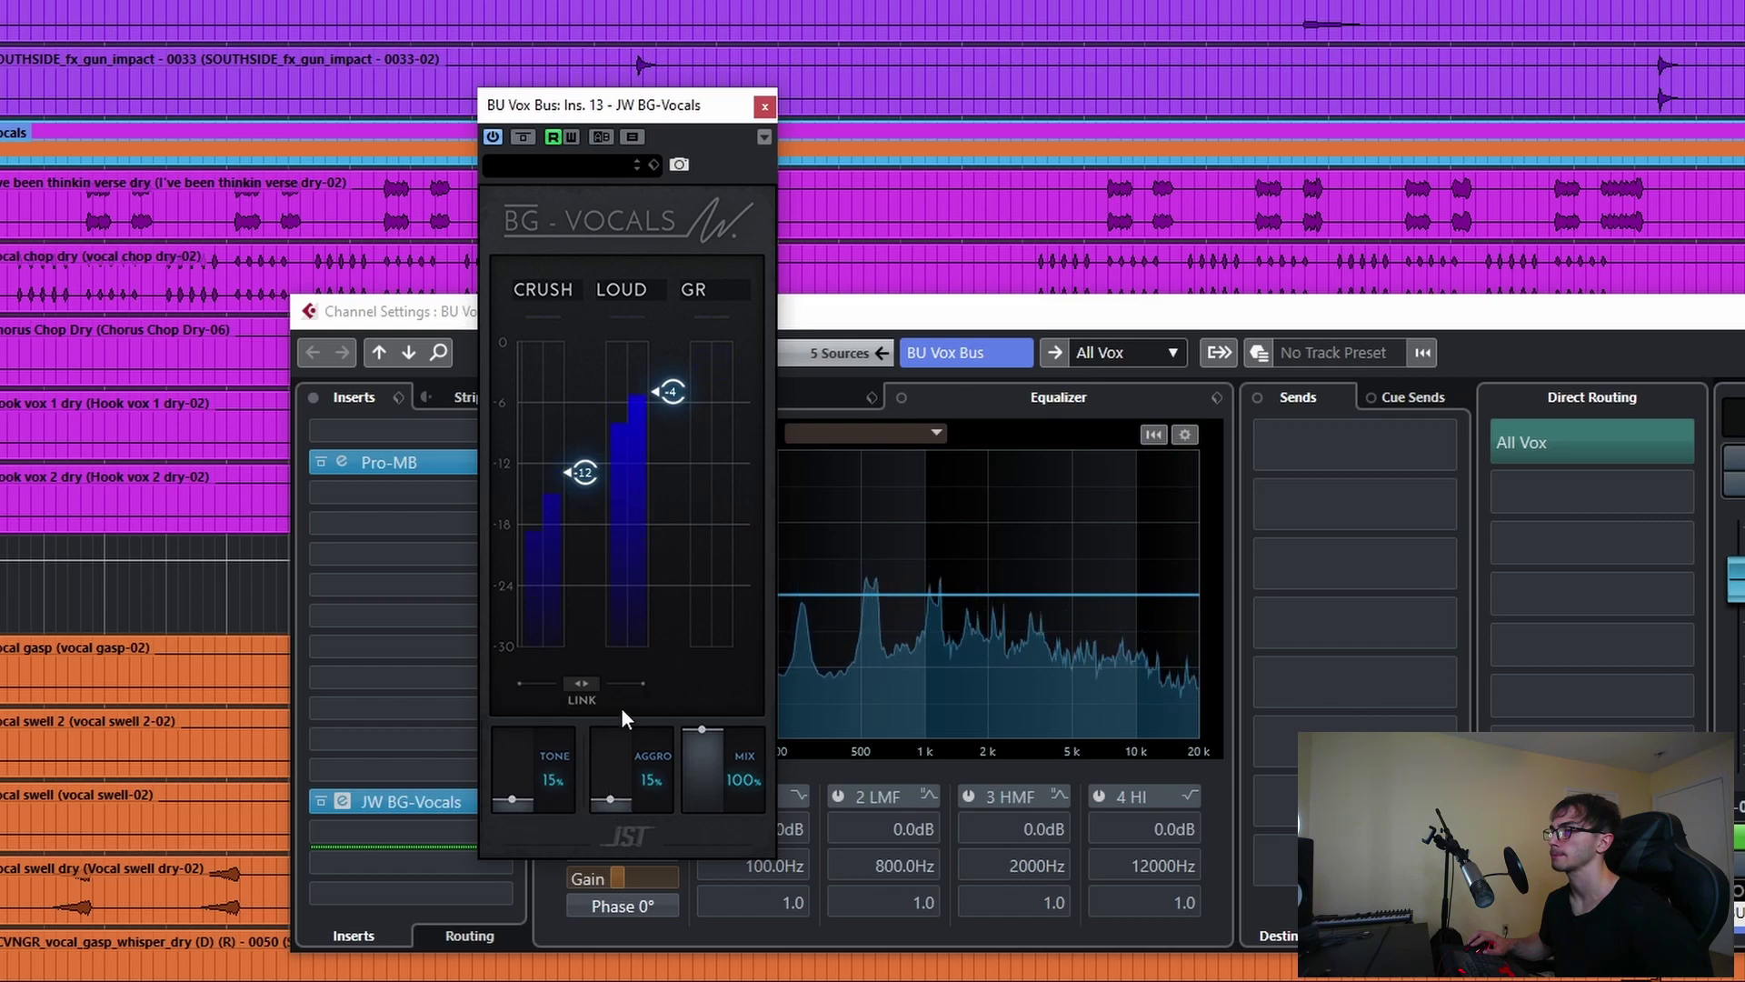
{"action": "left_click", "coordinate": [765, 107]}
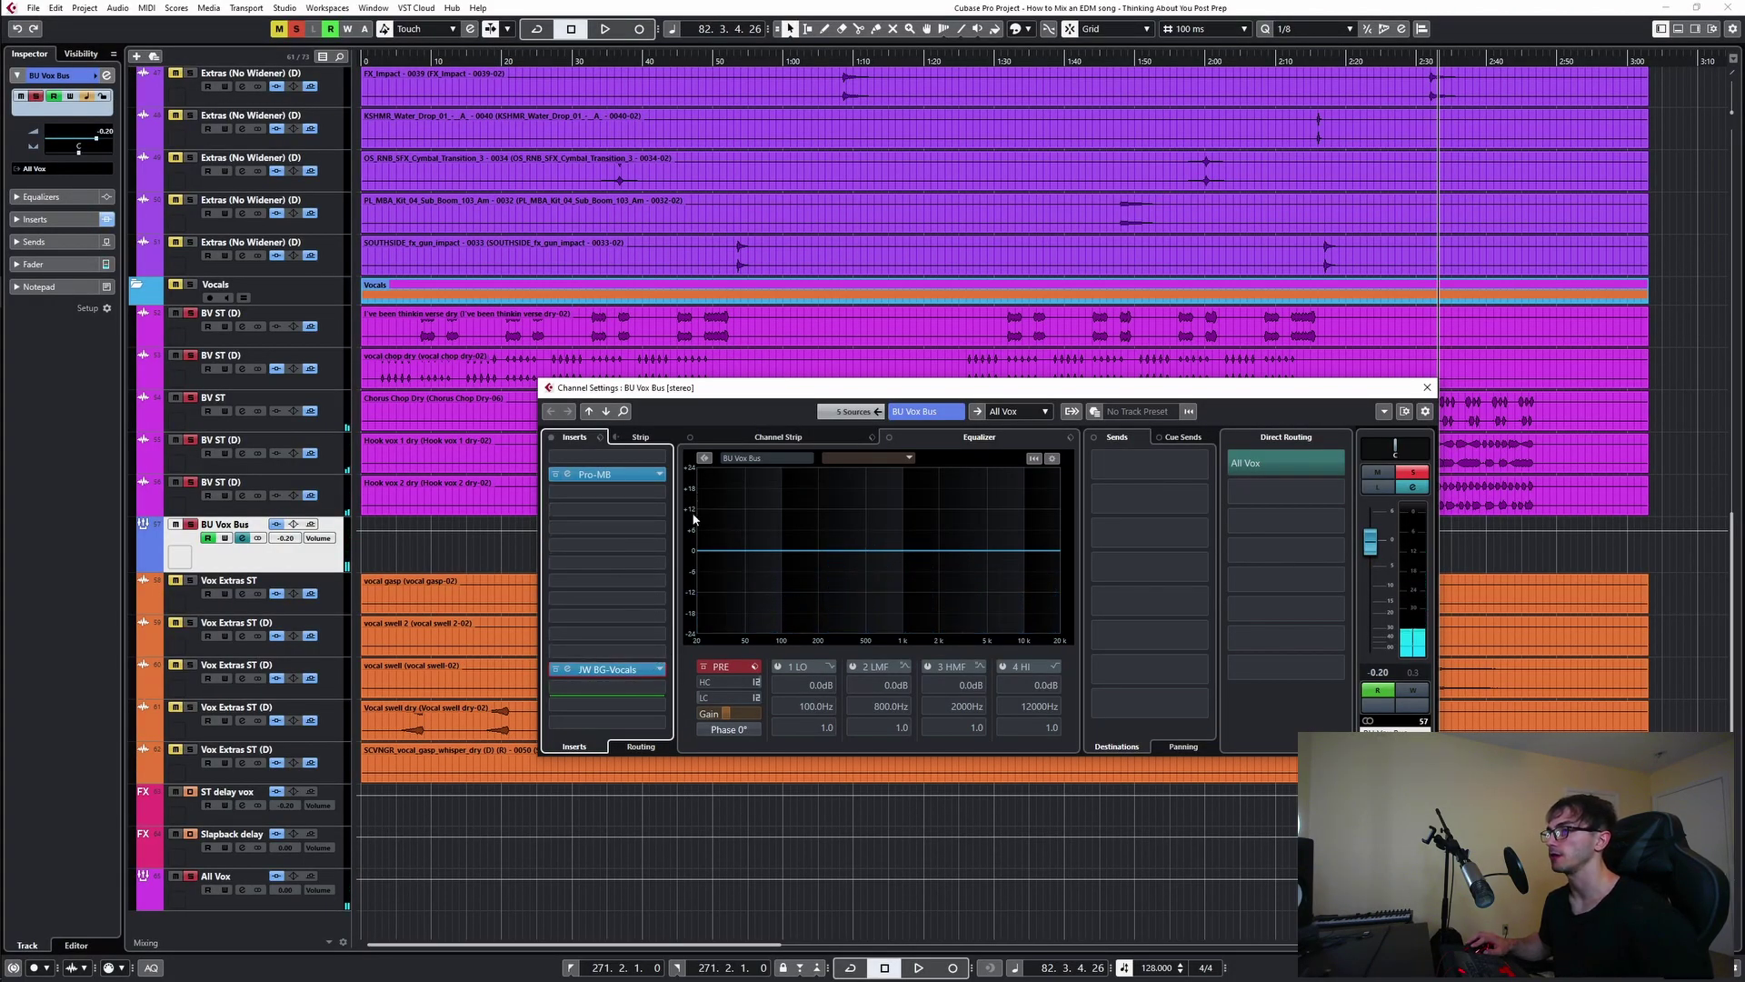
- Insert Pro-Q 3 below Pro-MB on the BU Vox Bus and boost a low-mid bell band while listening
{"action": "left_click", "coordinate": [659, 511]}
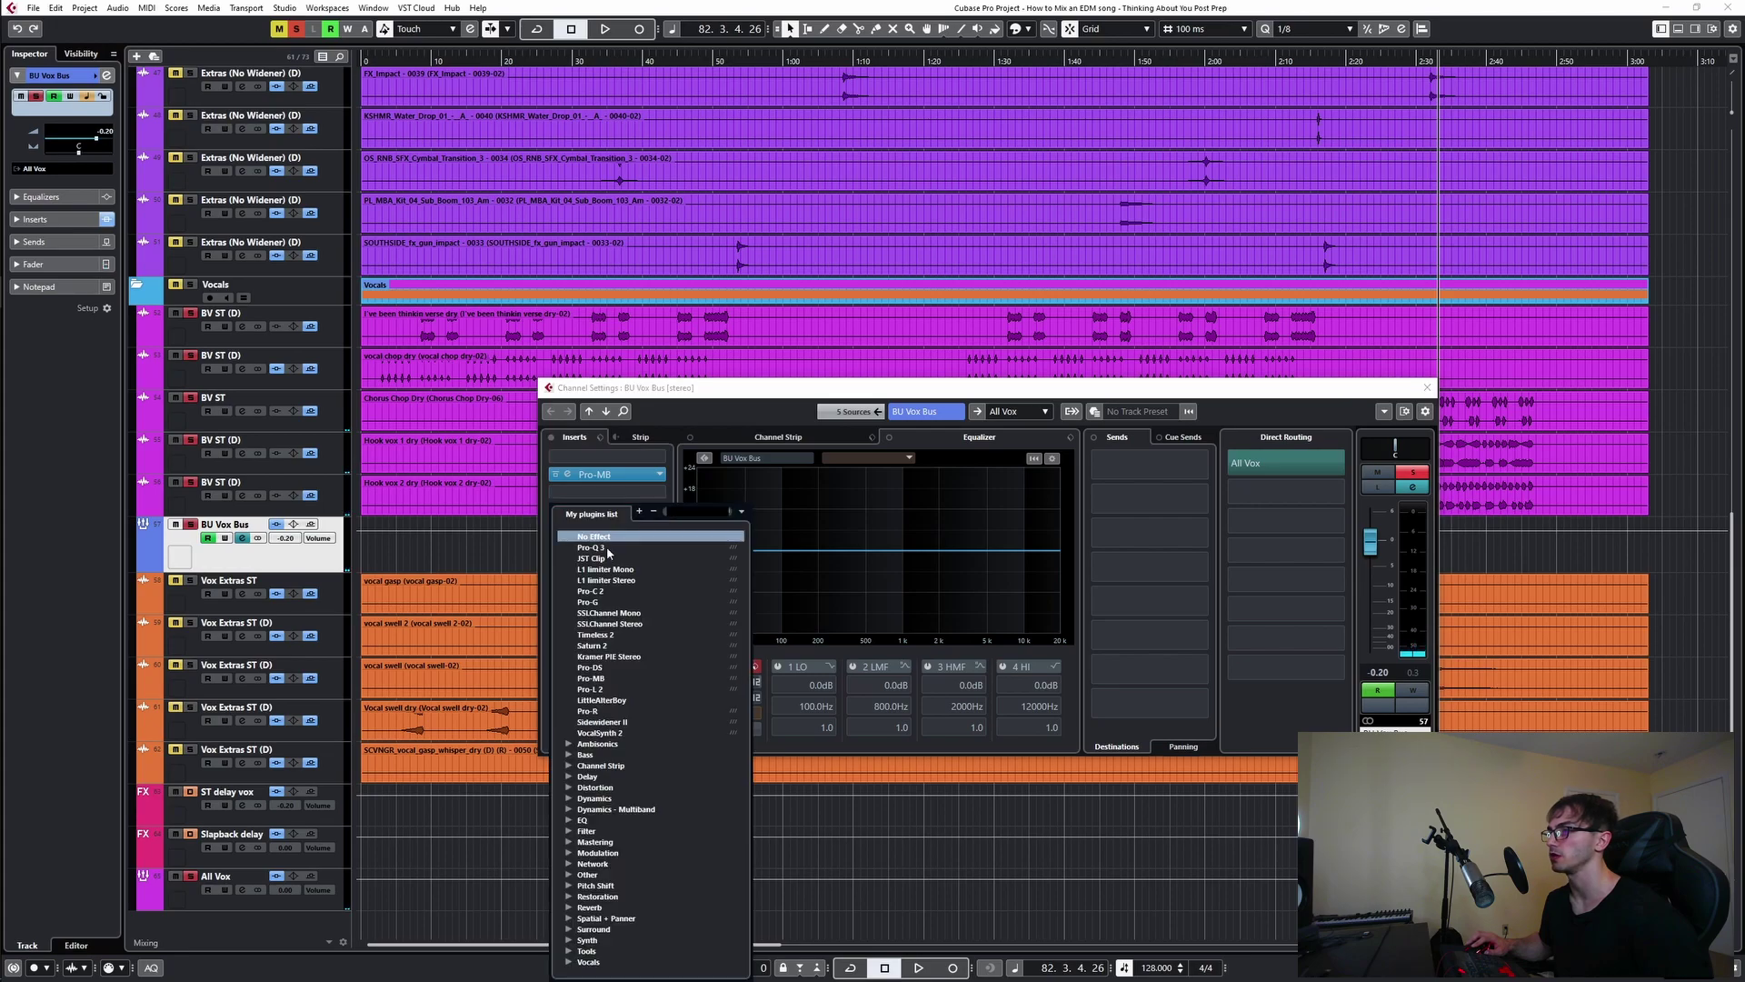
{"action": "left_click", "coordinate": [607, 548]}
{"action": "key", "text": "space"}
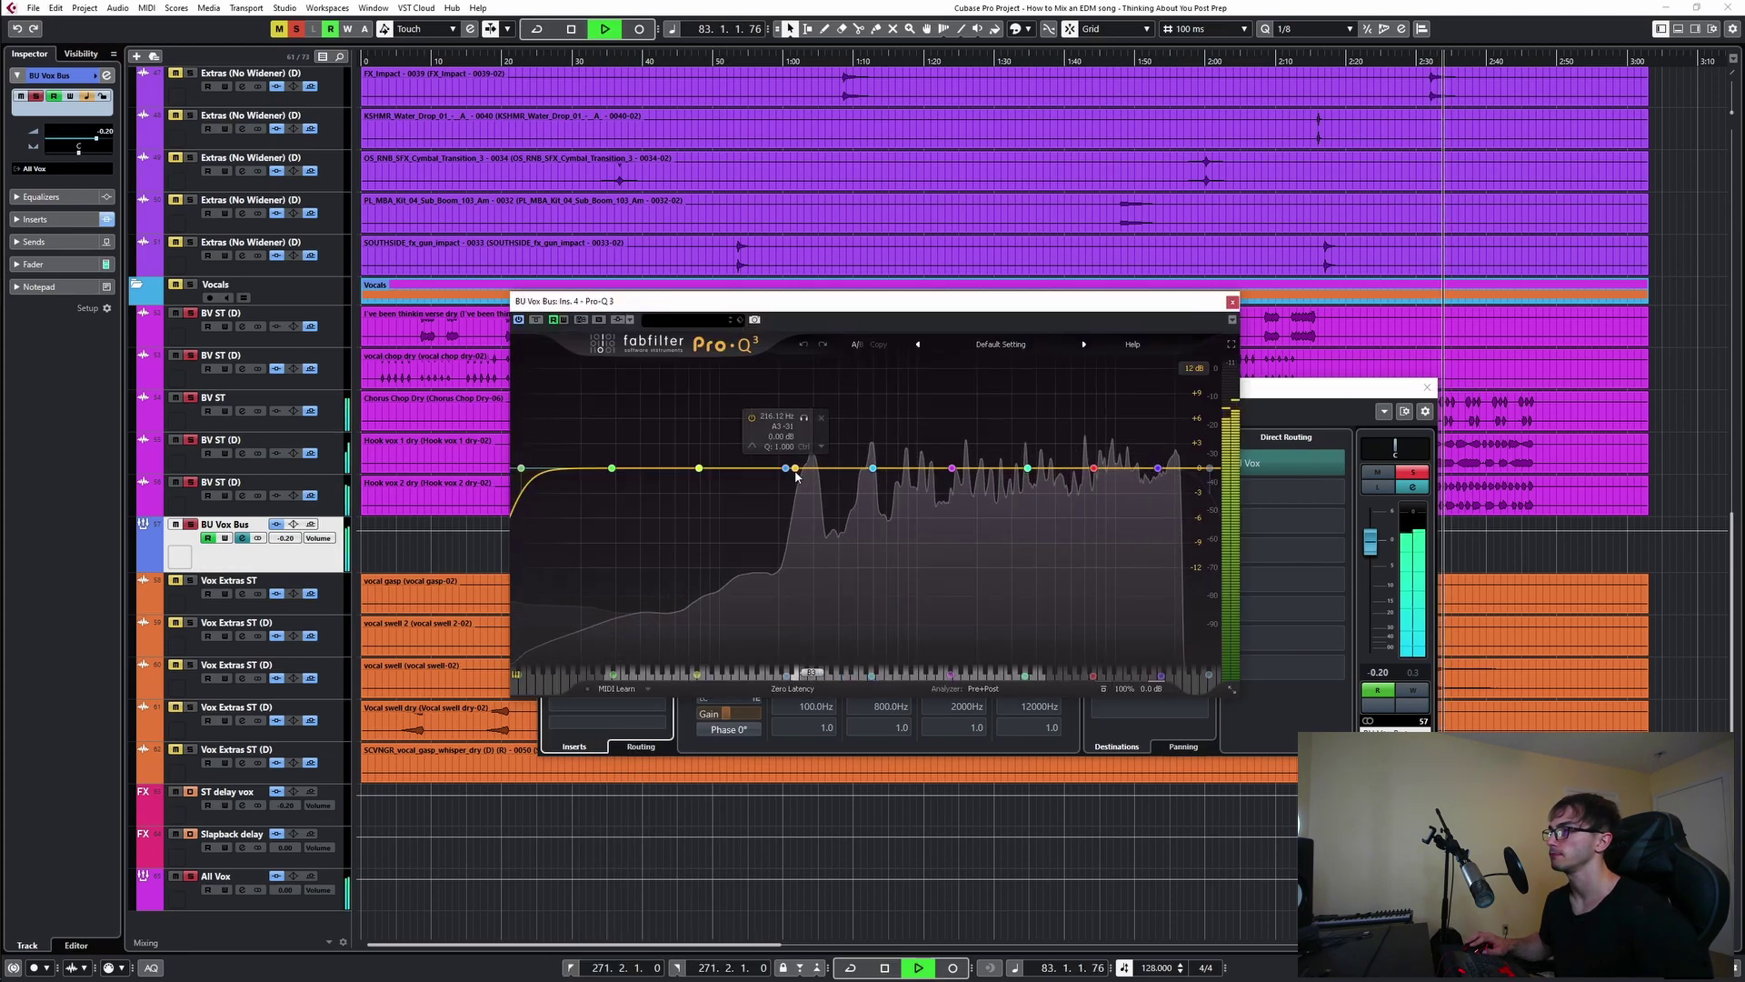
{"action": "left_click_drag", "start_coordinate": [796, 473], "coordinate": [825, 433]}
{"action": "key", "text": "space"}
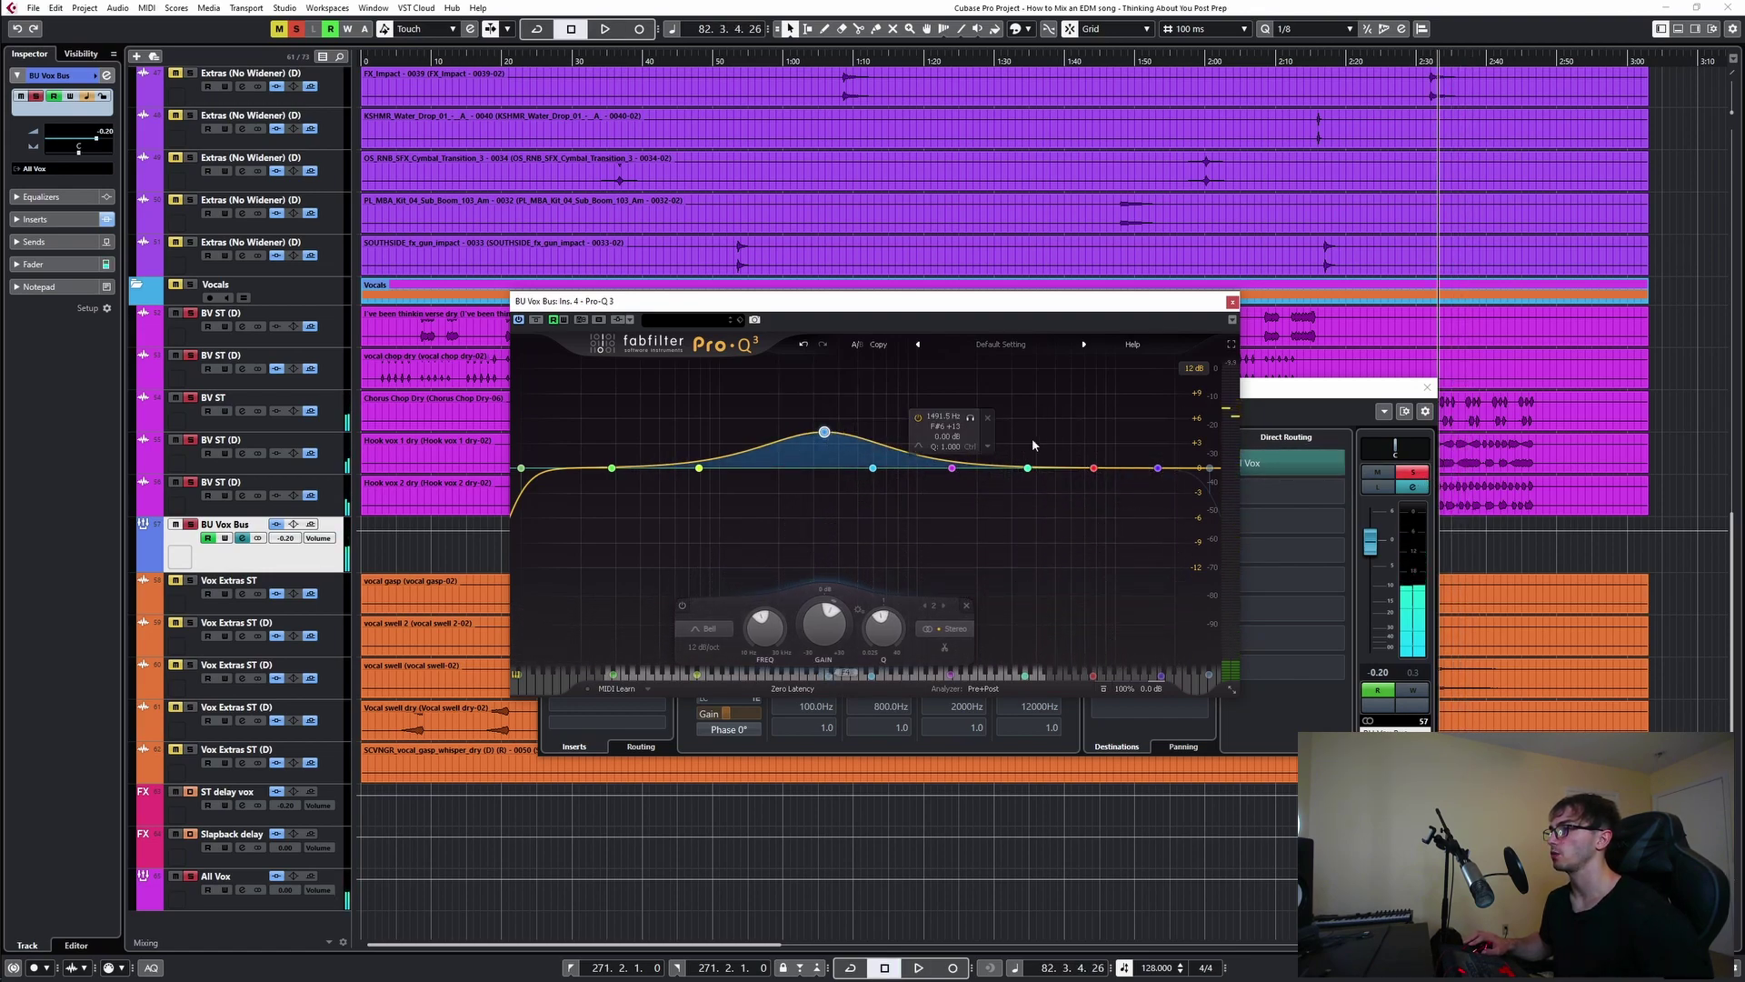
- Unsolo the BU Vox Bus and turn the Pro-Q 3 low-mid band into a cut of about -2 dB near 385 Hz during playback
{"action": "left_click", "coordinate": [1414, 471]}
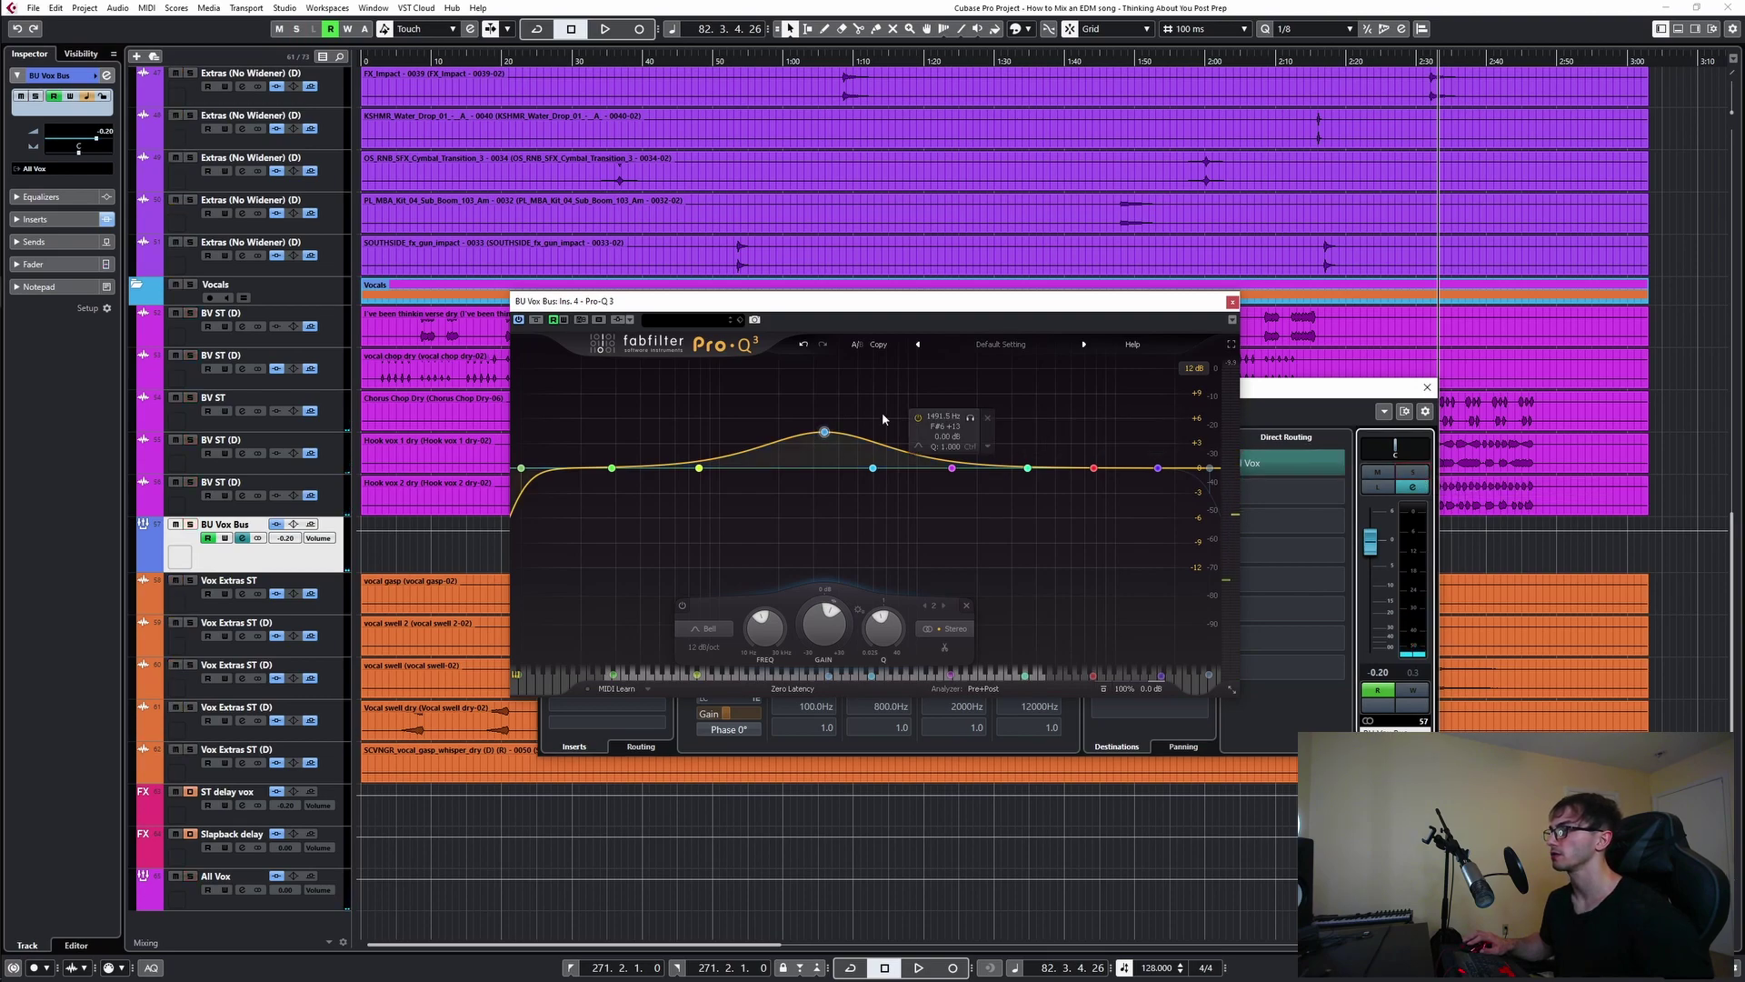
{"action": "key", "text": "space"}
{"action": "left_click_drag", "start_coordinate": [824, 433], "coordinate": [836, 491]}
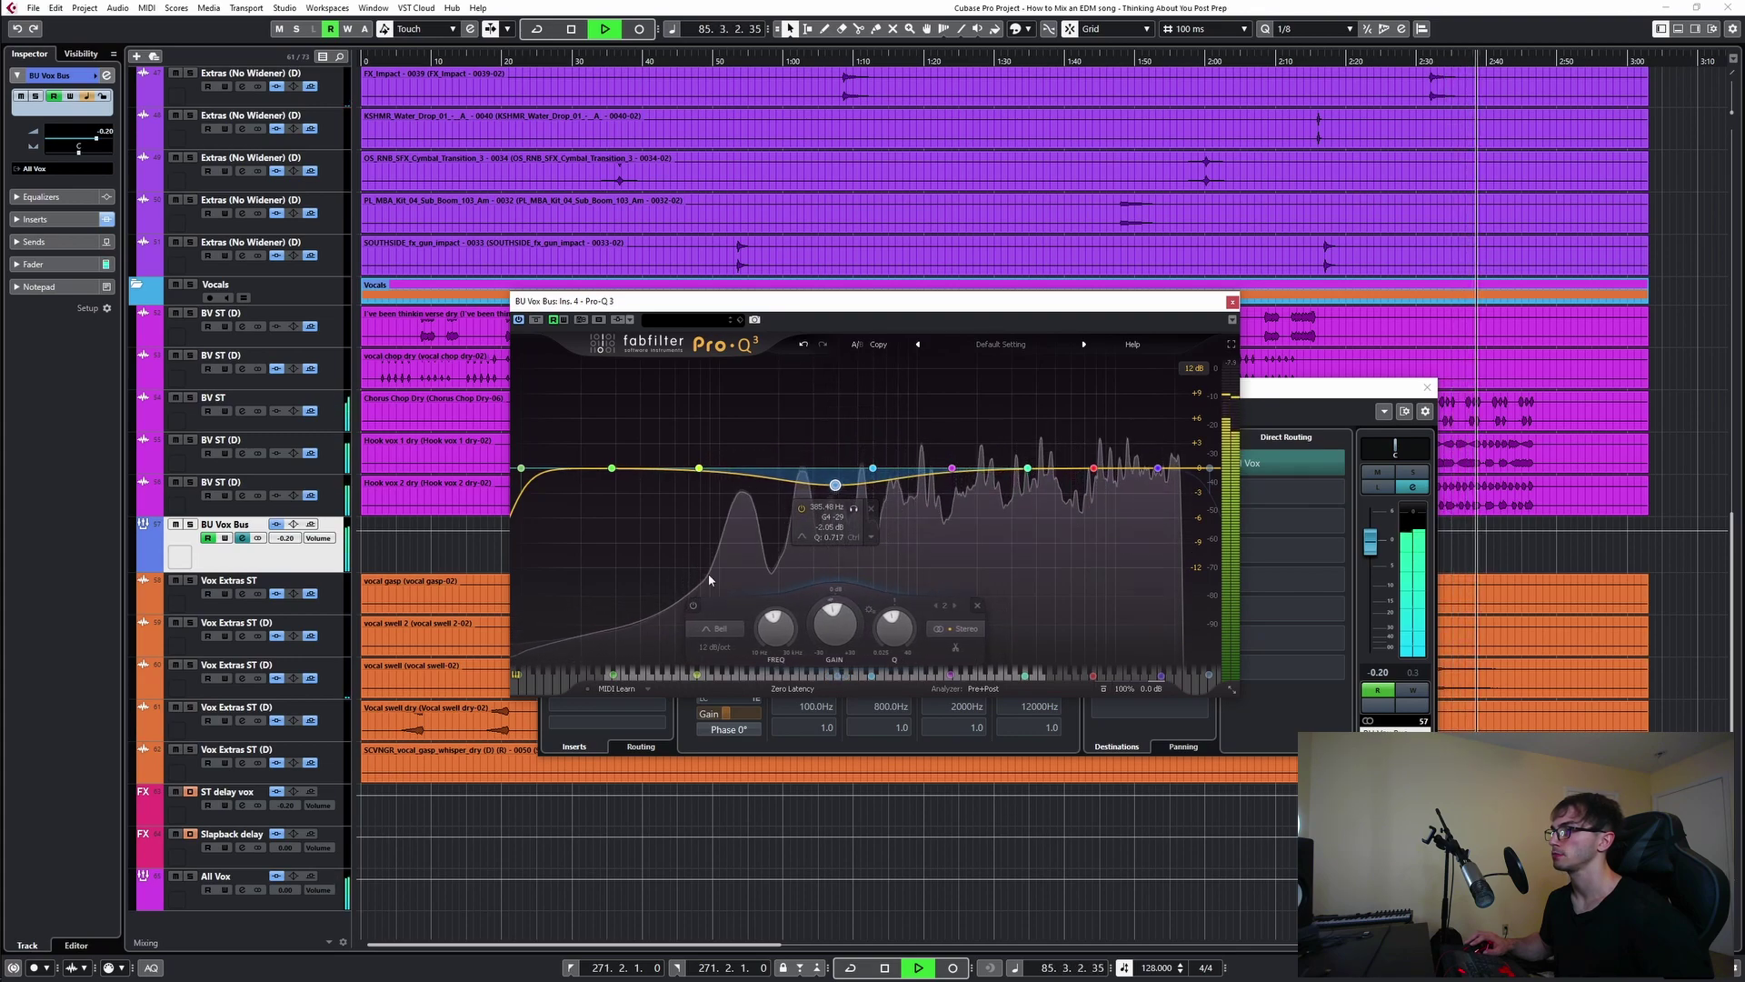
- Bypass and re-enable the Pro-Q 3 low-mid cut near 385 Hz during playback to compare the sound
{"action": "left_click", "coordinate": [692, 605]}
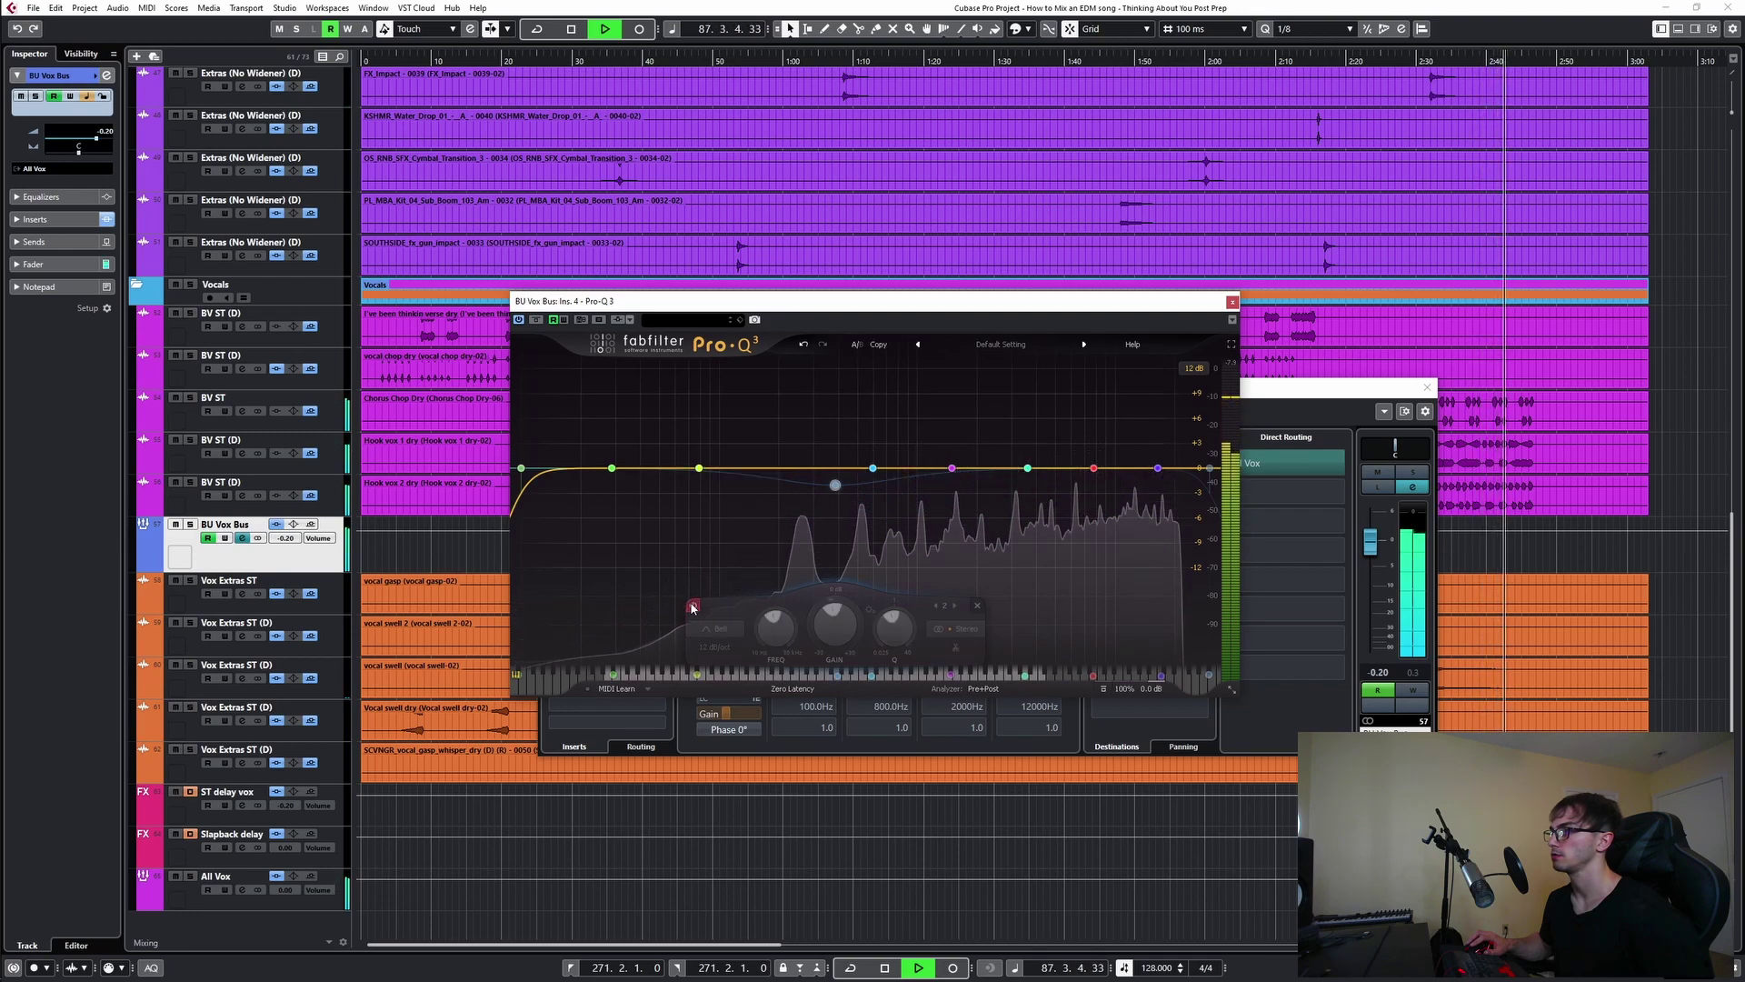
{"action": "left_click", "coordinate": [692, 605]}
{"action": "key", "text": "space"}
{"action": "key", "text": "space"}
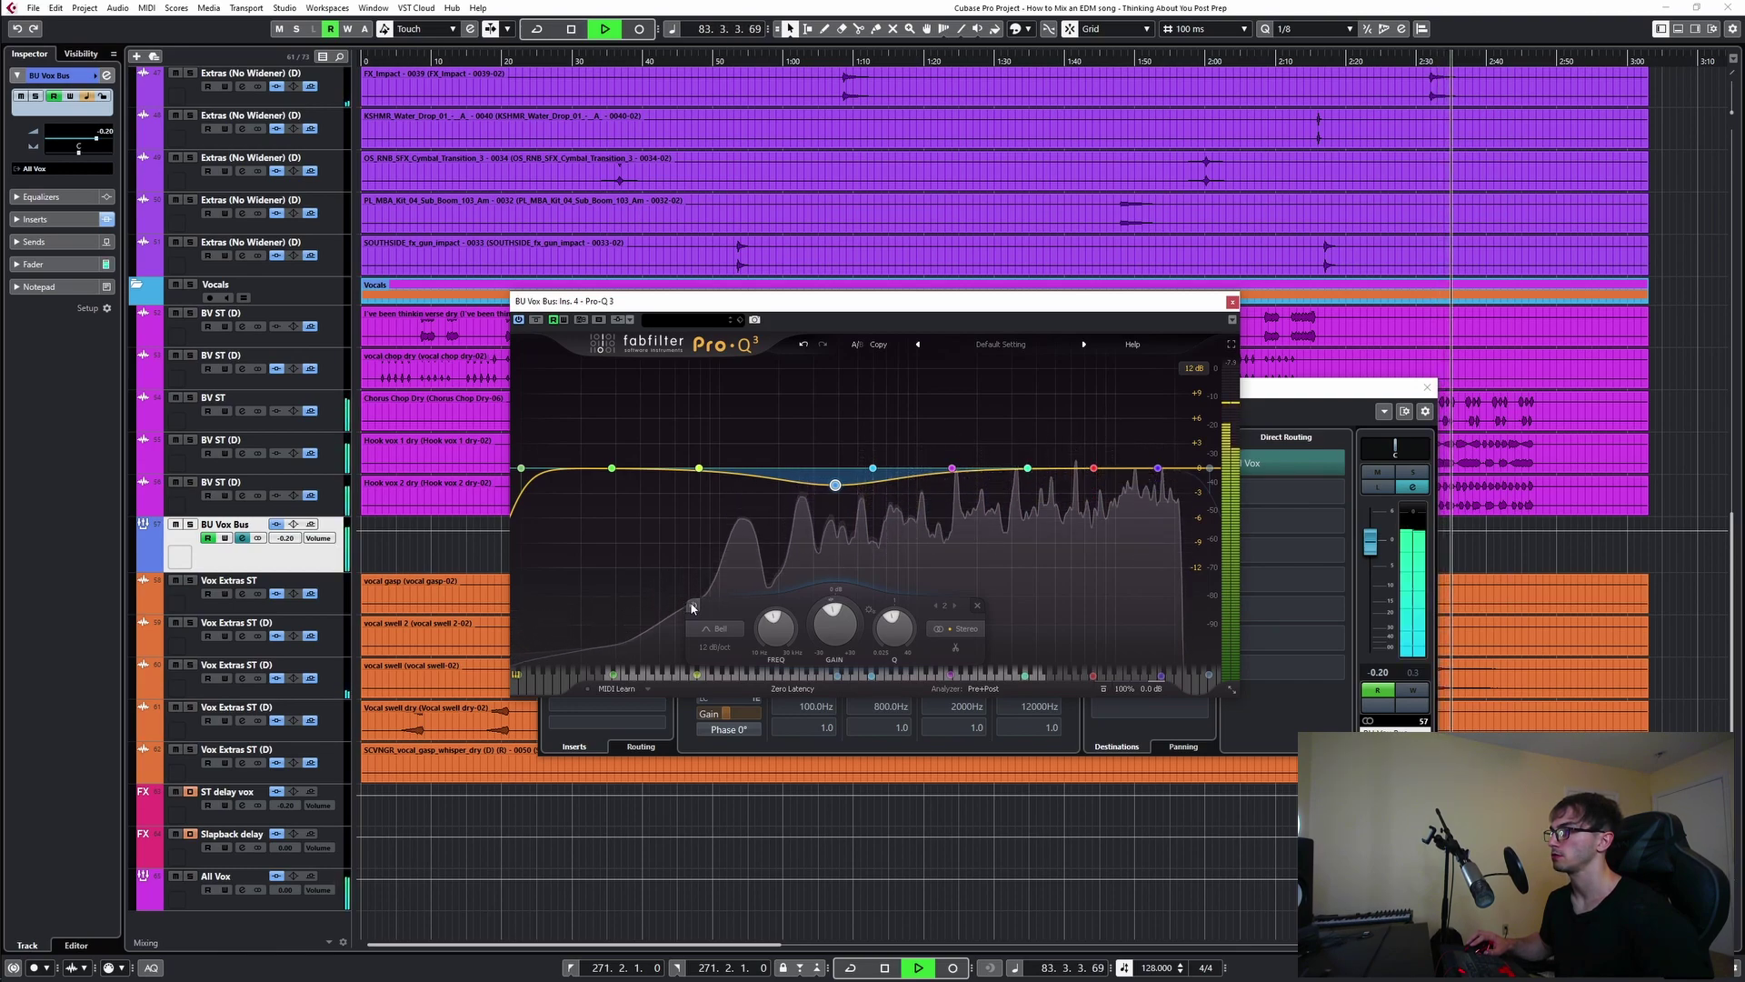
{"action": "left_click", "coordinate": [693, 605]}
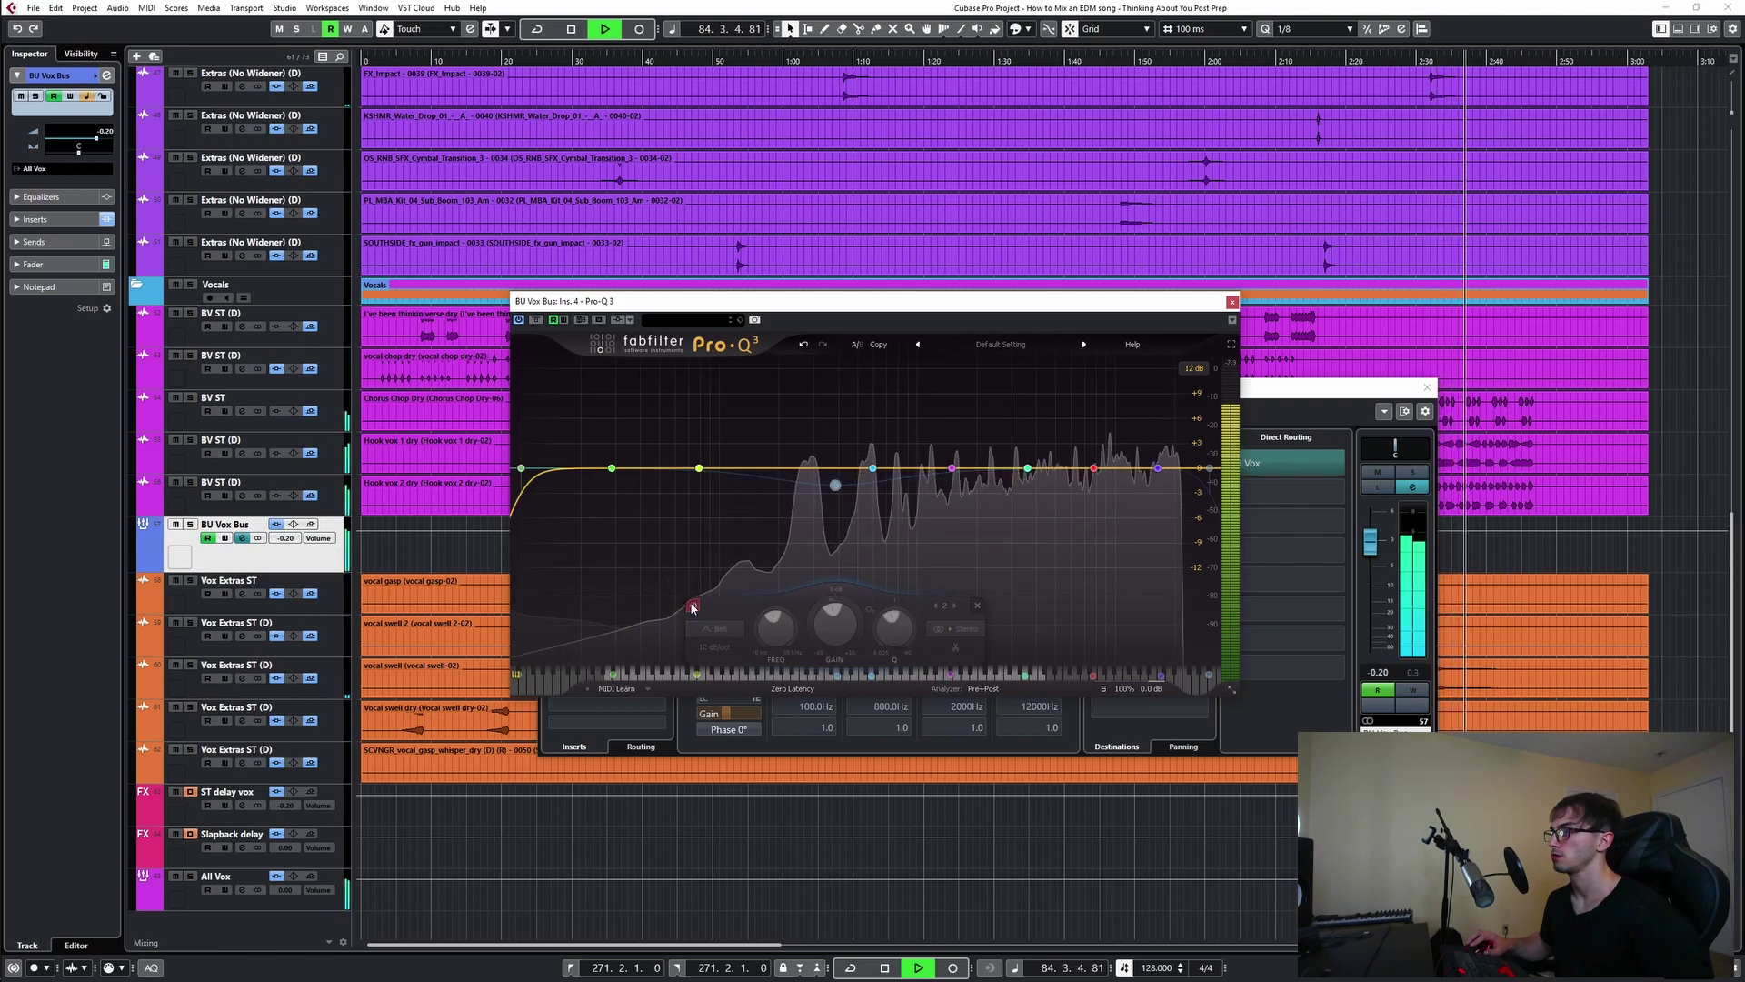
{"action": "left_click", "coordinate": [693, 606]}
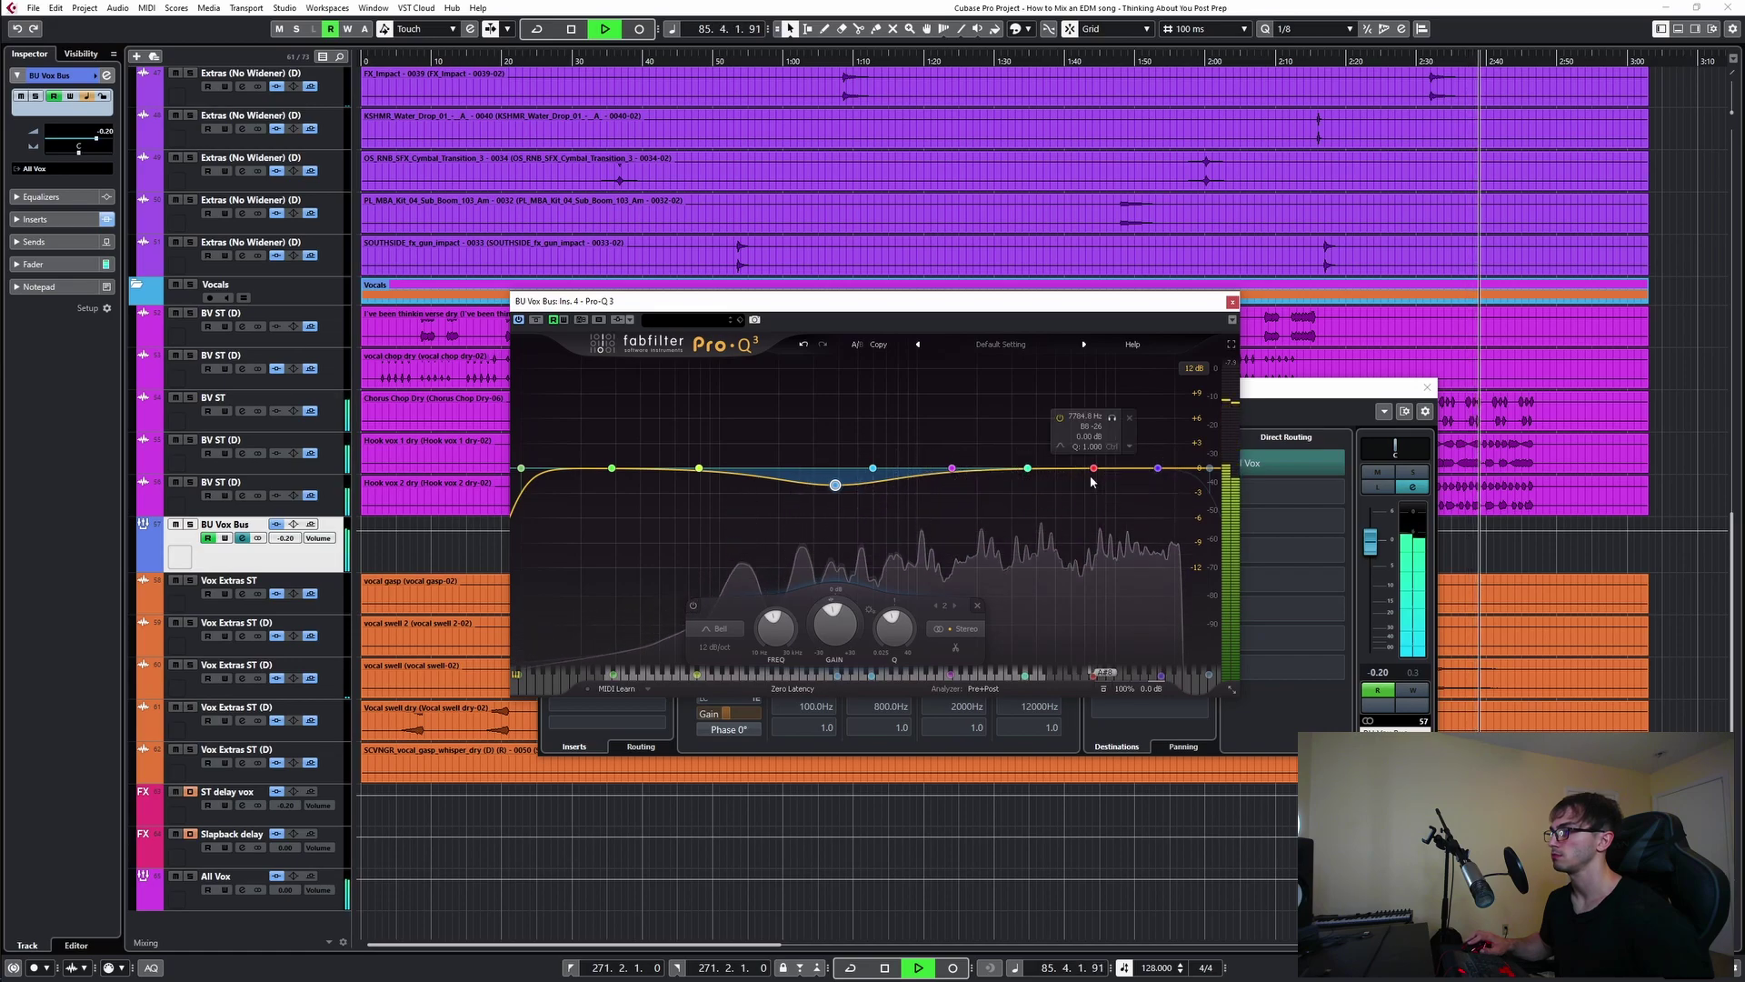
- Reopen Pro-Q 3 on the BU Vox Bus and add a broad high-frequency bell boost of about 2.3 dB near 6.1 kHz with Q 0.5
{"action": "left_click", "coordinate": [1233, 302]}
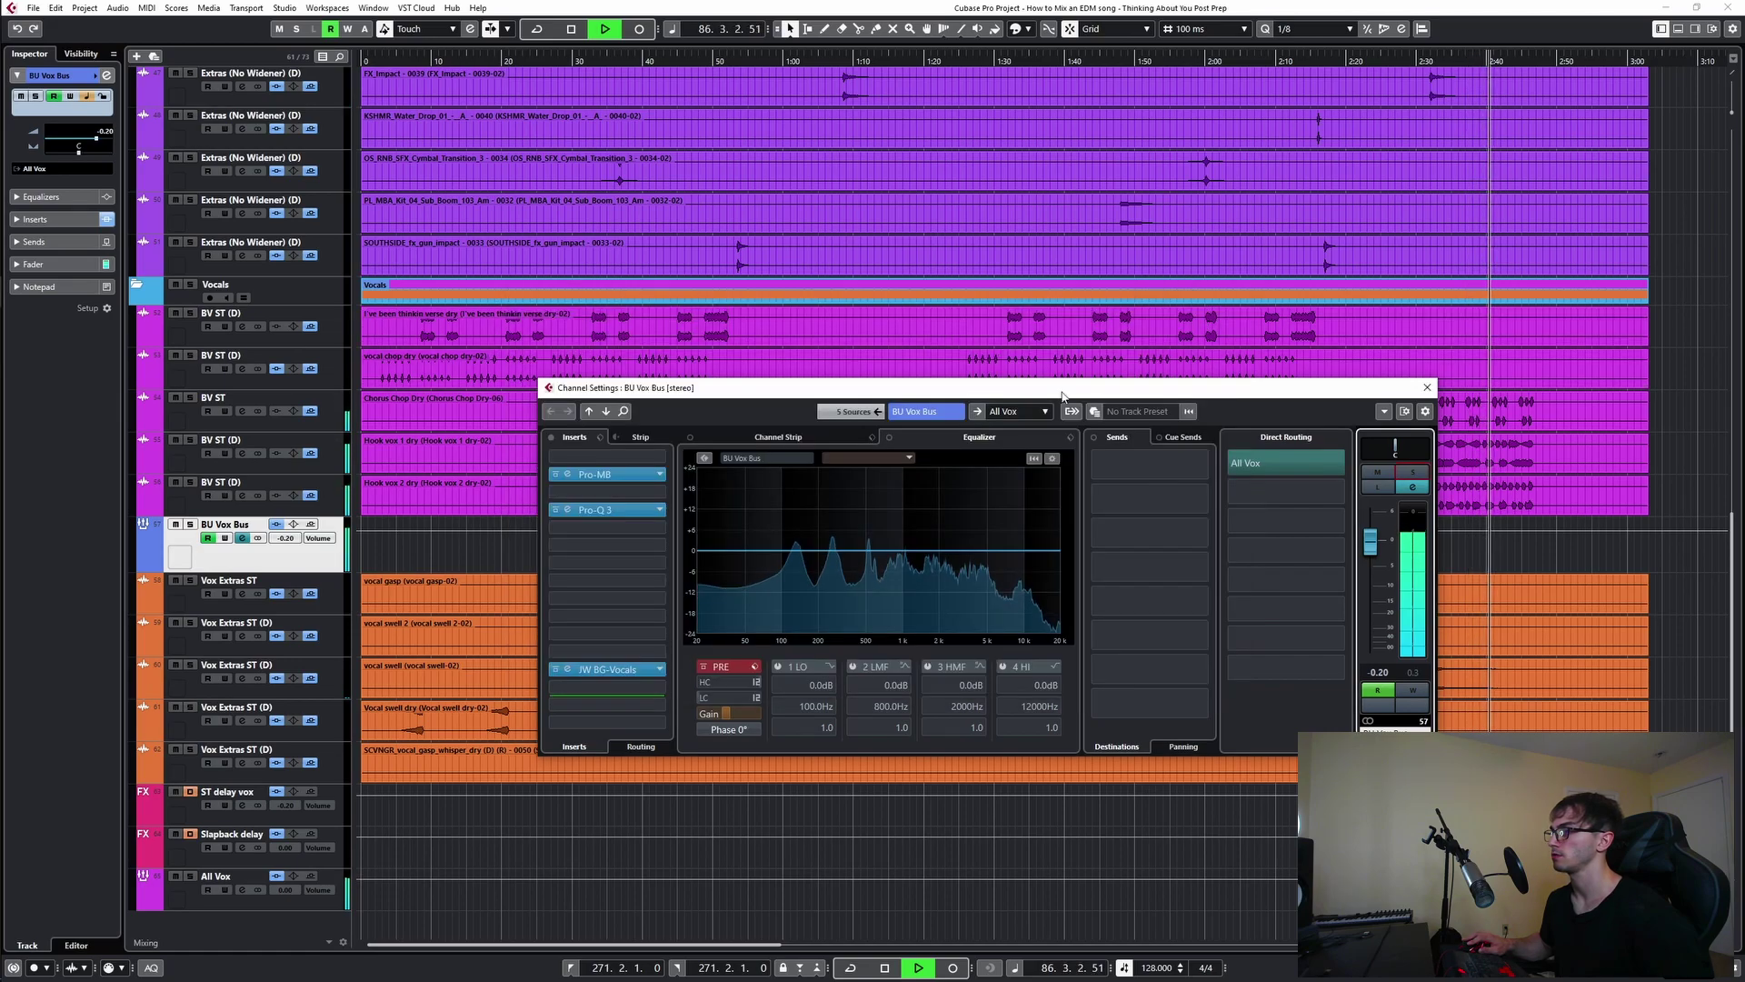
{"action": "key", "text": "space"}
{"action": "key", "text": "space"}
{"action": "left_click", "coordinate": [633, 520]}
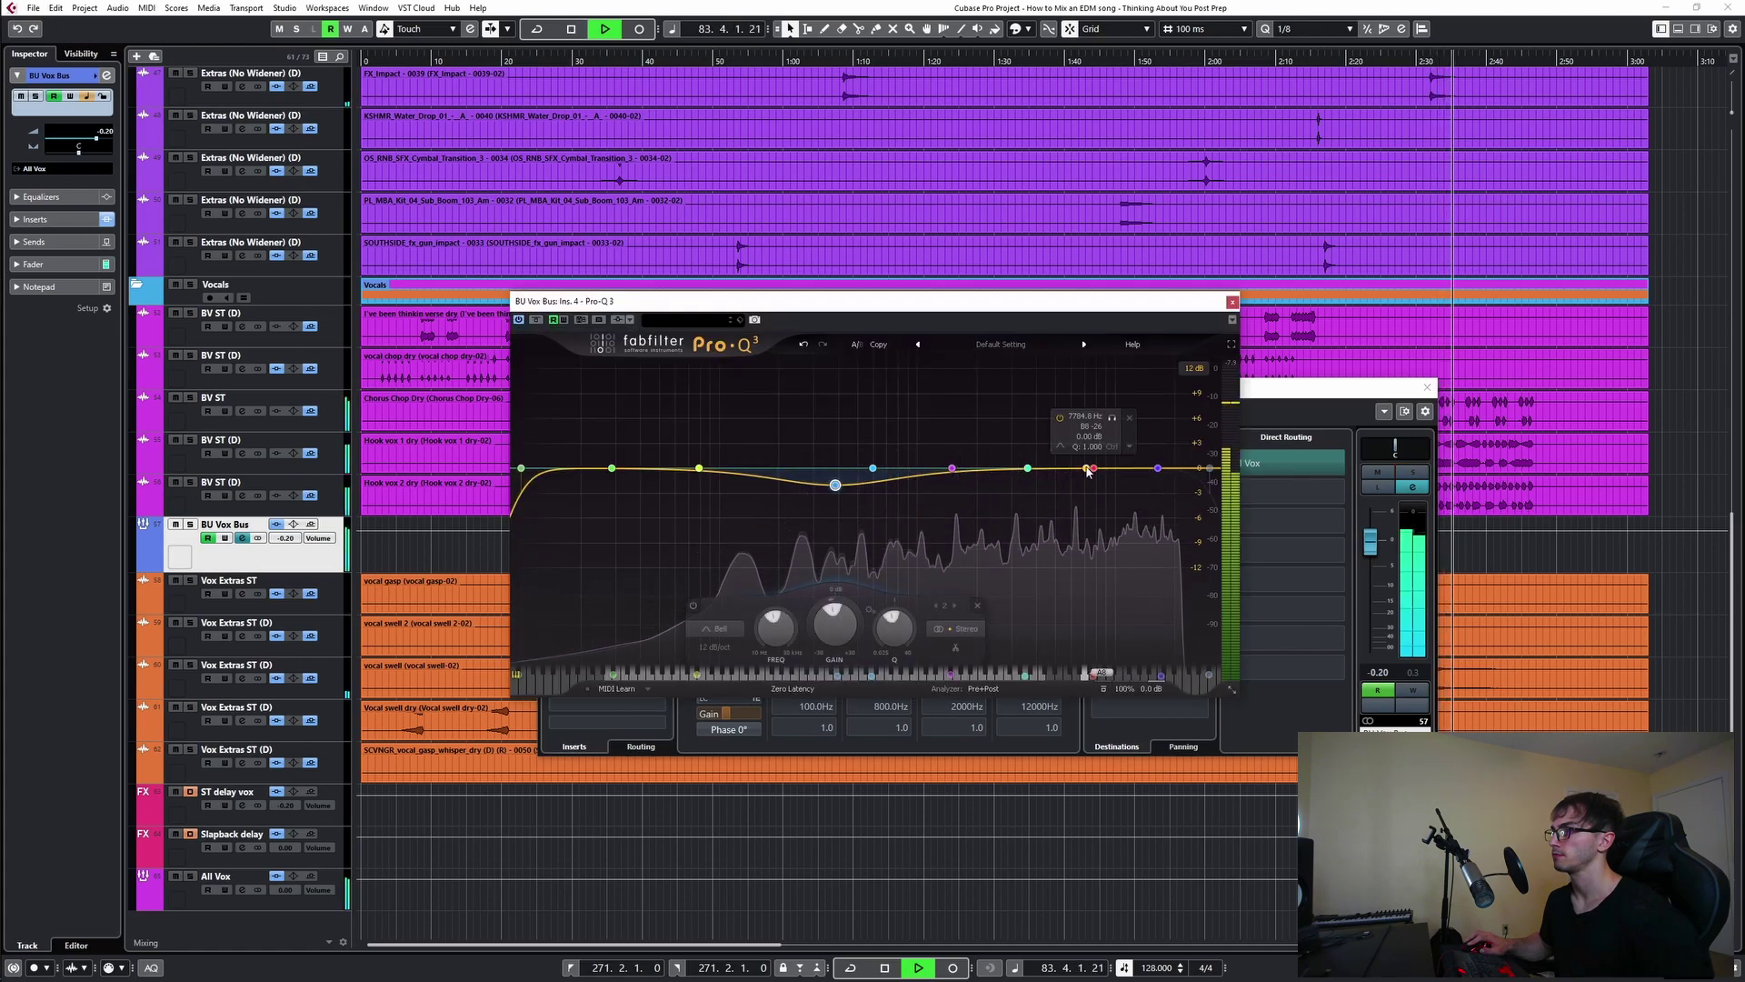
{"action": "left_click_drag", "start_coordinate": [1096, 467], "coordinate": [1071, 410]}
{"action": "scroll", "coordinate": [1086, 456], "scroll_direction": "down", "scroll_amount": 10}
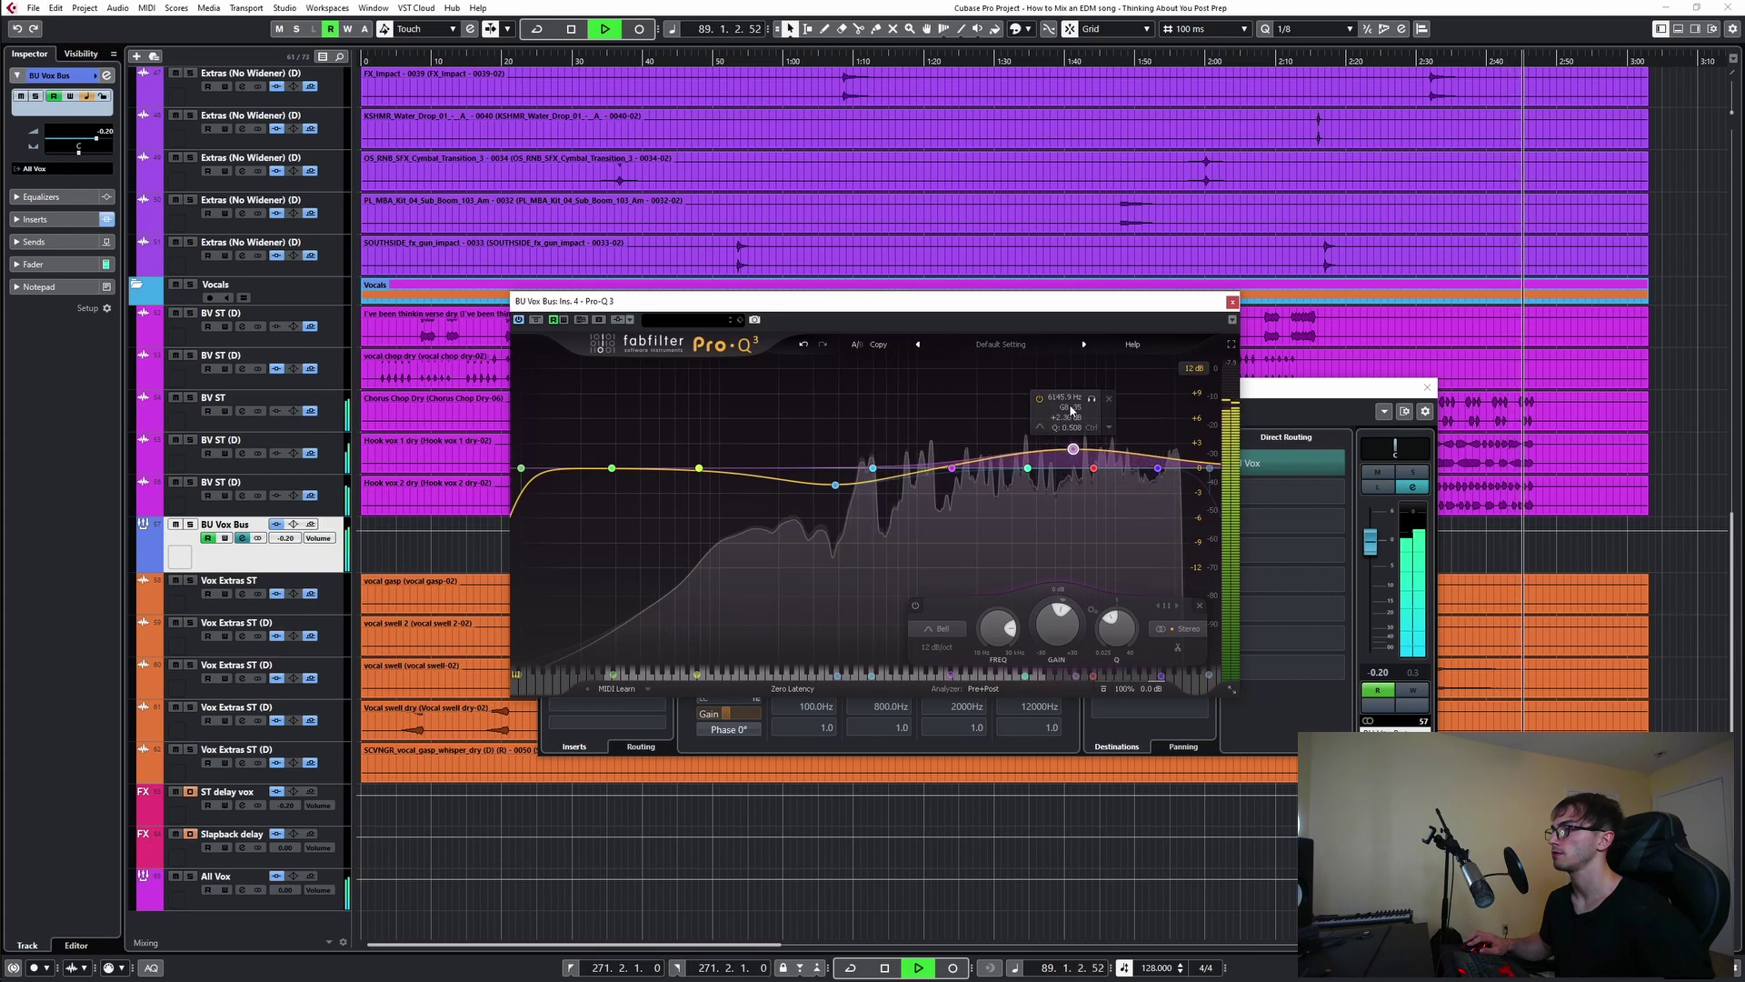
{"action": "left_click", "coordinate": [1443, 444]}
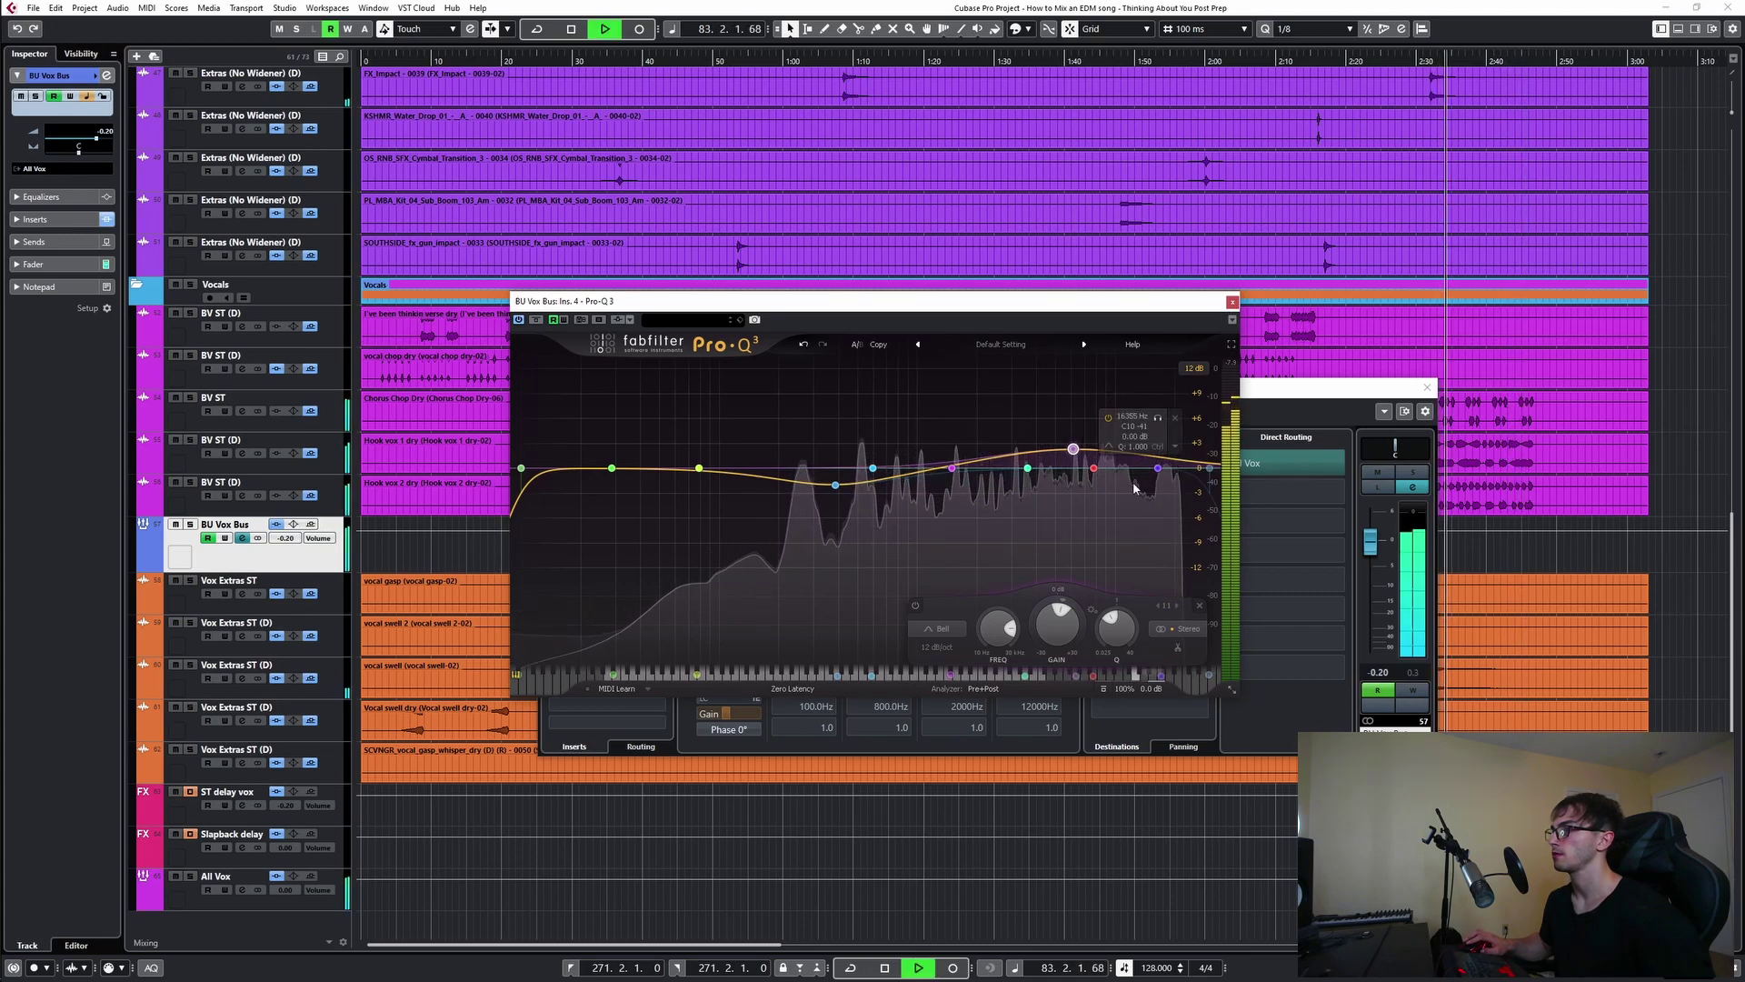
- Compare the BU Vox Bus with Pro-Q 3 bypassed and active, in the full mix and with the bus soloed
{"action": "left_click_drag", "start_coordinate": [1071, 309], "coordinate": [1256, 243]}
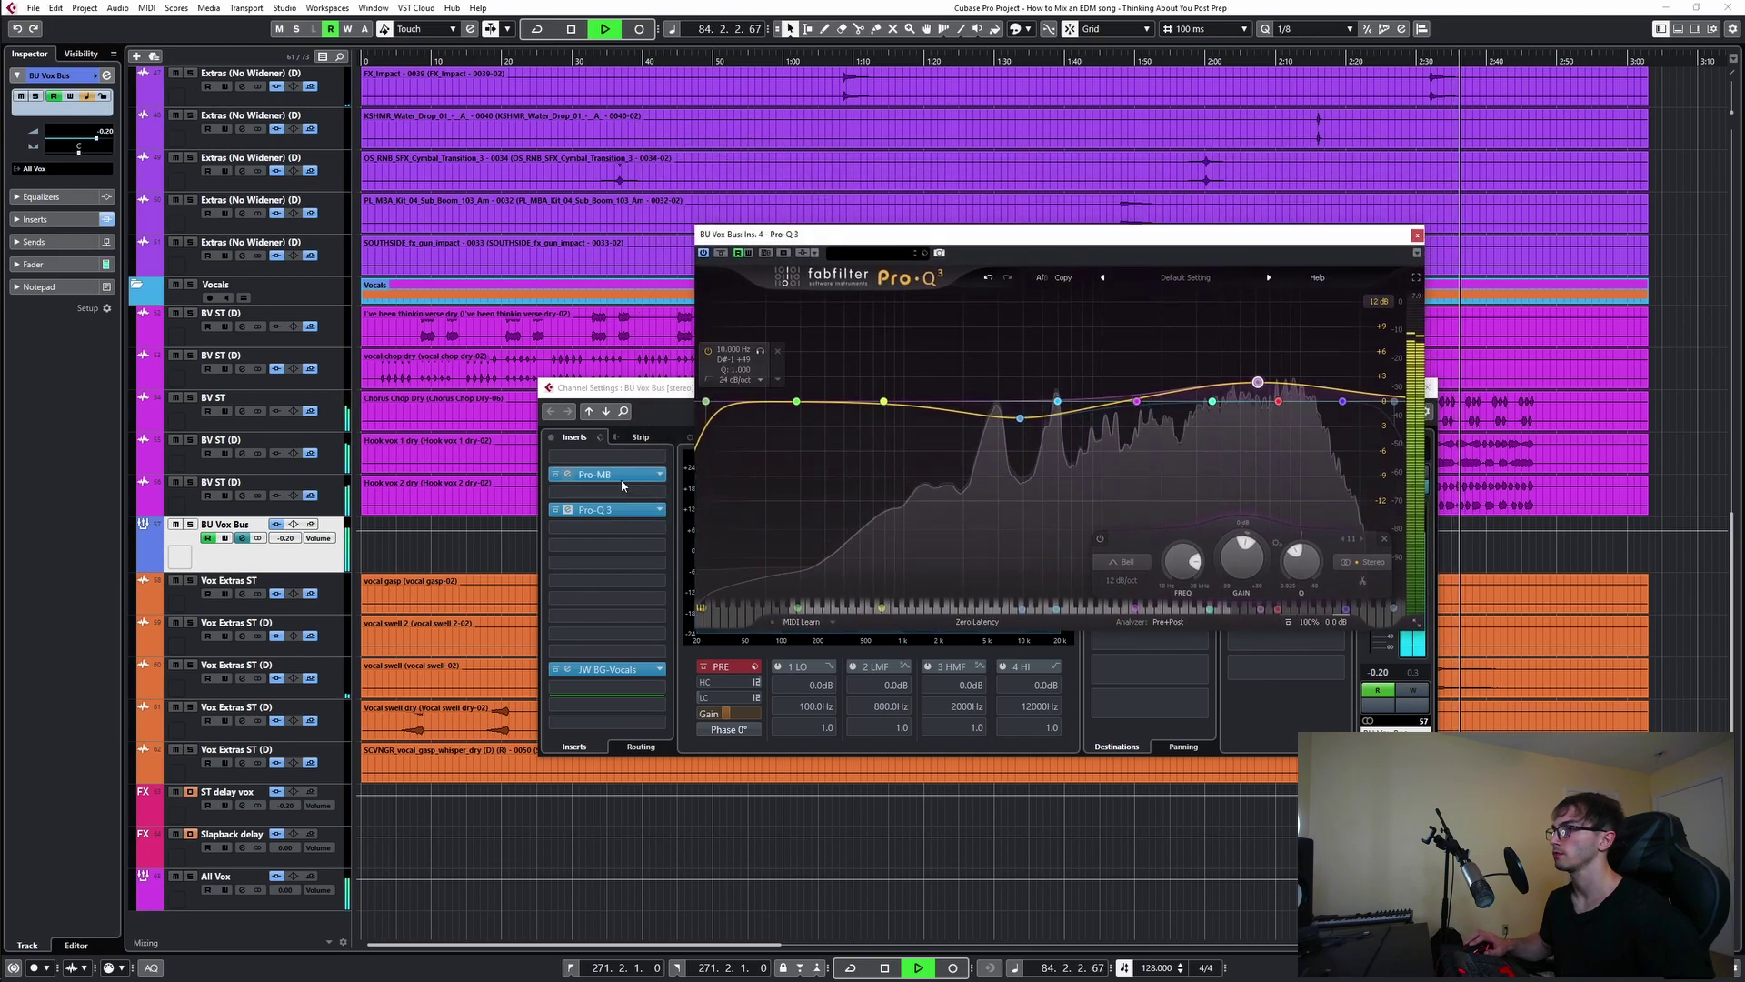
{"action": "left_click", "coordinate": [554, 511]}
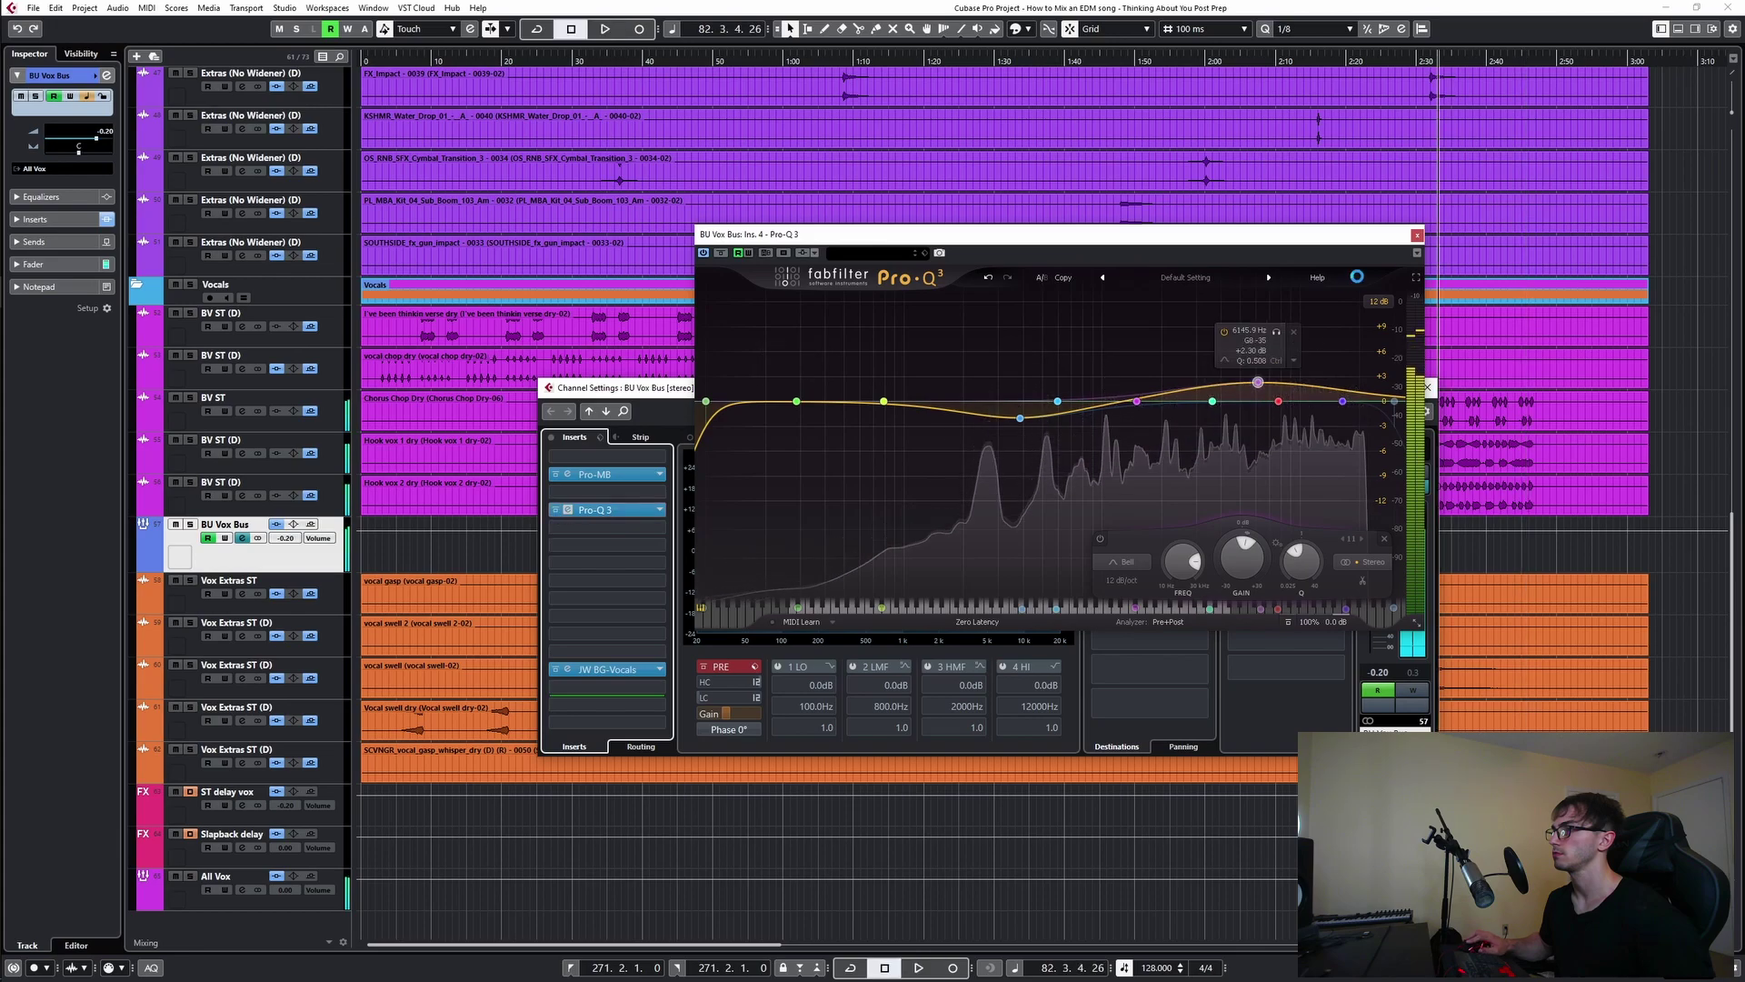
{"action": "left_click", "coordinate": [563, 512]}
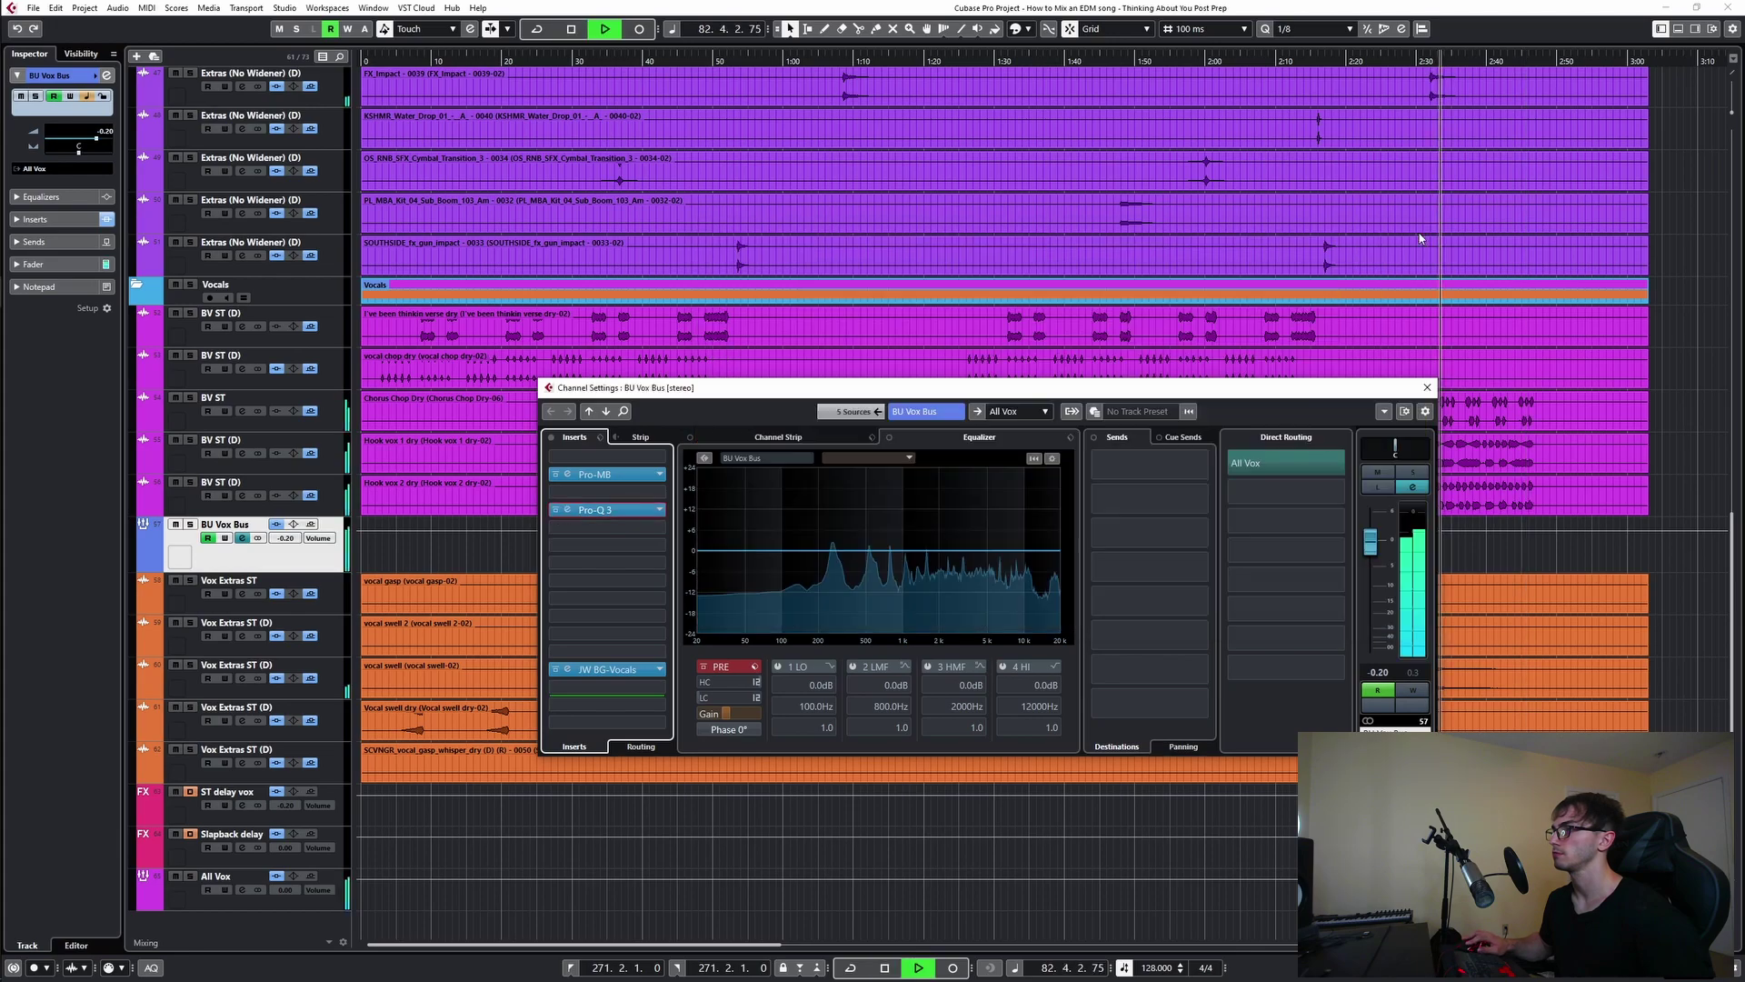
{"action": "left_click", "coordinate": [1412, 472]}
{"action": "left_click", "coordinate": [556, 513]}
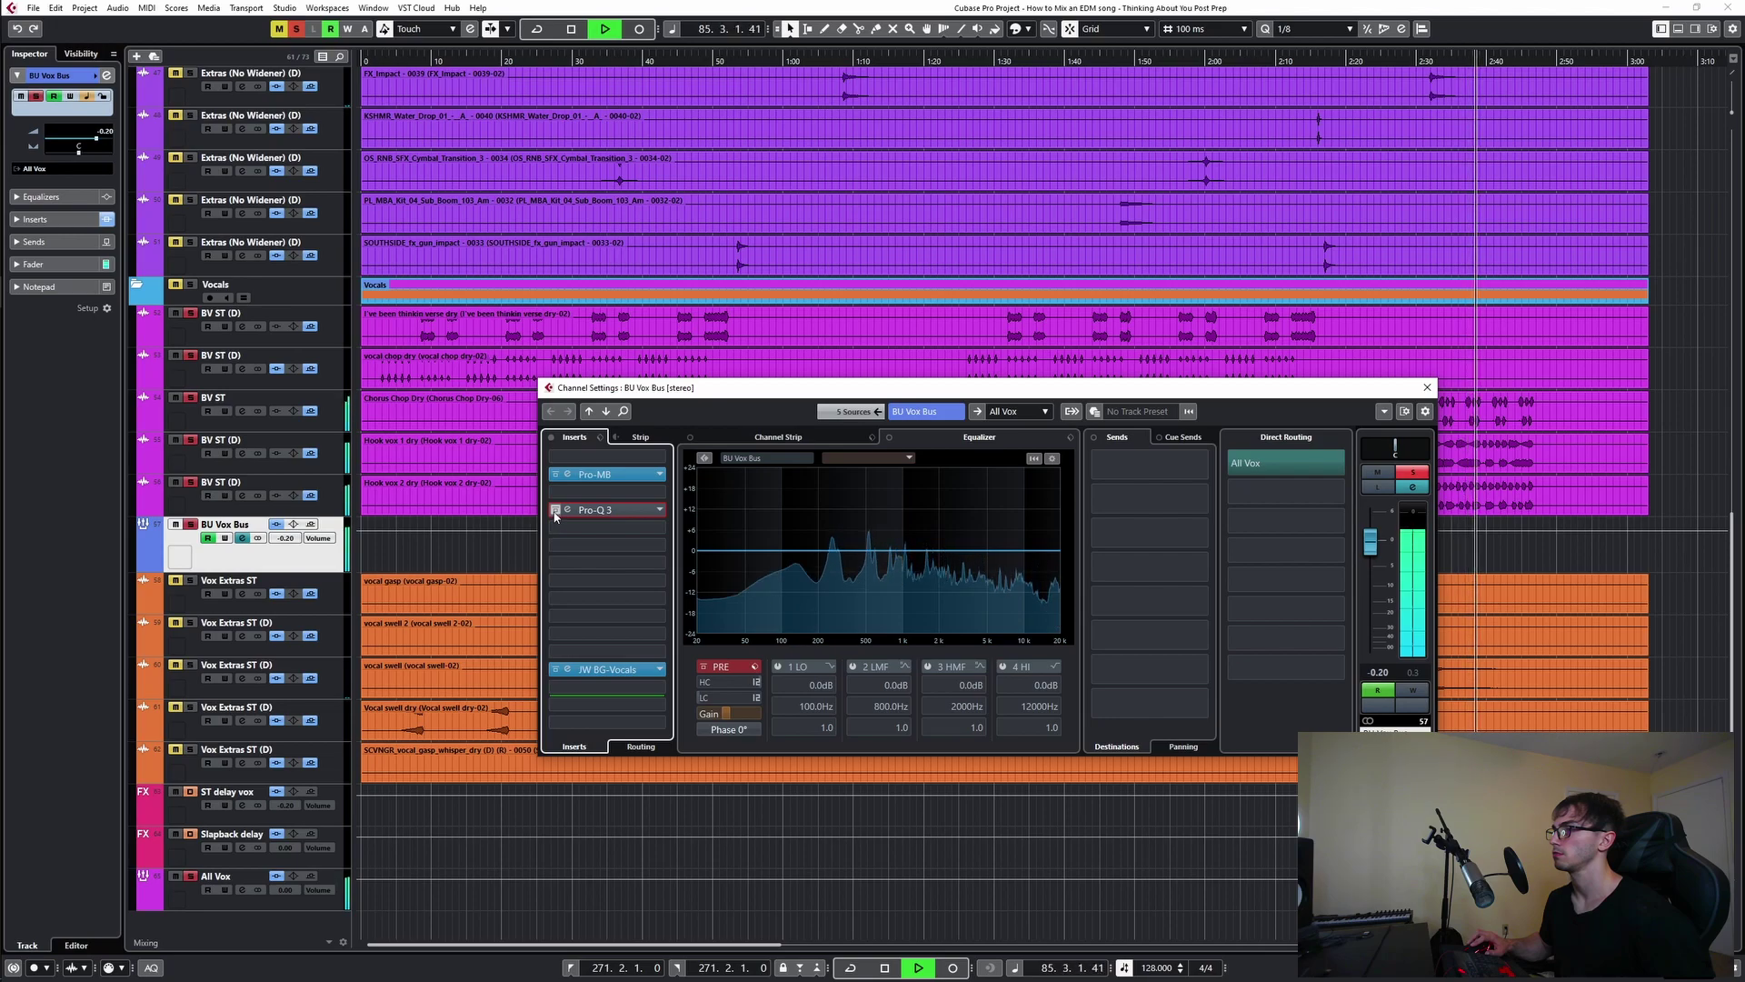
{"action": "left_click", "coordinate": [555, 513]}
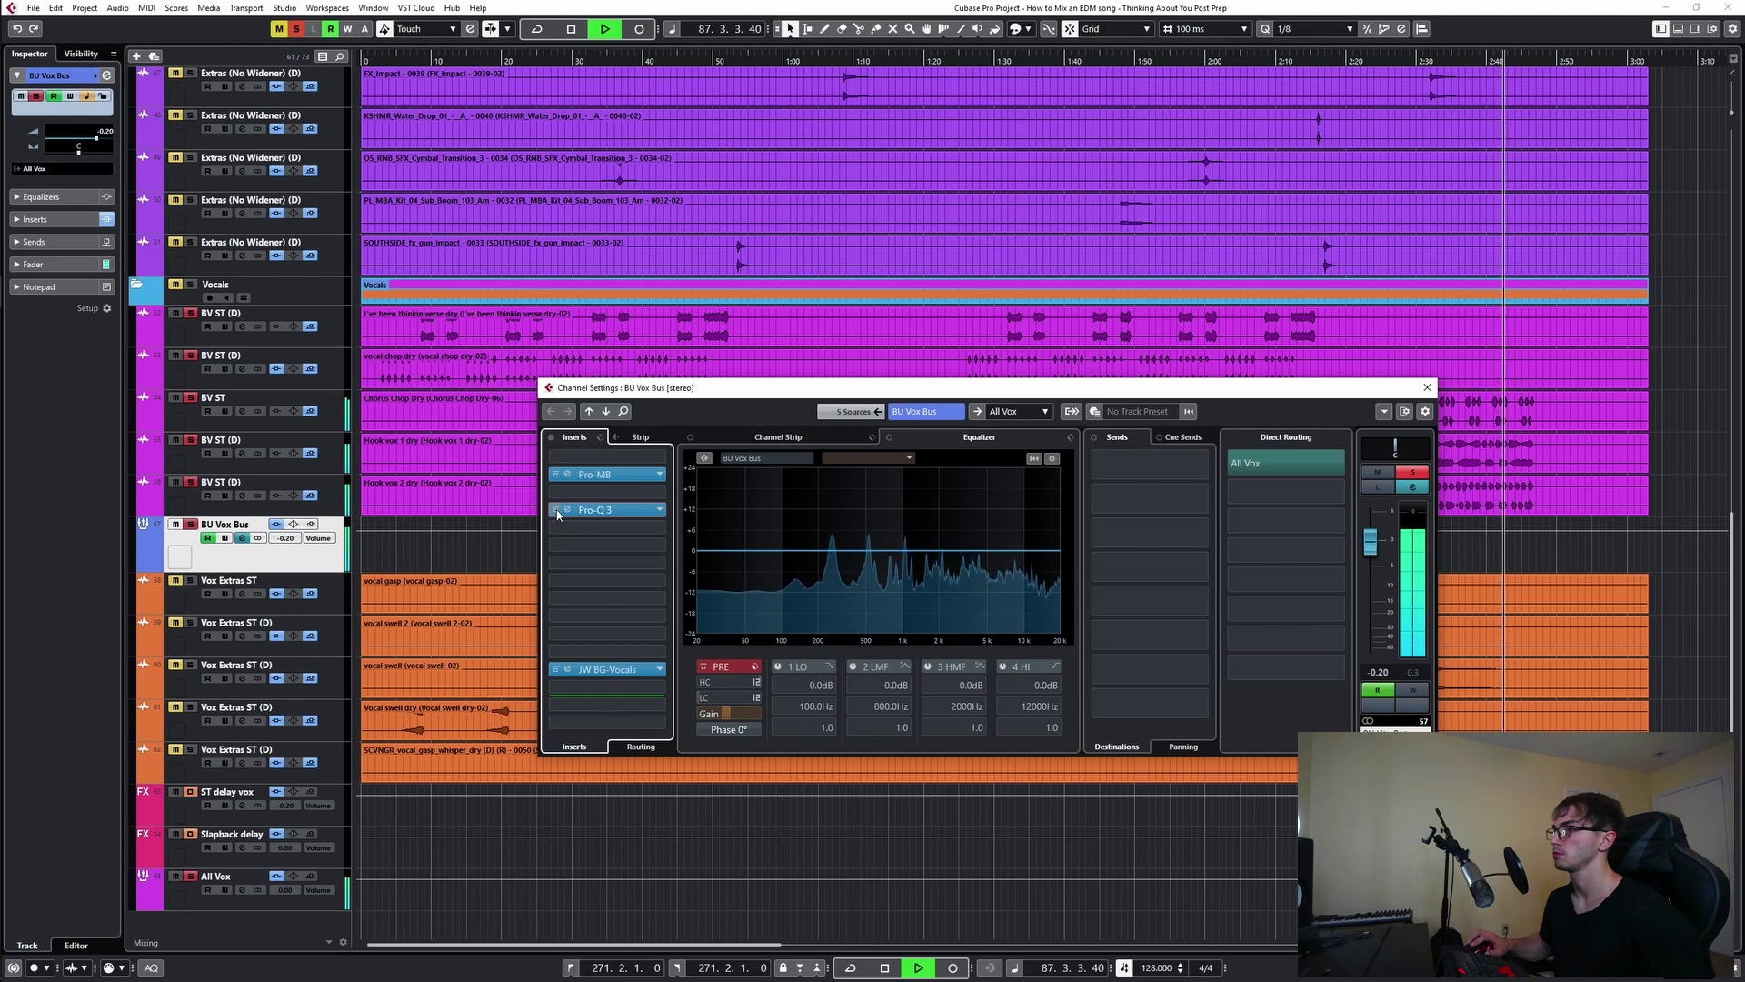
{"action": "key", "text": "space"}
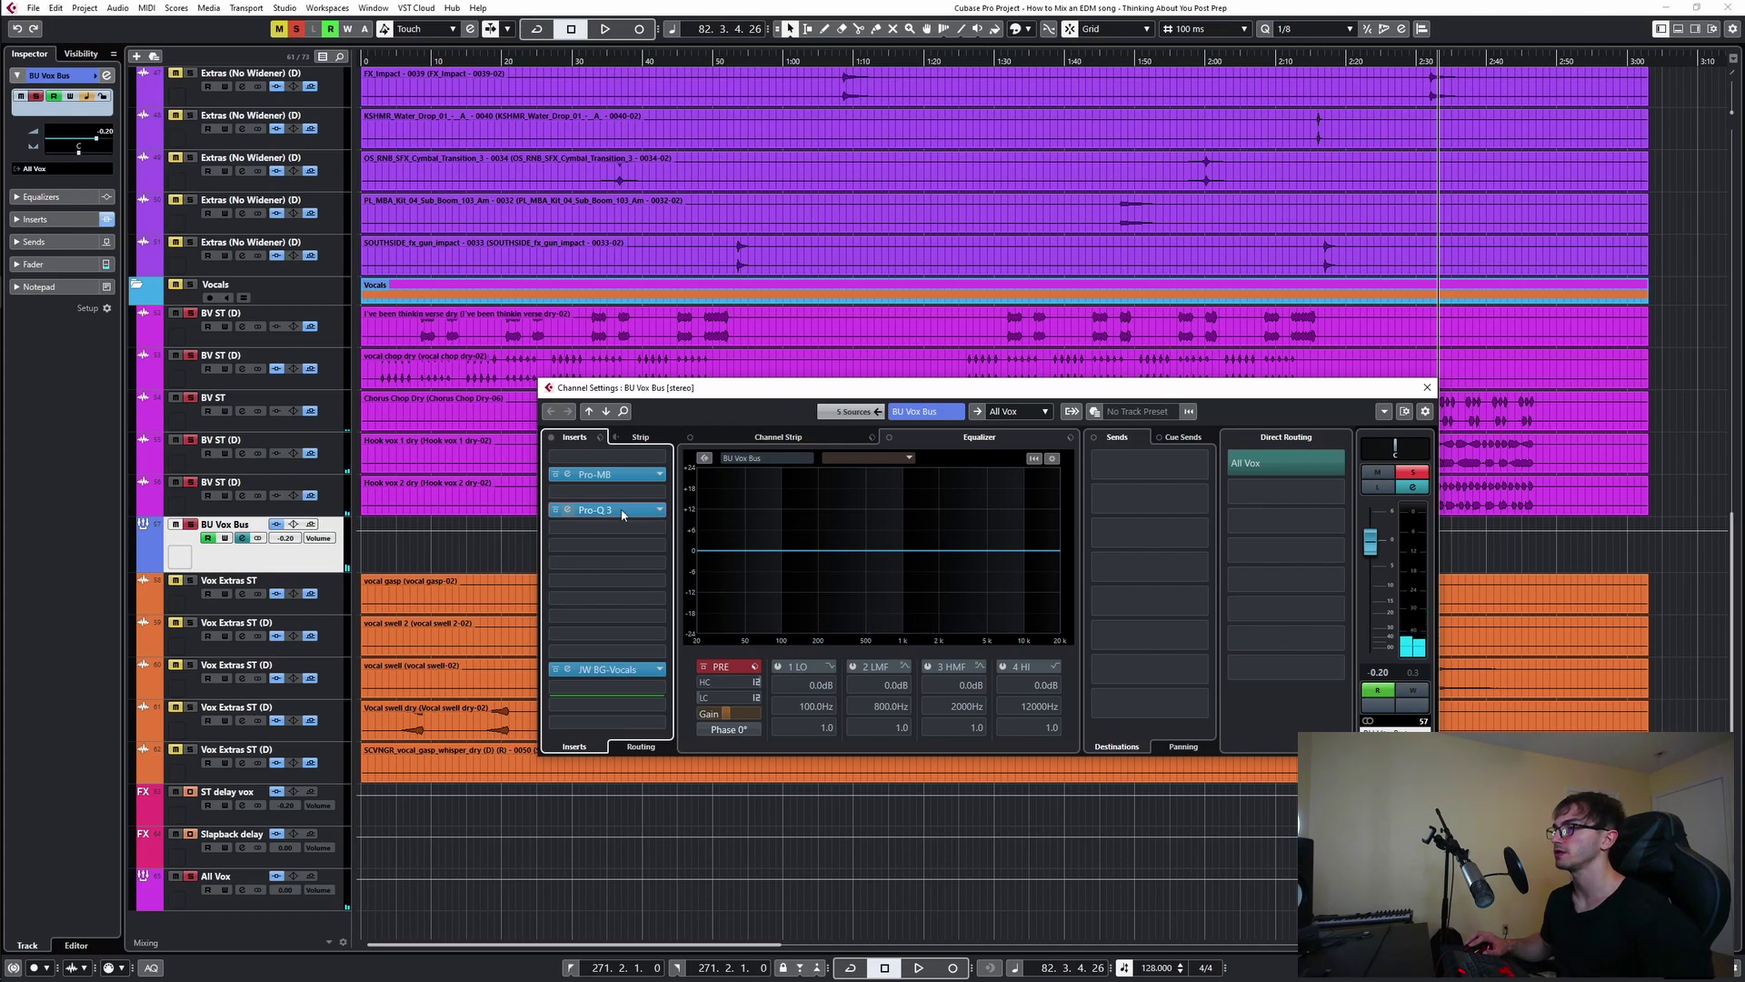
- Disable the 6.1 kHz boost band in Pro-Q 3 and insert SSLChannel Stereo in the slot below it
{"action": "left_click", "coordinate": [621, 515]}
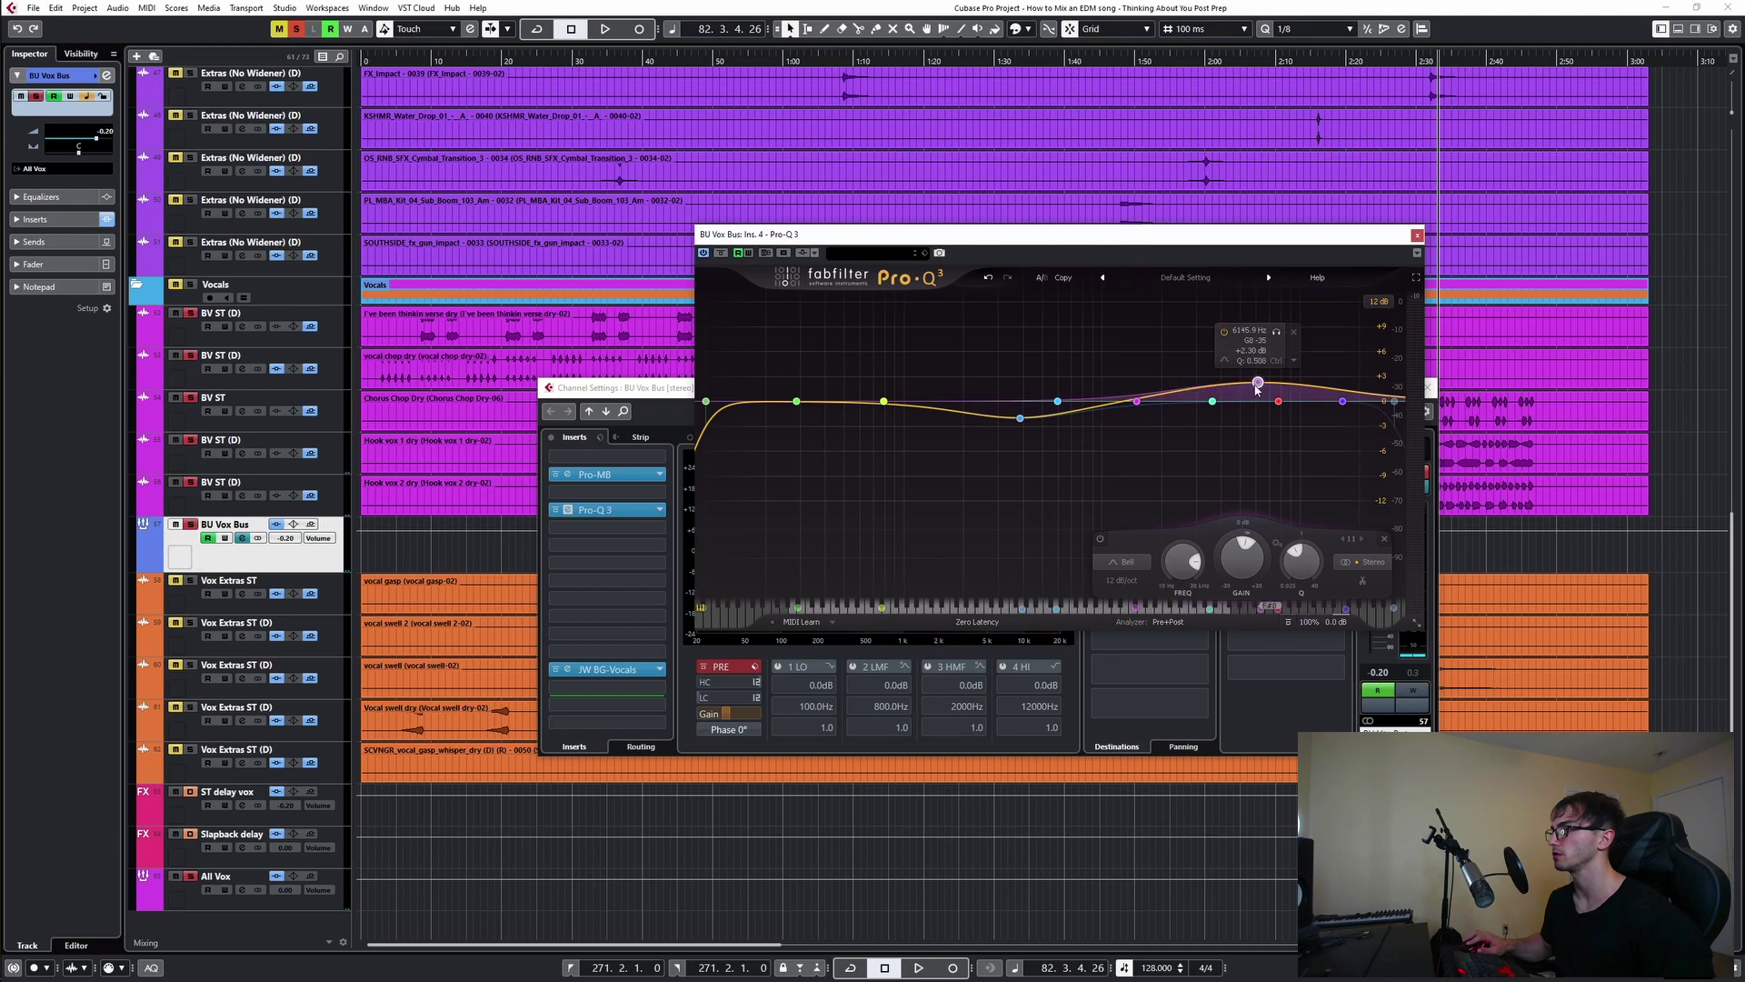
{"action": "left_click", "coordinate": [658, 529]}
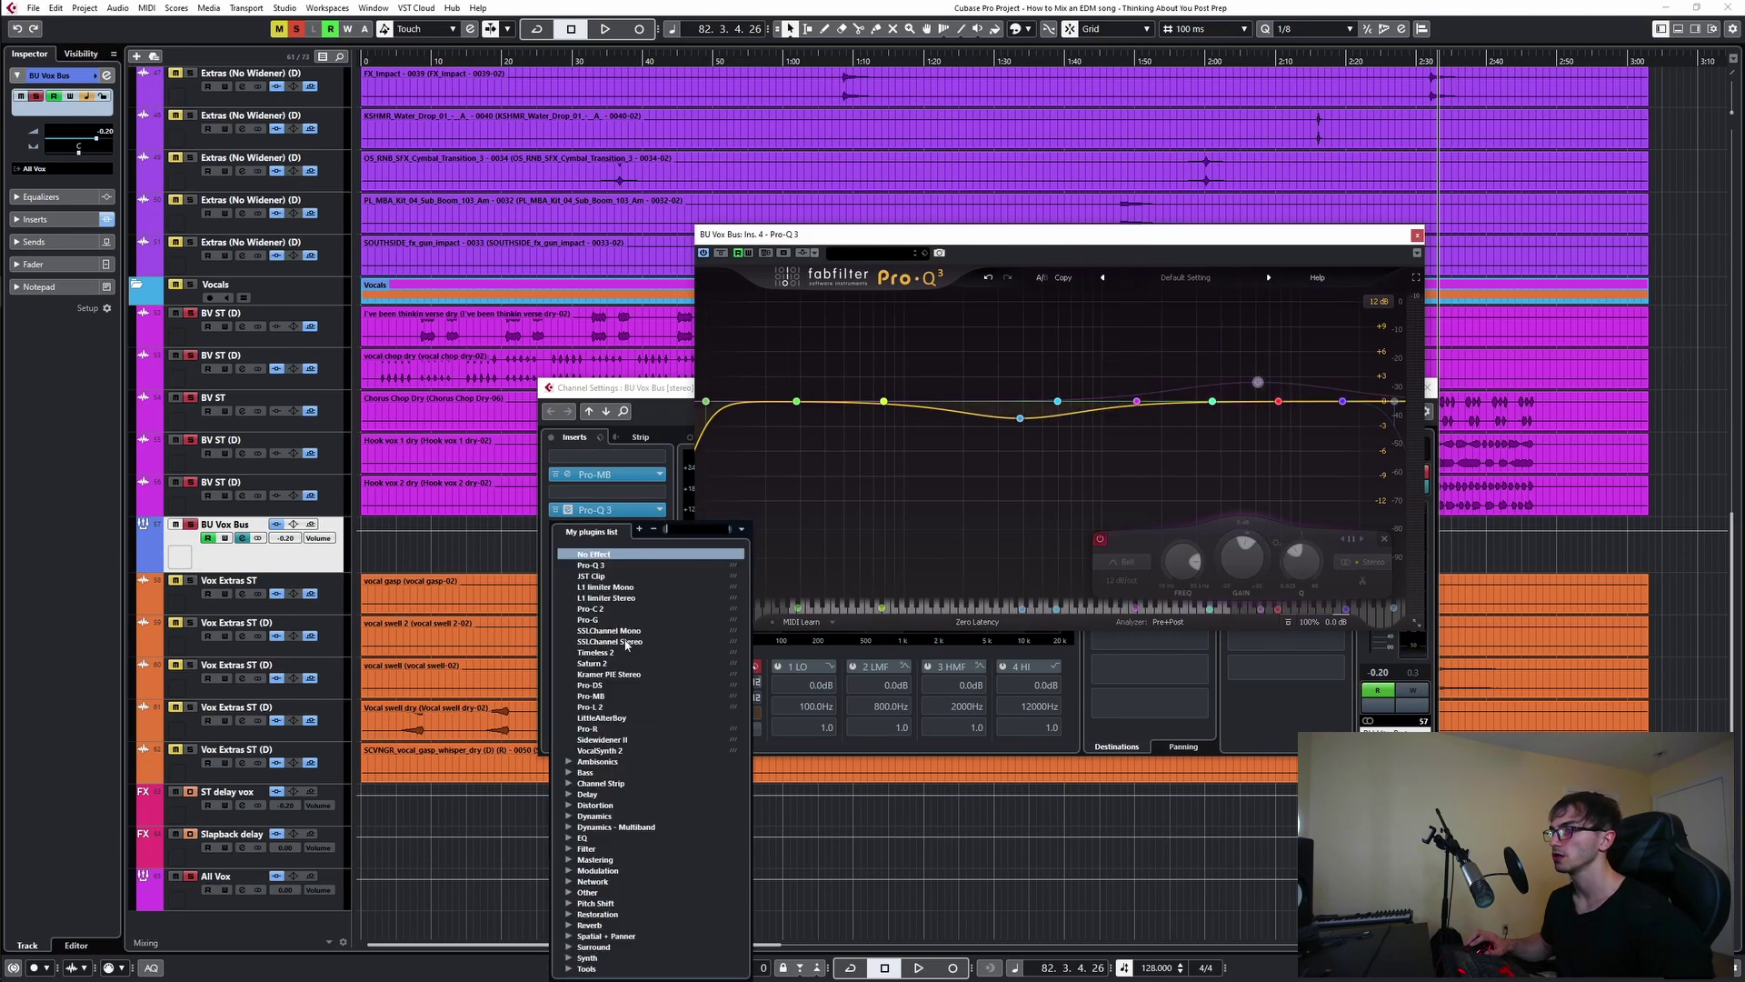
{"action": "left_click", "coordinate": [625, 641]}
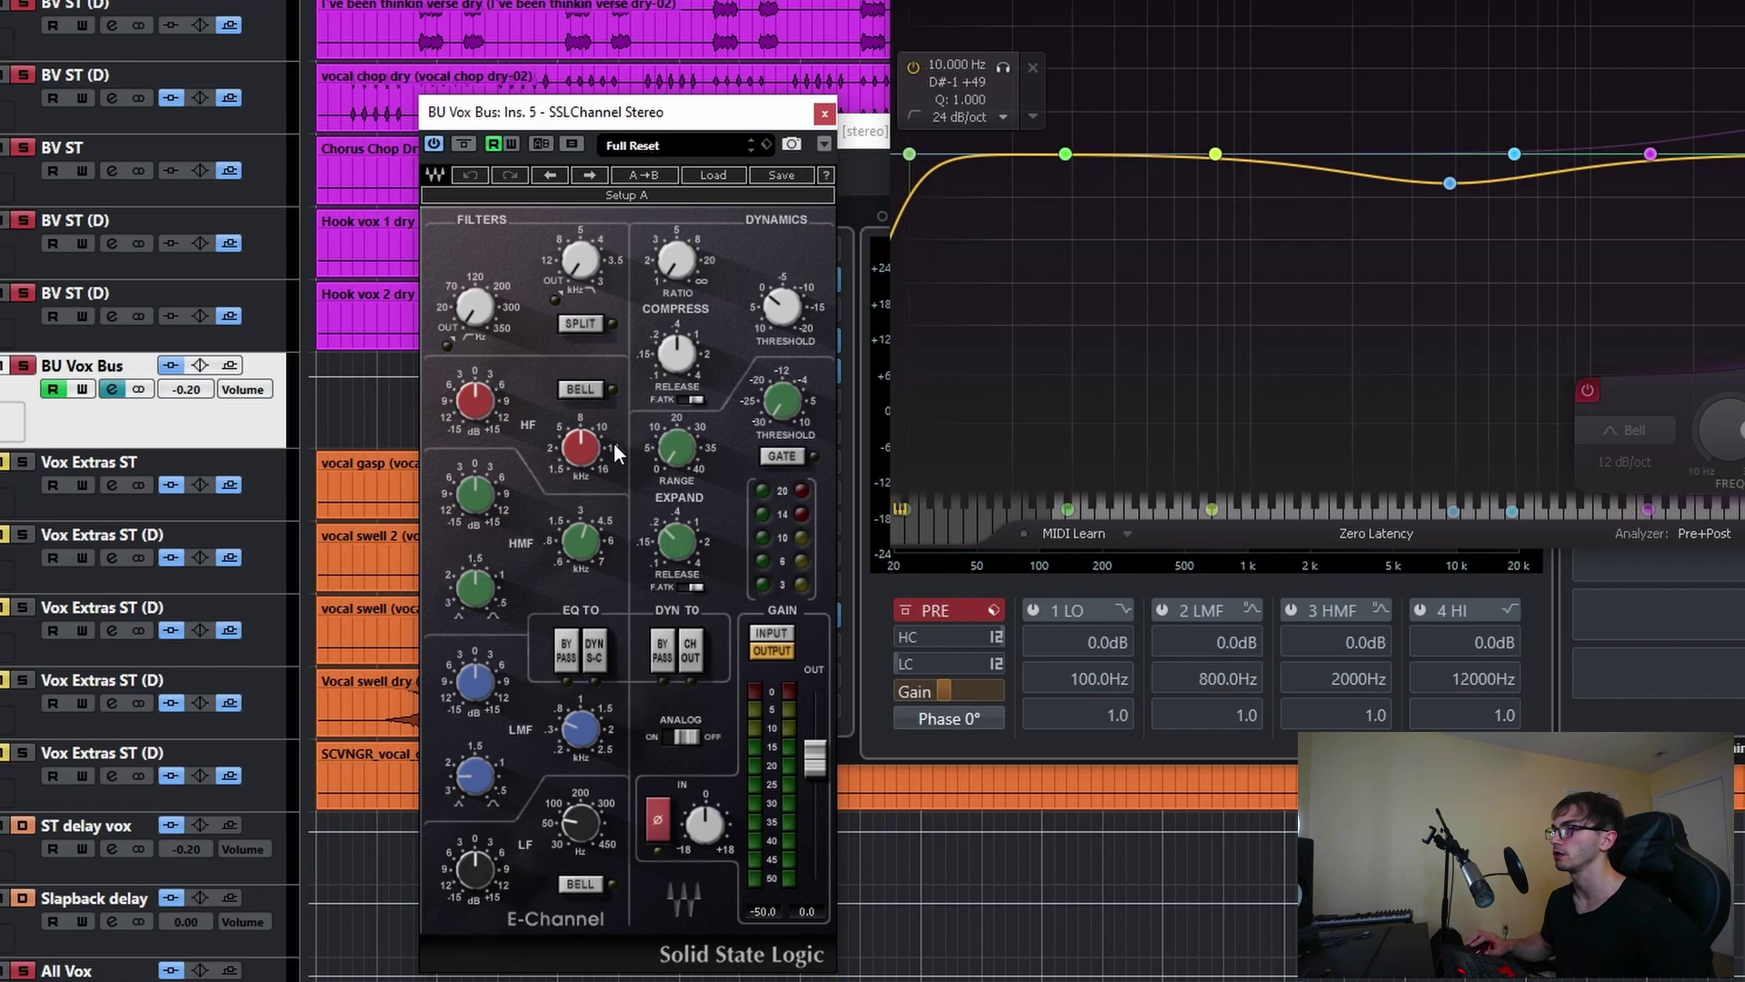
- Lower the SSLChannel HF frequency slightly, switch the HF band to bell and boost its gain during playback
{"action": "left_click_drag", "start_coordinate": [581, 448], "coordinate": [580, 464]}
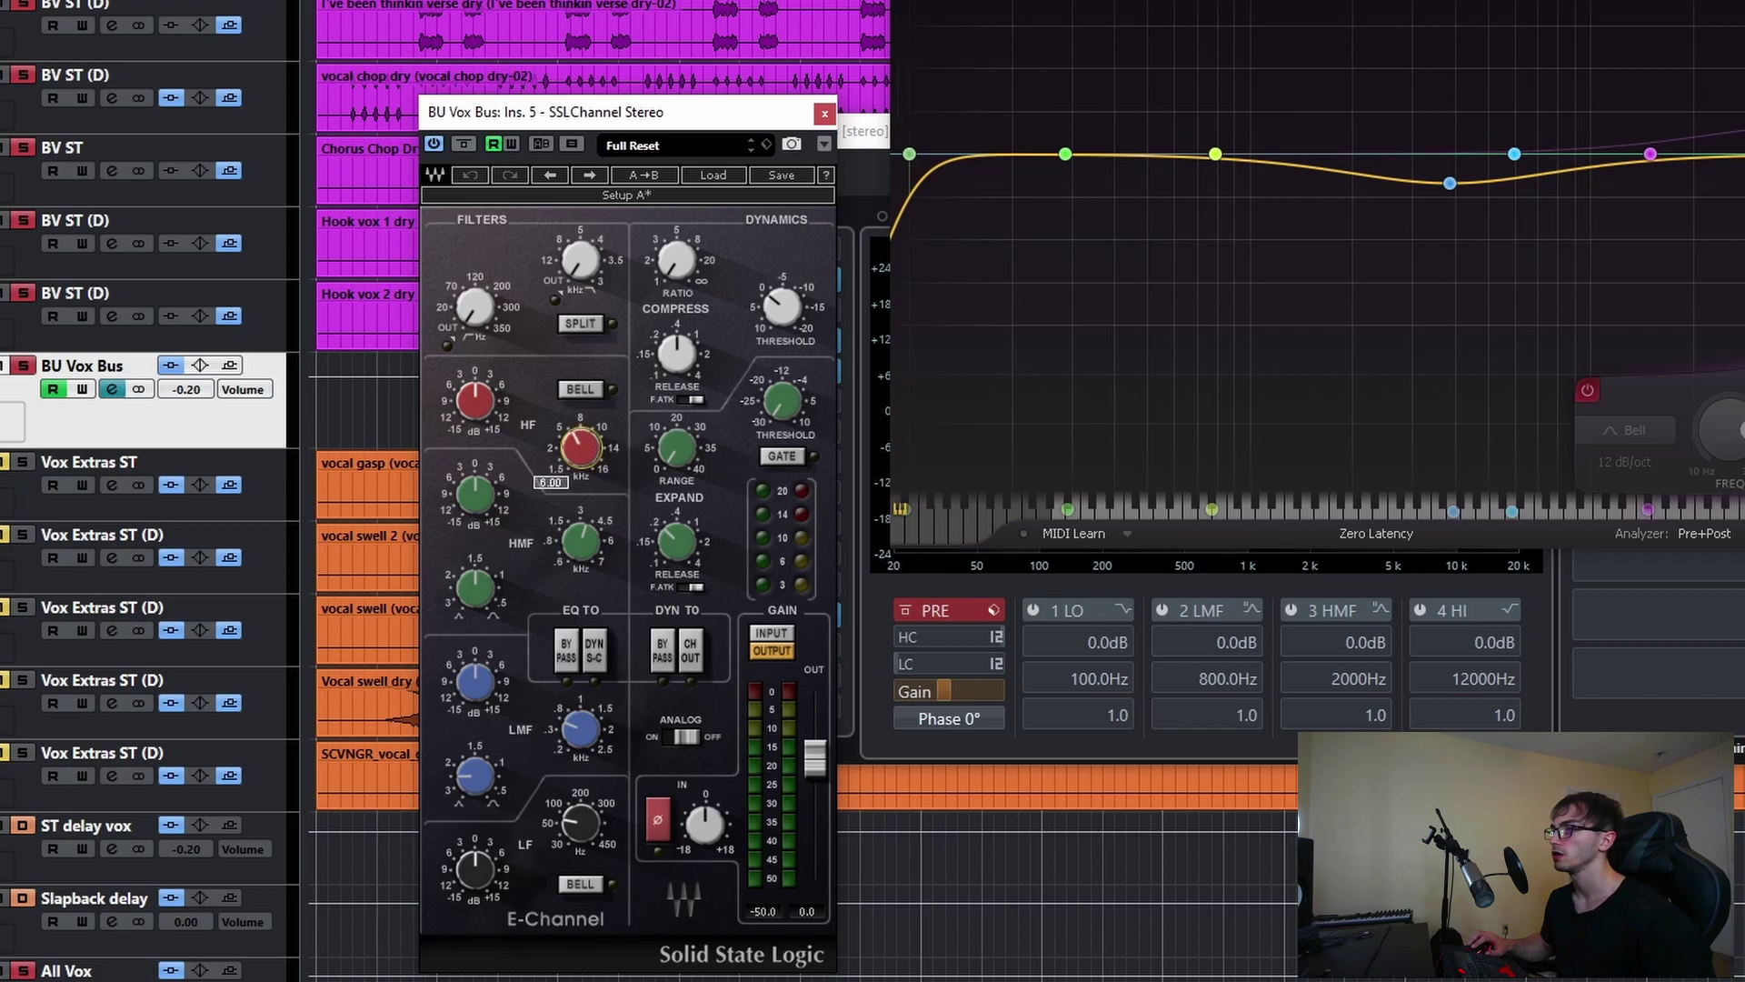
{"action": "left_click", "coordinate": [580, 390]}
{"action": "key", "text": "space"}
{"action": "mouse_move", "coordinate": [482, 391]}
{"action": "left_mouse_down"}
{"action": "mouse_move", "coordinate": [482, 349]}
{"action": "mouse_move", "coordinate": [482, 372]}
{"action": "left_mouse_up"}
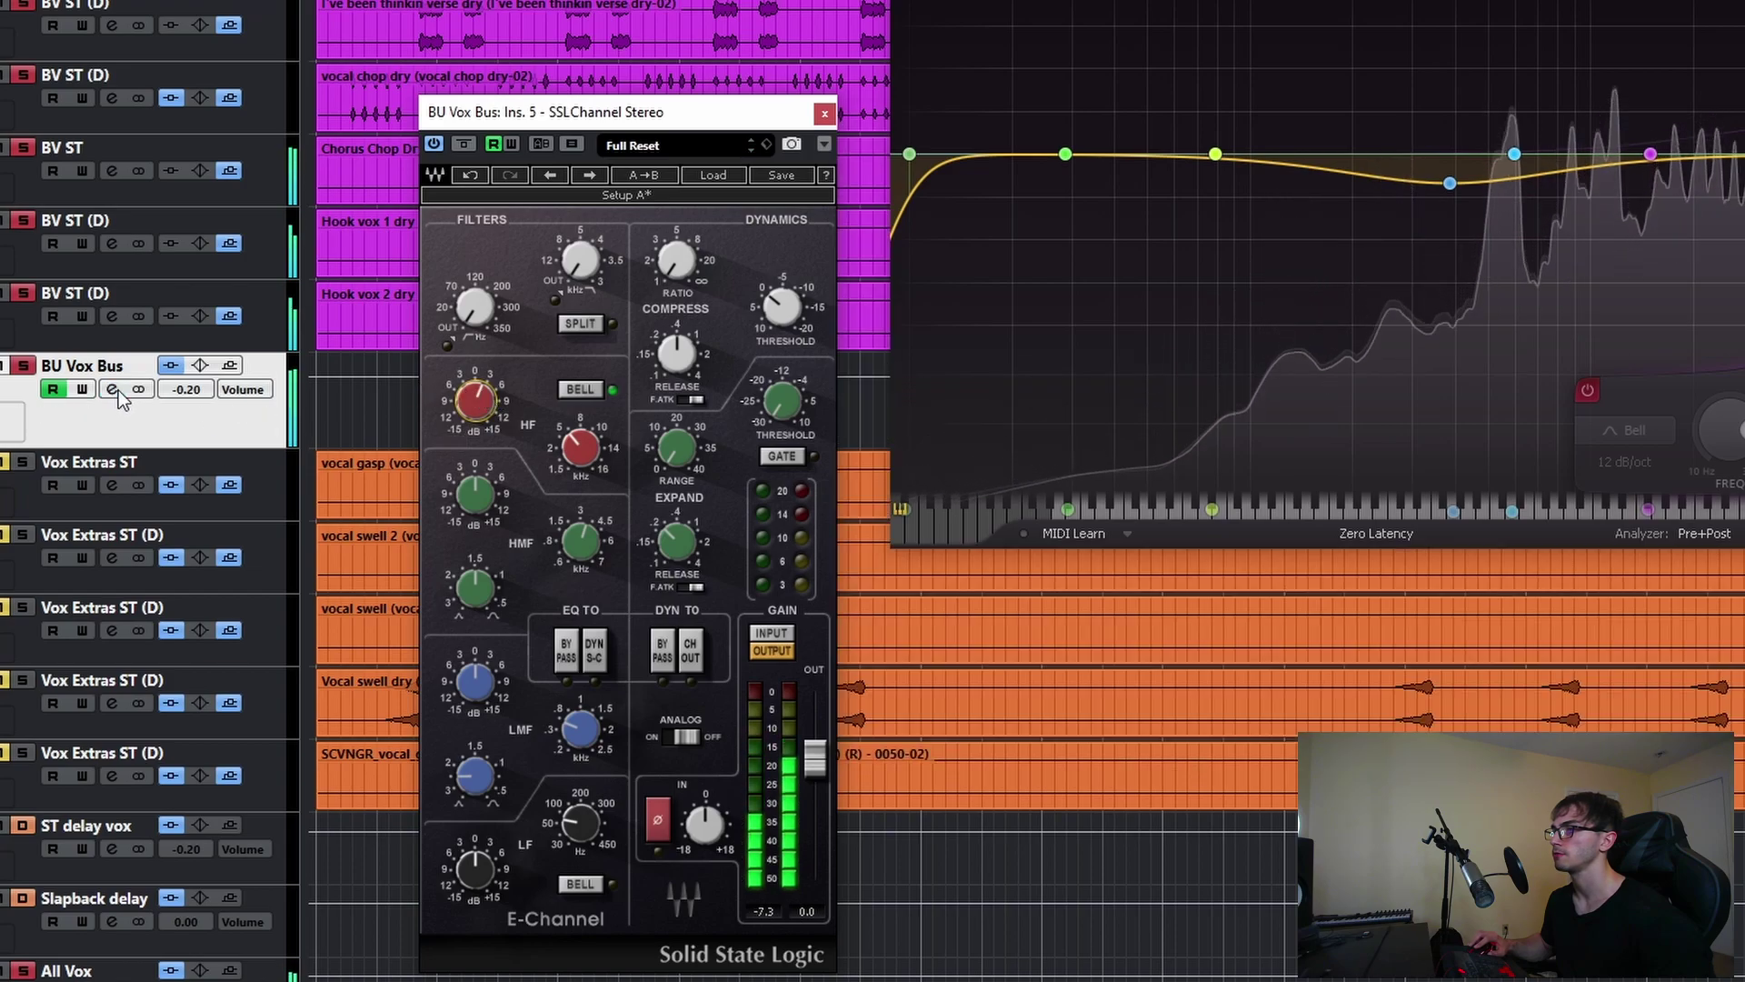
- Compare SSLChannel bypassed and active during playback, and ease its HF gain back to about 1.6 dB
{"action": "left_click_drag", "start_coordinate": [773, 112], "coordinate": [348, 112]}
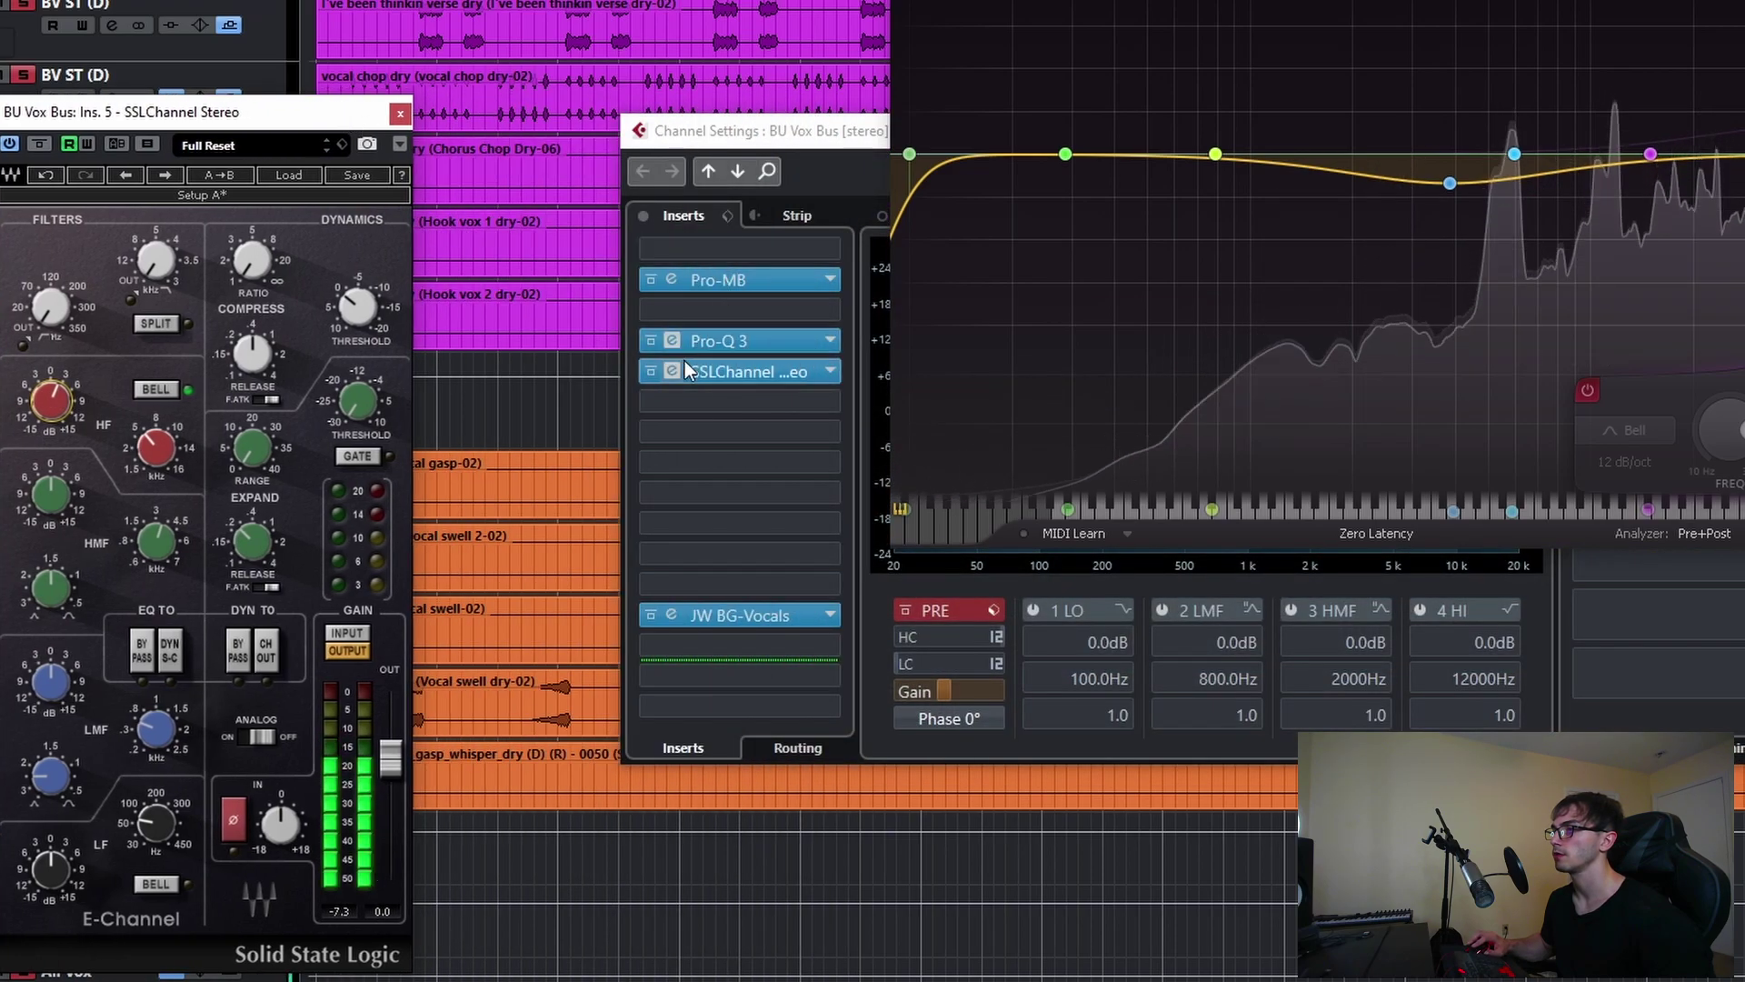
{"action": "left_click", "coordinate": [646, 372]}
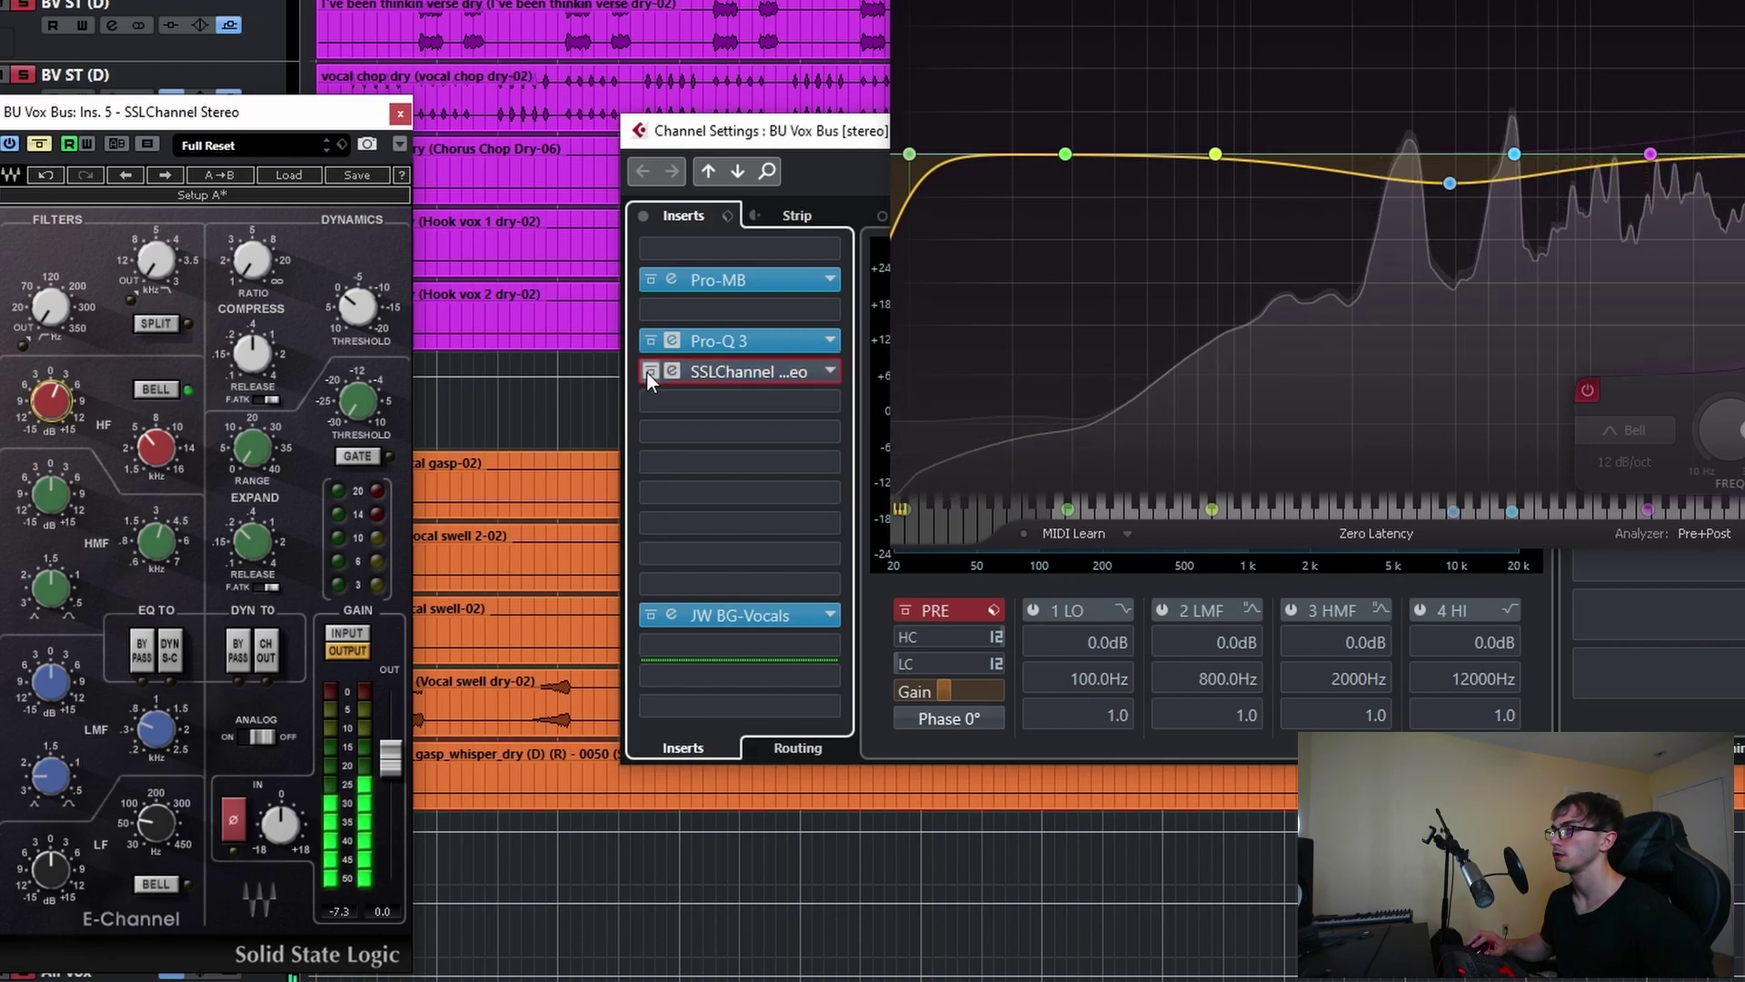
{"action": "left_click", "coordinate": [647, 372]}
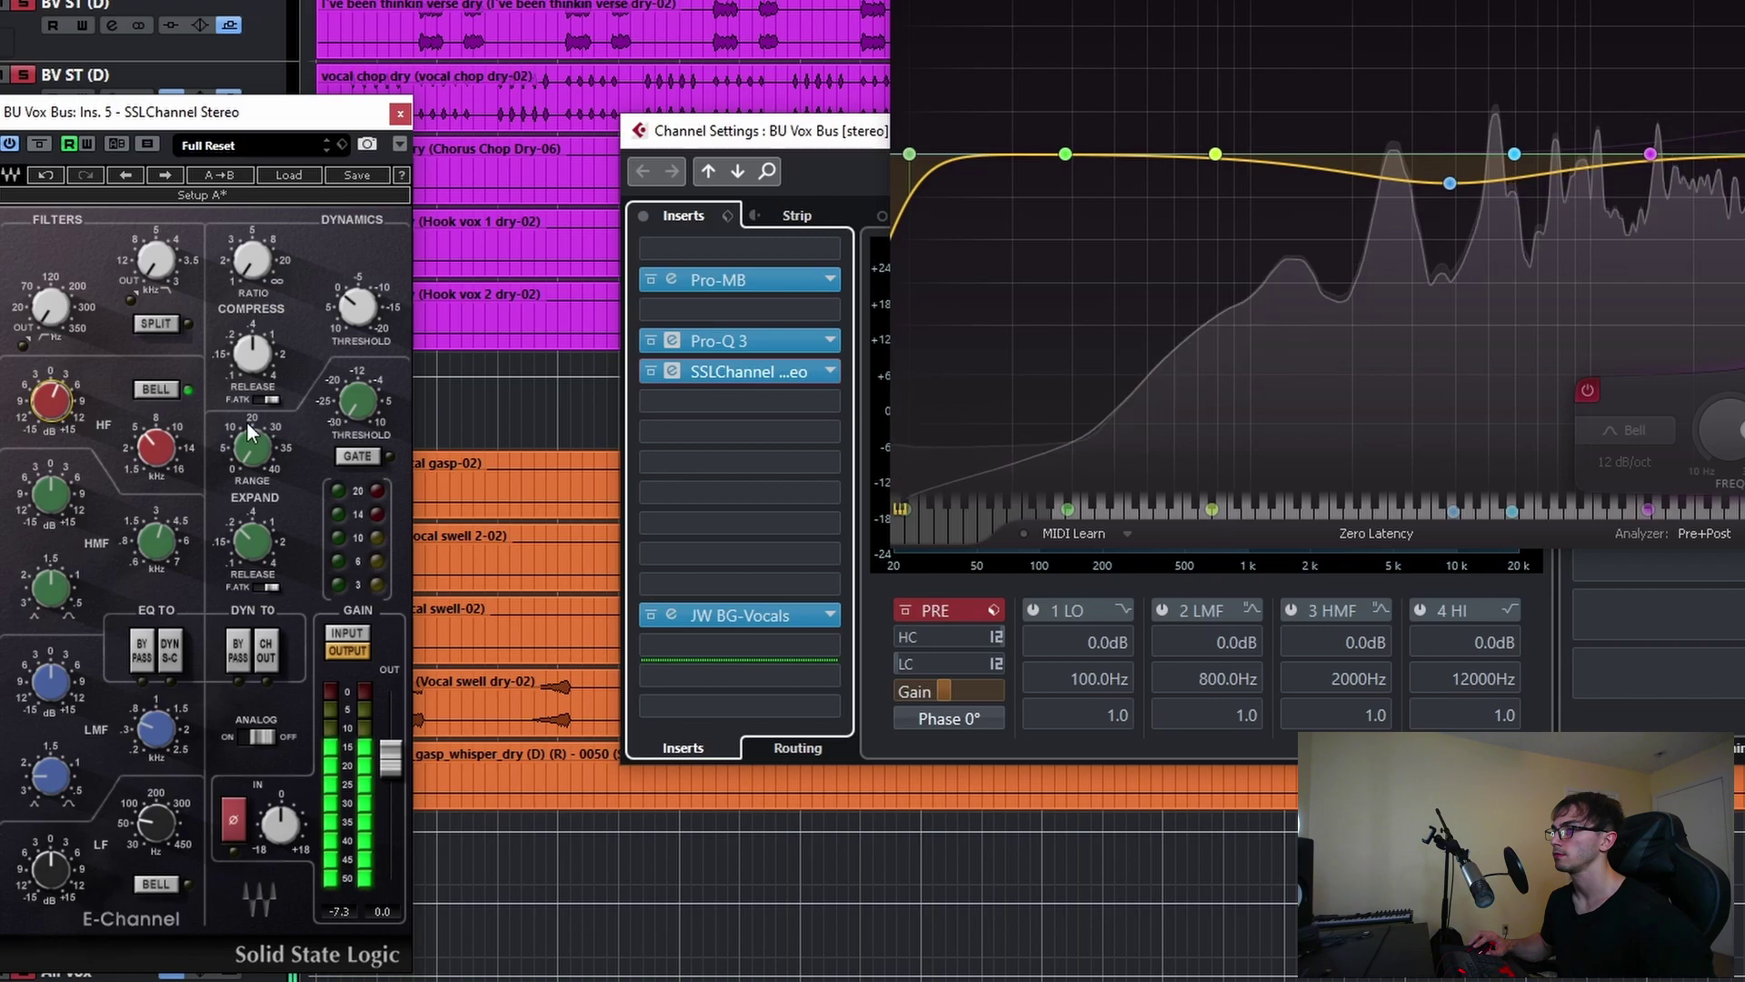
{"action": "left_click_drag", "start_coordinate": [62, 397], "coordinate": [62, 405]}
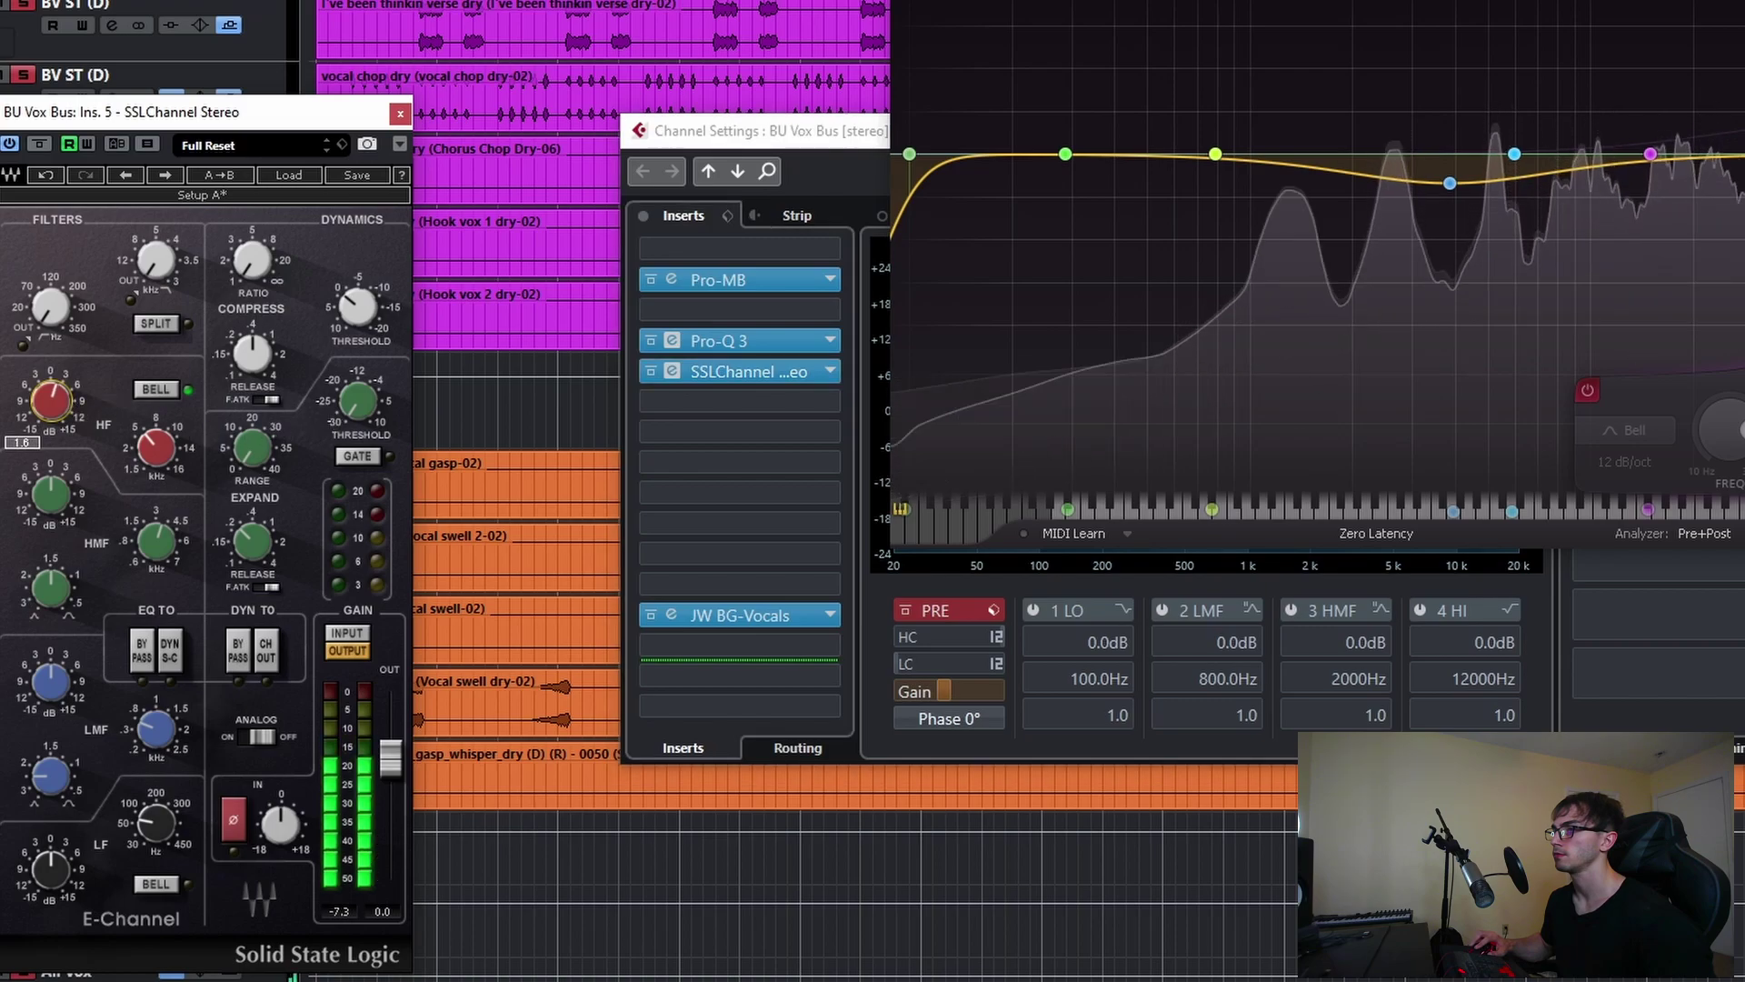
- Close the plug-in windows, unsolo the BU Vox Bus, close its channel settings and audition the full mix
{"action": "left_click", "coordinate": [401, 113]}
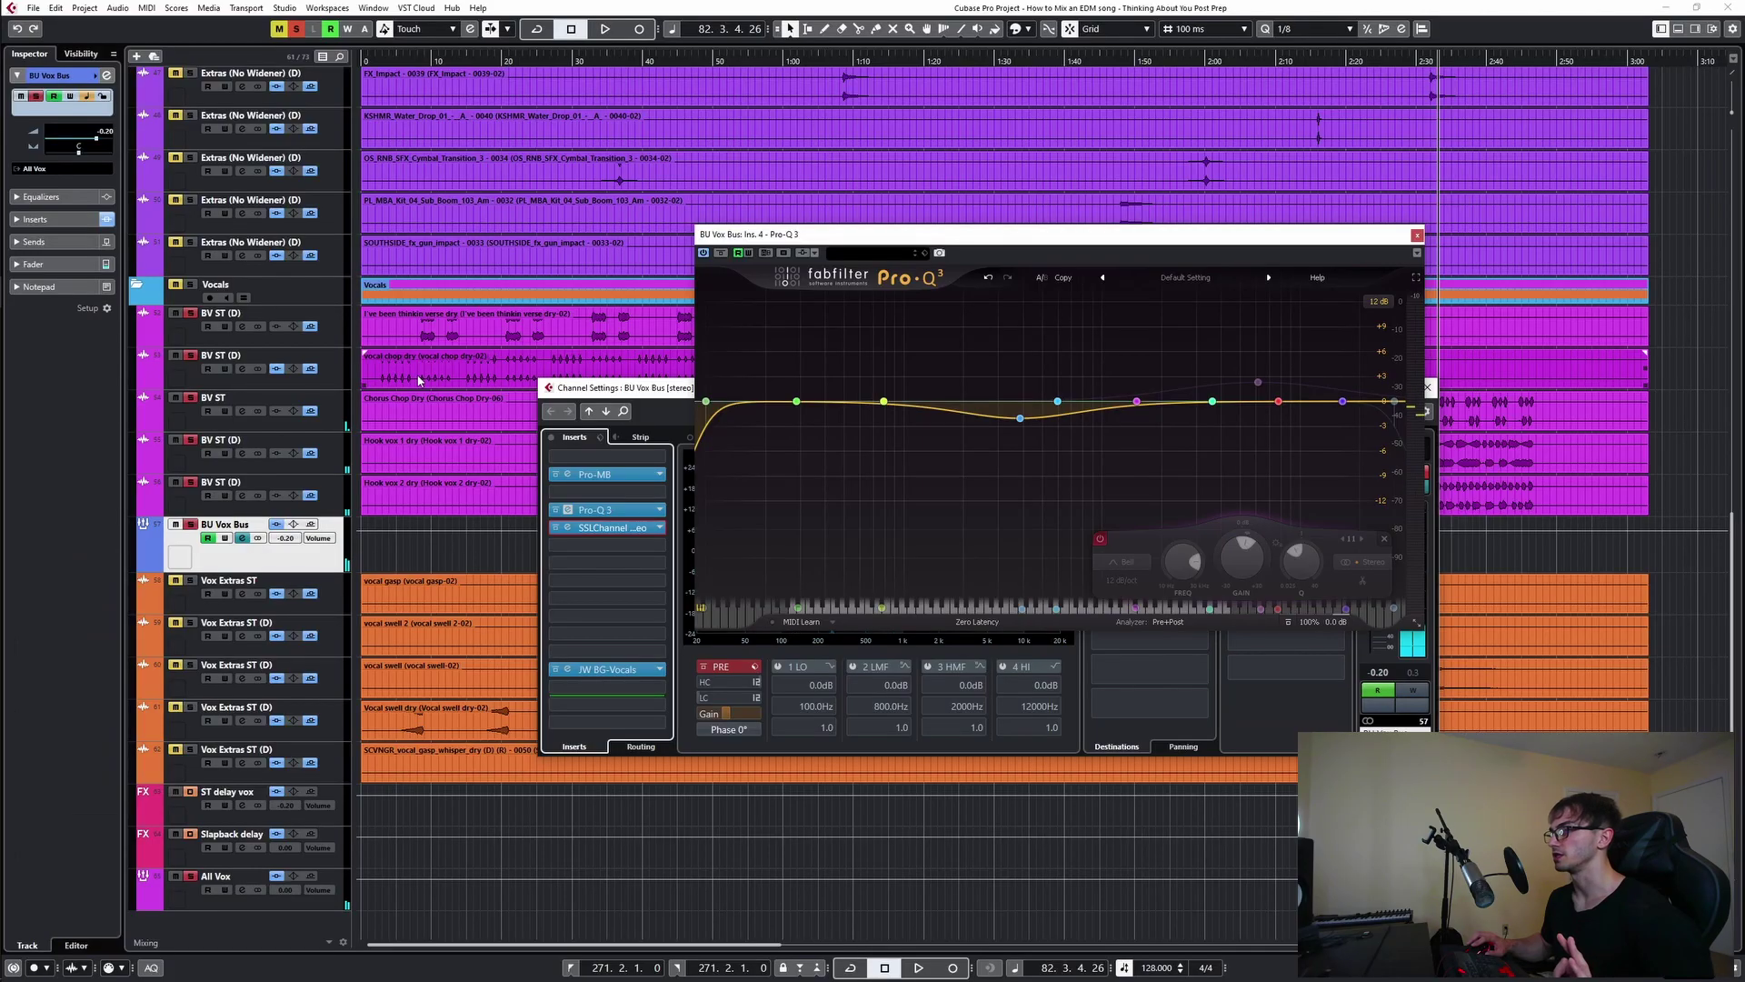
{"action": "left_click", "coordinate": [1418, 232]}
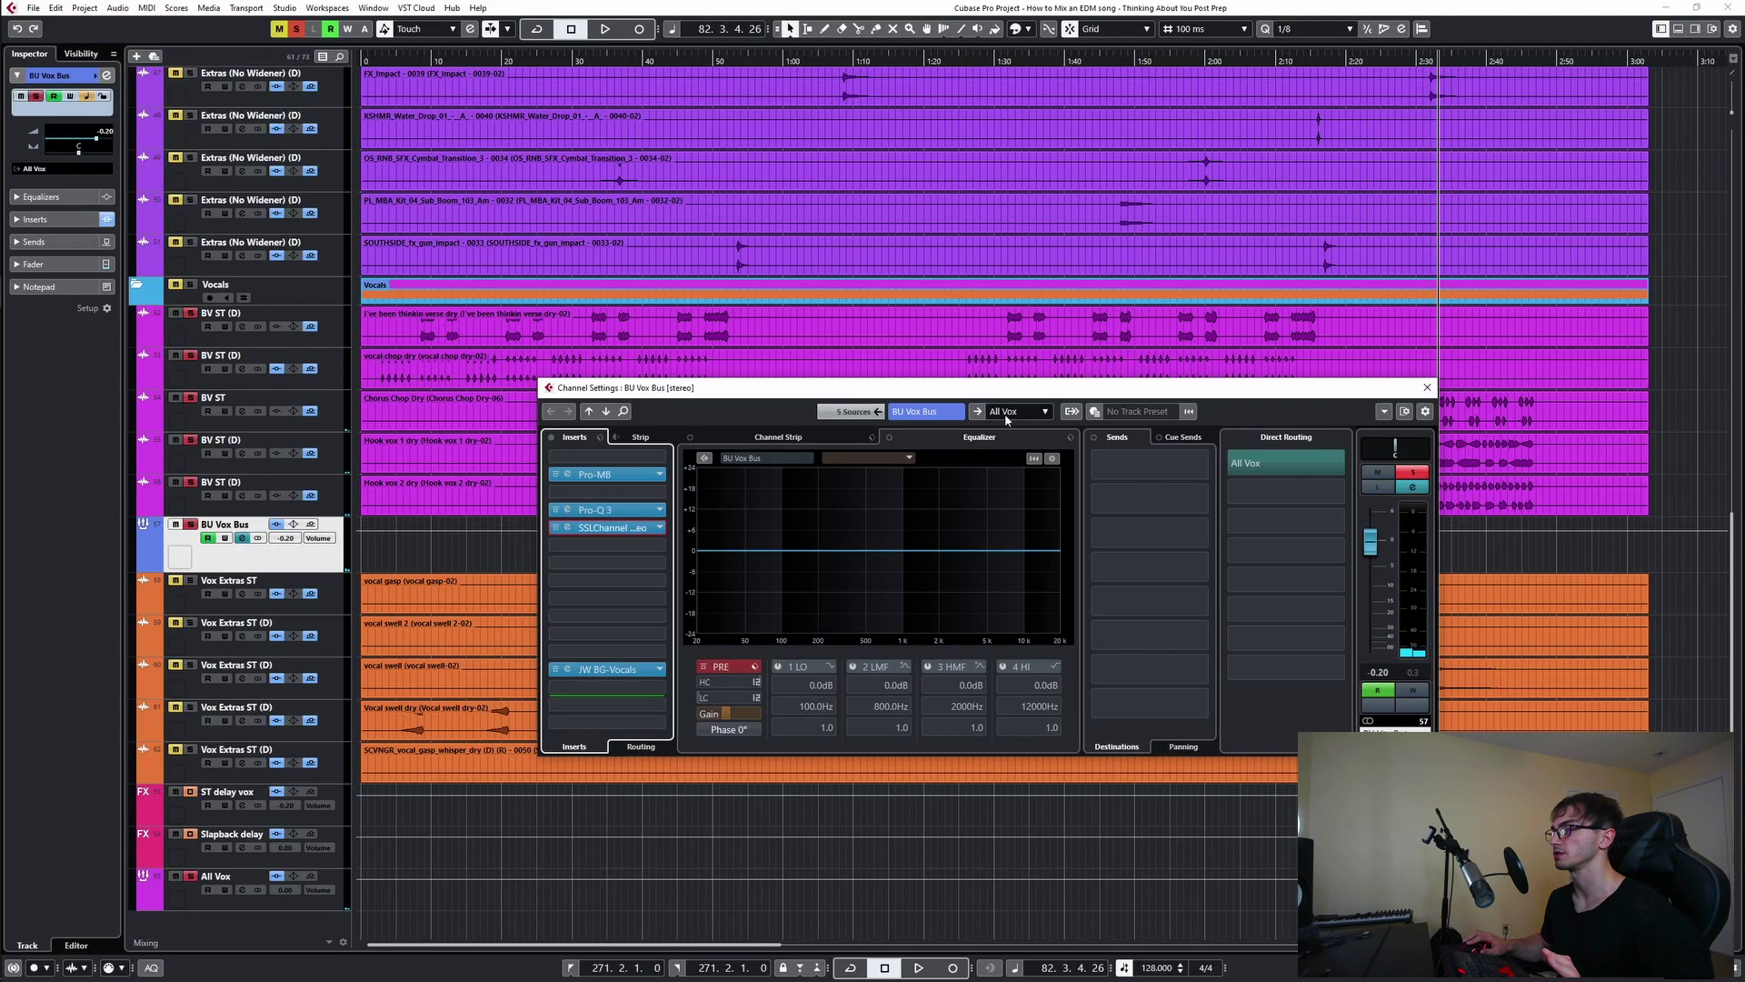
{"action": "left_click", "coordinate": [1417, 474]}
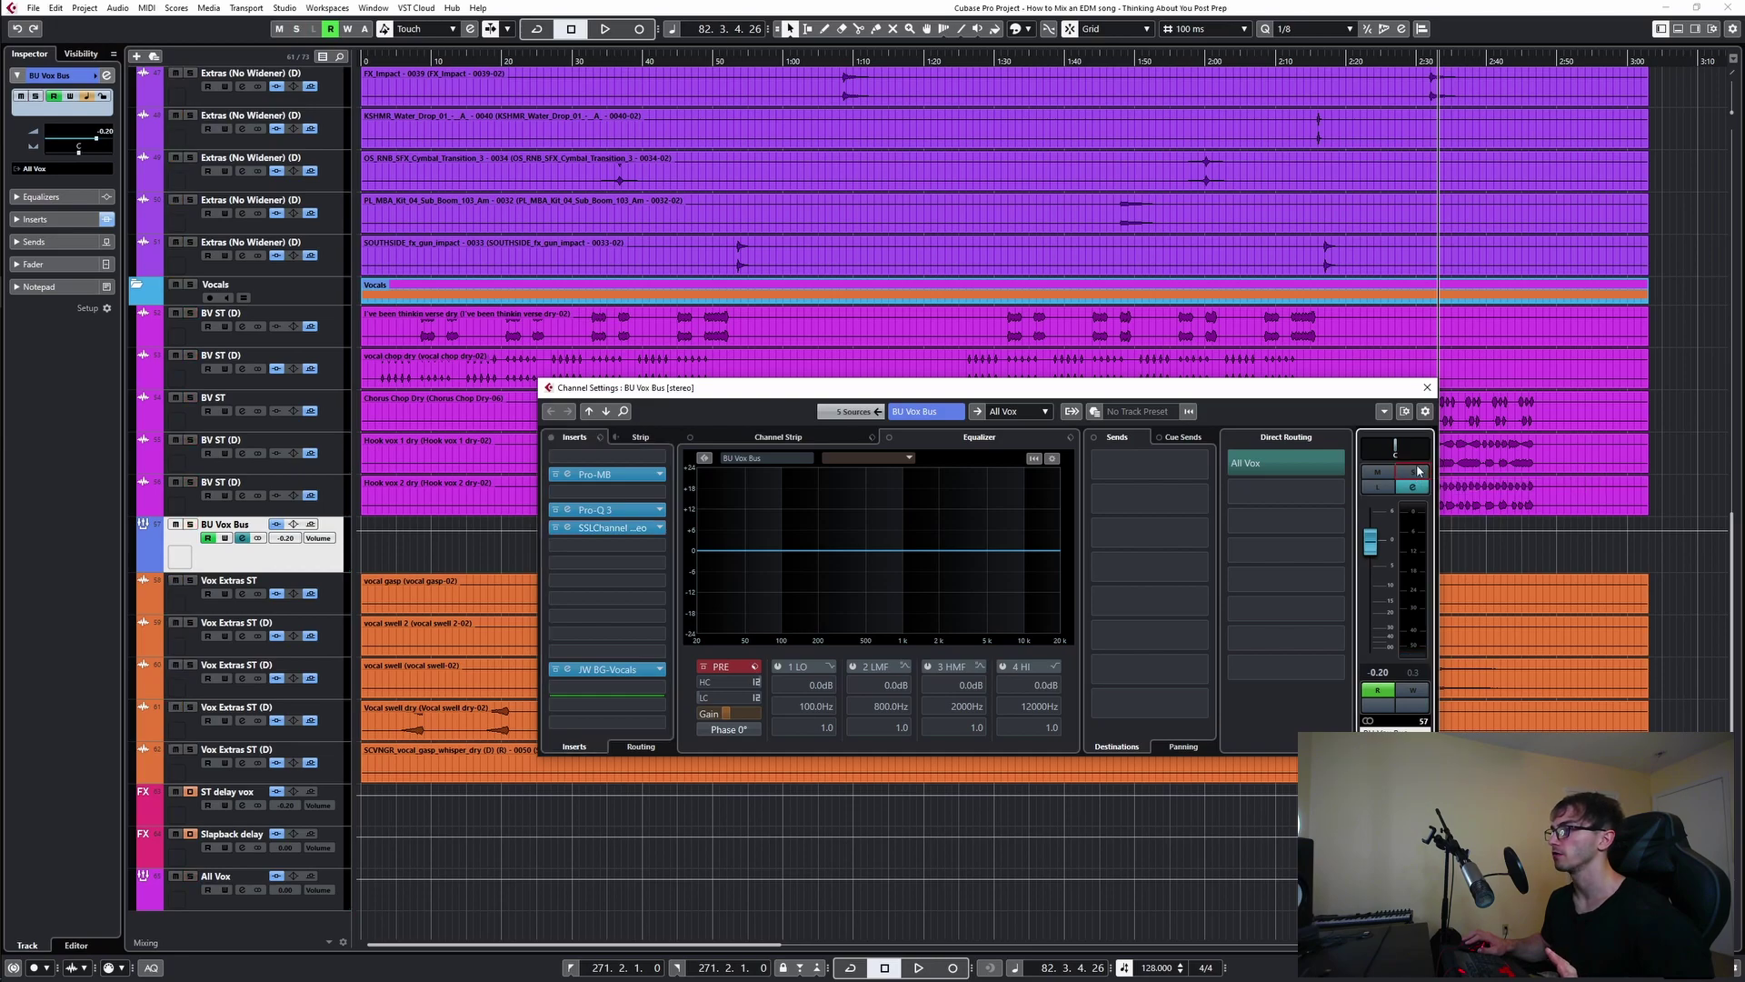
{"action": "left_click", "coordinate": [1428, 388]}
{"action": "key", "text": "space"}
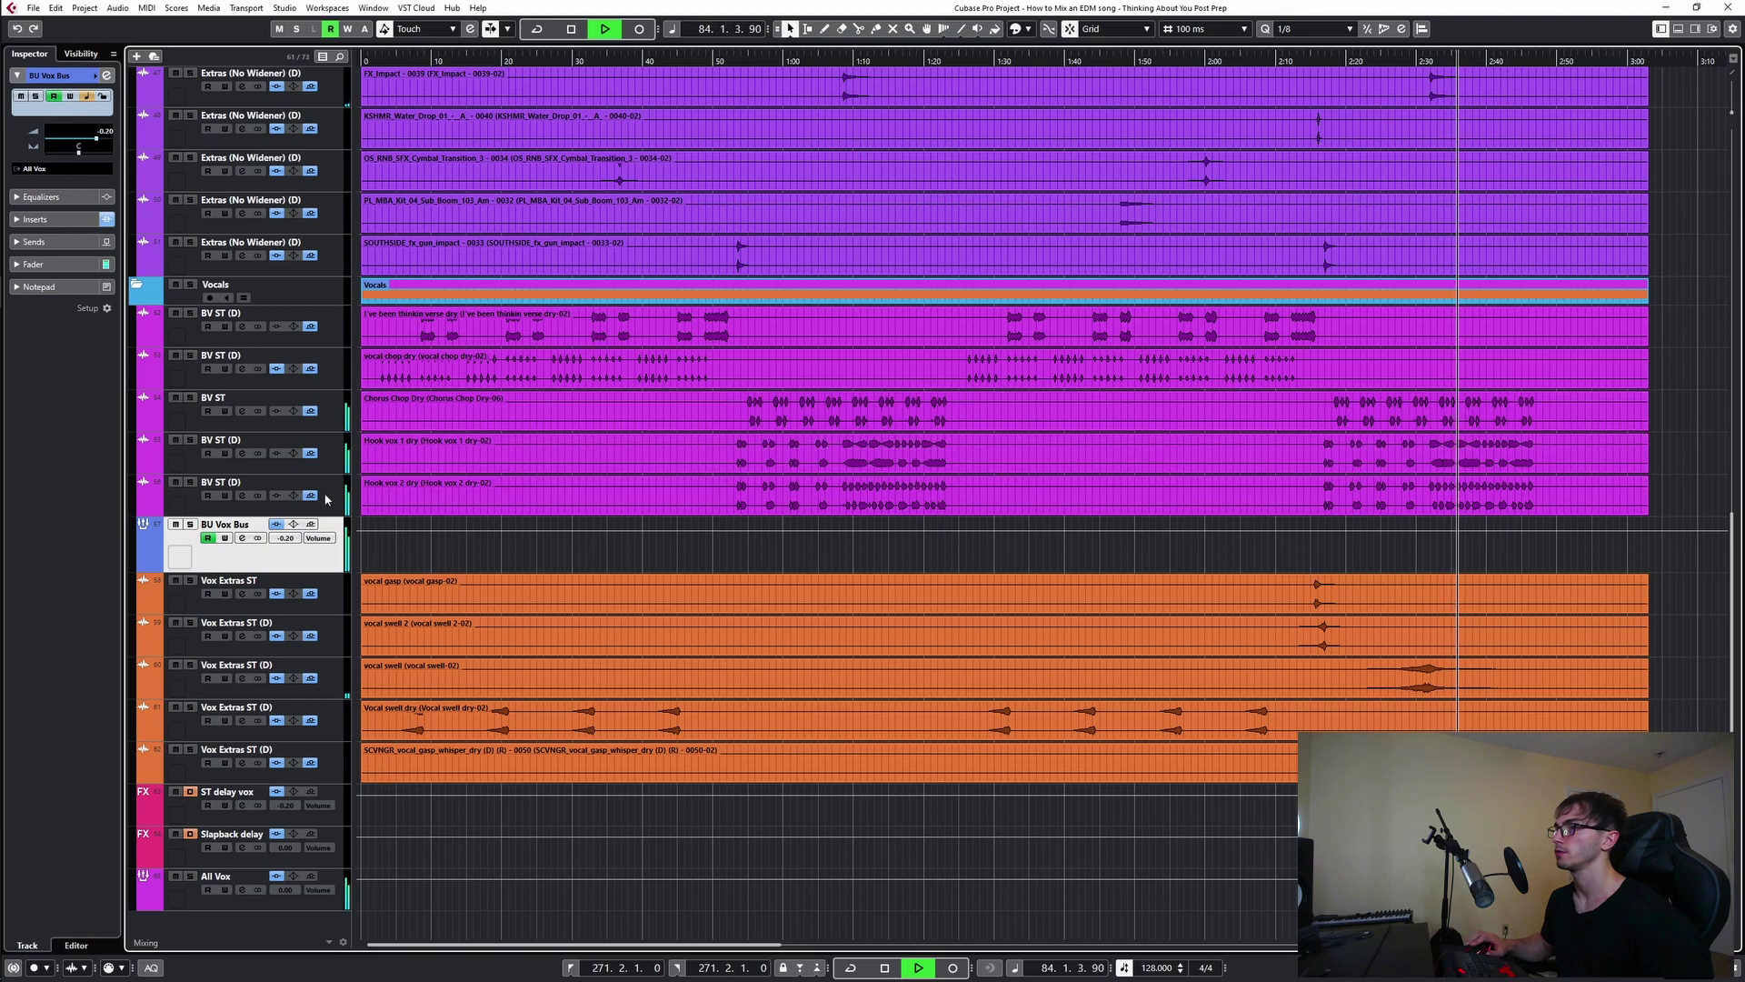
{"action": "key", "text": "space"}
- Solo the BU Vox Bus and insert JST BG-Vocals below SSLChannel
{"action": "left_click", "coordinate": [191, 524]}
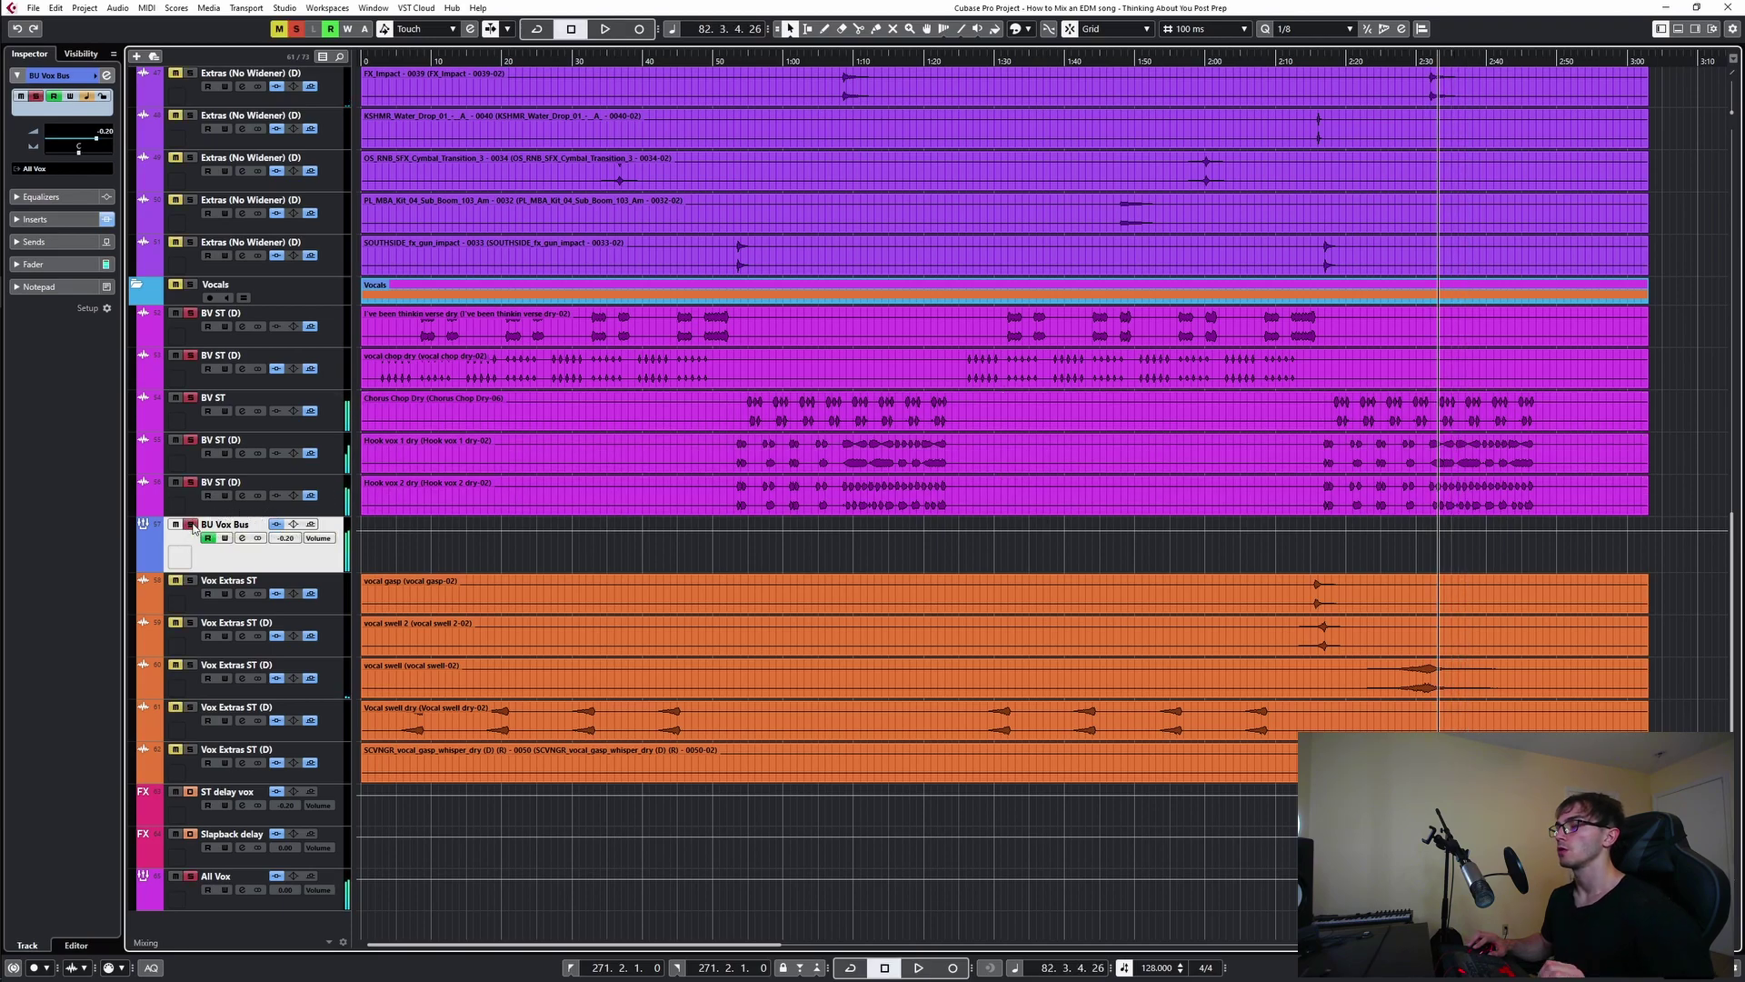
{"action": "left_click", "coordinate": [241, 539]}
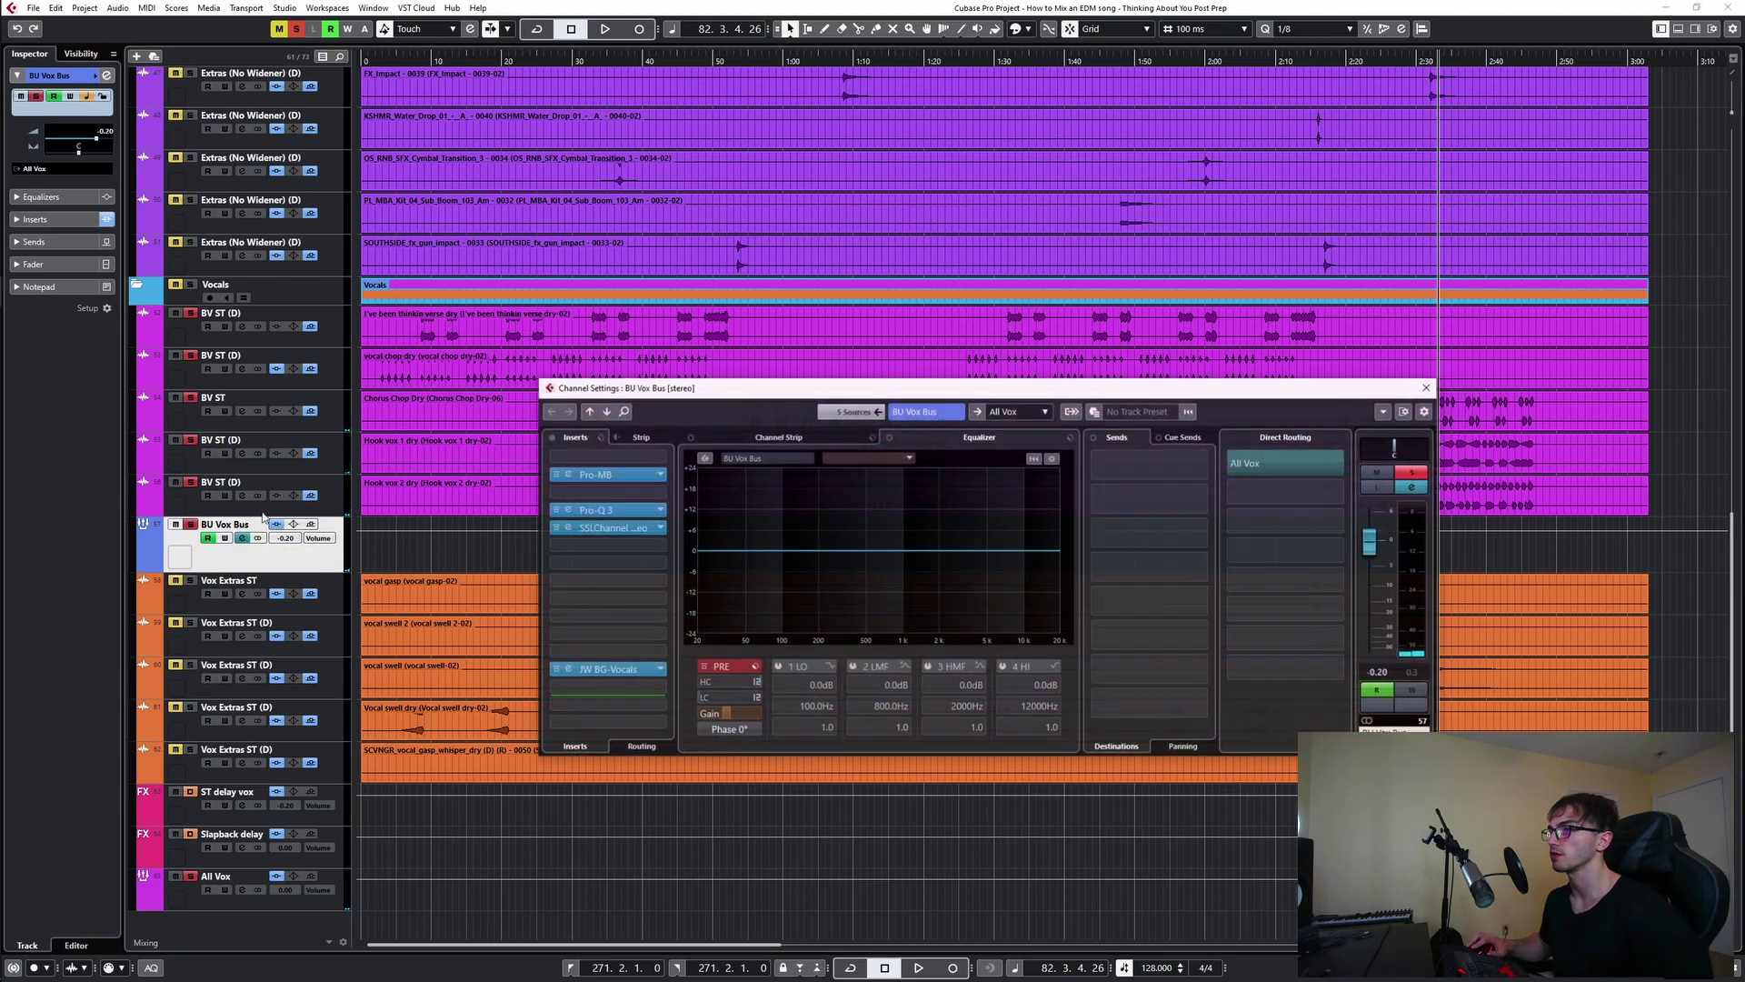
{"action": "left_click", "coordinate": [666, 547]}
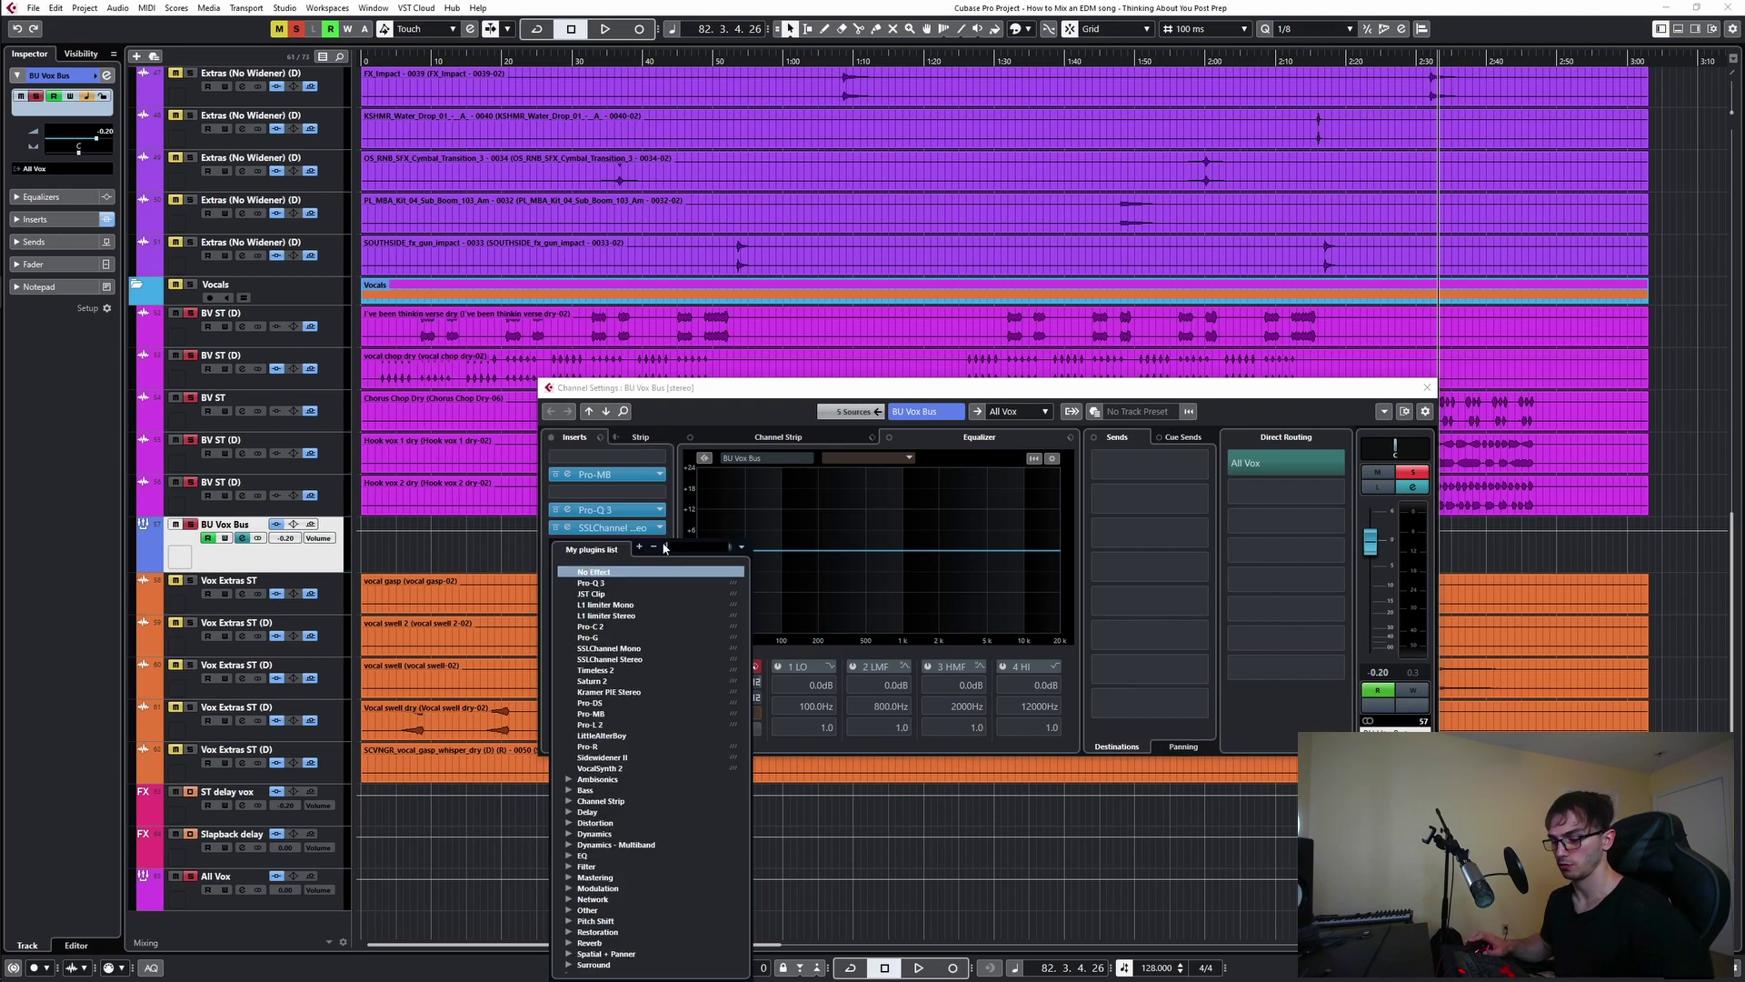
{"action": "type", "text": "jst"}
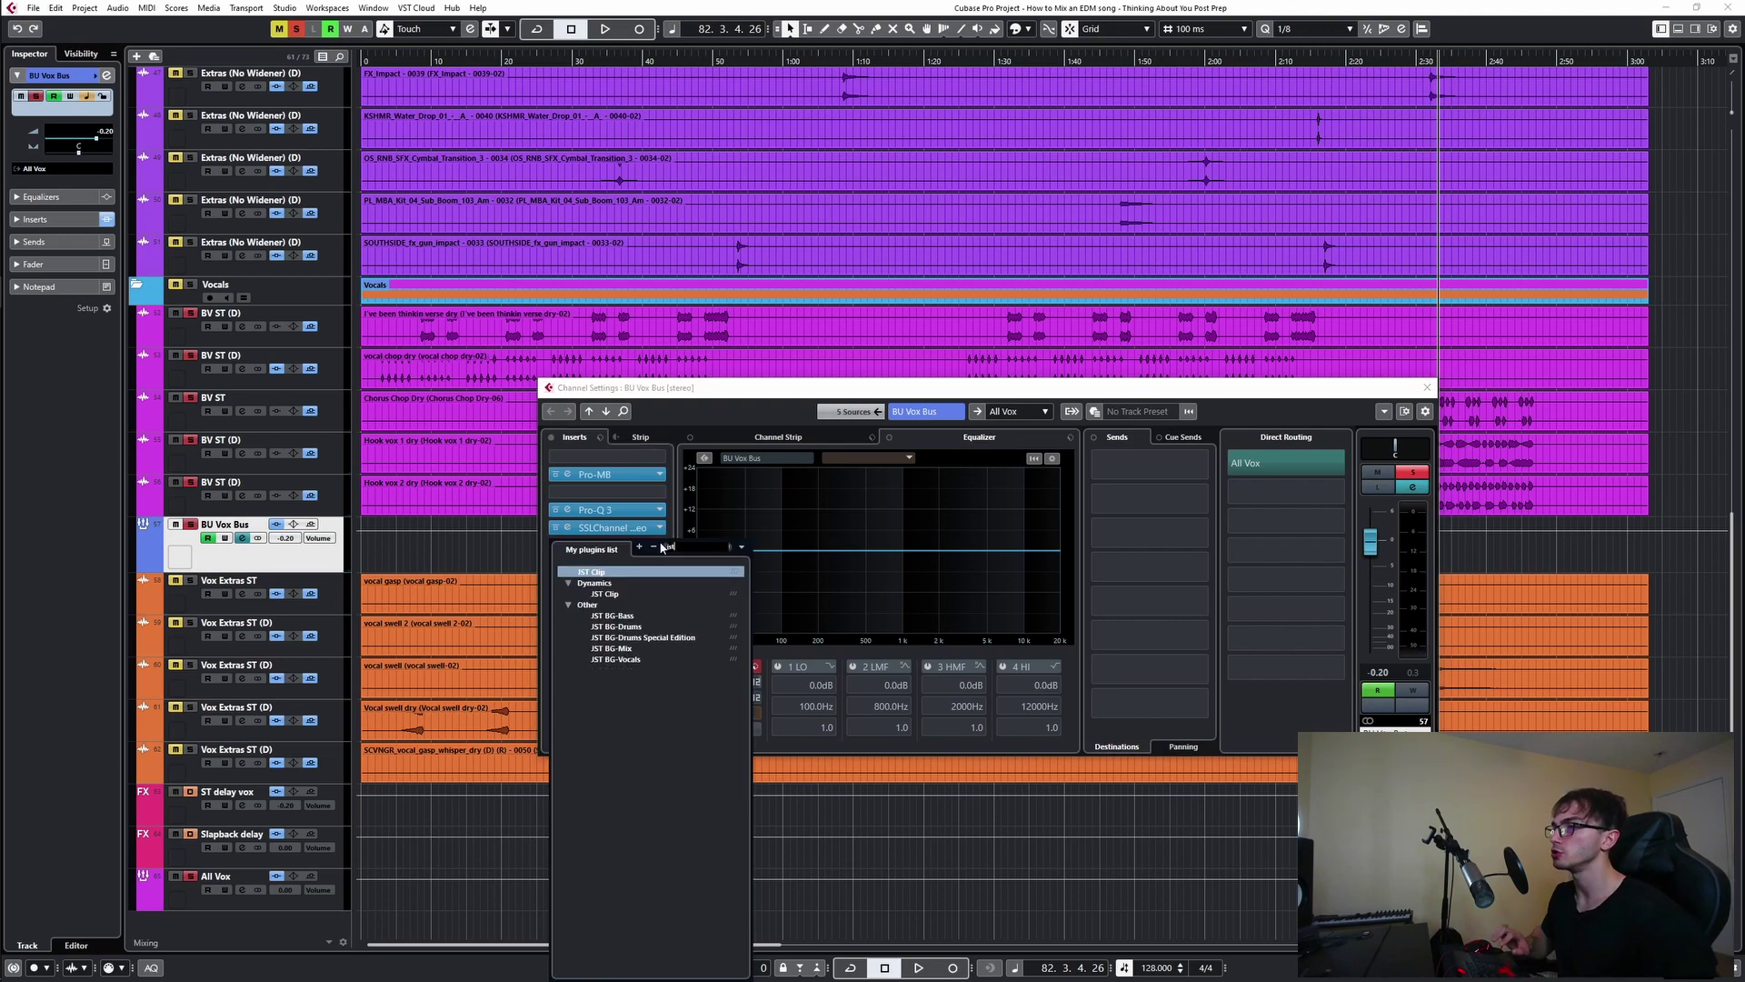
{"action": "left_click", "coordinate": [618, 659]}
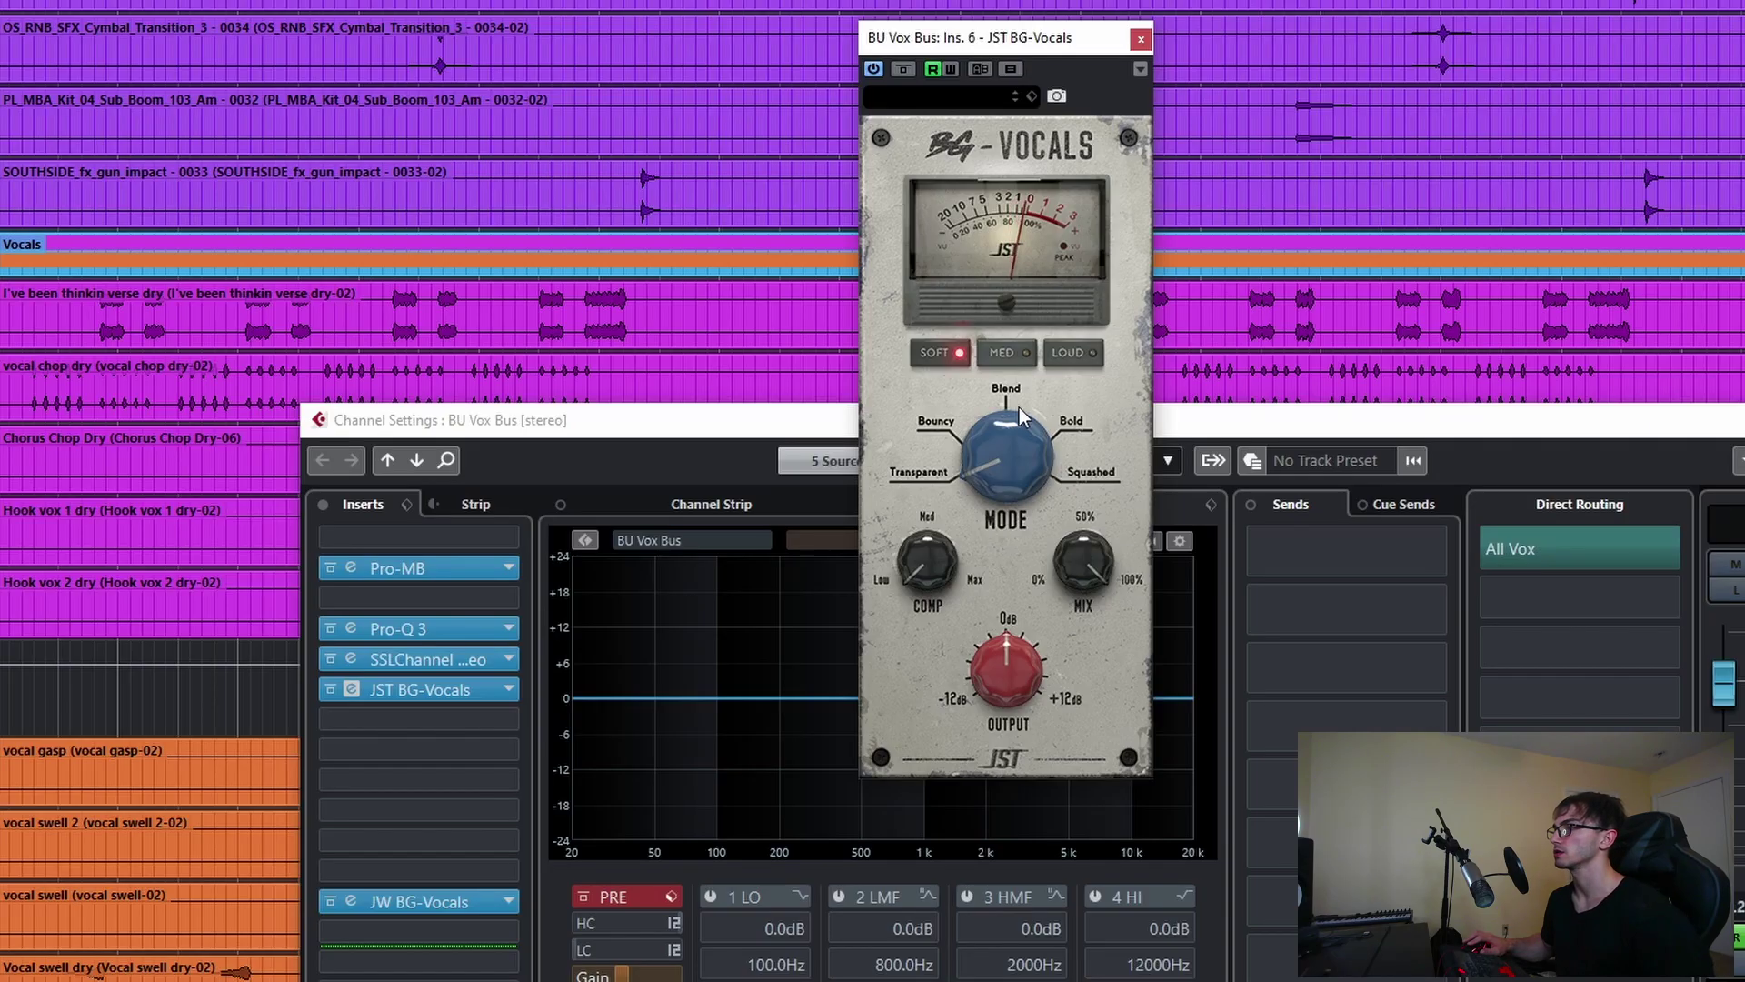
- Play the soloed bus and raise the JST BG-Vocals compression to Med, keeping the mode on Transparent
{"action": "key", "text": "space"}
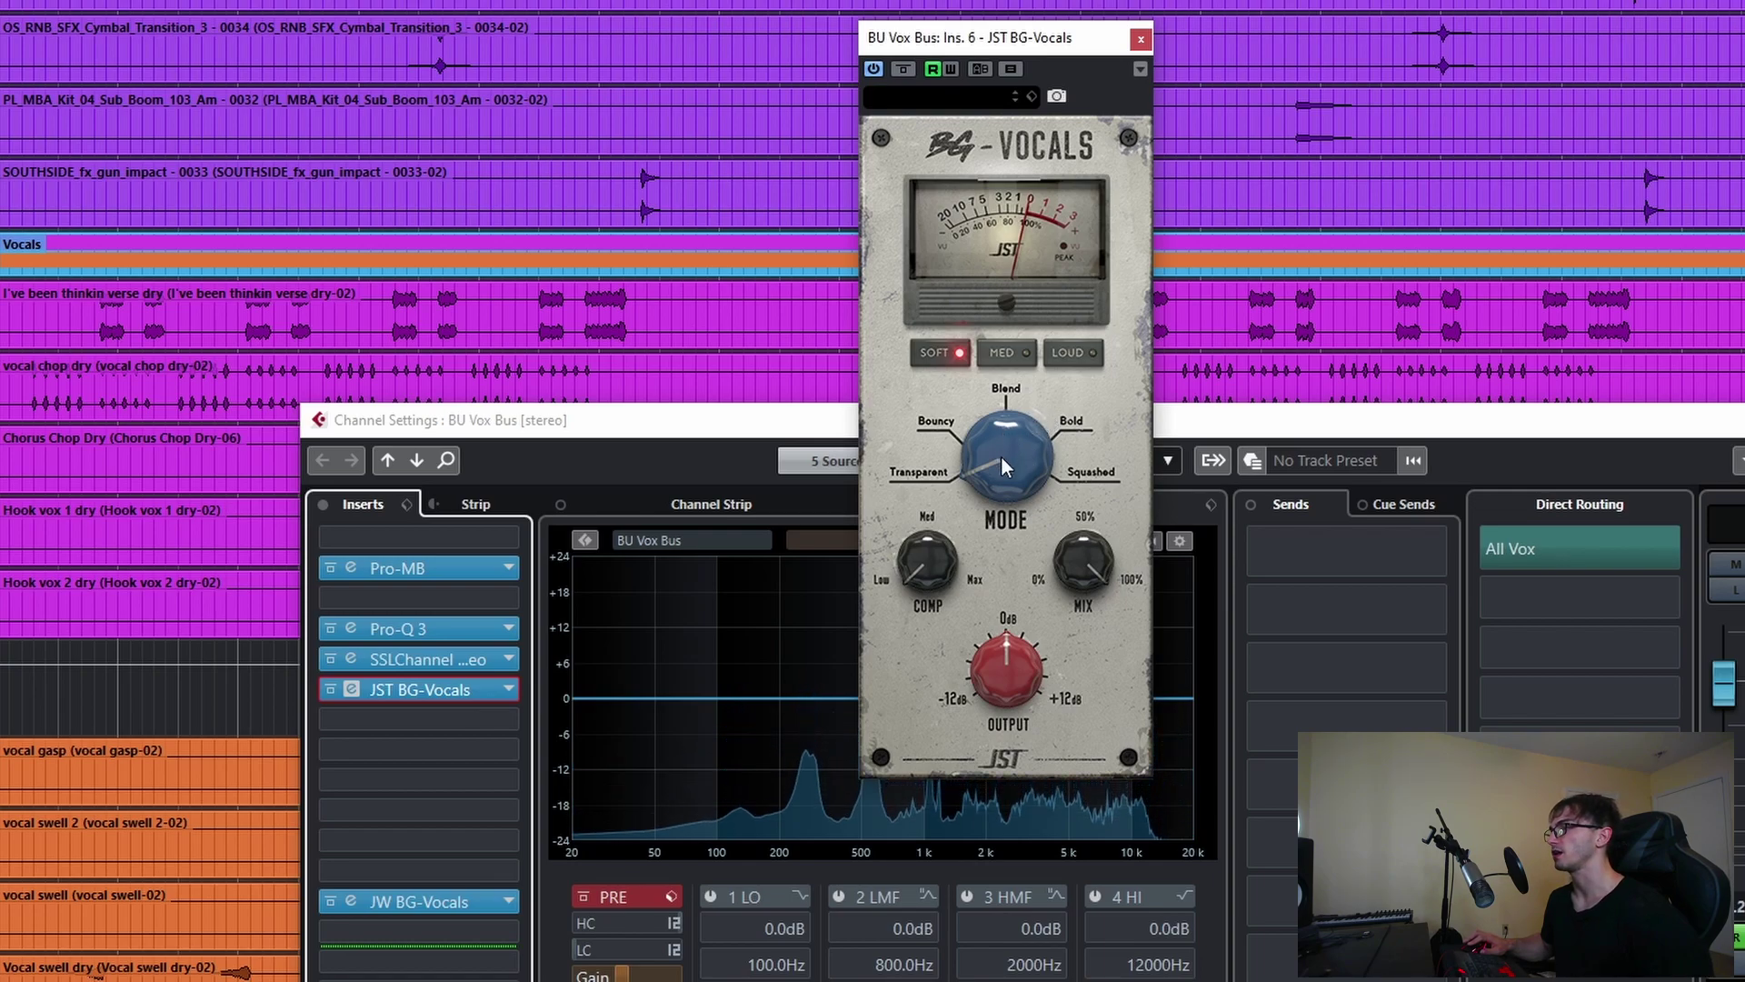
{"action": "mouse_move", "coordinate": [1006, 476]}
{"action": "left_mouse_down"}
{"action": "mouse_move", "coordinate": [1020, 429]}
{"action": "mouse_move", "coordinate": [1011, 489]}
{"action": "left_mouse_up"}
{"action": "mouse_move", "coordinate": [912, 571]}
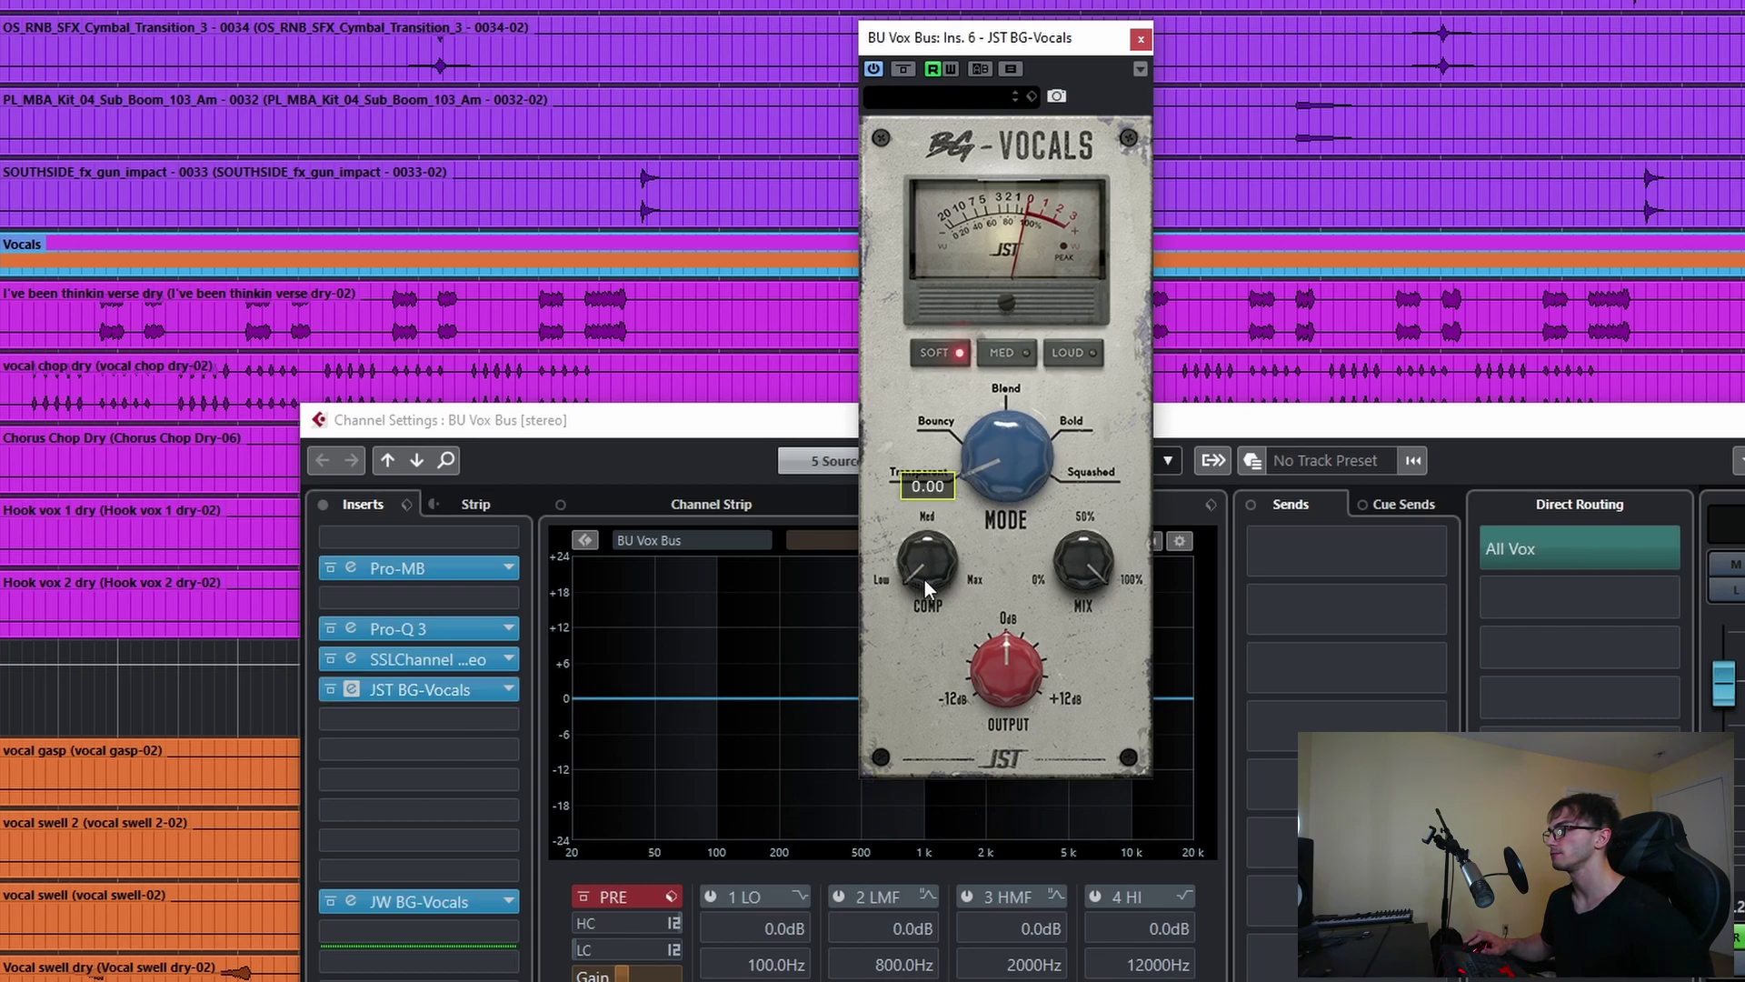
{"action": "left_click_drag", "start_coordinate": [924, 579], "coordinate": [956, 803]}
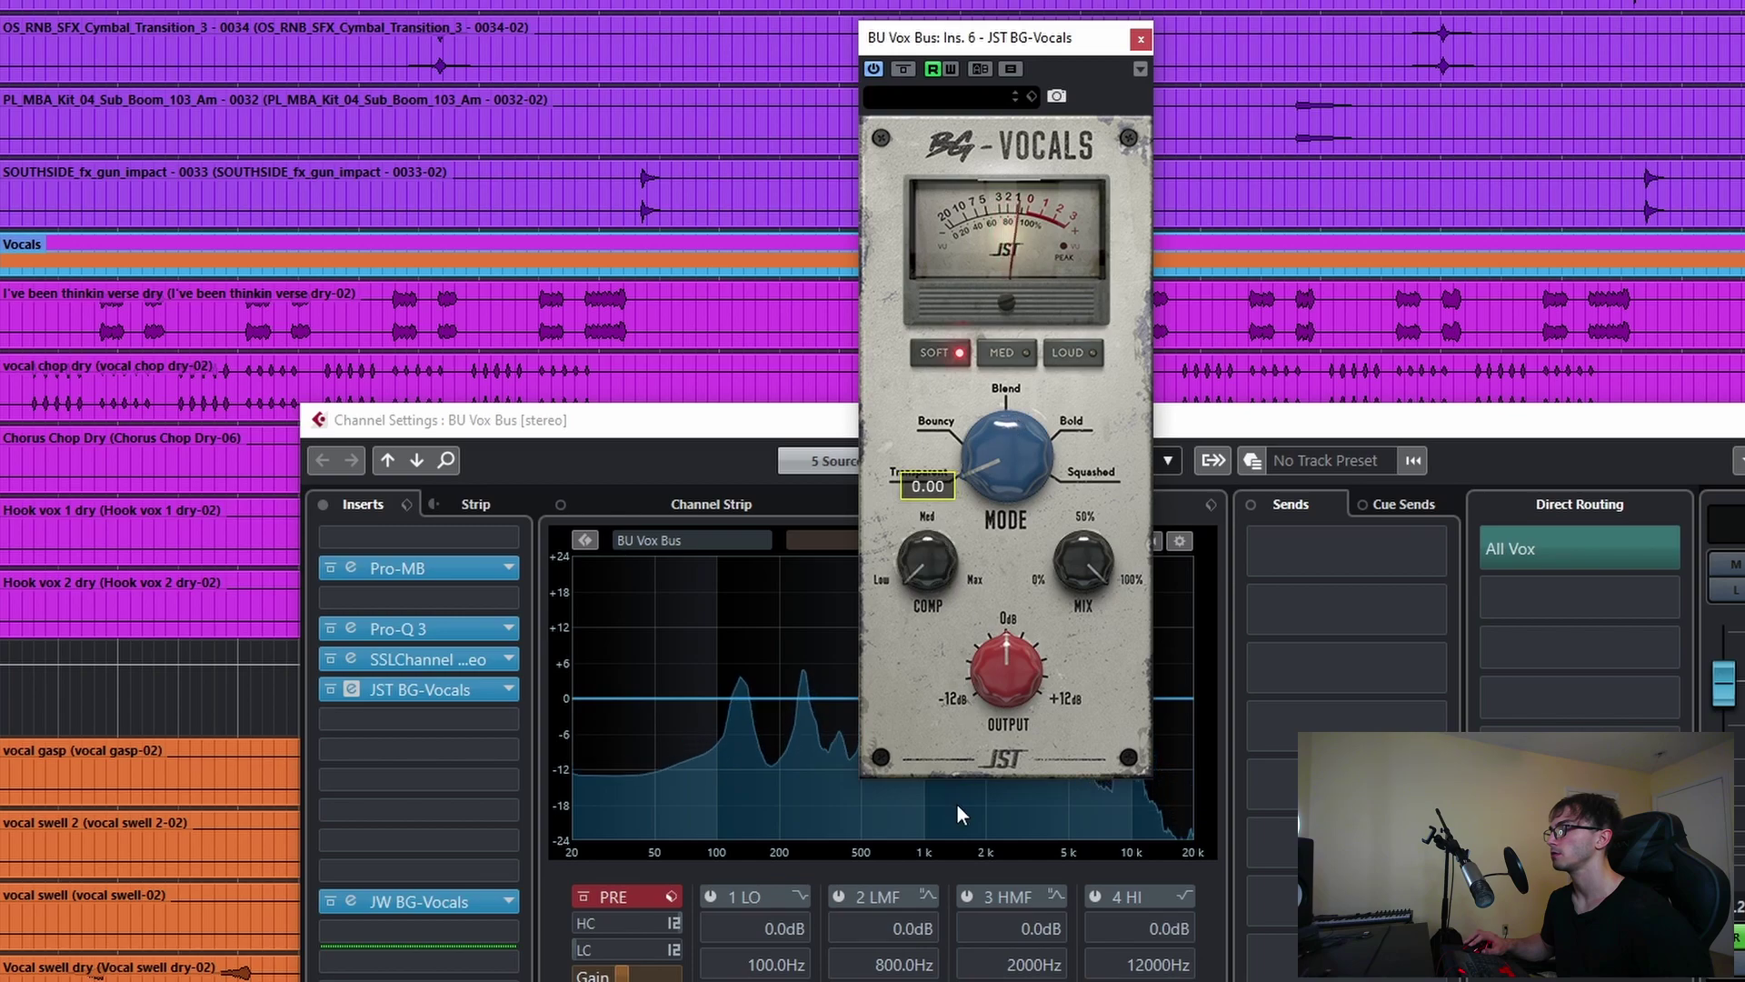
{"action": "left_click_drag", "start_coordinate": [974, 668], "coordinate": [1040, 434]}
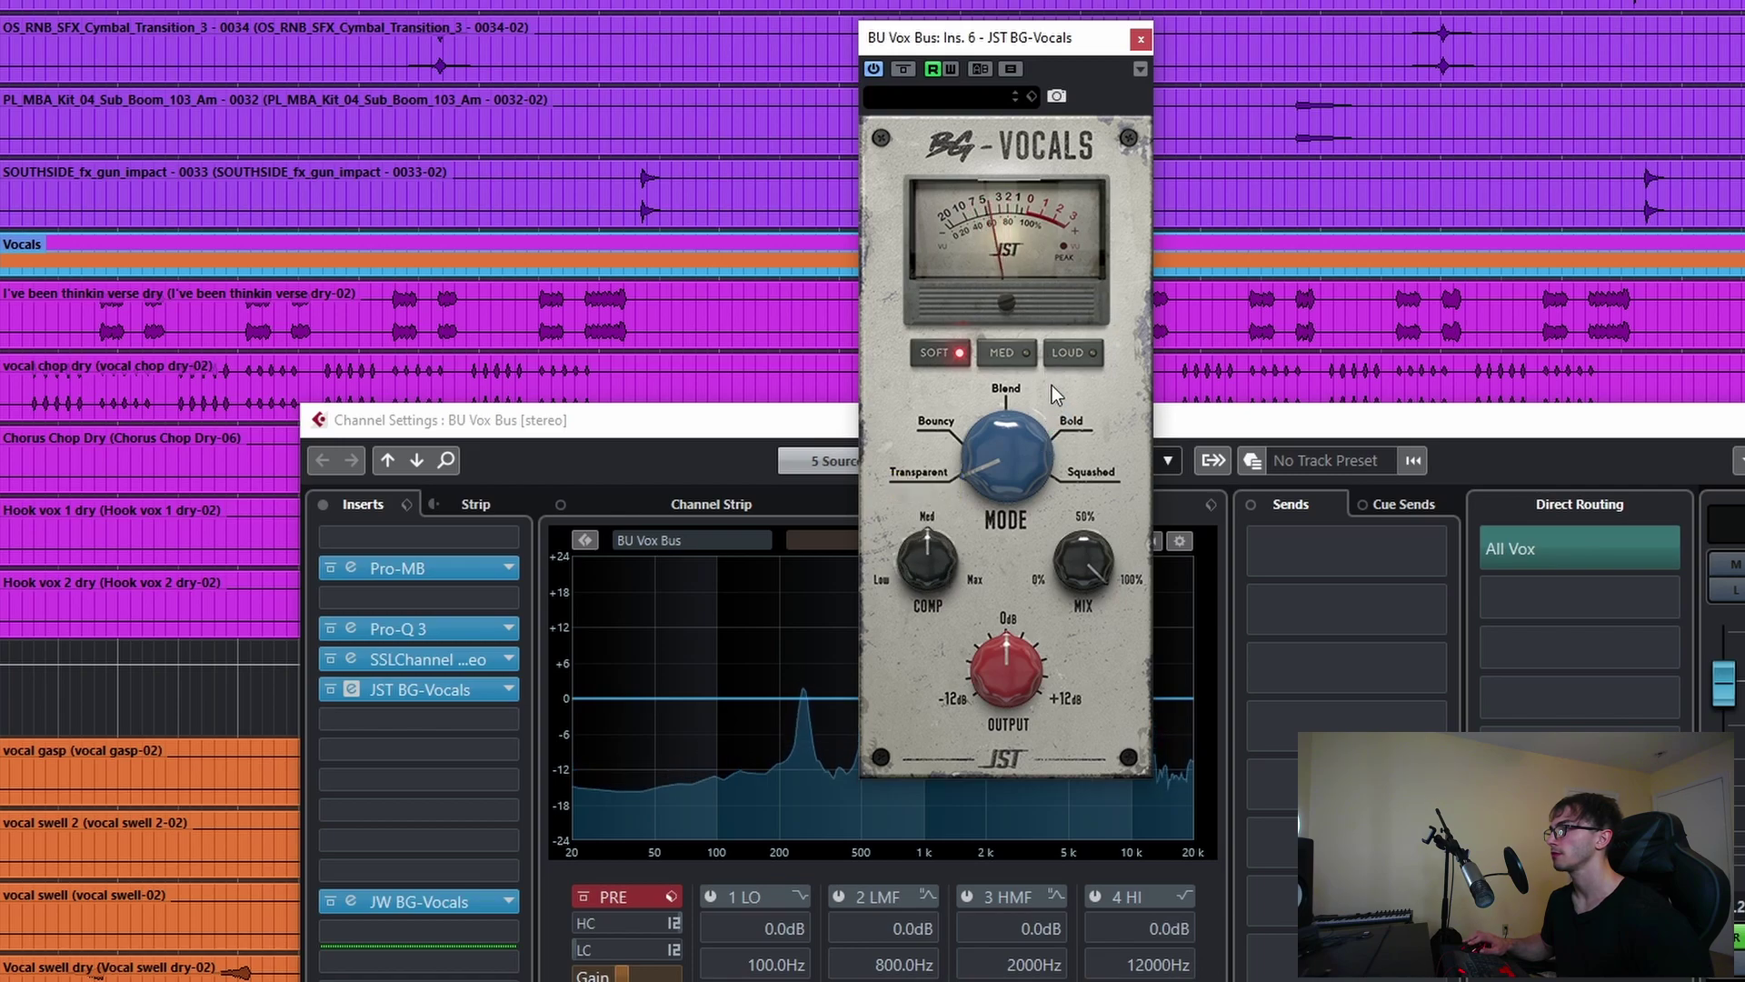
- Try the MED input setting in JST BG-Vocals, return to SOFT and ease the compression below Med
{"action": "left_click", "coordinate": [1011, 353]}
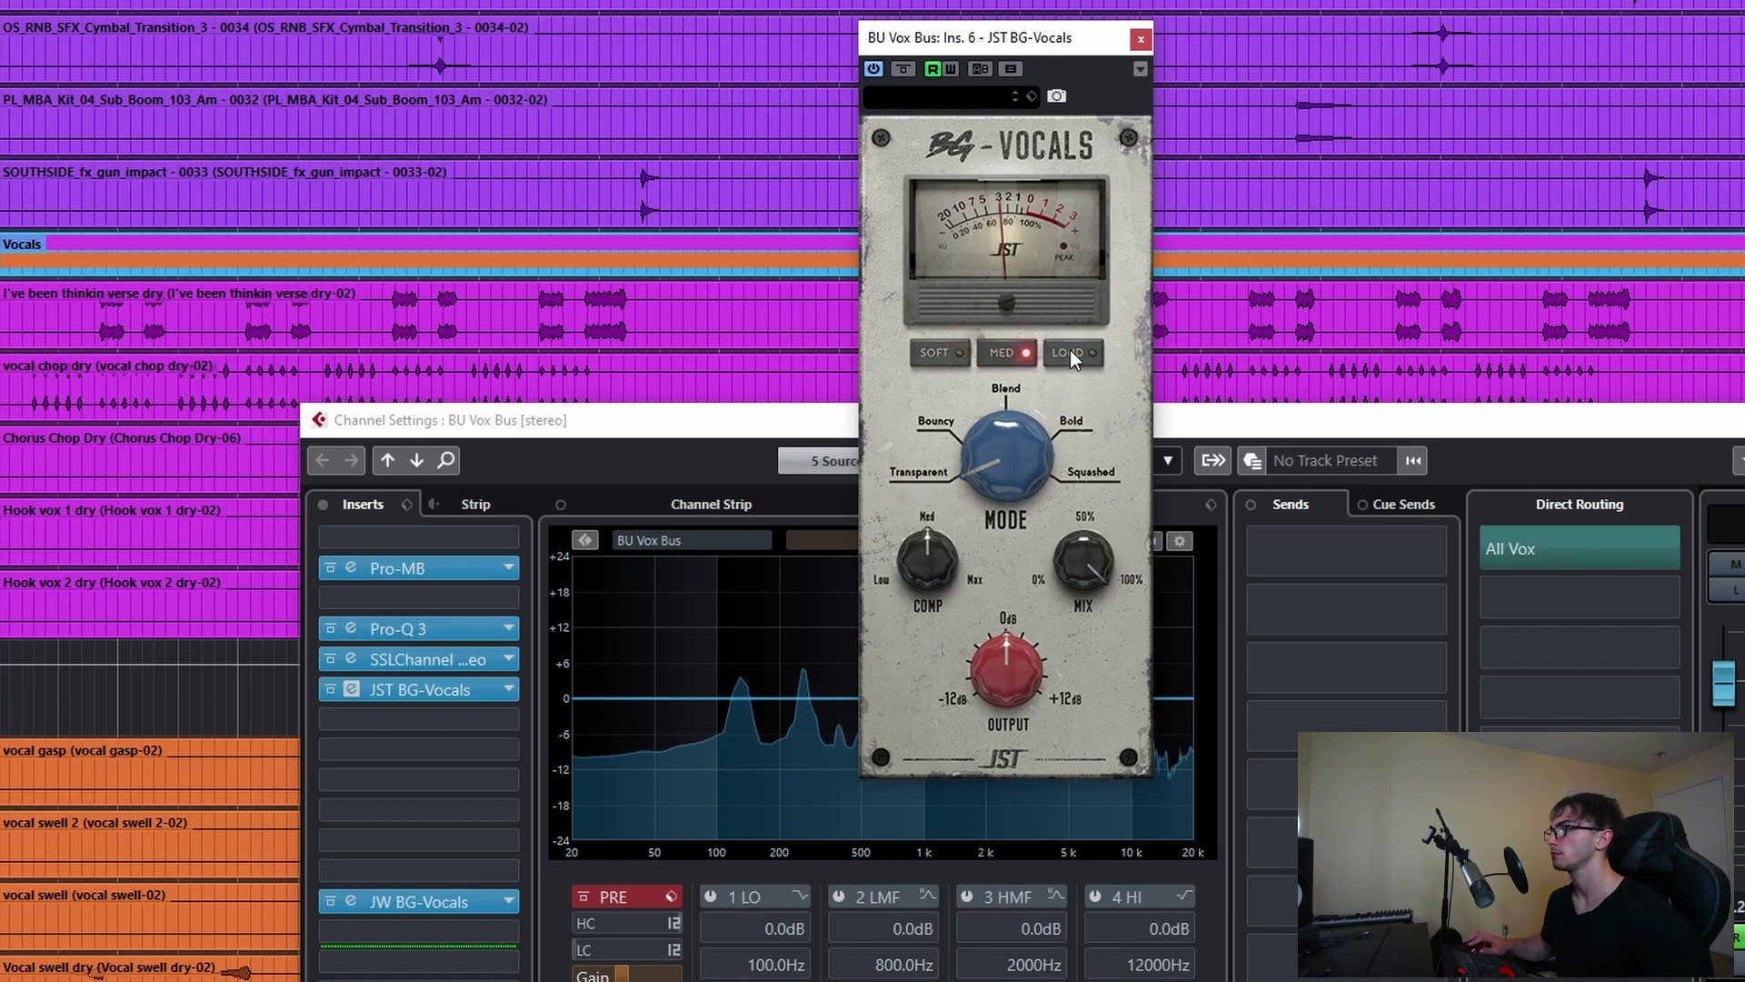
{"action": "left_click", "coordinate": [951, 353]}
{"action": "left_click_drag", "start_coordinate": [927, 559], "coordinate": [918, 629]}
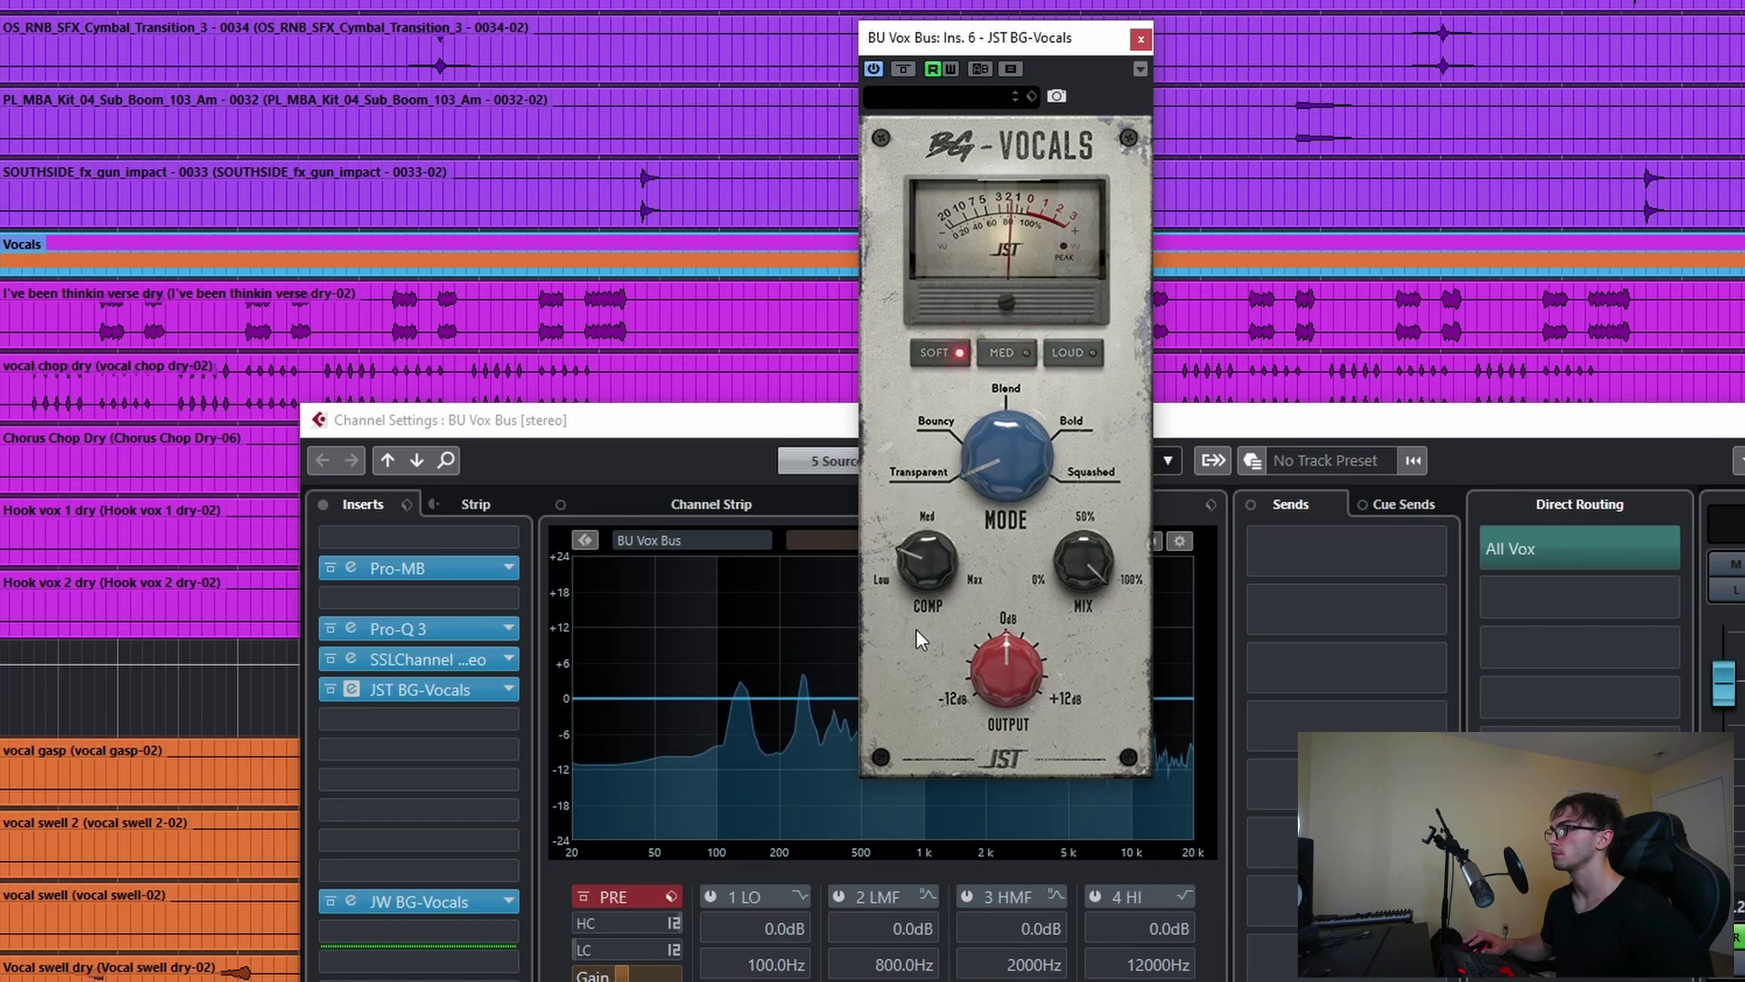
{"action": "mouse_move", "coordinate": [998, 313]}
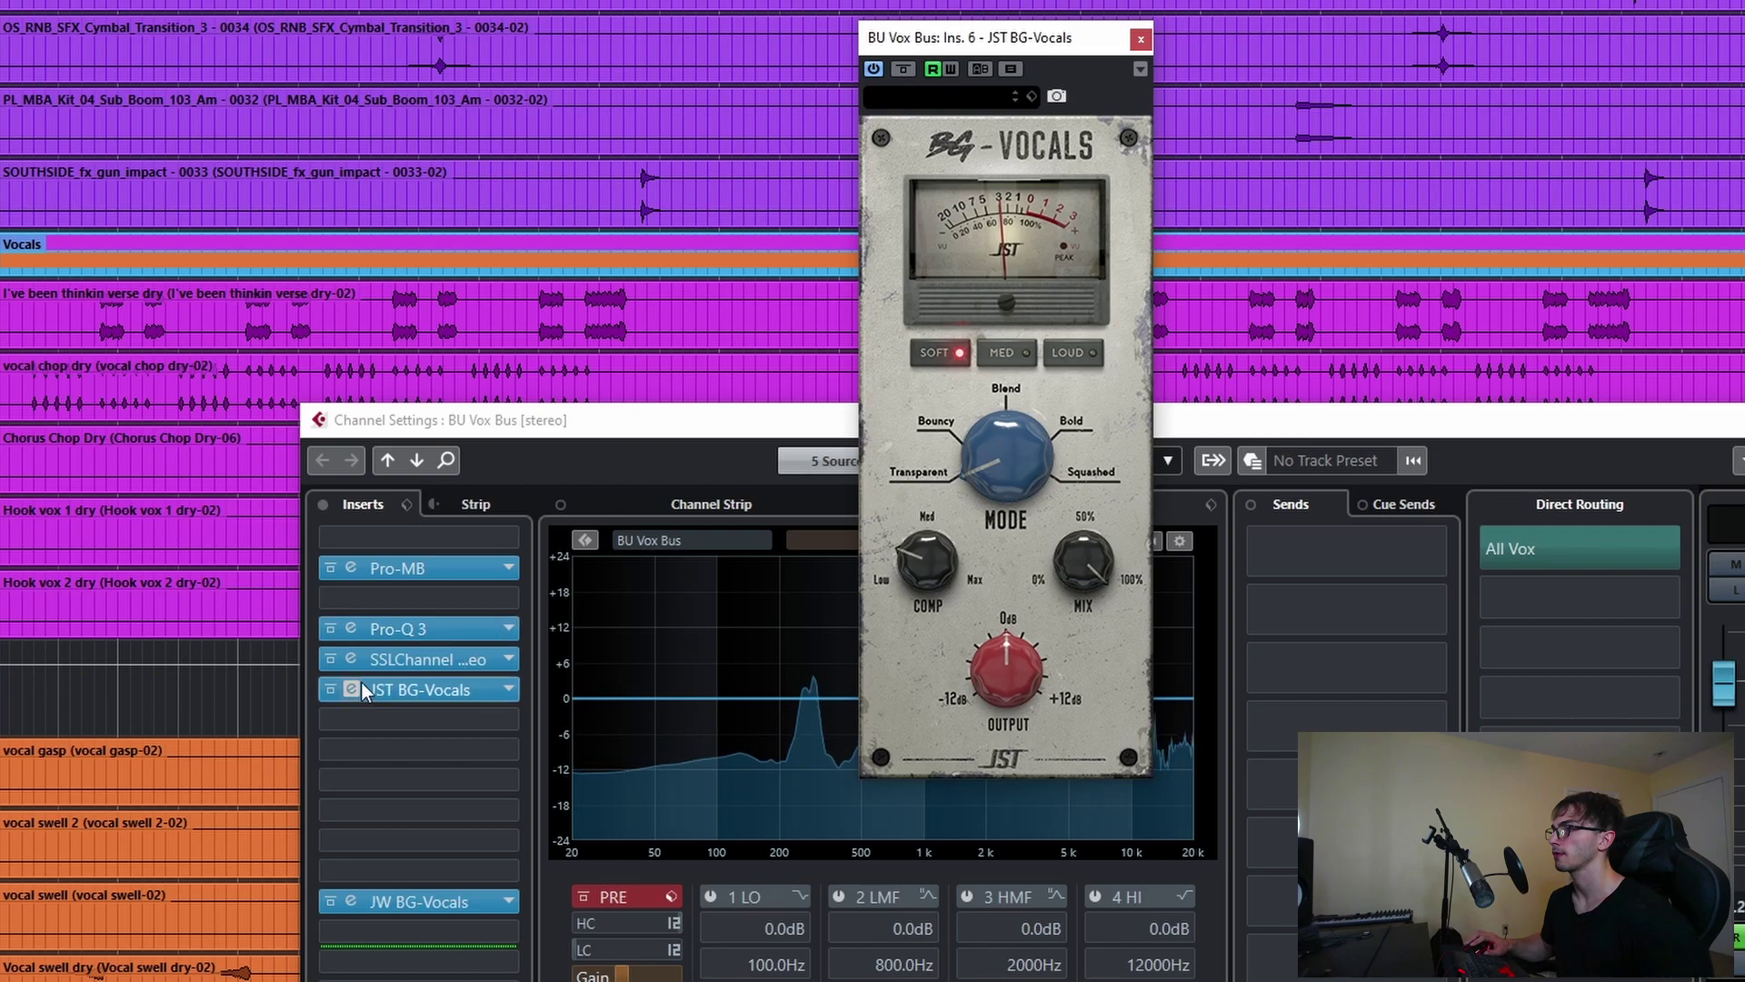
- Compare JST BG-Vocals bypassed and active, and lower its compression slightly further
{"action": "left_click", "coordinate": [329, 689]}
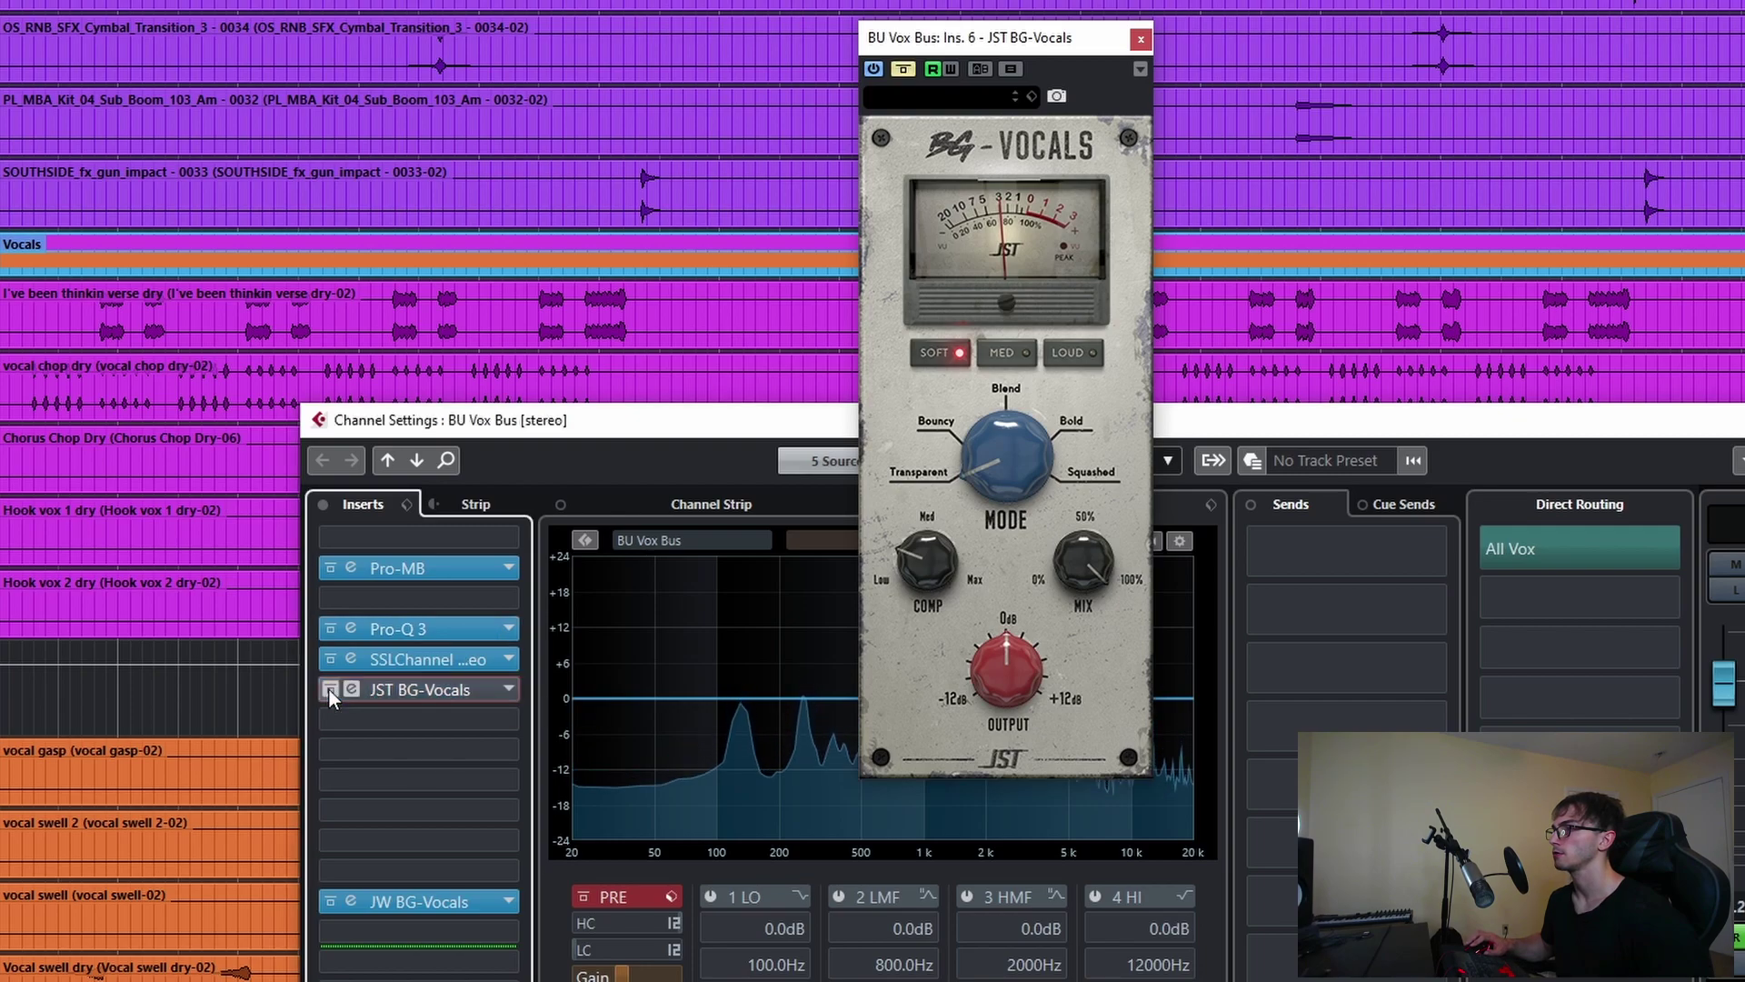
{"action": "left_click", "coordinate": [329, 689]}
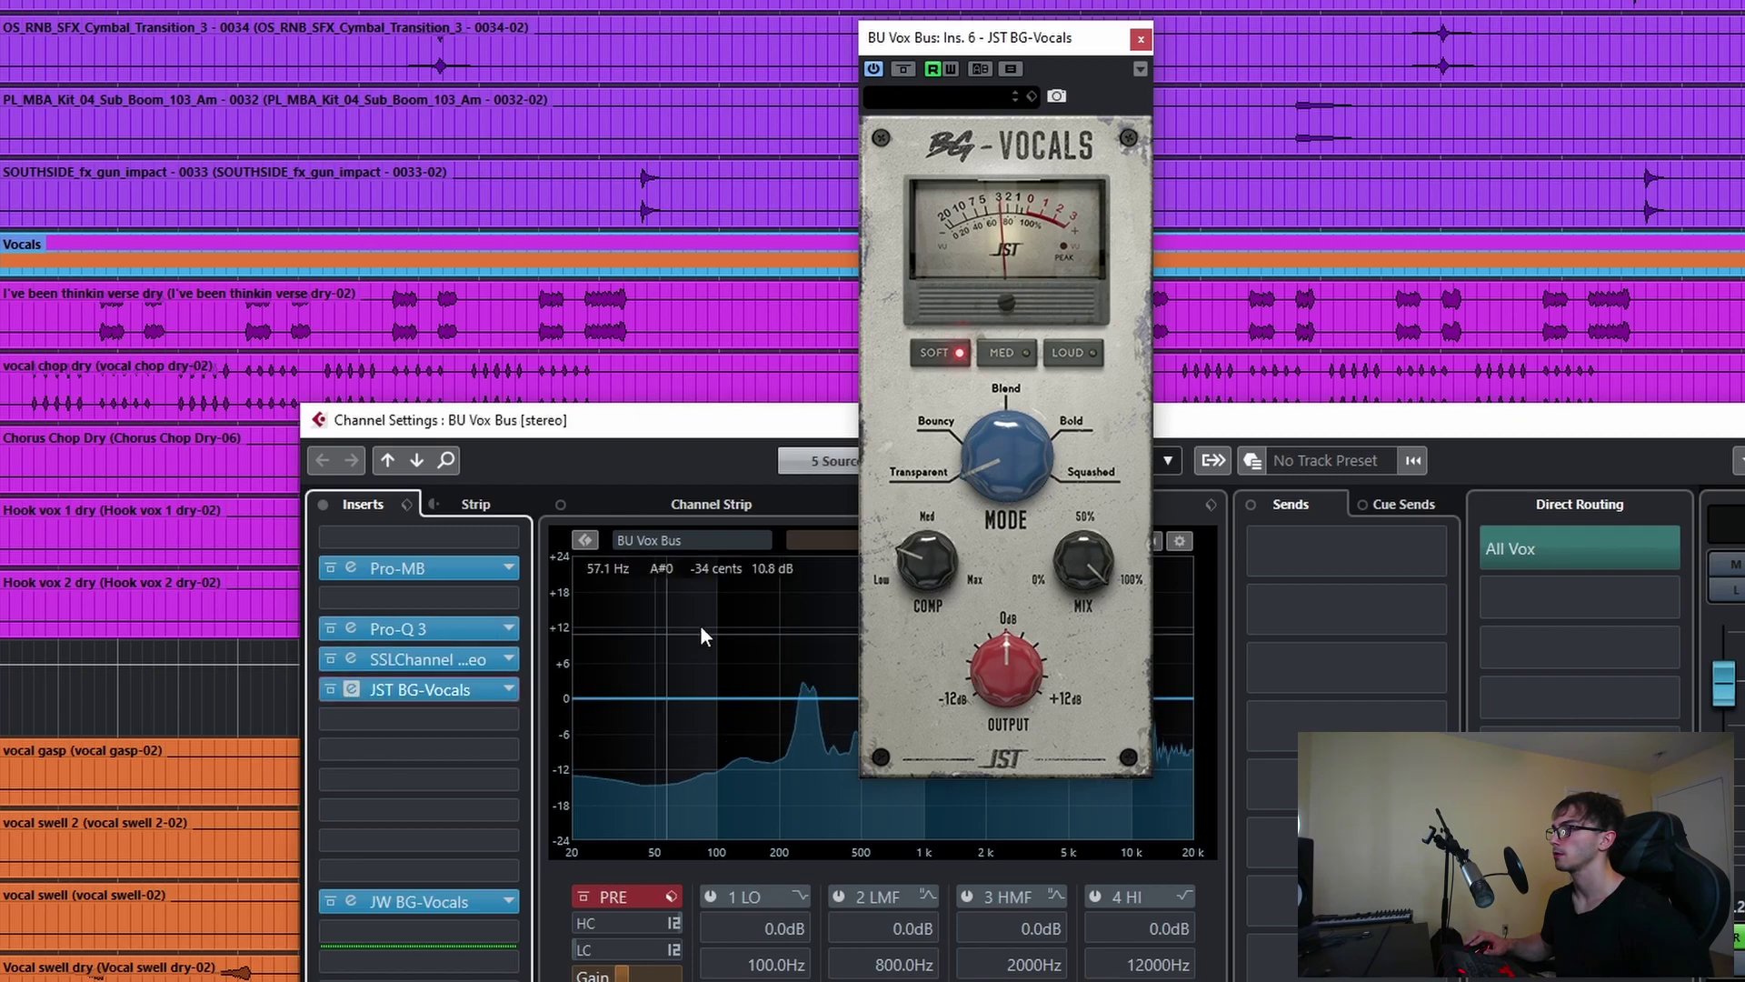
{"action": "mouse_move", "coordinate": [931, 580]}
{"action": "left_click_drag", "start_coordinate": [931, 580], "coordinate": [932, 593]}
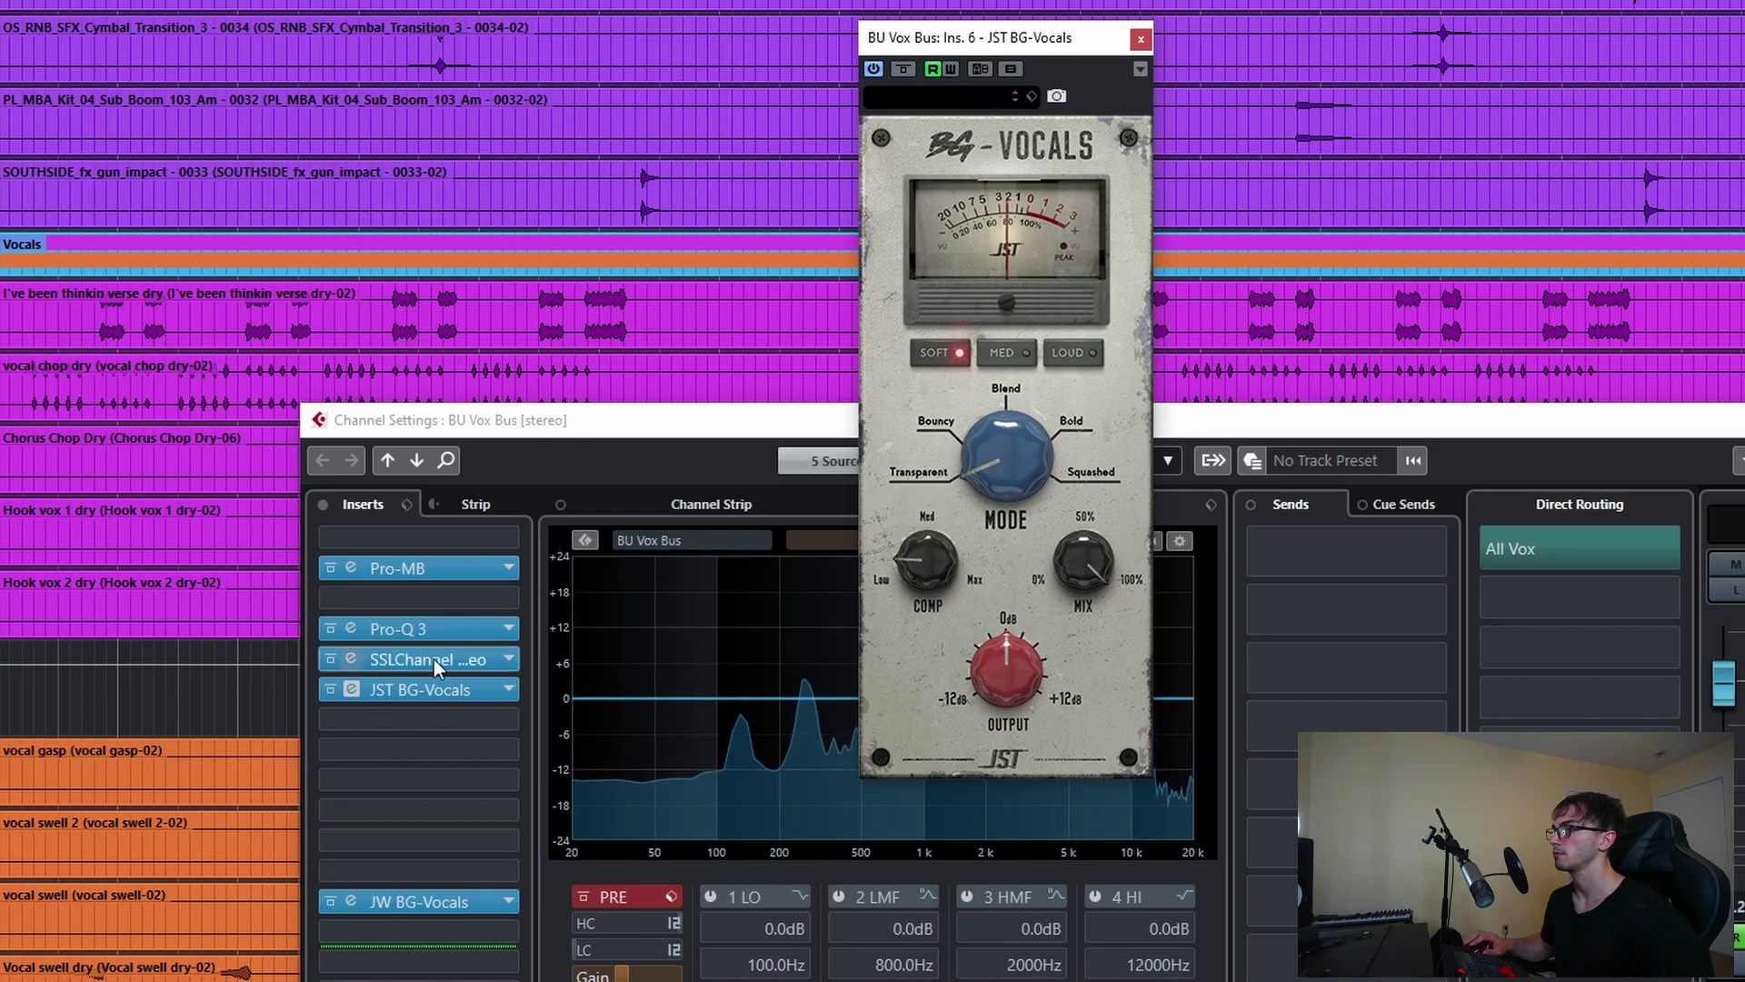
- Compare the bus repeatedly with JST BG-Vocals bypassed and active during playback
{"action": "left_click", "coordinate": [327, 690]}
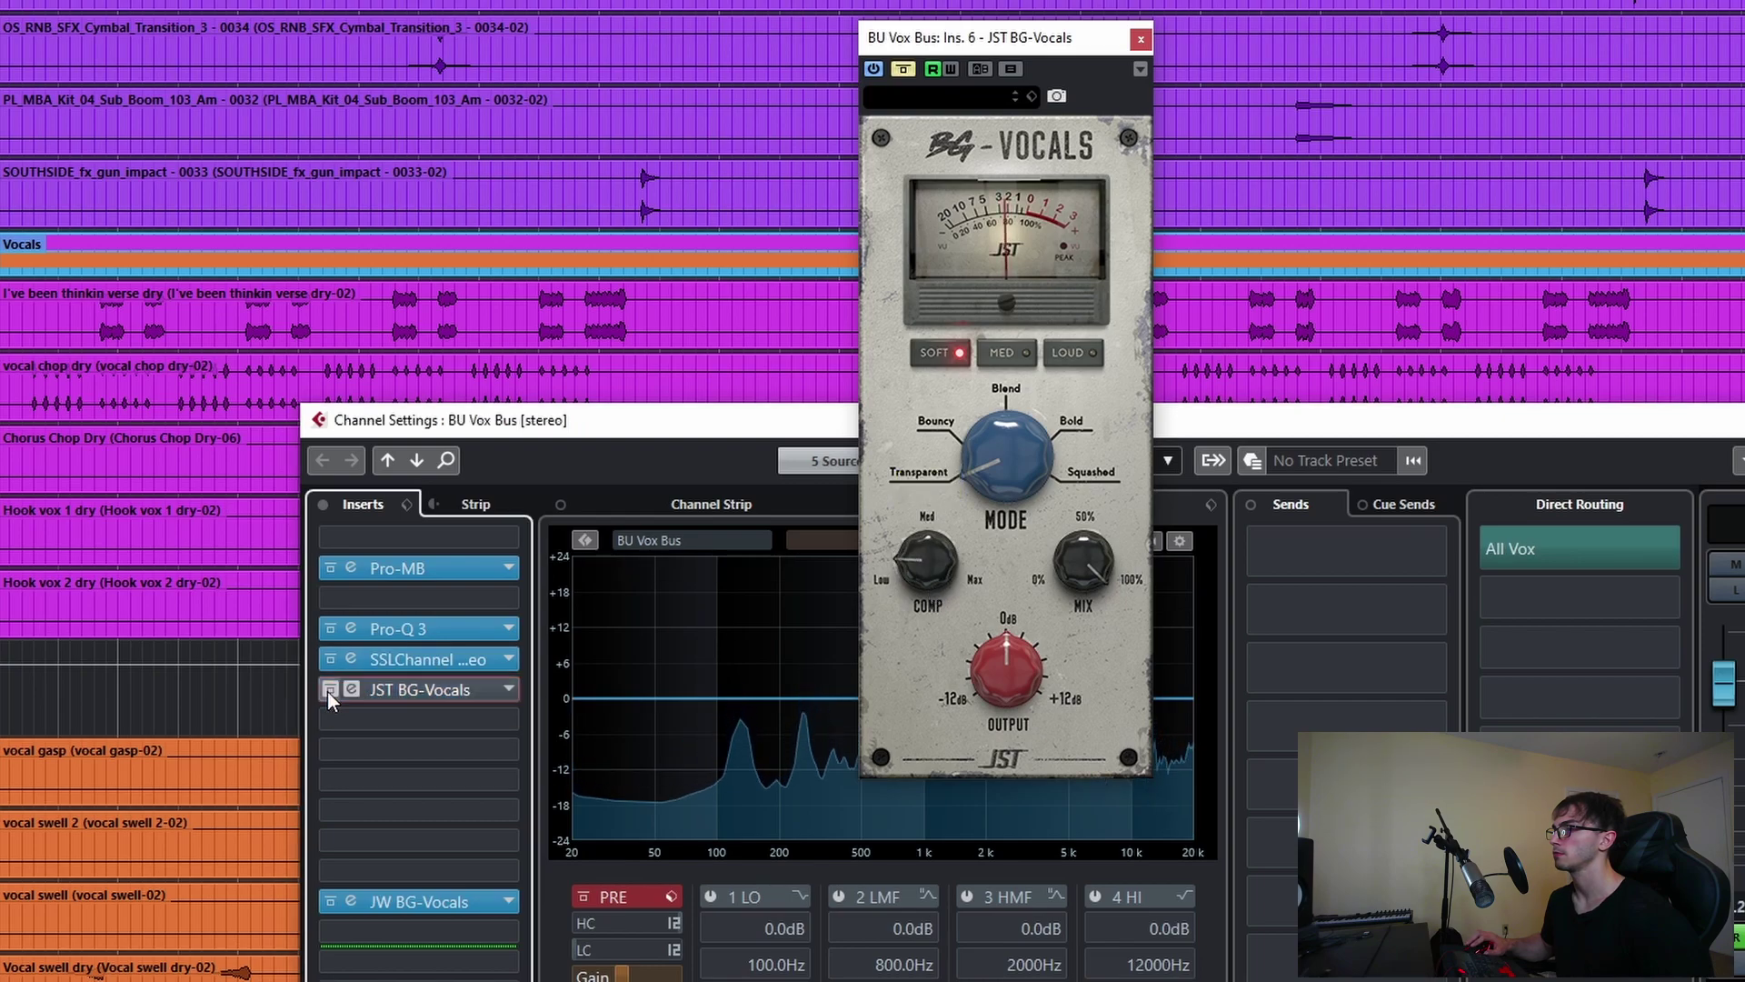
{"action": "left_click", "coordinate": [327, 691]}
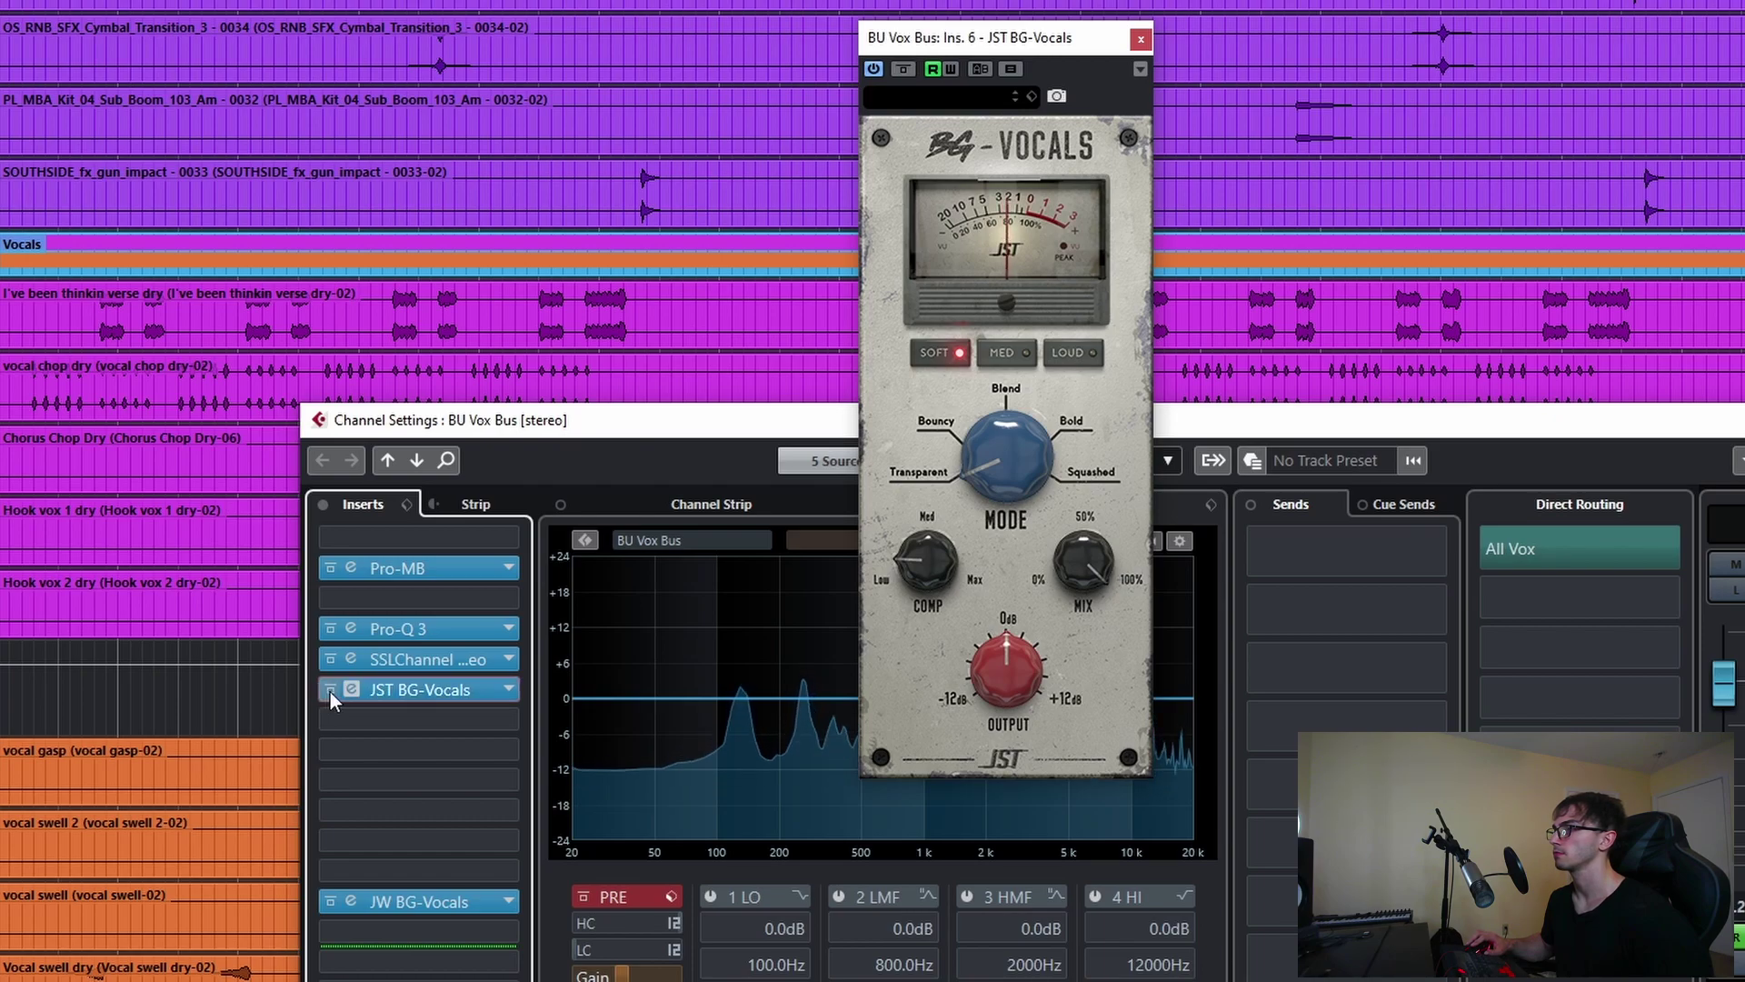
{"action": "left_click", "coordinate": [330, 691]}
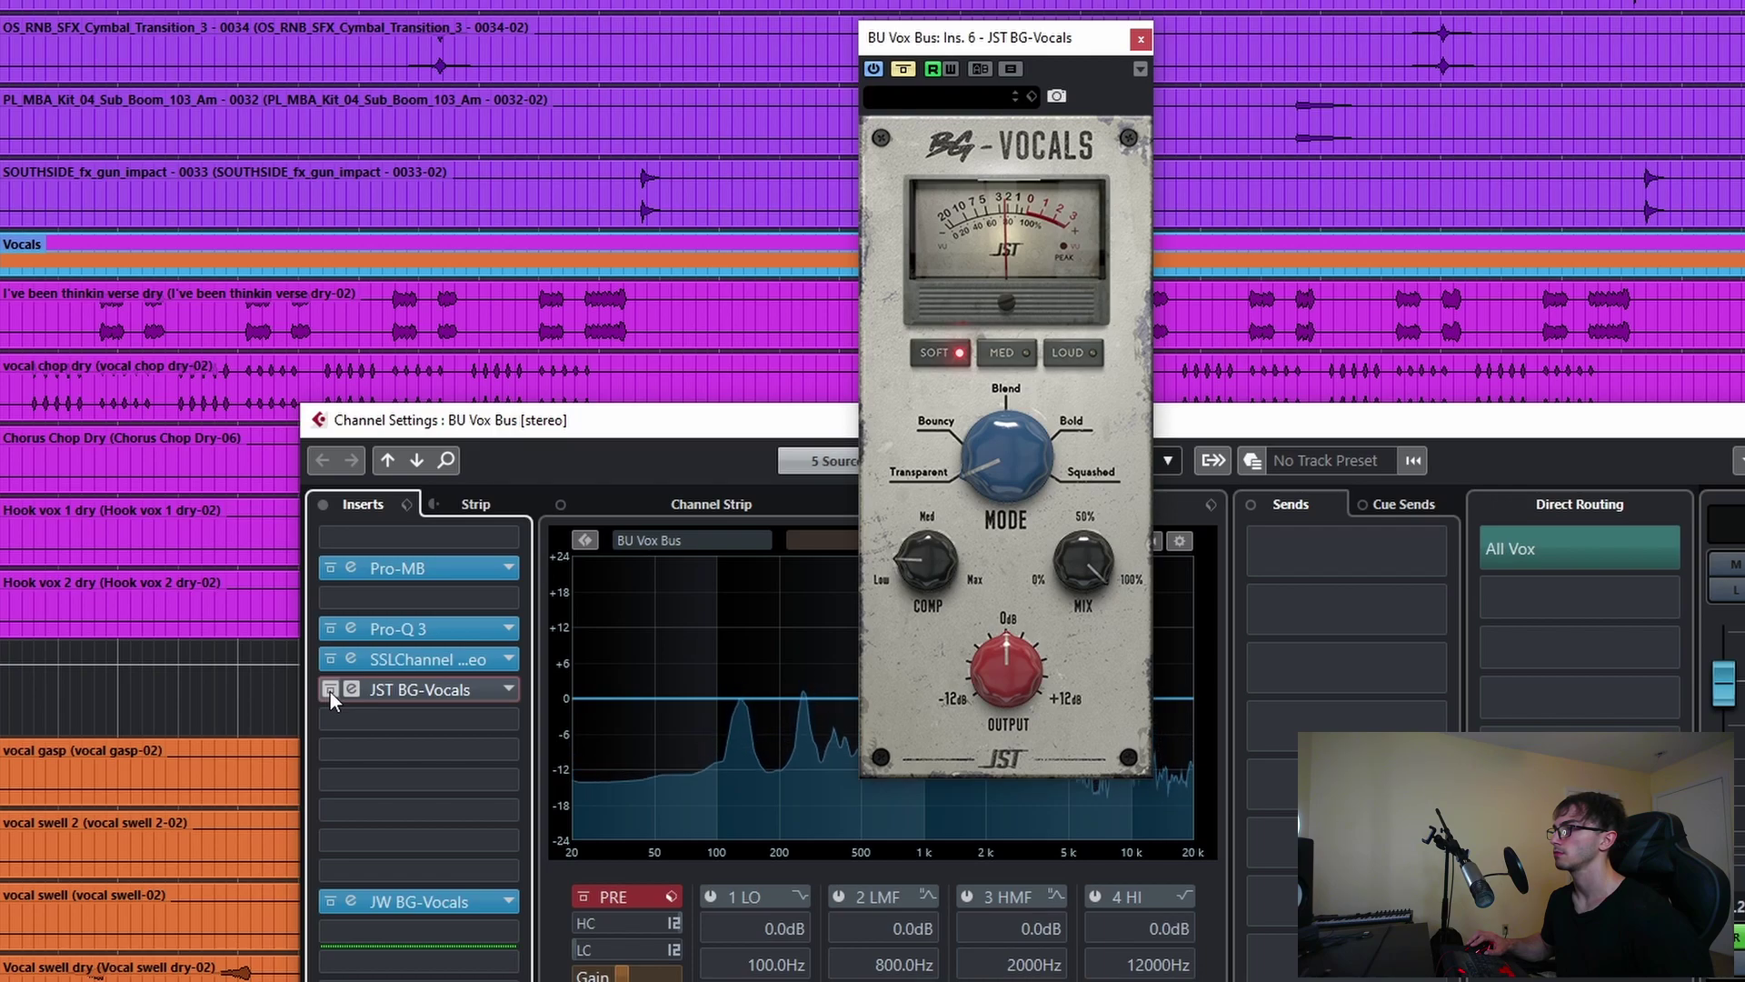
{"action": "left_click", "coordinate": [330, 691]}
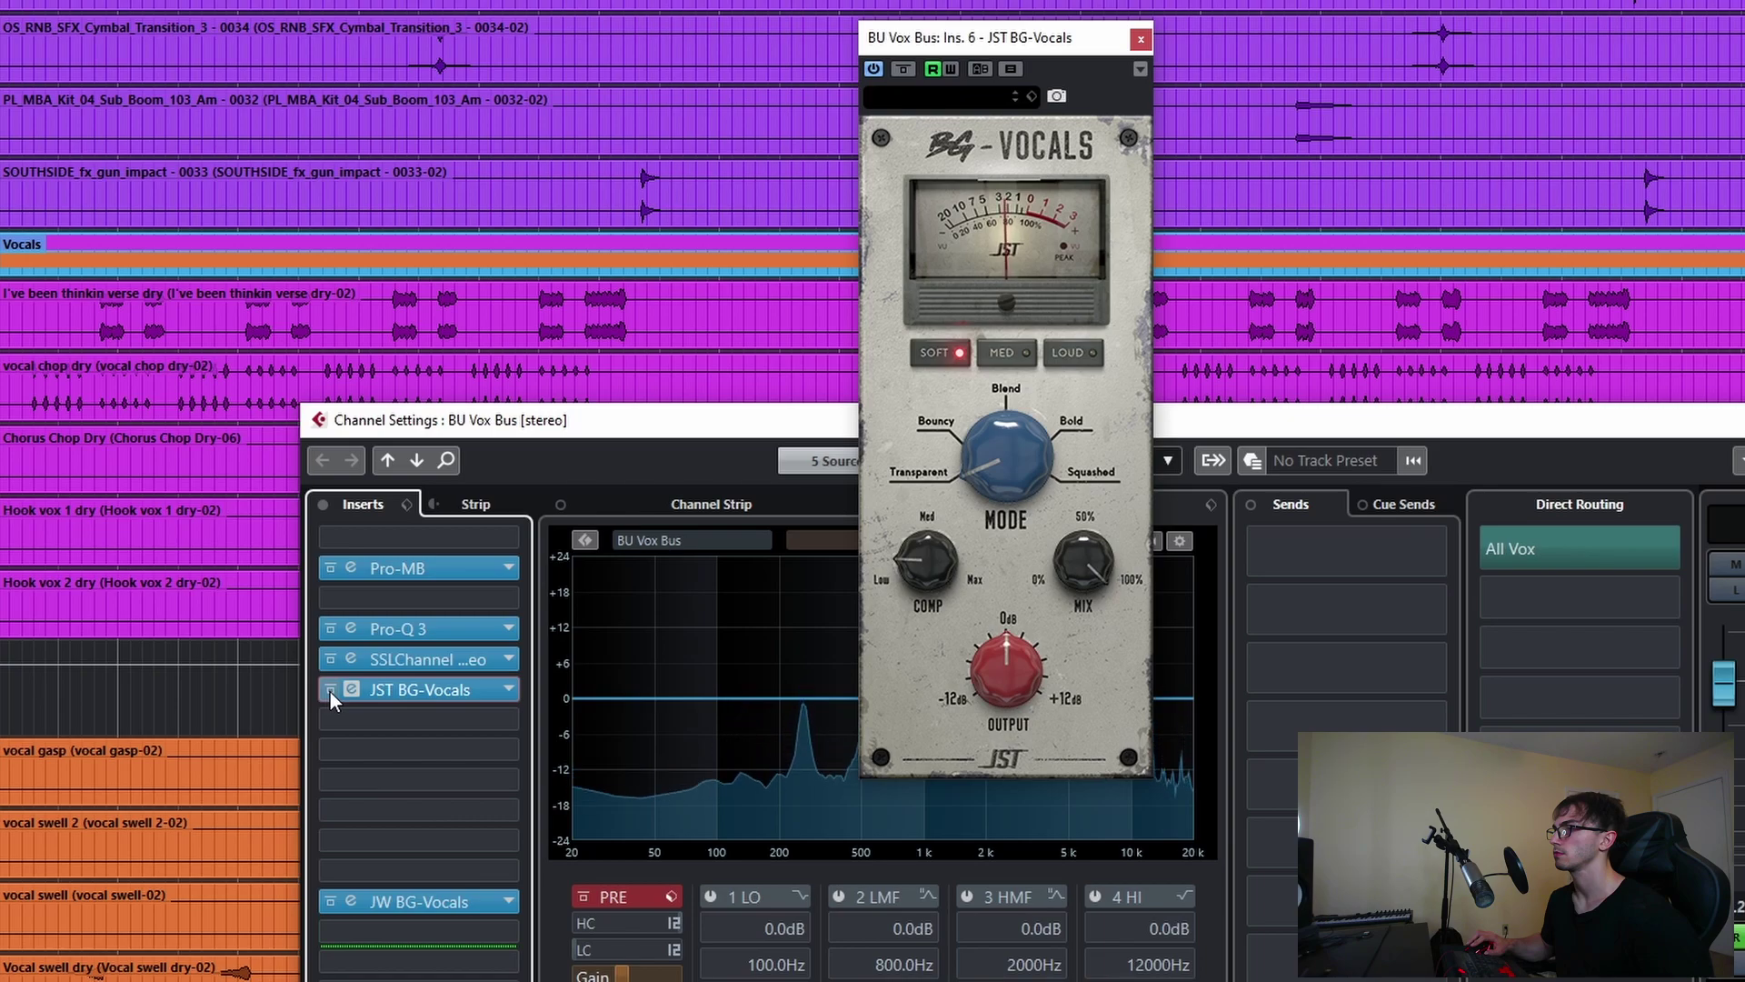
- Close and reopen the BU Vox Bus channel settings, and check the JST BG-Vocals effect against bypass again
{"action": "left_click_drag", "start_coordinate": [1356, 428], "coordinate": [1411, 719]}
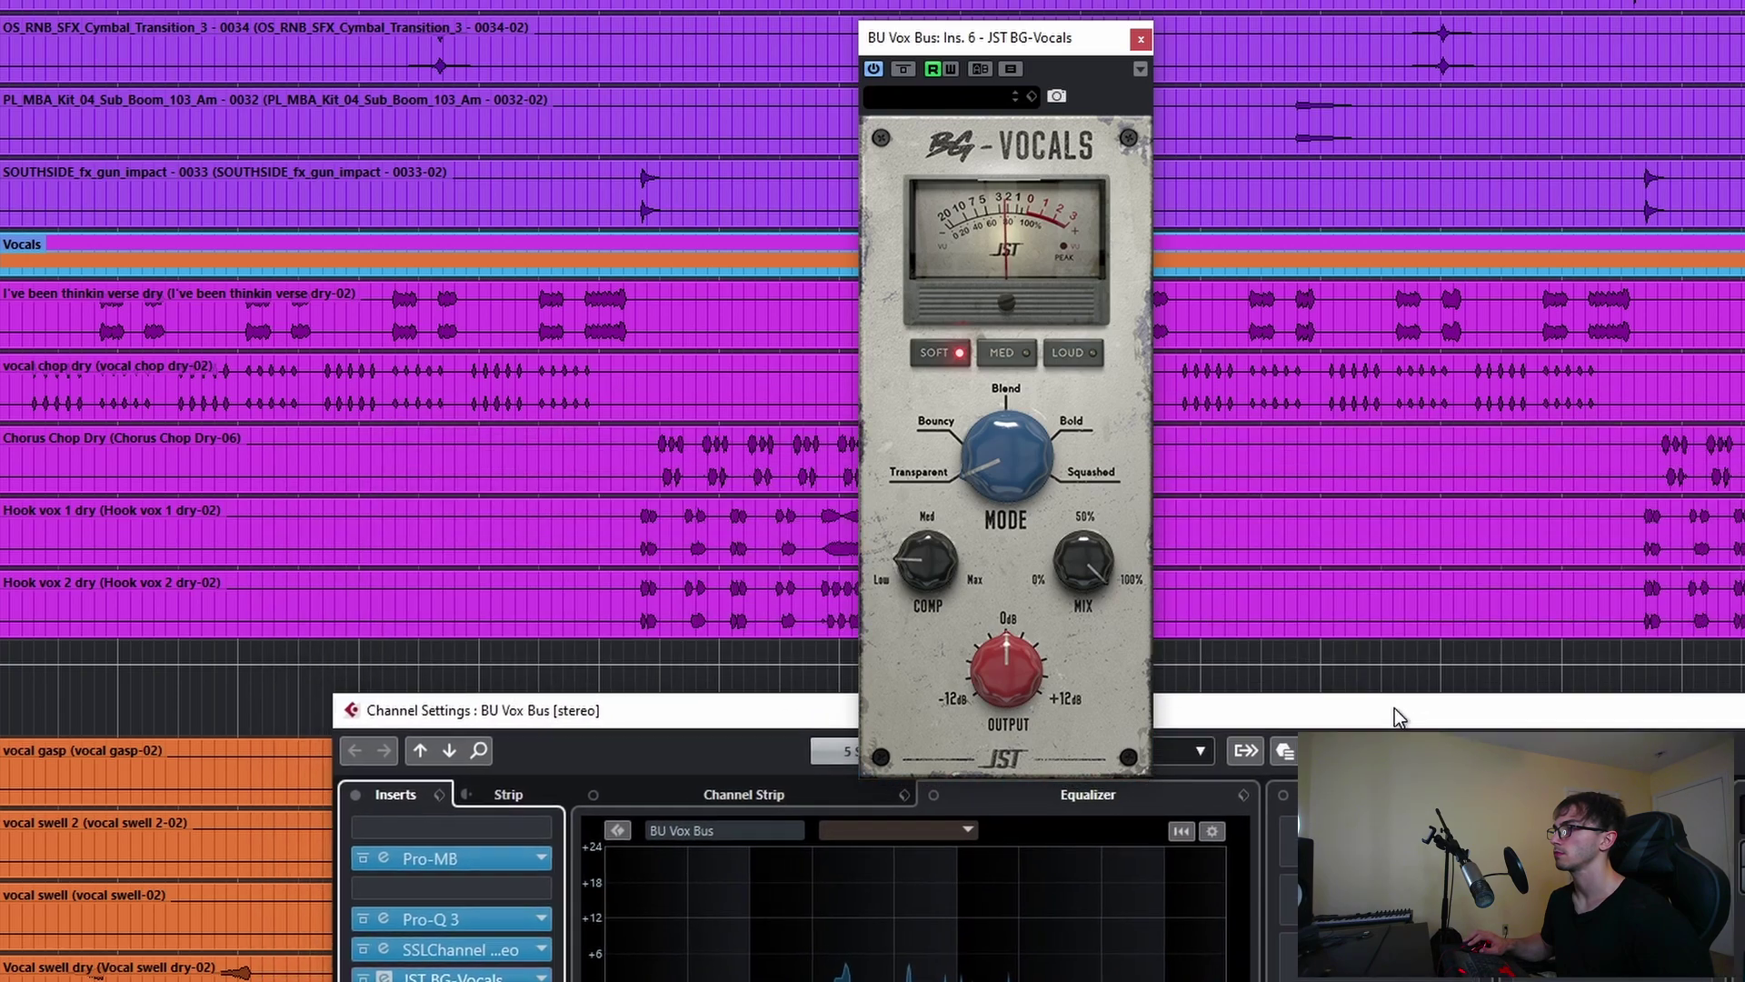
{"action": "key", "text": "ctrl+w"}
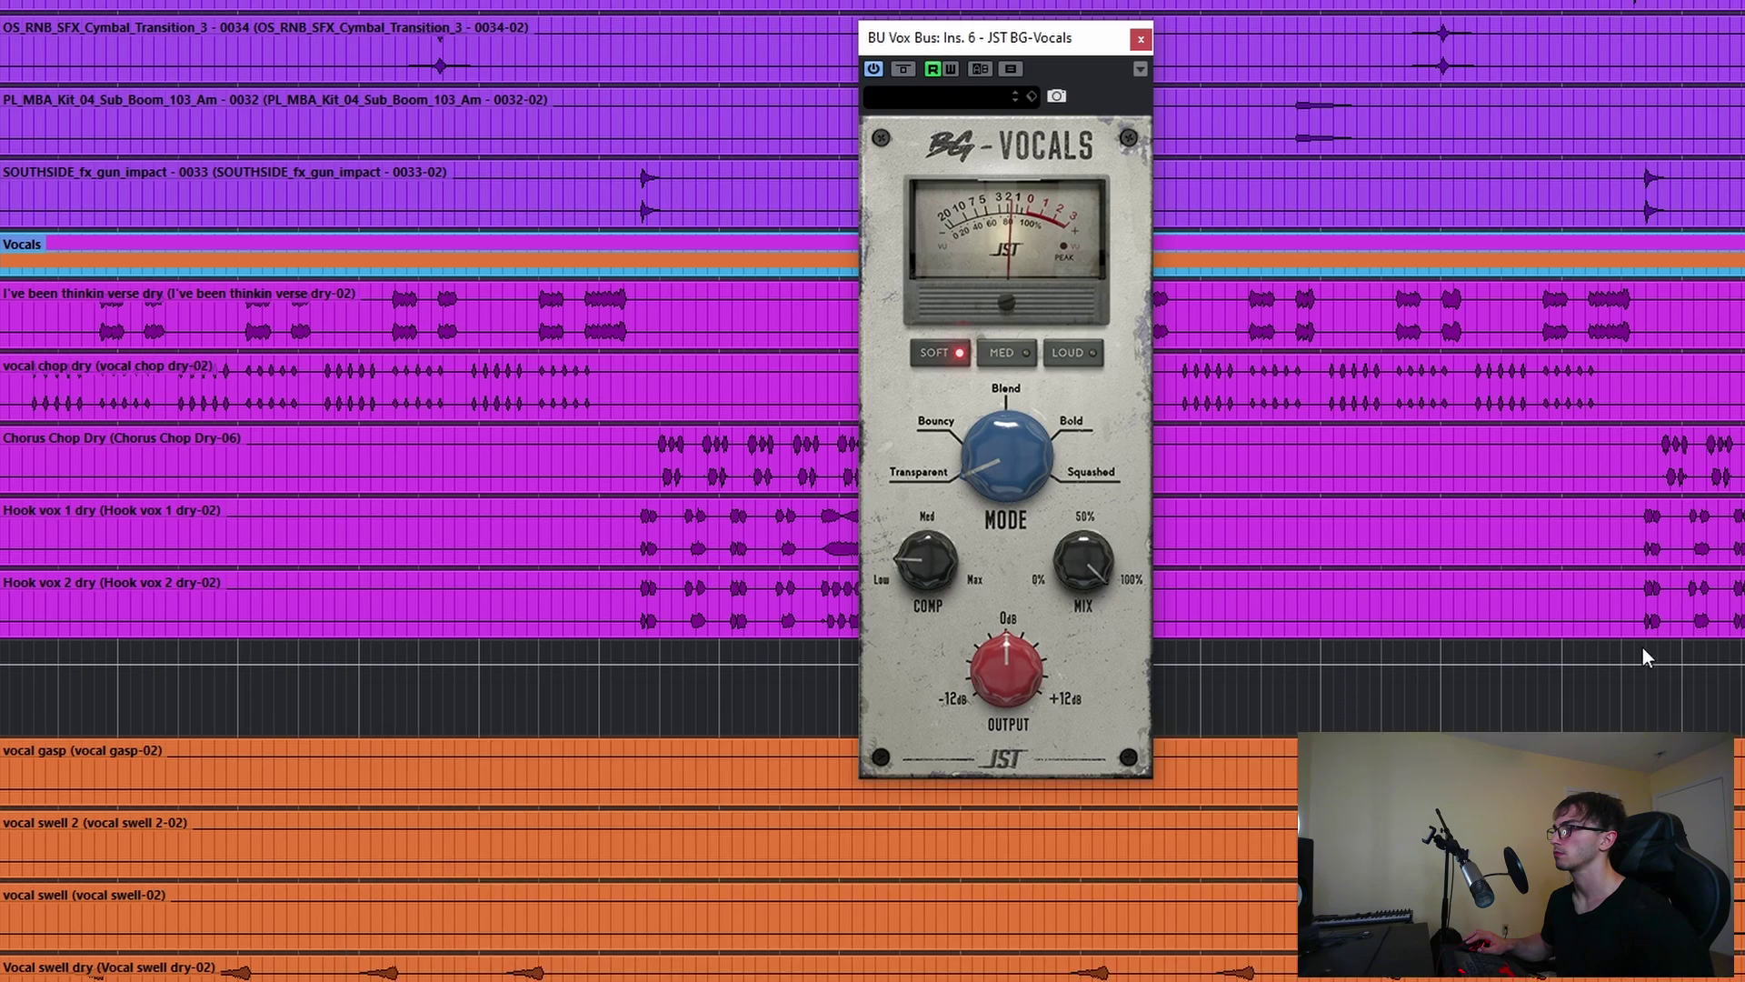
{"action": "left_click", "coordinate": [346, 601]}
{"action": "key", "text": "e"}
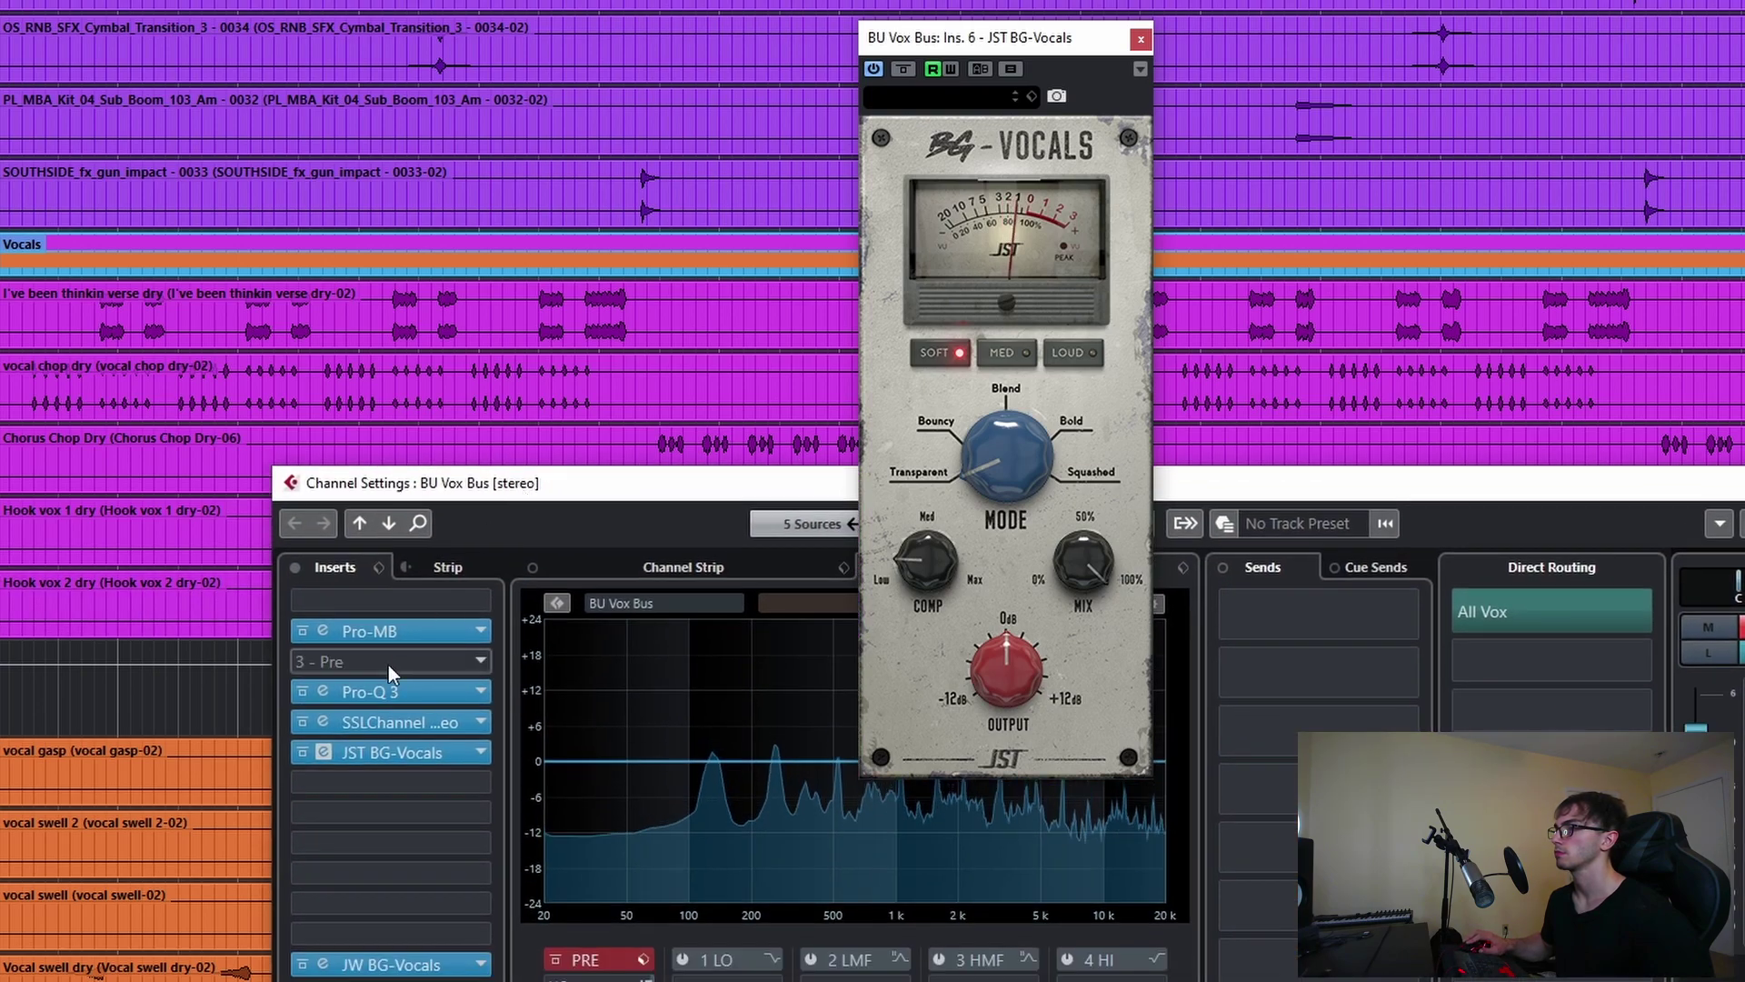
{"action": "left_click", "coordinate": [303, 753]}
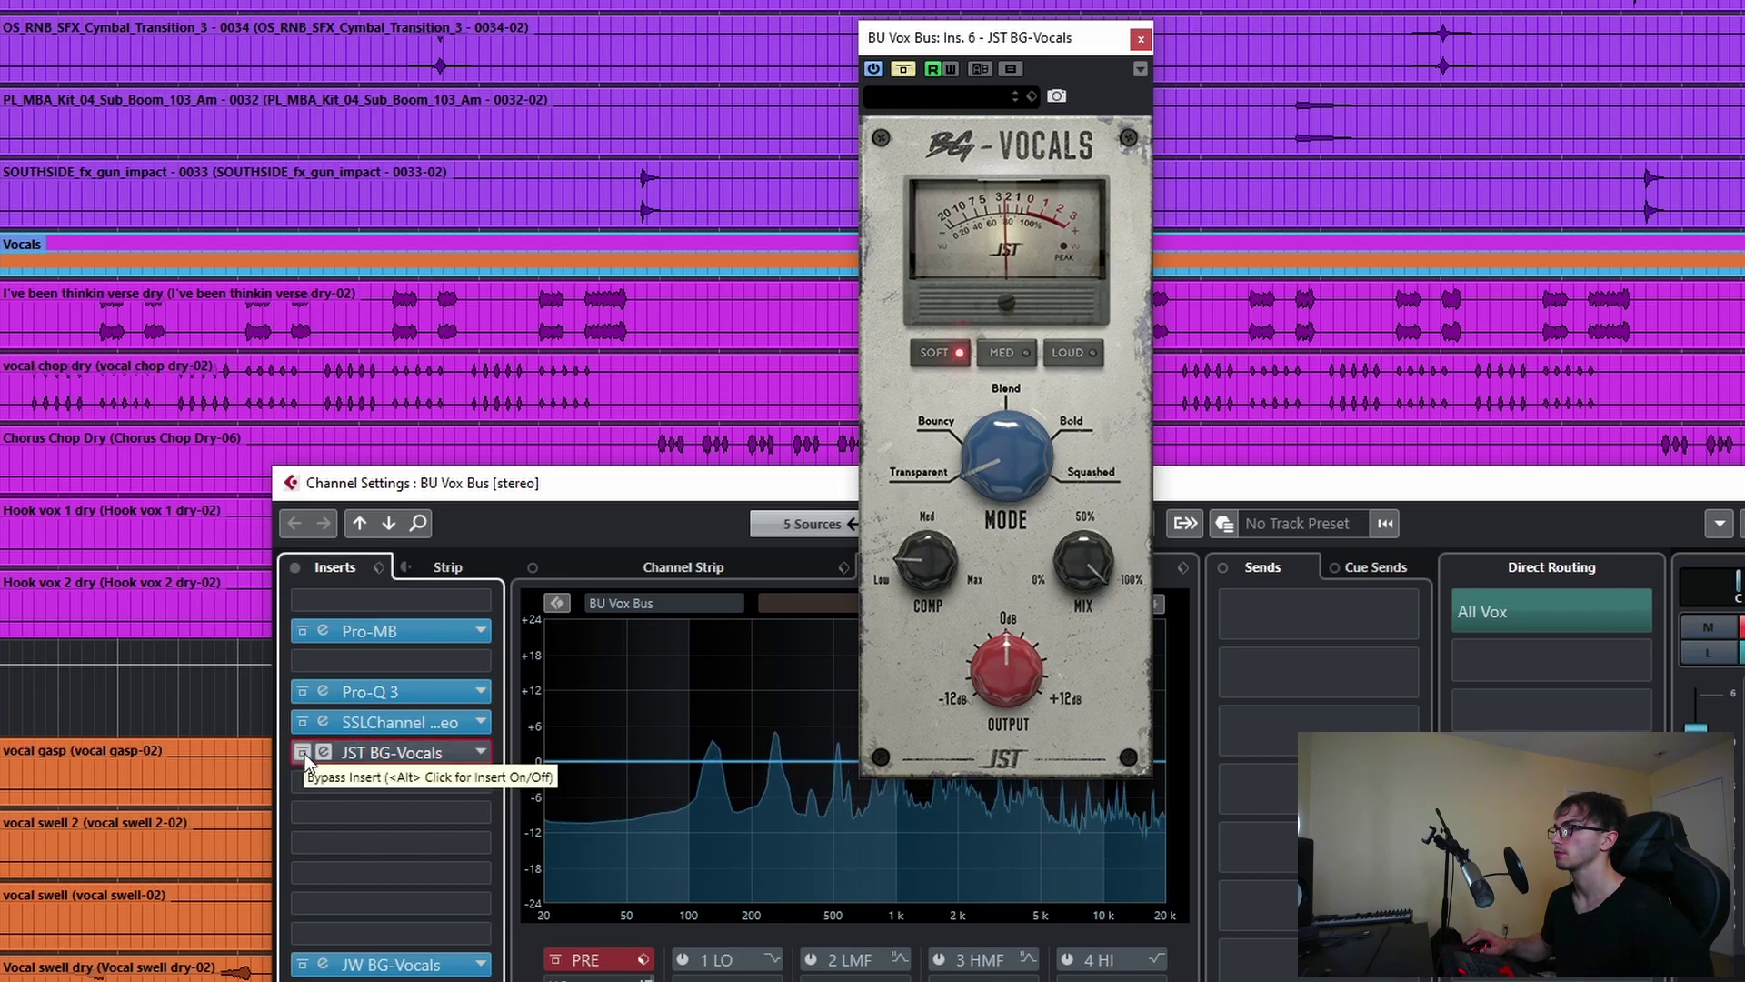
{"action": "left_click", "coordinate": [303, 754]}
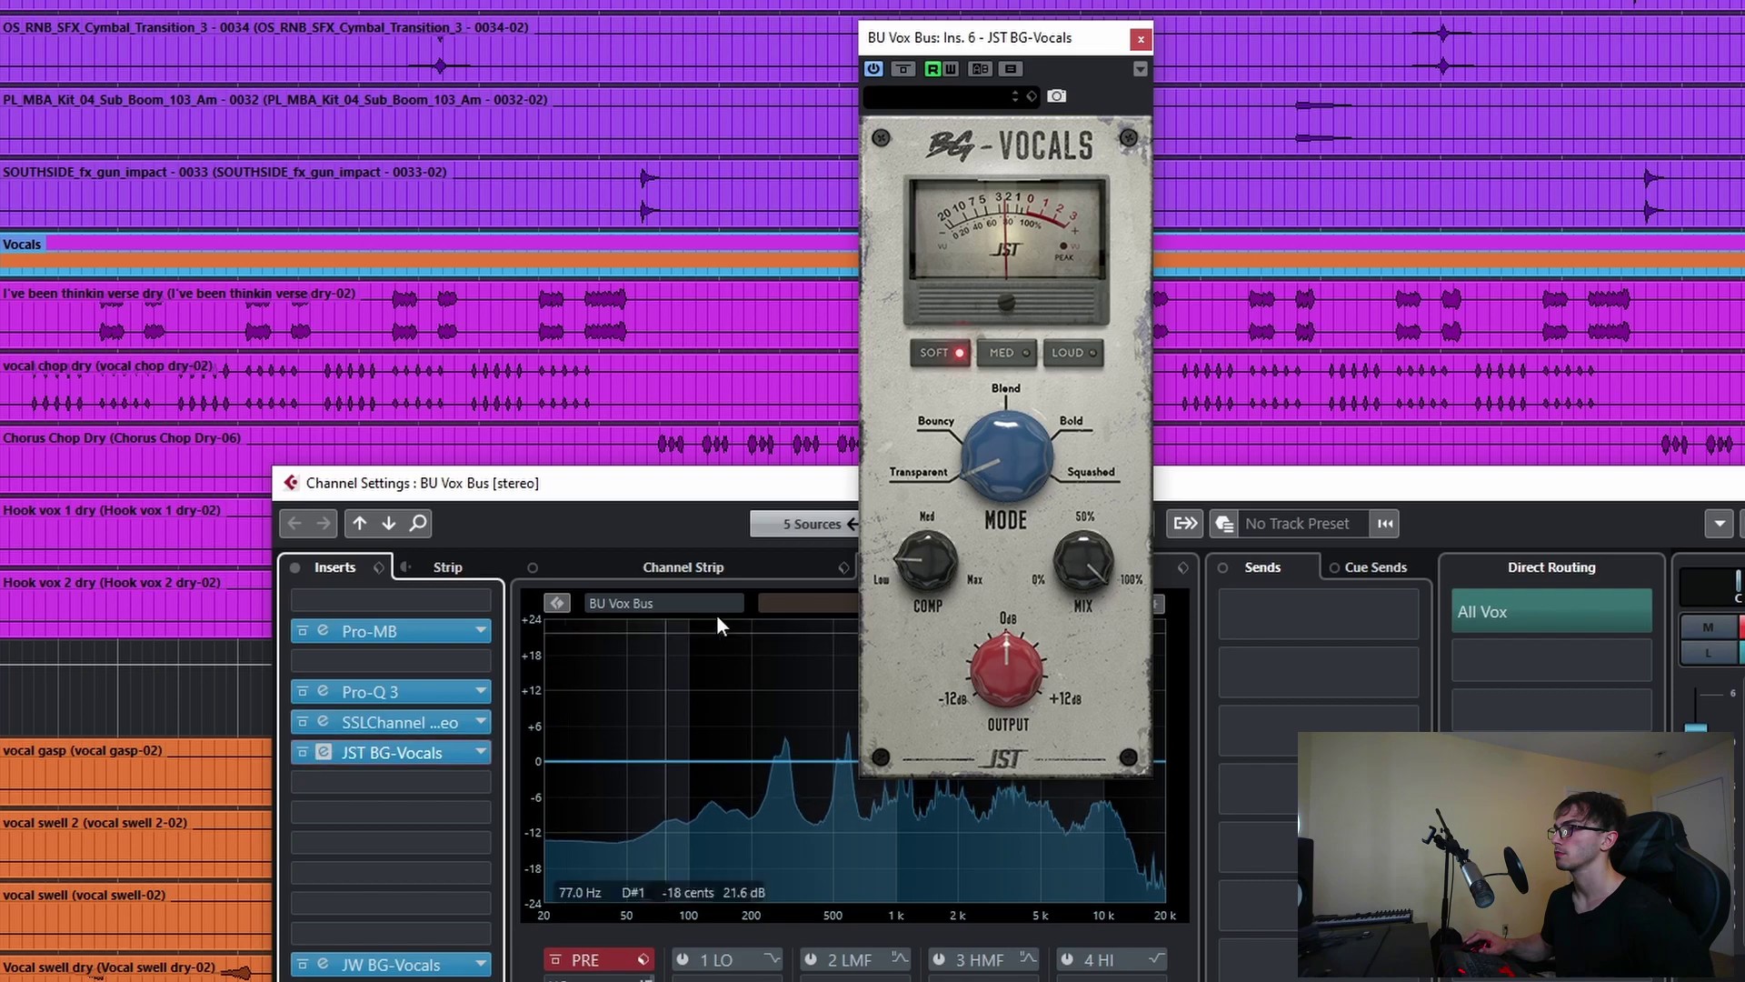
- Raise the JST BG-Vocals compression to just below Med and compare it with the bypassed sound
{"action": "left_click", "coordinate": [942, 563]}
{"action": "left_click_drag", "start_coordinate": [942, 563], "coordinate": [956, 524]}
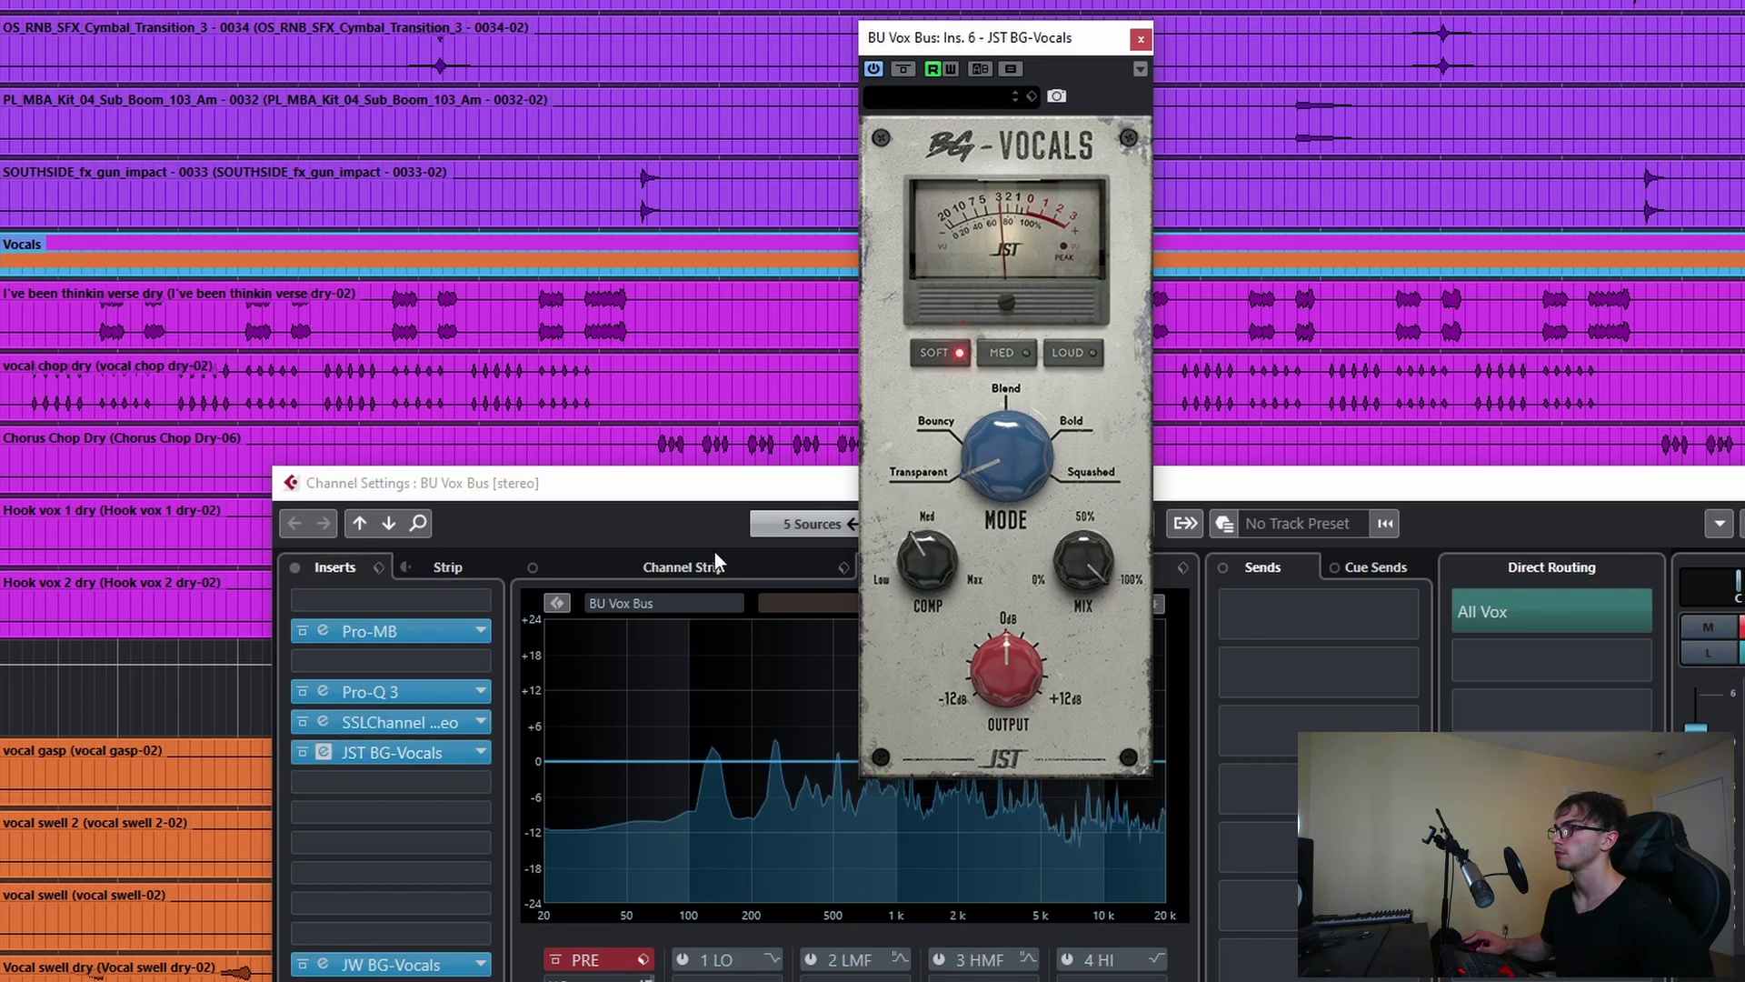
{"action": "left_click", "coordinate": [300, 762]}
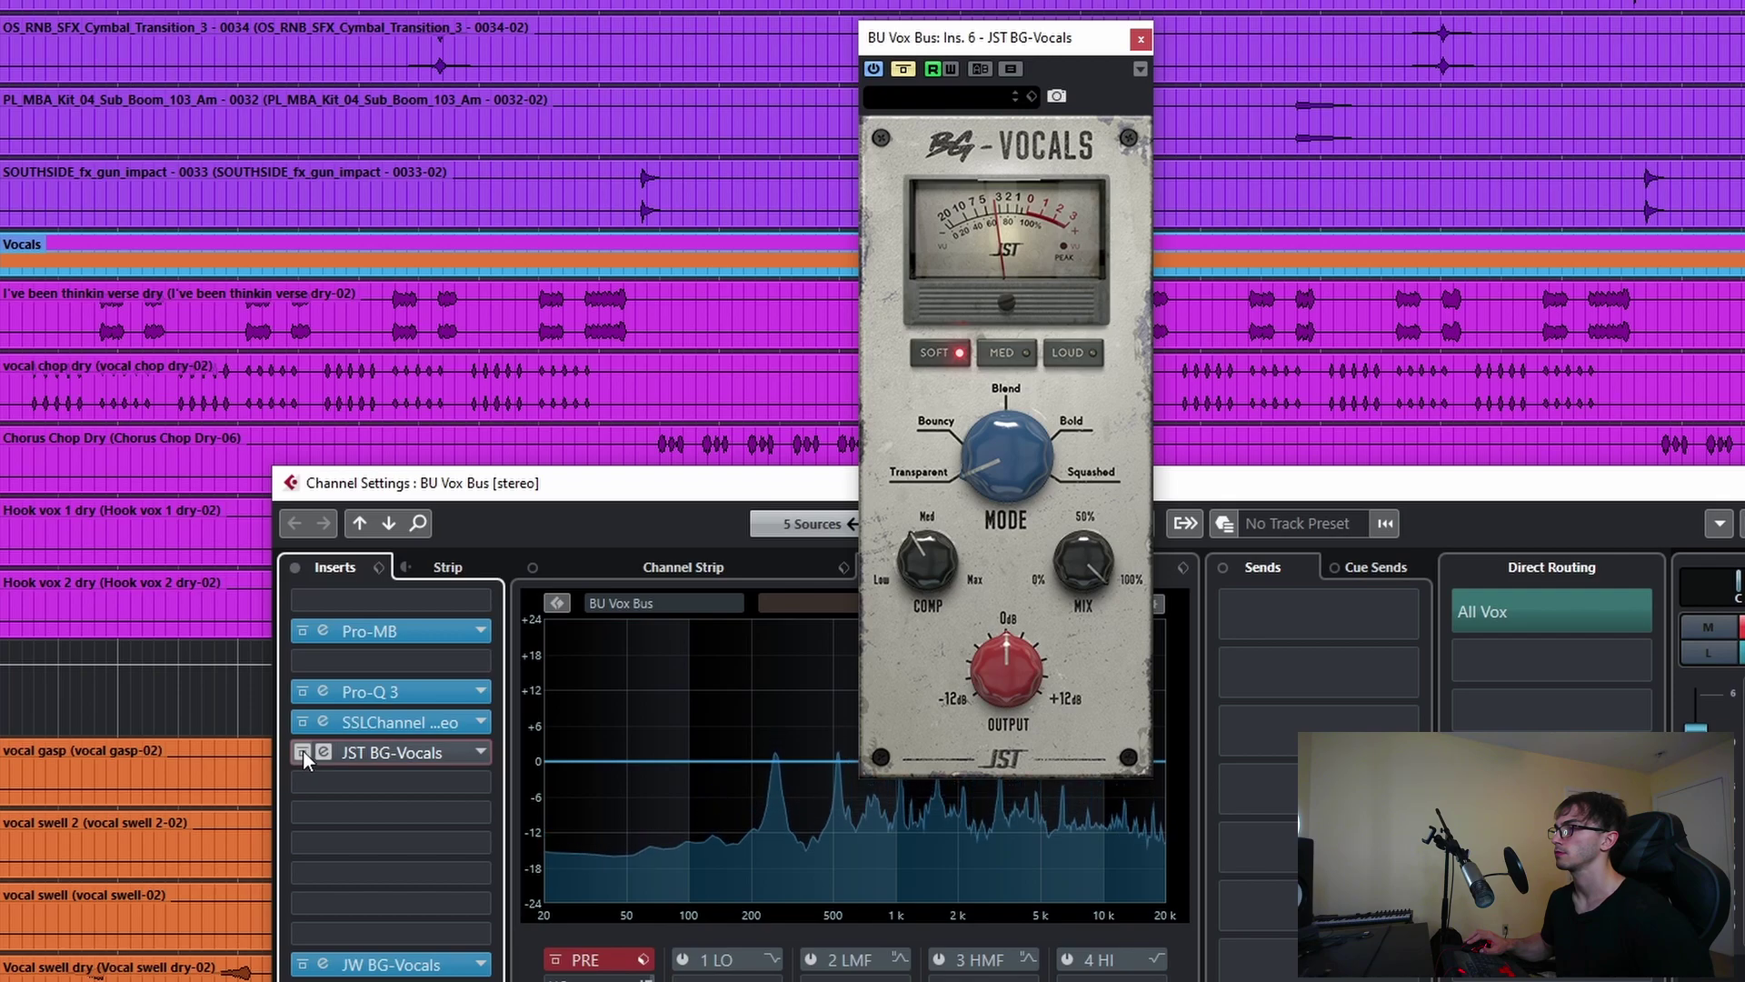
{"action": "left_click", "coordinate": [303, 752]}
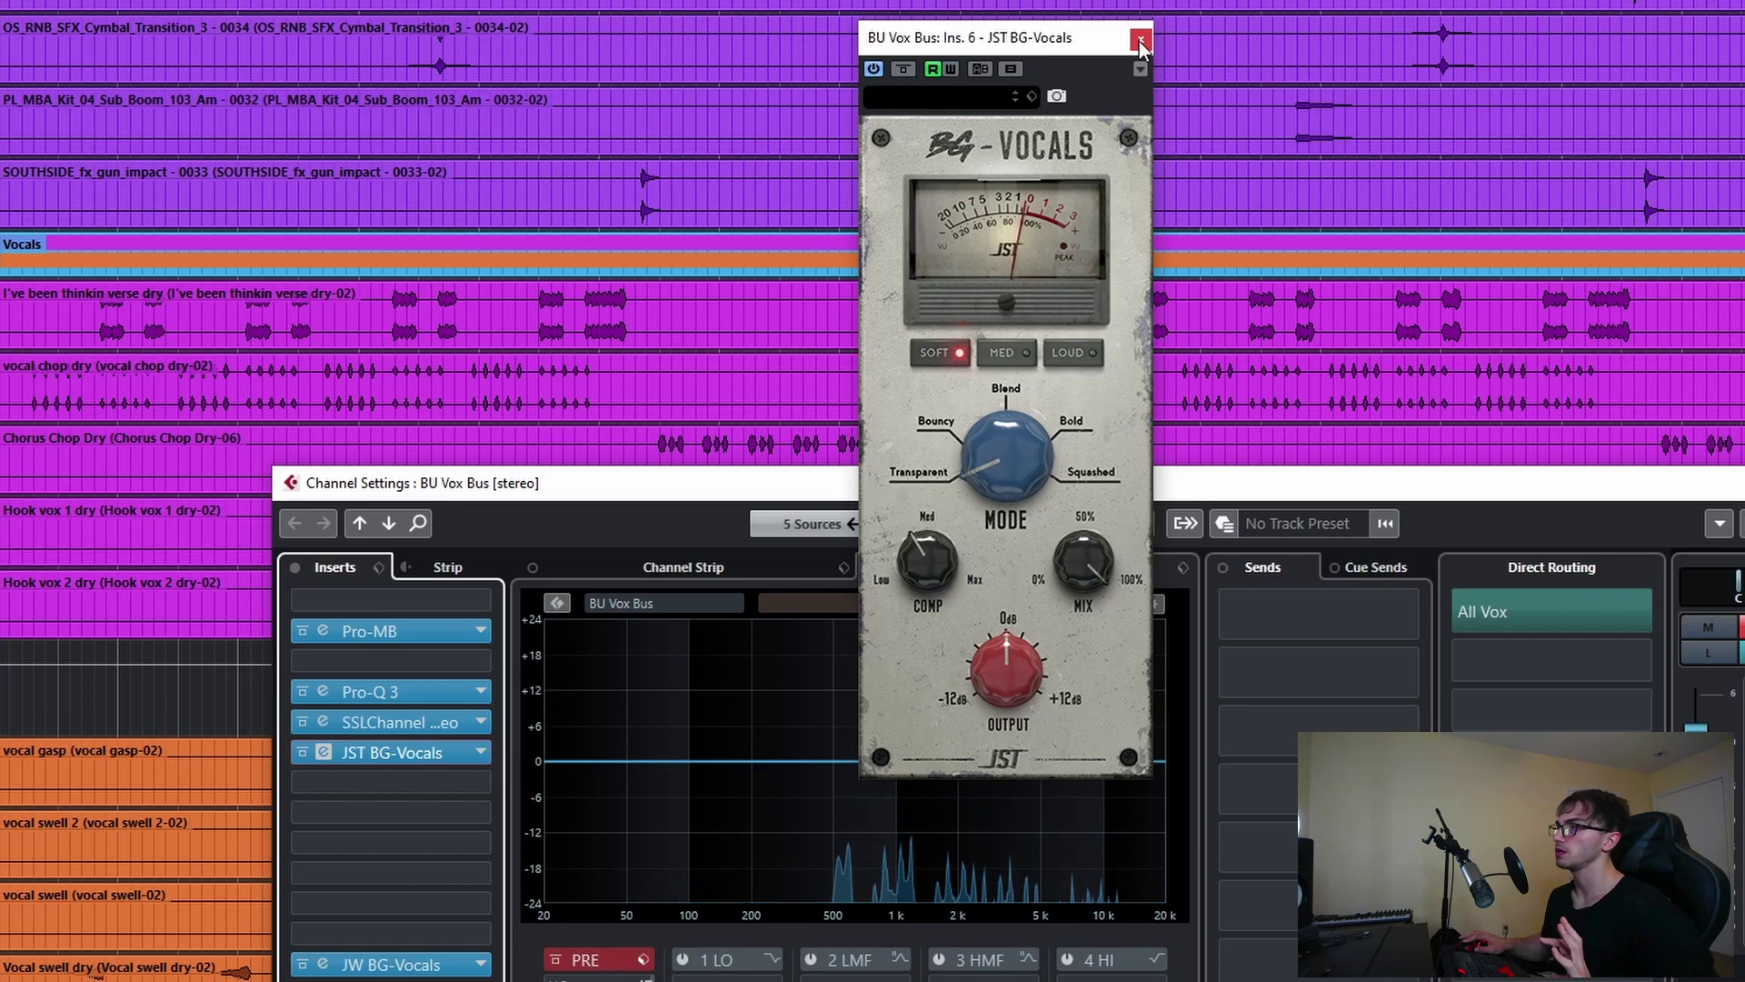
- Close JST BG-Vocals and the channel settings, unsolo the BU Vox Bus and audition the full mix
{"action": "left_click", "coordinate": [1140, 41]}
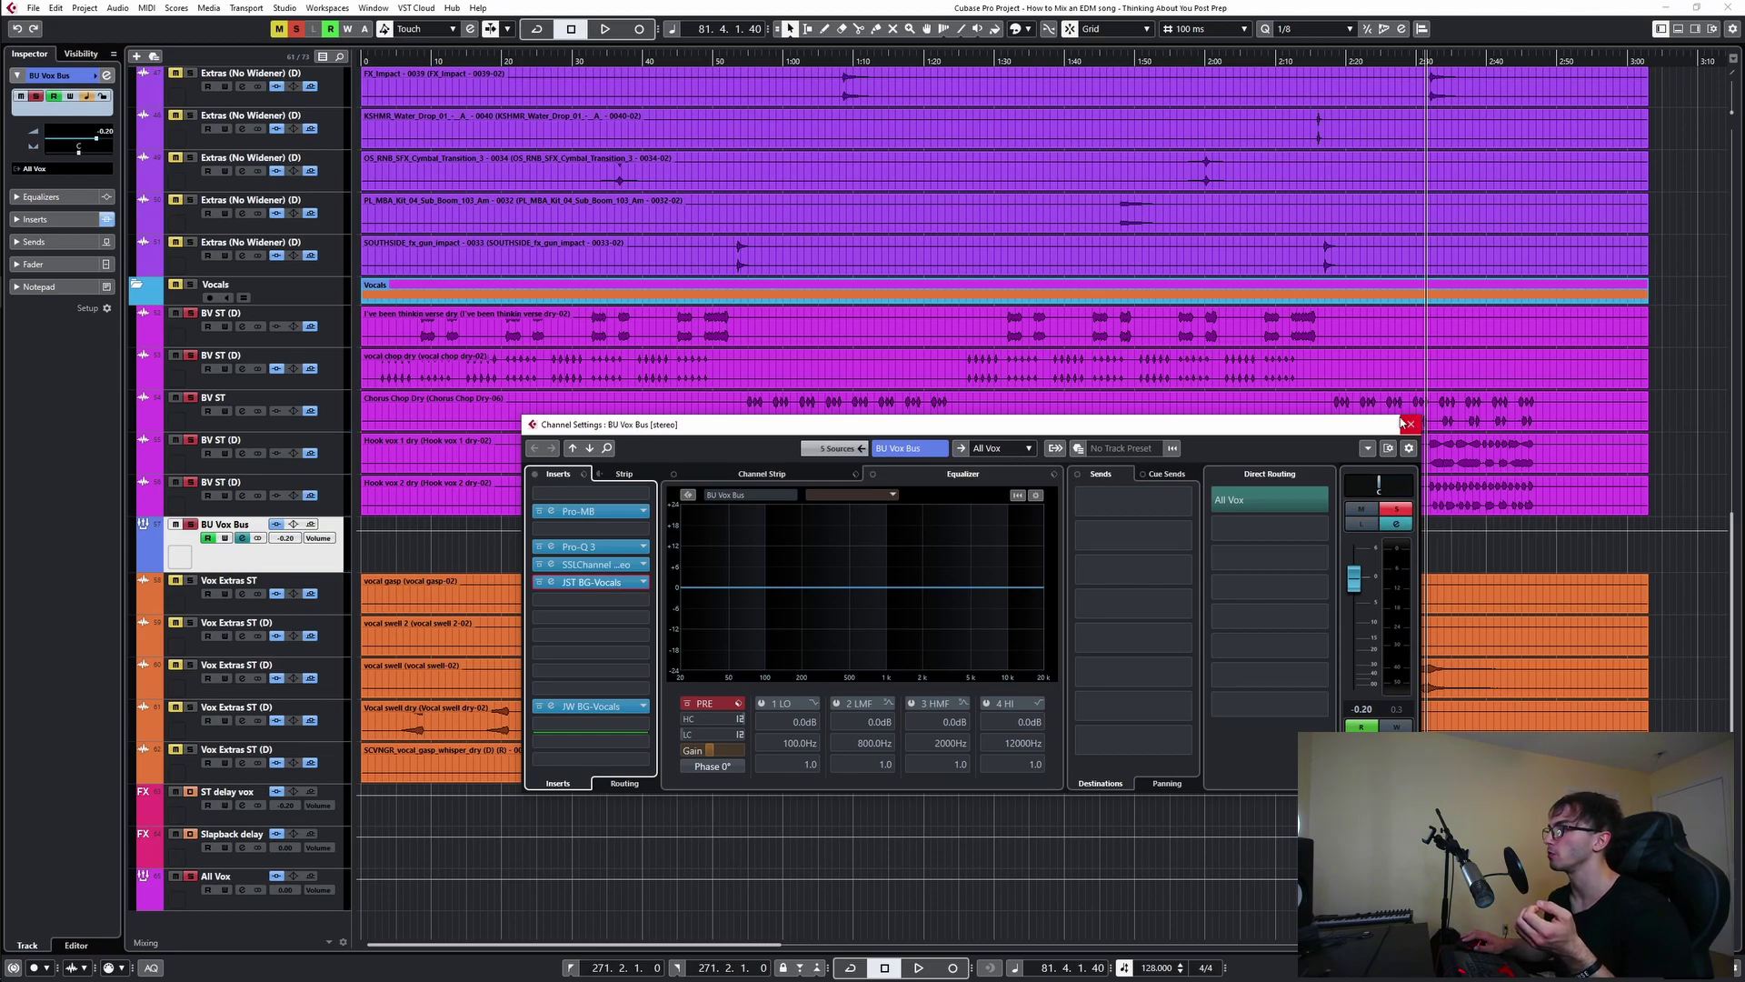
{"action": "left_click", "coordinate": [1411, 424]}
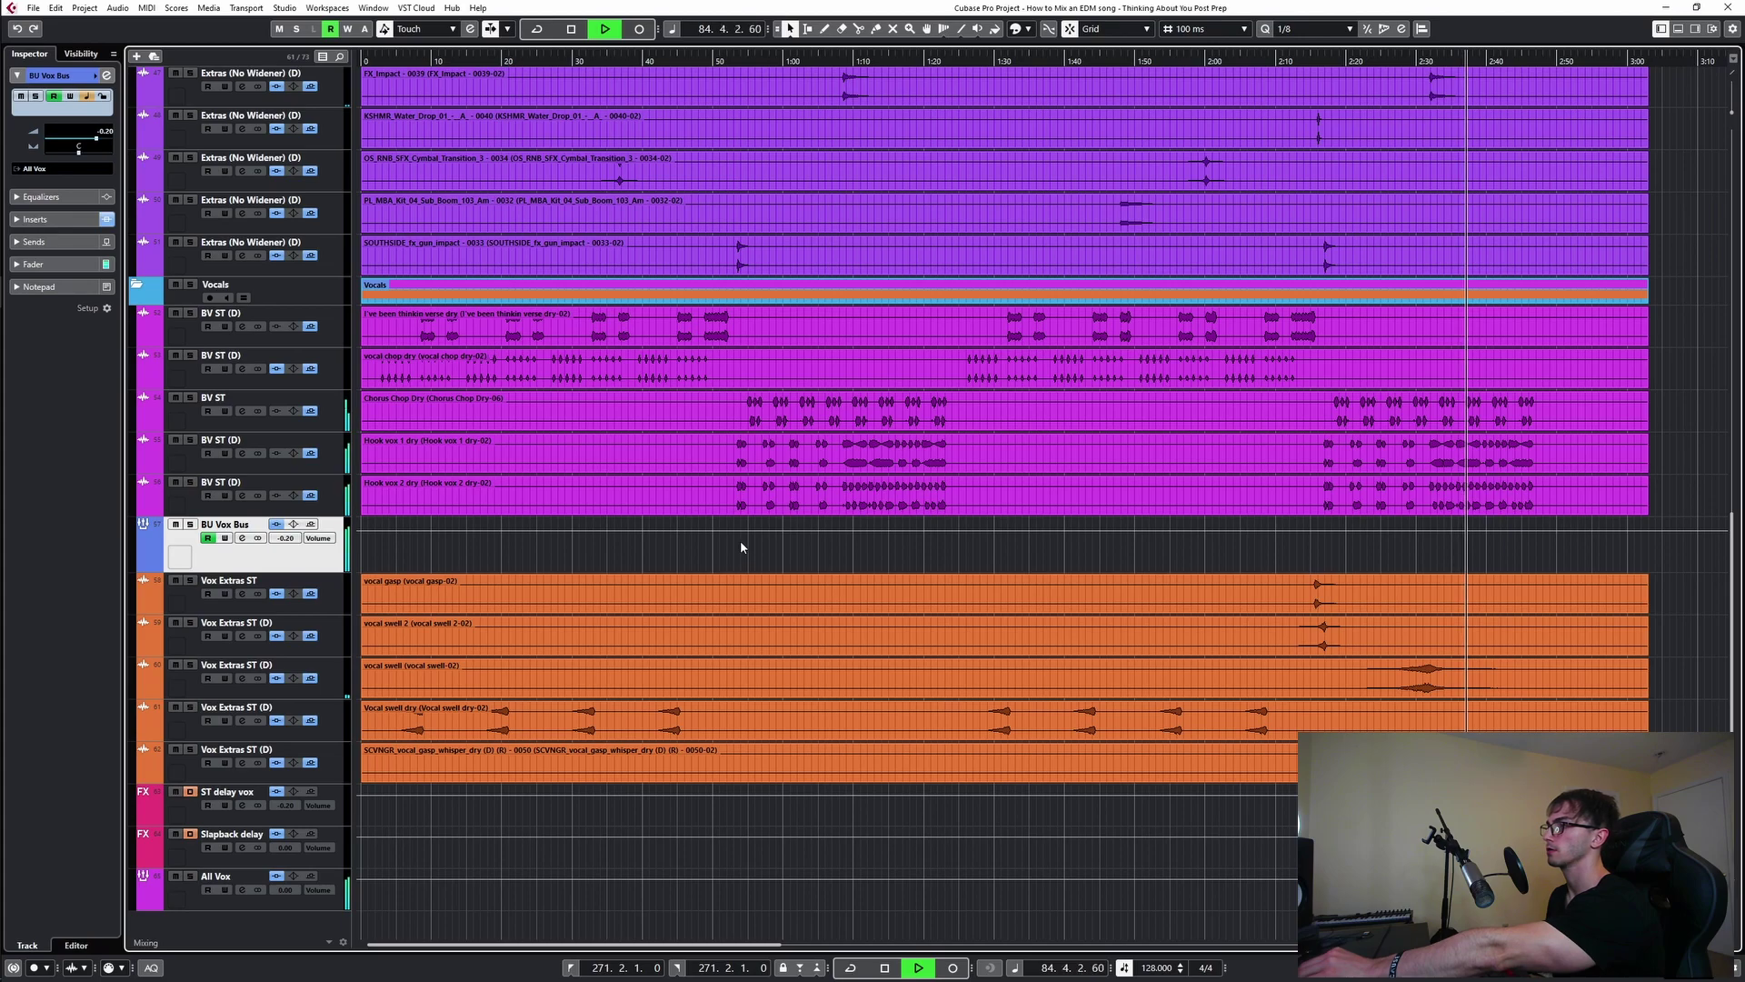
- Reopen the BU Vox Bus channel settings, restart playback and check the curve of its first Pro-Q 3
{"action": "left_click", "coordinate": [243, 539]}
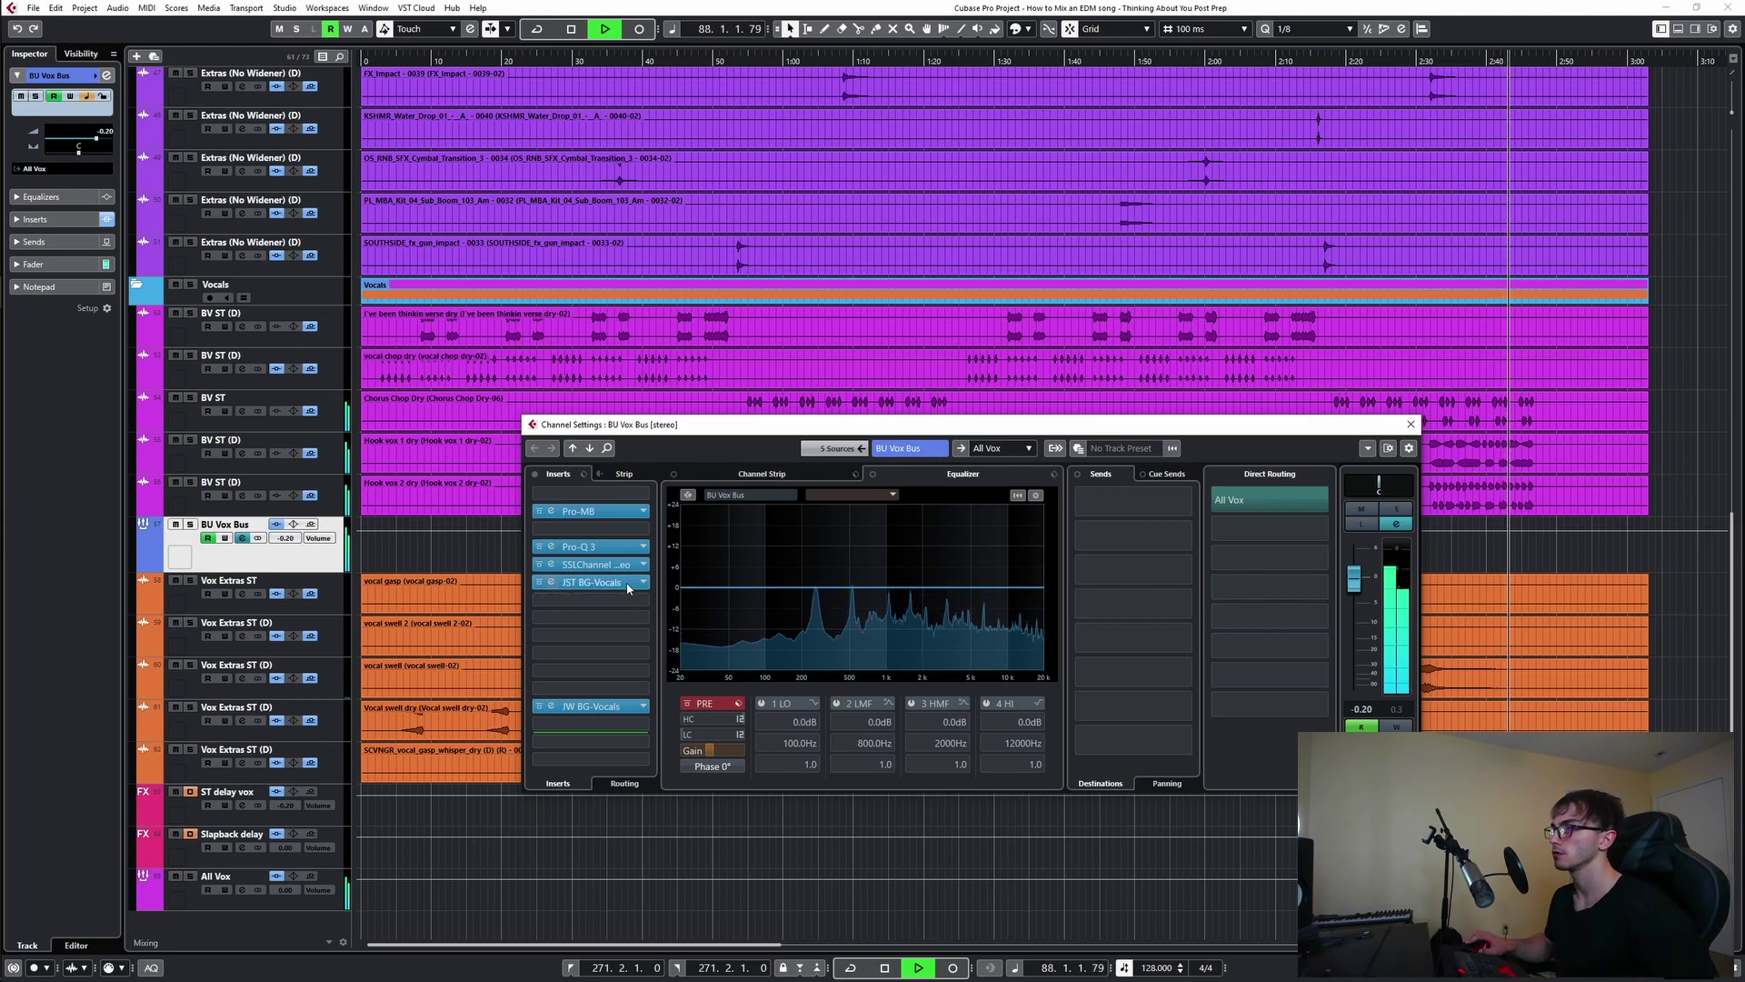
{"action": "key", "text": "space"}
{"action": "key", "text": "space"}
{"action": "left_click", "coordinate": [579, 547]}
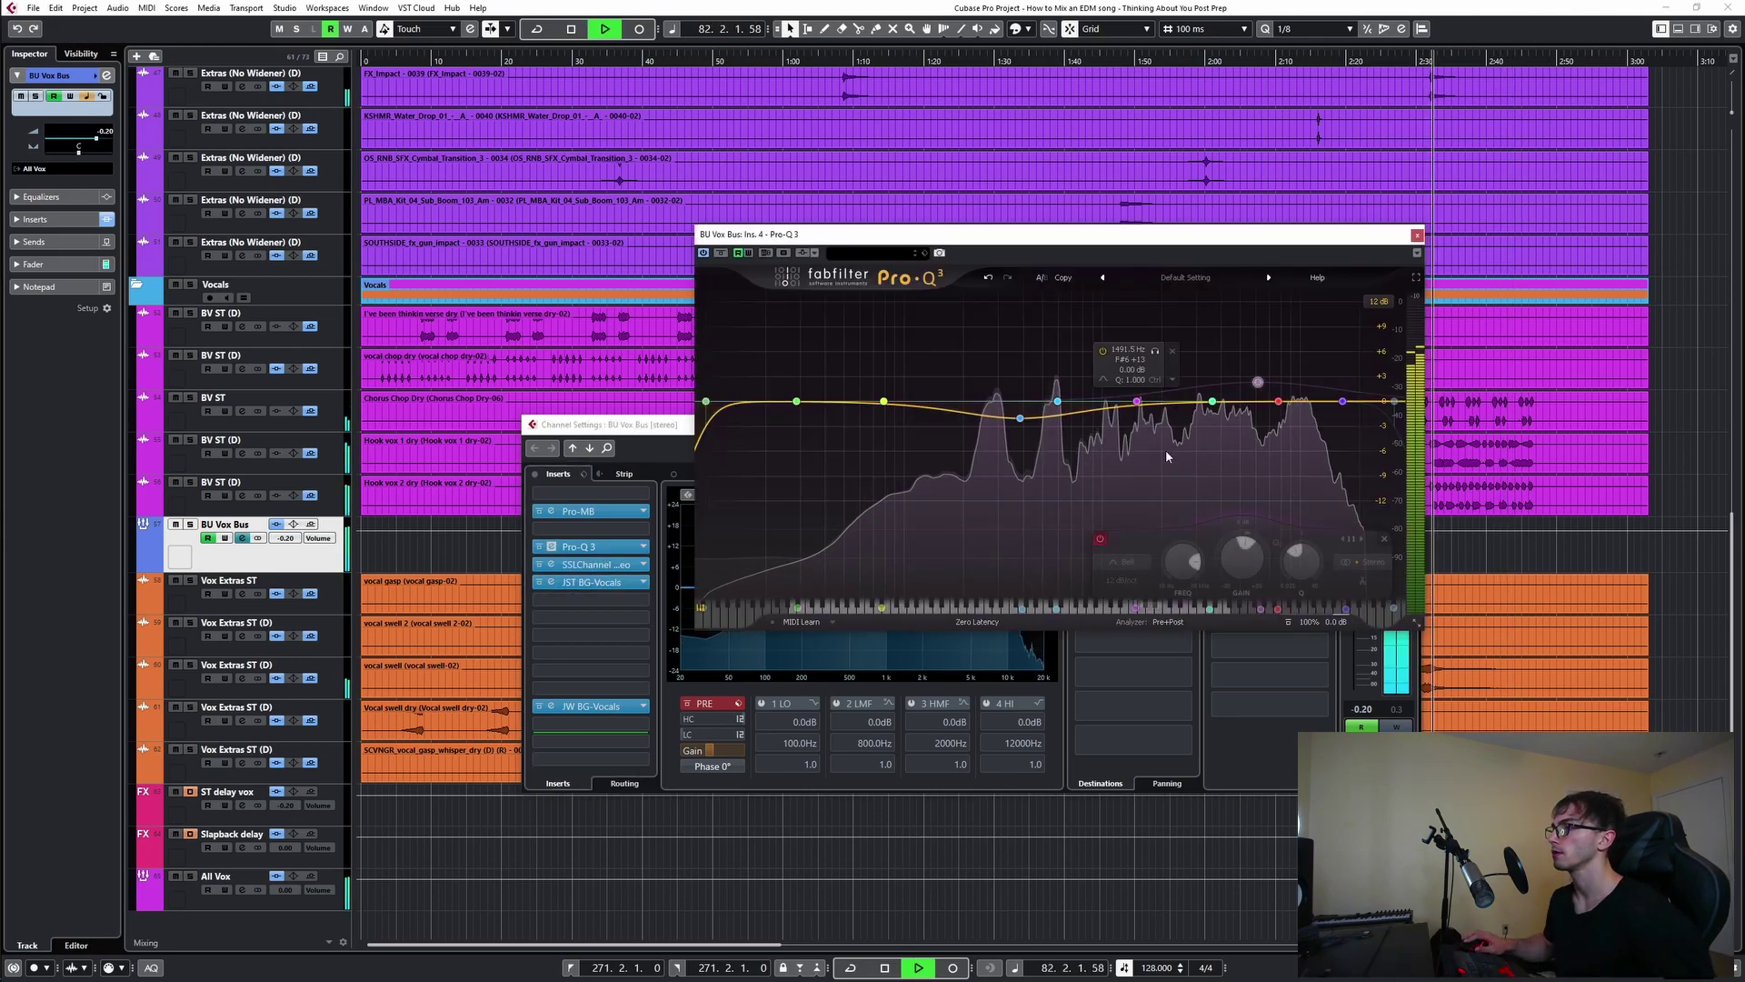
{"action": "left_click", "coordinate": [1416, 235]}
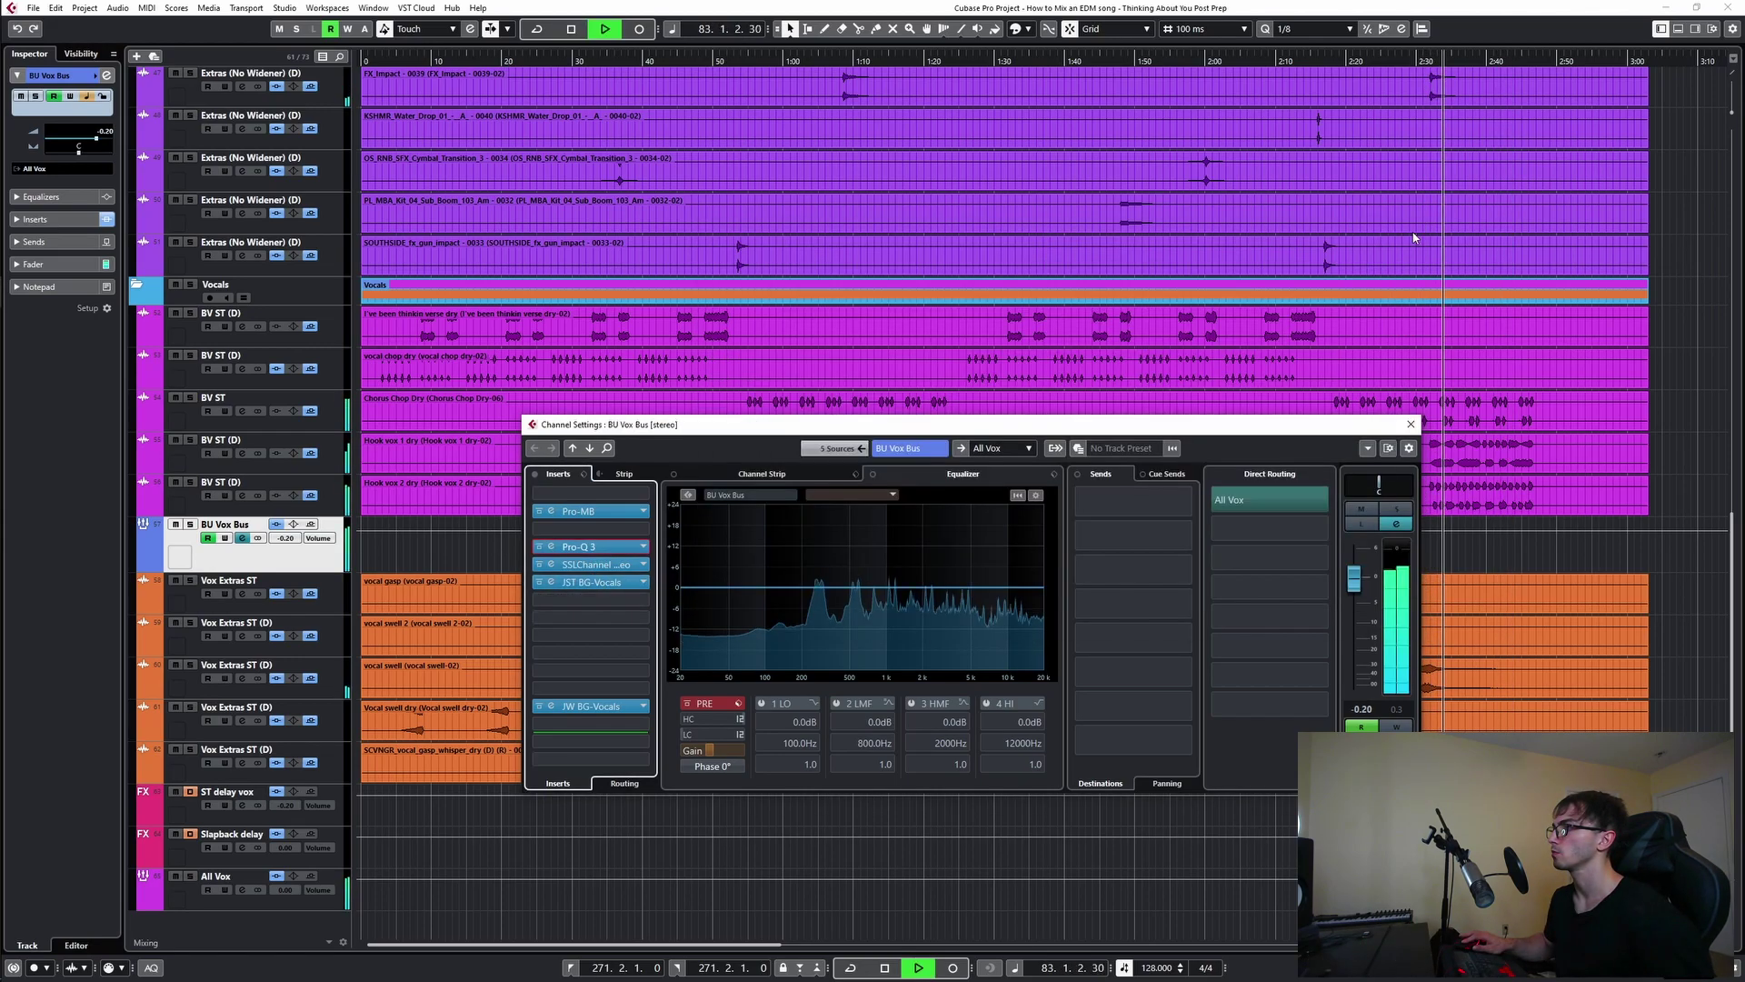
- Insert a second Pro-Q 3 below JST BG-Vocals and add a narrow bell cut of about 3 dB in the upper frequencies
{"action": "left_click", "coordinate": [640, 600]}
{"action": "left_click", "coordinate": [804, 594]}
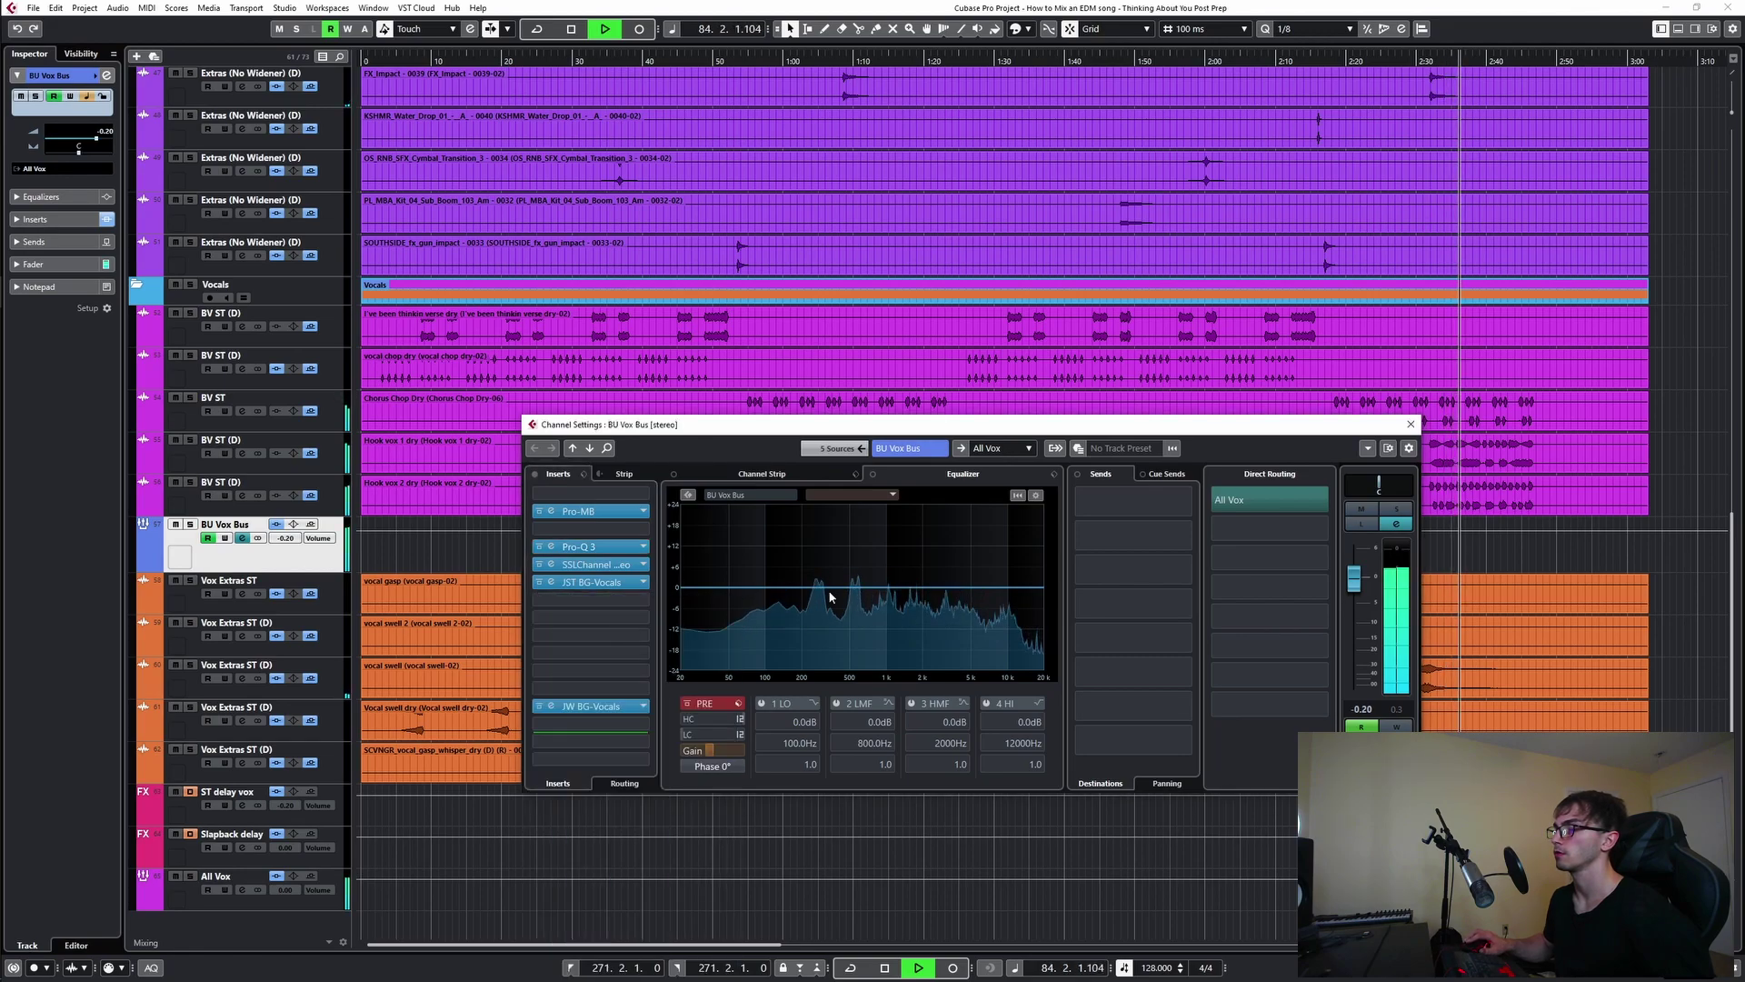
{"action": "left_click_drag", "start_coordinate": [1028, 468], "coordinate": [1050, 521]}
{"action": "scroll", "coordinate": [1045, 442], "scroll_direction": "up", "scroll_amount": 5}
{"action": "scroll", "coordinate": [1053, 412], "scroll_direction": "up", "scroll_amount": 7}
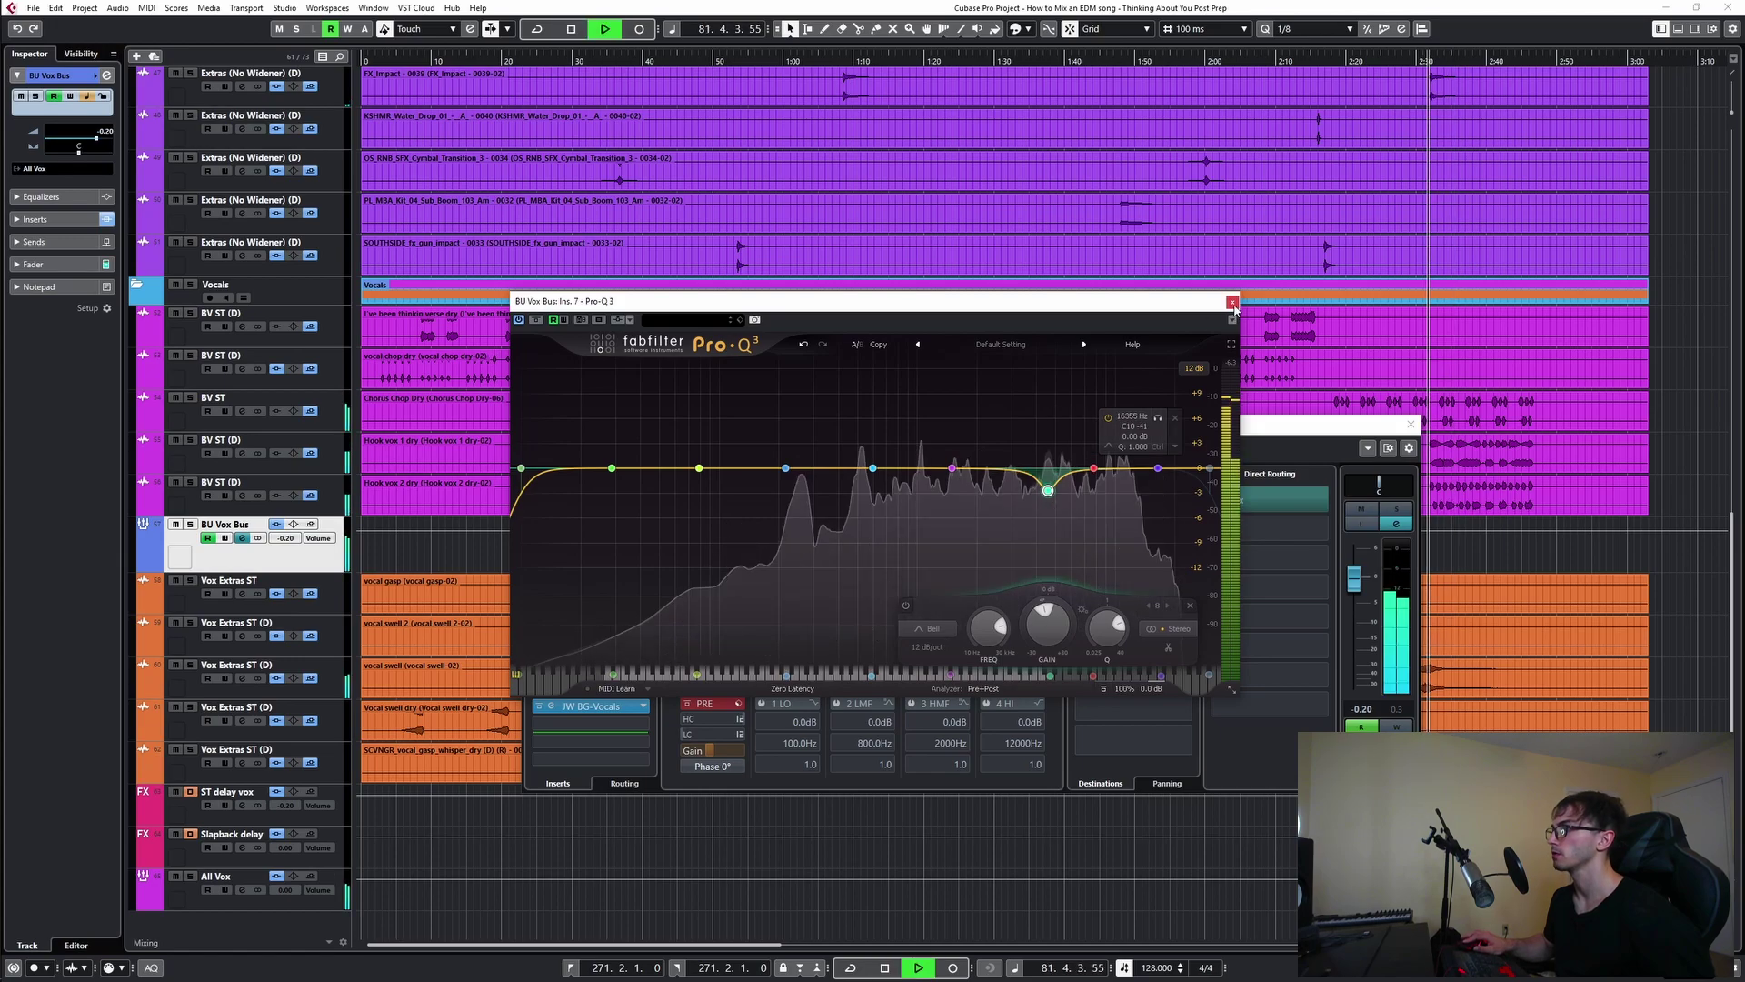
{"action": "left_click", "coordinate": [1233, 302]}
- Open JW BG-Vocals and slightly raise its linked CRUSH and LOUD levels during playback, with LOUD at -4.20
{"action": "key", "text": "space"}
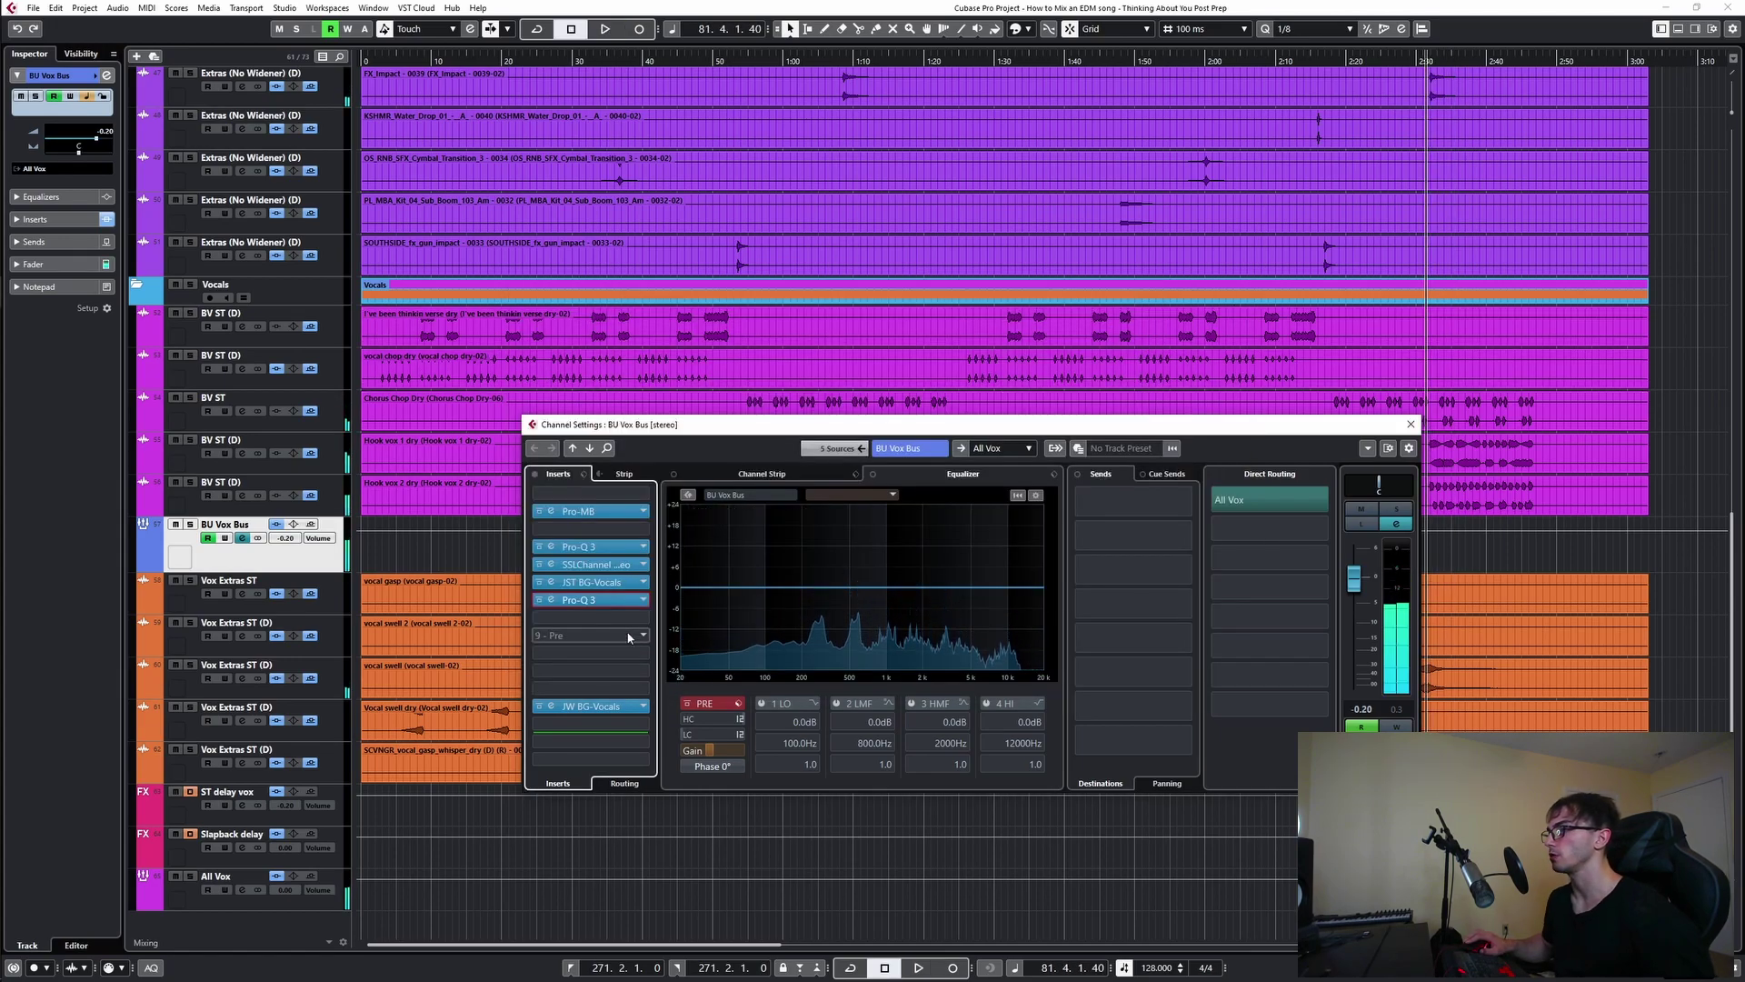
{"action": "left_click", "coordinate": [551, 706]}
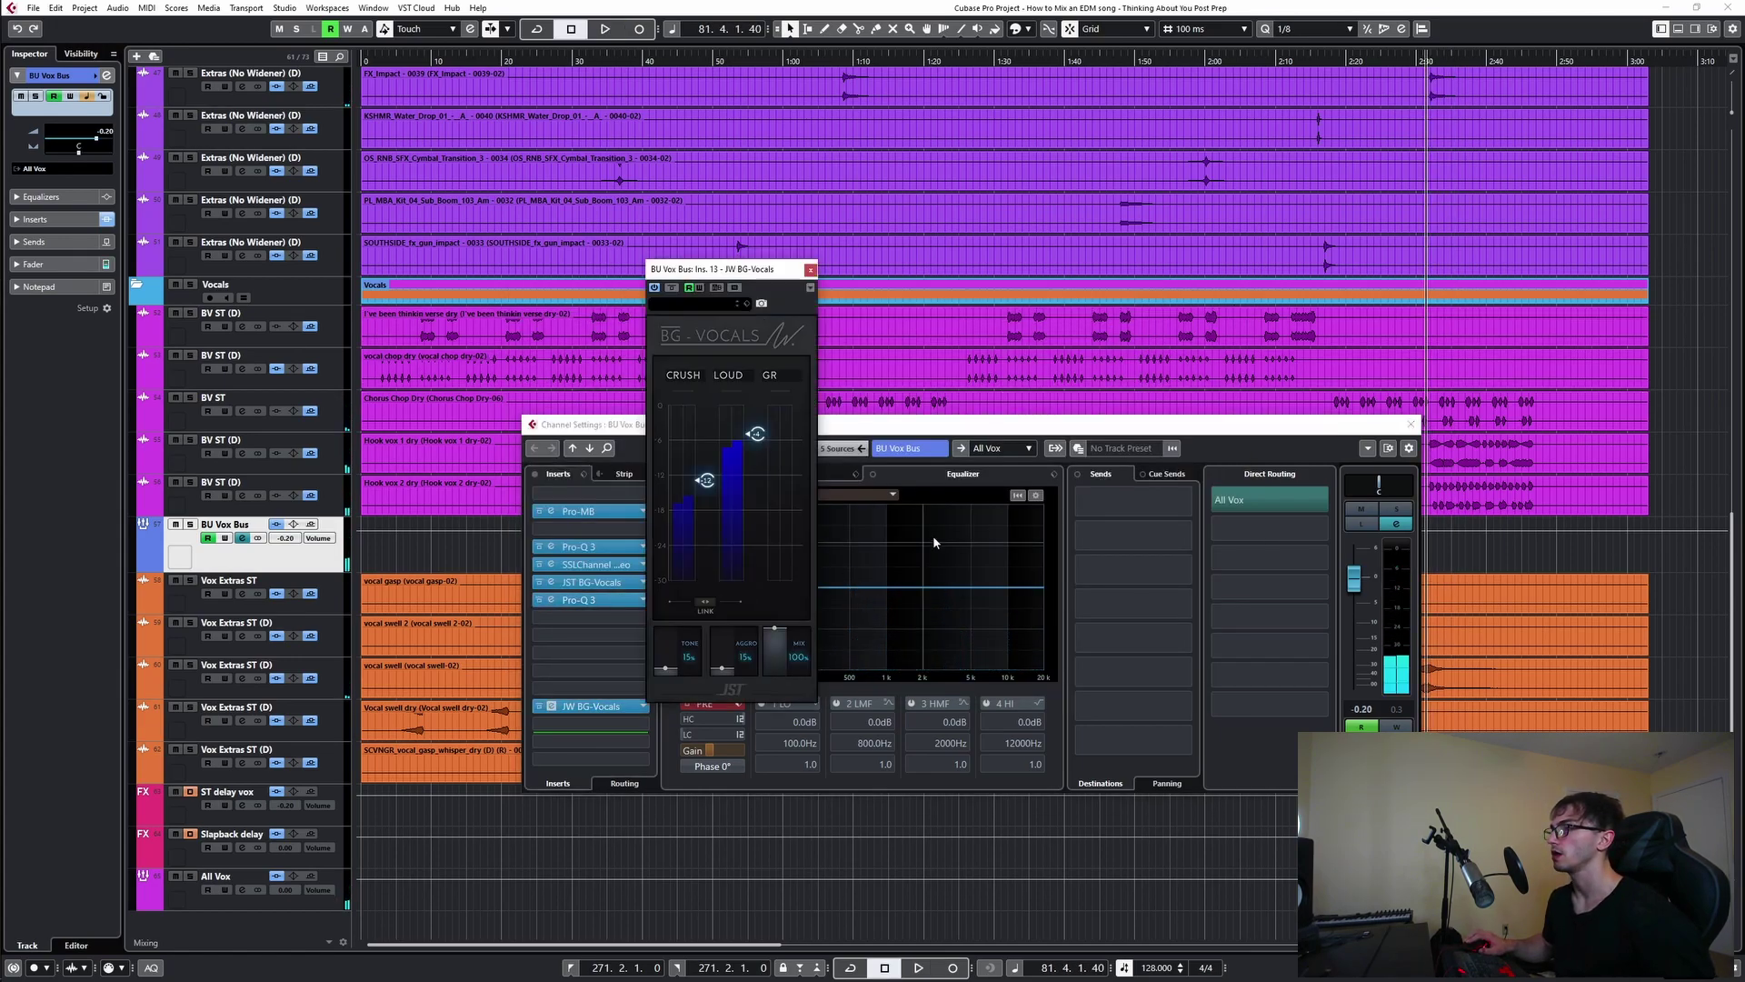
{"action": "left_click", "coordinate": [707, 602]}
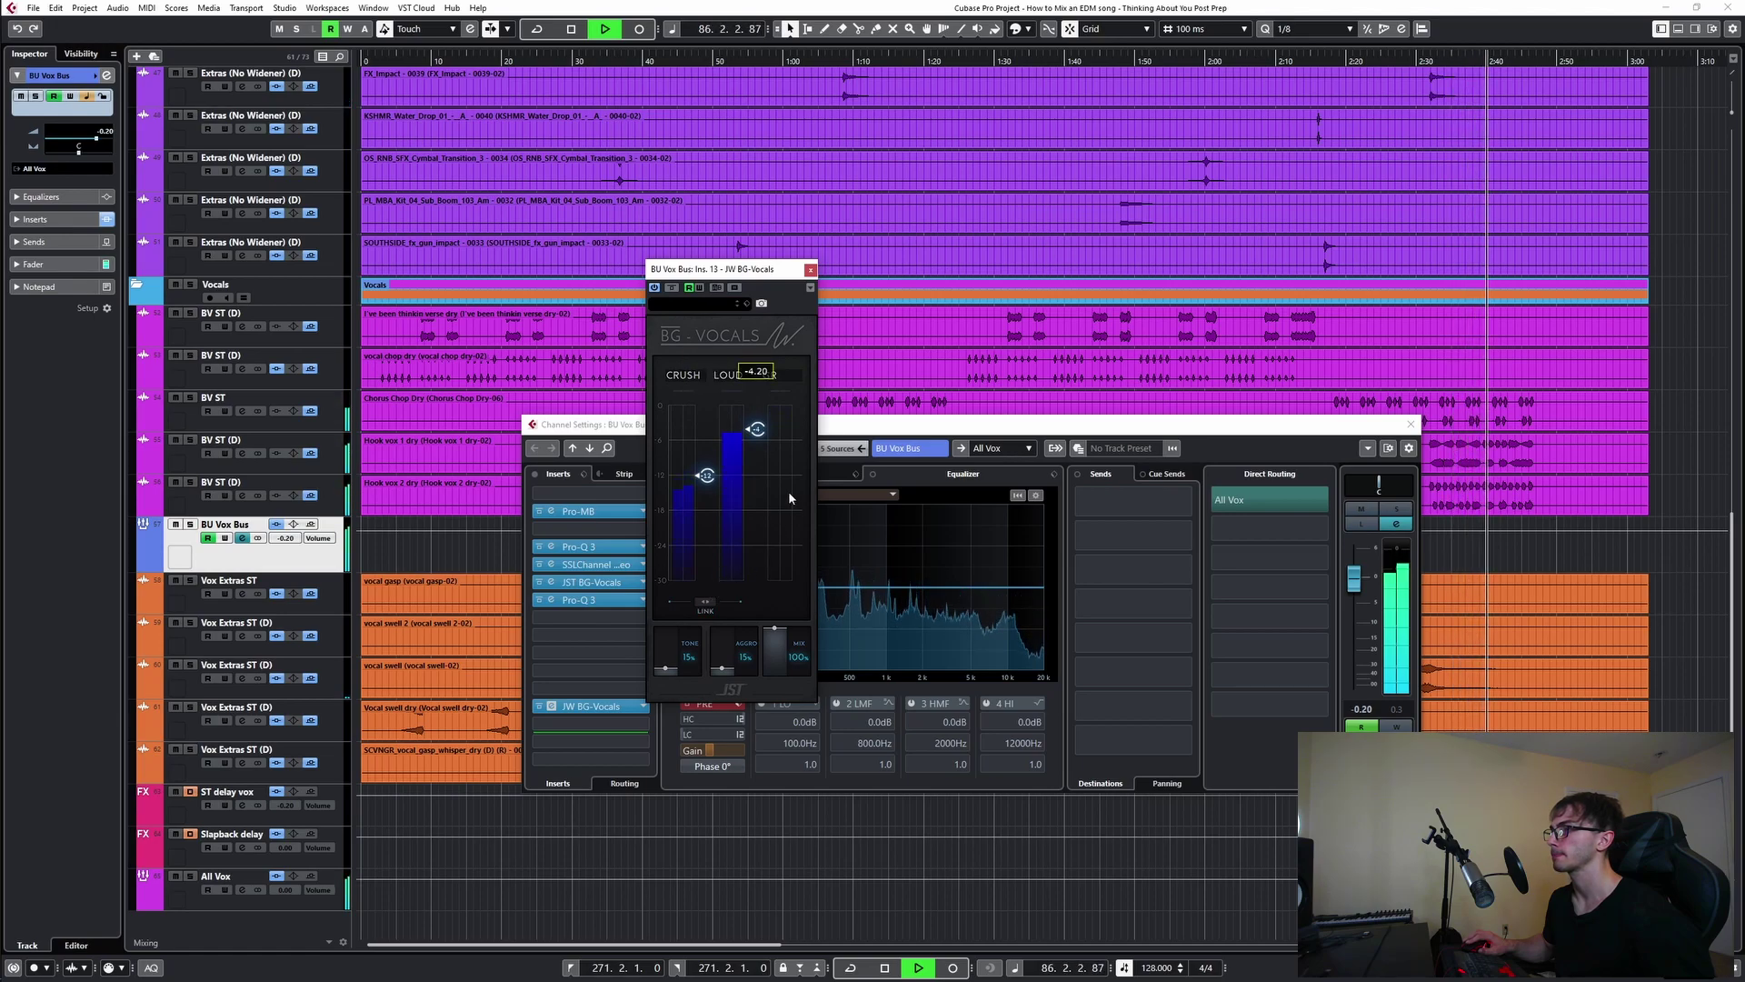
{"action": "left_click", "coordinate": [809, 270]}
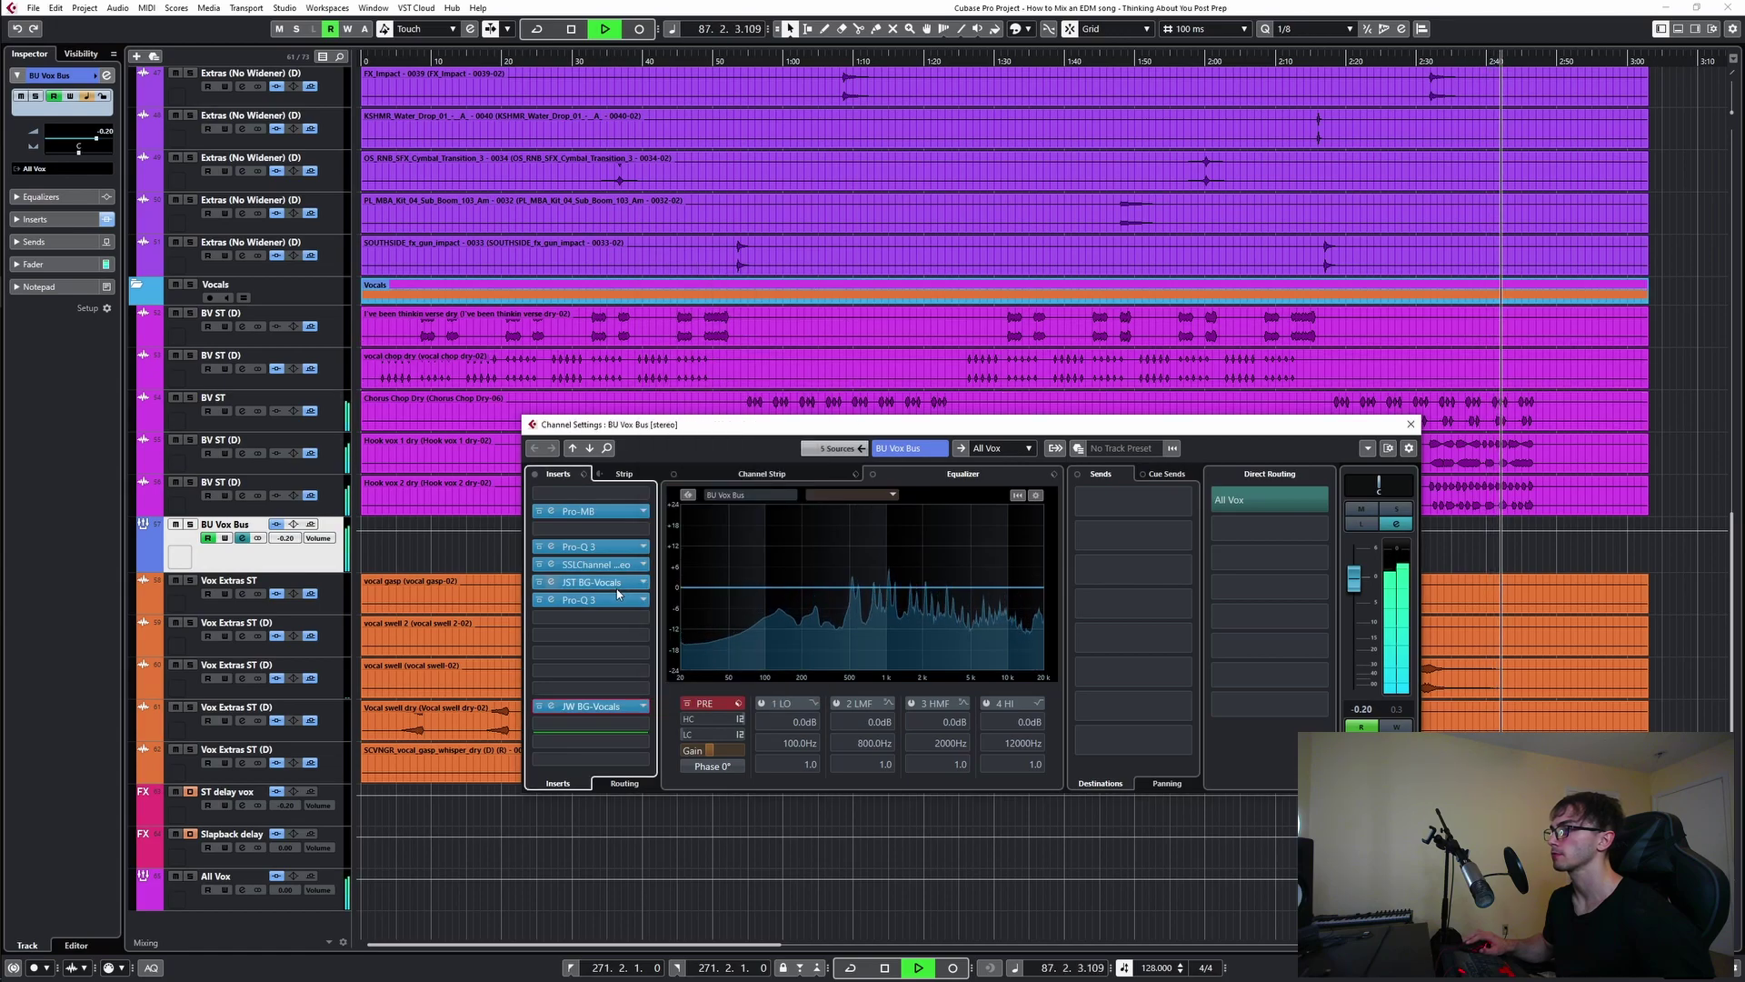
- Add a bell cut of 1.4 dB at about 385 Hz with Q 1 in the second Pro-Q 3
{"action": "key", "text": "space"}
{"action": "key", "text": "space"}
{"action": "mouse_move", "coordinate": [859, 467]}
{"action": "left_mouse_down"}
{"action": "mouse_move", "coordinate": [844, 435]}
{"action": "mouse_move", "coordinate": [835, 479]}
{"action": "left_mouse_up"}
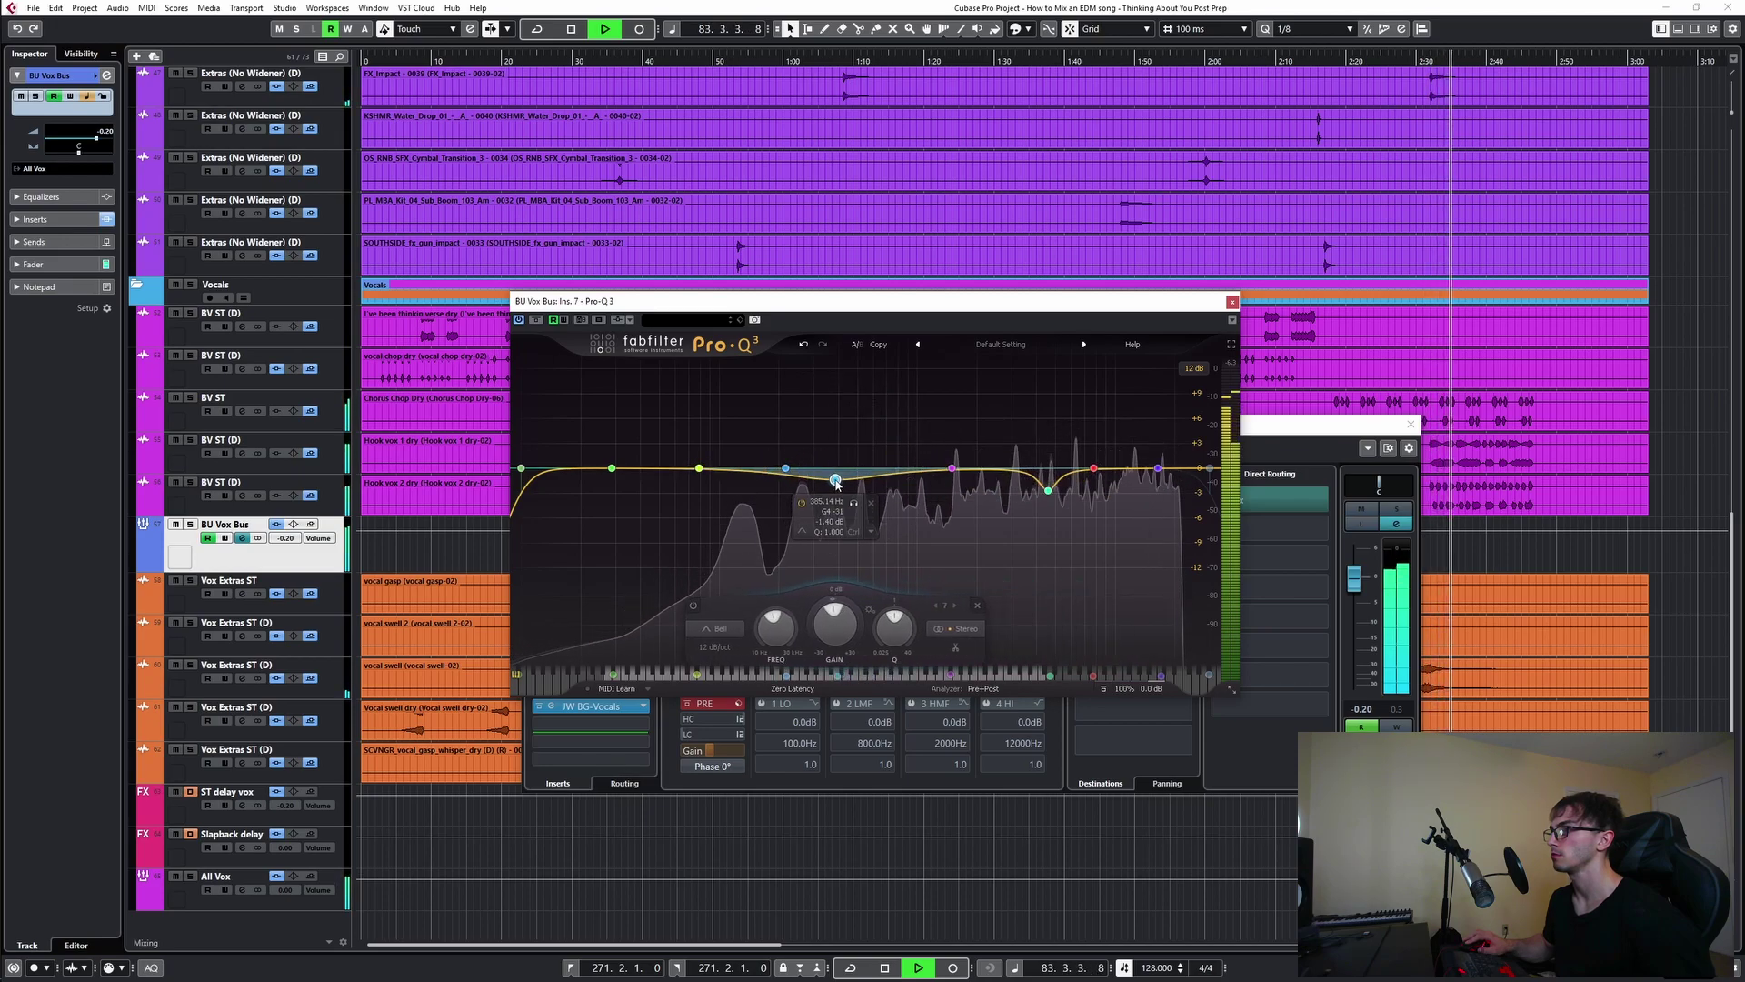
{"action": "left_click", "coordinate": [1233, 301]}
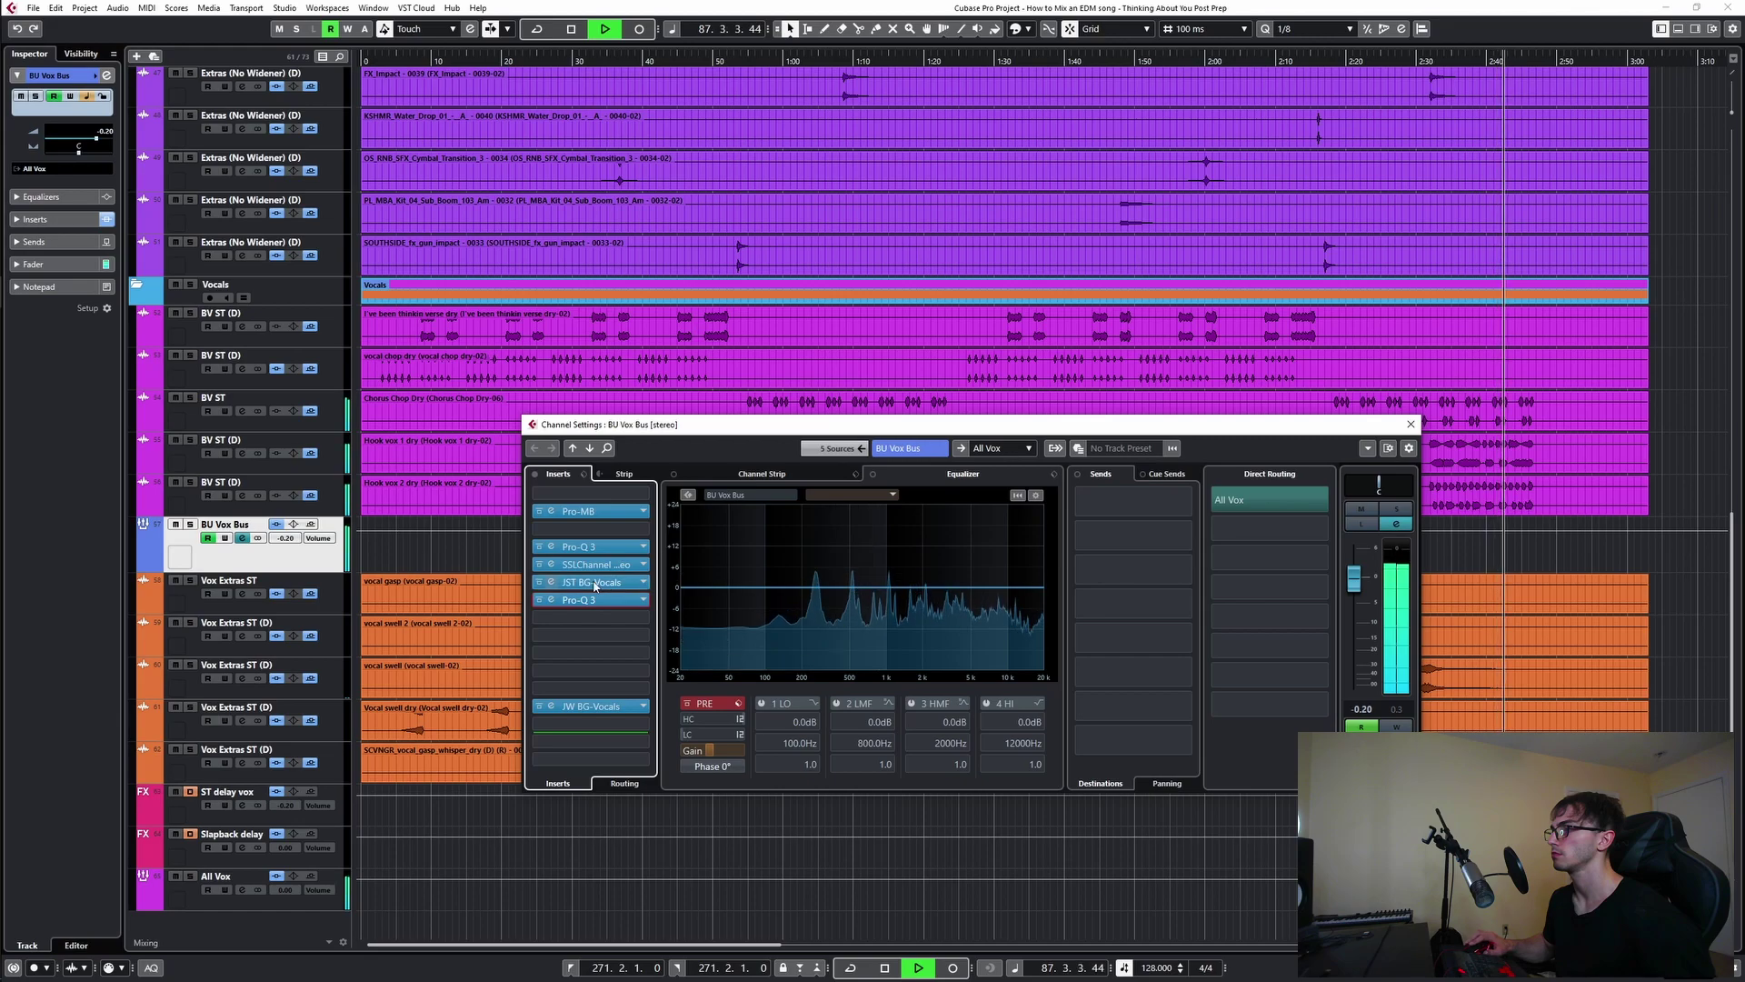
- In Pro-MB on BU Vox Bus, widen Band 2 to span from about 300 Hz to about 1.7 kHz
{"action": "left_click", "coordinate": [604, 512]}
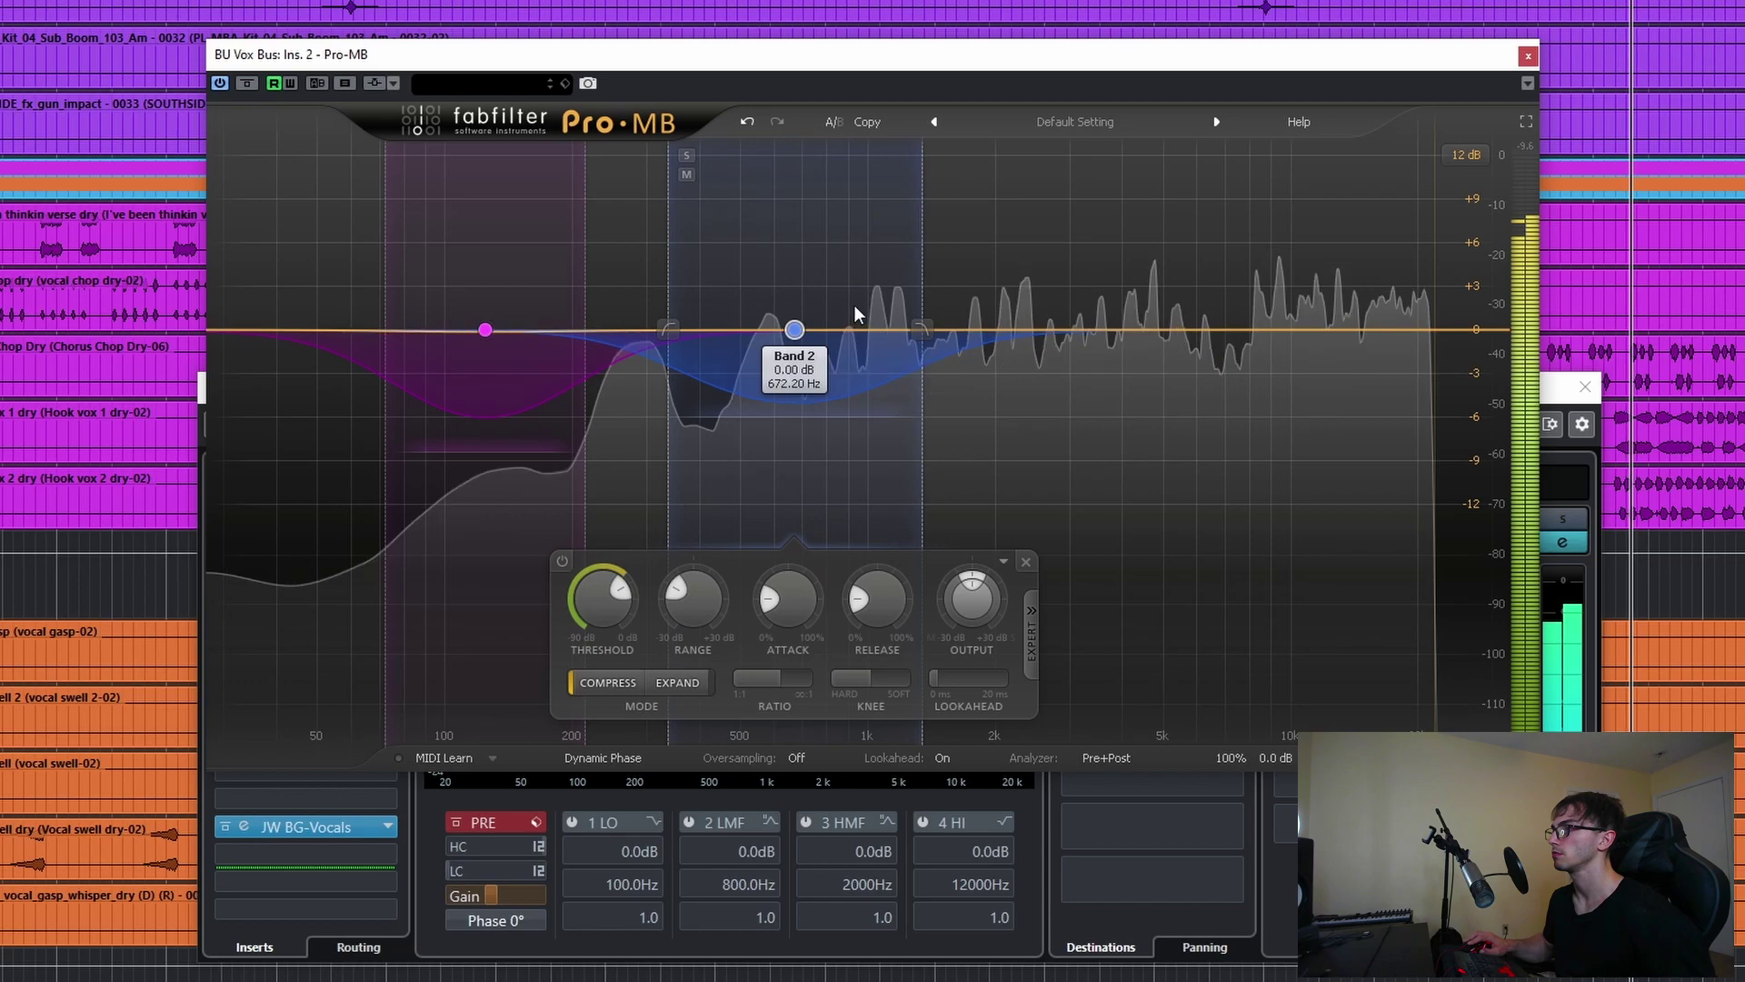
{"action": "mouse_move", "coordinate": [686, 153]}
{"action": "left_mouse_down"}
{"action": "mouse_move", "coordinate": [706, 152]}
{"action": "mouse_move", "coordinate": [662, 152]}
{"action": "left_mouse_up"}
{"action": "left_click_drag", "start_coordinate": [900, 332], "coordinate": [965, 336]}
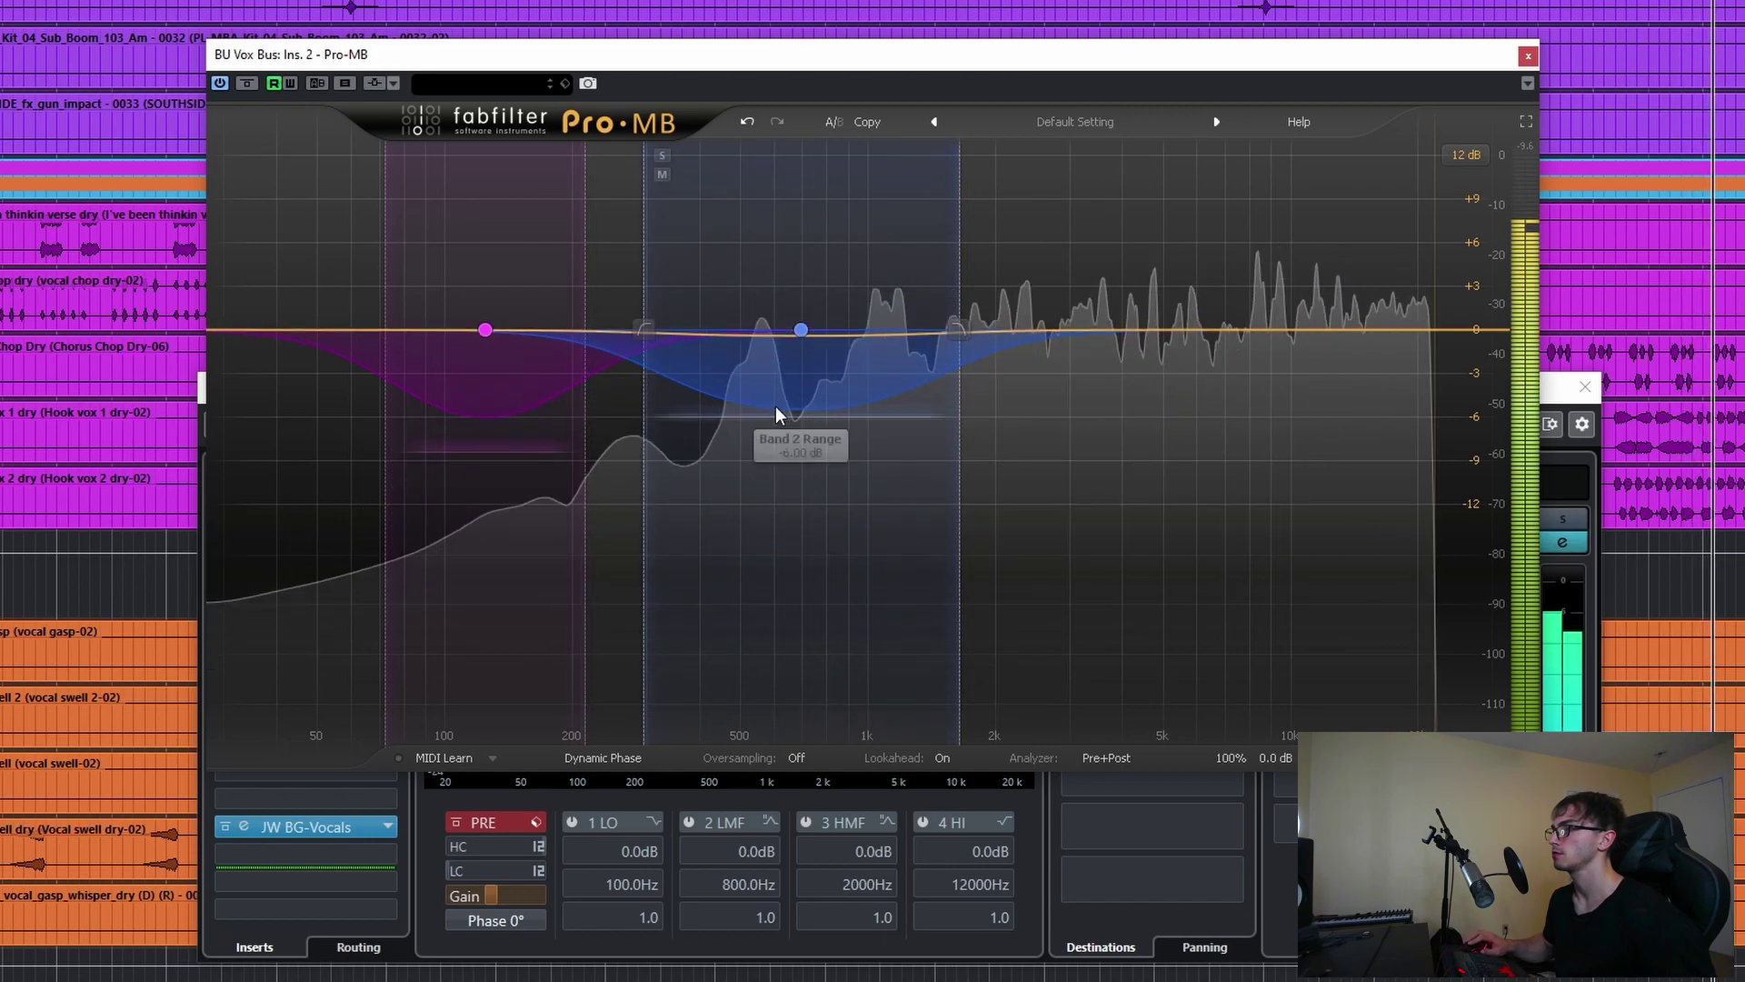
{"action": "left_click", "coordinate": [801, 330]}
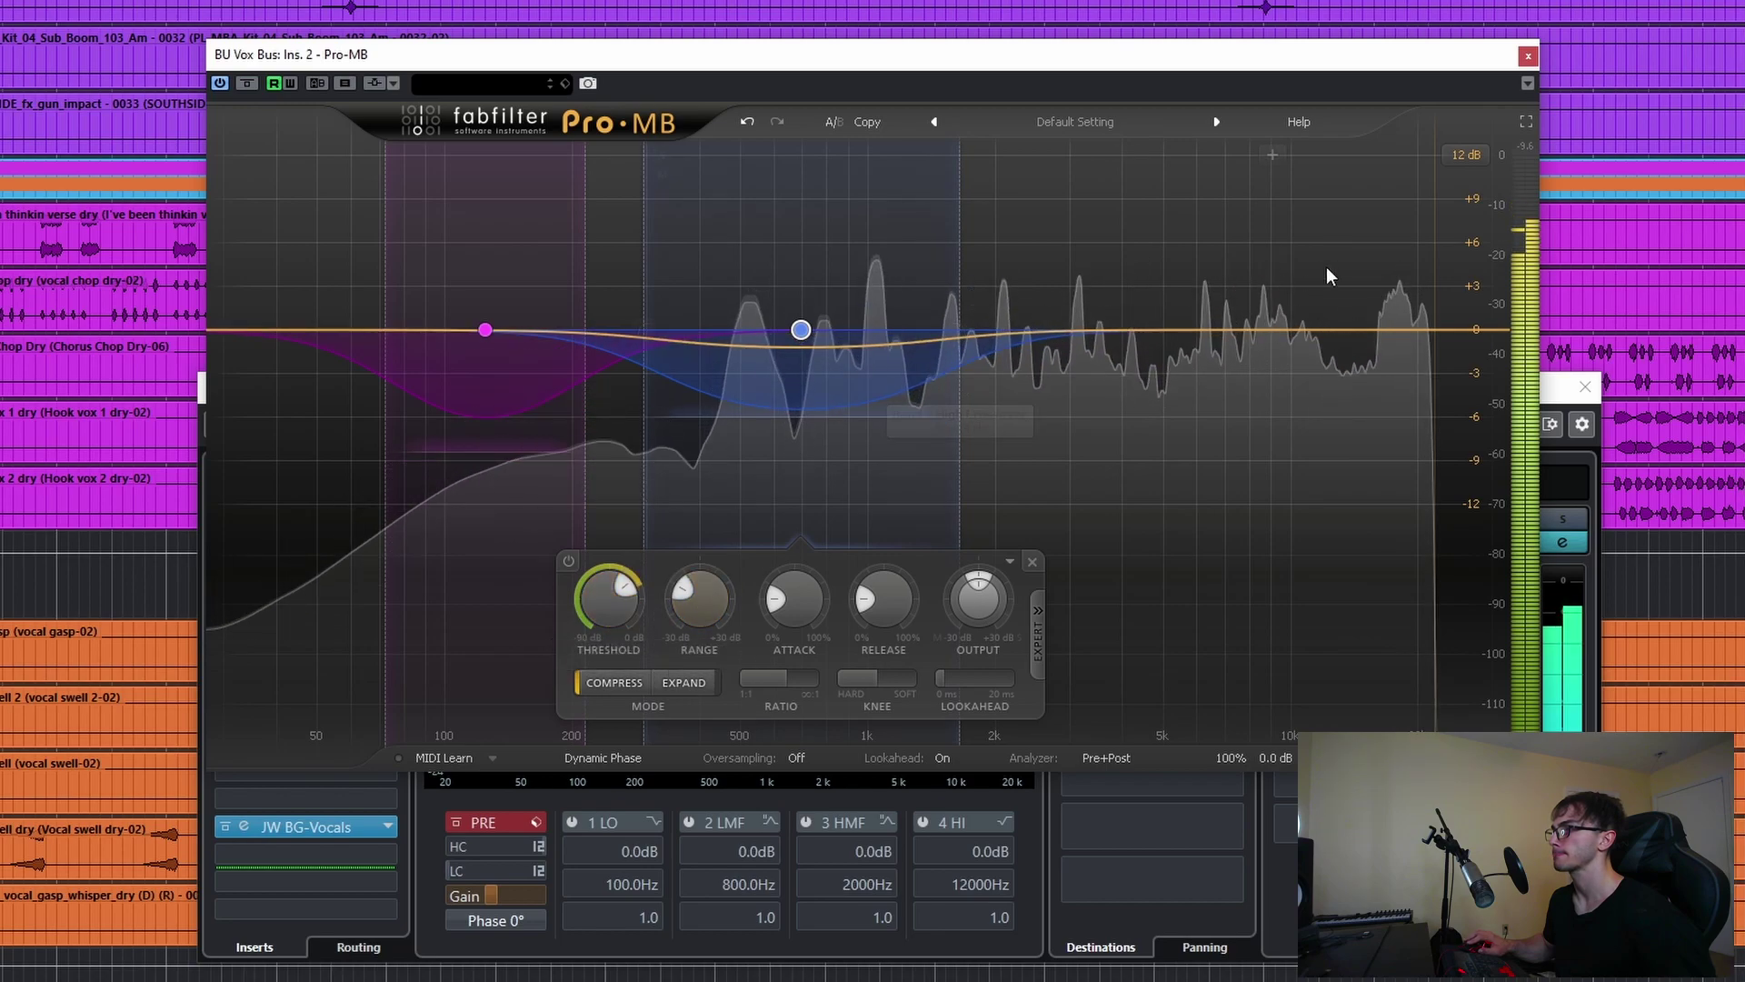
{"action": "left_click", "coordinate": [1528, 57]}
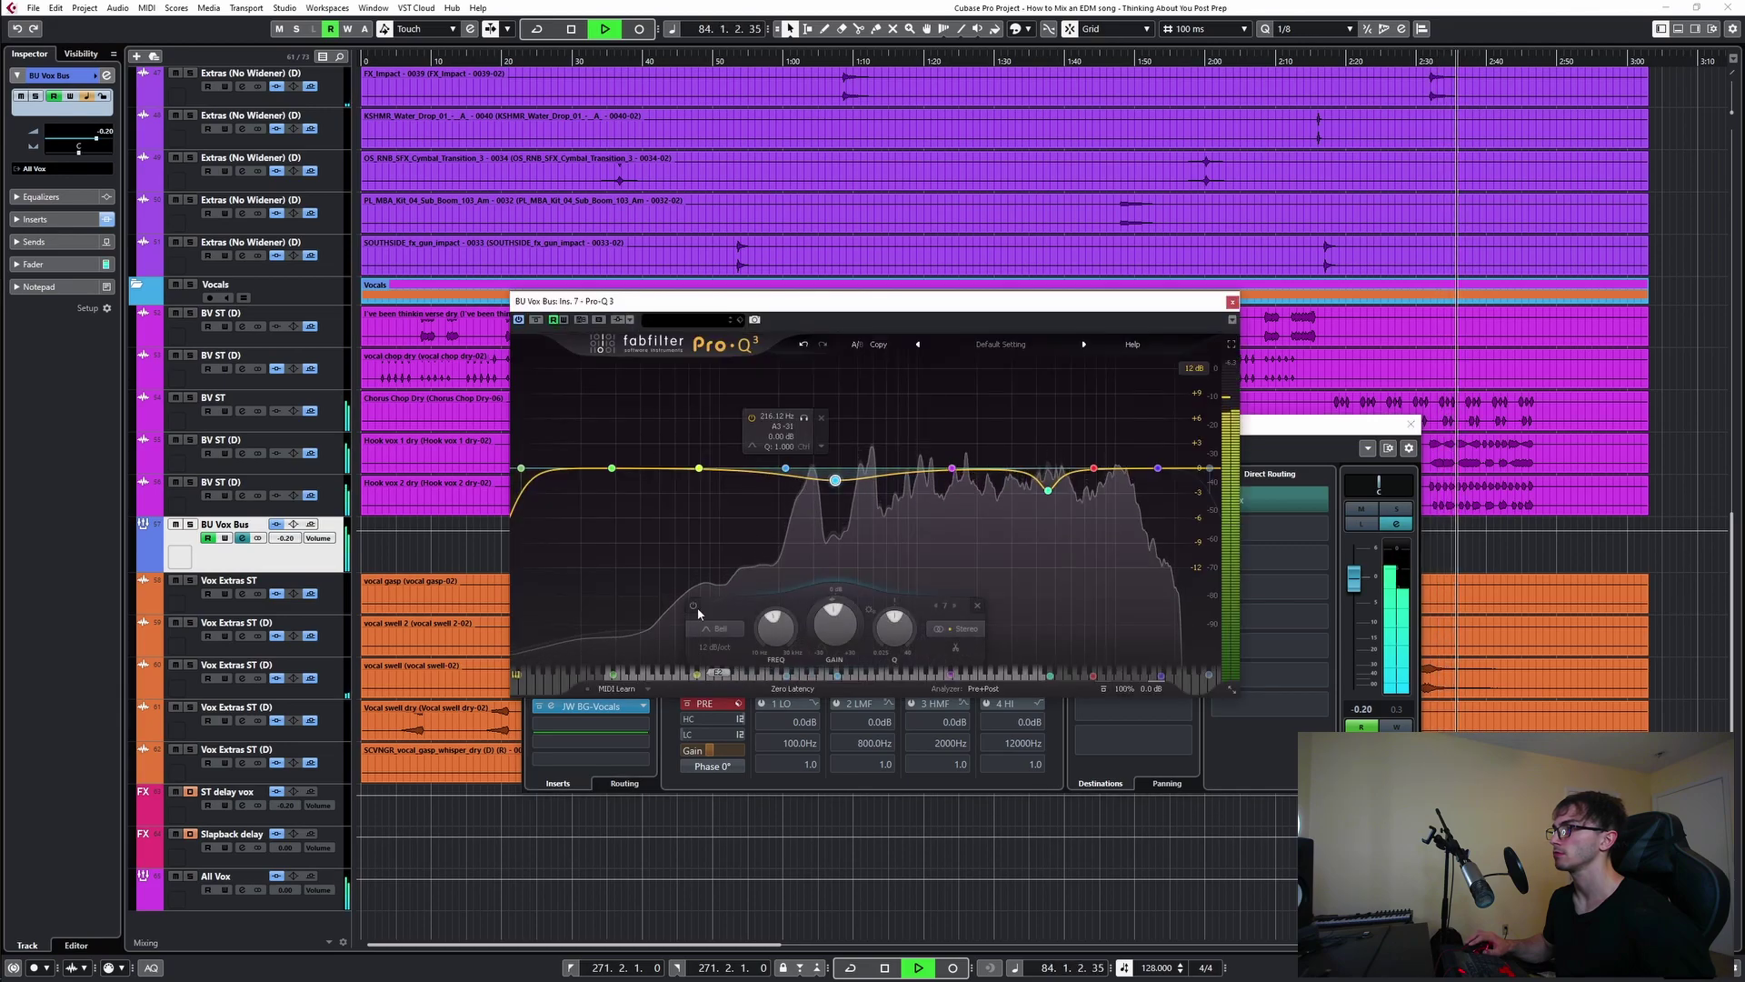
- Compare the vocal bus with the low-mid bell cut in the second Pro-Q 3 bypassed and active
{"action": "left_click", "coordinate": [694, 607]}
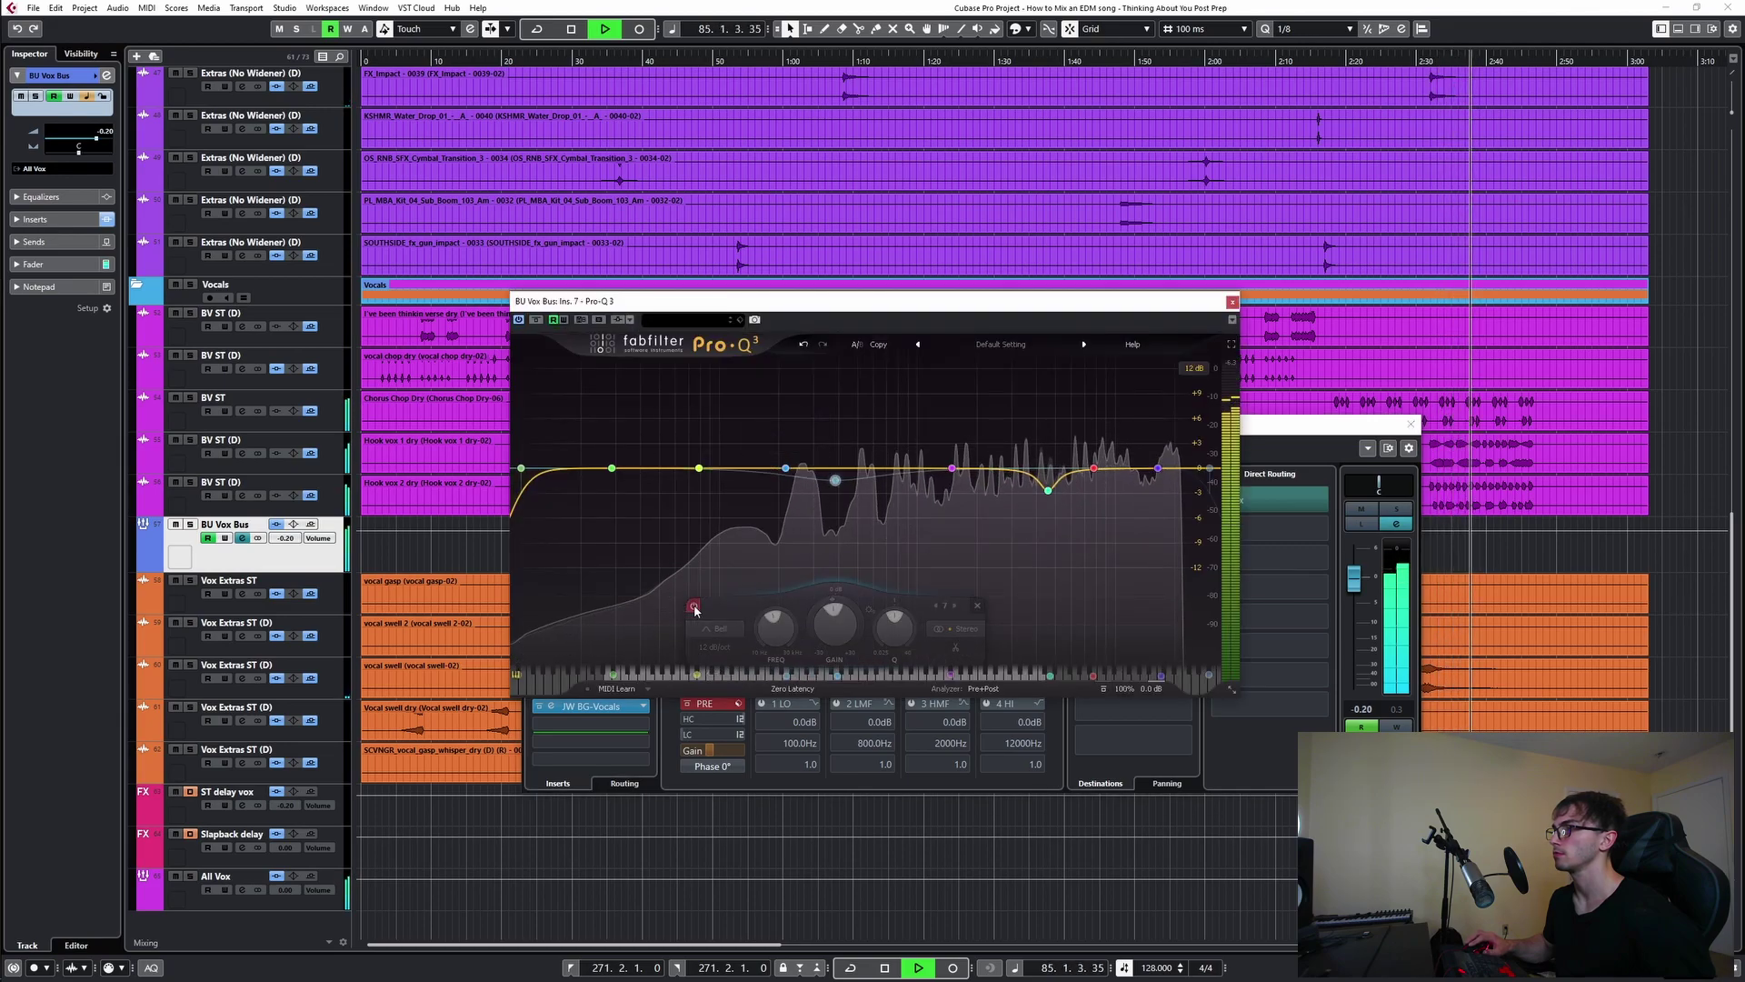
{"action": "left_click", "coordinate": [694, 606]}
{"action": "left_click", "coordinate": [1232, 301]}
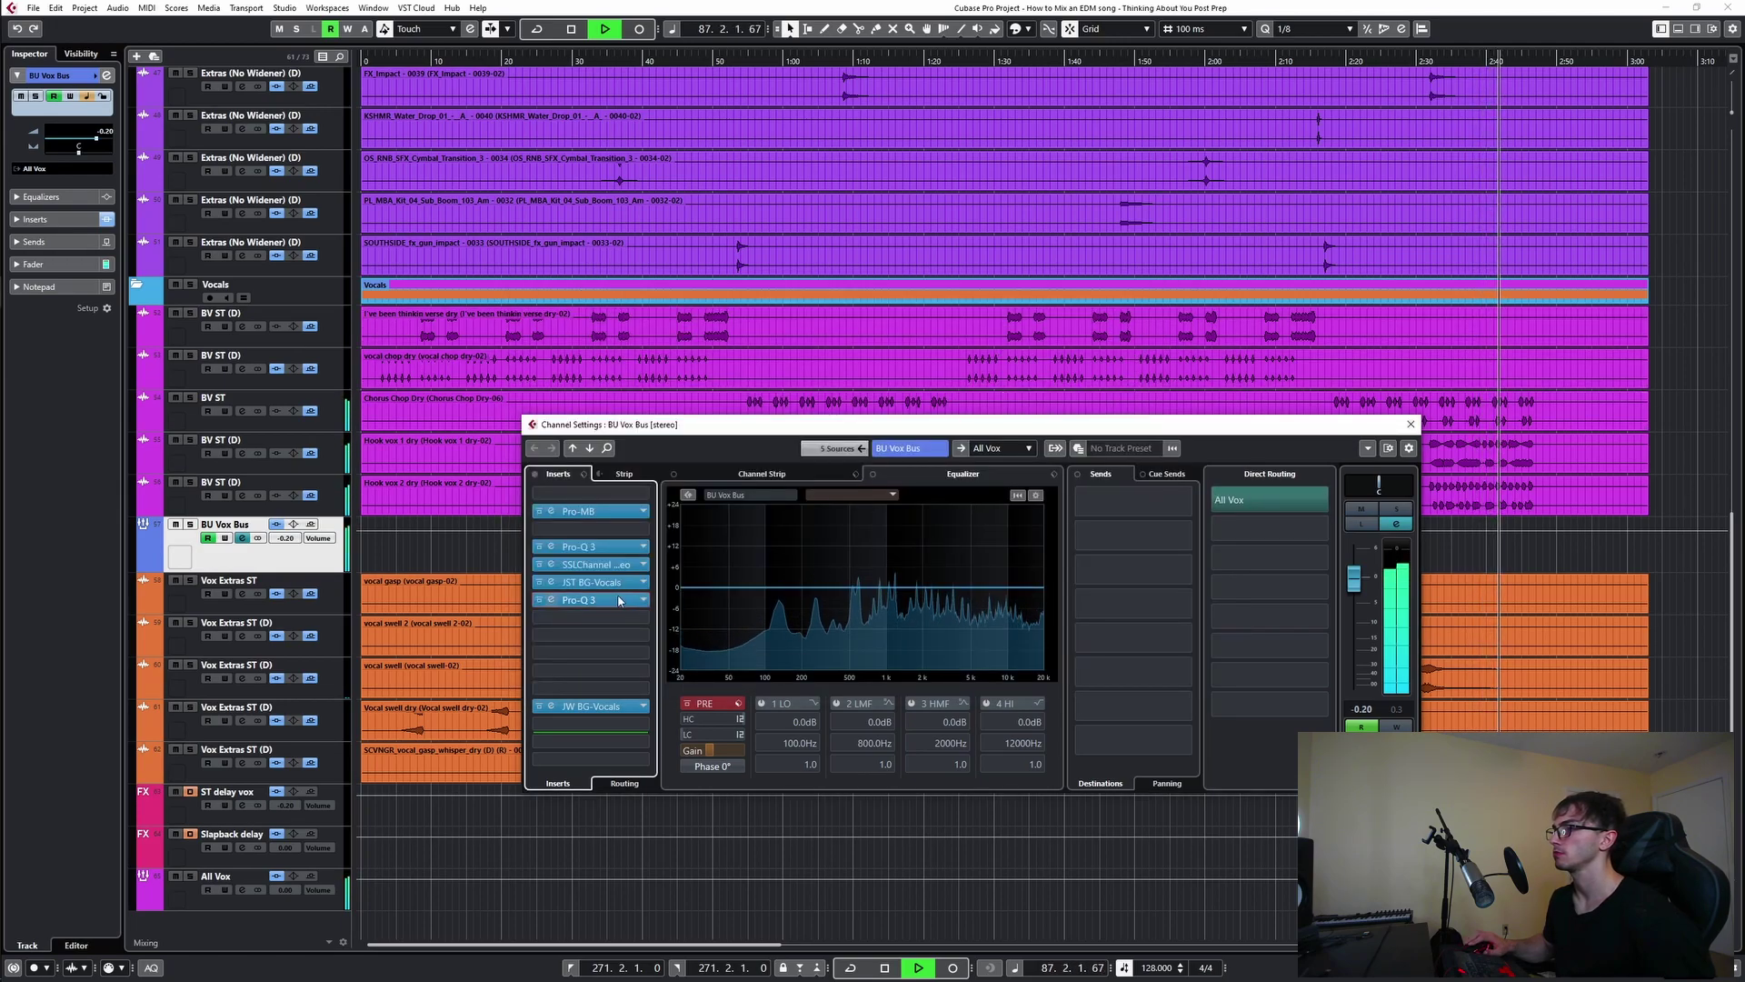
- Extend Pro-MB's Band 2 down to about 270 Hz, replay the section, and close the bus channel settings
{"action": "left_click", "coordinate": [600, 511]}
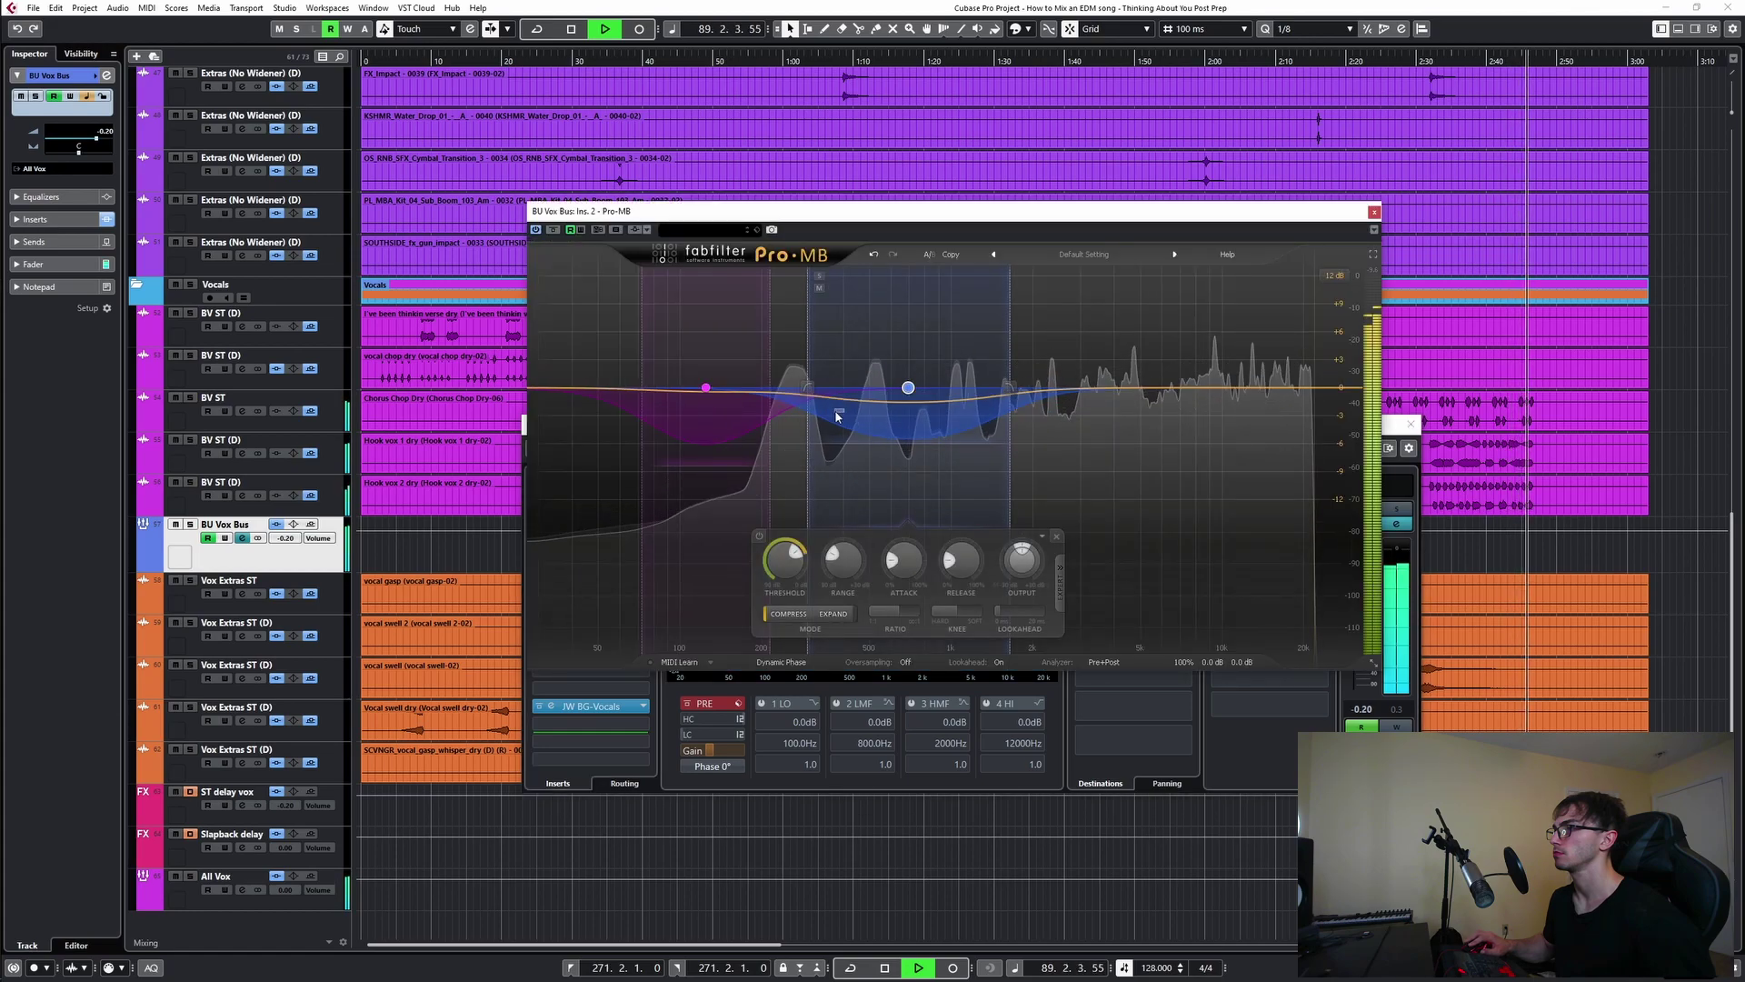
{"action": "left_click_drag", "start_coordinate": [808, 393], "coordinate": [798, 393]}
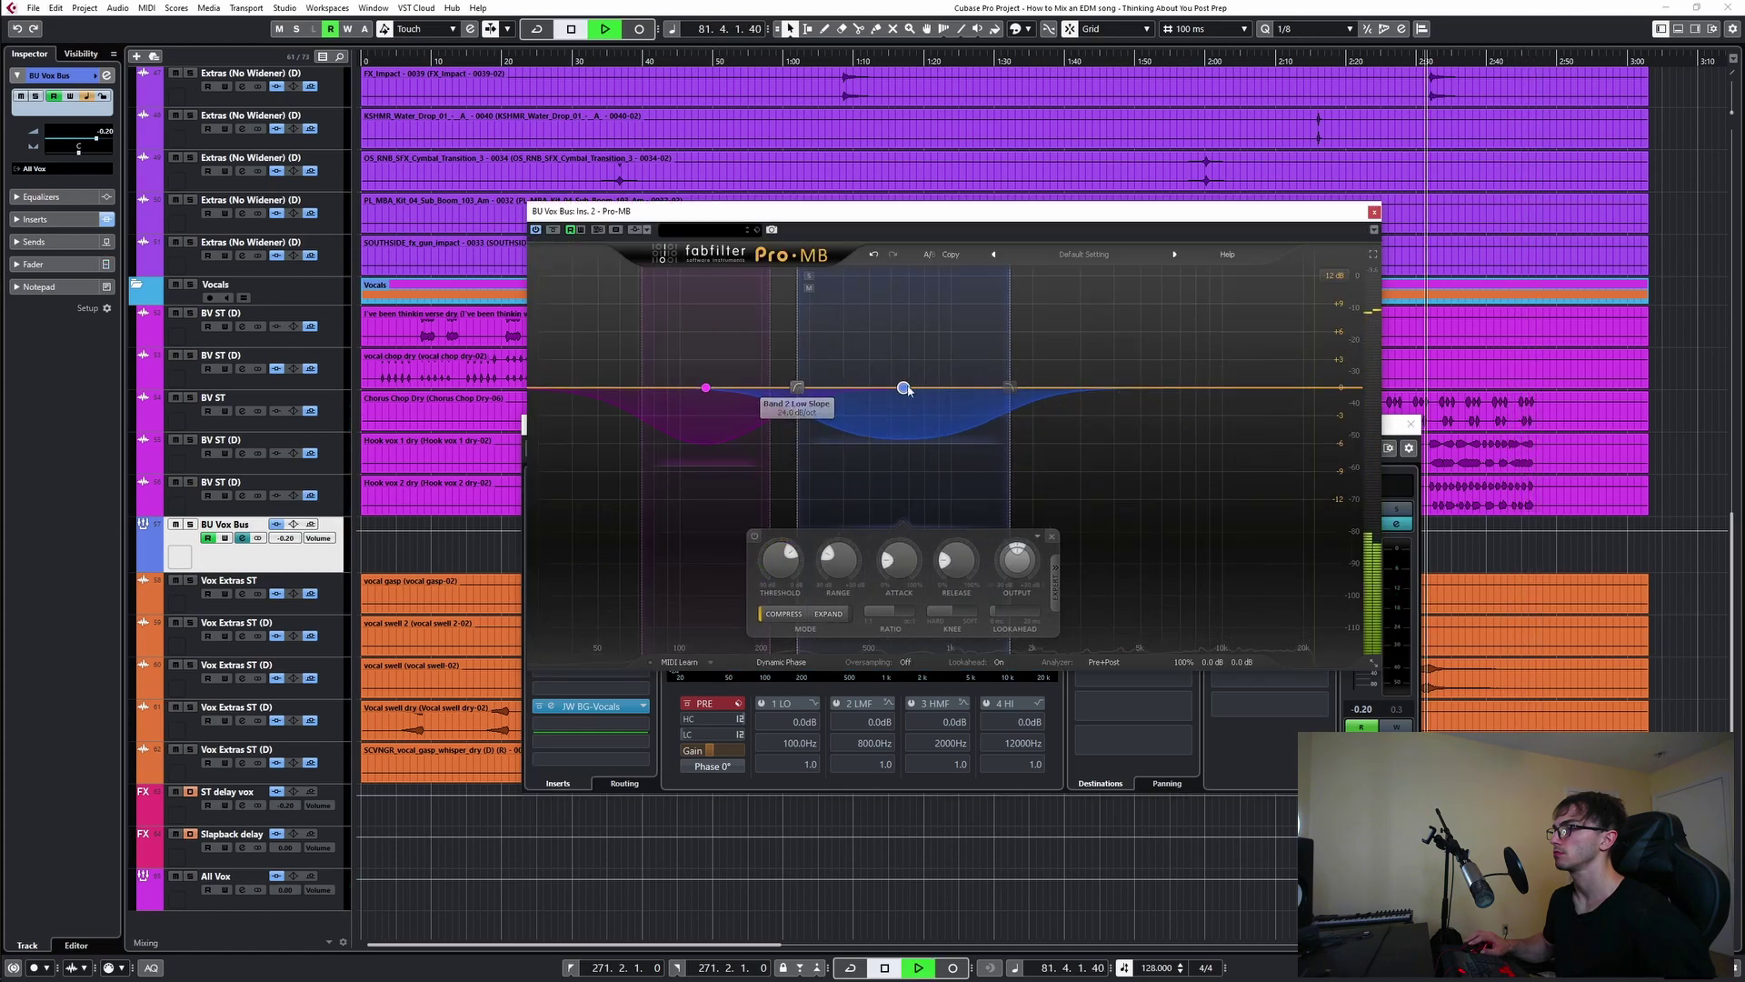
{"action": "key", "text": "space"}
{"action": "key", "text": "space"}
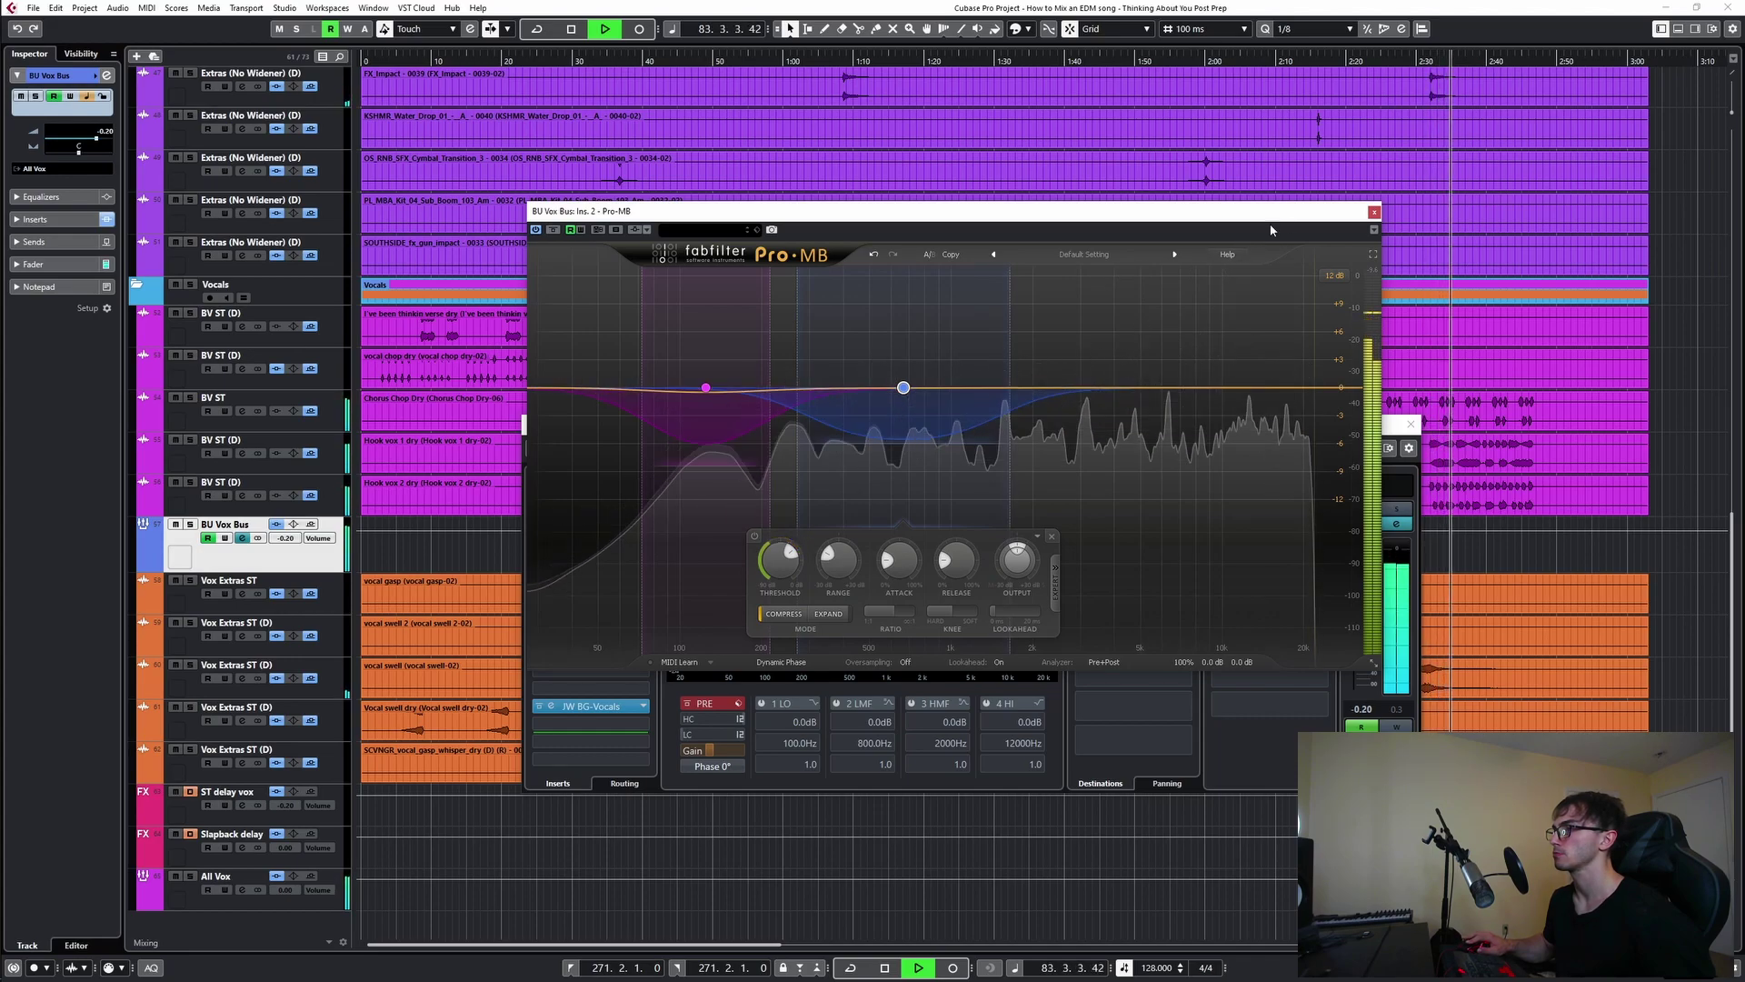
{"action": "left_click", "coordinate": [1374, 212]}
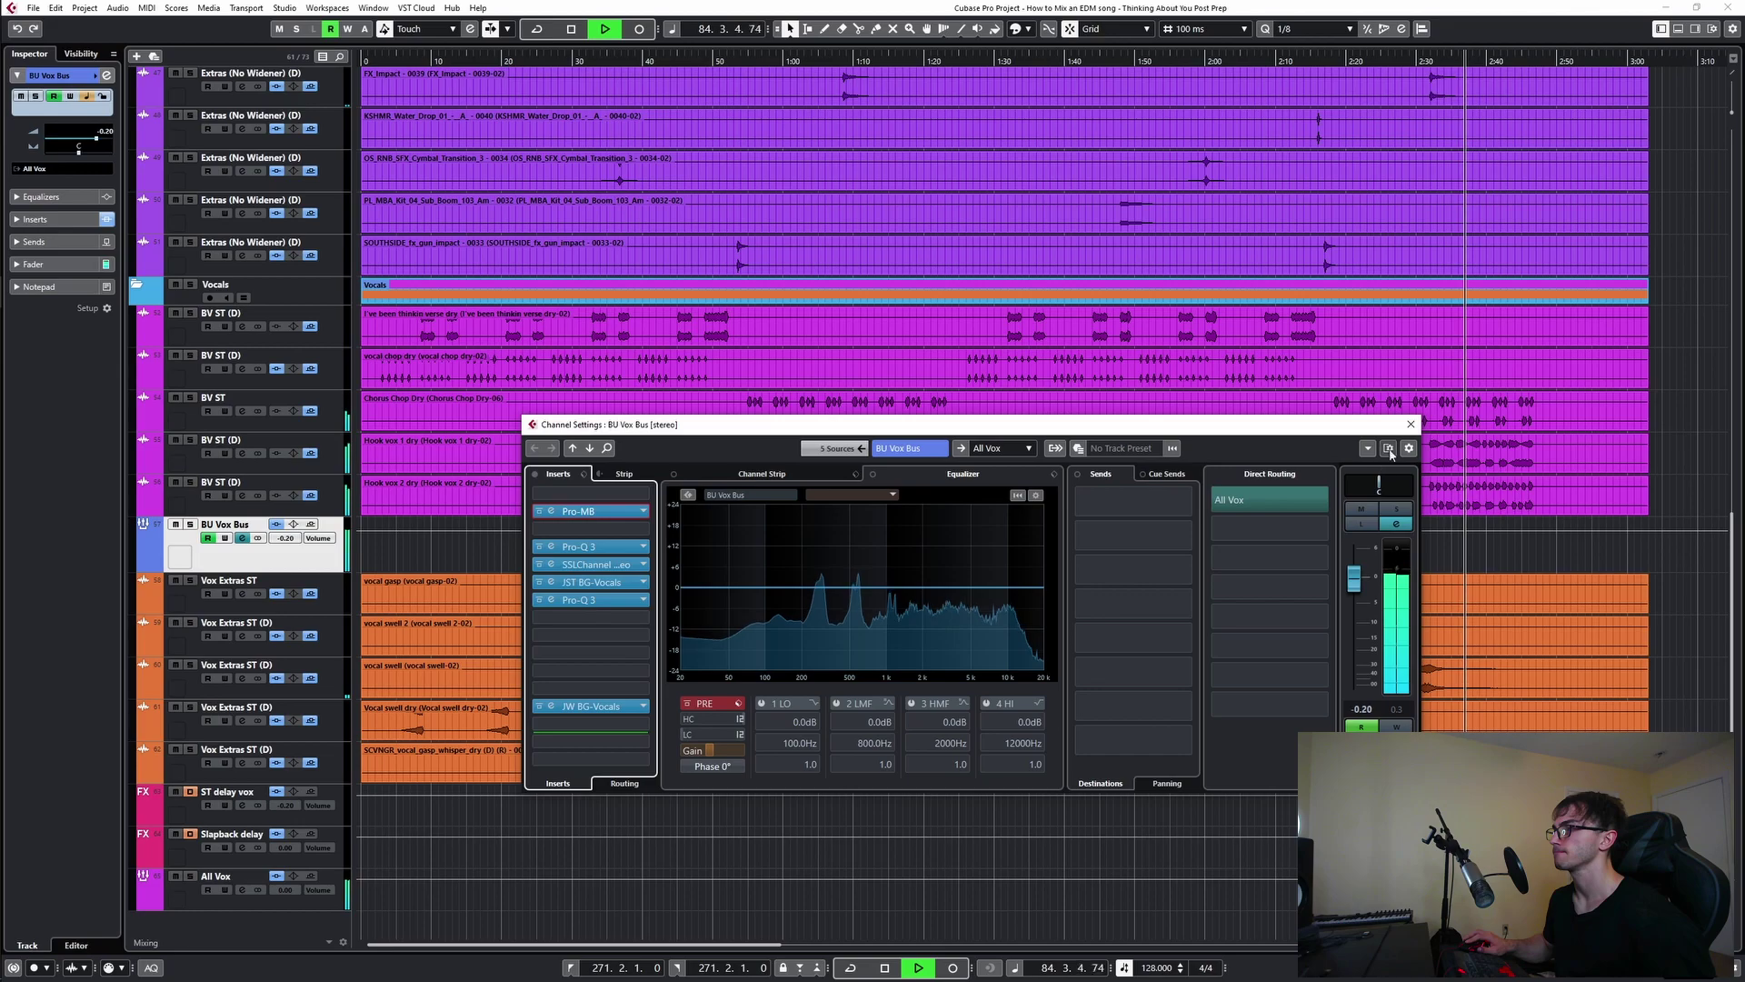
{"action": "left_click", "coordinate": [1410, 426]}
{"action": "key", "text": "space"}
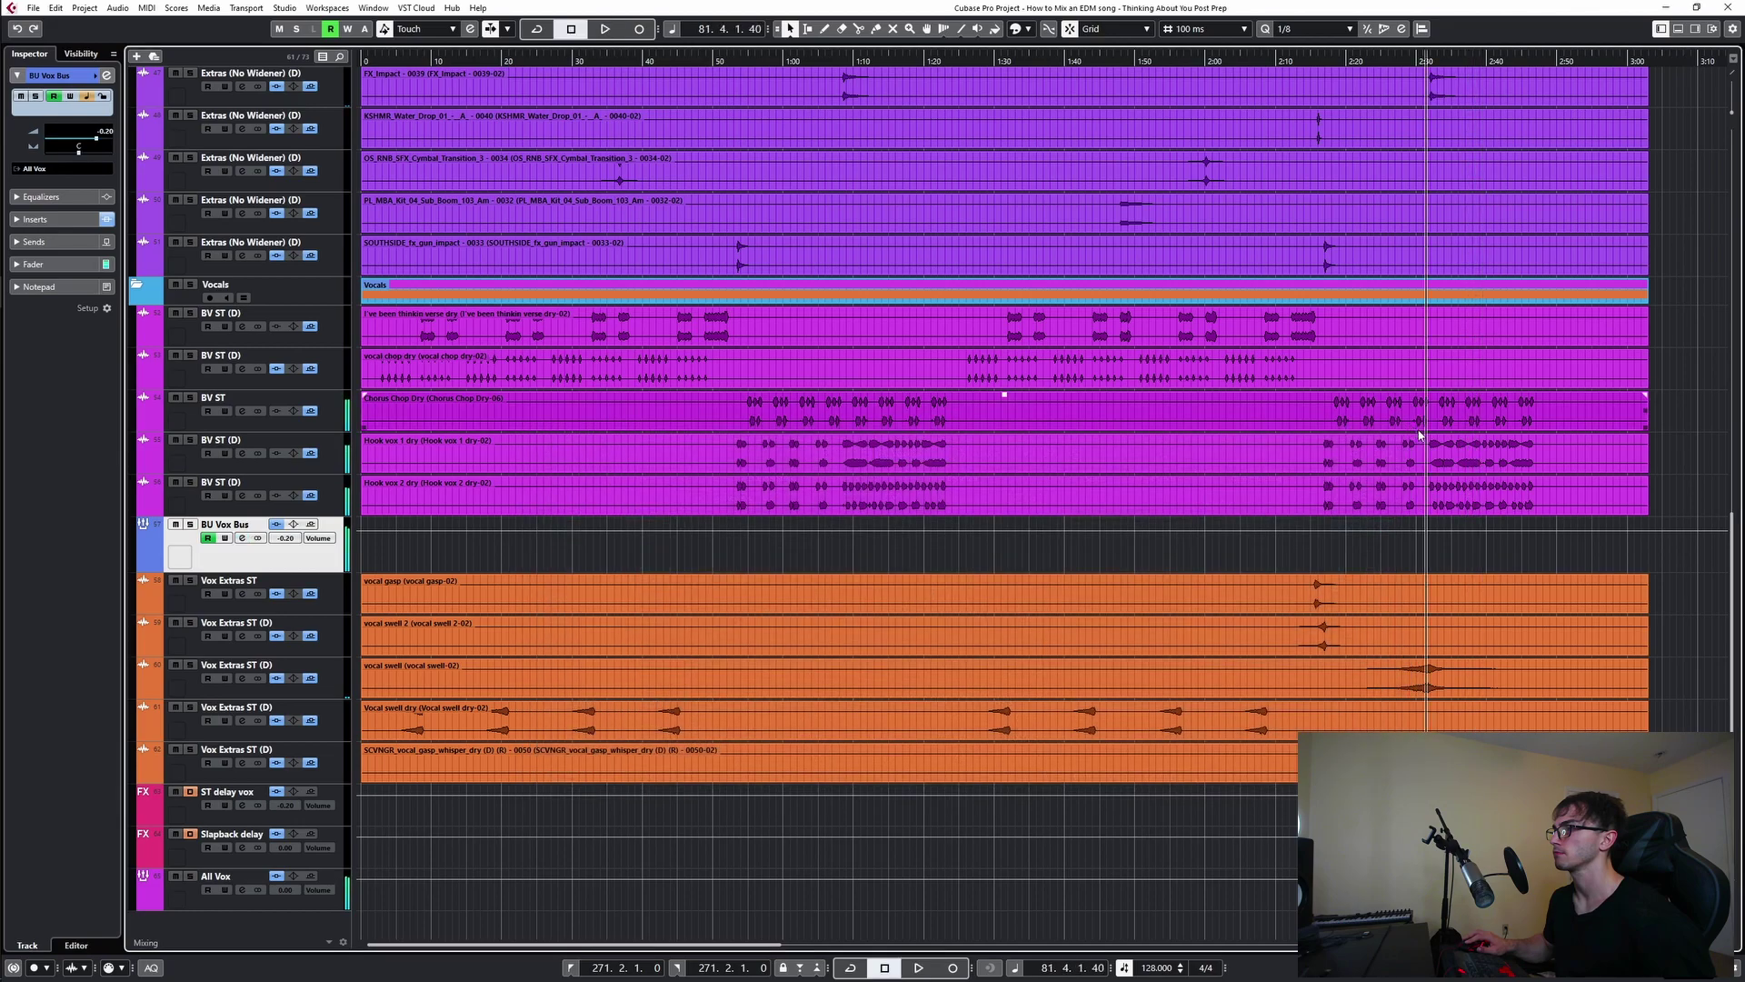
- Insert L1 limiter Stereo in the fourth insert slot of the Chorus Chop BV ST track
{"action": "left_click", "coordinate": [1265, 508]}
{"action": "left_click", "coordinate": [552, 426]}
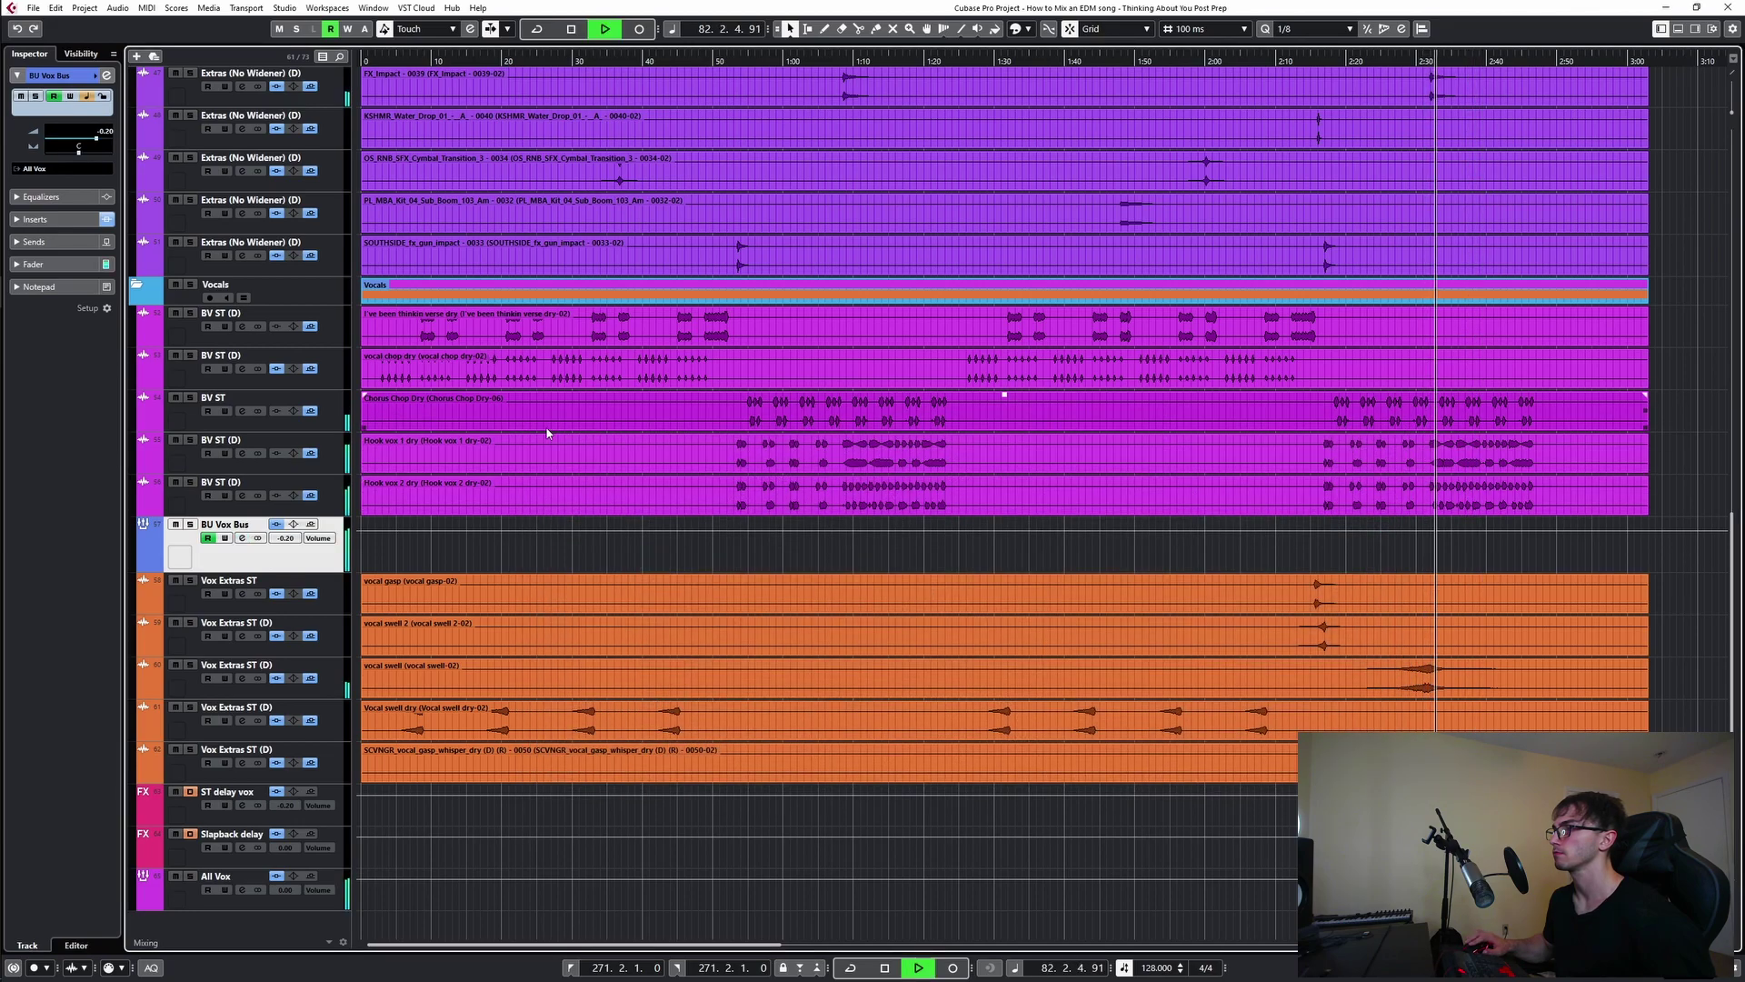
{"action": "key", "text": "space"}
{"action": "key", "text": "space"}
{"action": "left_click", "coordinate": [242, 411]}
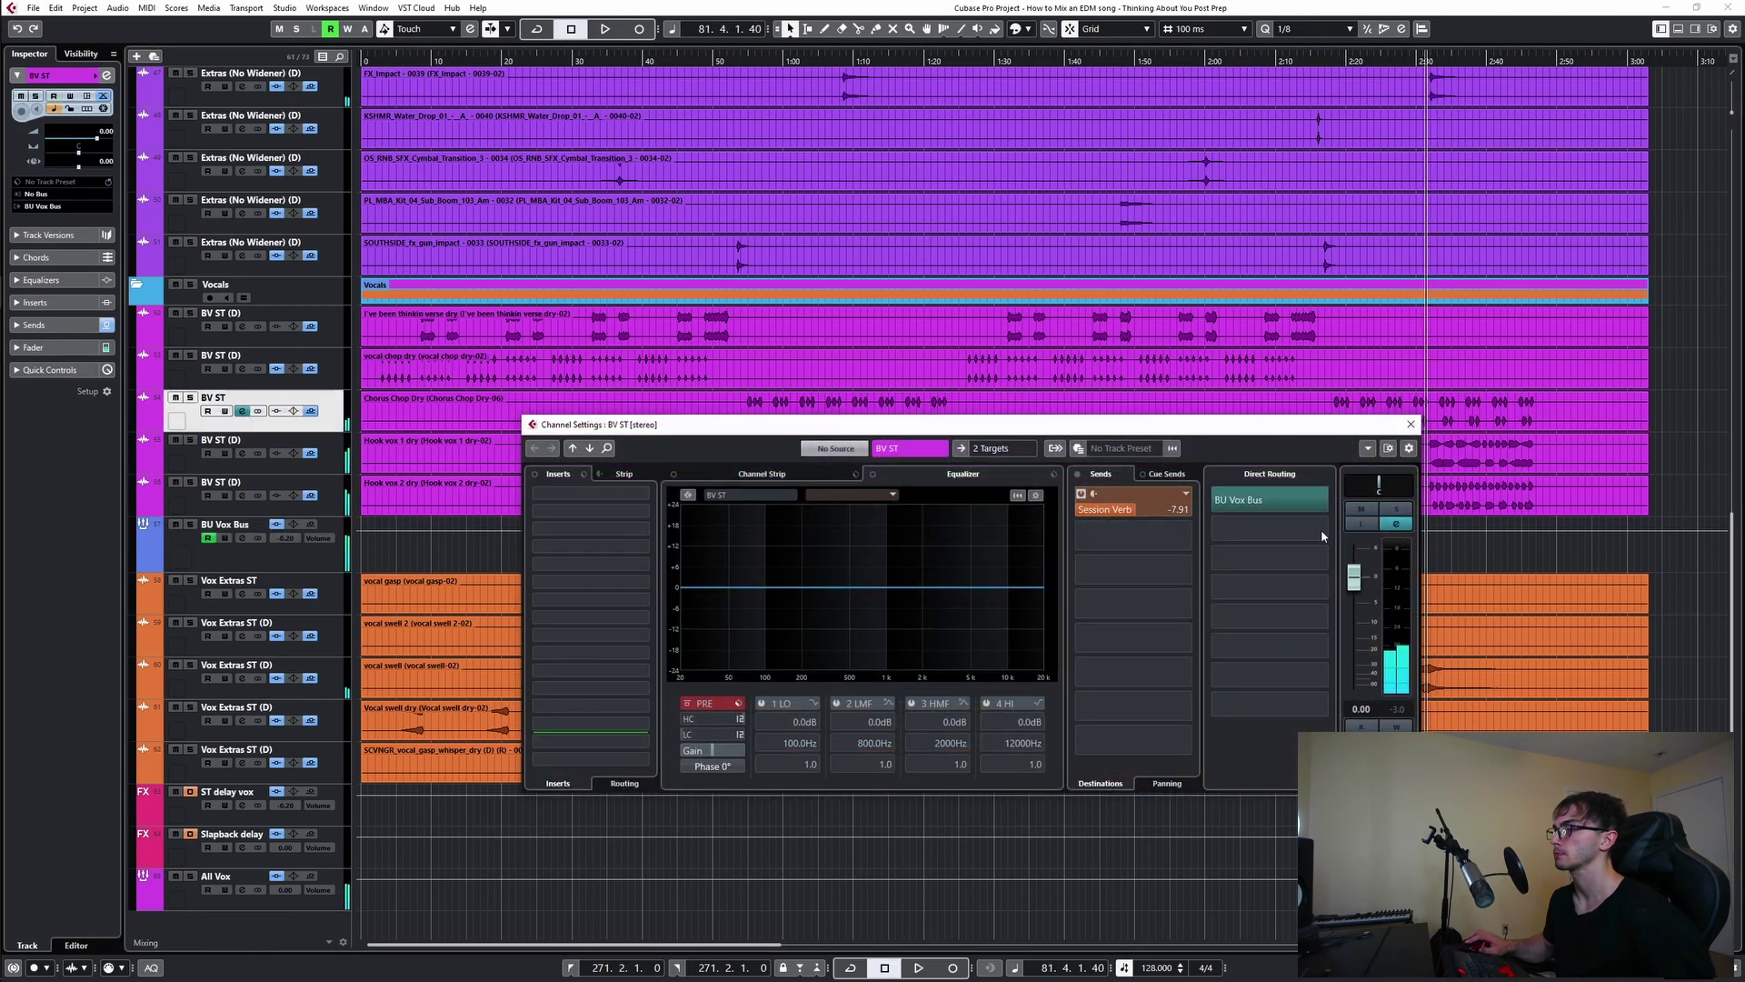
{"action": "left_click", "coordinate": [644, 548]}
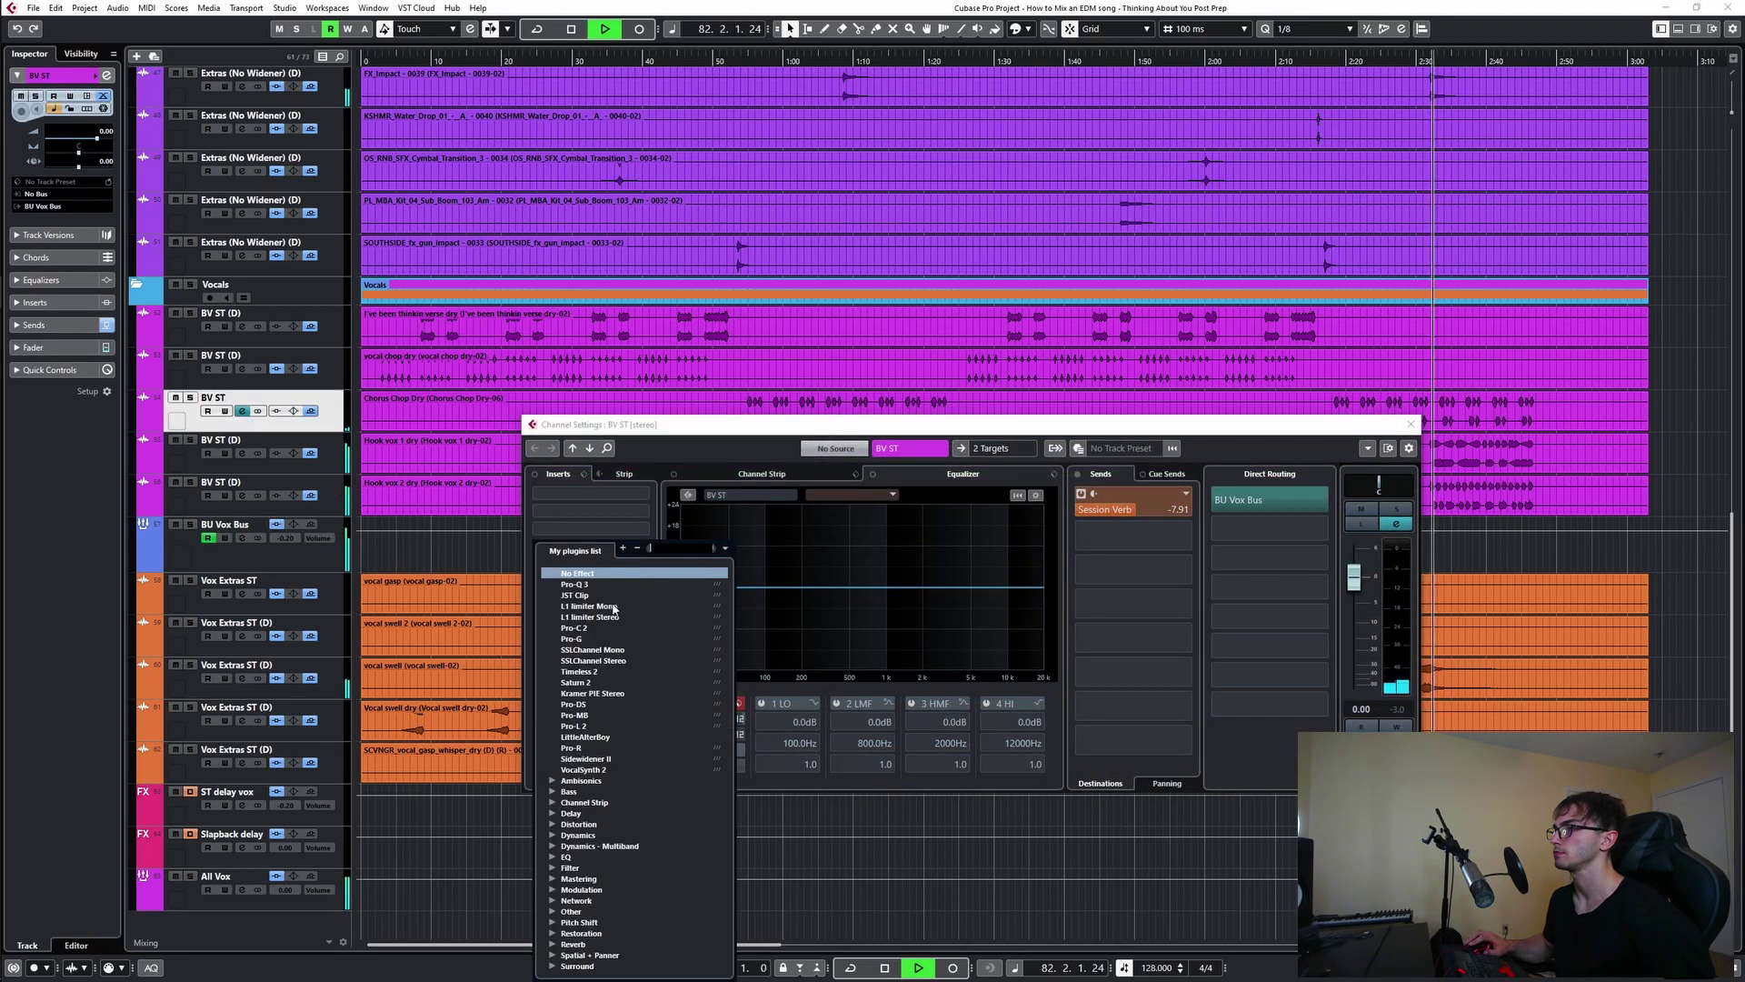
{"action": "left_click", "coordinate": [590, 617]}
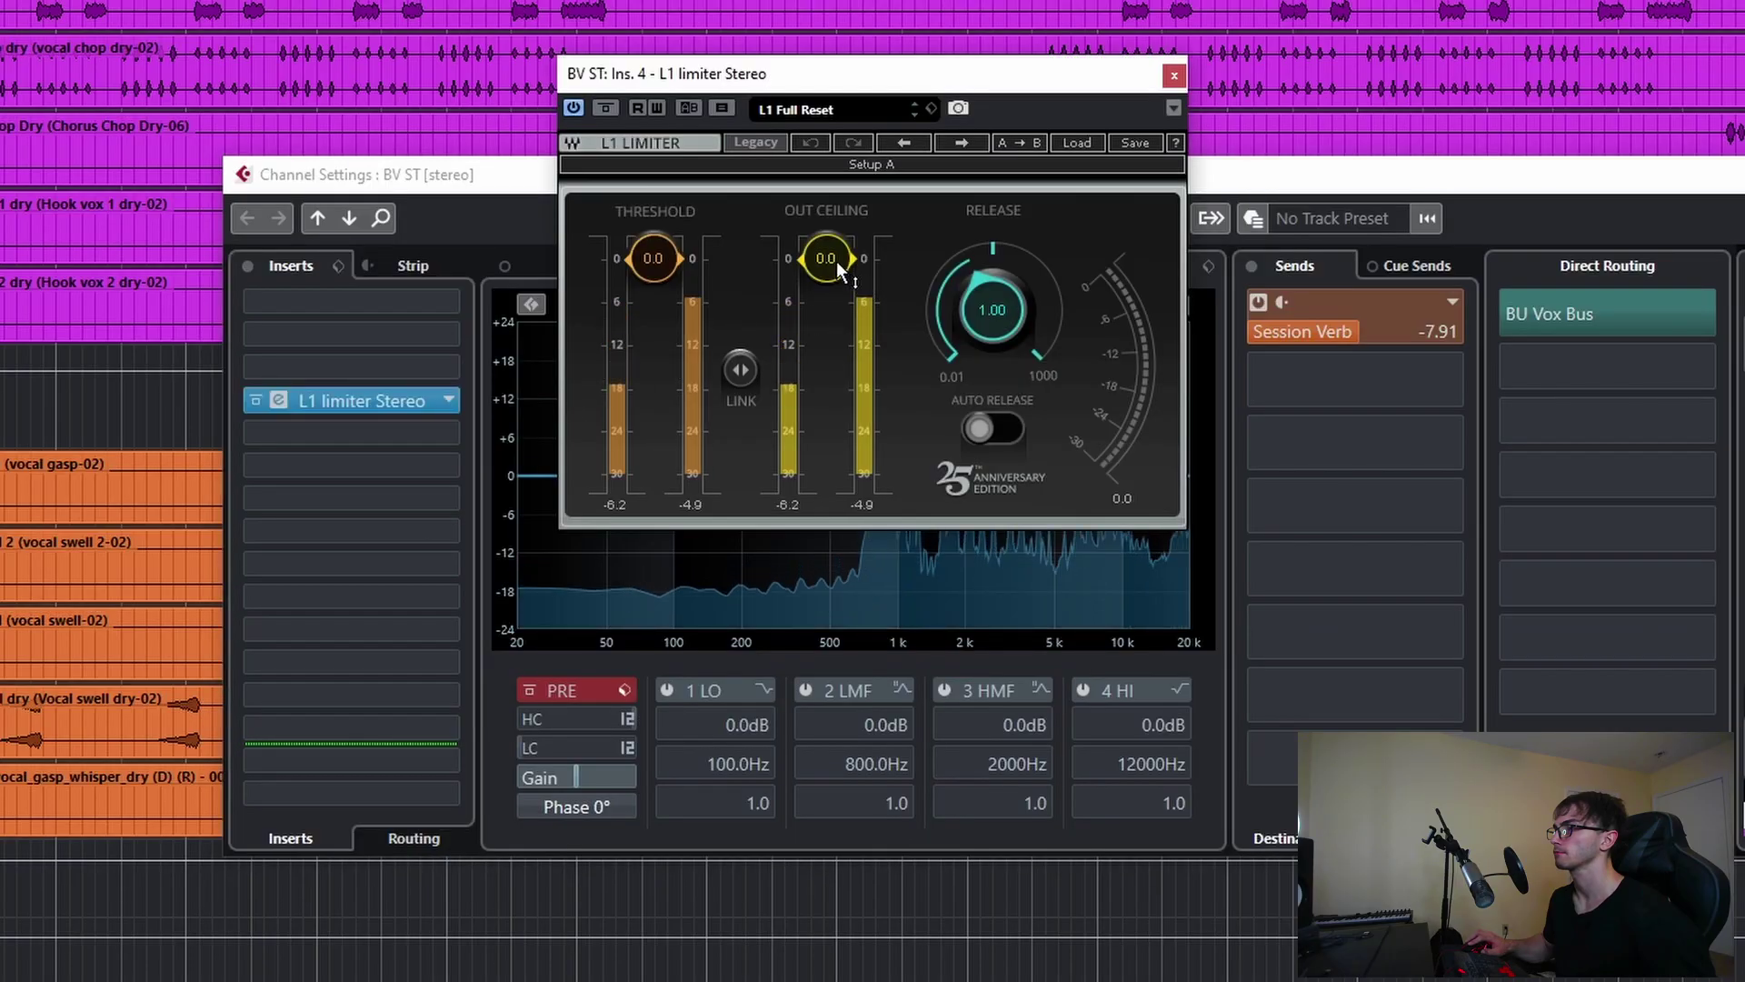
- Set the L1 limiter's output ceiling to -5.0 during playback and close the Chorus Chop track's channel settings
{"action": "left_click_drag", "start_coordinate": [852, 471], "coordinate": [853, 480]}
{"action": "left_click_drag", "start_coordinate": [826, 267], "coordinate": [827, 293]}
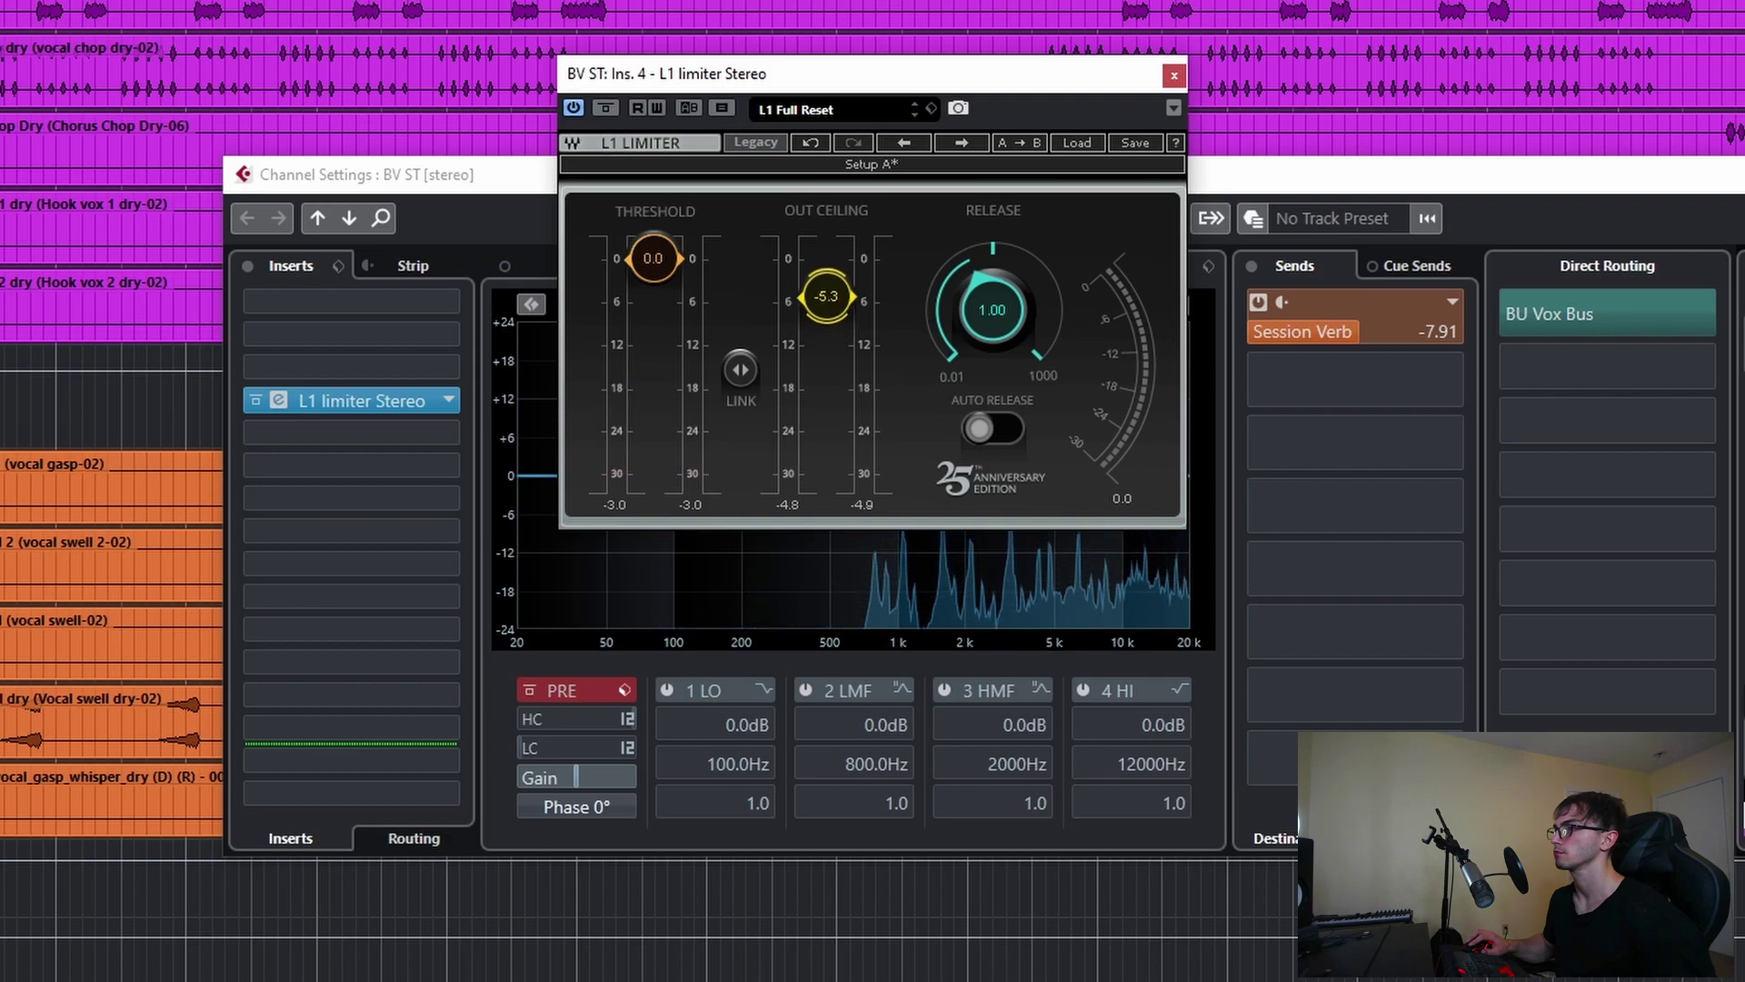
{"action": "left_click_drag", "start_coordinate": [826, 295], "coordinate": [826, 293]}
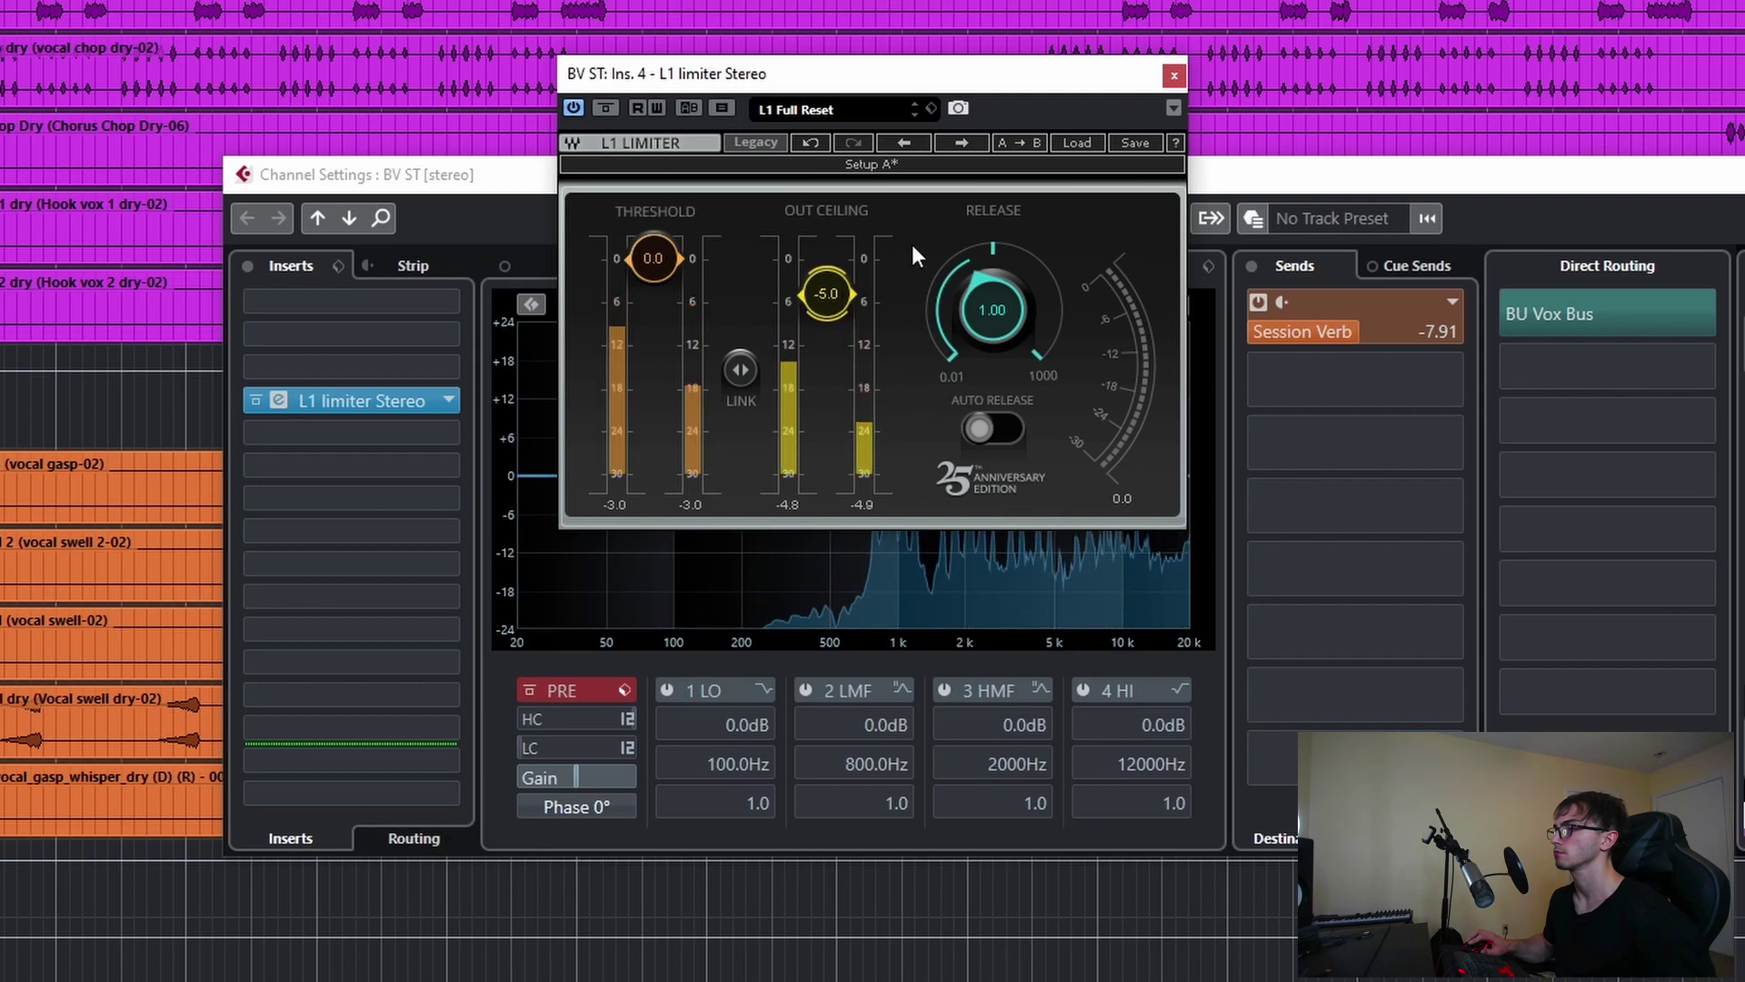
{"action": "left_click", "coordinate": [1173, 78]}
{"action": "left_click", "coordinate": [1409, 426]}
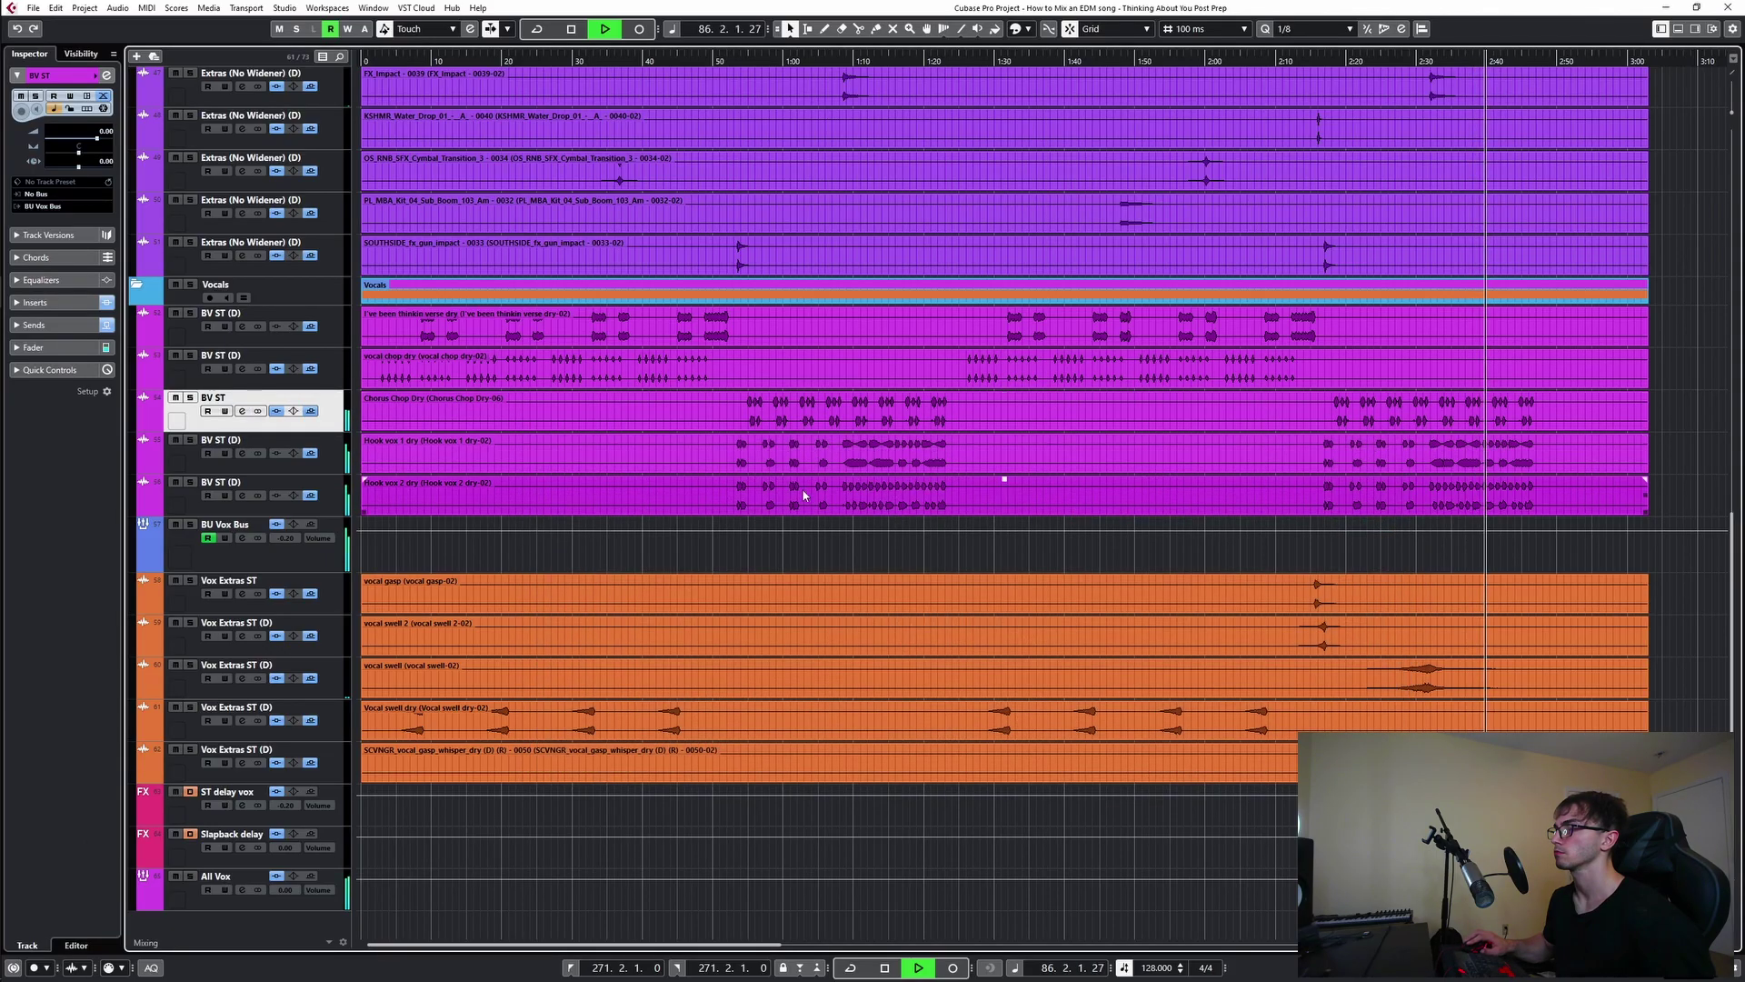
- Raise the low cut frequency in BU Vox Bus's first Pro-Q 3 and replay the section
{"action": "left_click", "coordinate": [241, 538]}
{"action": "left_click", "coordinate": [578, 546]}
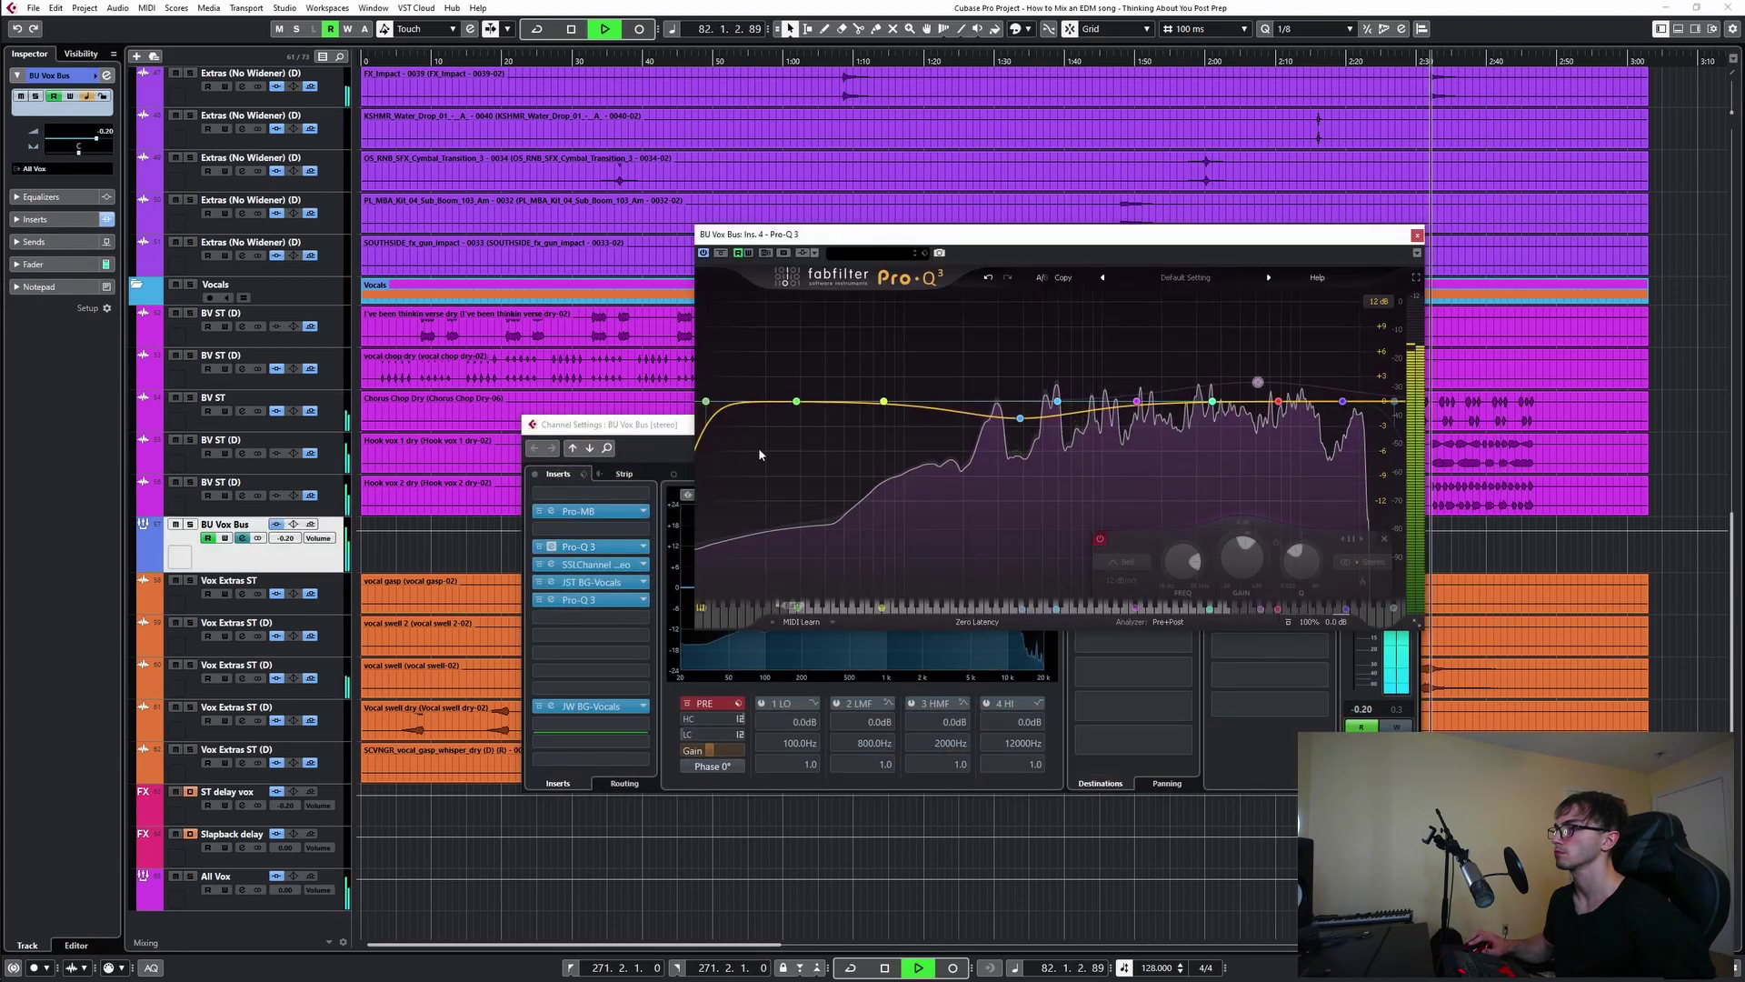
{"action": "left_click_drag", "start_coordinate": [705, 400], "coordinate": [895, 406]}
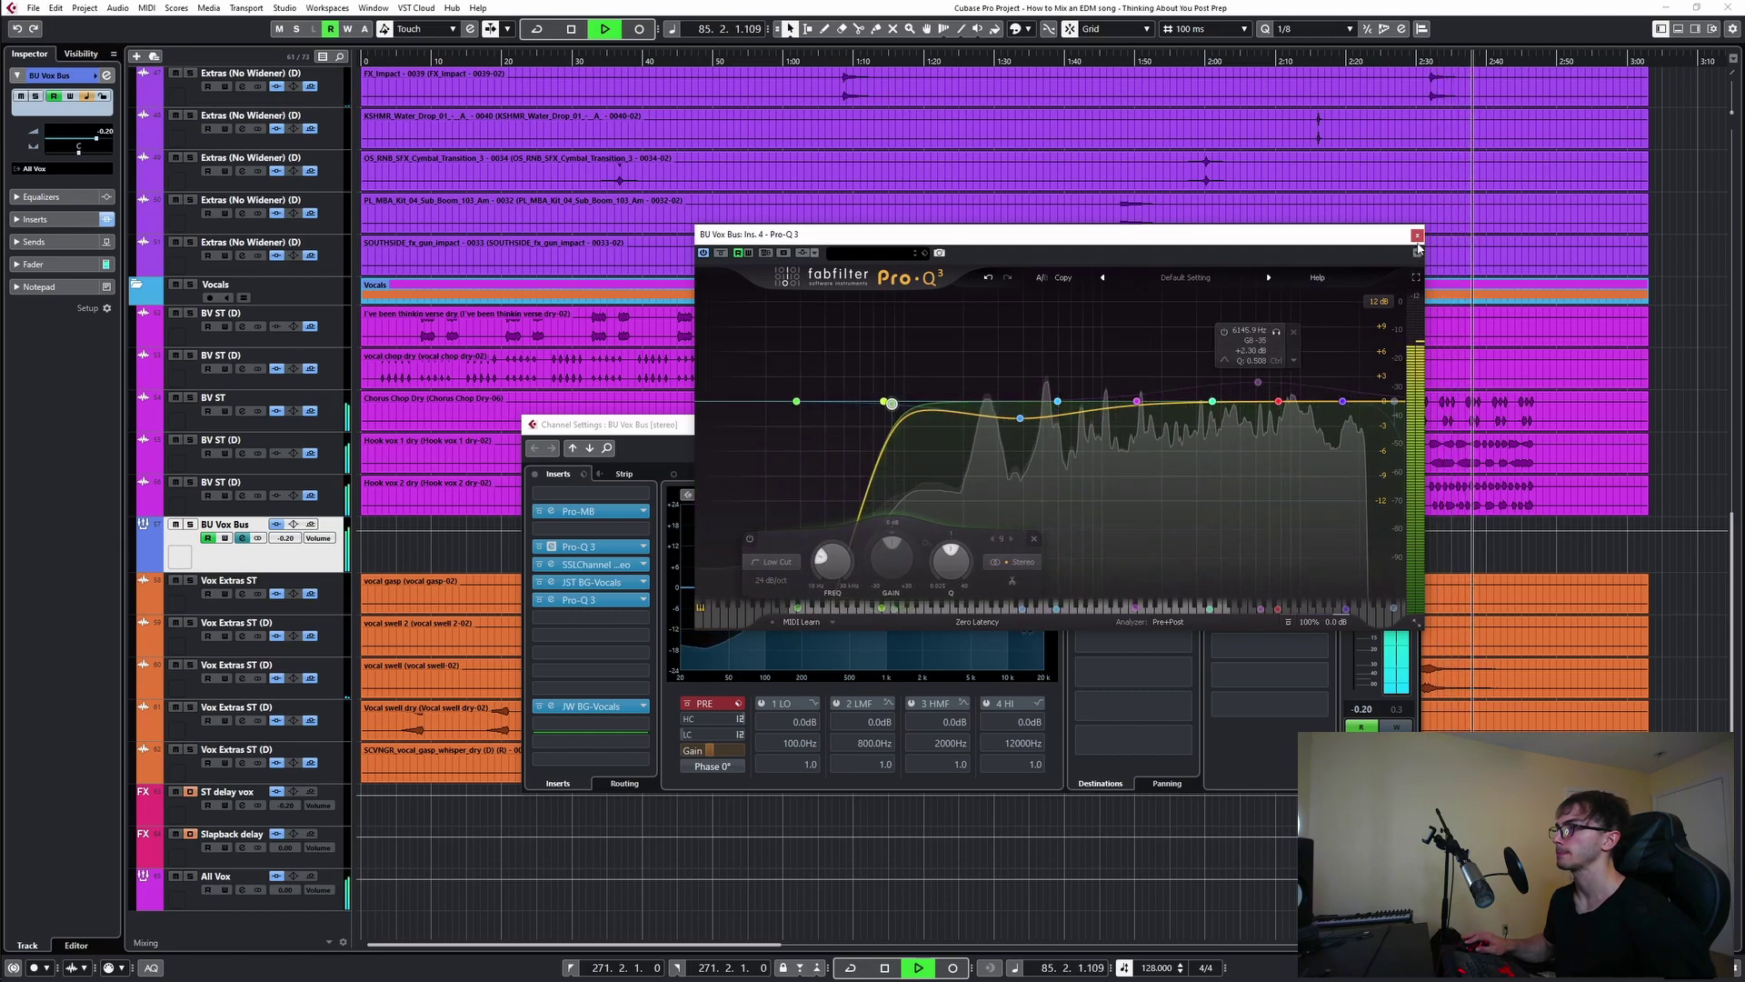
{"action": "left_click", "coordinate": [1417, 236]}
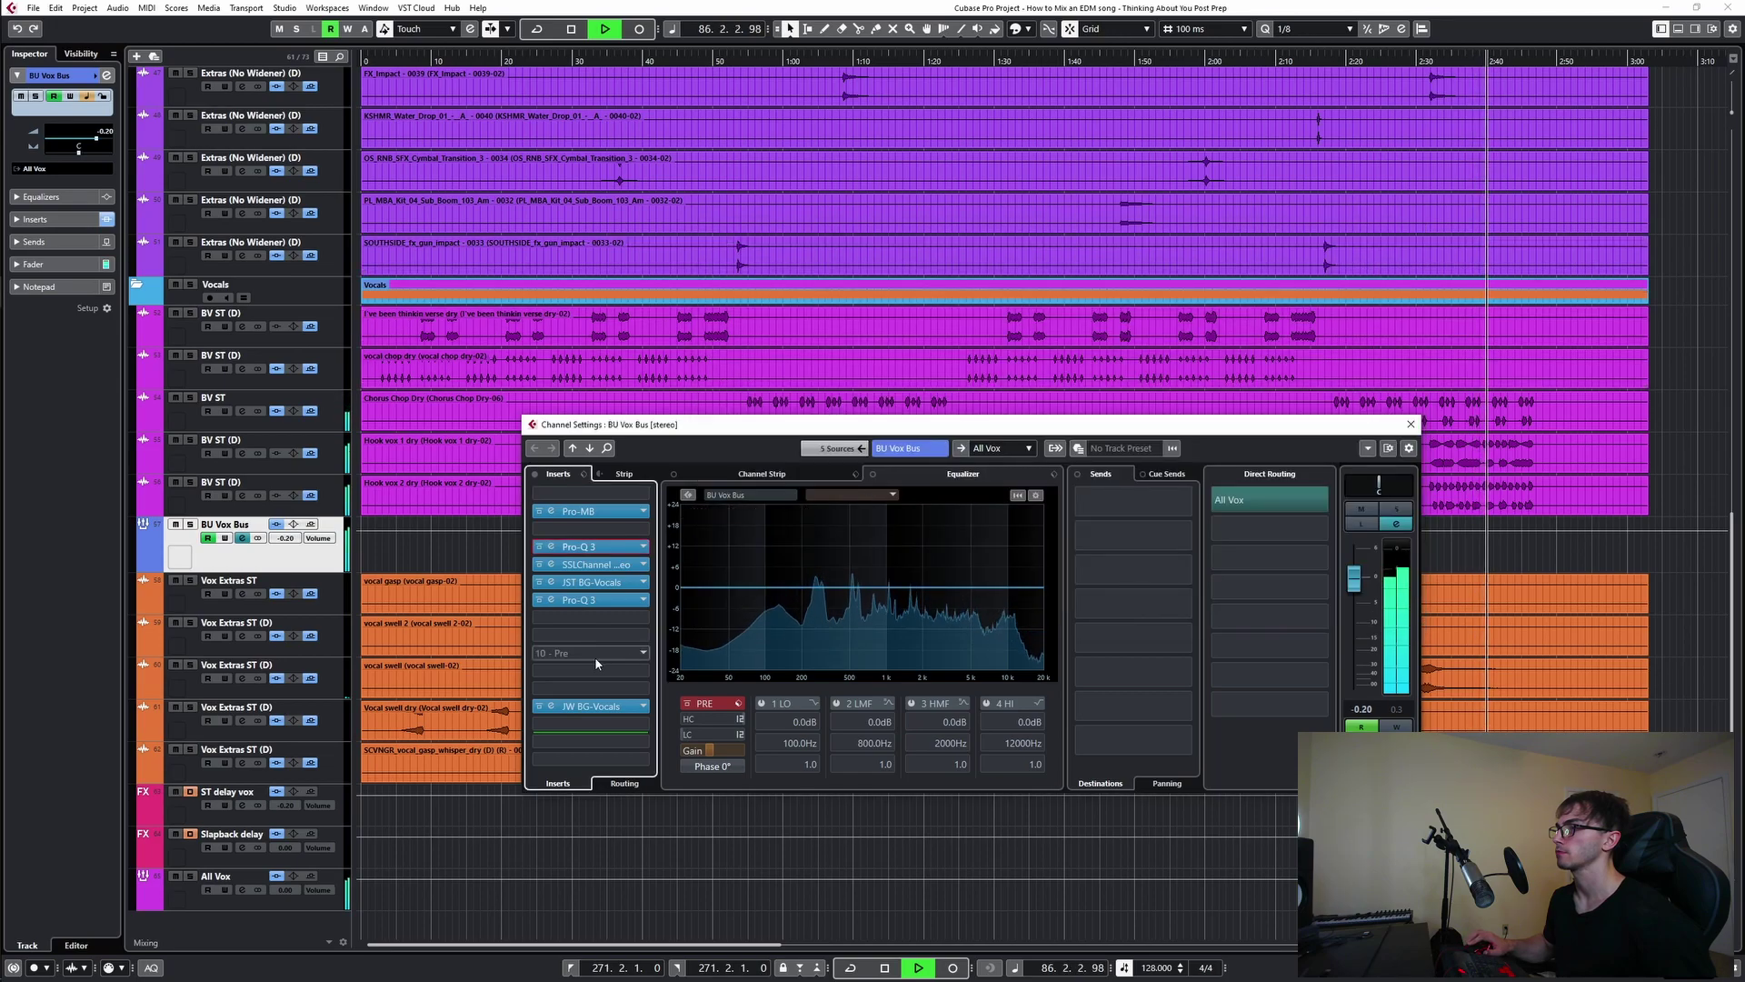
{"action": "key", "text": "space"}
{"action": "key", "text": "space"}
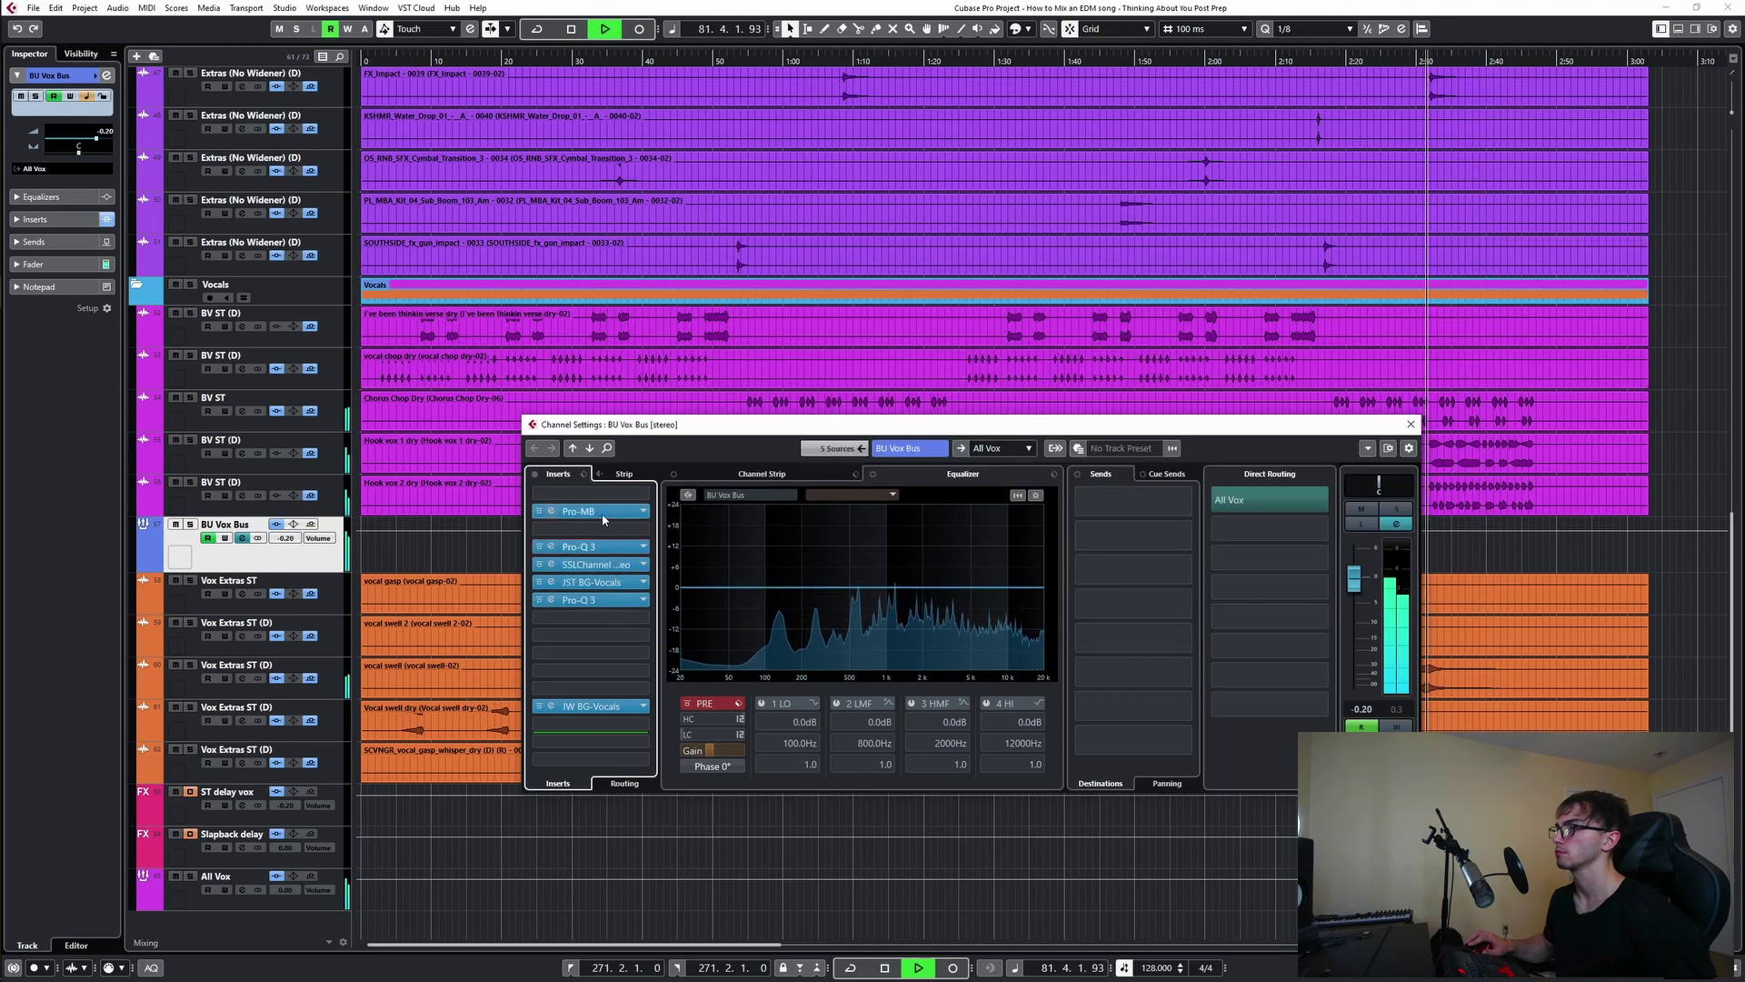
- Deepen the low band's range in Pro-MB to about -10 dB and compare the bus with Pro-MB bypassed and active
{"action": "left_click", "coordinate": [642, 510]}
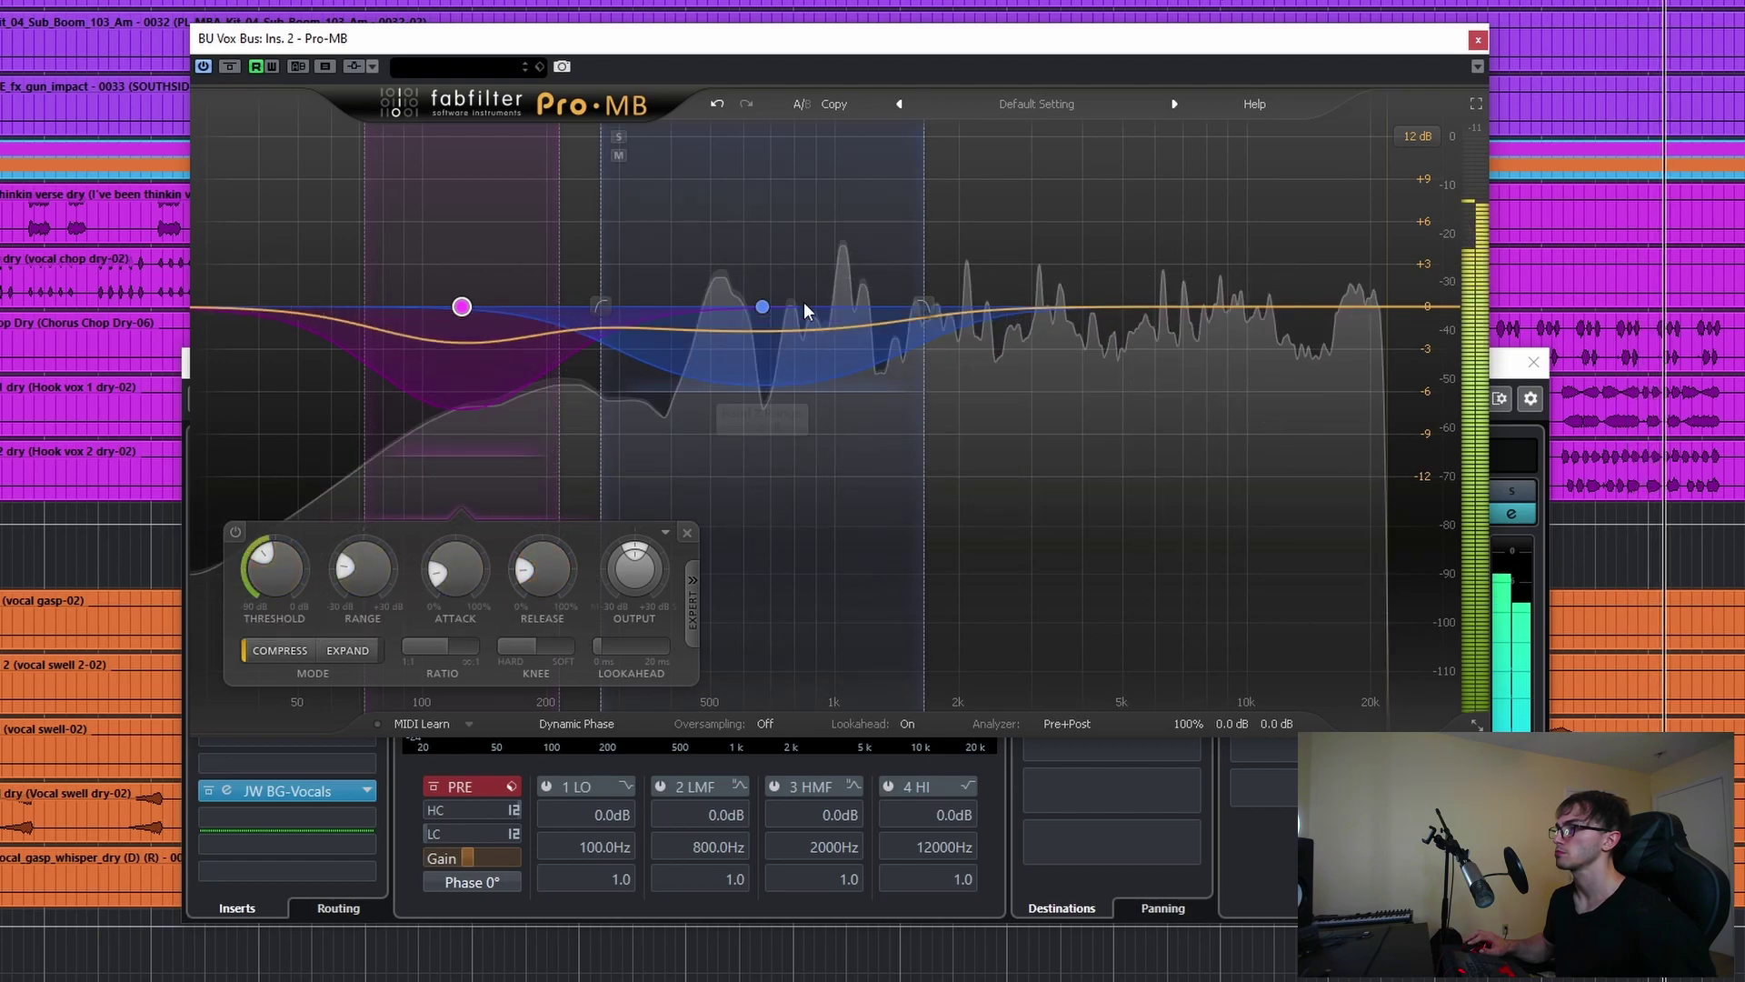
{"action": "left_click", "coordinate": [761, 307]}
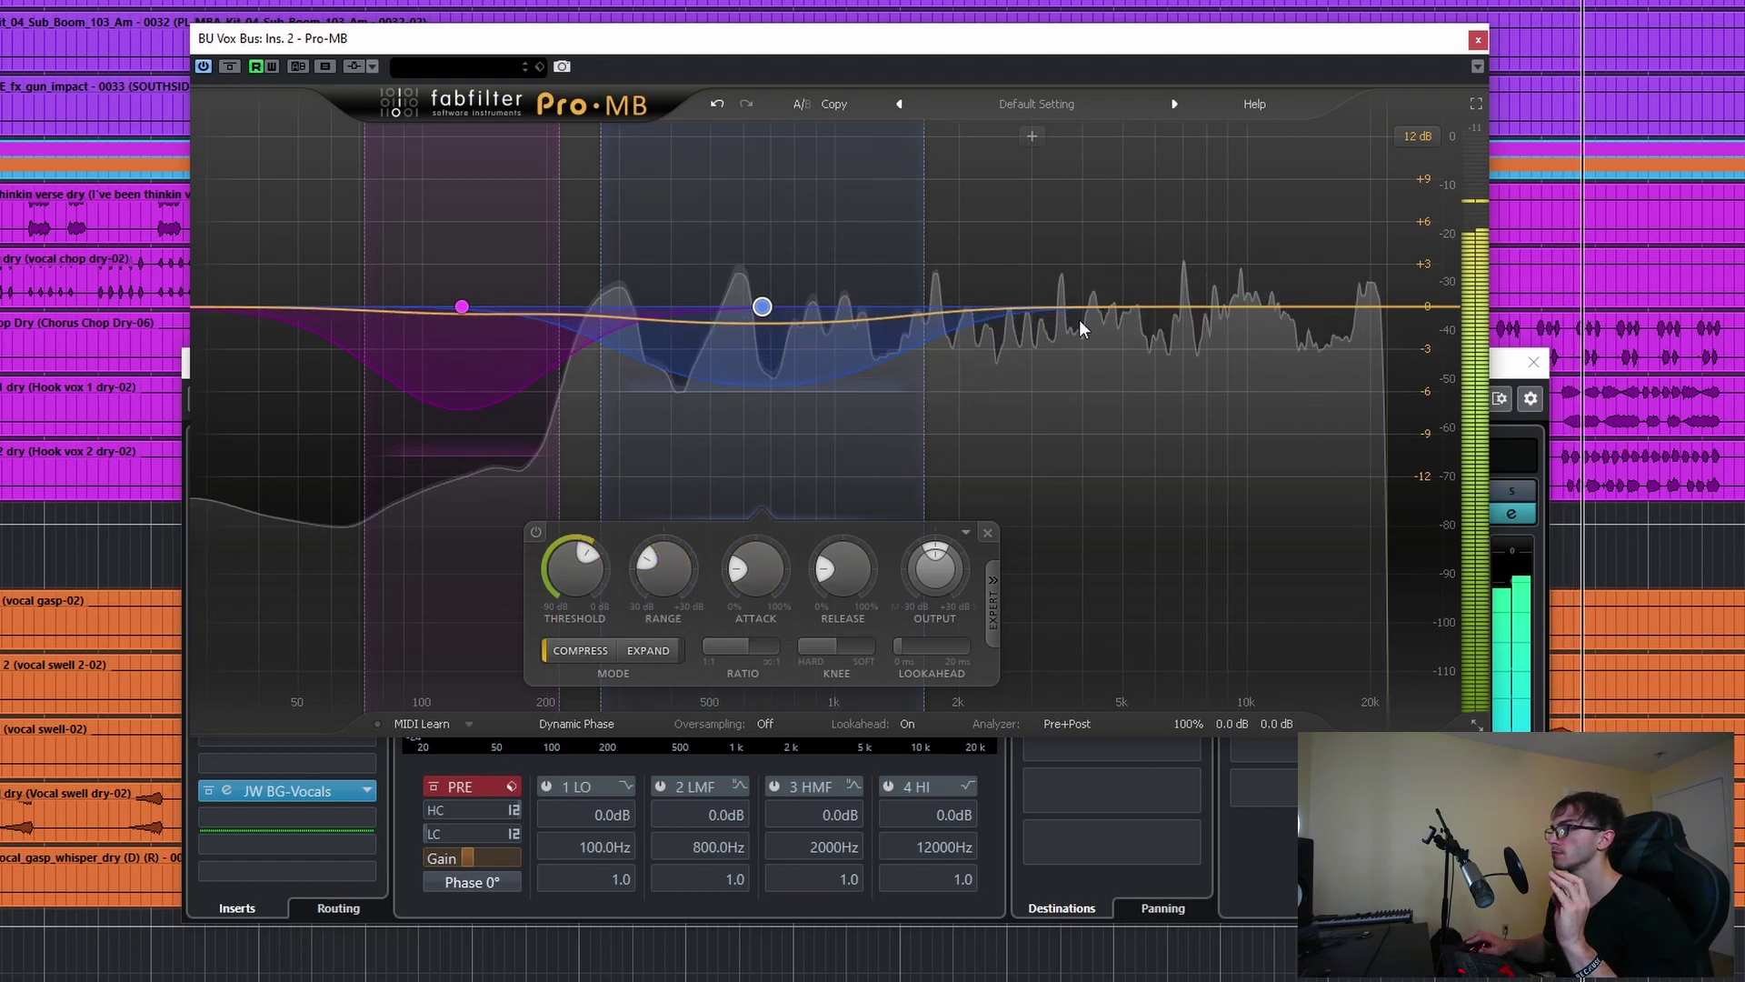
{"action": "left_click", "coordinate": [1478, 40]}
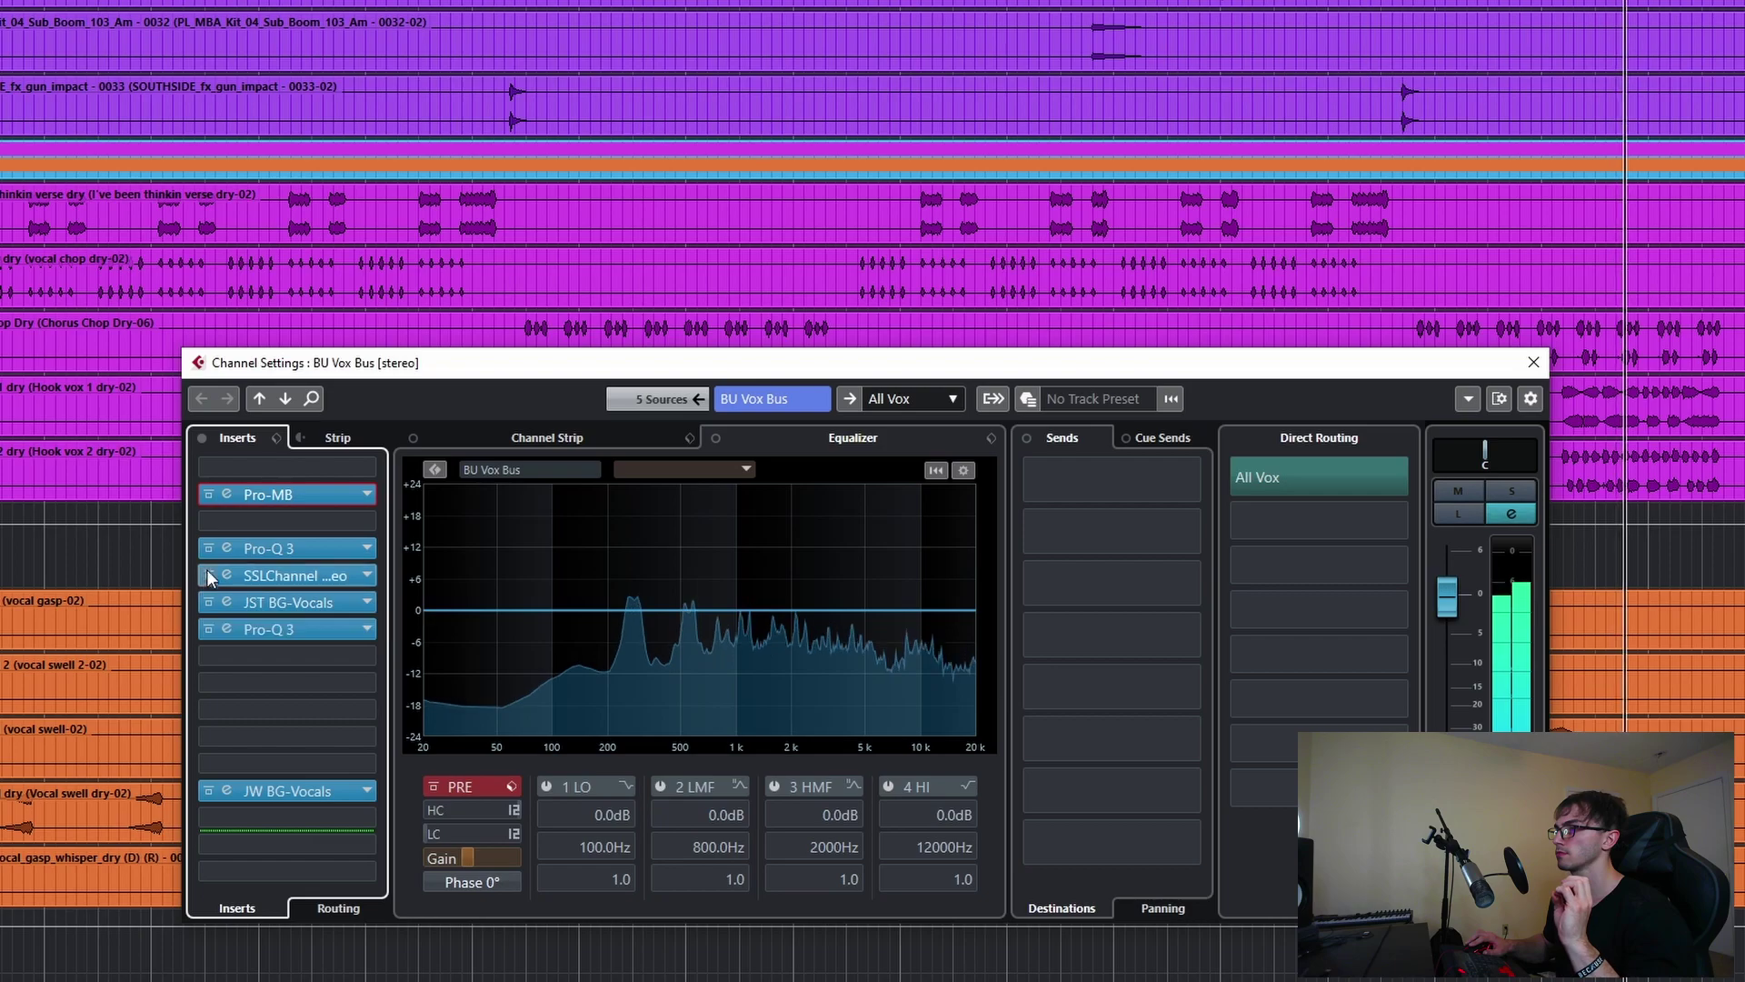
{"action": "left_click", "coordinate": [205, 499]}
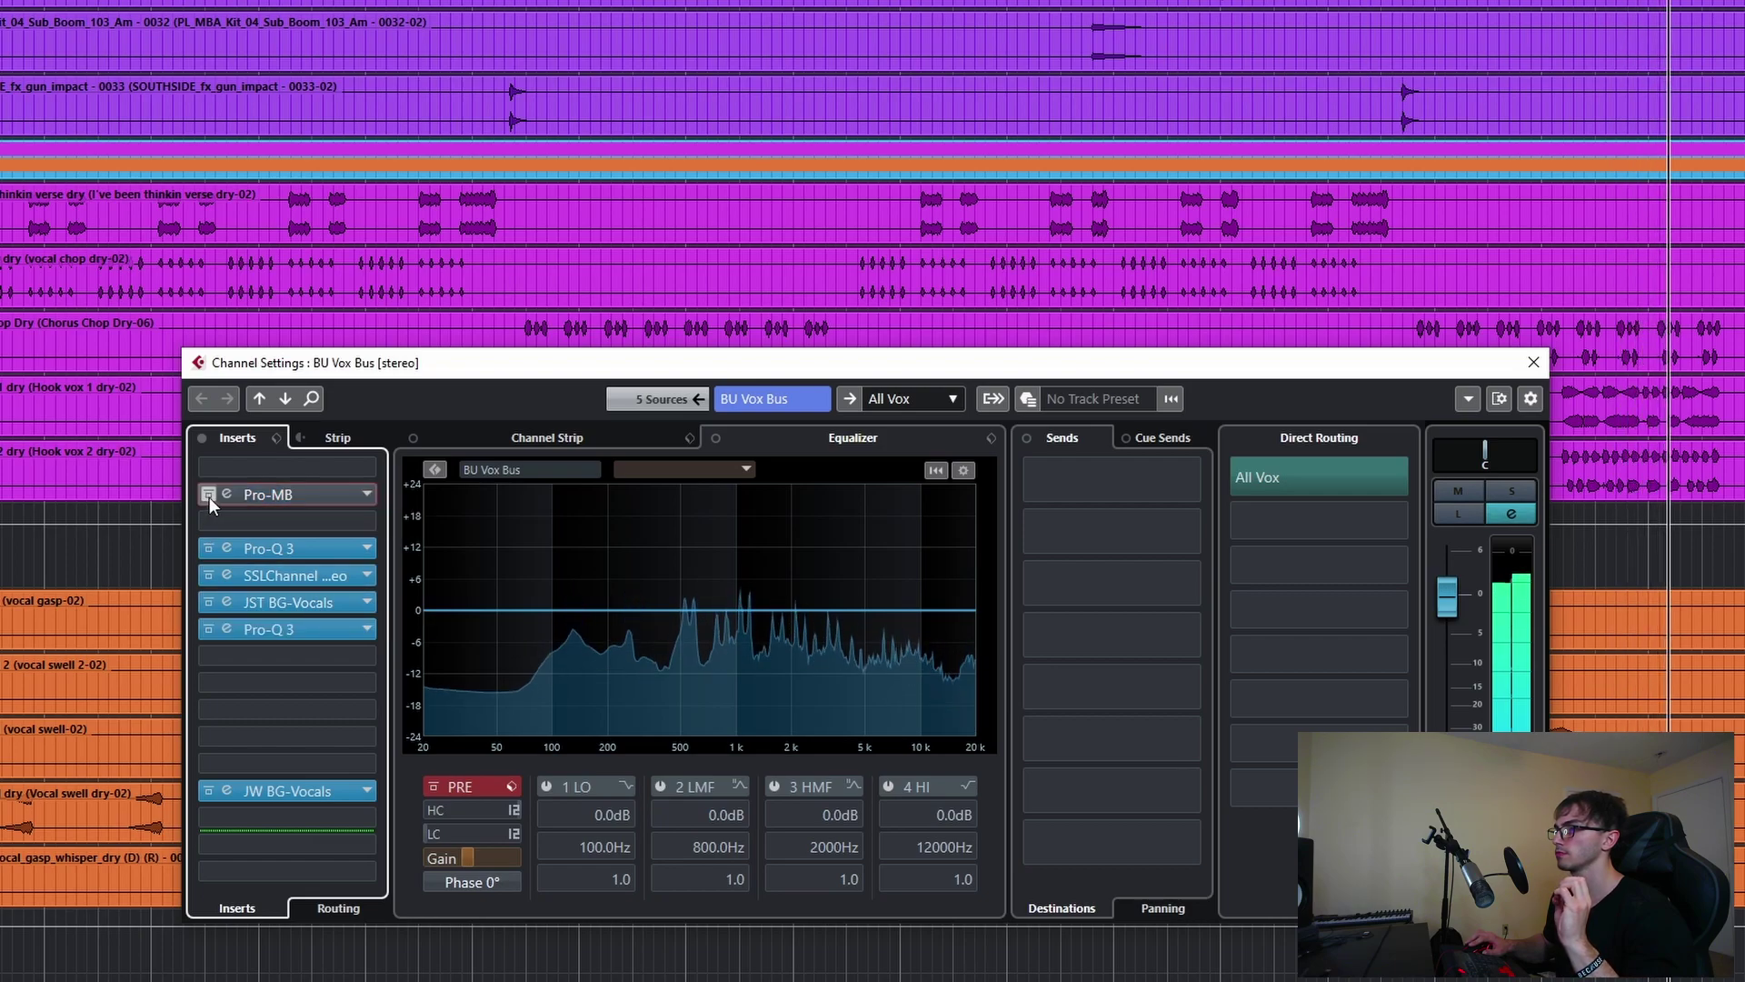
{"action": "left_click", "coordinate": [209, 497]}
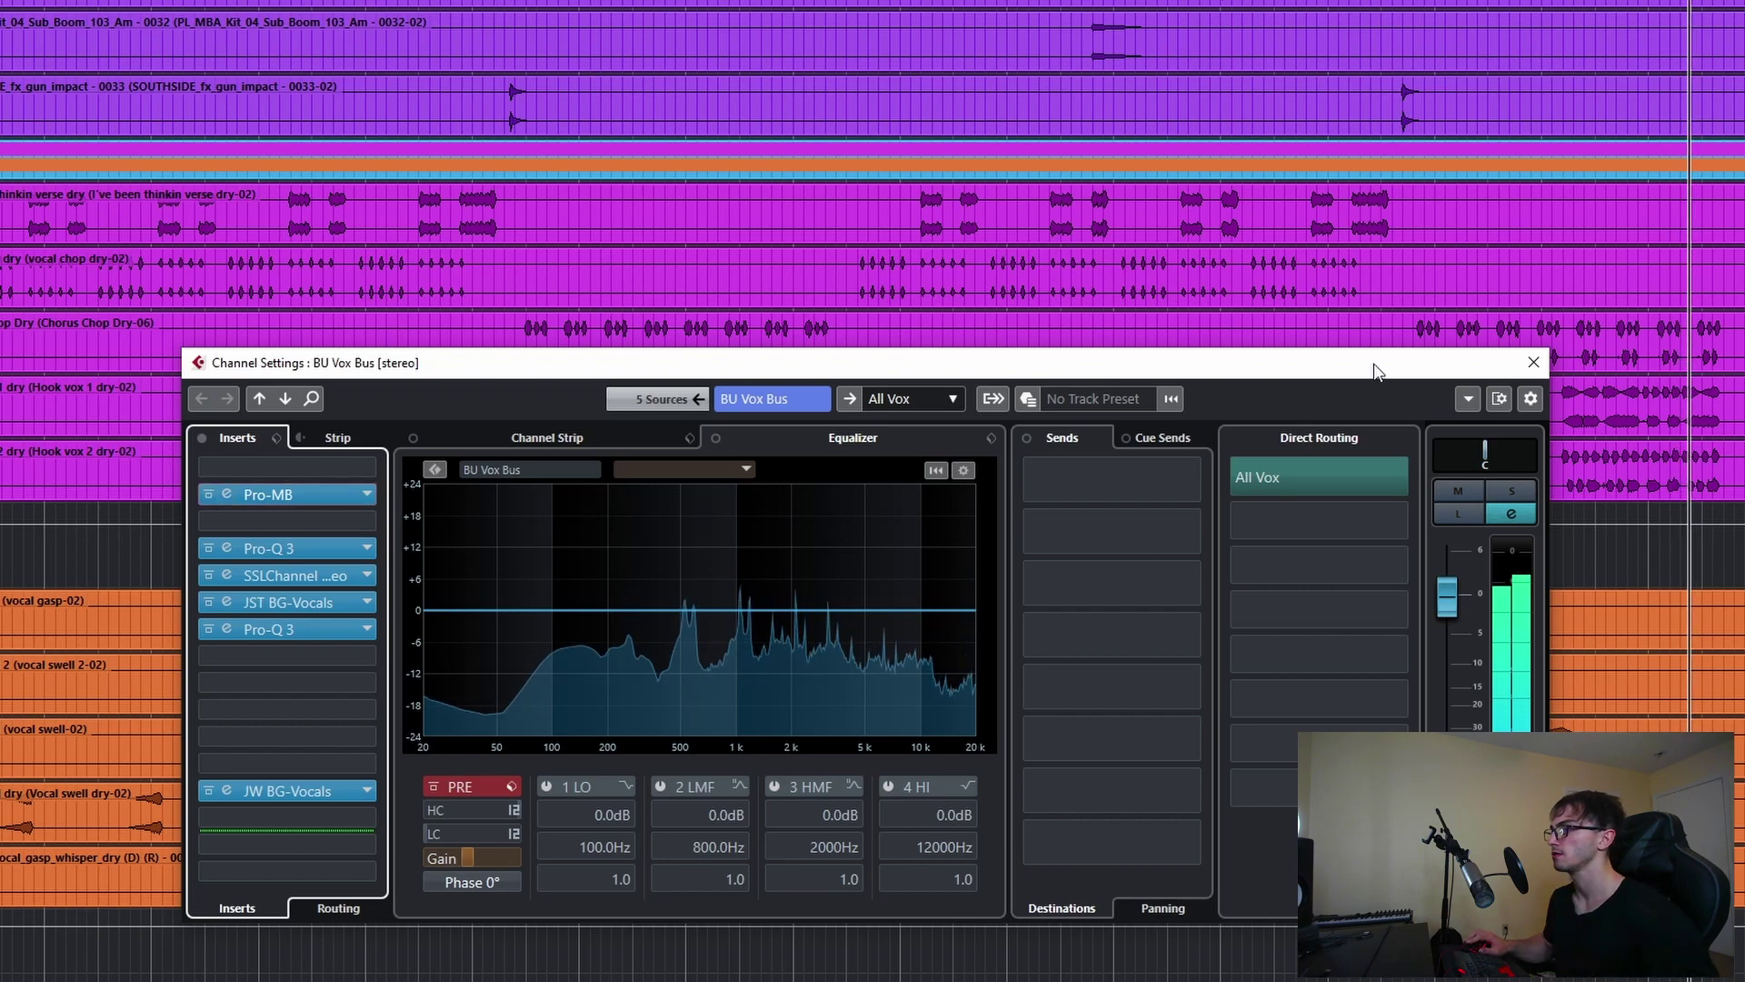
{"action": "left_click", "coordinate": [1533, 362]}
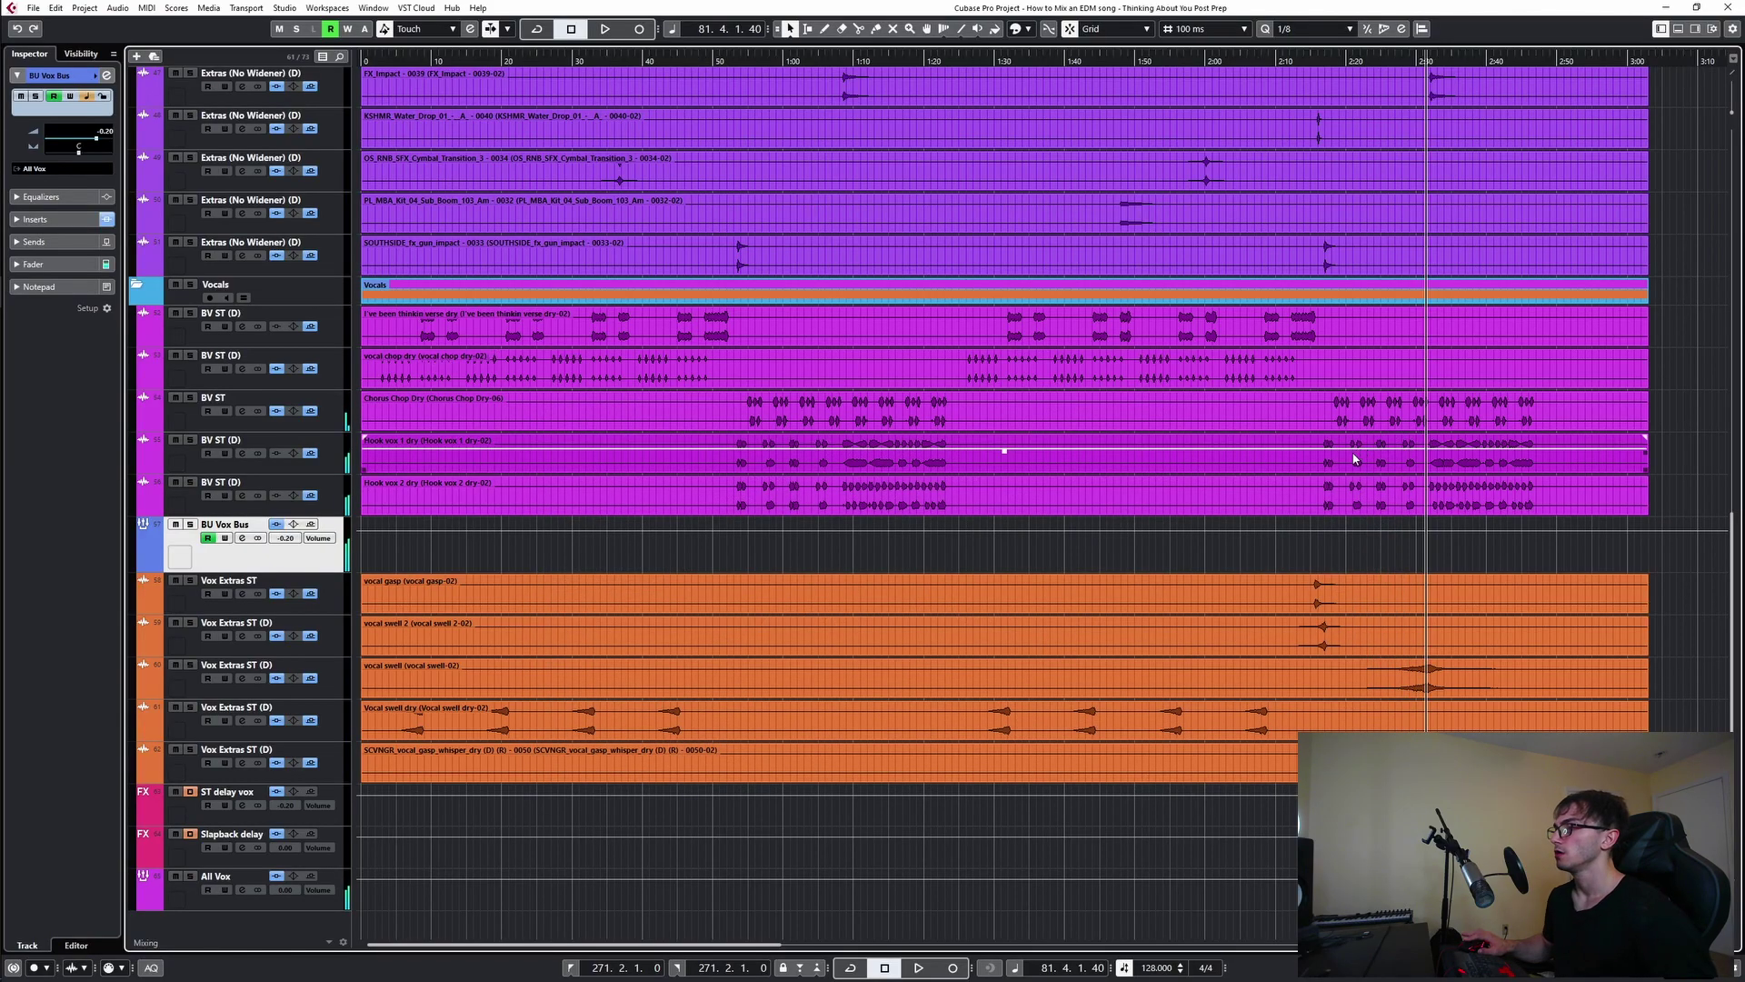
- Play the song from around bar 27 and audition the Extras sweep track in solo
{"action": "scroll", "coordinate": [1343, 459], "scroll_direction": "up", "scroll_amount": 6}
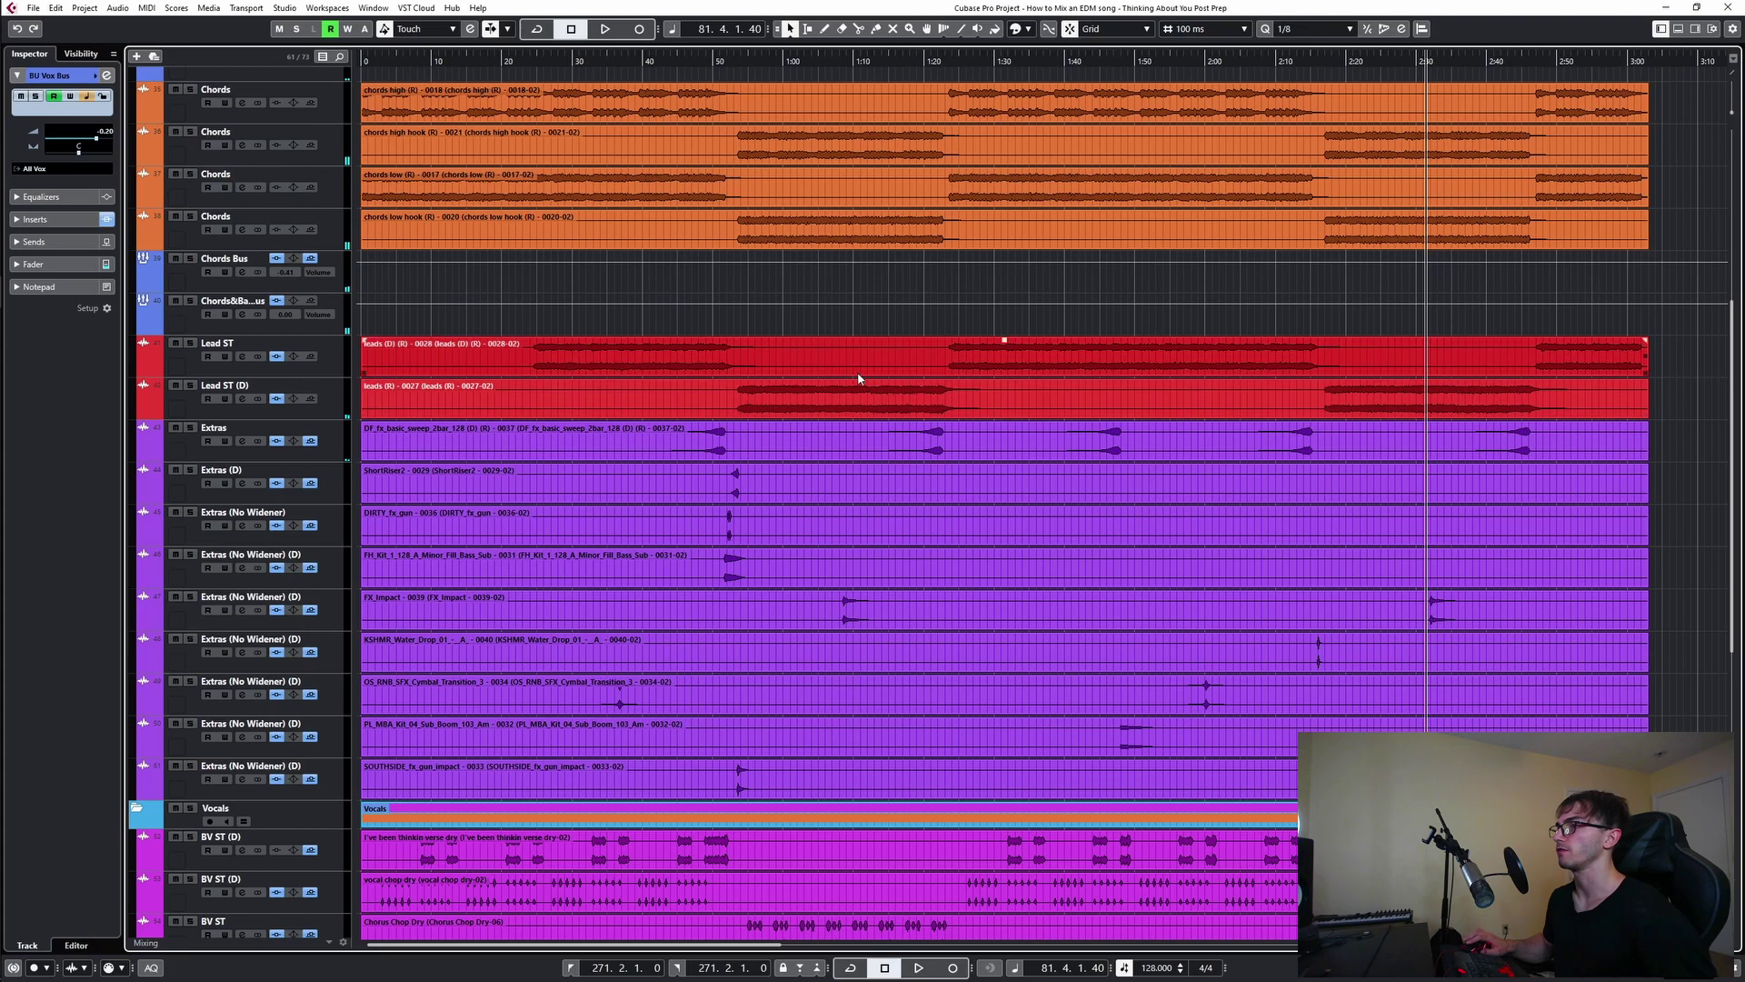
{"action": "scroll", "coordinate": [787, 354], "scroll_direction": "down", "scroll_amount": 4}
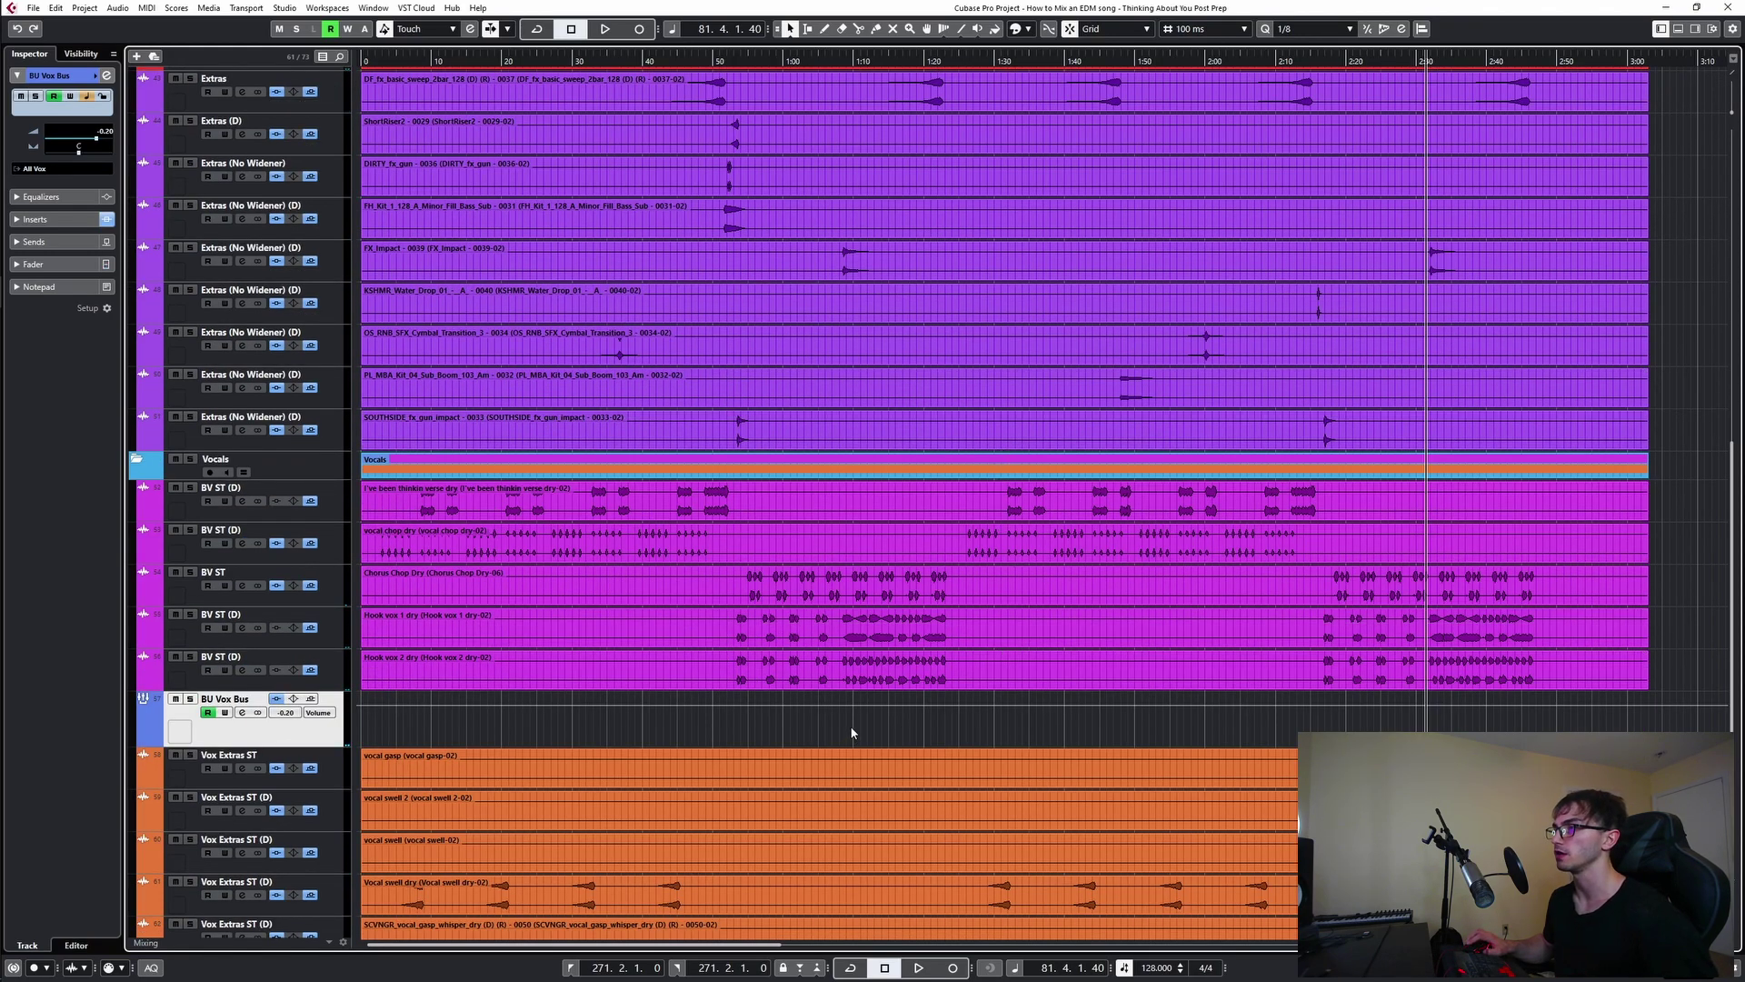
{"action": "scroll", "coordinate": [814, 734], "scroll_direction": "up", "scroll_amount": 2}
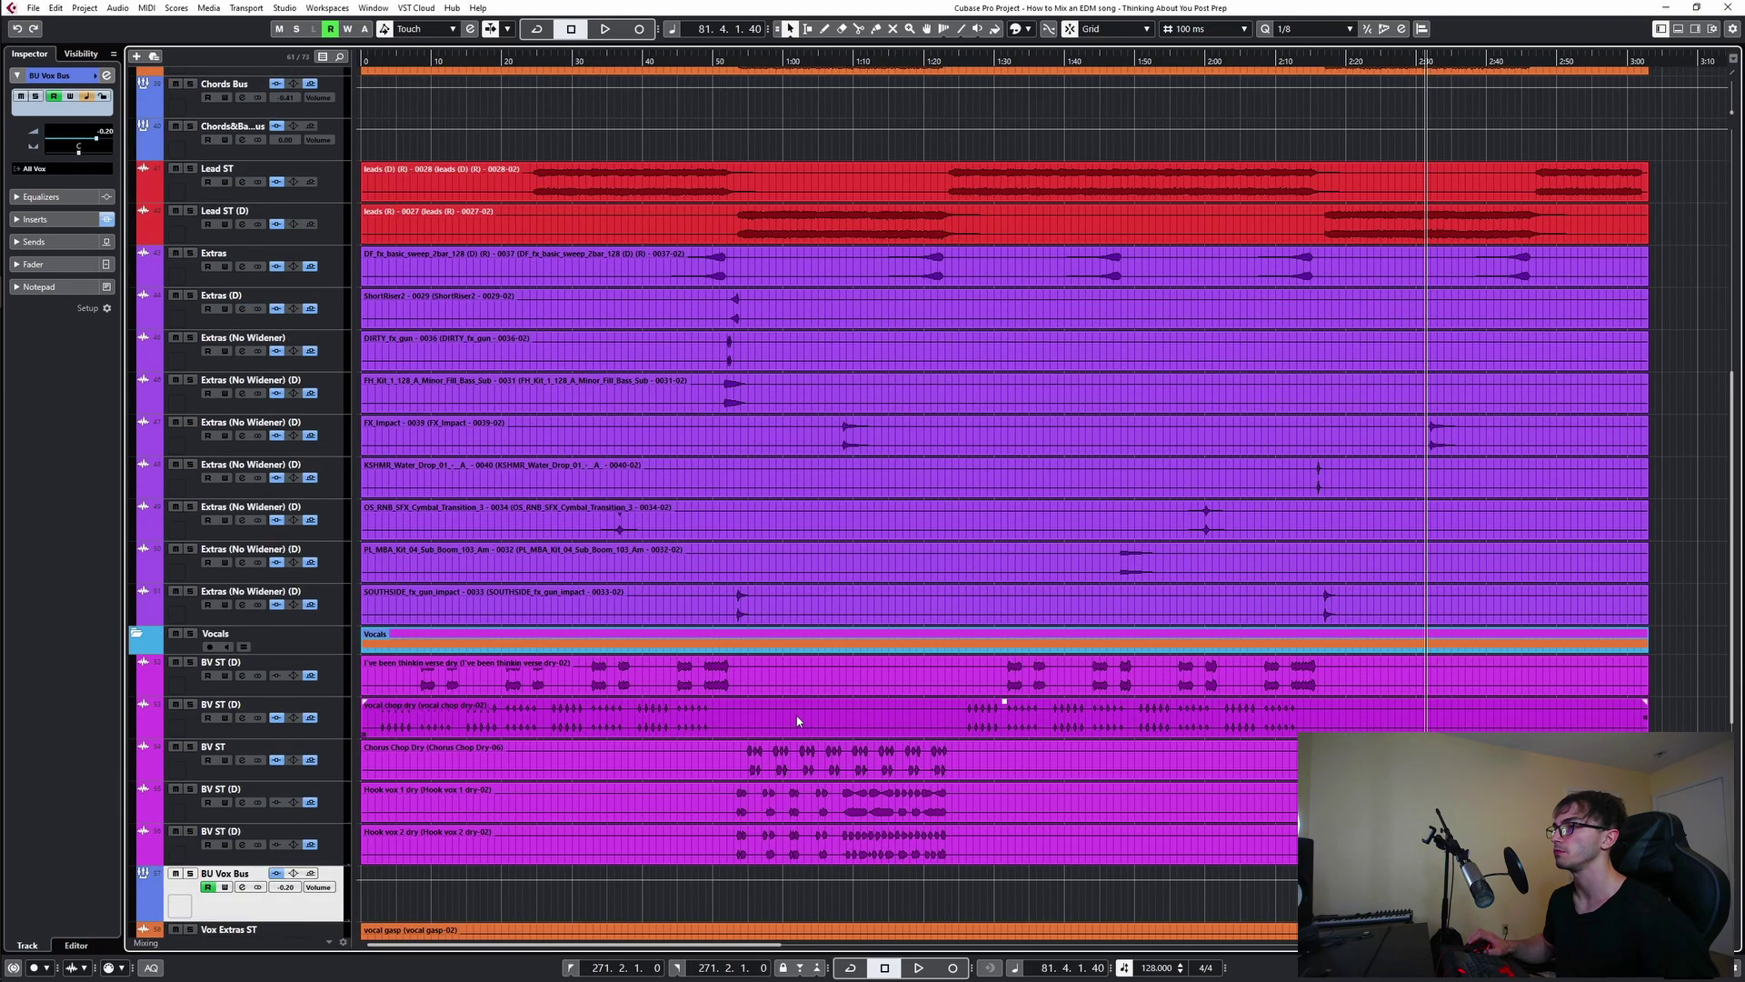
{"action": "left_click", "coordinate": [705, 140]}
{"action": "key", "text": "space"}
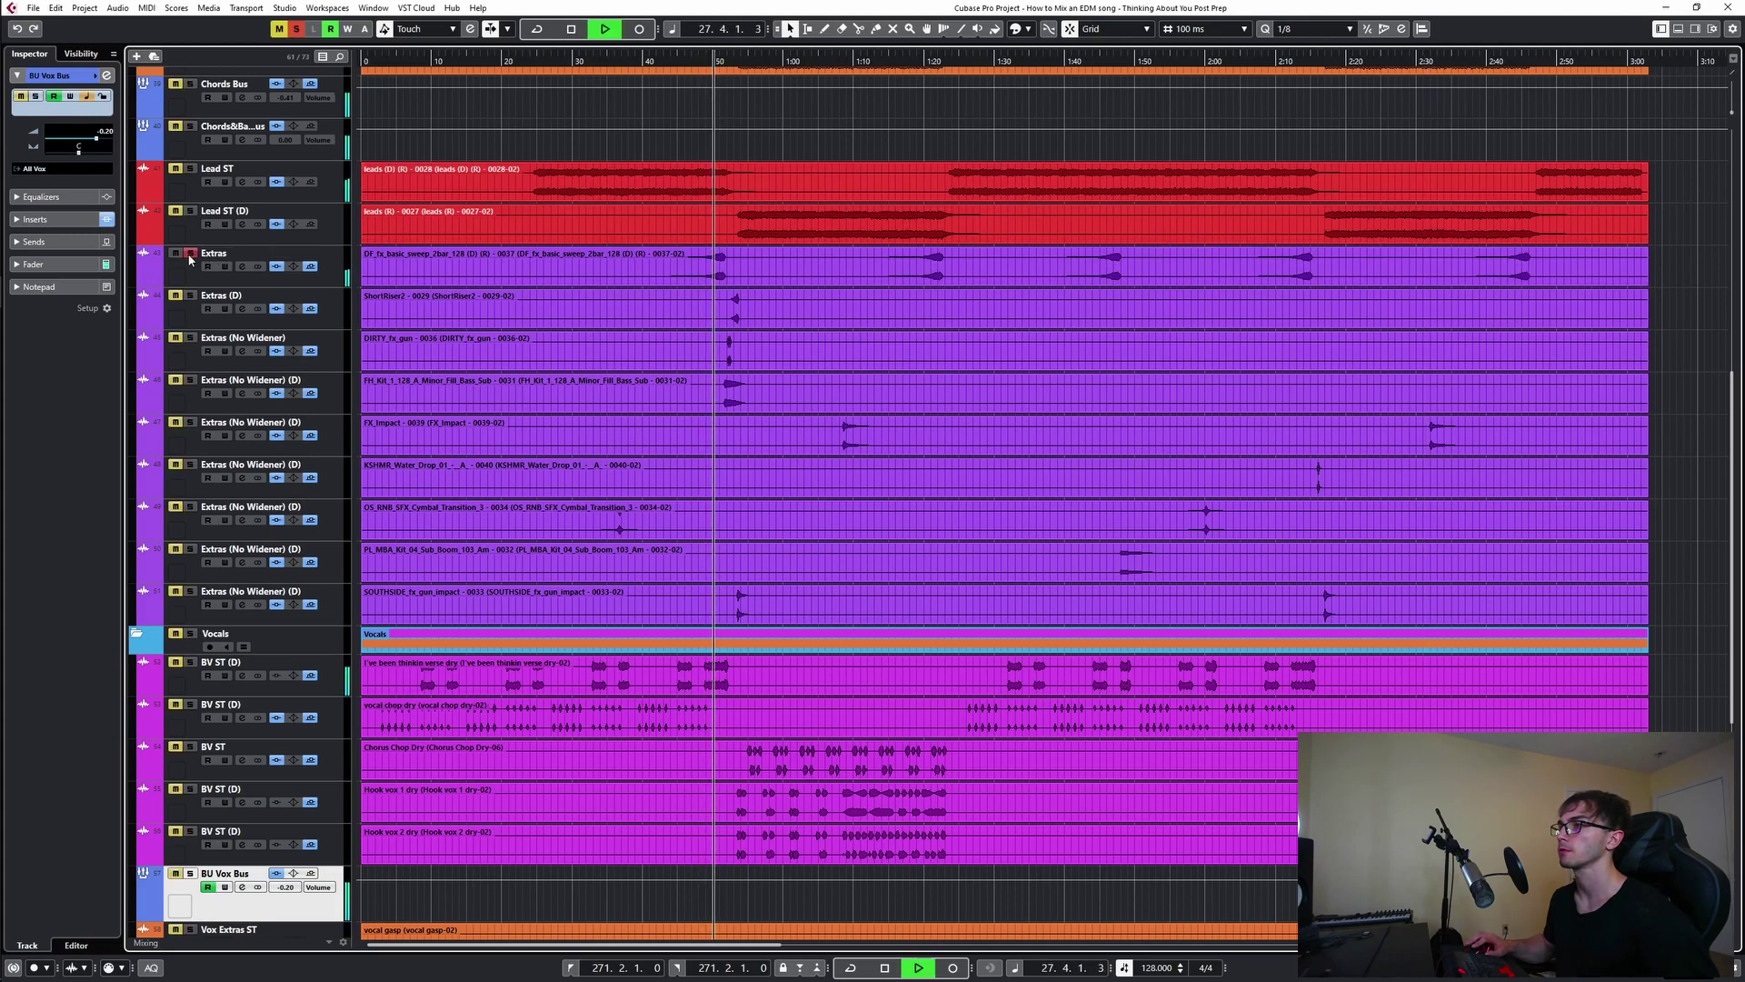
- Raise the Extras sweep track's Session Verb send to -8.92 and replay the transition
{"action": "left_click", "coordinate": [240, 266]}
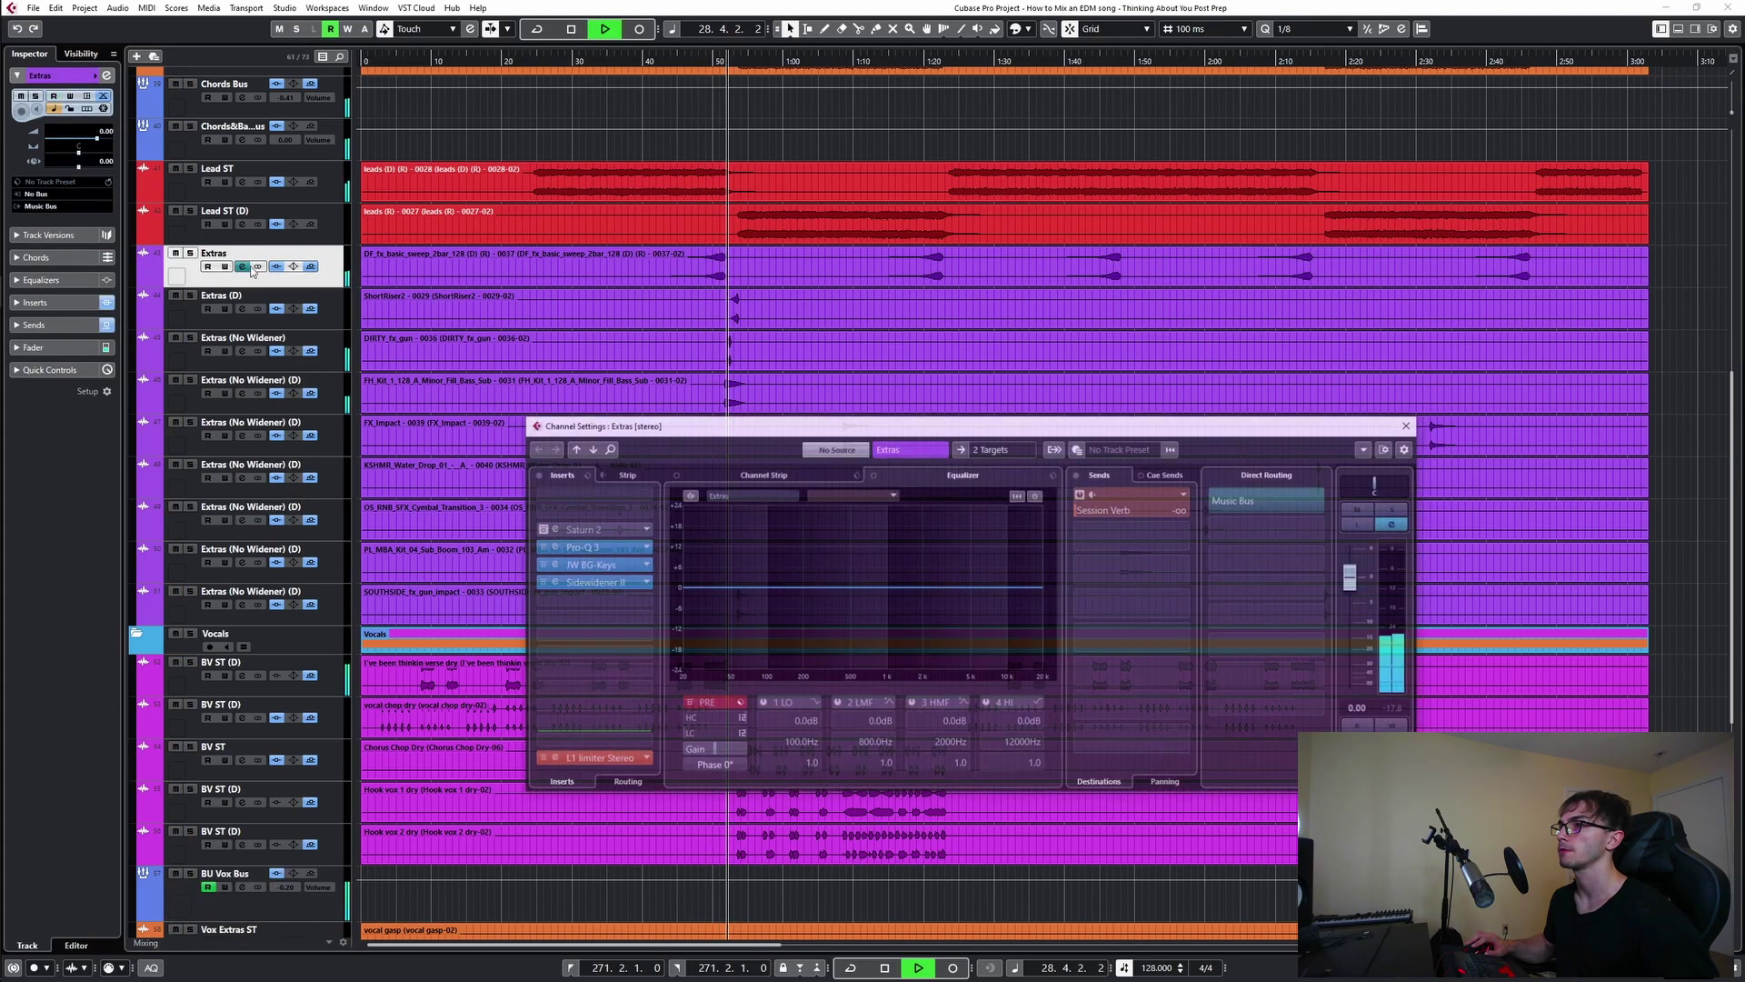
{"action": "left_click_drag", "start_coordinate": [1127, 511], "coordinate": [1224, 505]}
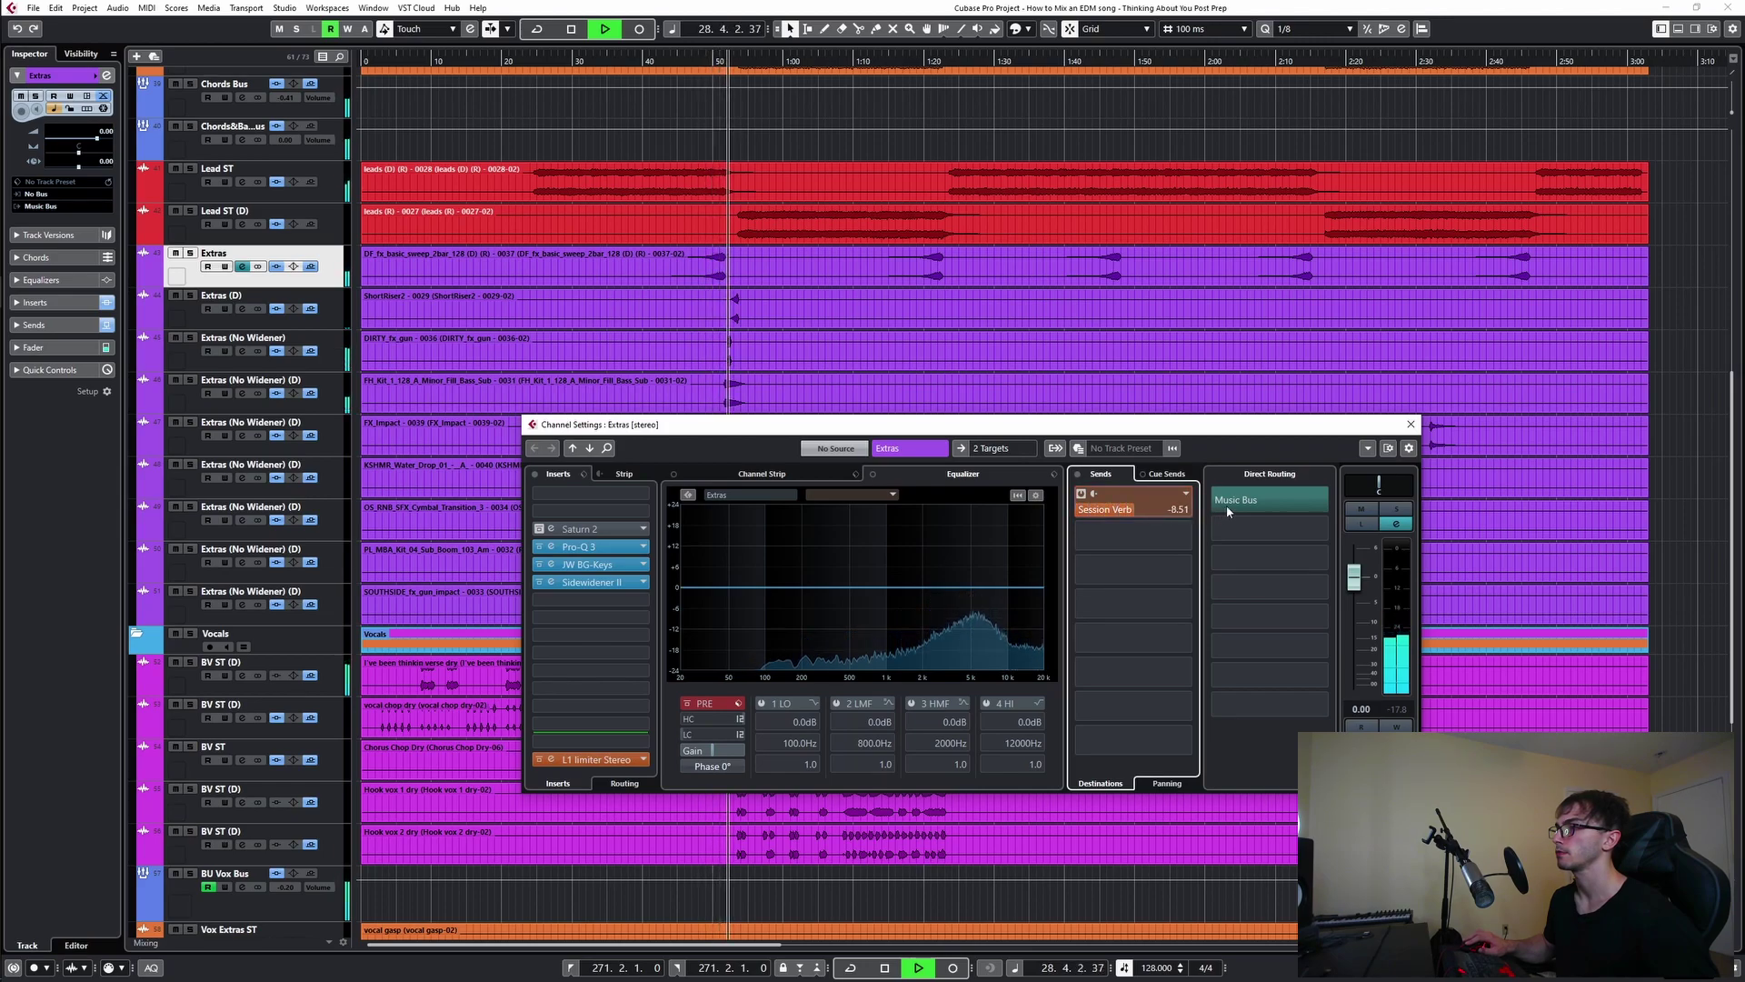
{"action": "key", "text": "space"}
{"action": "key", "text": "space"}
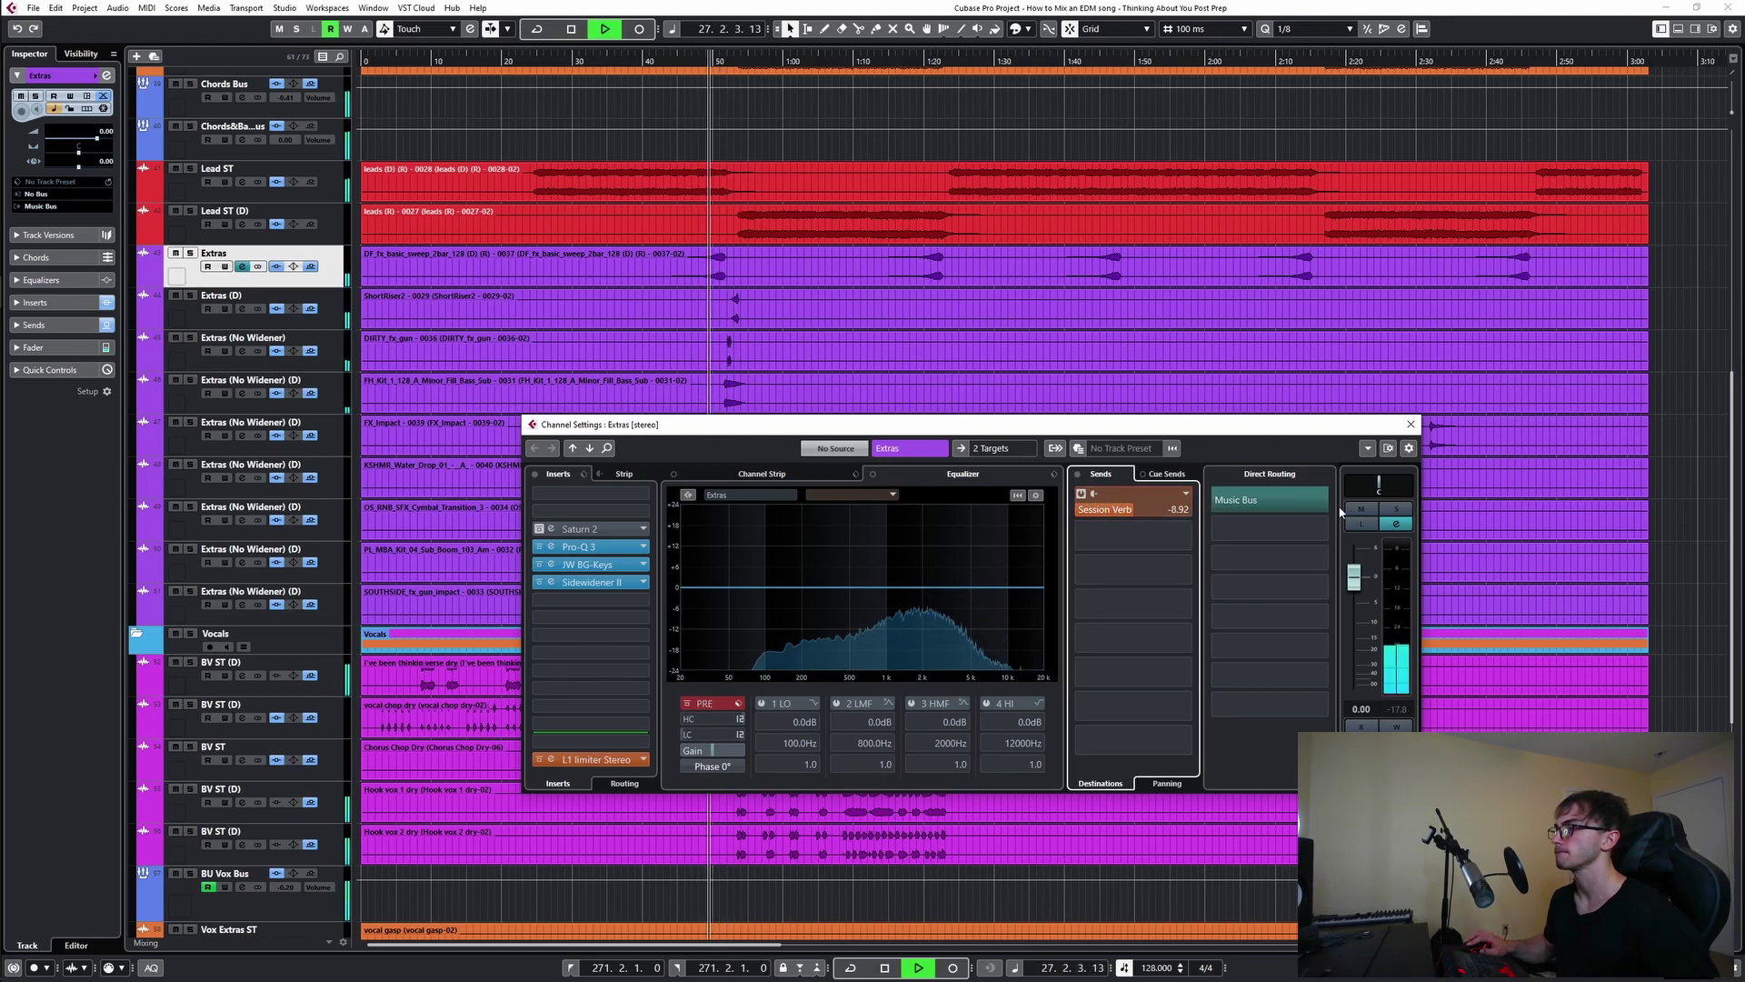
- Audition the Extras sweep track in solo, return it to the full mix and restart the transition from around bar 27
{"action": "left_click", "coordinate": [1400, 509]}
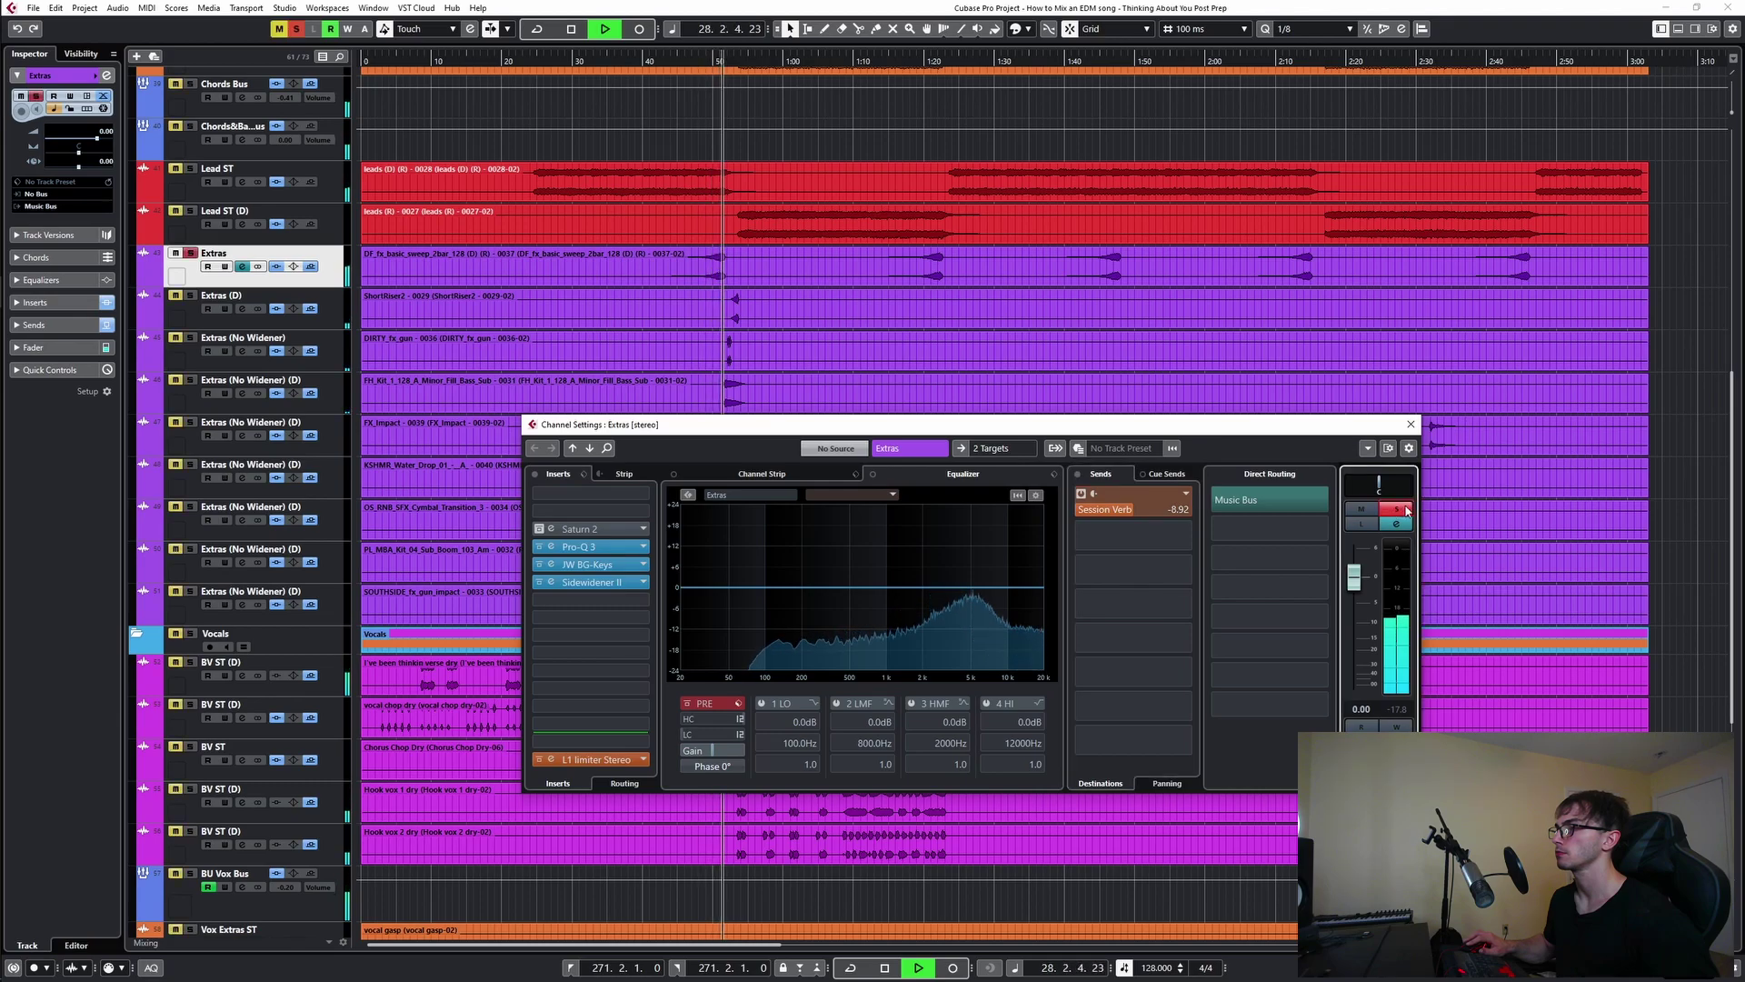
{"action": "left_click", "coordinate": [1400, 509]}
{"action": "key", "text": "space"}
{"action": "key", "text": "space"}
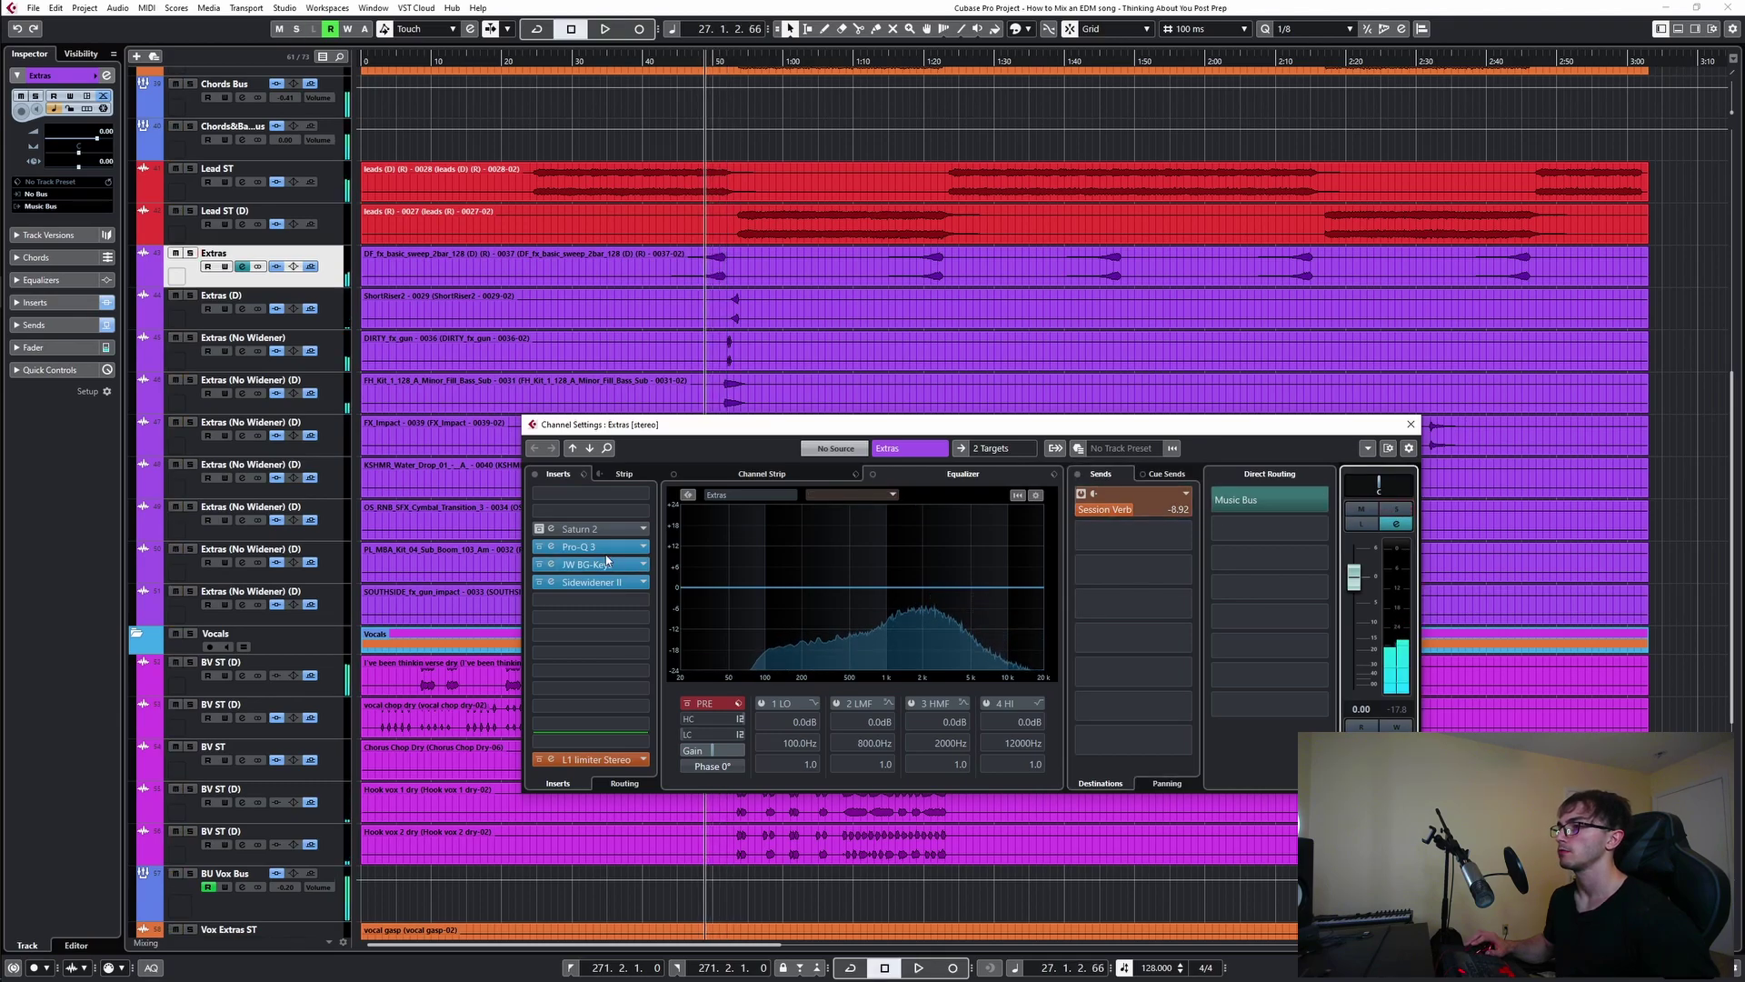
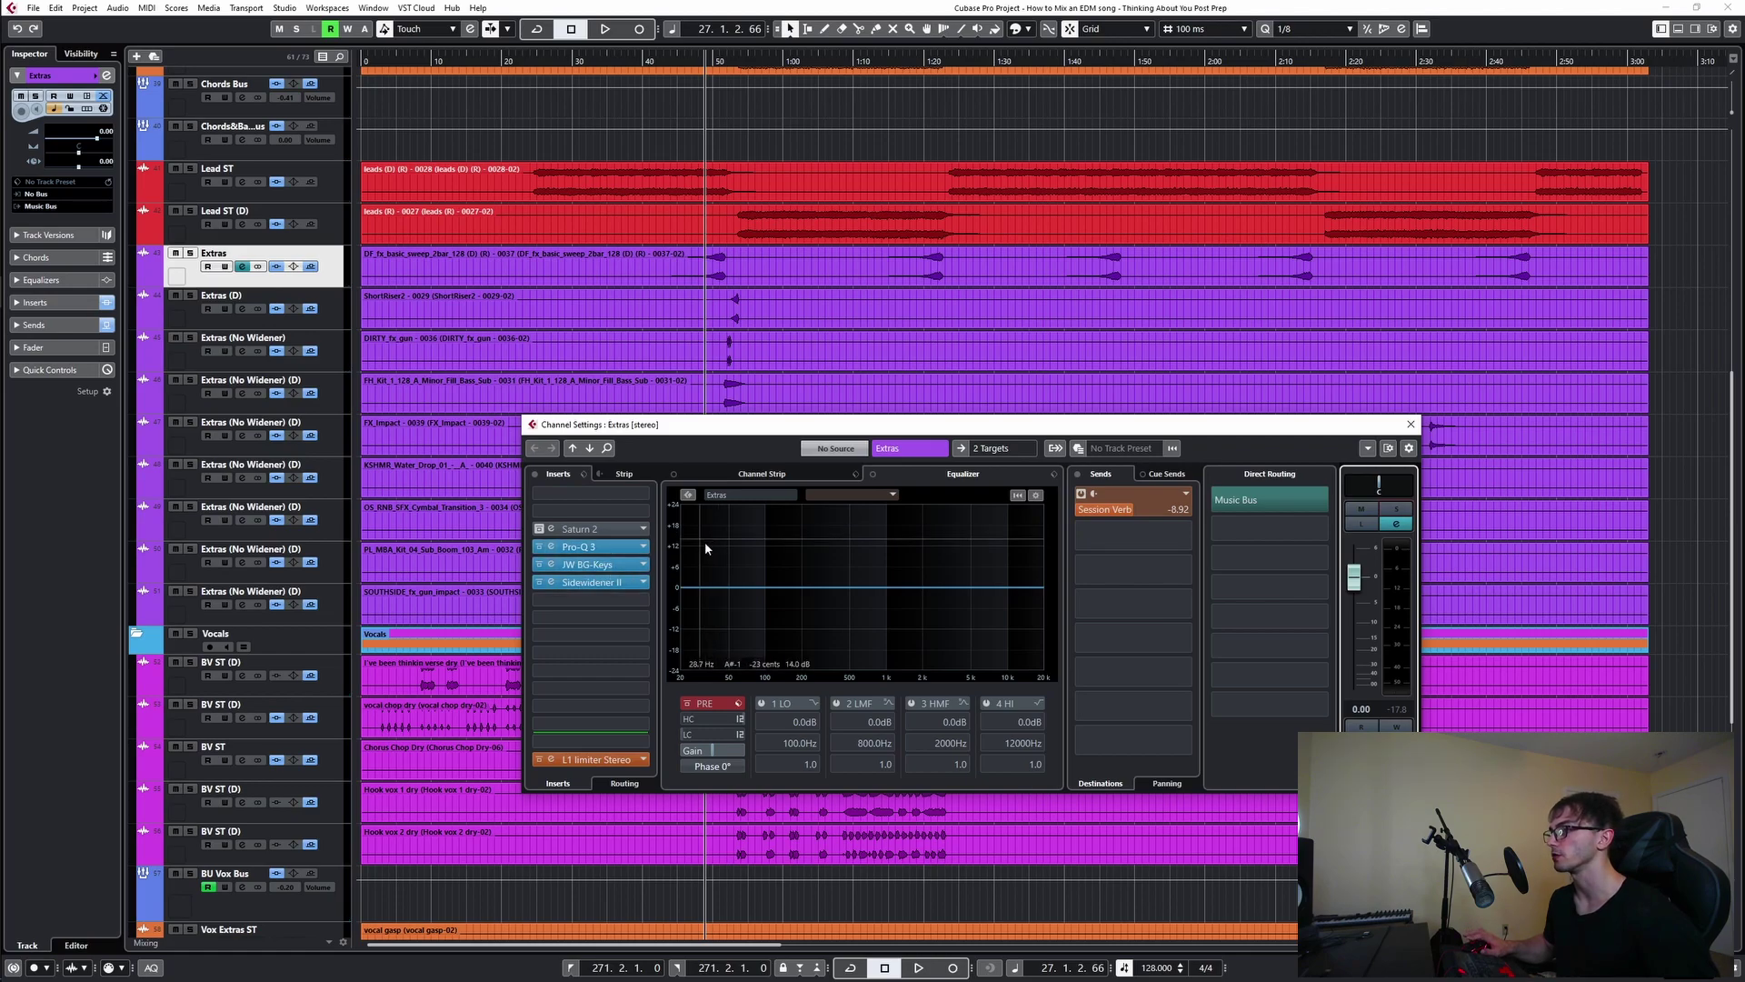
- Inspect the Extras sweep track's Pro-Q 3 curve and compare the transition with that EQ bypassed and active
{"action": "left_click", "coordinate": [551, 546]}
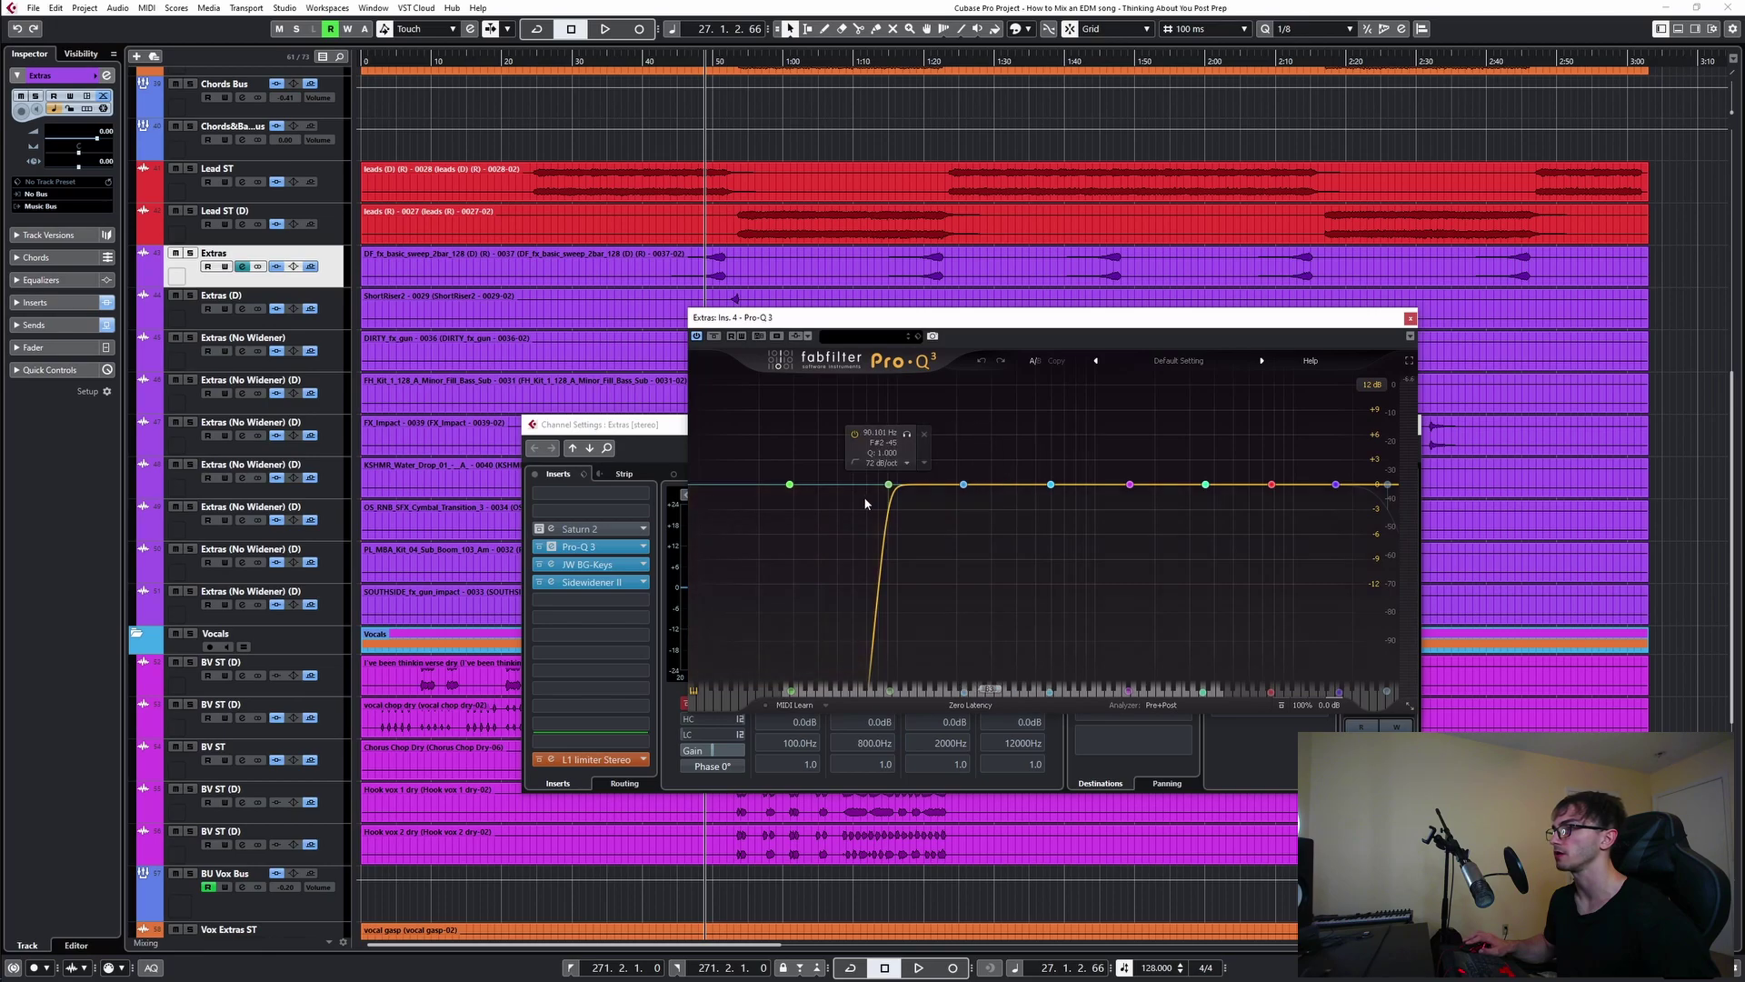
{"action": "left_click", "coordinate": [1411, 318]}
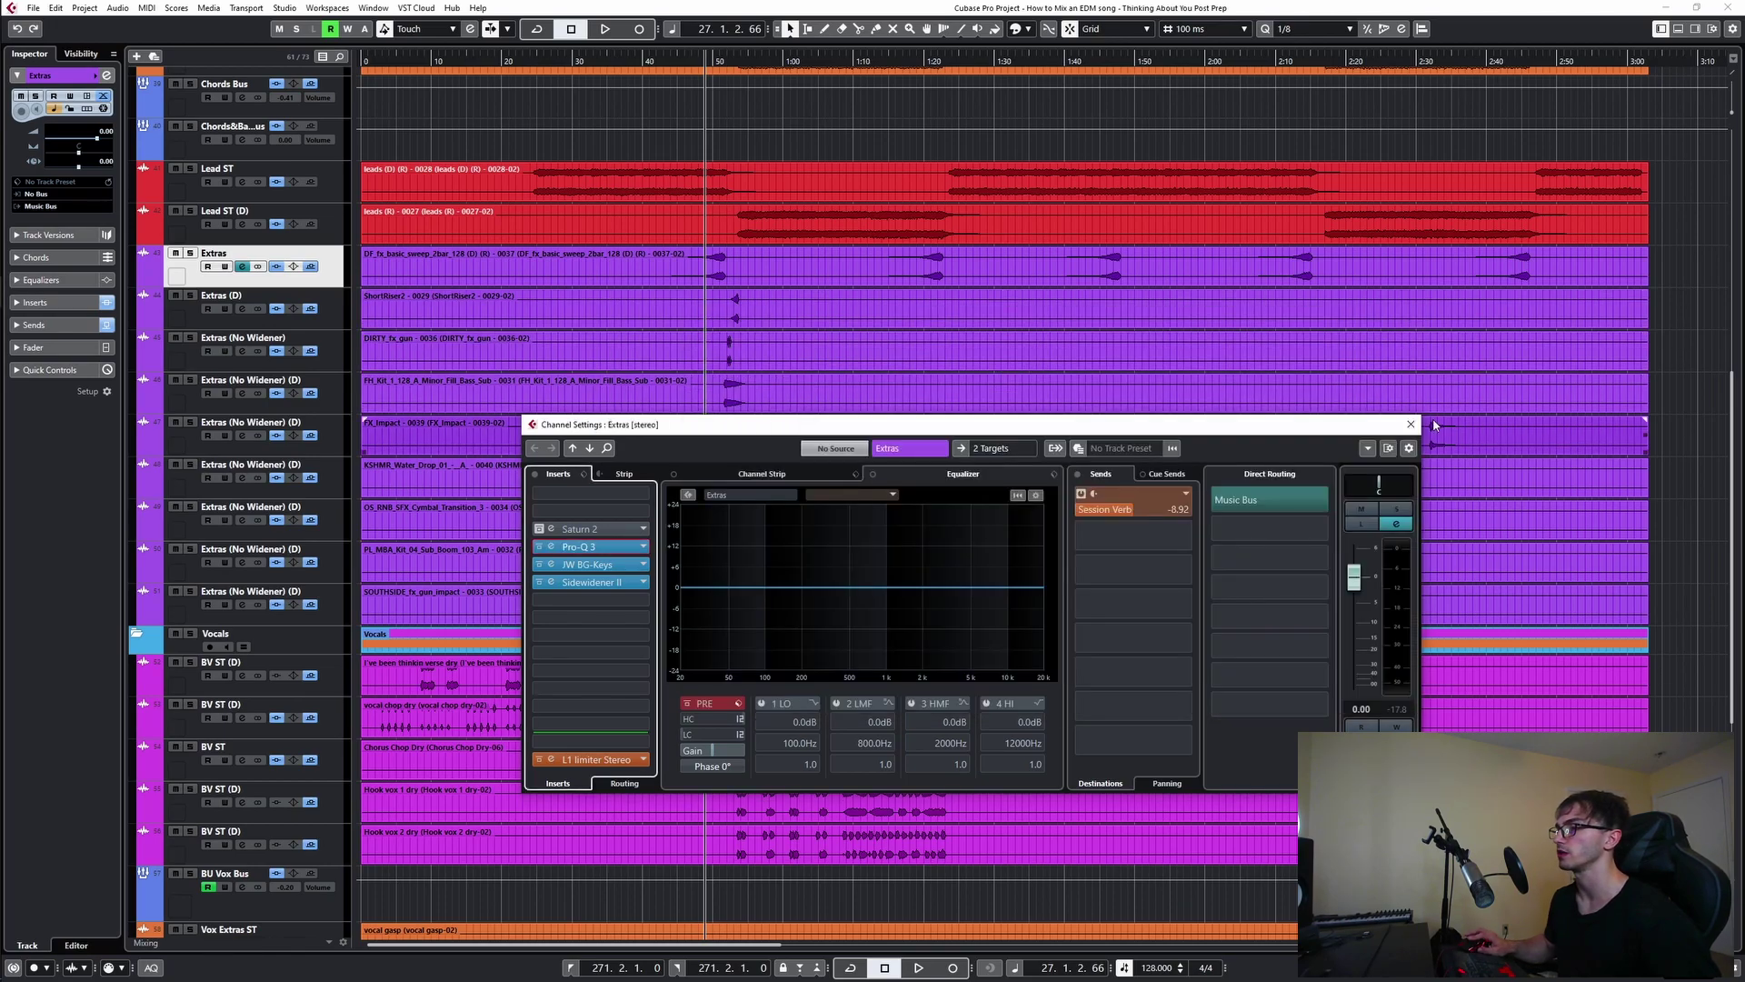
{"action": "key", "text": "space"}
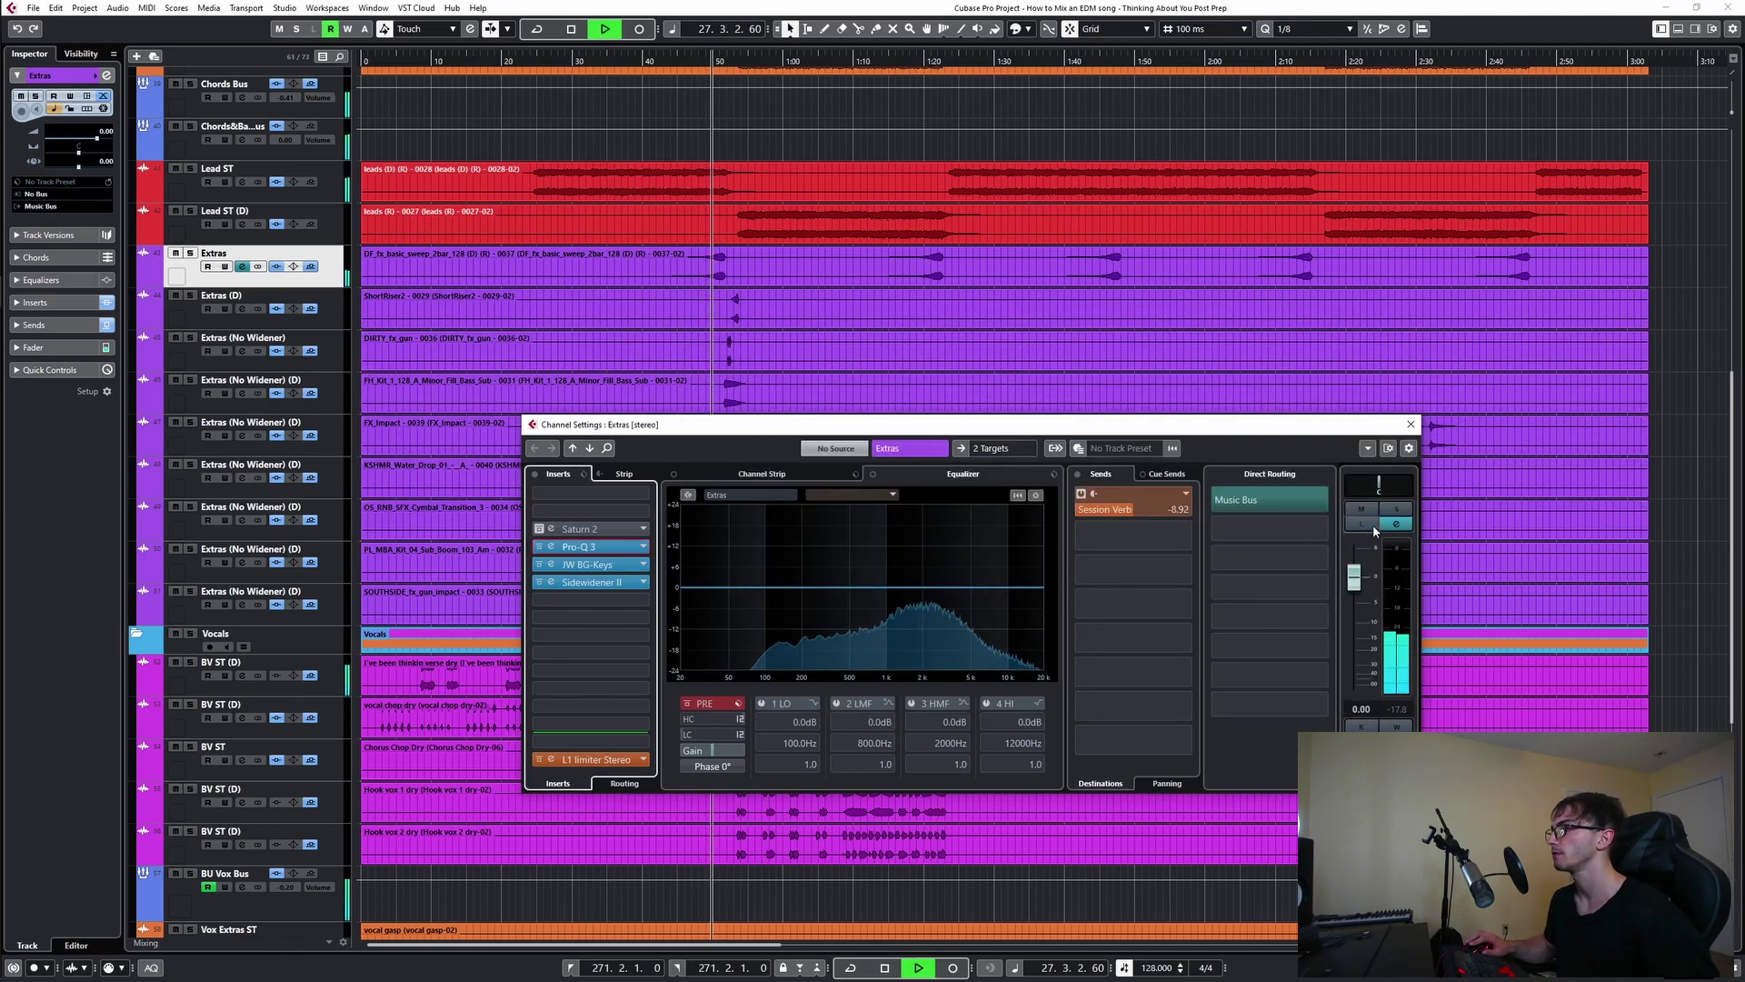
{"action": "key", "text": "space"}
{"action": "key", "text": "space"}
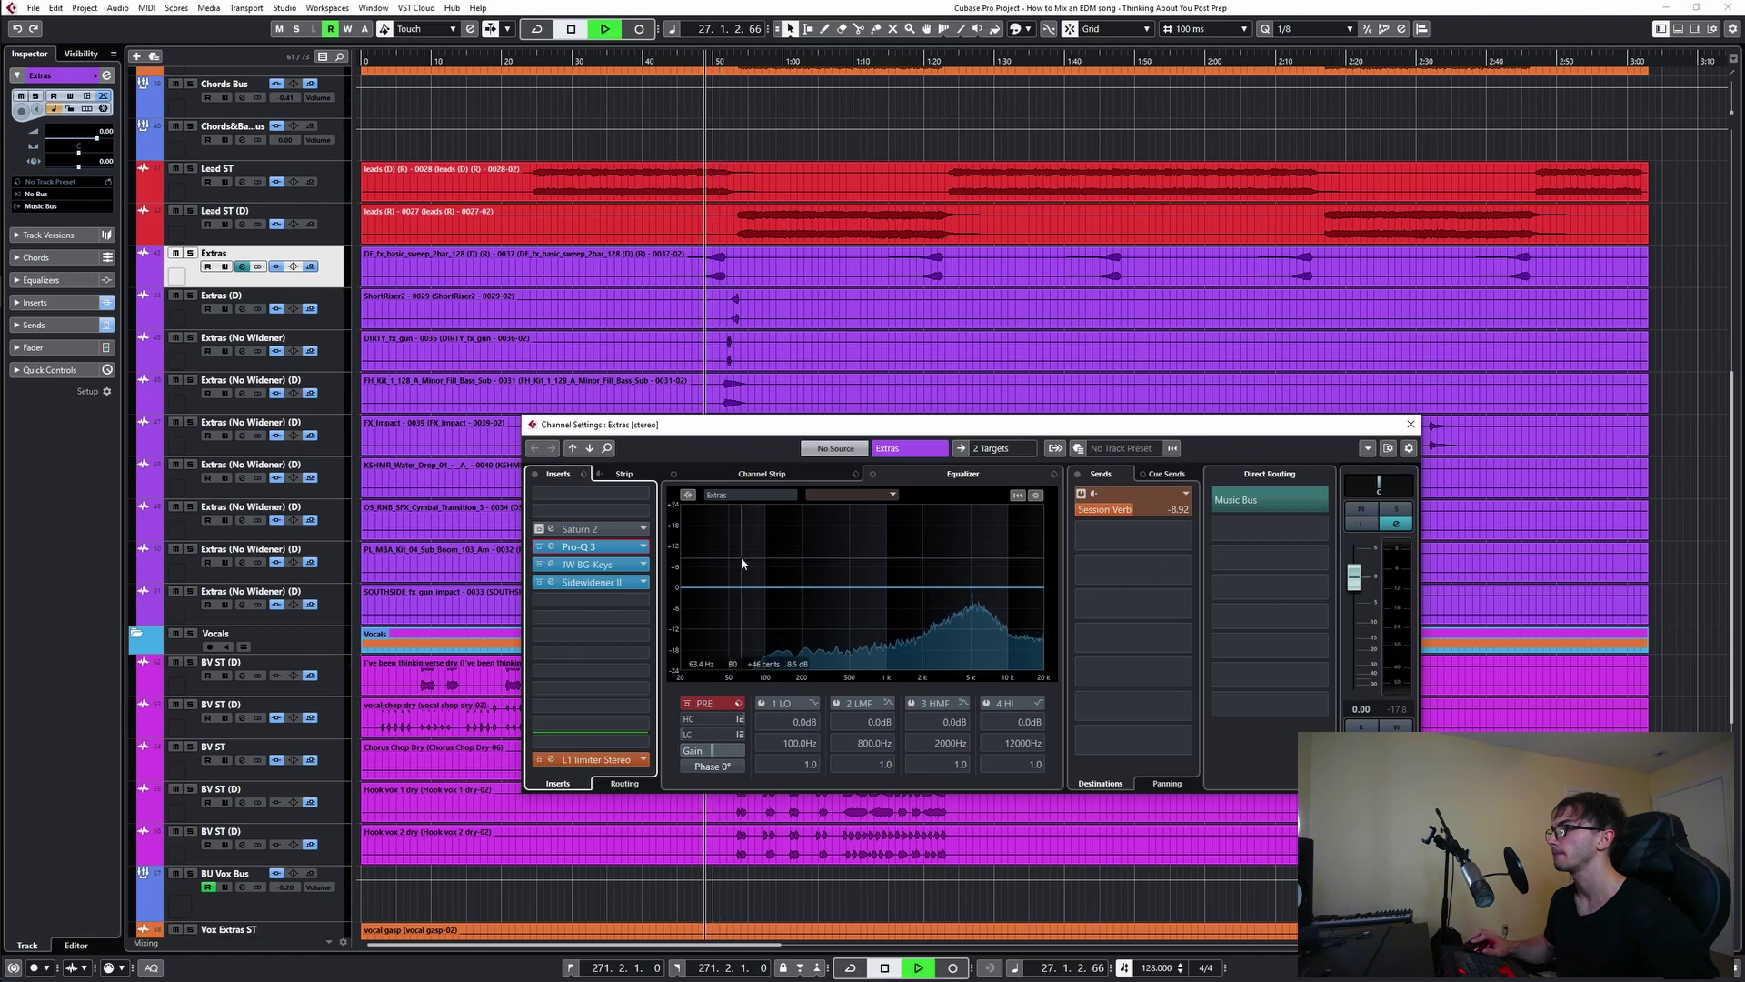
{"action": "left_click", "coordinate": [540, 549]}
{"action": "left_click", "coordinate": [540, 549]}
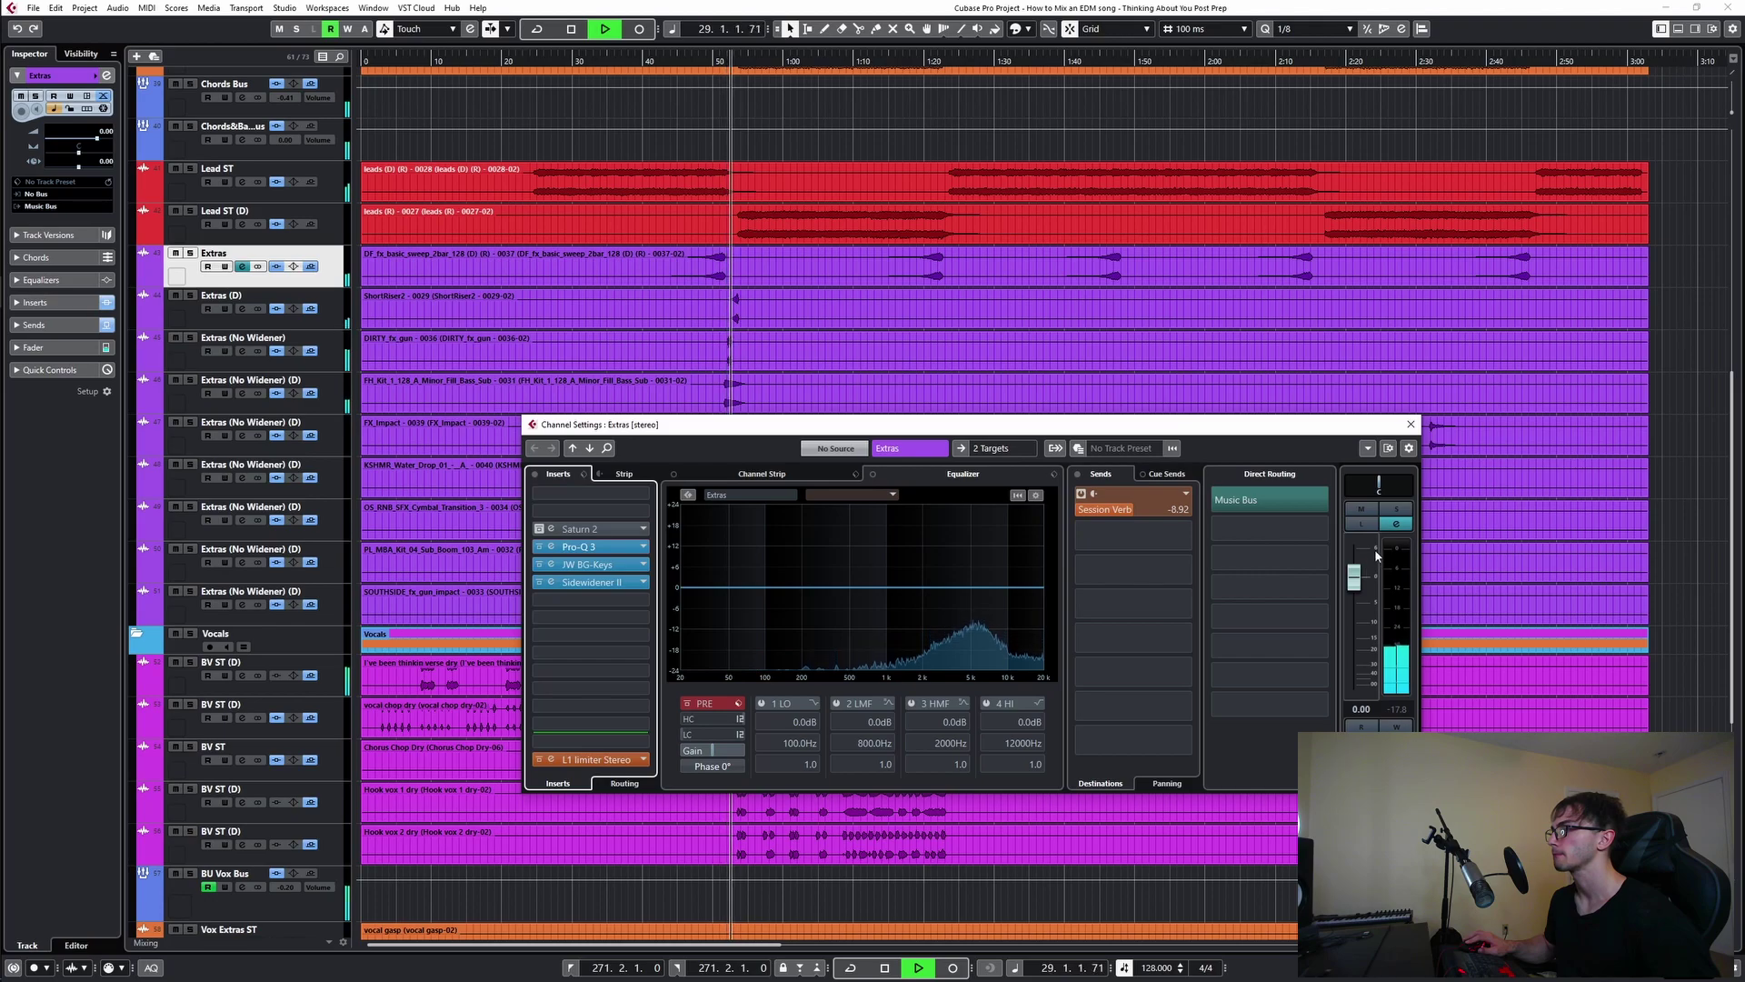
{"action": "key", "text": "space"}
{"action": "key", "text": "space"}
{"action": "left_click", "coordinate": [1411, 424]}
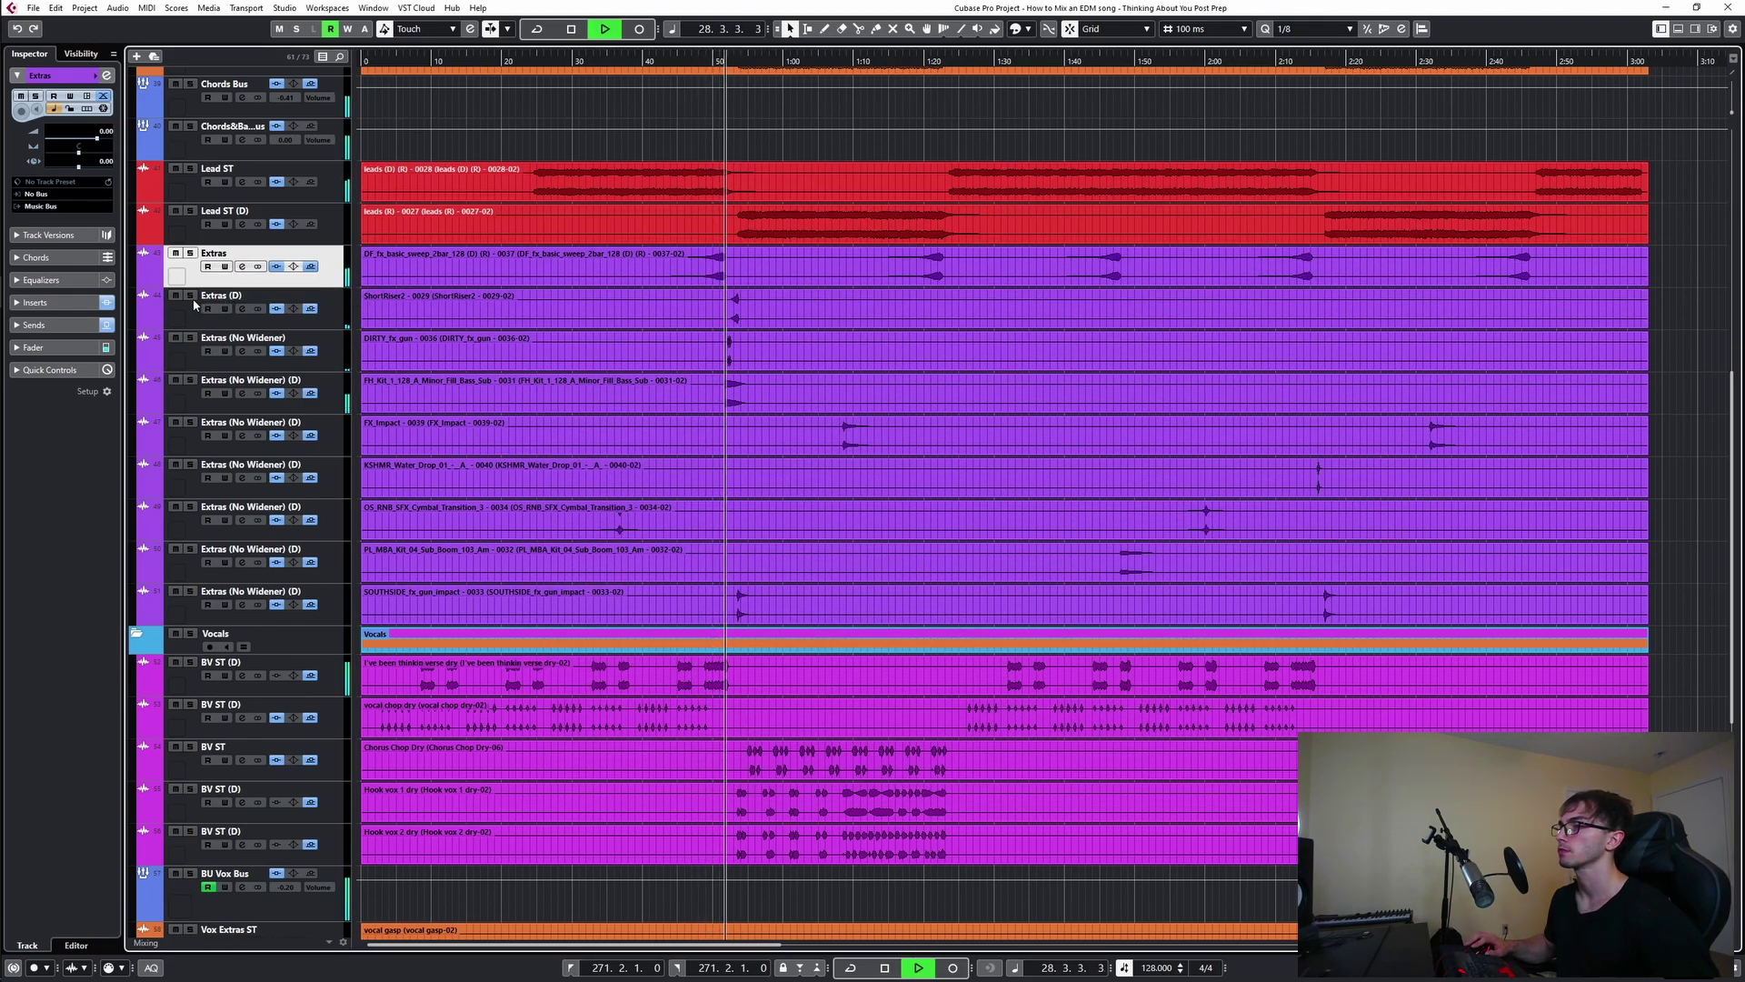
- Cue playback at around bar 28 and insert JST Clip after JW BG-Keys on the DIRTY_fx_gun track
{"action": "left_click", "coordinate": [721, 154]}
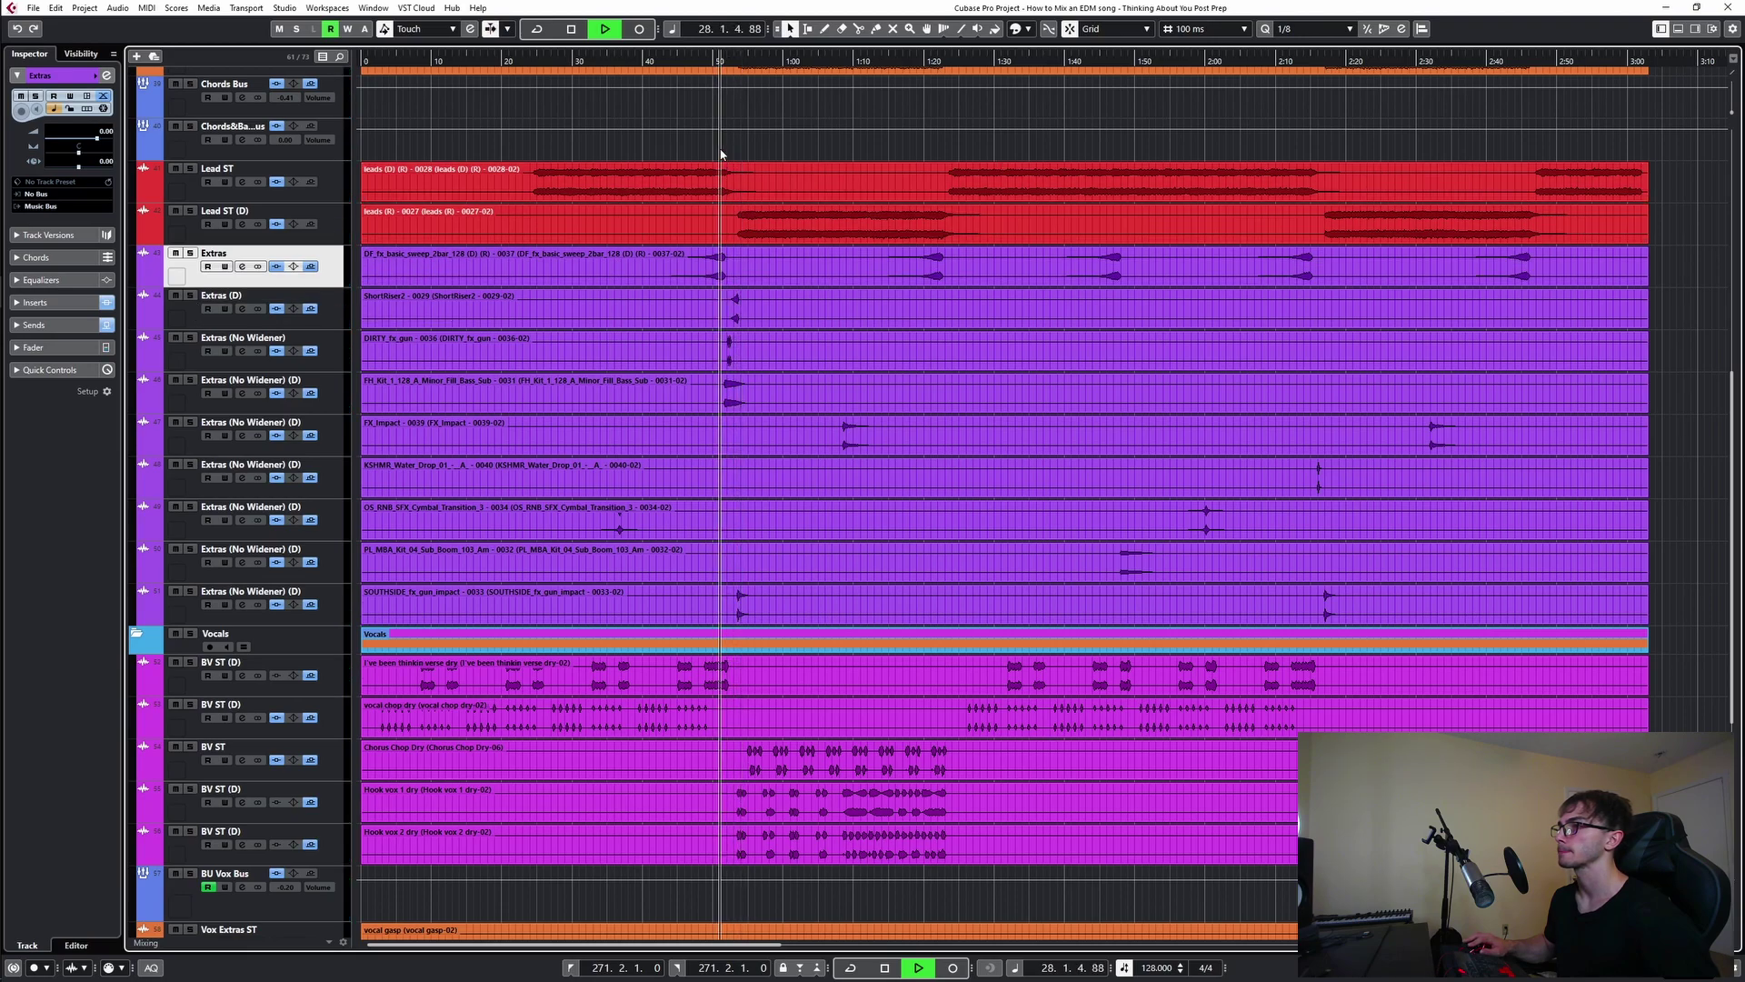
{"action": "key", "text": "space"}
{"action": "left_click", "coordinate": [241, 351]}
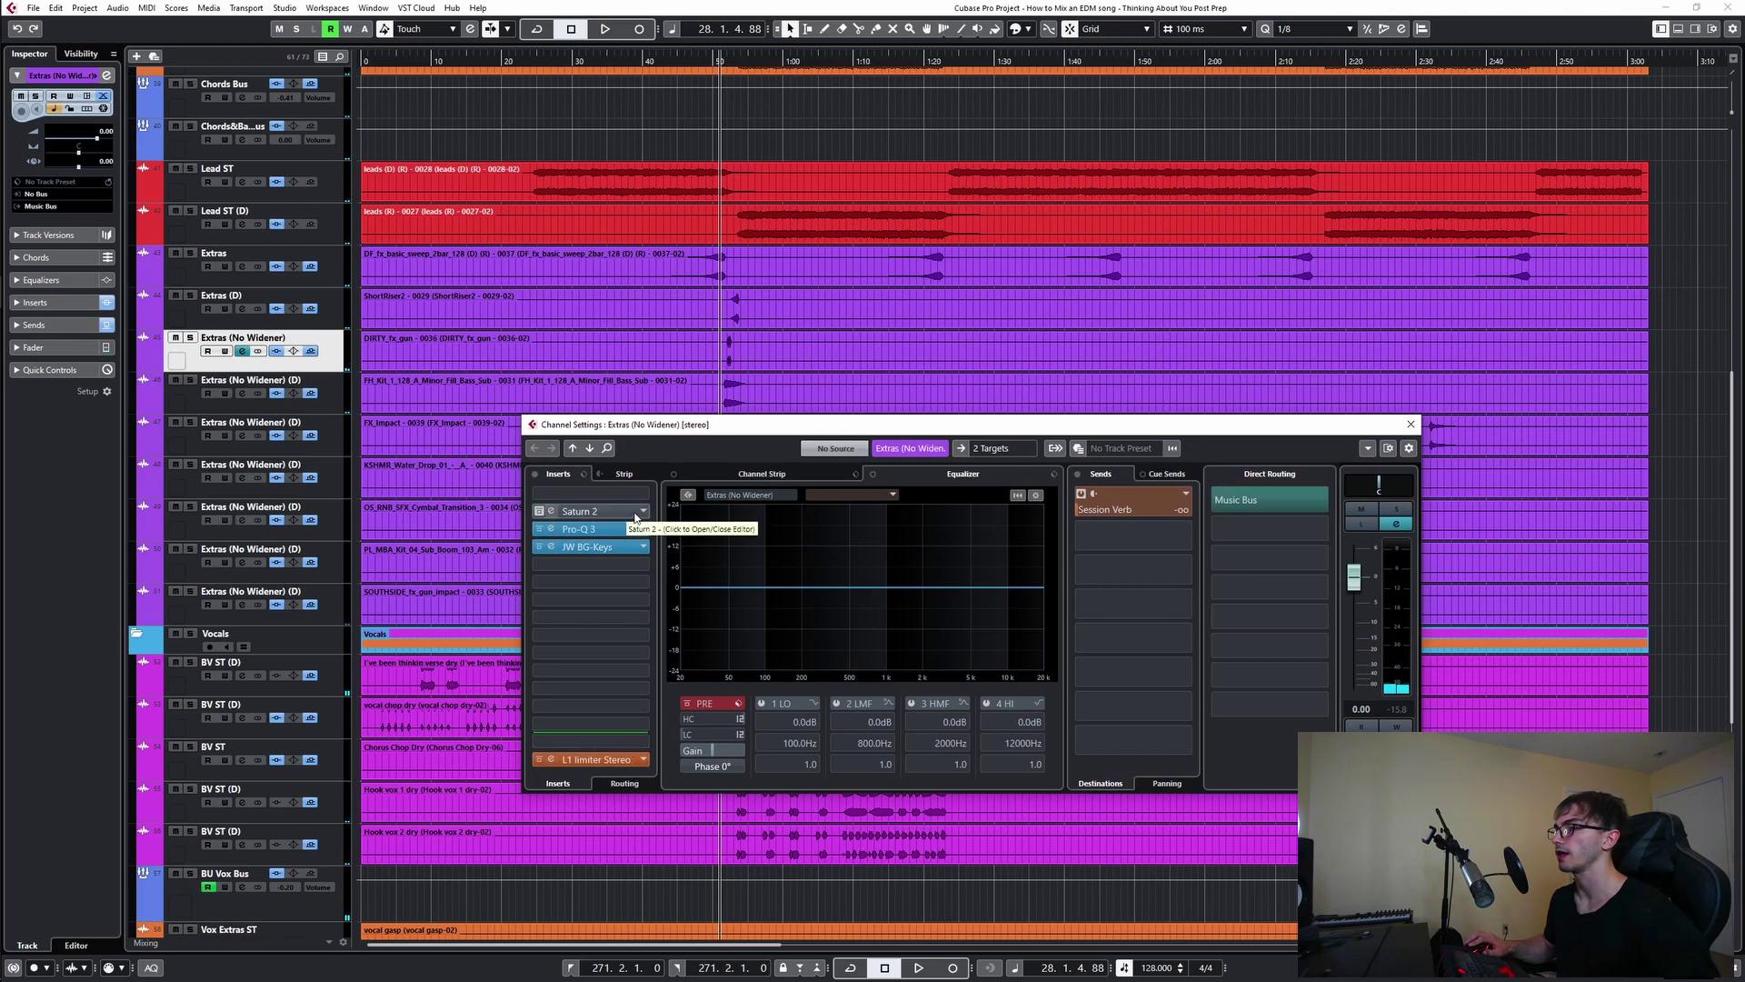
{"action": "left_click", "coordinate": [643, 565]}
{"action": "type", "text": "j"}
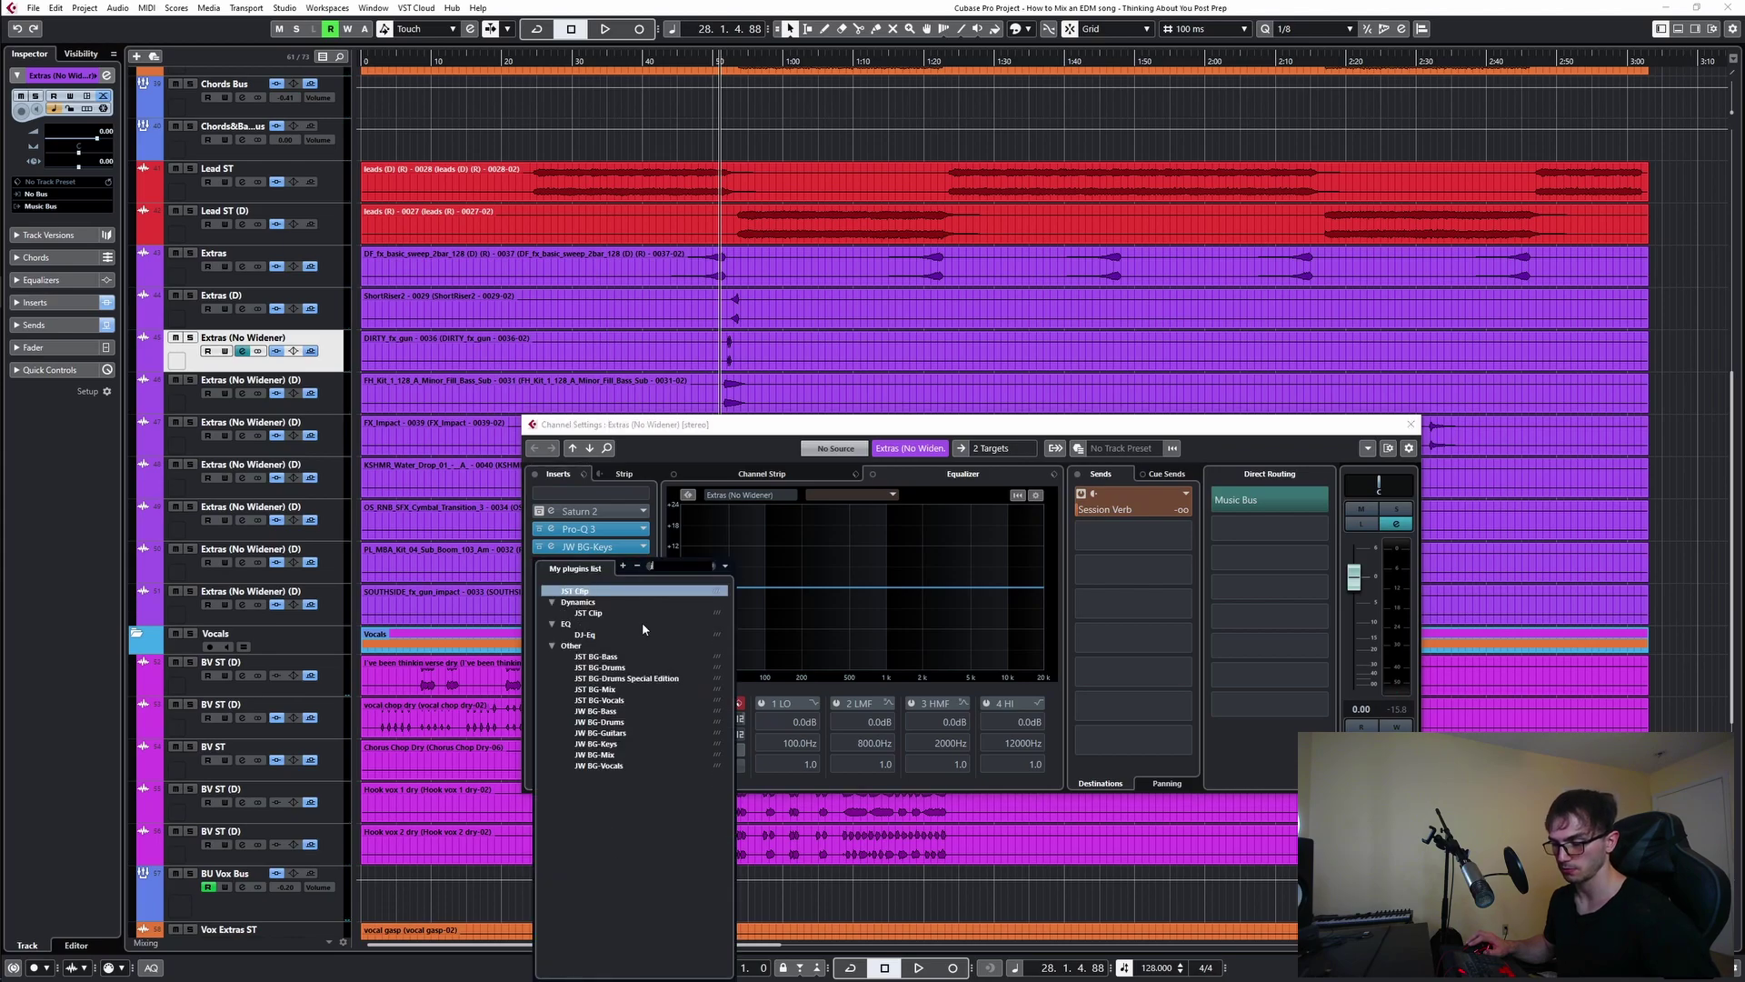
{"action": "left_click", "coordinate": [609, 613]}
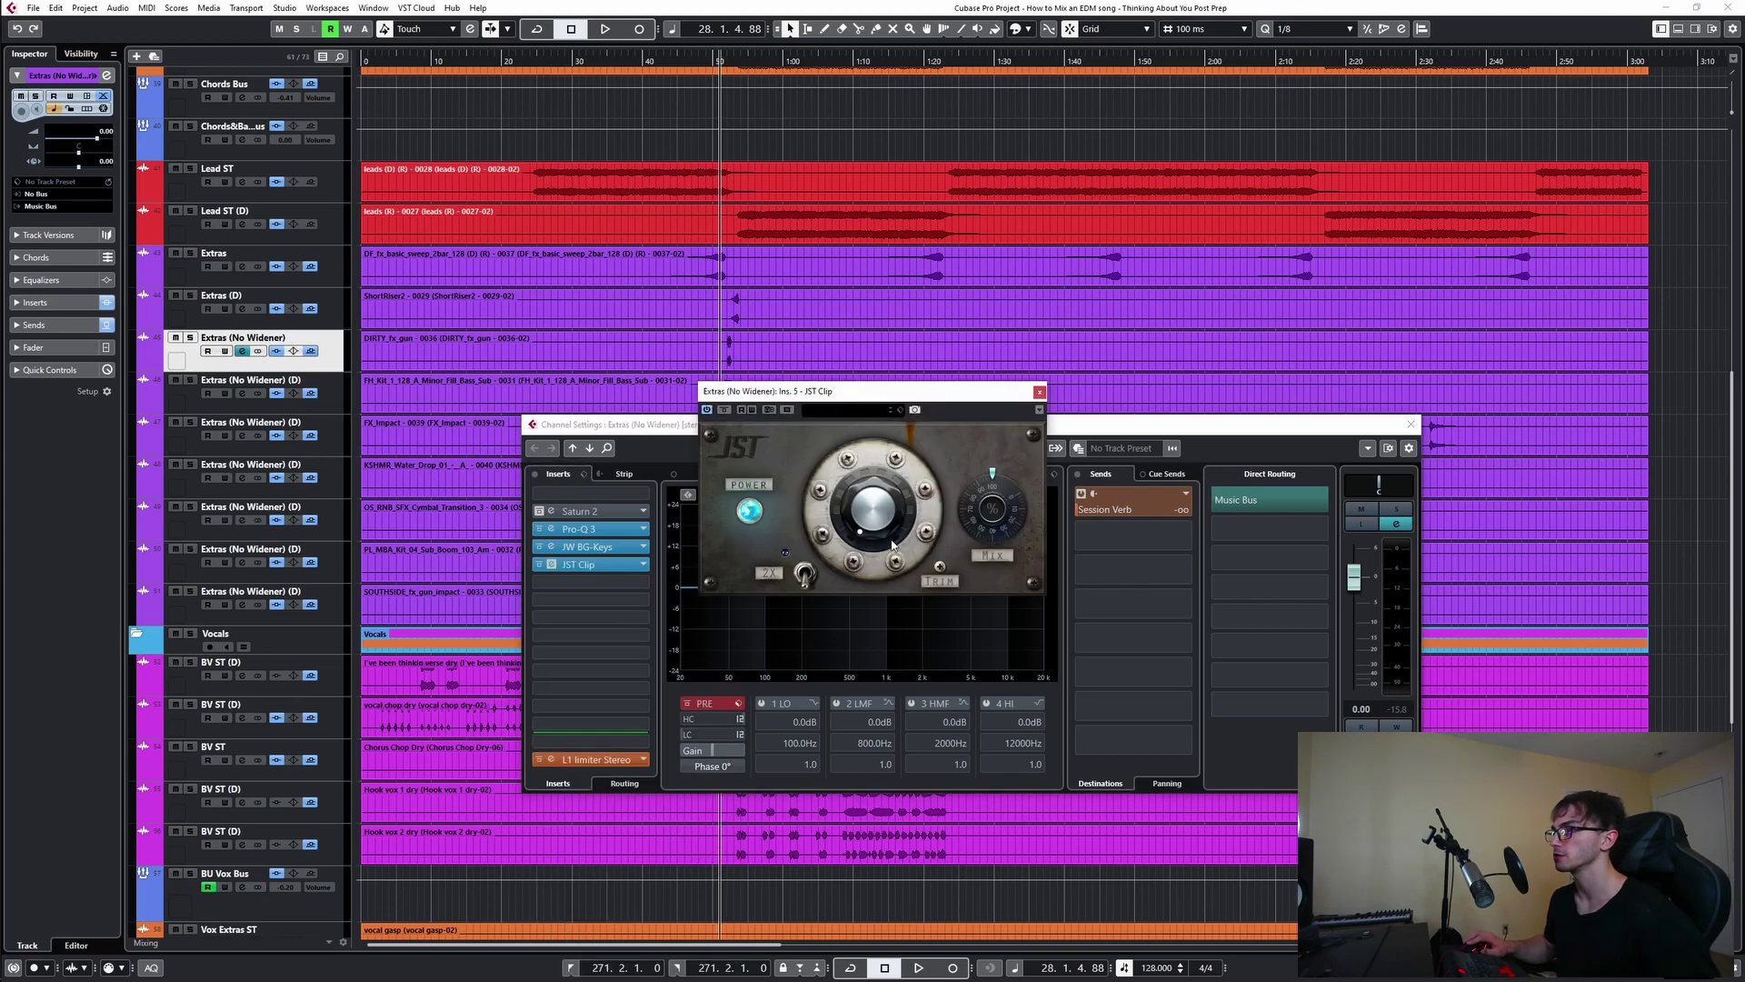
- Raise the clipping amount in the gun effect's JST Clip during playback and replay the passage
{"action": "key", "text": "space"}
{"action": "left_click_drag", "start_coordinate": [883, 472], "coordinate": [905, 443]}
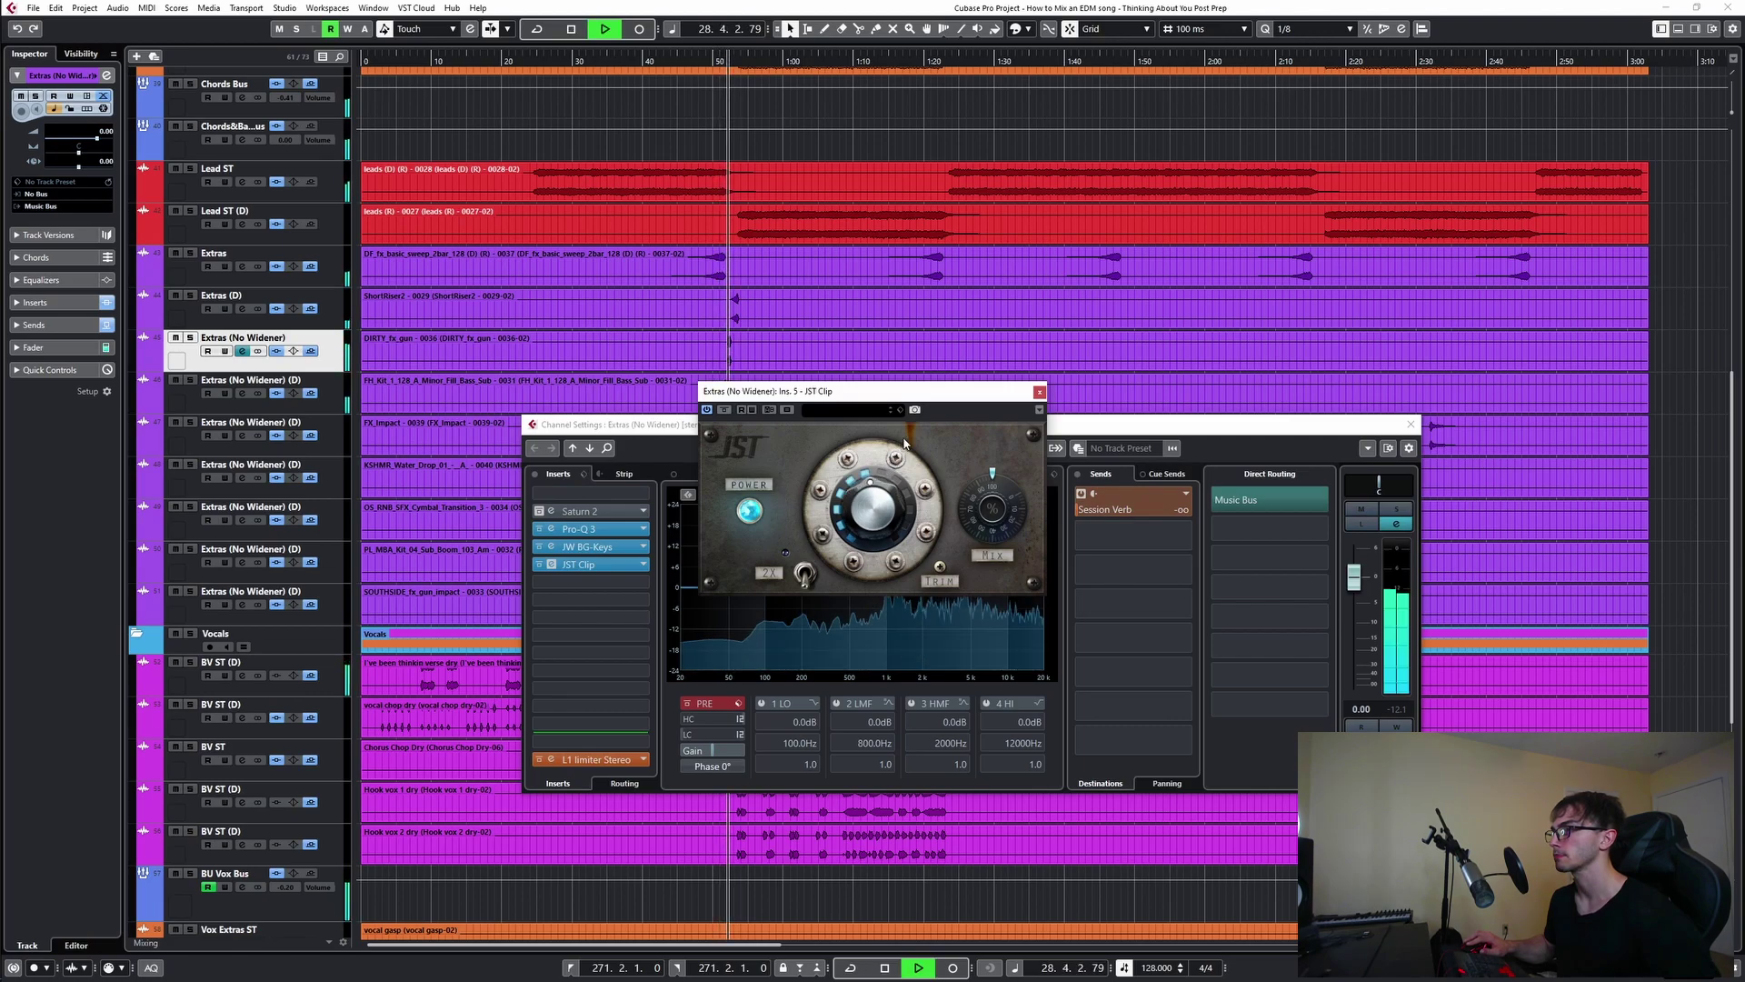
{"action": "left_click", "coordinate": [1038, 393]}
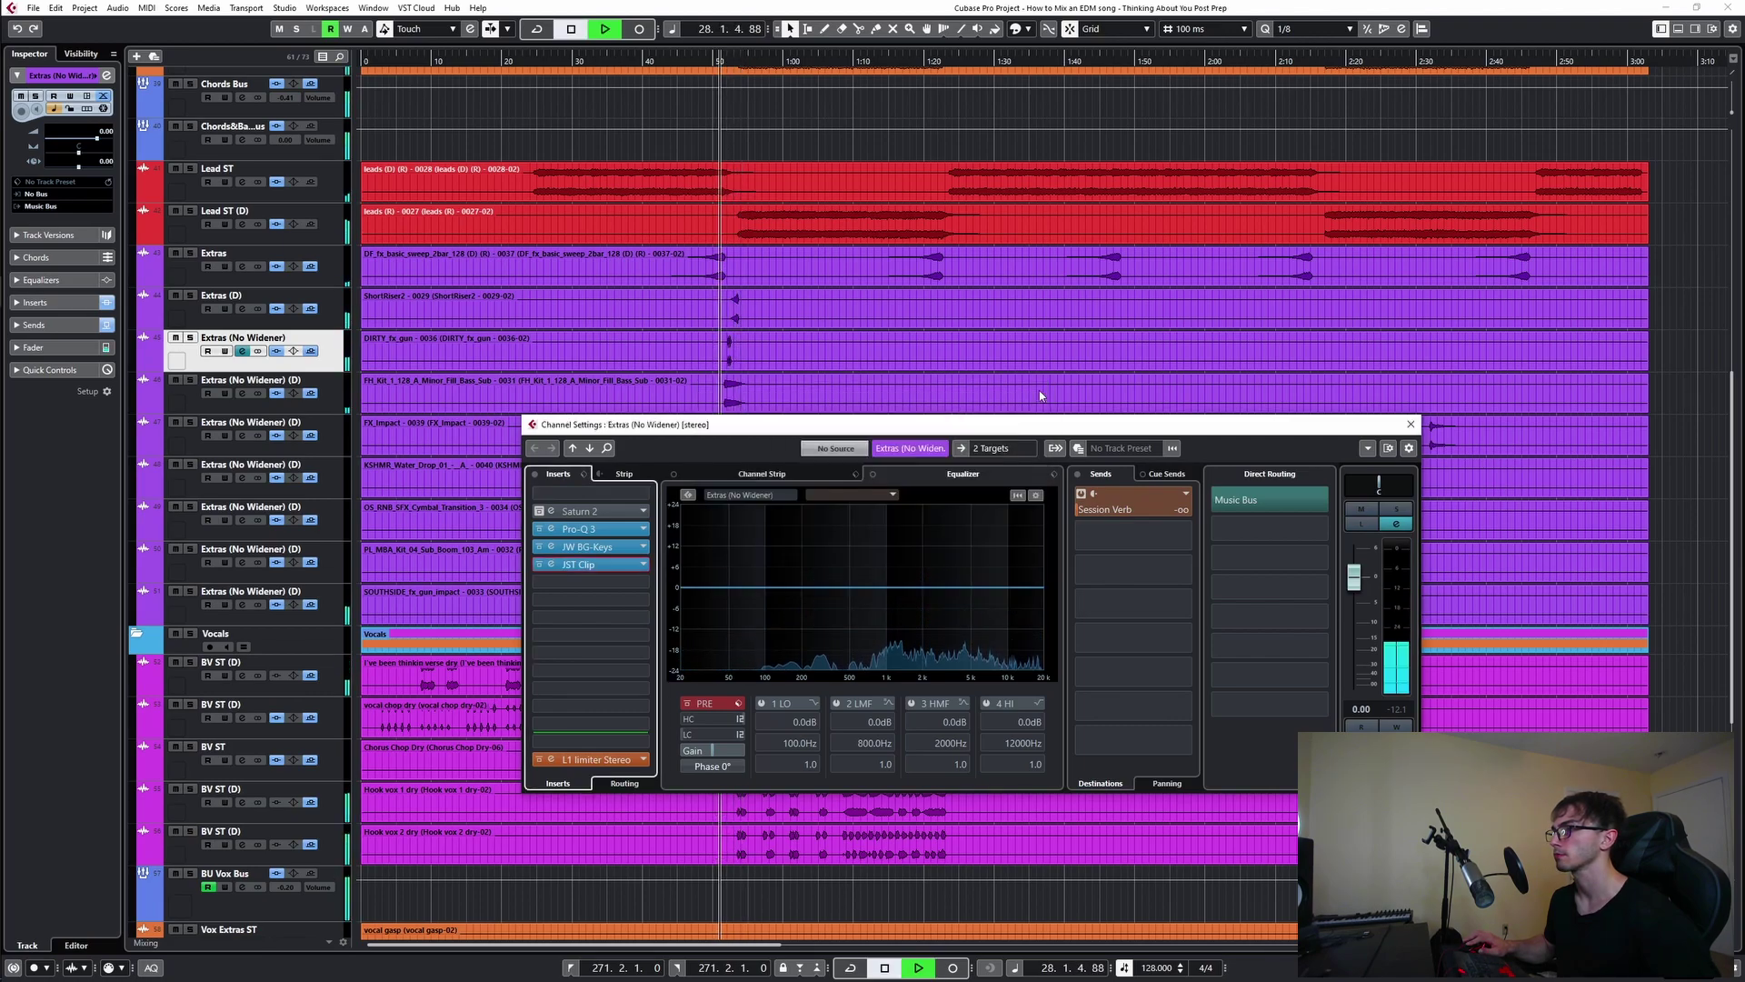
{"action": "key", "text": "space"}
{"action": "key", "text": "space"}
{"action": "left_click", "coordinate": [1410, 425]}
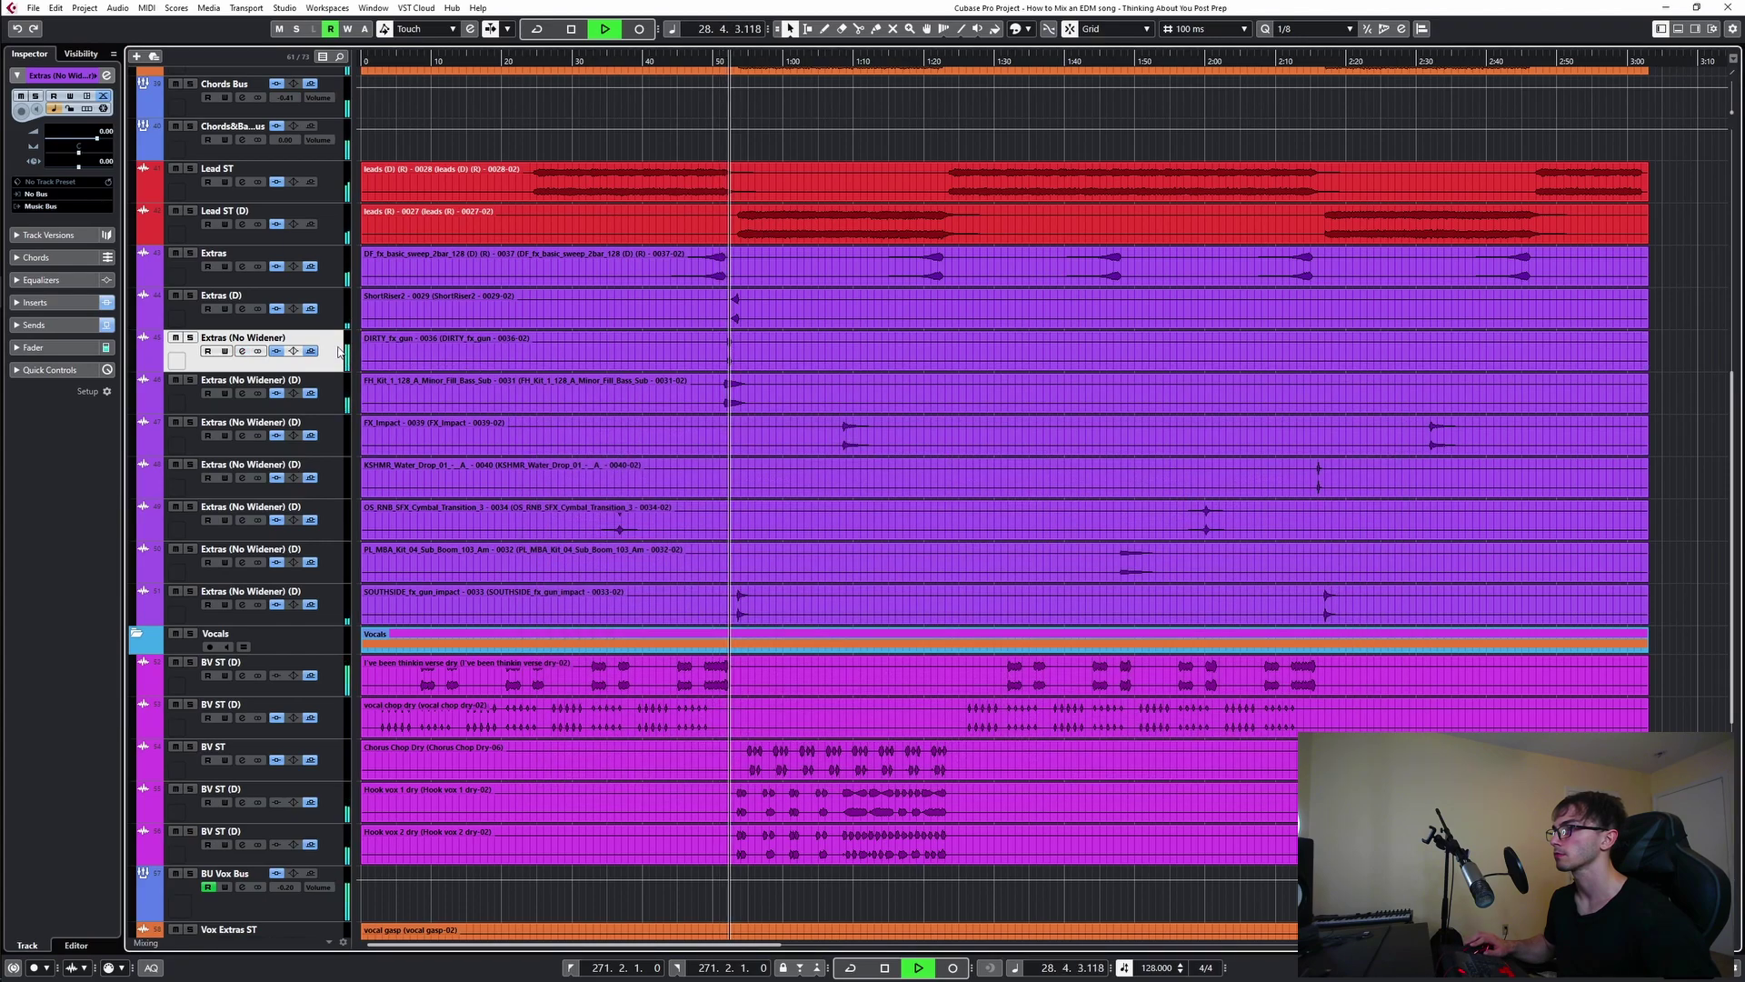
- Replay the transition from around bar 28 and audition the Minor_Fill_Bass_Sub track in solo
{"action": "key", "text": "space"}
{"action": "key", "text": "space"}
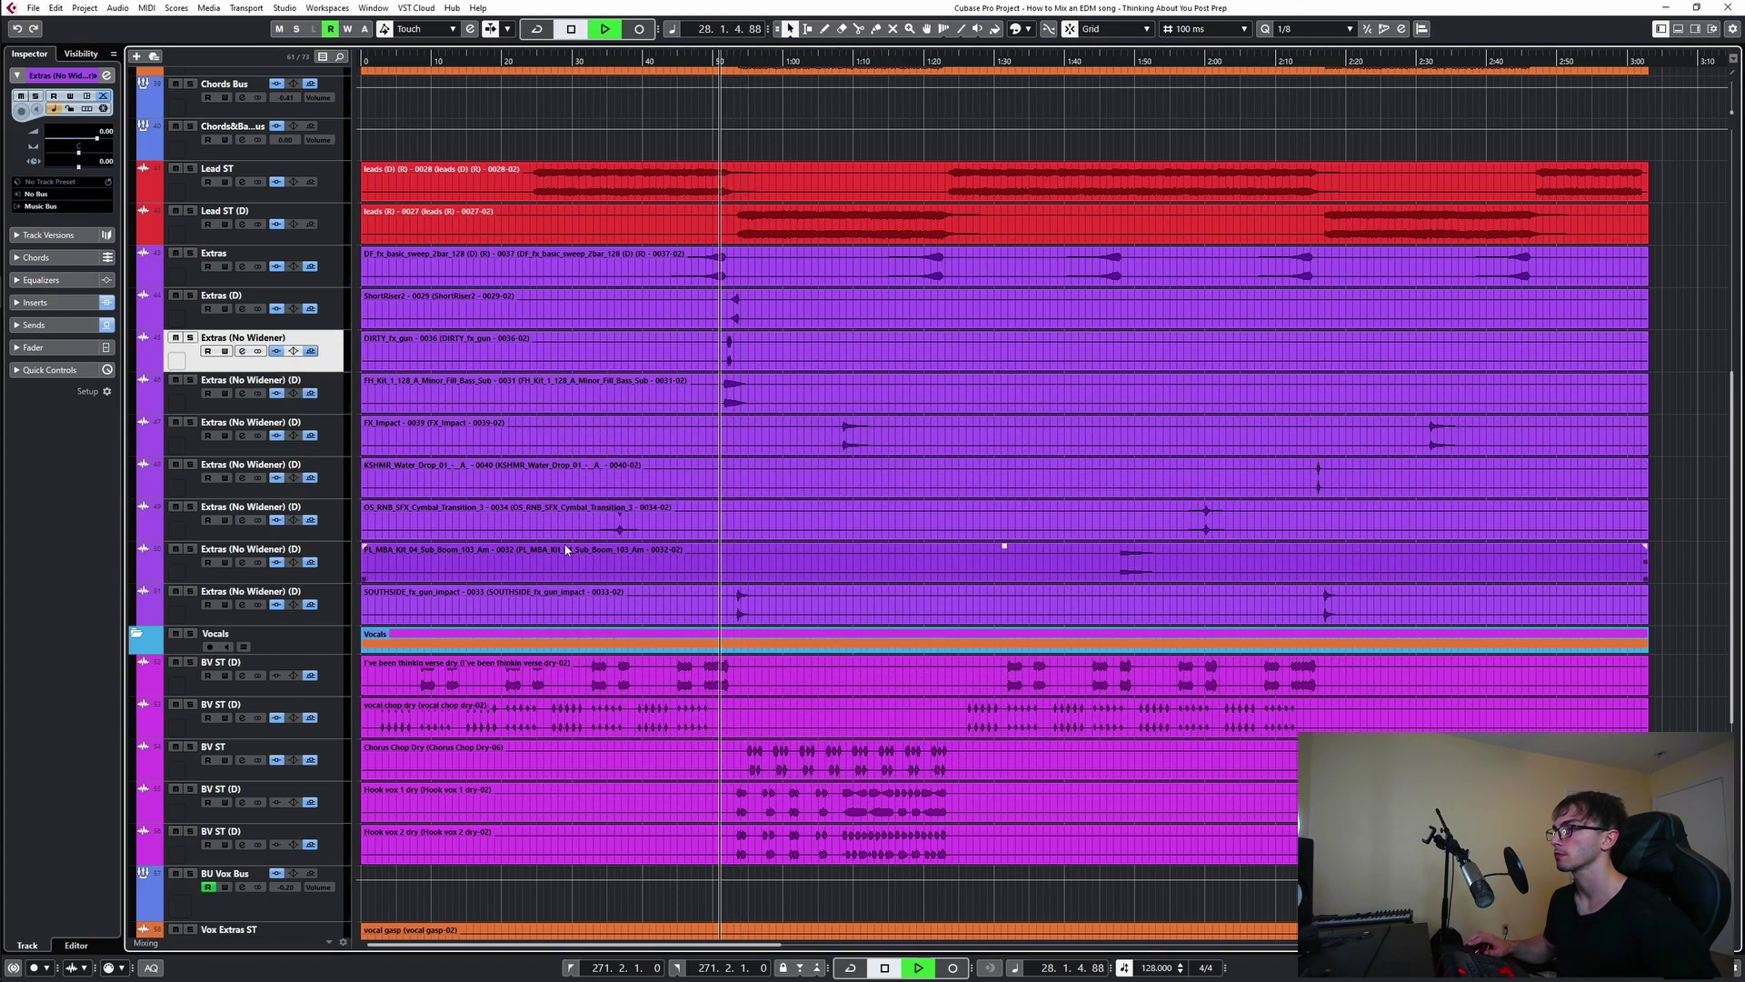
{"action": "scroll", "coordinate": [508, 528], "scroll_direction": "down", "scroll_amount": 4}
{"action": "scroll", "coordinate": [536, 544], "scroll_direction": "up", "scroll_amount": 4}
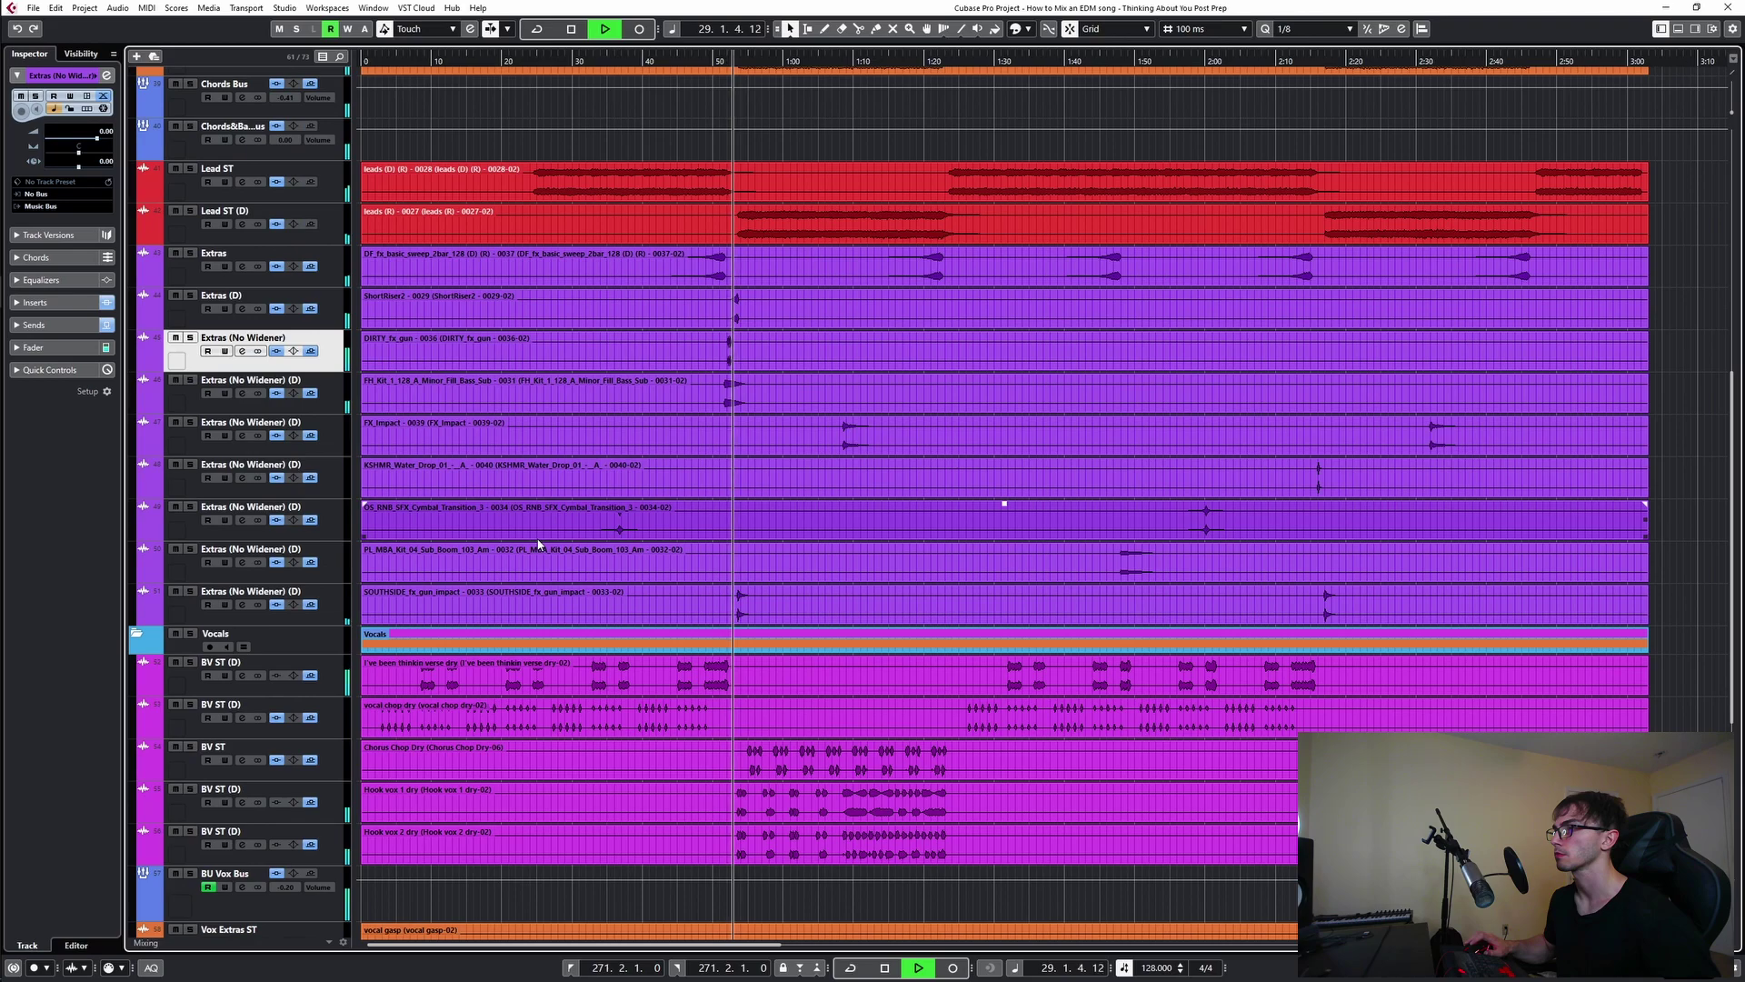
{"action": "key", "text": "space"}
{"action": "key", "text": "space"}
{"action": "left_click", "coordinate": [190, 381]}
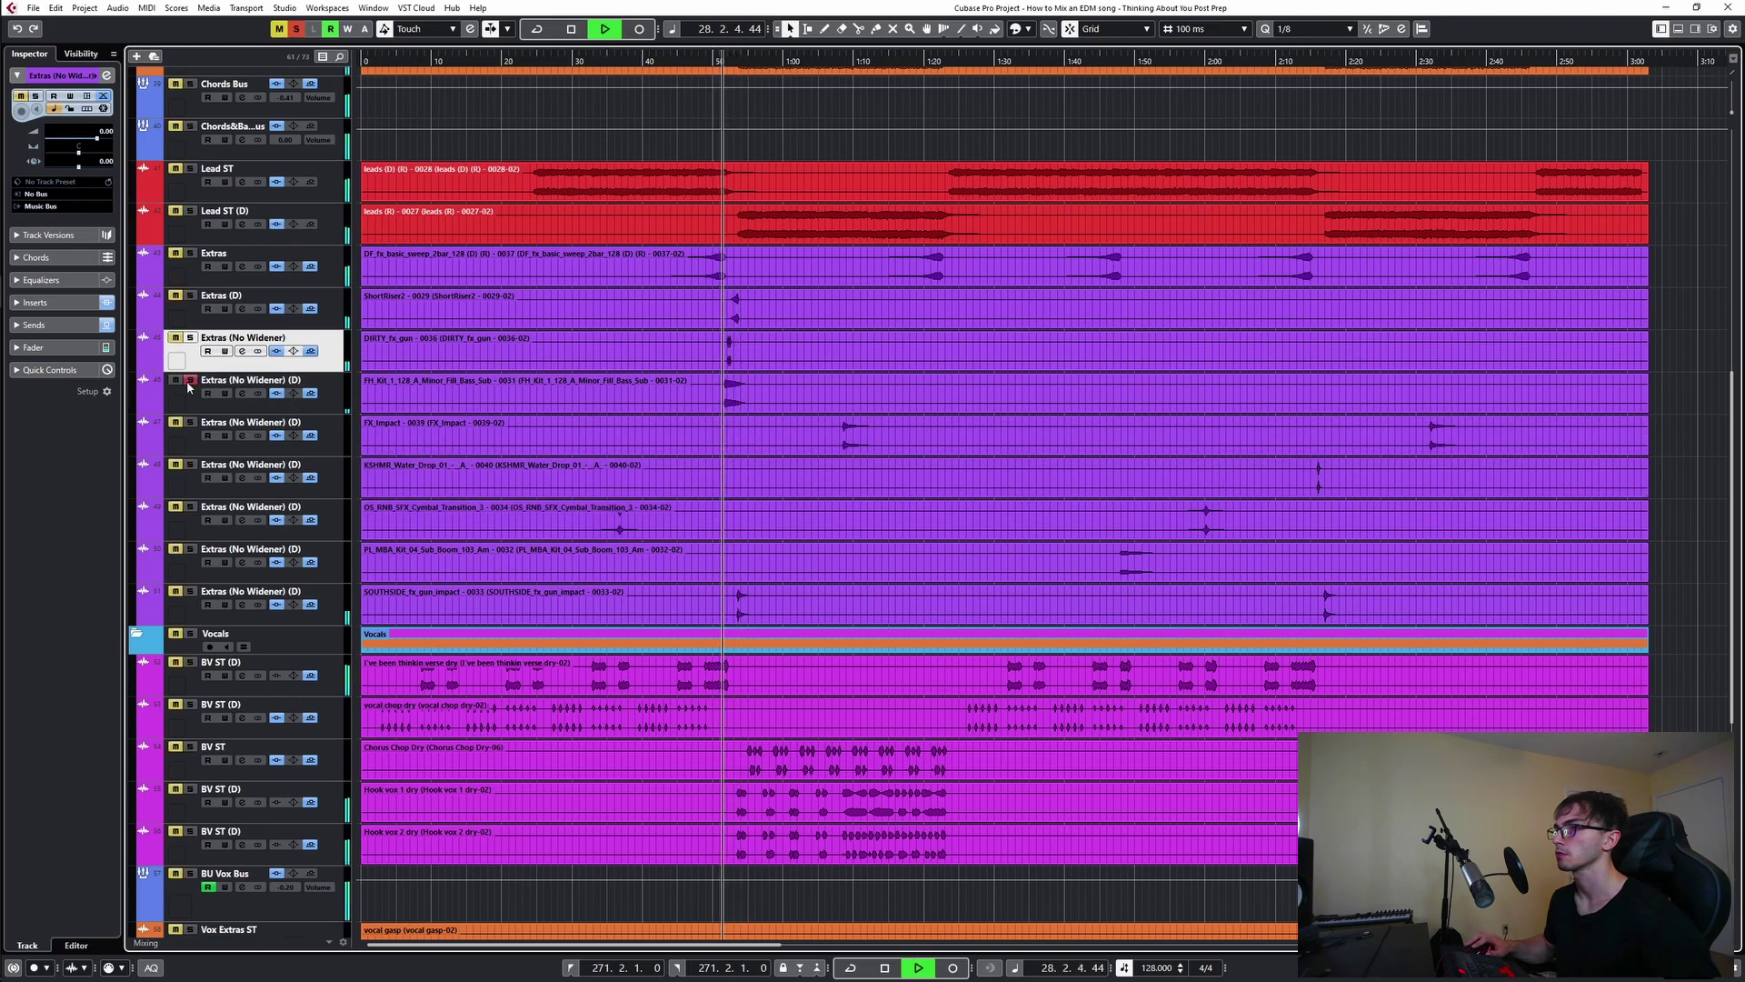
{"action": "left_click", "coordinate": [190, 381]}
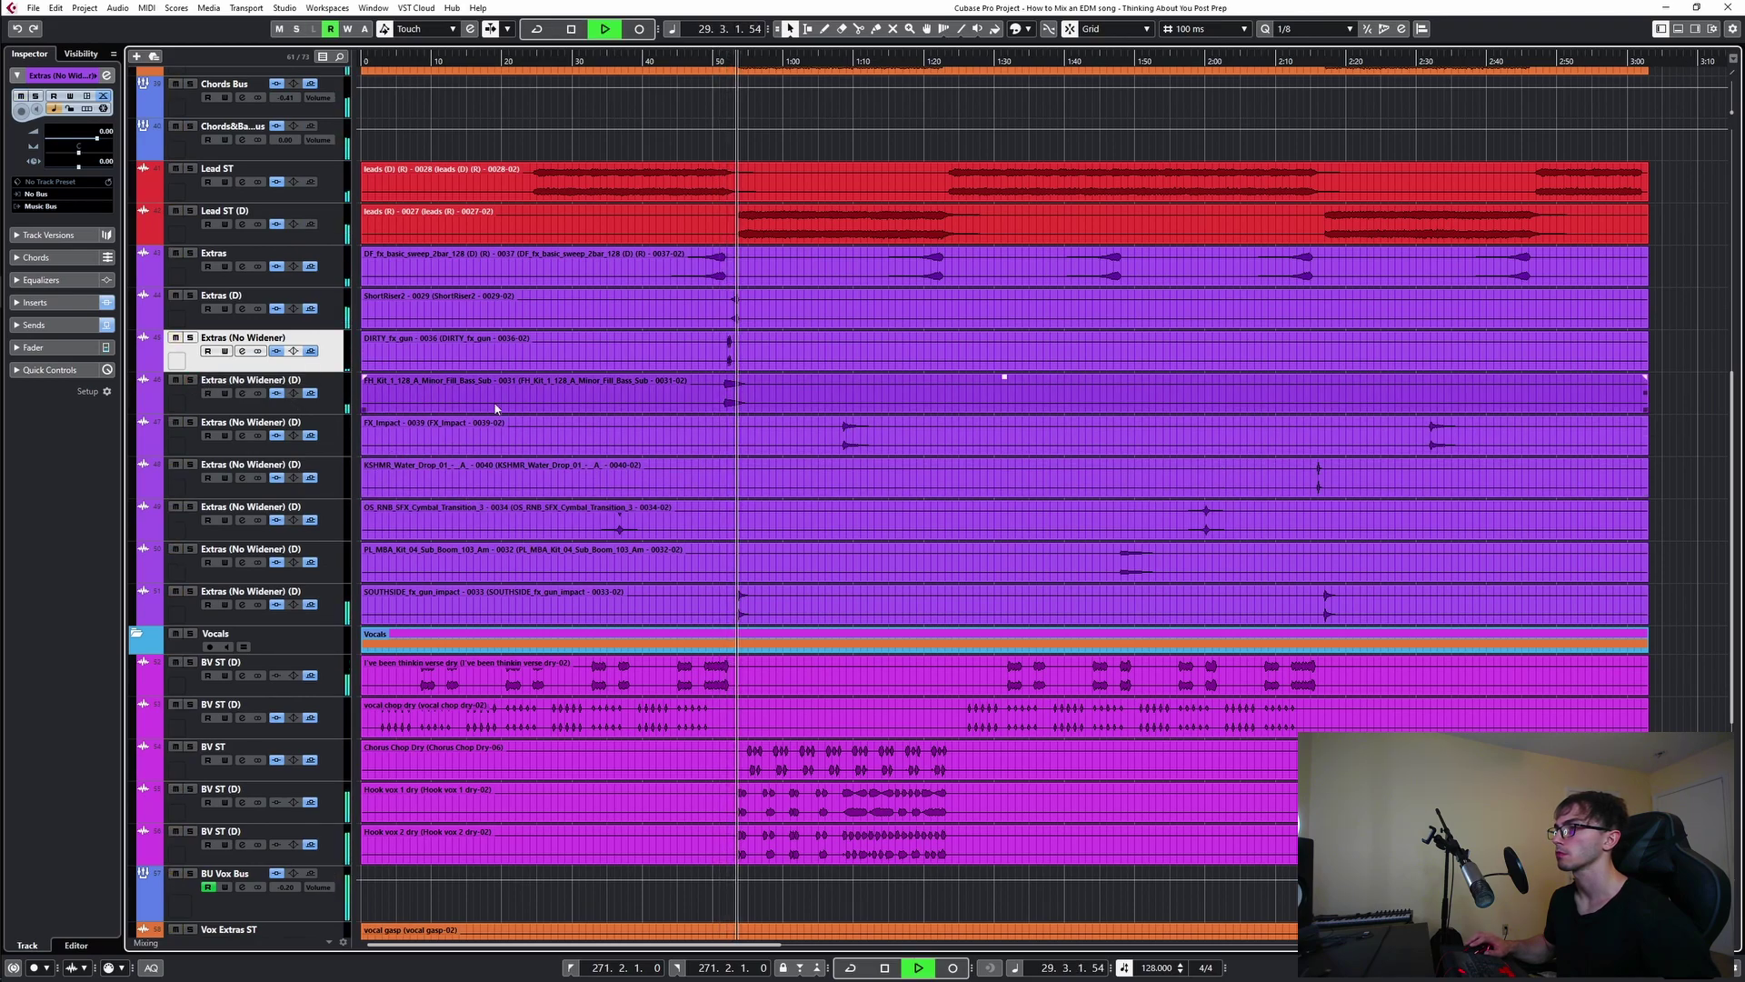
- Solo the ShortRiser2 track and raise its Session Verb send to -9.56
{"action": "key", "text": "space"}
{"action": "key", "text": "space"}
{"action": "left_click", "coordinate": [190, 295]}
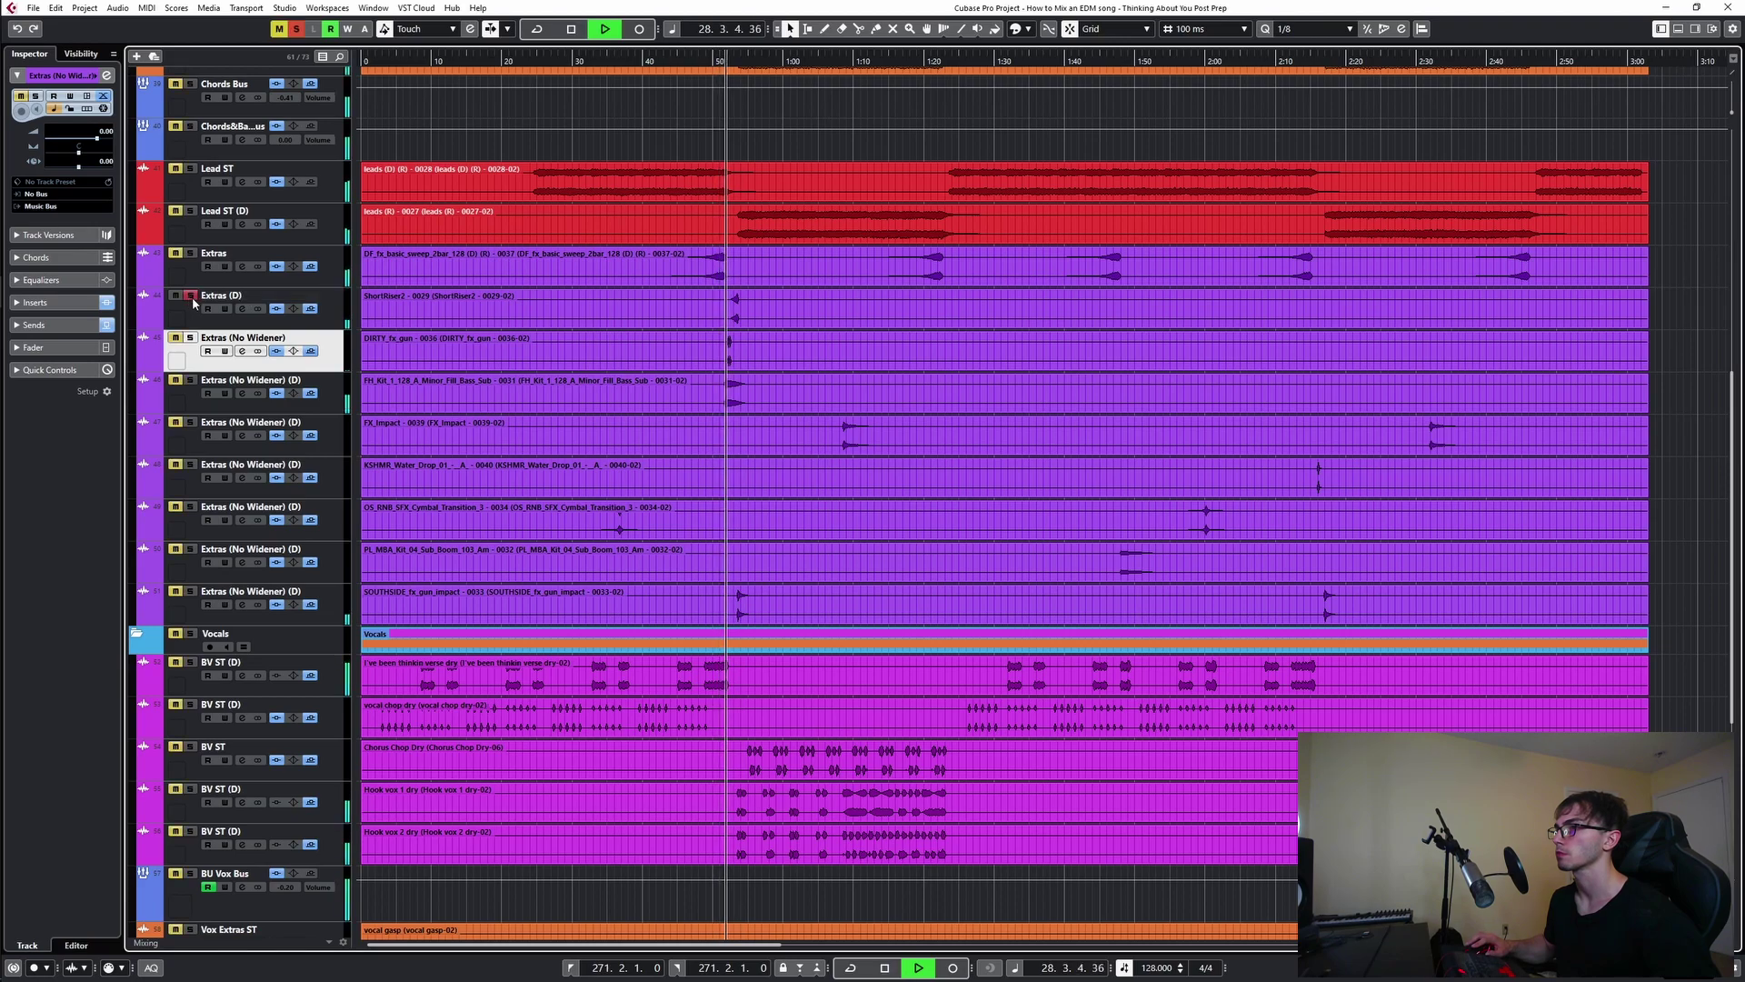
{"action": "left_click", "coordinate": [241, 309]}
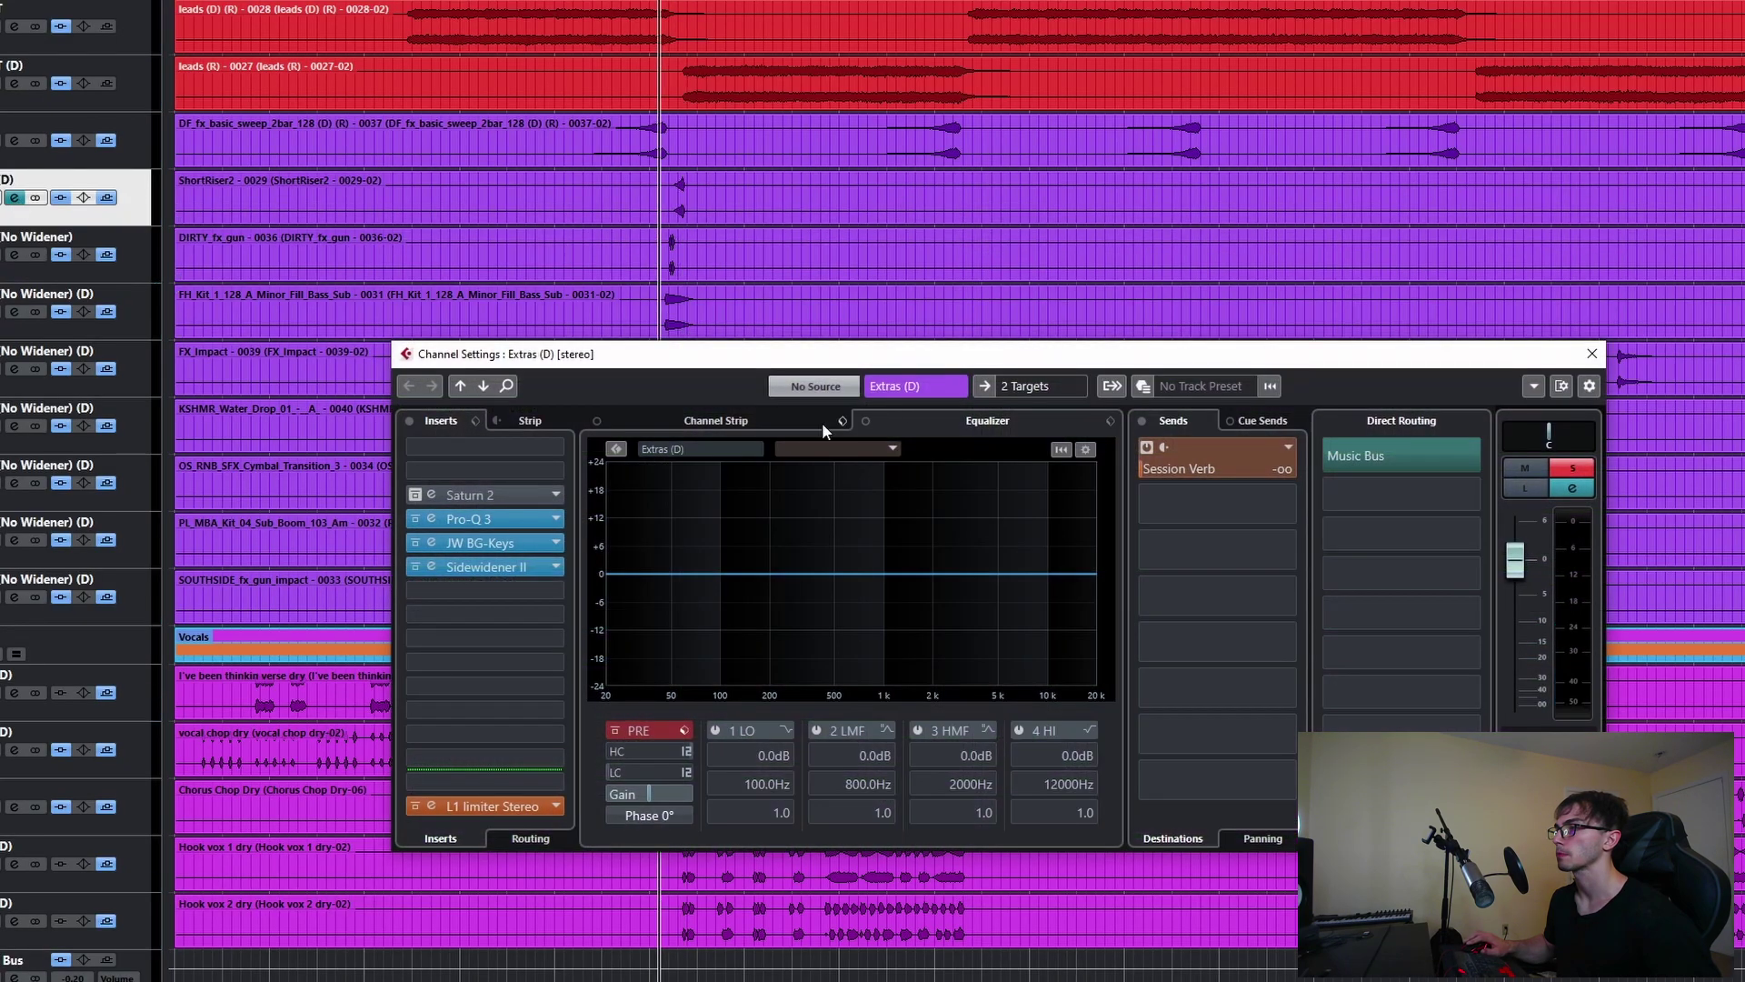
{"action": "left_click", "coordinate": [1209, 466]}
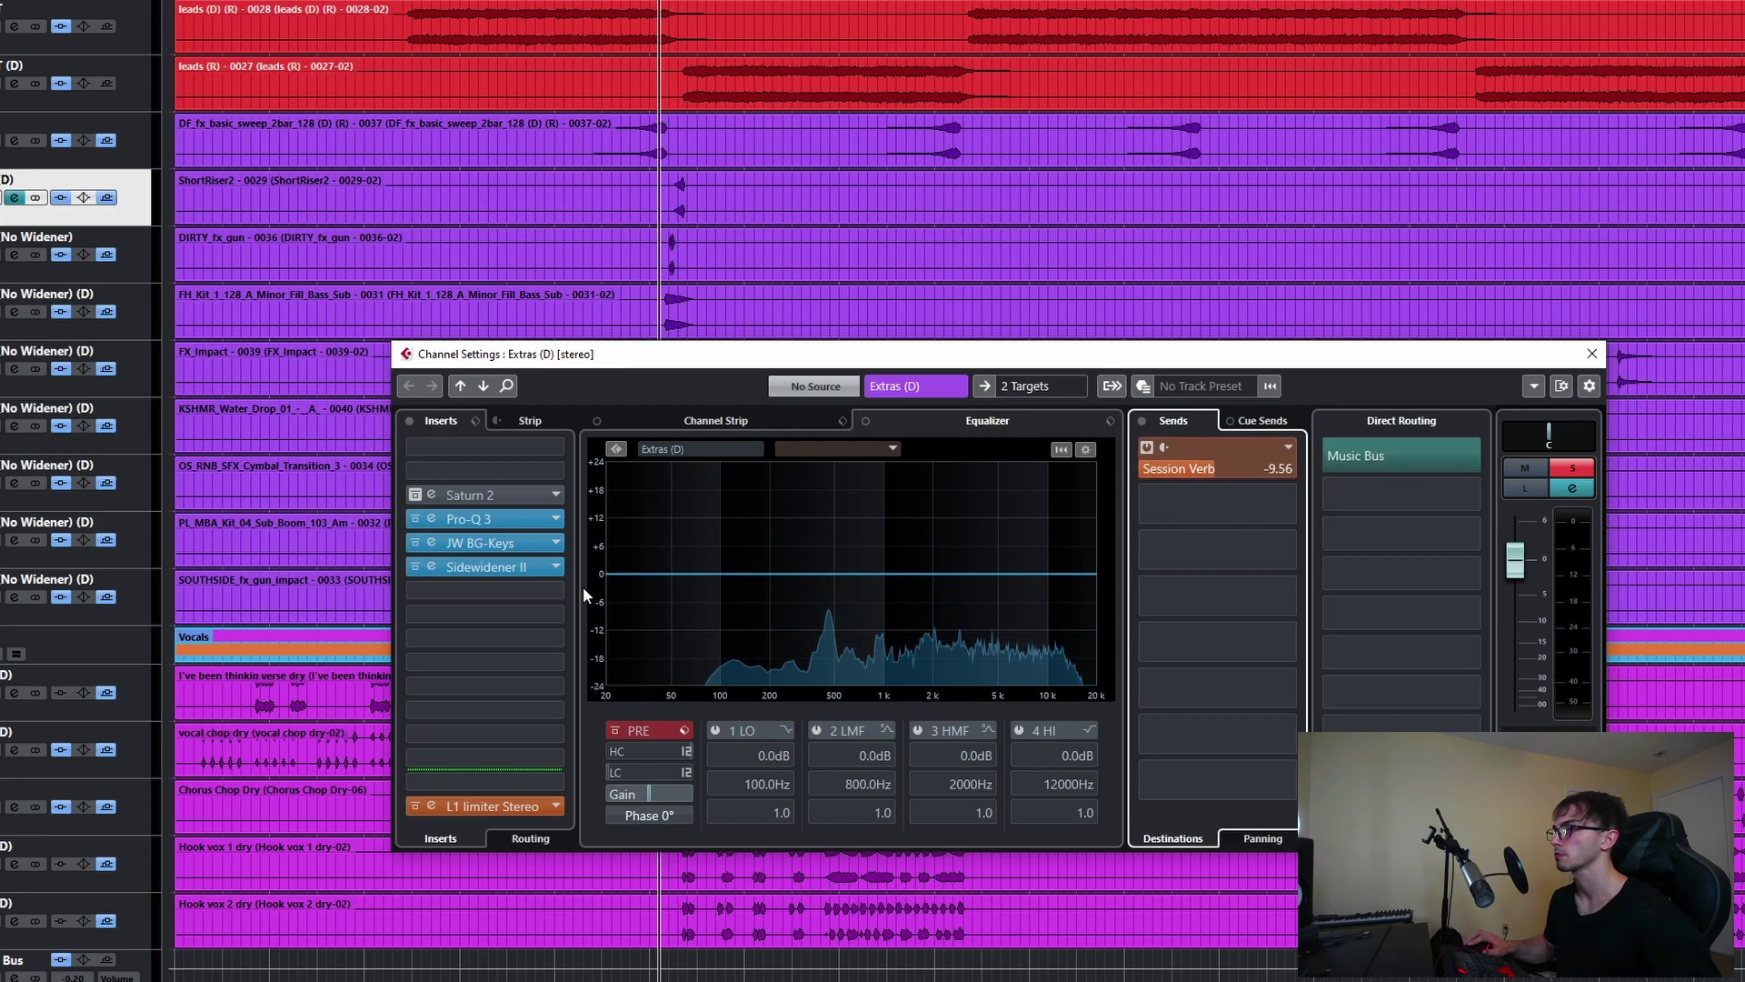
- Check the ShortRiser2 track's JW BG-Keys levels and adjust its L1 limiter while replaying the riser
{"action": "left_click", "coordinate": [499, 543]}
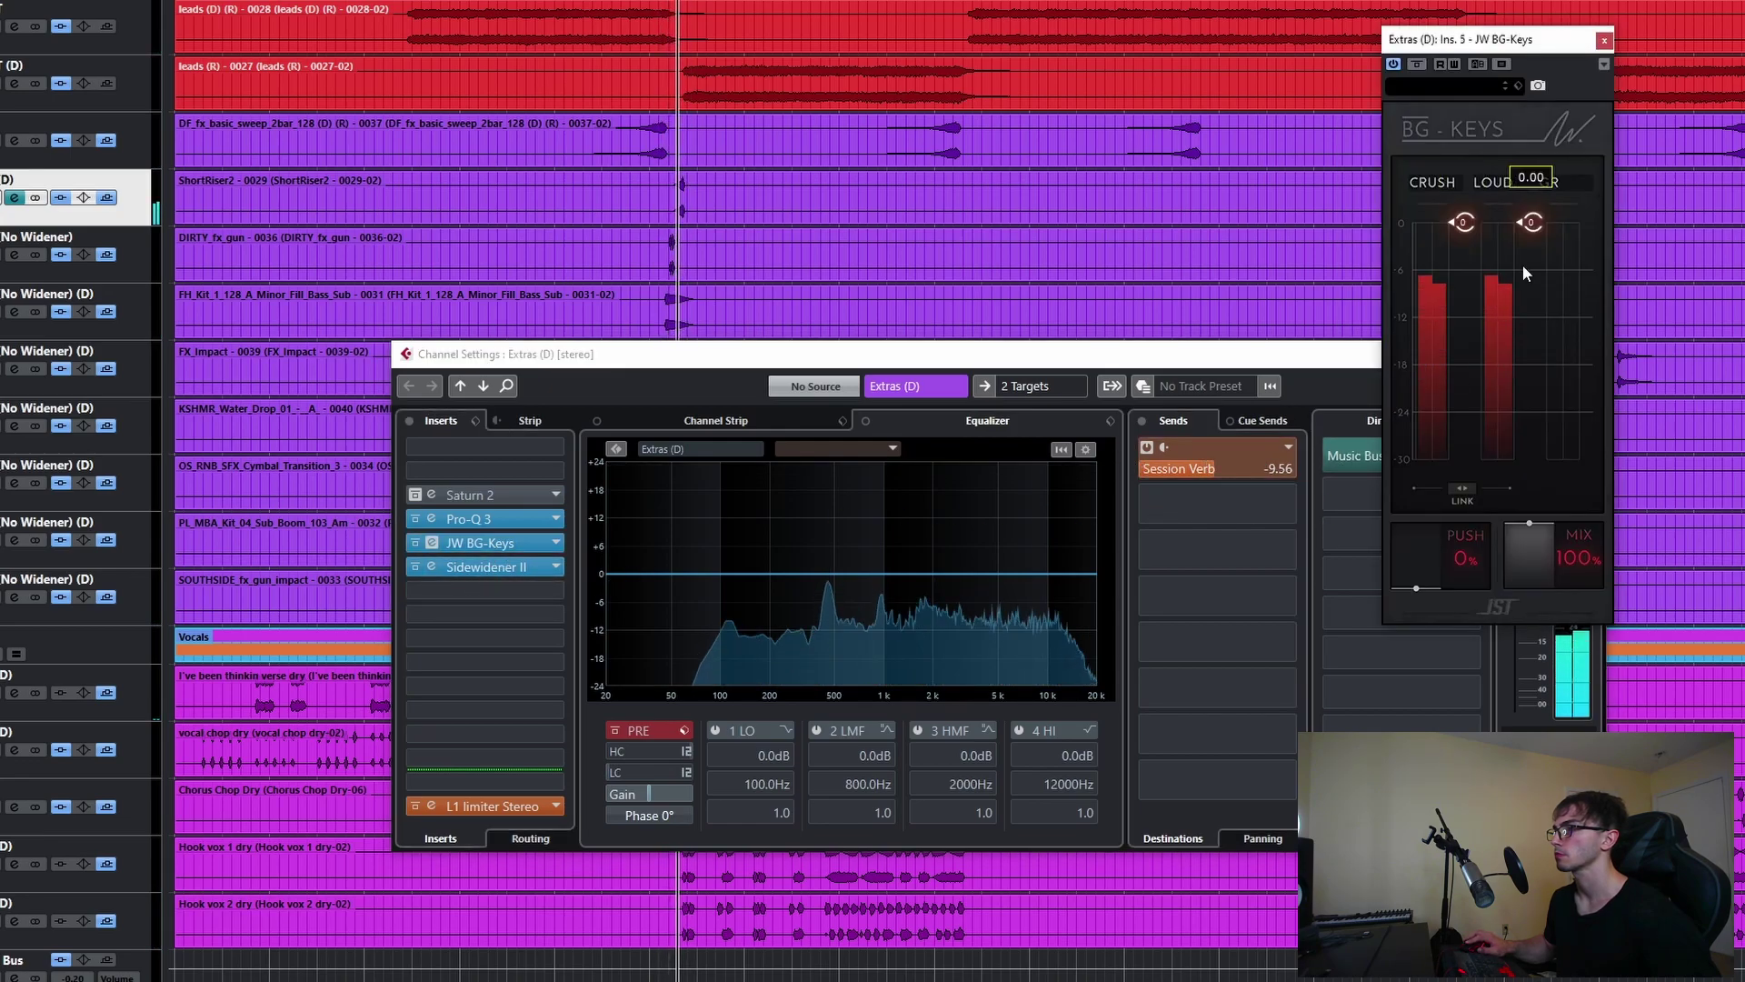
{"action": "left_click_drag", "start_coordinate": [1469, 239], "coordinate": [1473, 193]}
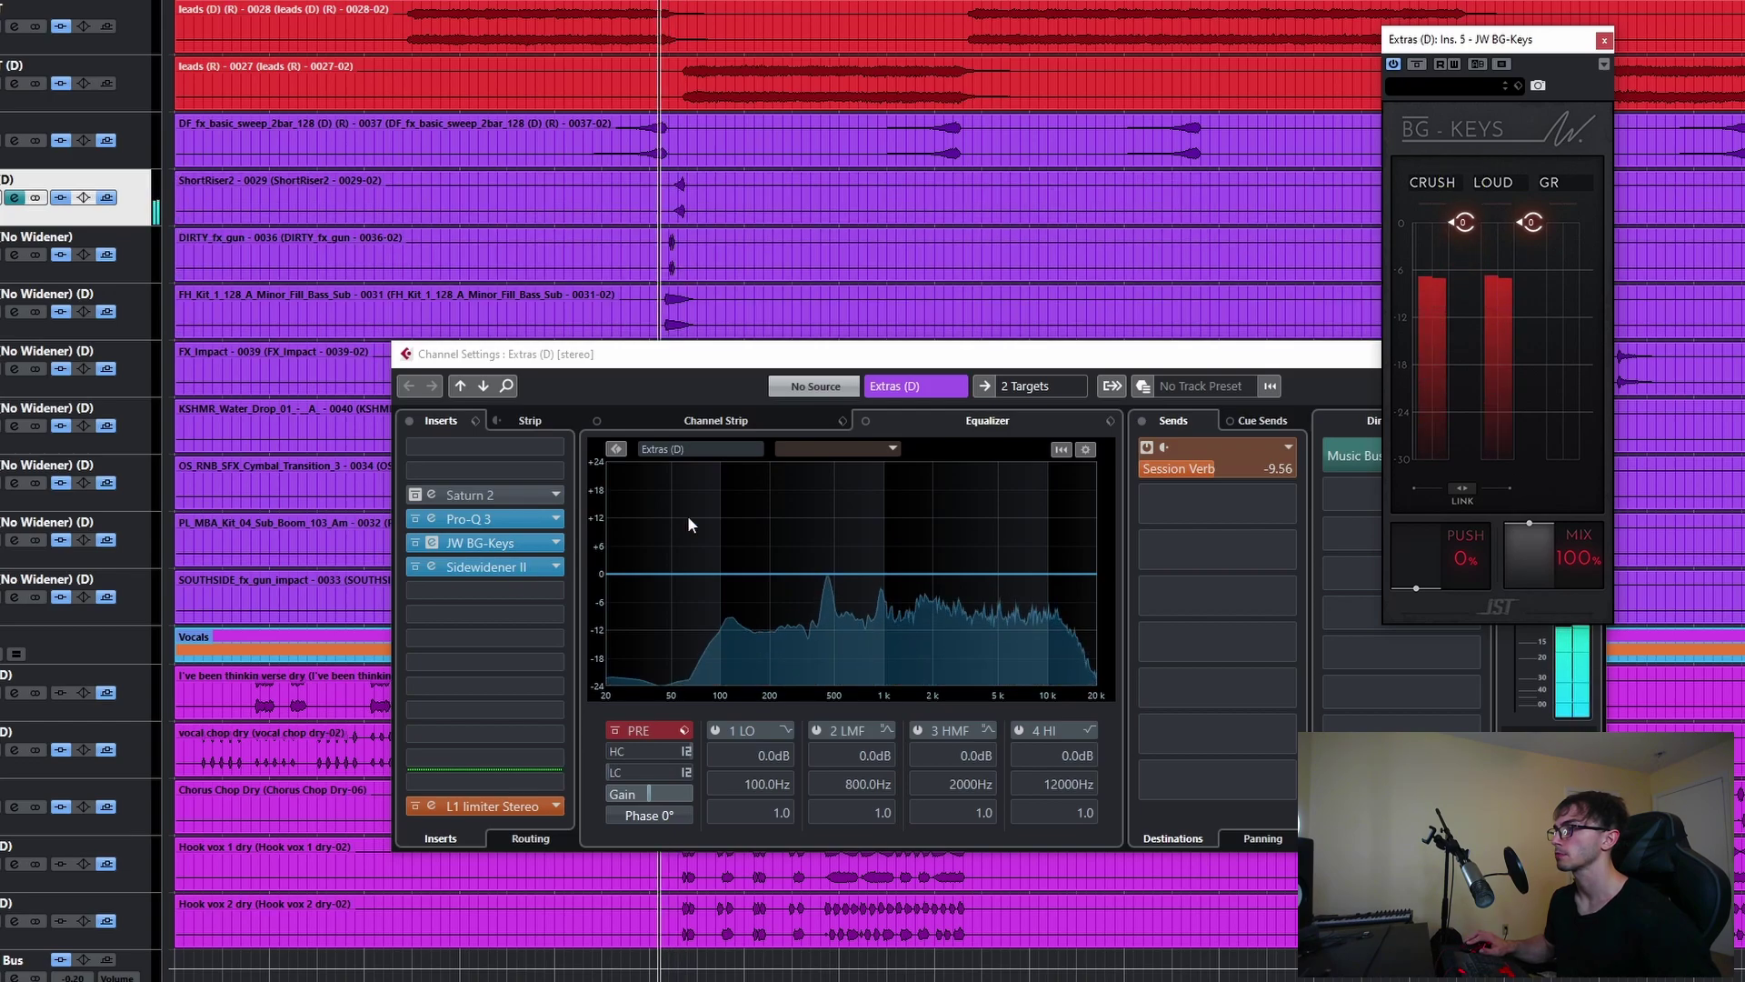
{"action": "left_click", "coordinate": [492, 805]}
{"action": "left_click_drag", "start_coordinate": [261, 533], "coordinate": [261, 511]}
{"action": "key", "text": "space"}
{"action": "left_click", "coordinate": [504, 328]}
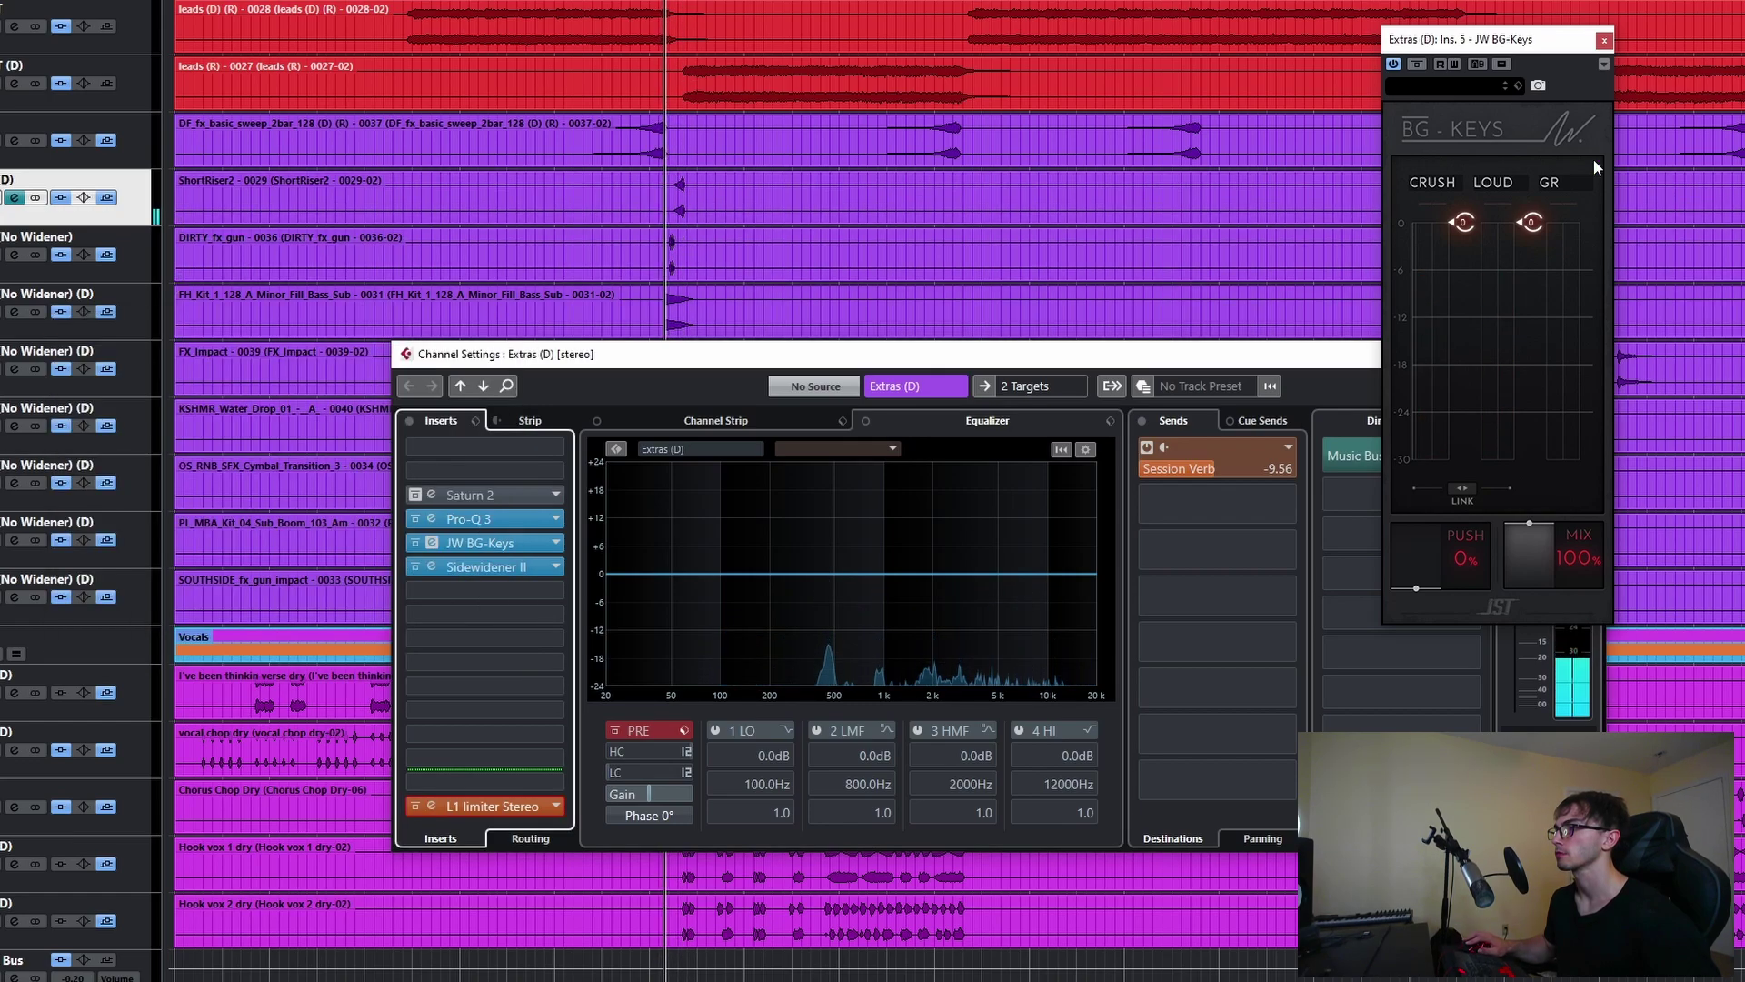
{"action": "key", "text": "space"}
{"action": "left_click", "coordinate": [1604, 39]}
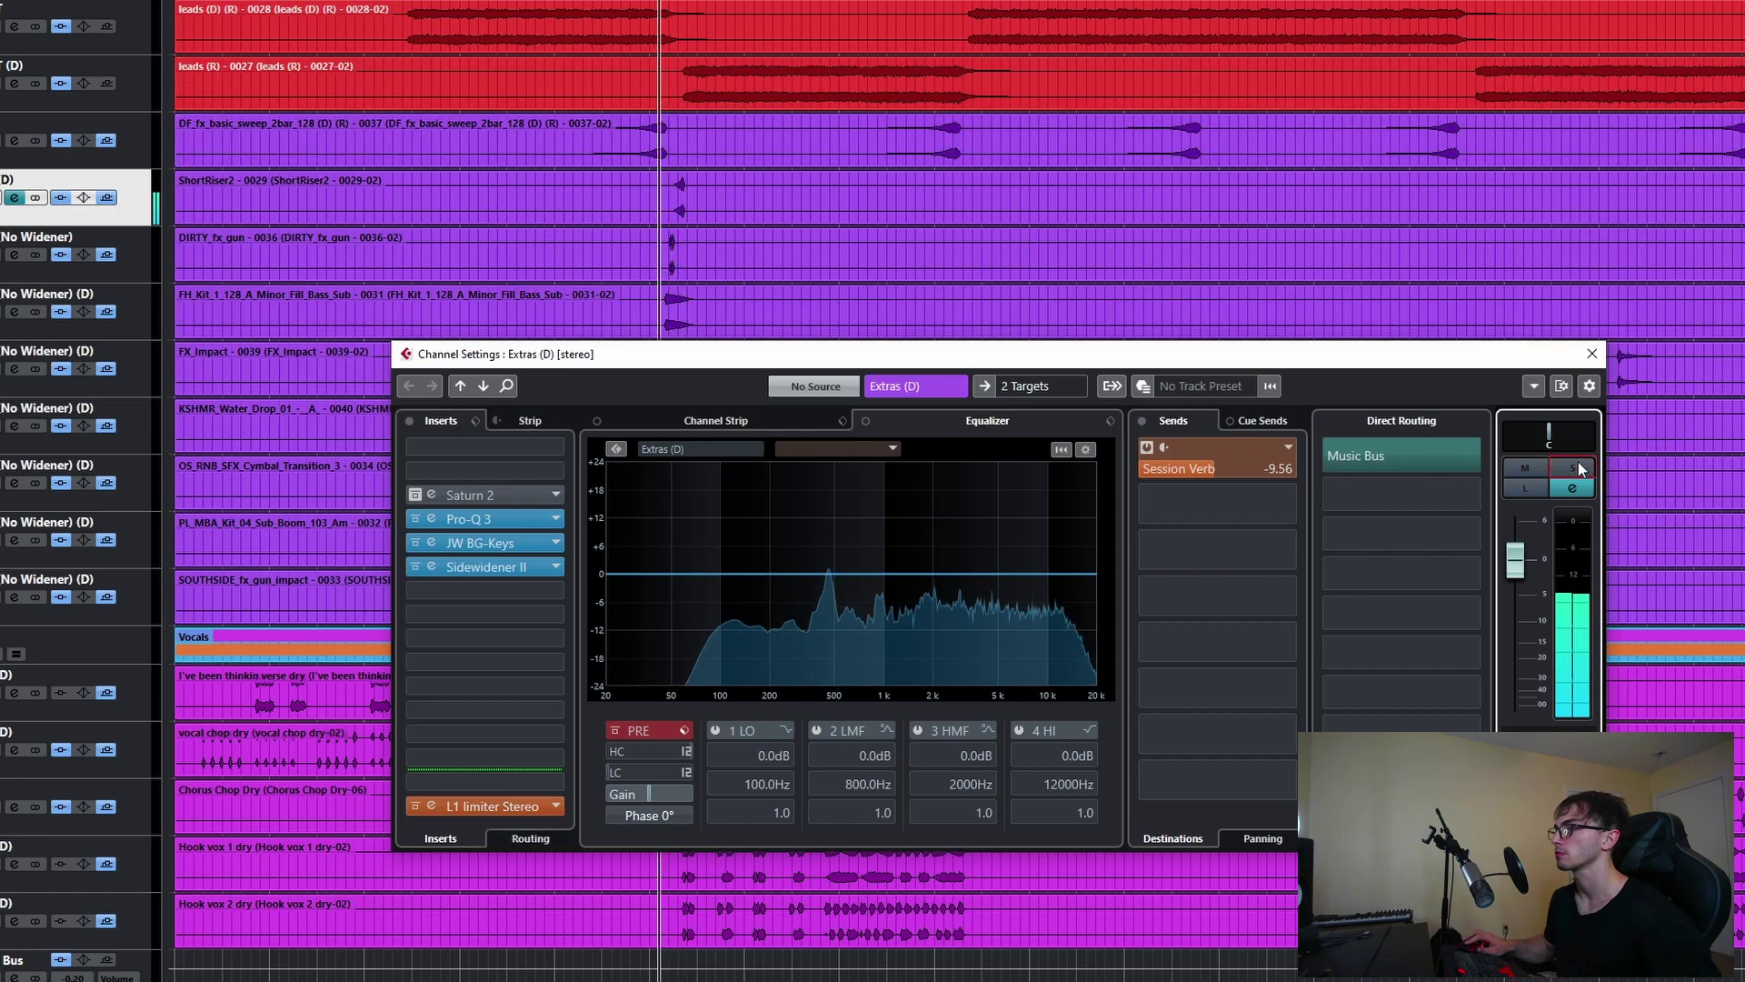
- Close the ShortRiser2 channel settings and replay the transition with the riser in the full mix
{"action": "left_click", "coordinate": [1592, 356]}
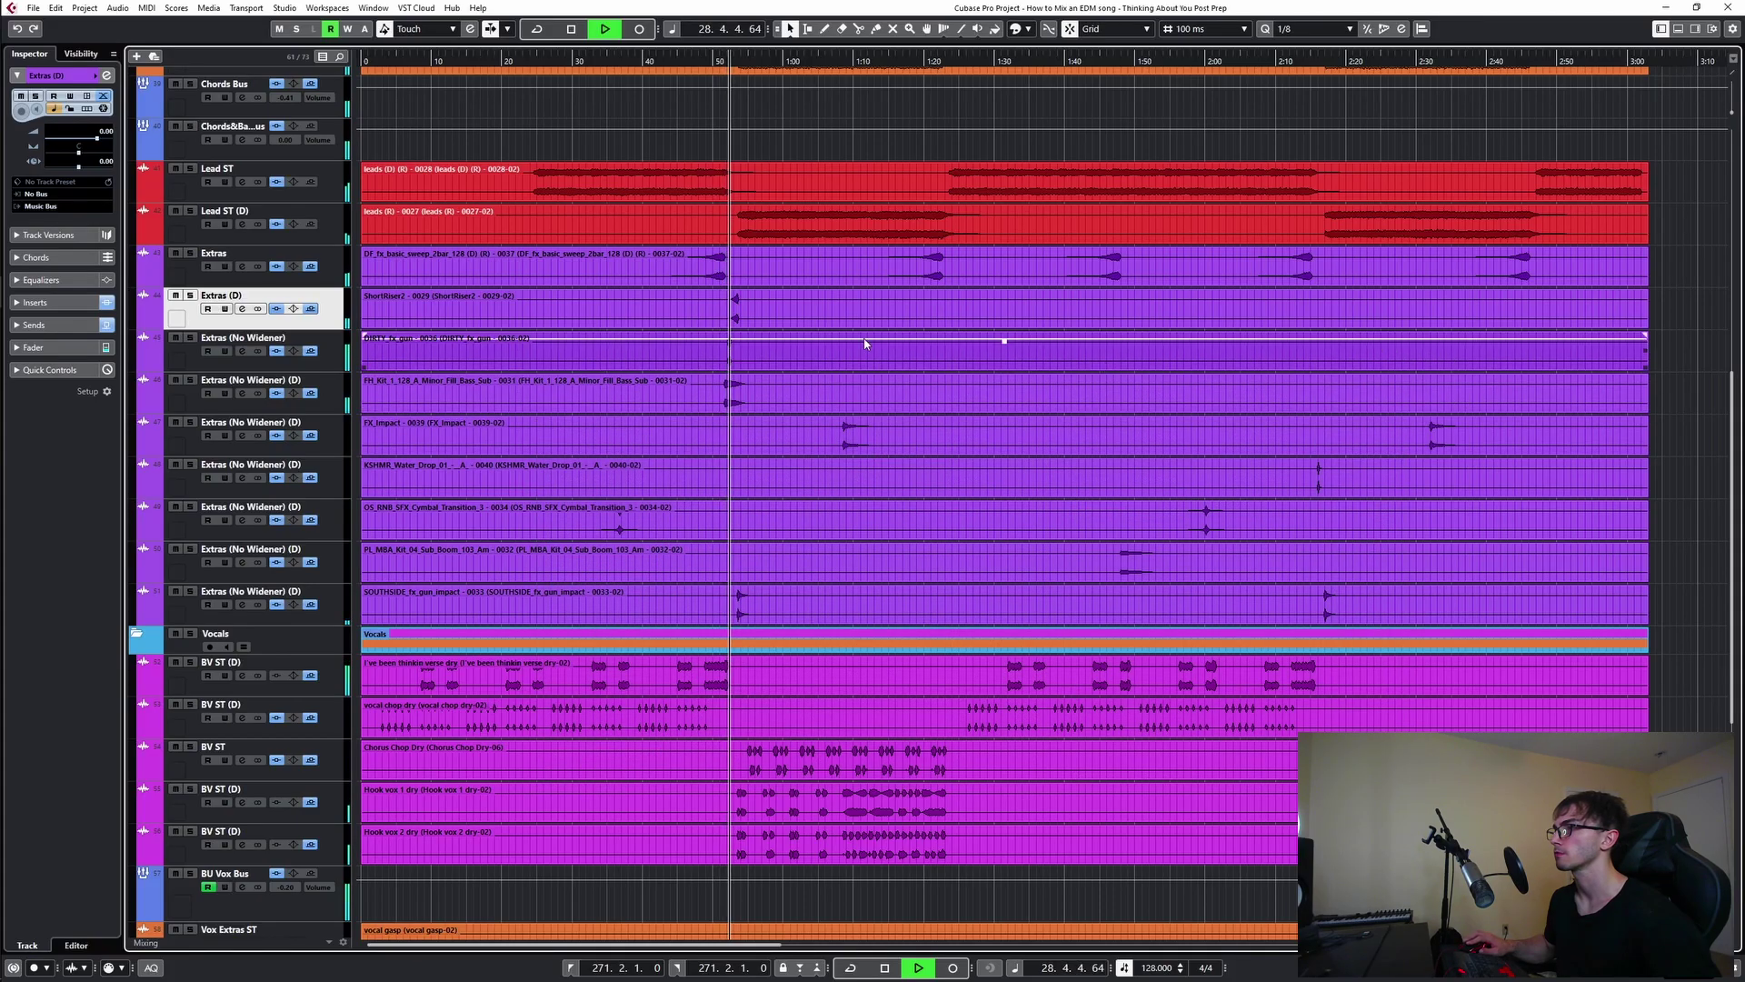
{"action": "key", "text": "space"}
{"action": "key", "text": "space"}
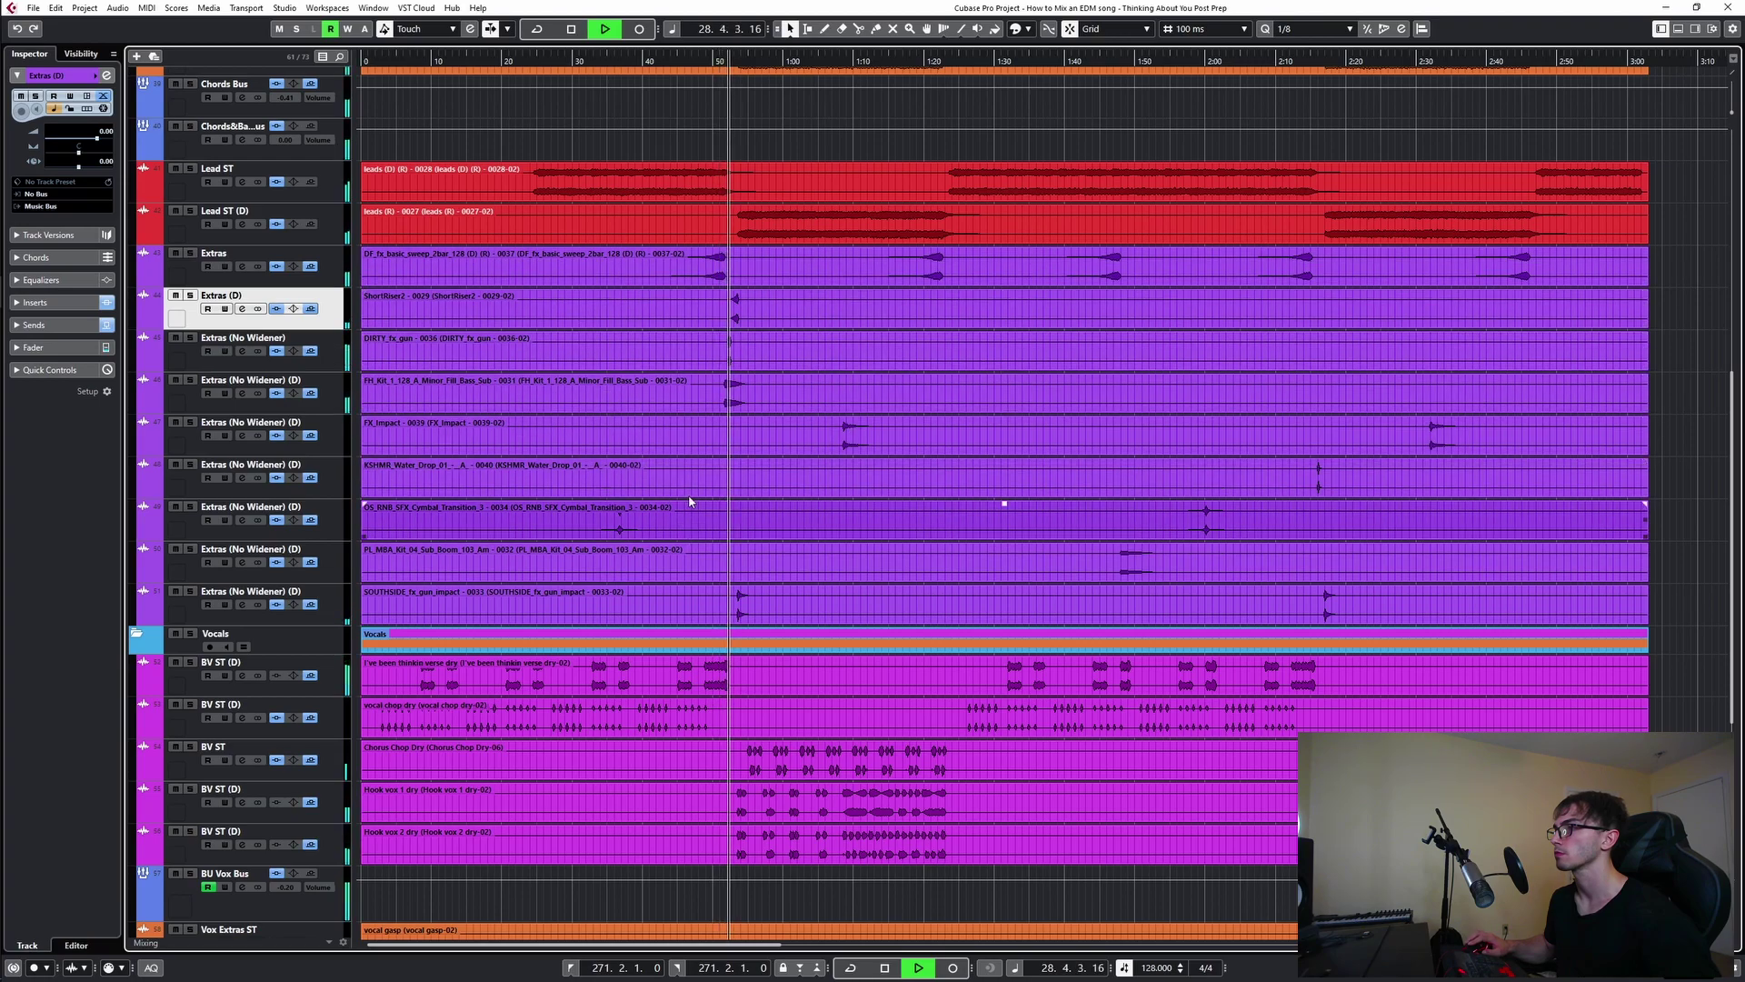
- Play the song from around bar 37 and audition the FX_Impact track in solo and in the full mix
{"action": "left_click", "coordinate": [846, 143]}
{"action": "key", "text": "space"}
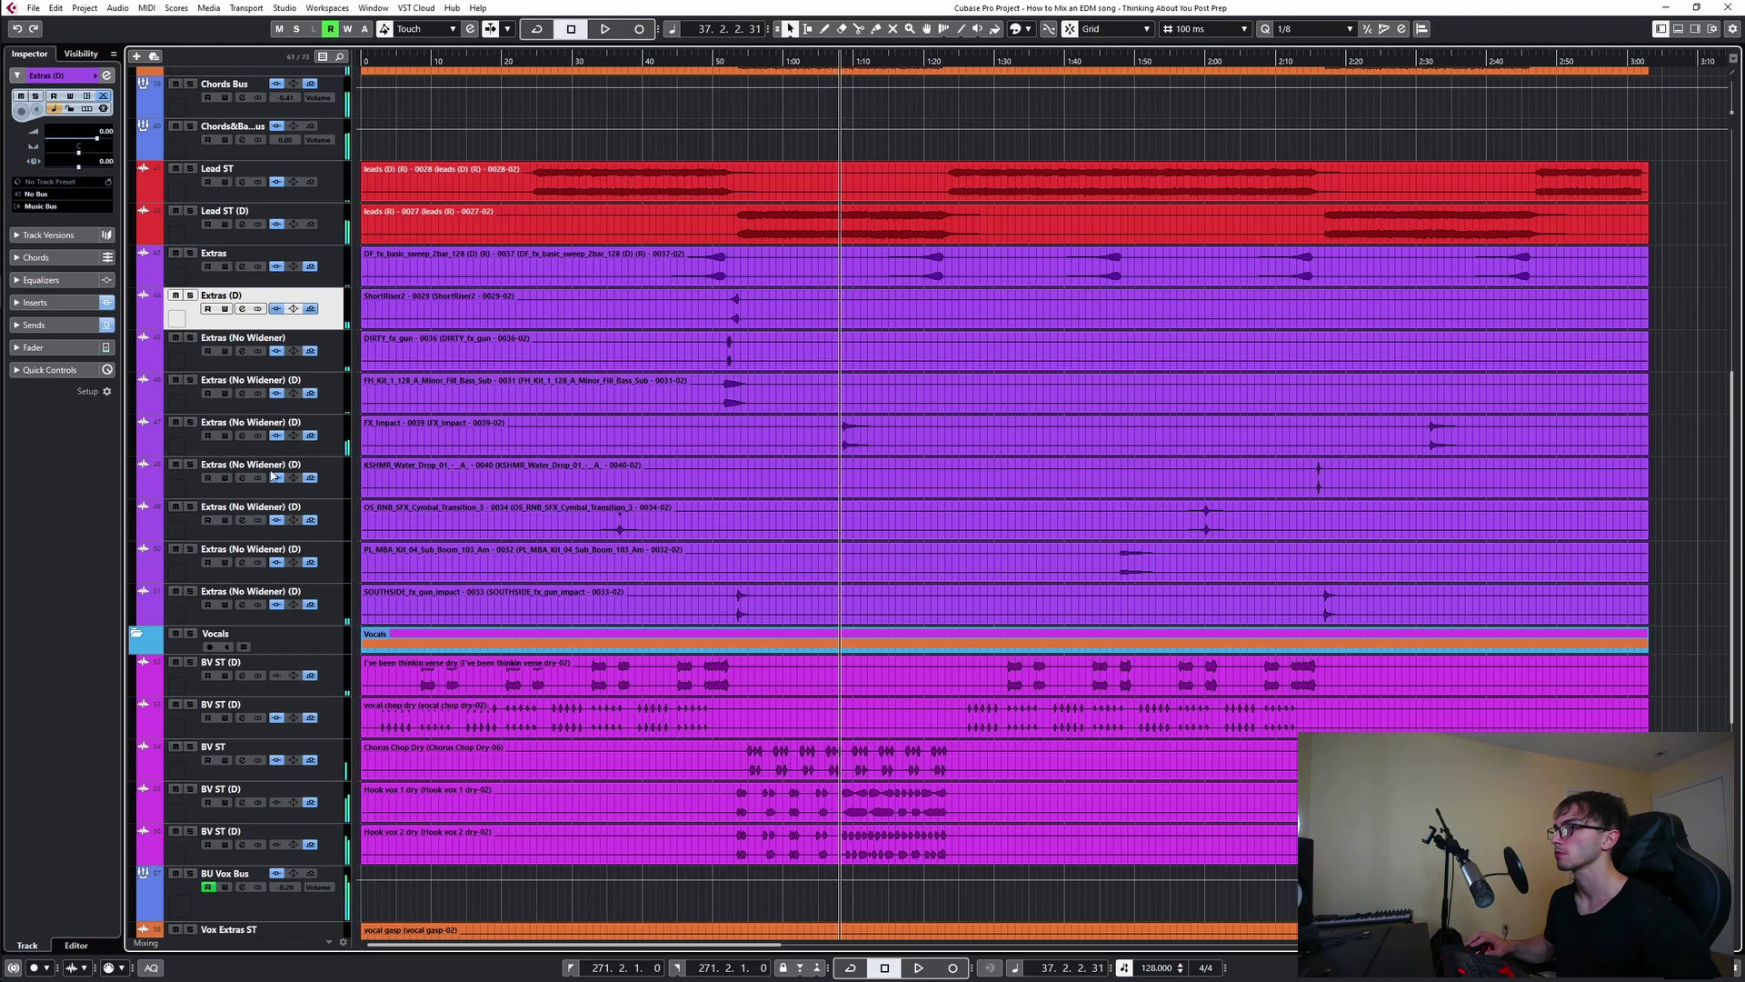
{"action": "key", "text": "space"}
{"action": "key", "text": "space"}
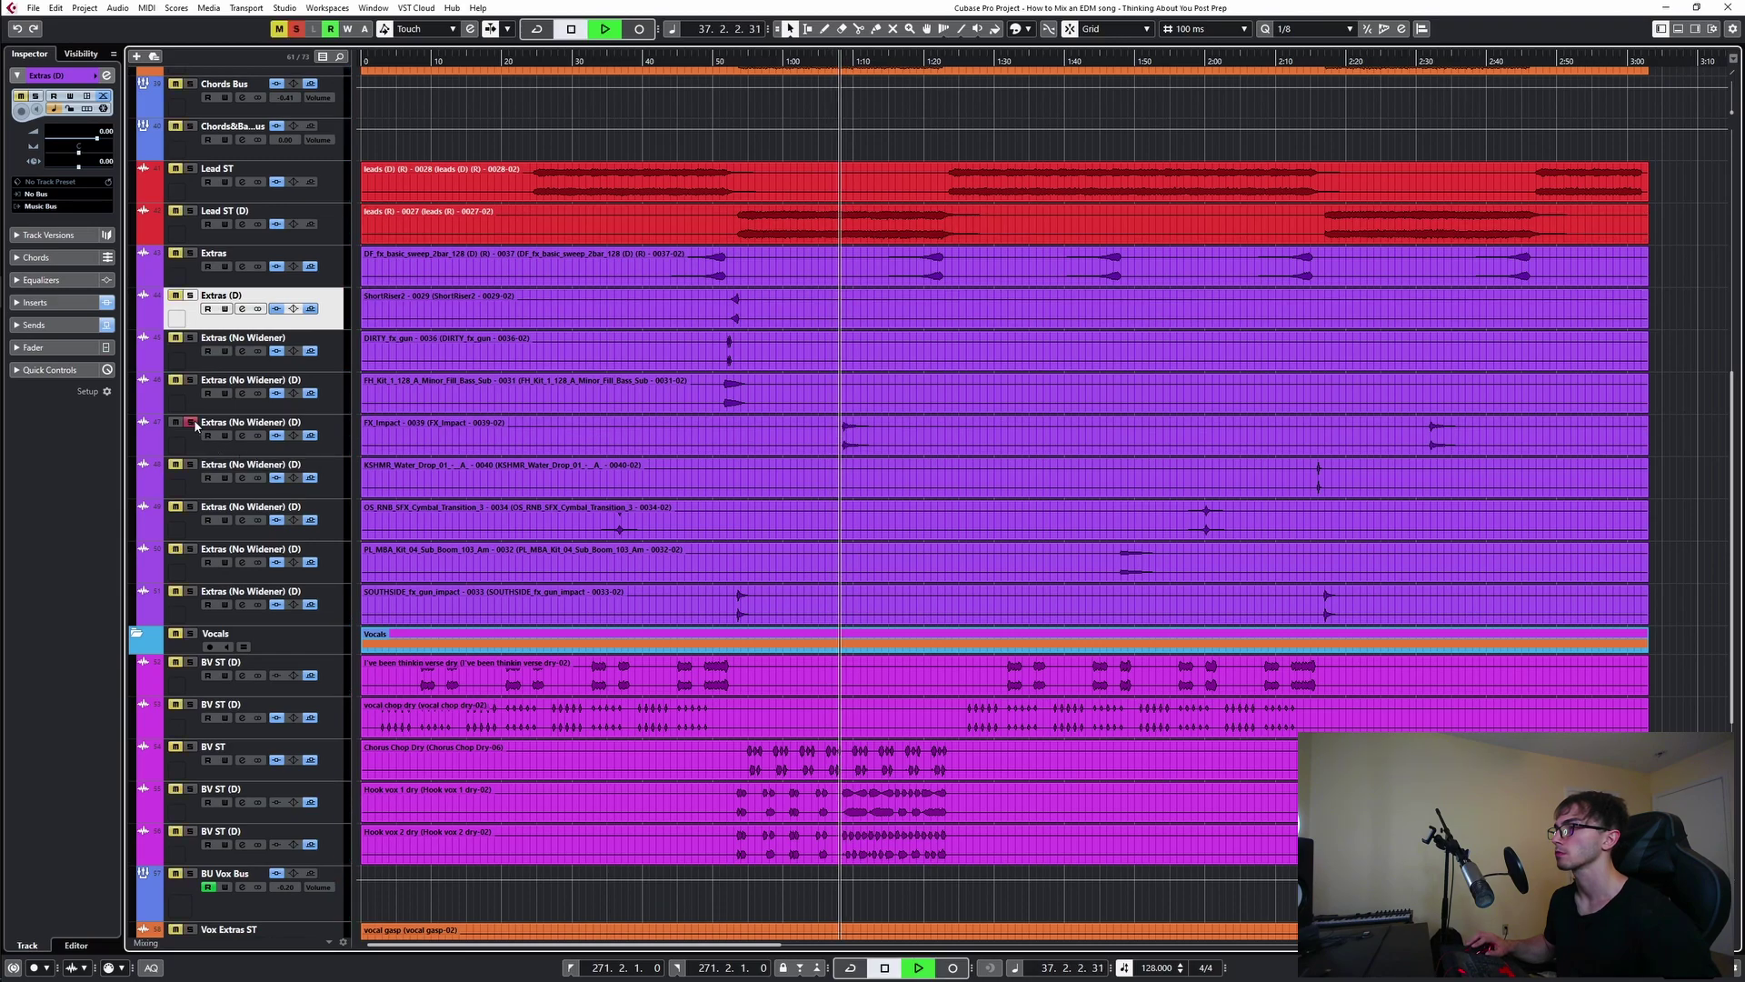
{"action": "key", "text": "space"}
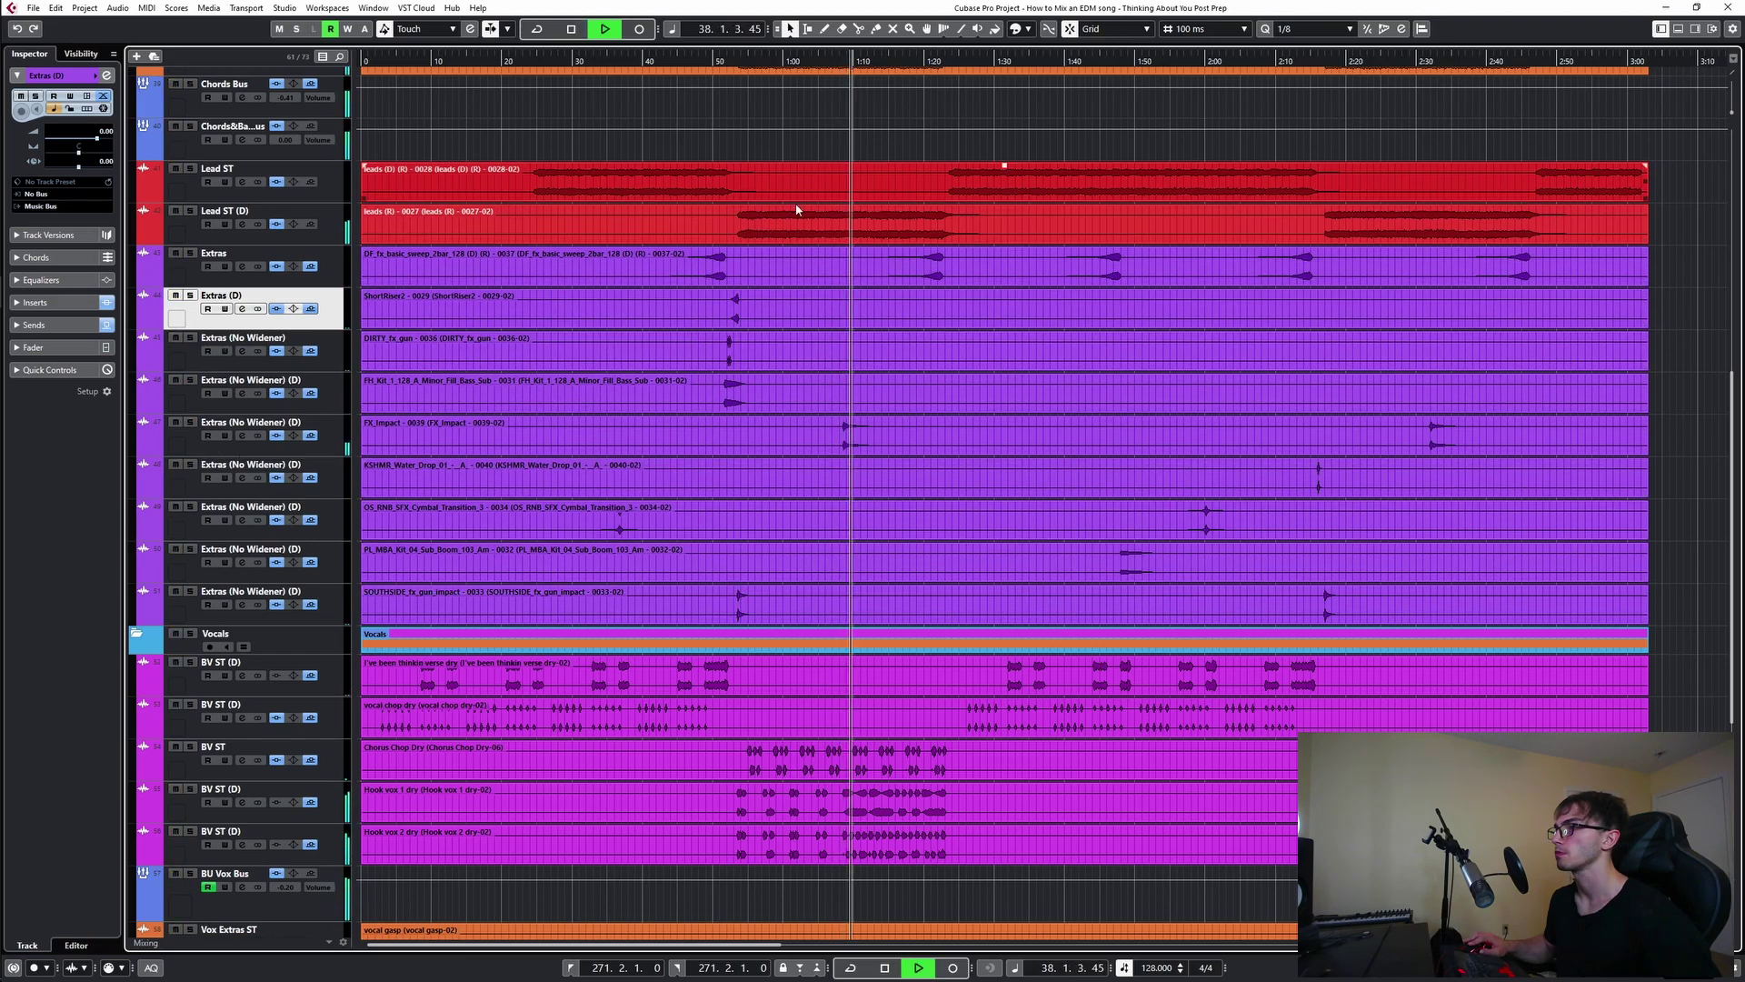
- Play the transition from around bar 73 and audition the KSHMR_Water_Drop track in solo
{"action": "left_click", "coordinate": [1322, 144]}
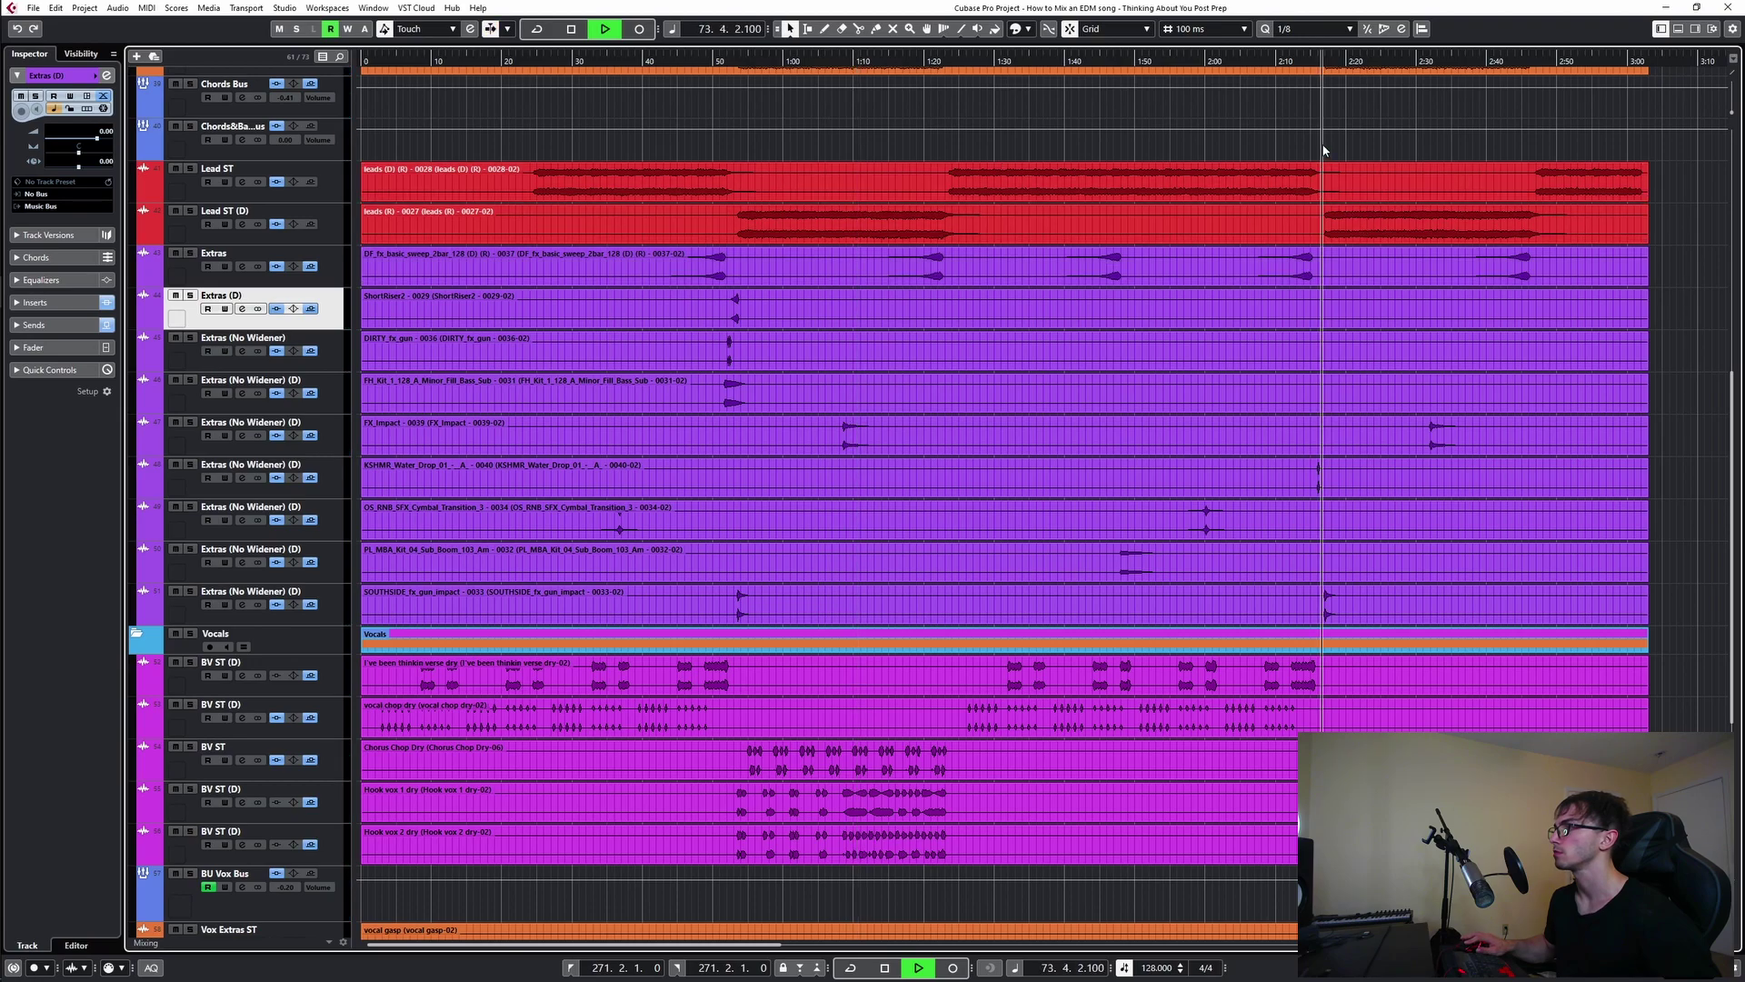
{"action": "left_click", "coordinate": [1310, 152]}
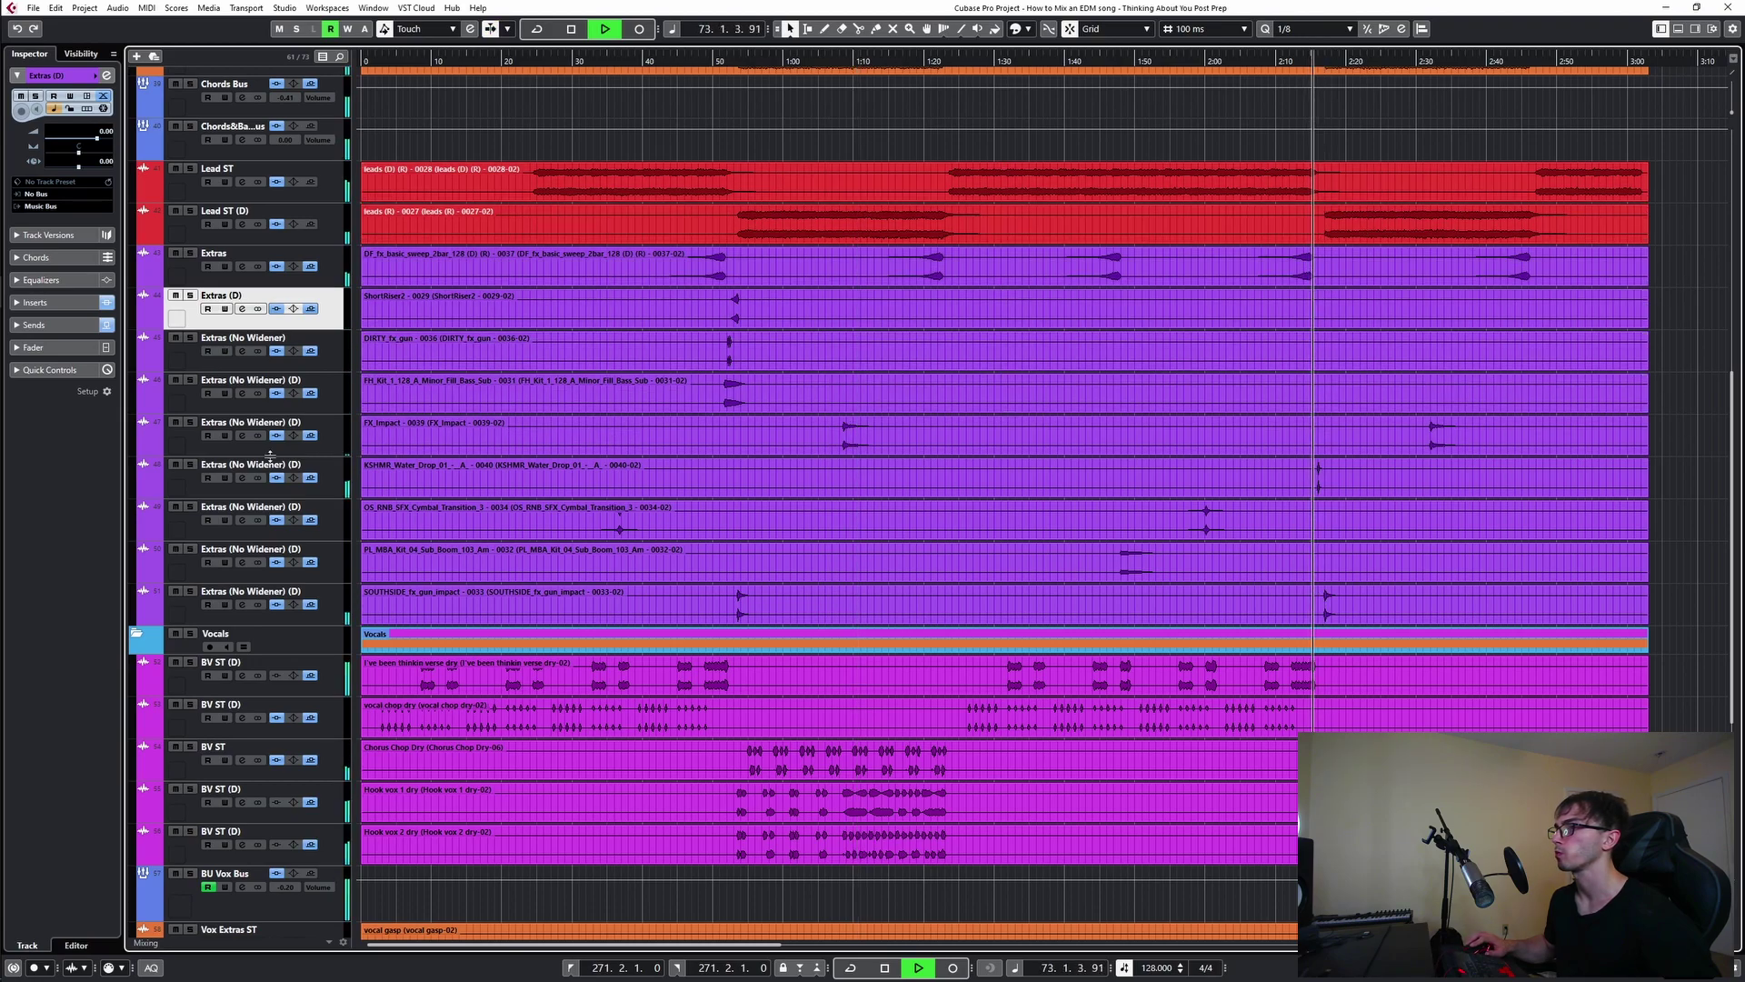
{"action": "left_click", "coordinate": [192, 465]}
{"action": "key", "text": "space"}
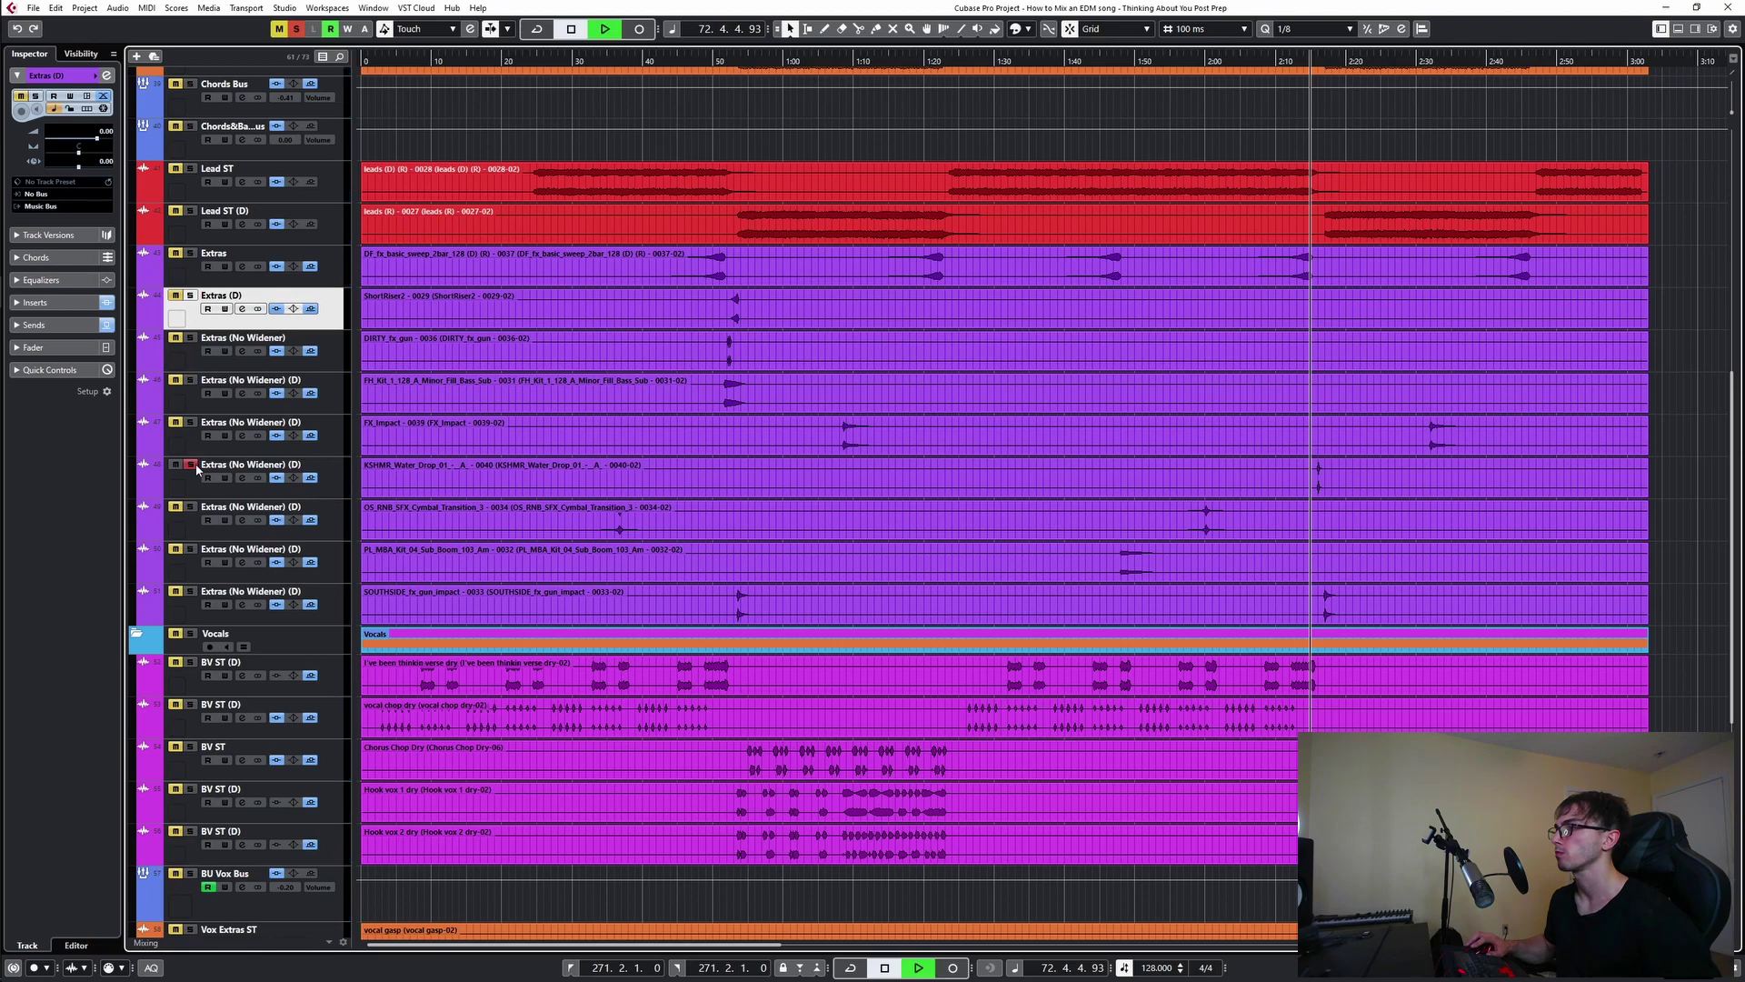
{"action": "key", "text": "space"}
- Raise the KSHMR_Water_Drop track's Session Verb send to -3.29 and replay the soloed effect
{"action": "left_click", "coordinate": [241, 478]}
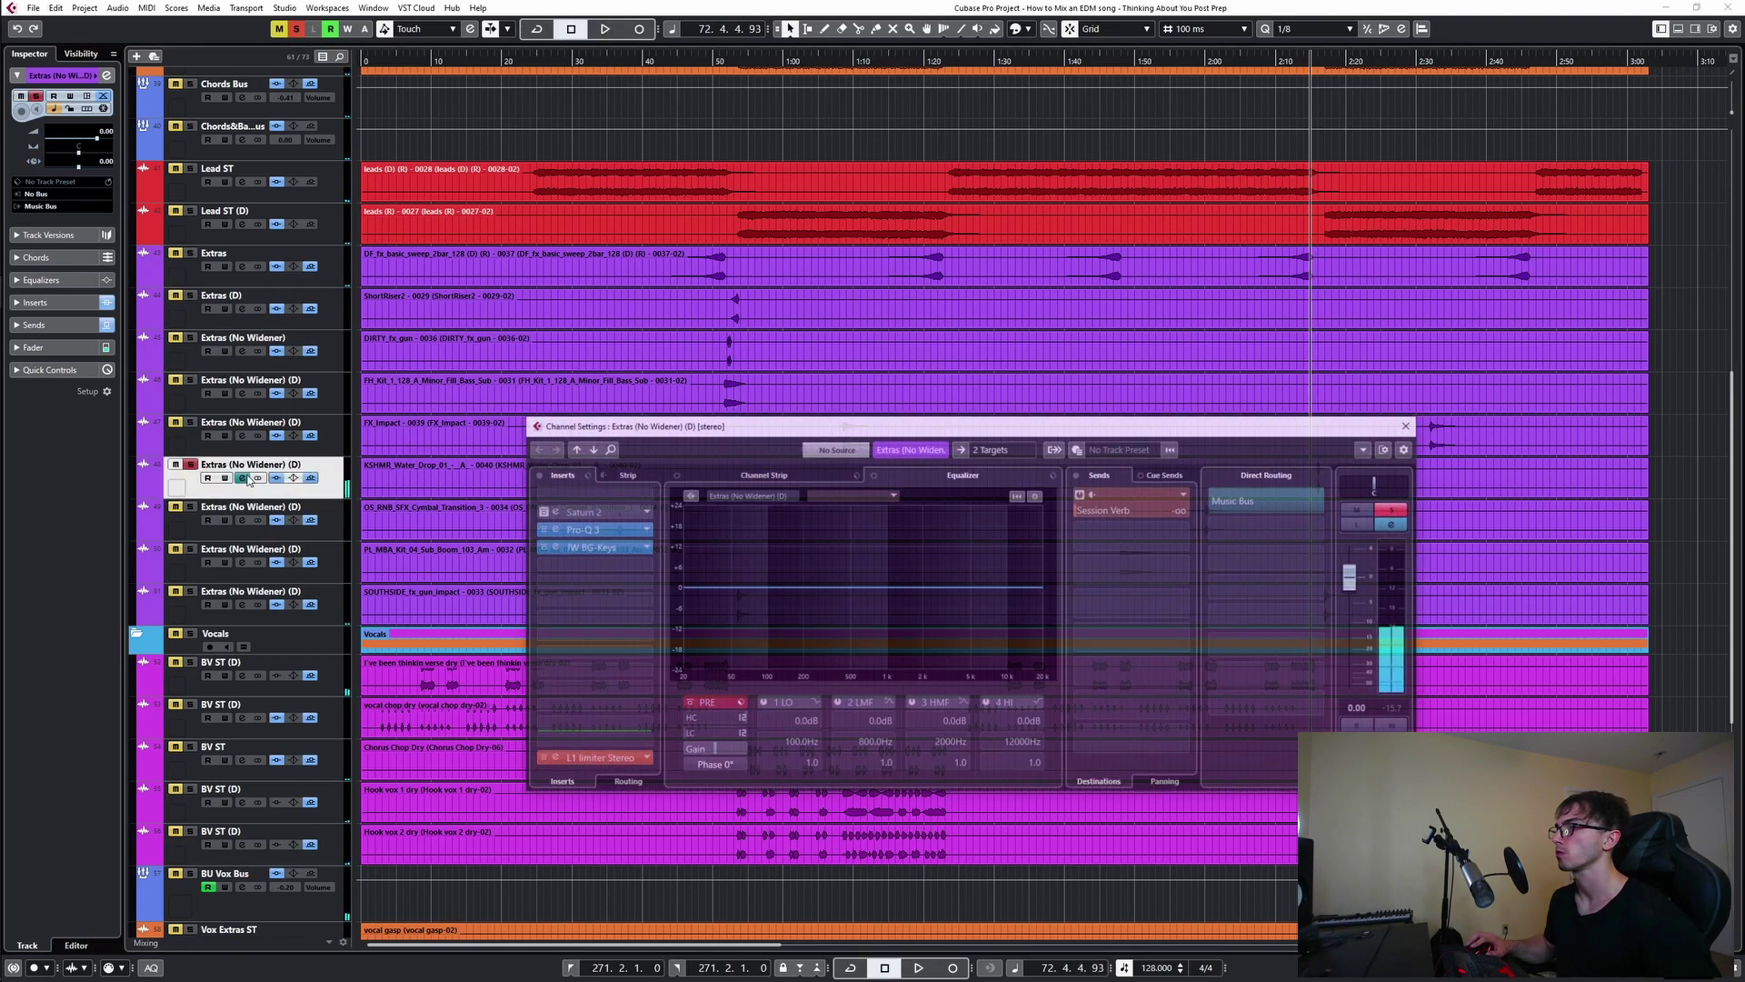
{"action": "left_click_drag", "start_coordinate": [1121, 518], "coordinate": [1212, 510]}
{"action": "key", "text": "space"}
{"action": "key", "text": "space"}
{"action": "key", "text": "space"}
- Set the water drop track's L1 limiter out ceiling to -7.9 and replay the effect in solo
{"action": "left_click", "coordinate": [590, 760]}
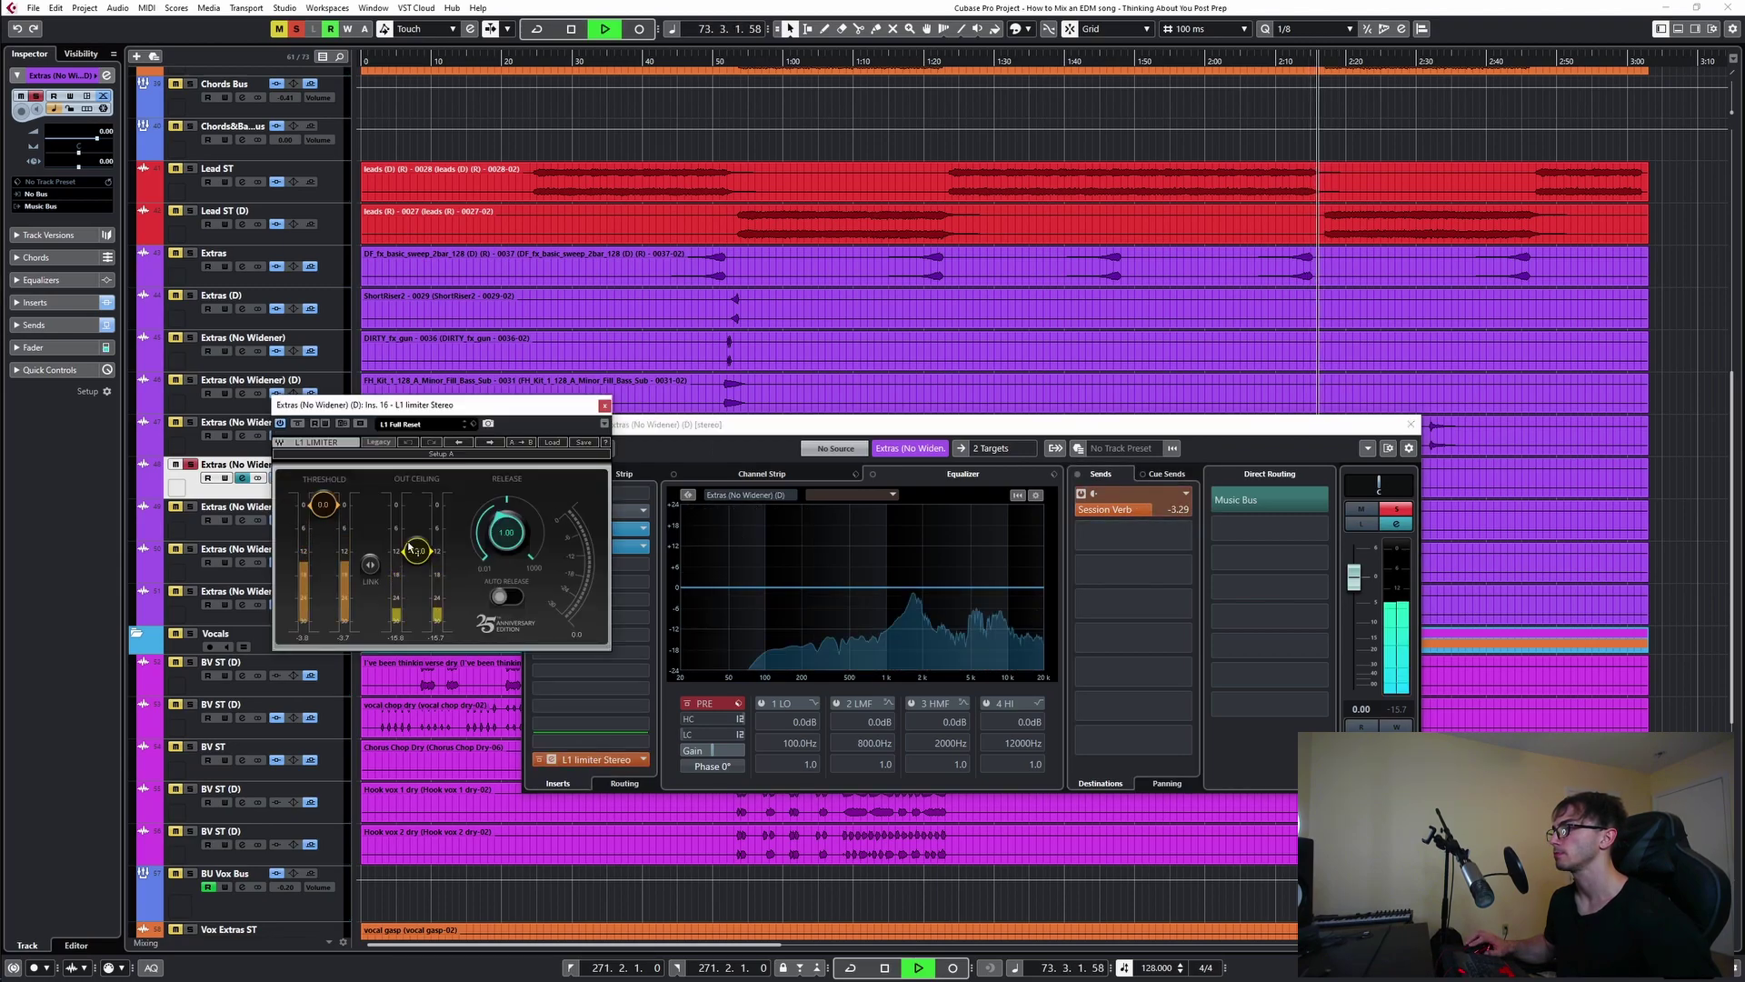
{"action": "left_click_drag", "start_coordinate": [418, 551], "coordinate": [418, 534]}
{"action": "key", "text": "space"}
{"action": "key", "text": "space"}
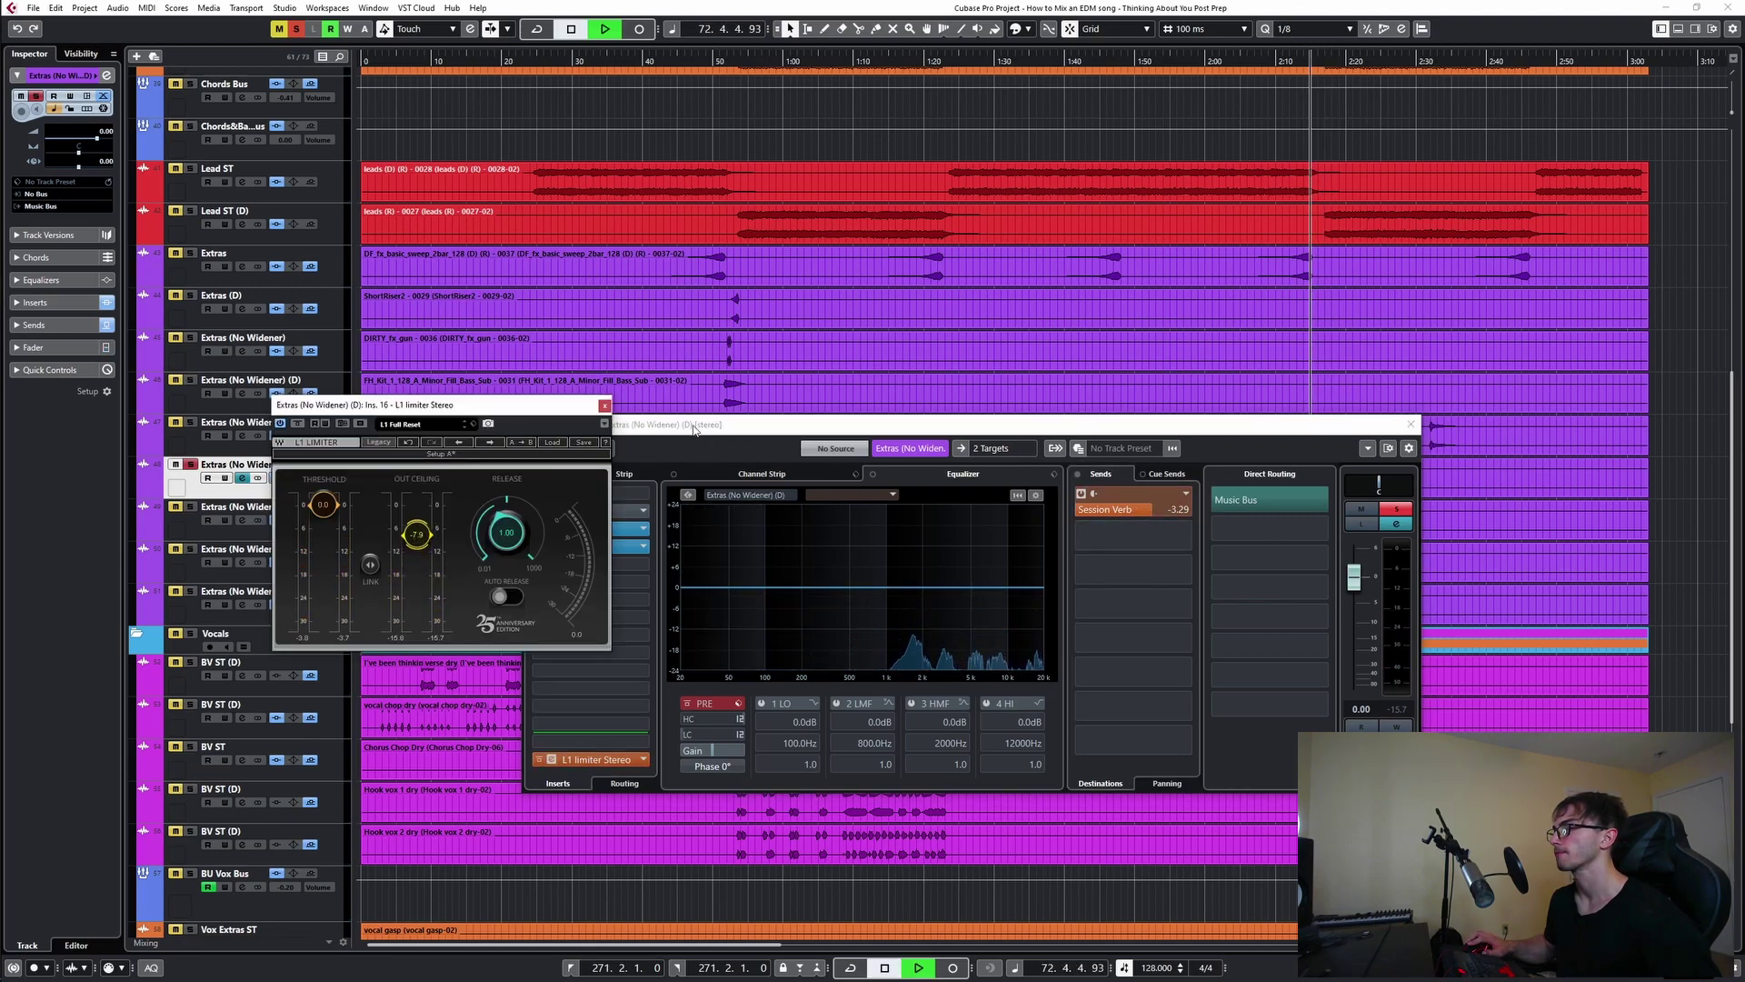
- Close the water drop track's limiter and channel settings, unsolo it and replay the transition in the full mix
{"action": "left_click", "coordinate": [605, 406]}
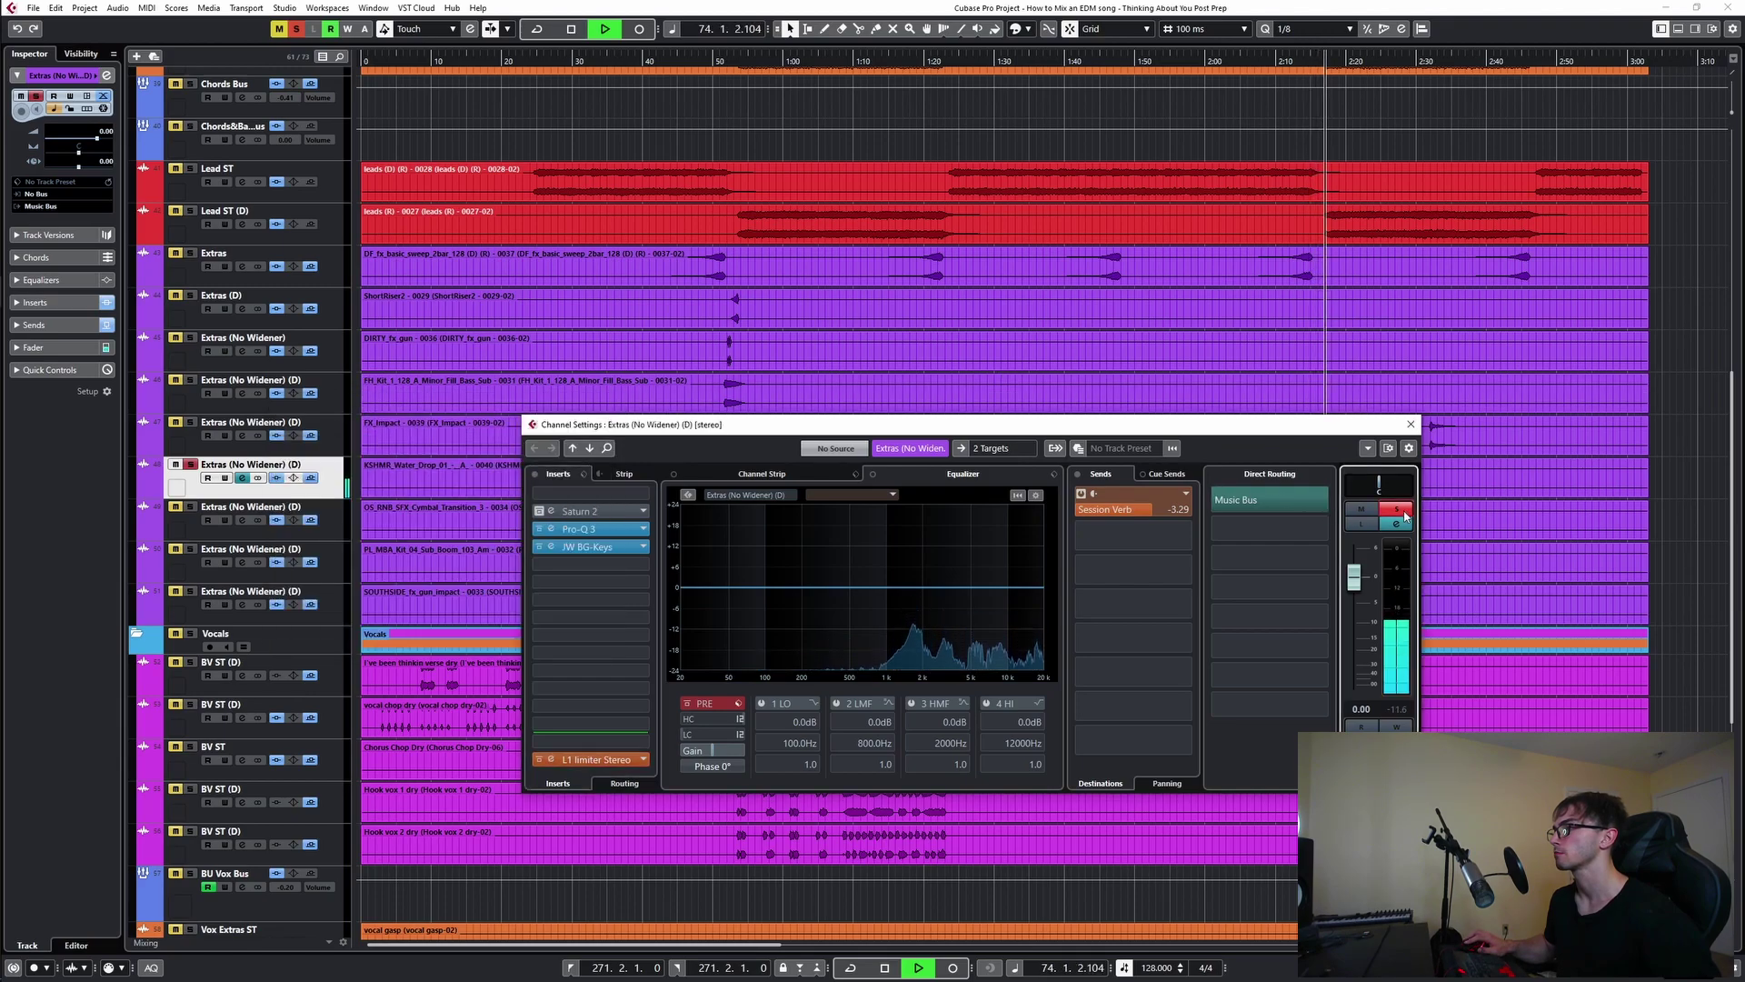
{"action": "key", "text": "space"}
{"action": "left_click", "coordinate": [1411, 424]}
{"action": "key", "text": "space"}
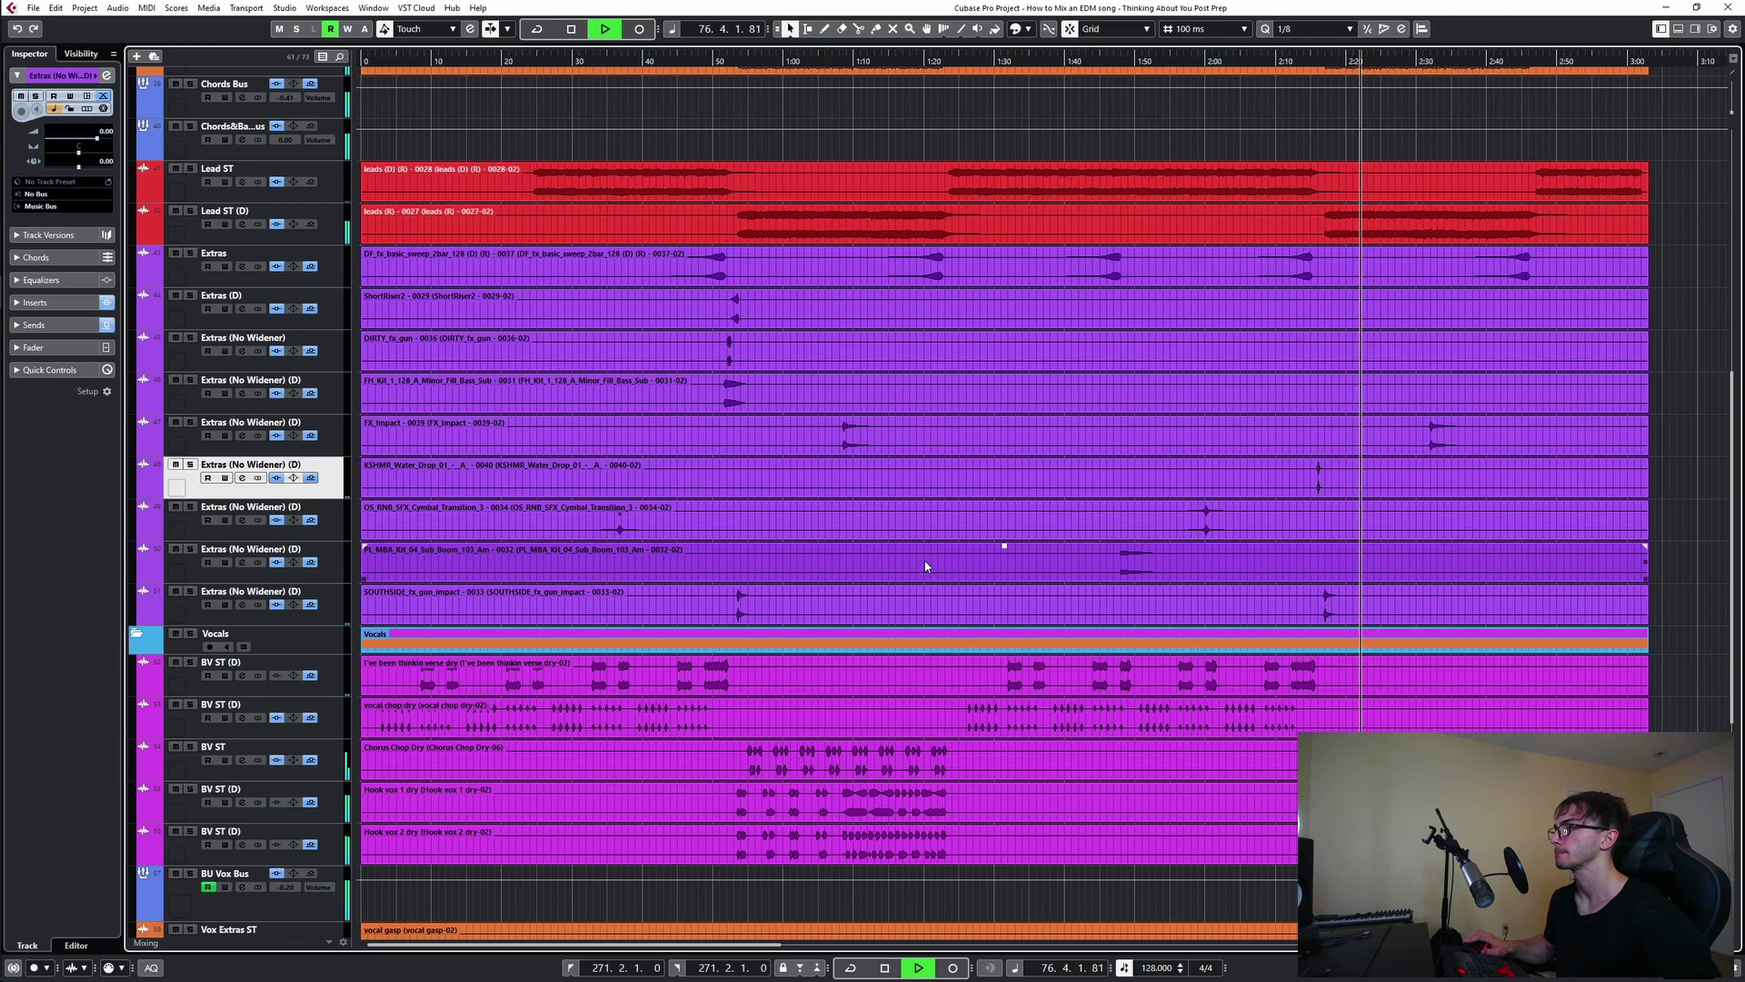
- Audition the Chorus Chop Dry backing vocal from around bar 73 in solo and in the full mix, checking its channel settings
{"action": "scroll", "coordinate": [925, 566], "scroll_direction": "down", "scroll_amount": 5}
{"action": "key", "text": "space"}
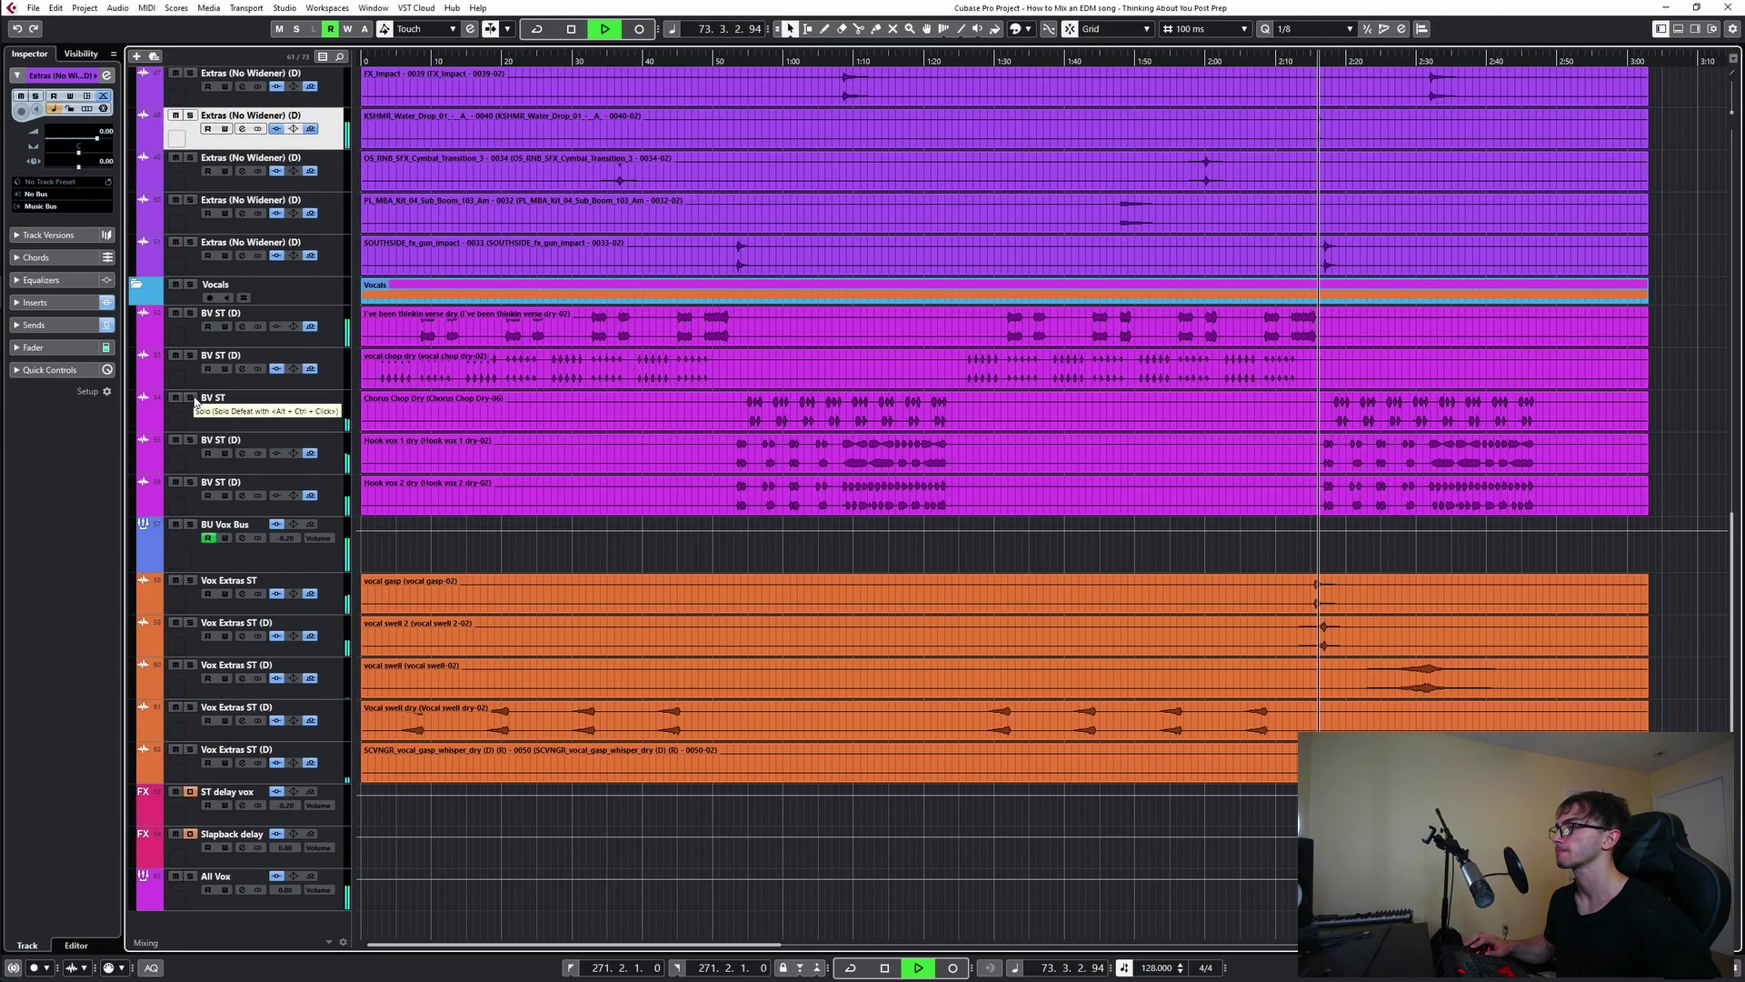
{"action": "left_click", "coordinate": [192, 398]}
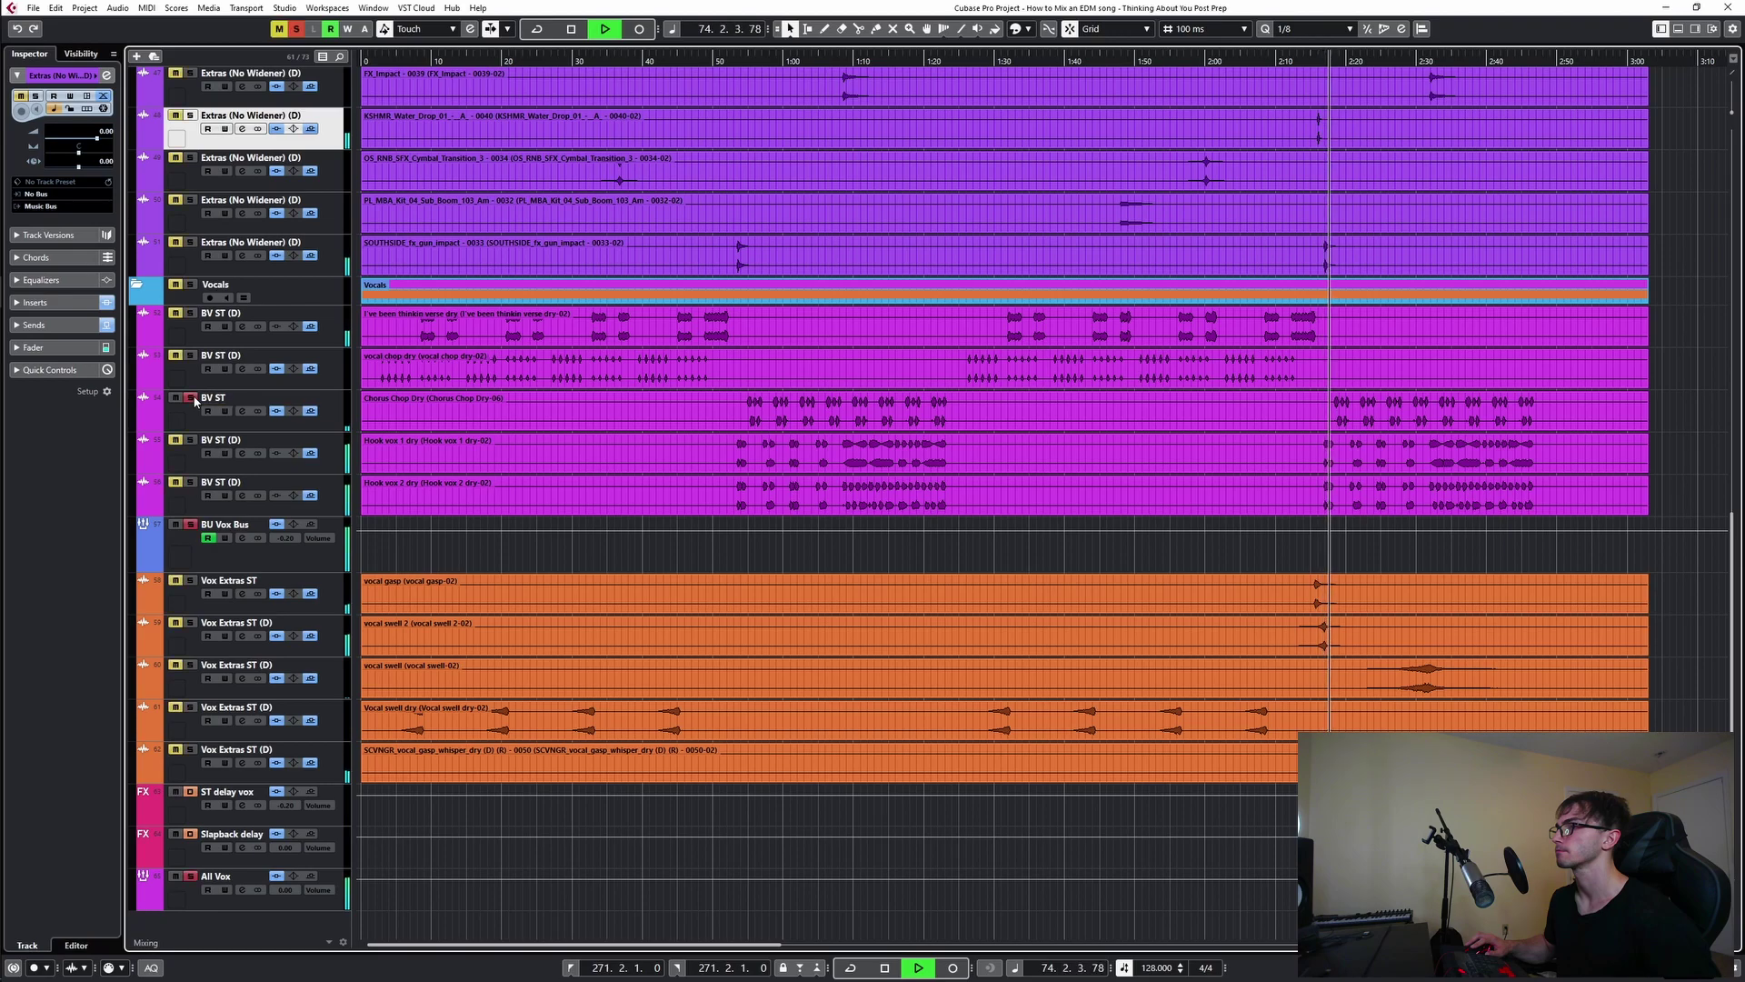
{"action": "left_click", "coordinate": [241, 411]}
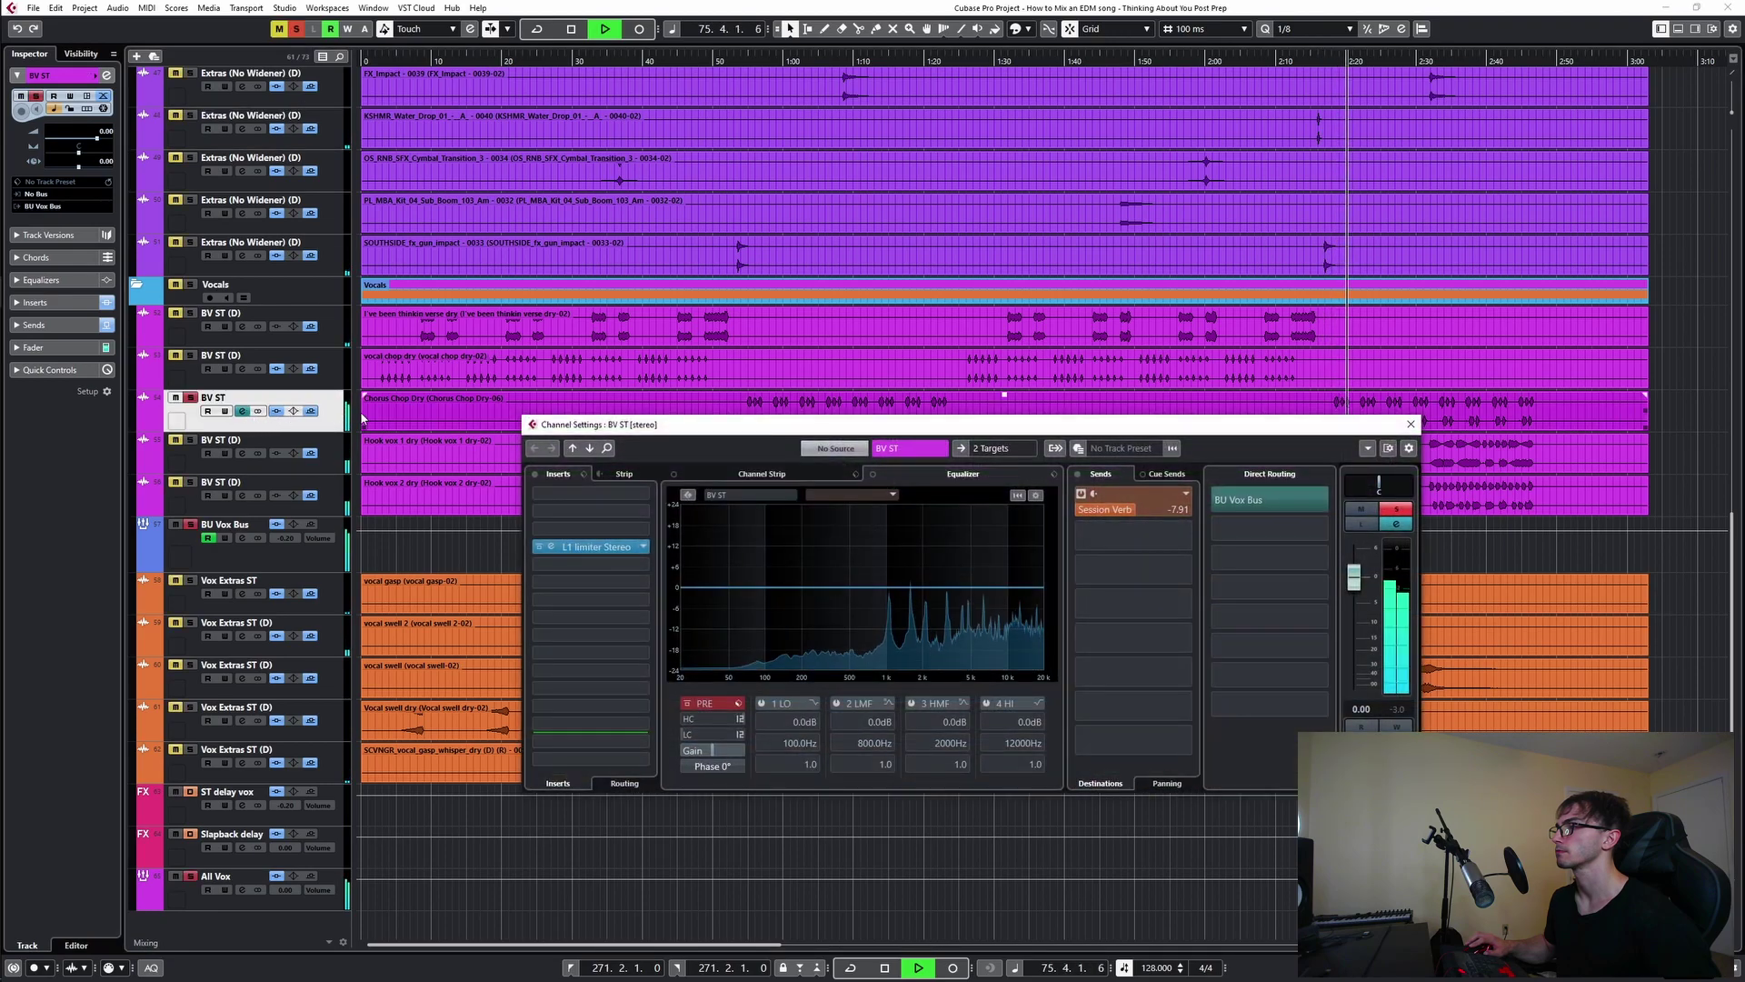
{"action": "left_click", "coordinate": [1411, 423]}
{"action": "key", "text": "s"}
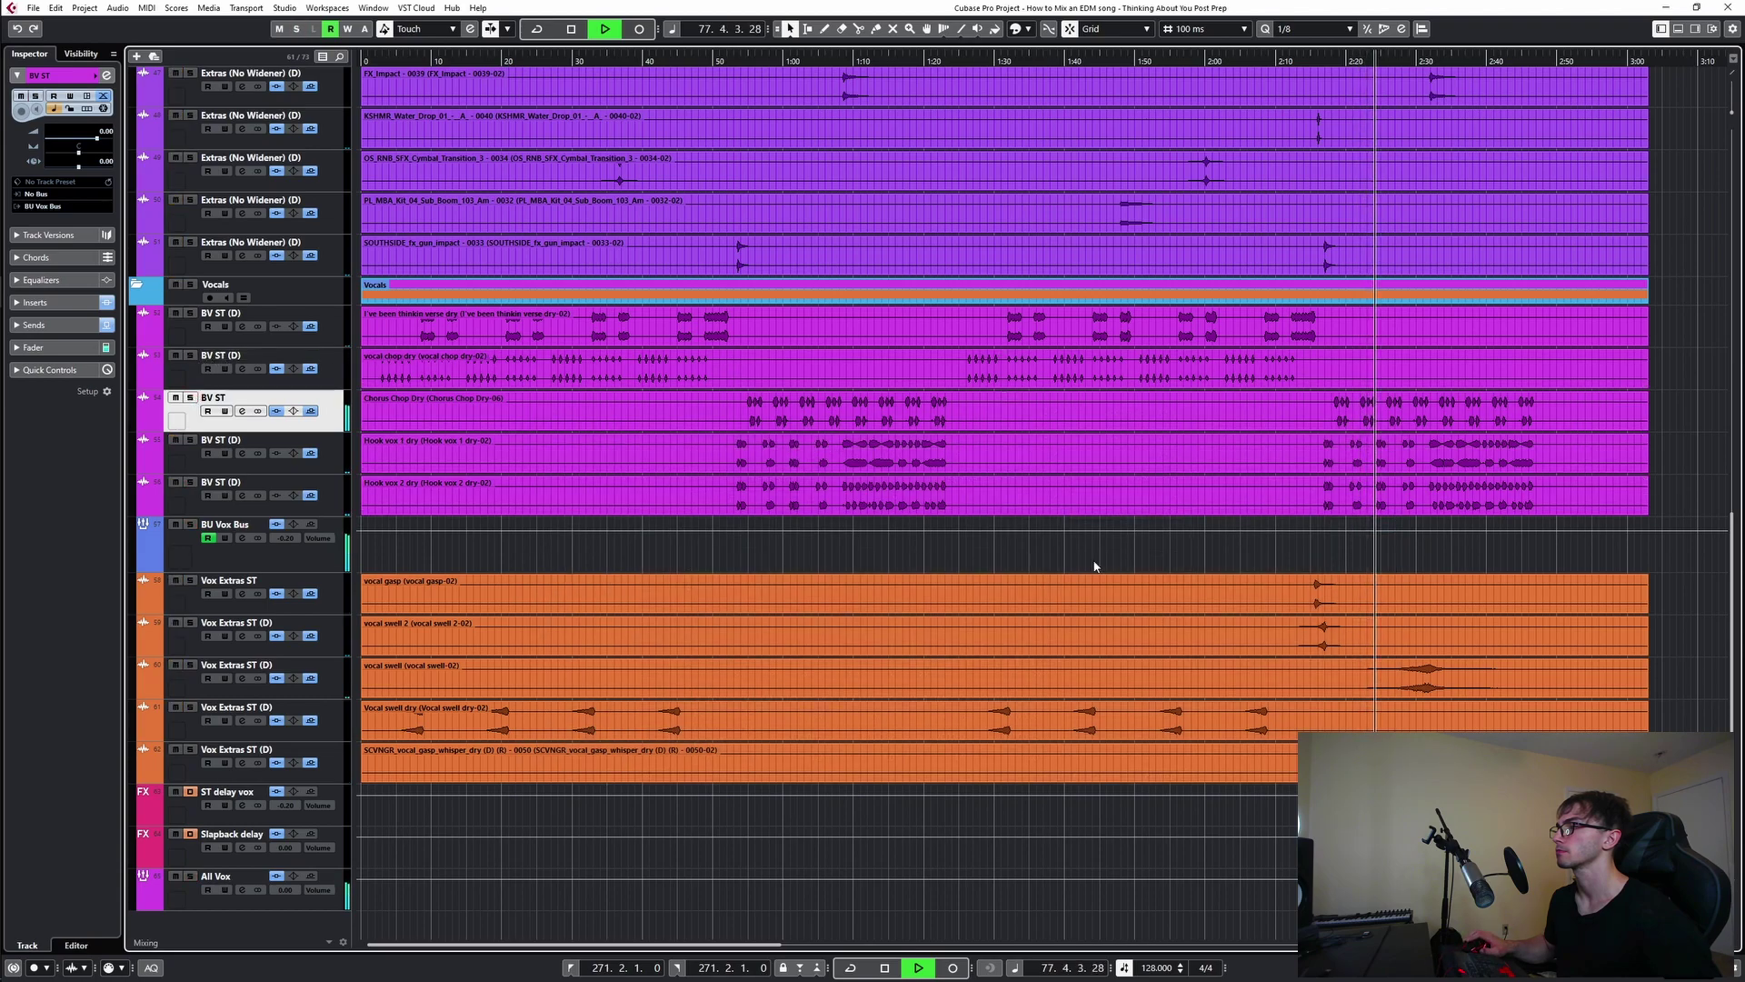
- Solo the Chorus Chop Dry track again and raise its Session Verb send to -2.80
{"action": "key", "text": "s"}
{"action": "left_click", "coordinate": [243, 411]}
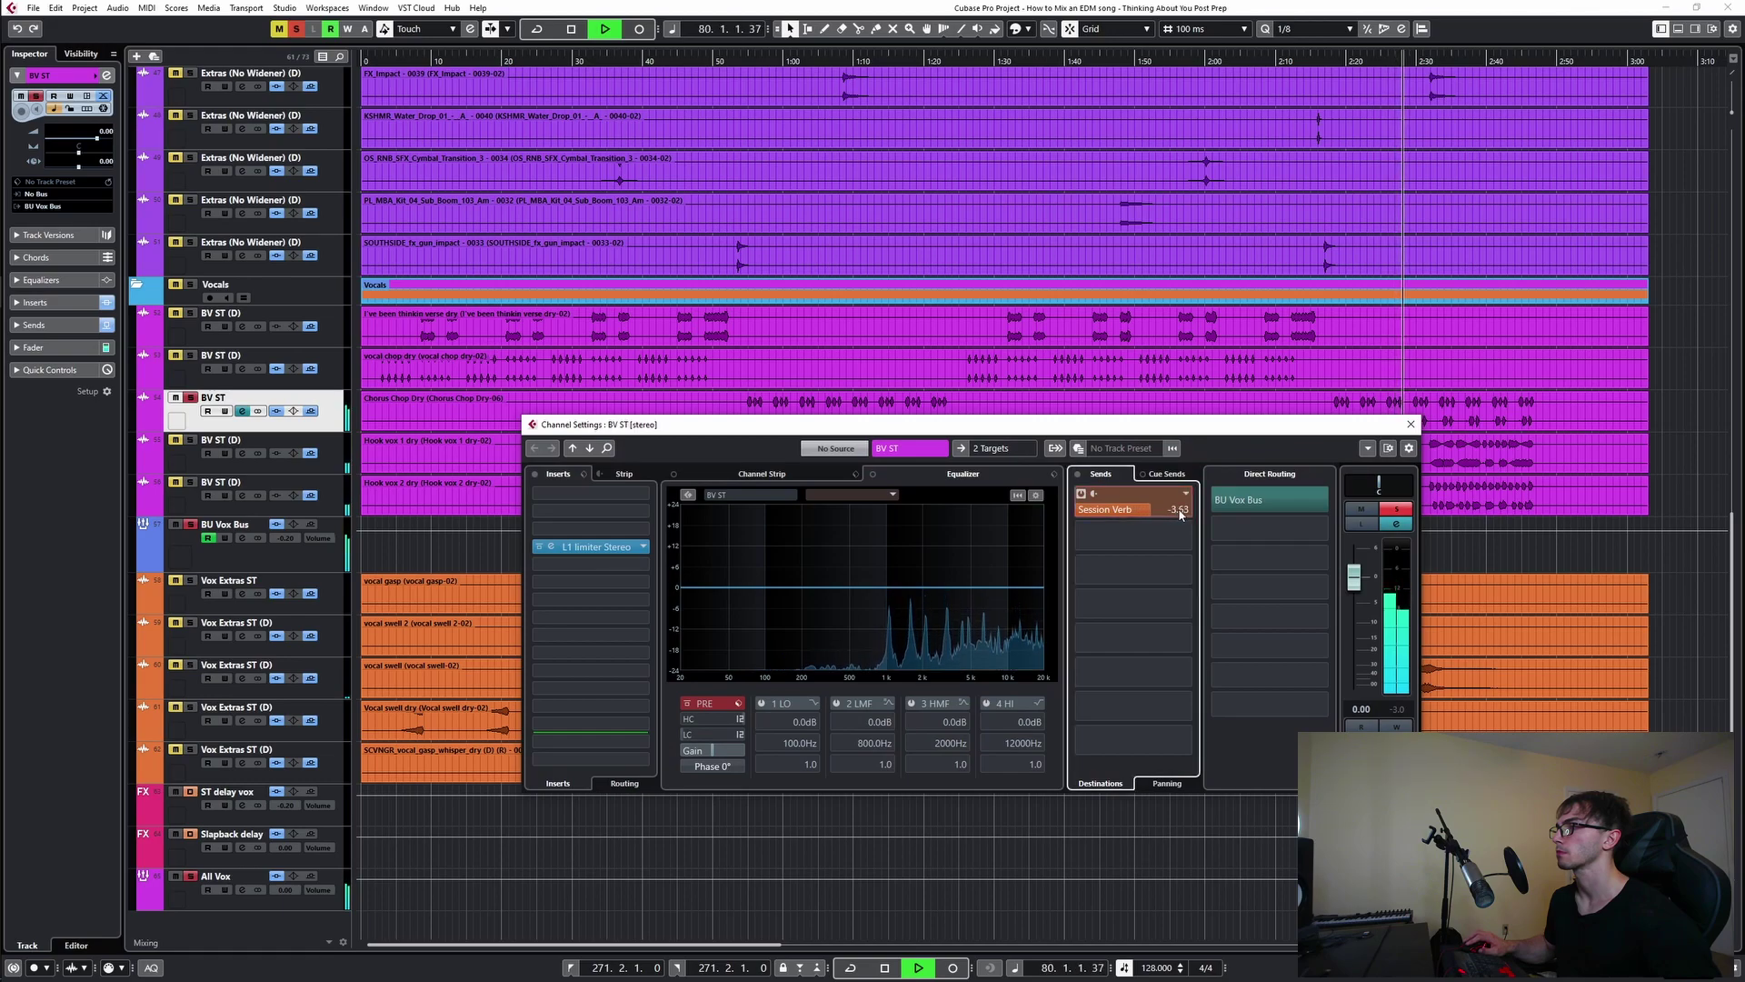
{"action": "left_click_drag", "start_coordinate": [1184, 514], "coordinate": [1184, 515]}
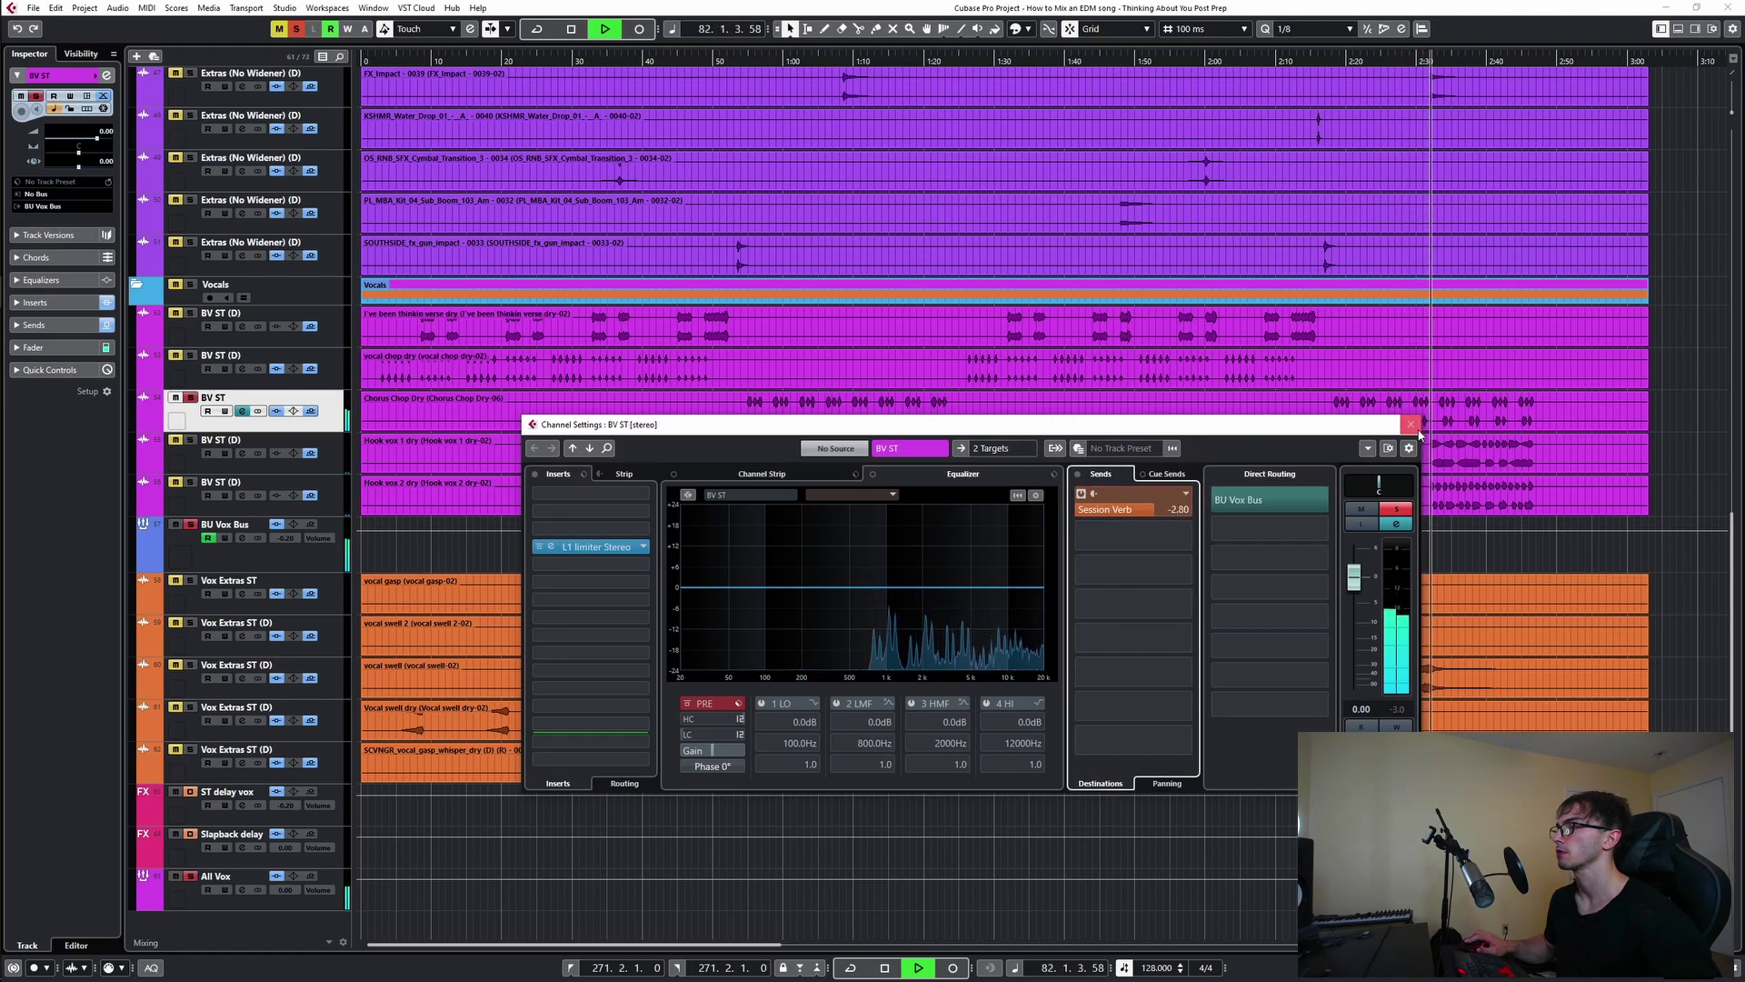
- Unsolo the Chorus Chop Dry track, close its channel settings and replay the drop in the full mix
{"action": "key", "text": "space"}
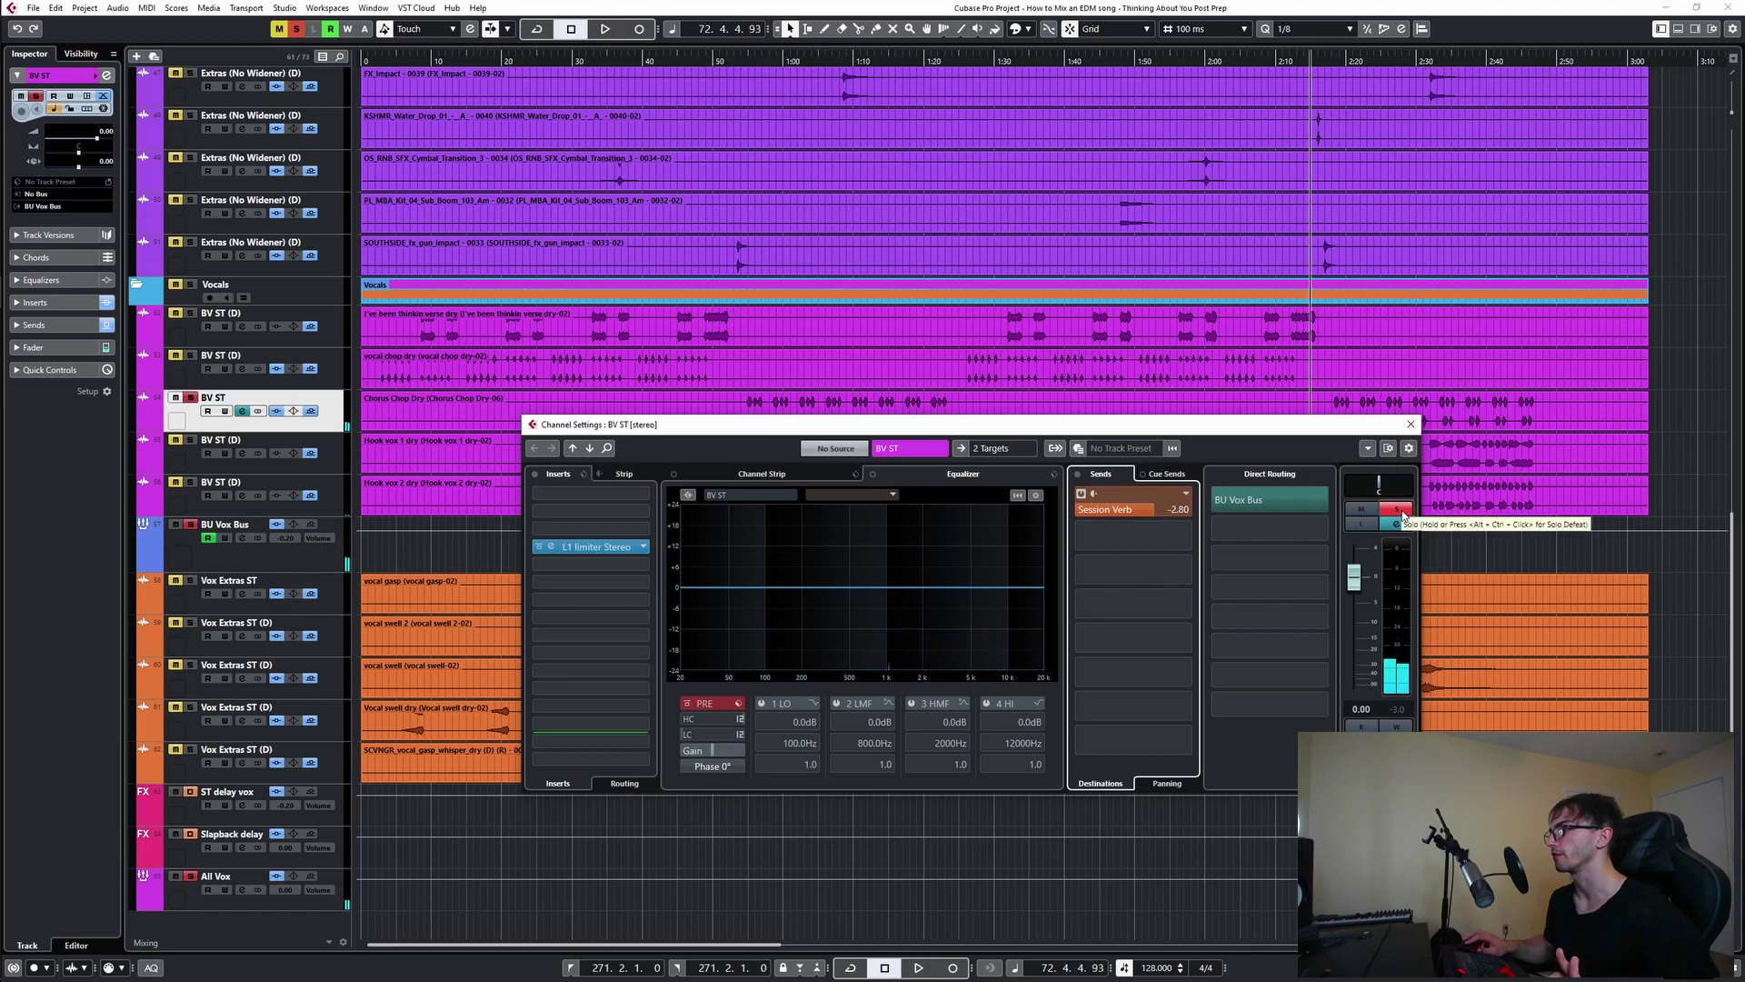
{"action": "left_click", "coordinate": [1398, 509]}
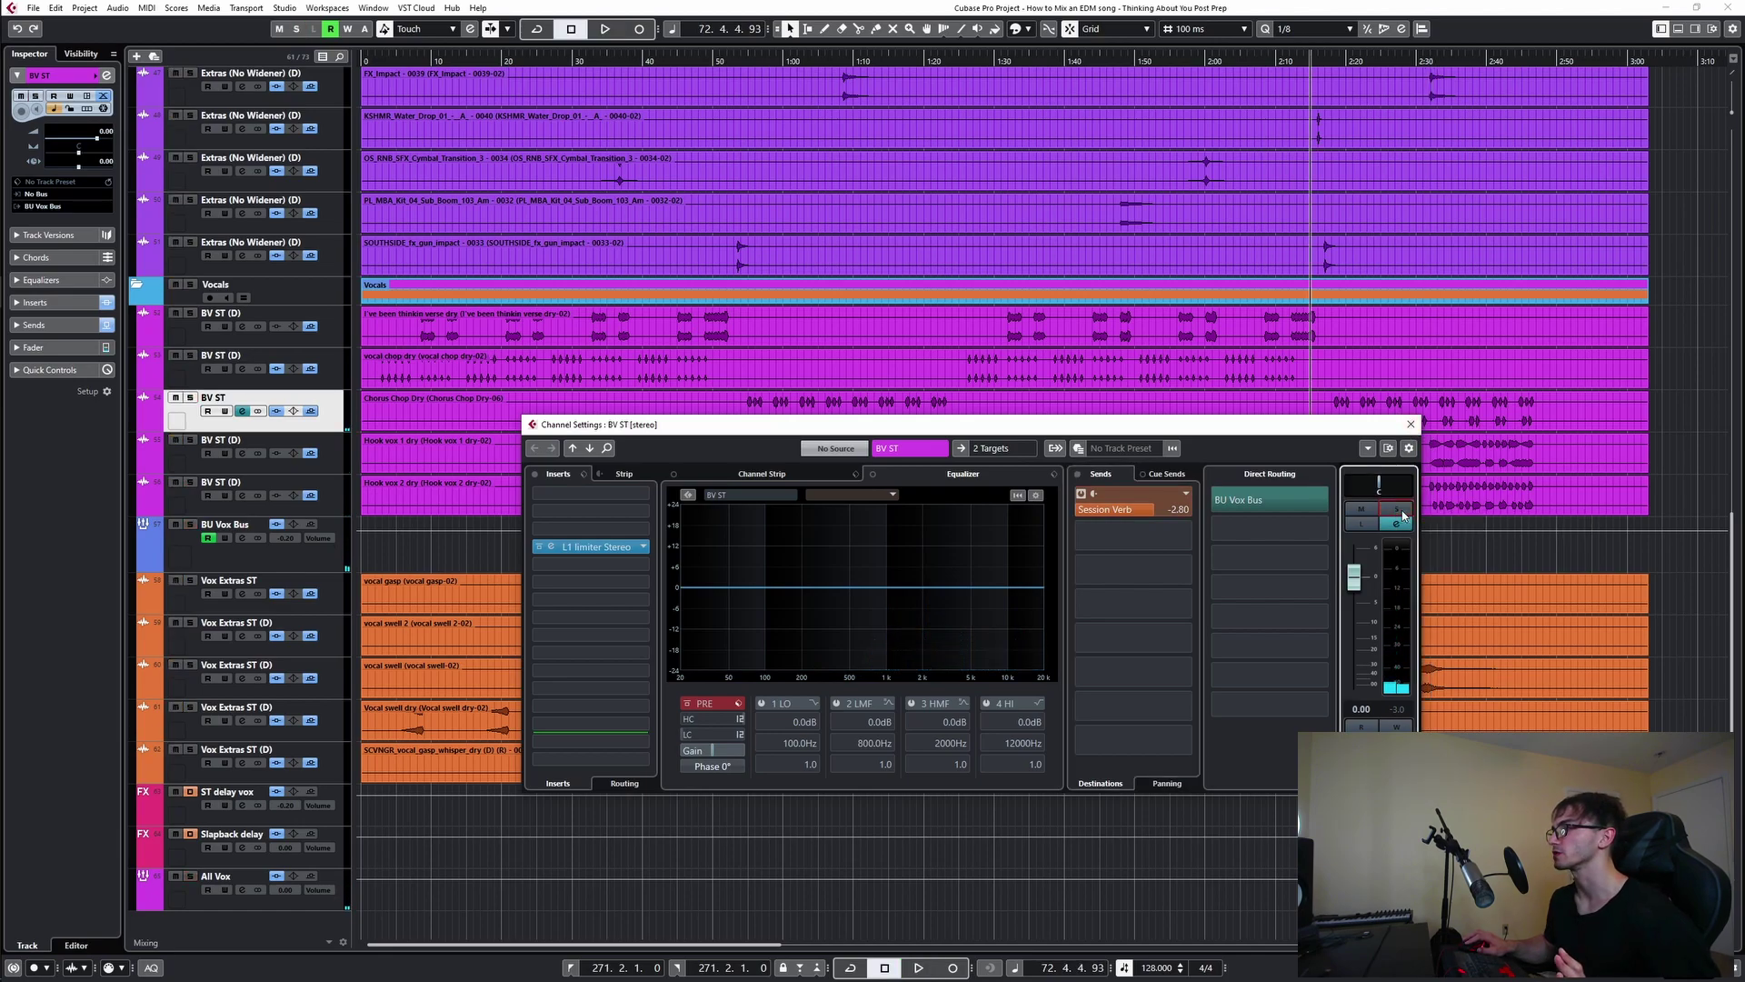
{"action": "left_click", "coordinate": [1411, 425]}
{"action": "key", "text": "space"}
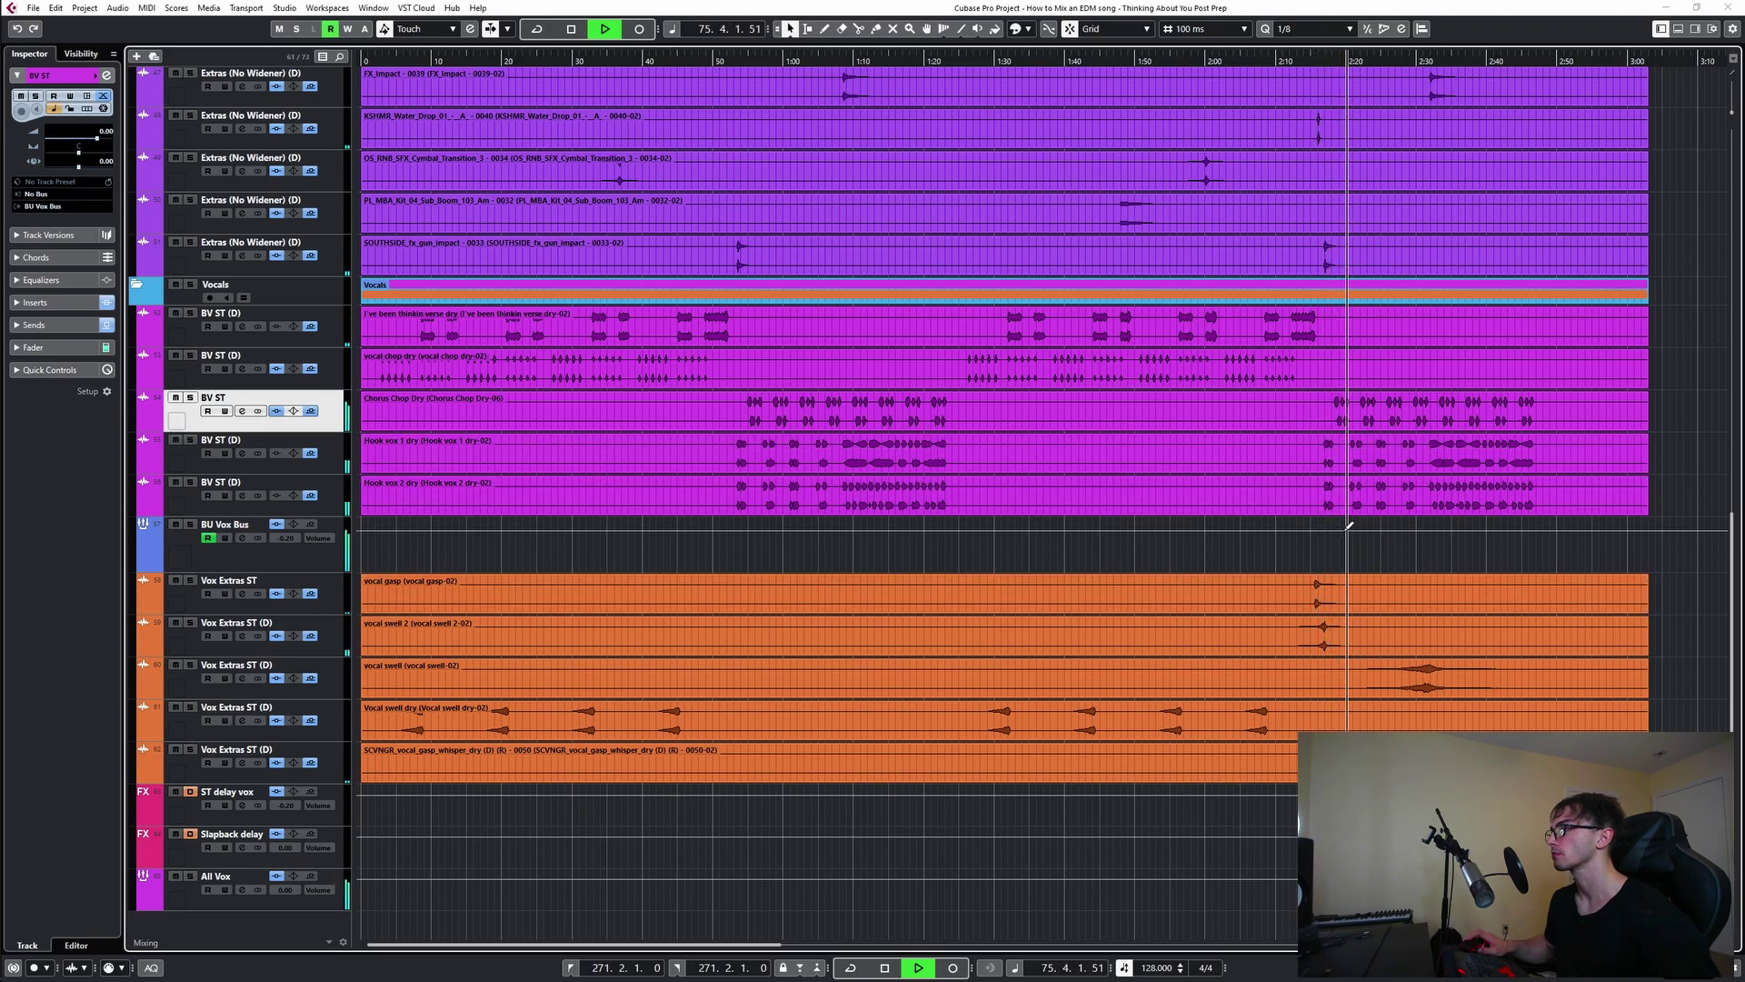
{"action": "scroll", "coordinate": [1349, 526], "scroll_direction": "up", "scroll_amount": 5}
{"action": "scroll", "coordinate": [1346, 535], "scroll_direction": "down", "scroll_amount": 5}
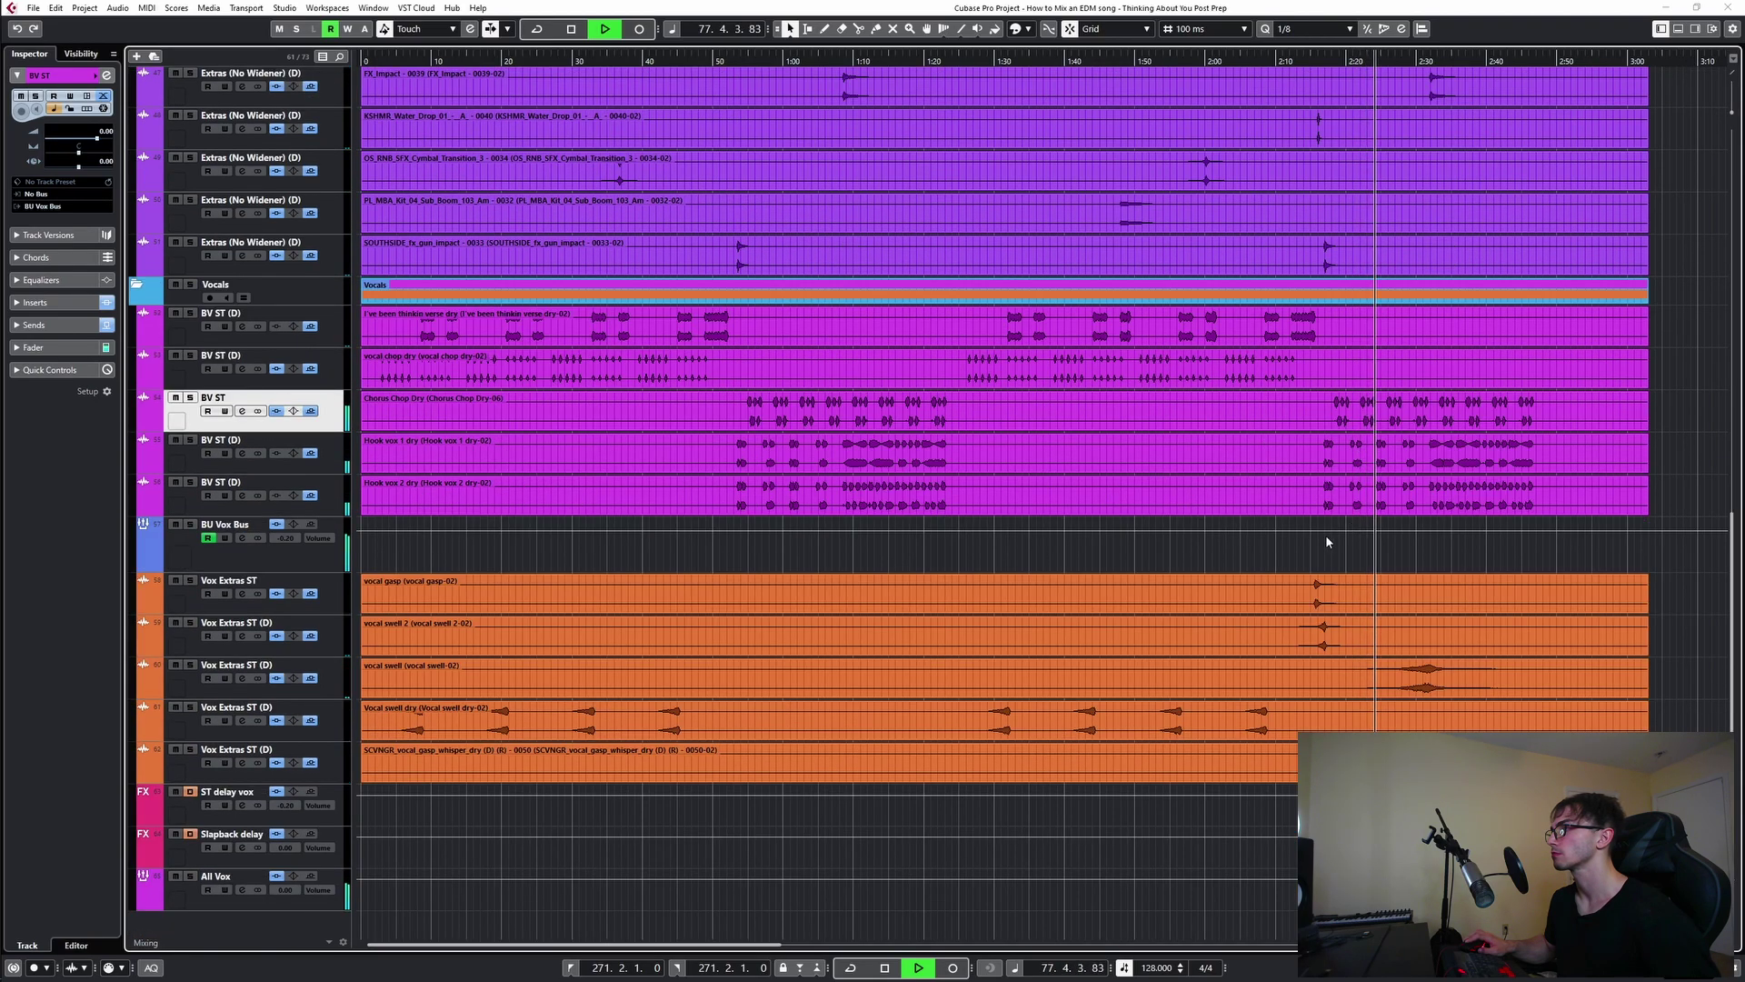
- Solo the BU Vox Bus from around bar 77 and compare it with its JW BG-Vocals insert bypassed and active
{"action": "left_click", "coordinate": [1376, 544]}
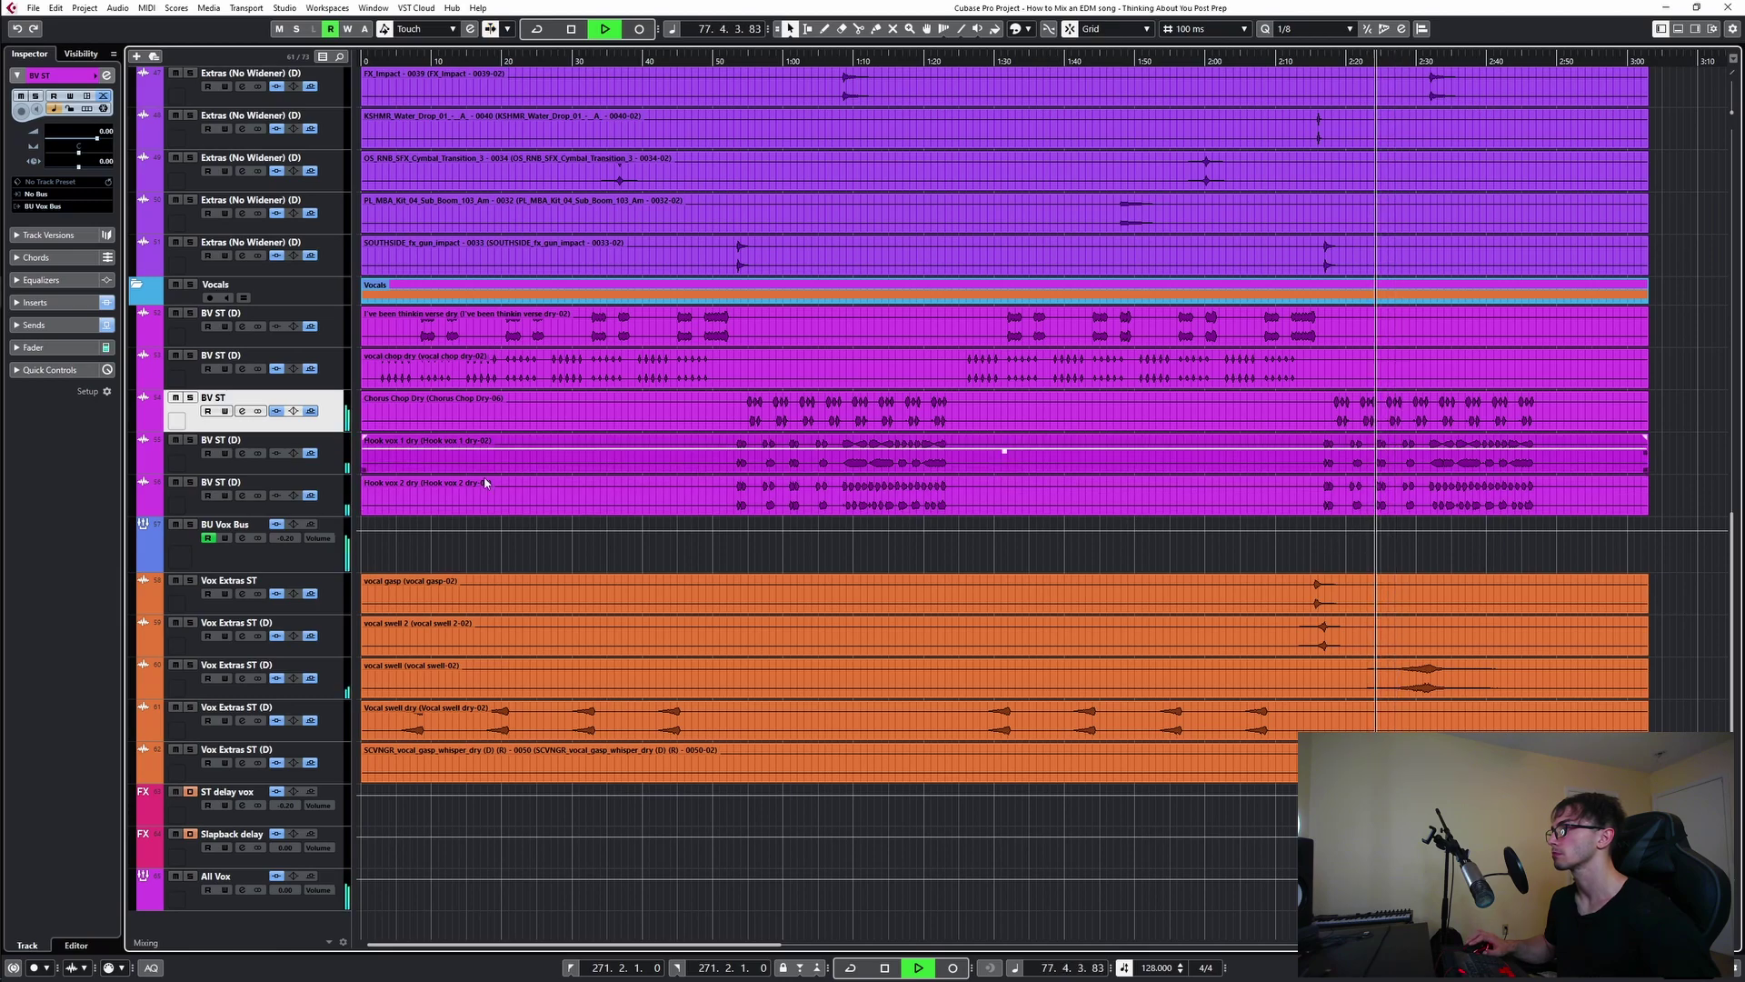
{"action": "left_click", "coordinate": [191, 525]}
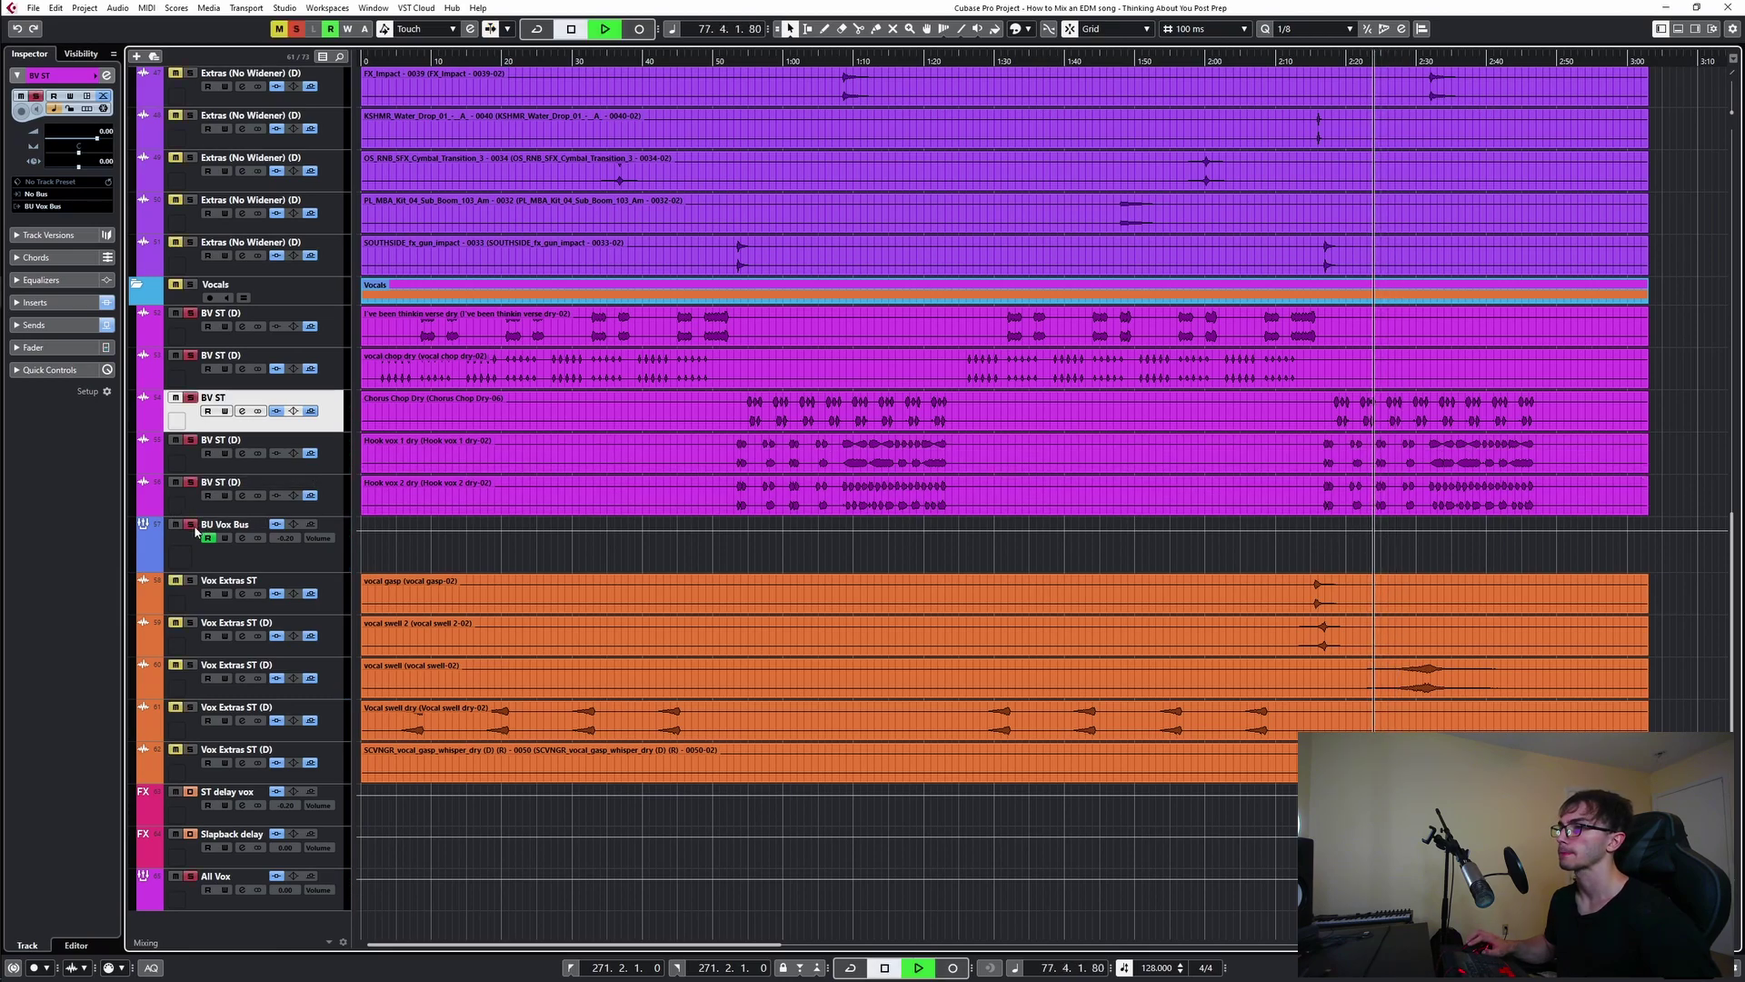
{"action": "left_click", "coordinate": [242, 538]}
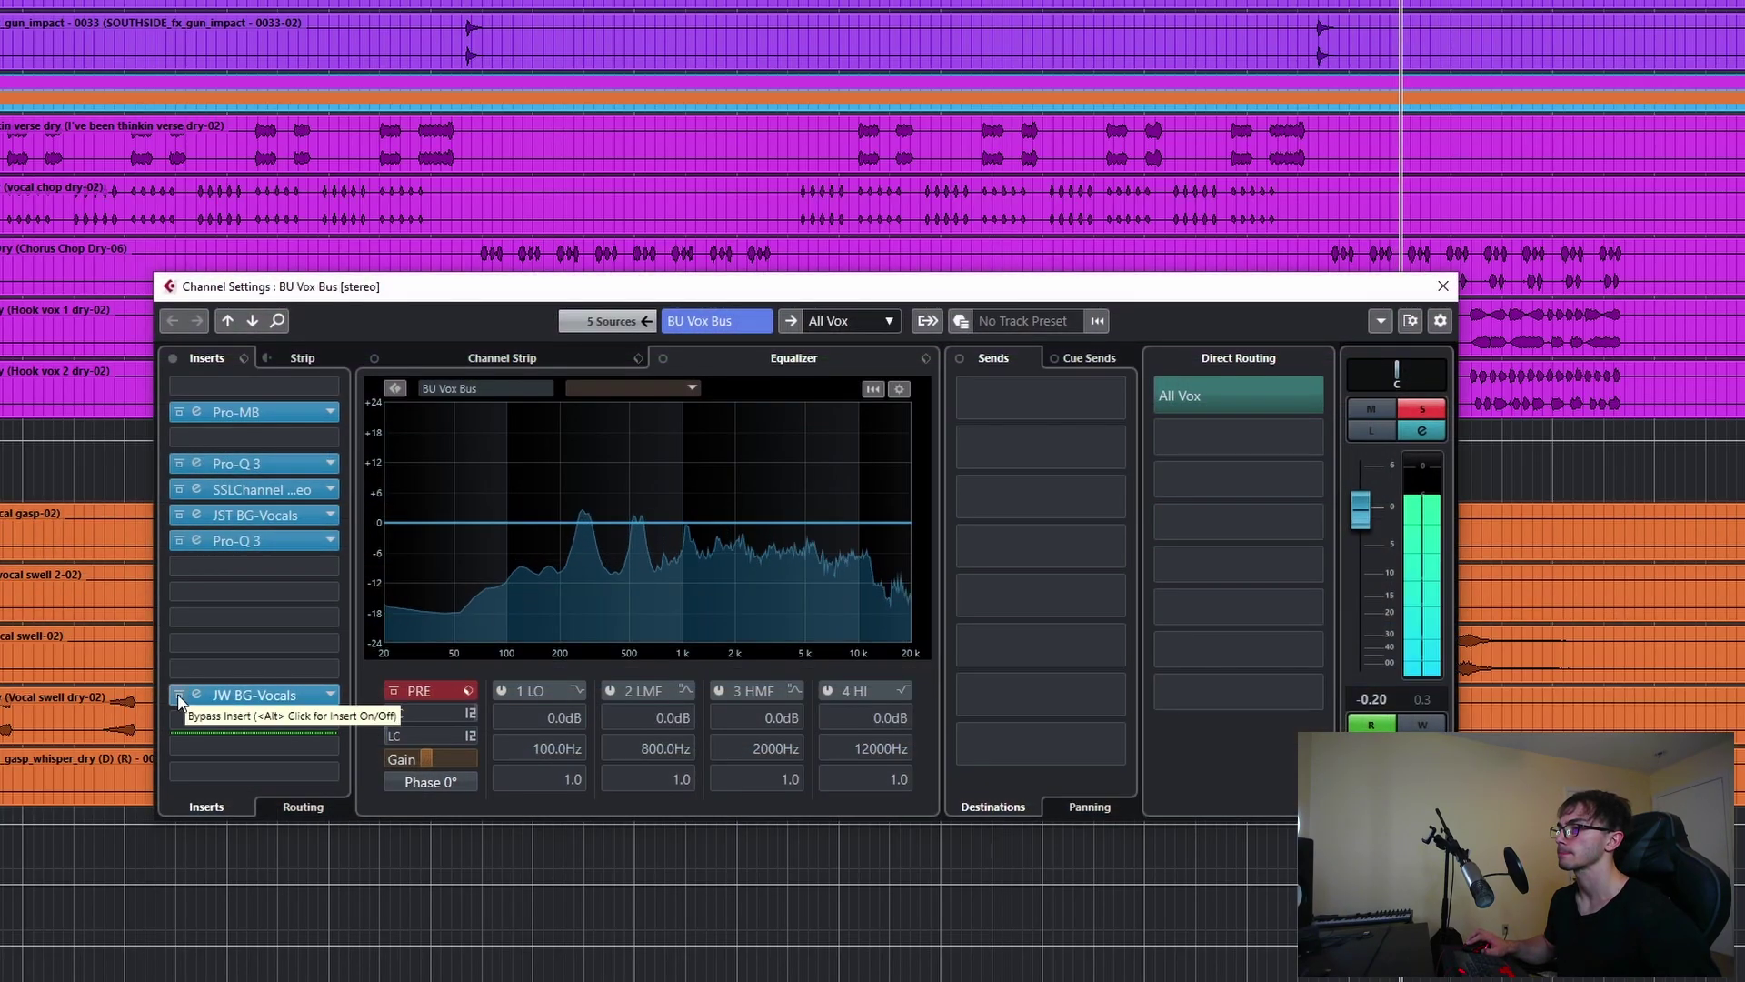
{"action": "left_click", "coordinate": [179, 696]}
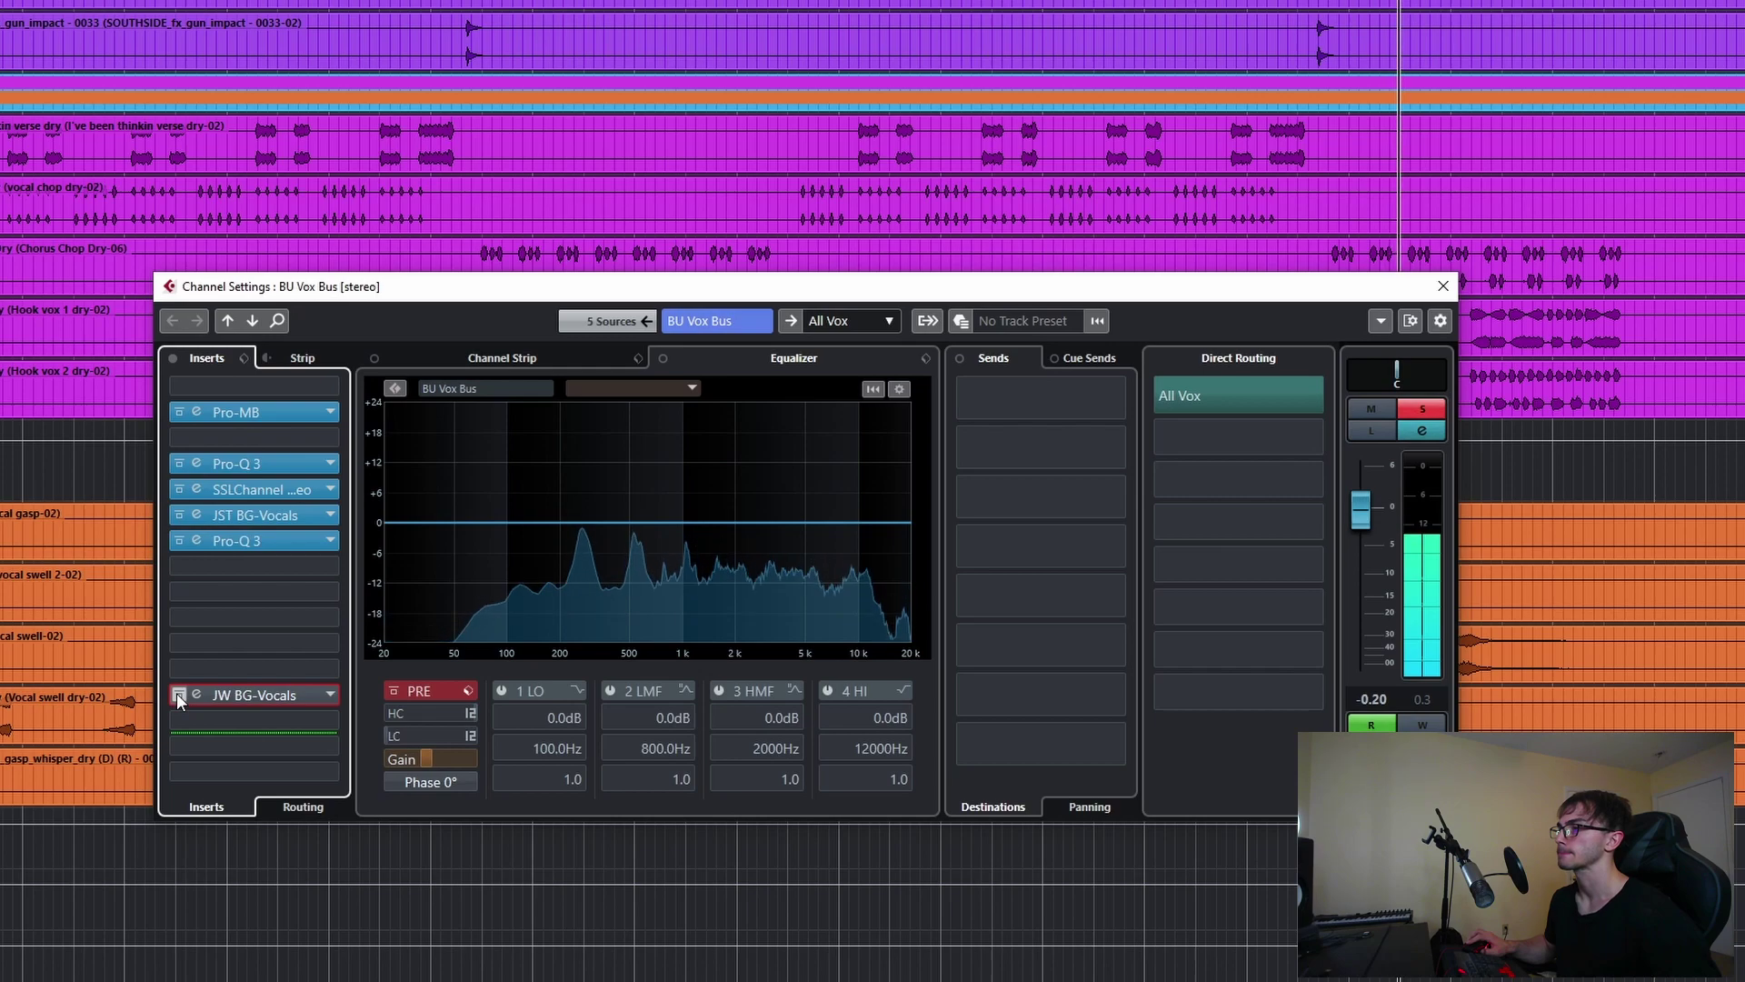
{"action": "left_click", "coordinate": [178, 694]}
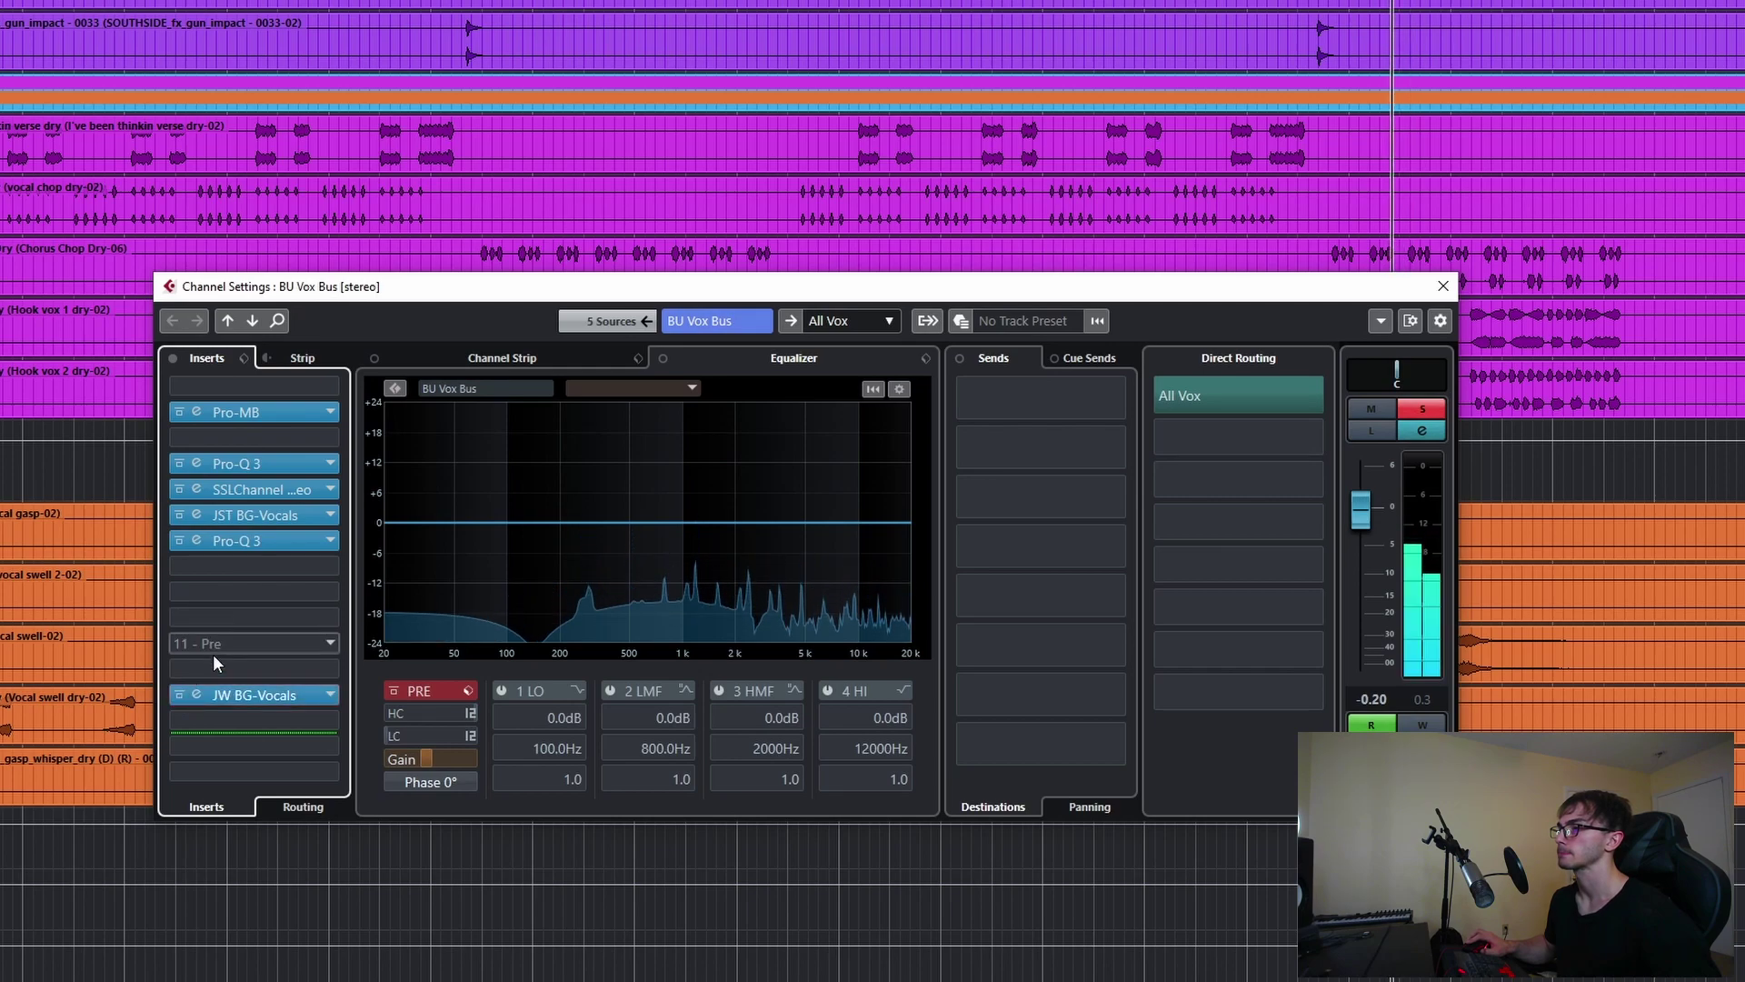
- Set the BU Vox Bus's JW BG-Vocals tone to 0% and its linked Crush level to -10.40
{"action": "left_click", "coordinate": [240, 696]}
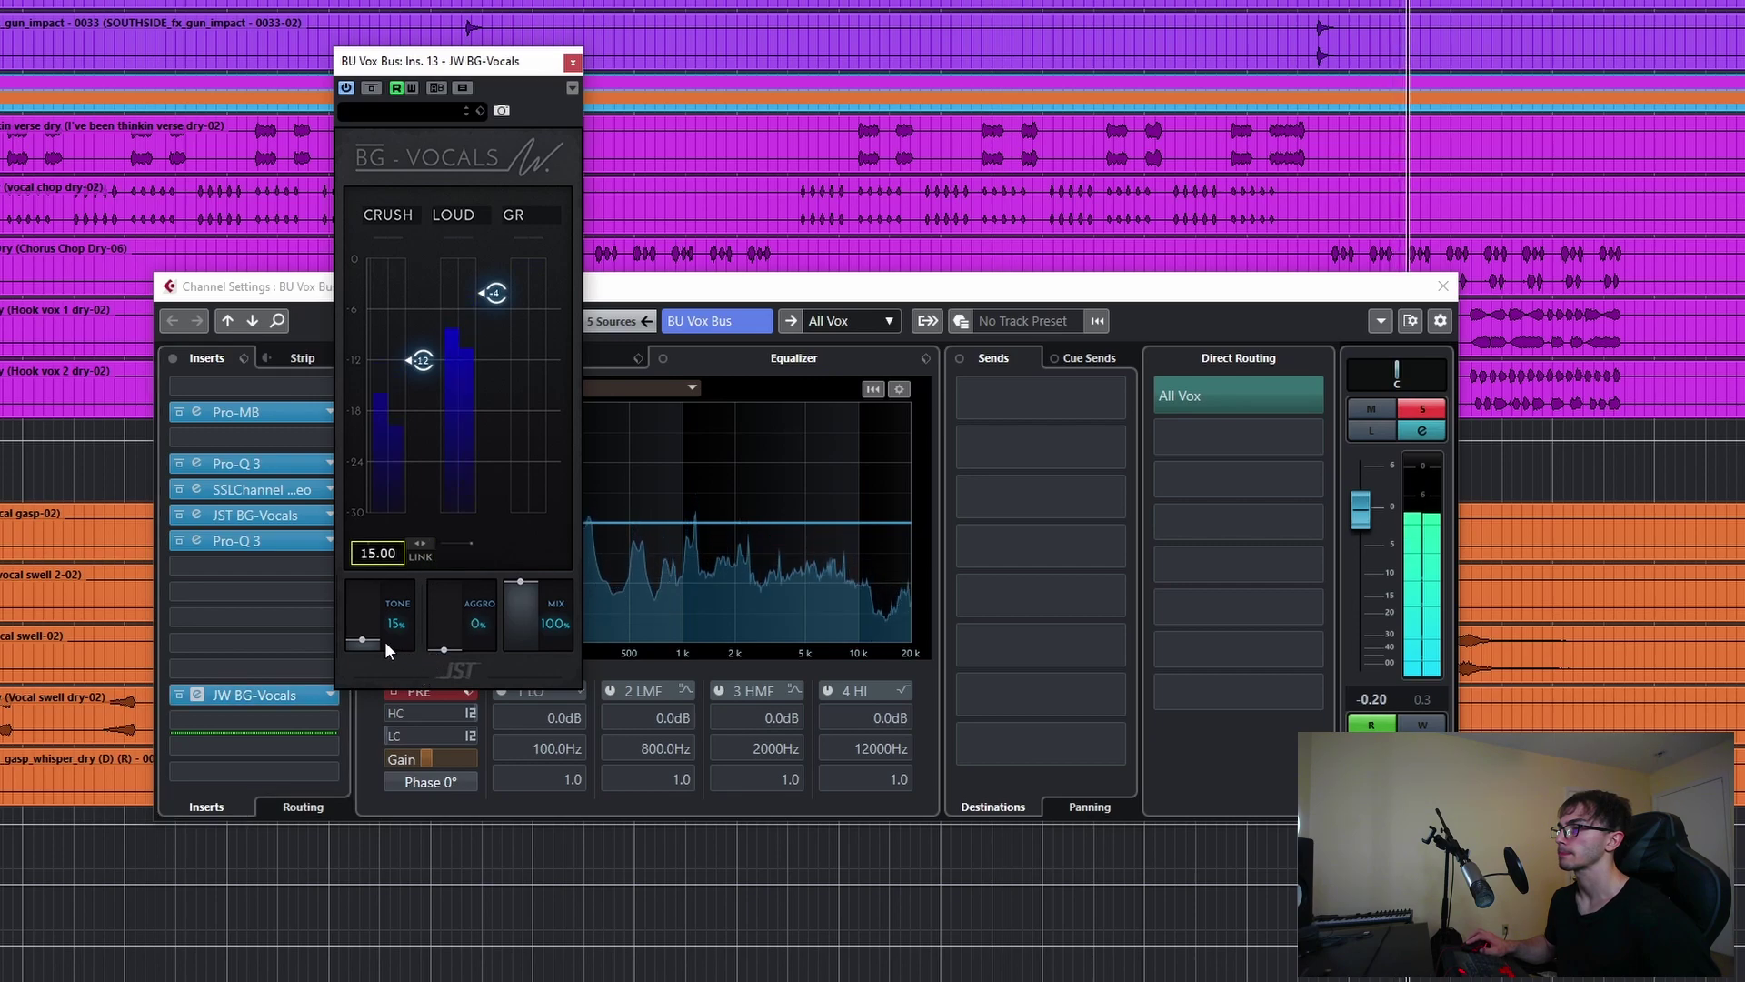
{"action": "left_click_drag", "start_coordinate": [371, 653], "coordinate": [370, 659]}
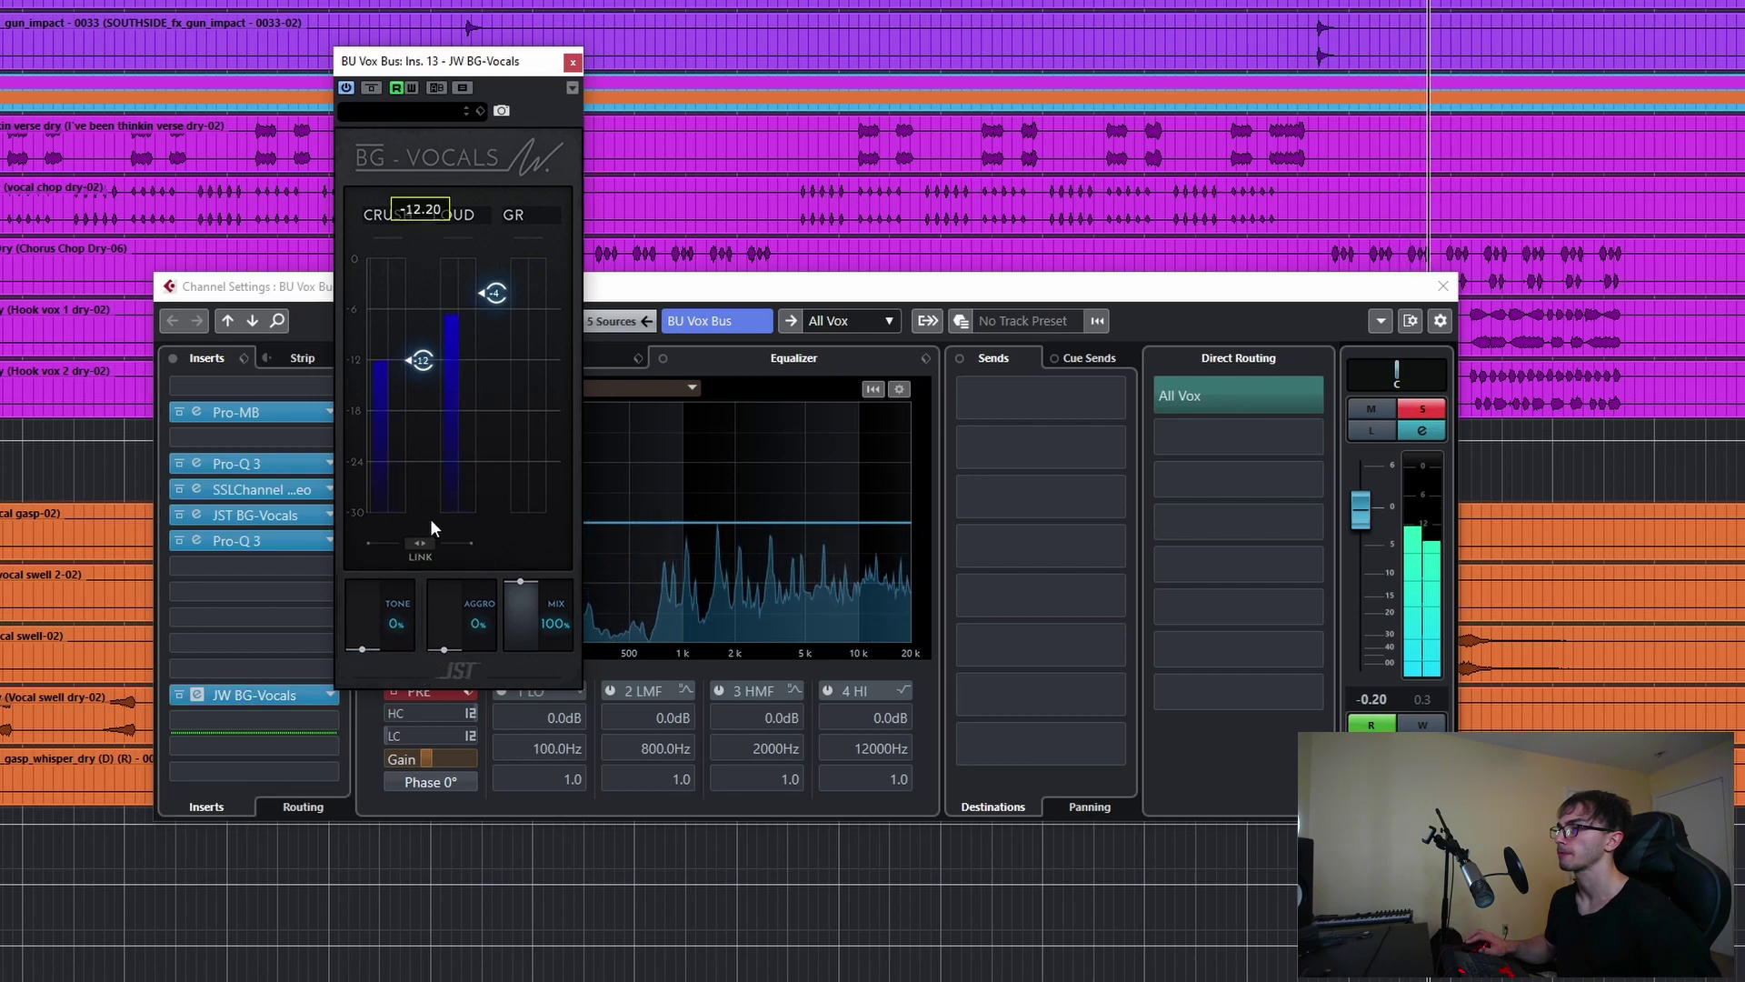
{"action": "left_click_drag", "start_coordinate": [423, 361], "coordinate": [423, 345]}
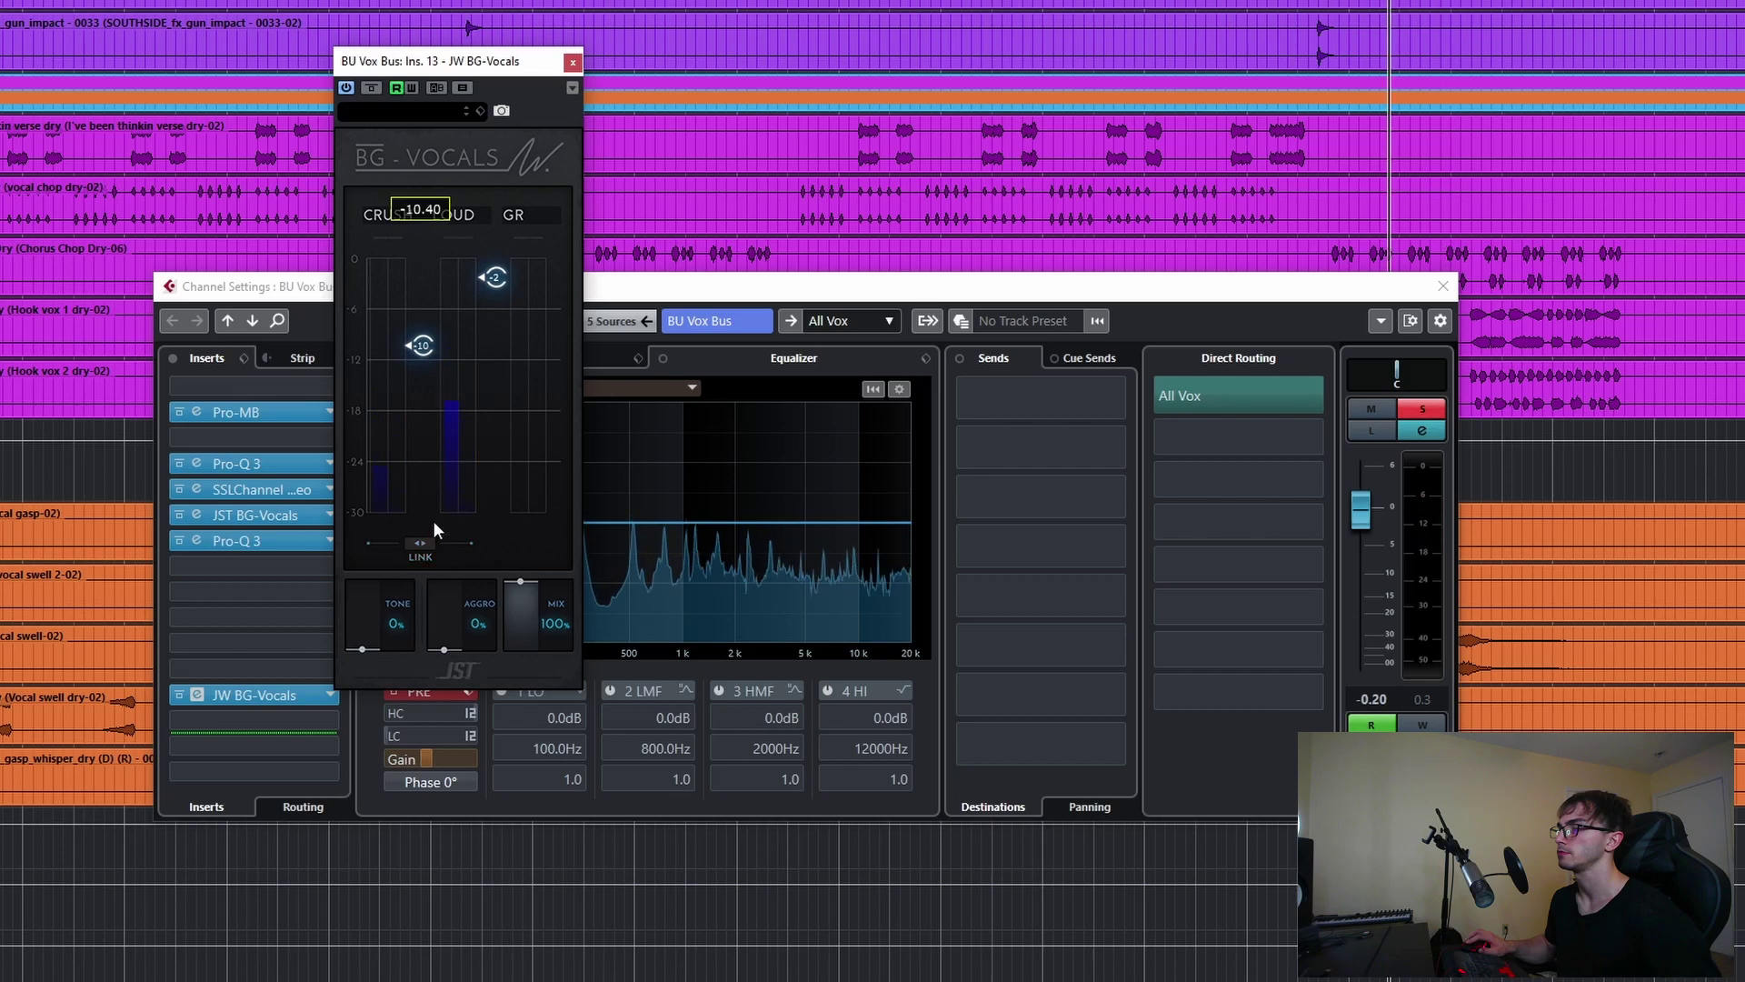
- Close the JW BG-Vocals plugin and BU Vox Bus settings, returning the bus from solo to the full mix
{"action": "left_click", "coordinate": [573, 63]}
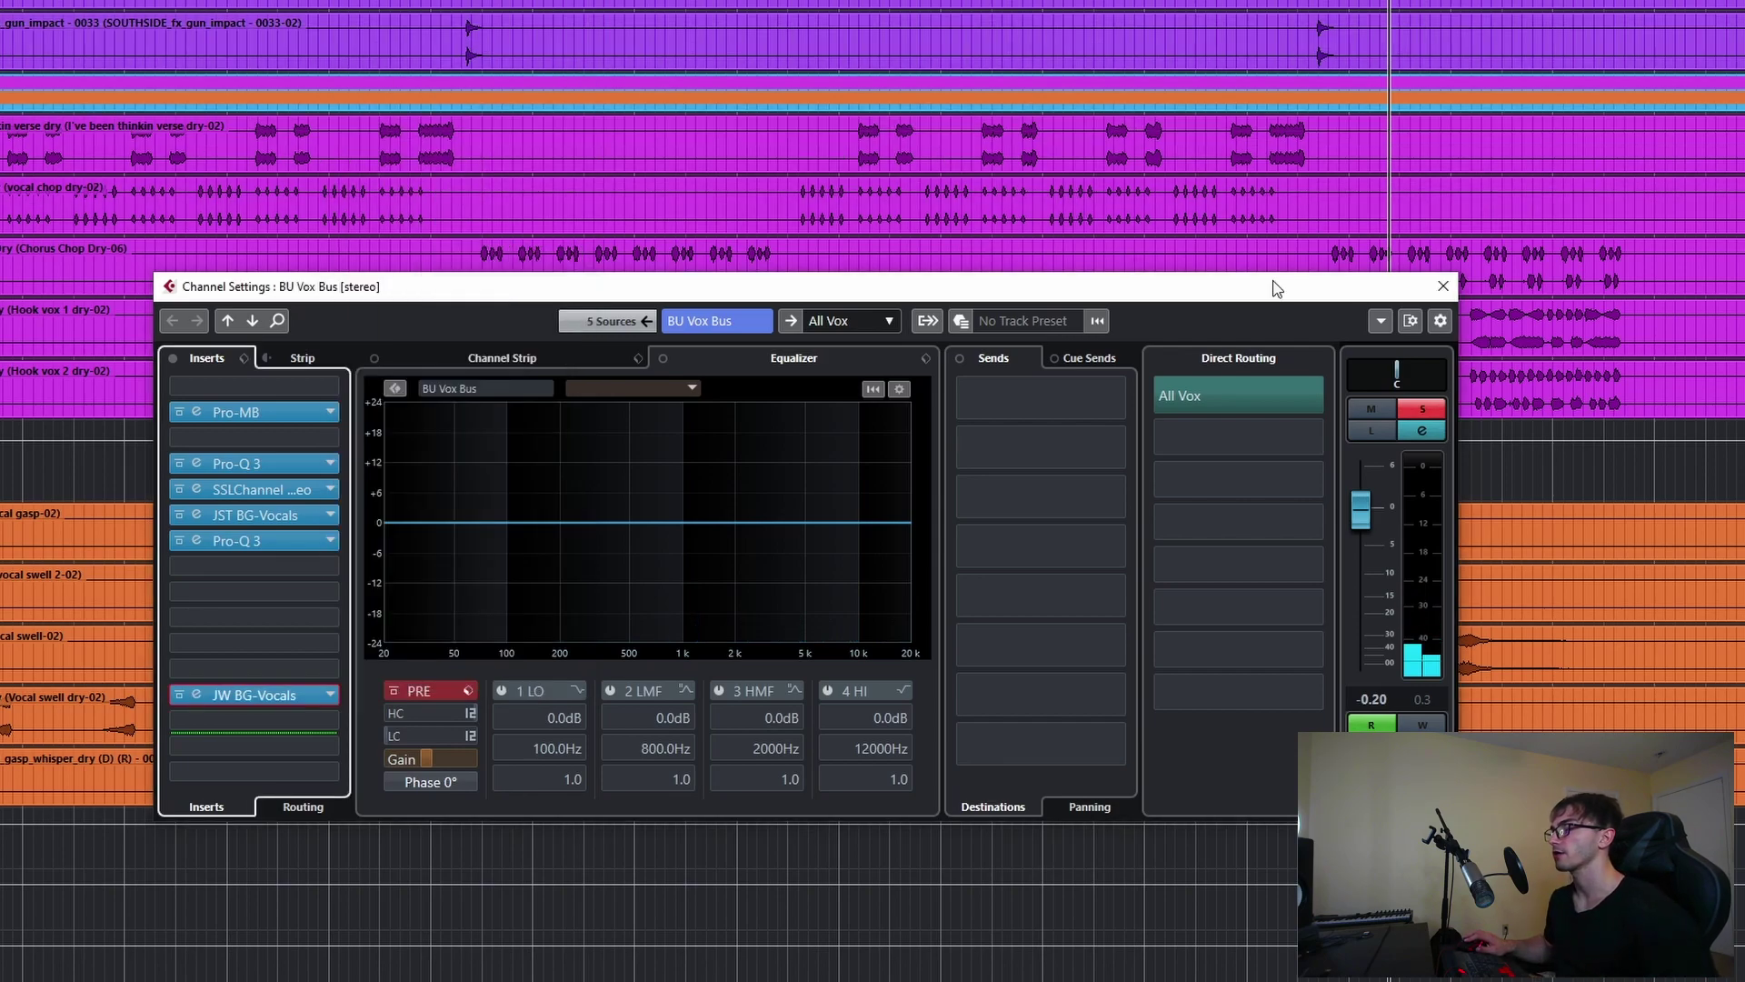
{"action": "left_click", "coordinate": [1441, 414]}
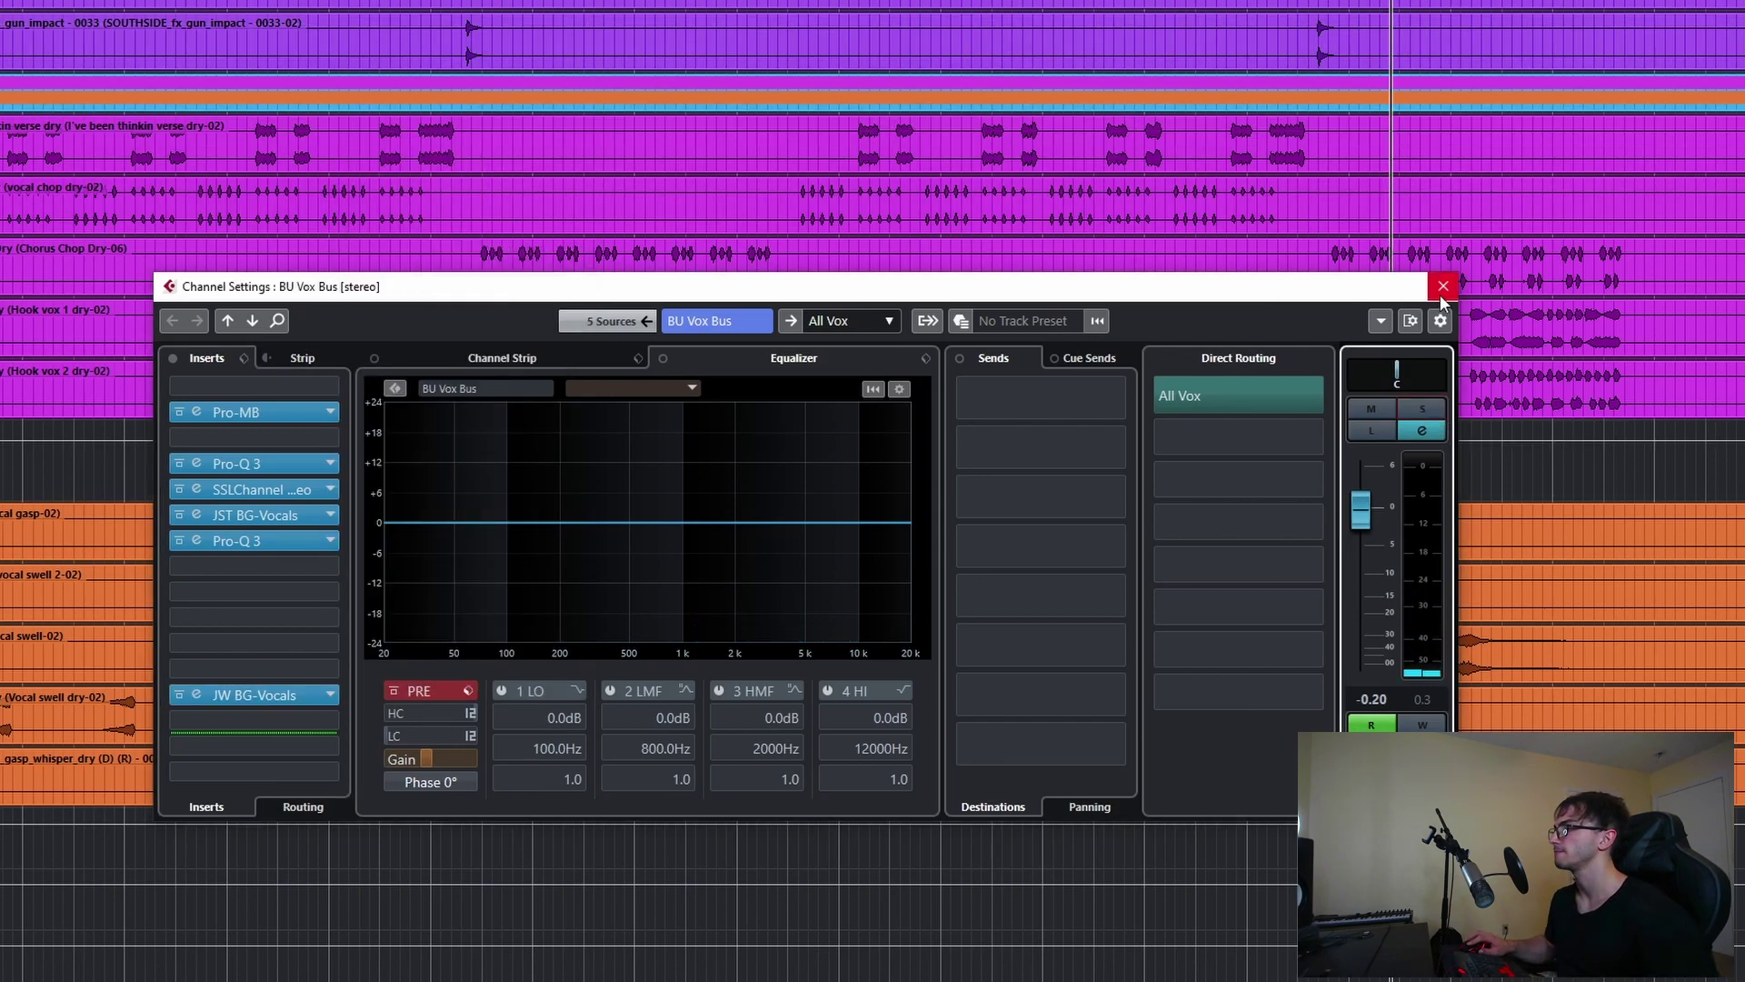
{"action": "left_click", "coordinate": [1442, 286]}
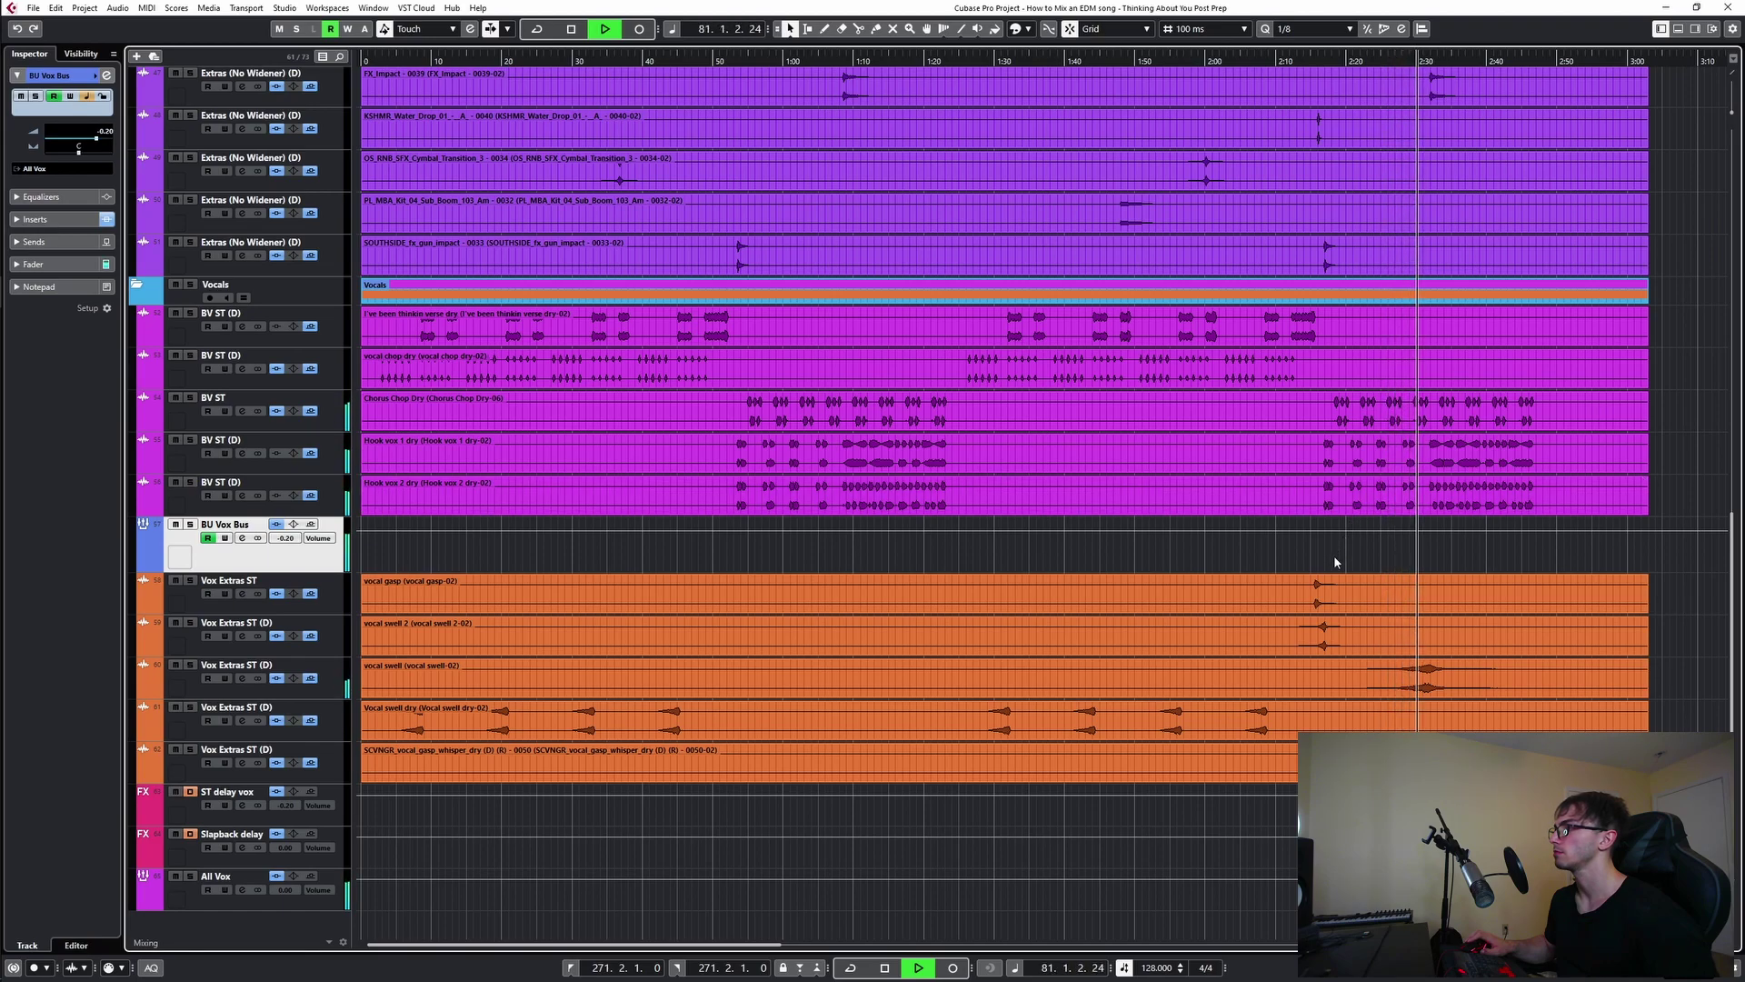
- Audition the Cymbal_Transition effect track around bar 20 in solo and in the full mix
{"action": "scroll", "coordinate": [1335, 560], "scroll_direction": "up", "scroll_amount": 4}
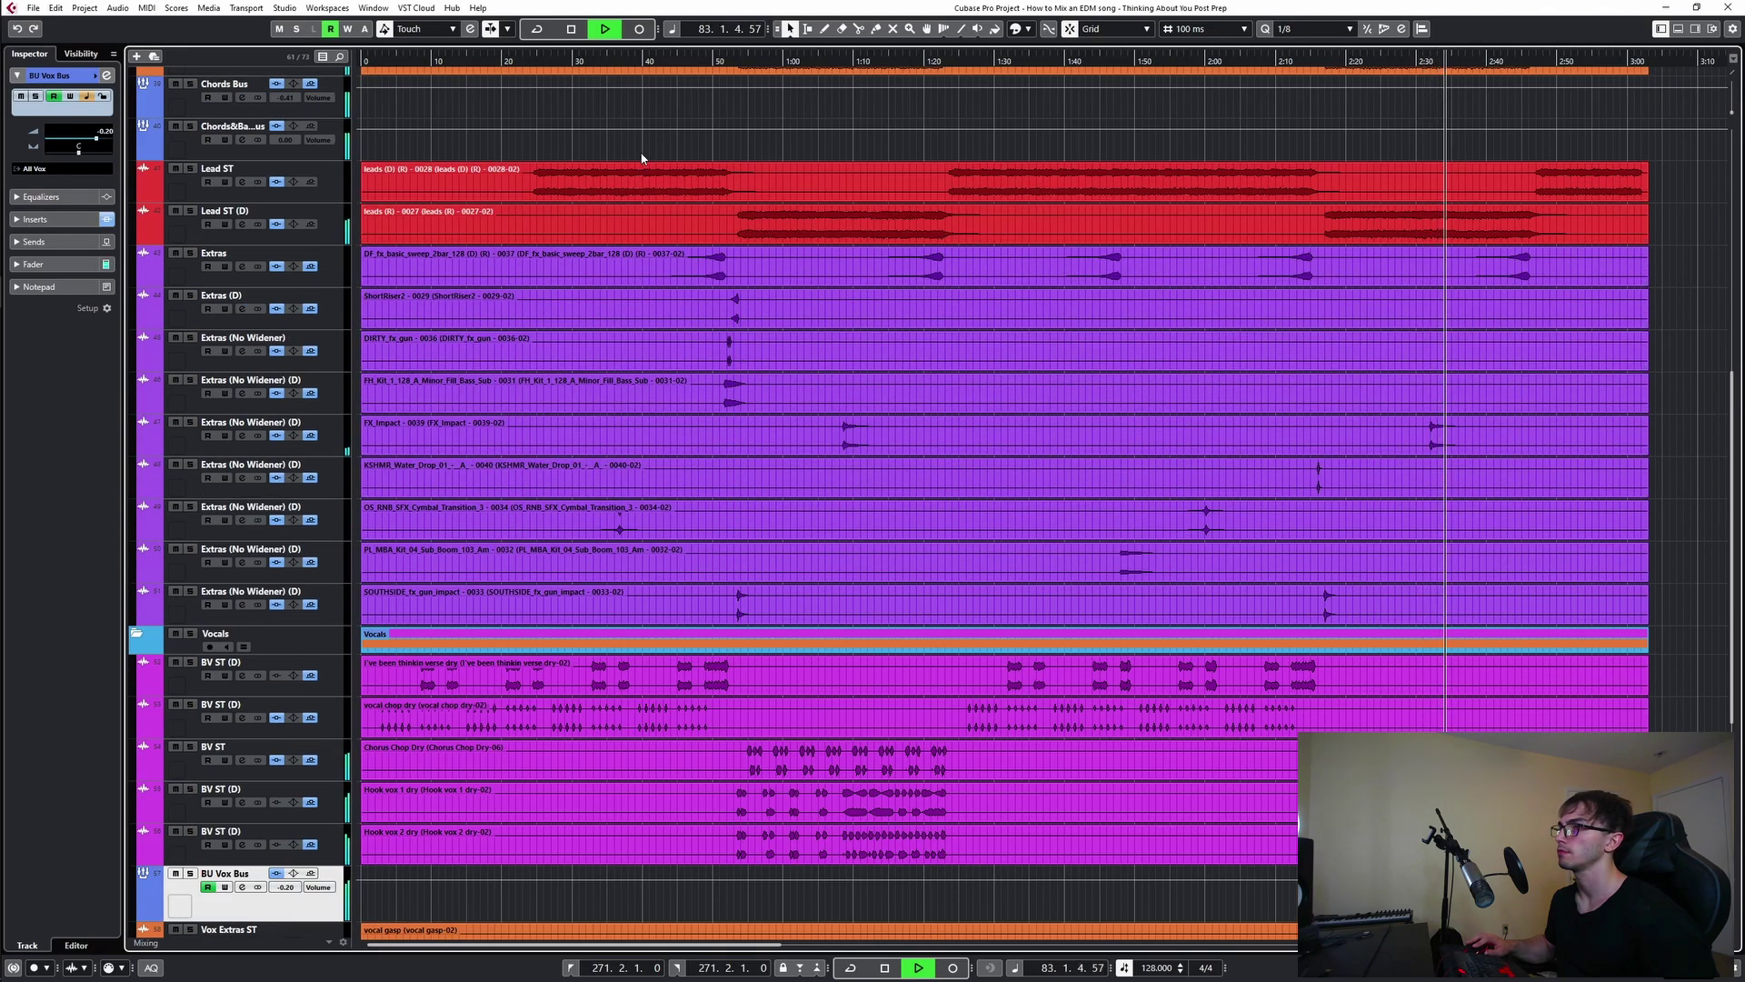
{"action": "left_click", "coordinate": [609, 148]}
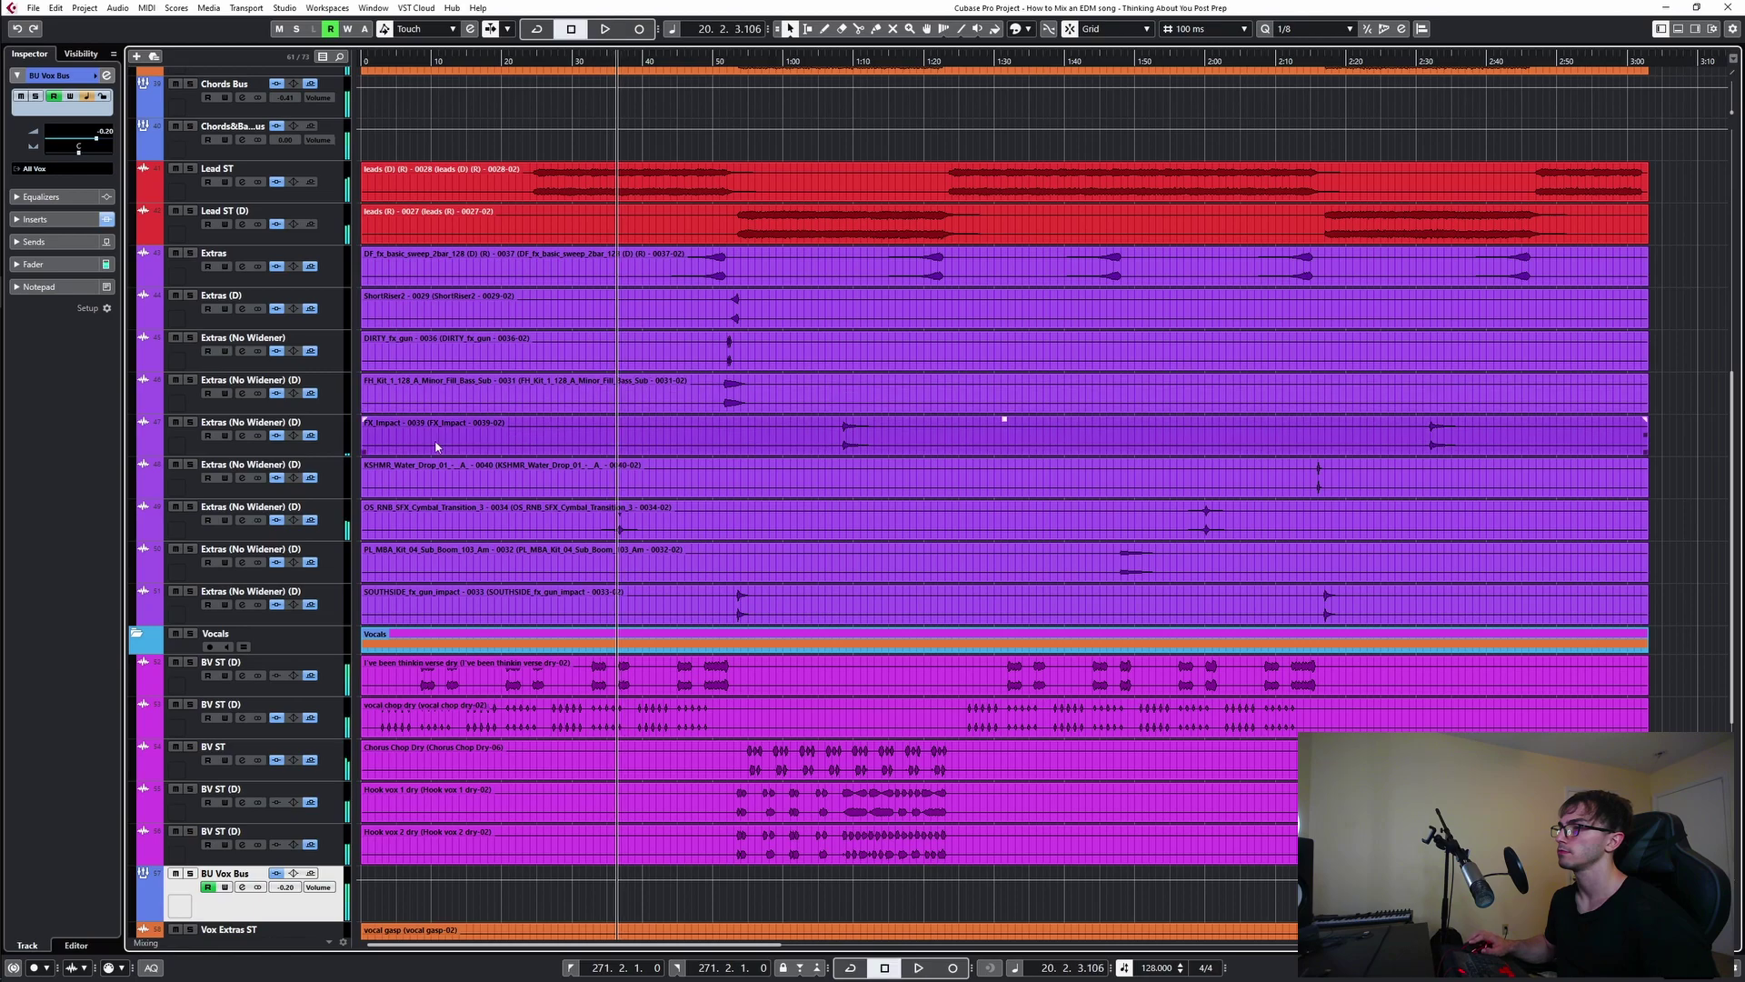
{"action": "left_click", "coordinate": [190, 506]}
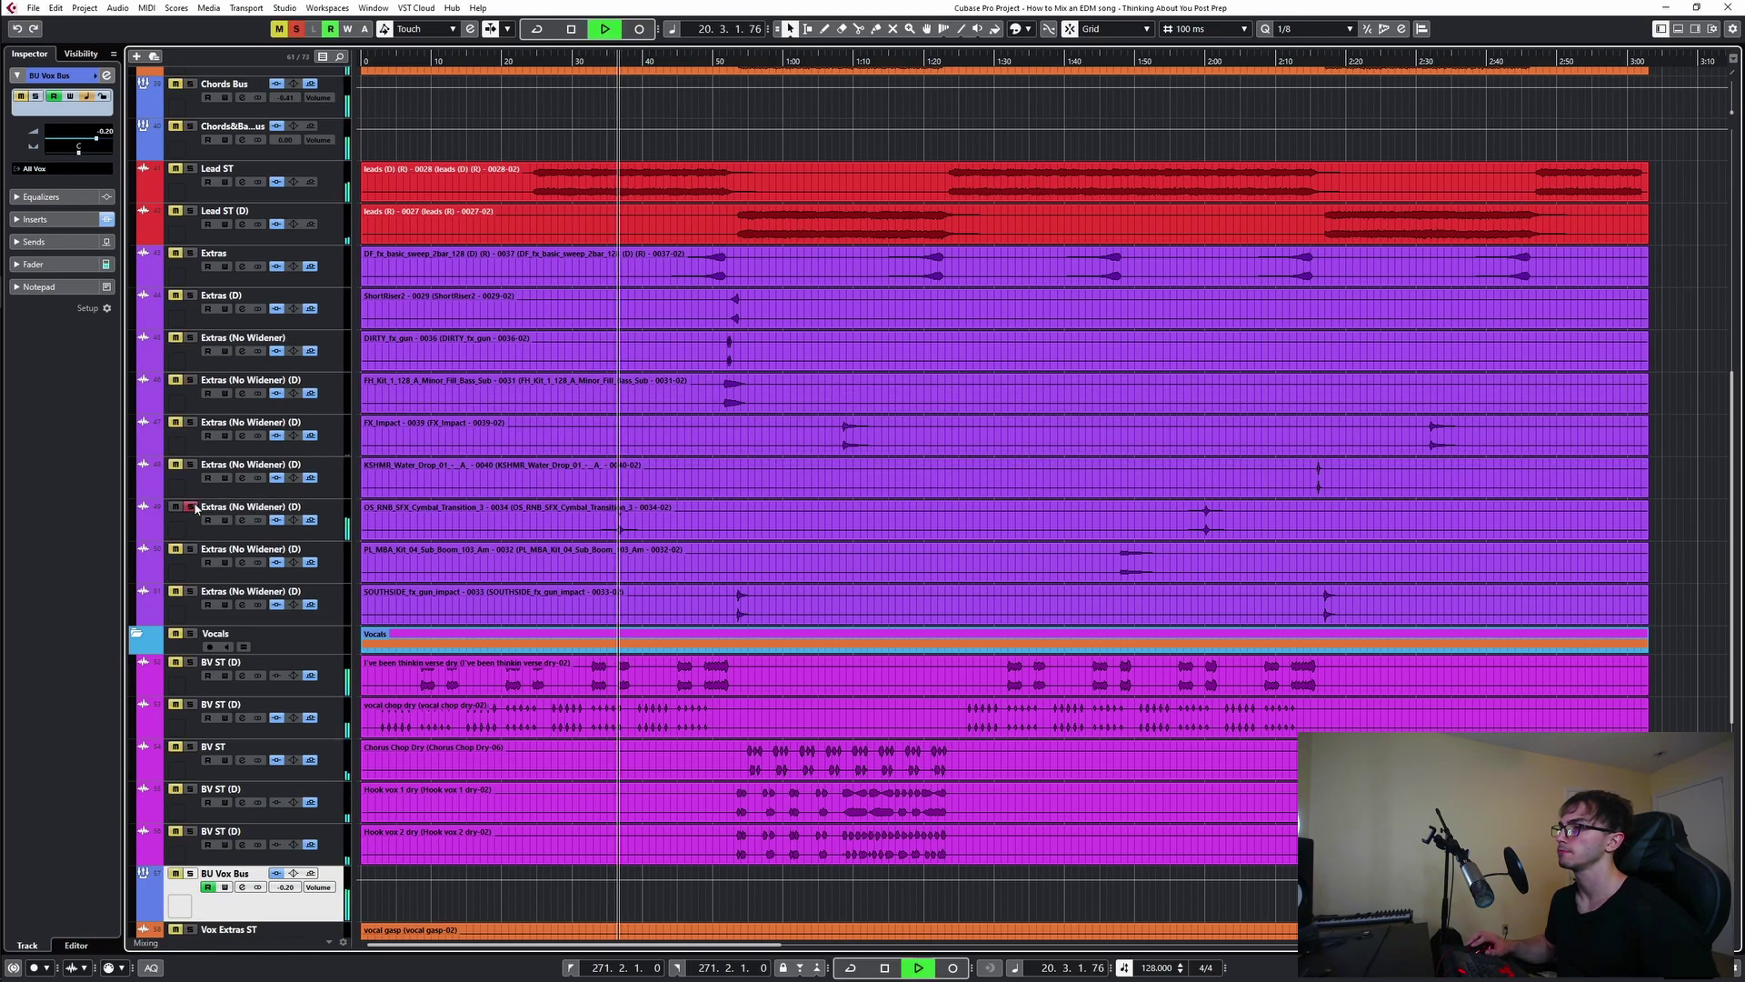
{"action": "left_click", "coordinate": [190, 506]}
{"action": "key", "text": "space"}
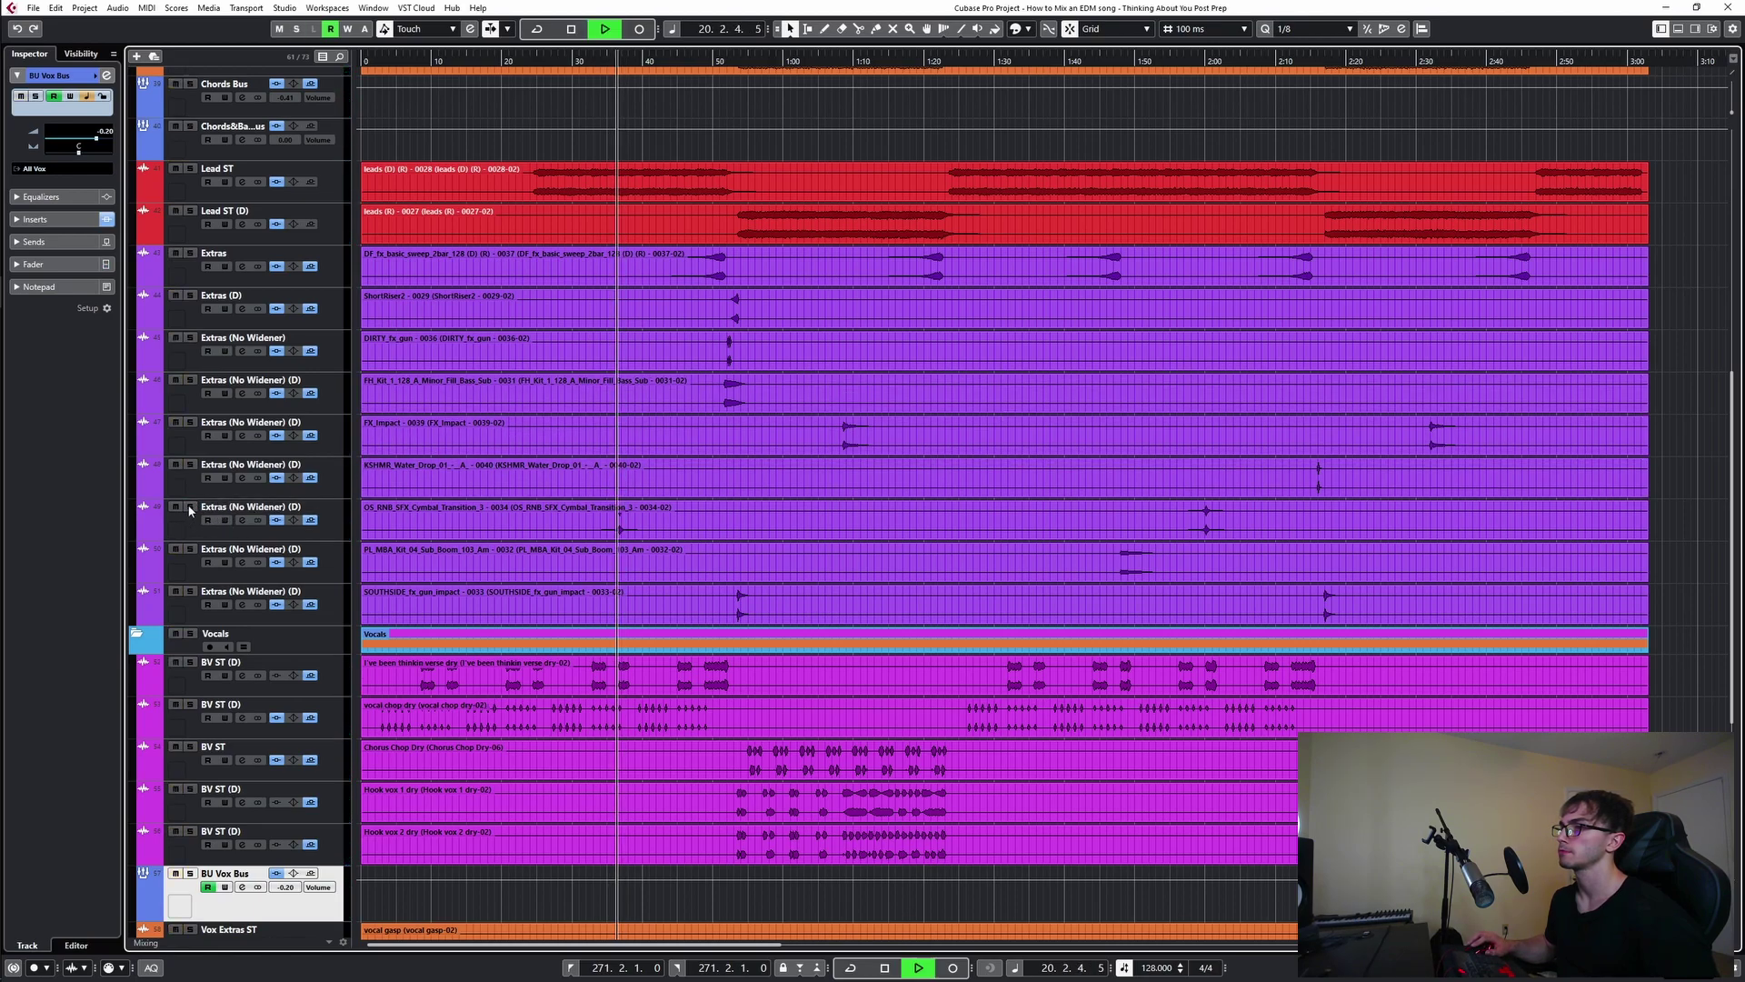
{"action": "left_click", "coordinate": [614, 580]}
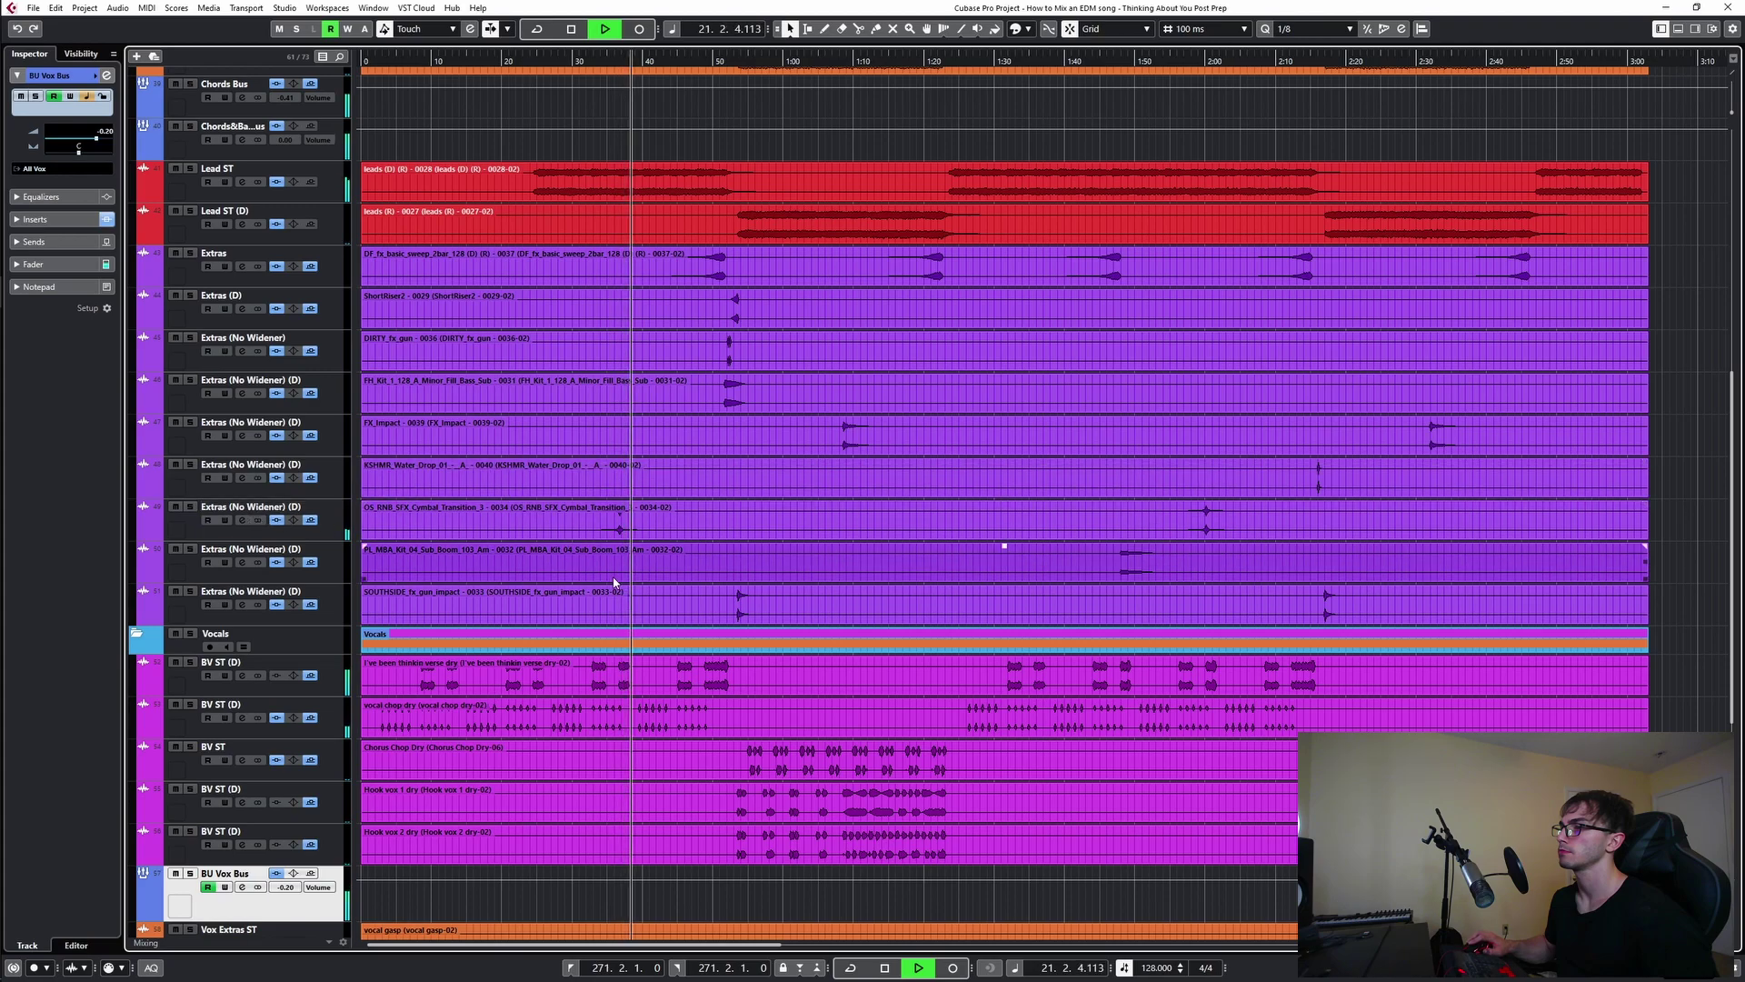
{"action": "left_click", "coordinate": [519, 507]}
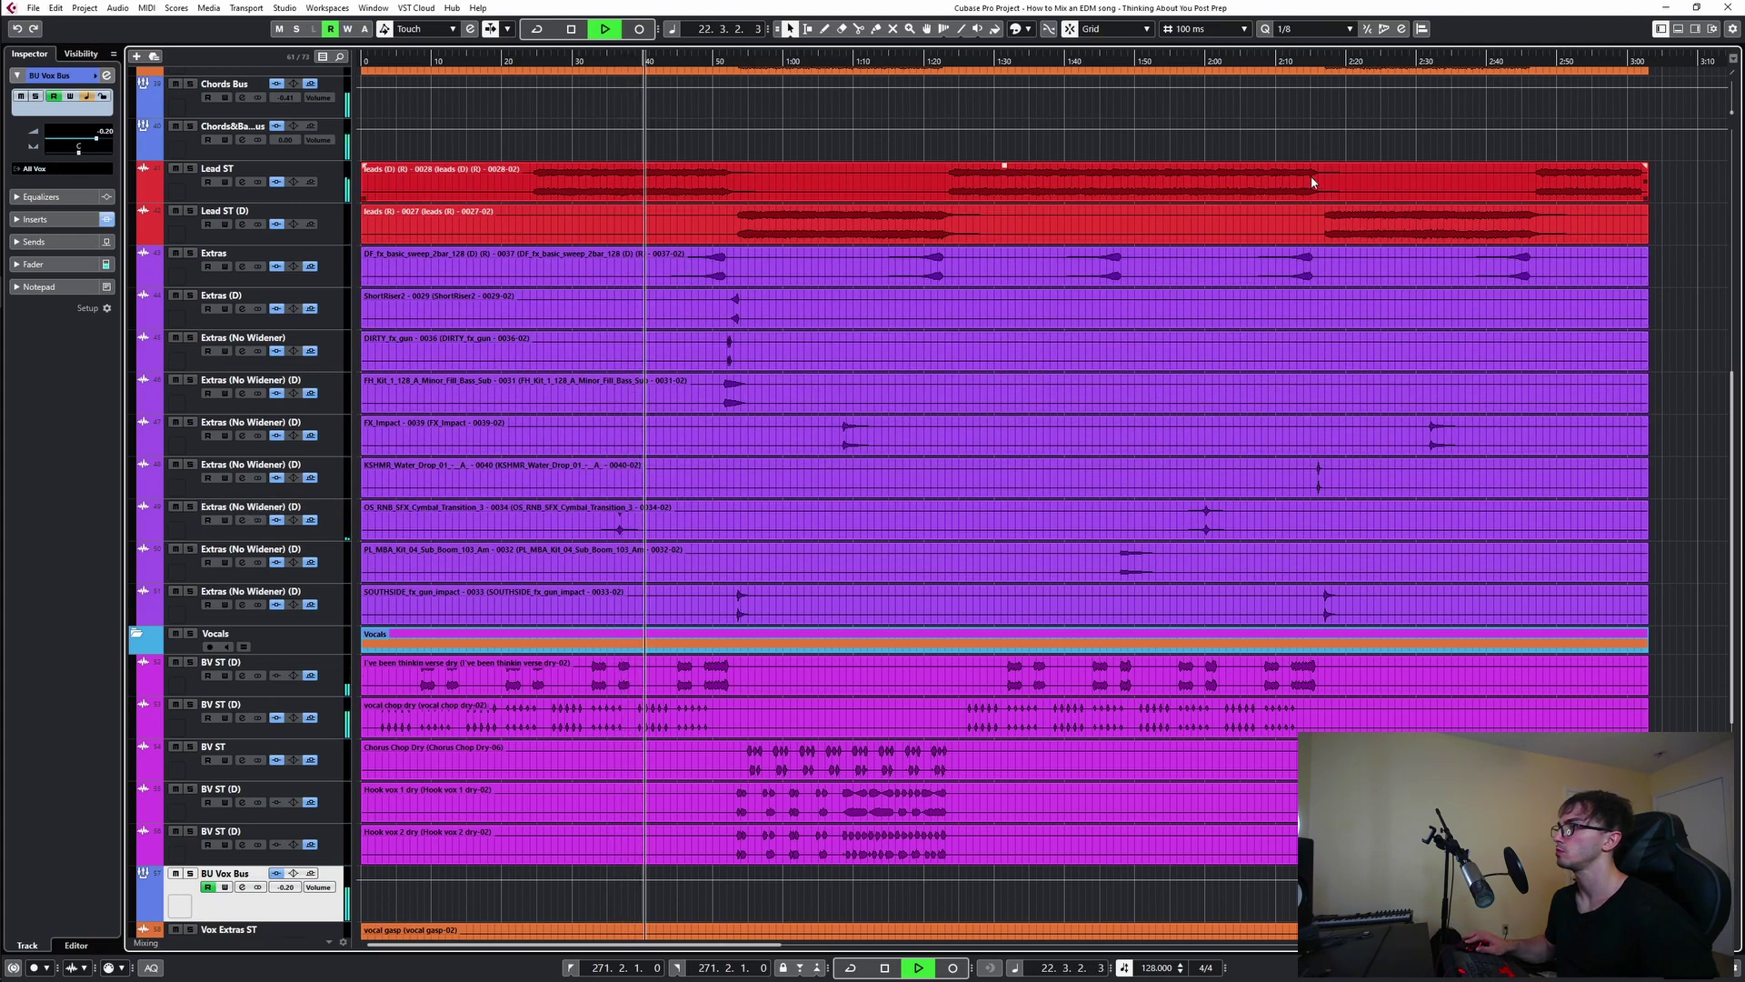
- Audition the transition into the second drop around bar 72 in the full mix, replaying it
{"action": "left_click", "coordinate": [1316, 151]}
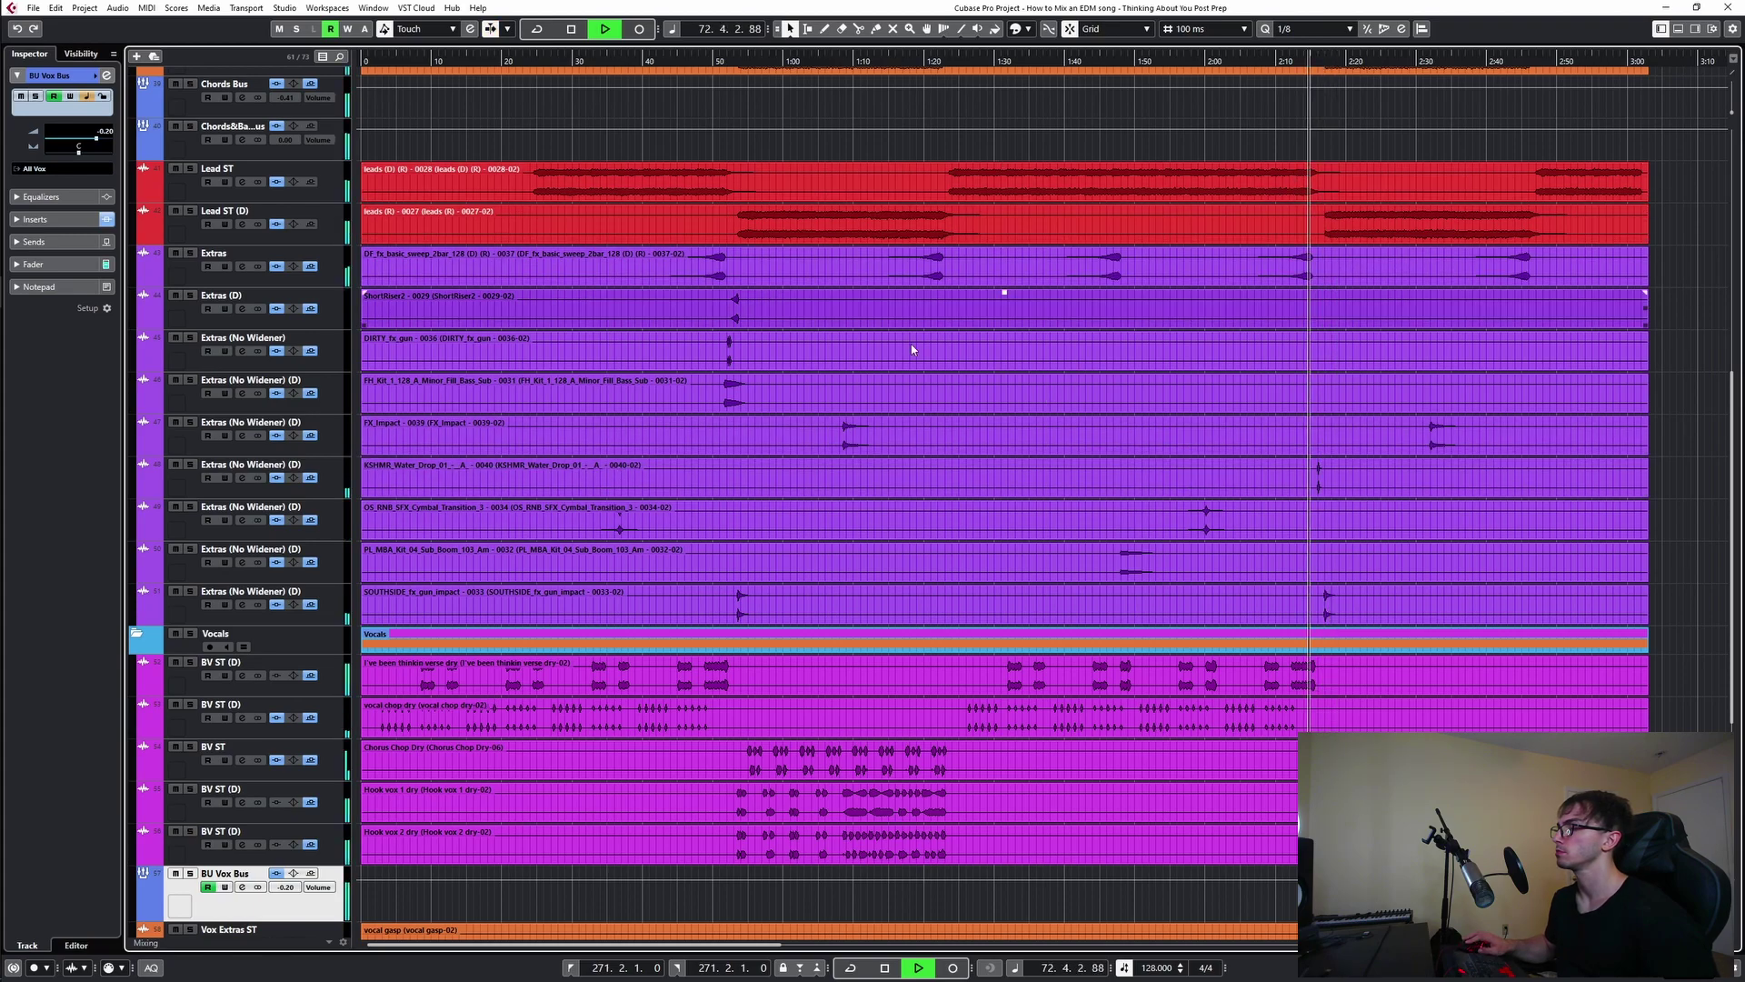
{"action": "key", "text": "space"}
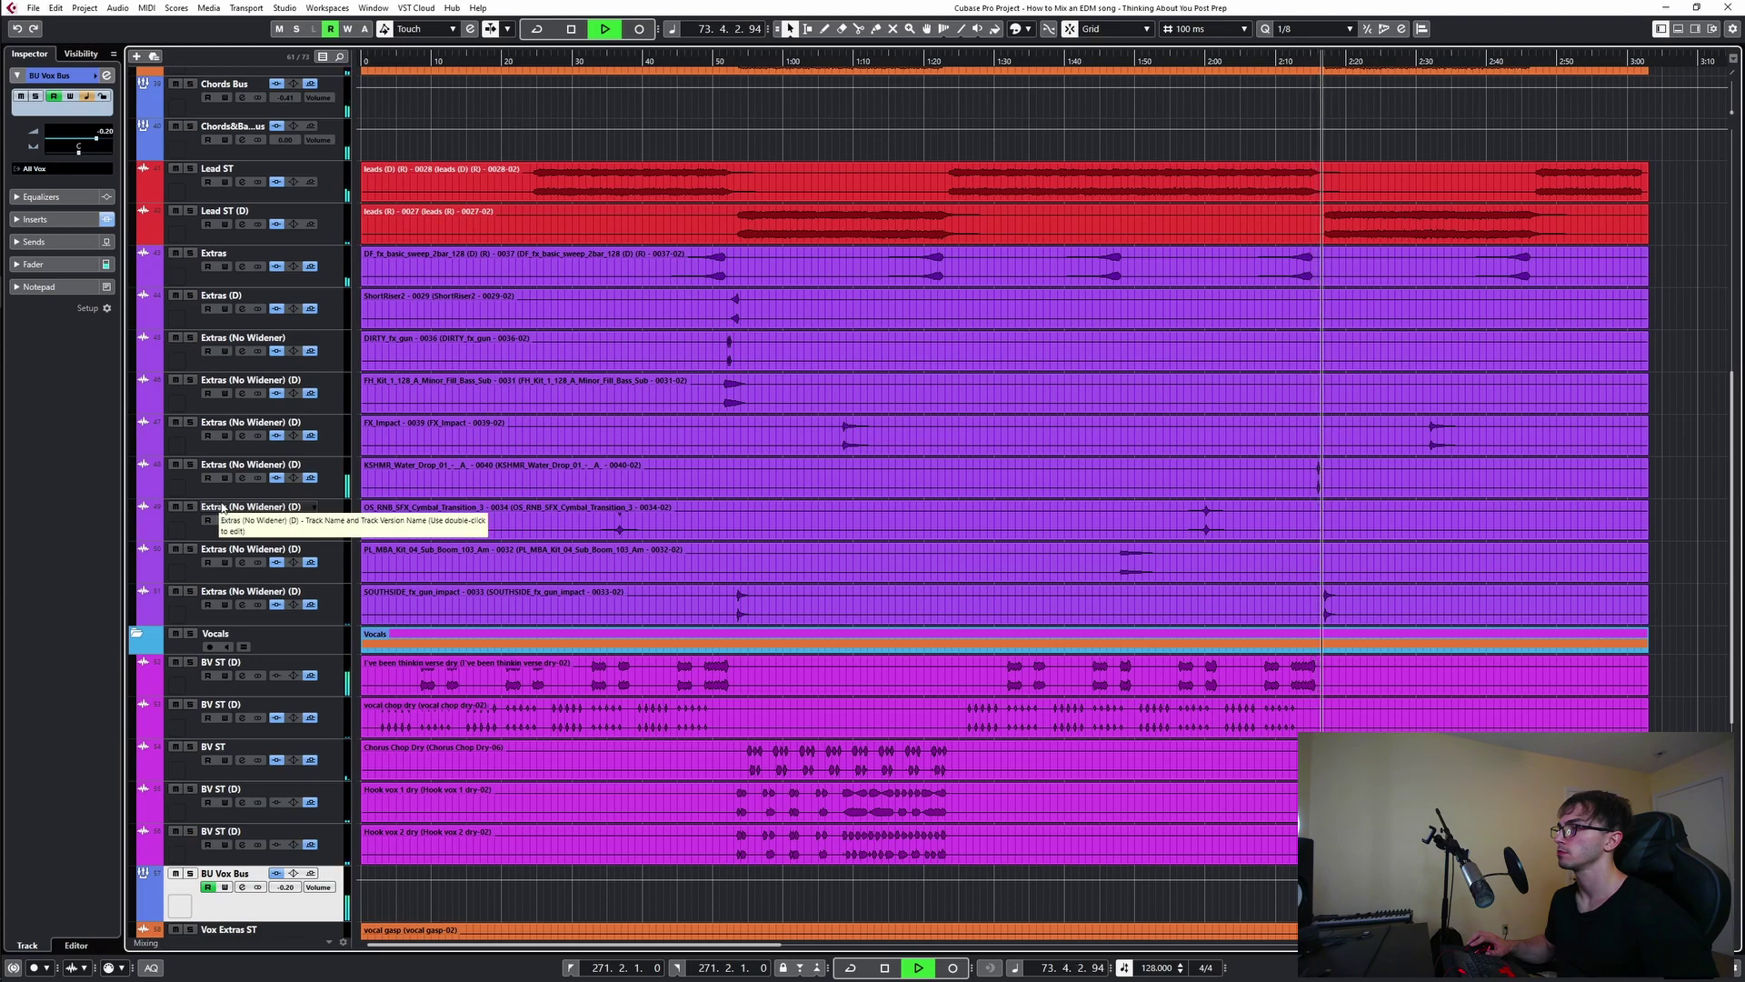
{"action": "key", "text": "space"}
{"action": "key", "text": "space"}
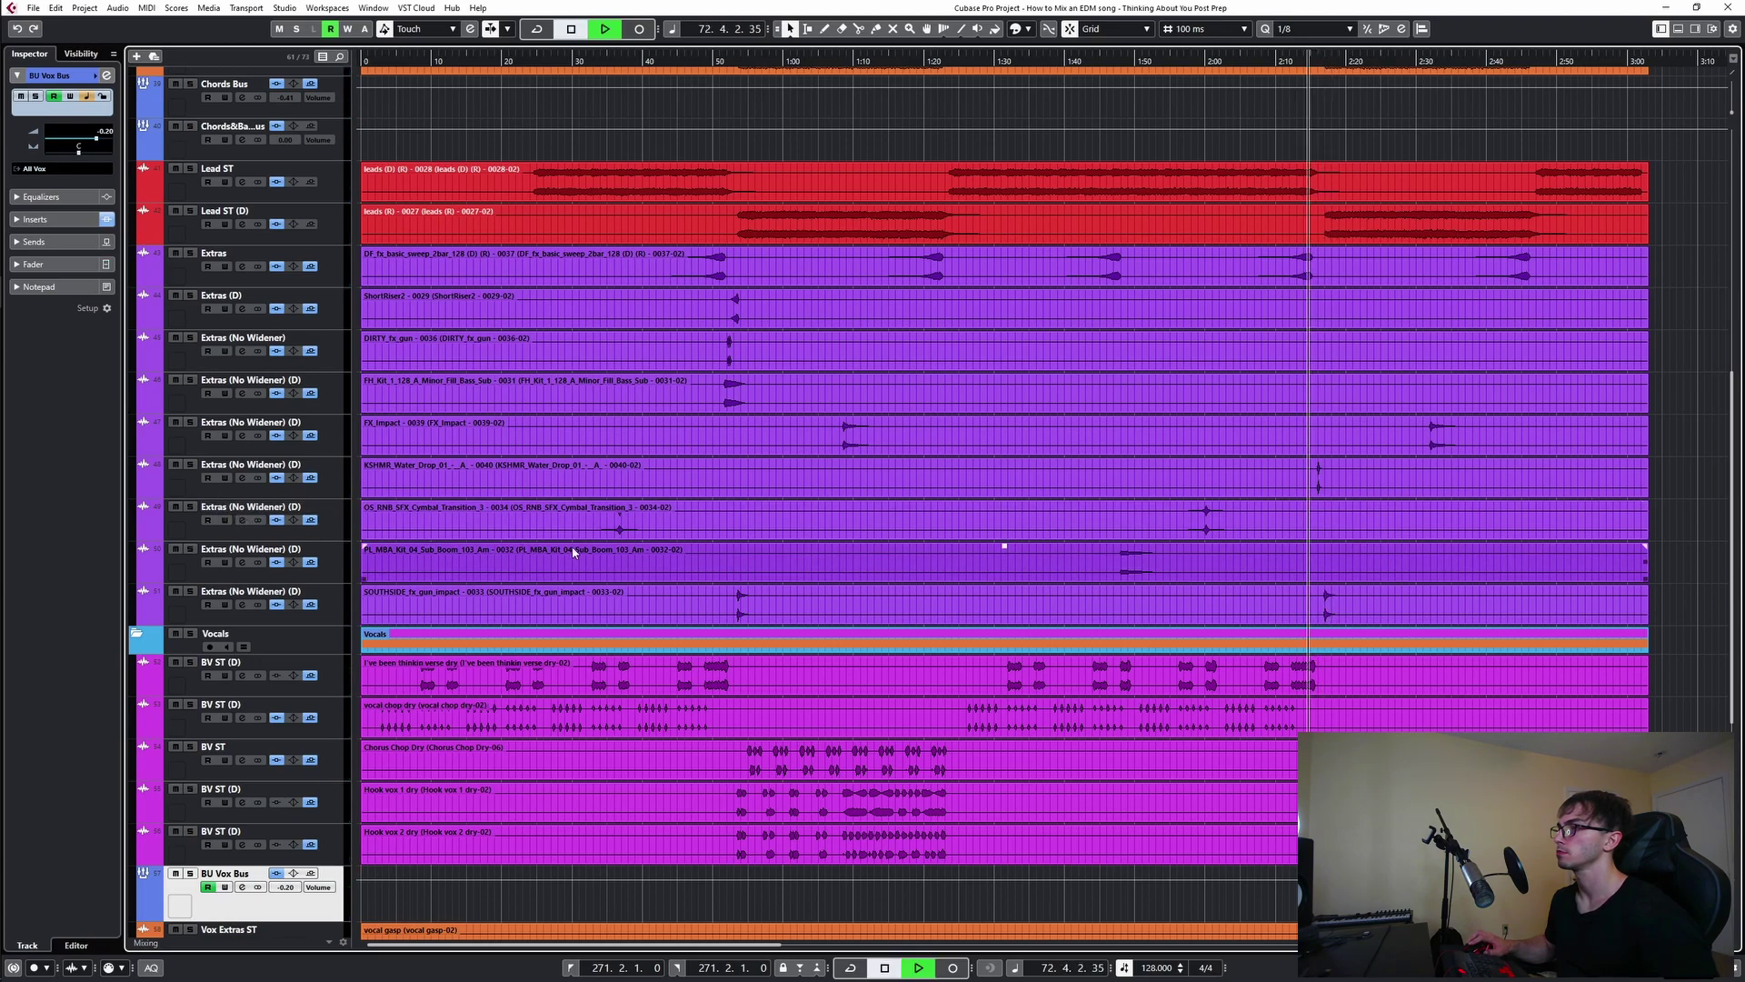
- Inspect the L1 limiter on the vocal gasp's Vox Extras ST track, closing the plugin and channel settings when done
{"action": "scroll", "coordinate": [955, 680], "scroll_direction": "down", "scroll_amount": 4}
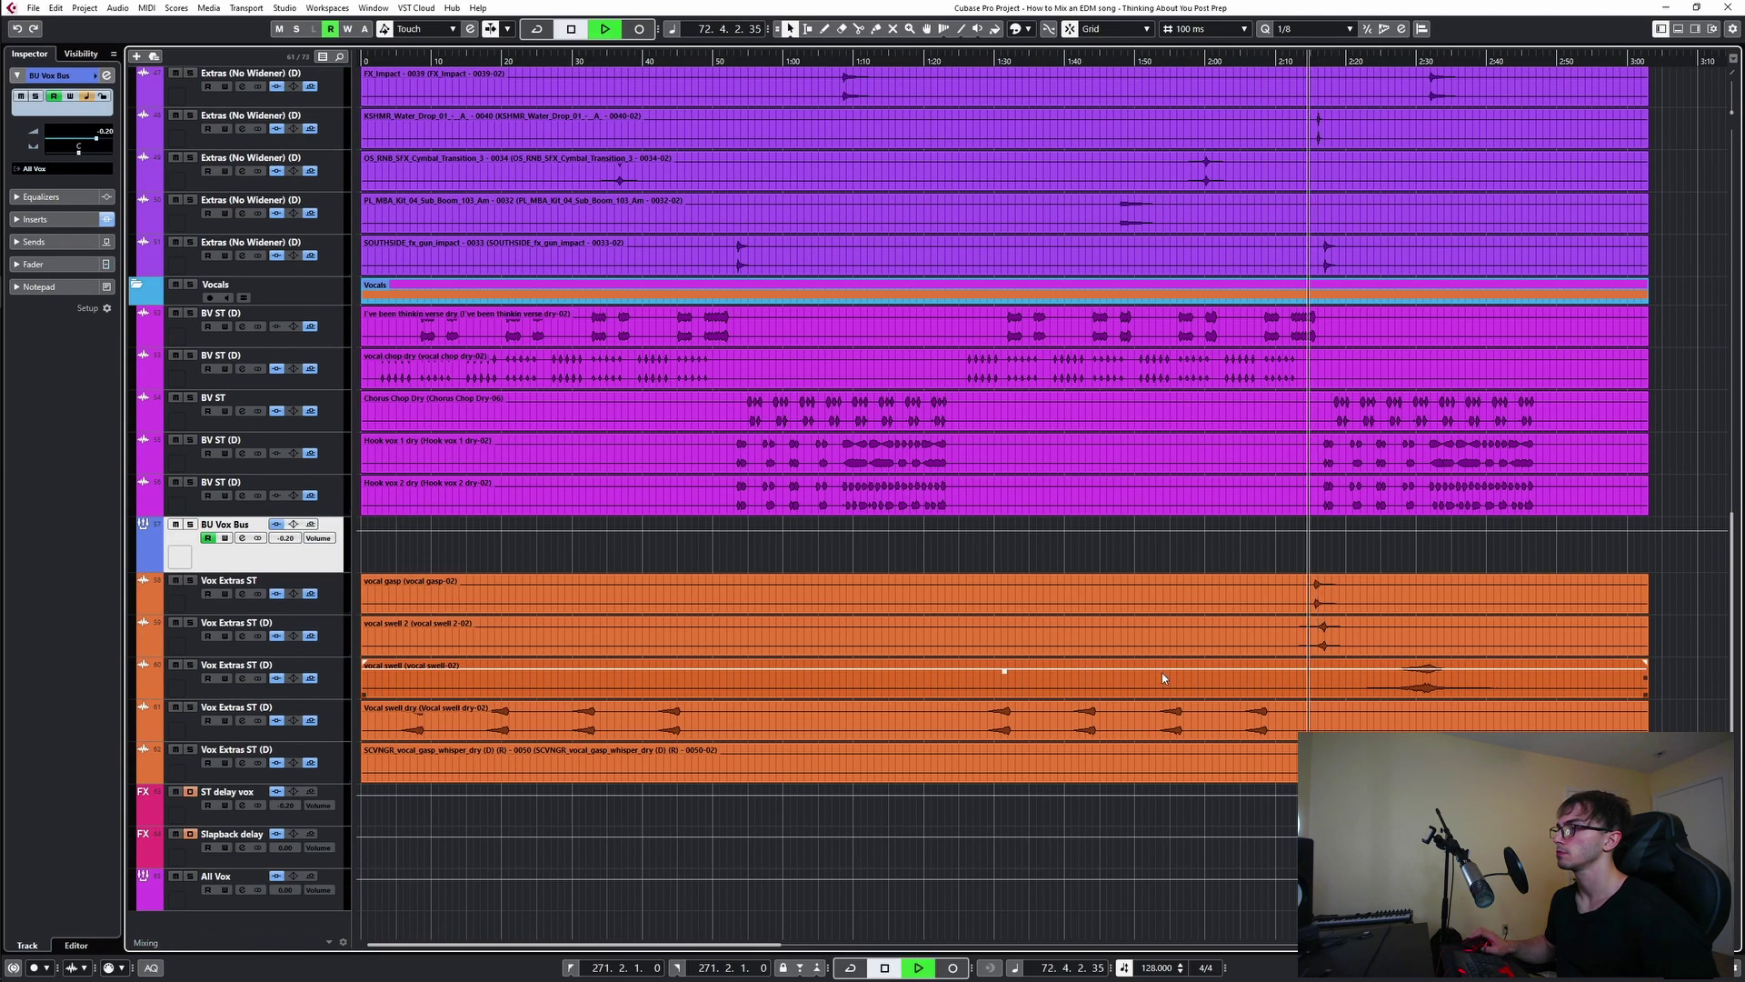
{"action": "key", "text": "space"}
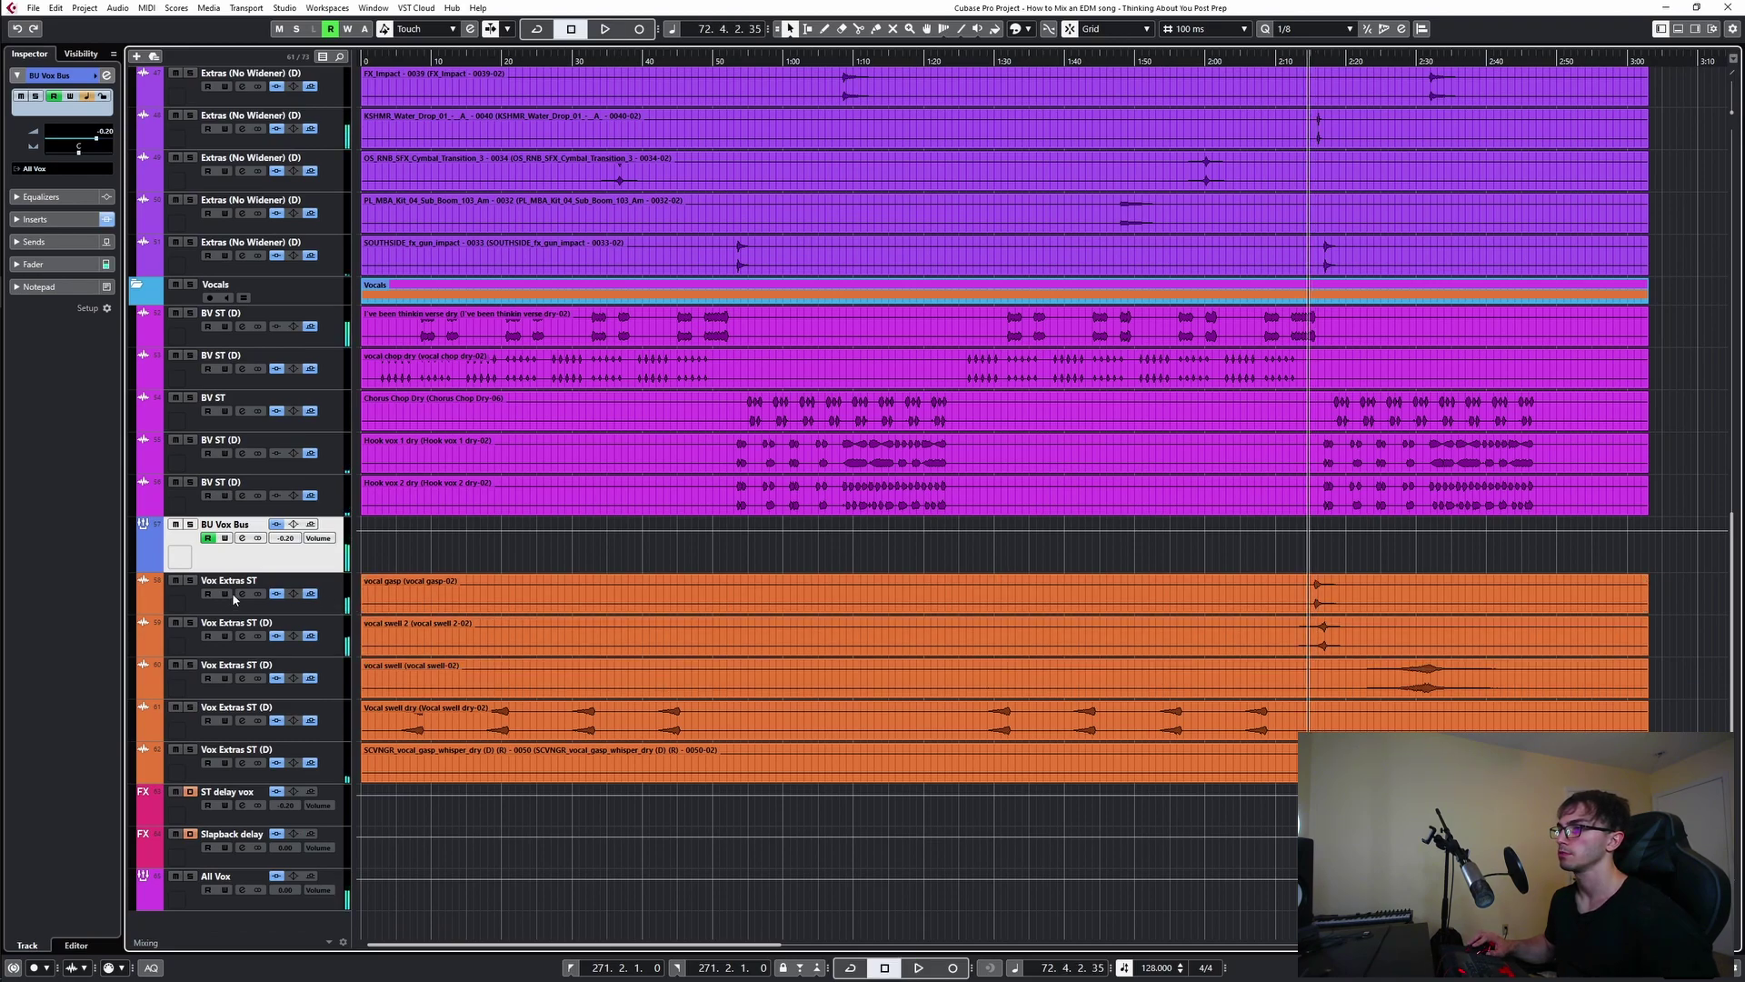
{"action": "left_click", "coordinate": [242, 594]}
{"action": "left_click", "coordinate": [598, 743]}
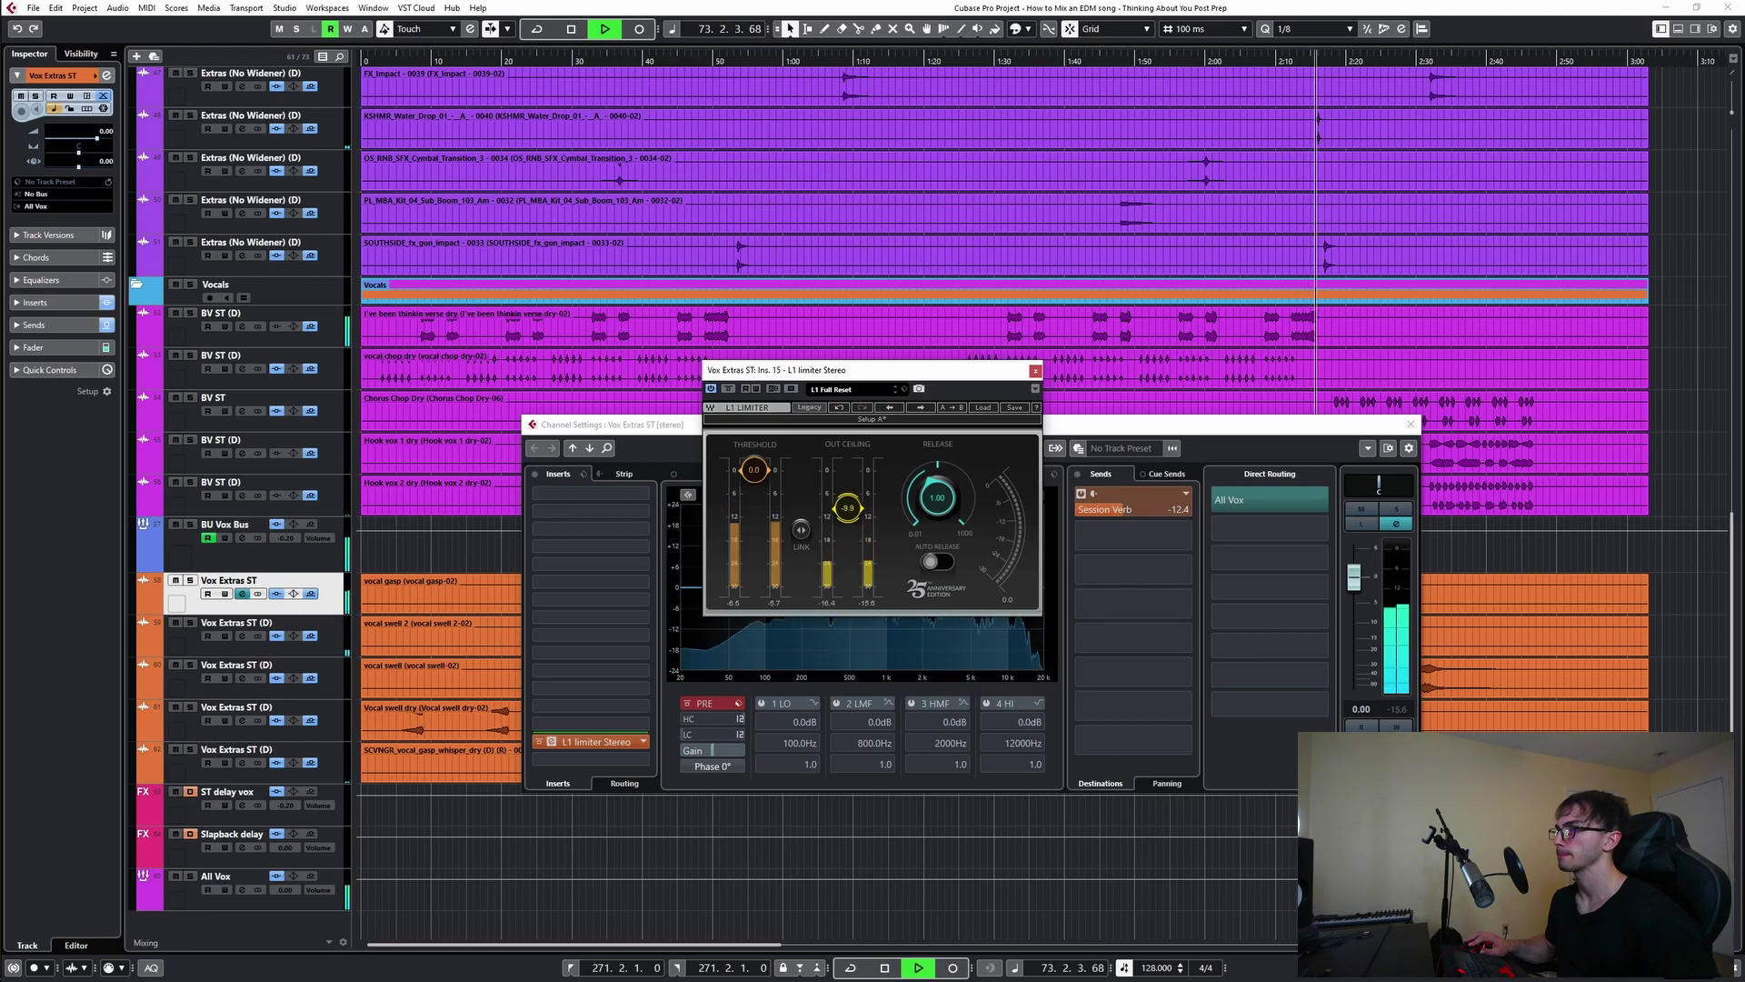
{"action": "left_click", "coordinate": [1035, 372]}
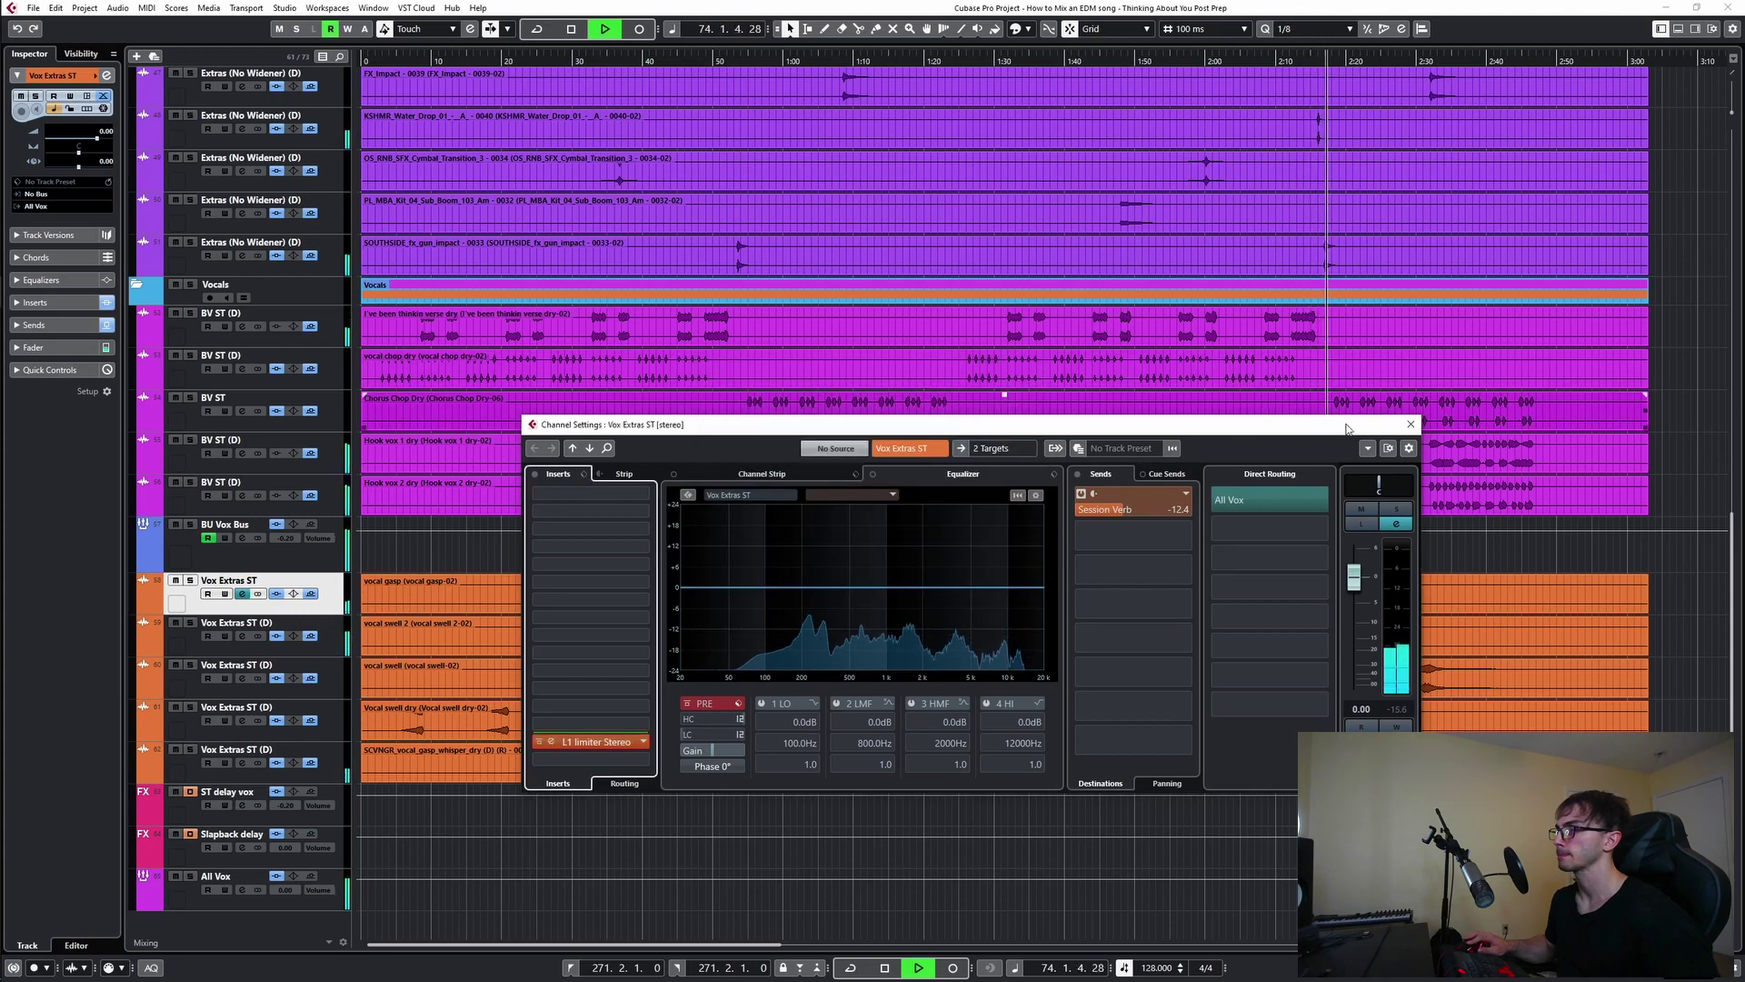
{"action": "left_click", "coordinate": [1411, 423]}
- Replay the second drop from around bar 74 and isolate the BU Vox Bus in solo
{"action": "left_click", "coordinate": [1347, 525]}
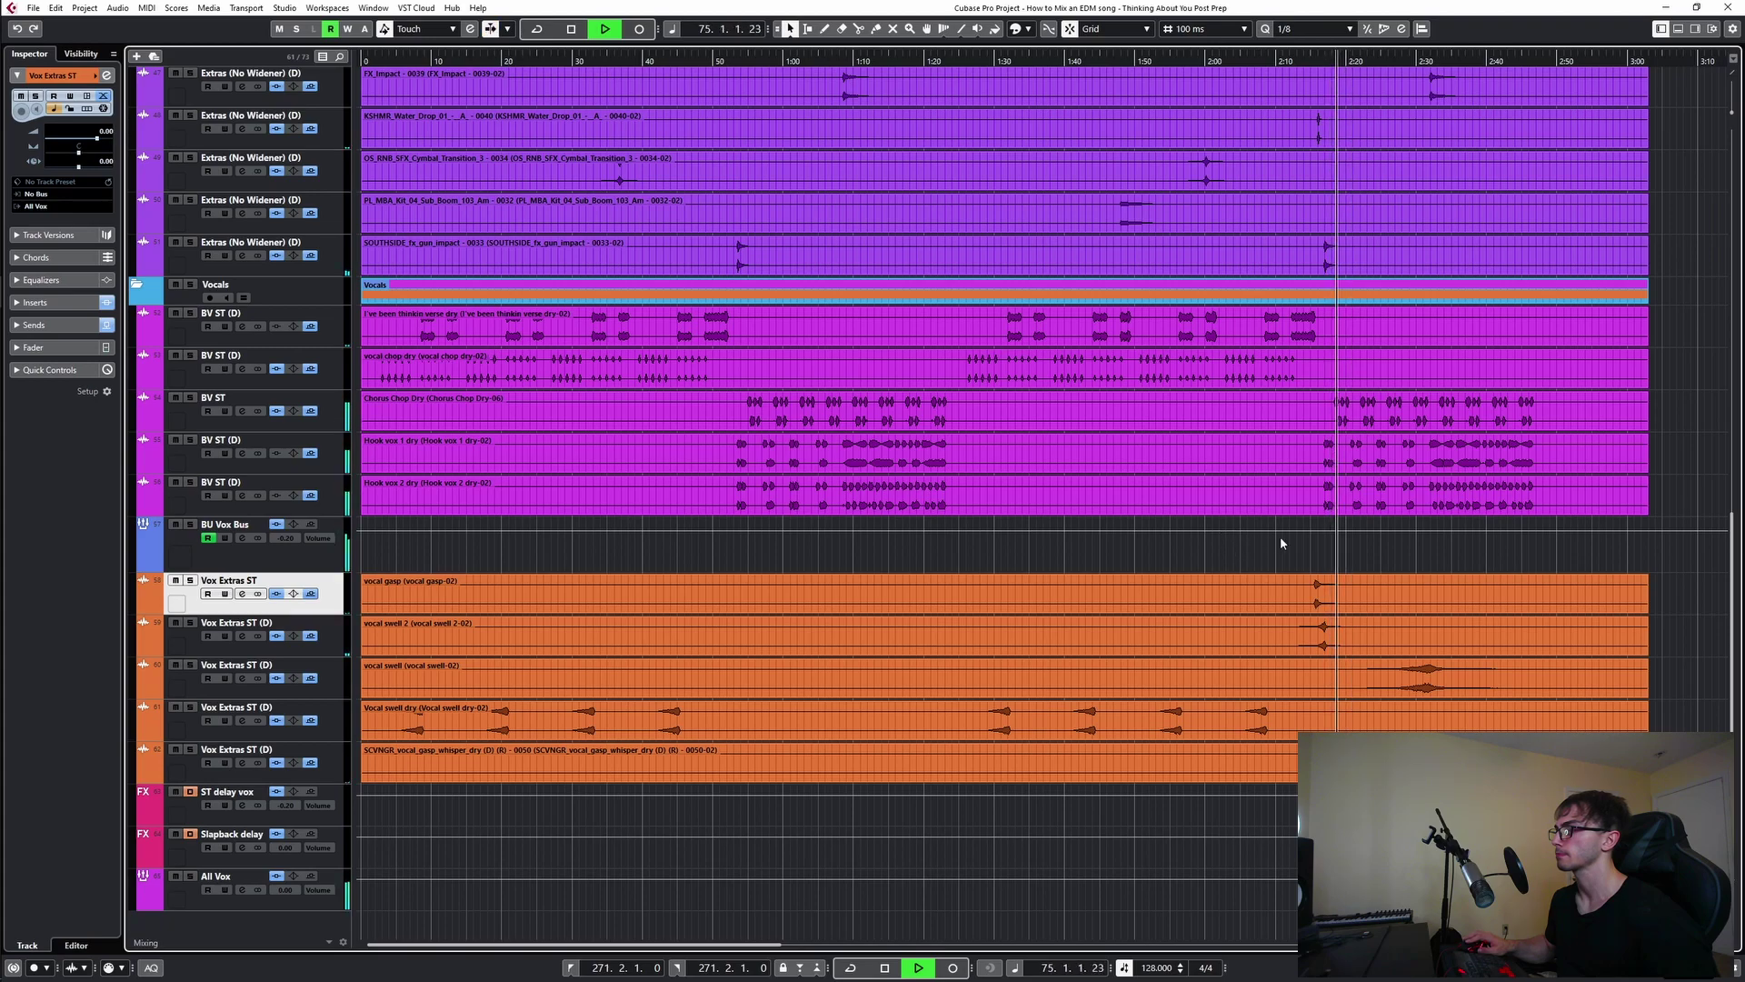
{"action": "left_click", "coordinate": [1326, 546]}
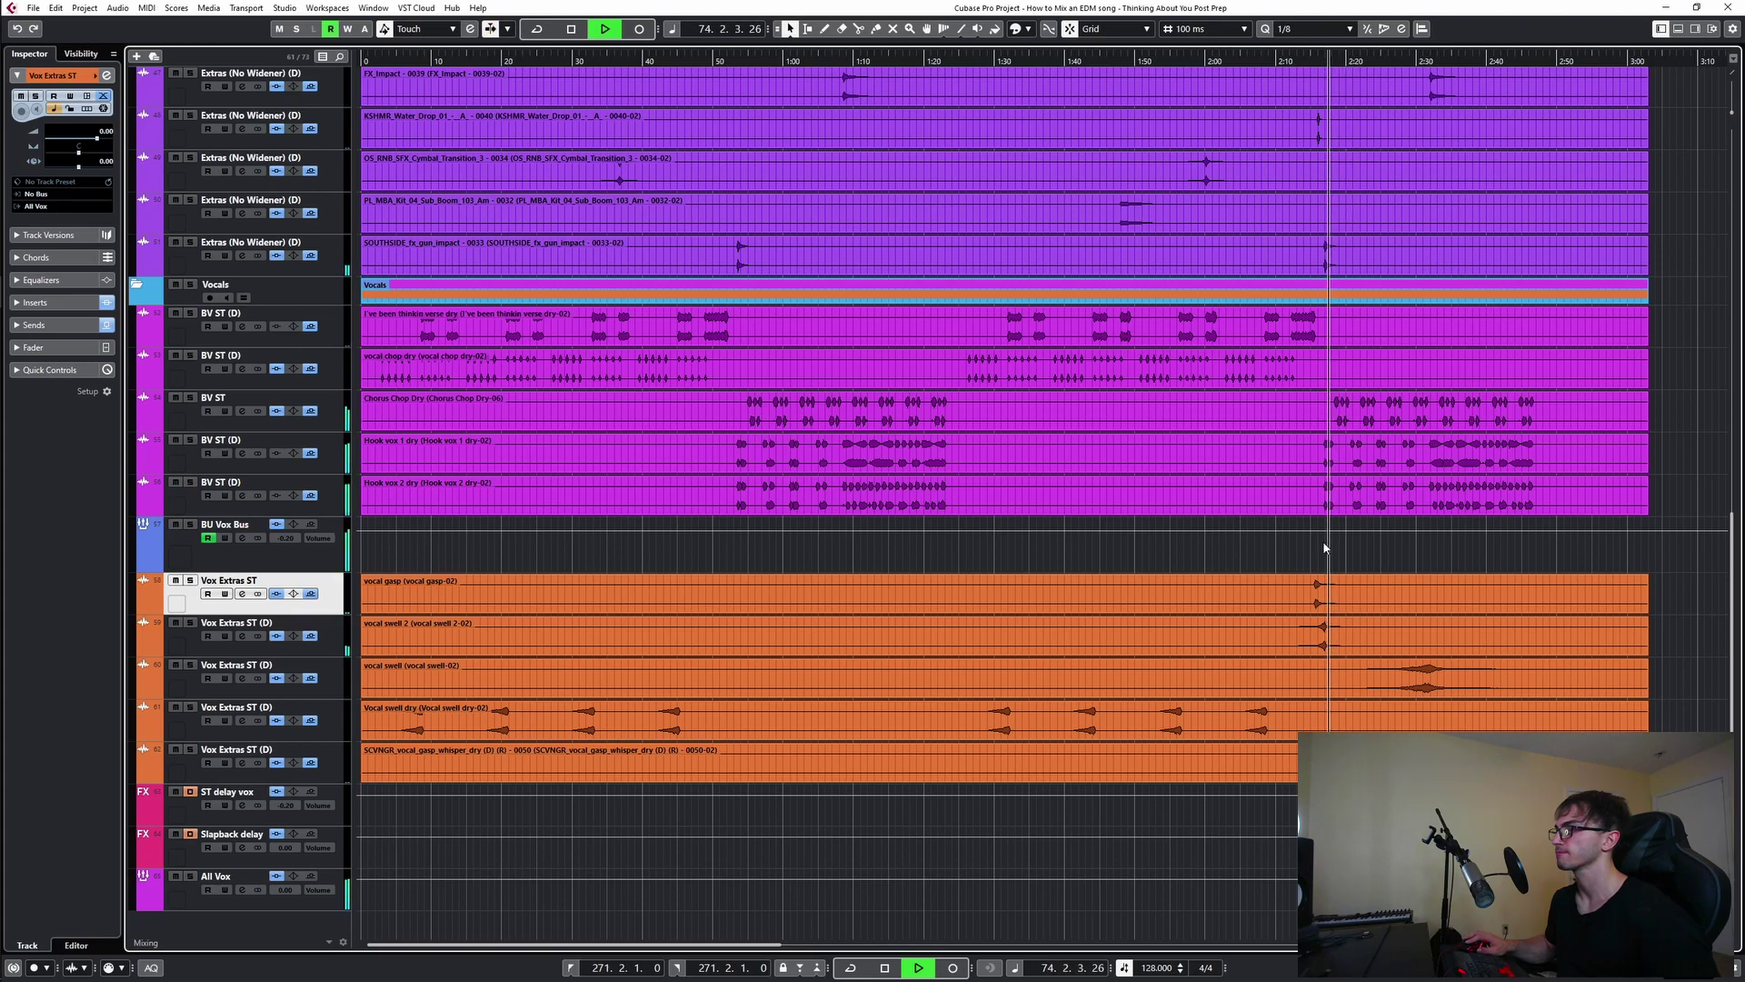
{"action": "left_click", "coordinate": [1324, 547]}
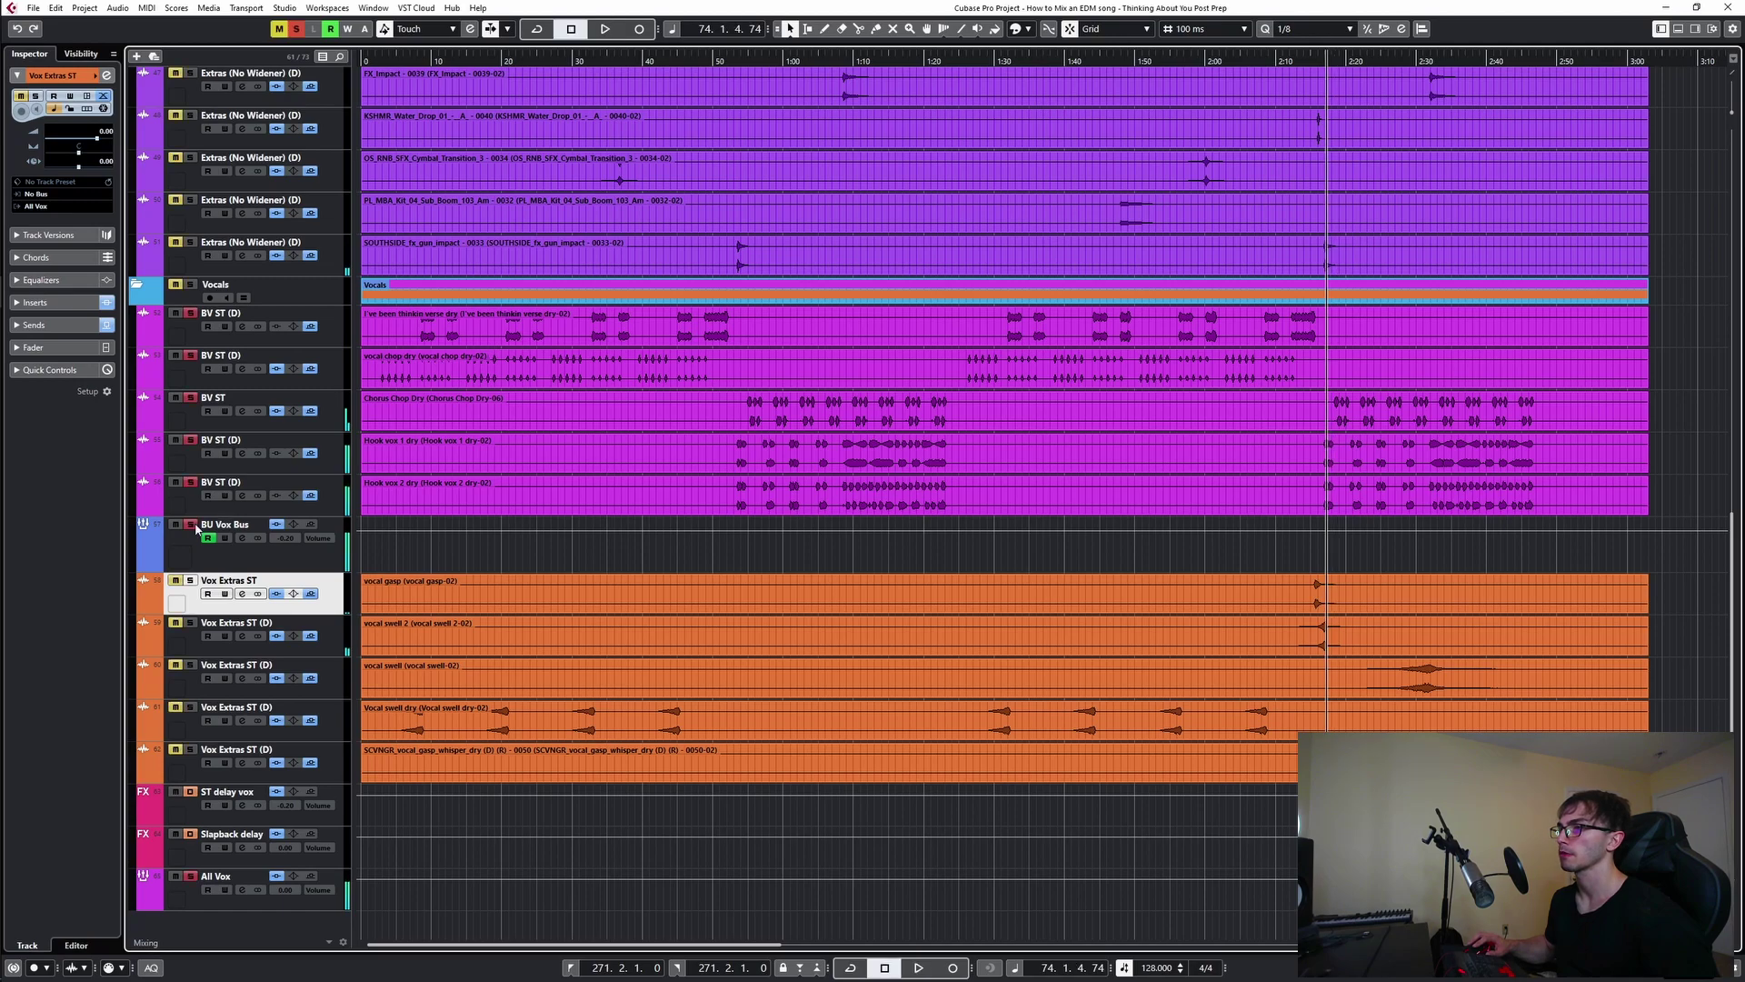
- In the BU Vox Bus's last Pro-Q 3, move the 1491.5 Hz band just above the existing high-frequency dip, cutting slightly under 3 dB
{"action": "left_click", "coordinate": [240, 538]}
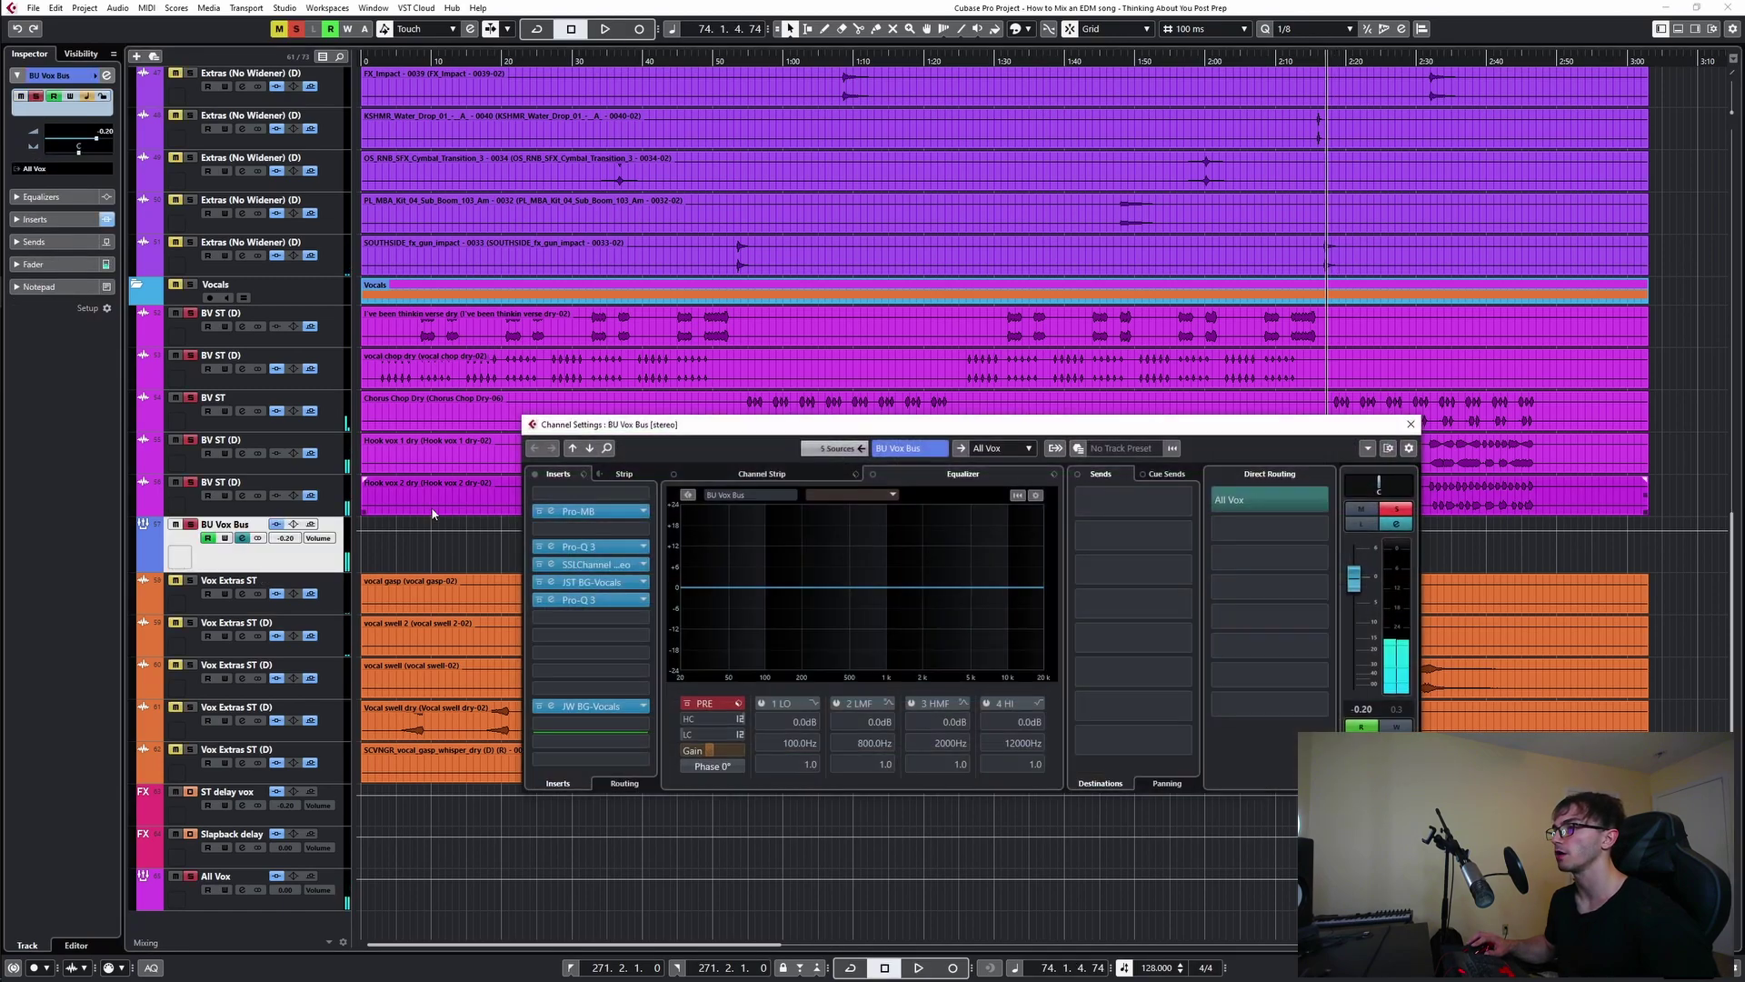
{"action": "left_click", "coordinate": [582, 601]}
{"action": "key", "text": "space"}
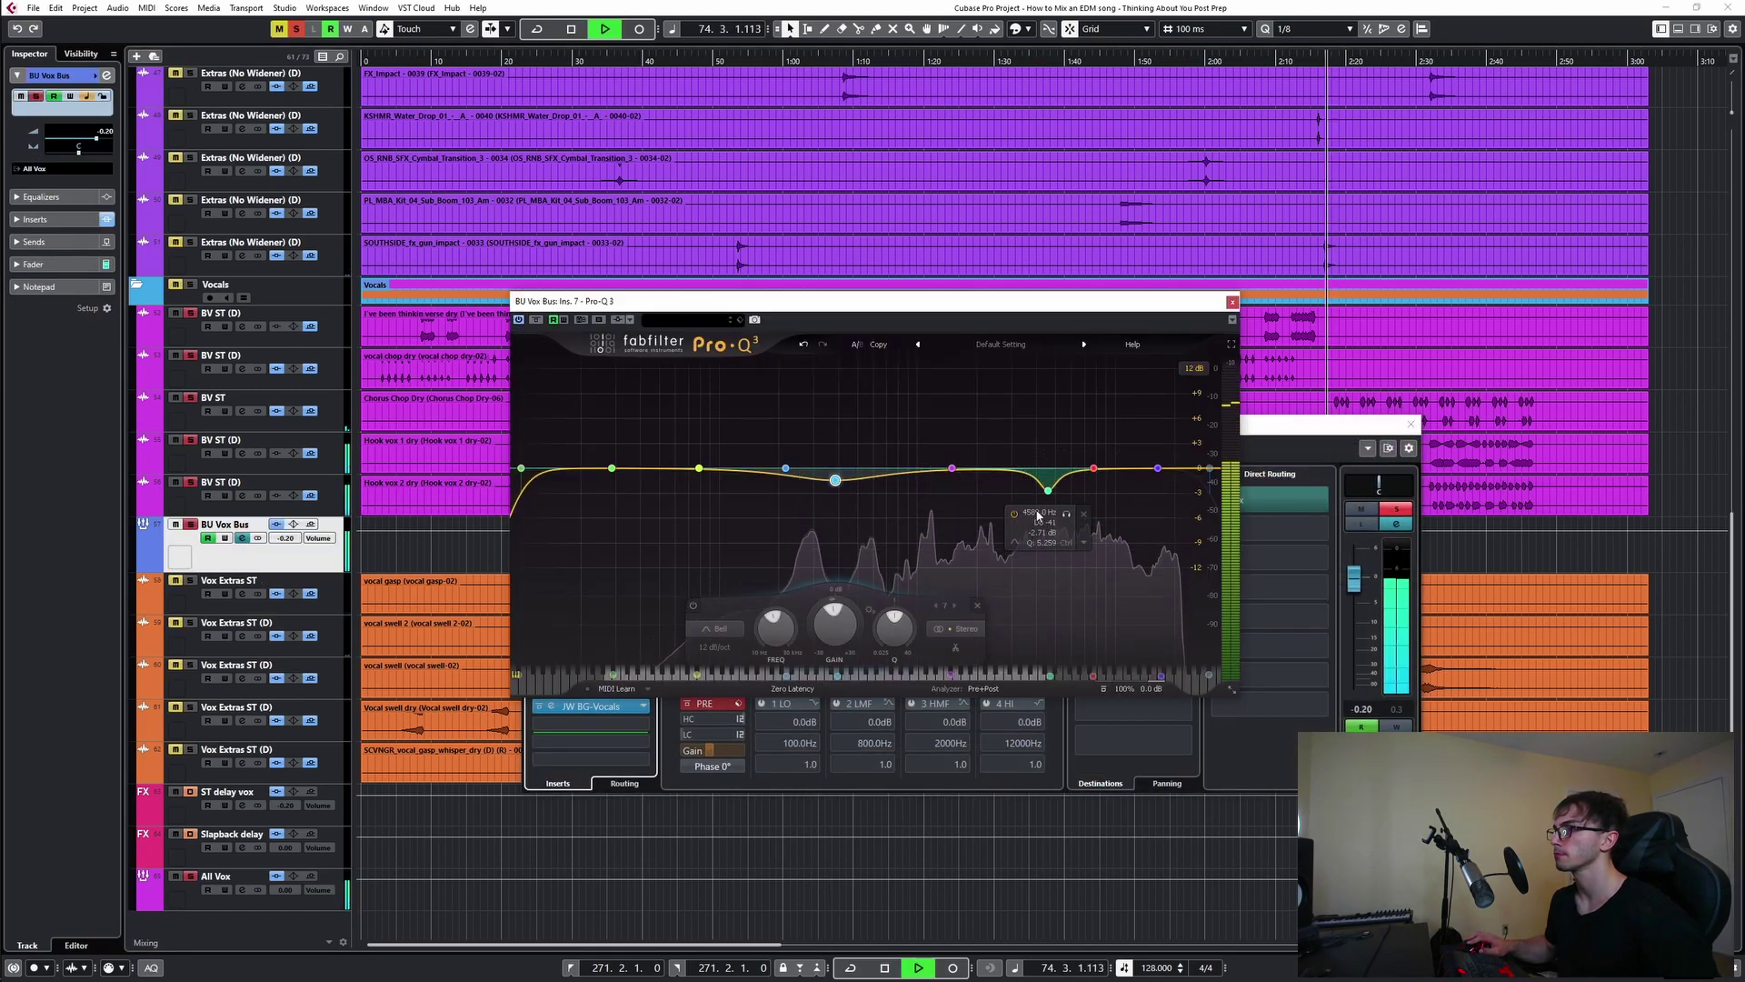
{"action": "key", "text": "space"}
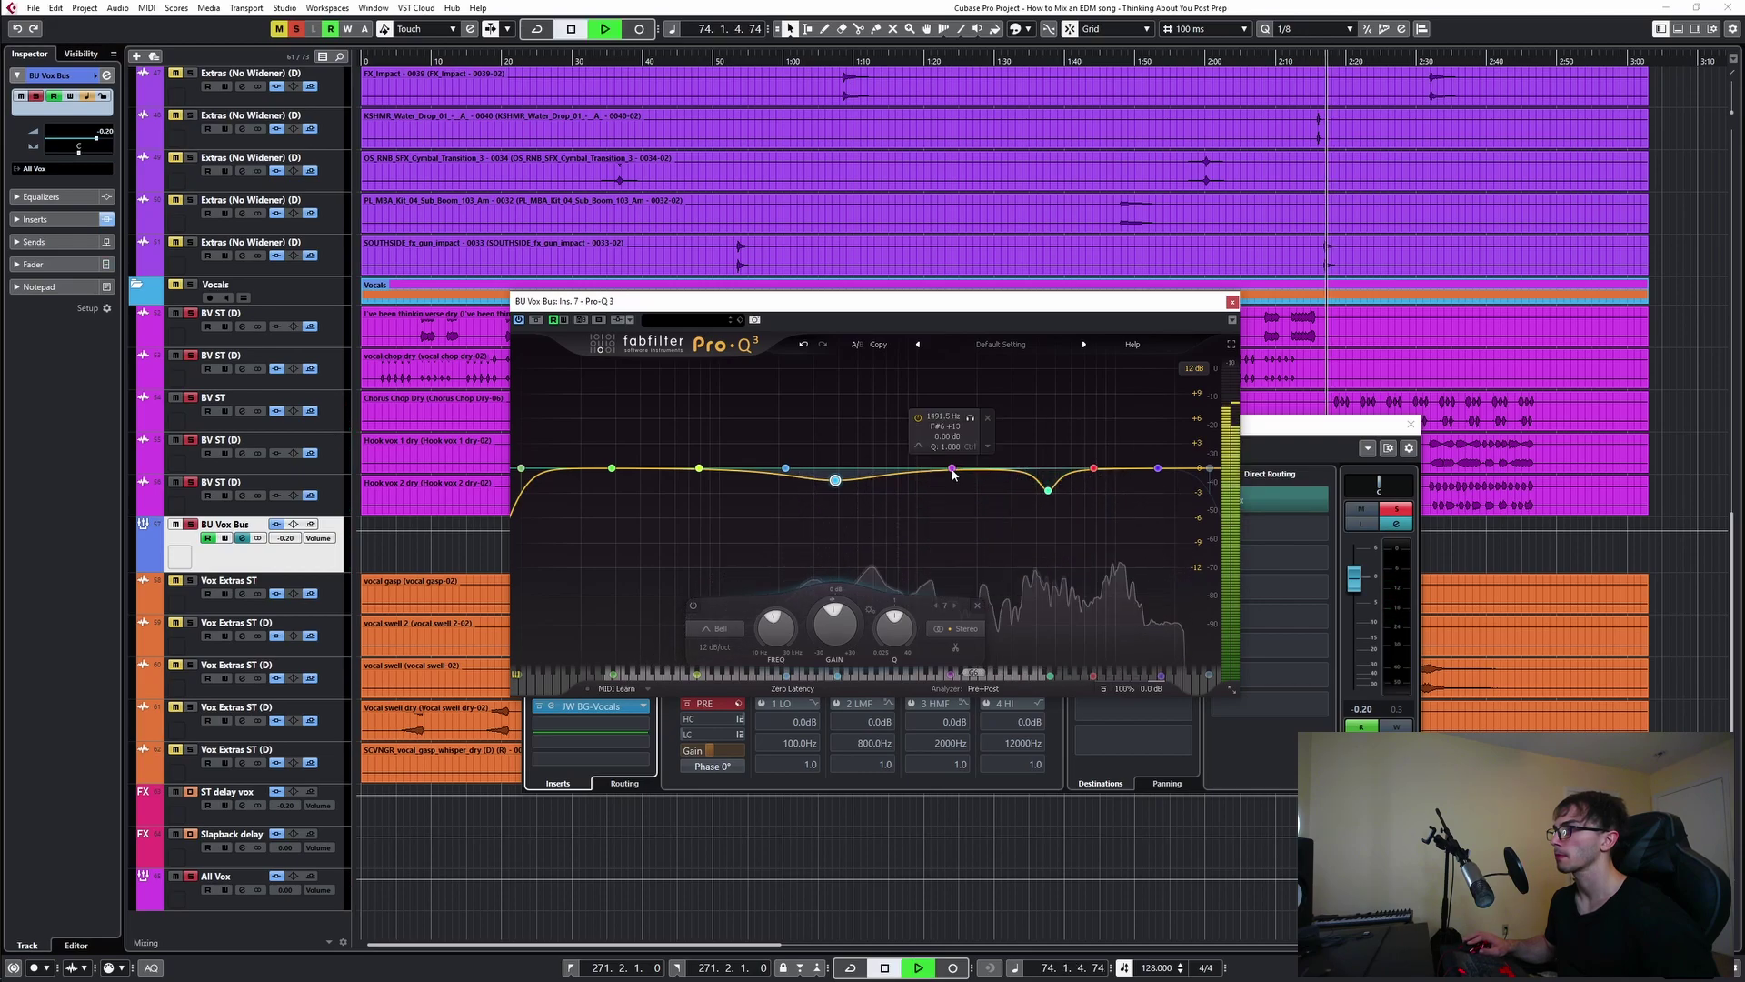
{"action": "key", "text": "space"}
{"action": "left_click_drag", "start_coordinate": [952, 470], "coordinate": [1090, 557]}
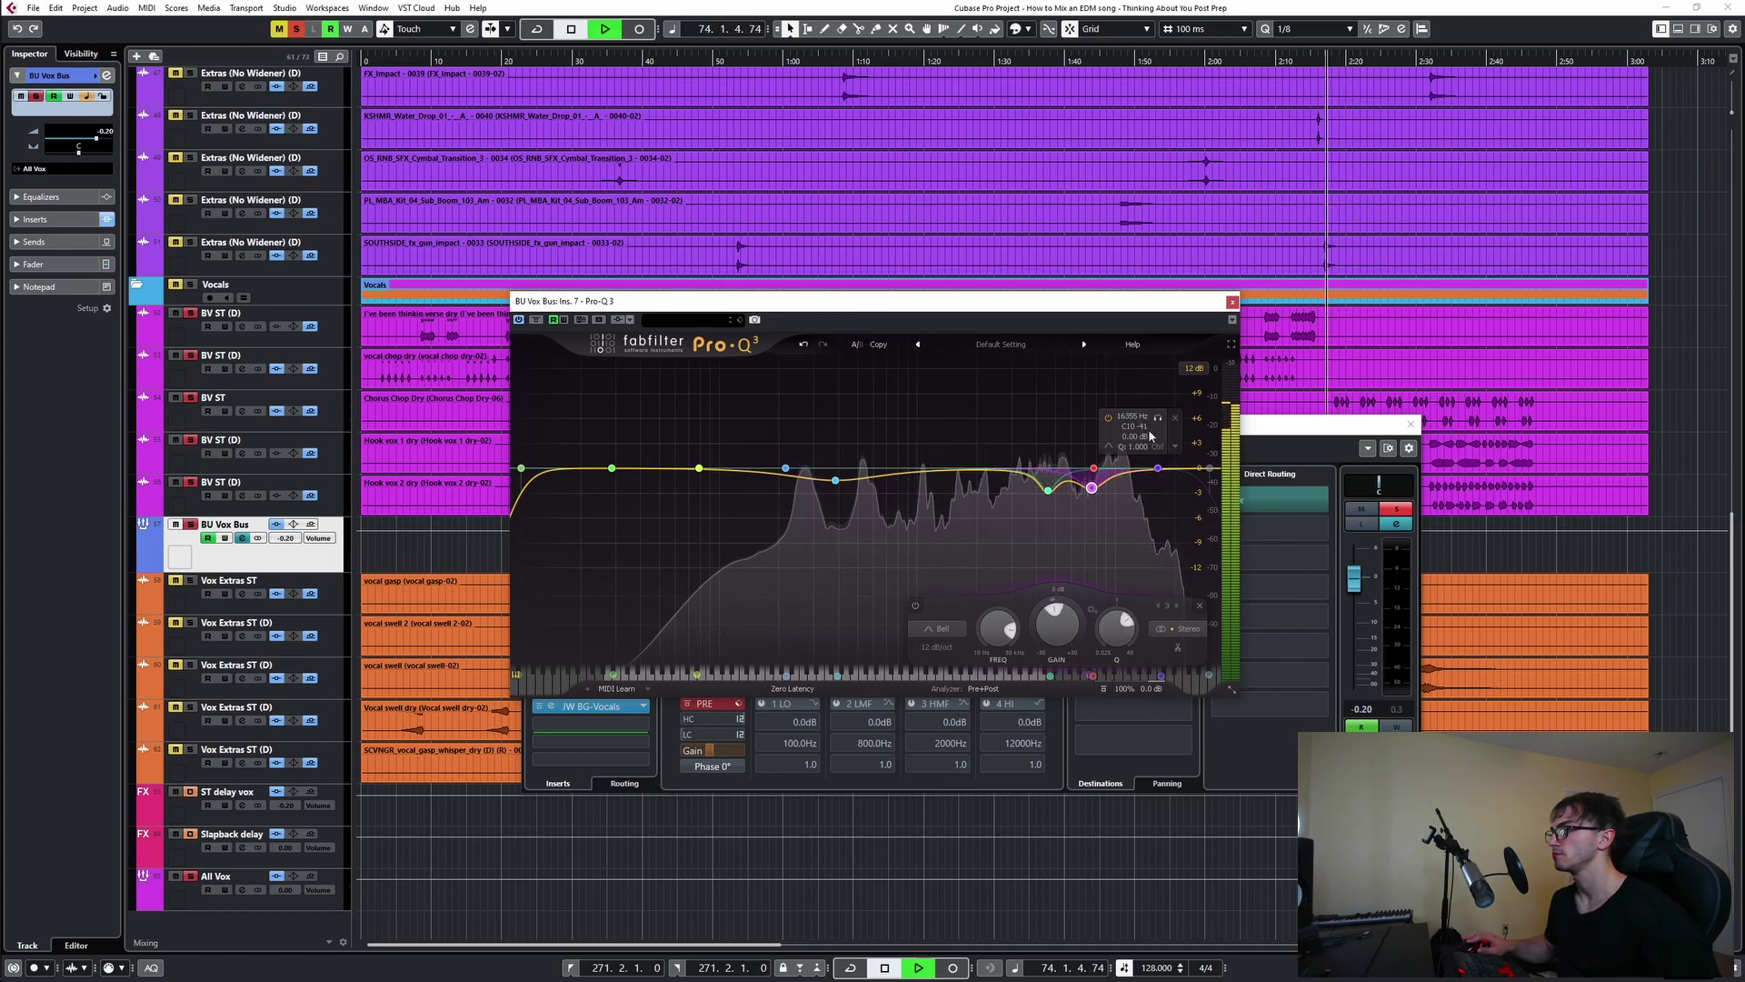
{"action": "left_click", "coordinate": [1233, 301]}
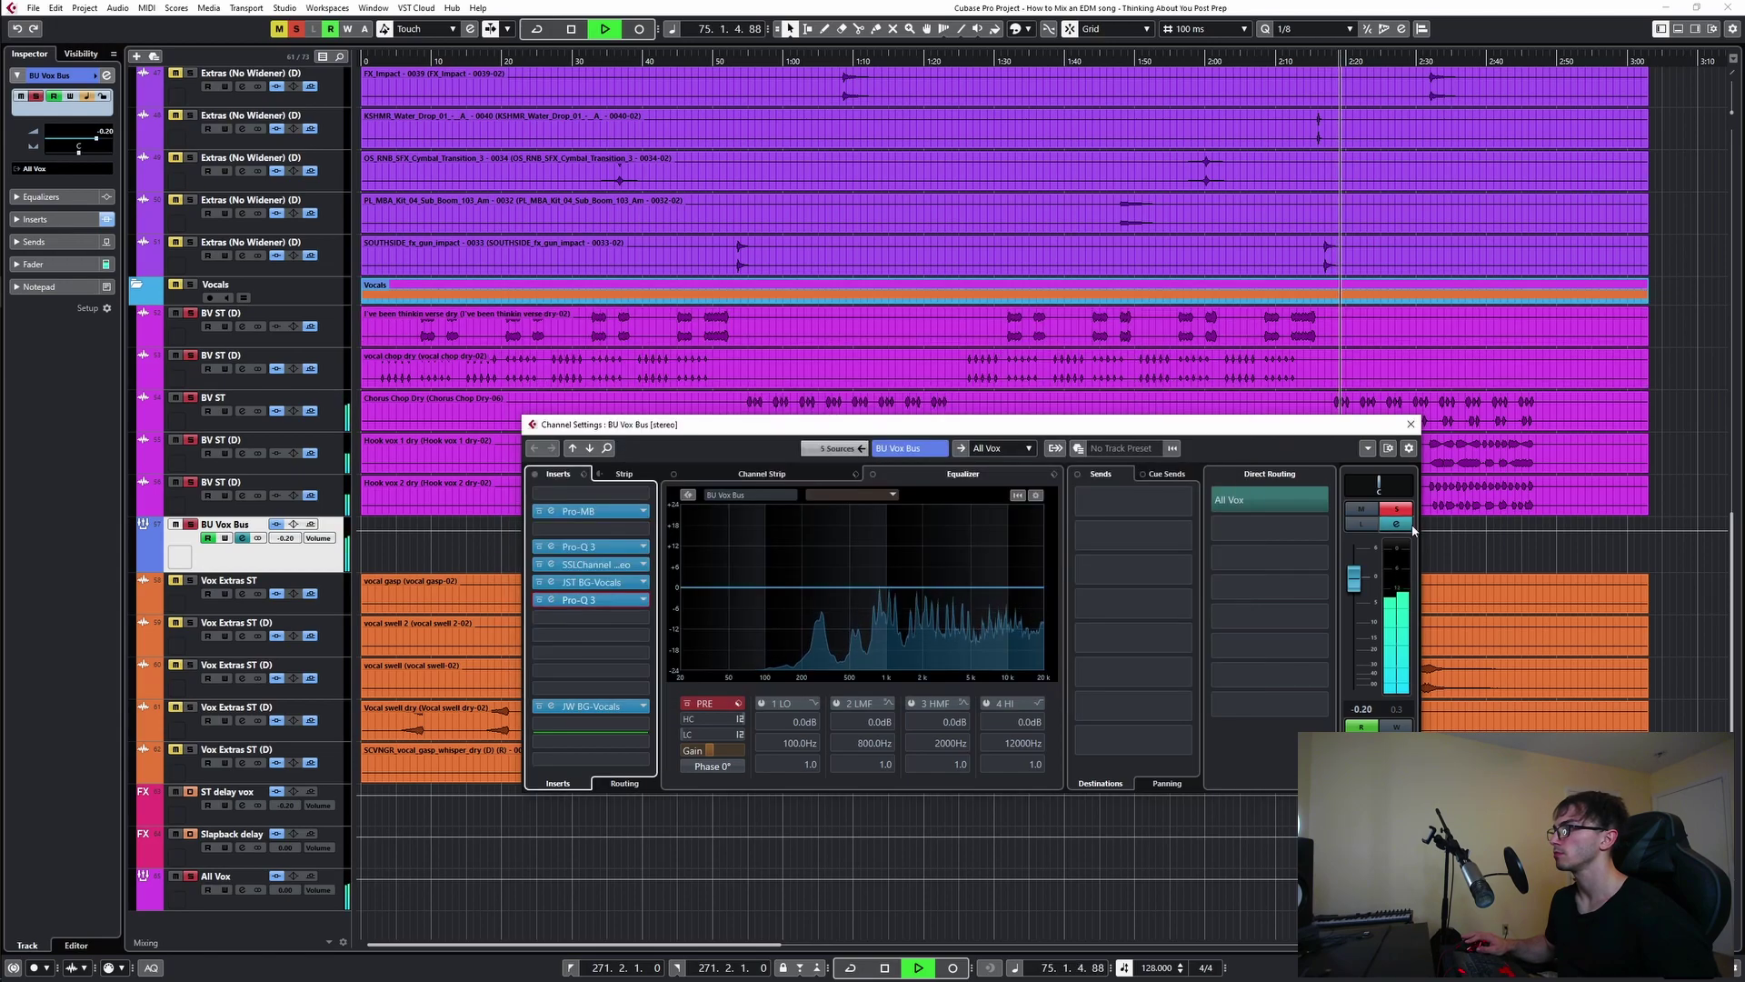
{"action": "left_click", "coordinate": [1411, 424]}
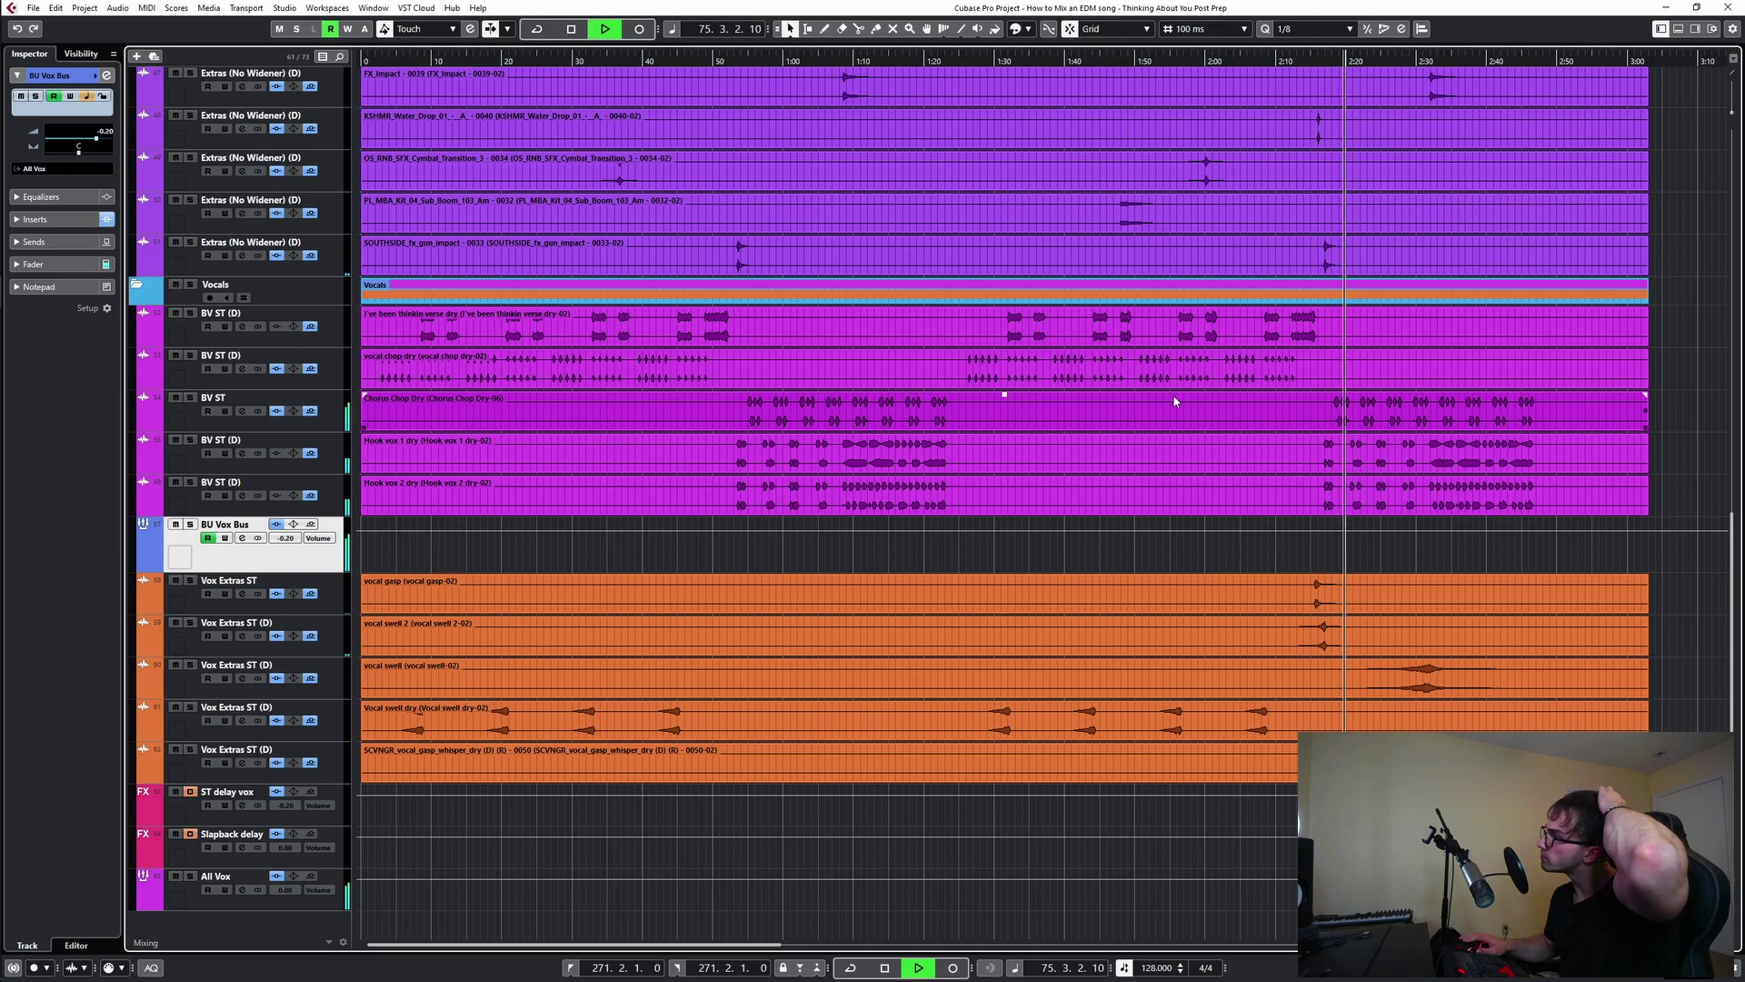
- Audition the SOUTHSIDE gun impact track around bar 29 in solo and in the full mix
{"action": "scroll", "coordinate": [1182, 427], "scroll_direction": "up", "scroll_amount": 5}
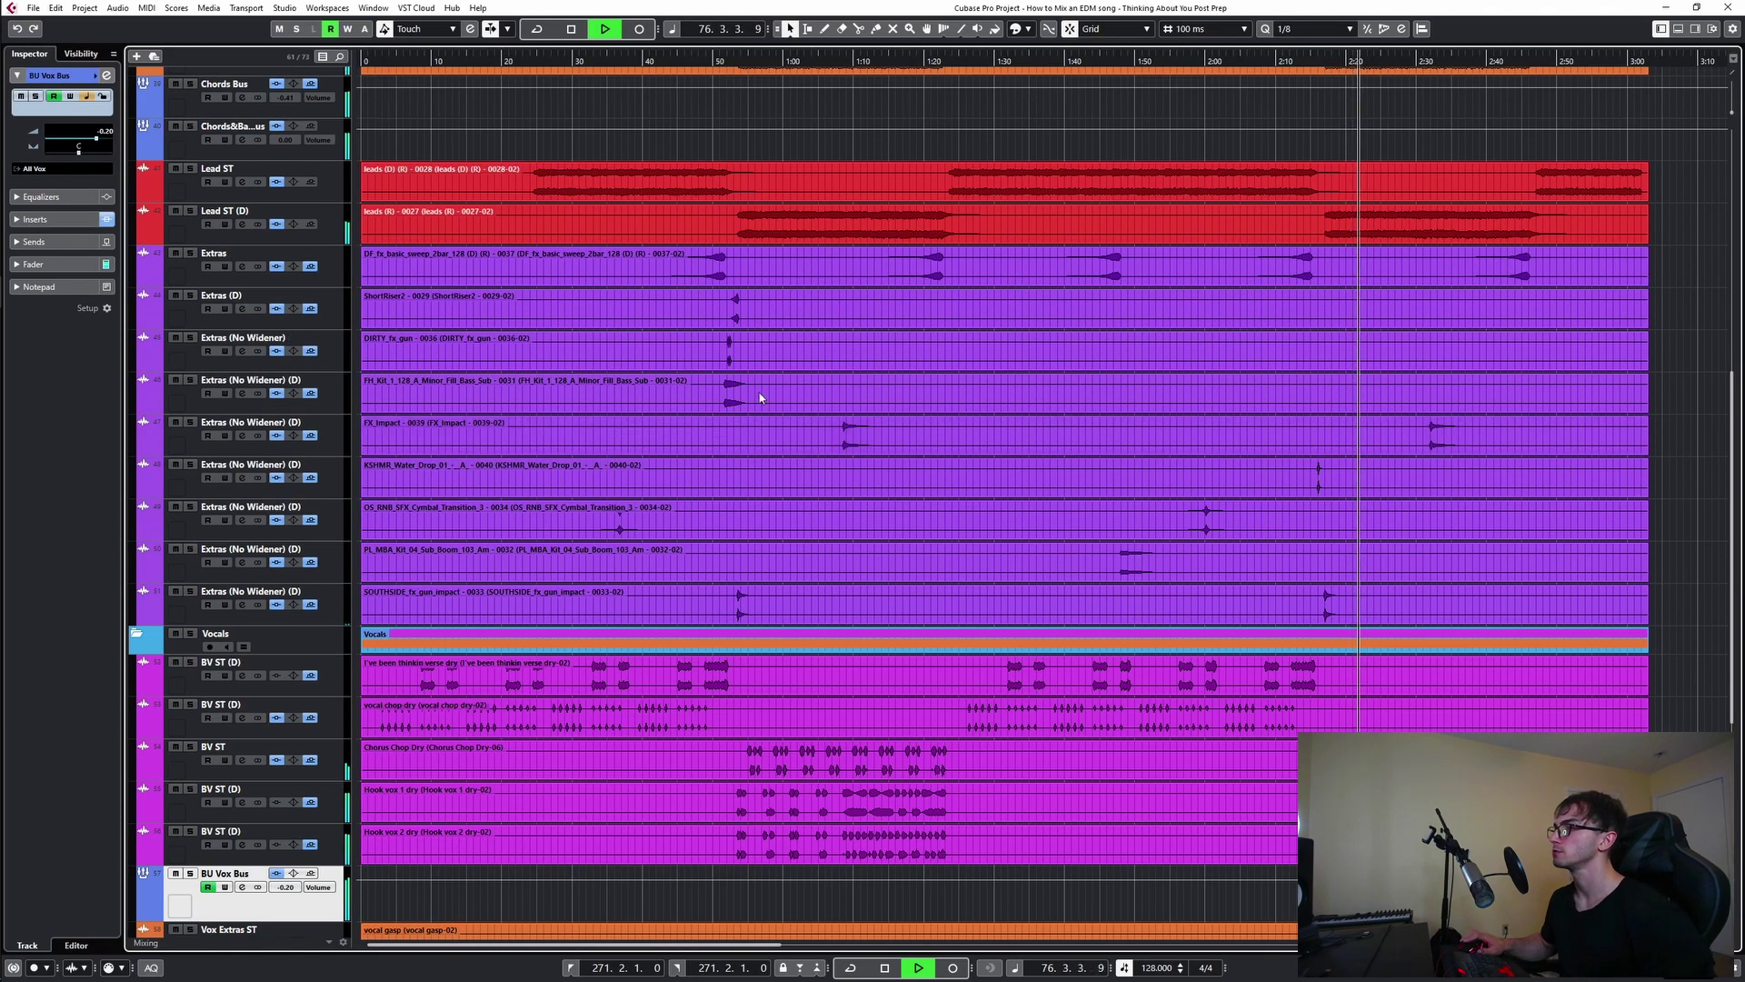
{"action": "left_click", "coordinate": [733, 149]}
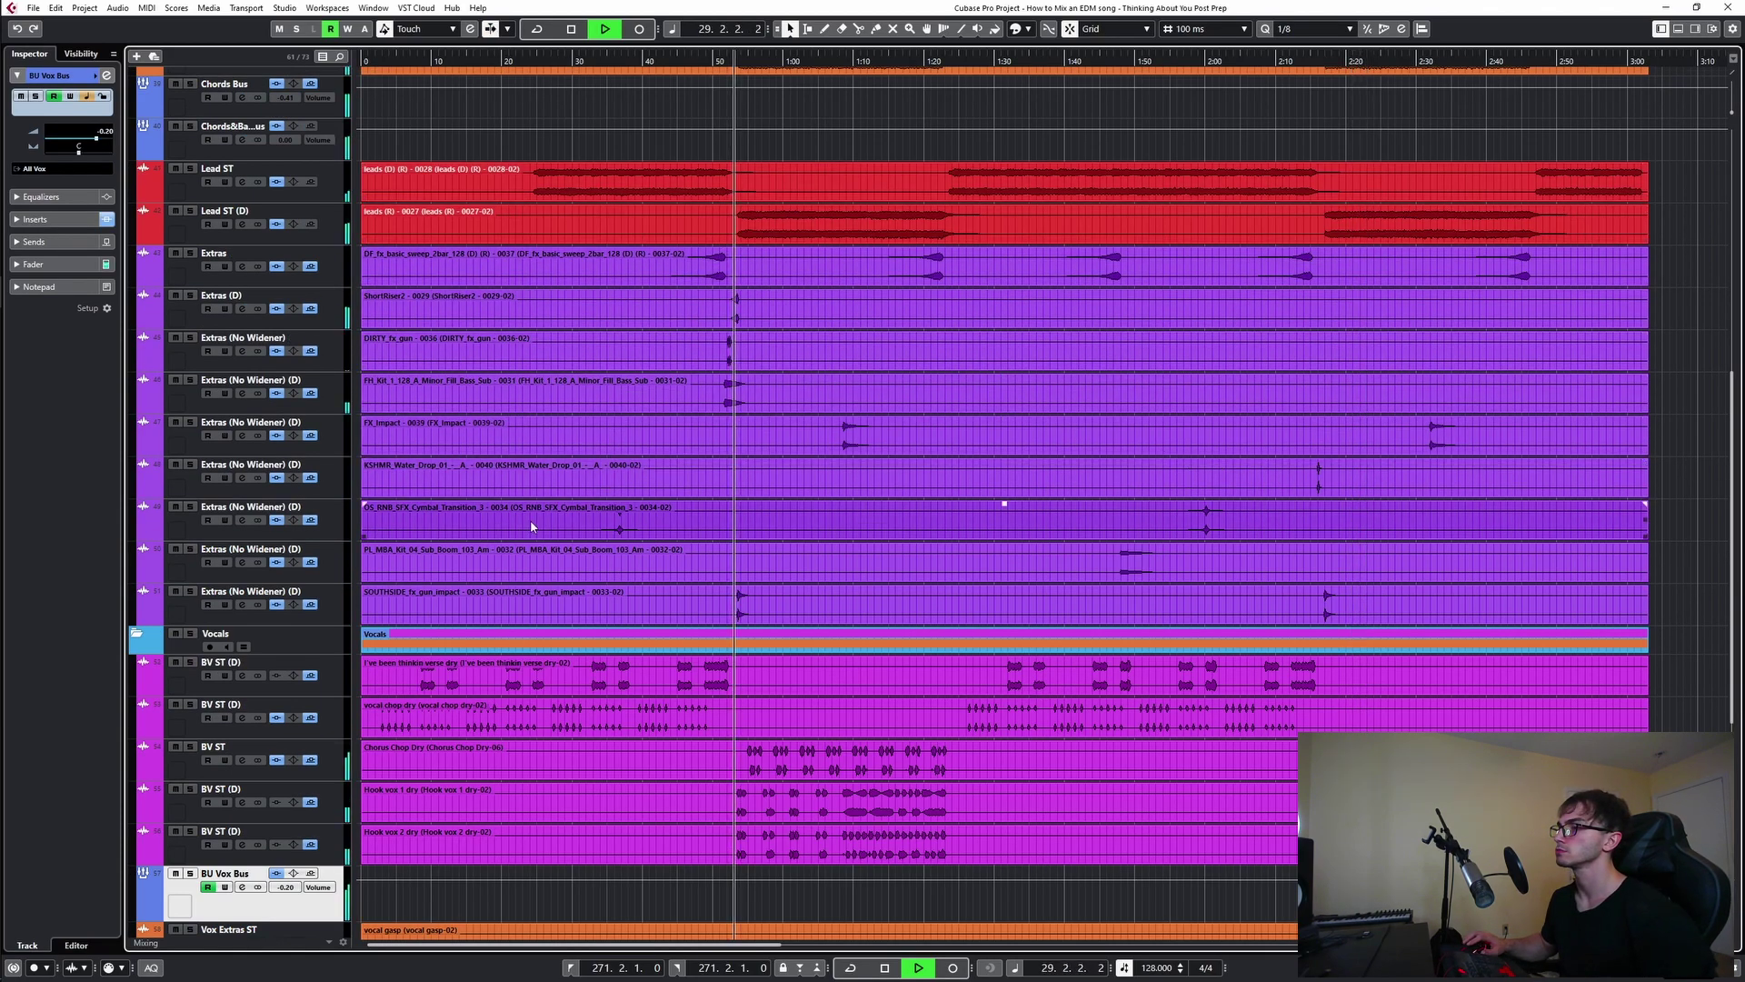
{"action": "key", "text": "space"}
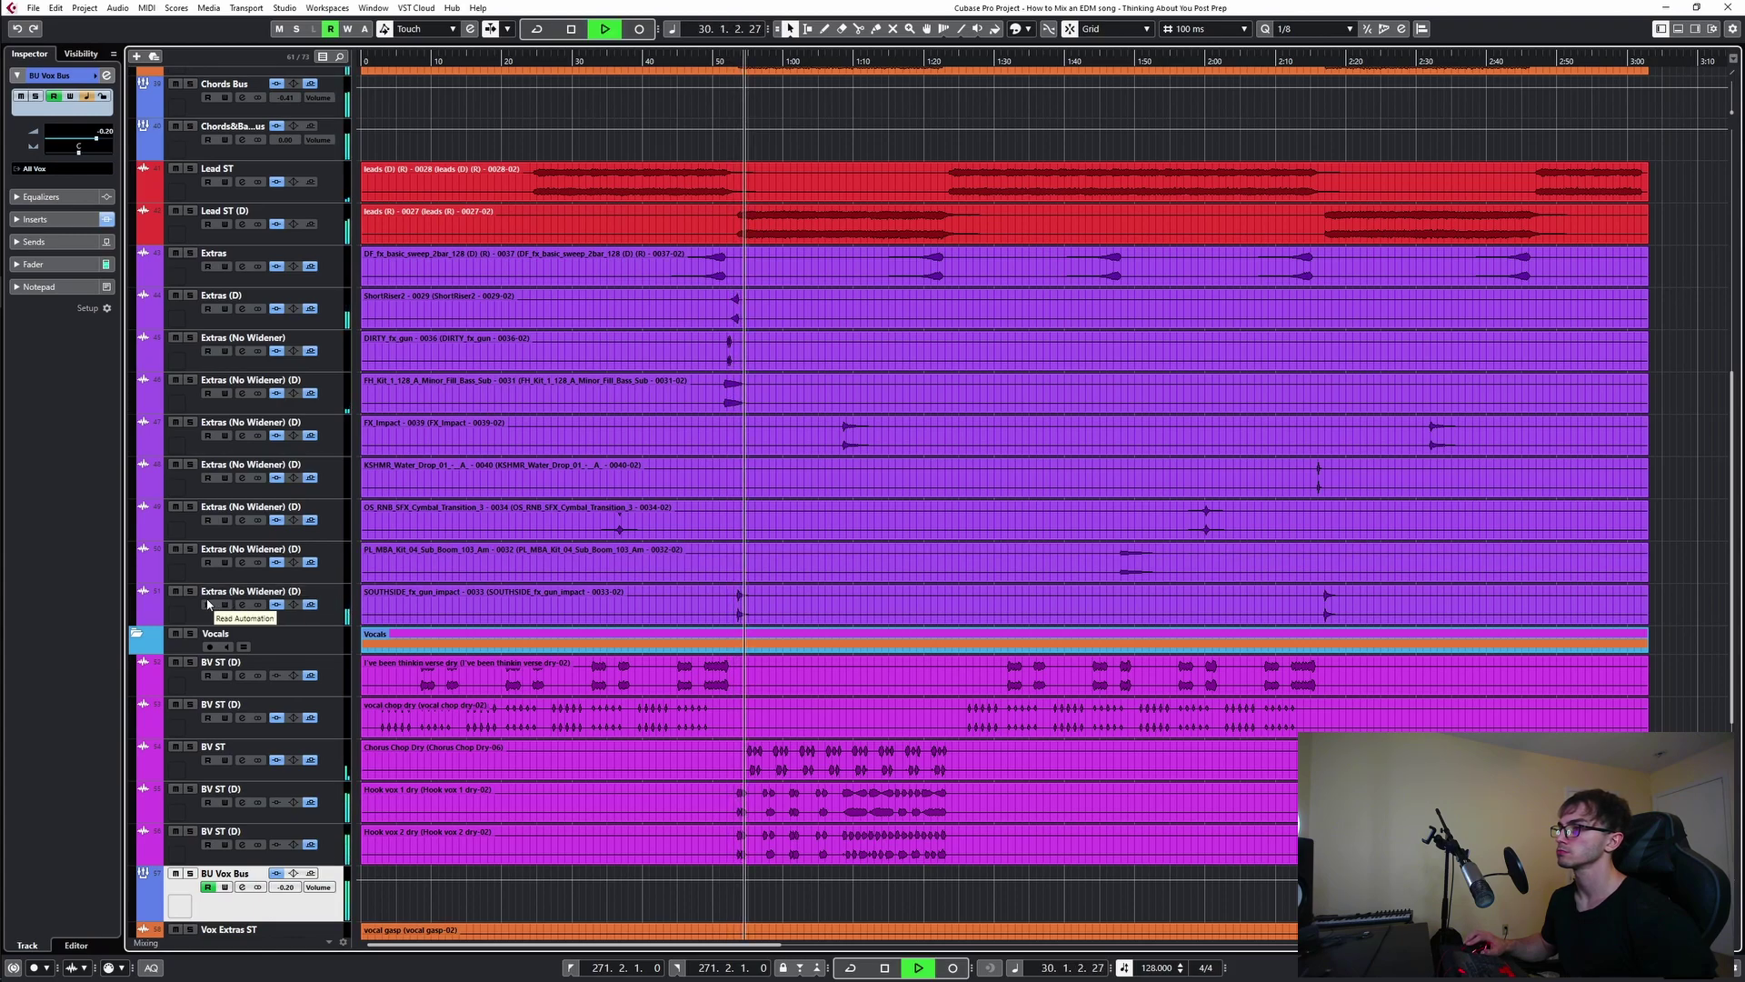
{"action": "left_click", "coordinate": [191, 592]}
{"action": "key", "text": "space"}
{"action": "key", "text": "space"}
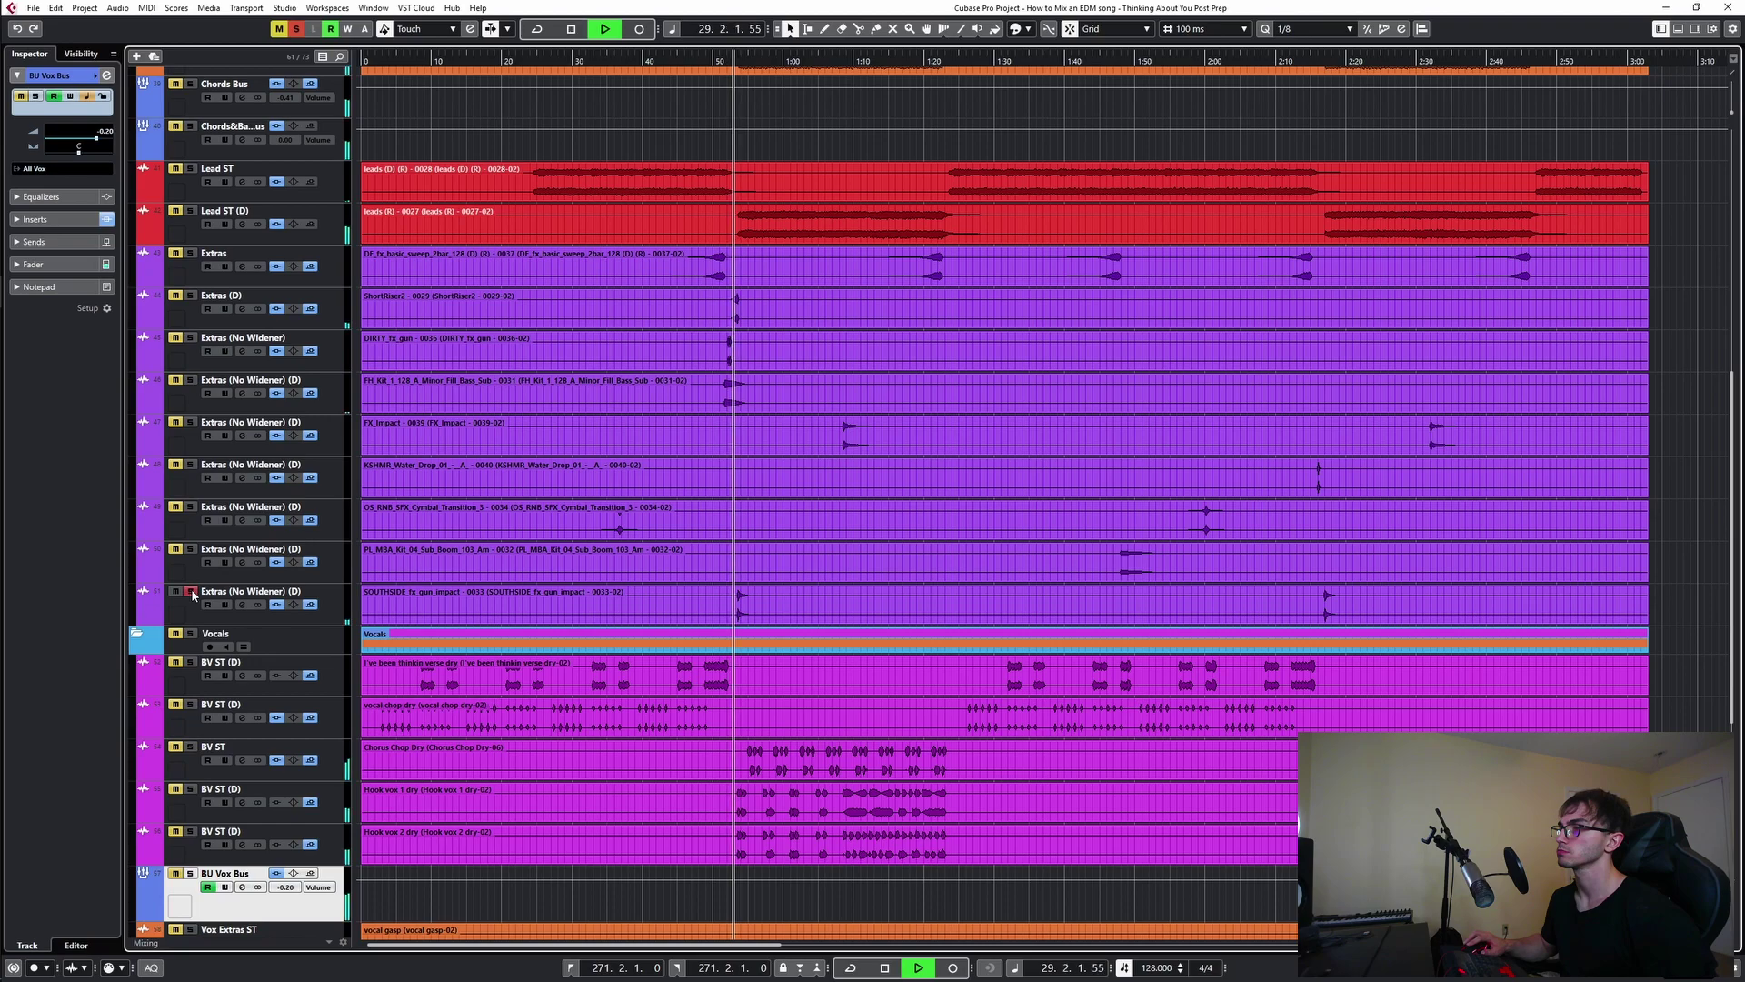
{"action": "left_click", "coordinate": [191, 592]}
{"action": "key", "text": "space"}
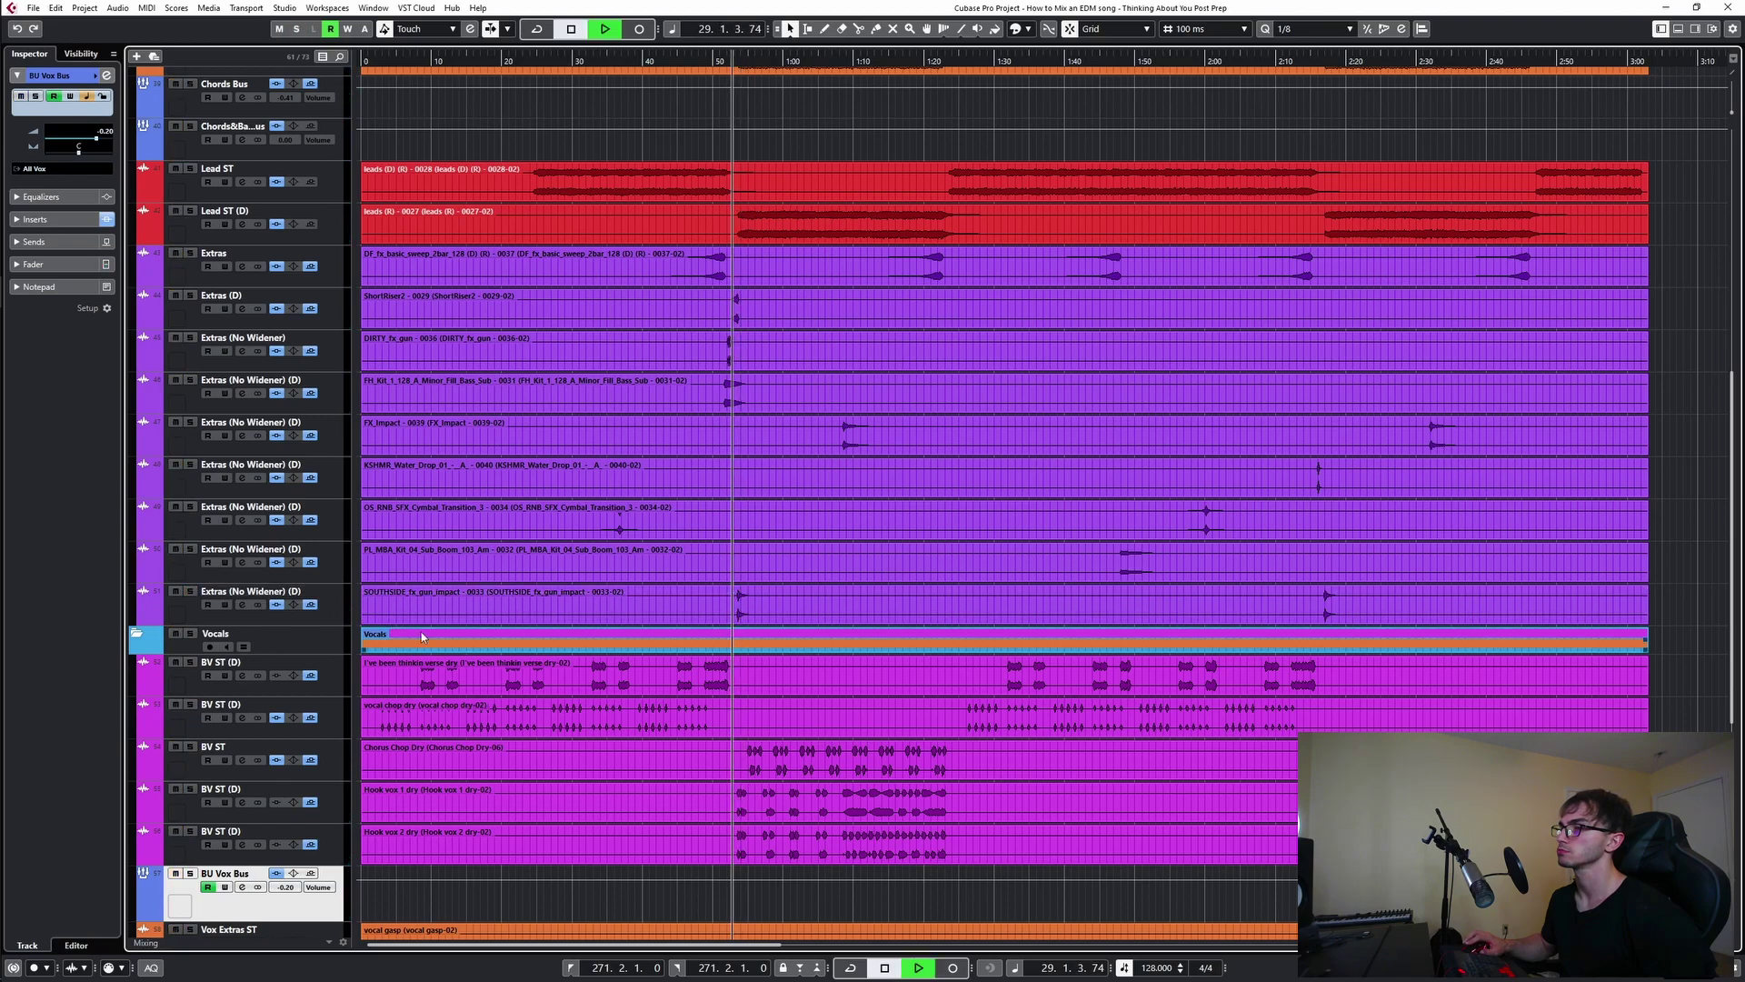
{"action": "key", "text": "space"}
{"action": "left_click", "coordinate": [494, 641]}
- Inspect the L1 limiter on the SOUTHSIDE gun impact track, closing the plugin and channel settings when done
{"action": "left_click", "coordinate": [243, 605]}
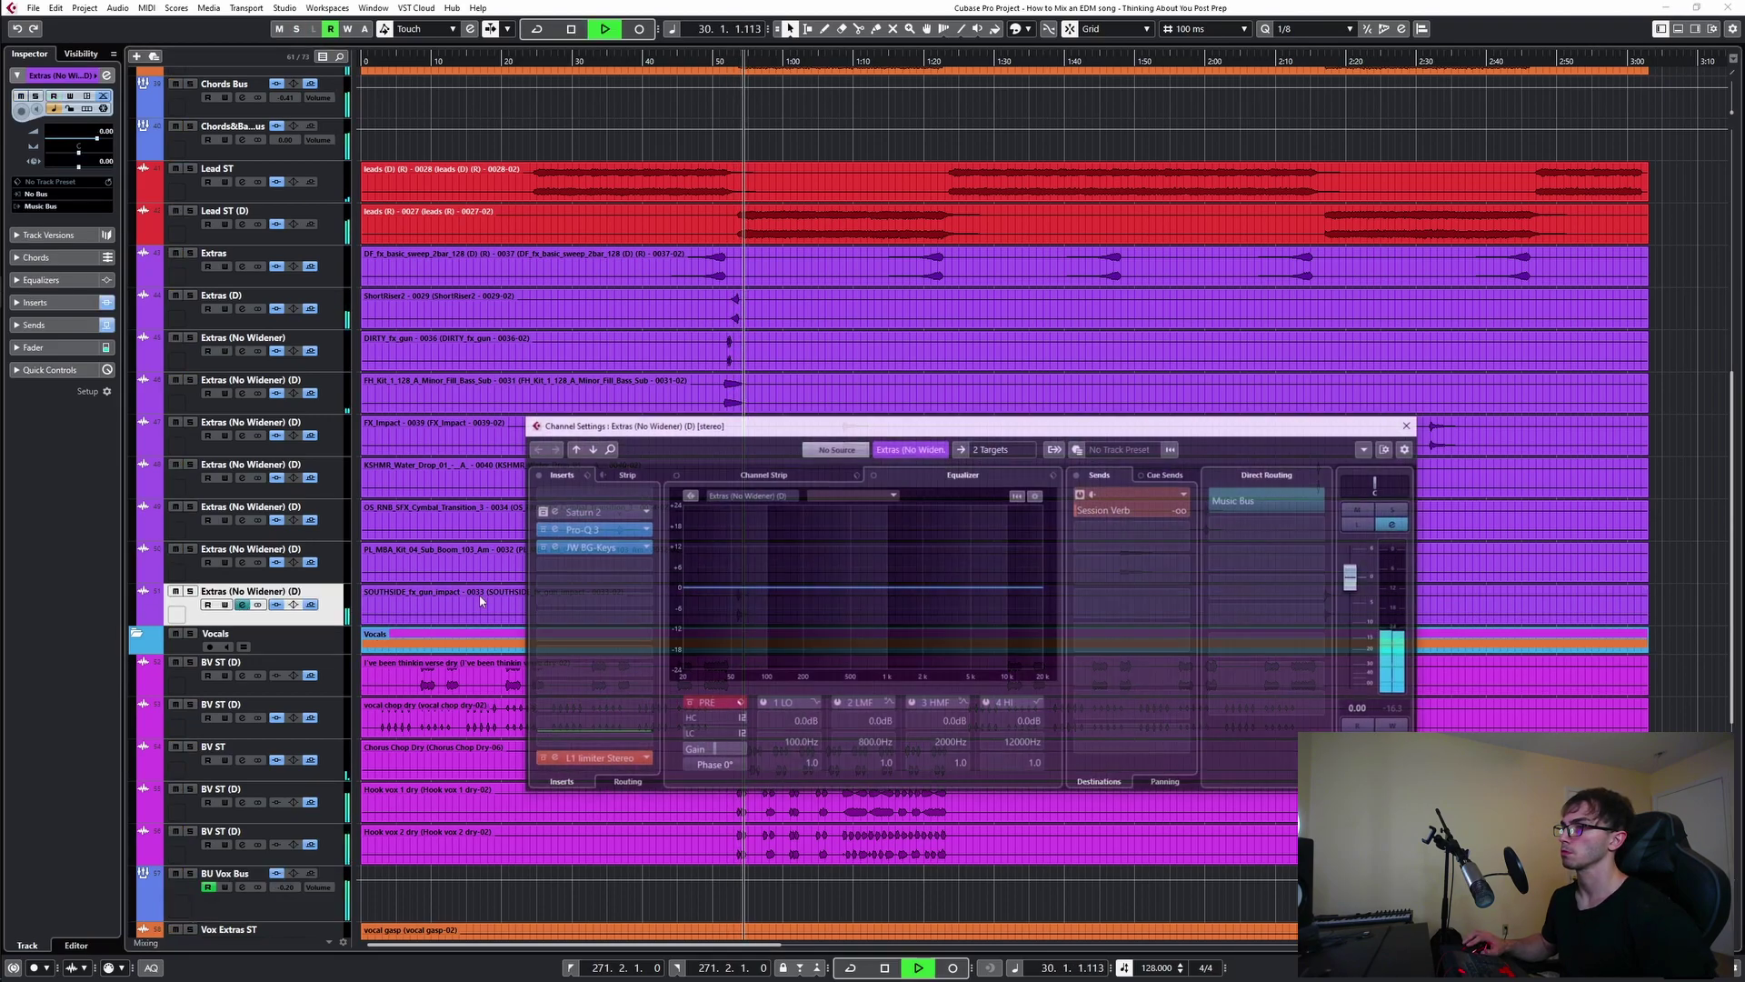
{"action": "left_click", "coordinate": [572, 757]}
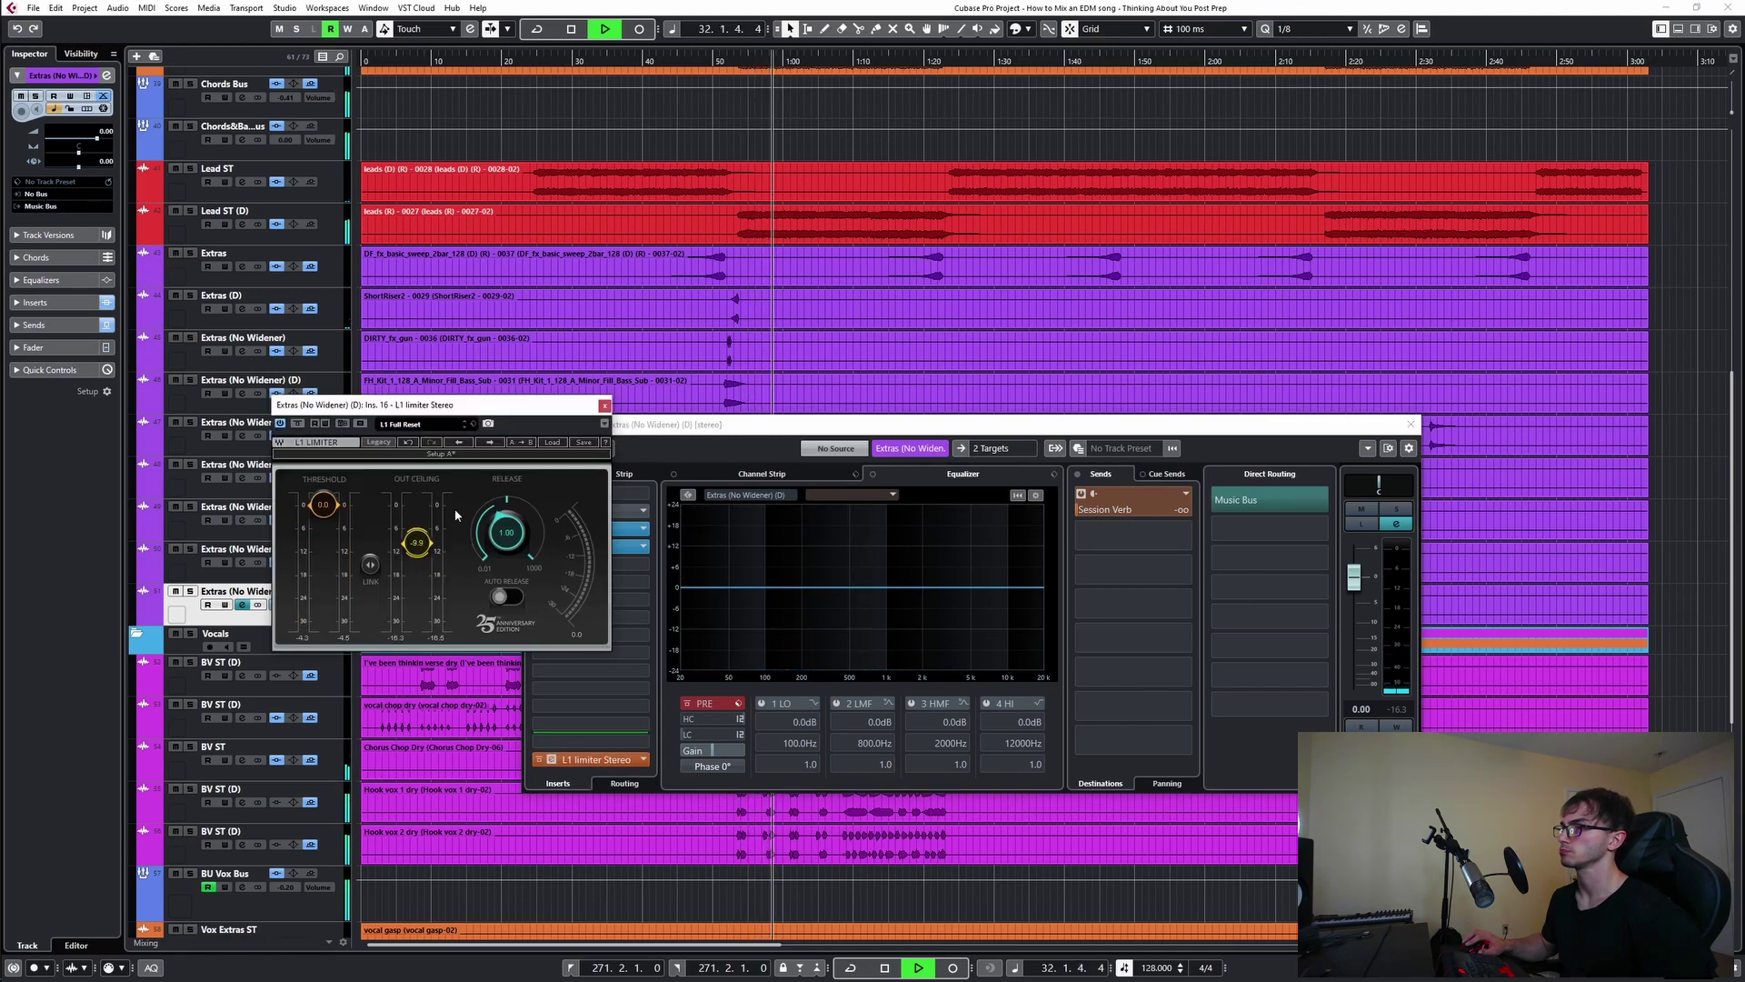
{"action": "left_click", "coordinate": [605, 407]}
{"action": "left_click", "coordinate": [1411, 425]}
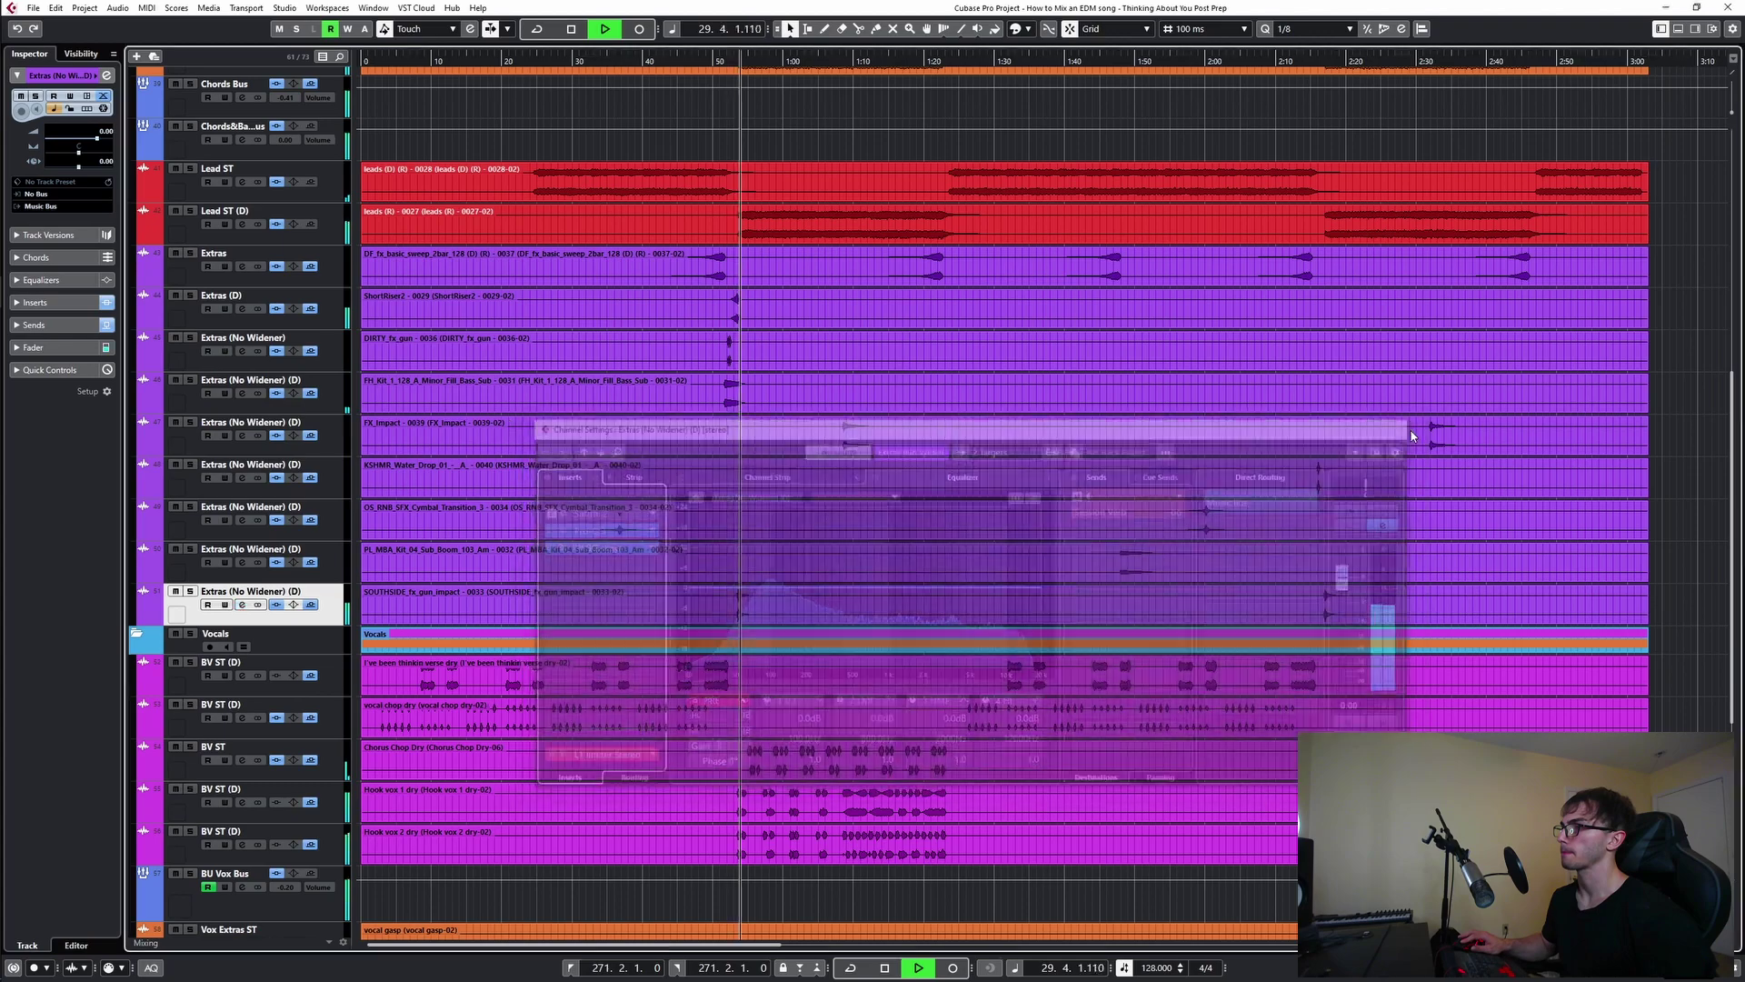
- Audition the backing vocals around bars 29 to 31 in the full mix and with the BU Vox Bus soloed
{"action": "scroll", "coordinate": [971, 635], "scroll_direction": "down", "scroll_amount": 4}
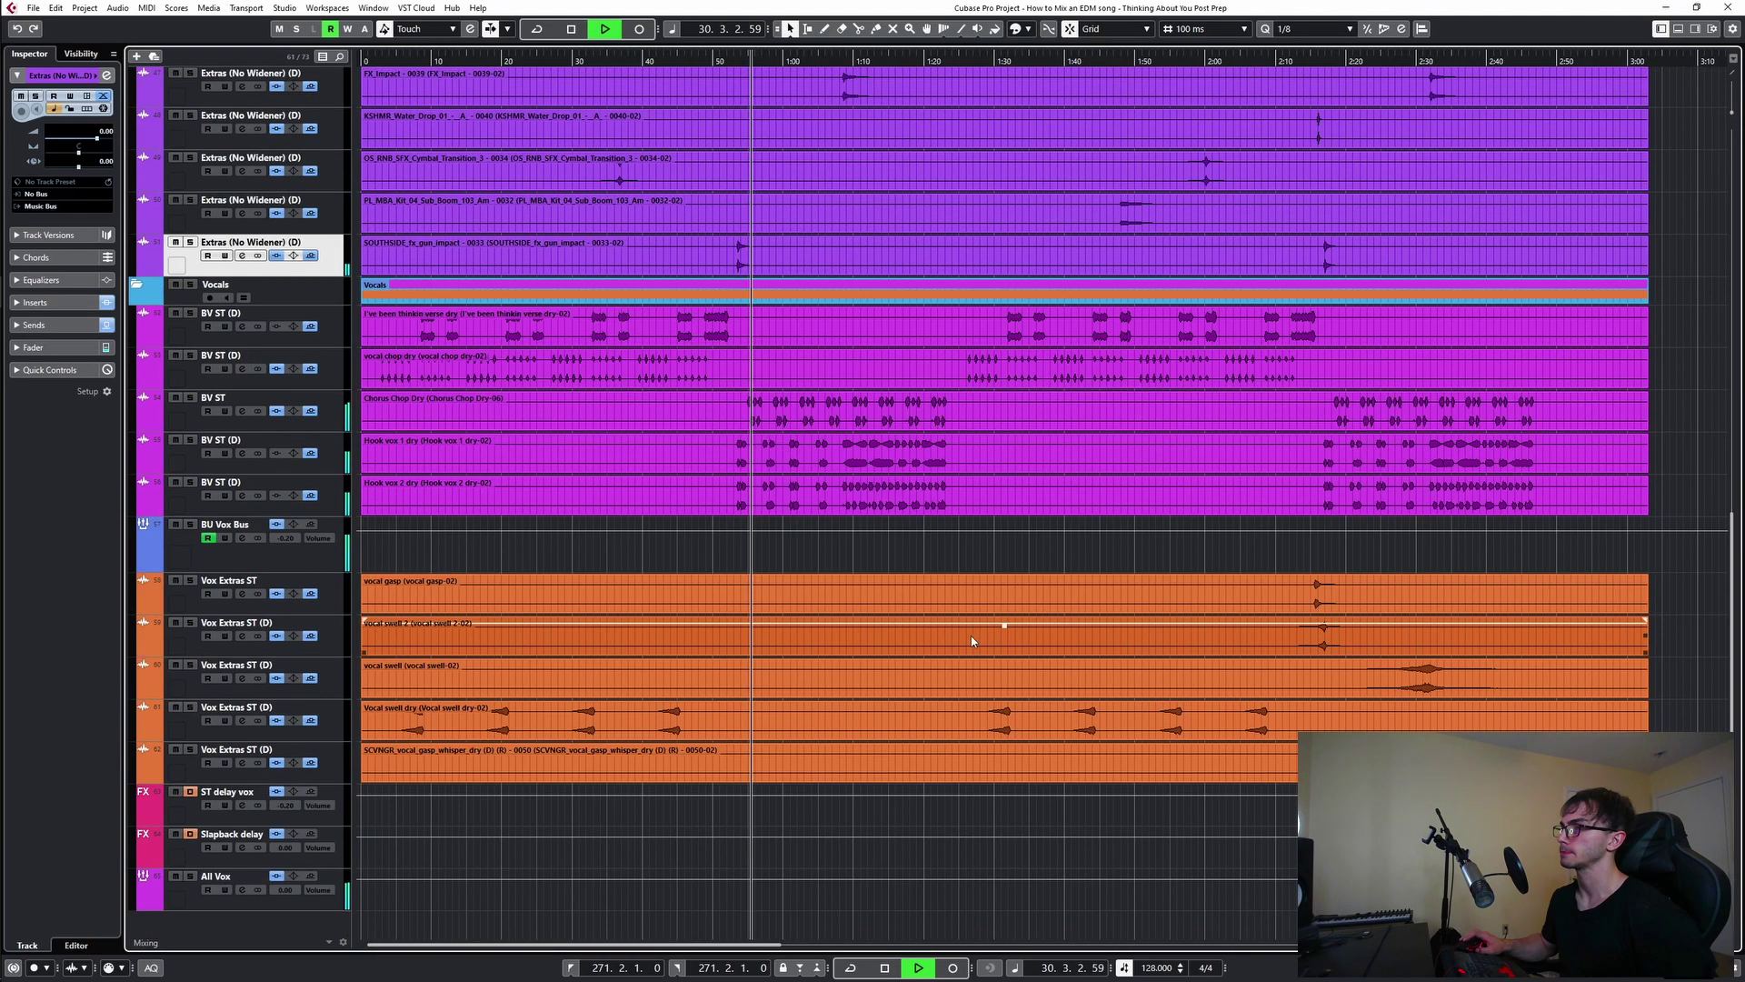
{"action": "left_click", "coordinate": [759, 542]}
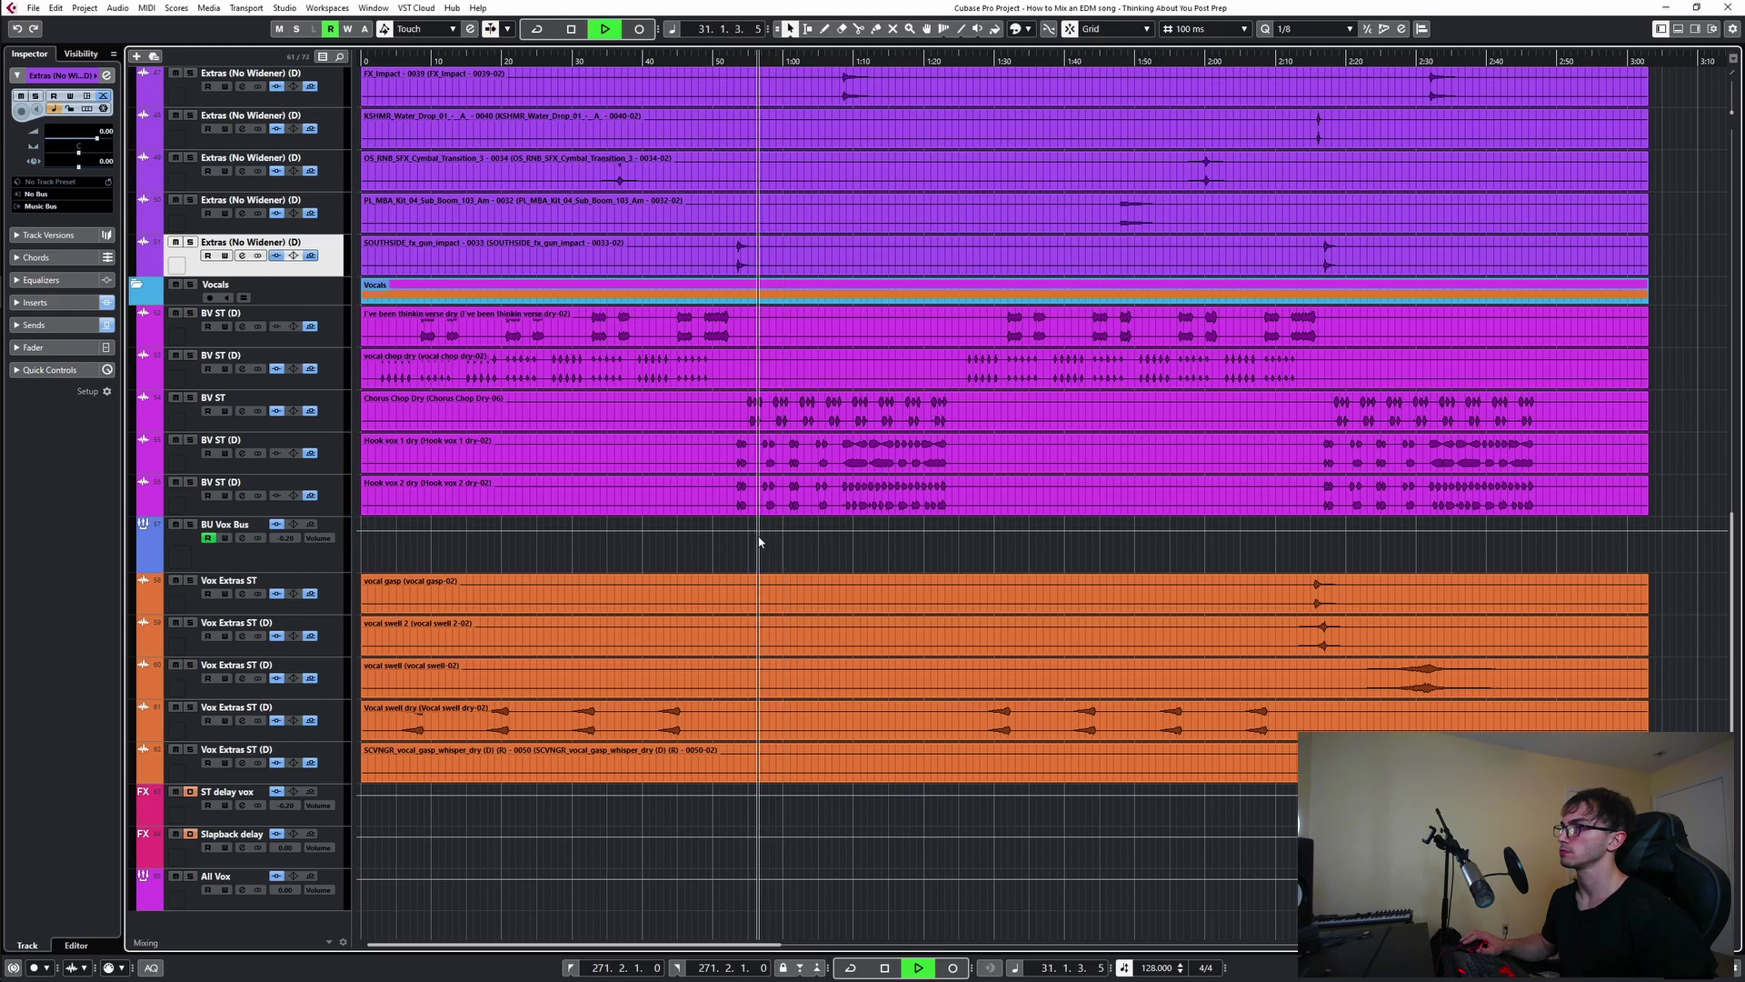
{"action": "left_click", "coordinate": [192, 525]}
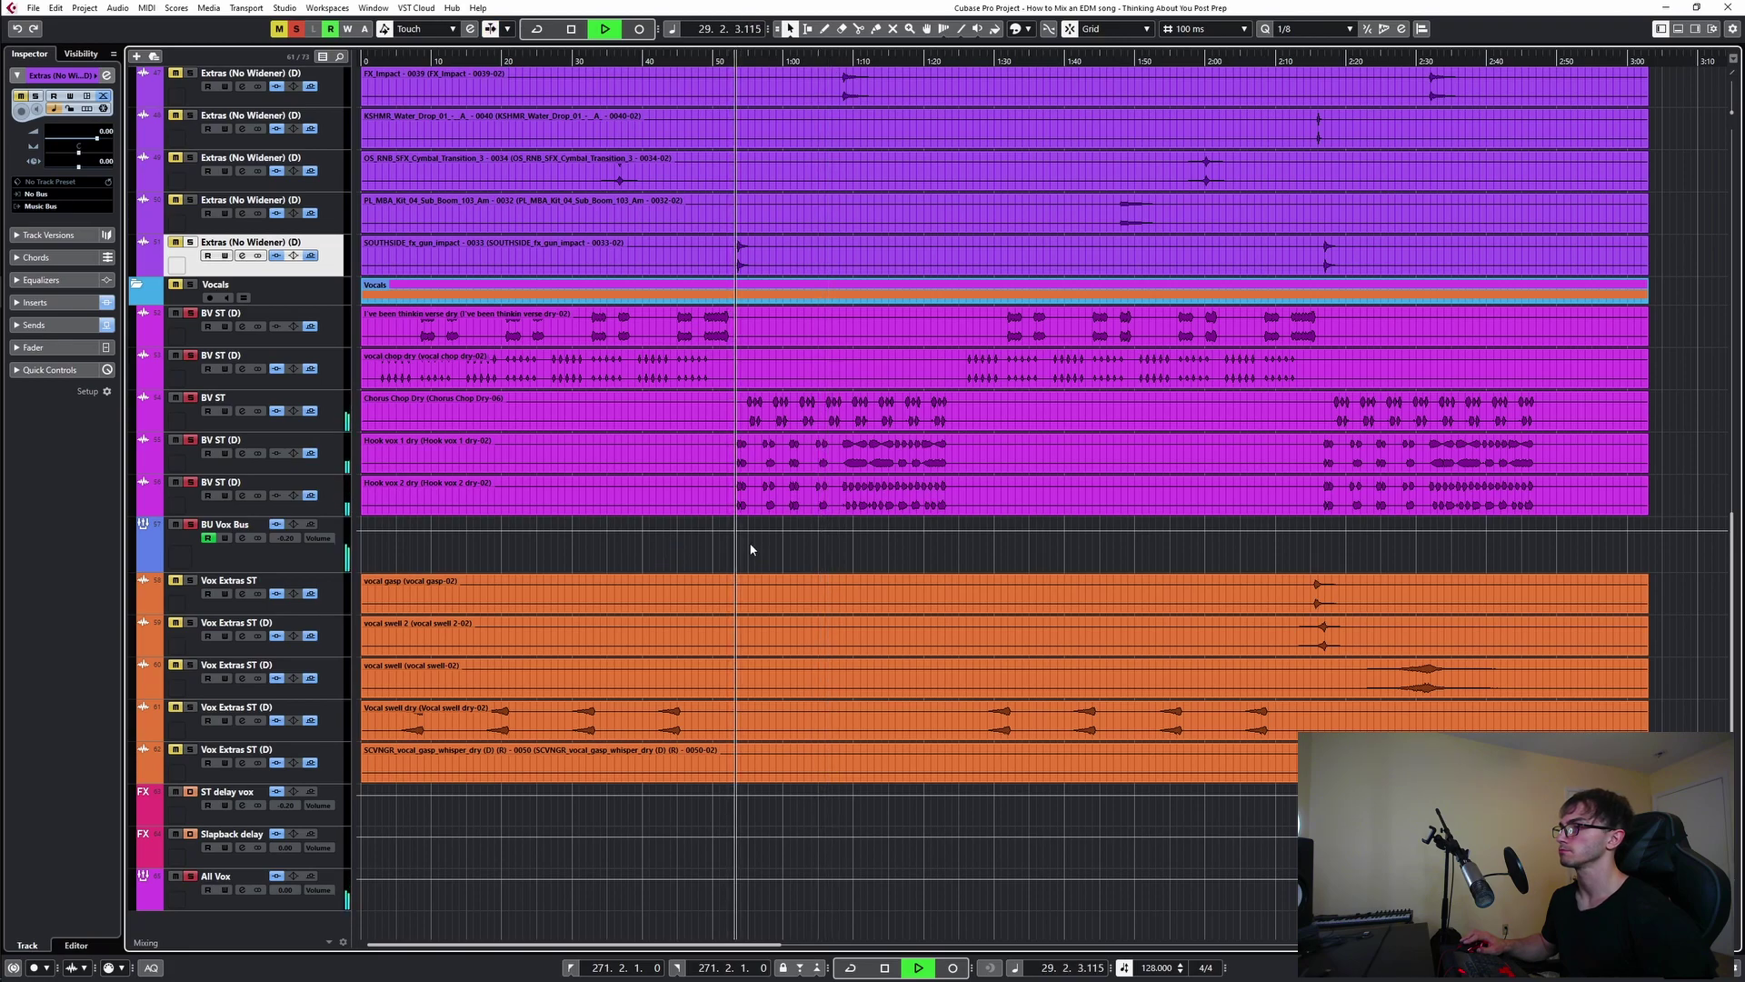
{"action": "key", "text": "space"}
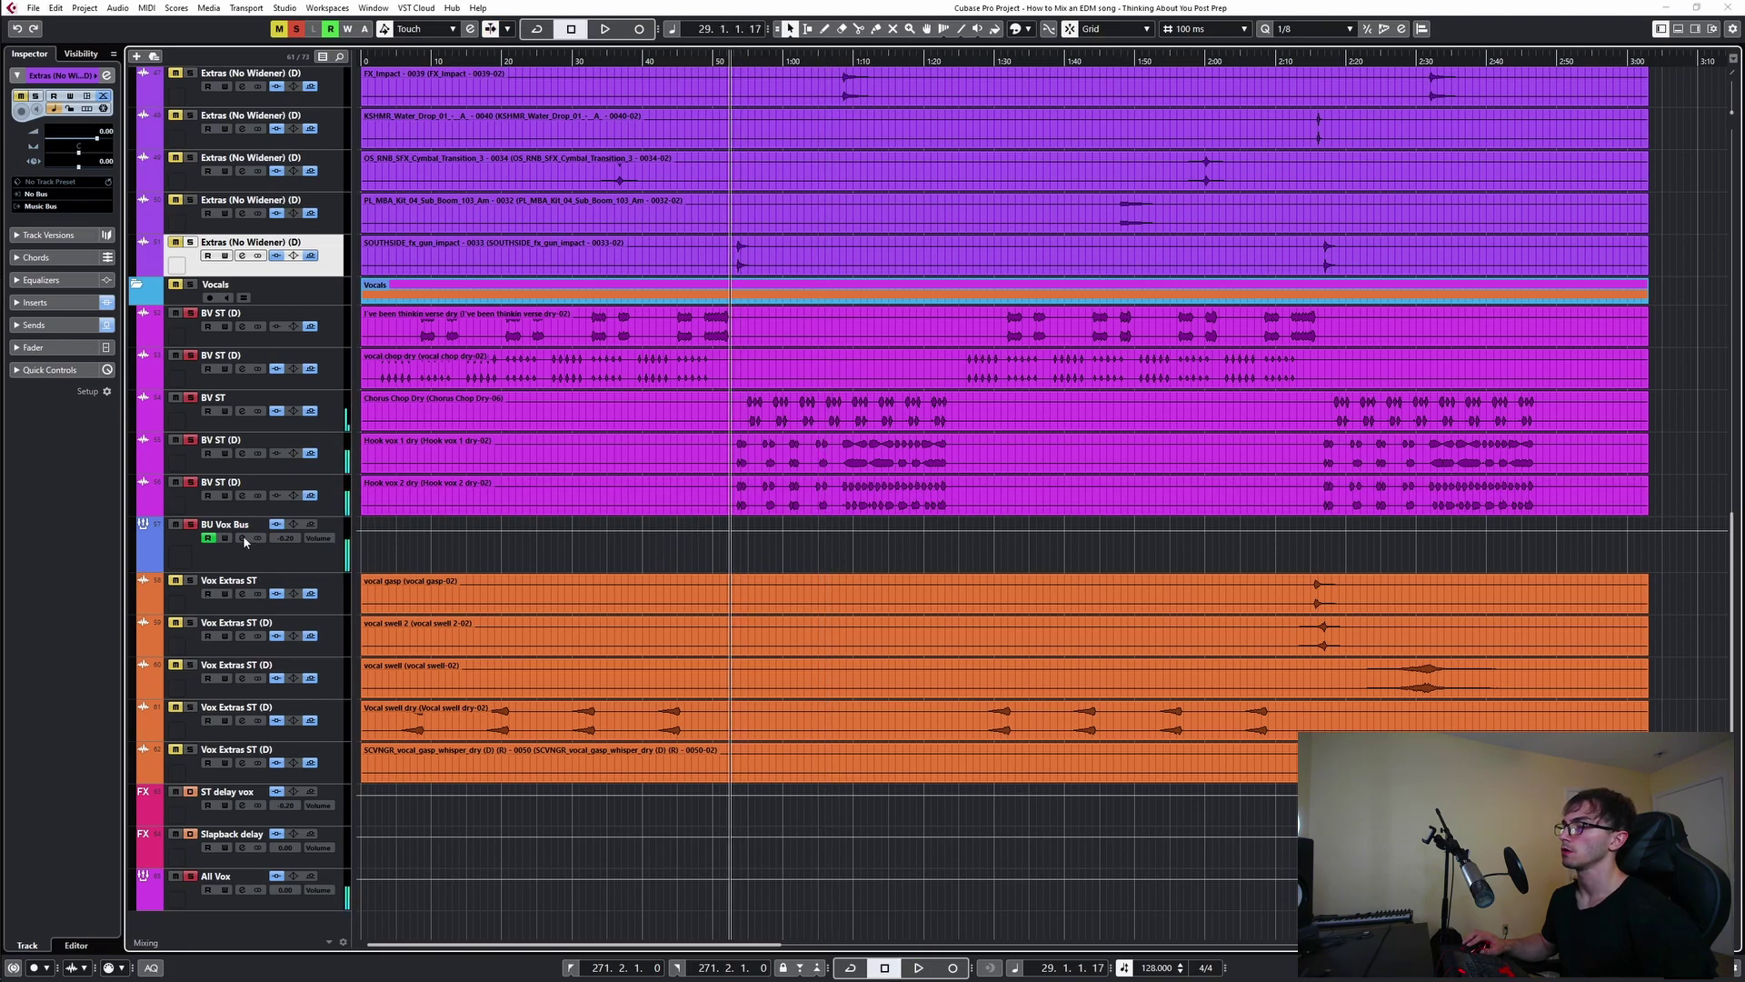
- In the BU Vox Bus's Pro-MB, listen to band 2 in isolation while shifting its centre to about 727 Hz
{"action": "left_click", "coordinate": [242, 539]}
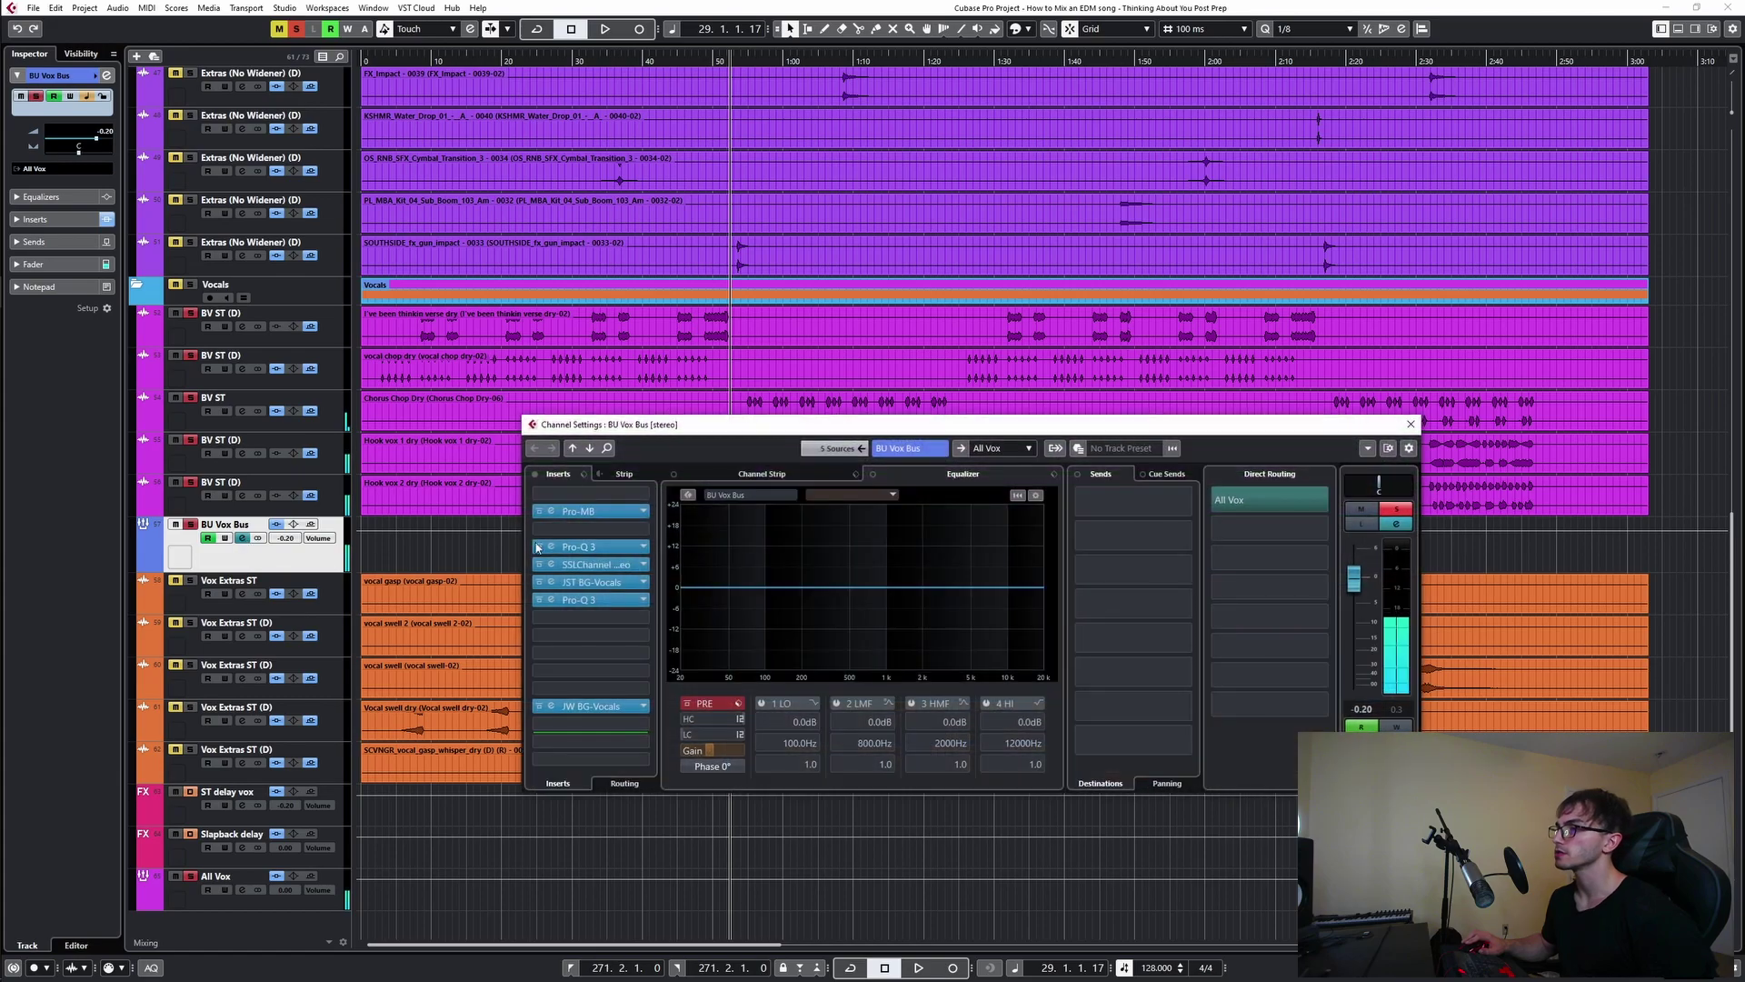
{"action": "left_click", "coordinate": [604, 514]}
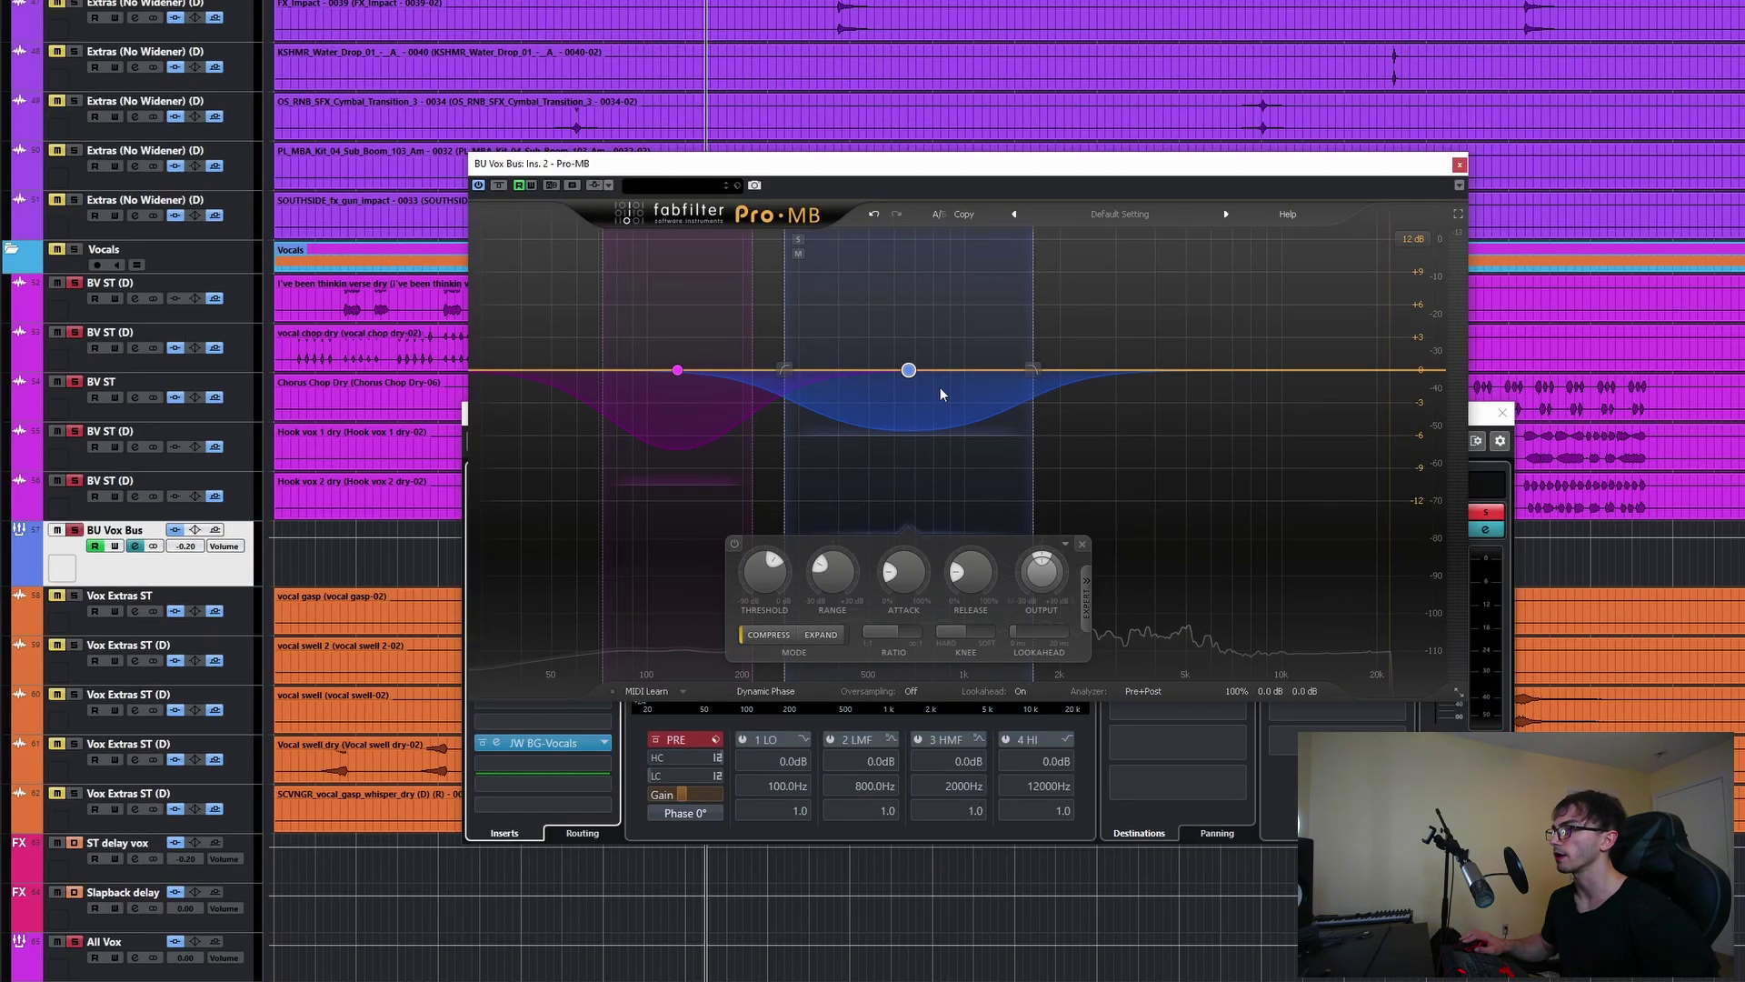
{"action": "key", "text": "space"}
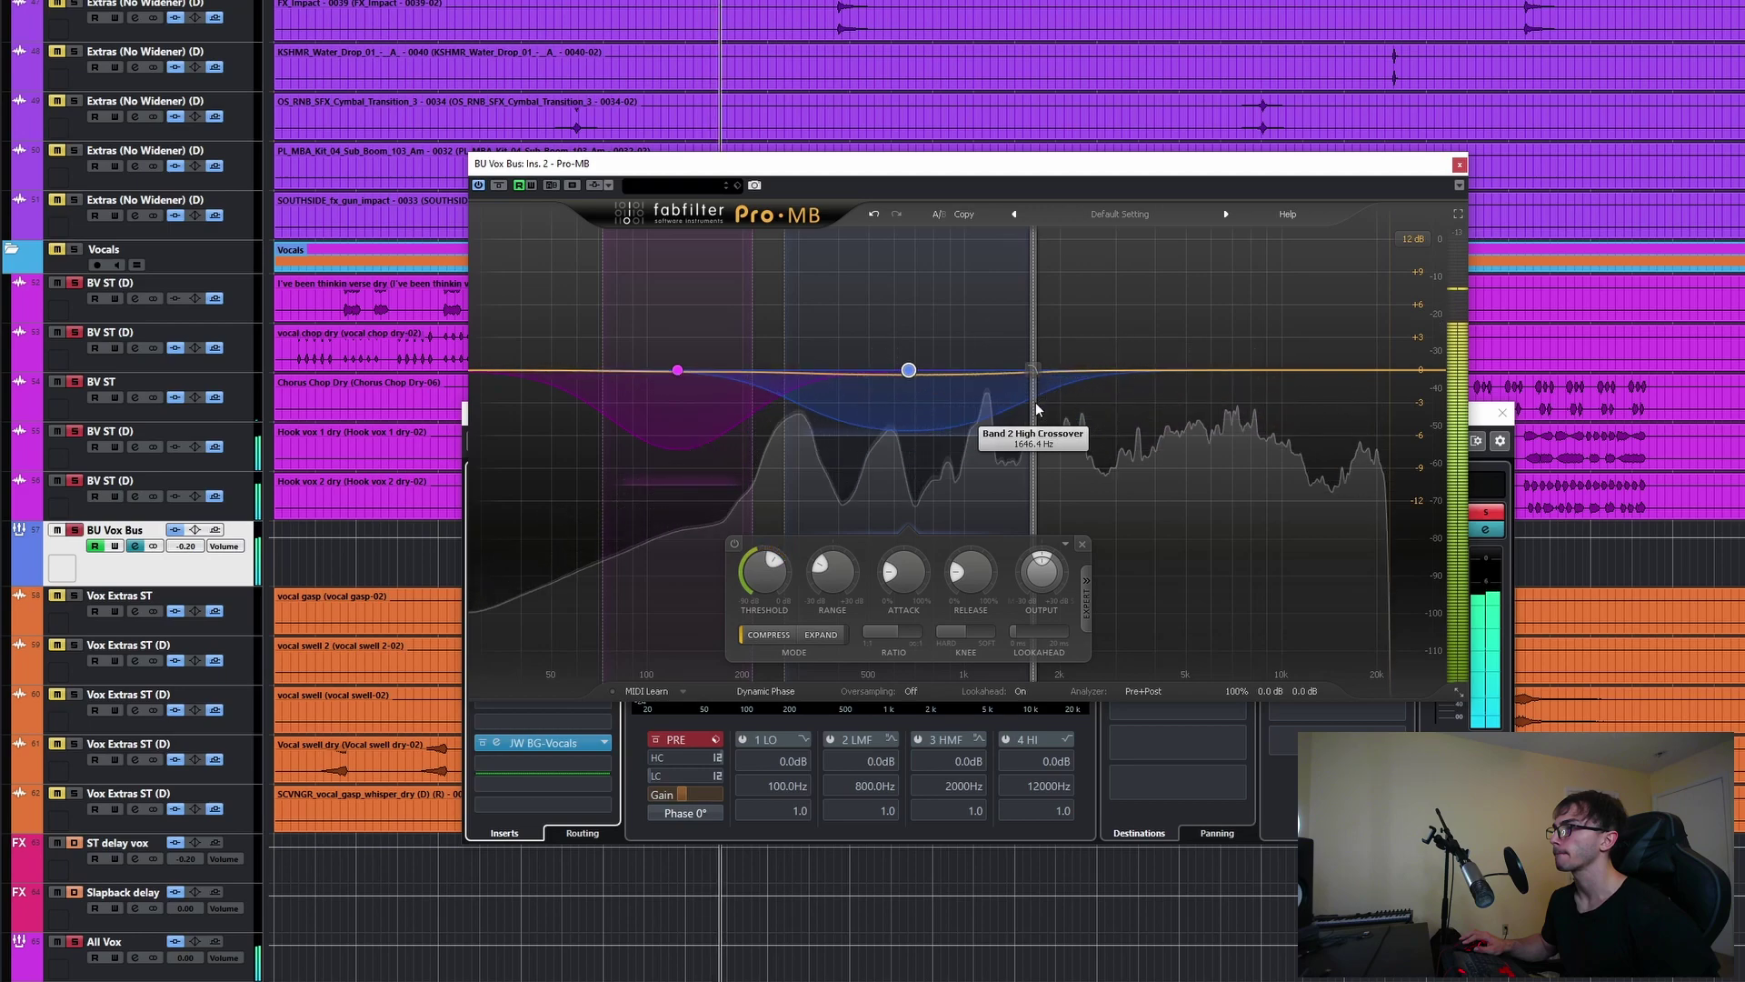
{"action": "left_click", "coordinate": [798, 239]}
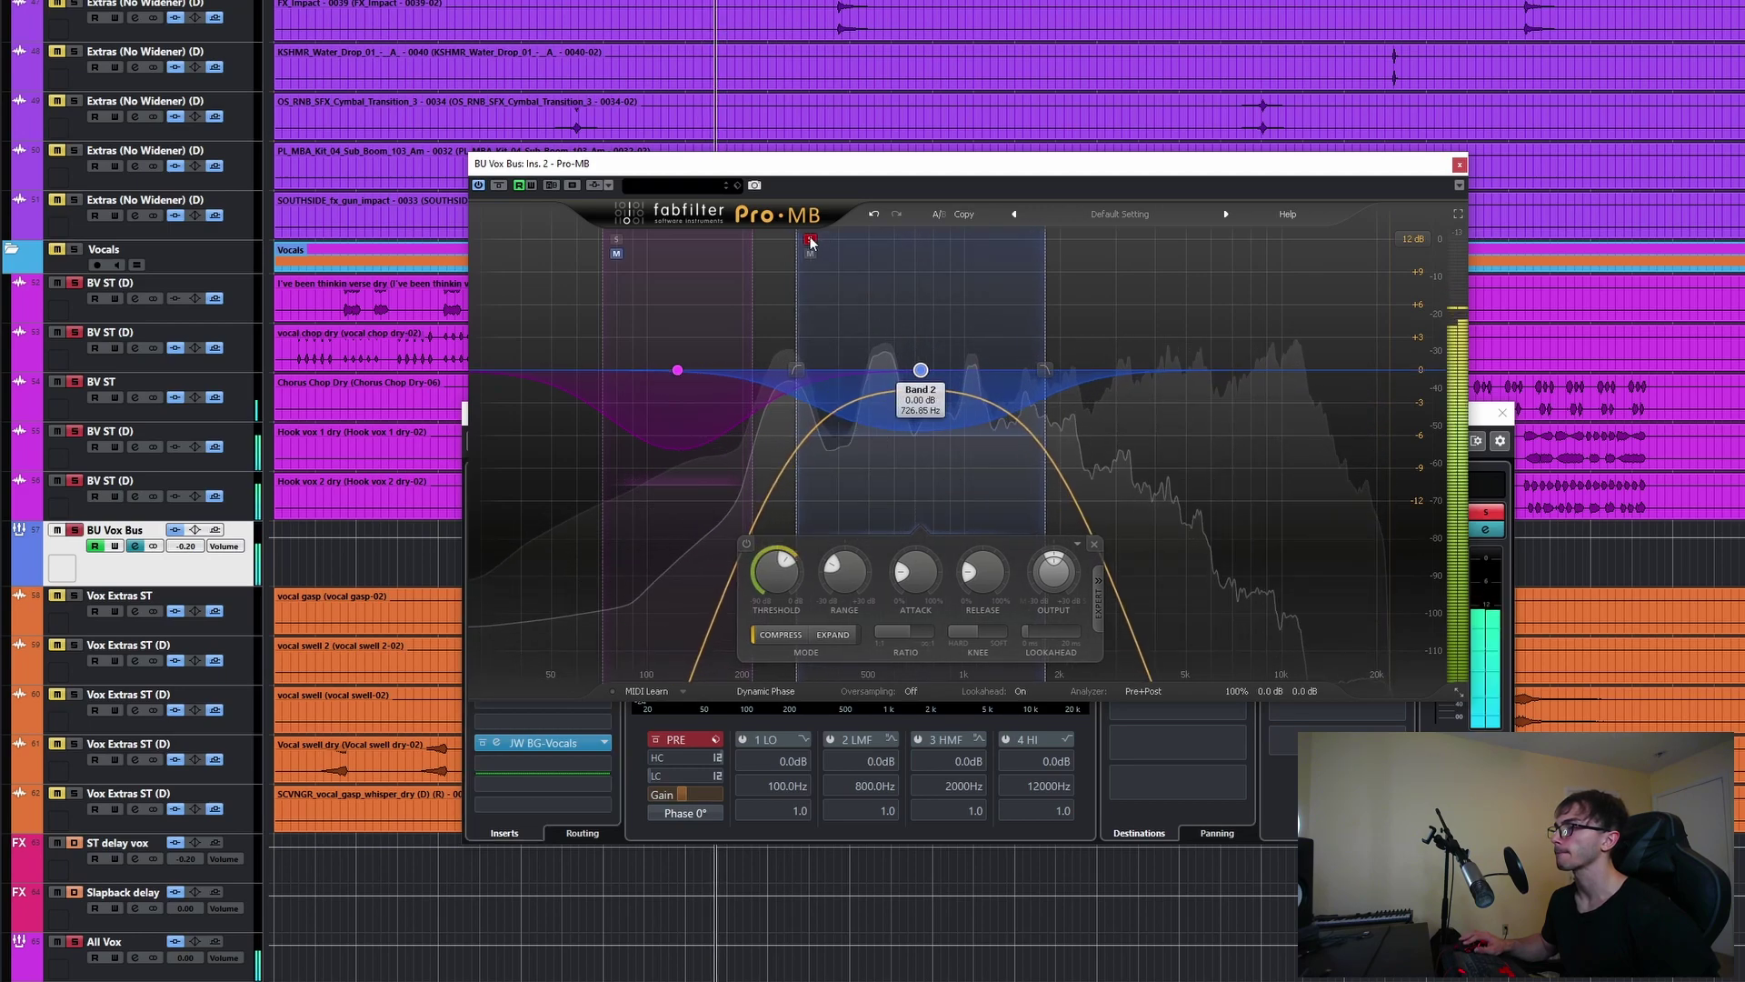
{"action": "left_click", "coordinate": [810, 240]}
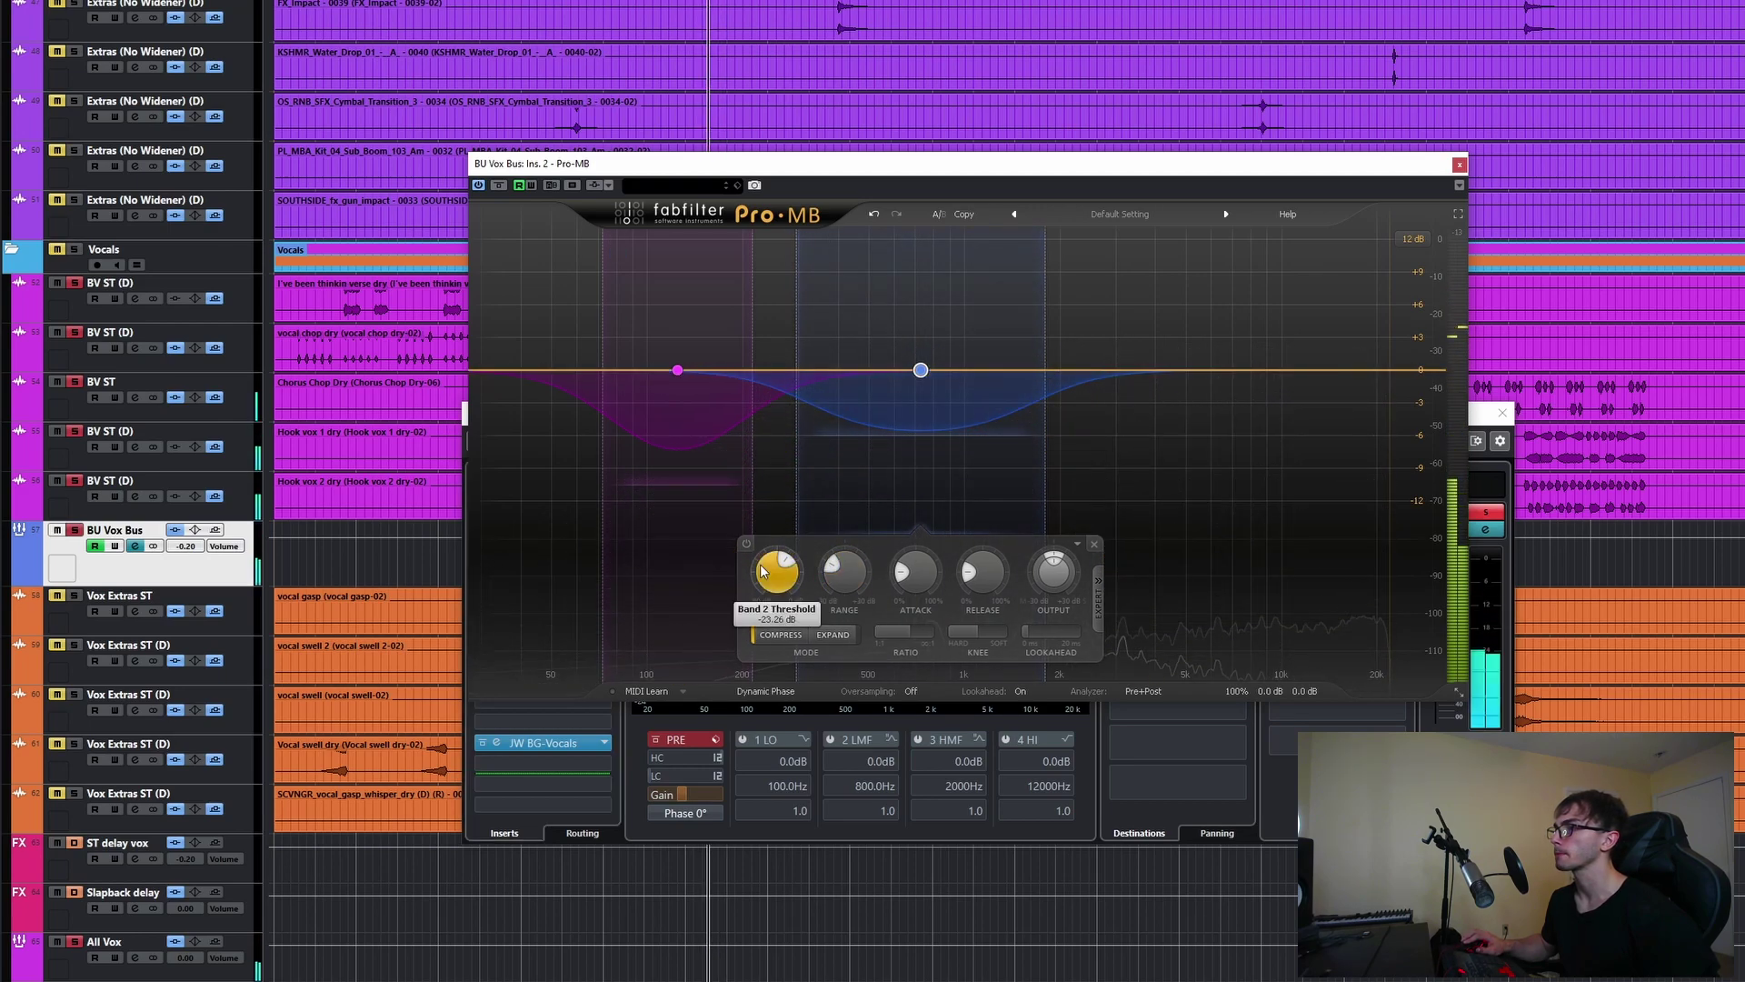
- Lower the threshold of Pro-MB band 2 and widen it downward to a low crossover of about 277 Hz
{"action": "left_click_drag", "start_coordinate": [768, 582], "coordinate": [769, 597]}
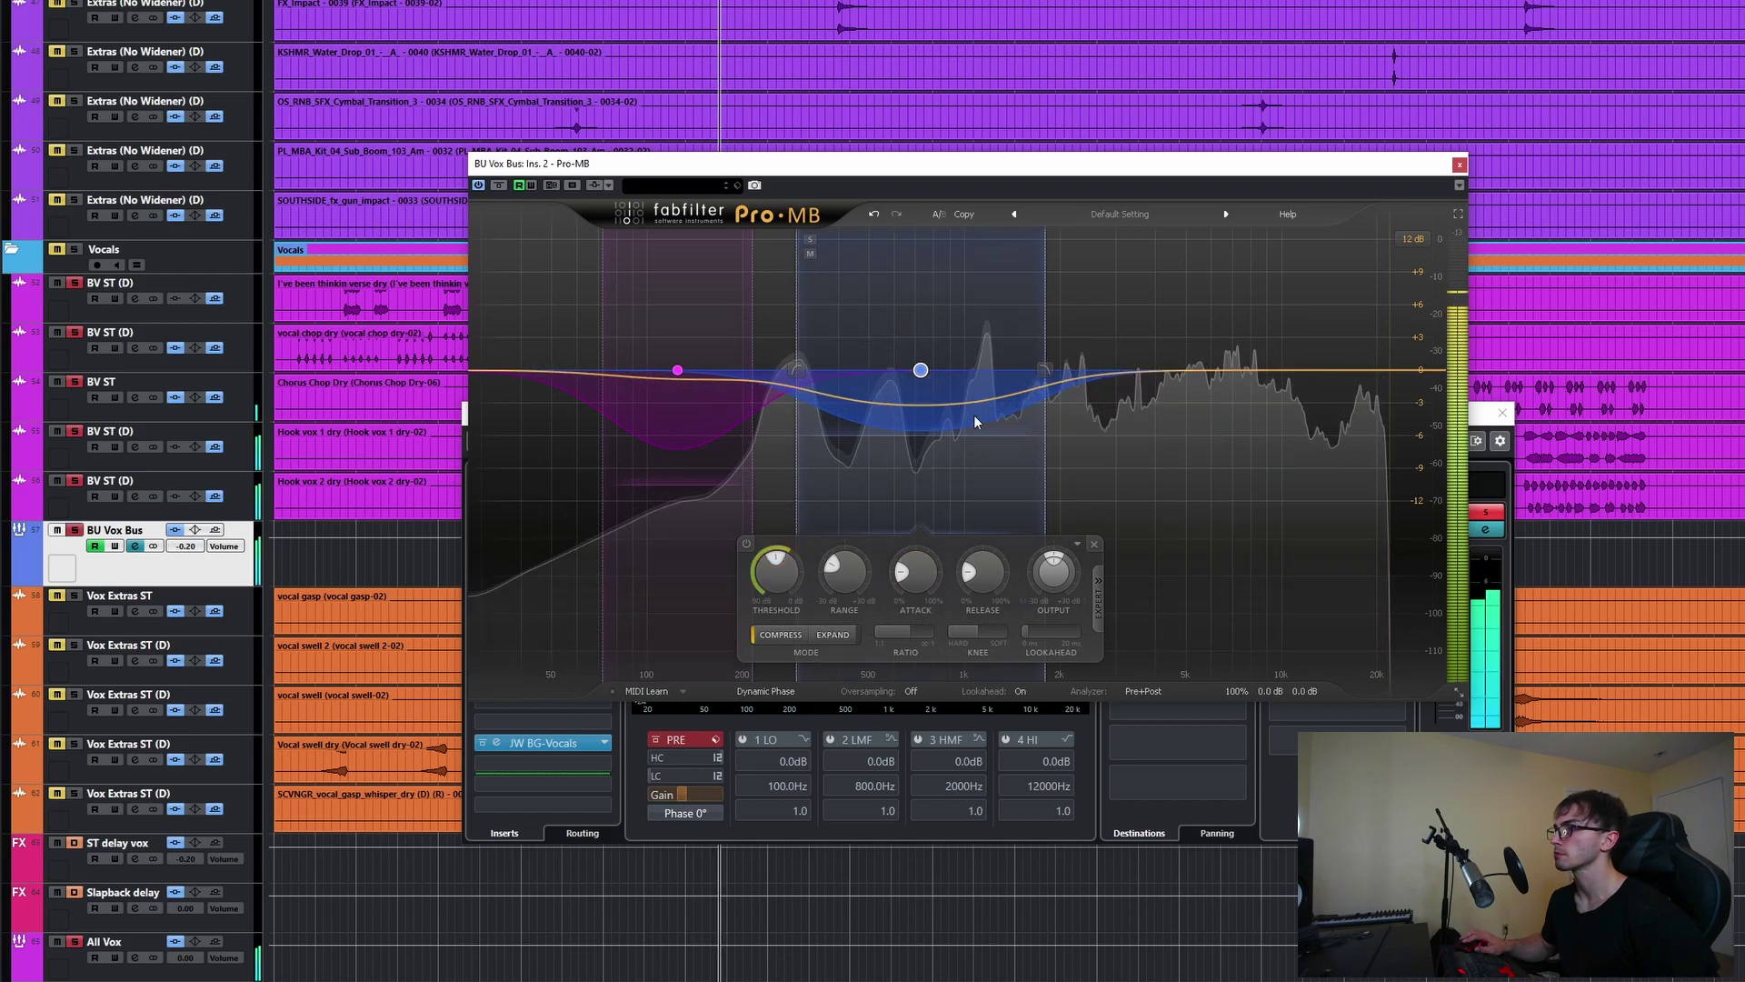
{"action": "left_click_drag", "start_coordinate": [797, 437], "coordinate": [789, 442]}
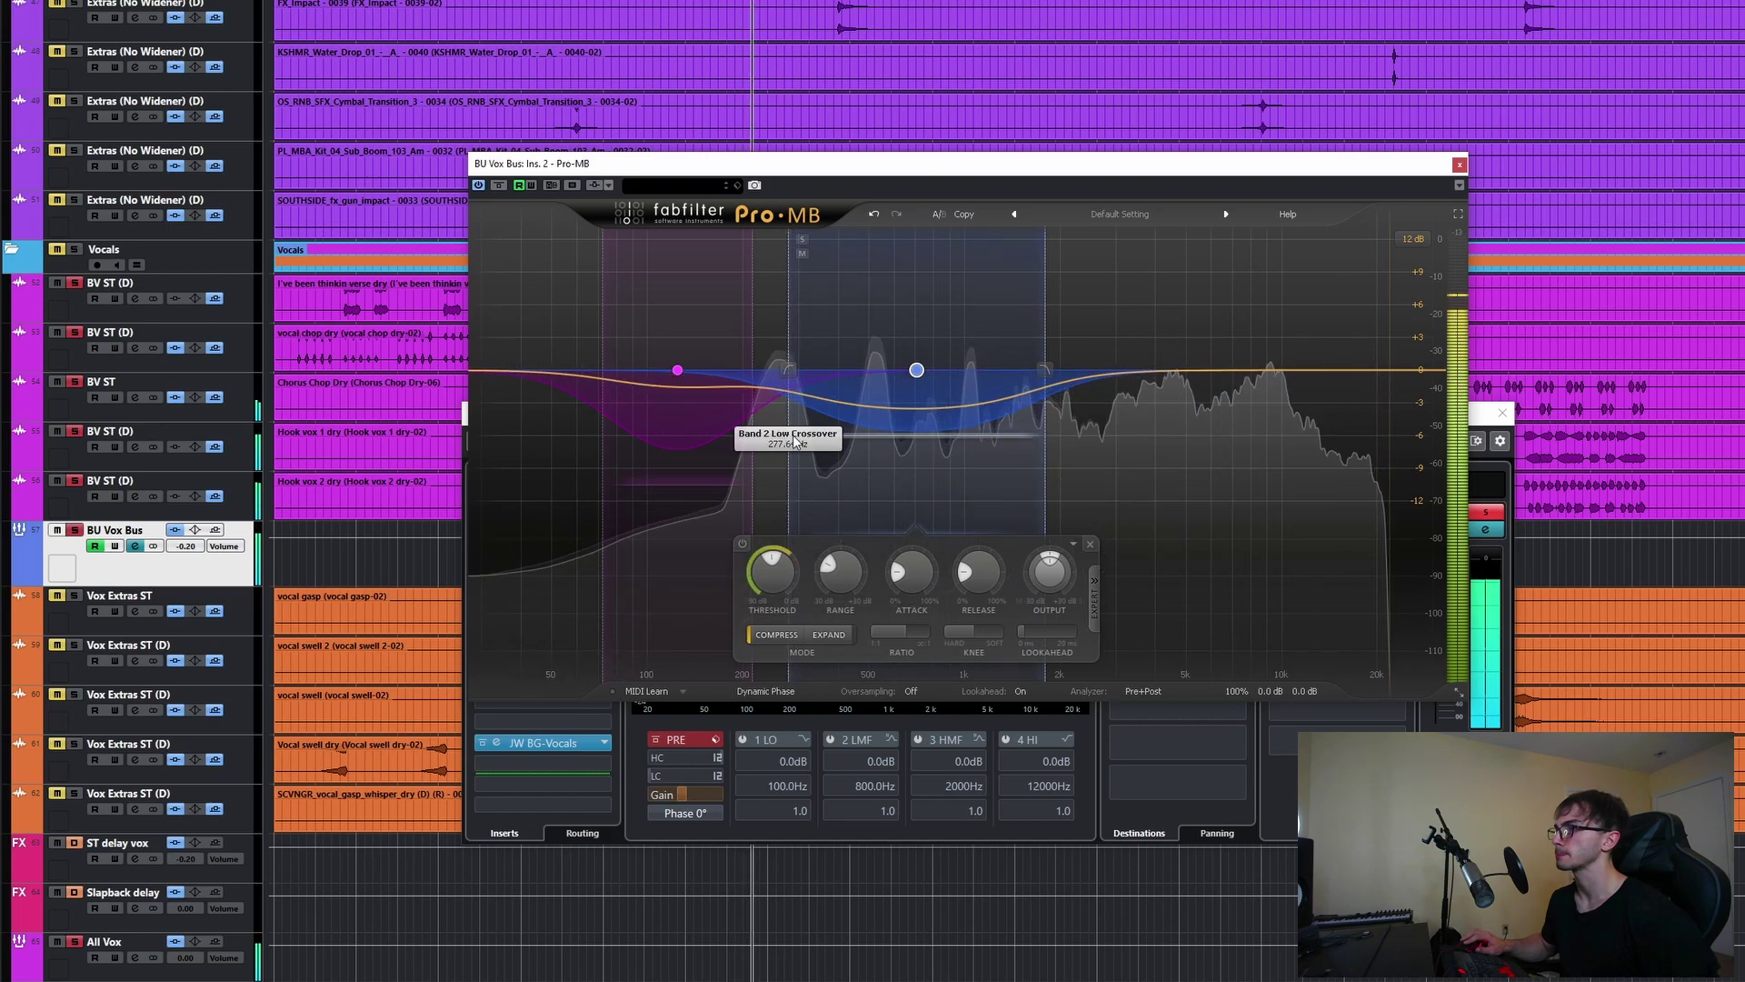
- Unsolo the BU Vox Bus and compare the full mix with its Pro-MB bypassed and re-enabled
{"action": "left_click", "coordinate": [137, 548]}
{"action": "left_click", "coordinate": [137, 547]}
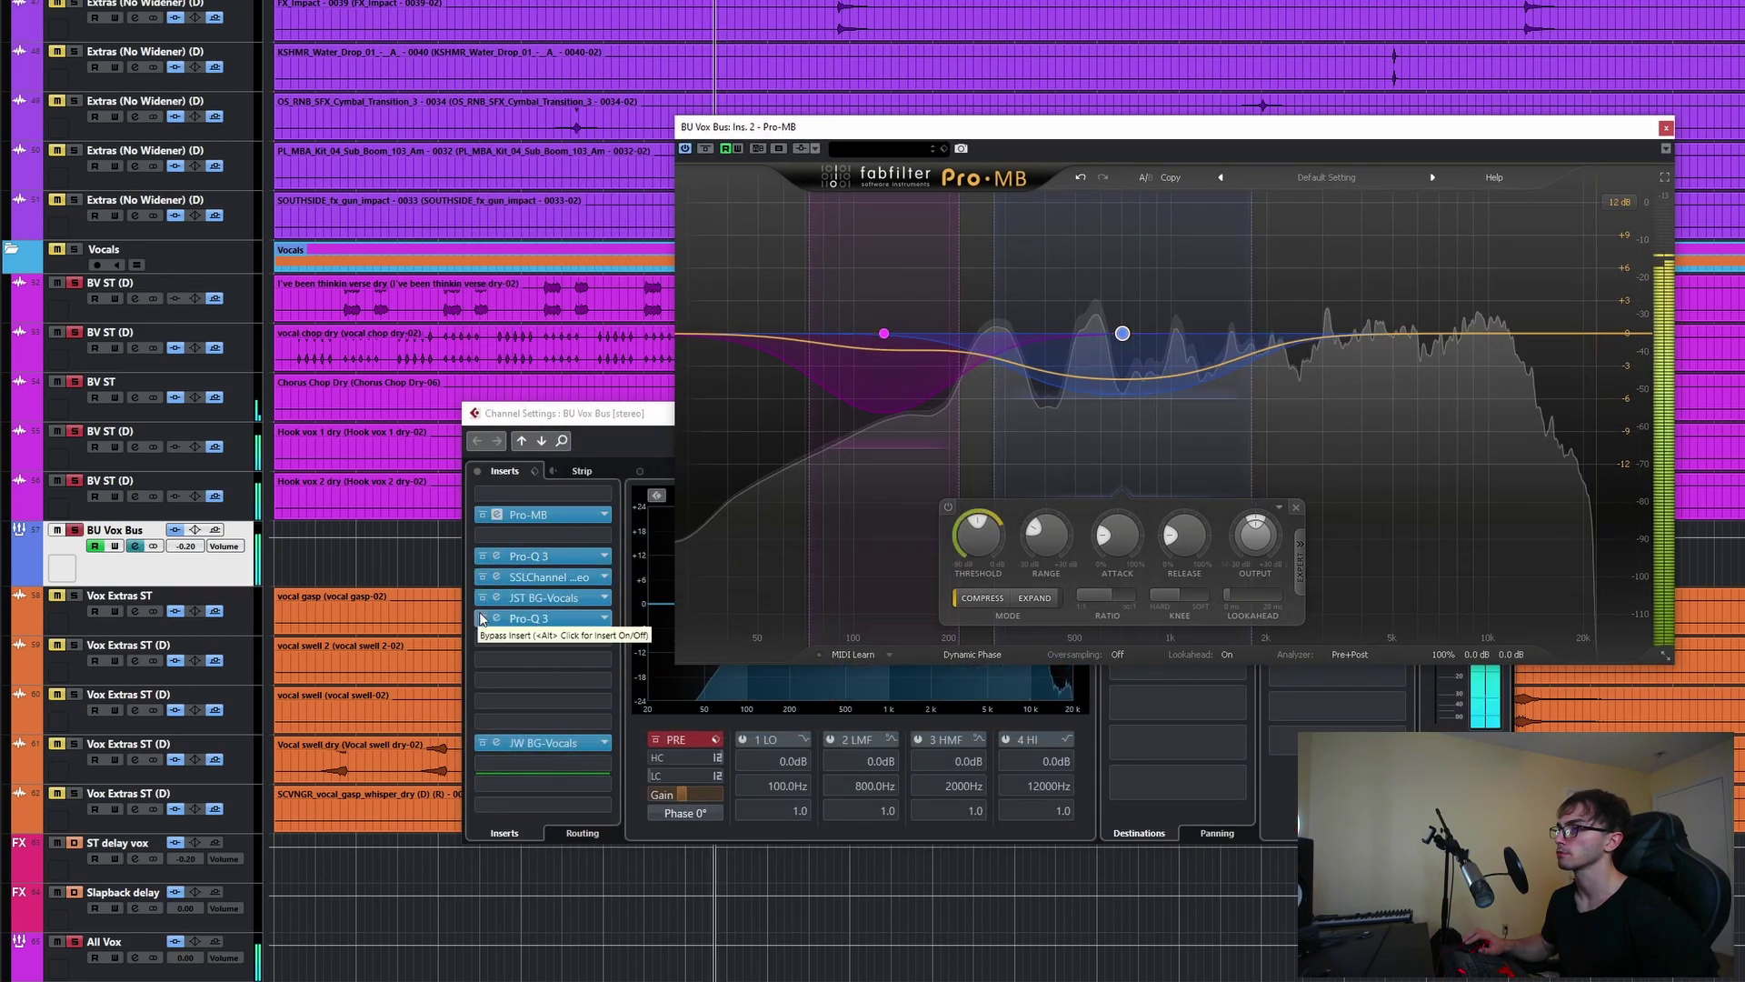
{"action": "left_click", "coordinate": [482, 514]}
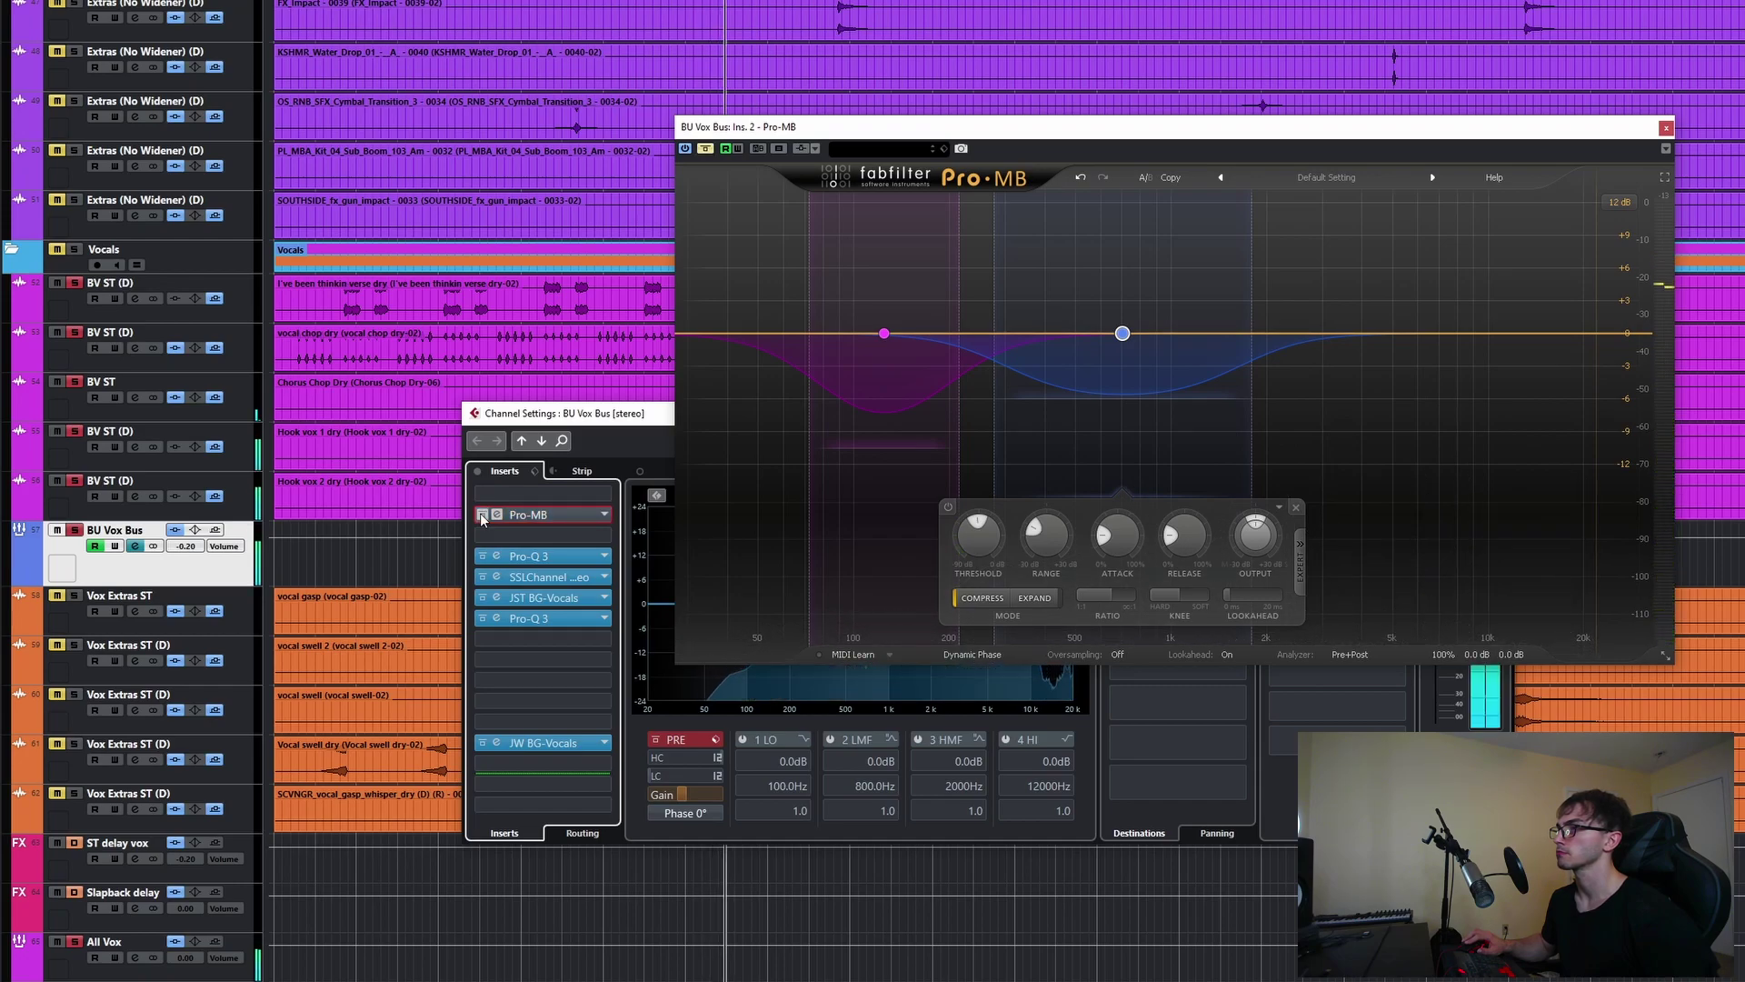
{"action": "left_click_drag", "start_coordinate": [1208, 132], "coordinate": [664, 21]}
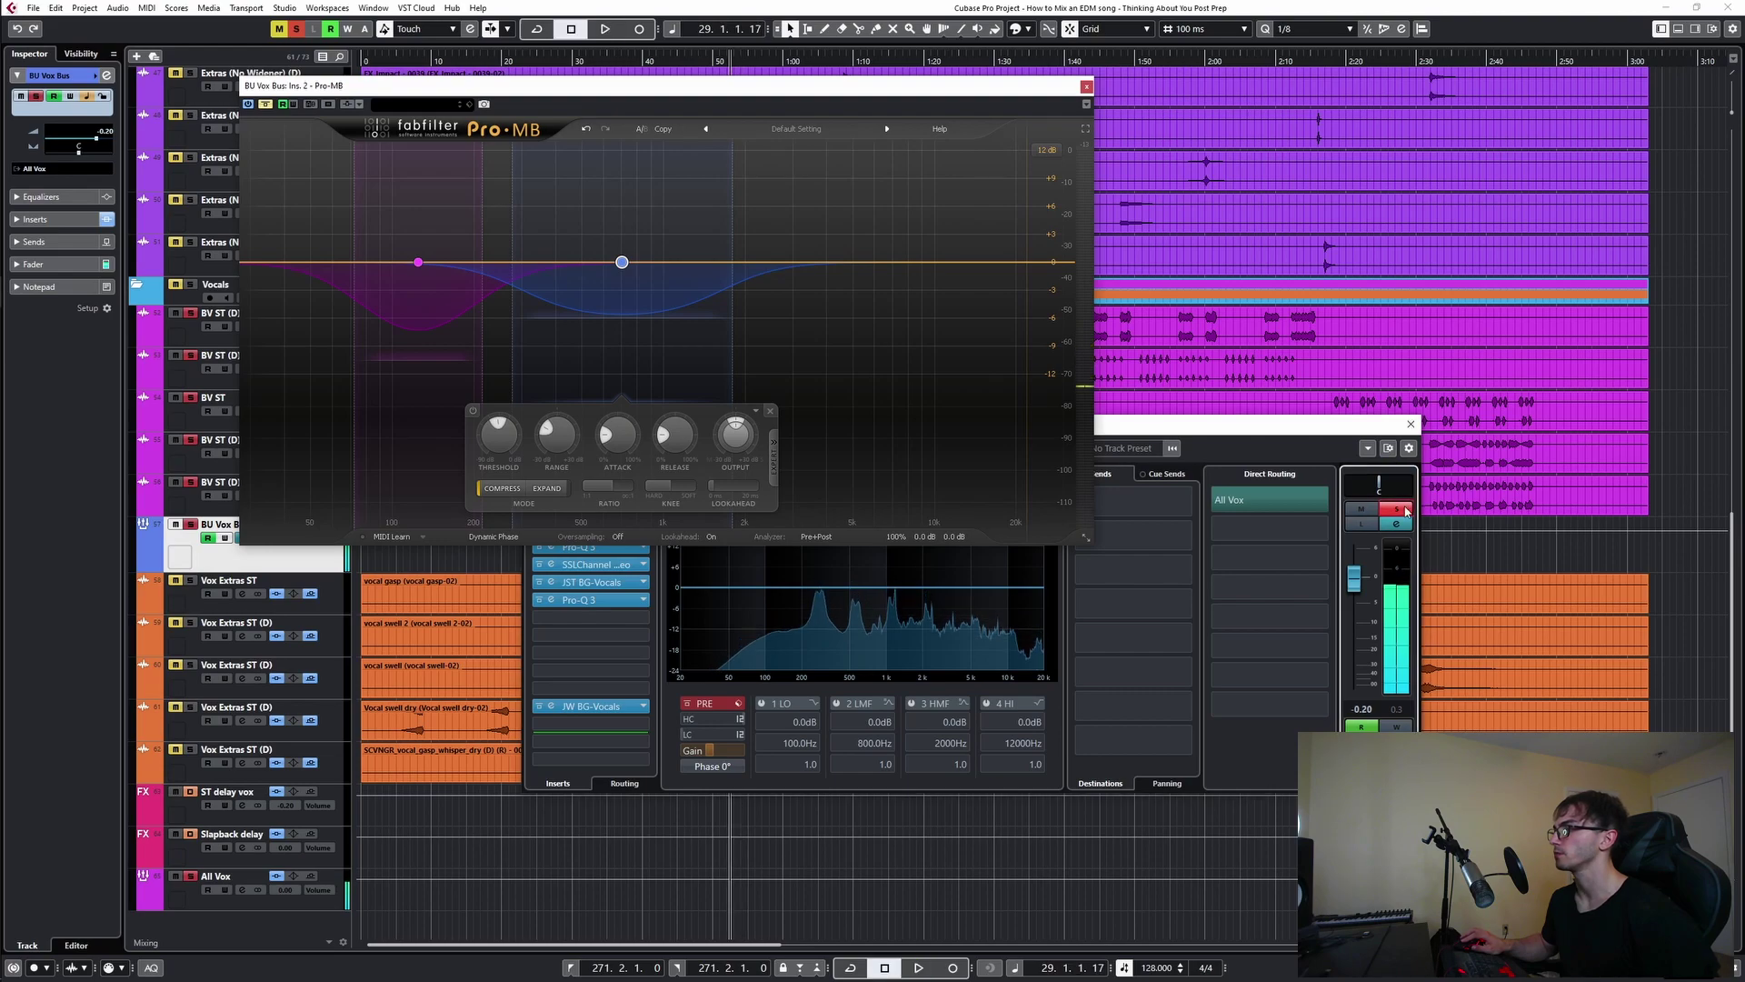
{"action": "left_click", "coordinate": [1397, 510]}
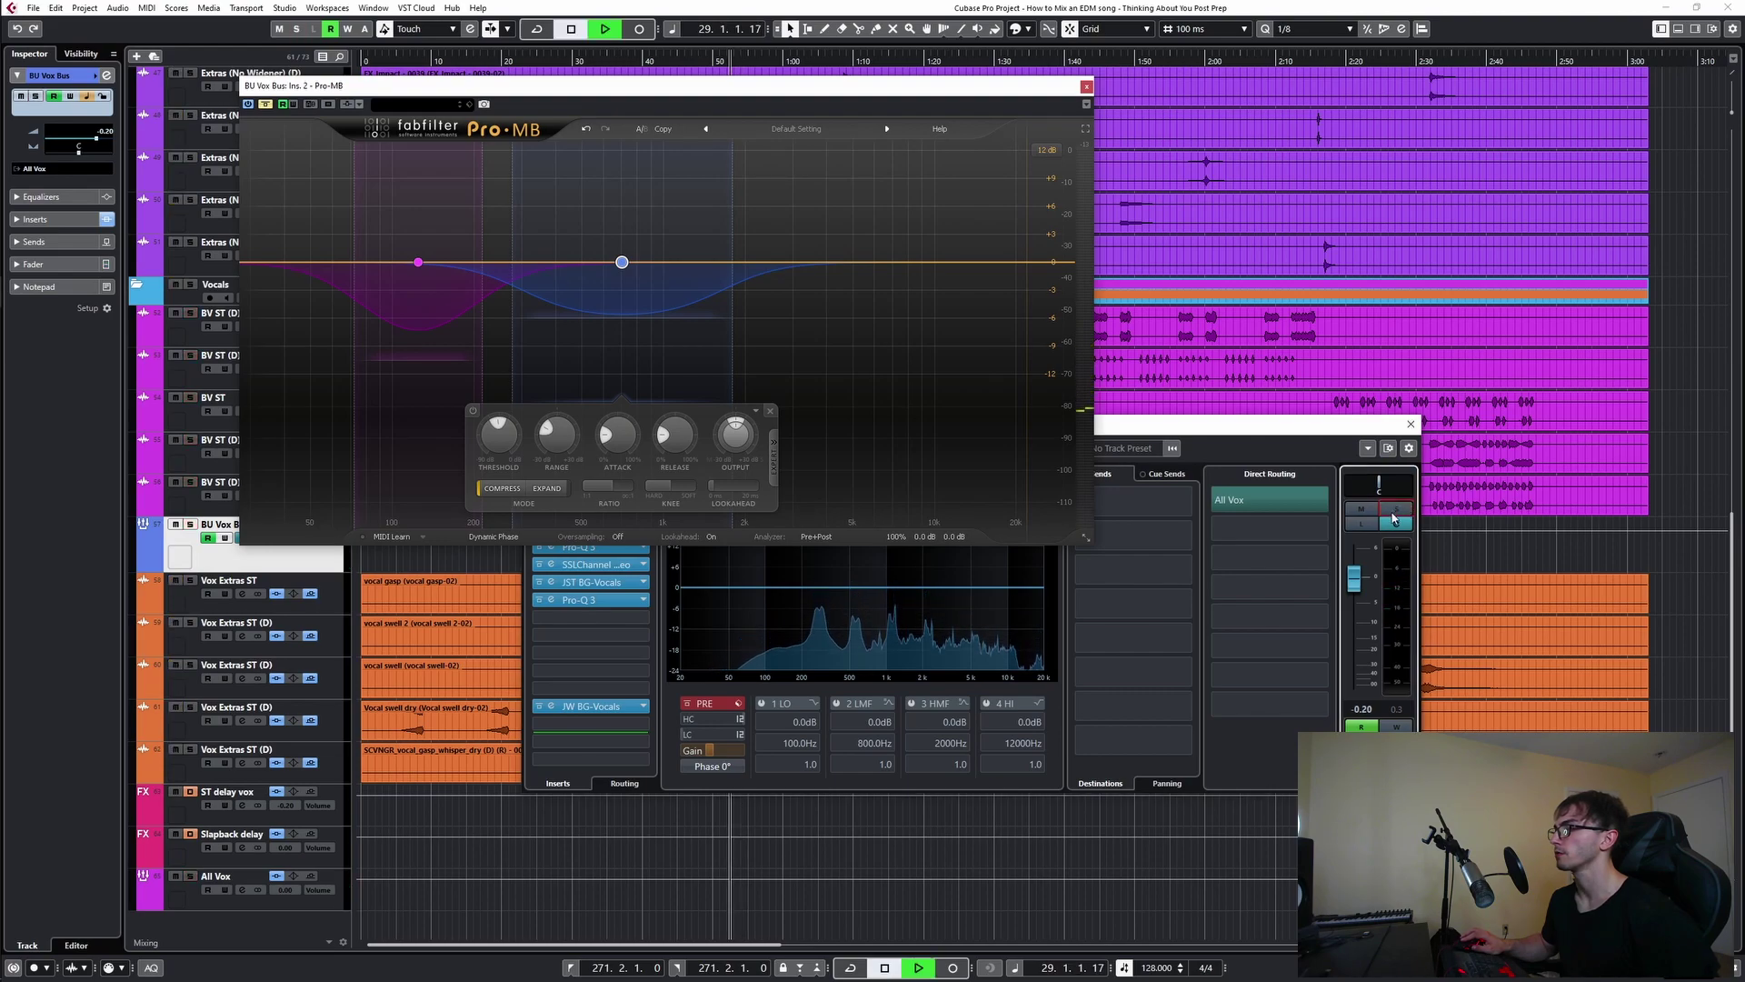
{"action": "key", "text": "space"}
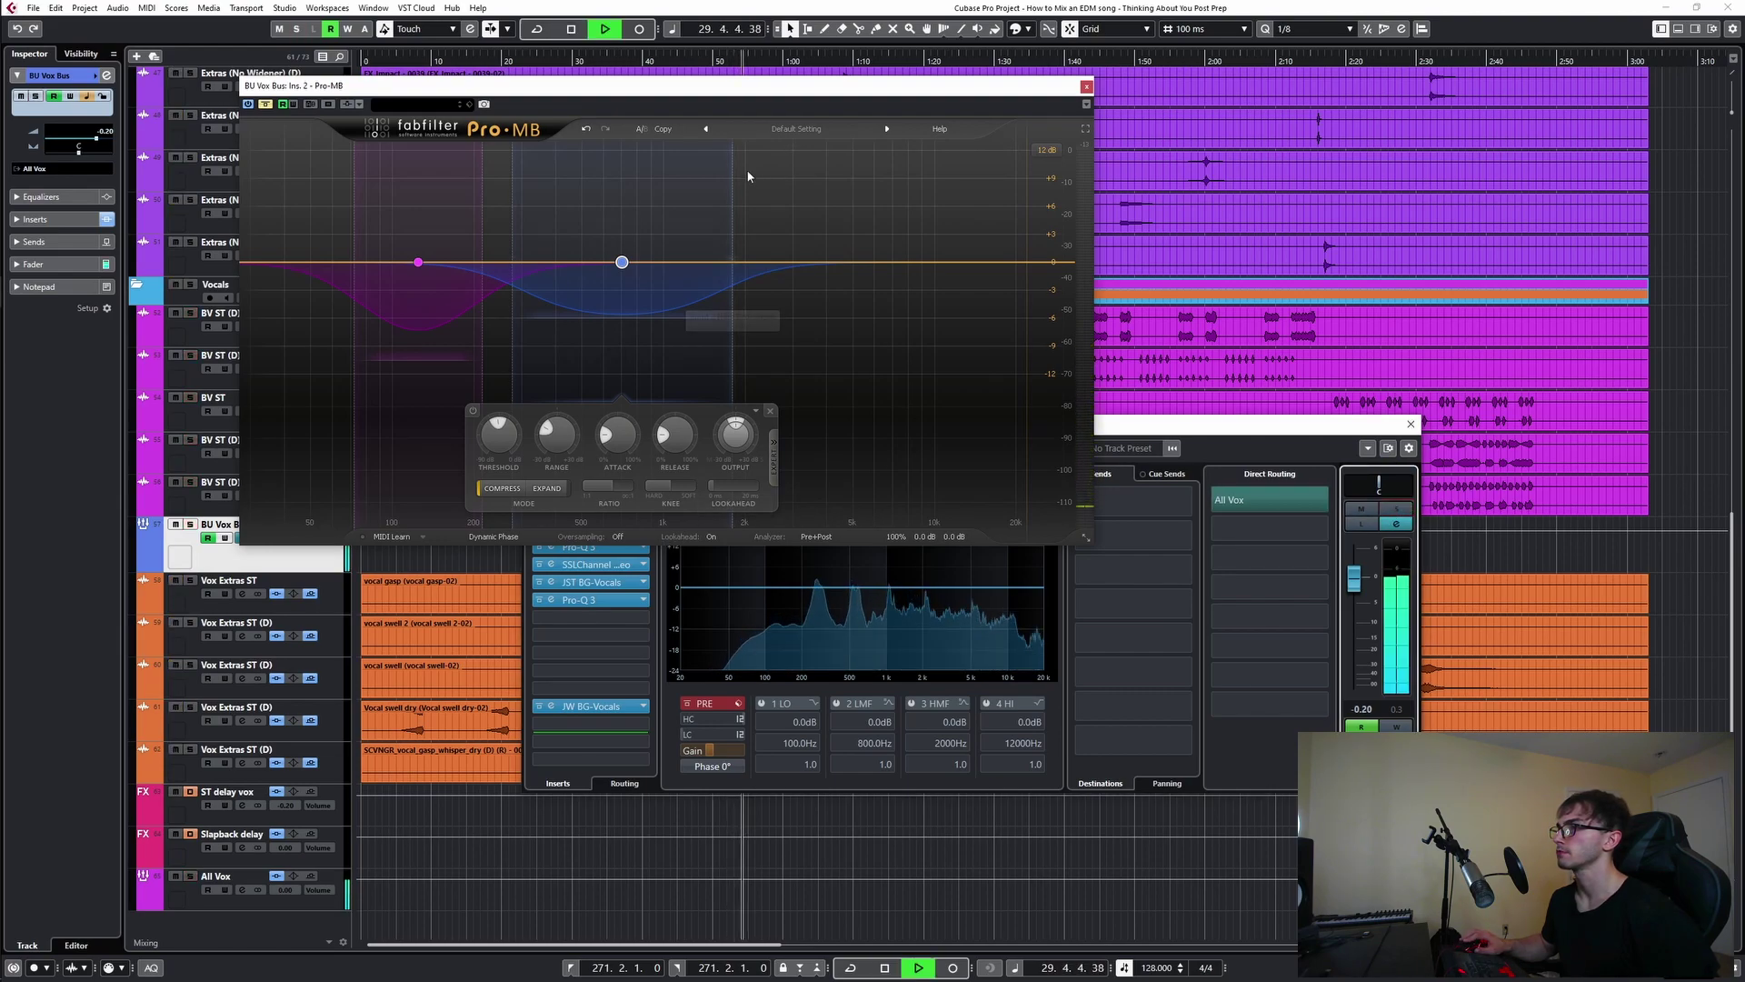
{"action": "left_click_drag", "start_coordinate": [636, 86], "coordinate": [1179, 199]}
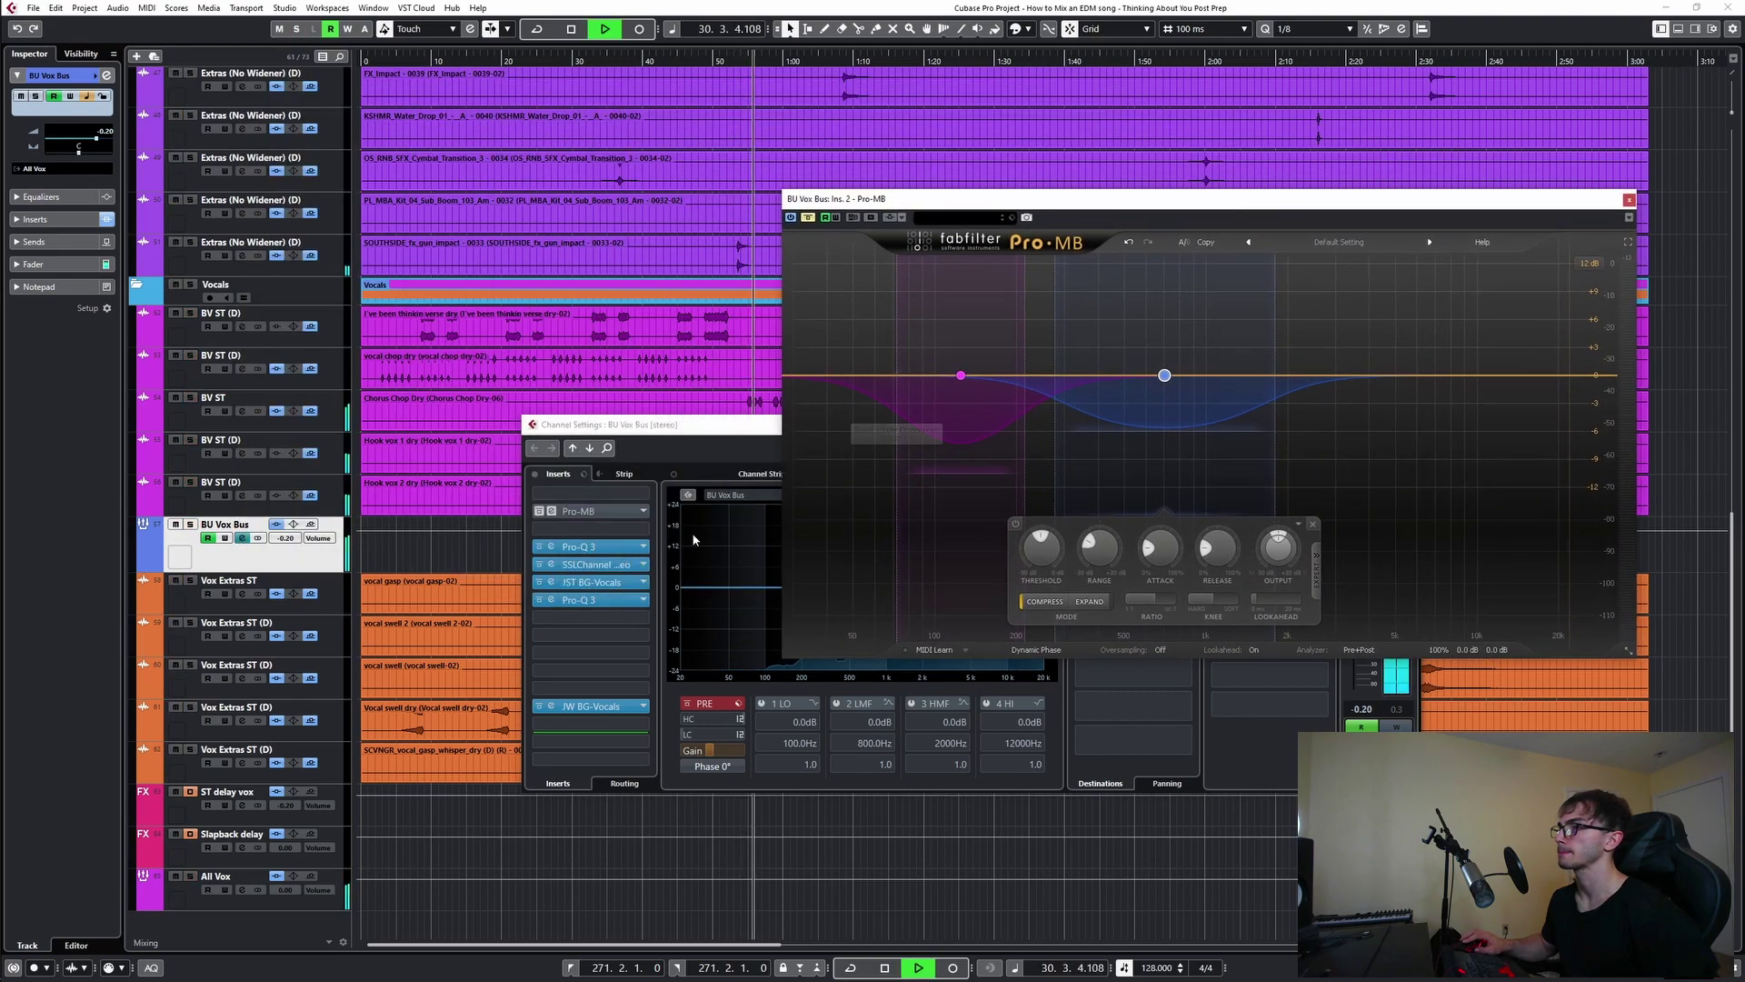
{"action": "left_click", "coordinate": [537, 515]}
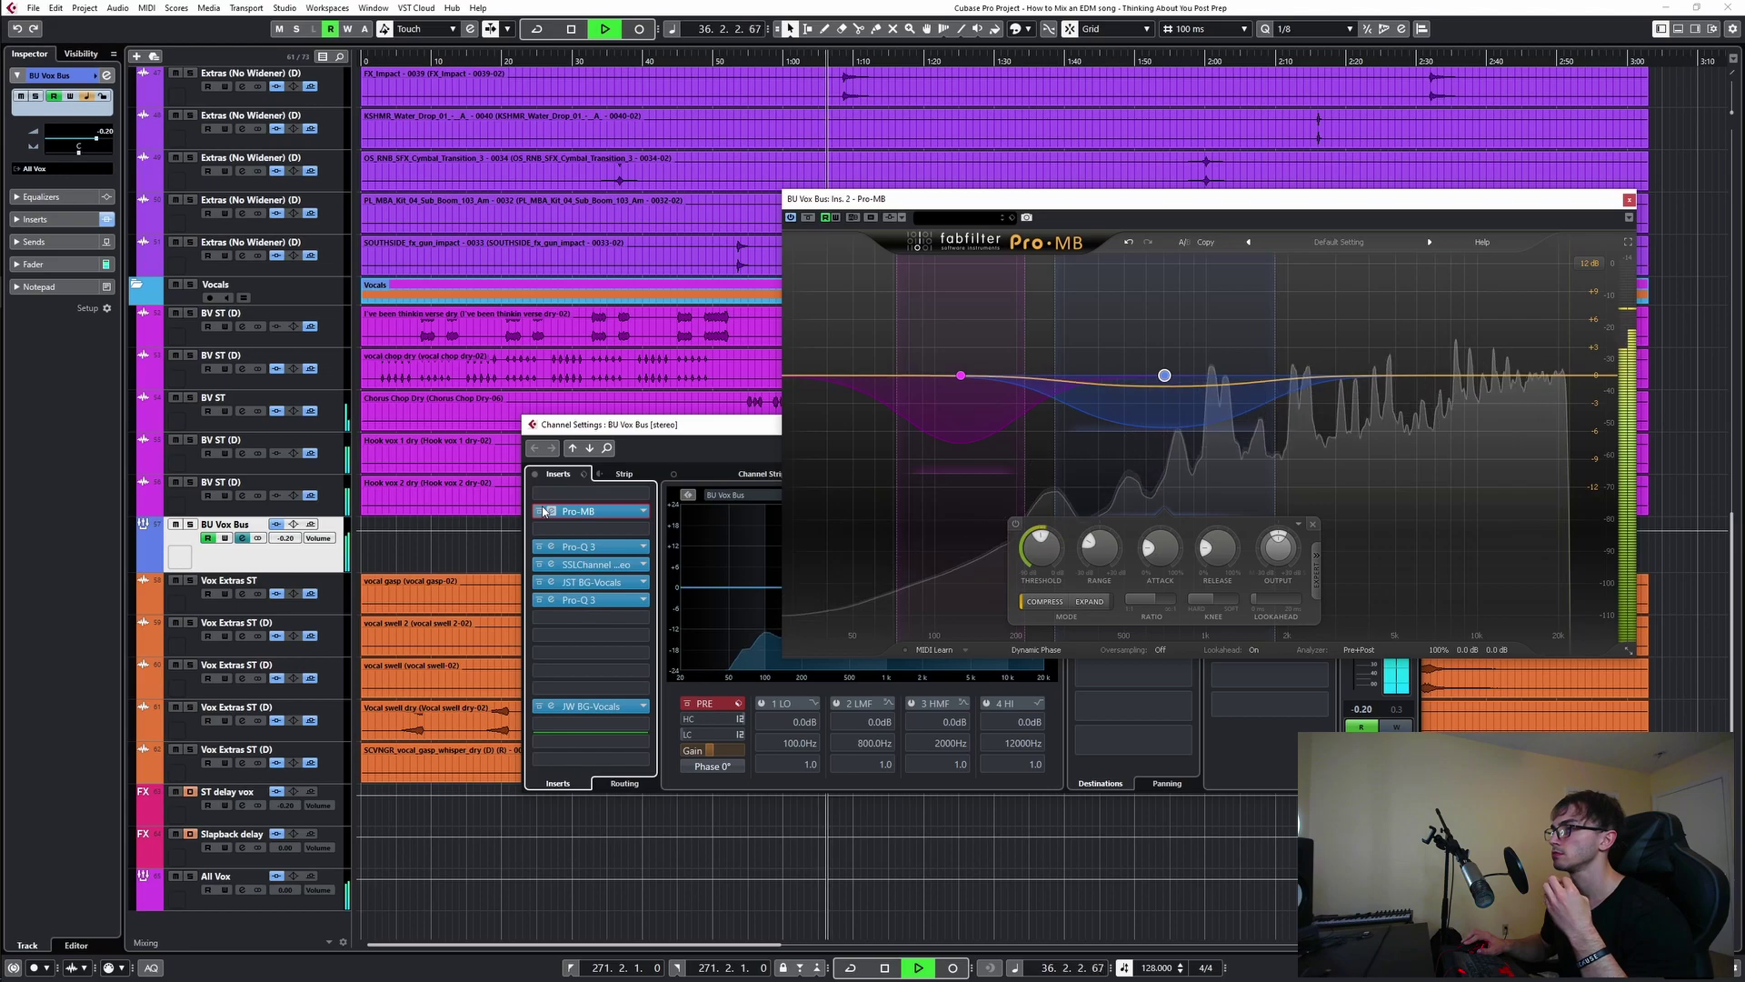
- Replay the mix from bar 29, toggling the Pro-MB bypass to compare the backing vocals with and without multiband compression
{"action": "key", "text": "space"}
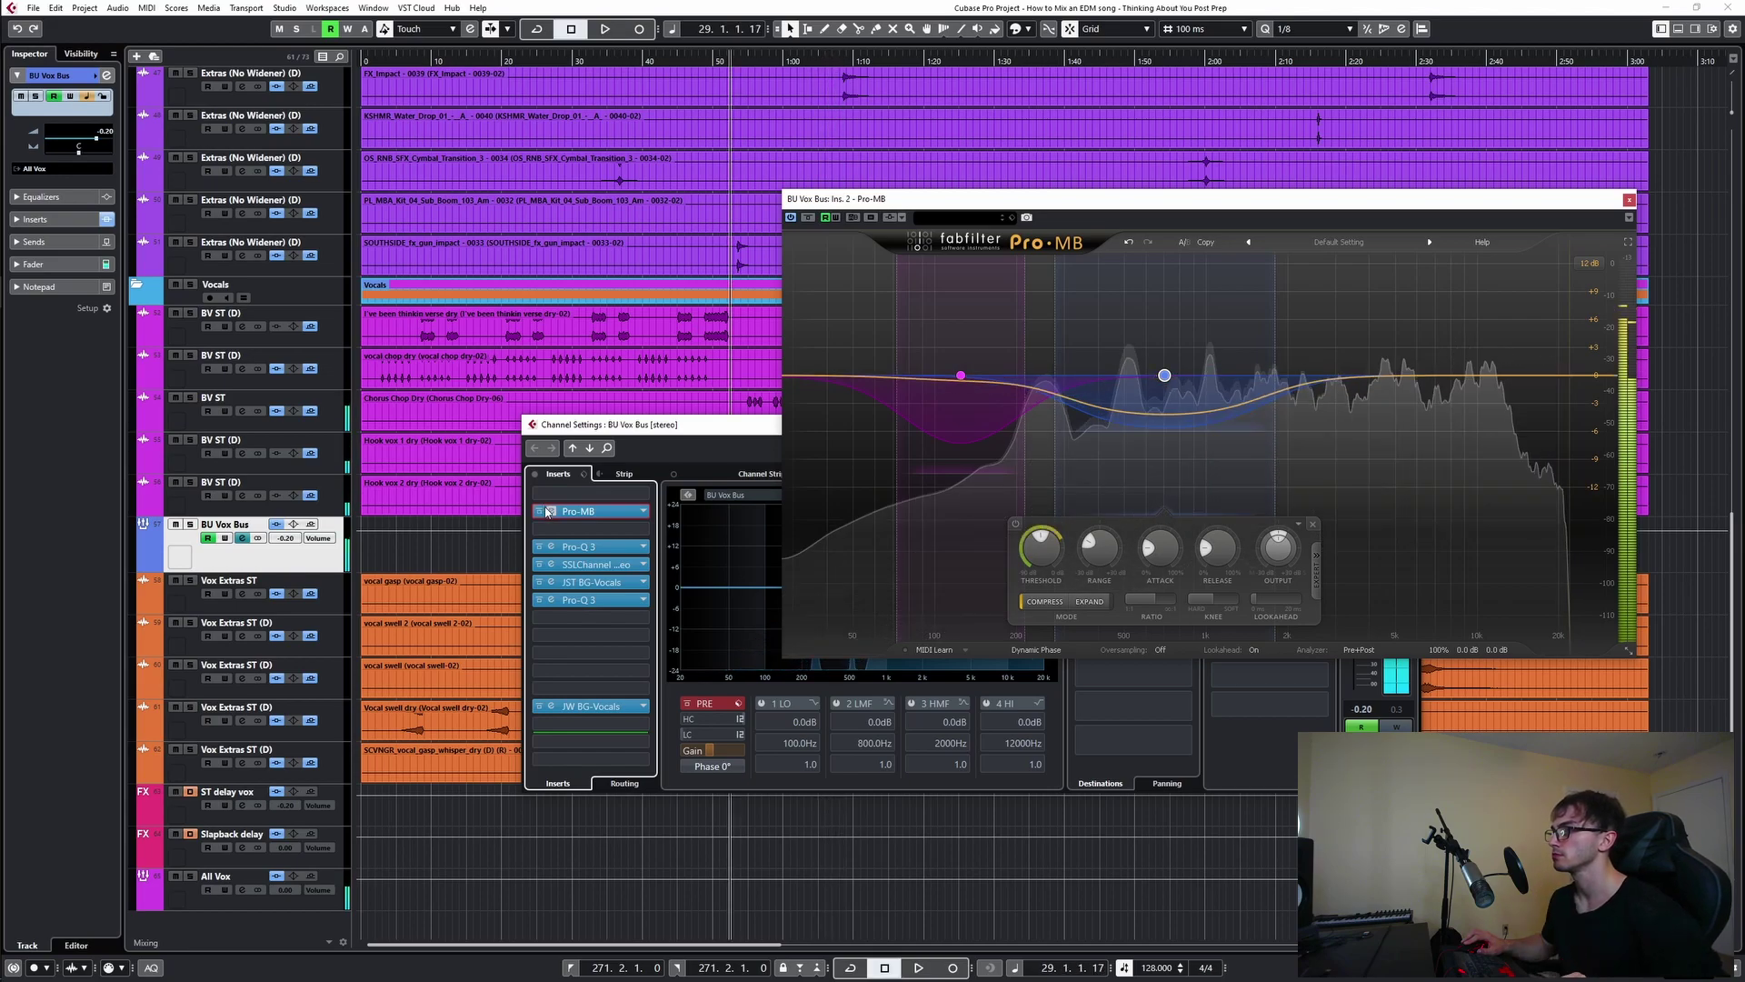
{"action": "key", "text": "space"}
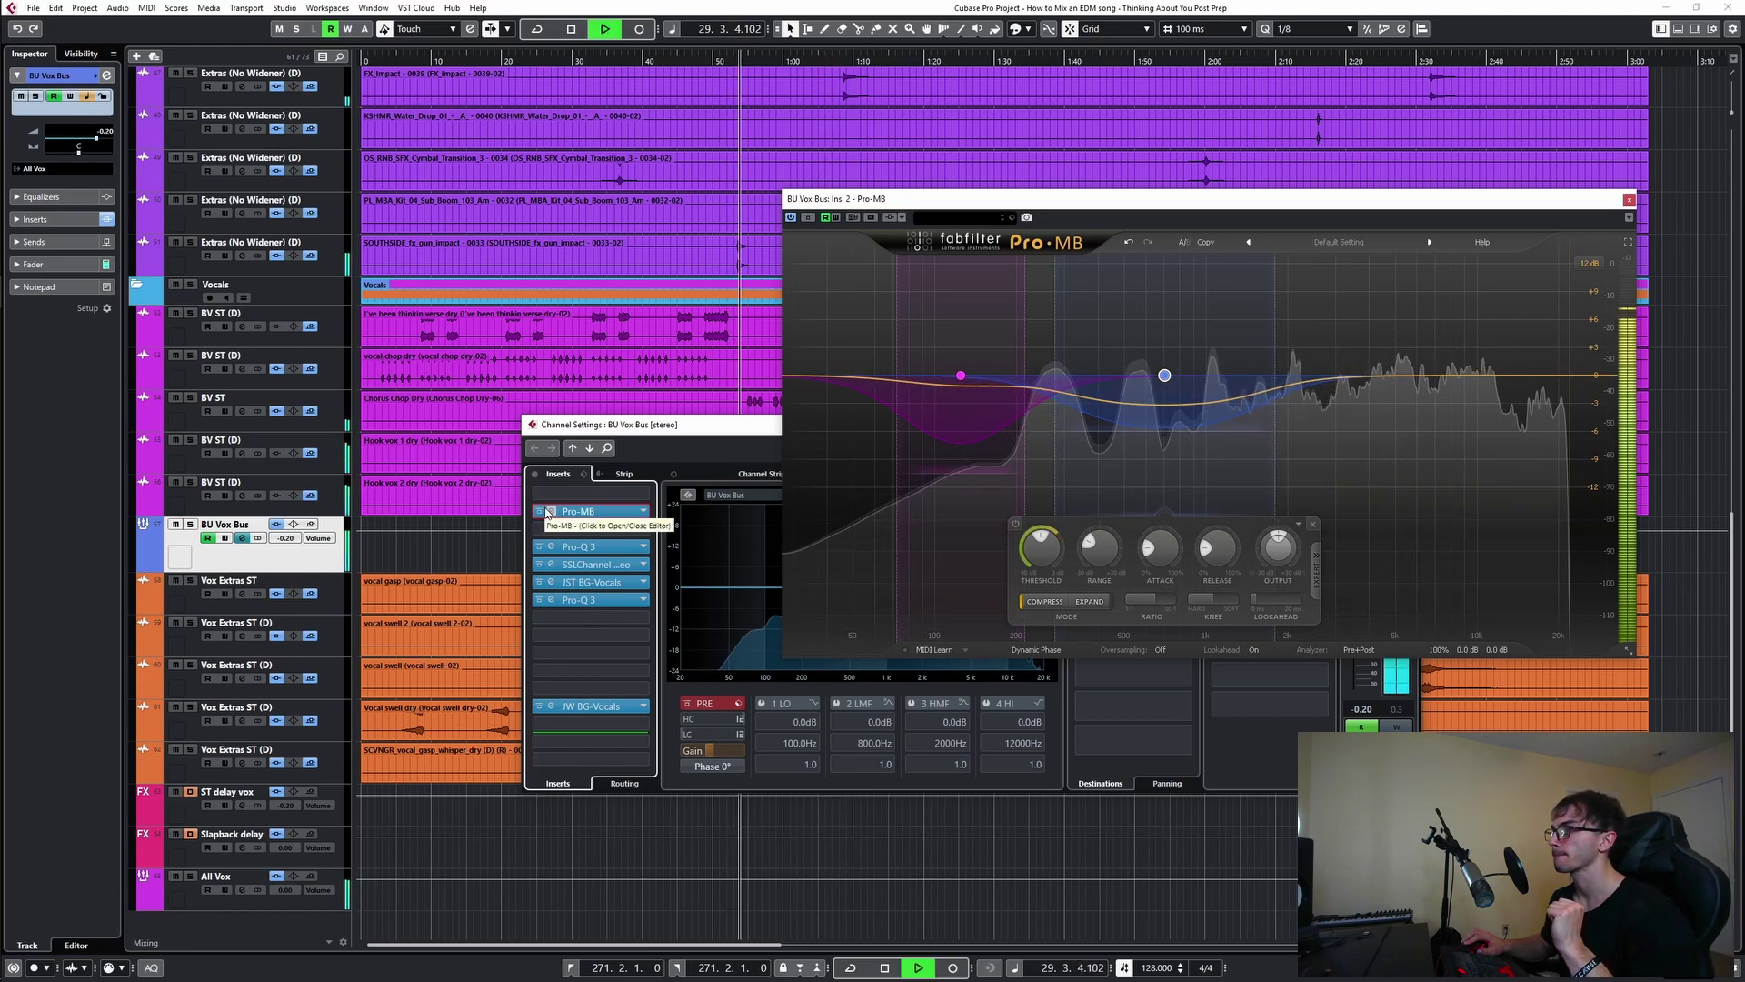
{"action": "key", "text": "space"}
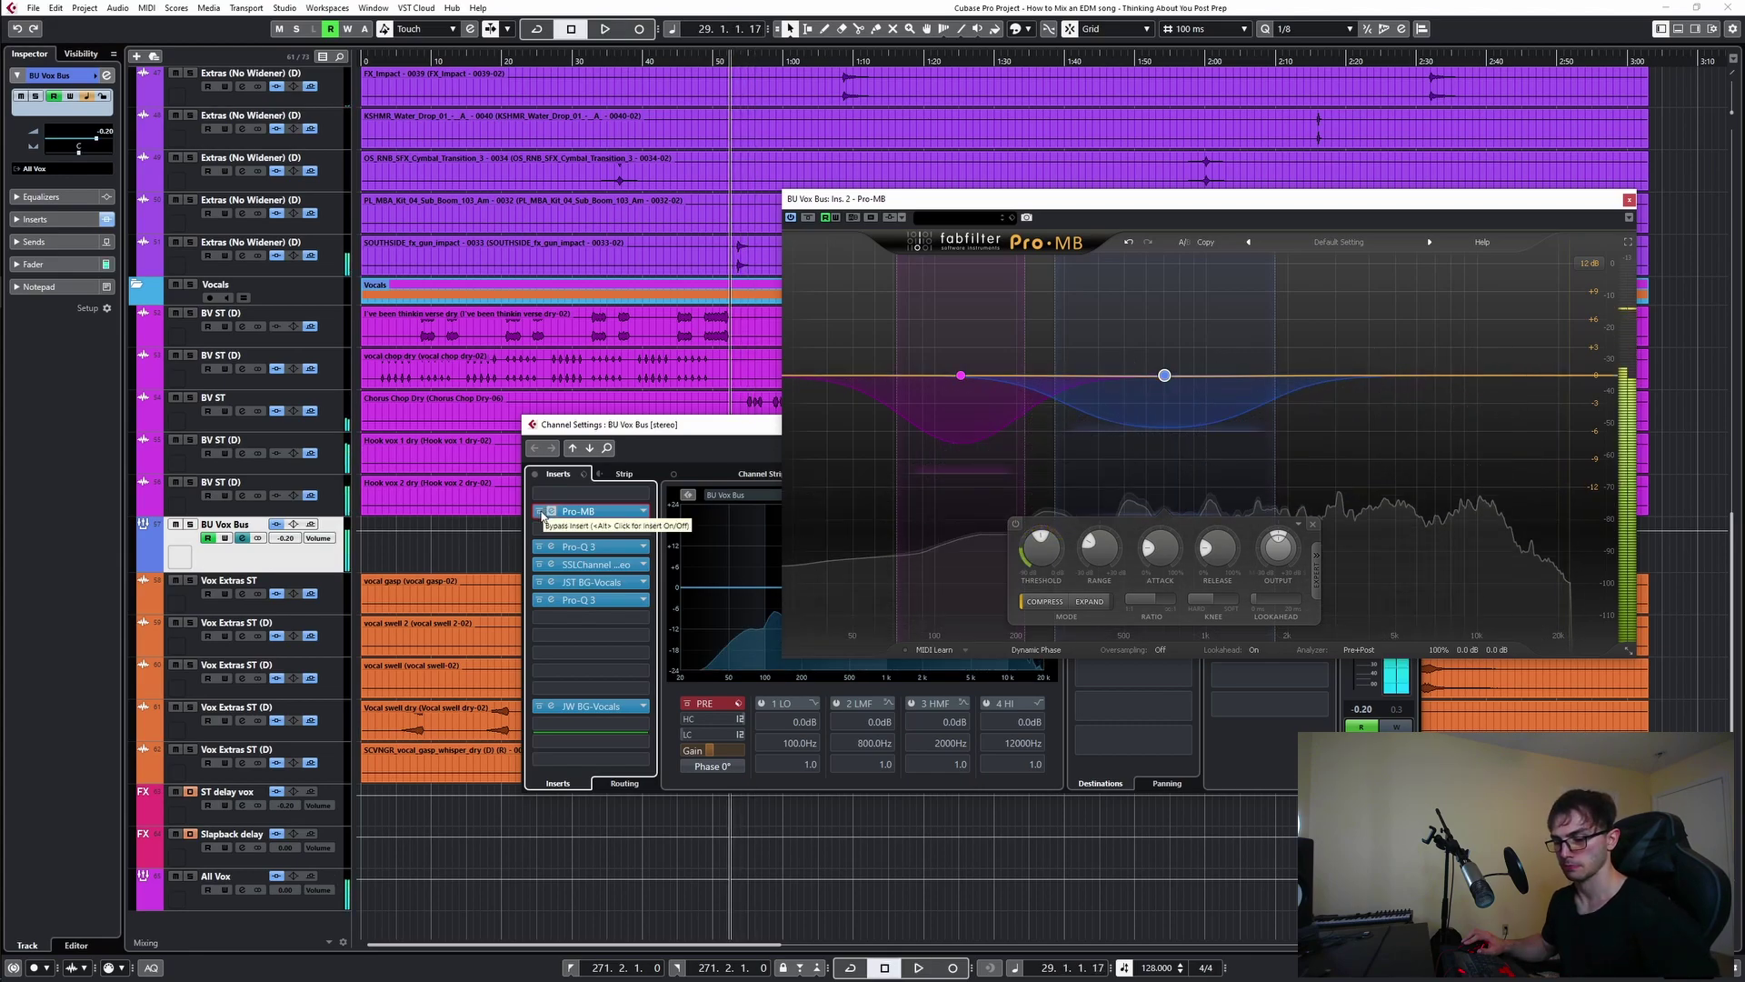
{"action": "key", "text": "space"}
{"action": "key", "text": "space"}
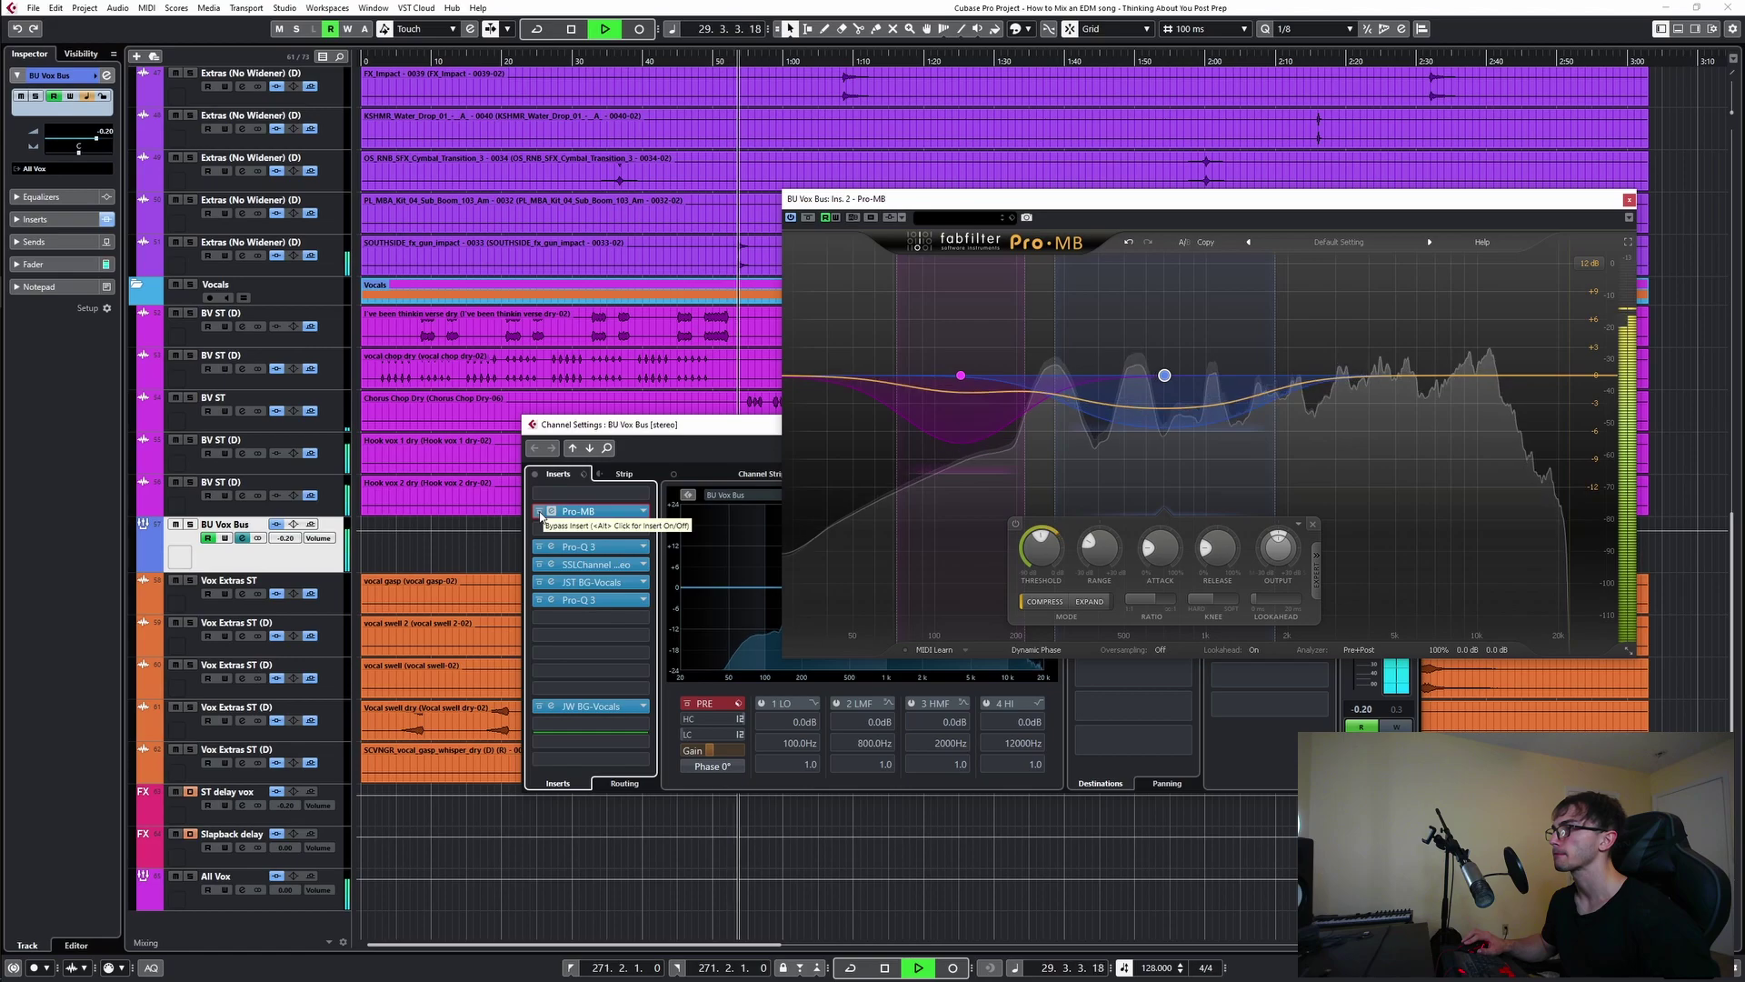
{"action": "left_click", "coordinate": [541, 516]}
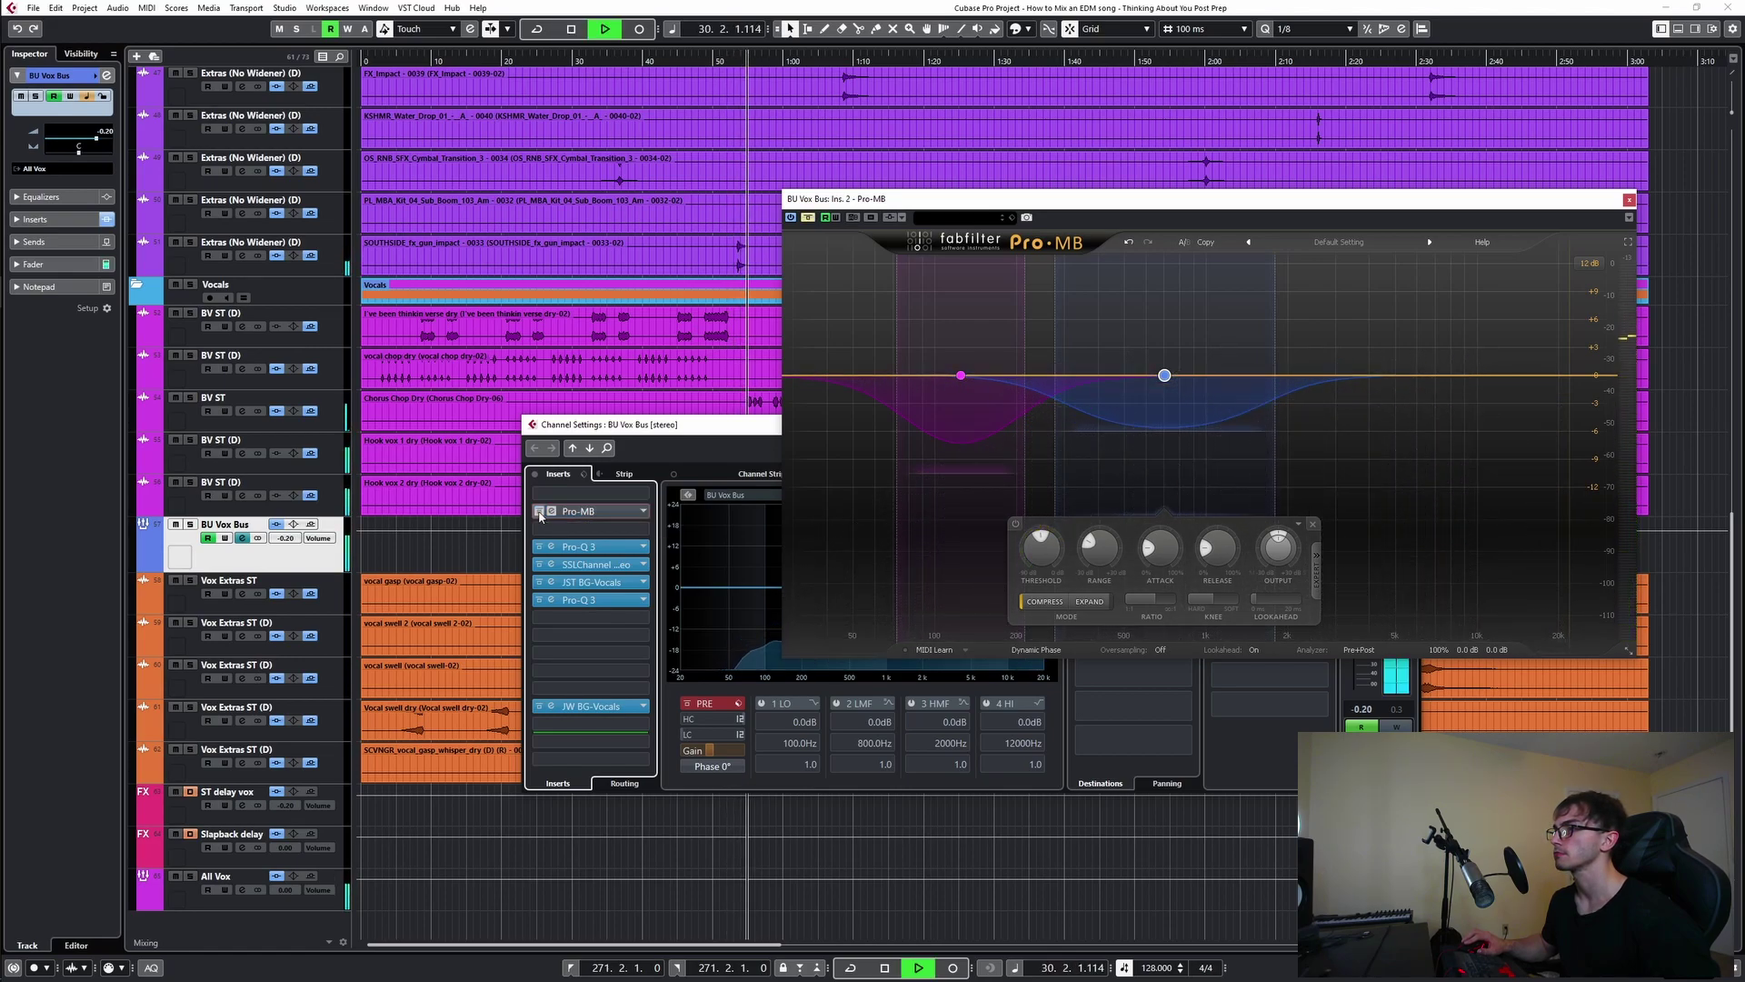
{"action": "left_click", "coordinate": [541, 515]}
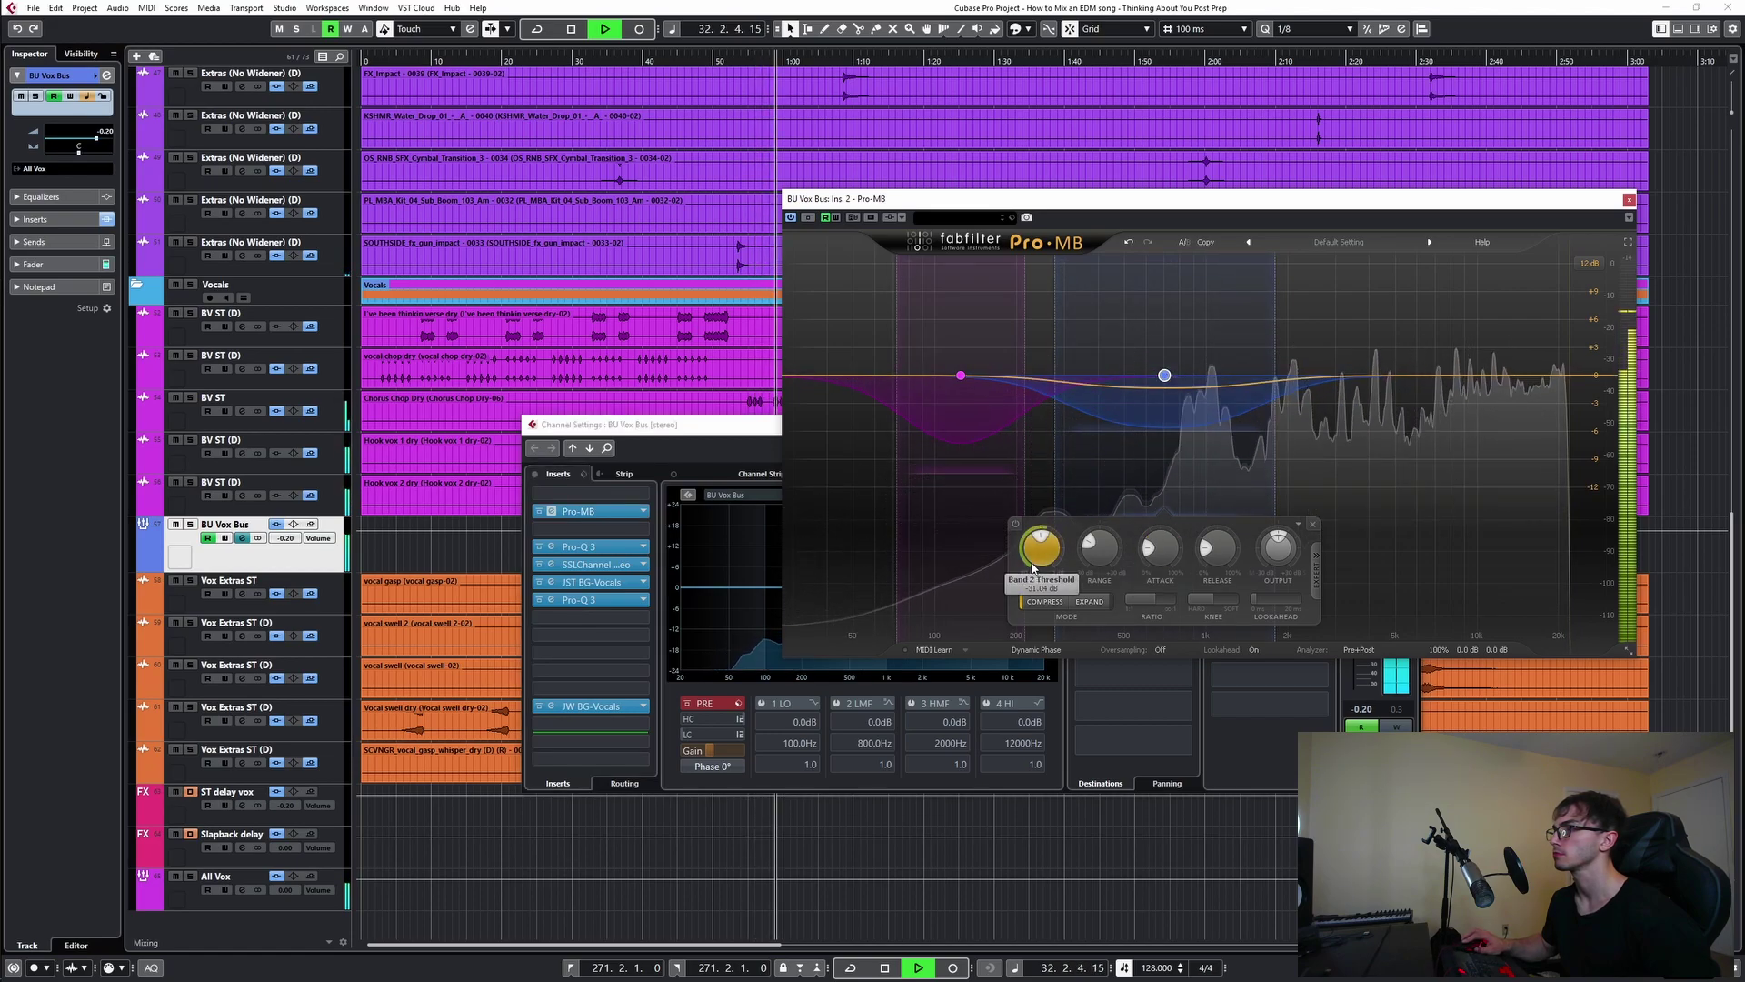
- Reduce the range of Pro-MB band 2, closing the plugin and the BU Vox Bus channel settings
{"action": "scroll", "coordinate": [1118, 540], "scroll_direction": "down", "scroll_amount": 2}
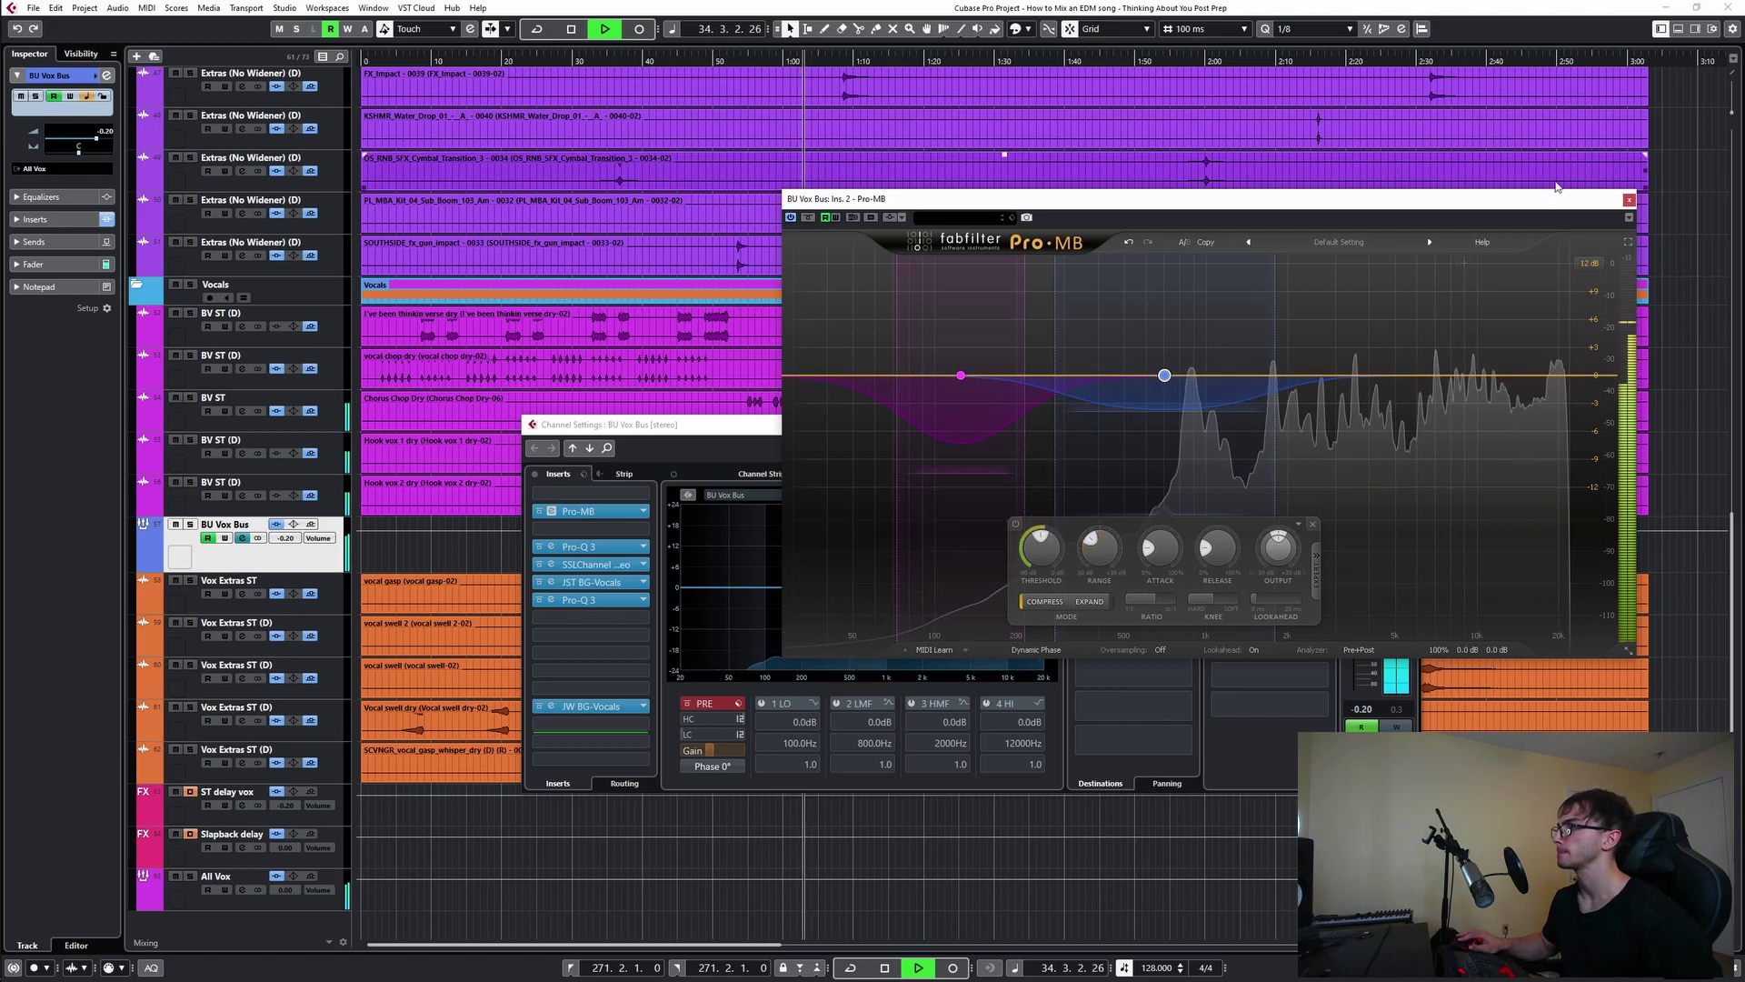
{"action": "left_click", "coordinate": [1628, 200]}
{"action": "left_click", "coordinate": [1410, 423]}
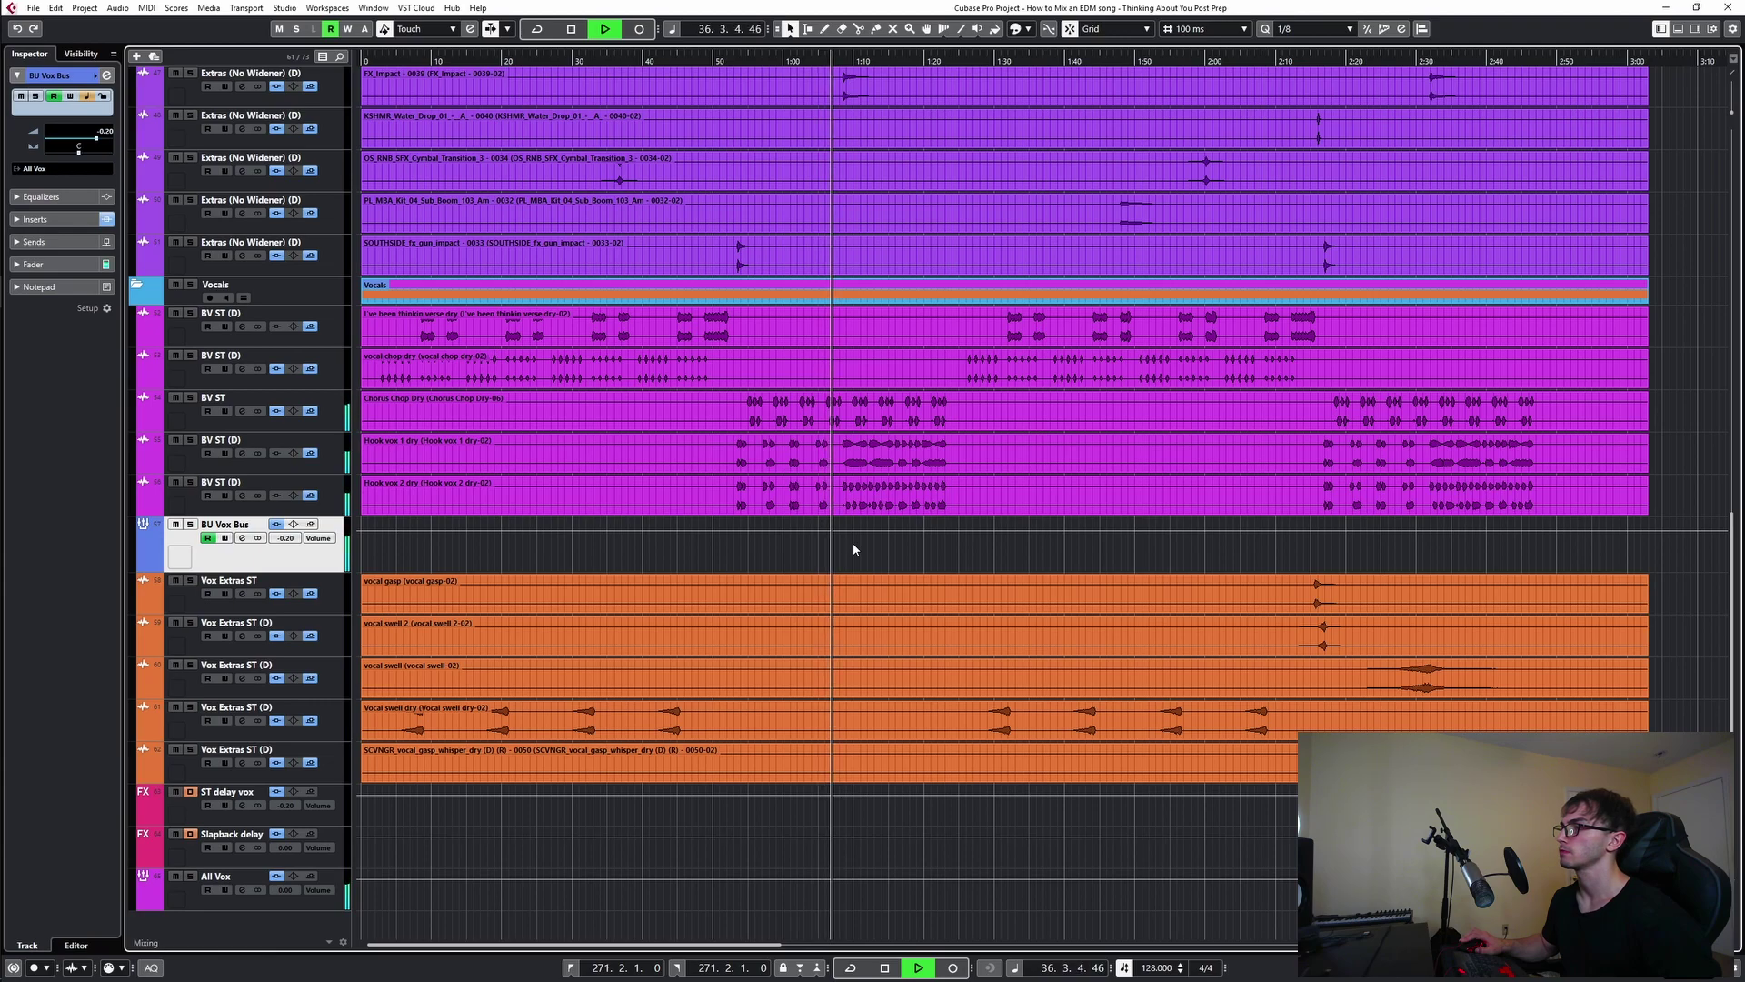
{"action": "key", "text": "space"}
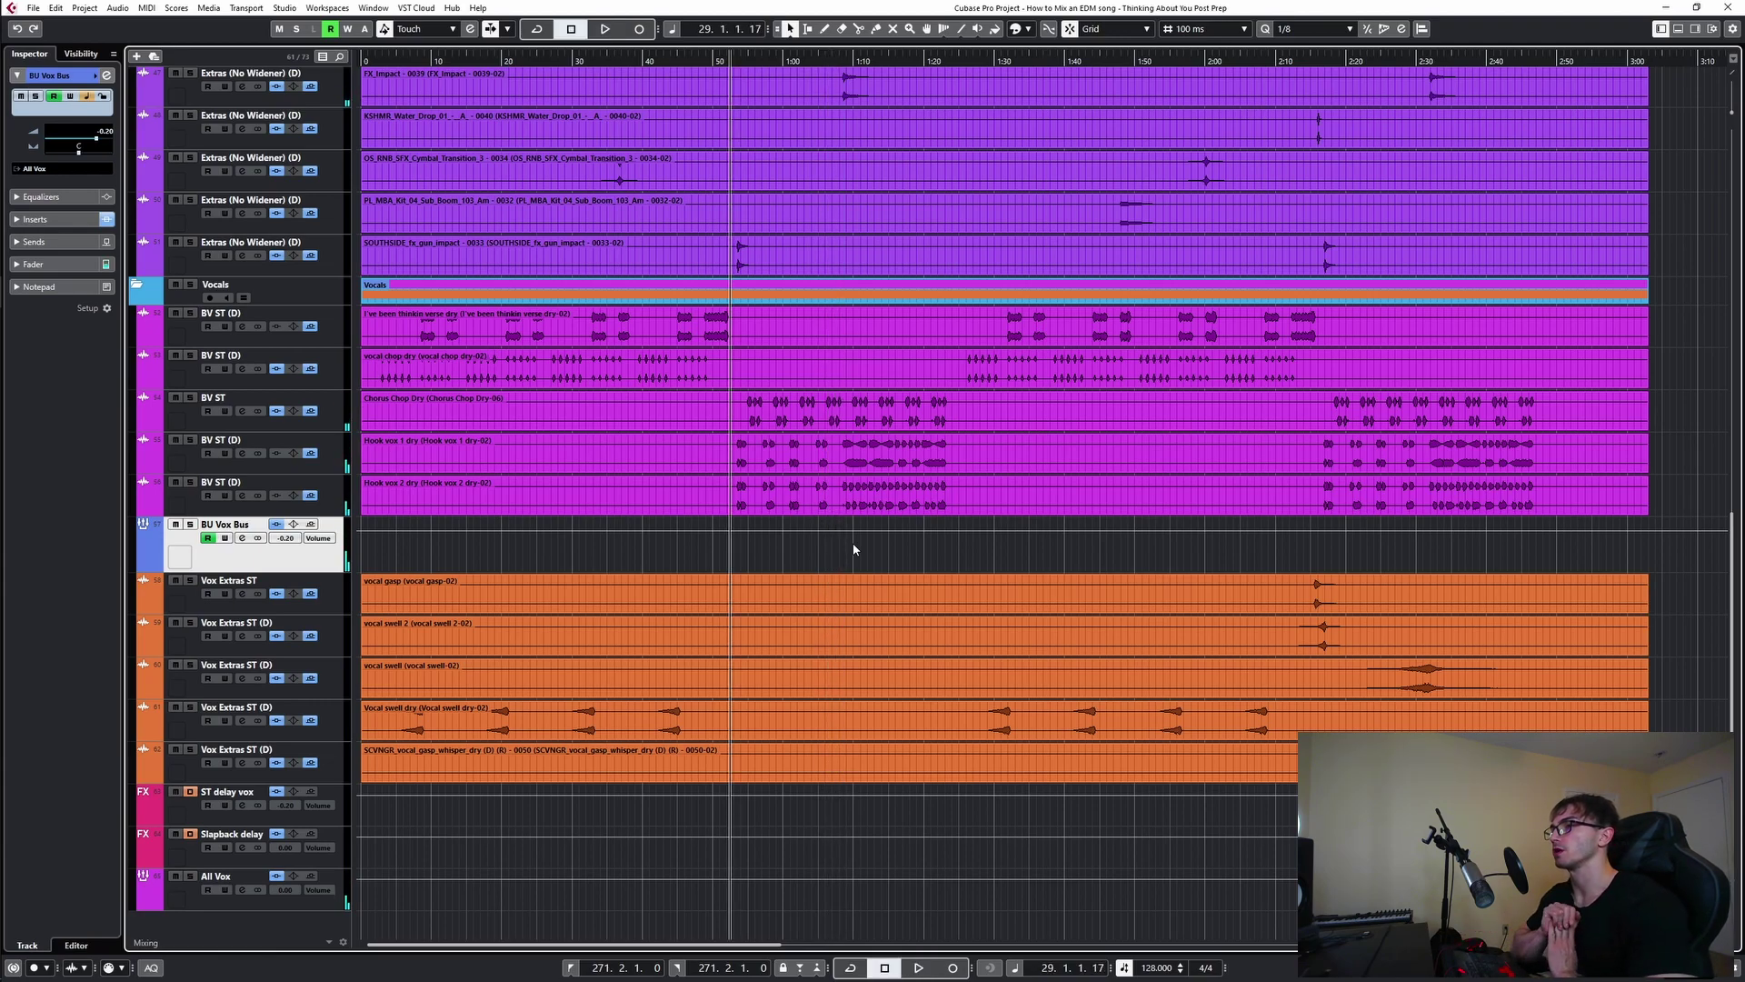
- Audition the Chorus Chop track in solo, switching the solo to the Hook vox 1 track
{"action": "left_click", "coordinate": [543, 485]}
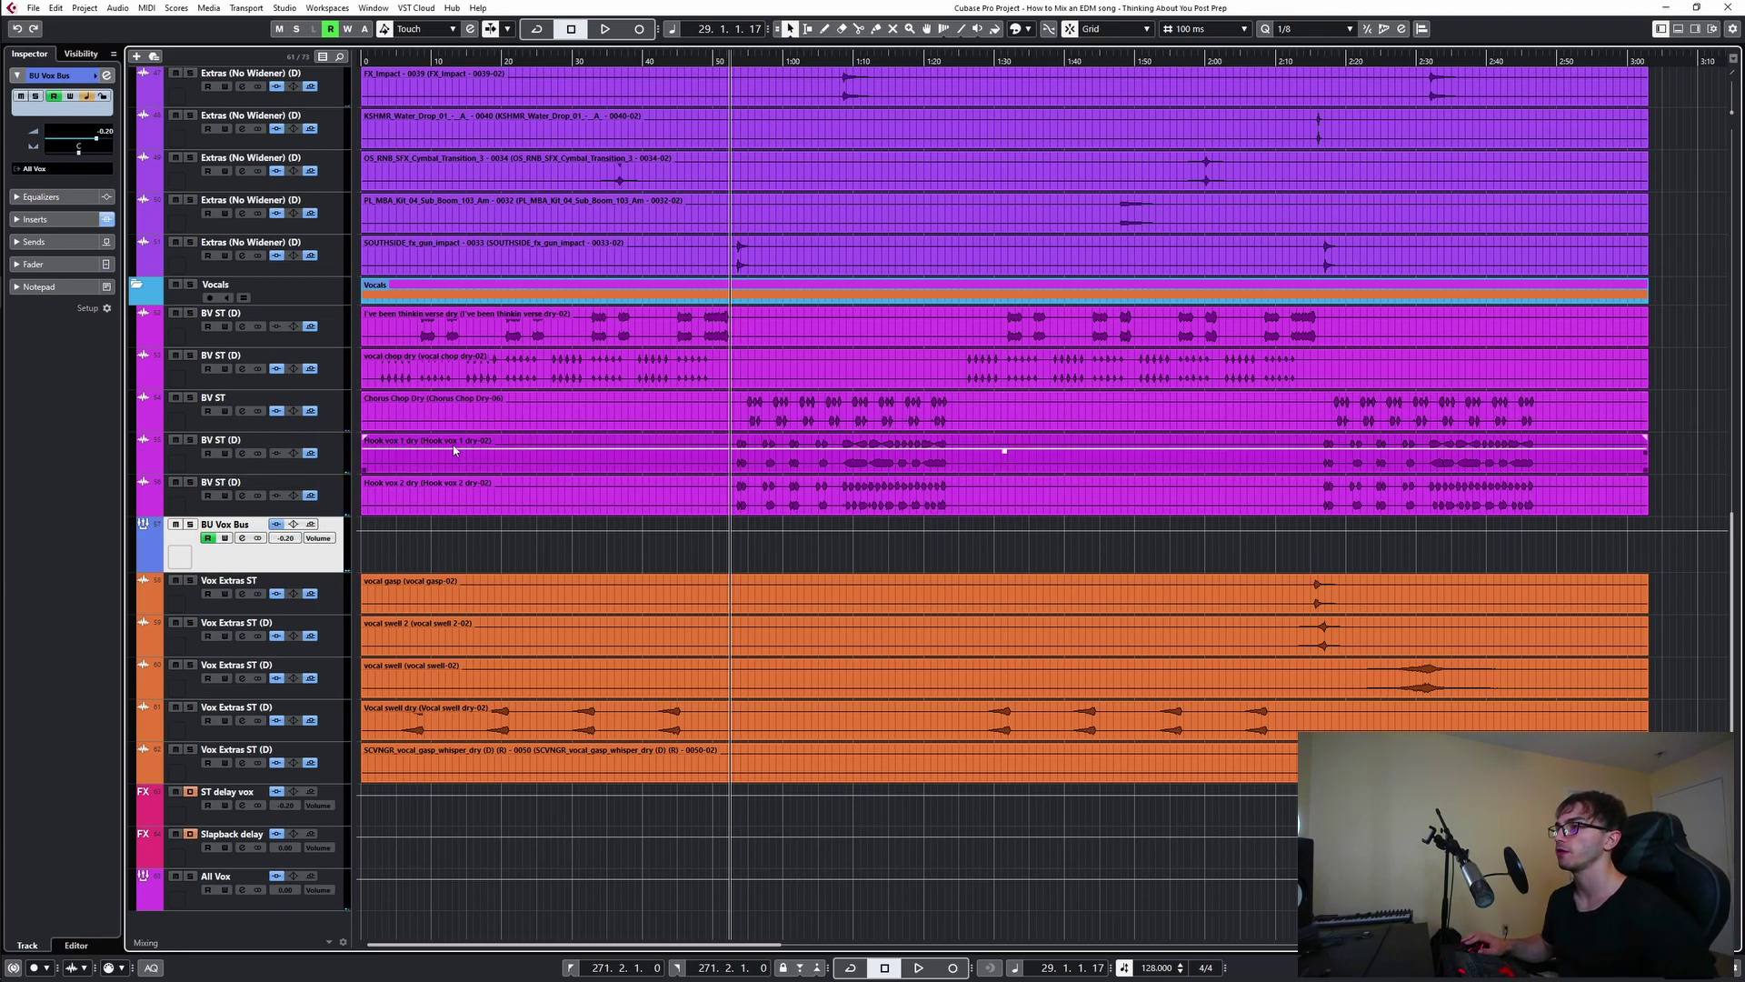
{"action": "left_click", "coordinate": [191, 398]}
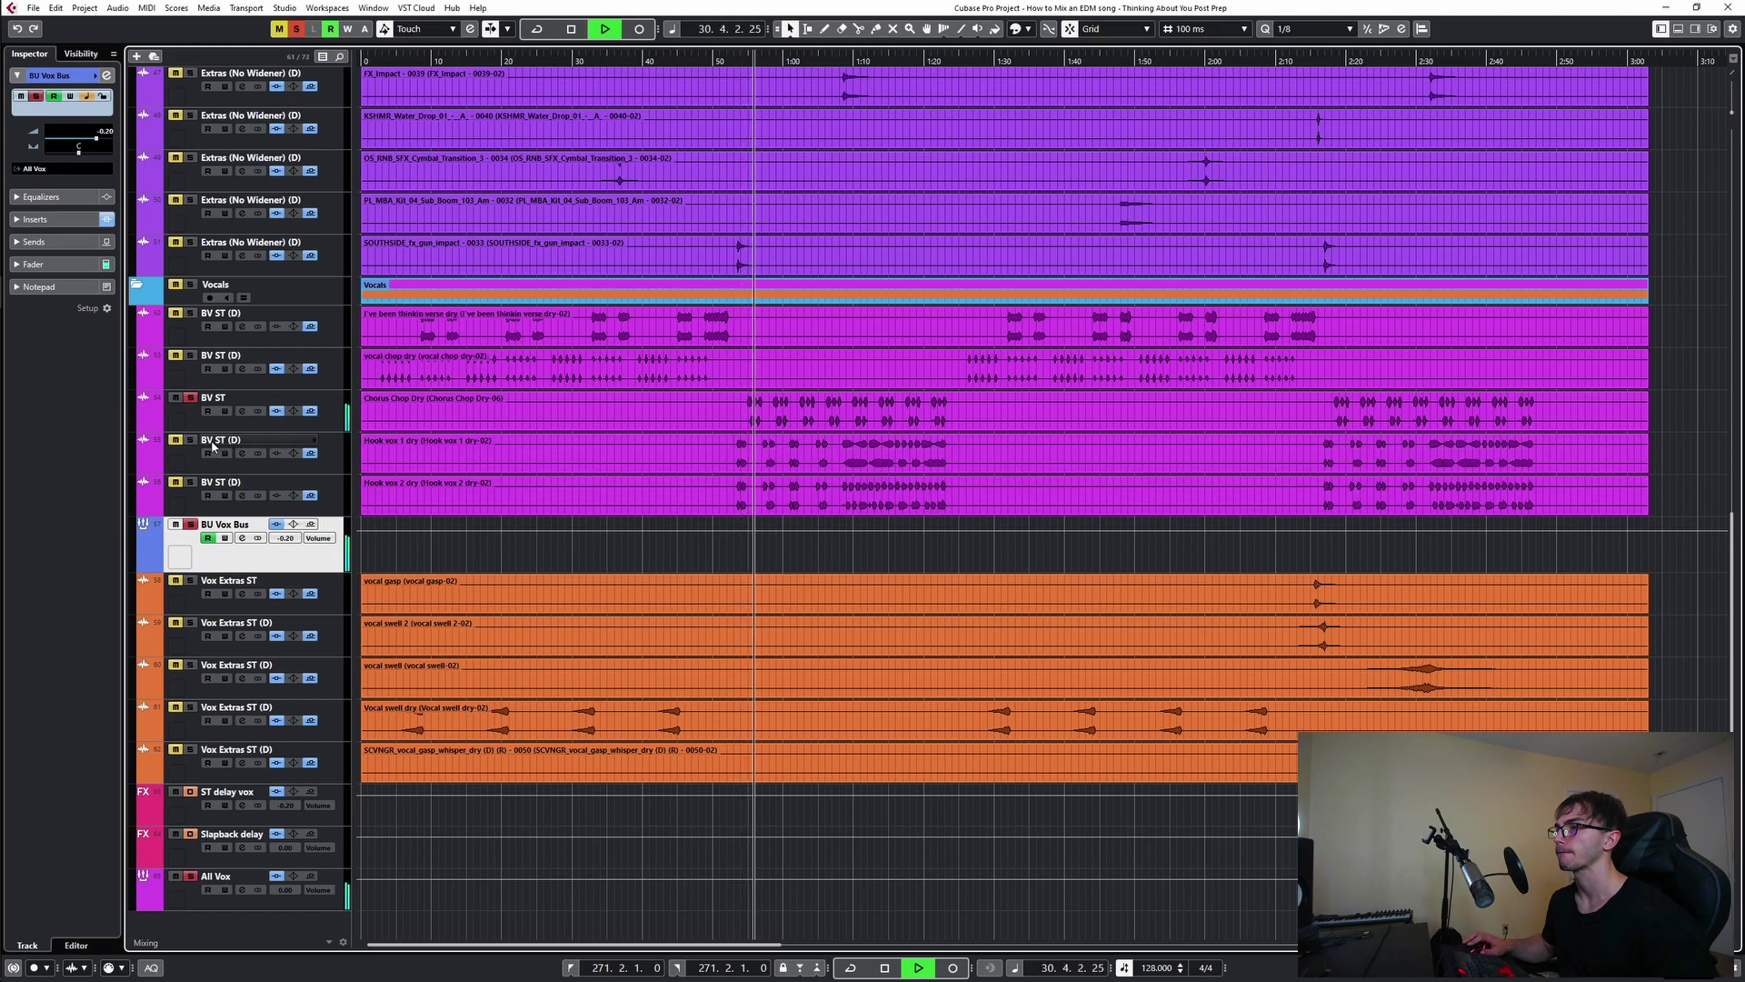
{"action": "left_click", "coordinate": [191, 398]}
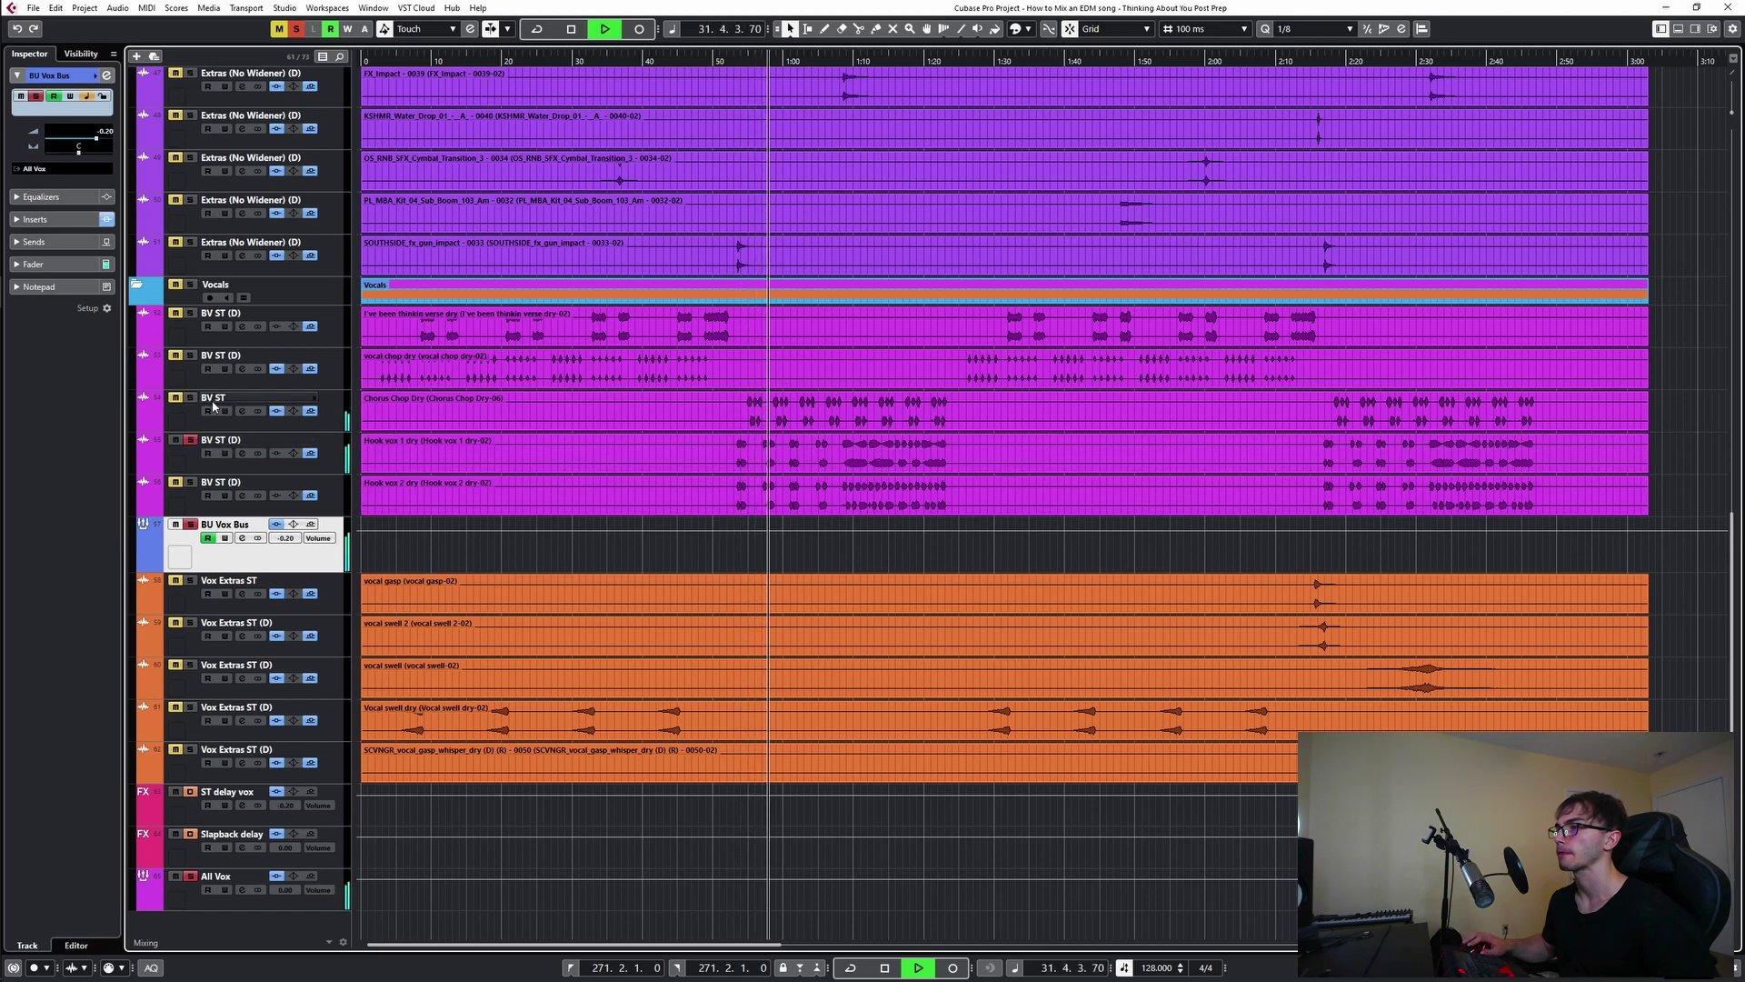
{"action": "key", "text": "space"}
- In Timeless 2 on the ST delay vox channel, unlink the two delays and match the right delay's note length to the left's
{"action": "left_click", "coordinate": [242, 452]}
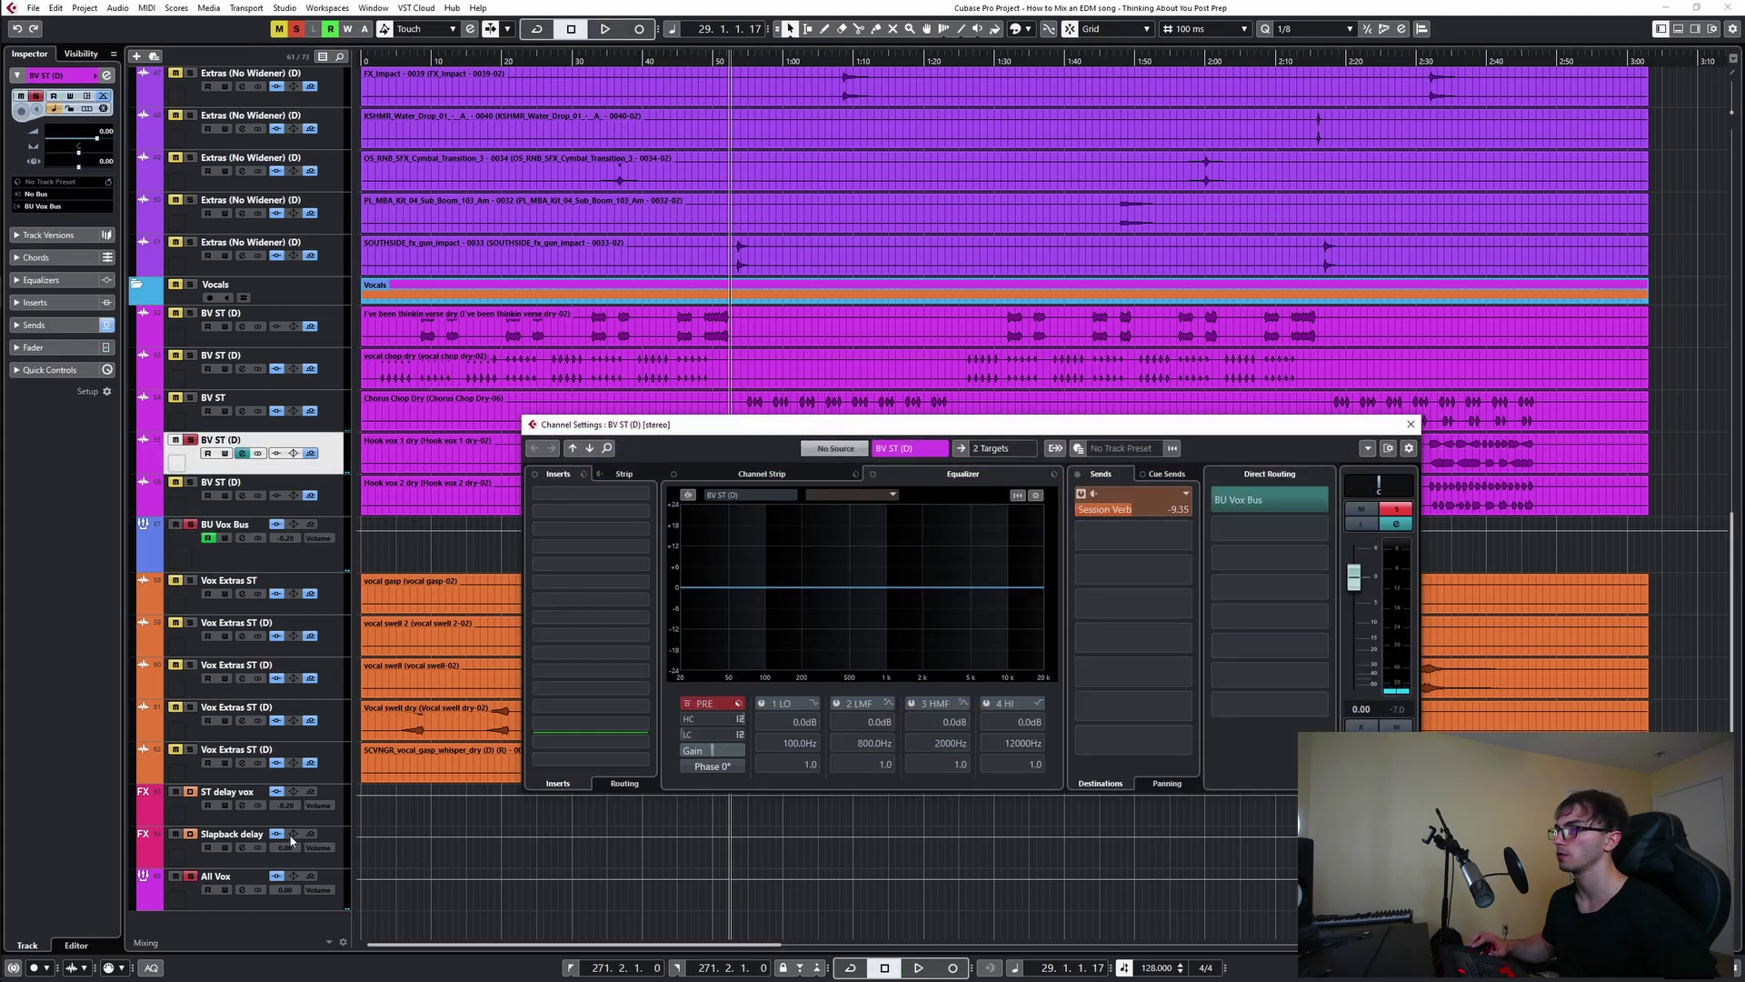
{"action": "left_click", "coordinate": [242, 807]}
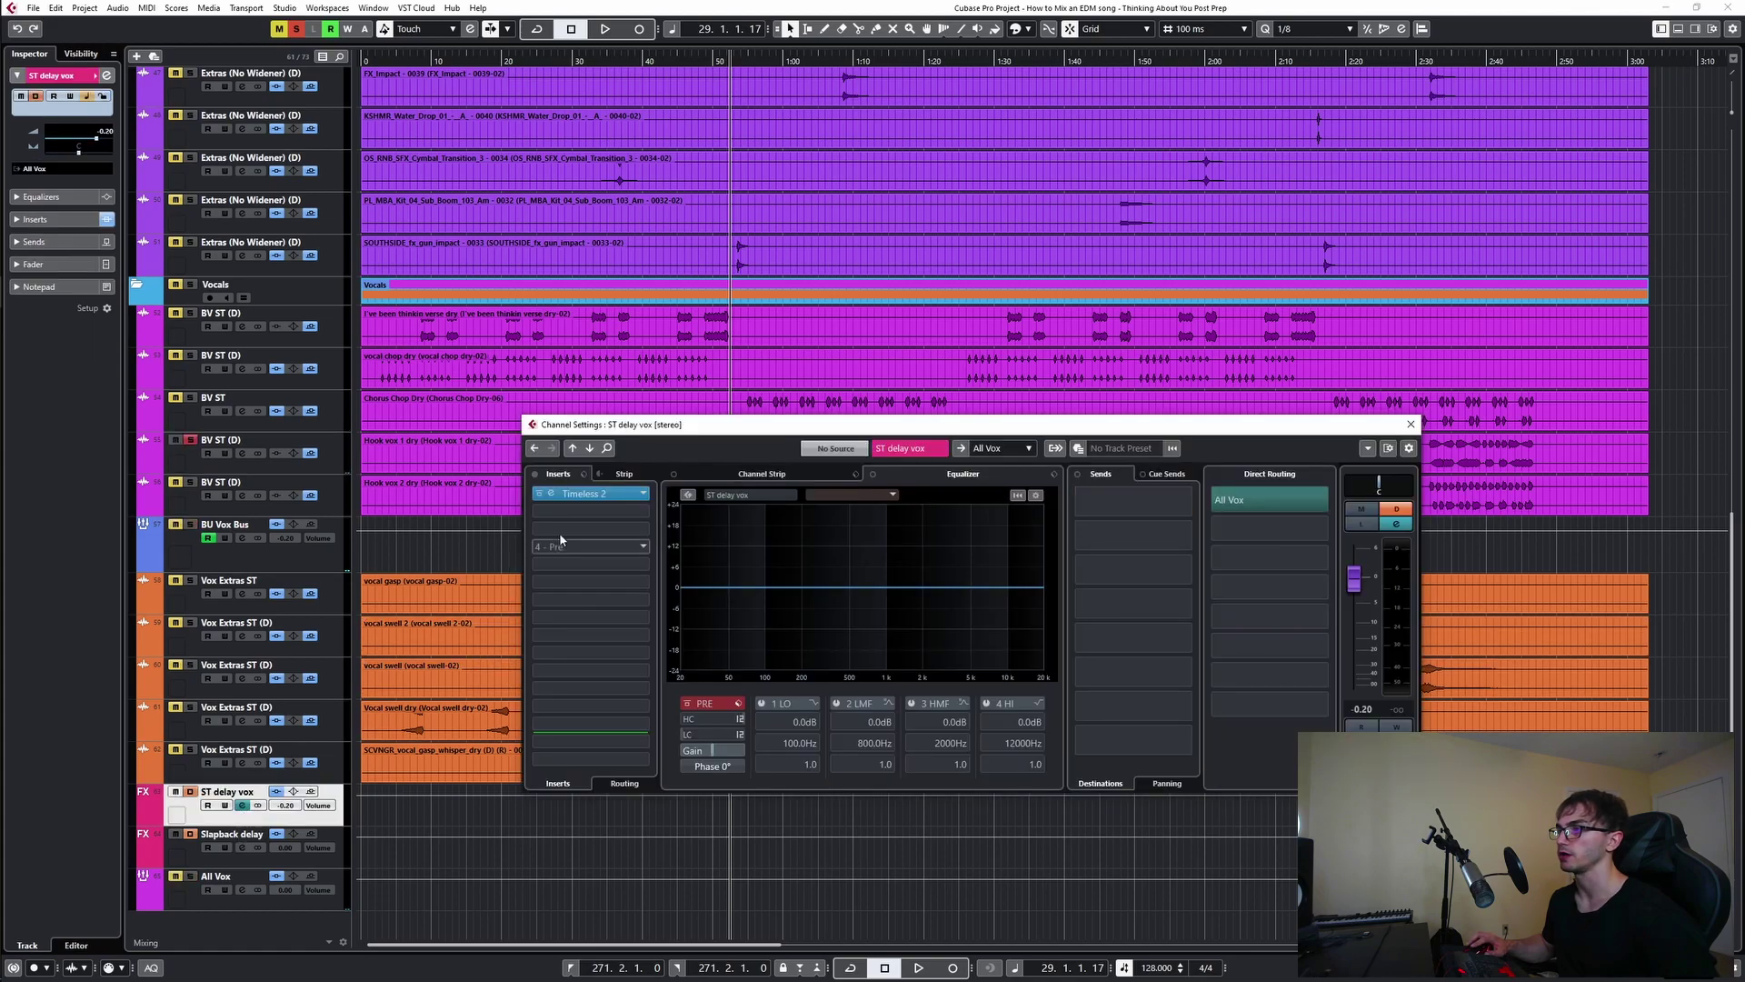
{"action": "left_click", "coordinate": [598, 495]}
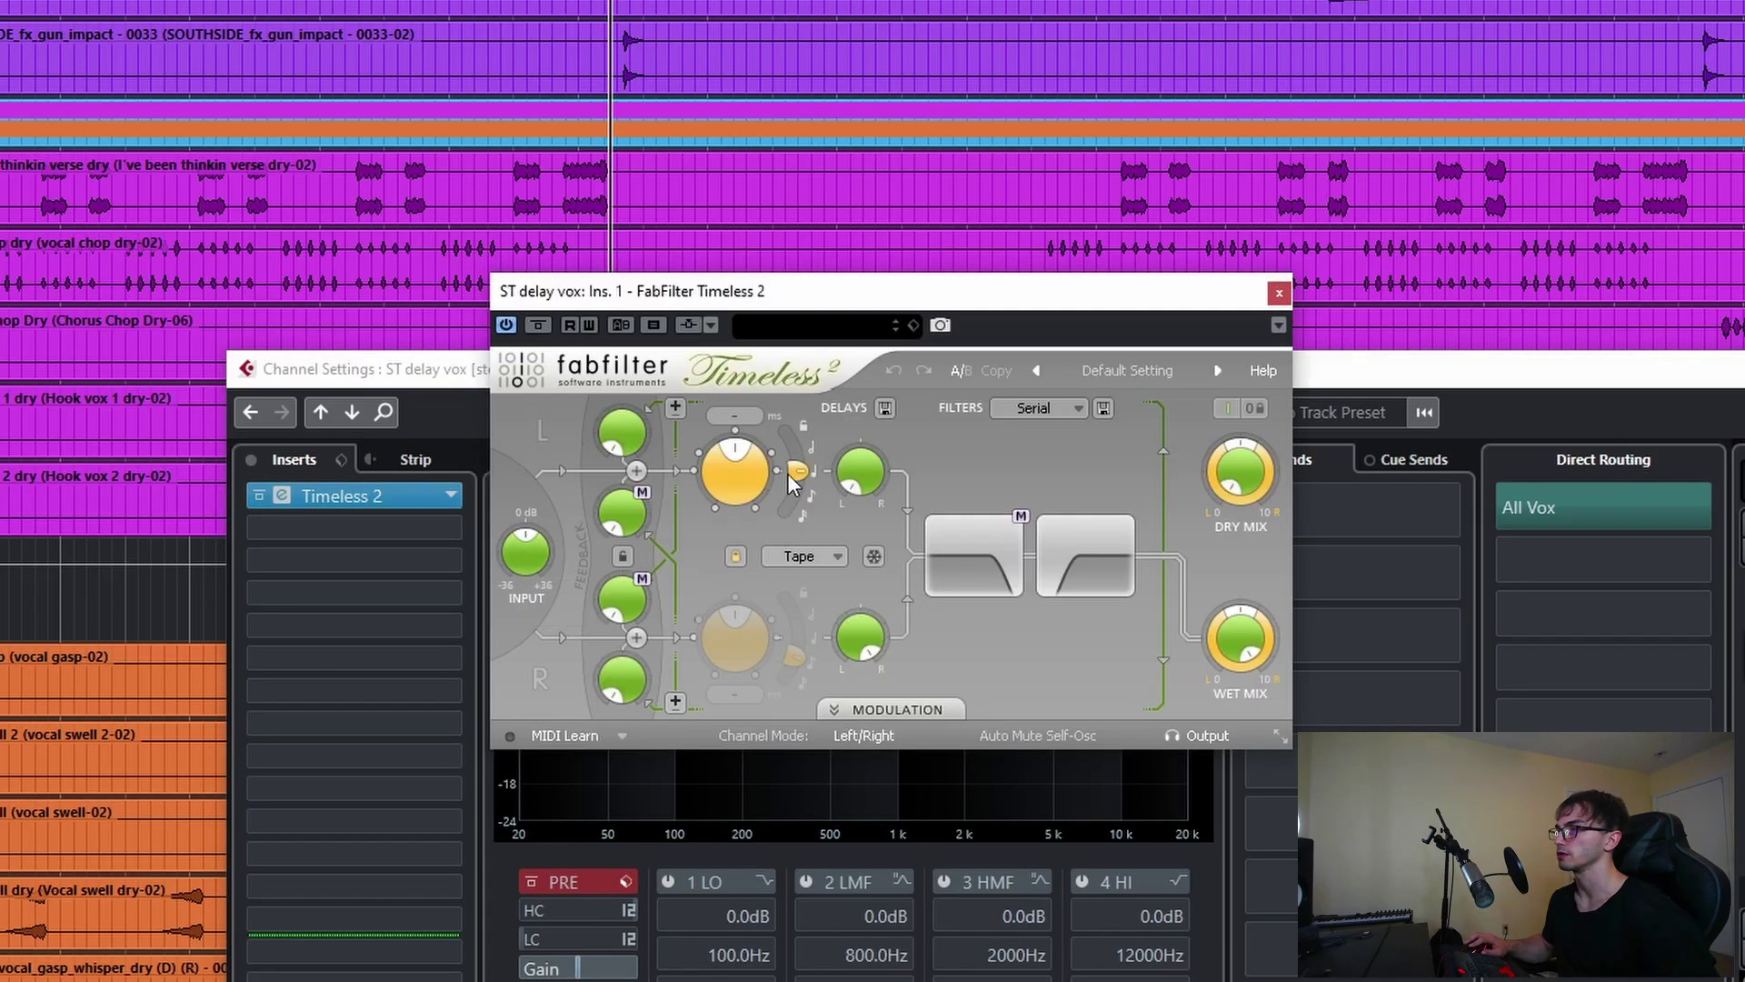
{"action": "left_click", "coordinate": [736, 557]}
{"action": "left_click_drag", "start_coordinate": [802, 668], "coordinate": [814, 641]}
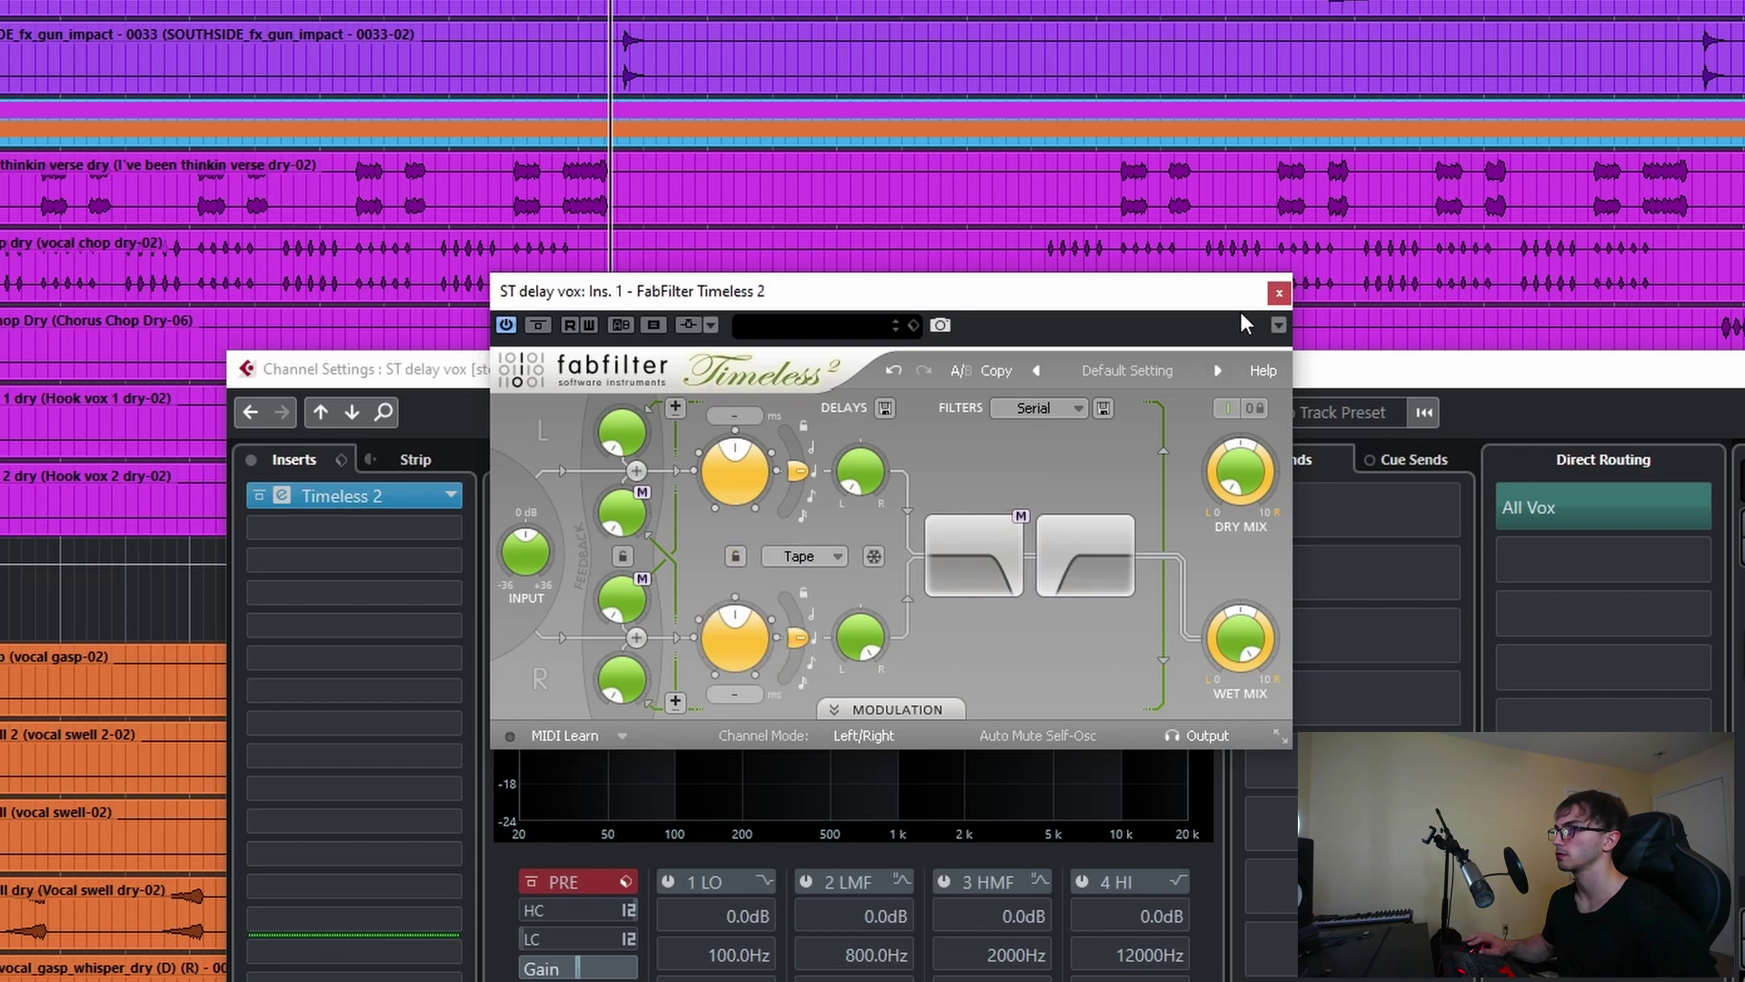
{"action": "left_click", "coordinate": [1279, 293]}
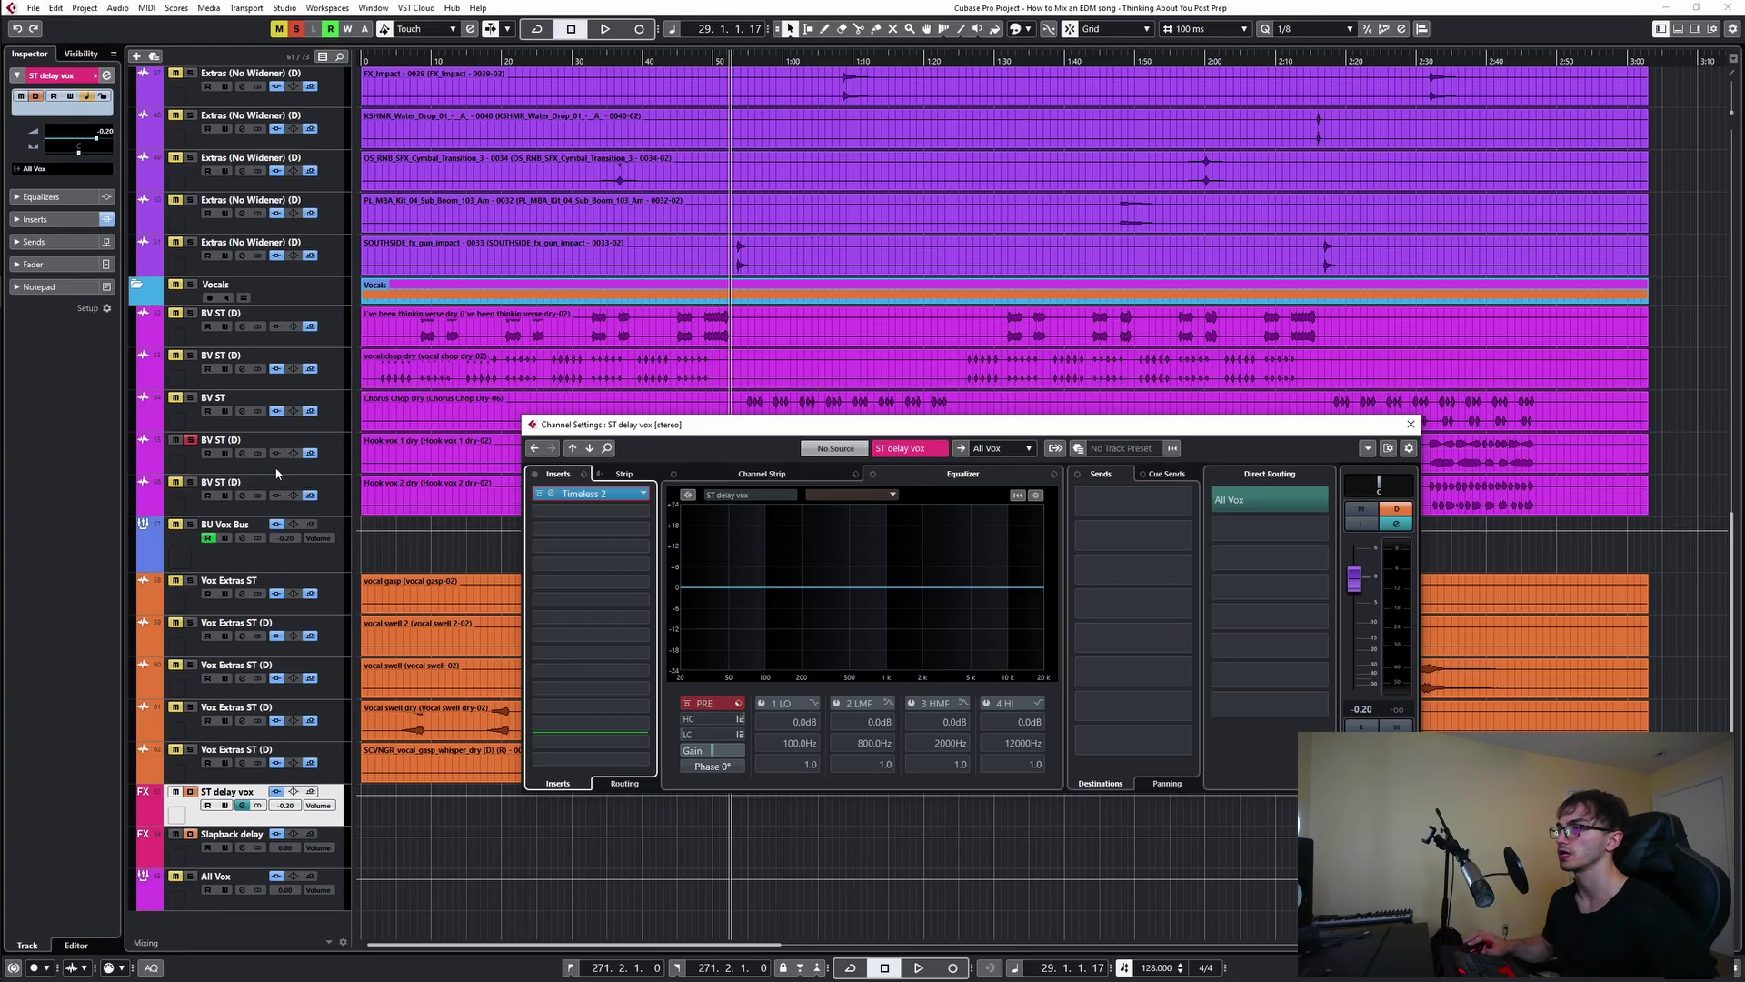
- Add an active send from the Hook vox 1 track to ST delay vox and set its level to -12.0 during playback
{"action": "left_click", "coordinate": [241, 453]}
{"action": "left_click", "coordinate": [1121, 544]}
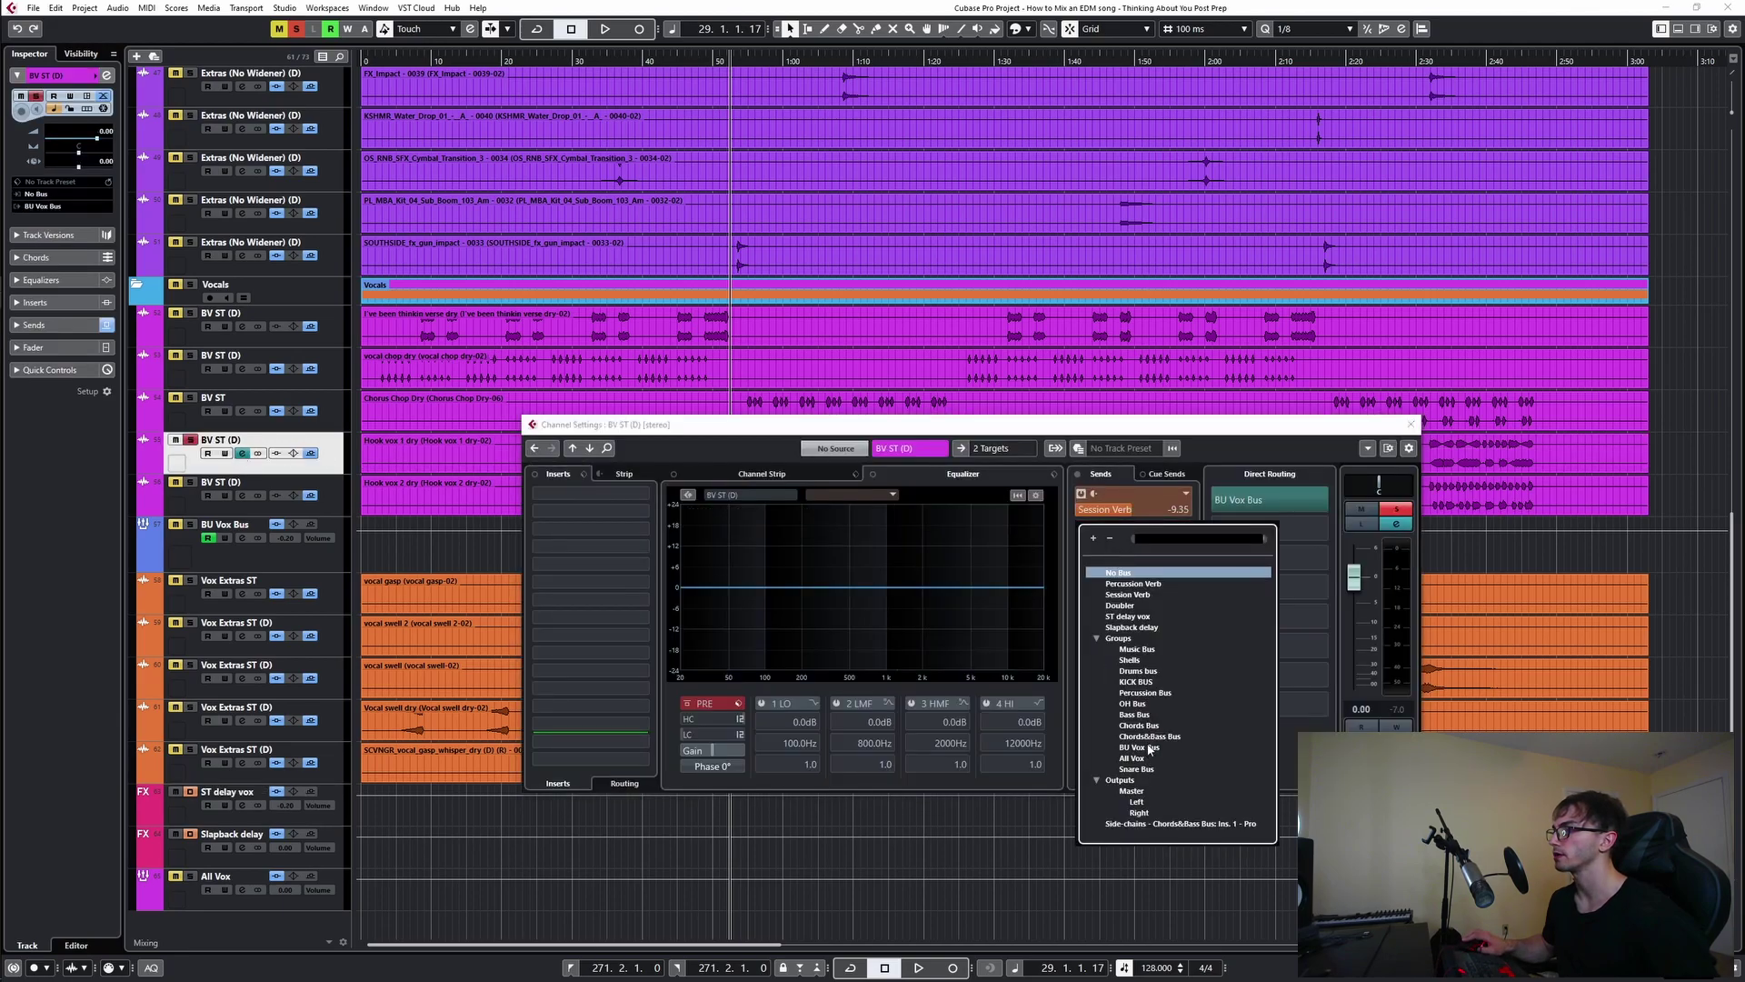
{"action": "left_click", "coordinate": [1128, 618]}
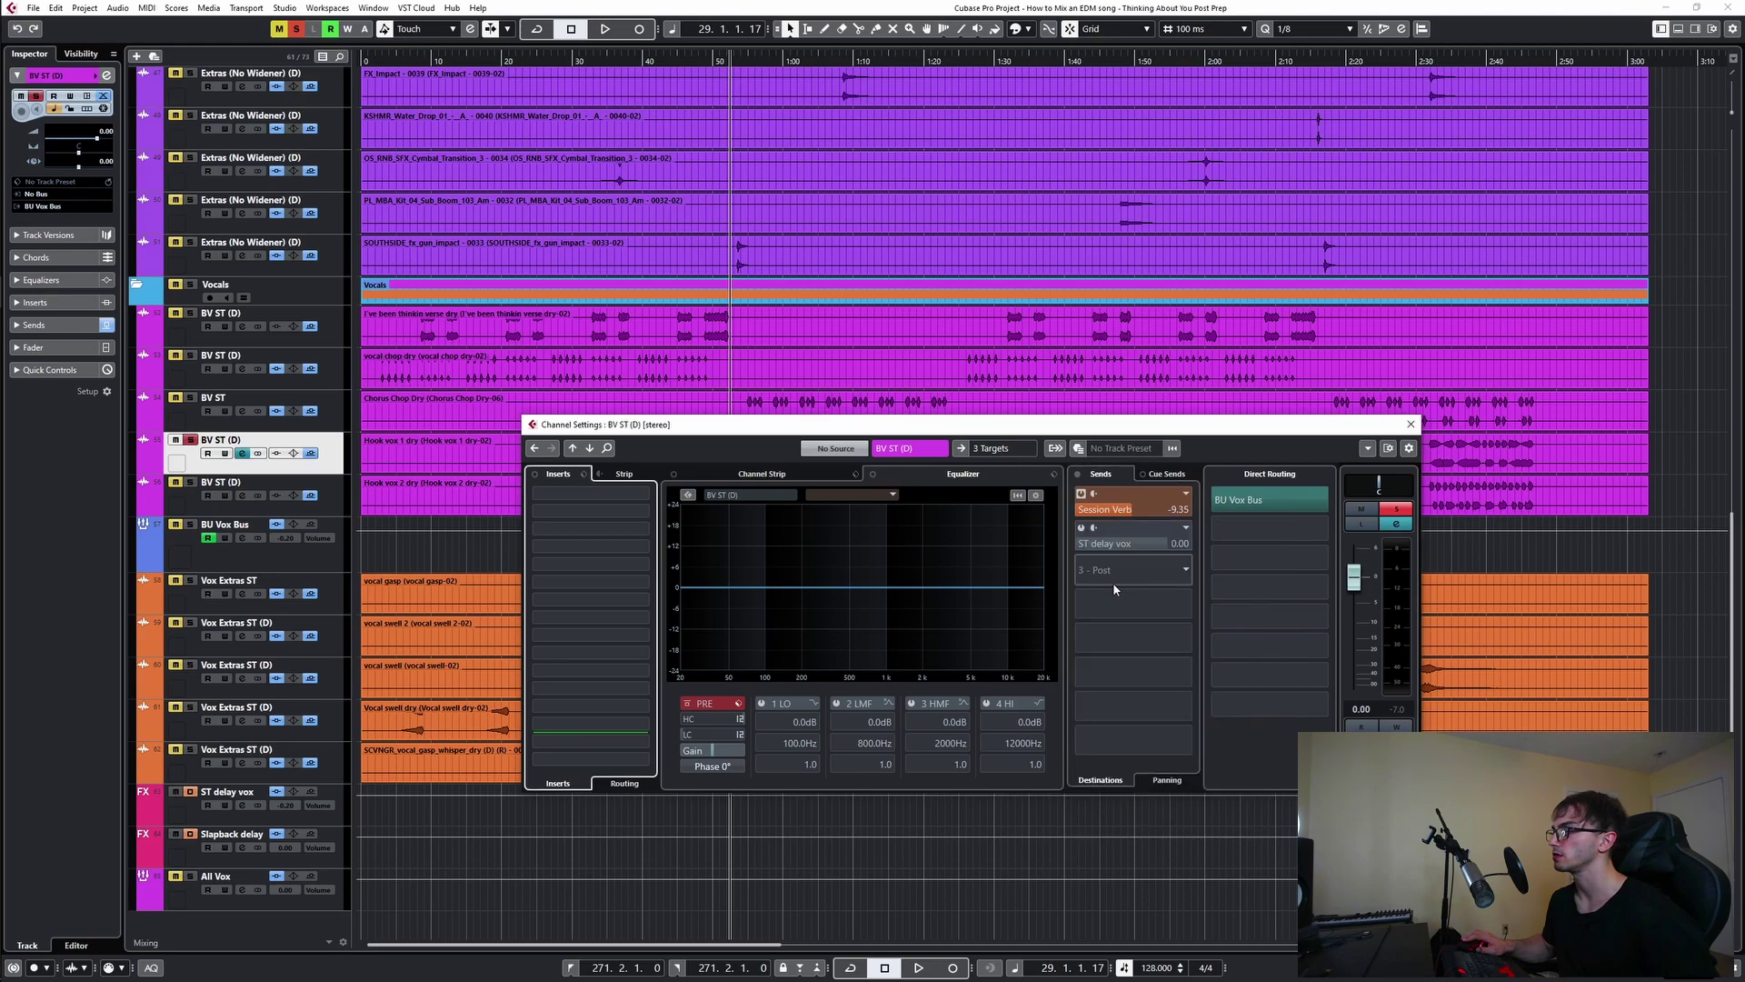
{"action": "left_click", "coordinate": [1085, 542]}
{"action": "key", "text": "space"}
{"action": "left_click_drag", "start_coordinate": [1094, 551], "coordinate": [1068, 567]}
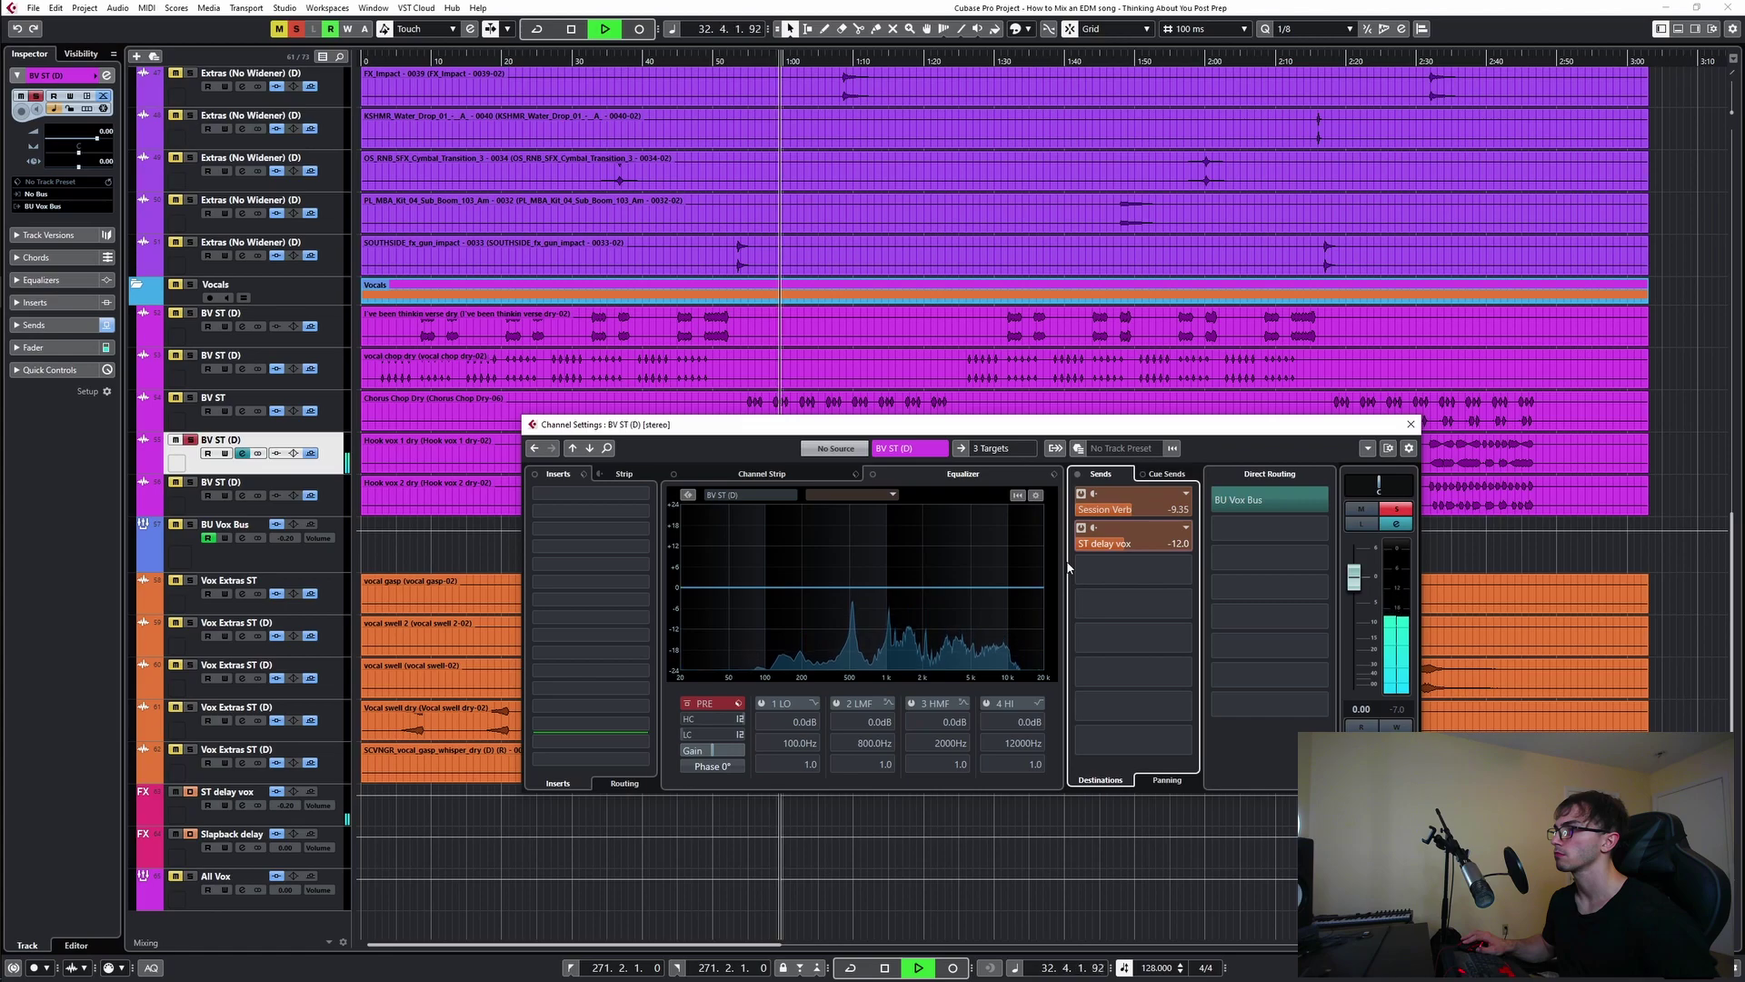
- Replay Hook vox 1 with the delay and pull its ST delay vox send level down to minus infinity
{"action": "key", "text": "space"}
{"action": "key", "text": "space"}
{"action": "left_click_drag", "start_coordinate": [852, 433], "coordinate": [928, 483]}
{"action": "key", "text": "space"}
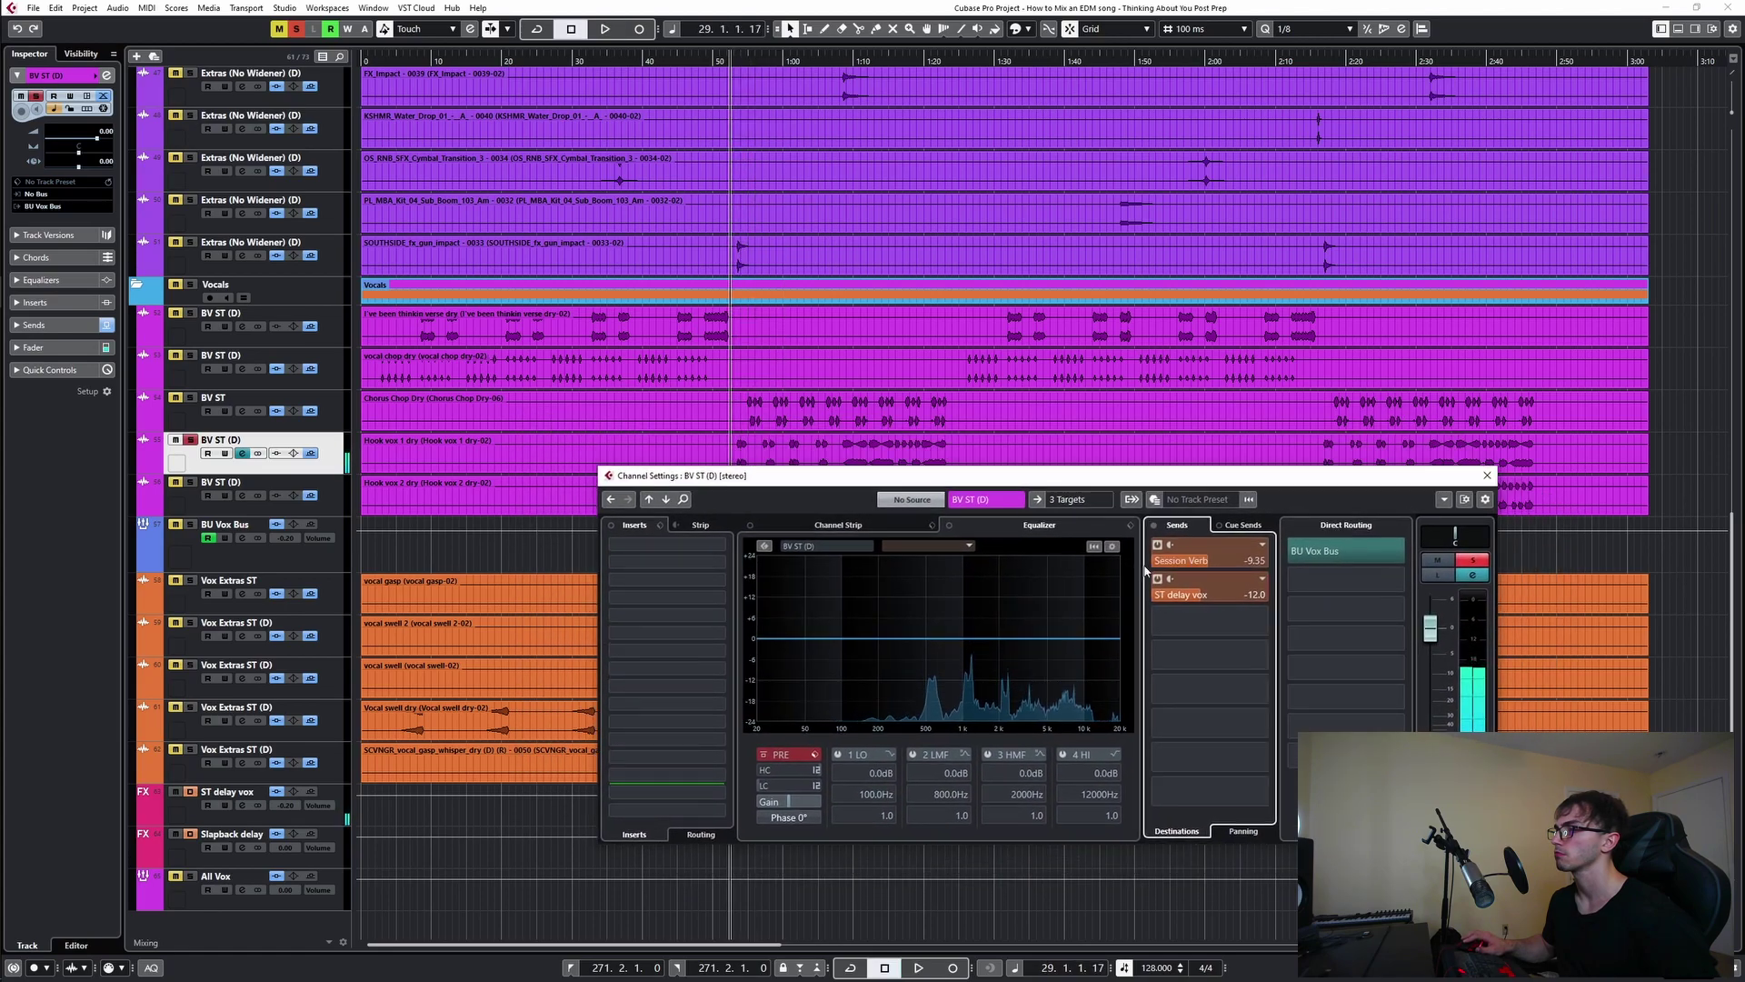
{"action": "key", "text": "space"}
{"action": "left_click_drag", "start_coordinate": [1186, 595], "coordinate": [1081, 616]}
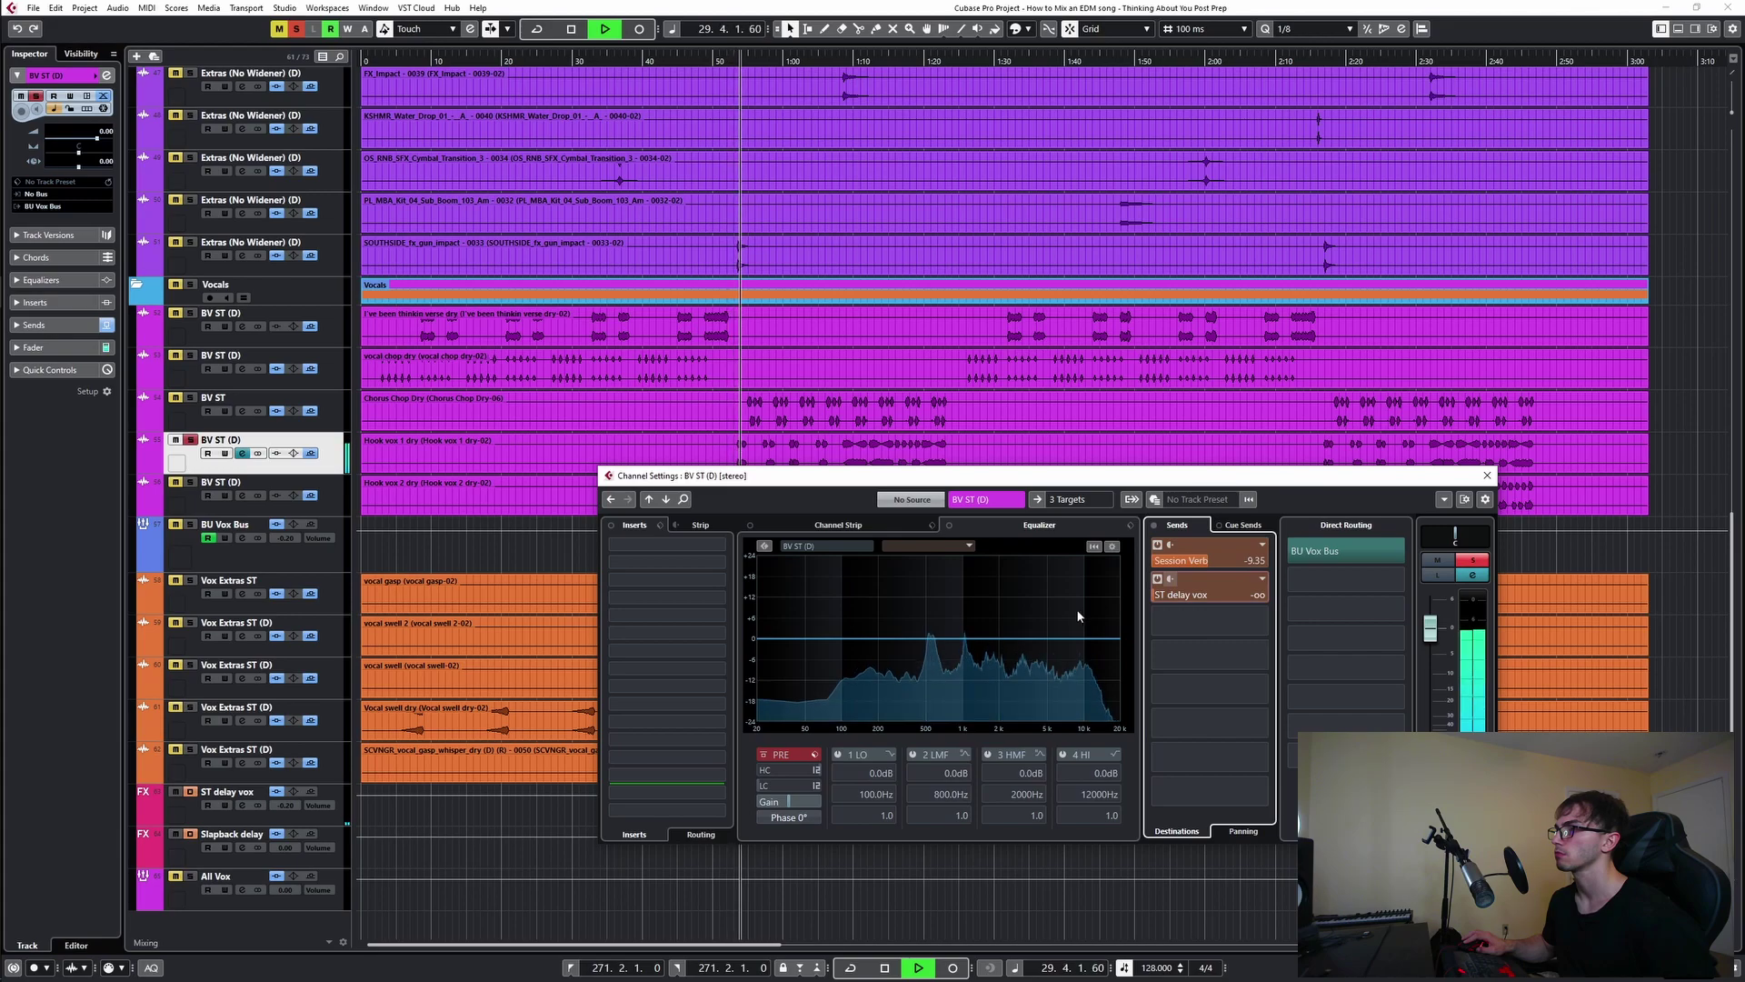
- Deactivate the ST delay vox send on Hook vox 1 while replaying it, closing the channel settings
{"action": "key", "text": "space"}
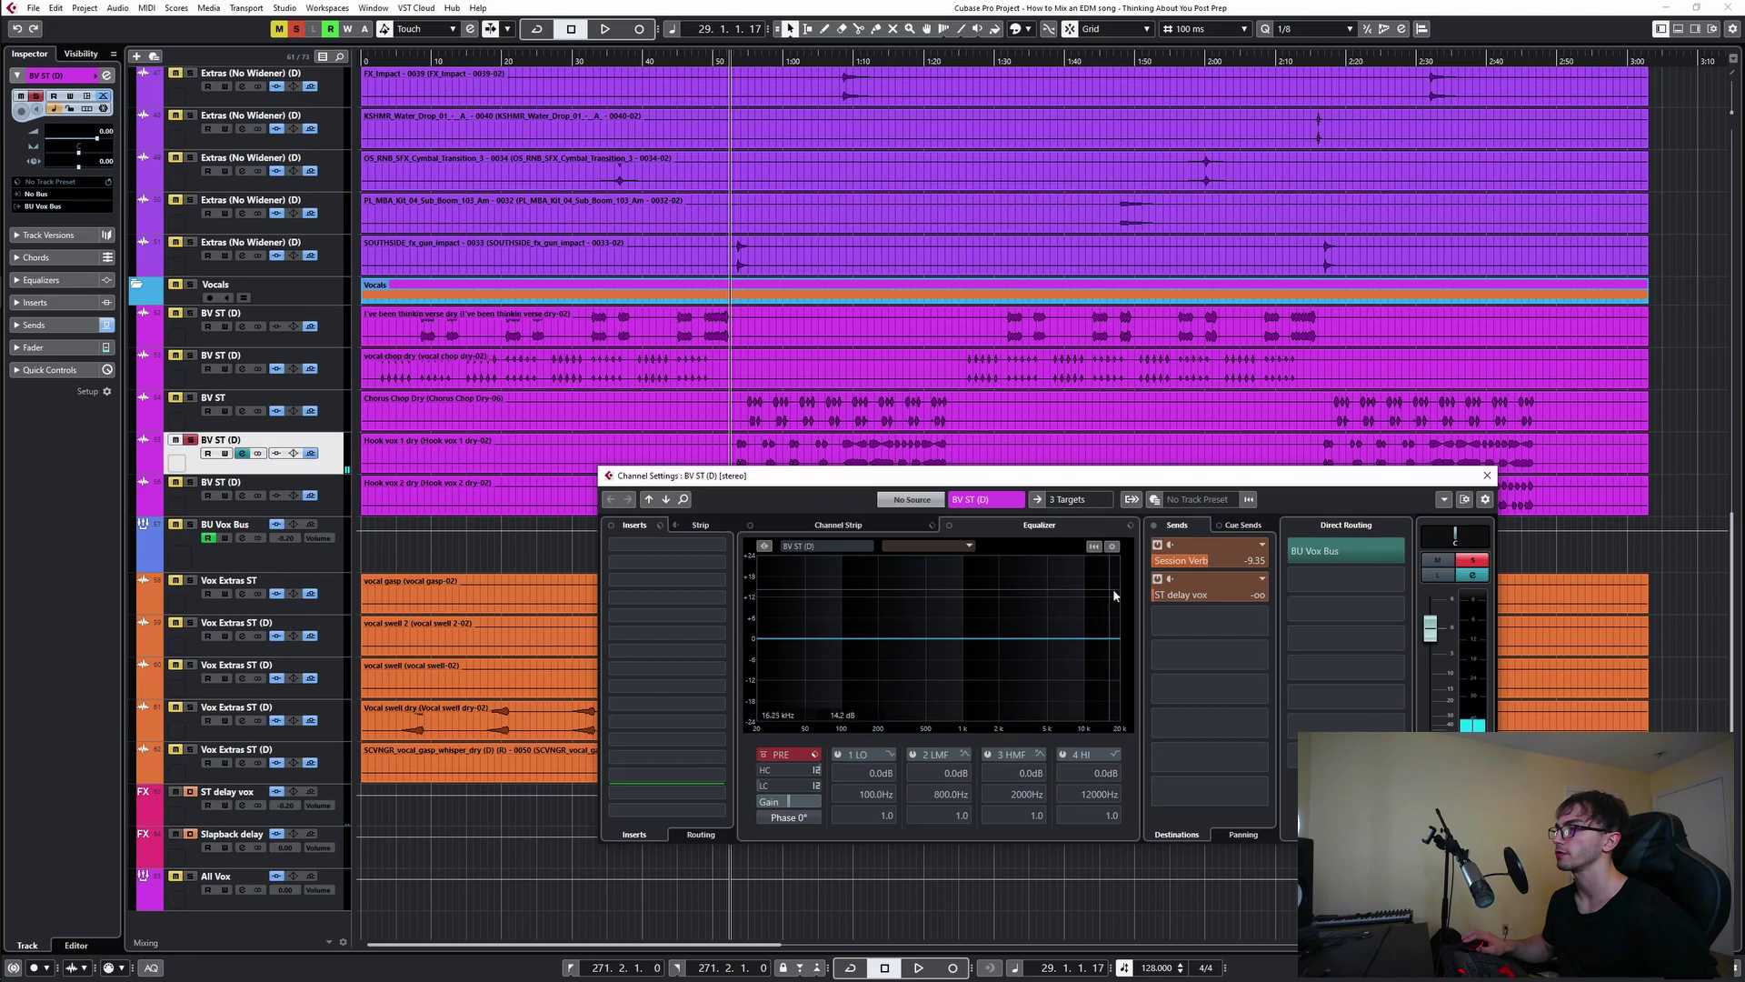
{"action": "key", "text": "space"}
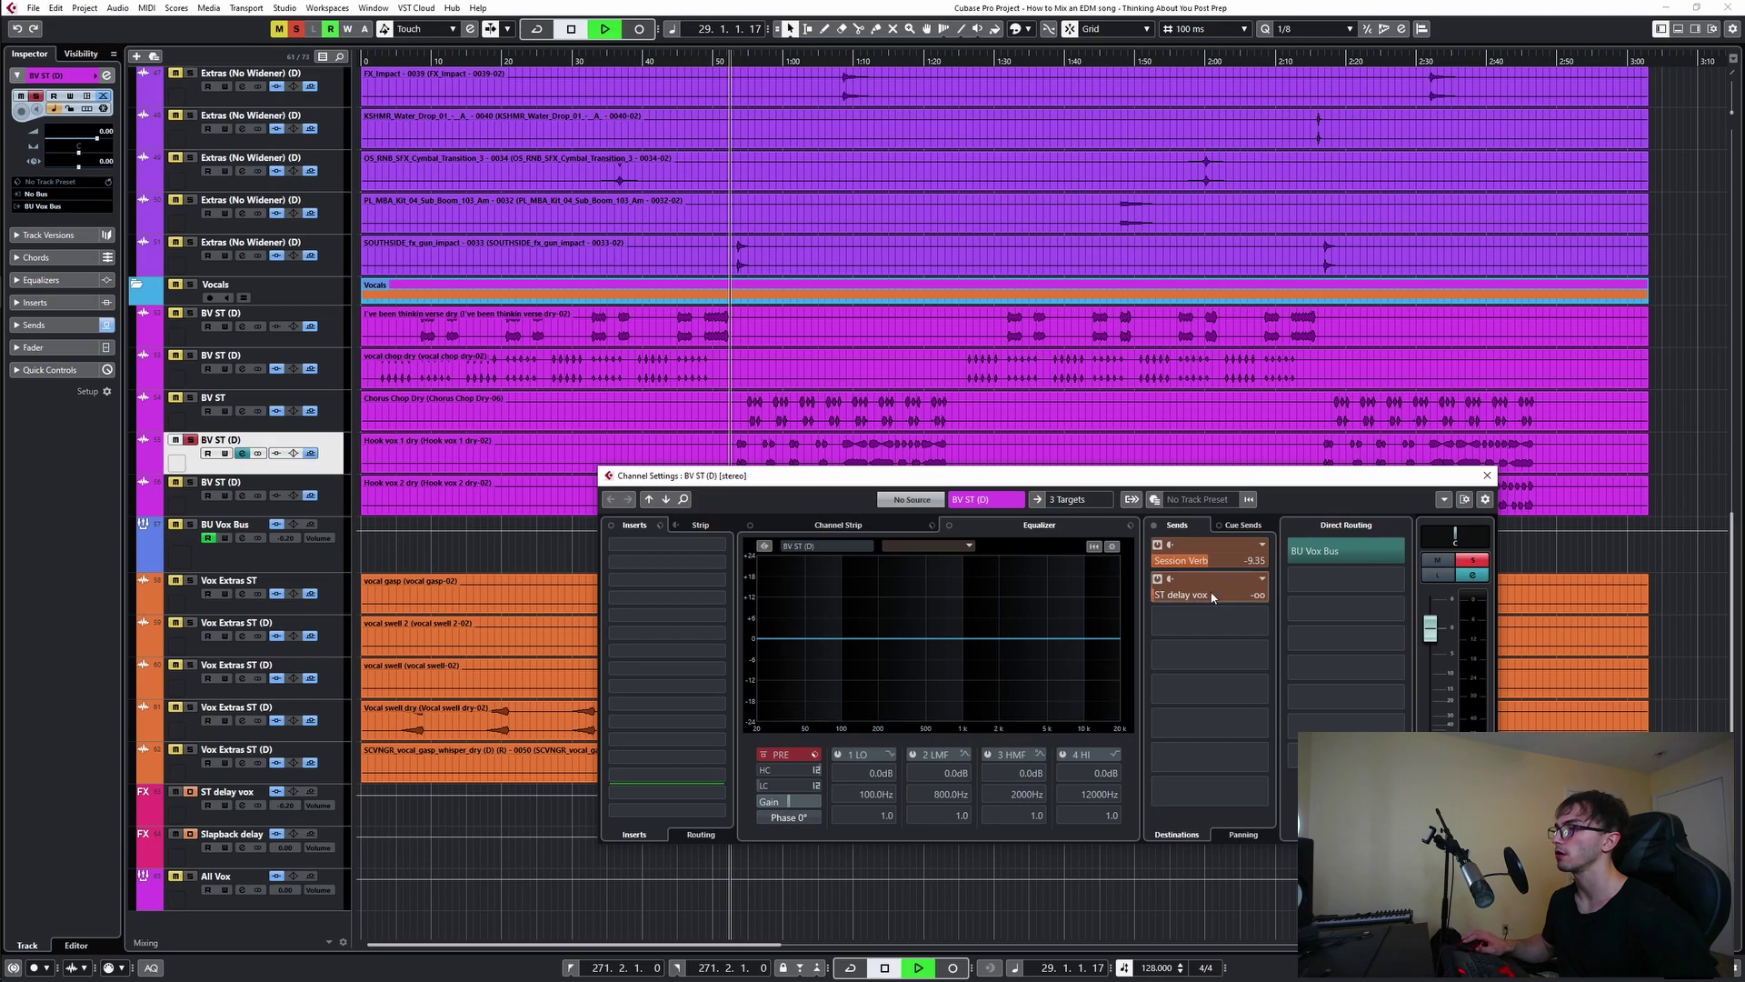
{"action": "left_click", "coordinate": [1157, 580]}
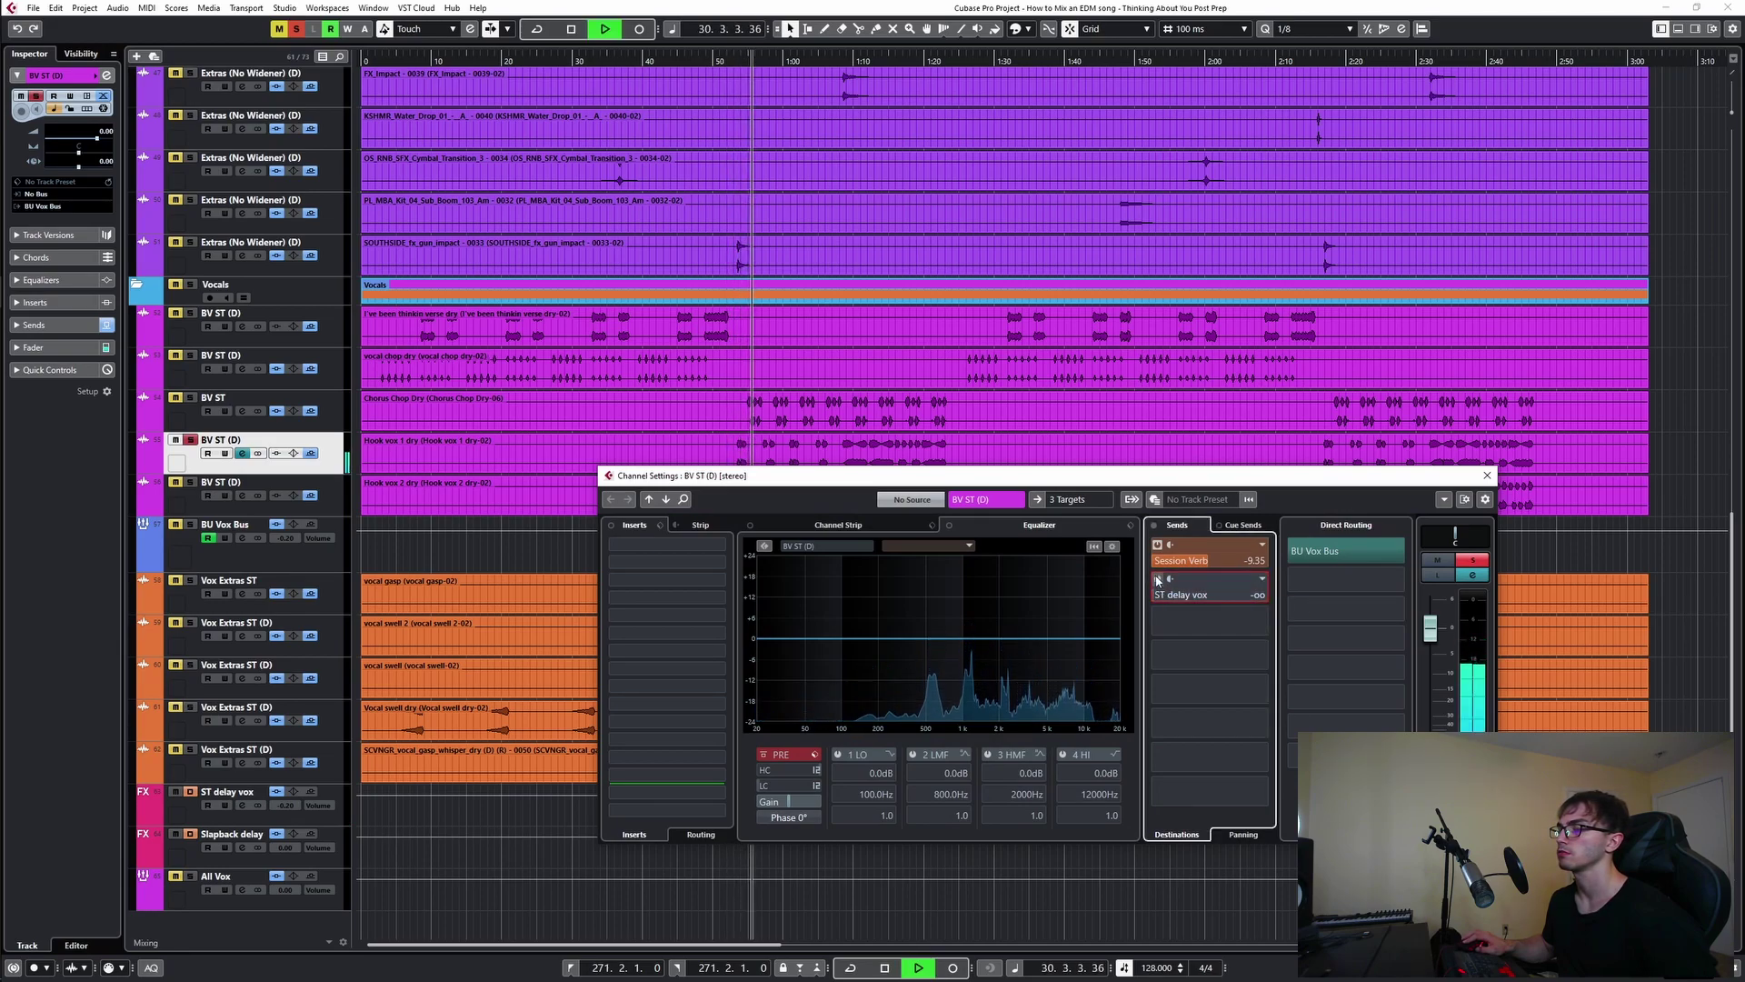
{"action": "key", "text": "space"}
{"action": "key", "text": "space"}
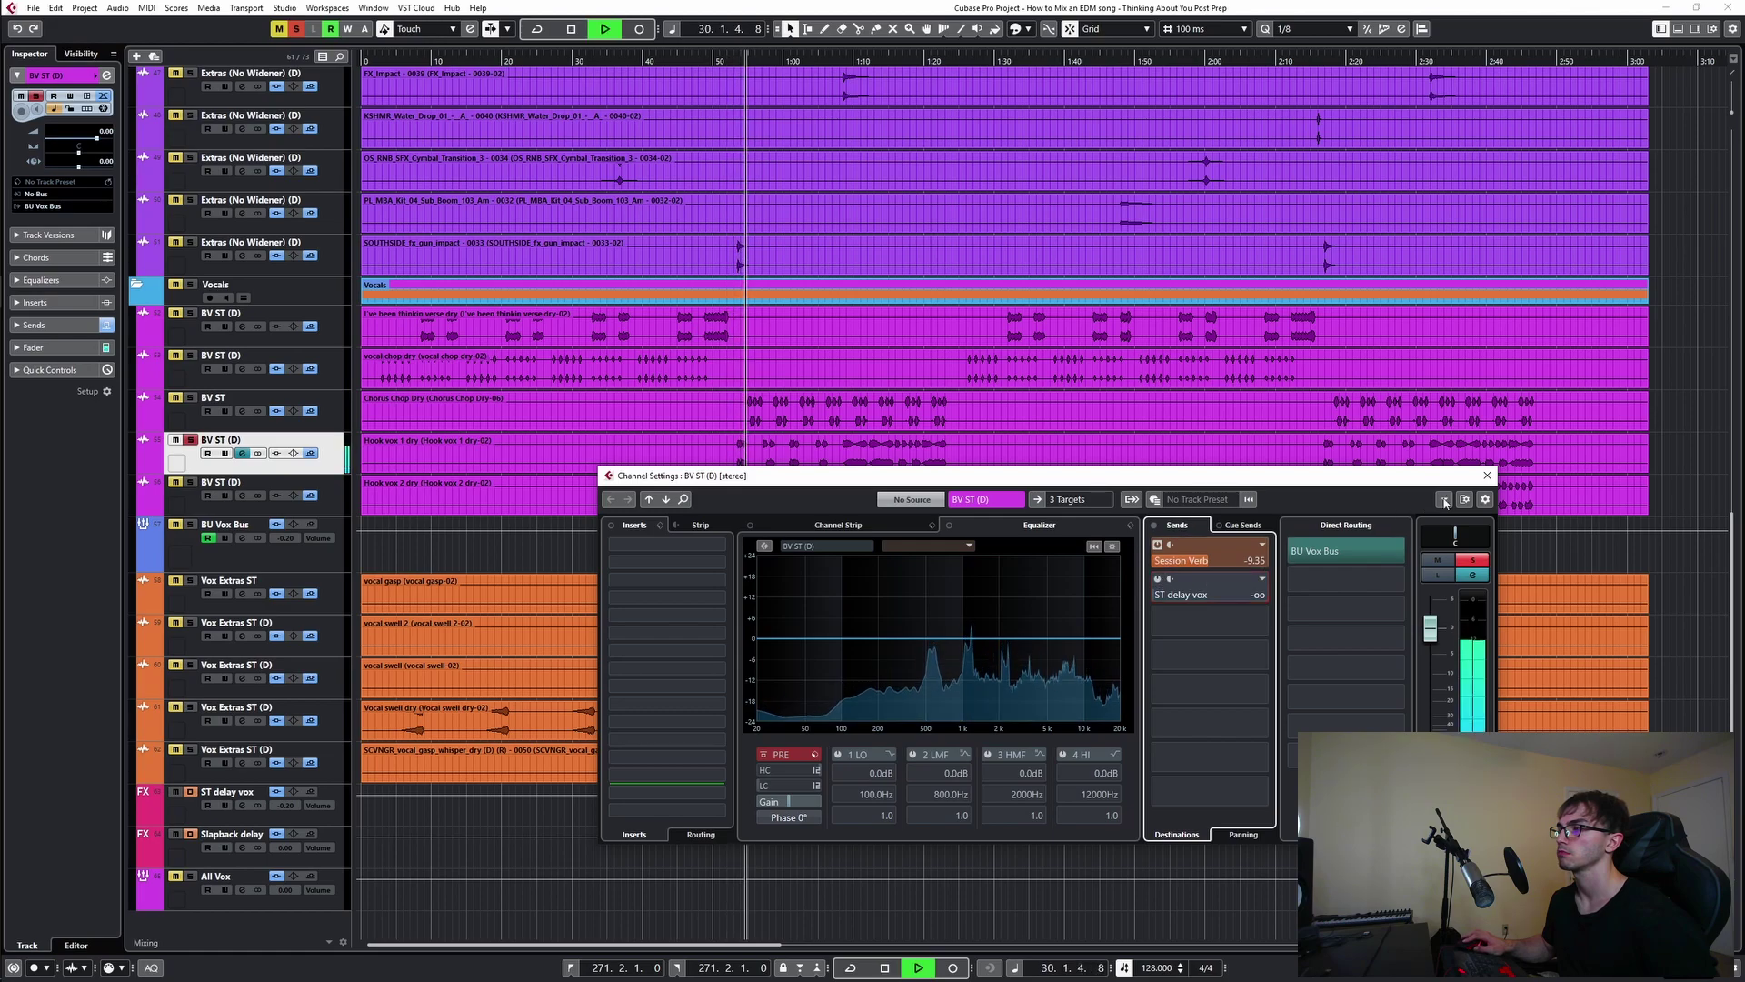
{"action": "left_click", "coordinate": [1486, 475]}
{"action": "left_click", "coordinate": [839, 543]}
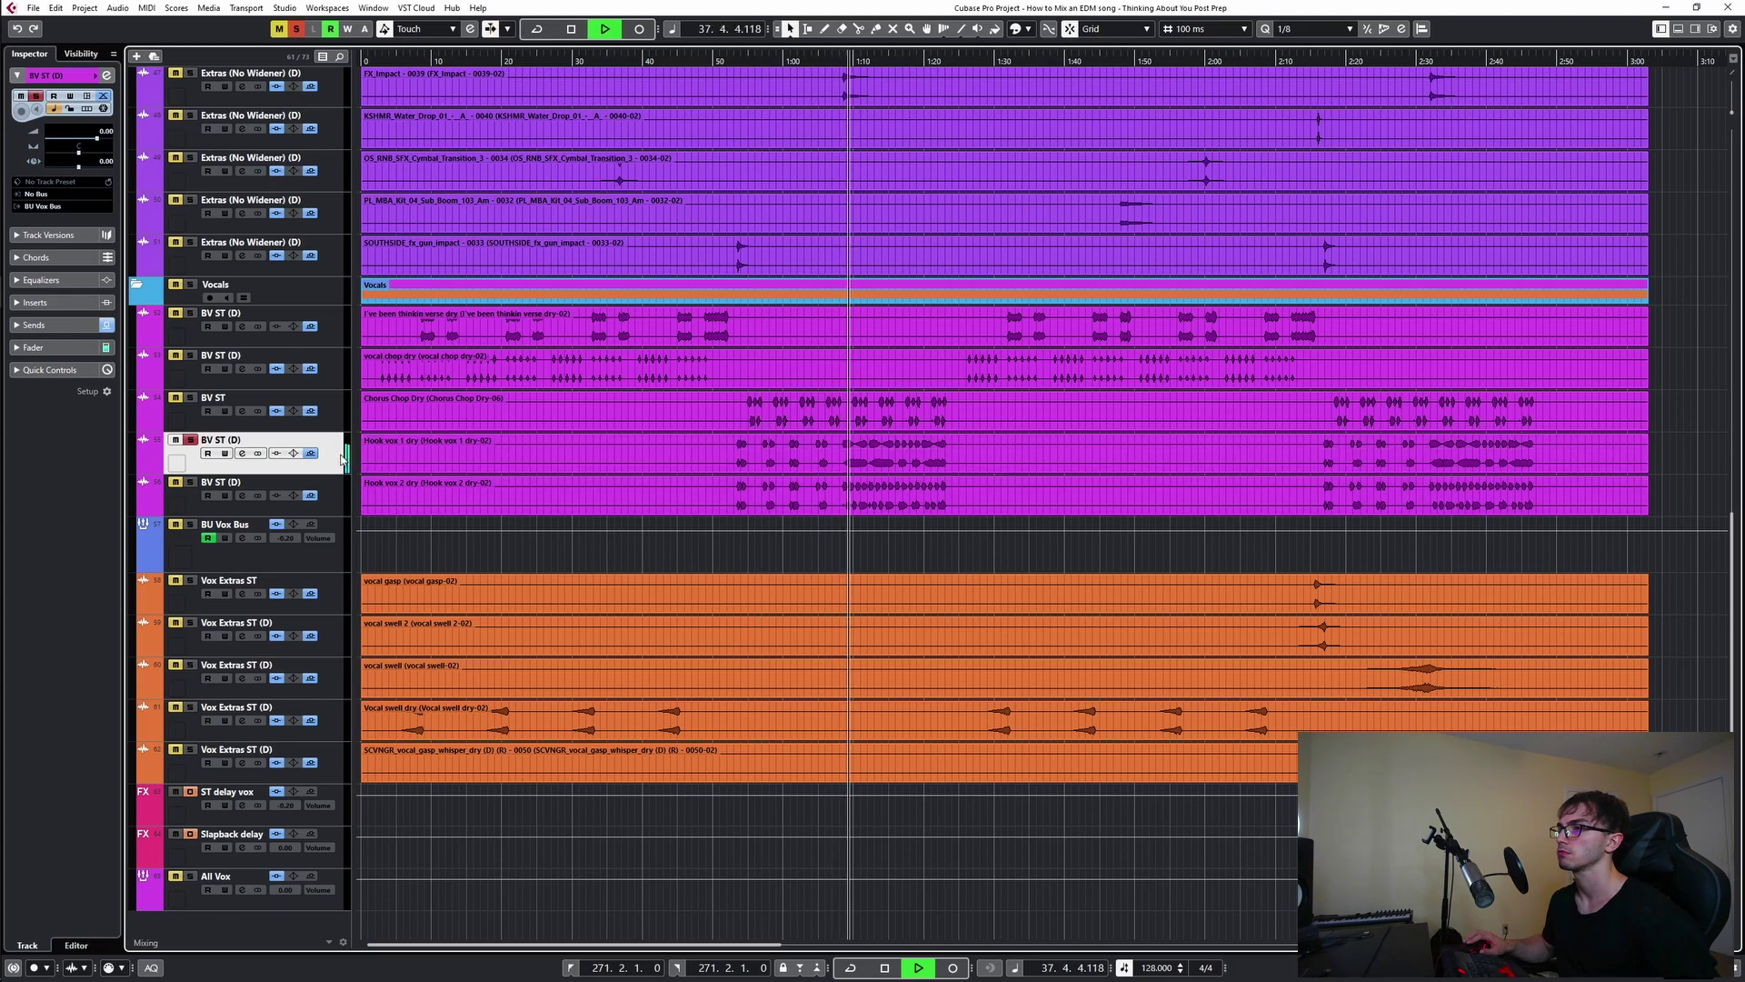
- Replay Hook vox 1 with its ST delay vox send inactive, comparing it solo and in the full mix
{"action": "left_click", "coordinate": [243, 453]}
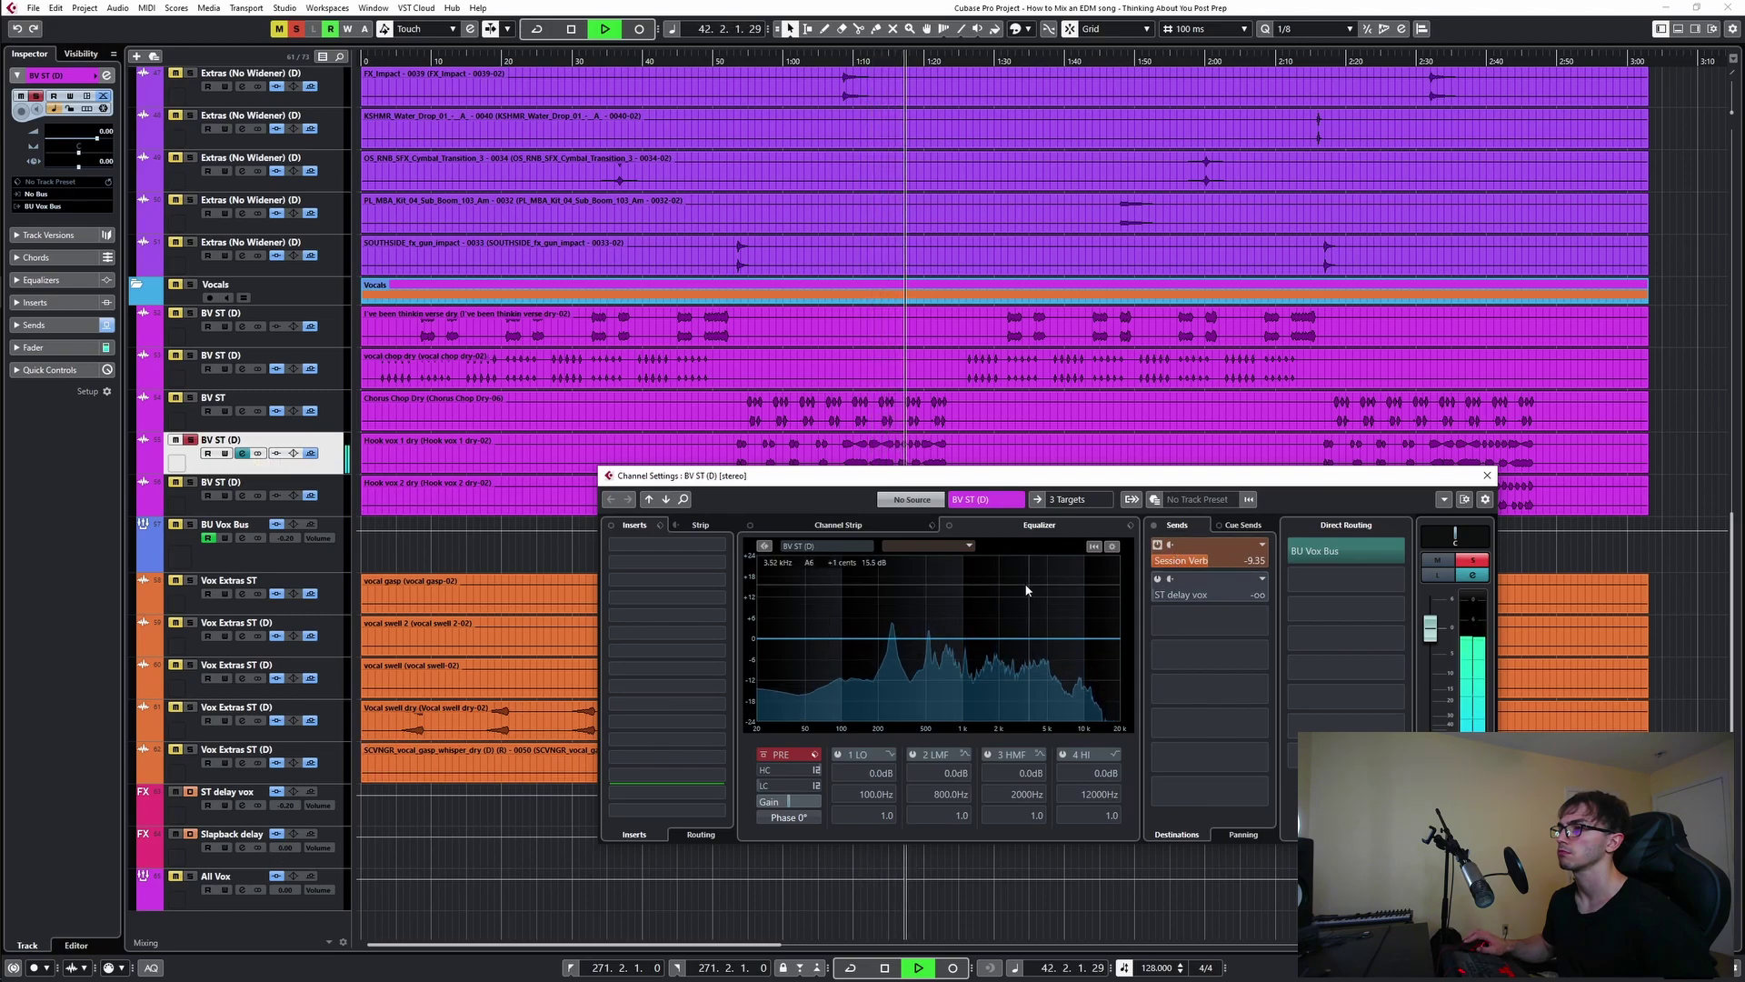
{"action": "key", "text": "space"}
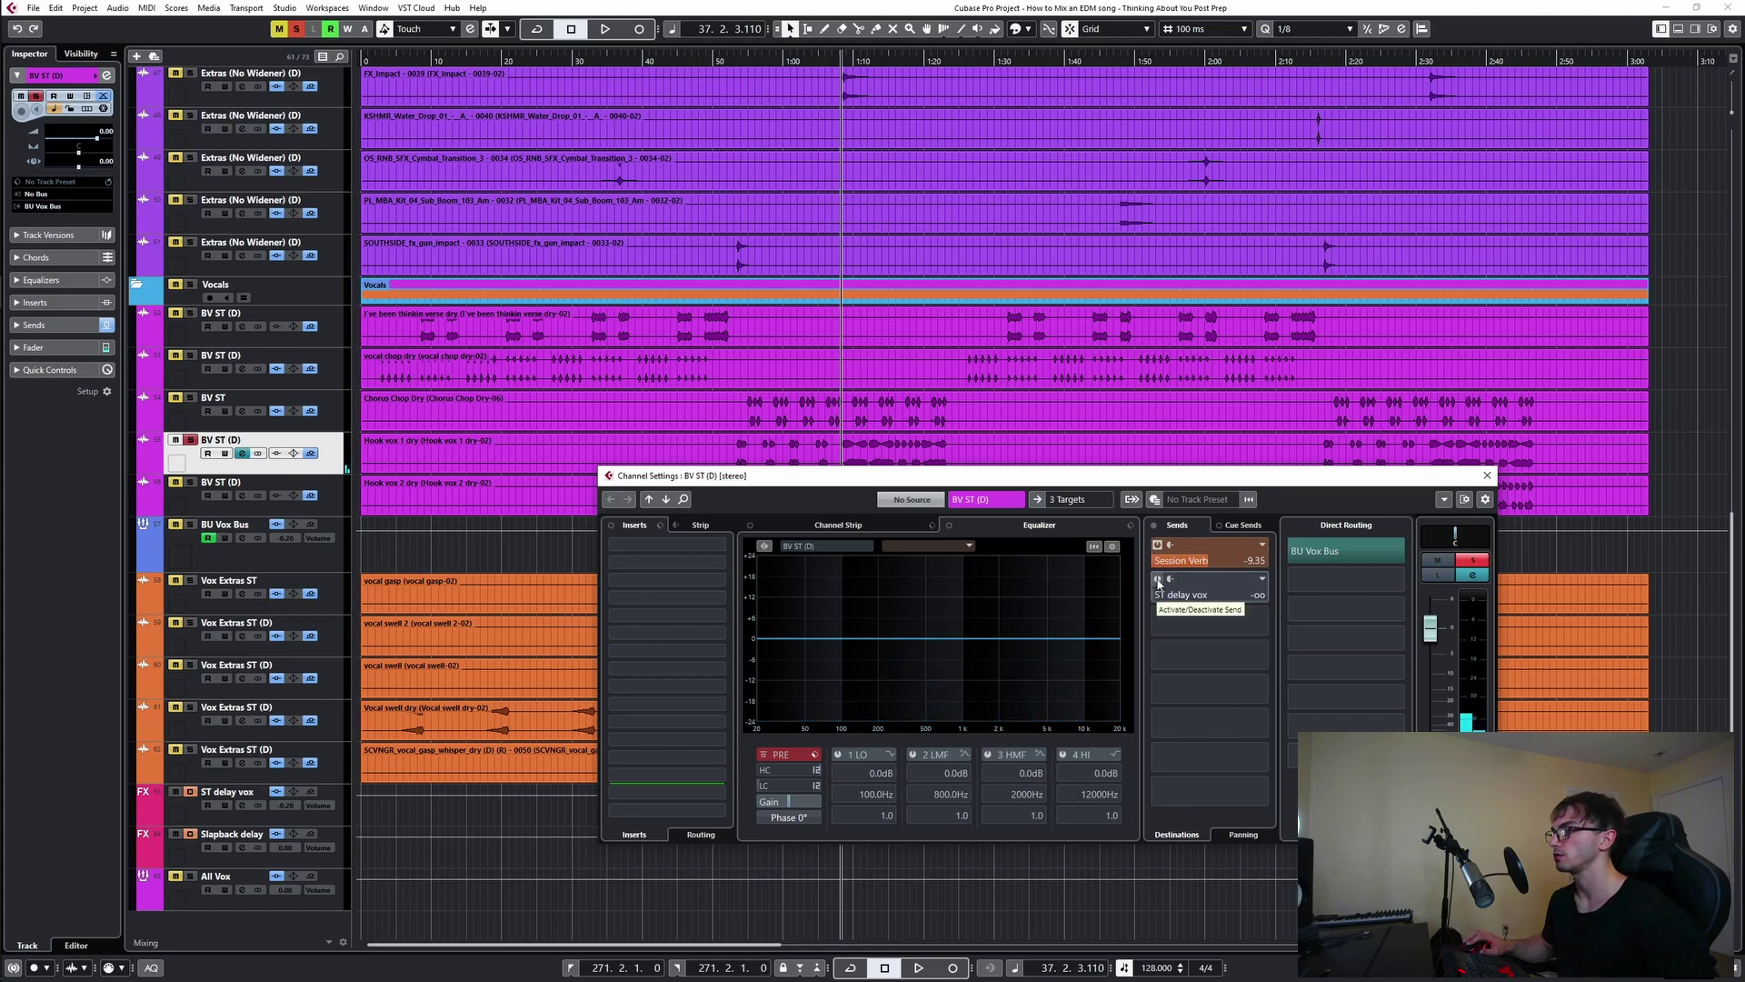
{"action": "left_click", "coordinate": [189, 440]}
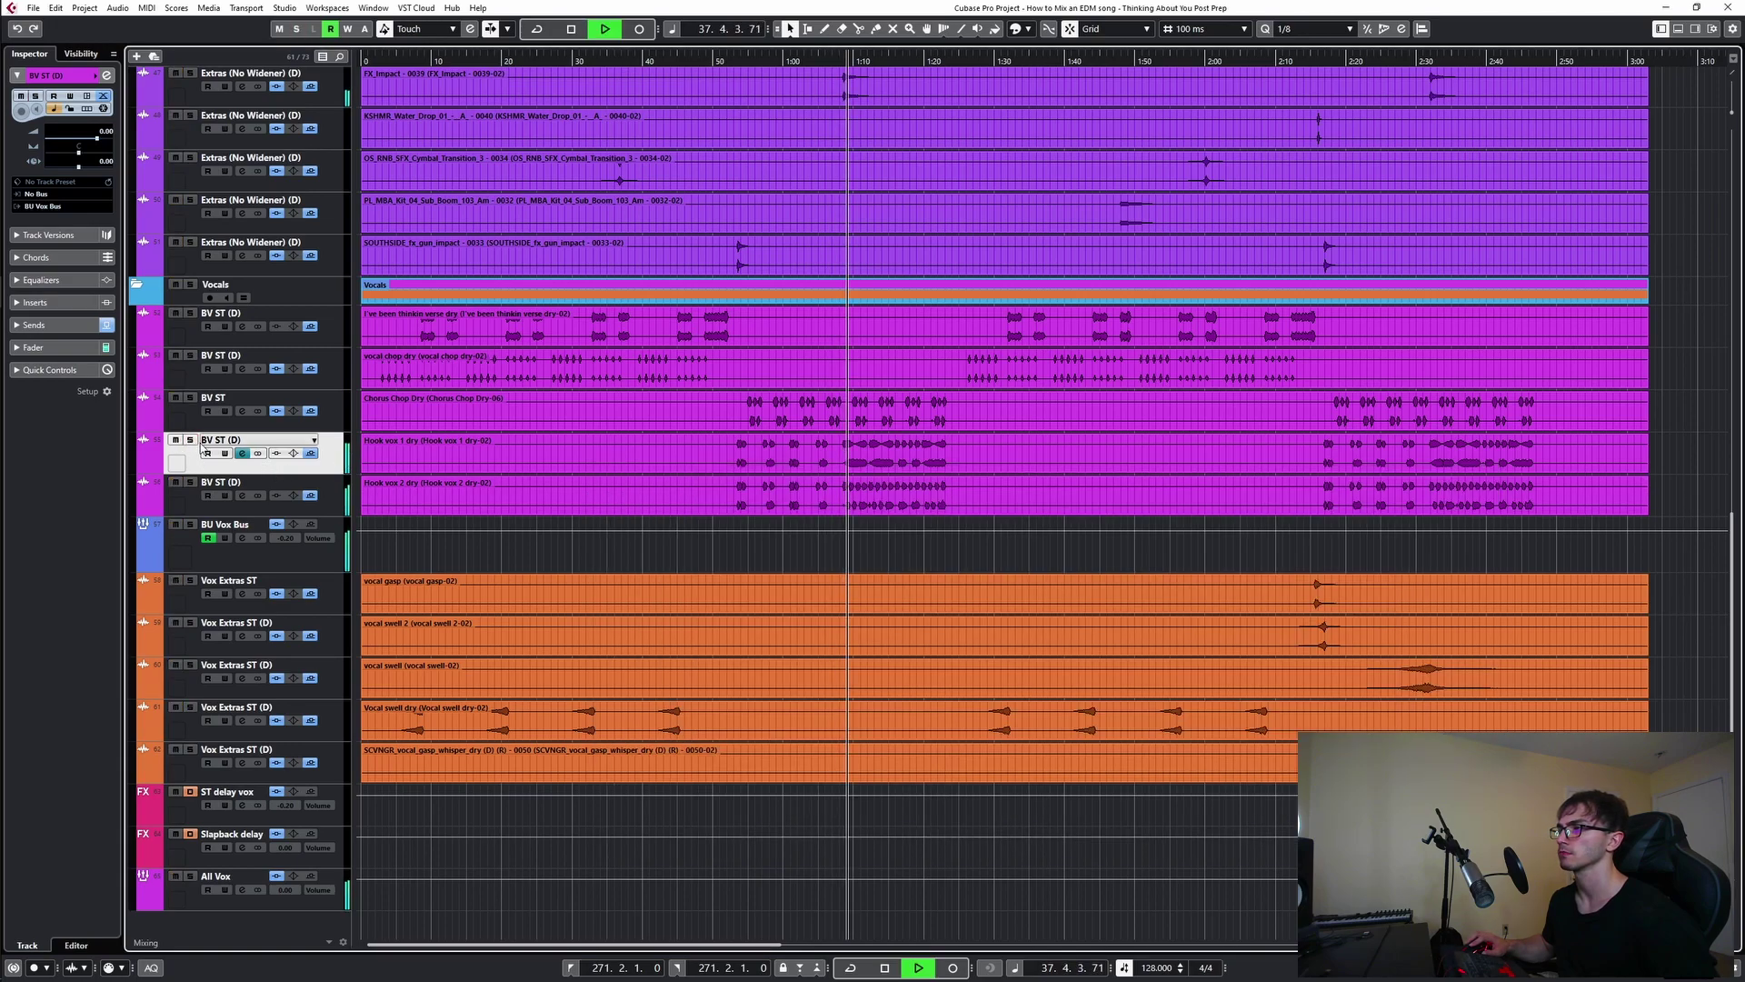
{"action": "left_click", "coordinate": [190, 441]}
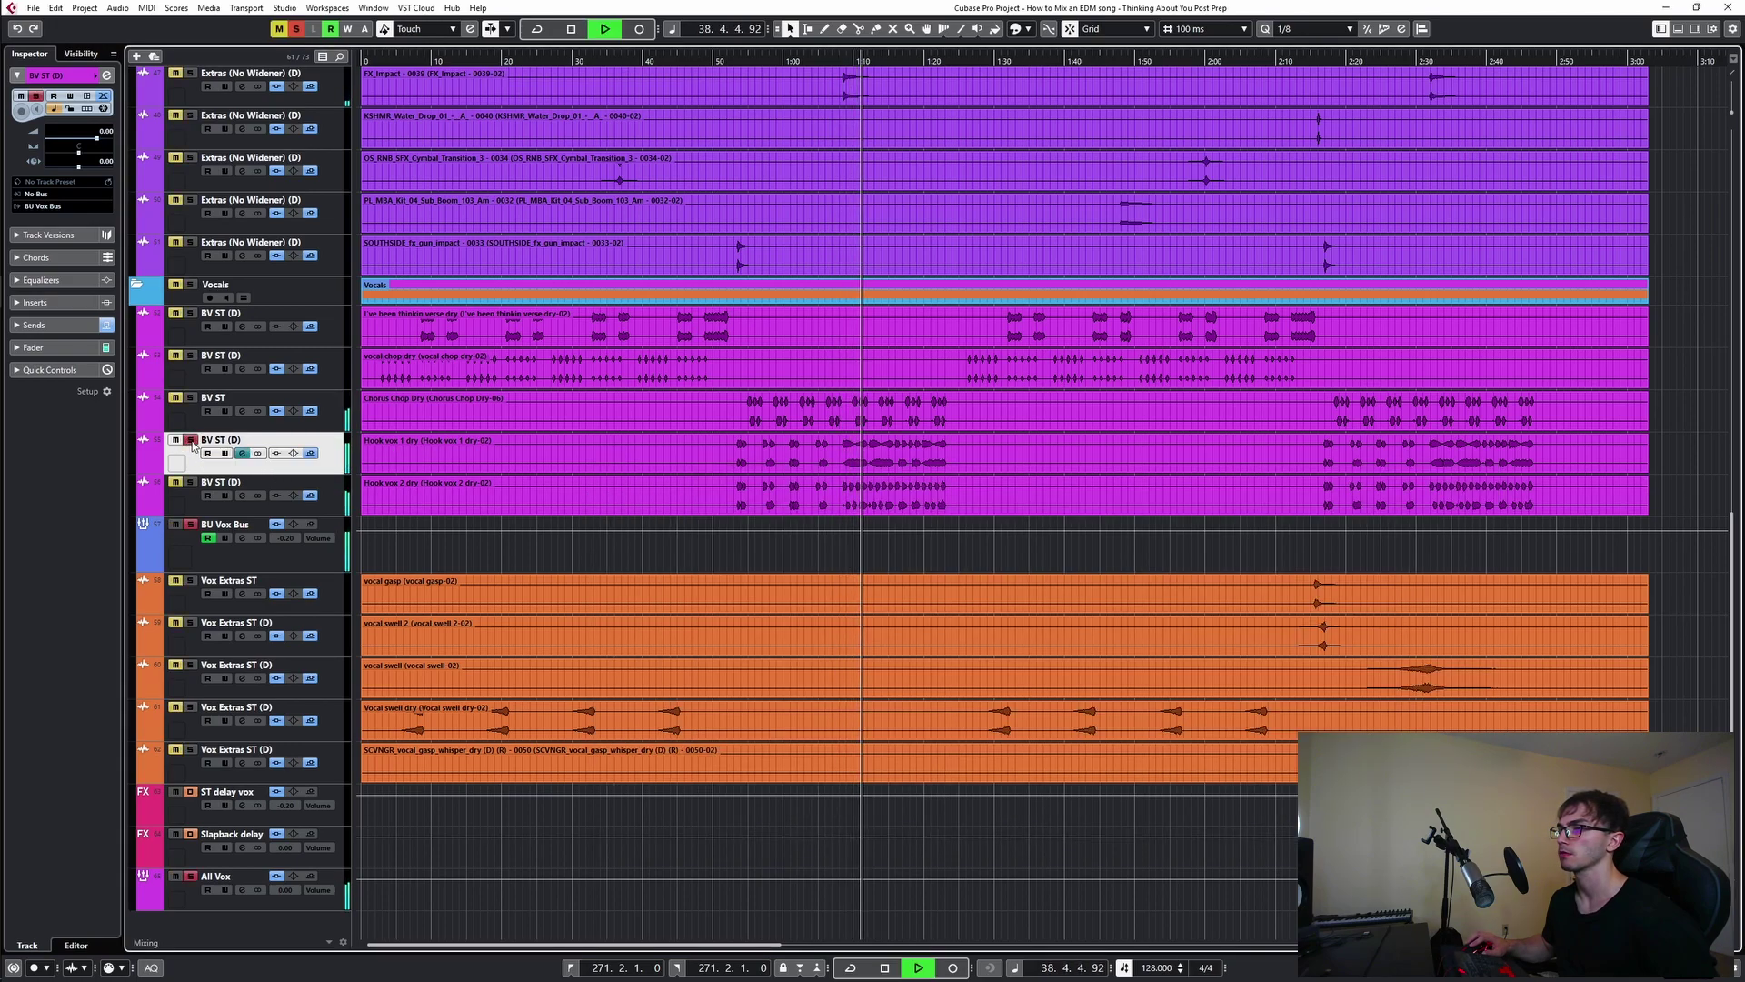
- Reactivate the ST delay vox send on Hook vox 1, set its level to -14.0 during playback and replay the passage
{"action": "left_click", "coordinate": [243, 455]}
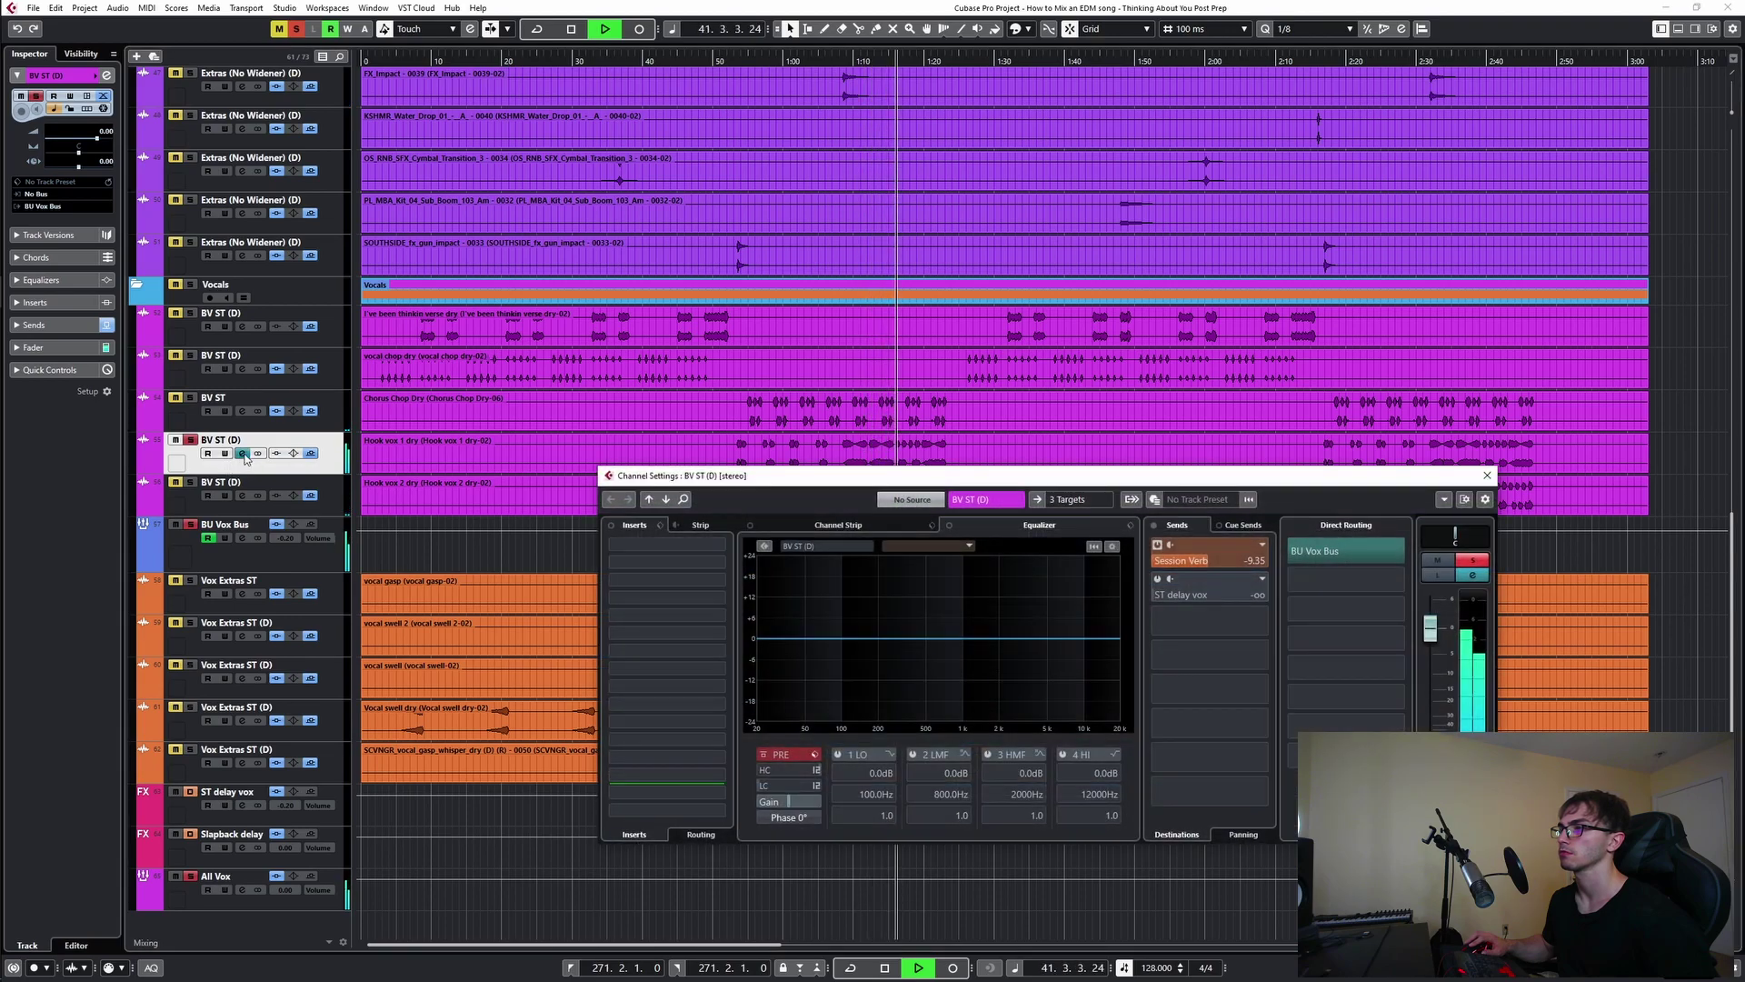
{"action": "left_click", "coordinate": [1157, 580]}
{"action": "left_click_drag", "start_coordinate": [1158, 597], "coordinate": [1208, 597]}
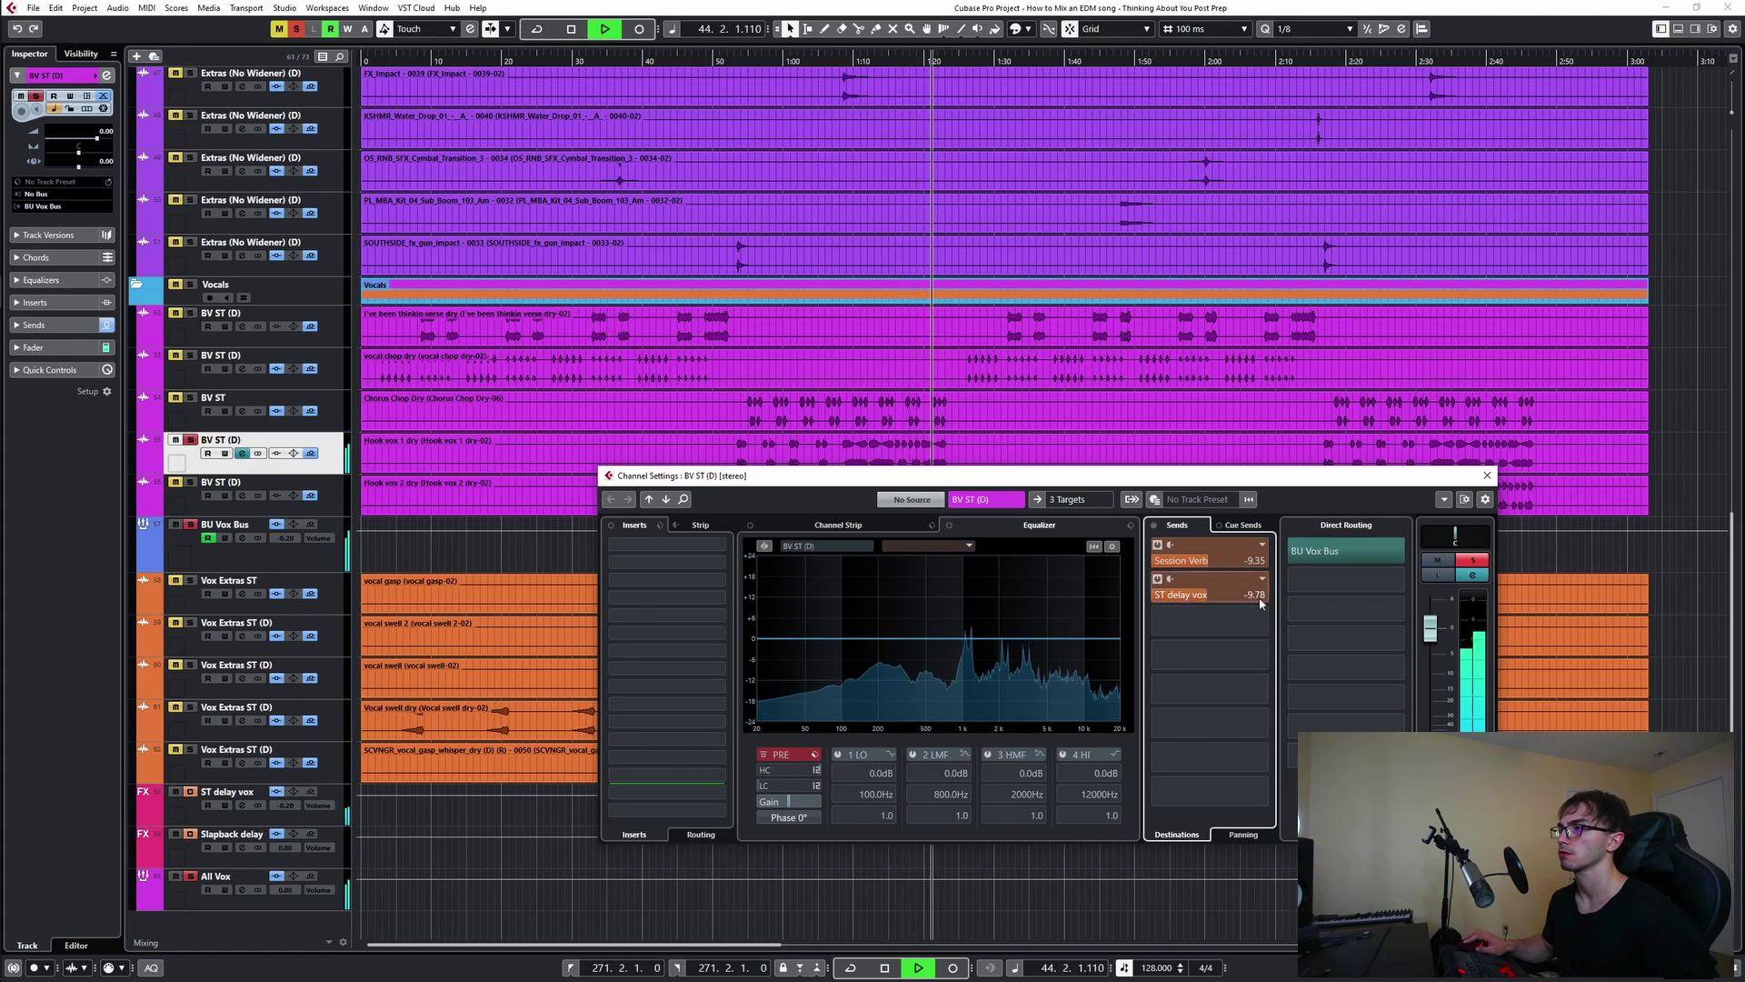
{"action": "left_click_drag", "start_coordinate": [1256, 597], "coordinate": [1247, 601]}
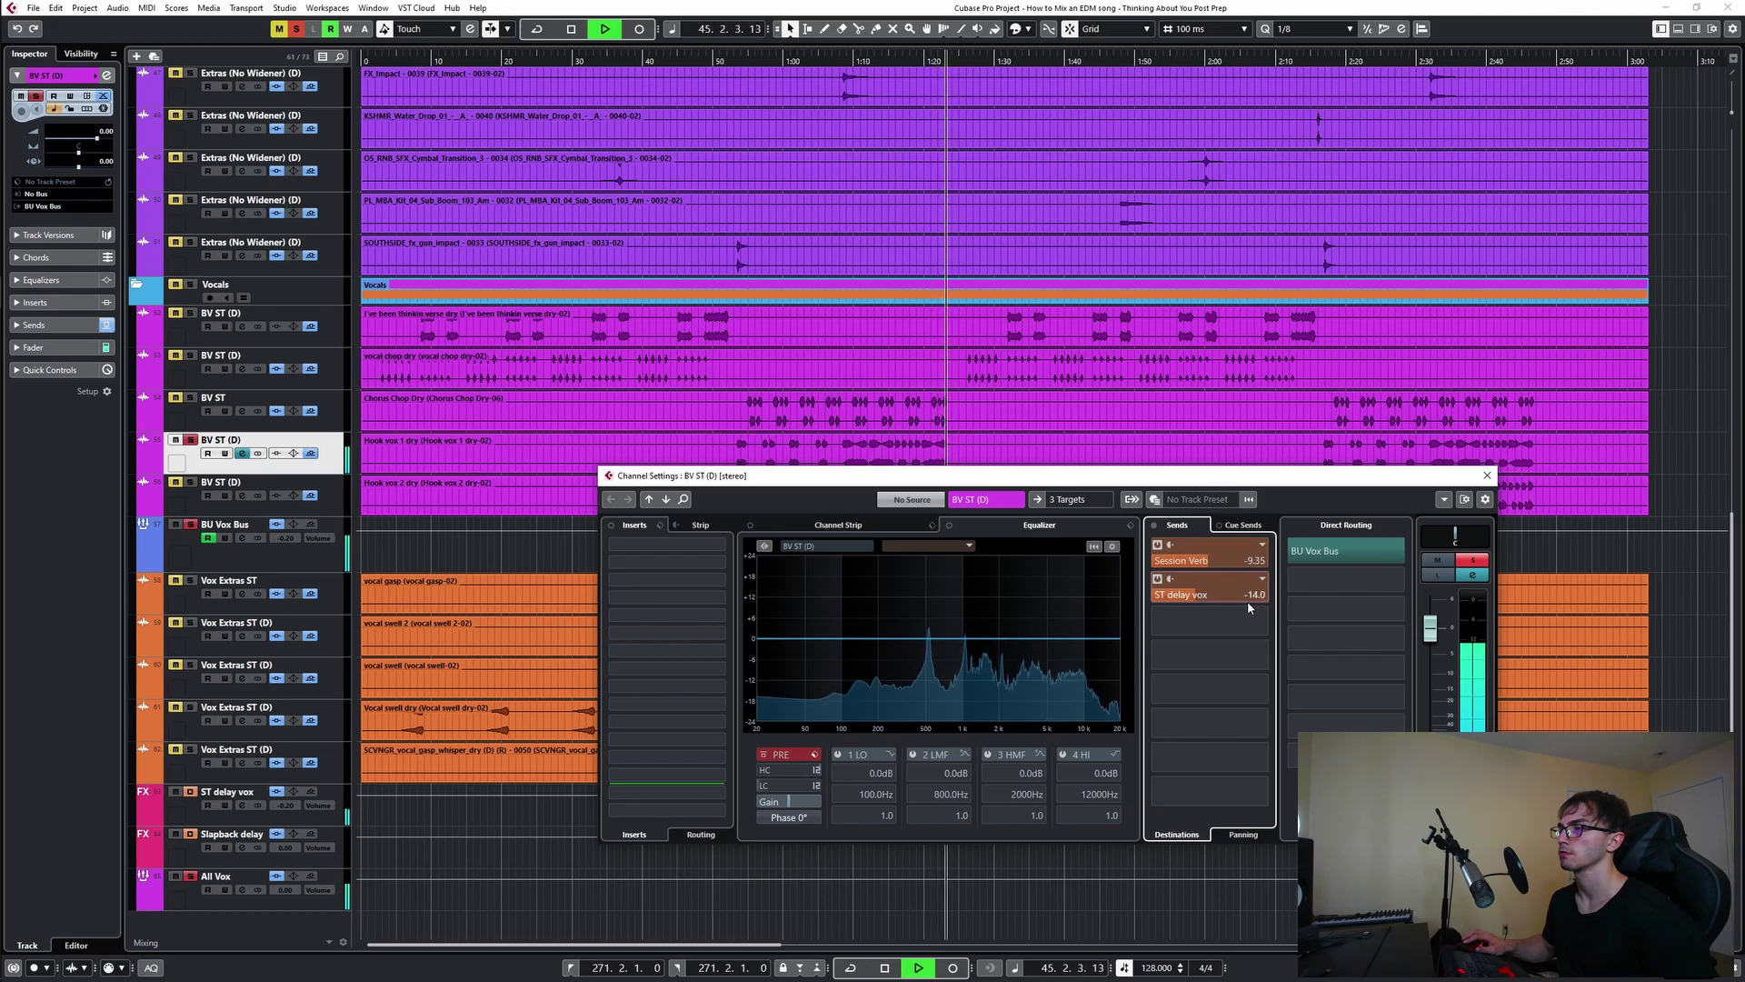
{"action": "key", "text": "space"}
{"action": "key", "text": "space"}
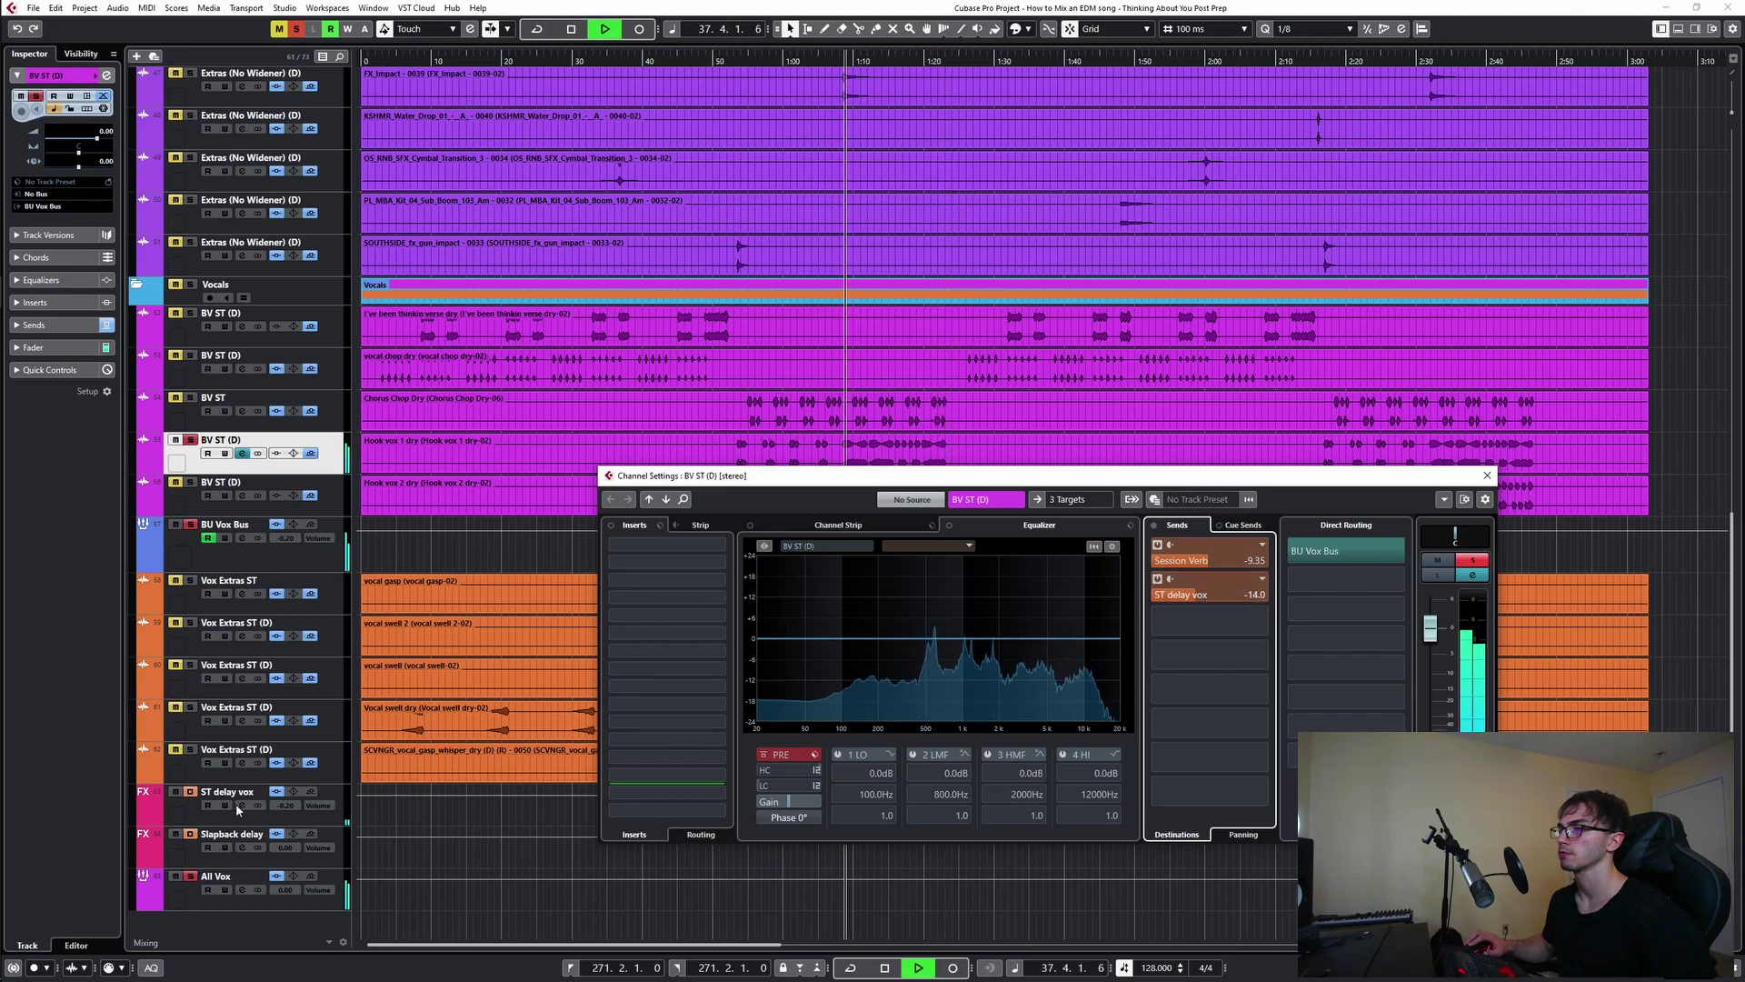
- Check the ST delay vox channel while replaying the hook, switching the solo on Hook vox 1 off and on
{"action": "left_click", "coordinate": [236, 803]}
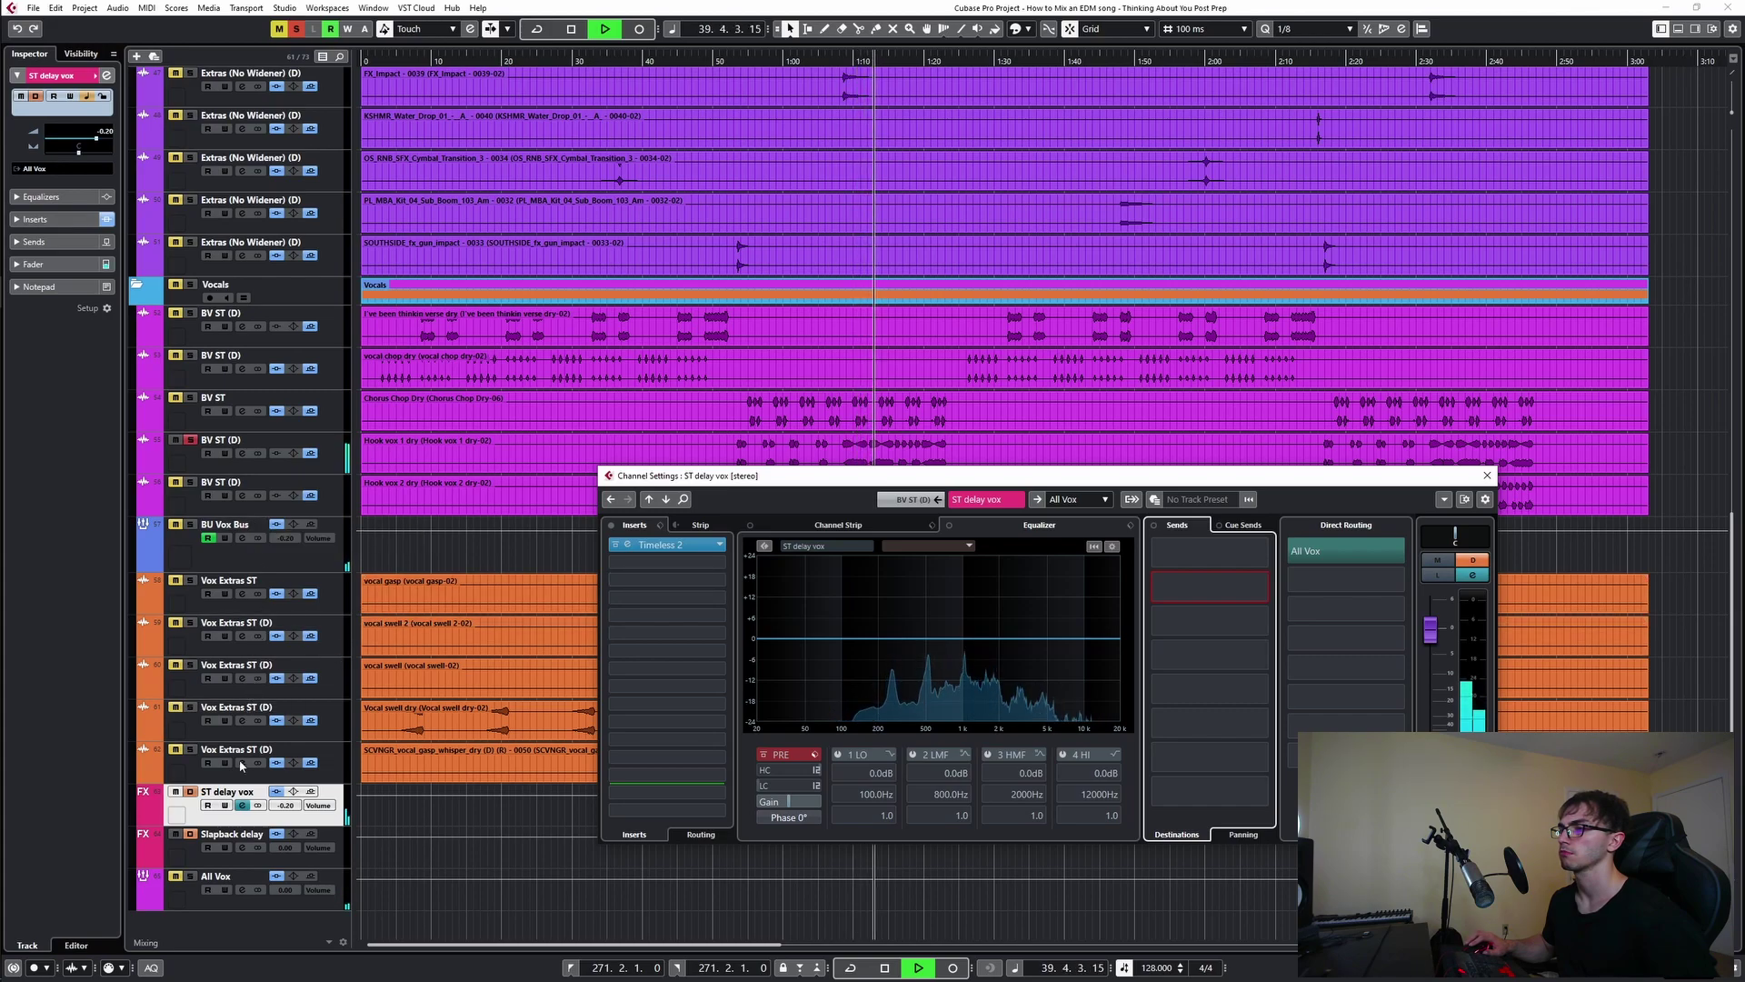
{"action": "key", "text": "space"}
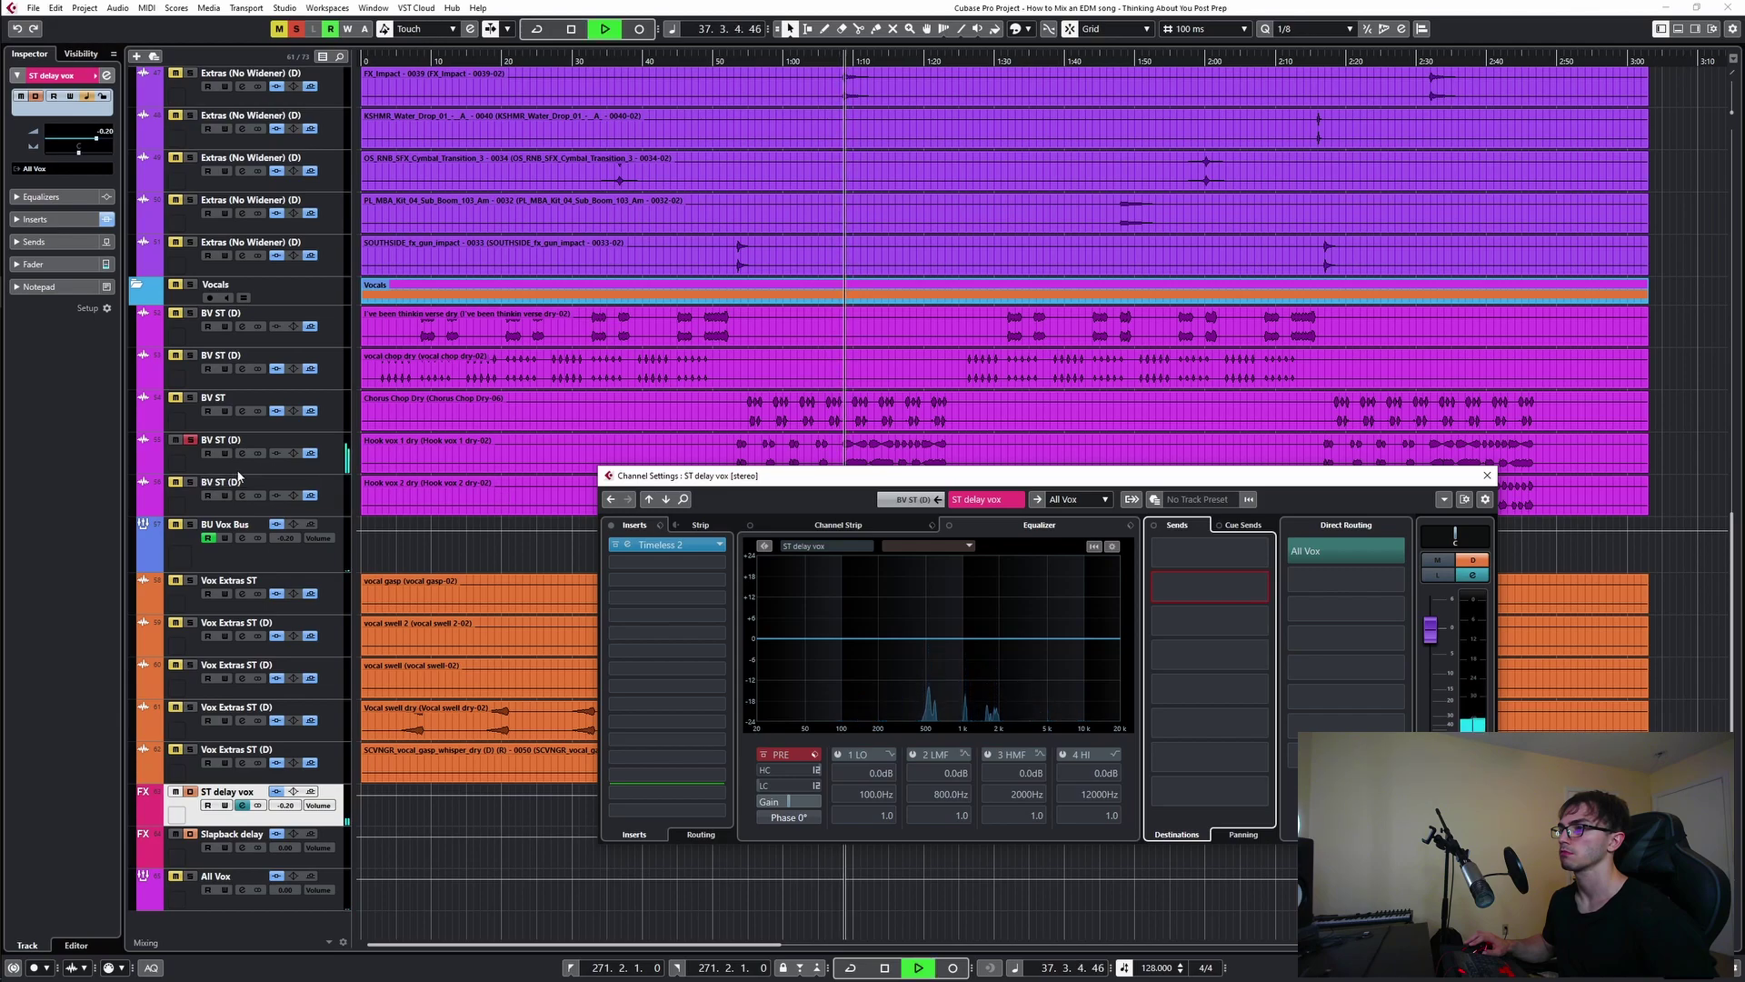
{"action": "key", "text": "space"}
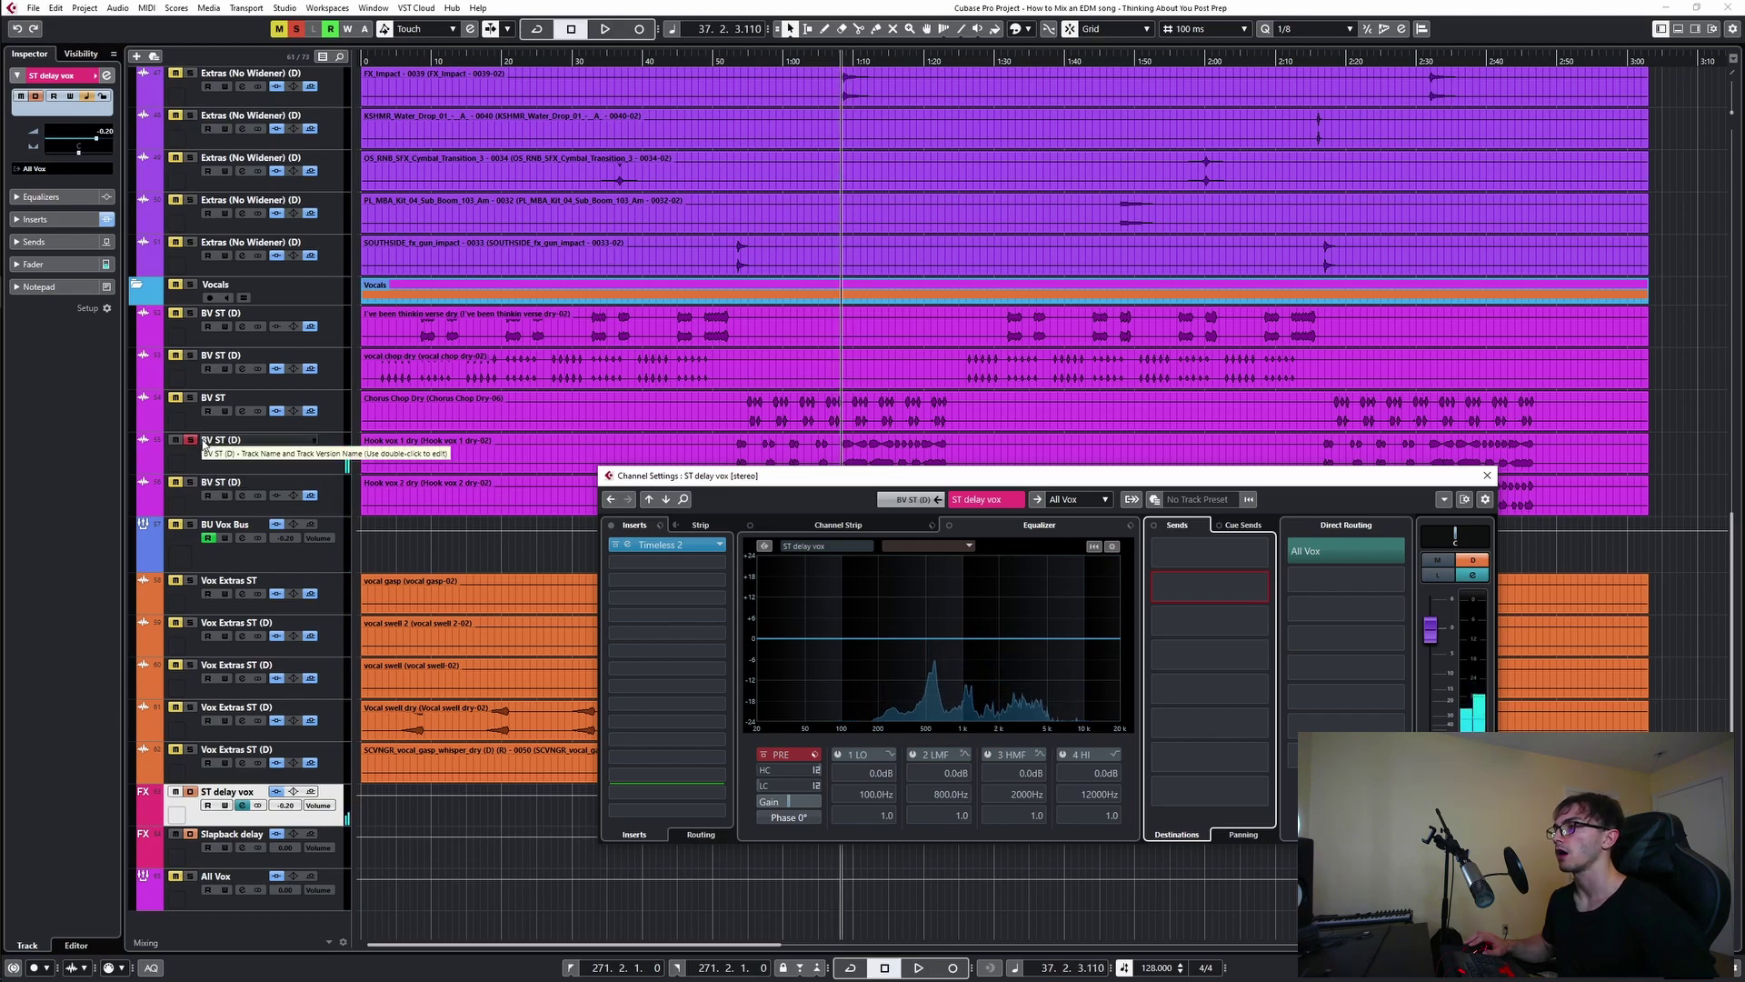
{"action": "left_click", "coordinate": [191, 441]}
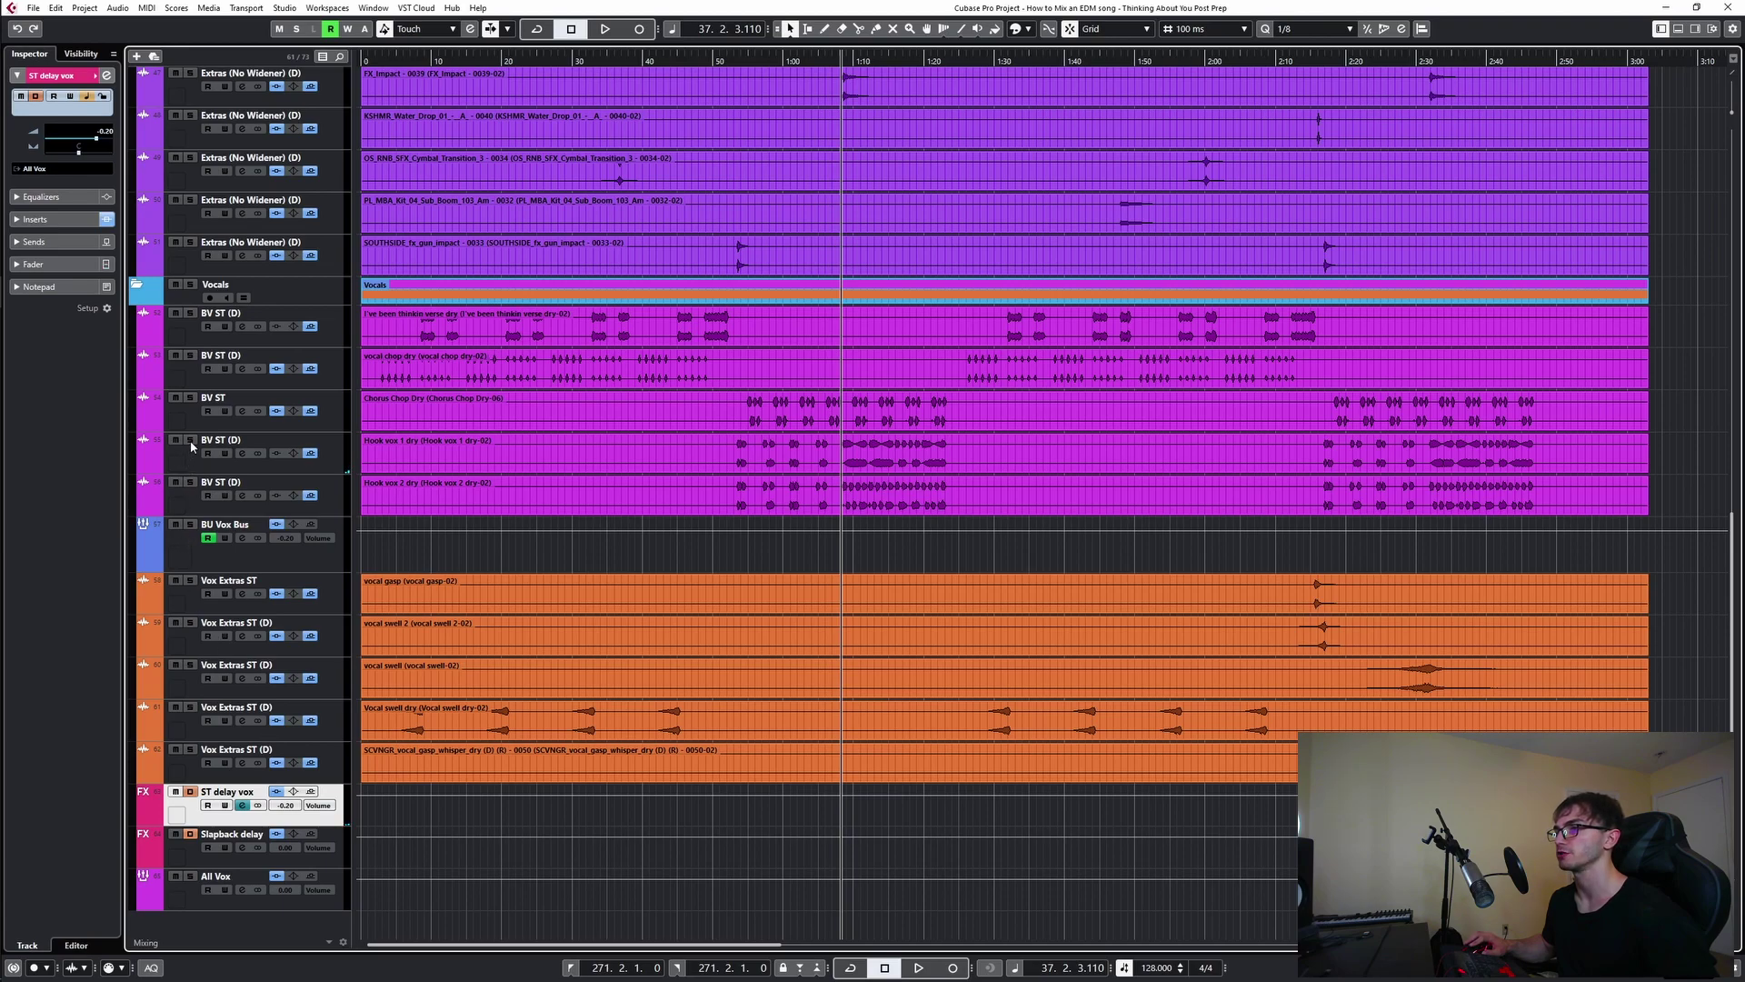
{"action": "left_click", "coordinate": [191, 441]}
{"action": "key", "text": "space"}
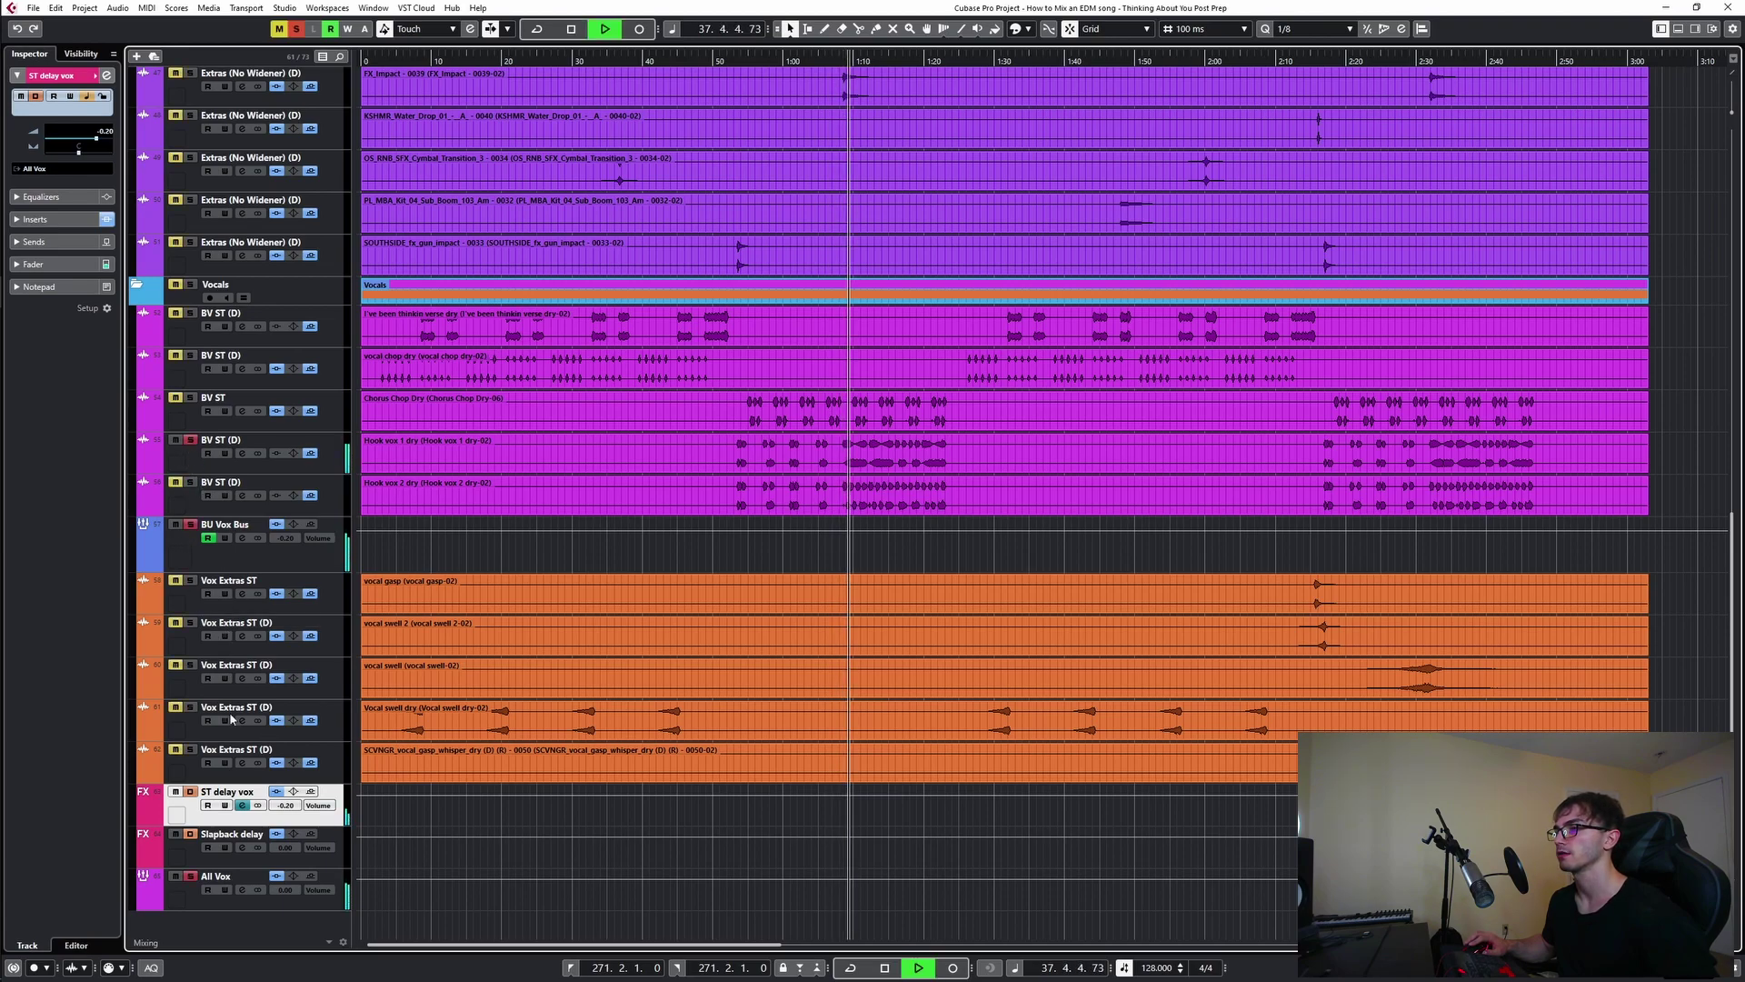
- Open Timeless 2 from the ST delay vox channel and place its window clear of the Hook vox 1 channel settings
{"action": "left_click", "coordinate": [242, 806]}
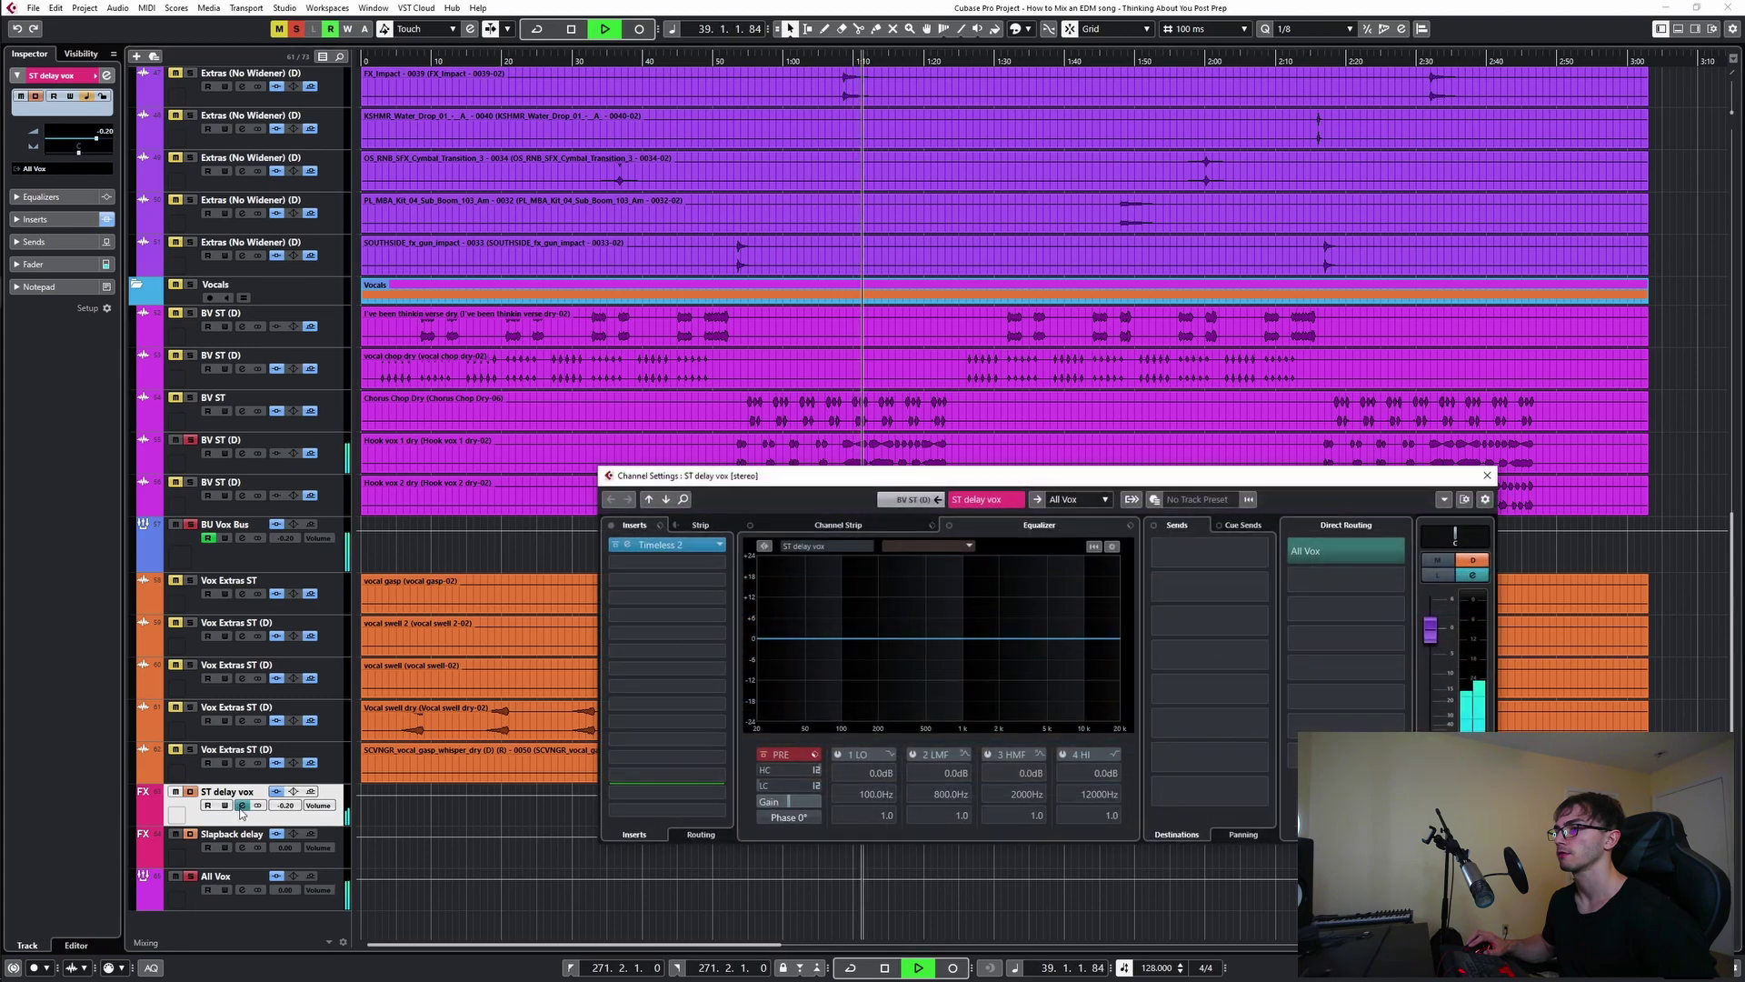
{"action": "left_click", "coordinate": [693, 546]}
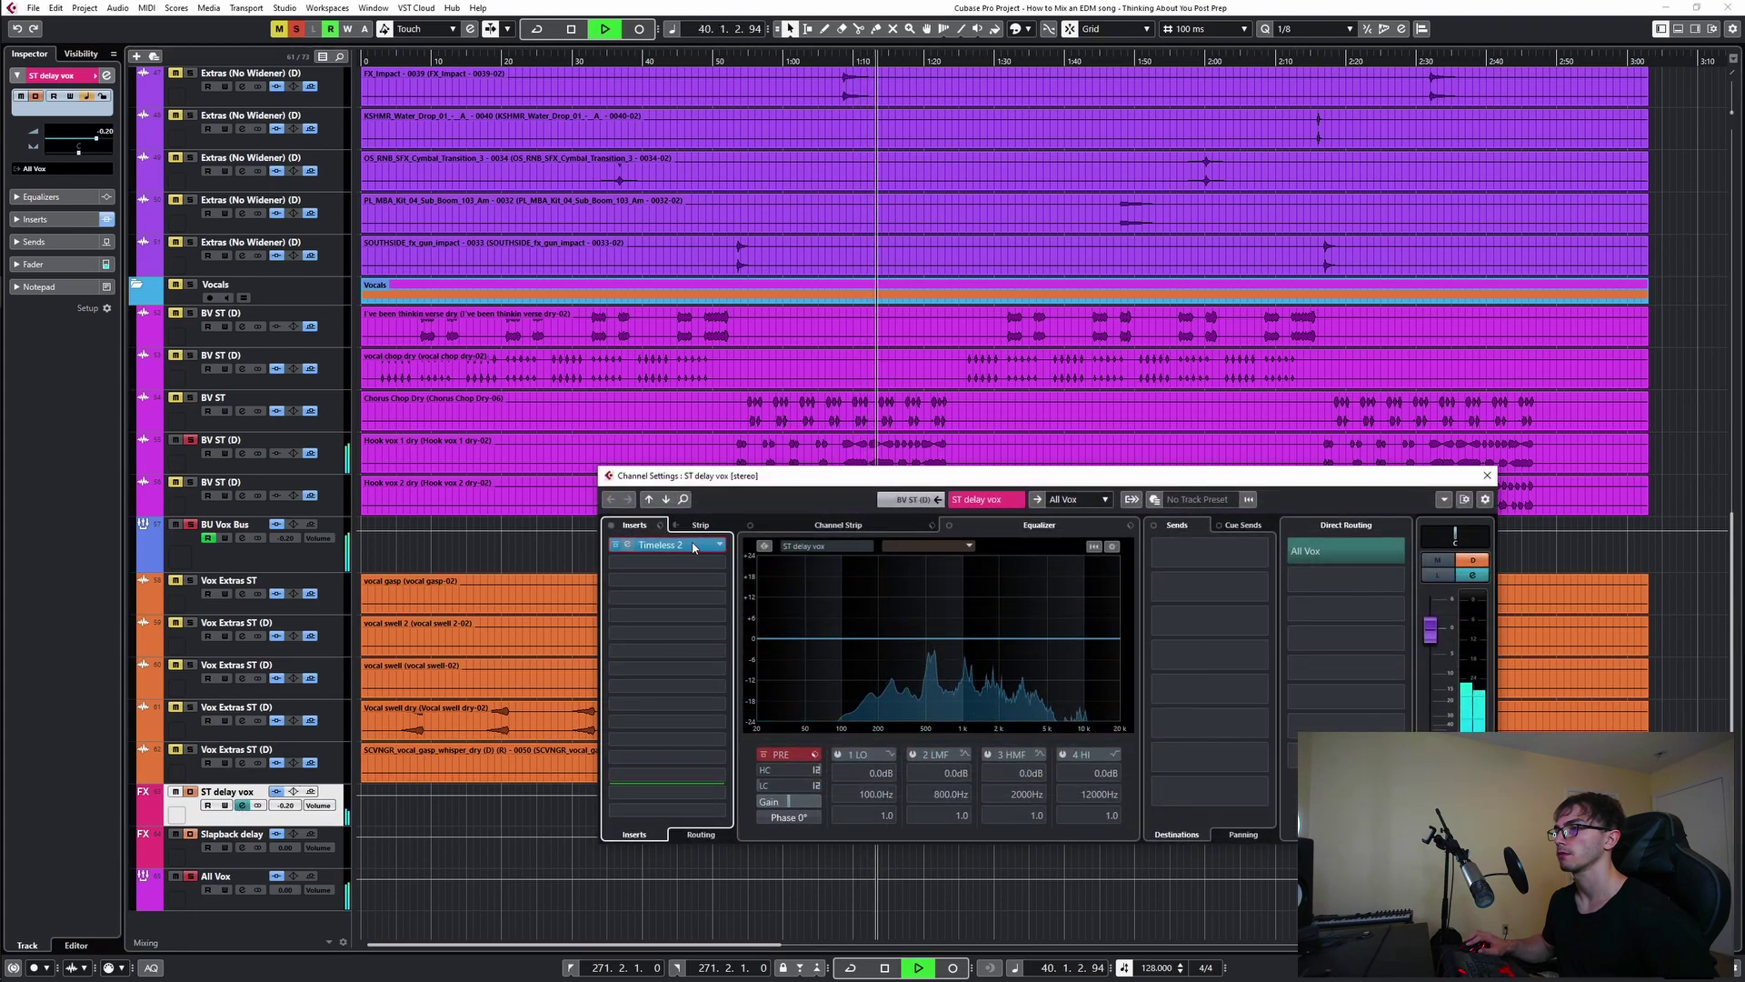
{"action": "left_click", "coordinate": [248, 452]}
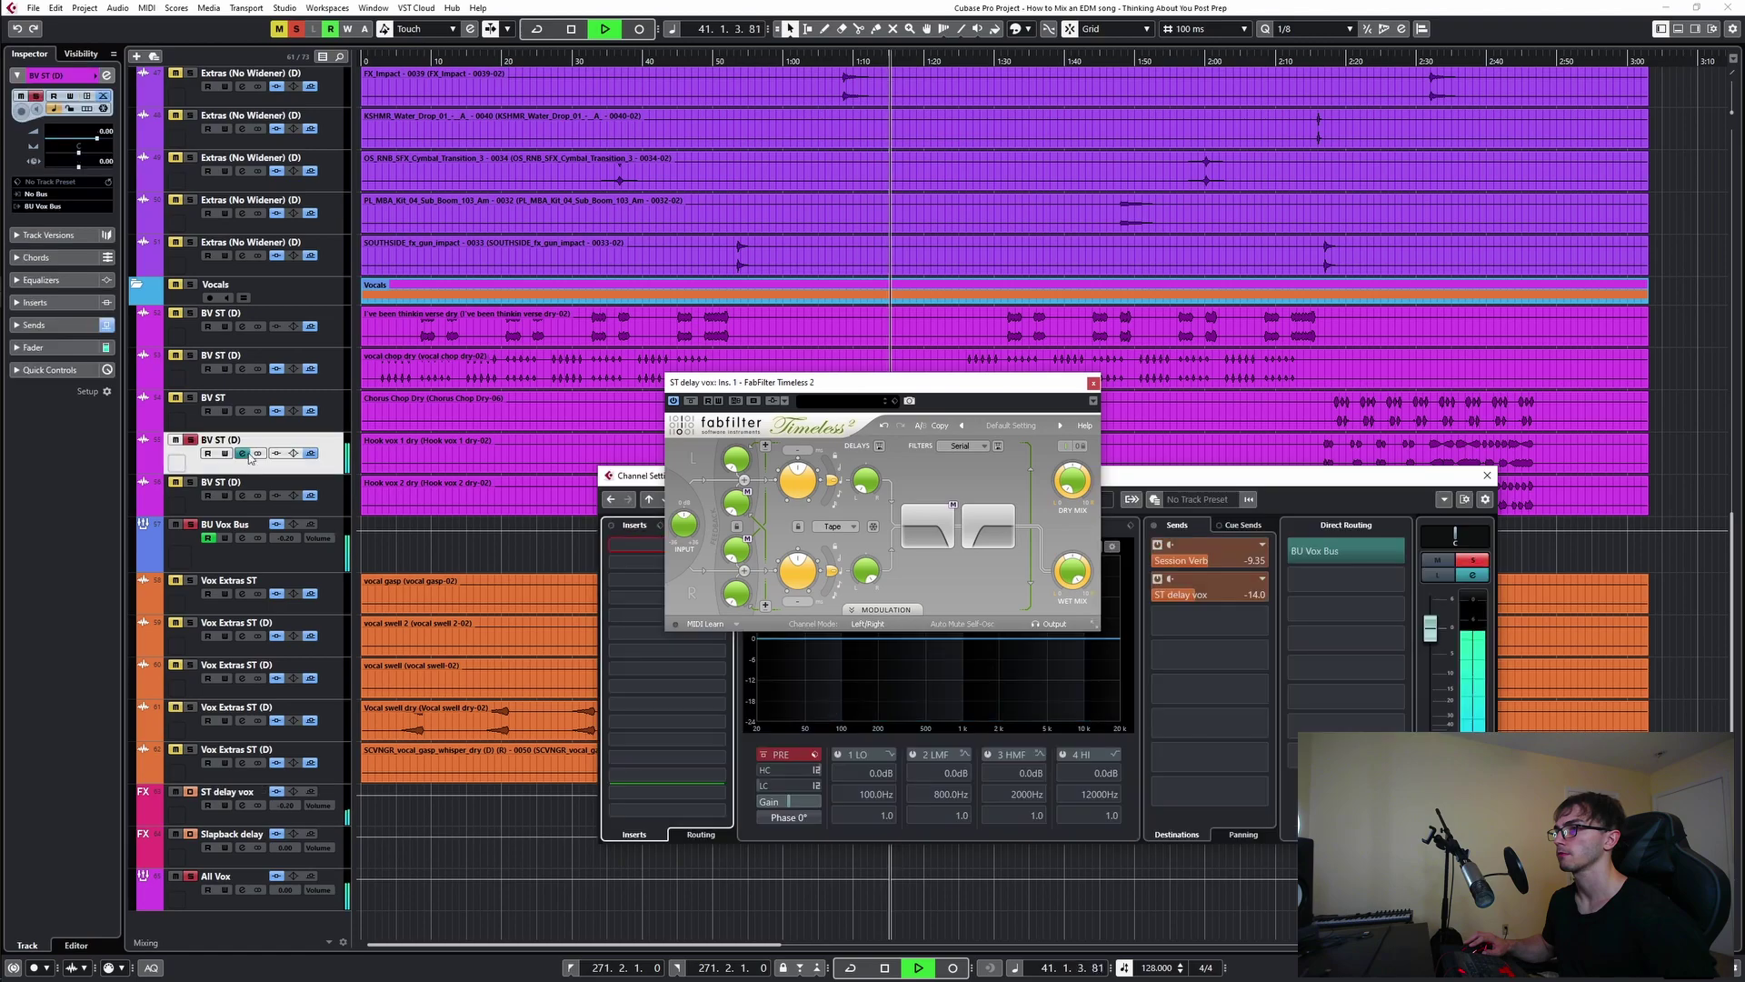
{"action": "left_click", "coordinate": [974, 379]}
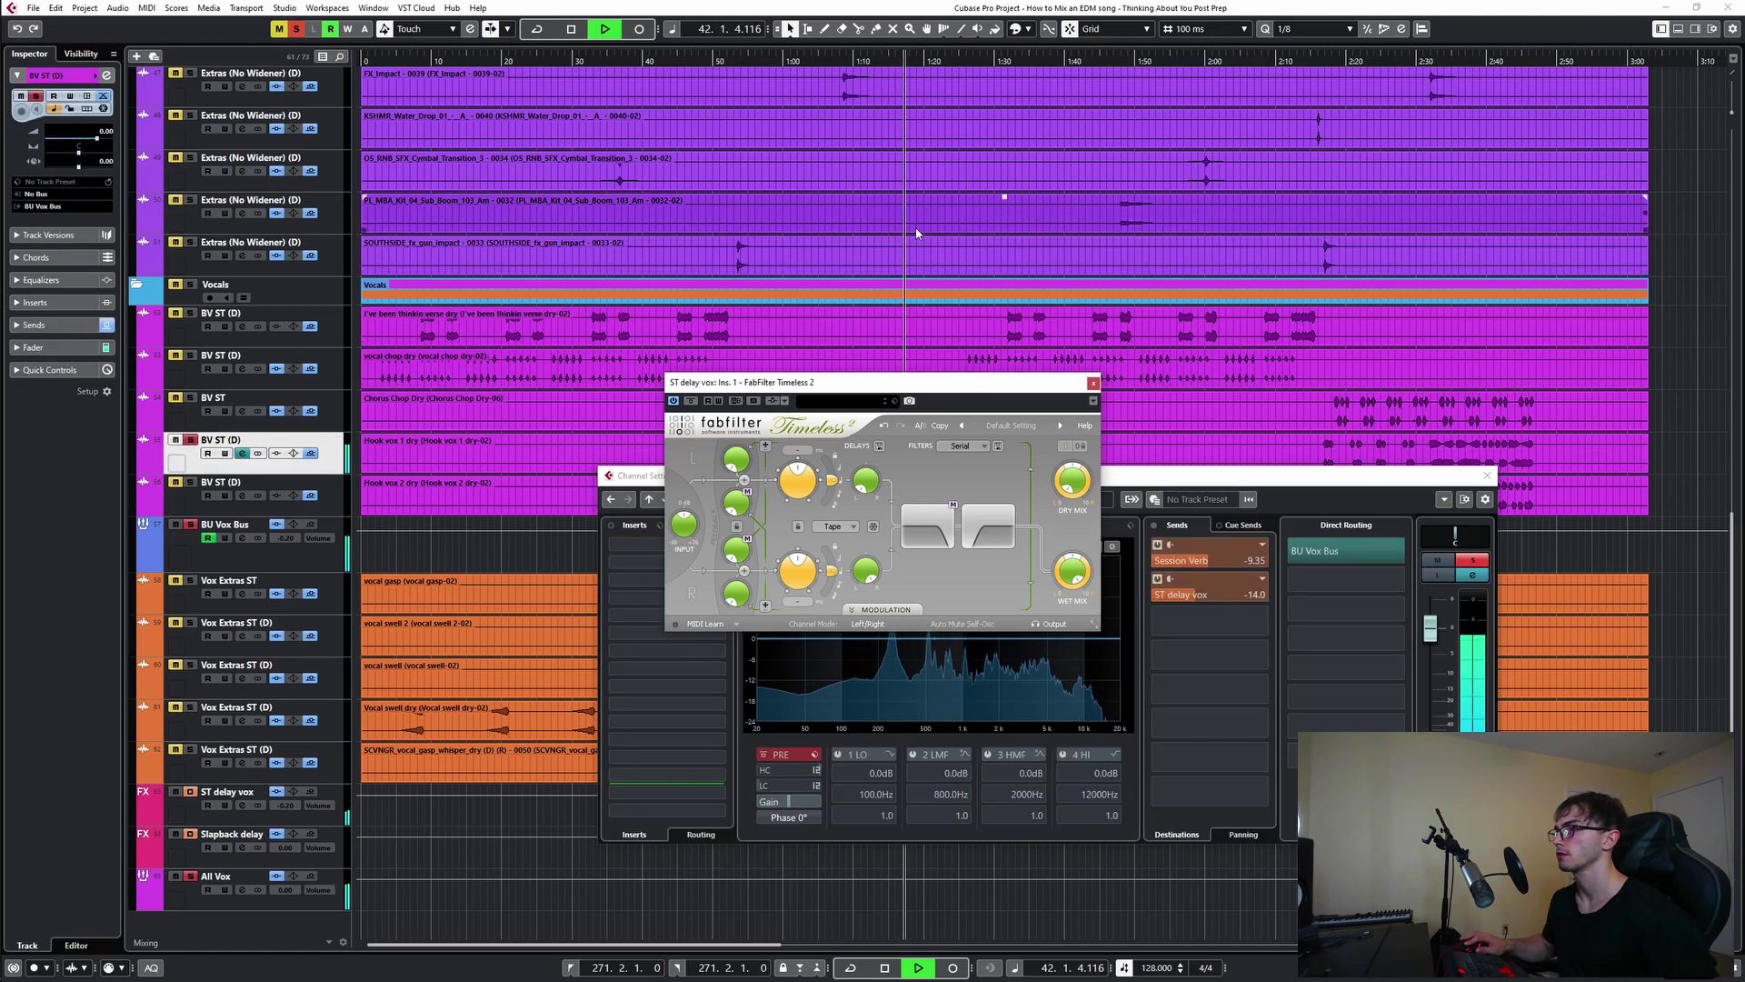
{"action": "left_click_drag", "start_coordinate": [909, 382], "coordinate": [793, 167]}
{"action": "key", "text": "space"}
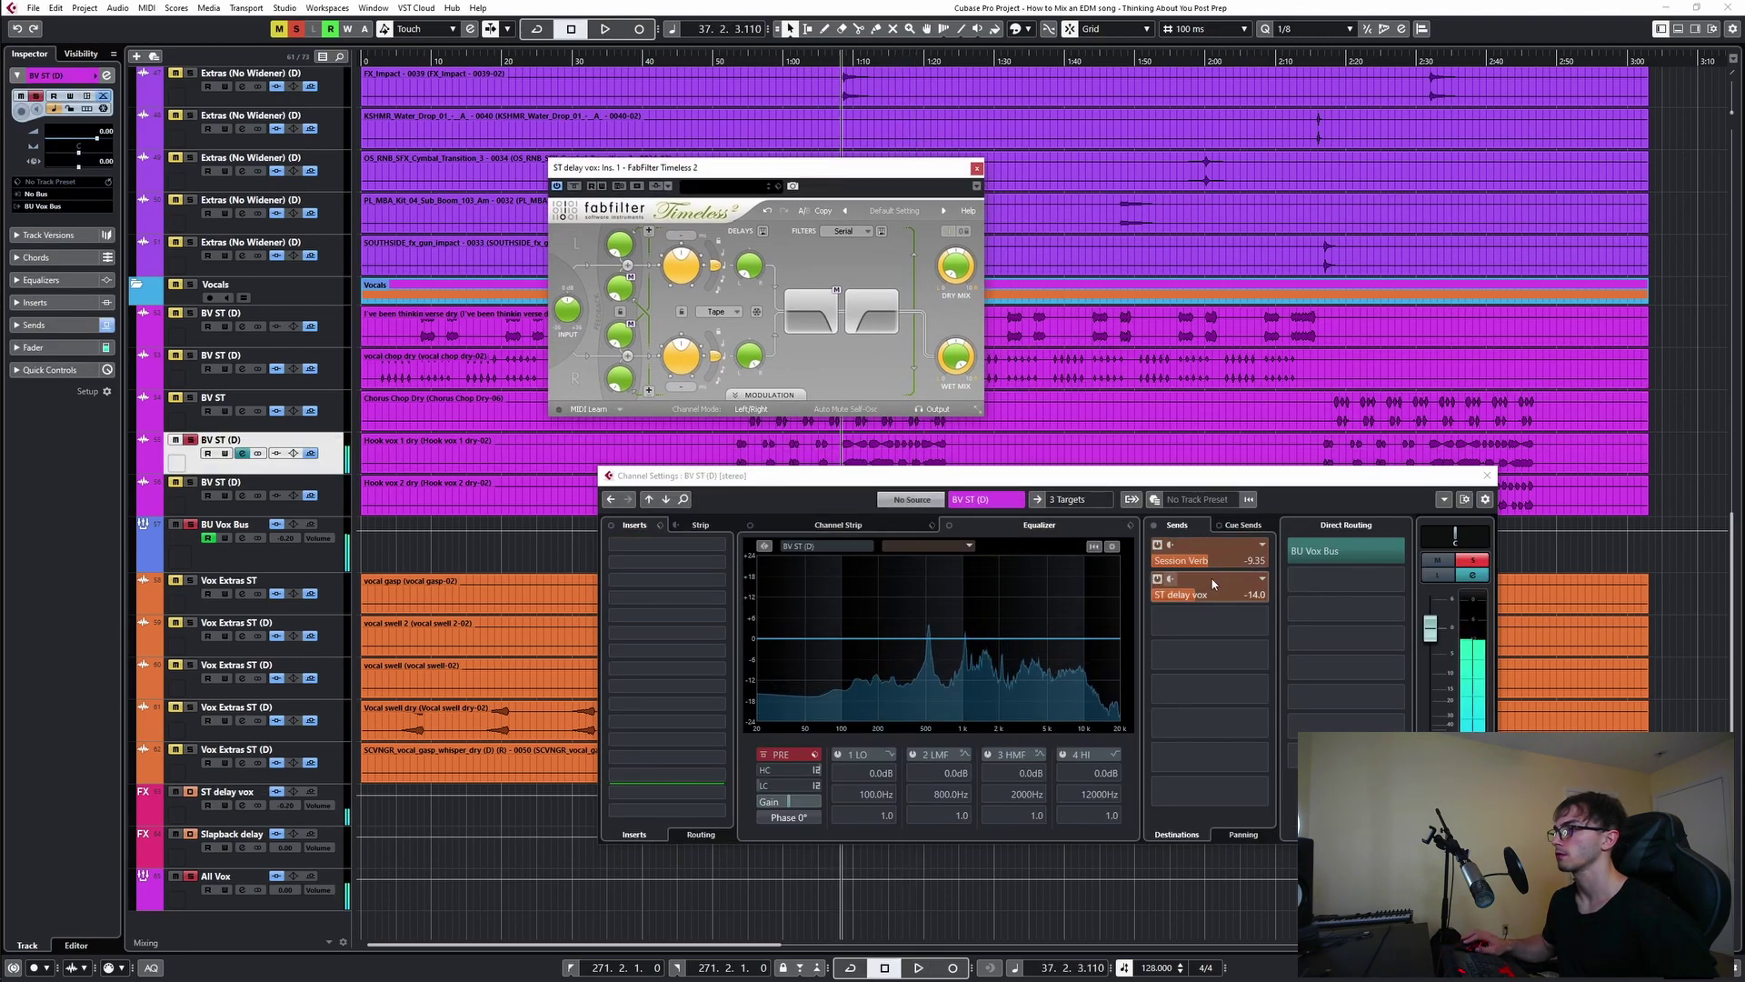
- Raise Hook vox 1's ST delay vox send to -10.2 and set Timeless 2's Filter 1 frequency to about 3083 Hz
{"action": "mouse_move", "coordinate": [1198, 594]}
{"action": "left_mouse_down"}
{"action": "mouse_move", "coordinate": [1234, 603]}
{"action": "mouse_move", "coordinate": [1207, 618]}
{"action": "left_mouse_up"}
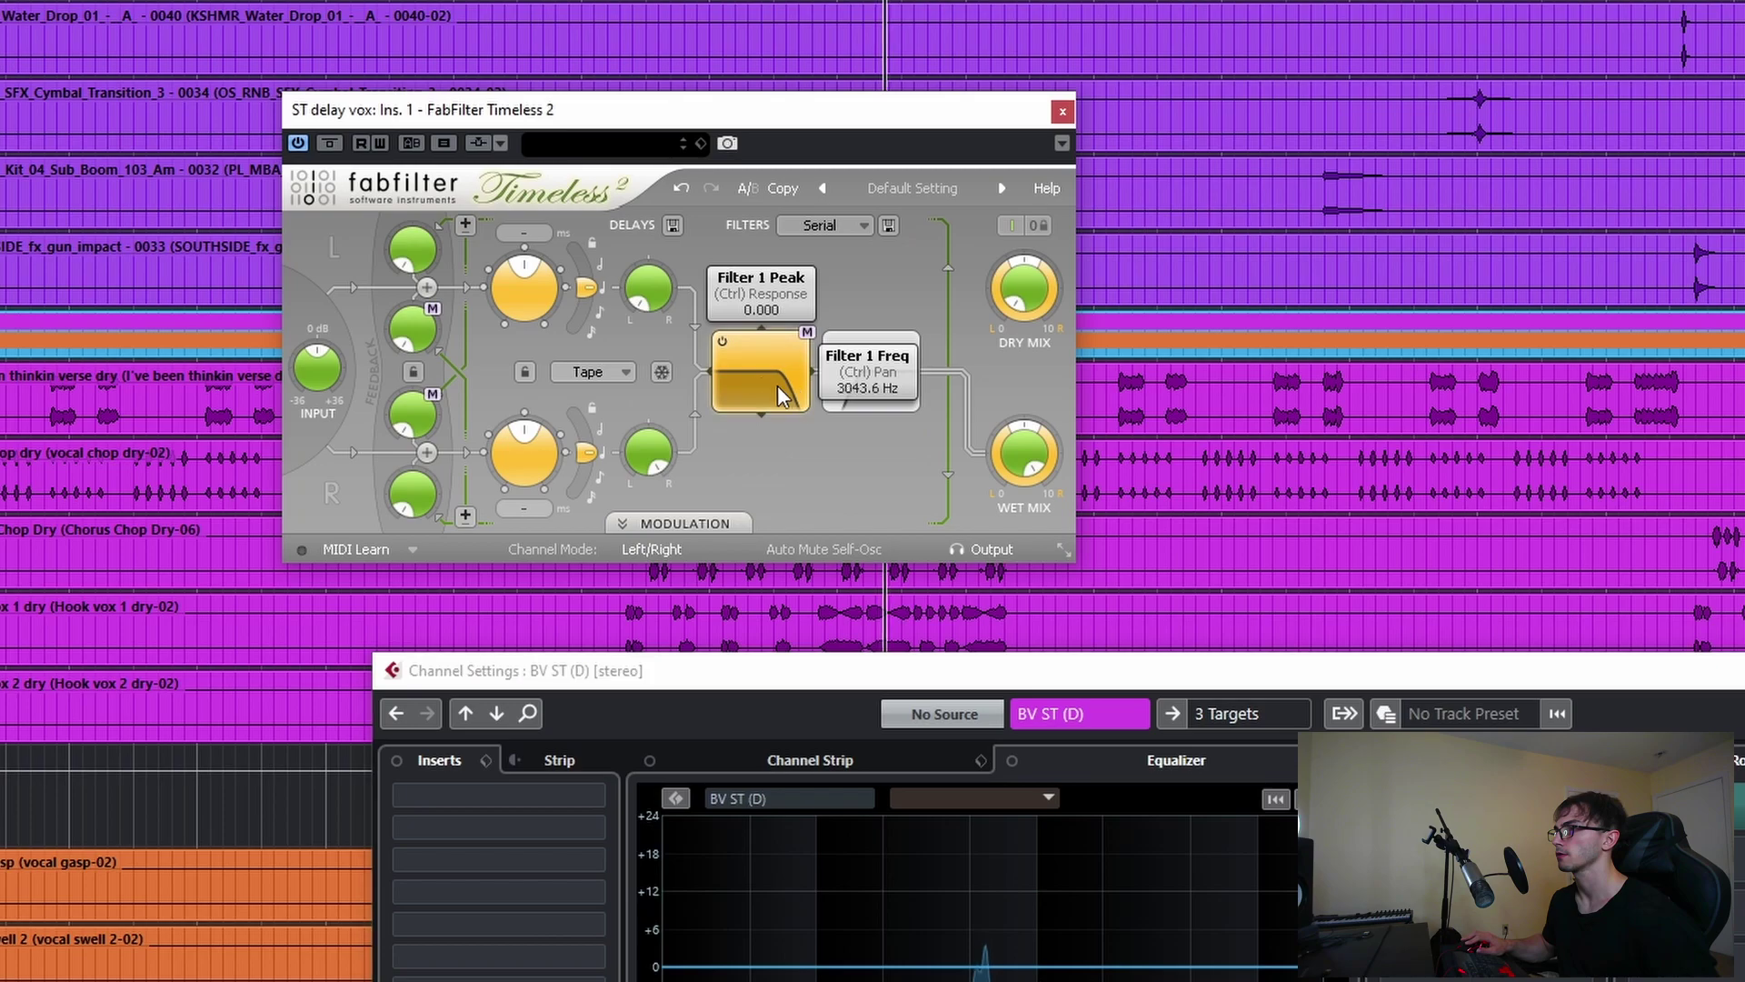
{"action": "left_click_drag", "start_coordinate": [807, 400], "coordinate": [772, 417]}
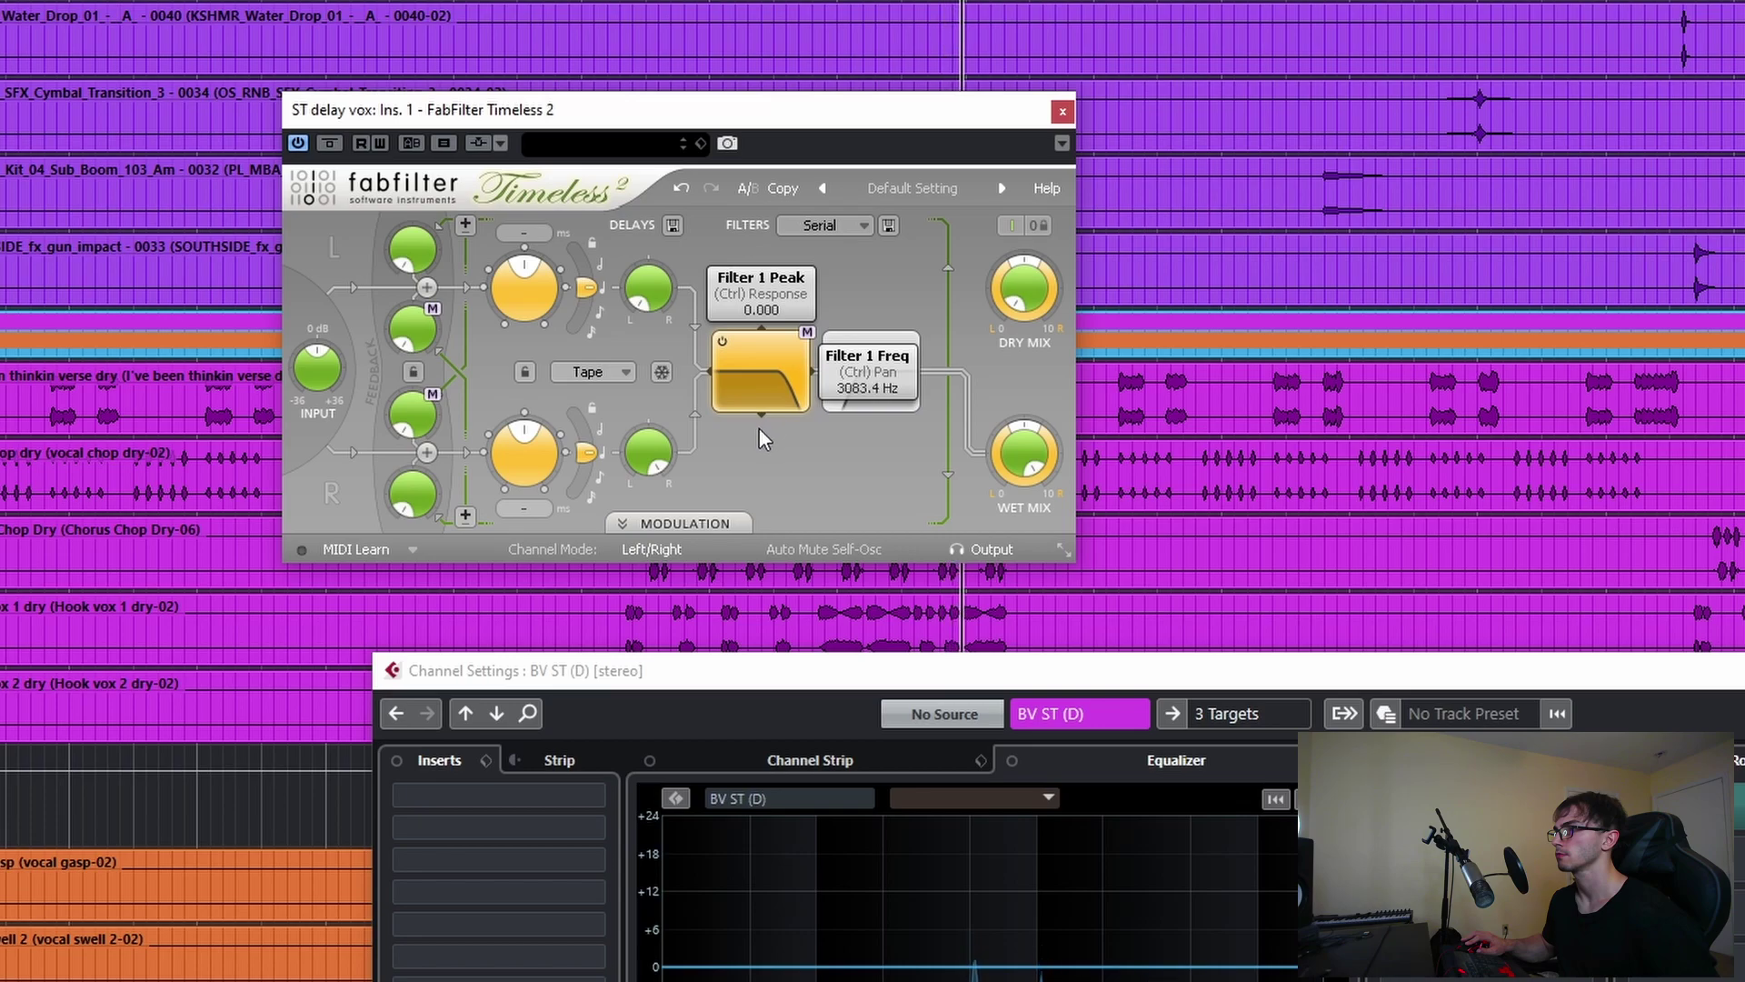
{"action": "key", "text": "space"}
{"action": "key", "text": "space"}
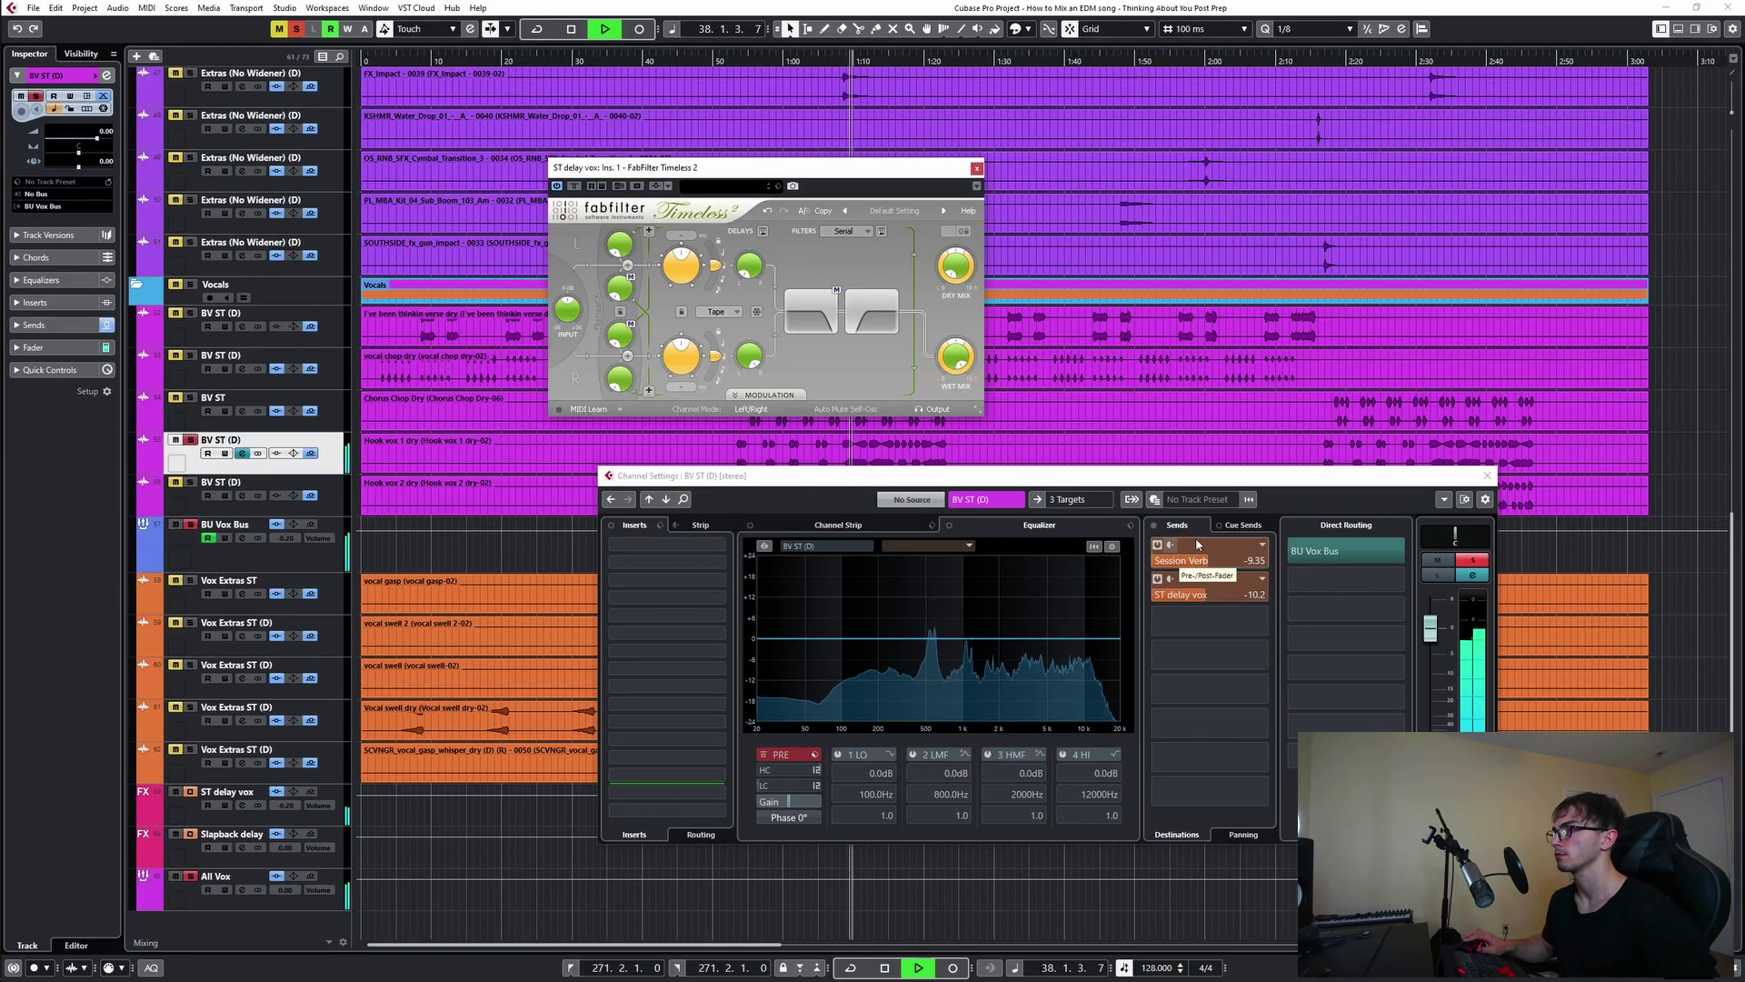
- Close Timeless 2, unsolo Hook vox 1 and close its channel settings to hear the delay in the full mix
{"action": "left_click", "coordinate": [978, 169]}
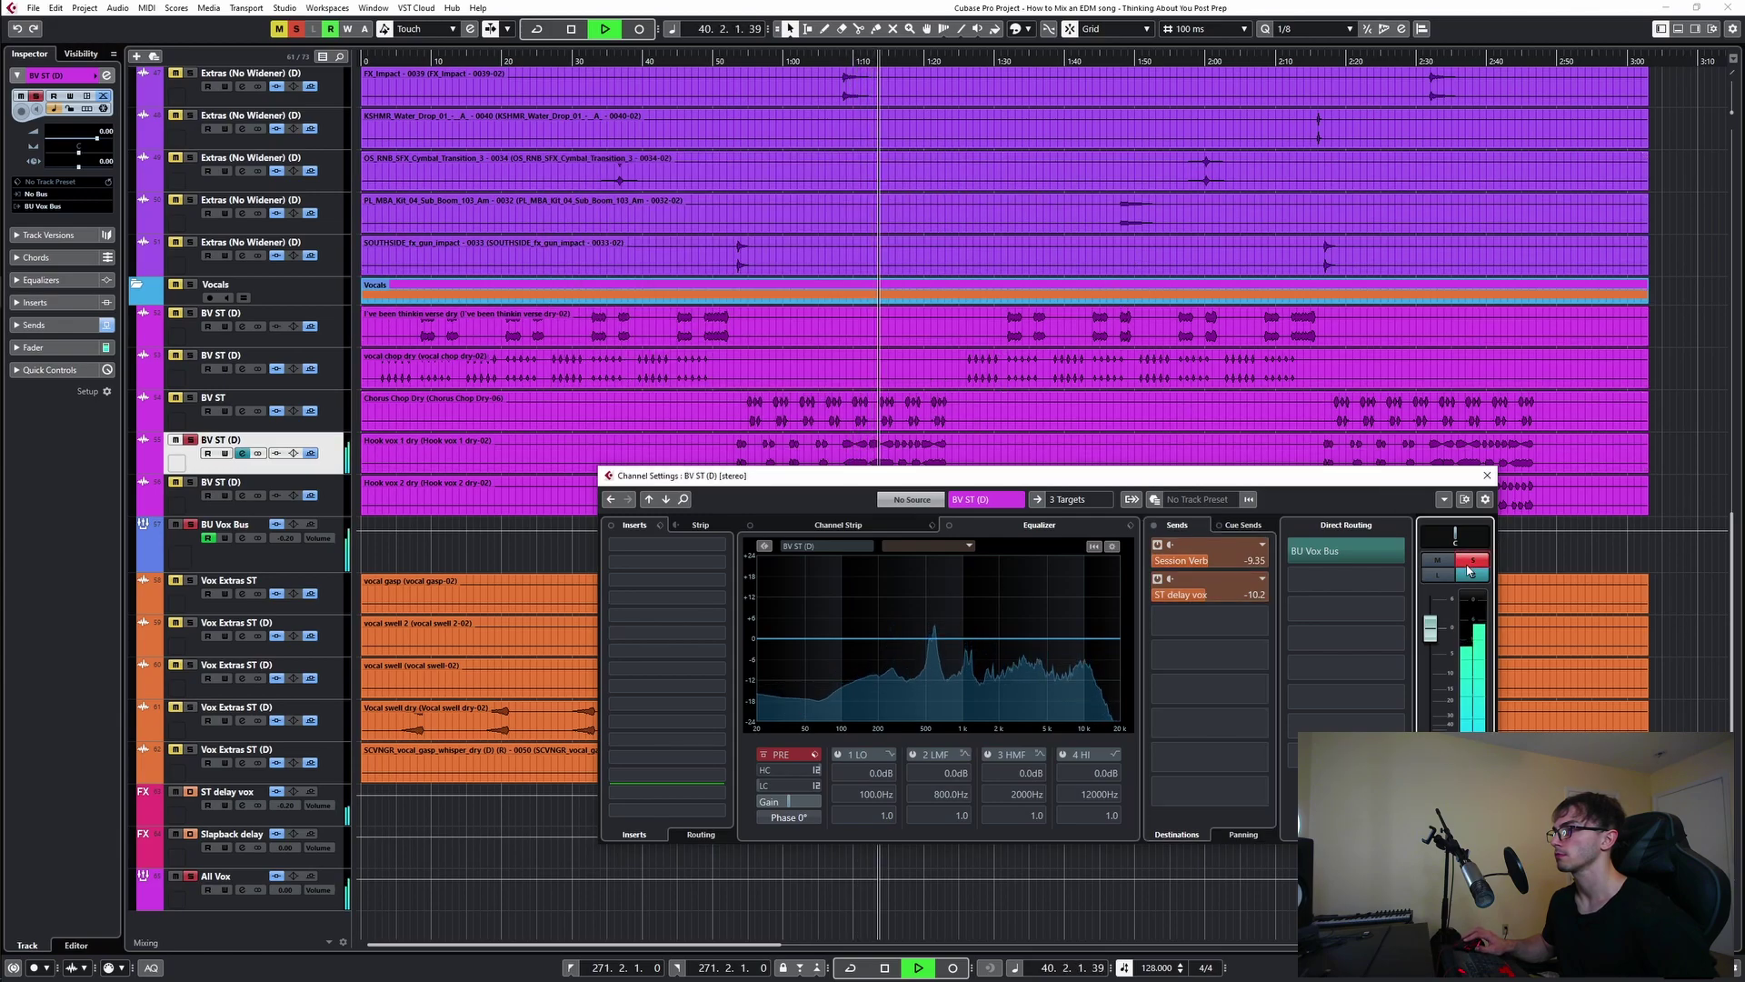
{"action": "left_click", "coordinate": [1473, 561]}
{"action": "left_click", "coordinate": [1487, 474]}
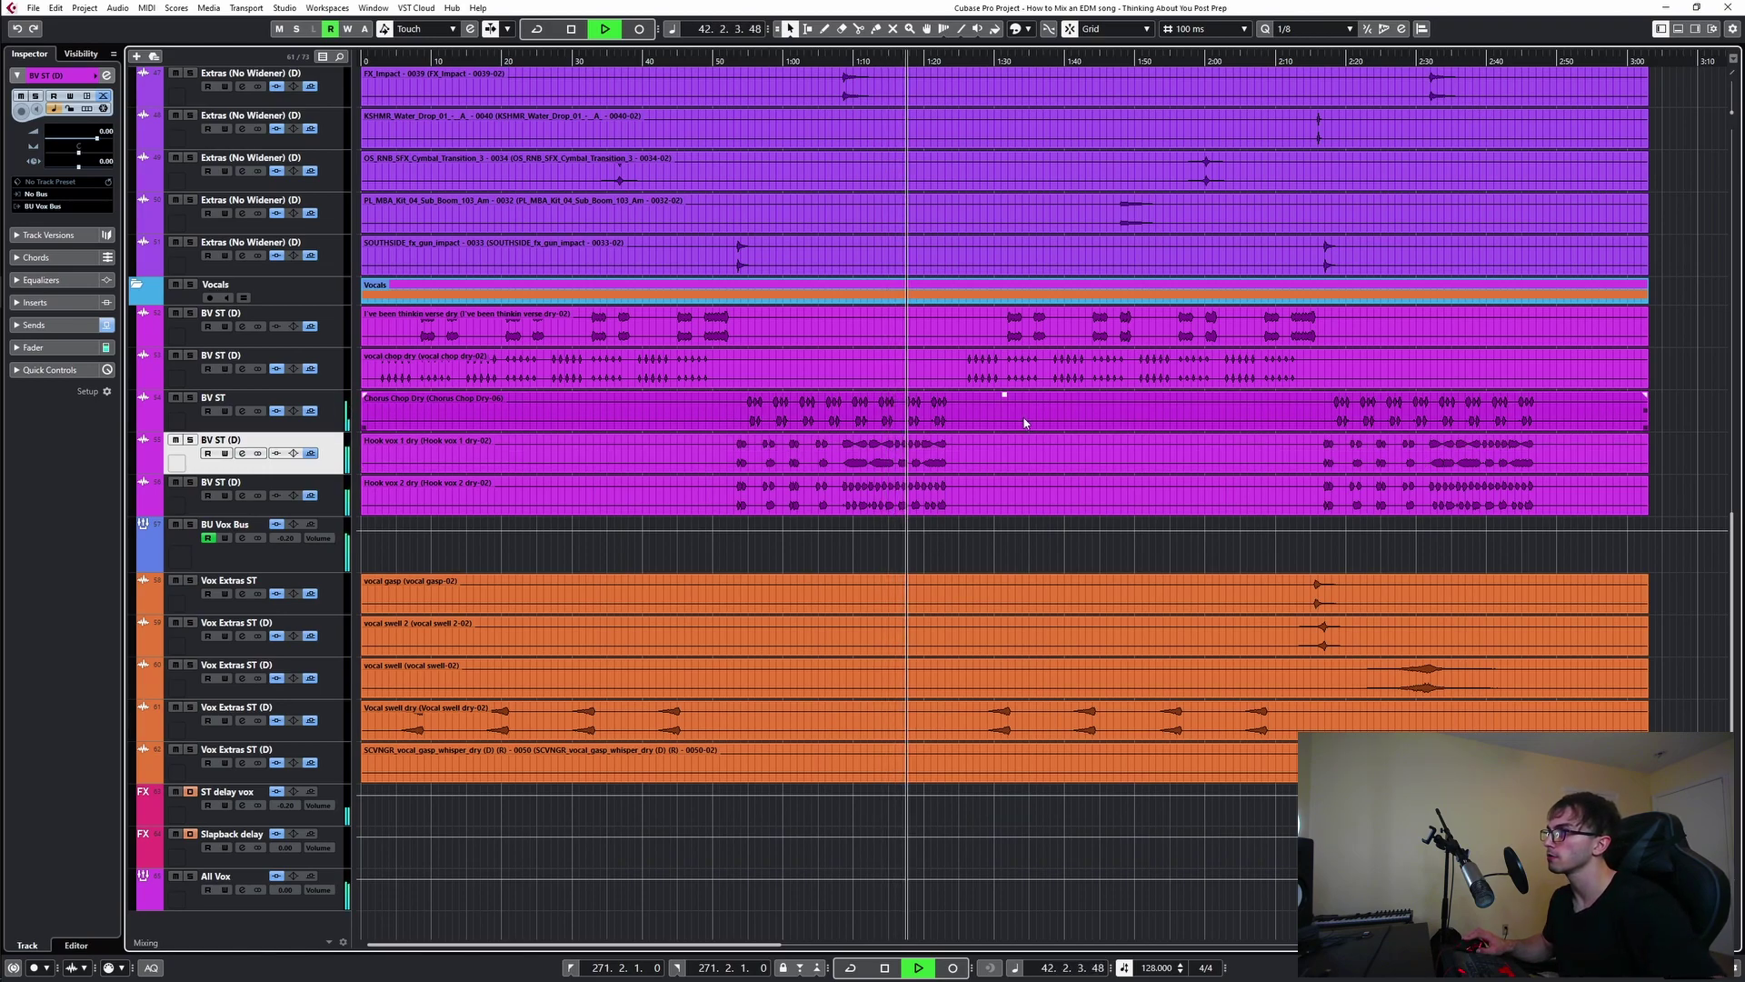
- Solo Hook vox 2, add an active send to ST delay vox and set its level to -10.3, replaying the passage
{"action": "left_click", "coordinate": [190, 482]}
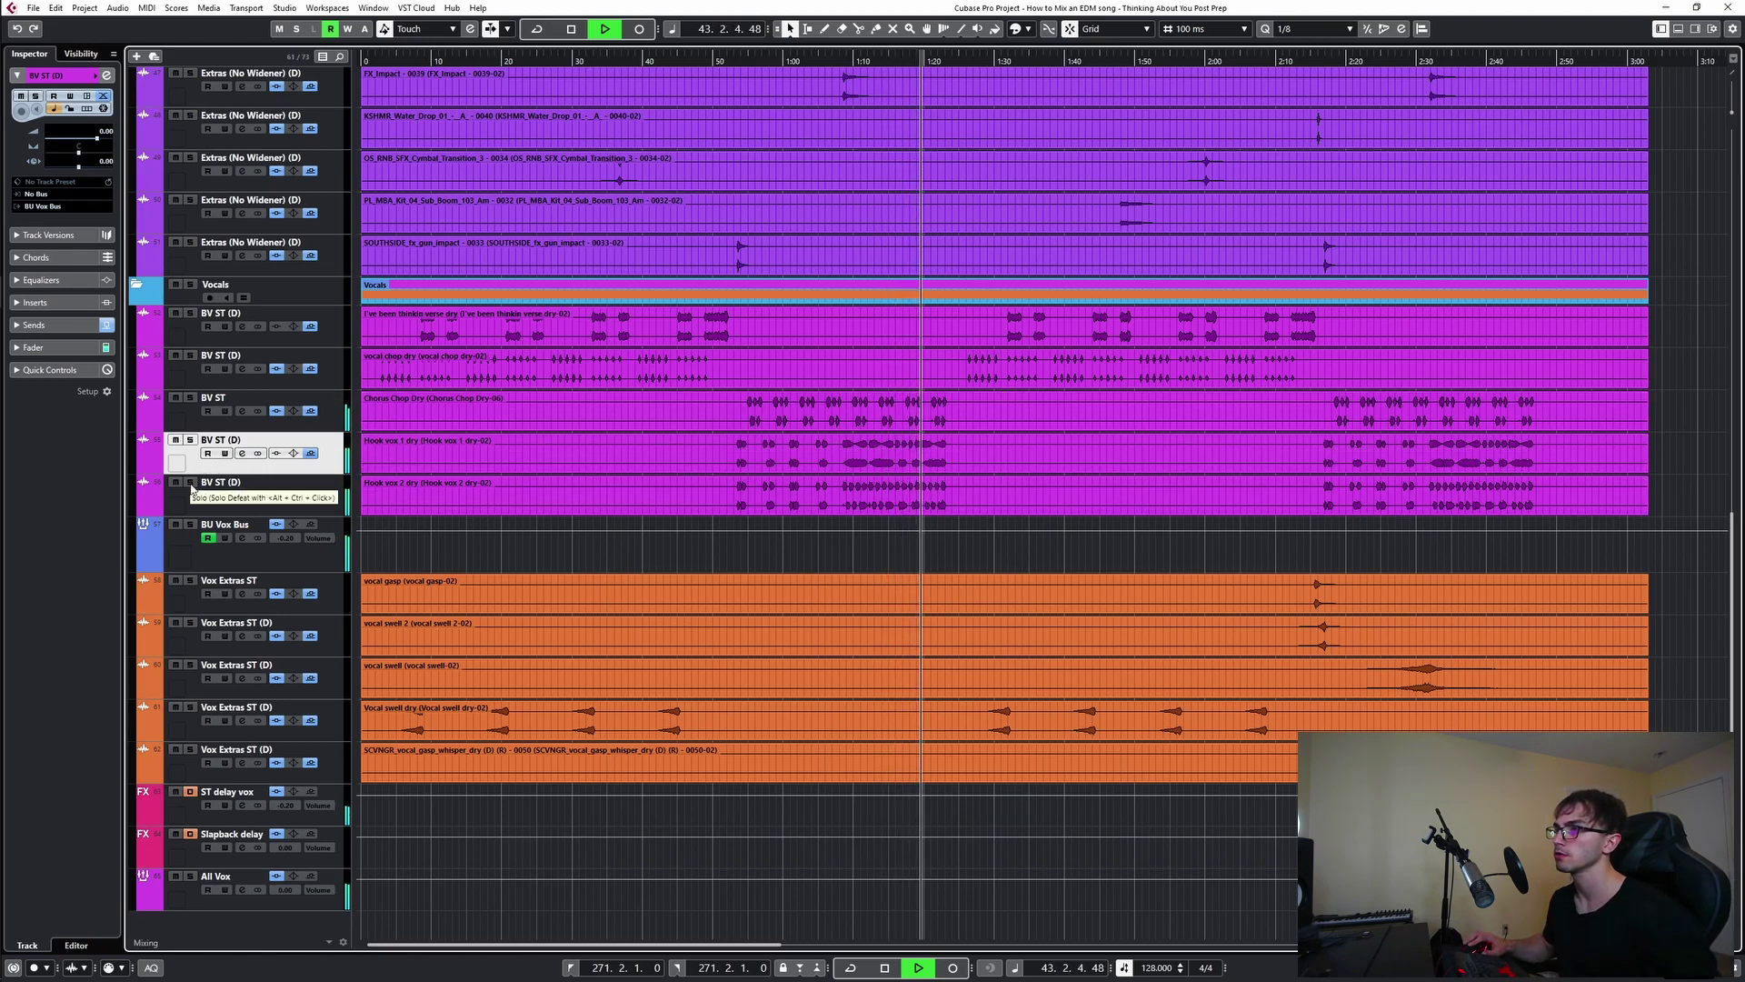
{"action": "key", "text": "space"}
{"action": "key", "text": "space"}
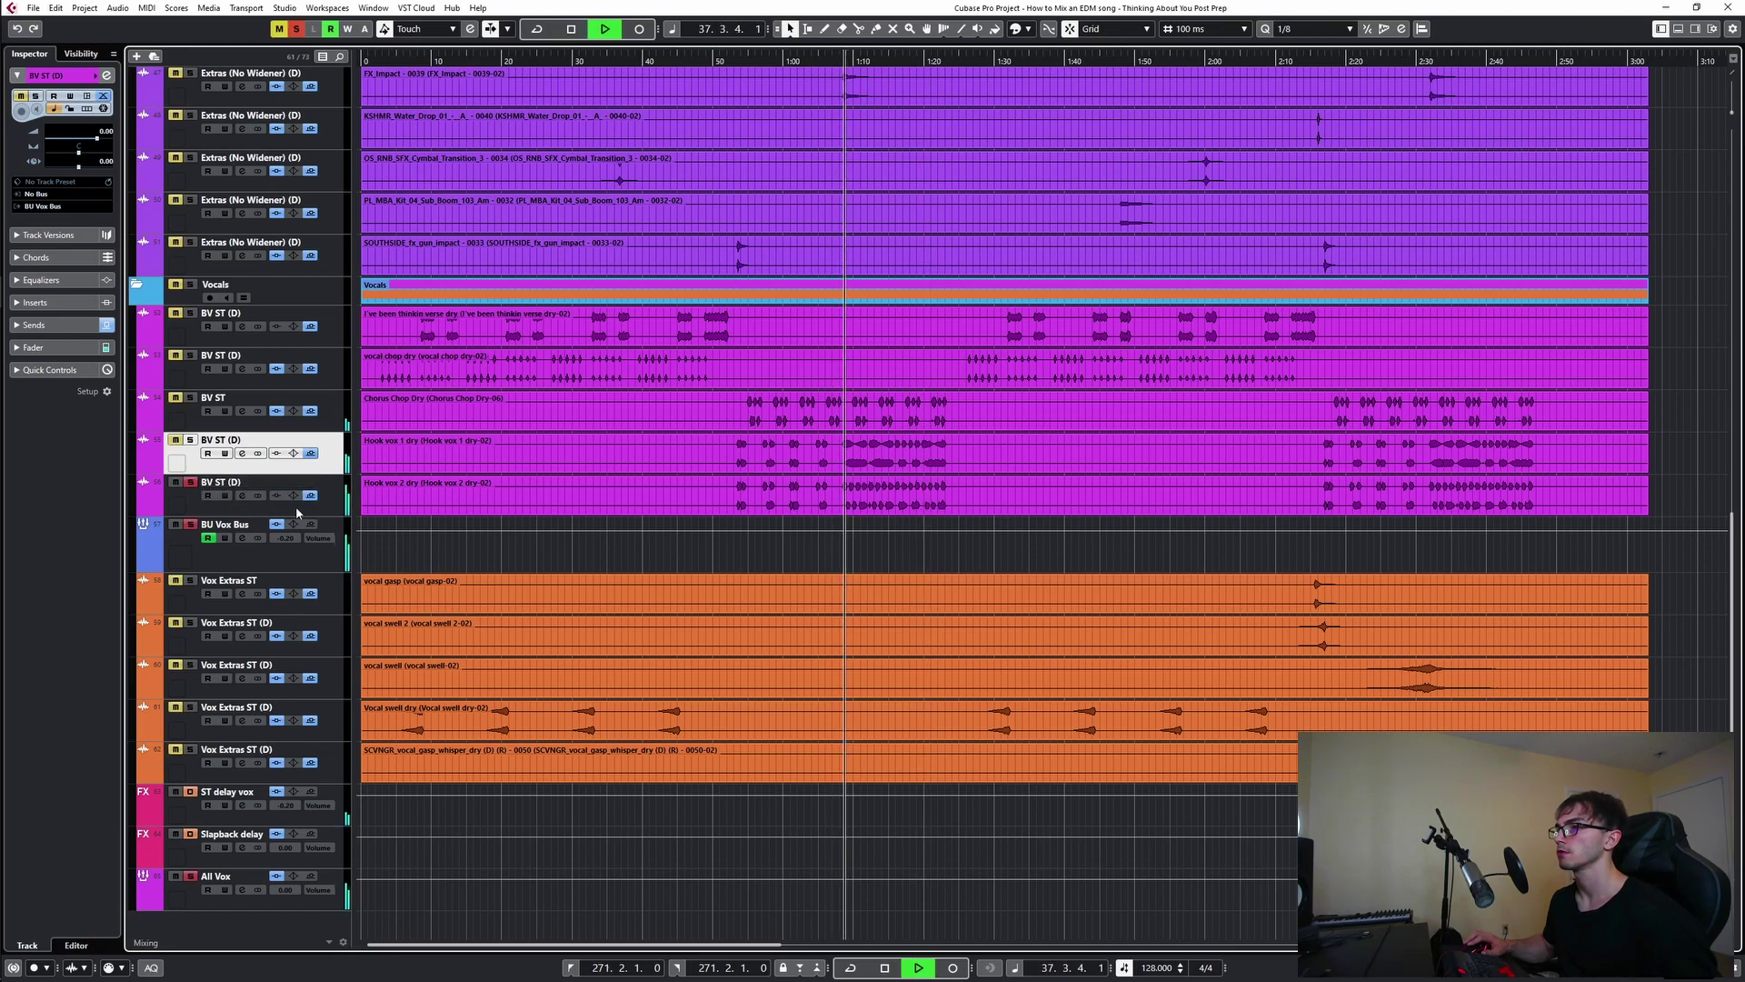
{"action": "left_click", "coordinate": [240, 496]}
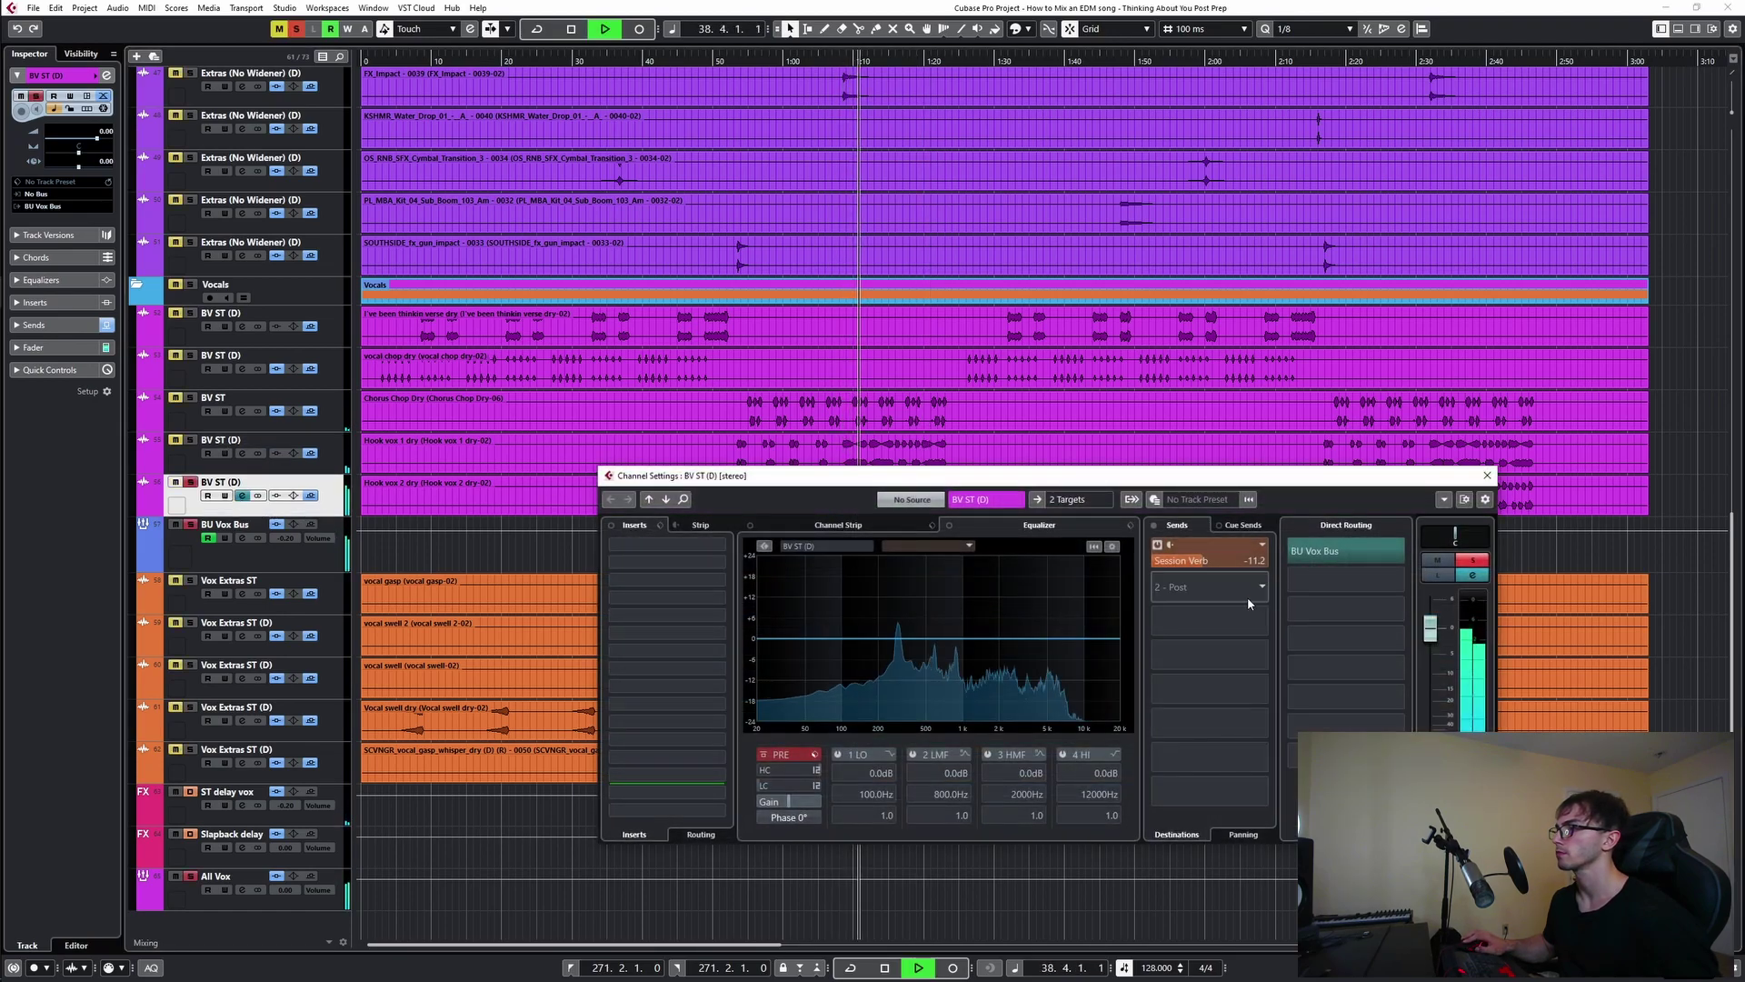
{"action": "left_click", "coordinate": [1244, 592]}
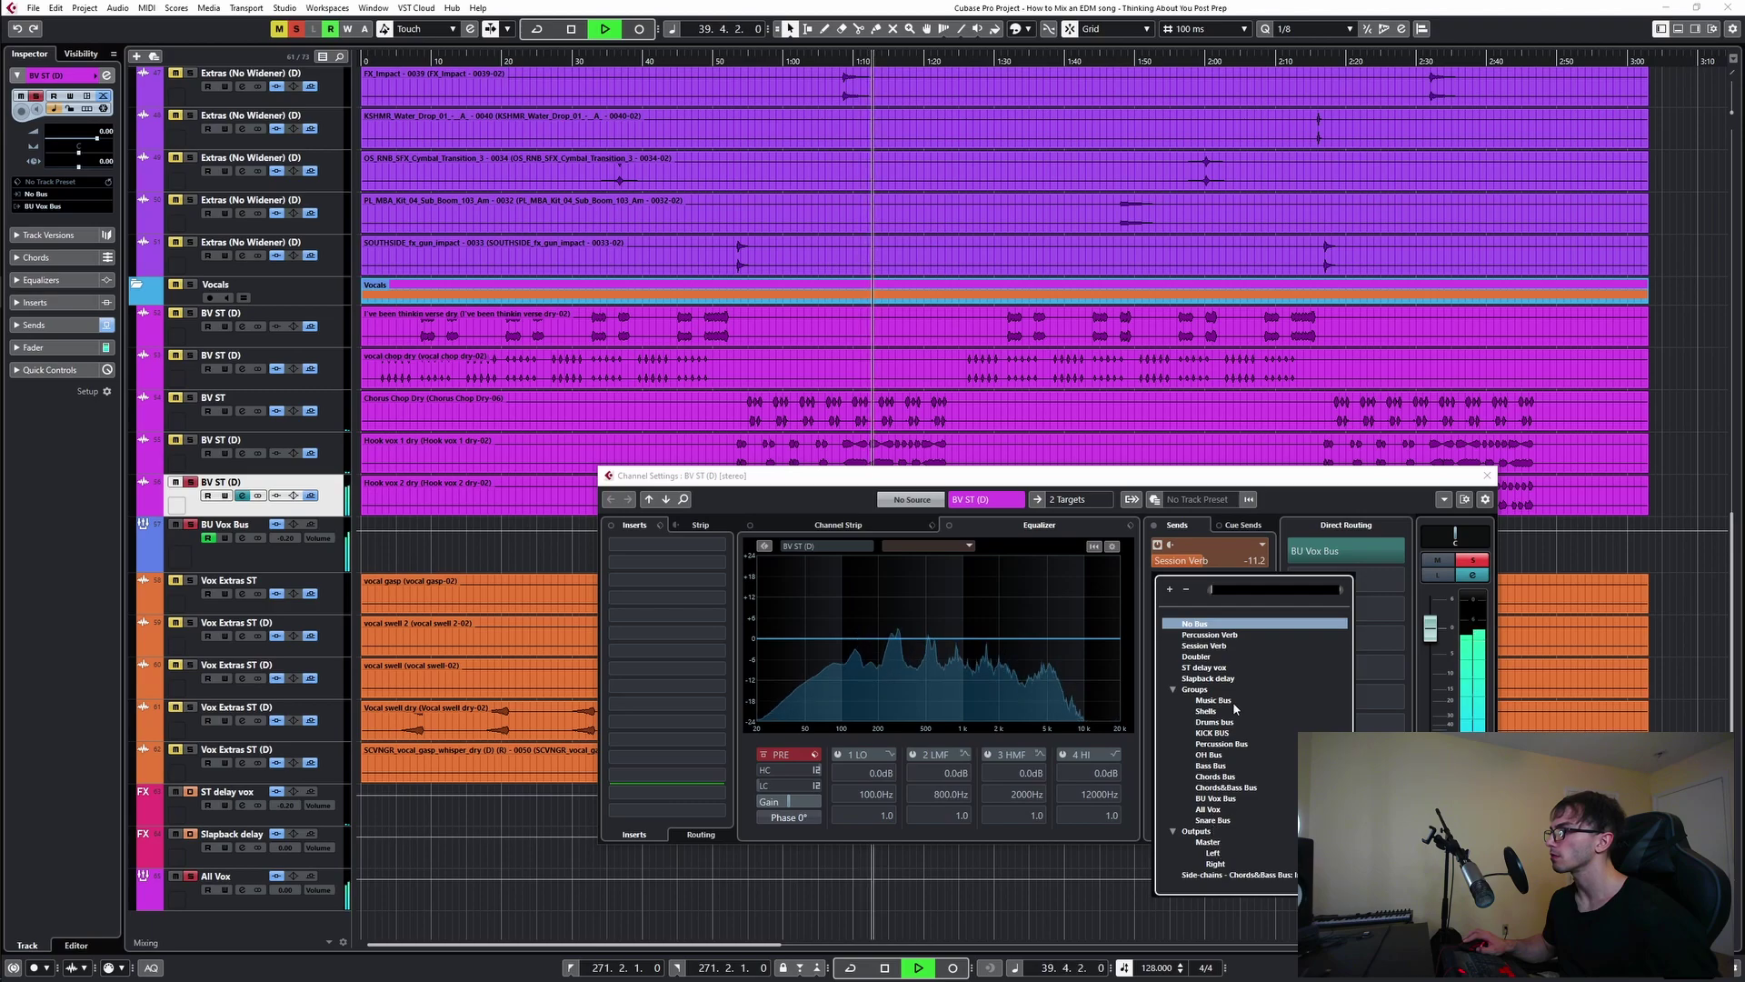
{"action": "left_click", "coordinate": [1214, 667]}
{"action": "key", "text": "space"}
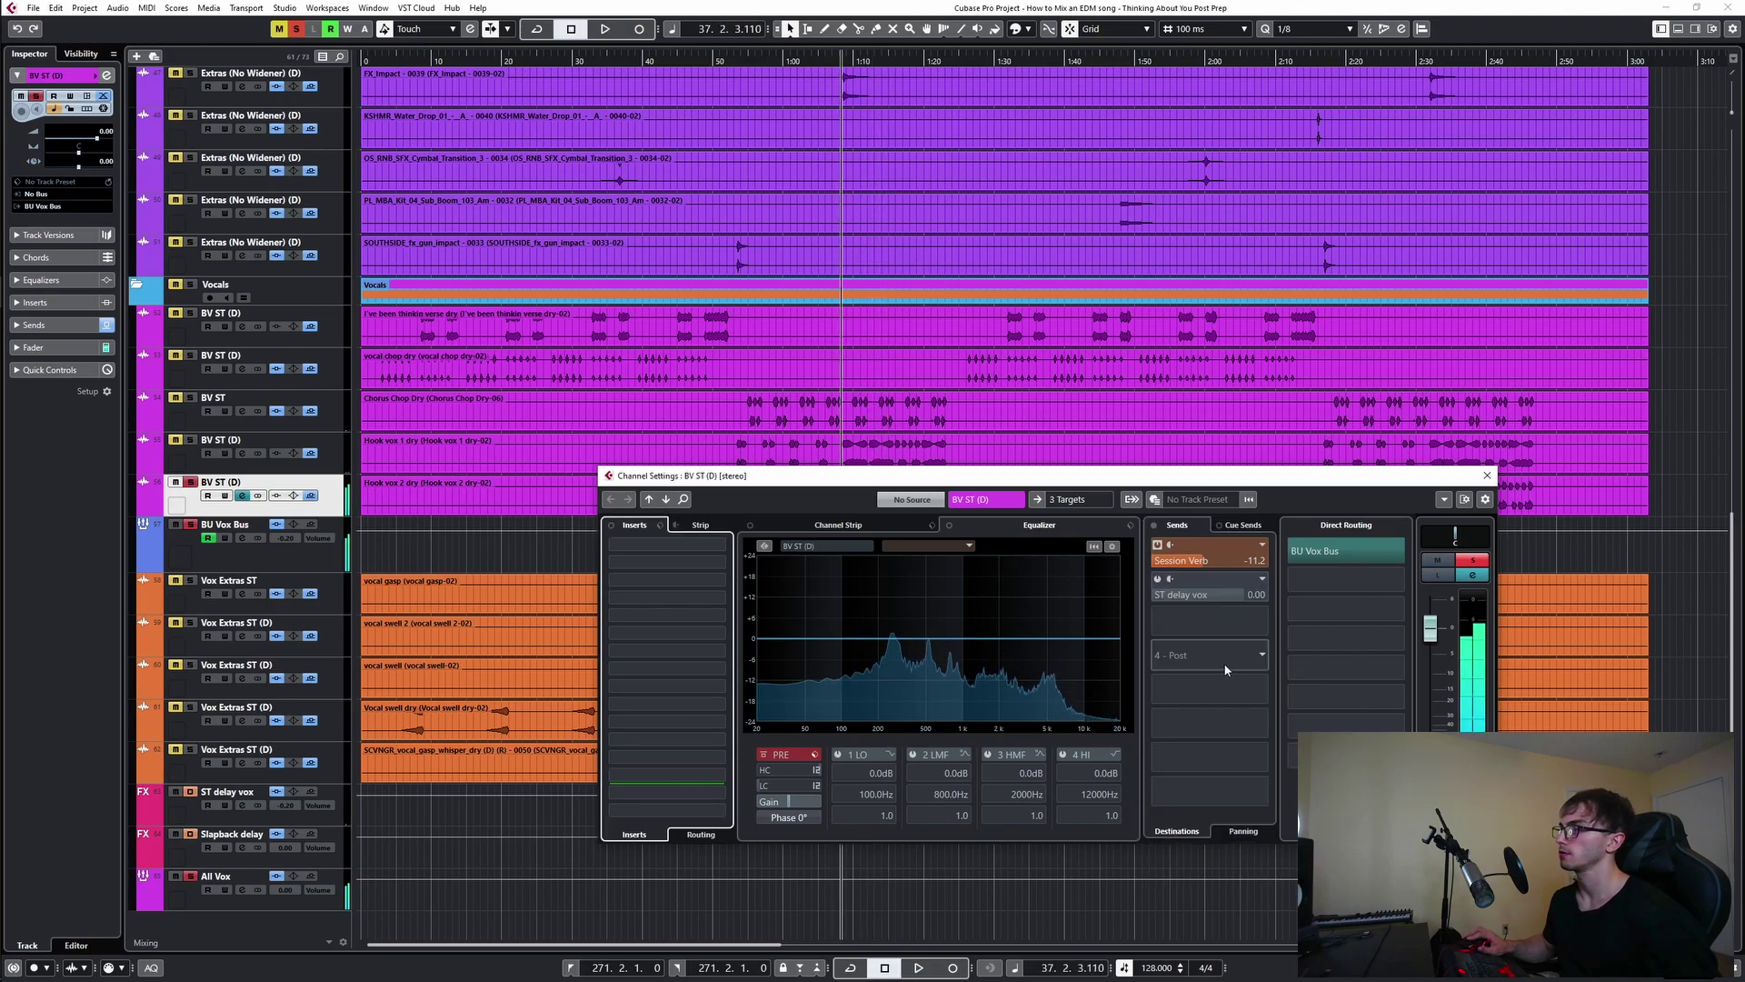
{"action": "left_click", "coordinate": [1213, 600]}
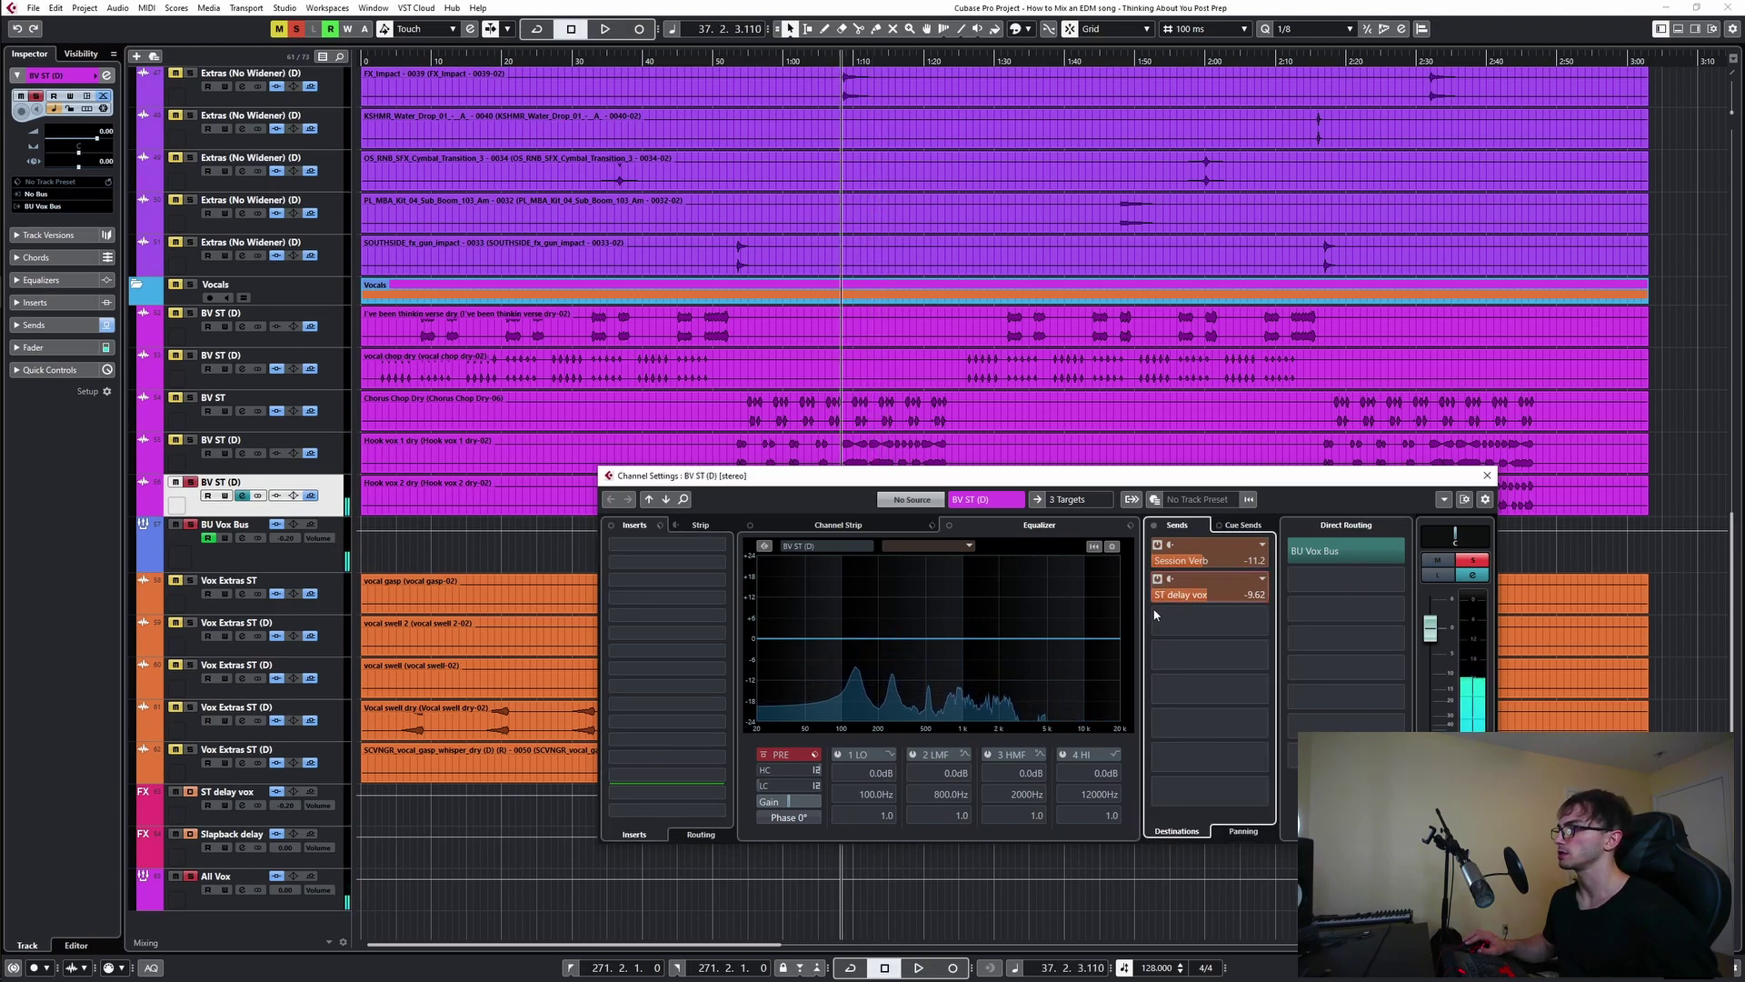
{"action": "key", "text": "space"}
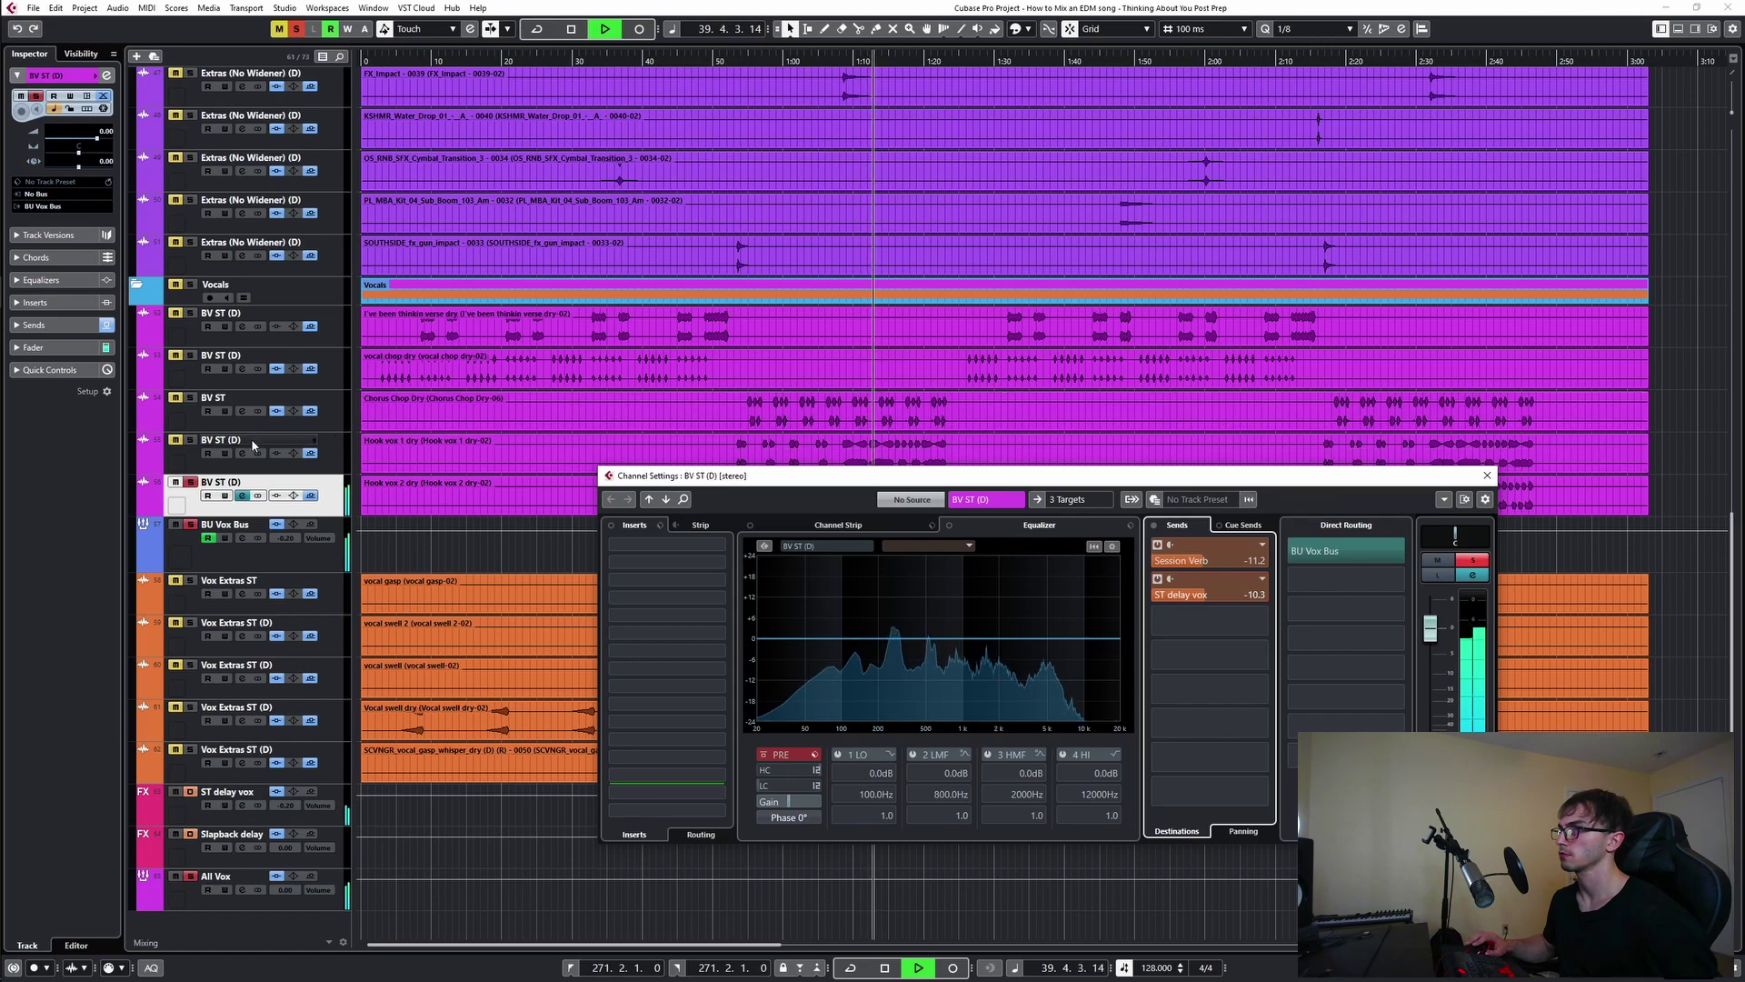
- Recheck Hook vox 1 in solo, move on to the Chorus Chop Dry channel and add an active send to ST delay vox
{"action": "left_click", "coordinate": [323, 460]}
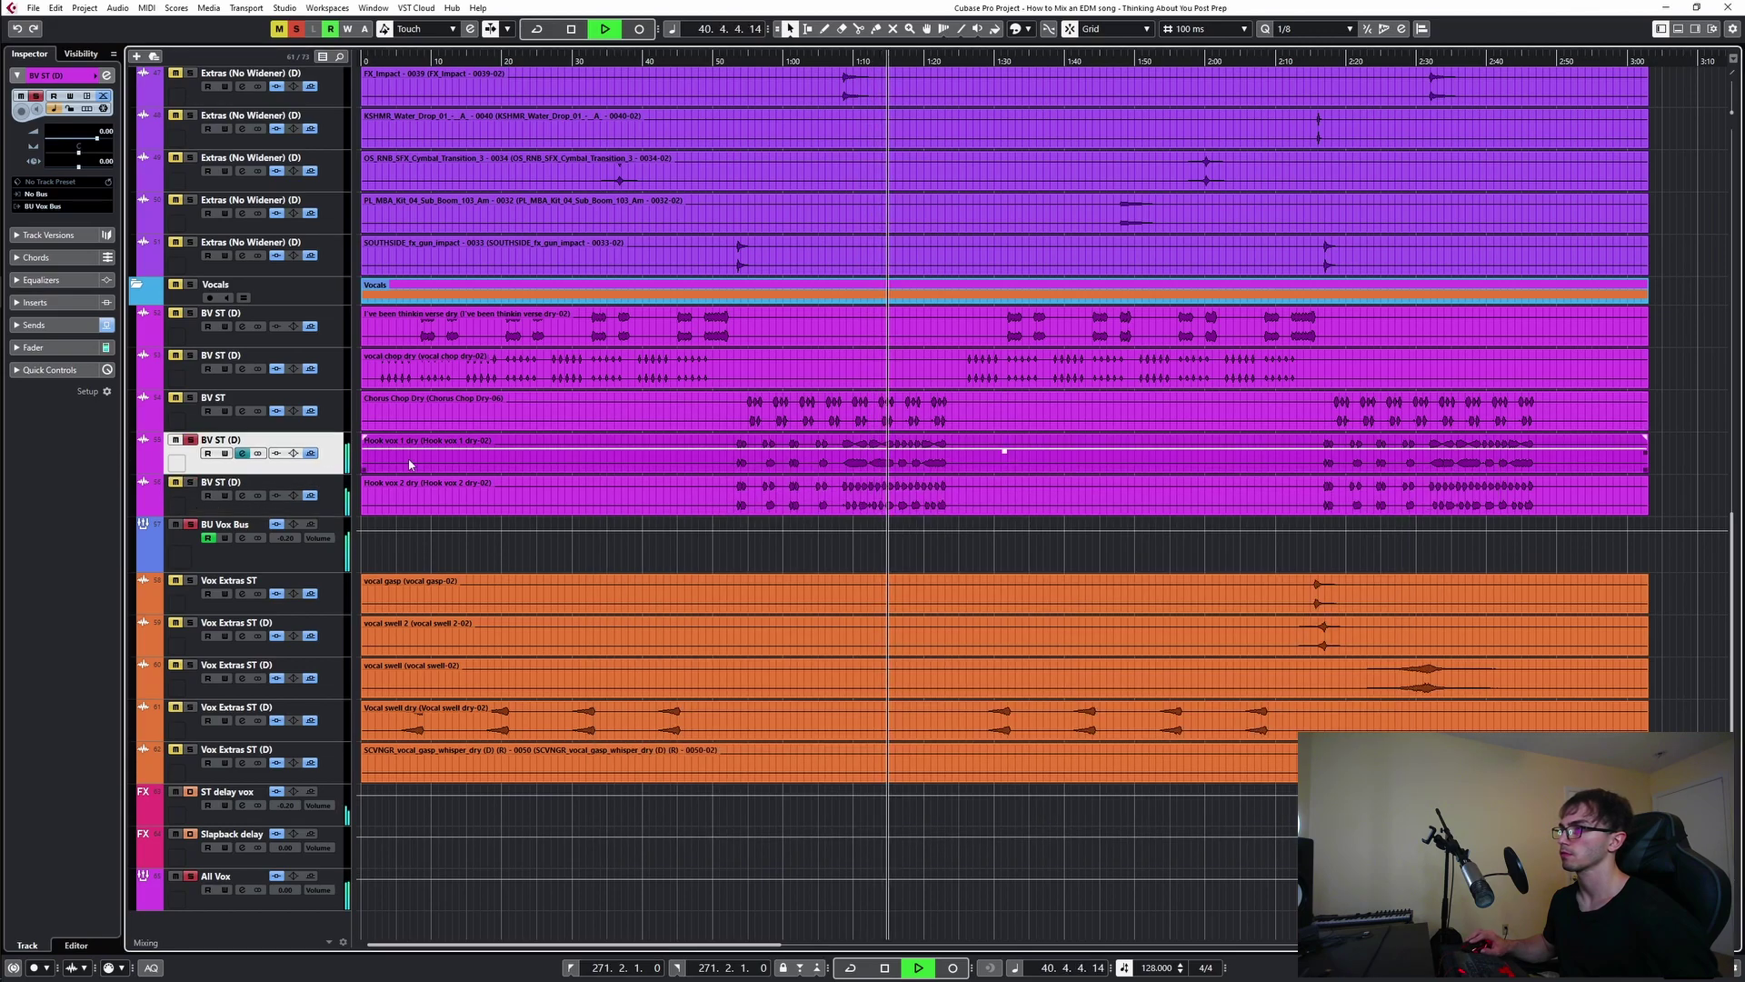
{"action": "left_click", "coordinate": [242, 453]}
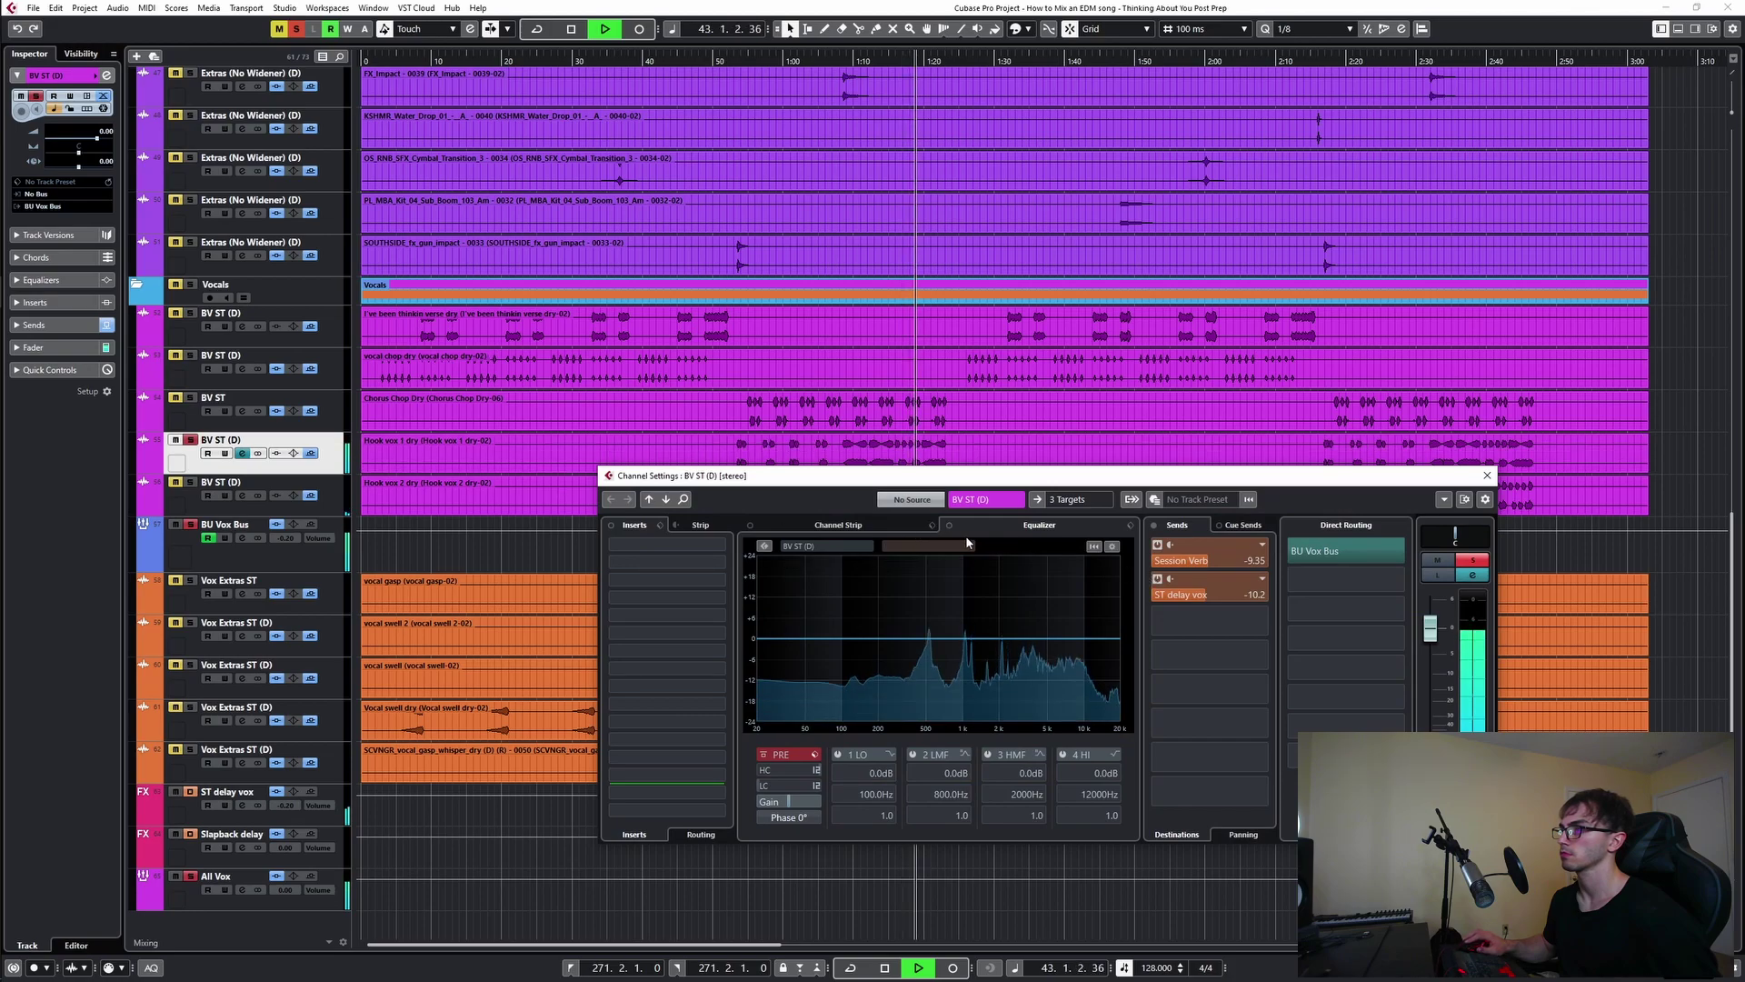
{"action": "left_click", "coordinate": [649, 500]}
{"action": "key", "text": "space"}
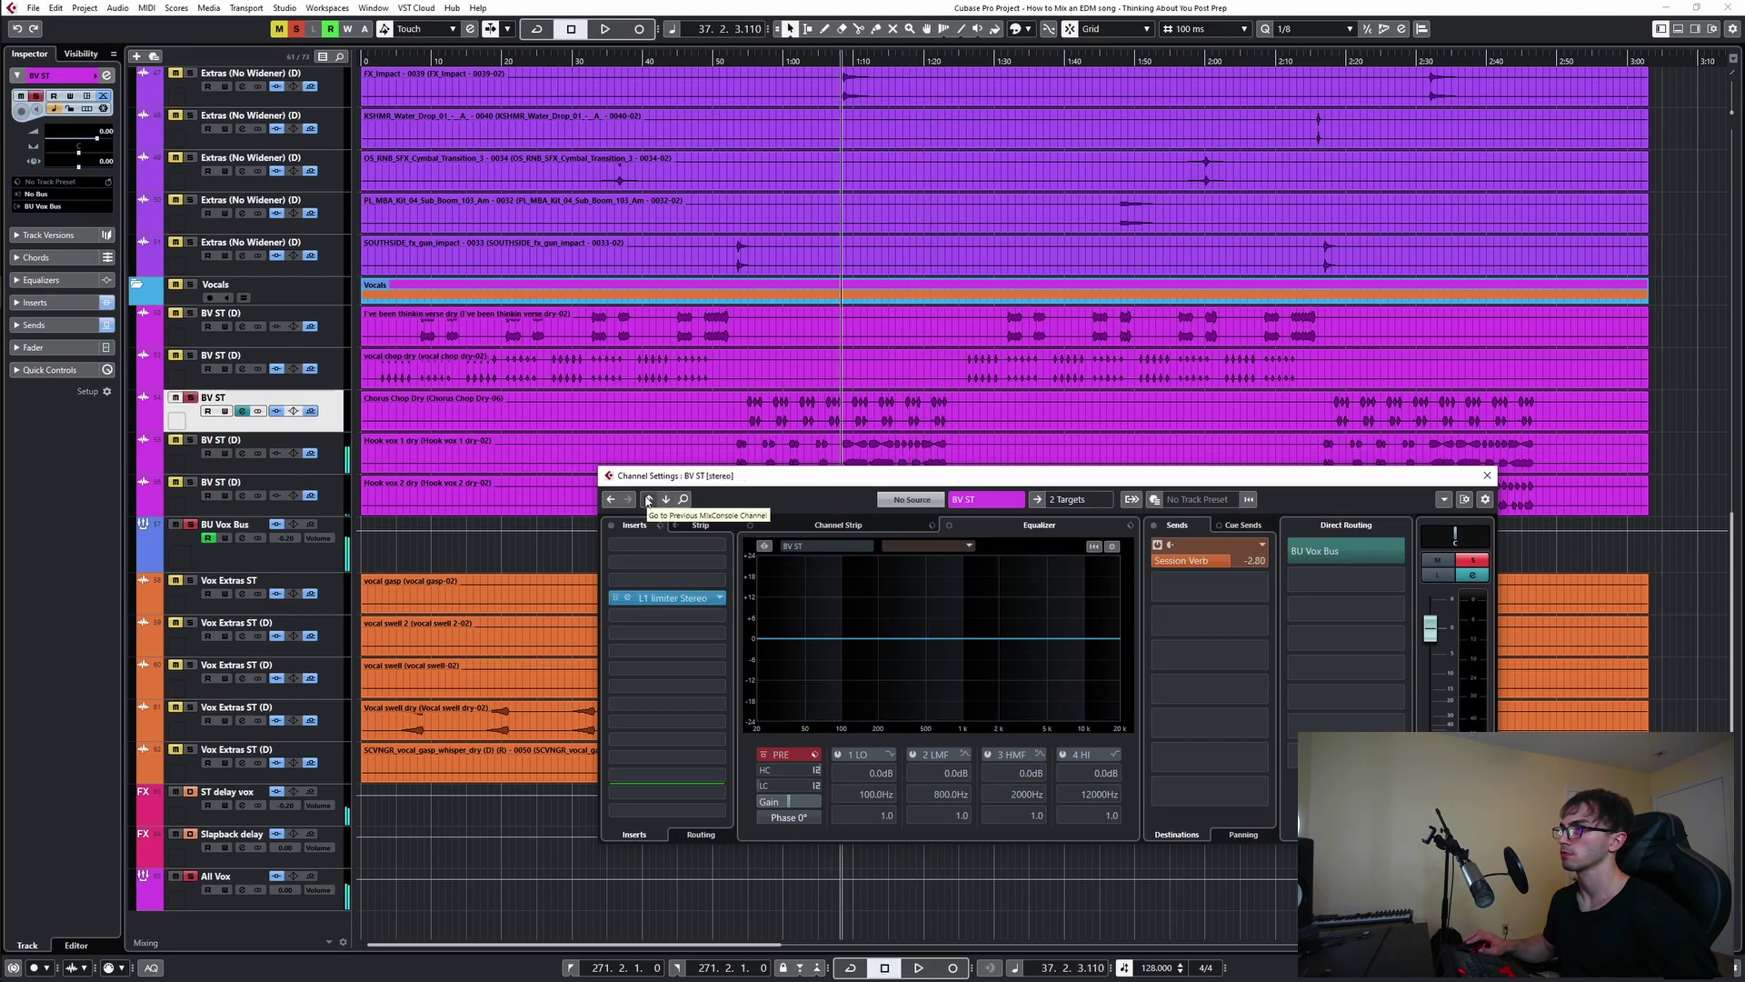
{"action": "key", "text": "space"}
{"action": "left_click", "coordinate": [511, 493]}
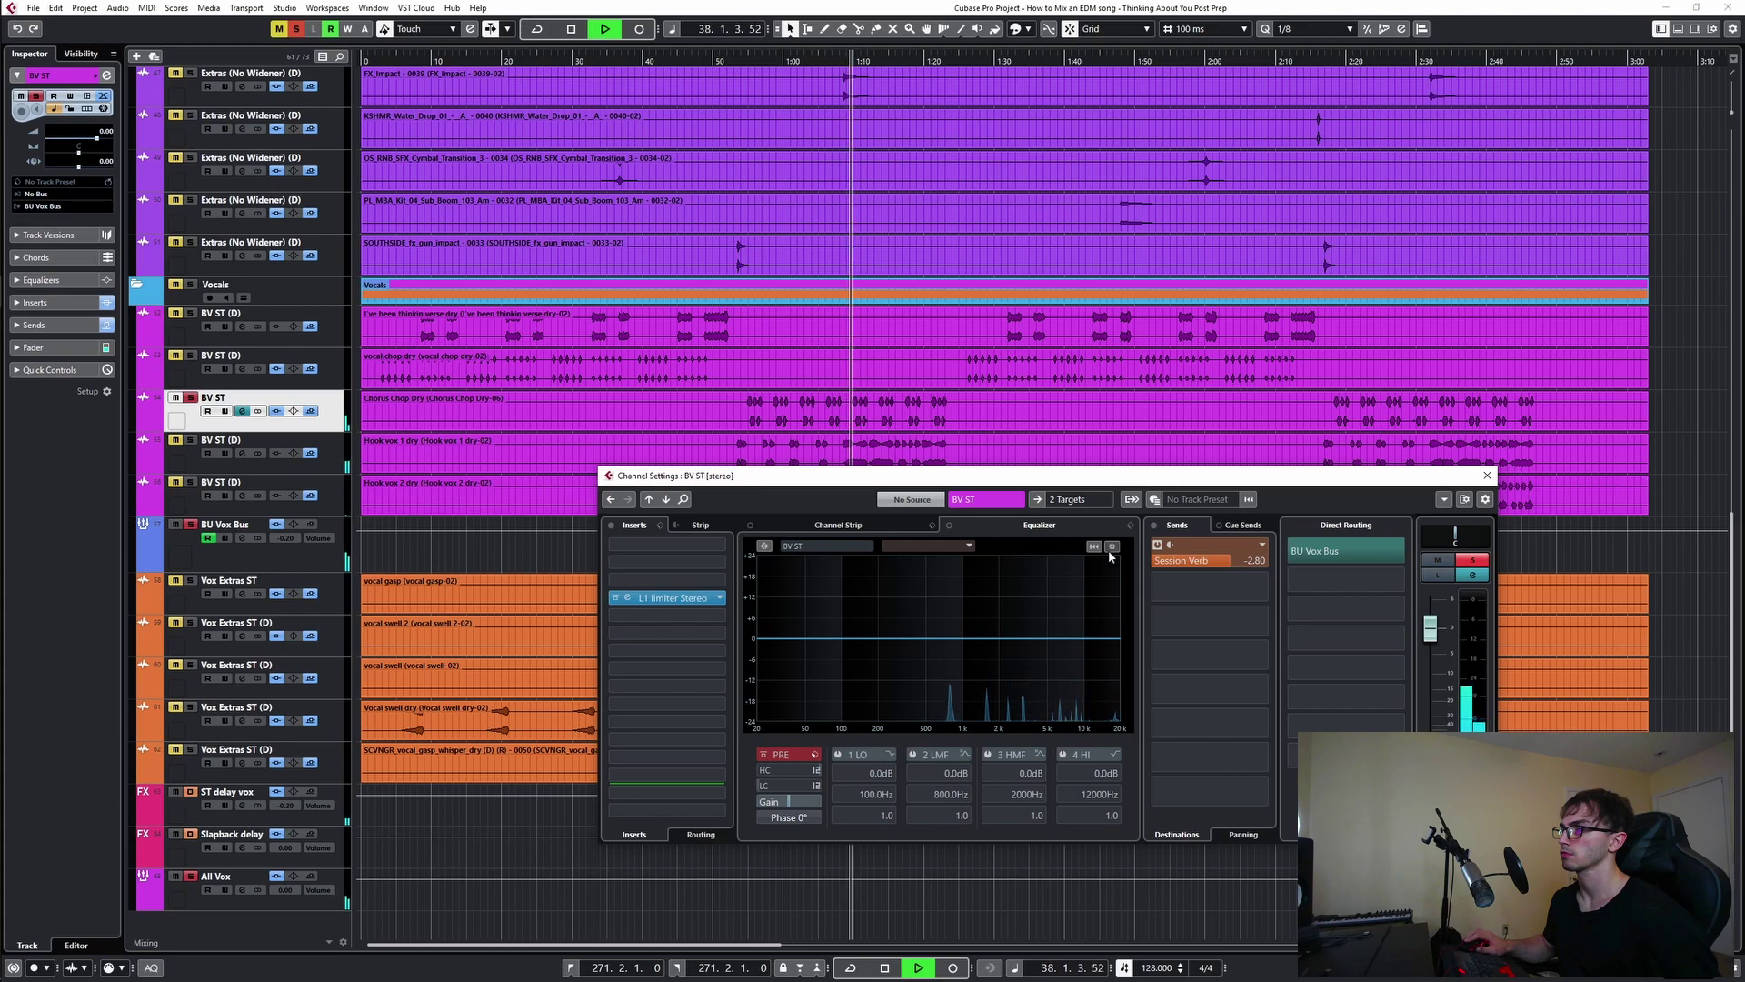
{"action": "left_click", "coordinate": [1259, 582]}
{"action": "left_click", "coordinate": [1204, 667]}
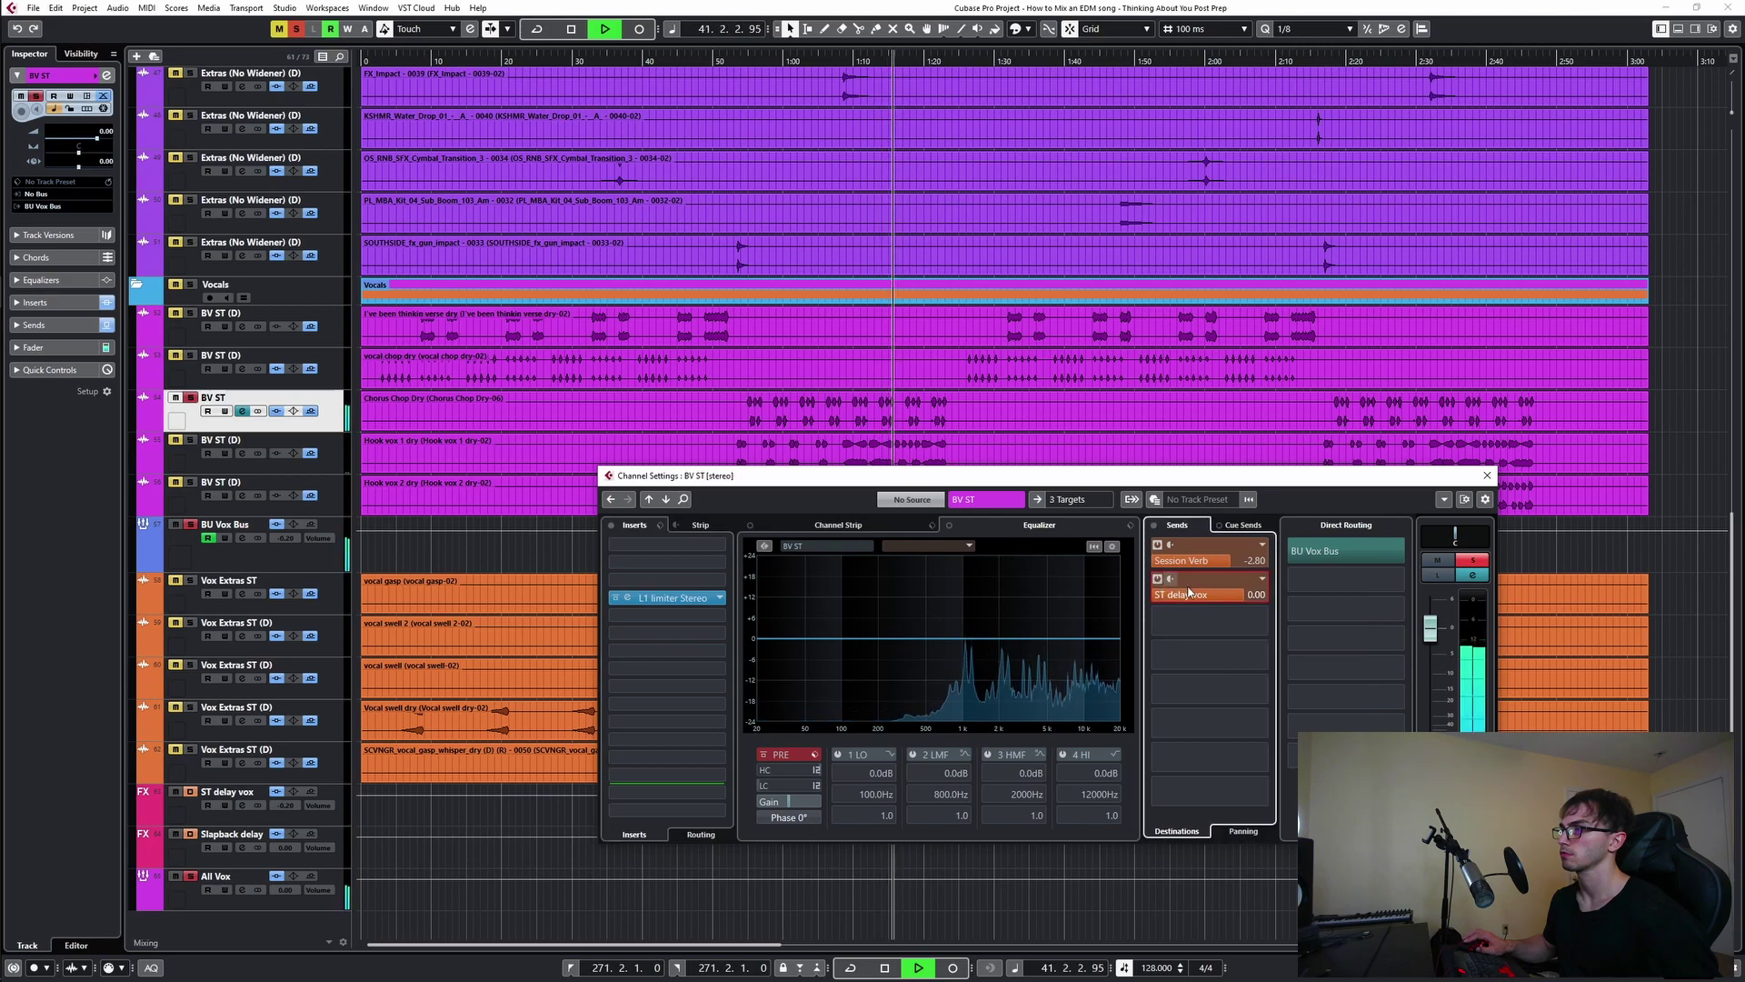
- Lower the Chorus Chop Dry channel's ST delay vox send to about -8, unsolo the channel and close its settings
{"action": "left_click_drag", "start_coordinate": [1173, 605], "coordinate": [1149, 603]}
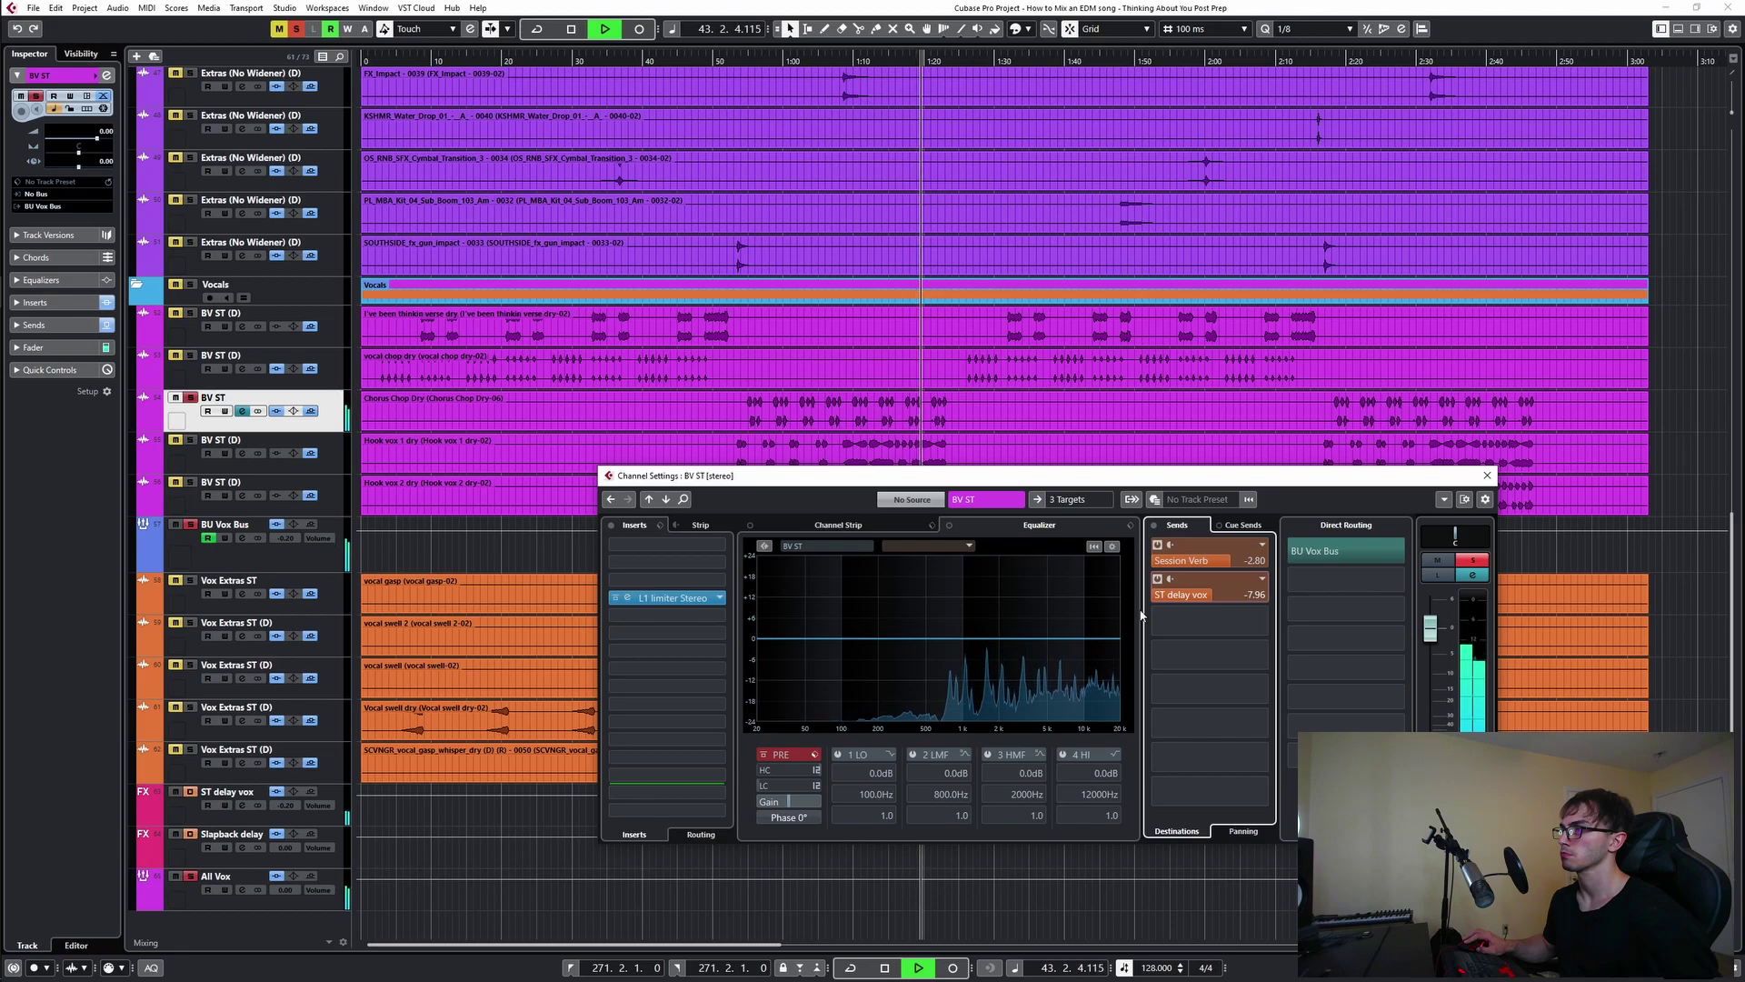
{"action": "left_click_drag", "start_coordinate": [1136, 614], "coordinate": [1134, 609]}
{"action": "left_click", "coordinate": [1481, 556]}
{"action": "left_click", "coordinate": [1487, 476]}
- Replay the hook passage in the full mix to judge the delayed backing vocals in context
{"action": "key", "text": "space"}
{"action": "left_click", "coordinate": [710, 457]}
{"action": "key", "text": "space"}
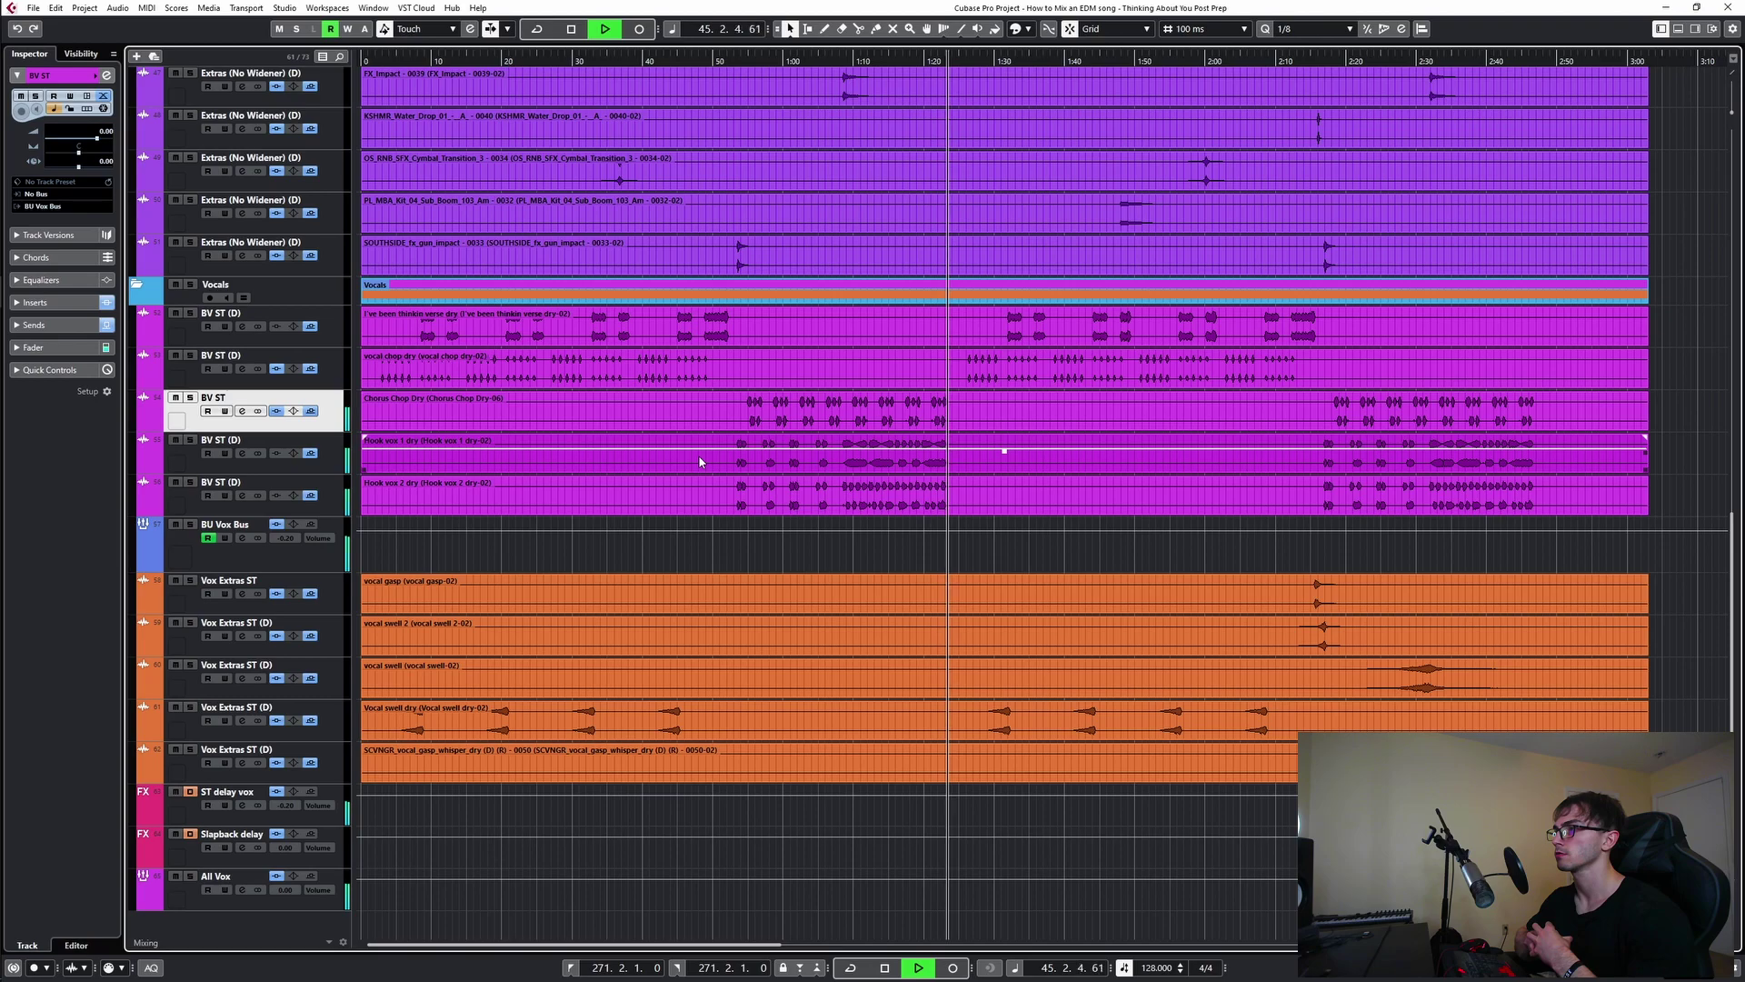
{"action": "key", "text": "space"}
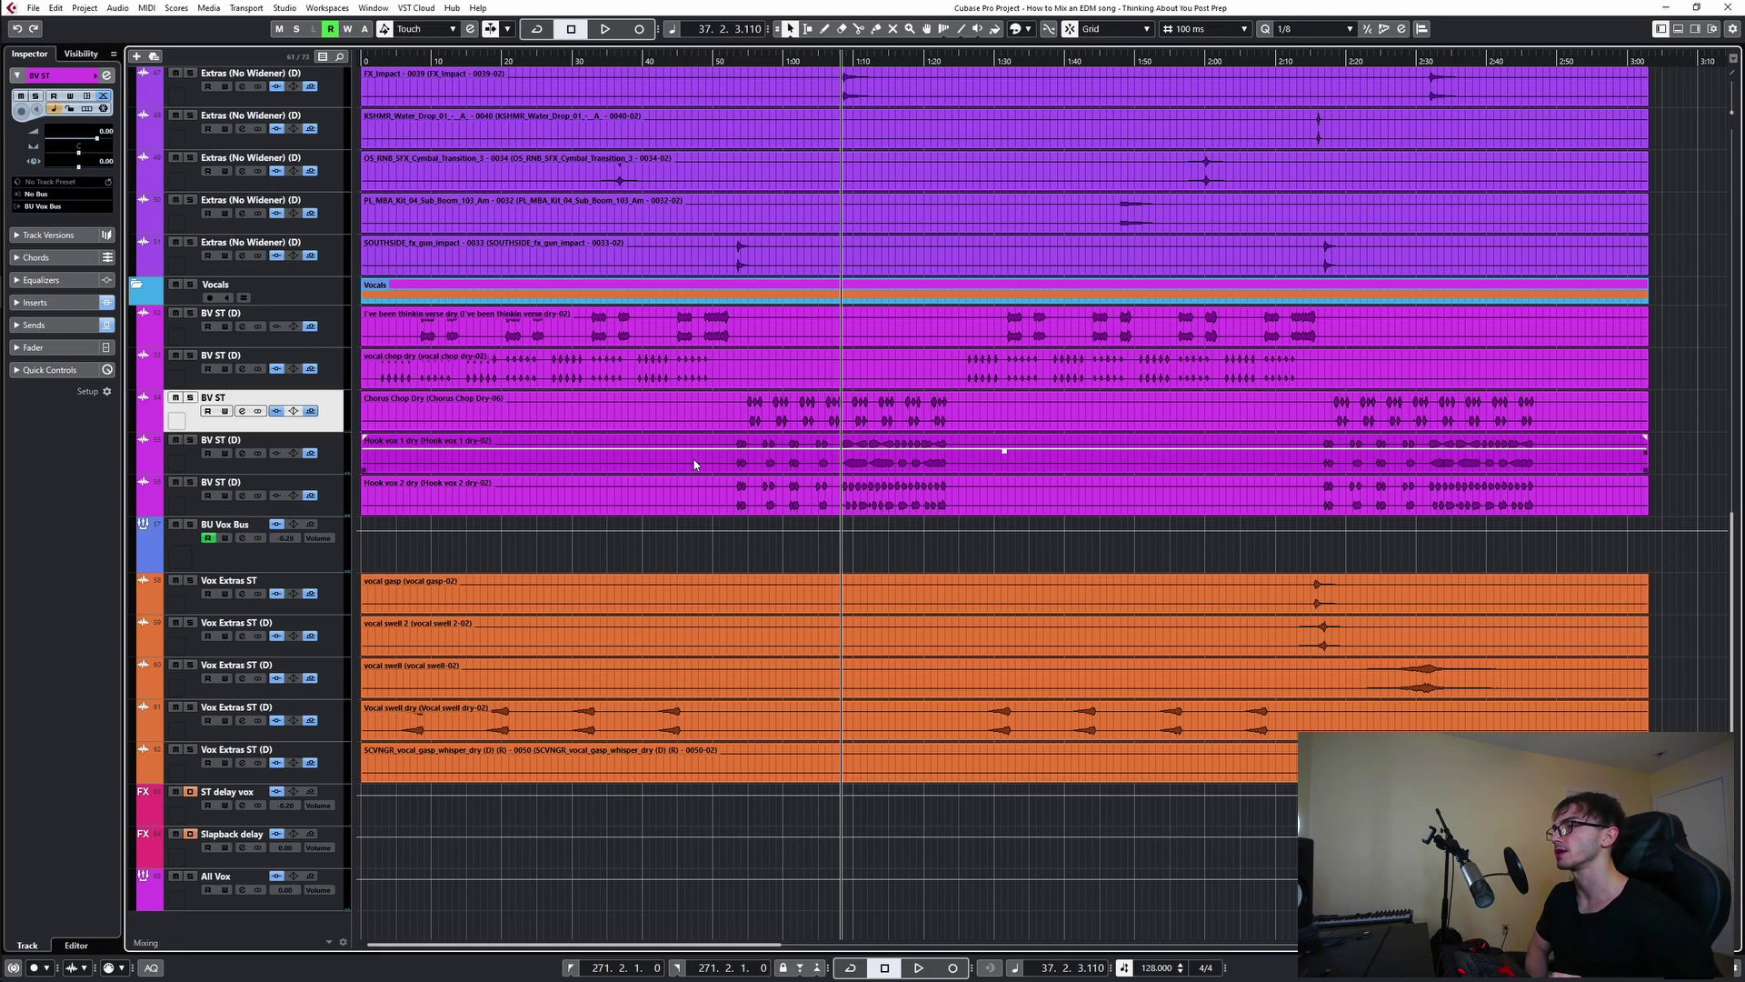
{"action": "key", "text": "space"}
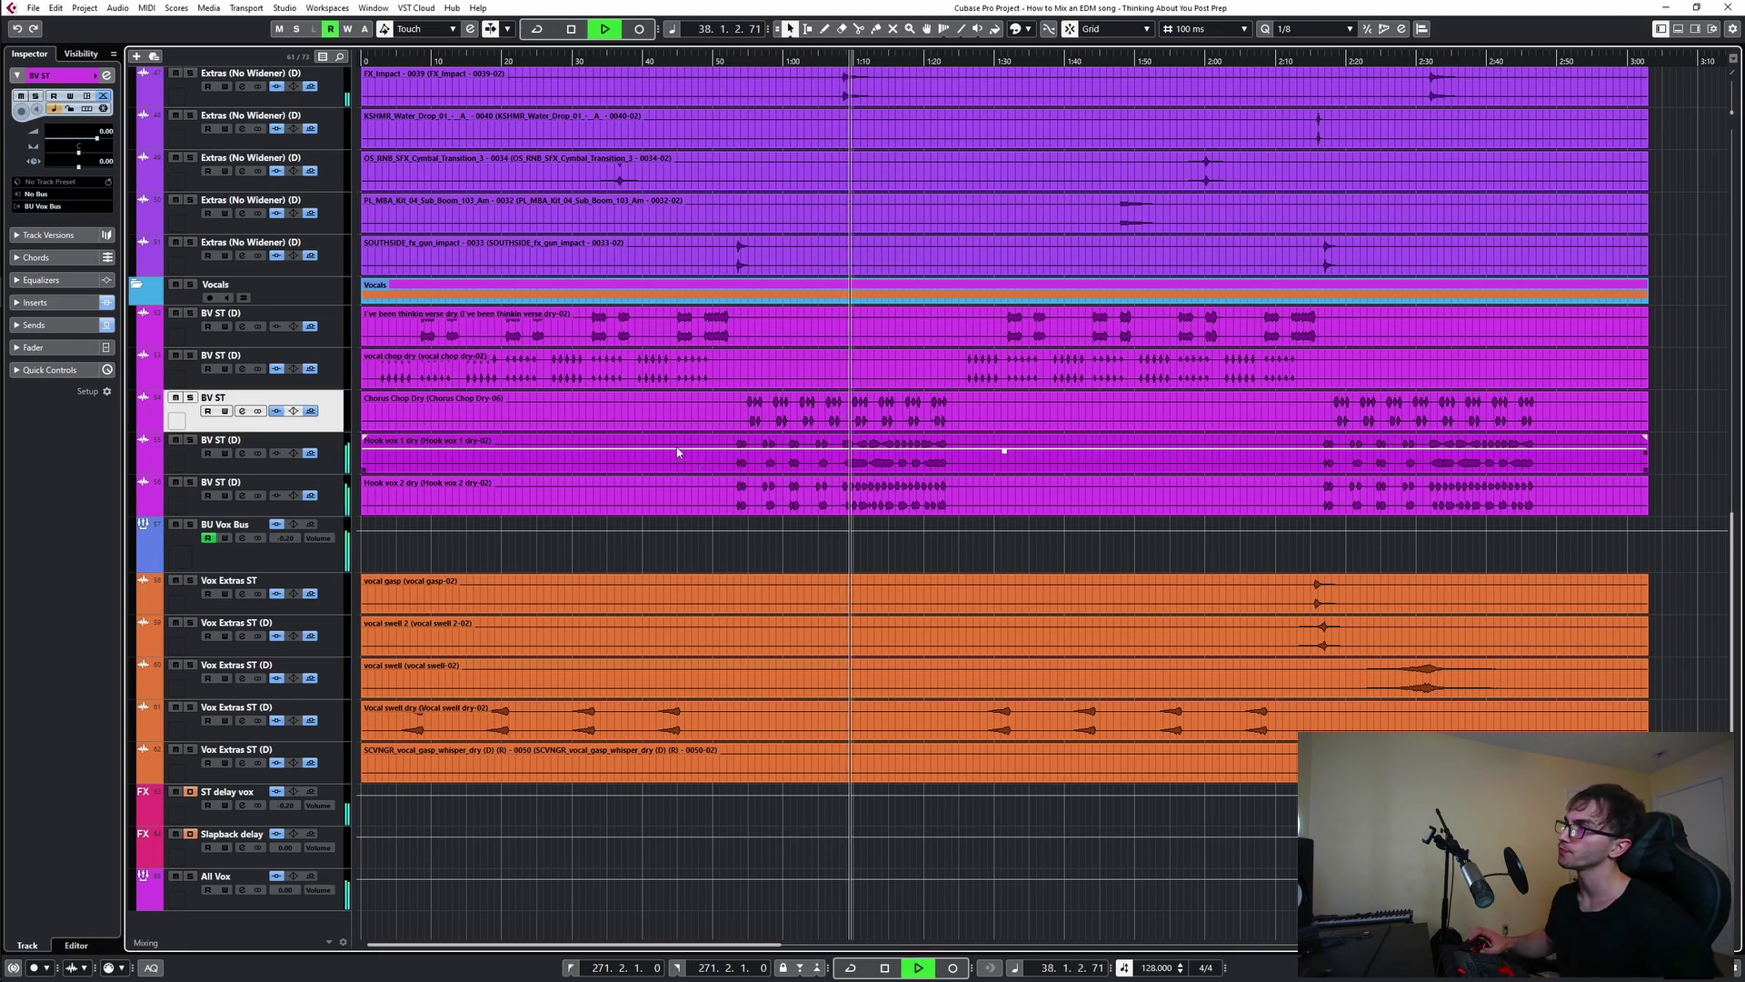
- Inspect the Master channel's JW BG-Mix insert during playback, then close the plug-in and the channel settings
{"action": "scroll", "coordinate": [733, 447], "scroll_direction": "up", "scroll_amount": 4}
{"action": "scroll", "coordinate": [741, 451], "scroll_direction": "up", "scroll_amount": 10}
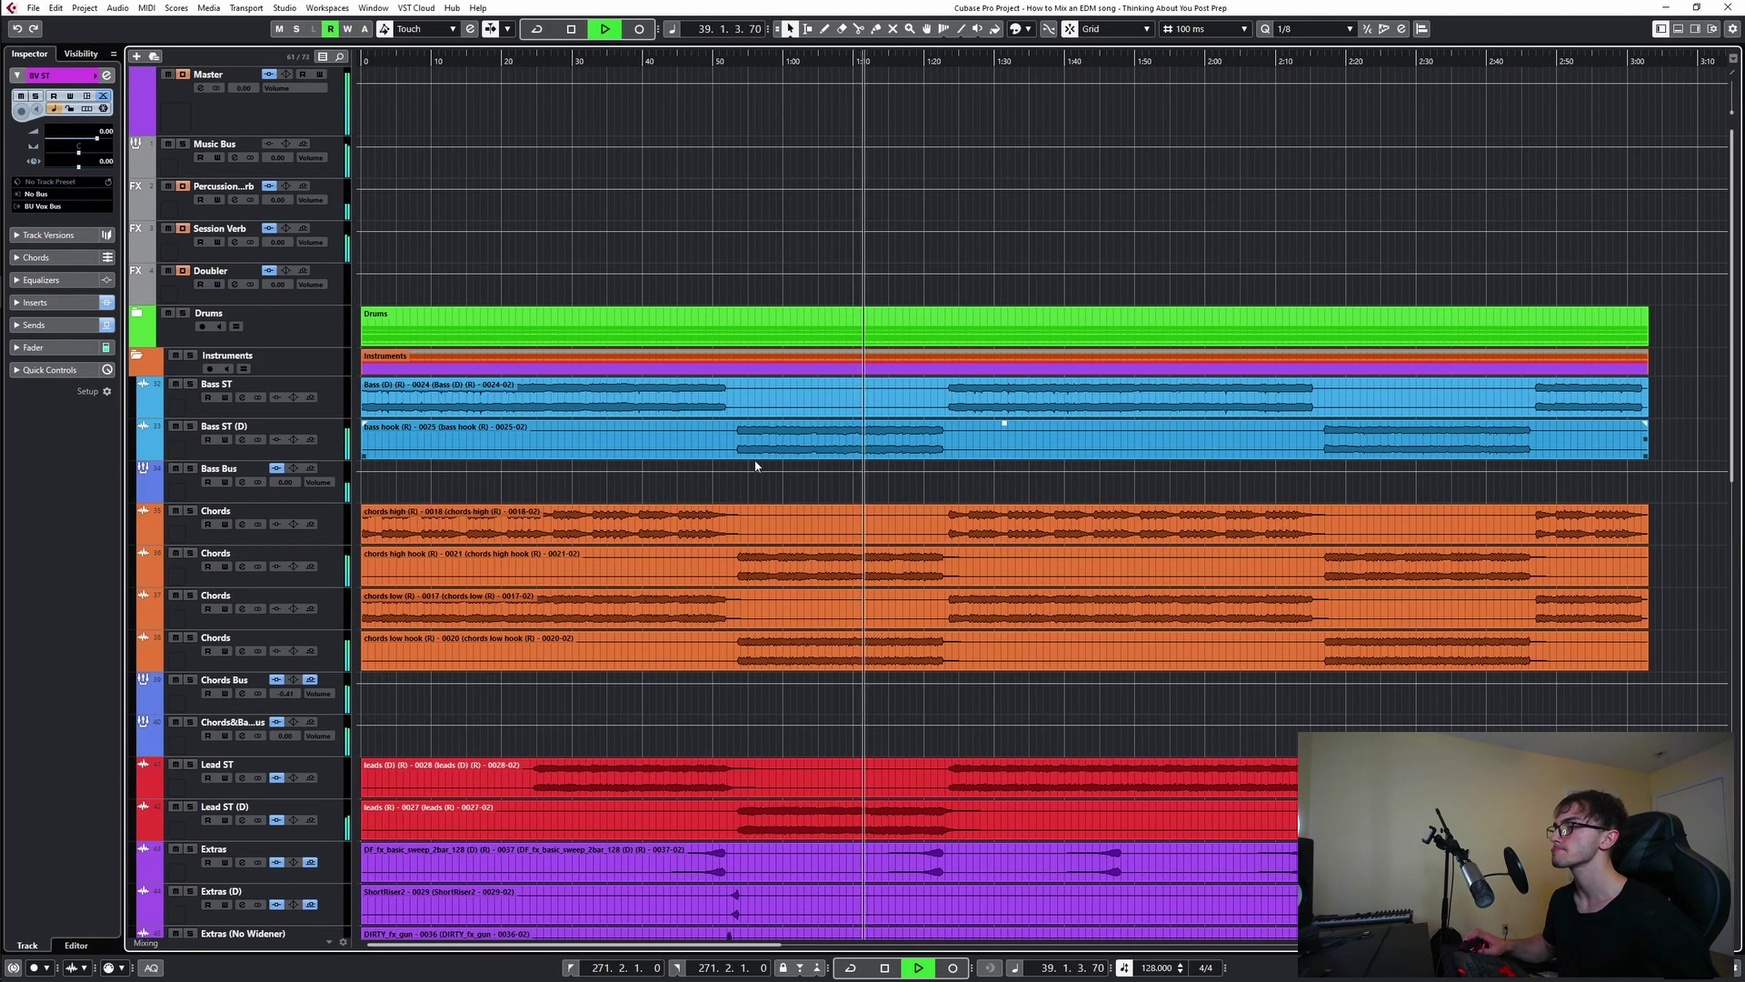
{"action": "scroll", "coordinate": [755, 465], "scroll_direction": "down", "scroll_amount": 5}
{"action": "scroll", "coordinate": [244, 293], "scroll_direction": "up", "scroll_amount": 5}
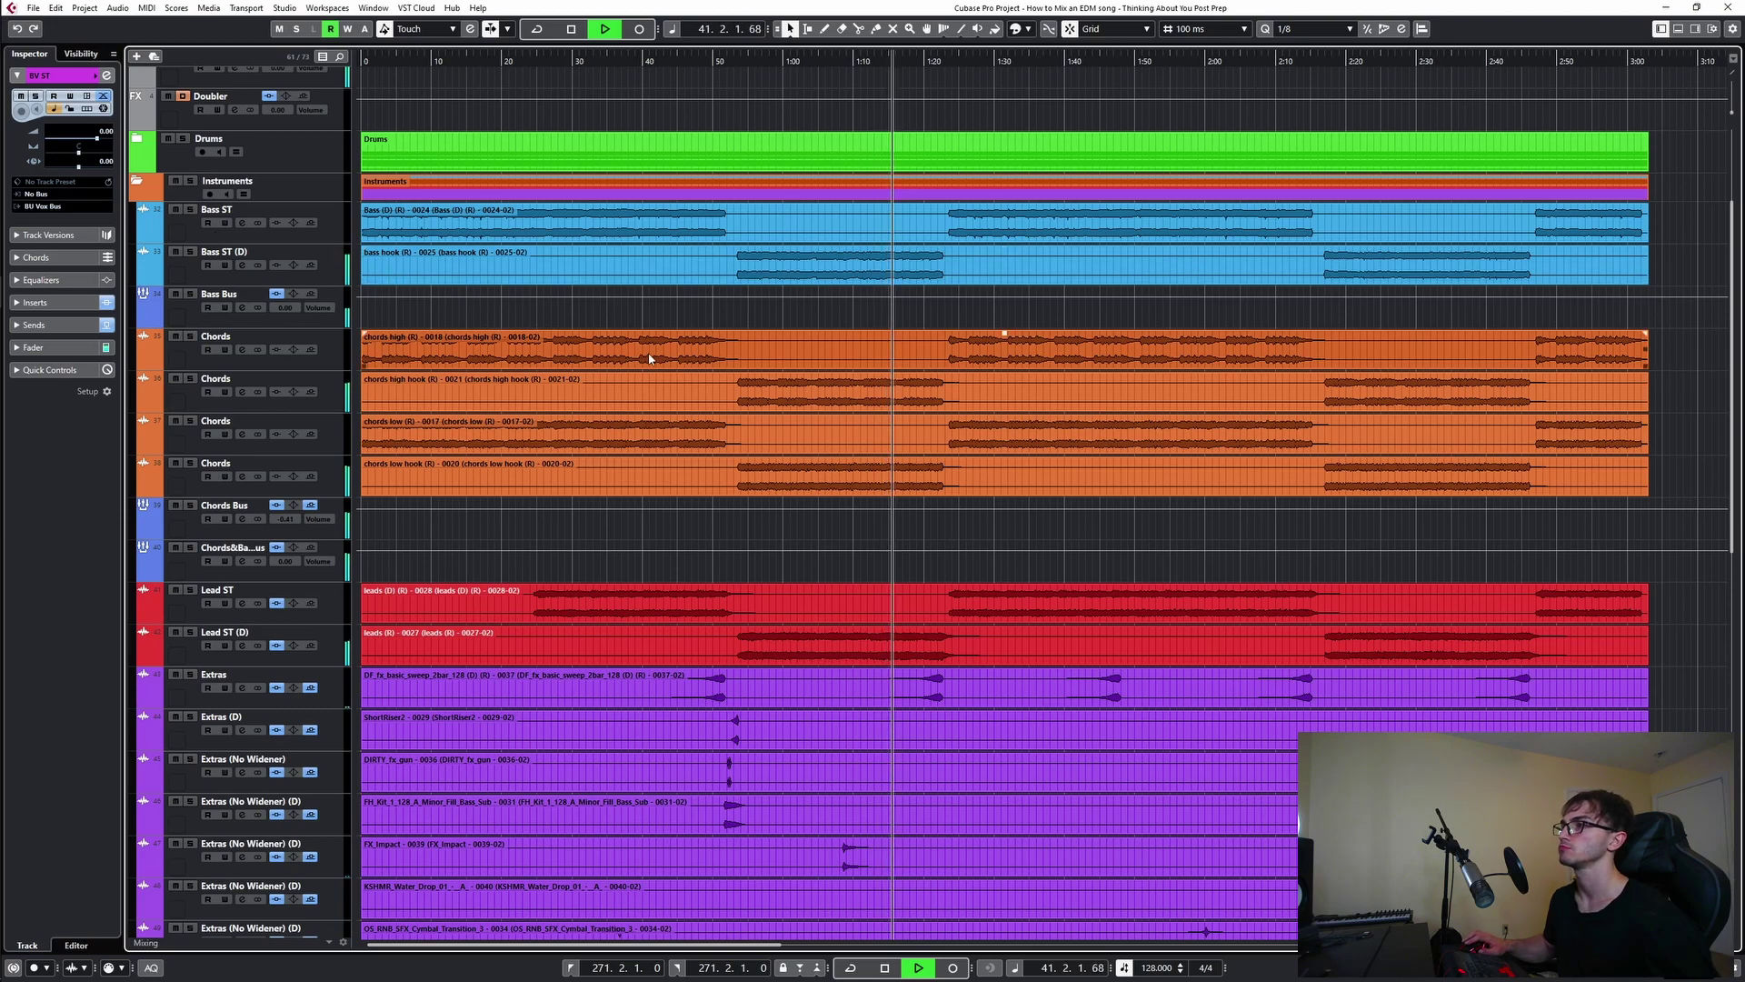
{"action": "scroll", "coordinate": [600, 346], "scroll_direction": "up", "scroll_amount": 4}
{"action": "left_click", "coordinate": [237, 71]}
{"action": "left_click", "coordinate": [194, 84]}
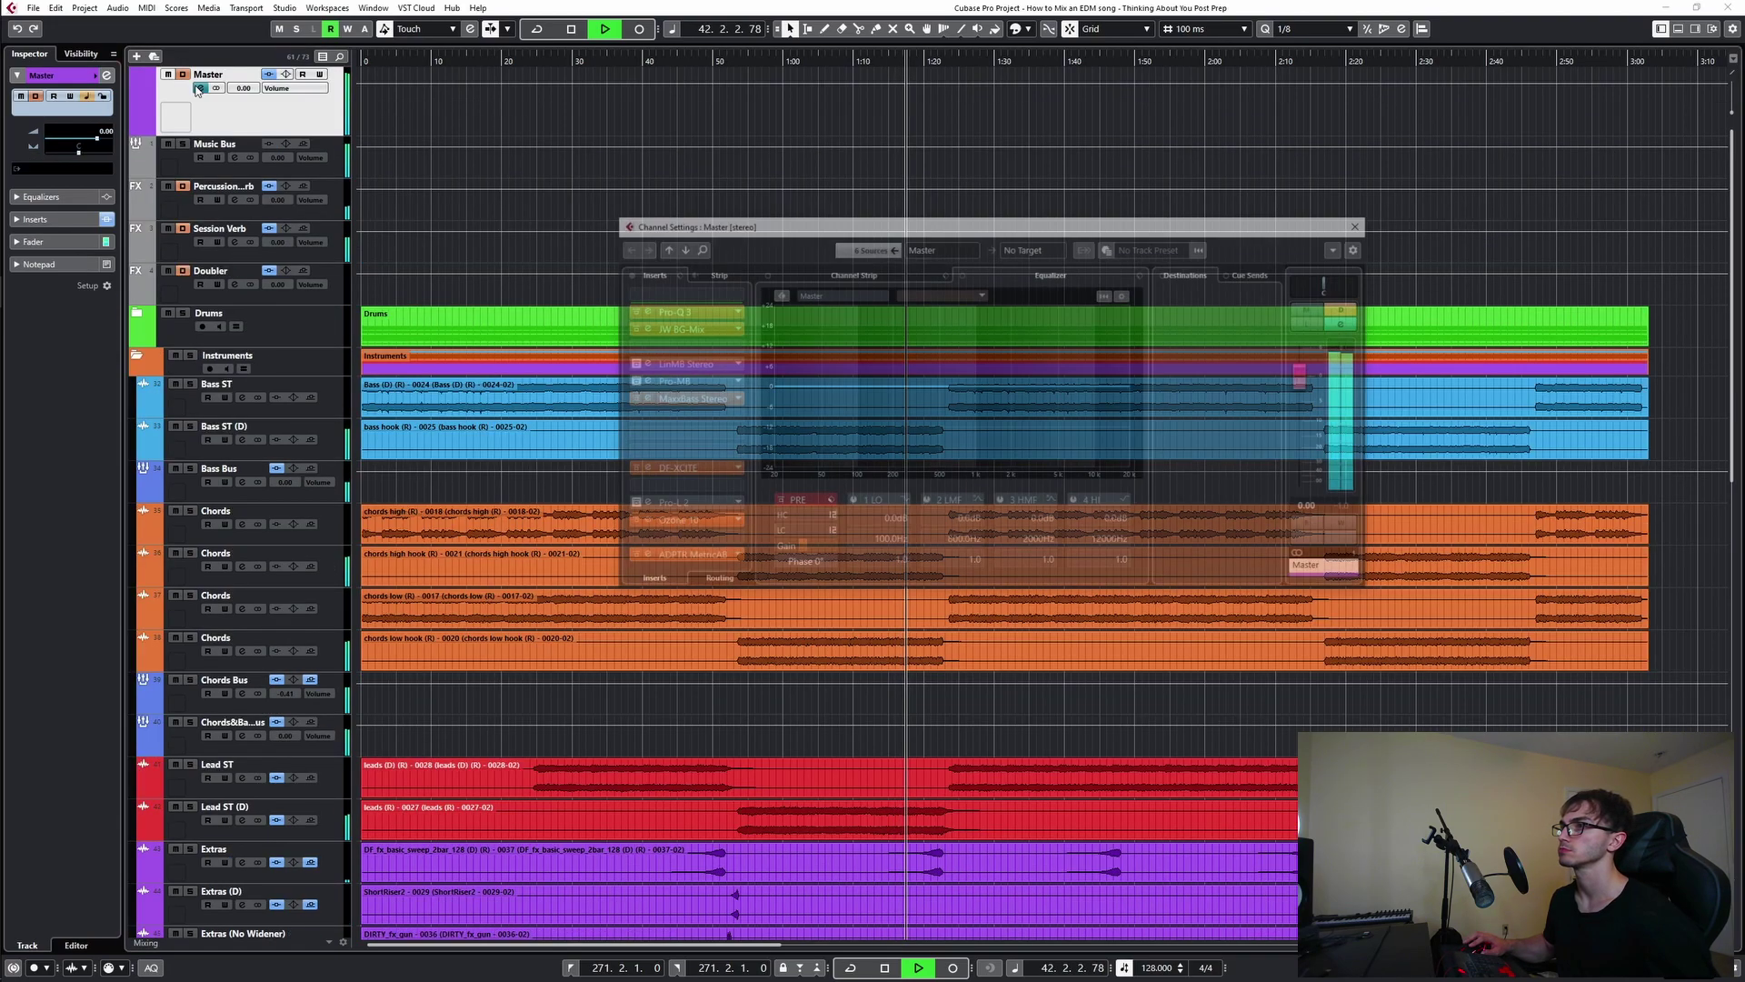
{"action": "left_click", "coordinate": [678, 327]}
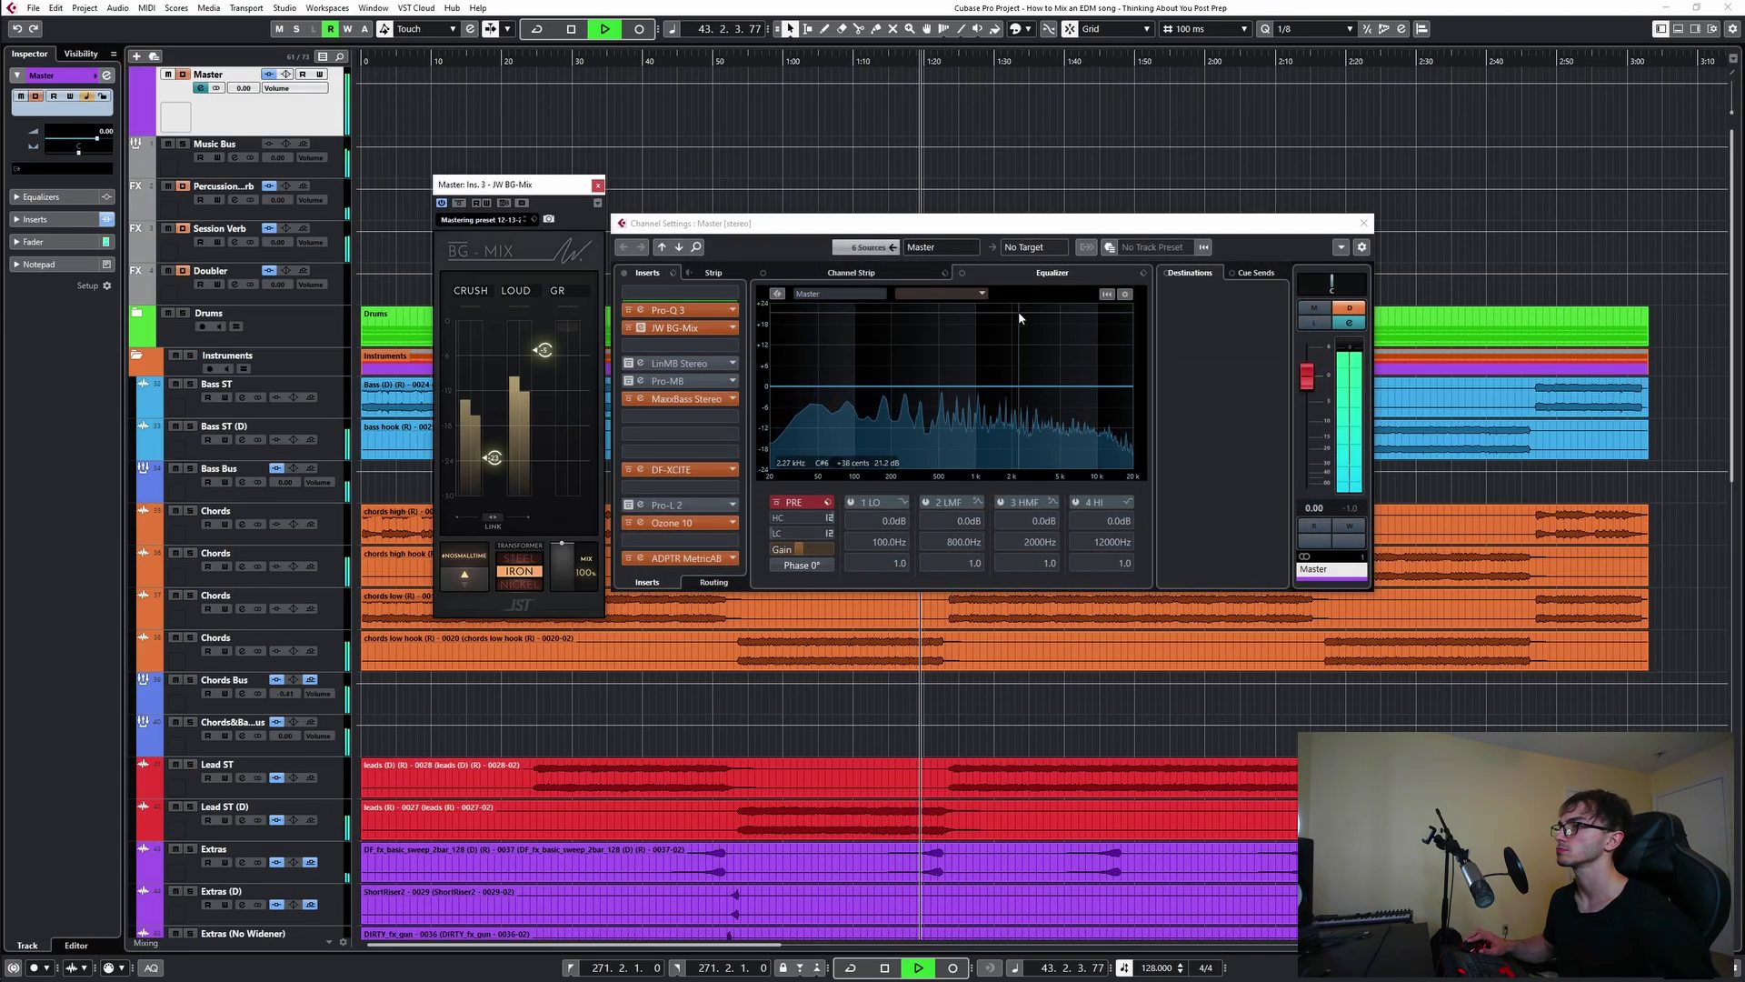
{"action": "left_click", "coordinate": [597, 184]}
{"action": "left_click", "coordinate": [1363, 222]}
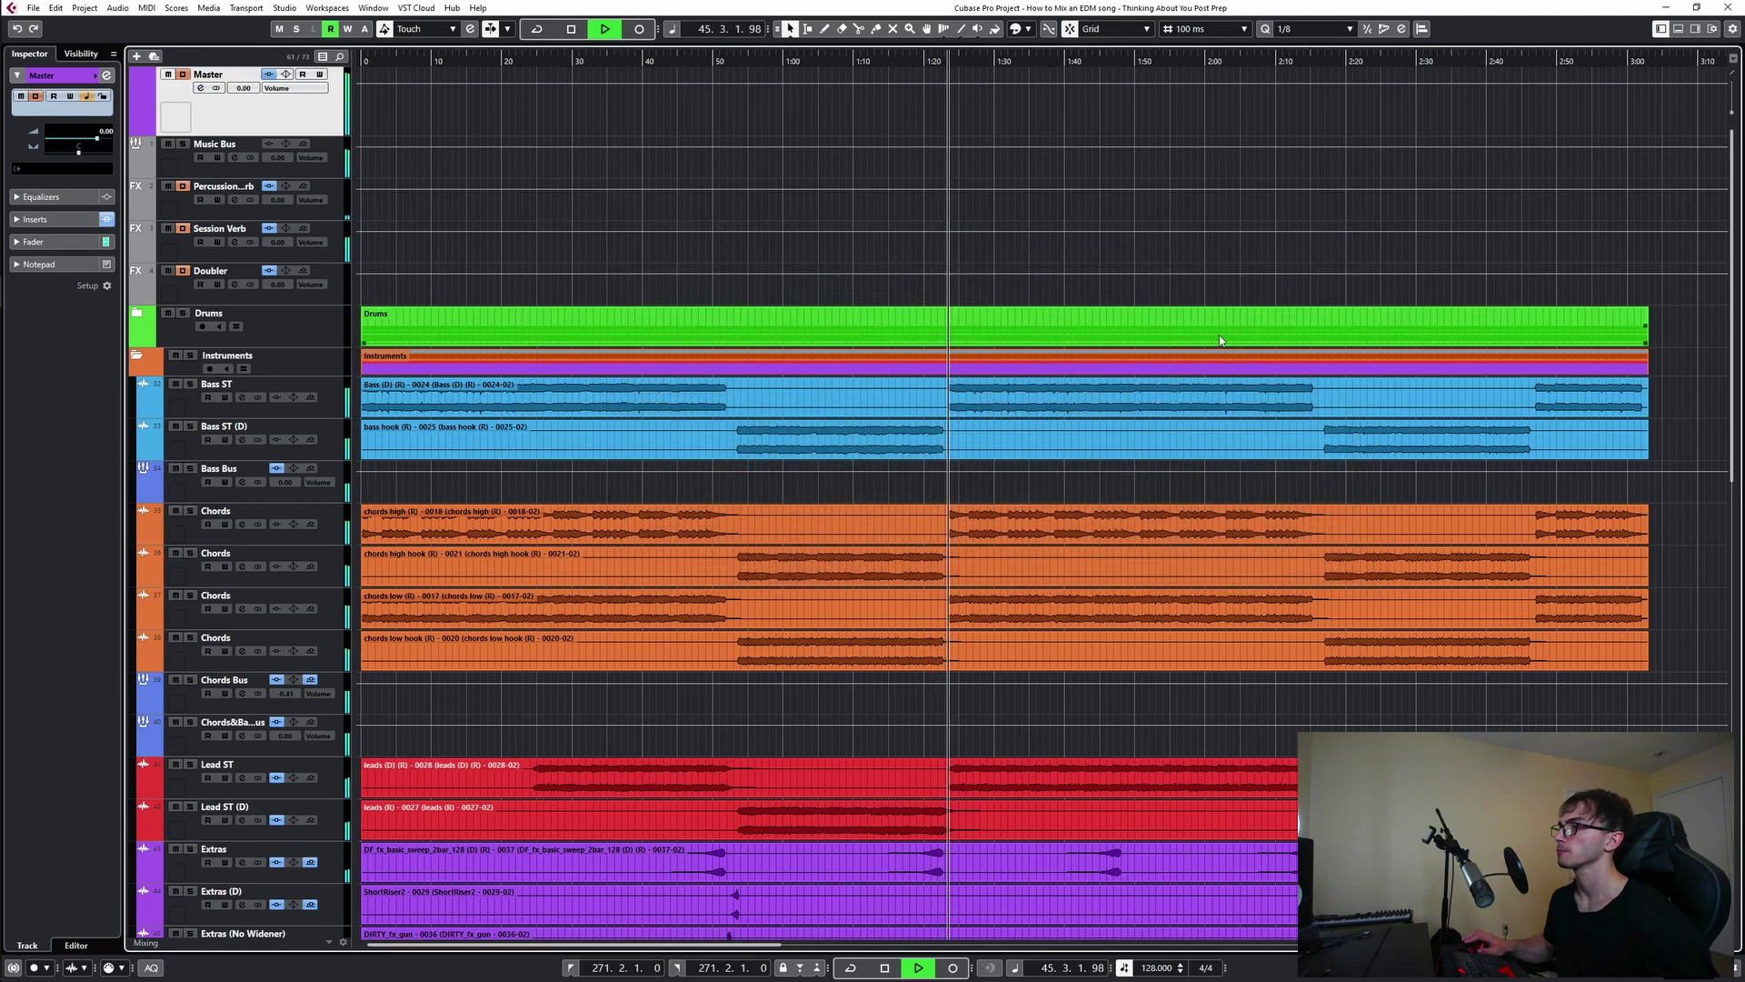
- Replay the section just after the hook, solo the vocal chop dry track and open its channel settings
{"action": "scroll", "coordinate": [1194, 454], "scroll_direction": "down", "scroll_amount": 10}
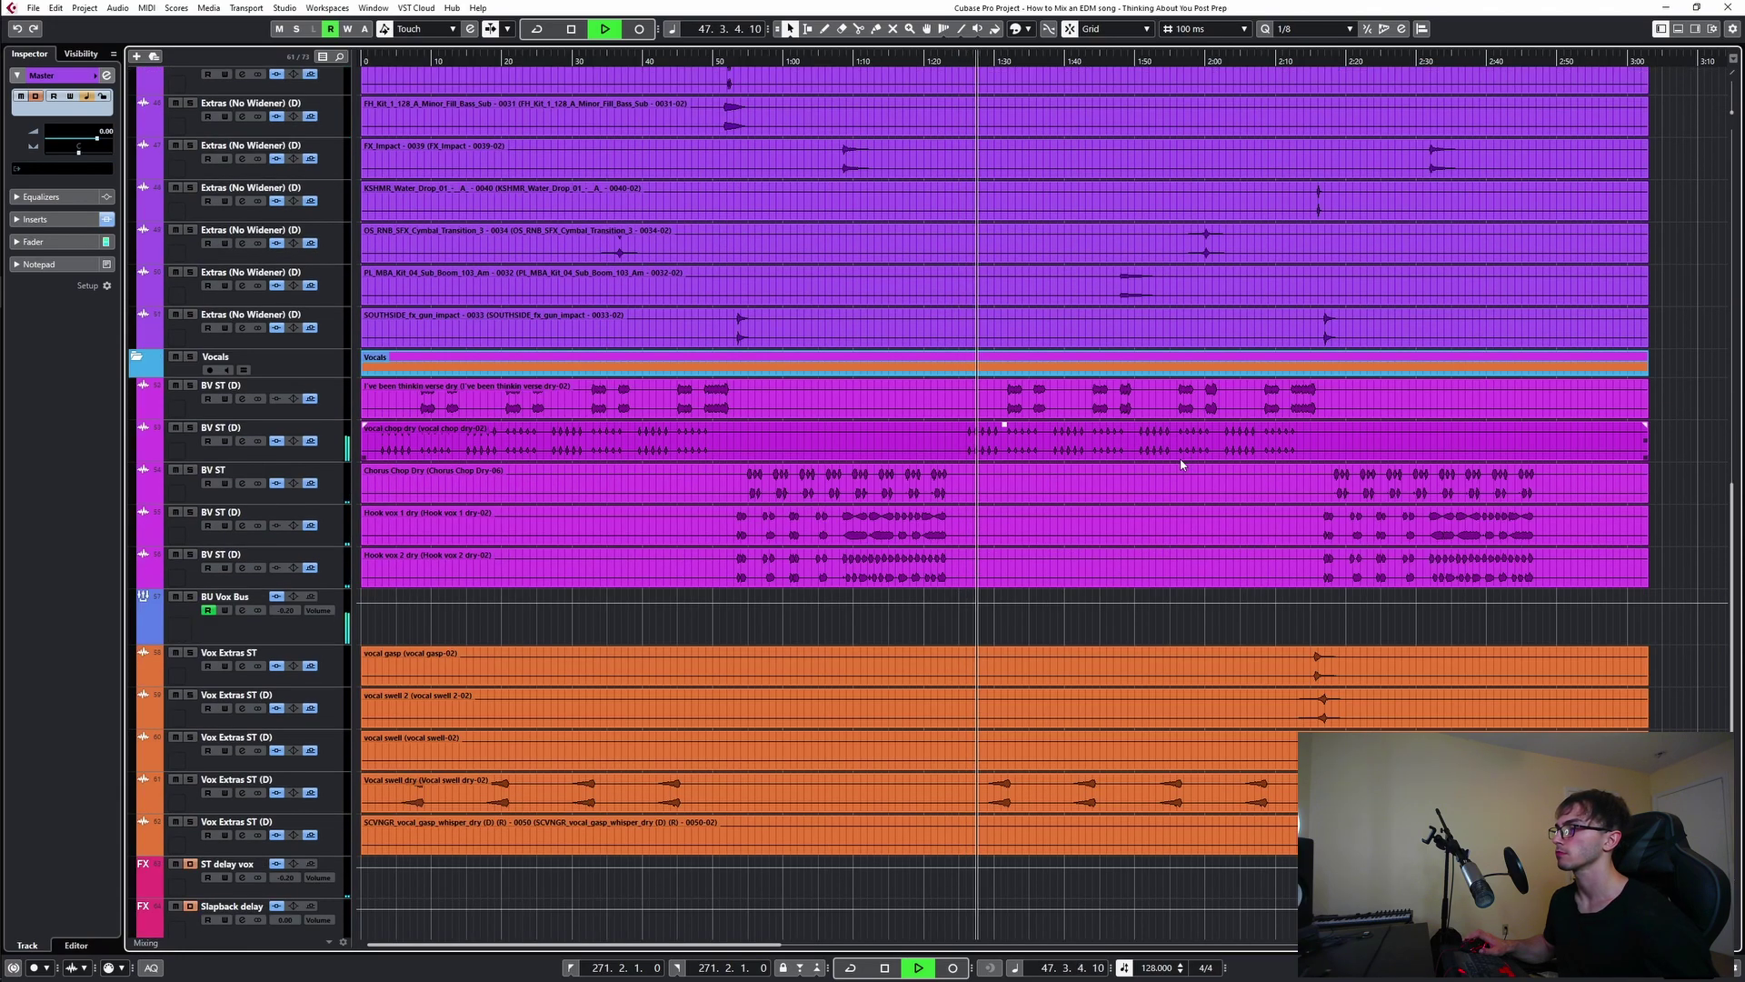
{"action": "scroll", "coordinate": [1006, 453], "scroll_direction": "down", "scroll_amount": 2}
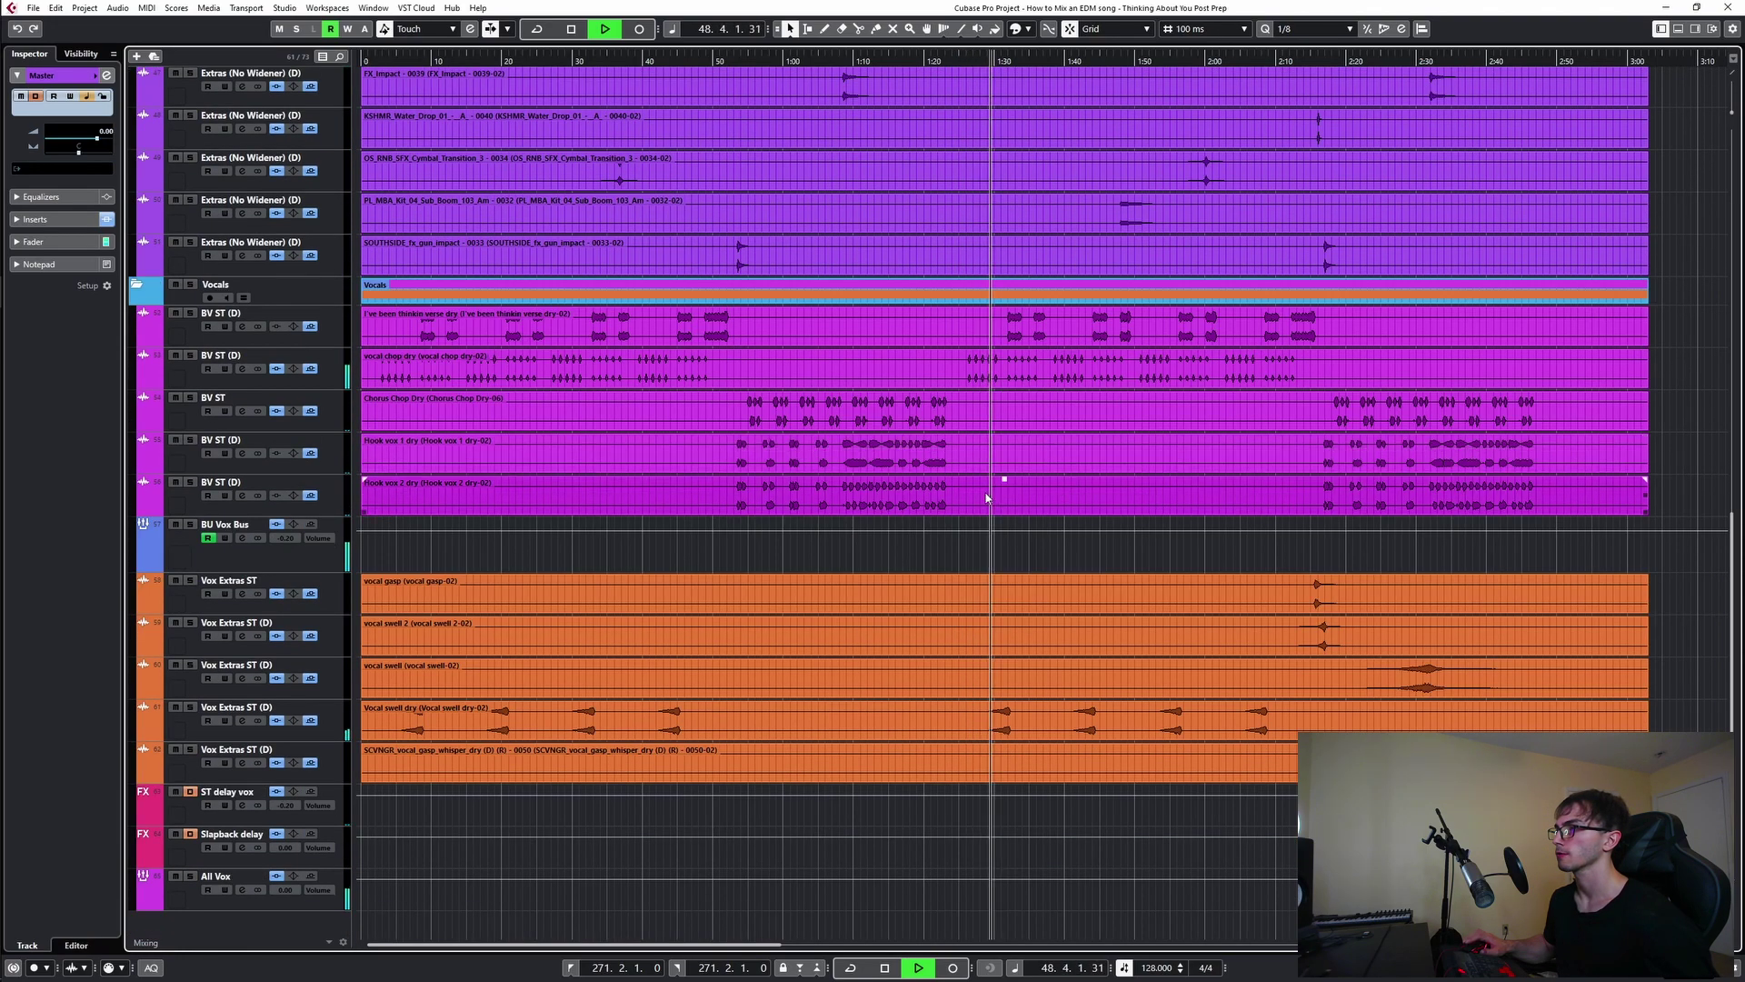
{"action": "left_click", "coordinate": [972, 544]}
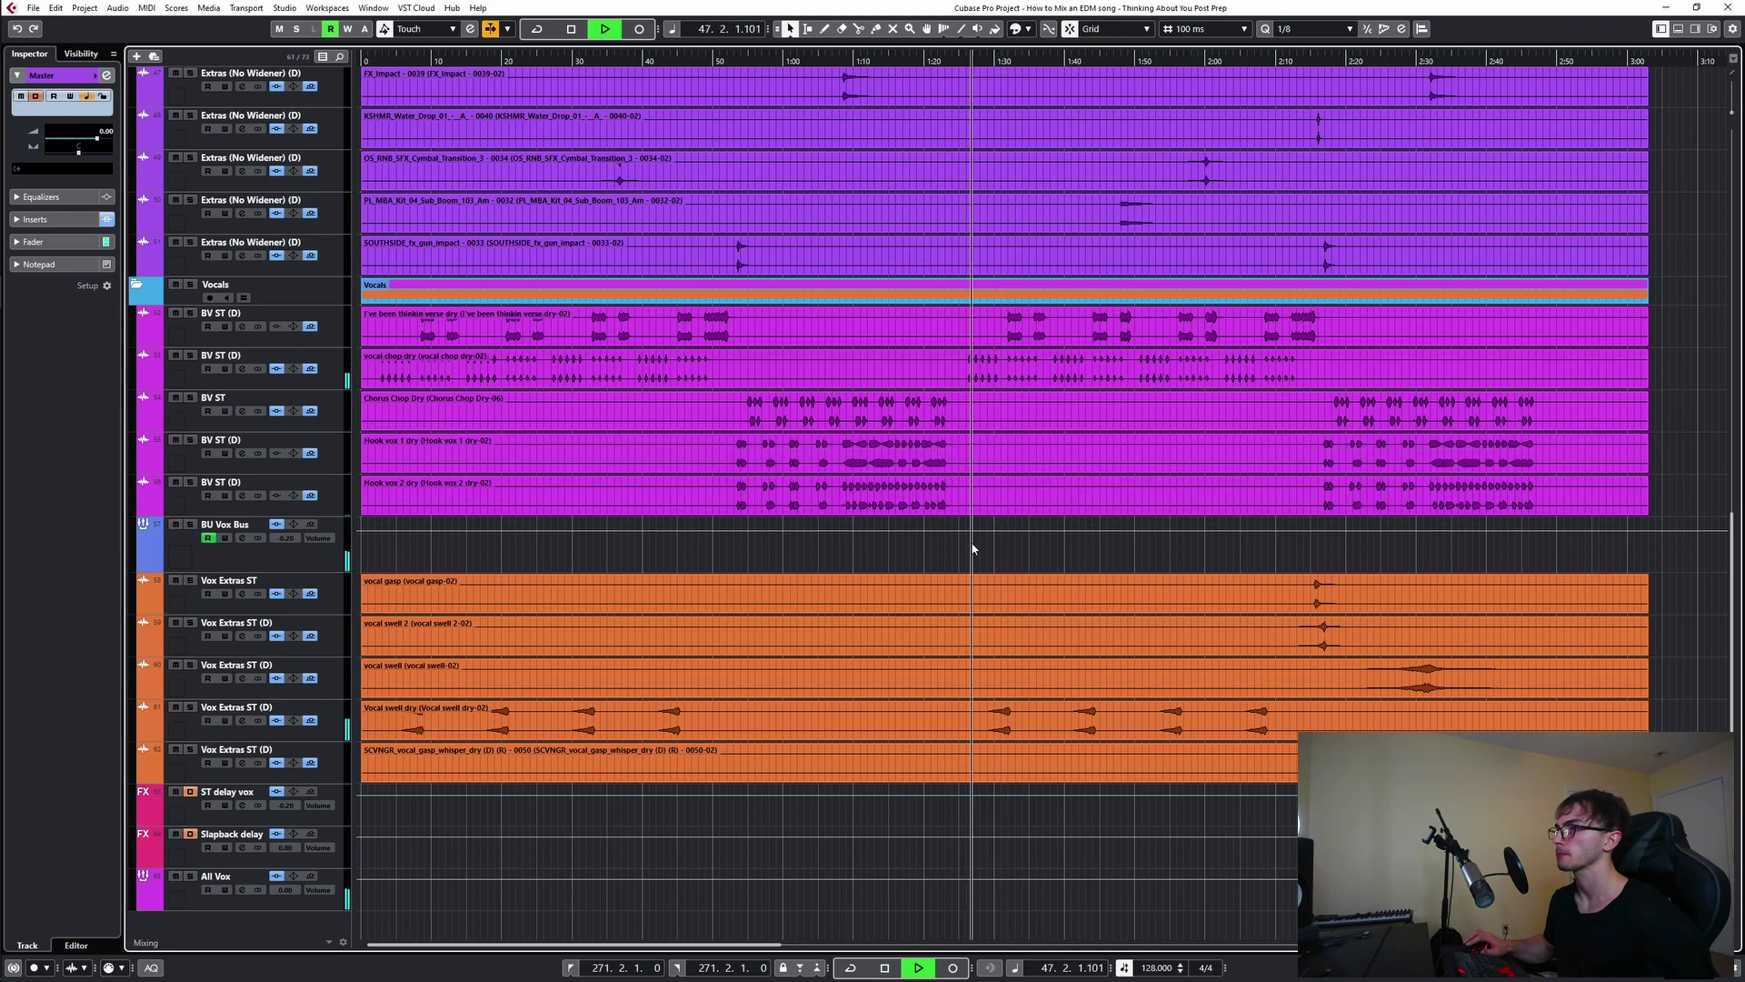
{"action": "left_click", "coordinate": [960, 543]}
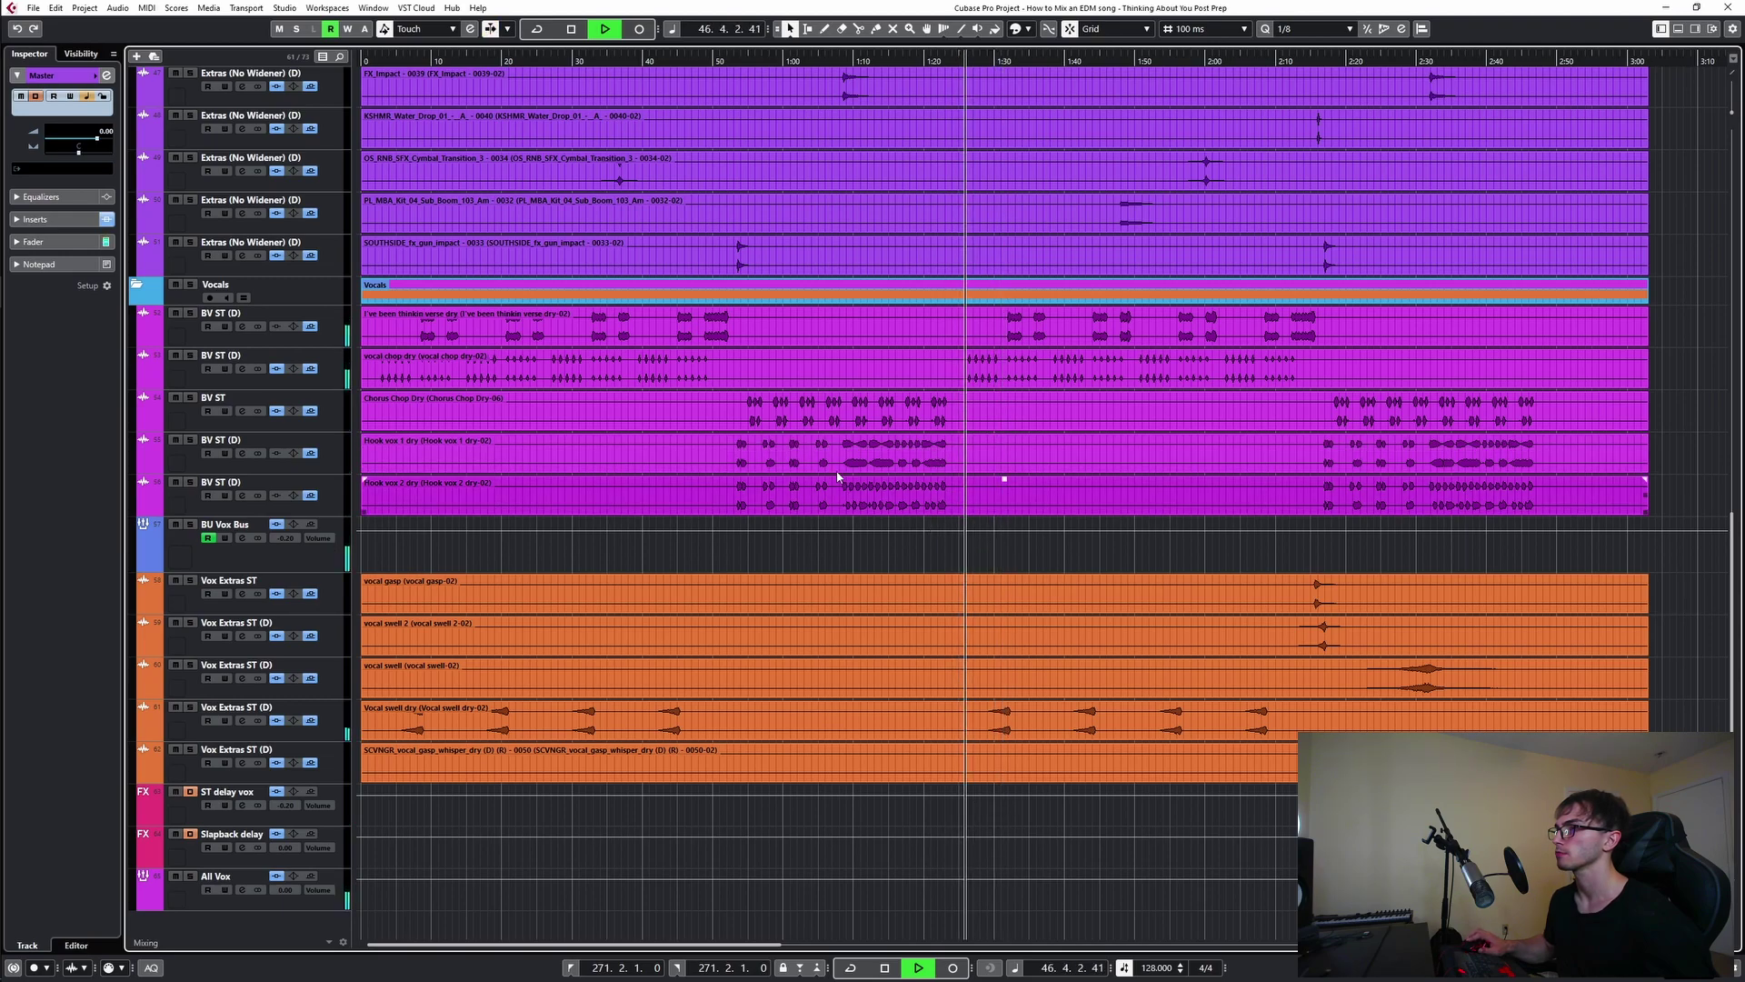
{"action": "left_click", "coordinate": [189, 355]}
{"action": "left_click", "coordinate": [242, 369]}
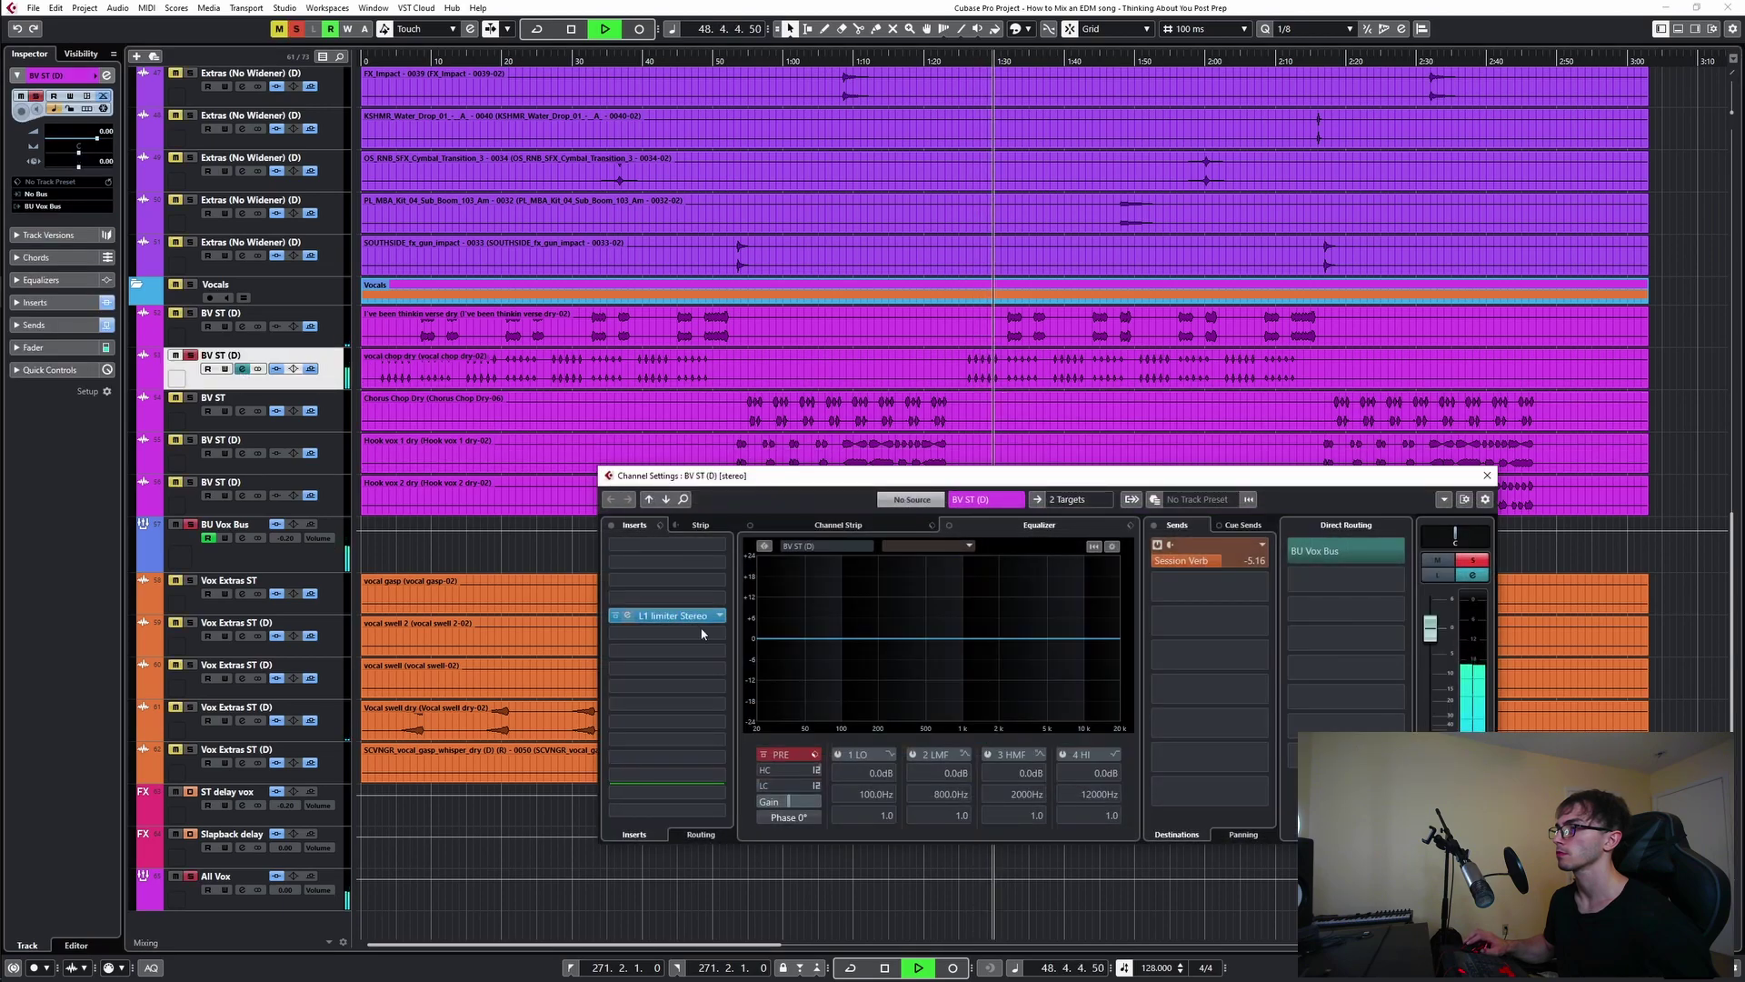
- Add an ST delay vox send to the vocal chop track, set its level to -15.2 dB and audition it
{"action": "key", "text": "space"}
{"action": "left_click", "coordinate": [1243, 585]}
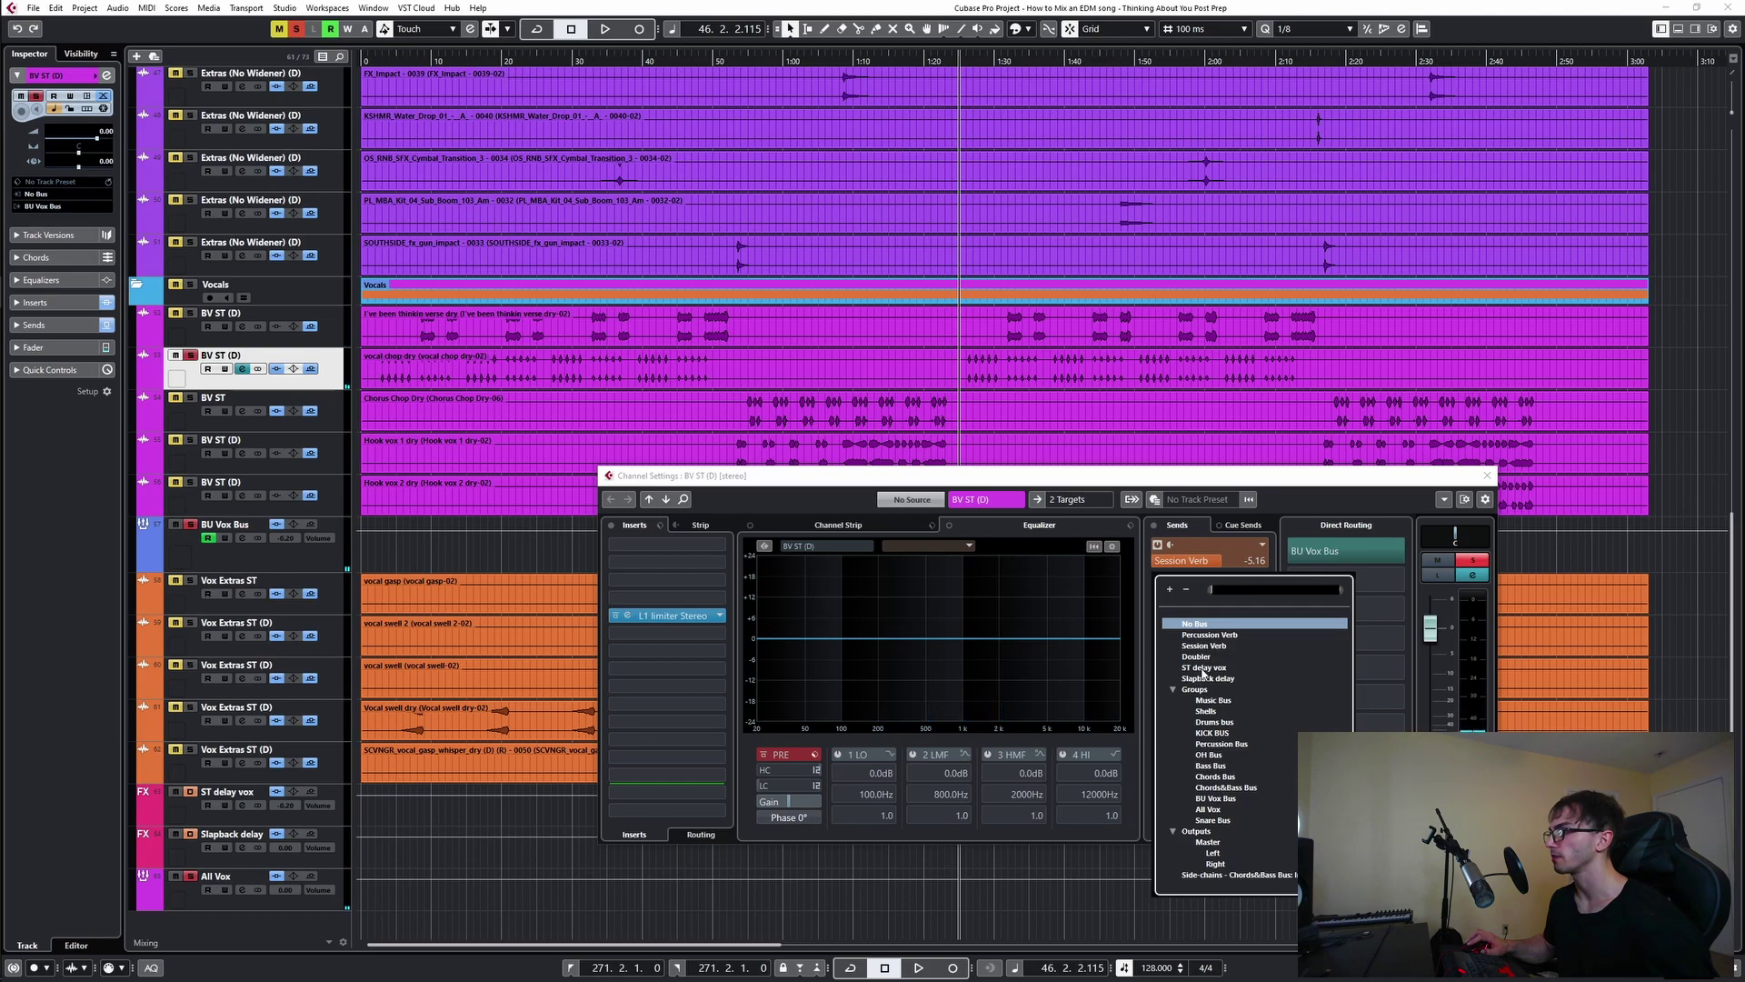
{"action": "left_click", "coordinate": [1203, 668]}
{"action": "left_click", "coordinate": [1158, 580]}
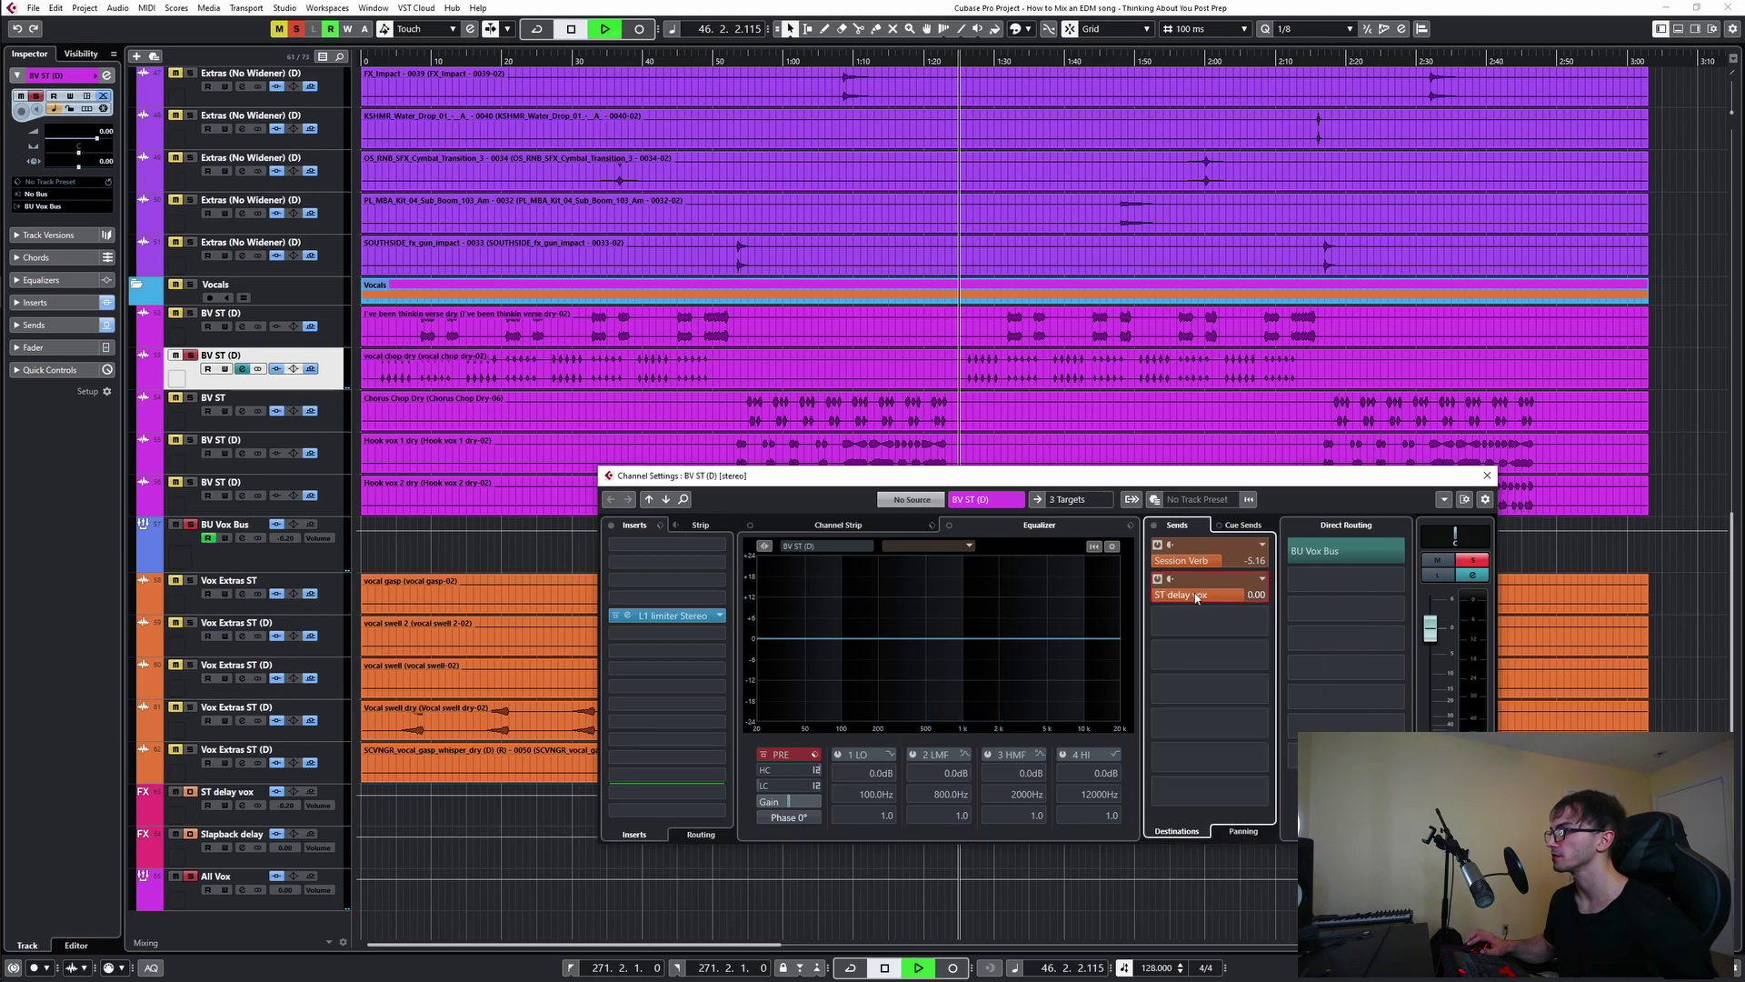
{"action": "left_click_drag", "start_coordinate": [1196, 597], "coordinate": [1128, 610]}
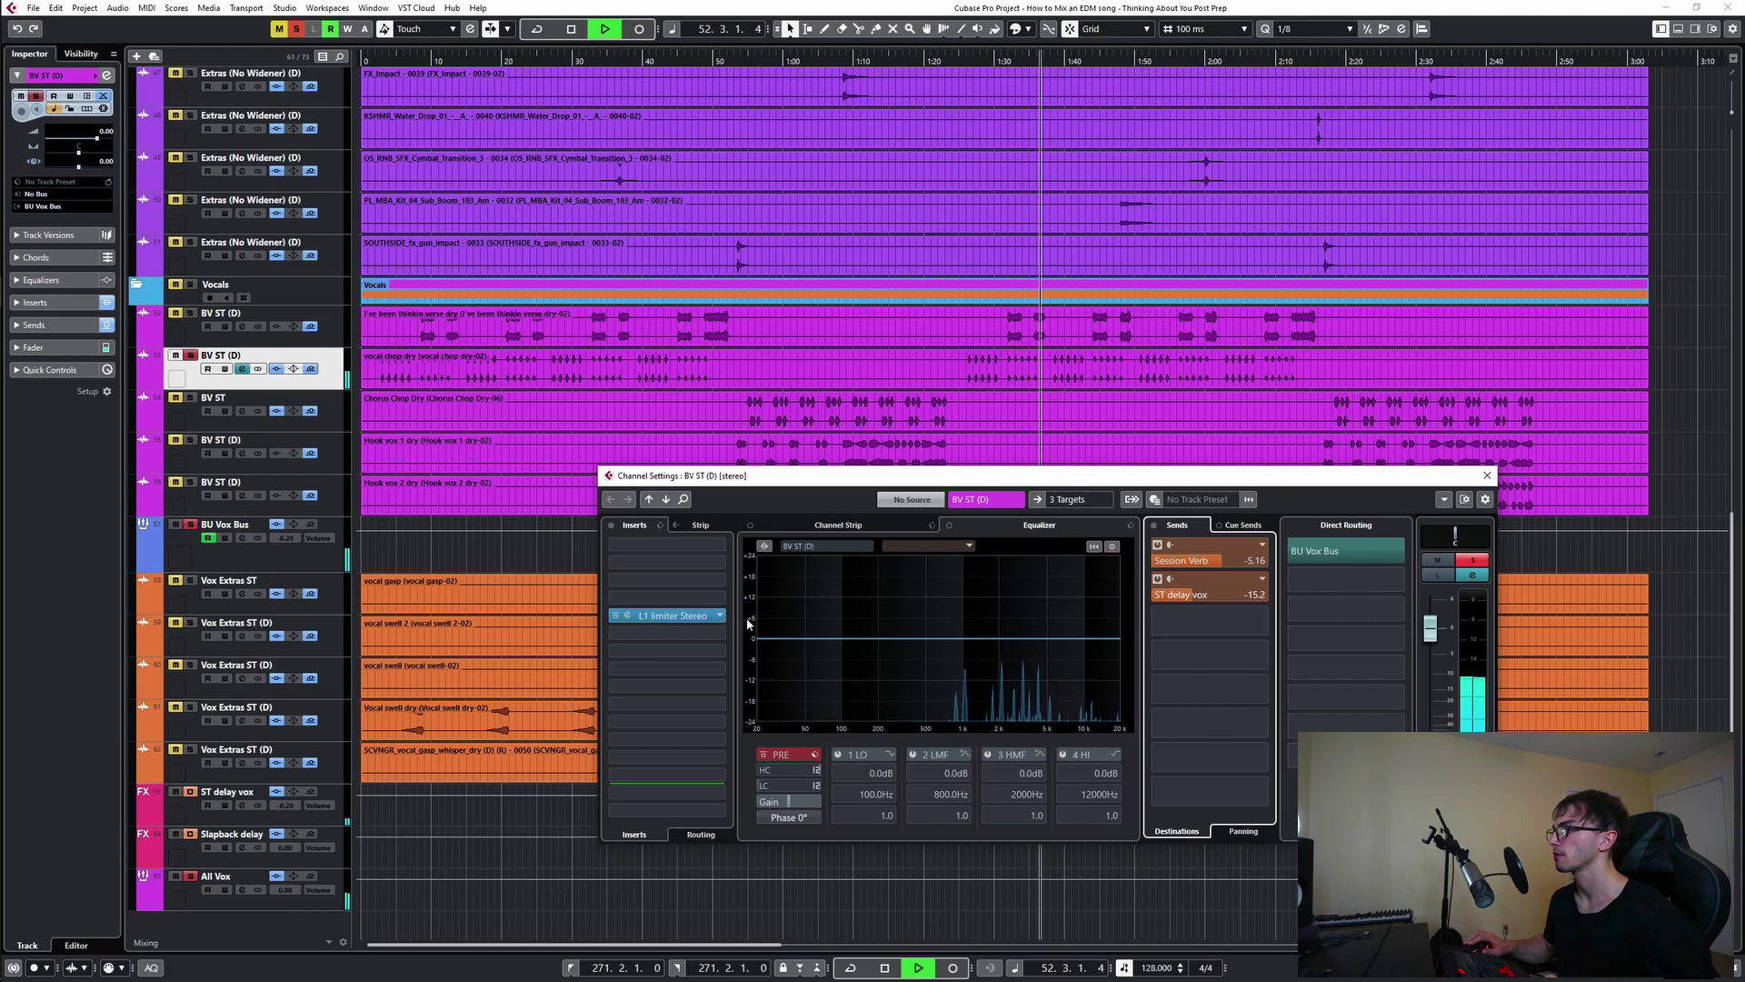
{"action": "key", "text": "space"}
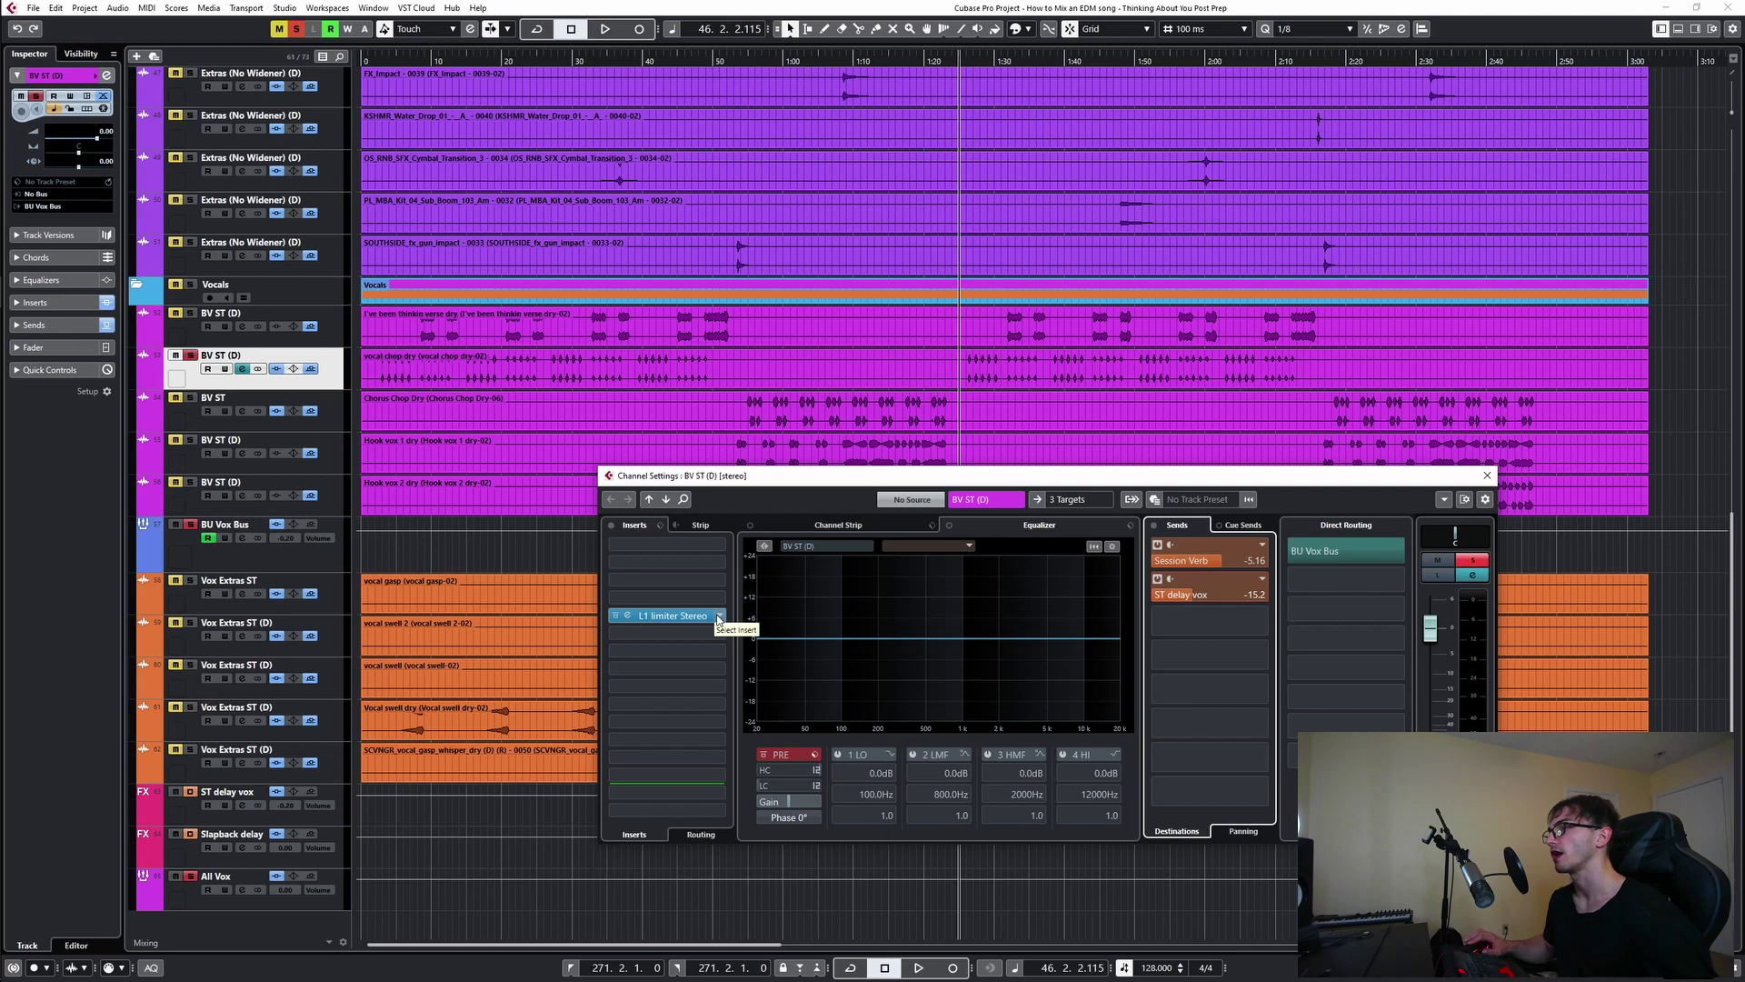
- Insert Kickstart-64bit after the L1 limiter on the vocal chop track and lower its mix to 18%
{"action": "left_click", "coordinate": [720, 633]}
{"action": "type", "text": "kick"}
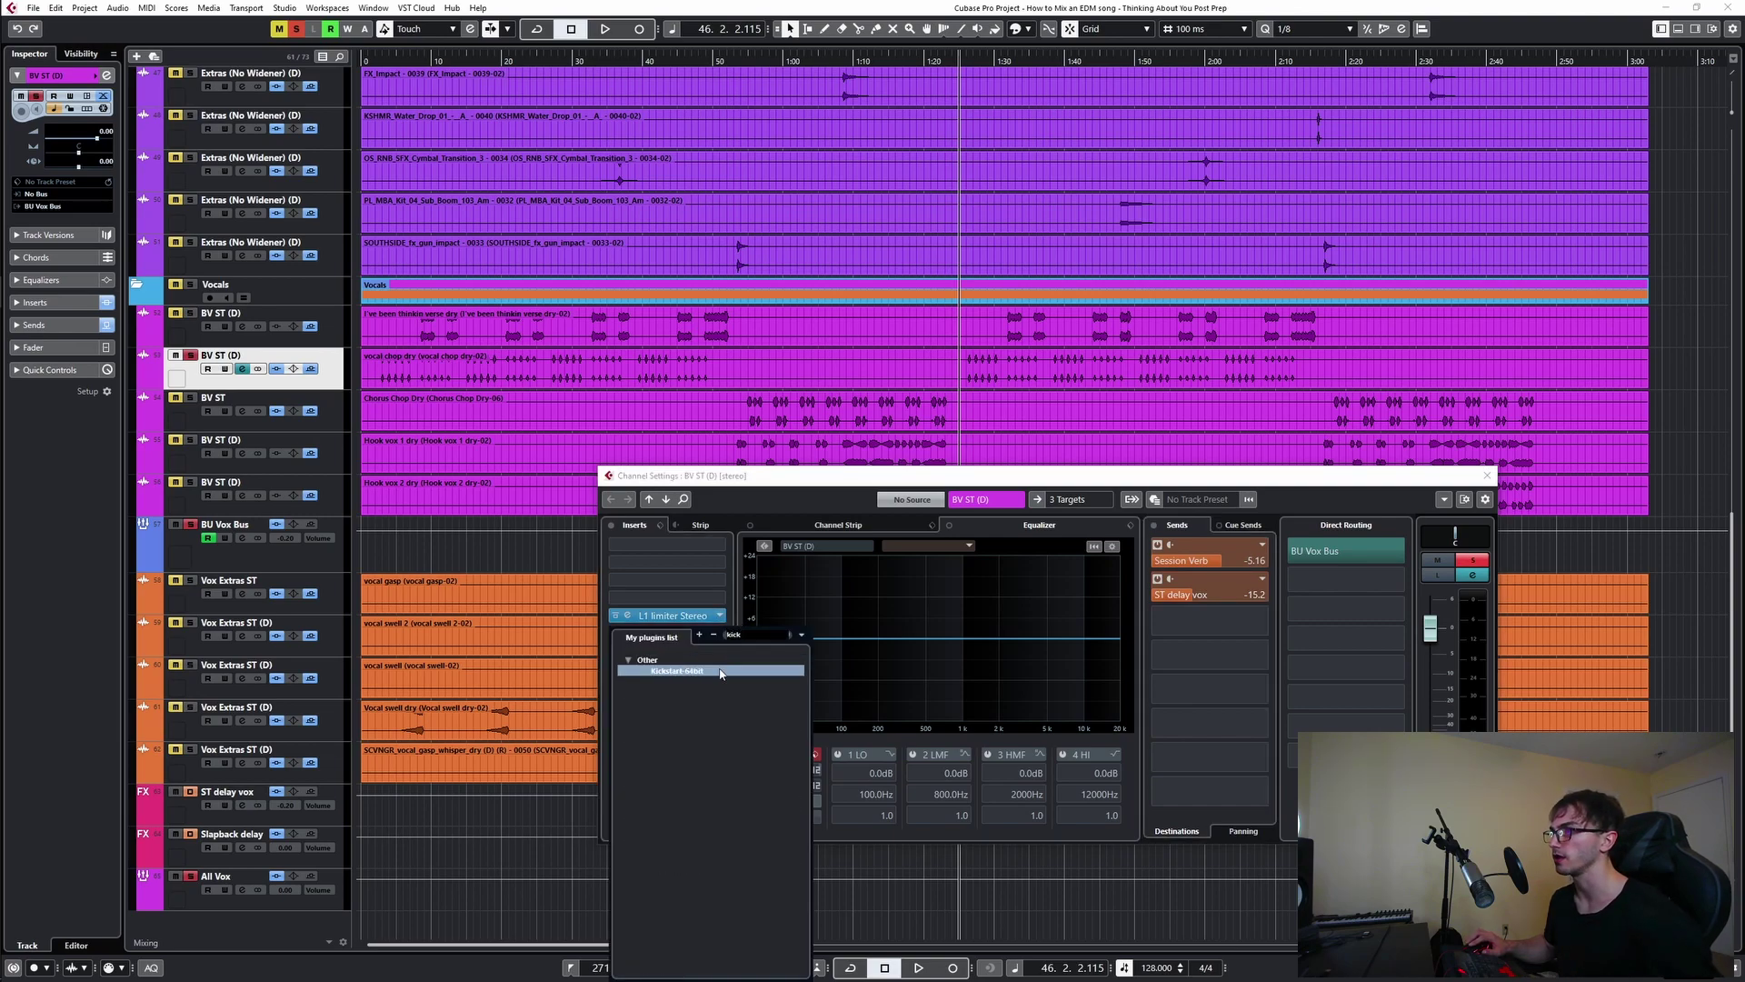
{"action": "left_click", "coordinate": [721, 671]}
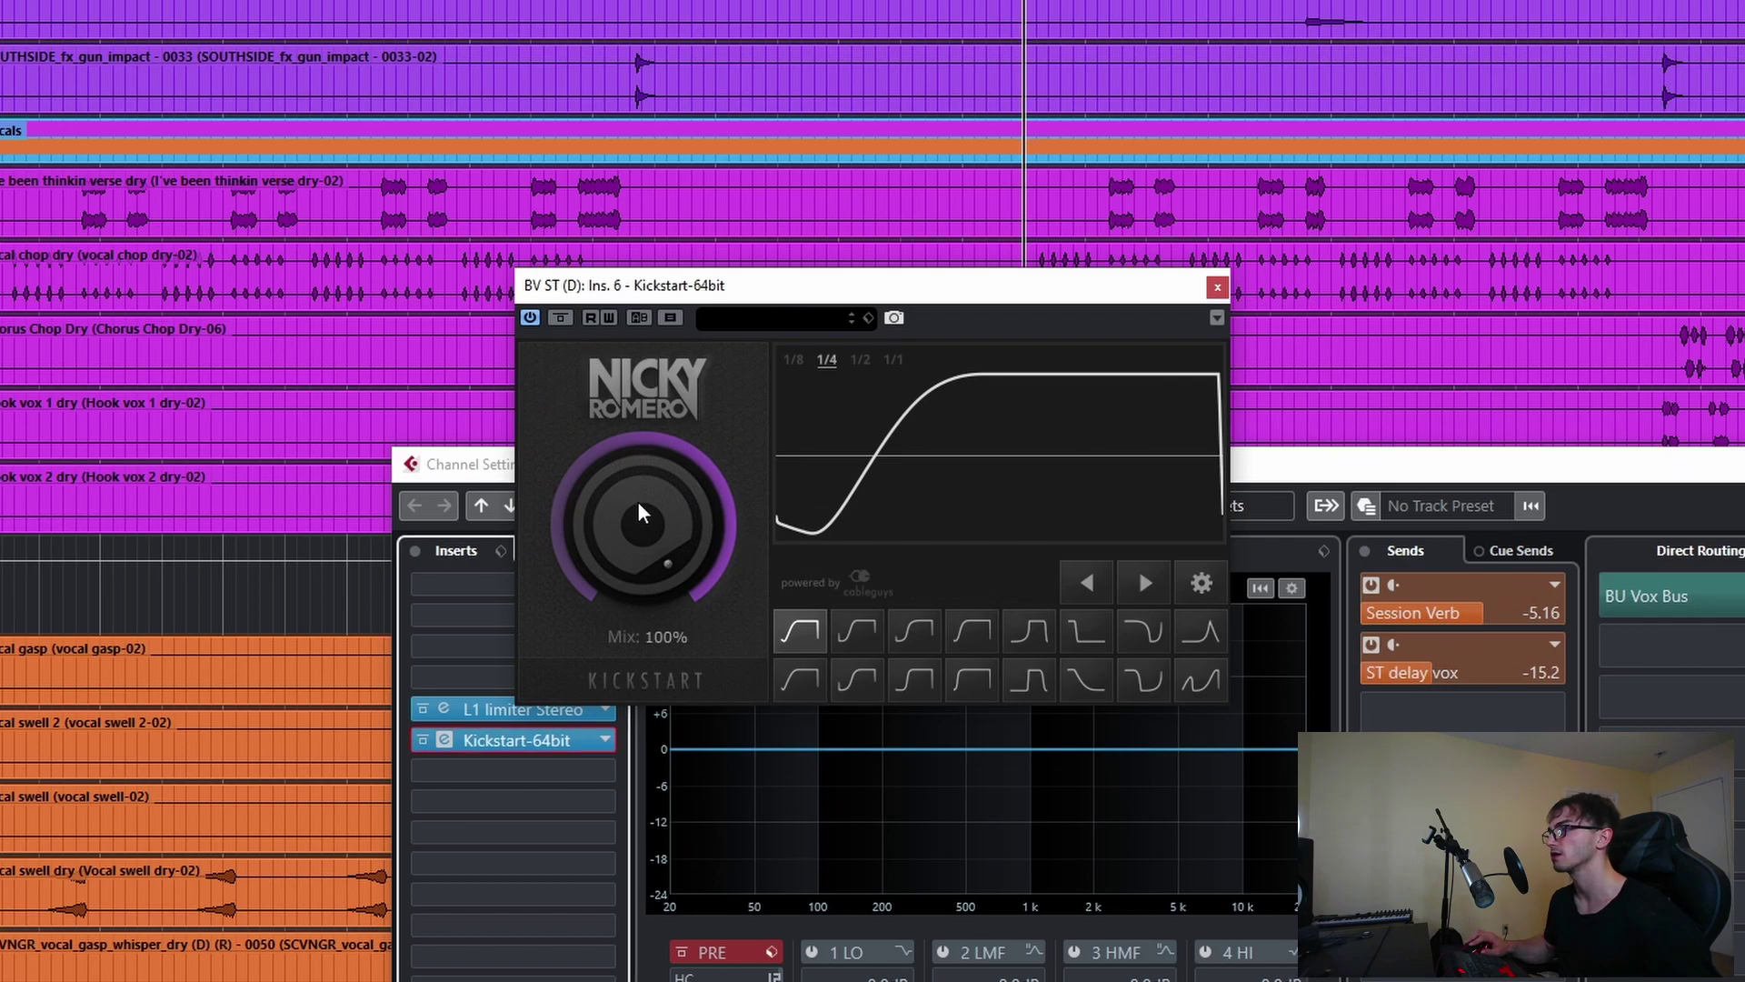
{"action": "left_click_drag", "start_coordinate": [647, 505], "coordinate": [647, 654]}
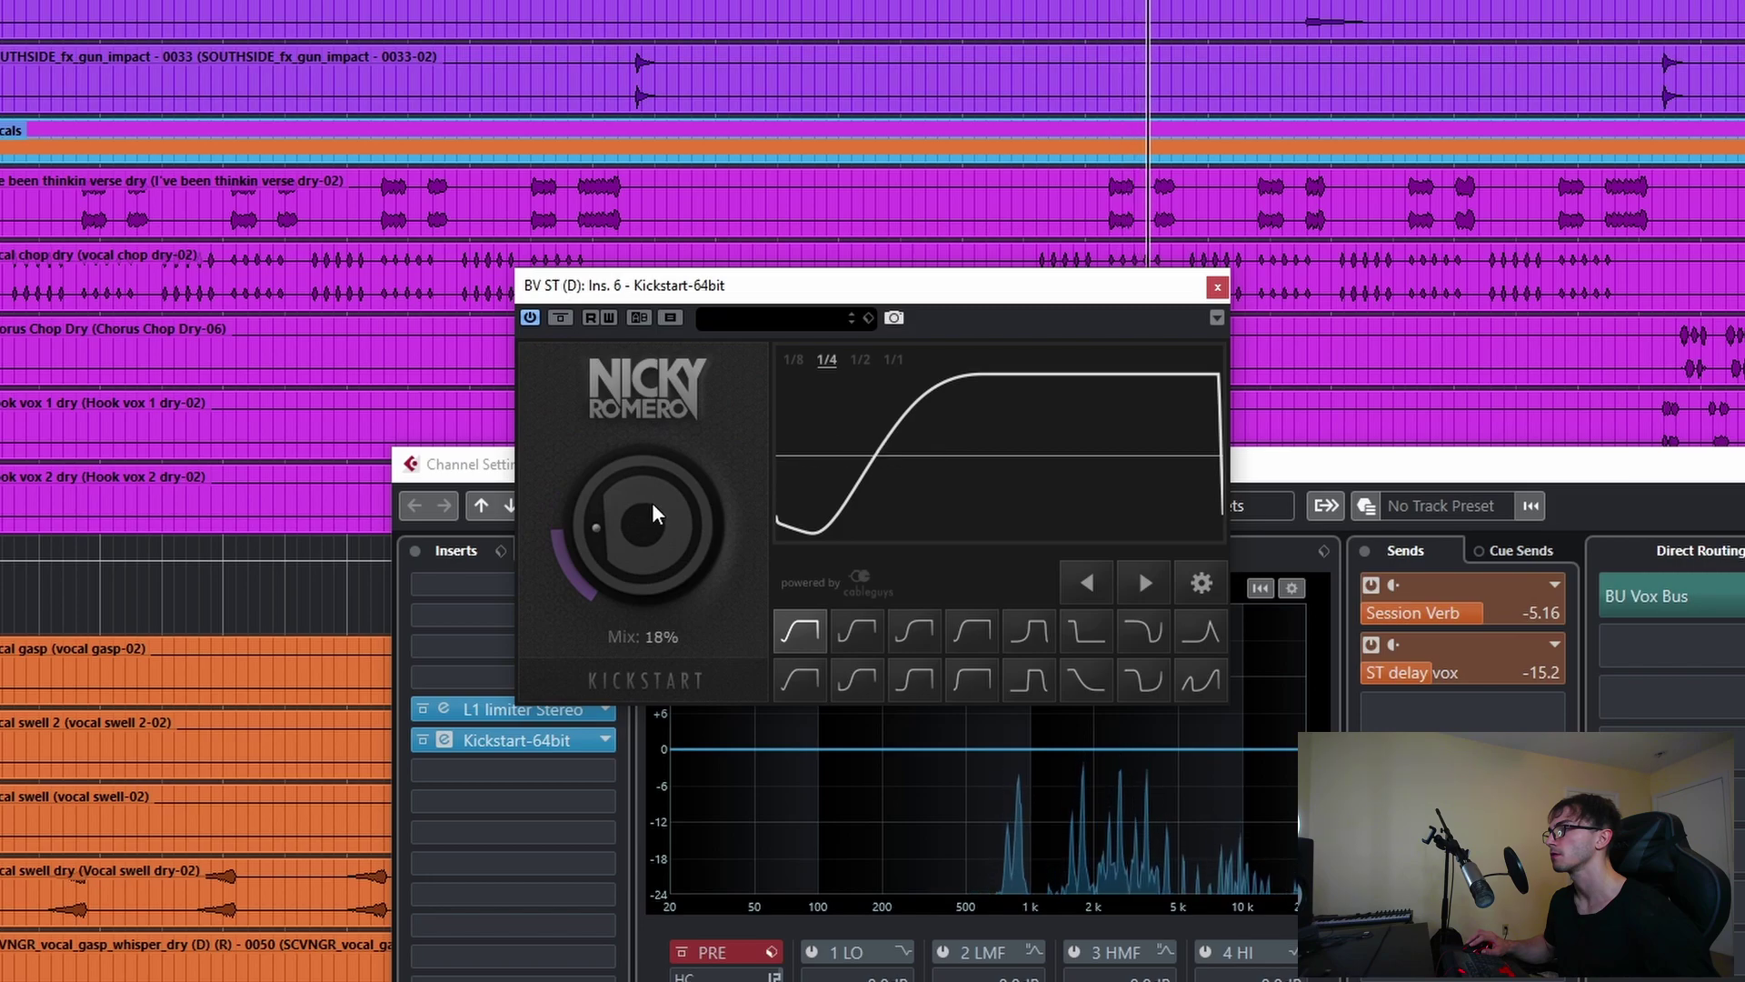
{"action": "left_click", "coordinate": [1218, 287]}
{"action": "key", "text": "space"}
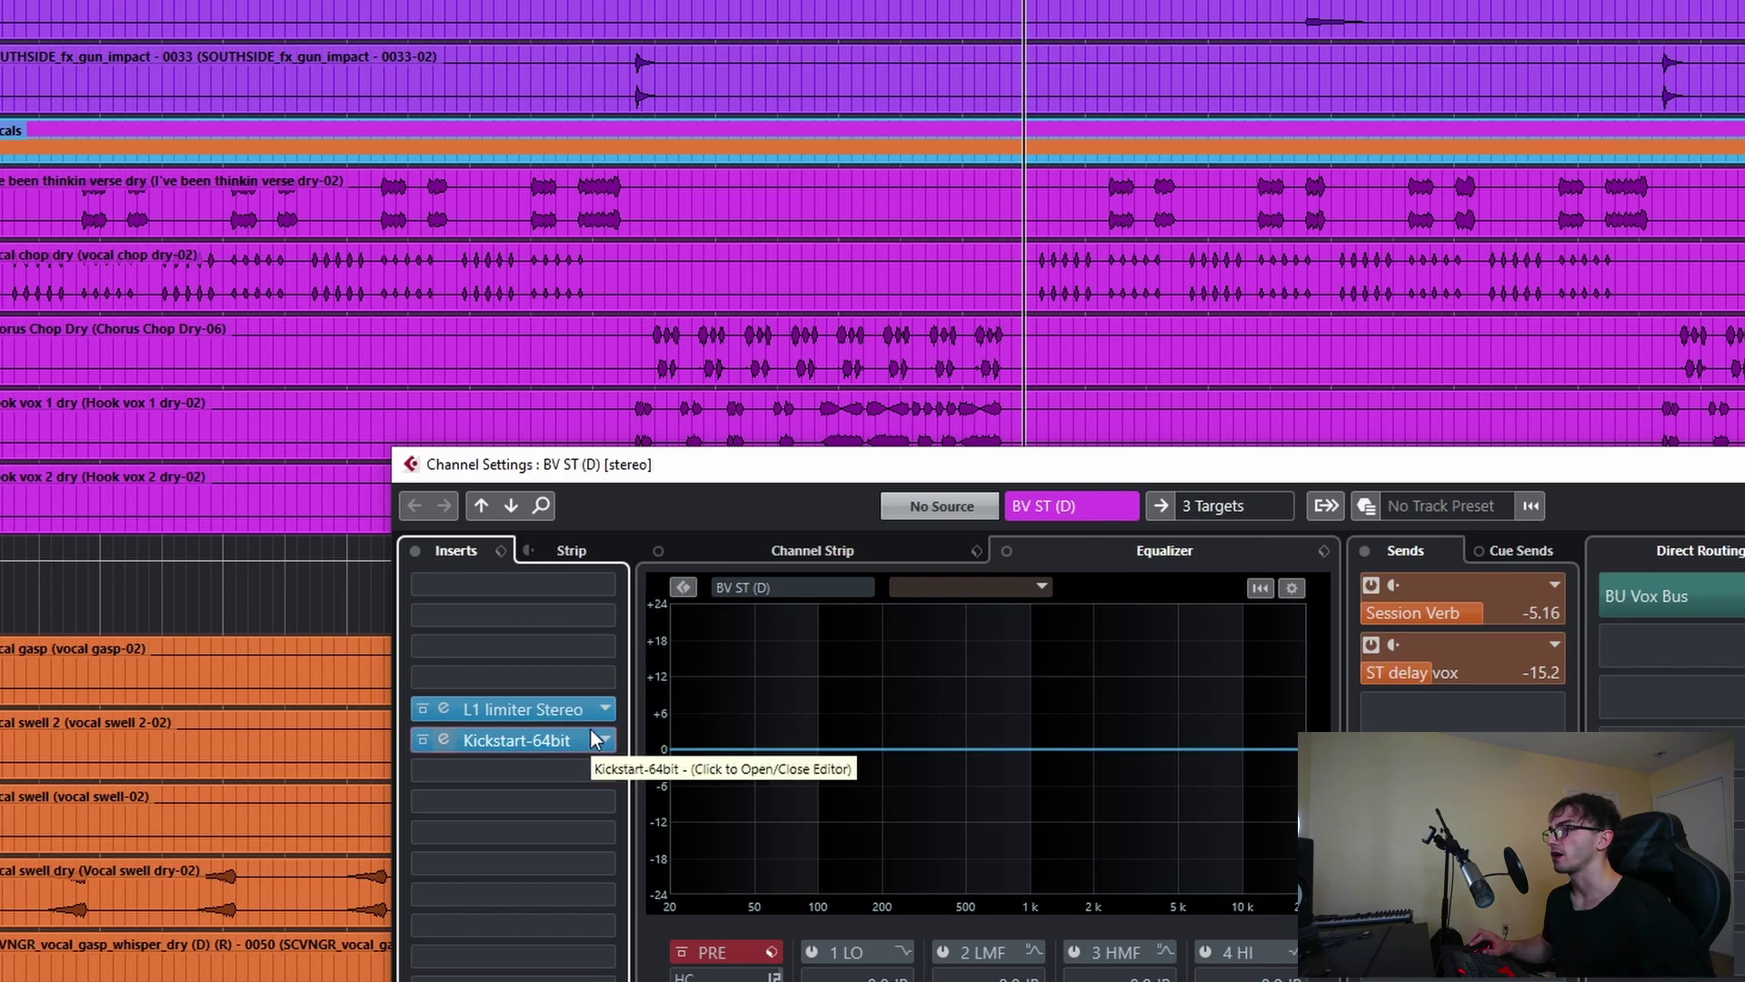
- Turn off the Session Verb and ST delay vox sends and move Kickstart down one insert slot
{"action": "left_click", "coordinate": [1373, 586]}
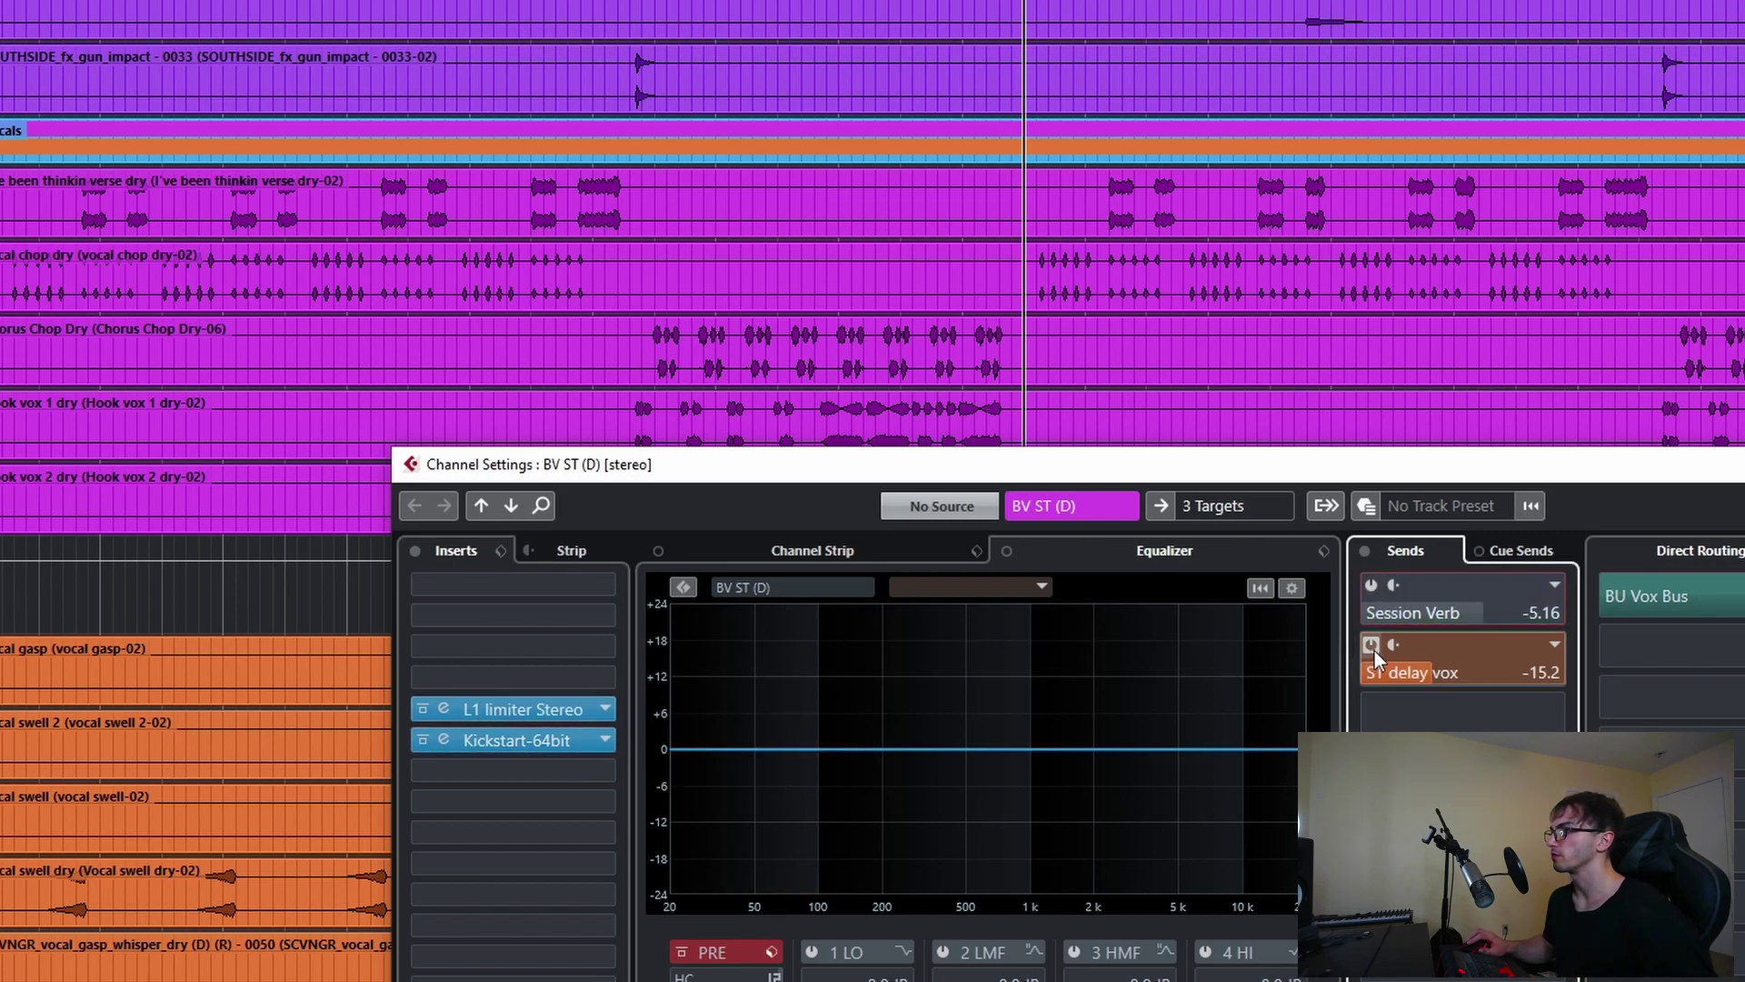
{"action": "left_click", "coordinate": [1373, 647]}
{"action": "left_click_drag", "start_coordinate": [579, 742], "coordinate": [543, 776]}
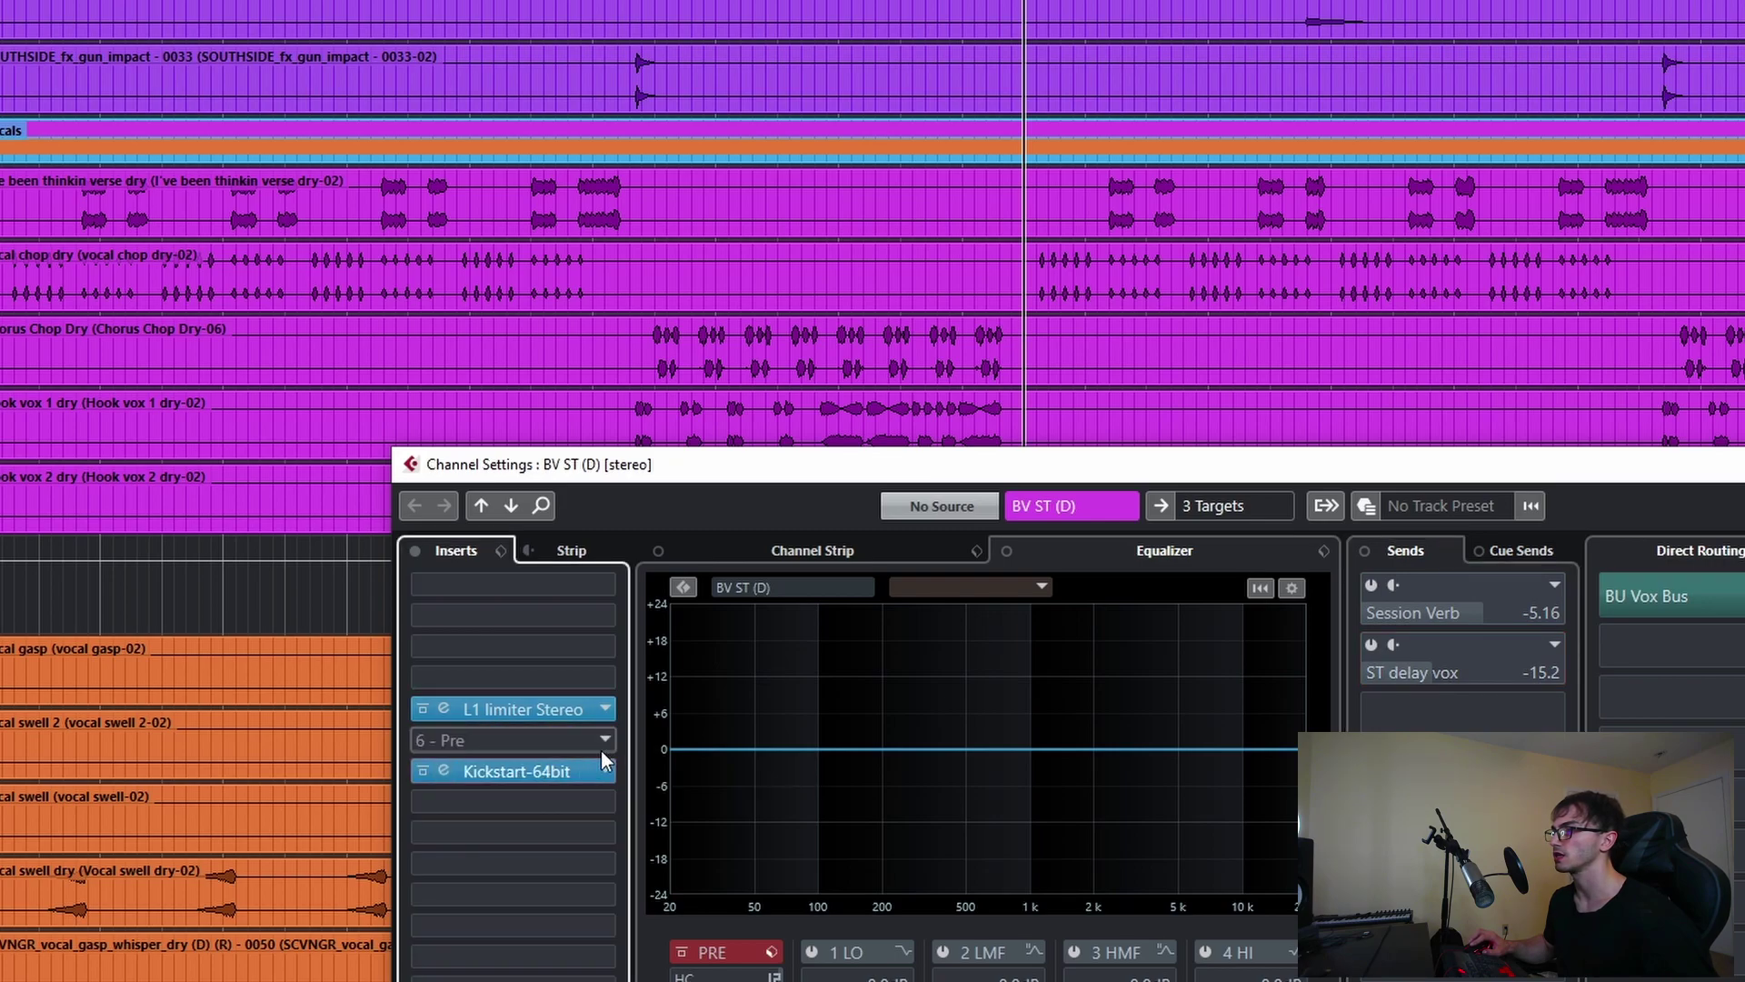
- Insert the Pro-R reverb in the free slot between the L1 limiter and Kickstart
{"action": "left_click", "coordinate": [605, 739]}
{"action": "type", "text": "soo"}
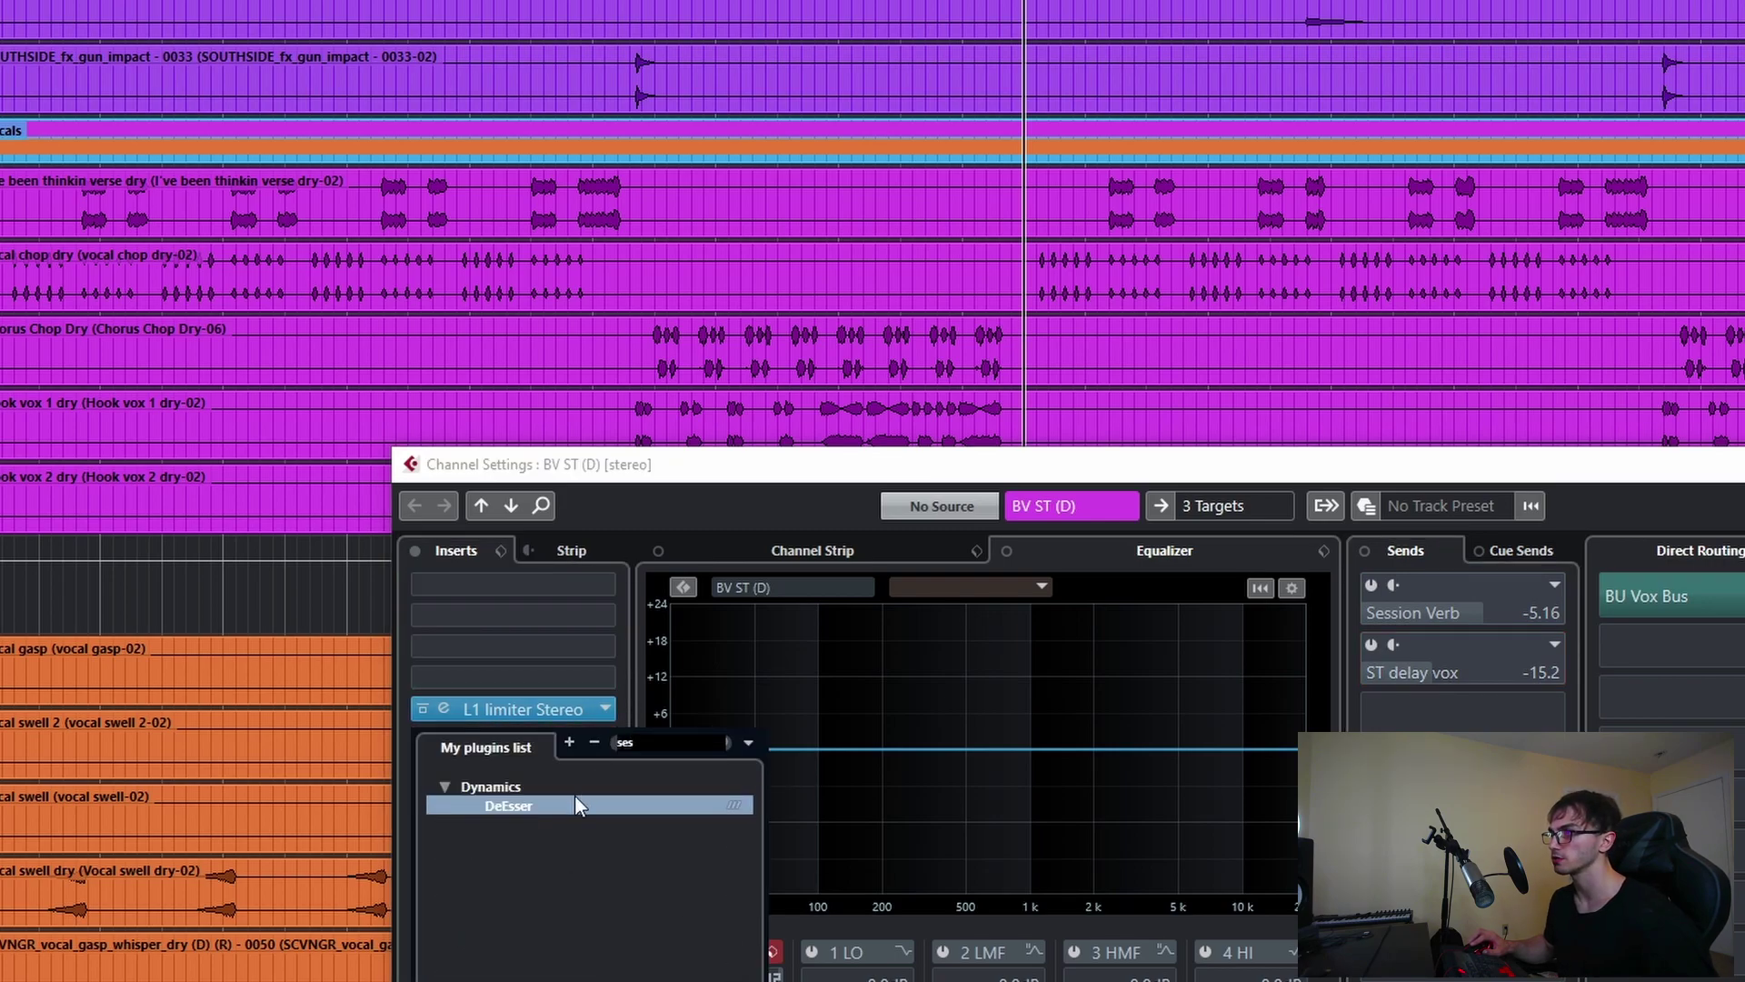
{"action": "key", "text": "BackSpace"}
{"action": "key", "text": "BackSpace"}
{"action": "key", "text": "BackSpace"}
{"action": "type", "text": "pr"}
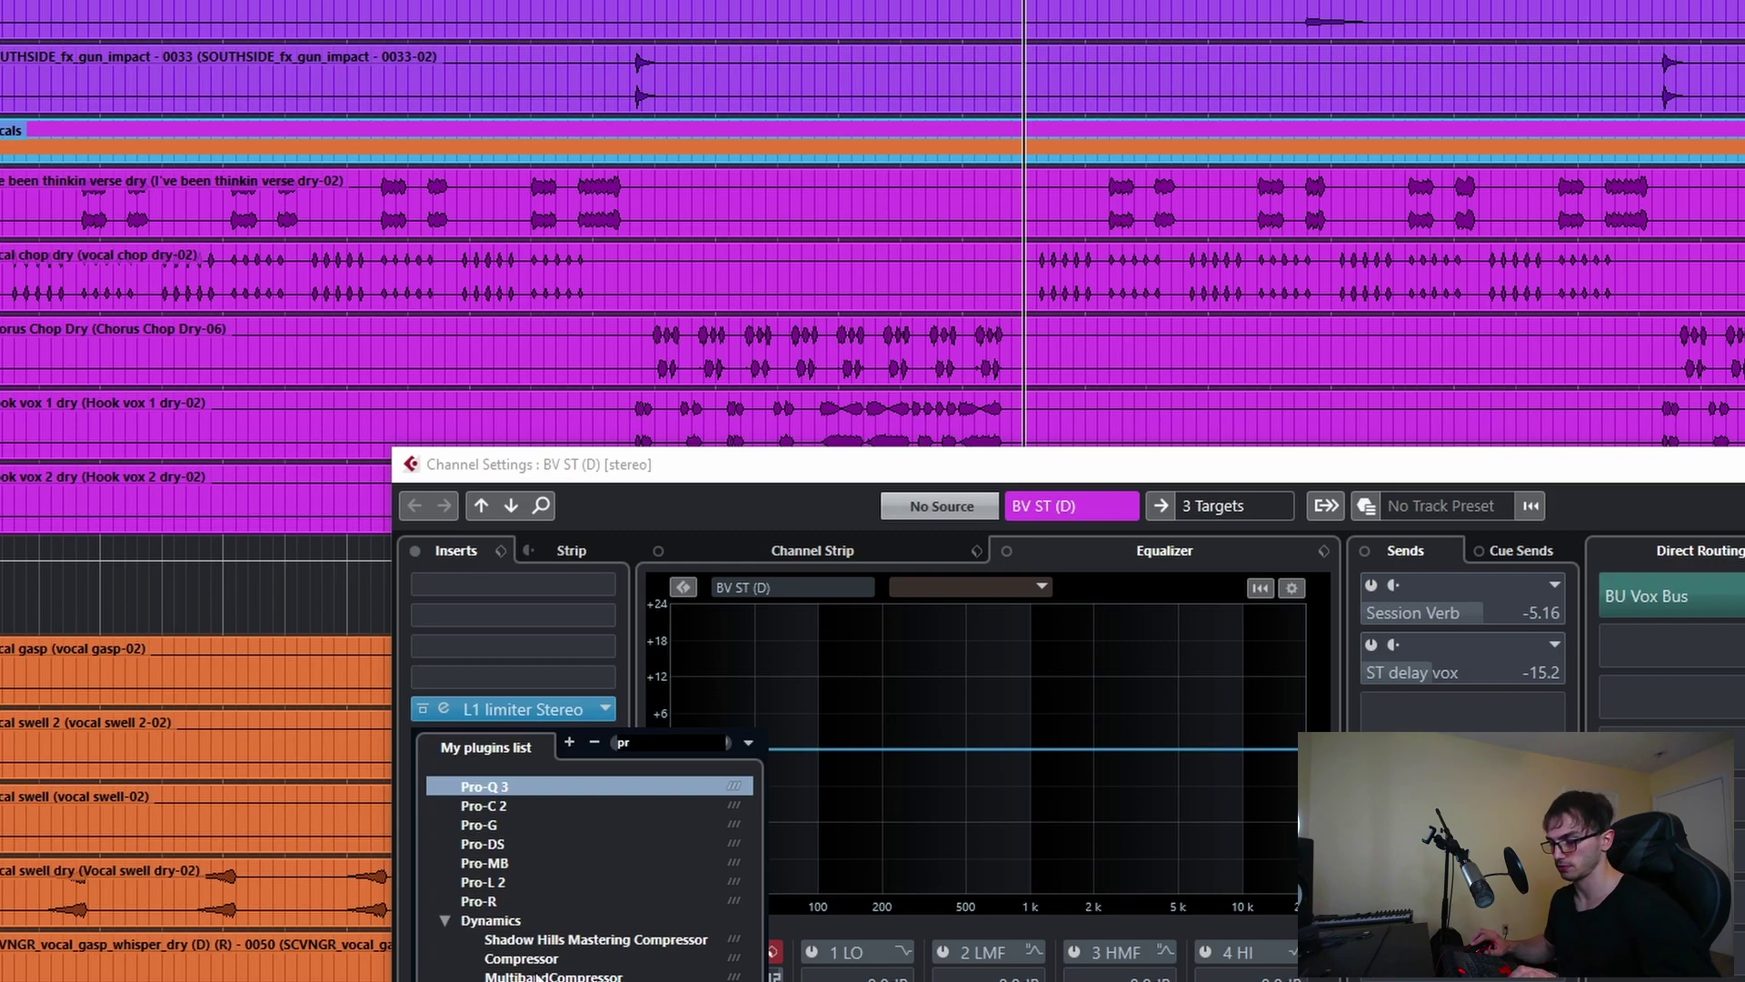
{"action": "type", "text": "o r"}
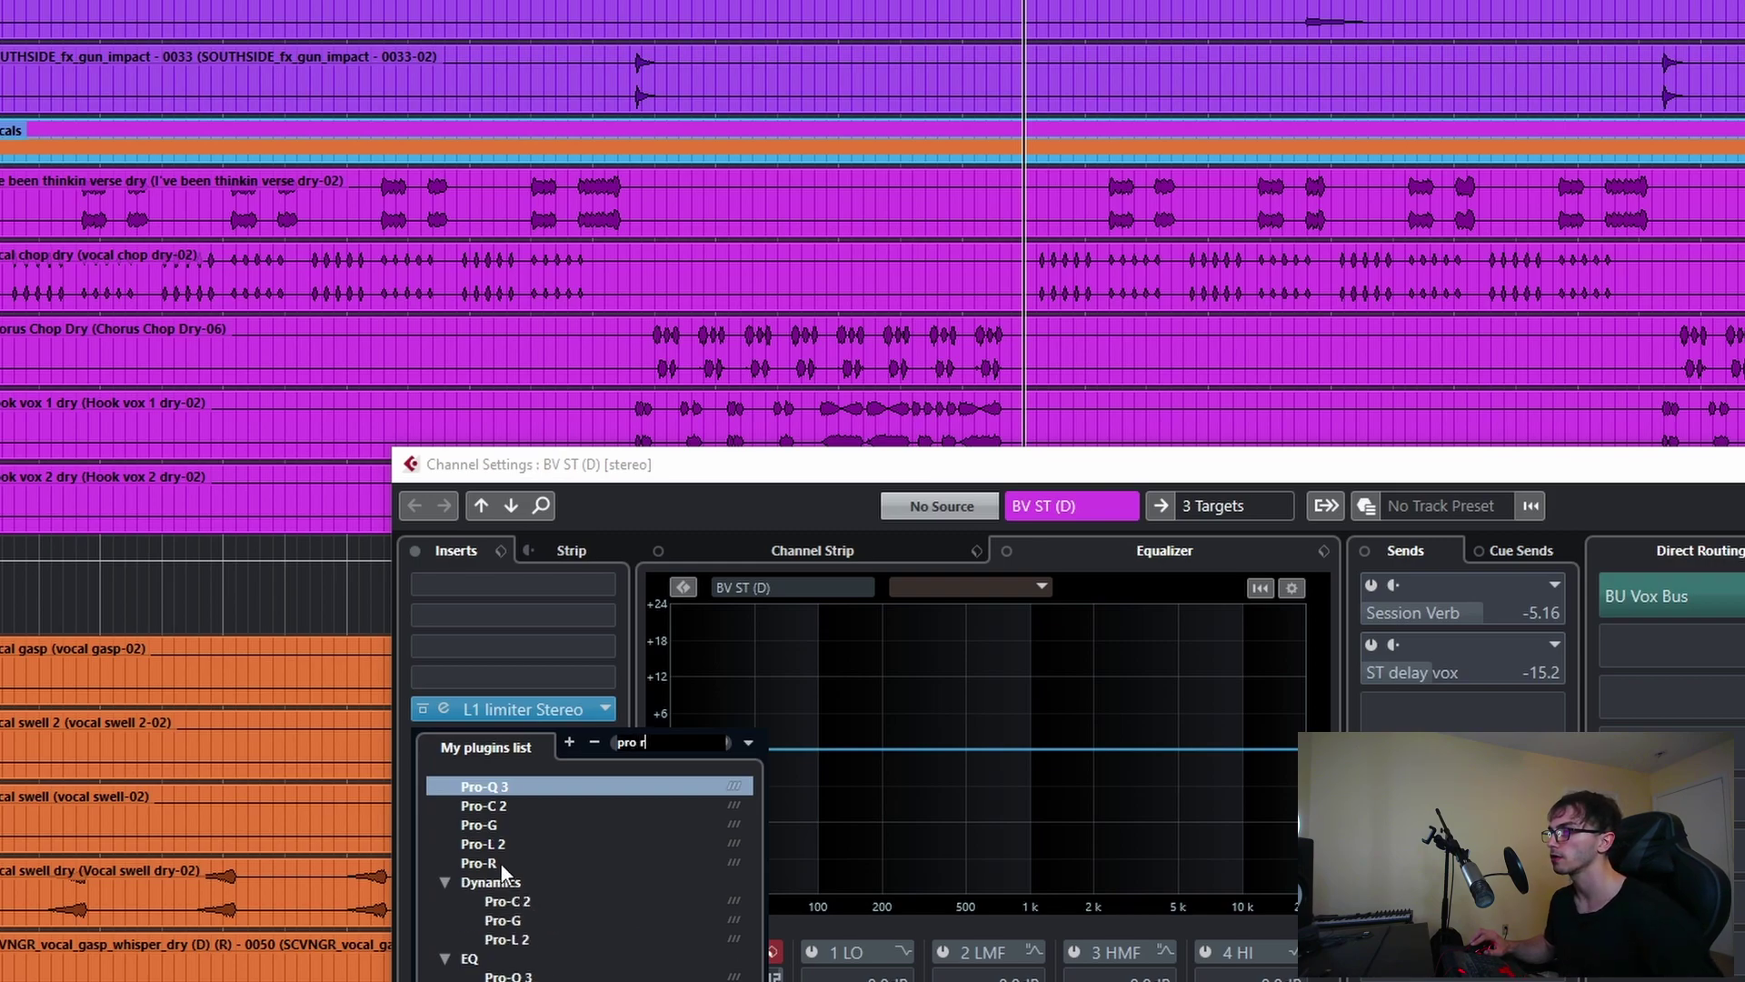
{"action": "left_click", "coordinate": [500, 860]}
- Load the "Thinking about you - Session verb" preset in Pro-R and close the plug-in window
{"action": "left_click", "coordinate": [760, 56]}
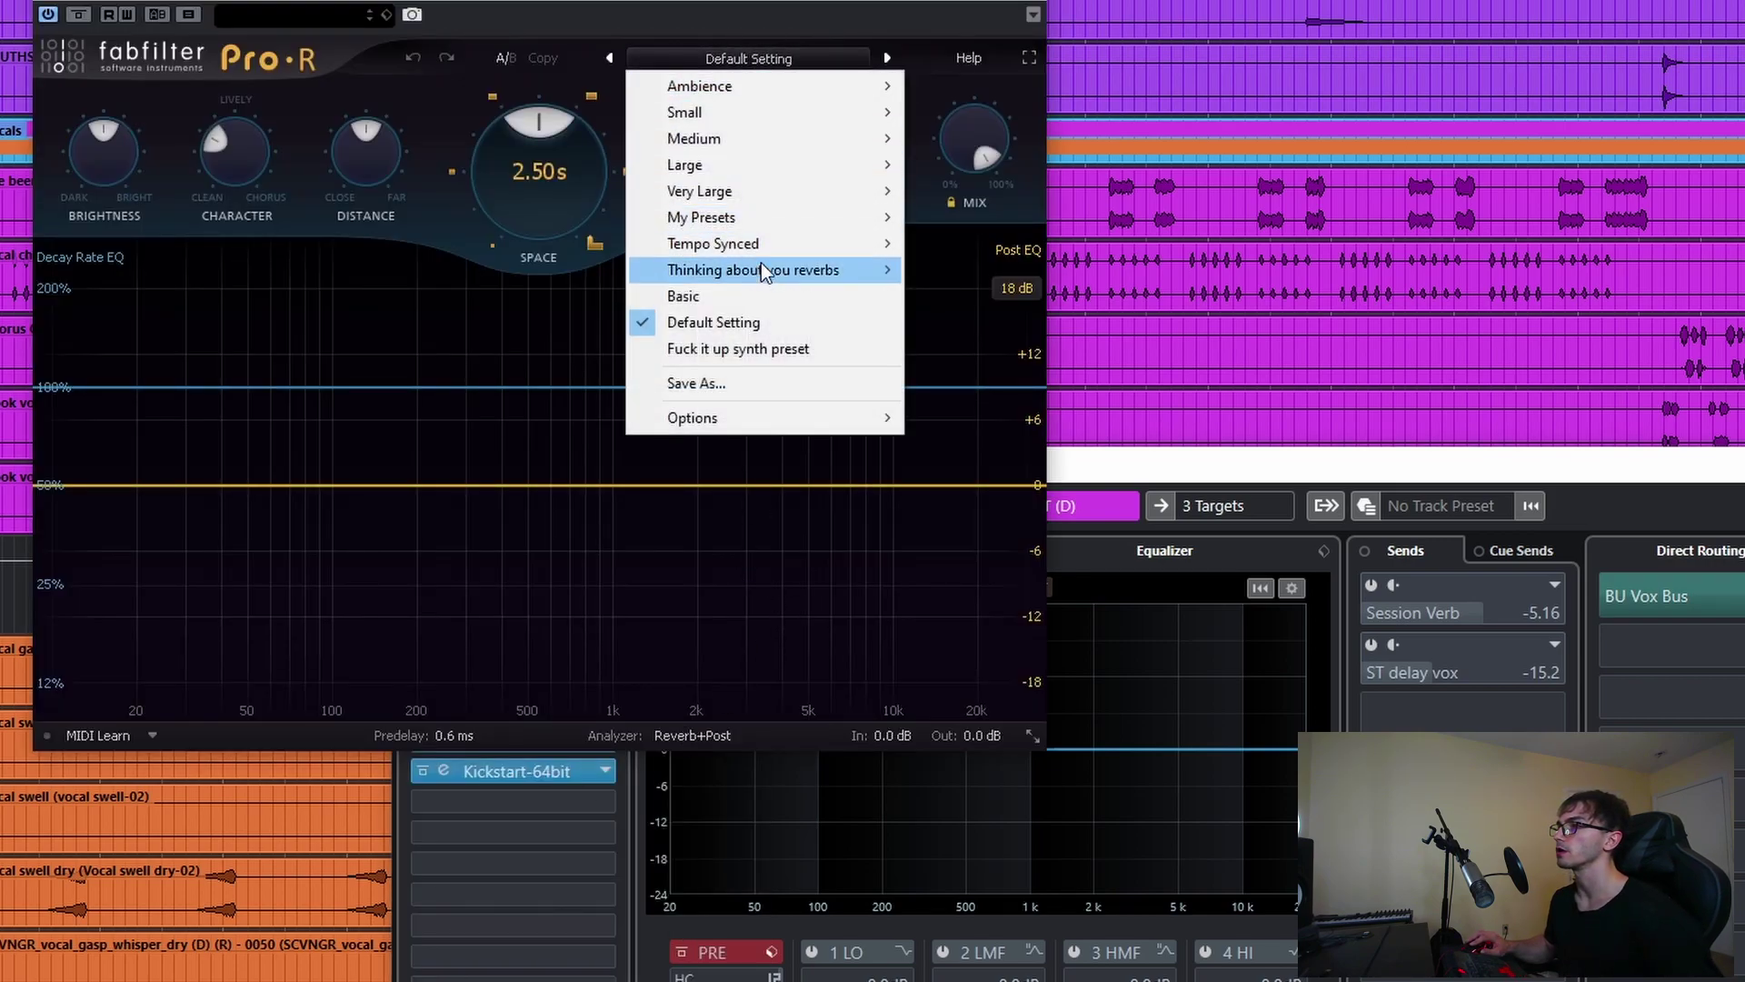
{"action": "mouse_move", "coordinate": [761, 270]}
{"action": "left_click", "coordinate": [997, 296]}
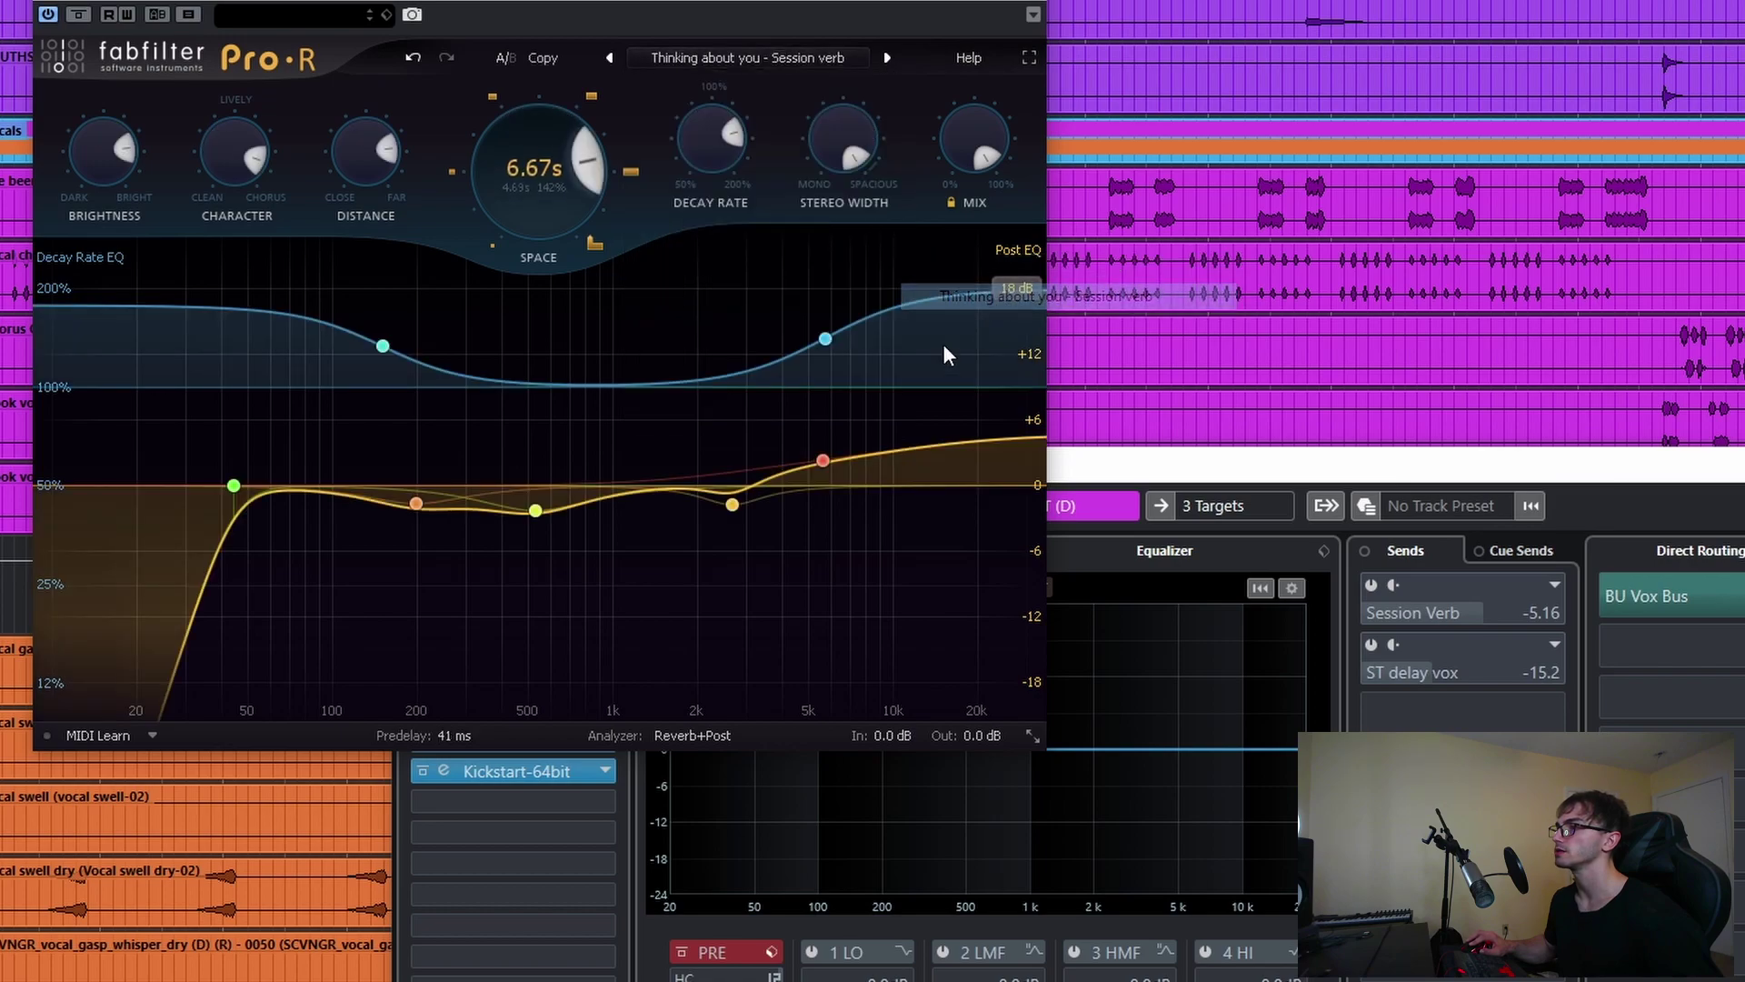
{"action": "left_click", "coordinate": [1052, 4]}
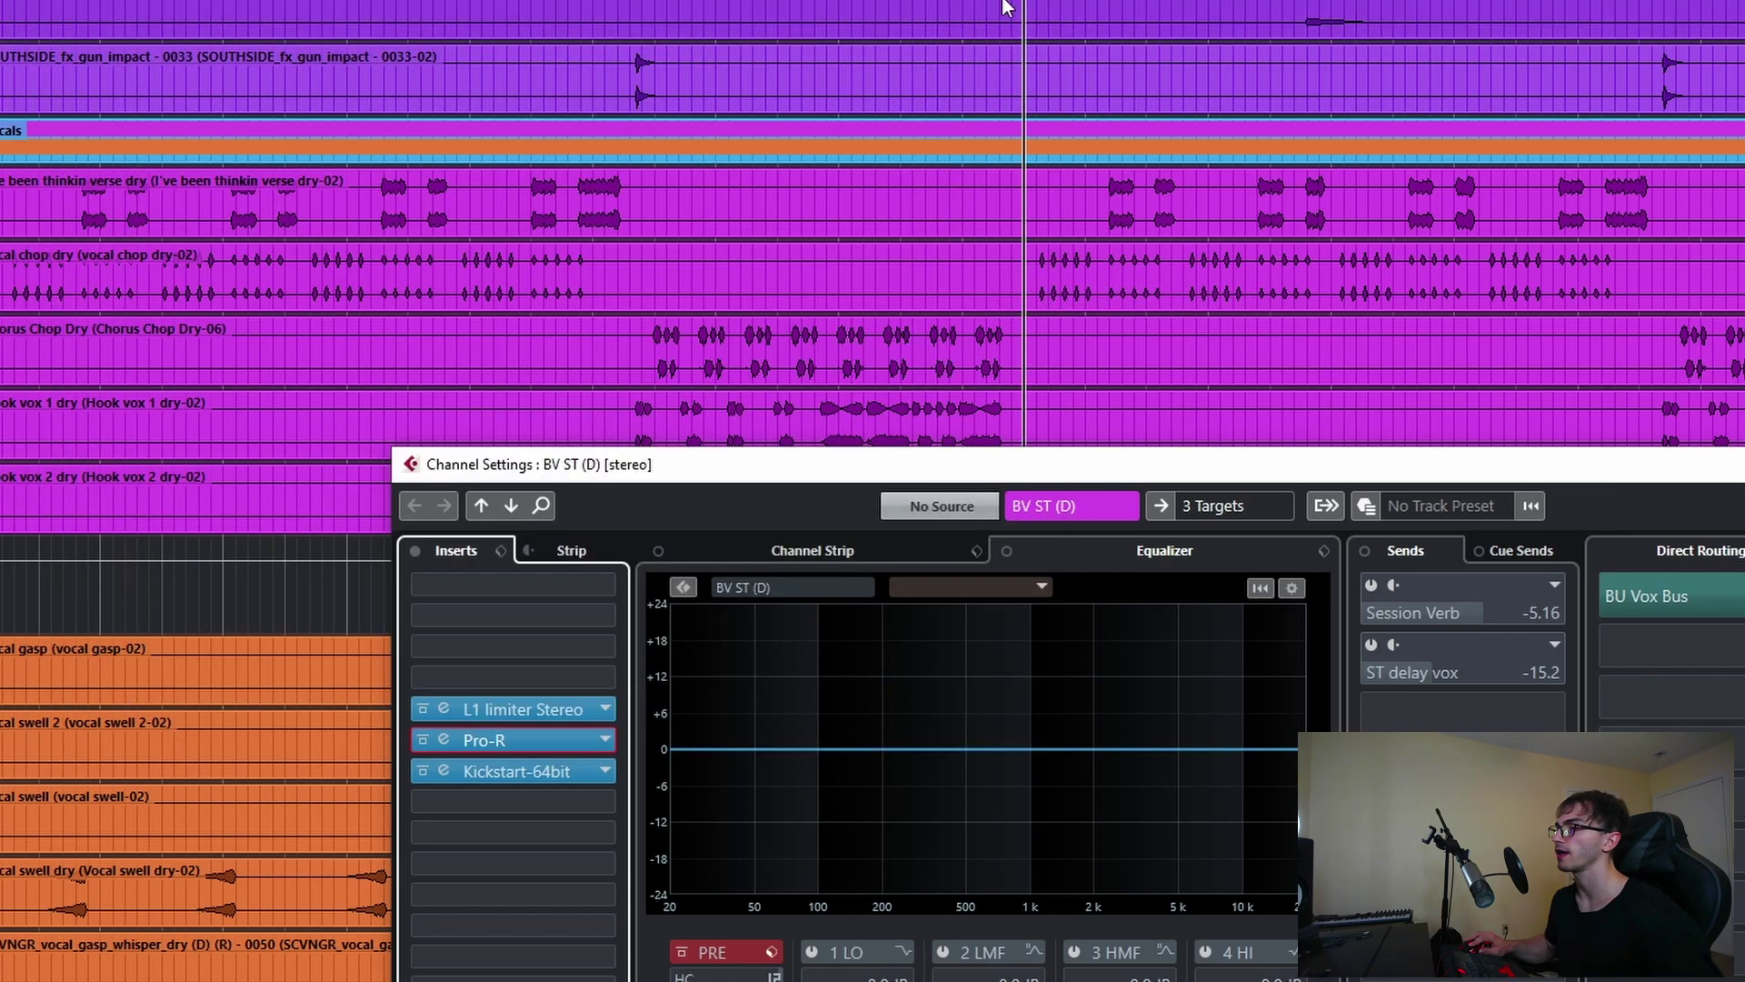
- Reopen Pro-R during playback and lower its mix to about half
{"action": "mouse_move", "coordinate": [558, 743]}
{"action": "left_mouse_down"}
{"action": "mouse_move", "coordinate": [555, 778]}
{"action": "mouse_move", "coordinate": [568, 745]}
{"action": "left_mouse_up"}
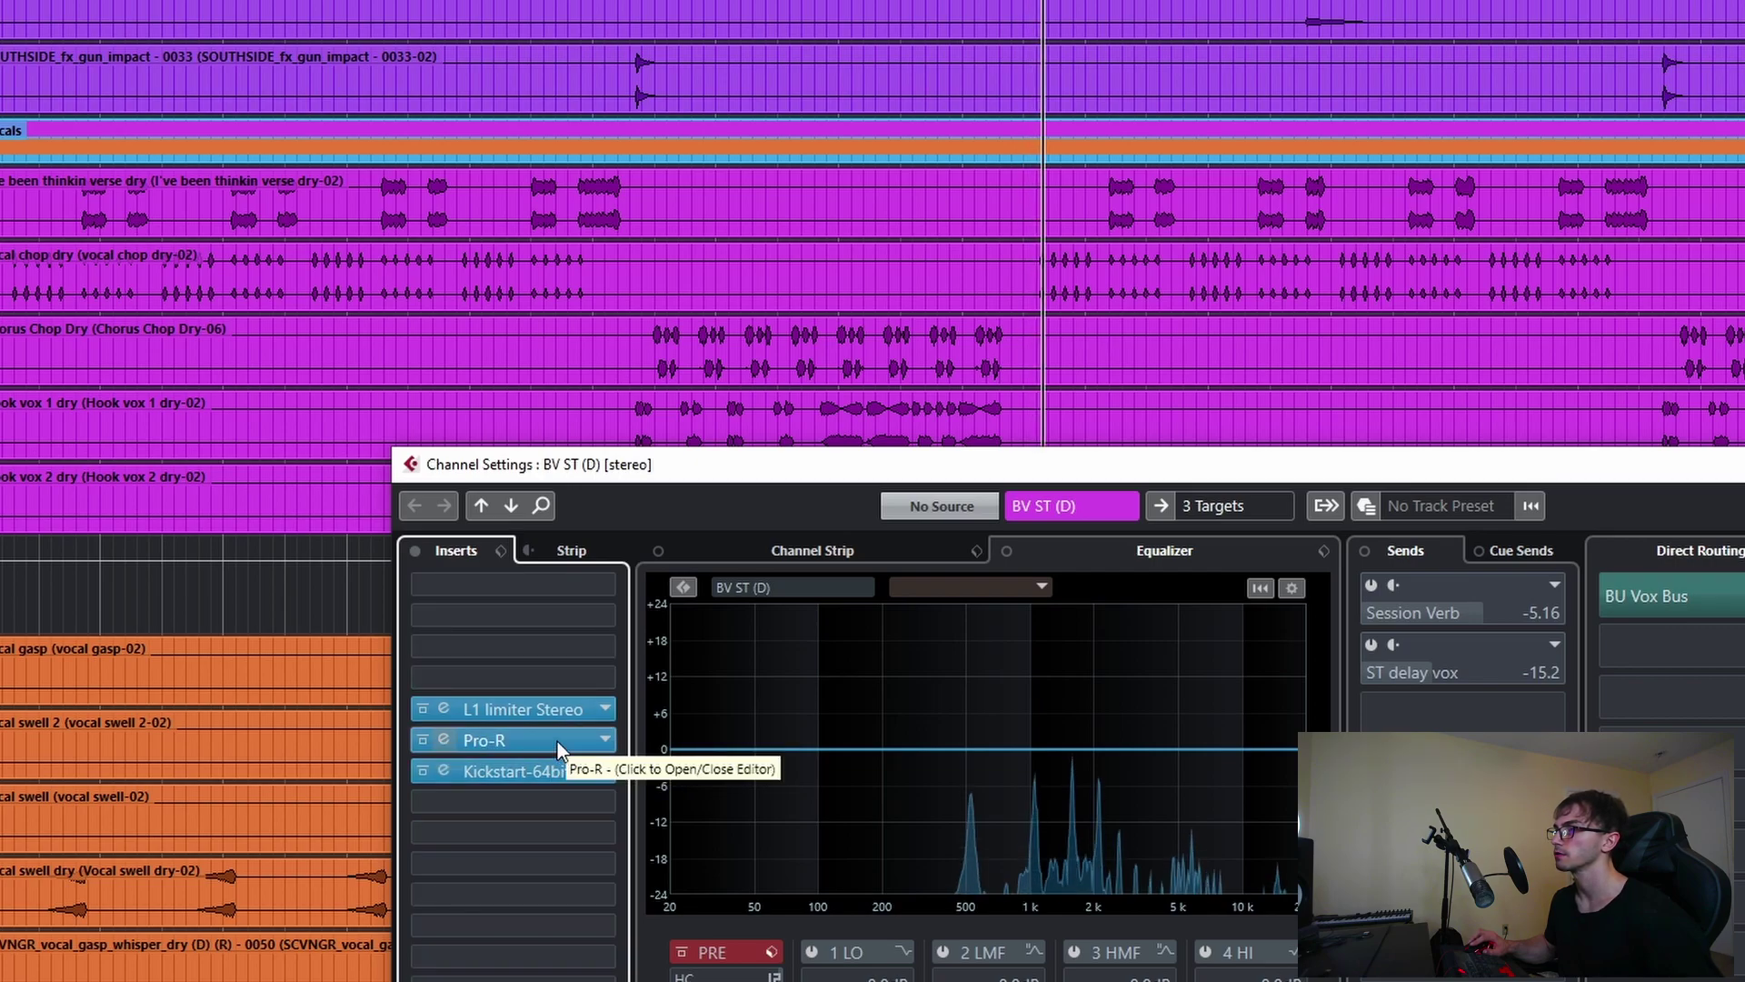
{"action": "left_click", "coordinate": [556, 739]}
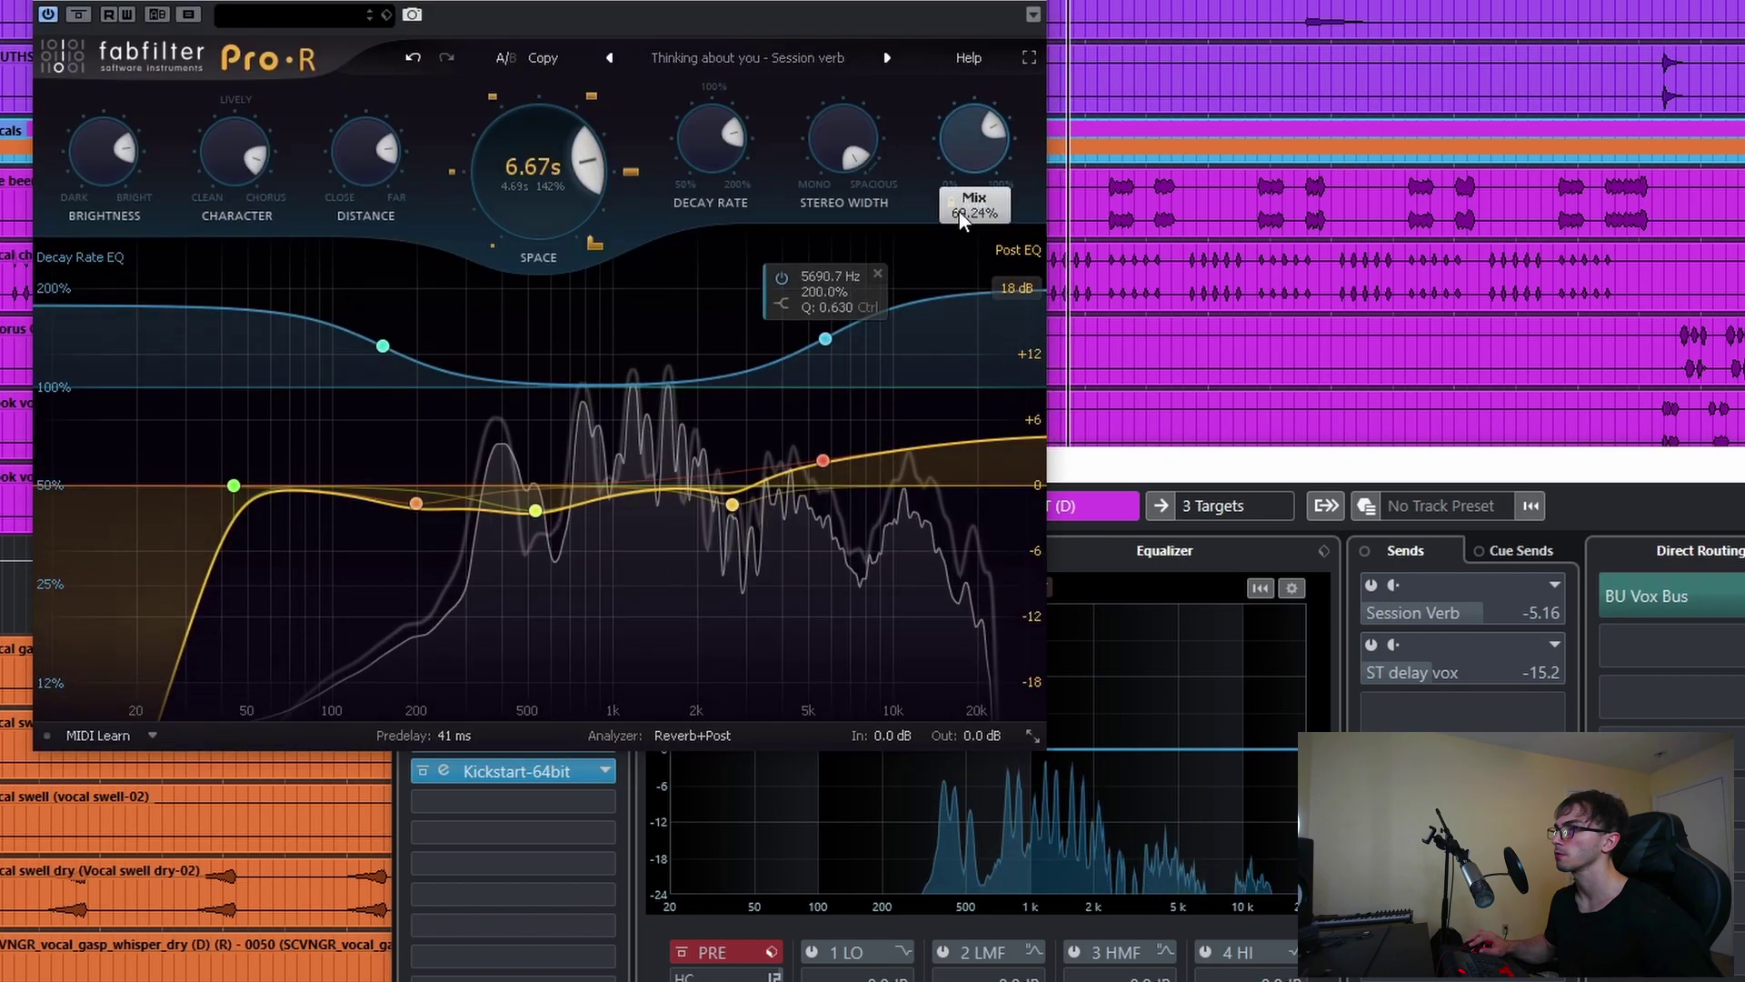
{"action": "left_click_drag", "start_coordinate": [957, 267], "coordinate": [999, 257]}
- Set Kickstart's mix to 74%, fine-tune the Pro-R mix and close both plug-in windows
{"action": "left_click", "coordinate": [595, 769]}
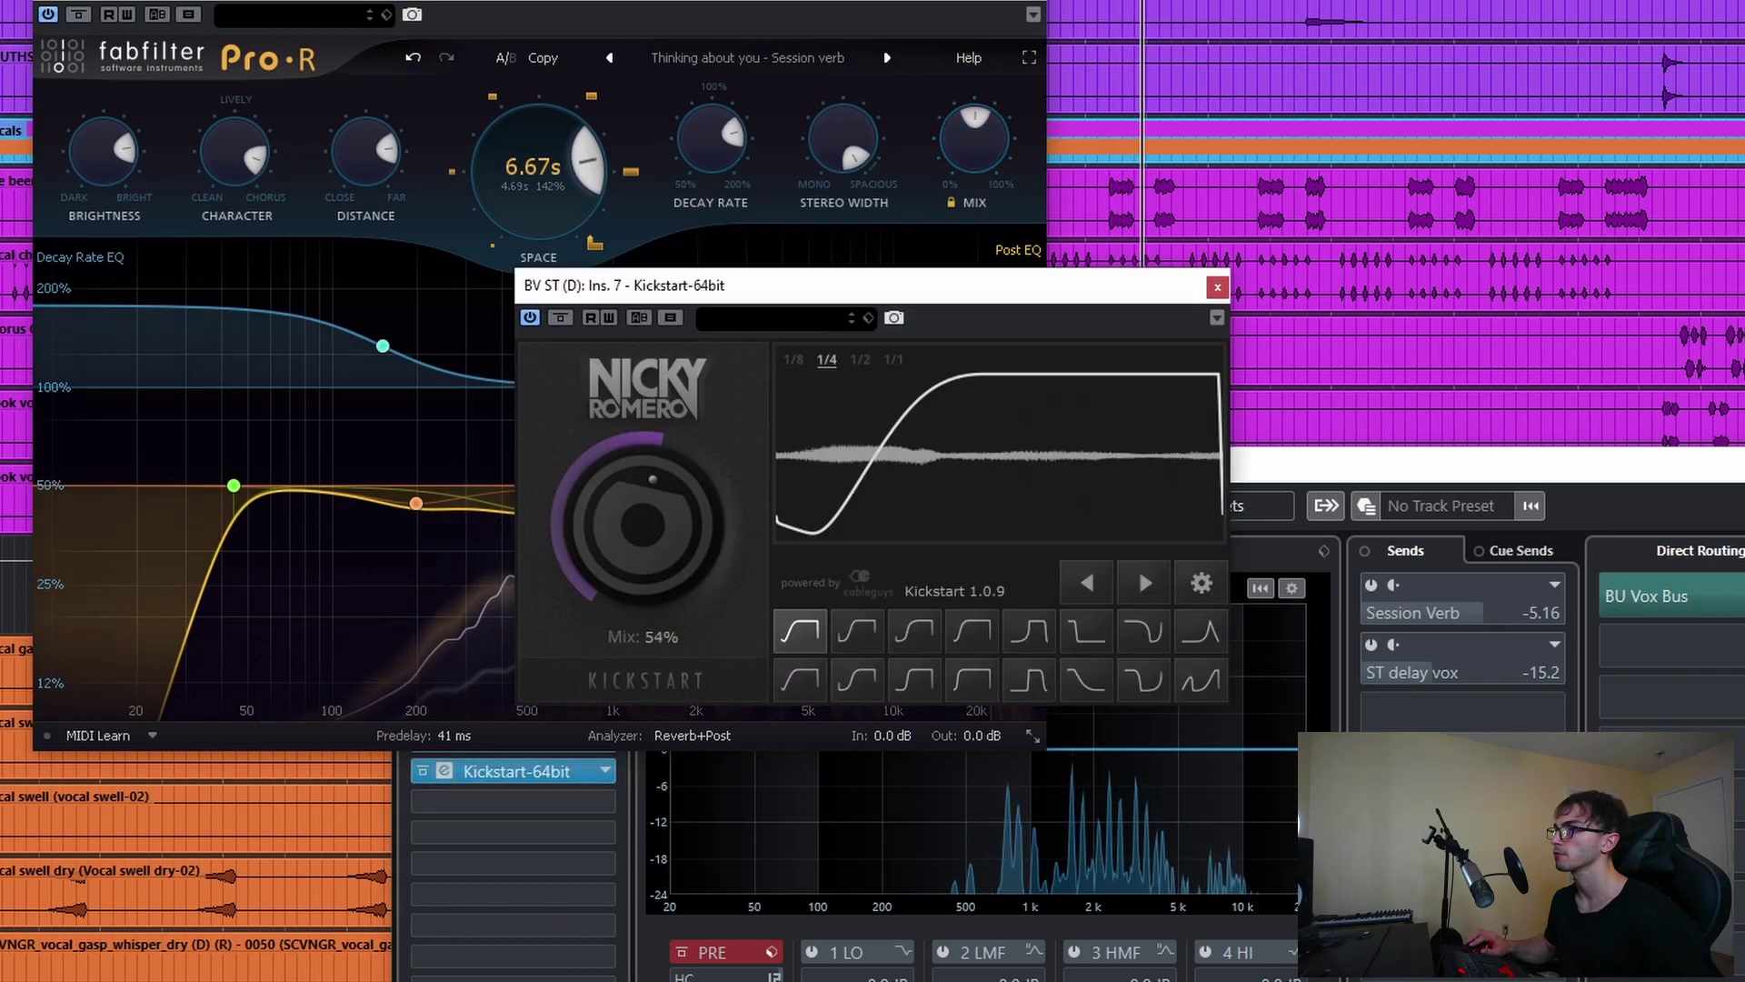
{"action": "left_click_drag", "start_coordinate": [643, 524], "coordinate": [642, 504]}
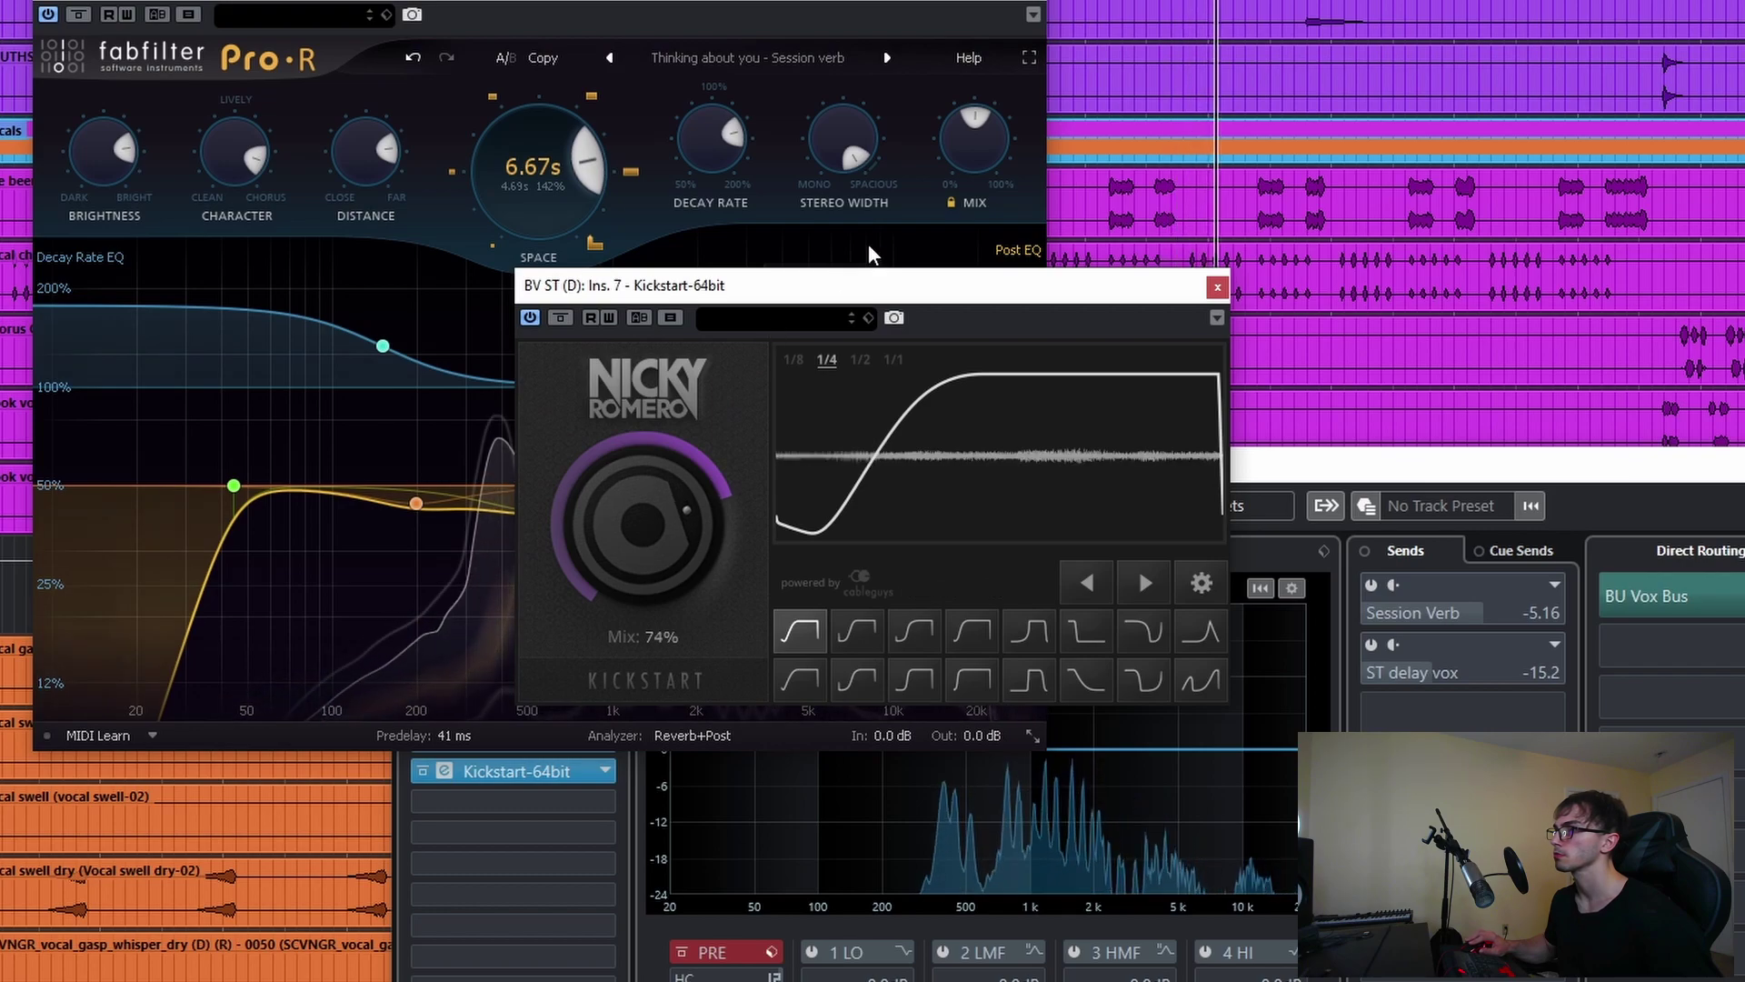
{"action": "left_click", "coordinate": [977, 167]}
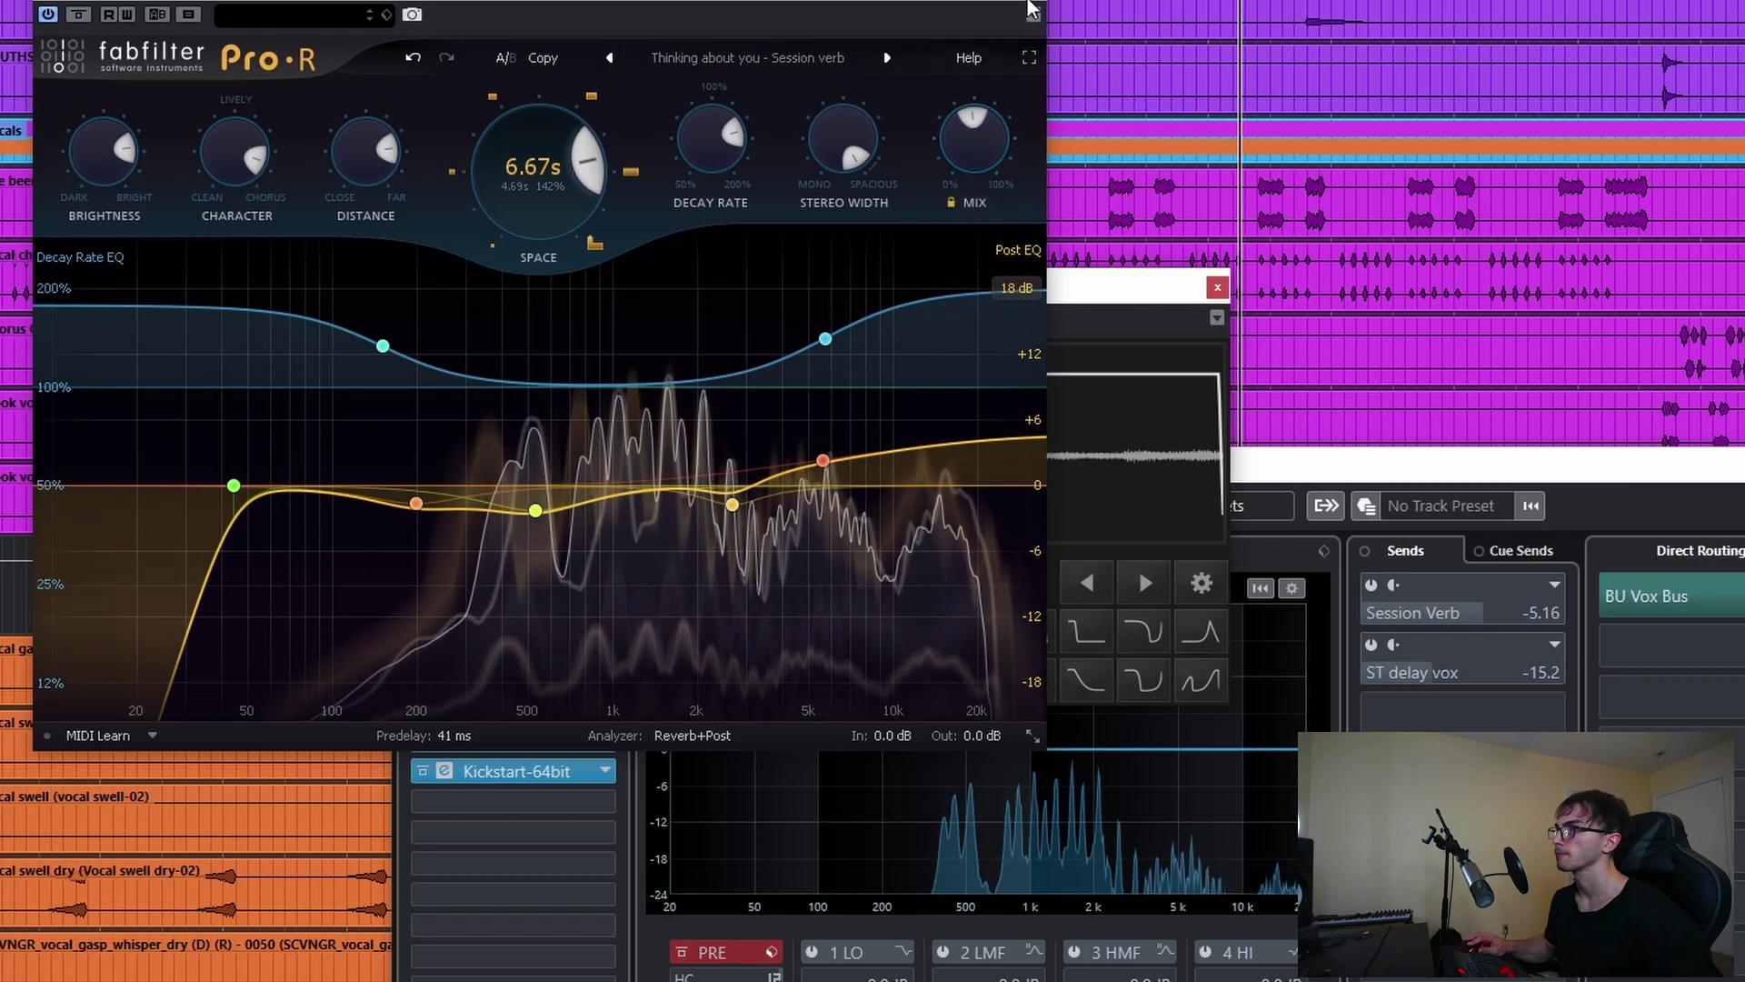
{"action": "left_click", "coordinate": [1034, 11]}
{"action": "left_click", "coordinate": [1218, 287]}
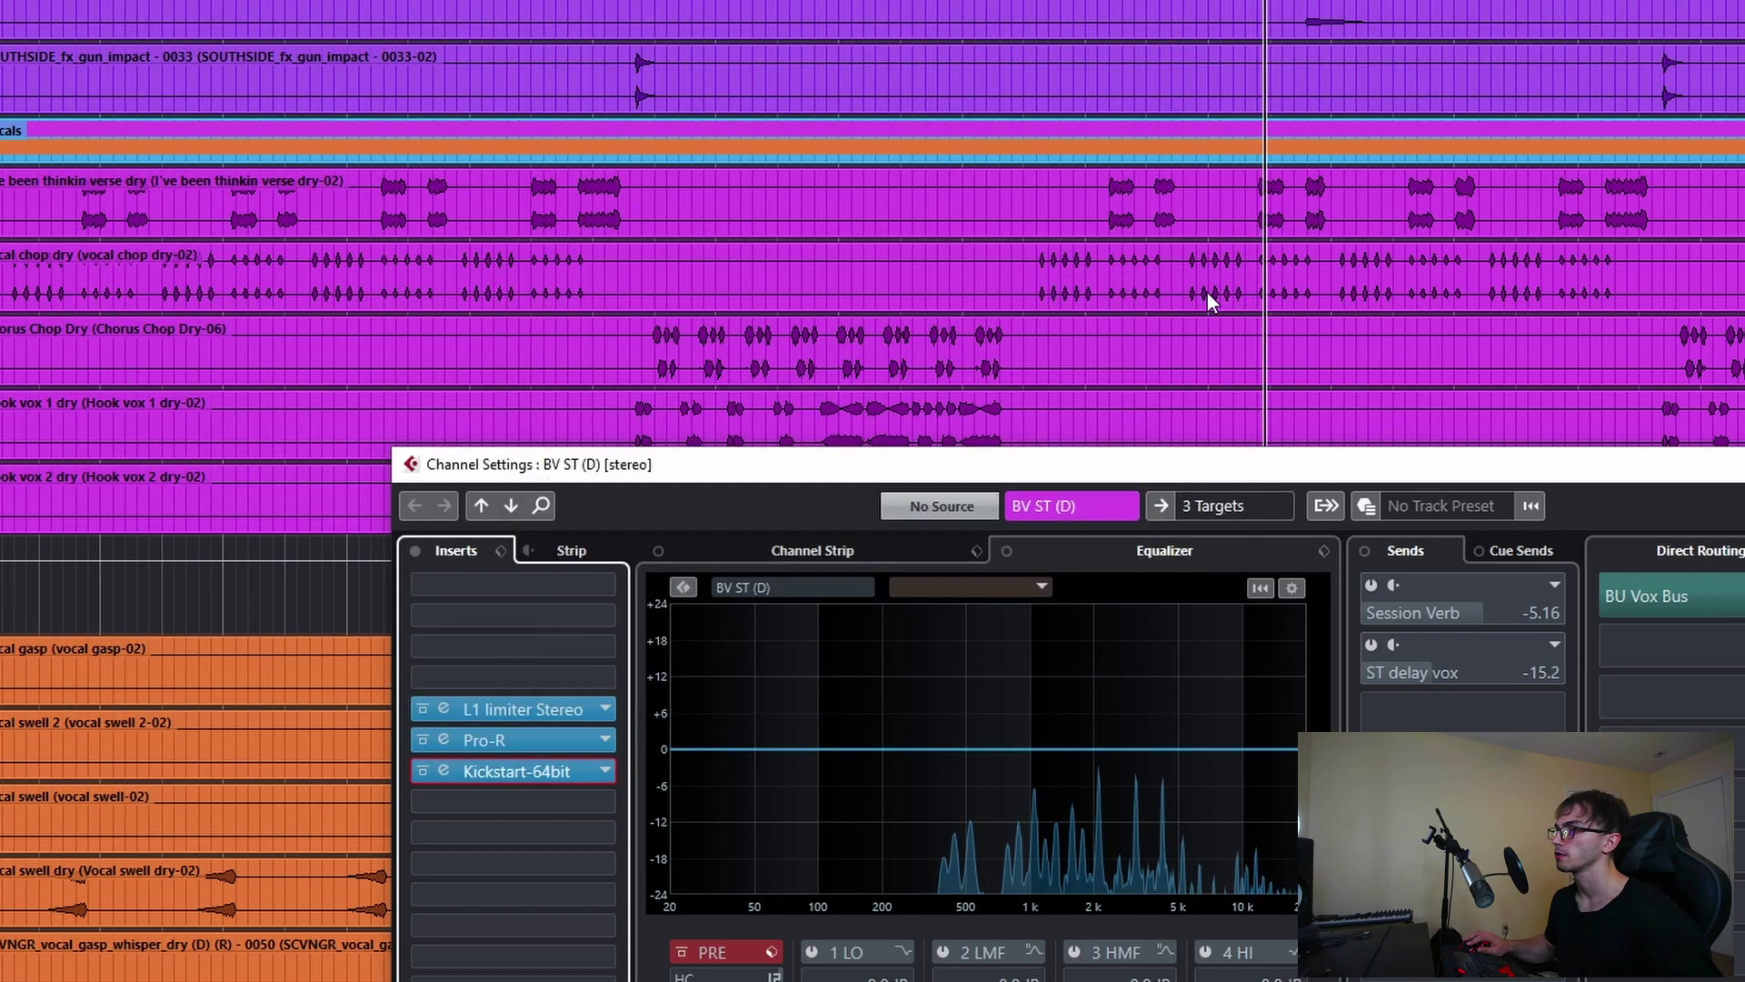
- Reorder the inserts so the L1 limiter sits between Pro-R and Kickstart, and set the limiter's threshold to -3.1
{"action": "left_click_drag", "start_coordinate": [542, 777], "coordinate": [555, 829]}
{"action": "left_click_drag", "start_coordinate": [565, 717], "coordinate": [563, 773]}
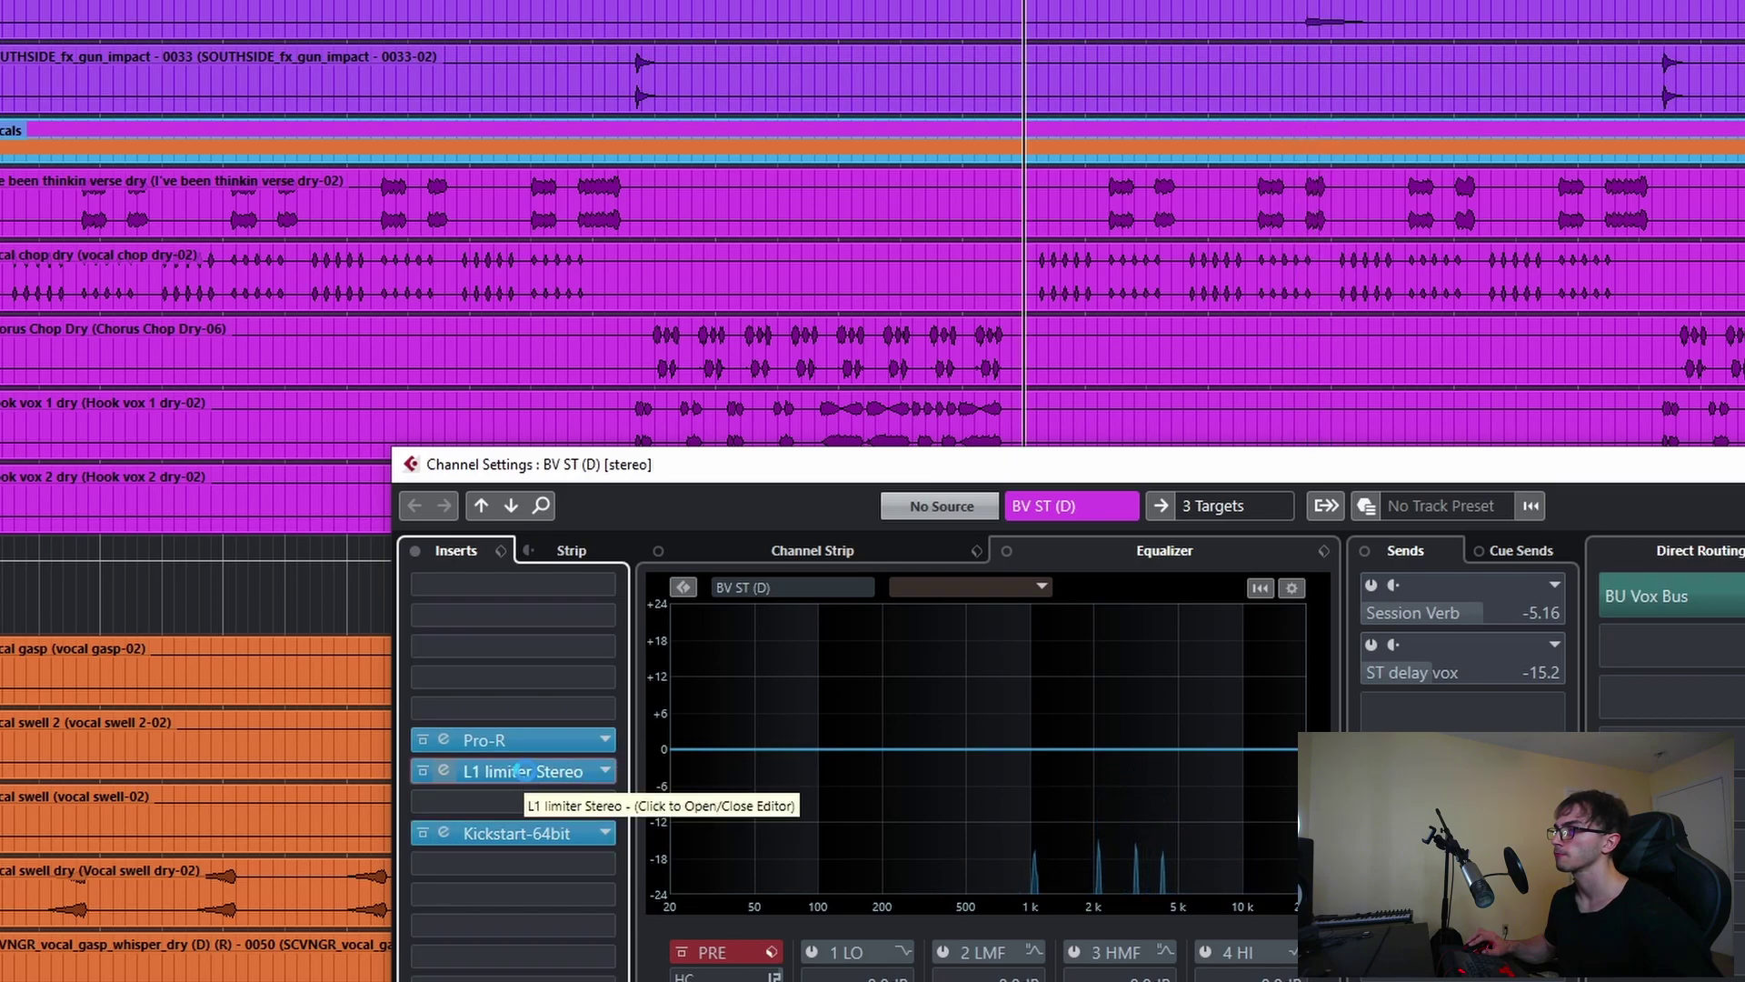
{"action": "left_click", "coordinate": [545, 774]}
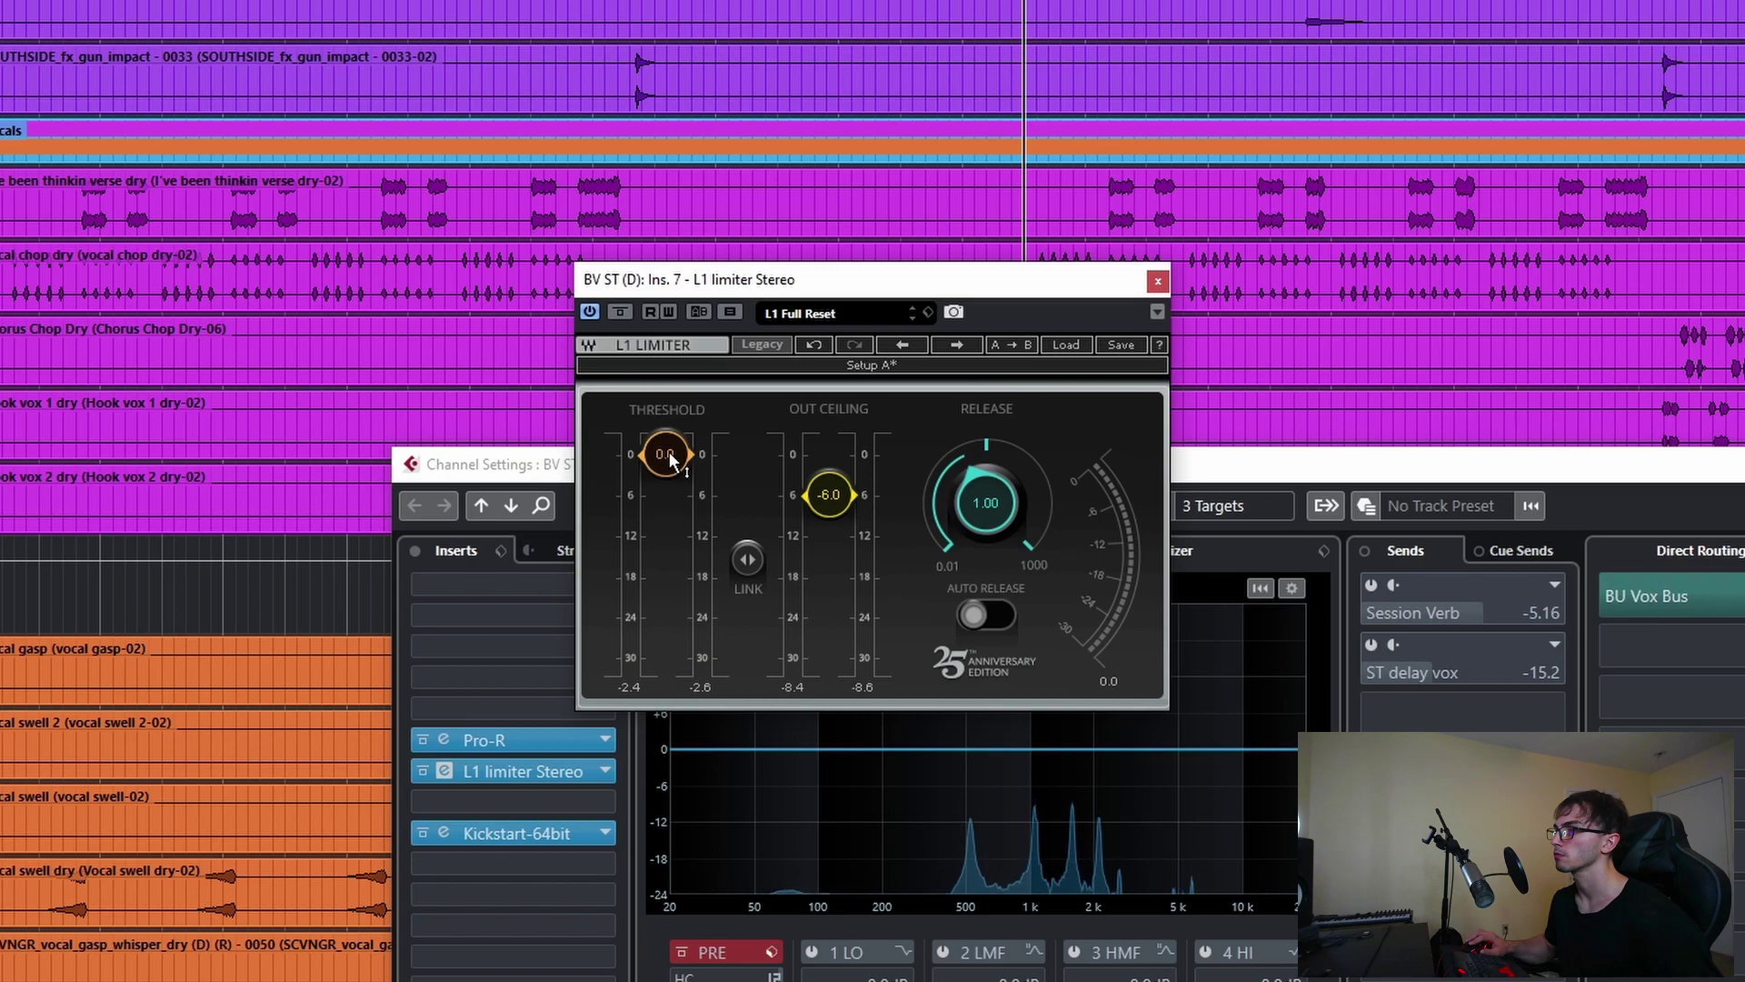
{"action": "left_click_drag", "start_coordinate": [669, 459], "coordinate": [665, 474]}
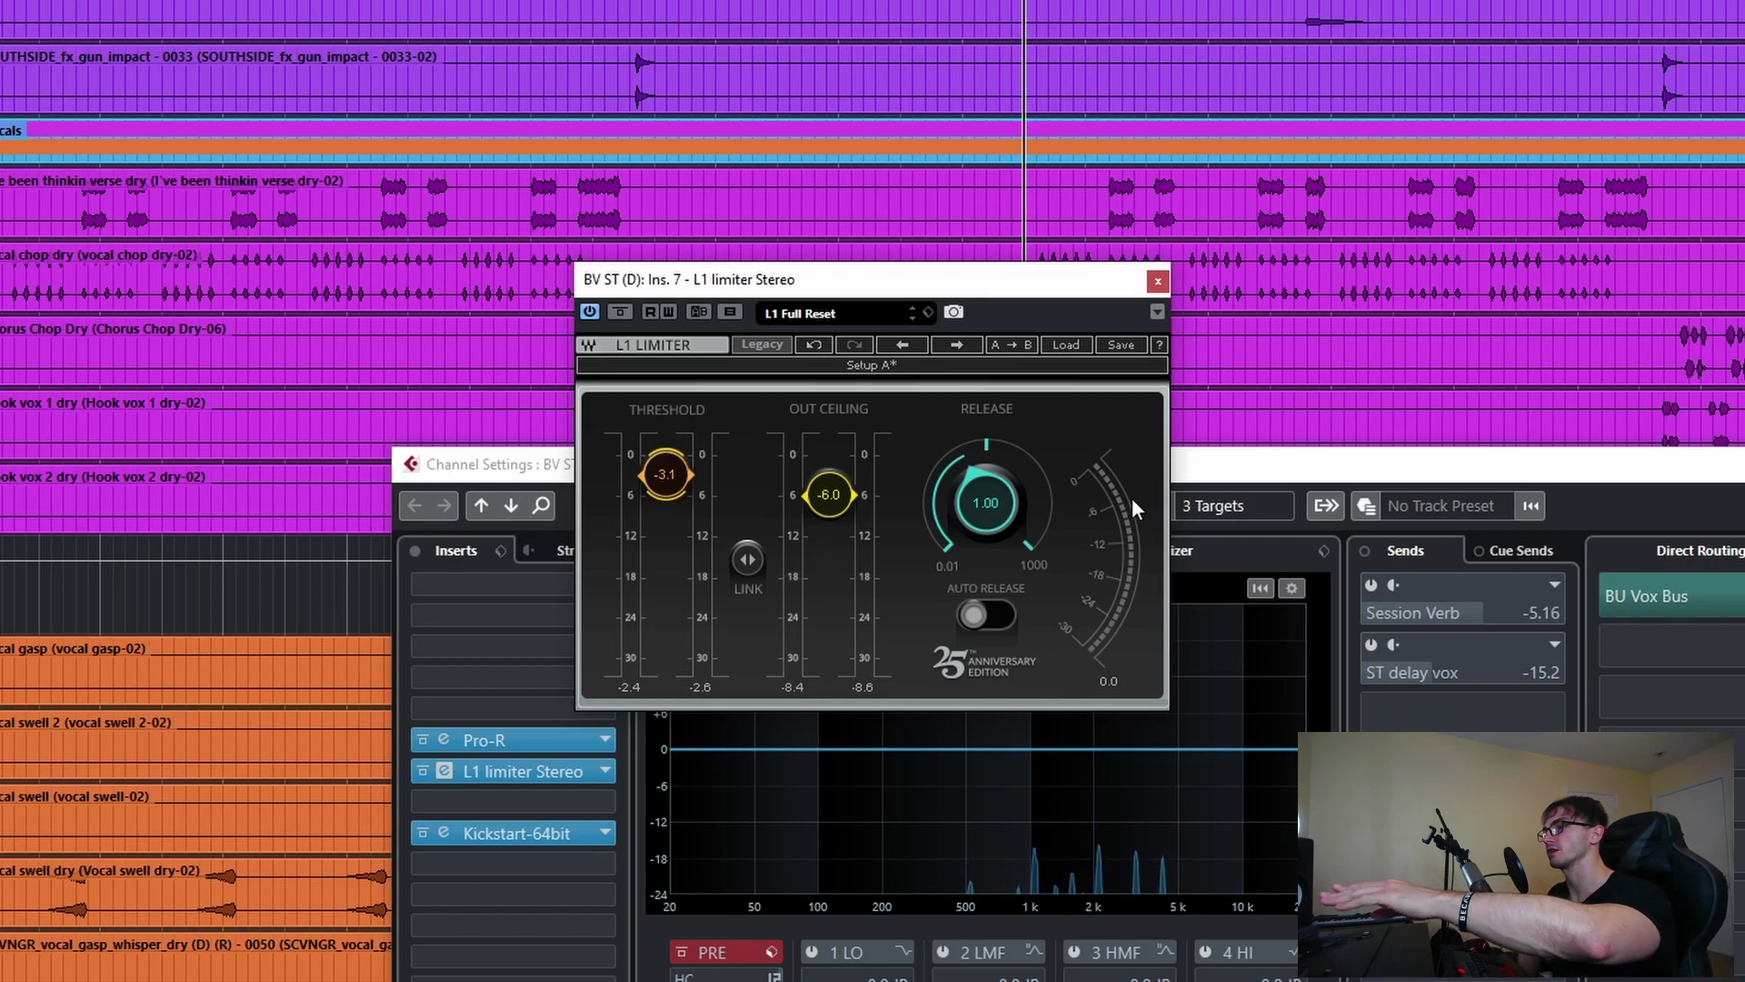
- Check the Kickstart settings, unsolo the vocal chop track and close its plug-in and channel settings windows
{"action": "left_click", "coordinate": [515, 831]}
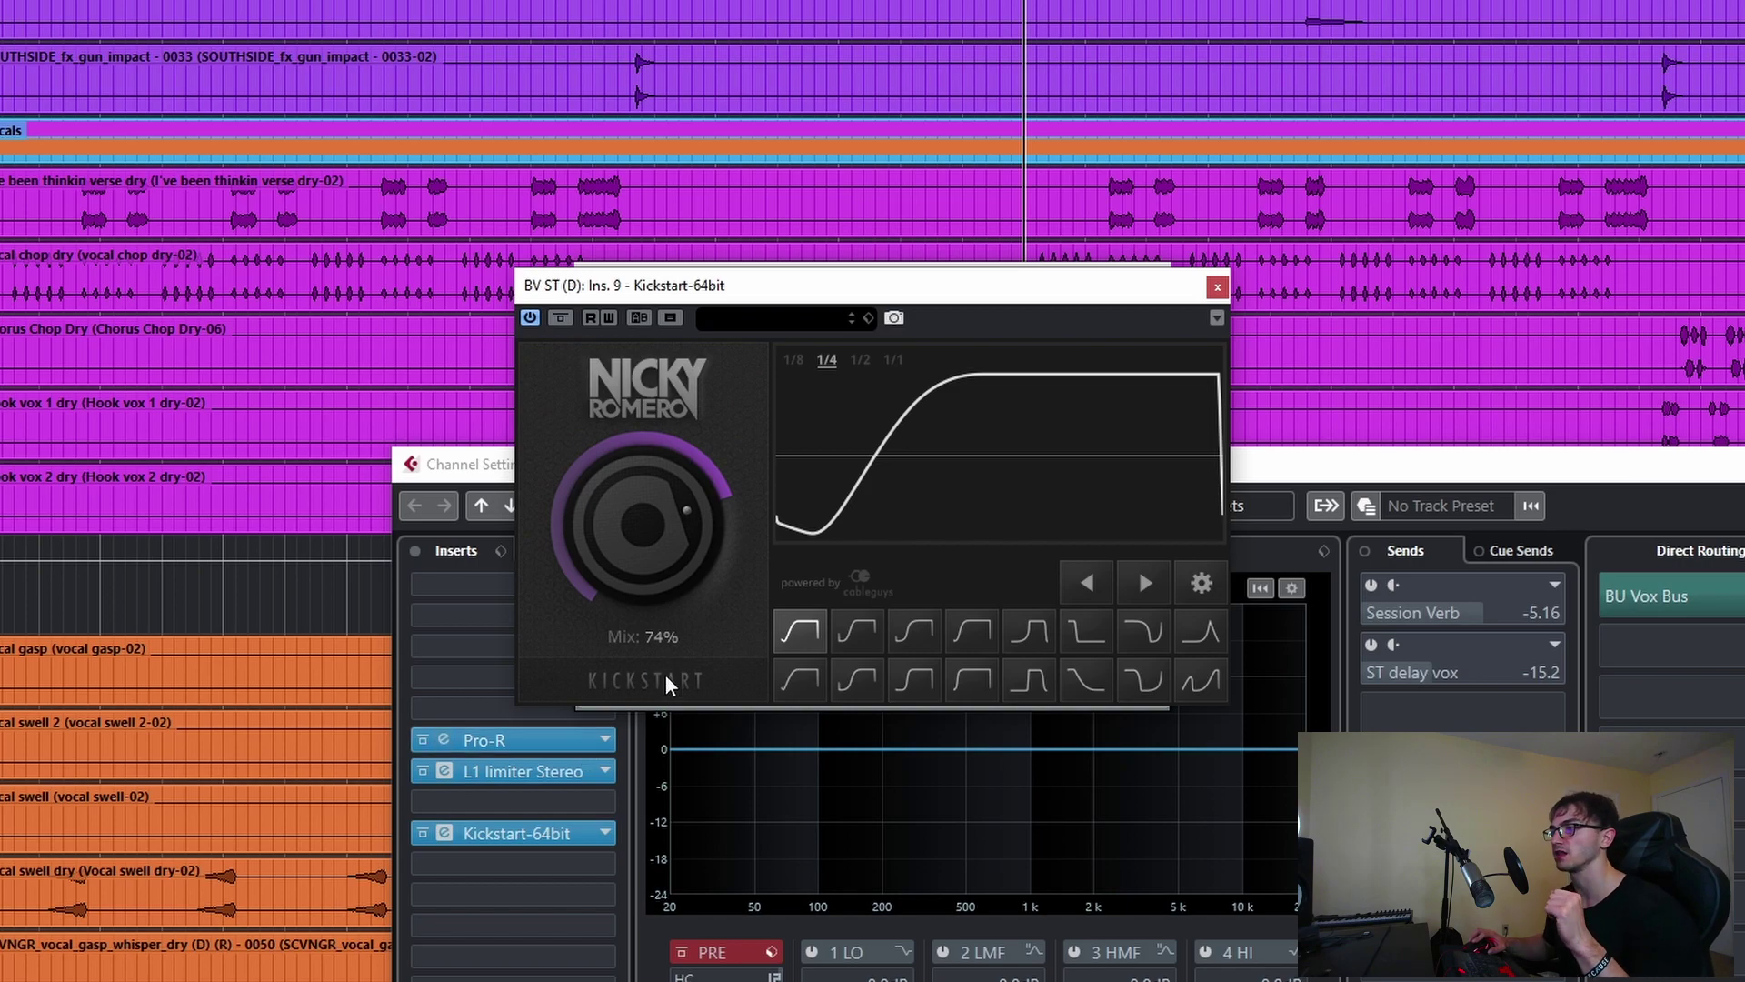
{"action": "left_click", "coordinate": [1217, 288]}
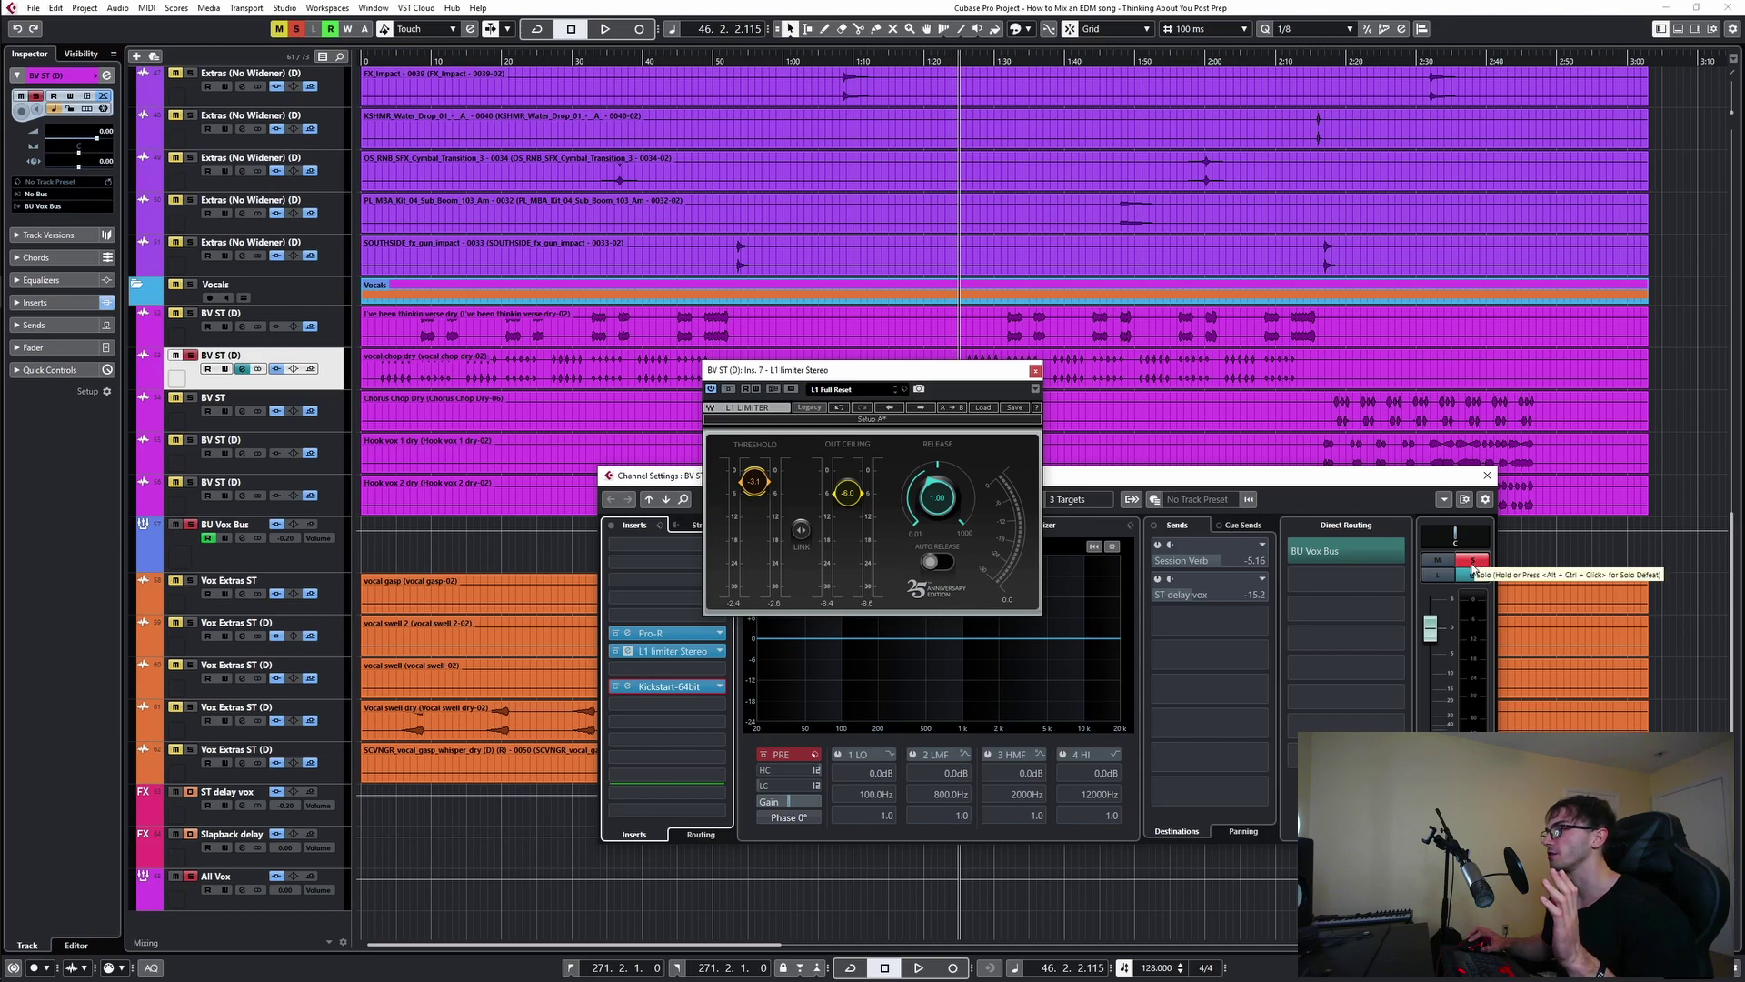
{"action": "left_click", "coordinate": [1472, 560]}
{"action": "left_click", "coordinate": [1035, 370]}
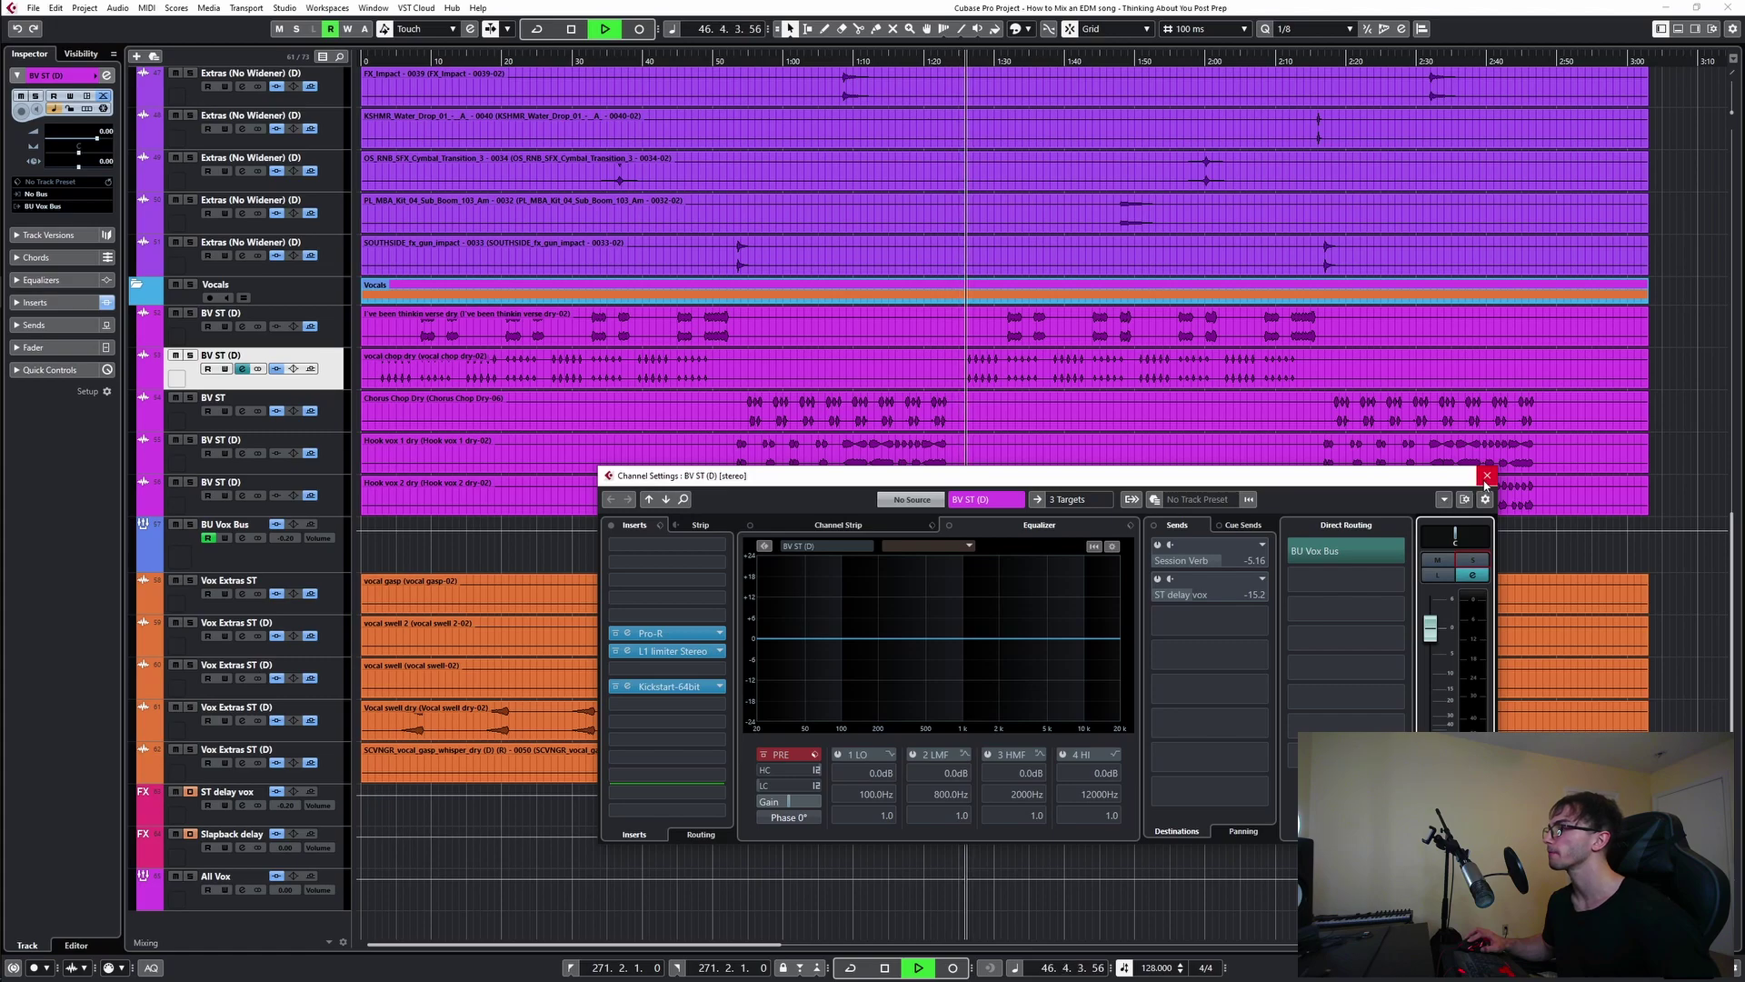
{"action": "left_click", "coordinate": [1487, 474]}
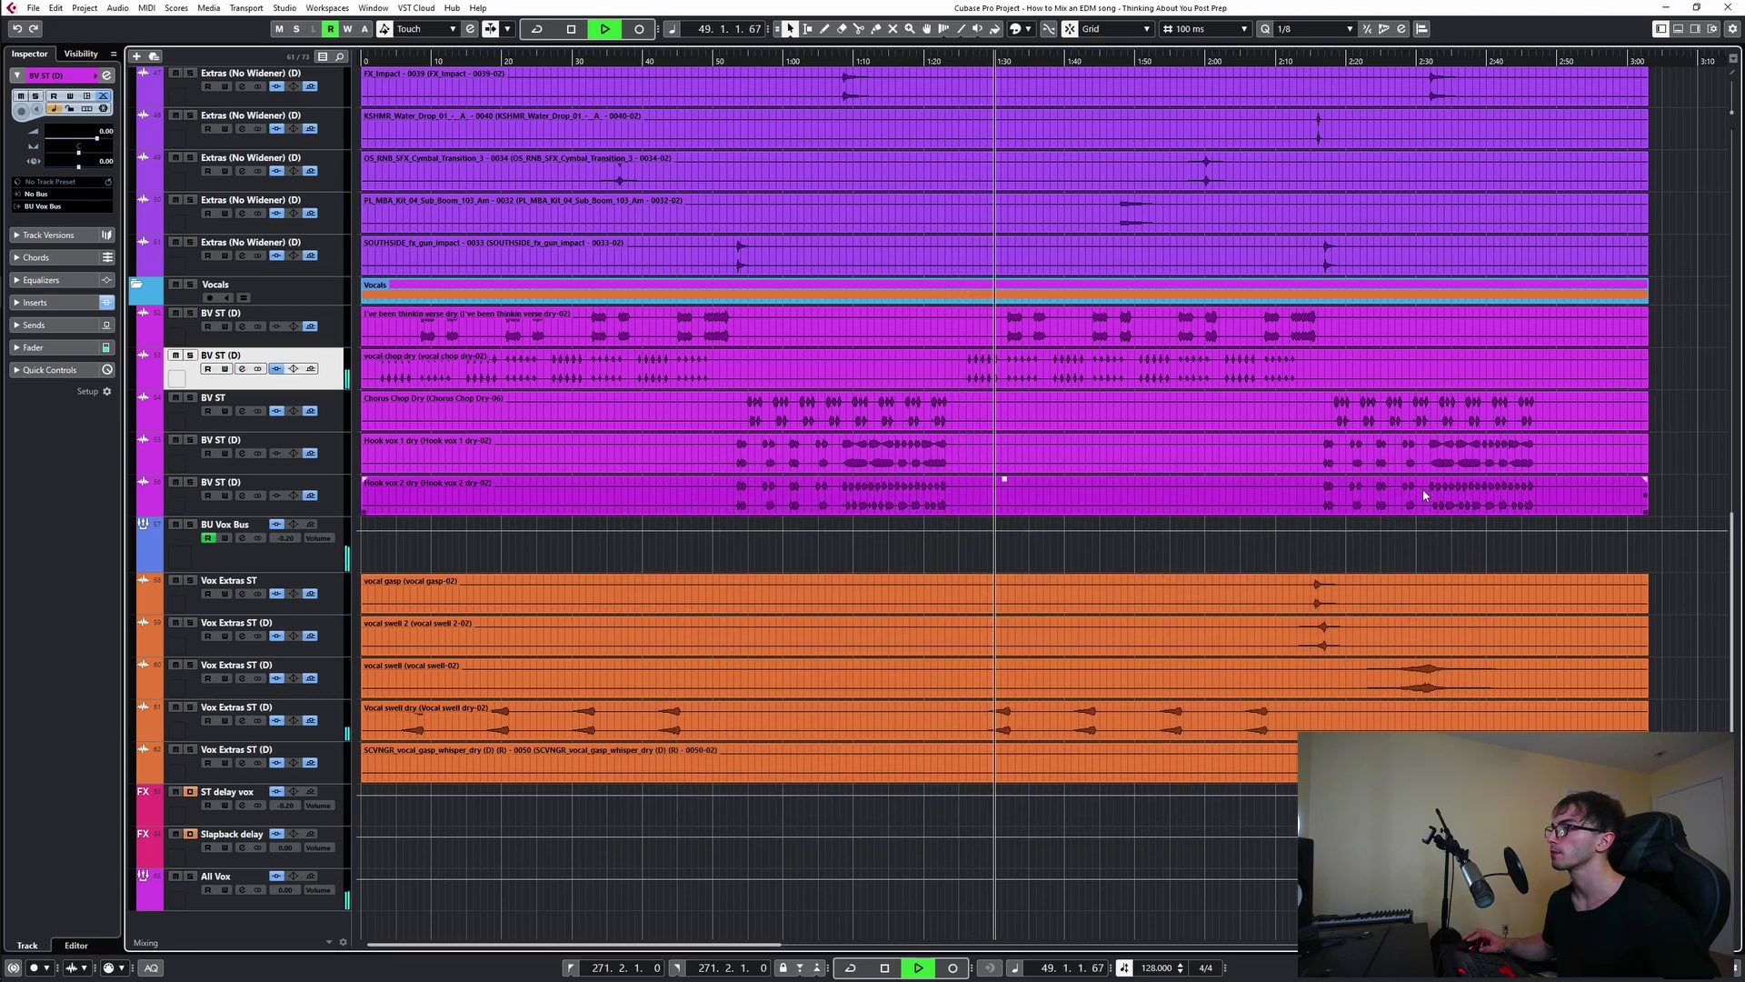
- Listen to the vocal chop in the full mix, and restart playback from the beginning of the project
{"action": "scroll", "coordinate": [1334, 521], "scroll_direction": "up", "scroll_amount": 15}
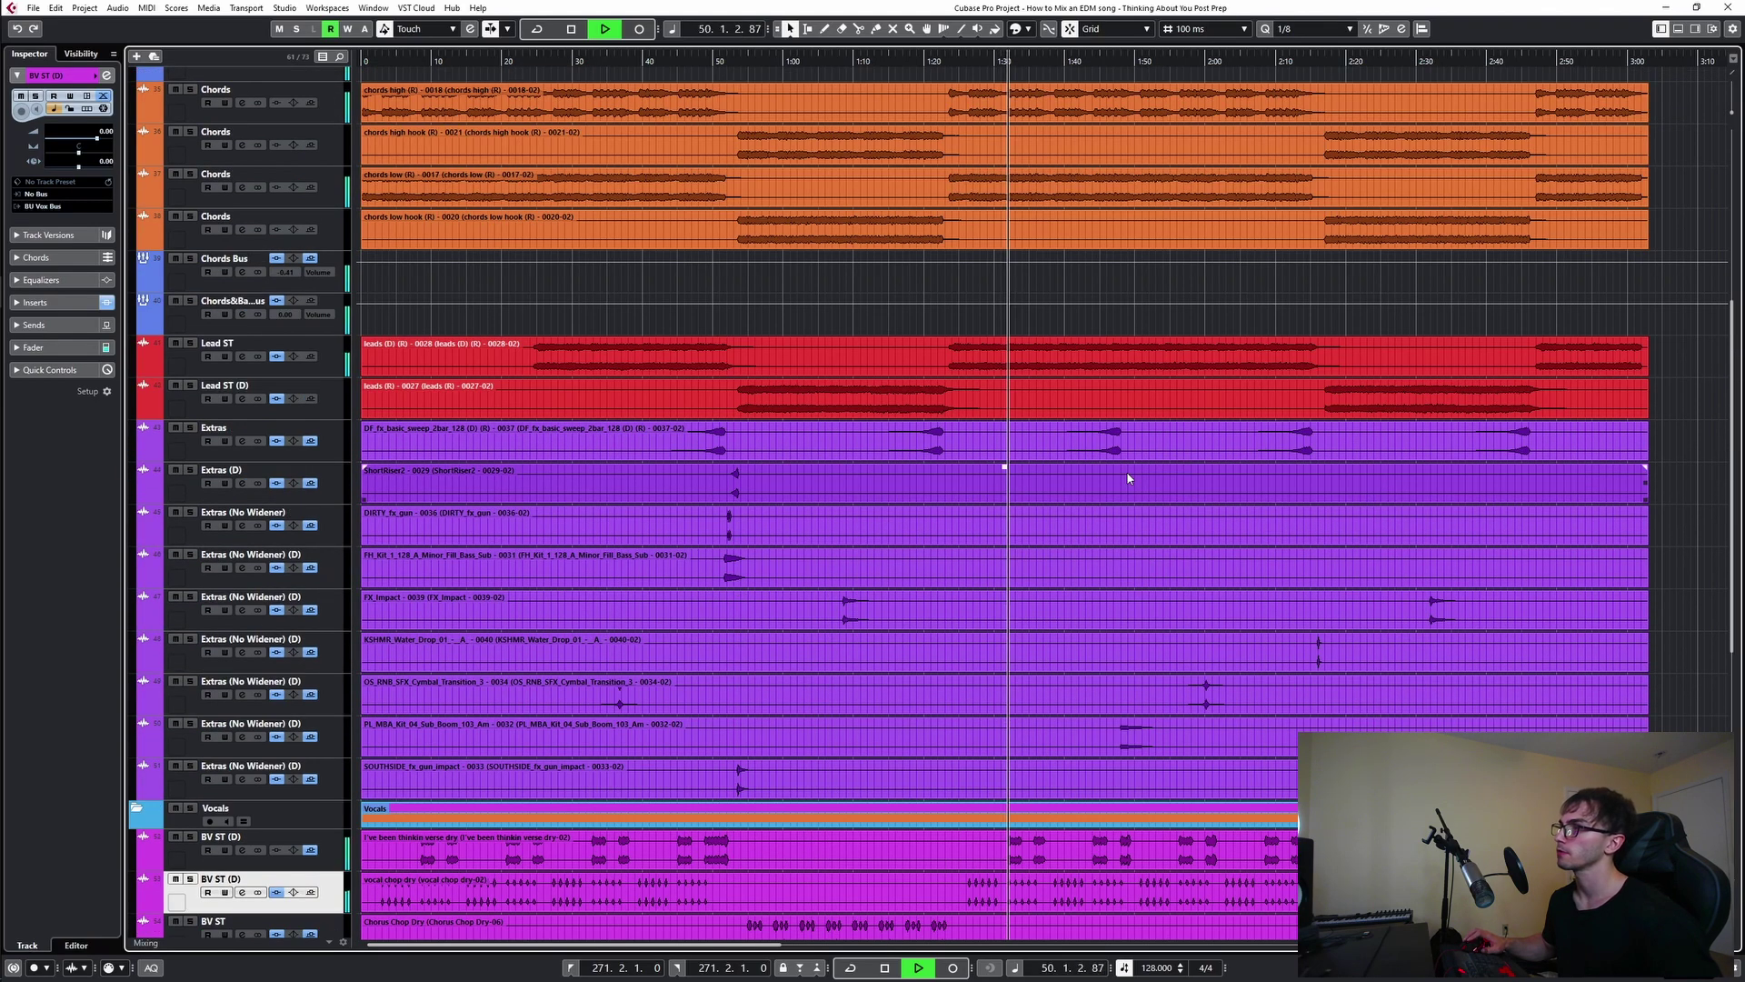
{"action": "scroll", "coordinate": [1097, 477], "scroll_direction": "down", "scroll_amount": 6}
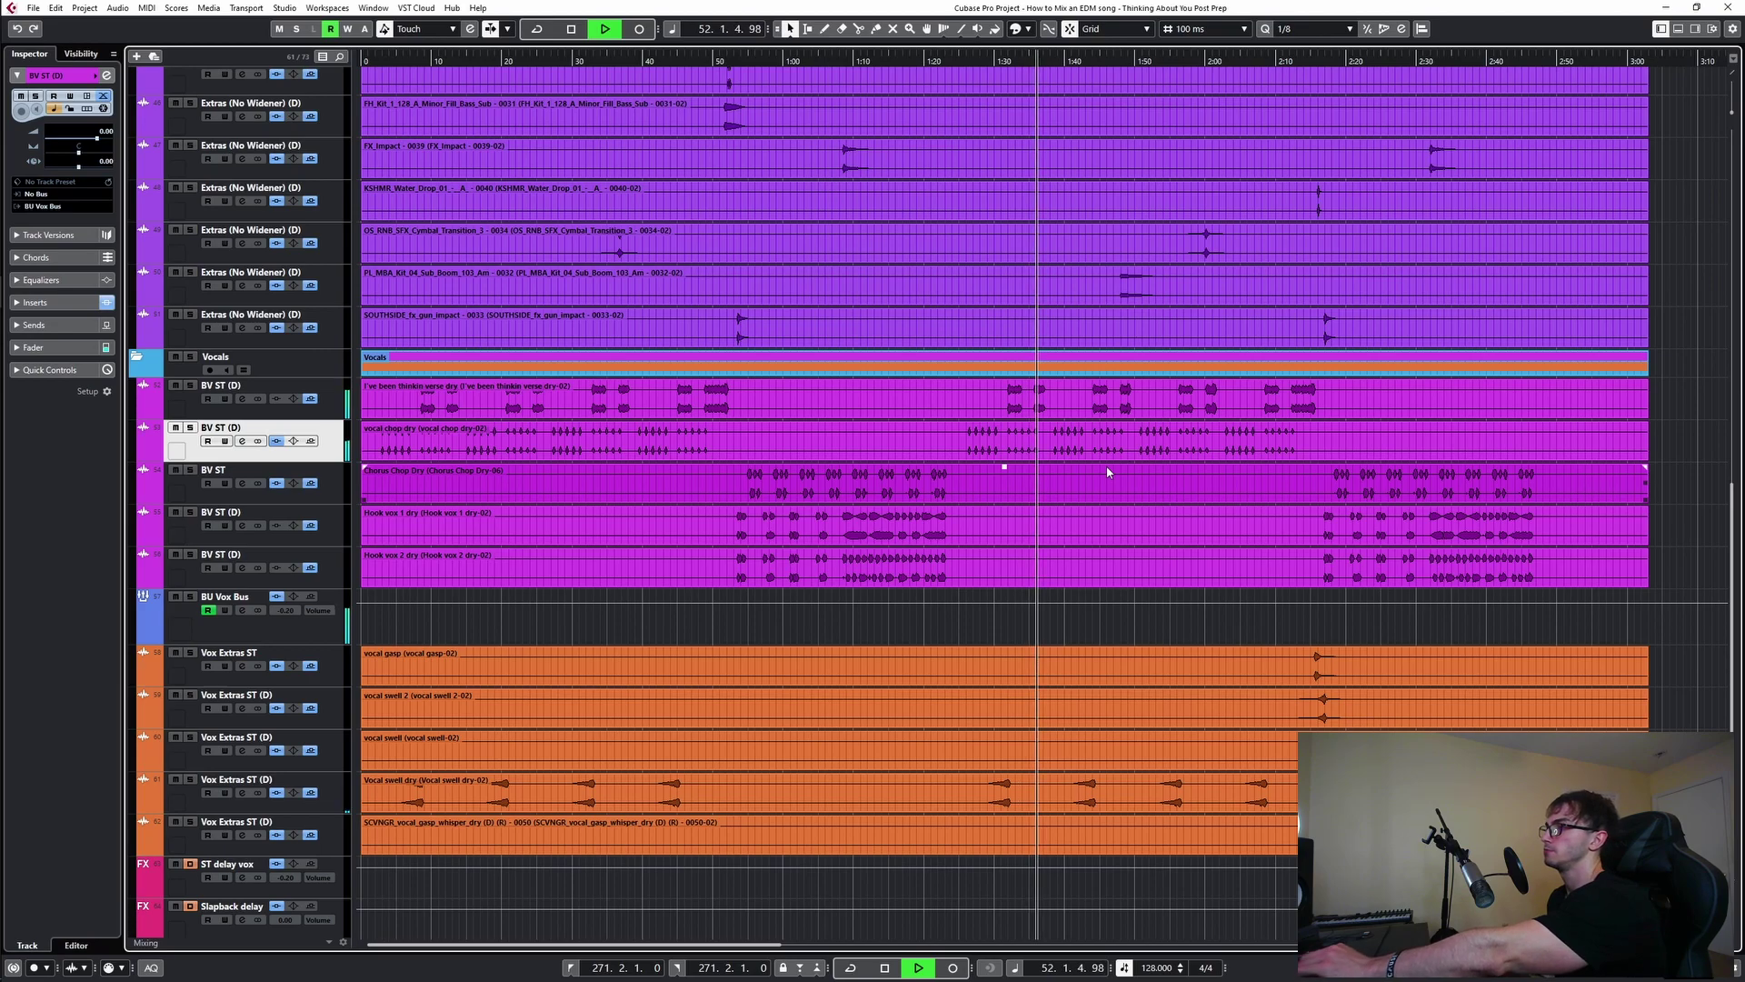
{"action": "scroll", "coordinate": [1056, 472], "scroll_direction": "up", "scroll_amount": 10}
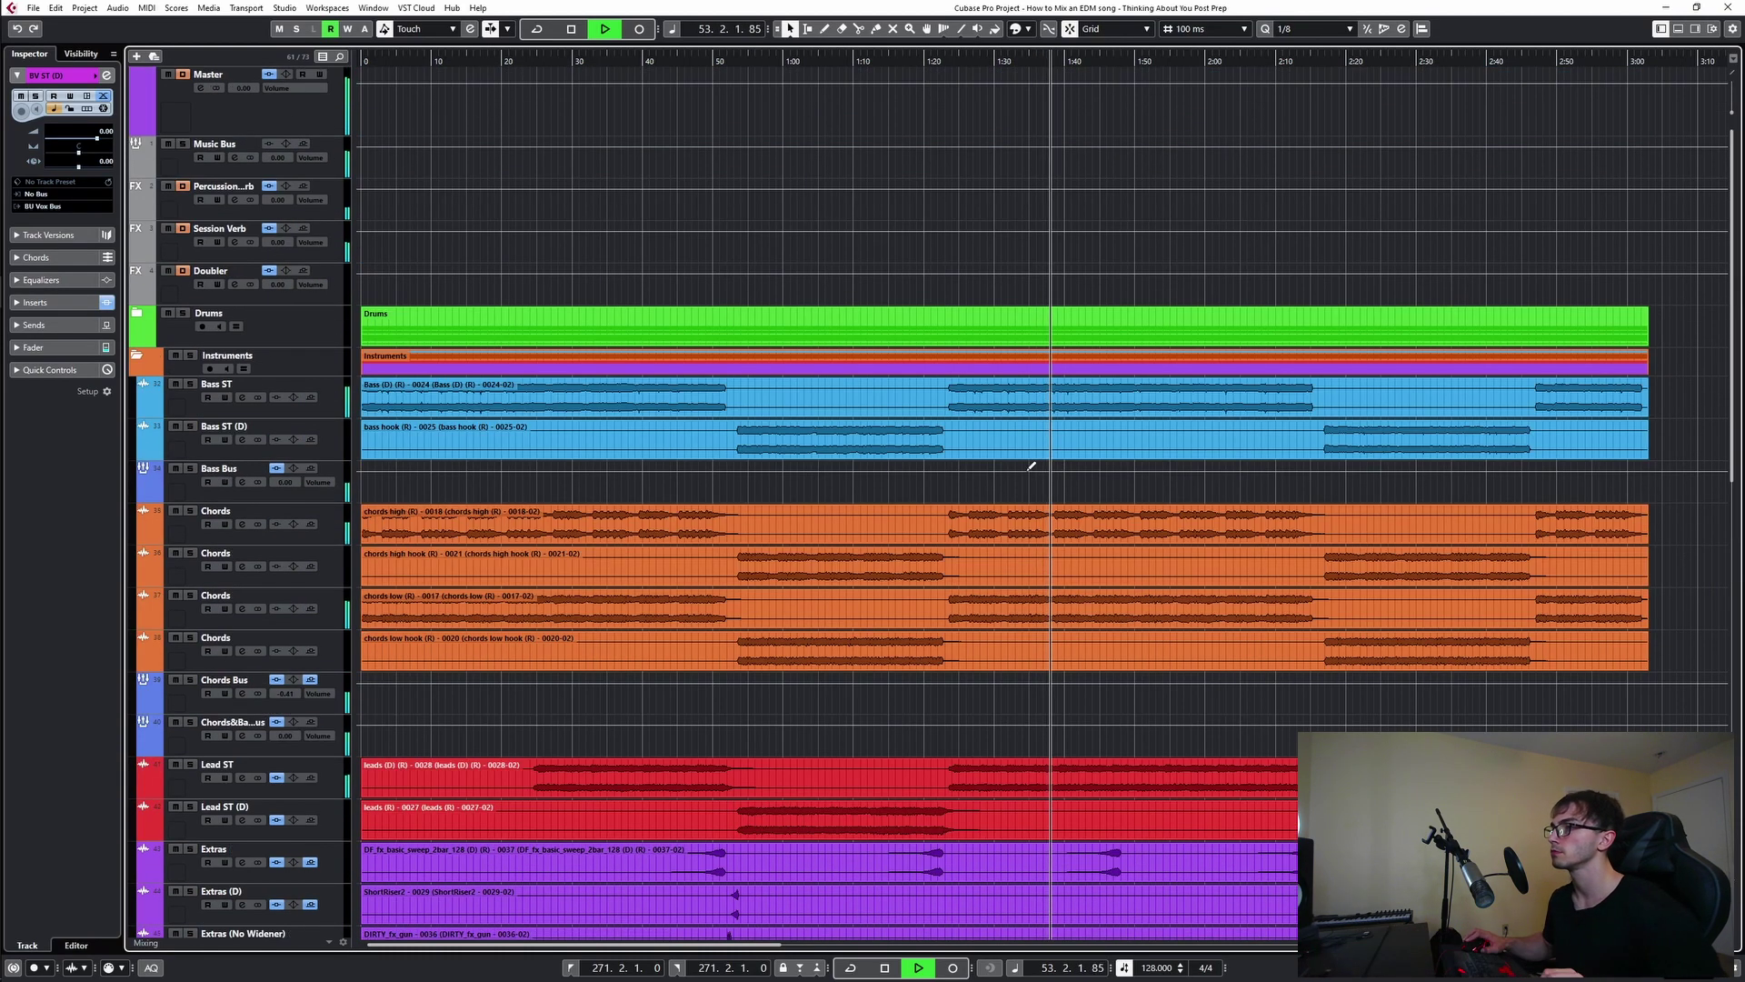
{"action": "key", "text": "space"}
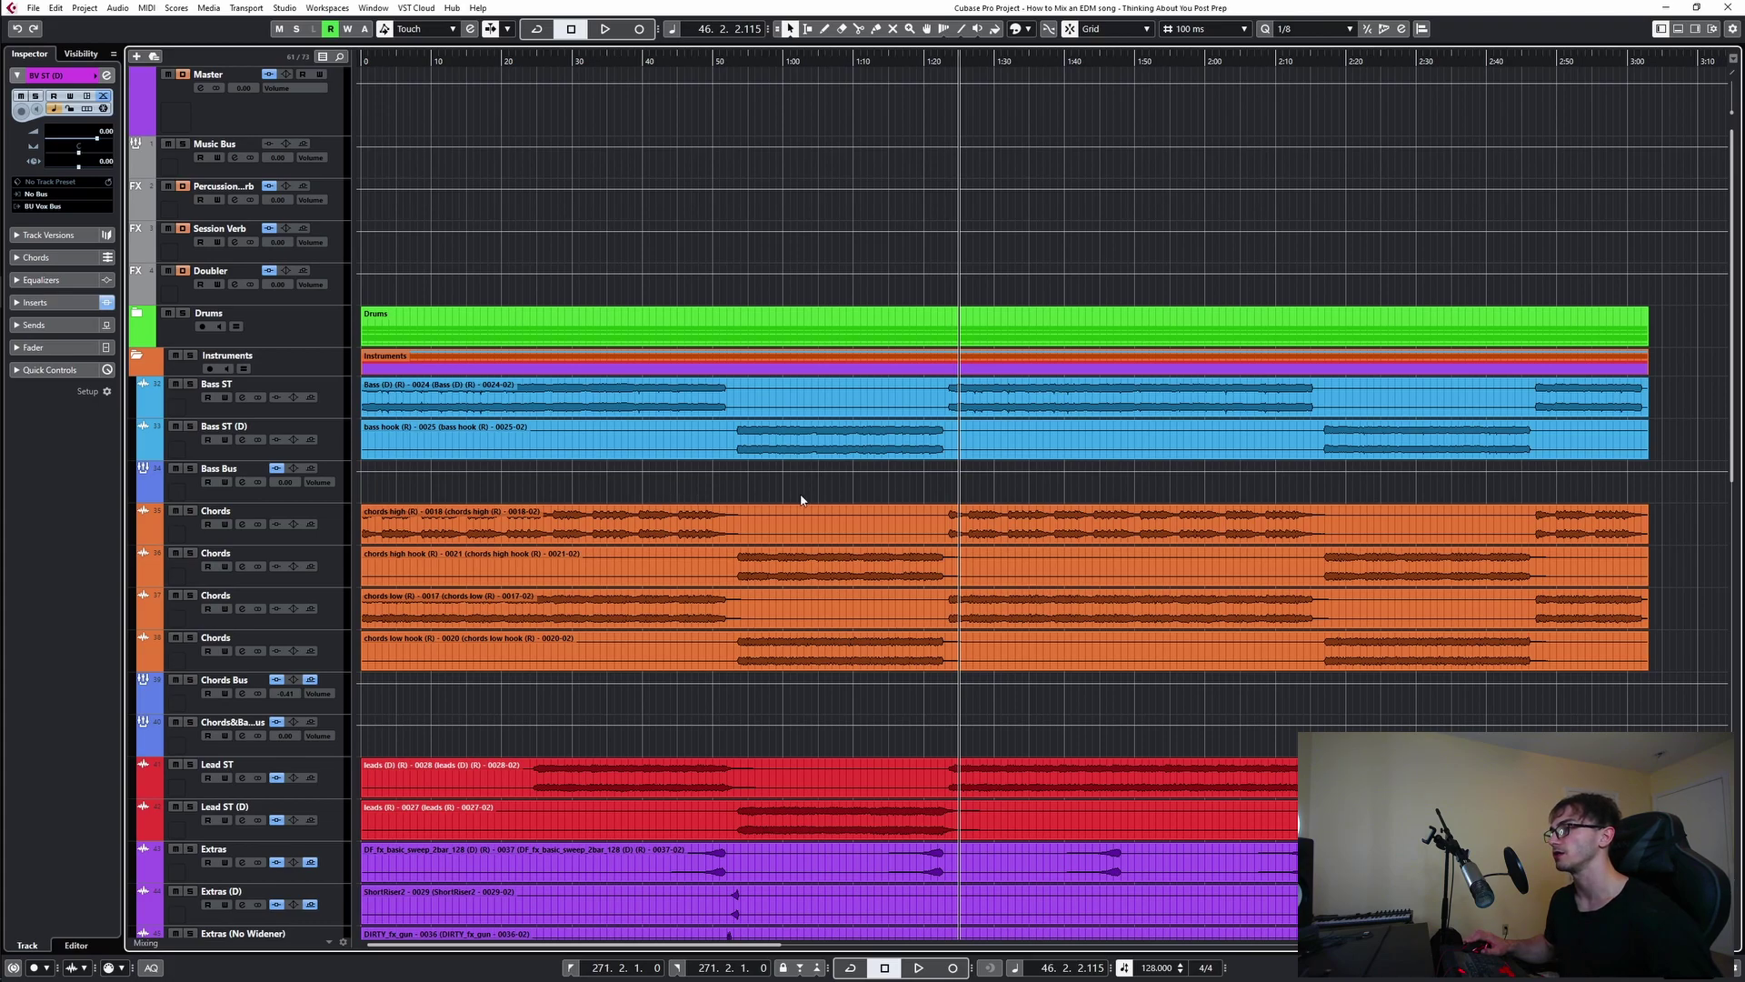
{"action": "key", "text": "Home"}
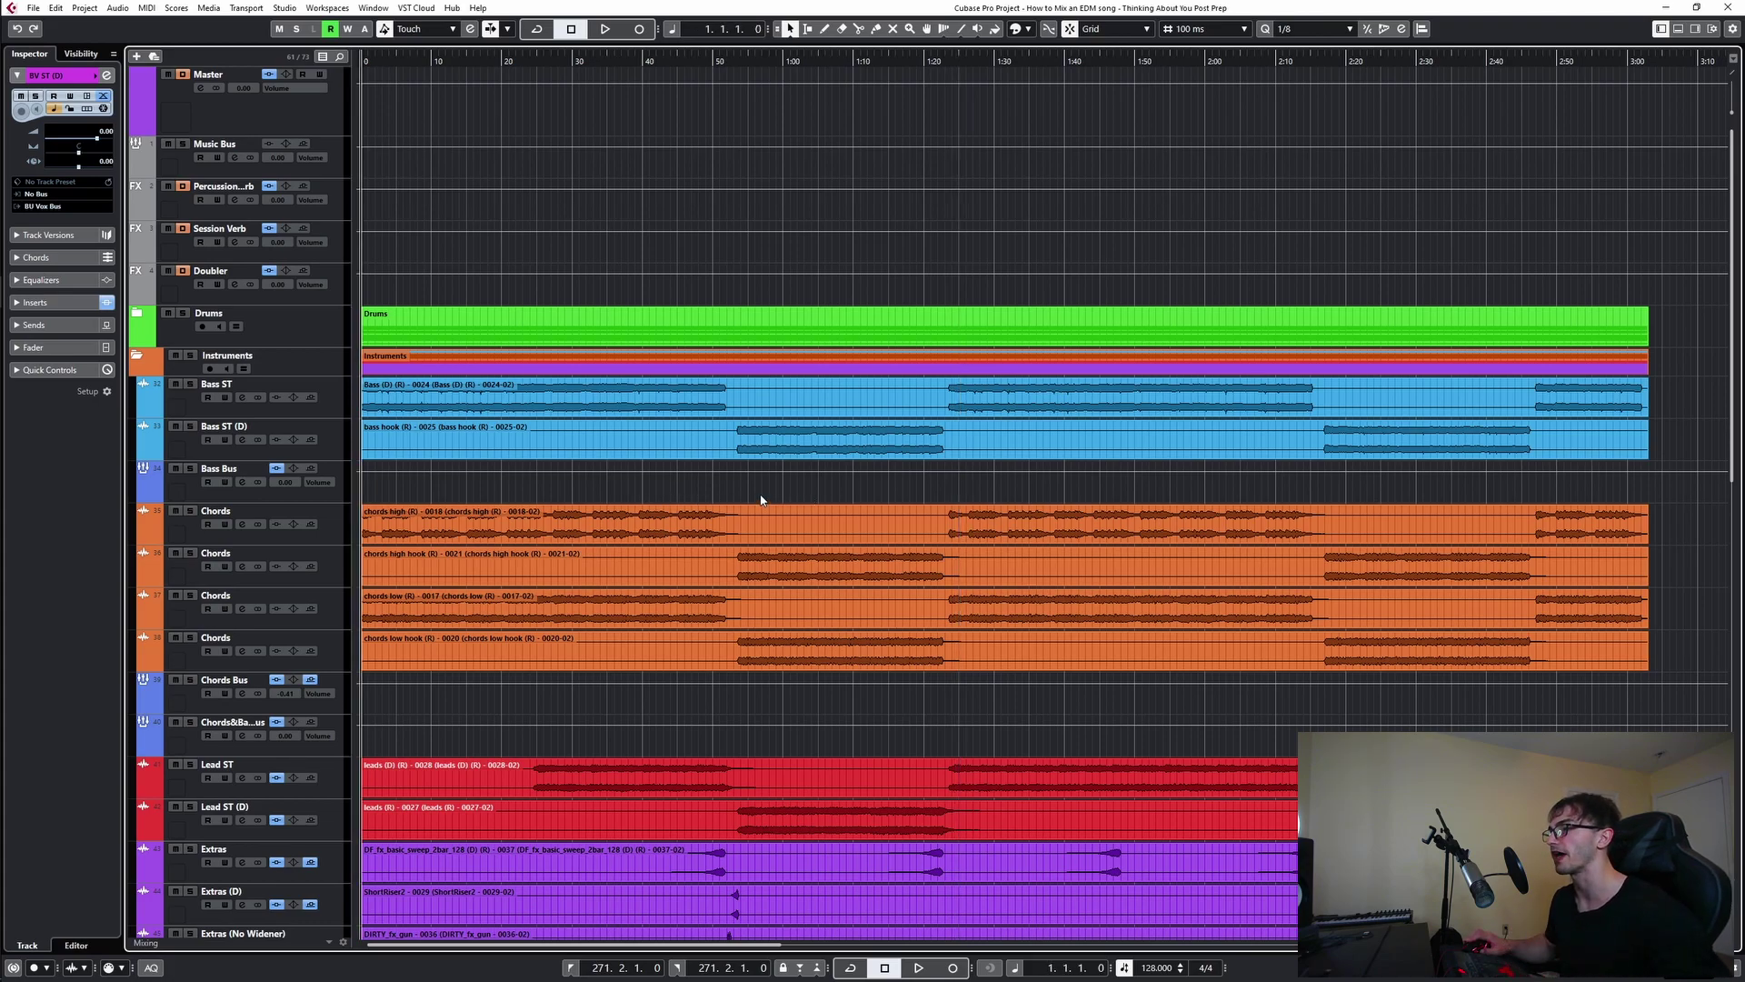
{"action": "key", "text": "space"}
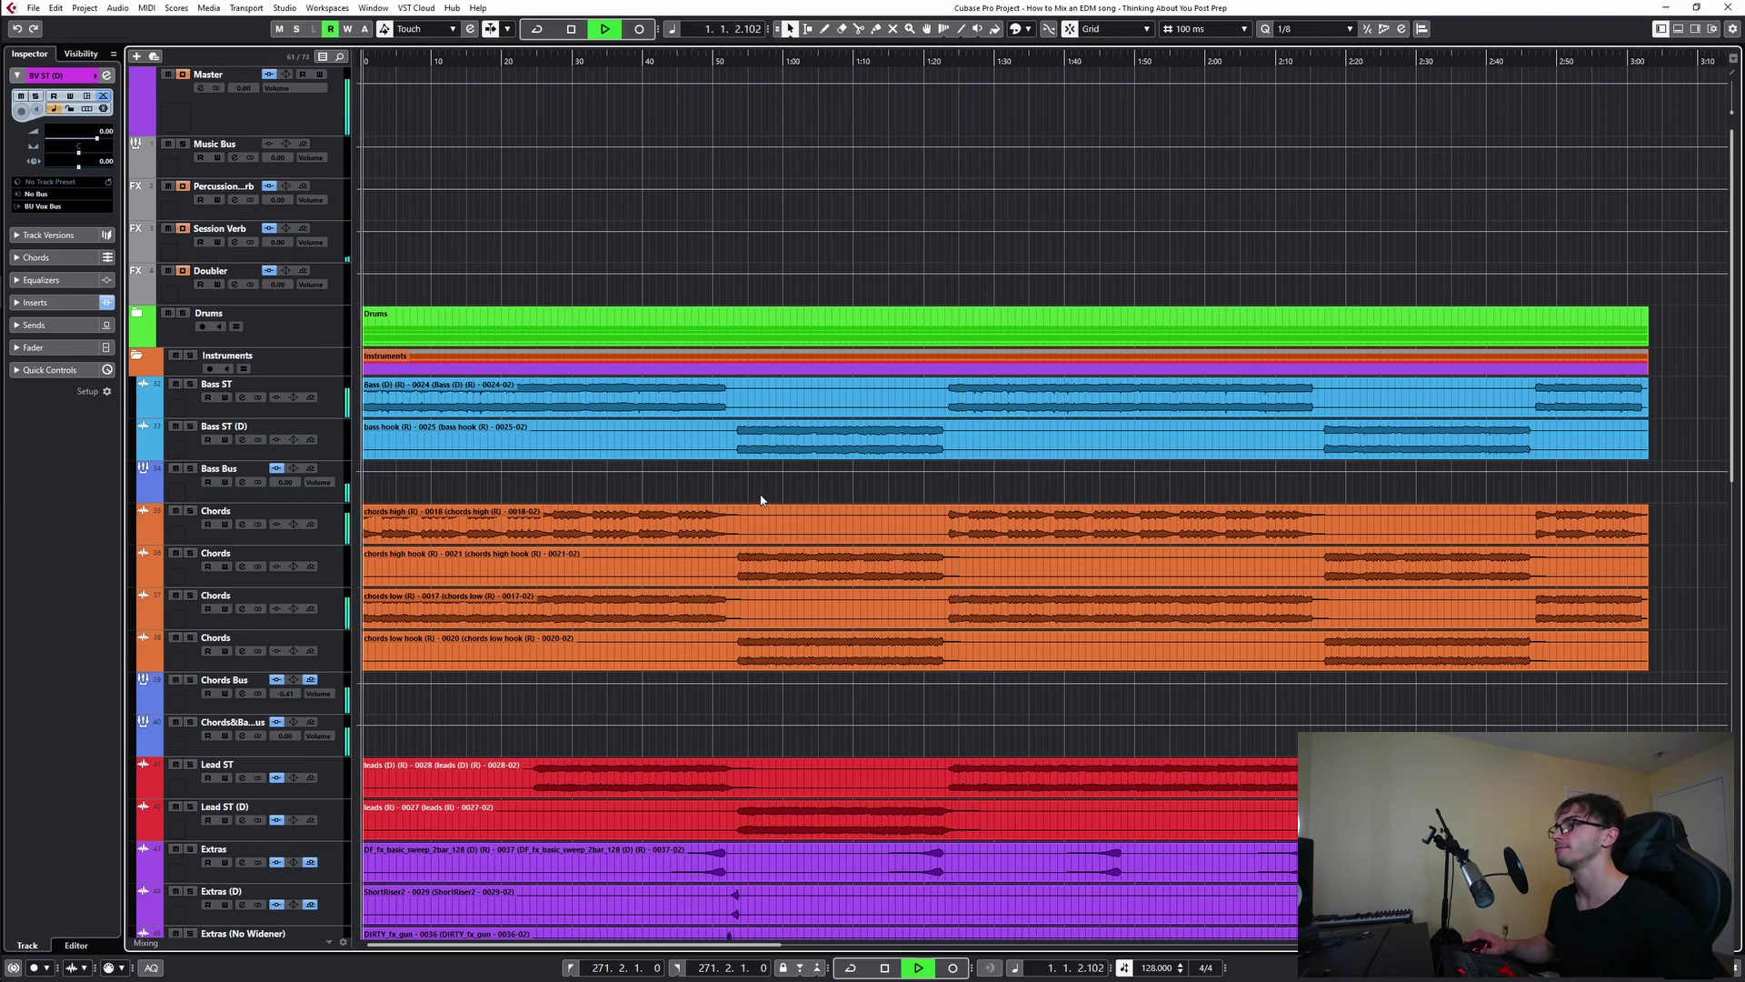
- Expand the Drums folder and look through the drum, instrument and vocal tracks while the full mix plays
{"action": "left_click", "coordinate": [138, 315]}
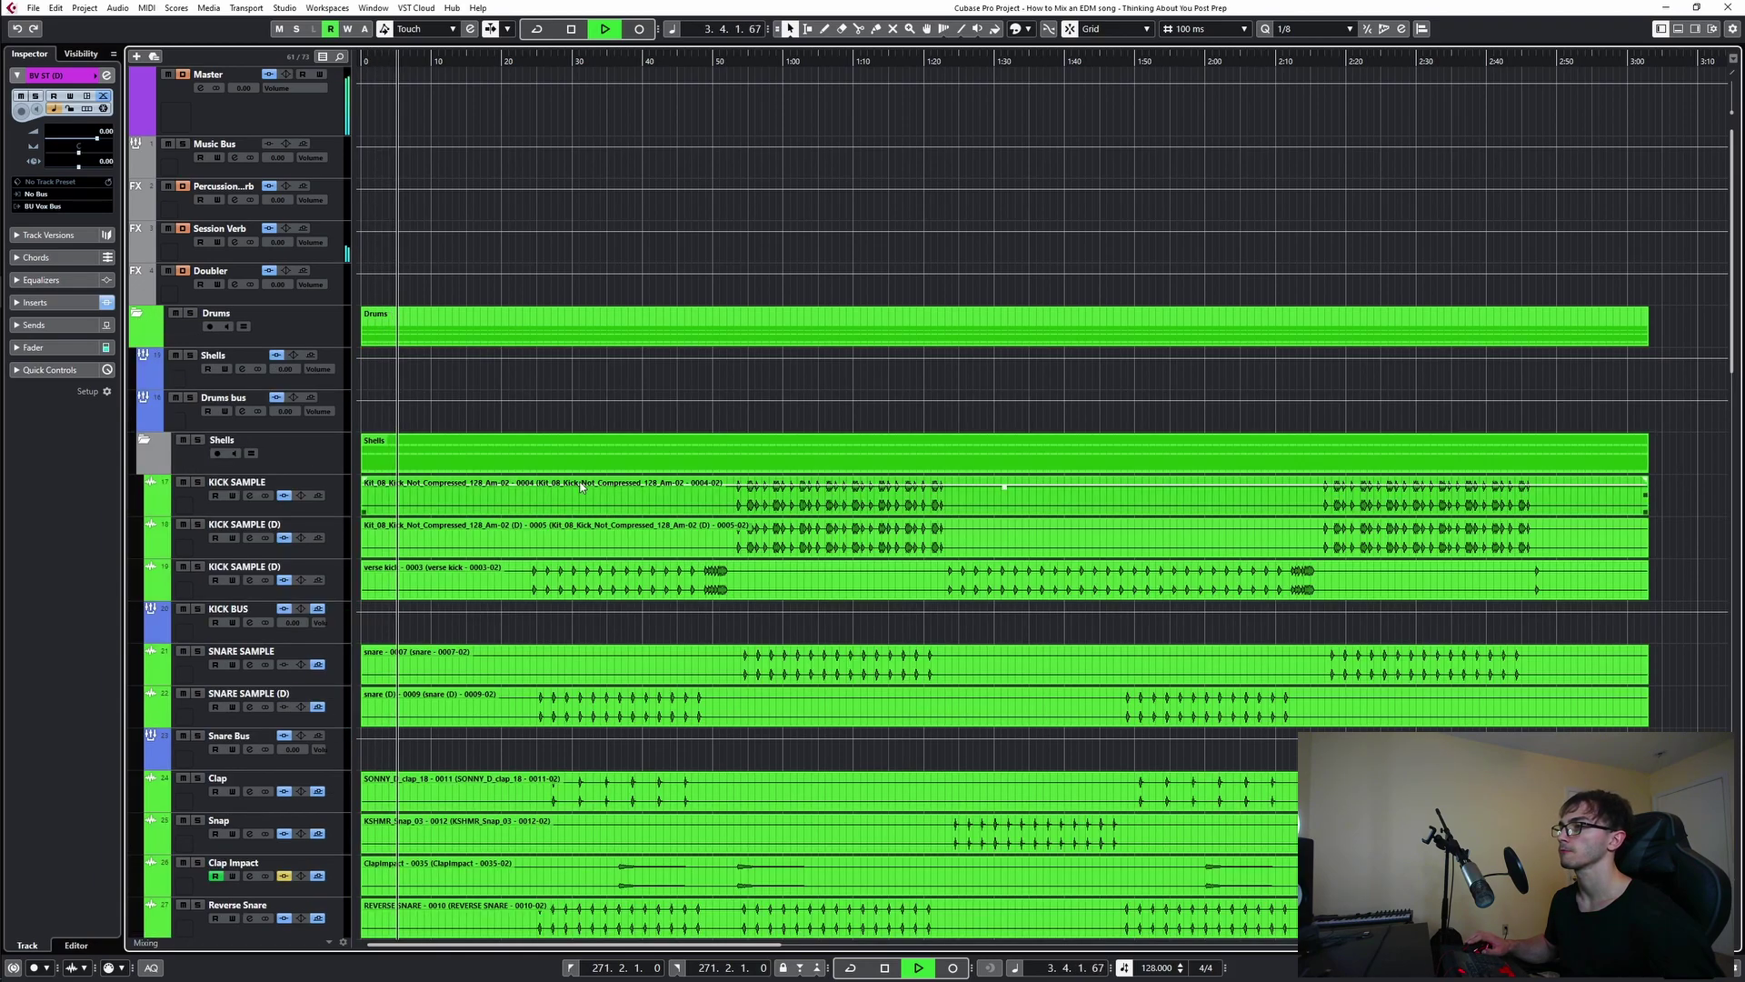
{"action": "scroll", "coordinate": [577, 488], "scroll_direction": "down", "scroll_amount": 2}
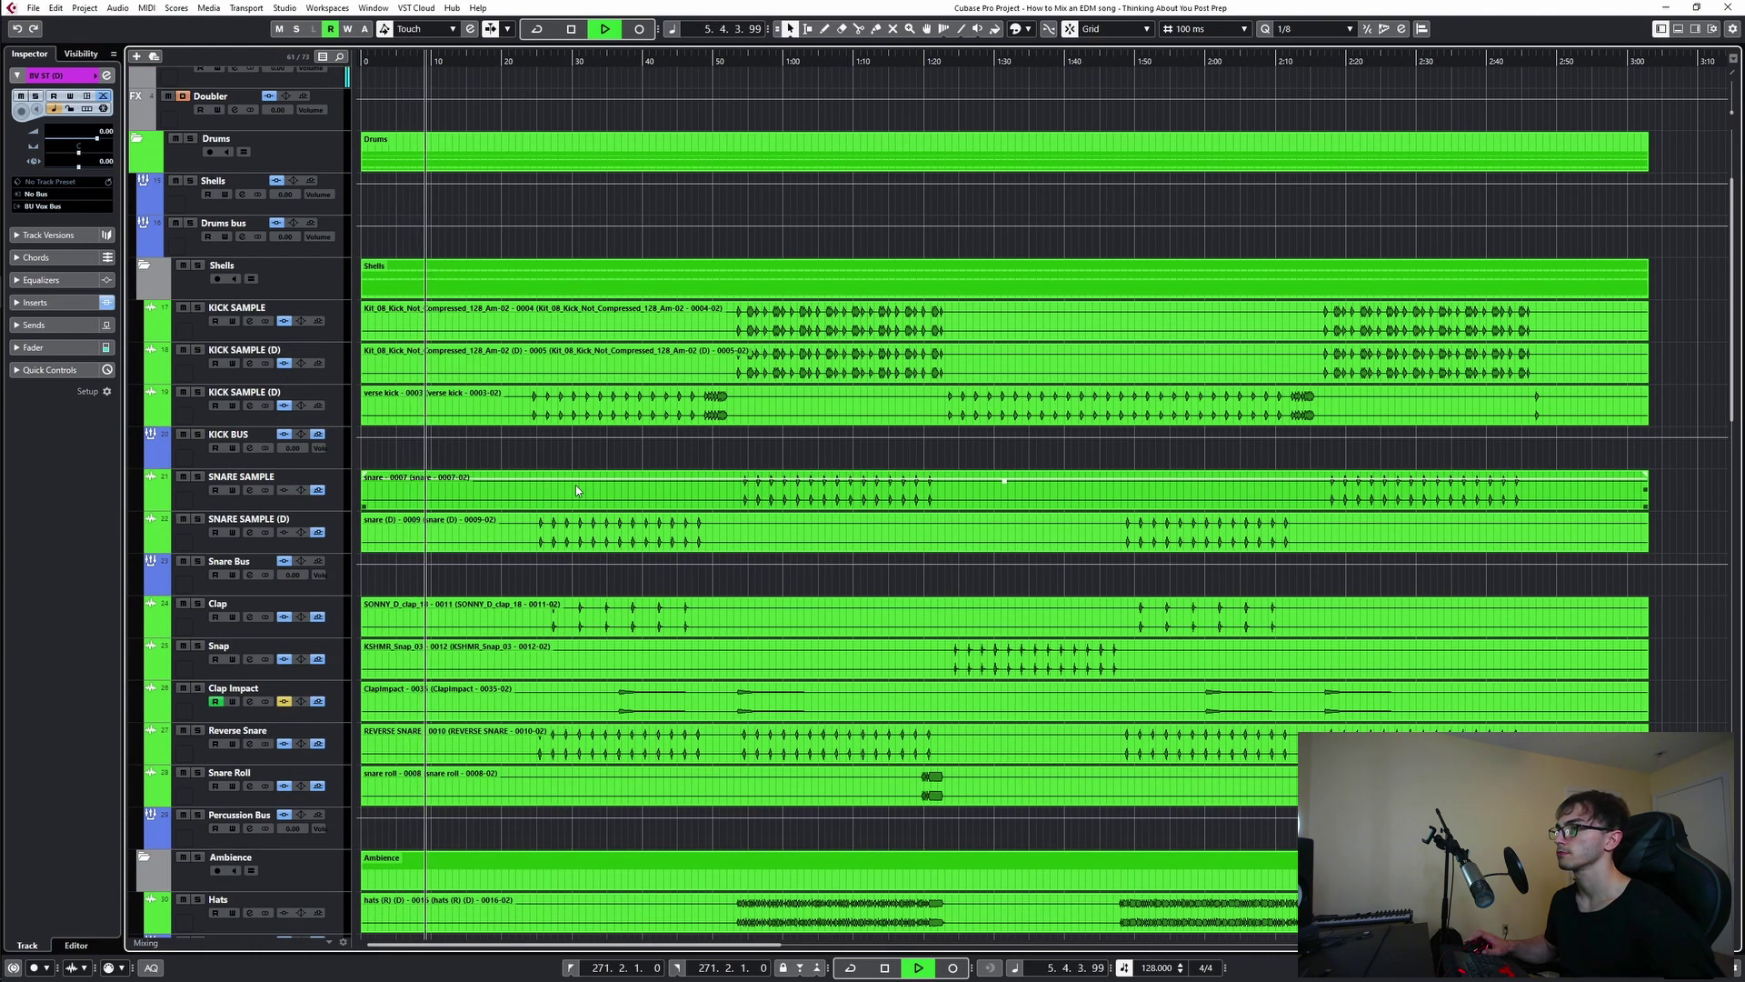
{"action": "scroll", "coordinate": [575, 483], "scroll_direction": "down", "scroll_amount": 18}
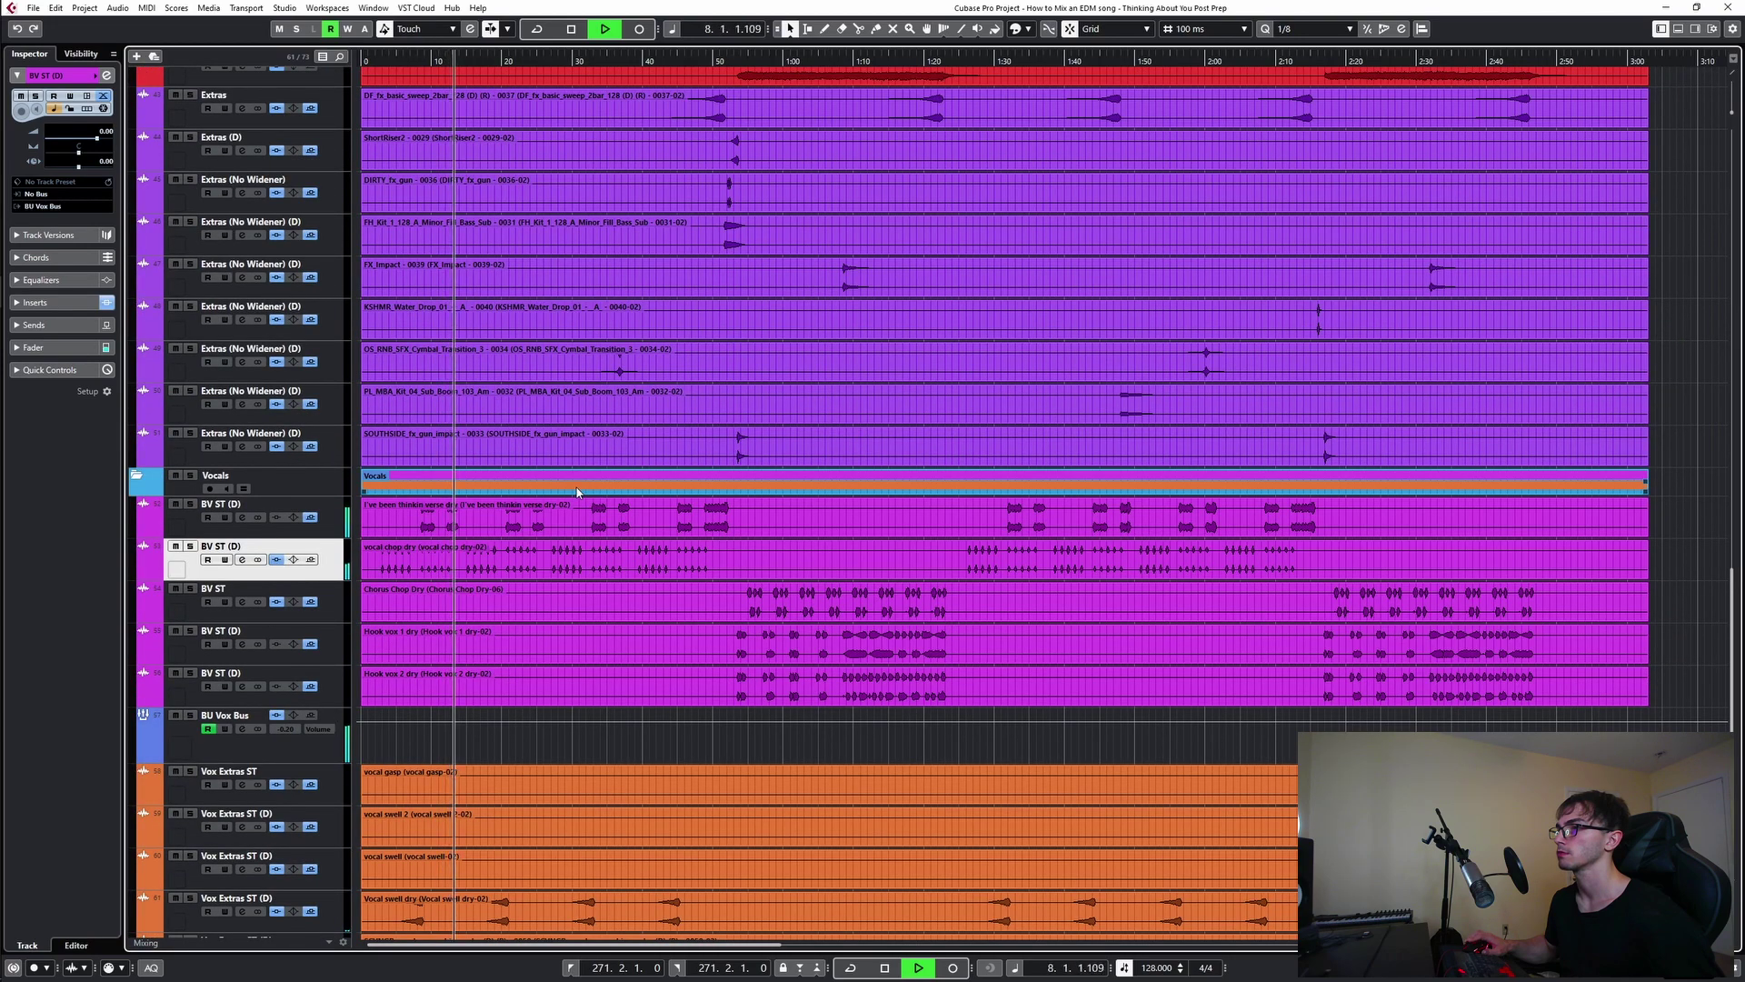
{"action": "scroll", "coordinate": [577, 492], "scroll_direction": "up", "scroll_amount": 4}
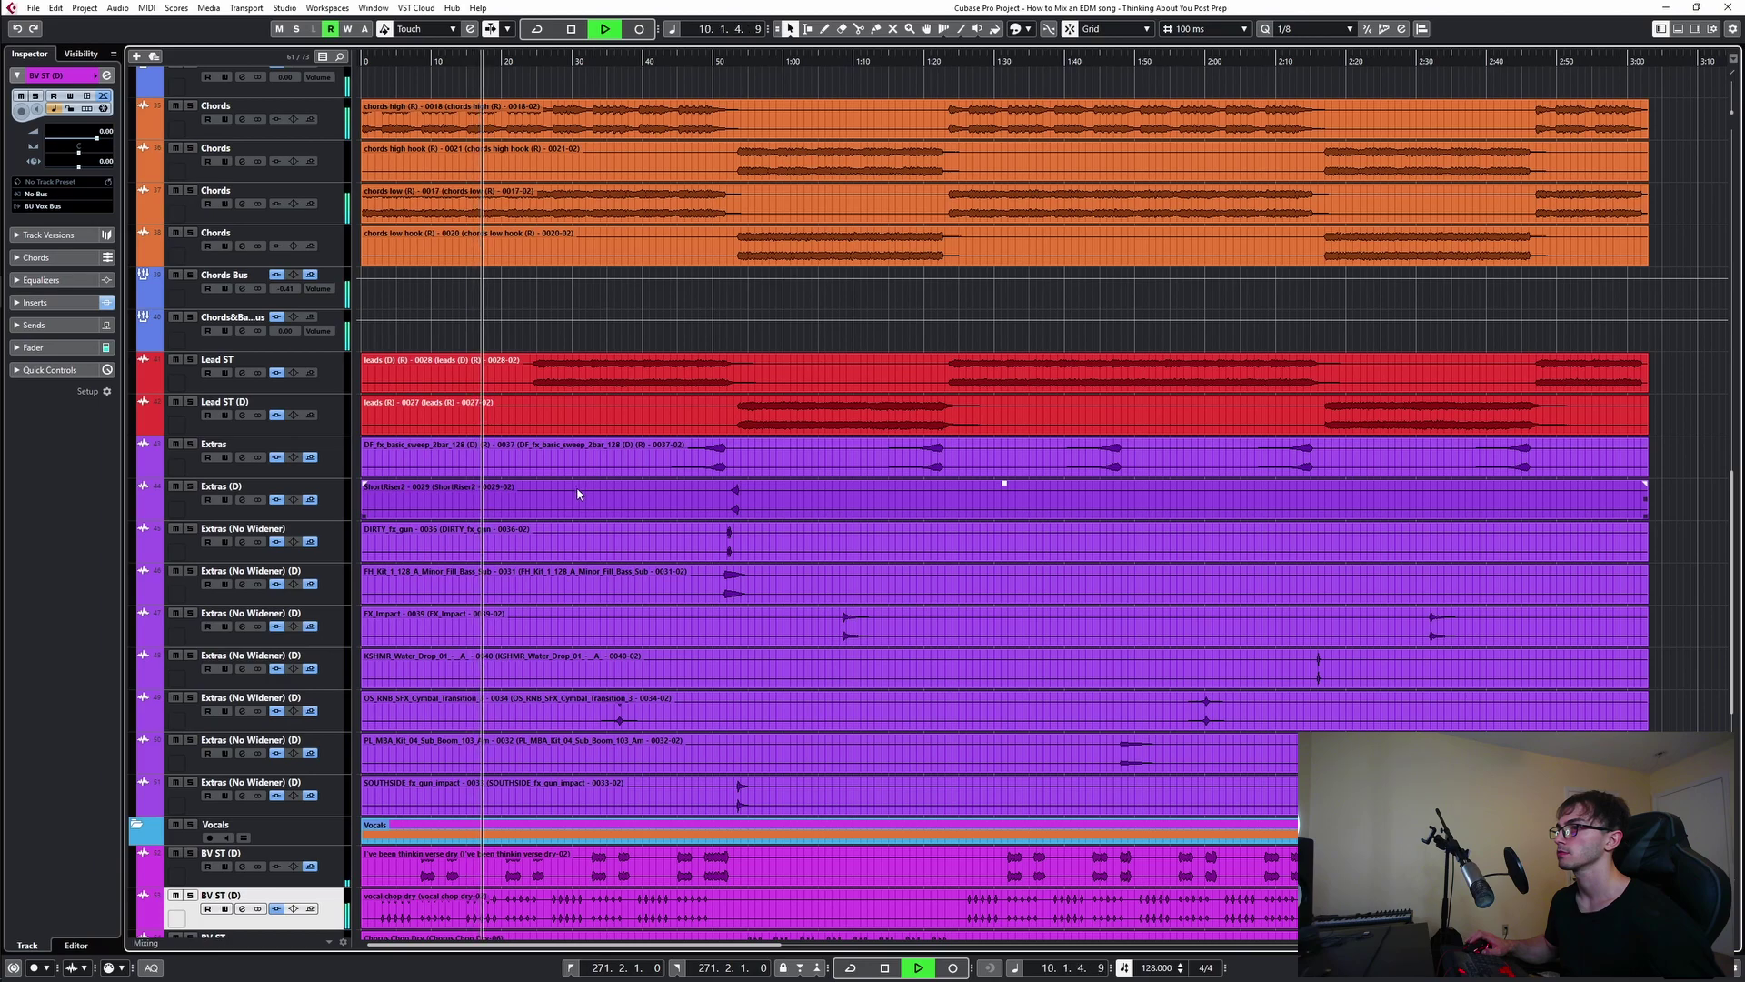
{"action": "scroll", "coordinate": [578, 493], "scroll_direction": "up", "scroll_amount": 2}
{"action": "scroll", "coordinate": [576, 494], "scroll_direction": "up", "scroll_amount": 2}
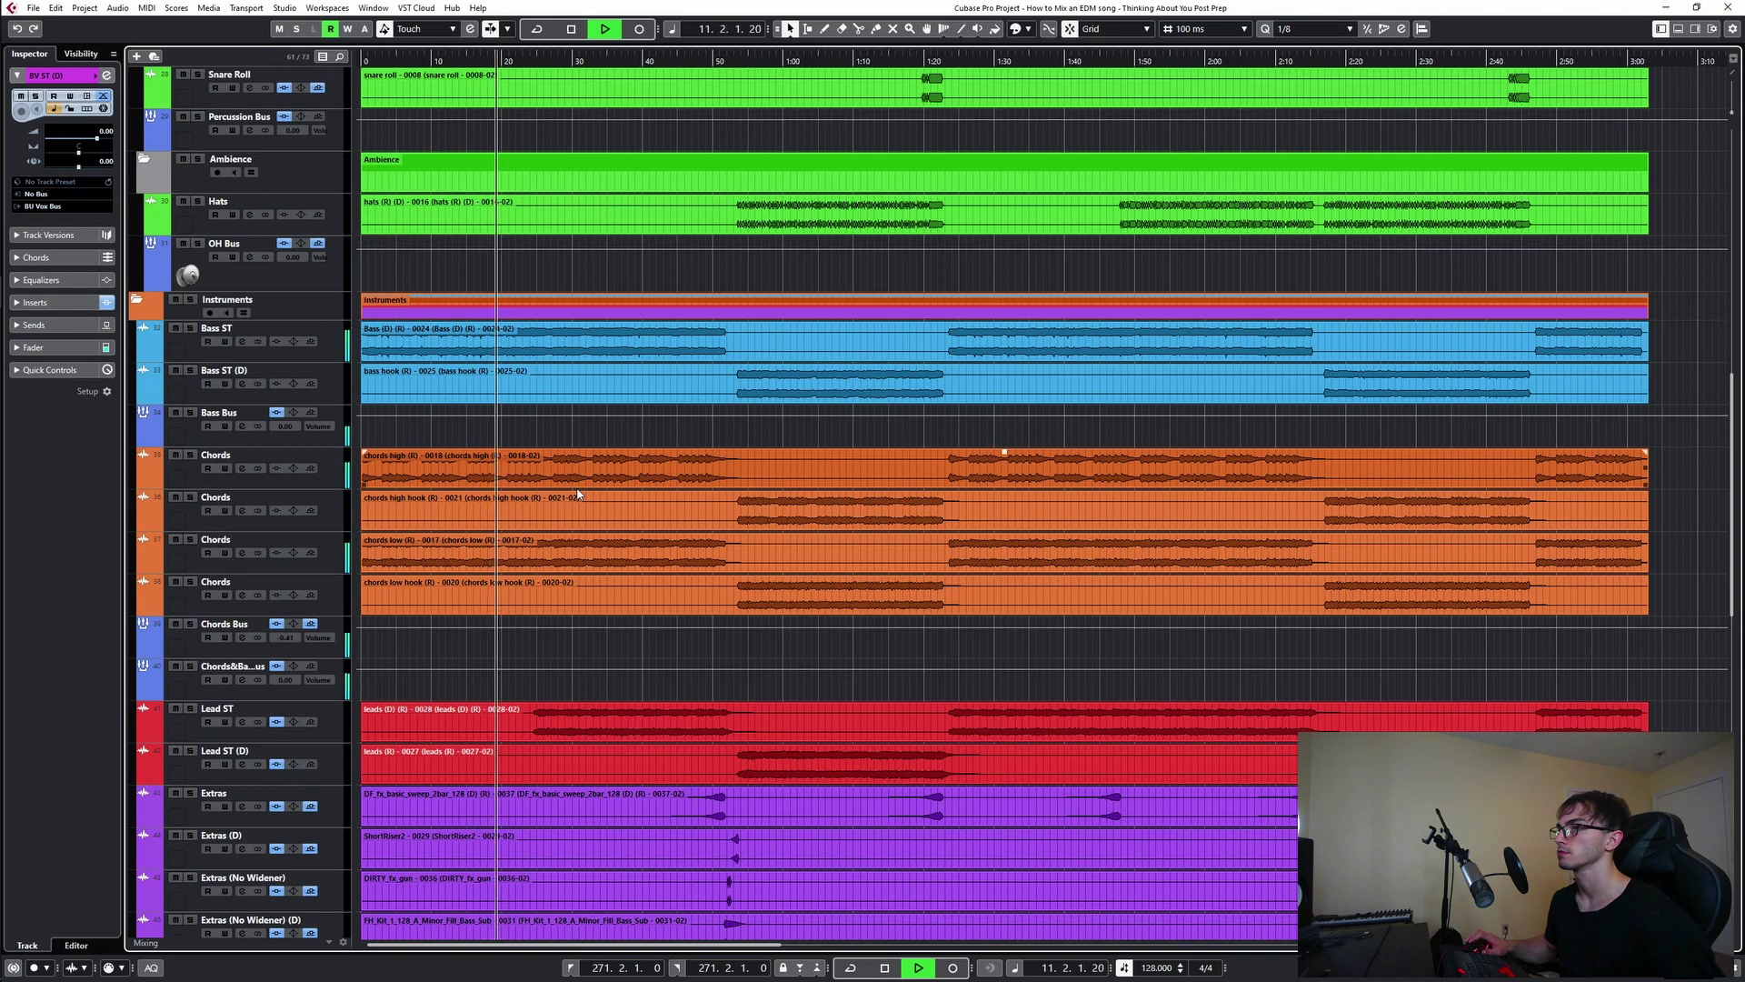
{"action": "scroll", "coordinate": [576, 494], "scroll_direction": "down", "scroll_amount": 8}
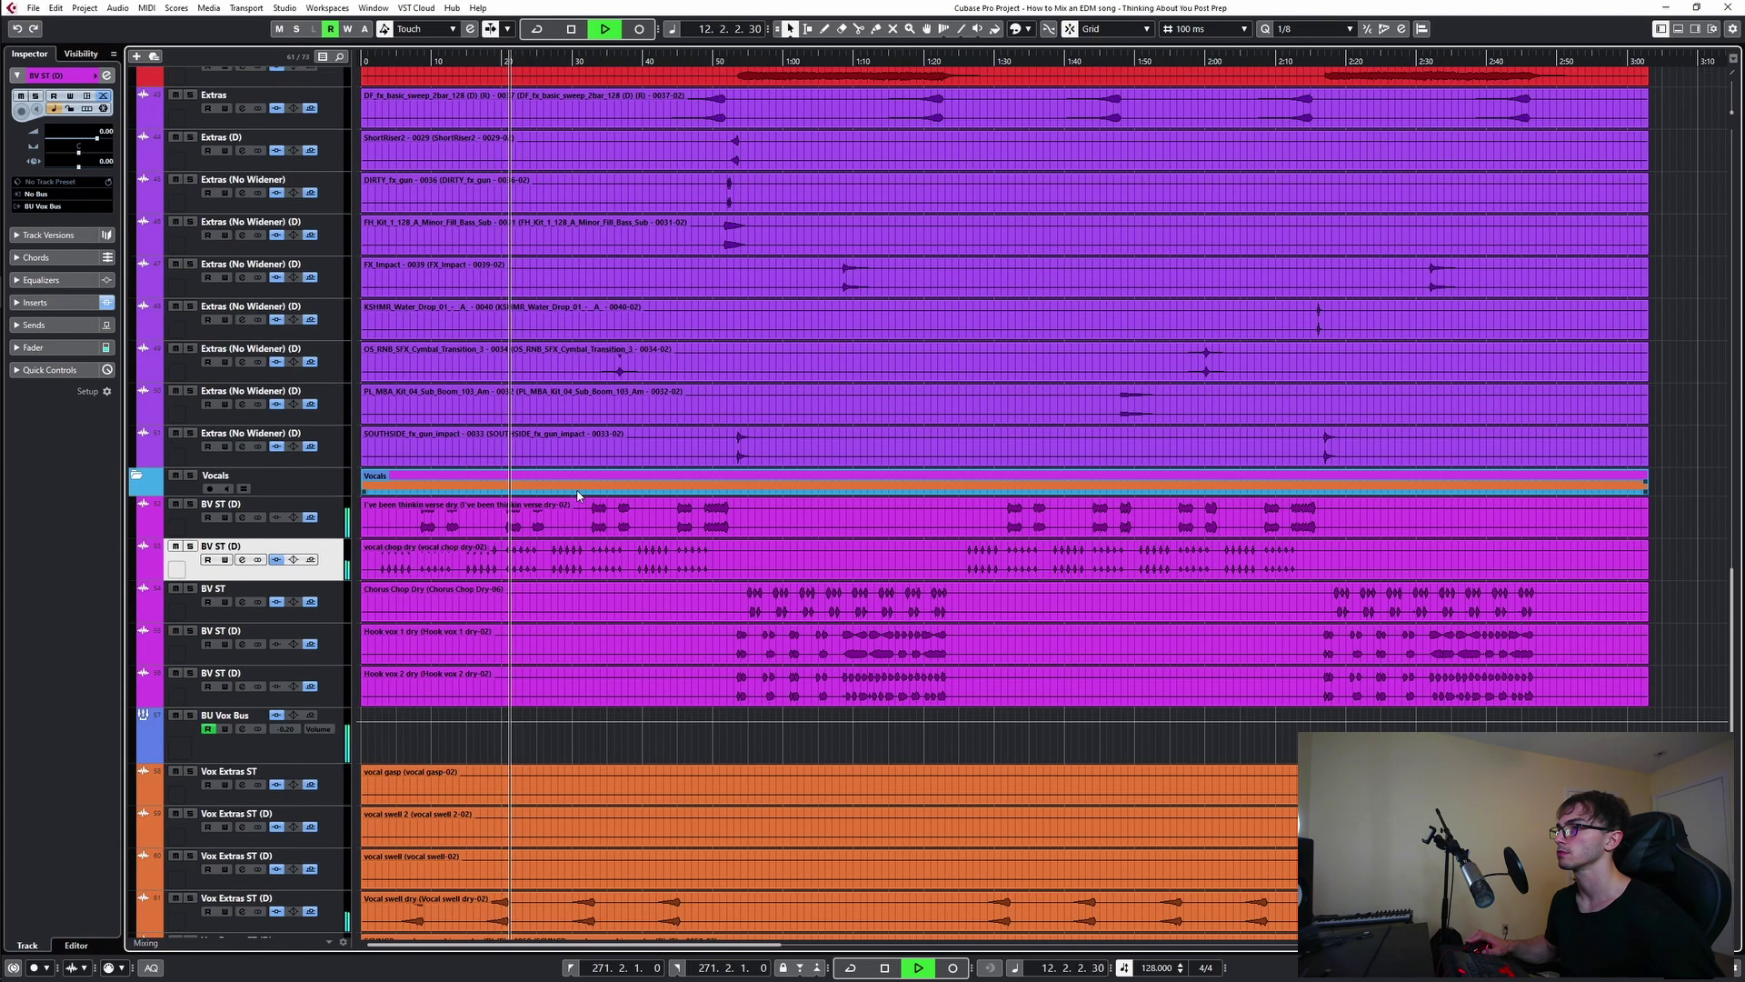
{"action": "left_click", "coordinate": [456, 534]}
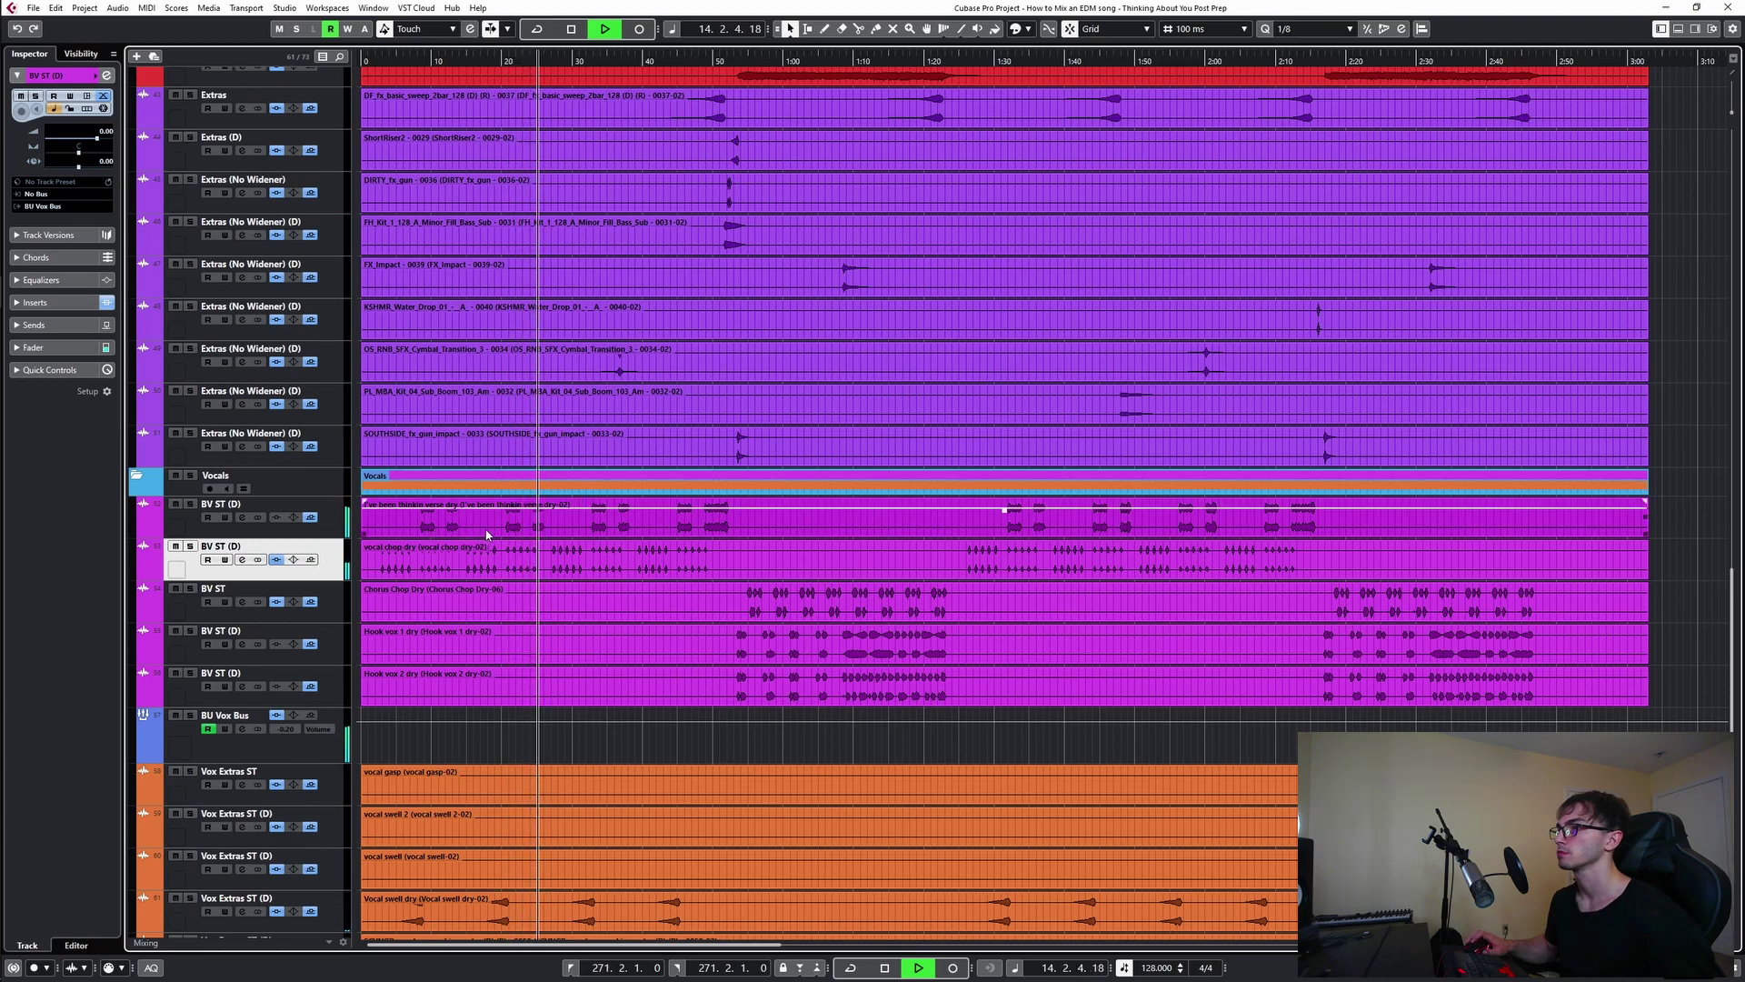
- Return to the drum tracks and open the channel settings of the Snare Bus
{"action": "scroll", "coordinate": [482, 537], "scroll_direction": "up", "scroll_amount": 8}
{"action": "scroll", "coordinate": [488, 534], "scroll_direction": "up", "scroll_amount": 10}
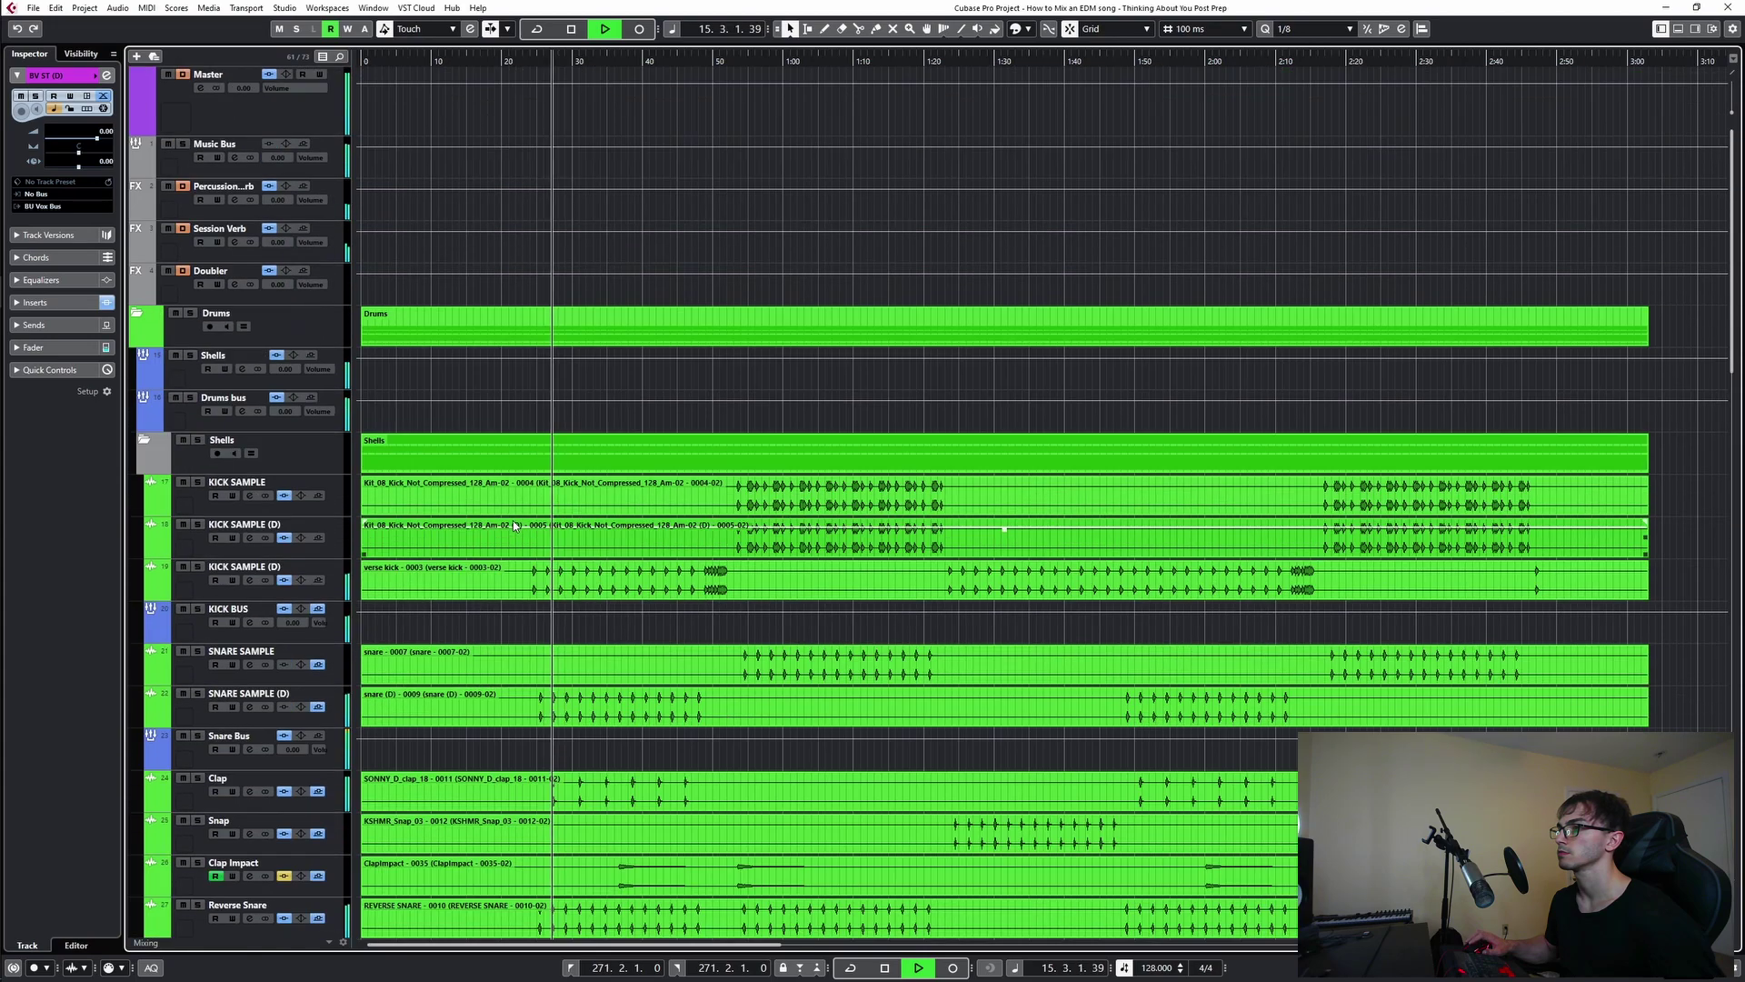
{"action": "scroll", "coordinate": [368, 537], "scroll_direction": "down", "scroll_amount": 2}
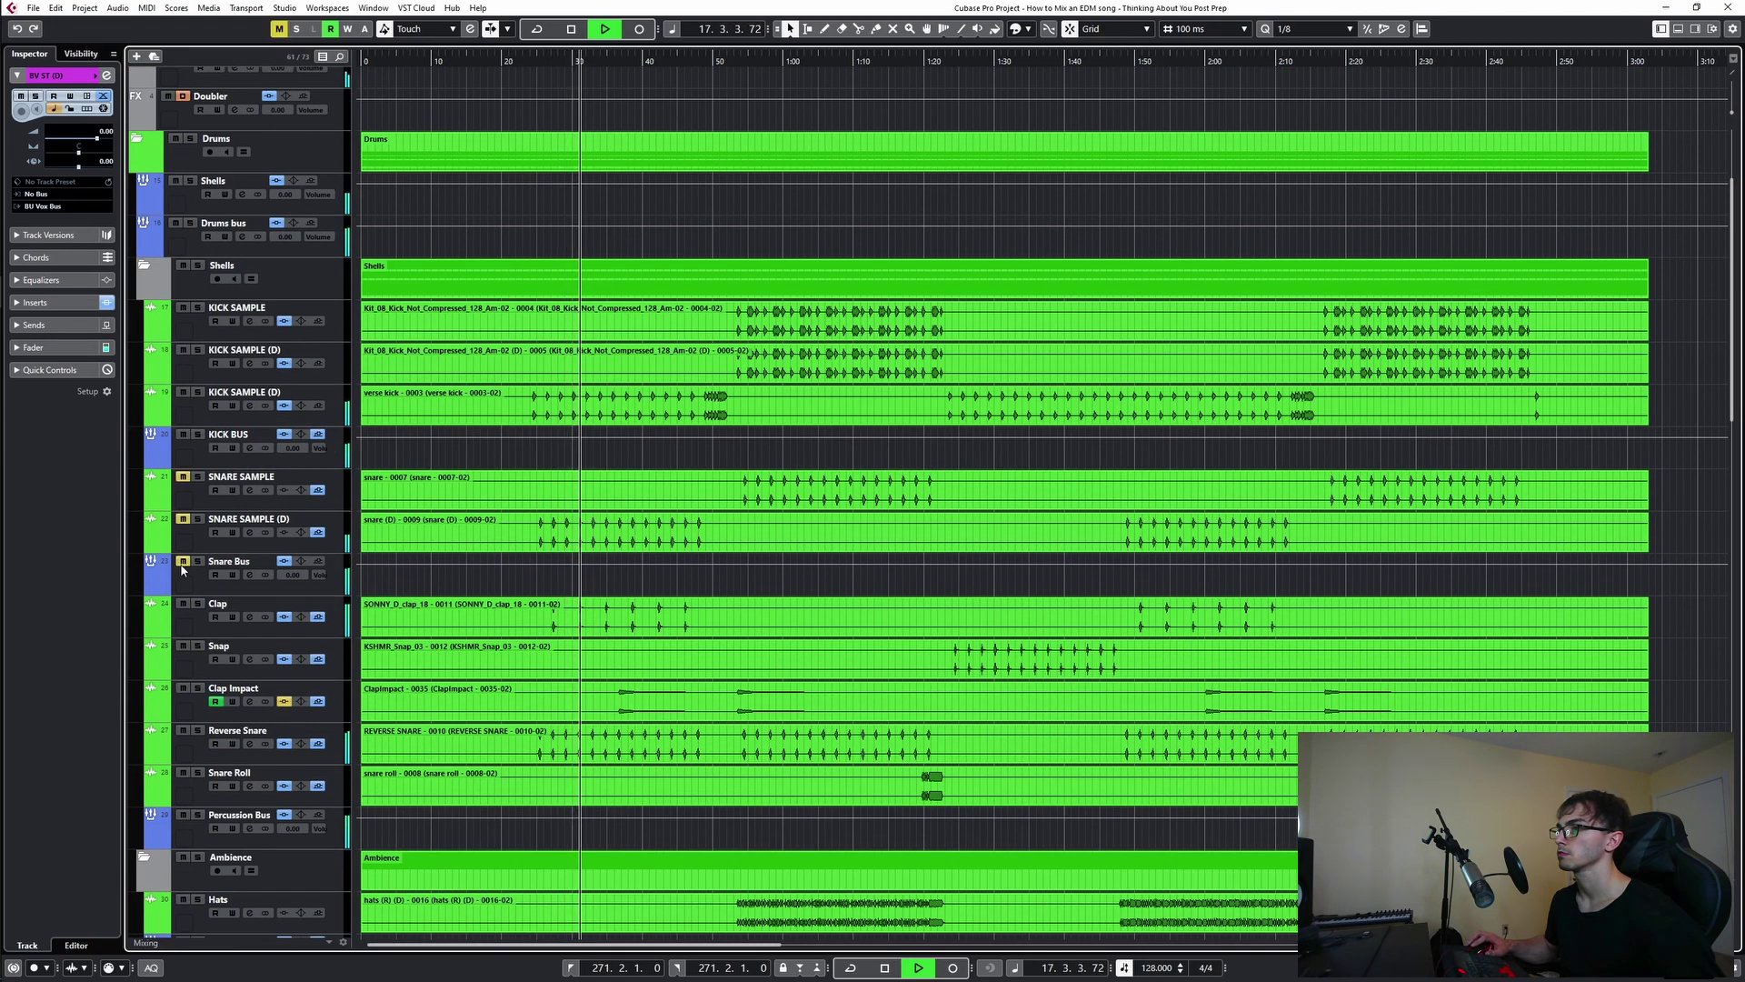
{"action": "left_click", "coordinate": [248, 575]}
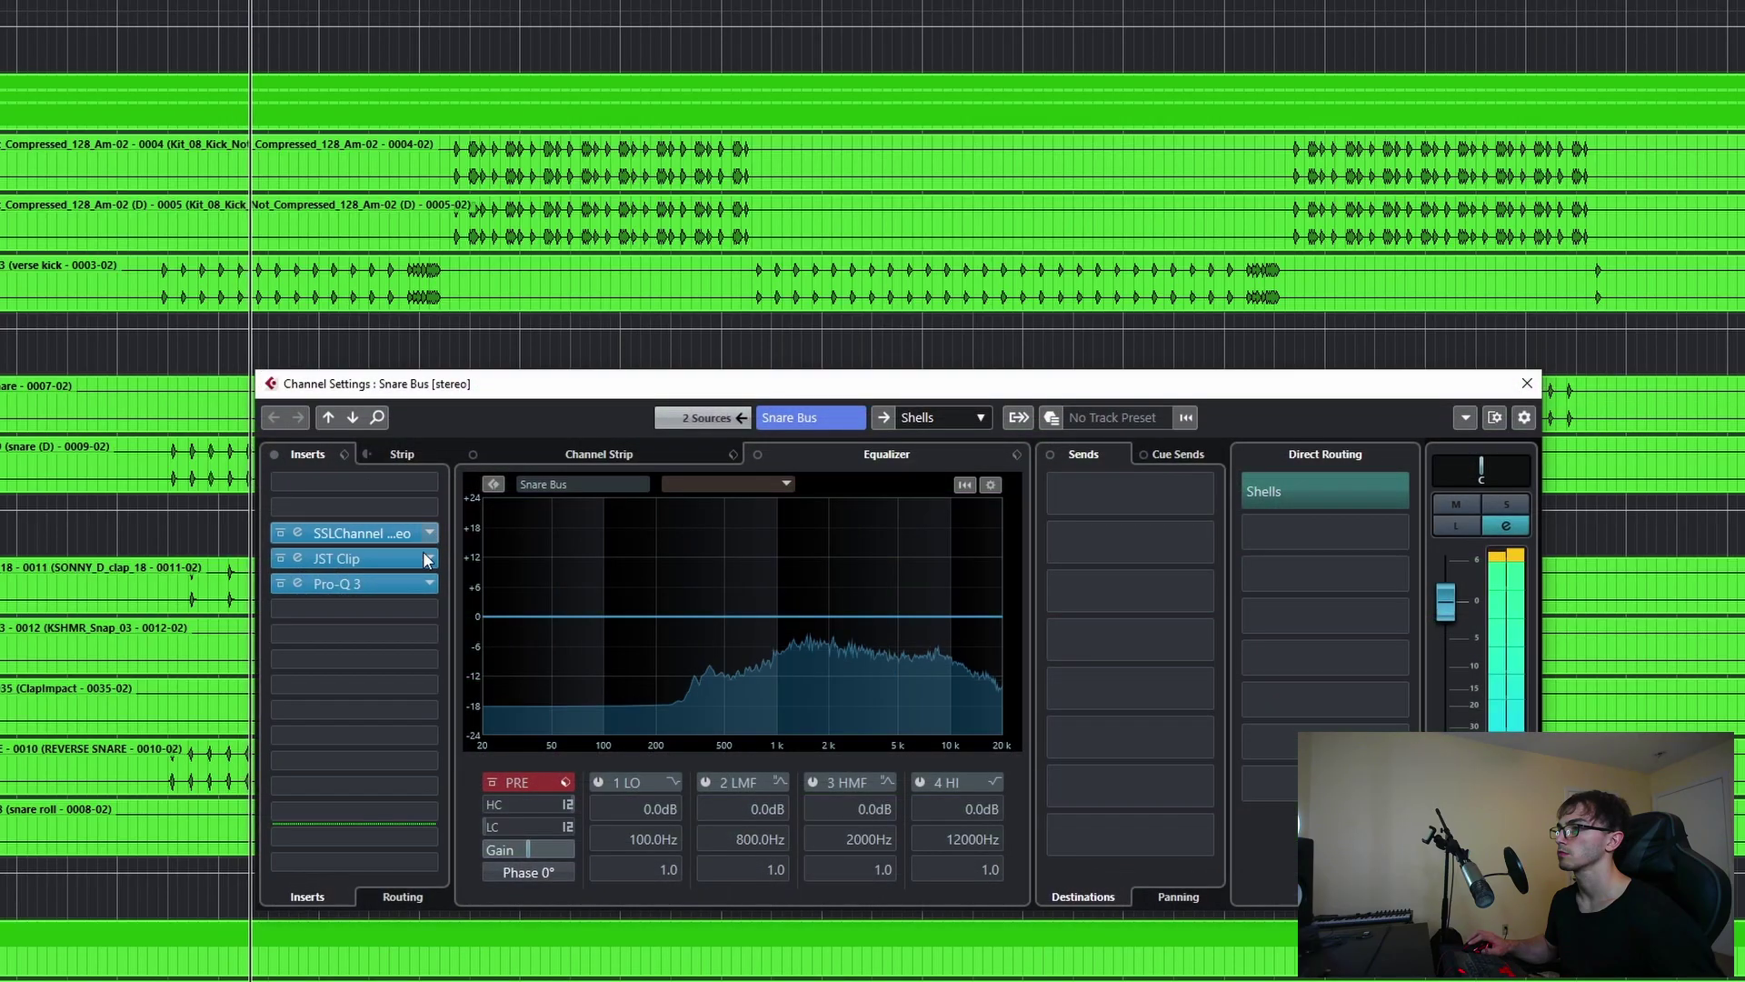
- Try an L1 limiter Stereo insert after Pro-Q 3 on the Snare Bus with its out ceiling at -3.2
{"action": "left_click", "coordinate": [431, 609]}
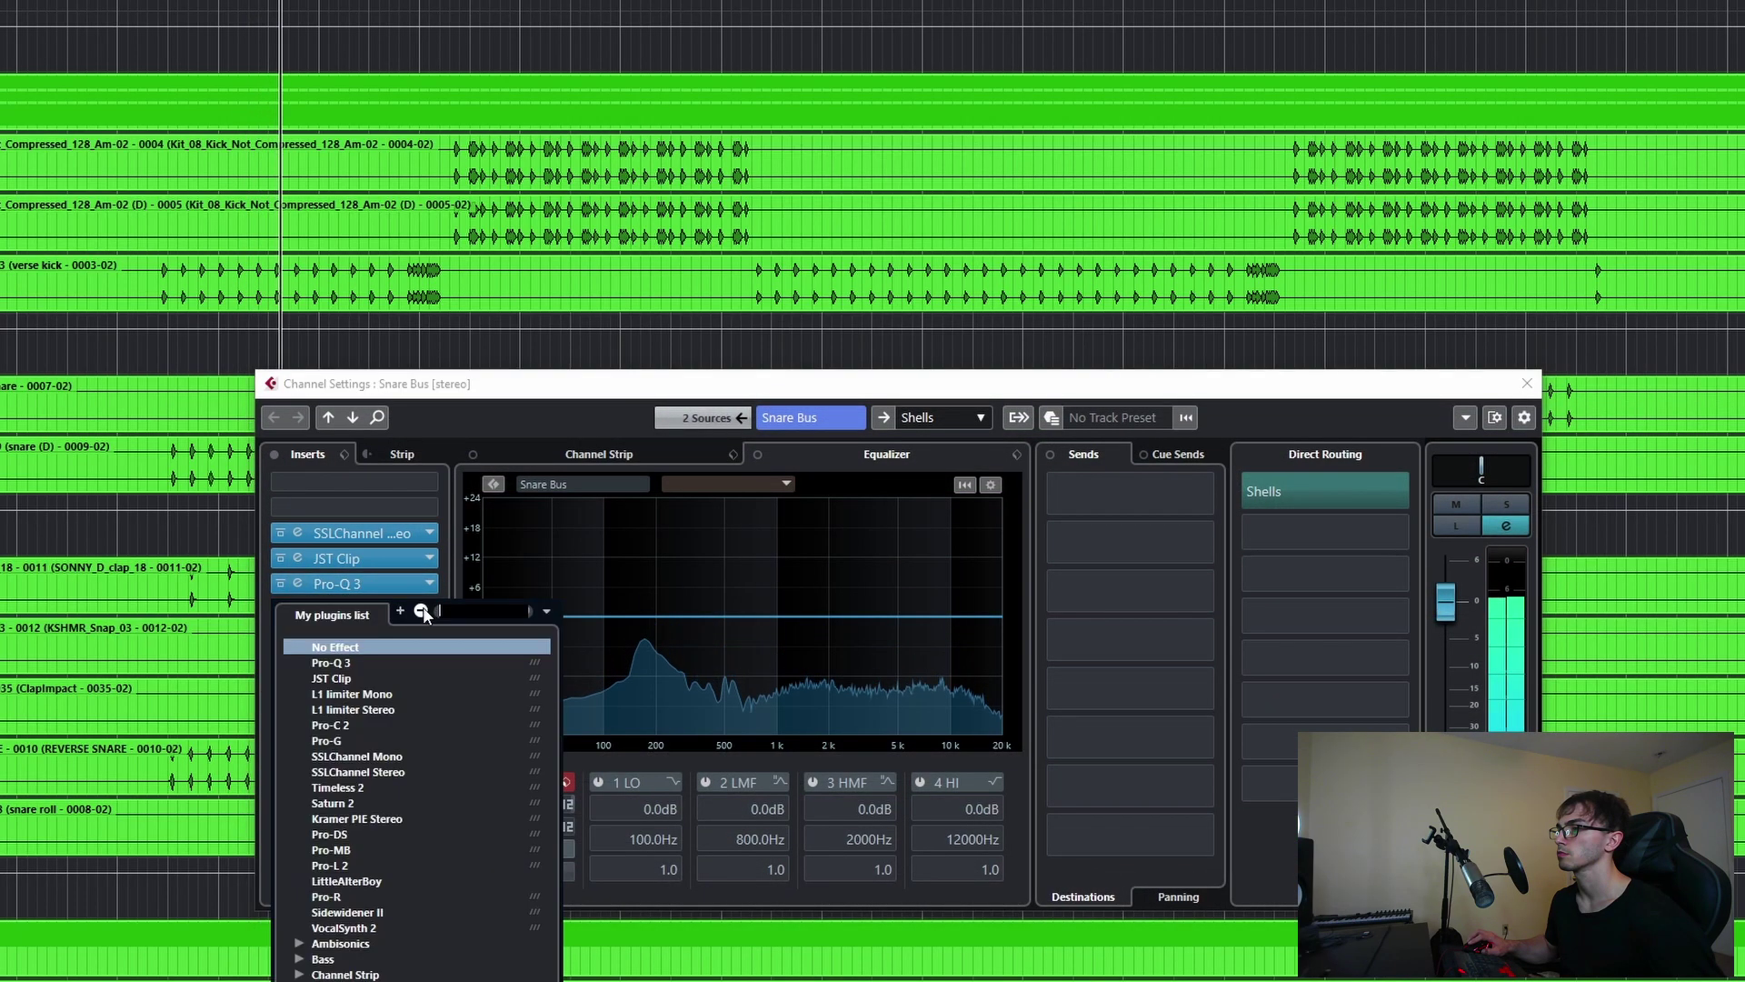
{"action": "left_click", "coordinate": [346, 709]}
{"action": "left_click_drag", "start_coordinate": [612, 375], "coordinate": [612, 392]}
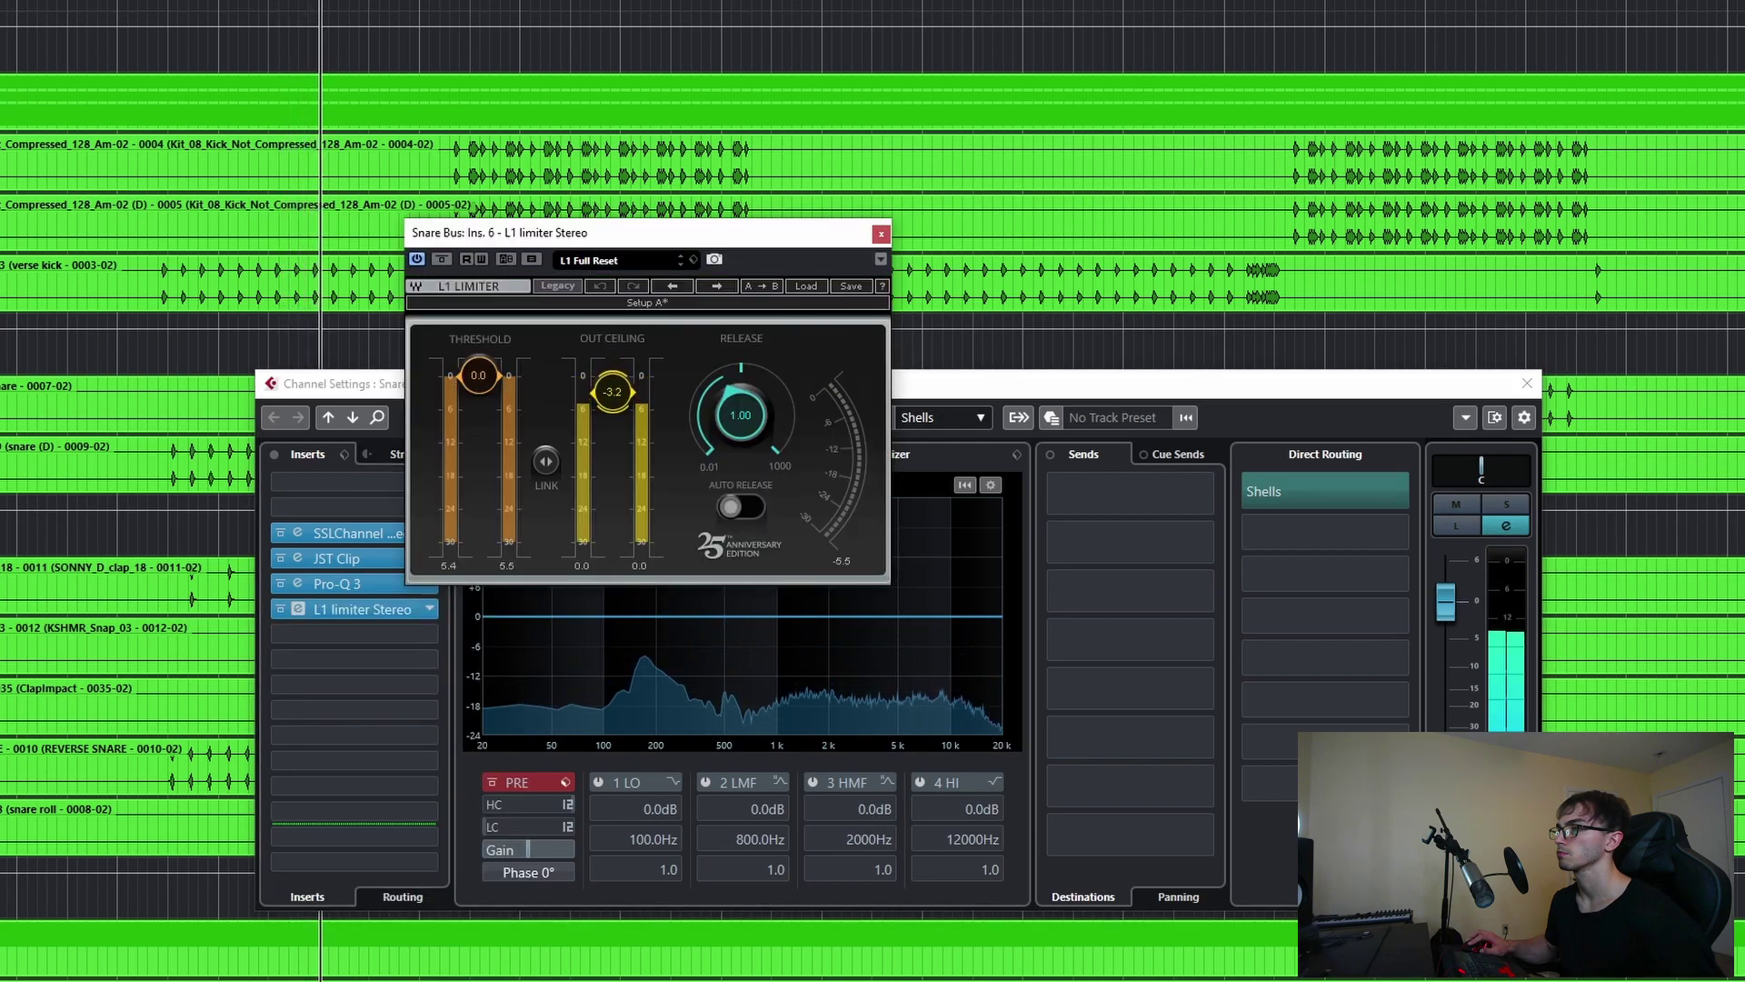
{"action": "left_click", "coordinate": [881, 234]}
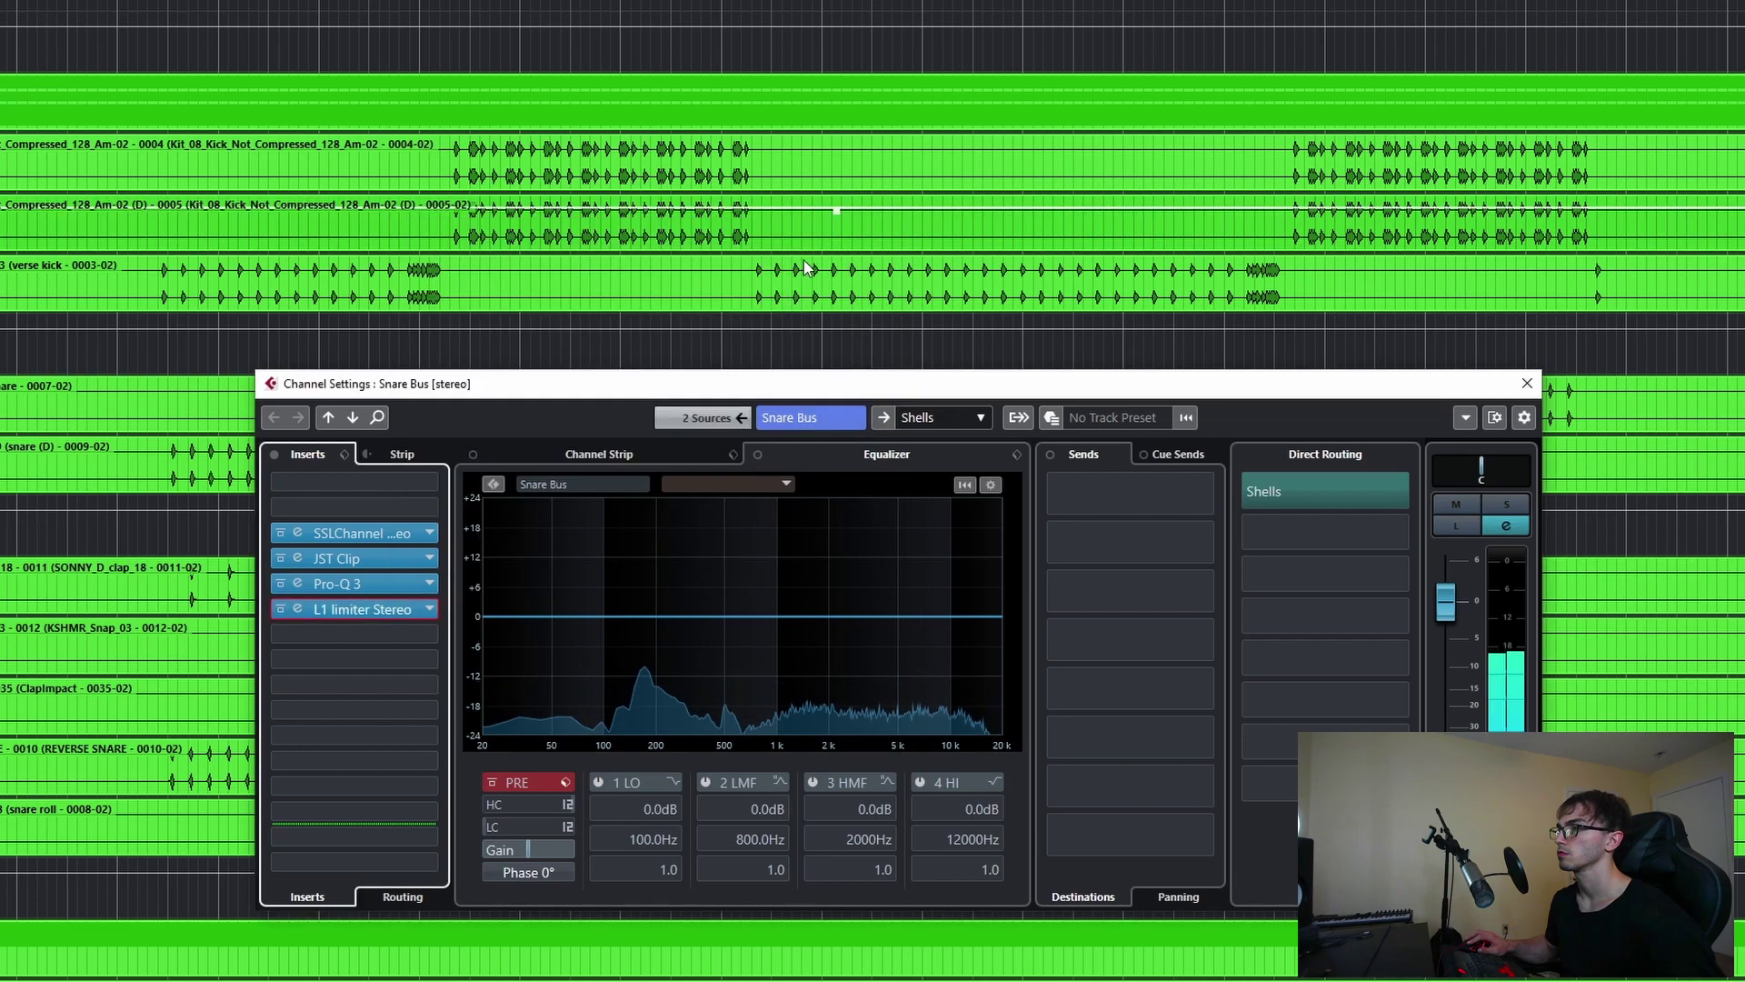
{"action": "left_click", "coordinate": [427, 609]}
{"action": "left_click", "coordinate": [348, 647]}
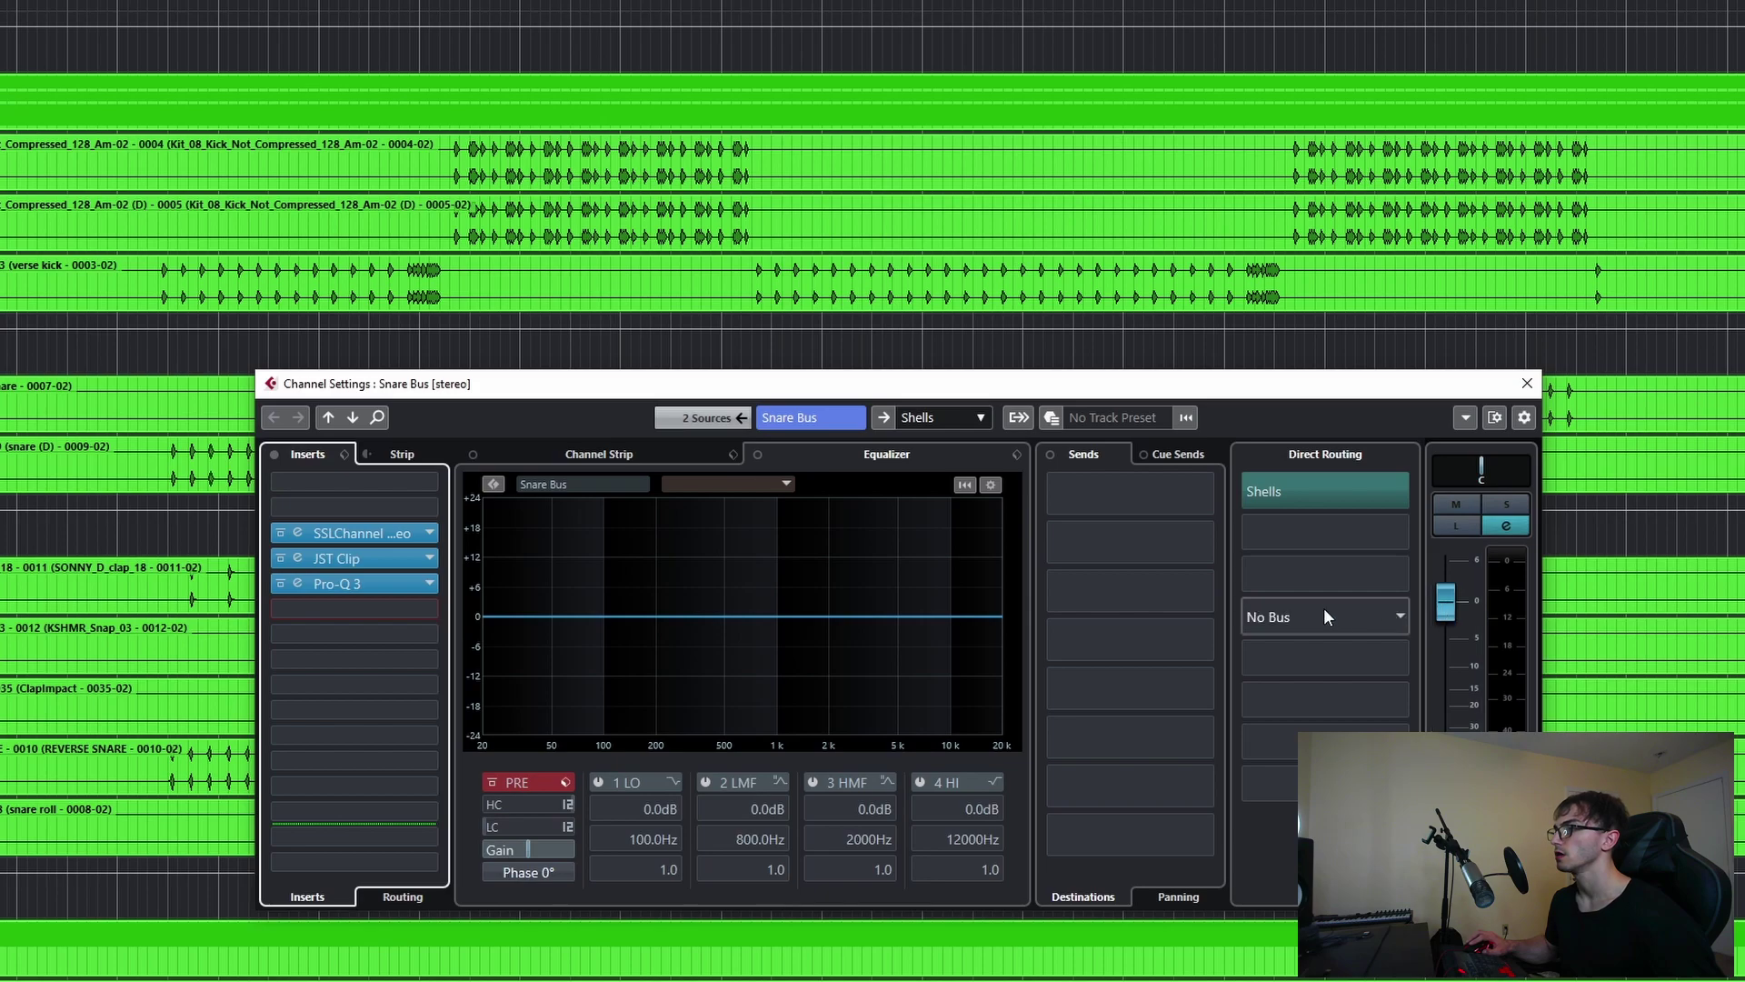
- Adjust the trim of the Snare Bus's JST Clip insert during playback and close the windows
{"action": "left_click", "coordinate": [362, 560]}
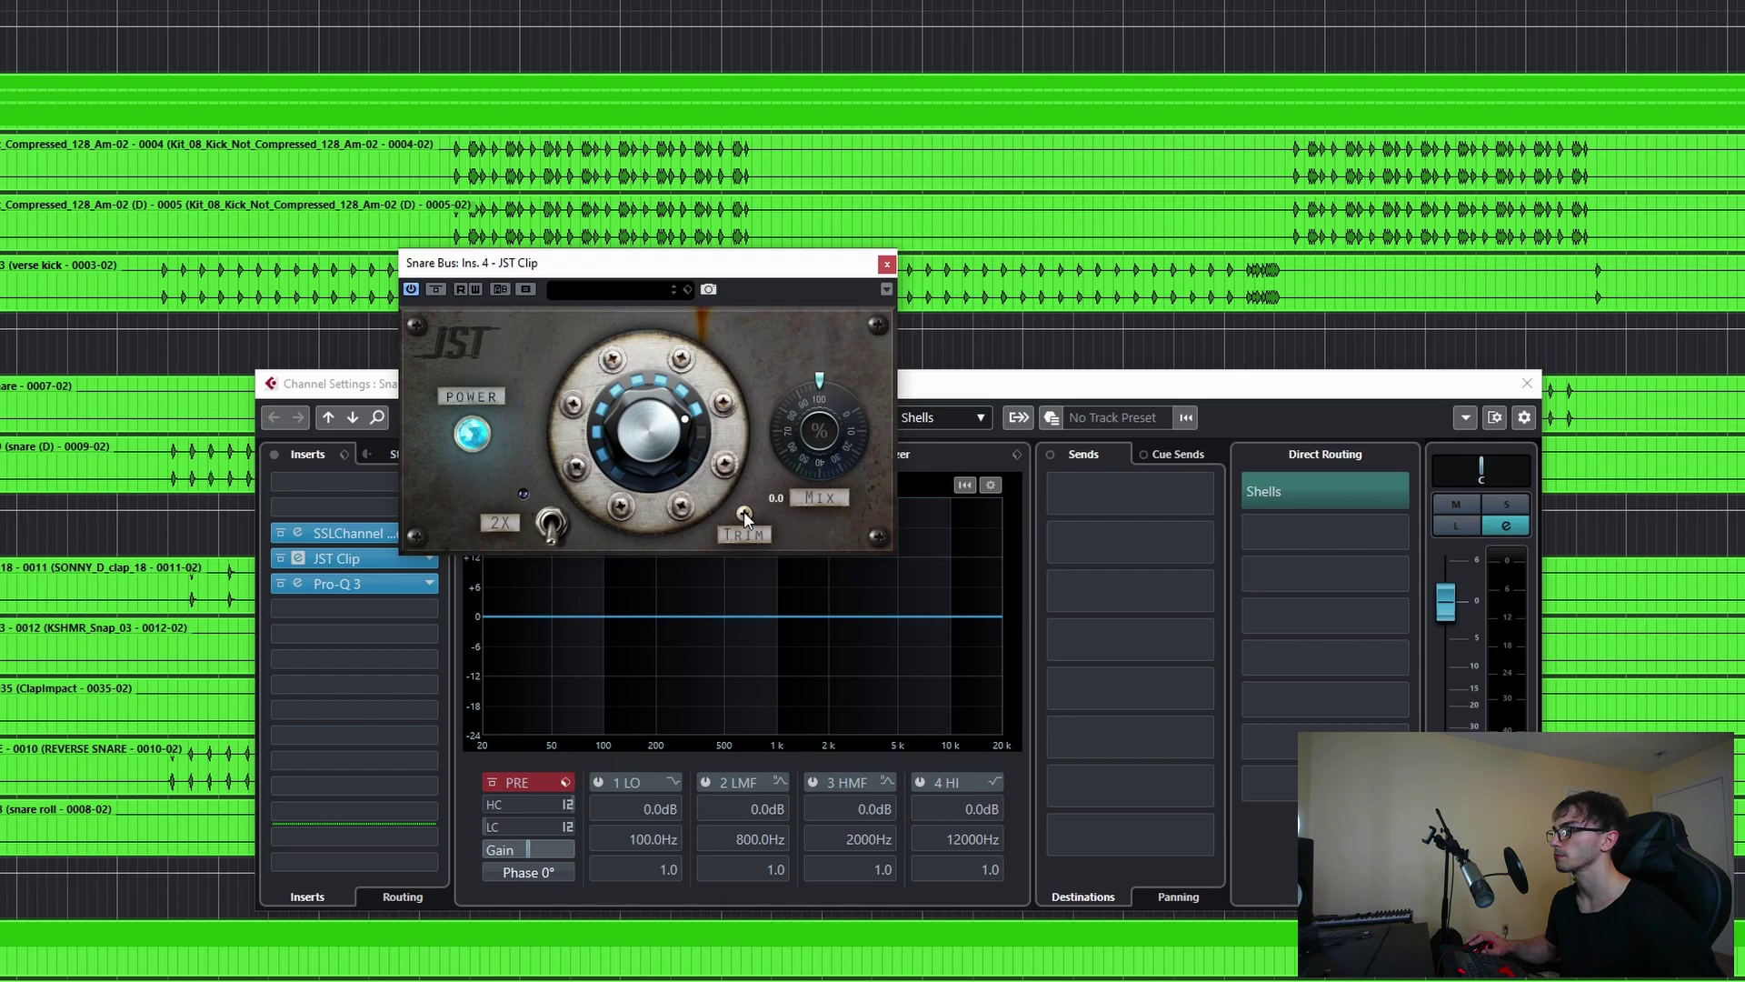
{"action": "left_click", "coordinate": [189, 358]}
{"action": "key", "text": "space"}
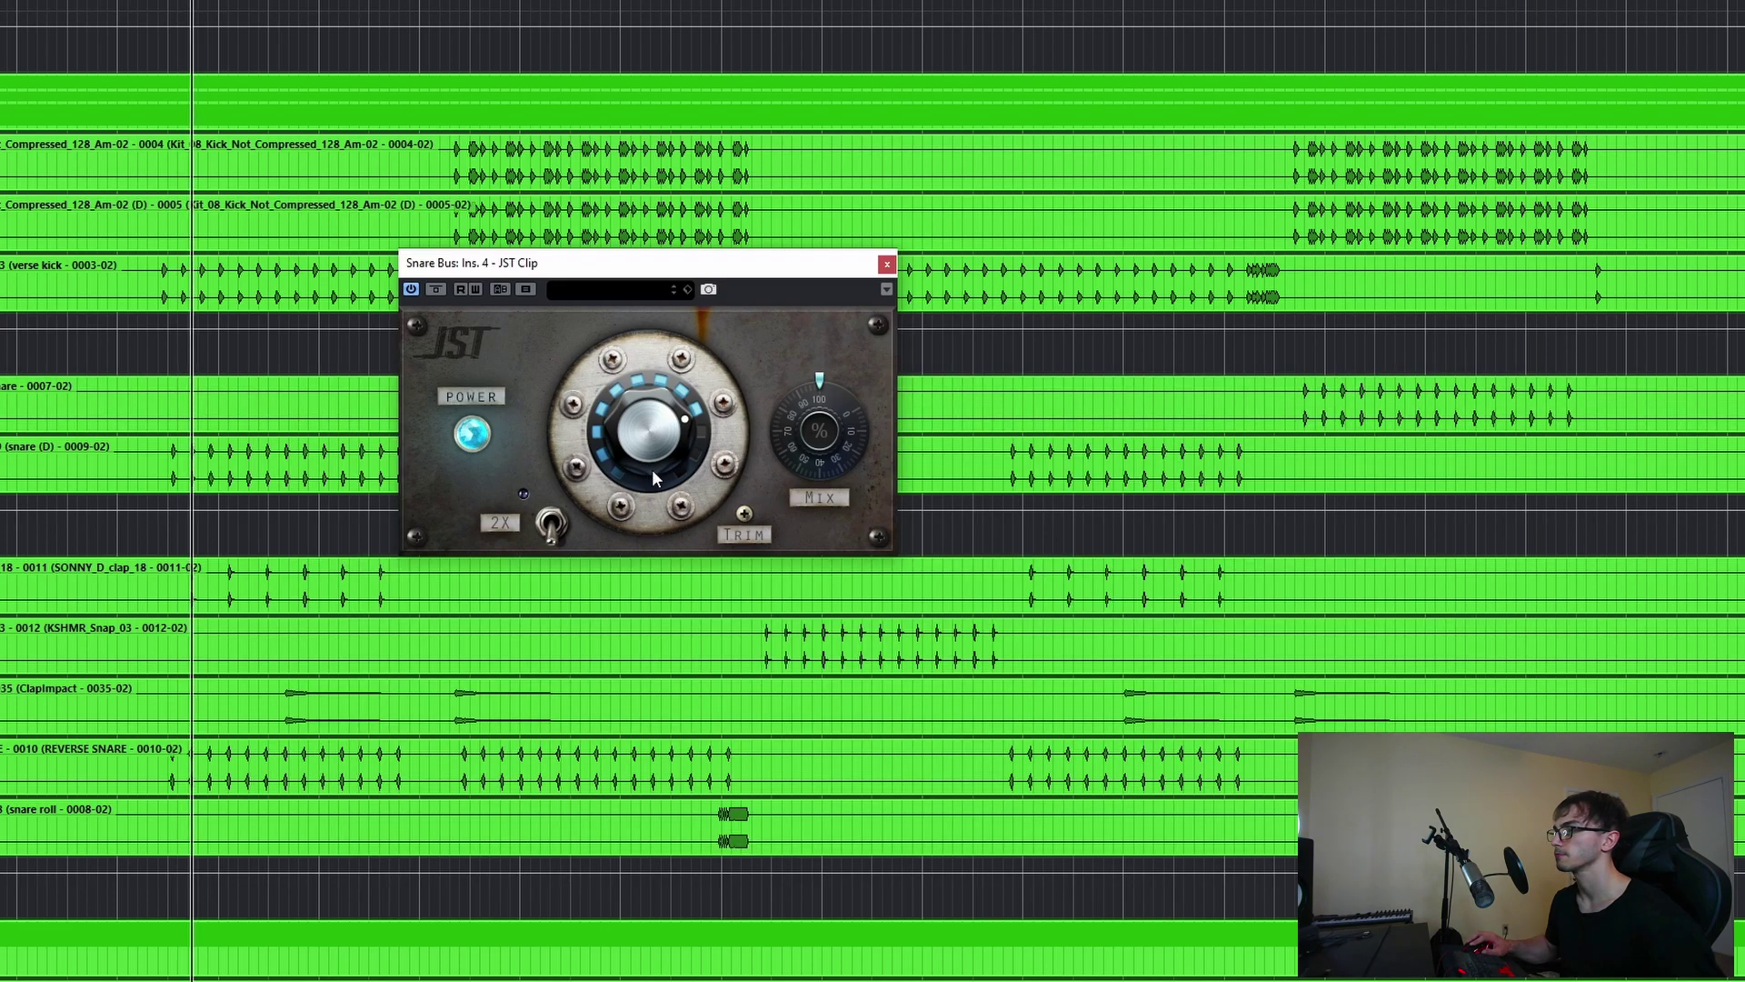
{"action": "left_click_drag", "start_coordinate": [746, 518], "coordinate": [781, 558]}
{"action": "left_click", "coordinate": [886, 263]}
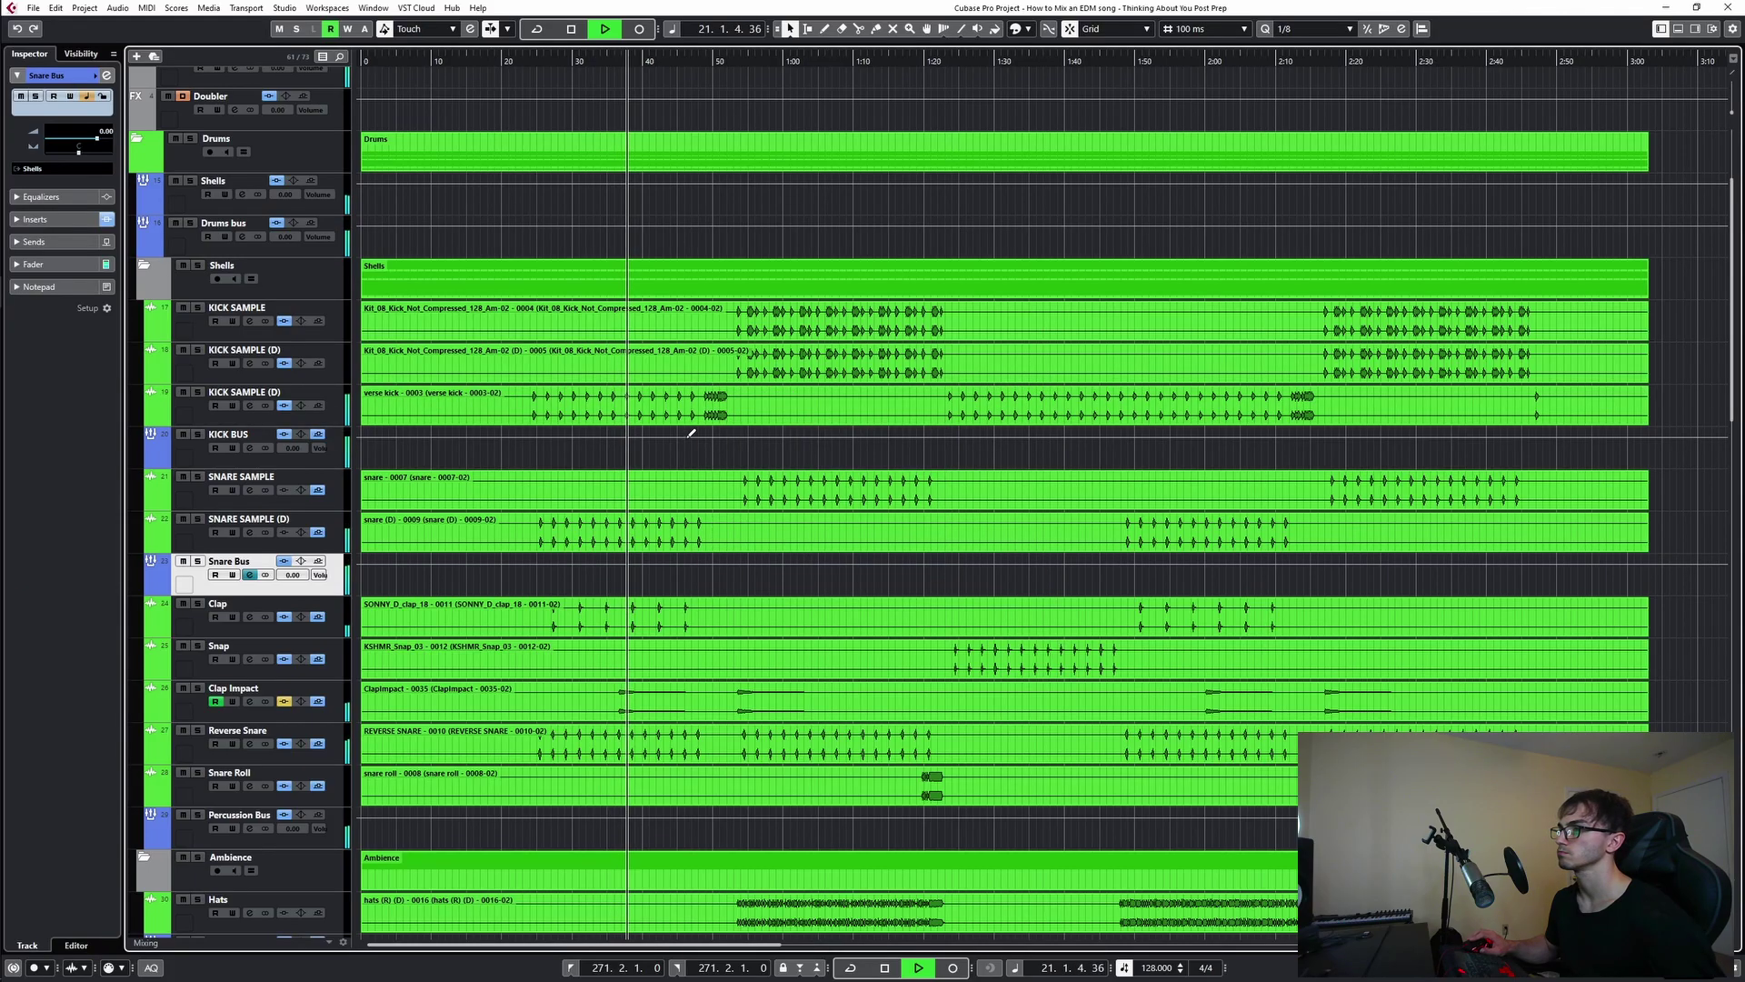
- Open Pro-Q 3 on the Snare Bus and boost a narrow bell band by about 11 dB near 504 Hz while listening
{"action": "left_click", "coordinate": [249, 574]}
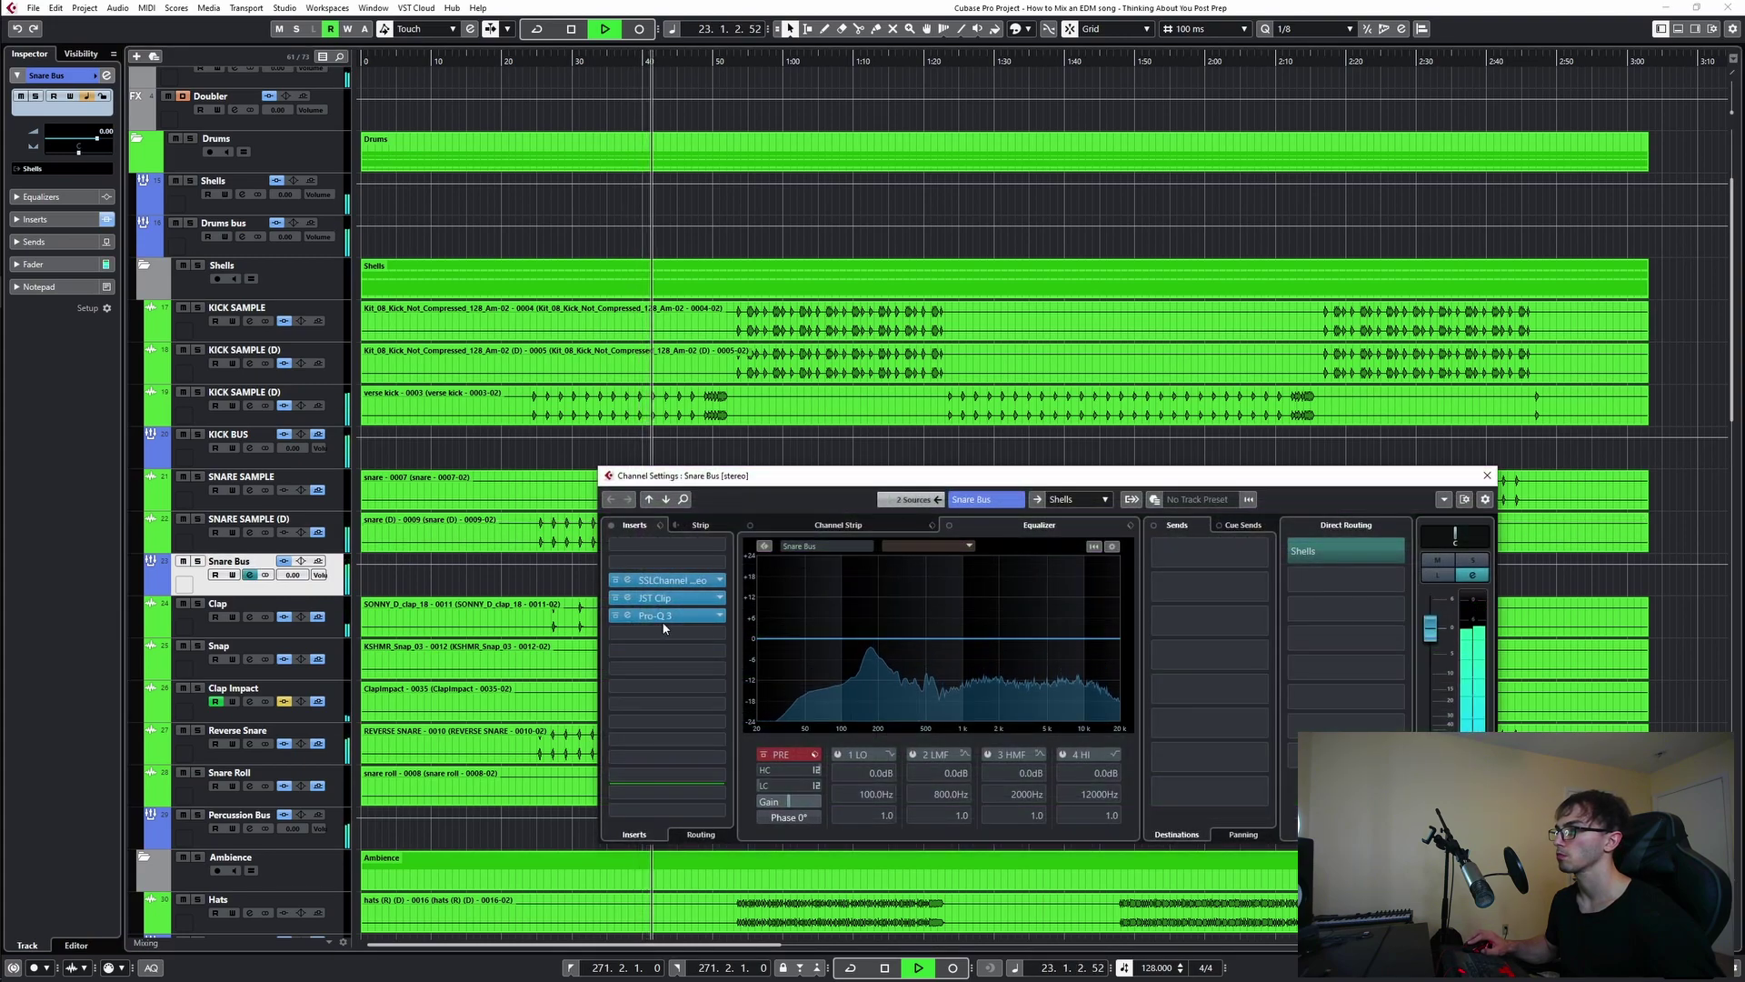
{"action": "left_click", "coordinate": [661, 617]}
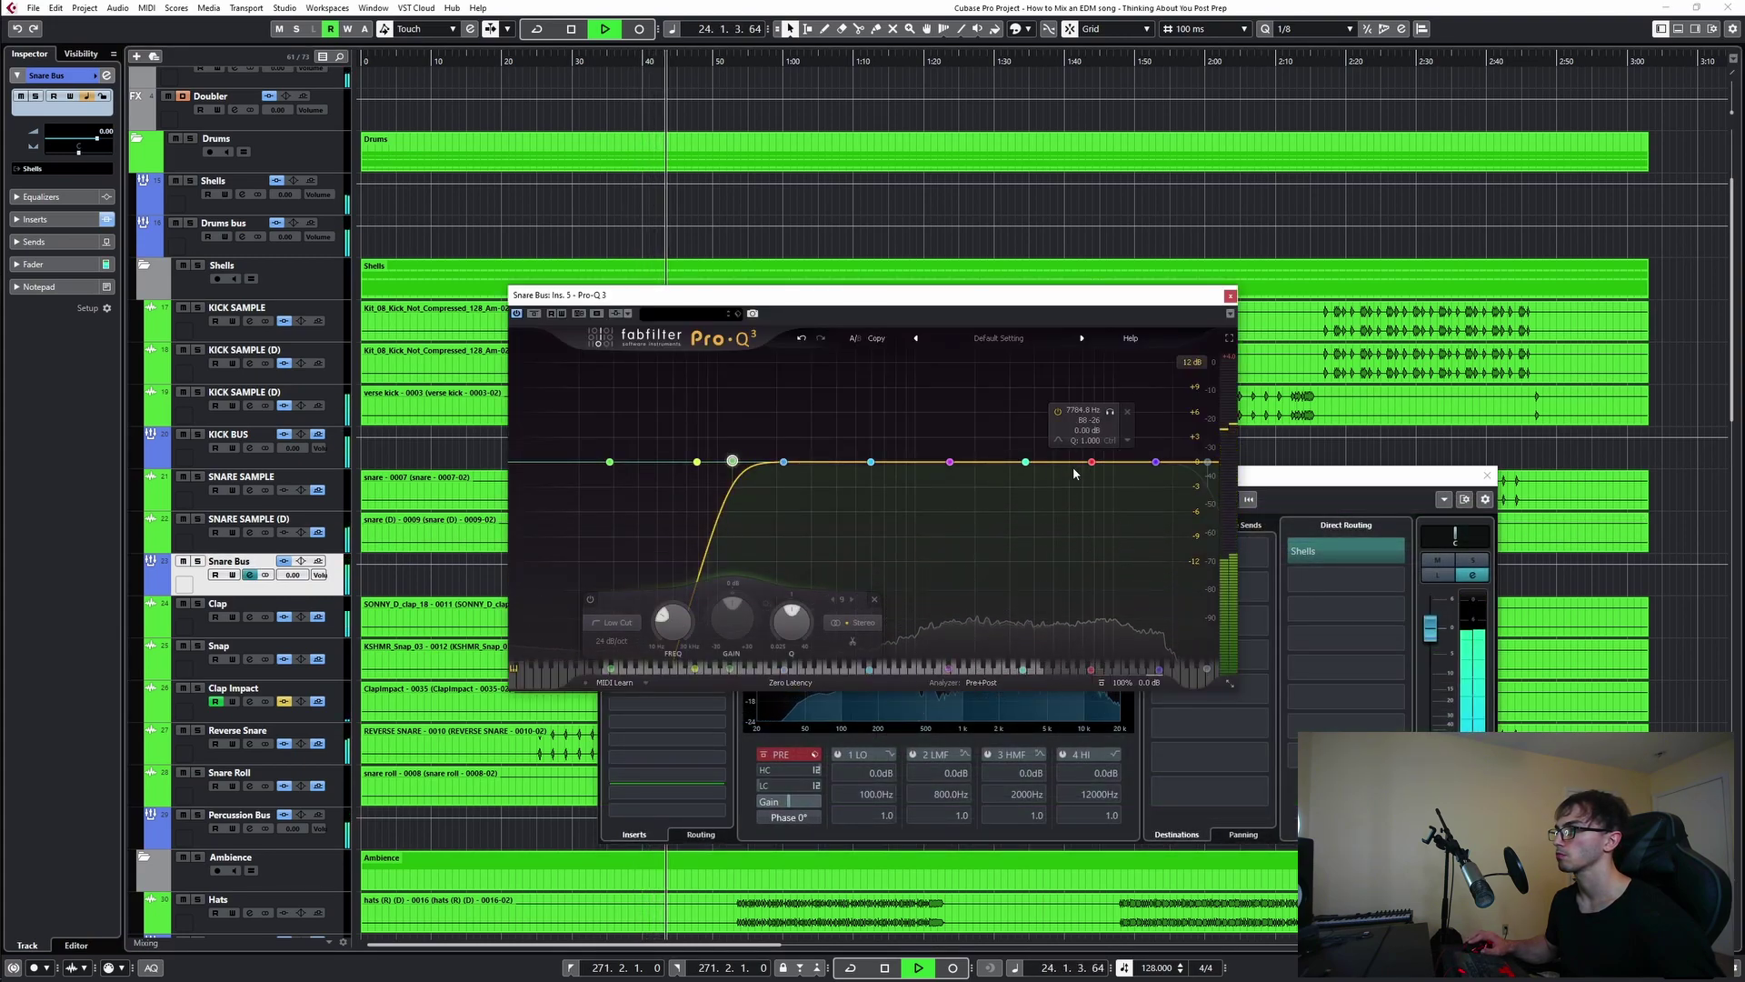
{"action": "left_click_drag", "start_coordinate": [862, 462], "coordinate": [858, 412]}
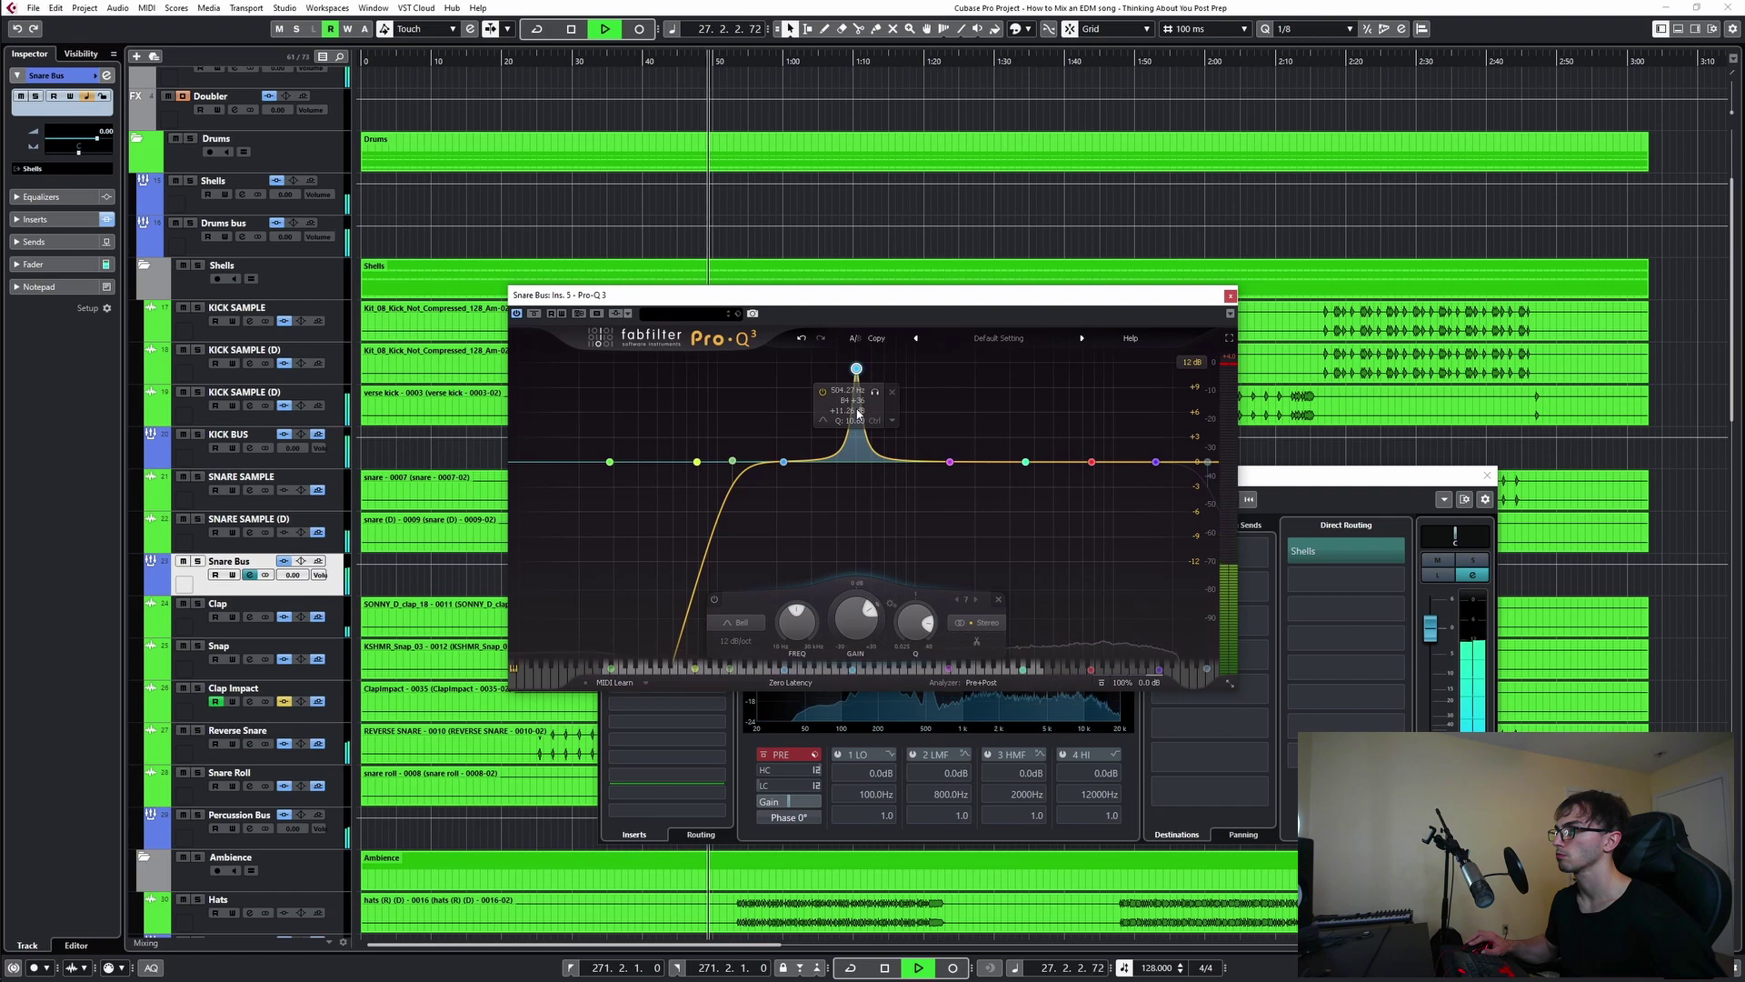
{"action": "key", "text": "space"}
{"action": "key", "text": "space"}
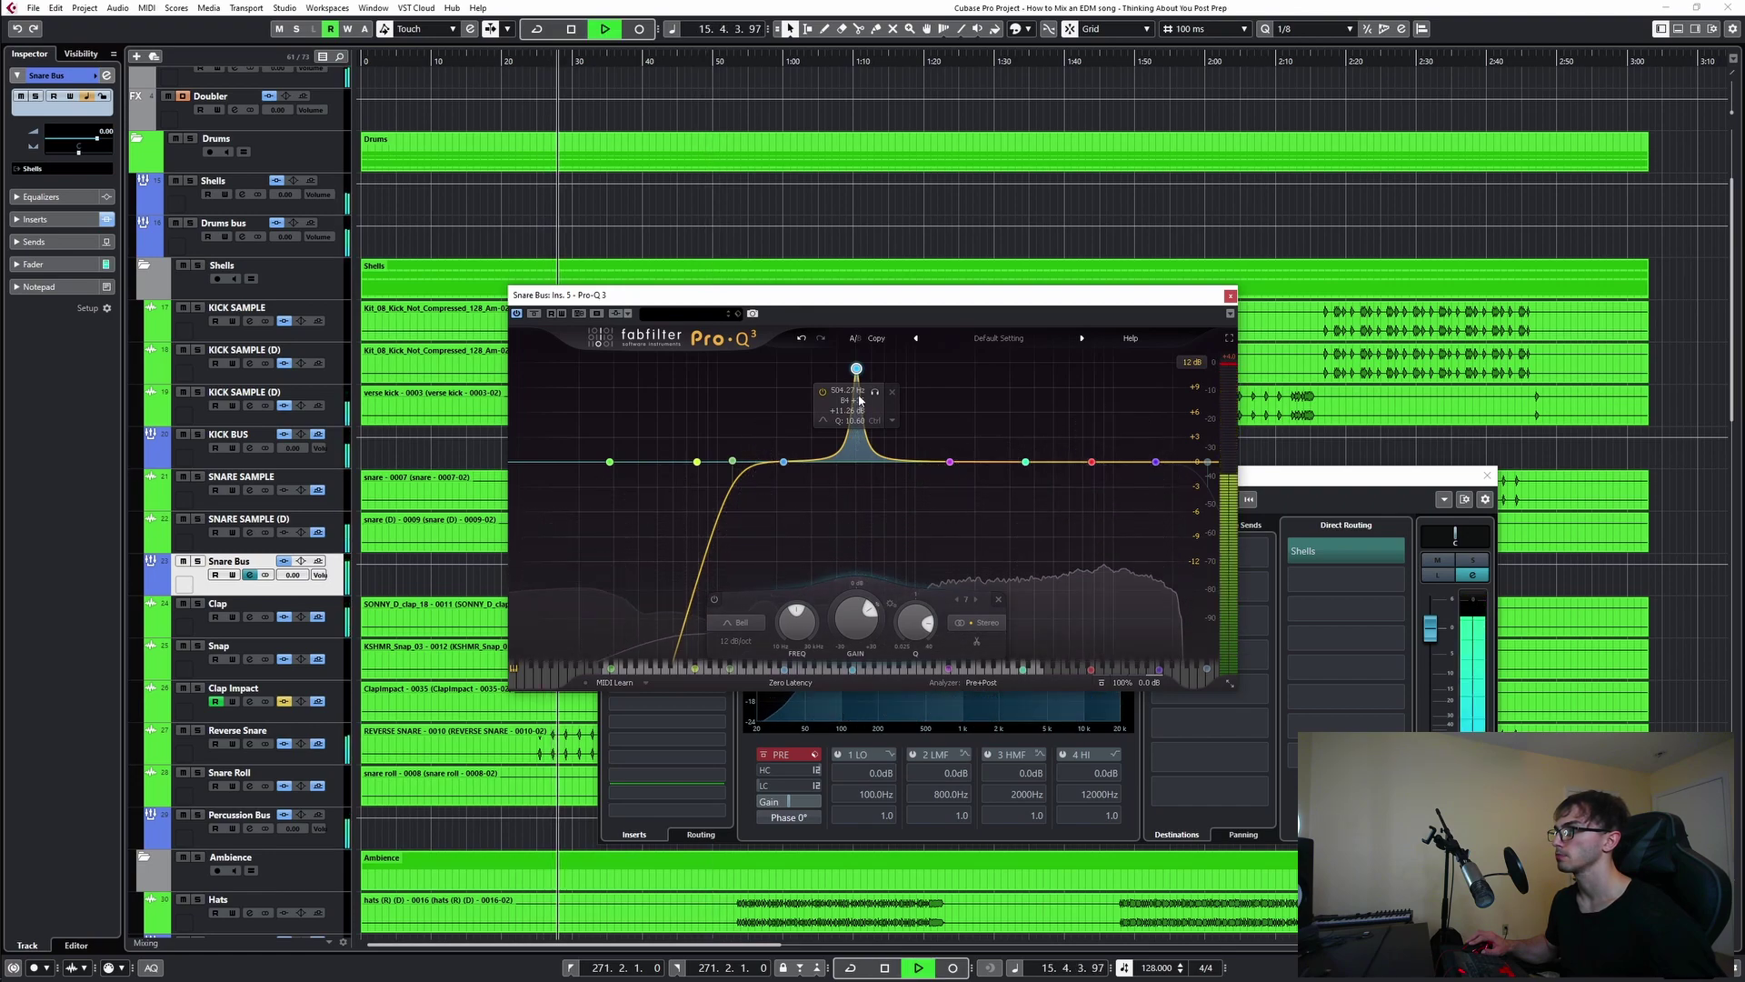
- Check the Snare Bus in solo, pull the narrow band down to a cut of about 3.5 dB, and close its plug-in and channel windows
{"action": "left_click", "coordinate": [1472, 560]}
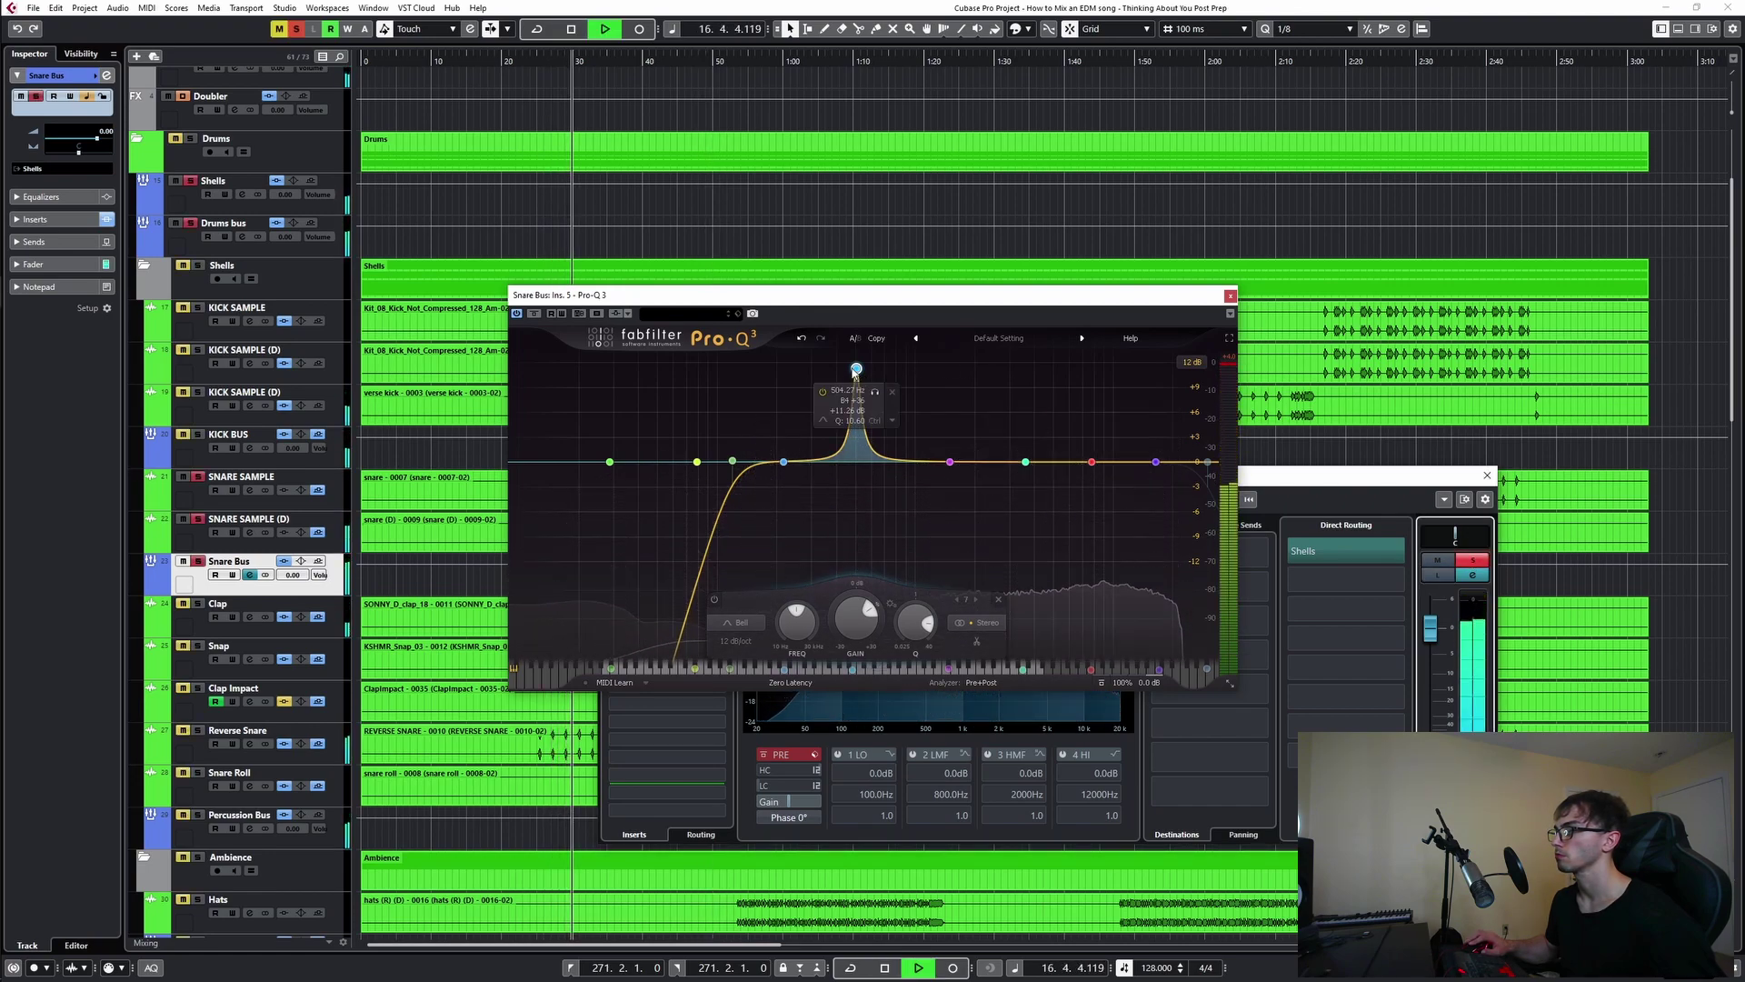
{"action": "left_click", "coordinate": [1473, 561]}
{"action": "left_click_drag", "start_coordinate": [856, 368], "coordinate": [860, 490]}
{"action": "key", "text": "space"}
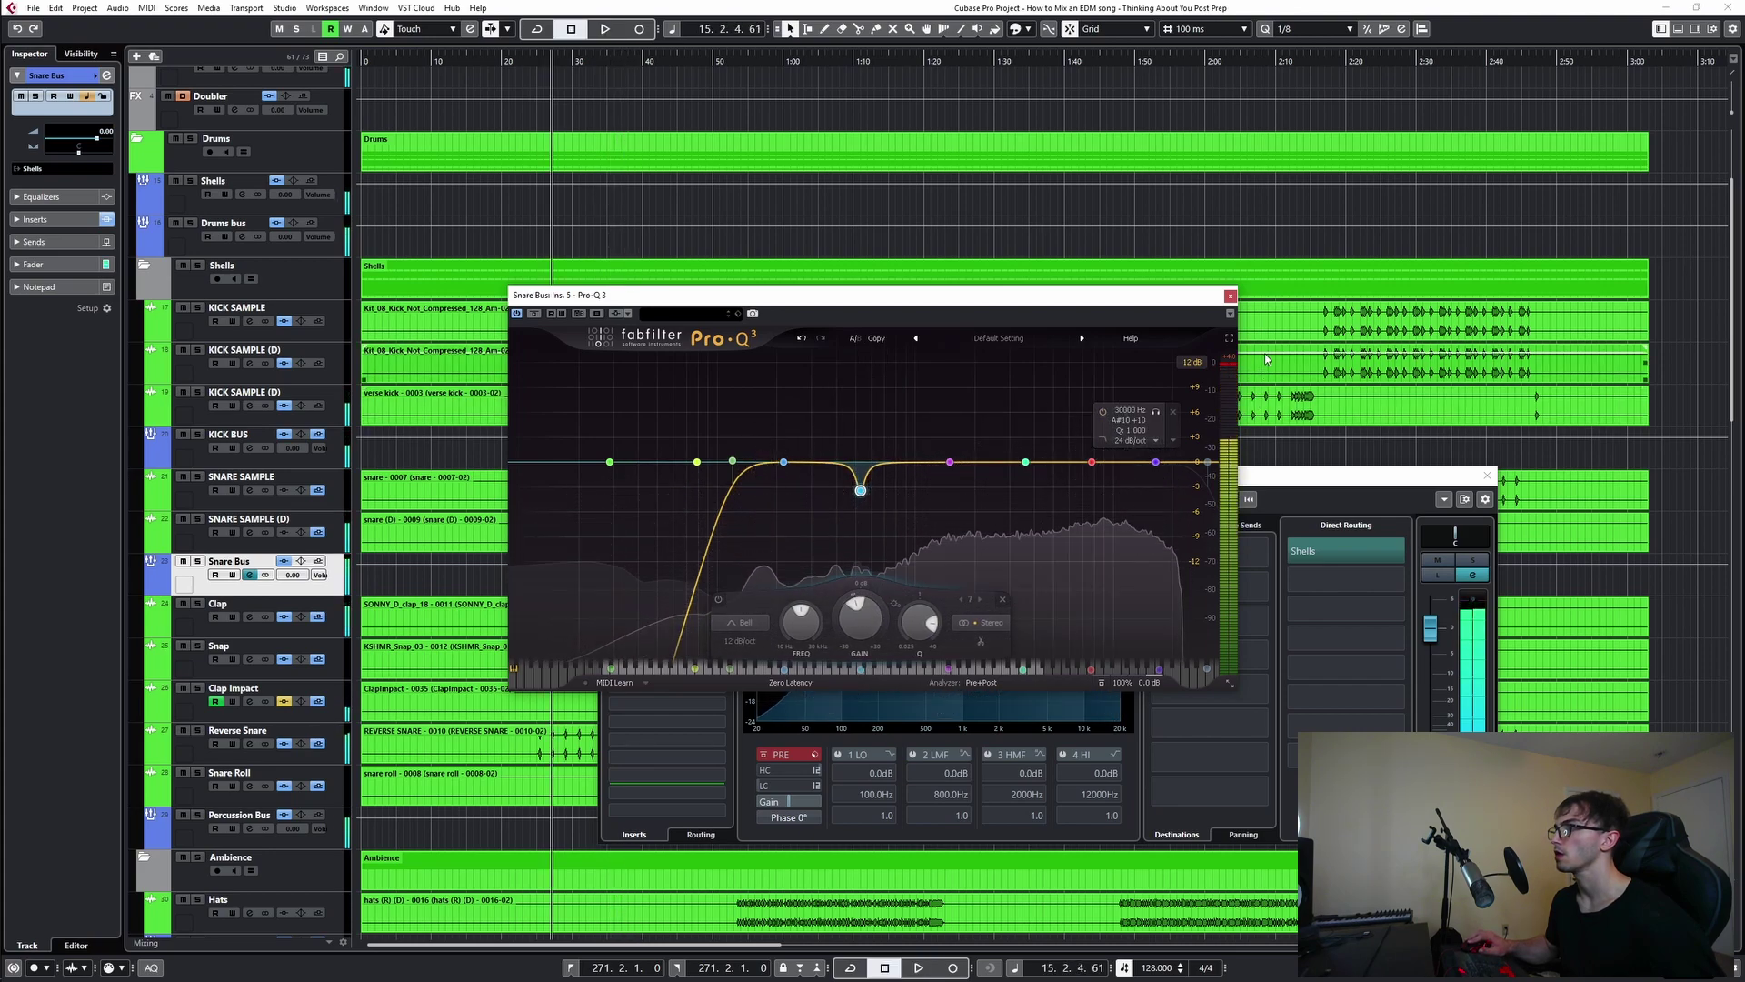
{"action": "left_click", "coordinate": [1231, 297]}
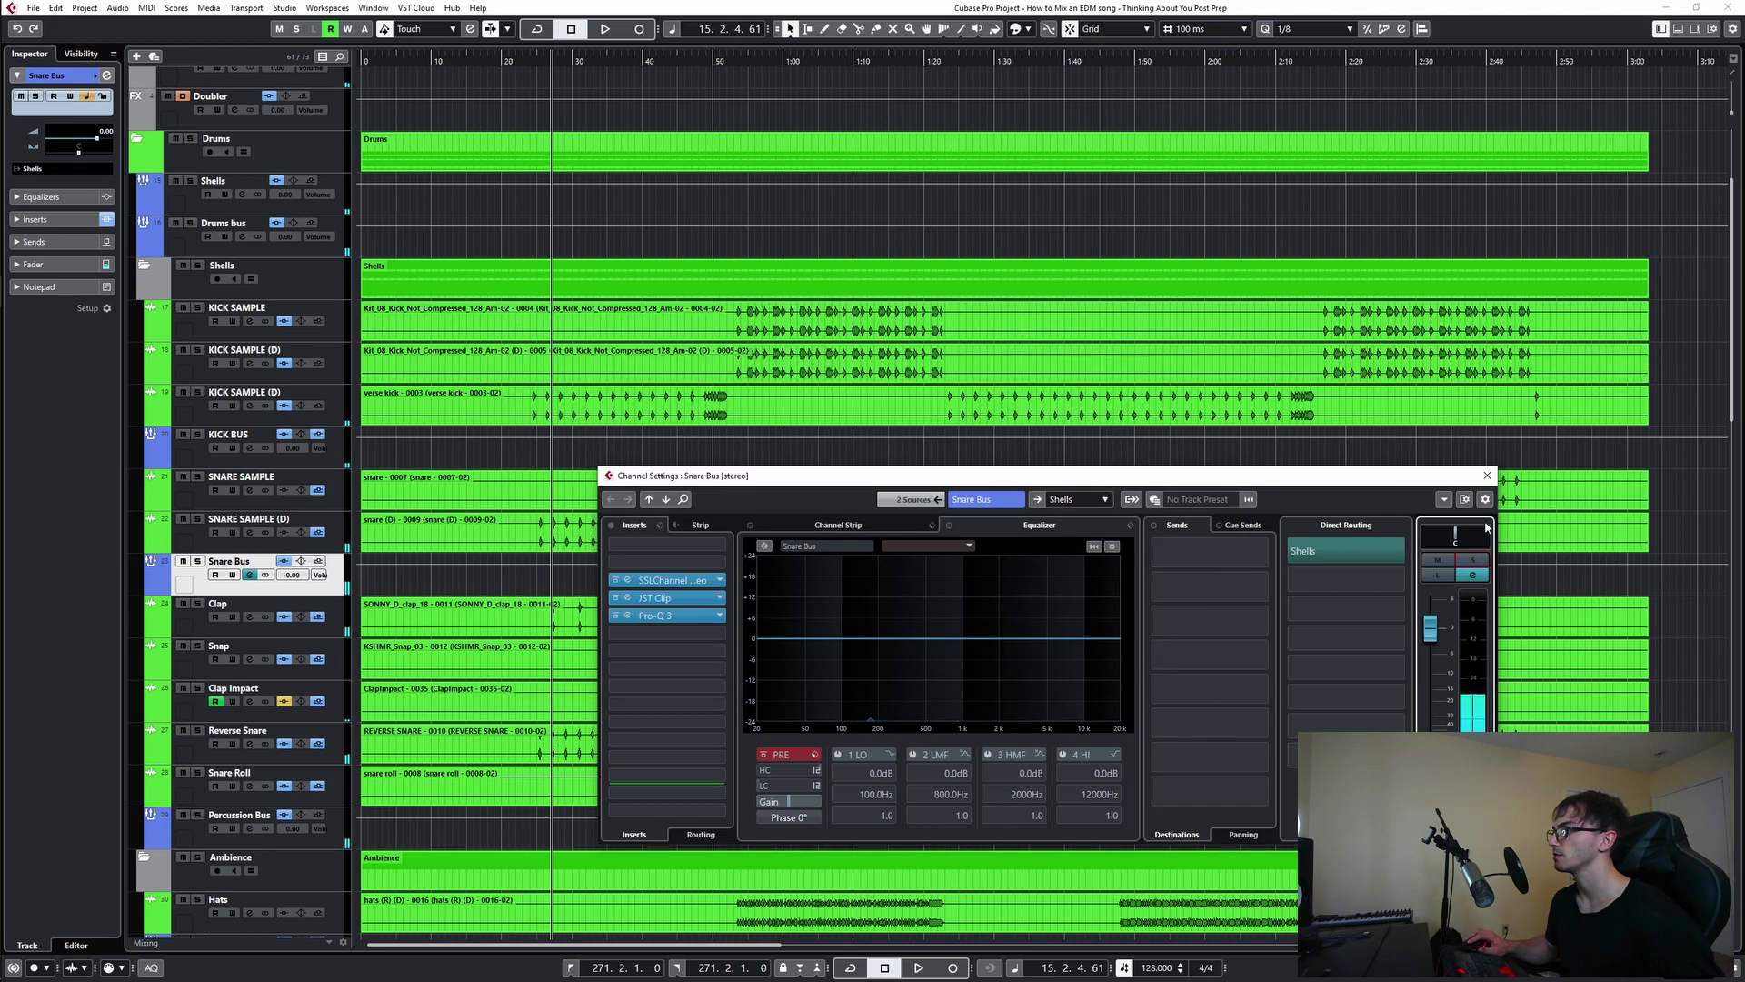
{"action": "left_click", "coordinate": [1488, 476]}
- Listen to the adjusted snare in the full mix while looking over the vocal and instrument tracks
{"action": "key", "text": "space"}
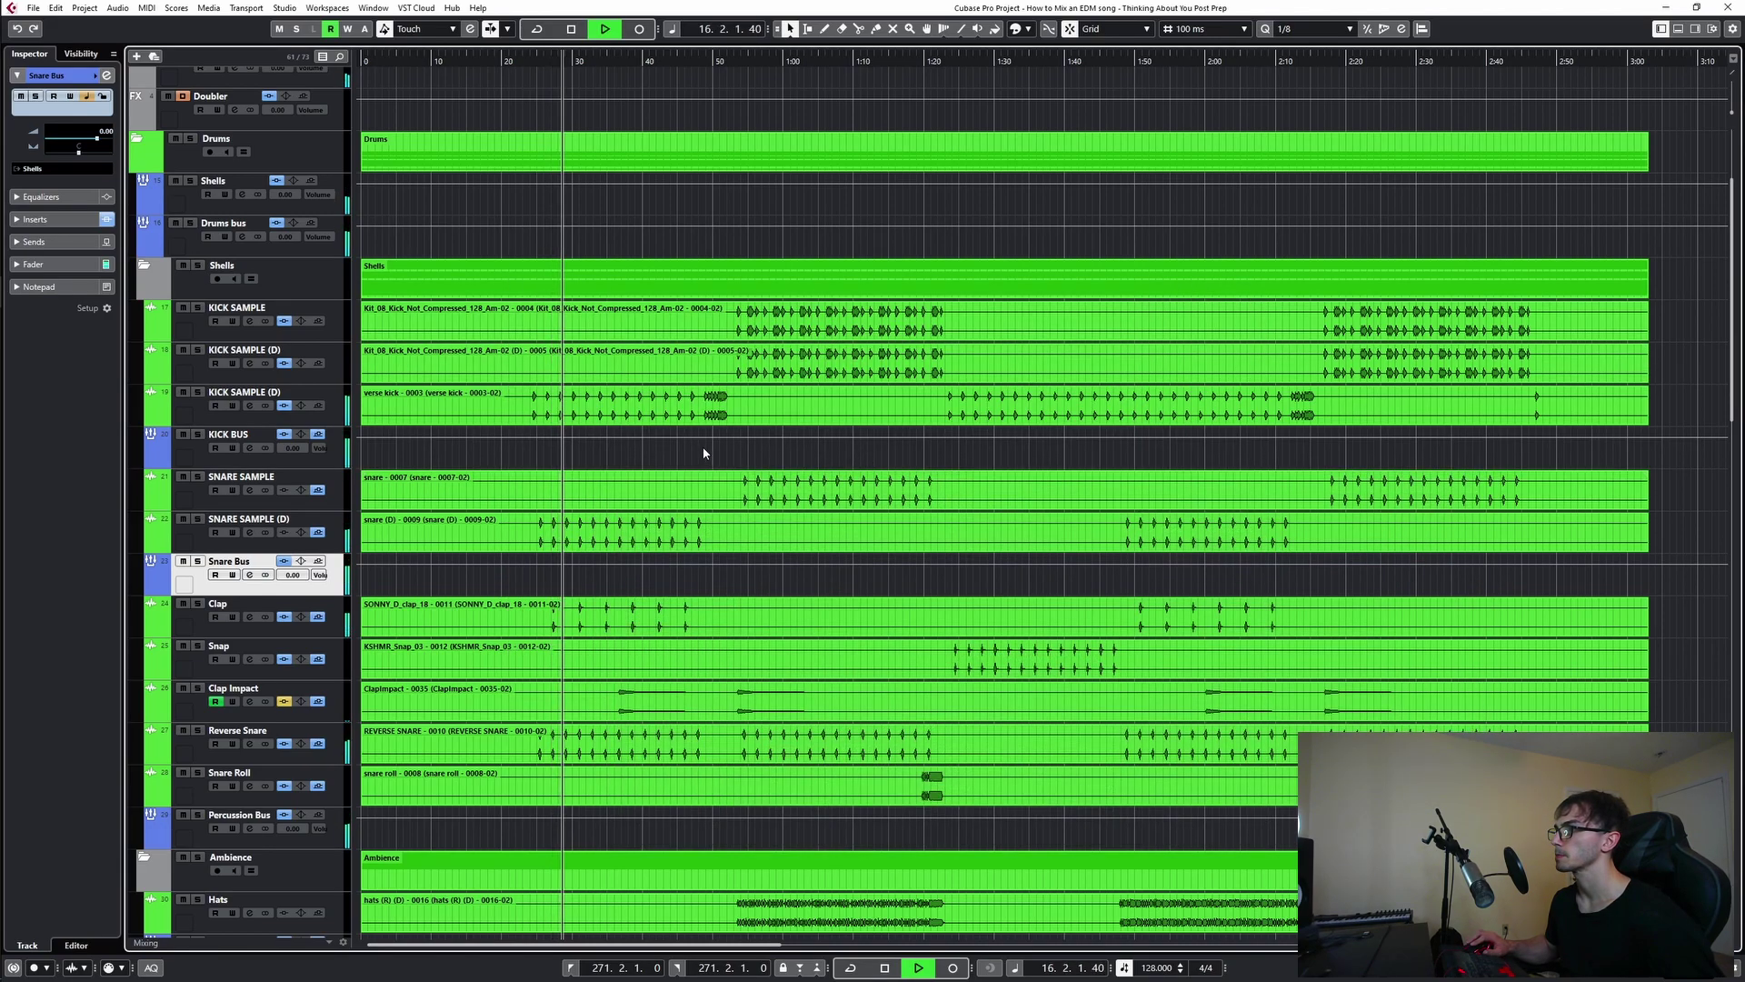
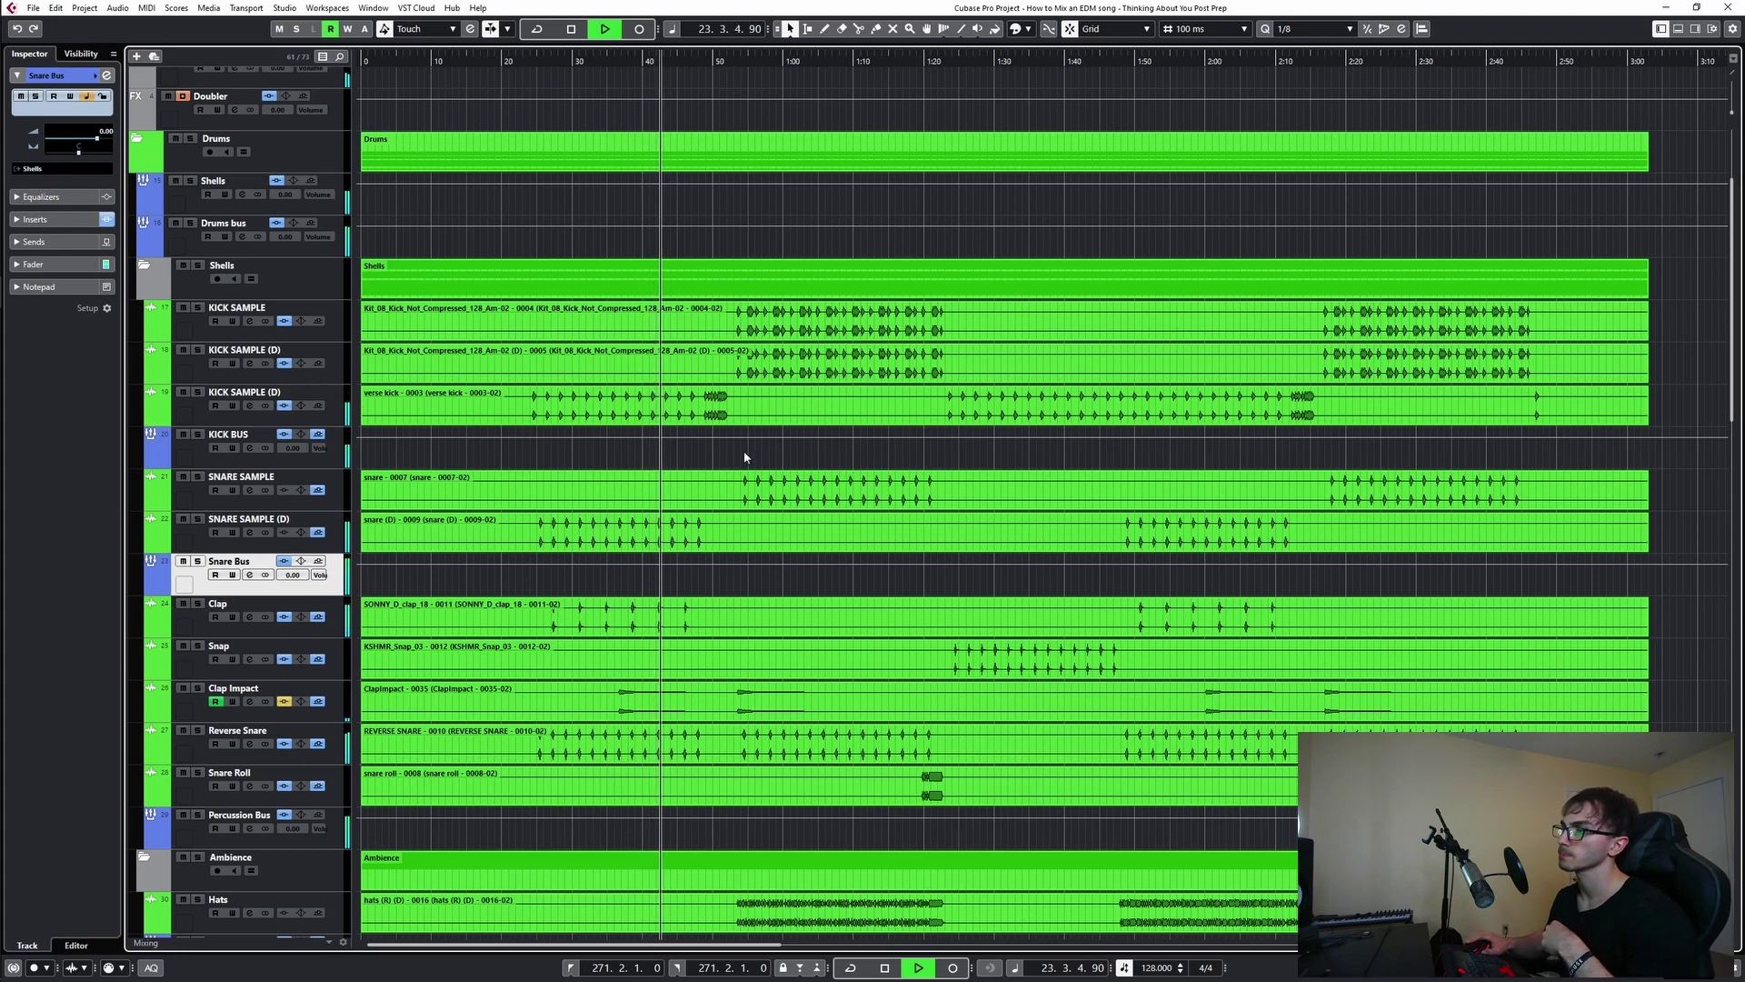
{"action": "scroll", "coordinate": [765, 463], "scroll_direction": "down", "scroll_amount": 10}
{"action": "scroll", "coordinate": [765, 463], "scroll_direction": "down", "scroll_amount": 6}
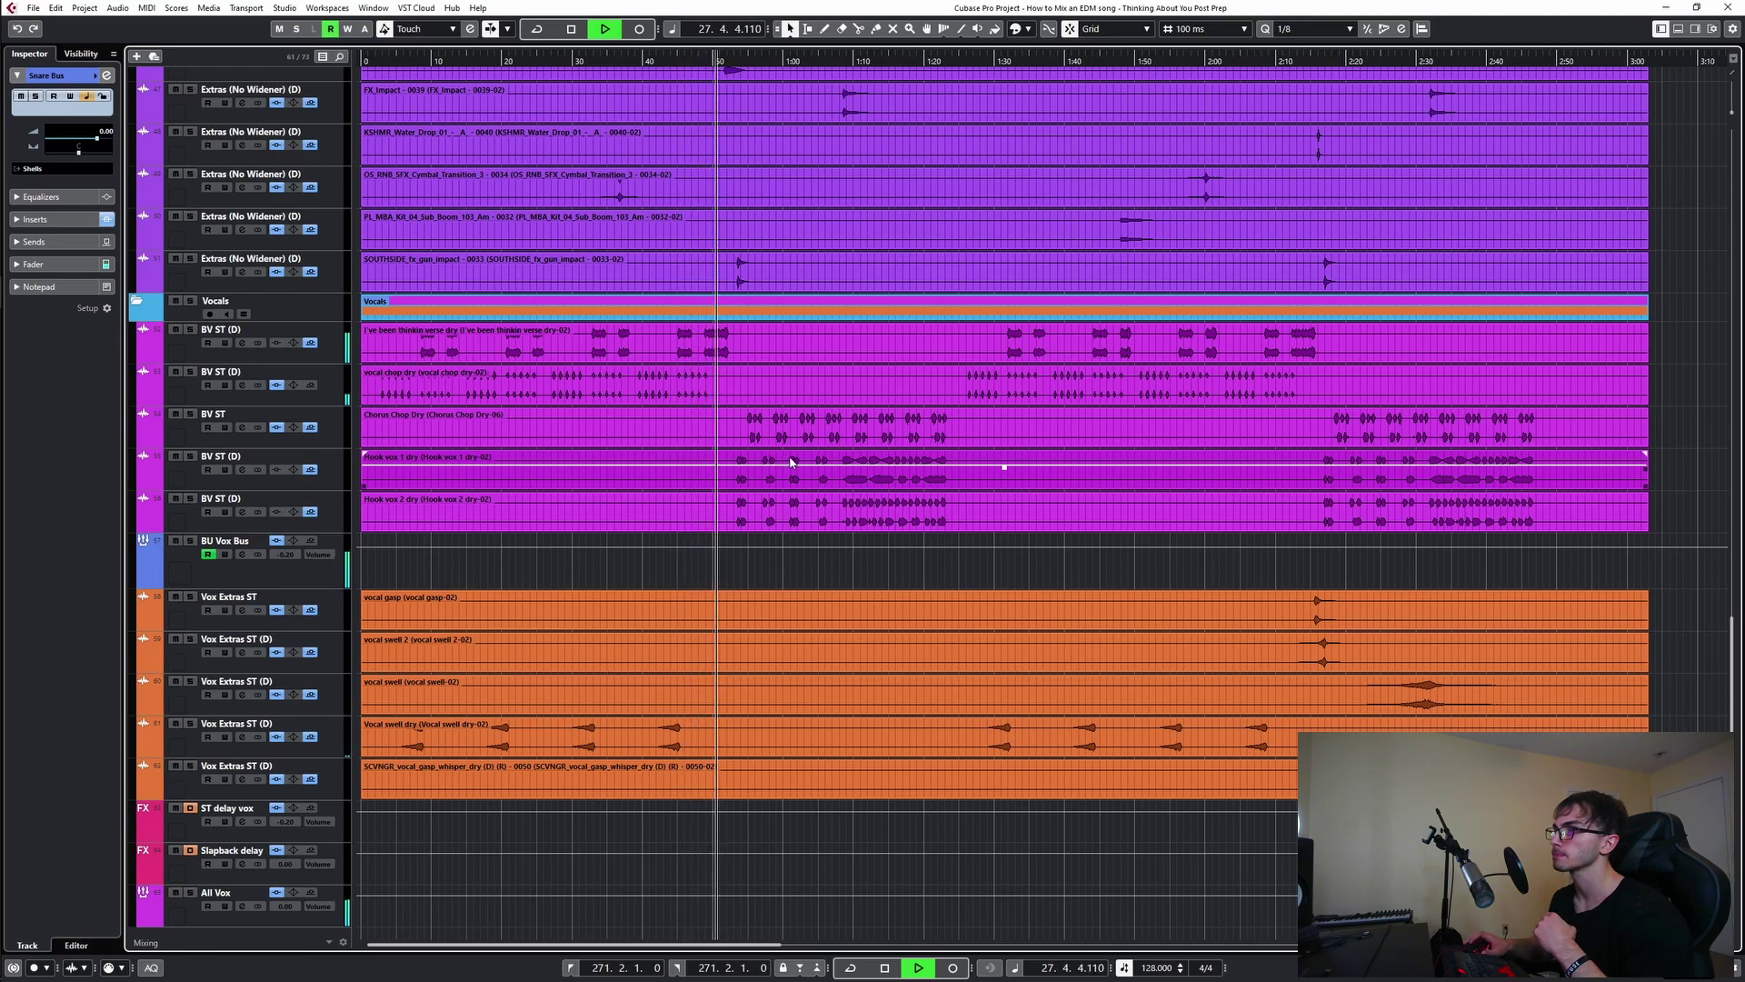
{"action": "scroll", "coordinate": [790, 462], "scroll_direction": "up", "scroll_amount": 6}
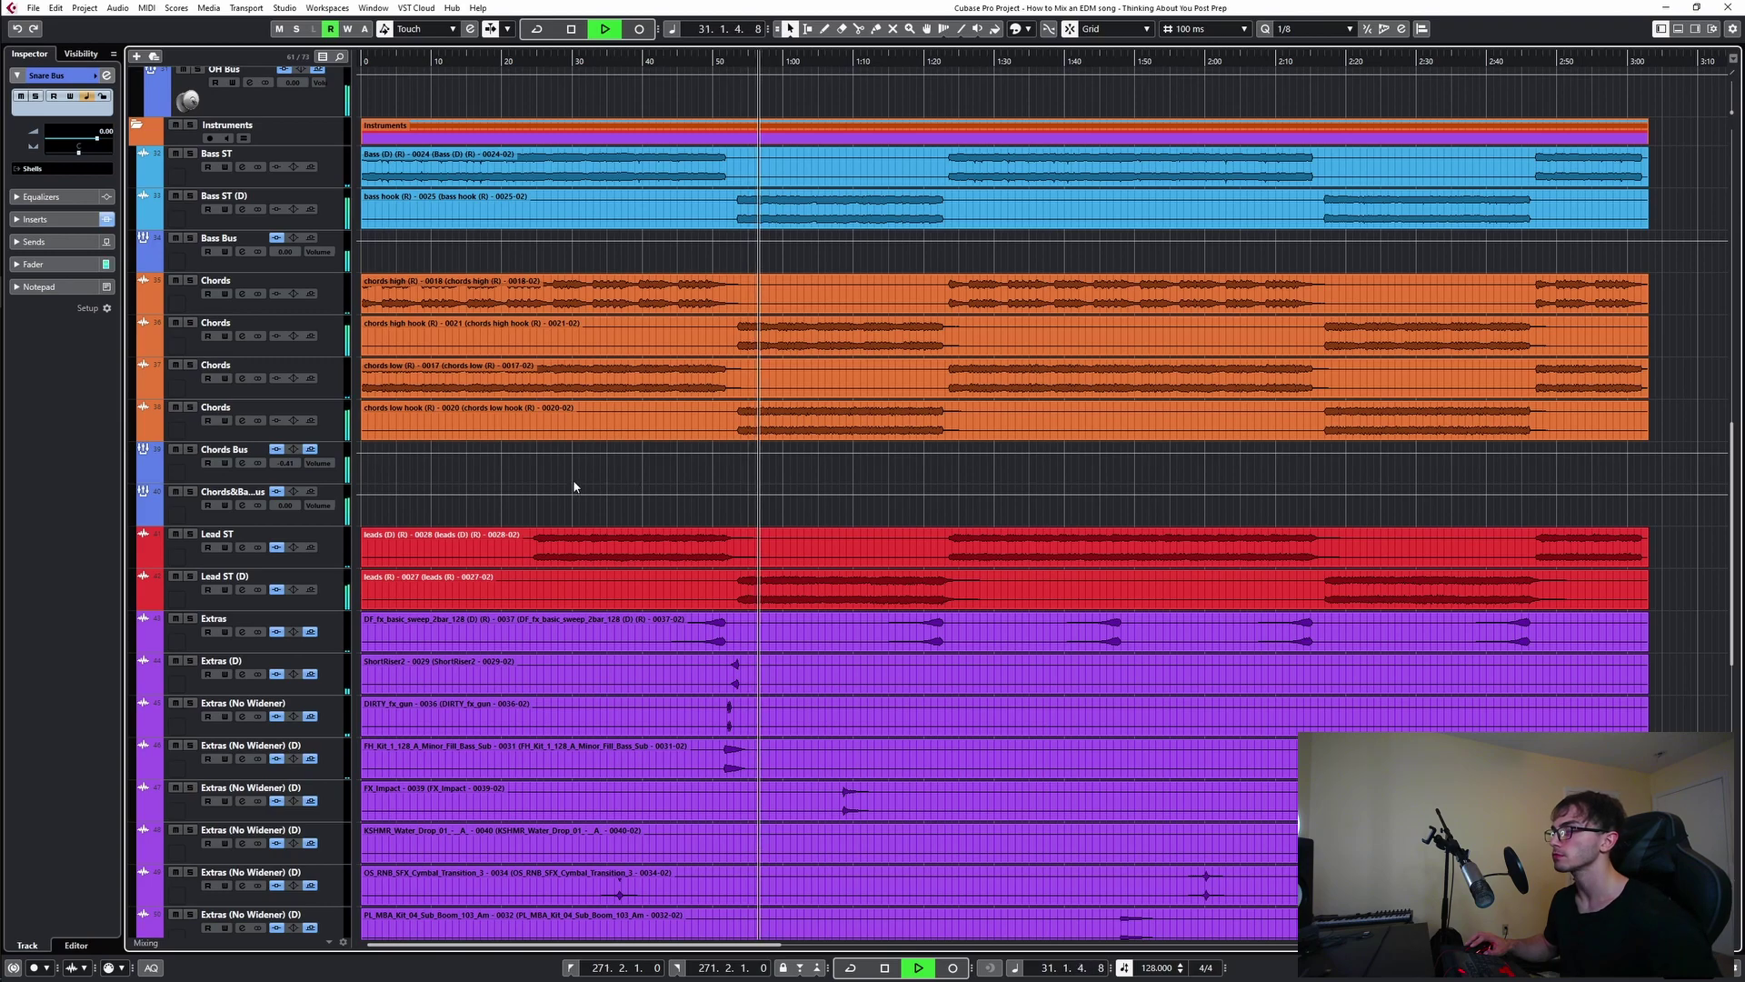
{"action": "key", "text": "space"}
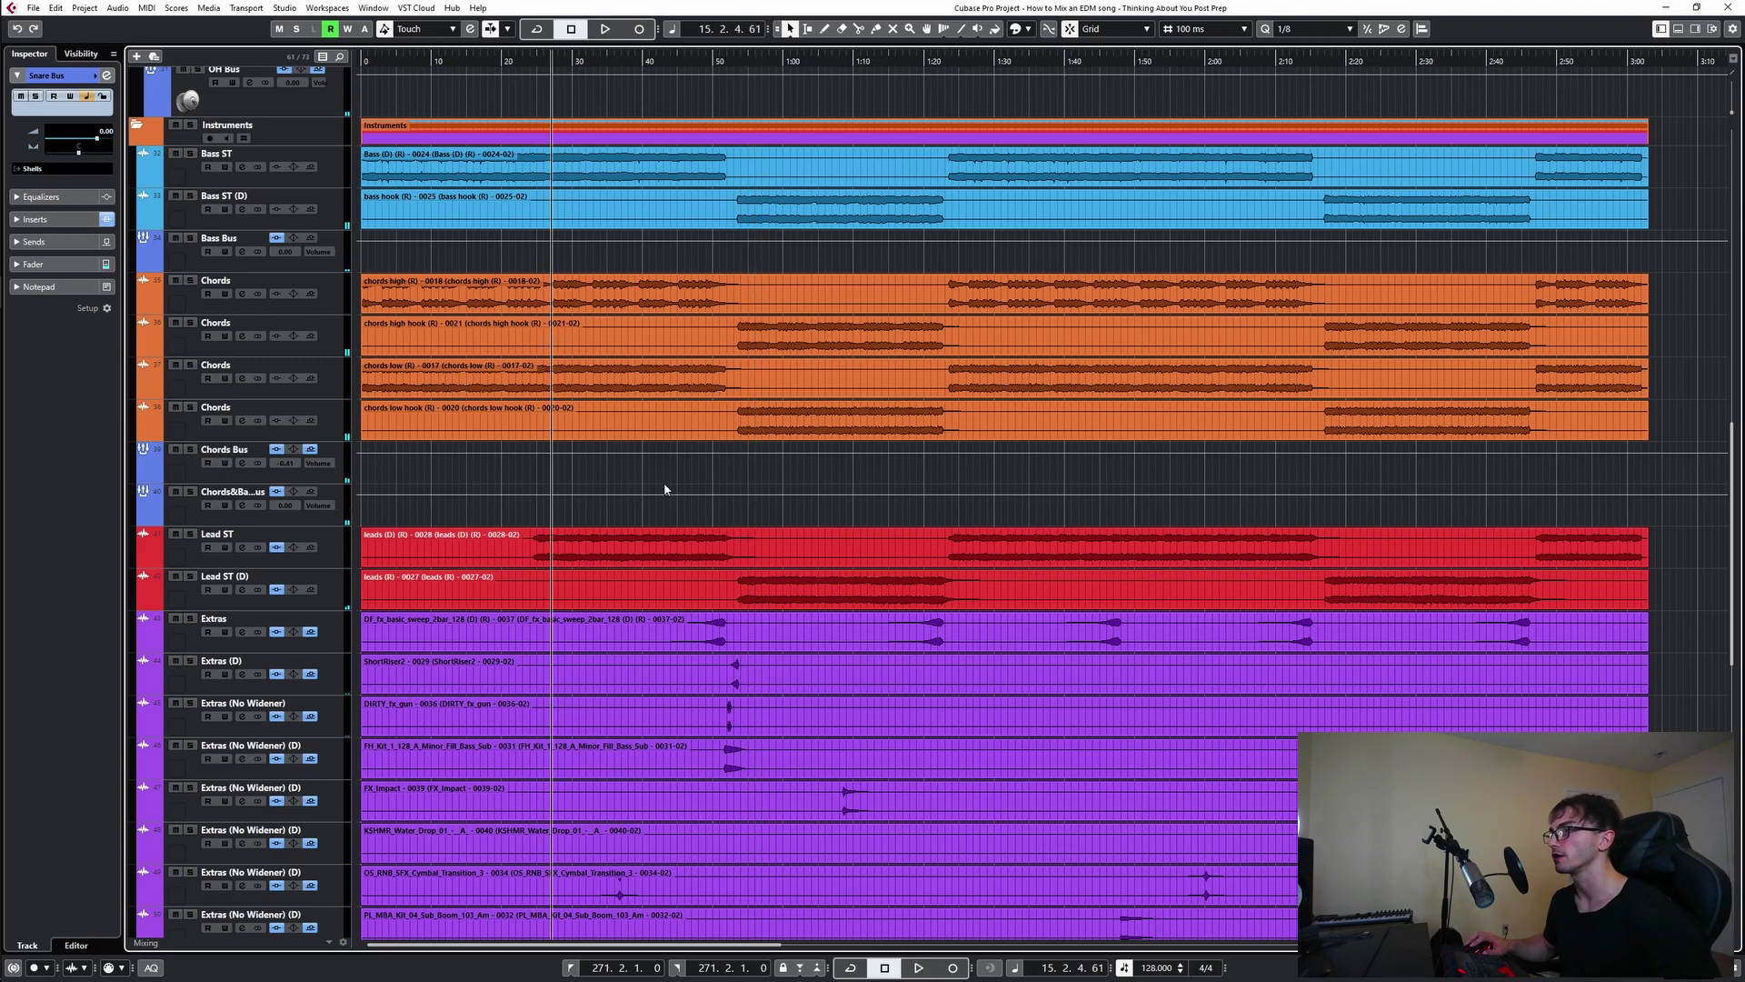
- Replay the transition from the verse into the hook from bar 23, listening to the lead, and stop playback
{"action": "left_click", "coordinate": [665, 489]}
{"action": "key", "text": "space"}
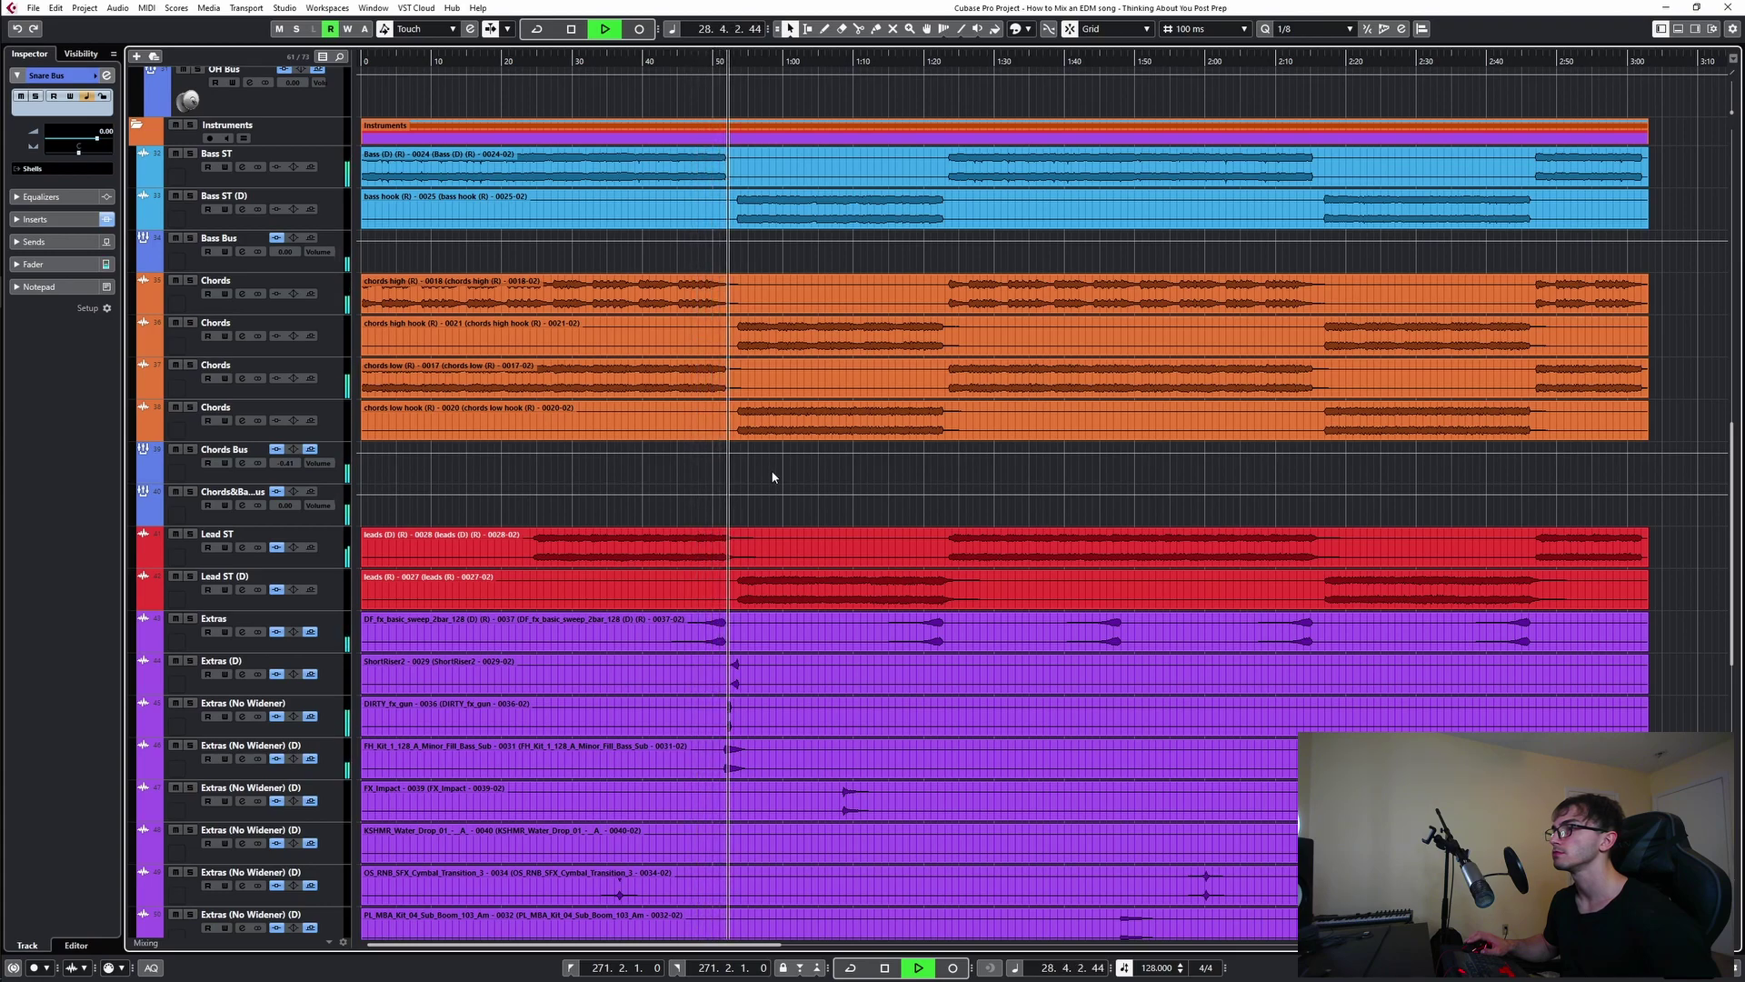
{"action": "left_click", "coordinate": [568, 541]}
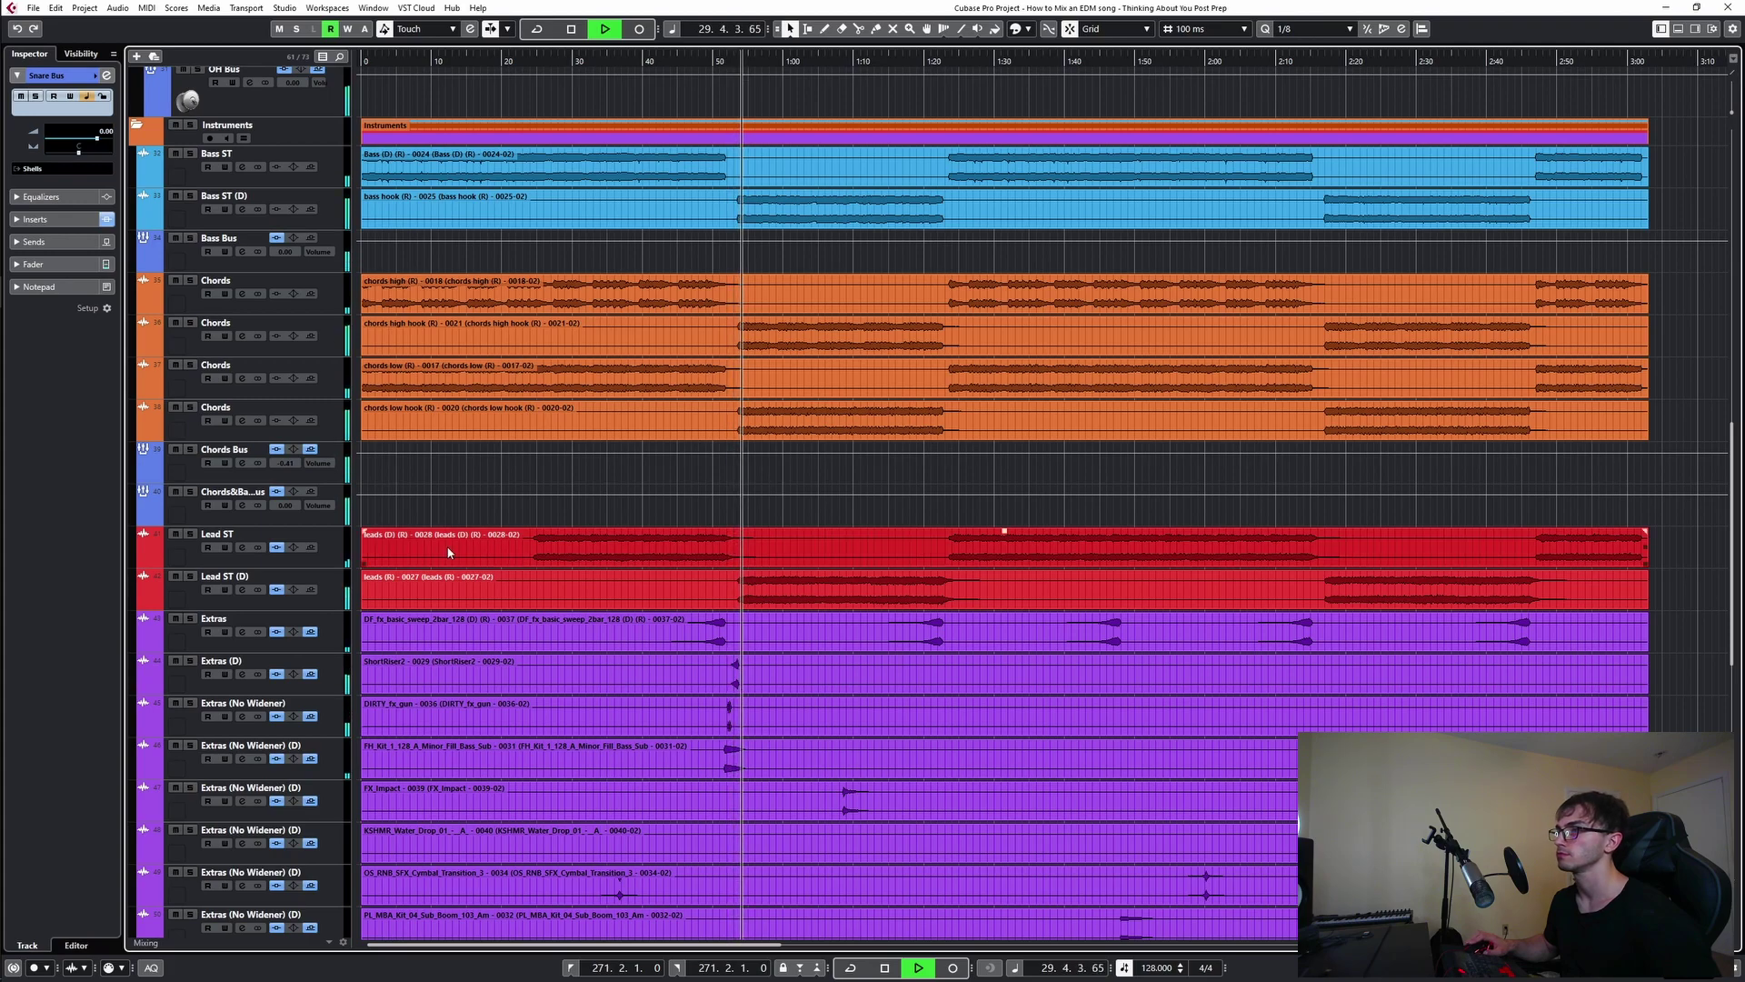
{"action": "left_click", "coordinate": [608, 526]}
{"action": "key", "text": "space"}
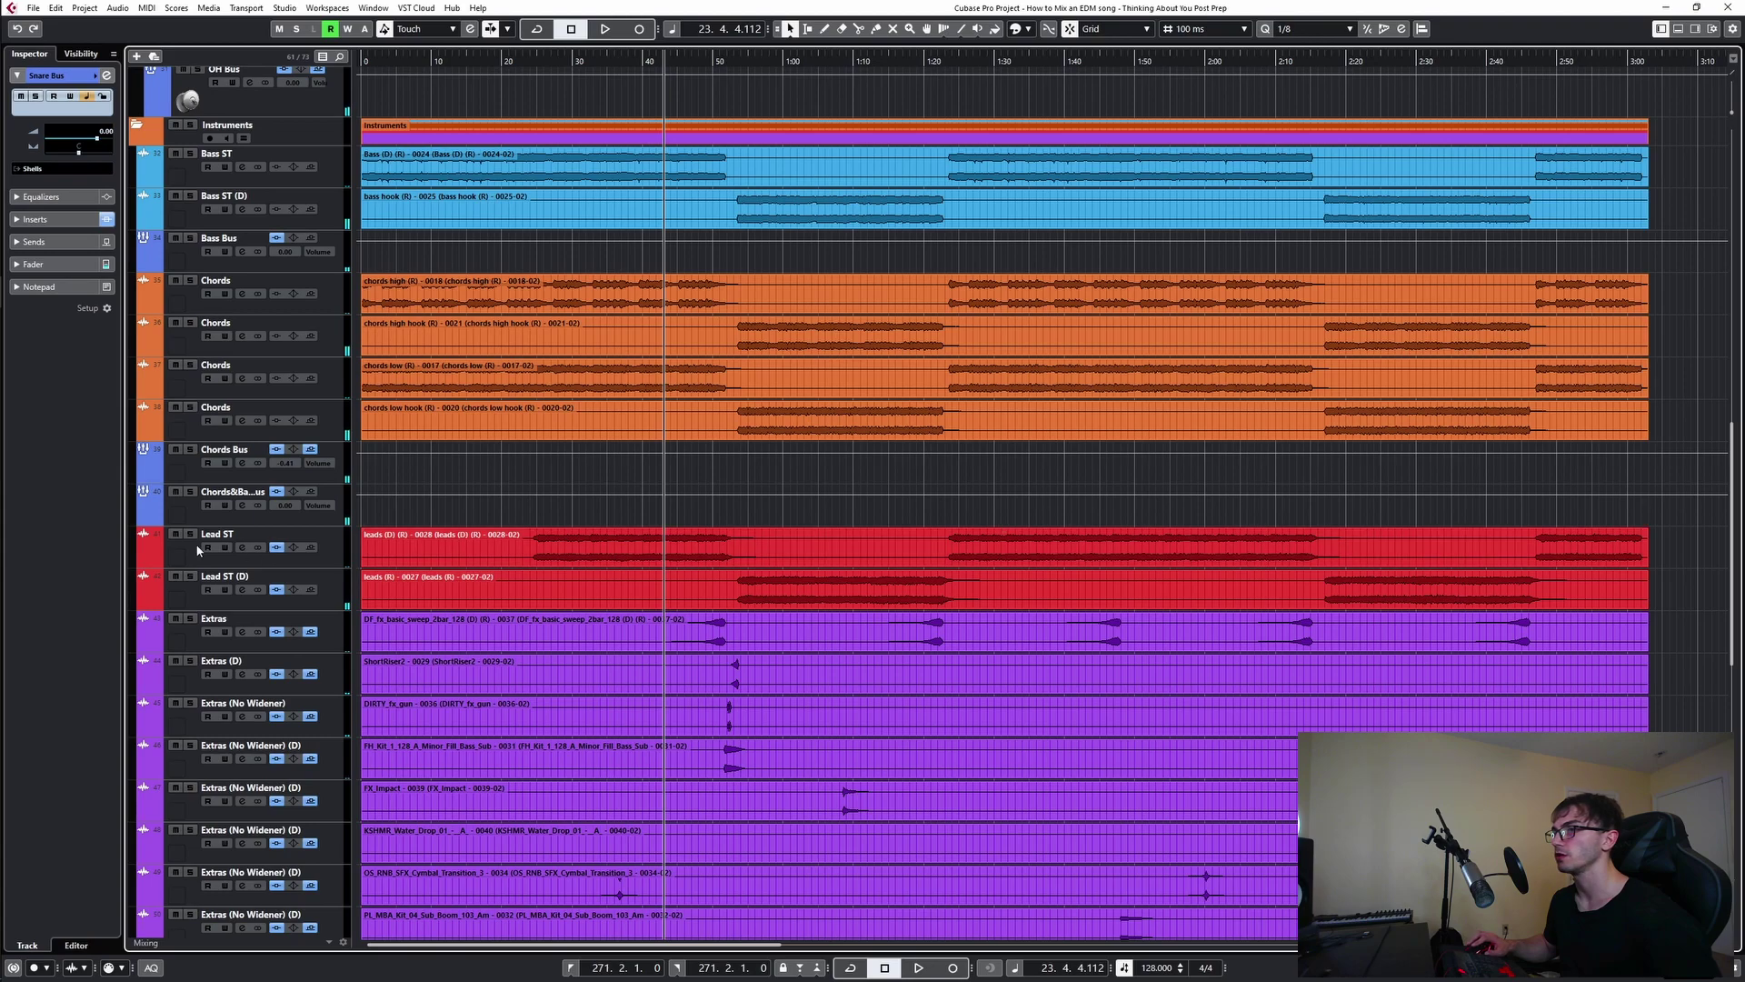
- Reveal the volume automation lane of the Lead ST track around the transition into the first hook
{"action": "left_click", "coordinate": [143, 560]}
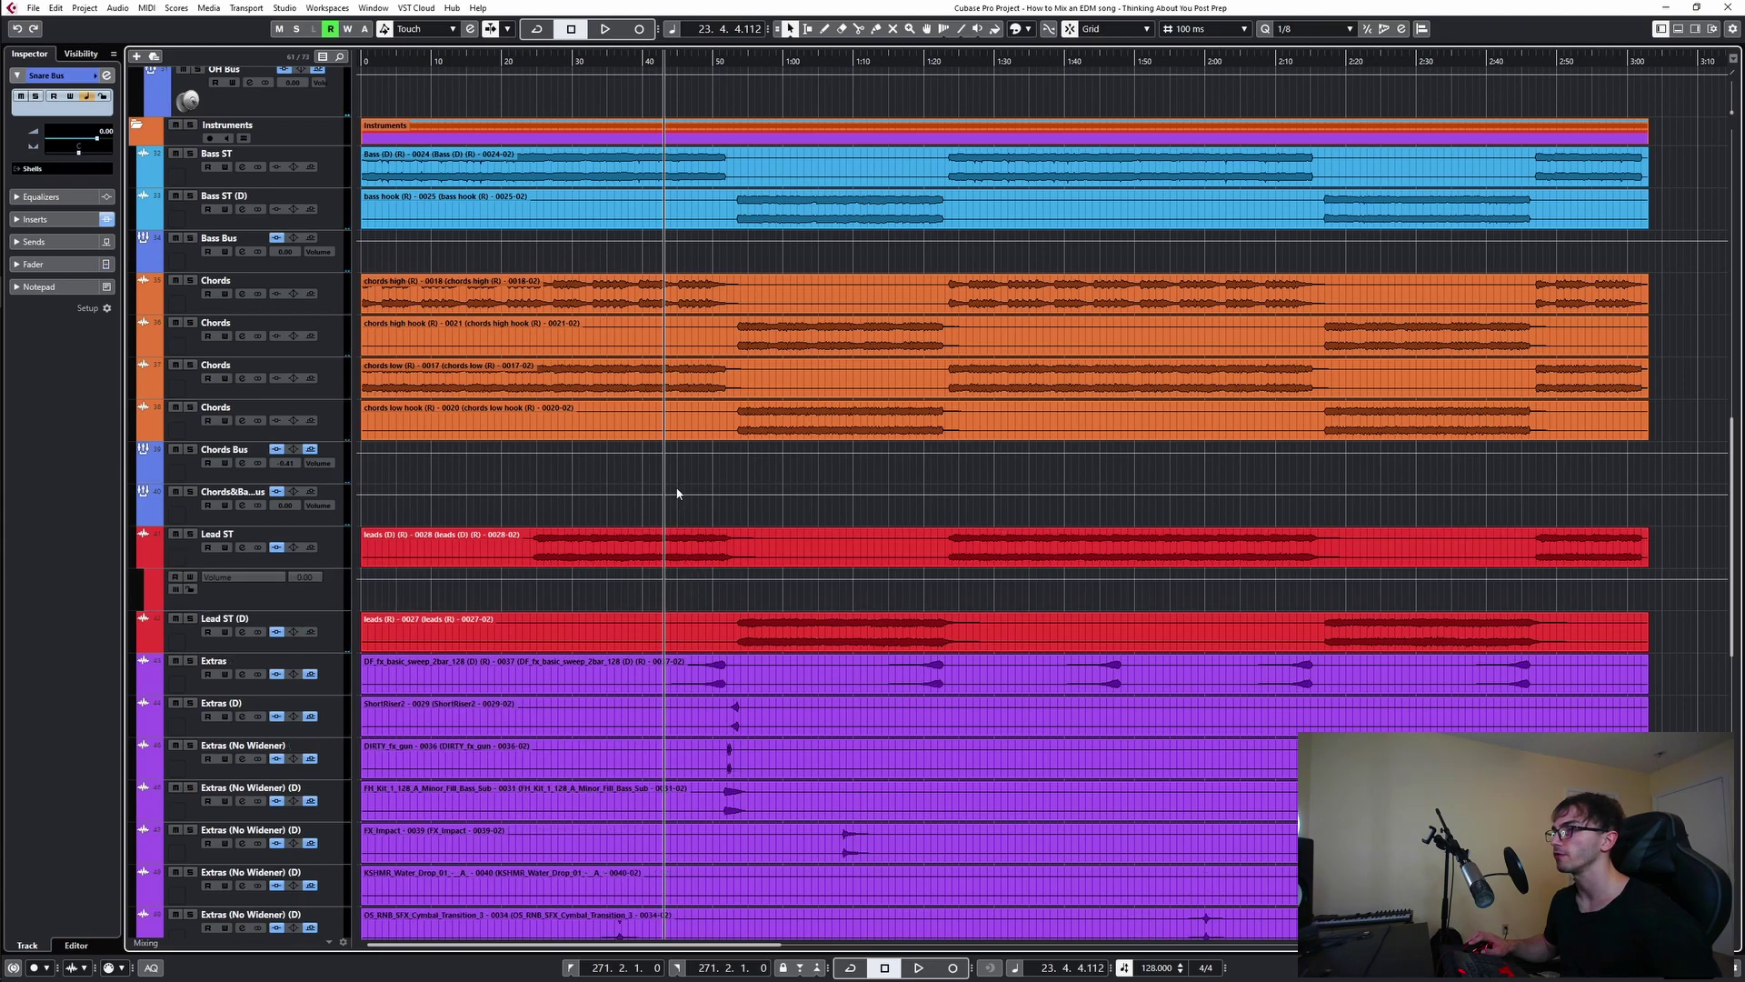
{"action": "left_click", "coordinate": [683, 534]}
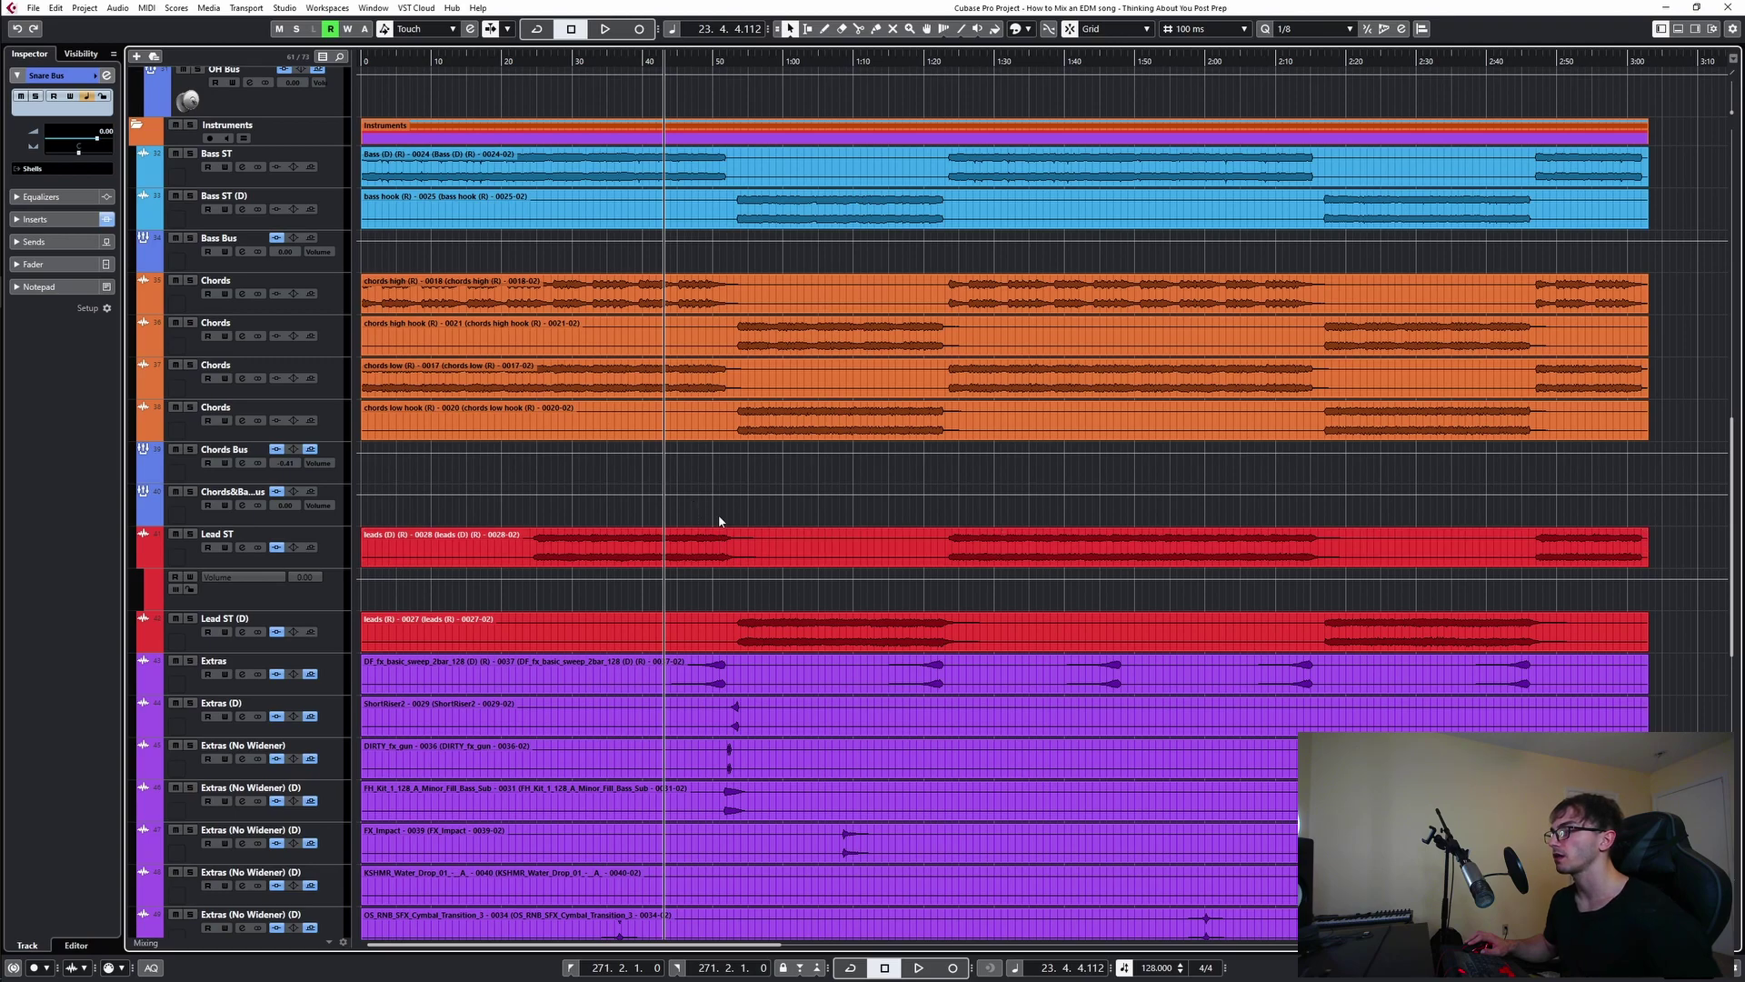
{"action": "scroll", "coordinate": [718, 509], "scroll_direction": "up", "scroll_amount": 4}
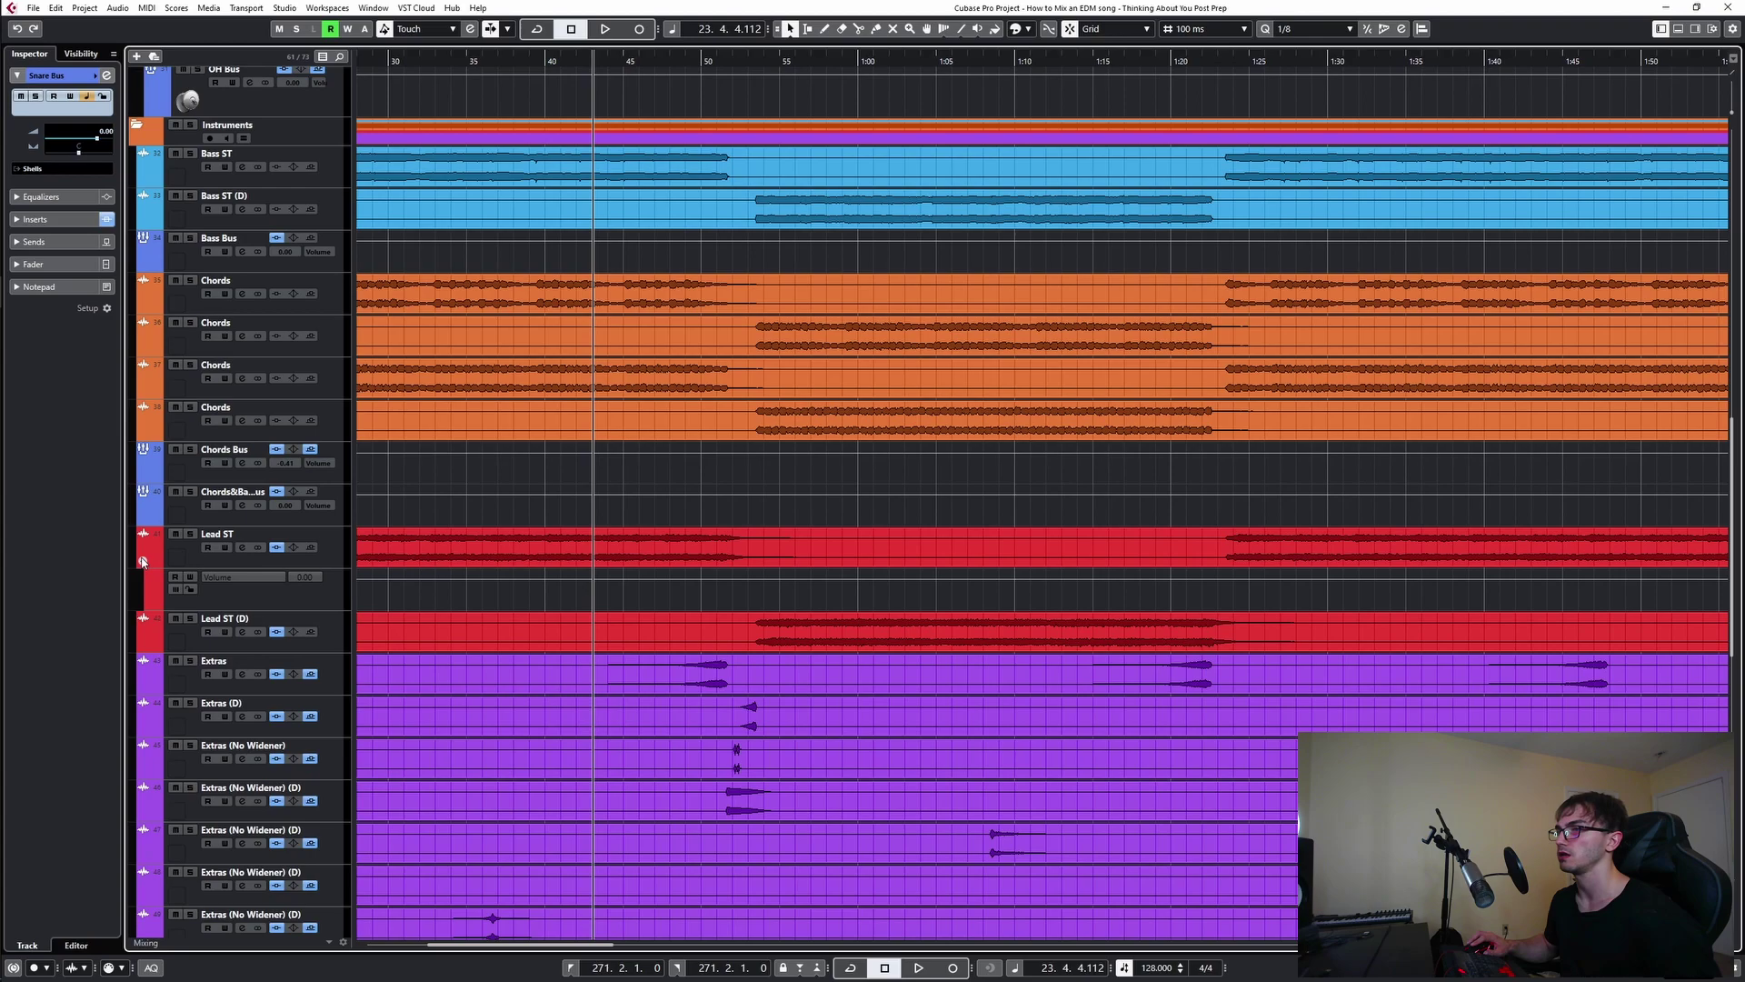
- Check the existing Pro-Q 3 on Lead ST, insert a second Pro-Q 3 in the next slot, and close the channel settings
{"action": "left_click", "coordinate": [240, 548]}
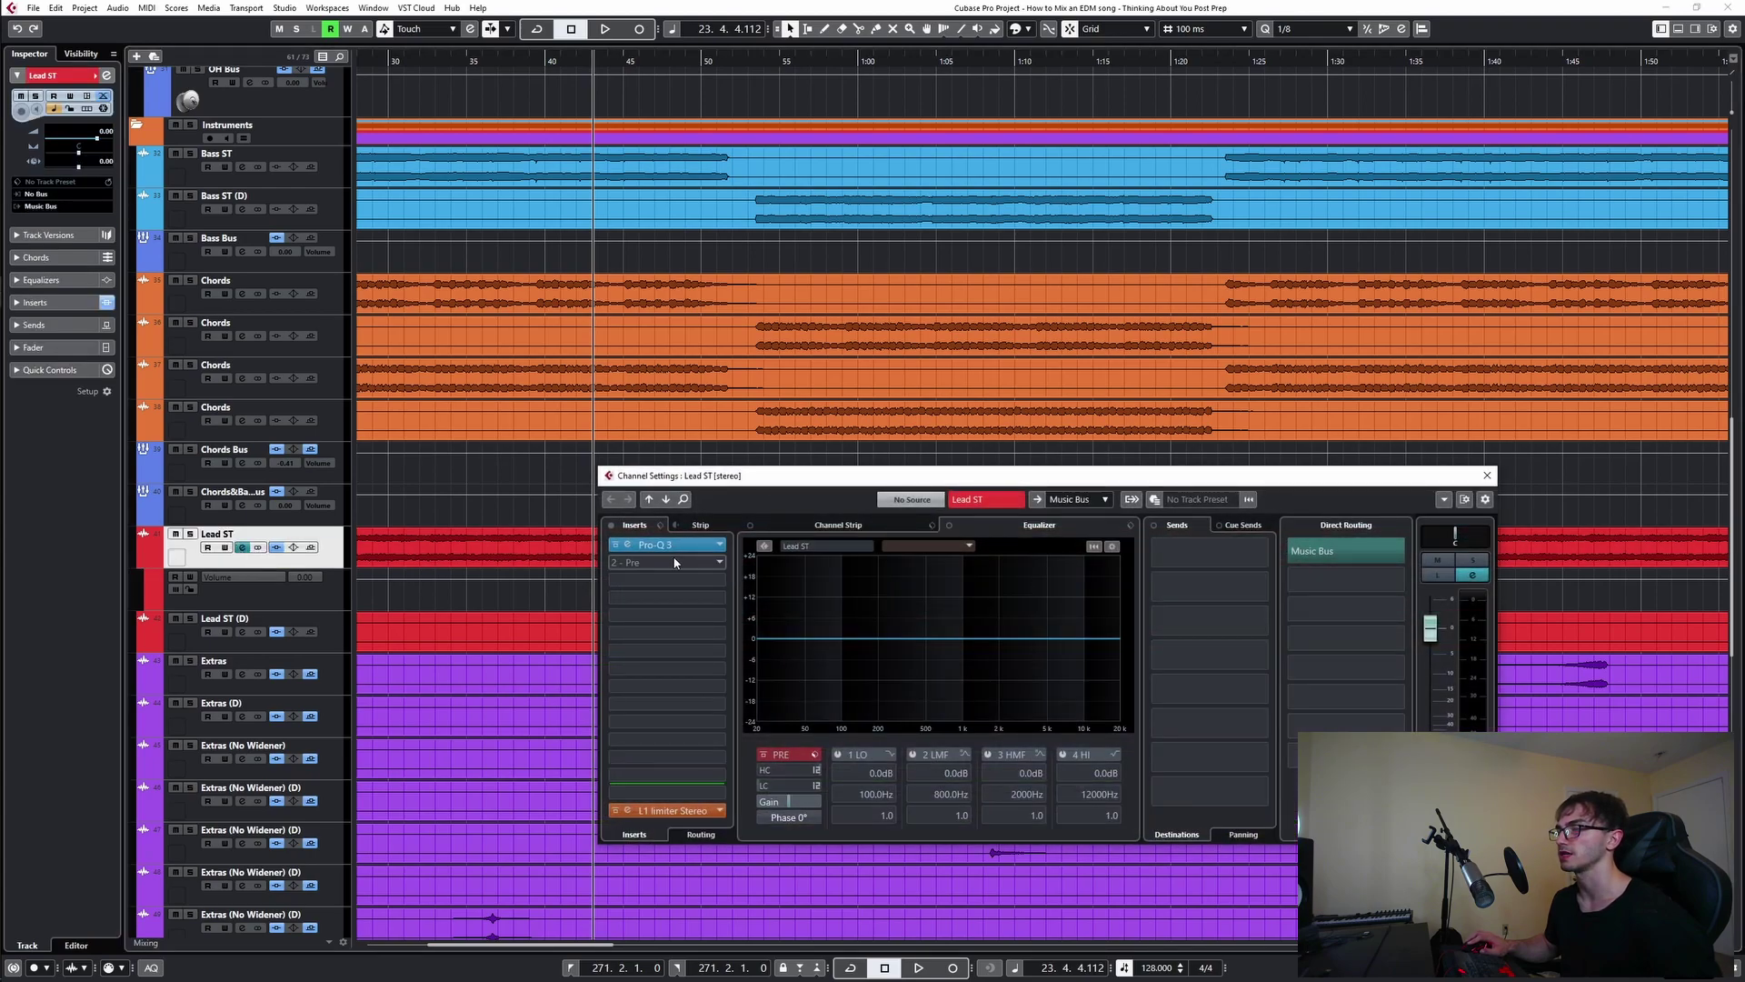
{"action": "left_click", "coordinate": [673, 543]}
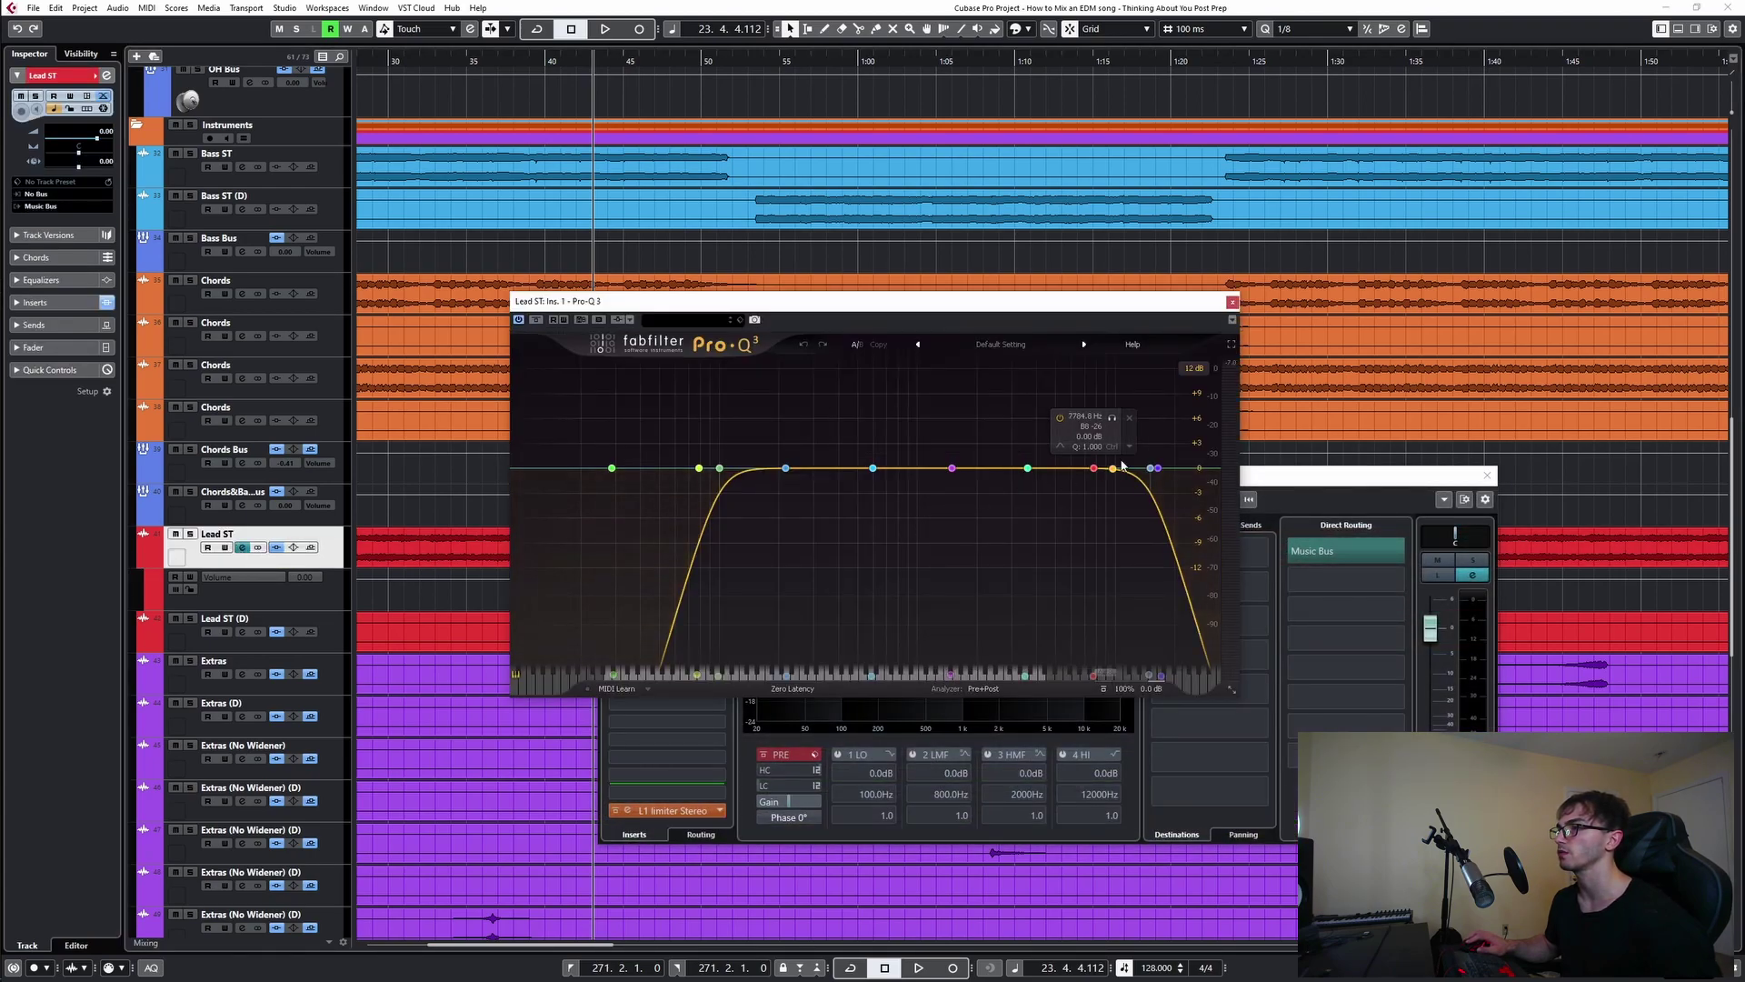
{"action": "left_click", "coordinate": [1238, 303]}
{"action": "left_click", "coordinate": [725, 565]}
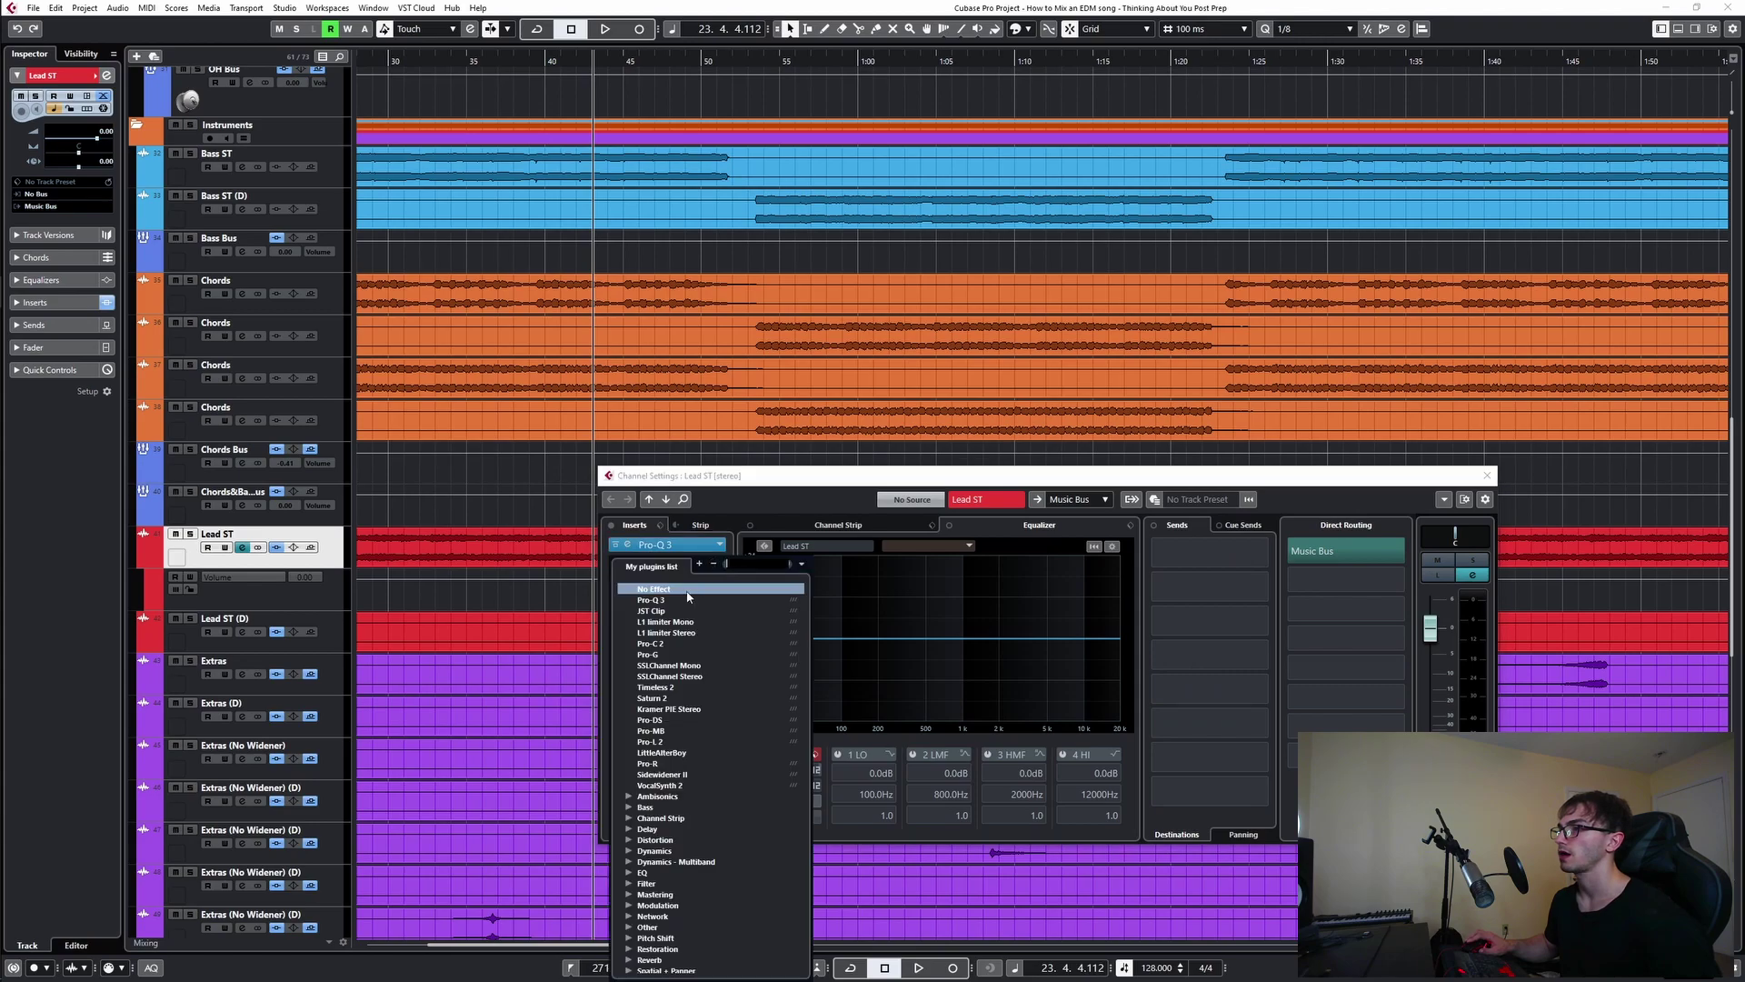
{"action": "left_click", "coordinate": [669, 600]}
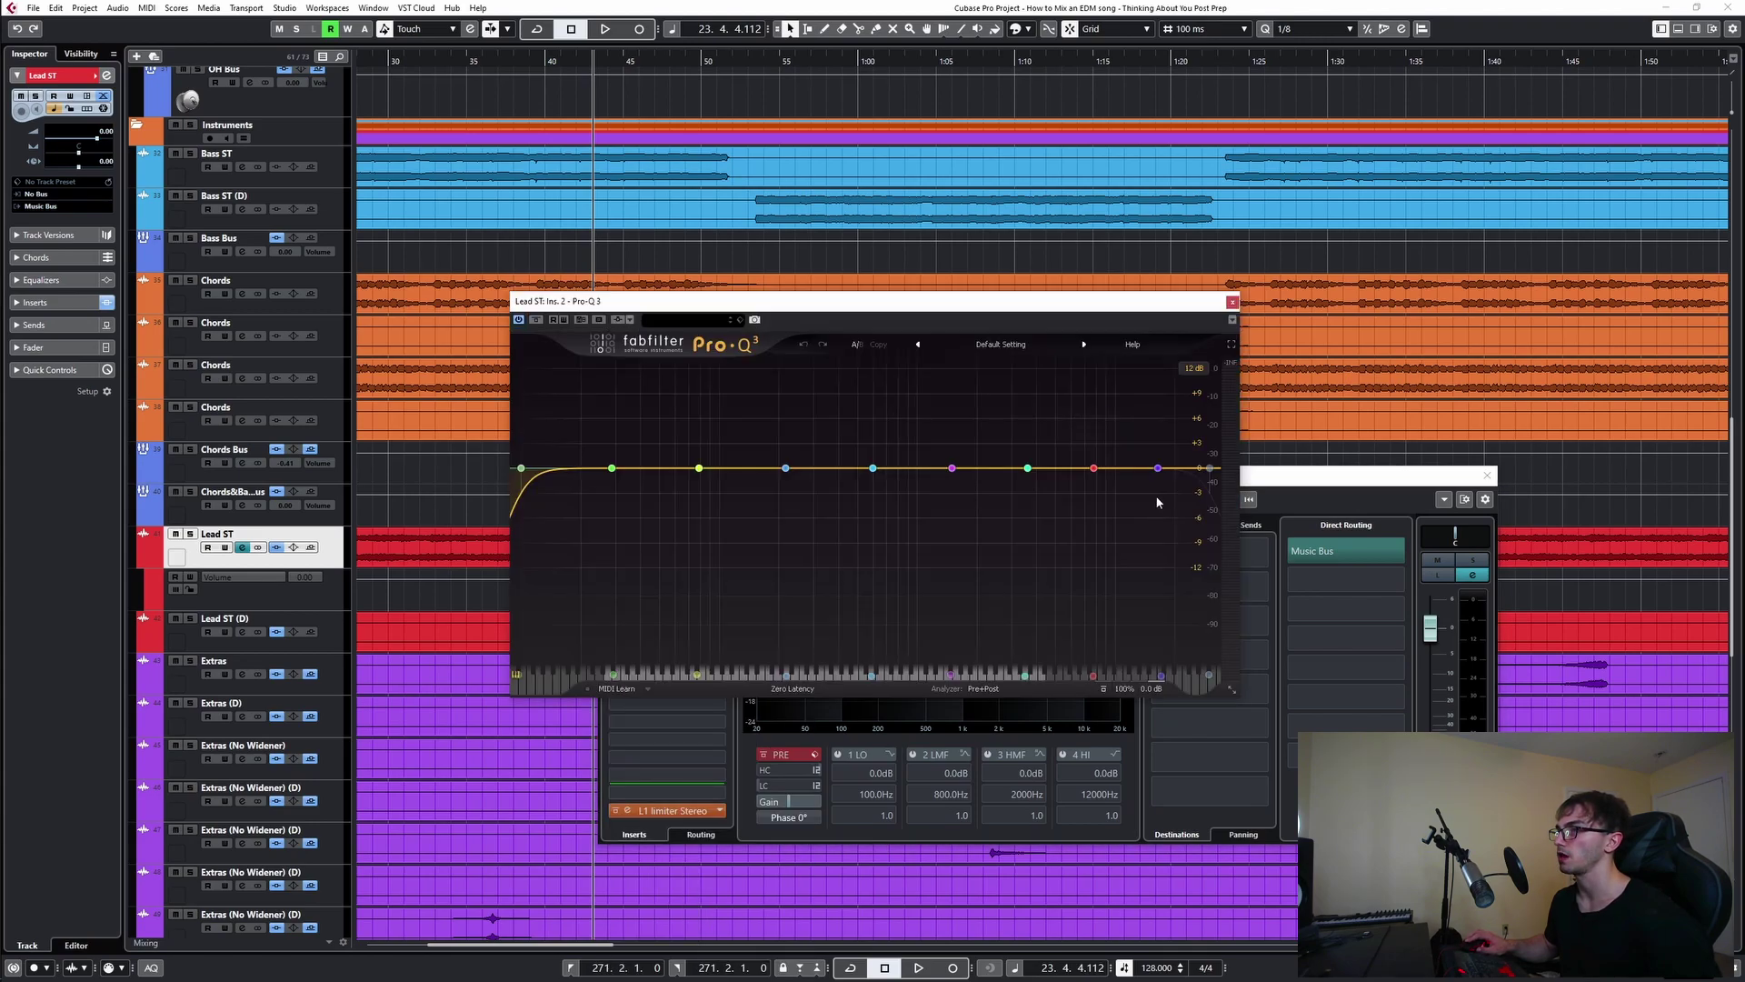
{"action": "left_click", "coordinate": [1491, 475]}
- Audition the lead through the new Pro-Q 3, move its window off the track list, and enable automation writing on Lead ST
{"action": "key", "text": "space"}
{"action": "left_click_drag", "start_coordinate": [1216, 305], "coordinate": [1110, 574]}
{"action": "key", "text": "space"}
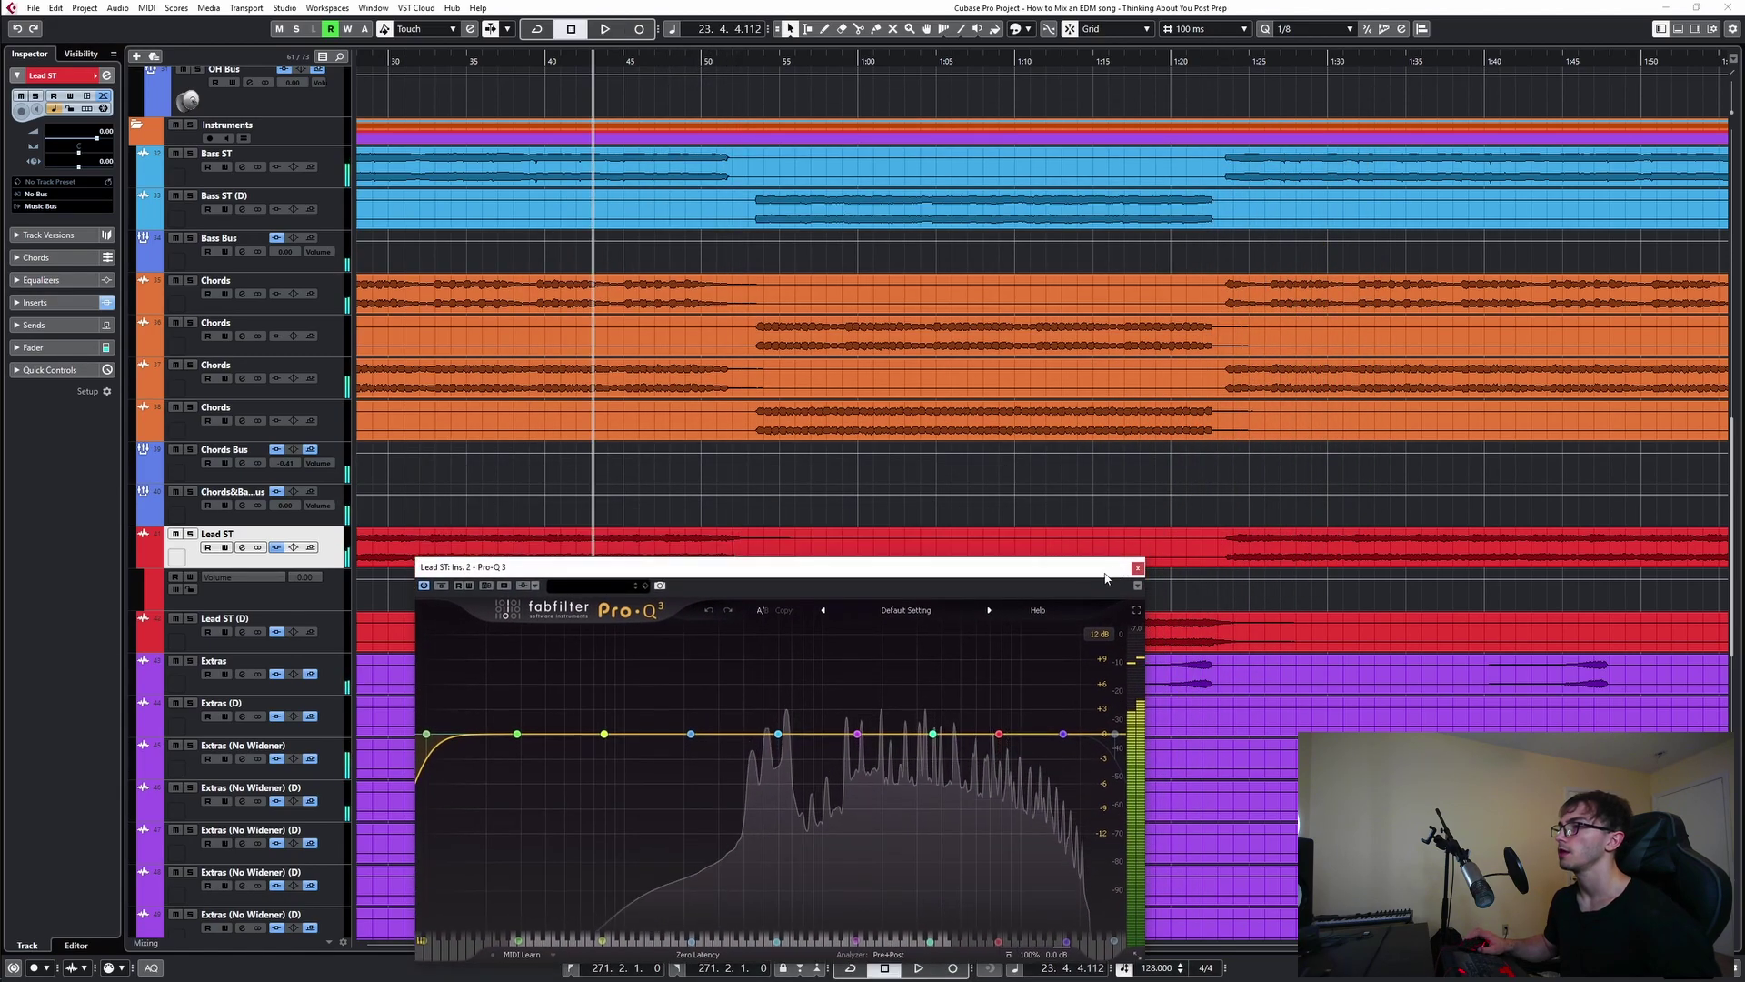
{"action": "left_click_drag", "start_coordinate": [698, 575], "coordinate": [1086, 195]}
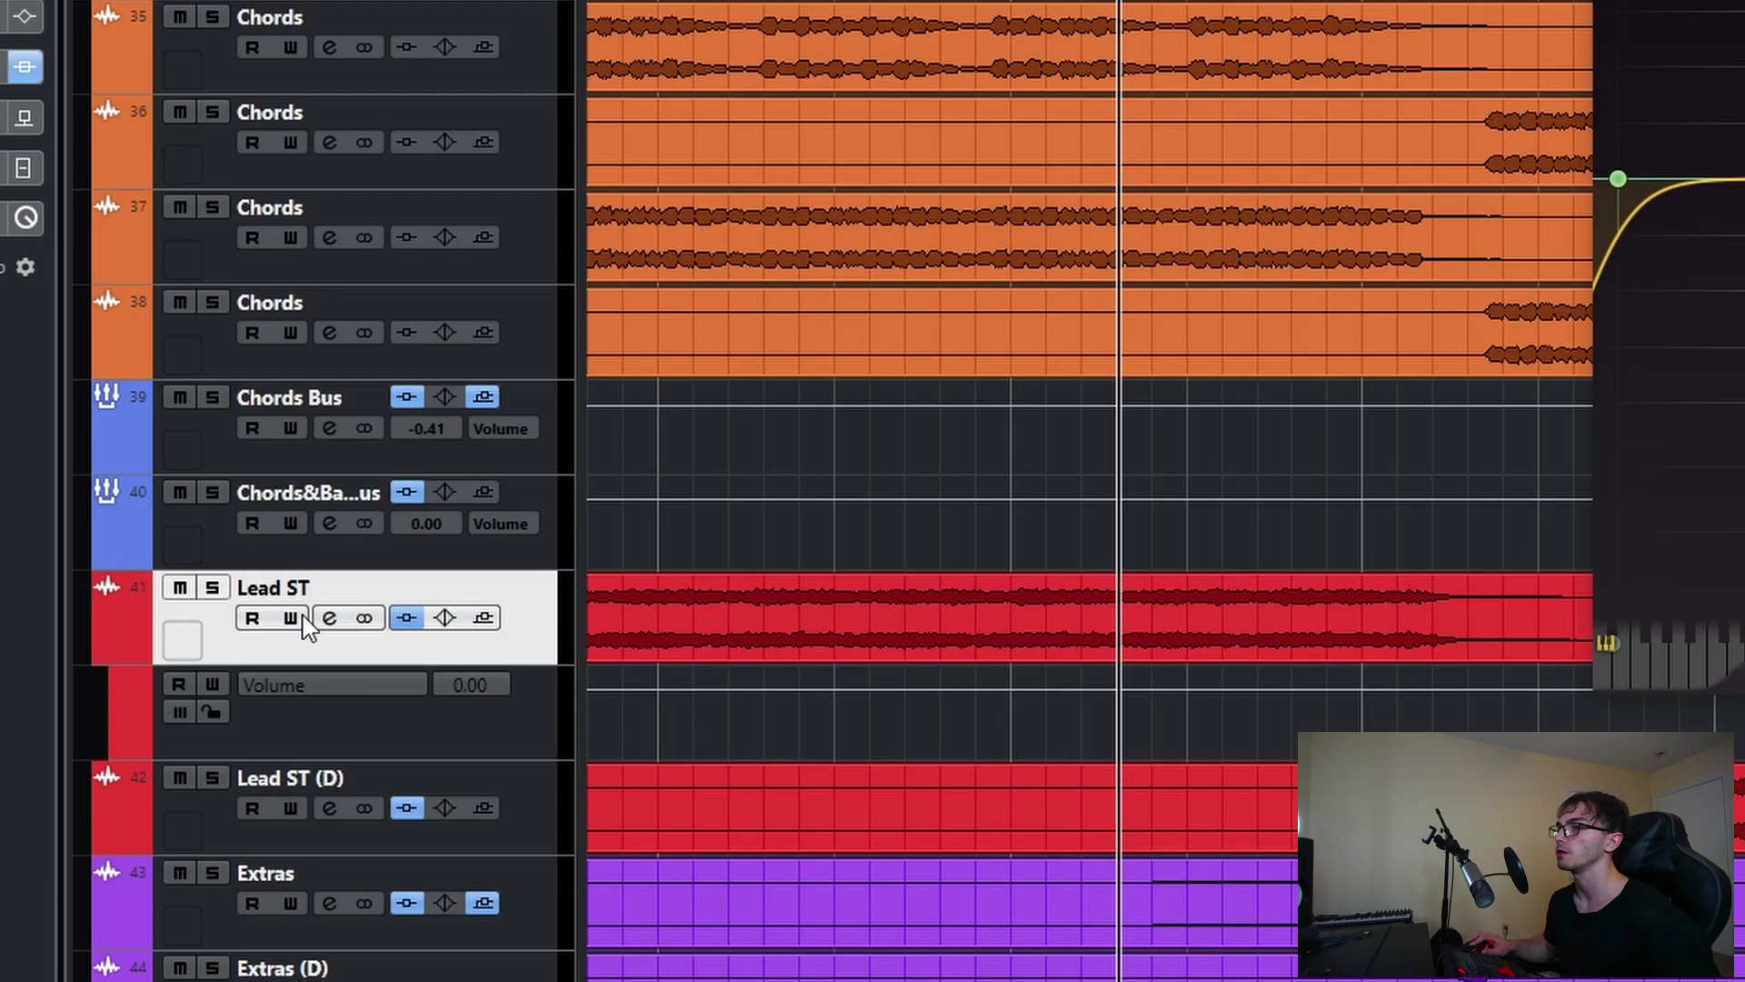
{"action": "left_click", "coordinate": [225, 547]}
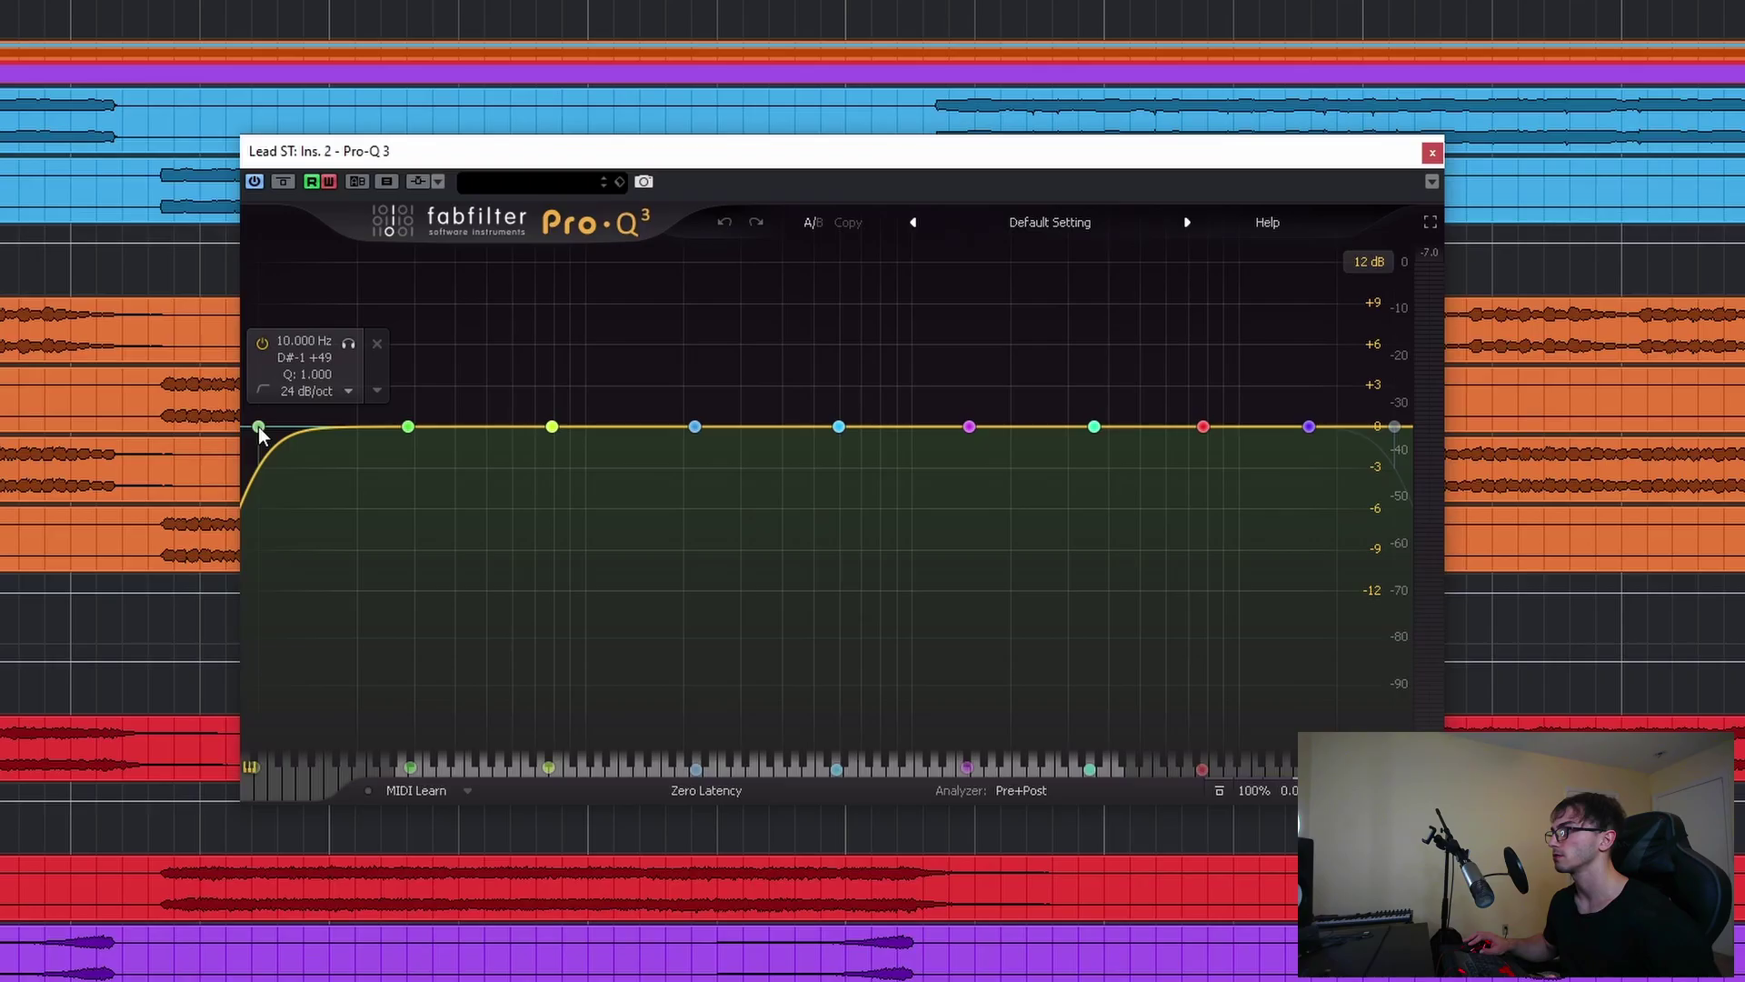
- Record an upward sweep of the second Pro-Q 3's low-cut frequency from 10 Hz during the transition, and close the plug-in
{"action": "key", "text": "space"}
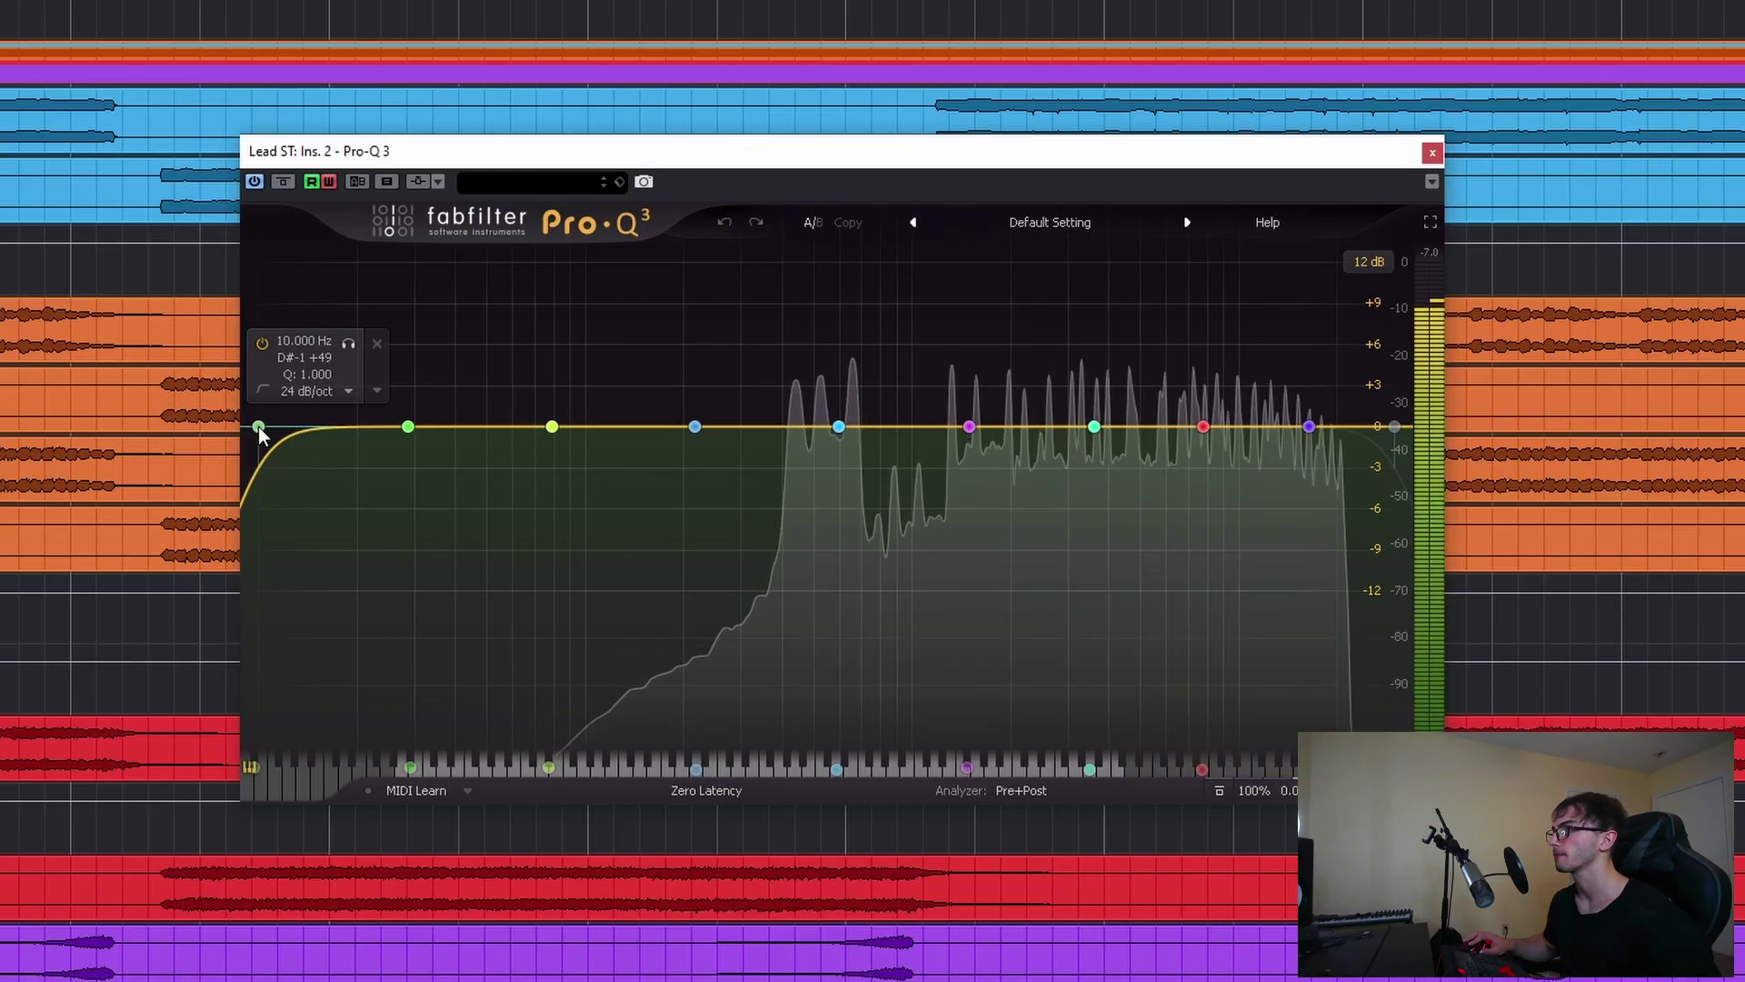
{"action": "left_click", "coordinate": [258, 427]}
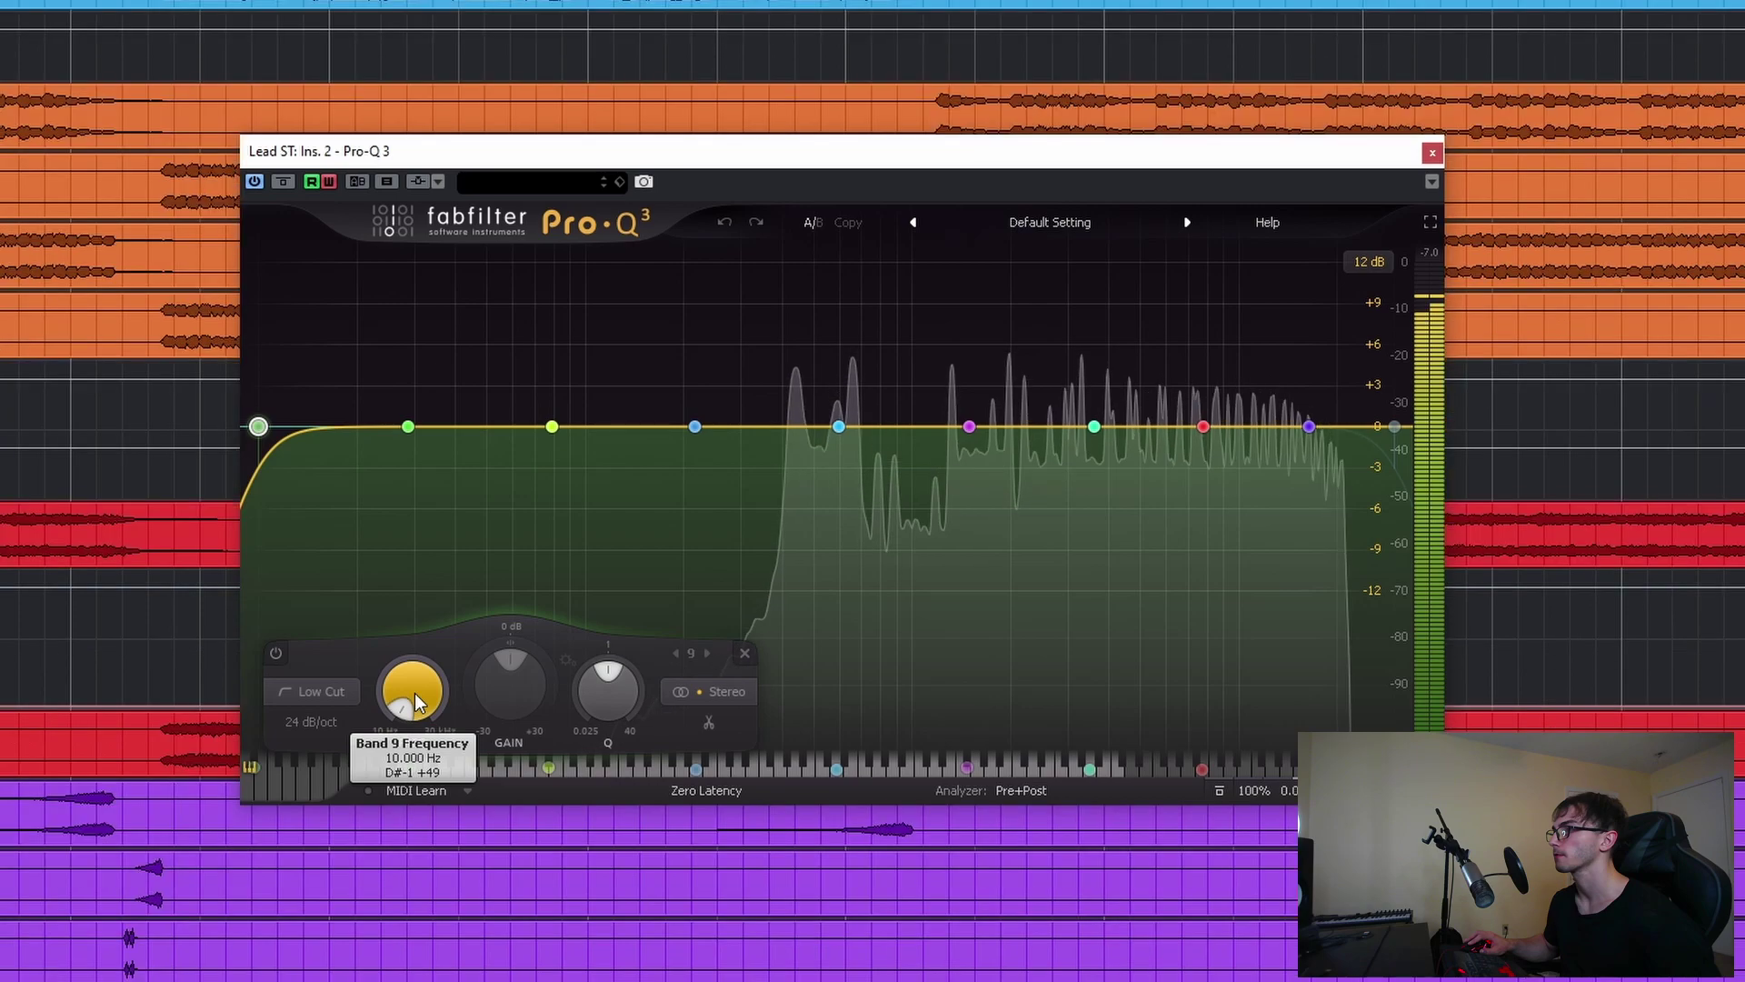
{"action": "left_click_drag", "start_coordinate": [414, 702], "coordinate": [541, 409]}
{"action": "key", "text": "space"}
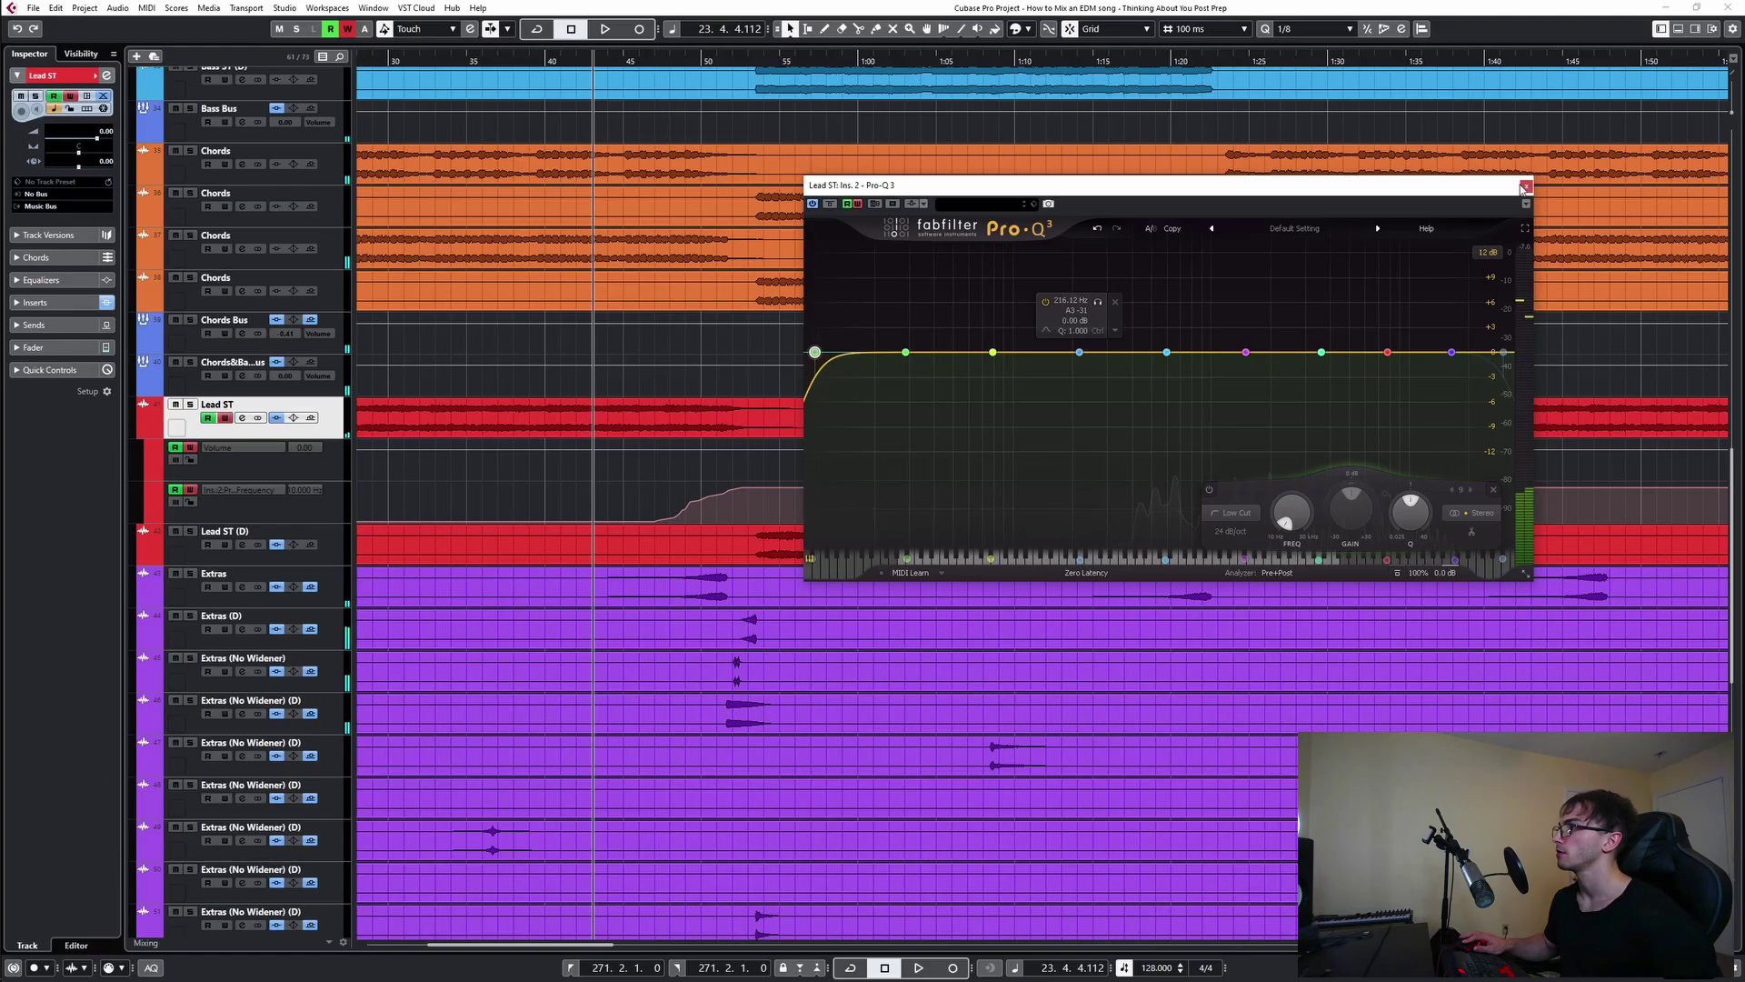
{"action": "left_click", "coordinate": [1432, 152]}
- Delete the intermediate points of the recorded low-cut frequency automation to leave one straight ramp between its start and end points
{"action": "scroll", "coordinate": [688, 494], "scroll_direction": "up", "scroll_amount": 3, "text": "ctrl"}
{"action": "left_click_drag", "start_coordinate": [660, 495], "coordinate": [811, 526]}
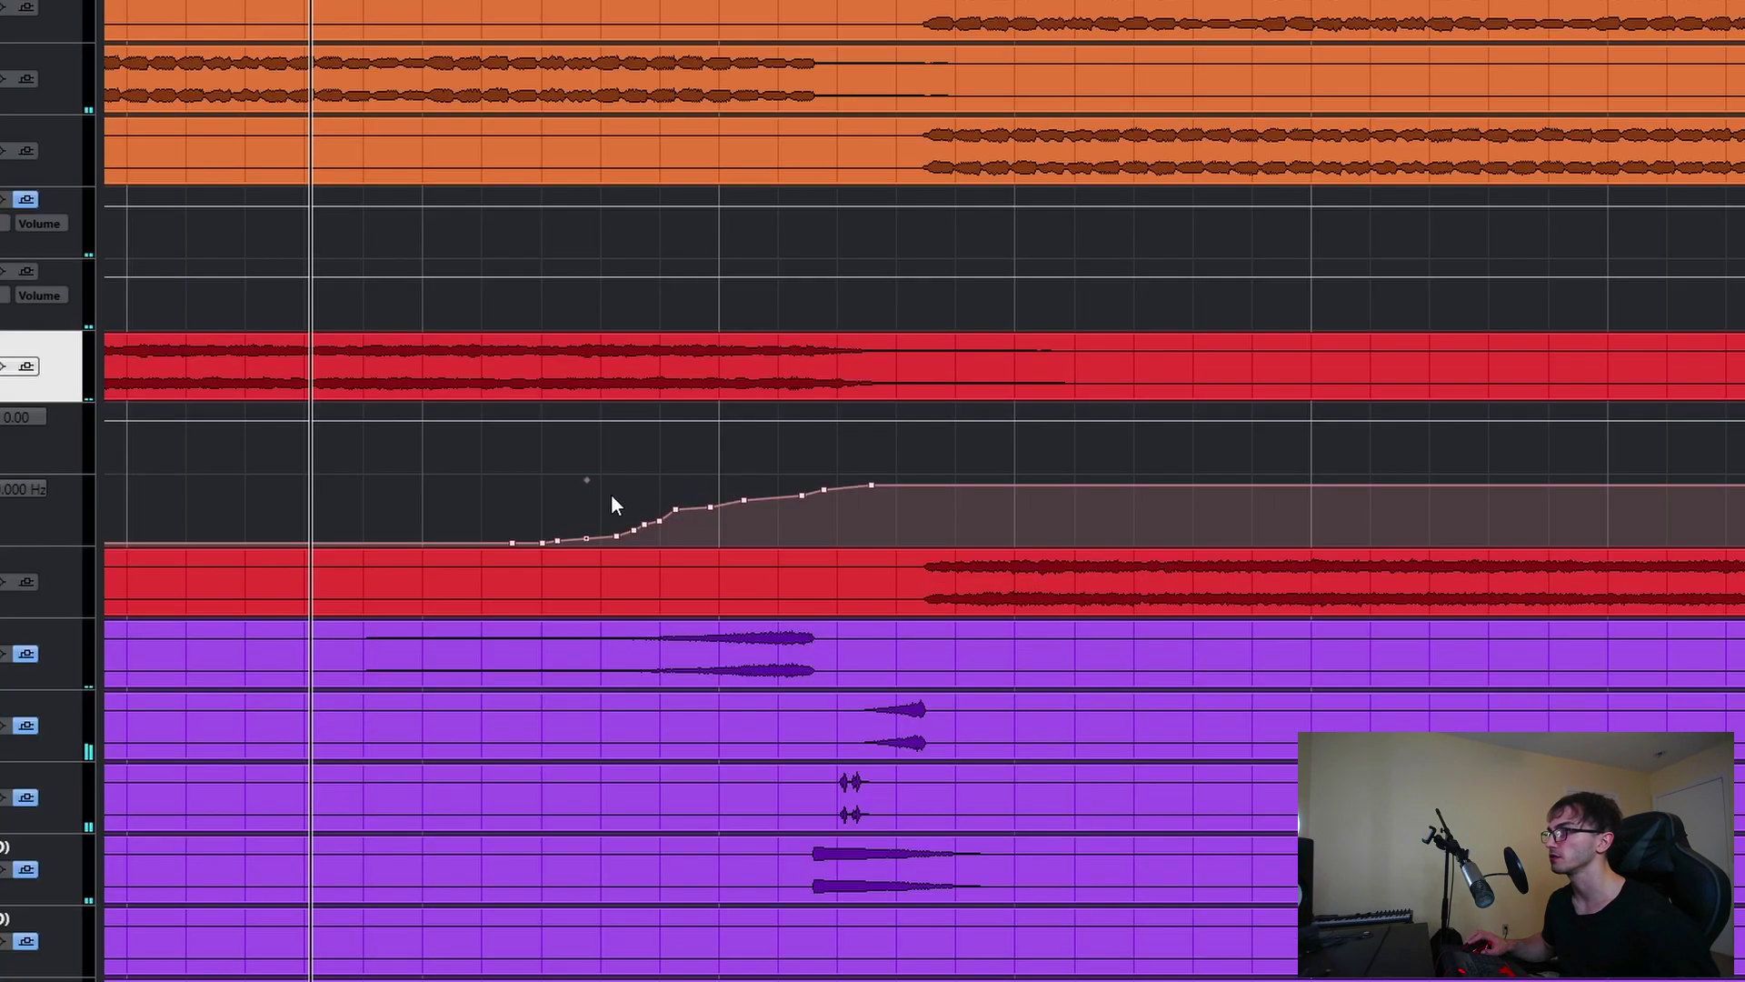
{"action": "key", "text": "Delete"}
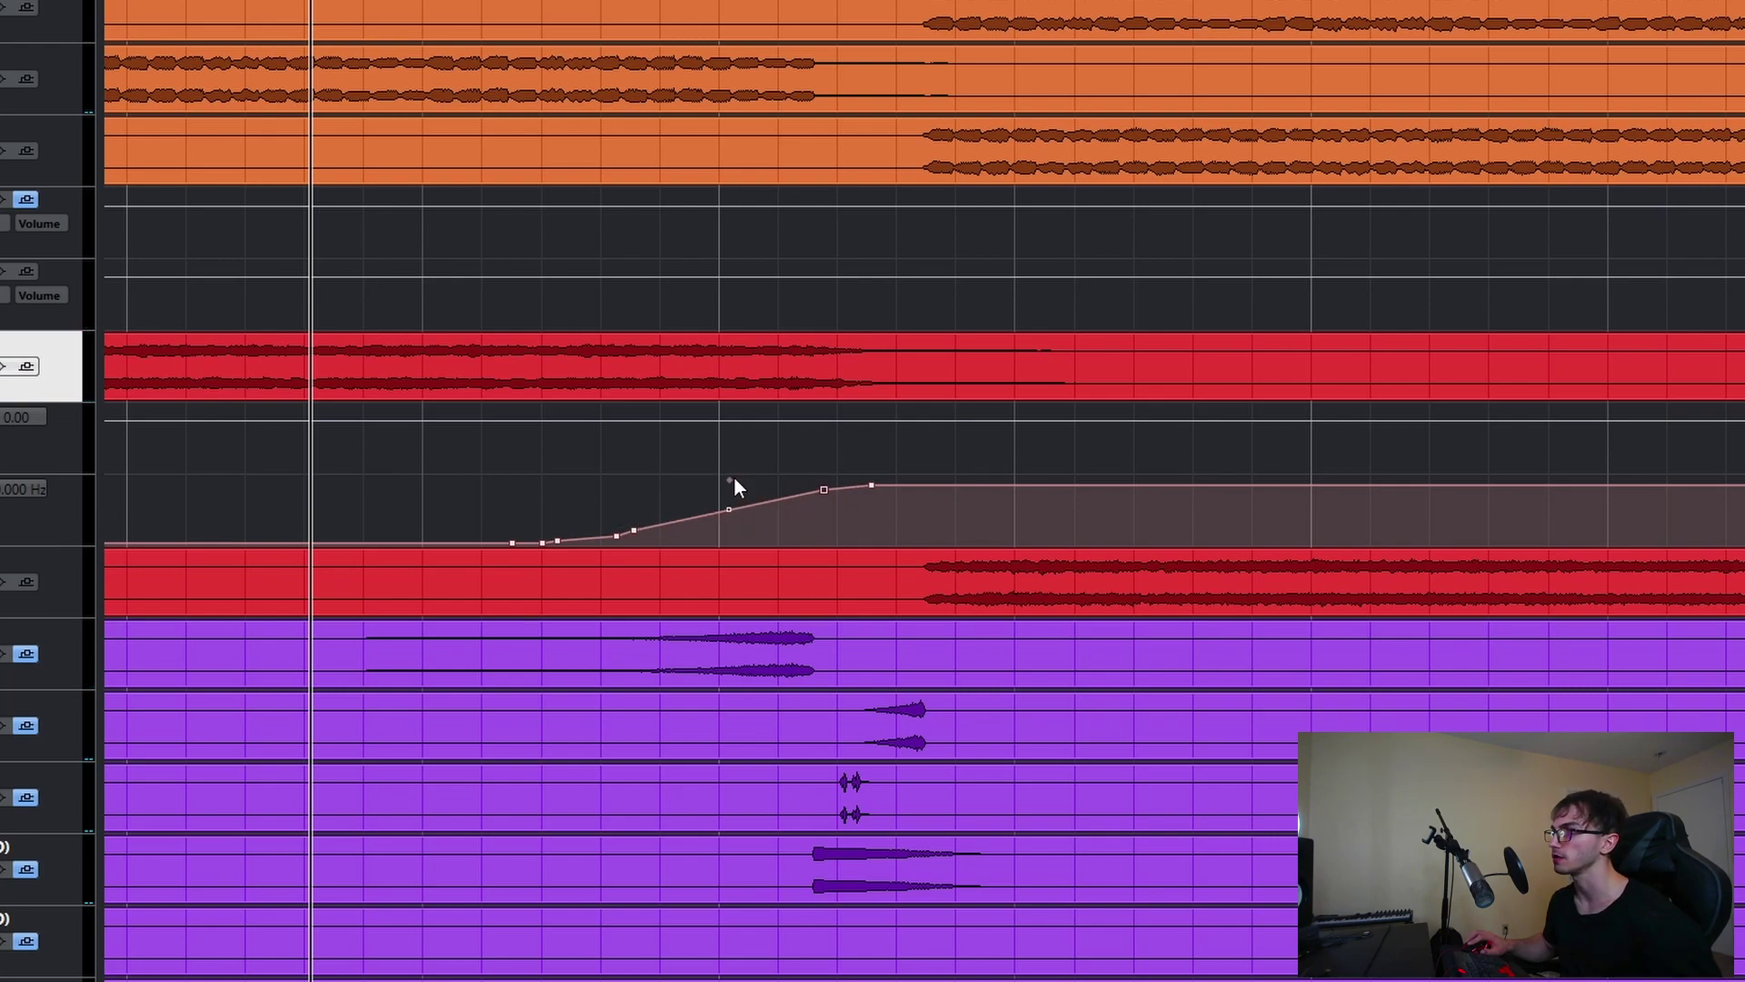
{"action": "left_click", "coordinate": [826, 500]}
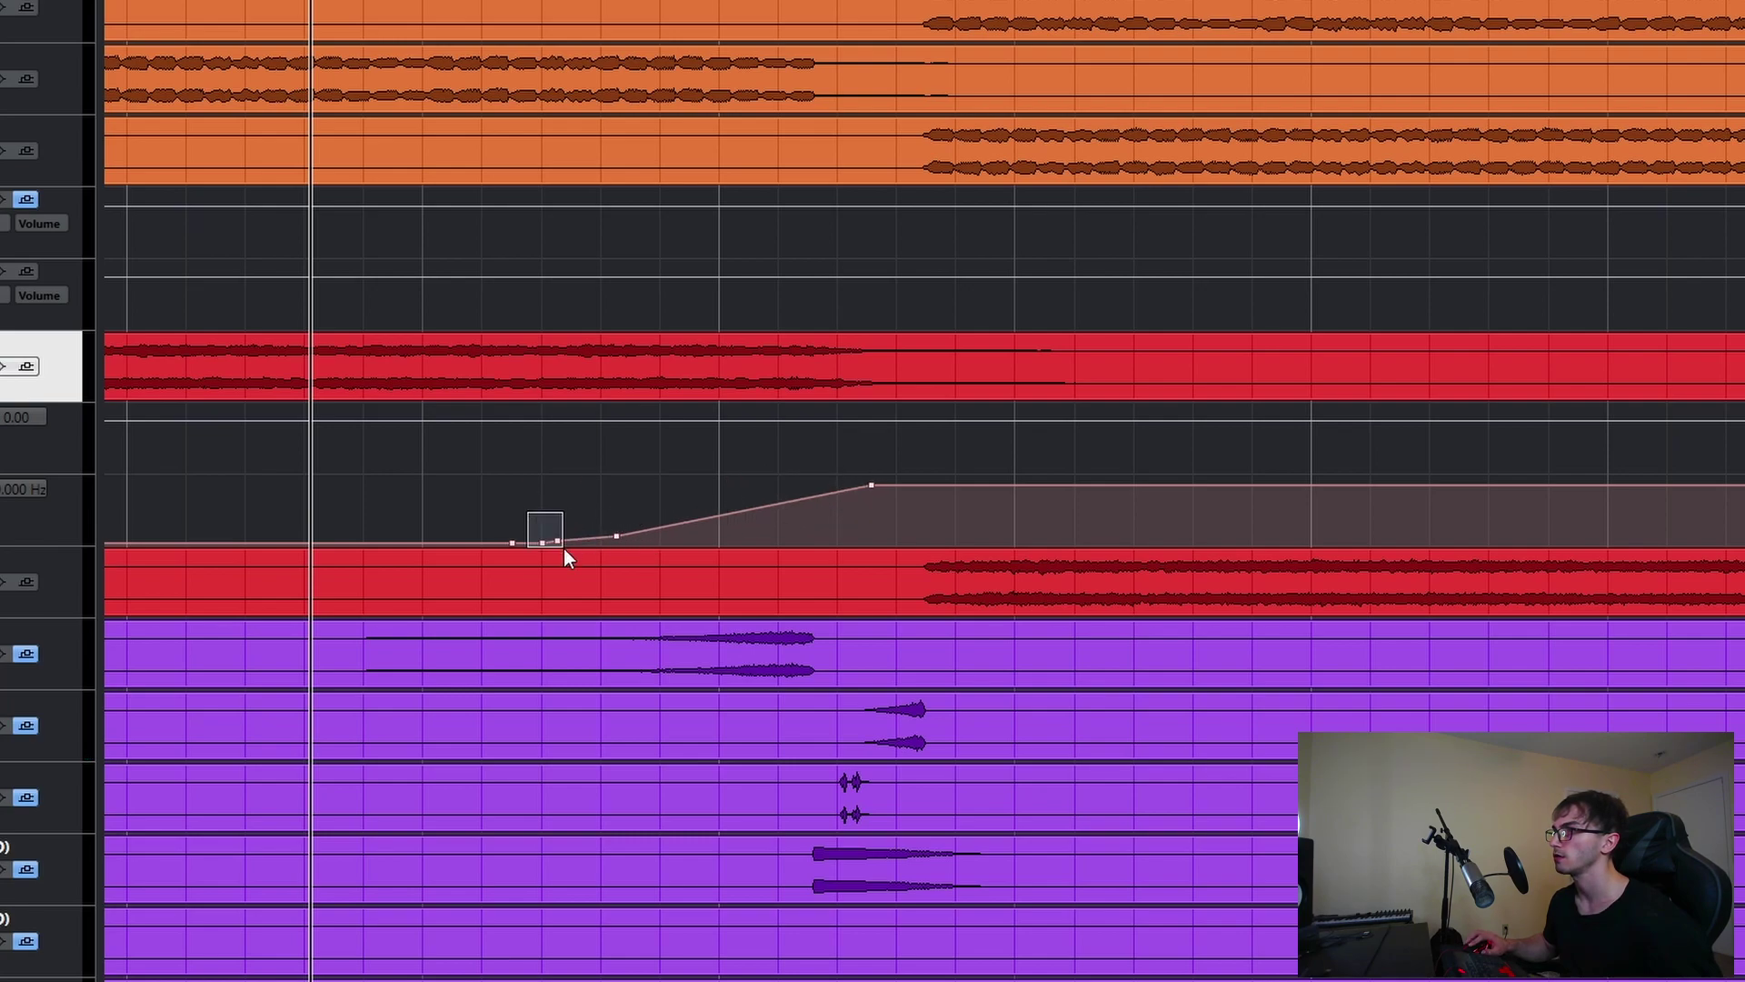
{"action": "left_click_drag", "start_coordinate": [566, 548], "coordinate": [567, 547]}
{"action": "key", "text": "Delete"}
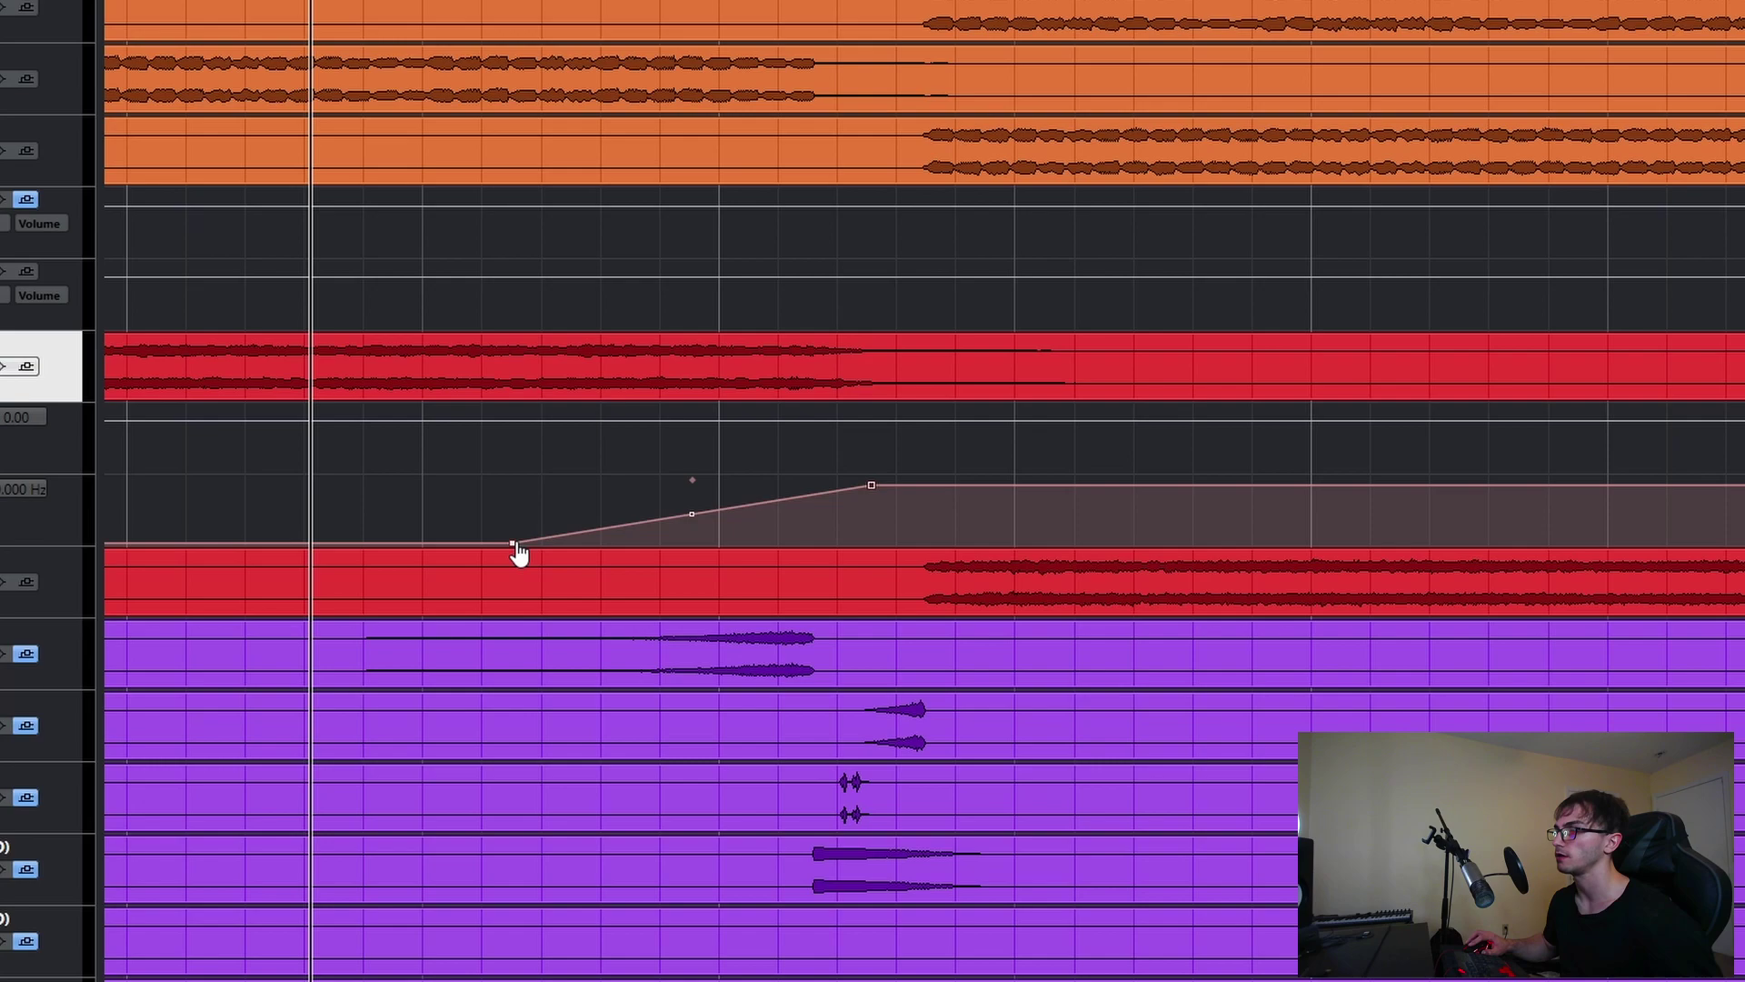
- Play the transition while shifting the frequency ramp's start later and its end point earlier and slightly higher
{"action": "key", "text": "space"}
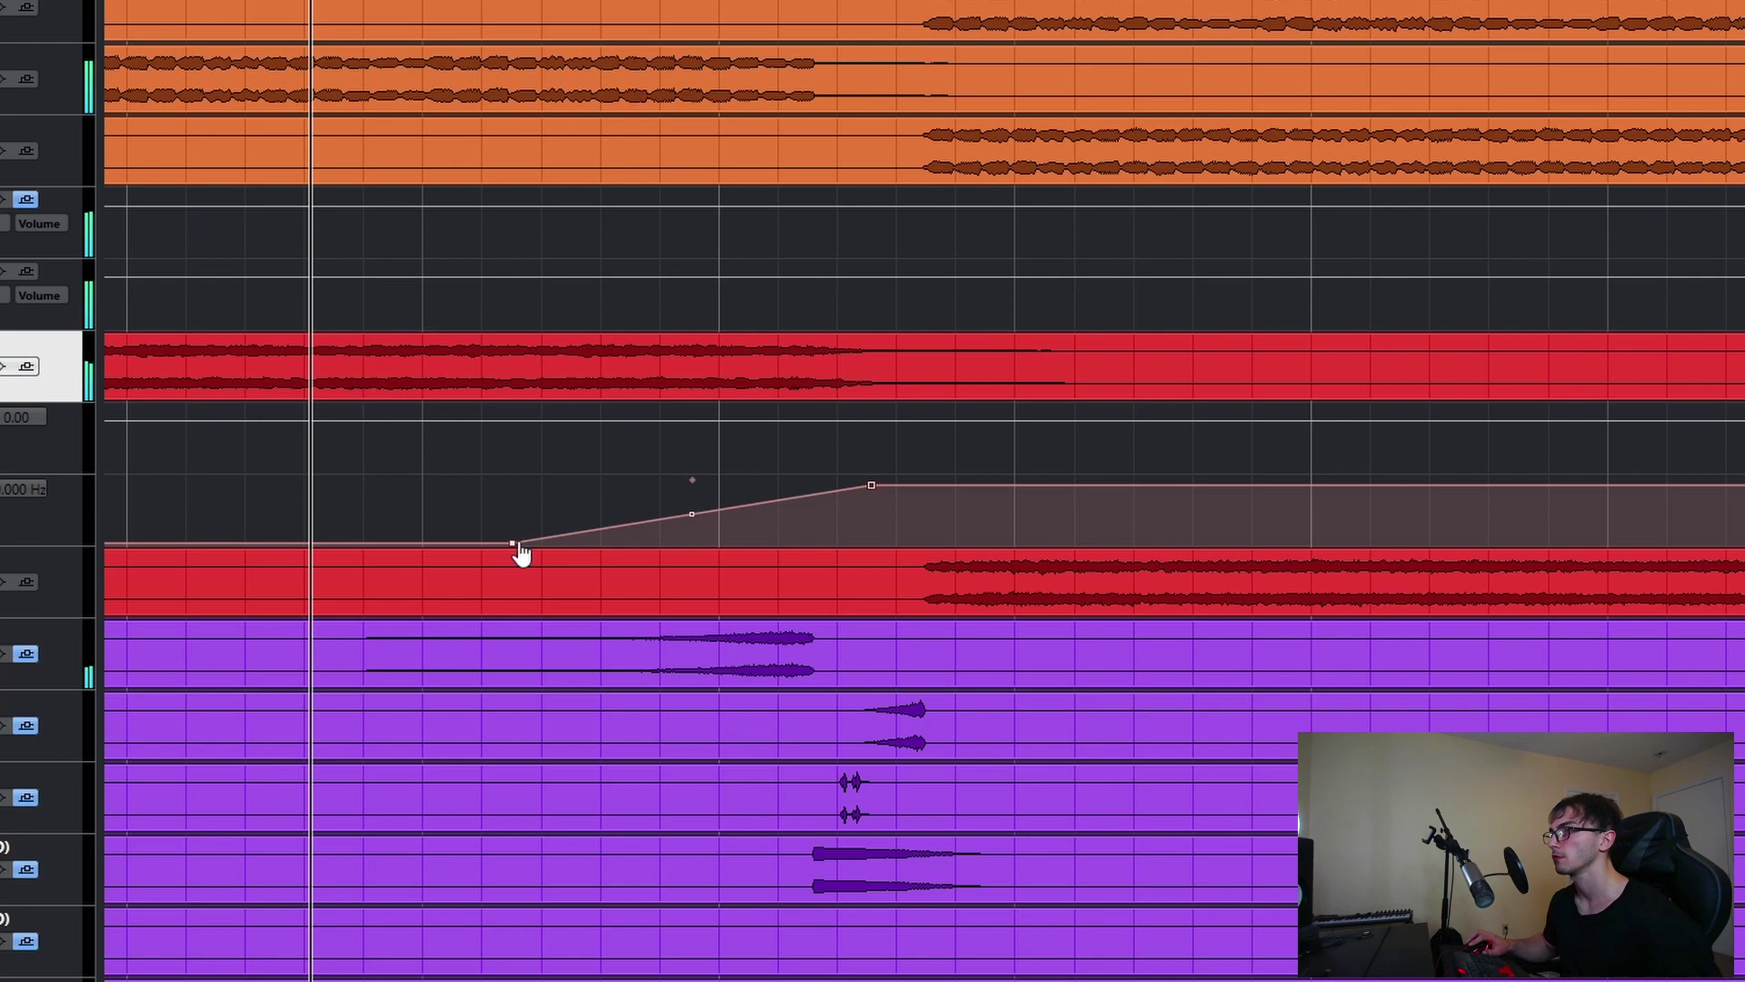
{"action": "left_click_drag", "start_coordinate": [514, 546], "coordinate": [657, 548]}
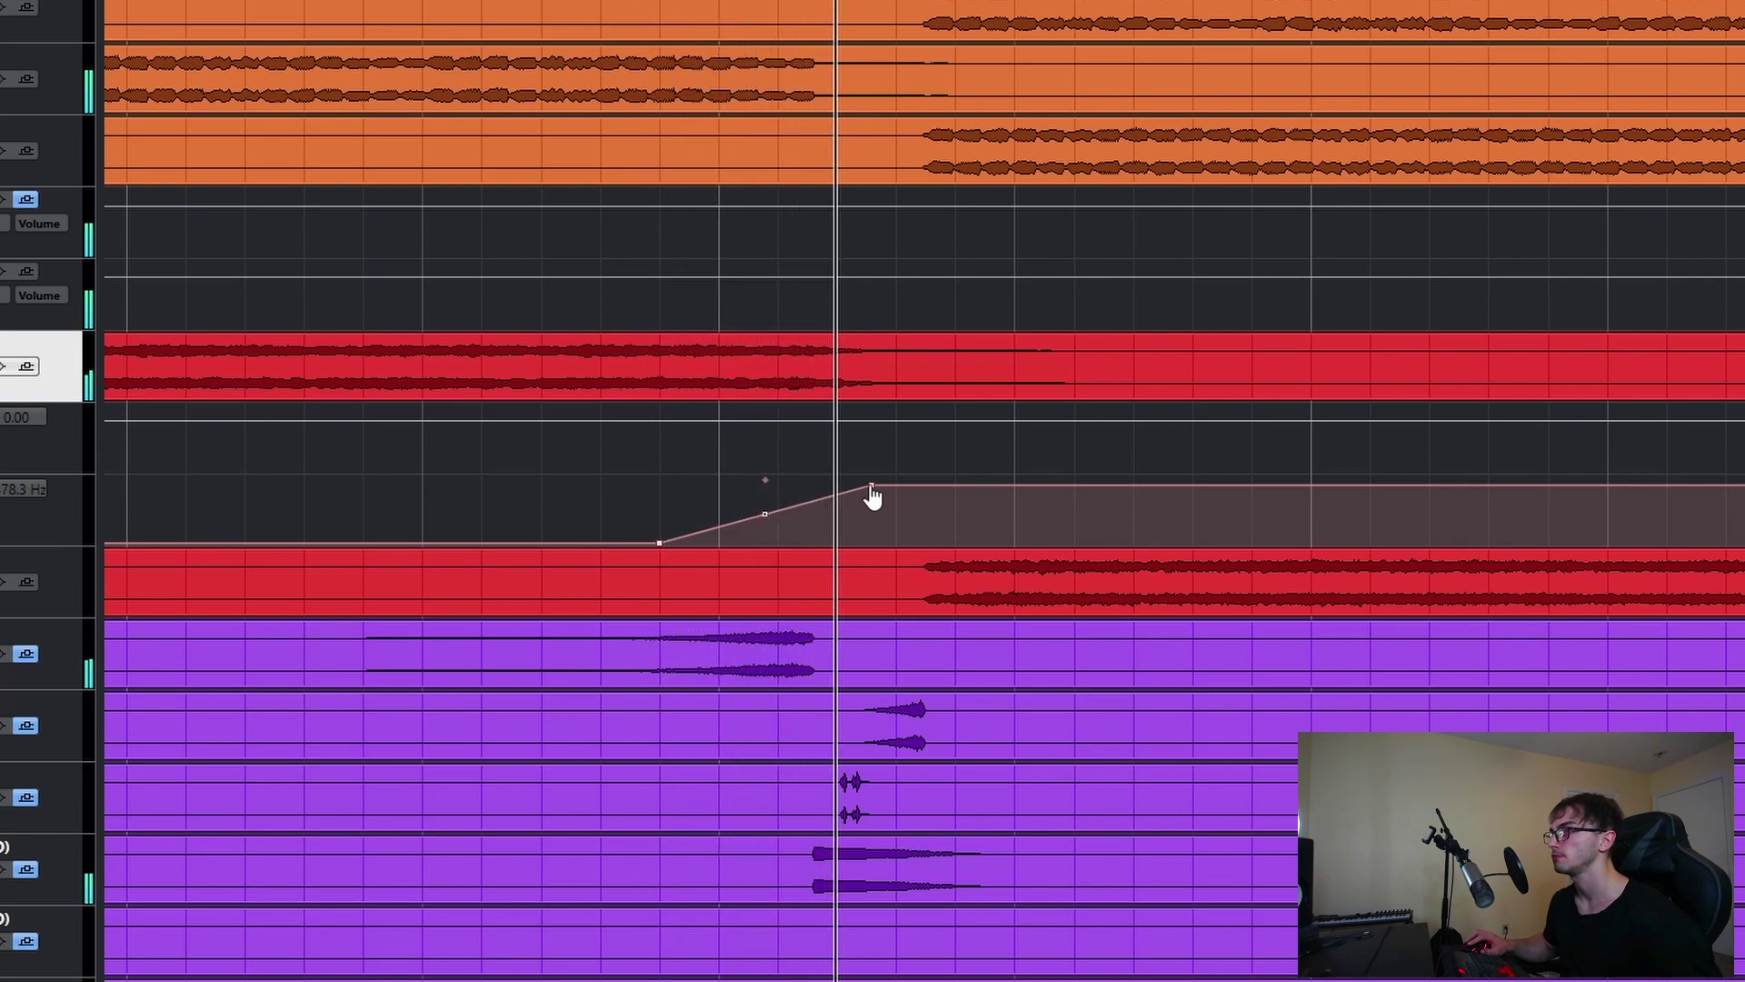
{"action": "left_click_drag", "start_coordinate": [873, 495], "coordinate": [778, 479]}
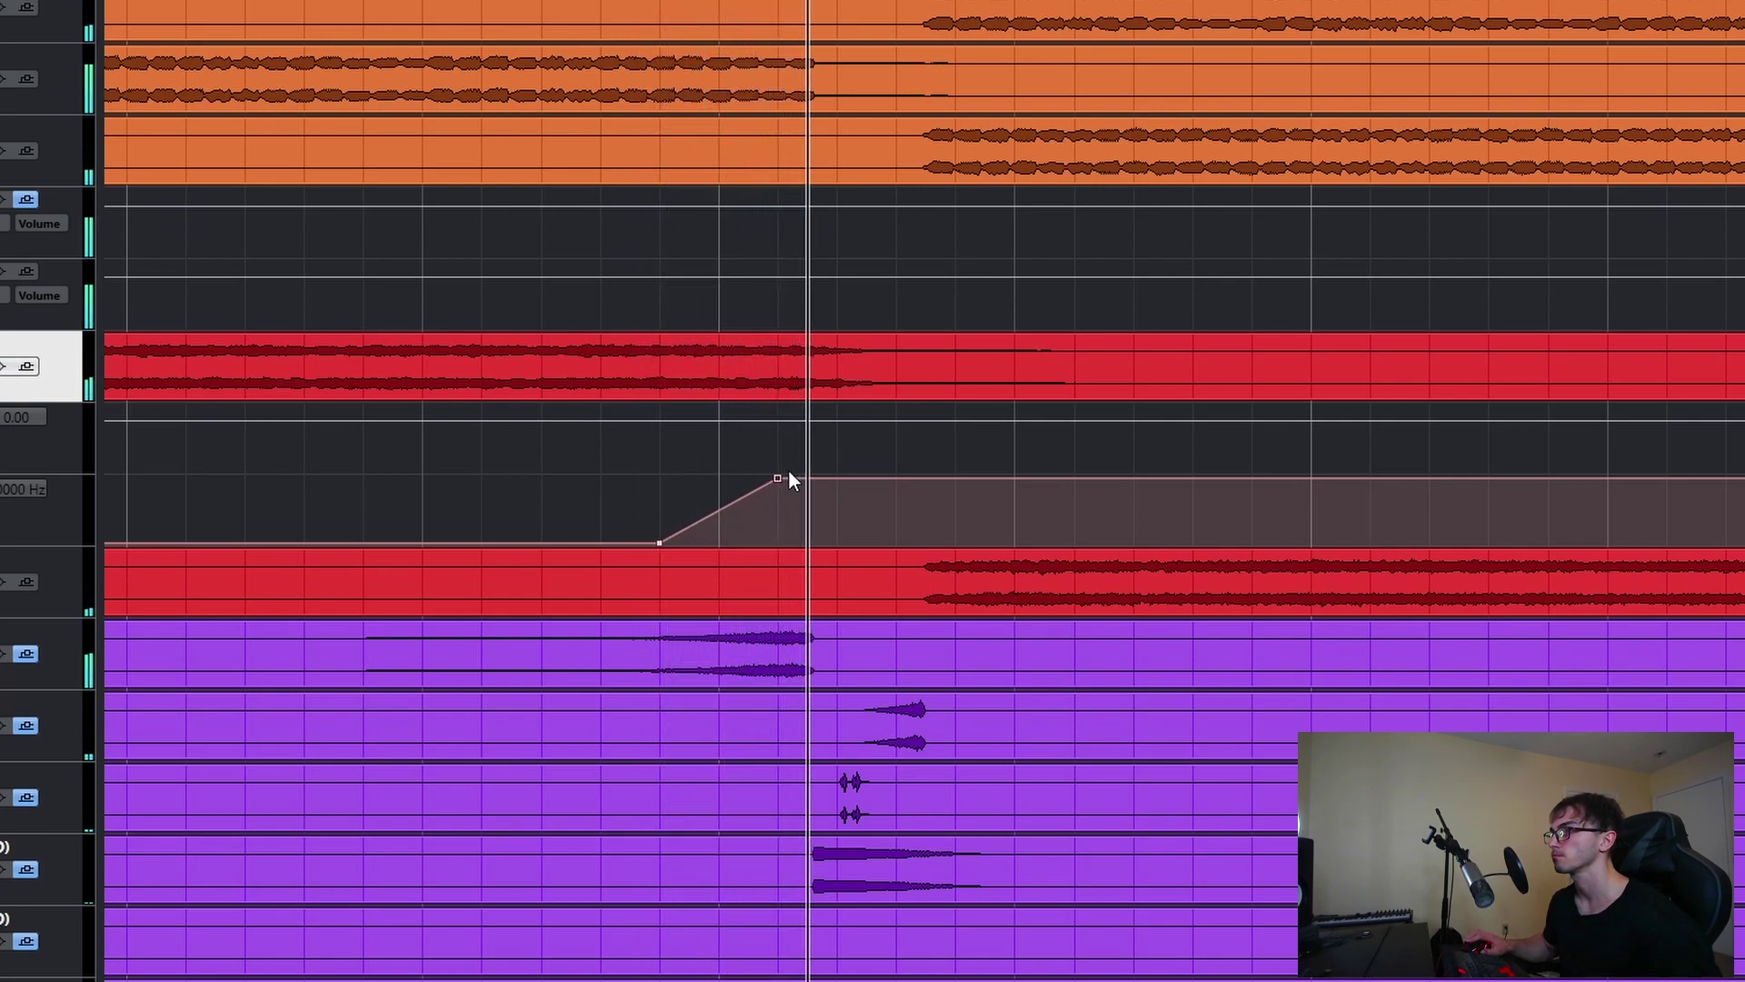
{"action": "left_click", "coordinate": [718, 510]}
- Move the frequency ramp's end later to about 0:52, and raise its start point slightly at about 0:49
{"action": "left_click_drag", "start_coordinate": [778, 479], "coordinate": [839, 480]}
{"action": "key", "text": "space"}
{"action": "key", "text": "space"}
{"action": "left_click_drag", "start_coordinate": [662, 548], "coordinate": [680, 532]}
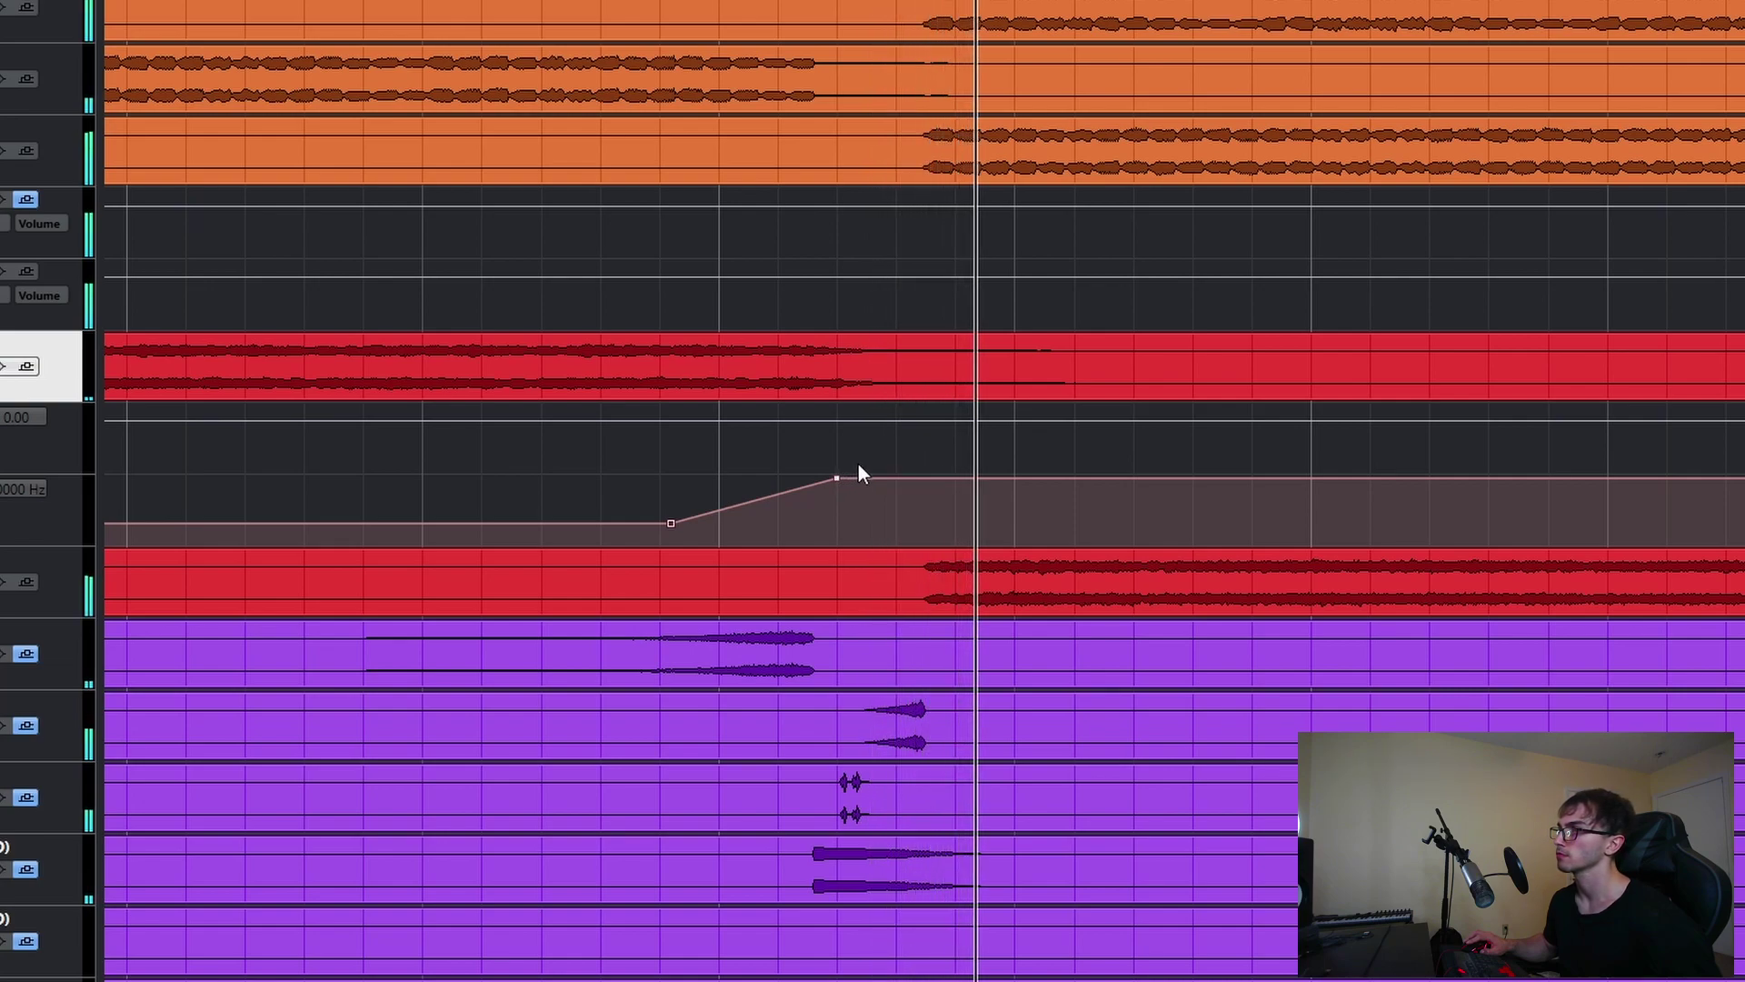
- Replay the transition into the first hook with the adjusted low-cut sweep, and stop playback
{"action": "left_click", "coordinate": [818, 440]}
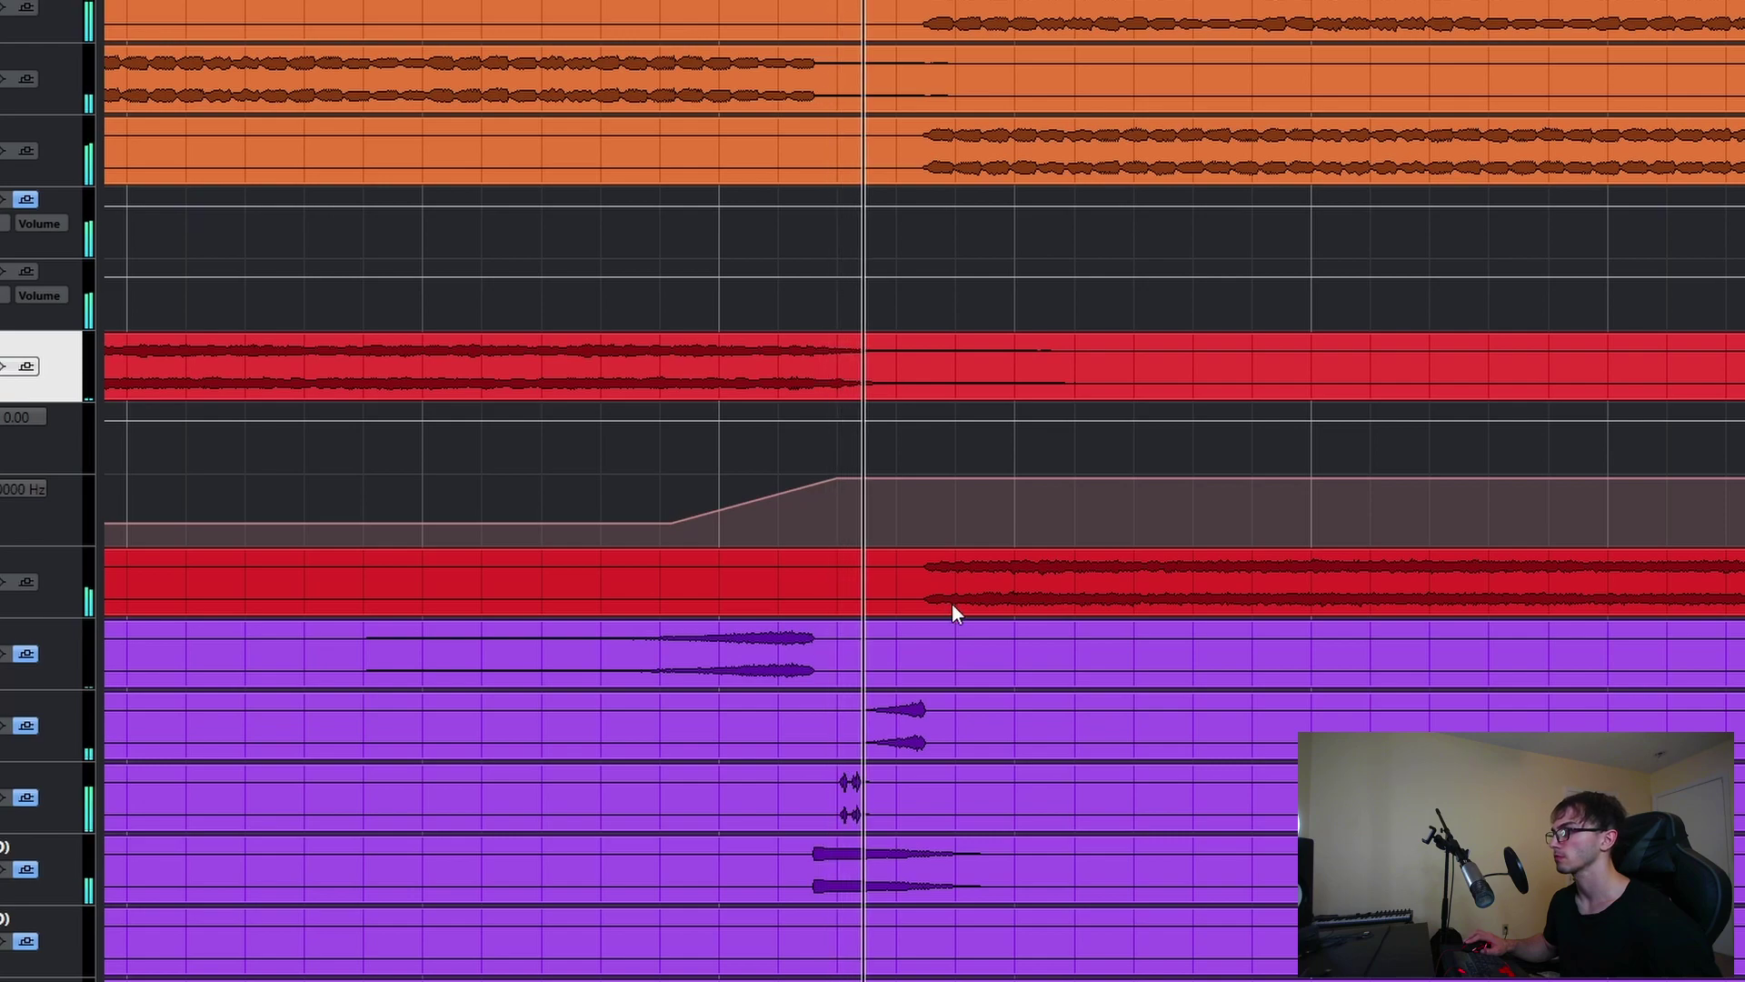
{"action": "left_click", "coordinate": [659, 451]}
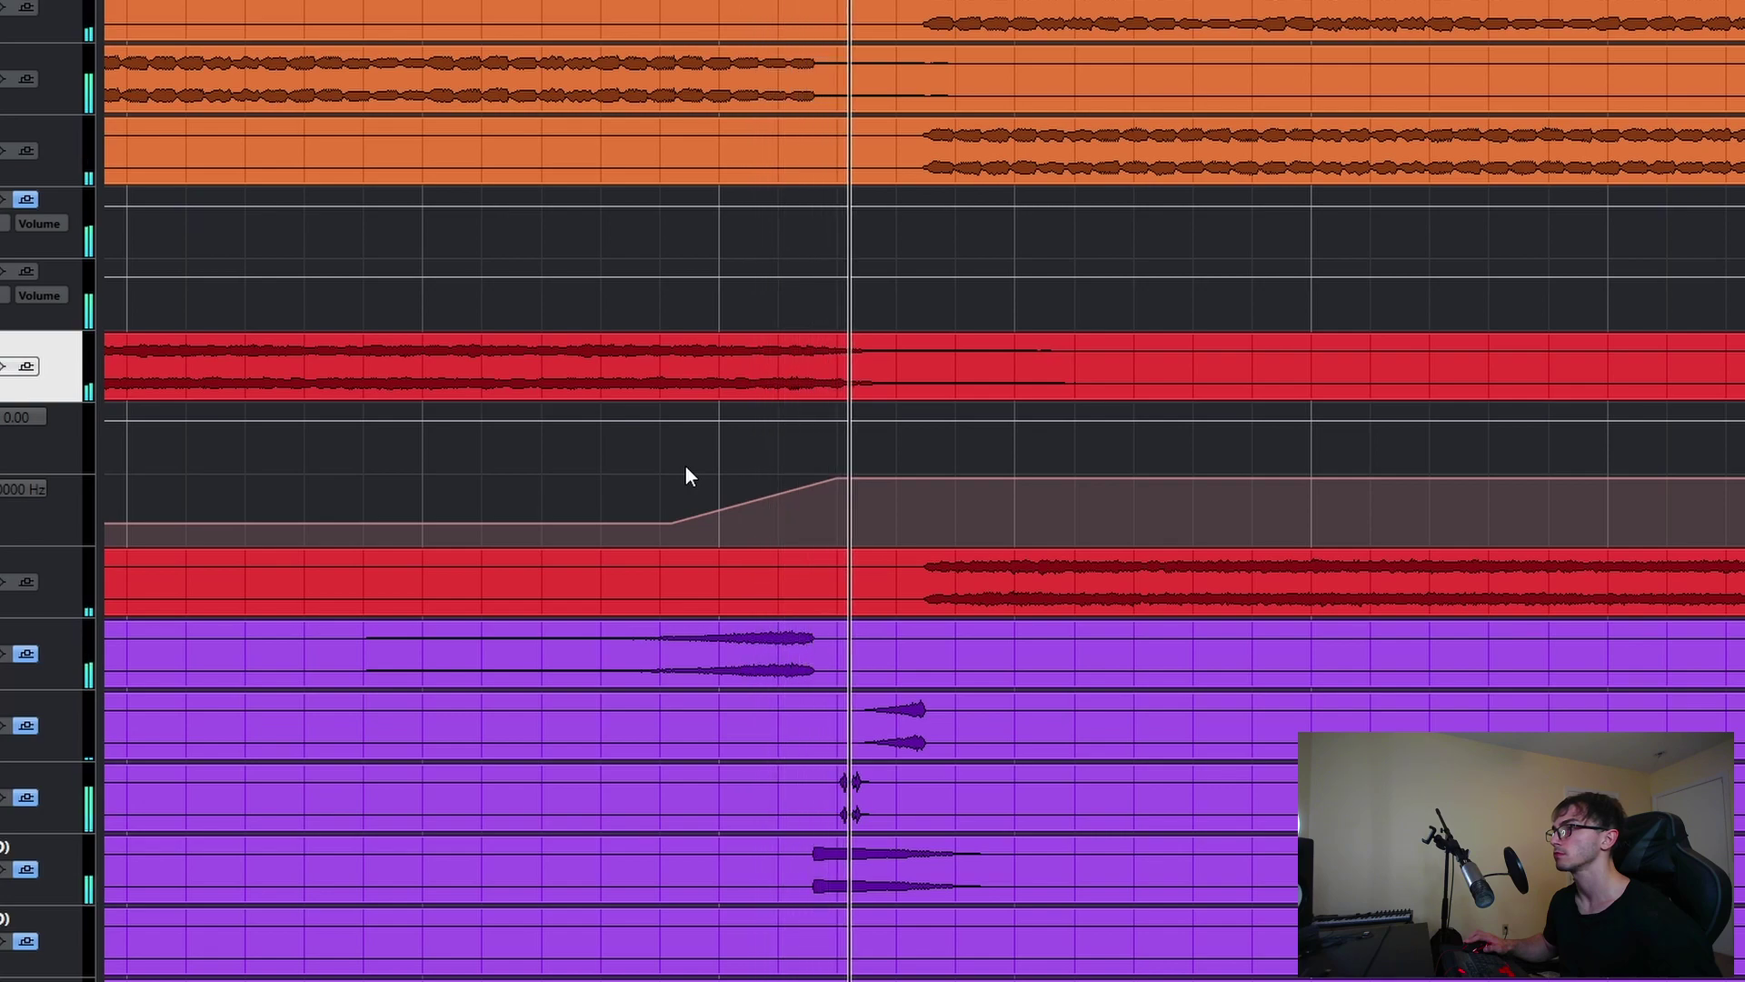
{"action": "key", "text": "space"}
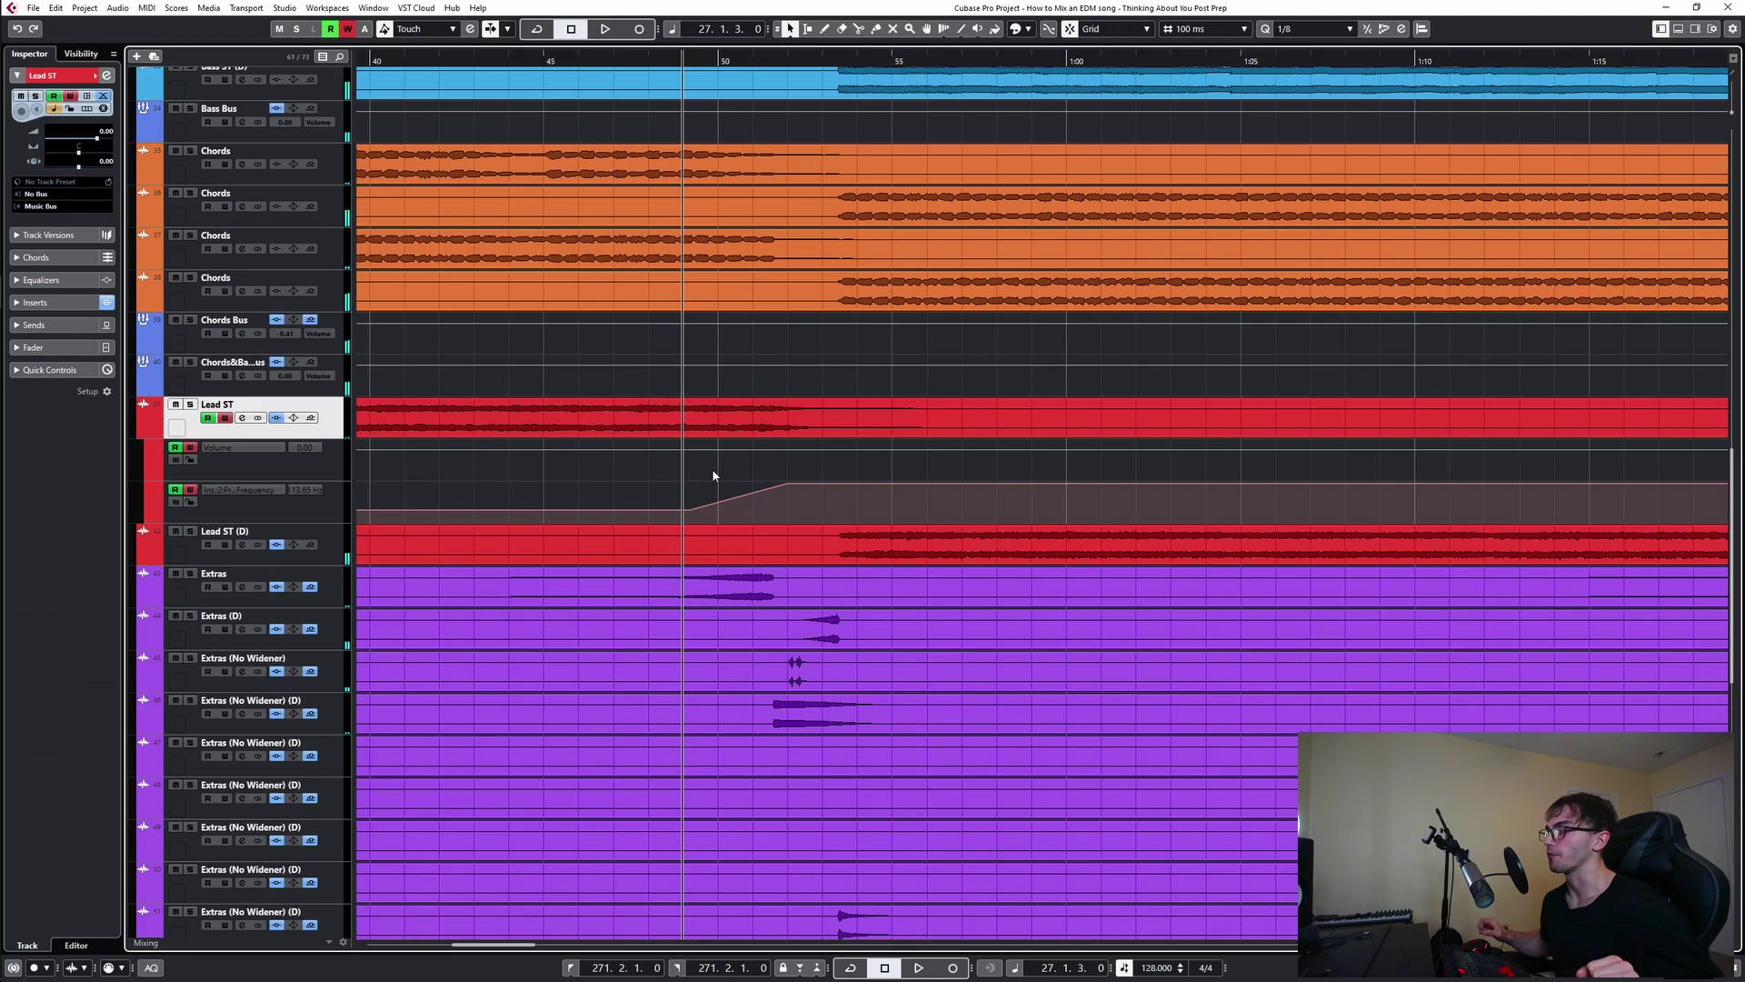
- Play the lead's transition into the second hook from about bar 71, and stop playback
{"action": "scroll", "coordinate": [715, 469], "scroll_direction": "down", "scroll_amount": 5}
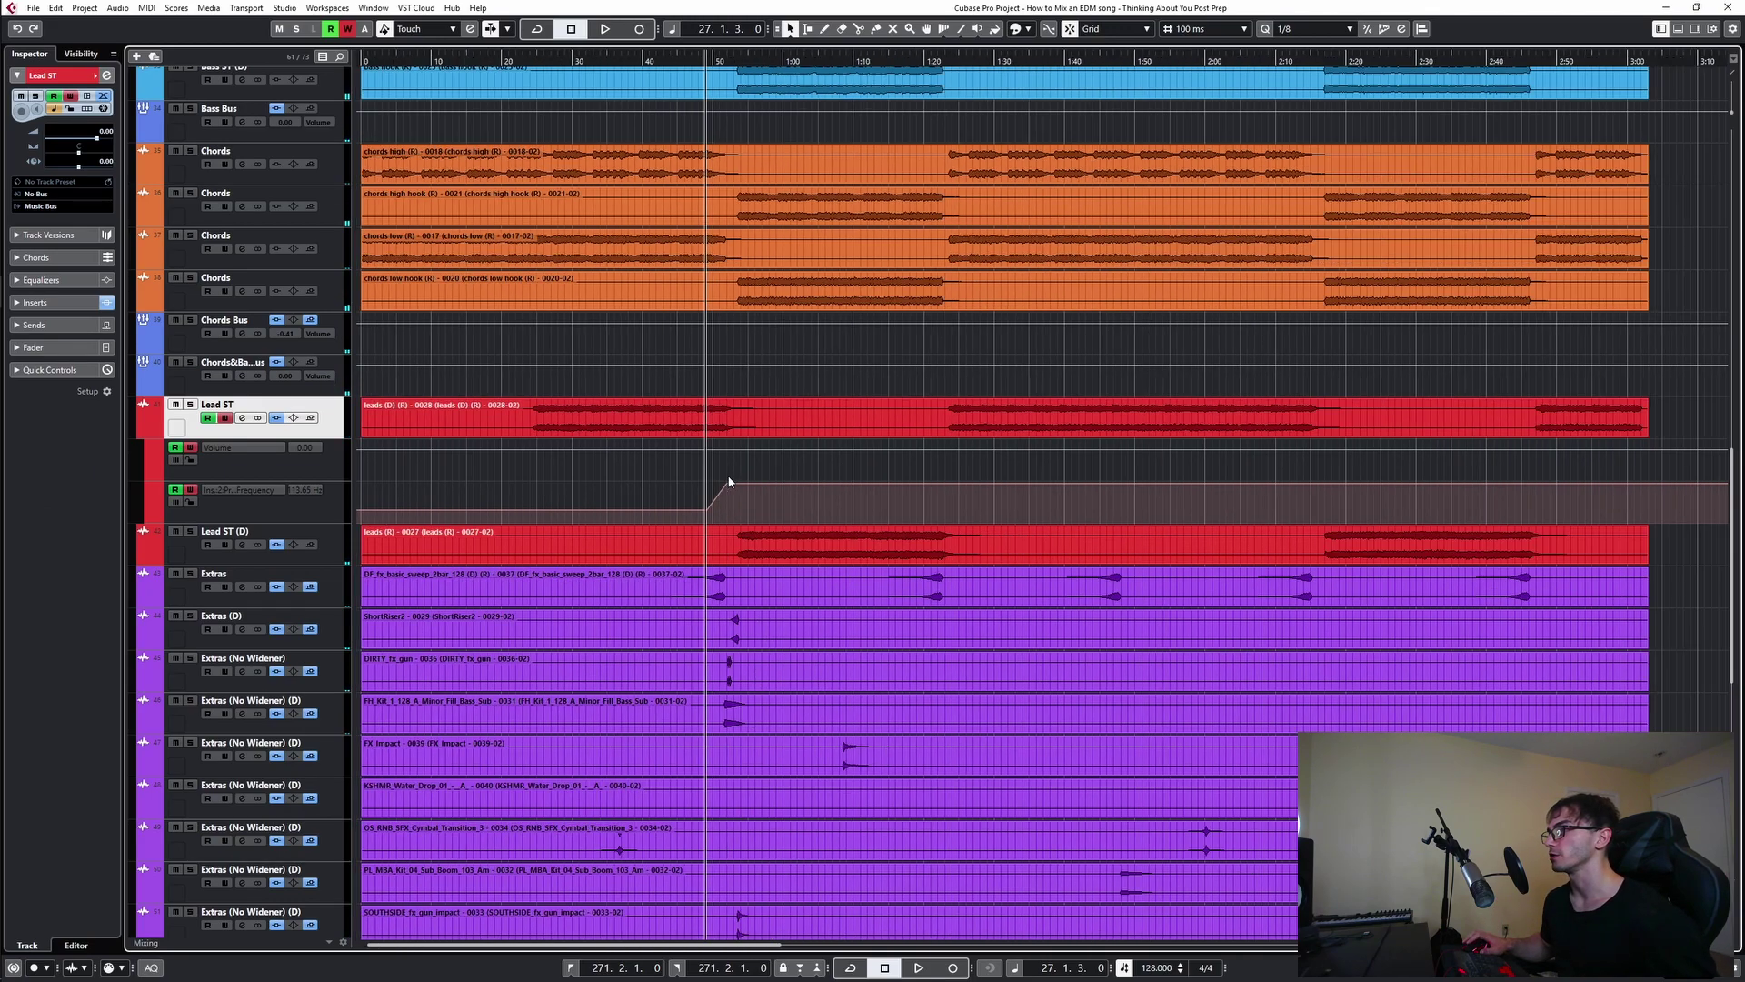
{"action": "left_click", "coordinate": [1290, 462]}
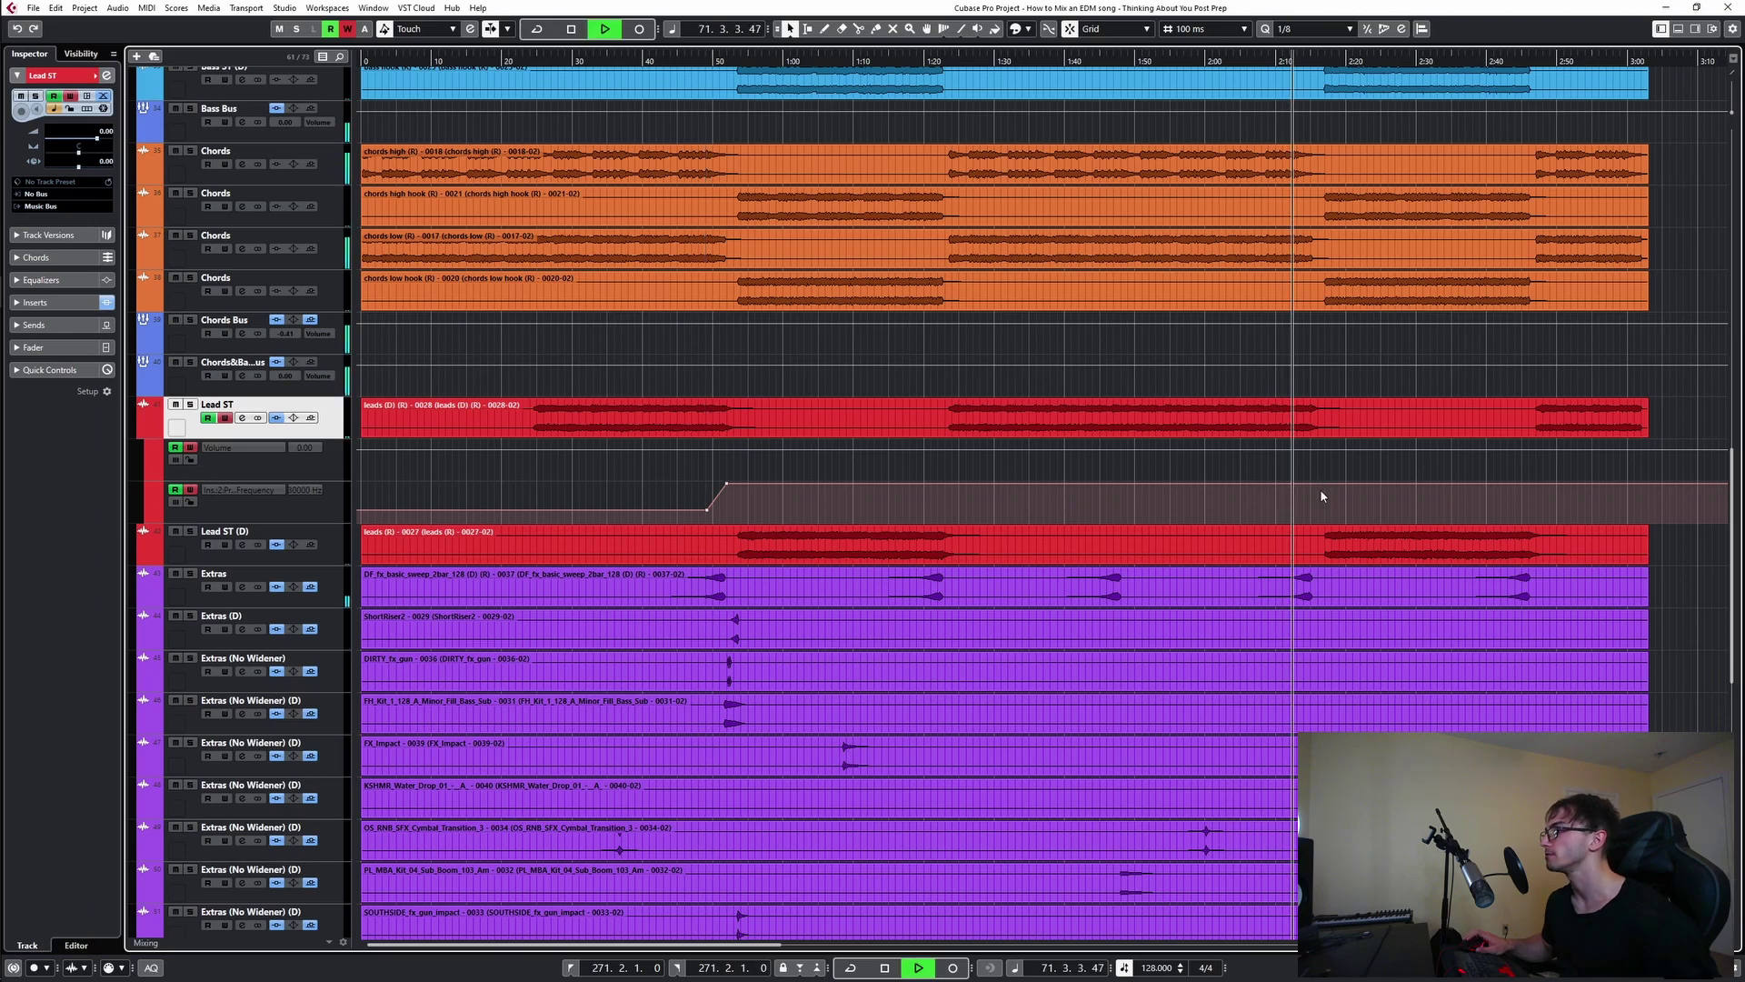
{"action": "scroll", "coordinate": [1322, 495], "scroll_direction": "up", "scroll_amount": 5}
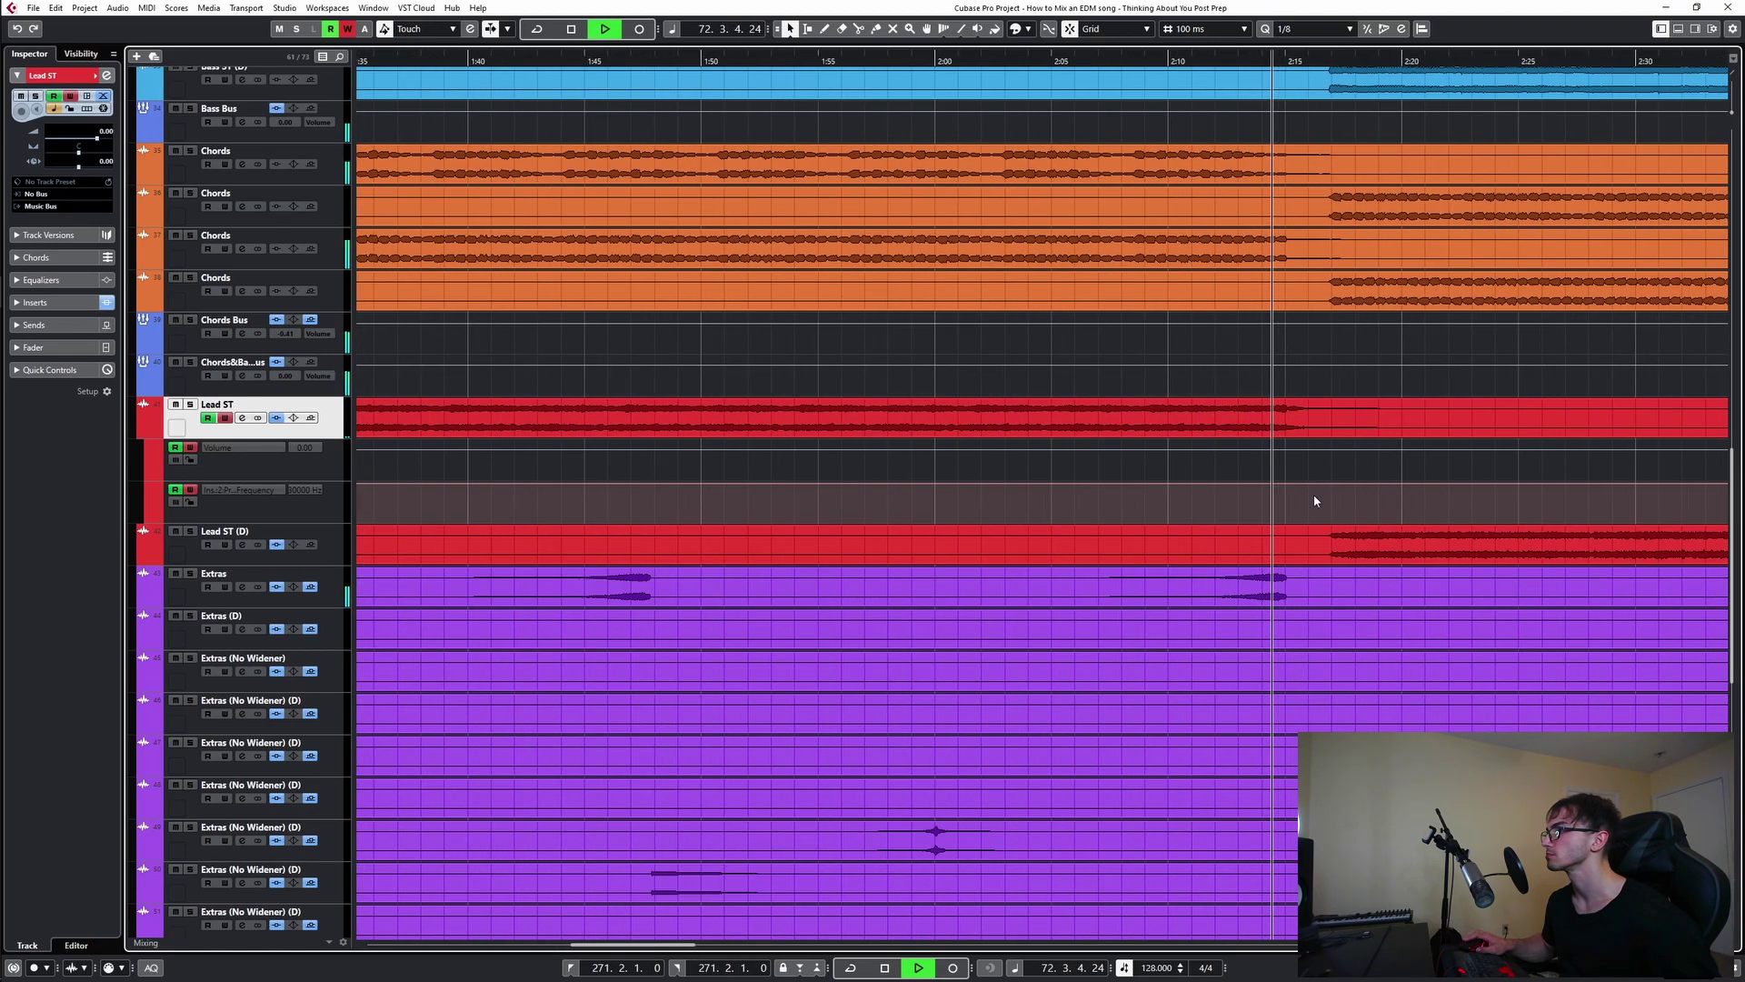
{"action": "scroll", "coordinate": [1273, 498], "scroll_direction": "down", "scroll_amount": 5}
{"action": "key", "text": "space"}
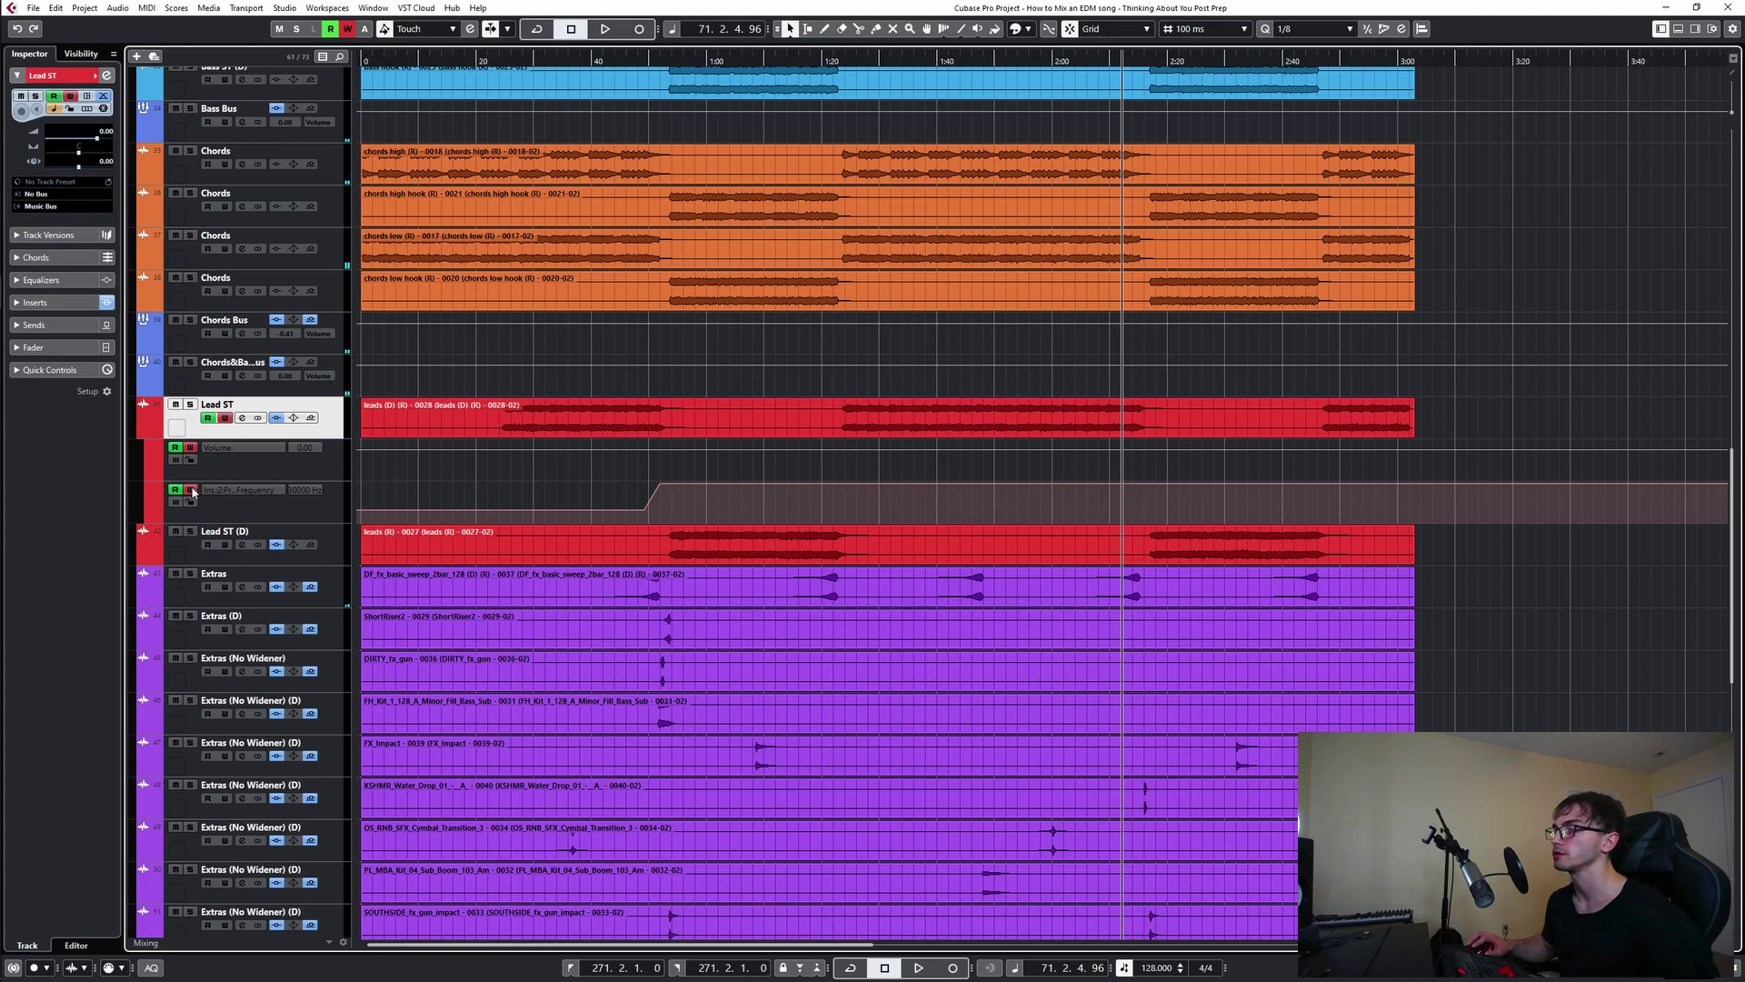
- Check the Lead ST inserts, and ramp the low-cut frequency automation down to its minimum near the end of the first hook
{"action": "left_click", "coordinate": [242, 417]}
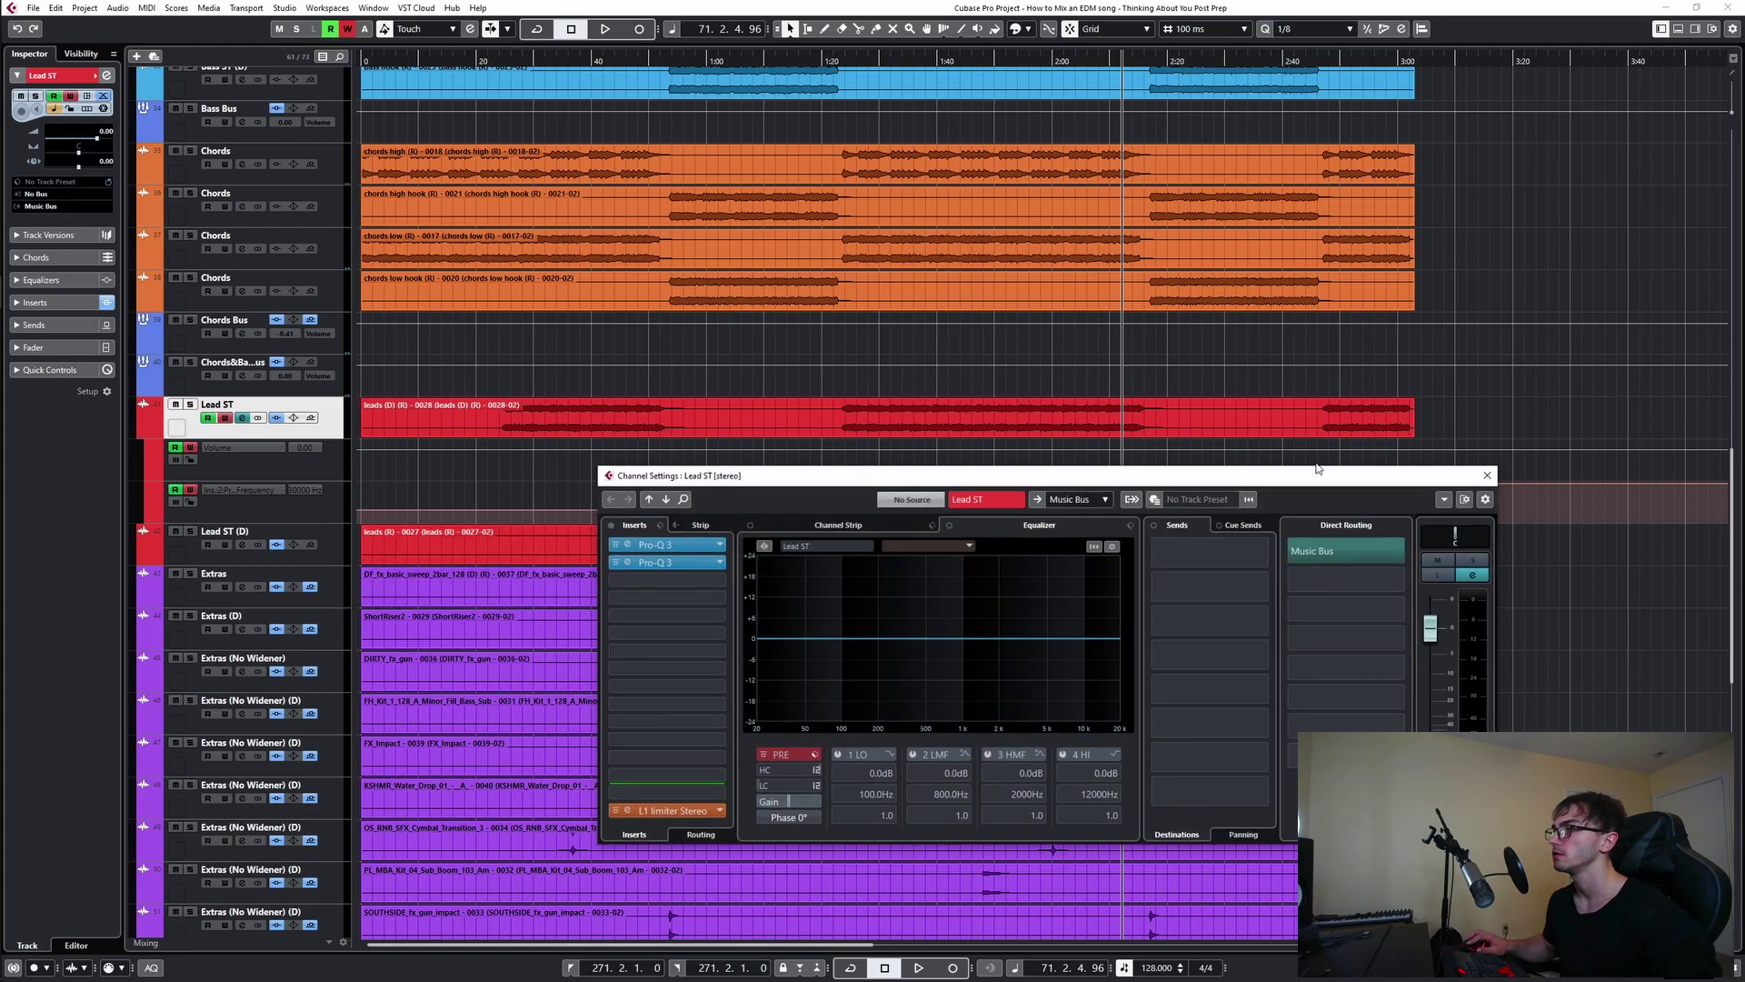
{"action": "left_click", "coordinate": [1488, 476]}
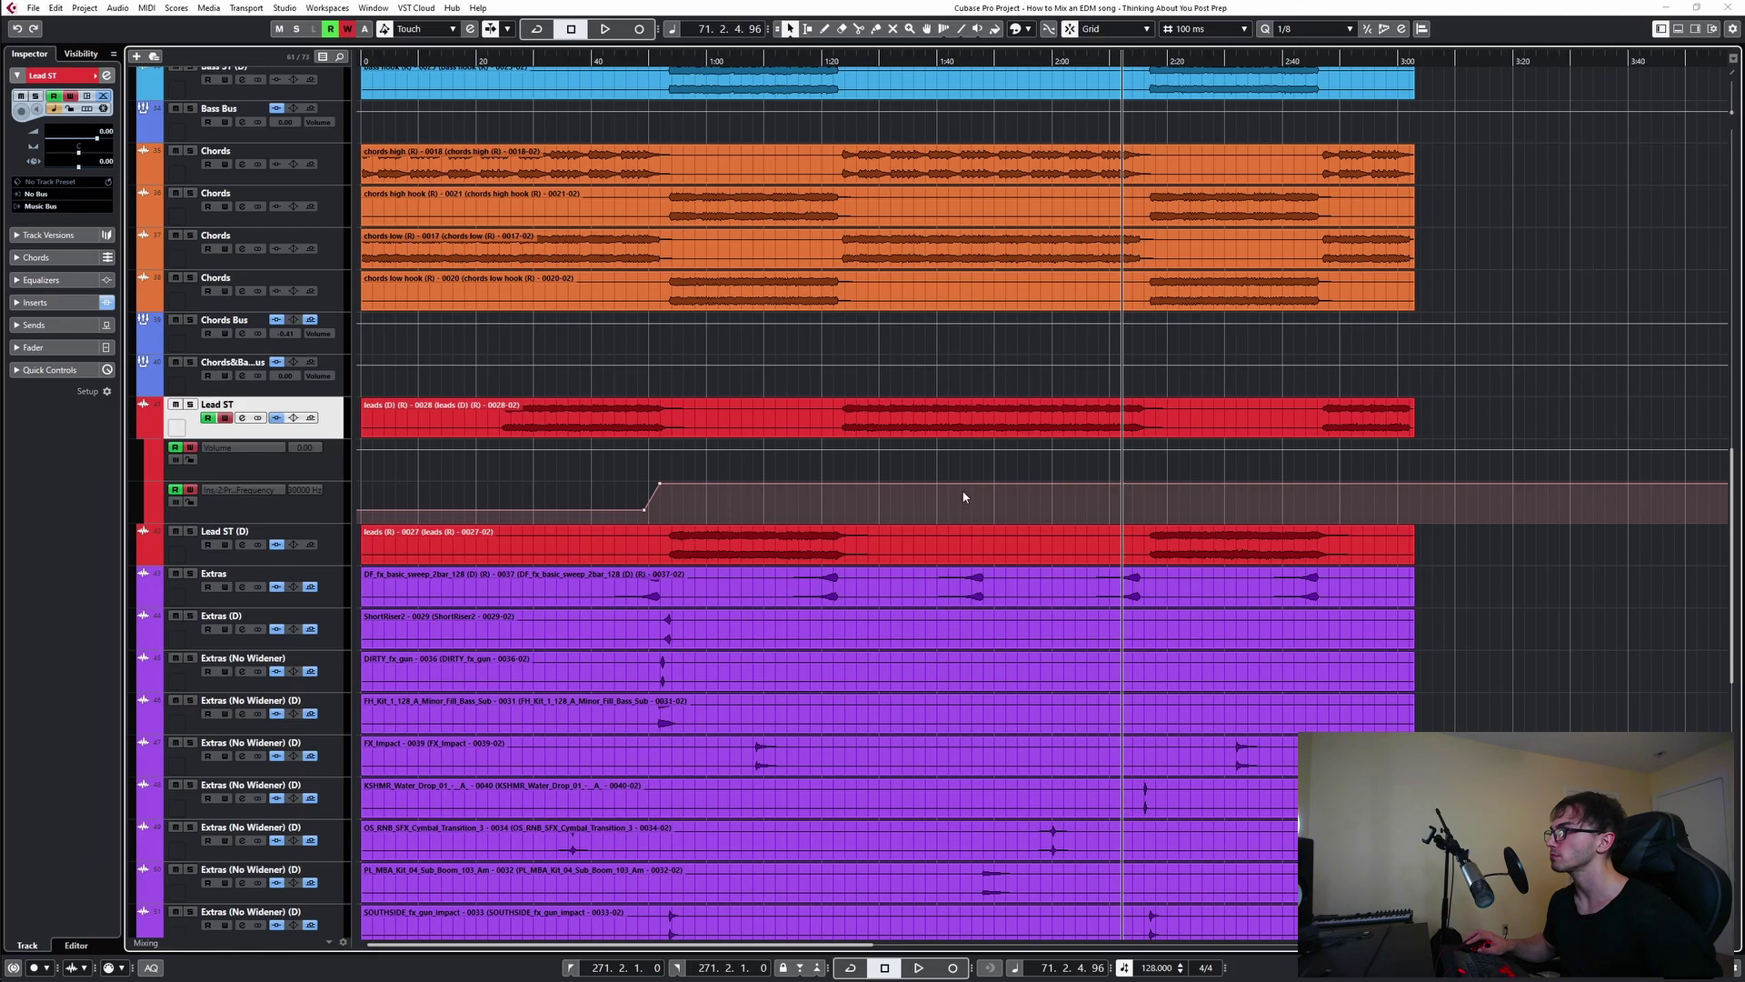
{"action": "mouse_move", "coordinate": [832, 479]}
{"action": "left_mouse_down"}
{"action": "mouse_move", "coordinate": [833, 521]}
{"action": "mouse_move", "coordinate": [830, 480]}
{"action": "left_mouse_up"}
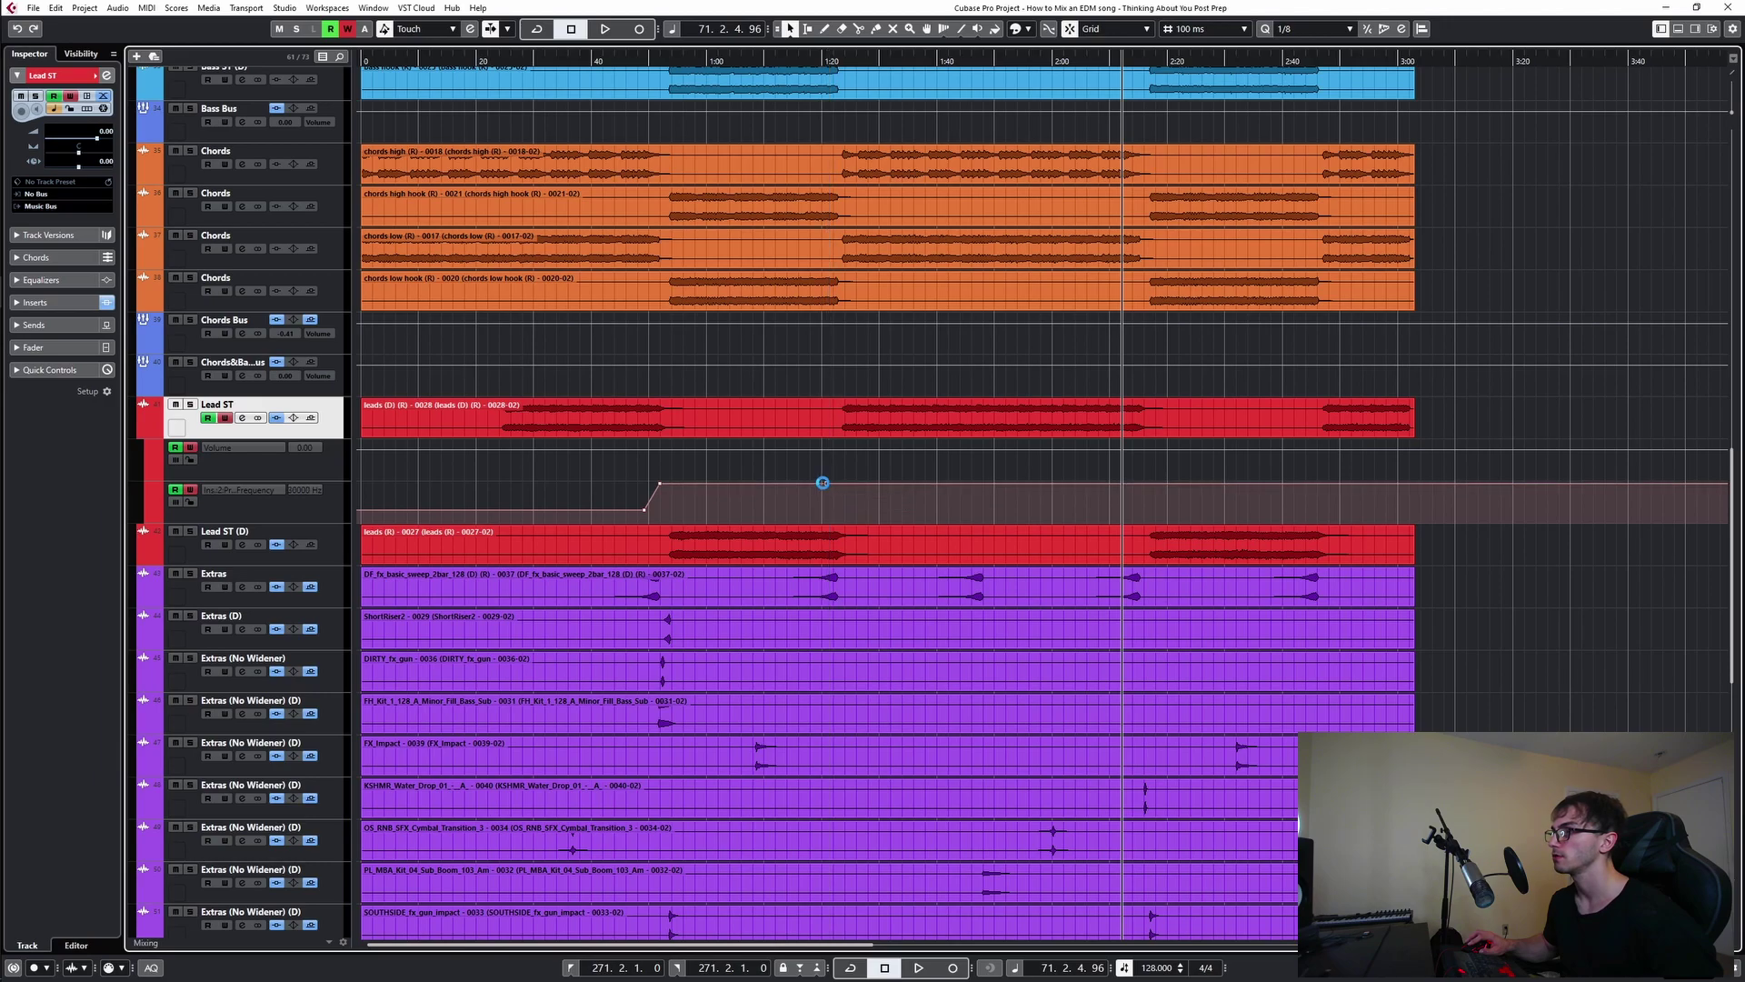
{"action": "left_click_drag", "start_coordinate": [827, 490], "coordinate": [837, 525]}
- Listen to the lead after the first hook and replay its transition into the second hook
{"action": "key", "text": "space"}
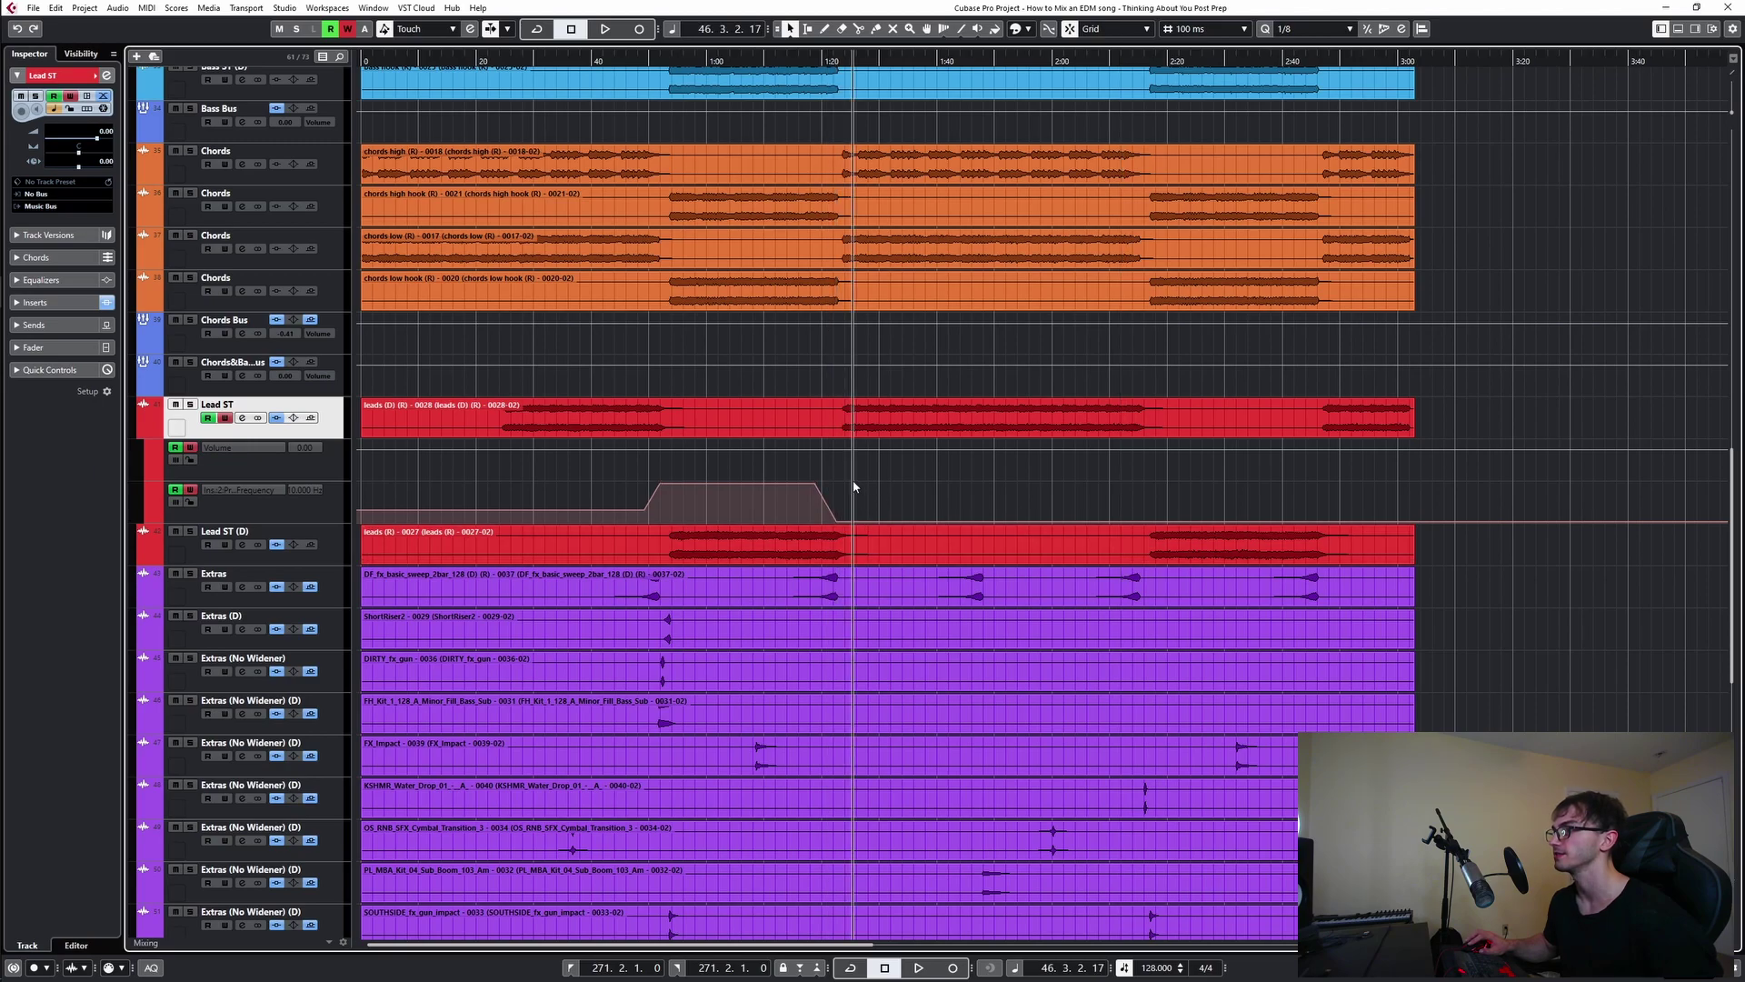
{"action": "scroll", "coordinate": [915, 481], "scroll_direction": "up", "scroll_amount": 2}
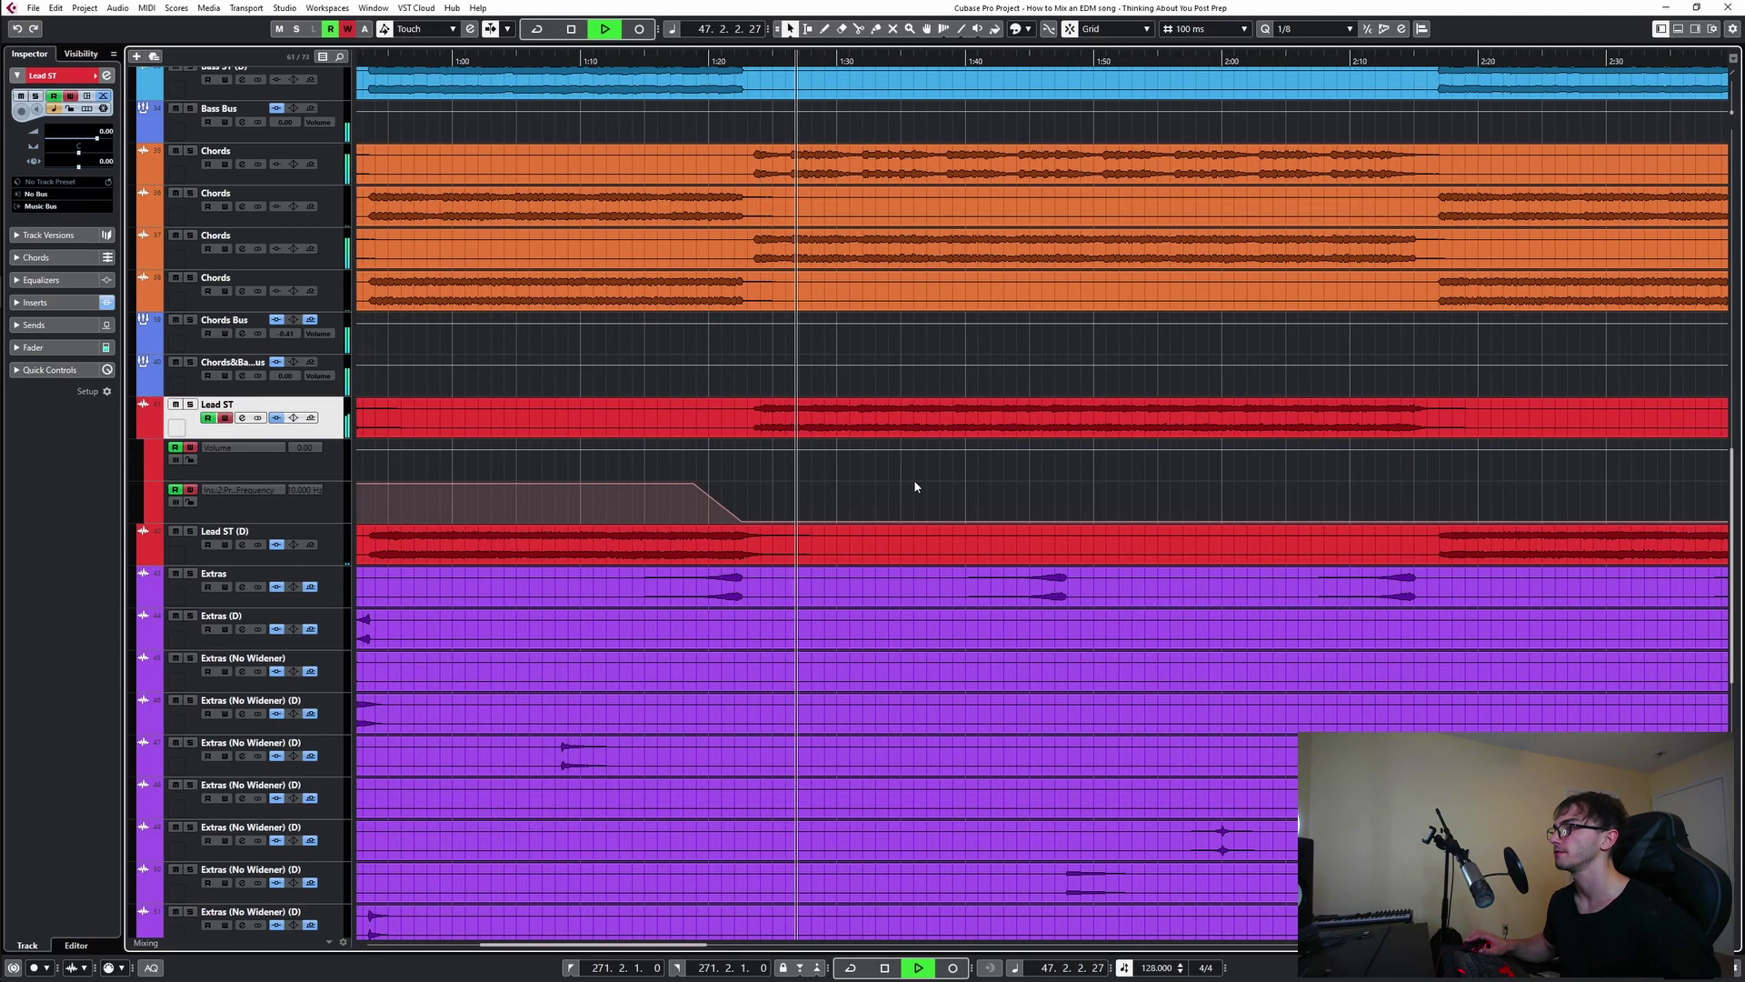
{"action": "scroll", "coordinate": [917, 485], "scroll_direction": "right", "scroll_amount": 4}
{"action": "left_click", "coordinate": [961, 464]}
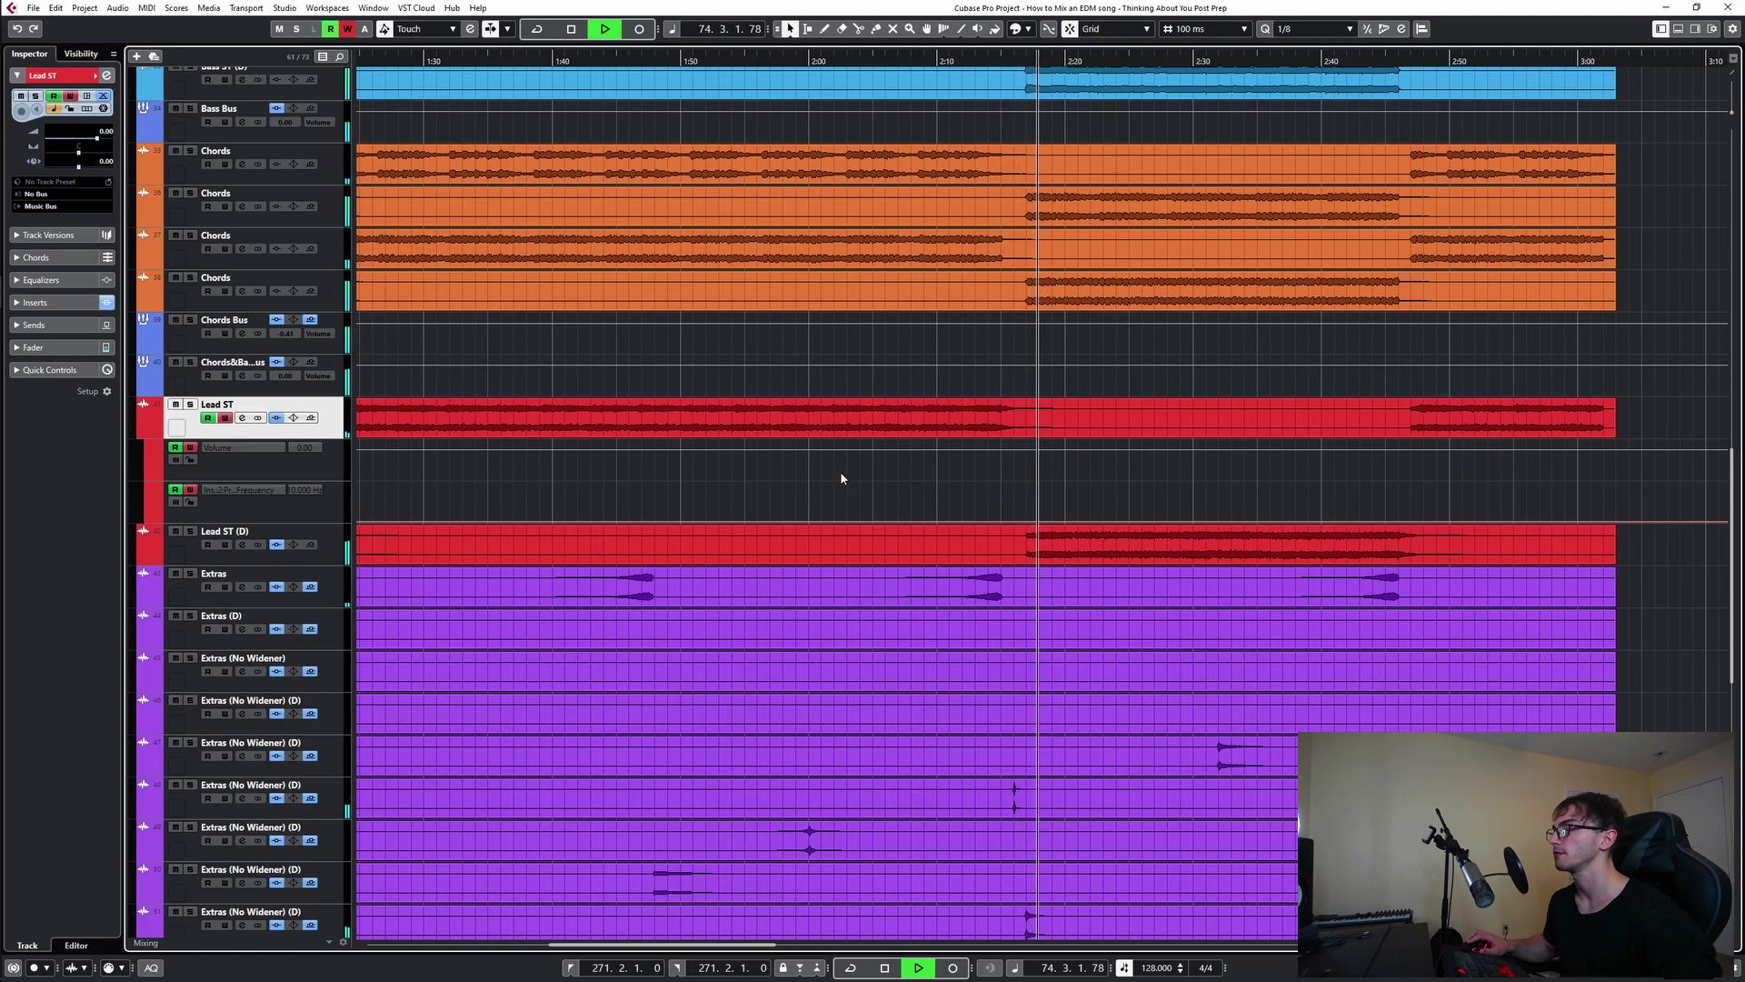
{"action": "left_click", "coordinate": [948, 480]}
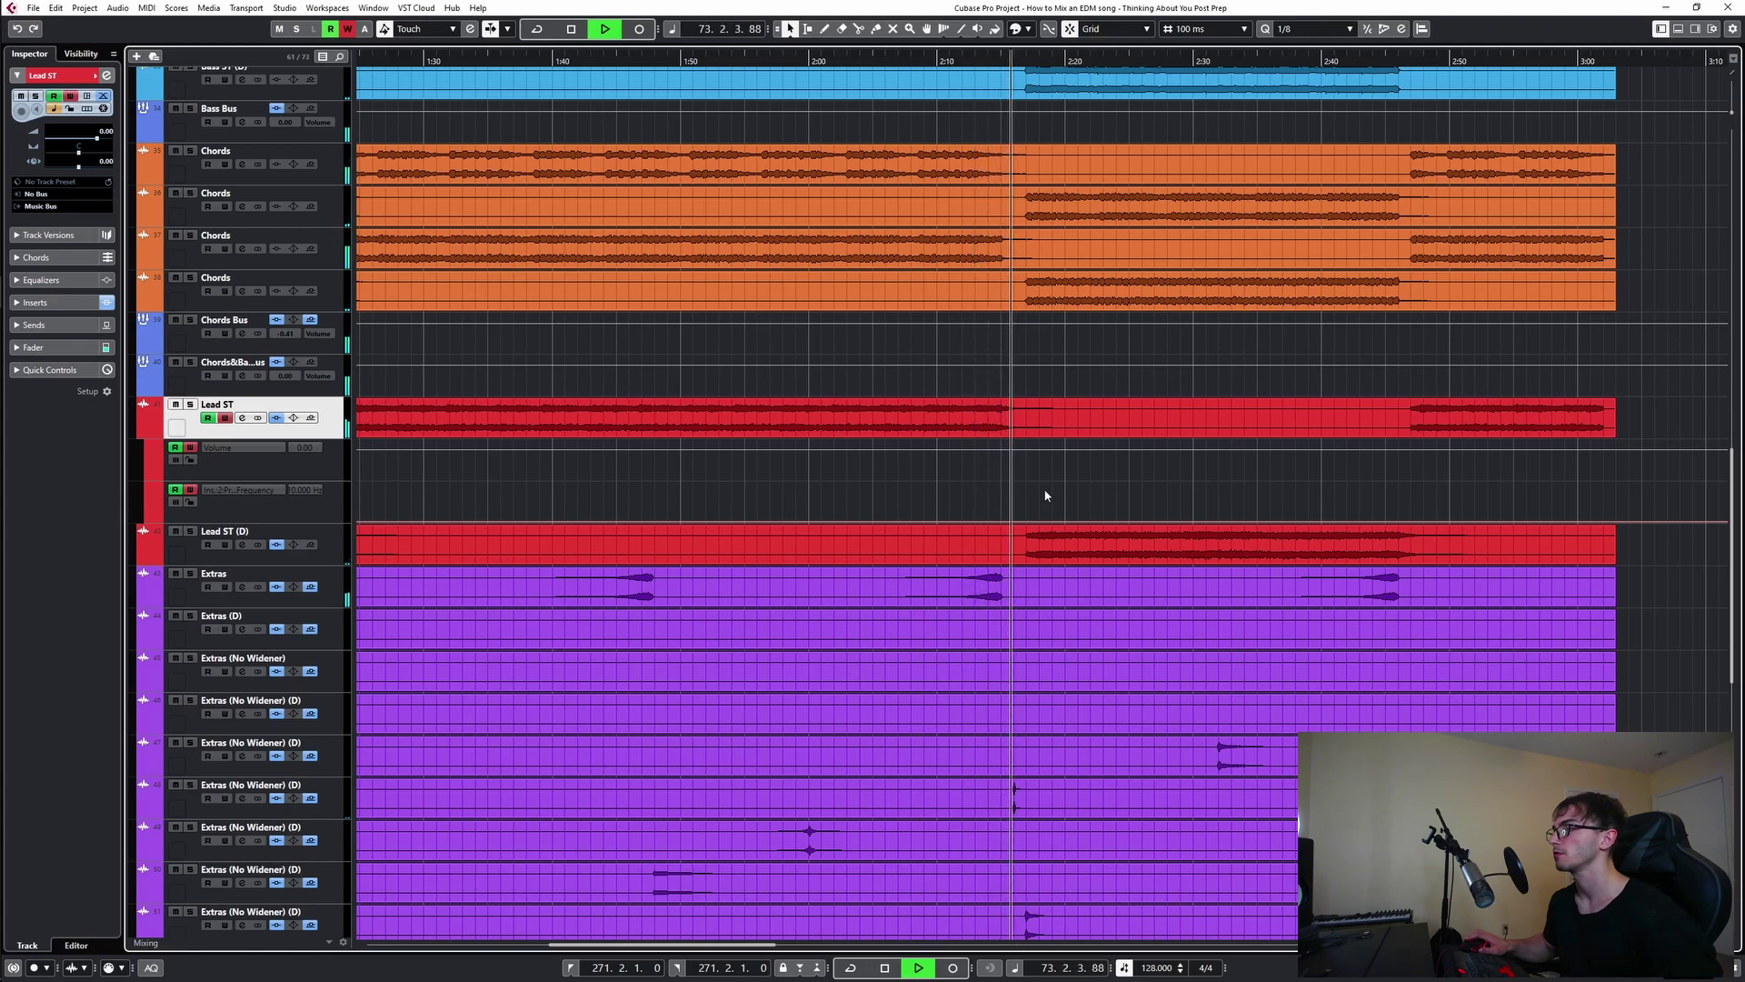
- Stop playback, and copy the low-cut rise from before the first hook to the lead's transition into the second hook
{"action": "key", "text": "space"}
{"action": "key", "text": "space"}
{"action": "scroll", "coordinate": [892, 470], "scroll_direction": "down", "scroll_amount": 1, "text": "ctrl"}
{"action": "scroll", "coordinate": [892, 470], "scroll_direction": "down", "scroll_amount": 2, "text": "ctrl"}
{"action": "key", "text": "space"}
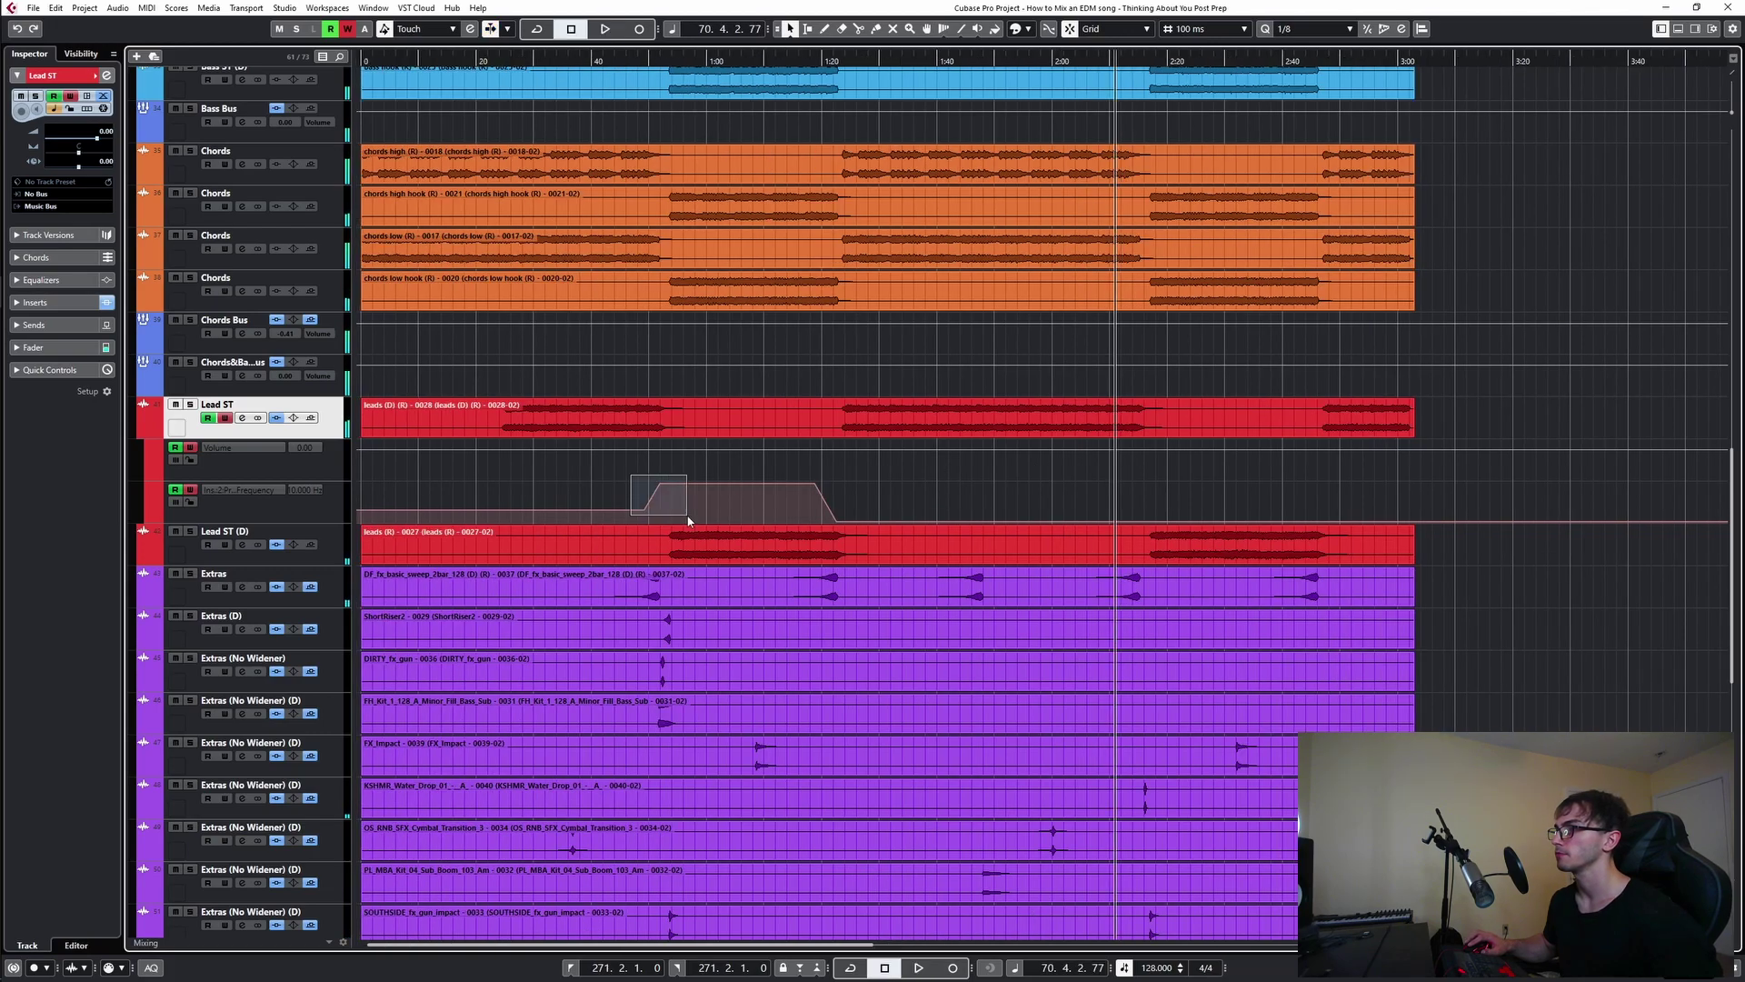
{"action": "mouse_move", "coordinate": [649, 514]}
{"action": "left_mouse_down"}
{"action": "mouse_move", "coordinate": [1131, 495]}
{"action": "mouse_move", "coordinate": [1105, 515]}
{"action": "left_mouse_up"}
{"action": "scroll", "coordinate": [1130, 499], "scroll_direction": "up", "scroll_amount": 4, "text": "ctrl"}
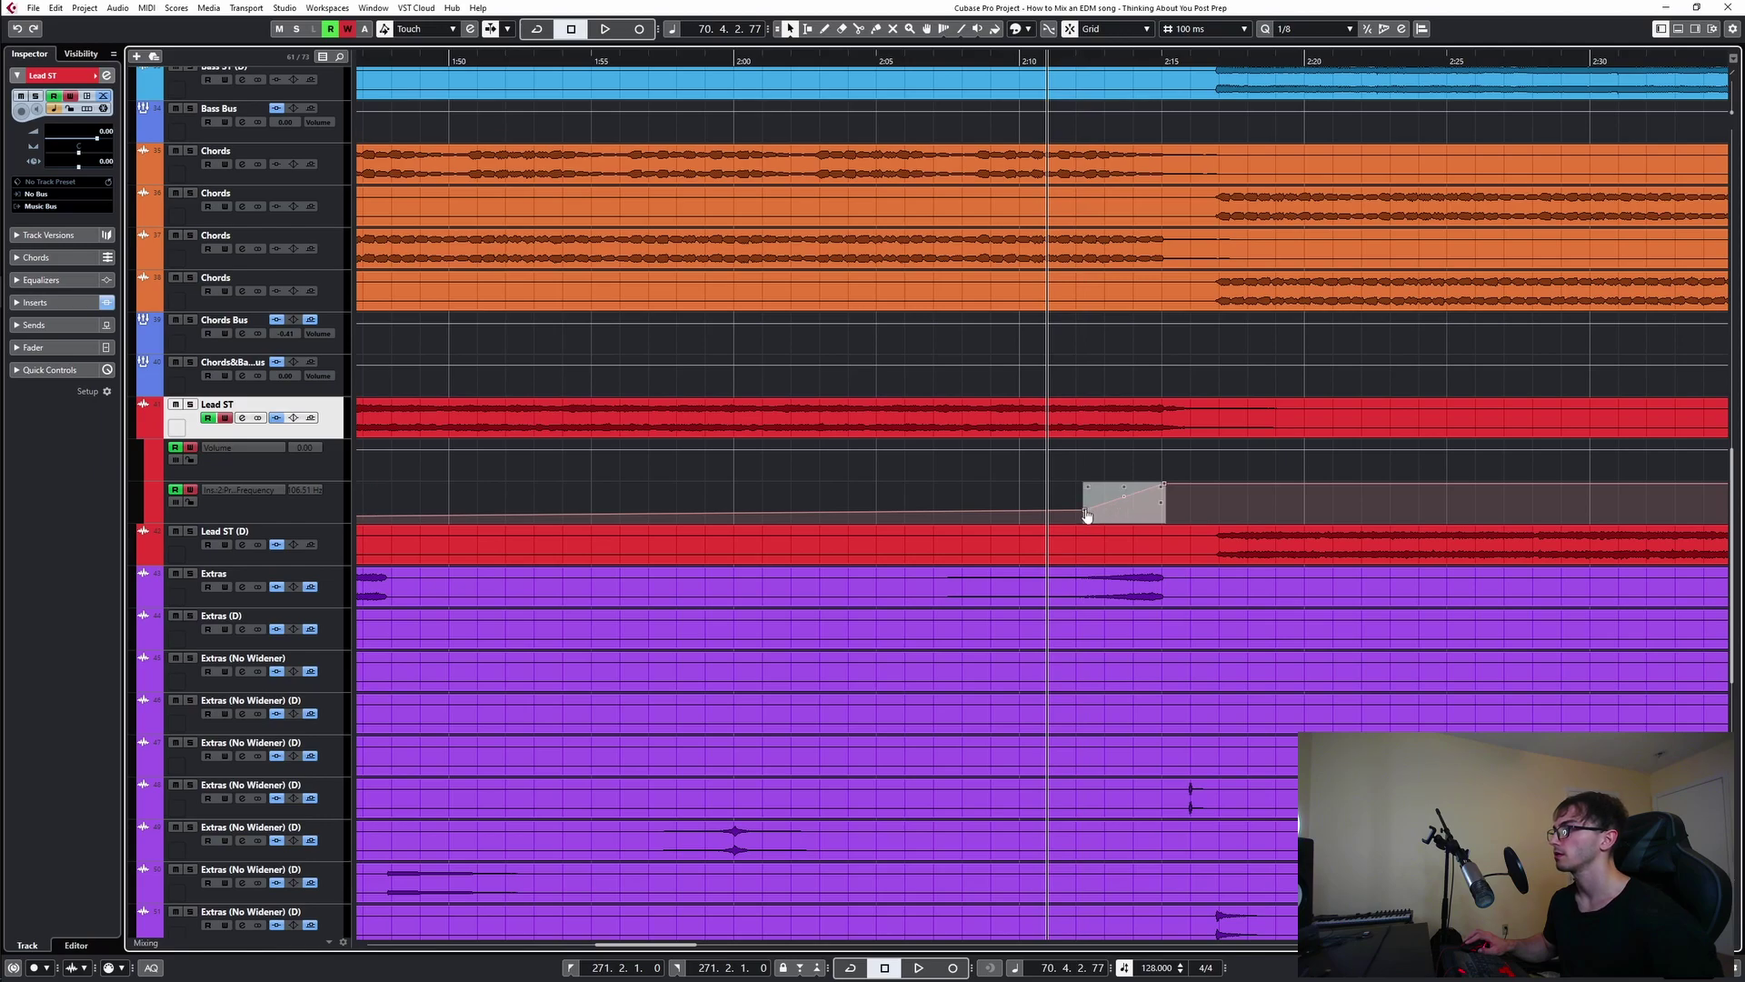
- Try to hold the lead's low-cut automation at its minimum right up to the rise into the second hook
{"action": "mouse_move", "coordinate": [1085, 514]}
{"action": "left_mouse_down"}
{"action": "mouse_move", "coordinate": [1052, 506]}
{"action": "mouse_move", "coordinate": [1085, 523]}
{"action": "left_mouse_up"}
{"action": "scroll", "coordinate": [1007, 511], "scroll_direction": "down", "scroll_amount": 7}
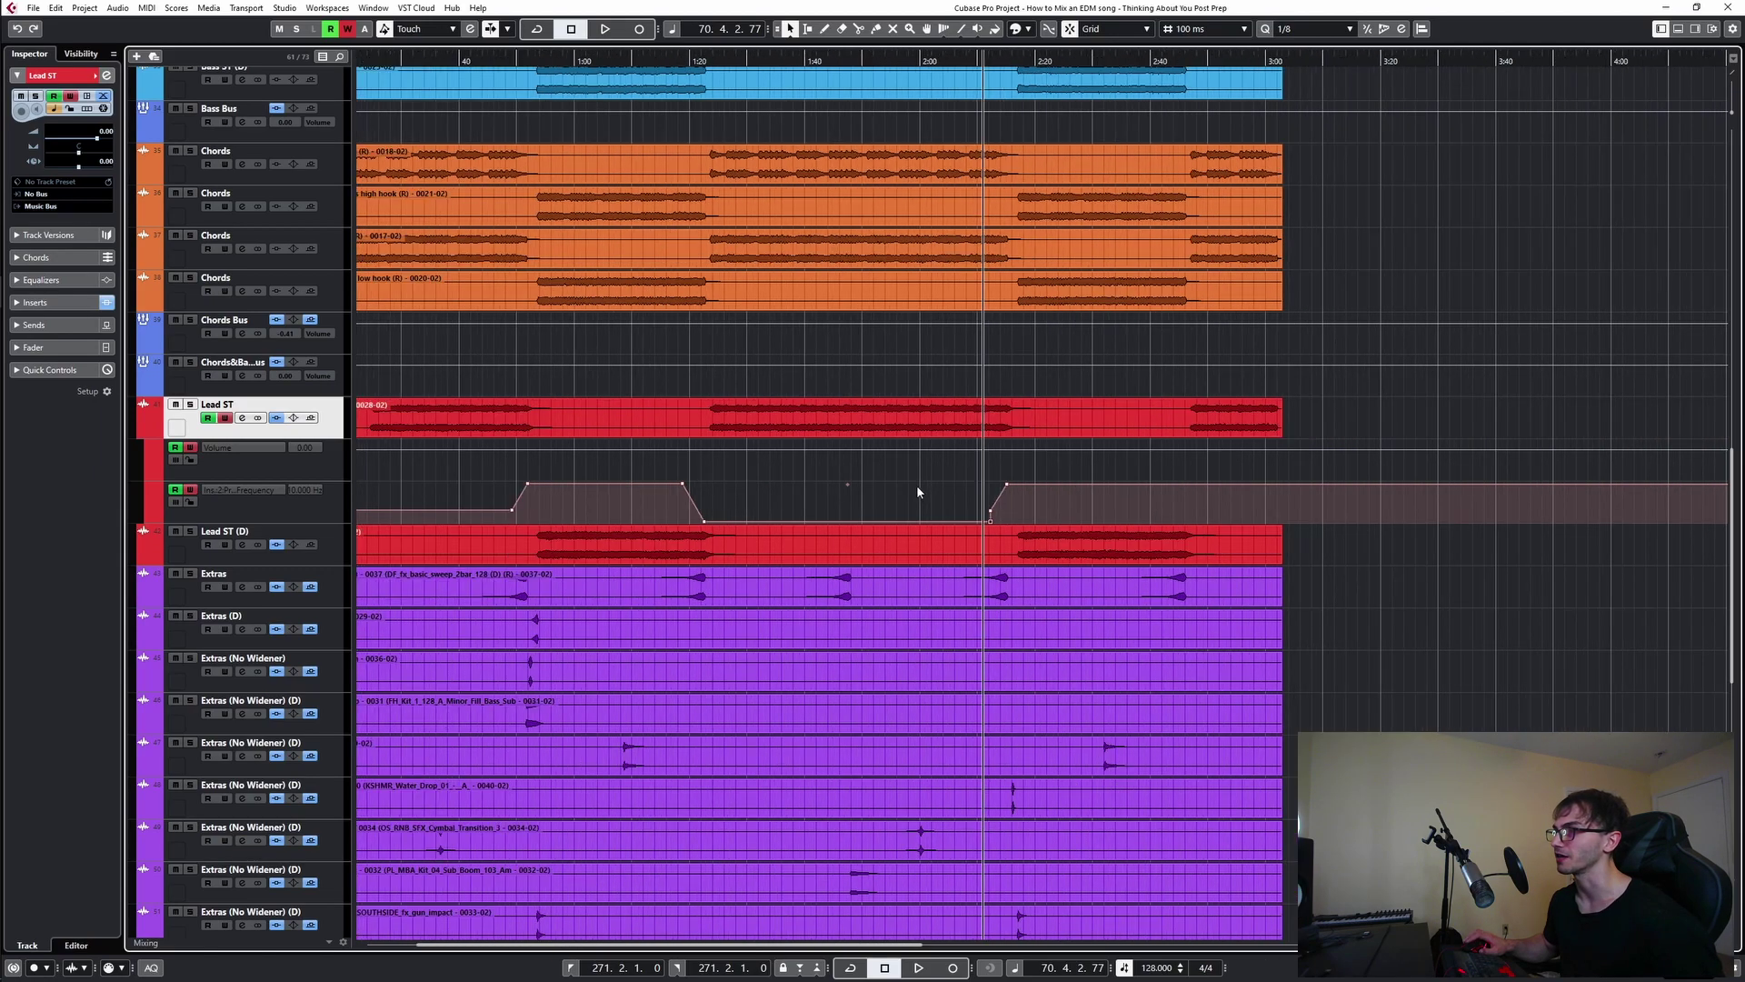
{"action": "scroll", "coordinate": [917, 487], "scroll_direction": "left", "scroll_amount": 2}
{"action": "scroll", "coordinate": [1041, 515], "scroll_direction": "down", "scroll_amount": 2}
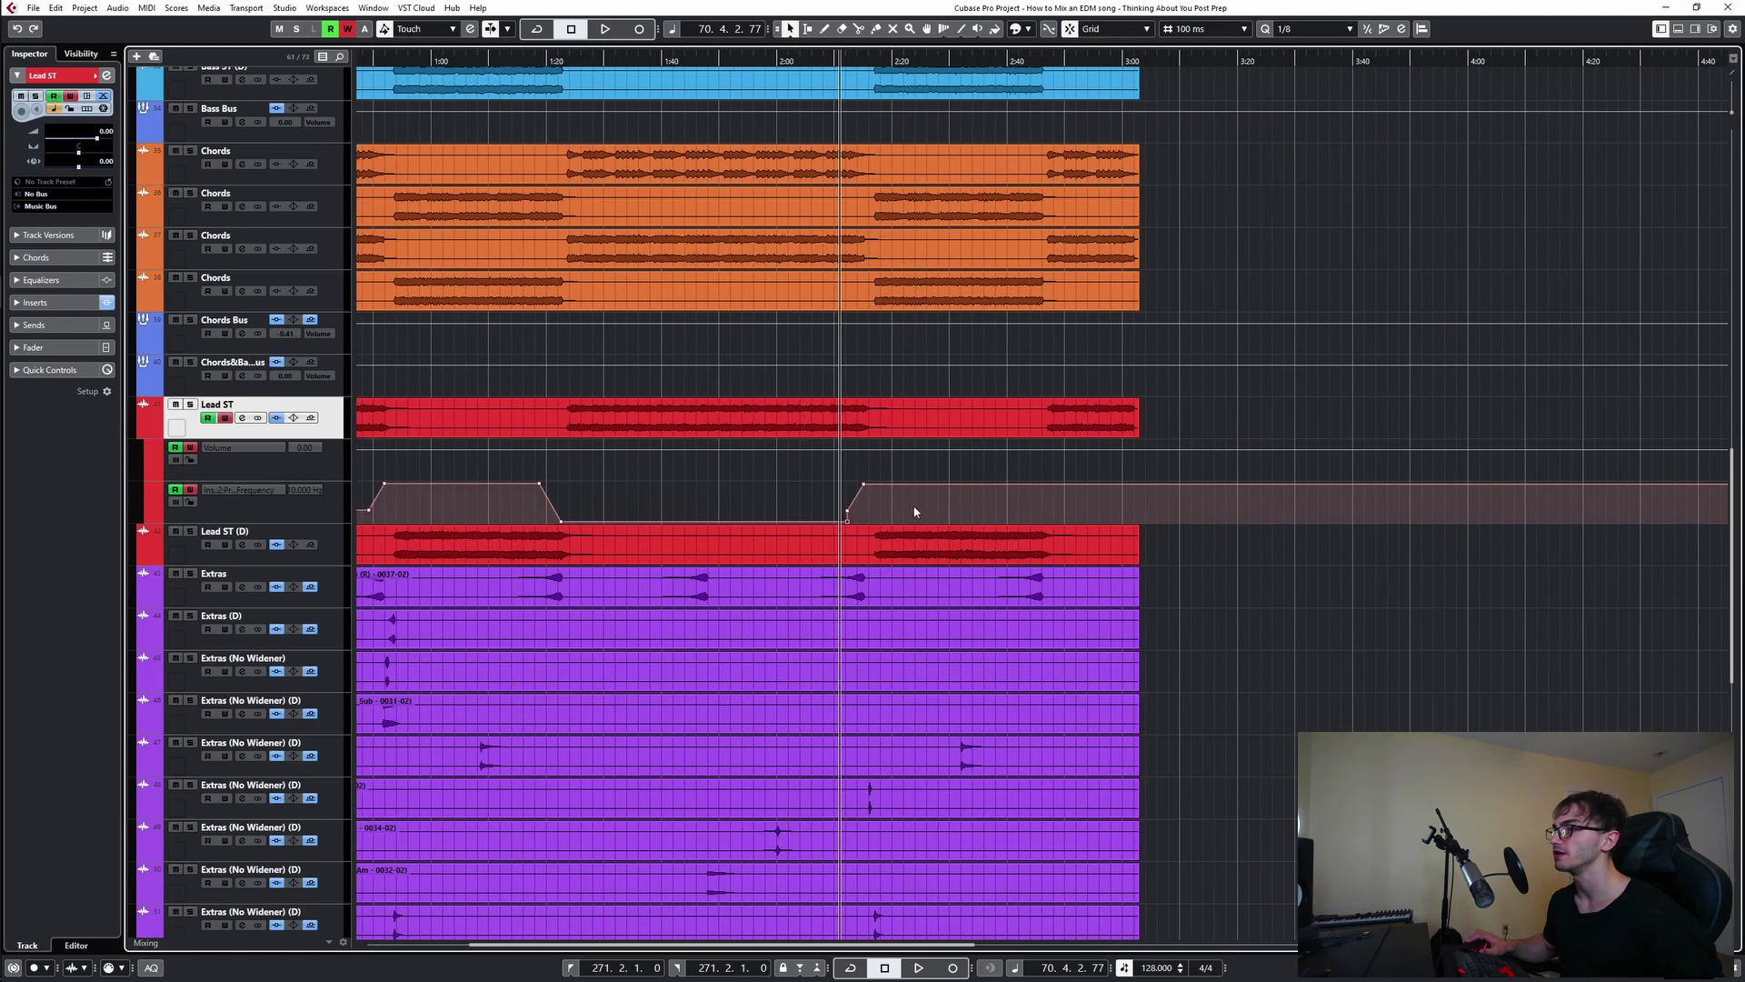
{"action": "scroll", "coordinate": [910, 506], "scroll_direction": "up", "scroll_amount": 2}
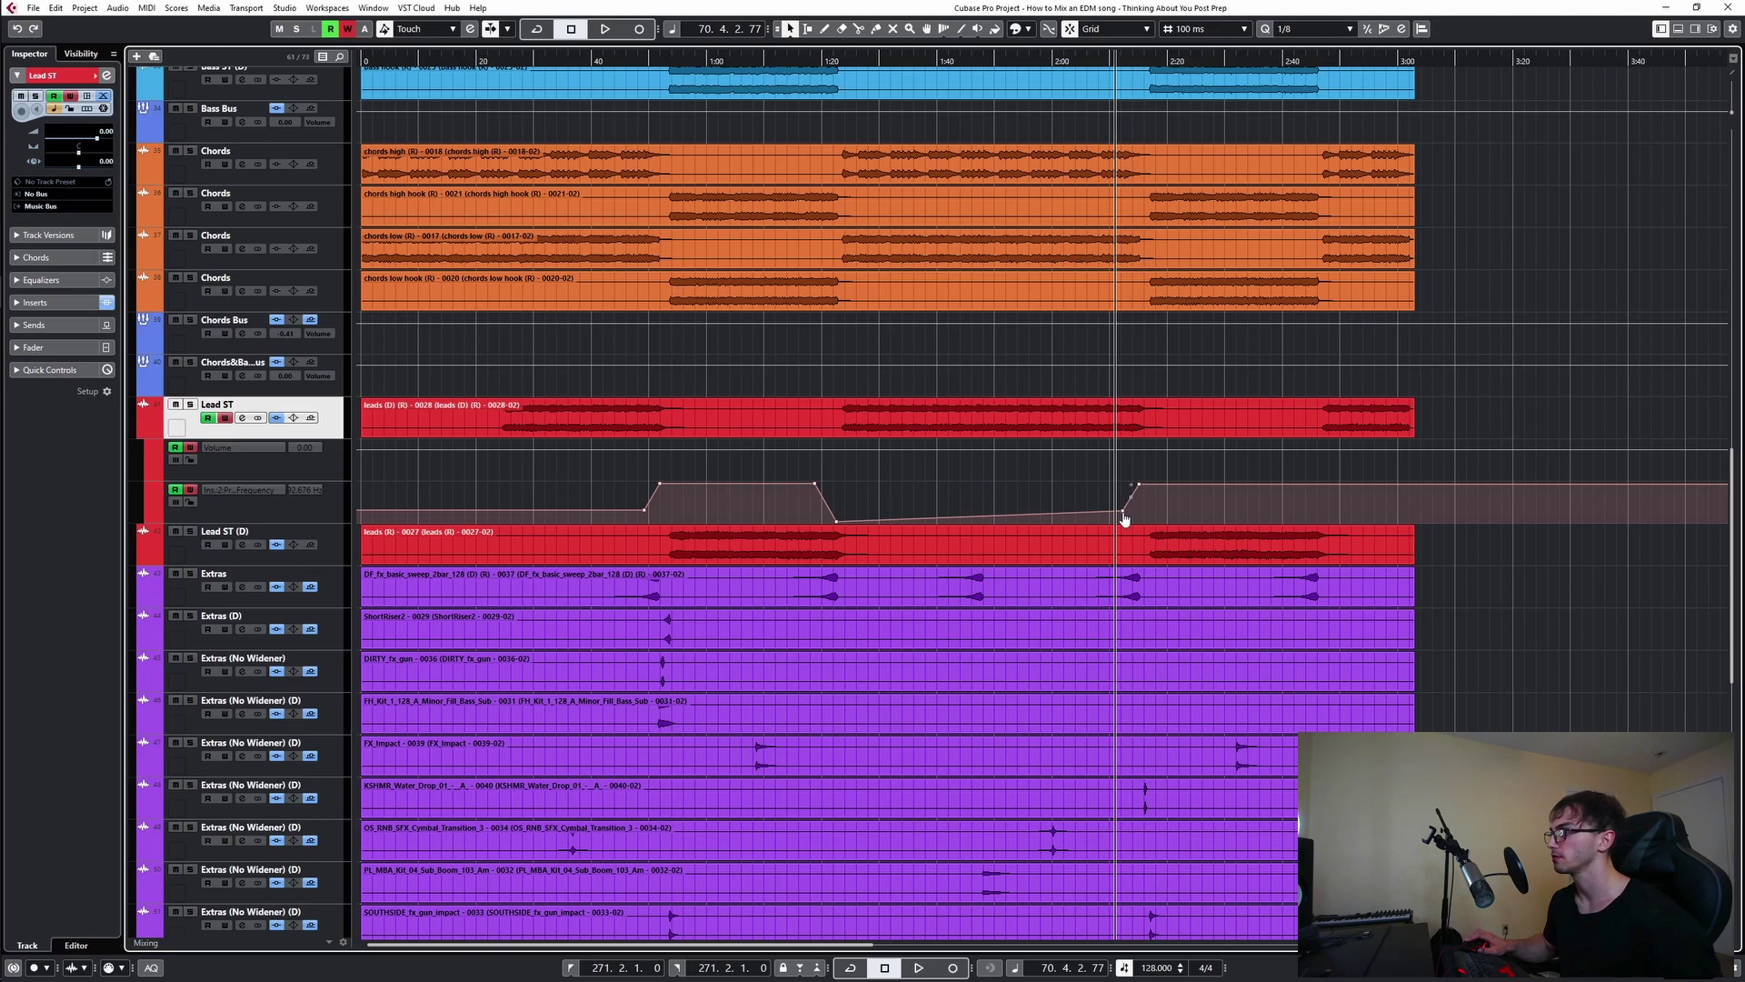
- Play the transition into the second hook while watching the low cut in Lead ST's second Pro-Q 3, and close its windows
{"action": "scroll", "coordinate": [1123, 519], "scroll_direction": "up", "scroll_amount": 3}
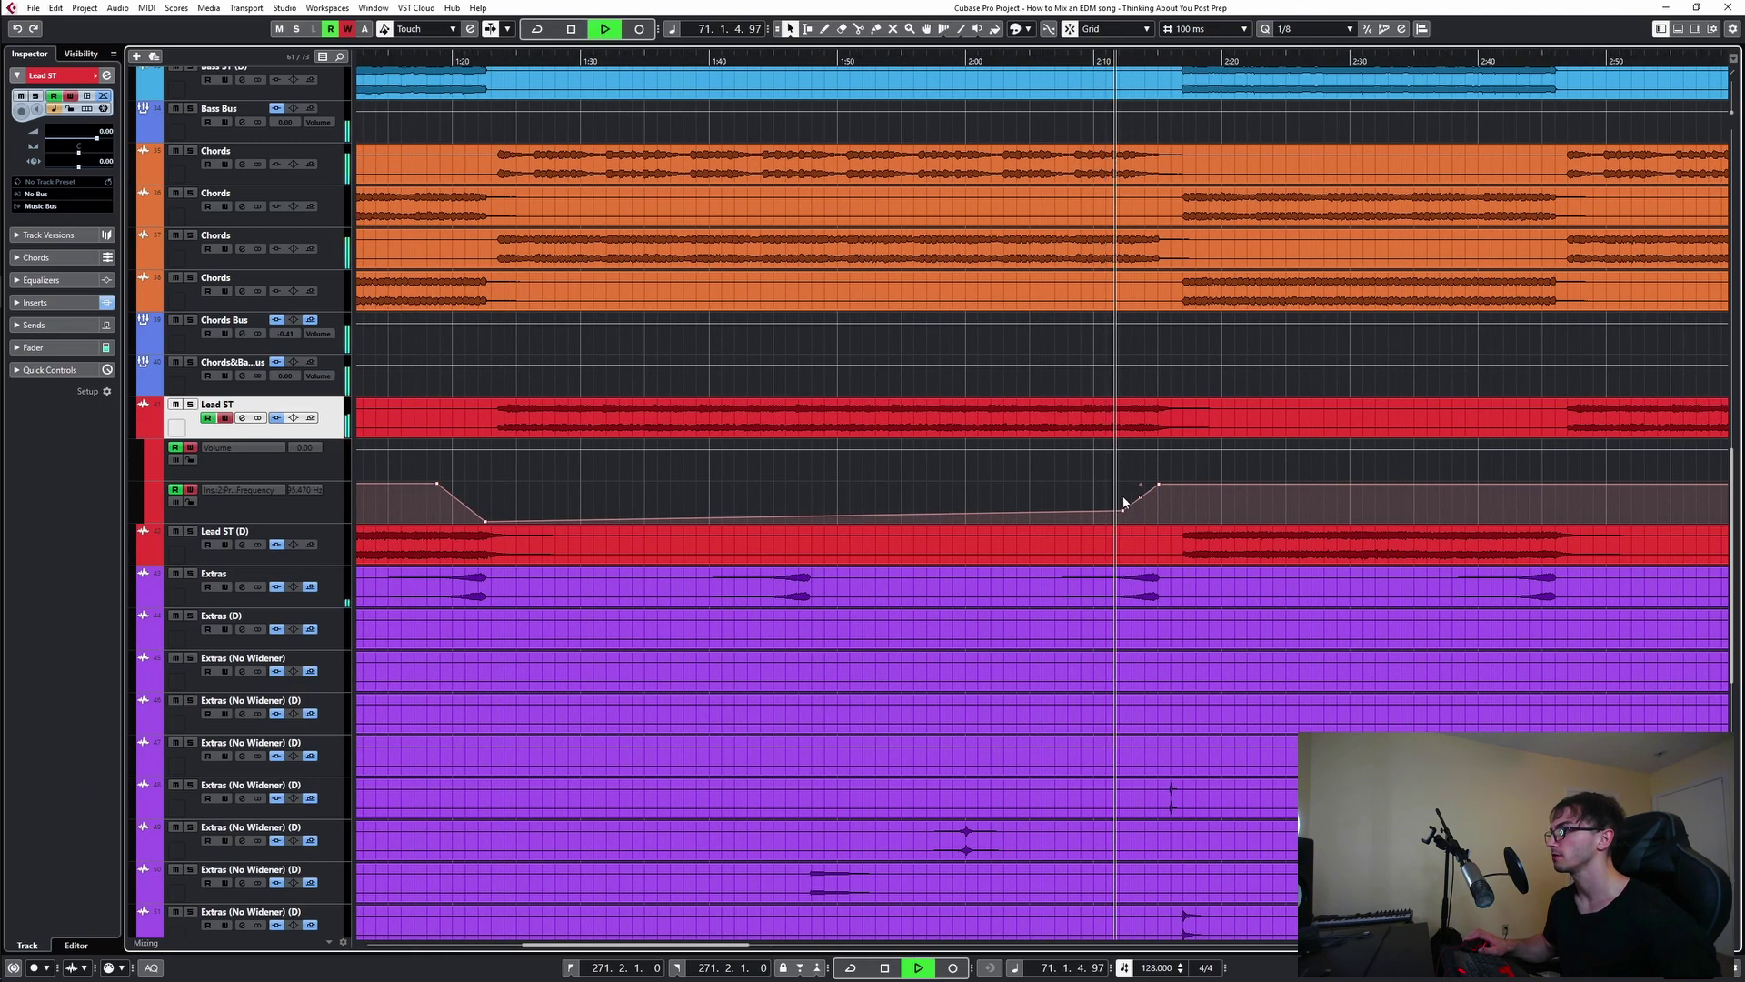
{"action": "left_click", "coordinate": [243, 418]}
{"action": "left_click", "coordinate": [676, 561]}
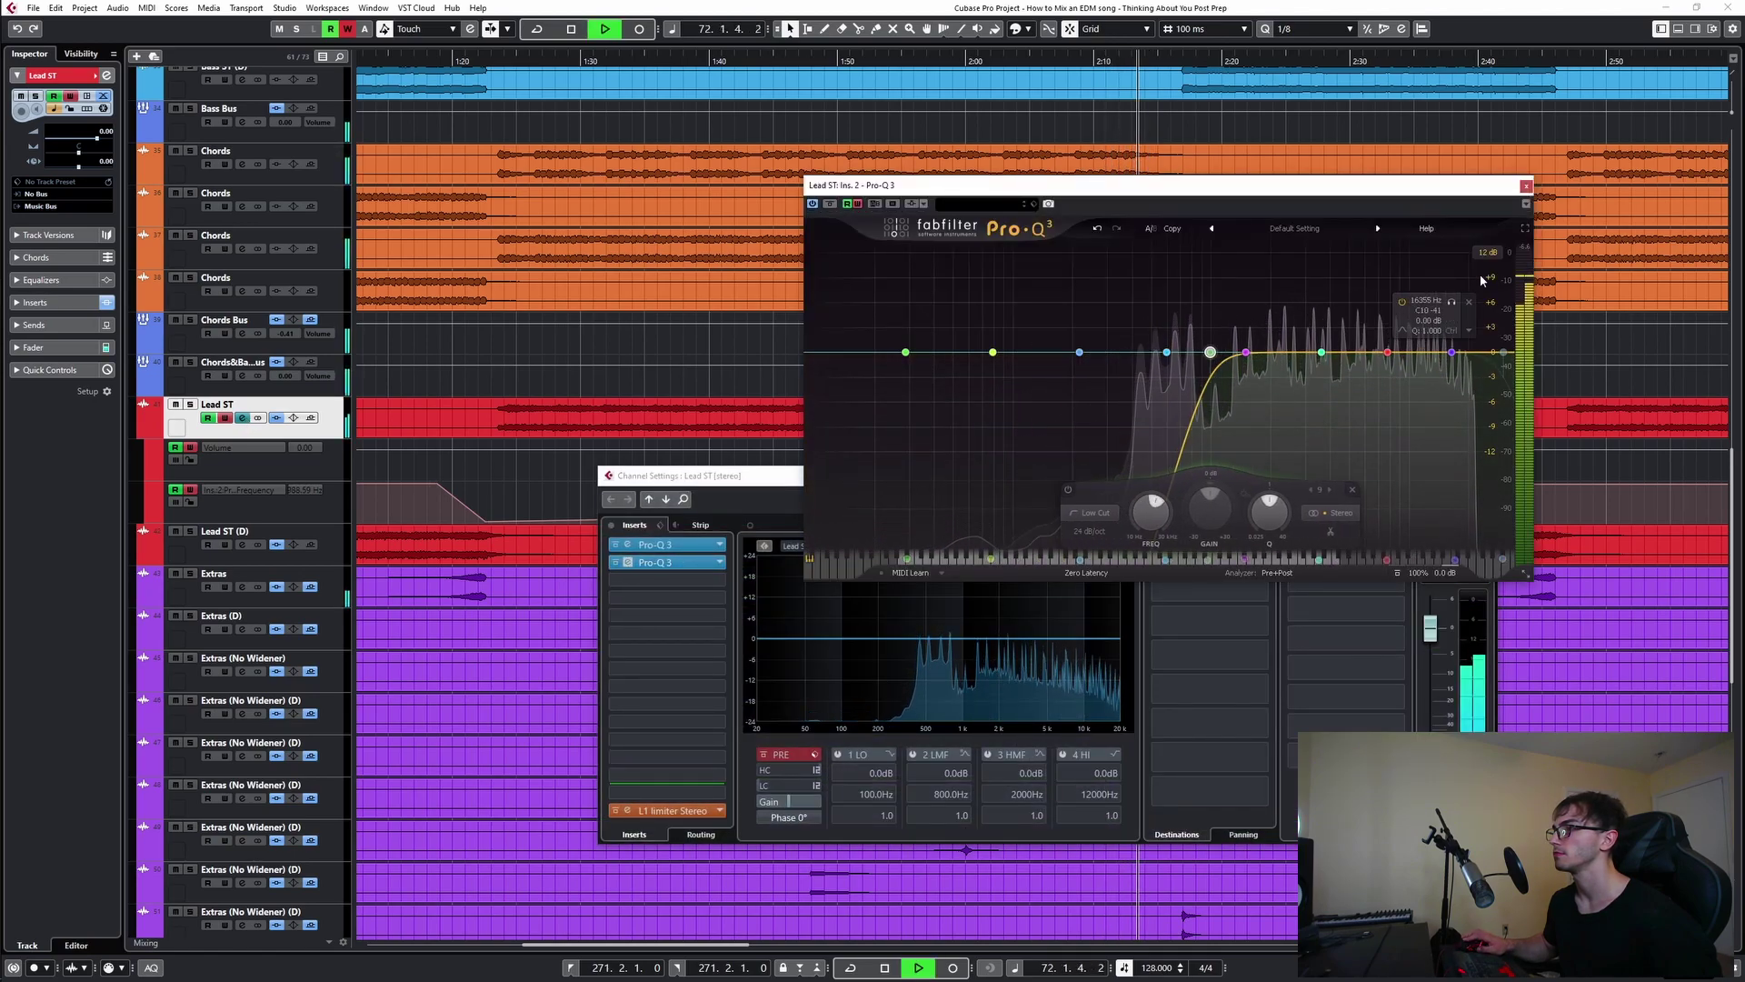
{"action": "left_click", "coordinate": [1524, 187]}
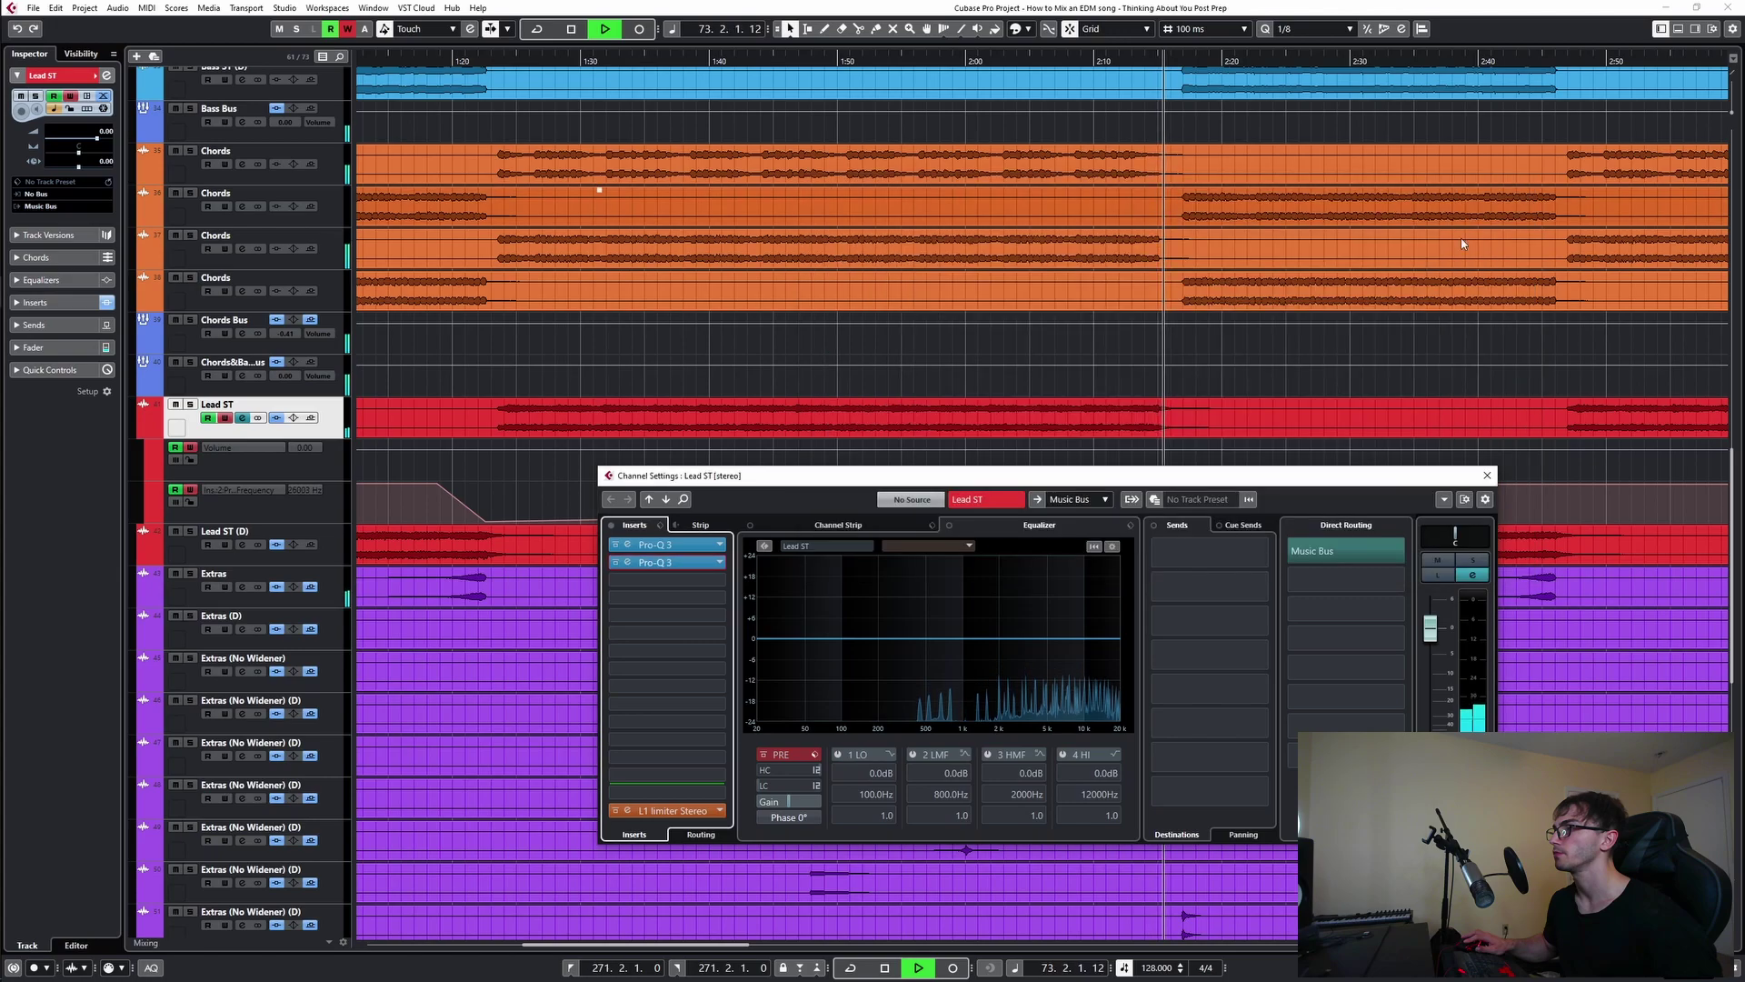
{"action": "key", "text": "space"}
{"action": "left_click", "coordinate": [1488, 476]}
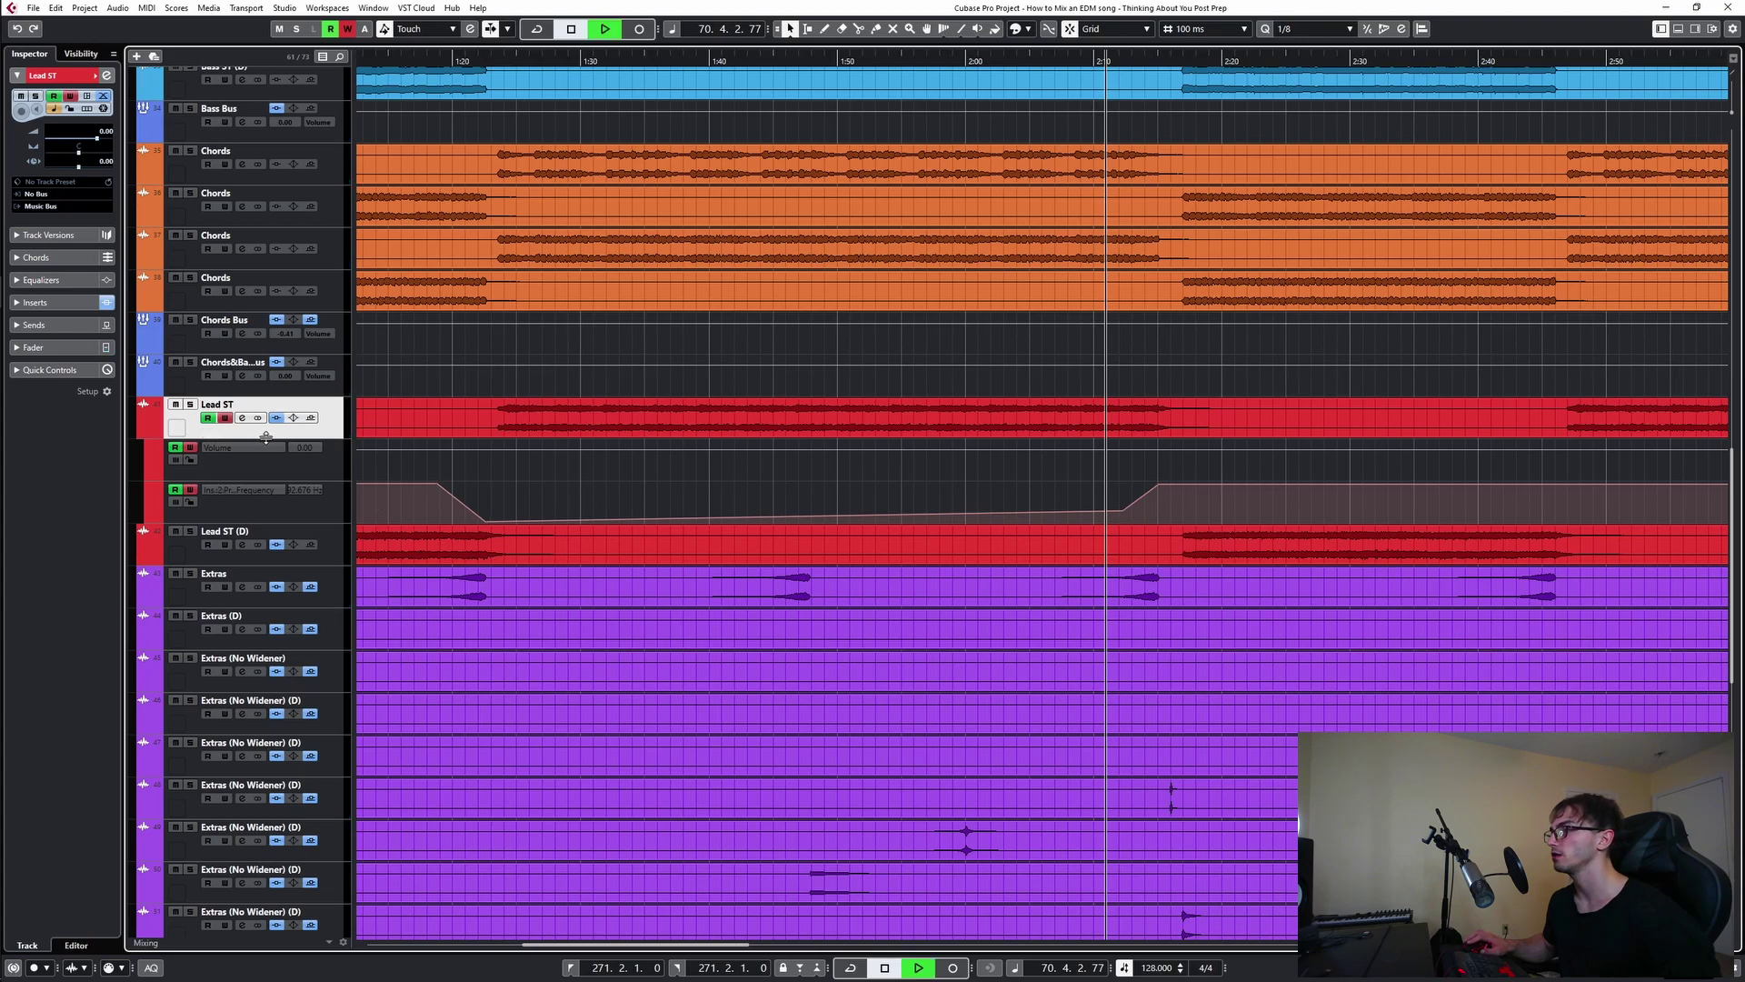
- Turn off automation writing on Lead ST, and play from the transition on into the second hook
{"action": "key", "text": "space"}
{"action": "left_click", "coordinate": [226, 420]}
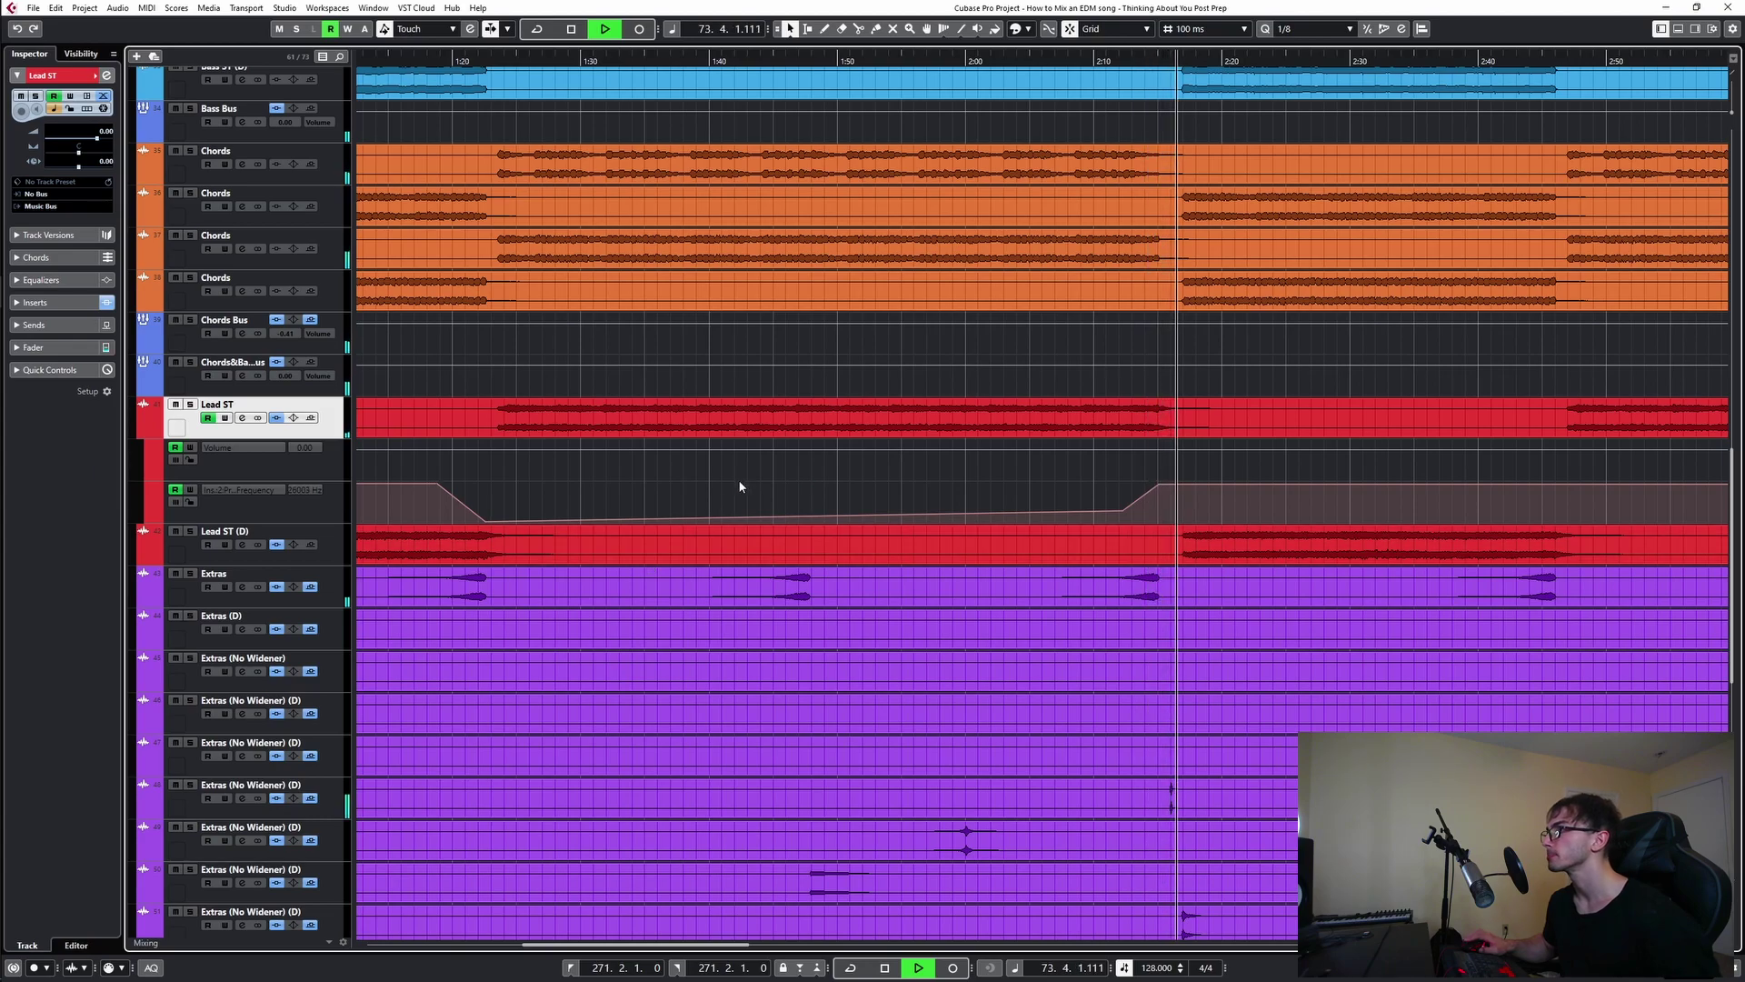
{"action": "scroll", "coordinate": [748, 474], "scroll_direction": "down", "scroll_amount": 2}
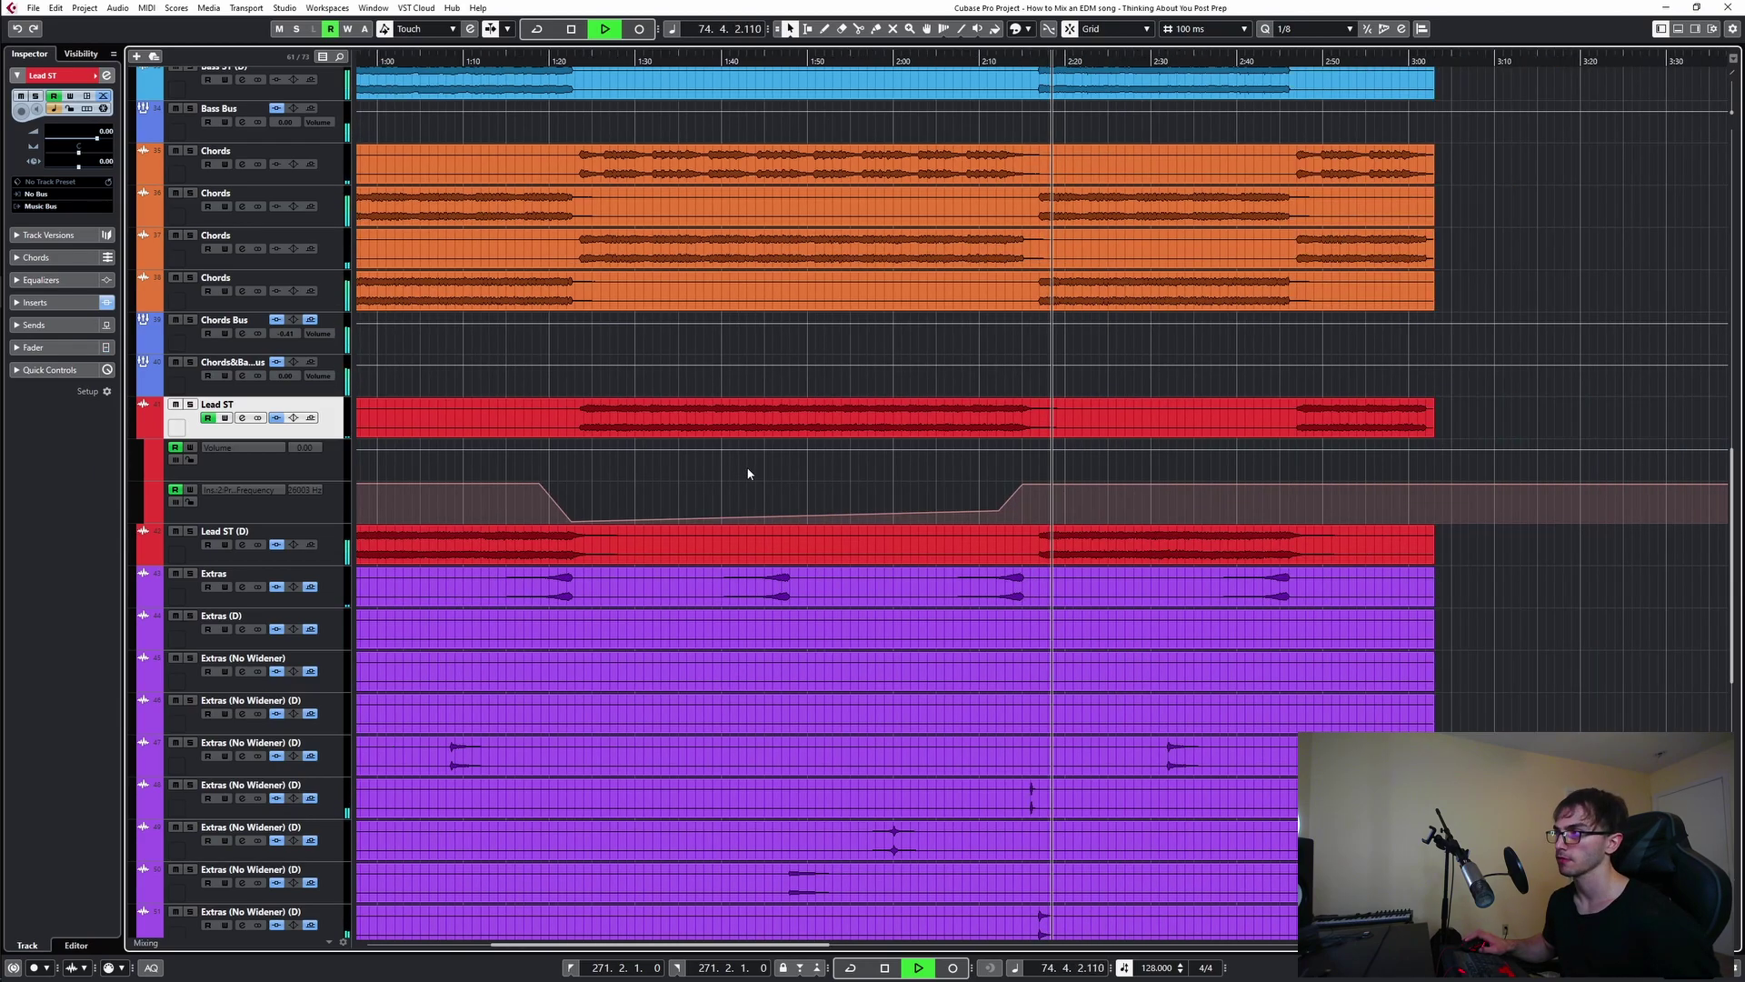
{"action": "scroll", "coordinate": [749, 471], "scroll_direction": "down", "scroll_amount": 2}
{"action": "scroll", "coordinate": [751, 472], "scroll_direction": "right", "scroll_amount": 3}
{"action": "scroll", "coordinate": [584, 457], "scroll_direction": "up", "scroll_amount": 4}
{"action": "scroll", "coordinate": [584, 457], "scroll_direction": "left", "scroll_amount": 1}
{"action": "scroll", "coordinate": [584, 461], "scroll_direction": "left", "scroll_amount": 3}
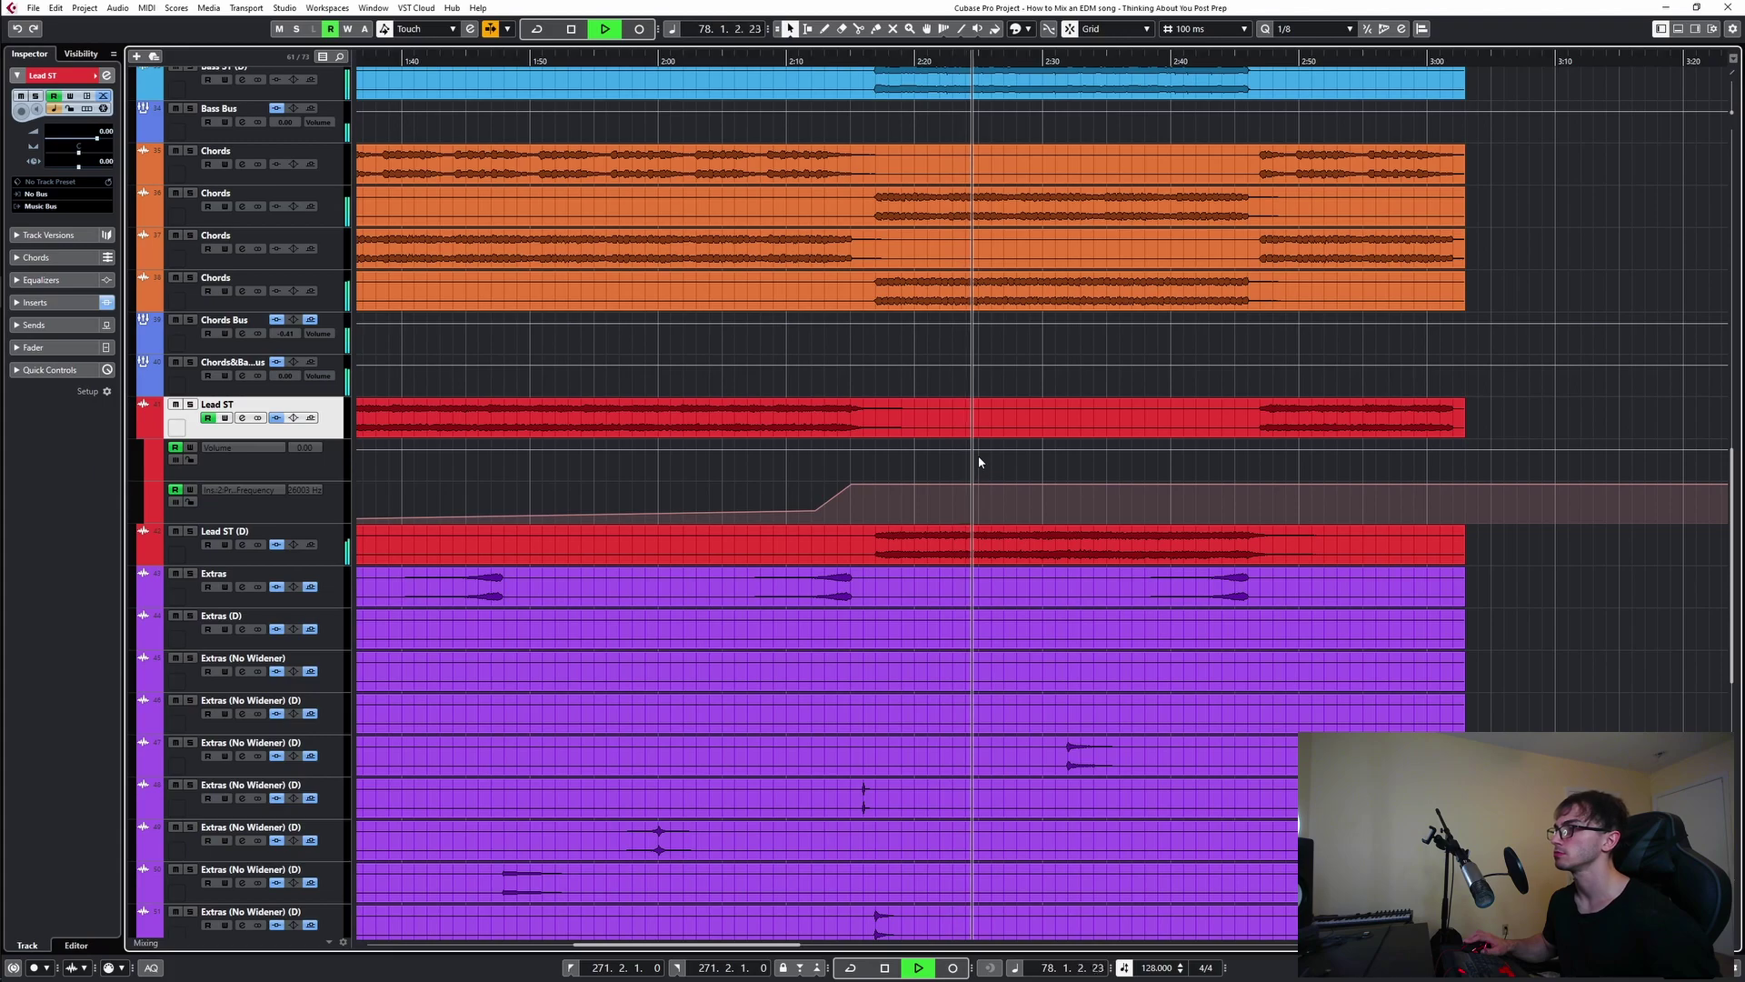
{"action": "scroll", "coordinate": [979, 462], "scroll_direction": "down", "scroll_amount": 3}
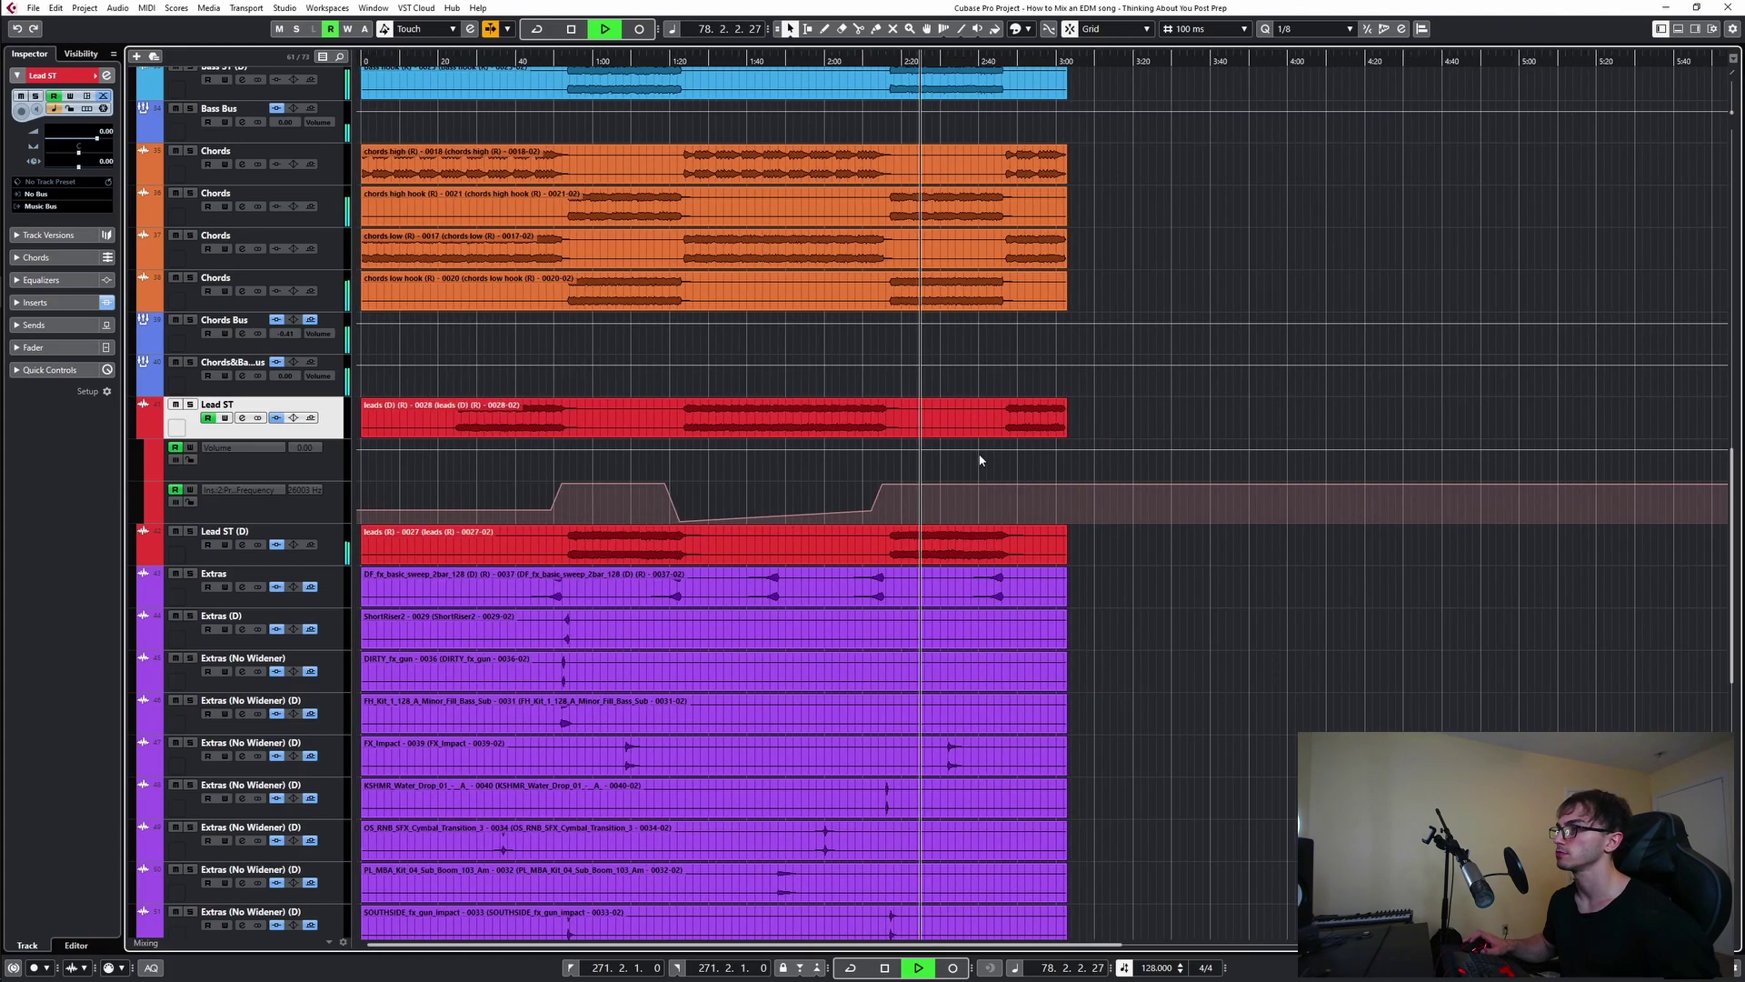
- Play into the first hook while flattening the lead's low-cut automation at its minimum between the first hook and the second hook's rise
{"action": "left_click", "coordinate": [537, 465]}
{"action": "key", "text": "space"}
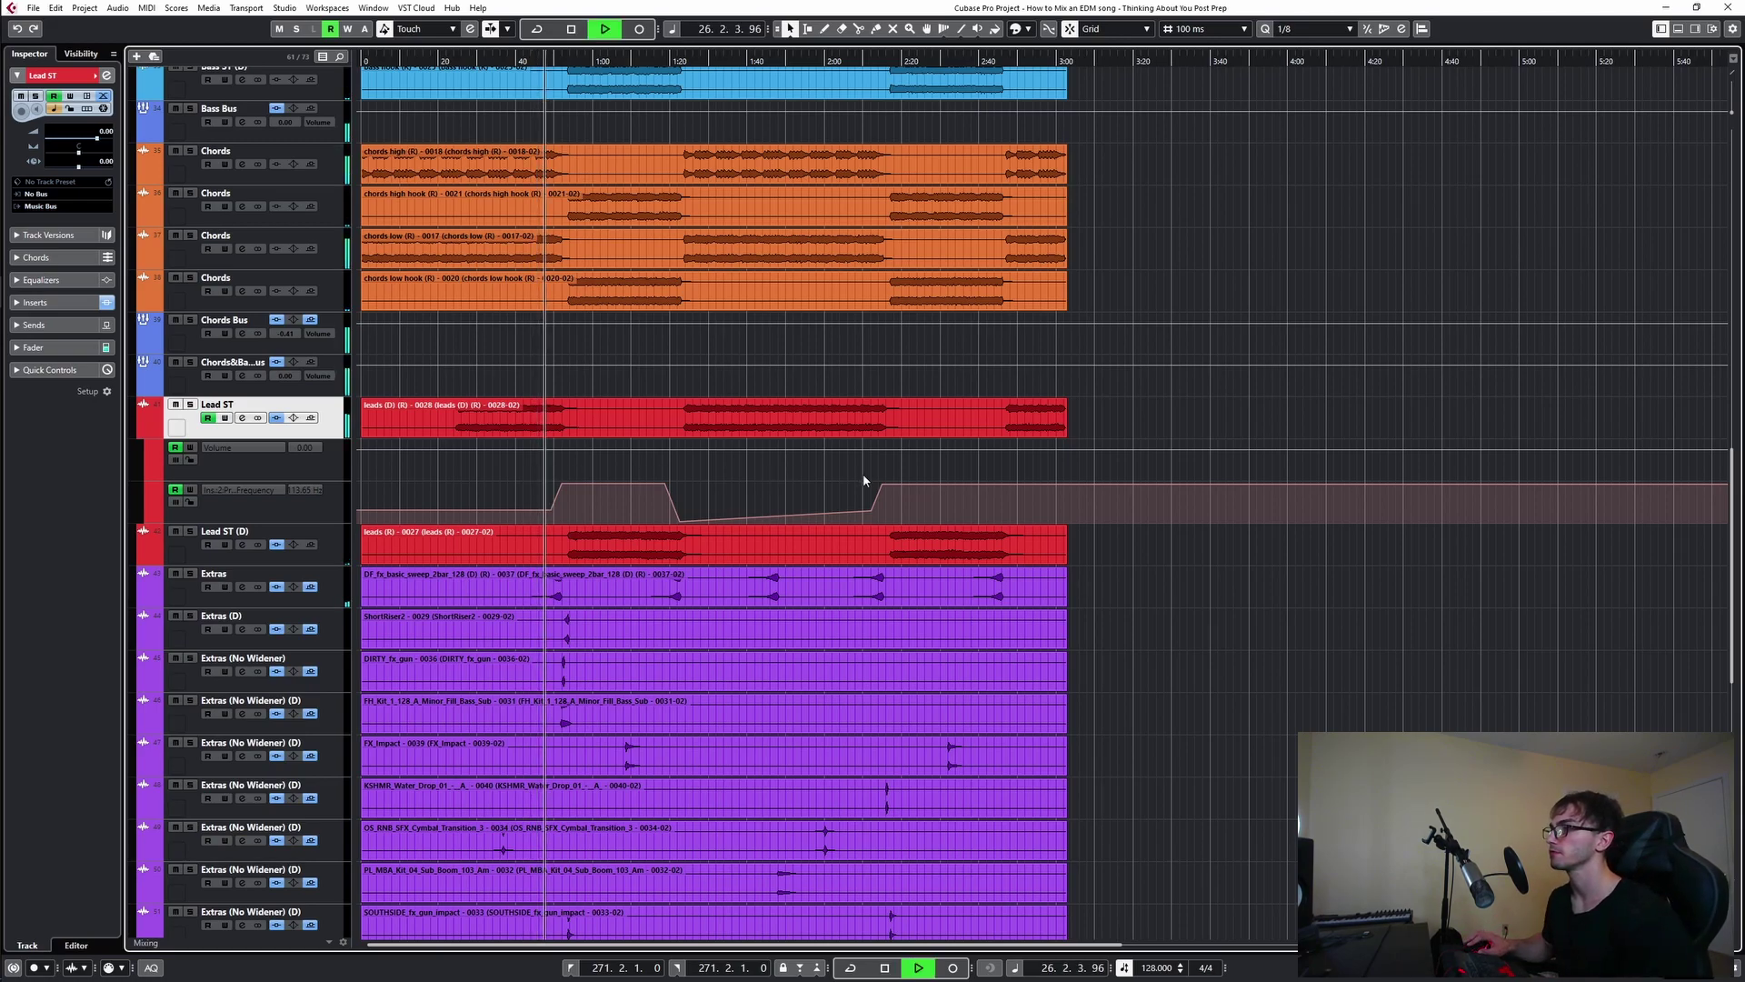
{"action": "left_click_drag", "start_coordinate": [868, 509], "coordinate": [870, 519]}
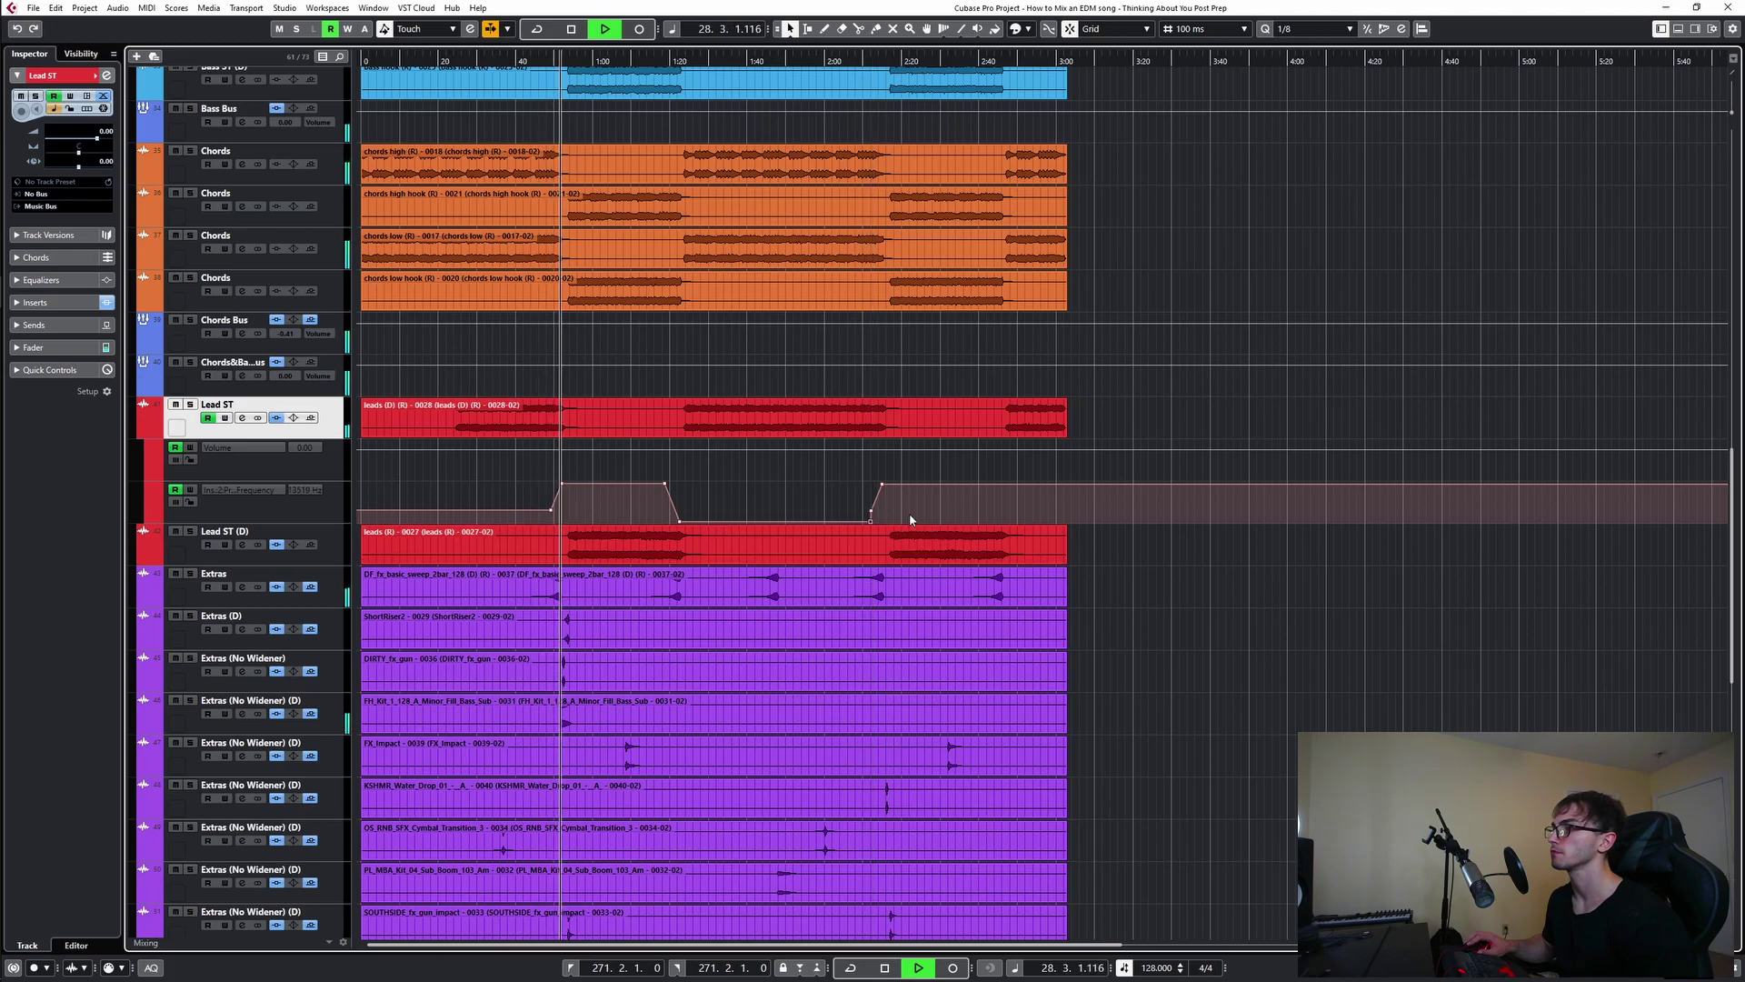
{"action": "left_click", "coordinate": [800, 434]}
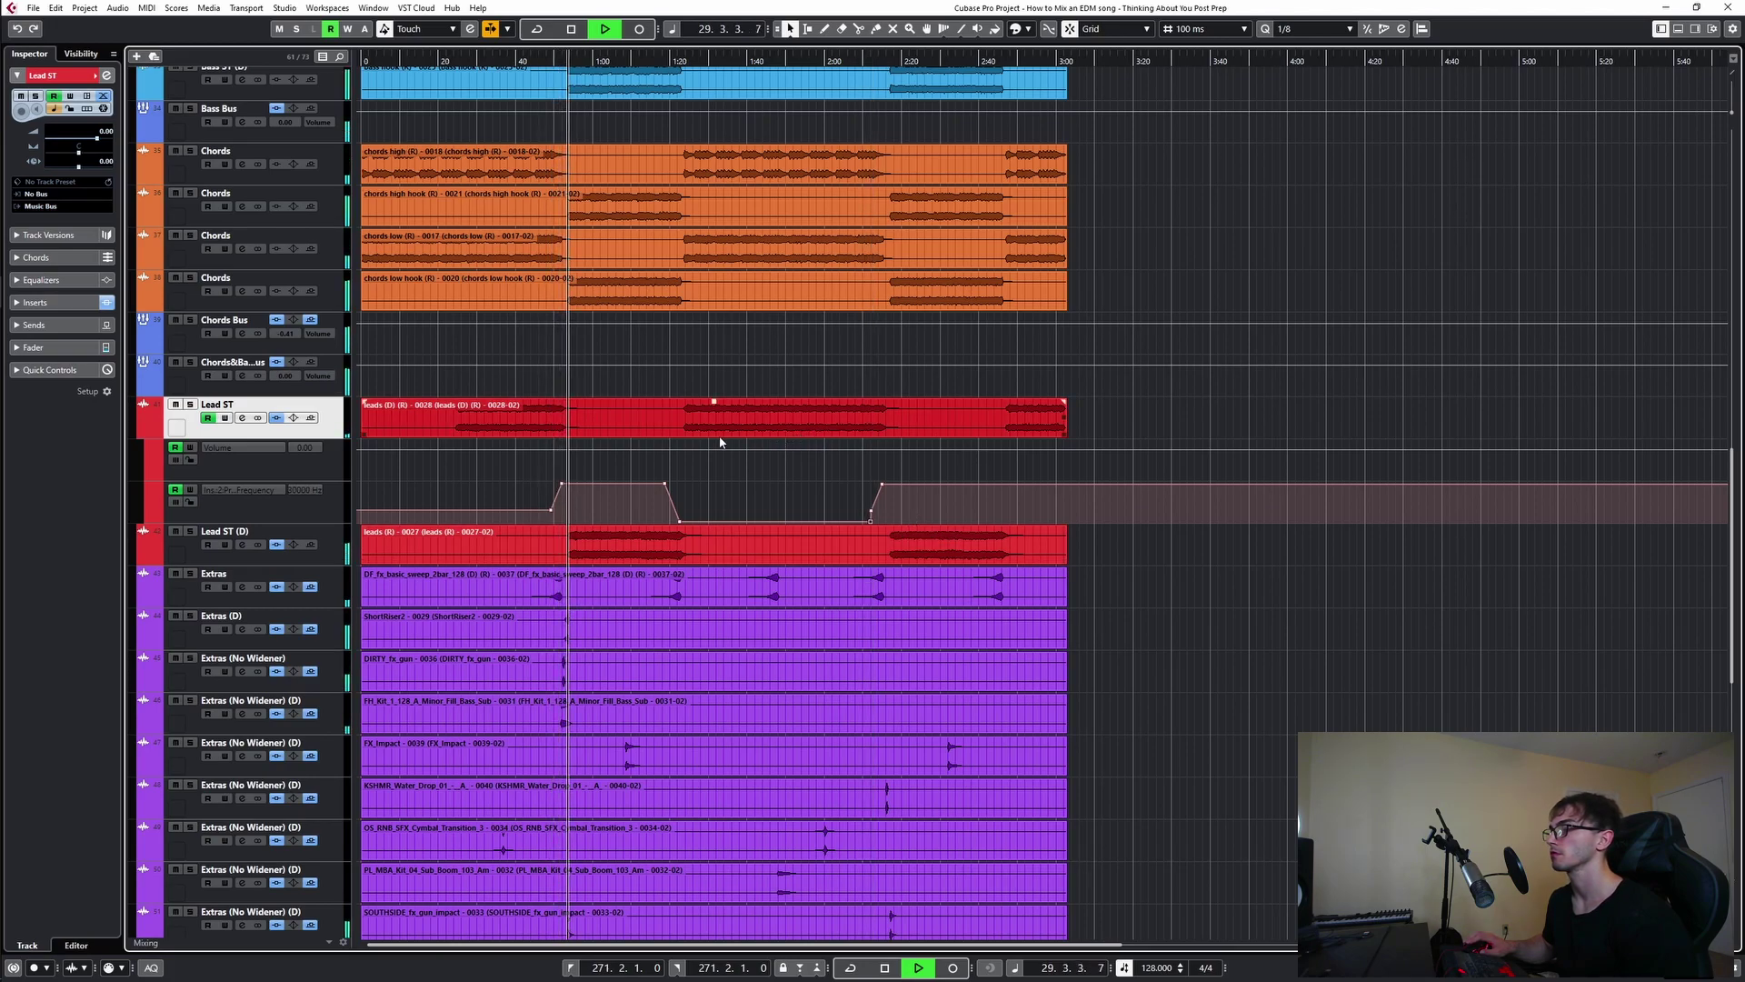
- Replay the start of the first hook several times from about bar 28, and bring the drum tracks into view
{"action": "scroll", "coordinate": [585, 447], "scroll_direction": "down", "scroll_amount": 4}
{"action": "scroll", "coordinate": [549, 291], "scroll_direction": "up", "scroll_amount": 2}
{"action": "scroll", "coordinate": [546, 304], "scroll_direction": "up", "scroll_amount": 5}
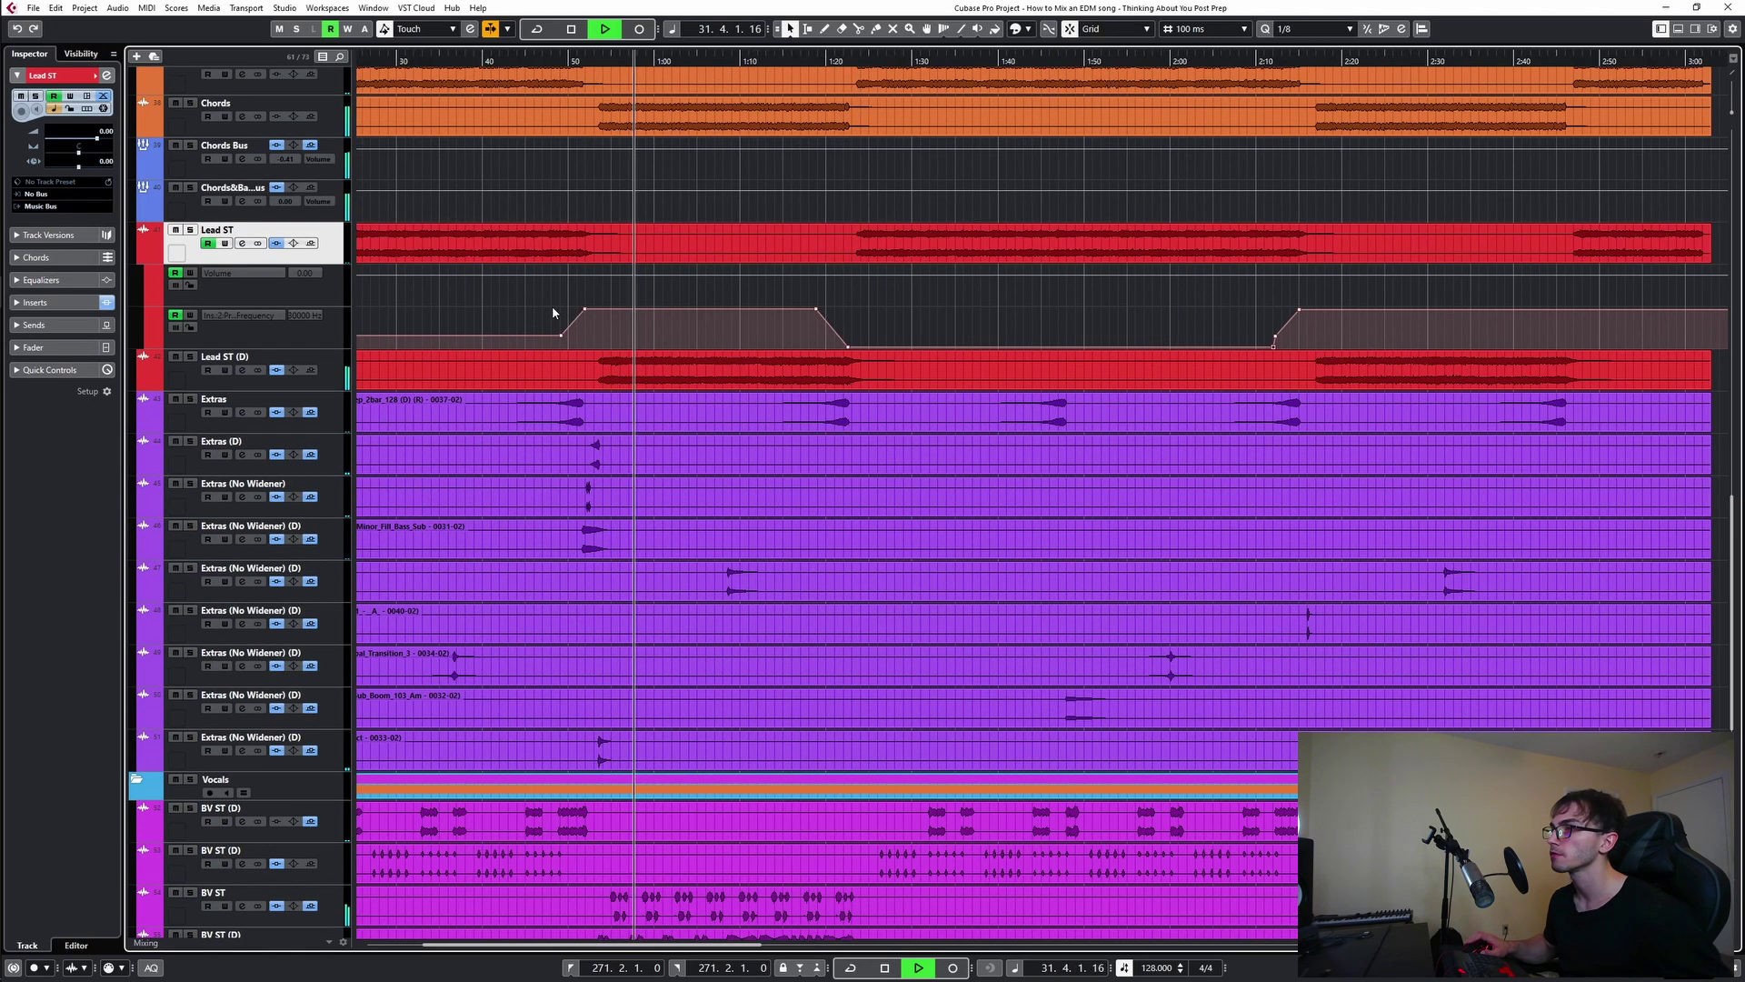
{"action": "left_click", "coordinate": [625, 292]}
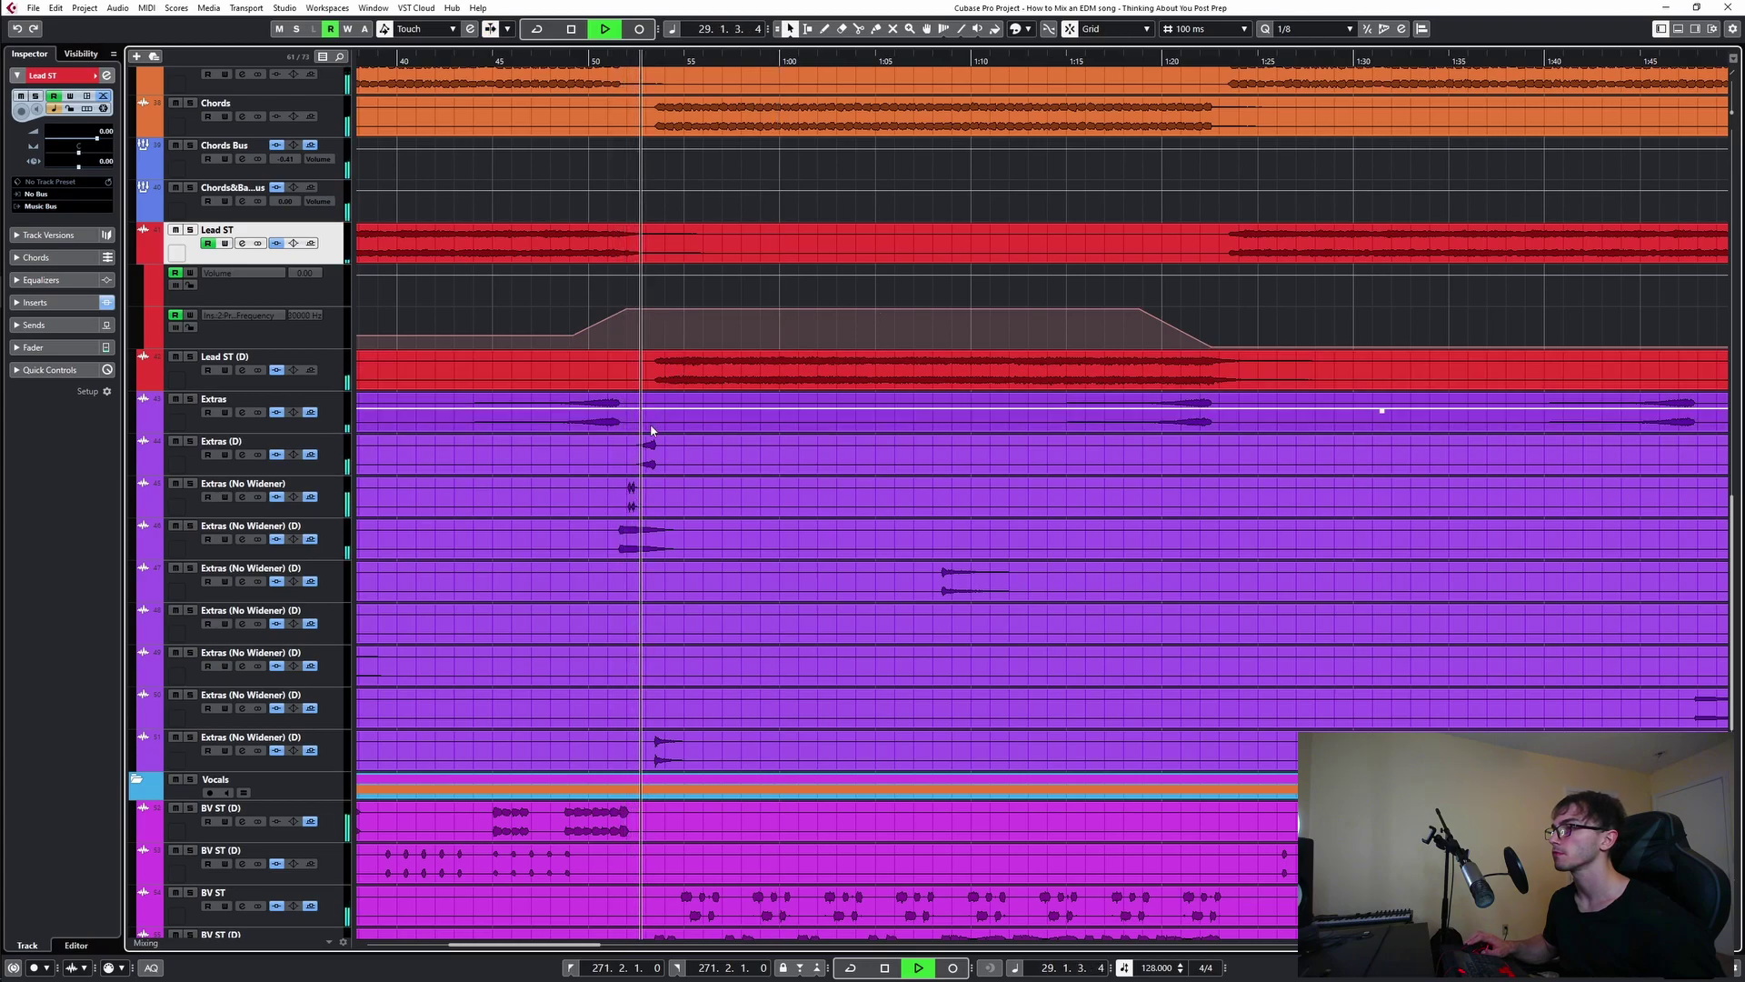
{"action": "left_click", "coordinate": [625, 292]}
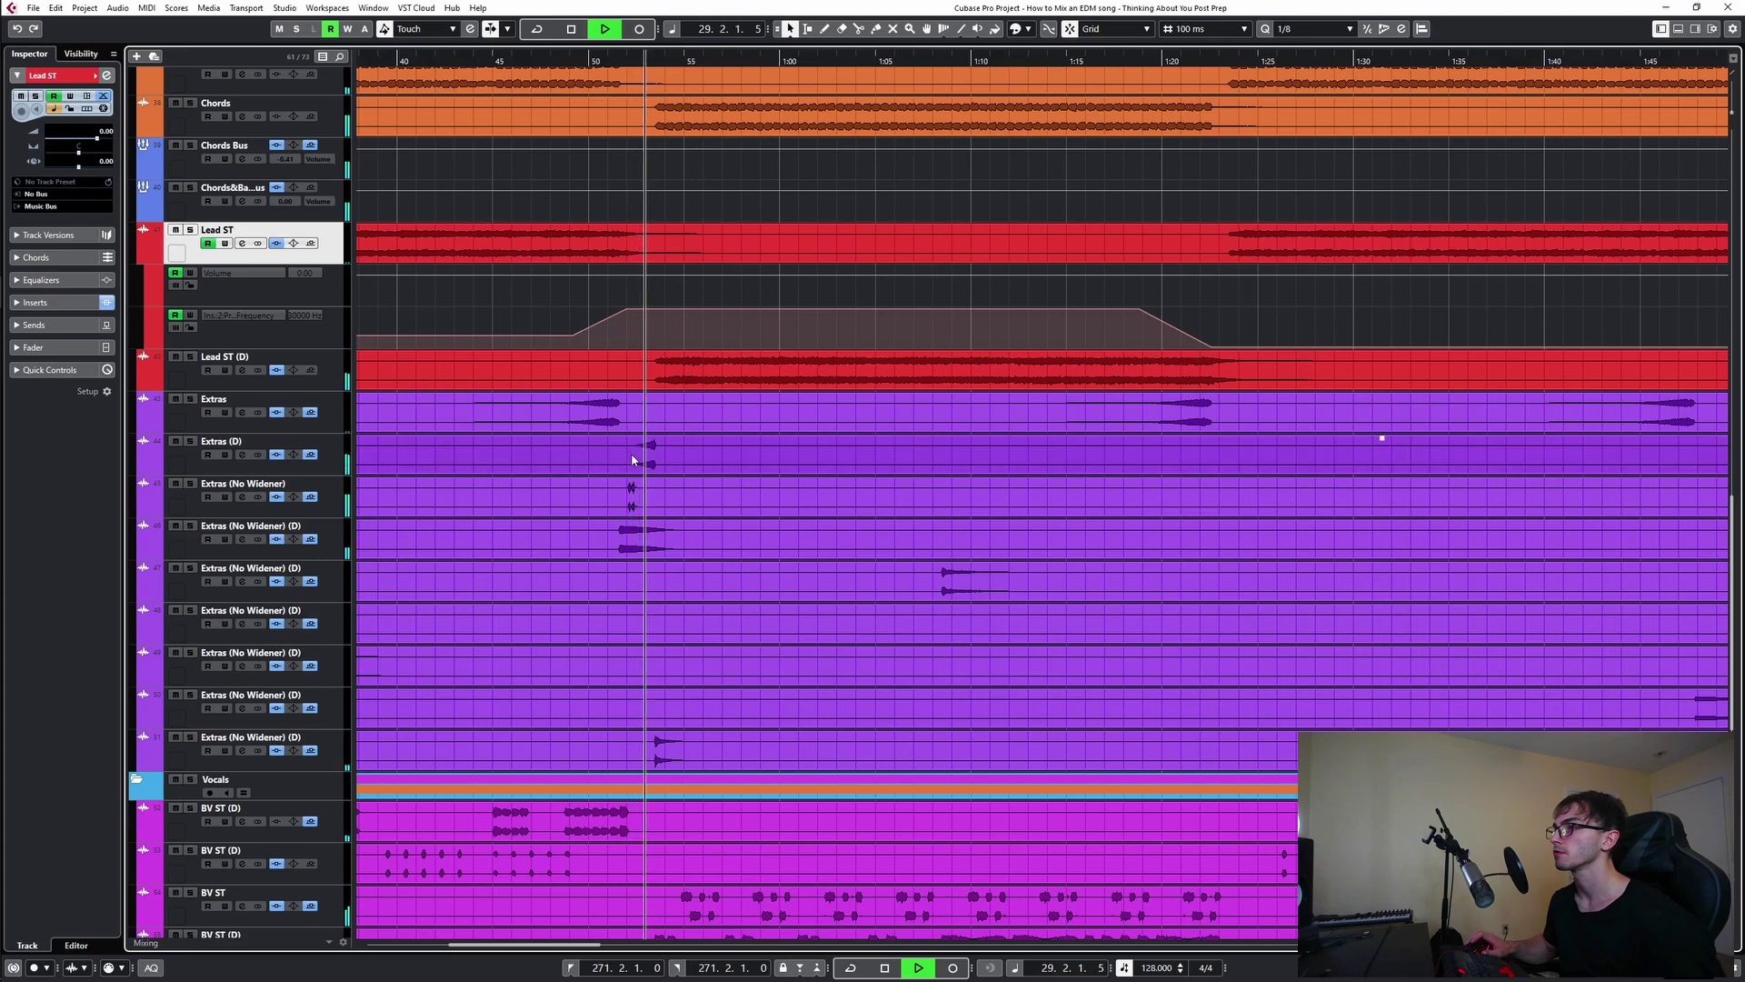
{"action": "scroll", "coordinate": [650, 468], "scroll_direction": "up", "scroll_amount": 10}
{"action": "scroll", "coordinate": [663, 487], "scroll_direction": "up", "scroll_amount": 4}
{"action": "key", "text": "space"}
{"action": "key", "text": "space"}
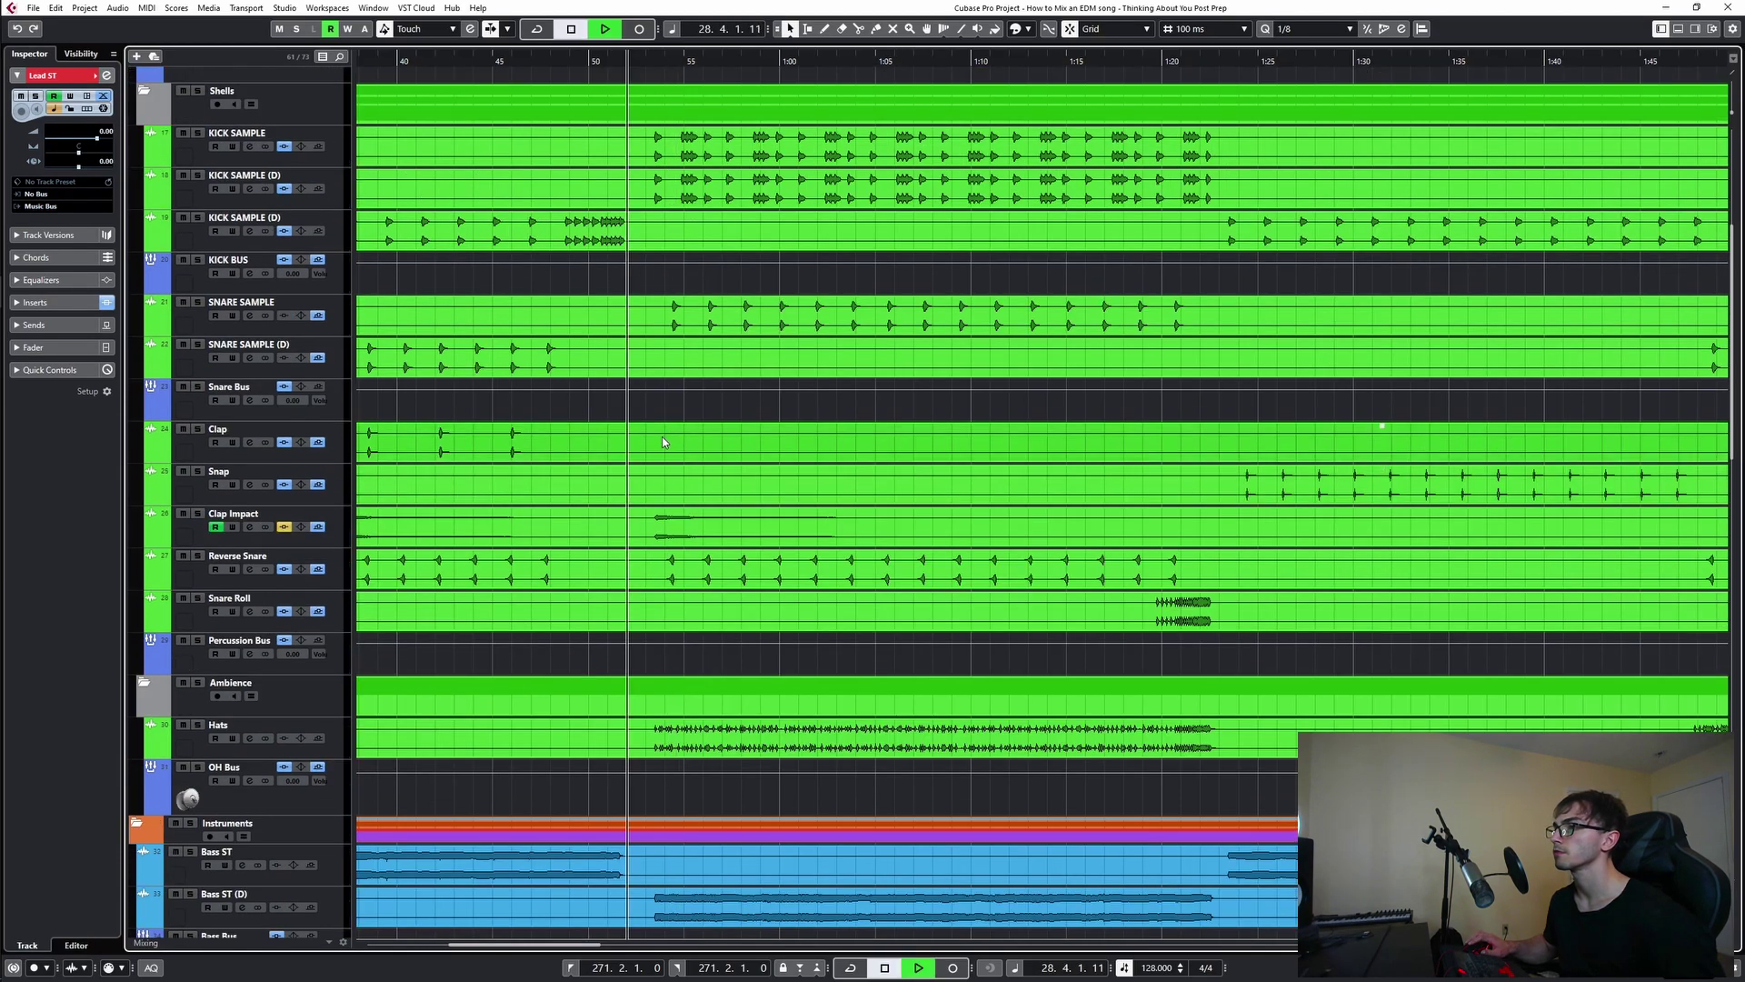
- Listen to the Clap Impact hit before the first hook from about bar 20, and replay the hook's opening hit
{"action": "scroll", "coordinate": [586, 503], "scroll_direction": "down", "scroll_amount": 5}
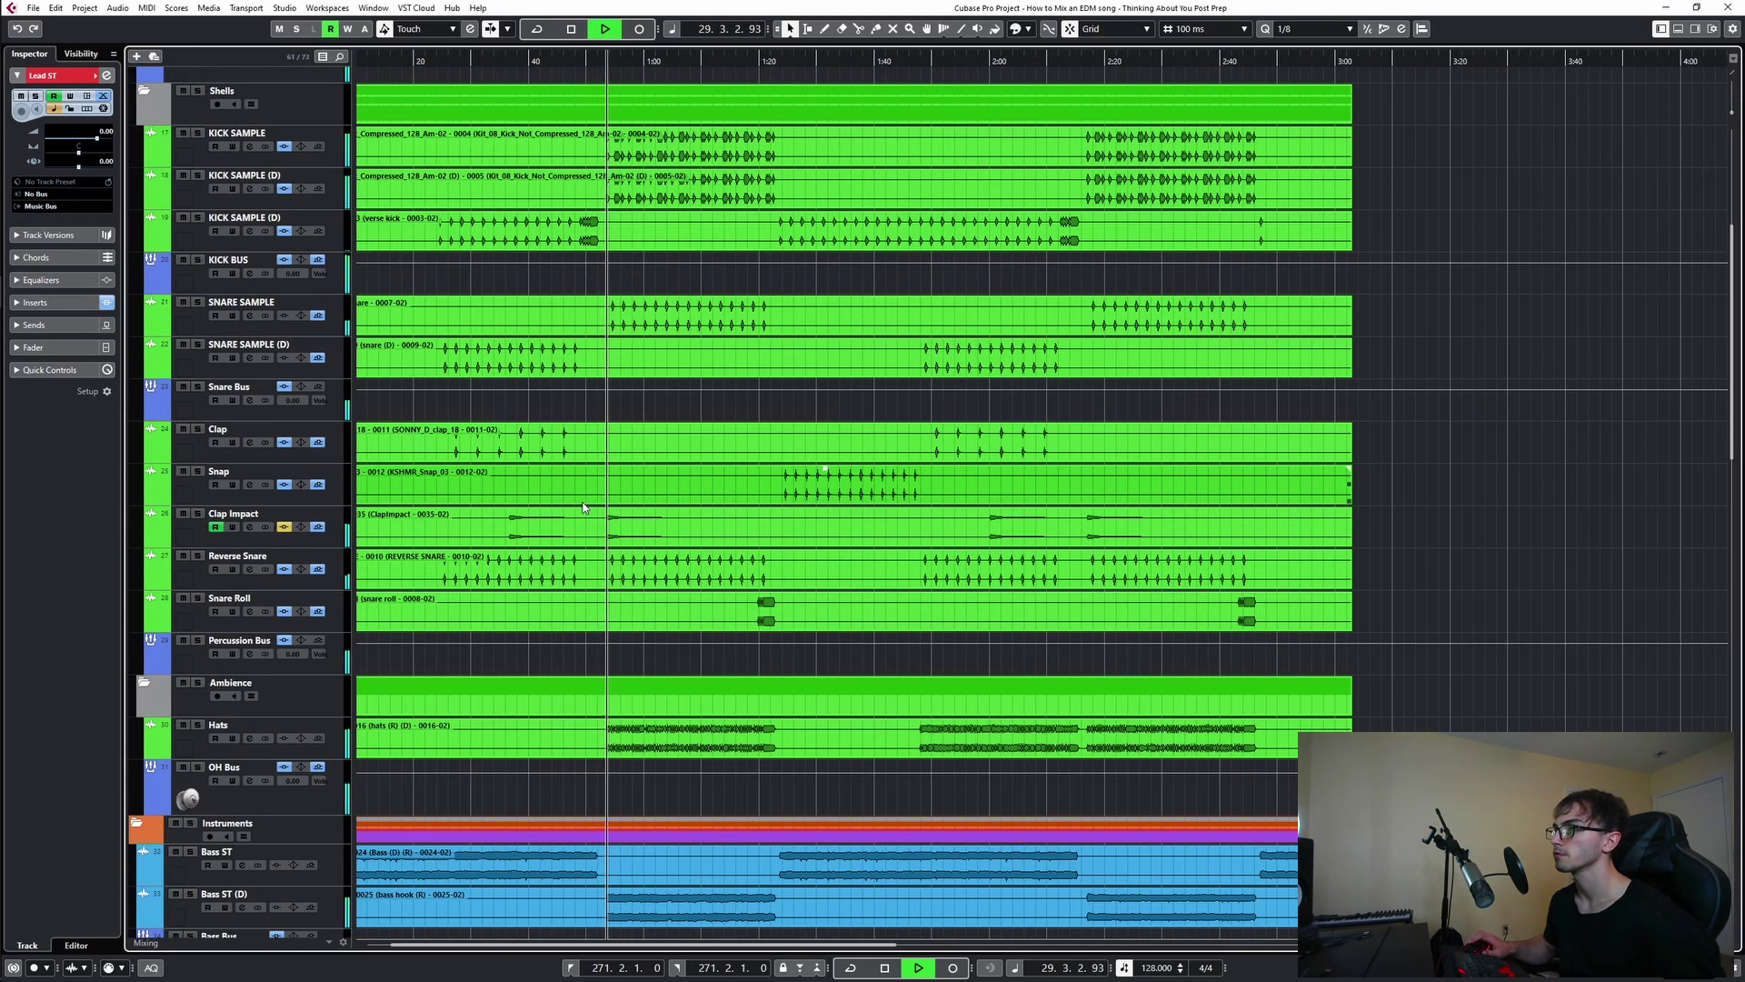
{"action": "key", "text": "space"}
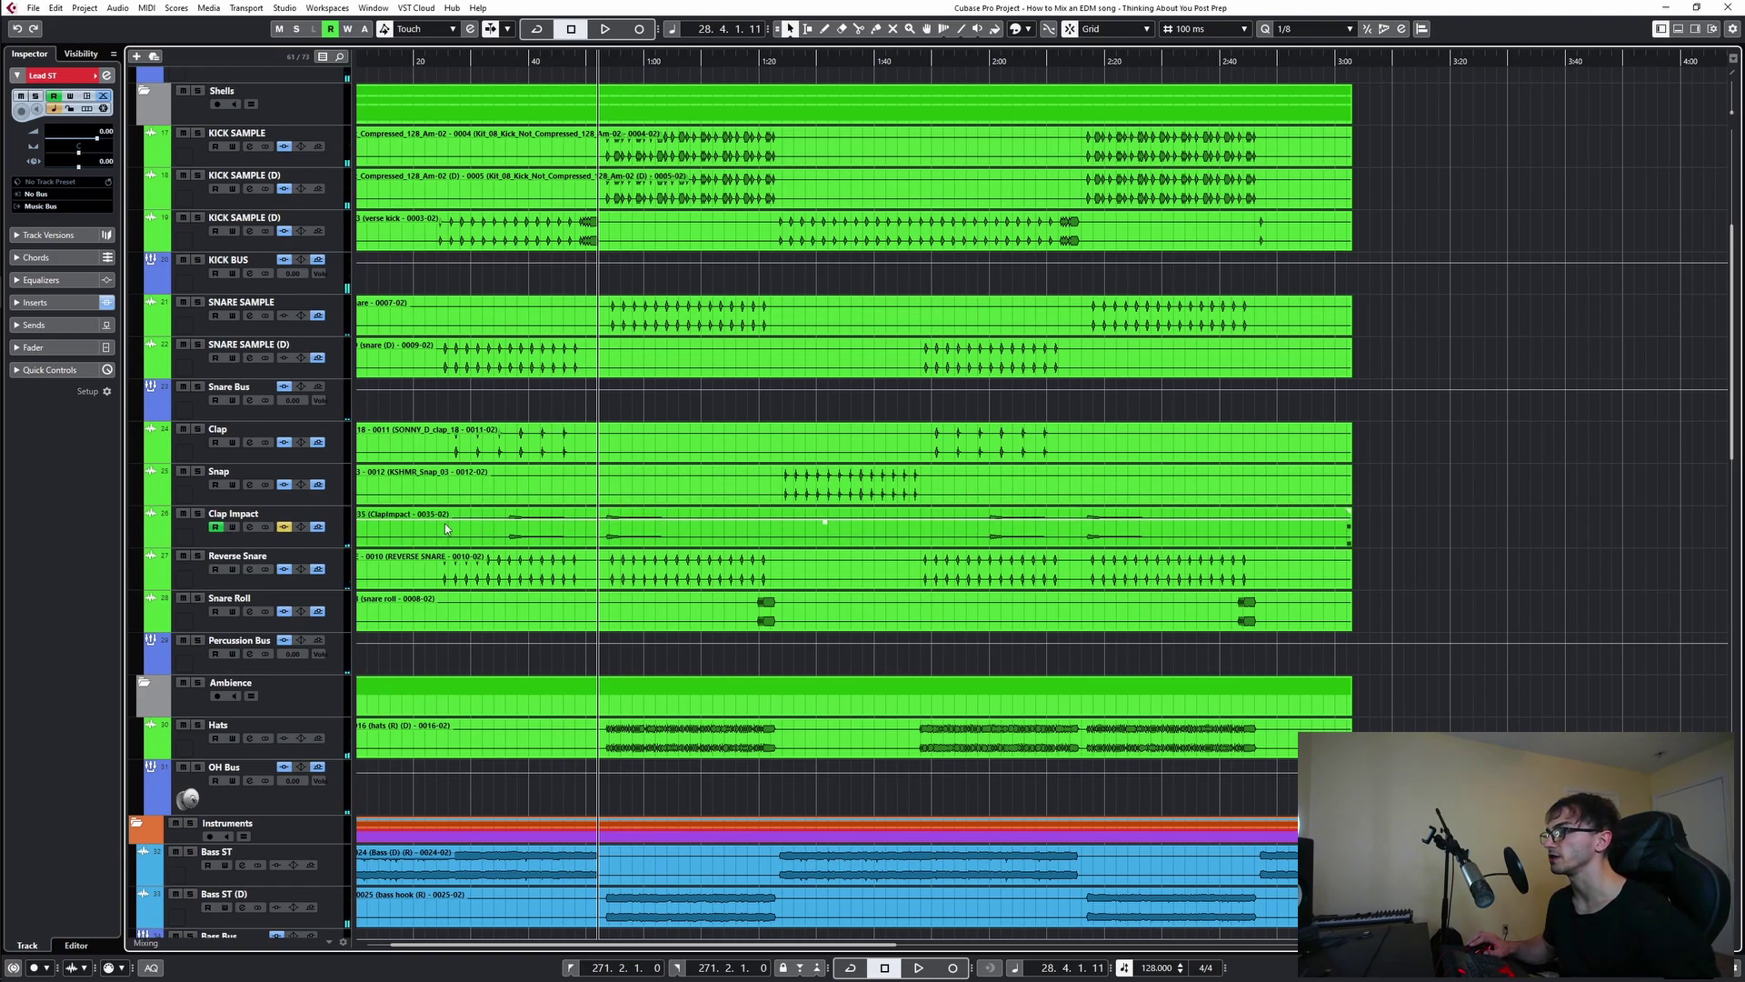
{"action": "left_click", "coordinate": [499, 400]}
{"action": "key", "text": "space"}
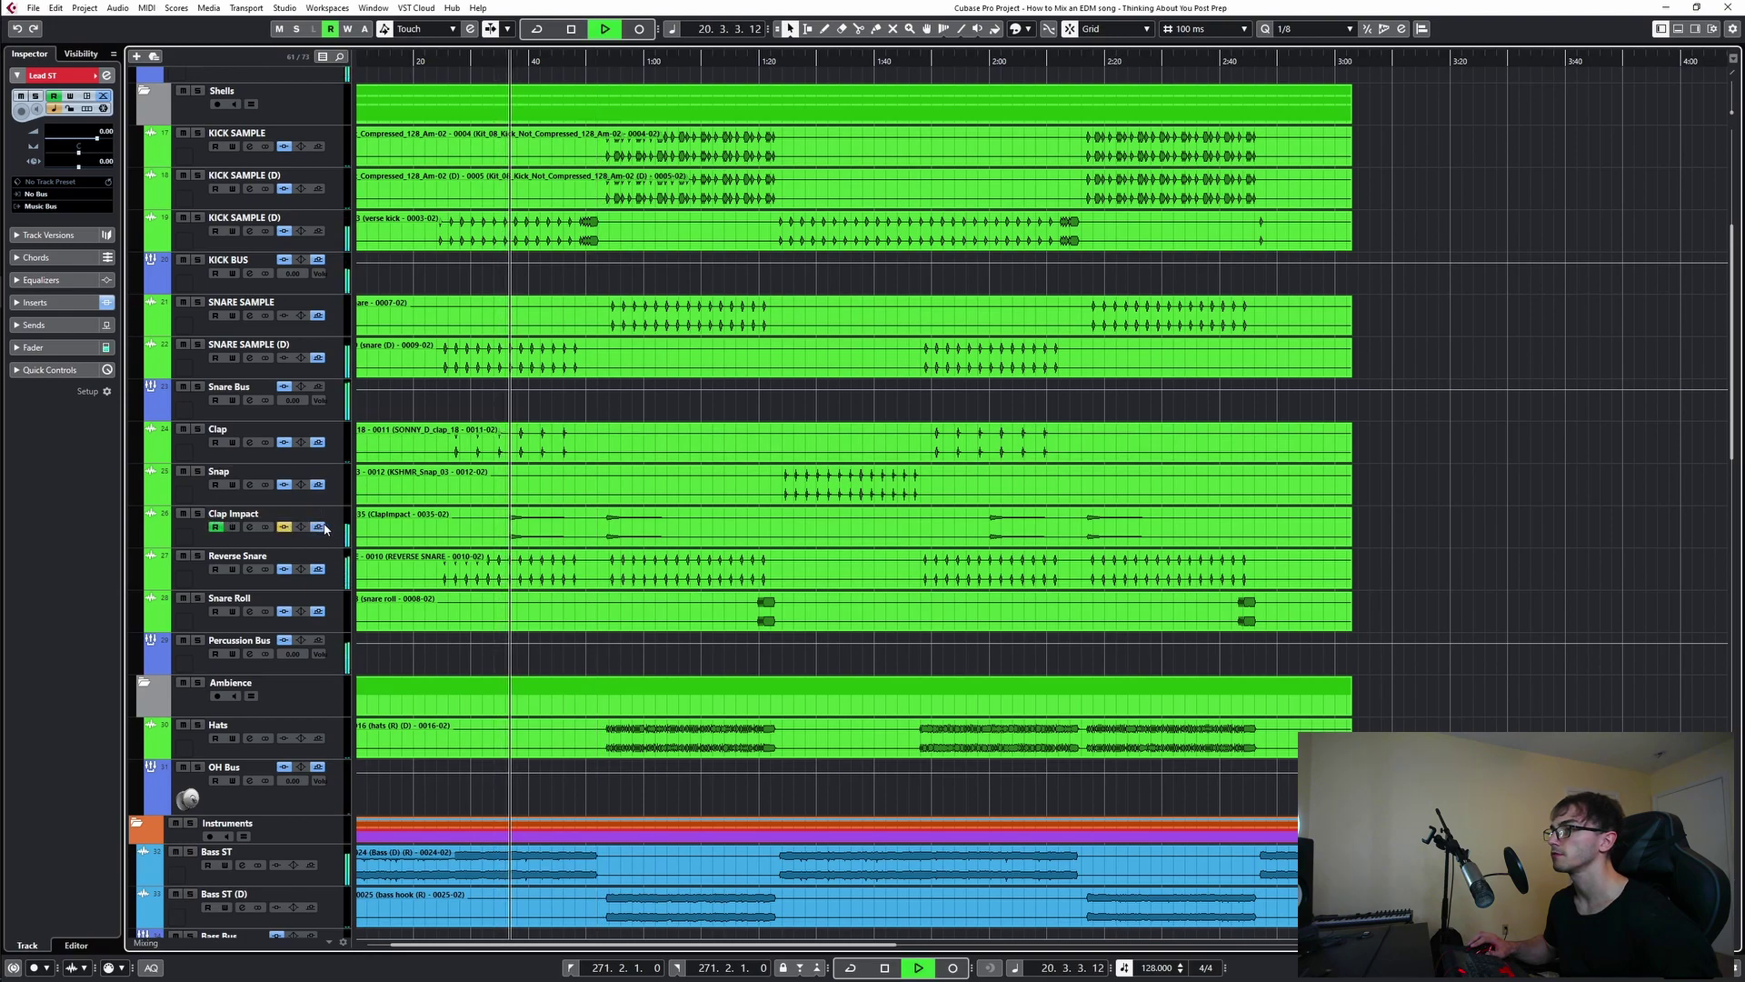
{"action": "left_click", "coordinate": [601, 411]}
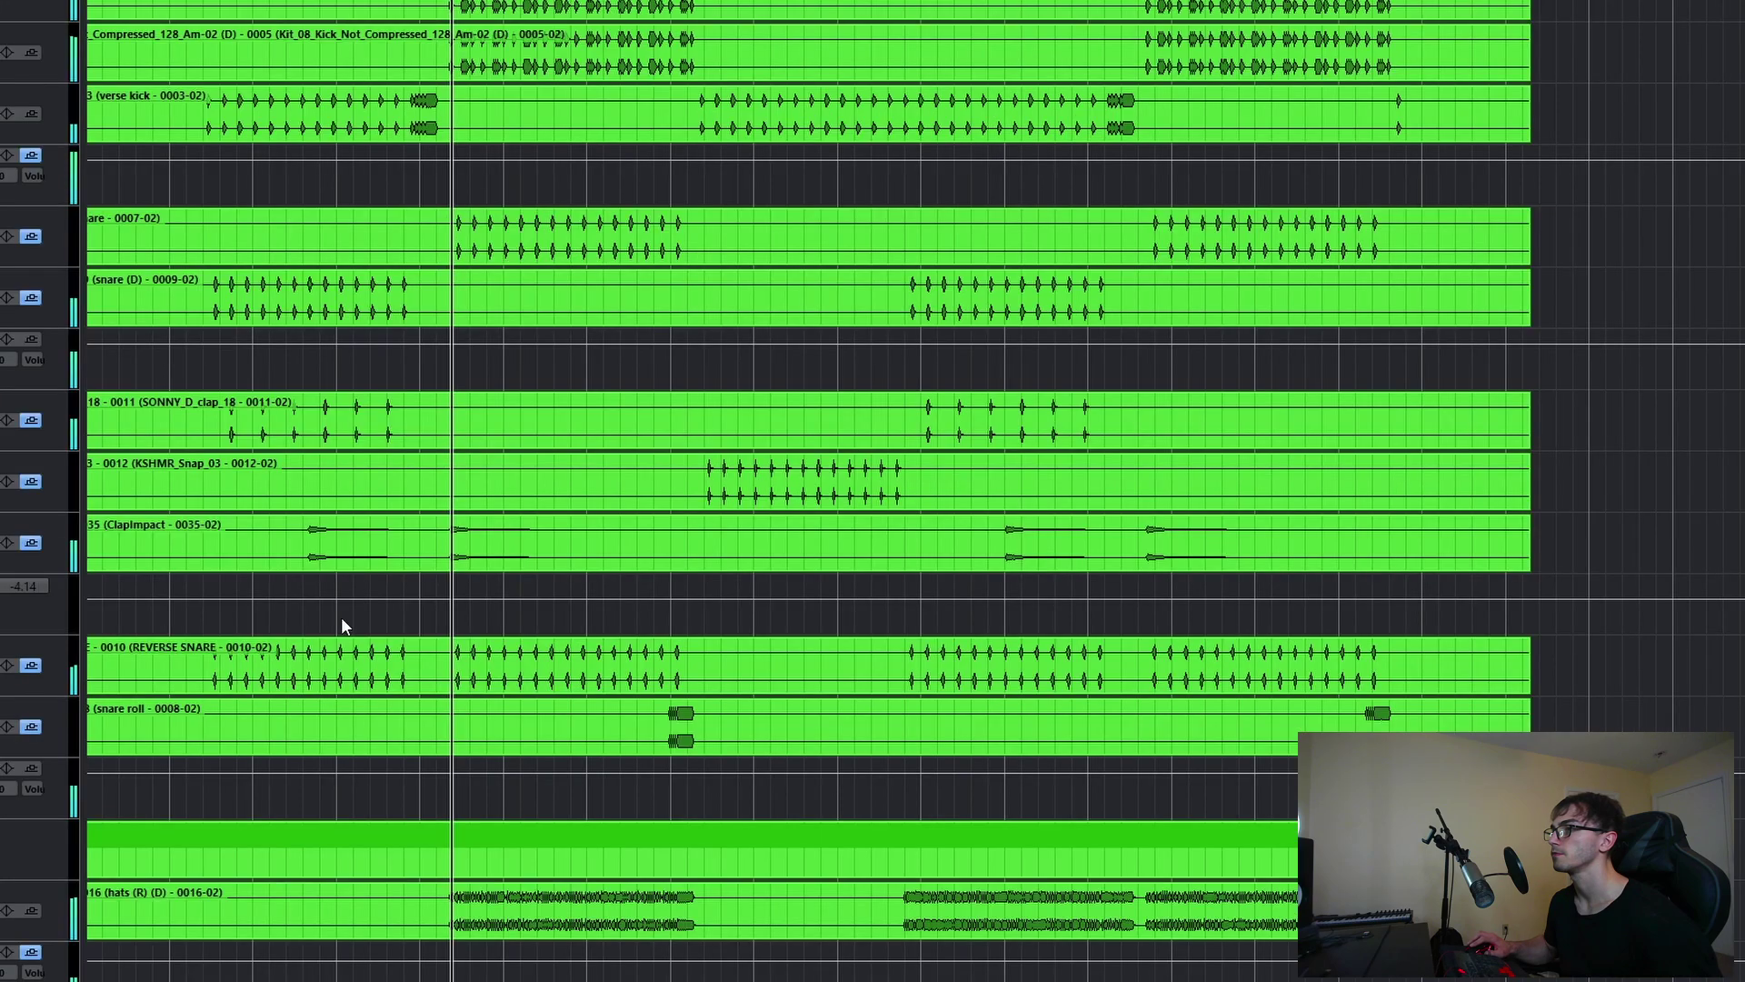
- Show Clap Impact's volume automation, and add a raised segment at about -1.1 dB over the opening hit of each hook
{"action": "right_click", "coordinate": [591, 579]}
{"action": "left_click", "coordinate": [451, 614]}
{"action": "left_click_drag", "start_coordinate": [445, 604], "coordinate": [1185, 601]}
{"action": "left_click", "coordinate": [436, 589]}
{"action": "scroll", "coordinate": [669, 585], "scroll_direction": "up", "scroll_amount": 2}
{"action": "scroll", "coordinate": [356, 614], "scroll_direction": "left", "scroll_amount": 2}
- Replay the first hook's opening, and set the Clap Impact volume segment there to about 1.45 dB
{"action": "left_click", "coordinate": [463, 607]}
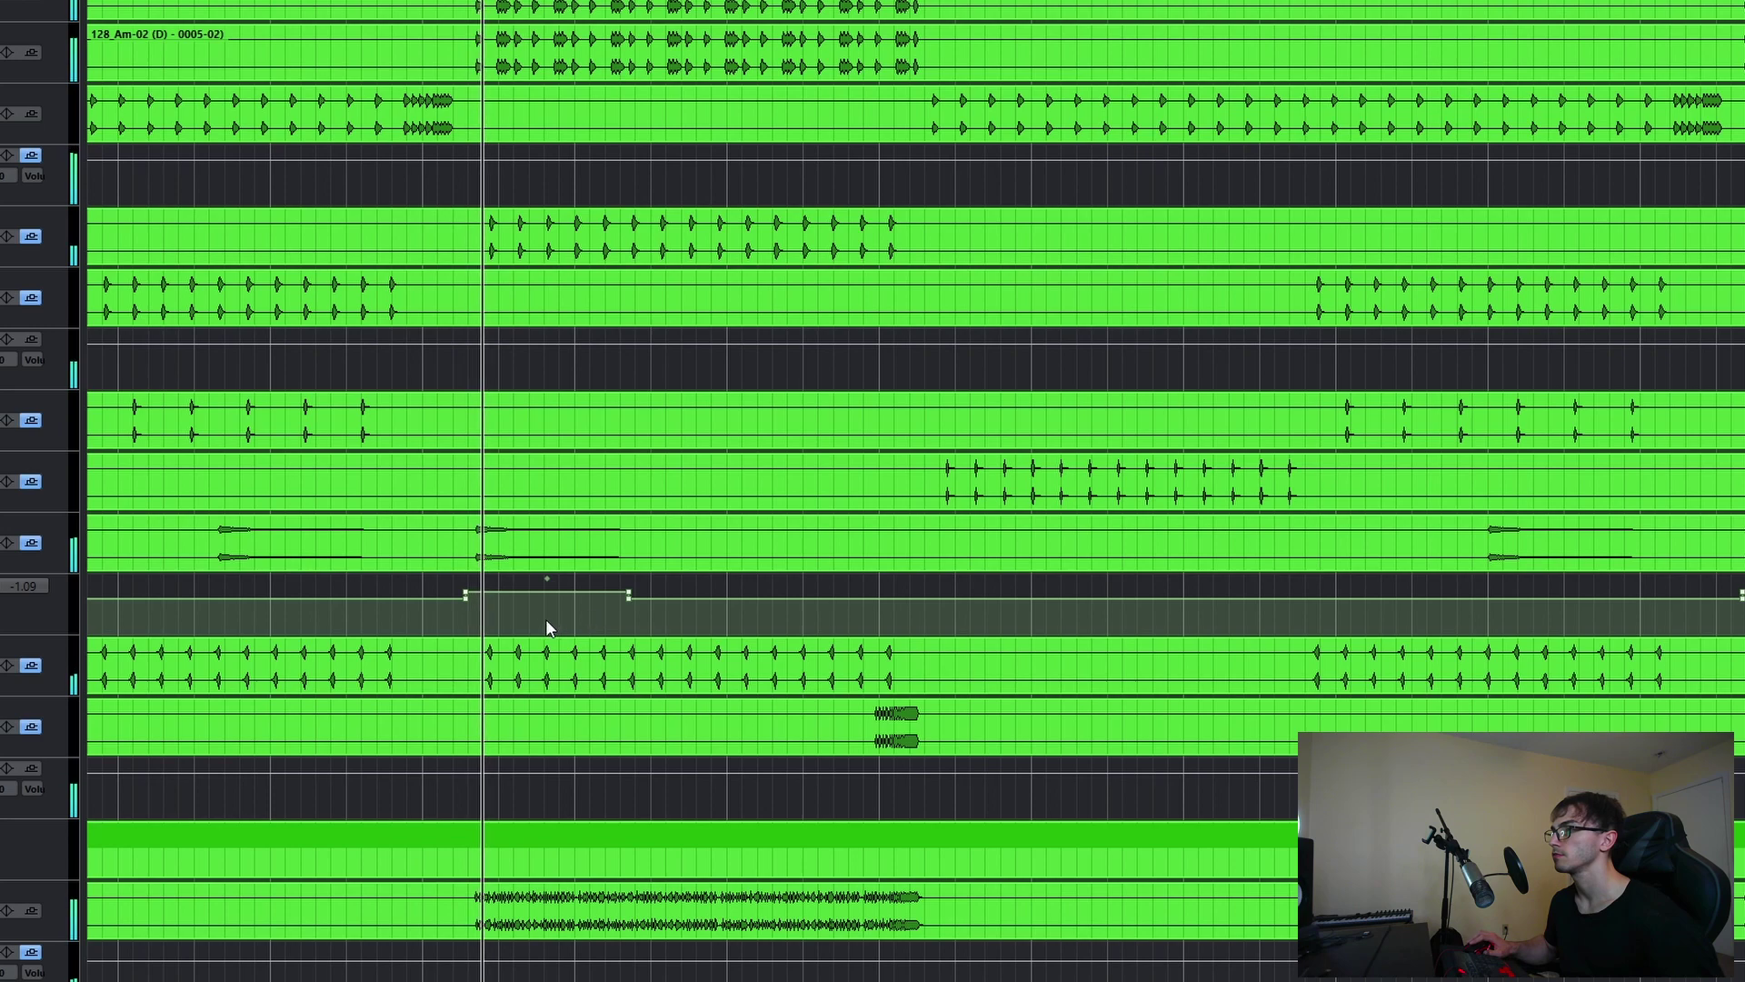
{"action": "left_click_drag", "start_coordinate": [546, 580], "coordinate": [553, 565]}
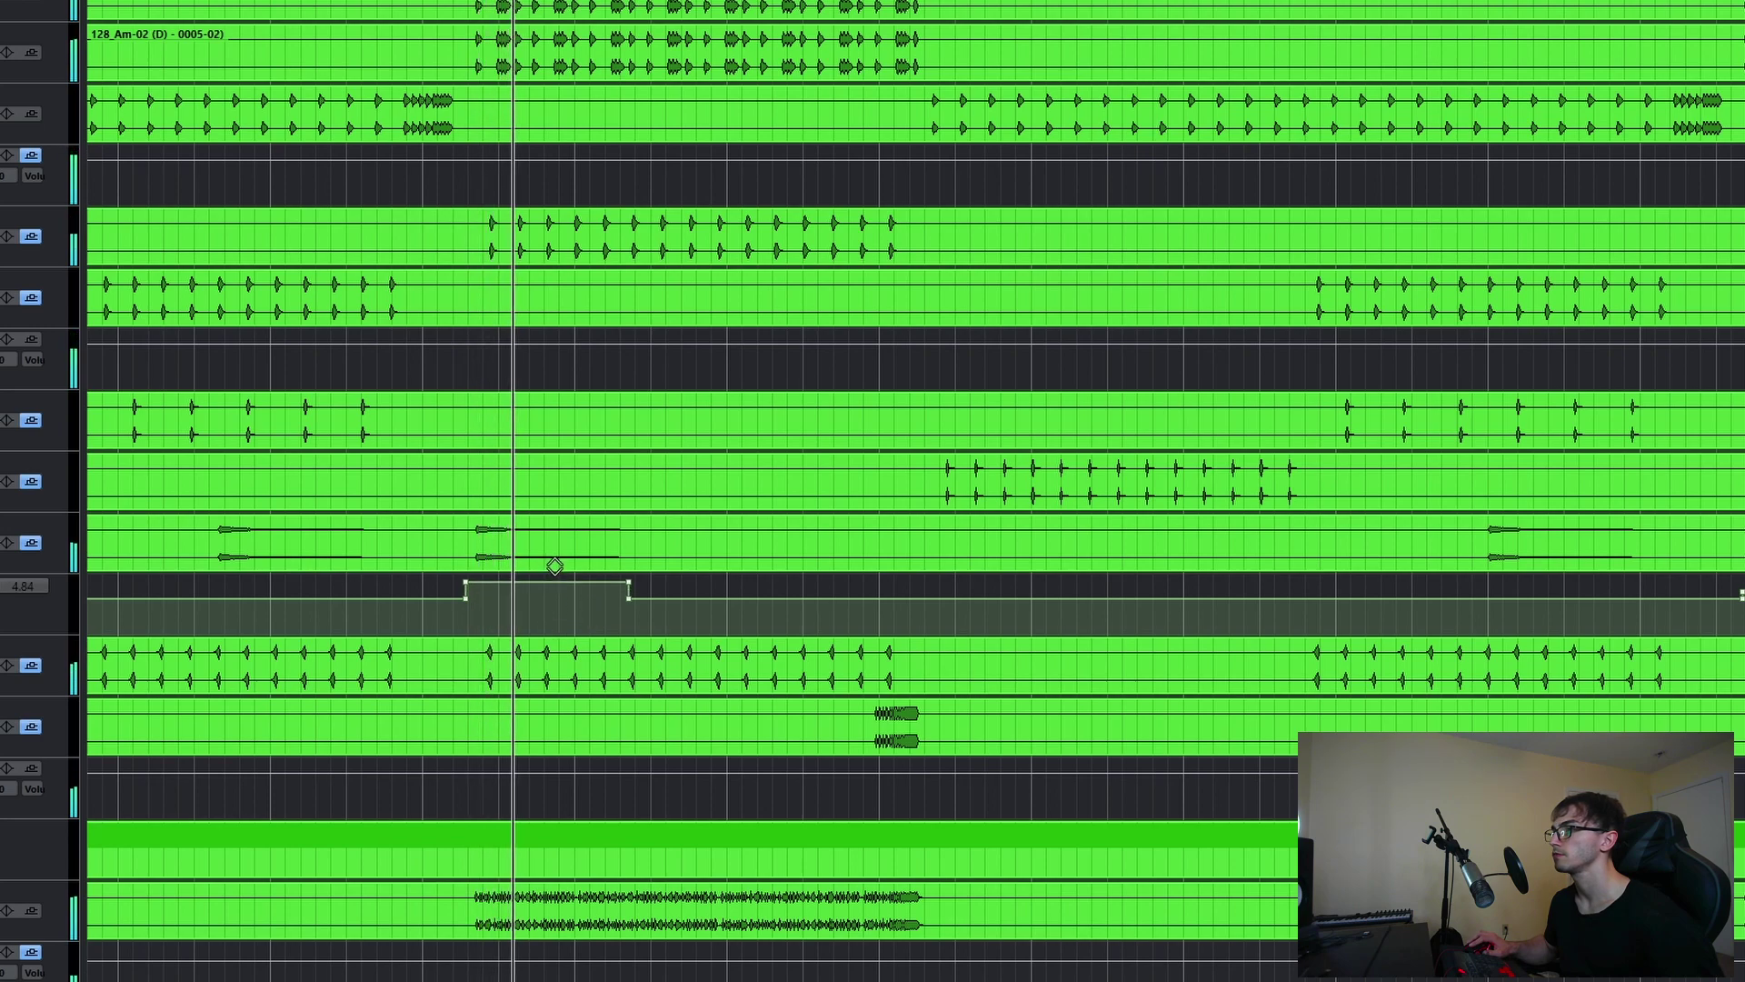
{"action": "left_click", "coordinate": [469, 605]}
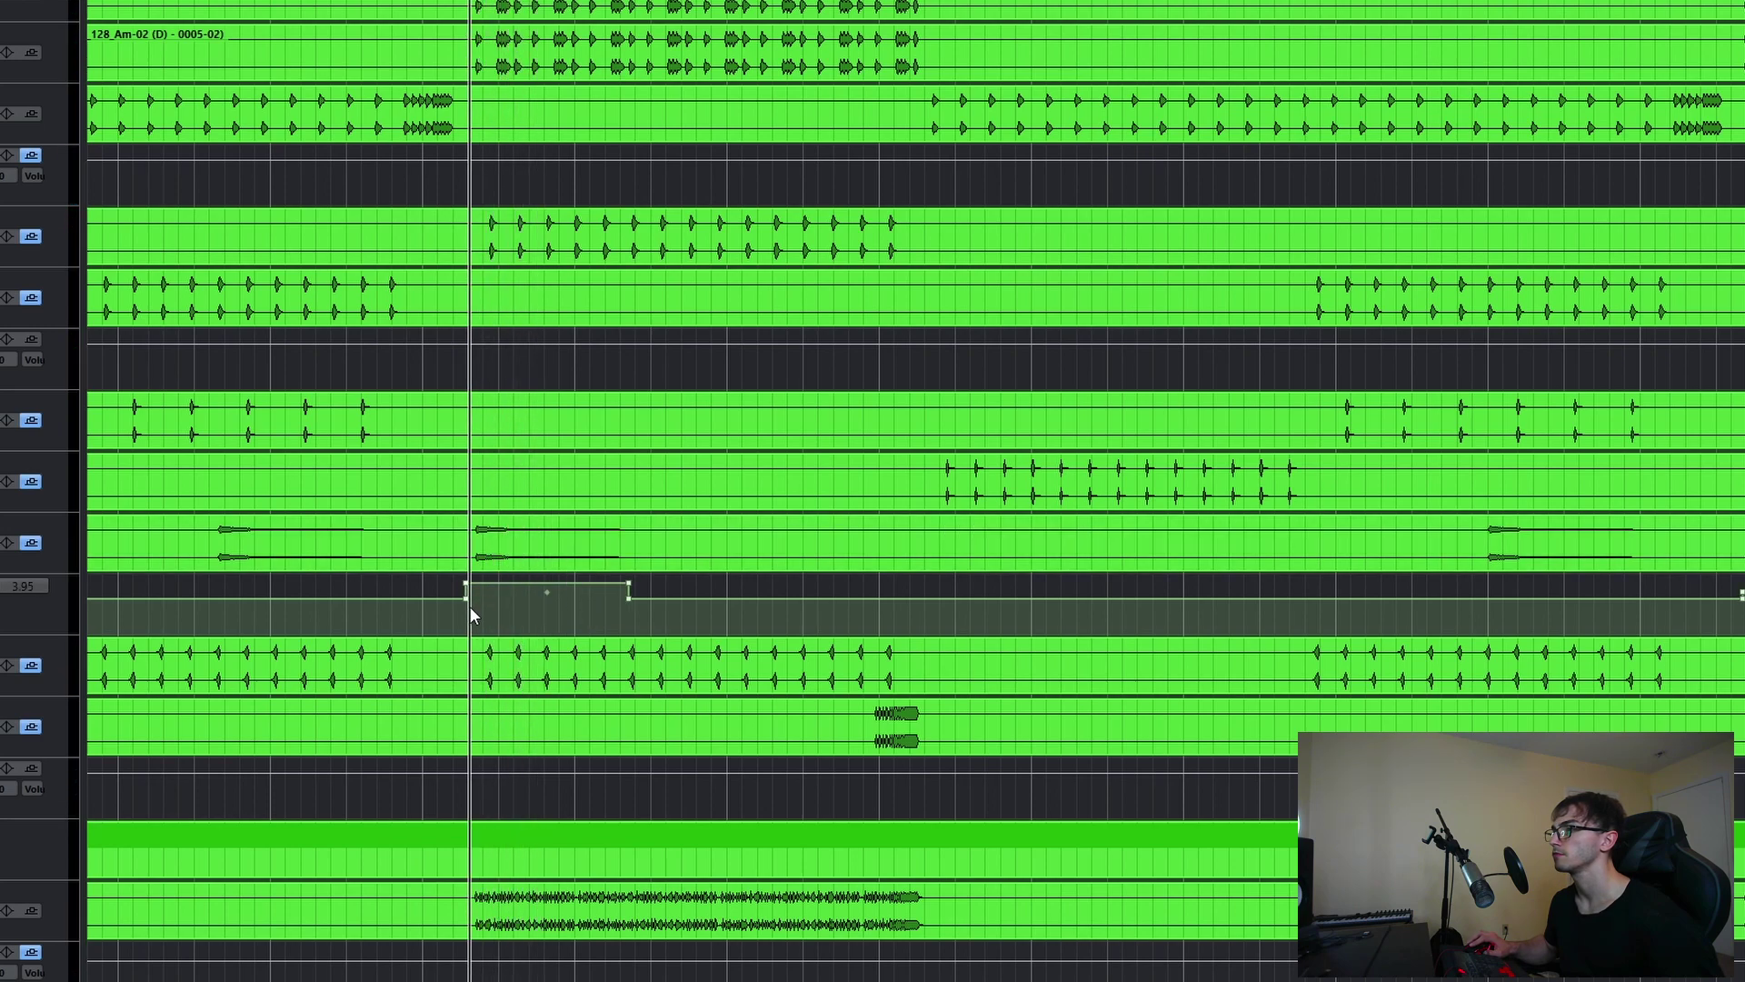
{"action": "left_click_drag", "start_coordinate": [546, 592], "coordinate": [548, 597]}
{"action": "scroll", "coordinate": [575, 597], "scroll_direction": "down", "scroll_amount": 1}
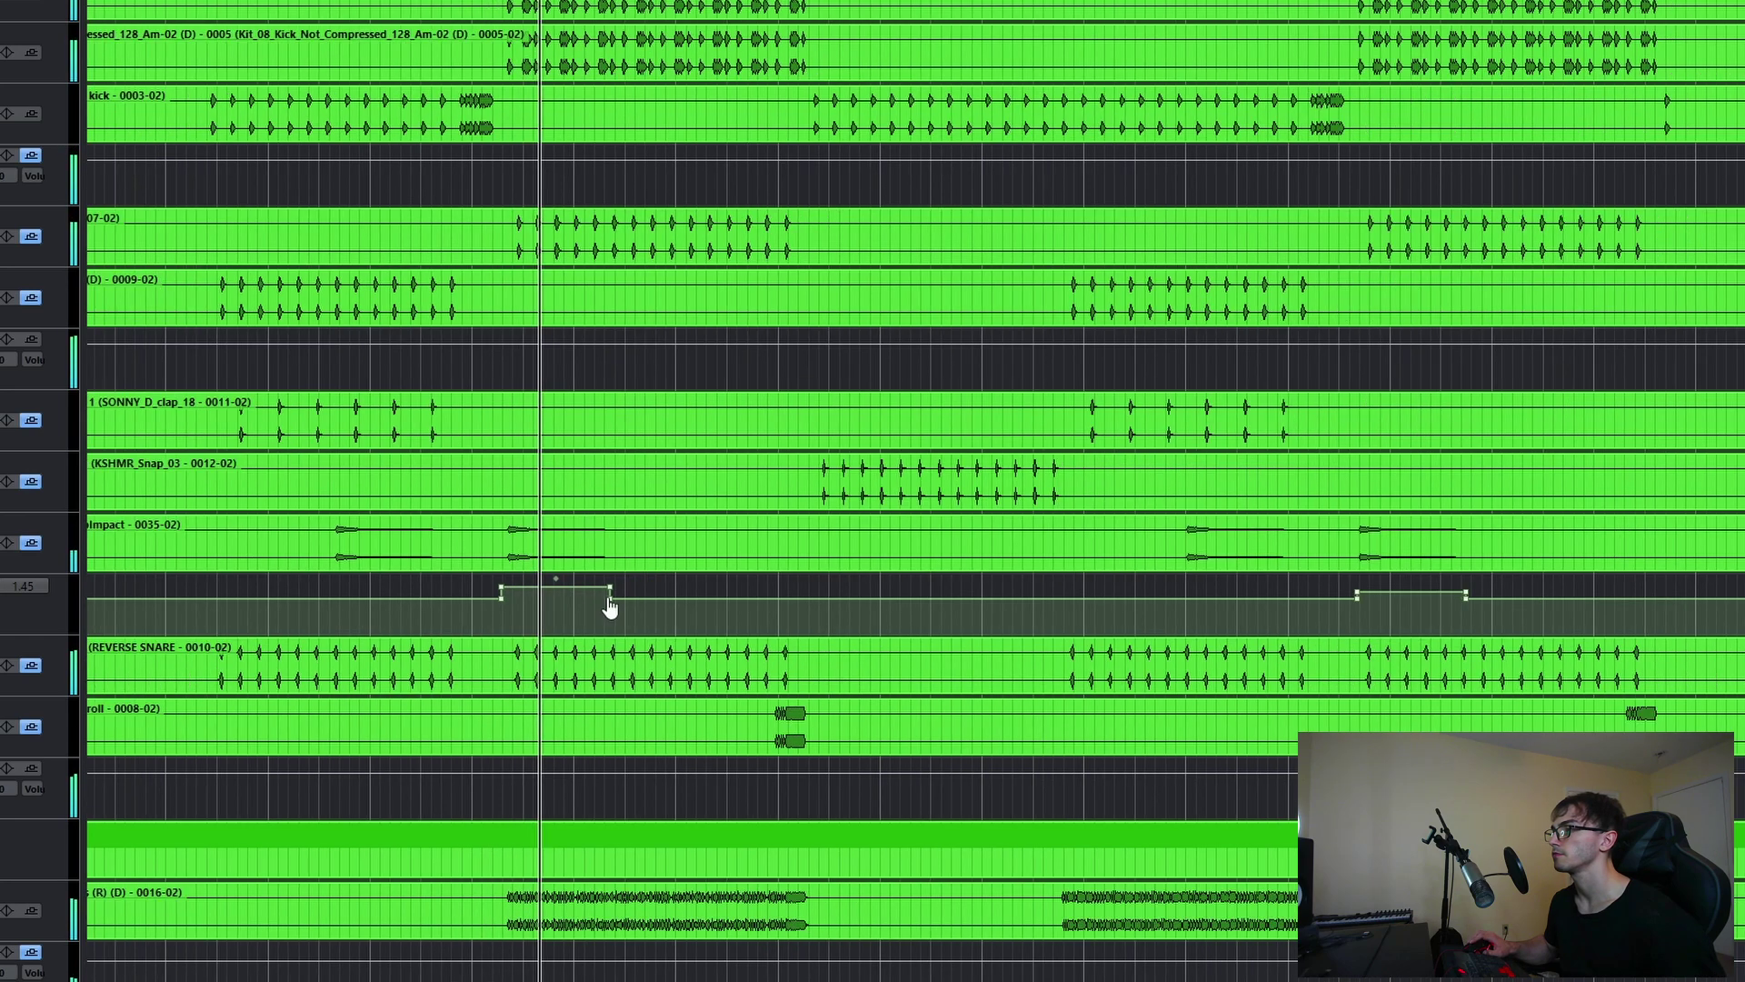
- Delete Clap Impact's volume segment at the second hook, and replace it with a copy of the first hook's segment
{"action": "scroll", "coordinate": [636, 595], "scroll_direction": "right", "scroll_amount": 3}
{"action": "left_click_drag", "start_coordinate": [932, 583], "coordinate": [1122, 604]}
{"action": "key", "text": "Delete"}
{"action": "scroll", "coordinate": [928, 587], "scroll_direction": "down", "scroll_amount": 1}
{"action": "scroll", "coordinate": [516, 608], "scroll_direction": "left", "scroll_amount": 3}
{"action": "left_click_drag", "start_coordinate": [219, 589], "coordinate": [968, 587]}
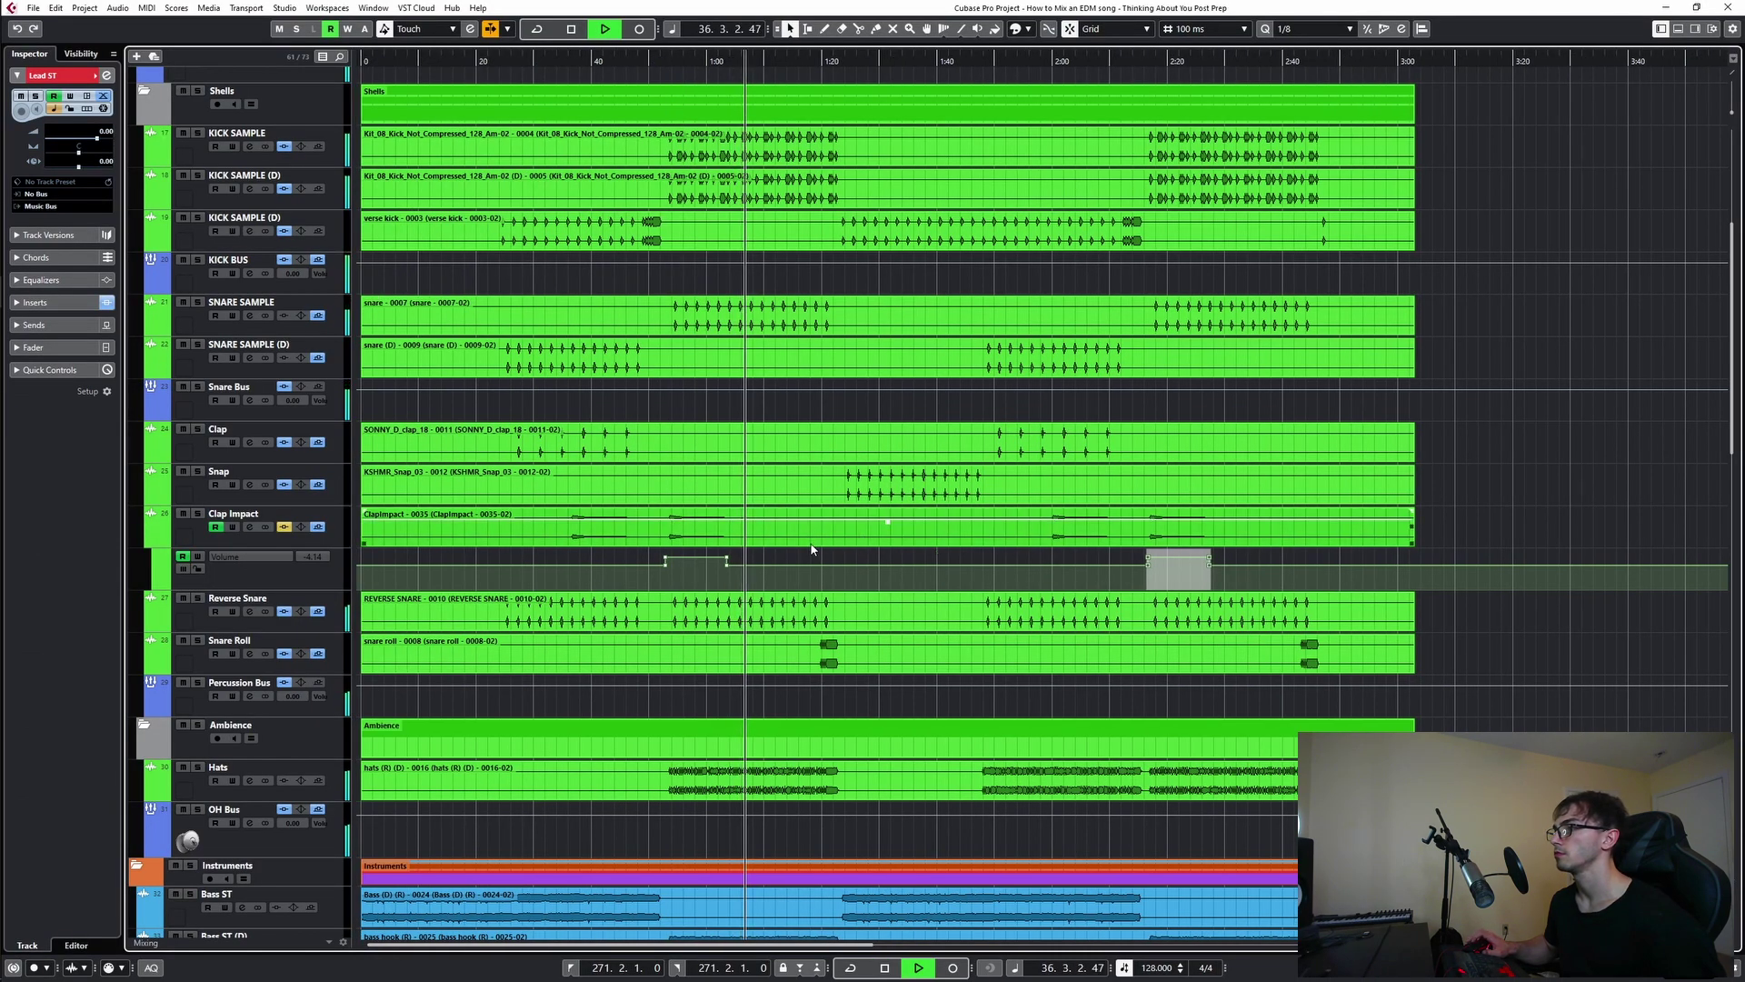
- Open the JST Clip insert on the Reverse Snare channel, and turn its clipping amount up slightly
{"action": "scroll", "coordinate": [815, 550], "scroll_direction": "up", "scroll_amount": 3}
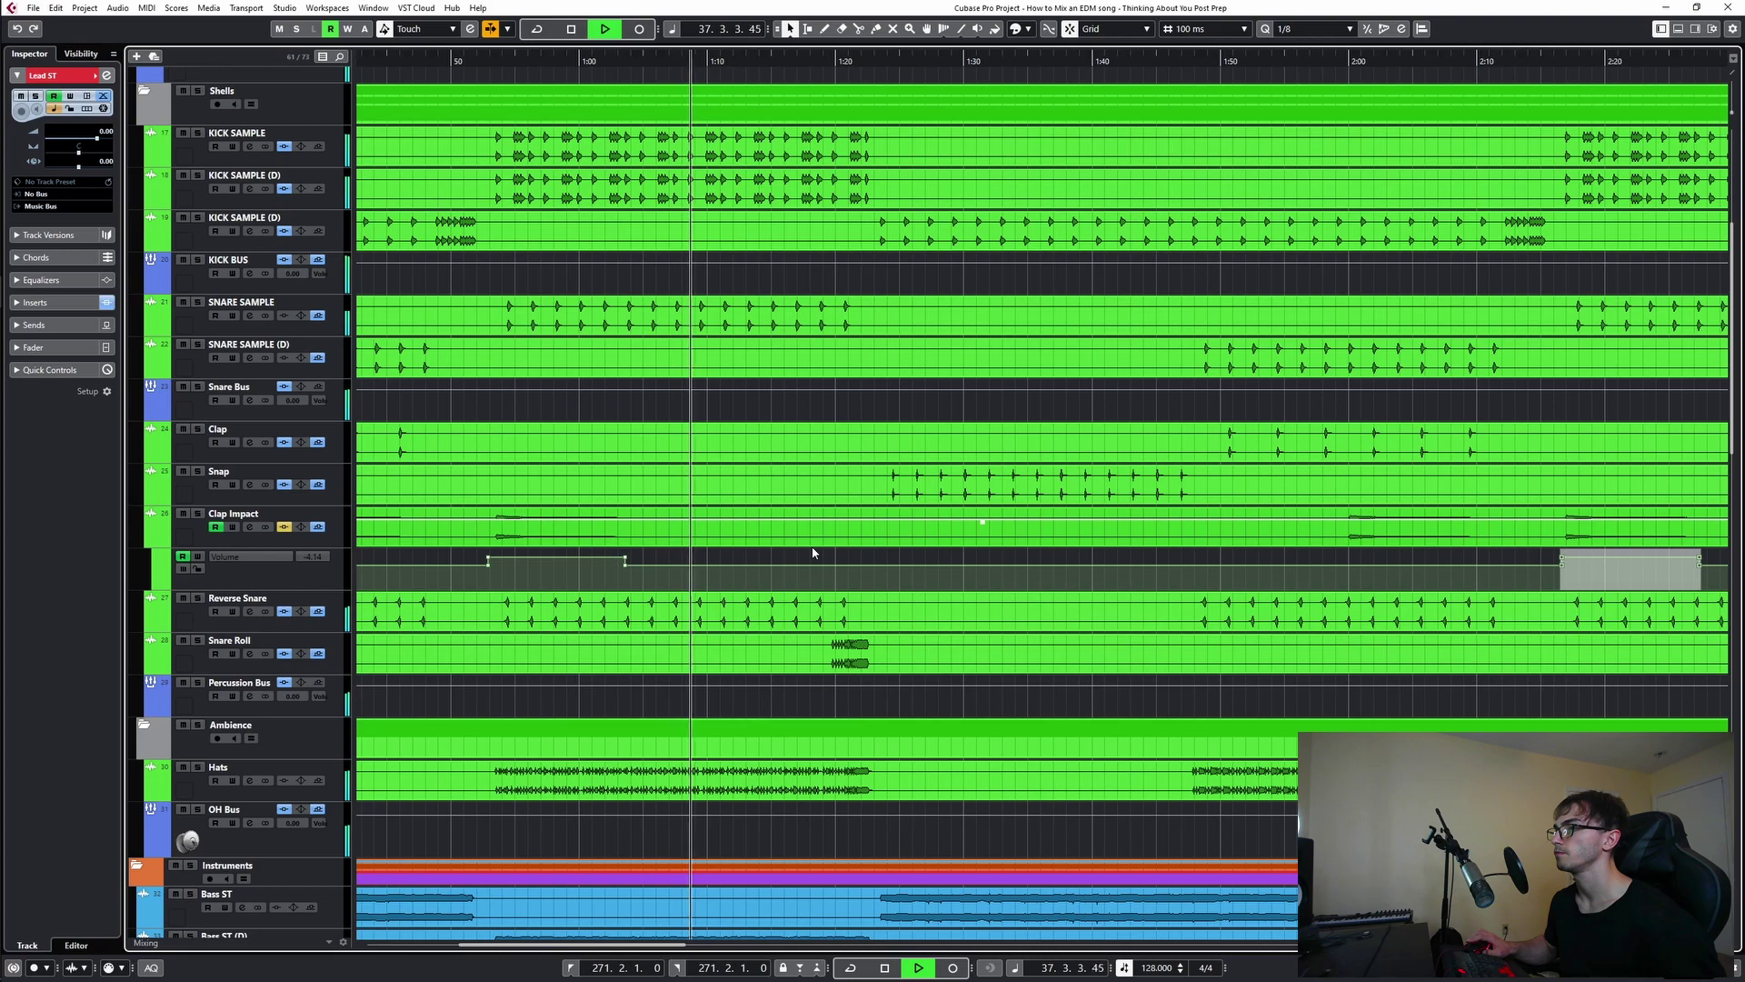
{"action": "left_click", "coordinate": [249, 612]}
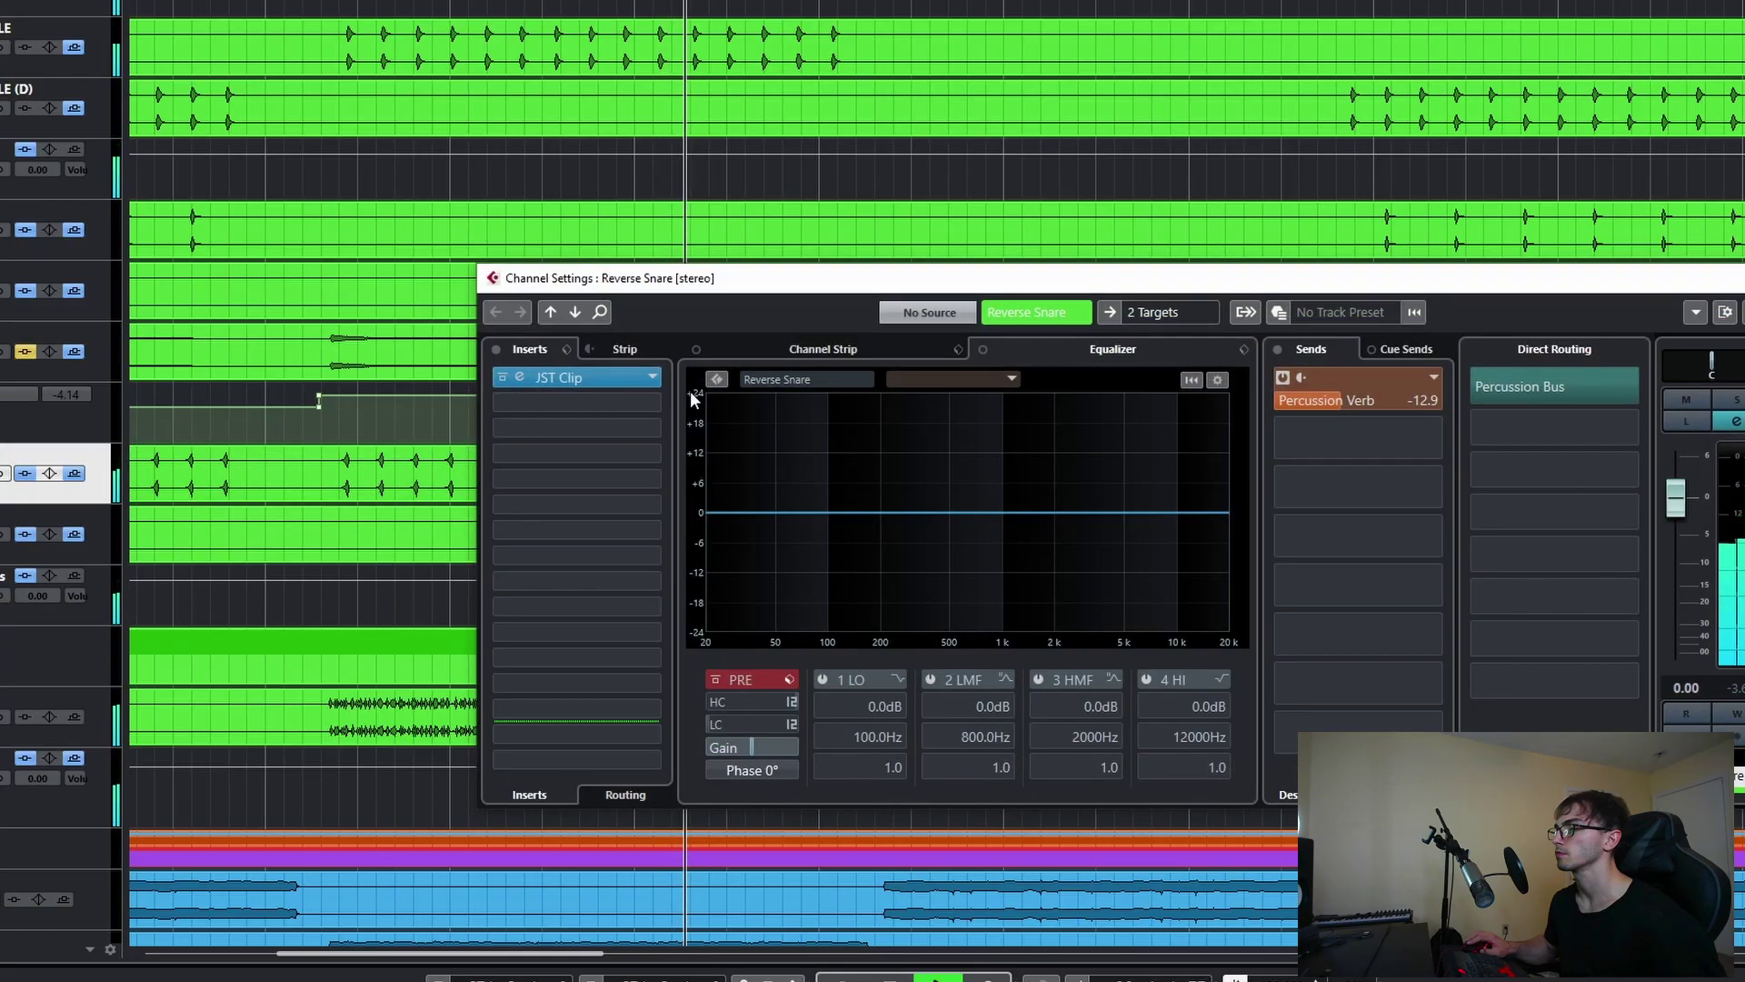
{"action": "left_click", "coordinate": [651, 401]}
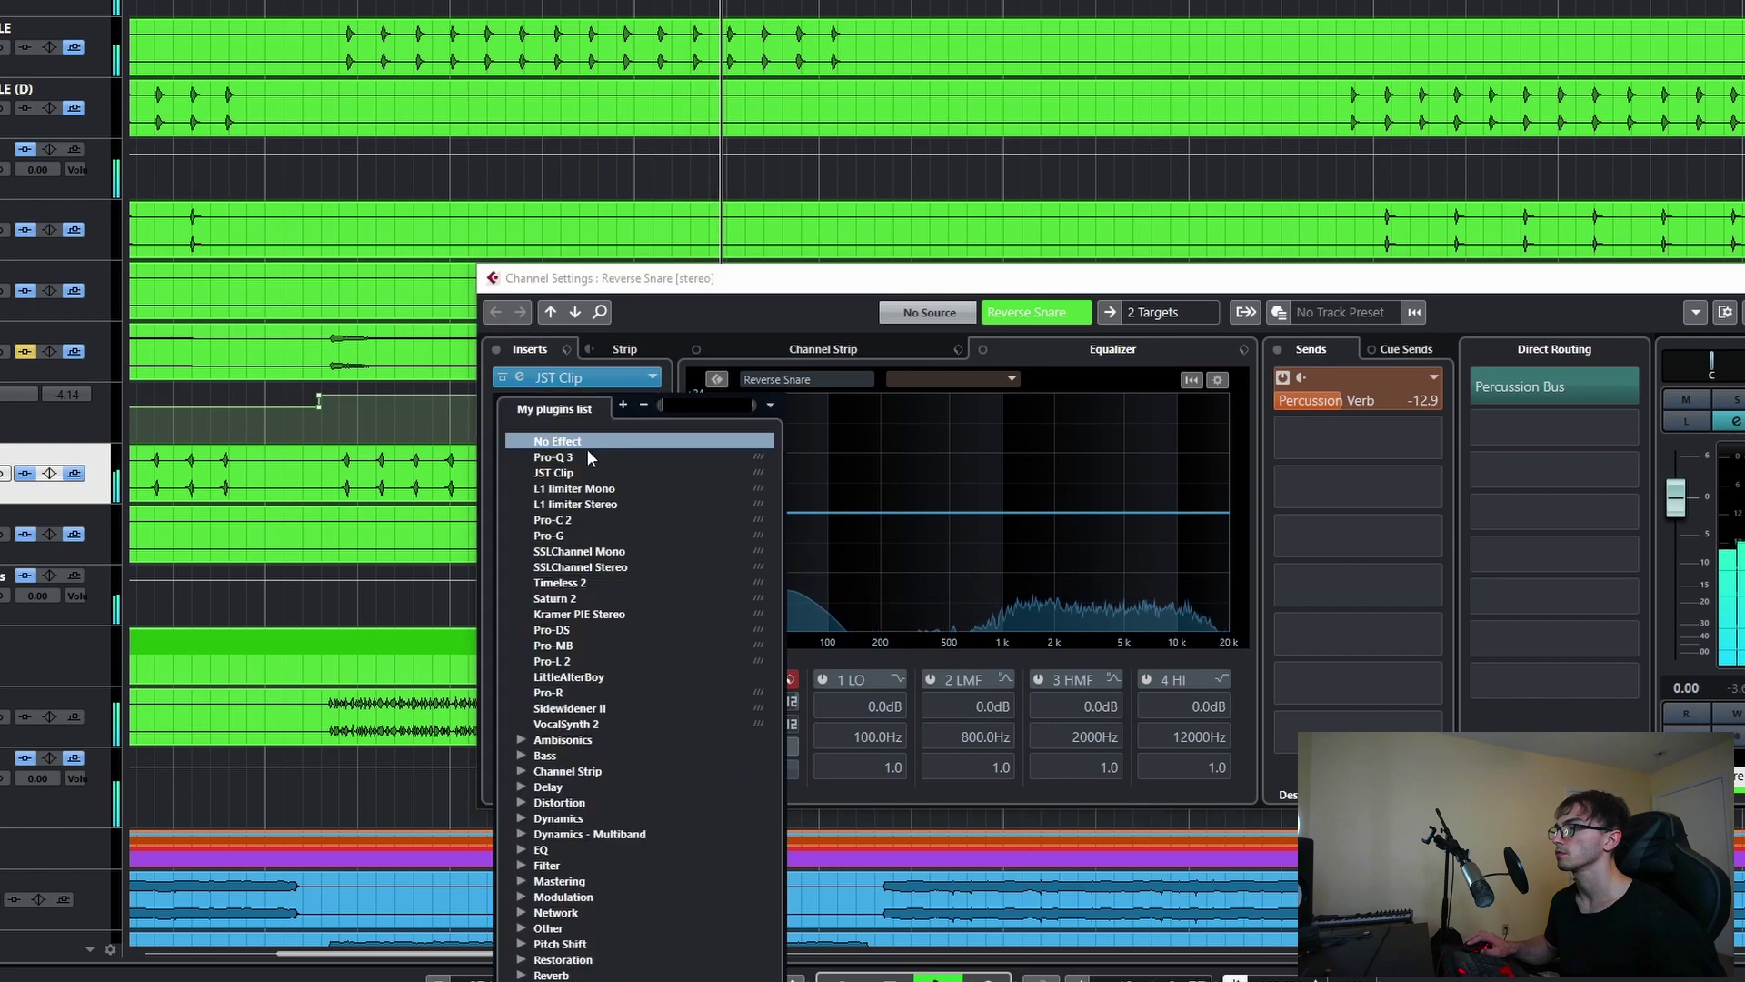
{"action": "left_click", "coordinate": [604, 368]}
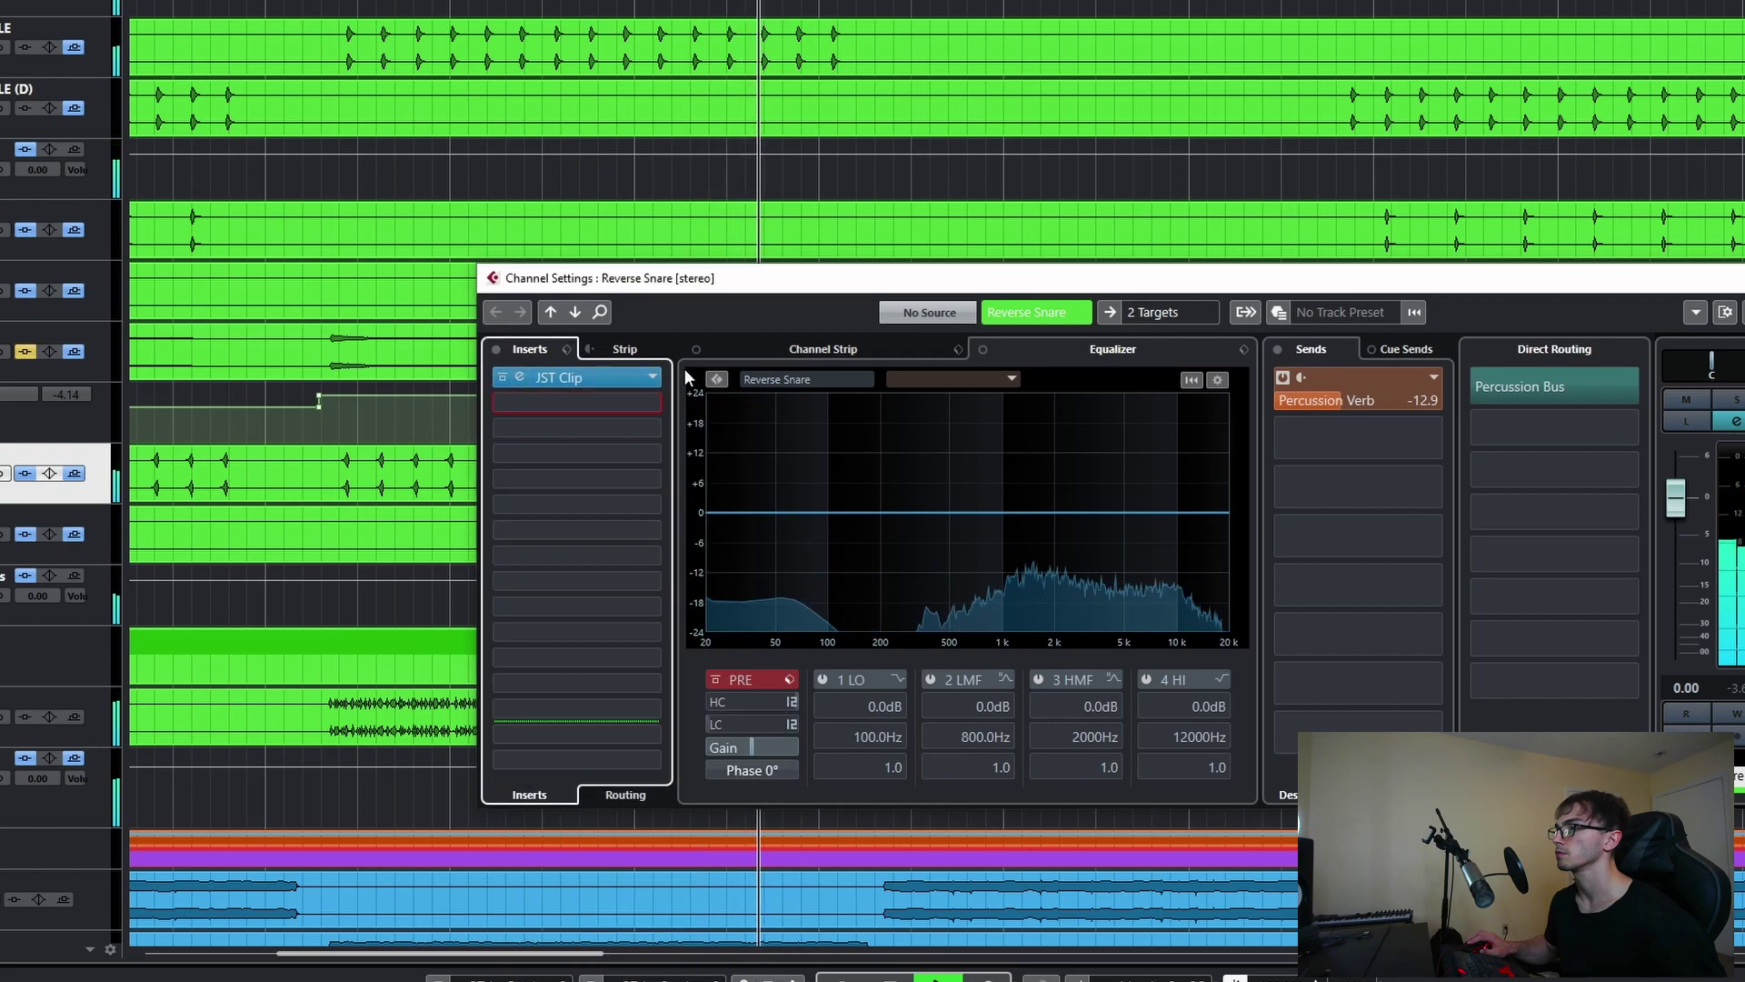
{"action": "left_click", "coordinate": [606, 376]}
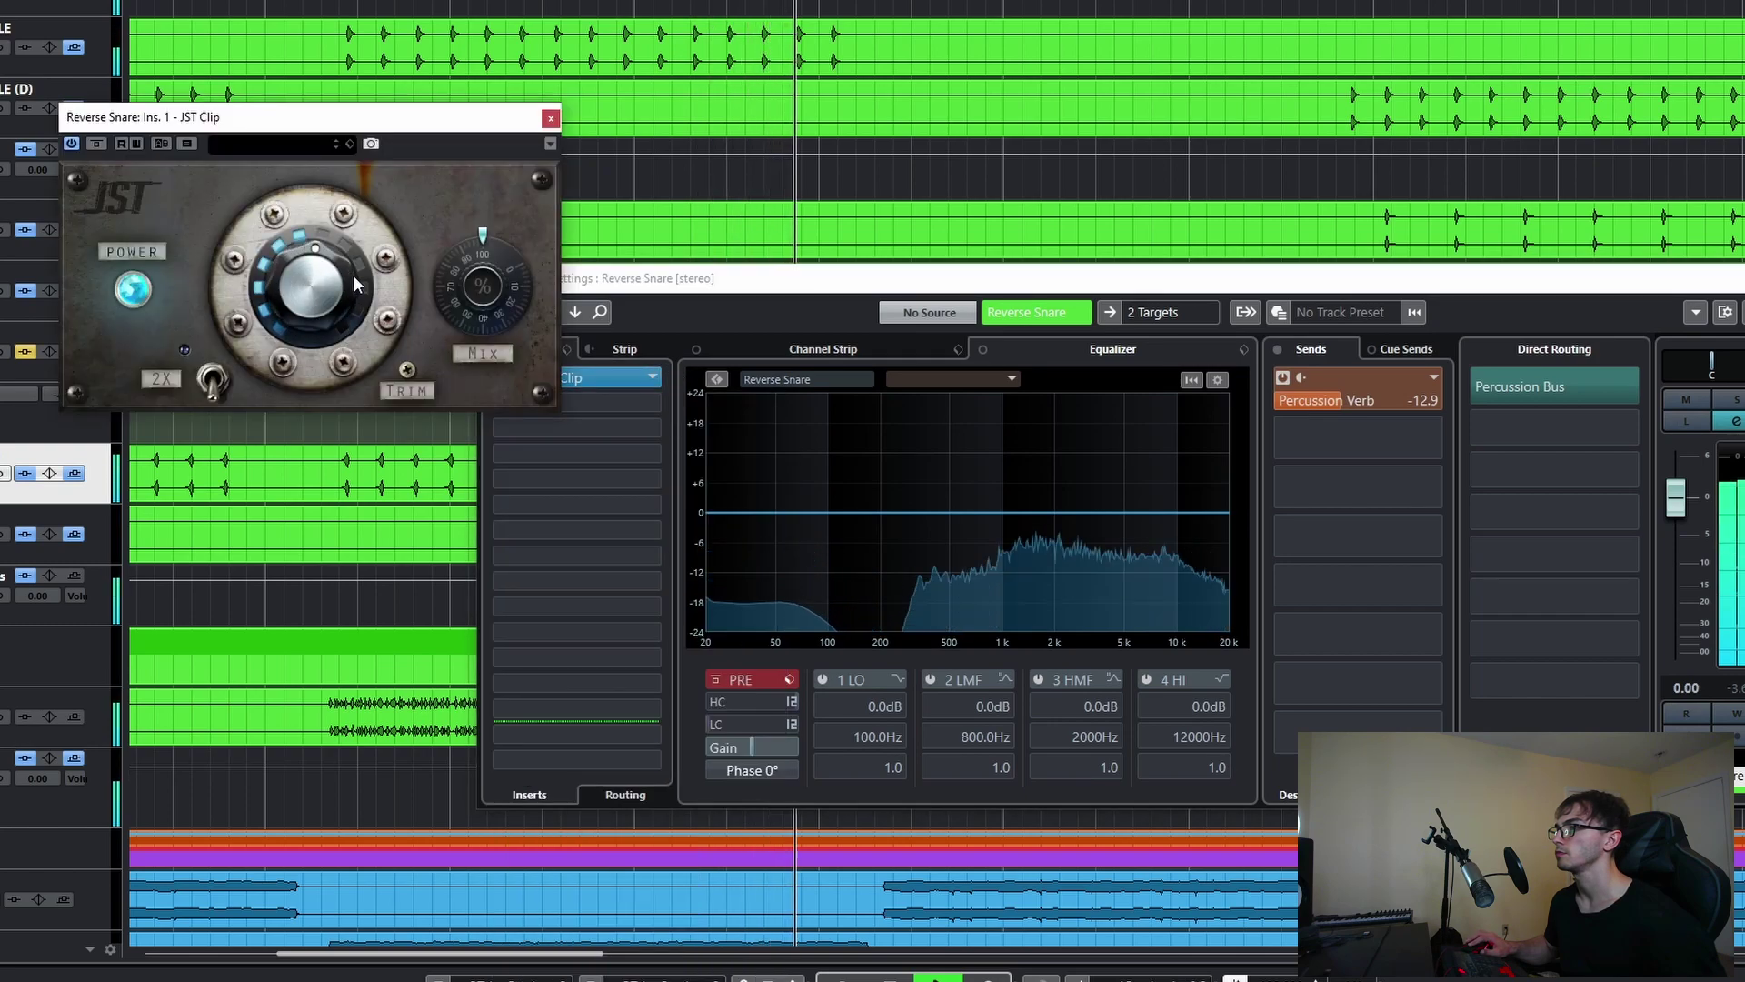
{"action": "mouse_move", "coordinate": [342, 286]}
{"action": "left_mouse_down"}
{"action": "mouse_move", "coordinate": [368, 194]}
{"action": "mouse_move", "coordinate": [357, 272]}
{"action": "left_mouse_up"}
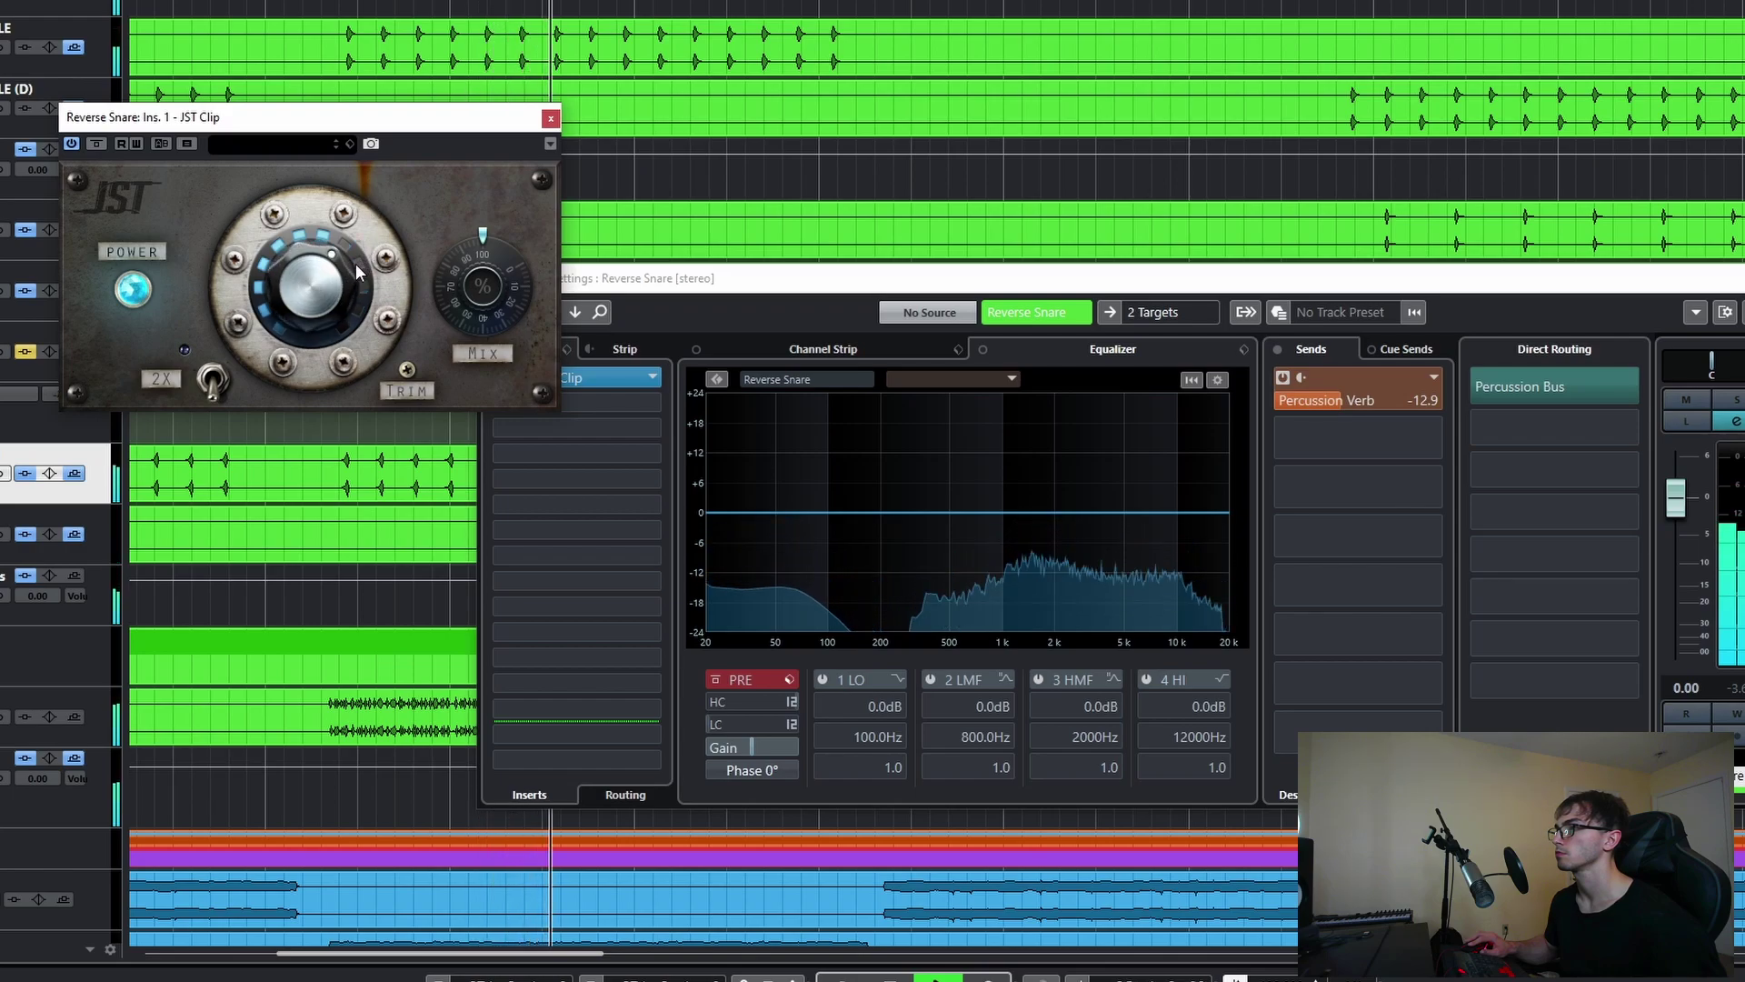
- Close the Reverse Snare's clipper and channel settings, and listen through the end of the first hook into the following section
{"action": "left_click", "coordinate": [551, 117]}
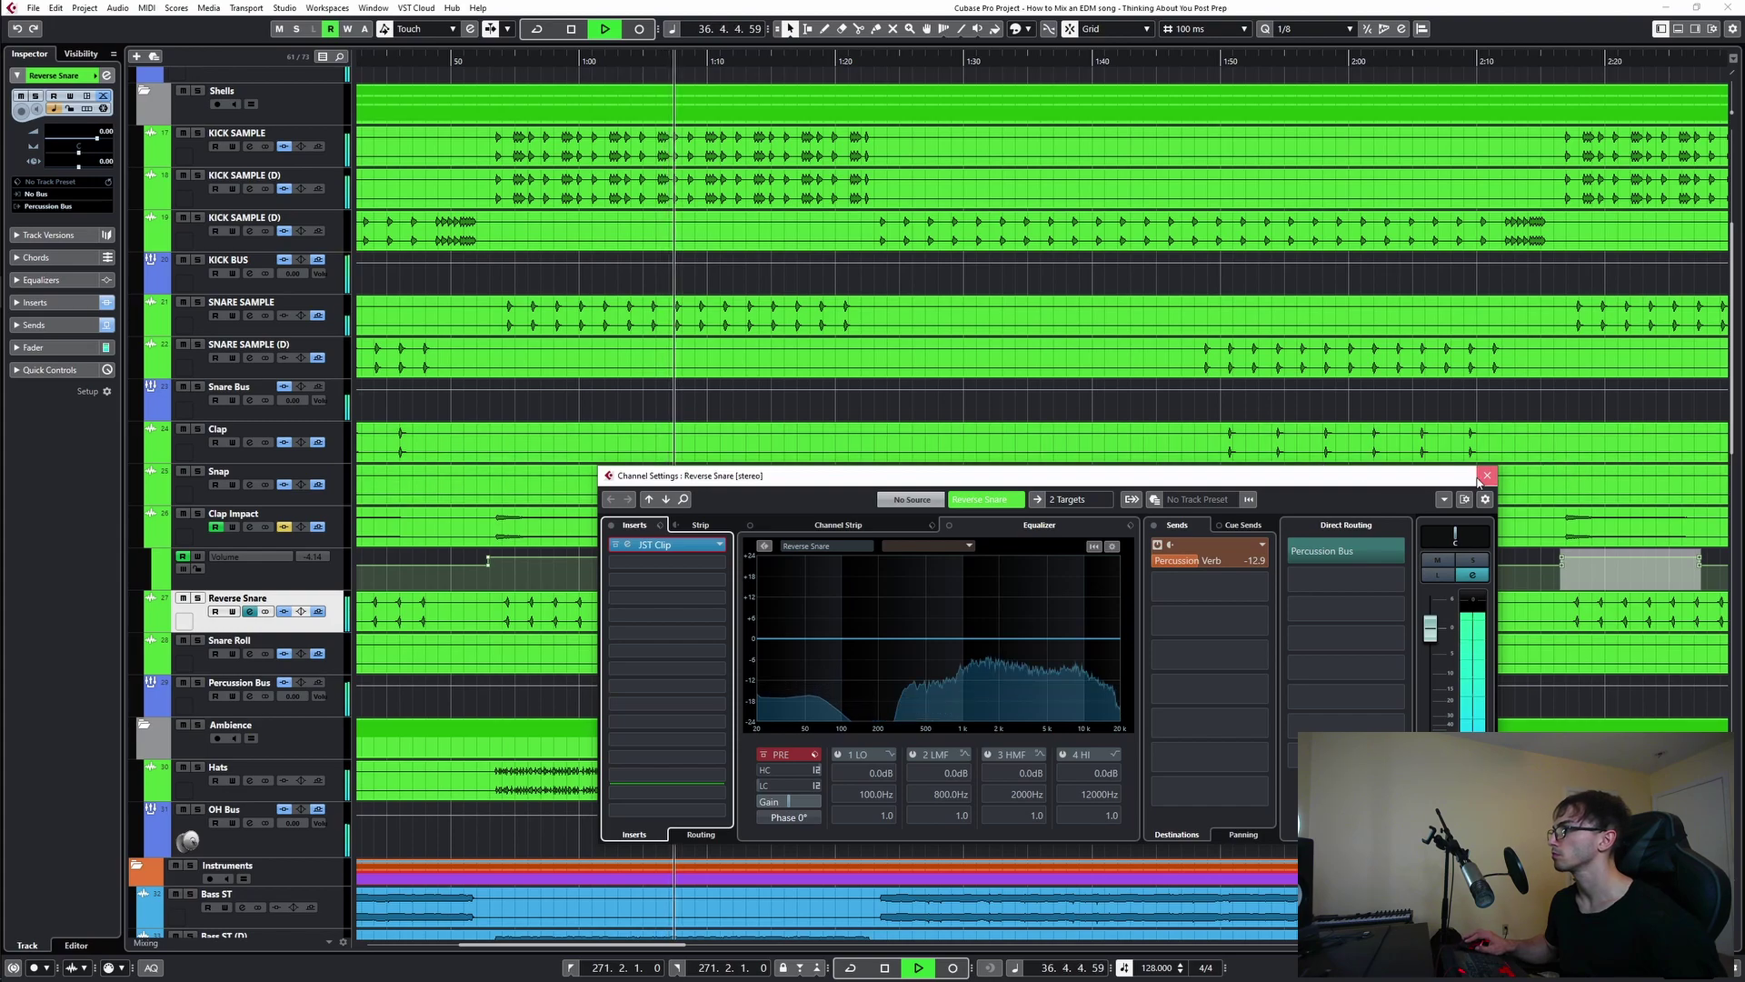
{"action": "left_click", "coordinate": [1486, 476]}
{"action": "scroll", "coordinate": [900, 602], "scroll_direction": "down", "scroll_amount": 2}
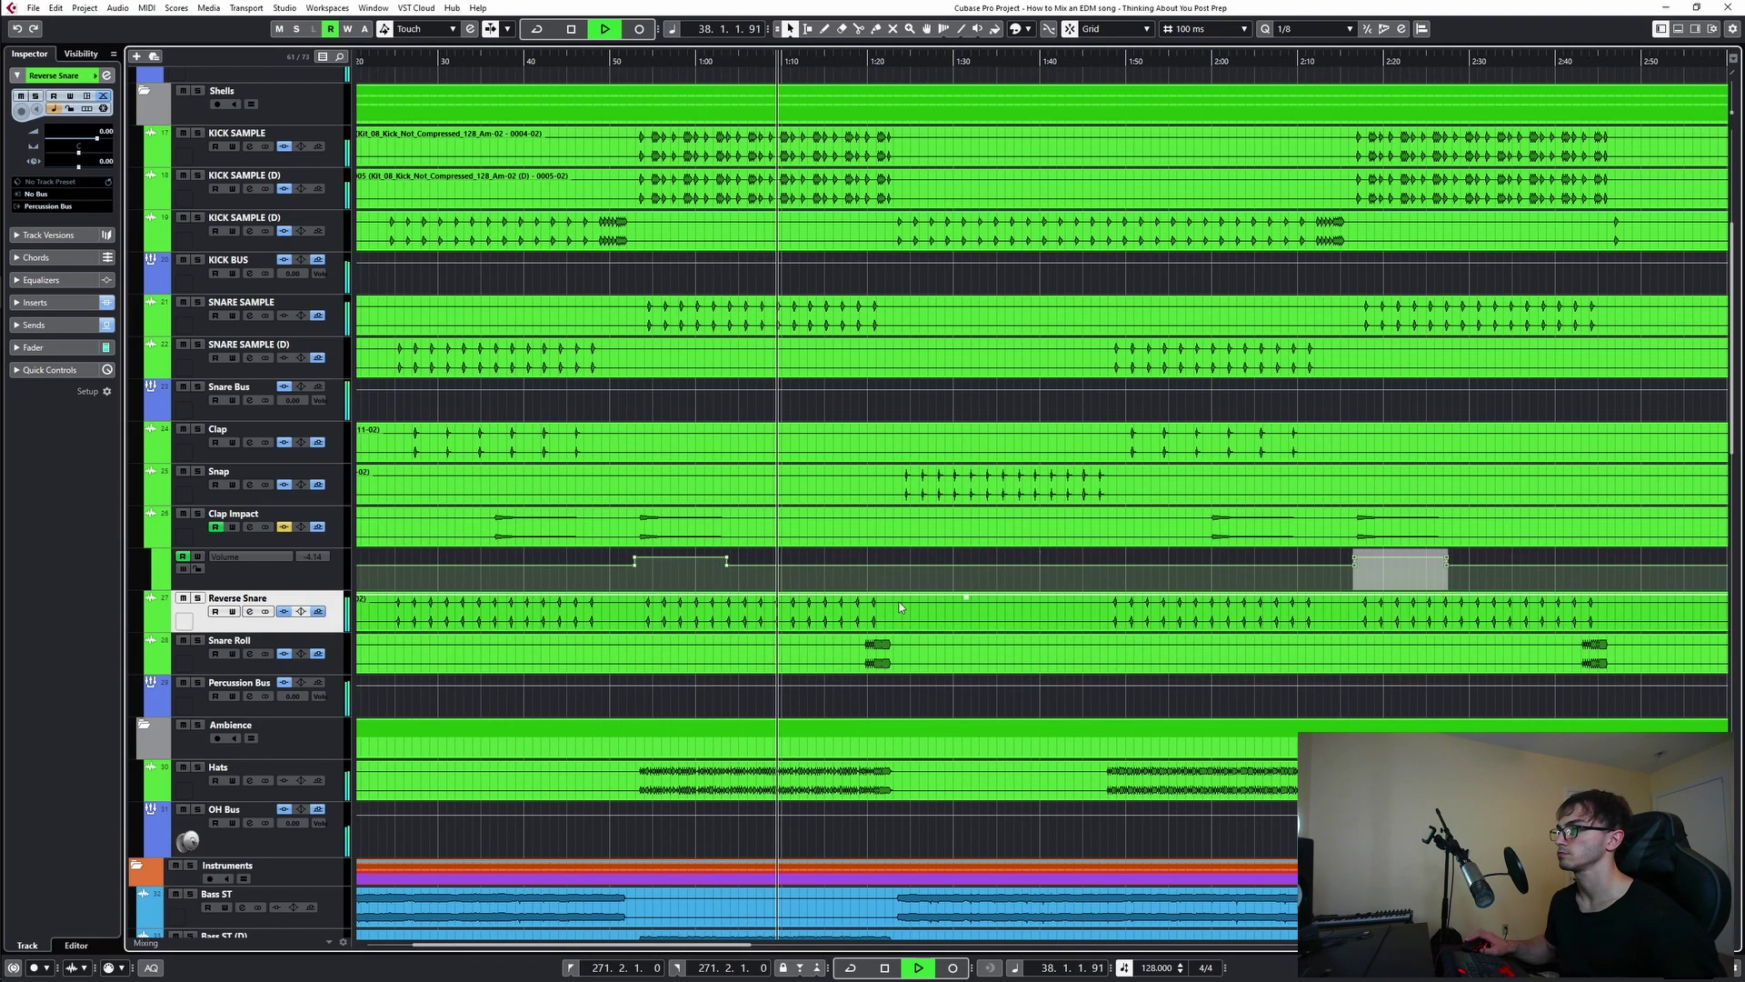
{"action": "scroll", "coordinate": [900, 602], "scroll_direction": "up", "scroll_amount": 4}
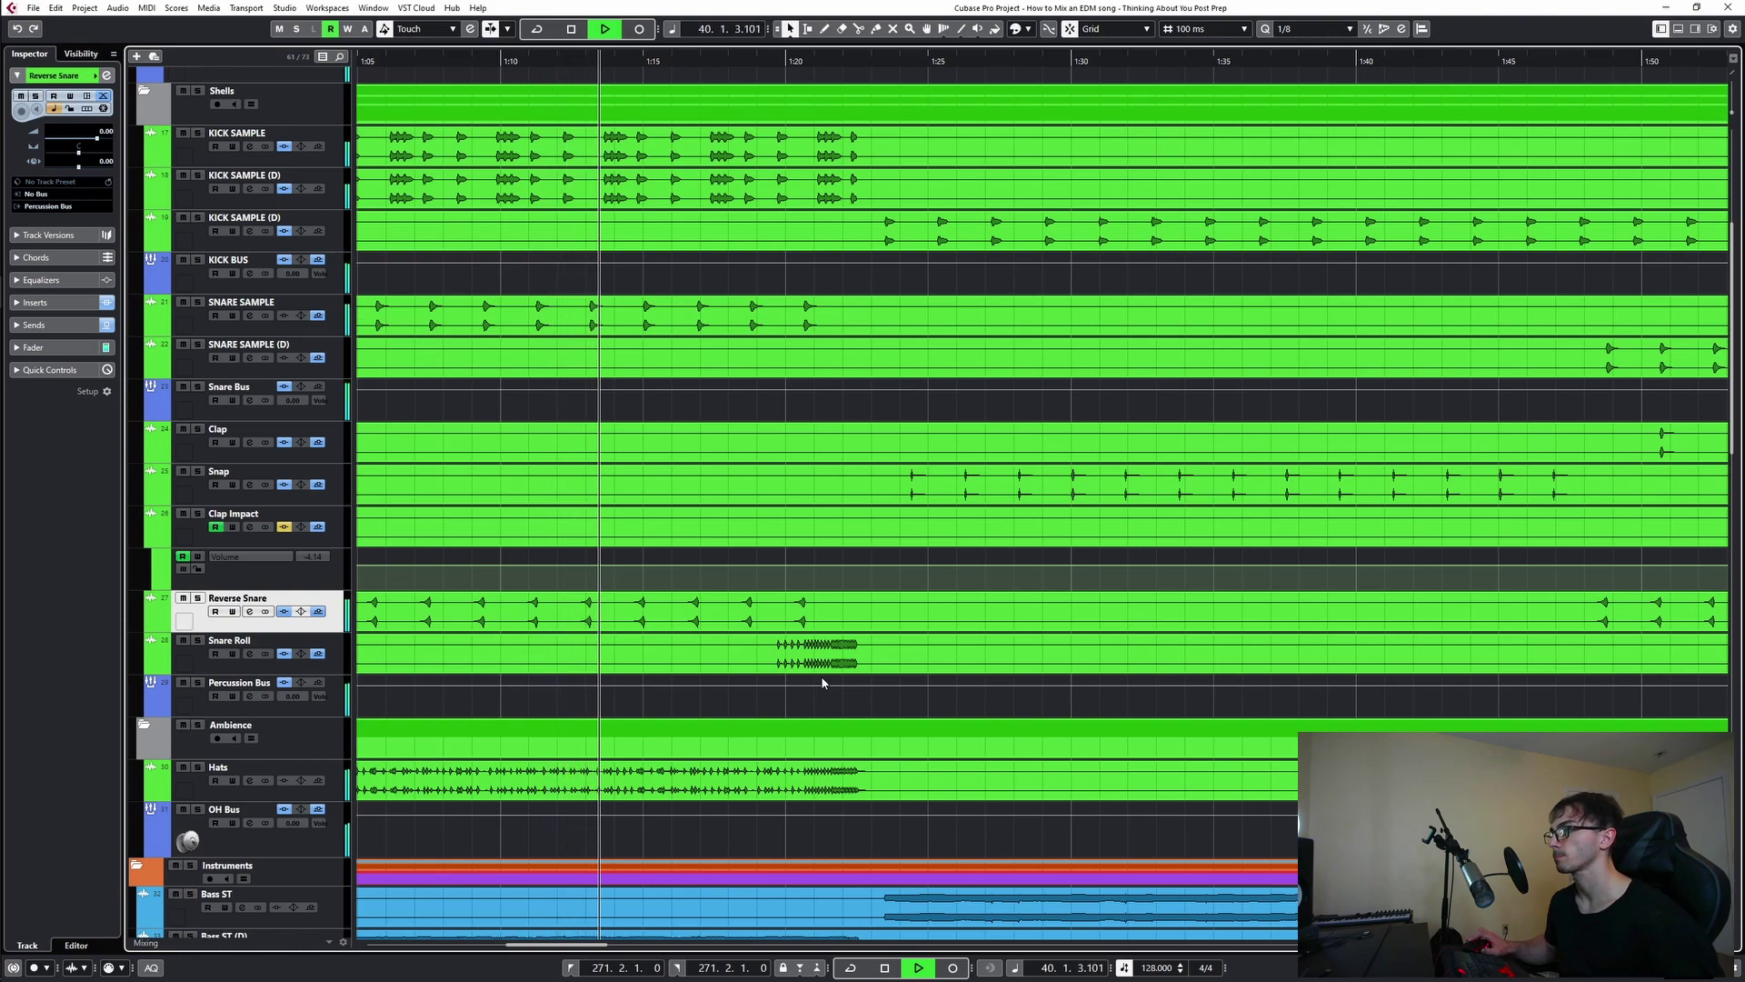
{"action": "key", "text": "f"}
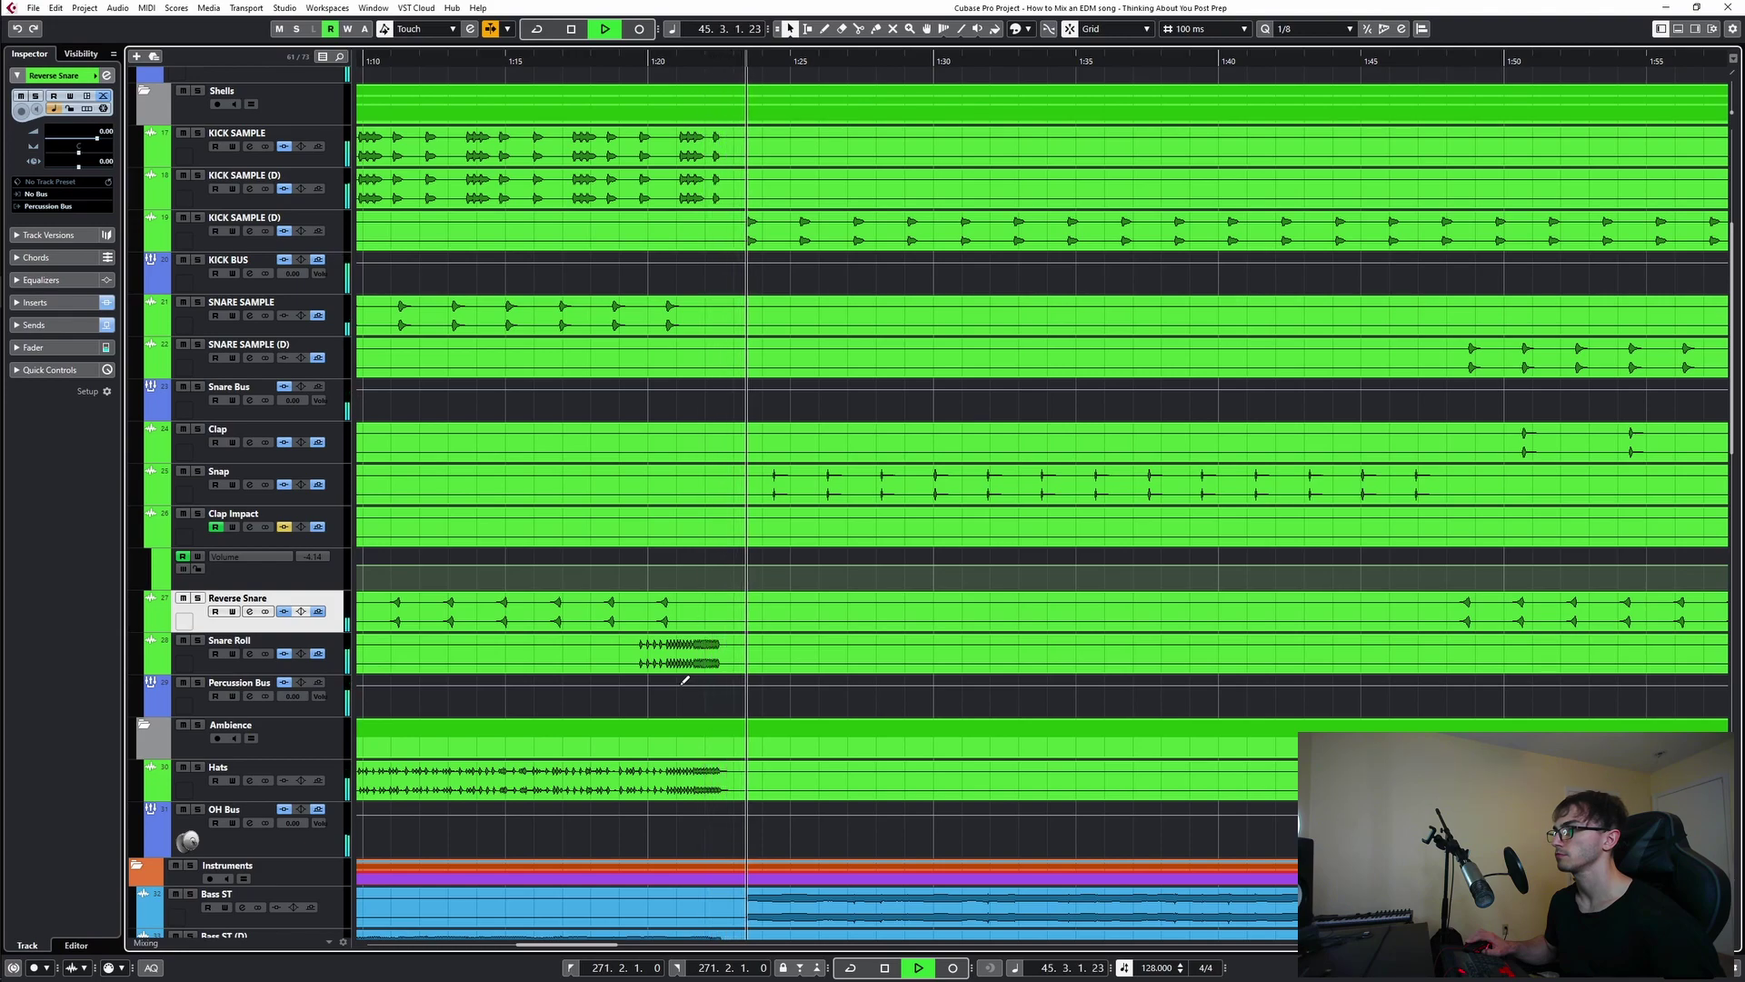
{"action": "key", "text": "space"}
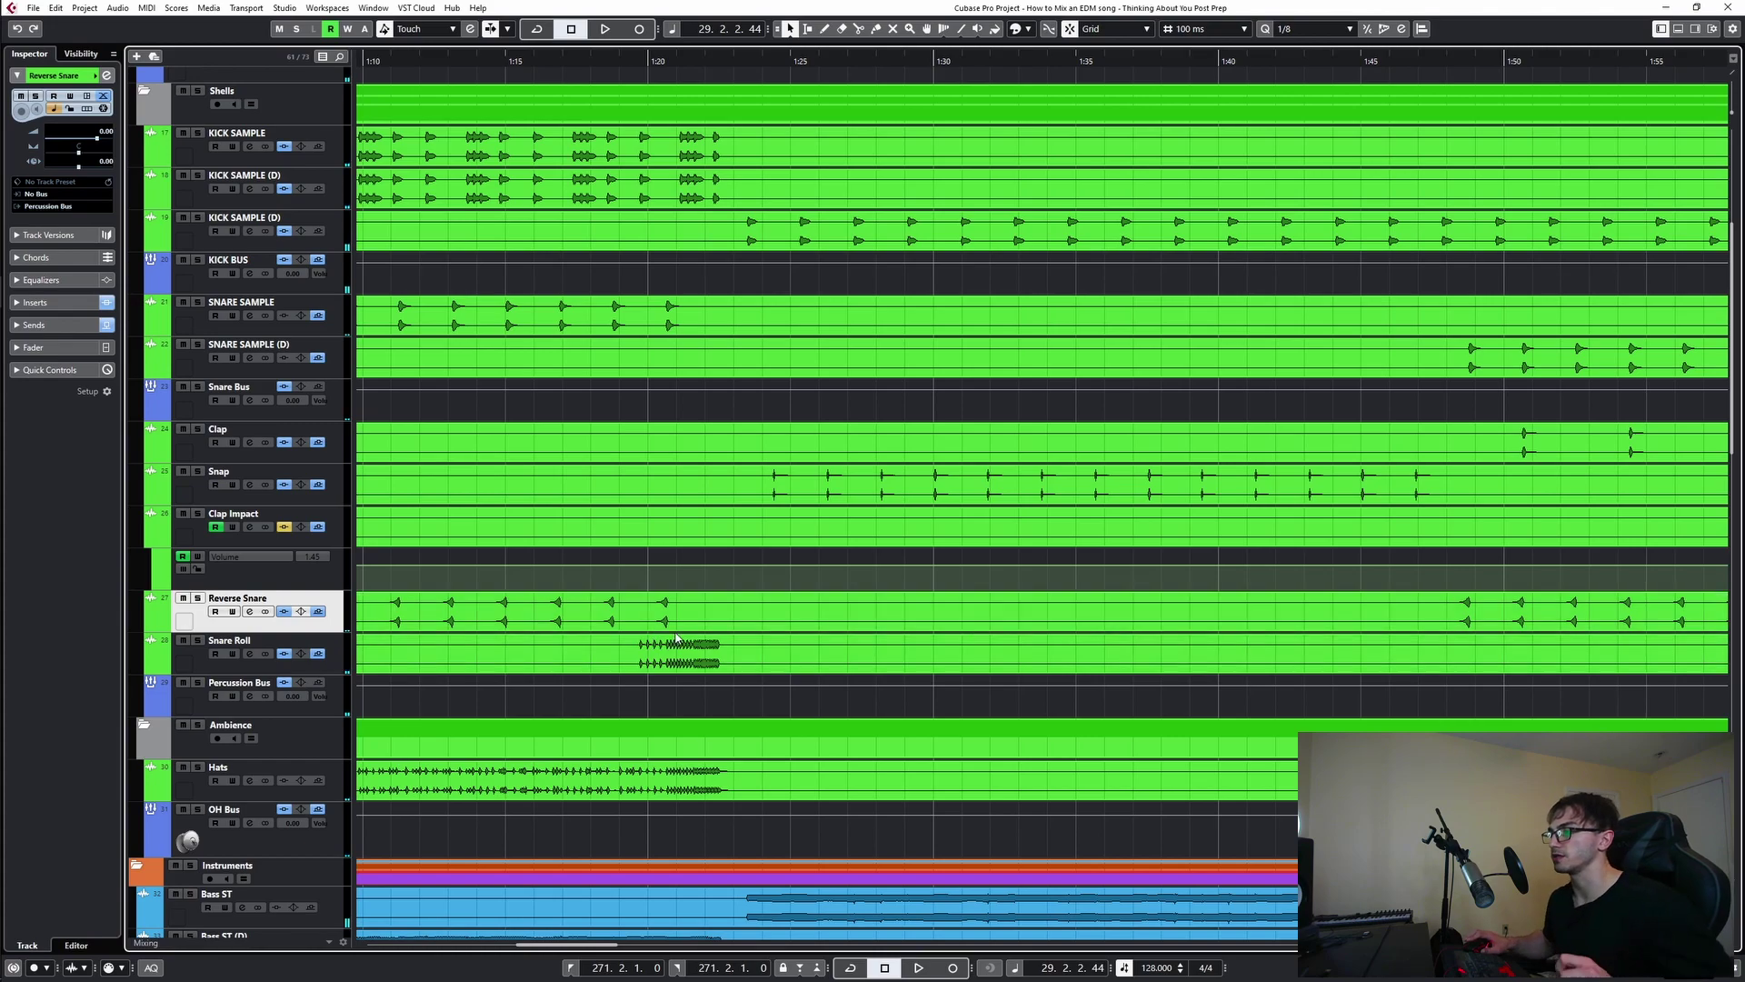
- Deselect Clap Impact's automation points, and replay its hit around 2:00, ahead of the second hook
{"action": "scroll", "coordinate": [696, 673], "scroll_direction": "down", "scroll_amount": 4}
{"action": "scroll", "coordinate": [793, 596], "scroll_direction": "down", "scroll_amount": 2}
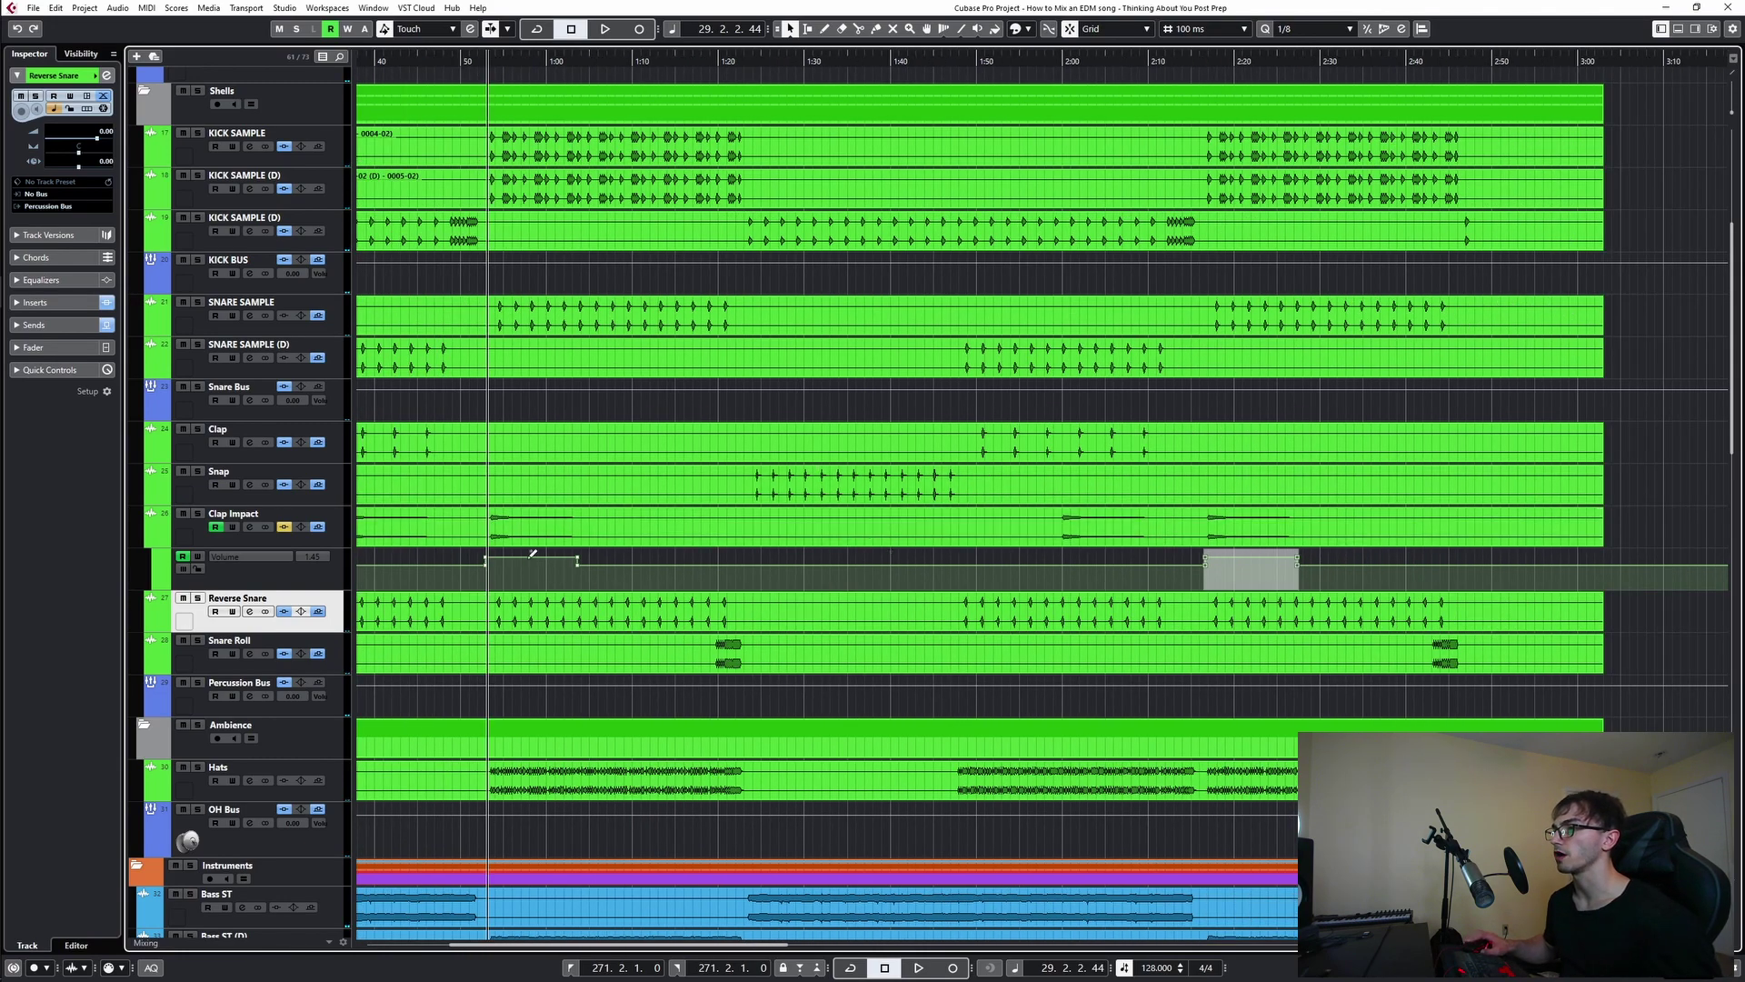
{"action": "left_click", "coordinate": [510, 535]}
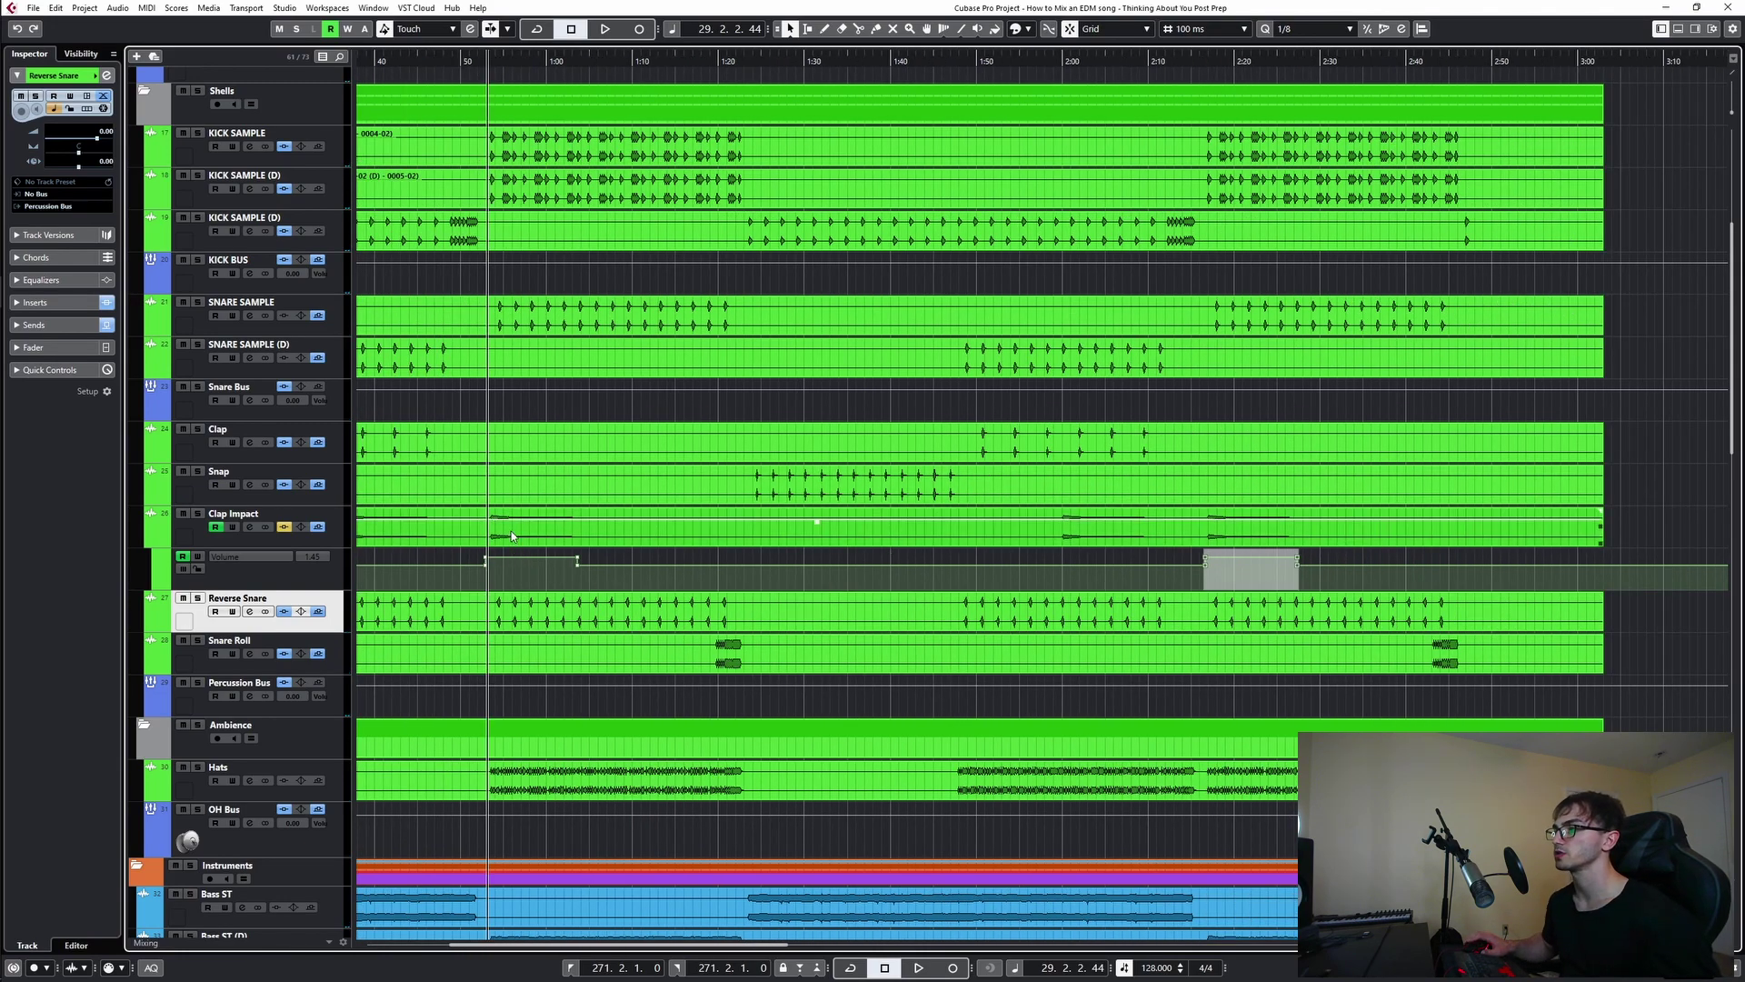
{"action": "left_click", "coordinate": [1059, 578]}
{"action": "key", "text": "space"}
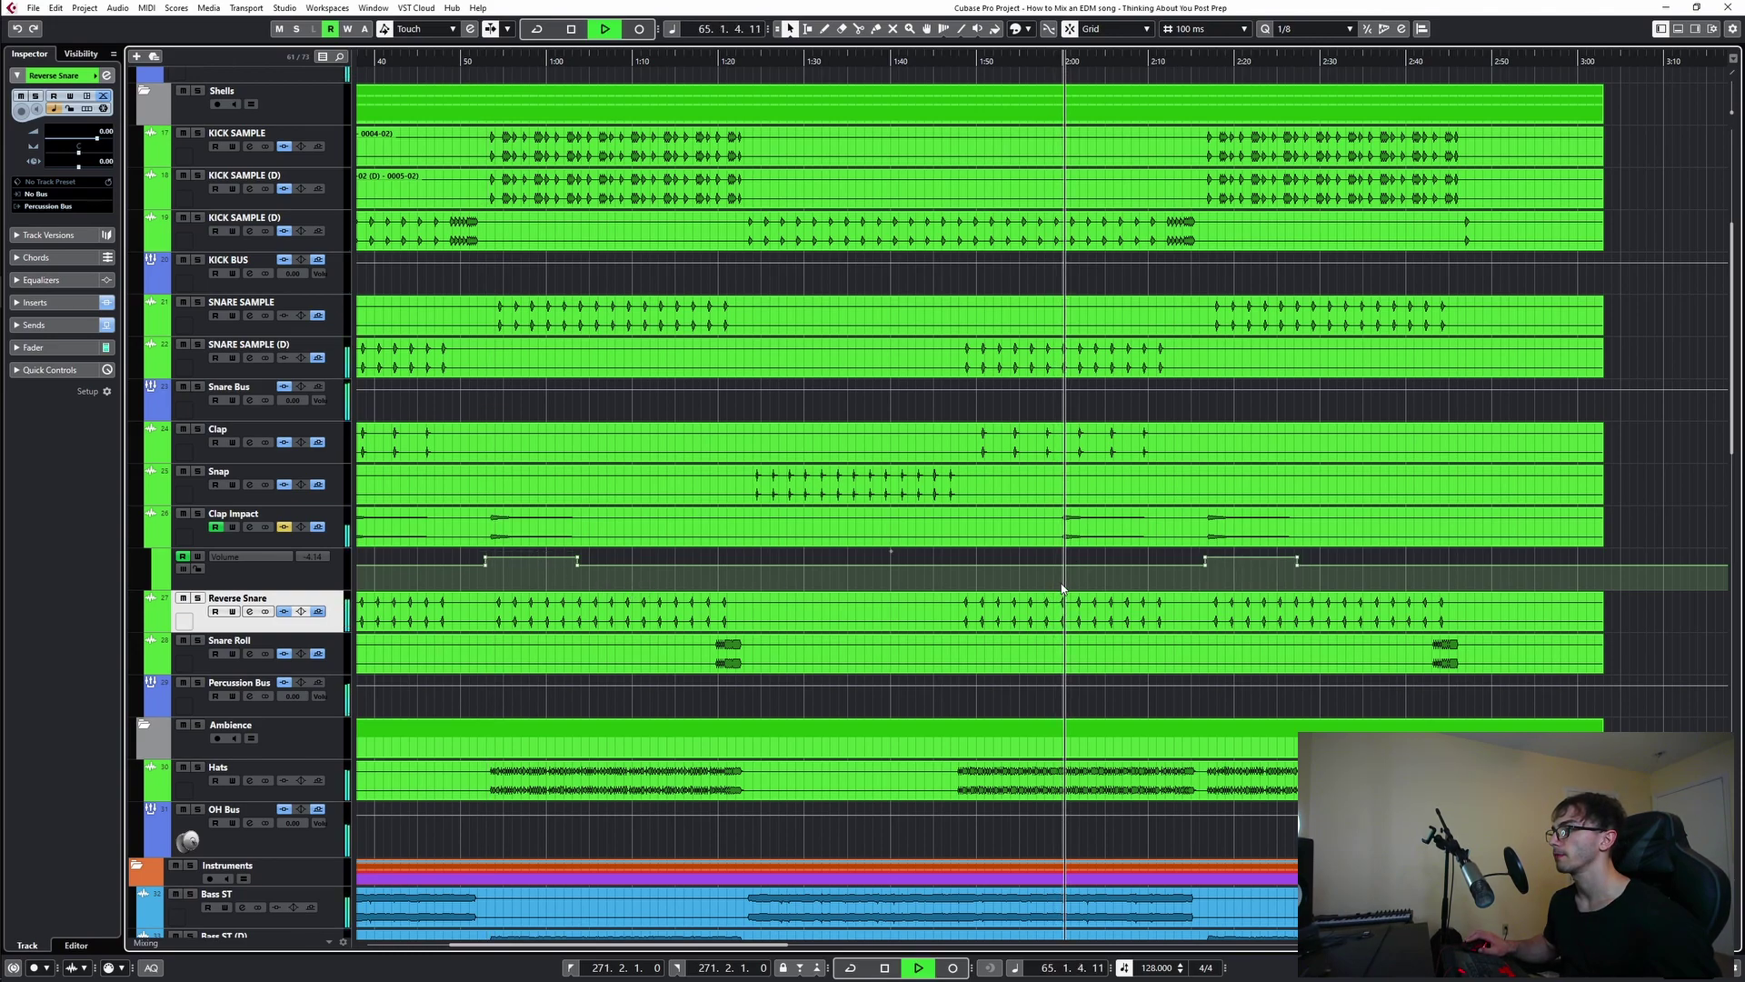
{"action": "key", "text": "space"}
{"action": "key", "text": "space"}
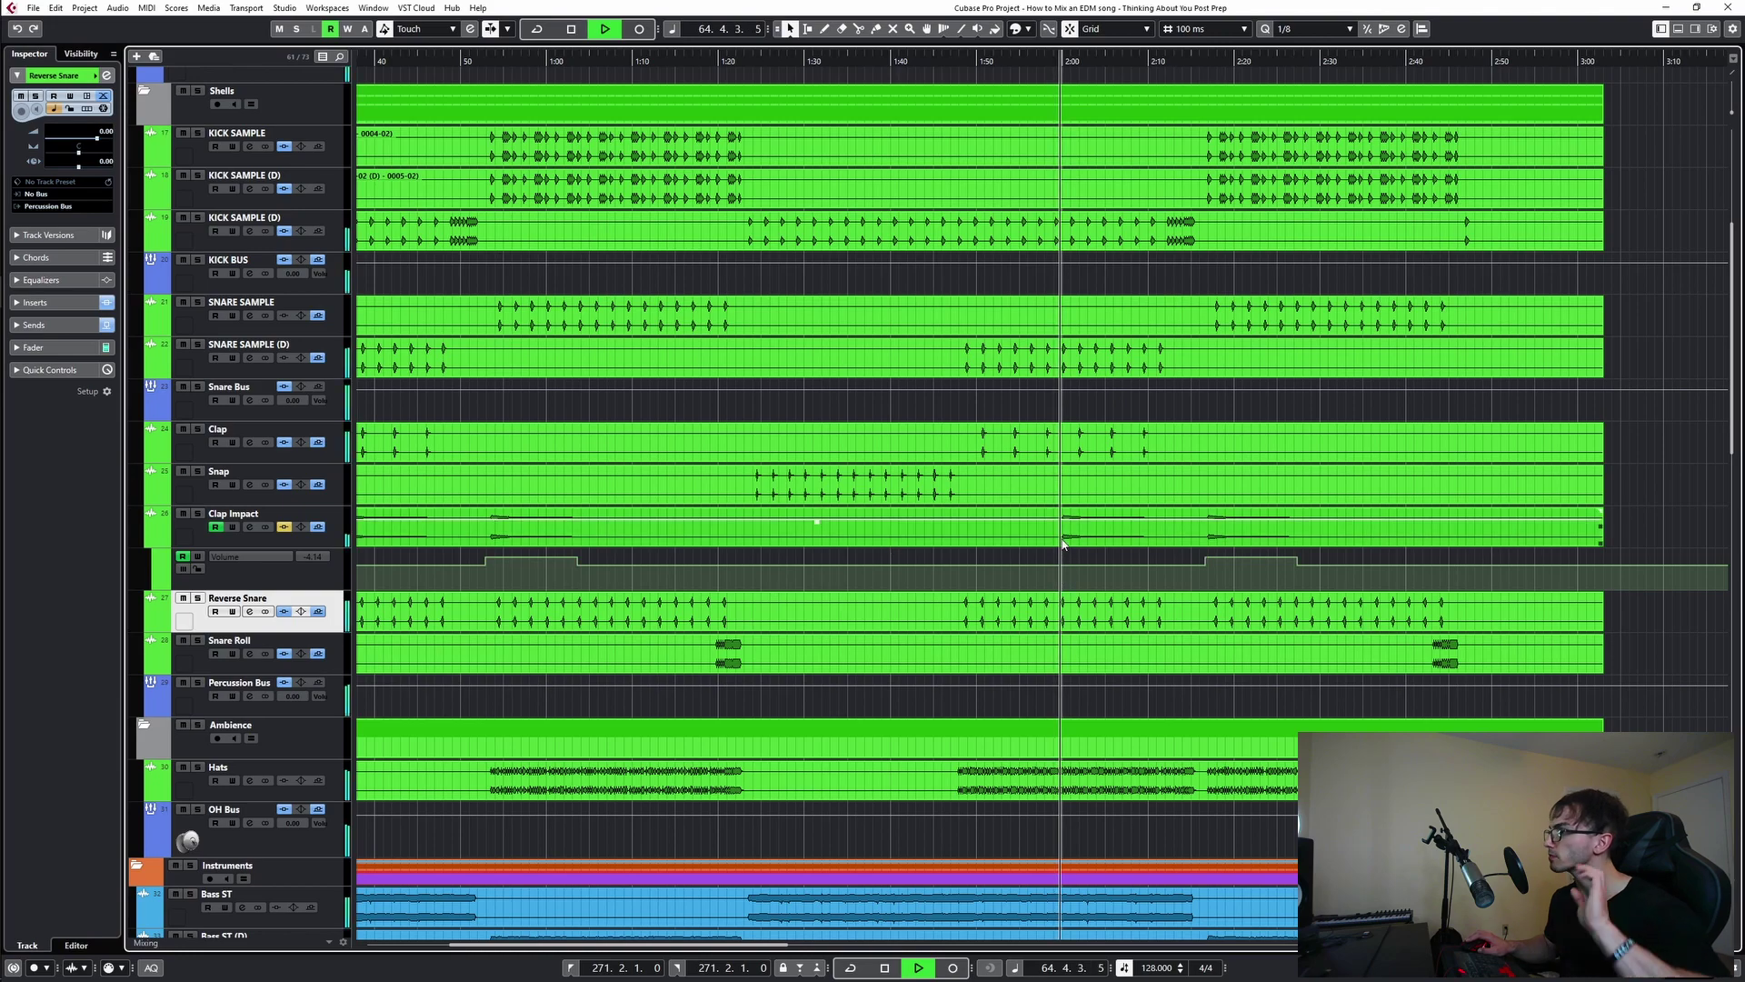
{"action": "key", "text": "space"}
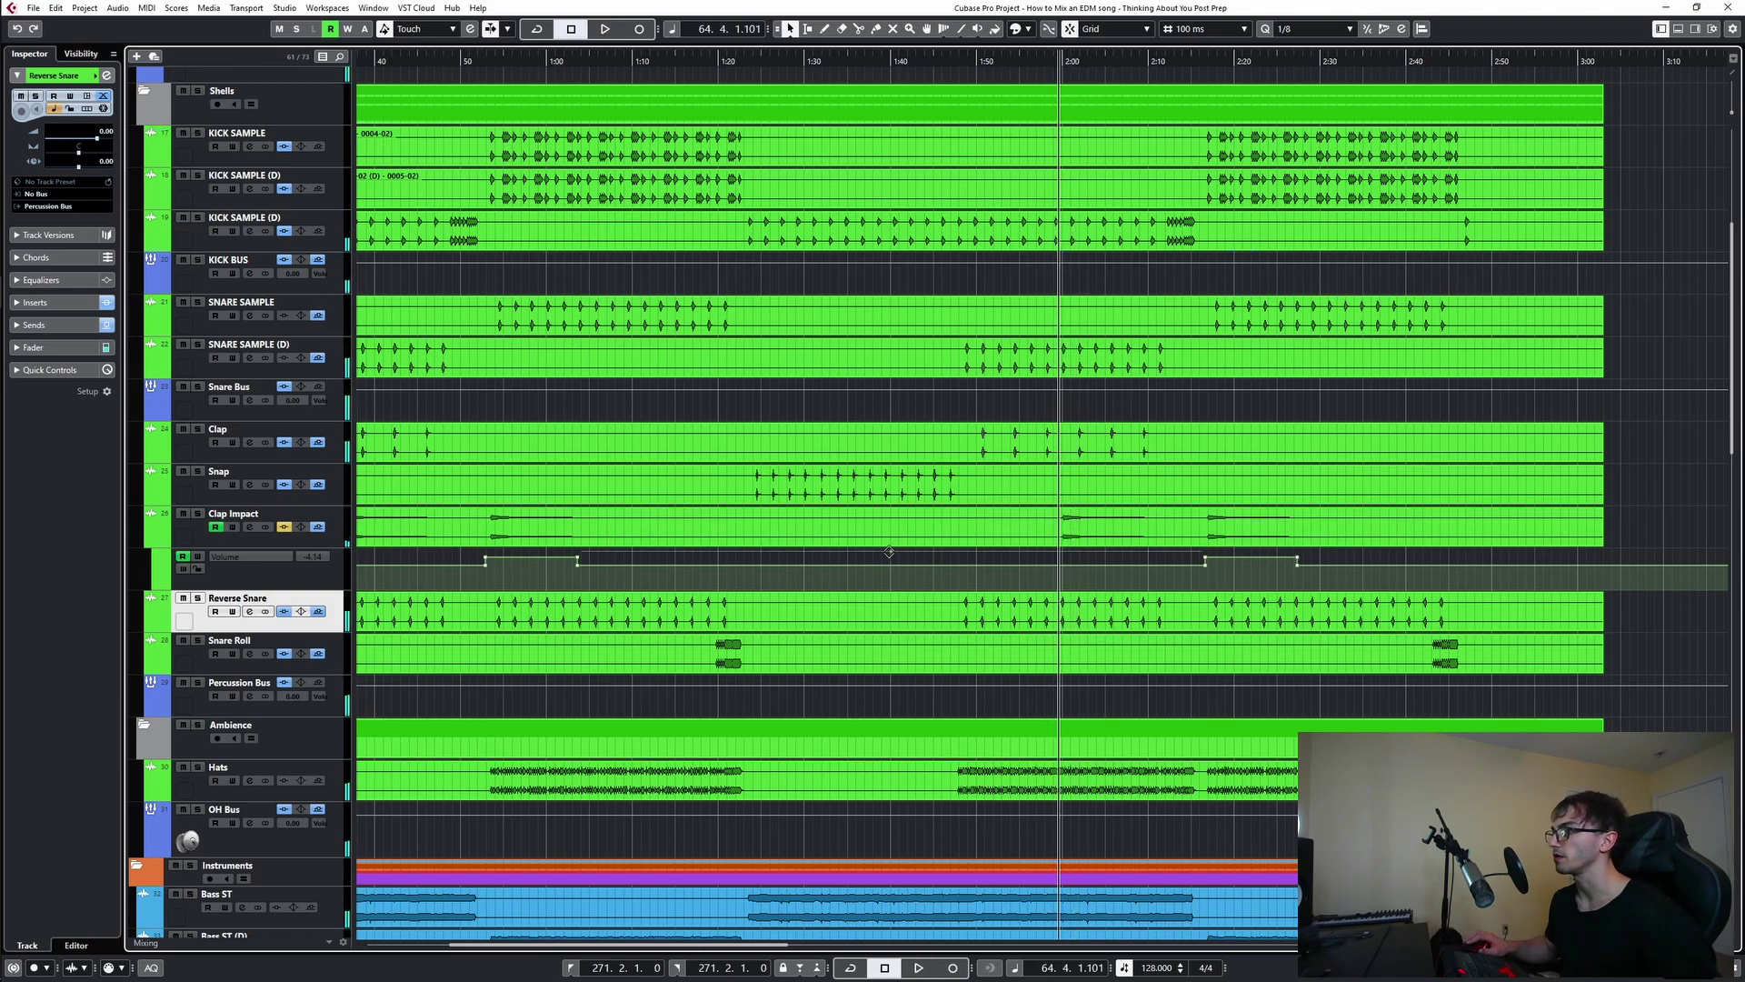
- Raise Clap Impact's base volume slightly with an automation point around 0:12, and replay its hit ahead of the first hook
{"action": "scroll", "coordinate": [602, 562], "scroll_direction": "left", "scroll_amount": 8}
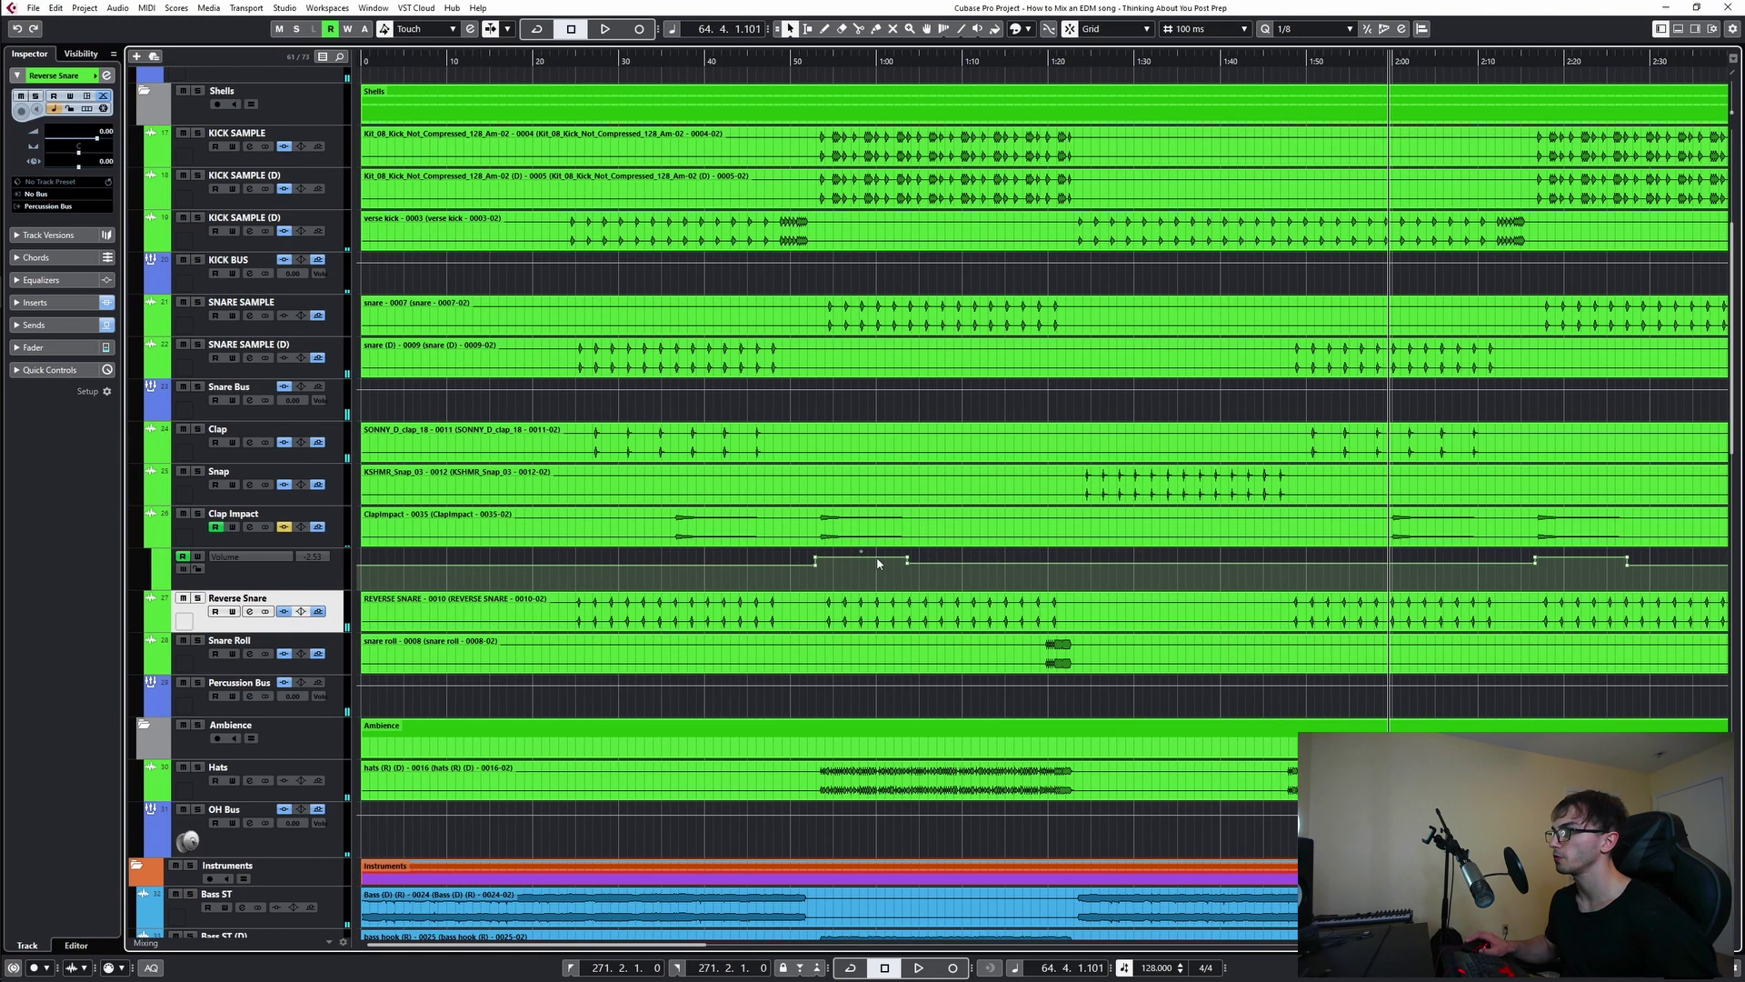
{"action": "left_click", "coordinate": [469, 563]}
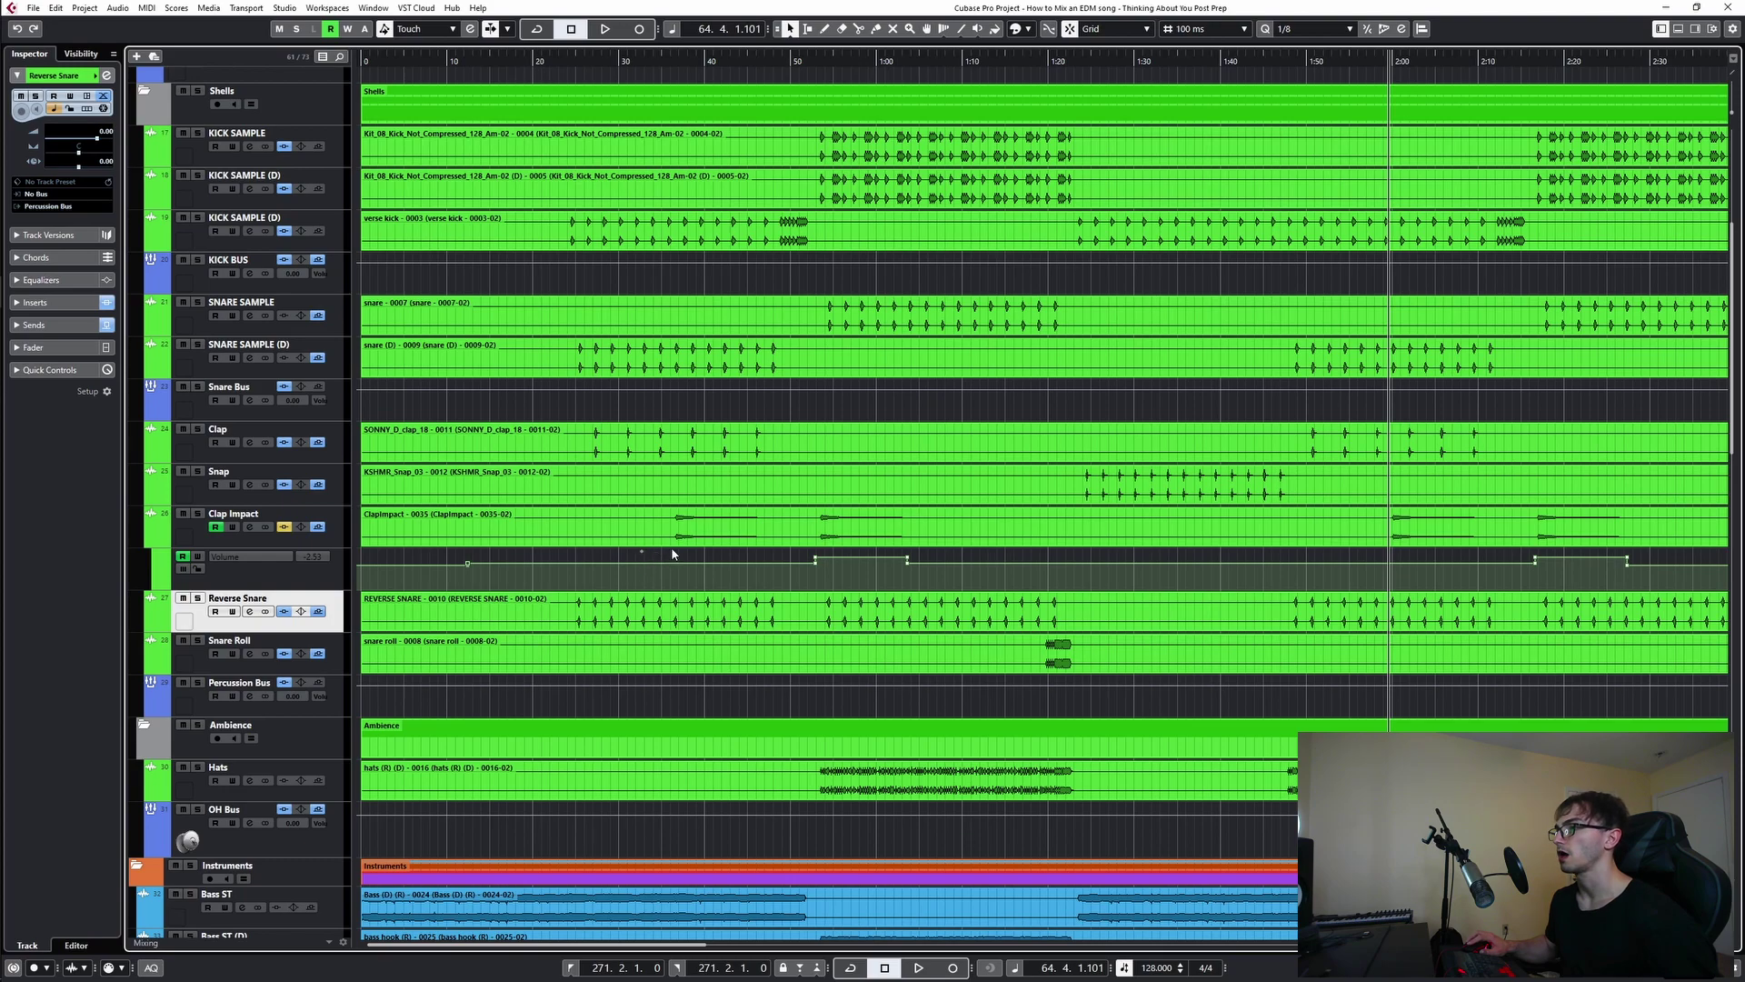
{"action": "left_click", "coordinate": [673, 559]}
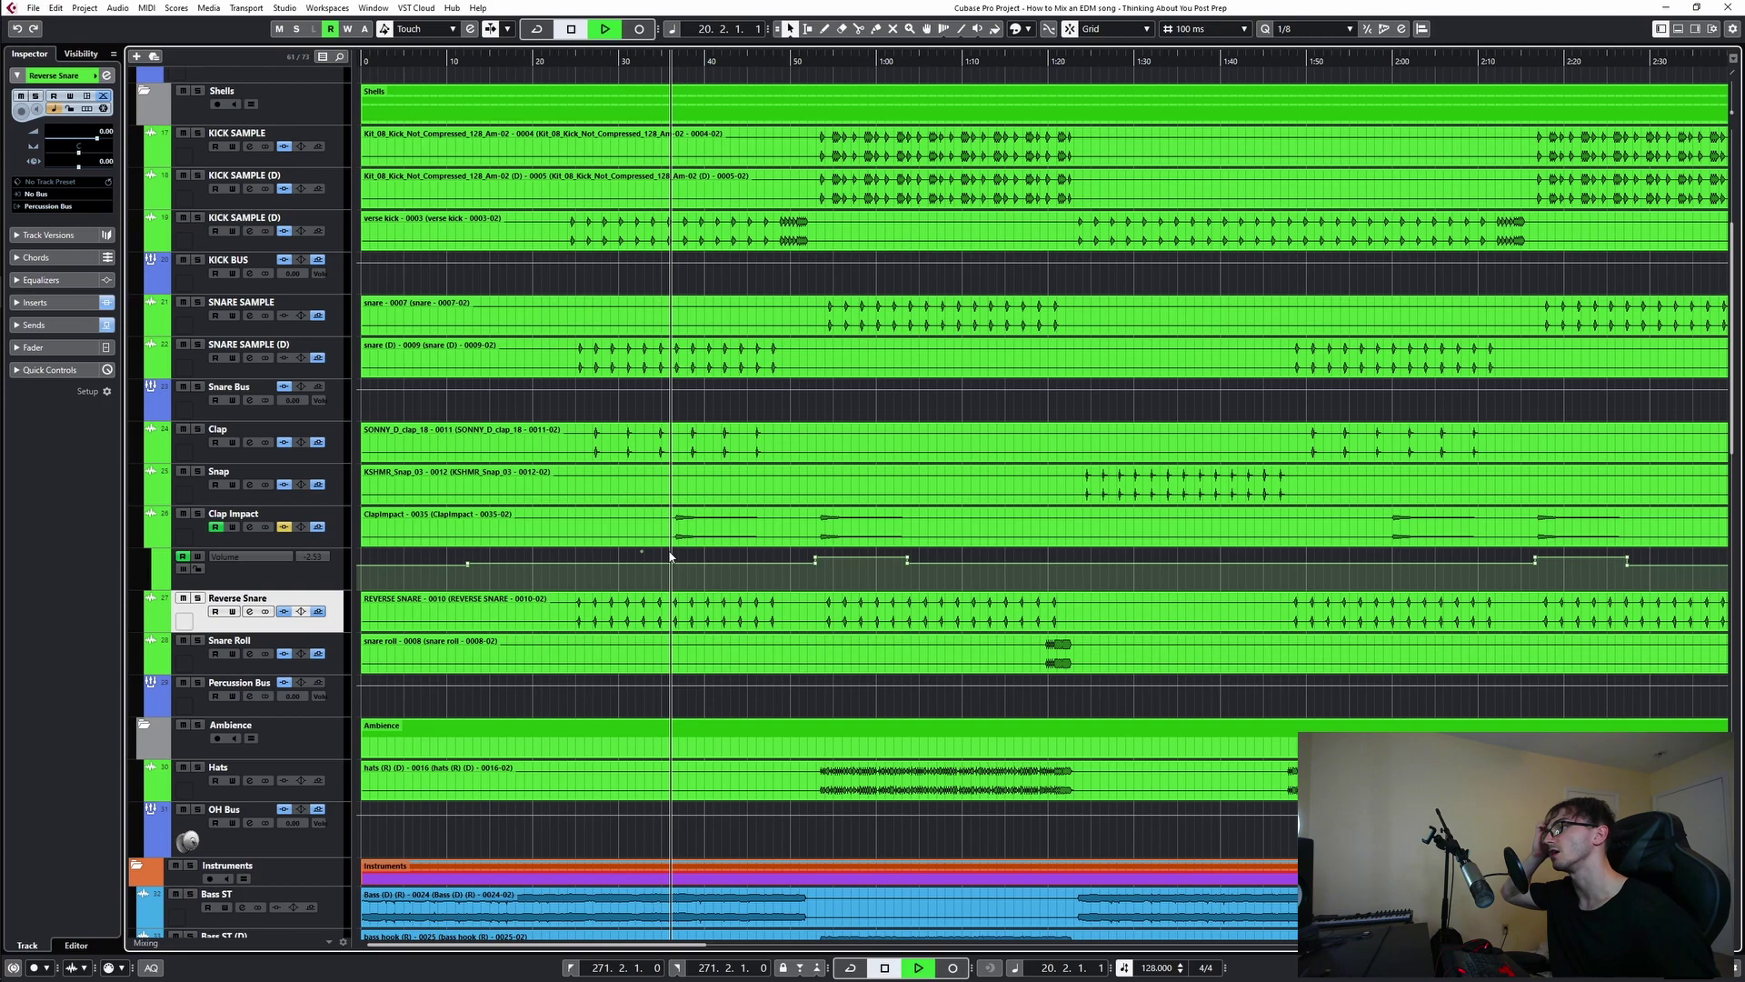
{"action": "key", "text": "space"}
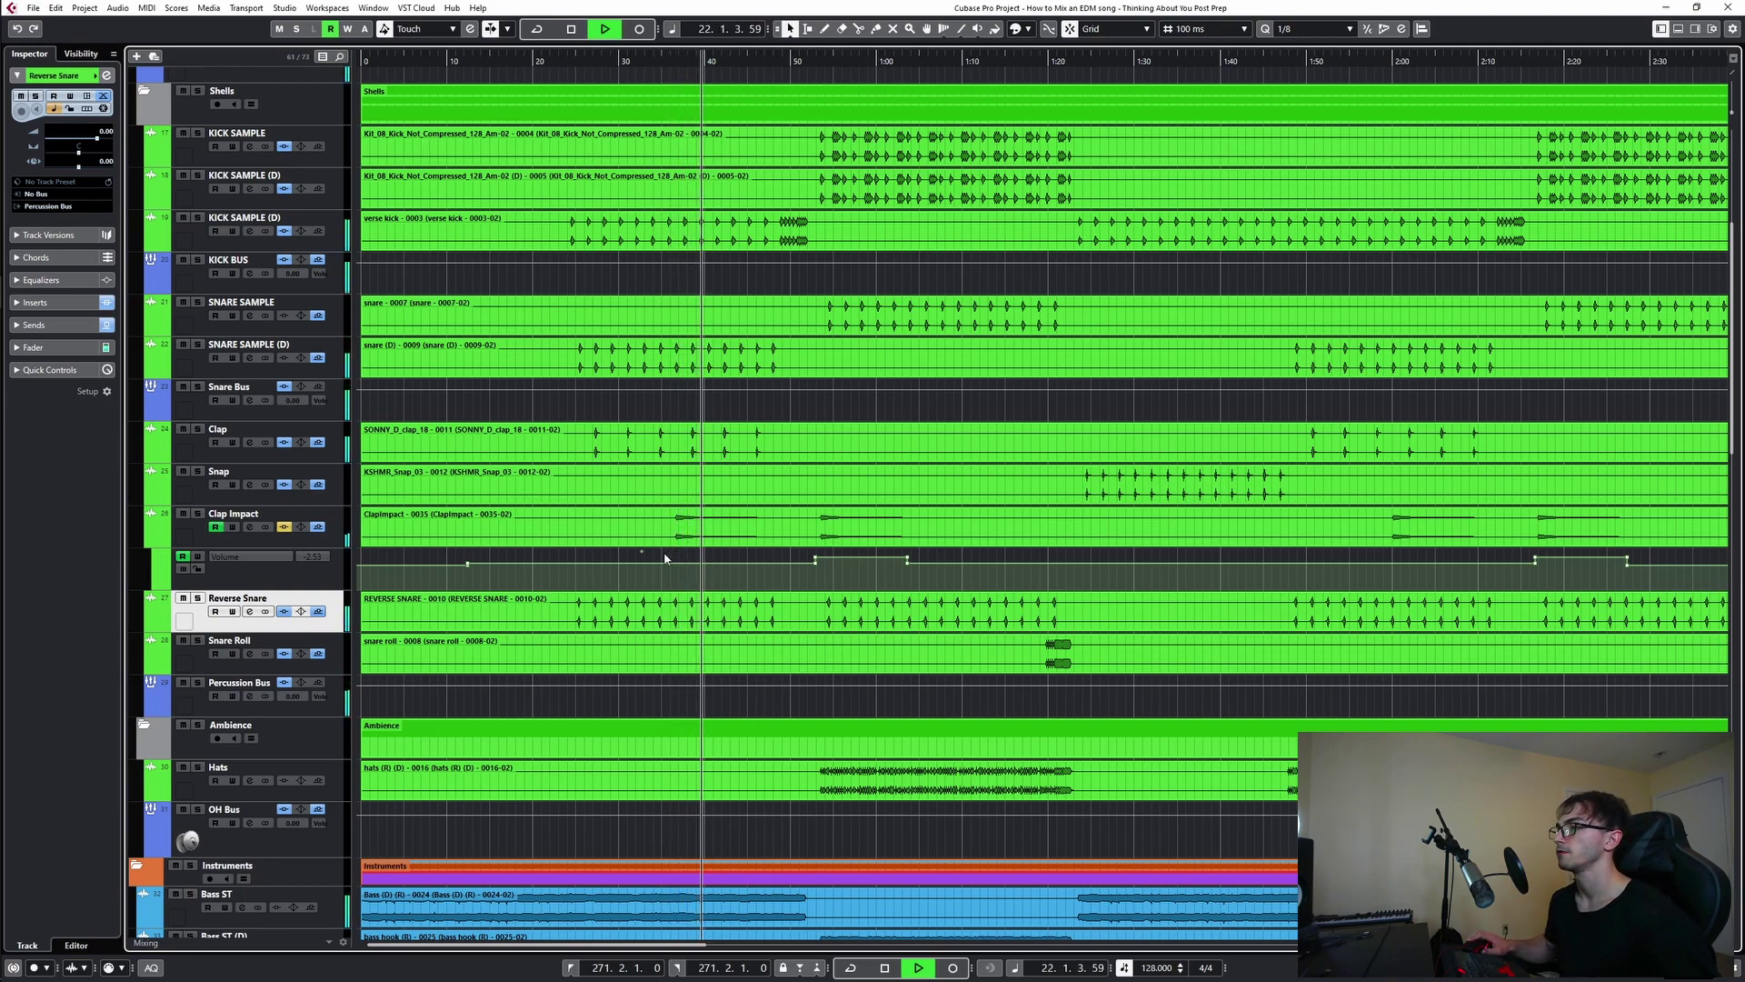
{"action": "left_click", "coordinate": [663, 553]}
- Open the L1 limiter on the cymbal transition's Extras (No Widener) (D) channel, and raise its output ceiling to about -7.6 dB during playback
{"action": "scroll", "coordinate": [738, 600], "scroll_direction": "down", "scroll_amount": 6}
{"action": "scroll", "coordinate": [738, 601], "scroll_direction": "down", "scroll_amount": 10}
{"action": "scroll", "coordinate": [736, 601], "scroll_direction": "up", "scroll_amount": 5}
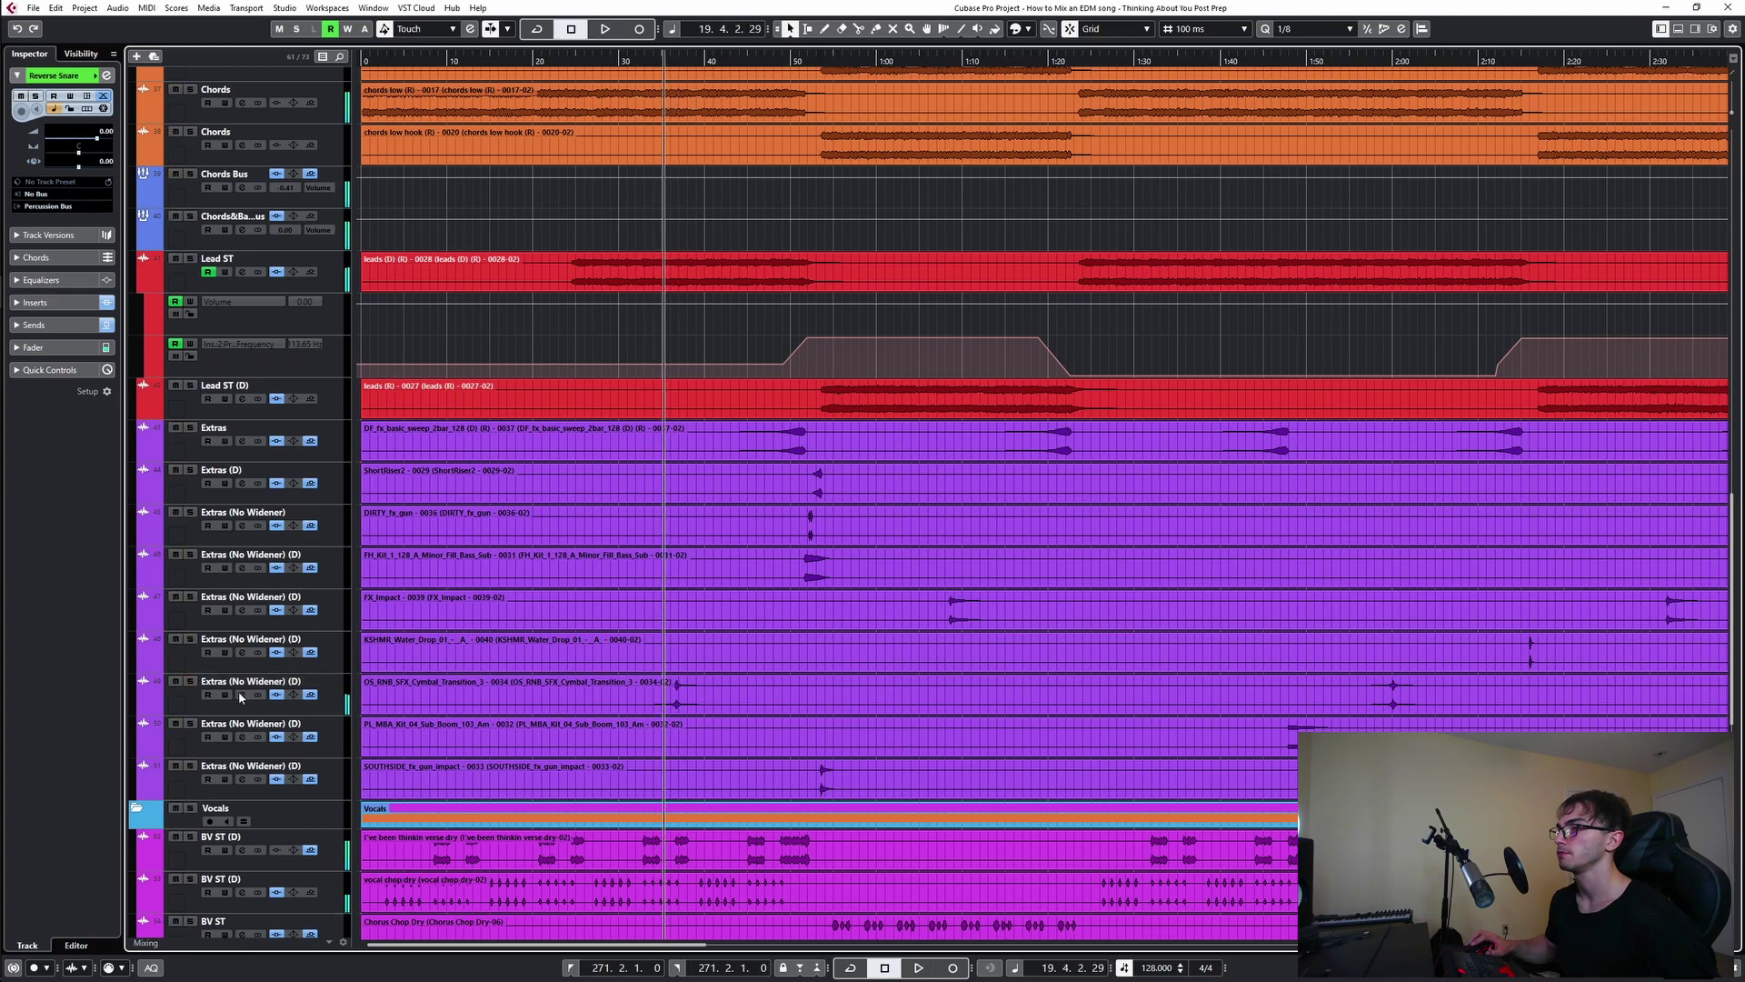
{"action": "key", "text": "space"}
{"action": "left_click", "coordinate": [241, 695]}
{"action": "left_click", "coordinate": [677, 811]}
{"action": "key", "text": "space"}
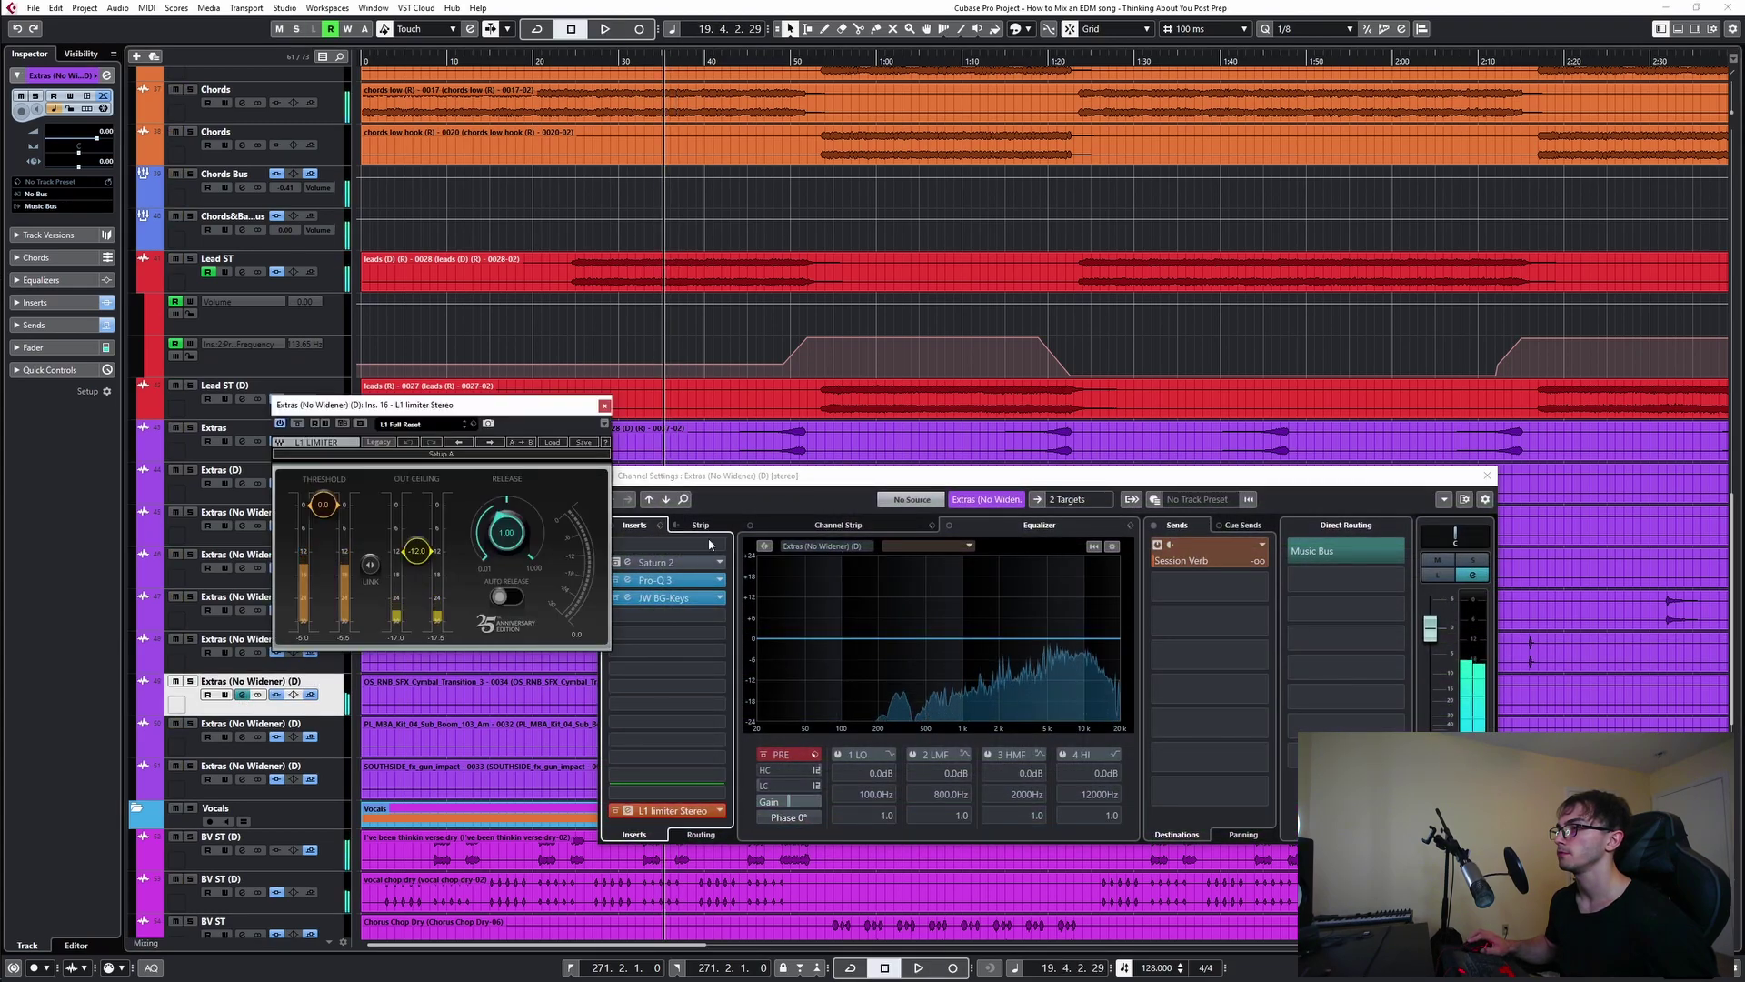
{"action": "key", "text": "space"}
{"action": "left_click_drag", "start_coordinate": [421, 565], "coordinate": [421, 550]}
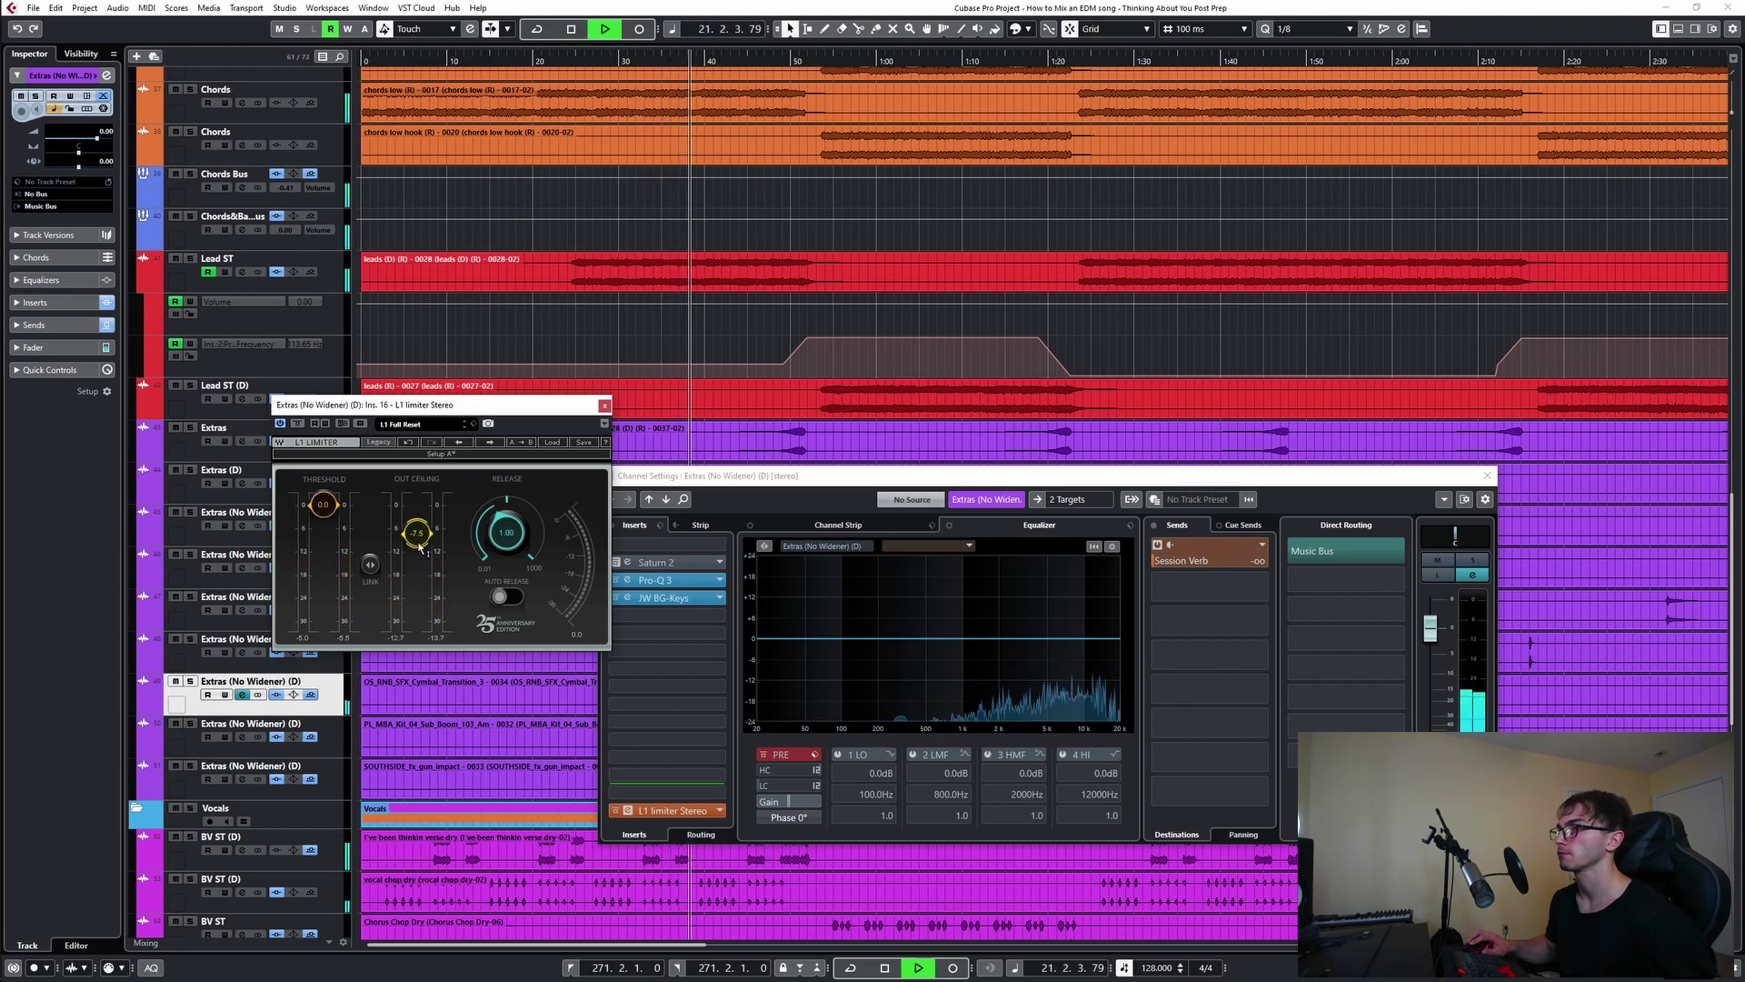
- Lower the cymbal transition's L1 output ceiling to about -7.9 dB, replay the passage, and close the limiter and channel settings
{"action": "left_click", "coordinate": [606, 404]}
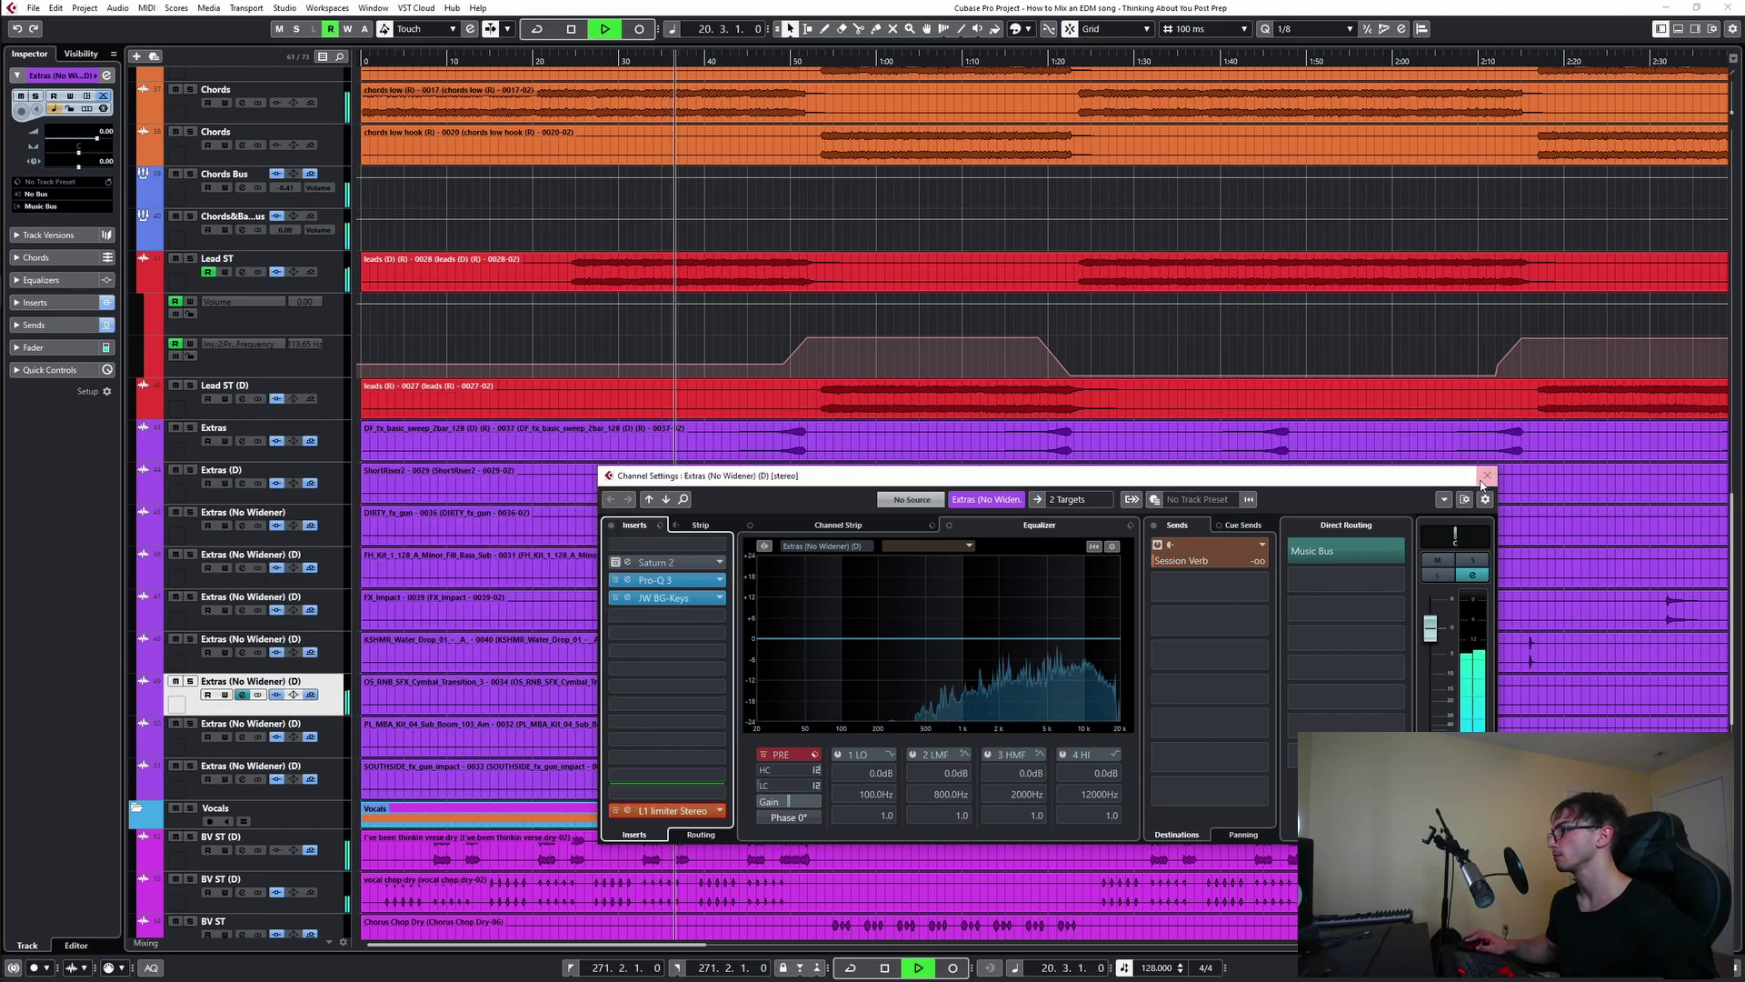
{"action": "left_click", "coordinate": [676, 811]}
{"action": "left_click_drag", "start_coordinate": [417, 533], "coordinate": [417, 535]}
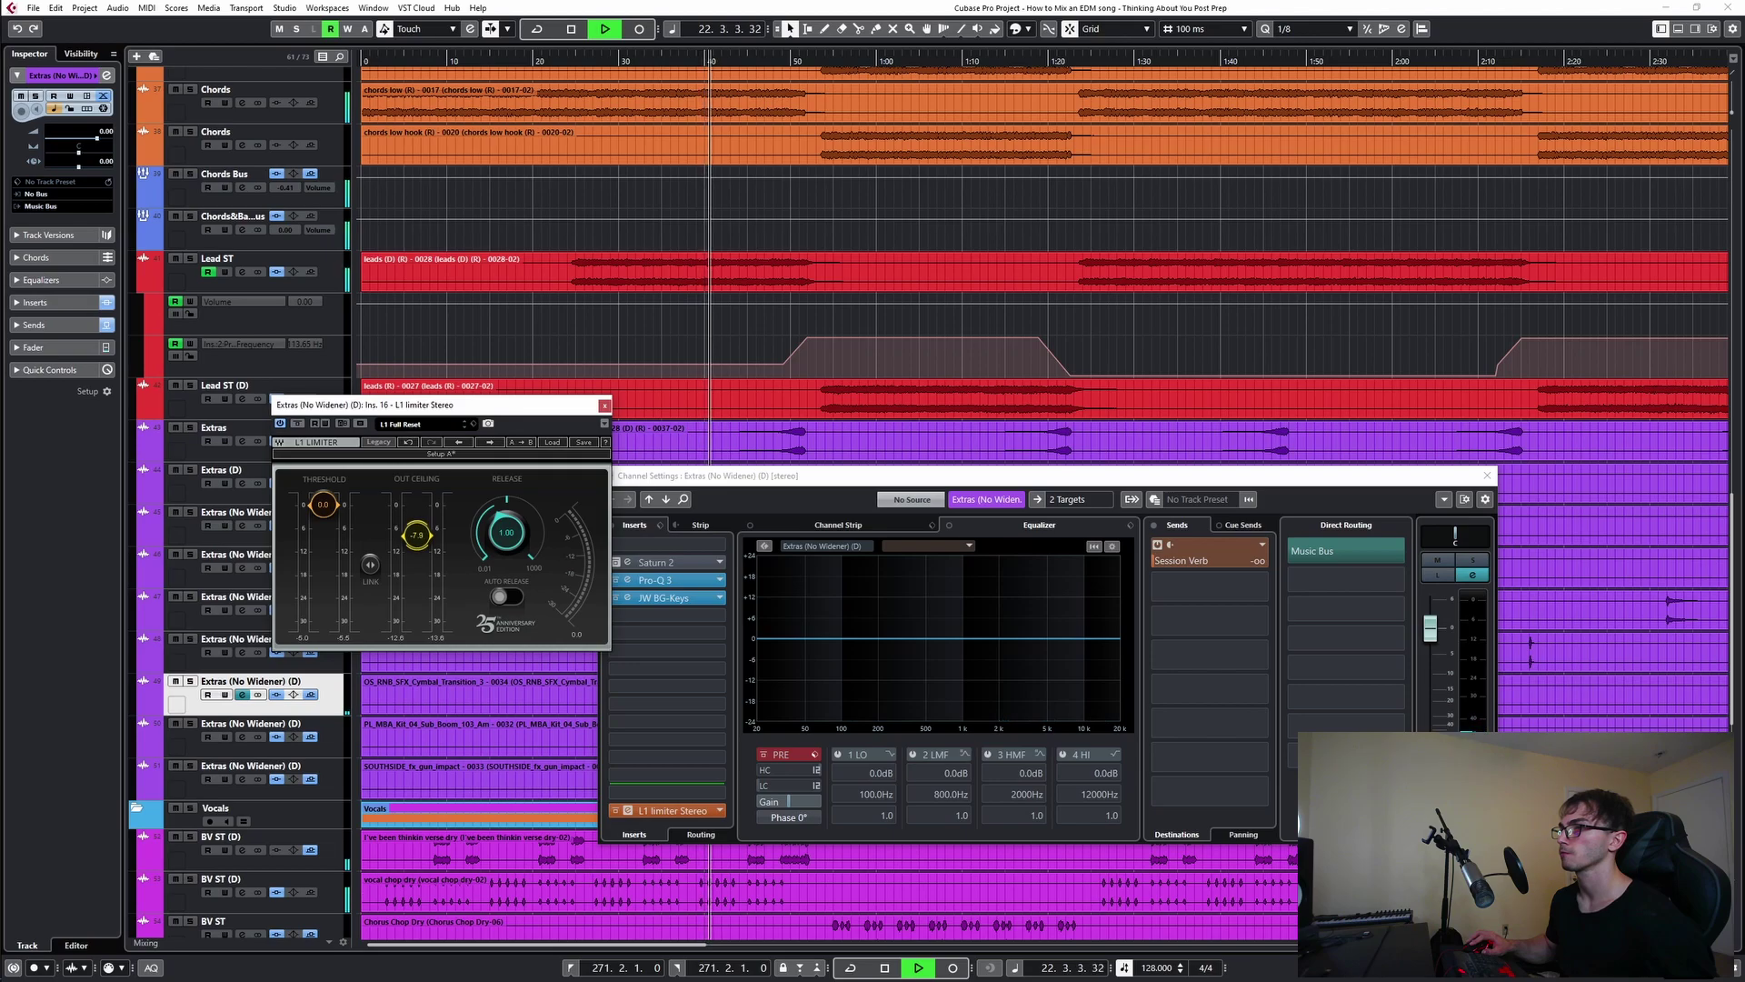
{"action": "key", "text": "space"}
{"action": "key", "text": "space"}
{"action": "left_click", "coordinate": [604, 406]}
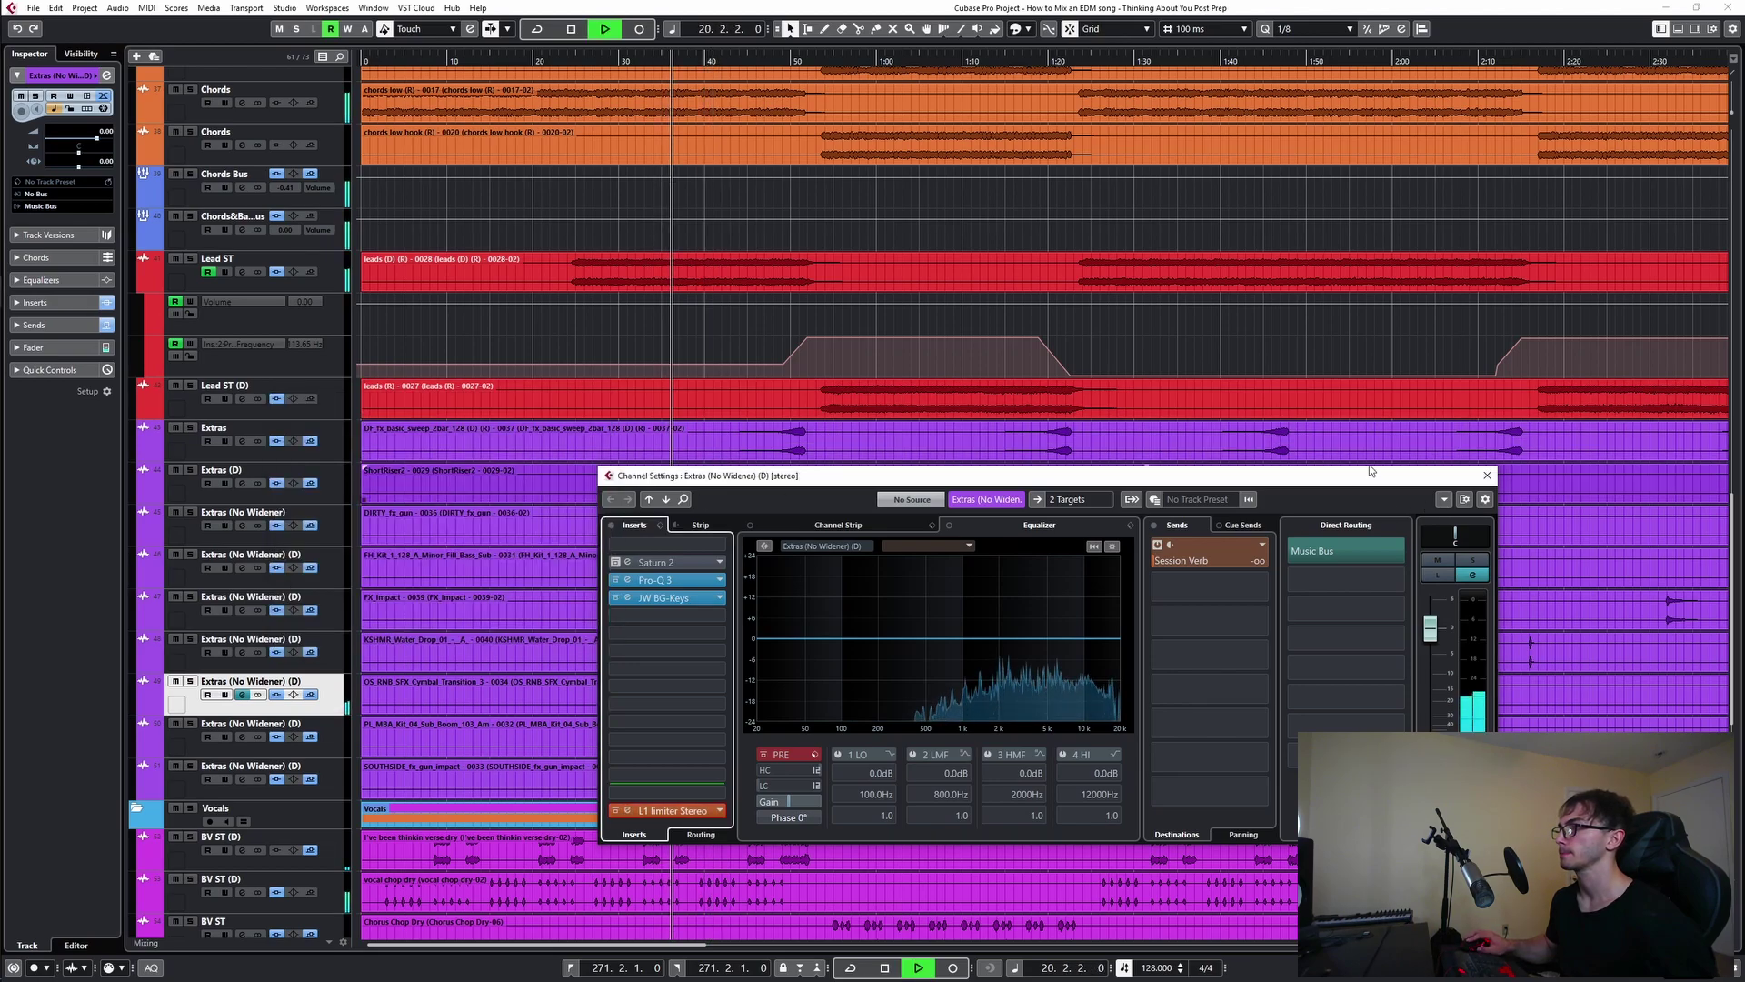
{"action": "left_click", "coordinate": [1487, 475]}
{"action": "scroll", "coordinate": [1061, 489], "scroll_direction": "up", "scroll_amount": 15}
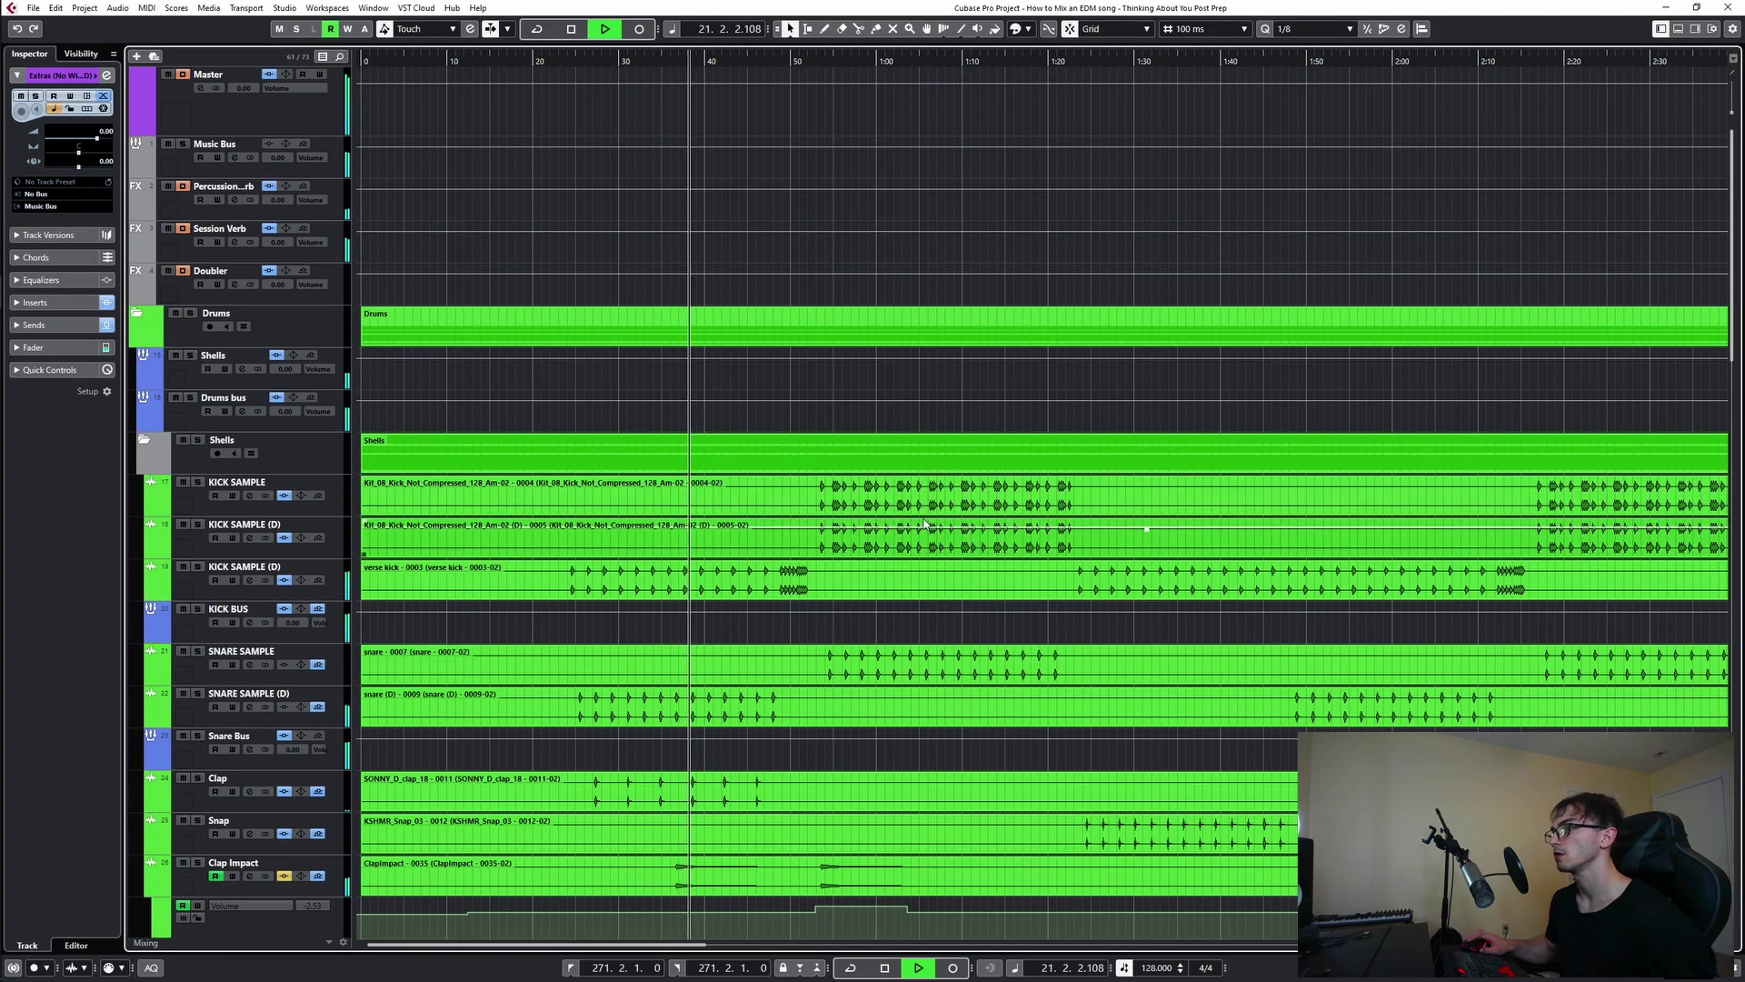
{"action": "key", "text": "space"}
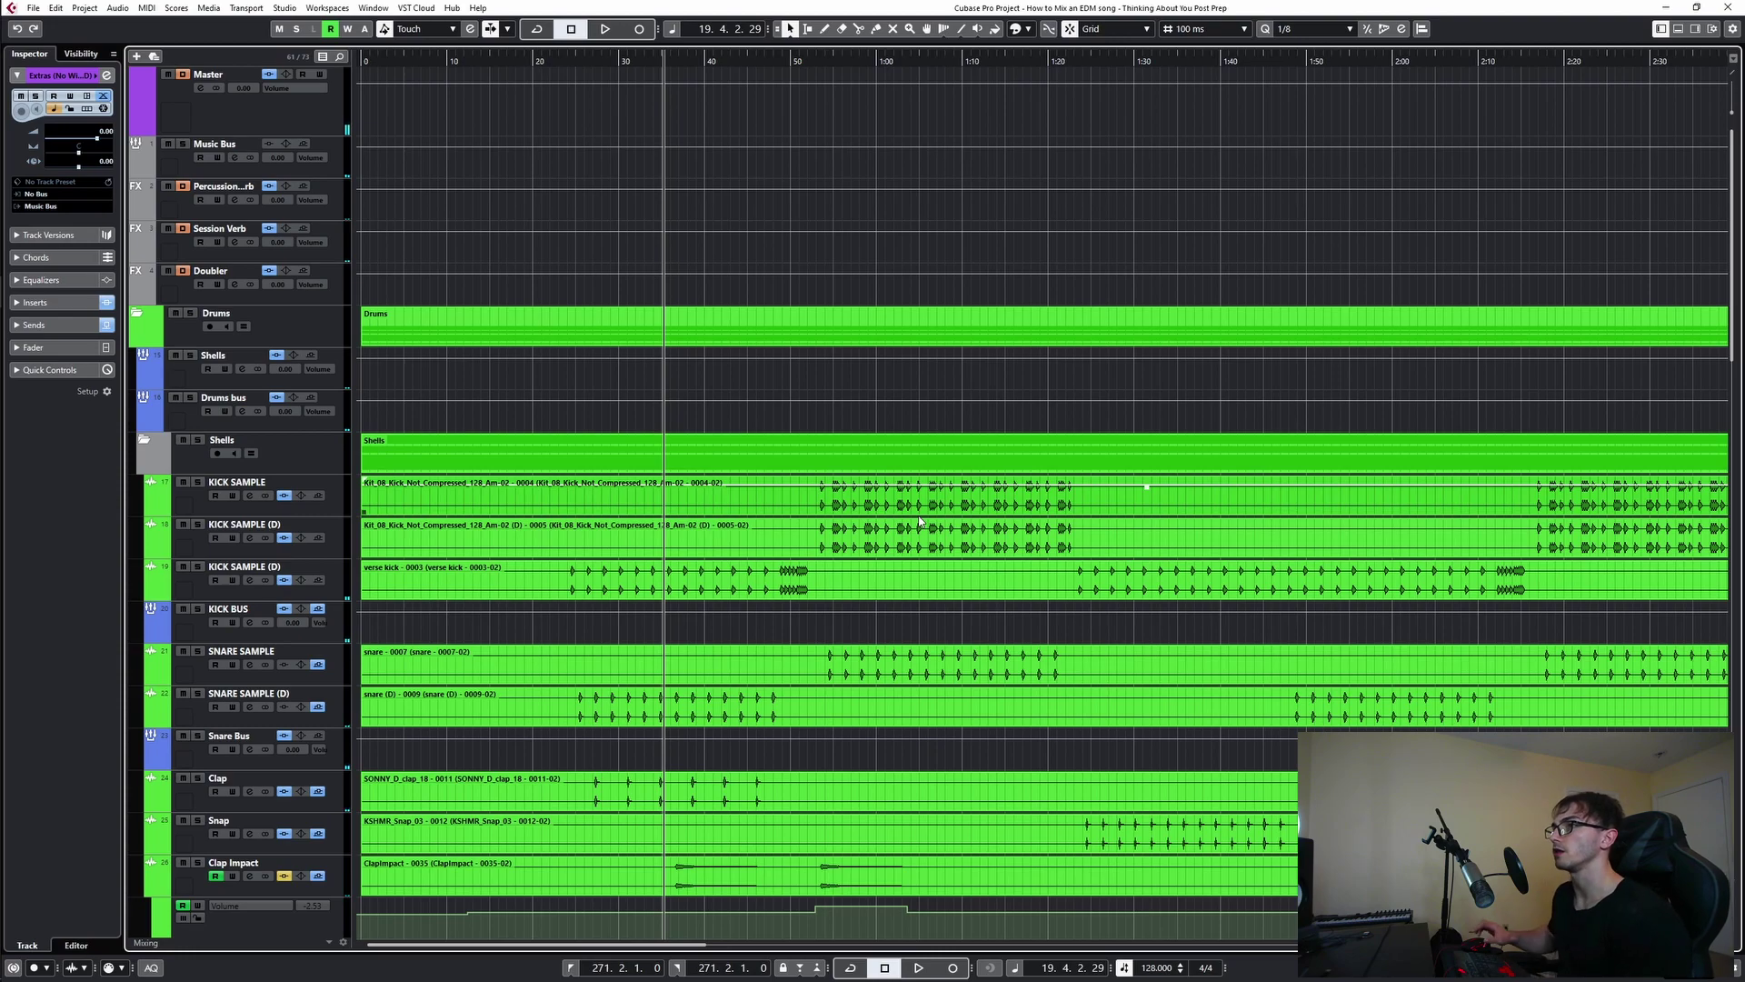
- Open the Master channel's settings, and review the bands of its Pro-Q 3 insert
{"action": "scroll", "coordinate": [710, 262], "scroll_direction": "down", "scroll_amount": 8}
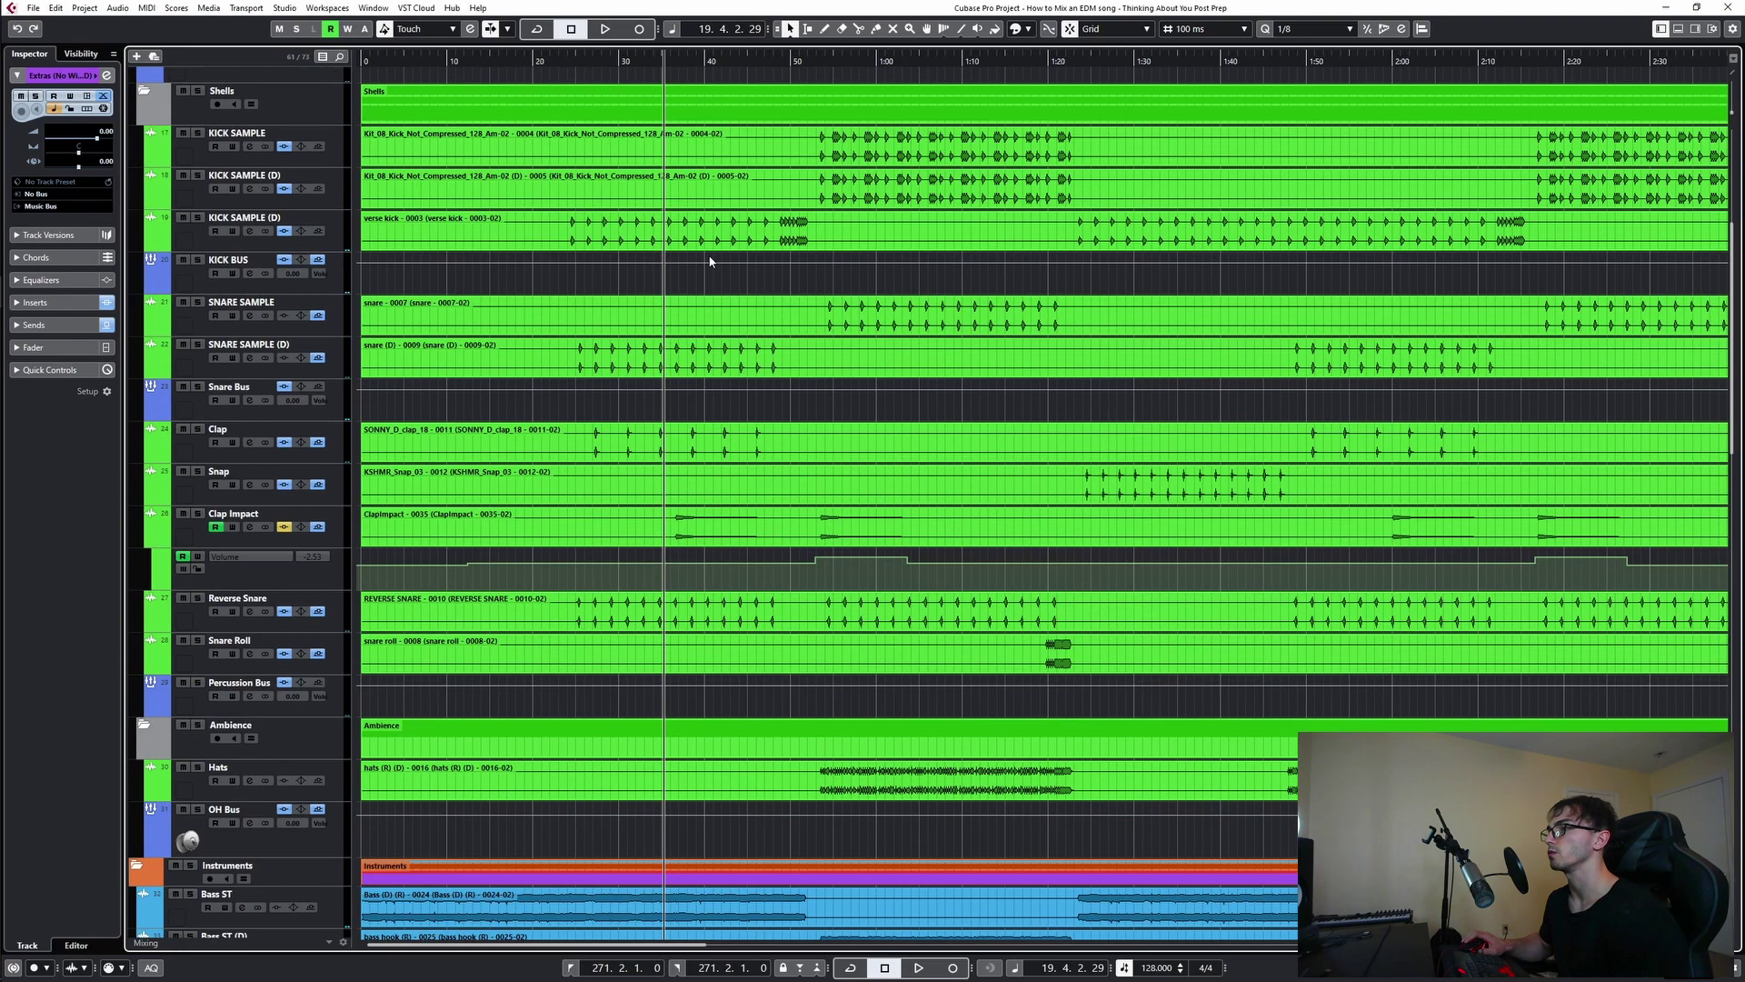
{"action": "scroll", "coordinate": [738, 265], "scroll_direction": "right", "scroll_amount": 5}
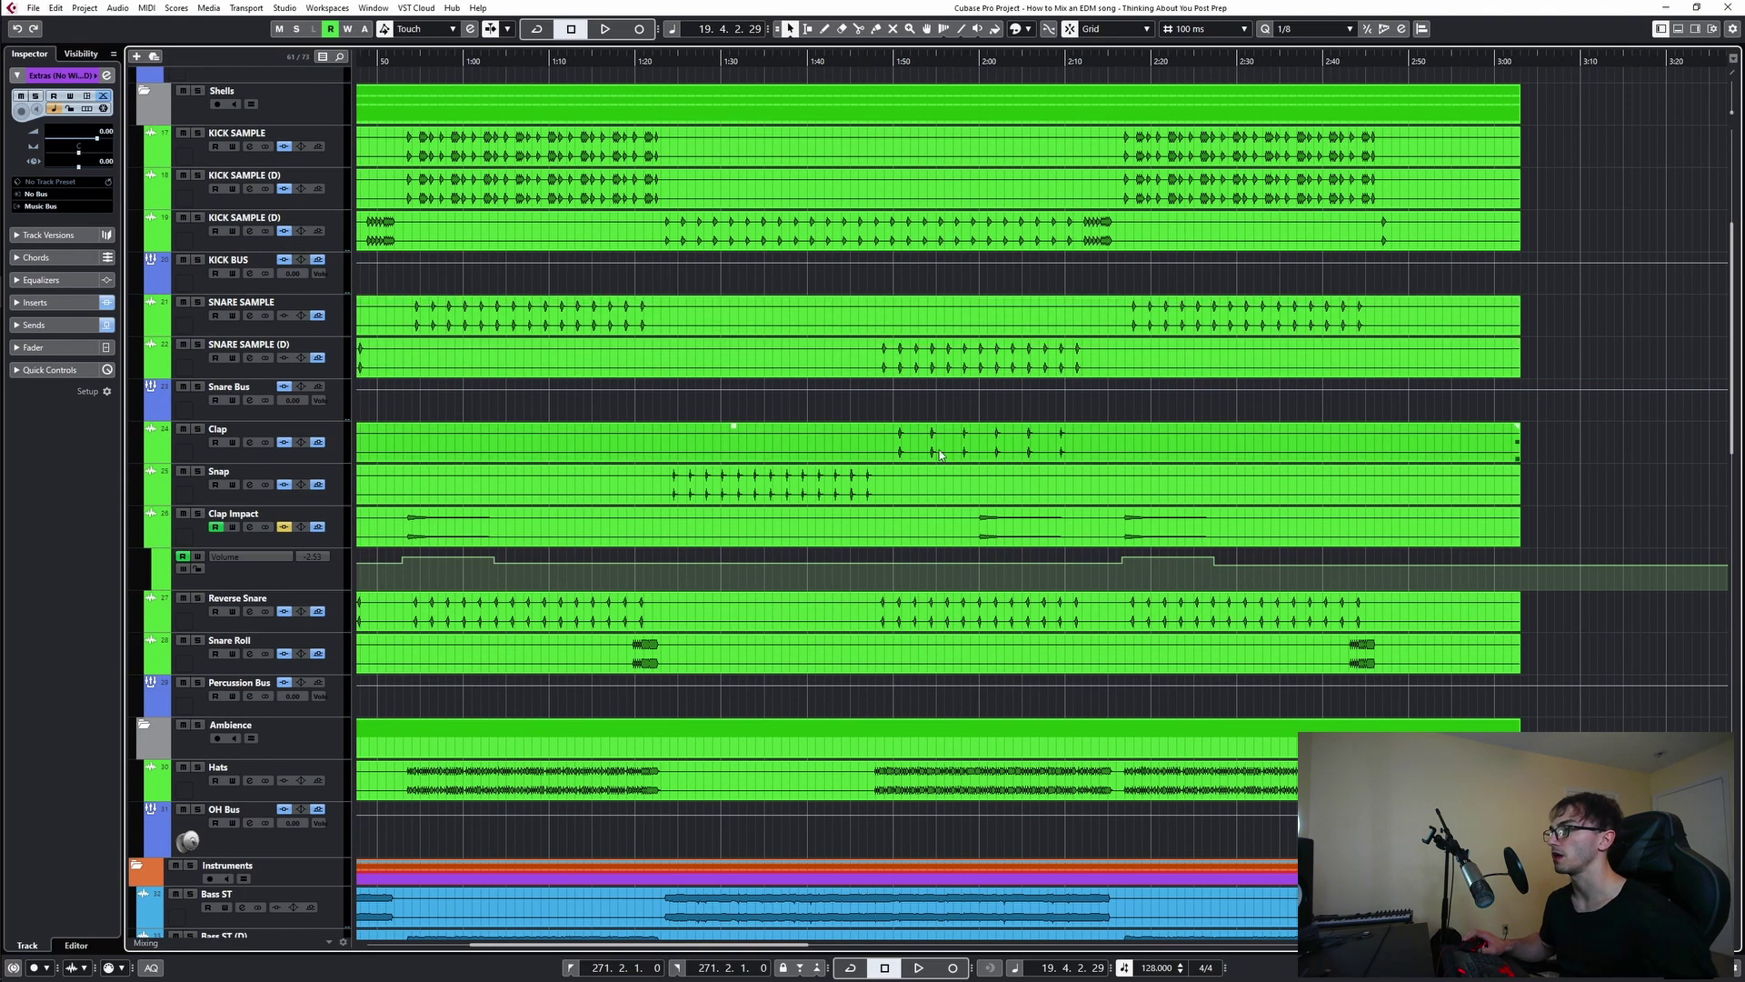
{"action": "scroll", "coordinate": [900, 418], "scroll_direction": "down", "scroll_amount": 4}
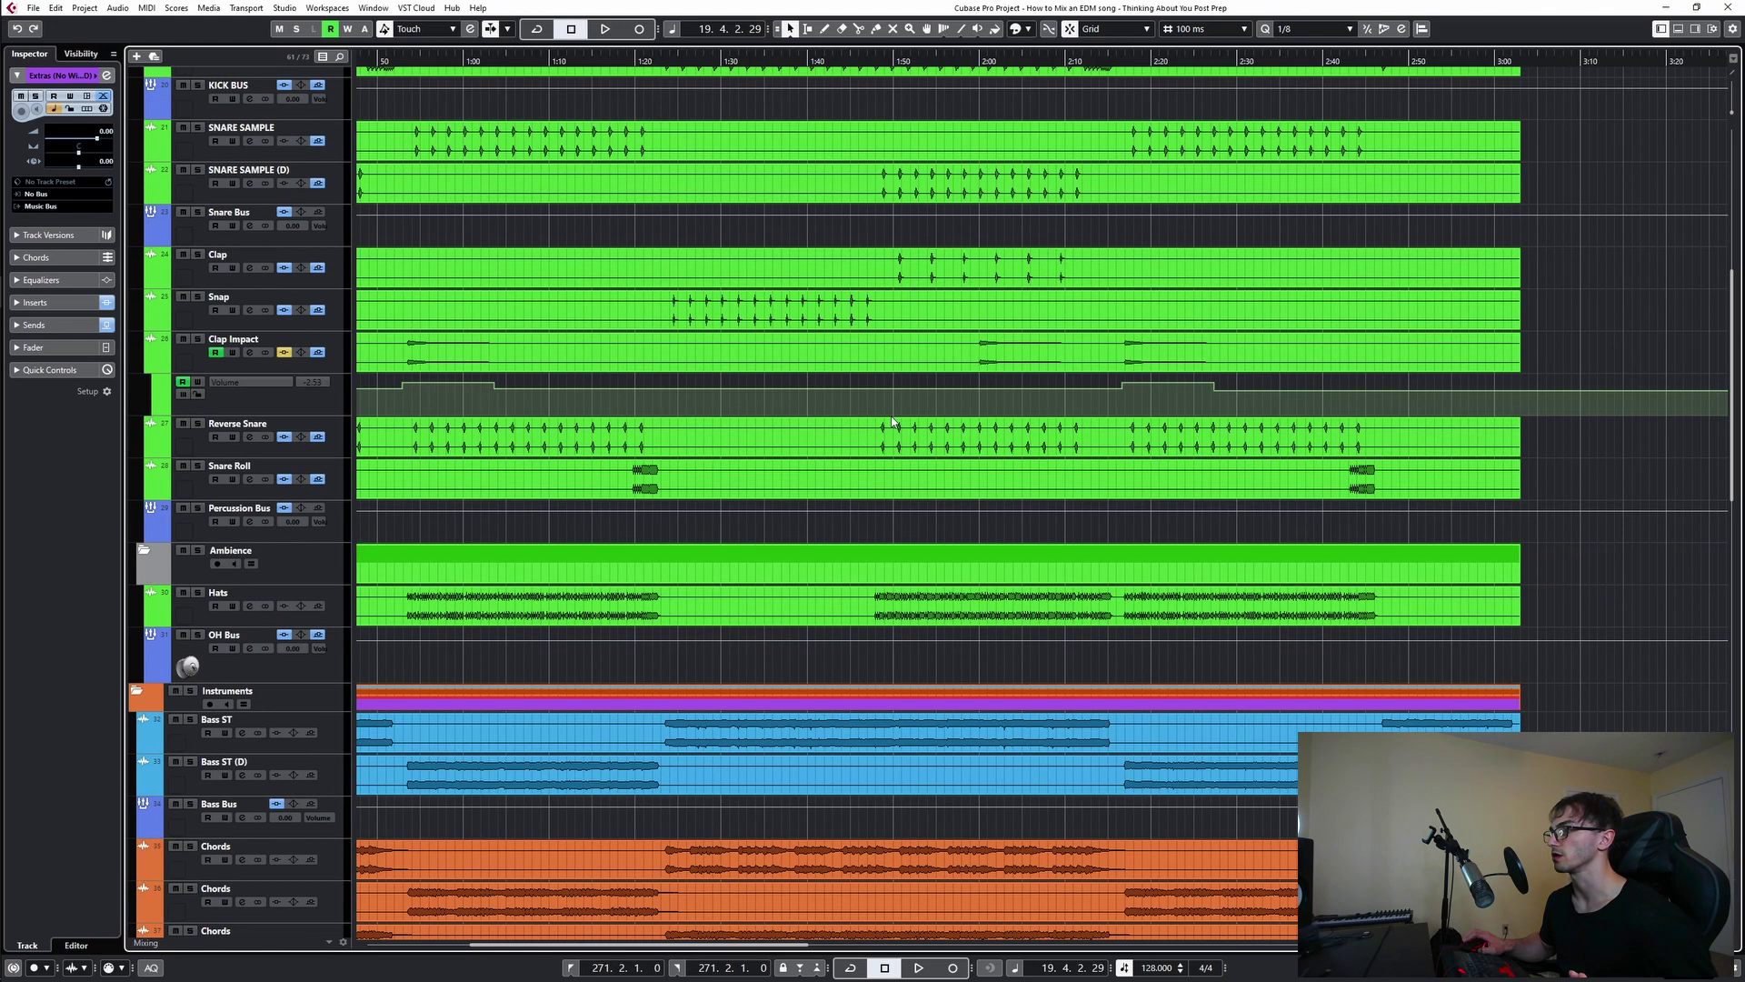
{"action": "scroll", "coordinate": [726, 383], "scroll_direction": "up", "scroll_amount": 8}
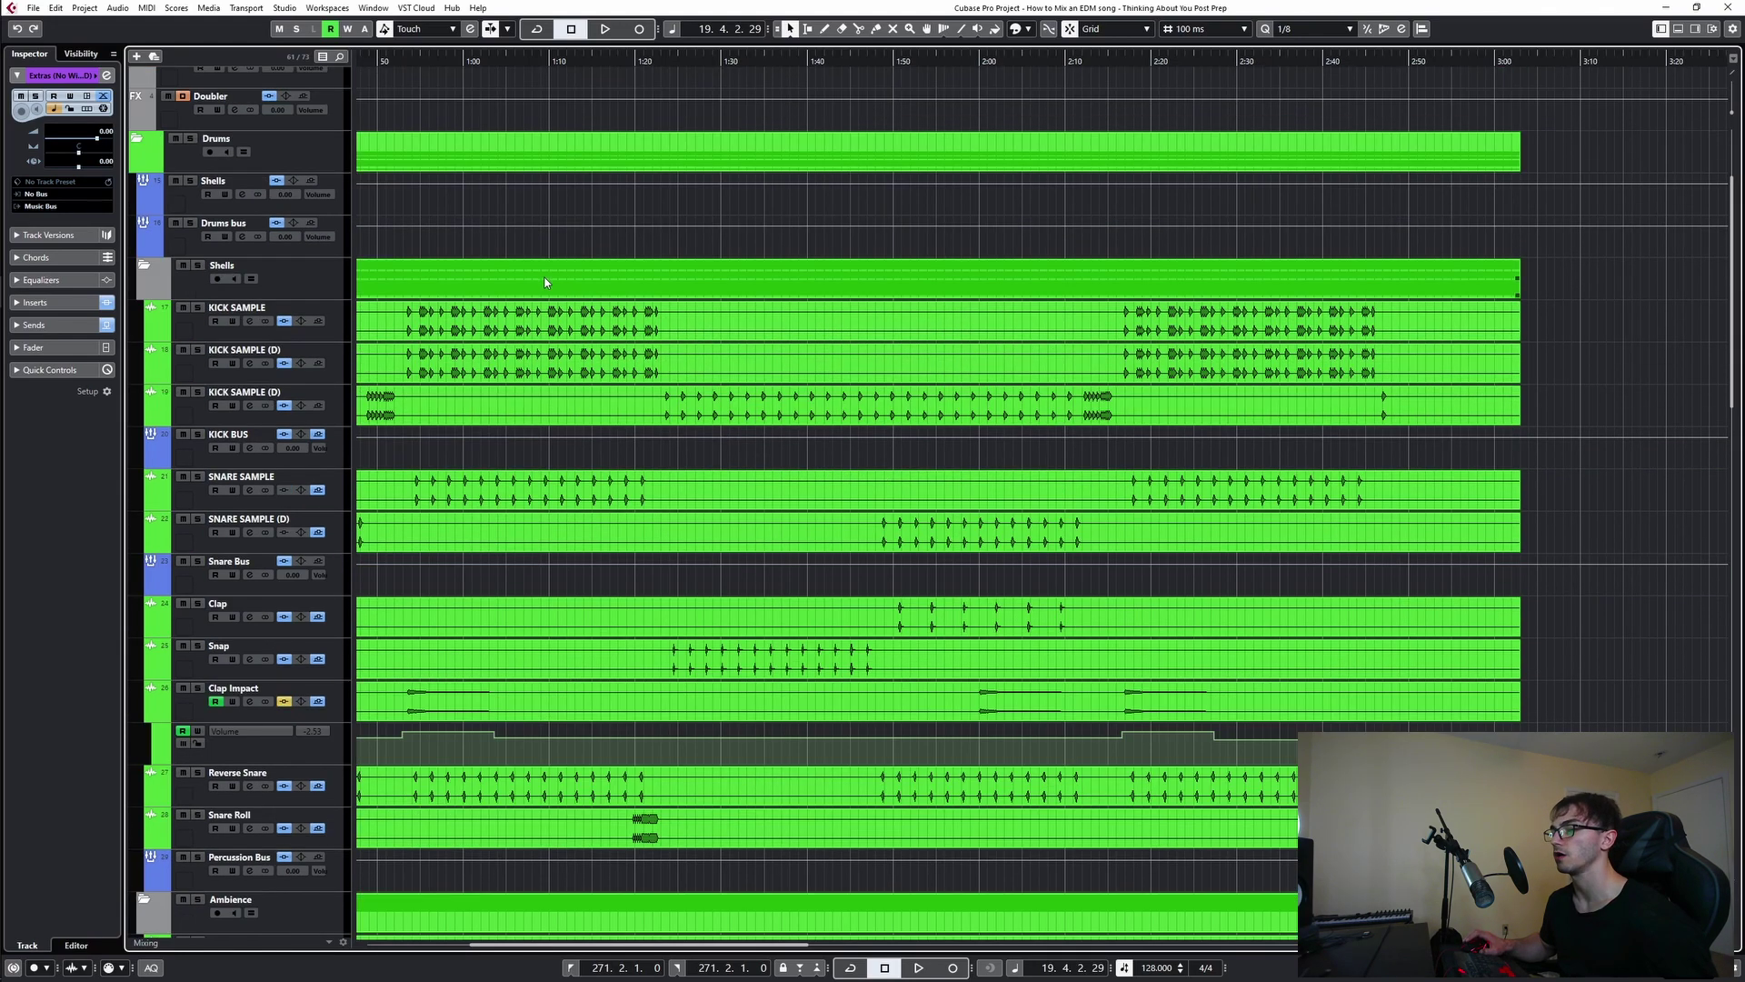
{"action": "scroll", "coordinate": [543, 276], "scroll_direction": "up", "scroll_amount": 4}
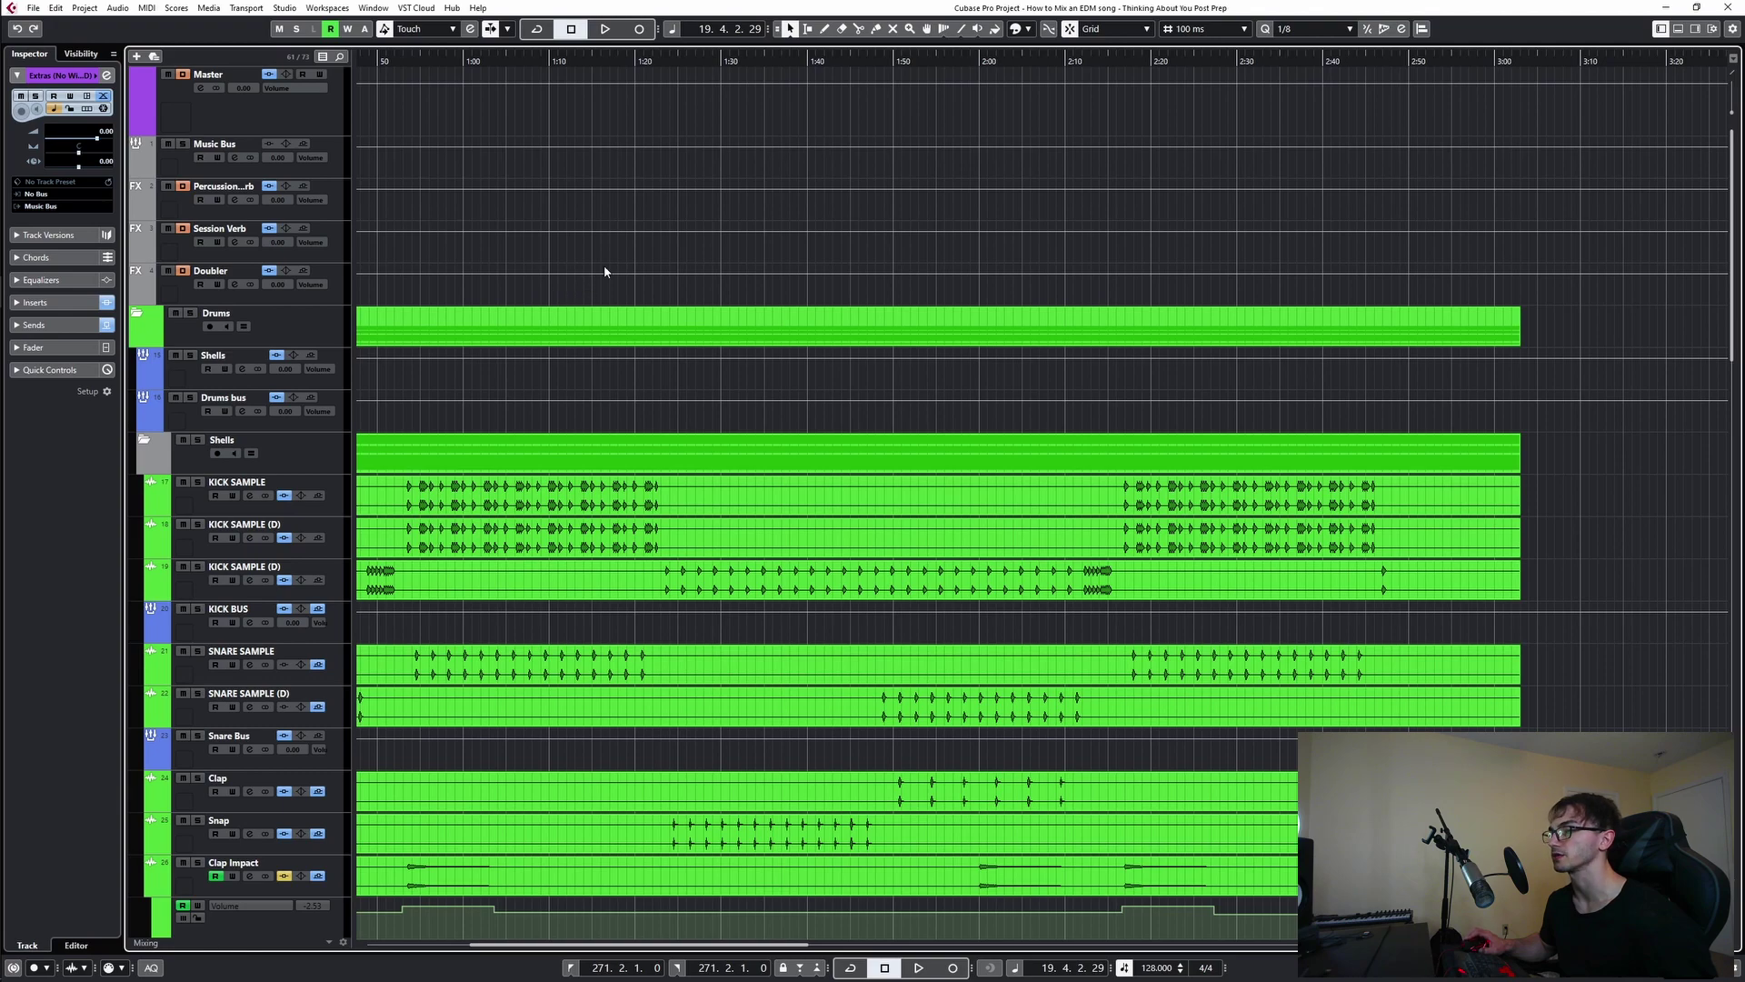
{"action": "left_click", "coordinate": [211, 103]}
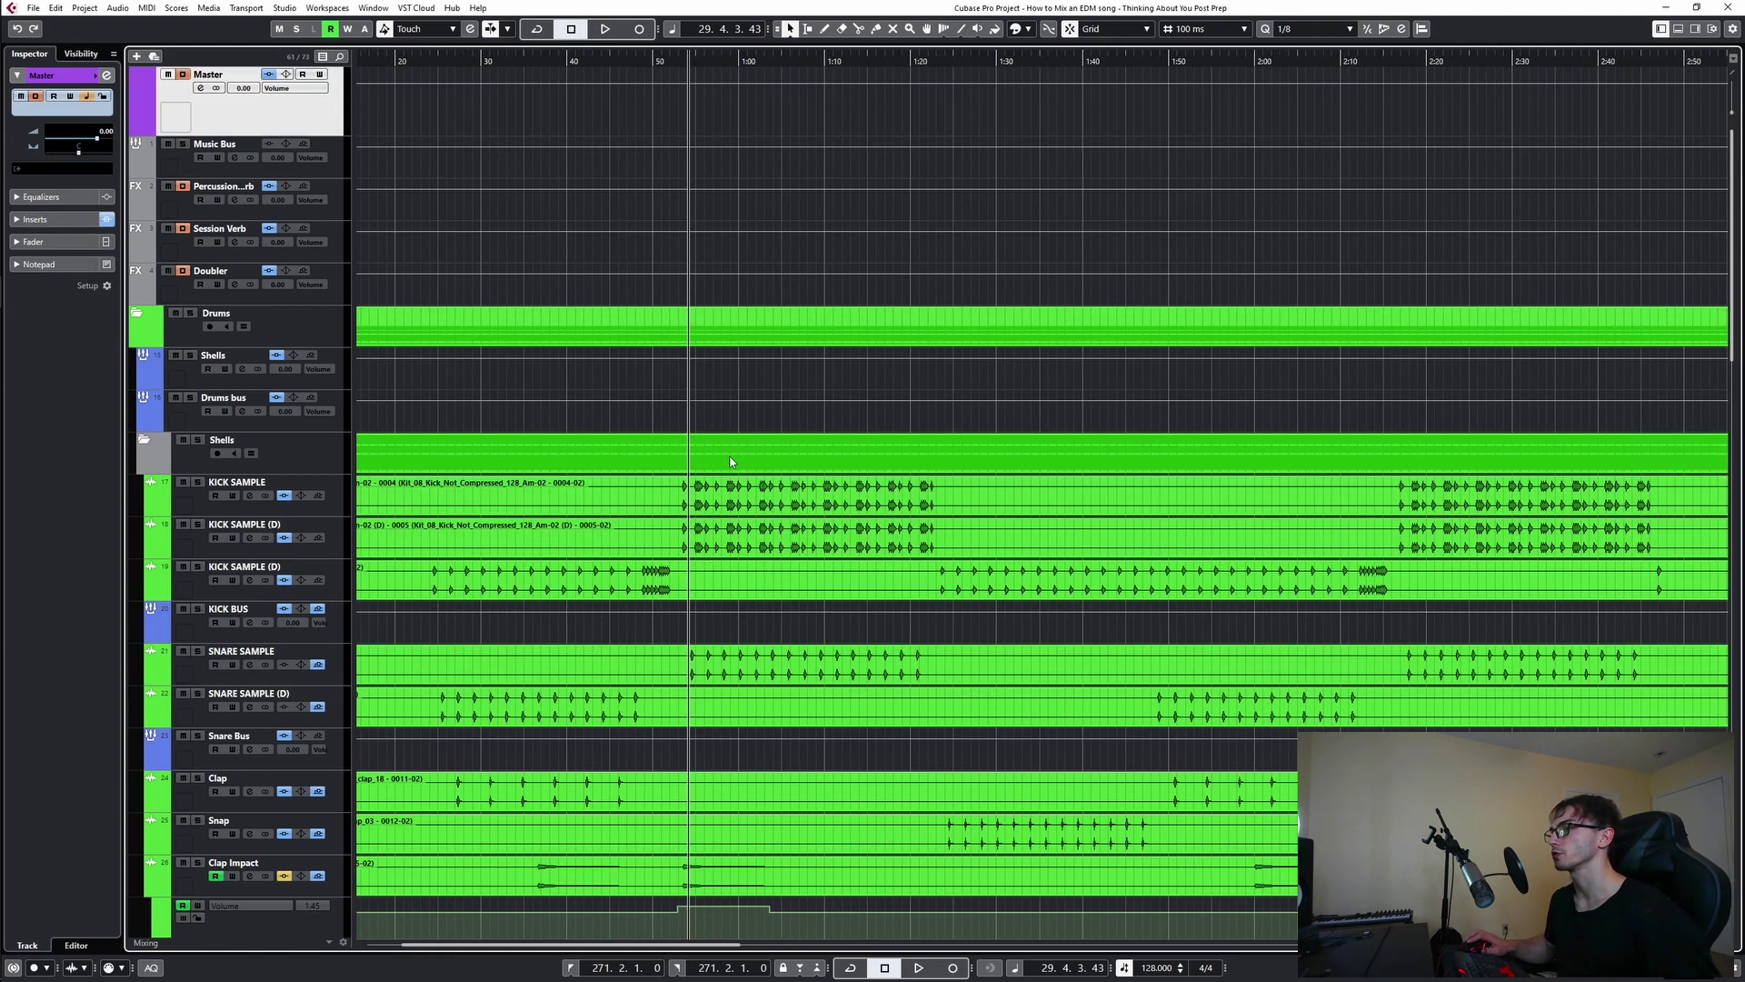
{"action": "left_click", "coordinate": [200, 89]}
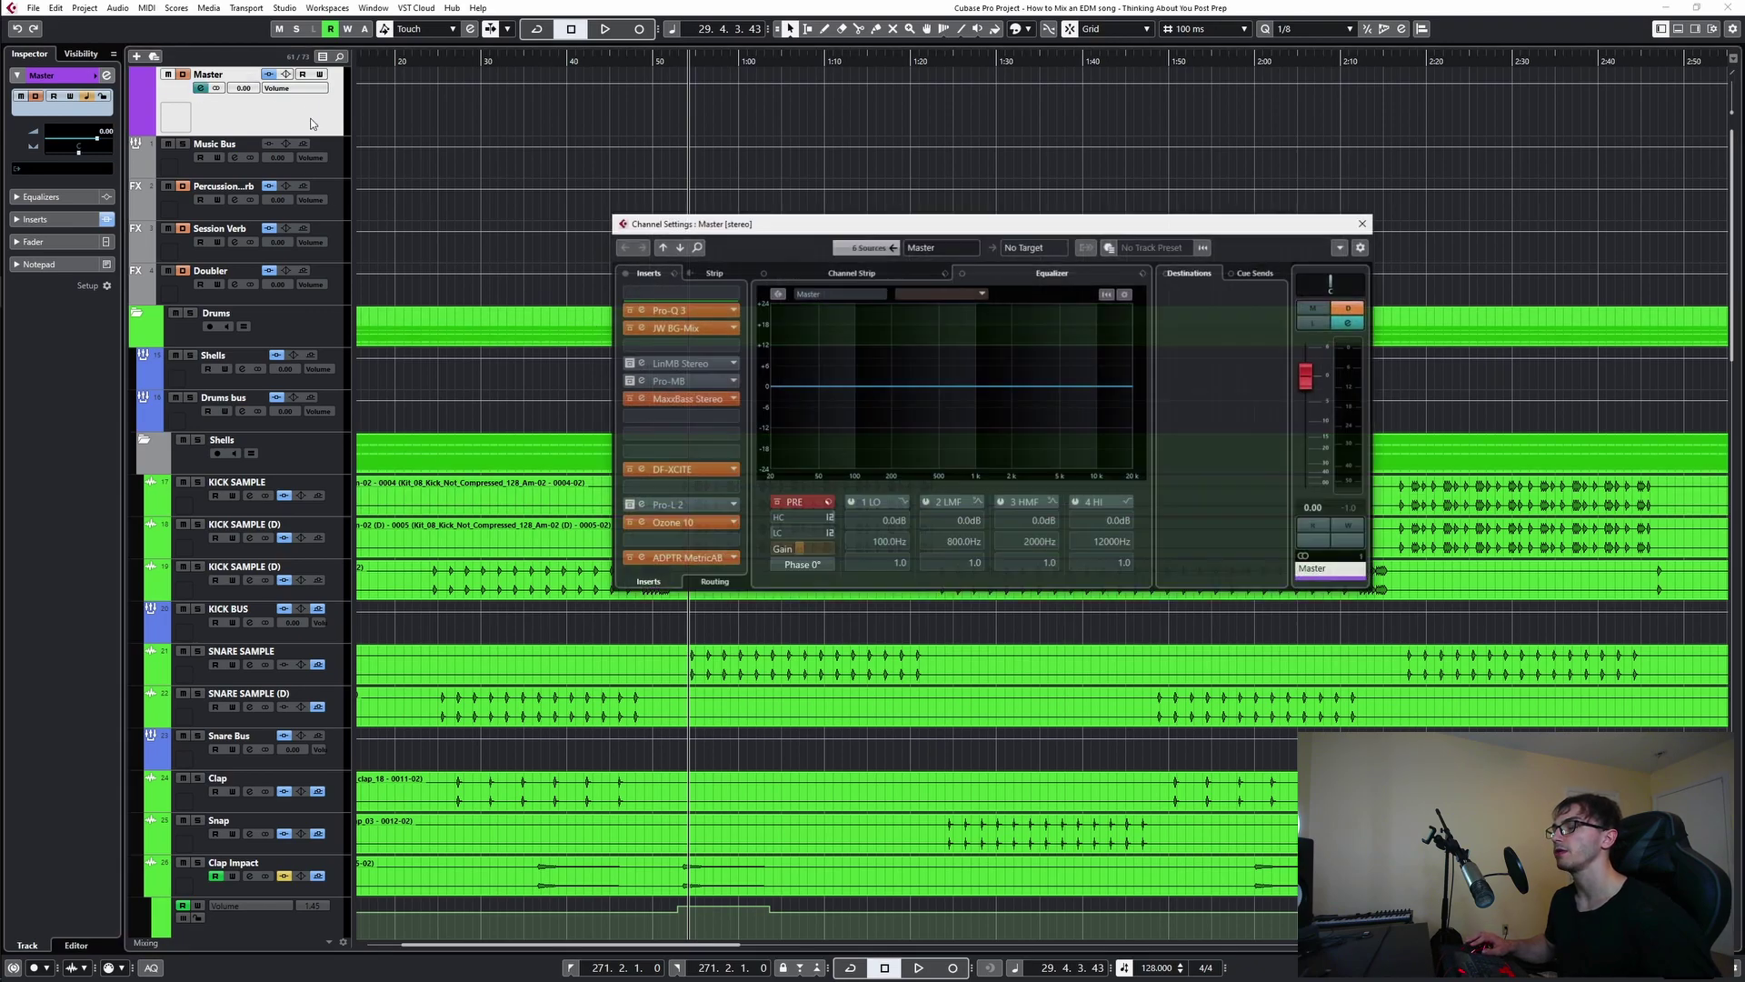
{"action": "left_click", "coordinate": [698, 312]}
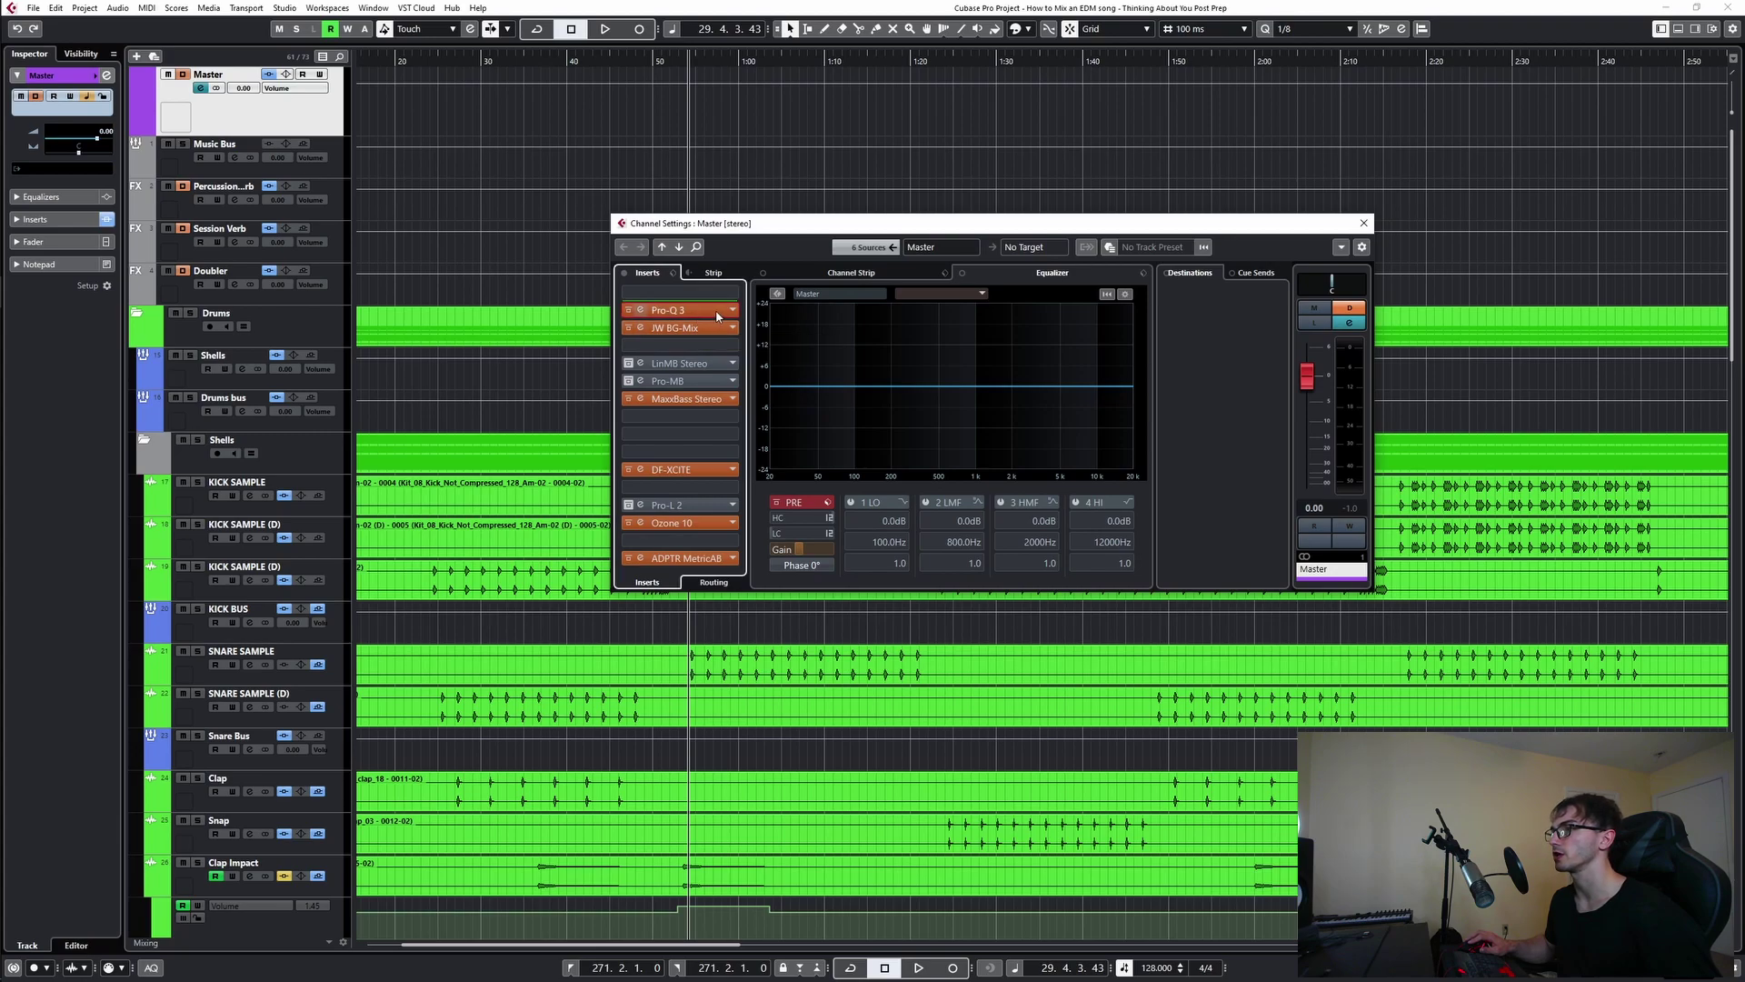
{"action": "left_click_drag", "start_coordinate": [891, 366], "coordinate": [1047, 398]}
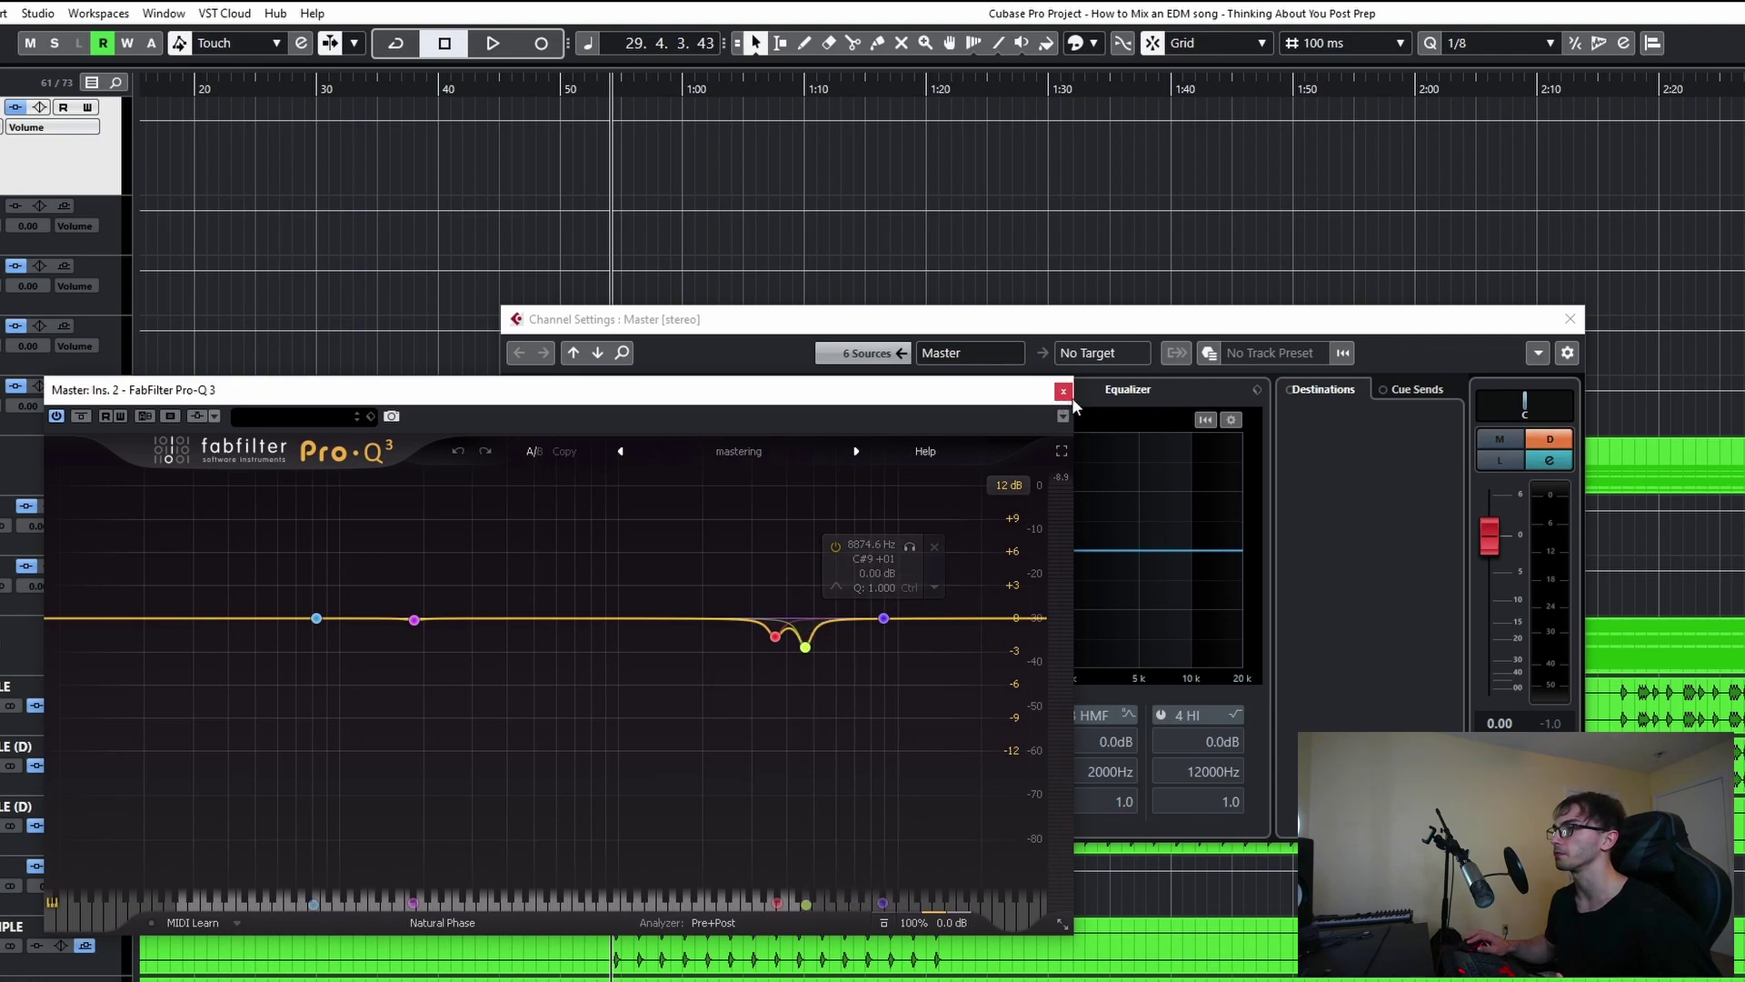
{"action": "left_click", "coordinate": [1063, 392]}
- Review the JW BG-Mix and MaxxBass Stereo settings on the Master channel
{"action": "left_click", "coordinate": [634, 467]}
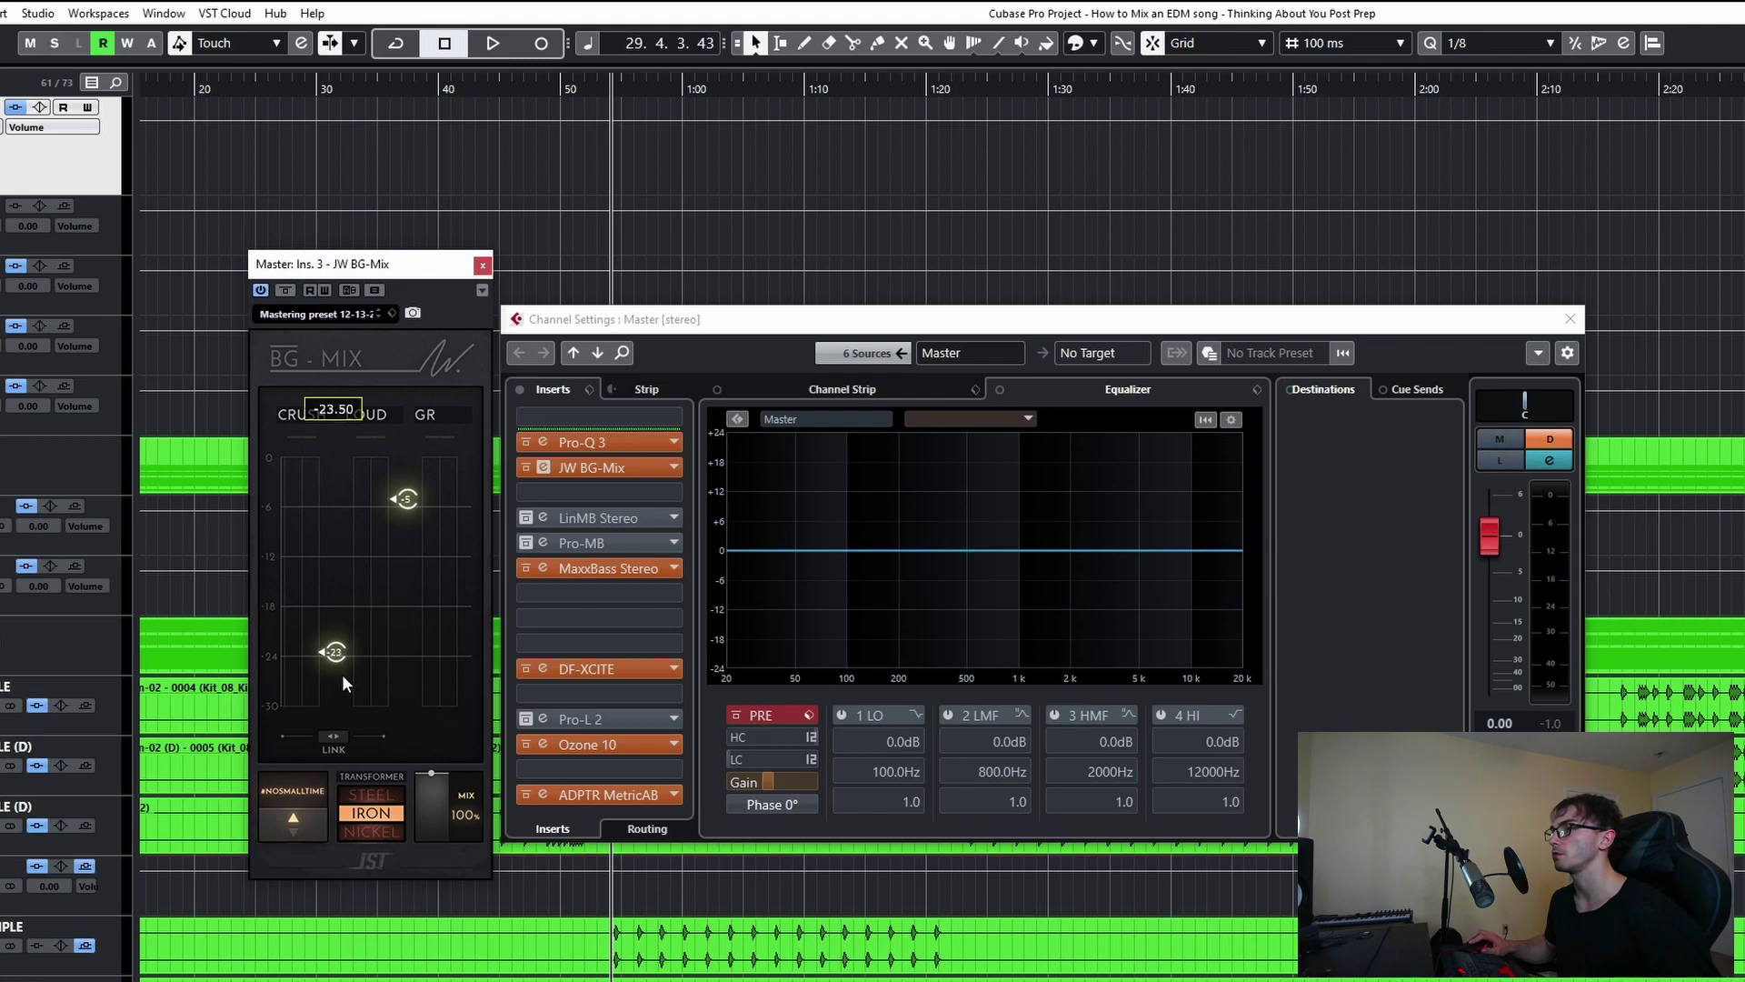
{"action": "left_click_drag", "start_coordinate": [411, 273], "coordinate": [994, 195]}
{"action": "mouse_move", "coordinate": [919, 595]}
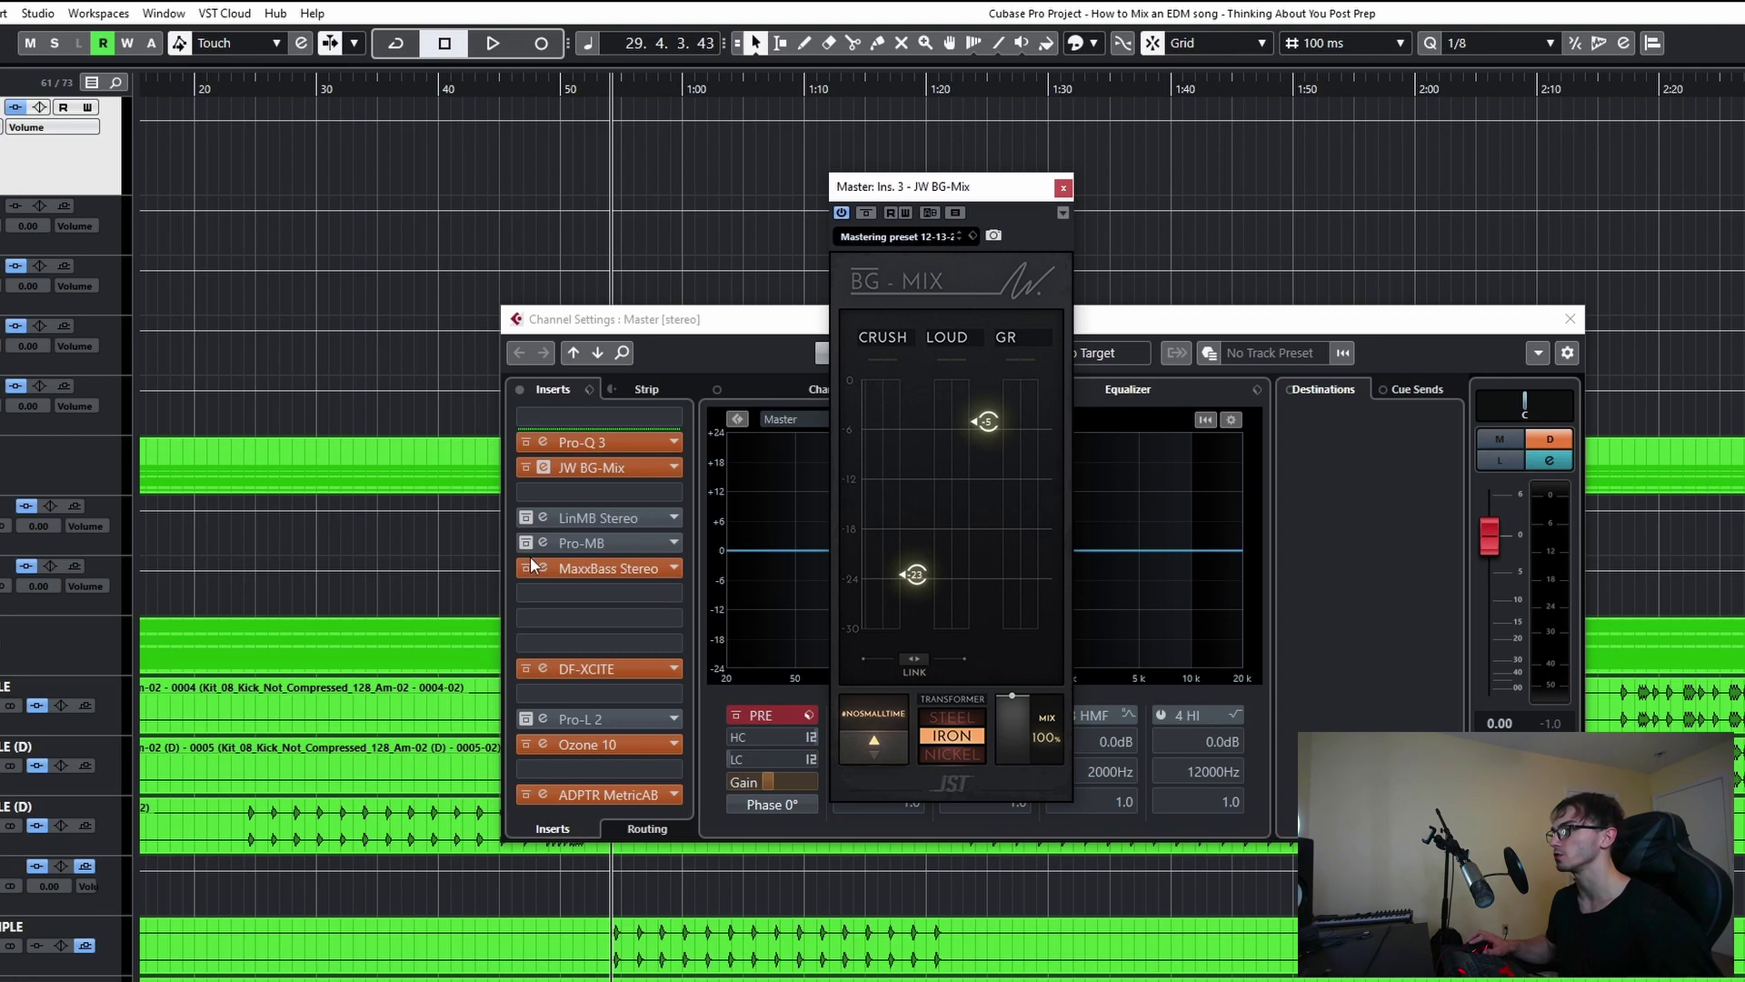
{"action": "left_click", "coordinate": [618, 568]}
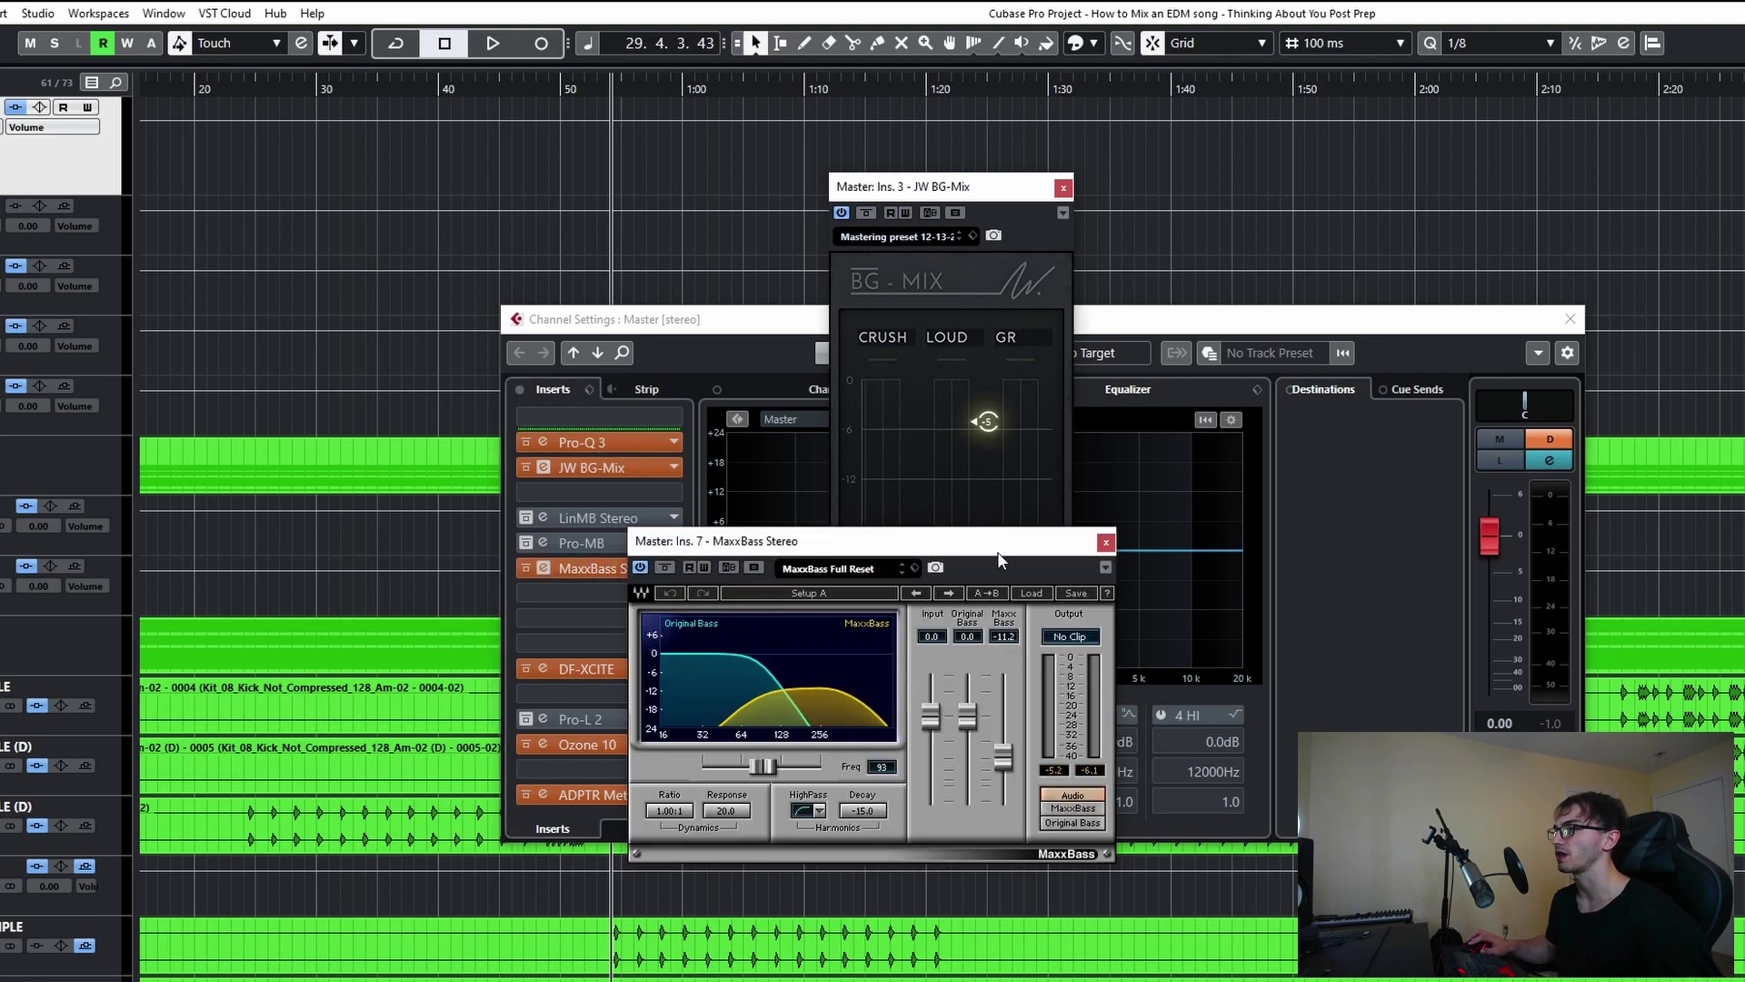
{"action": "left_click", "coordinate": [1106, 543]}
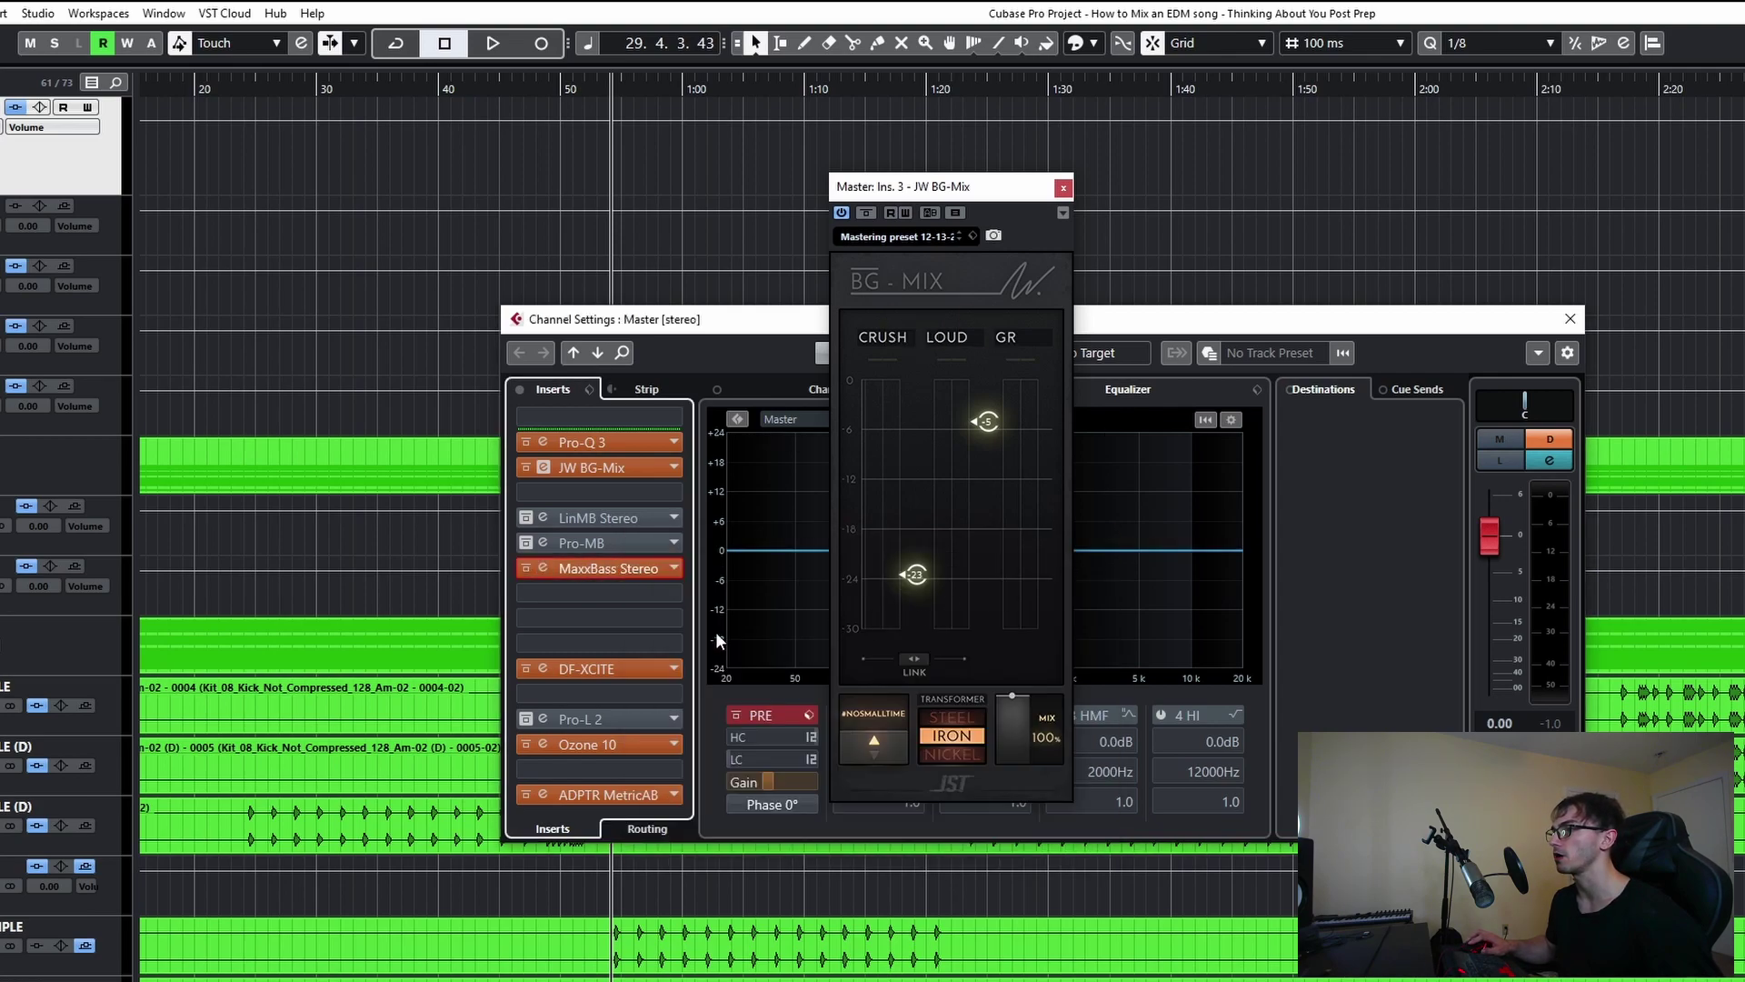
- Open the DF-XCITE insert on the Master channel, switch it on, and close its window
{"action": "left_click", "coordinate": [591, 669]}
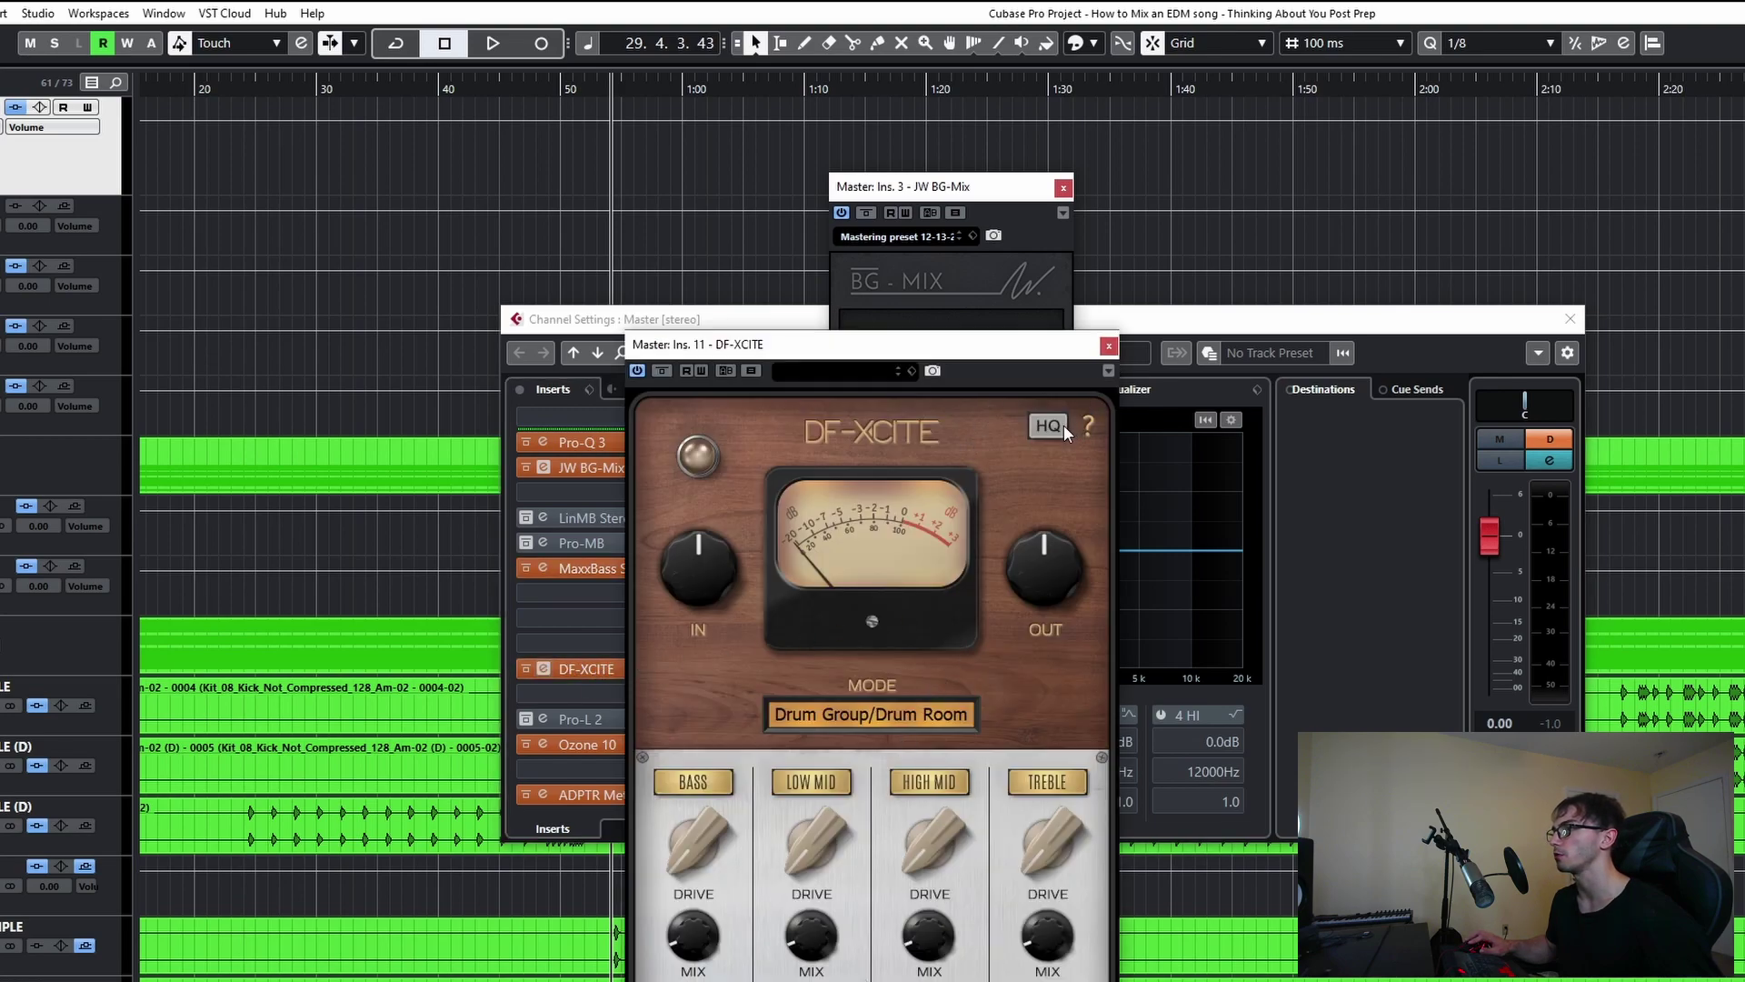
{"action": "left_click", "coordinate": [698, 455]}
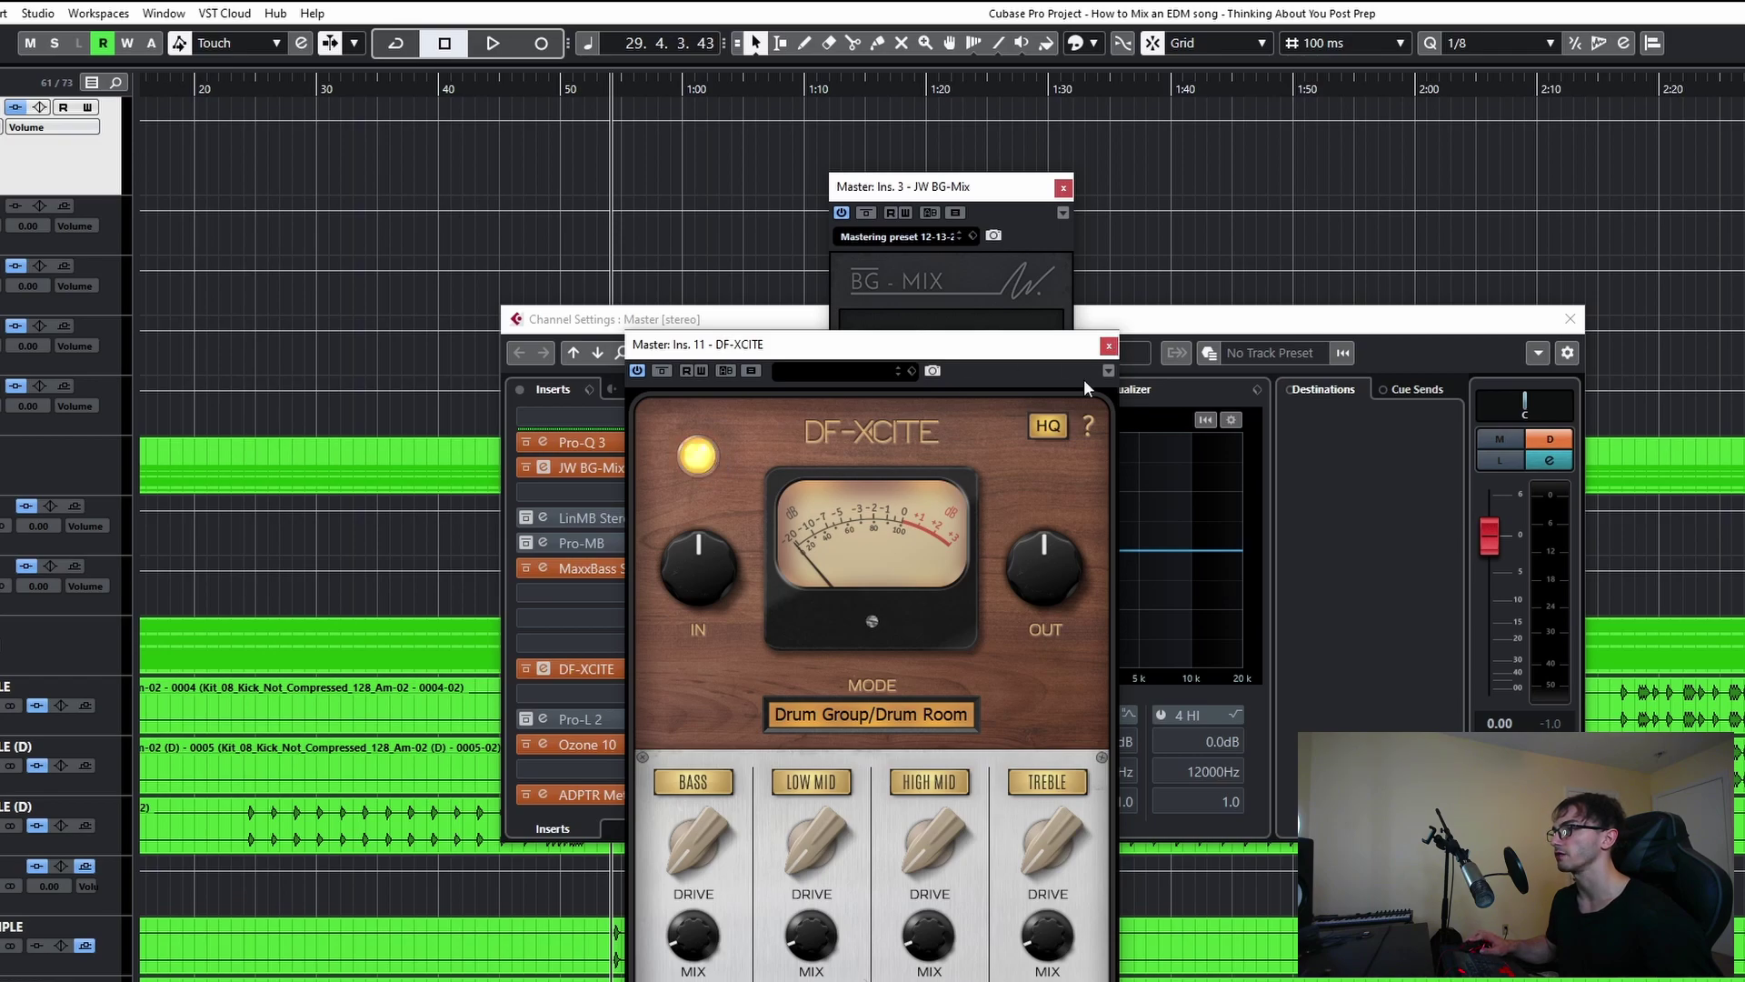
{"action": "left_click", "coordinate": [1110, 347]}
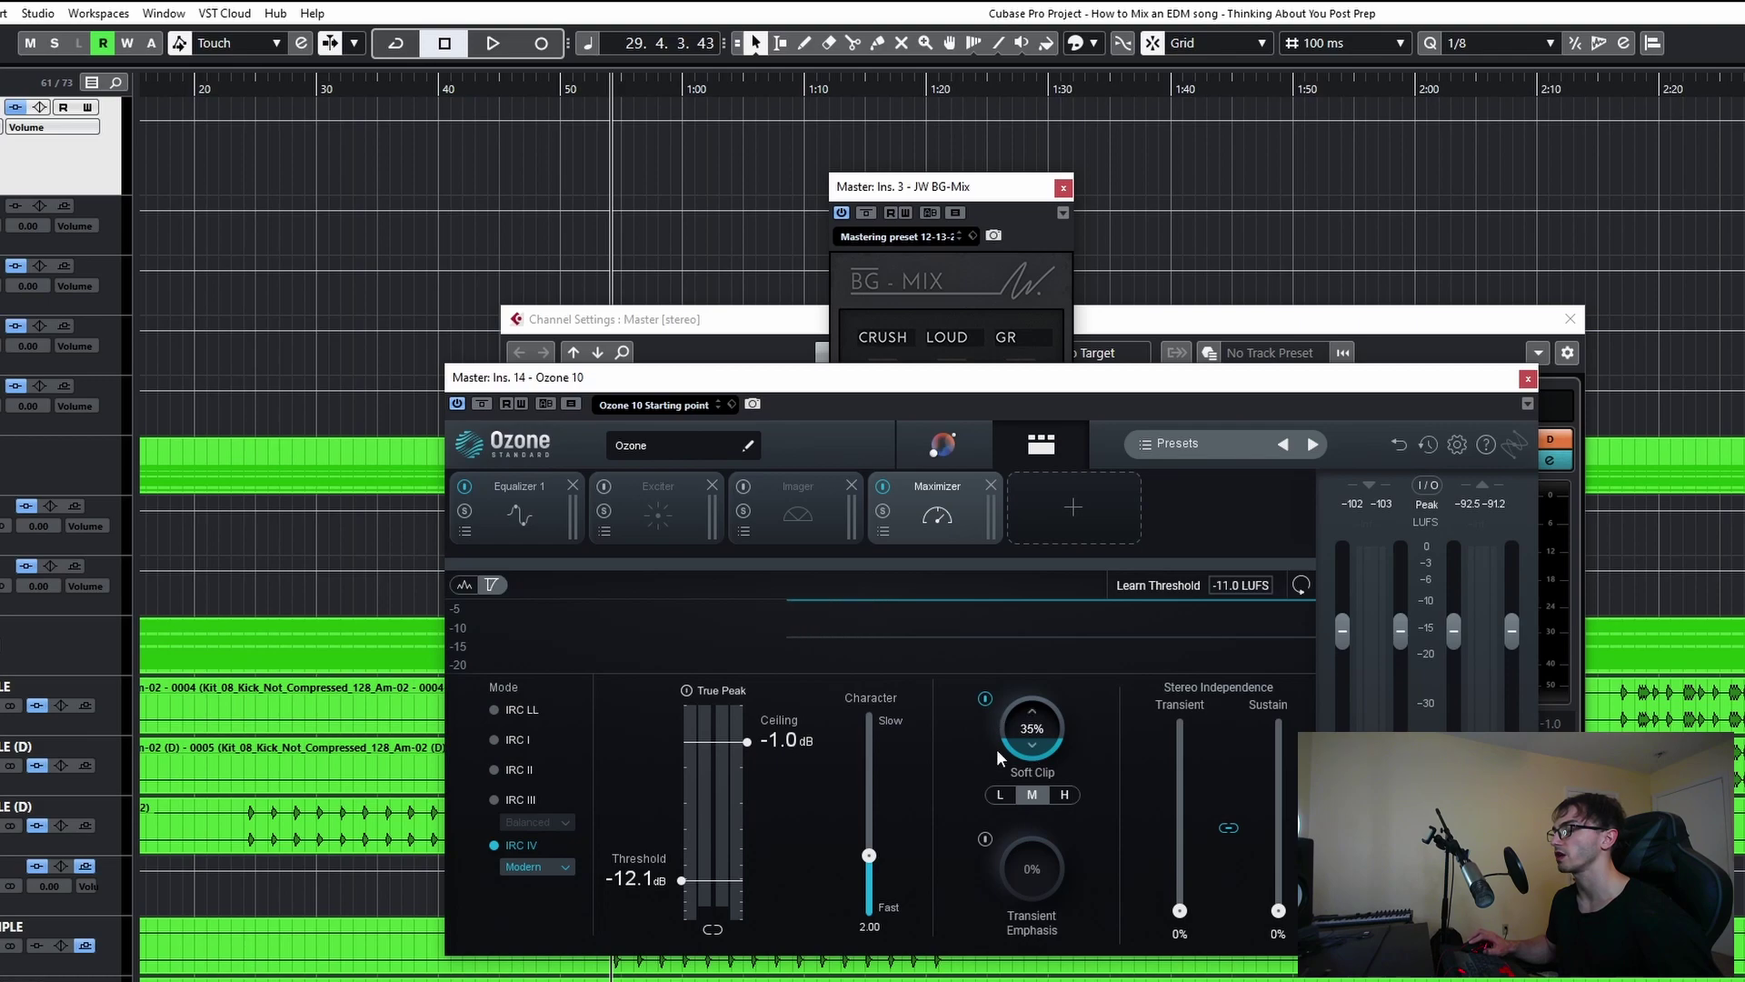
- Review the Equalizer module in the Master channel's Ozone 10, close the plug-in, and reposition the channel settings window
{"action": "left_click", "coordinate": [547, 516]}
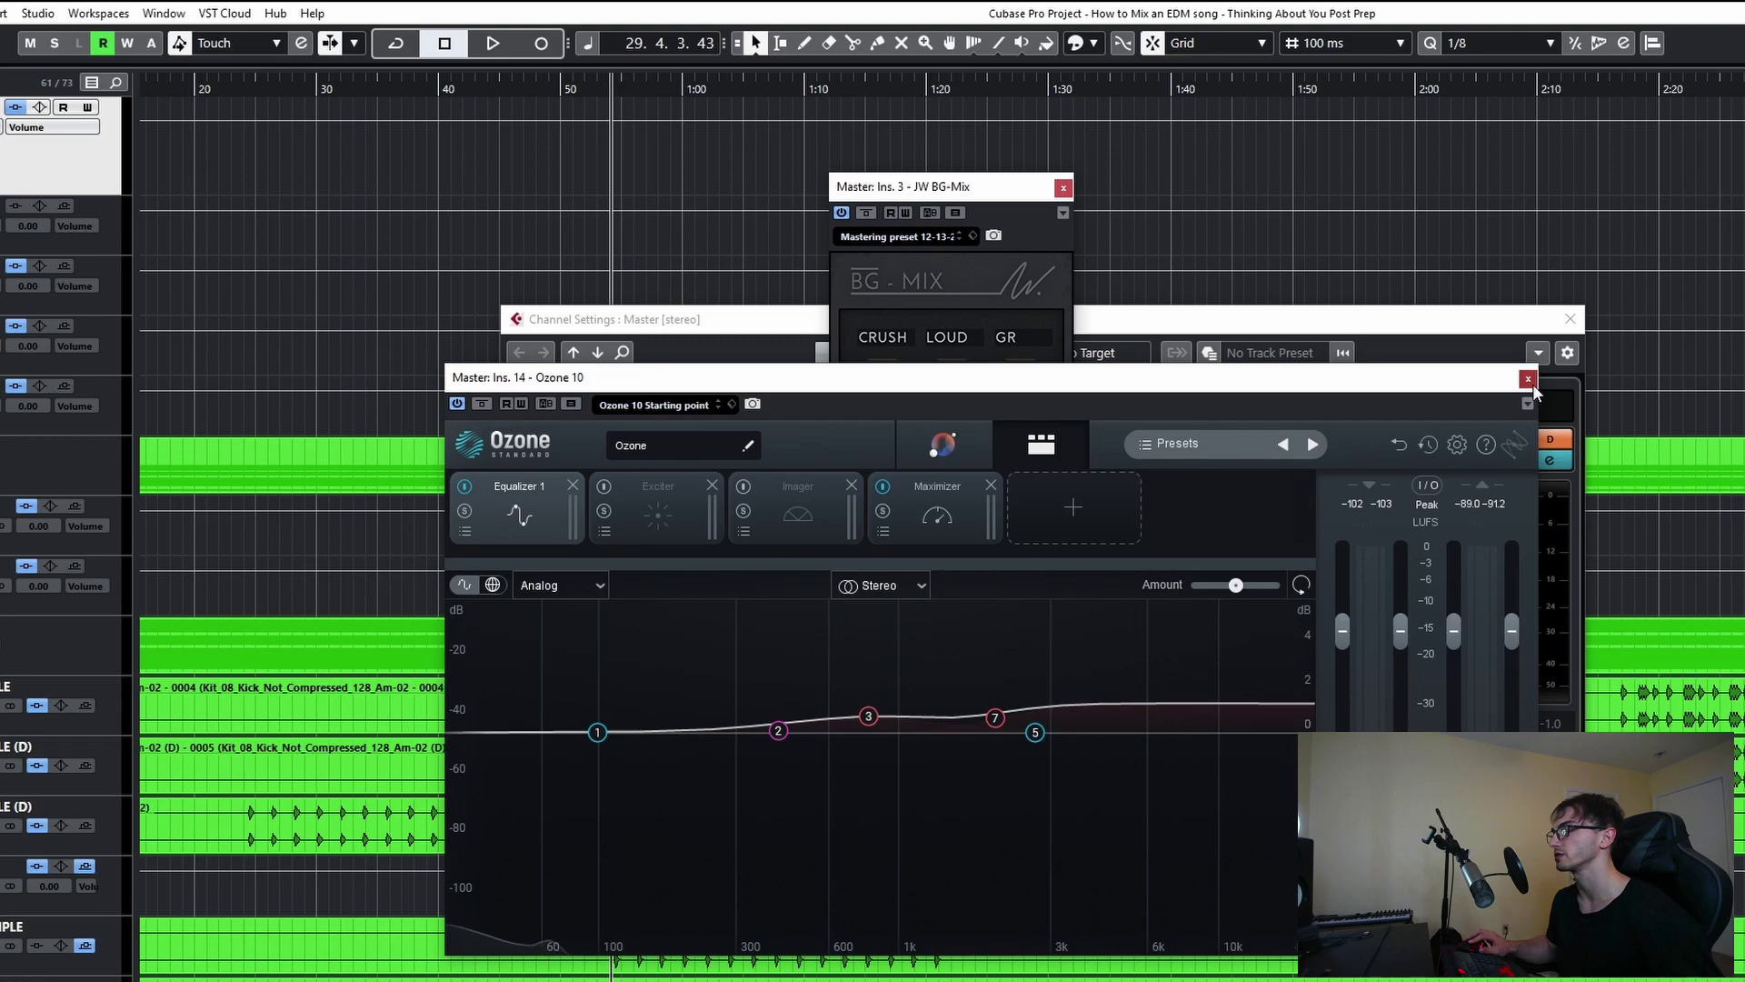
{"action": "left_click", "coordinate": [1528, 379]}
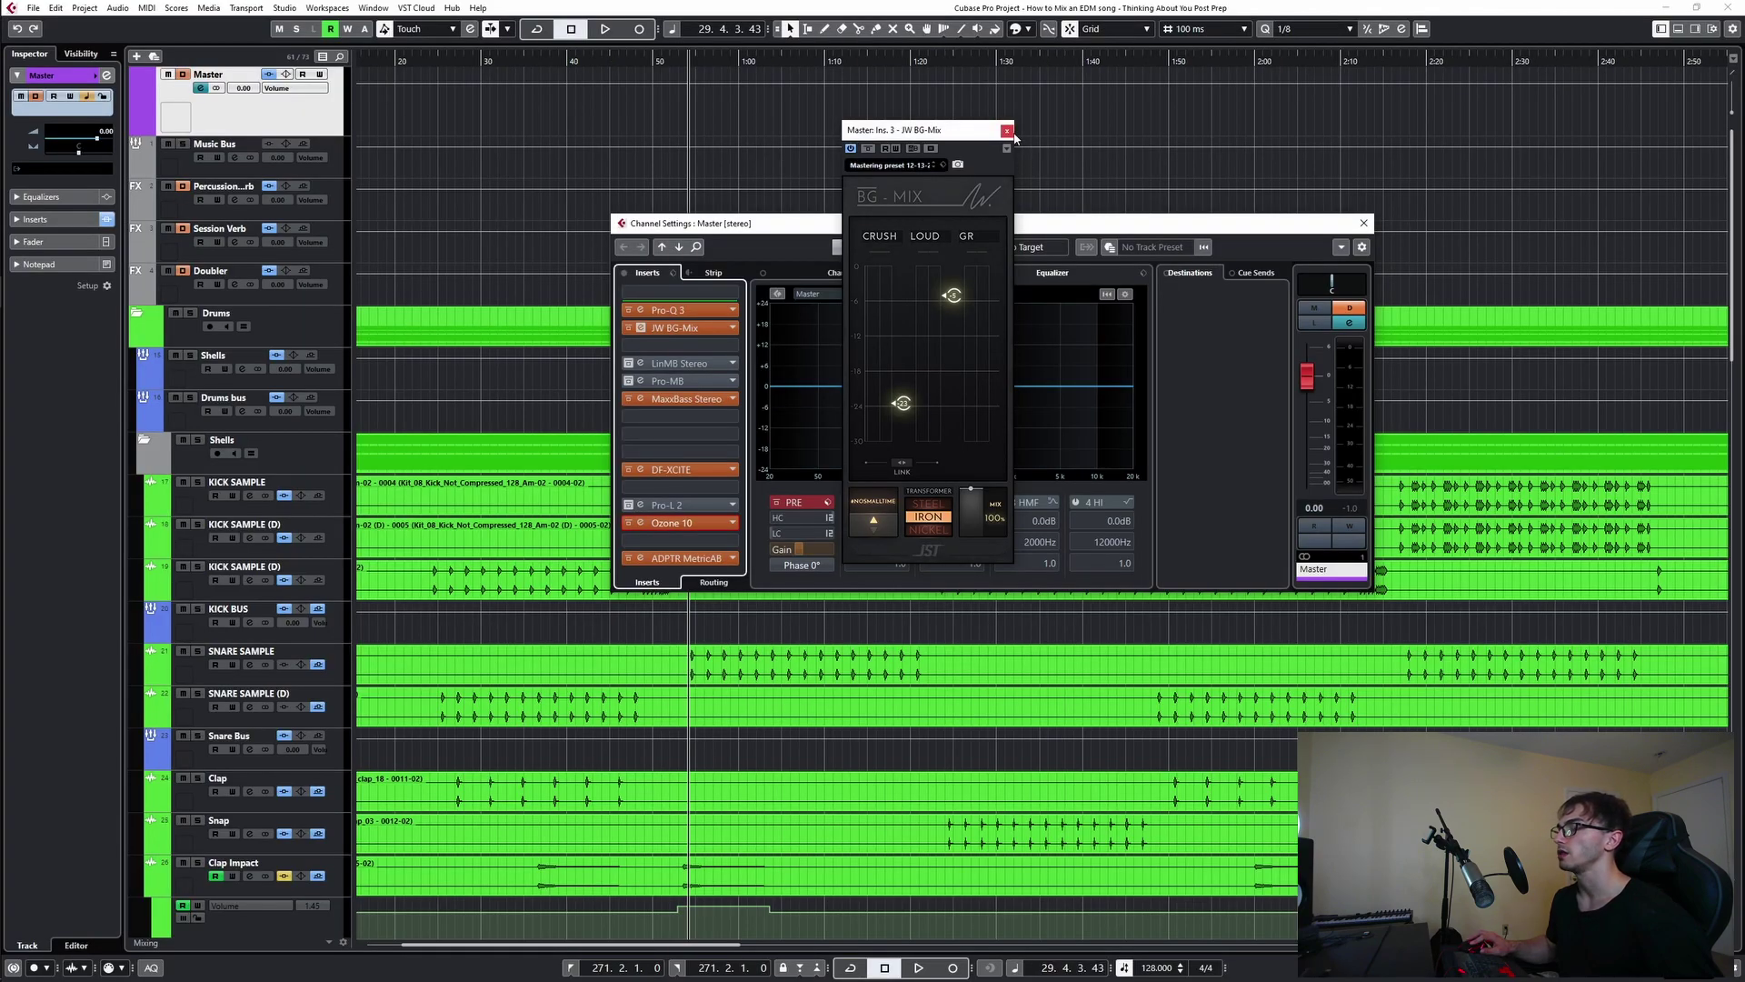
{"action": "left_click_drag", "start_coordinate": [741, 225], "coordinate": [864, 262]}
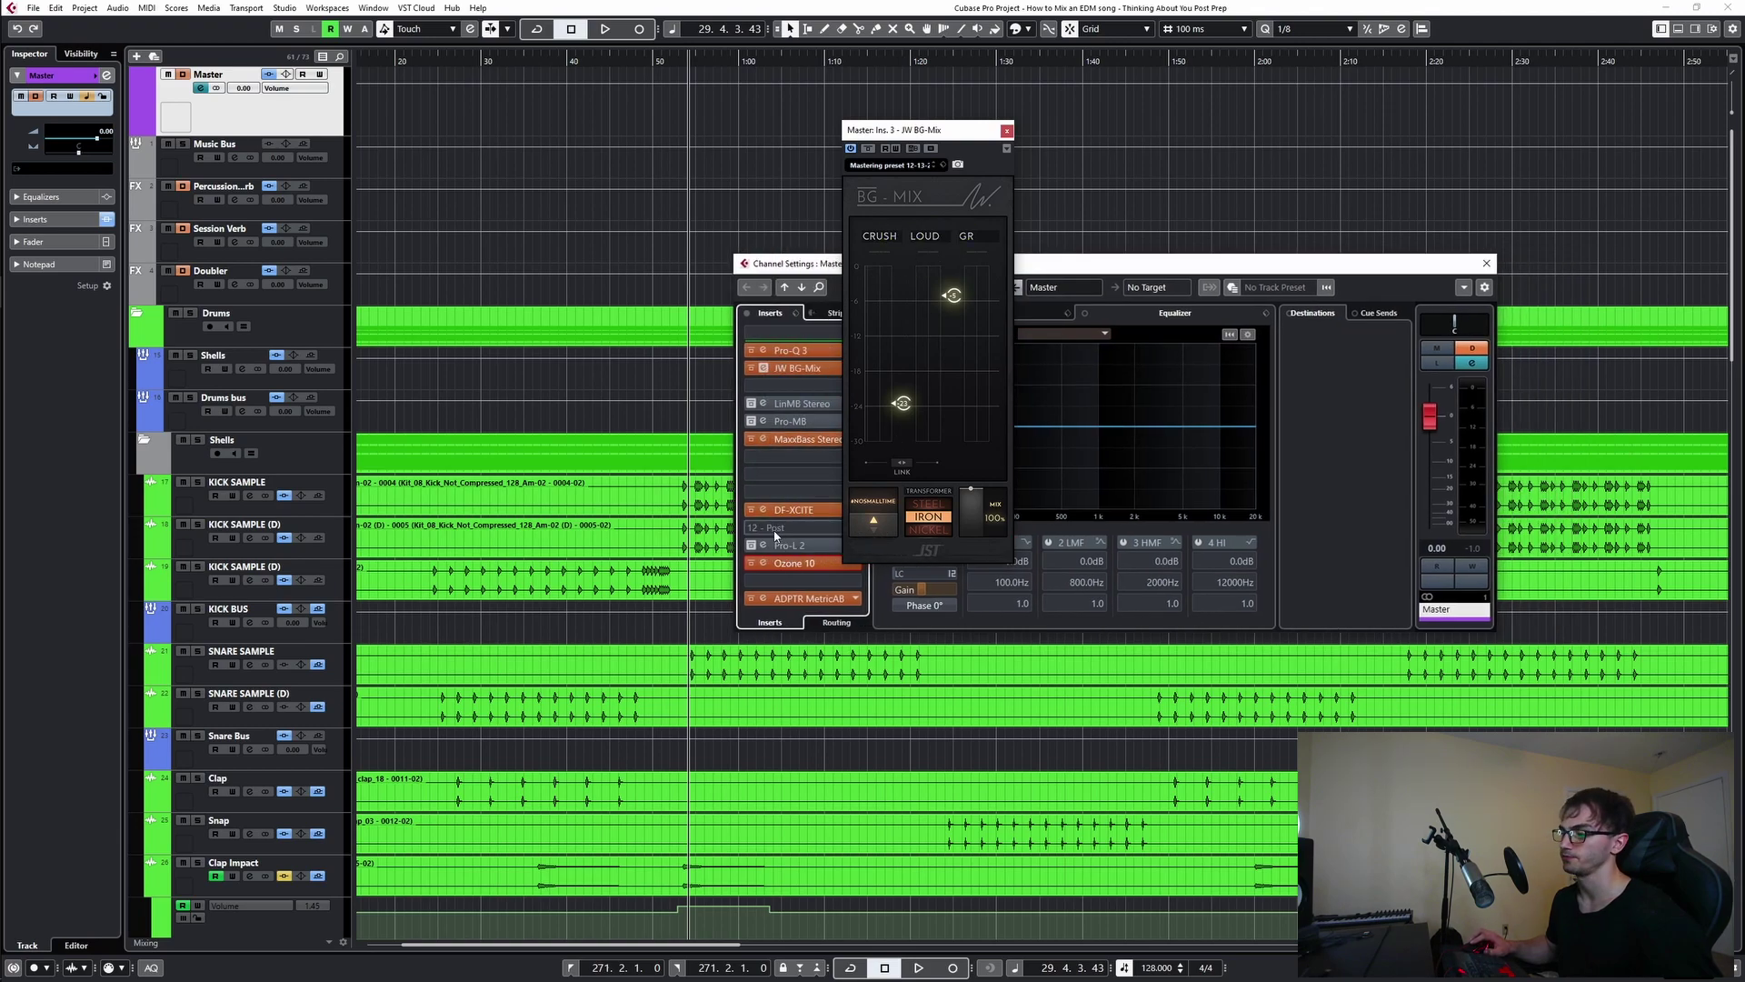
- During playback, raise BG-Mix's linked Crush and Loud thresholds together to about -22.5 and -4
{"action": "key", "text": "space"}
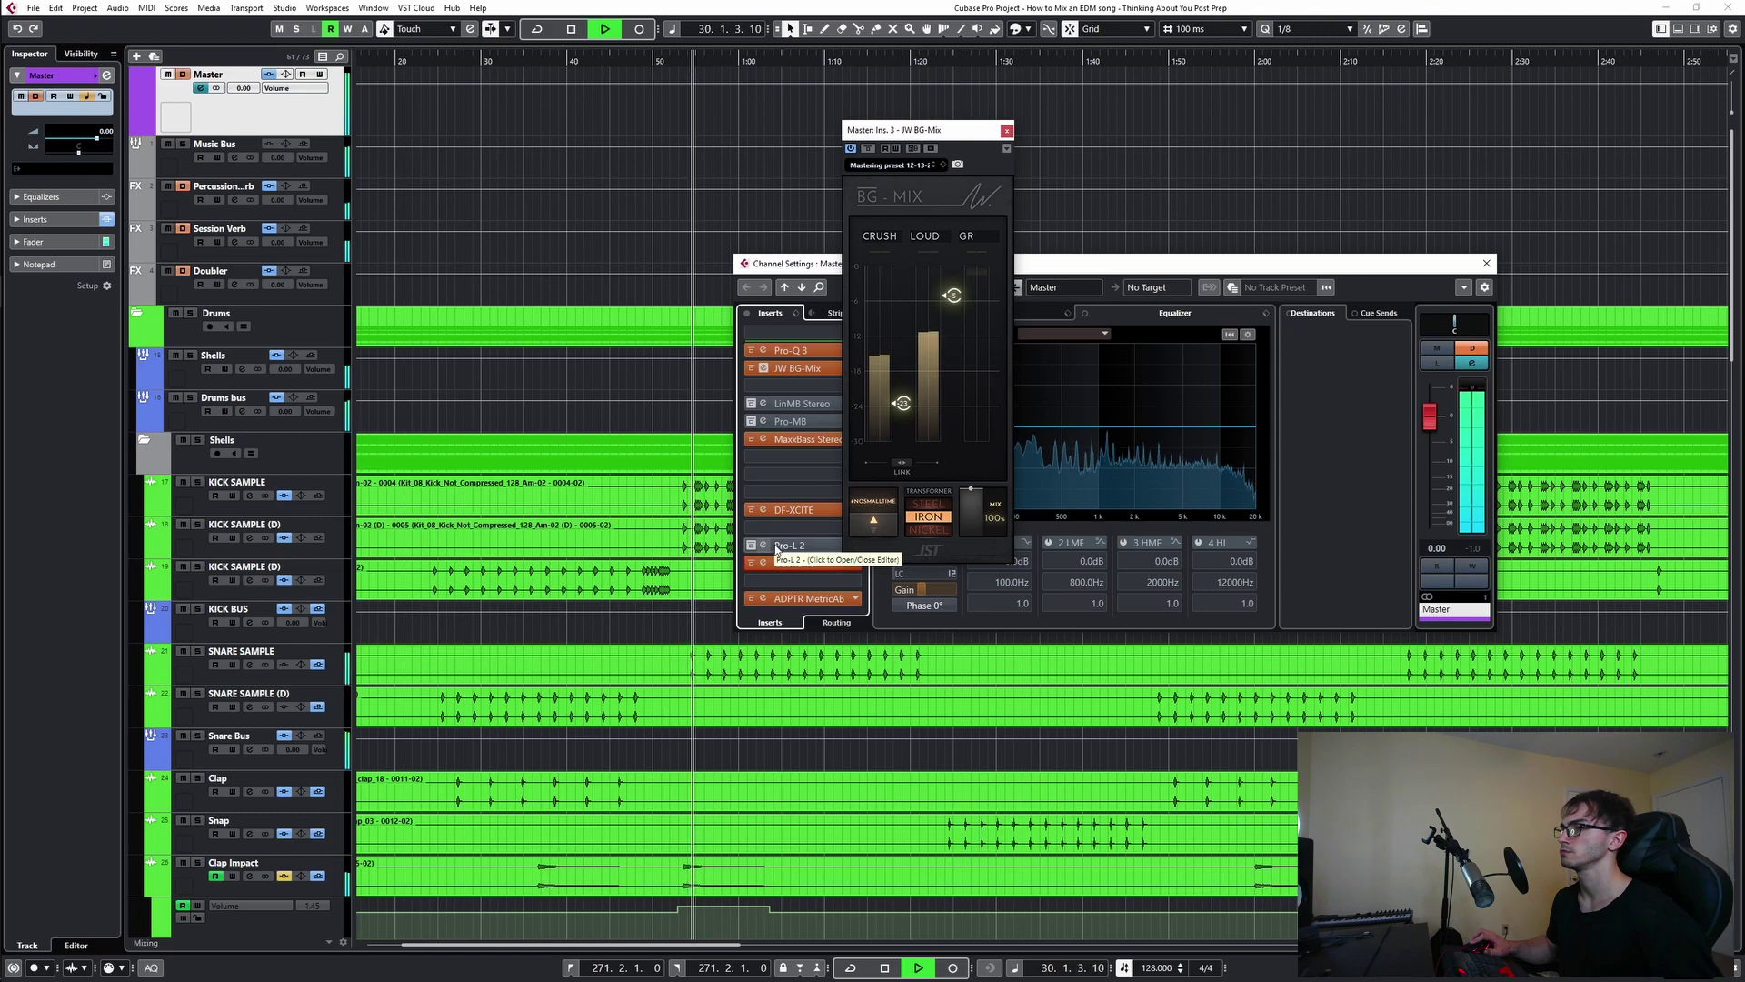
{"action": "left_click", "coordinate": [904, 465]}
{"action": "left_click_drag", "start_coordinate": [902, 403], "coordinate": [903, 398]}
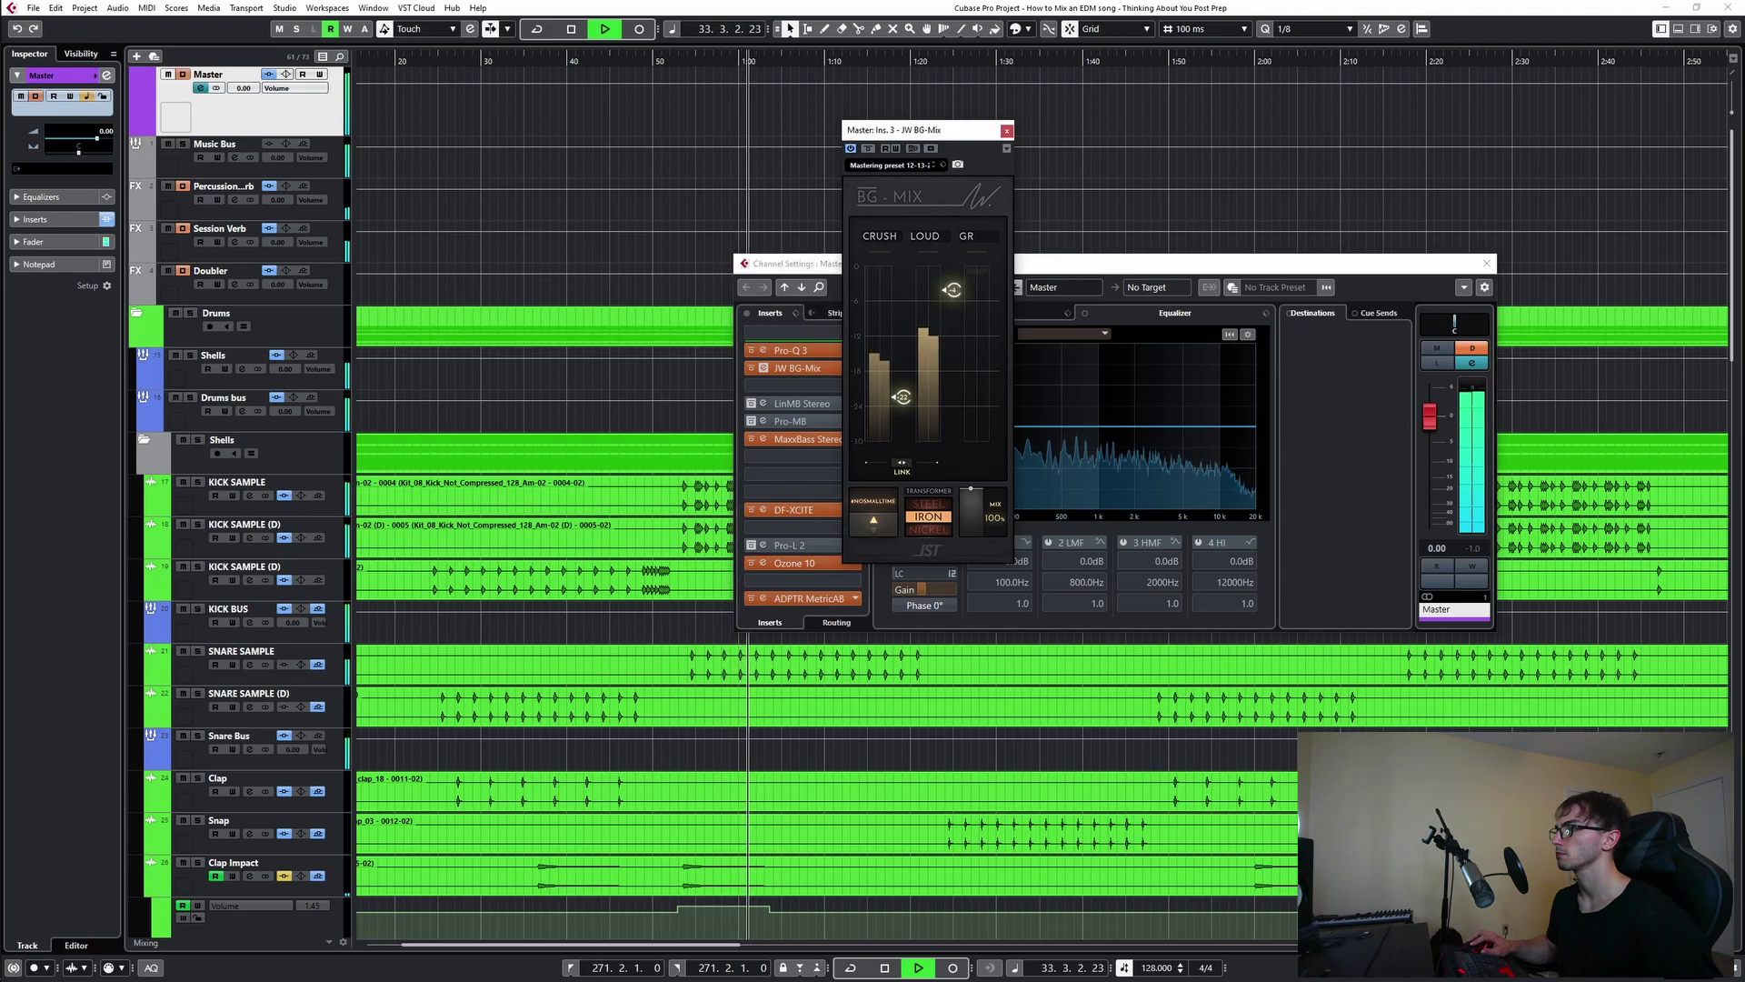
- Compare the master with BG-Mix's #NOSMALLTIME switch on and off repeatedly during playback, and stop playback
{"action": "left_click", "coordinate": [884, 525]}
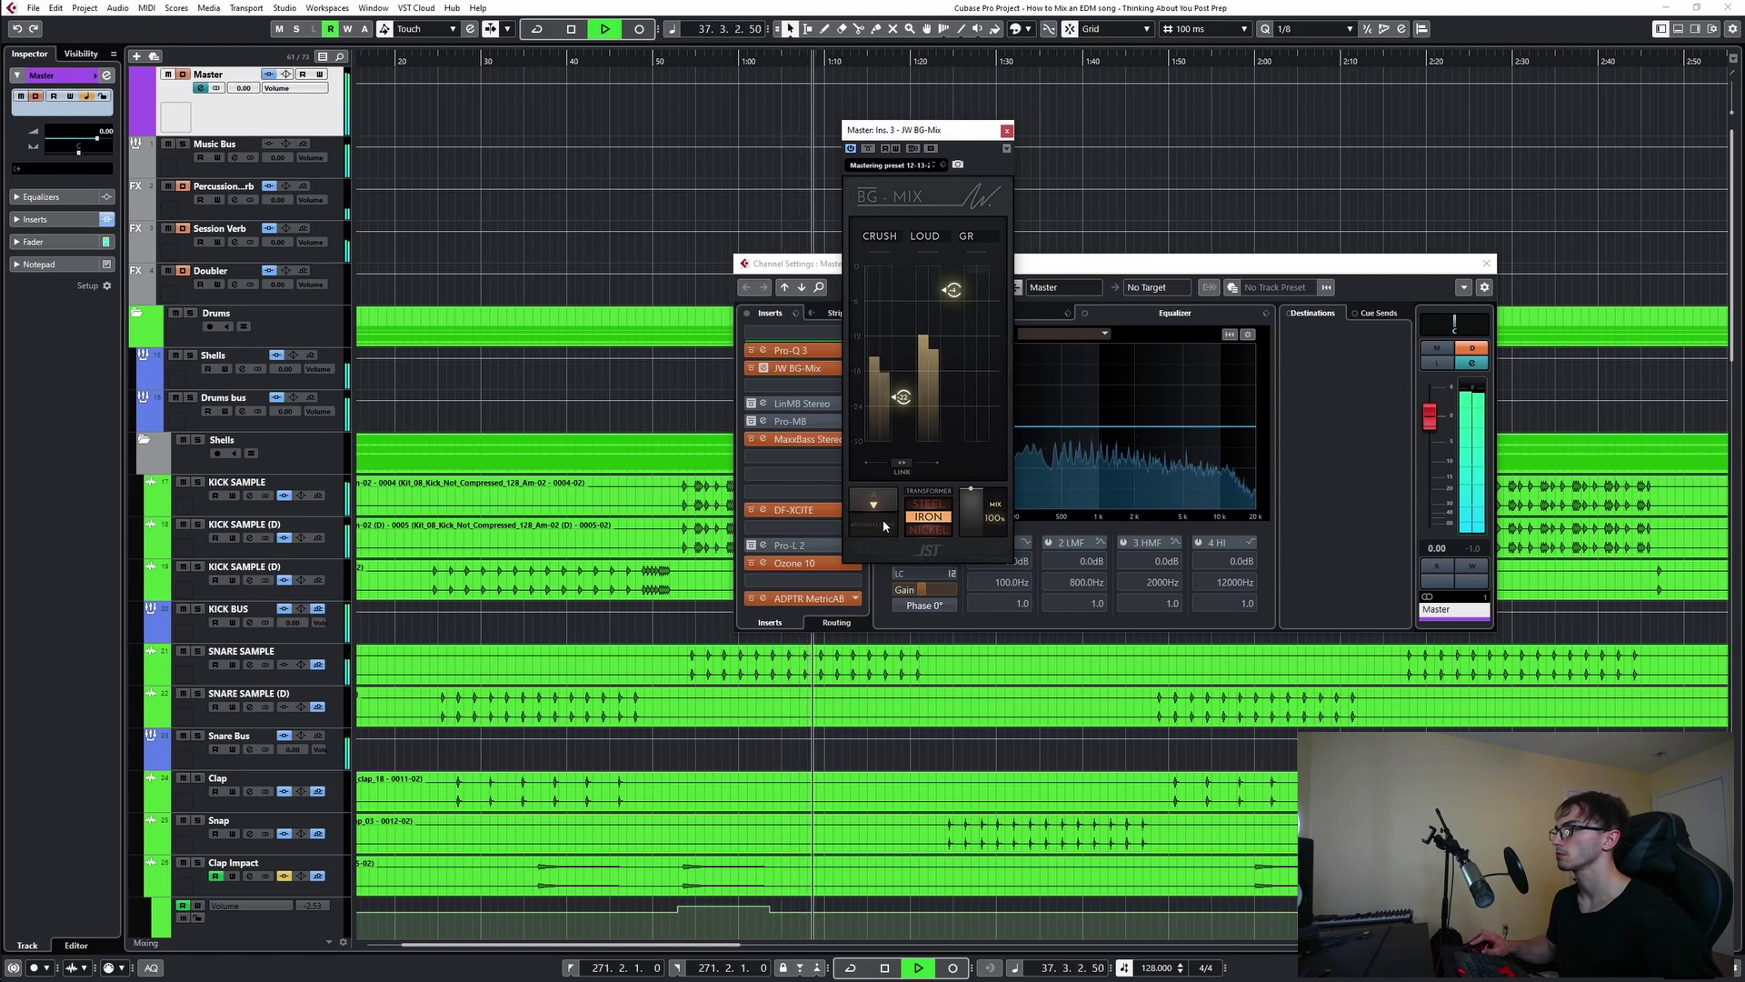
{"action": "left_click", "coordinate": [883, 525]}
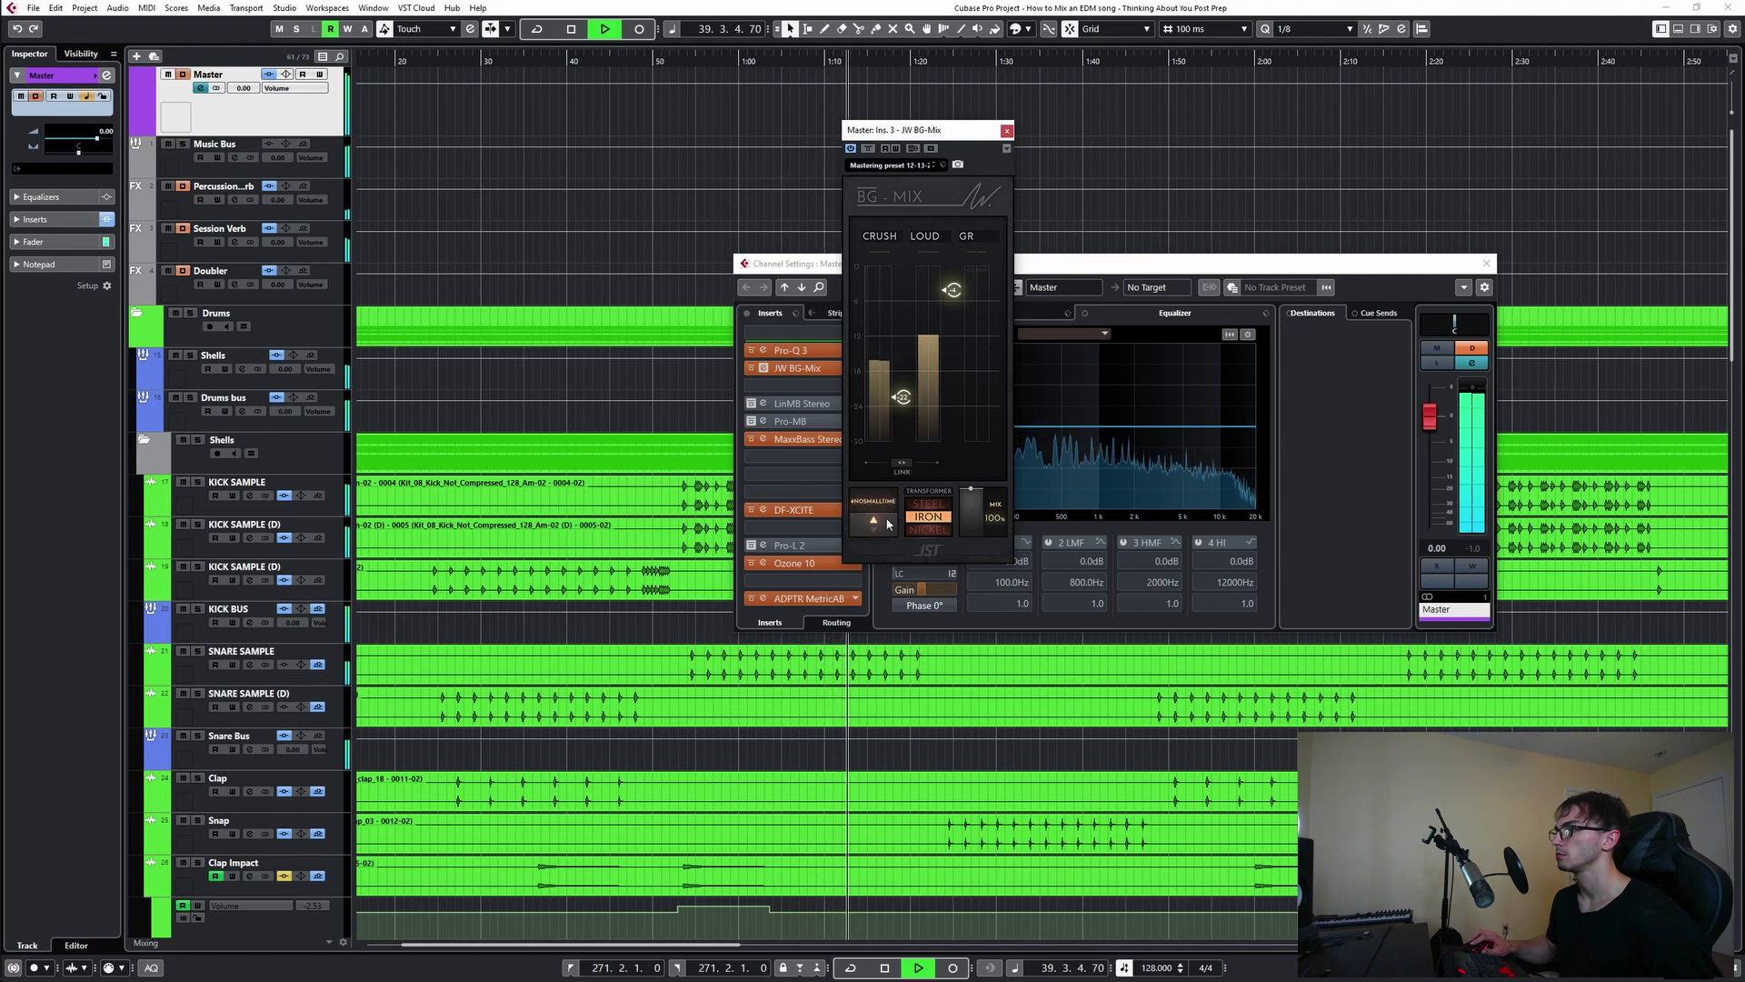
{"action": "left_click", "coordinate": [887, 525]}
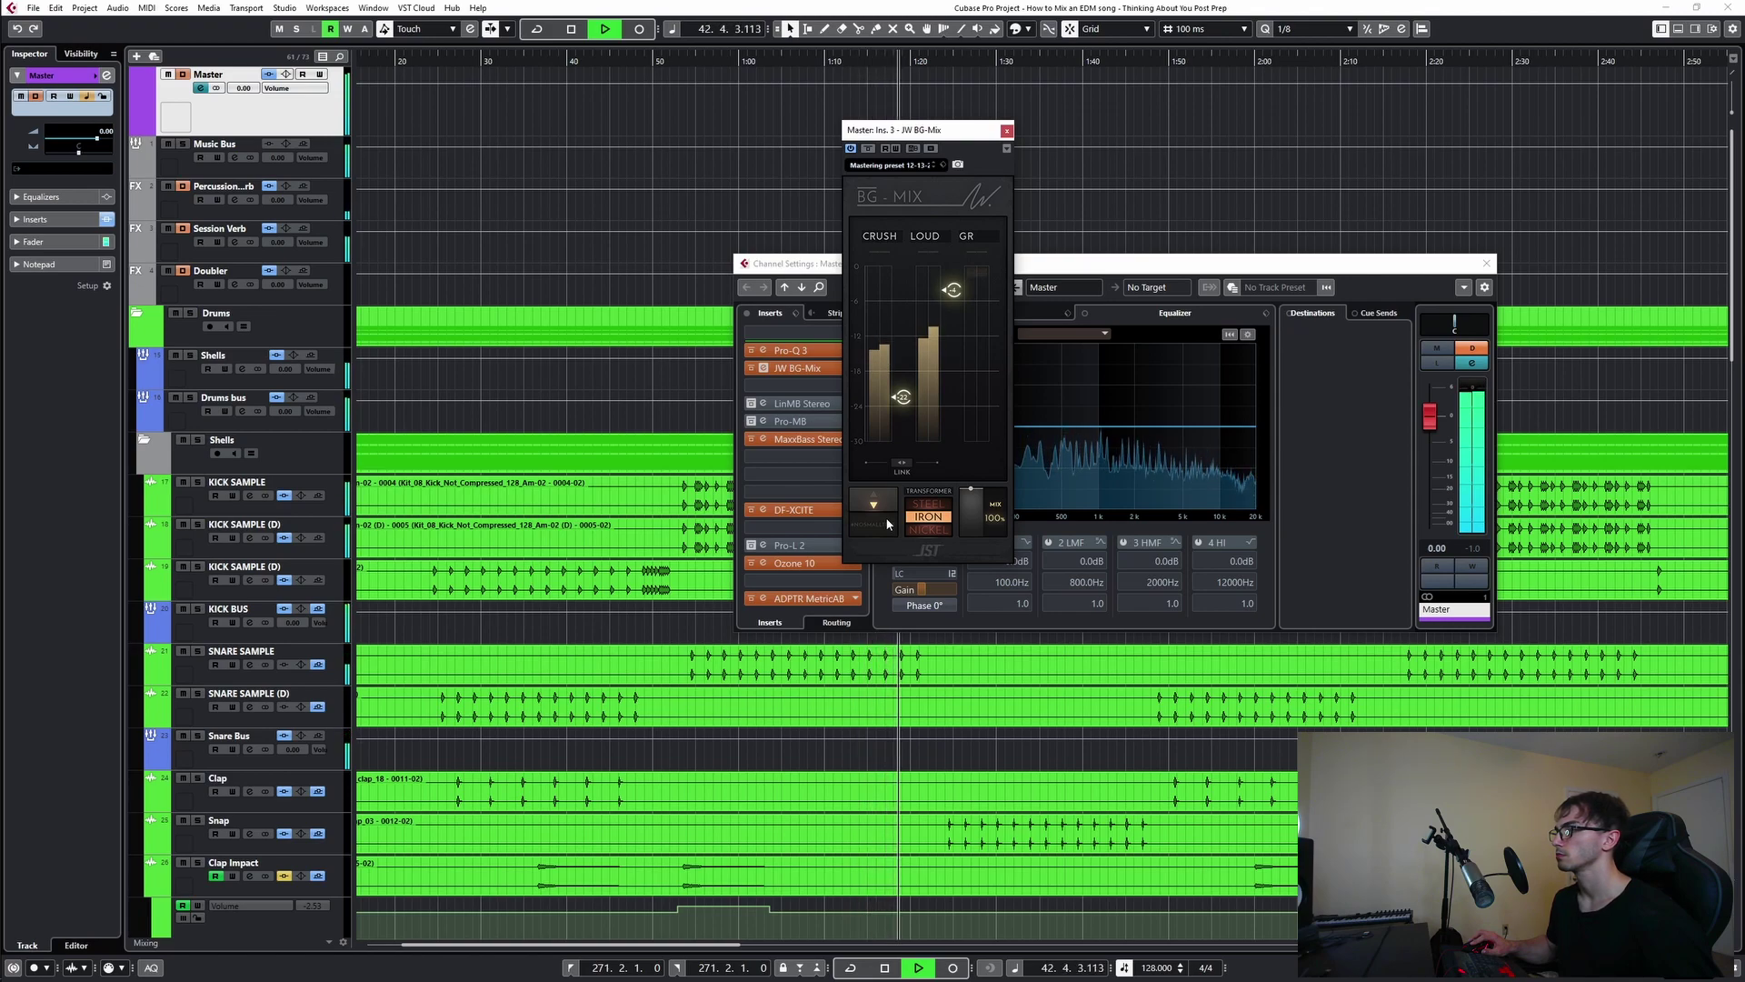
{"action": "left_click", "coordinate": [887, 524]}
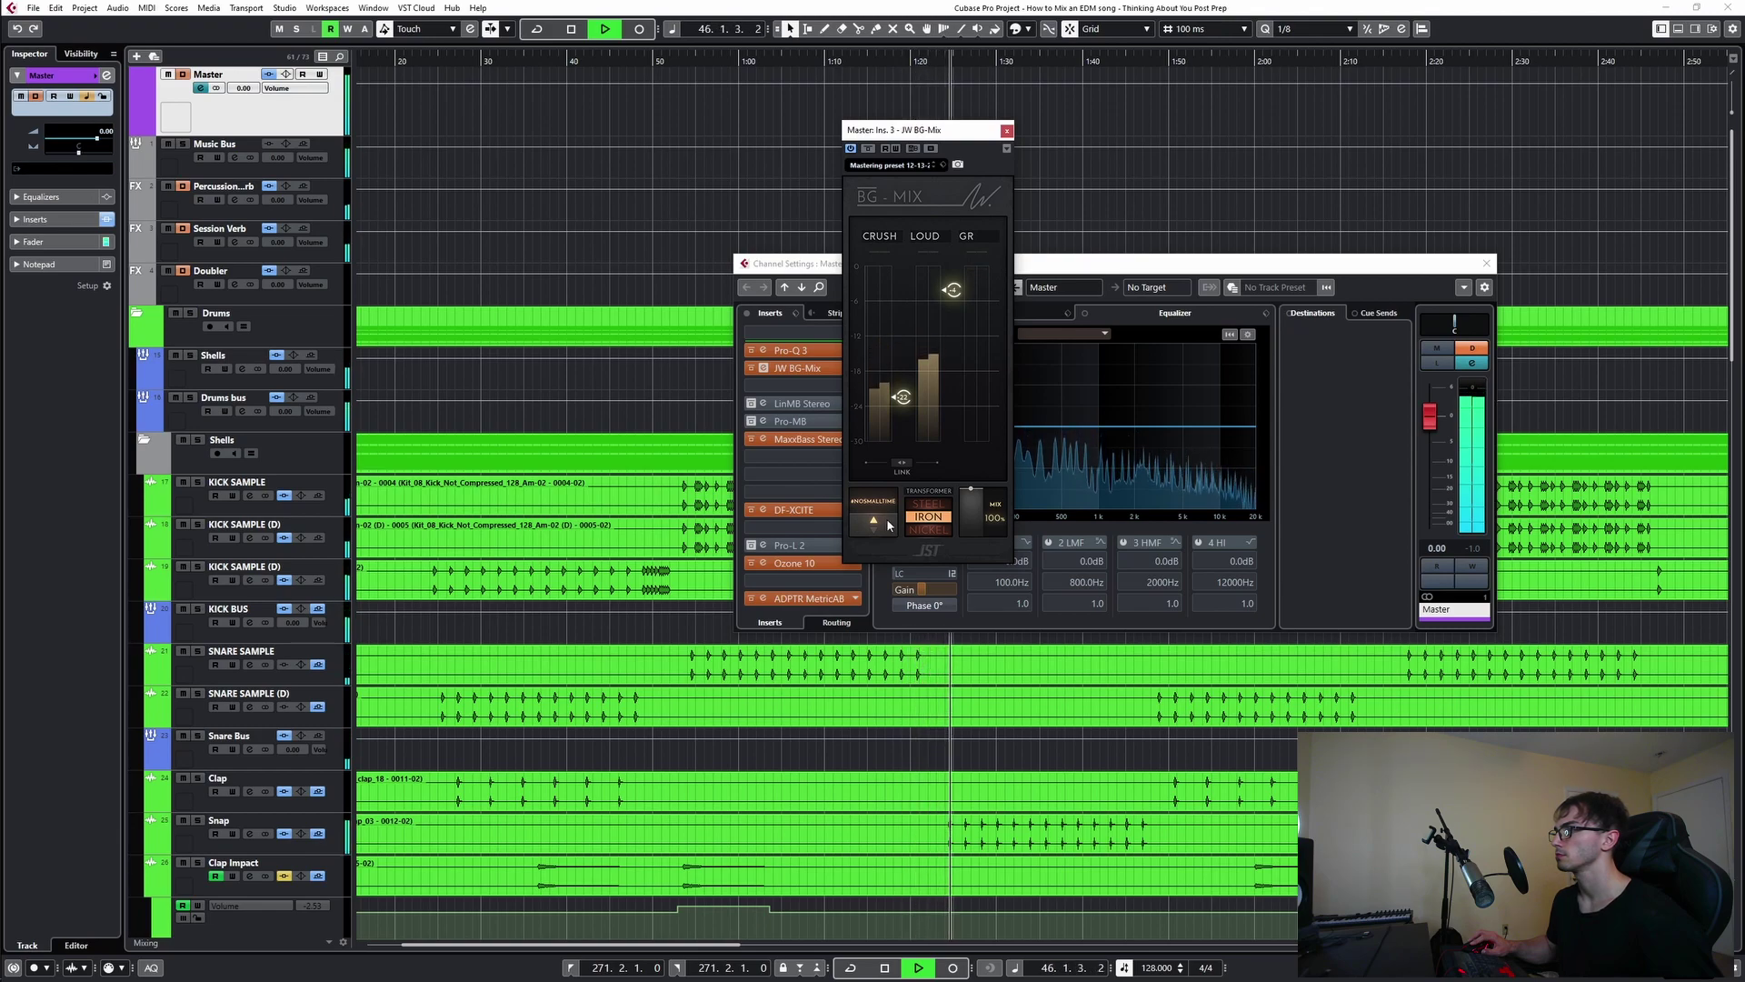
{"action": "left_click", "coordinate": [886, 518]}
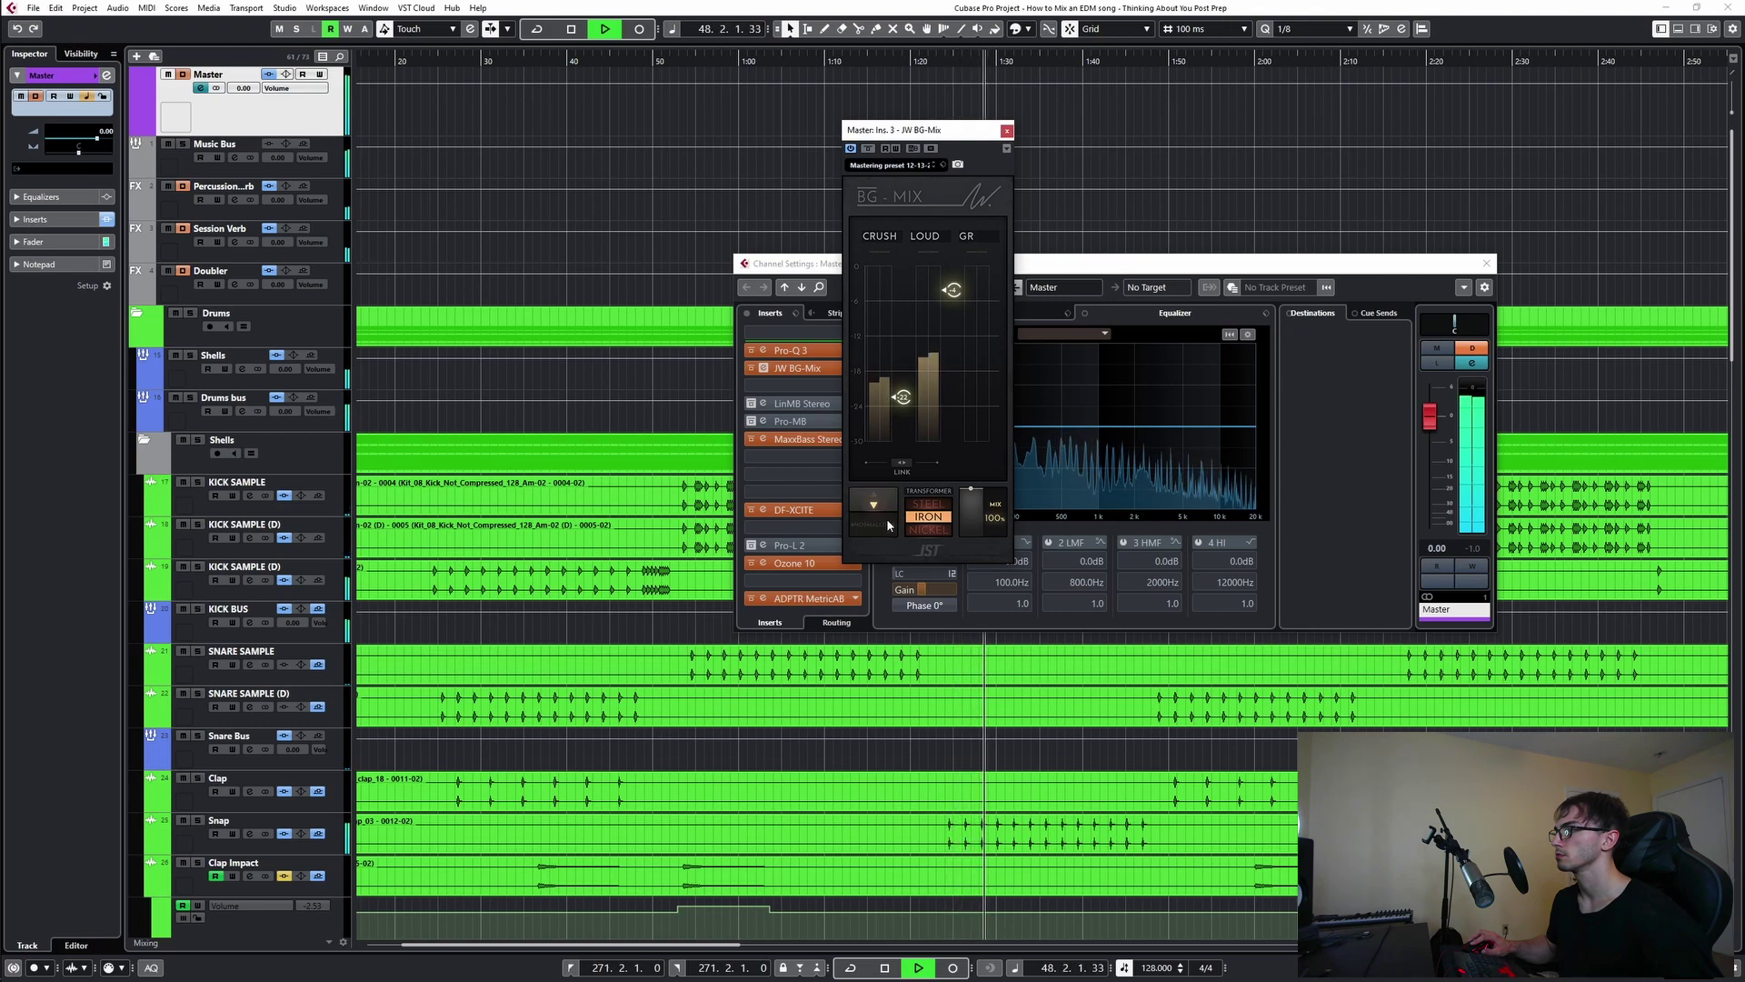
{"action": "left_click", "coordinate": [887, 518]}
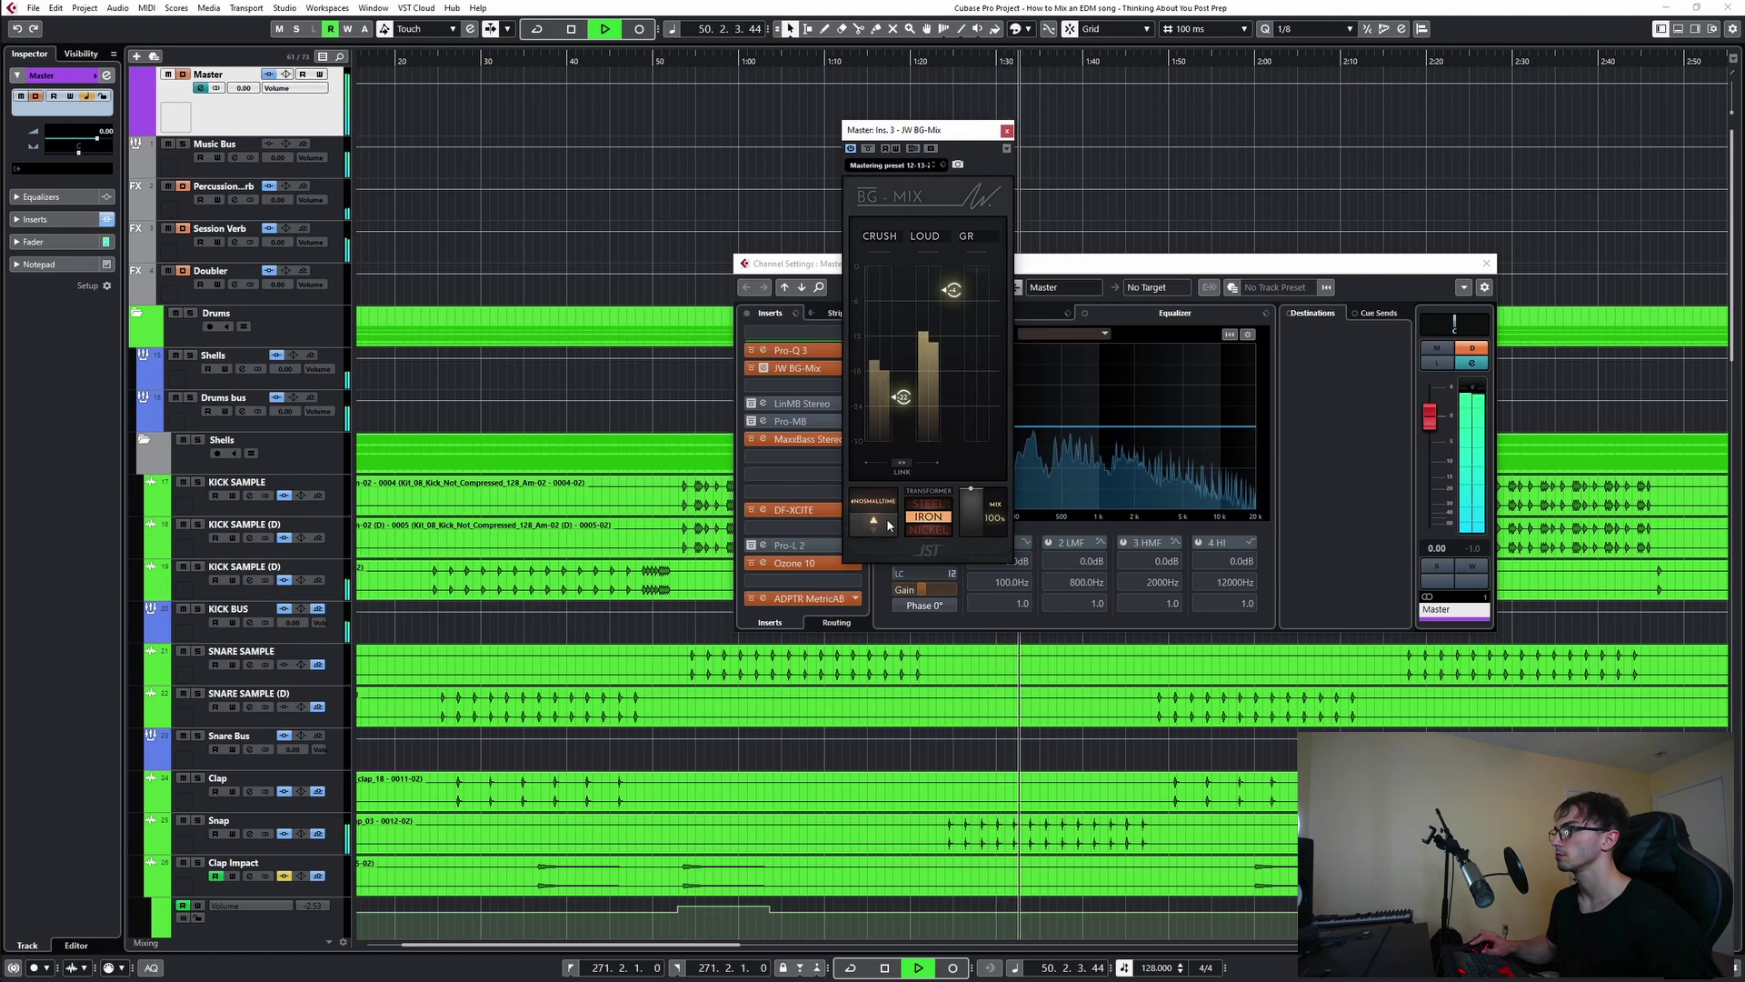
{"action": "left_click", "coordinate": [887, 518]}
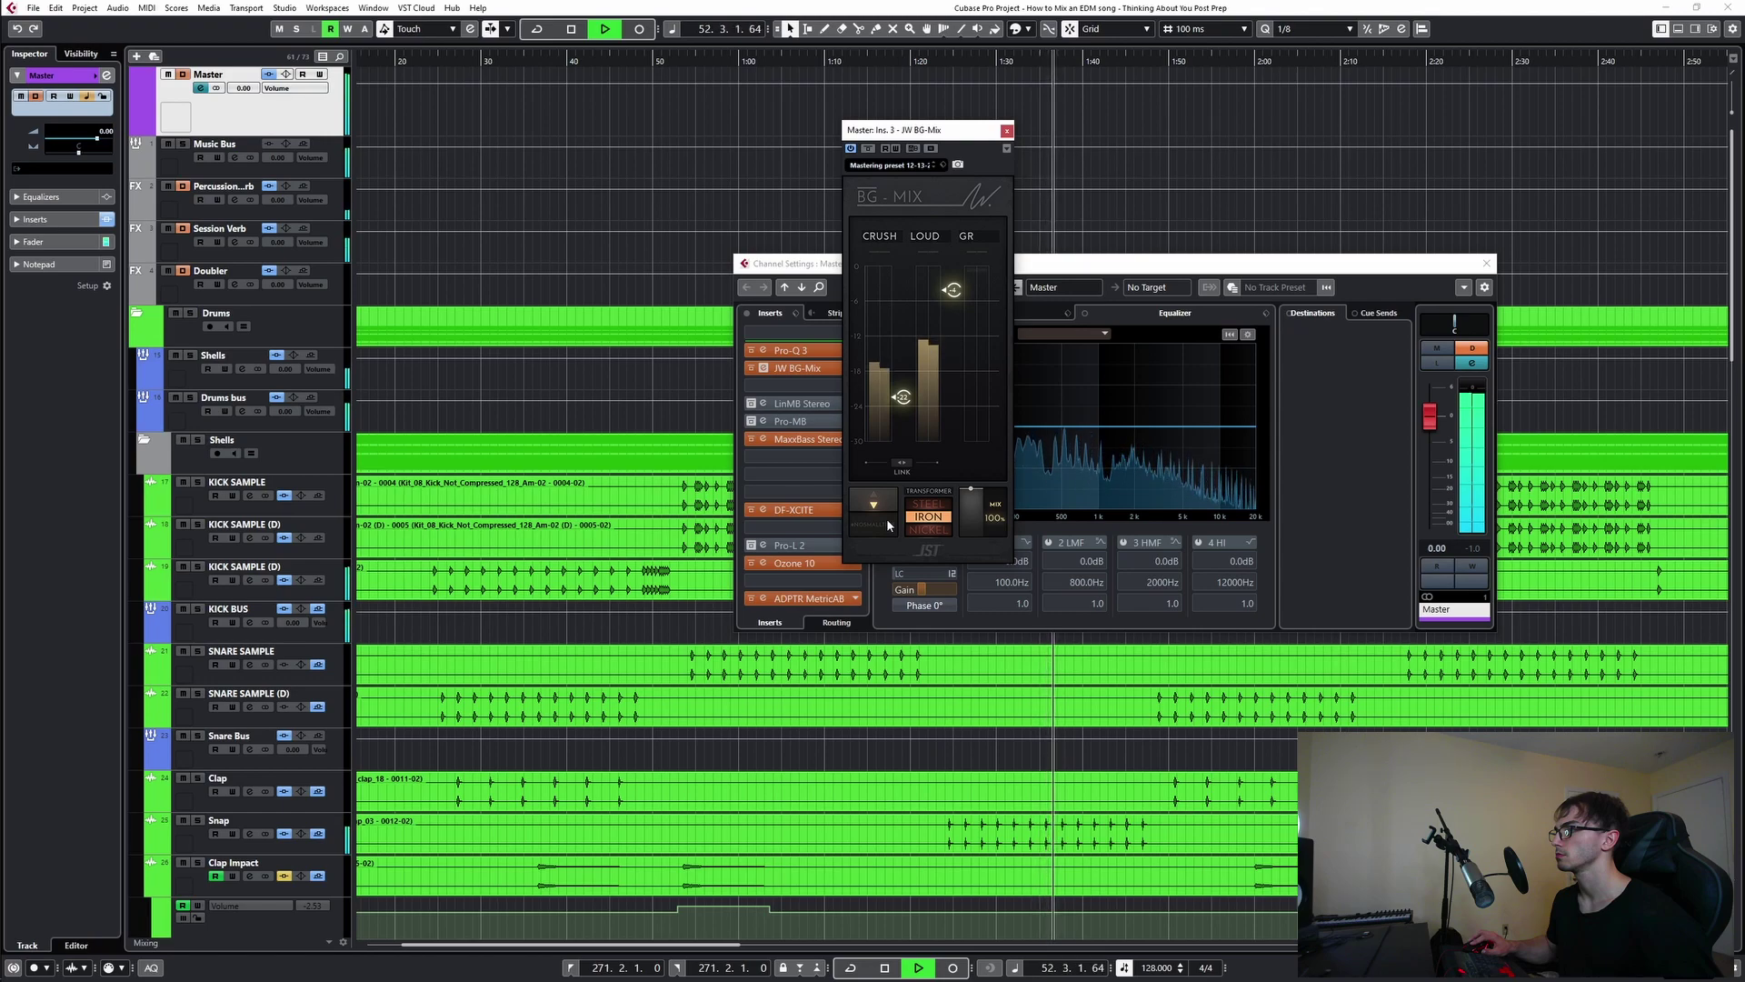
{"action": "left_click", "coordinate": [887, 520]}
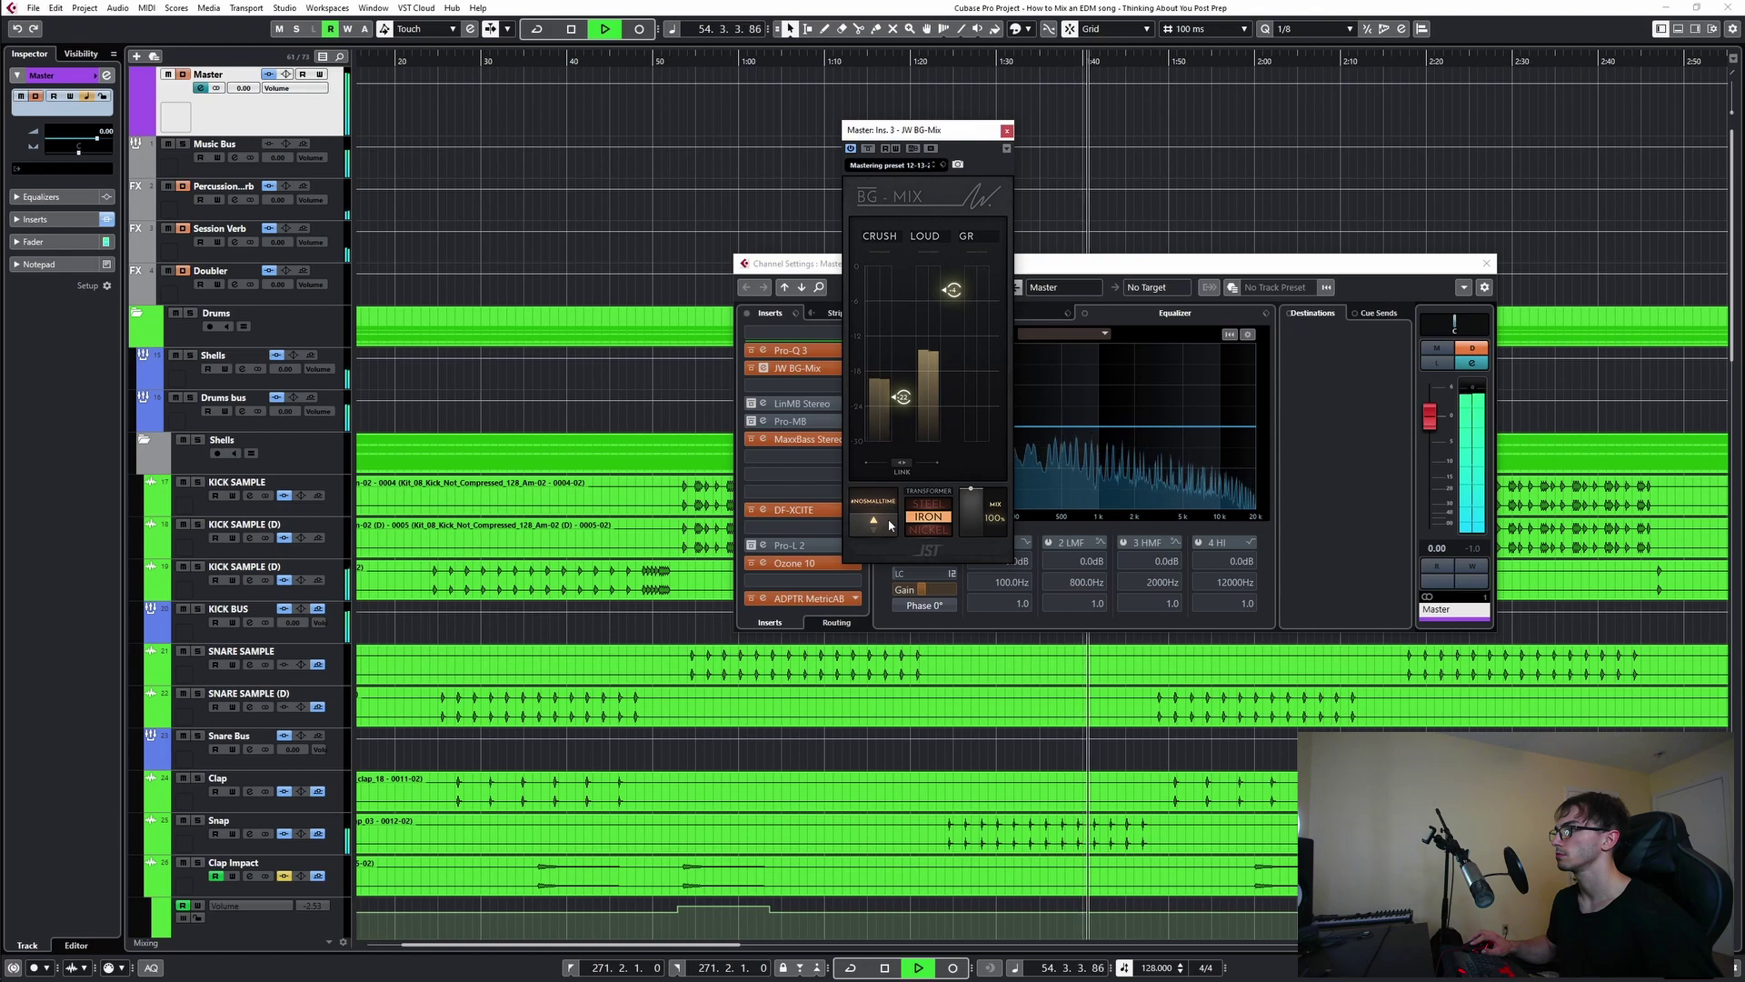
{"action": "key", "text": "space"}
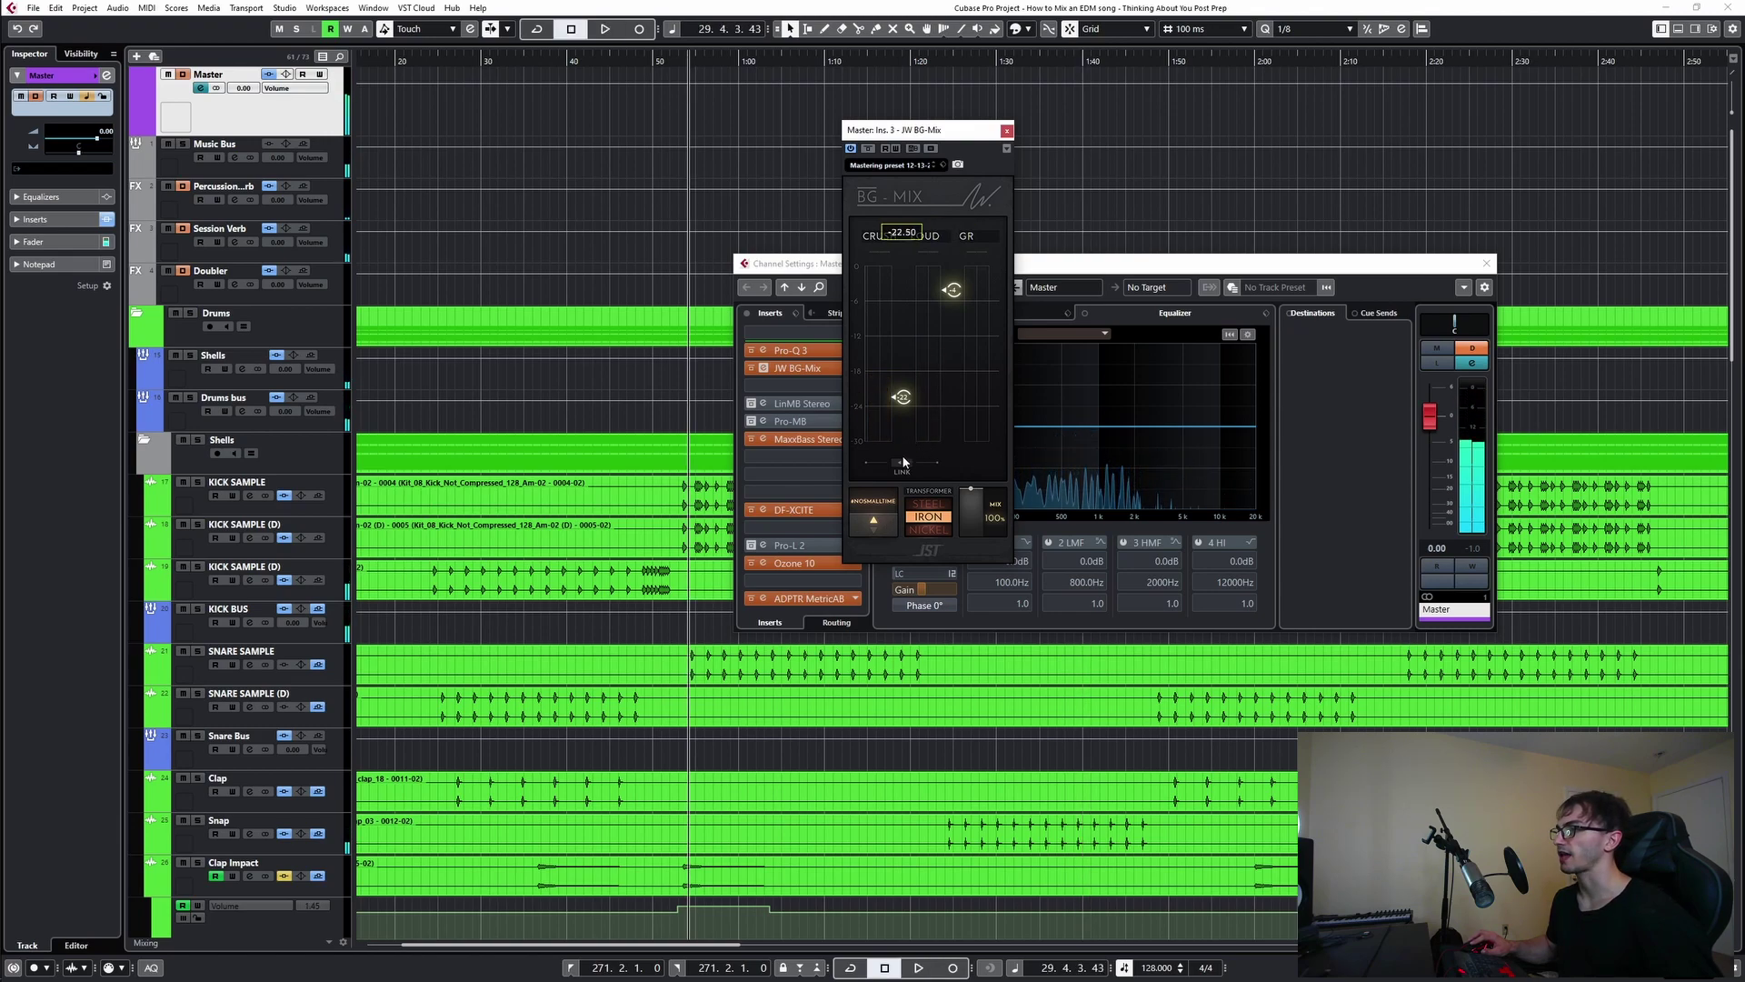
- Open Ozone 10 on the Master channel, play a short passage, and set the Maximizer's threshold to -10.0 dB
{"action": "left_click", "coordinate": [814, 567]}
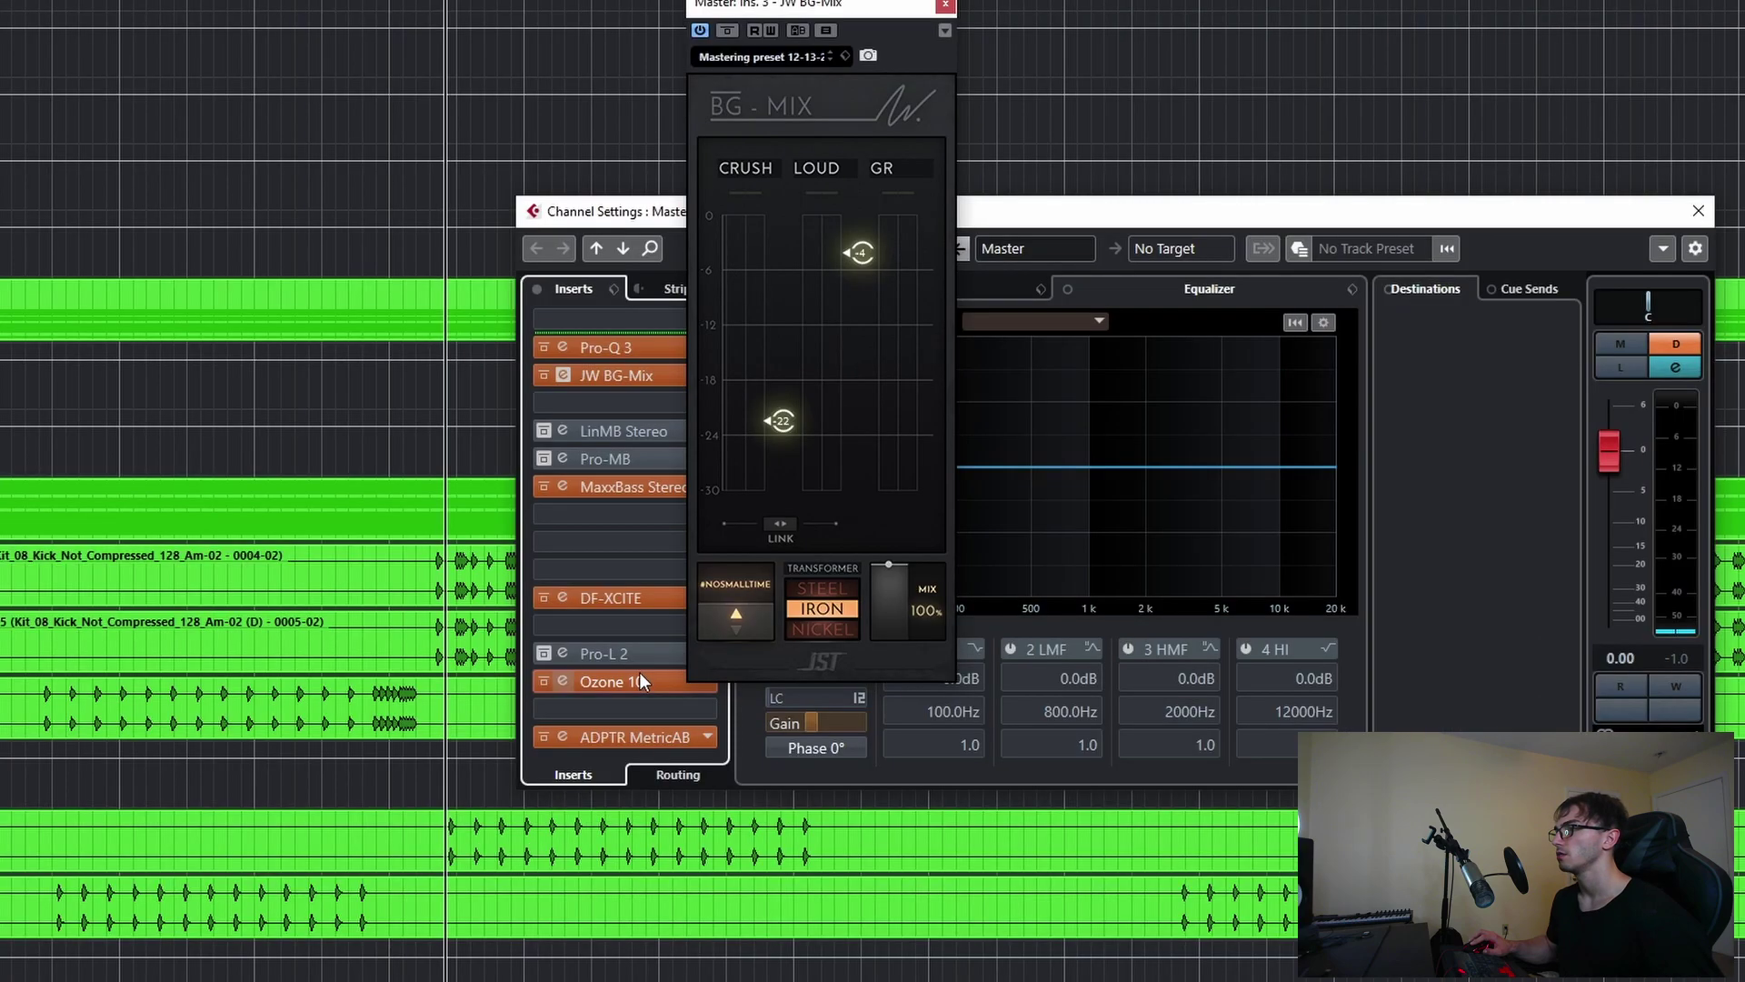
{"action": "left_click", "coordinate": [814, 566]}
{"action": "left_click", "coordinate": [916, 362]}
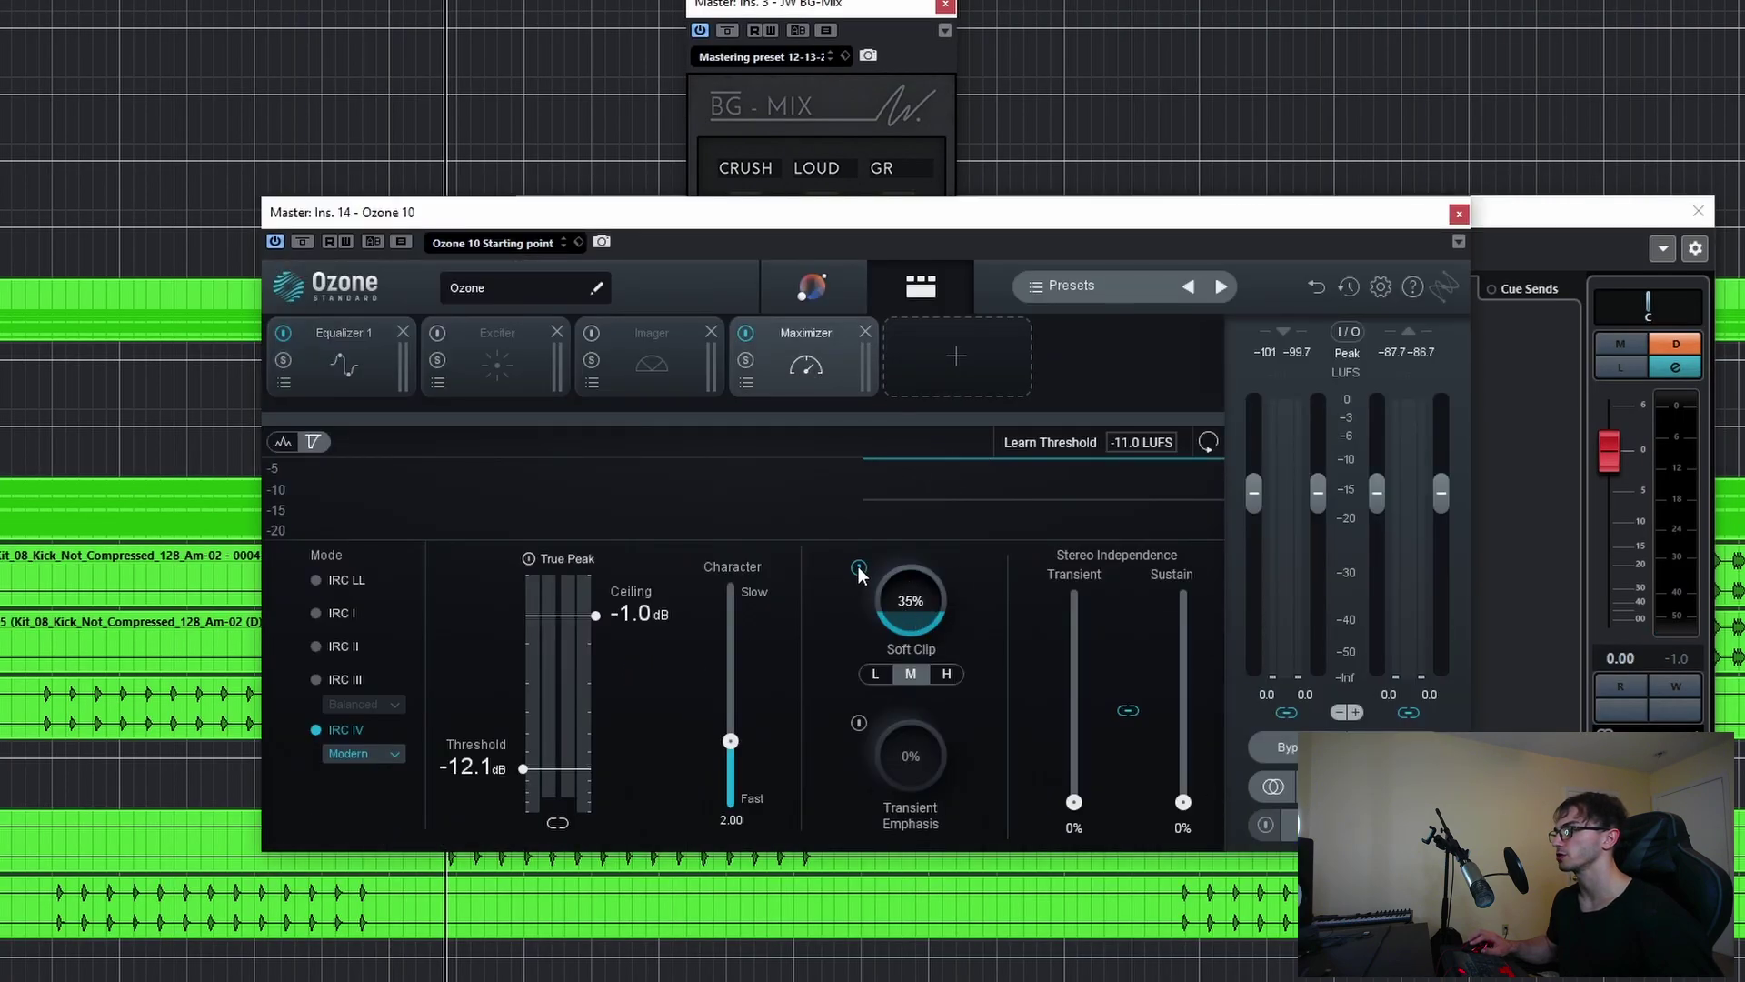
{"action": "key", "text": "space"}
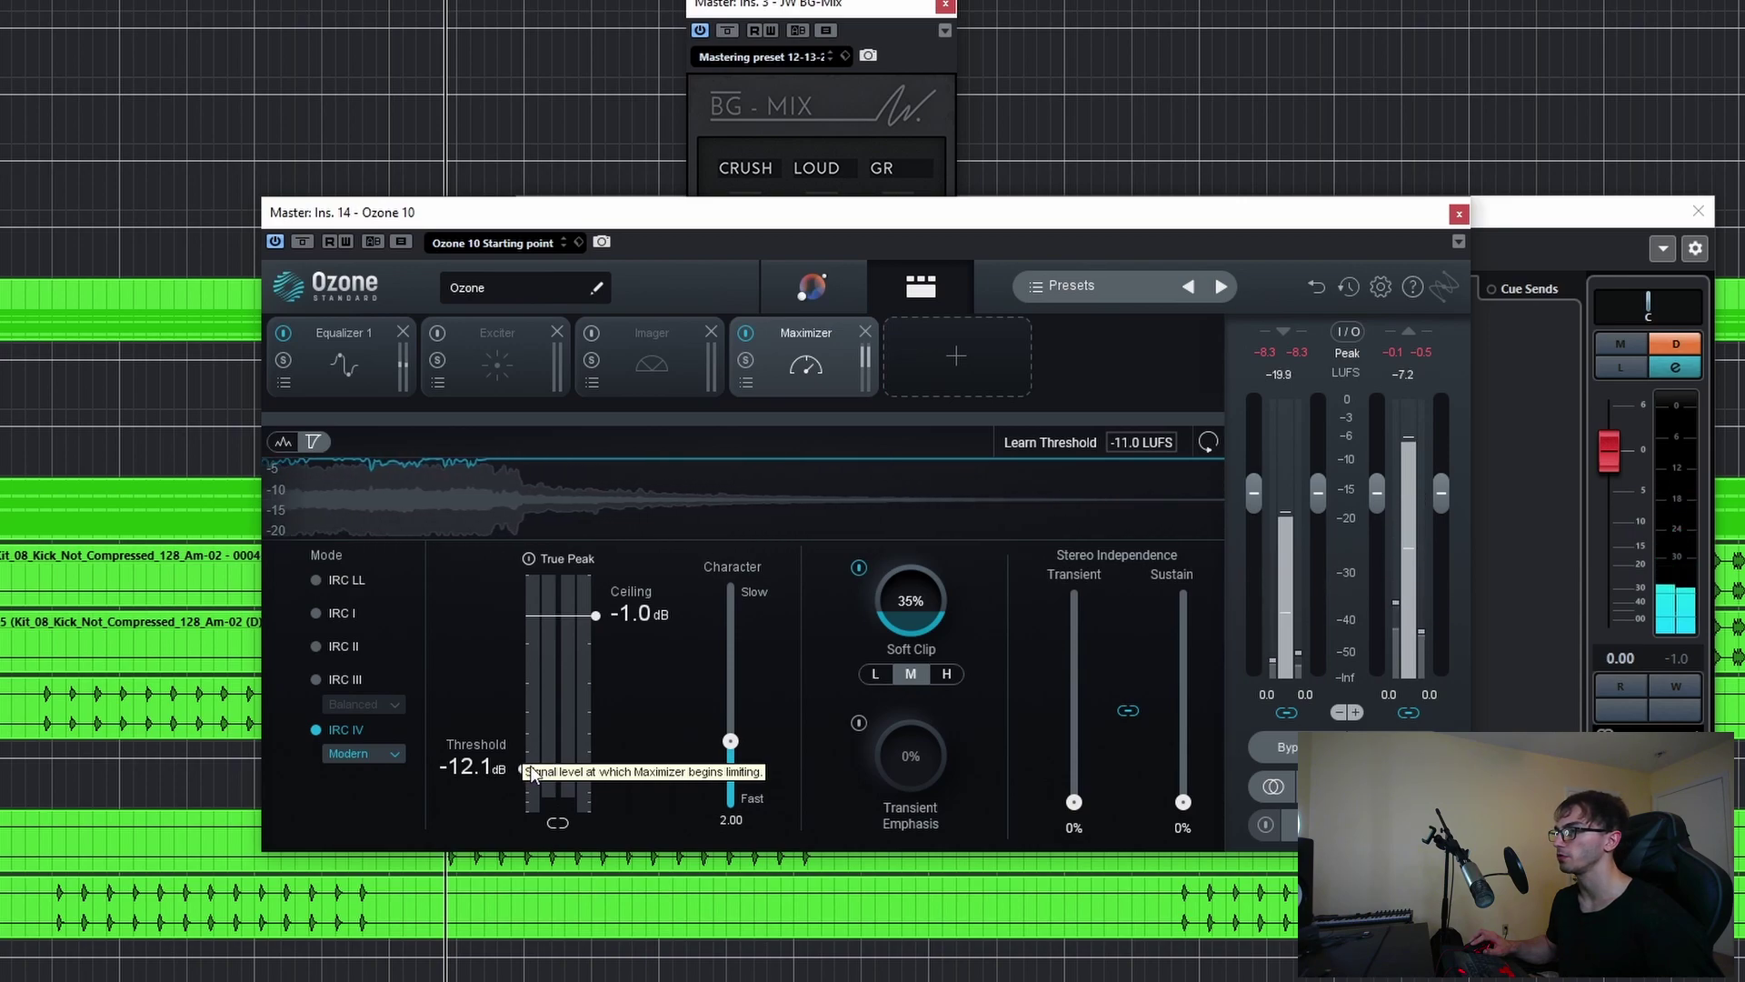
{"action": "key", "text": "space"}
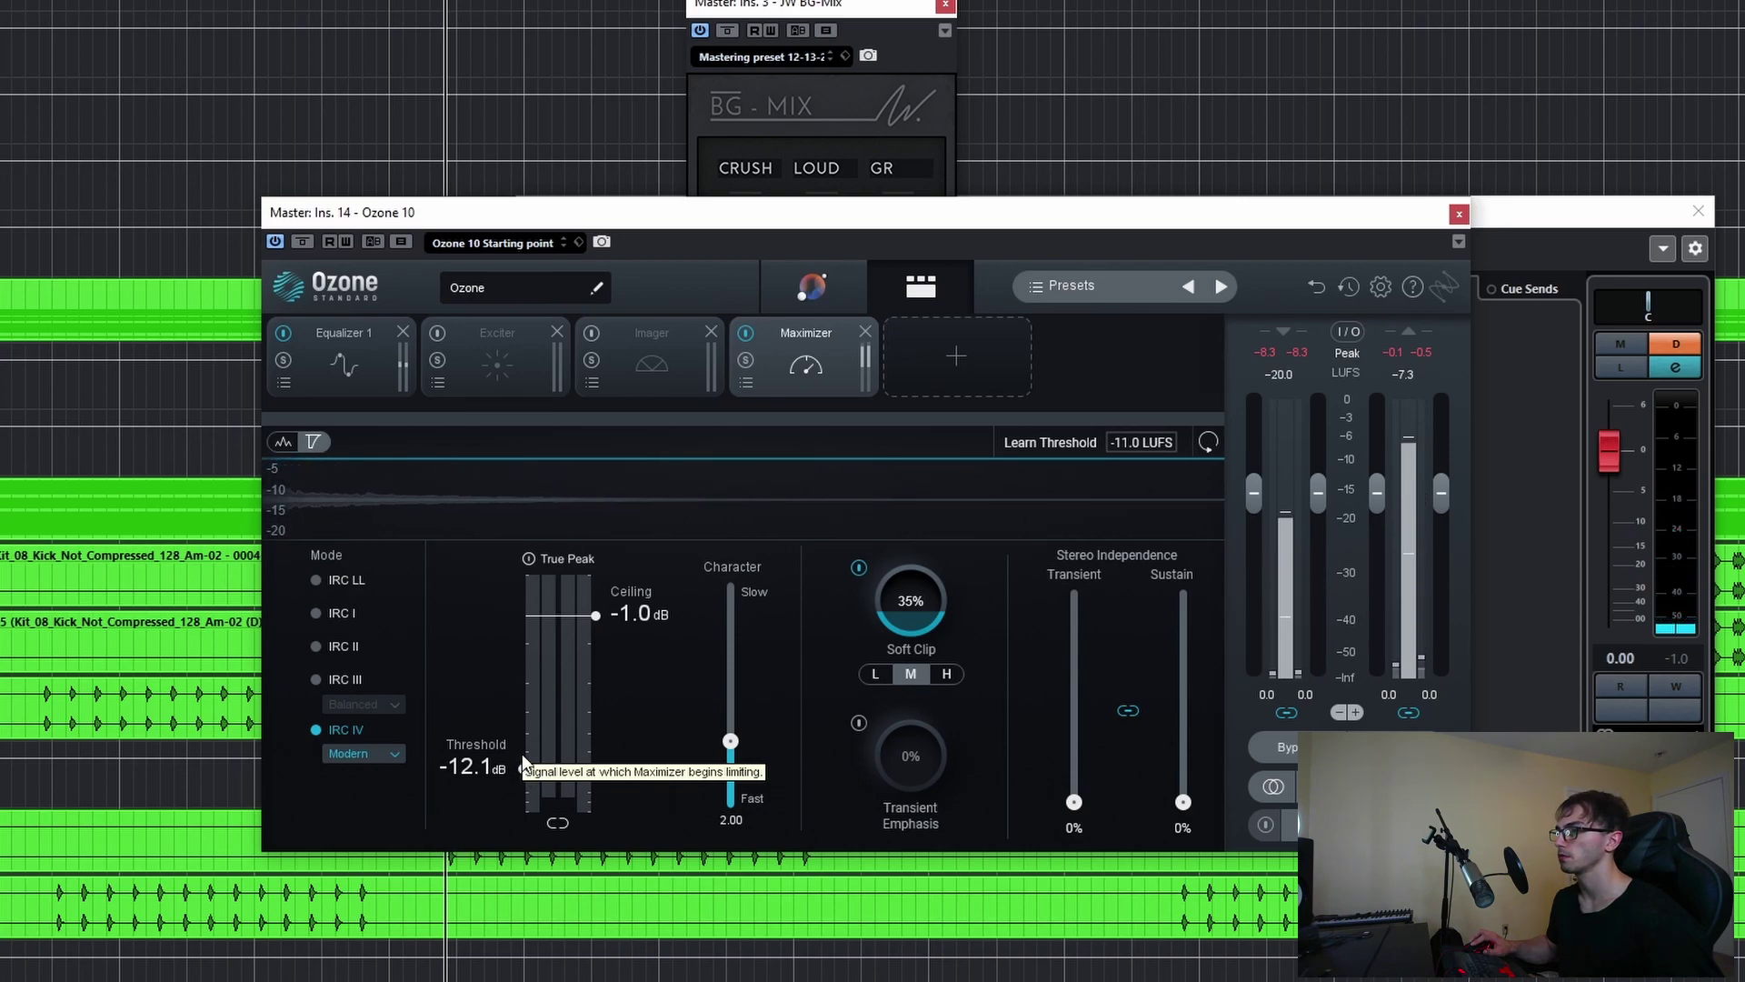
{"action": "left_click_drag", "start_coordinate": [521, 768], "coordinate": [527, 753]}
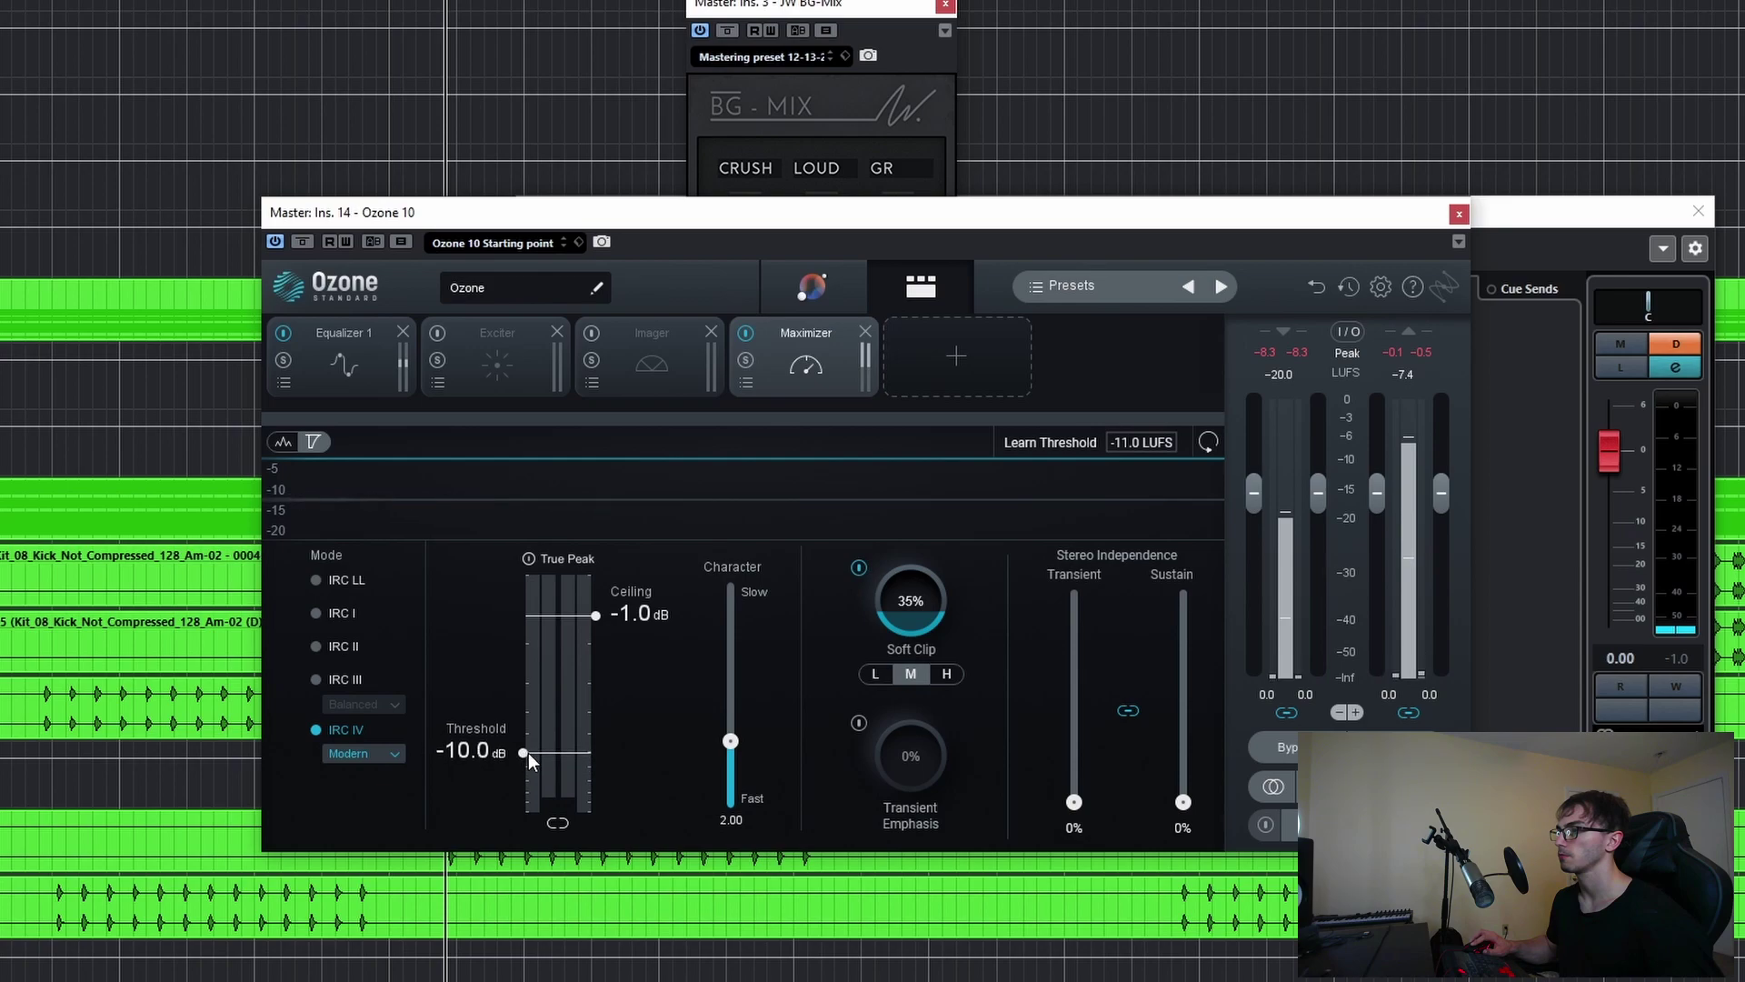
- Try the Maximizer's Soft Clip in L mode at 50% during playback, and compare it switched off and on
{"action": "key", "text": "space"}
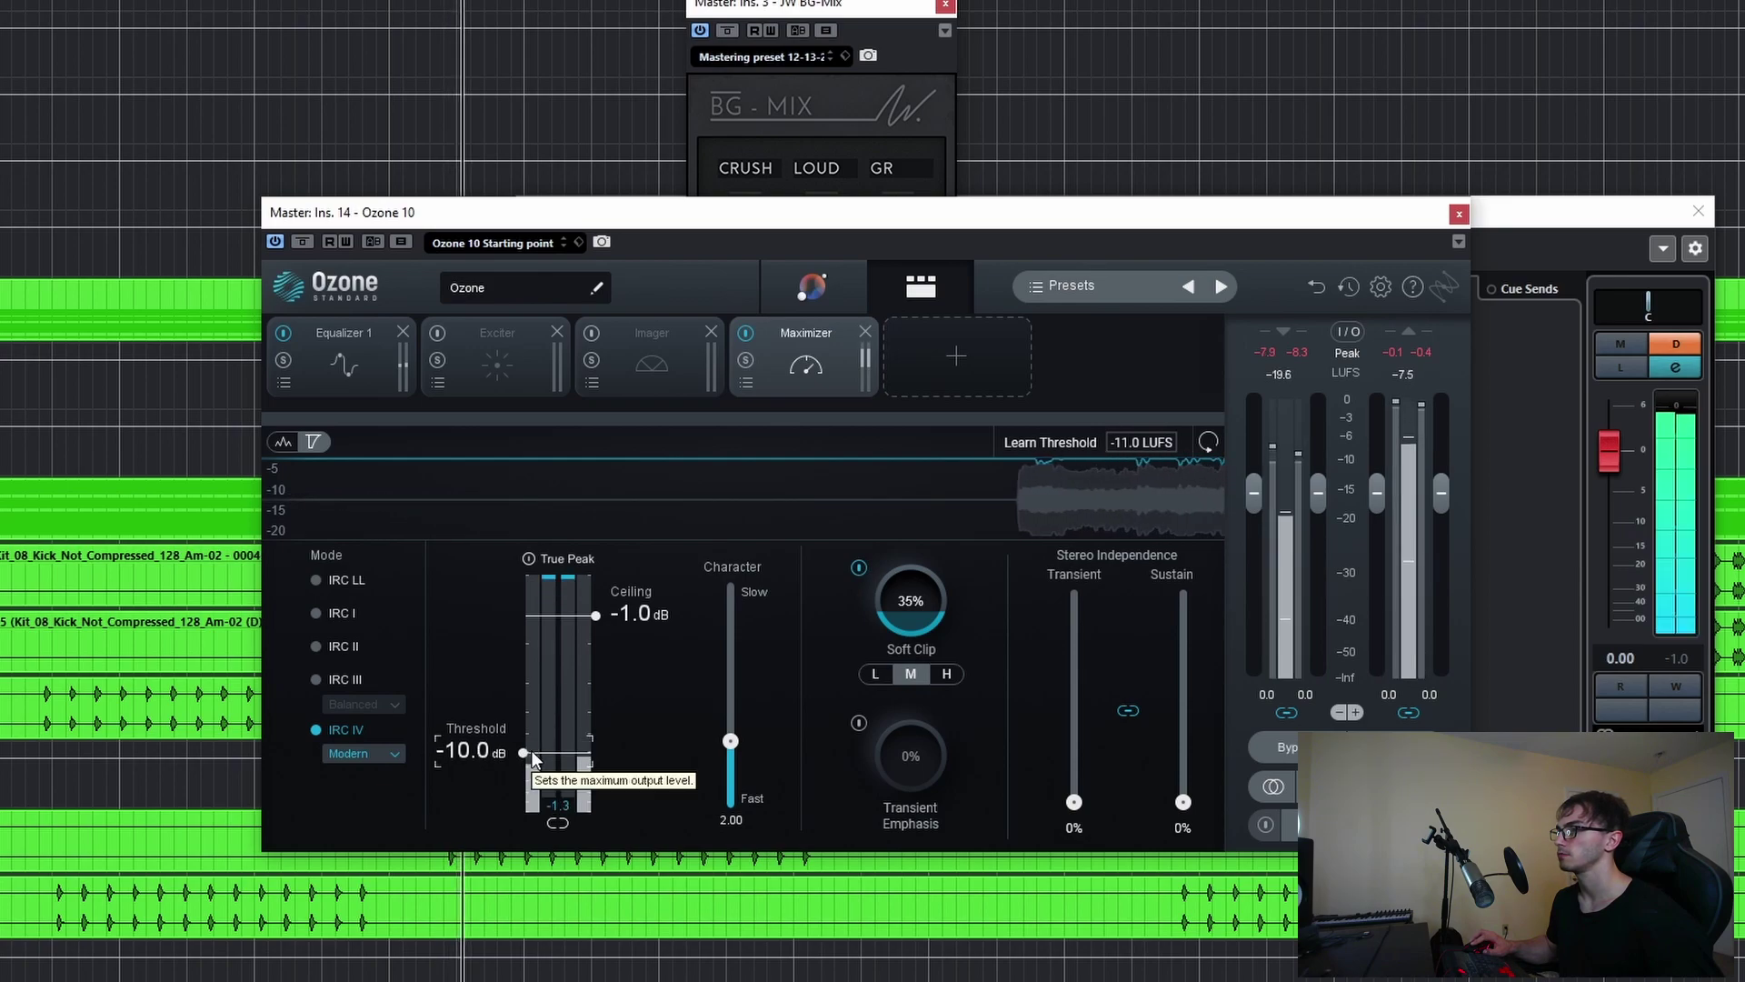
{"action": "mouse_move", "coordinate": [898, 611]}
{"action": "left_mouse_down"}
{"action": "mouse_move", "coordinate": [885, 720]}
{"action": "mouse_move", "coordinate": [926, 611]}
{"action": "left_mouse_up"}
{"action": "left_click", "coordinate": [870, 674]}
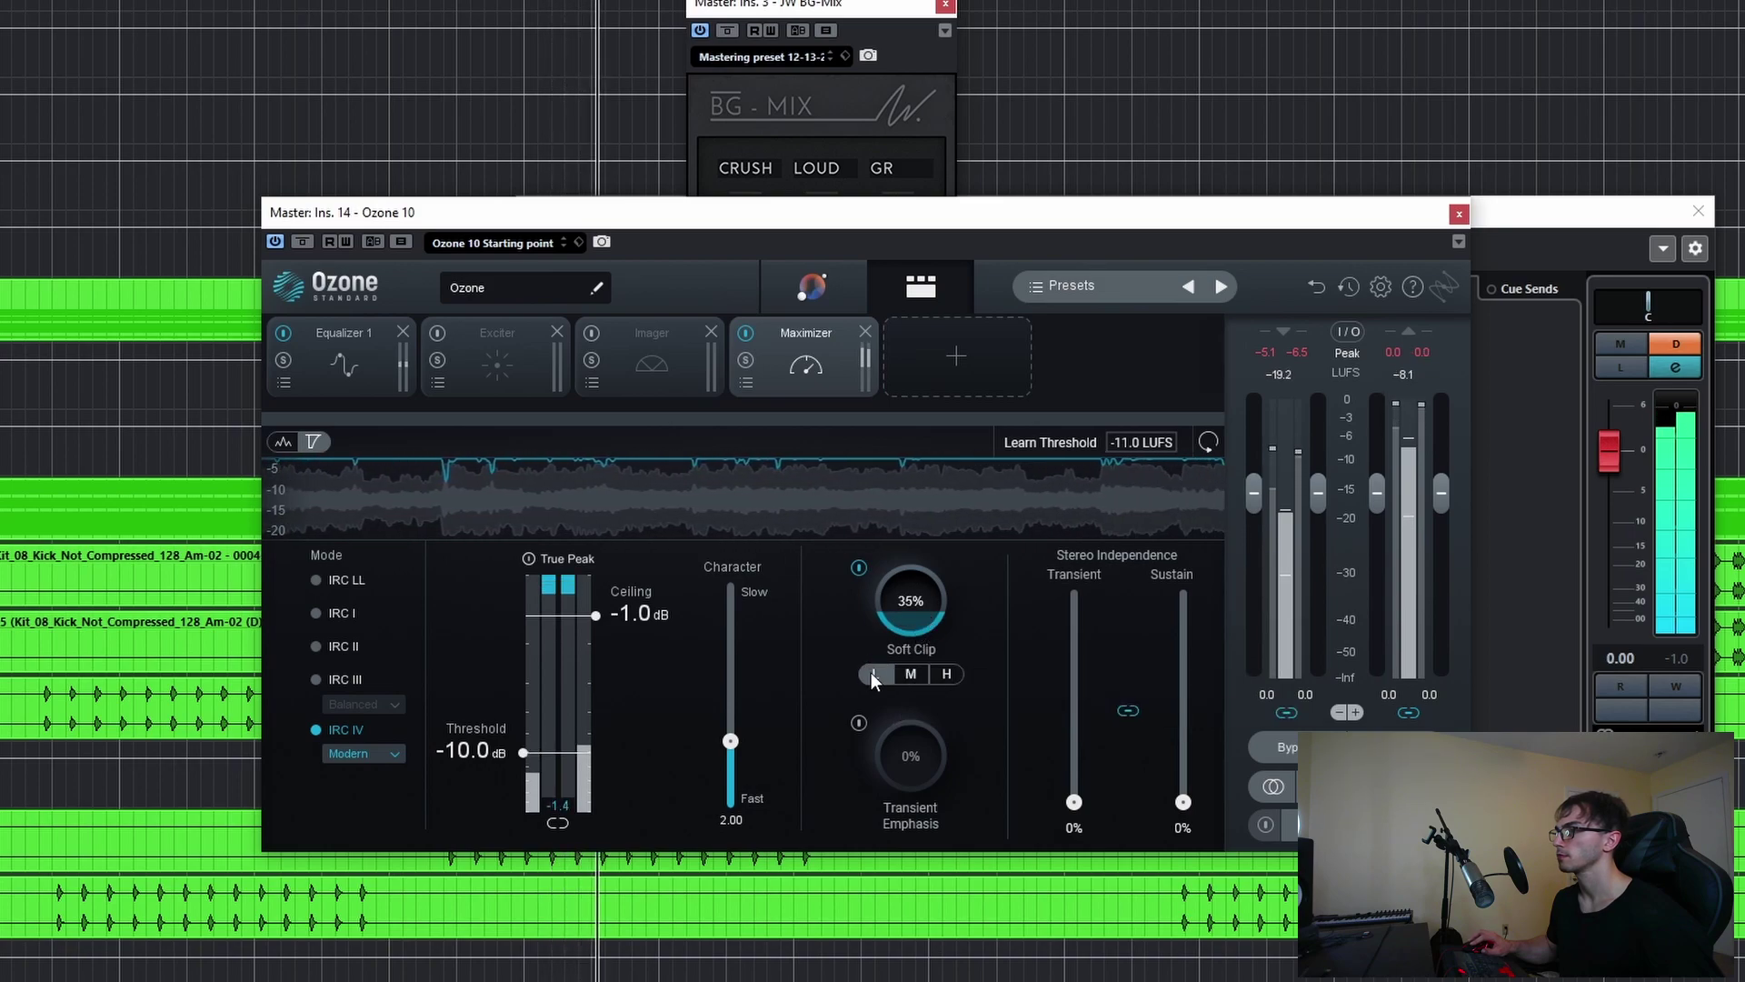
{"action": "left_click_drag", "start_coordinate": [898, 618], "coordinate": [932, 583]}
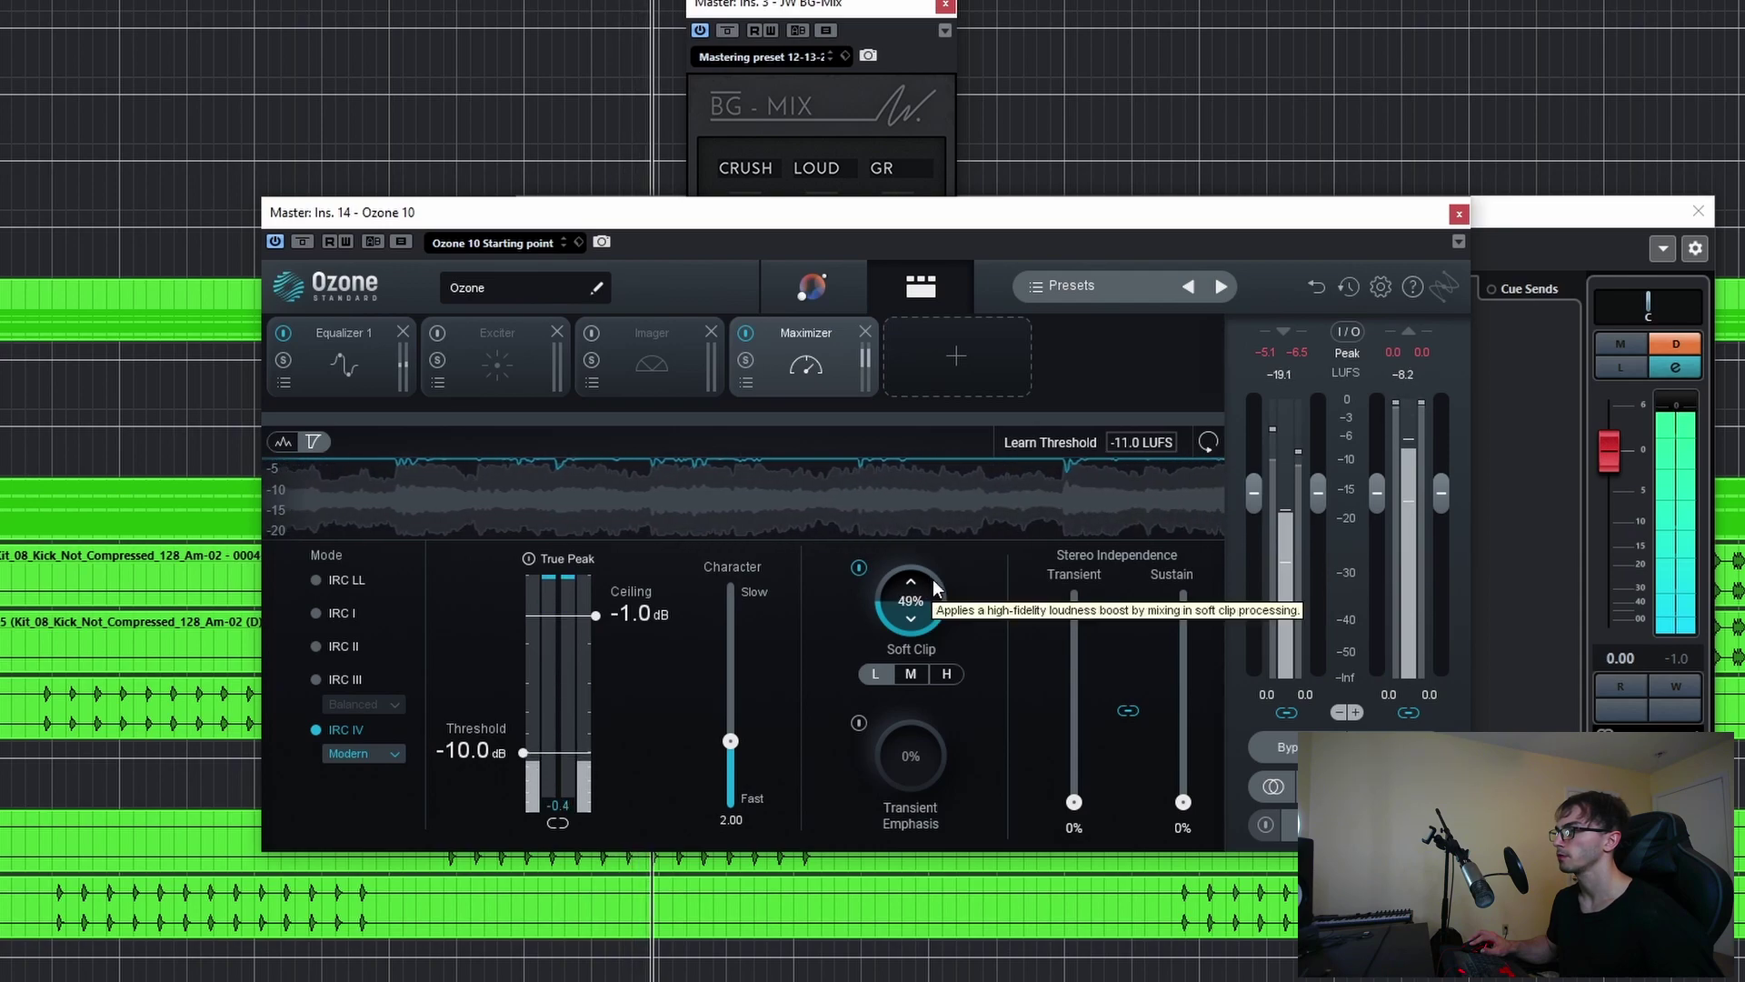
{"action": "left_click", "coordinate": [859, 568]}
{"action": "left_click", "coordinate": [859, 568]}
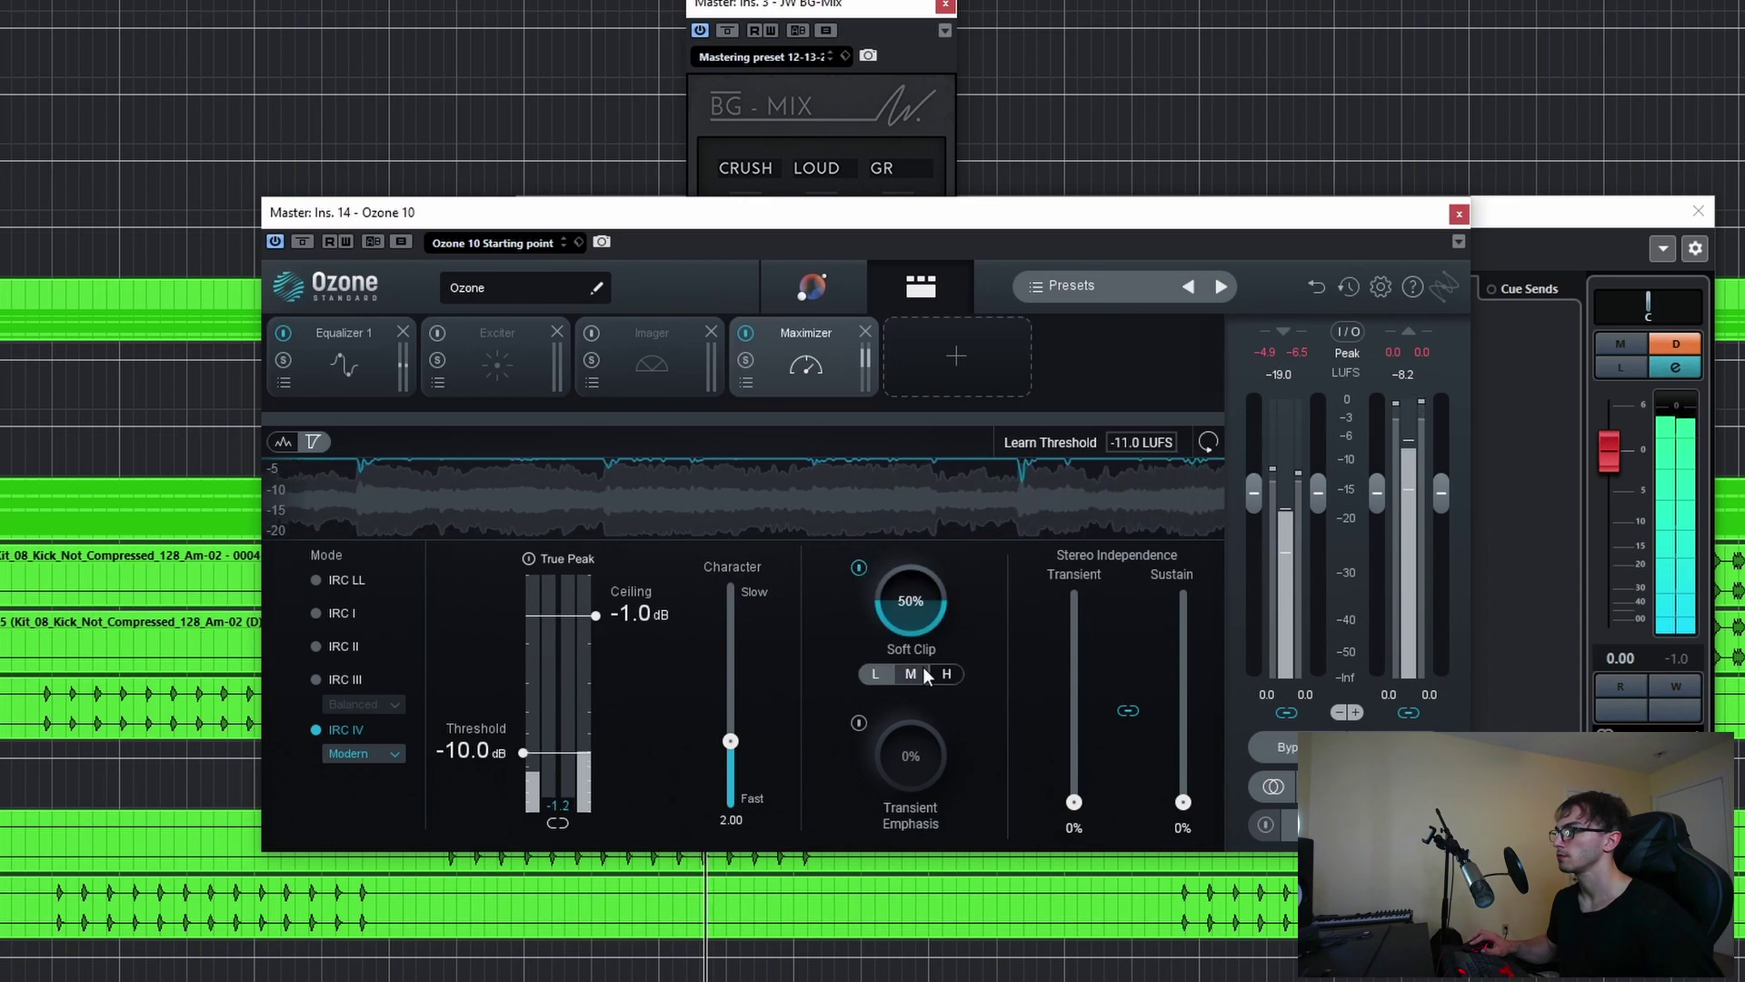
- Set the Maximizer's Soft Clip to M mode at 30%, and close the Ozone 10 and BG-Mix windows
{"action": "left_click", "coordinate": [924, 677]}
{"action": "left_click_drag", "start_coordinate": [931, 618], "coordinate": [928, 660]}
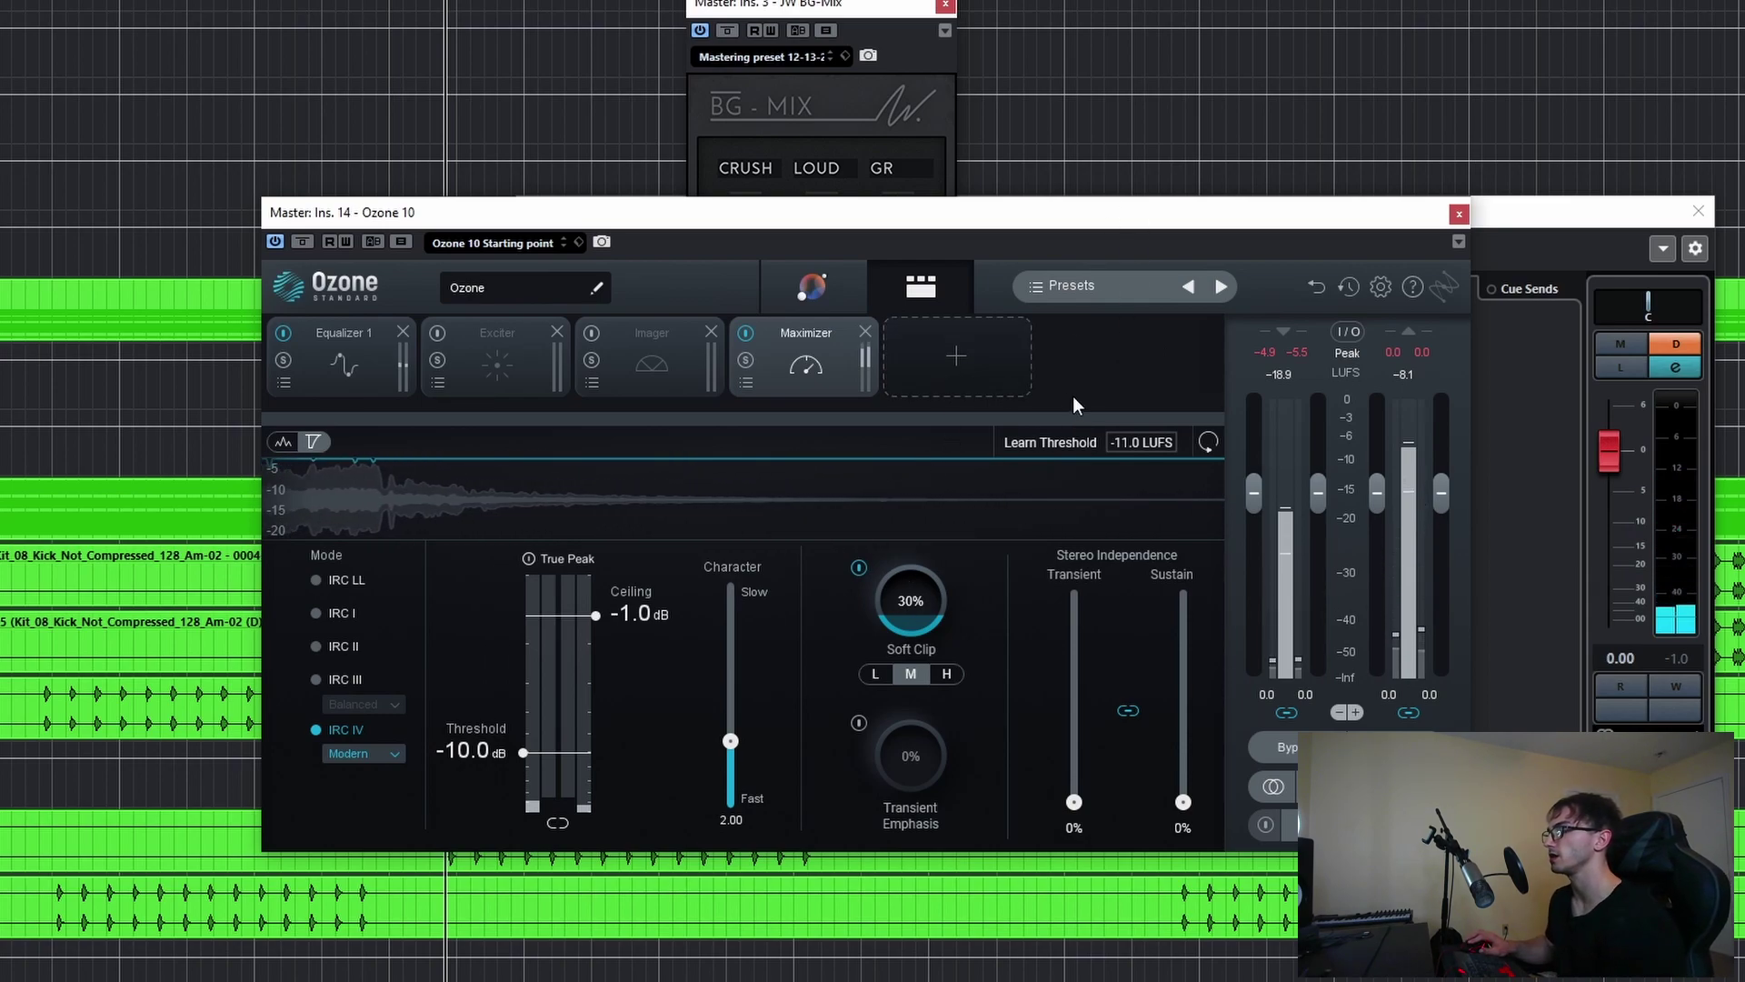
{"action": "left_click", "coordinate": [1459, 214]}
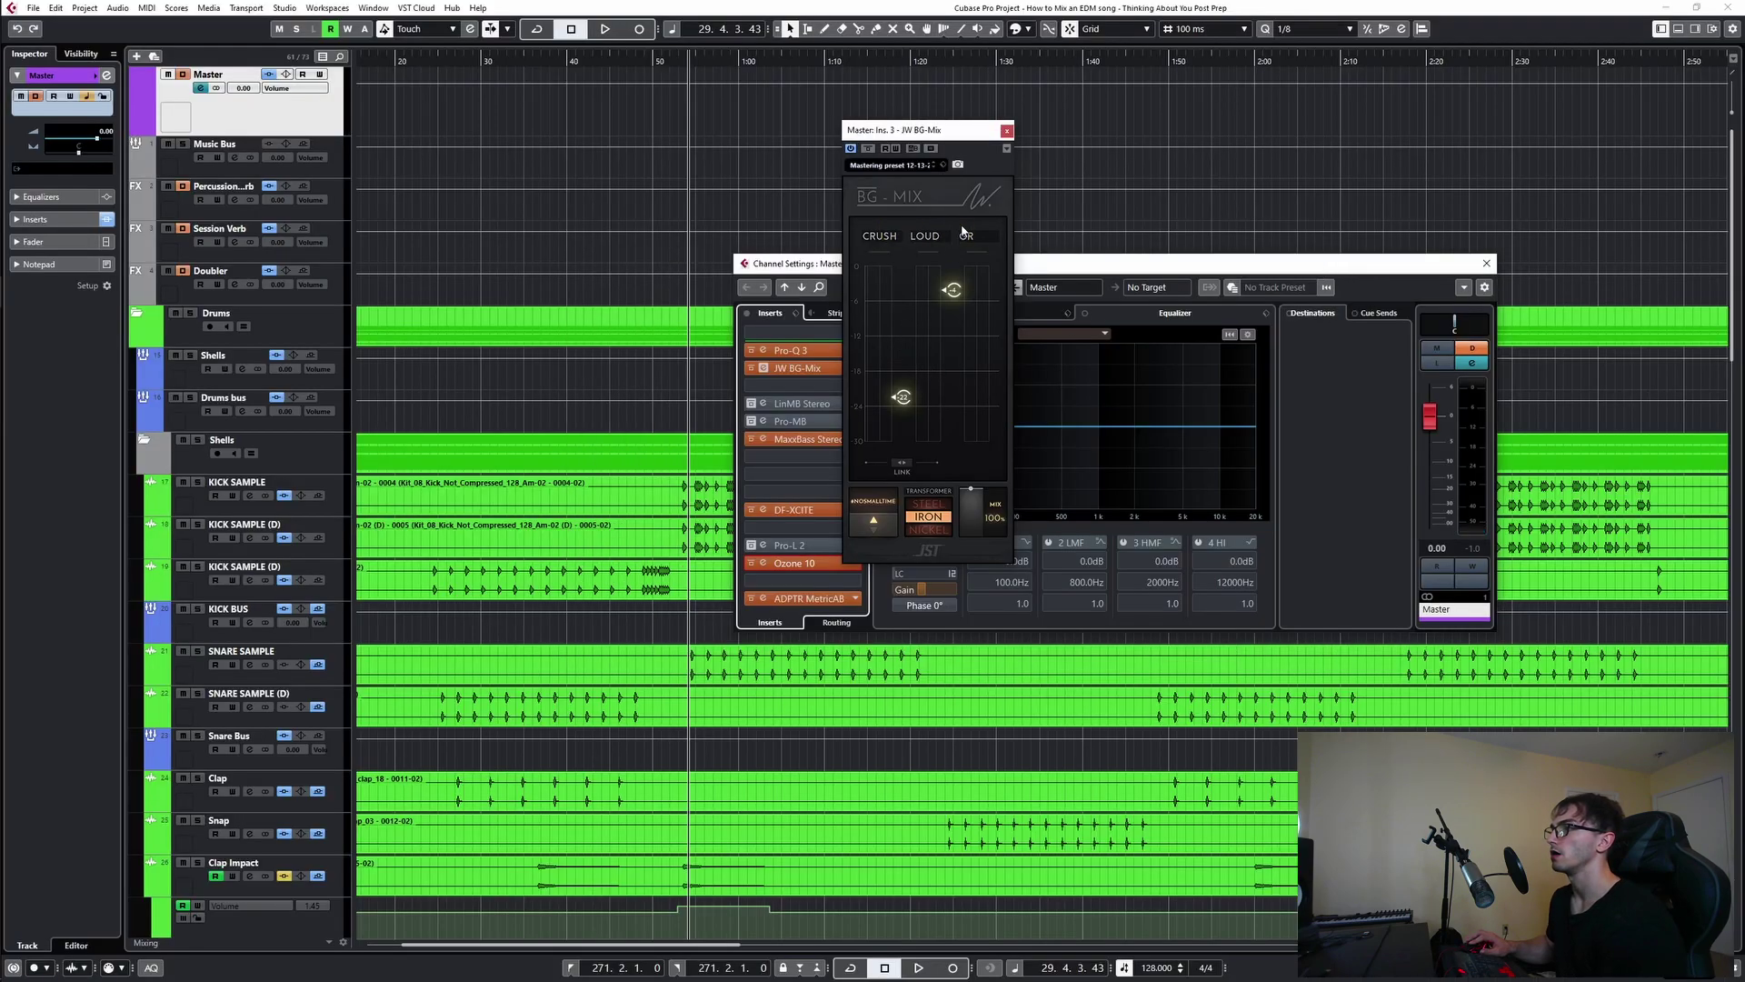
{"action": "left_click", "coordinate": [1007, 130]}
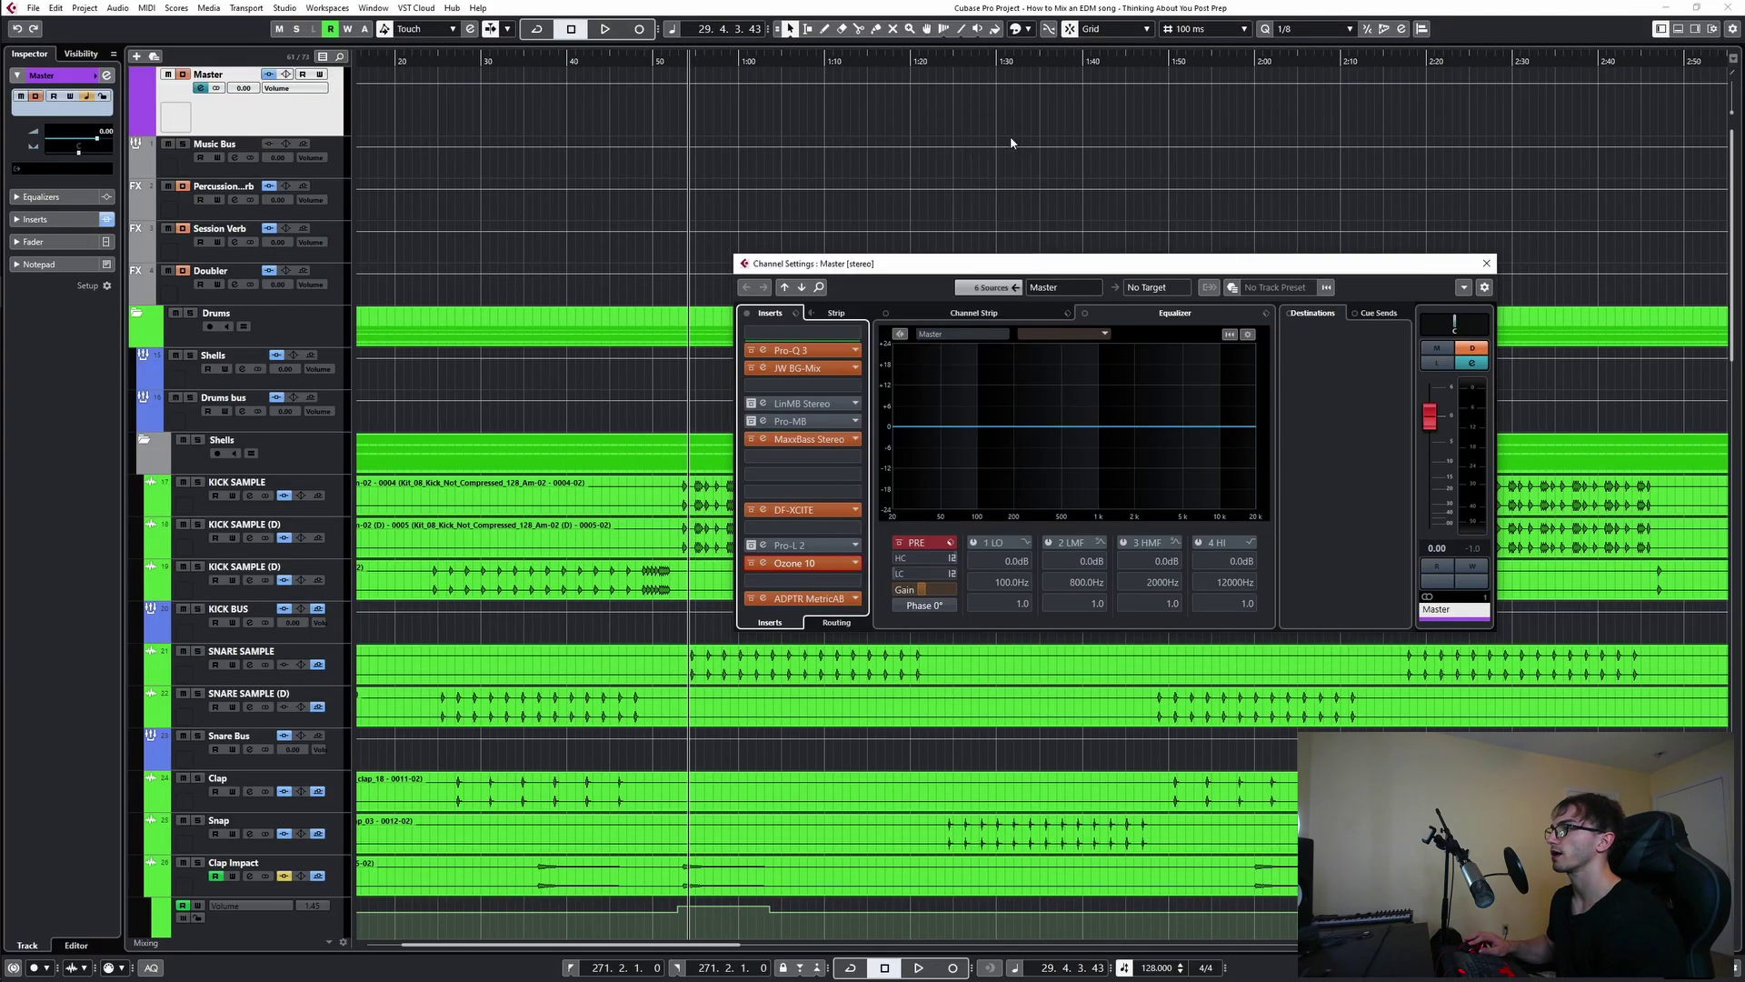
- Adjust the MaxxBass level in the Master's MaxxBass Stereo insert during playback, and compare the insert bypassed and active
{"action": "left_click", "coordinate": [803, 442]}
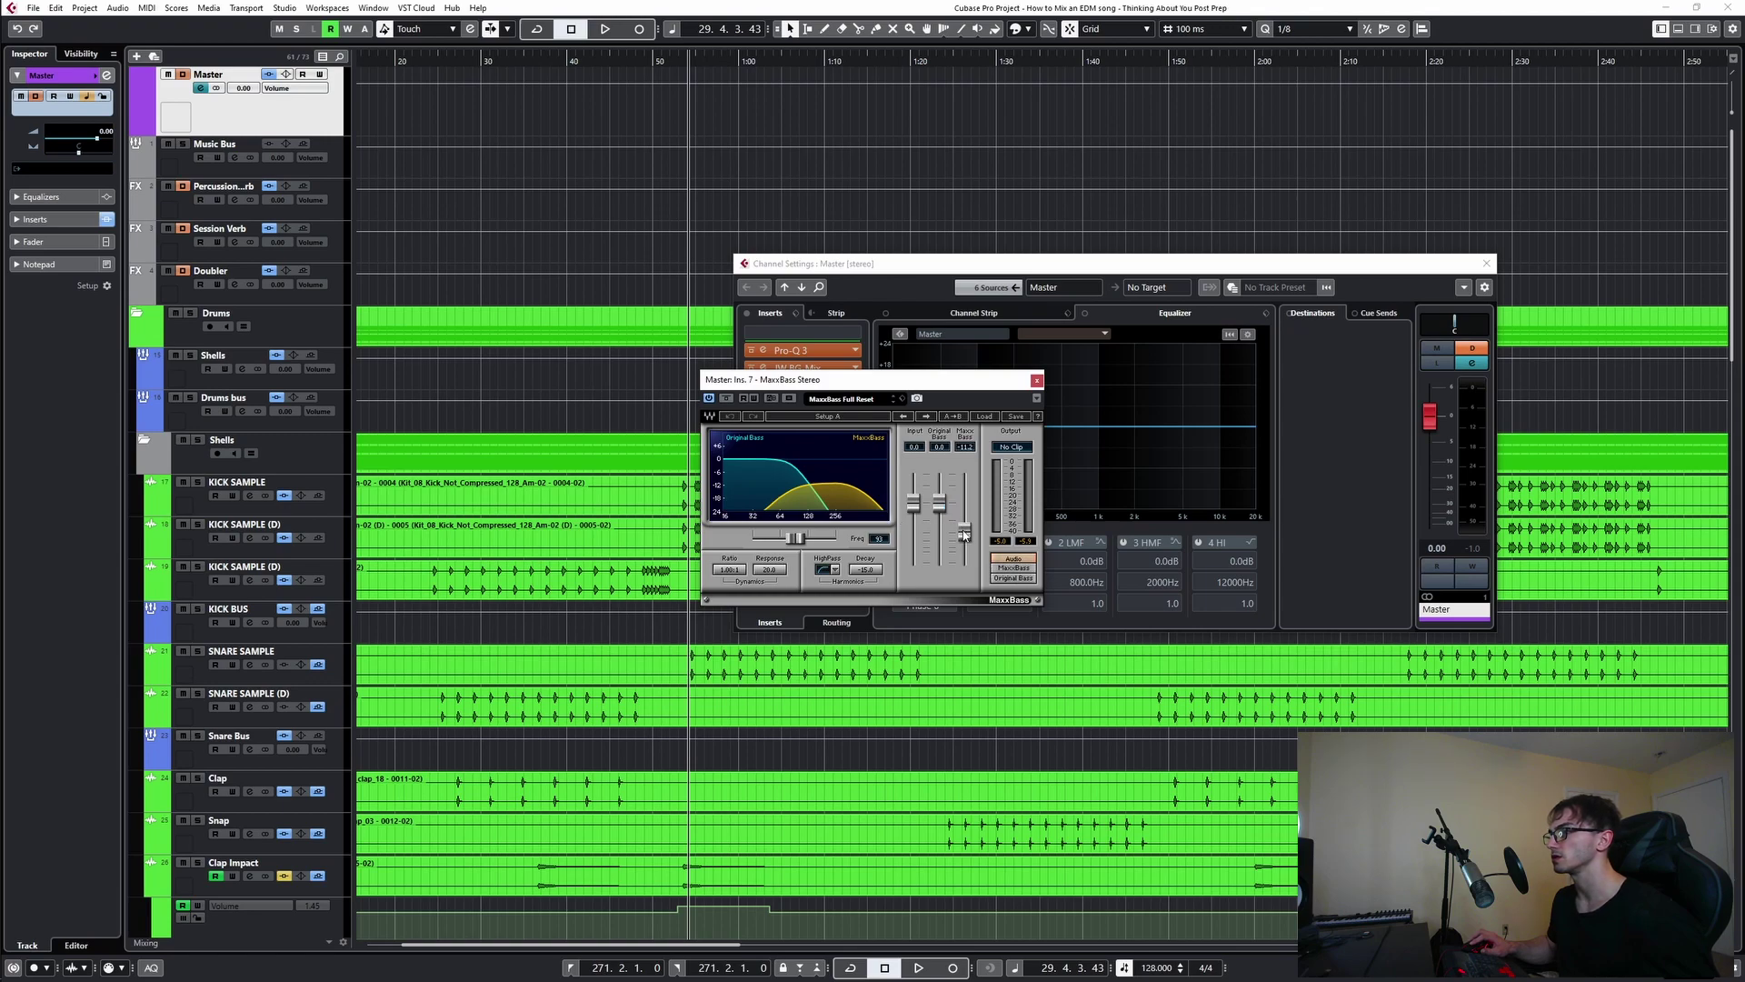
{"action": "left_click_drag", "start_coordinate": [967, 521], "coordinate": [965, 566]}
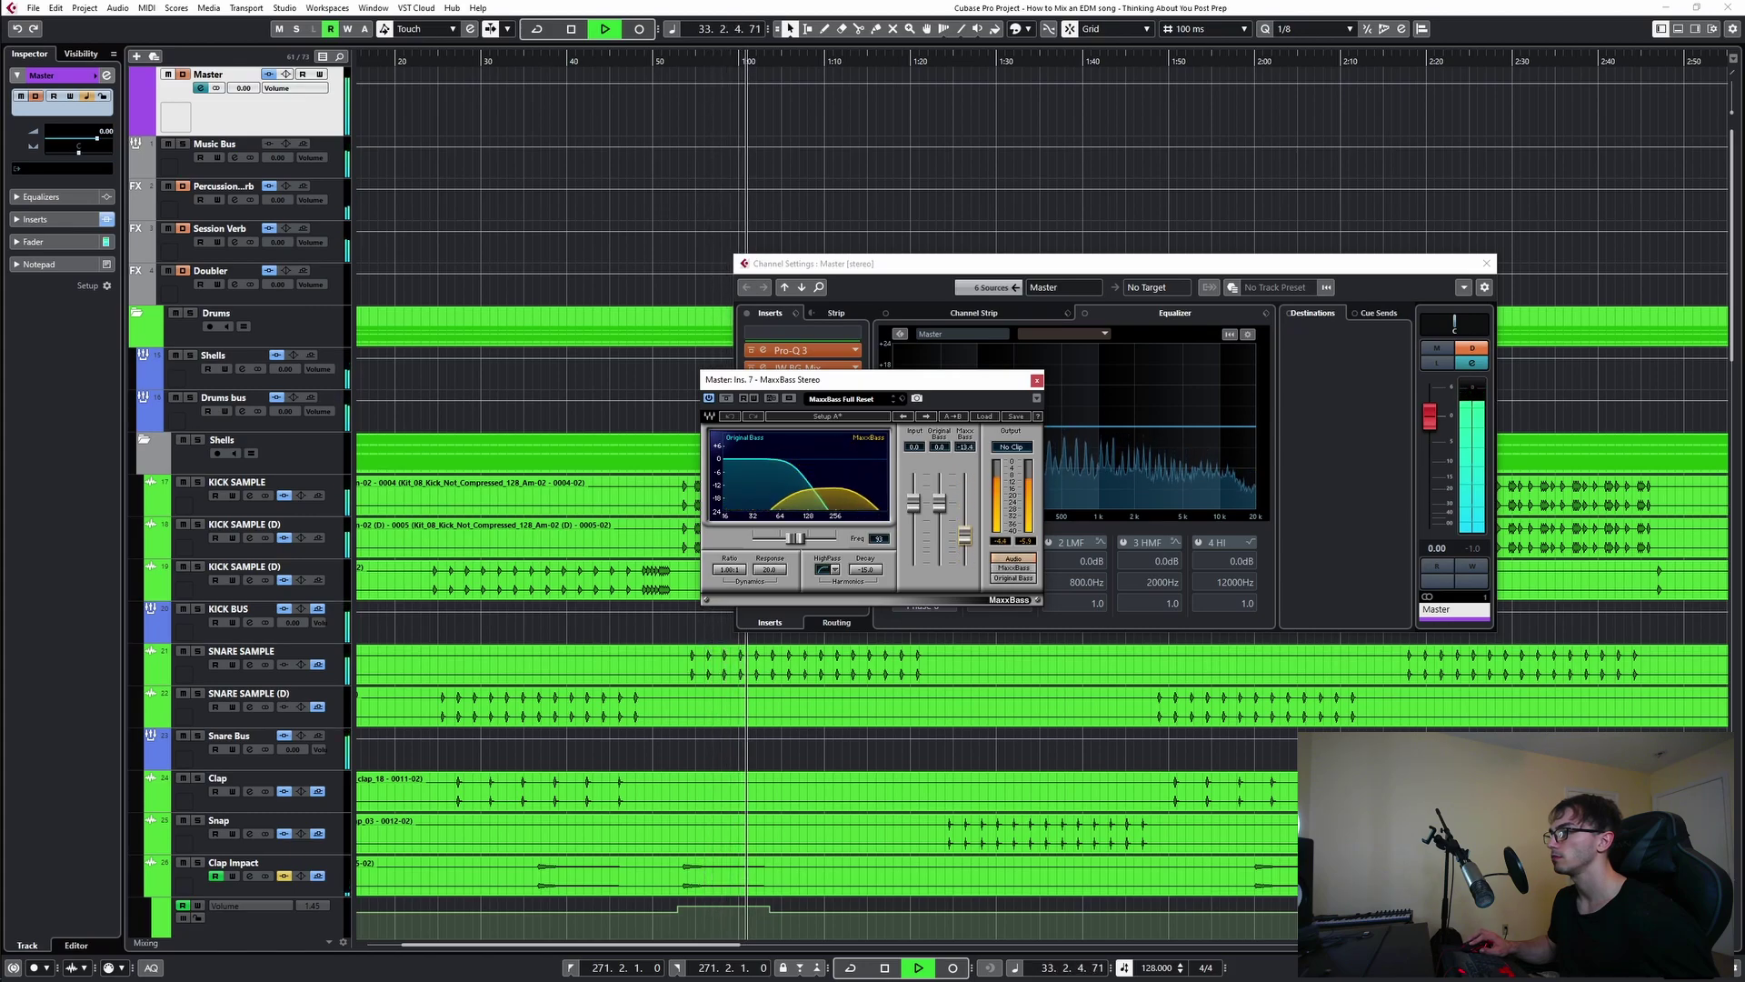
{"action": "left_click_drag", "start_coordinate": [818, 380], "coordinate": [1044, 426]}
{"action": "left_click", "coordinate": [751, 441]}
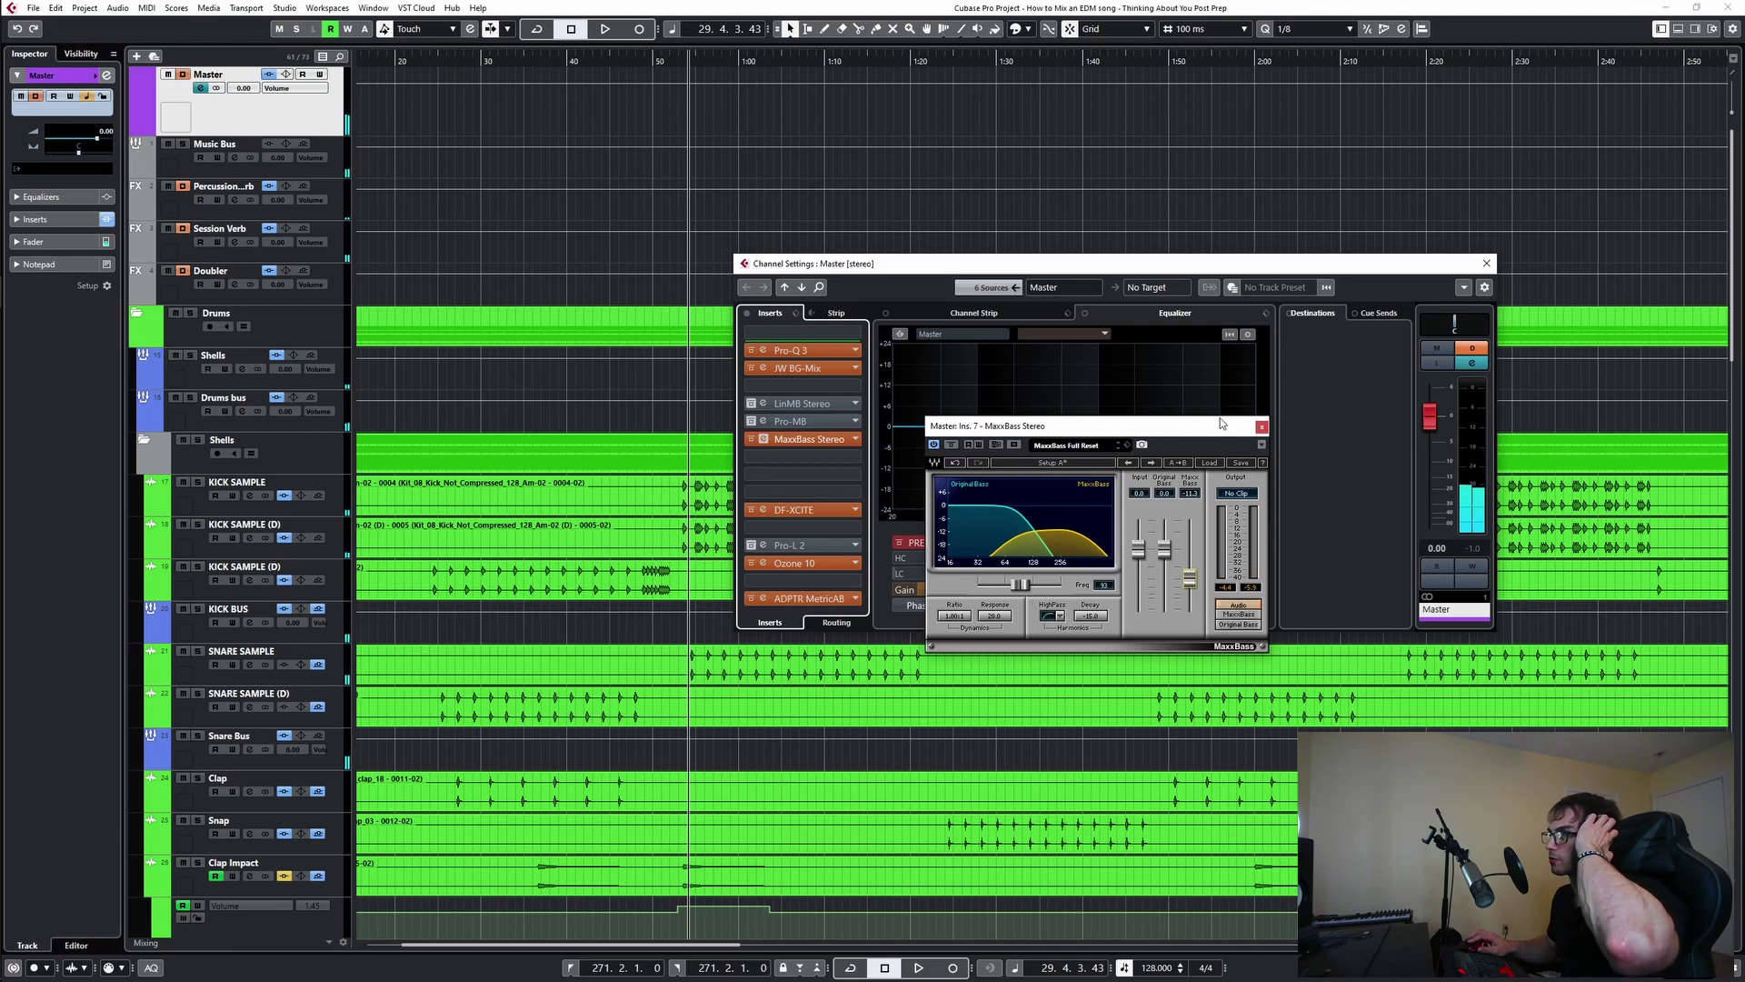
- Open the Master's Pro-Q 3, retune the narrow upper-mid cut during playback to about 3510 Hz and -2 dB, and close Pro-Q 3 and MaxxBass
{"action": "left_click", "coordinate": [791, 350]}
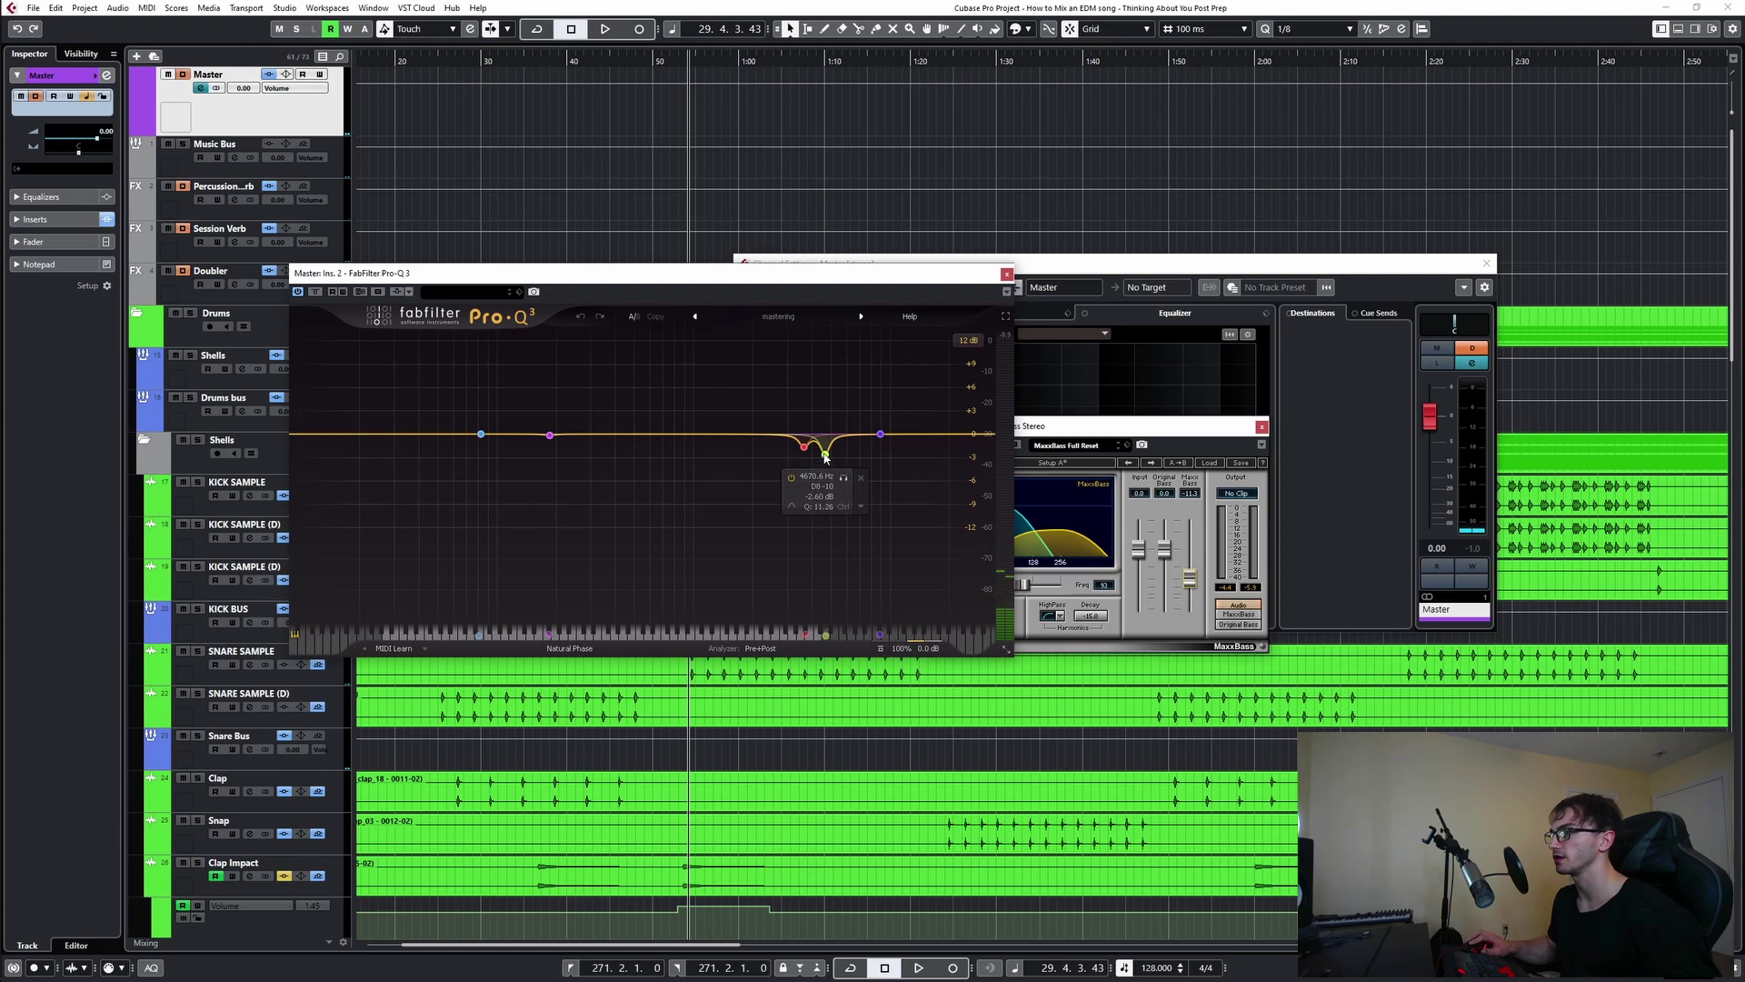
{"action": "key", "text": "space"}
{"action": "left_click_drag", "start_coordinate": [825, 456], "coordinate": [807, 411]}
{"action": "scroll", "coordinate": [824, 398], "scroll_direction": "up", "scroll_amount": 2}
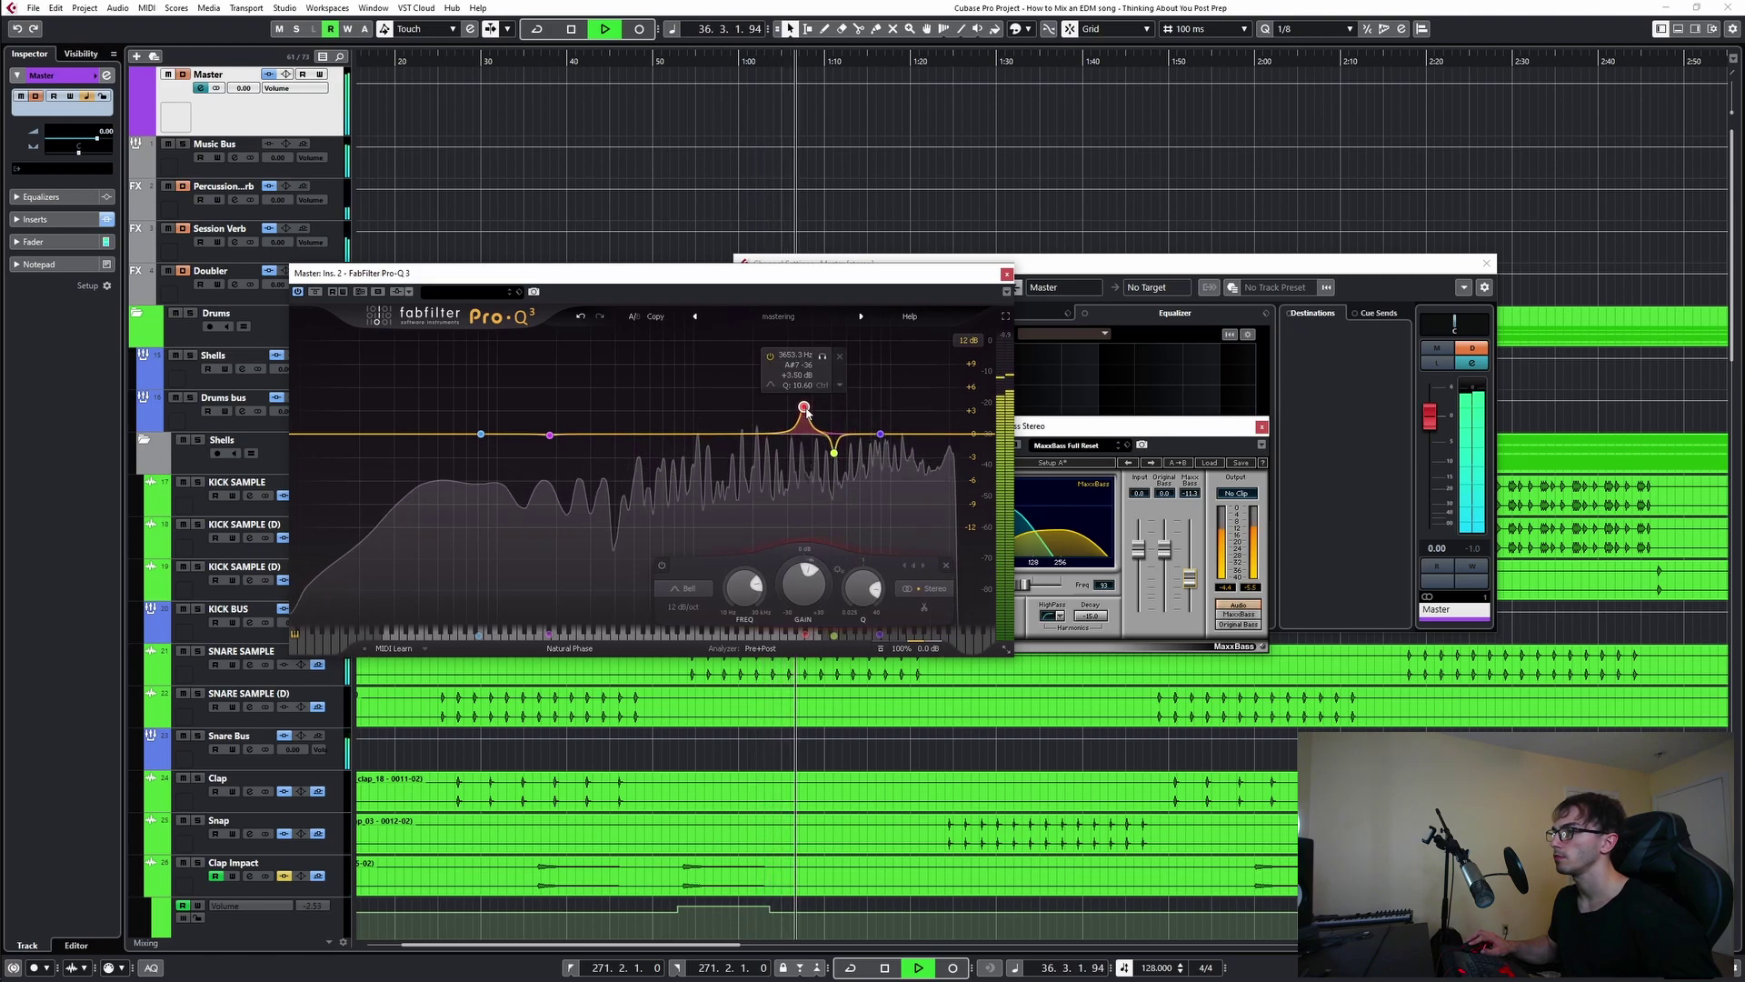
{"action": "left_click_drag", "start_coordinate": [806, 411], "coordinate": [805, 452]}
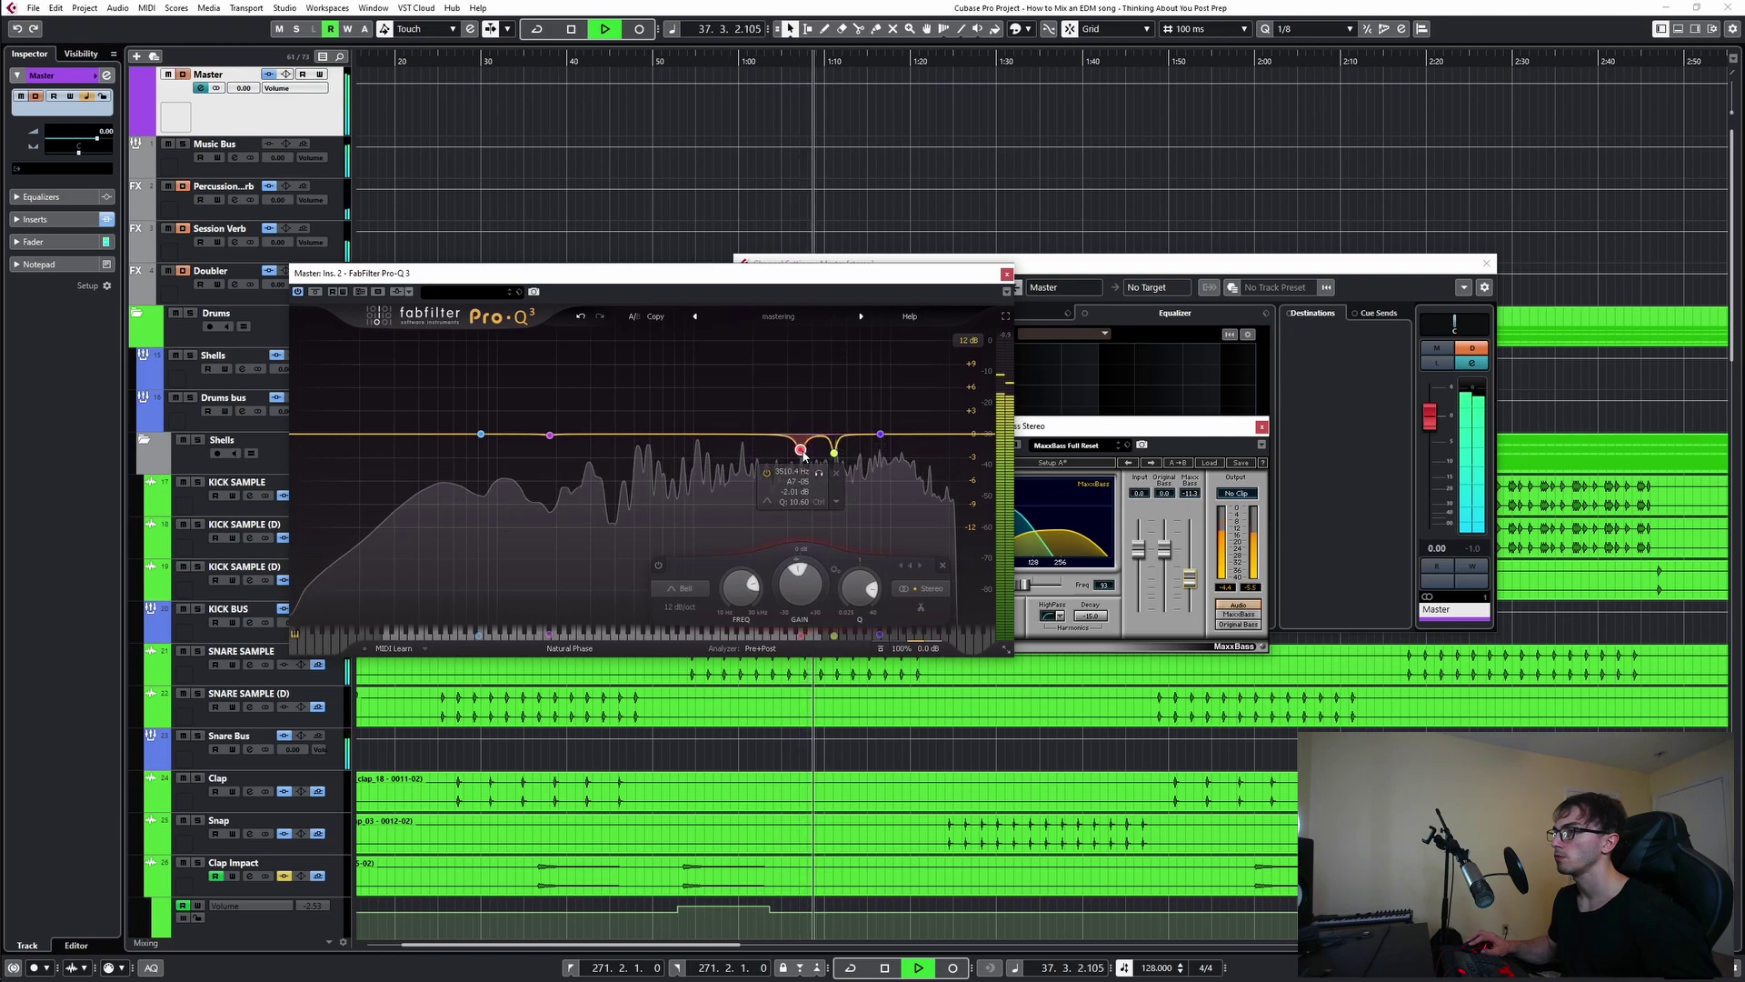
{"action": "left_click", "coordinate": [1006, 274]}
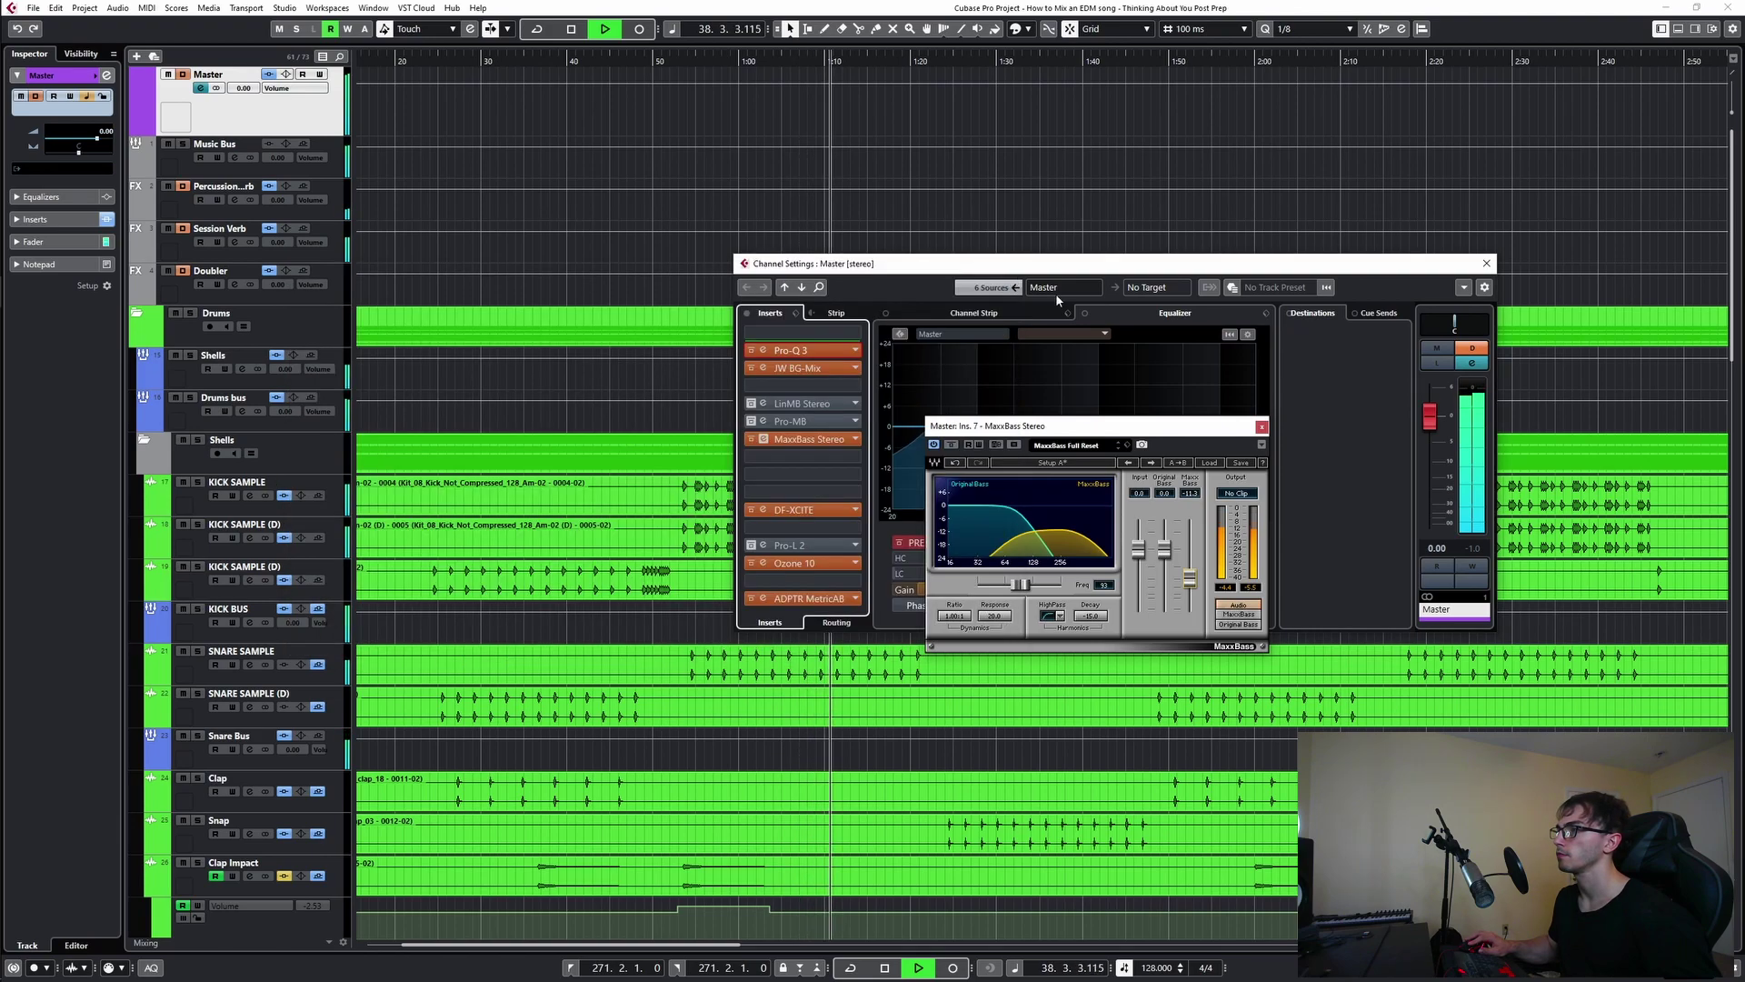
{"action": "left_click", "coordinate": [1262, 427]}
{"action": "key", "text": "space"}
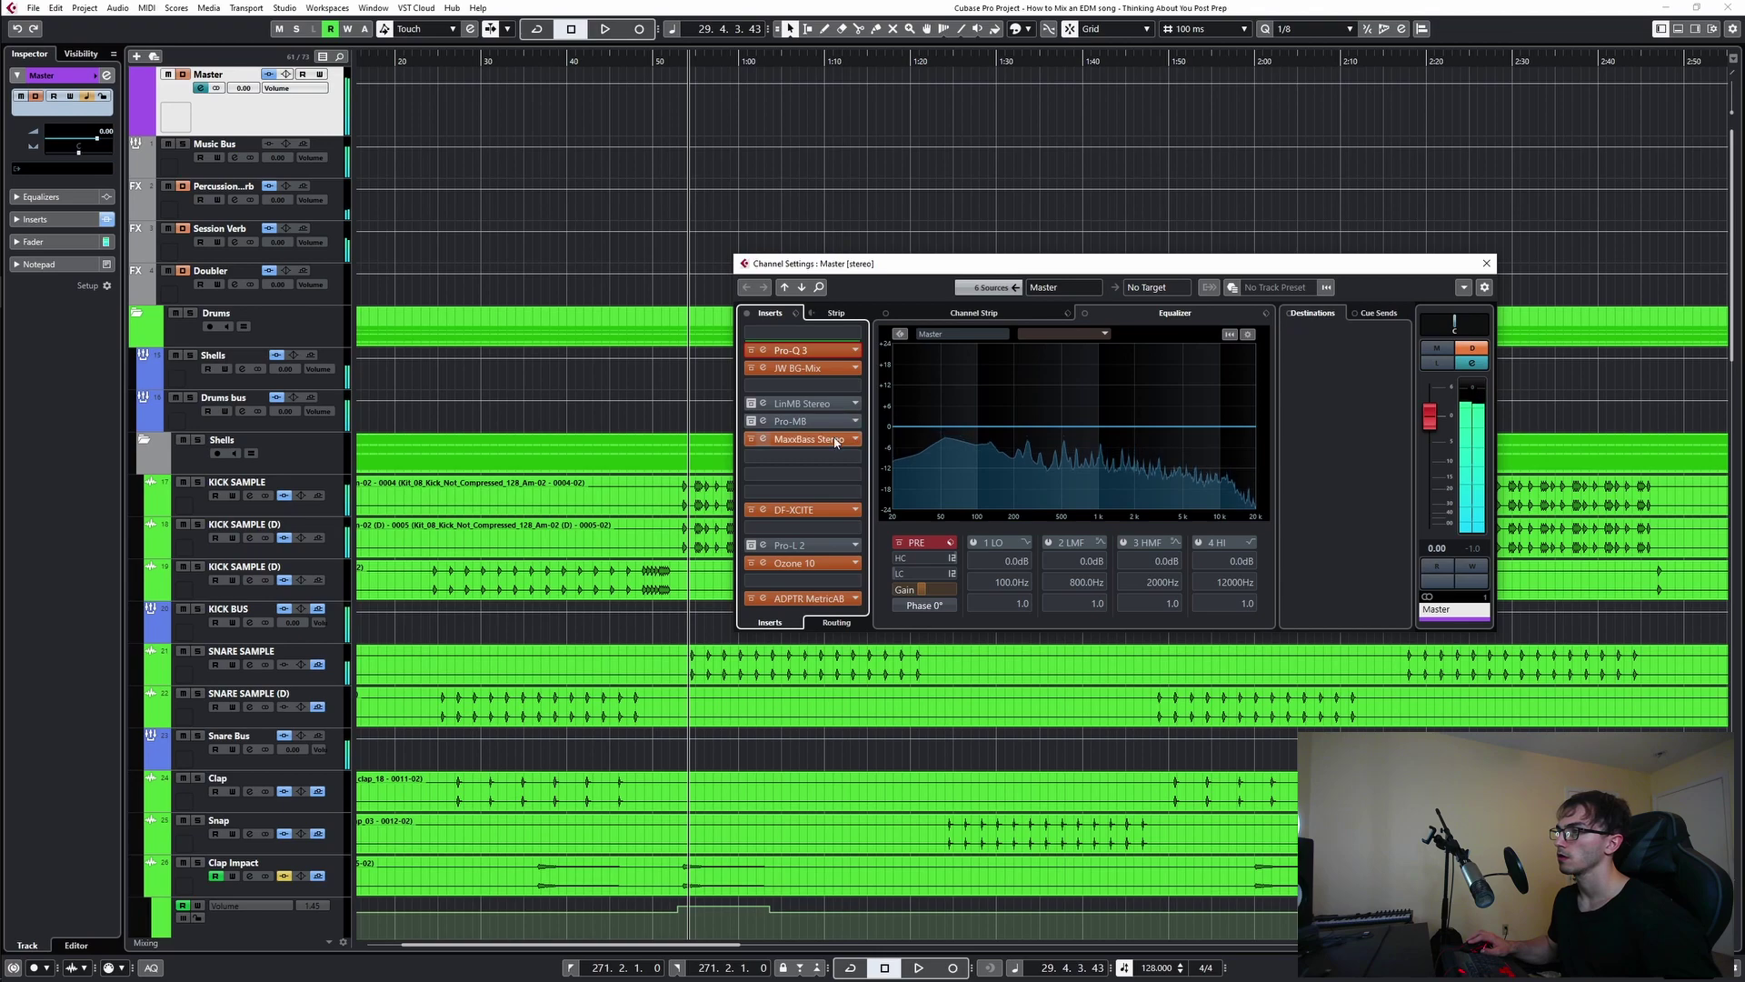
- In the Master's DF-XCITE, raise the Low Mid drive to 9 and slightly raise the High Mid and Treble drives during playback, and close it
{"action": "left_click", "coordinate": [817, 511]}
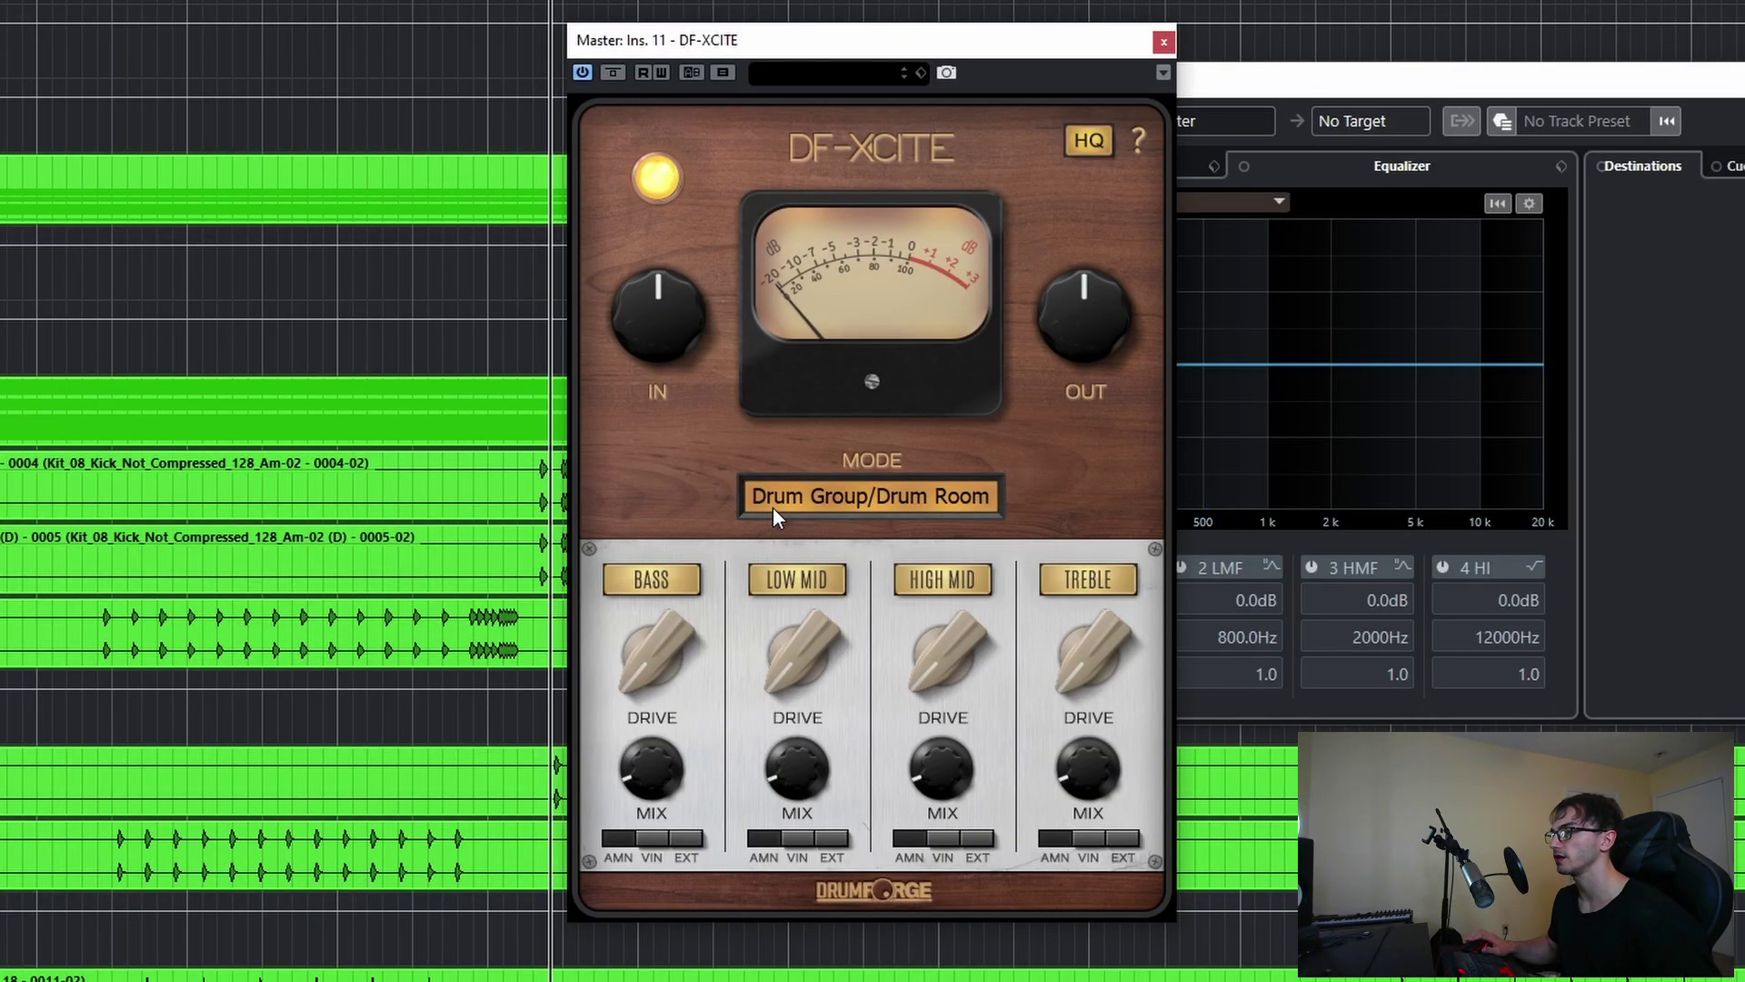
{"action": "key", "text": "space"}
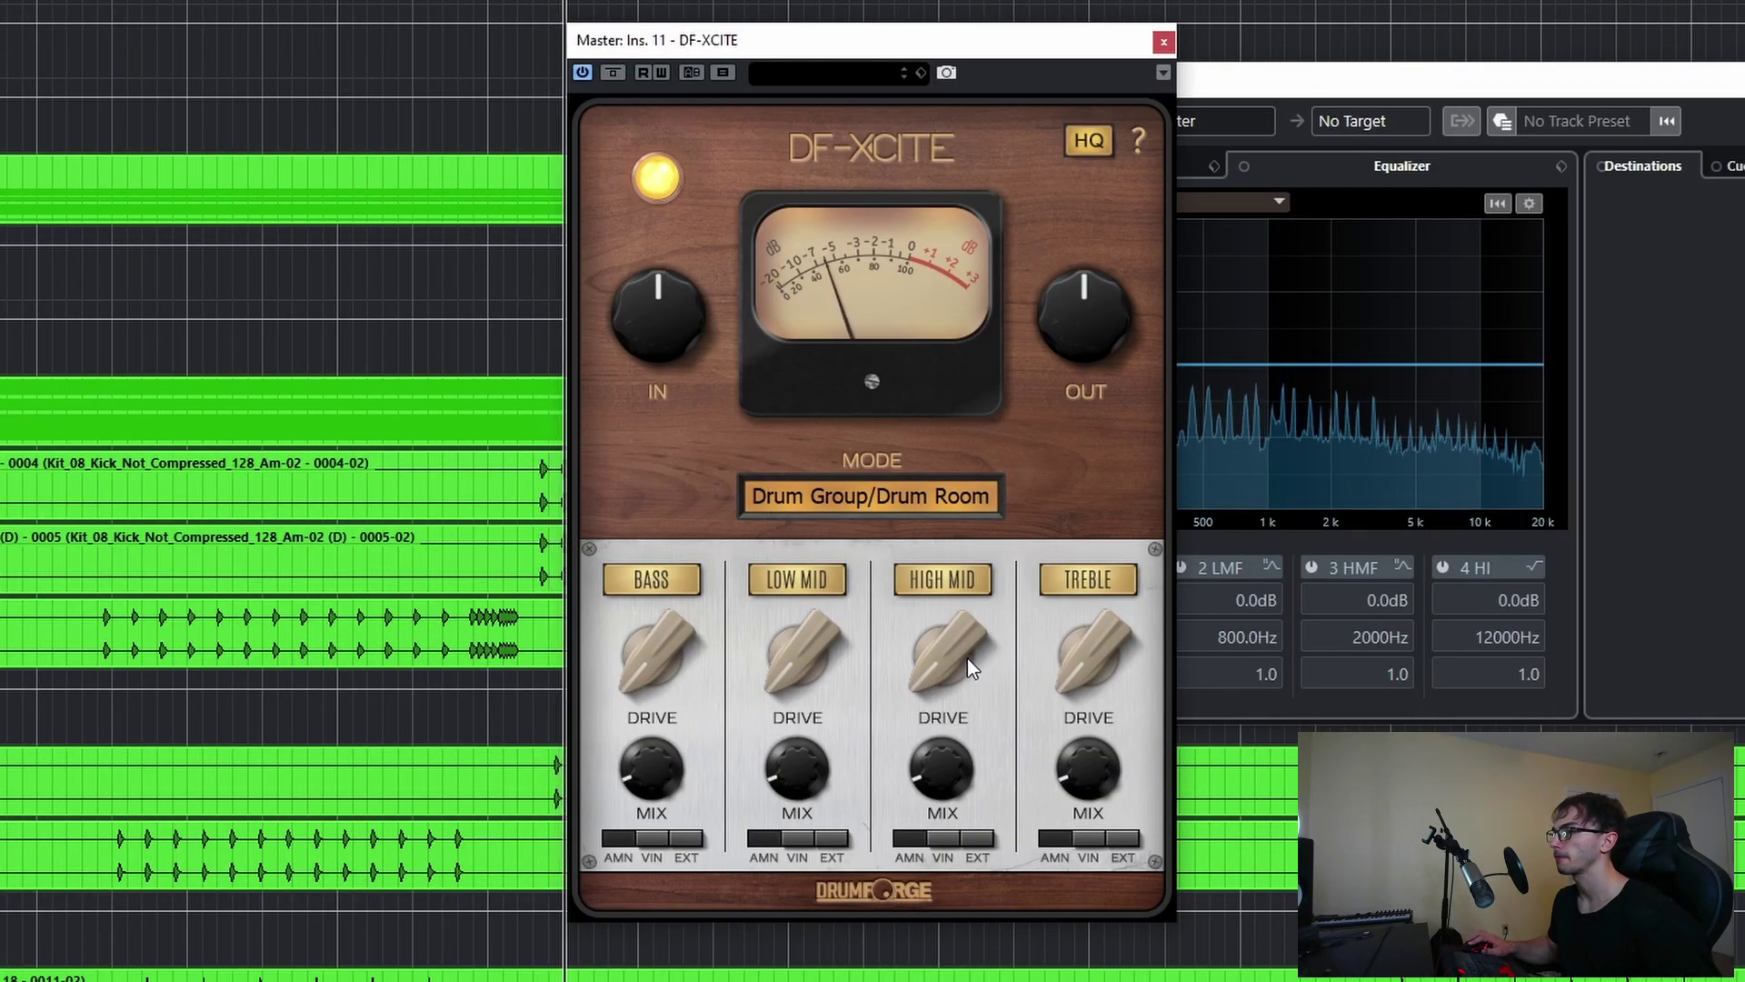
{"action": "left_click_drag", "start_coordinate": [951, 662], "coordinate": [967, 716]}
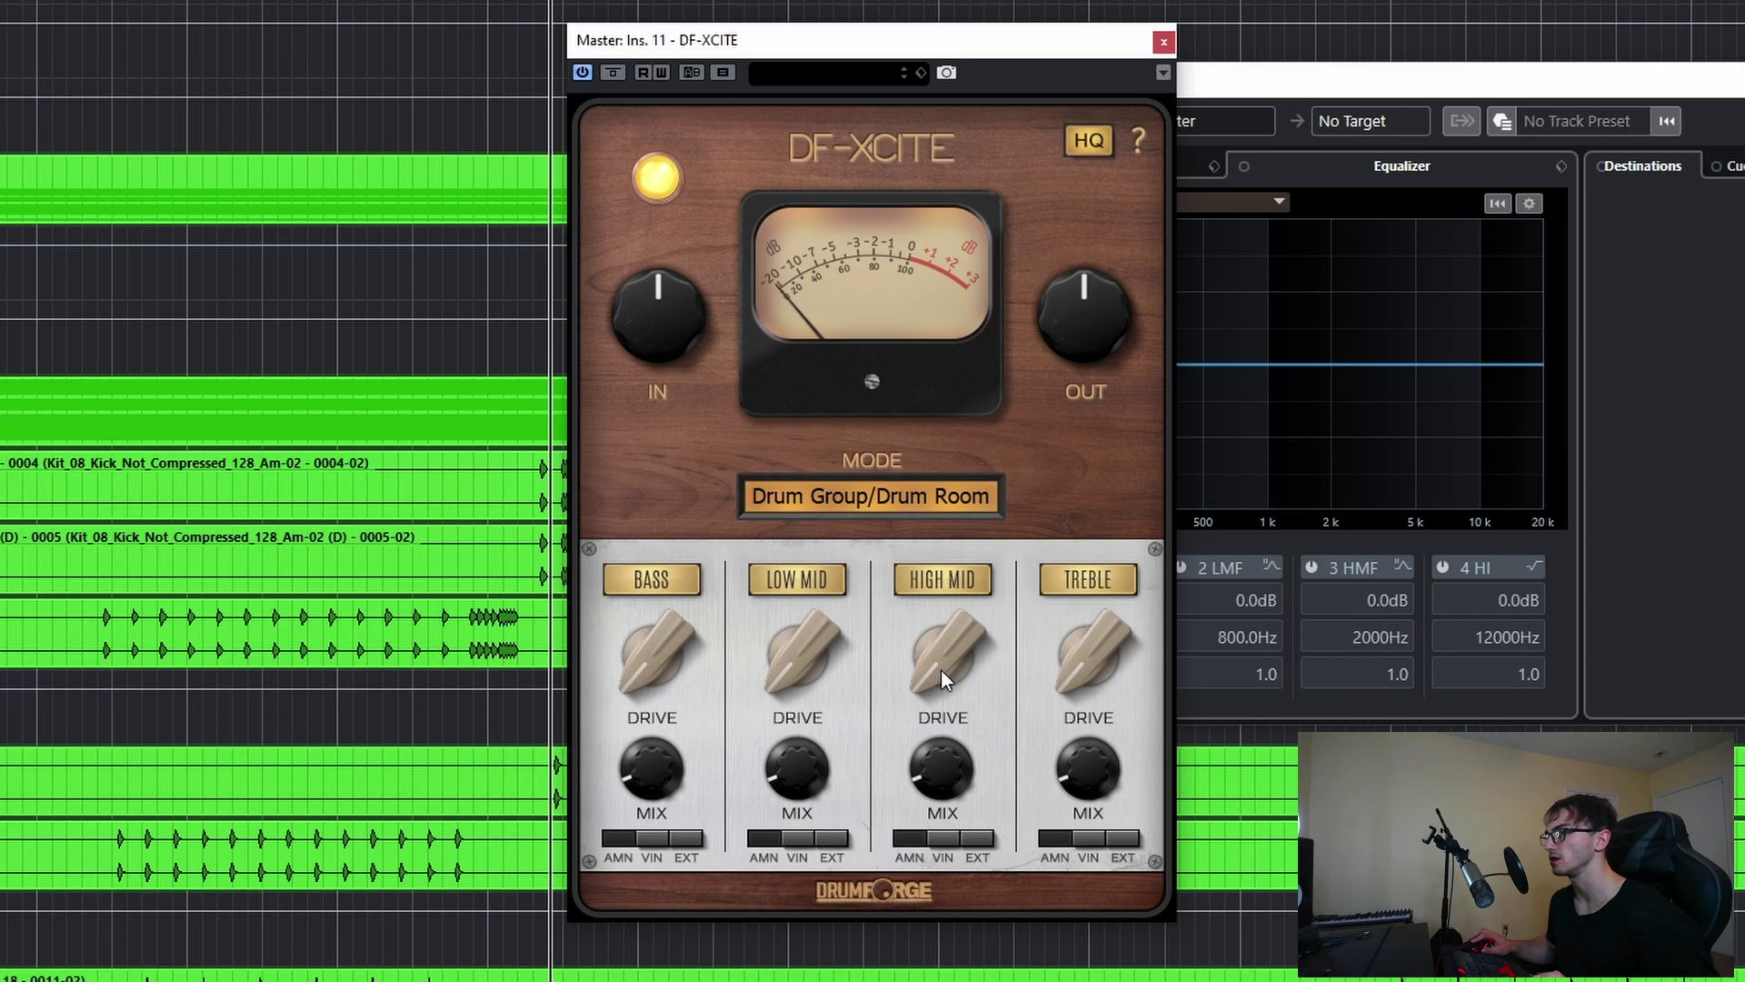
{"action": "left_click_drag", "start_coordinate": [938, 675], "coordinate": [919, 506]}
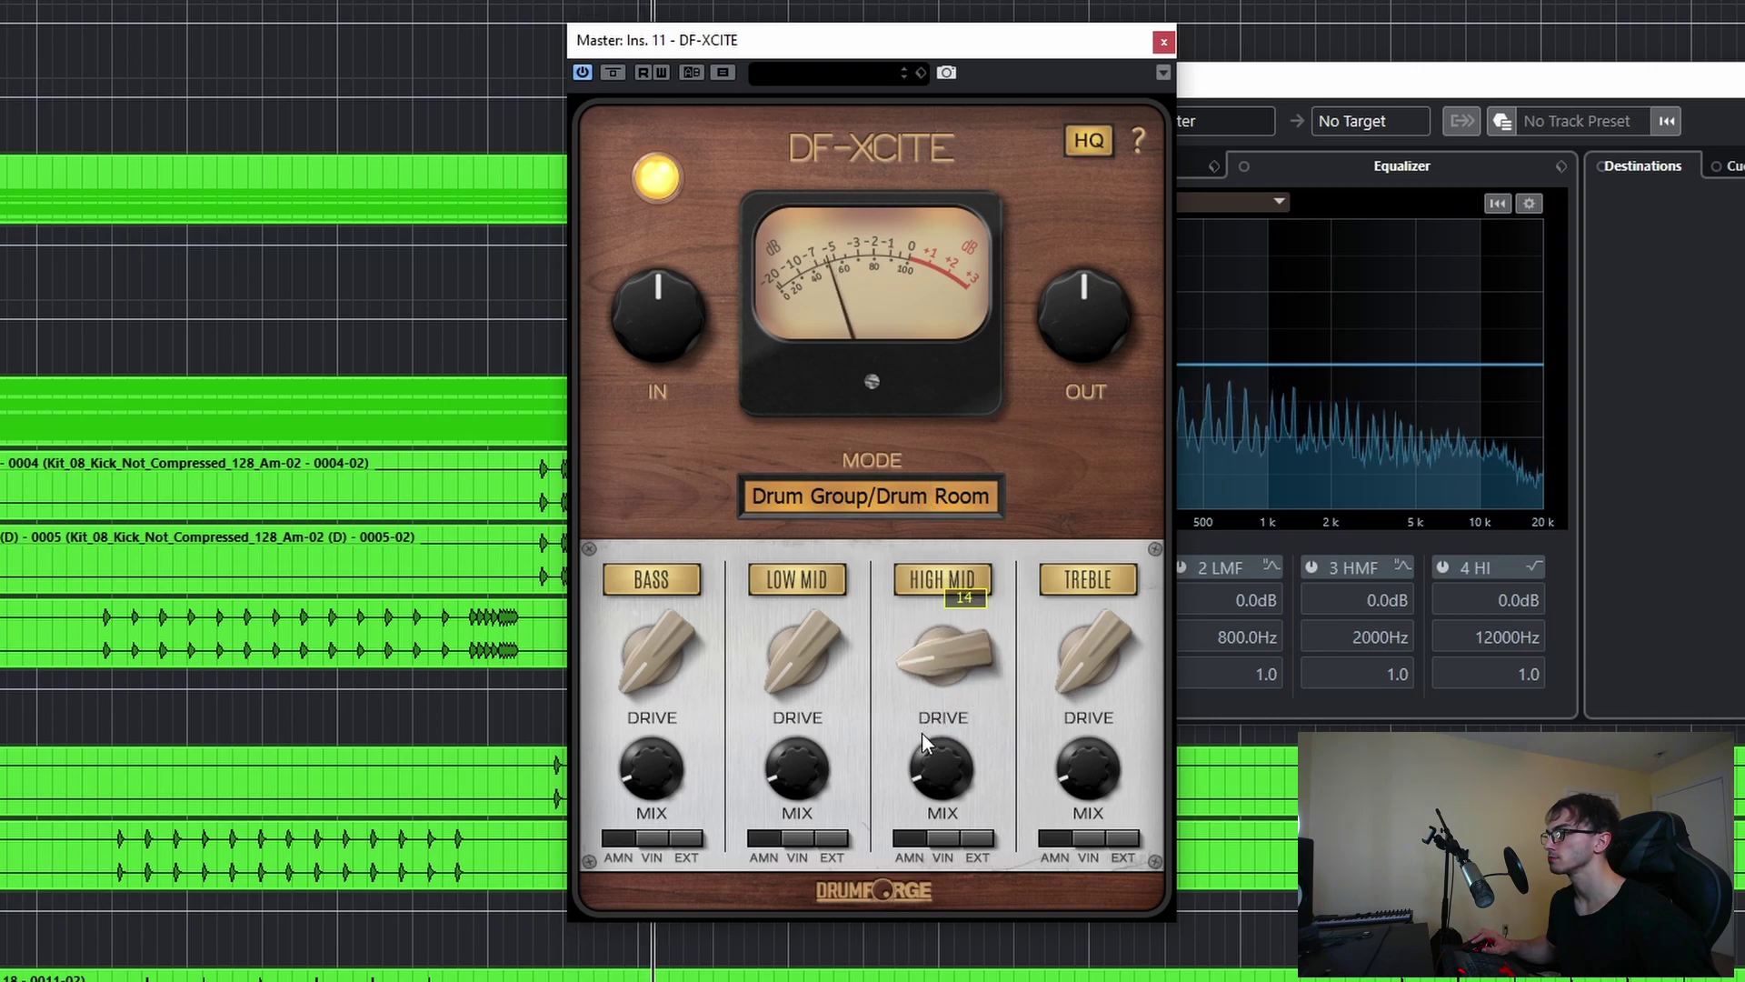
{"action": "left_click_drag", "start_coordinate": [767, 673], "coordinate": [798, 553]}
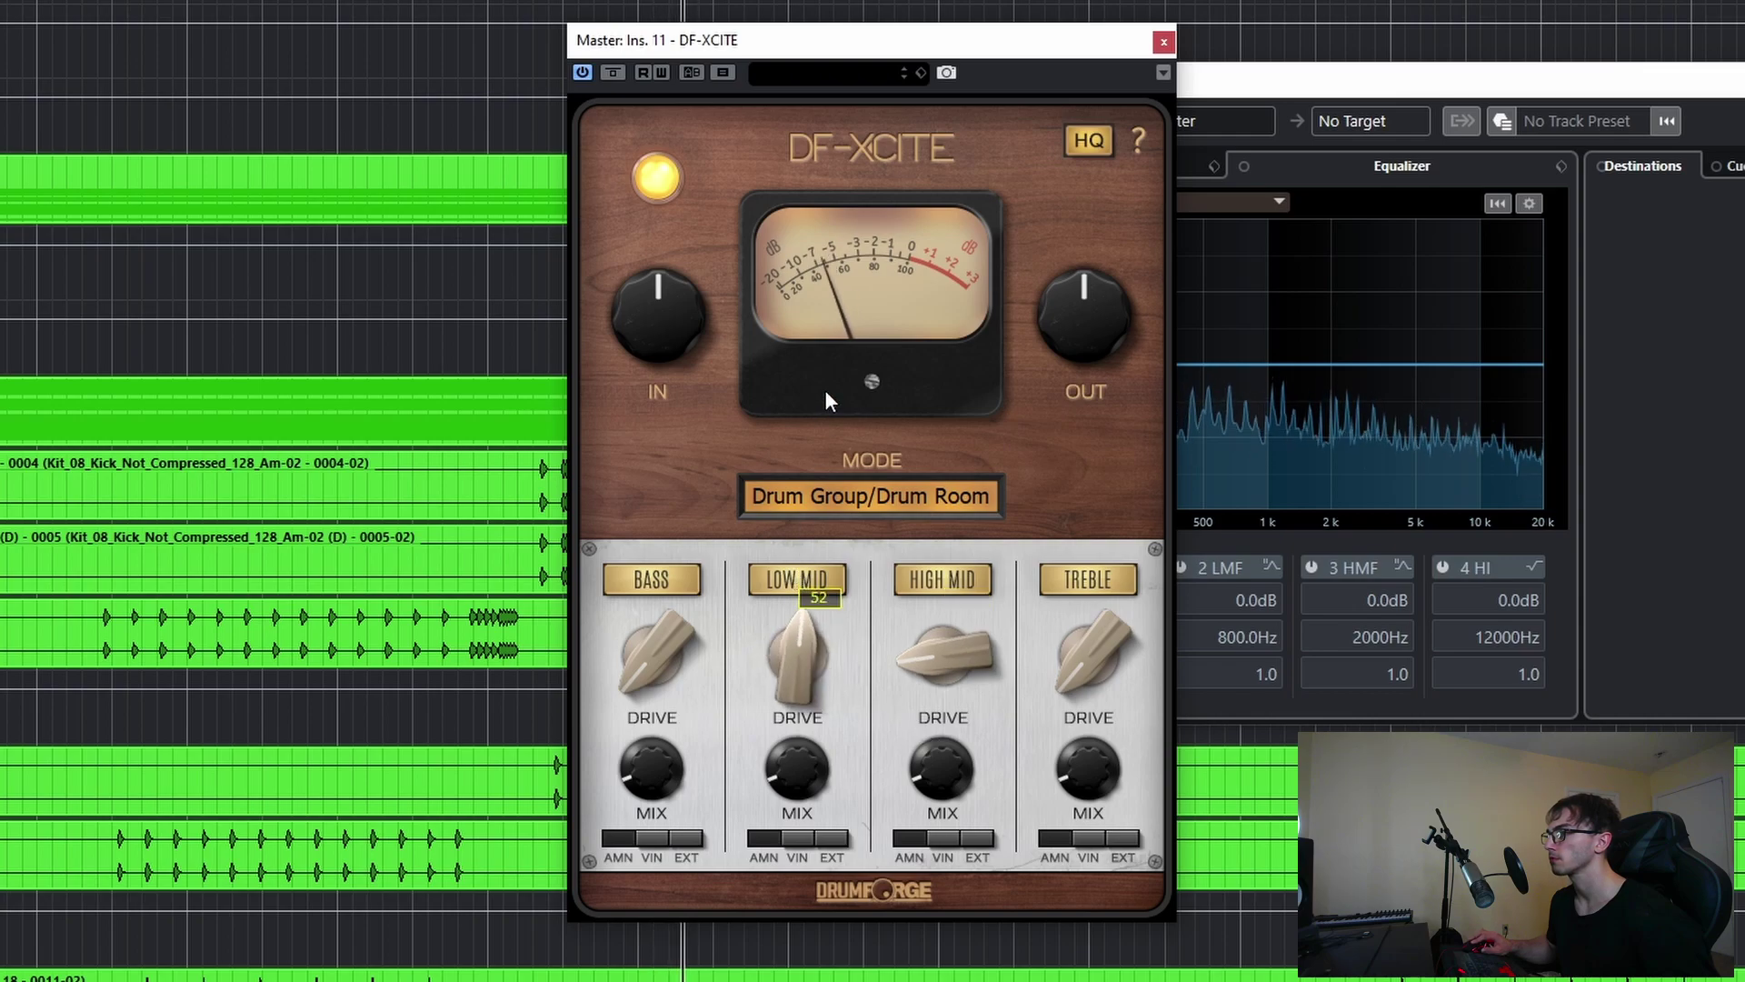
{"action": "left_click_drag", "start_coordinate": [826, 393], "coordinate": [837, 619]}
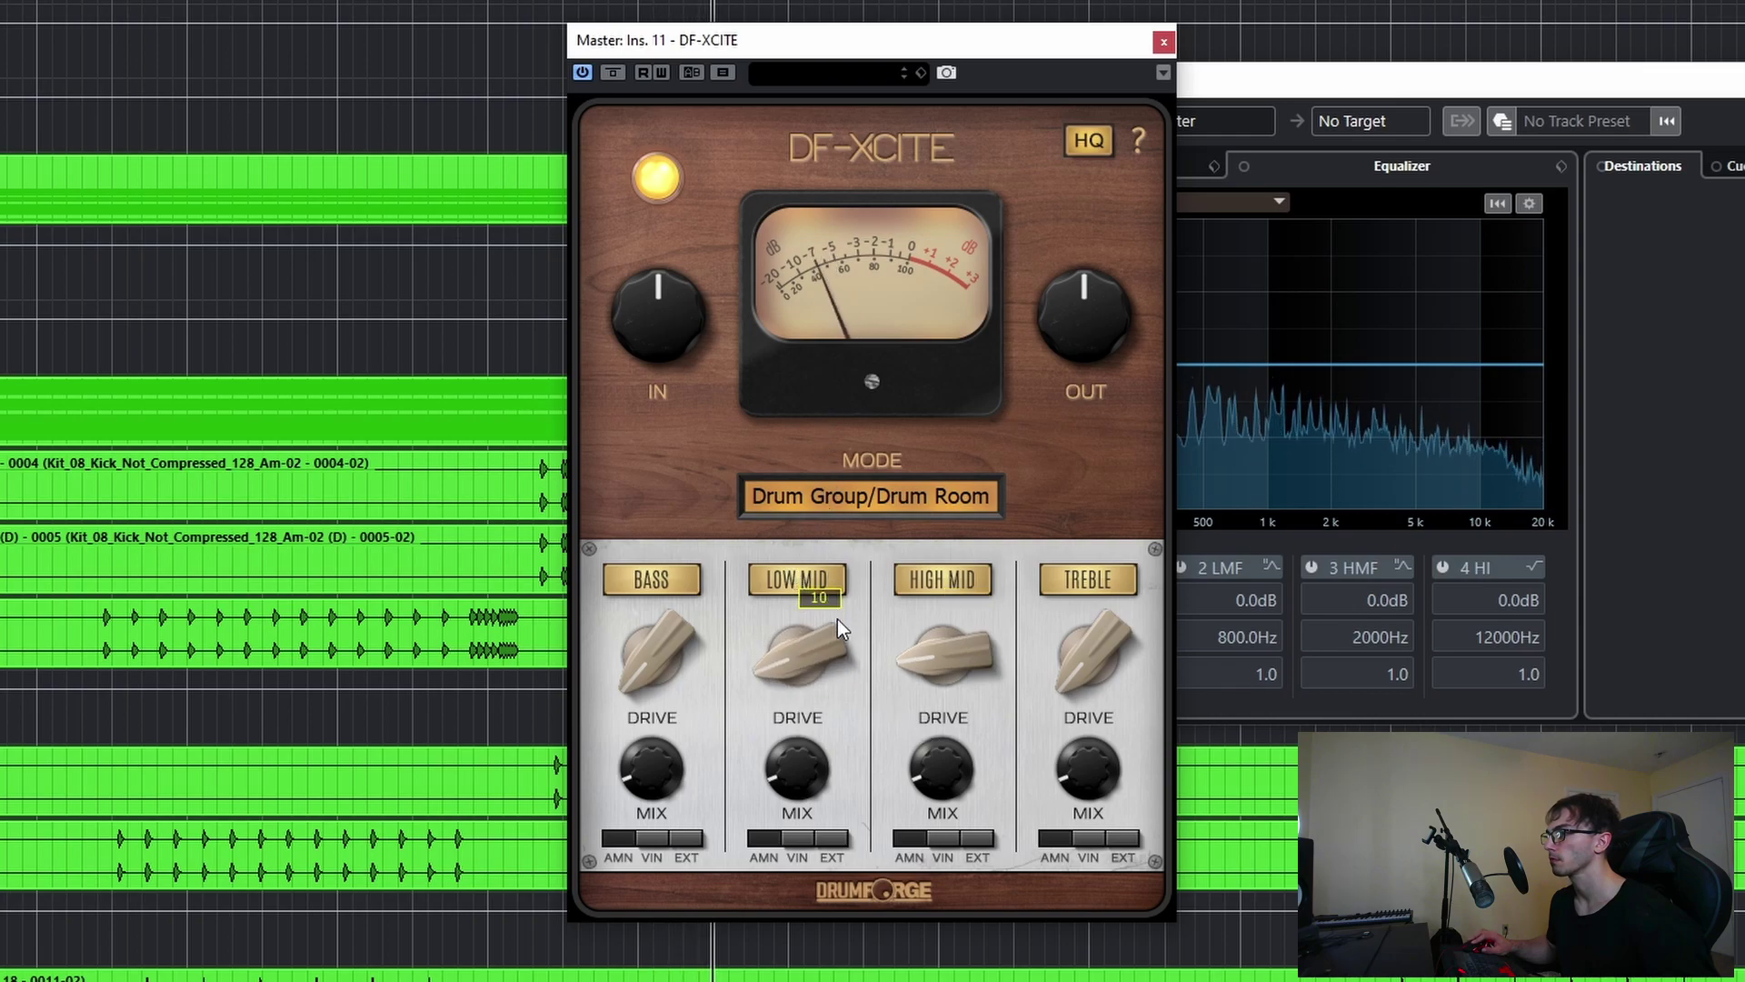
{"action": "left_click_drag", "start_coordinate": [1071, 642], "coordinate": [1121, 603]}
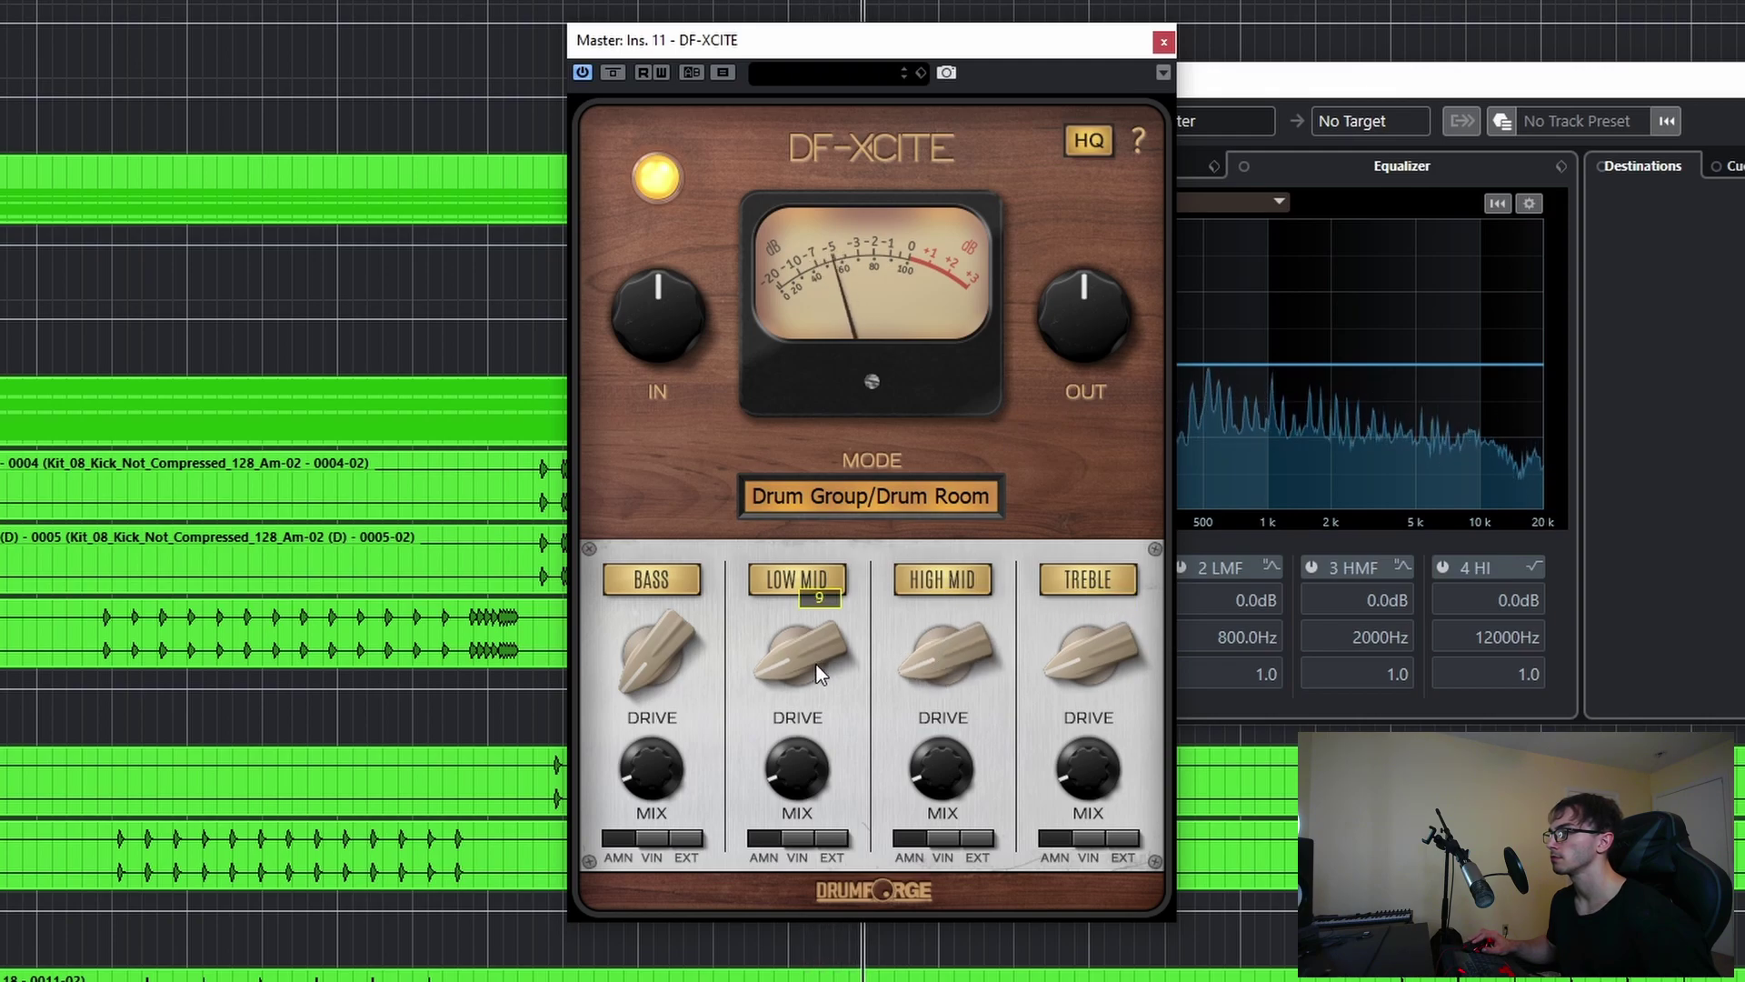
{"action": "left_click", "coordinate": [1163, 41]}
- In Ozone 10's Maximizer, set Soft Clip to L mode at about 36%, compare it off and on, and set the threshold to -9.5 dB
{"action": "left_click", "coordinate": [766, 604]}
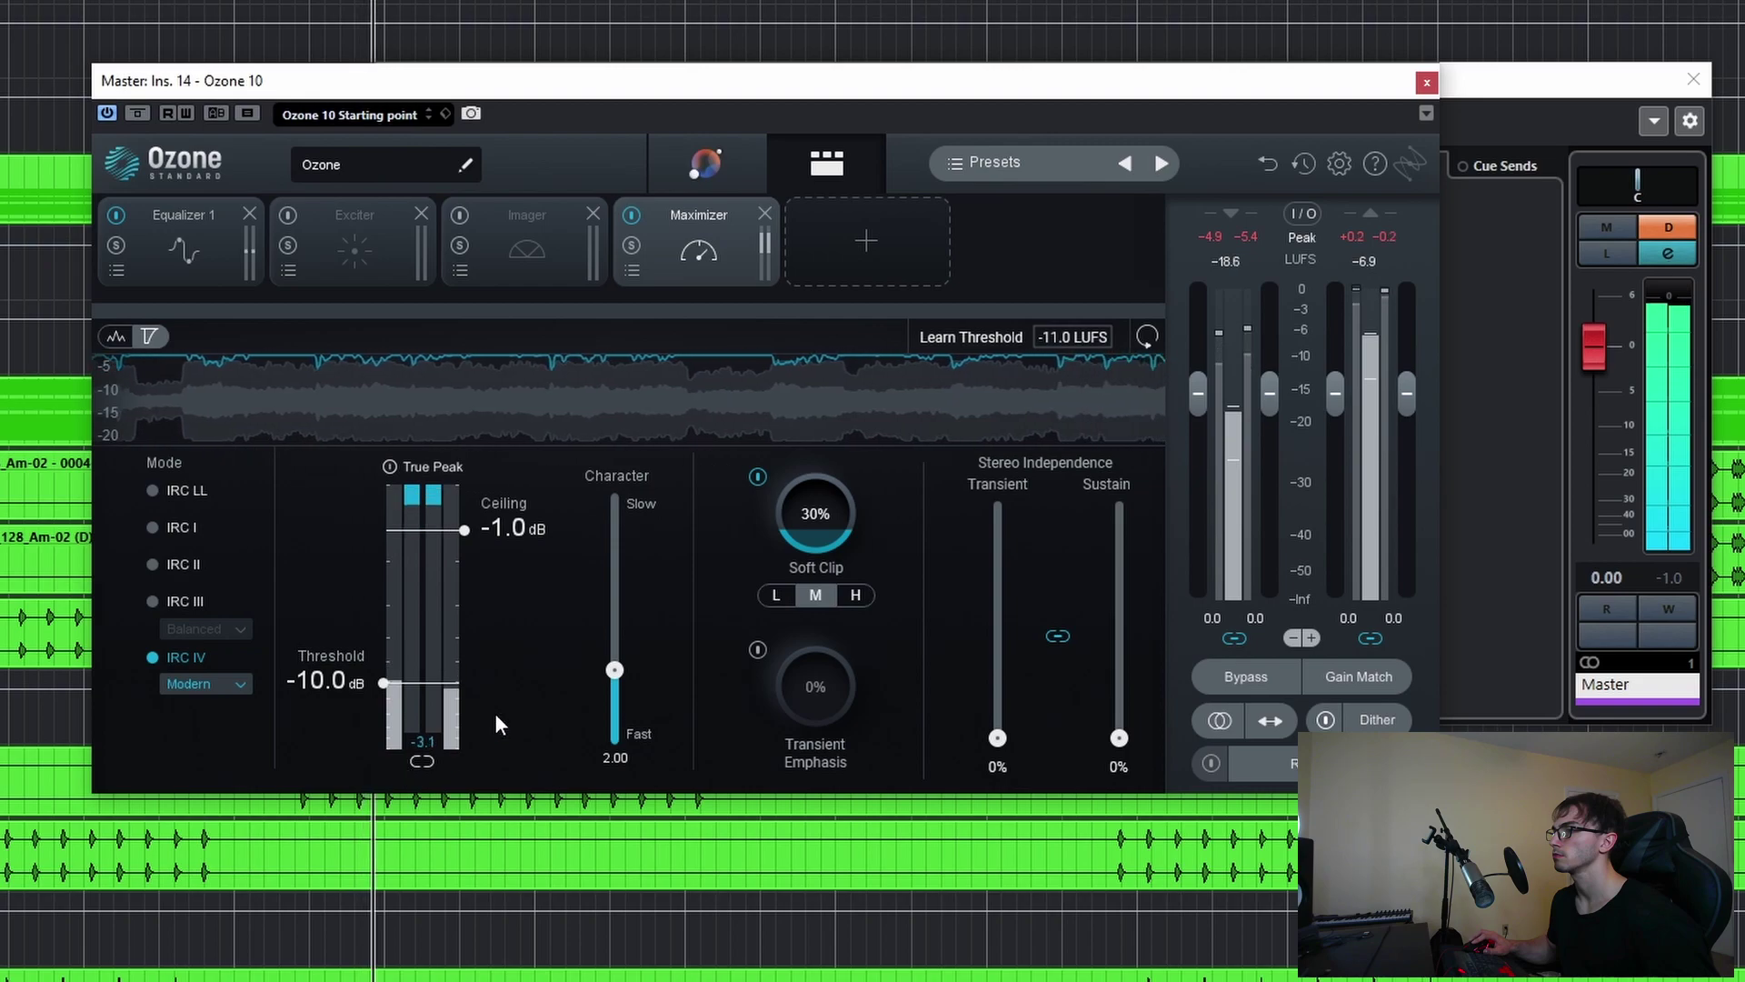
{"action": "mouse_move", "coordinate": [821, 532]}
{"action": "left_mouse_down"}
{"action": "mouse_move", "coordinate": [887, 488]}
{"action": "mouse_move", "coordinate": [826, 547]}
{"action": "left_mouse_up"}
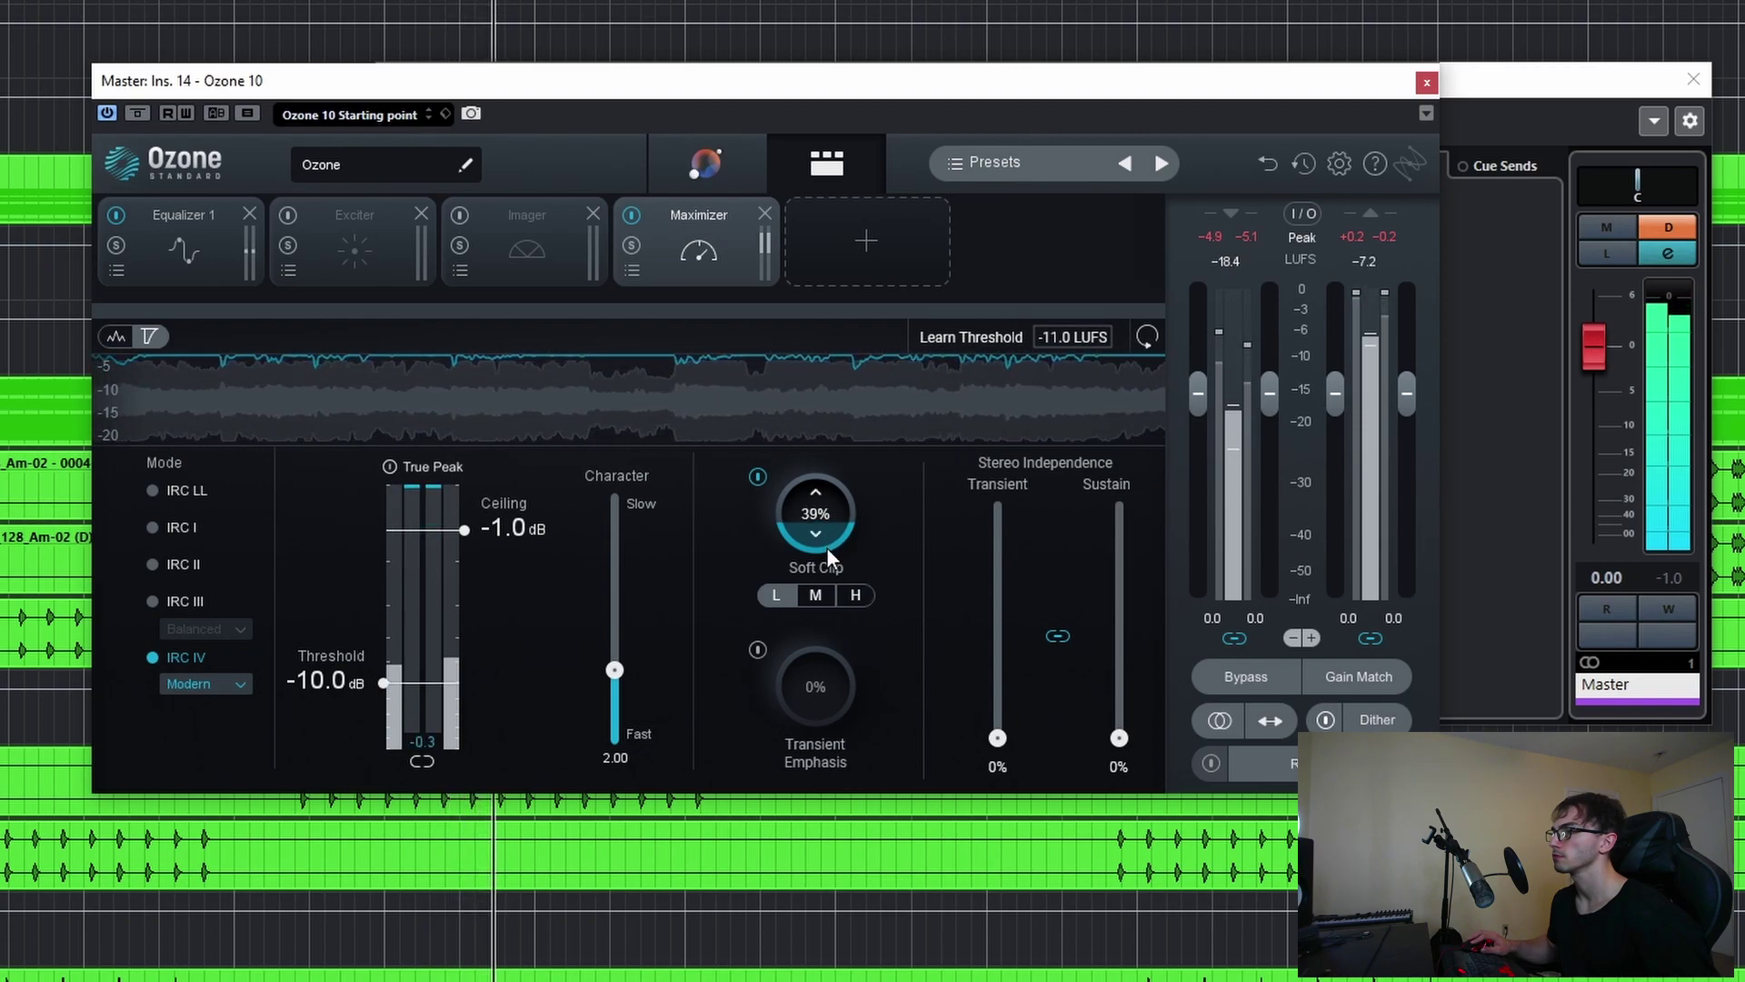
{"action": "left_click", "coordinate": [757, 476]}
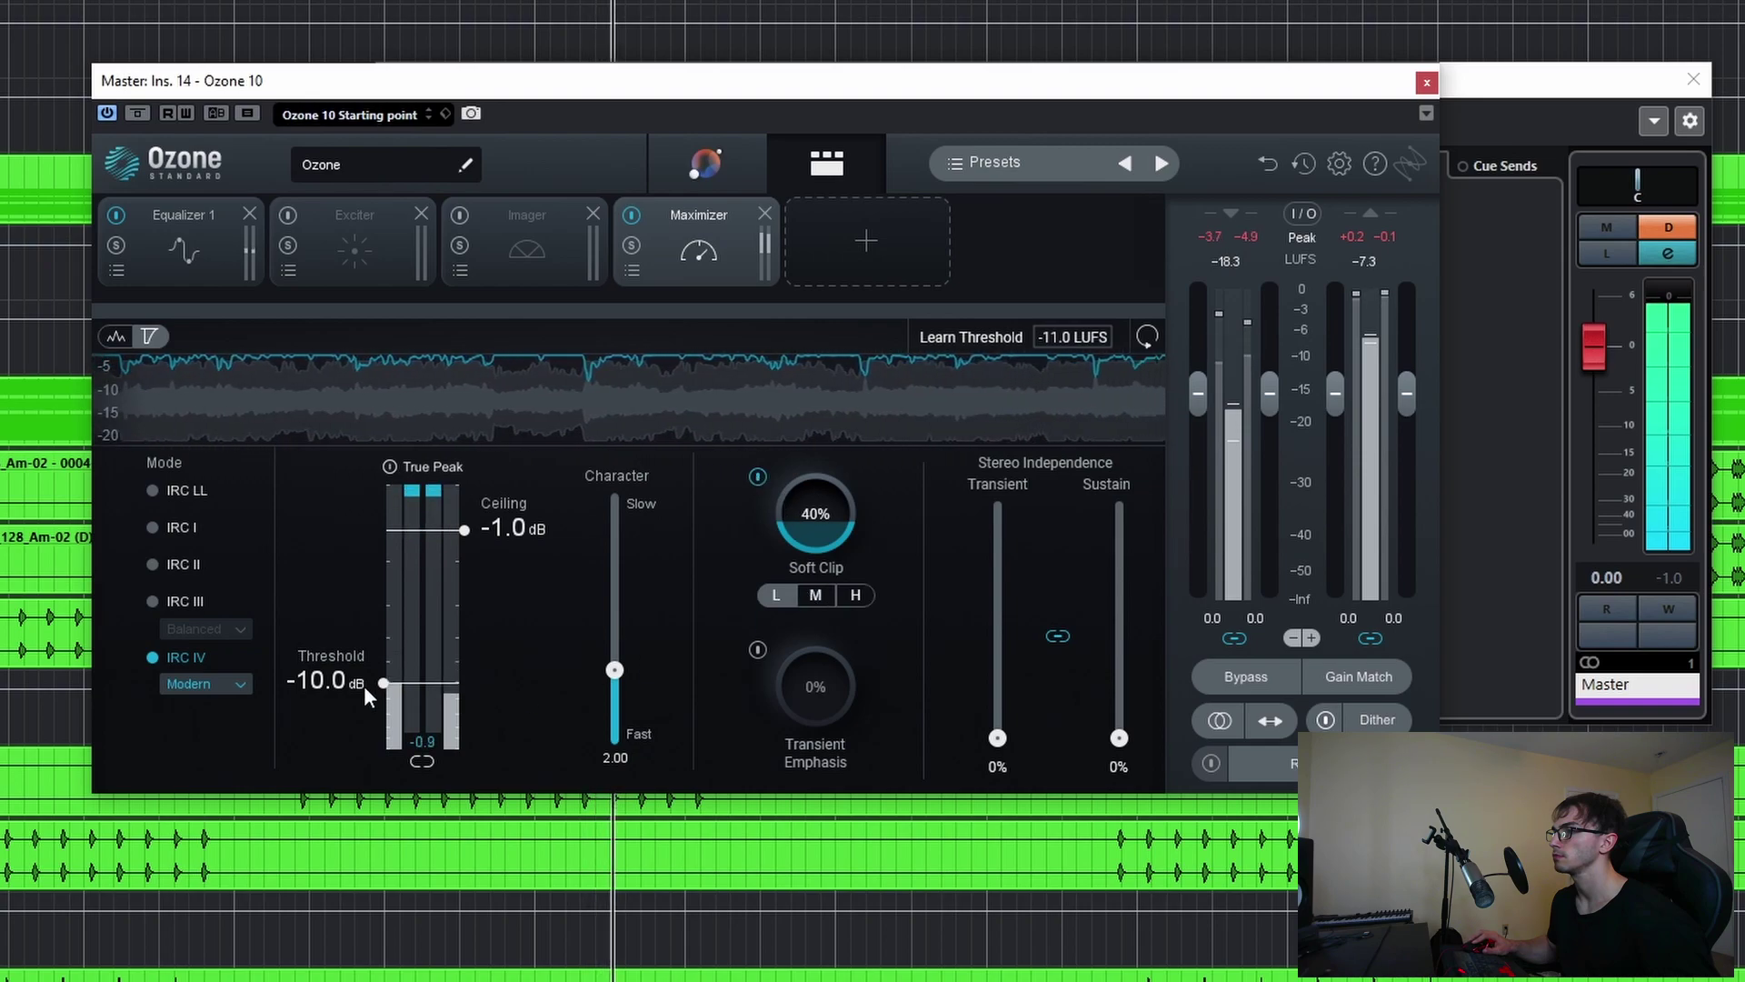
{"action": "left_click_drag", "start_coordinate": [383, 682], "coordinate": [405, 669]}
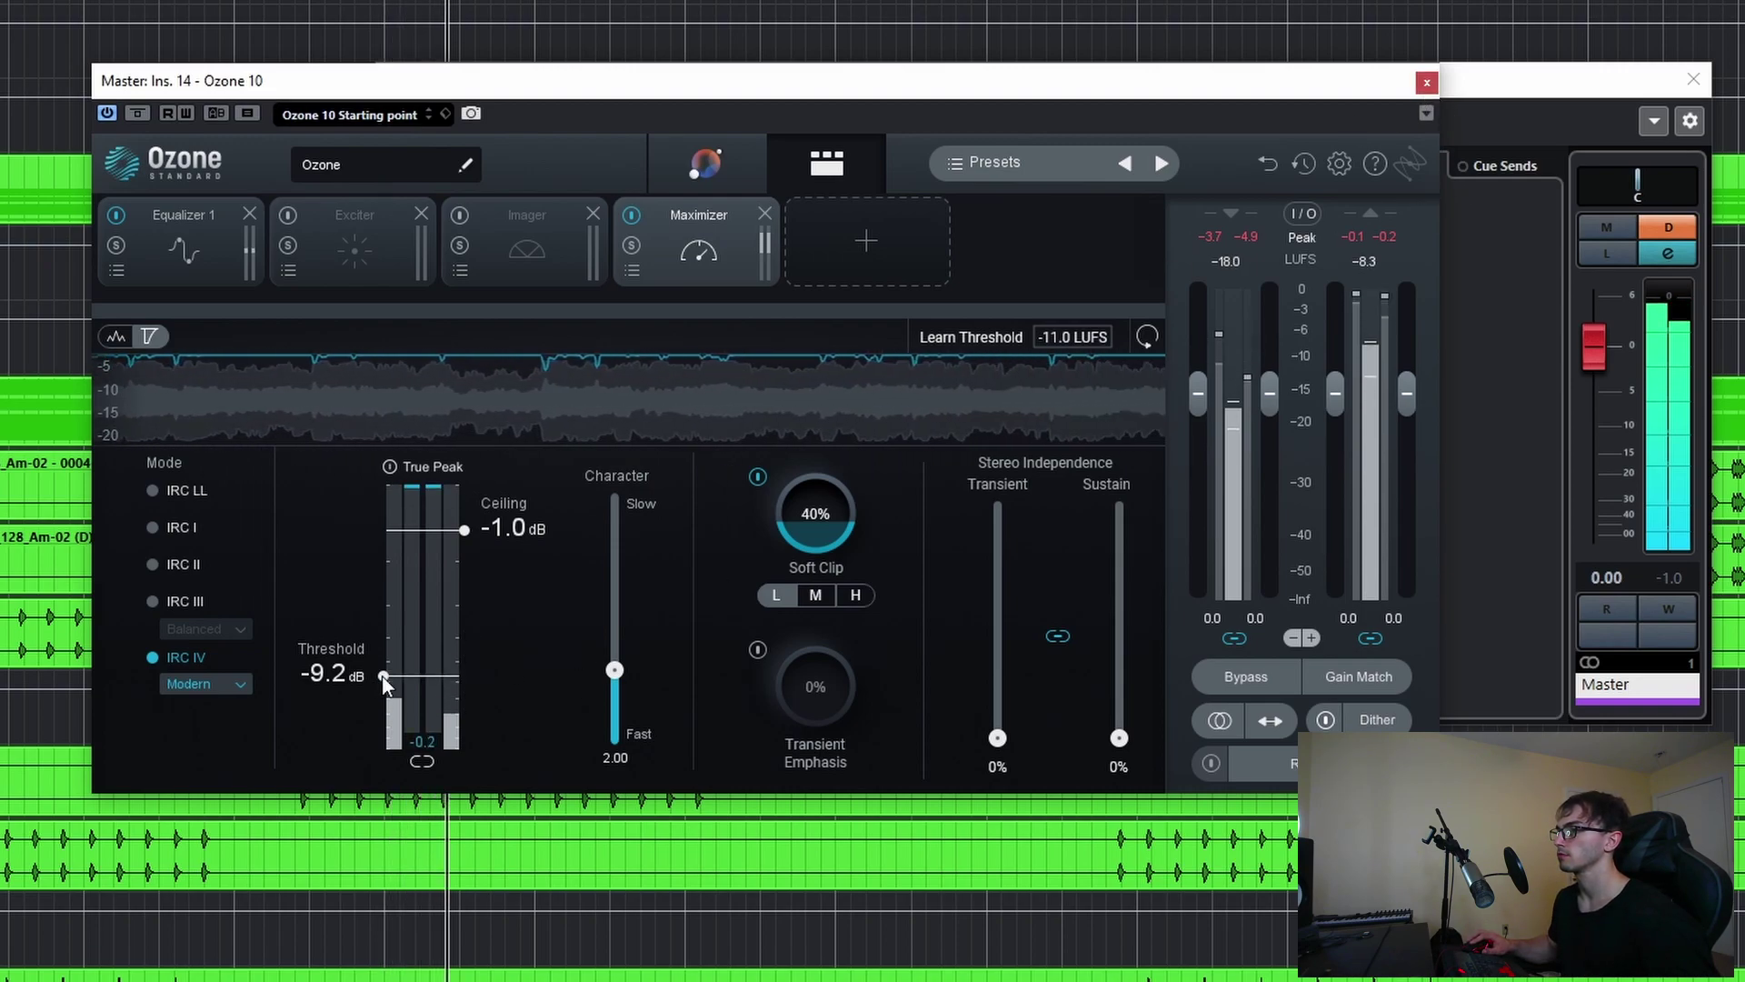
{"action": "left_click_drag", "start_coordinate": [382, 677], "coordinate": [383, 680]}
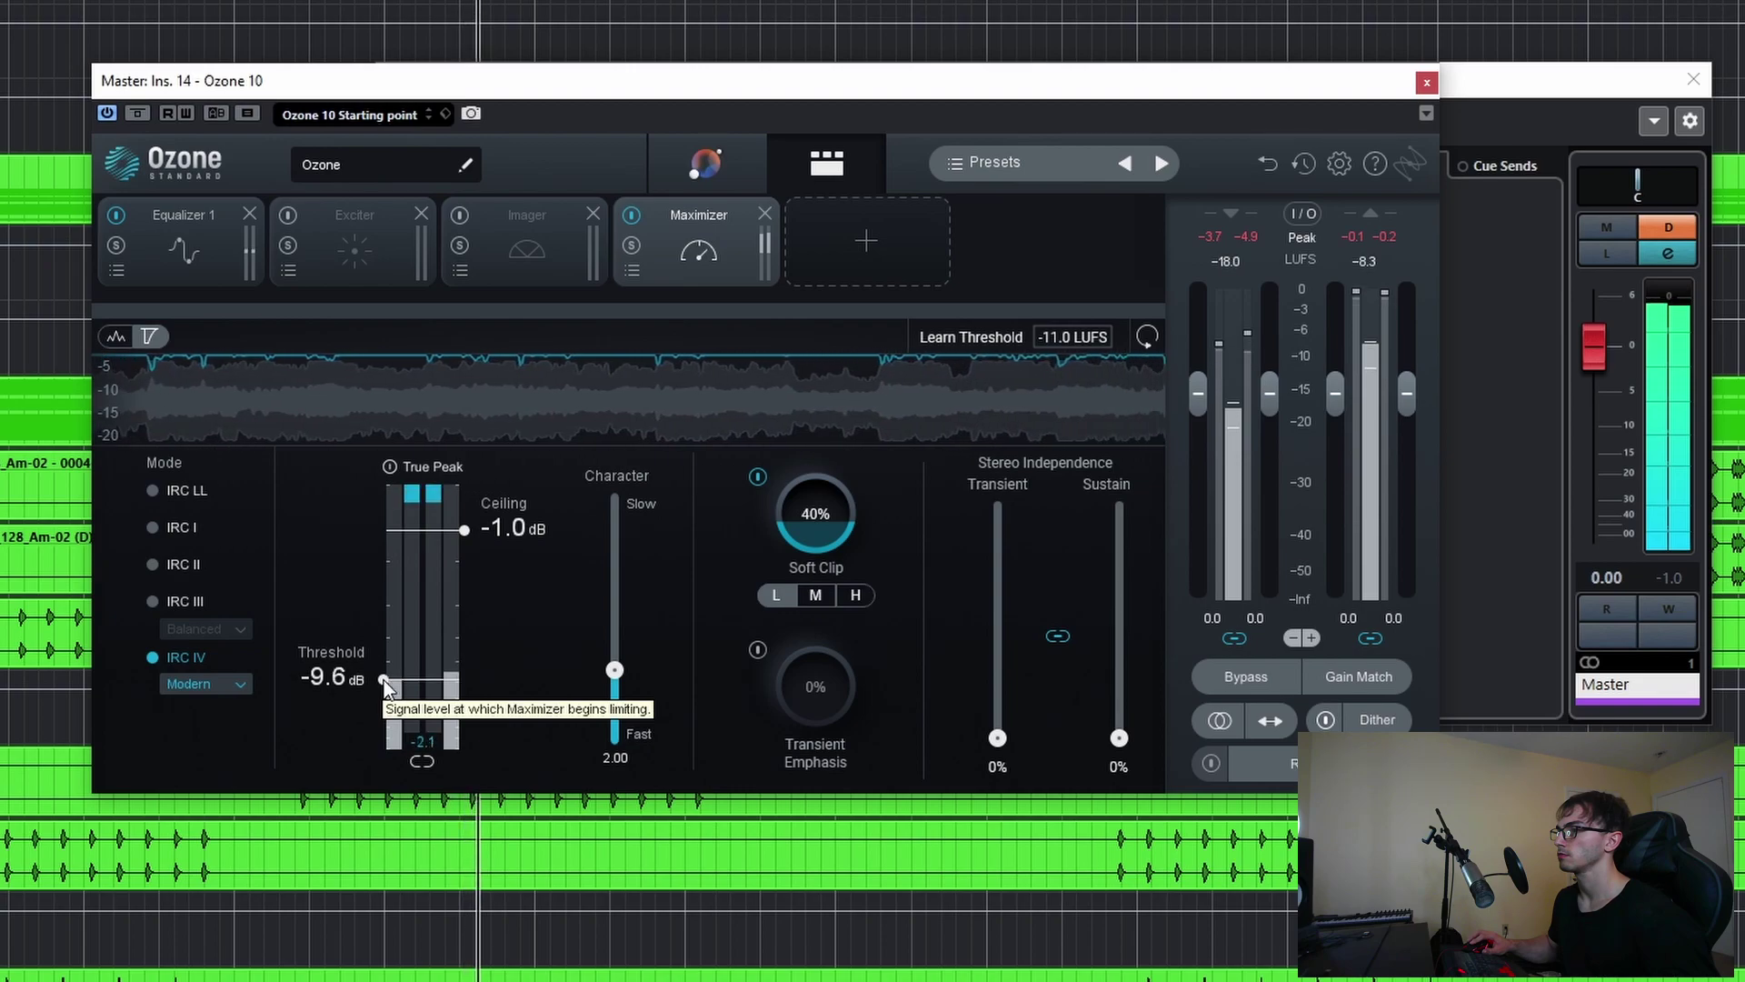
{"action": "left_click_drag", "start_coordinate": [796, 520], "coordinate": [789, 530]}
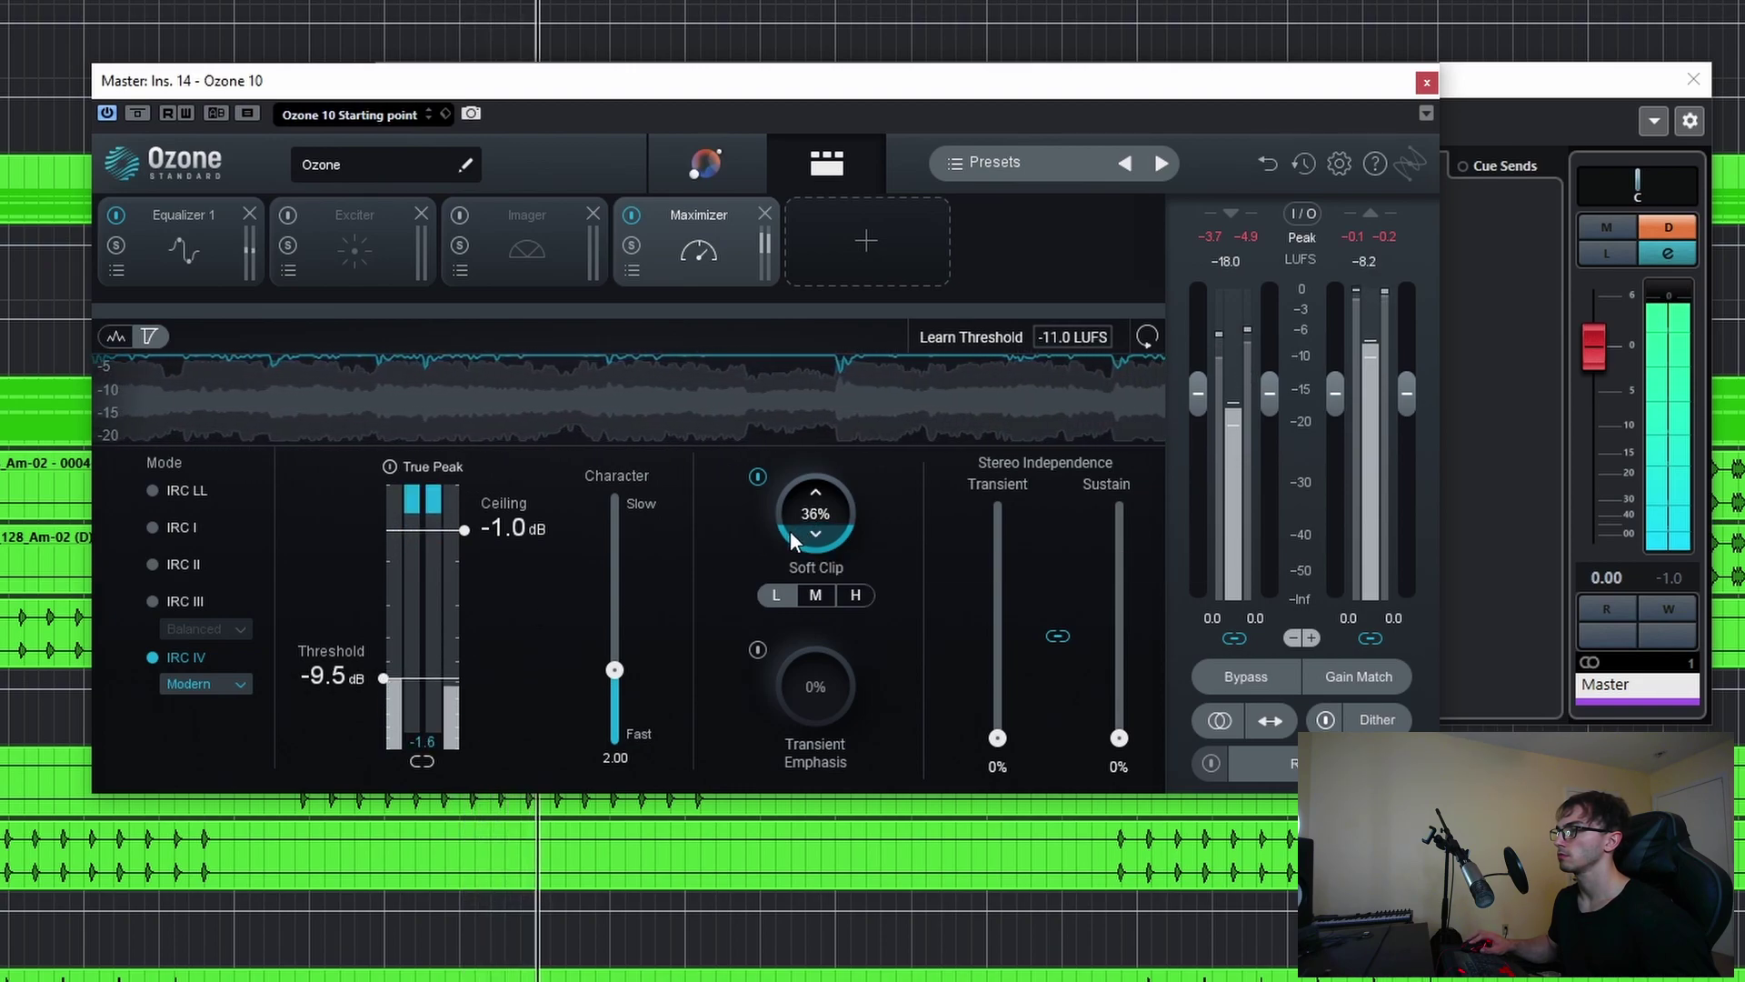
- In Ozone 10's Equalizer, set band 3 to 0.0 dB at 888 Hz, compare the module bypassed and active, and close Ozone 10
{"action": "left_click", "coordinate": [221, 252]}
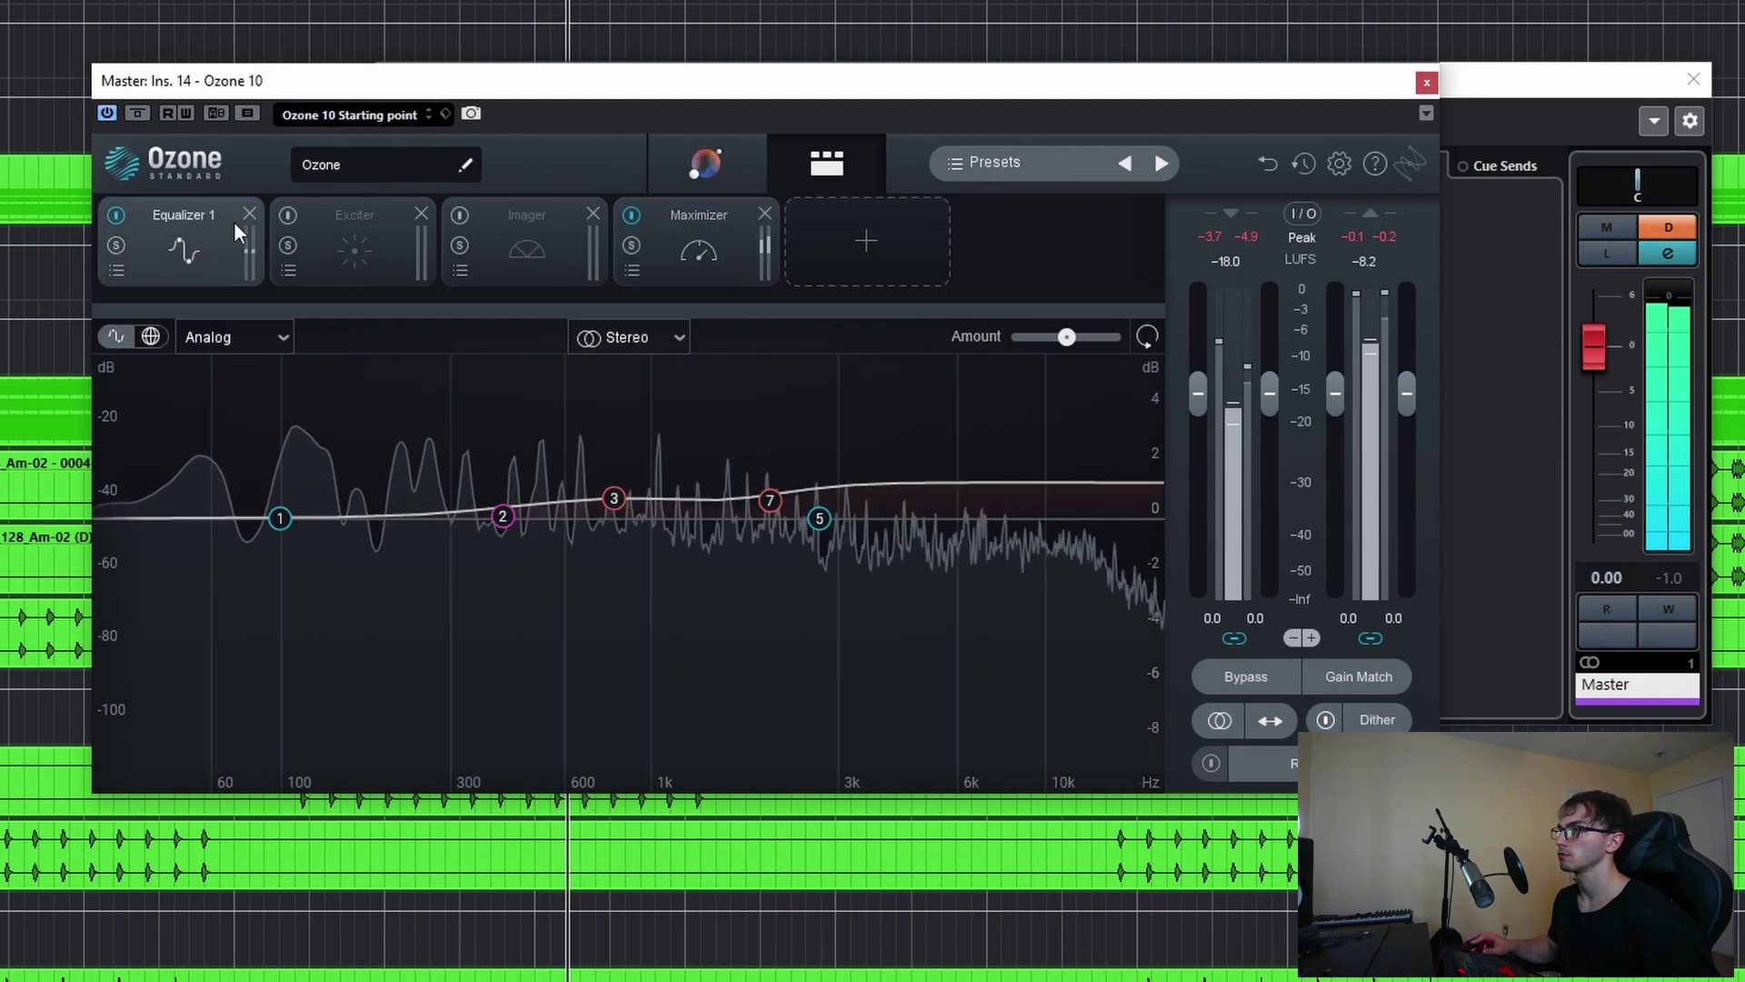
{"action": "left_click", "coordinate": [115, 214]}
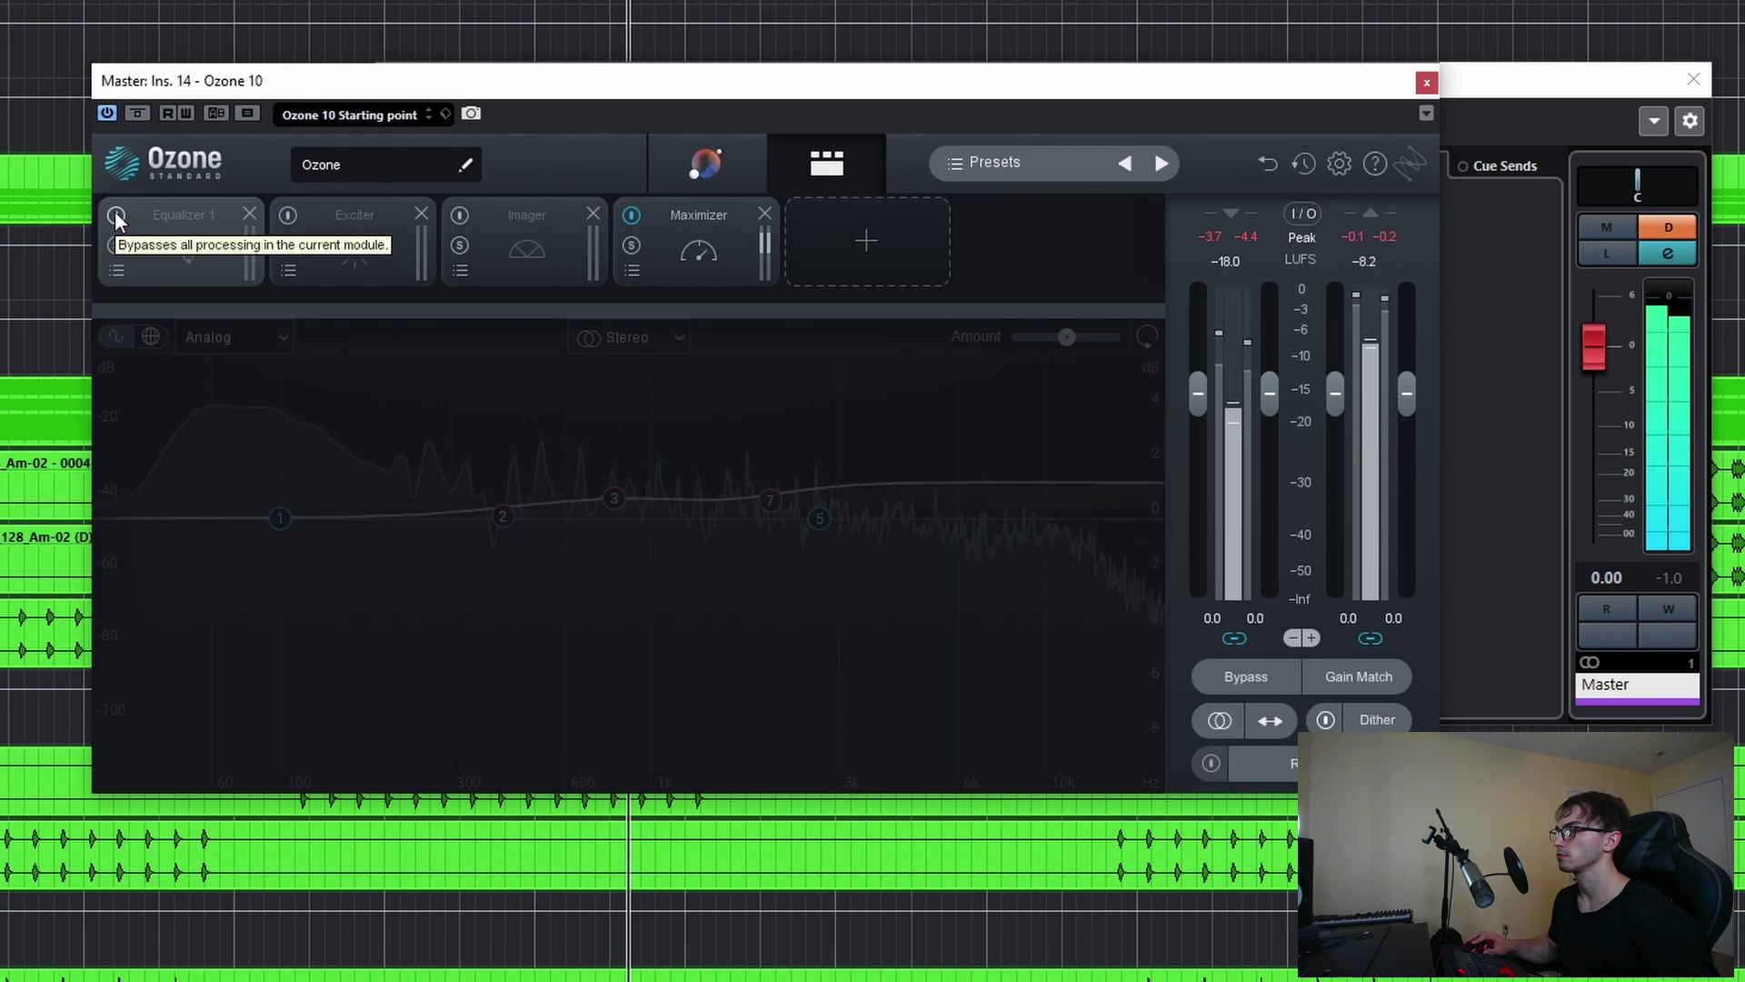
{"action": "left_click", "coordinate": [115, 213]}
{"action": "mouse_move", "coordinate": [614, 498]}
{"action": "left_mouse_down"}
{"action": "mouse_move", "coordinate": [610, 436]}
{"action": "mouse_move", "coordinate": [608, 576]}
{"action": "mouse_move", "coordinate": [622, 457]}
{"action": "mouse_move", "coordinate": [607, 553]}
{"action": "mouse_move", "coordinate": [624, 480]}
{"action": "mouse_move", "coordinate": [622, 520]}
{"action": "left_mouse_up"}
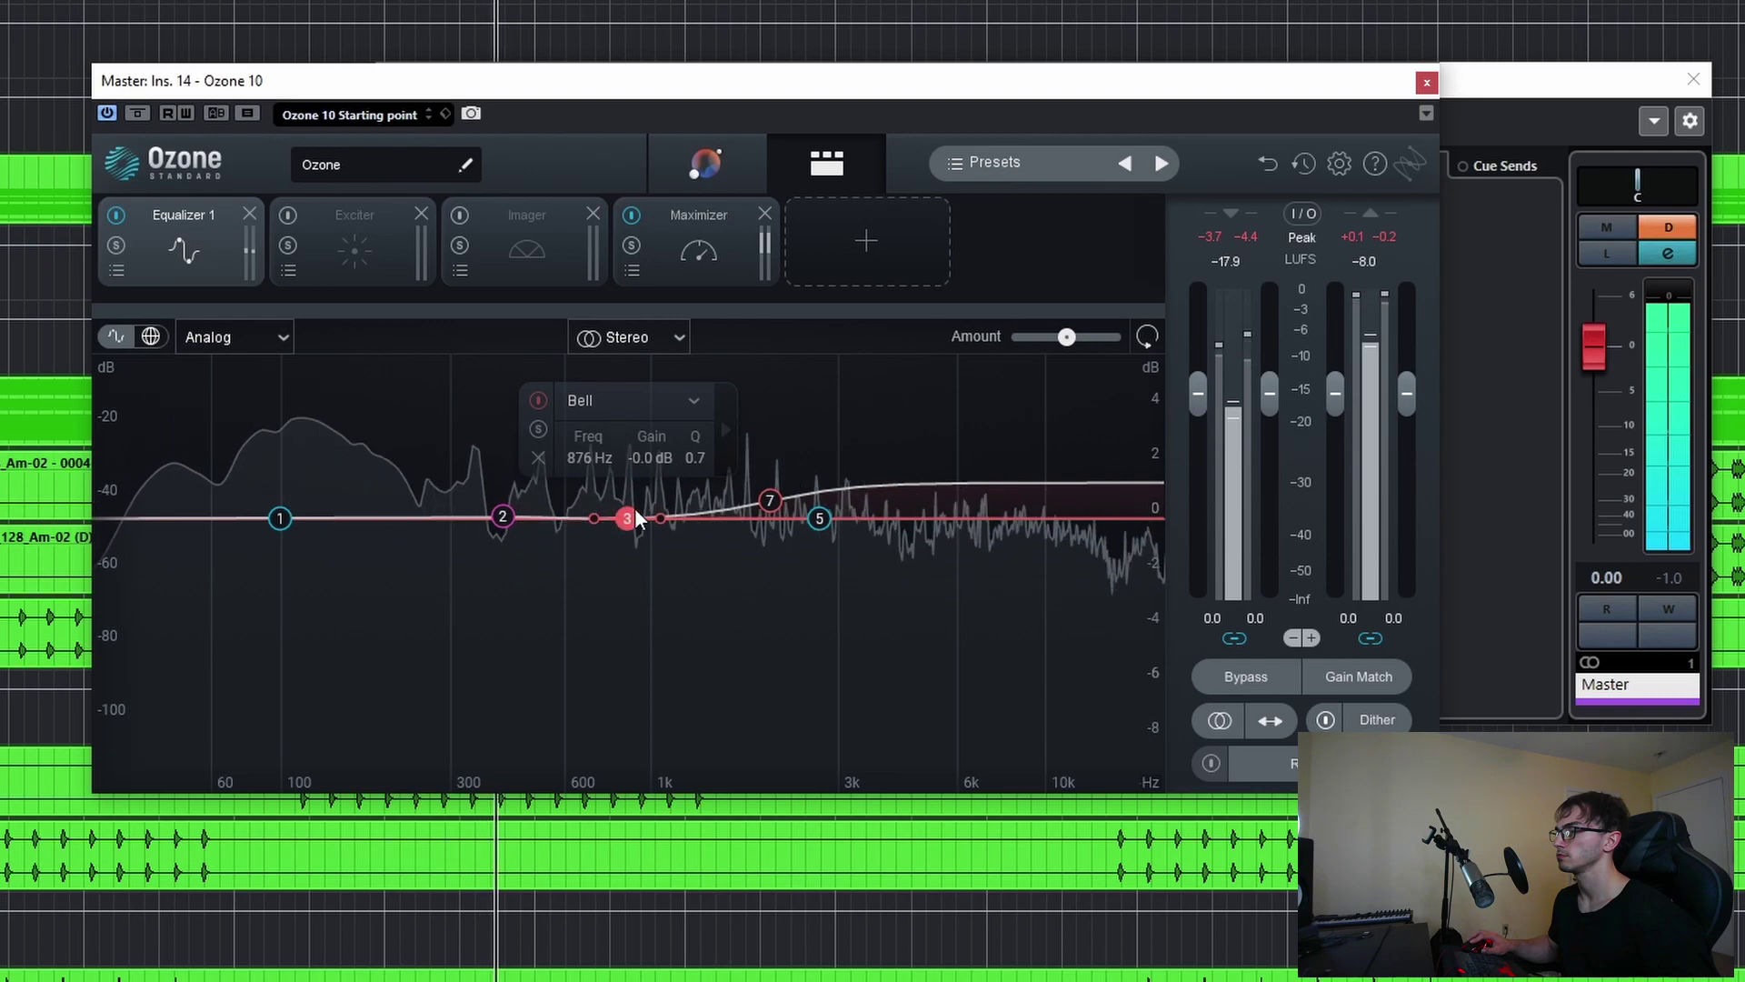
{"action": "left_click", "coordinate": [115, 213]}
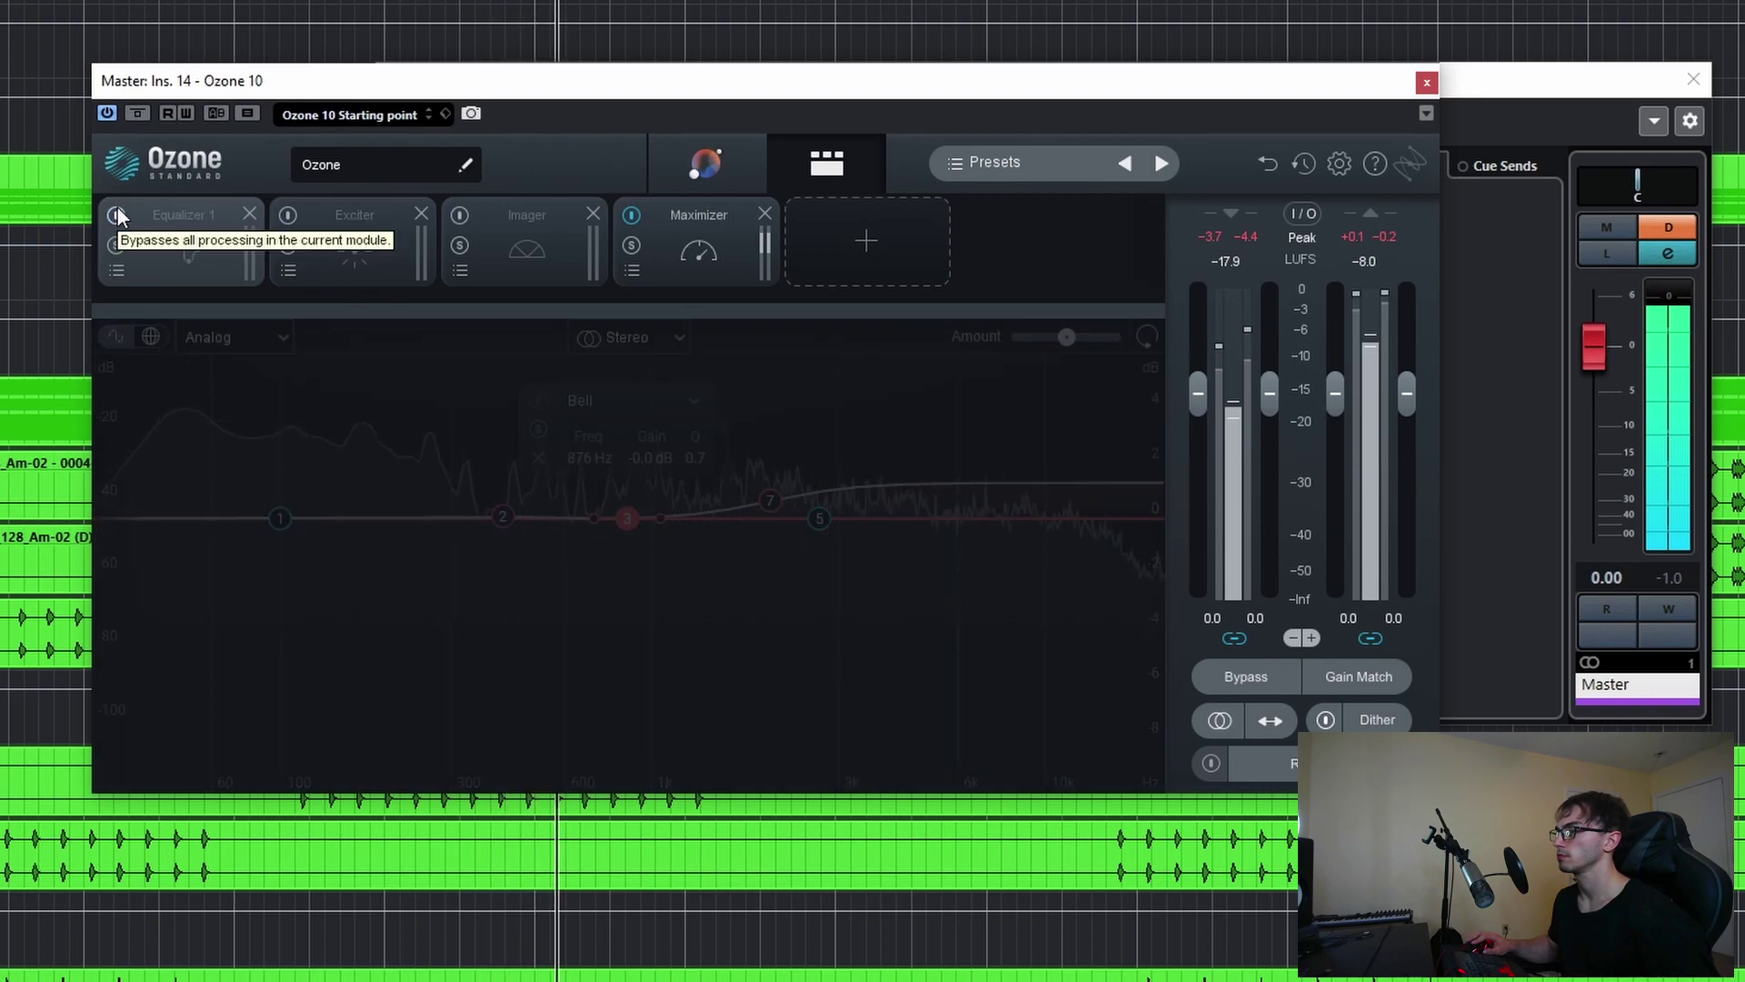
{"action": "left_click", "coordinate": [116, 214]}
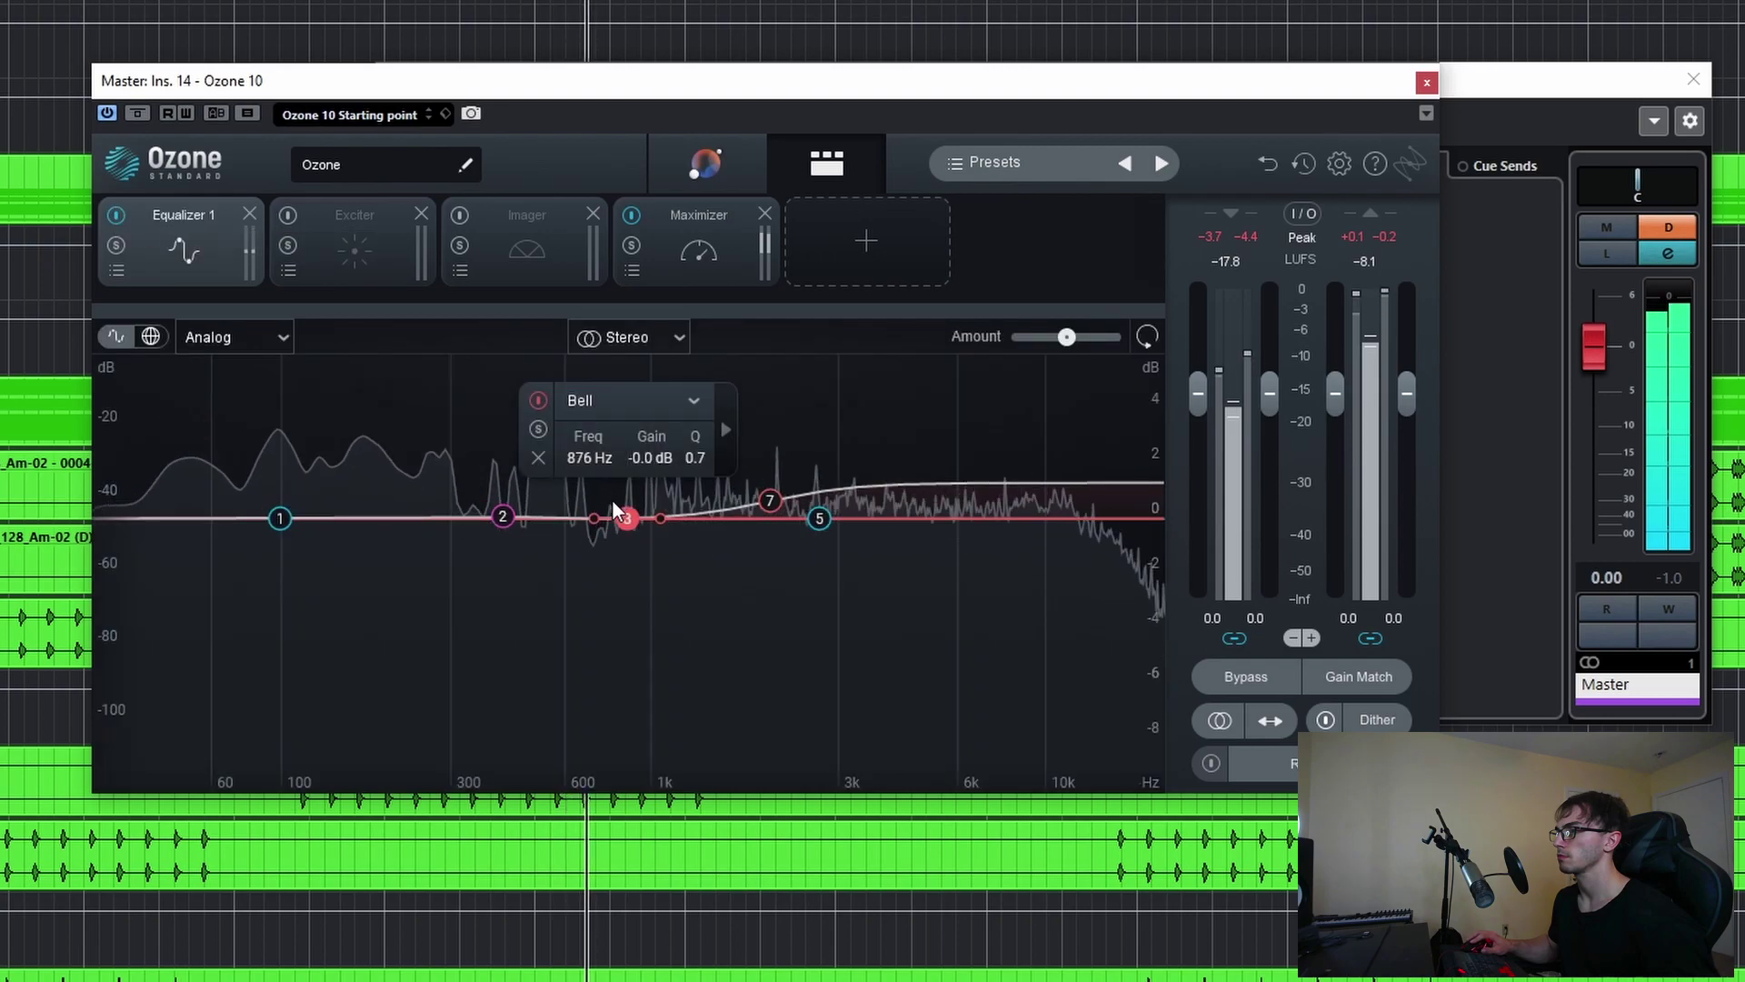
{"action": "mouse_move", "coordinate": [621, 518]}
{"action": "left_mouse_down"}
{"action": "mouse_move", "coordinate": [598, 467]}
{"action": "mouse_move", "coordinate": [623, 519]}
{"action": "left_mouse_up"}
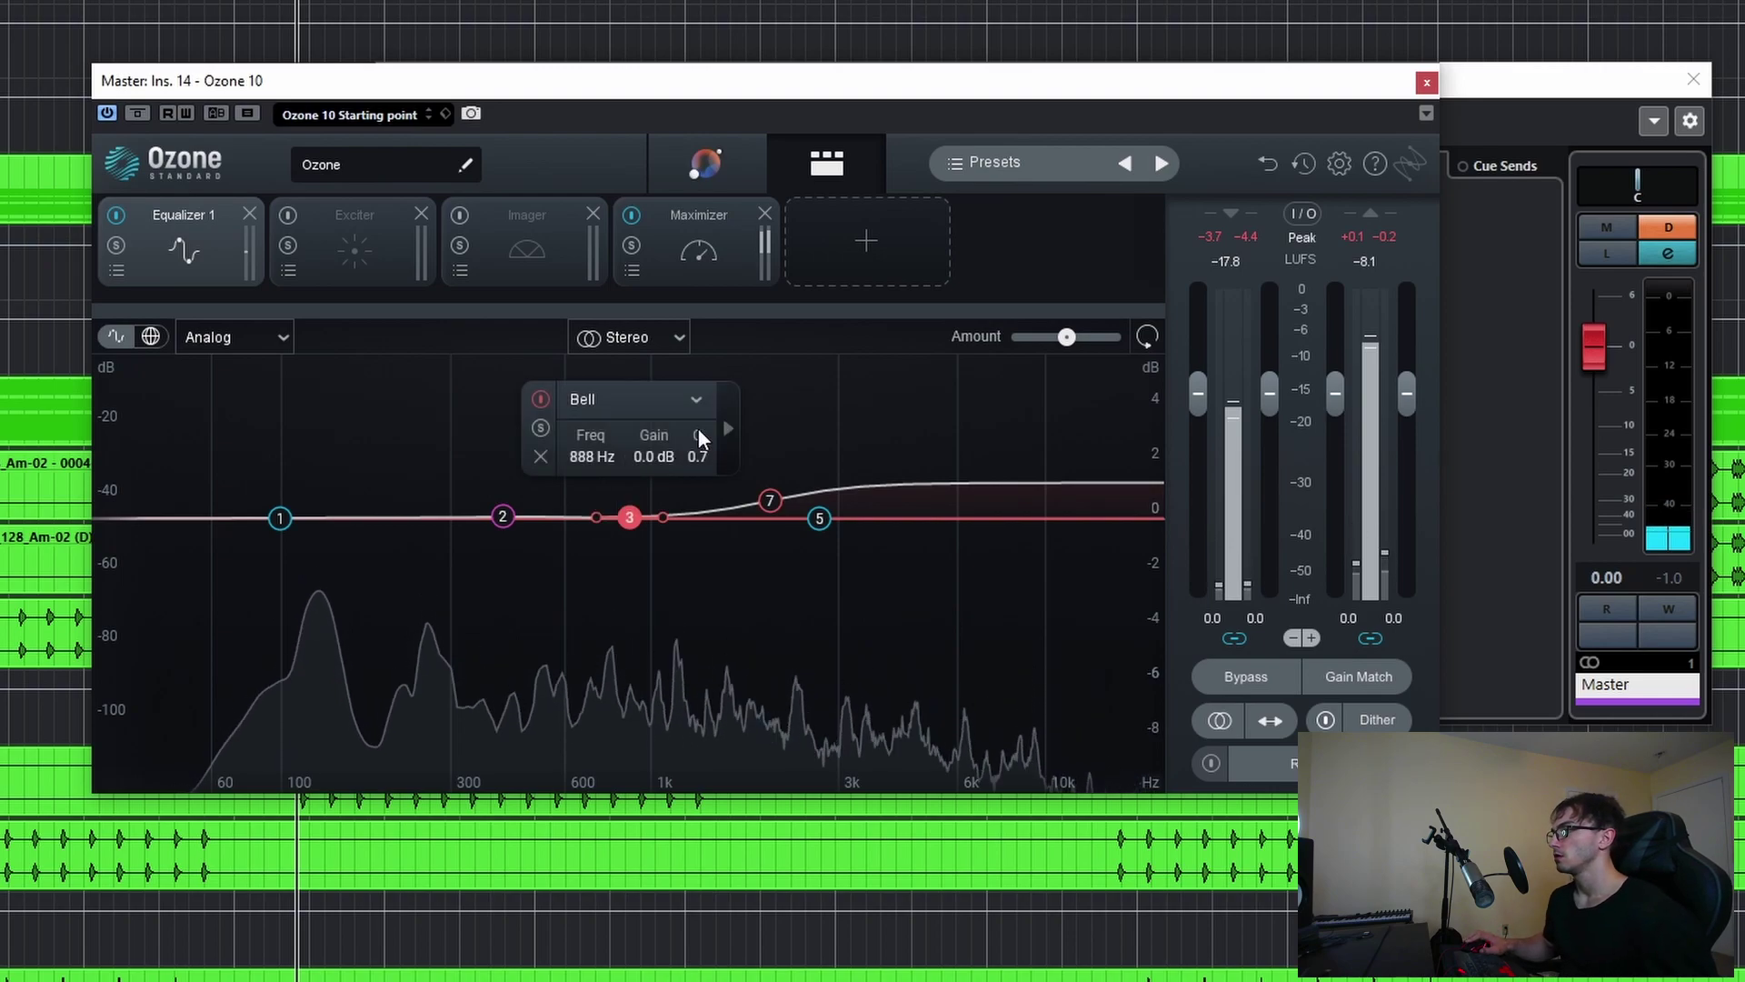
{"action": "left_click", "coordinate": [1693, 79]}
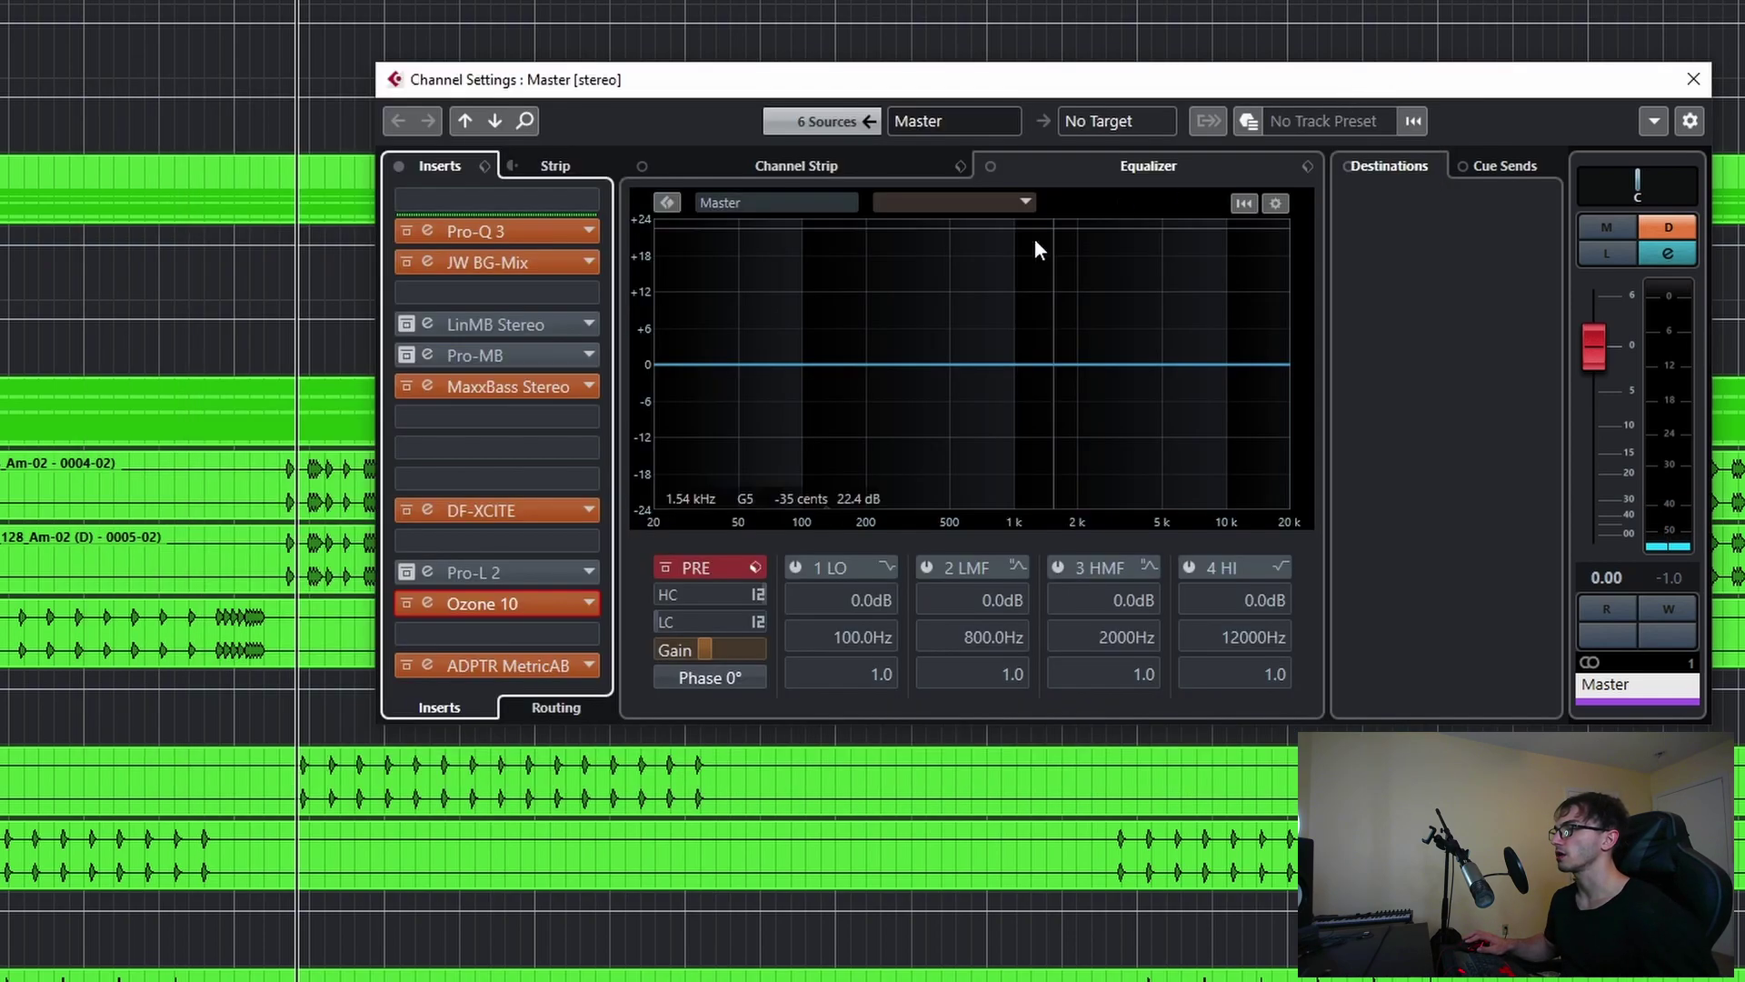
- Start playback, activate the bypassed Pro-MB insert on the Master channel, and open its editor
{"action": "left_click_drag", "start_coordinate": [938, 83], "coordinate": [623, 41]}
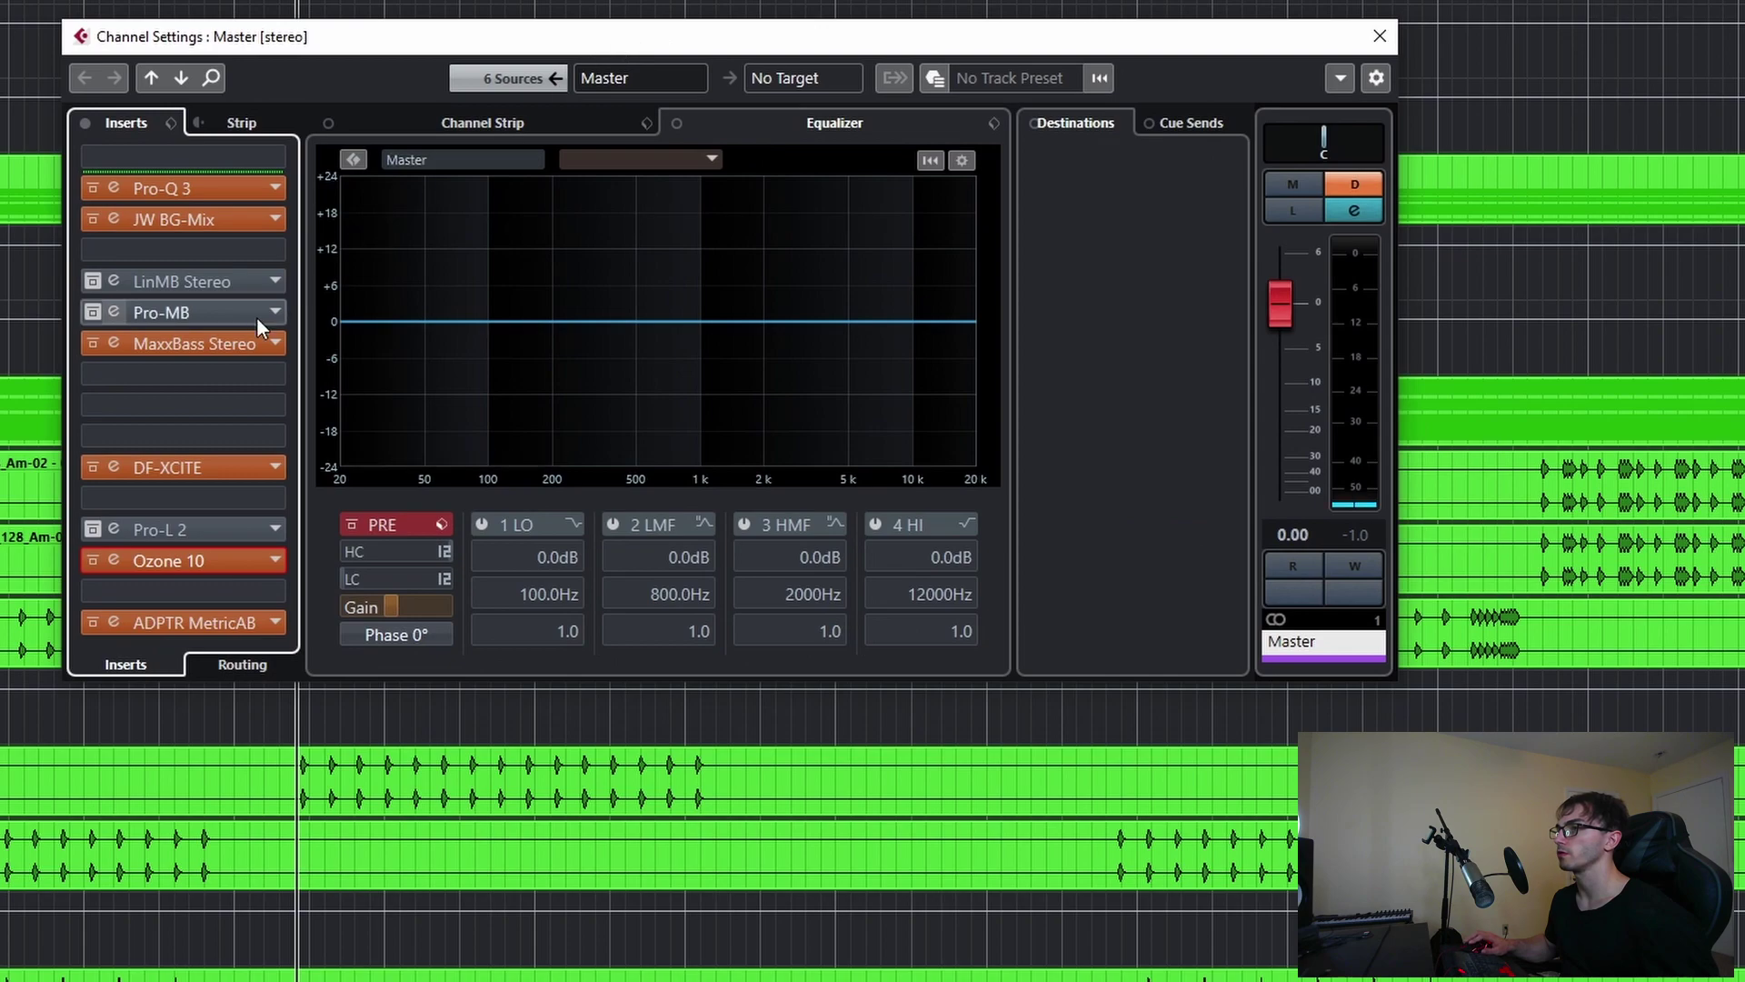
{"action": "key", "text": "space"}
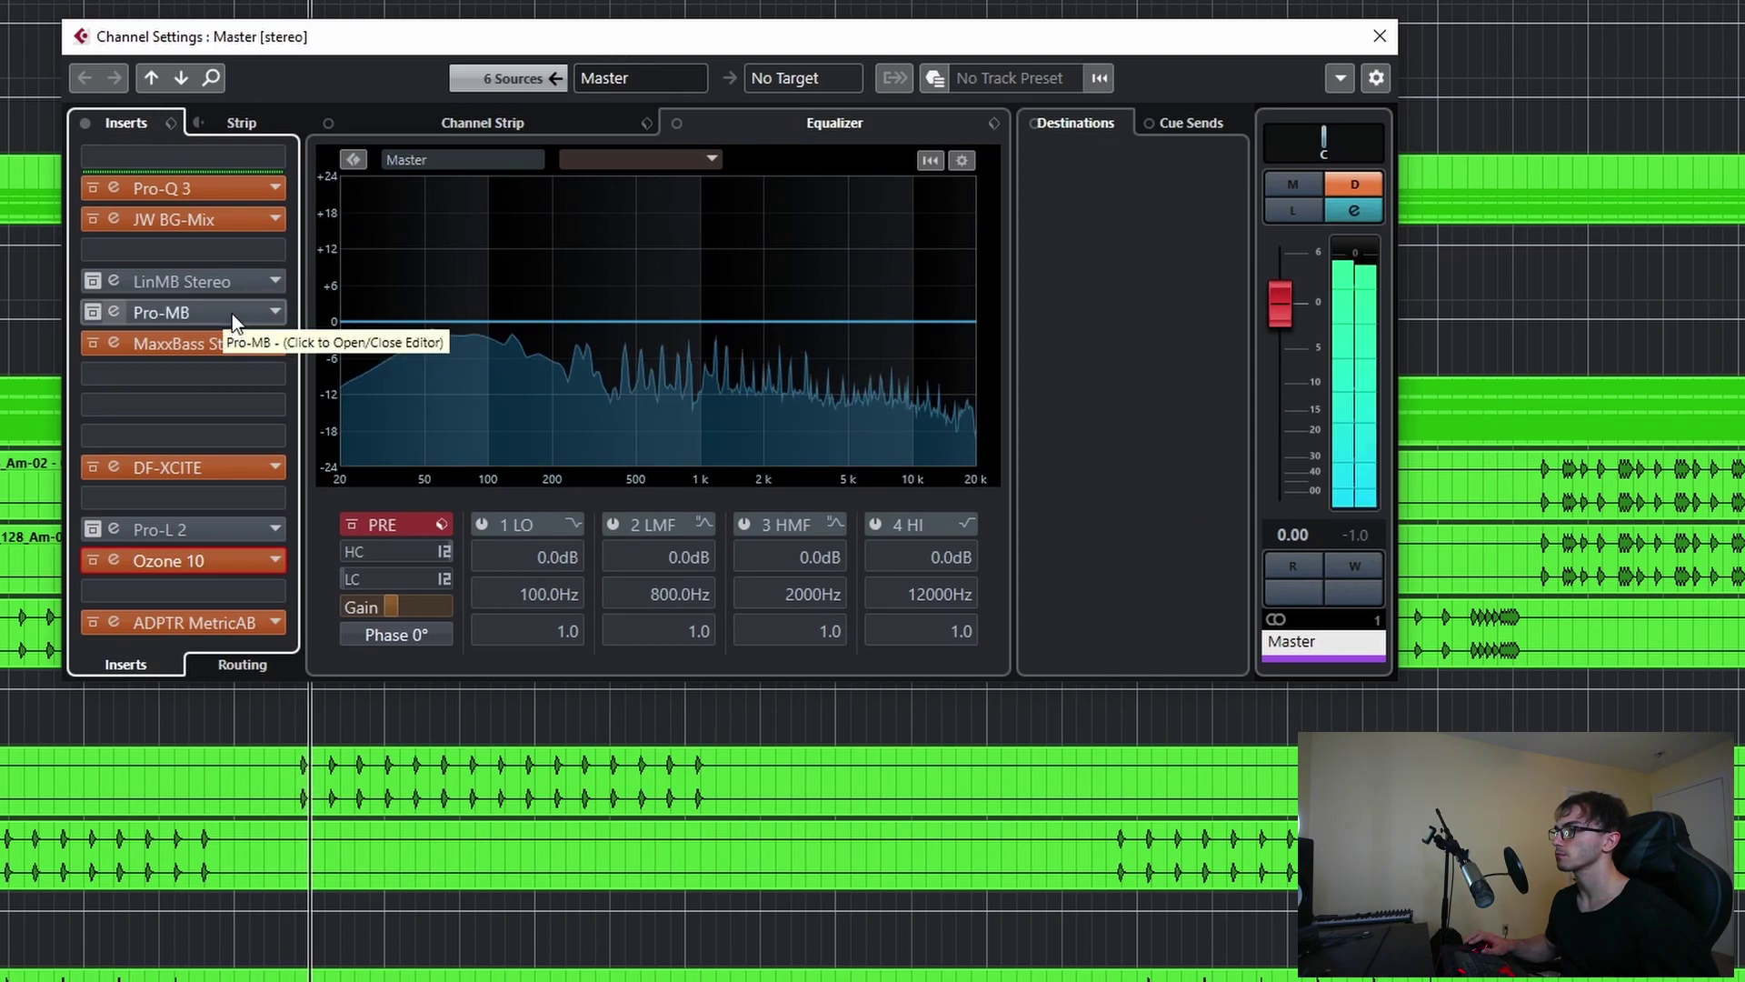
{"action": "left_click", "coordinate": [168, 312]}
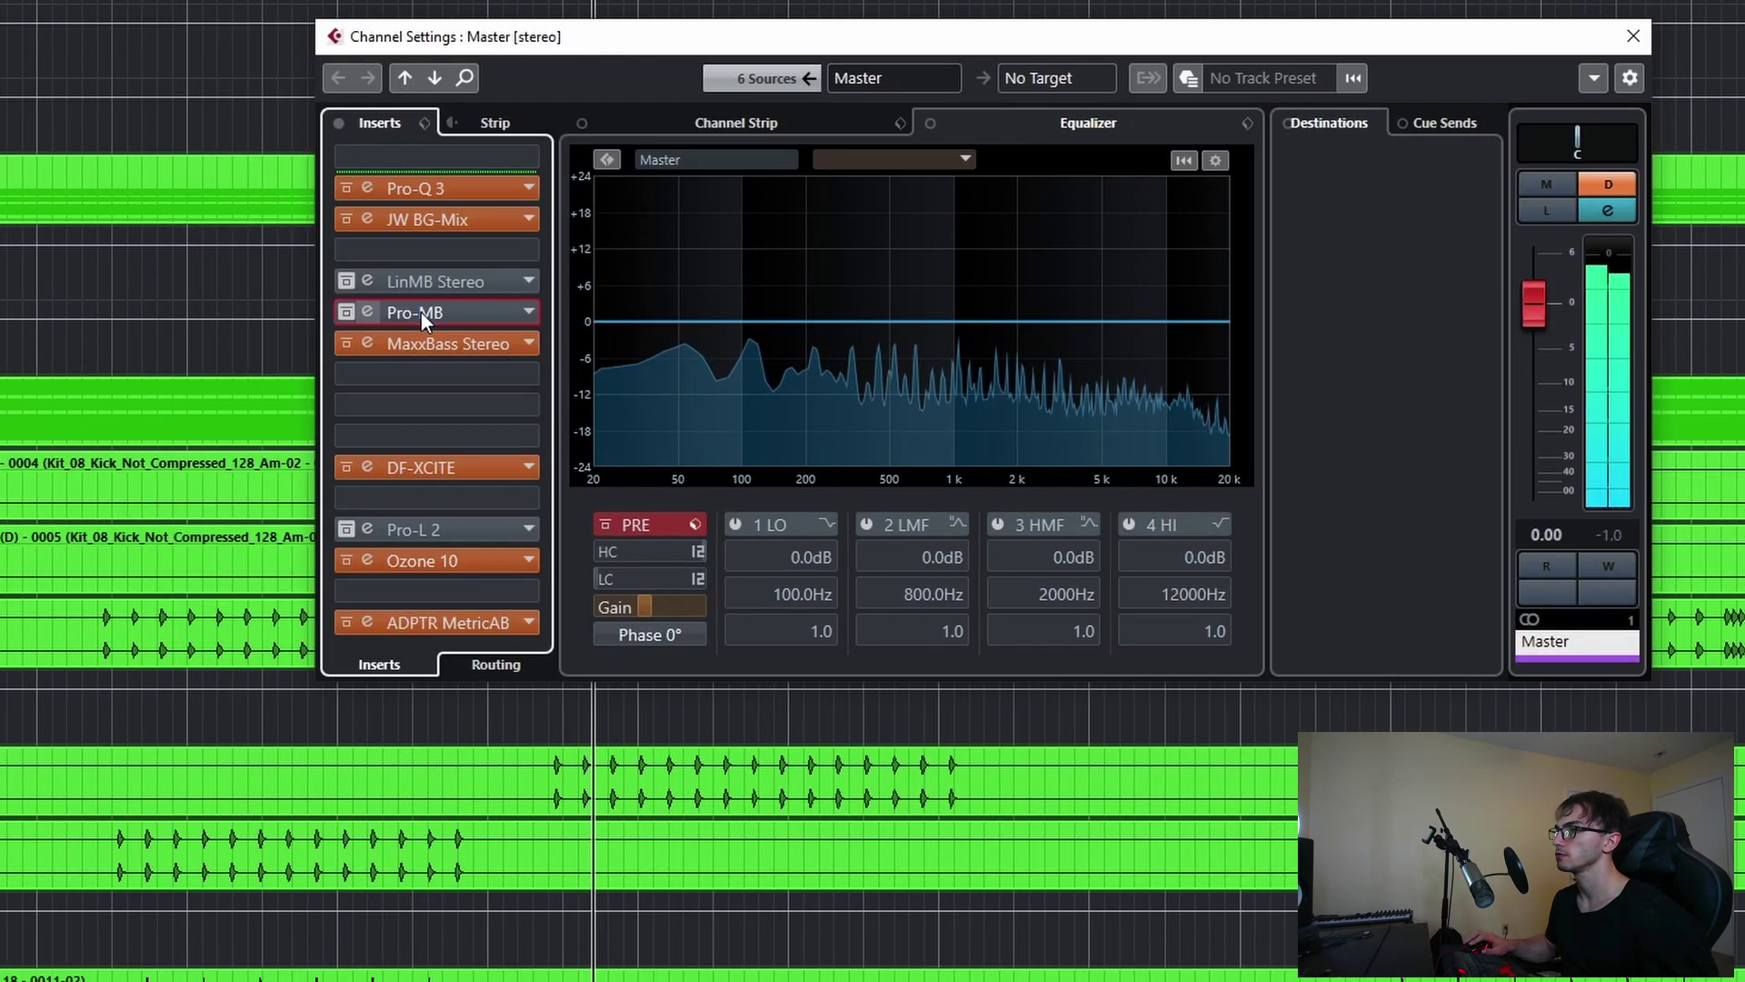
{"action": "left_click", "coordinate": [422, 313]}
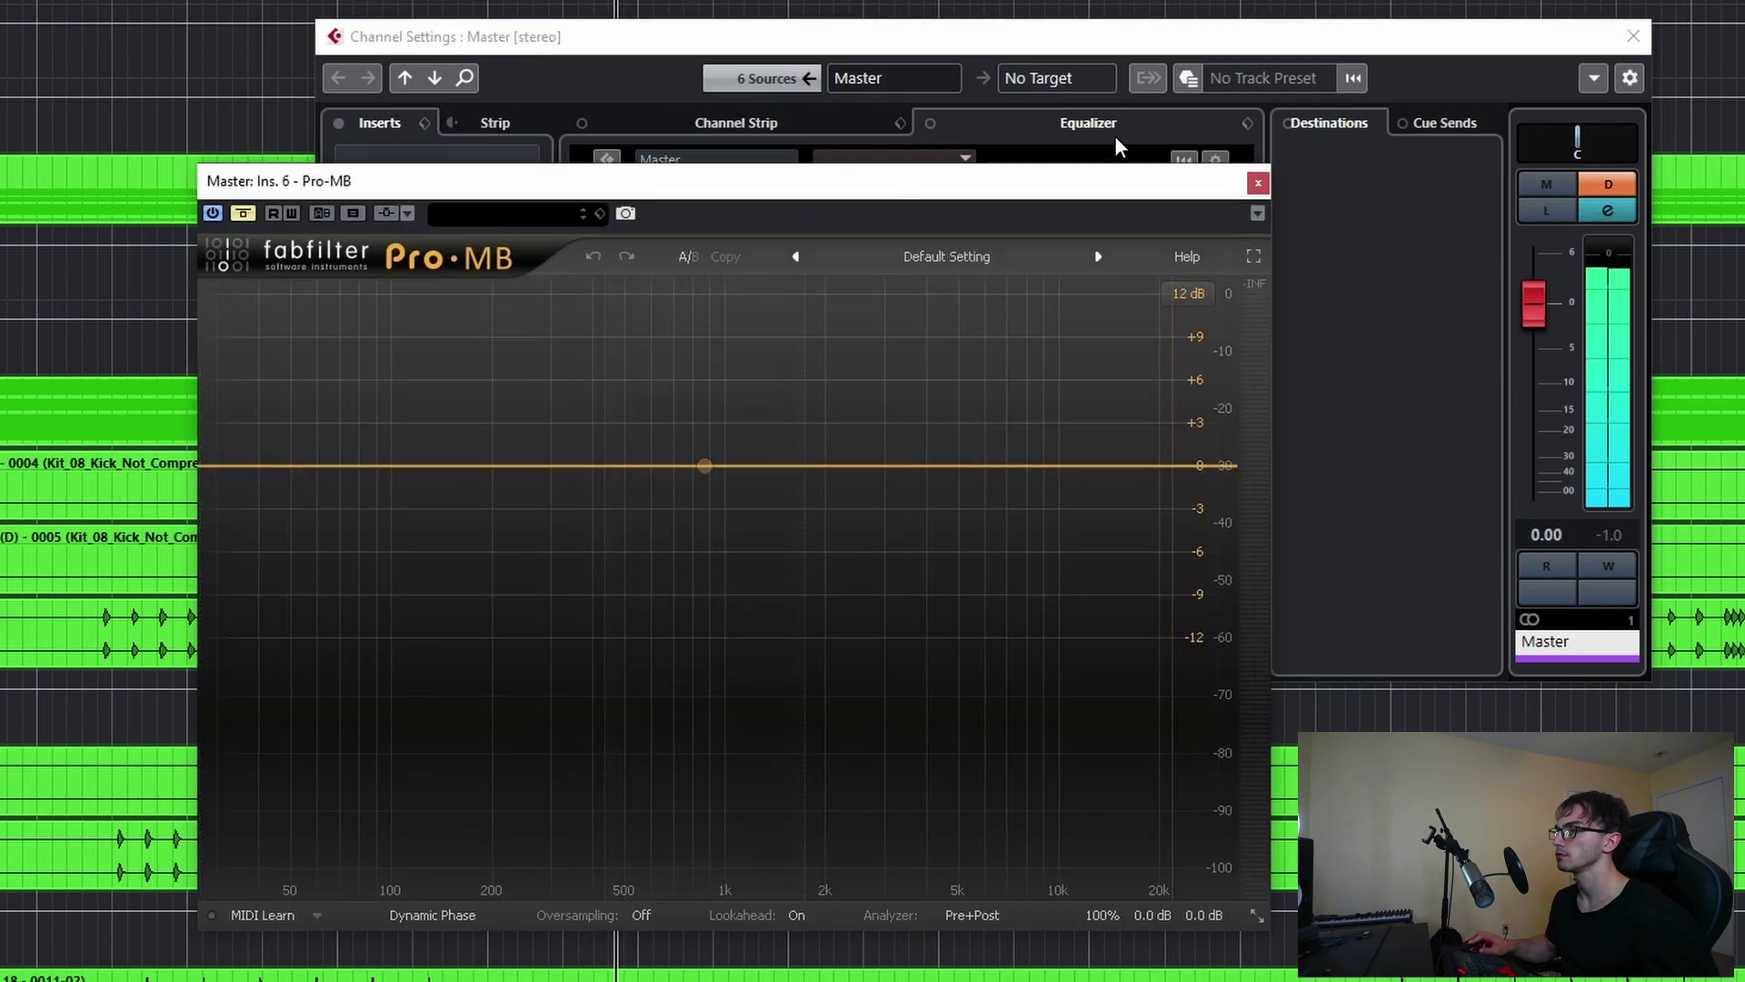
{"action": "left_click", "coordinate": [1260, 184]}
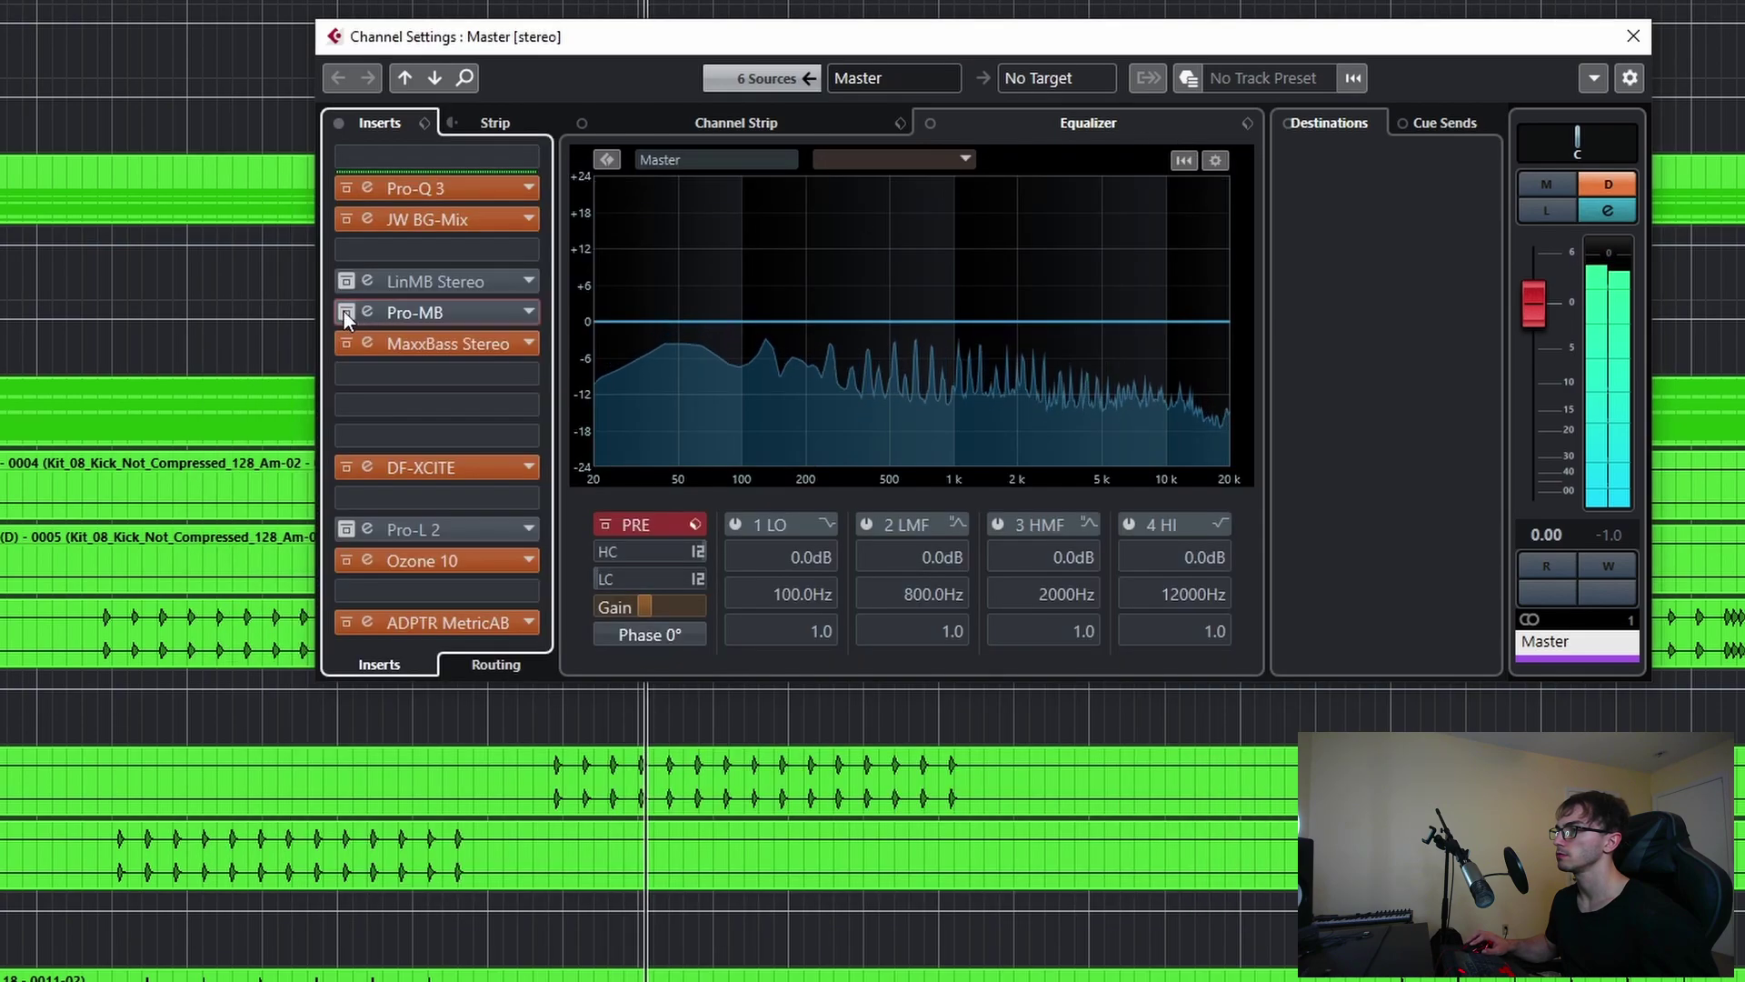
{"action": "left_click", "coordinate": [441, 312]}
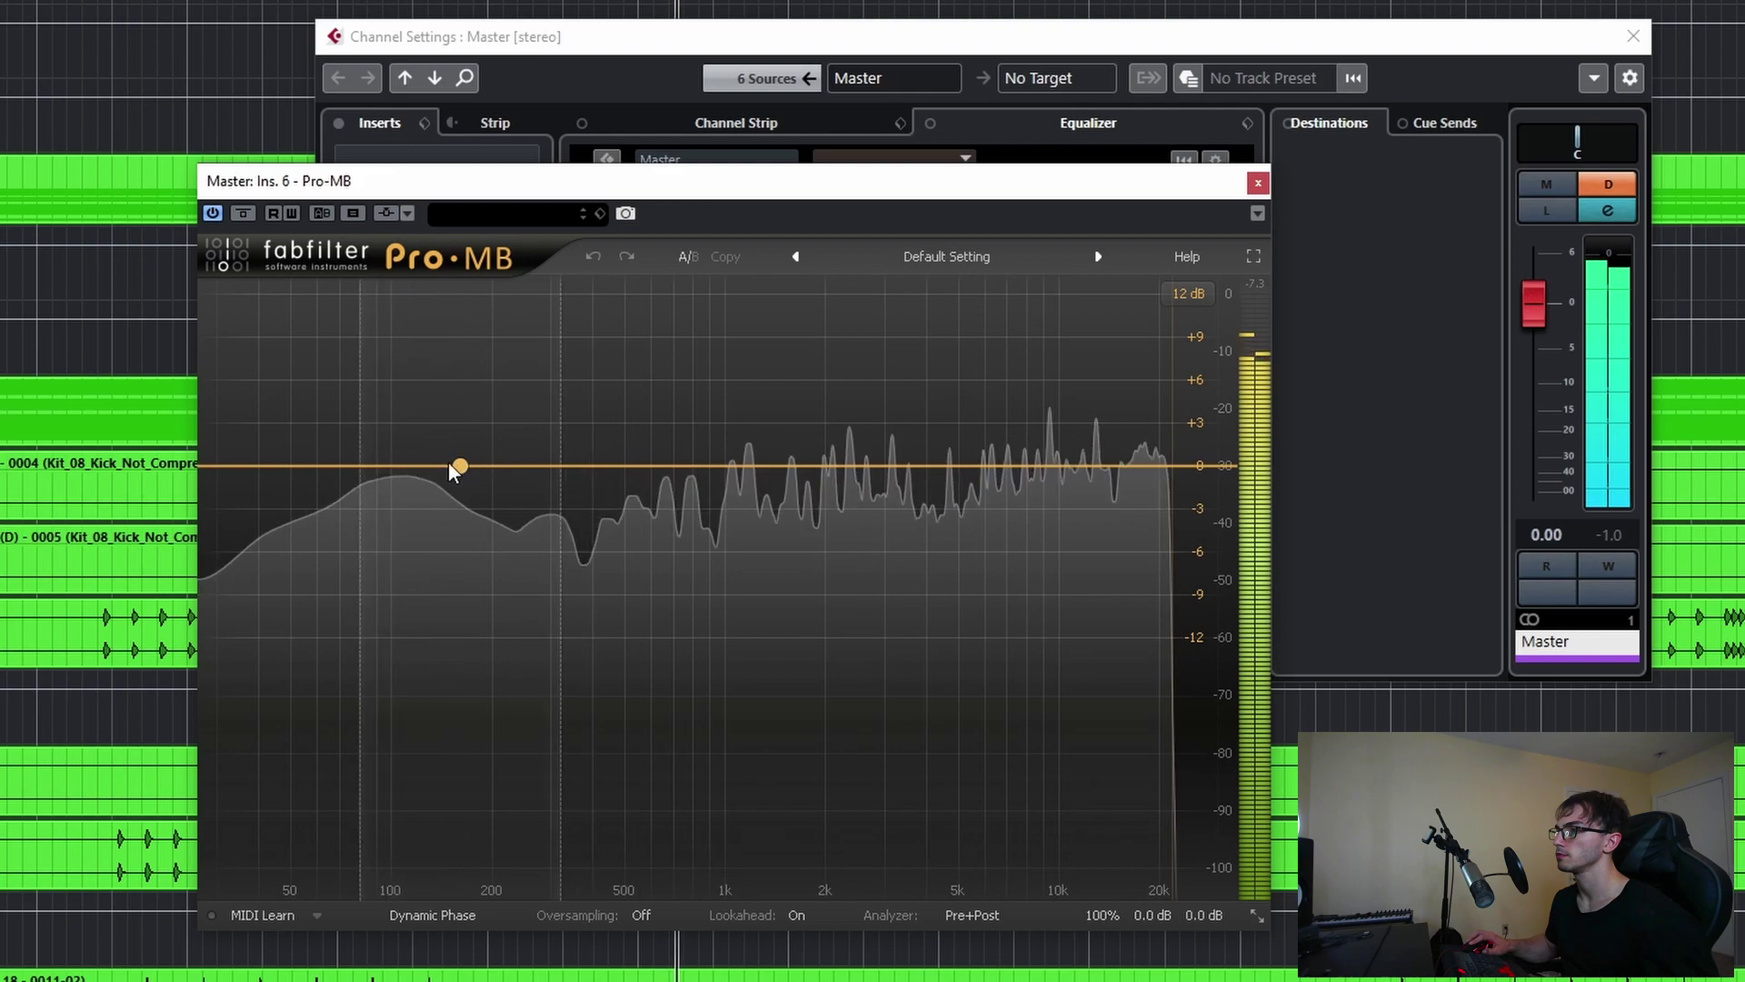
- Add a band in the Master's Pro-MB covering the lows from about 40 to 250 Hz, centred near 100 Hz
{"action": "left_click", "coordinate": [410, 465]}
{"action": "left_click_drag", "start_coordinate": [312, 463], "coordinate": [284, 462]}
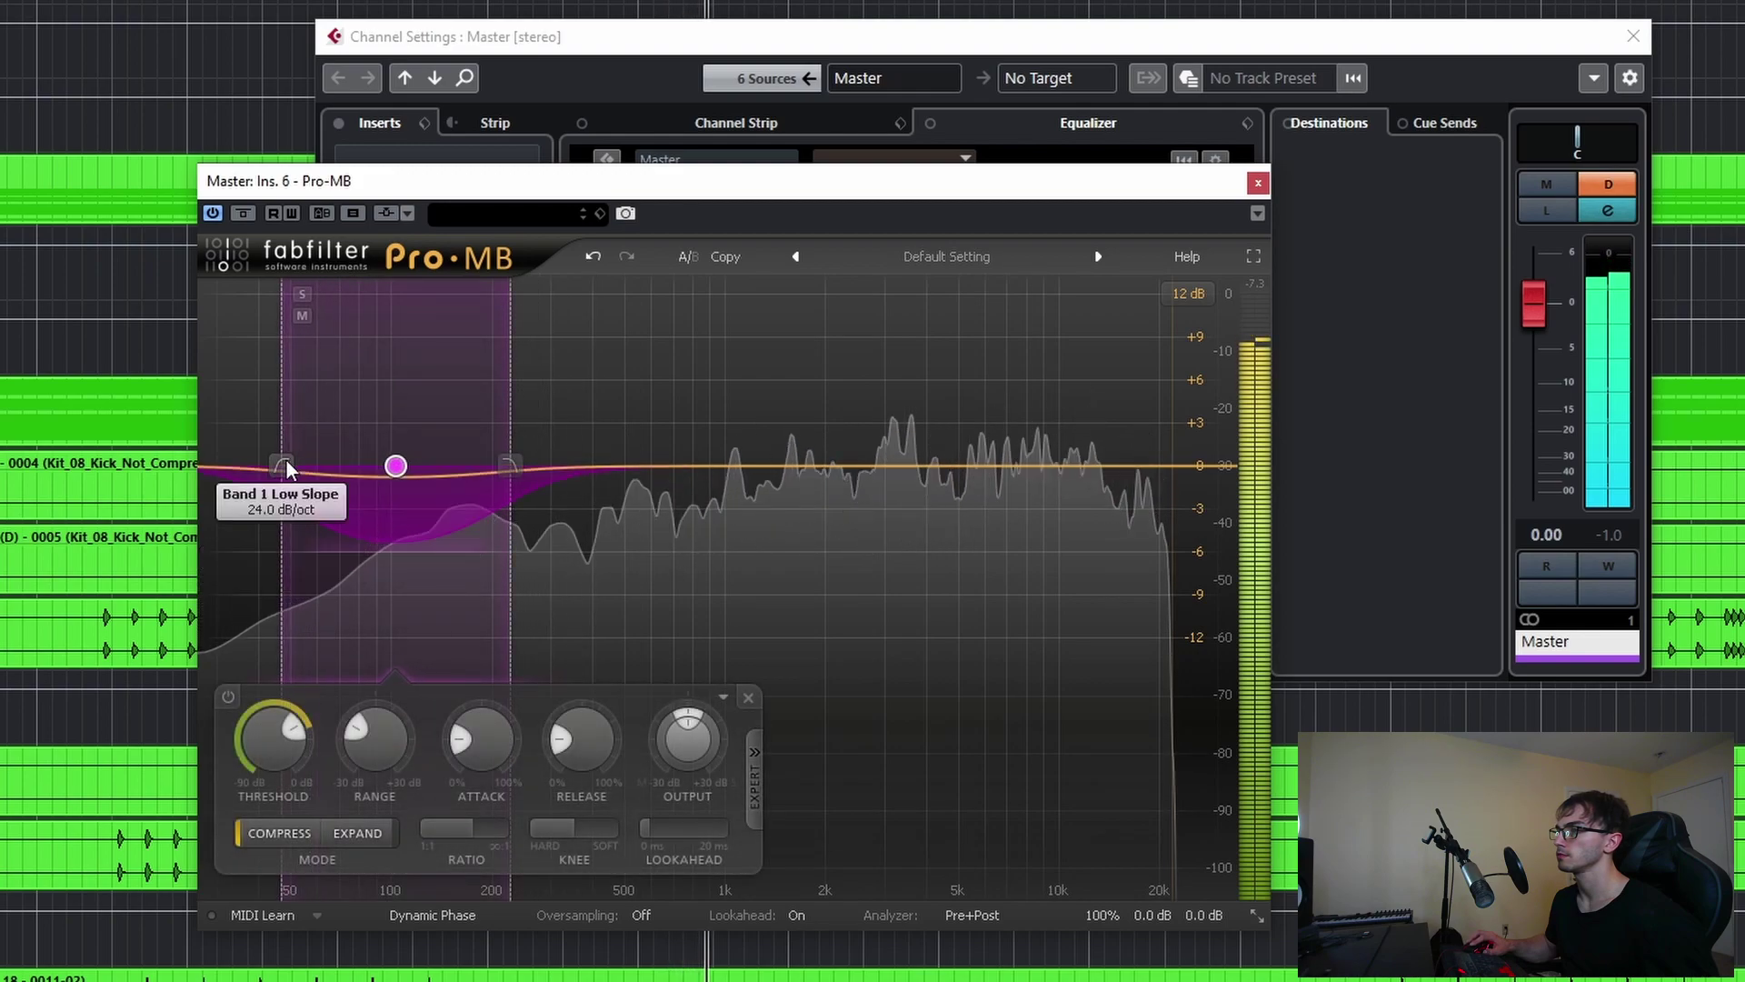
{"action": "left_click_drag", "start_coordinate": [509, 466], "coordinate": [530, 463]}
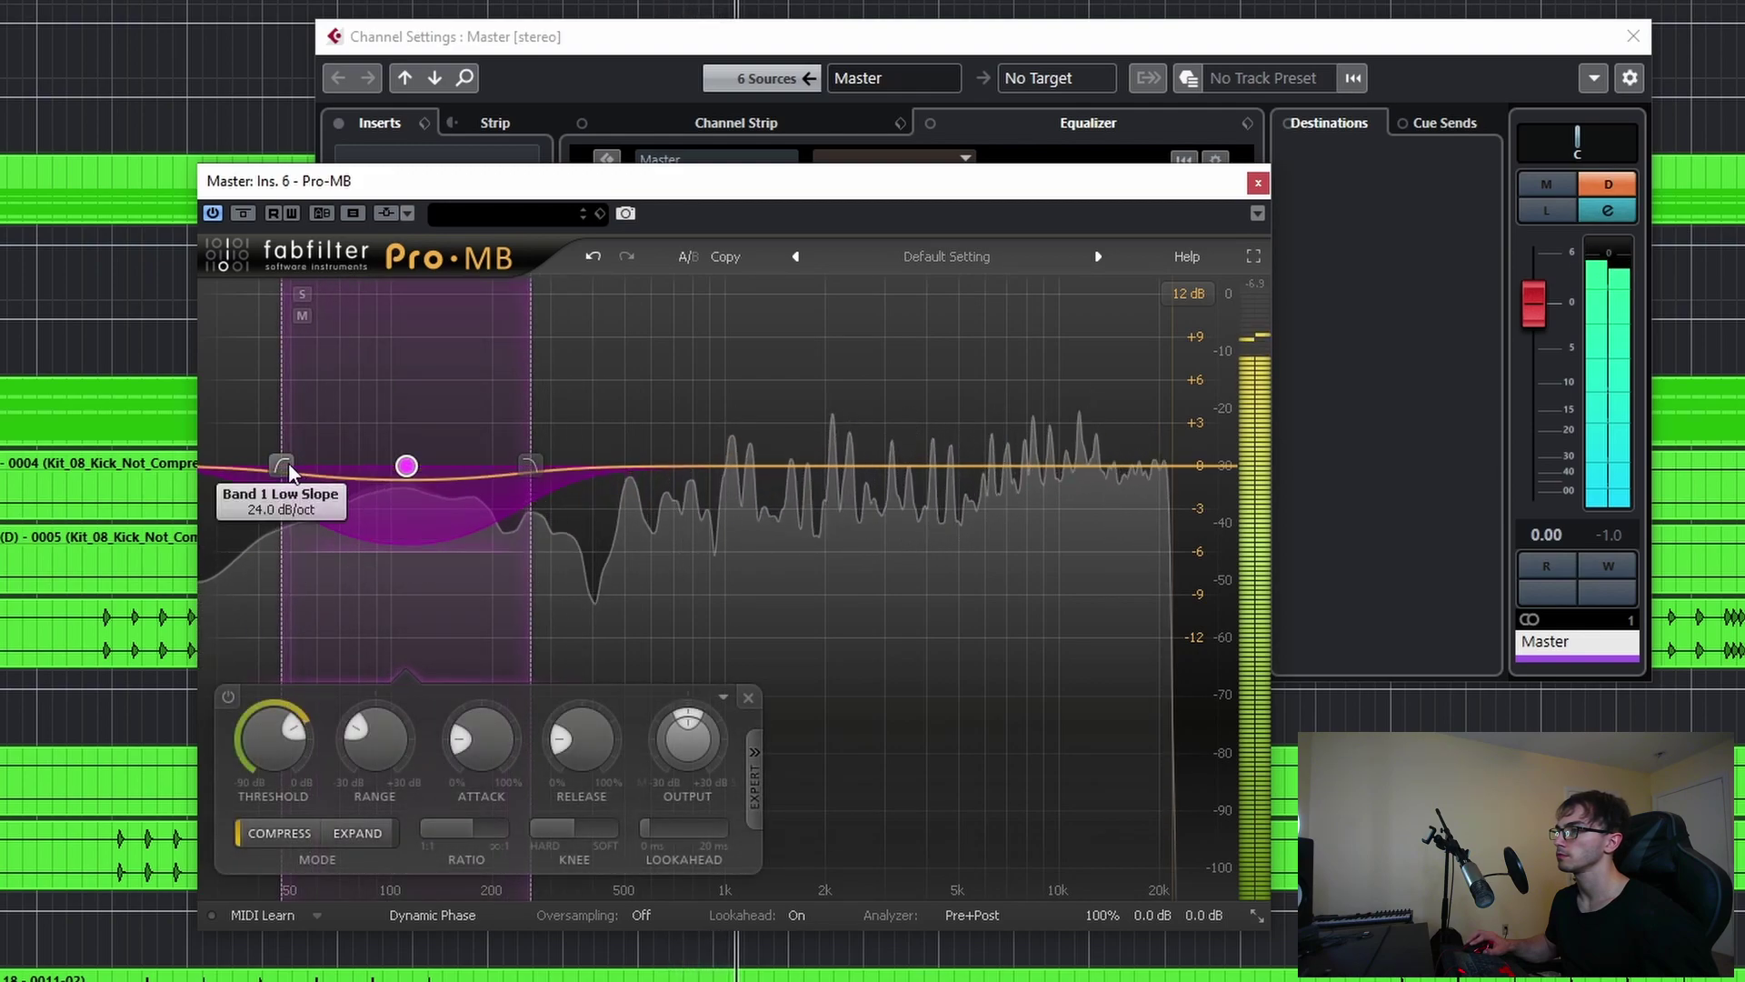
{"action": "left_click_drag", "start_coordinate": [282, 466], "coordinate": [275, 467]}
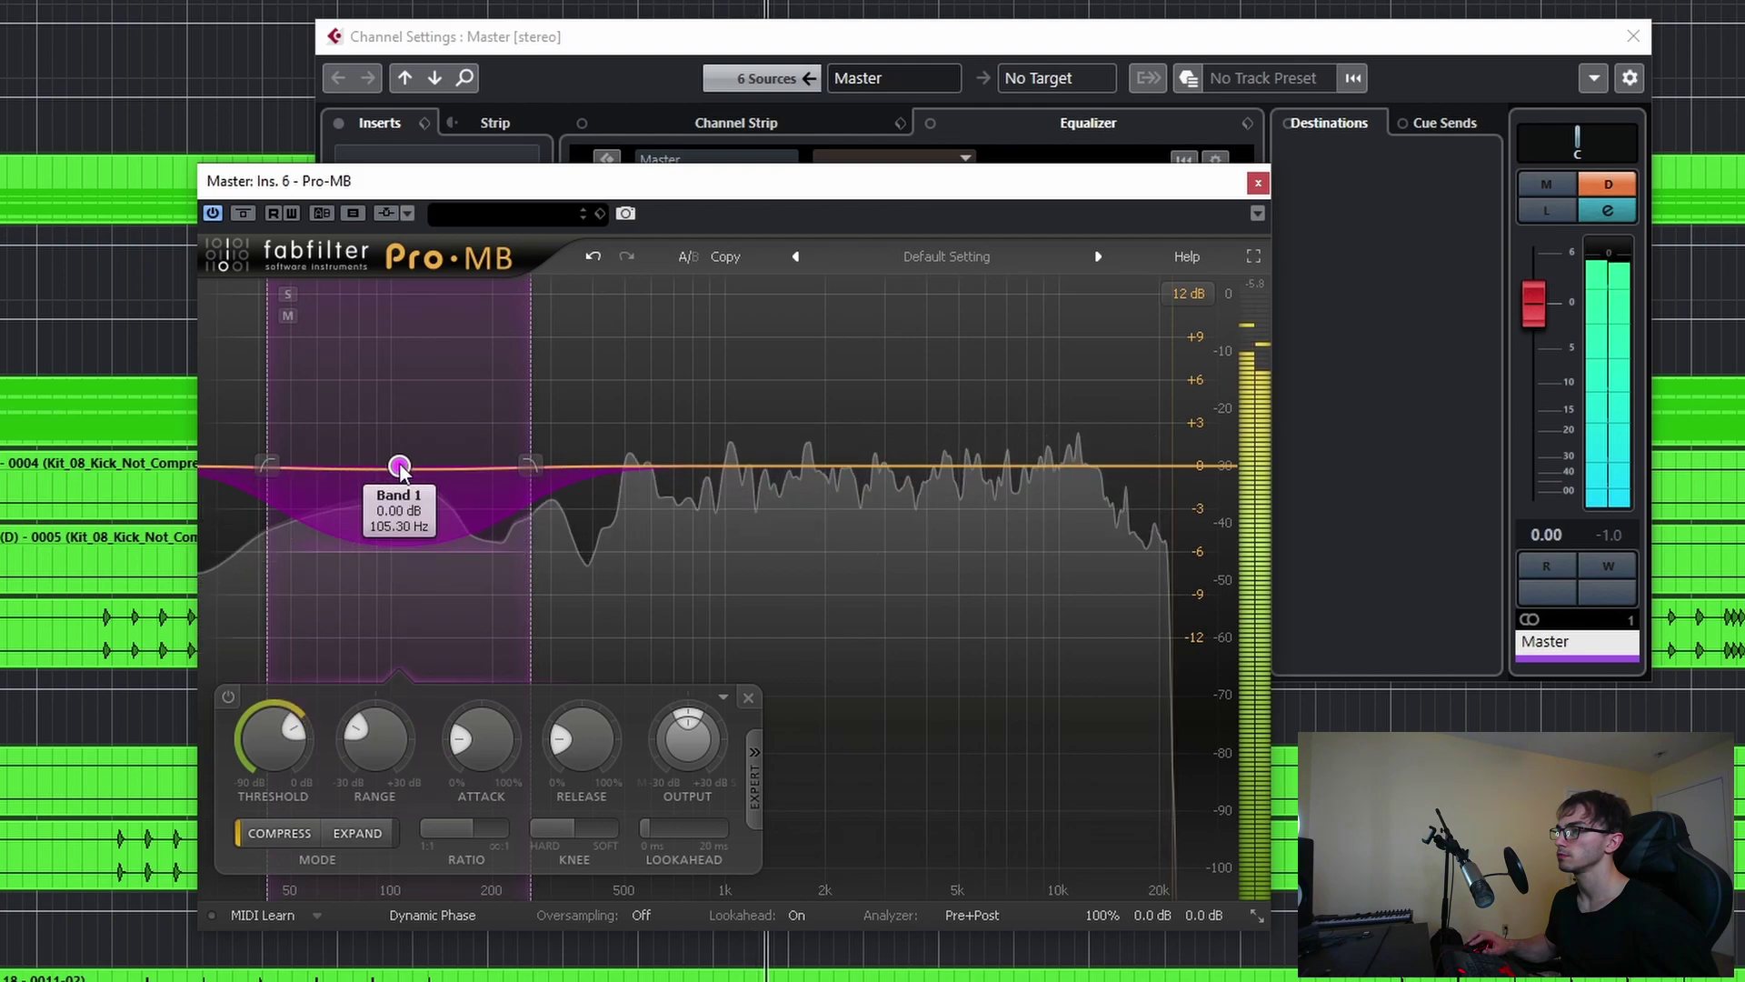
{"action": "left_click_drag", "start_coordinate": [404, 466], "coordinate": [396, 466]}
- Adjust the low band's threshold, set its attack to 50.4%, and settle its release at about 35% during playback
{"action": "left_click_drag", "start_coordinate": [272, 740], "coordinate": [271, 750]}
{"action": "mouse_move", "coordinate": [565, 751]}
{"action": "left_mouse_down"}
{"action": "mouse_move", "coordinate": [618, 714]}
{"action": "mouse_move", "coordinate": [593, 683]}
{"action": "mouse_move", "coordinate": [541, 736]}
{"action": "mouse_move", "coordinate": [557, 725]}
{"action": "left_mouse_up"}
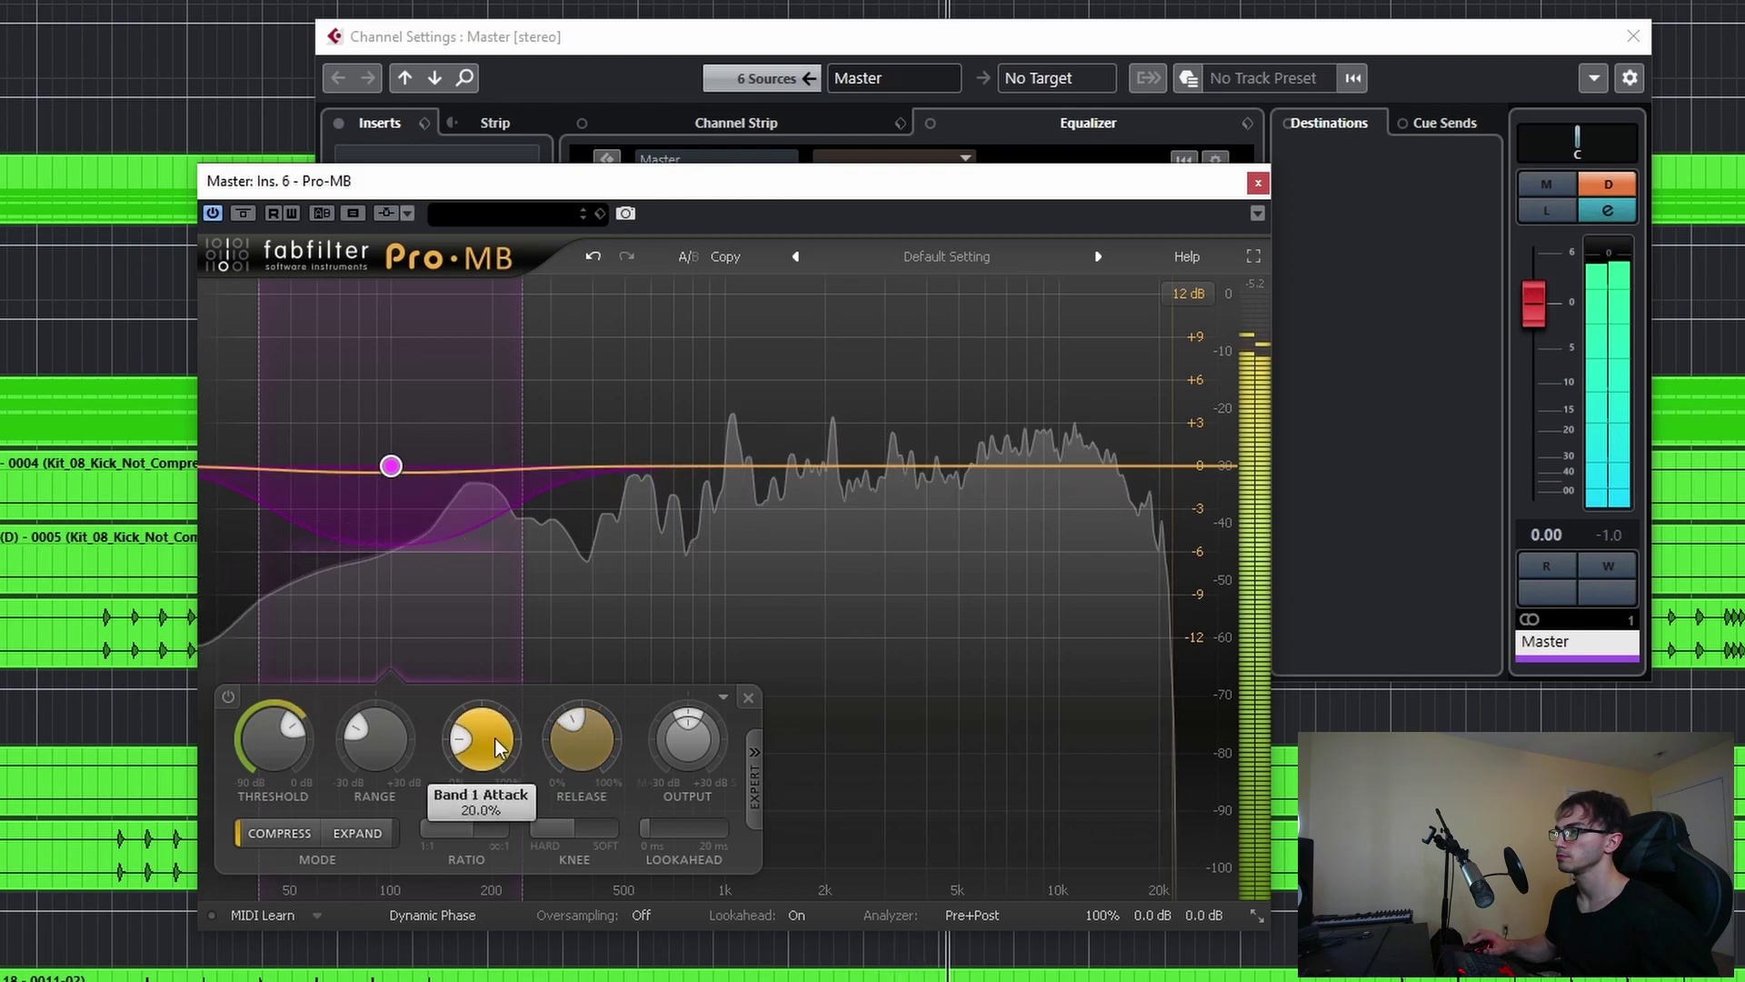
{"action": "left_click_drag", "start_coordinate": [498, 747], "coordinate": [495, 768]}
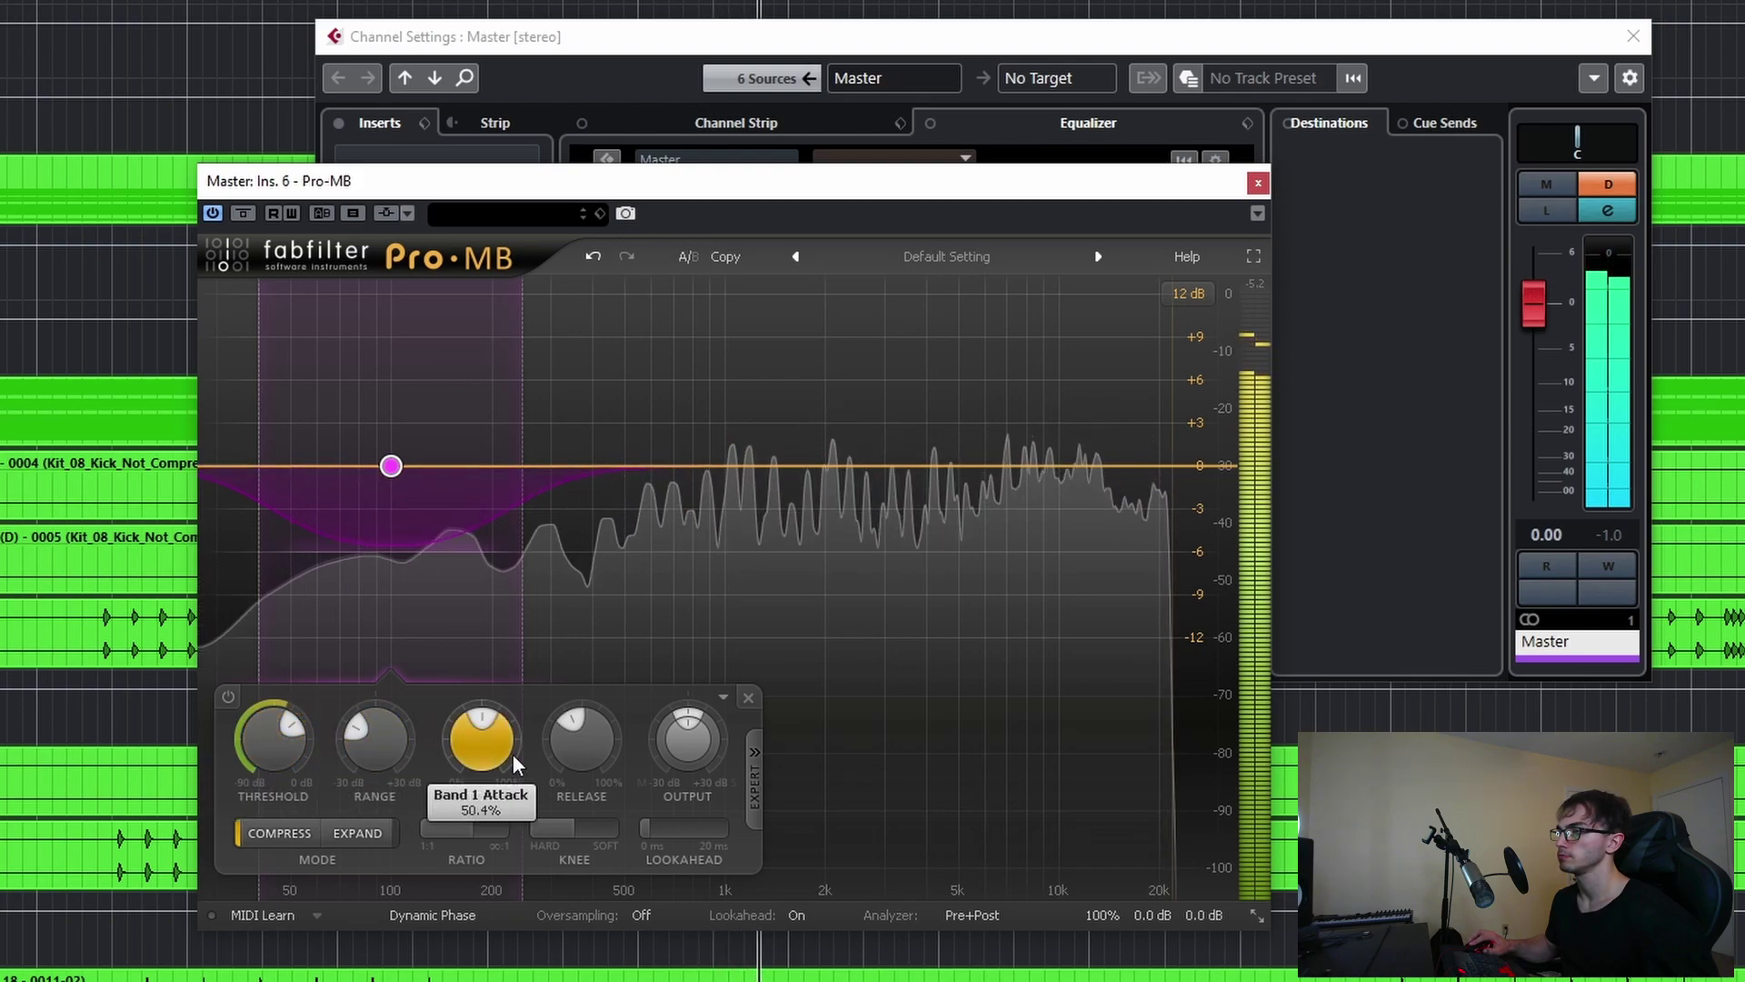
{"action": "left_click_drag", "start_coordinate": [581, 768], "coordinate": [576, 830]}
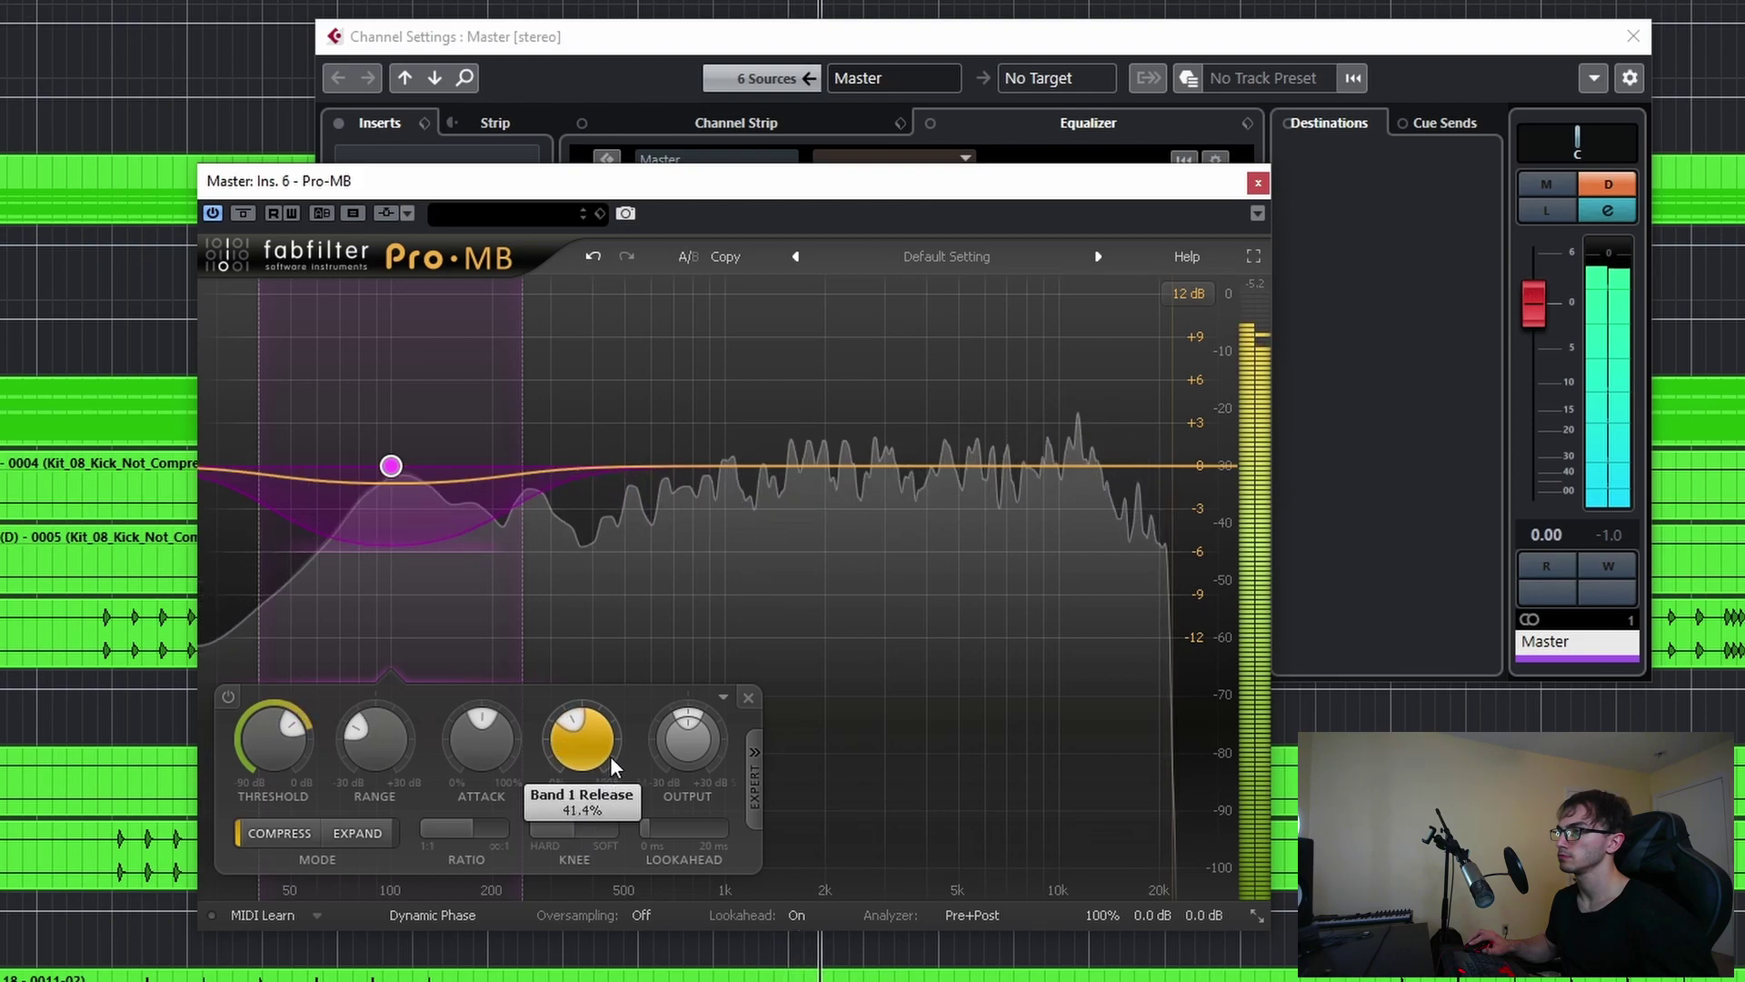
{"action": "left_click_drag", "start_coordinate": [611, 762], "coordinate": [614, 763]}
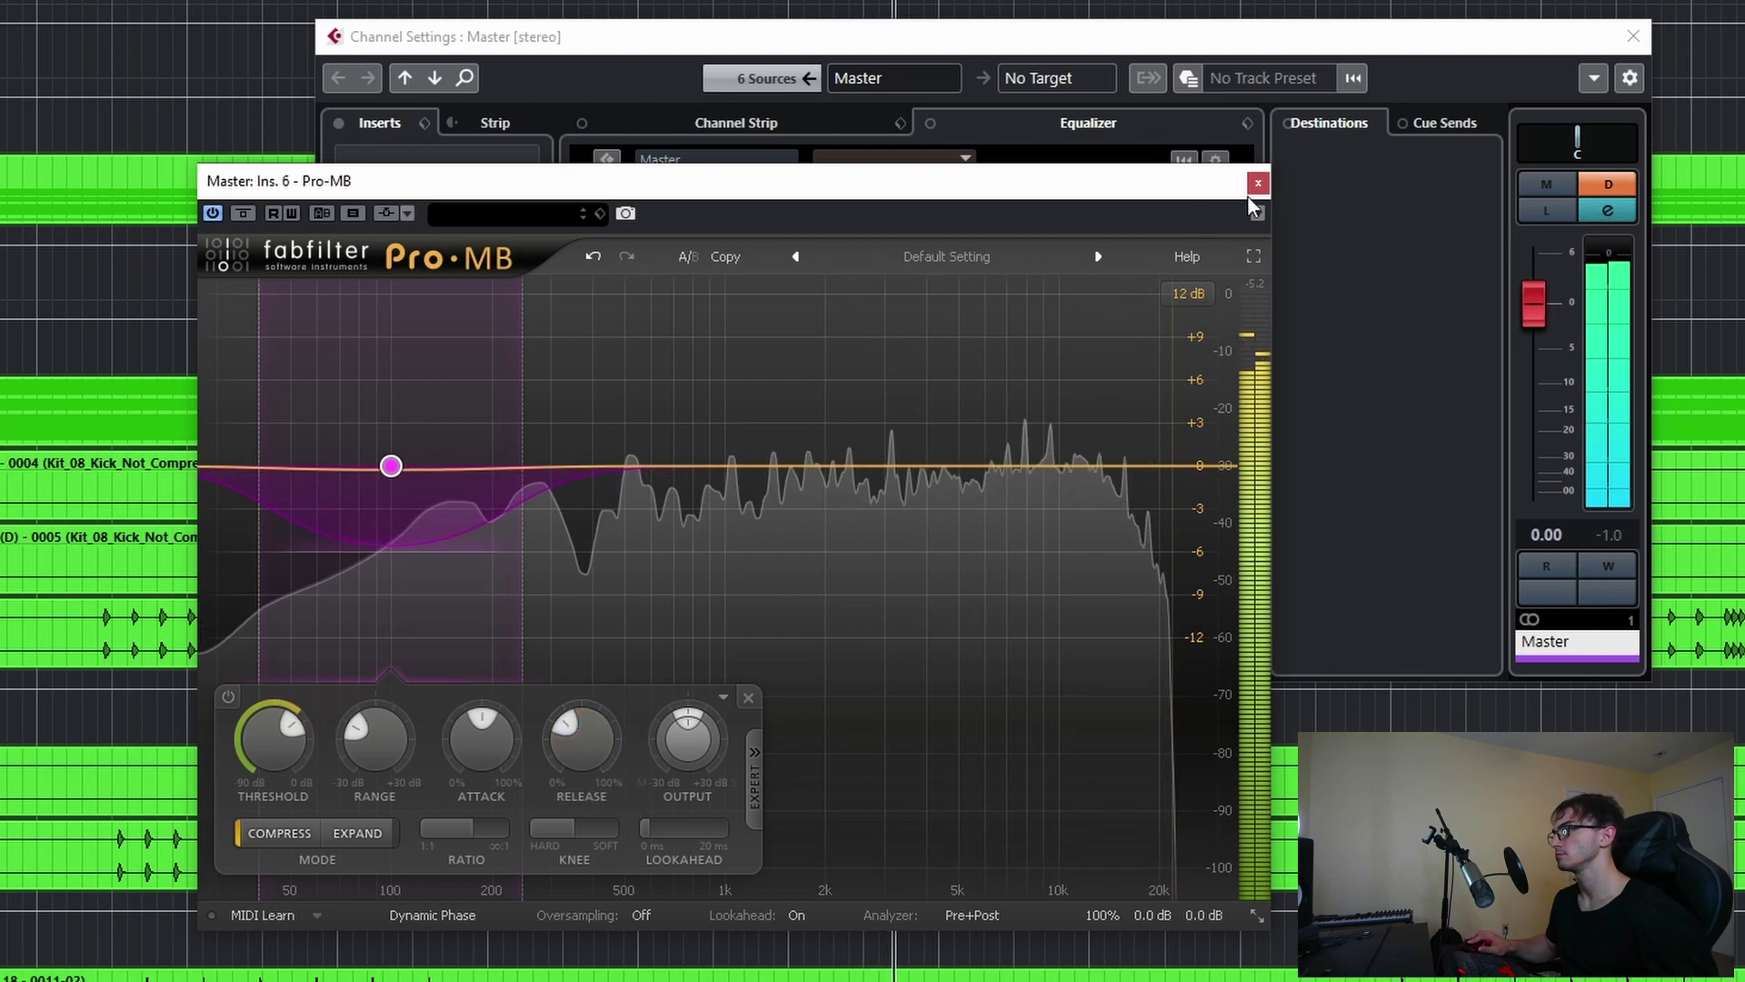
- Close Pro-MB, compare the mix with the Master's Pro-MB insert bypassed and active during playback, and stop
{"action": "left_click", "coordinate": [1256, 184]}
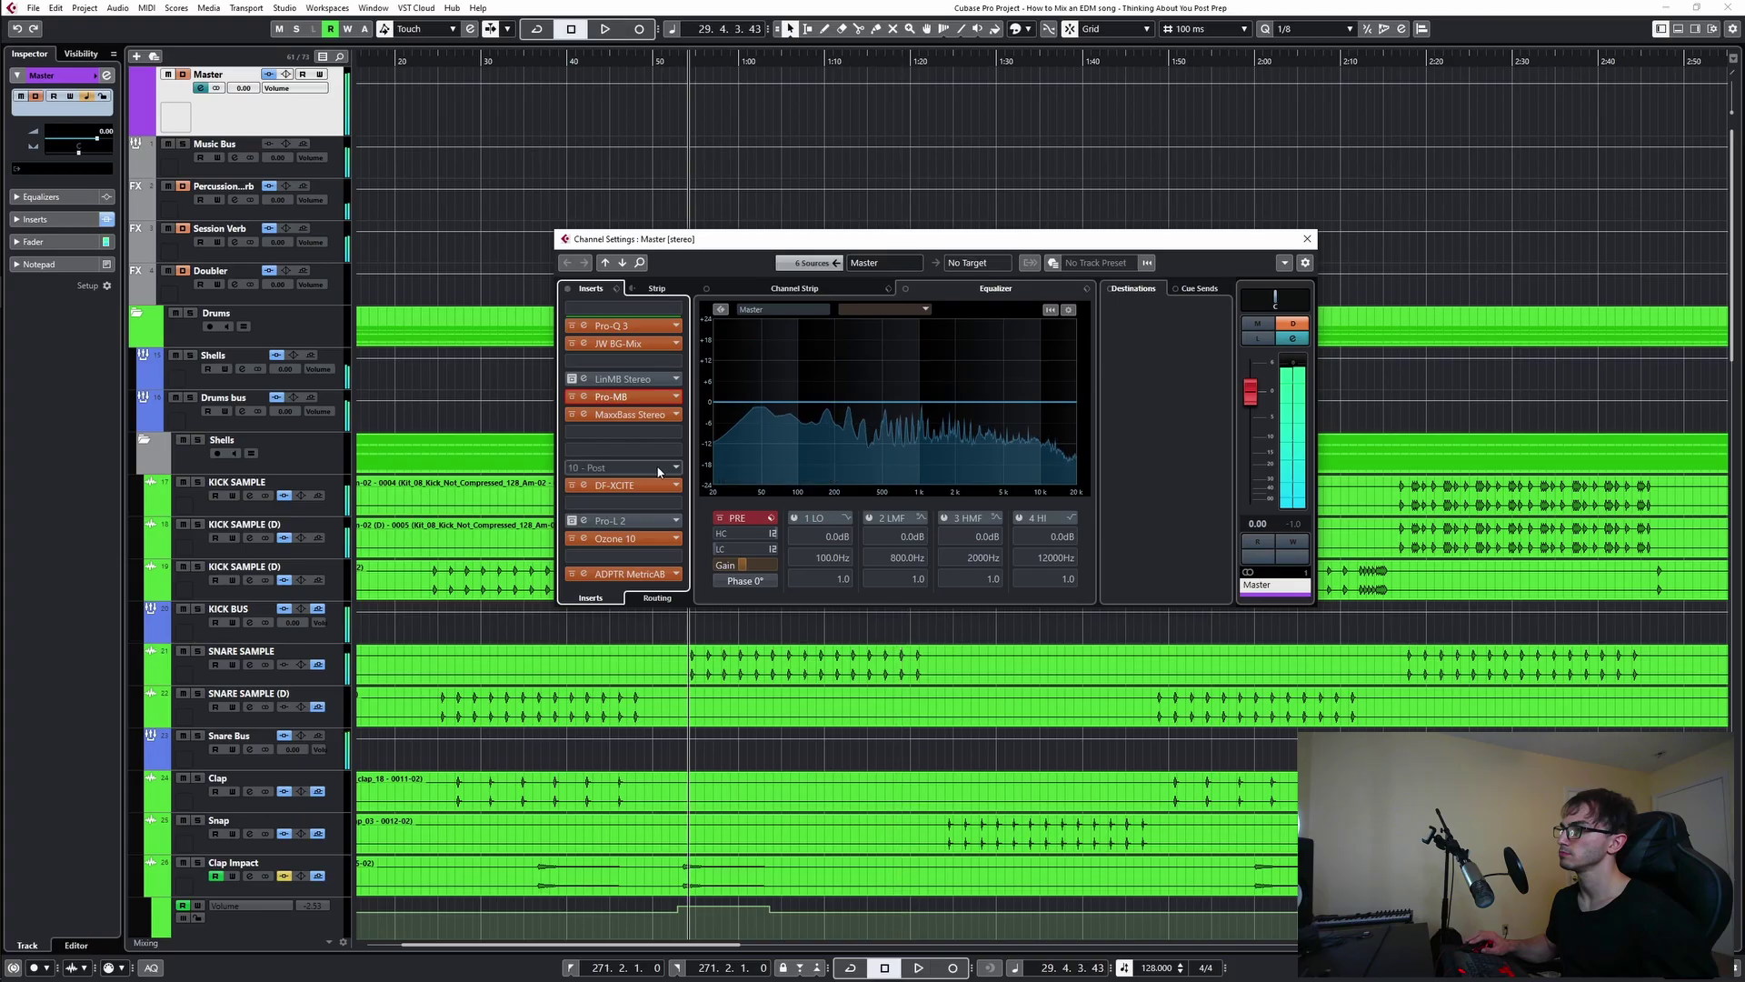
{"action": "key", "text": "space"}
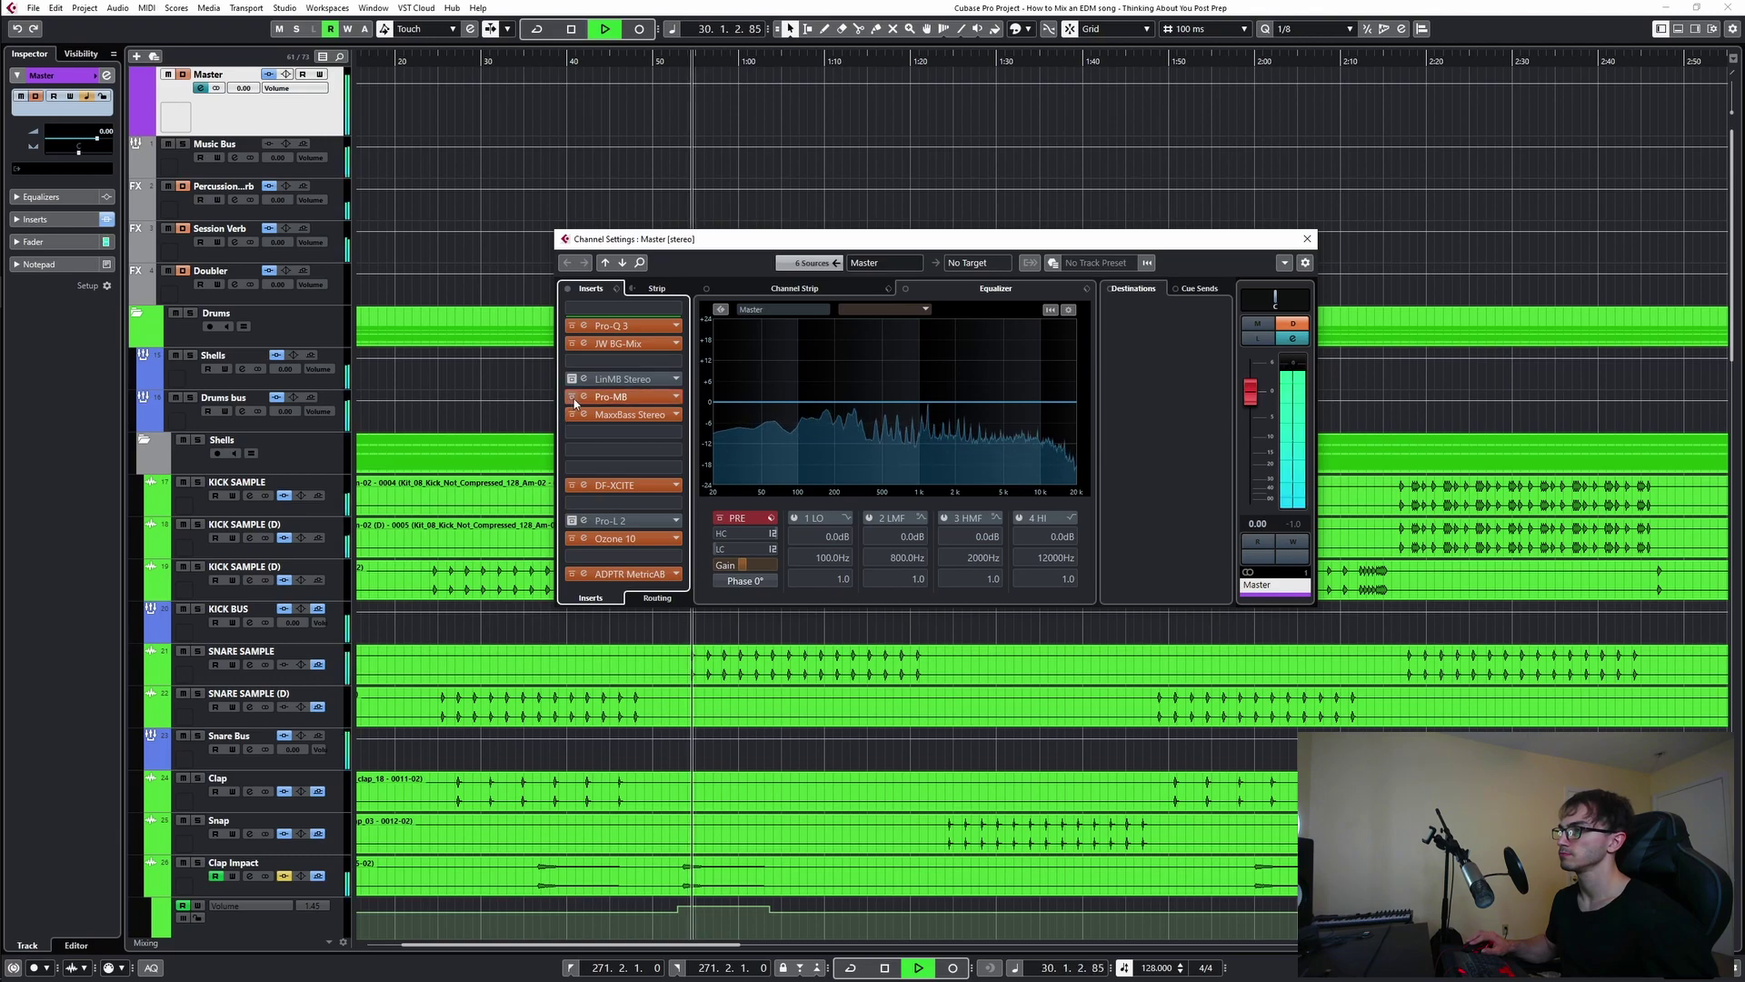
{"action": "left_click", "coordinate": [574, 398]}
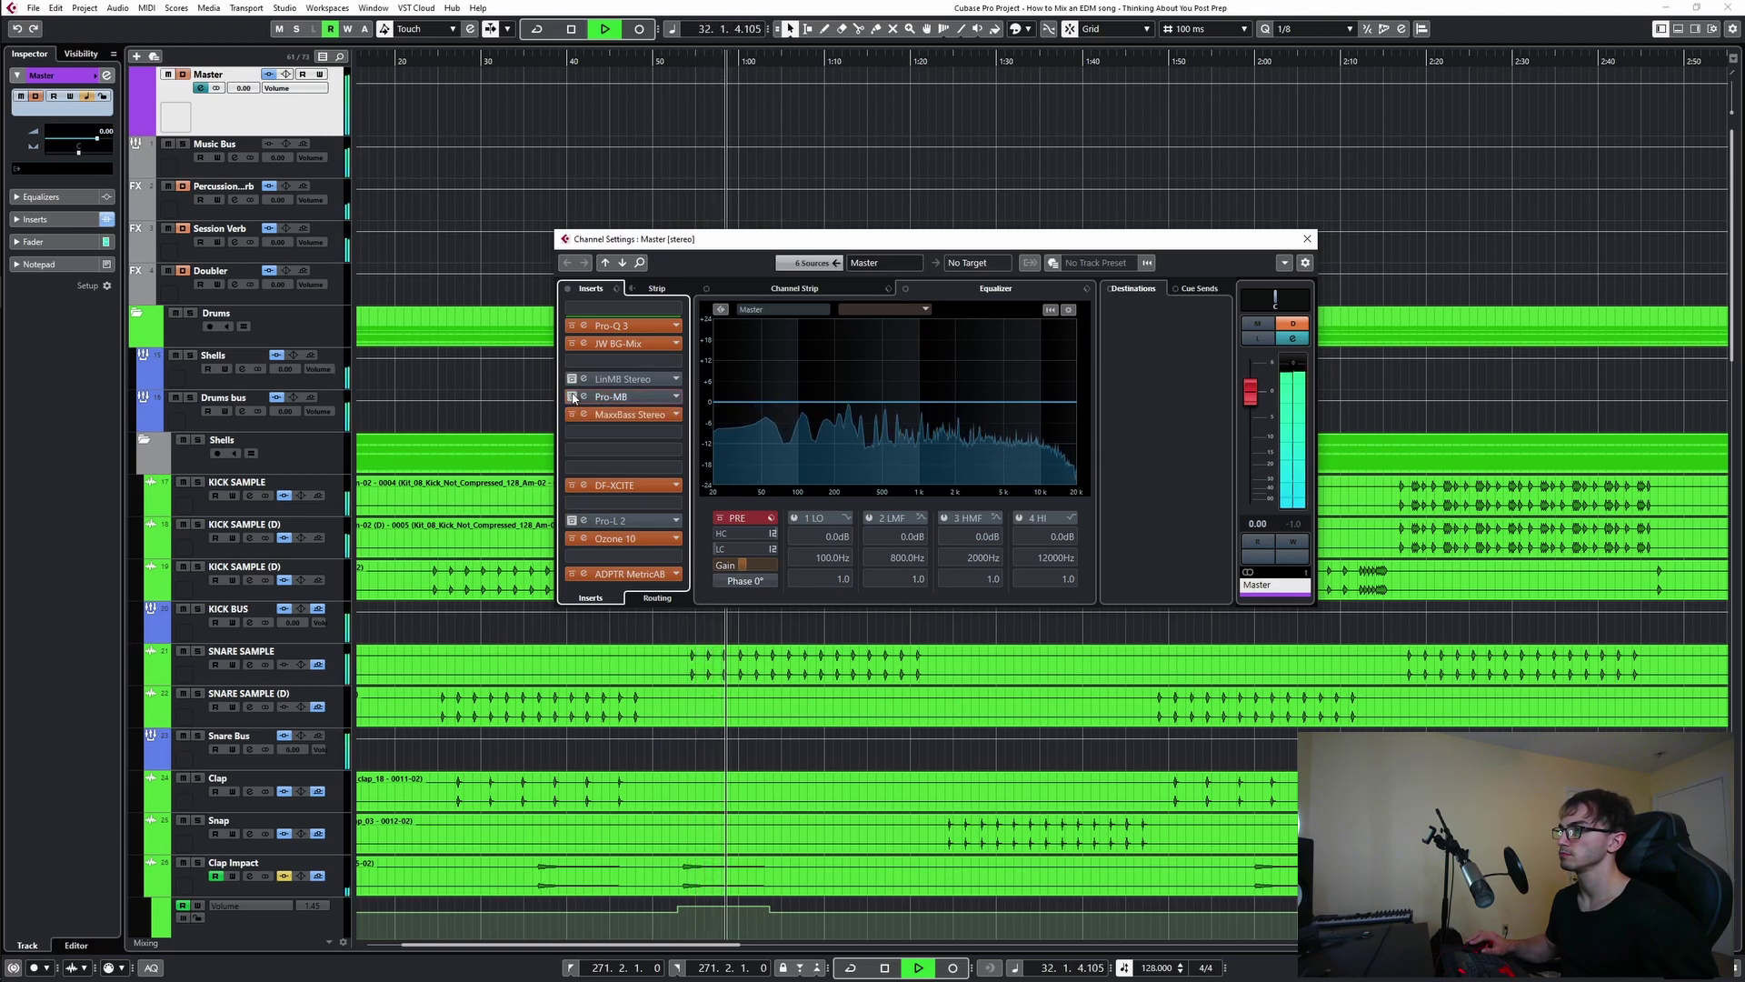
{"action": "left_click", "coordinate": [573, 398]}
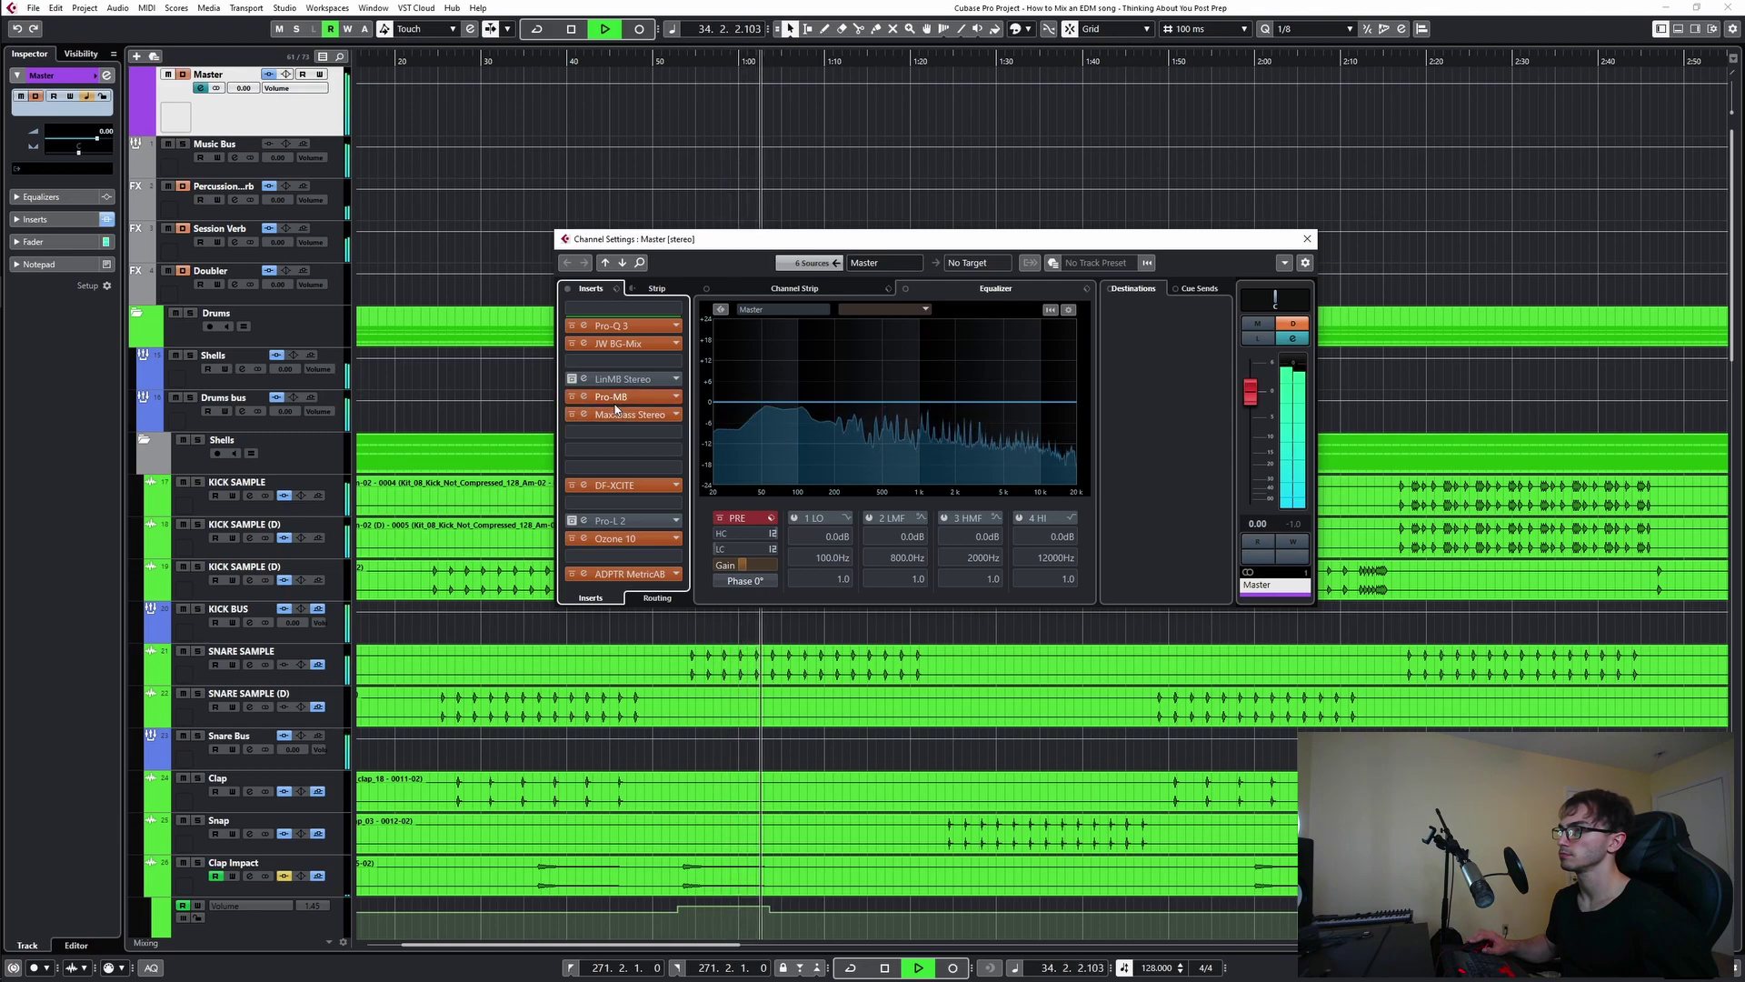
{"action": "key", "text": "space"}
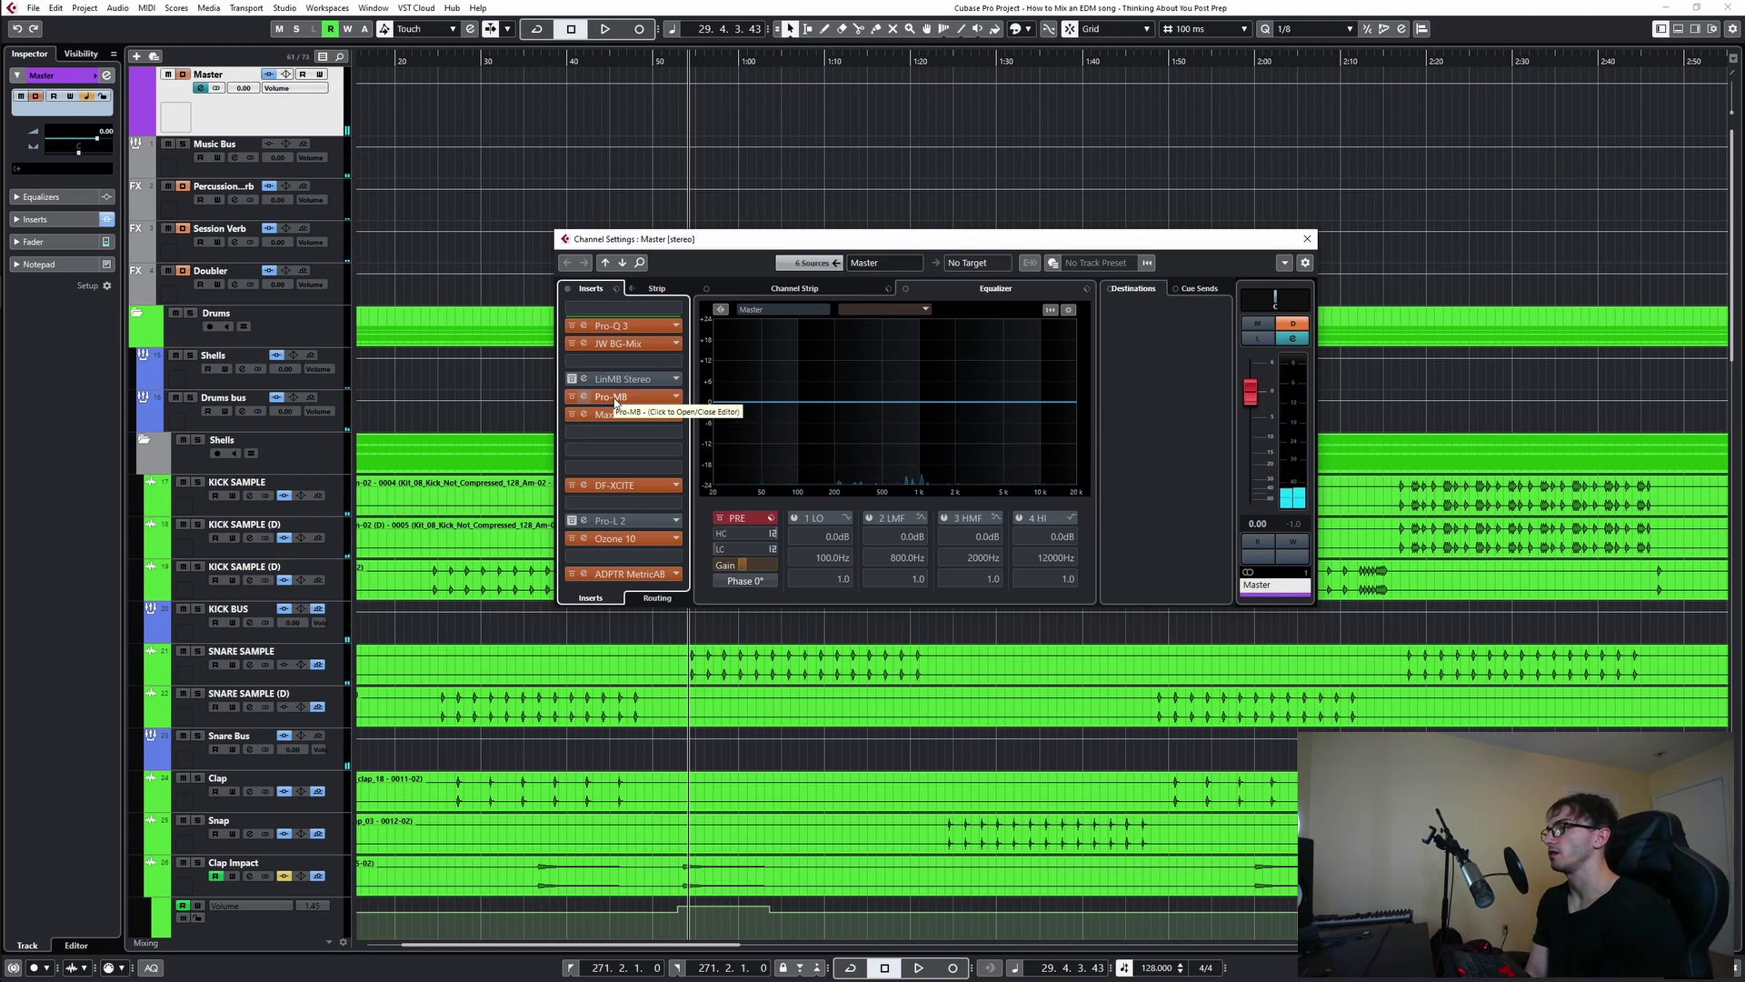
- Reopen the Master's Pro-MB, review the low band's attack, fine-tune its release slightly, and close the editor
{"action": "left_click", "coordinate": [611, 397]}
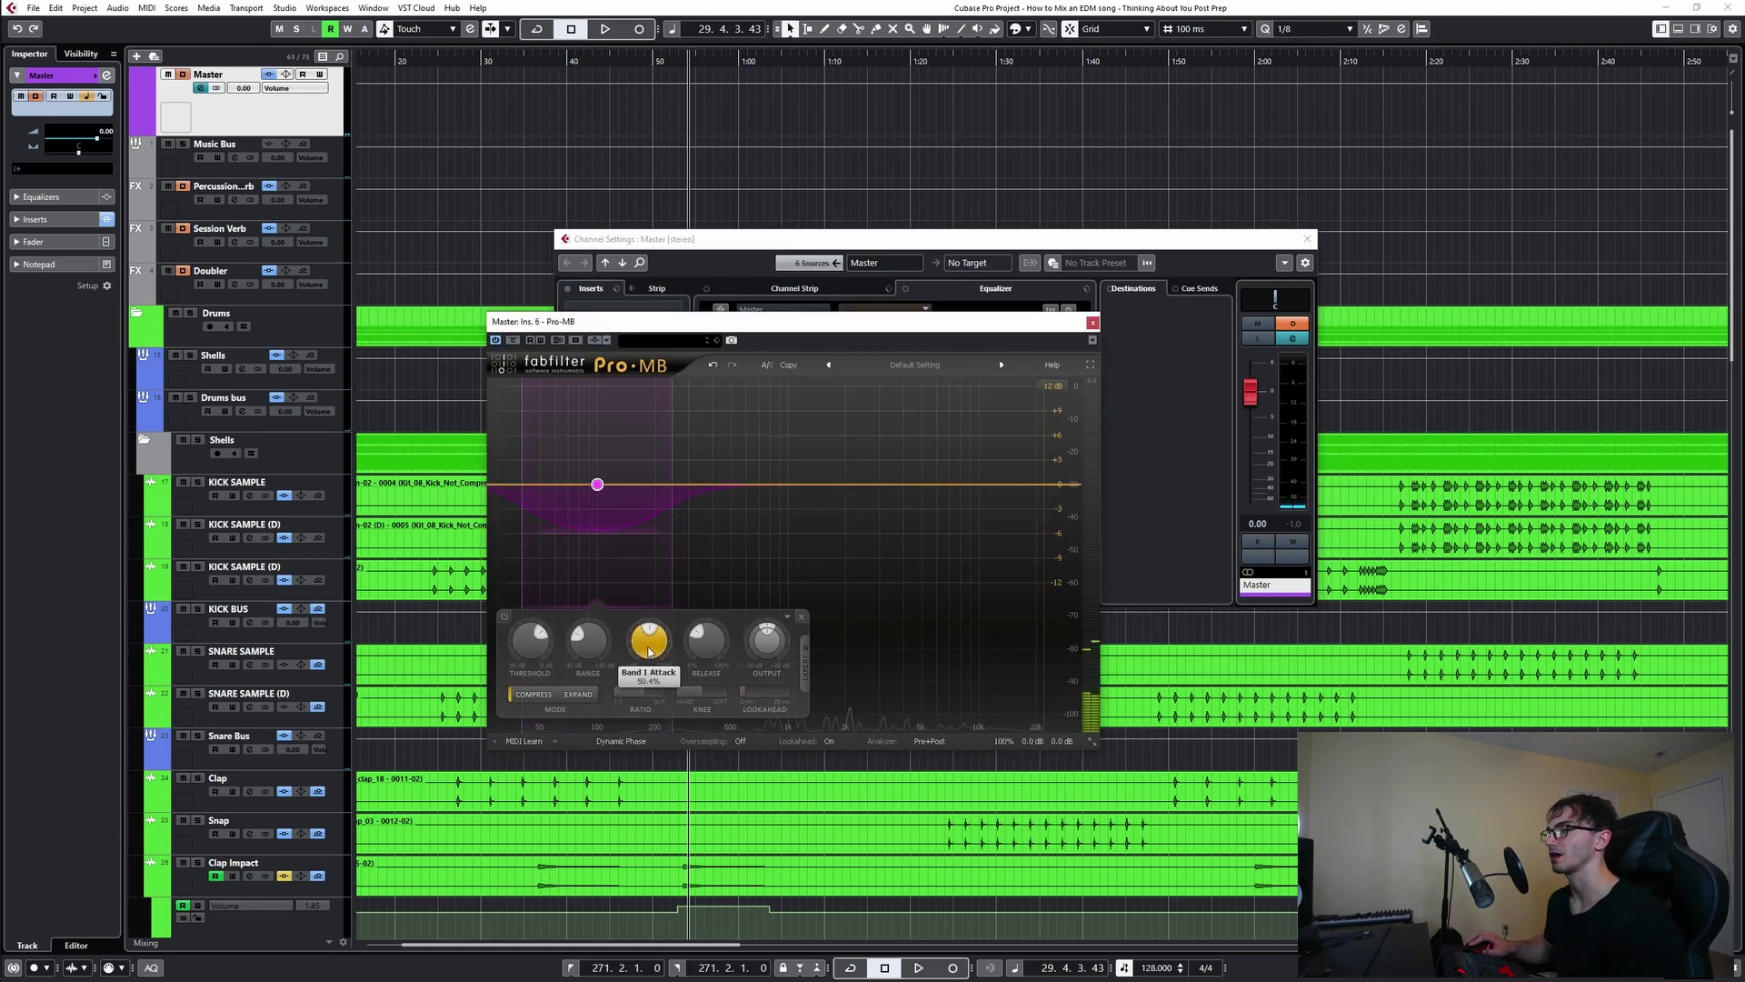
{"action": "mouse_move", "coordinate": [649, 648]}
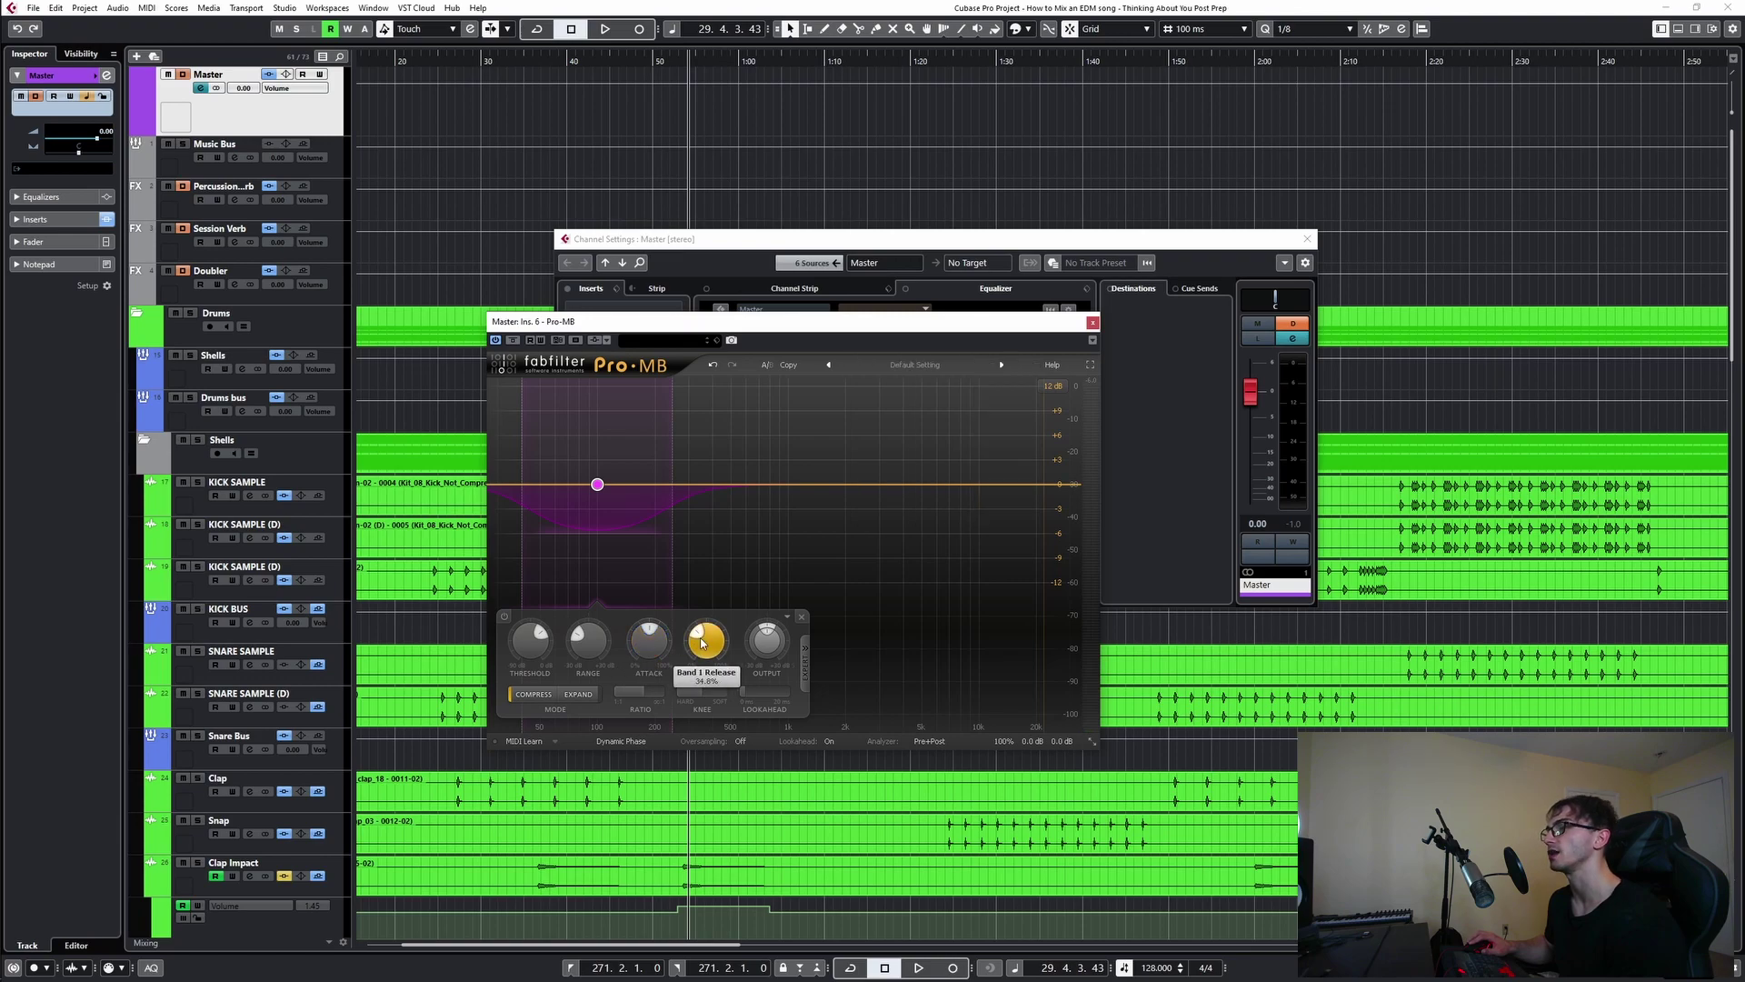
{"action": "mouse_move", "coordinate": [717, 642]}
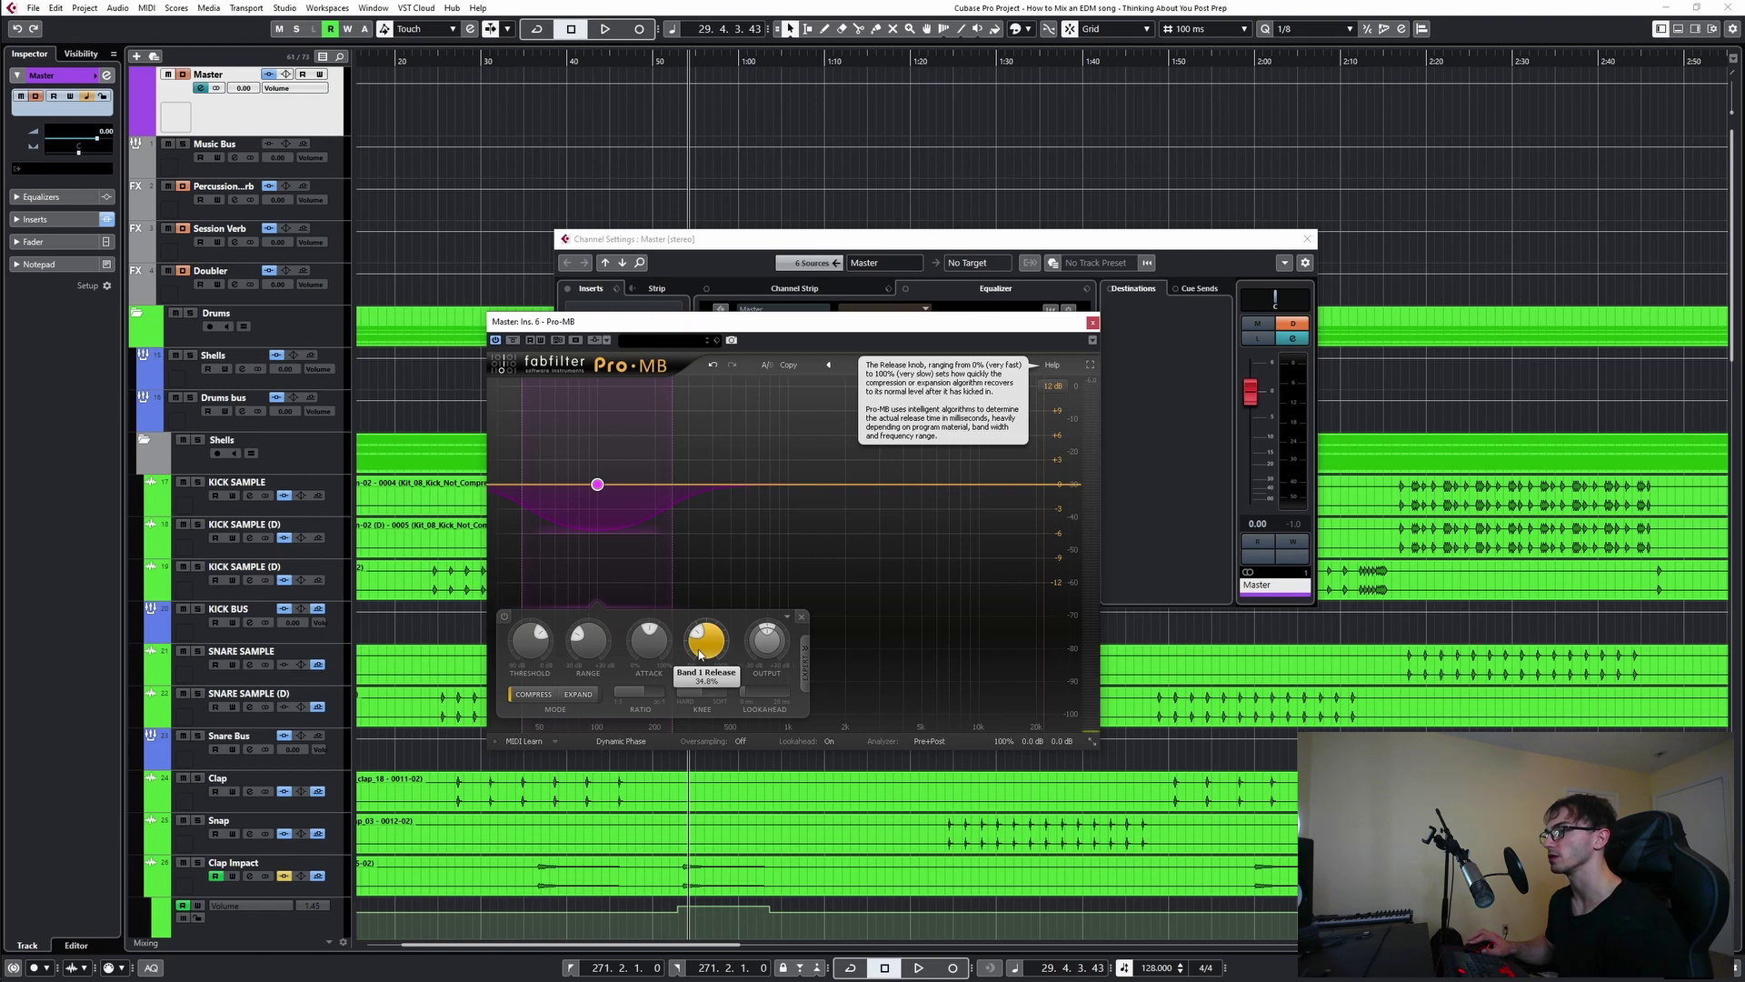
{"action": "left_click_drag", "start_coordinate": [708, 651], "coordinate": [712, 652]}
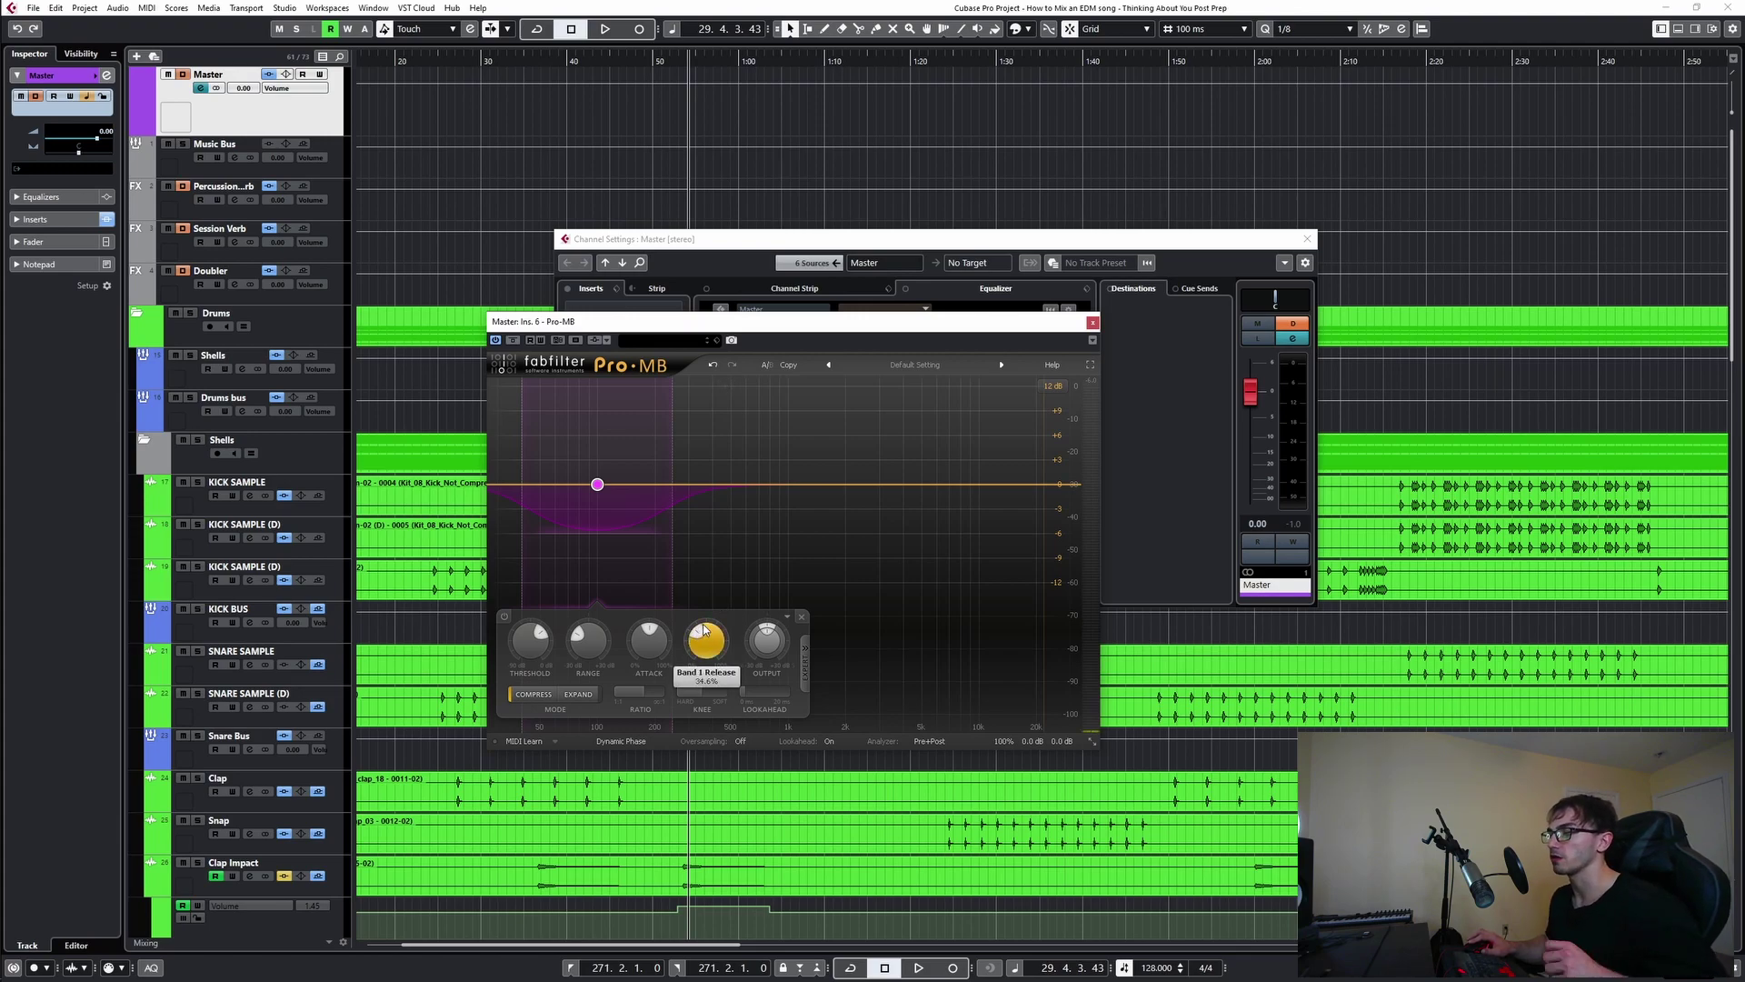
{"action": "left_click", "coordinate": [1094, 323]}
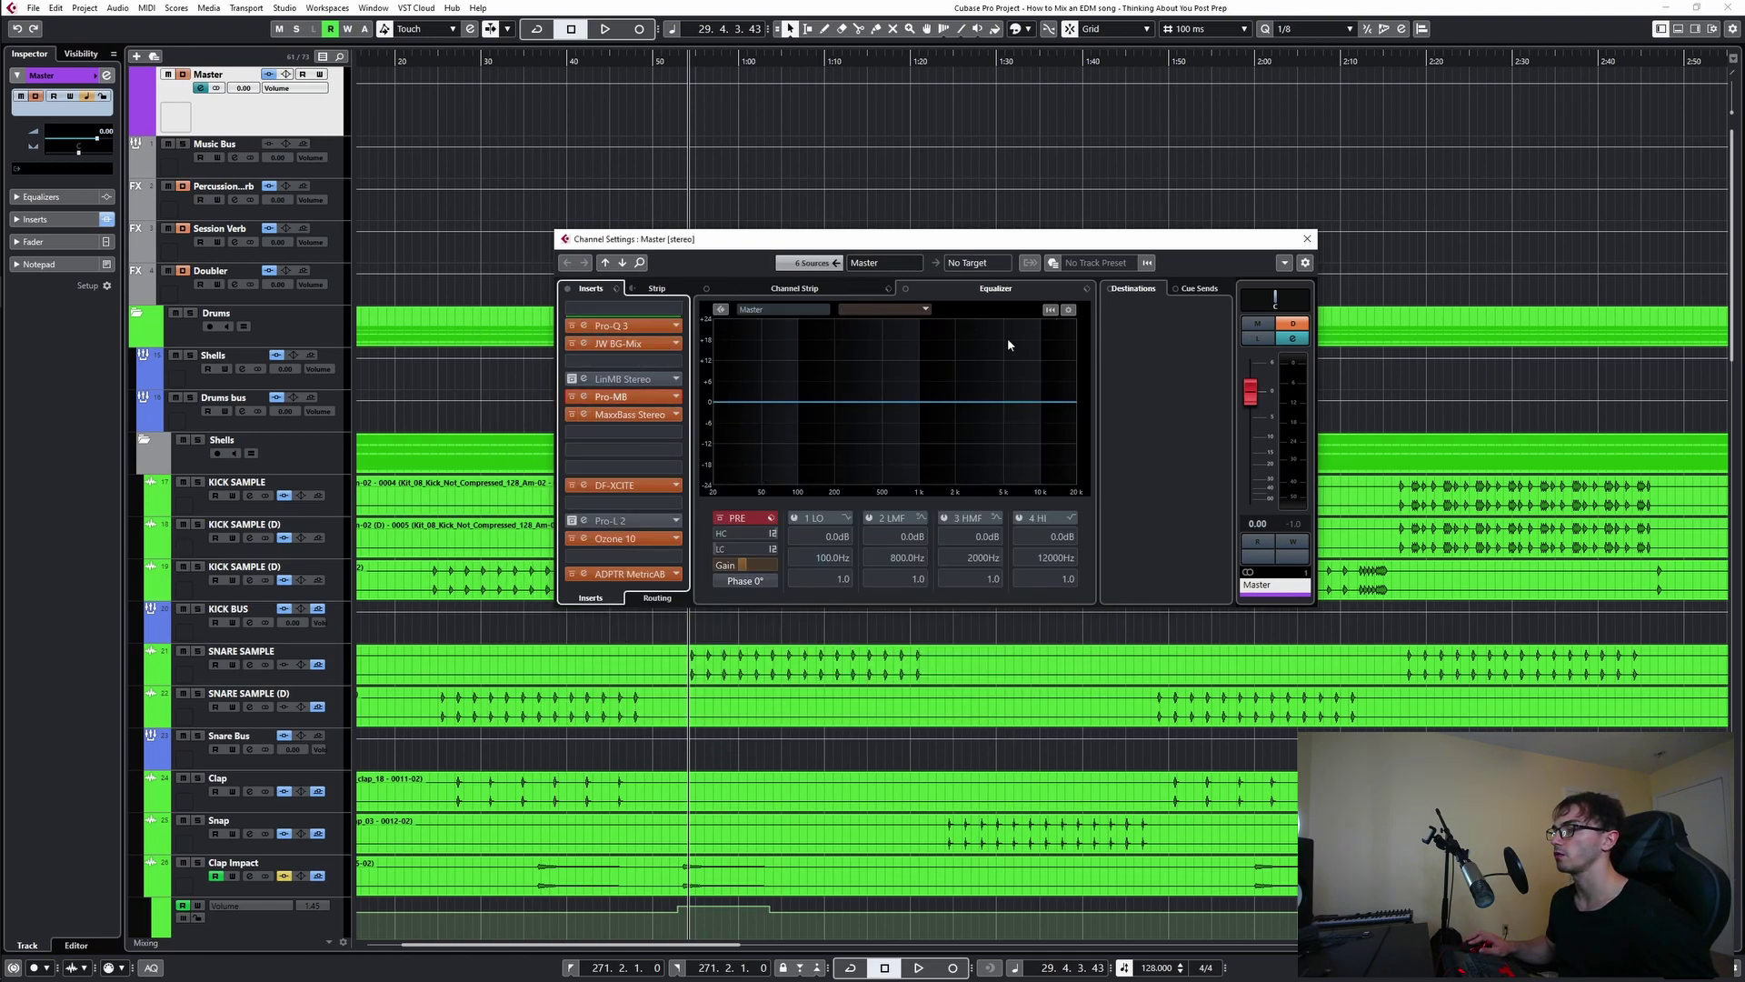
- Close the Master channel settings and play the song from the beginning
{"action": "left_click", "coordinate": [1309, 239]}
{"action": "key", "text": "Home"}
{"action": "key", "text": "space"}
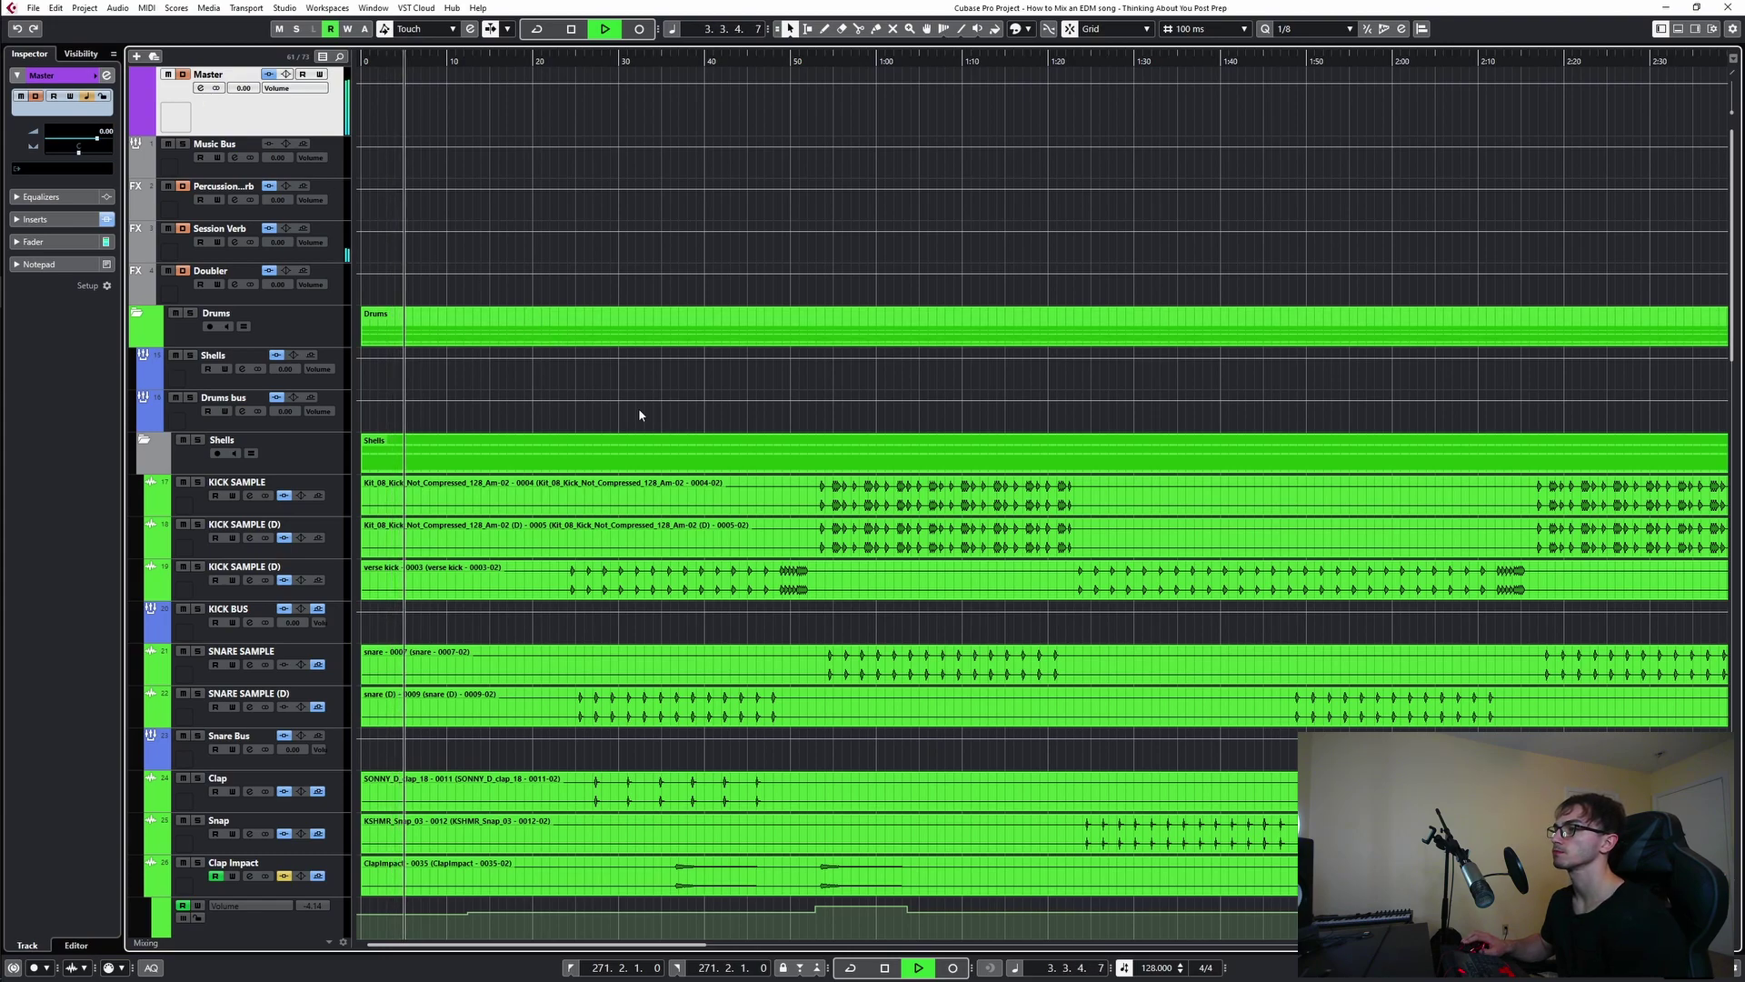
- On the BU Vox Bus, reduce the range of Pro-MB's band 2 to about -3.2 dB, and close the plug-in and channel settings
{"action": "scroll", "coordinate": [641, 411], "scroll_direction": "down", "scroll_amount": 5}
{"action": "scroll", "coordinate": [643, 416], "scroll_direction": "down", "scroll_amount": 5}
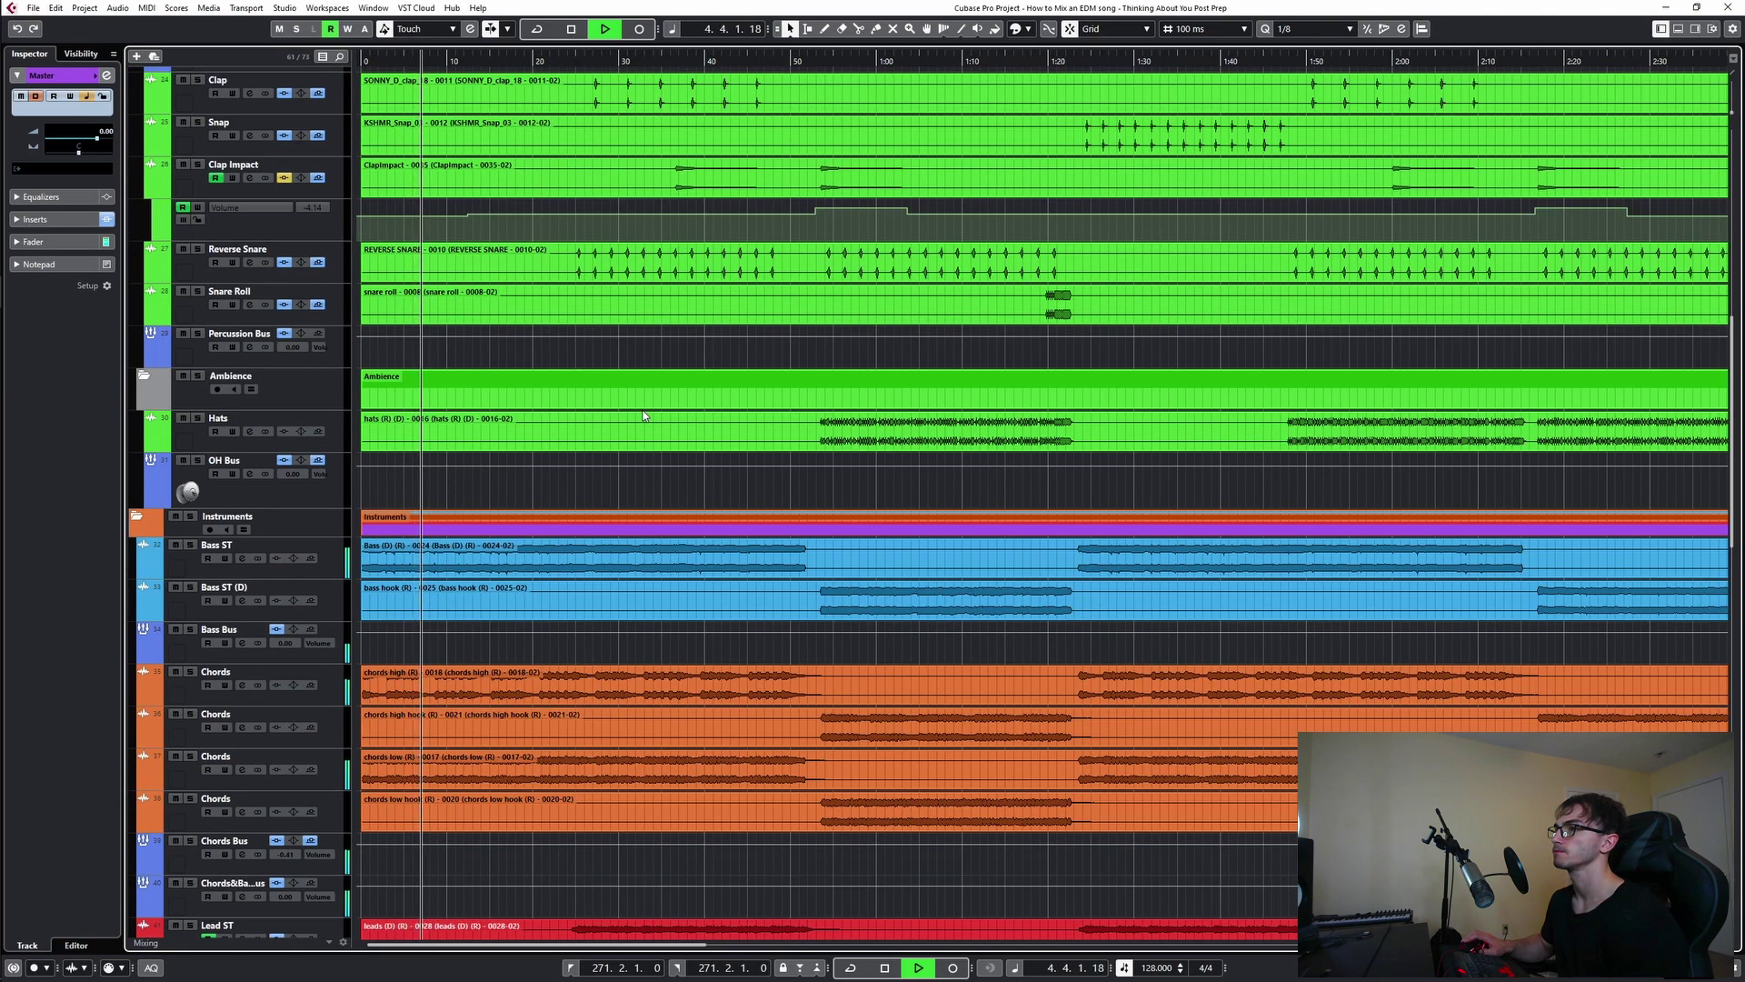
{"action": "scroll", "coordinate": [642, 415], "scroll_direction": "up", "scroll_amount": 2}
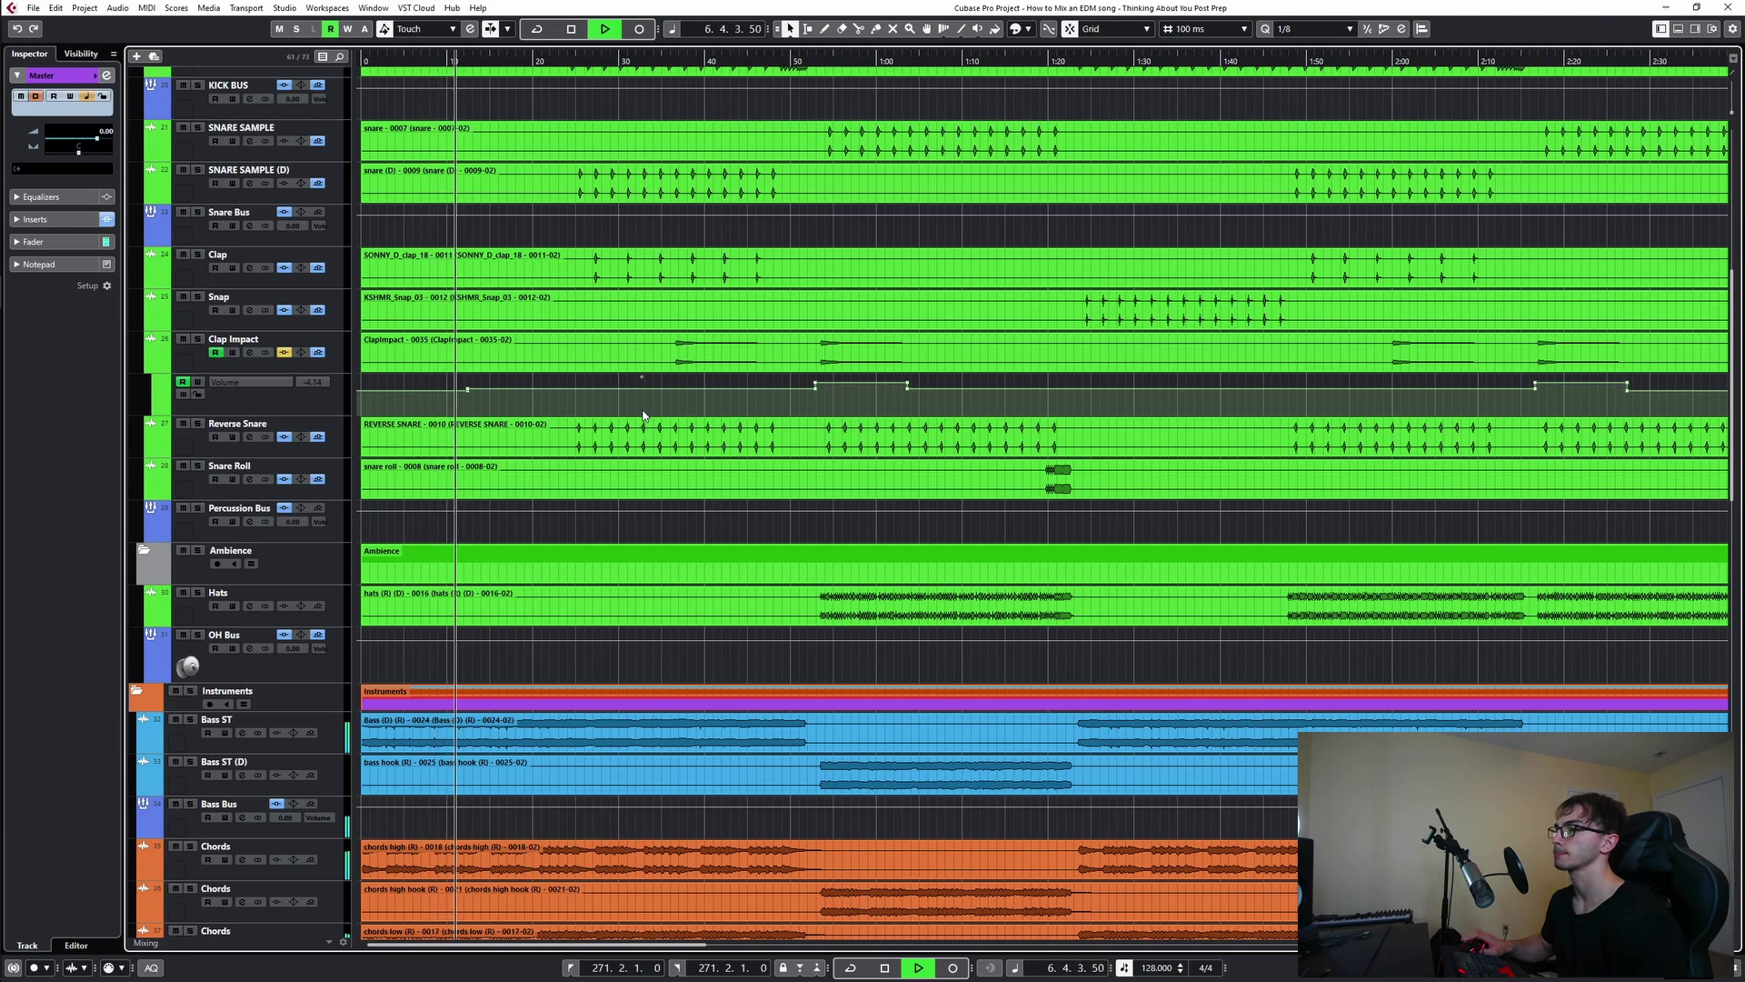
{"action": "scroll", "coordinate": [643, 415], "scroll_direction": "down", "scroll_amount": 7}
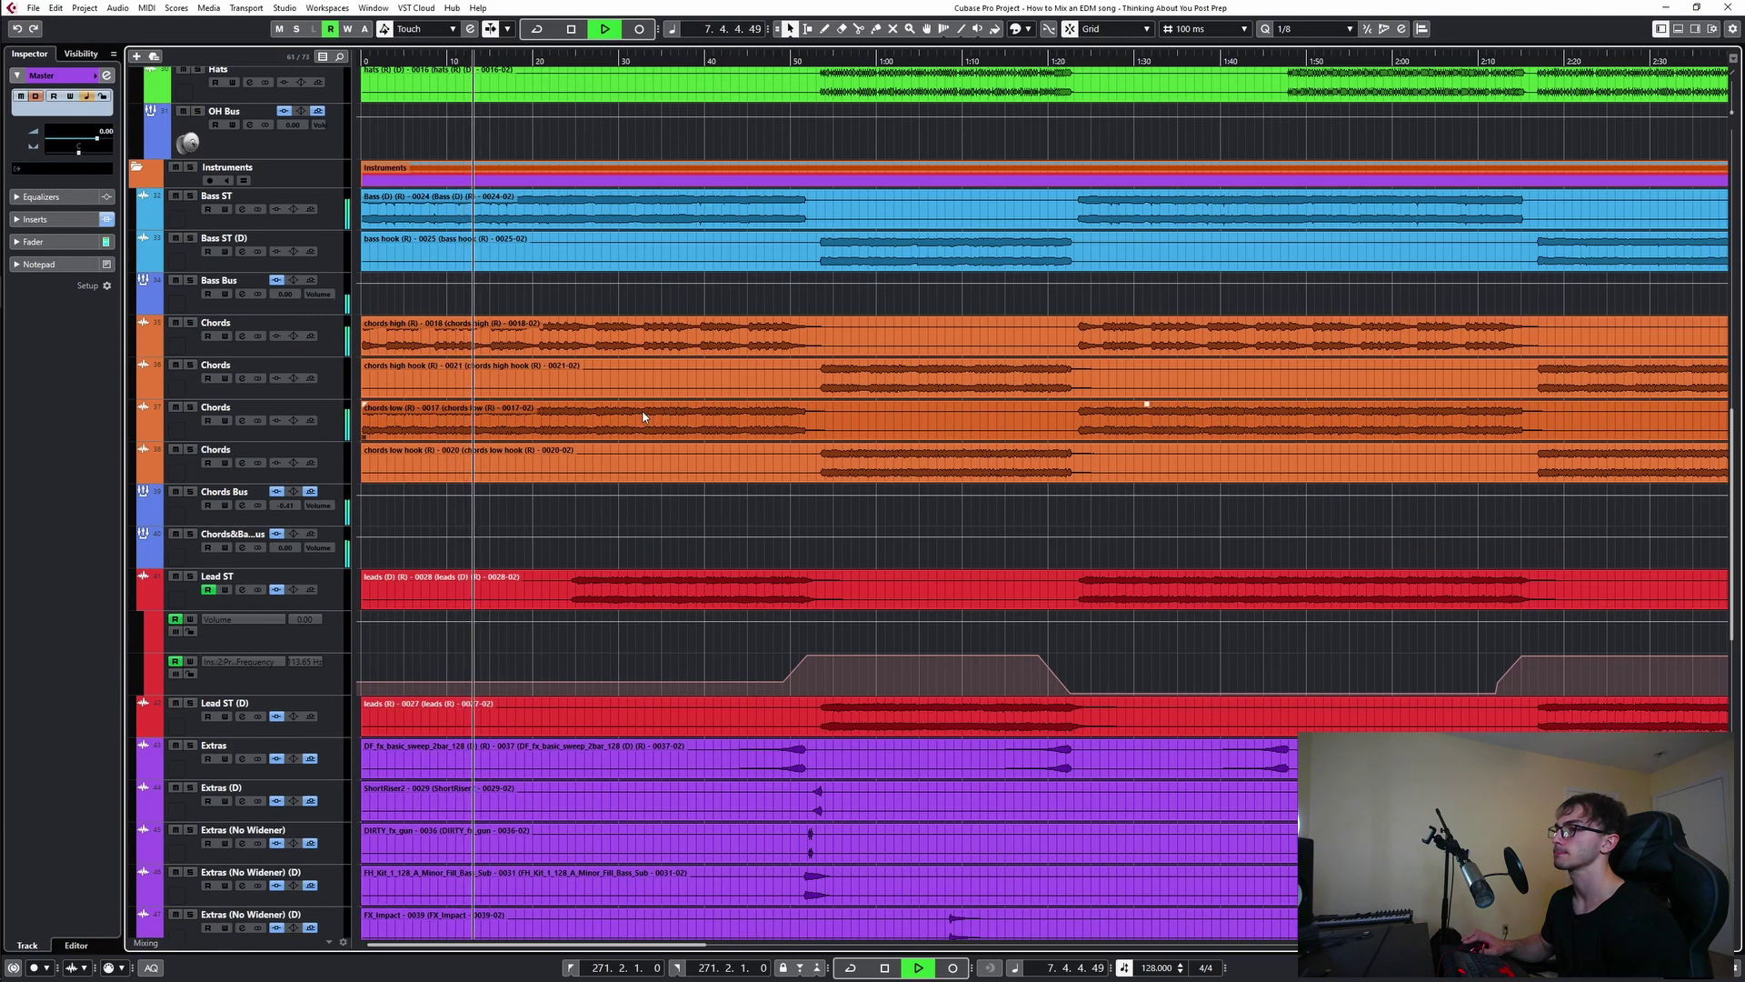
{"action": "scroll", "coordinate": [643, 416], "scroll_direction": "down", "scroll_amount": 10}
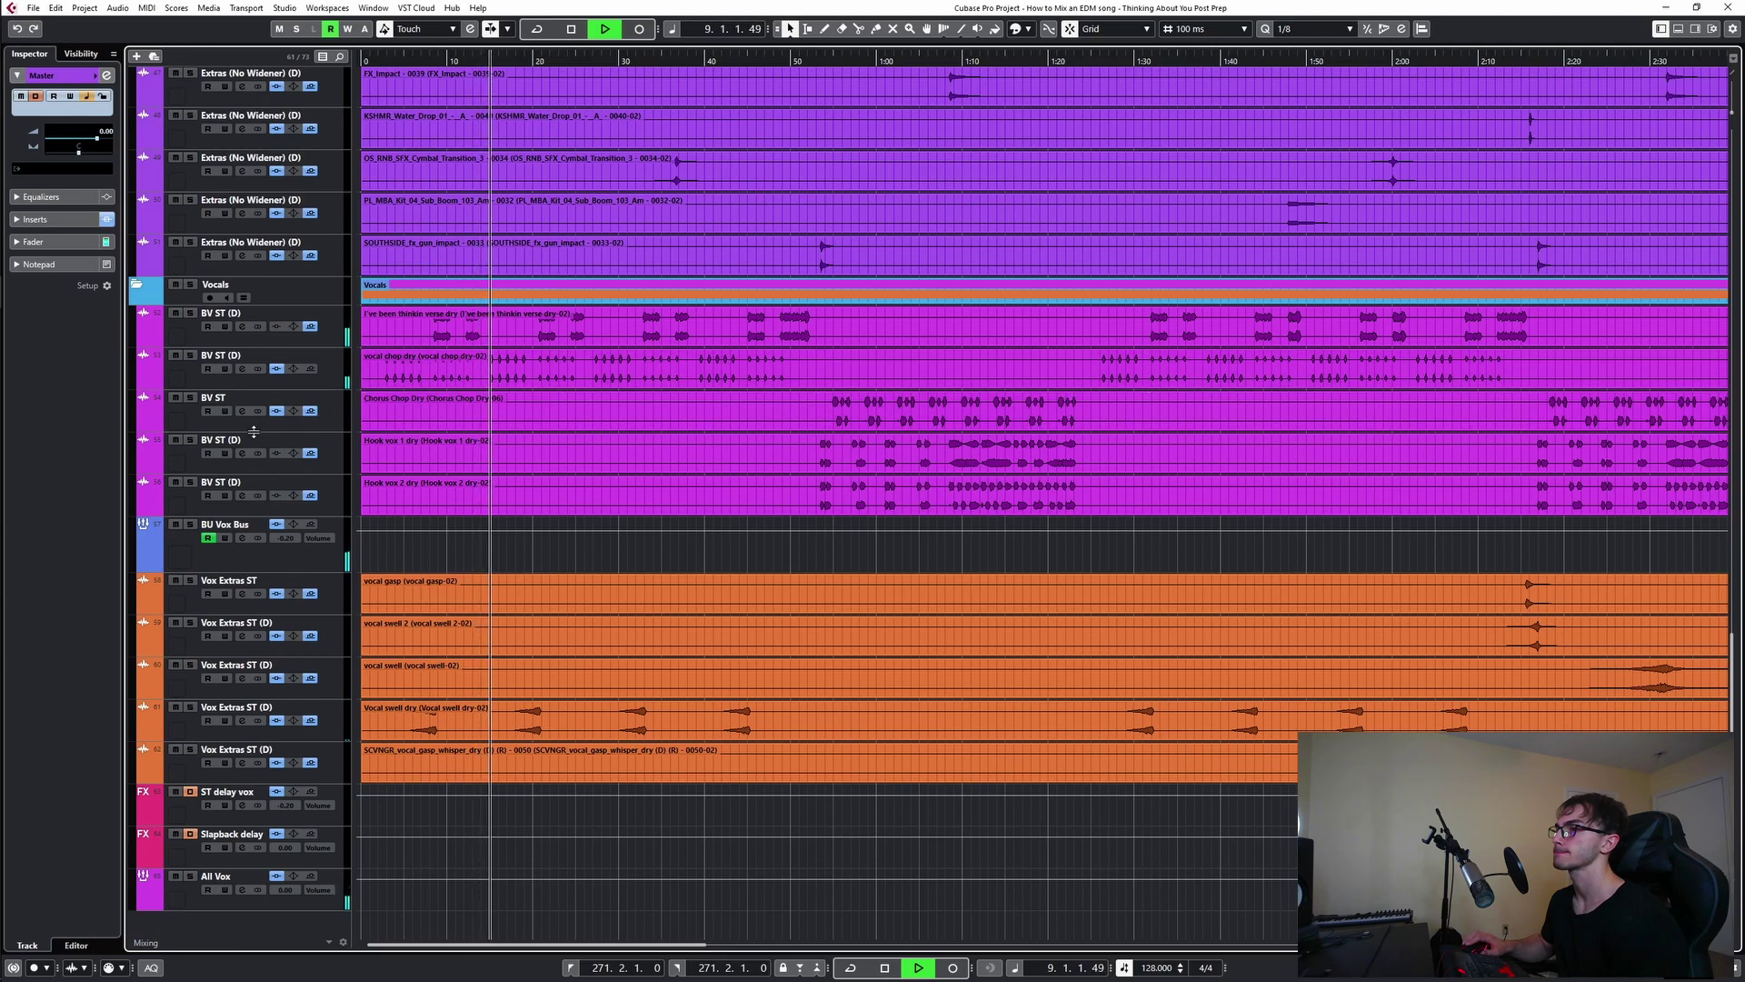
{"action": "left_click", "coordinate": [243, 537]}
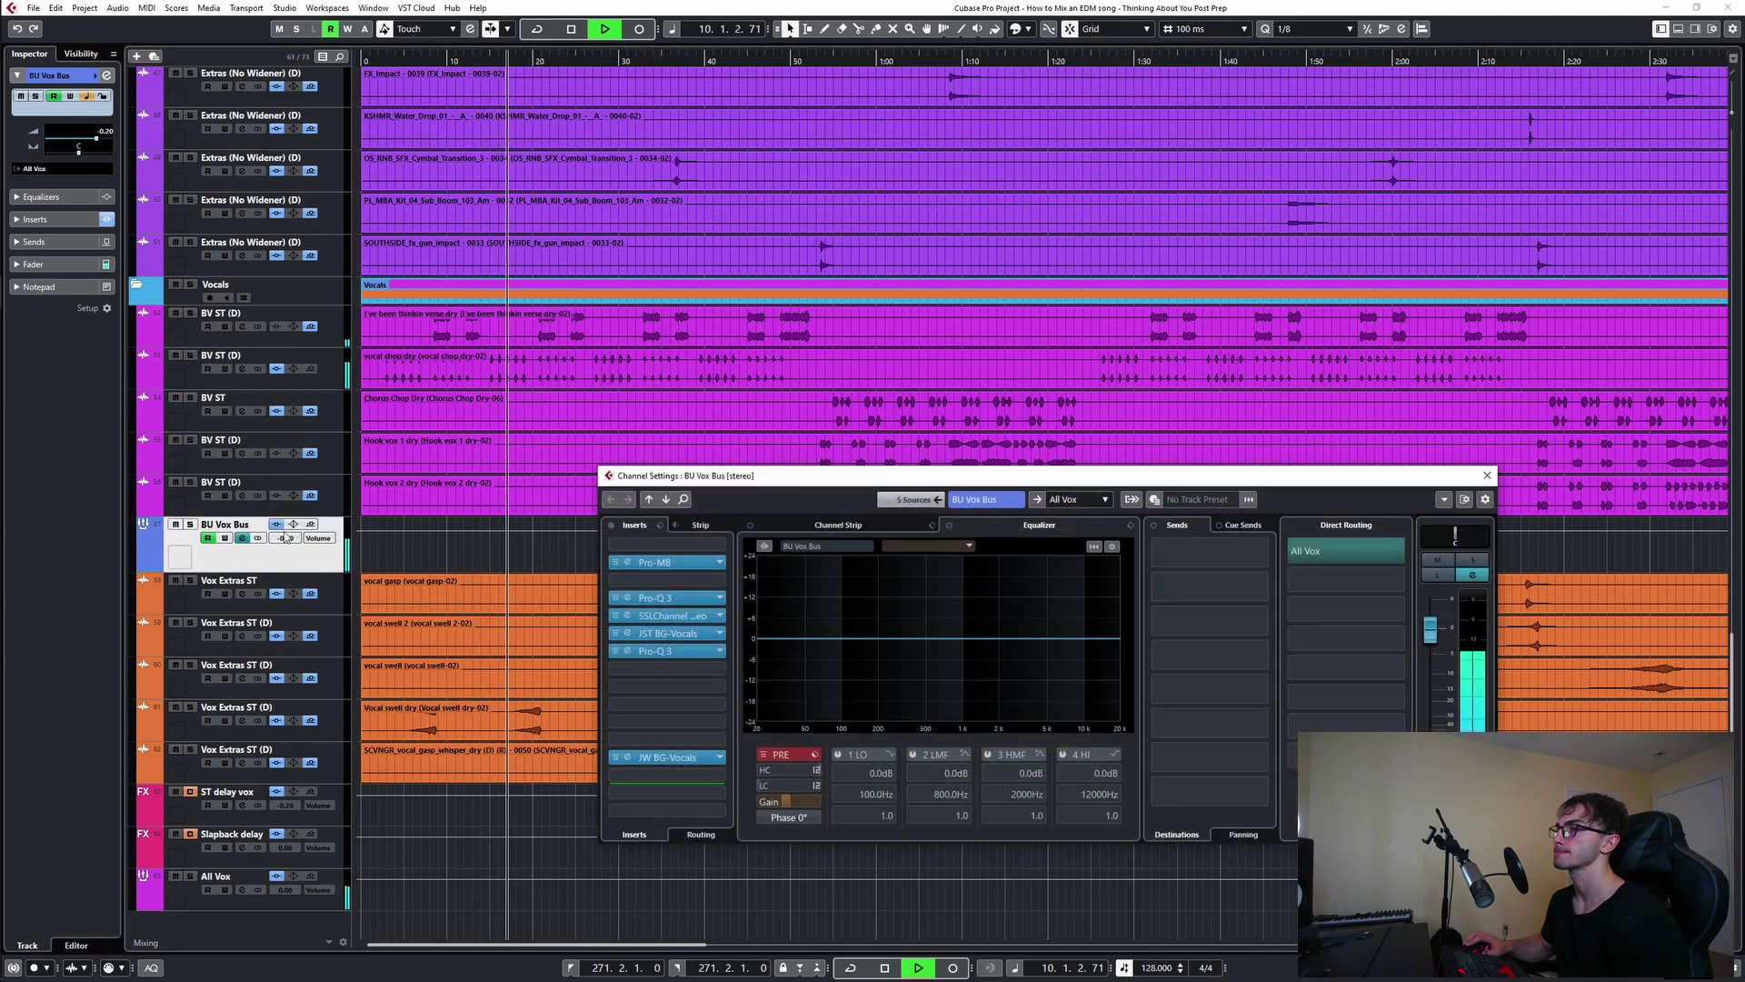
{"action": "left_click", "coordinate": [677, 561]}
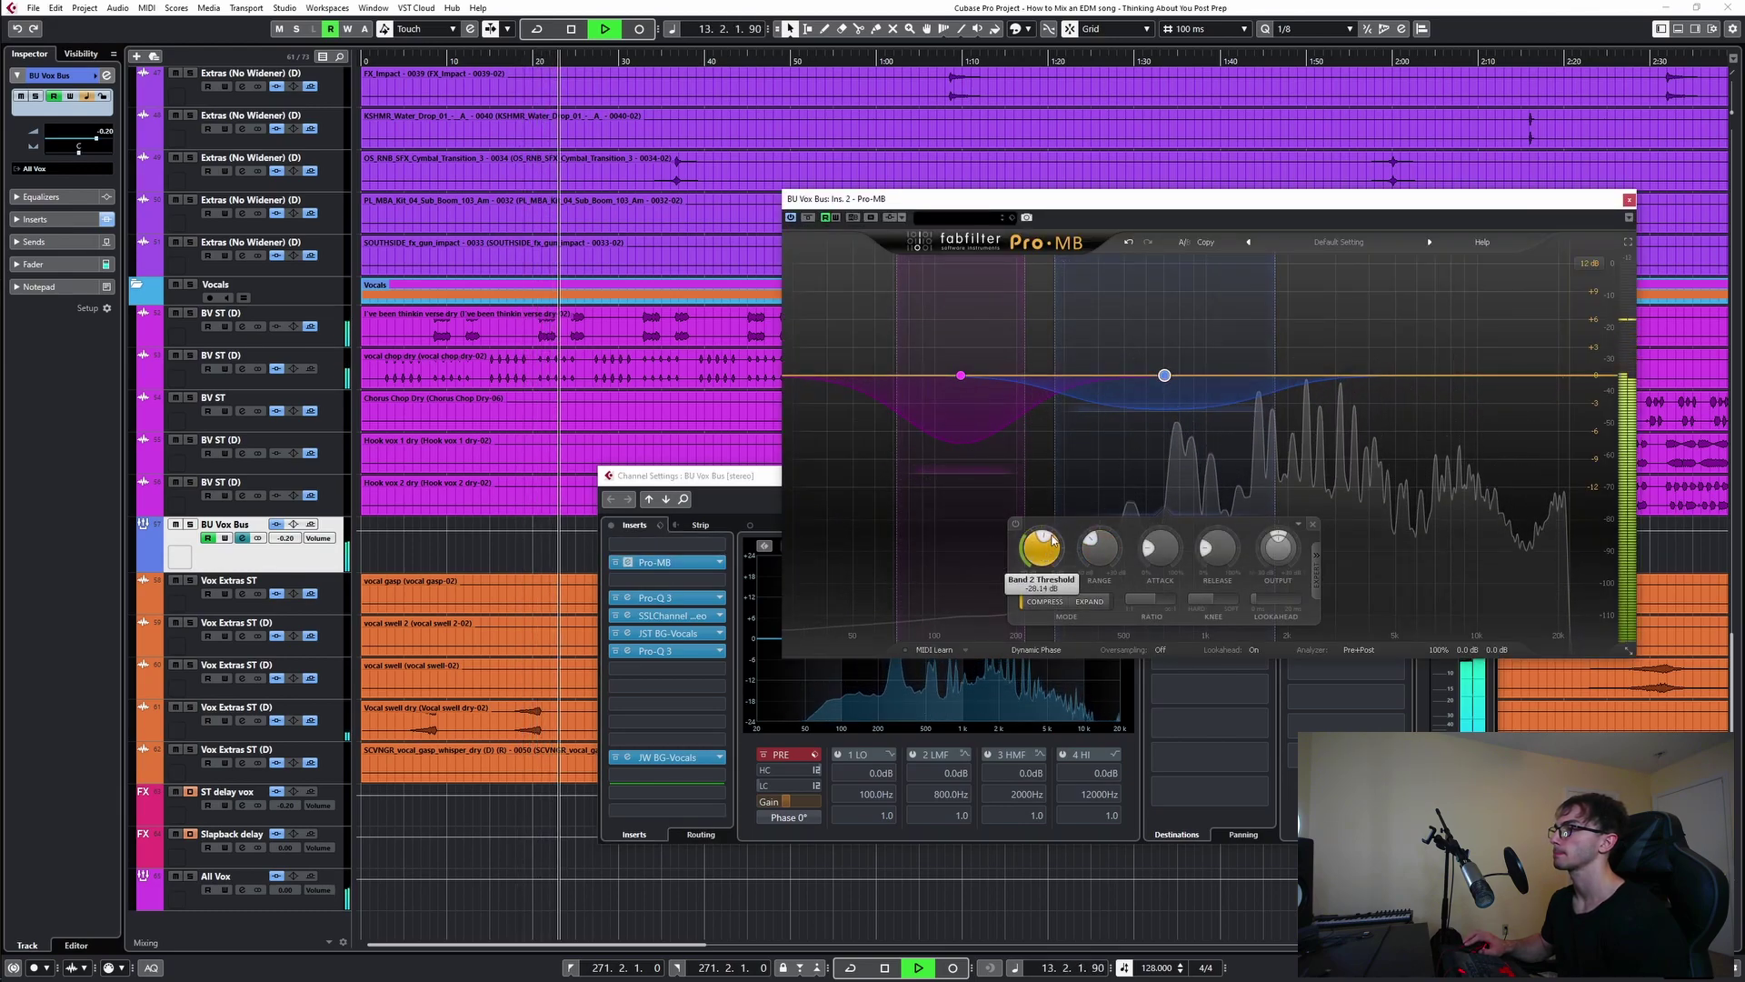
{"action": "mouse_move", "coordinate": [1054, 538]}
{"action": "left_mouse_down"}
{"action": "mouse_move", "coordinate": [1067, 523]}
{"action": "mouse_move", "coordinate": [1087, 544]}
{"action": "left_mouse_up"}
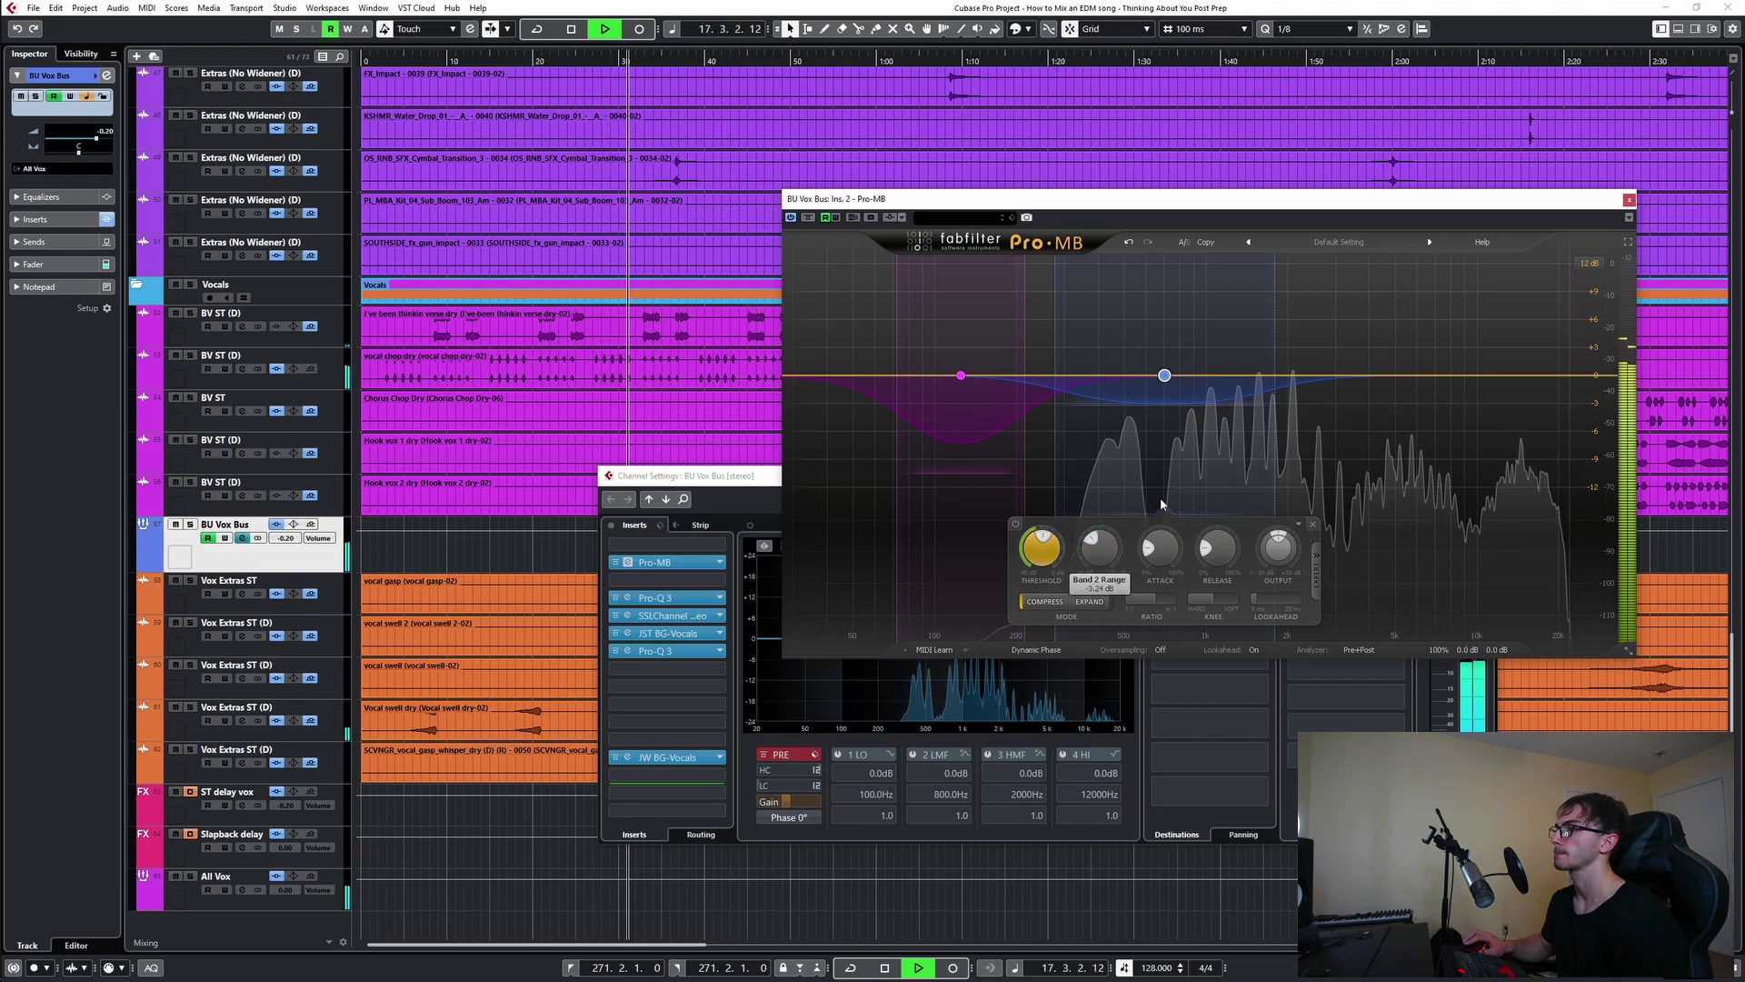
{"action": "left_click", "coordinate": [1627, 201]}
{"action": "scroll", "coordinate": [1327, 409], "scroll_direction": "up", "scroll_amount": 5}
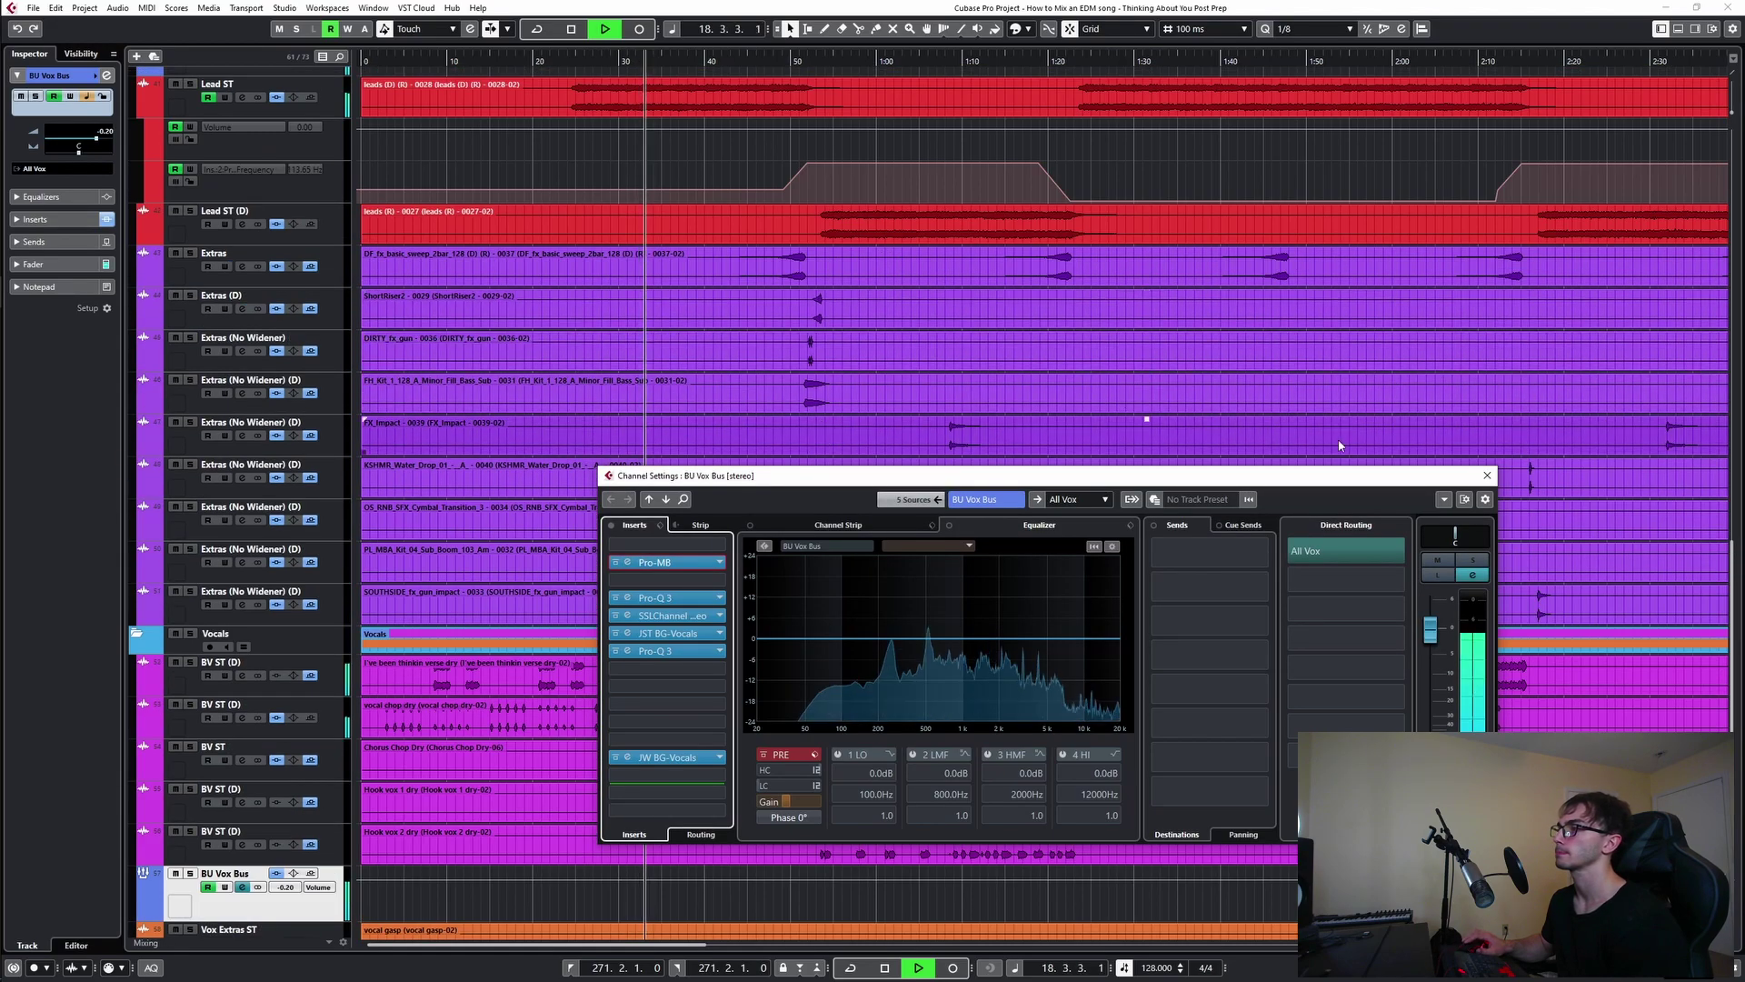
{"action": "left_click", "coordinate": [1481, 472]}
- On the Lead ST track, set the L1 limiter's output ceiling to -7.7 dB and close the plug-in and channel settings
{"action": "scroll", "coordinate": [815, 353], "scroll_direction": "up", "scroll_amount": 2}
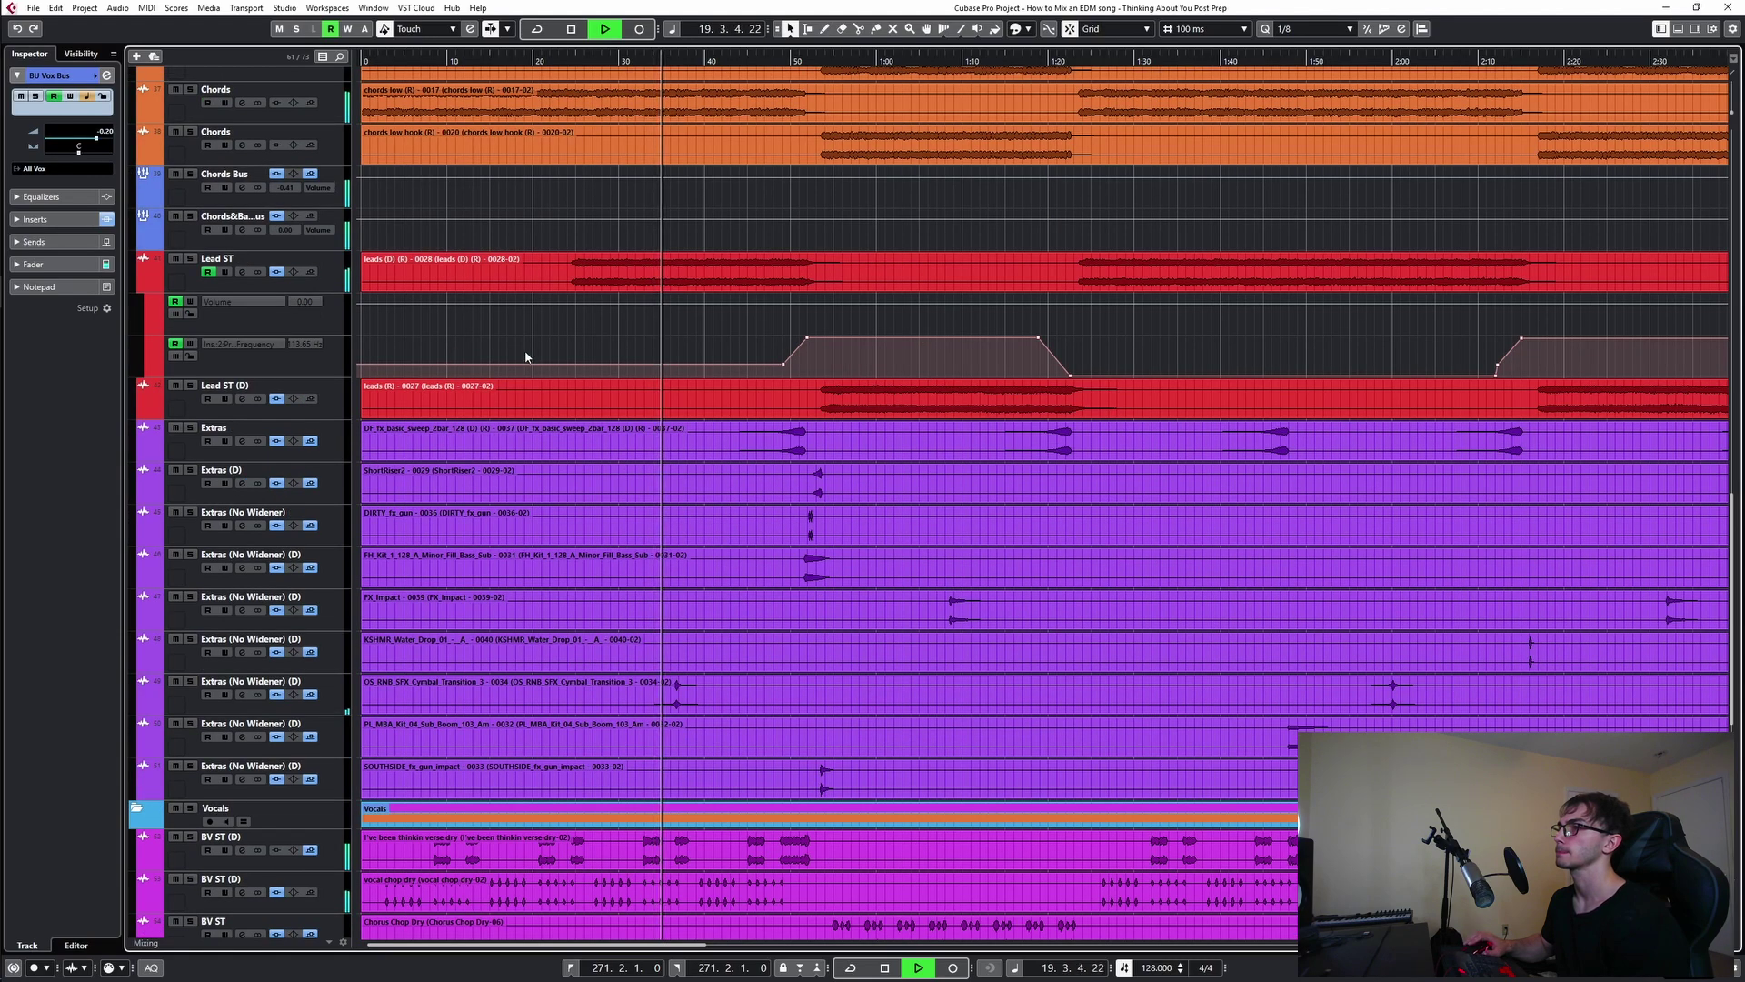
{"action": "left_click", "coordinate": [241, 272]}
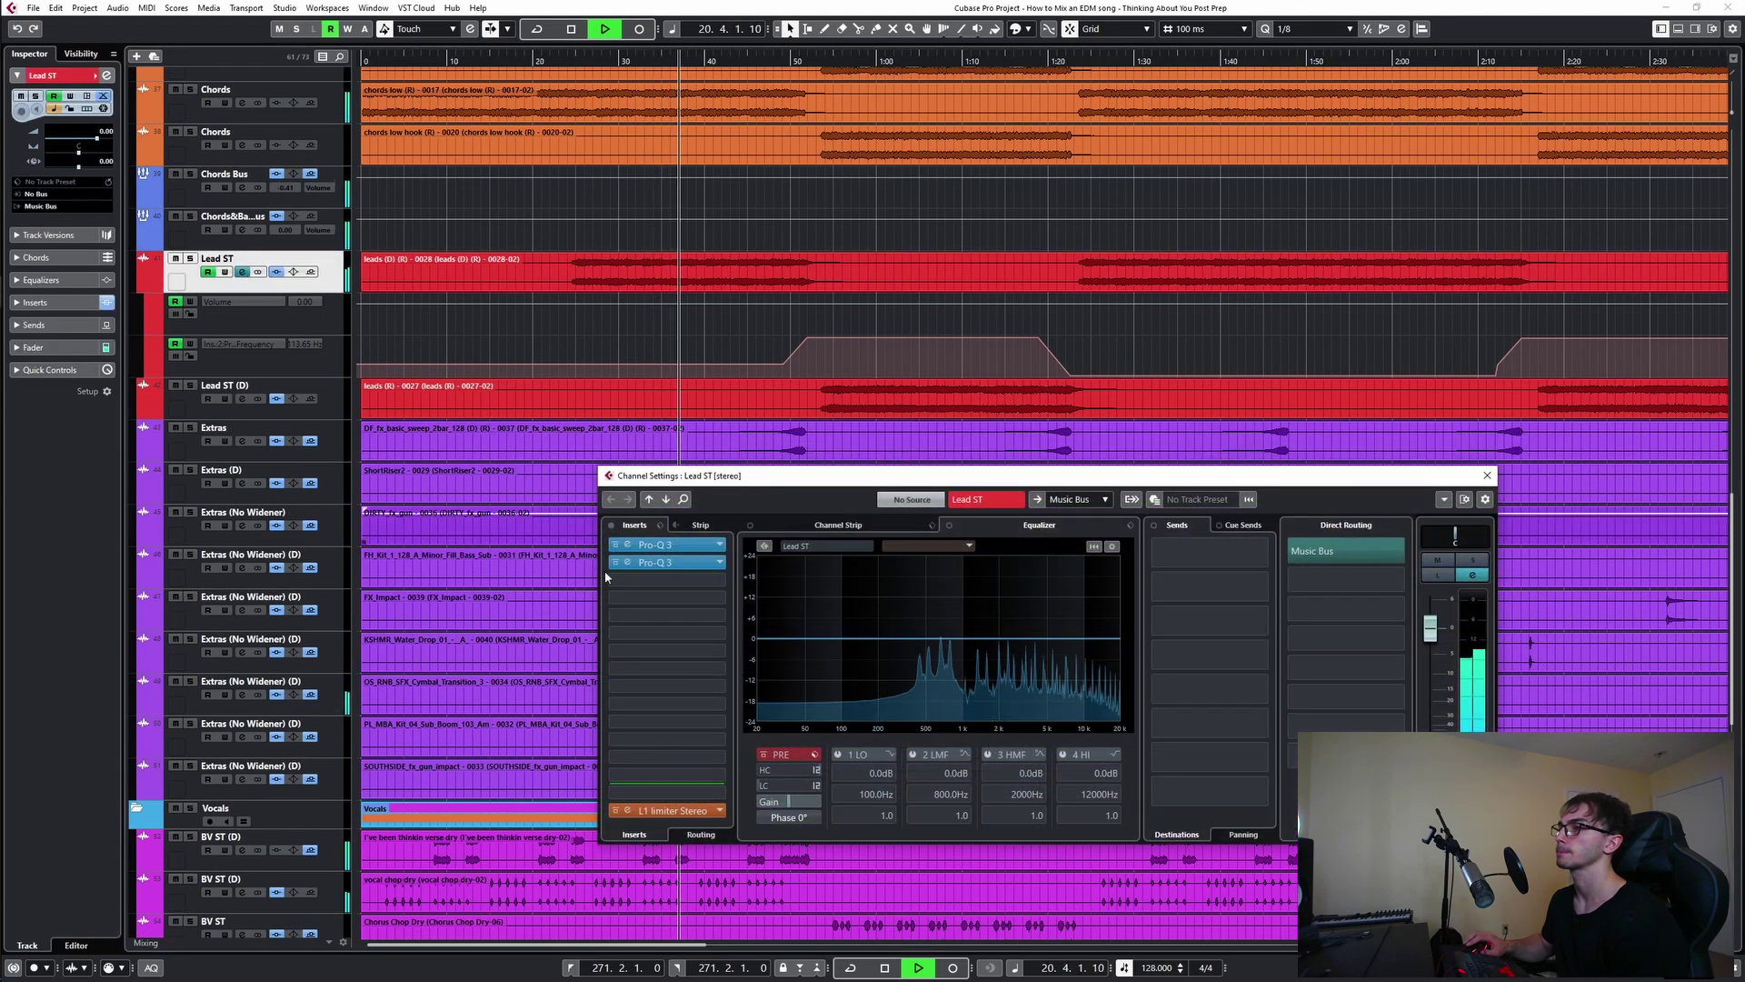
{"action": "left_click", "coordinate": [693, 810]}
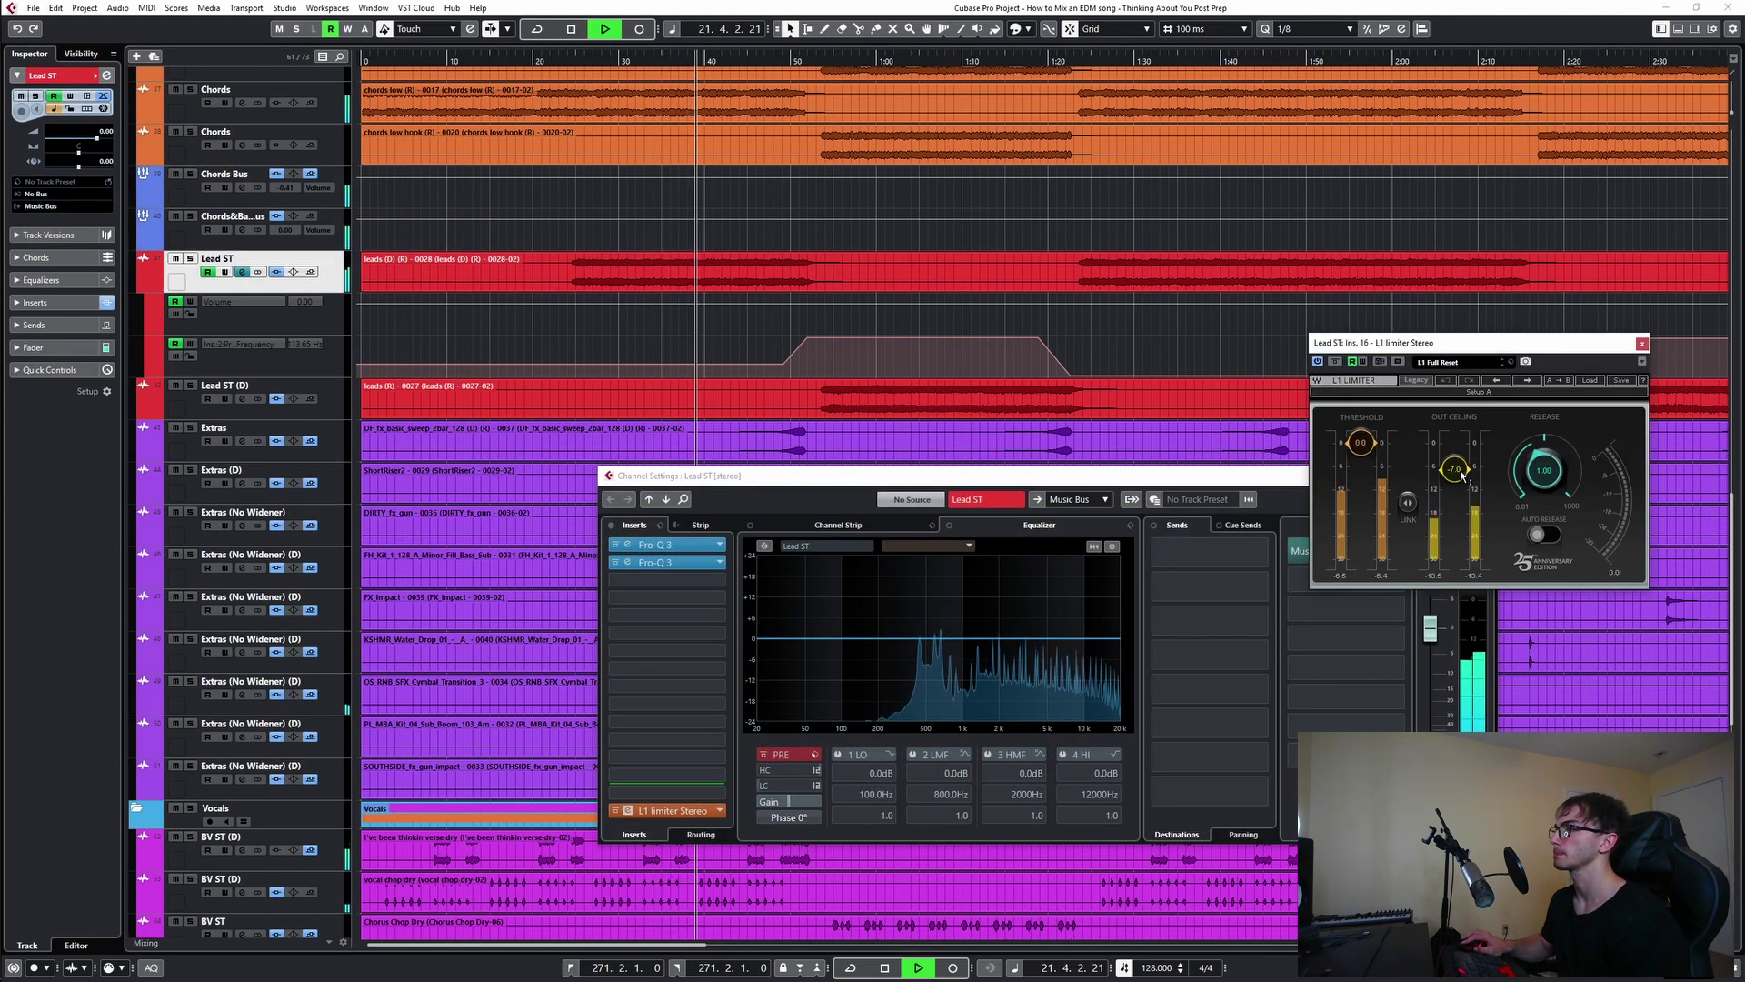
{"action": "mouse_move", "coordinate": [1454, 470]}
{"action": "left_mouse_down"}
{"action": "mouse_move", "coordinate": [1452, 492]}
{"action": "mouse_move", "coordinate": [1454, 469]}
{"action": "left_mouse_up"}
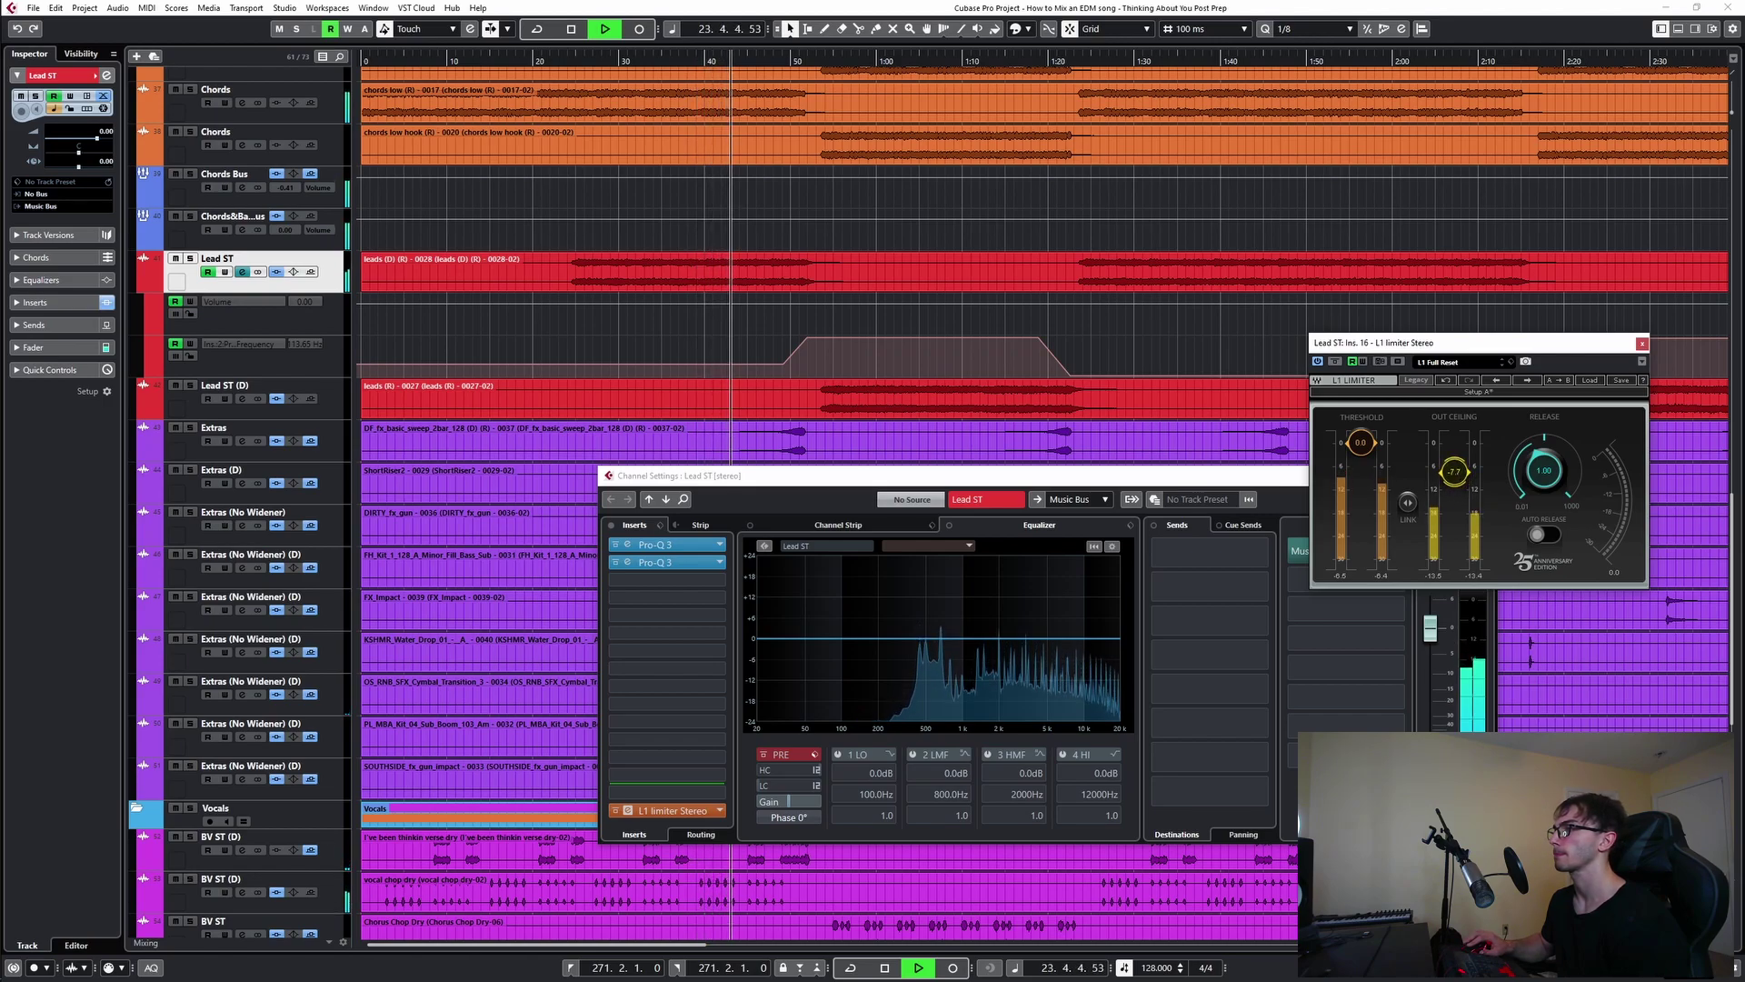
{"action": "left_click", "coordinate": [1641, 343]}
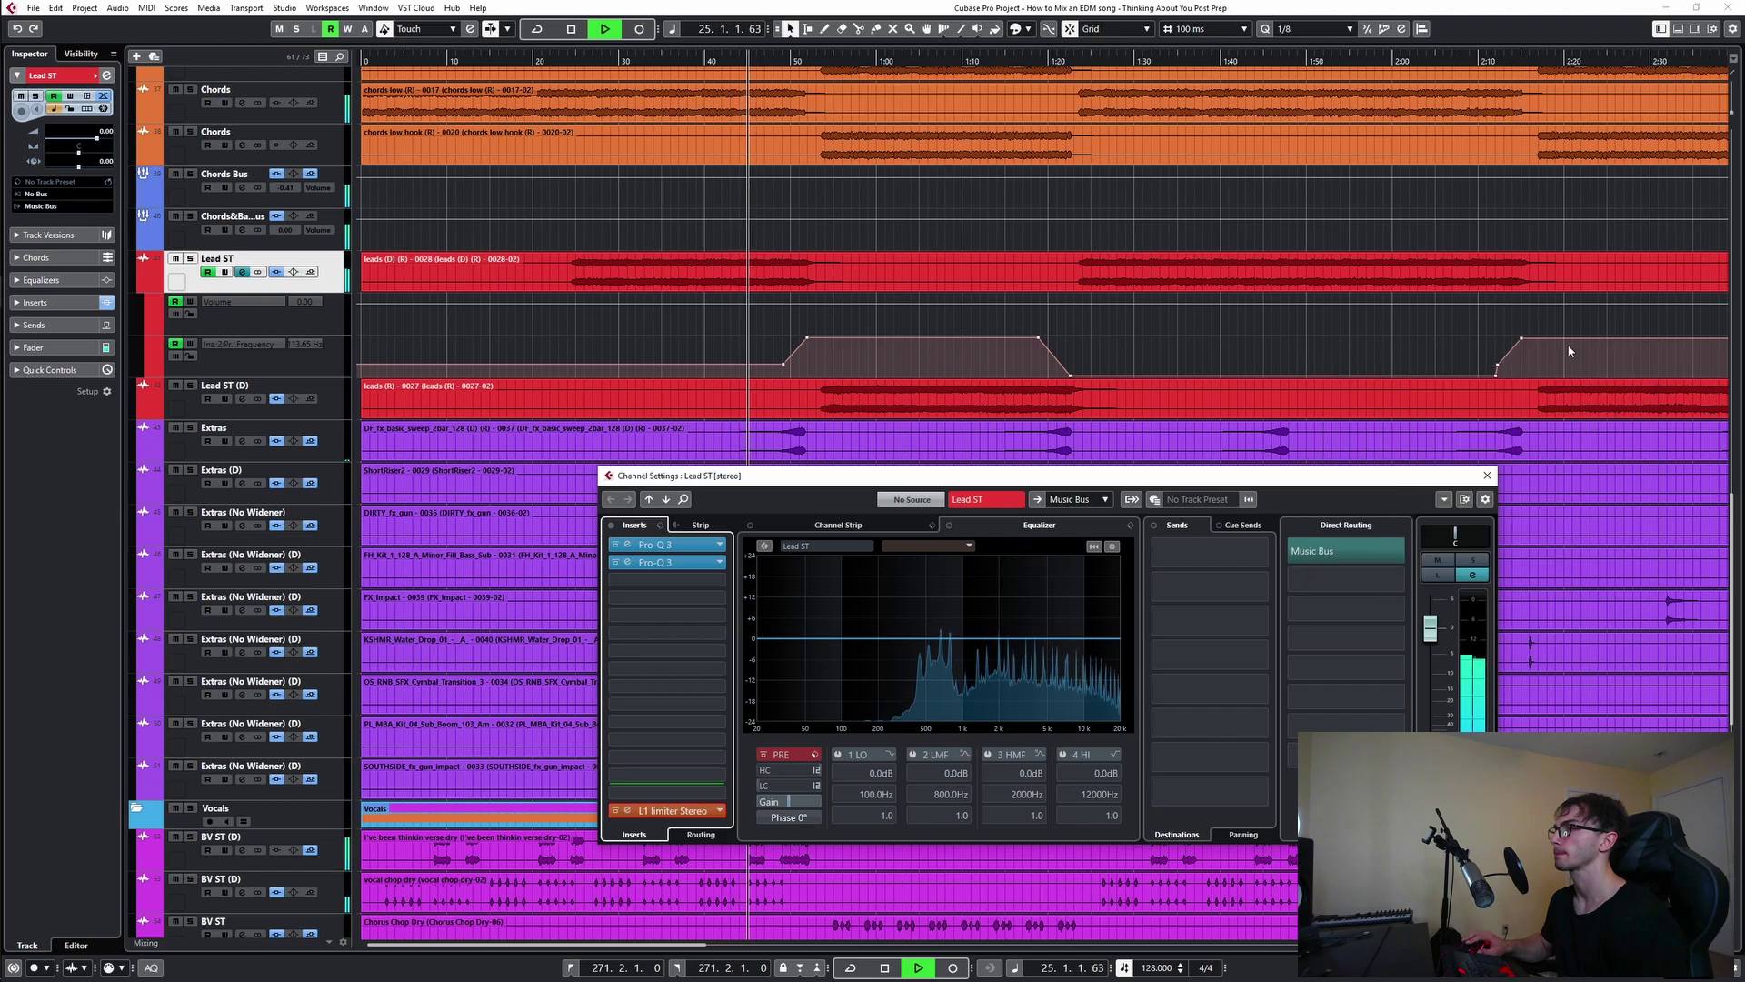
{"action": "left_click_drag", "start_coordinate": [1480, 476], "coordinate": [1488, 479]}
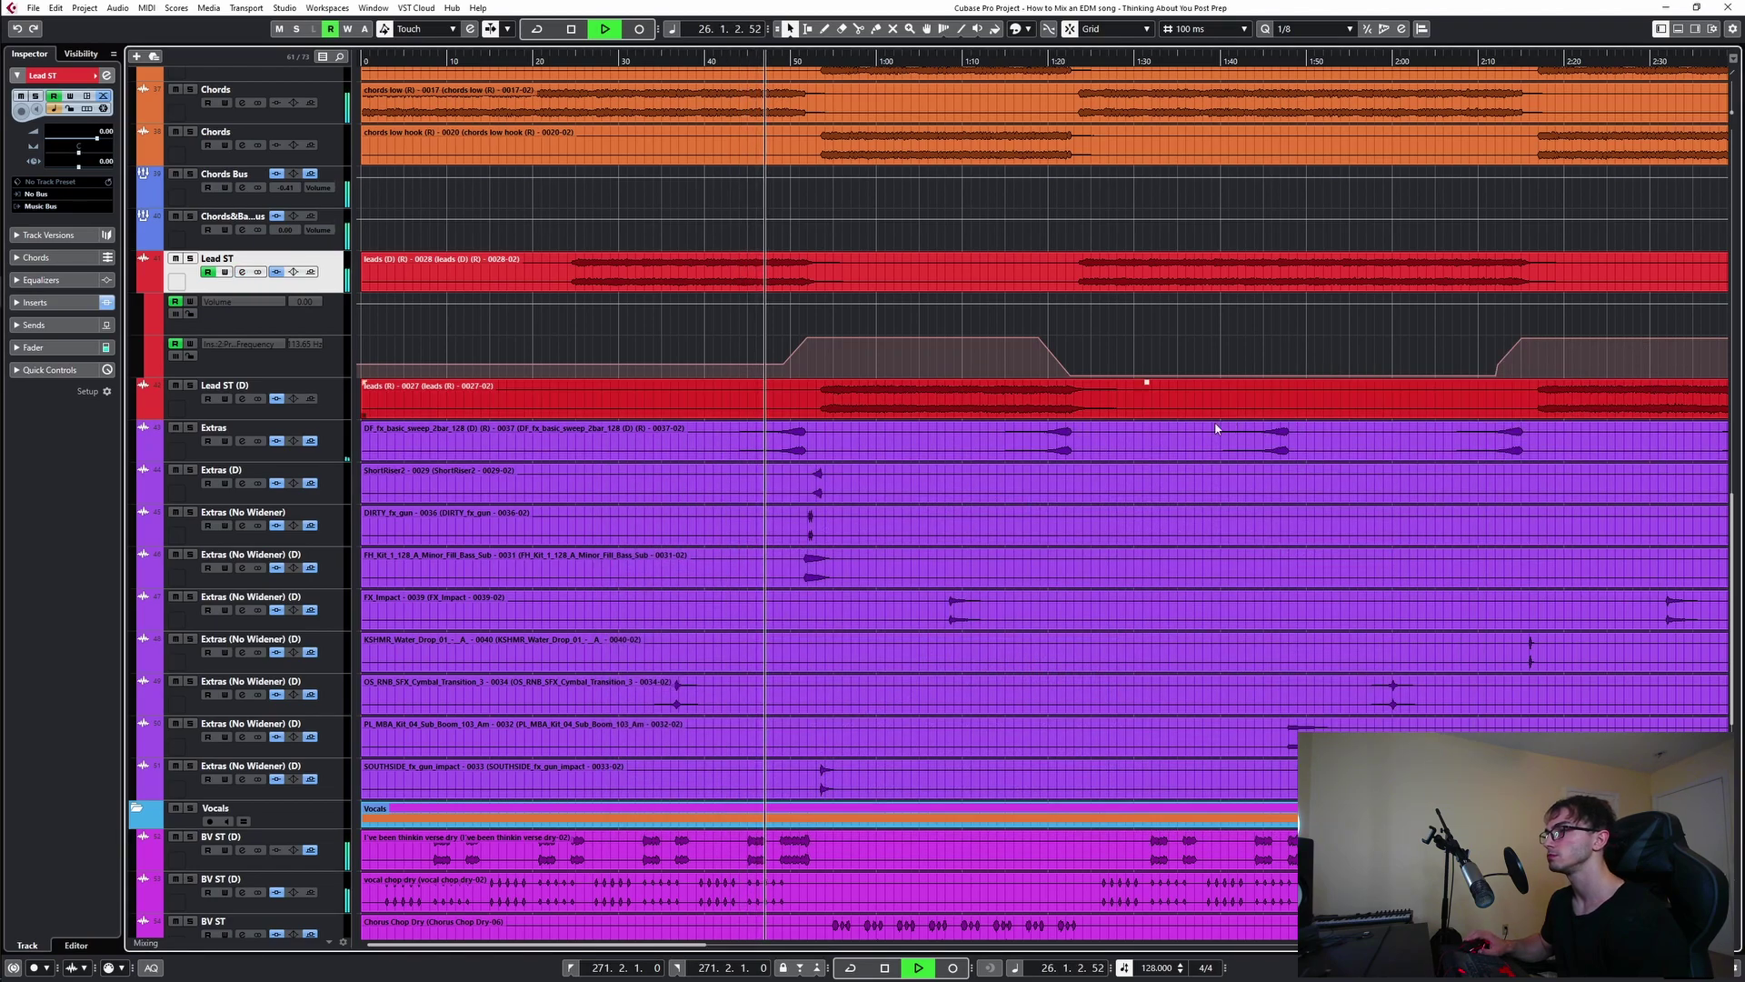
- Replay the transition into the drop around bar 28 several times to check the balance
{"action": "left_click", "coordinate": [751, 284]}
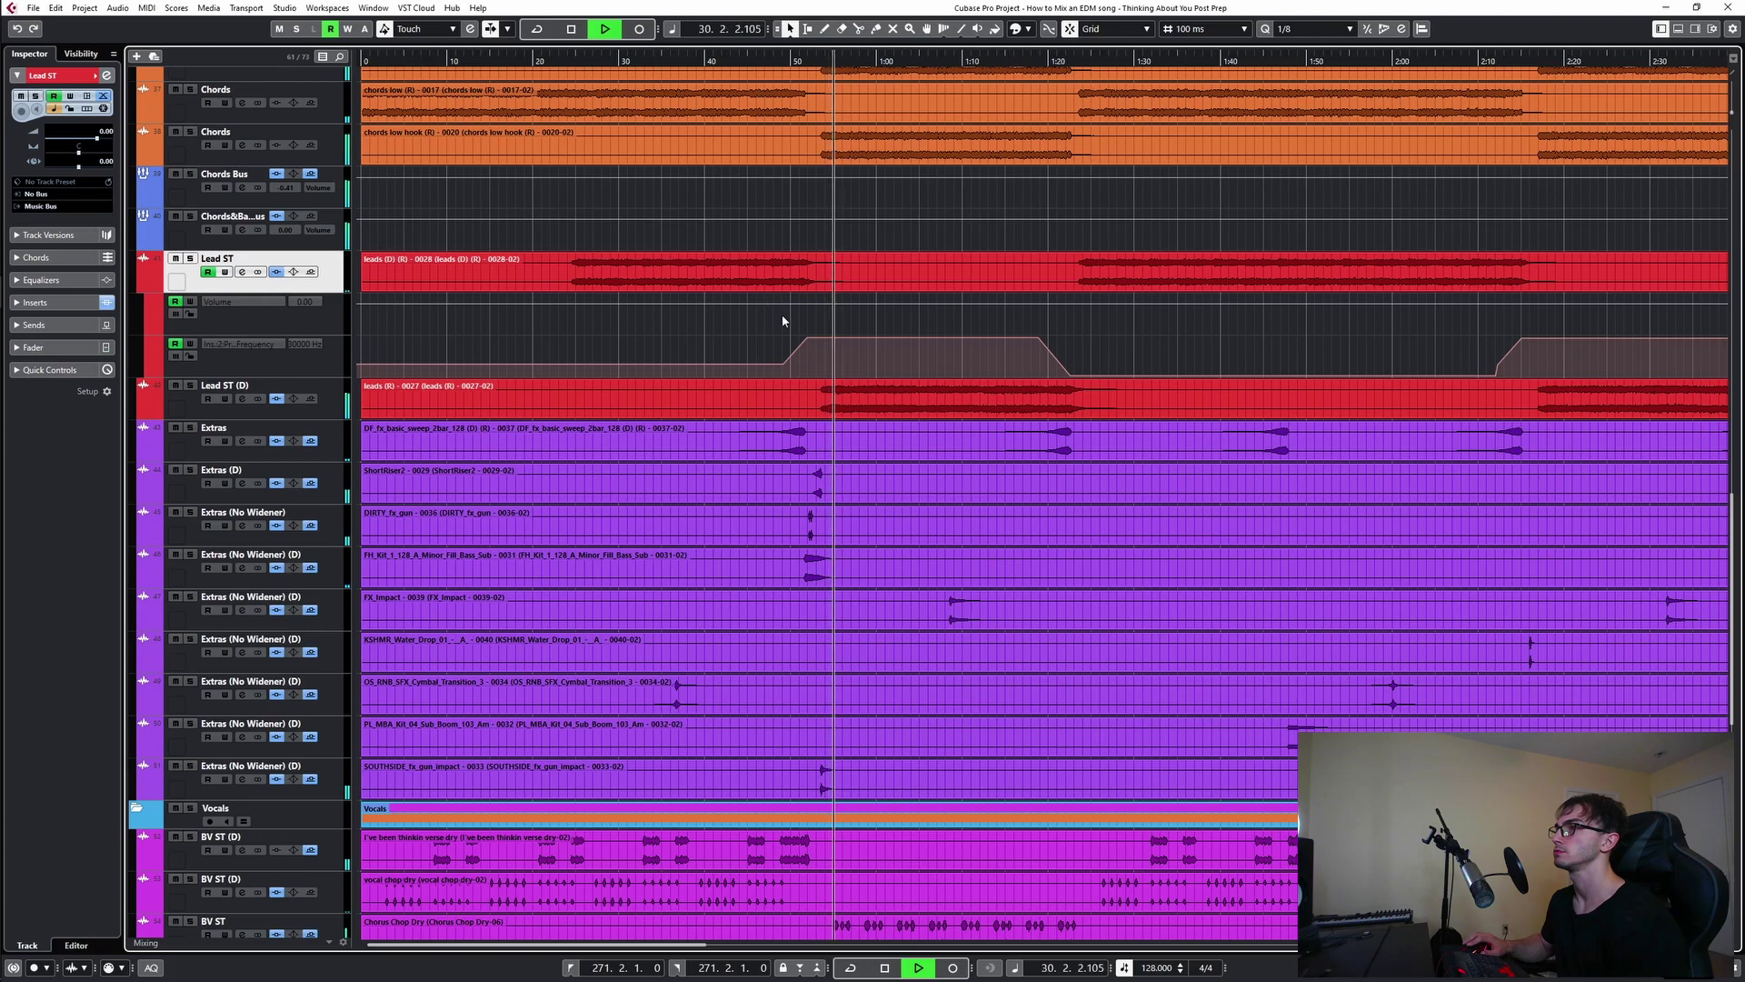
{"action": "left_click", "coordinate": [806, 320]}
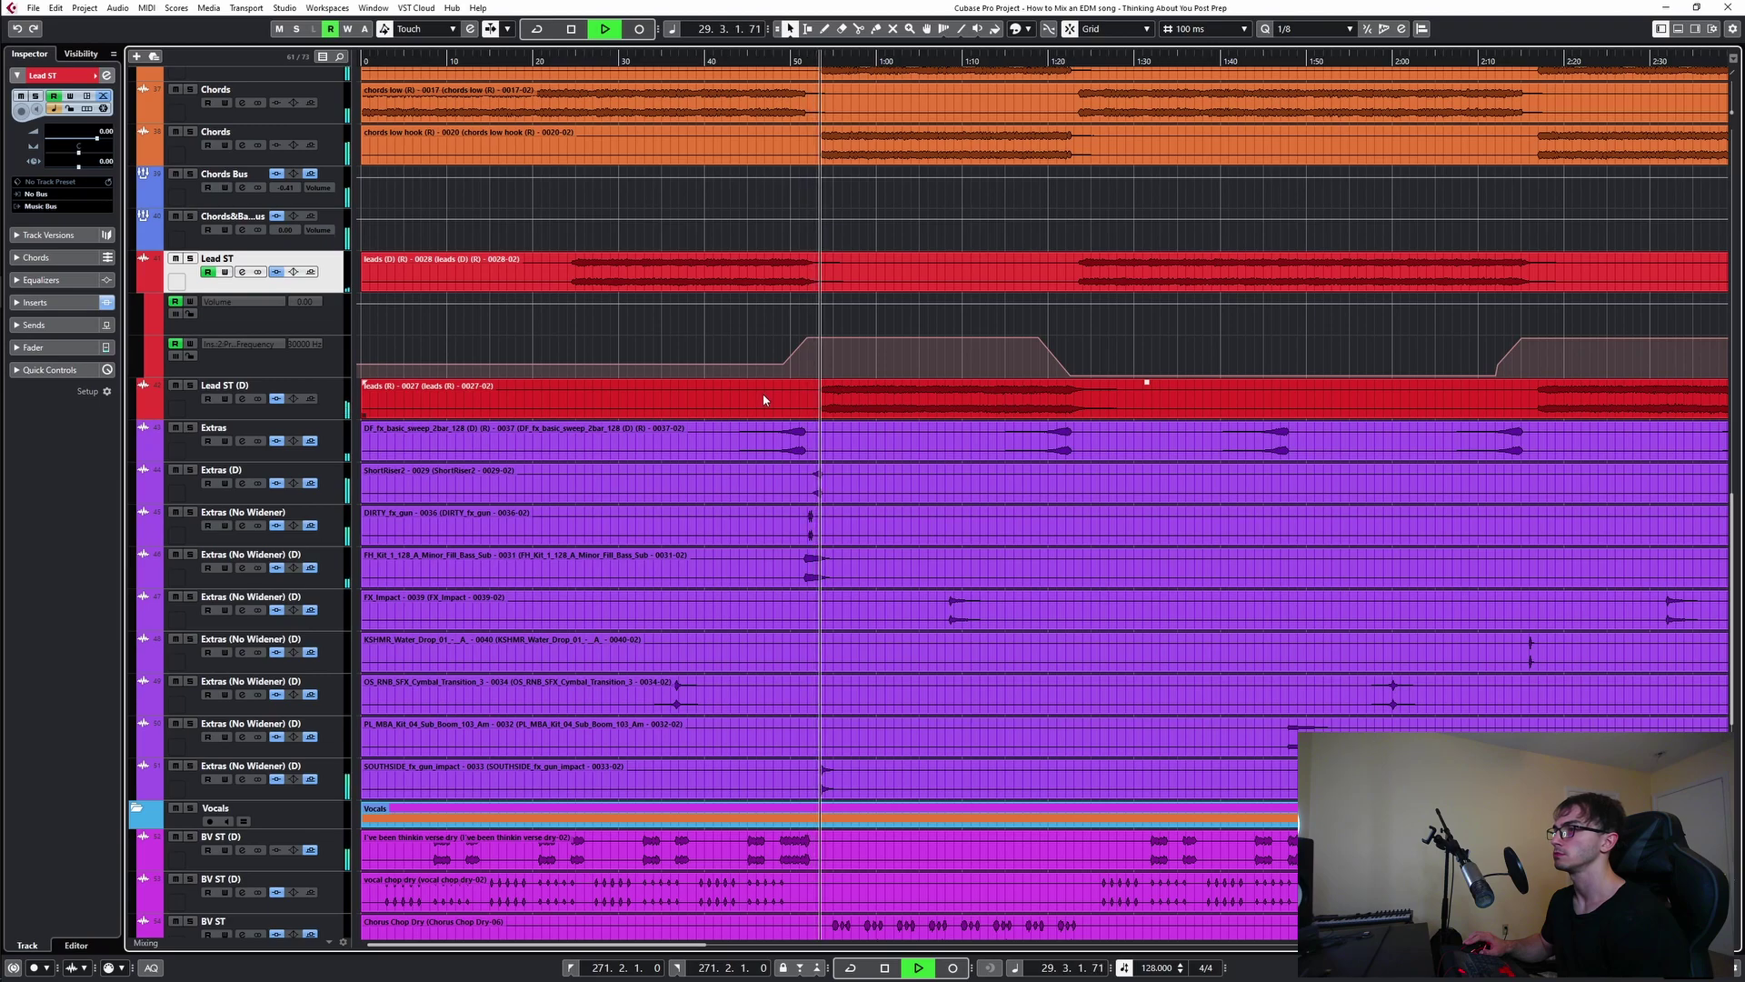
{"action": "left_click", "coordinate": [800, 322]}
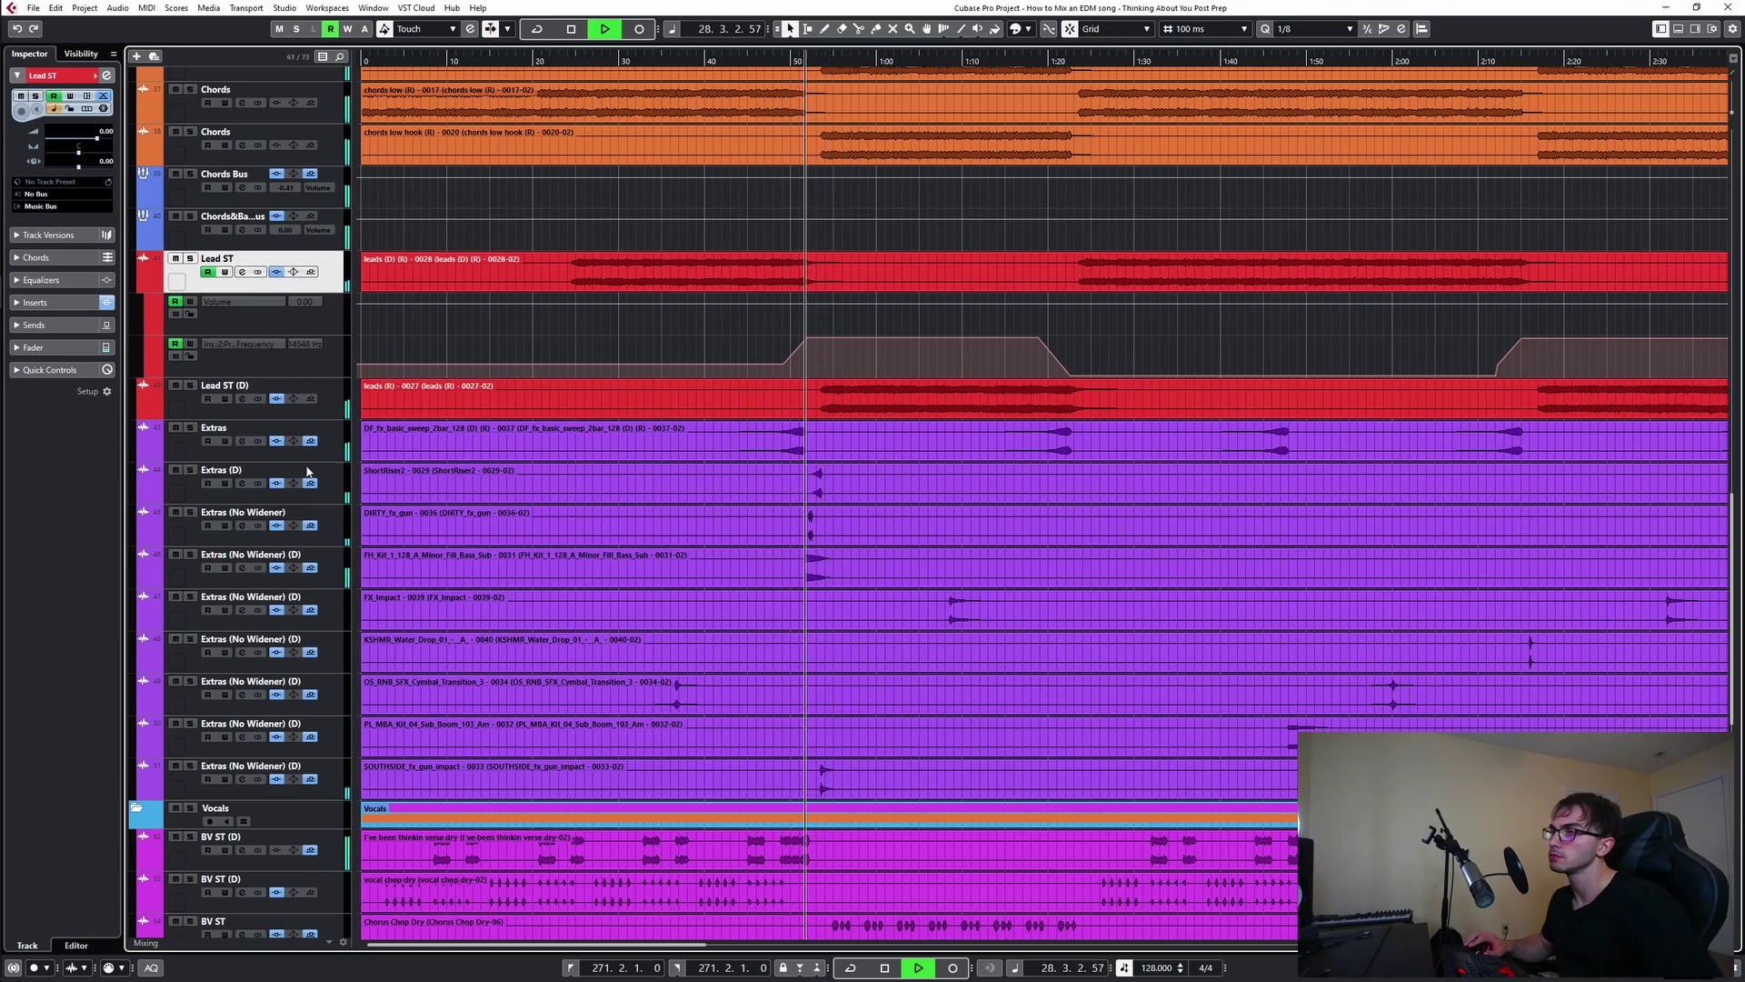
- Solo the first Extras (D) track, set its L1 limiter's output ceiling to -7.1 dB, then close its windows and unsolo it
{"action": "left_click", "coordinate": [191, 470]}
{"action": "key", "text": "space"}
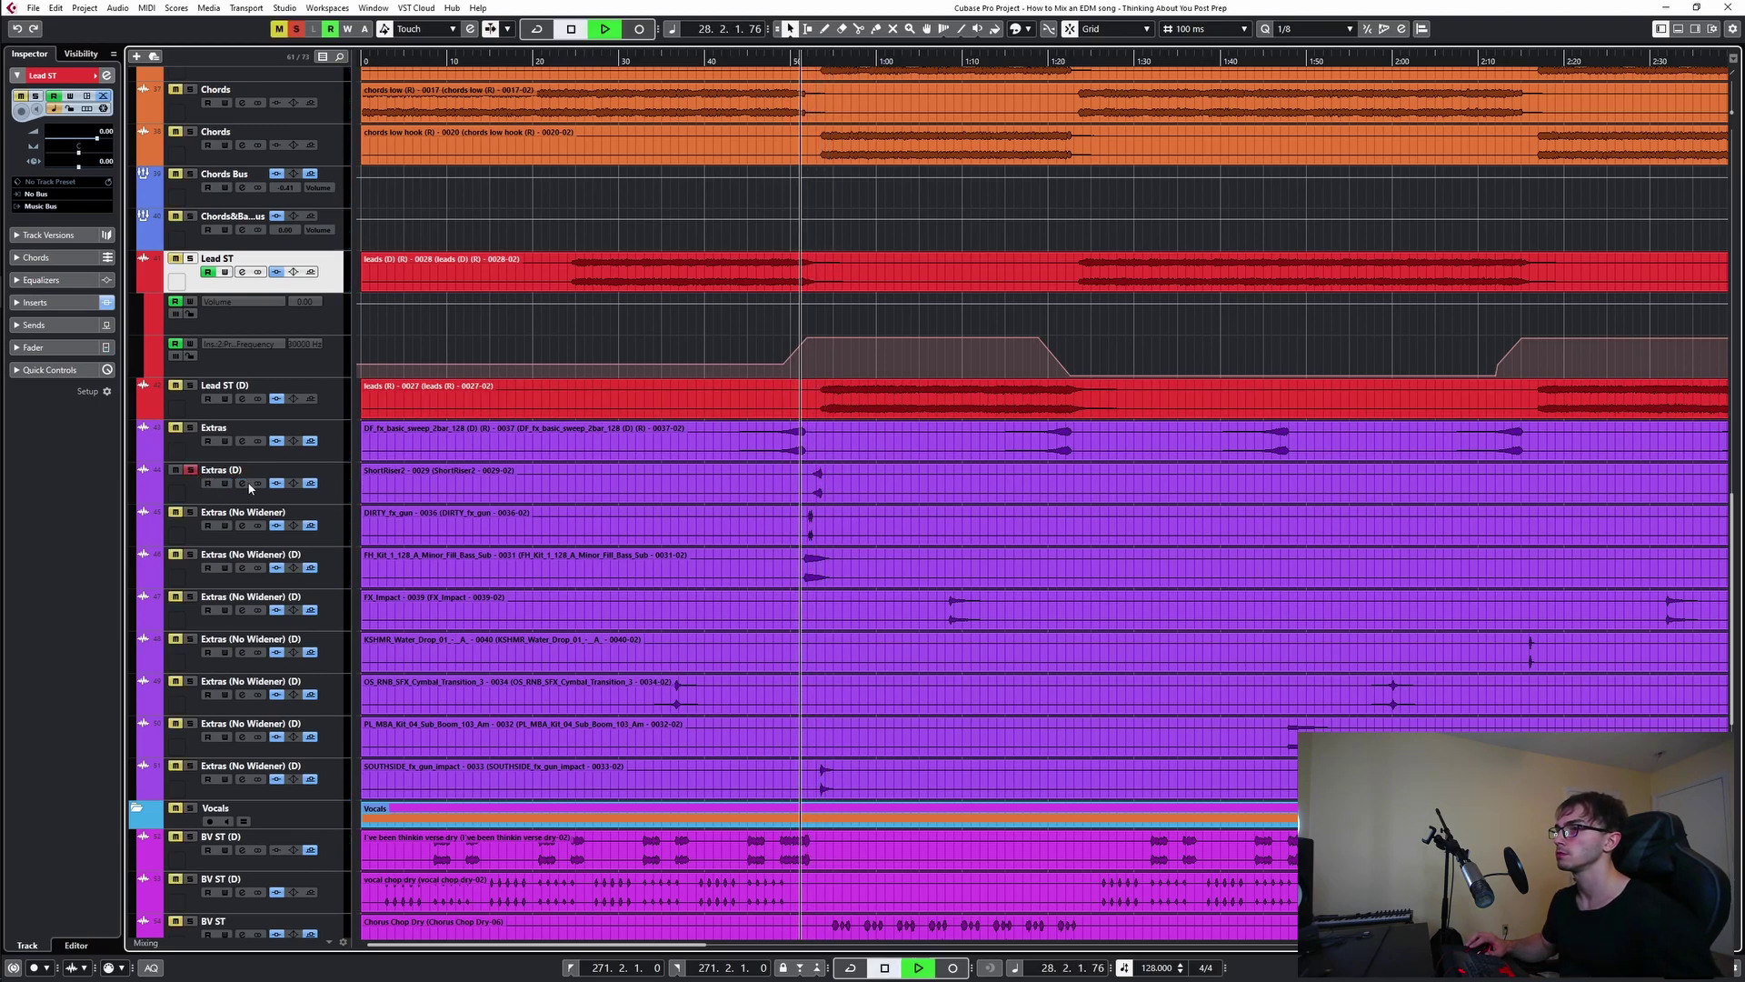
{"action": "left_click", "coordinate": [242, 483]}
{"action": "left_click", "coordinate": [688, 811]}
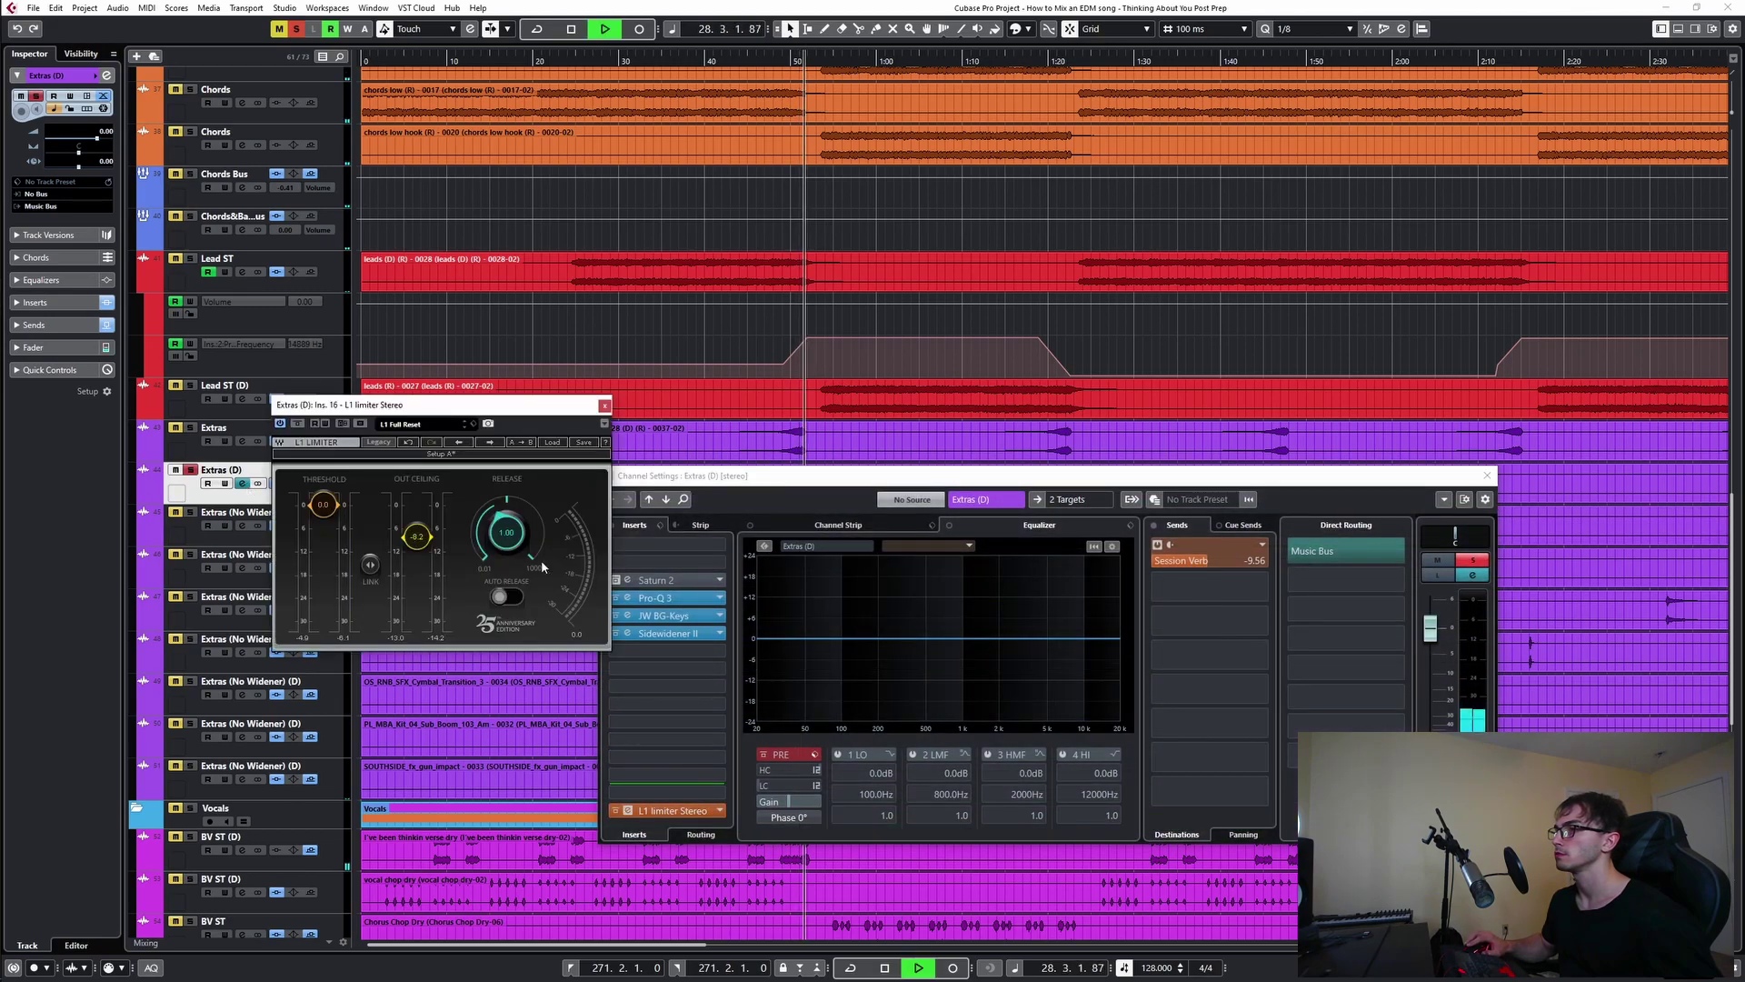
{"action": "left_click_drag", "start_coordinate": [417, 536], "coordinate": [416, 530]}
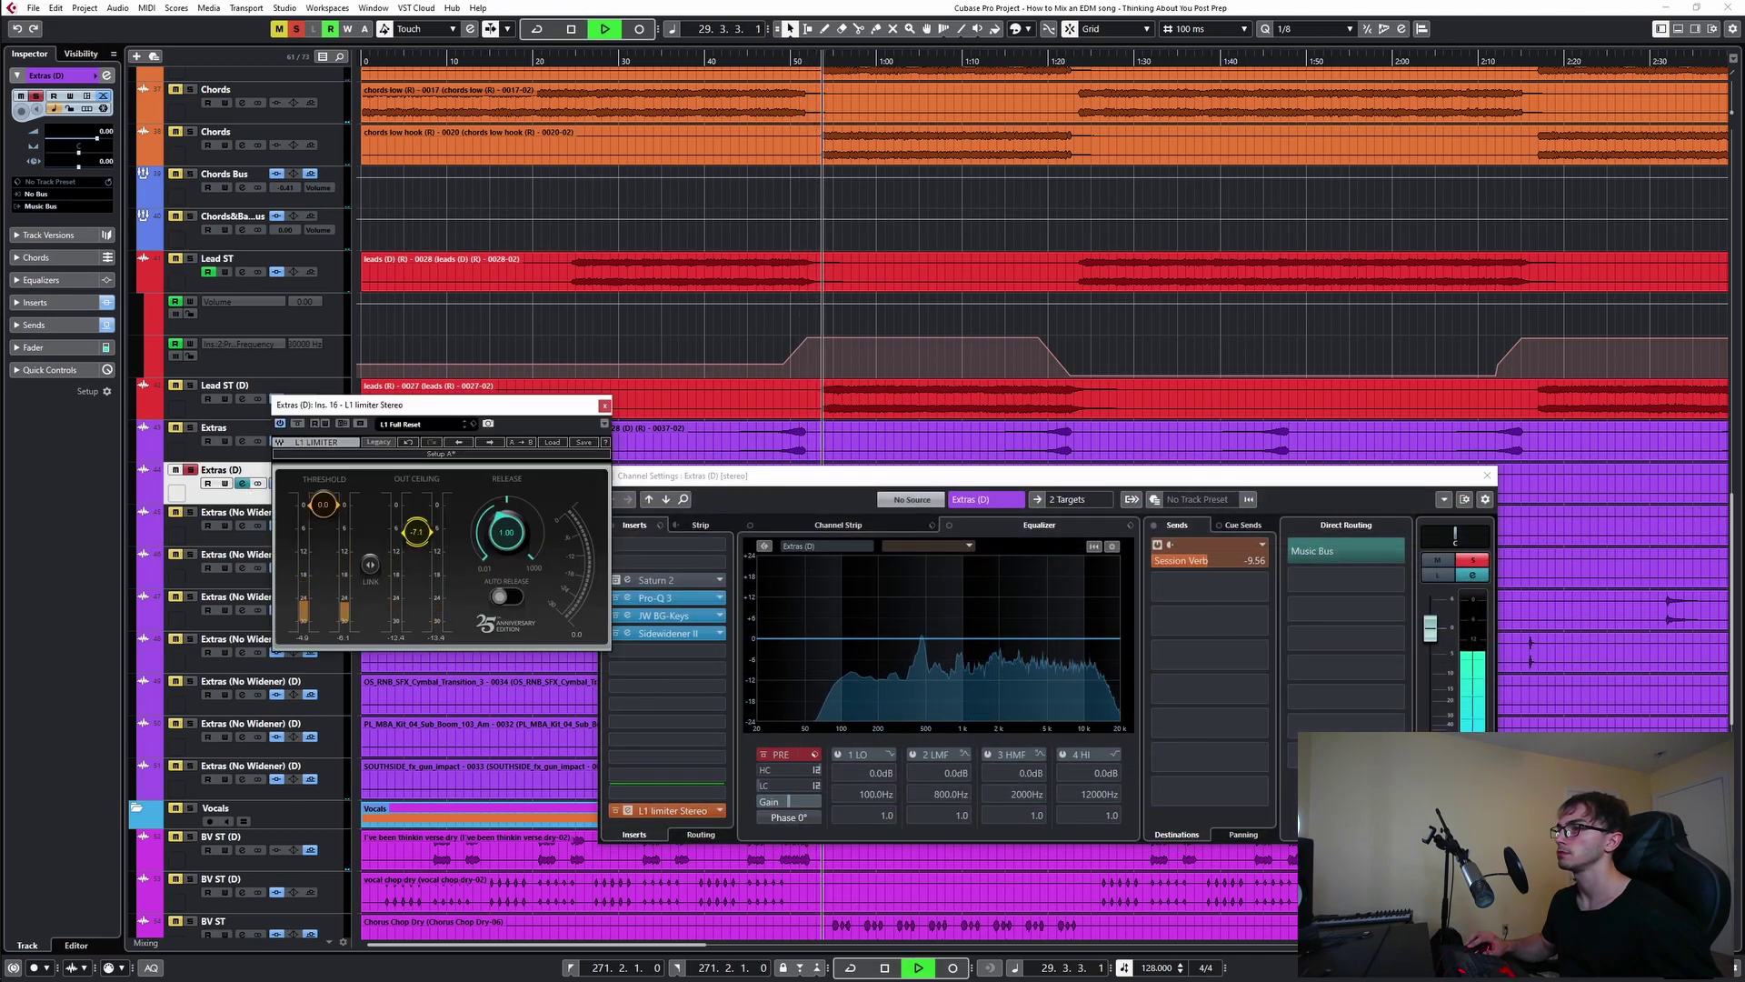
{"action": "key", "text": "space"}
{"action": "key", "text": "space"}
{"action": "left_click", "coordinate": [604, 407]}
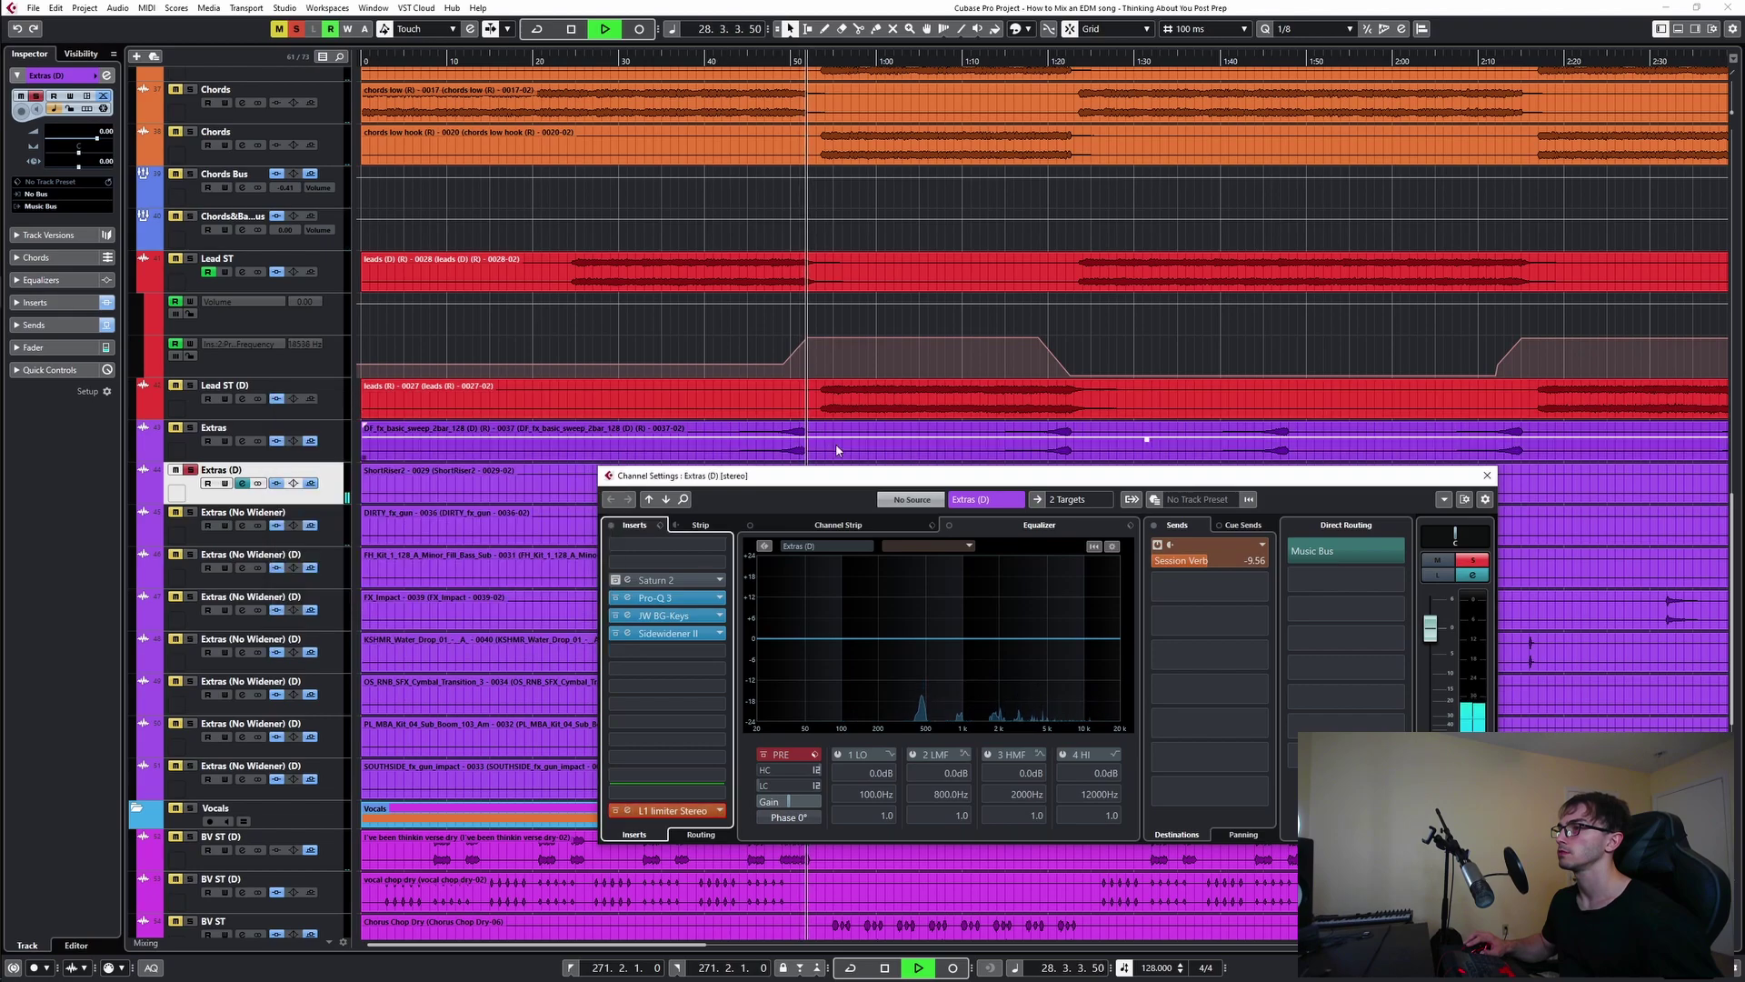
{"action": "left_click", "coordinate": [1487, 474]}
{"action": "key", "text": "space"}
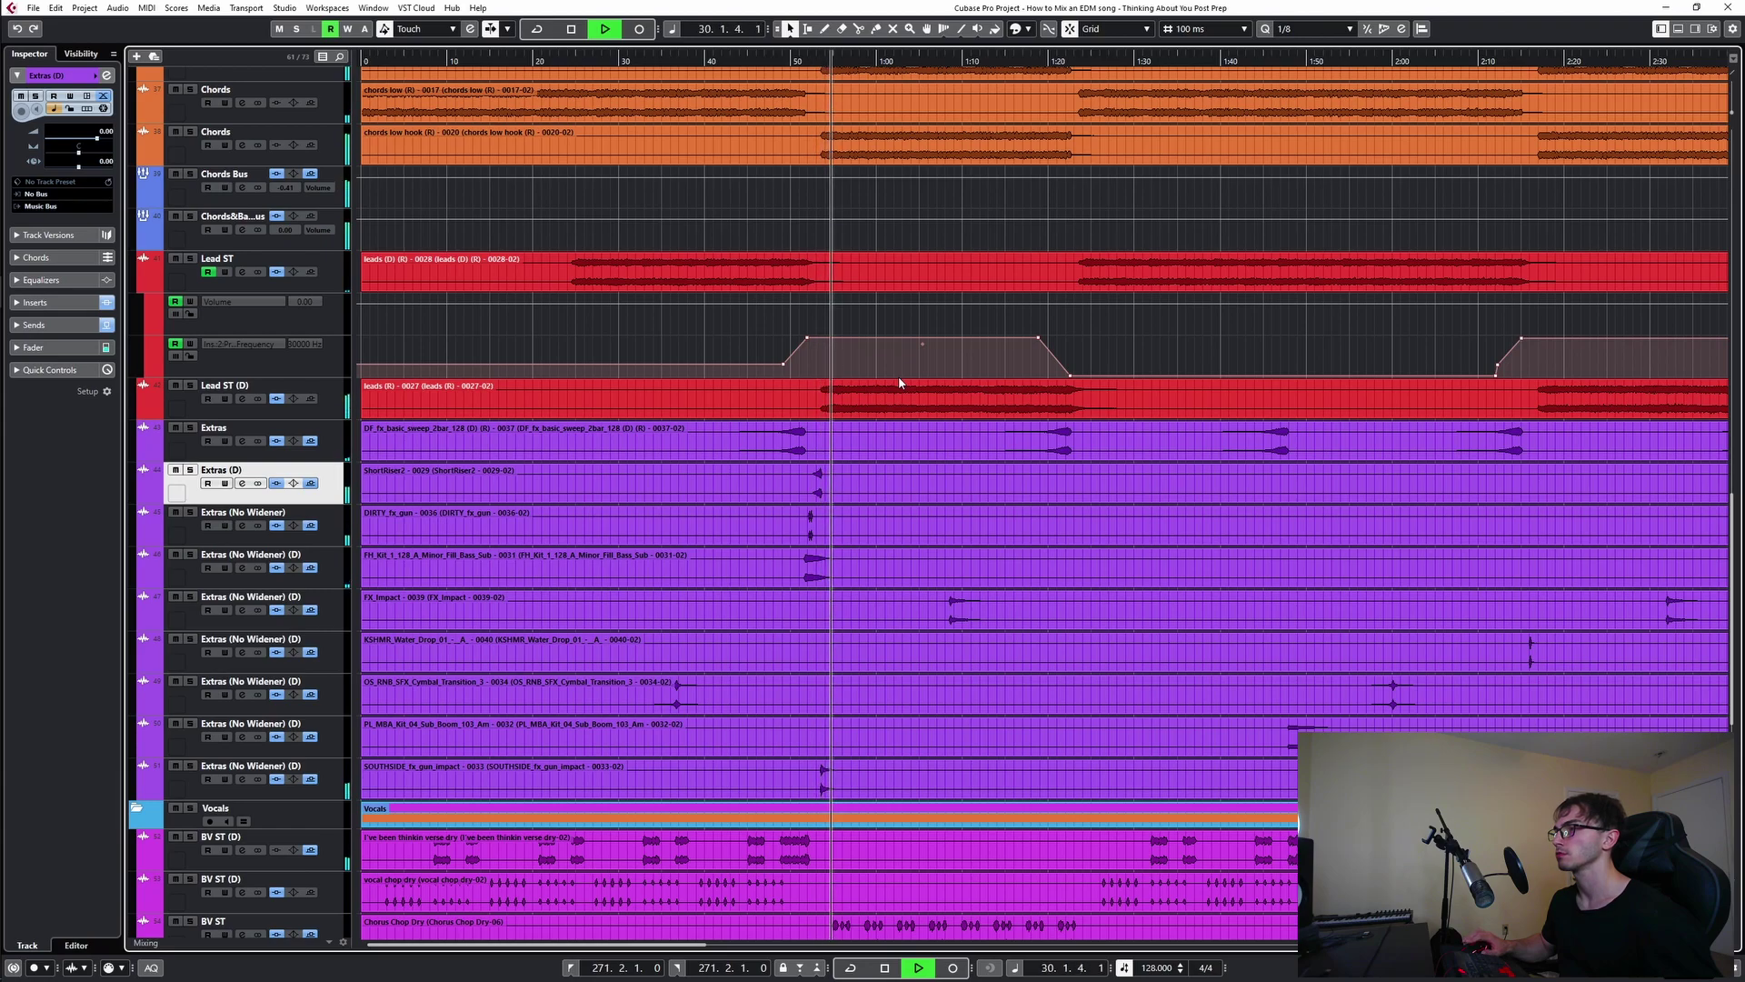
- Replay the transition into the drop around bar 28 and briefly solo the SOUTHSIDE impact track to check it
{"action": "key", "text": "space"}
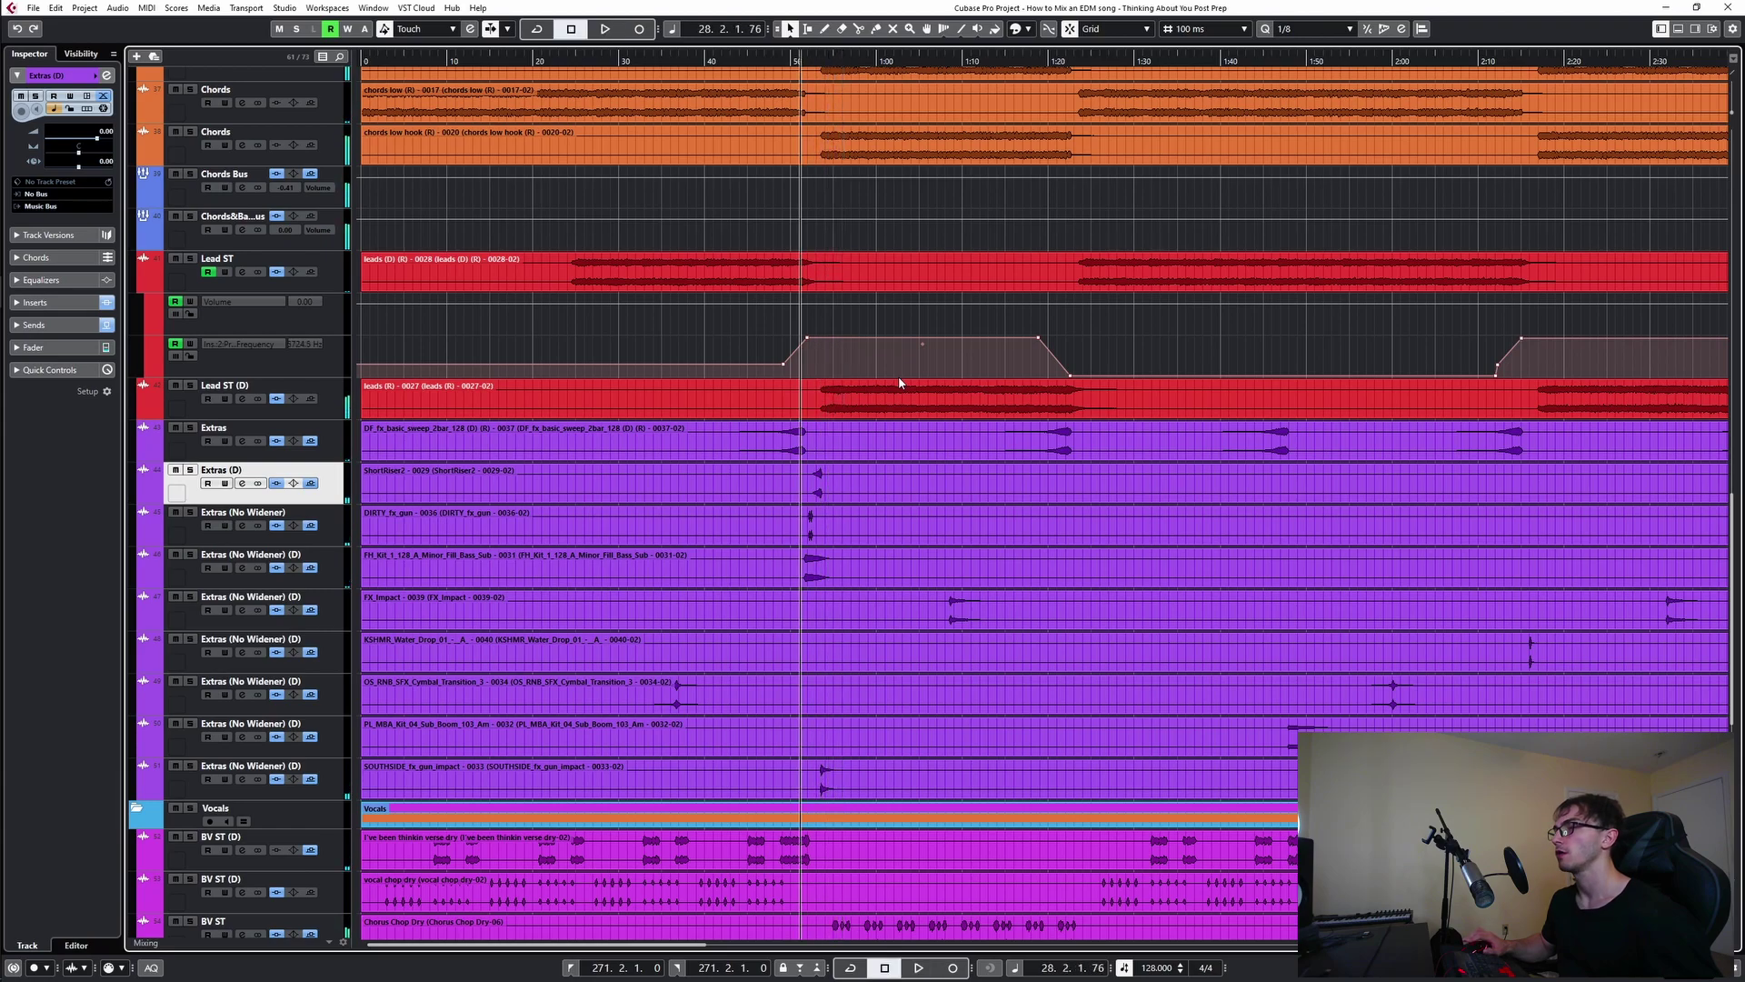
{"action": "left_click", "coordinate": [880, 470]}
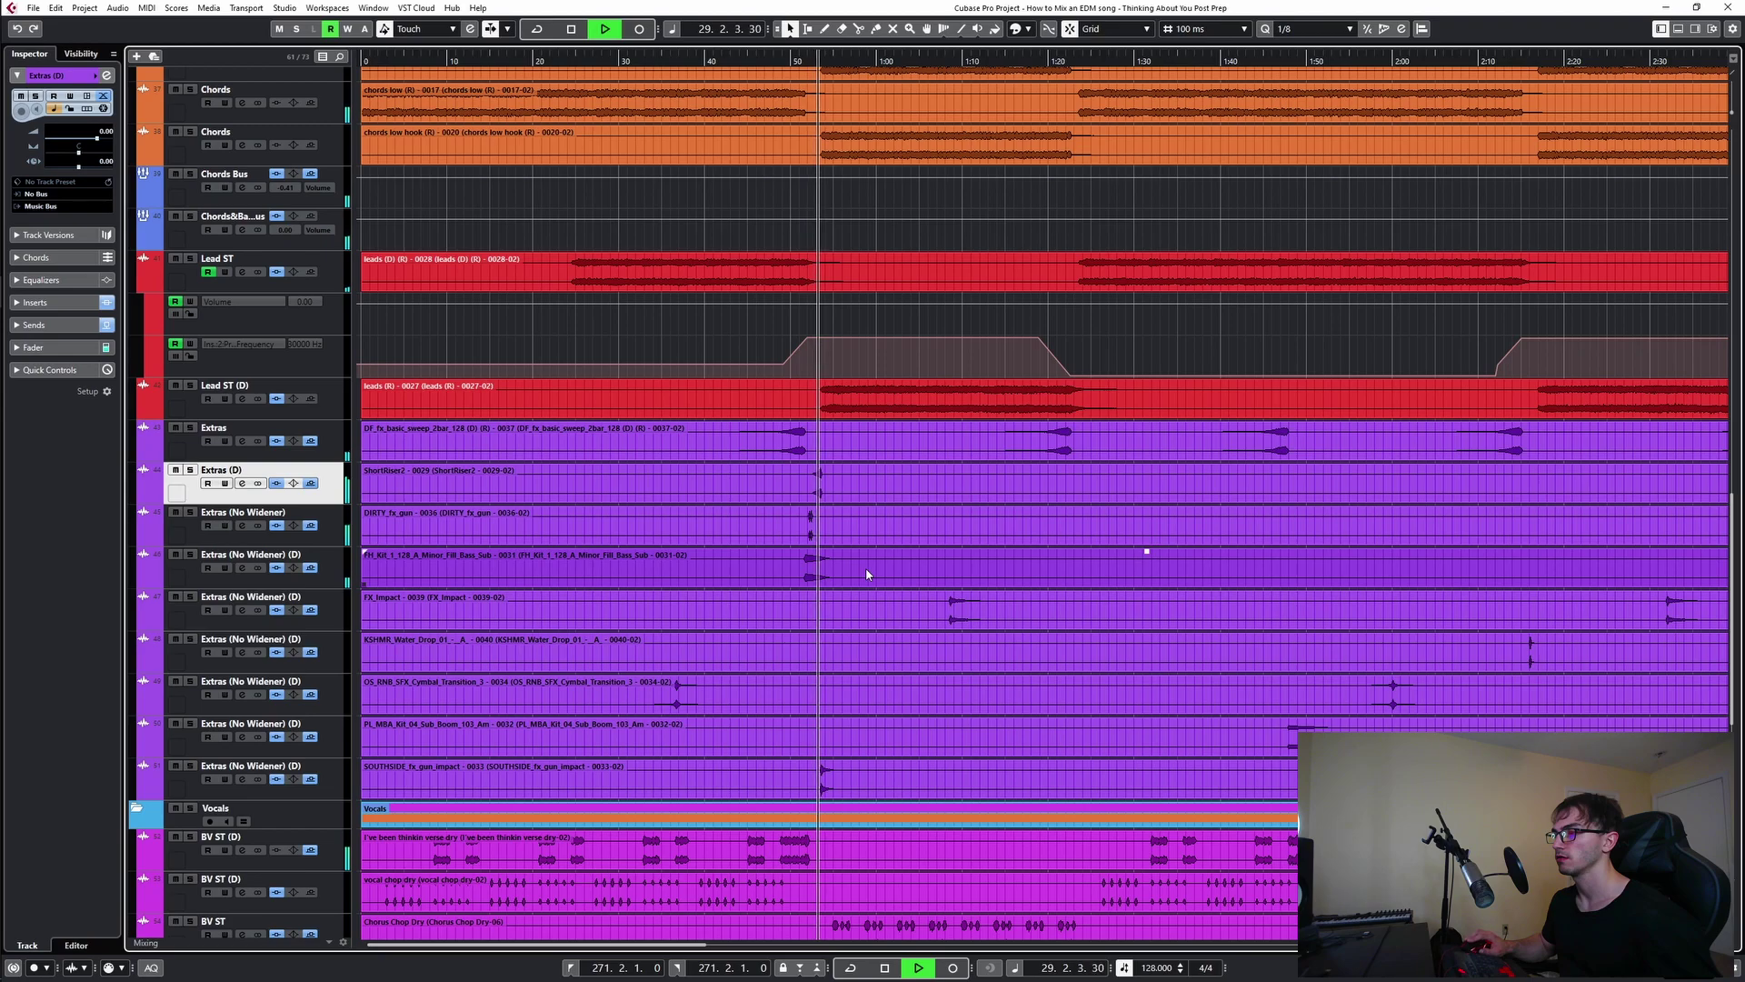
{"action": "key", "text": "space"}
{"action": "left_click", "coordinate": [190, 767]}
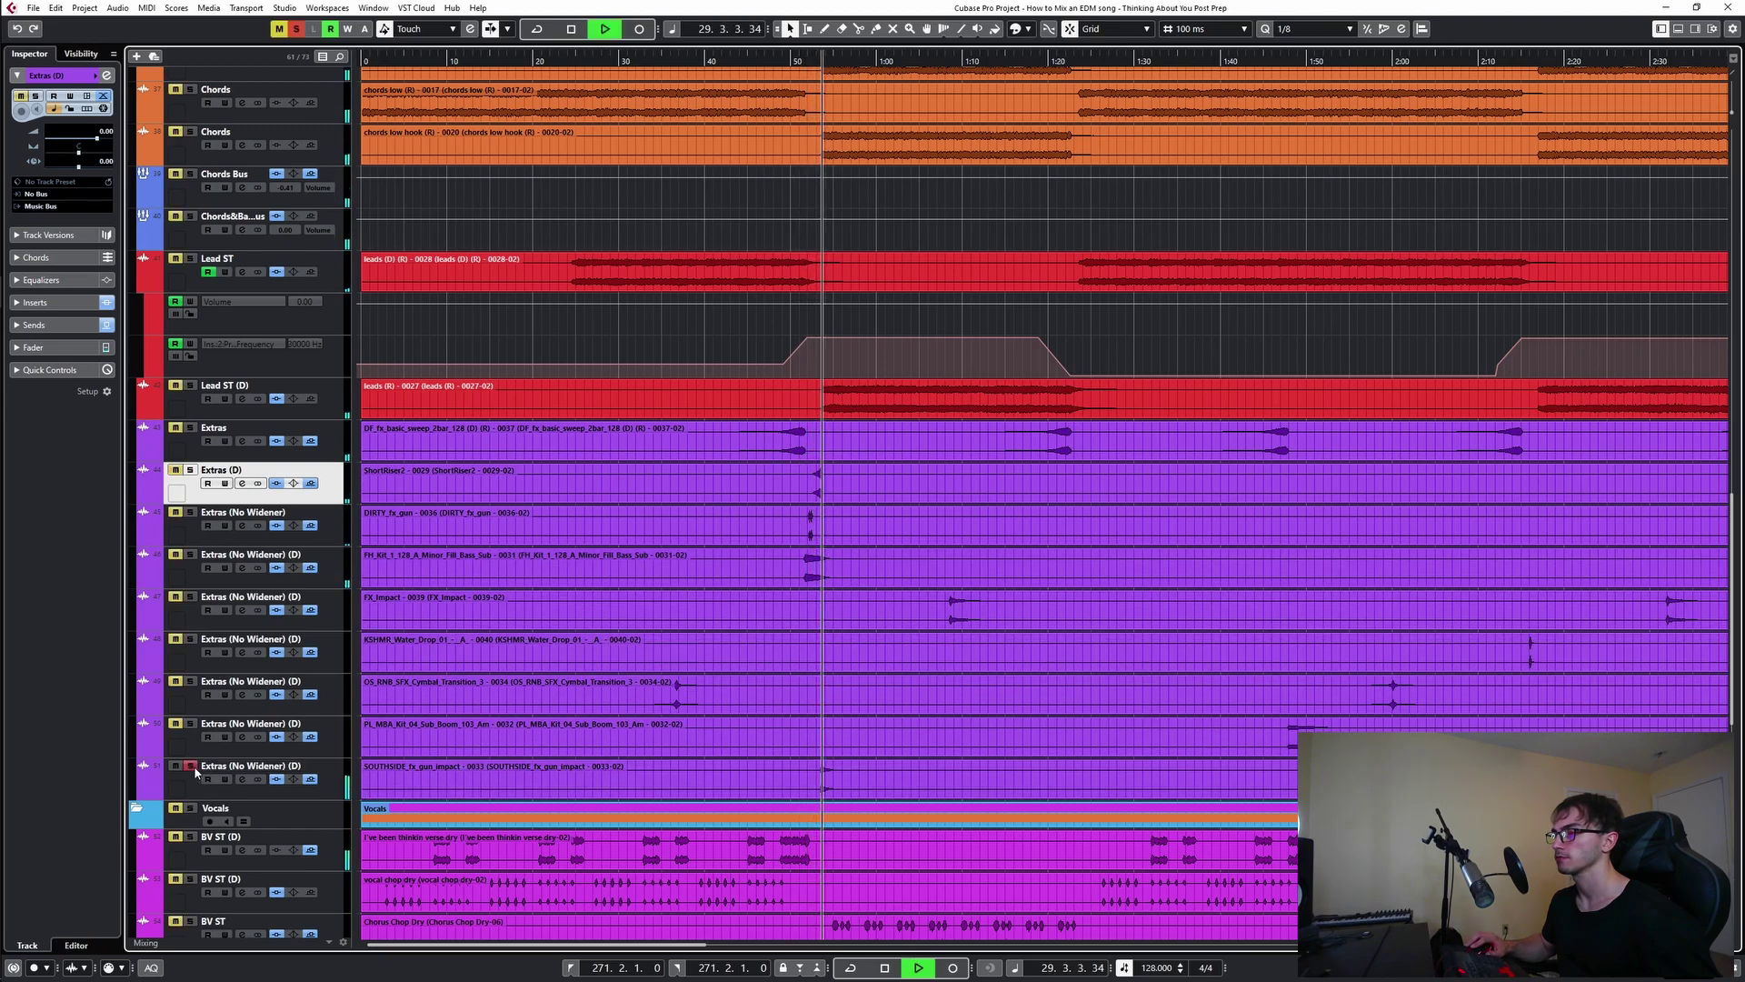
{"action": "left_click", "coordinate": [192, 767]}
{"action": "left_click", "coordinate": [803, 319]}
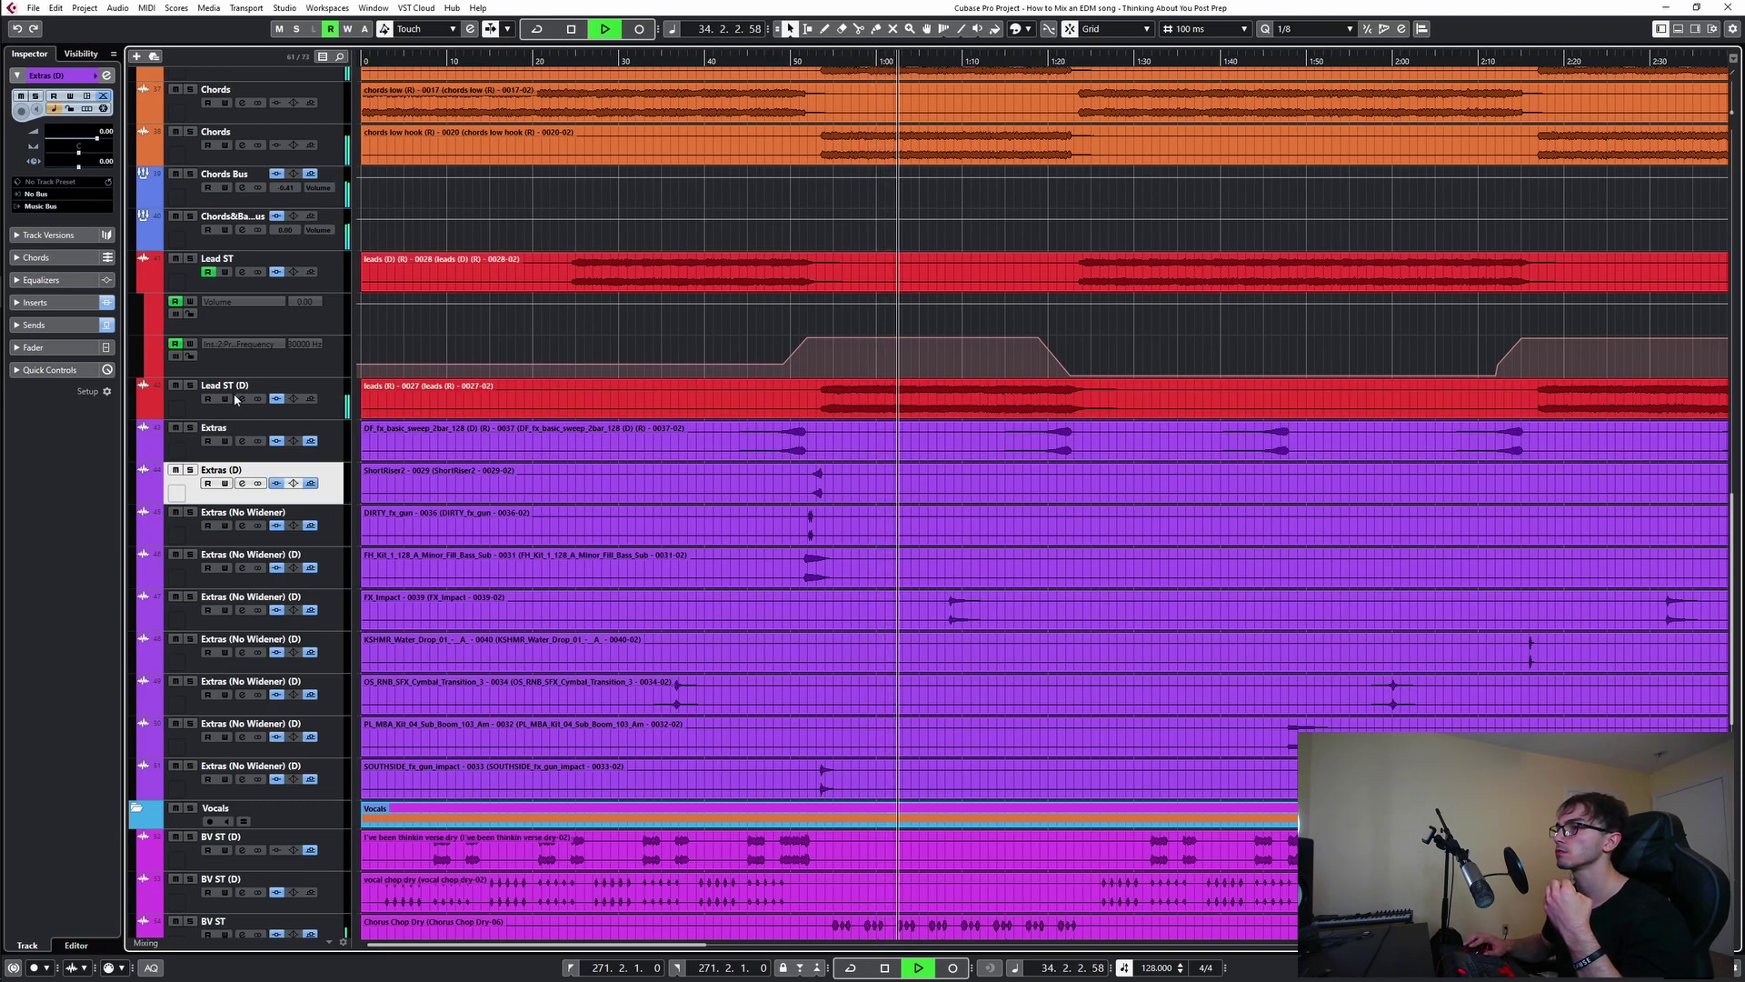
- On the Chorus Chop BV ST track, set the L1 limiter's output ceiling to -6.5 dB and close the plug-in and channel settings
{"action": "scroll", "coordinate": [891, 509], "scroll_direction": "down", "scroll_amount": 4}
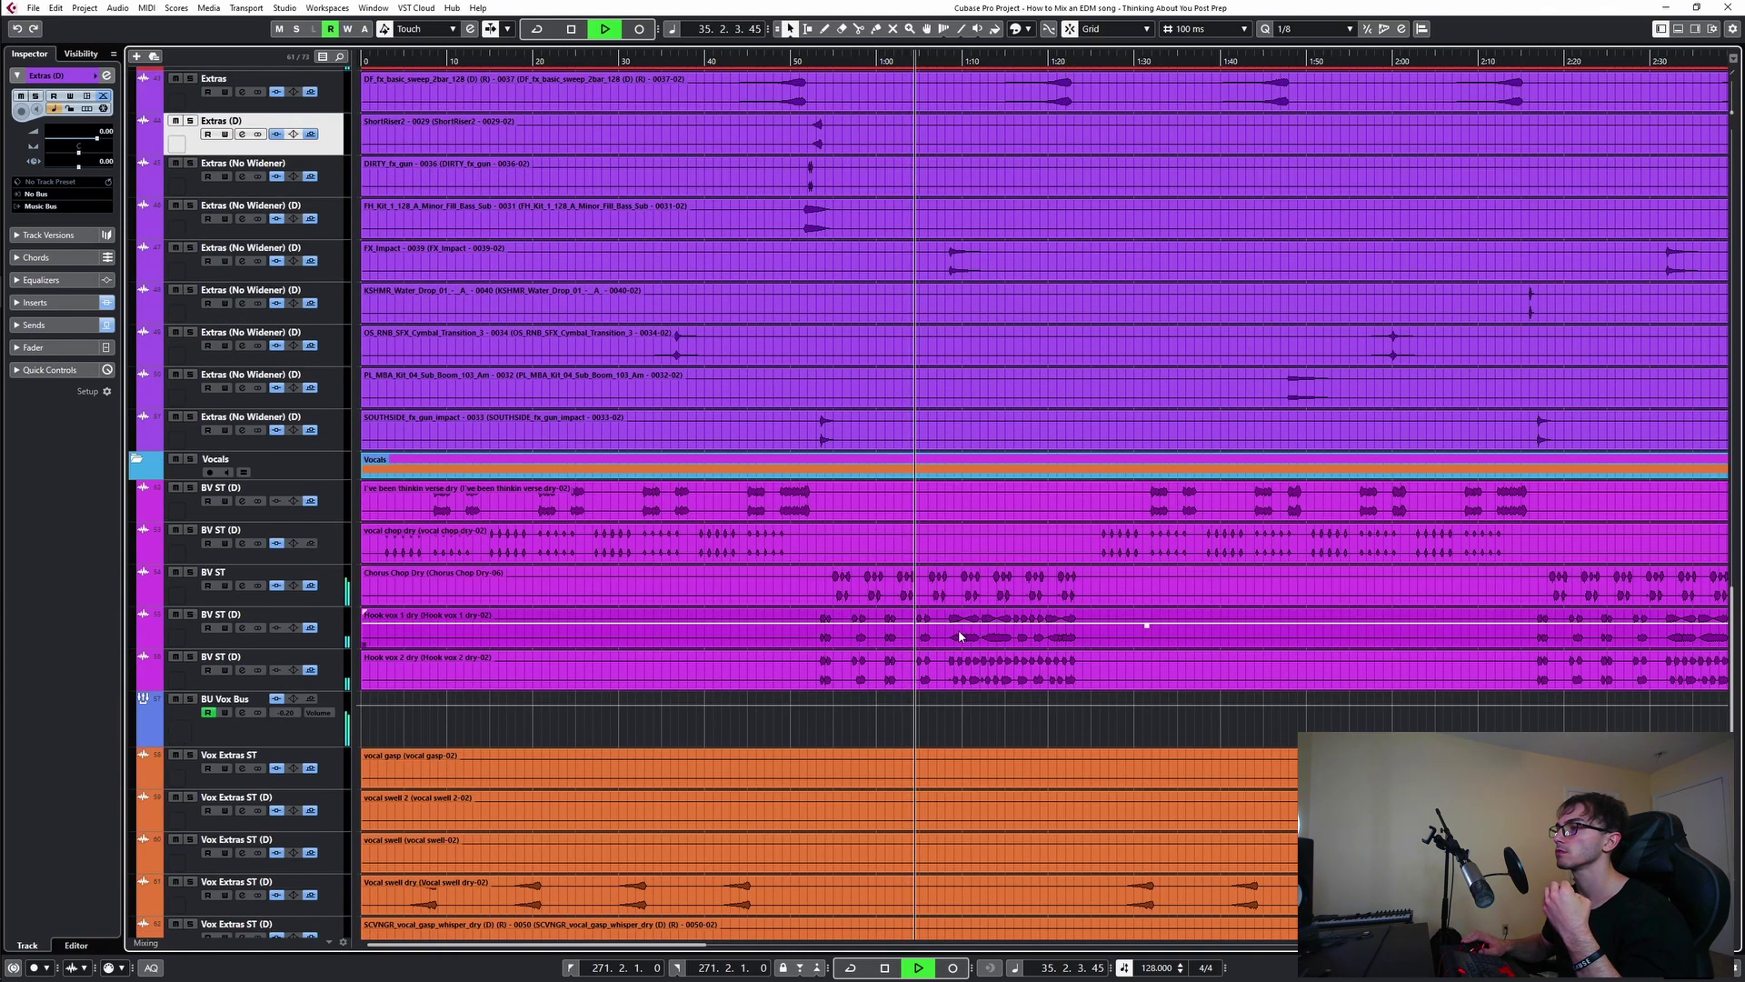
{"action": "scroll", "coordinate": [962, 634], "scroll_direction": "down", "scroll_amount": 2}
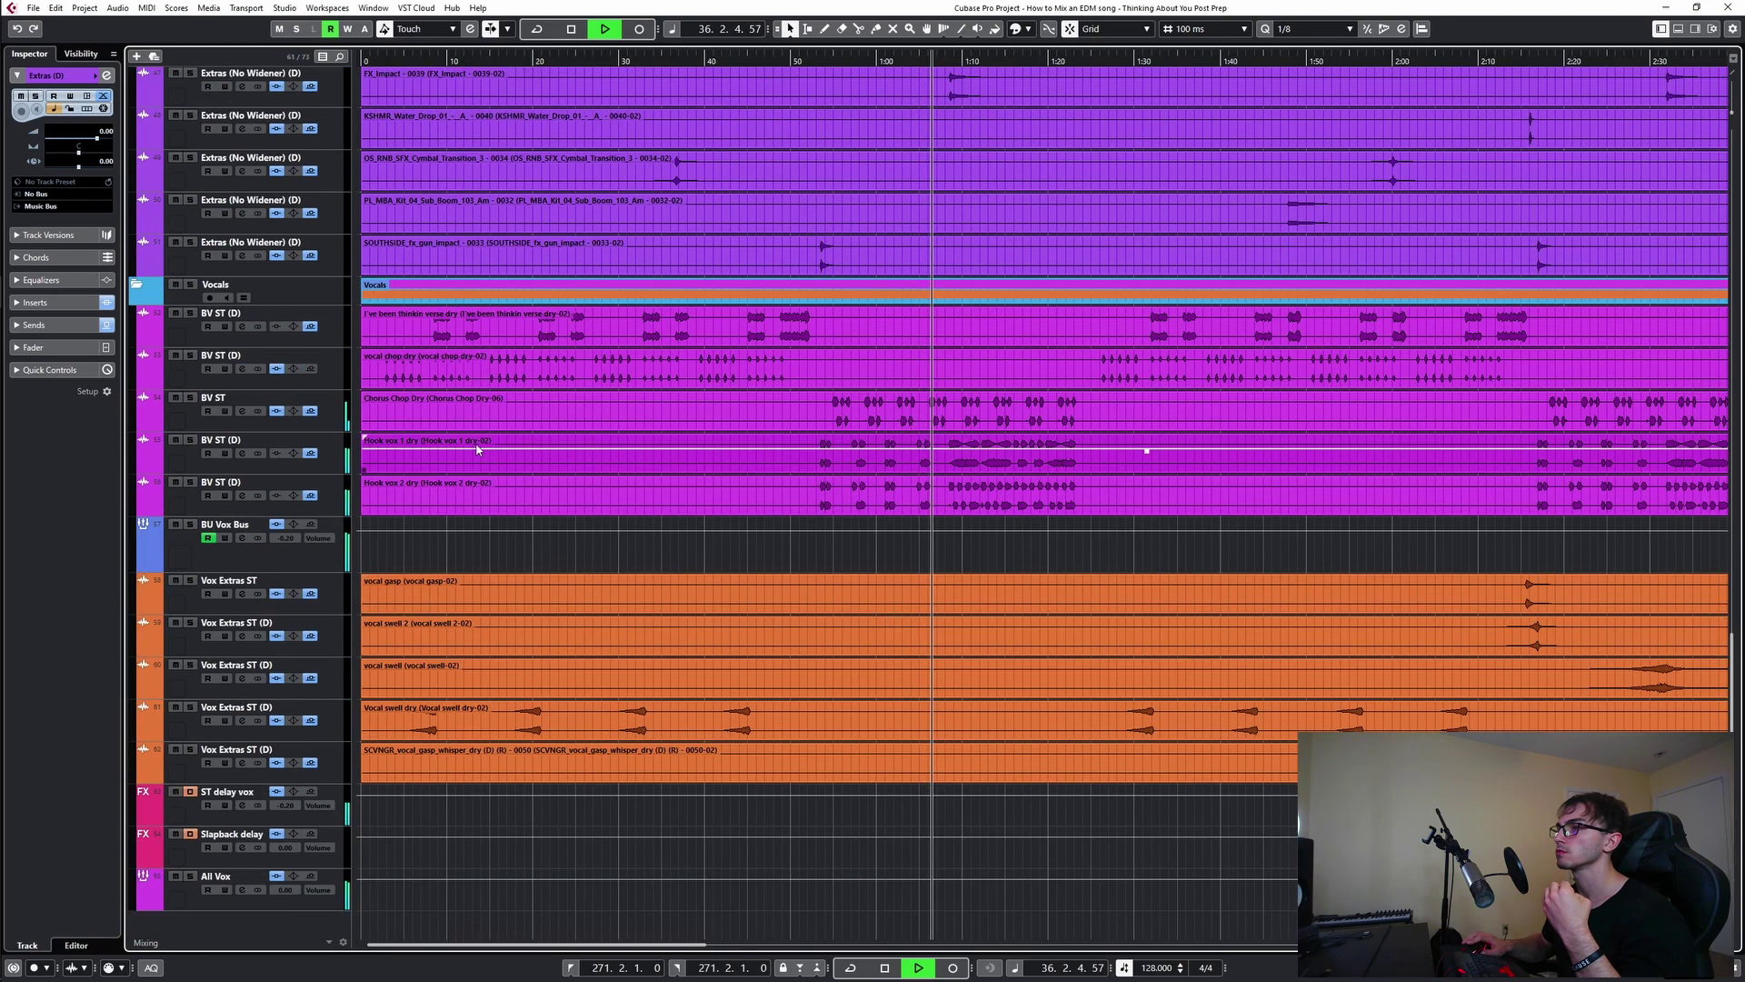
{"action": "left_click", "coordinate": [242, 411]}
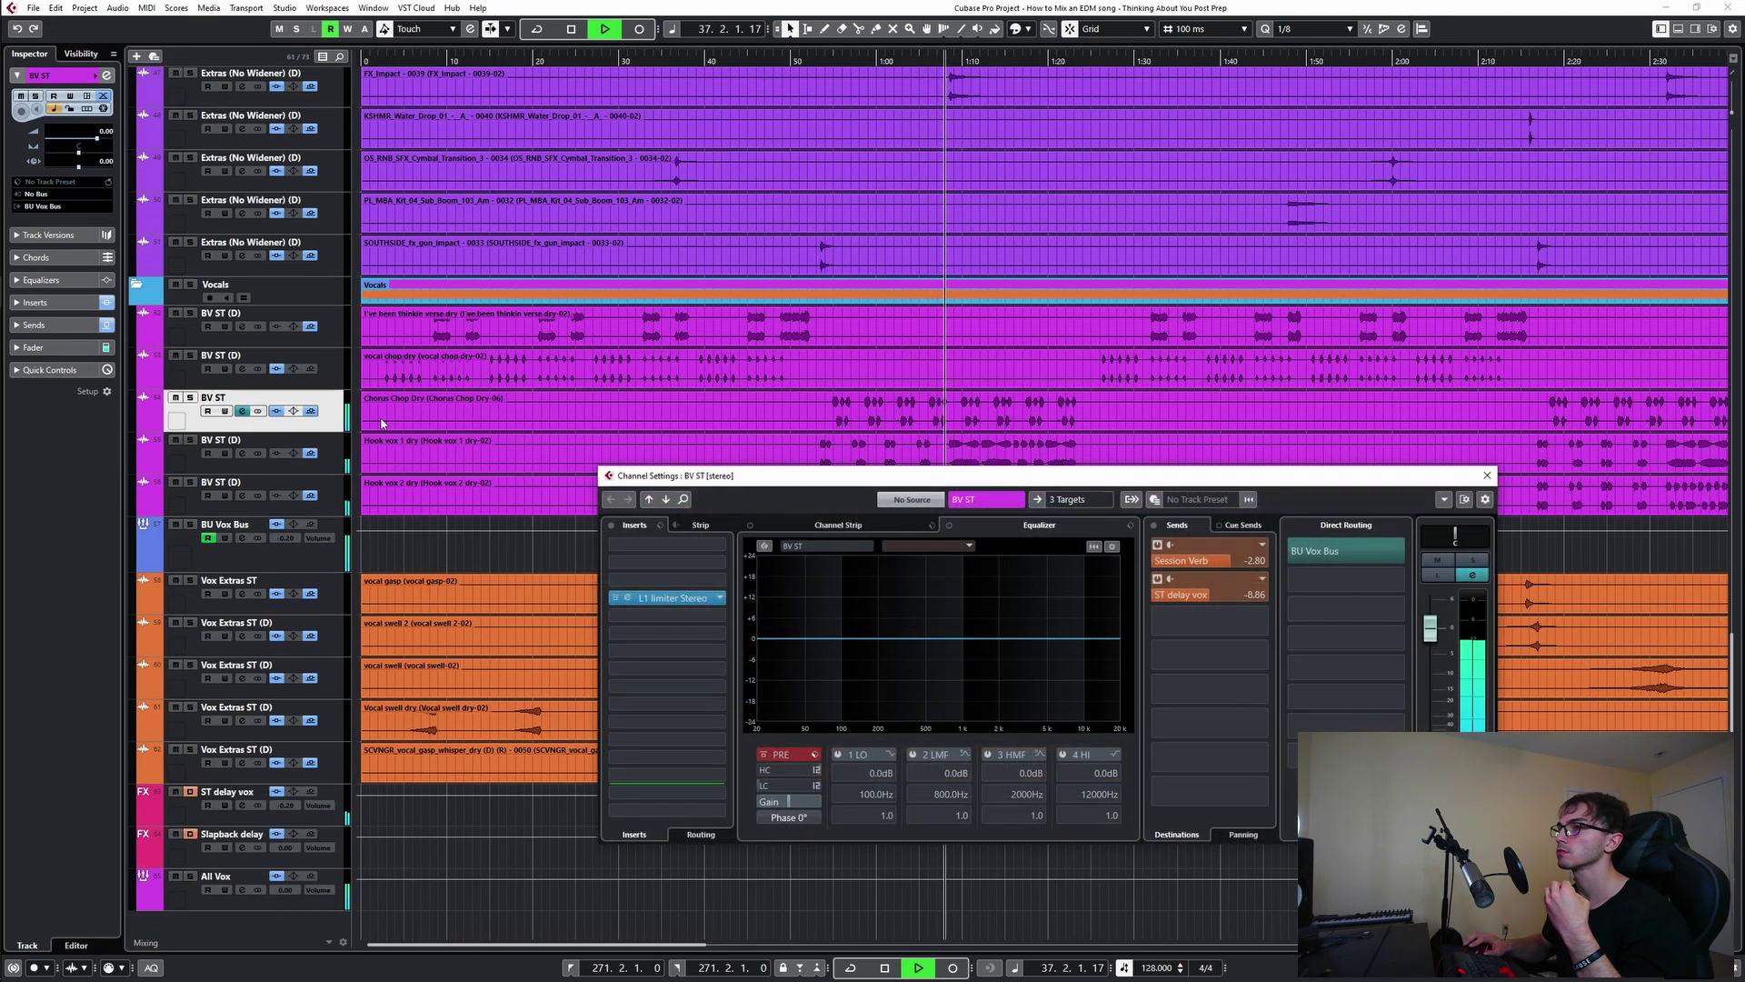
{"action": "left_click", "coordinate": [675, 600]}
{"action": "mouse_move", "coordinate": [844, 498]}
{"action": "left_mouse_down"}
{"action": "mouse_move", "coordinate": [844, 523]}
{"action": "mouse_move", "coordinate": [847, 495]}
{"action": "left_mouse_up"}
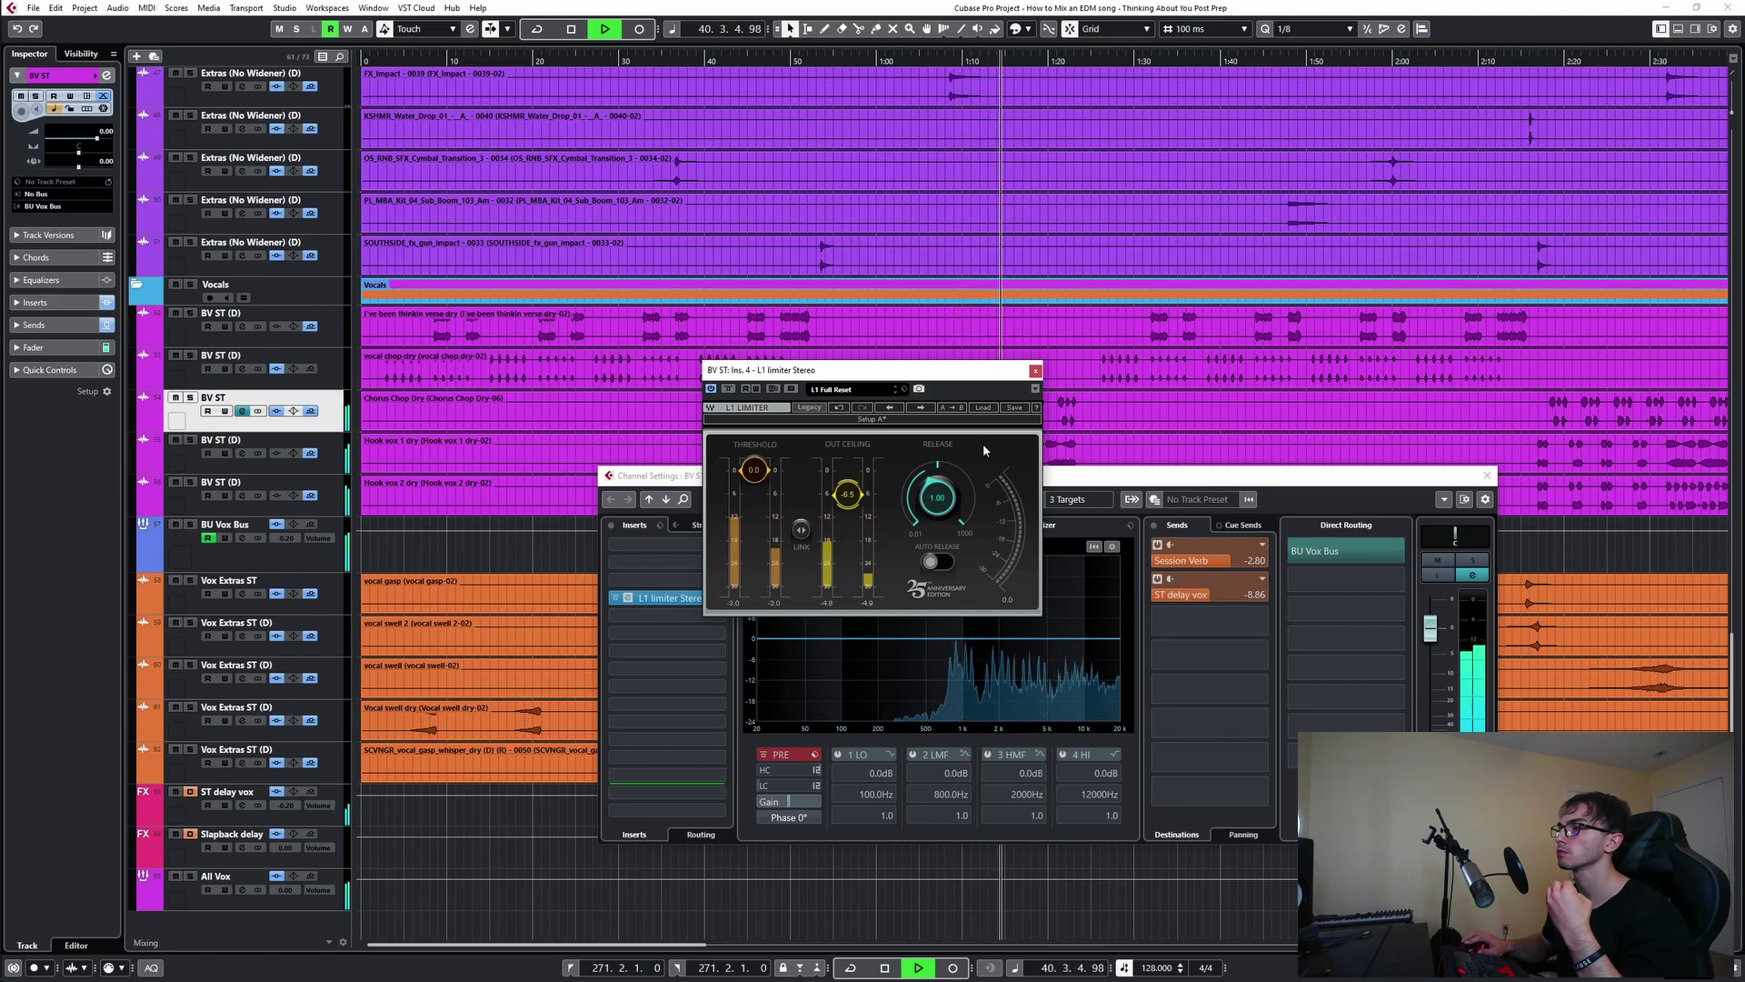
{"action": "left_click", "coordinate": [1035, 371]}
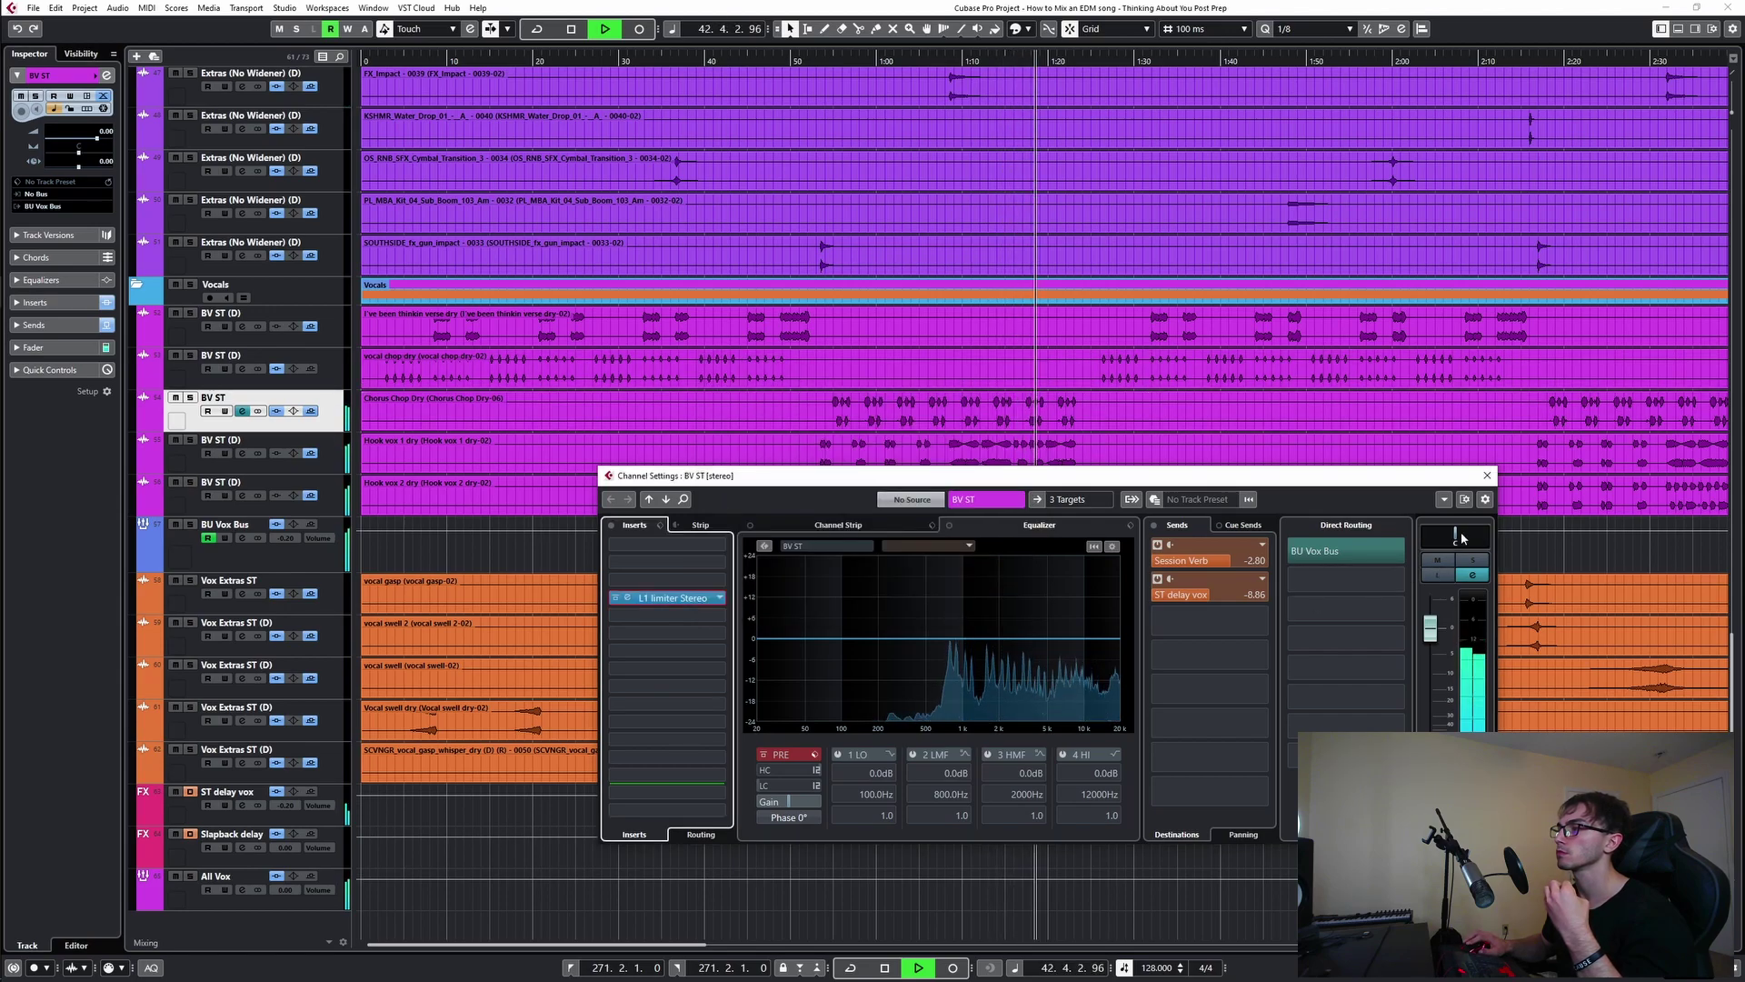
{"action": "left_click", "coordinate": [1490, 478]}
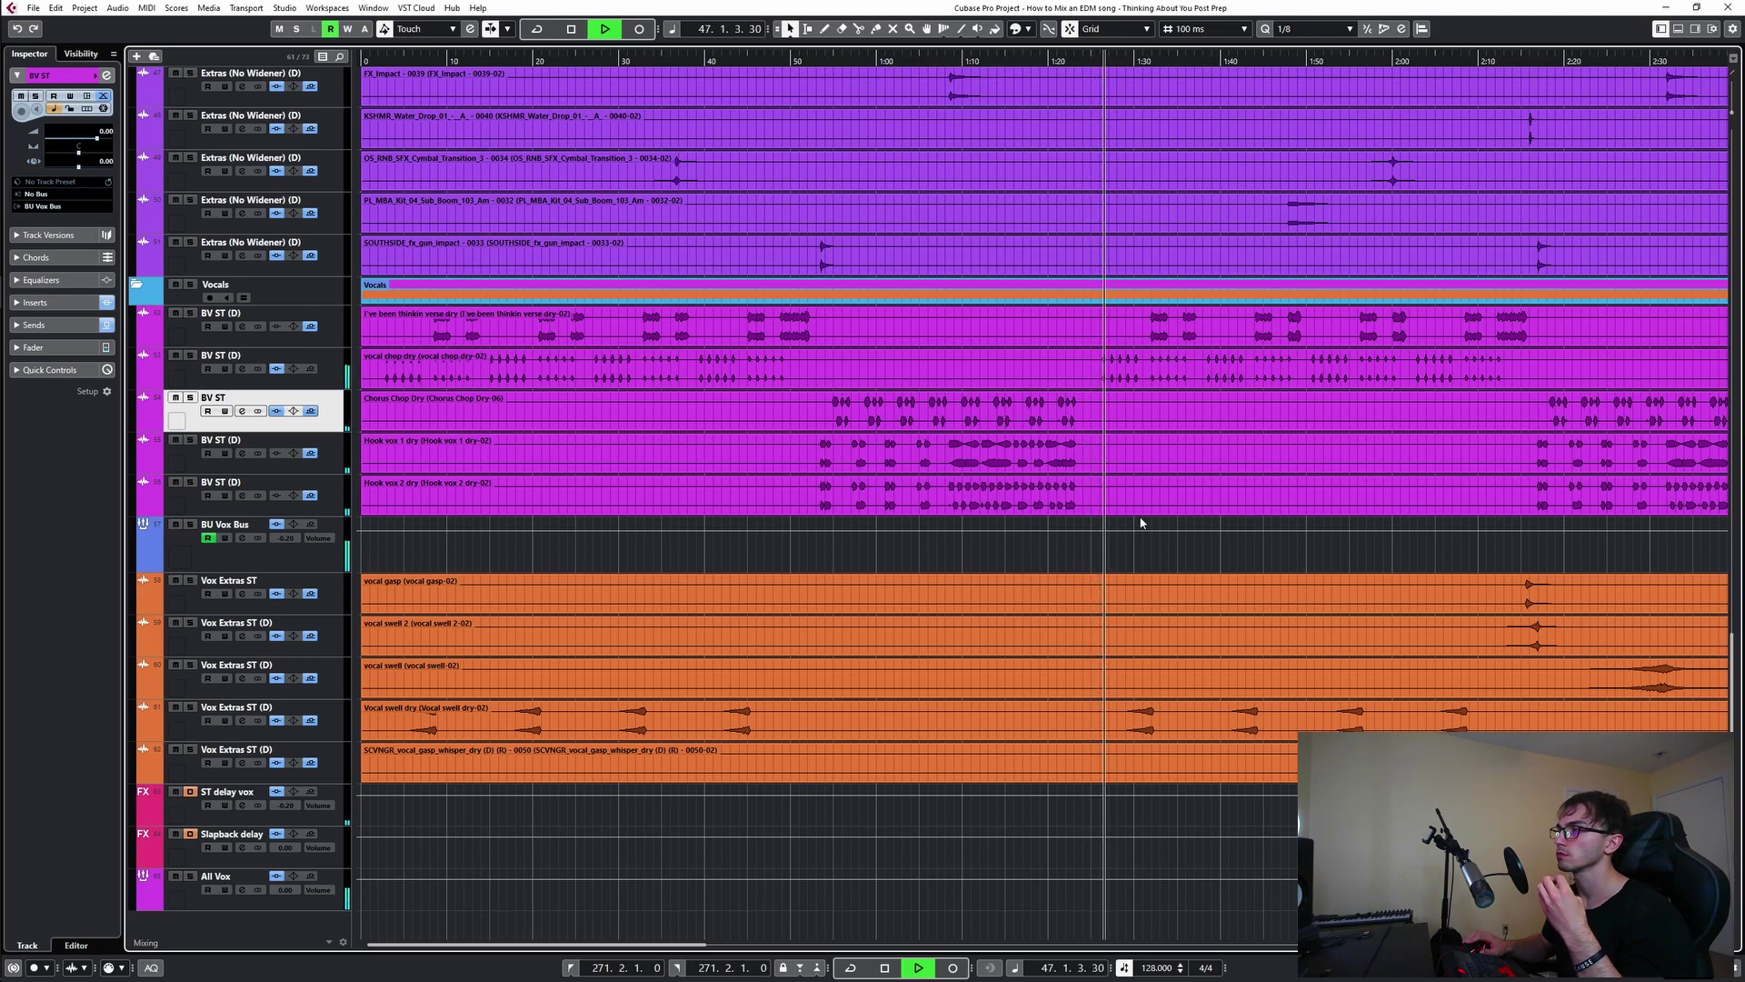
- Replay the section from about bar 46 and open the L1 limiter on the vocal chop BV ST (D) track
{"action": "left_click", "coordinate": [1145, 510]}
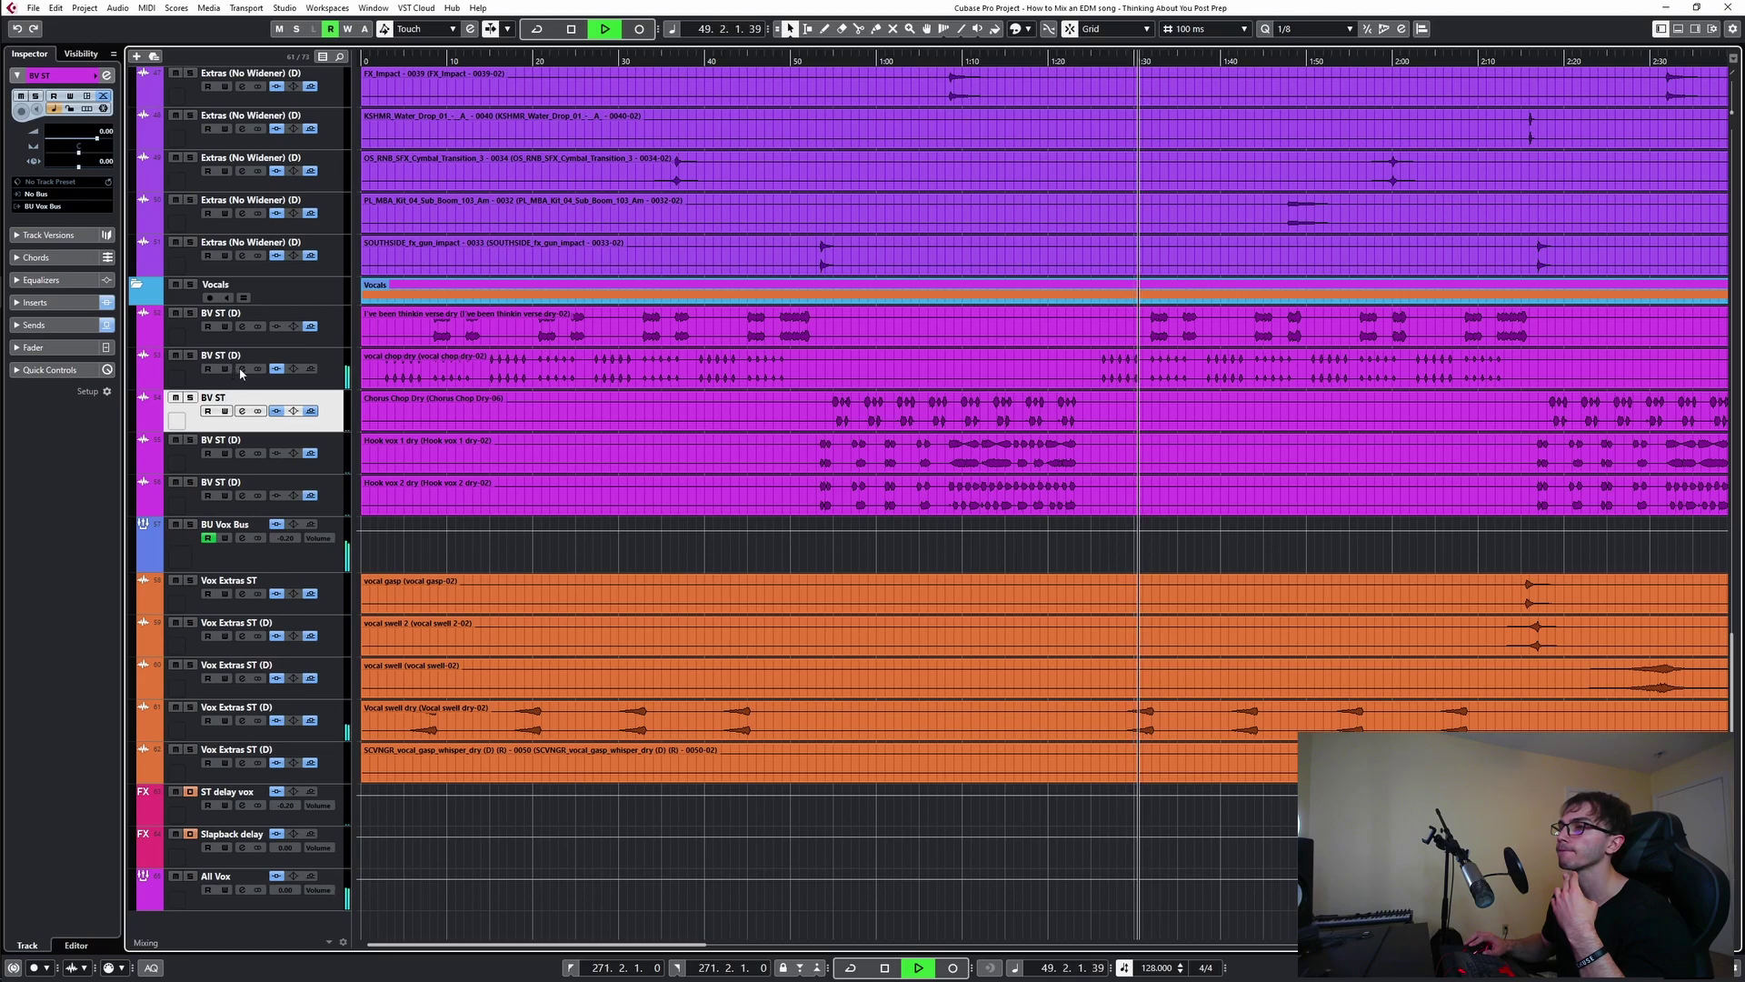
{"action": "left_click", "coordinate": [1096, 543]}
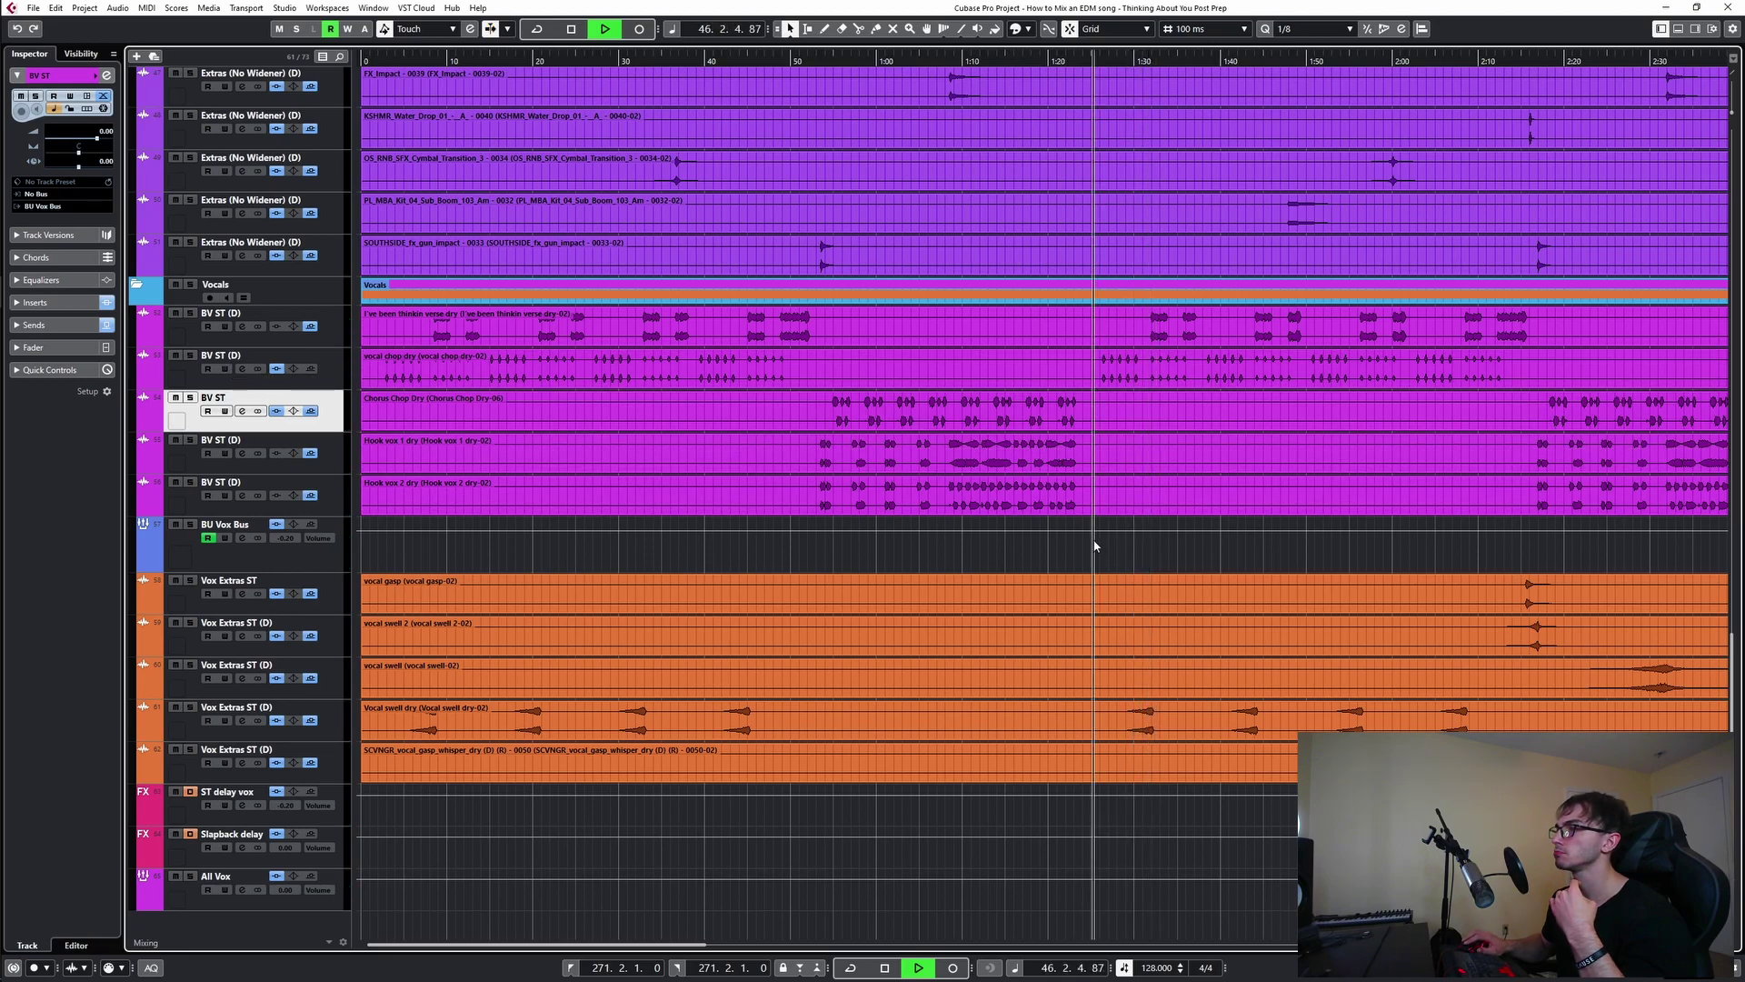
{"action": "left_click", "coordinate": [244, 367]}
{"action": "left_click", "coordinate": [678, 653]}
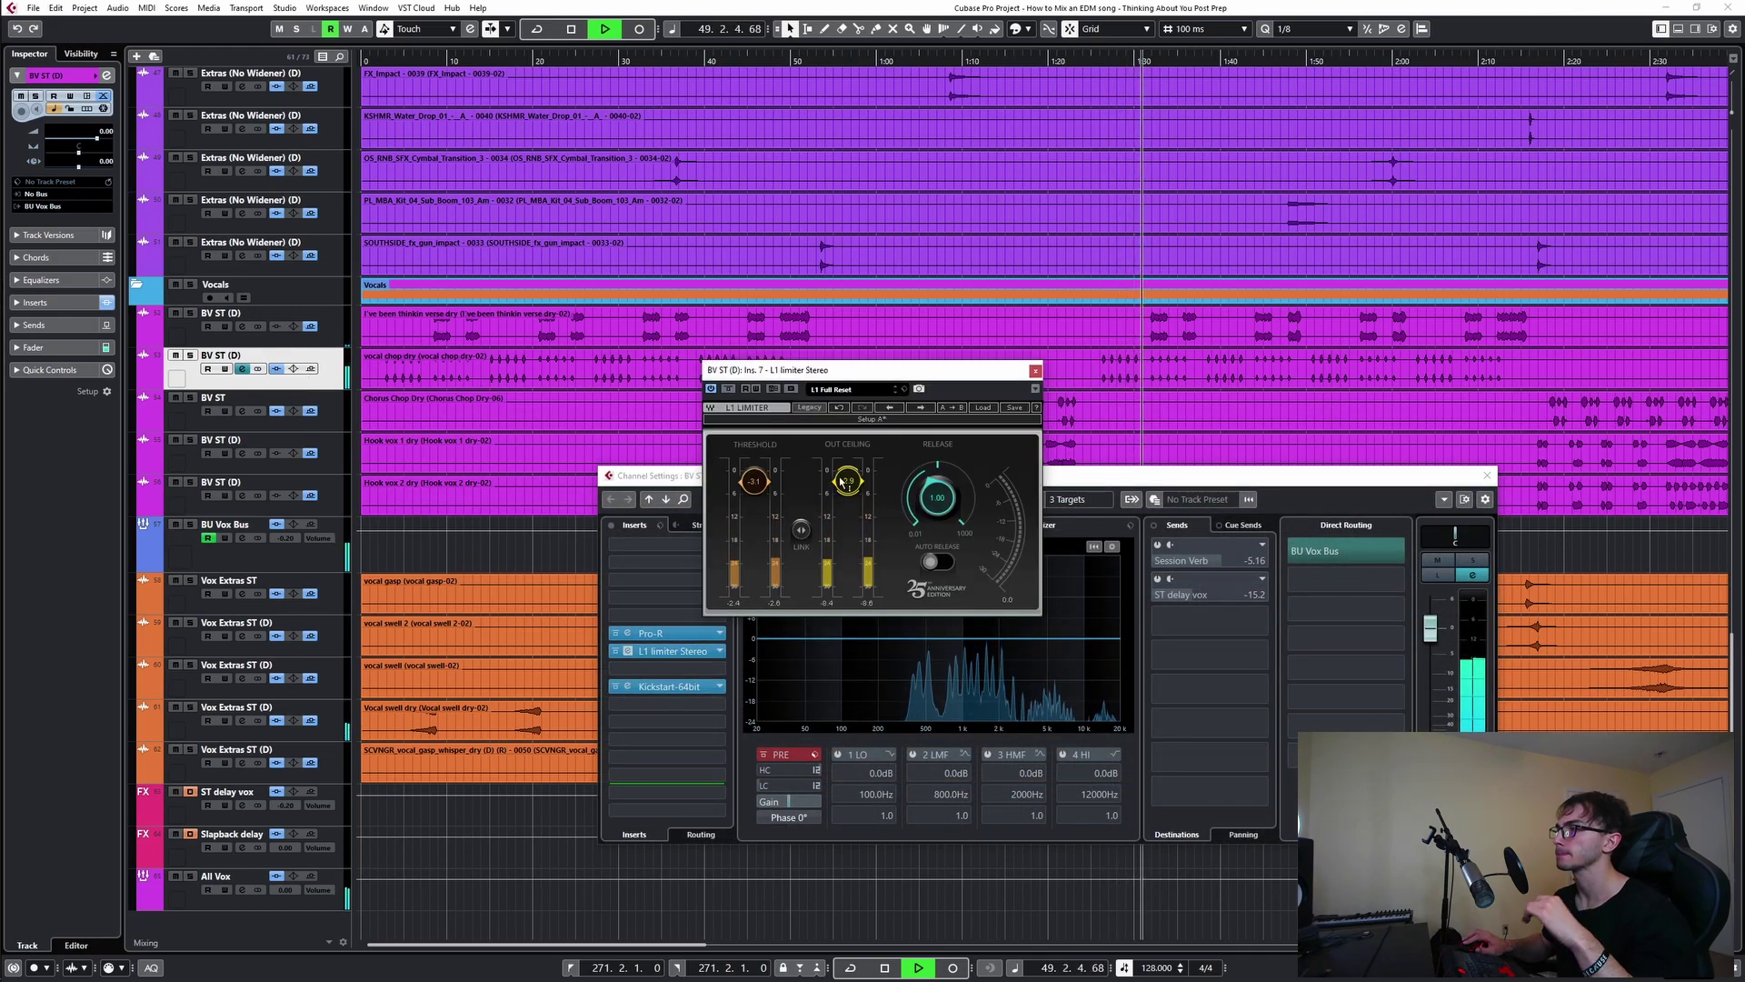
{"action": "key", "text": "space"}
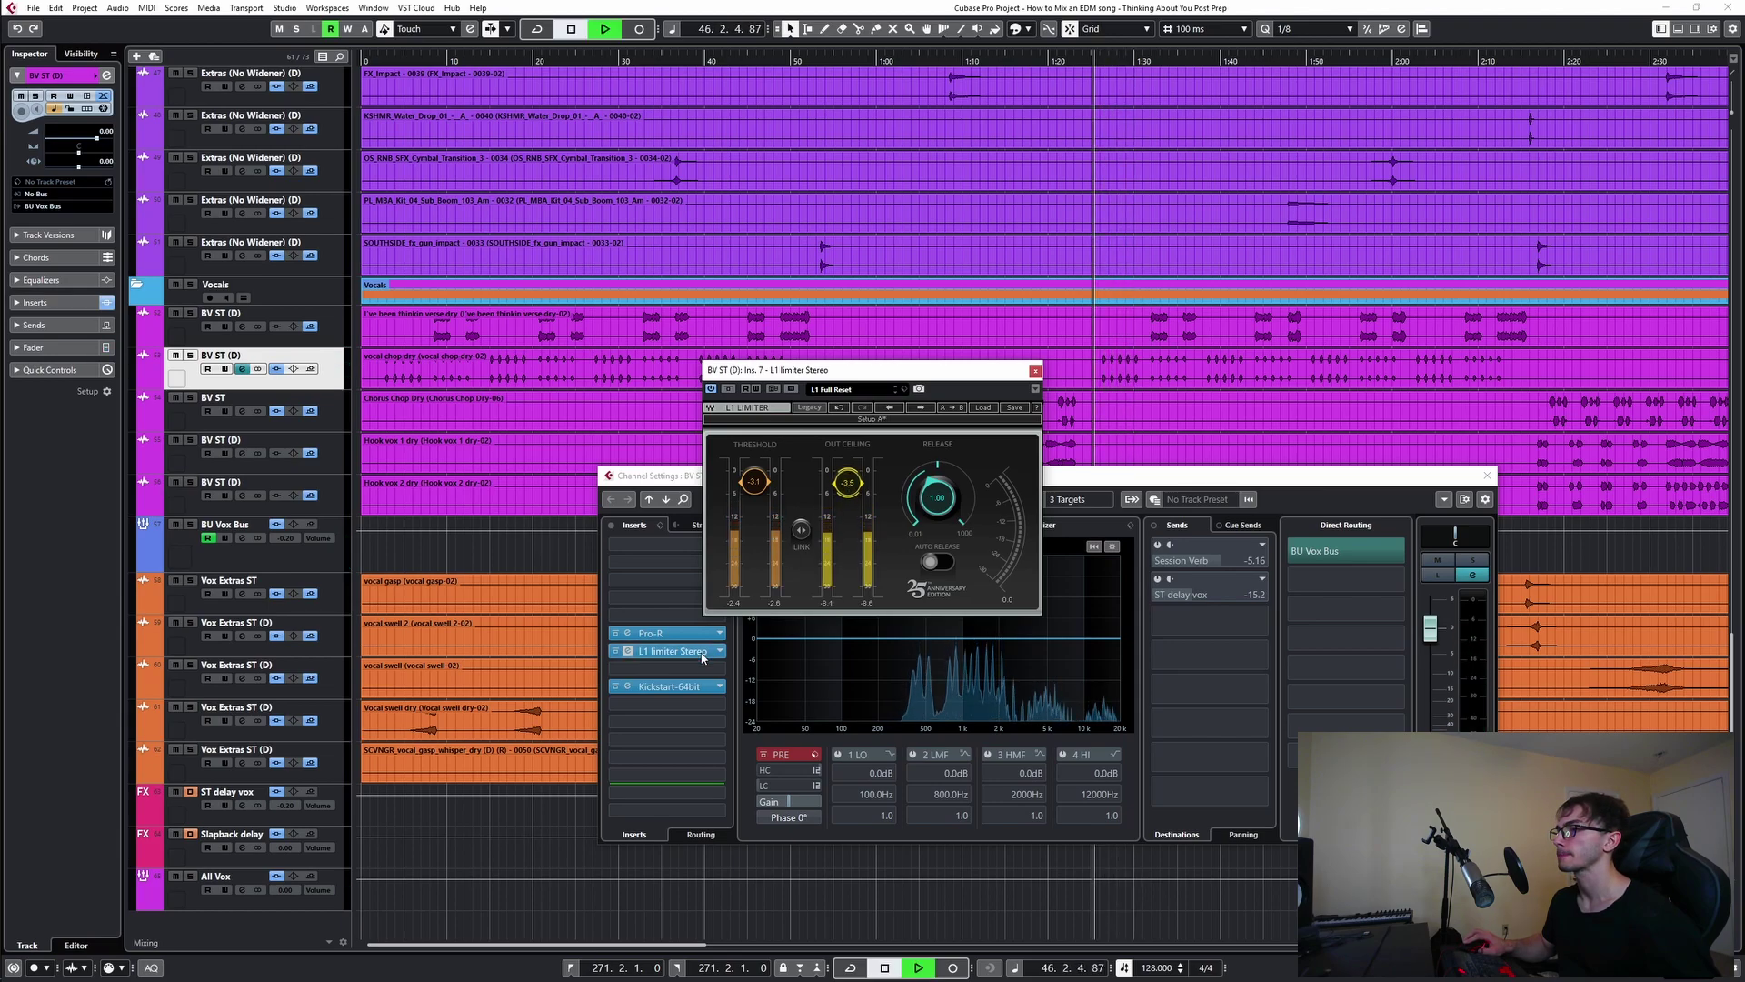
- Adjust the Pro-R reverb's Mix on the vocal chop BV ST (D) track and close its plug-in and channel windows
{"action": "left_click", "coordinate": [651, 633]}
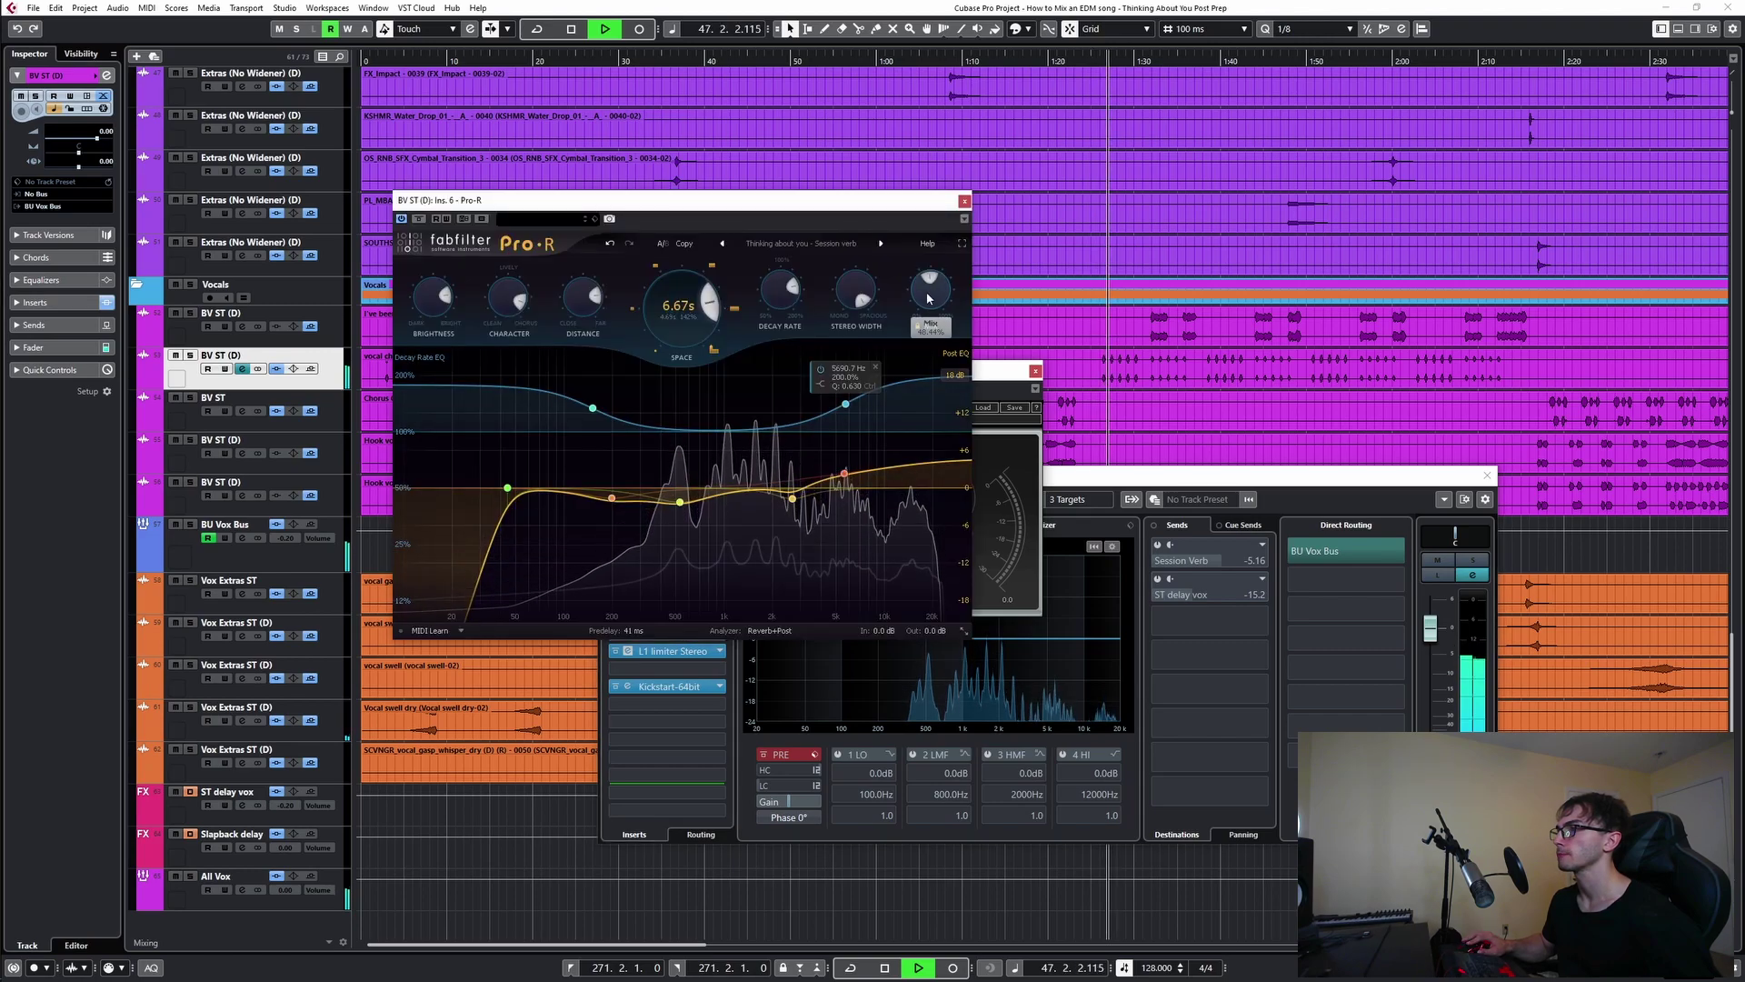
{"action": "mouse_move", "coordinate": [929, 292]}
{"action": "left_mouse_down"}
{"action": "mouse_move", "coordinate": [929, 321]}
{"action": "mouse_move", "coordinate": [946, 298]}
{"action": "left_mouse_up"}
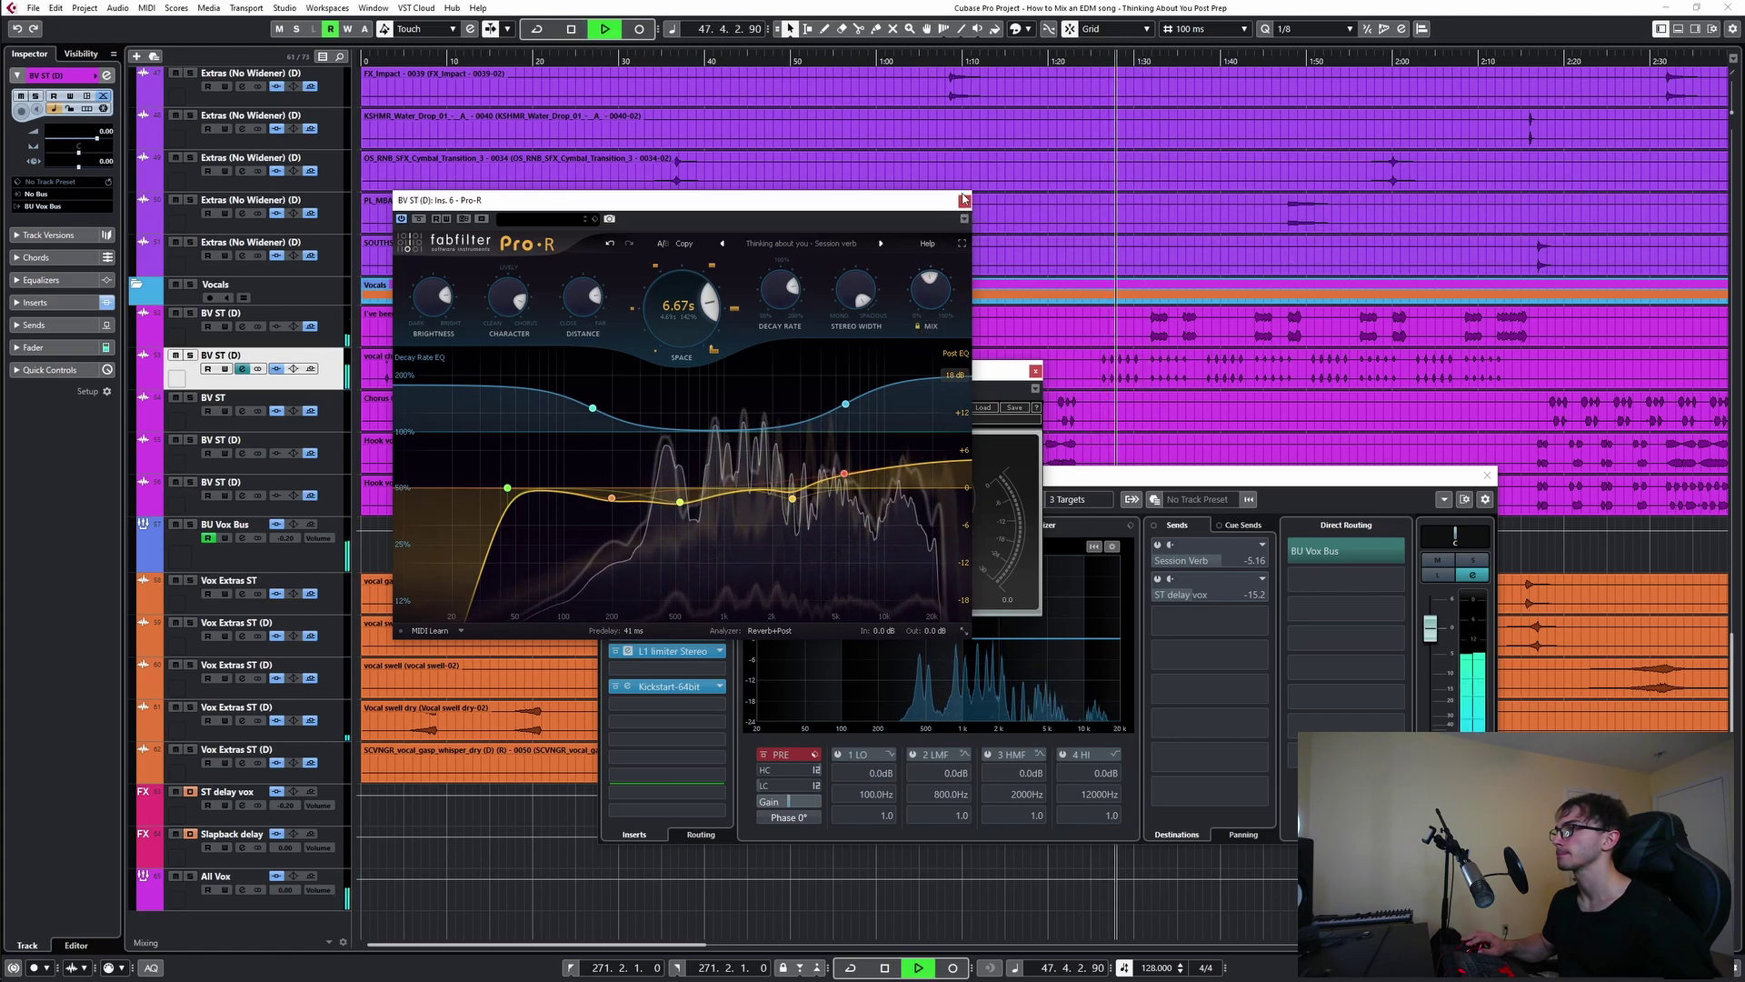
{"action": "left_click", "coordinate": [964, 200]}
{"action": "left_click", "coordinate": [1487, 476]}
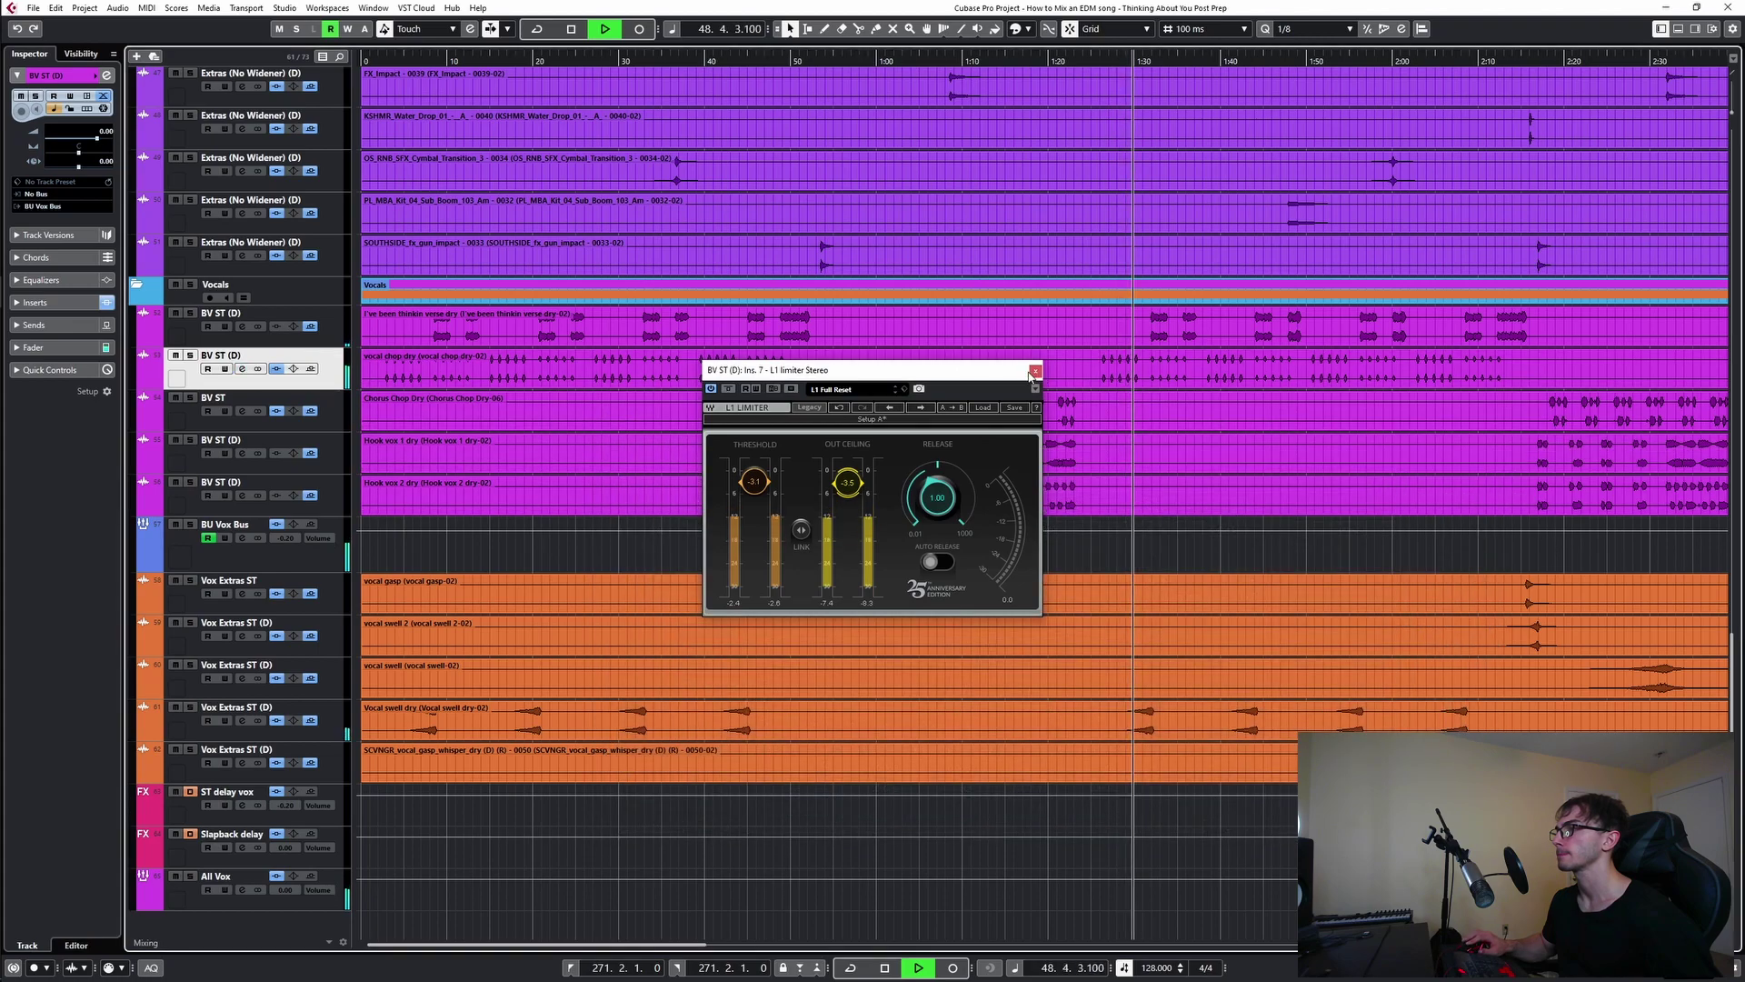
{"action": "left_click", "coordinate": [1036, 371]}
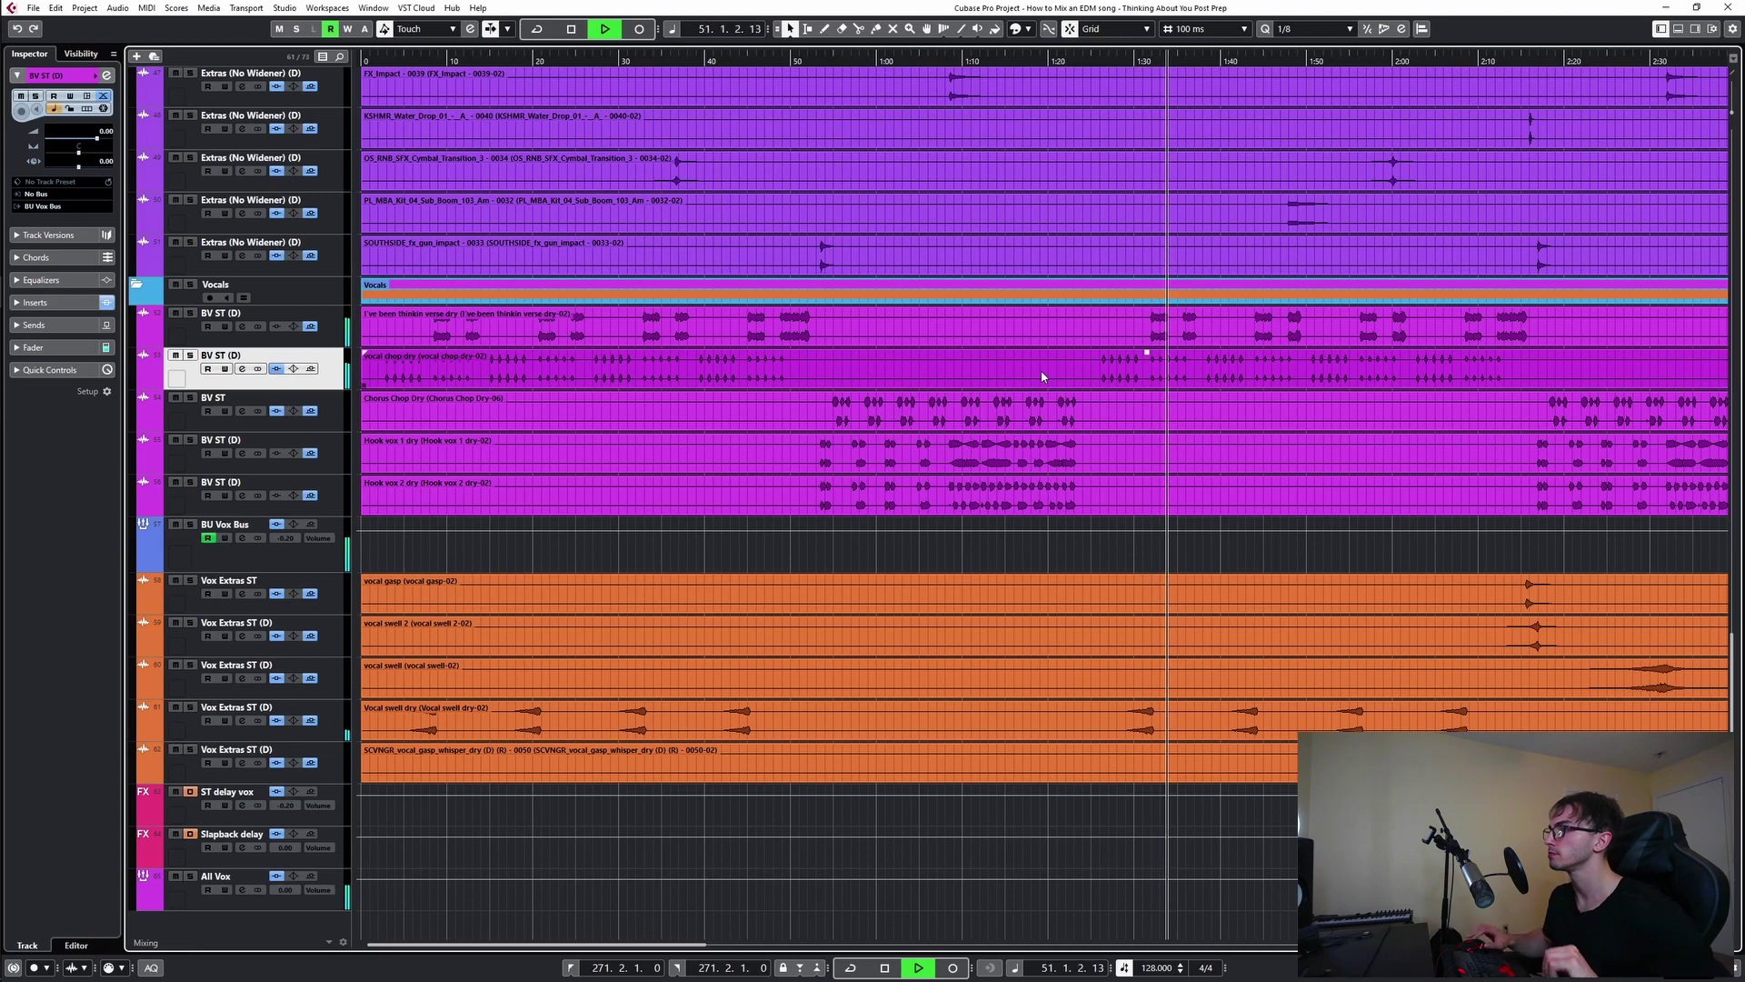
- Replay the song from about bar 49 and locate the Snap track among the drums
{"action": "left_click", "coordinate": [1148, 541]}
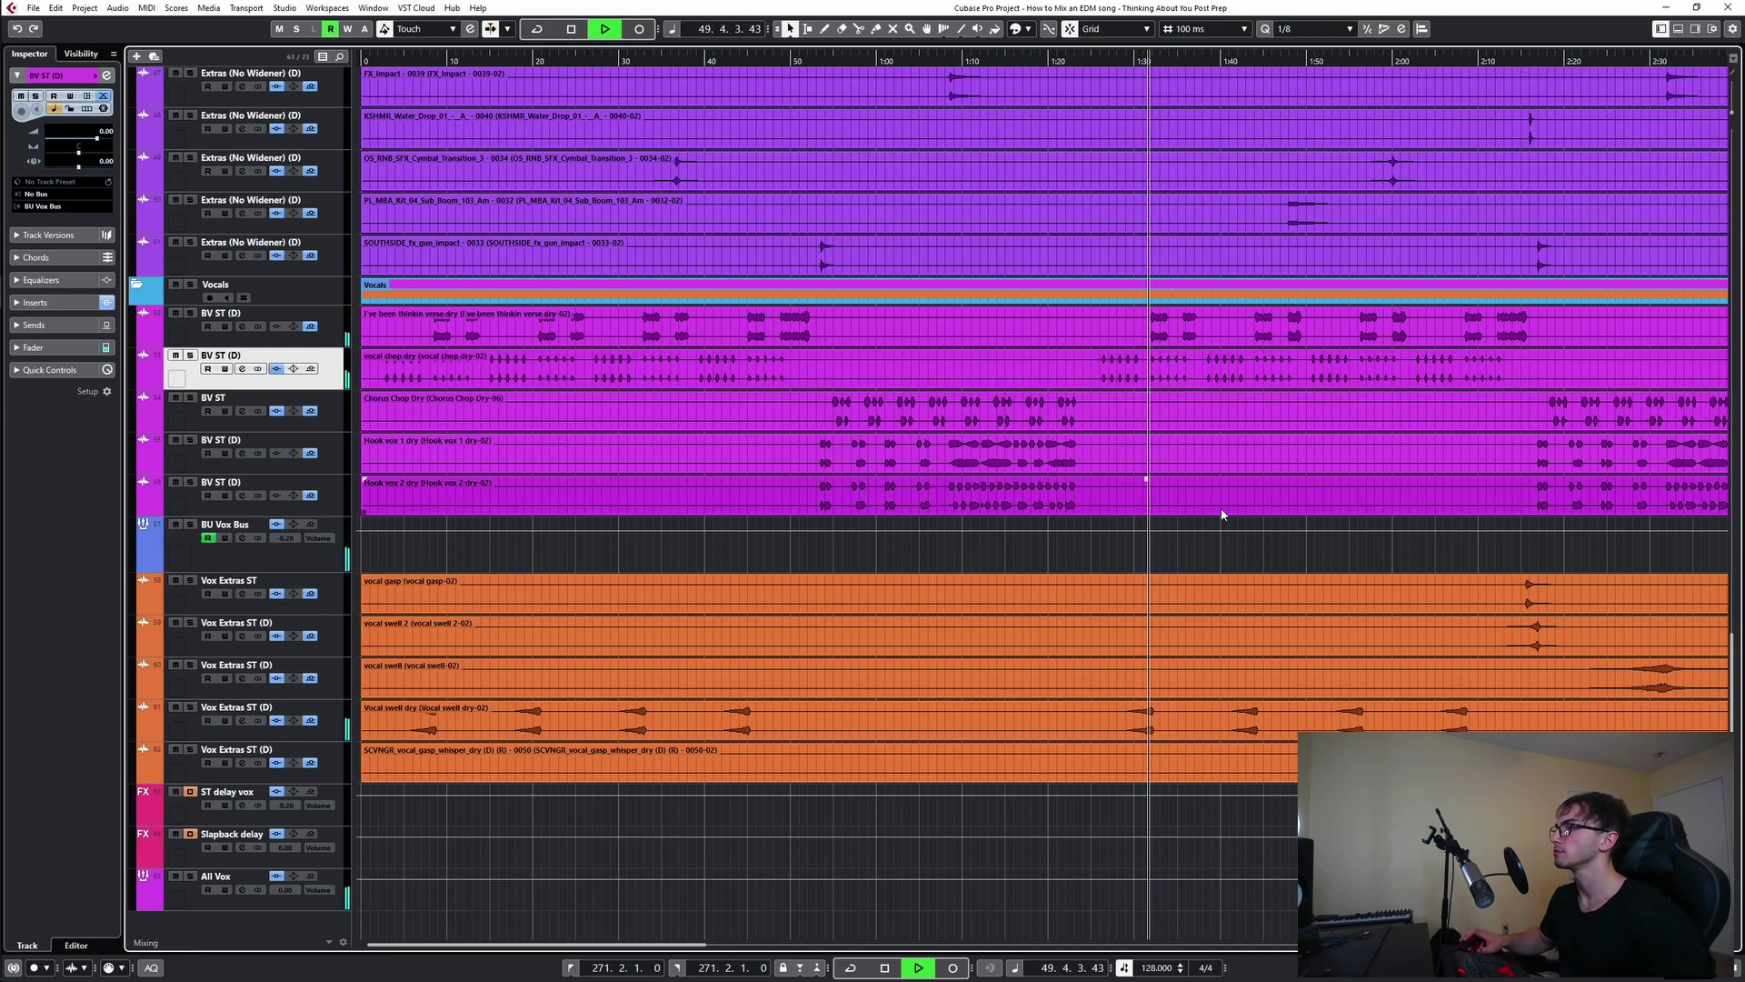
{"action": "scroll", "coordinate": [1182, 546], "scroll_direction": "up", "scroll_amount": 10}
{"action": "scroll", "coordinate": [1233, 556], "scroll_direction": "up", "scroll_amount": 7}
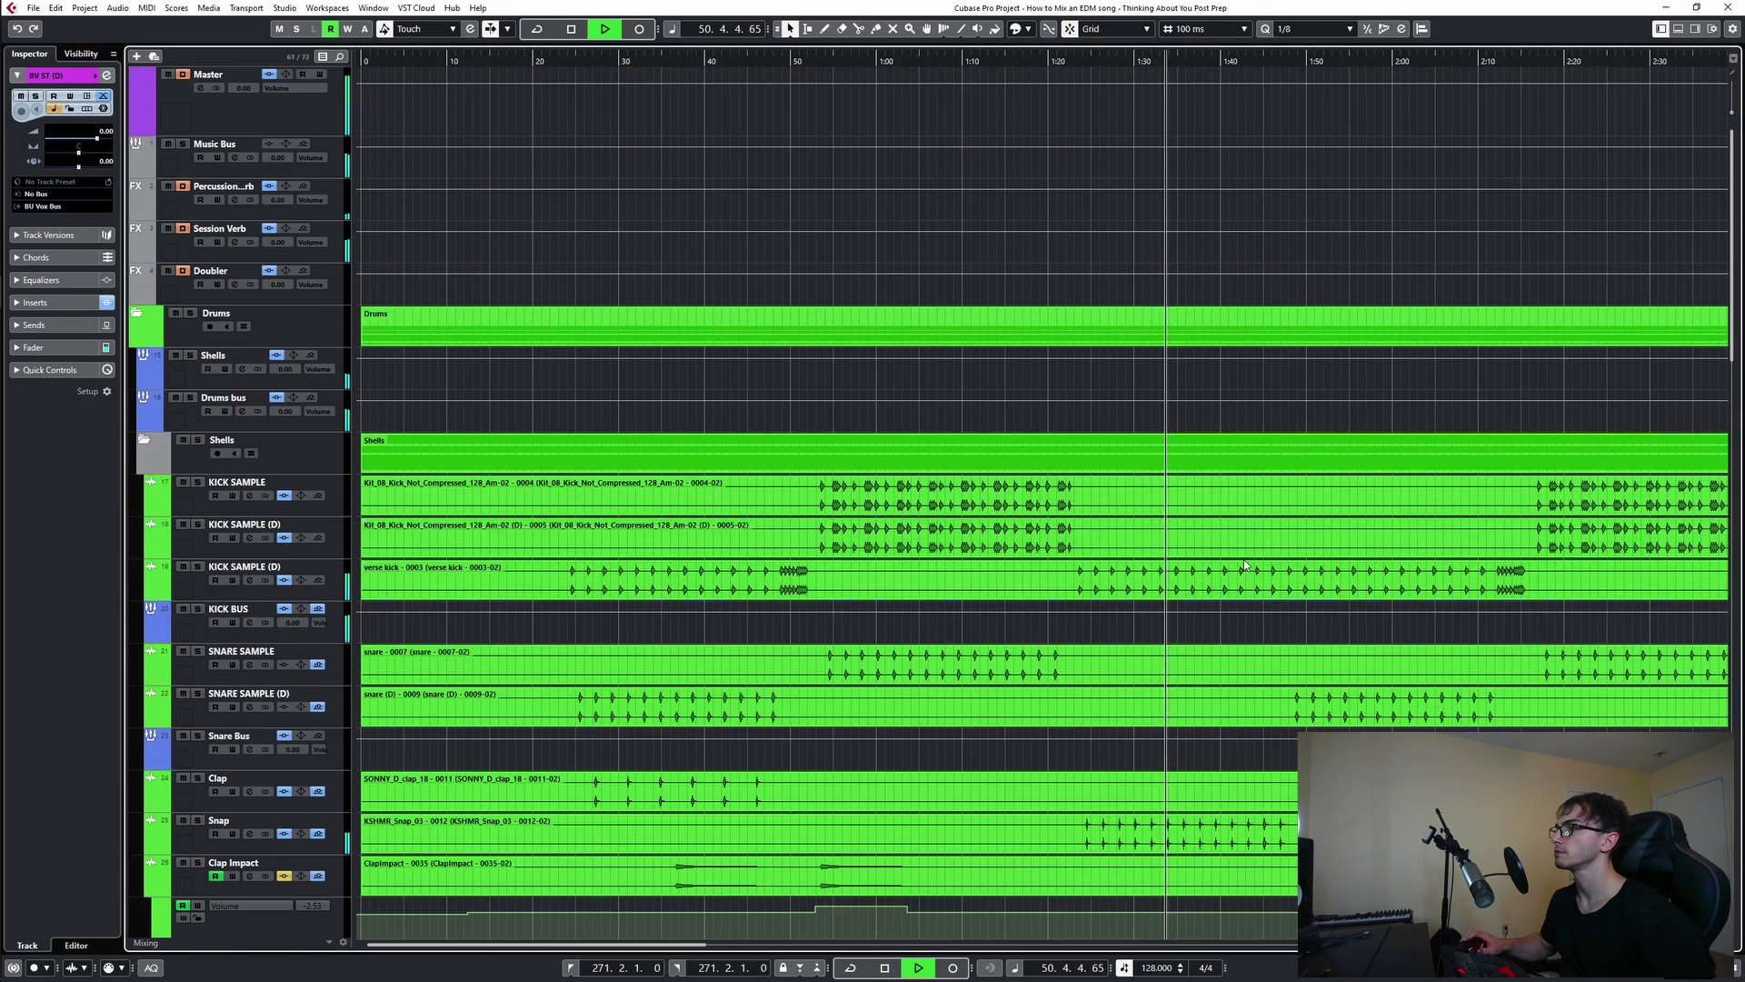
{"action": "scroll", "coordinate": [1243, 564], "scroll_direction": "down", "scroll_amount": 5}
{"action": "key", "text": "space"}
{"action": "key", "text": "space"}
{"action": "key", "text": "space"}
- In the Snap track's channel EQ, enable band 3 with a cut of -7.7 dB at 2357 Hz
{"action": "left_click", "coordinate": [248, 484]}
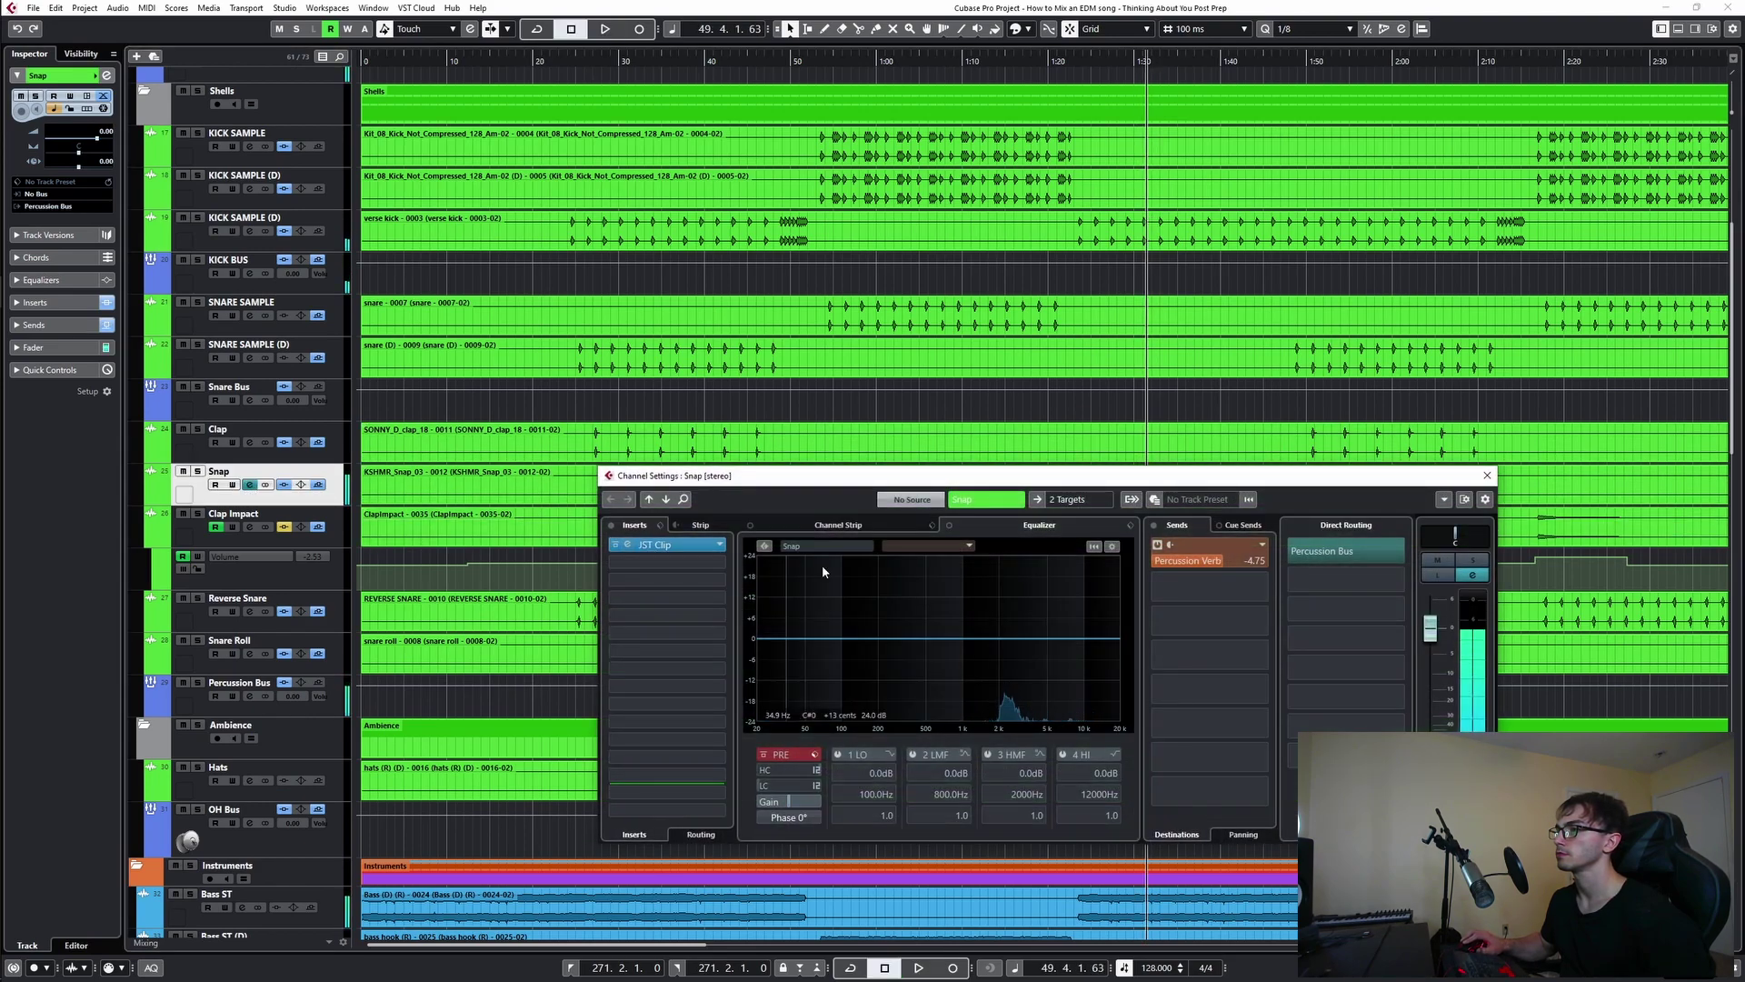
{"action": "key", "text": "space"}
{"action": "key", "text": "space"}
{"action": "left_click_drag", "start_coordinate": [1008, 638], "coordinate": [1009, 626]}
{"action": "key", "text": "space"}
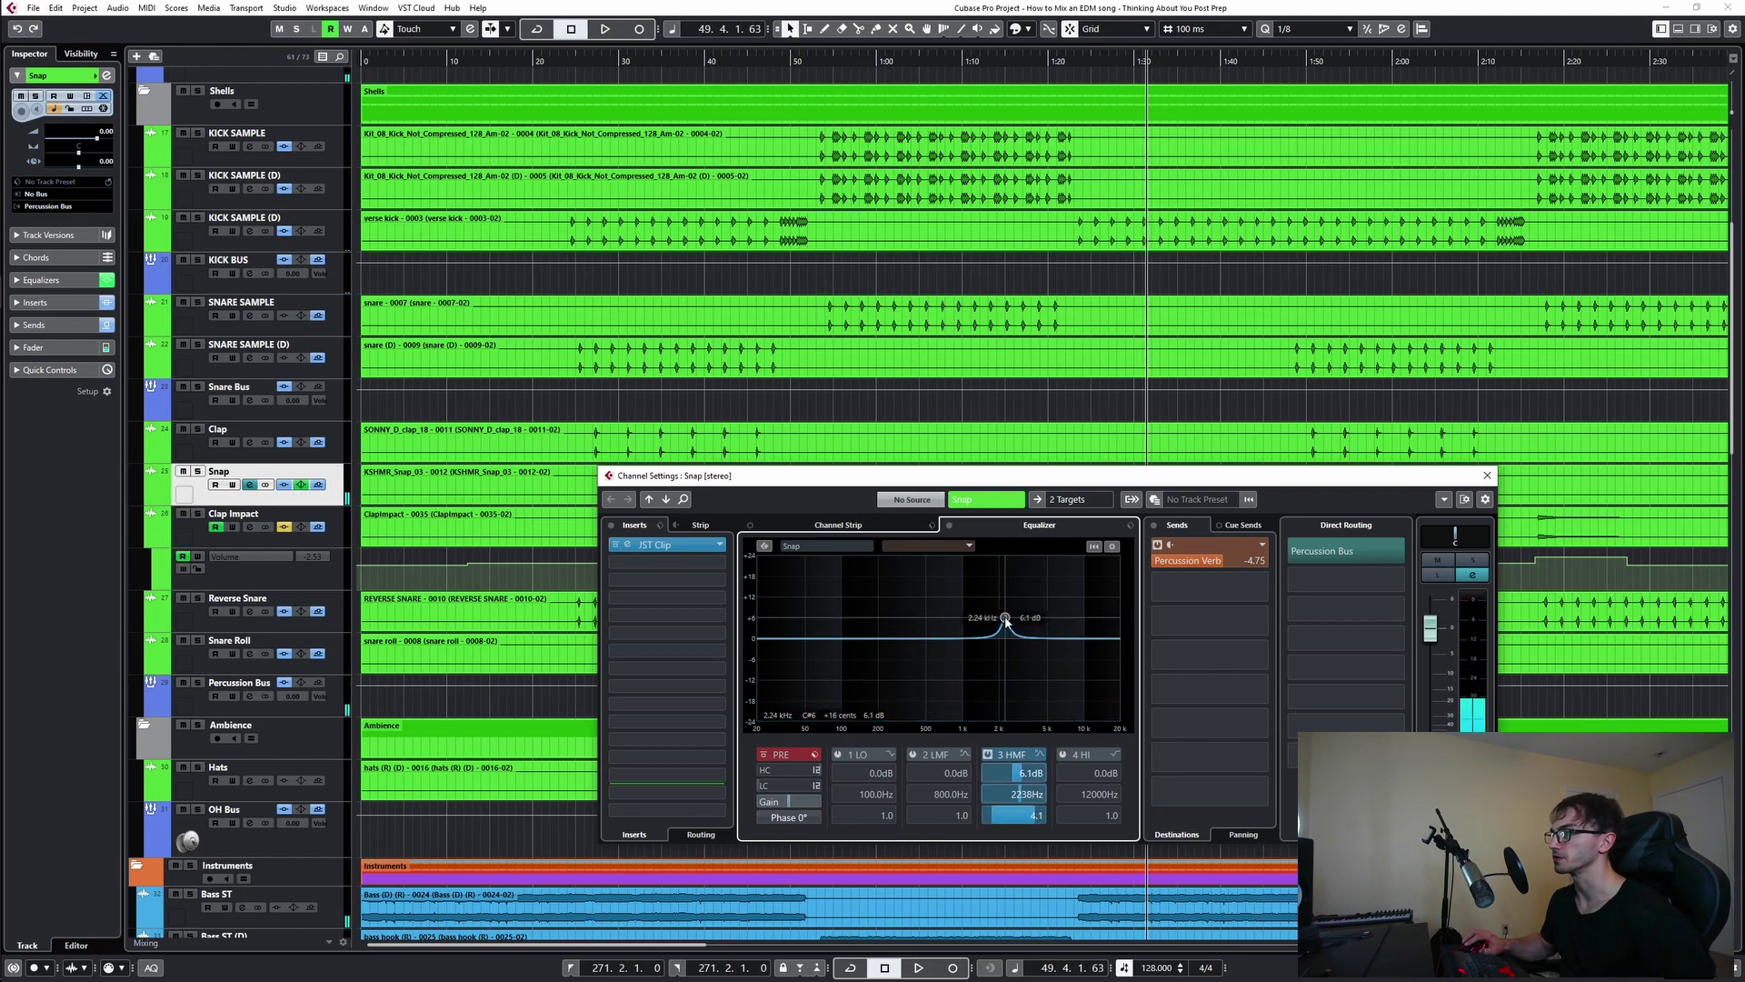
{"action": "left_click_drag", "start_coordinate": [1006, 618], "coordinate": [1008, 665]}
{"action": "key", "text": "space"}
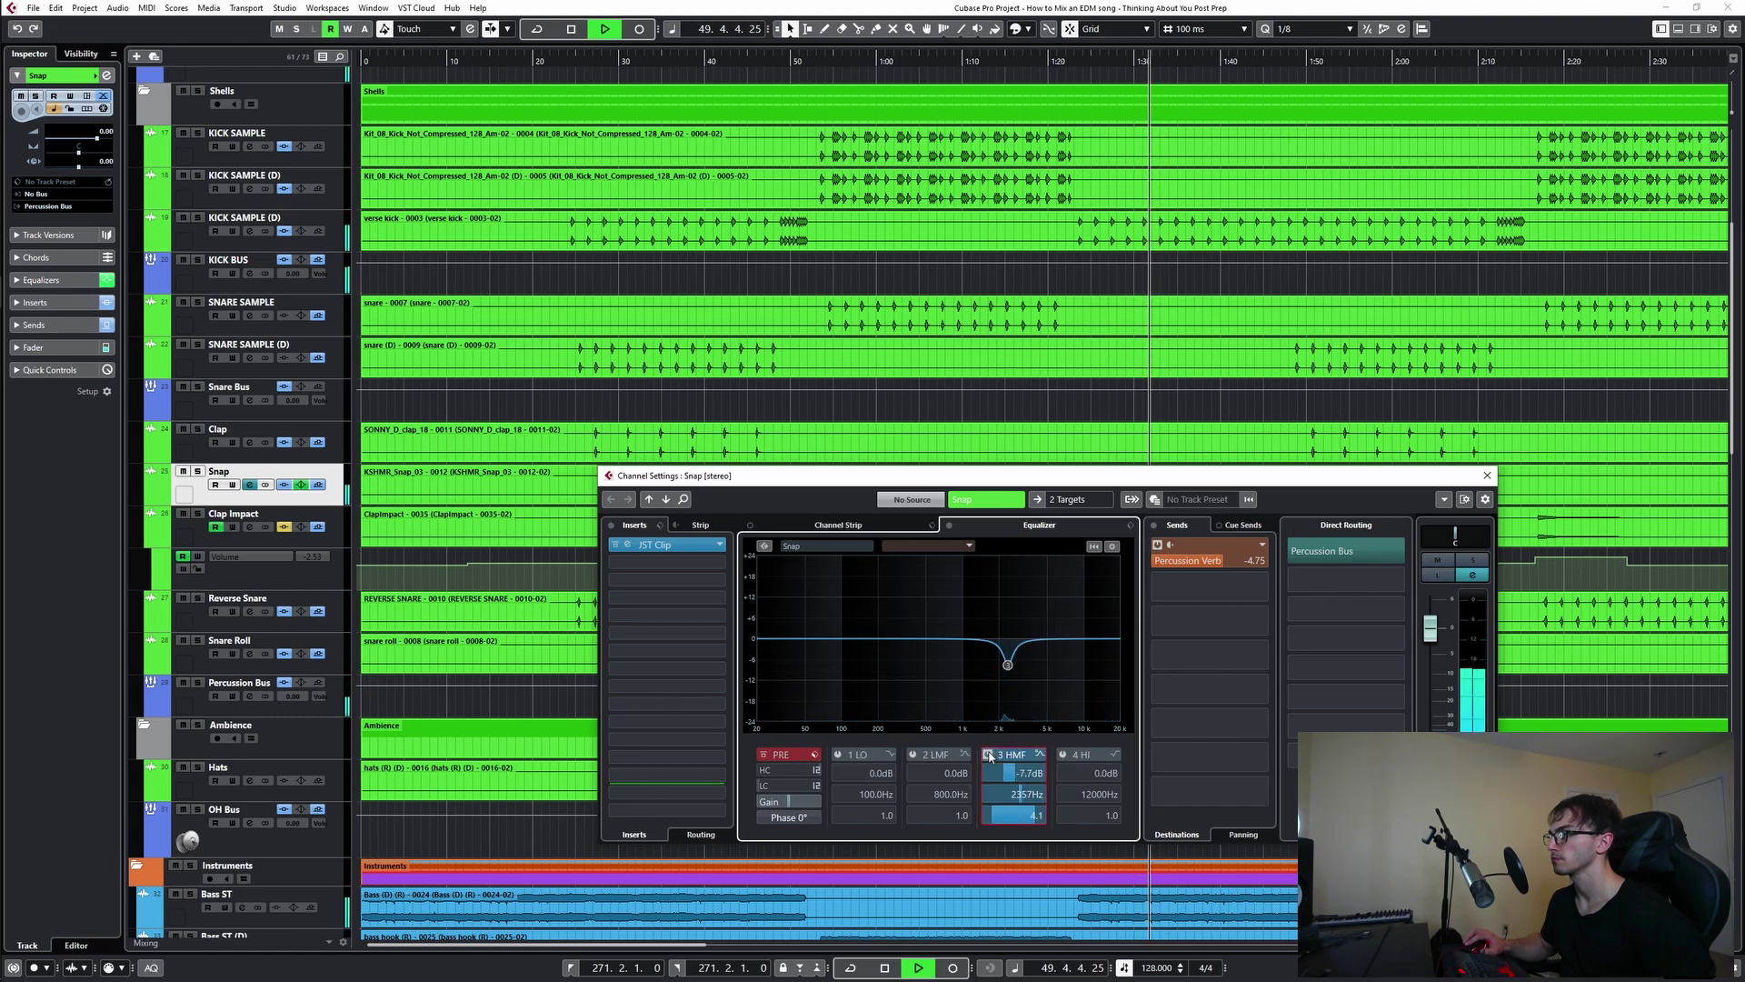
- Compare the Snap sound from bar 49 with EQ band 3 bypassed and re-enabled
{"action": "left_click", "coordinate": [990, 756]}
{"action": "key", "text": "space"}
{"action": "key", "text": "space"}
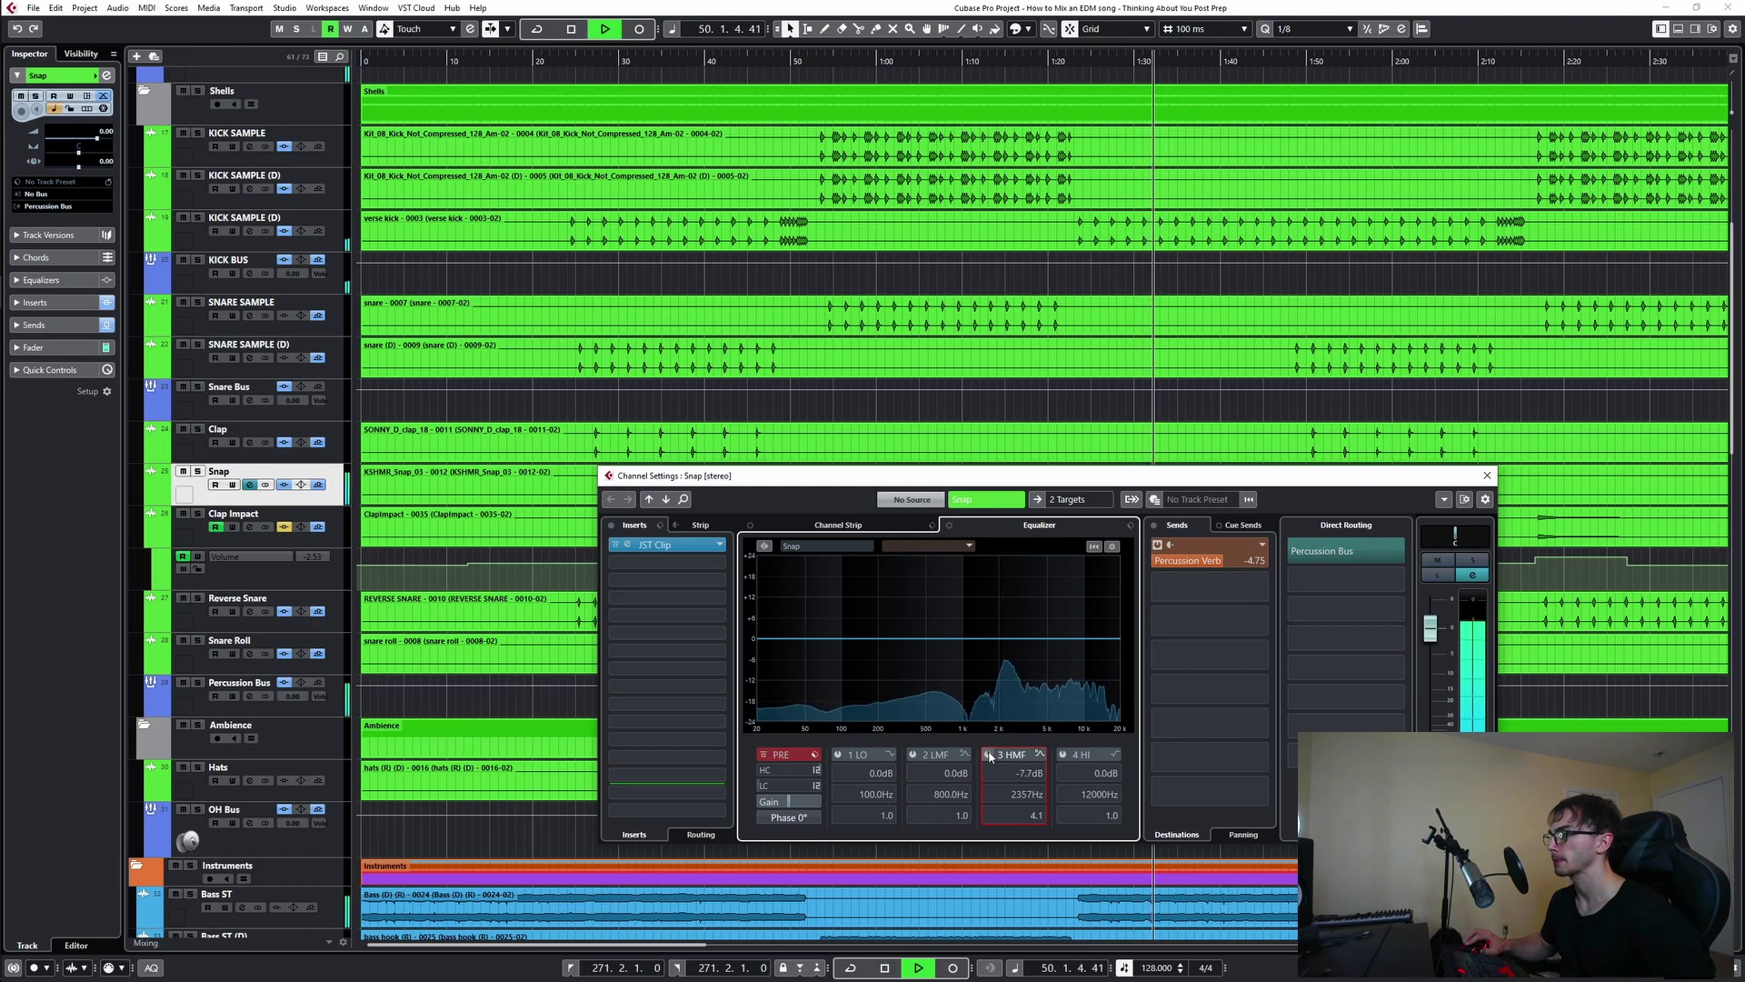
{"action": "left_click", "coordinate": [991, 756]}
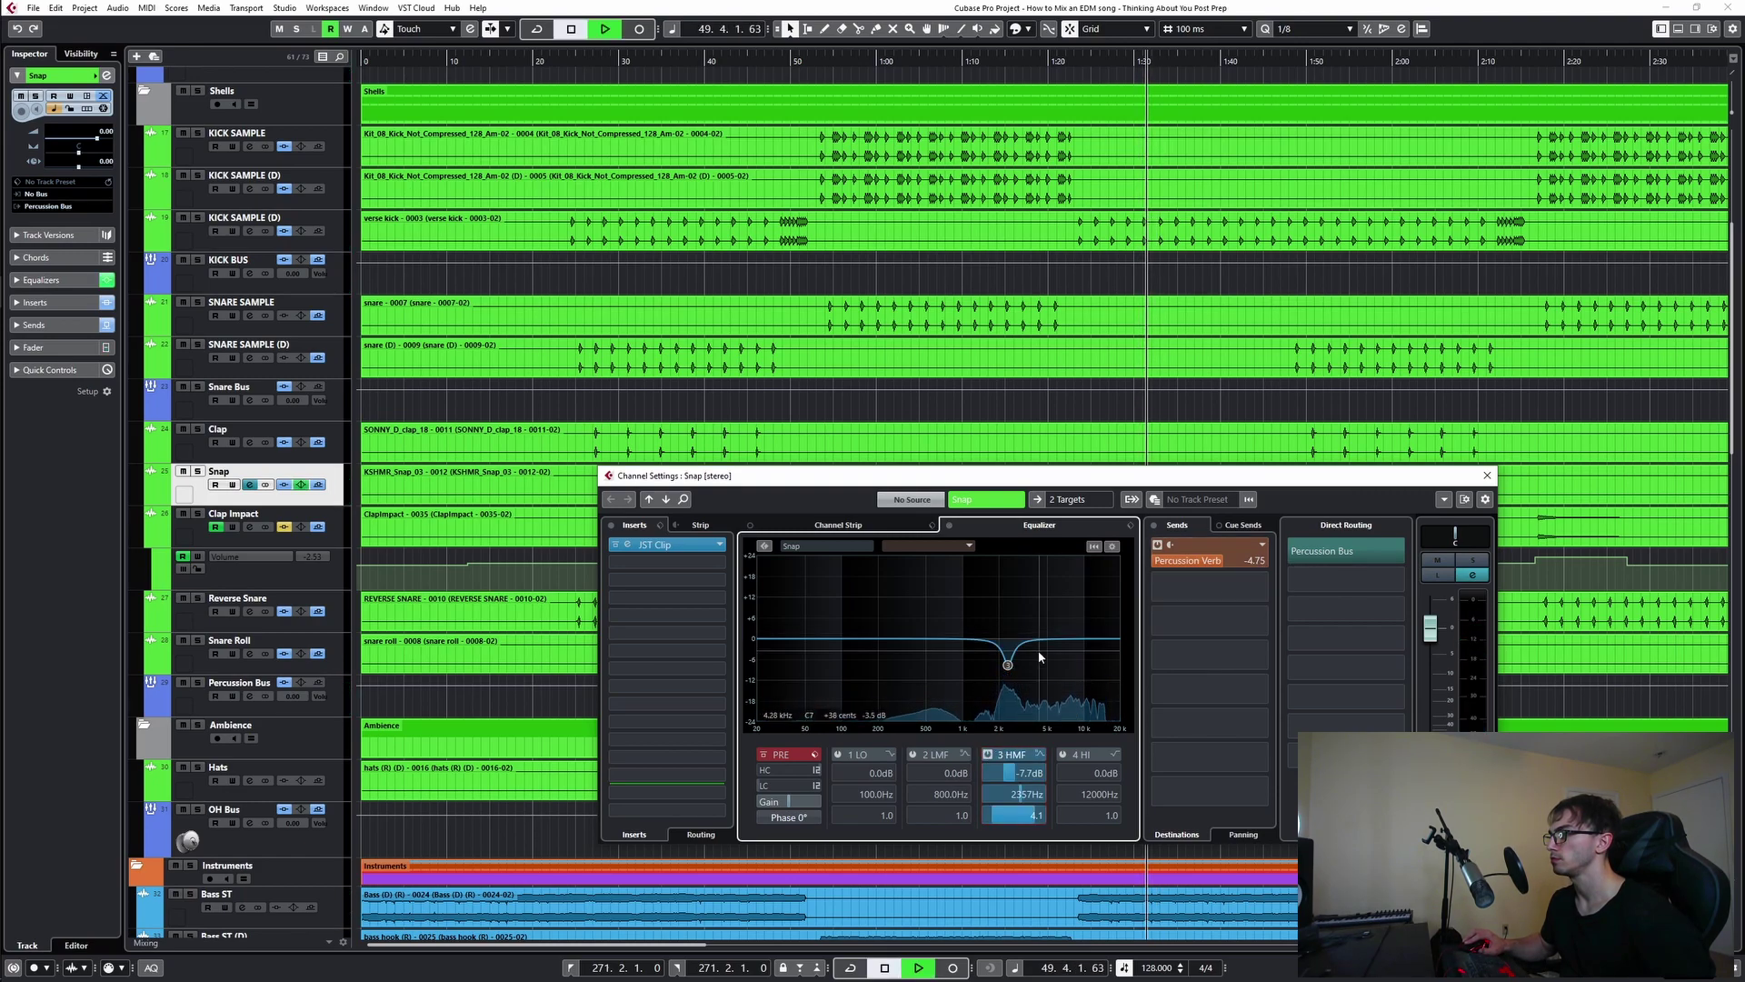
{"action": "key", "text": "space"}
{"action": "key", "text": "space"}
- Deepen the Snap EQ's band 3 cut to -11.4 dB at 2267 Hz and replay from bar 49
{"action": "mouse_move", "coordinate": [1008, 665]}
{"action": "left_mouse_down"}
{"action": "mouse_move", "coordinate": [1006, 612]}
{"action": "mouse_move", "coordinate": [1005, 679]}
{"action": "left_mouse_up"}
{"action": "key", "text": "space"}
{"action": "key", "text": "space"}
{"action": "key", "text": "space"}
{"action": "key", "text": "space"}
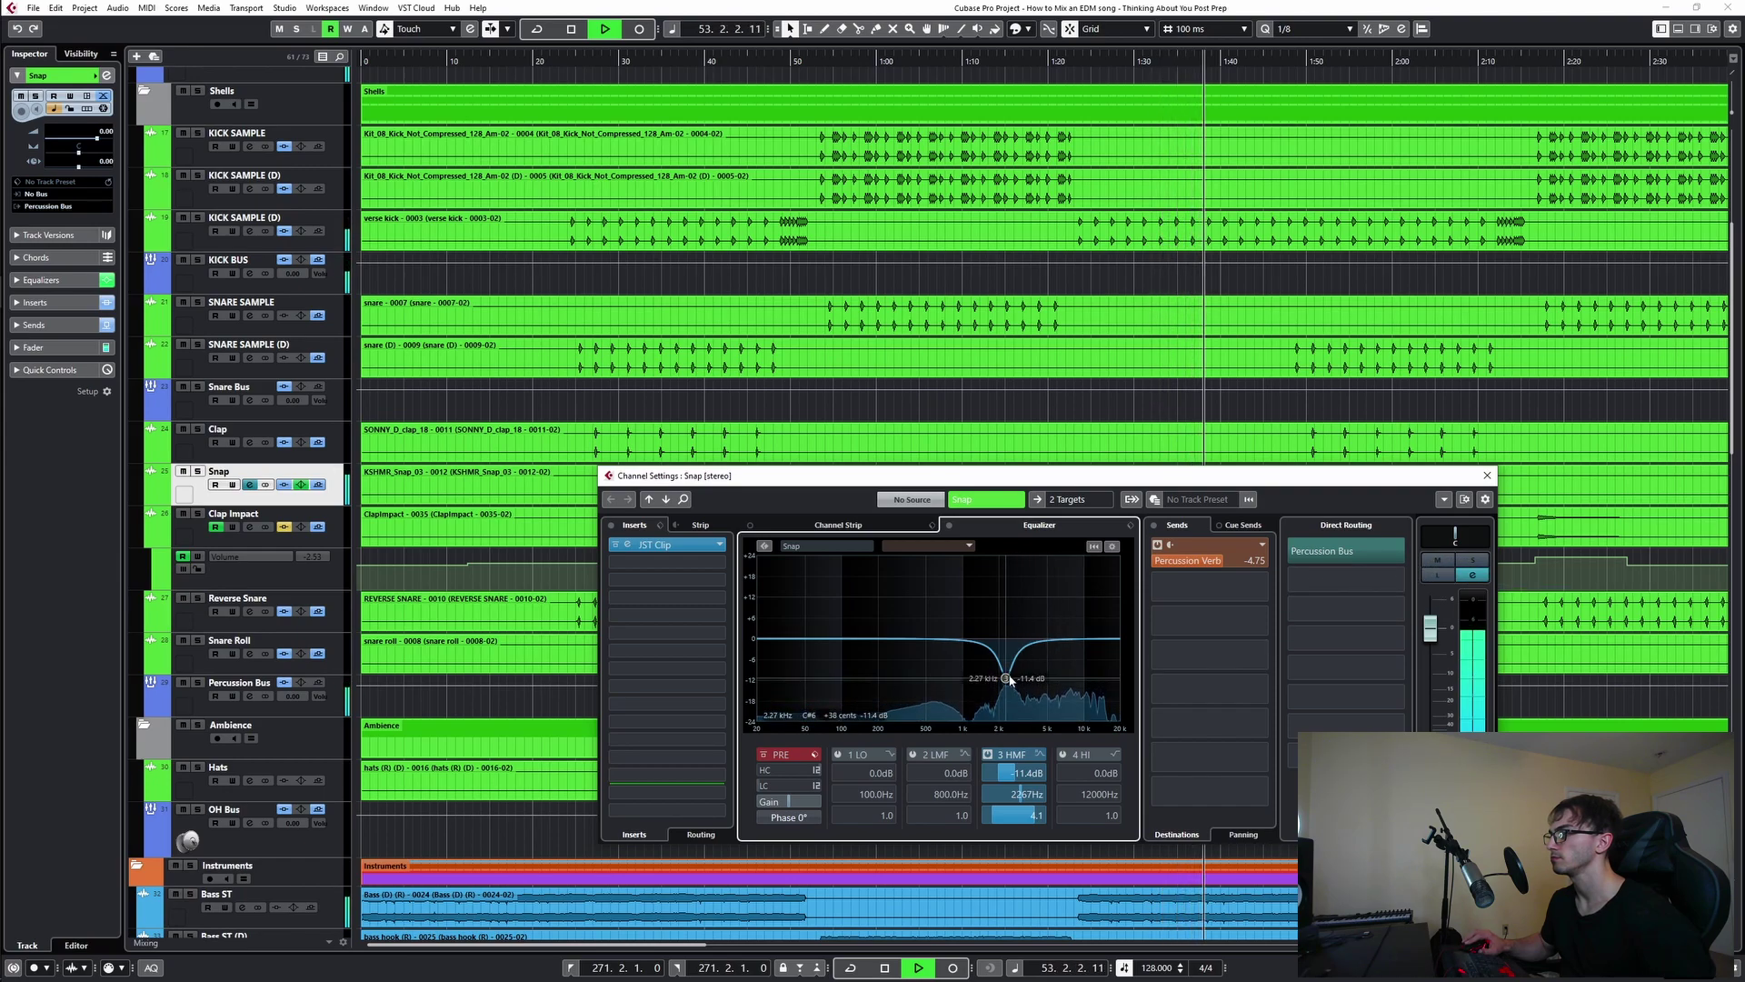
{"action": "key", "text": "space"}
{"action": "key", "text": "space"}
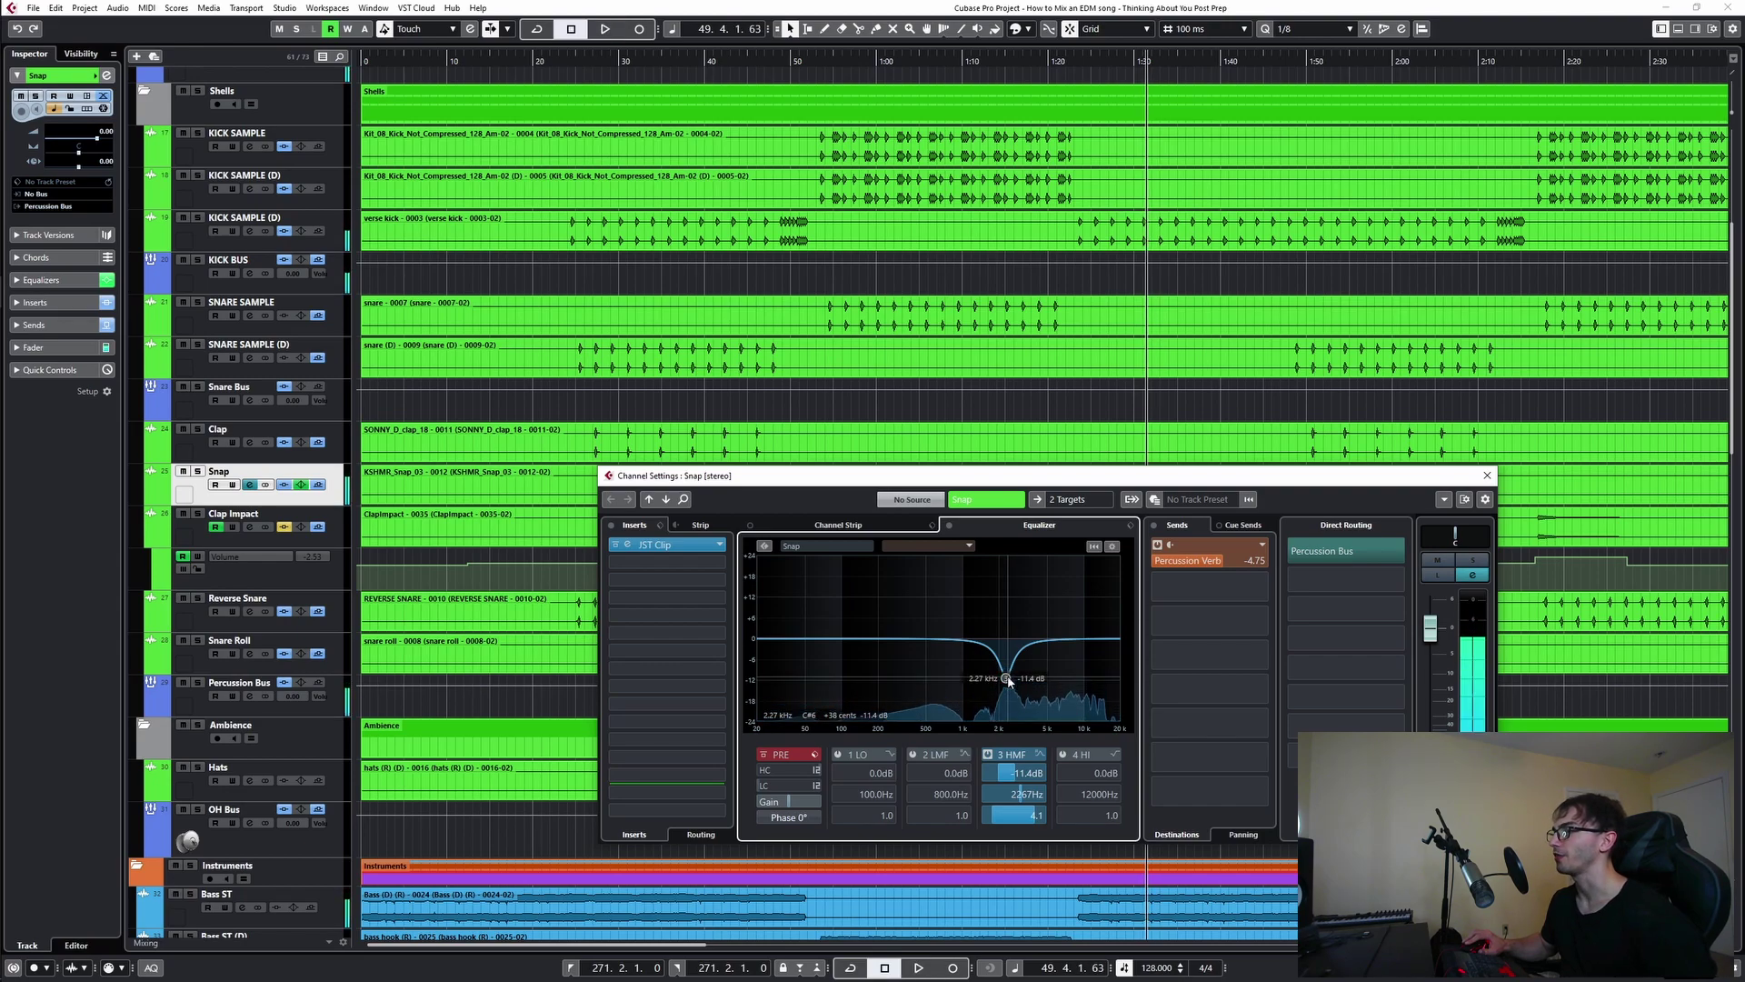
- Set the Snap EQ's band 3 to -4.1 dB at 2326 Hz while replaying the section
{"action": "left_click_drag", "start_coordinate": [1007, 680], "coordinate": [1007, 661]}
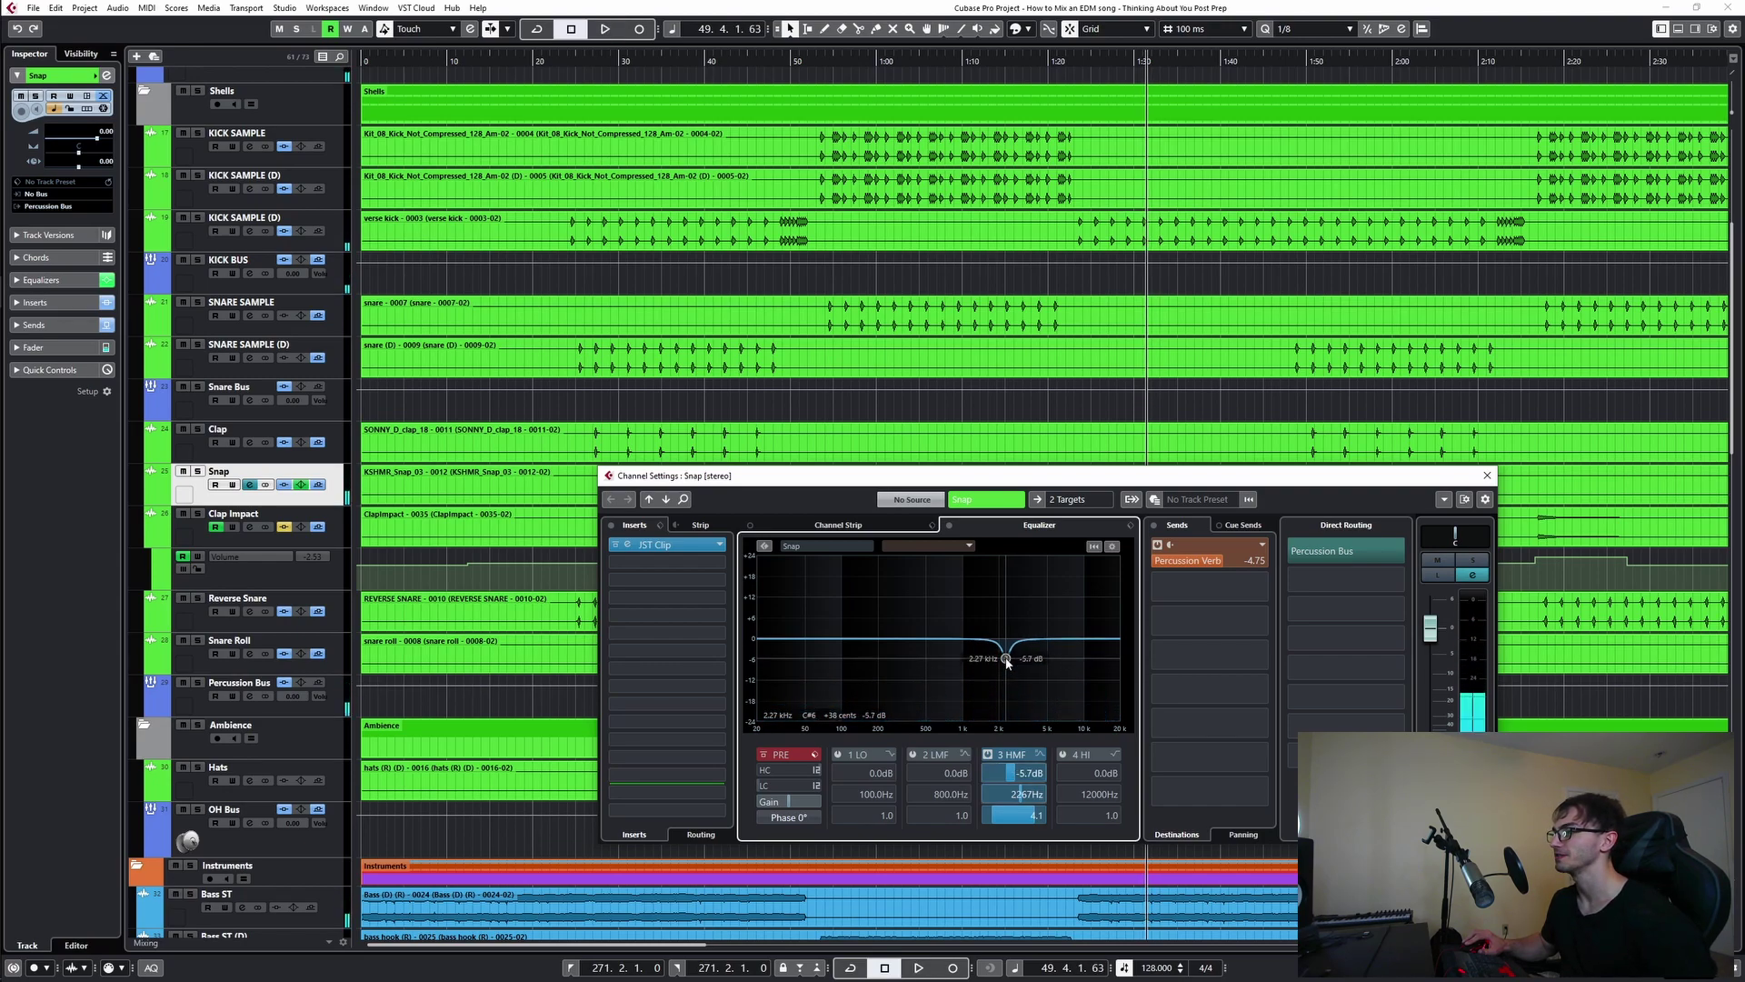
{"action": "key", "text": "space"}
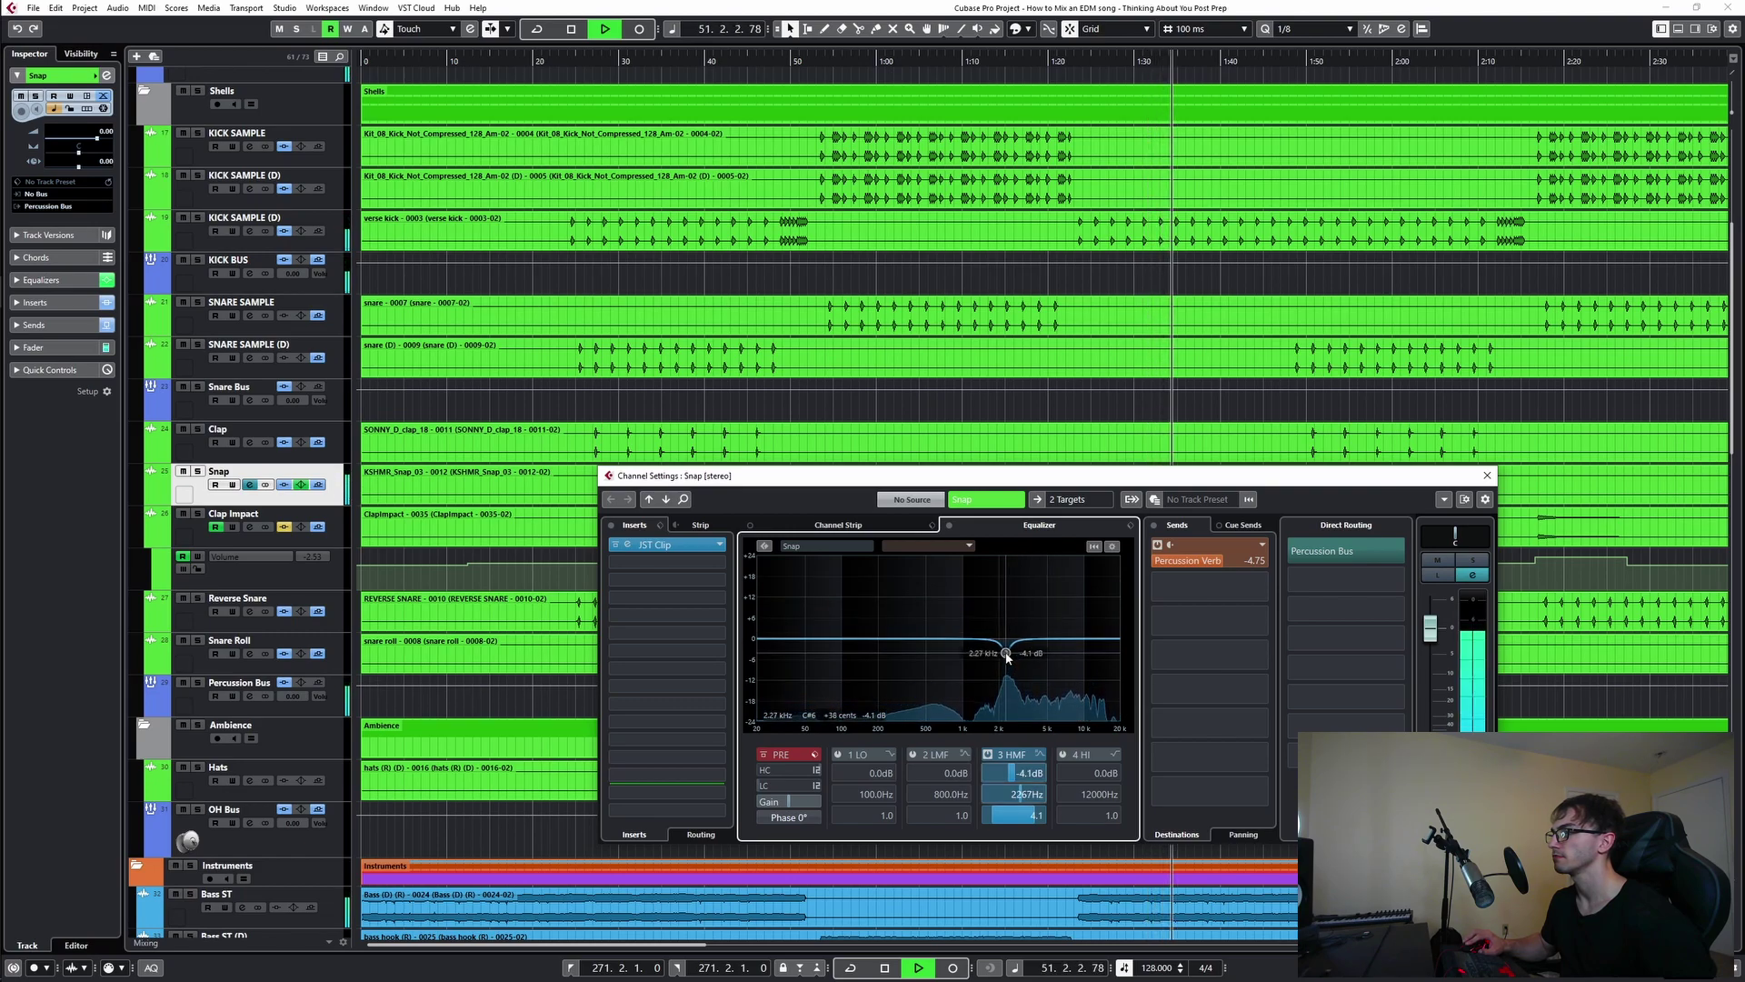
{"action": "left_click_drag", "start_coordinate": [1007, 657], "coordinate": [1008, 657]}
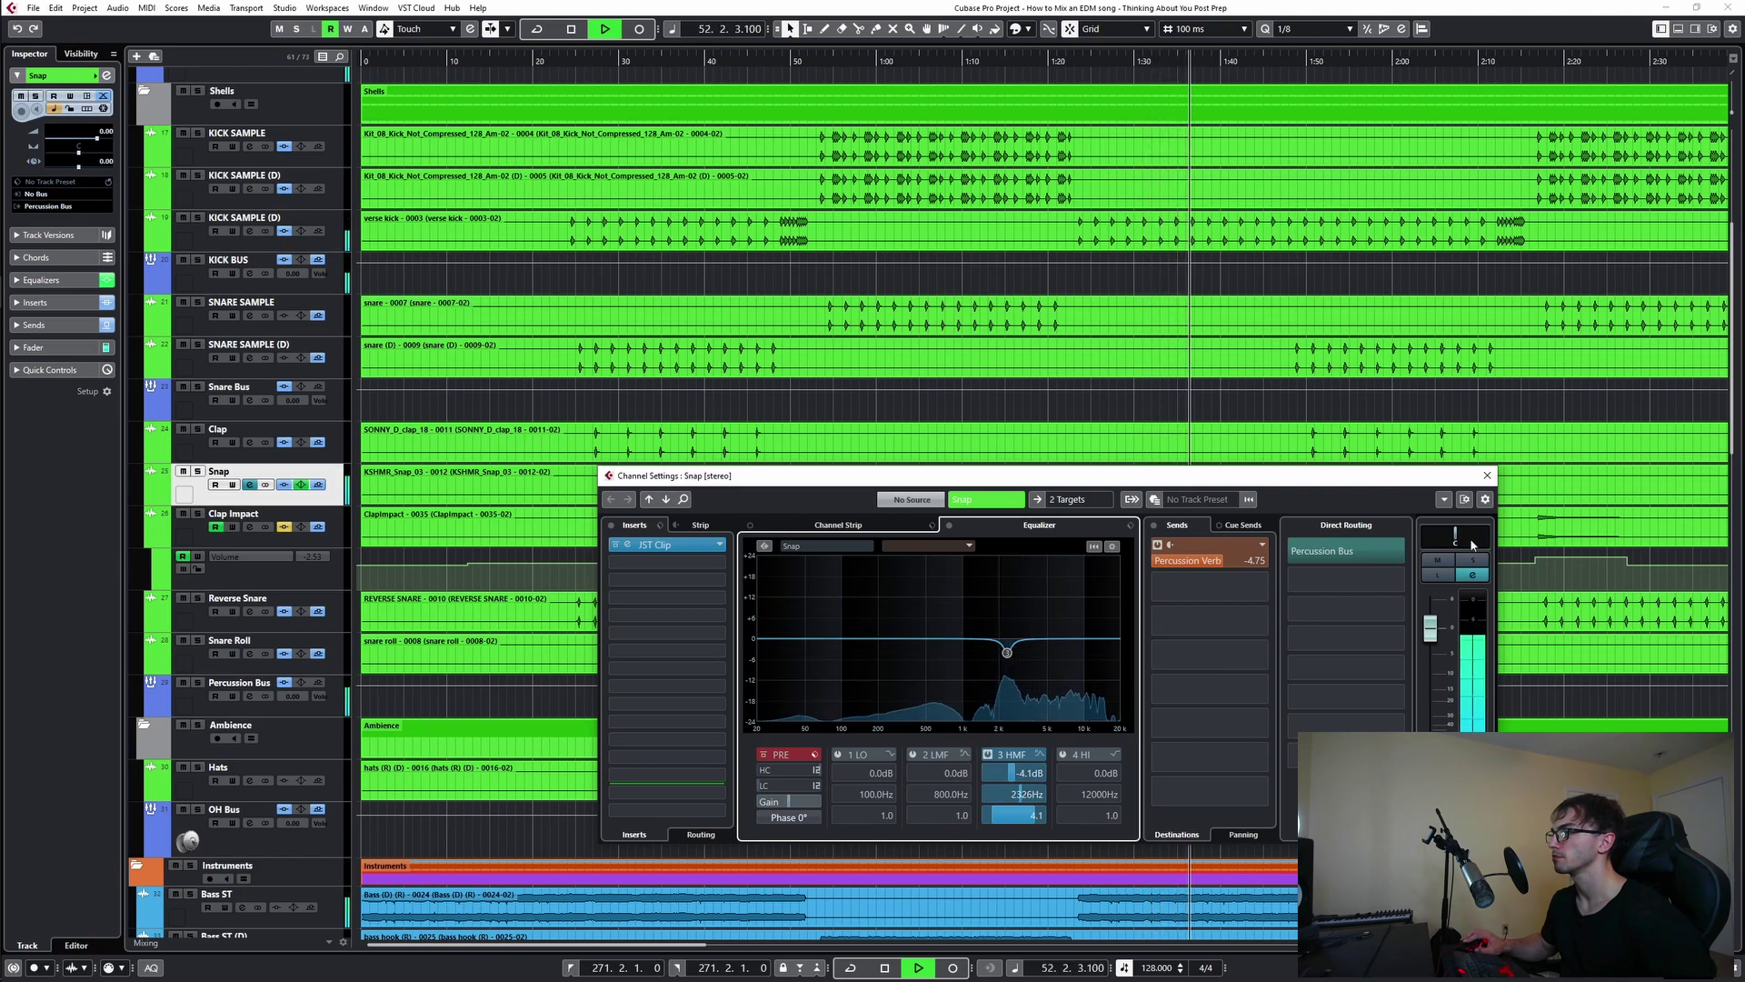
- Close the Snap channel settings and review the drum, instrument and vocal tracks while the song plays through to the second hook
{"action": "left_click", "coordinate": [1485, 476]}
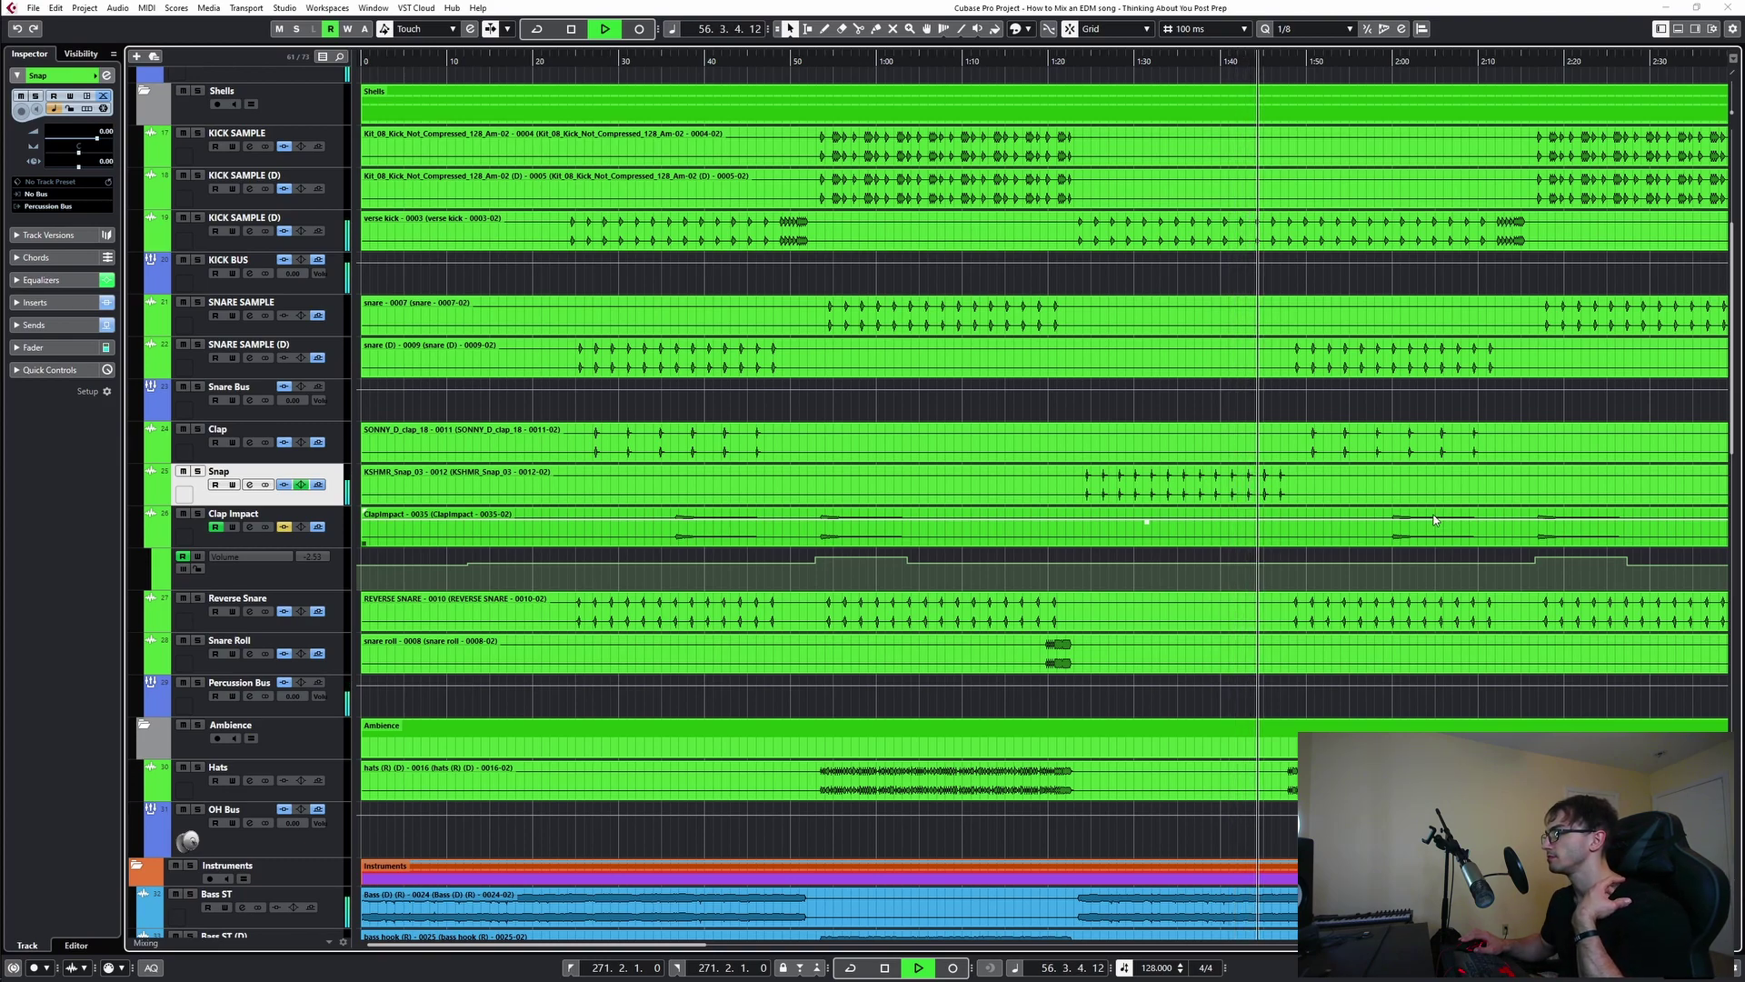
{"action": "scroll", "coordinate": [1432, 522], "scroll_direction": "down", "scroll_amount": 5}
{"action": "scroll", "coordinate": [1431, 523], "scroll_direction": "down", "scroll_amount": 10}
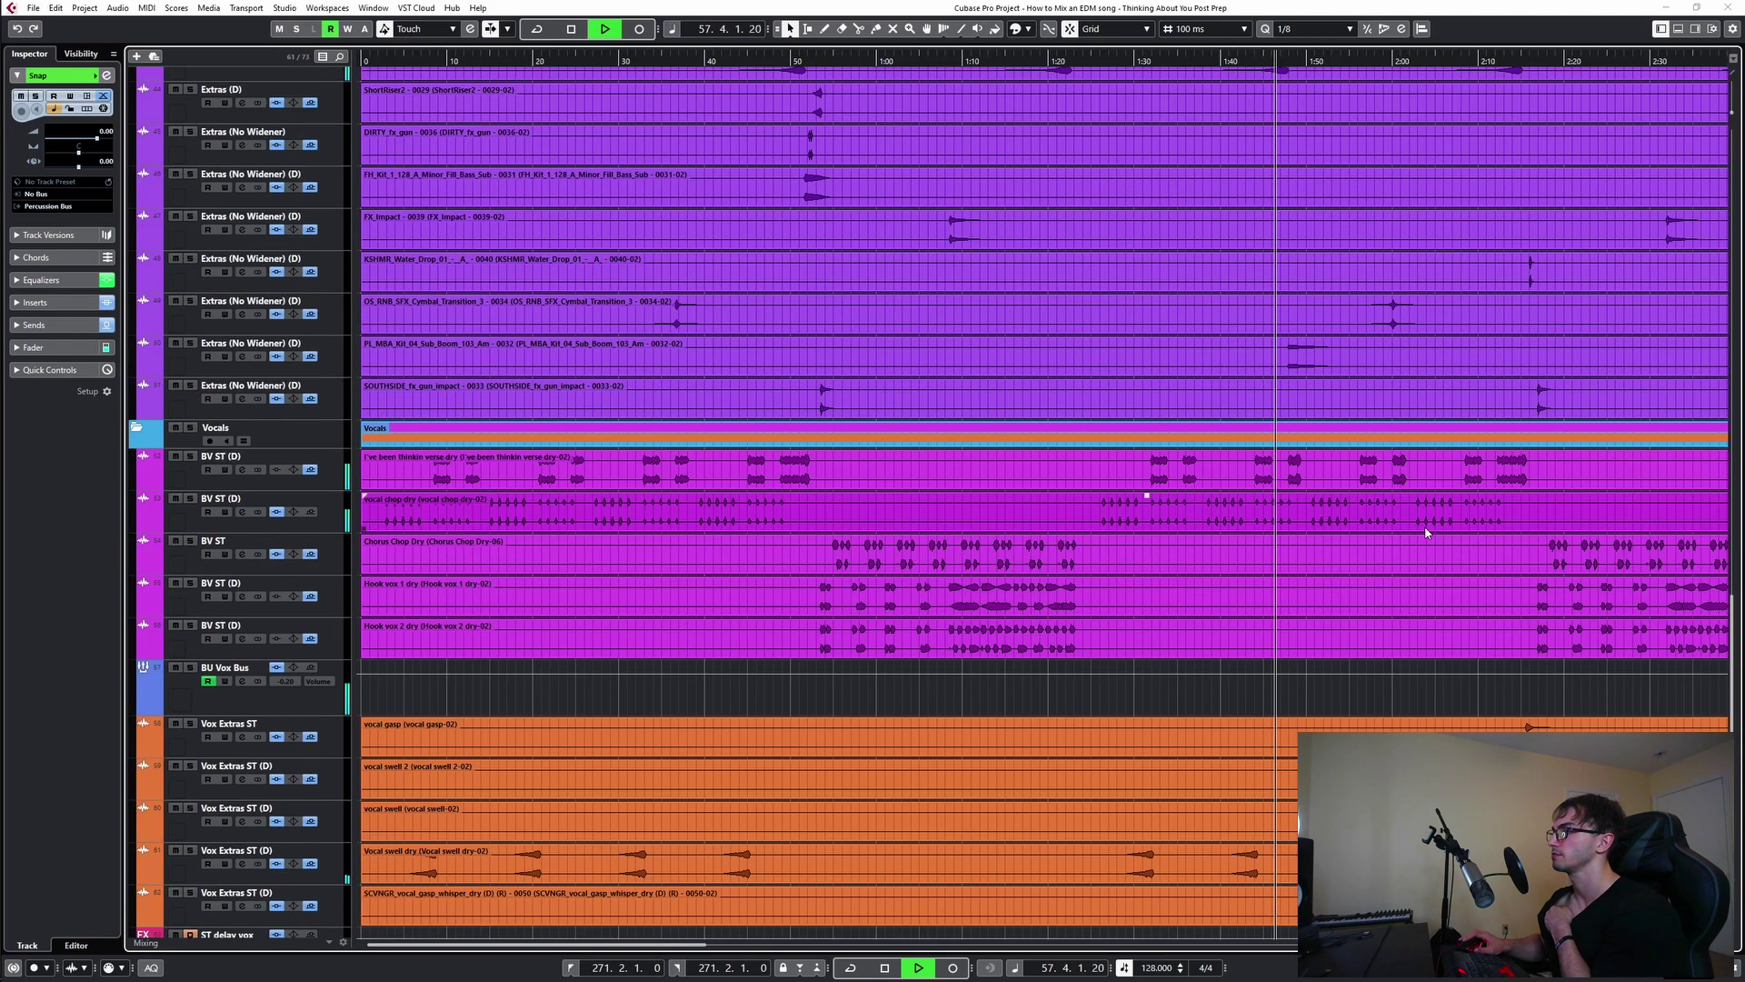
{"action": "scroll", "coordinate": [1426, 527], "scroll_direction": "up", "scroll_amount": 5}
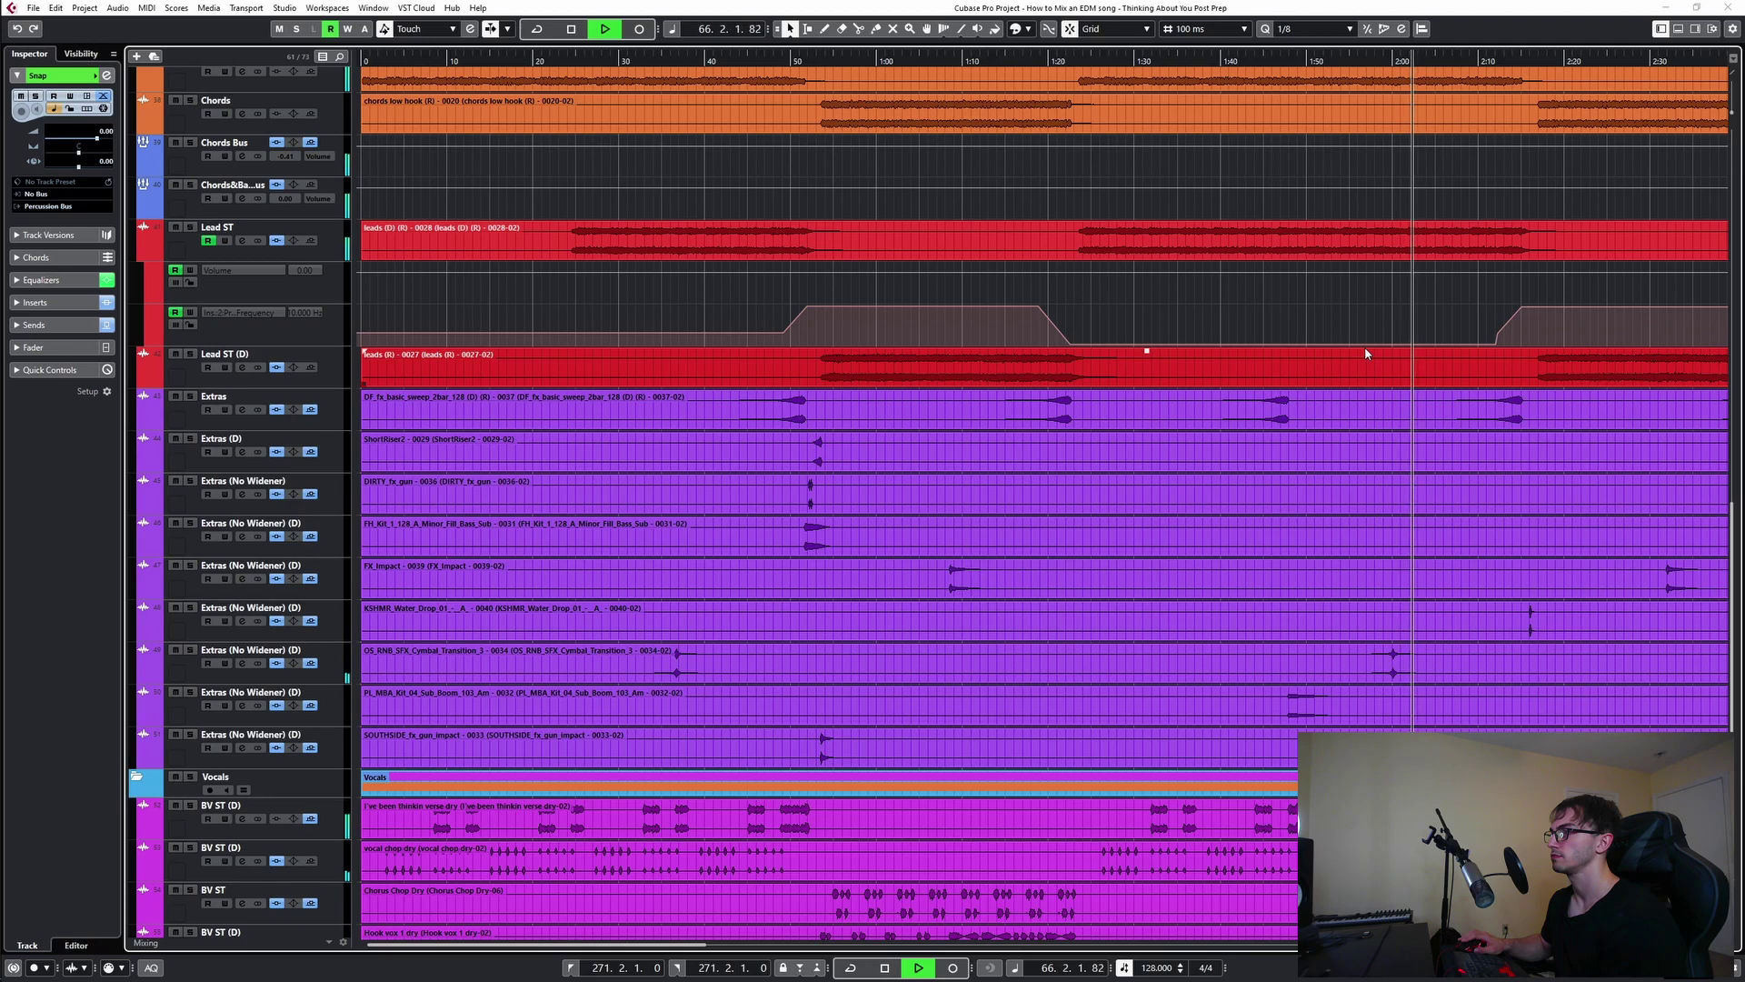
{"action": "scroll", "coordinate": [1365, 346], "scroll_direction": "up", "scroll_amount": 8}
{"action": "scroll", "coordinate": [1375, 373], "scroll_direction": "up", "scroll_amount": 3}
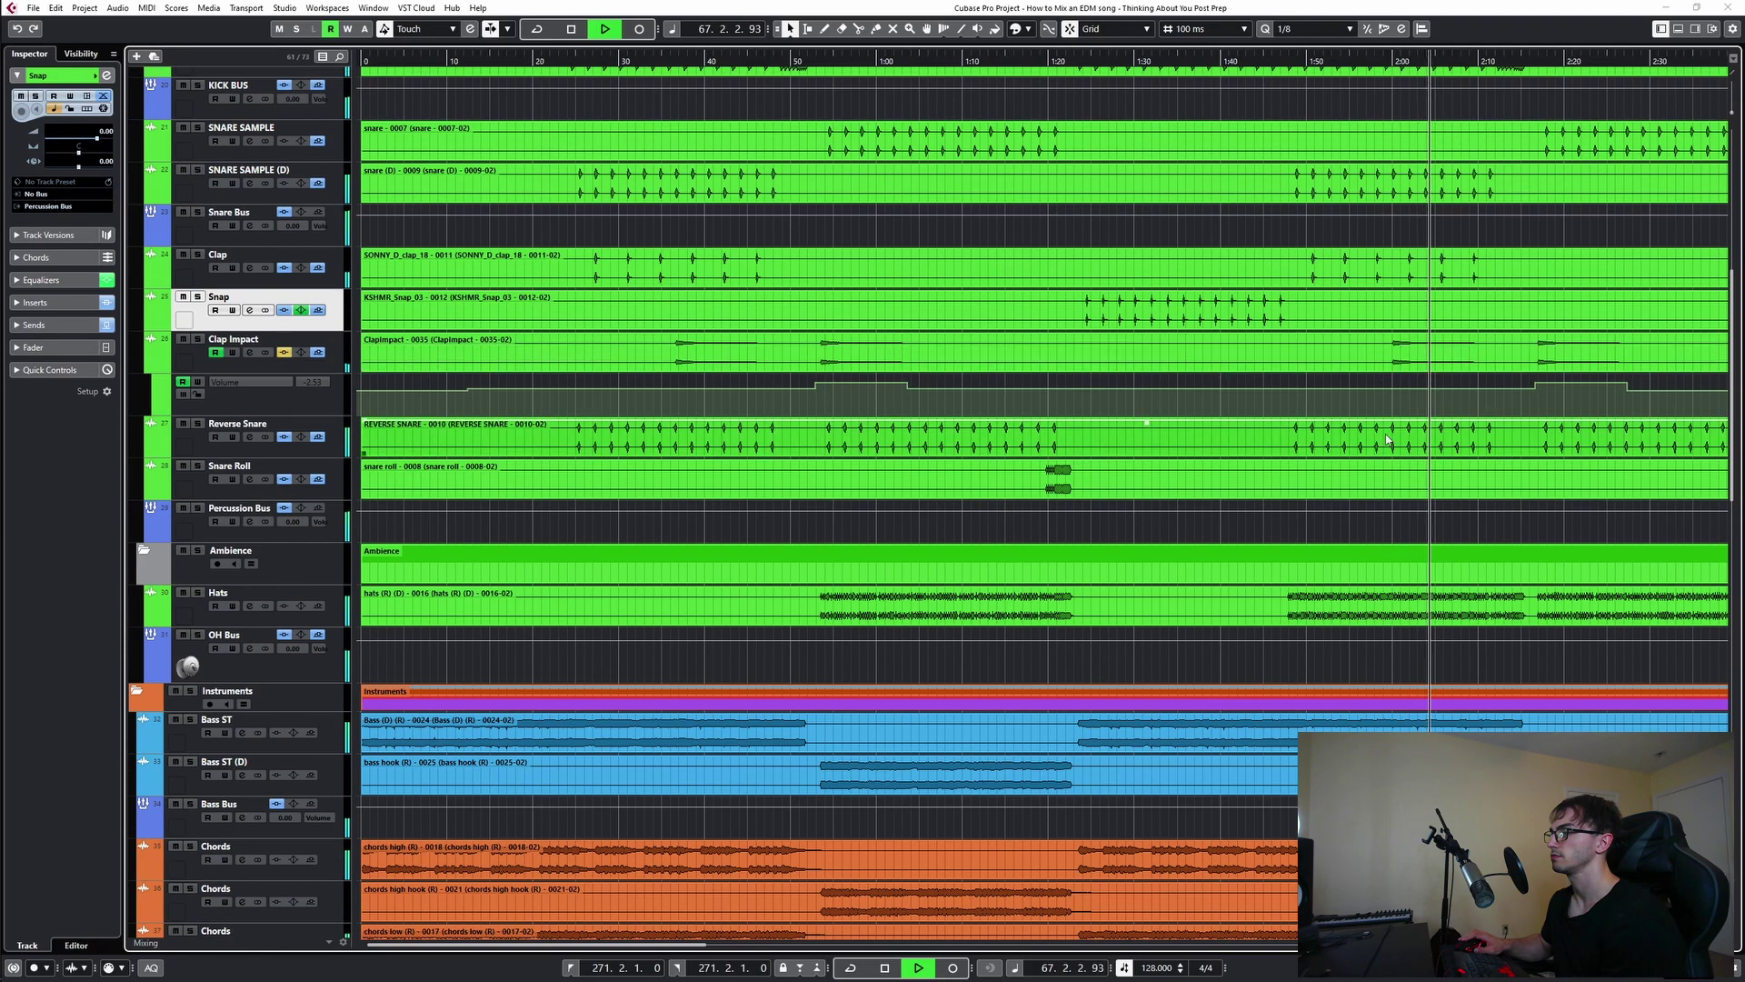
{"action": "scroll", "coordinate": [1364, 487], "scroll_direction": "down", "scroll_amount": 3}
{"action": "scroll", "coordinate": [1361, 487], "scroll_direction": "down", "scroll_amount": 6}
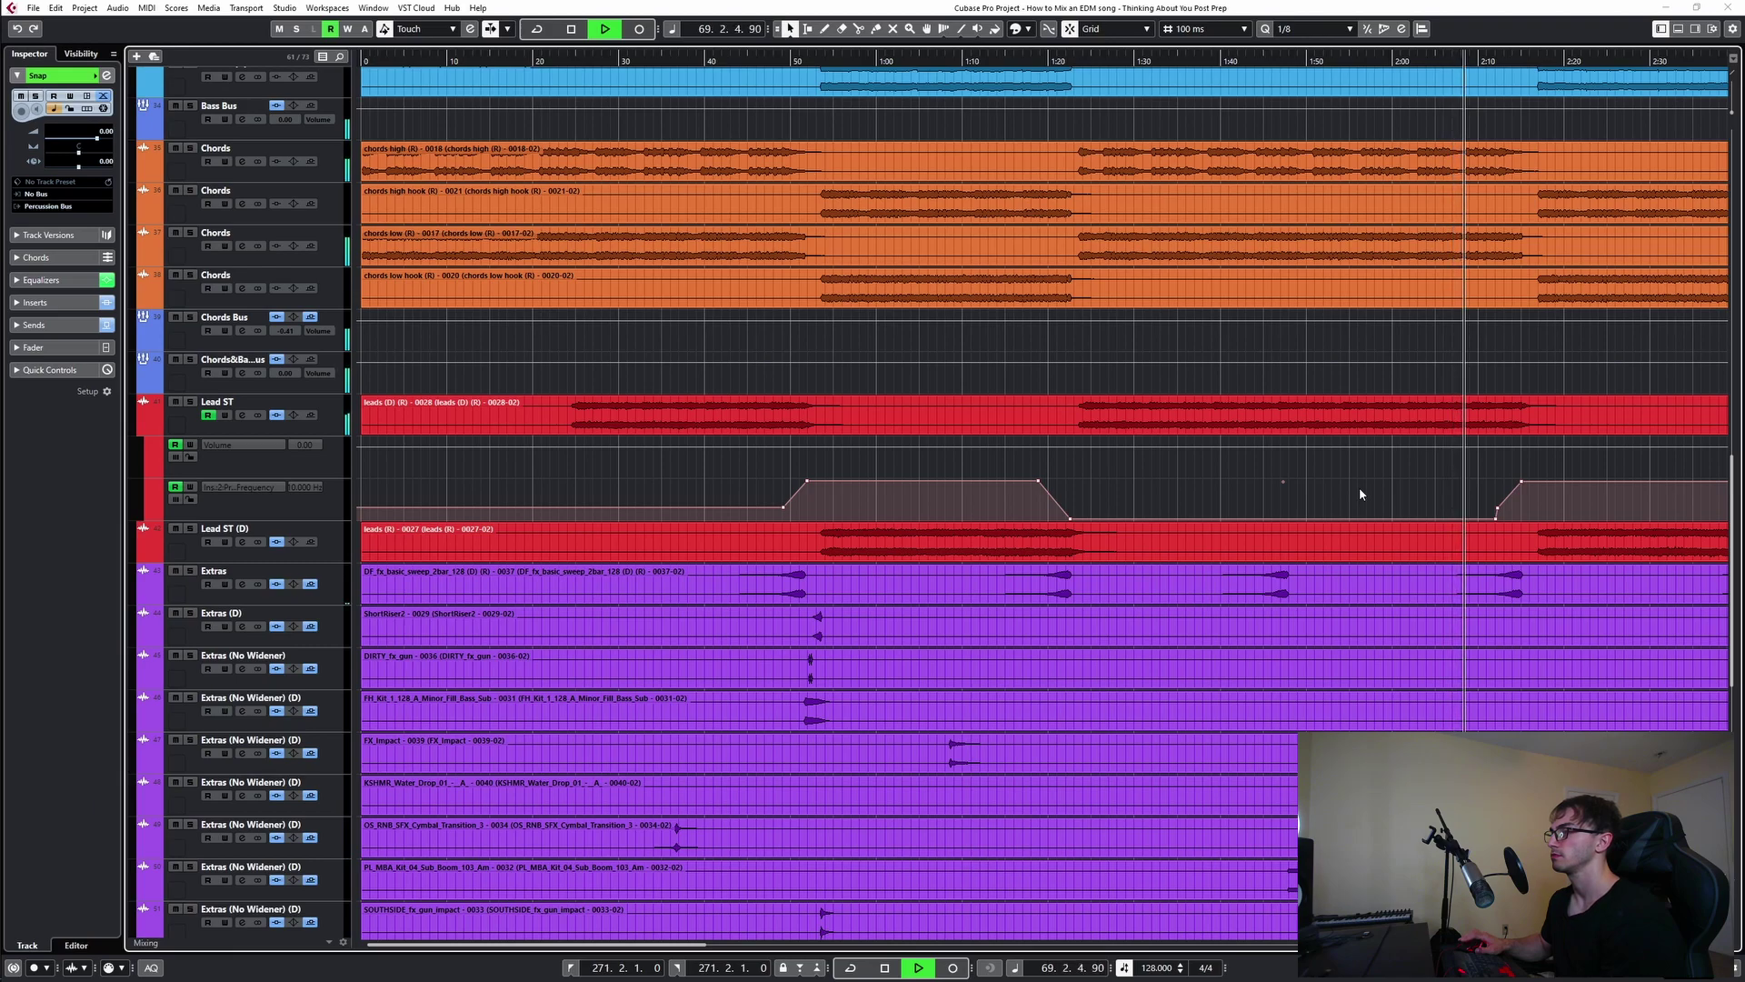
{"action": "key", "text": "f"}
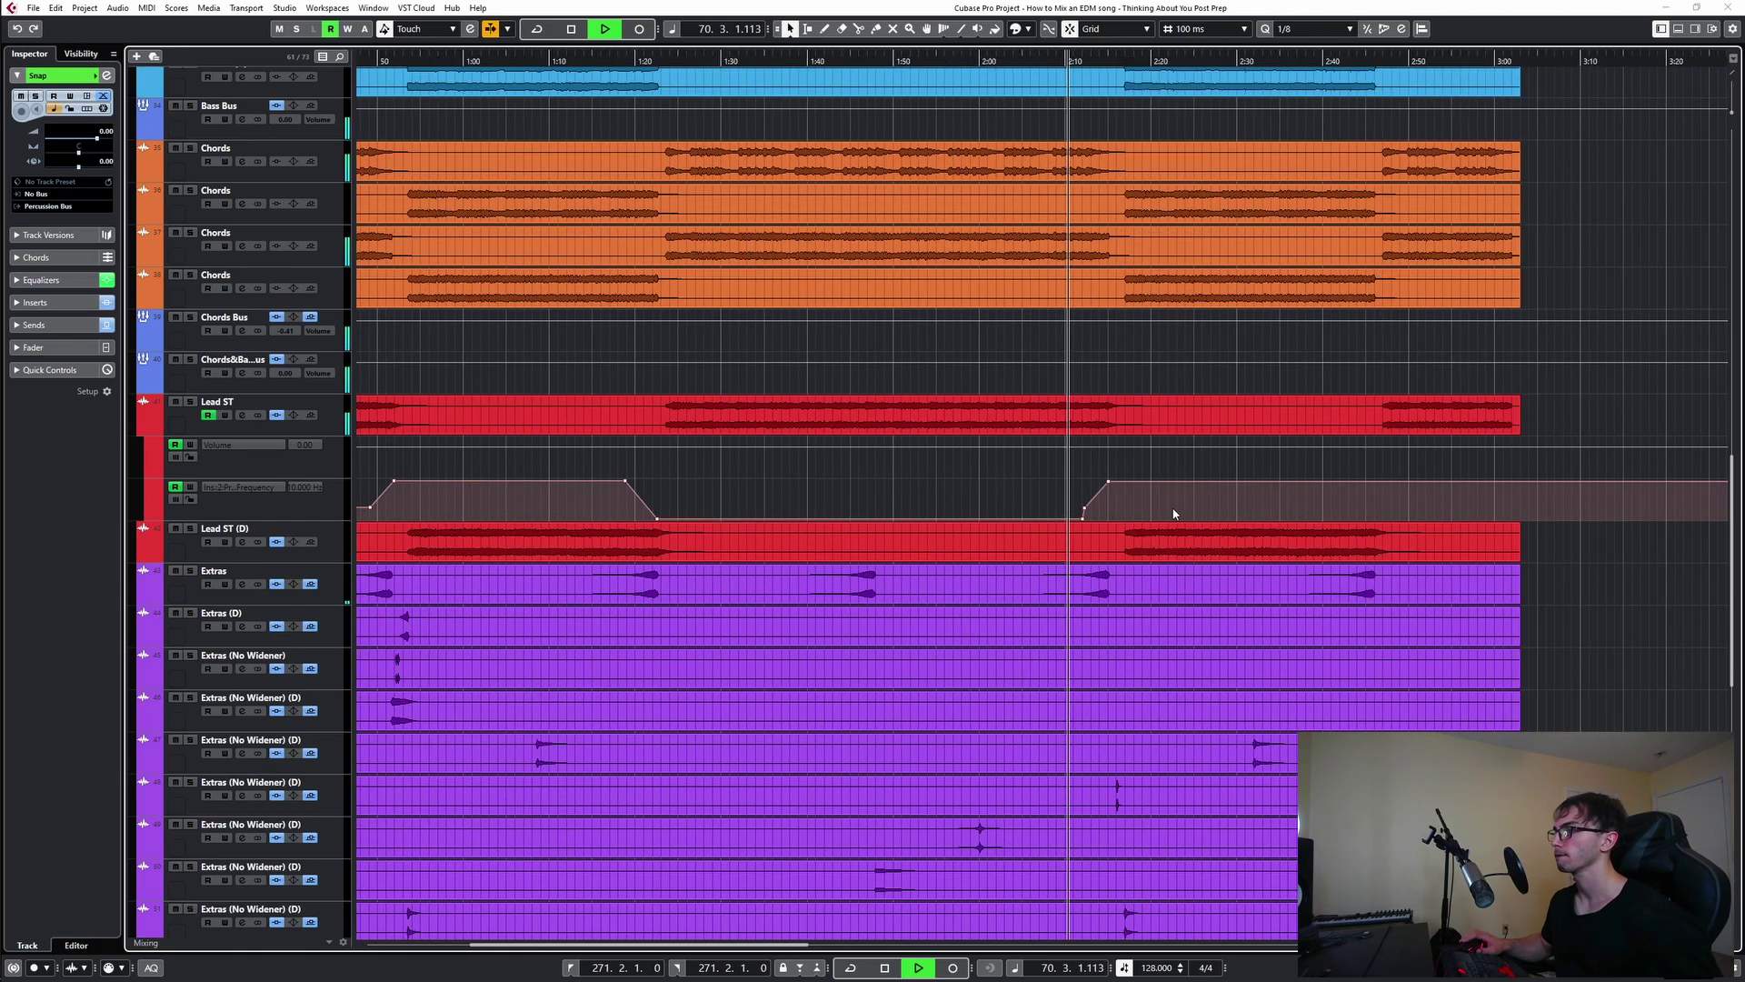
{"action": "scroll", "coordinate": [1169, 507], "scroll_direction": "down", "scroll_amount": 4}
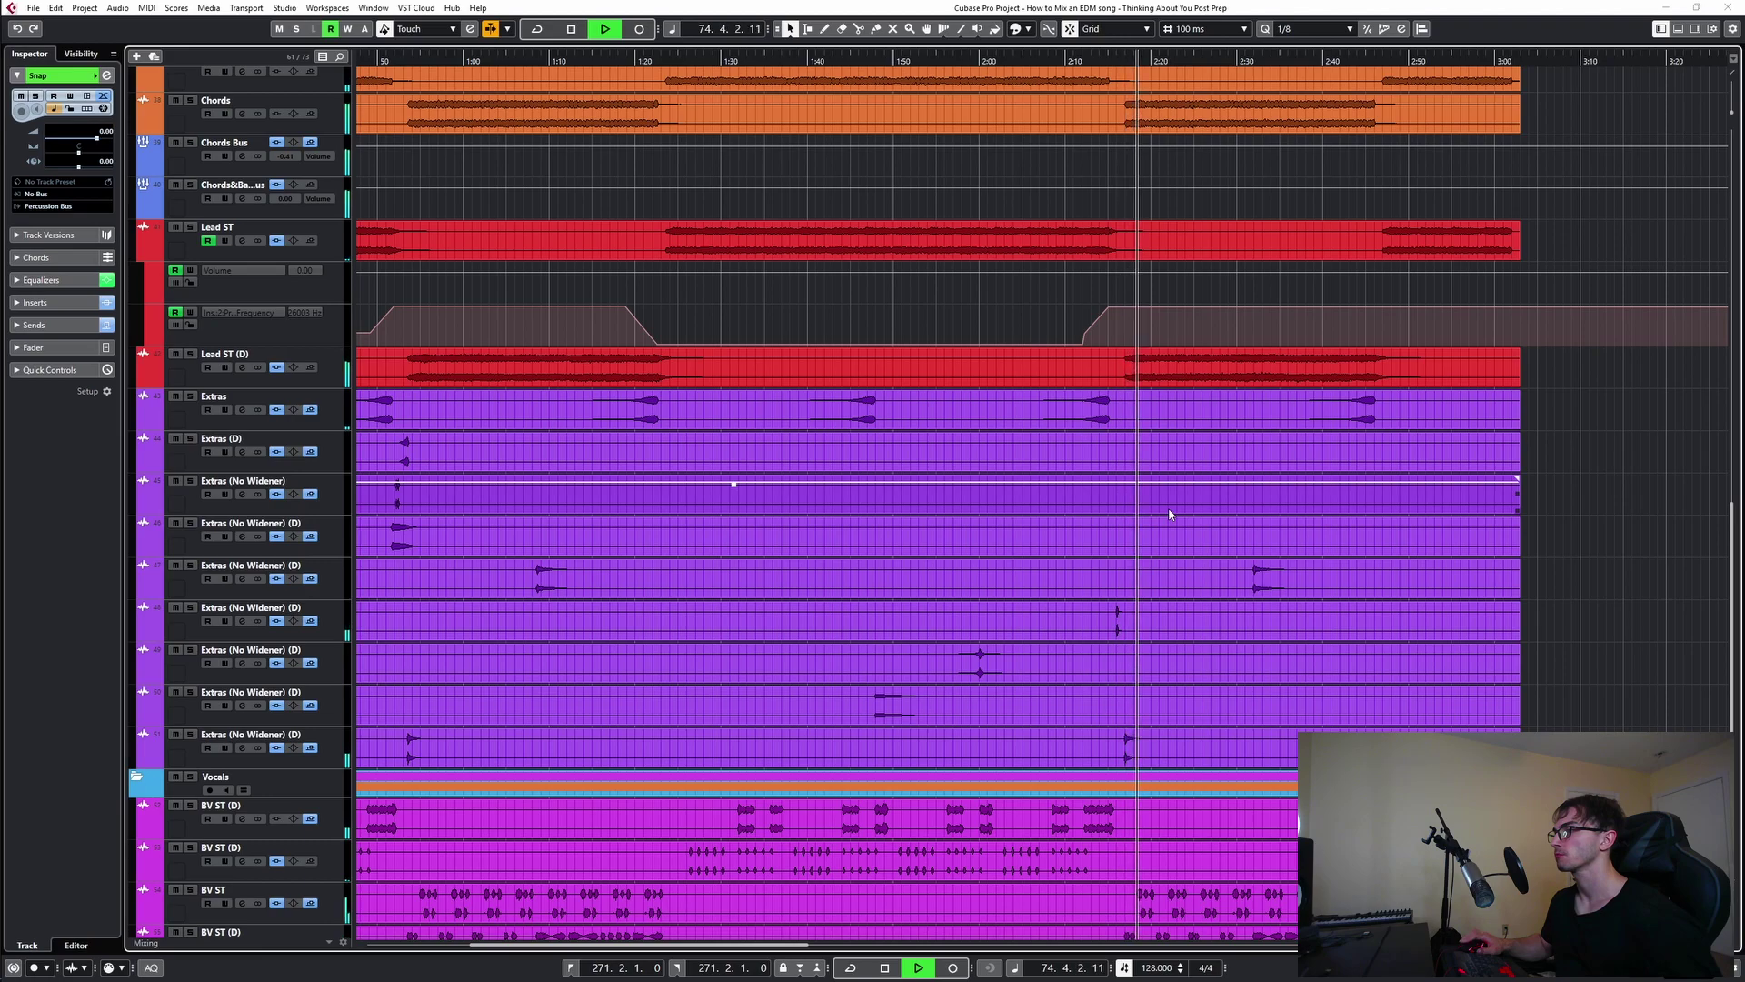
{"action": "scroll", "coordinate": [1170, 515], "scroll_direction": "down", "scroll_amount": 5}
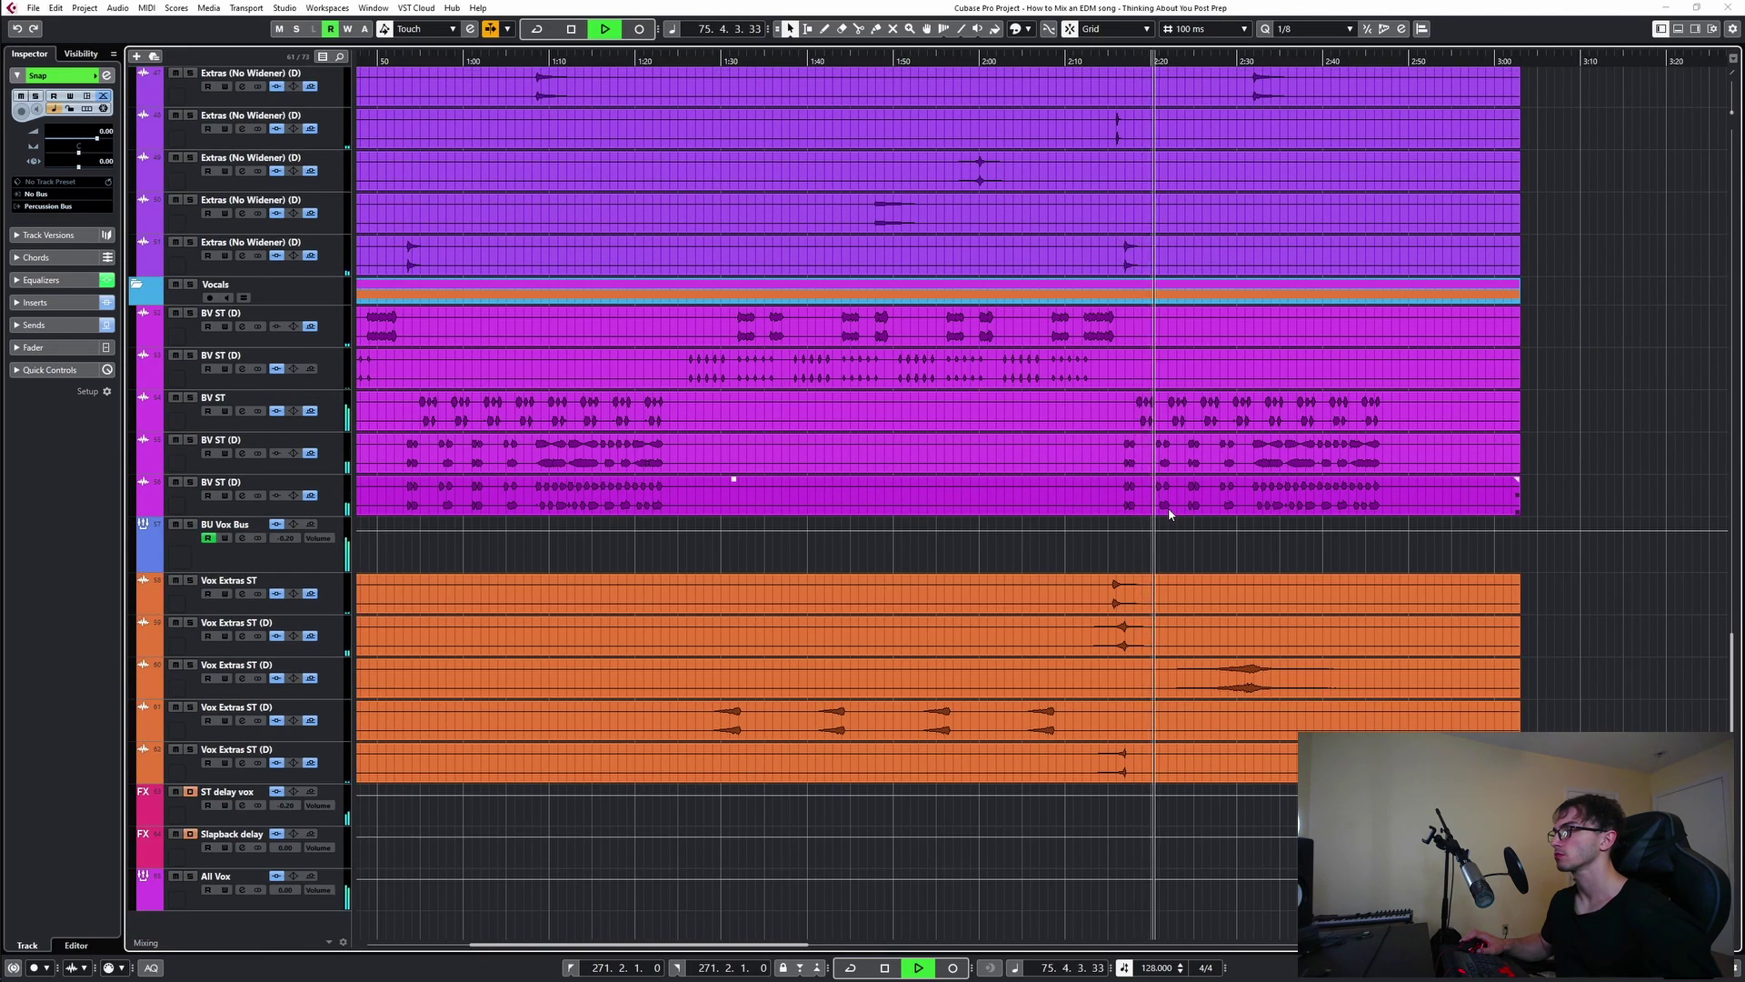
{"action": "scroll", "coordinate": [1170, 514], "scroll_direction": "up", "scroll_amount": 3}
{"action": "scroll", "coordinate": [1170, 515], "scroll_direction": "up", "scroll_amount": 4}
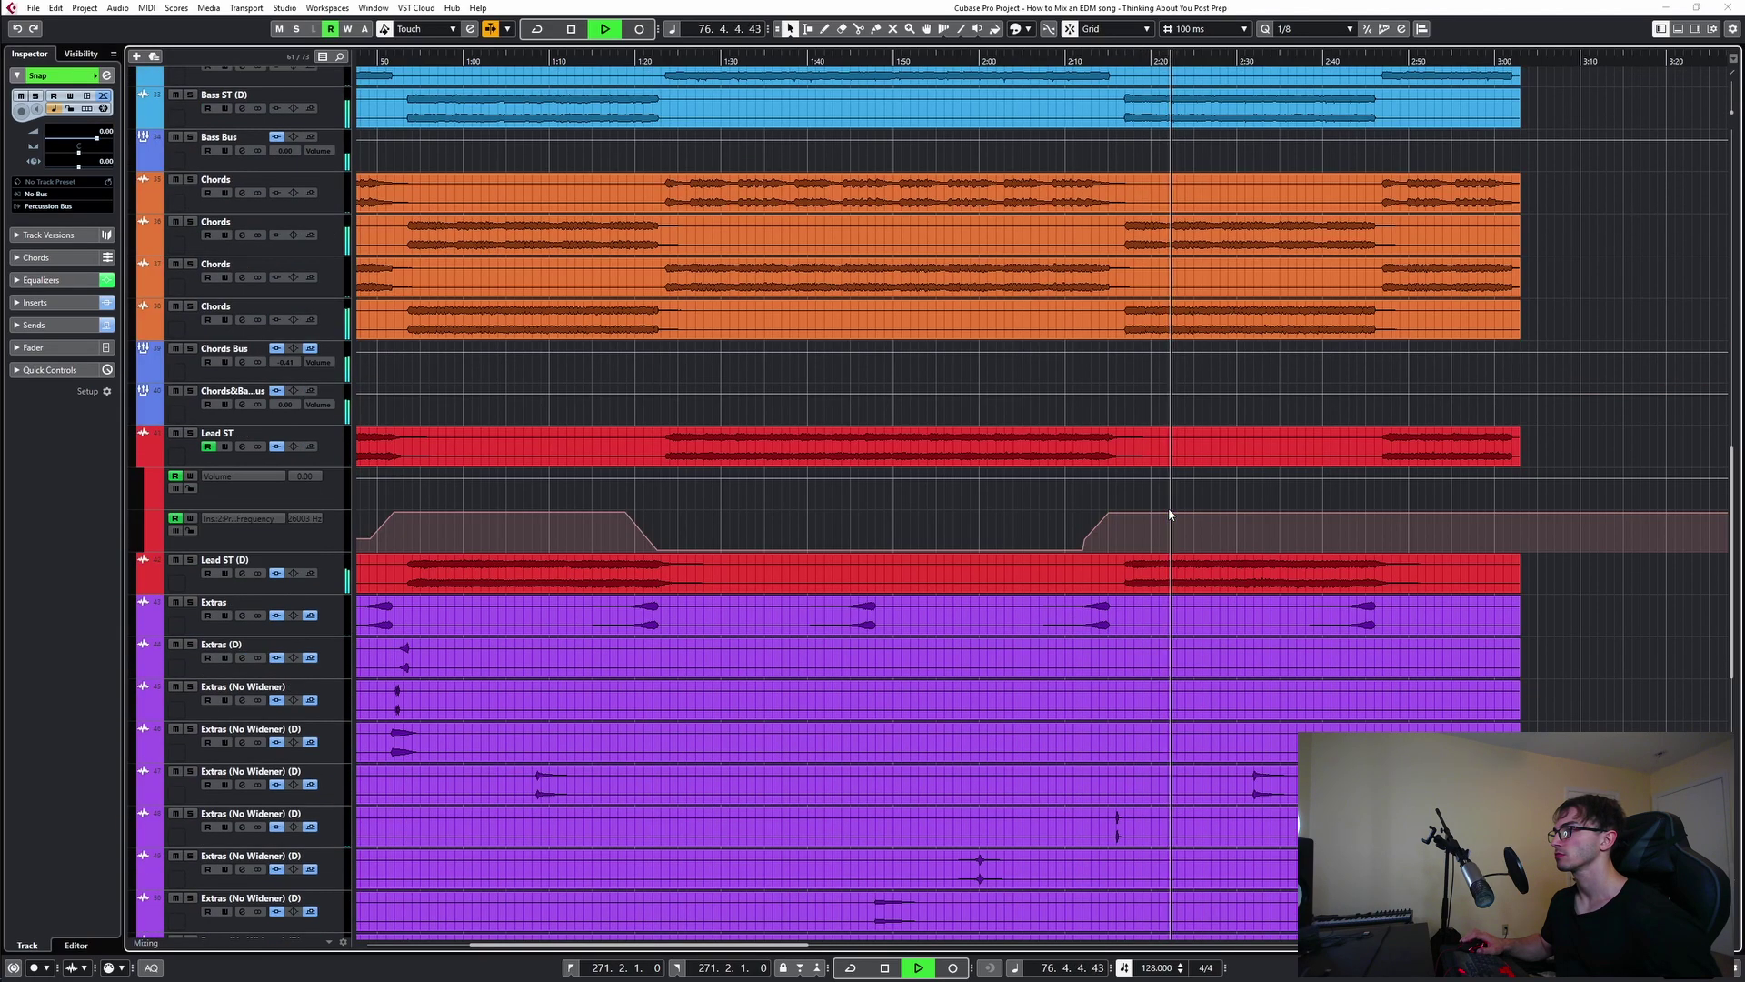
{"action": "scroll", "coordinate": [1170, 514], "scroll_direction": "down", "scroll_amount": 6}
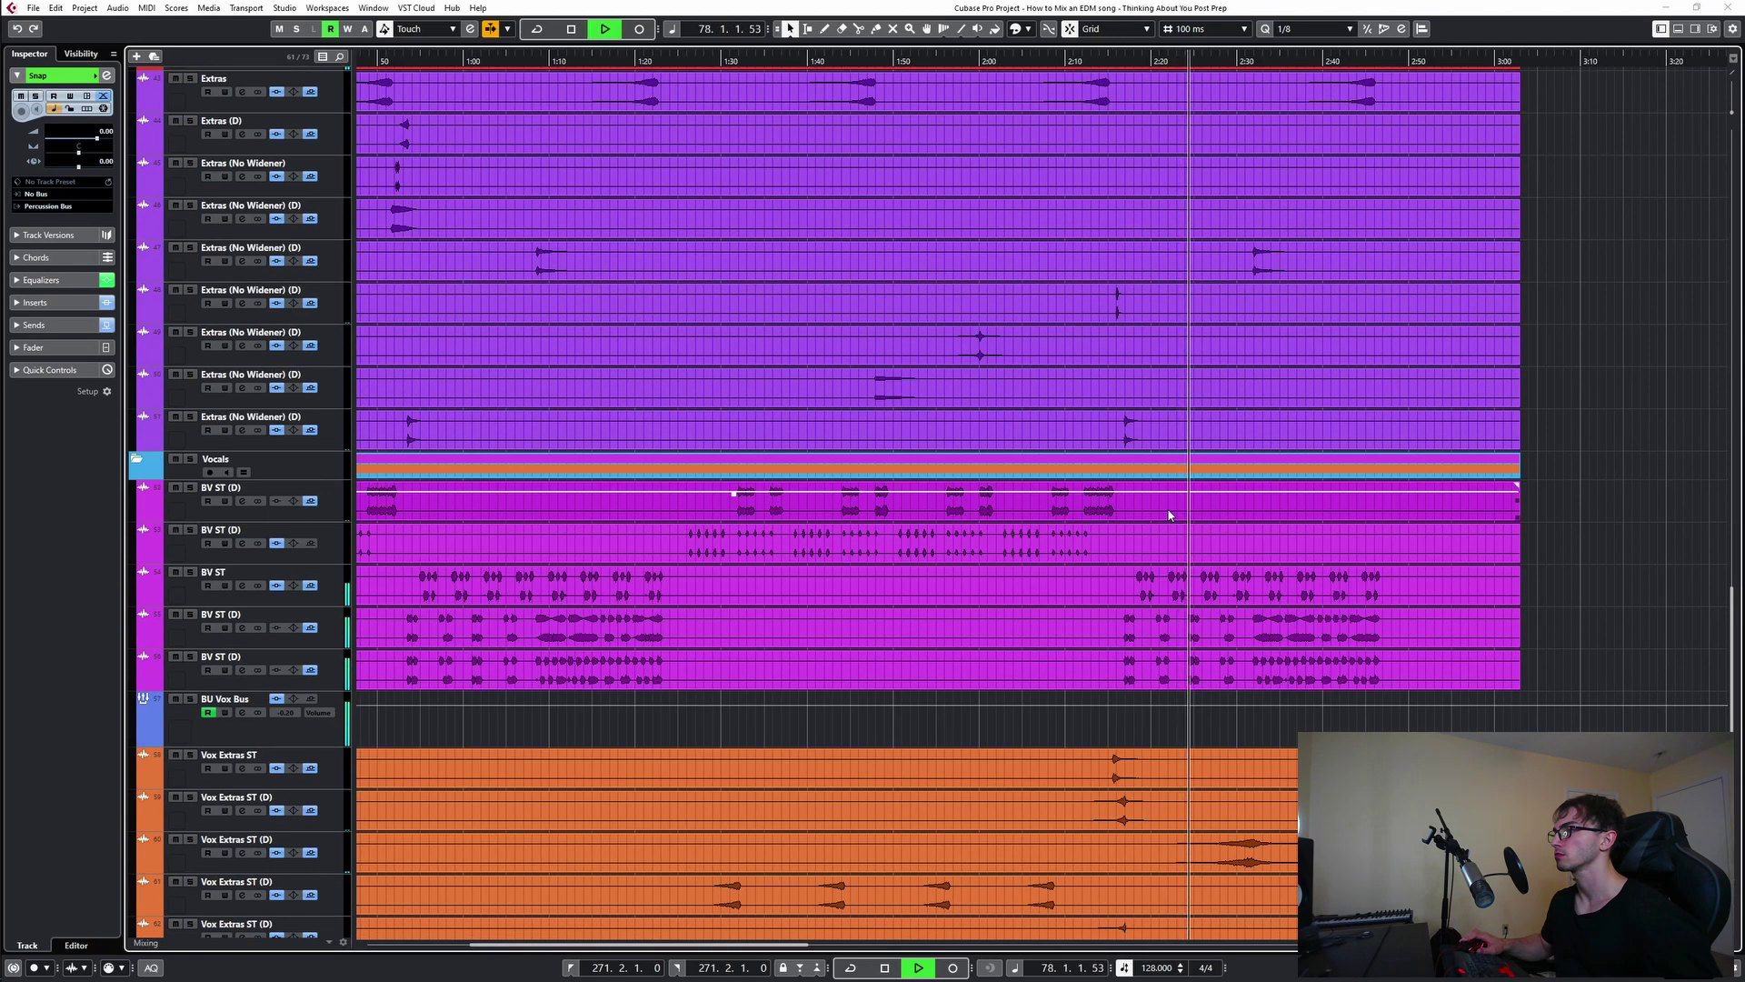
- Set the output ceiling of the L1 limiter on the Chorus Chop BV ST track to -5.5 and close its settings
{"action": "left_click", "coordinate": [242, 584]}
{"action": "left_click", "coordinate": [673, 598]}
{"action": "left_click_drag", "start_coordinate": [848, 495], "coordinate": [848, 491]}
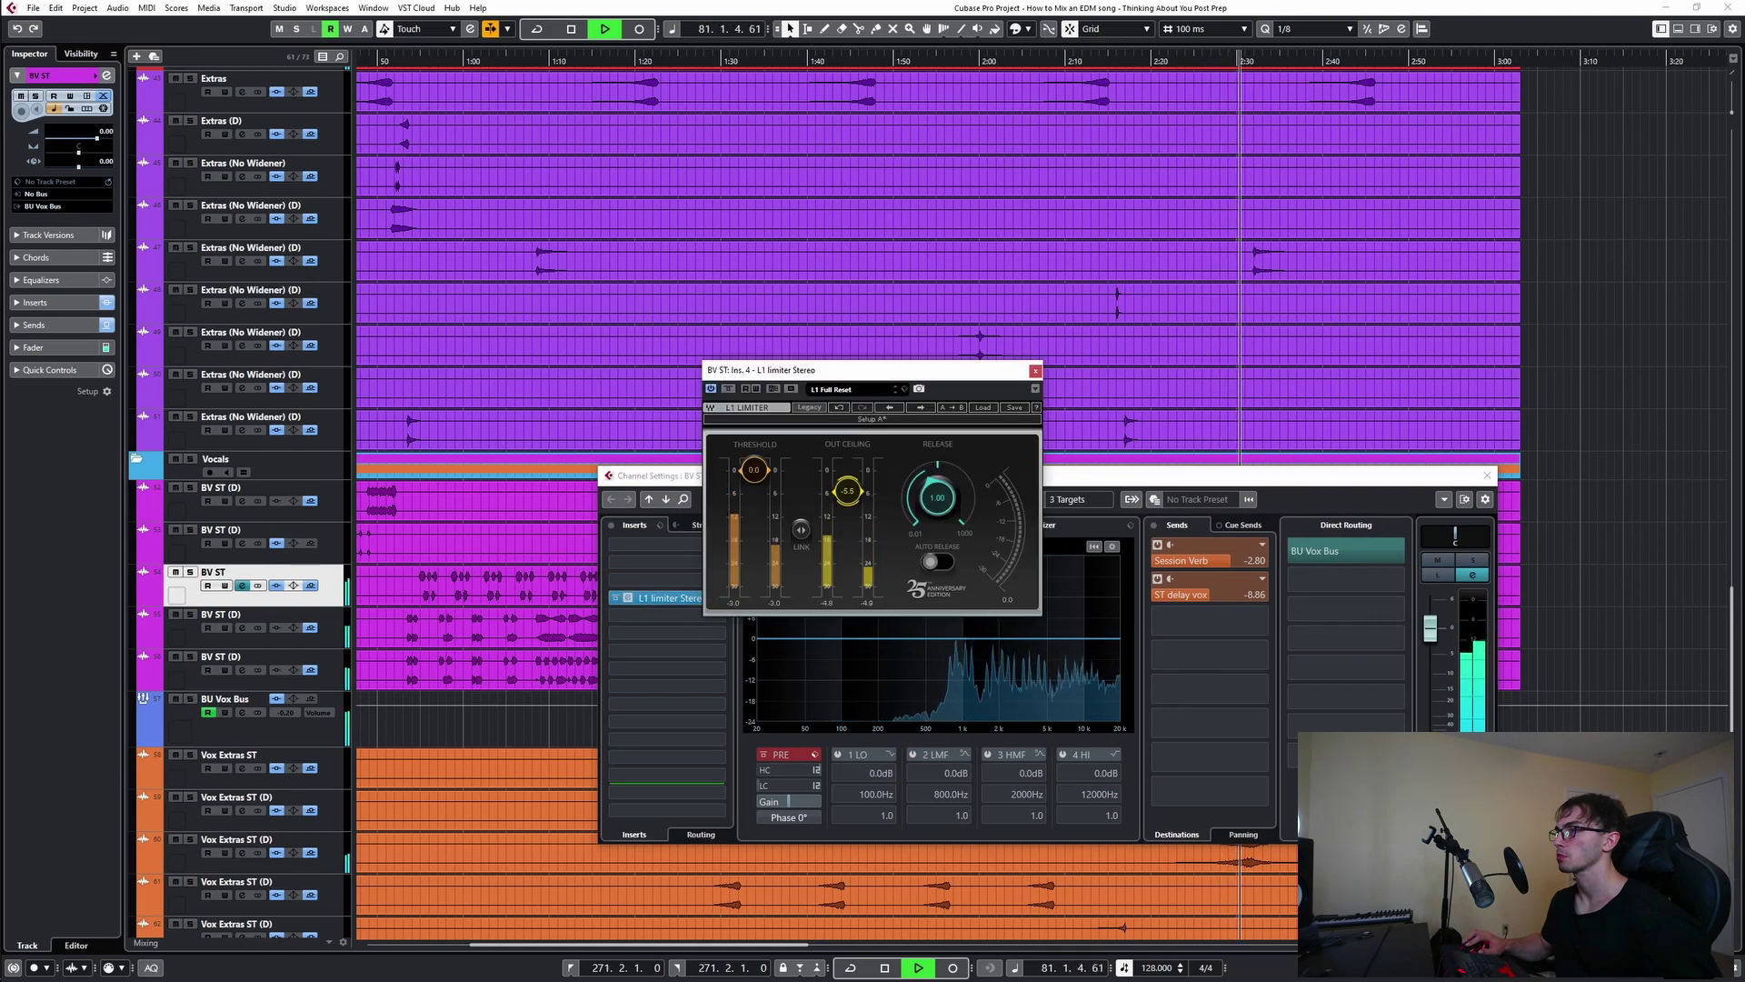
{"action": "left_click", "coordinate": [1035, 371]}
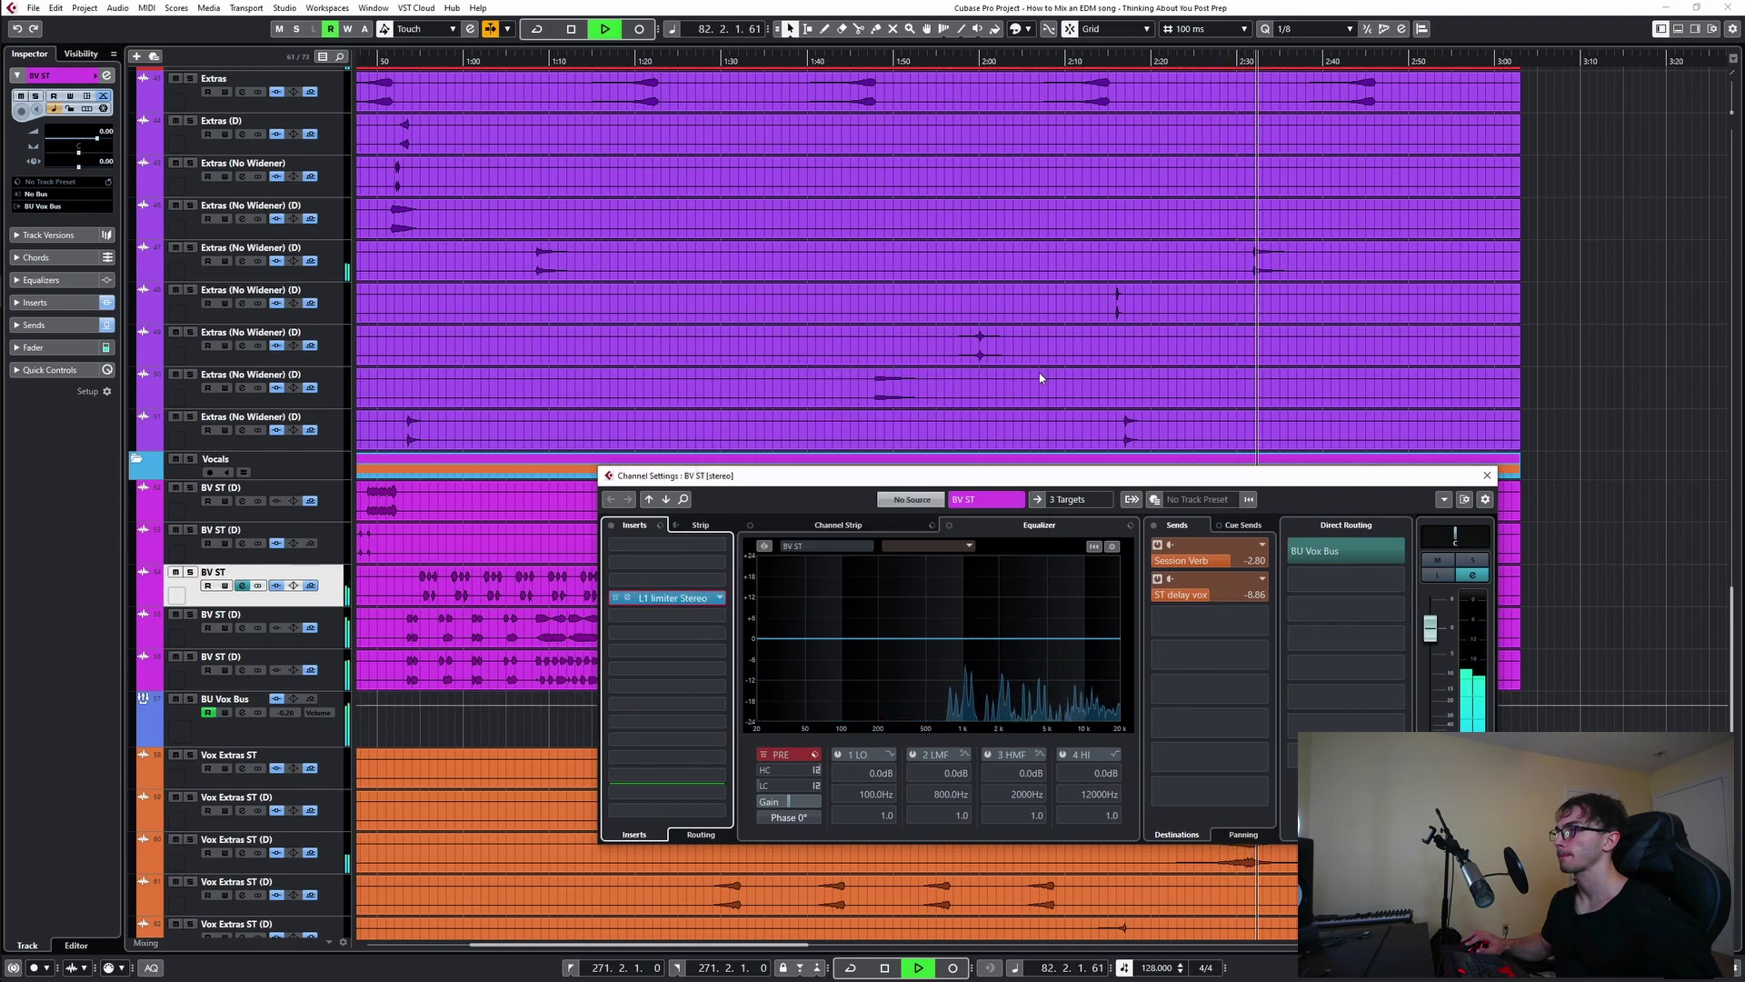
{"action": "left_click", "coordinate": [1487, 476]}
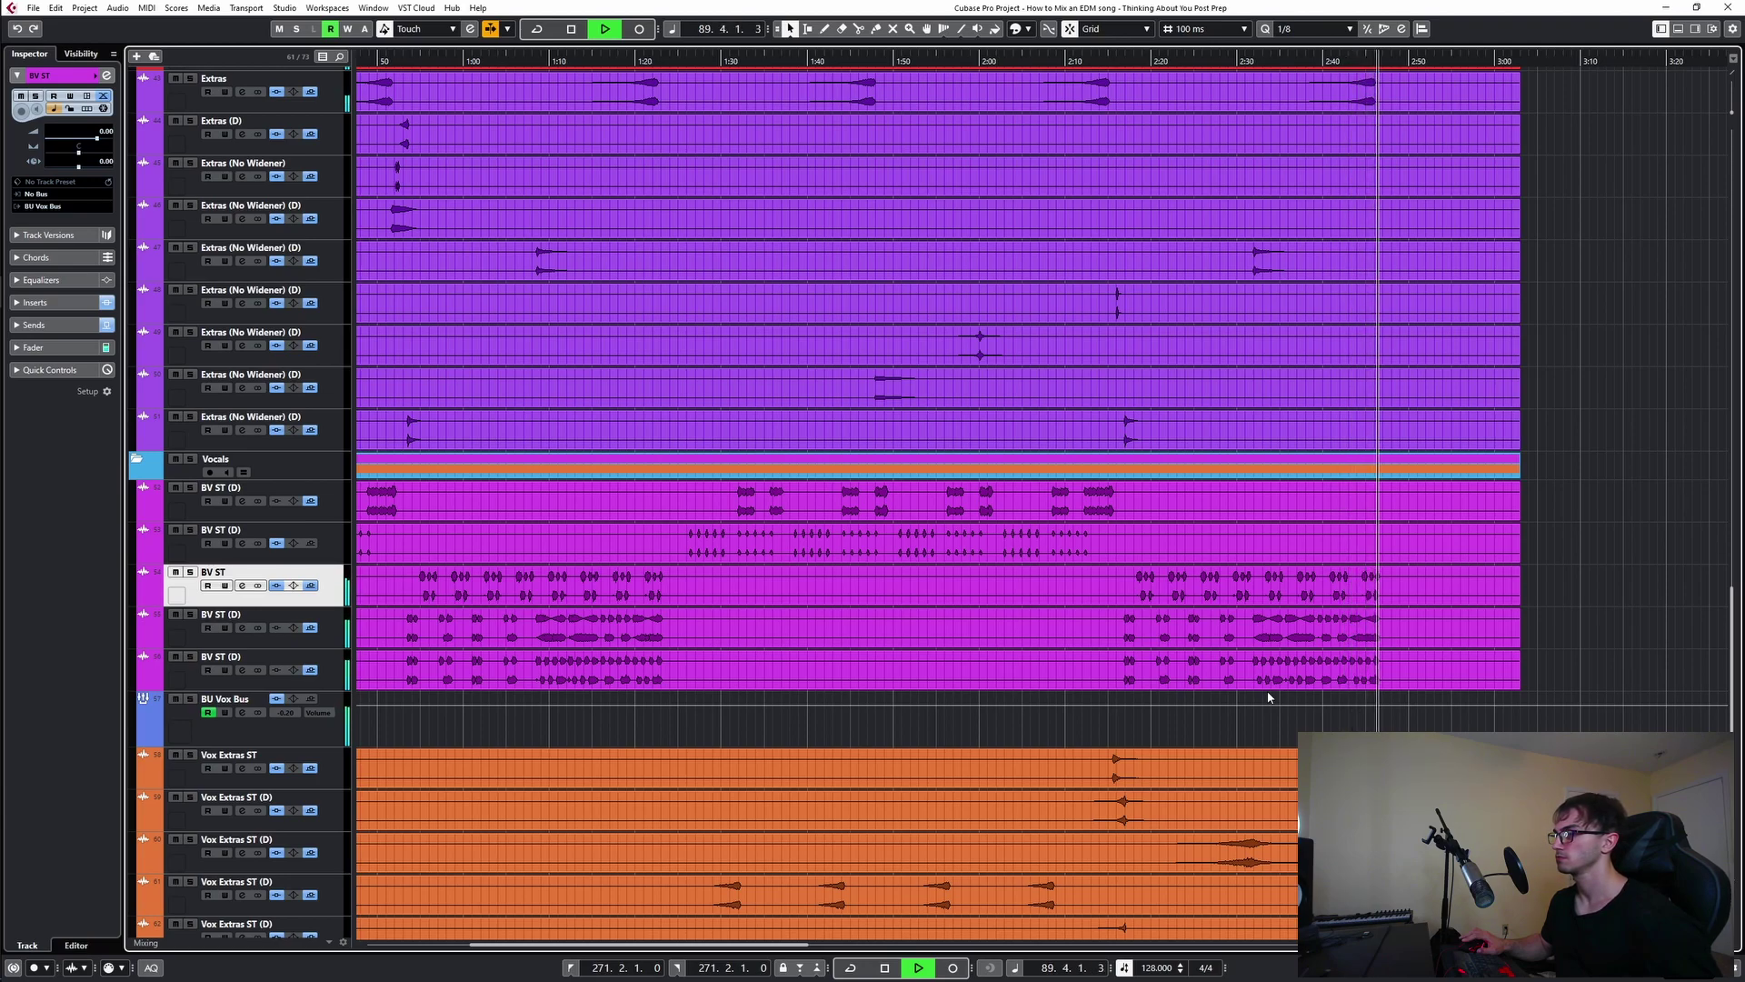
- Add a point at the lowest value to the Lead ST frequency automation where the last hook ends, near bar 89, and replay the transition
{"action": "scroll", "coordinate": [1376, 641], "scroll_direction": "up", "scroll_amount": 3}
{"action": "scroll", "coordinate": [1376, 639], "scroll_direction": "up", "scroll_amount": 8}
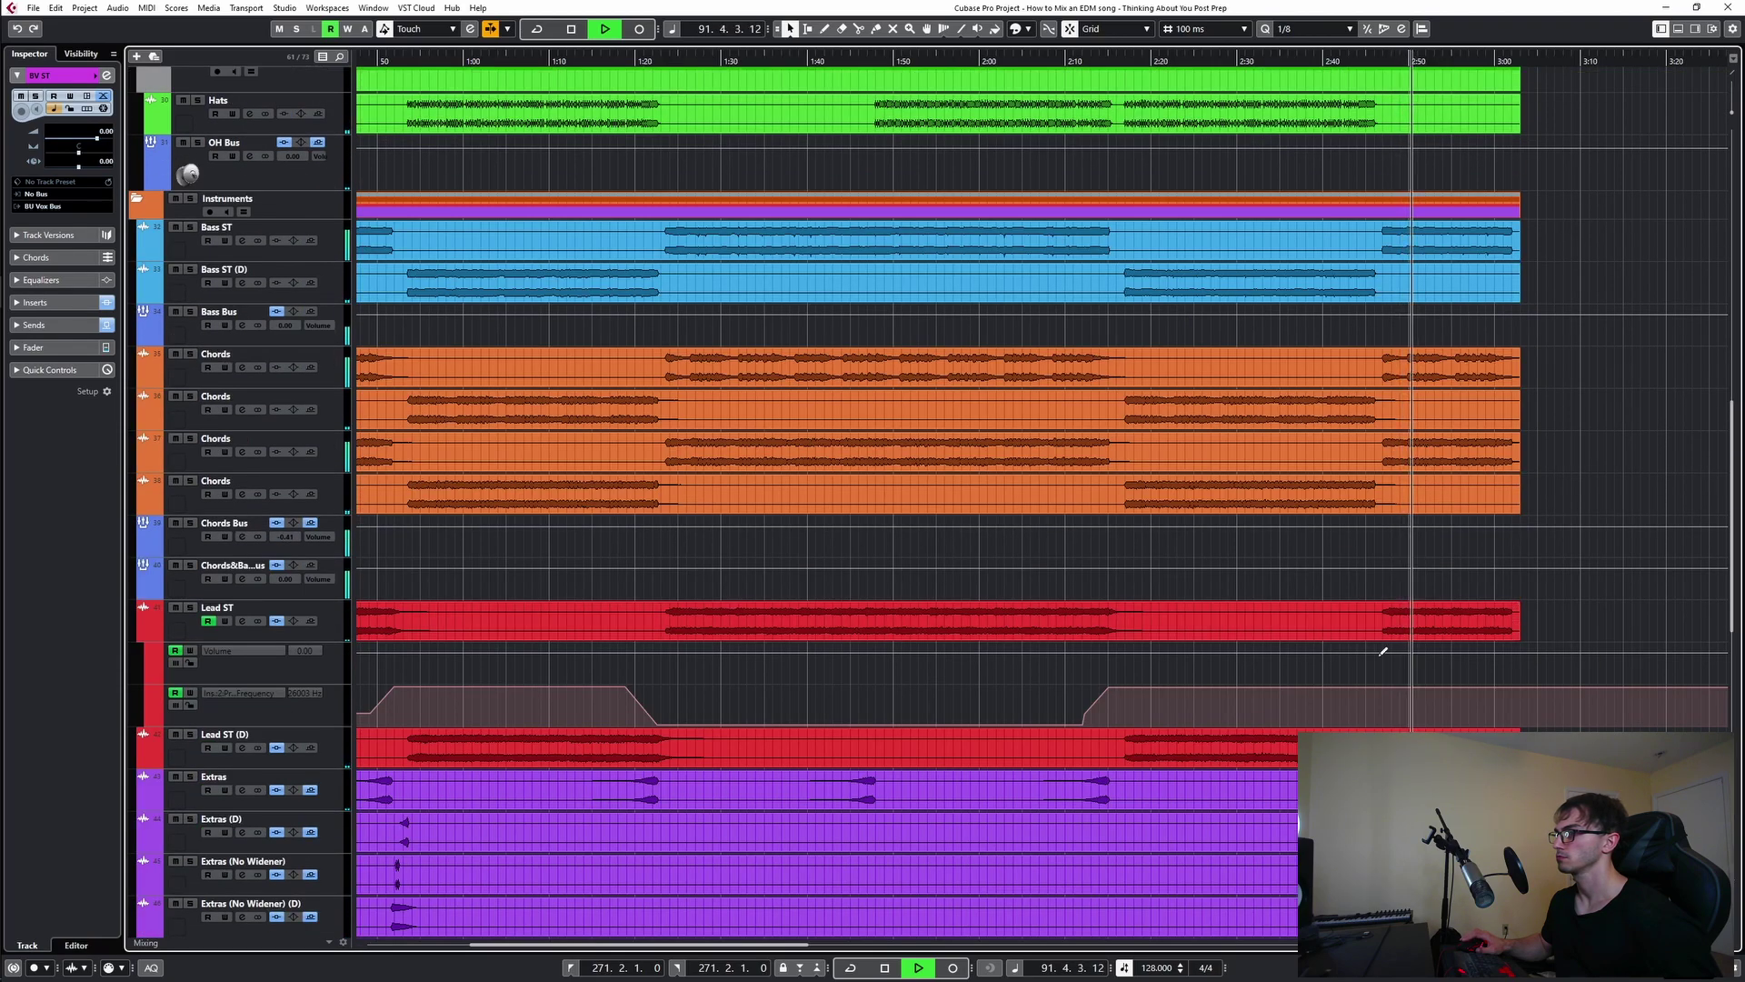
{"action": "left_click", "coordinate": [1378, 592]}
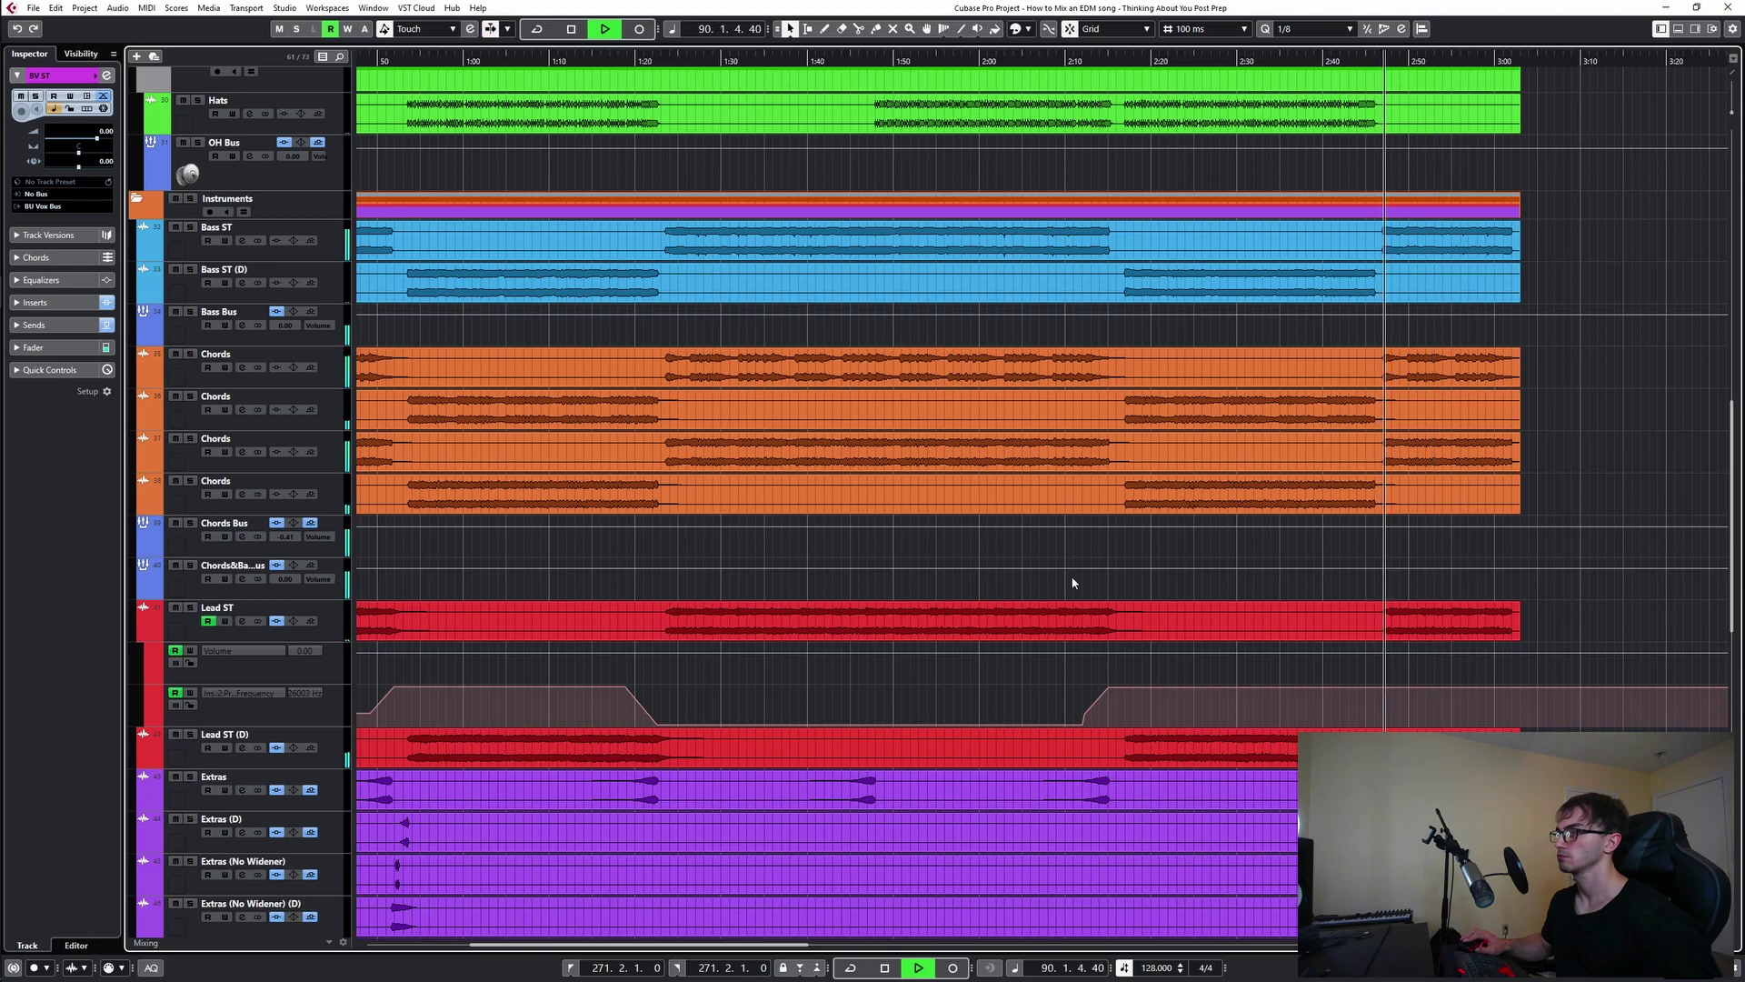
{"action": "left_click", "coordinate": [697, 617]}
{"action": "left_click", "coordinate": [1010, 647]}
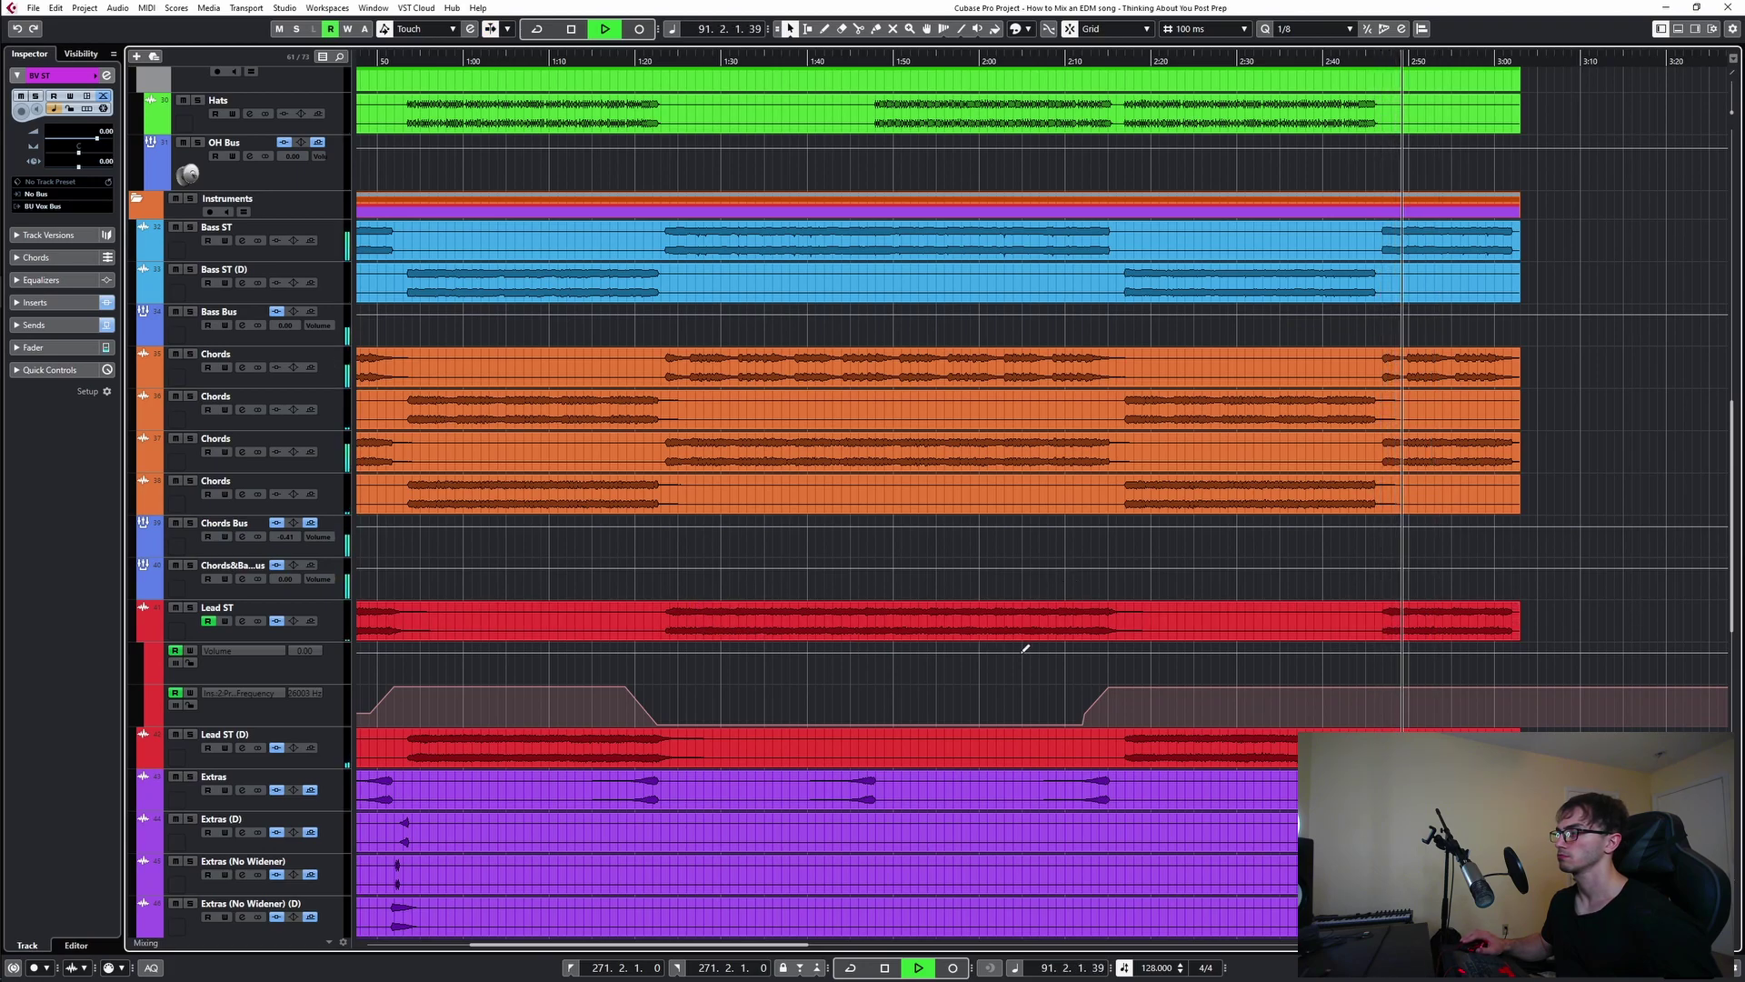
{"action": "key", "text": "space"}
{"action": "left_click_drag", "start_coordinate": [1378, 683], "coordinate": [1378, 724]}
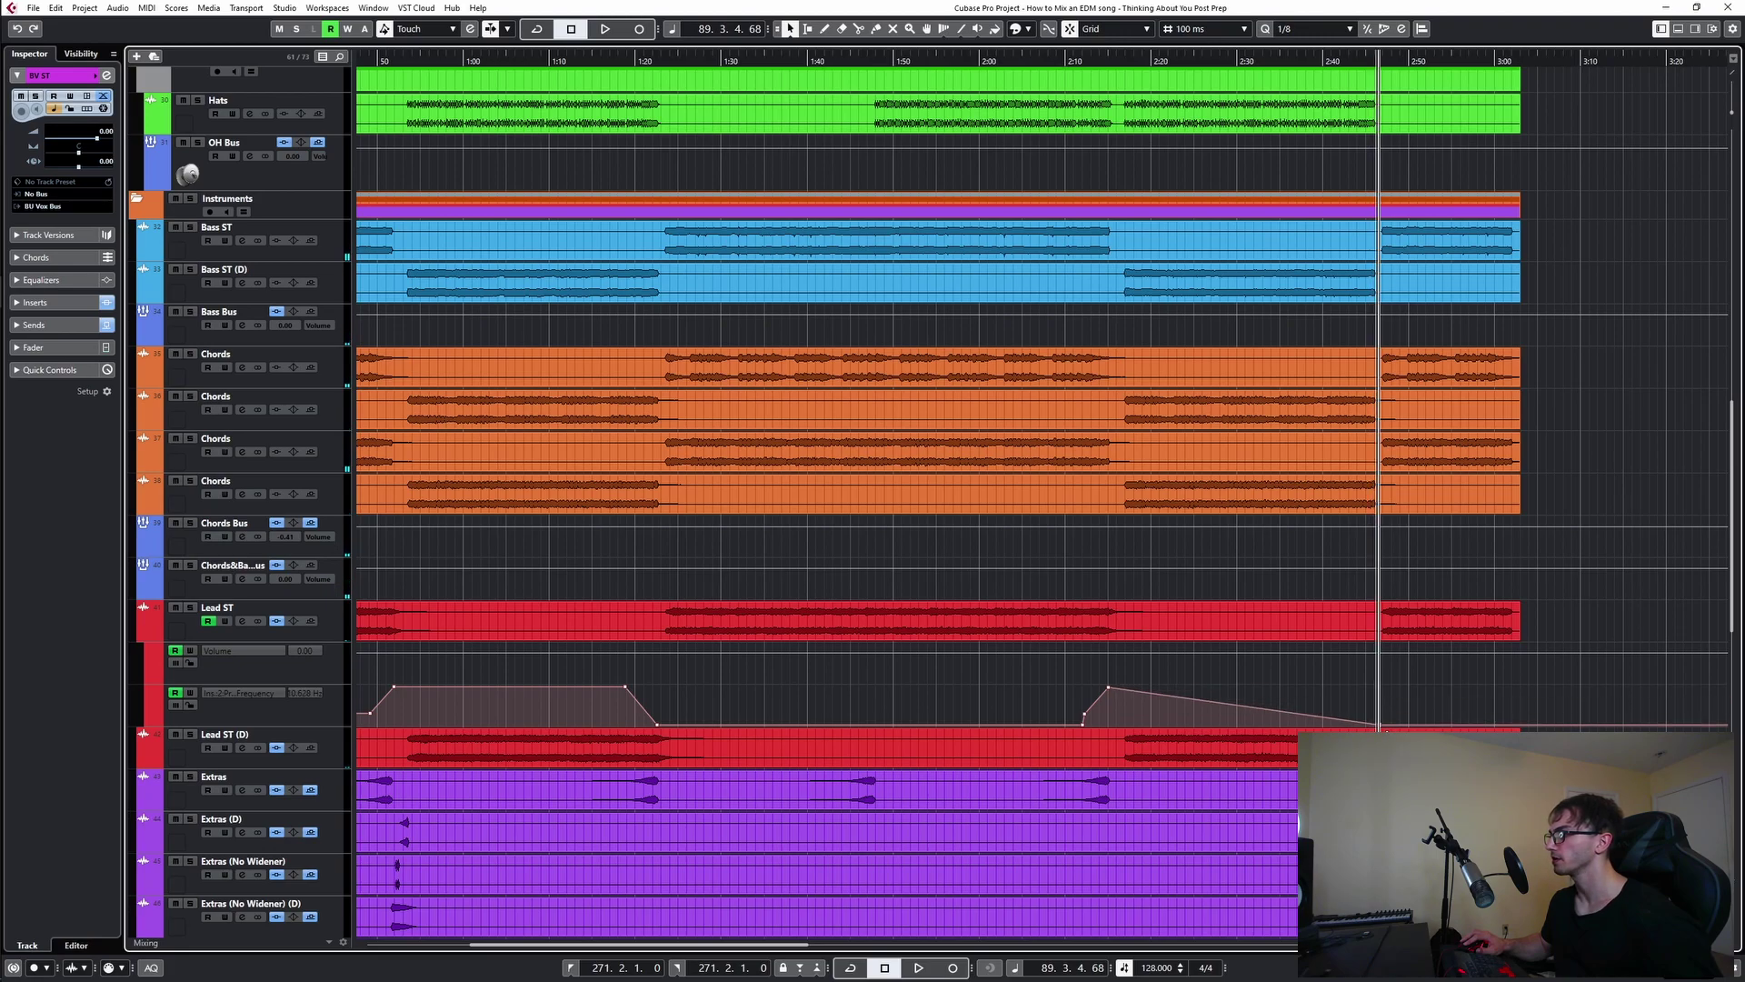
{"action": "key", "text": "space"}
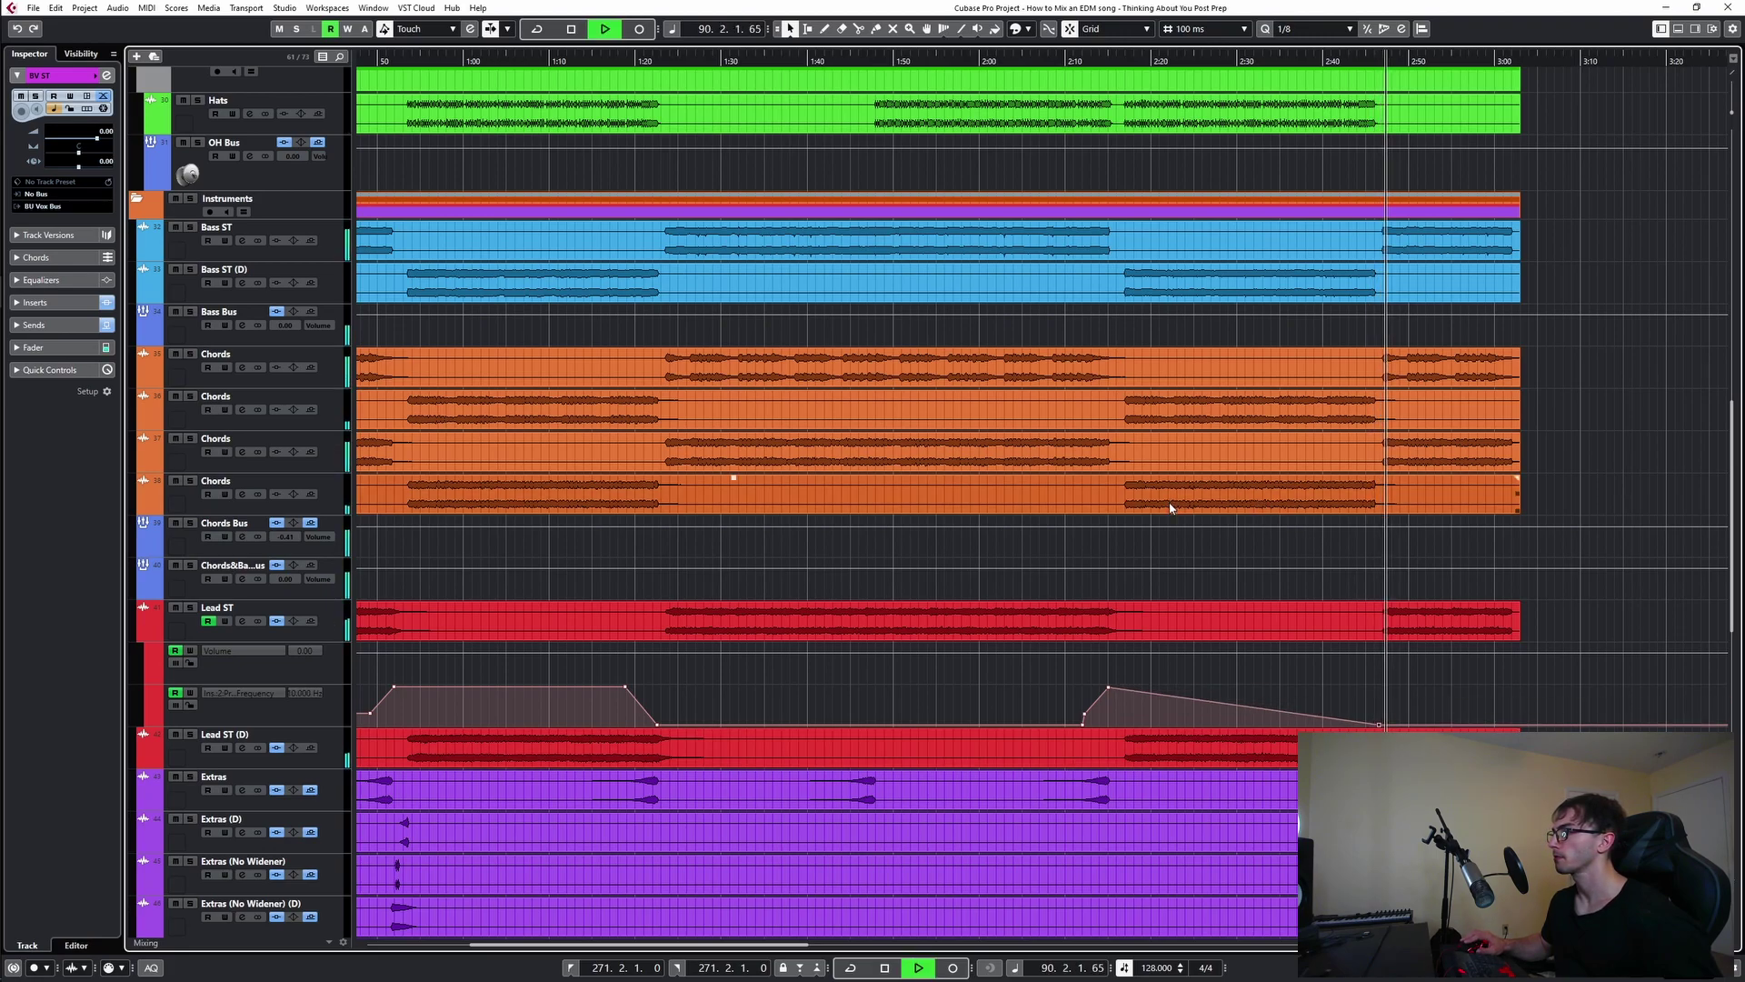